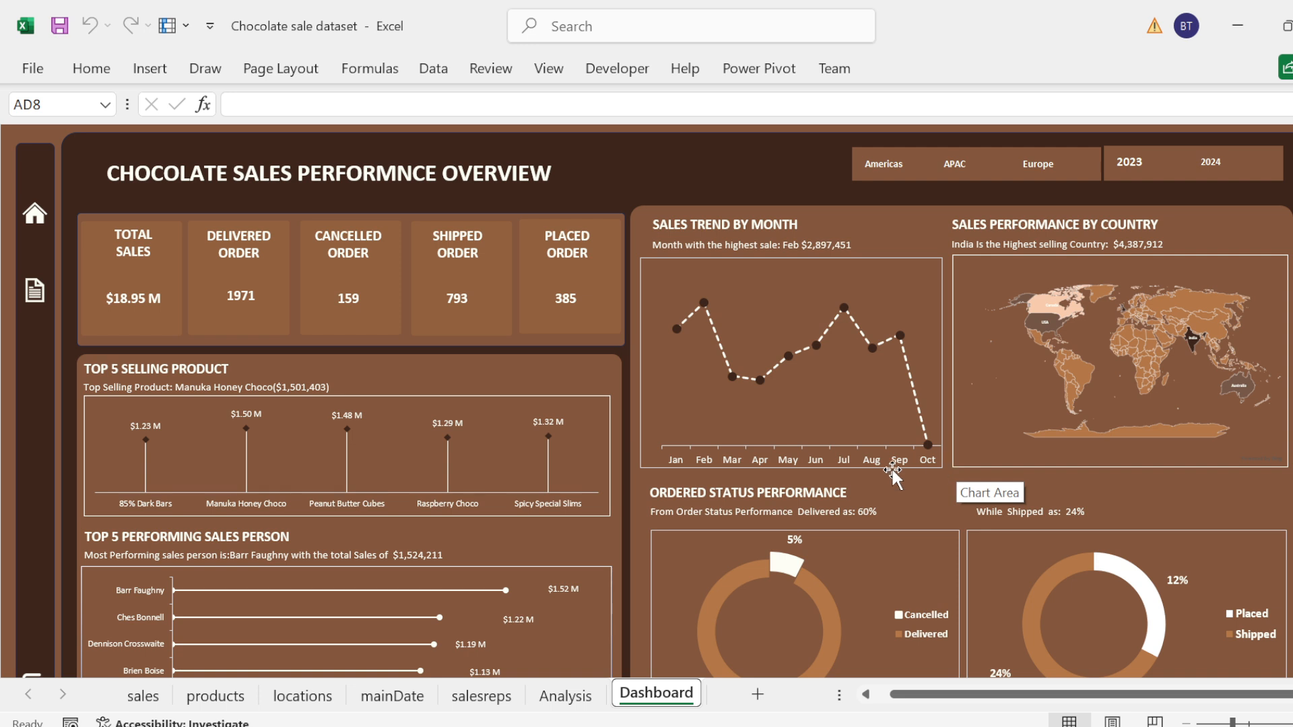
Step: Review the finished Dashboard sheet and the Analysis sheet behind it, including the monthly trend chart and the linked country caption
left_click(566, 696)
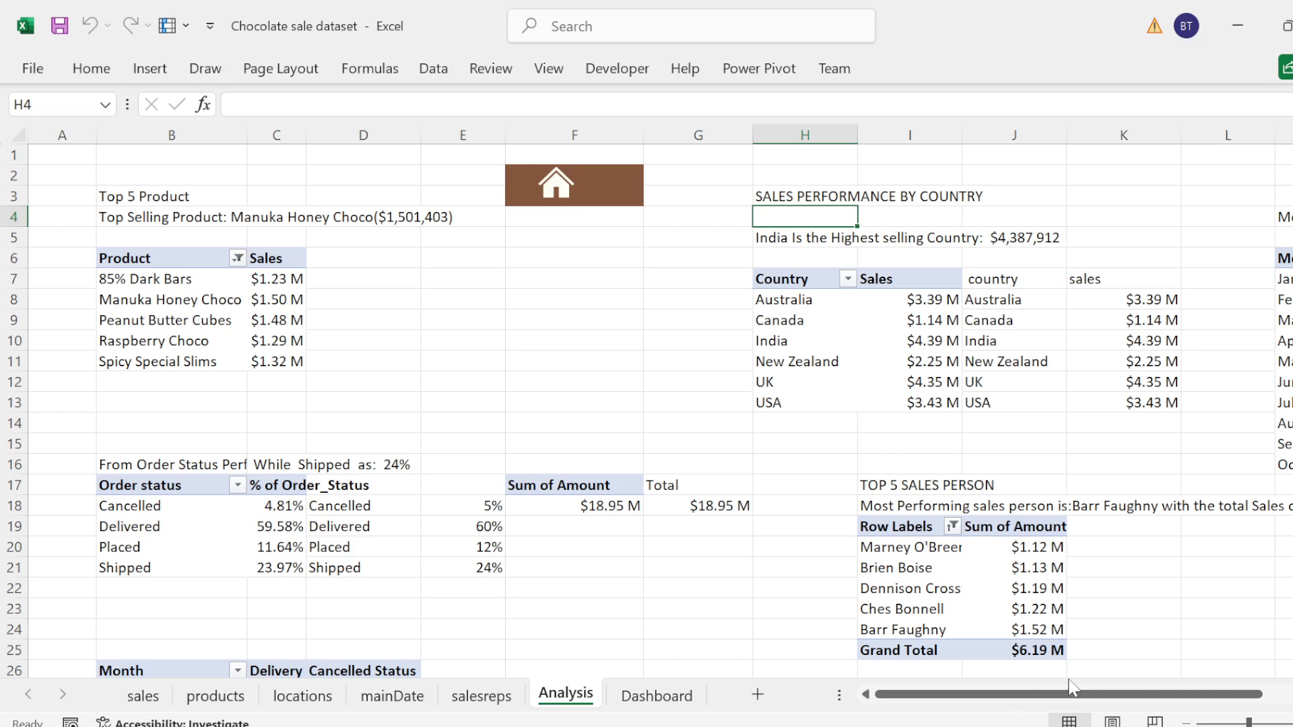
left_click_drag(1035, 699, 993, 699)
left_click(671, 696)
left_click(812, 451)
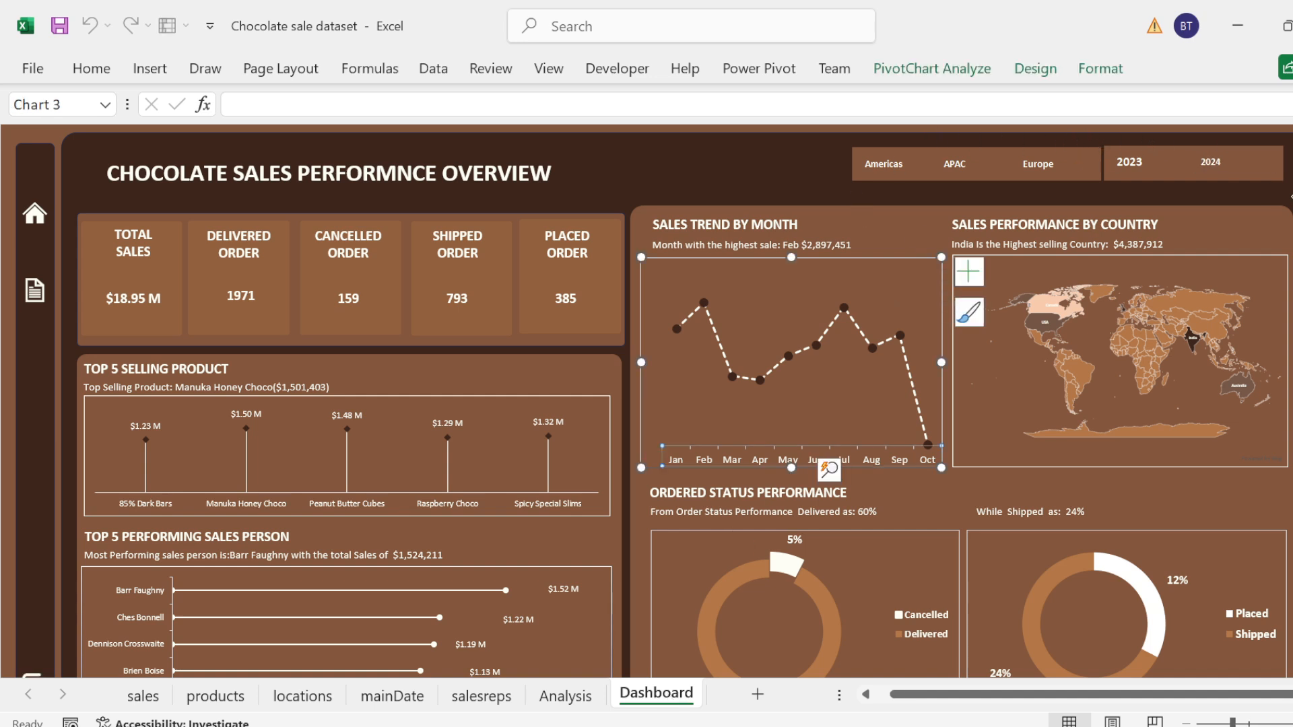
left_click(1289, 232)
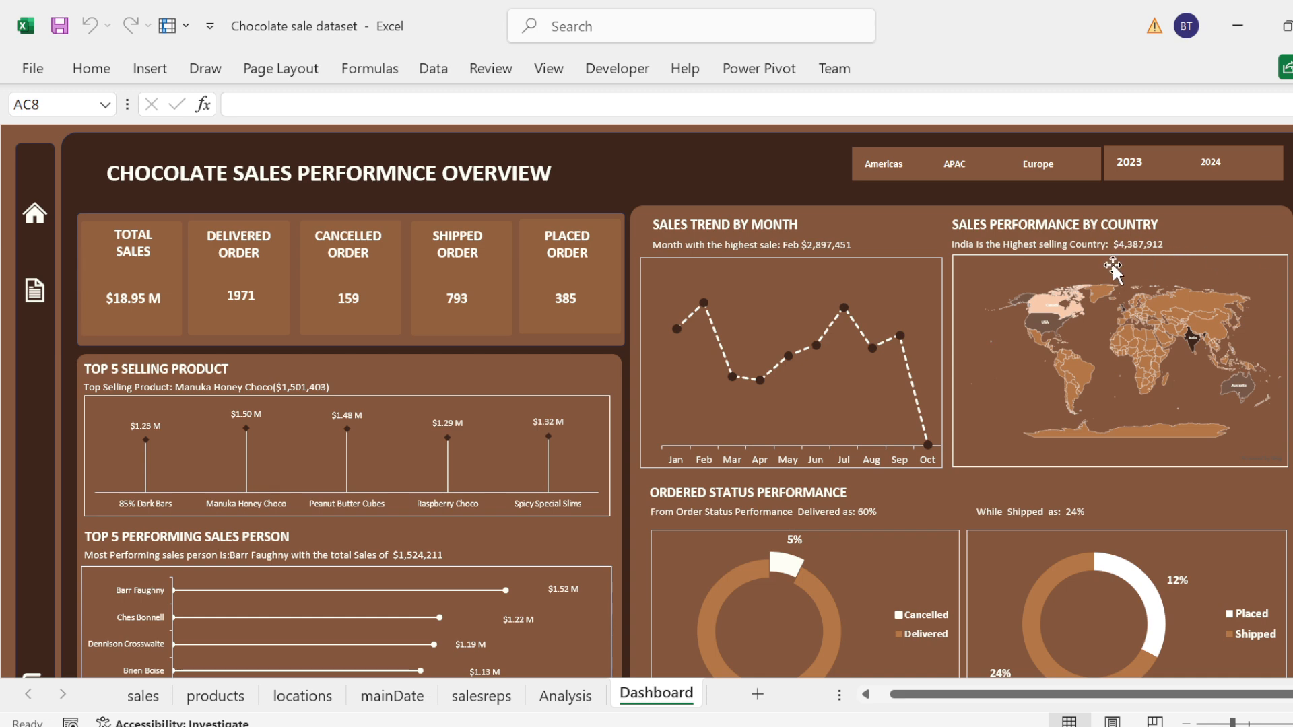
left_click(966, 248)
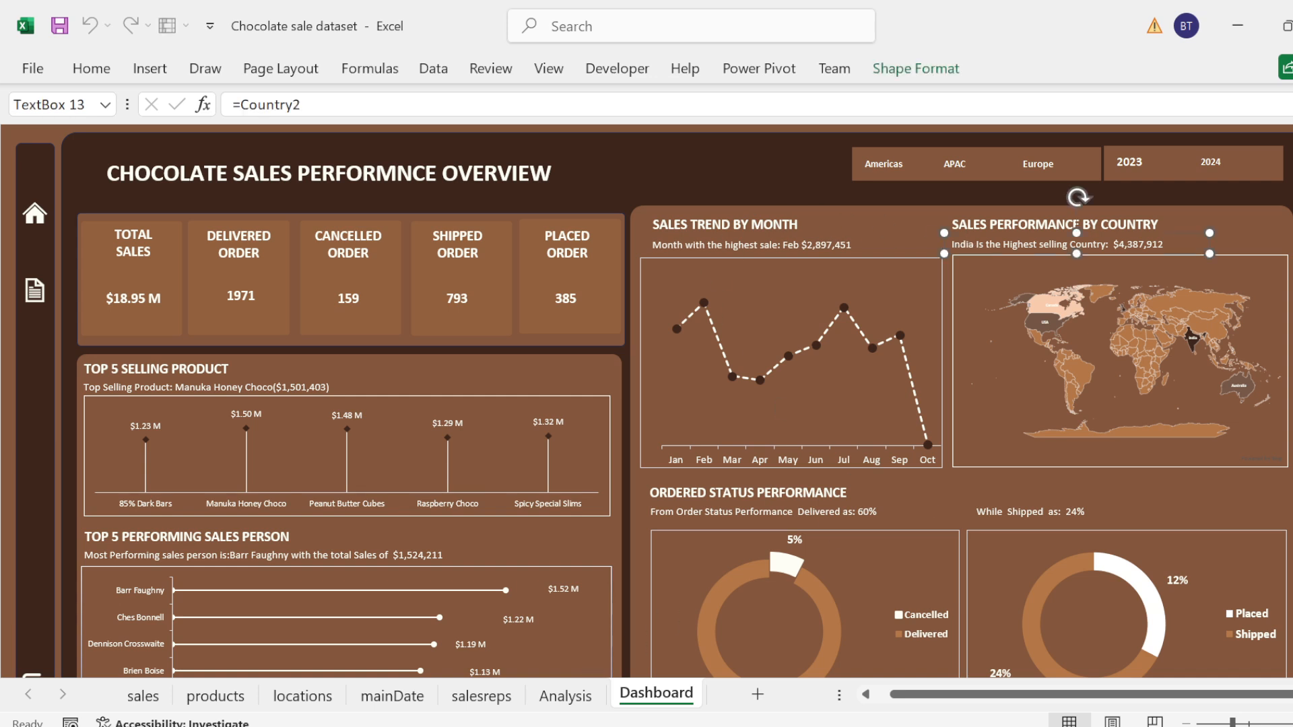
left_click(996, 646)
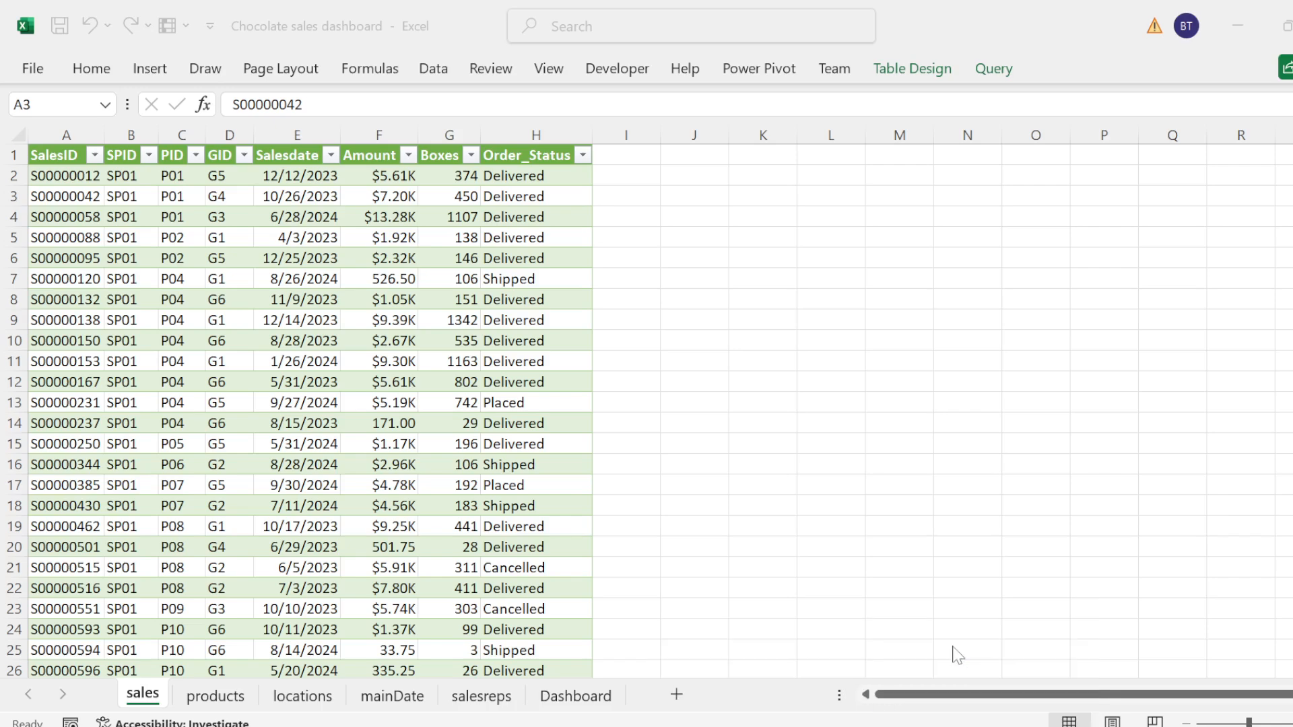
Step: Look through the sales table down to its last row and return to its first cell
left_click(557, 404)
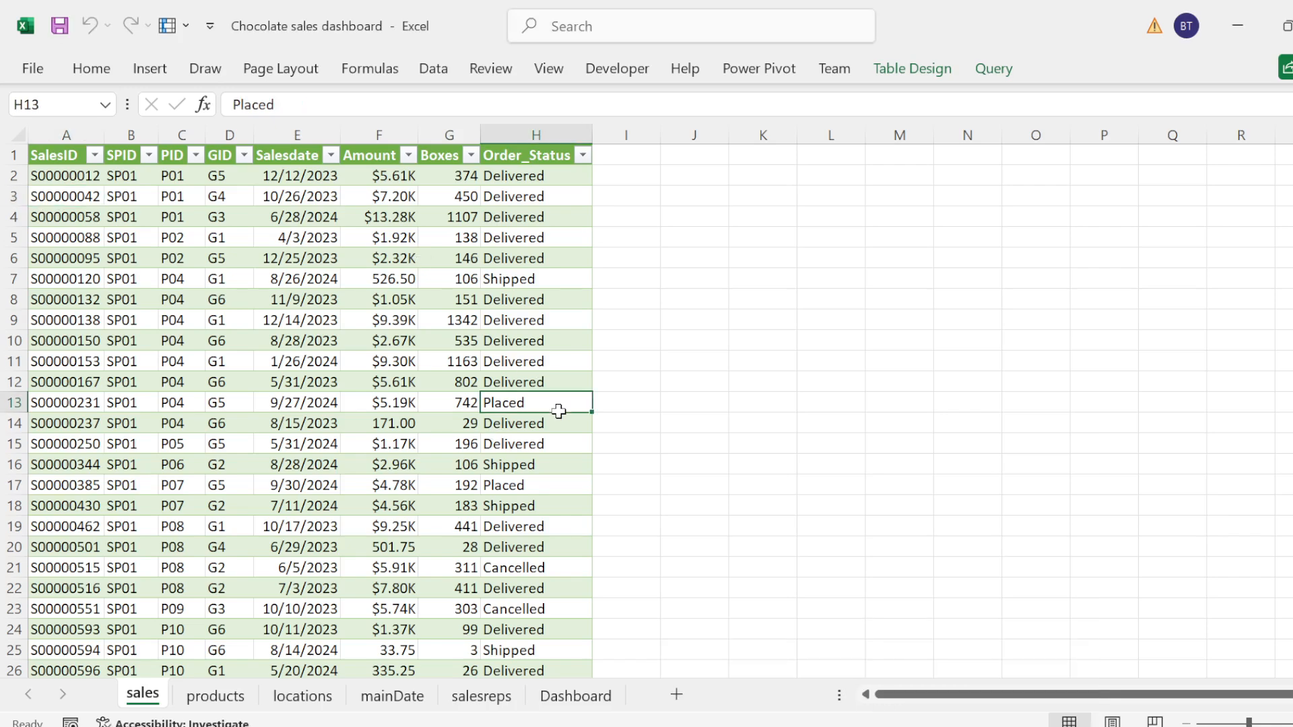
double_click(559, 411)
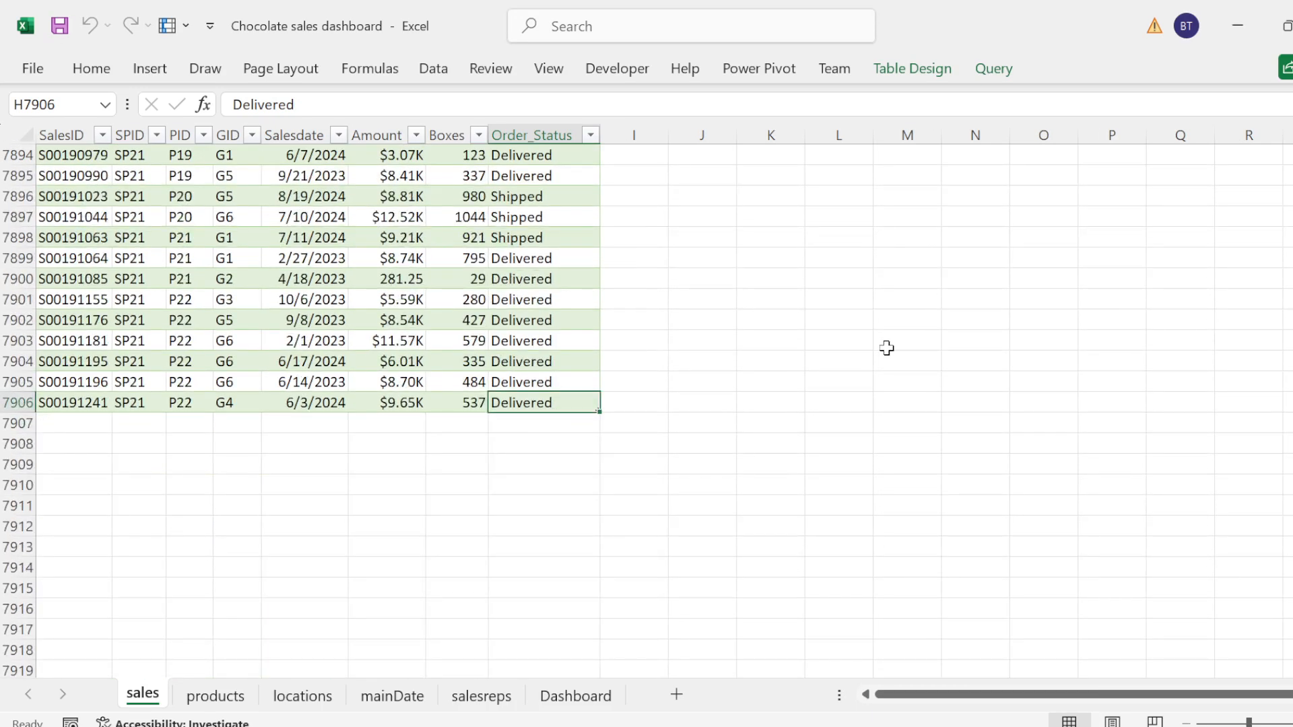
key("ctrl+Home")
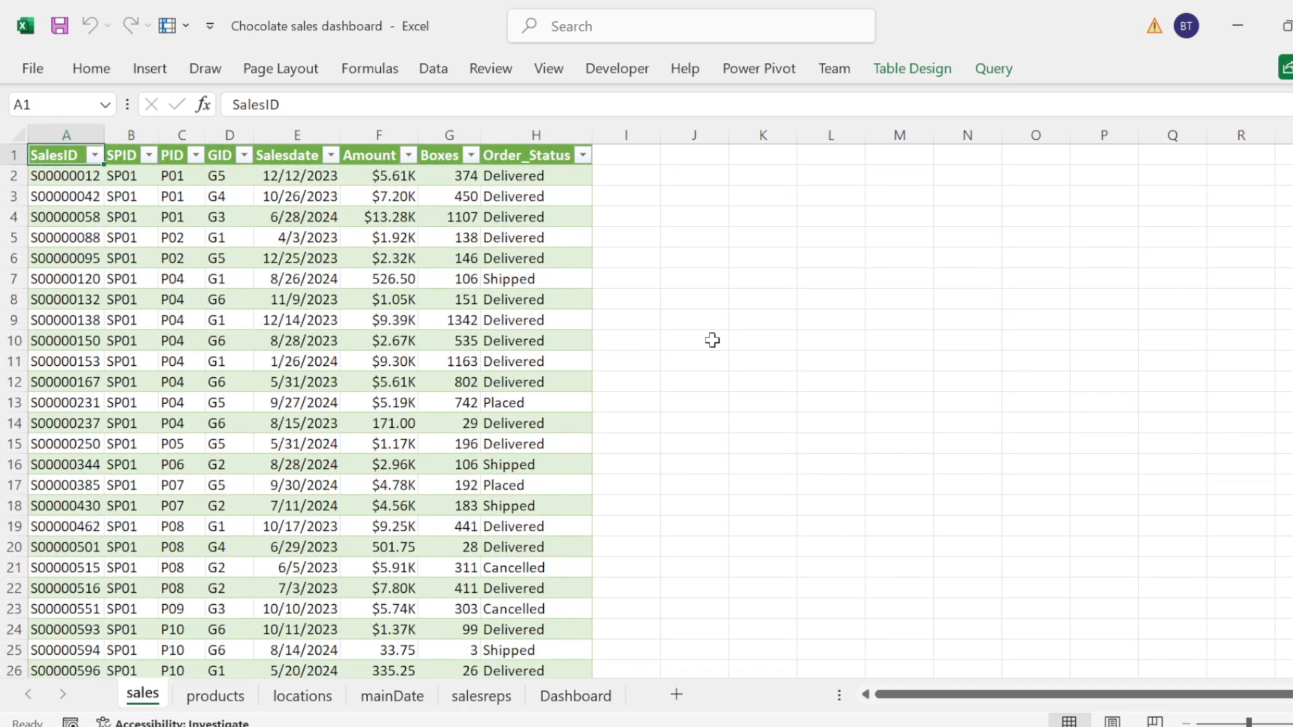
left_click(698, 278)
left_click(665, 196)
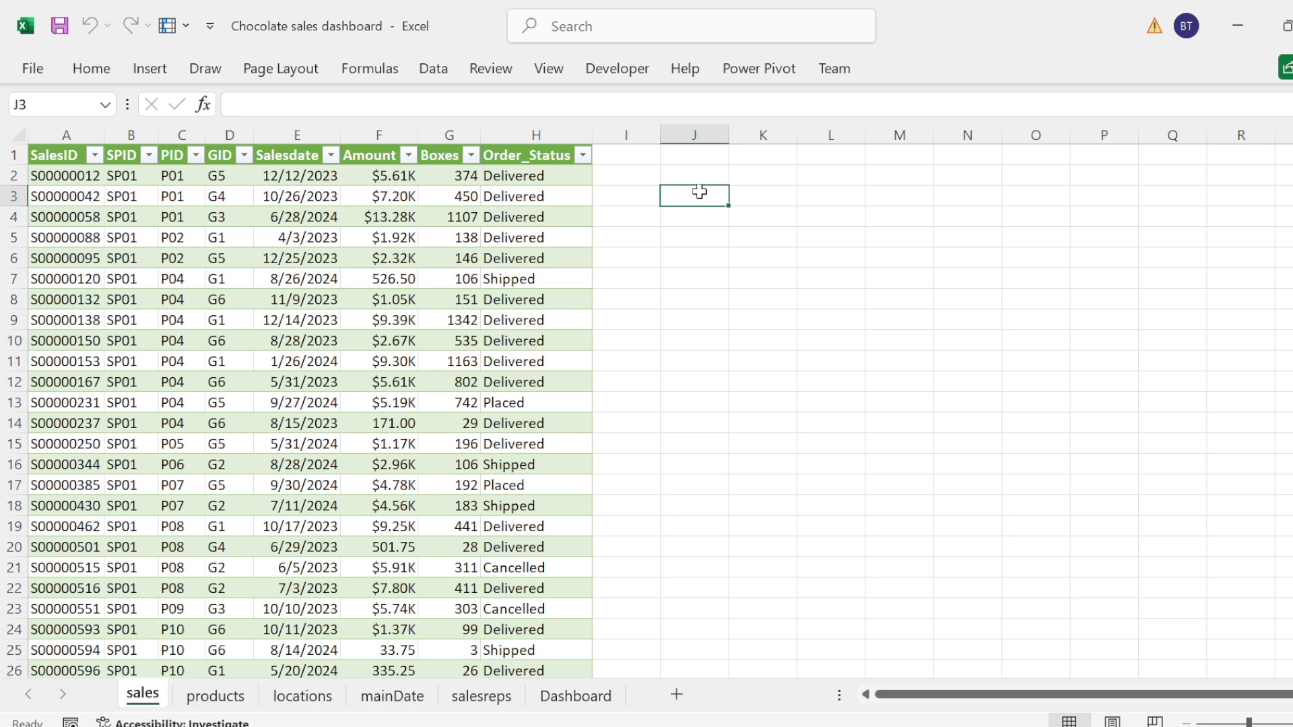
left_click(652, 196)
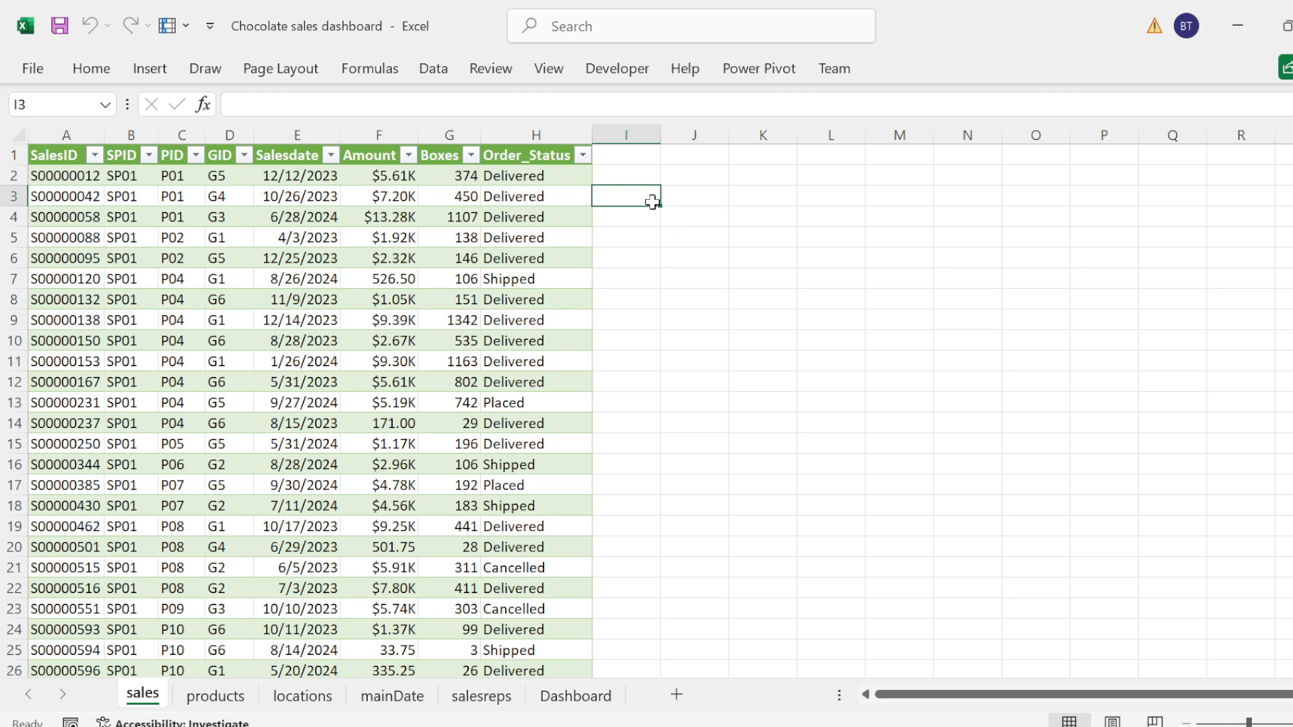
left_click(737, 175)
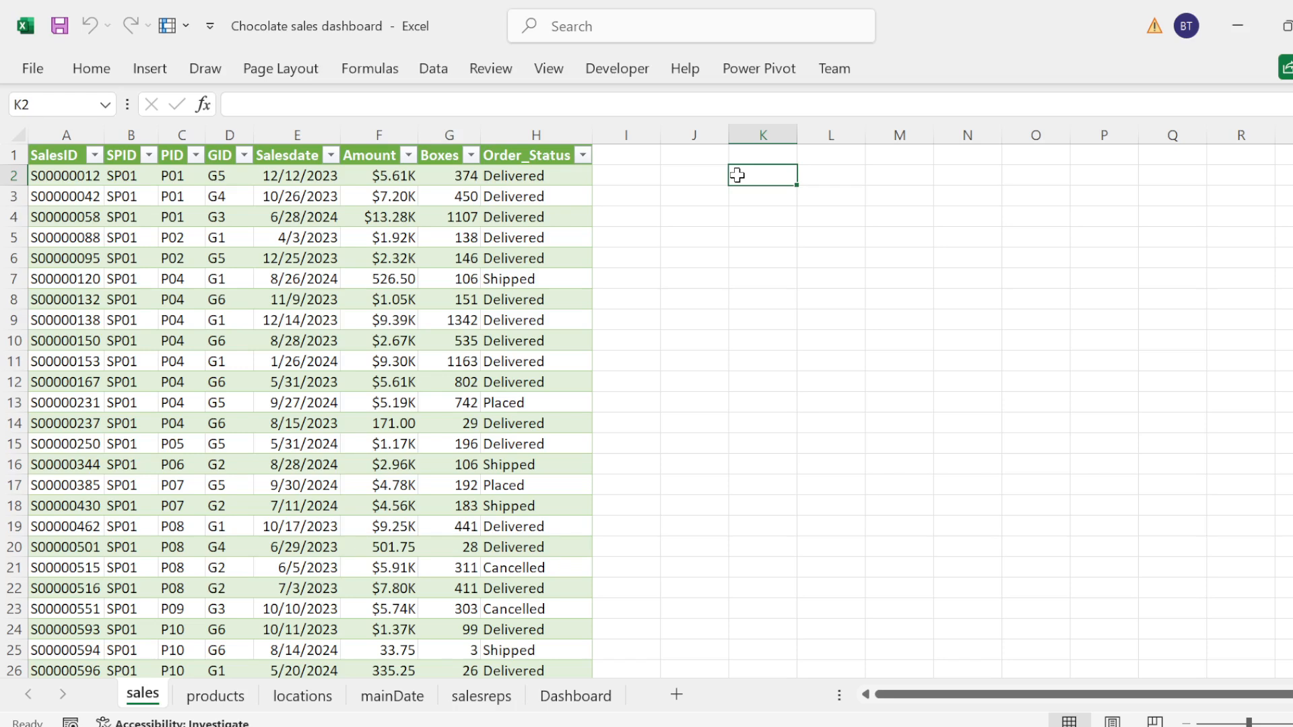
left_click(694, 181)
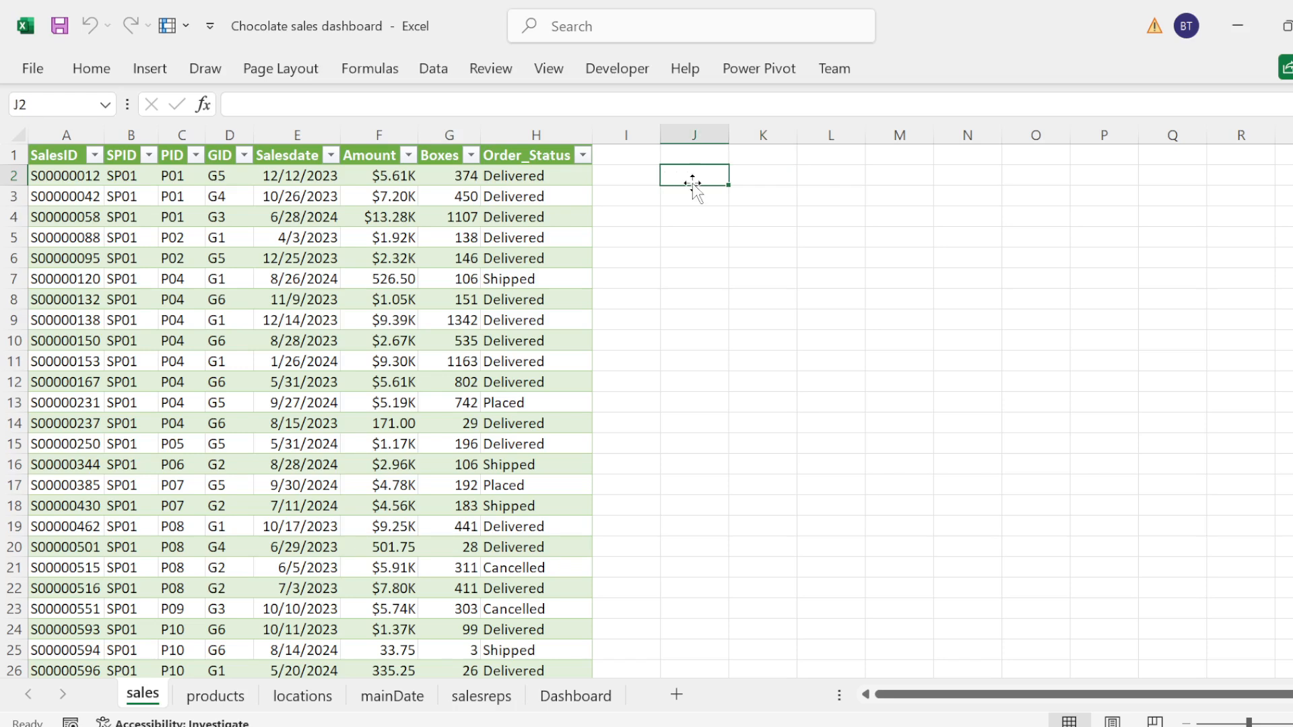
left_click(533, 357)
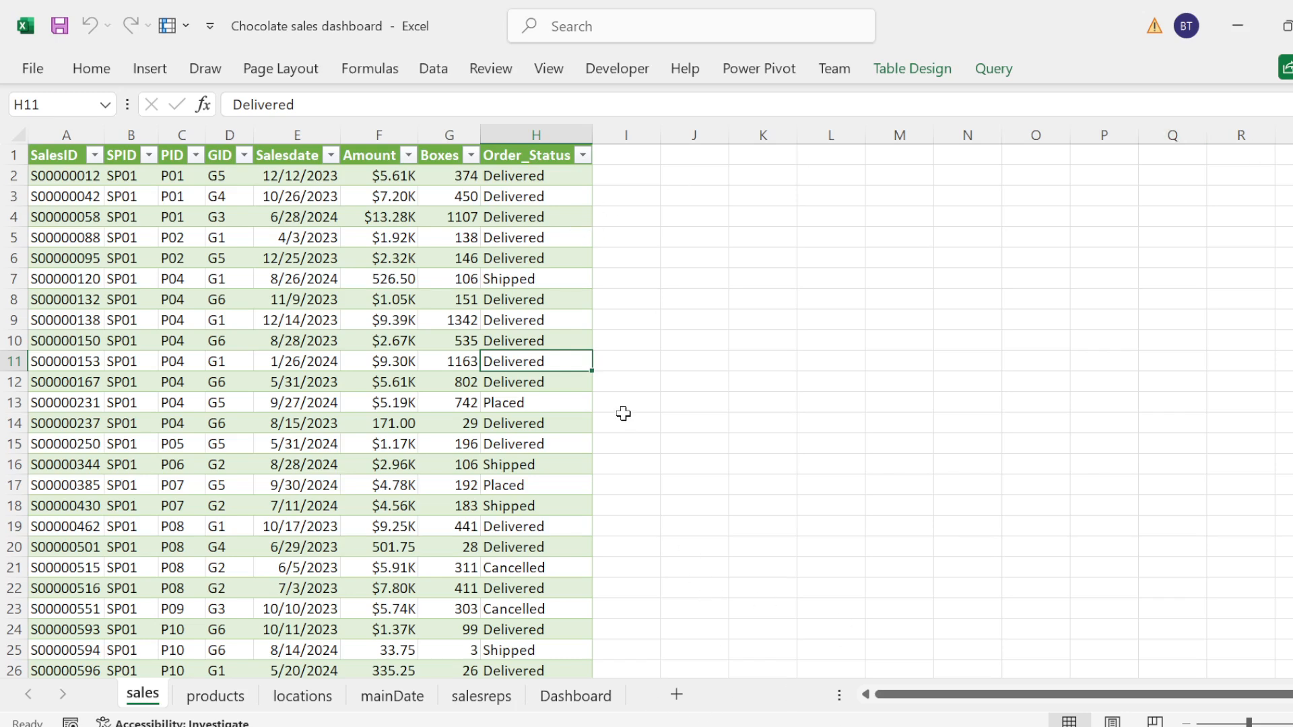
Step: Insert a PivotTable from the workbook's data model on a new worksheet
left_click(83, 187)
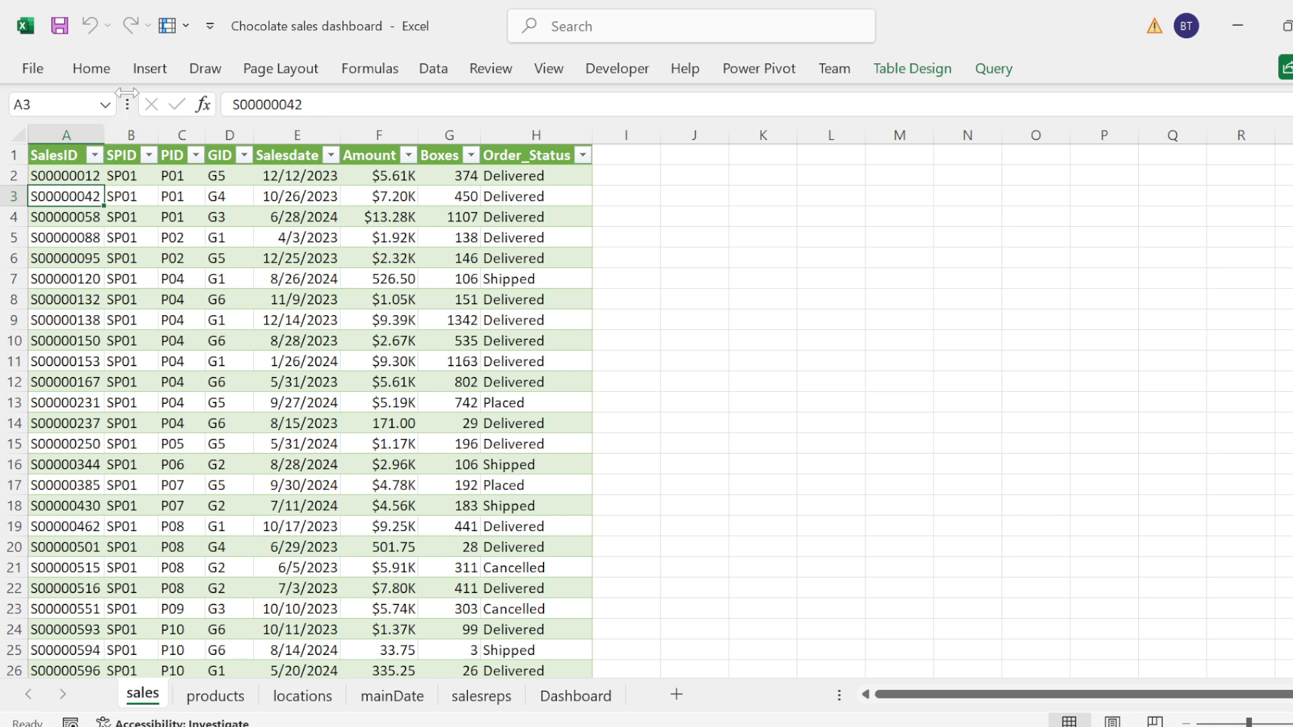
left_click(94, 270)
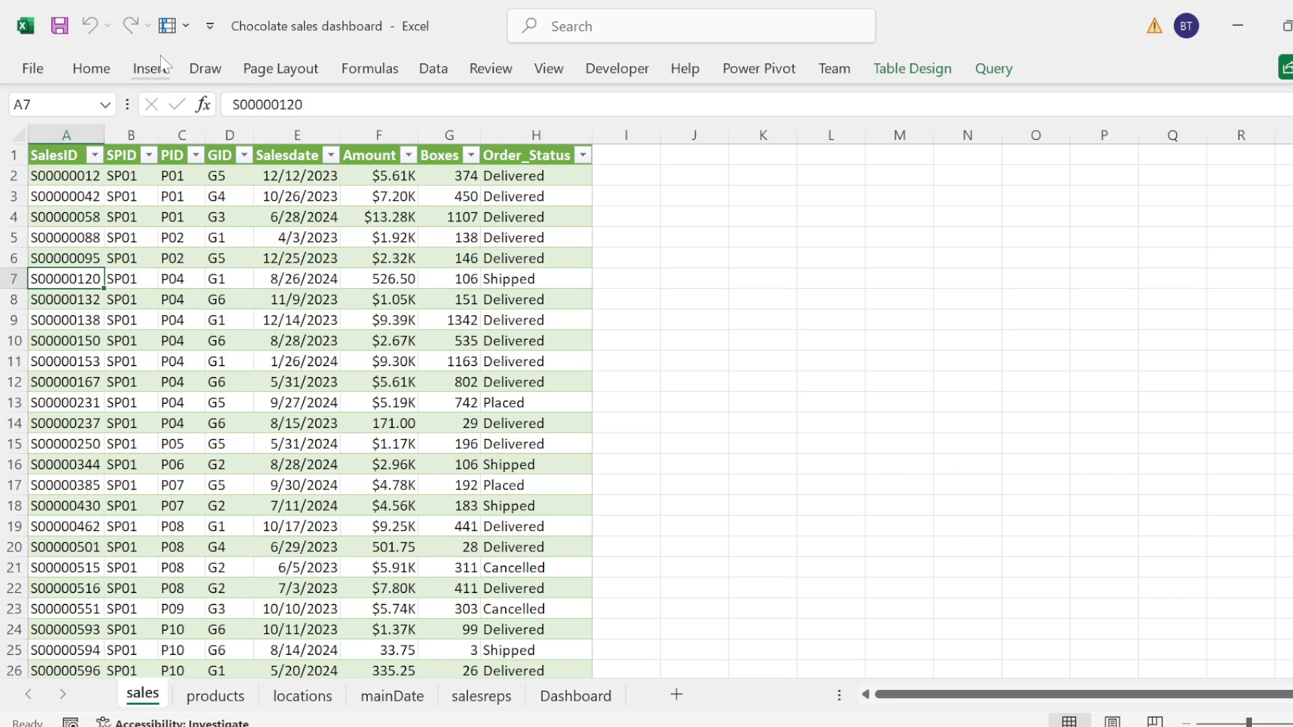
left_click(151, 71)
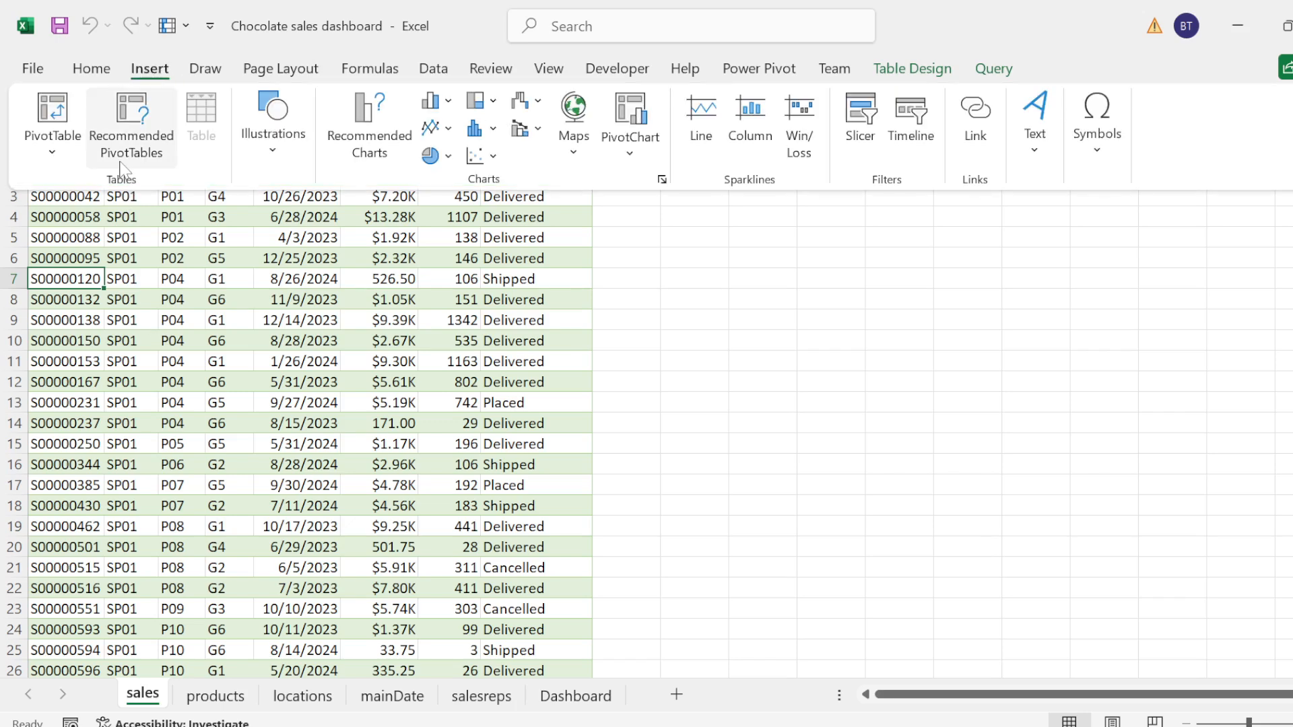
left_click(53, 150)
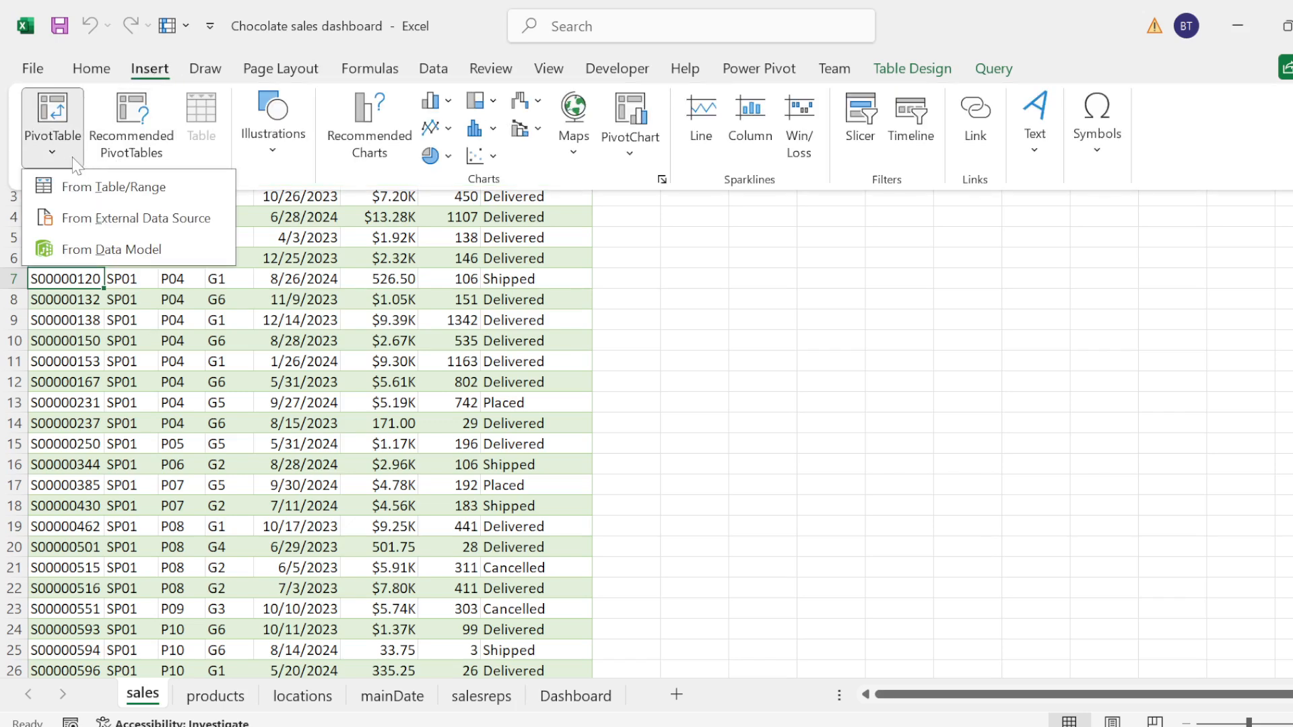
left_click(99, 253)
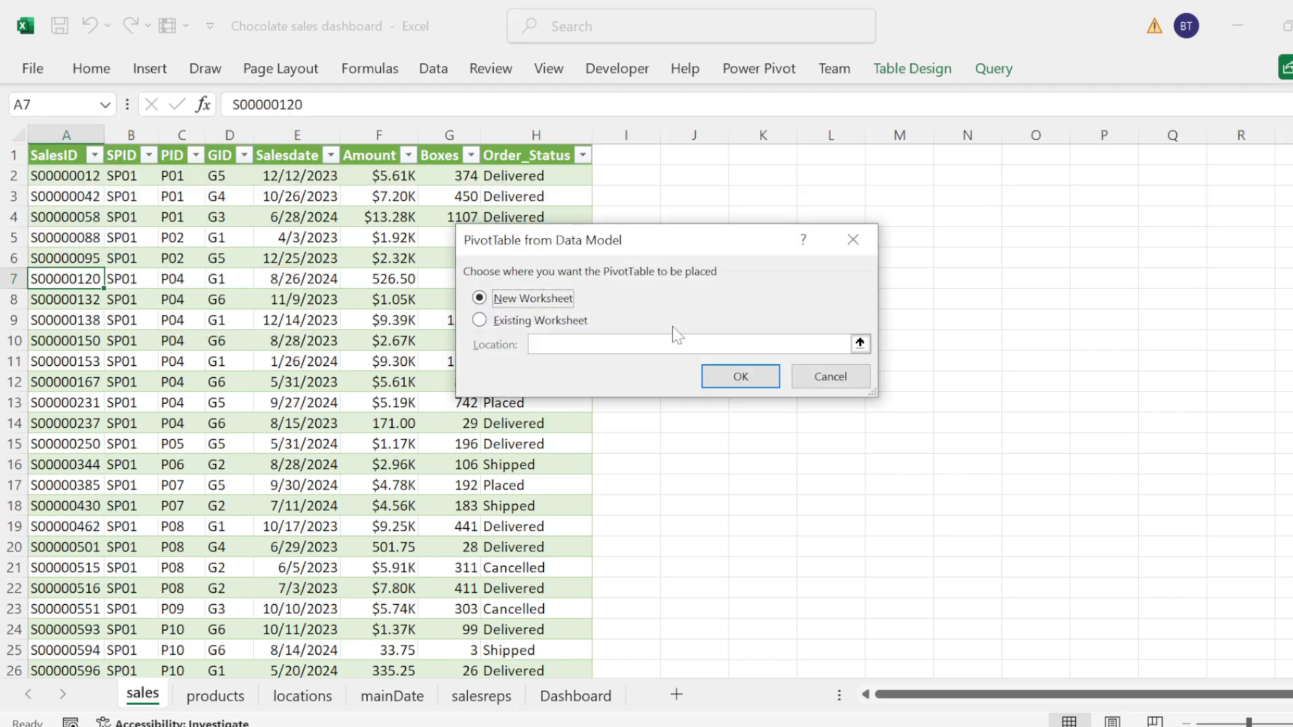
left_click_drag(650, 250, 613, 160)
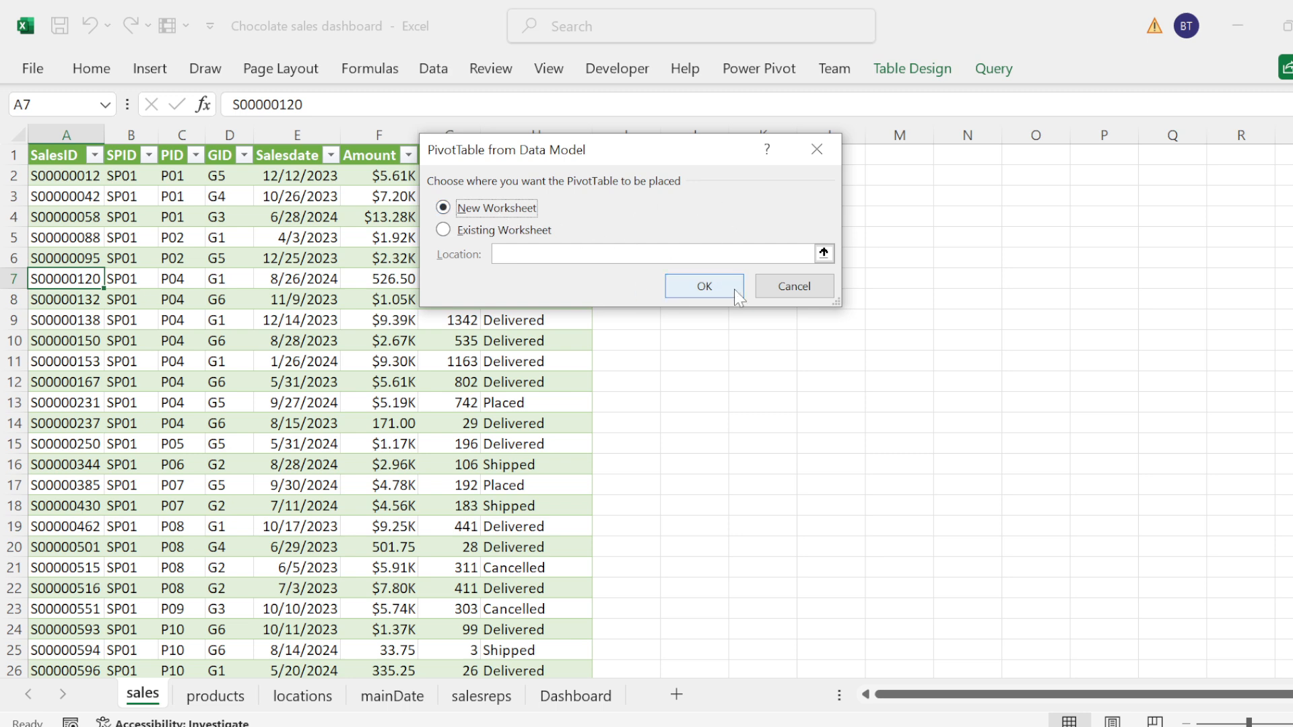
left_click(704, 288)
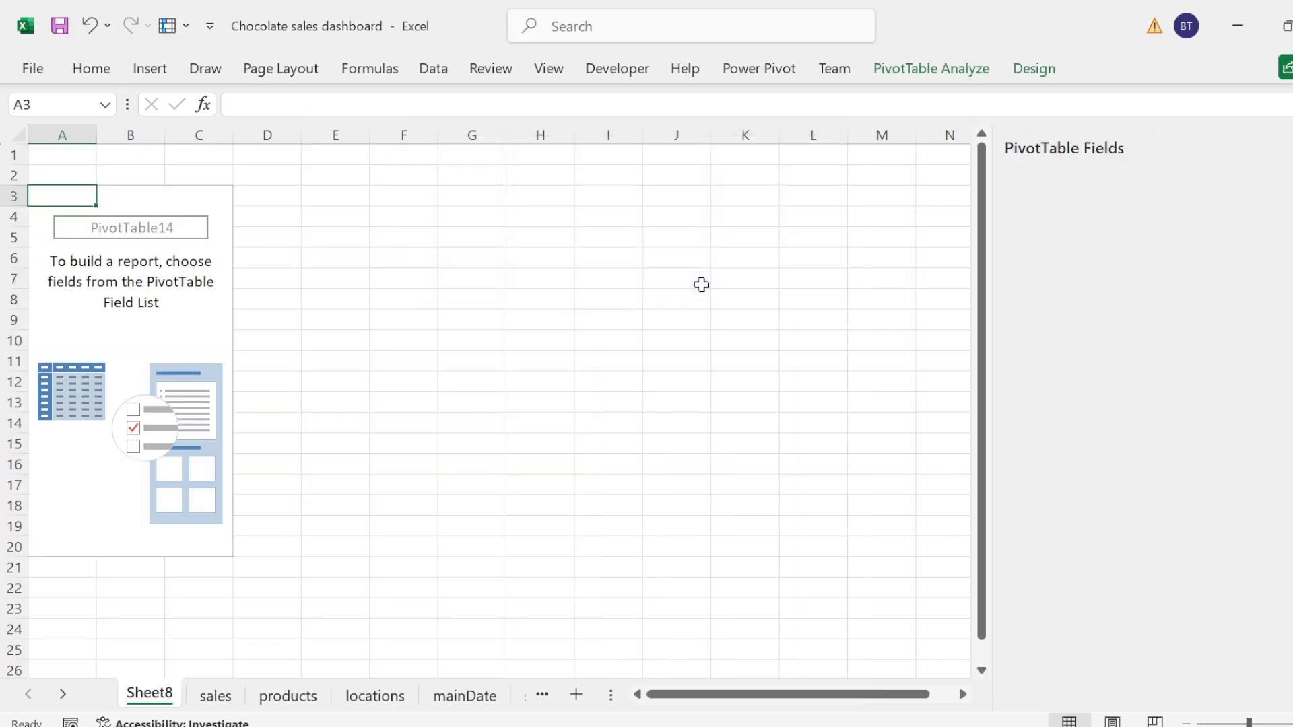
left_click(224, 285)
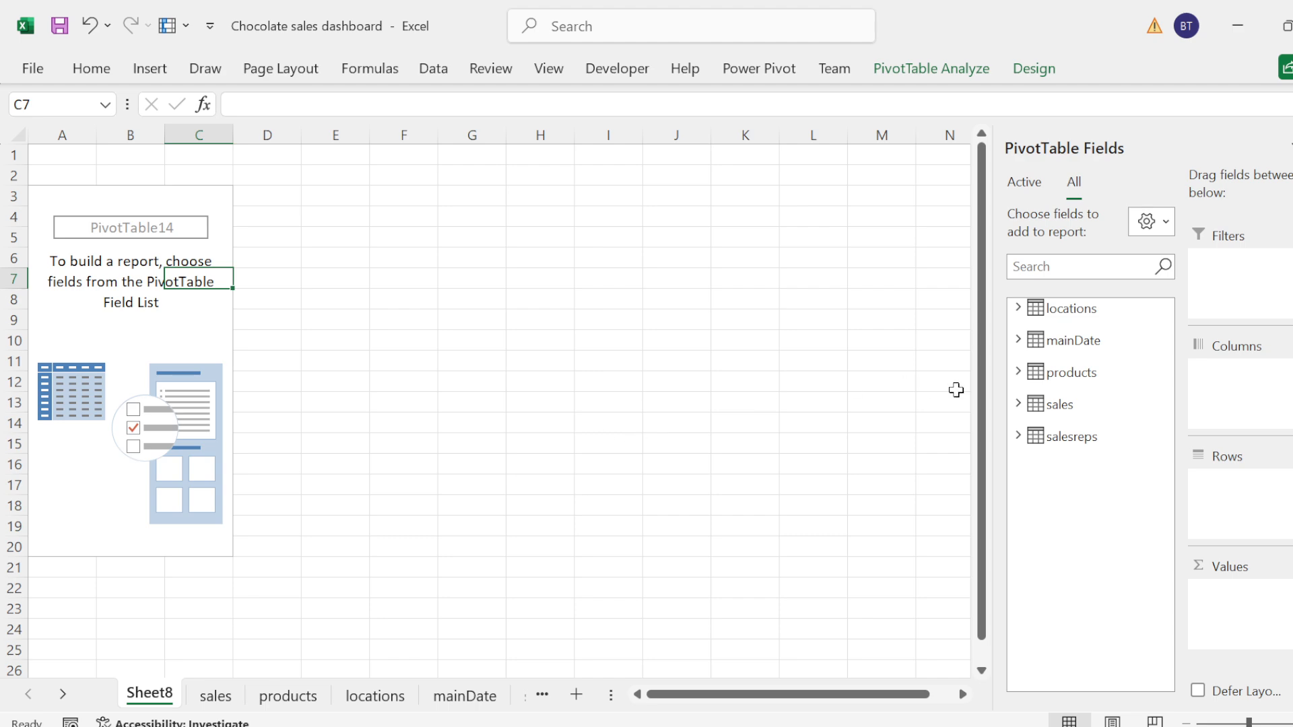
left_click(135, 191)
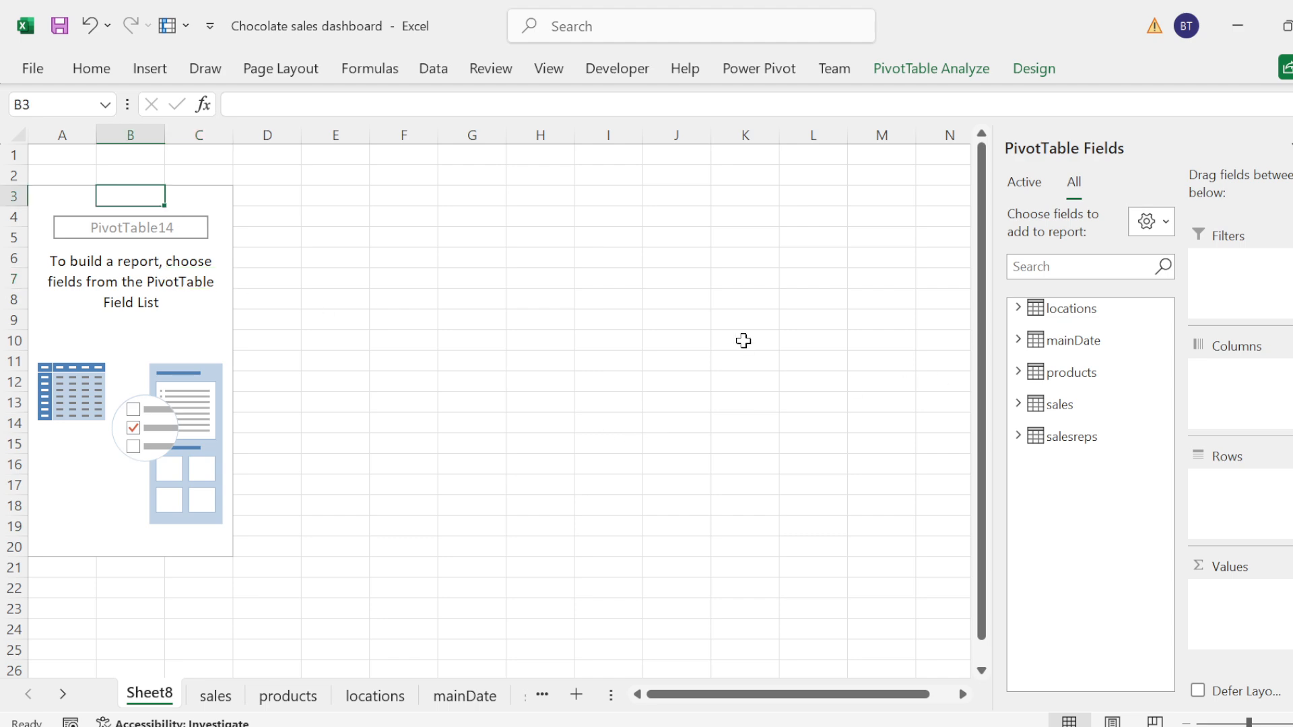
Step: Add Product from the products table as rows and Amount from the sales table as summed values in the PivotTable
left_click(1018, 371)
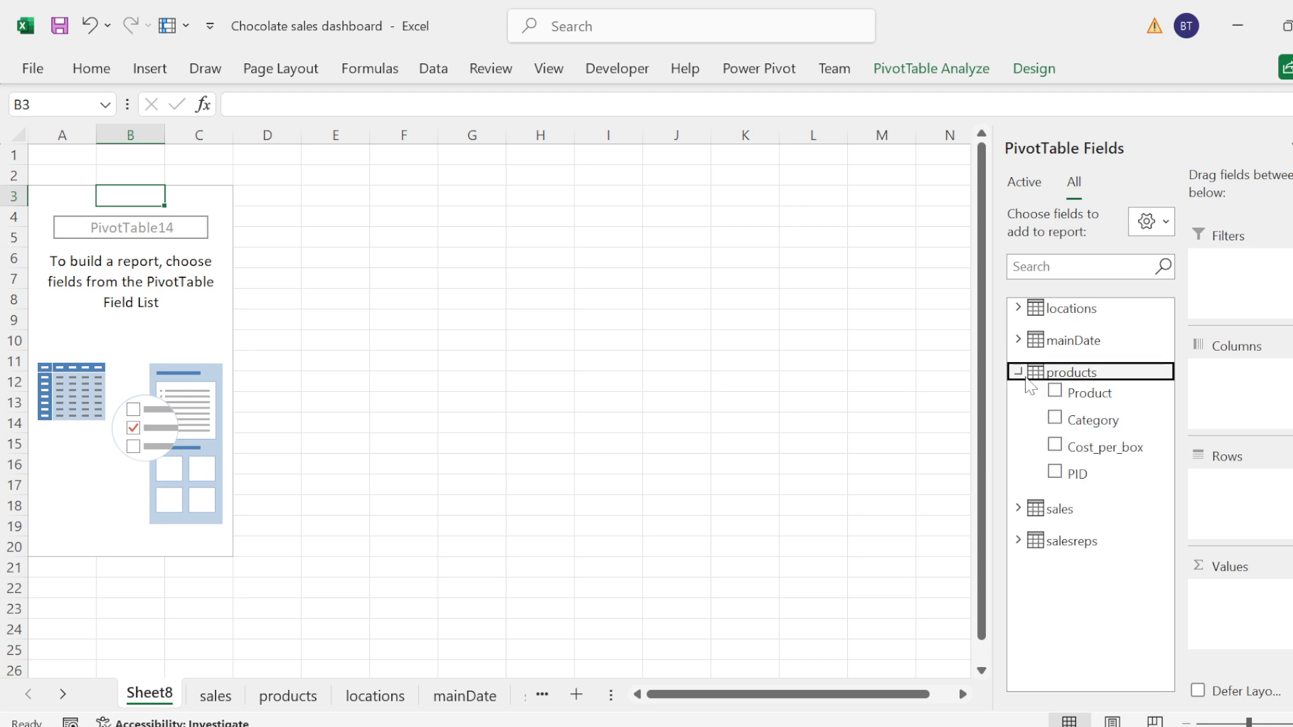
left_click(1059, 396)
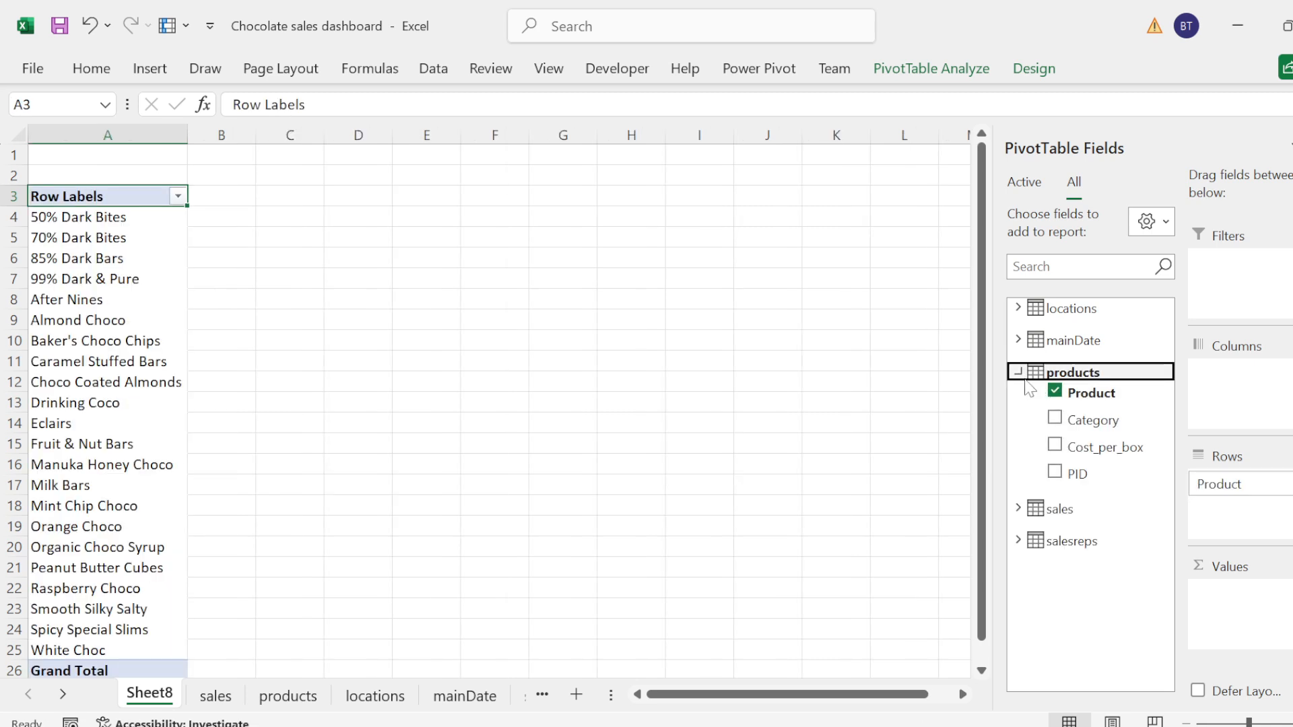
left_click(1019, 373)
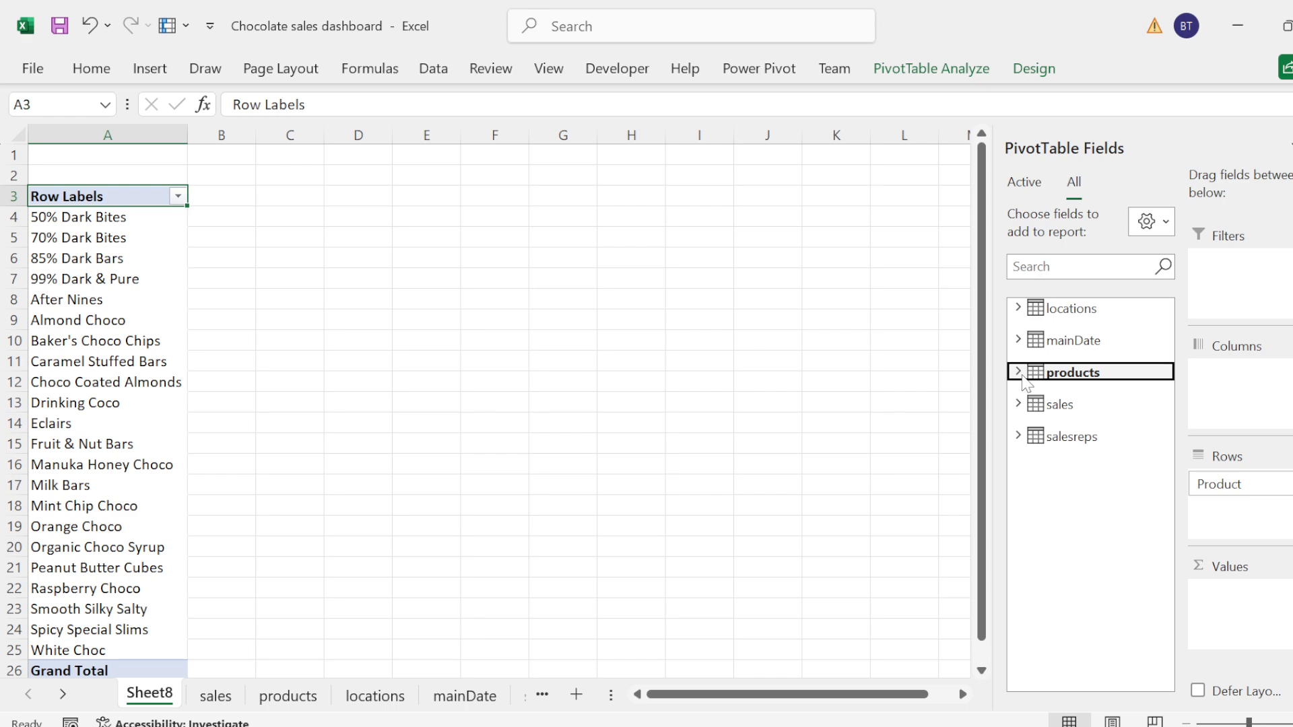
left_click(1018, 404)
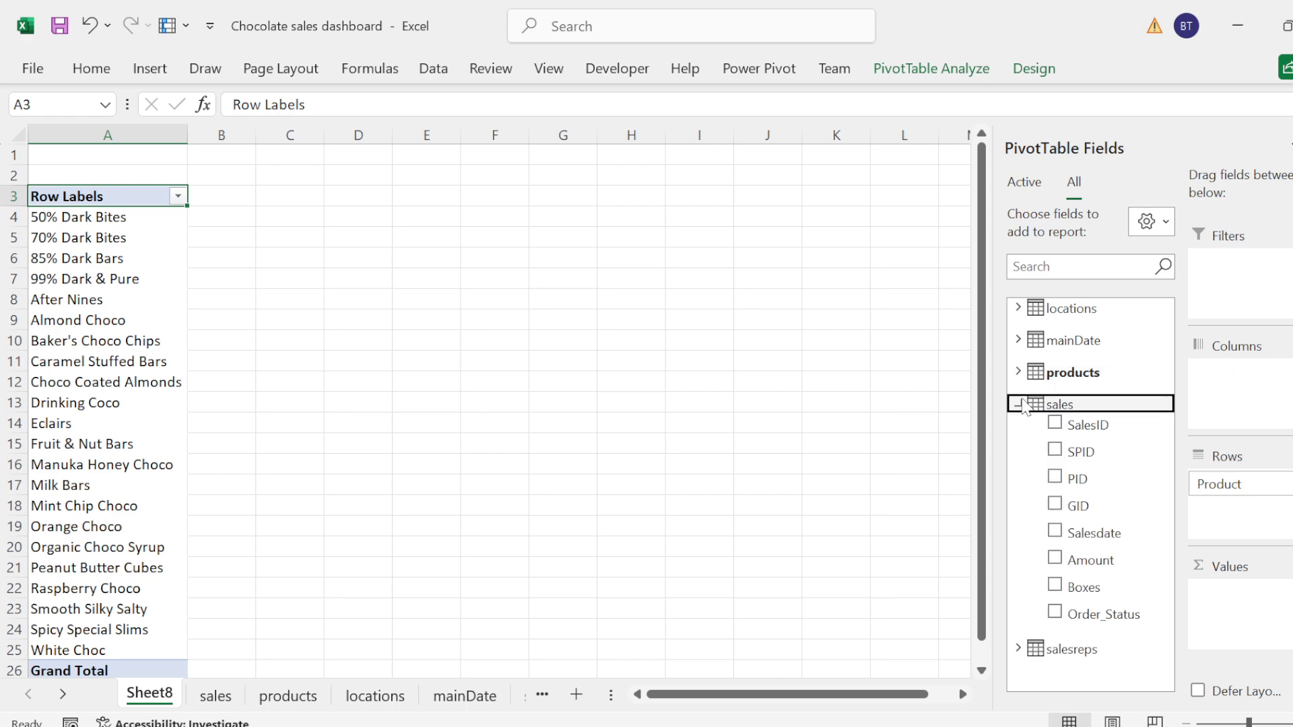
left_click(1054, 559)
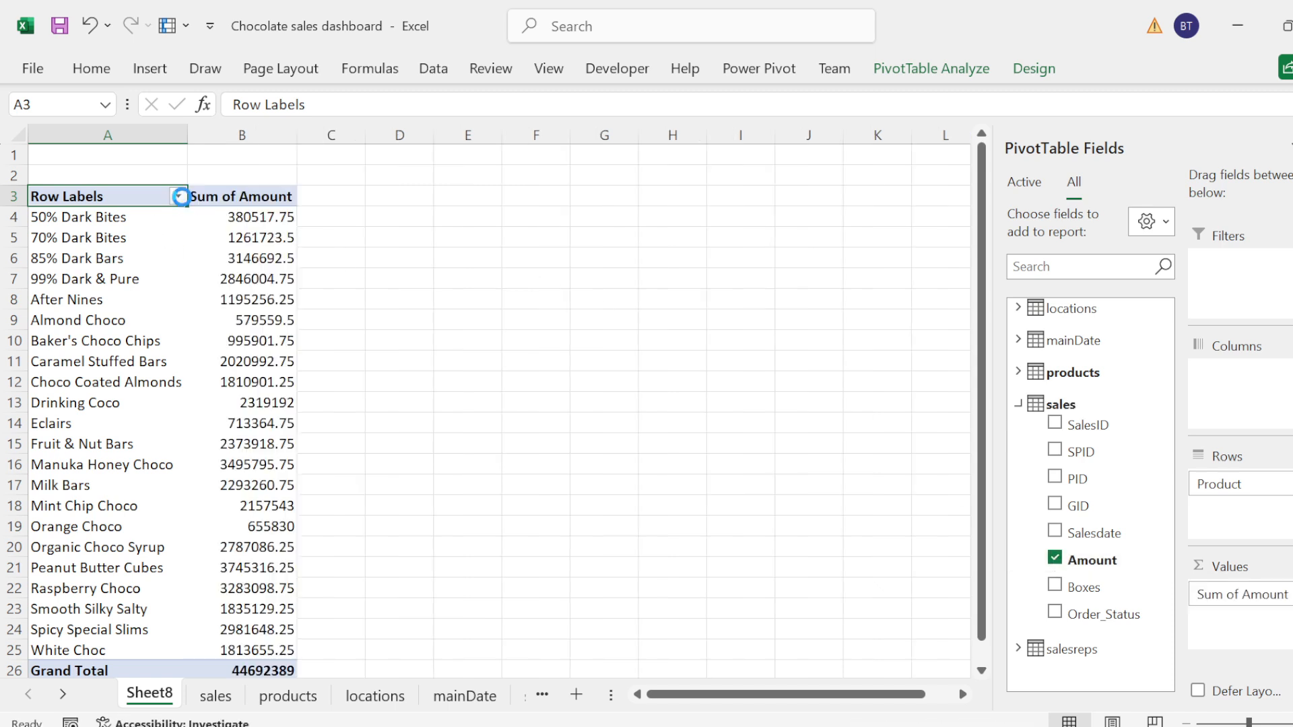
Step: Filter the PivotTable's products to the top 5 items by Sum of Amount
left_click(179, 197)
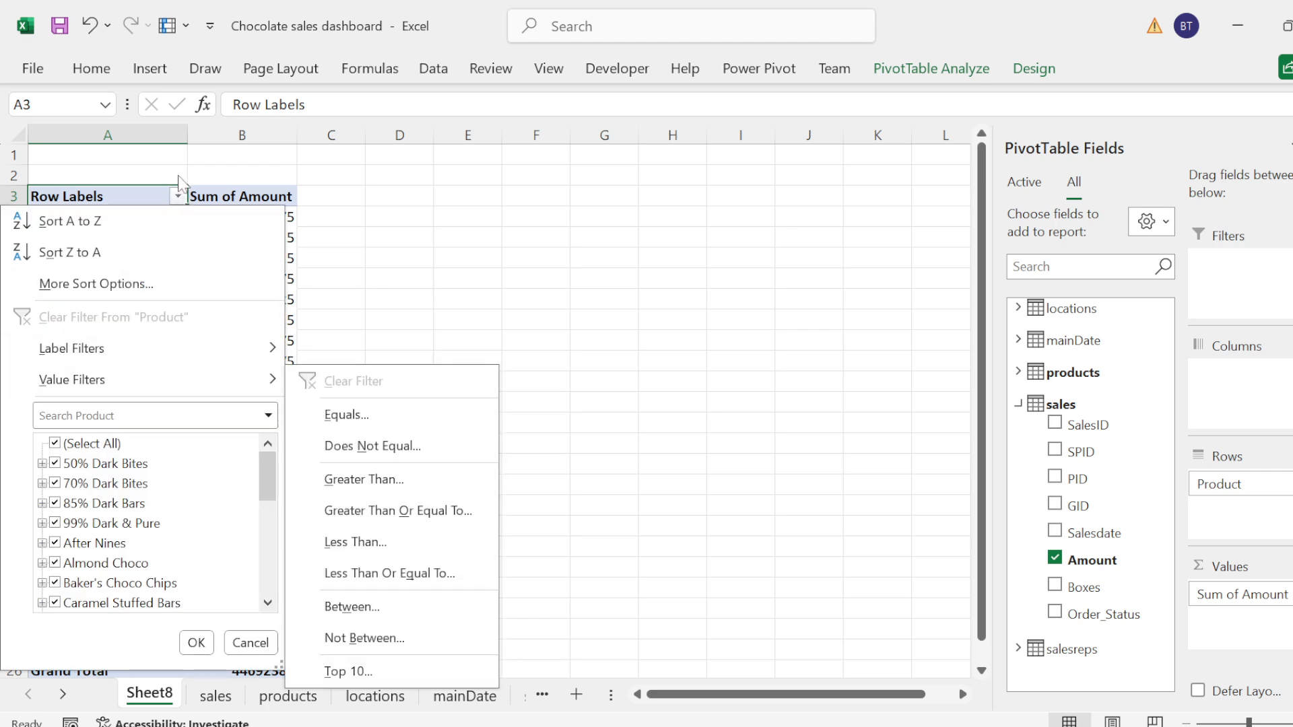
left_click(180, 197)
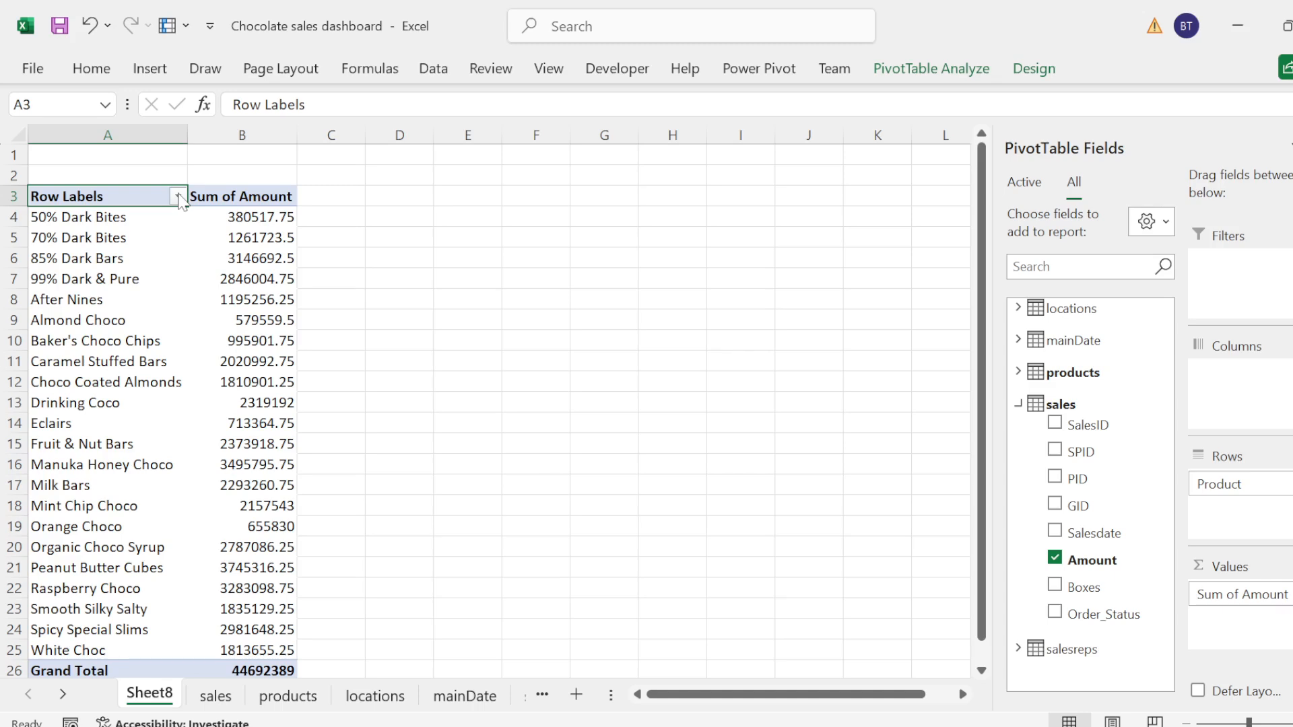
left_click(179, 197)
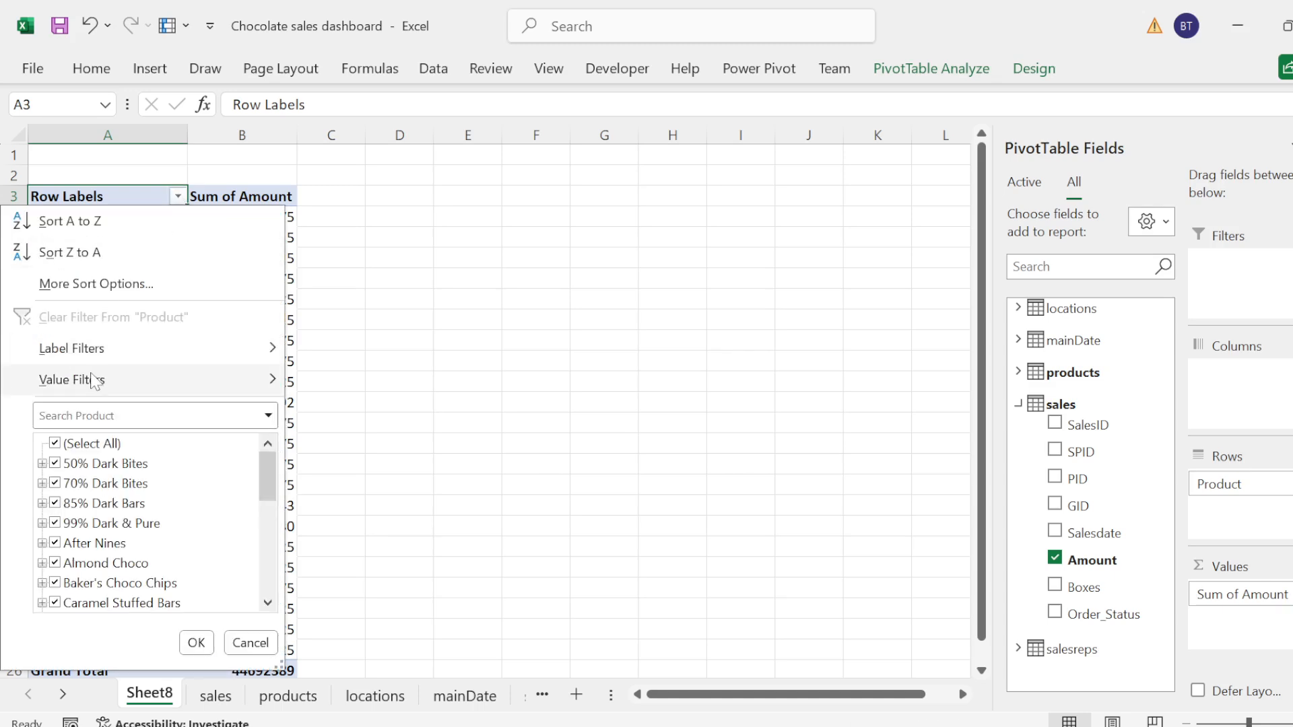
mouse_move(94, 381)
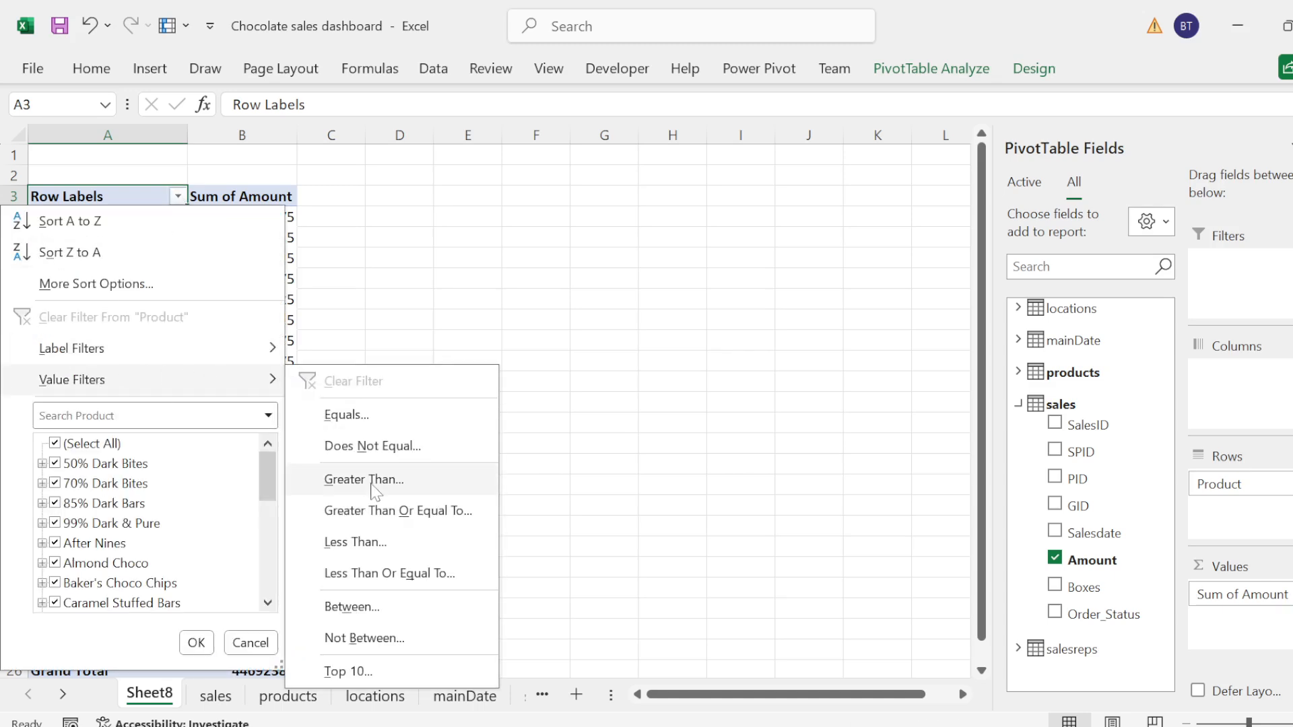
left_click(348, 671)
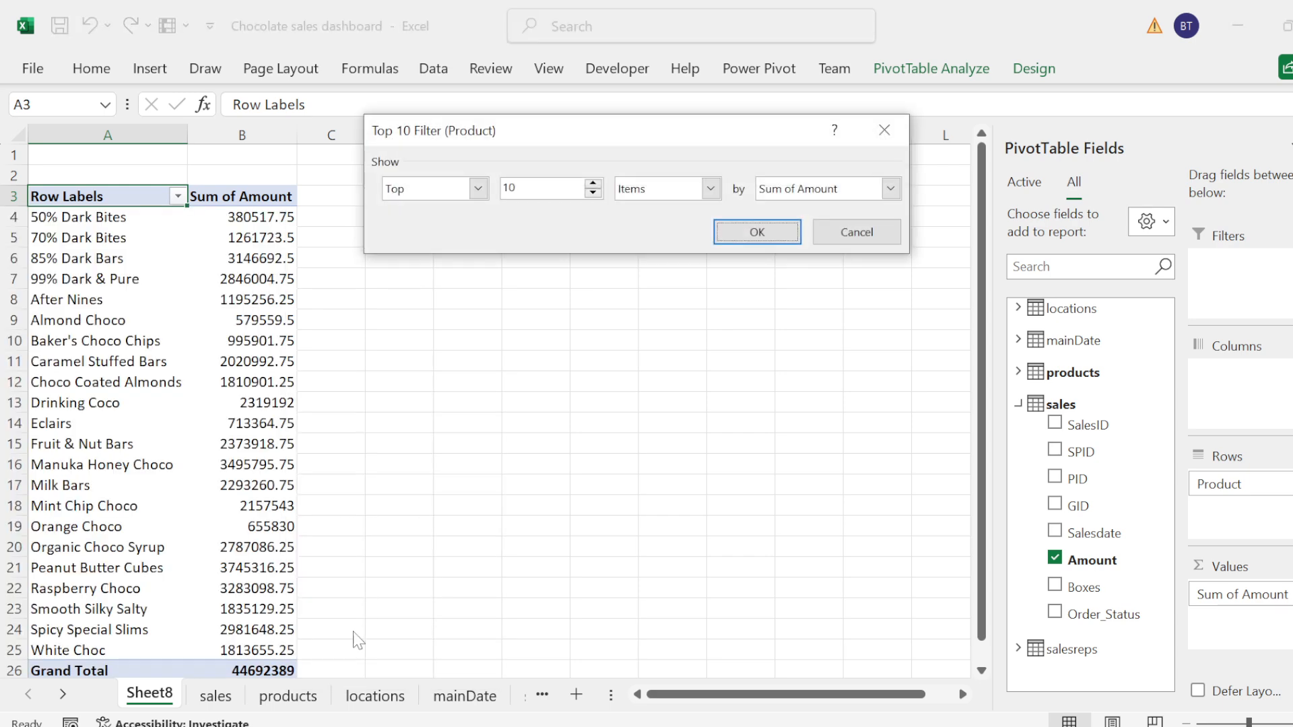
left_click(515, 187)
type("5")
left_click(478, 189)
left_click(479, 190)
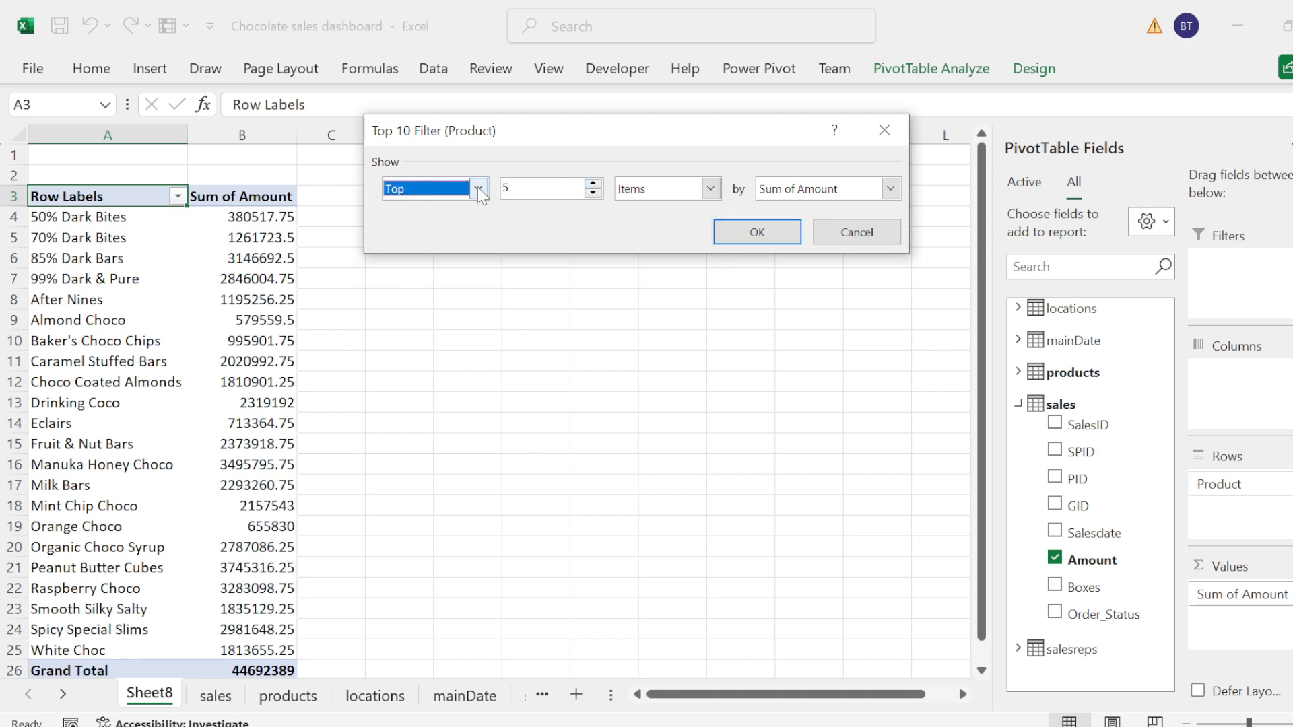
left_click(759, 230)
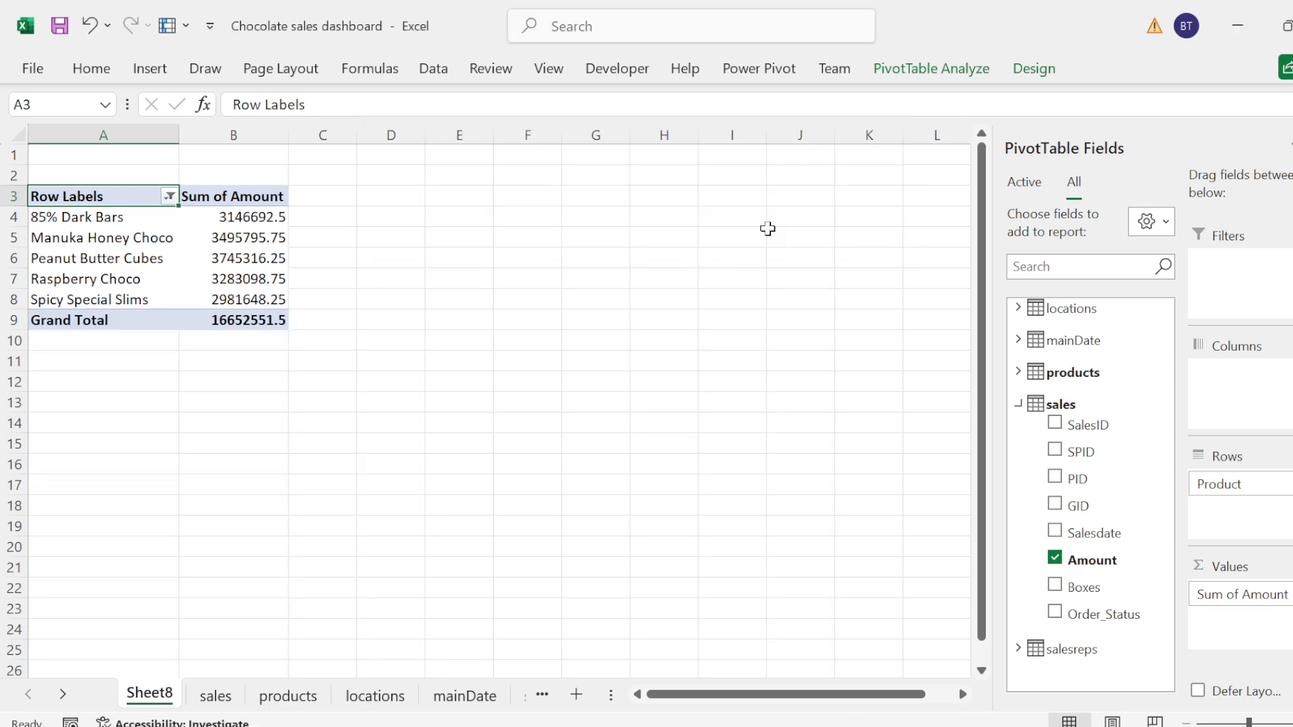
left_click(129, 158)
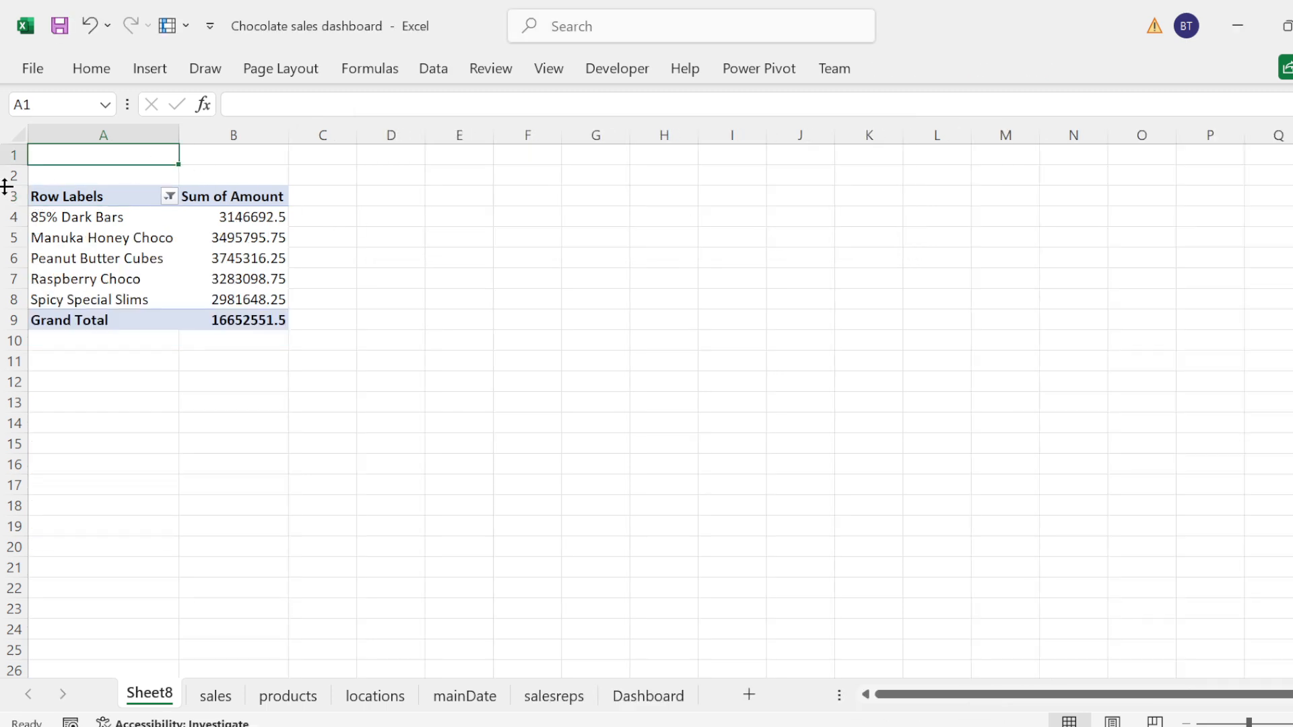
Step: Insert a row above the PivotTable at row 2 and enter the title "Top 5 product" in cell A2
left_click(8, 177)
right_click(8, 176)
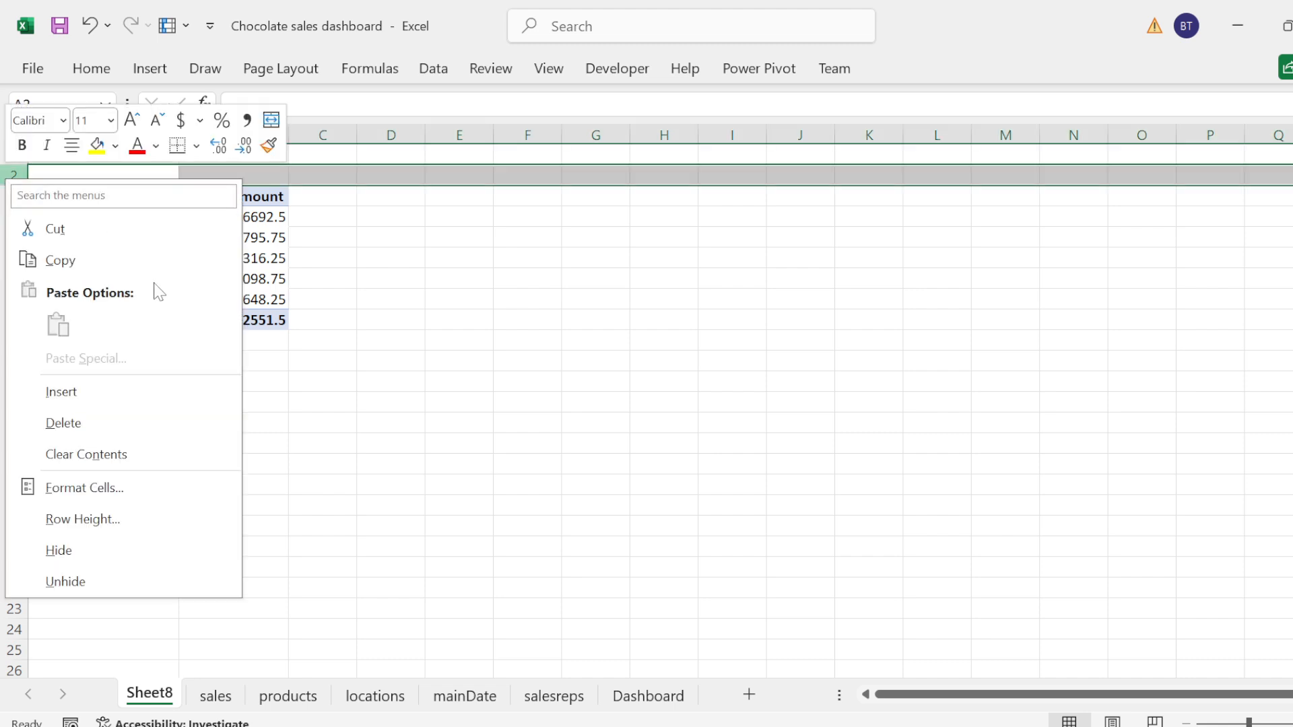
left_click(61, 392)
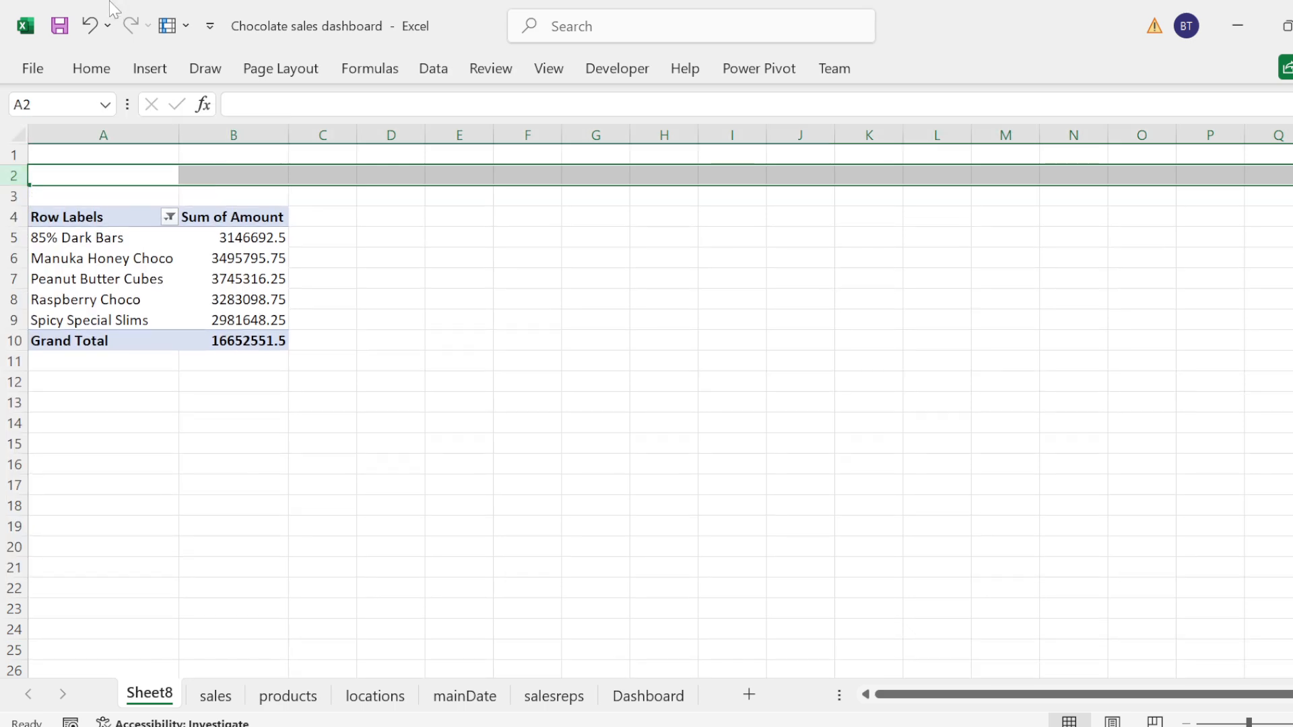
type("Top 5 product")
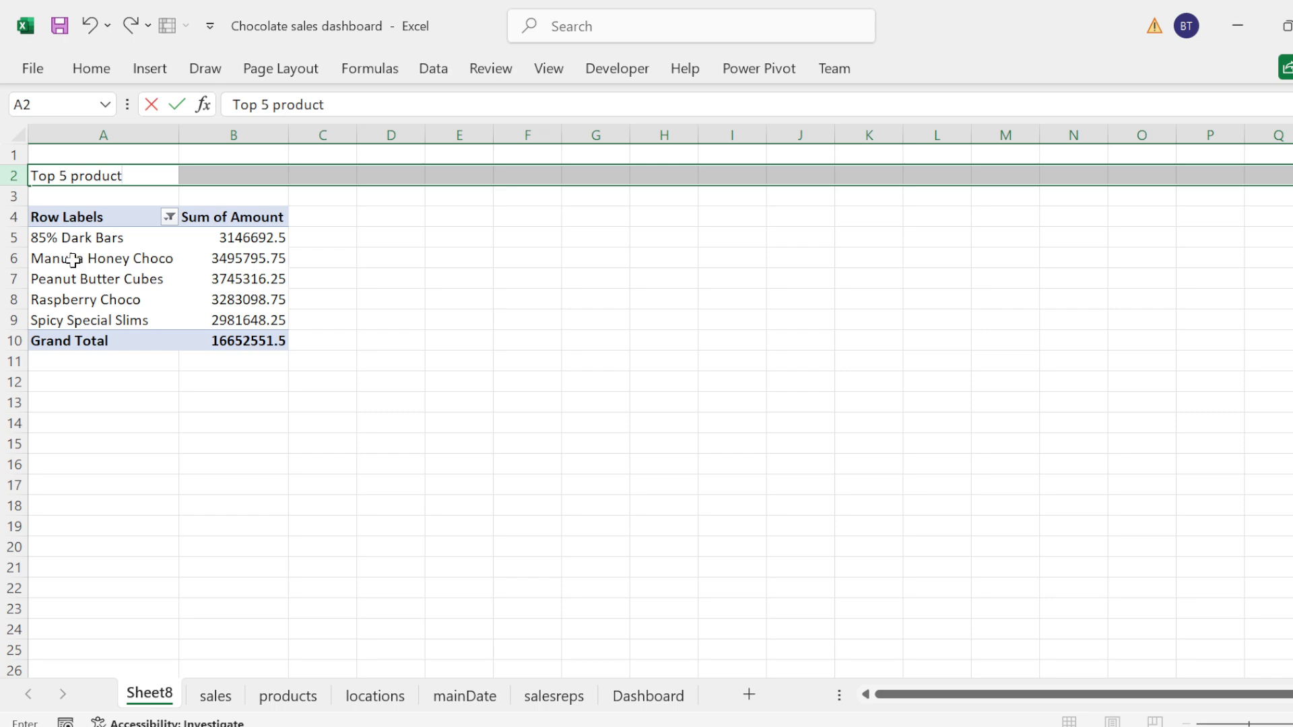
Step: Rename the PivotTable's row label header to Product and its value header to Sales
double_click(93, 217)
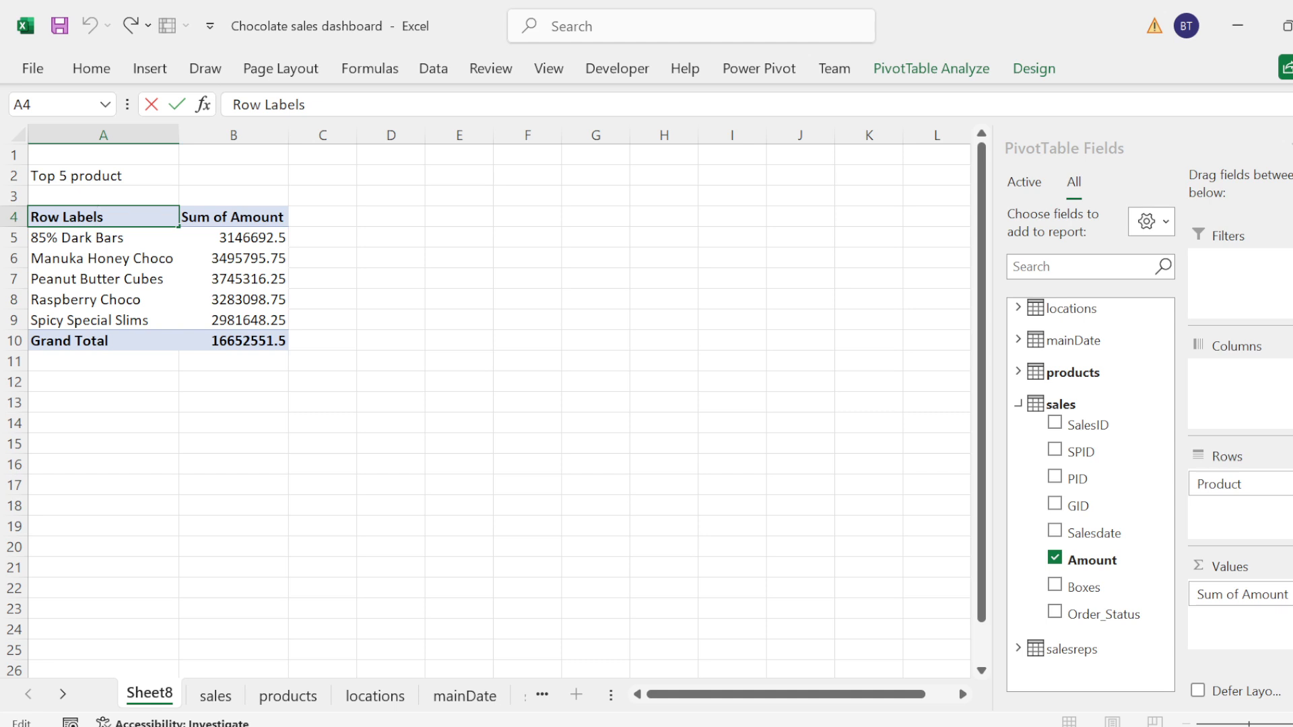
key("BackSpace")
key("BackSpace")
key("BackSpace")
key("BackSpace")
key("BackSpace")
key("BackSpace")
key("BackSpace")
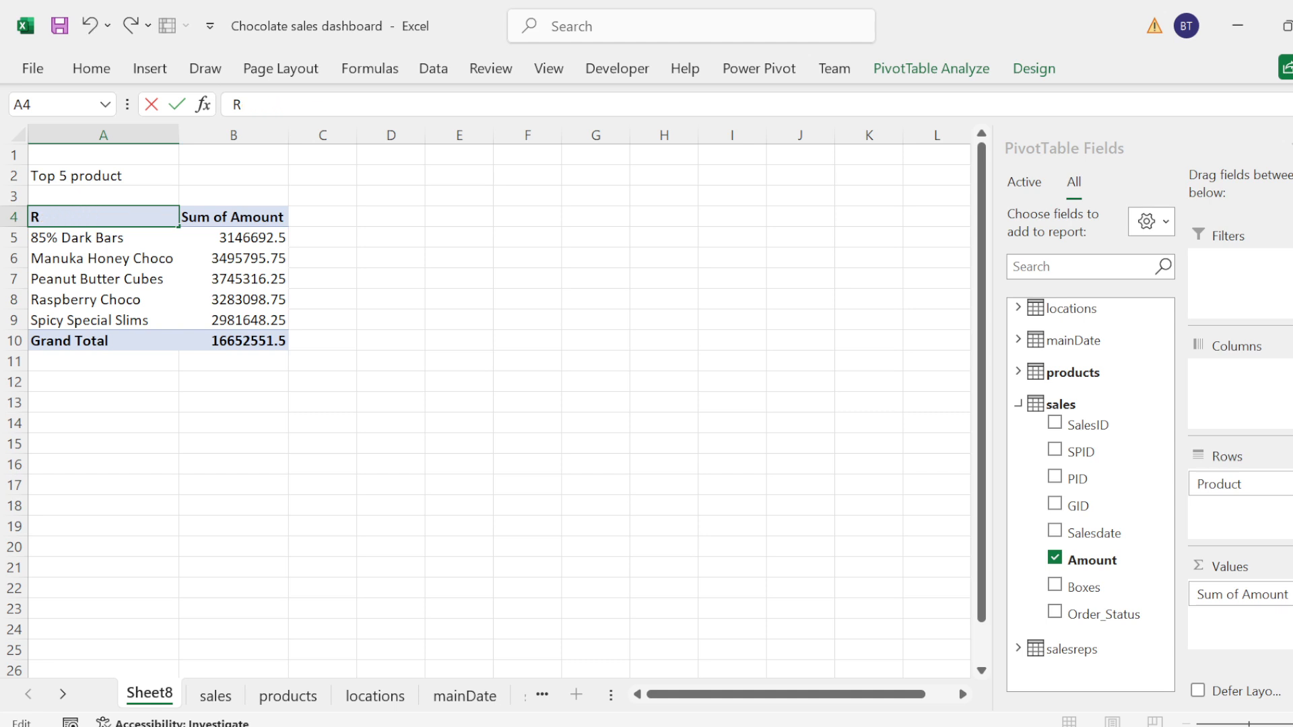
type("Product")
left_click(257, 217)
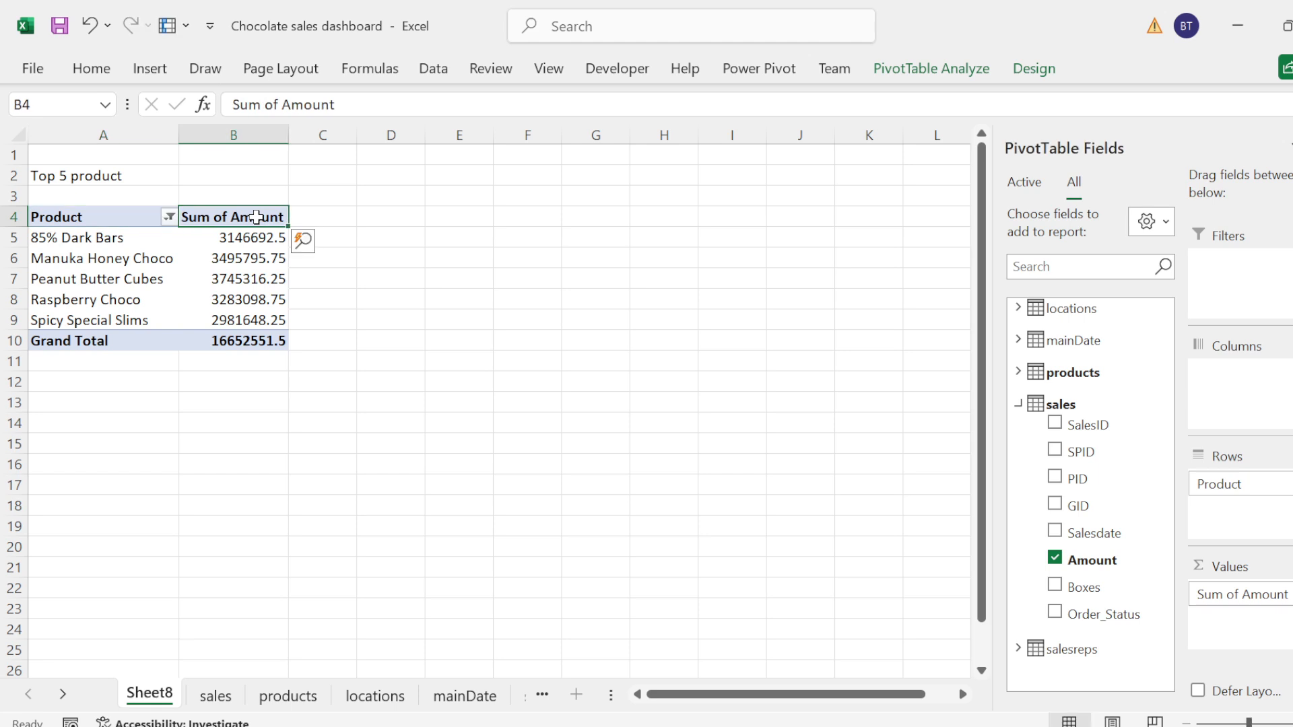
type("Sa")
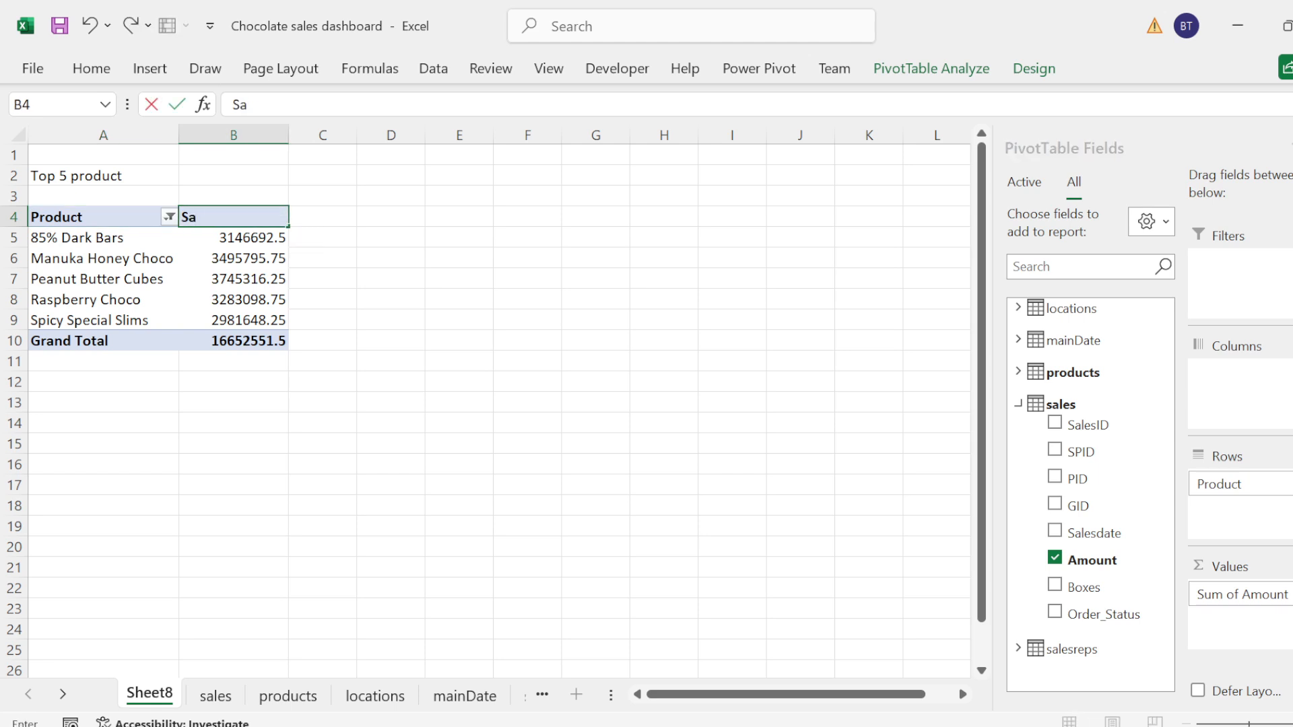
type("les")
Step: Insert another blank row at row 3, between the title and the PivotTable
left_click(58, 201)
left_click(5, 197)
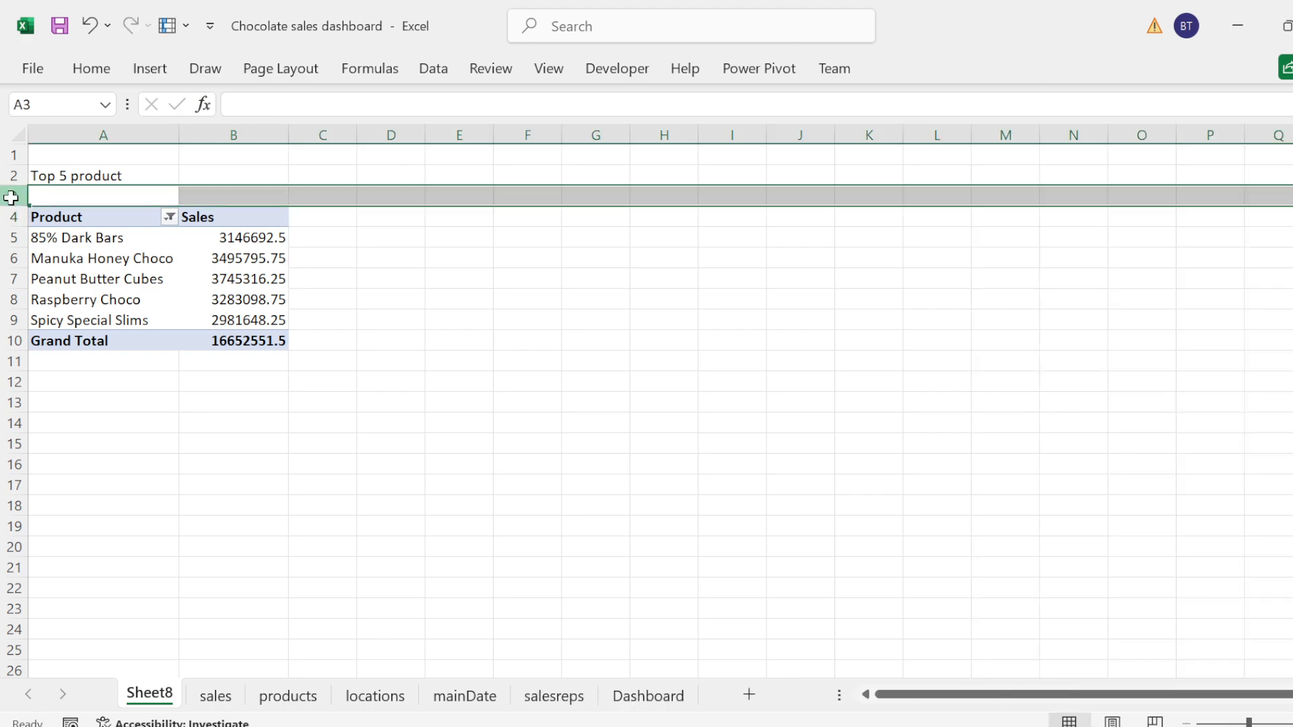
right_click(8, 196)
left_click(70, 410)
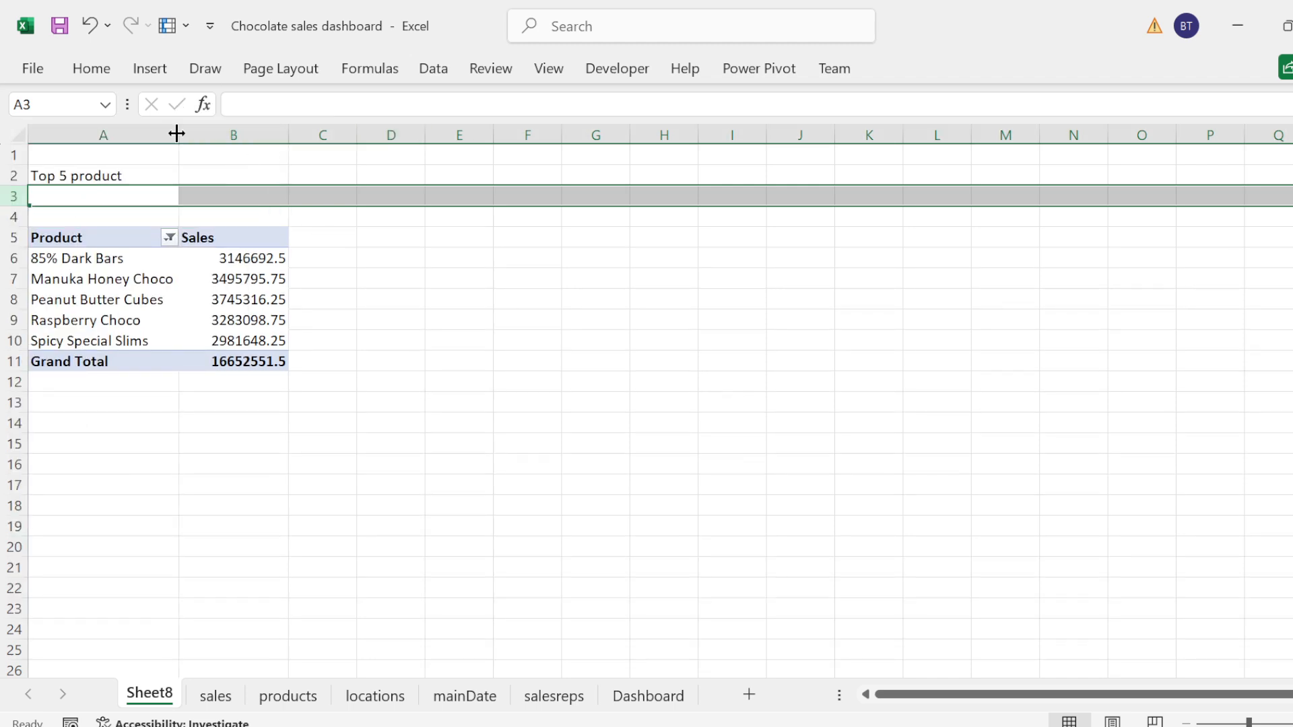
left_click(84, 177)
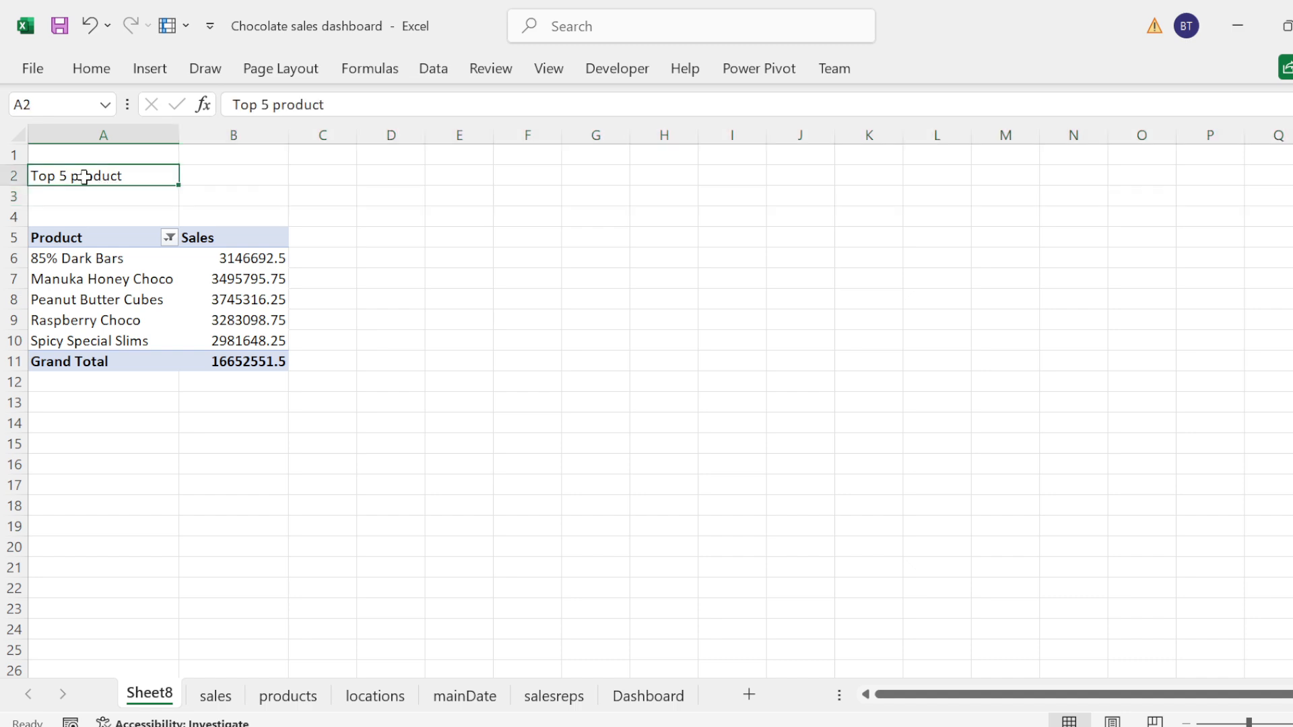
key("Down")
key("Down")
key("Down")
key("shift+Right")
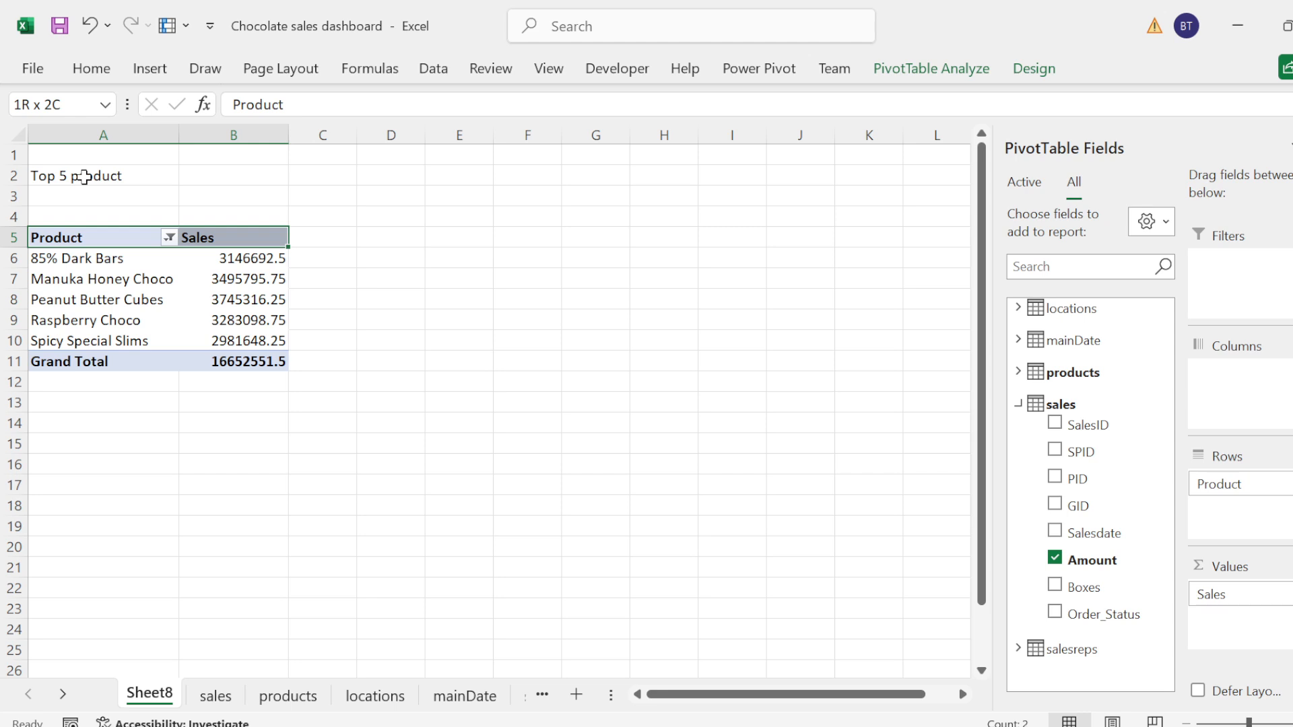
Step: Format the PivotTable's Sales values, including the grand total, with the custom format [>=1000000]\$0.00,, "M";[>=1000]\$0.00,"K";0.00
left_click(253, 264)
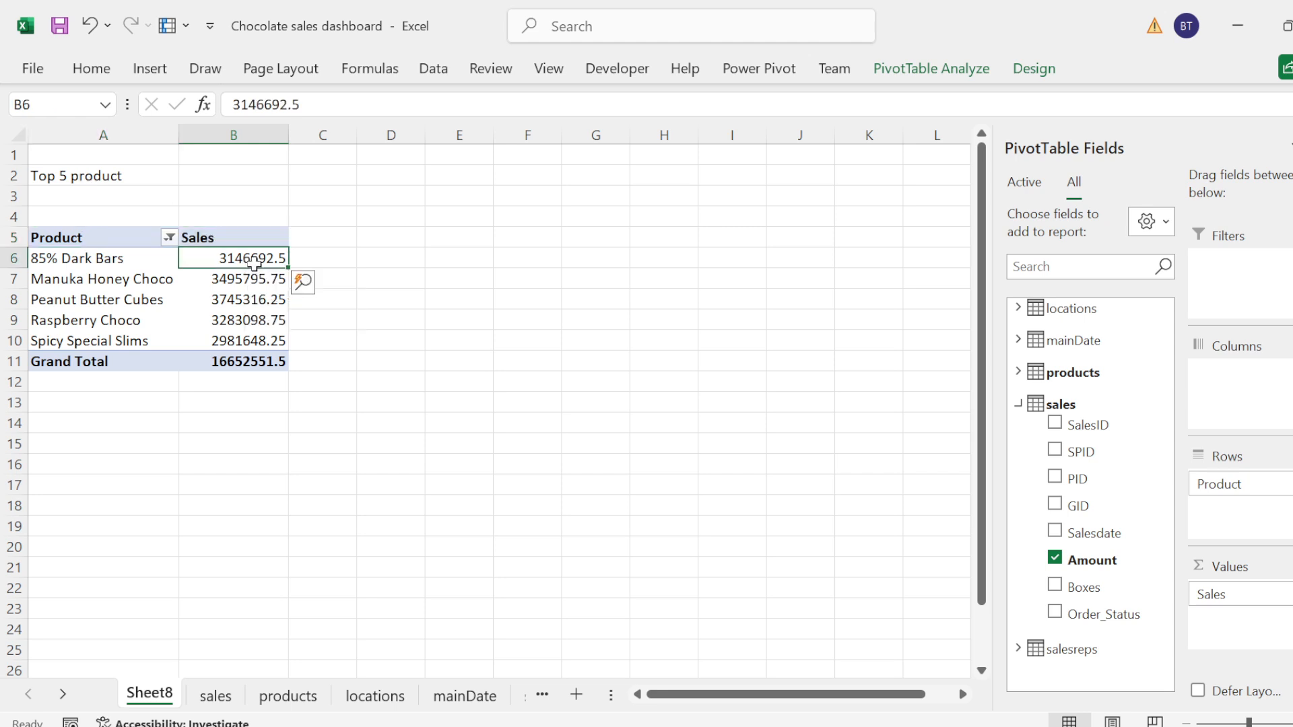
left_click(253, 274, "shift")
key("shift+Down")
key("shift+Down")
key("shift+Down")
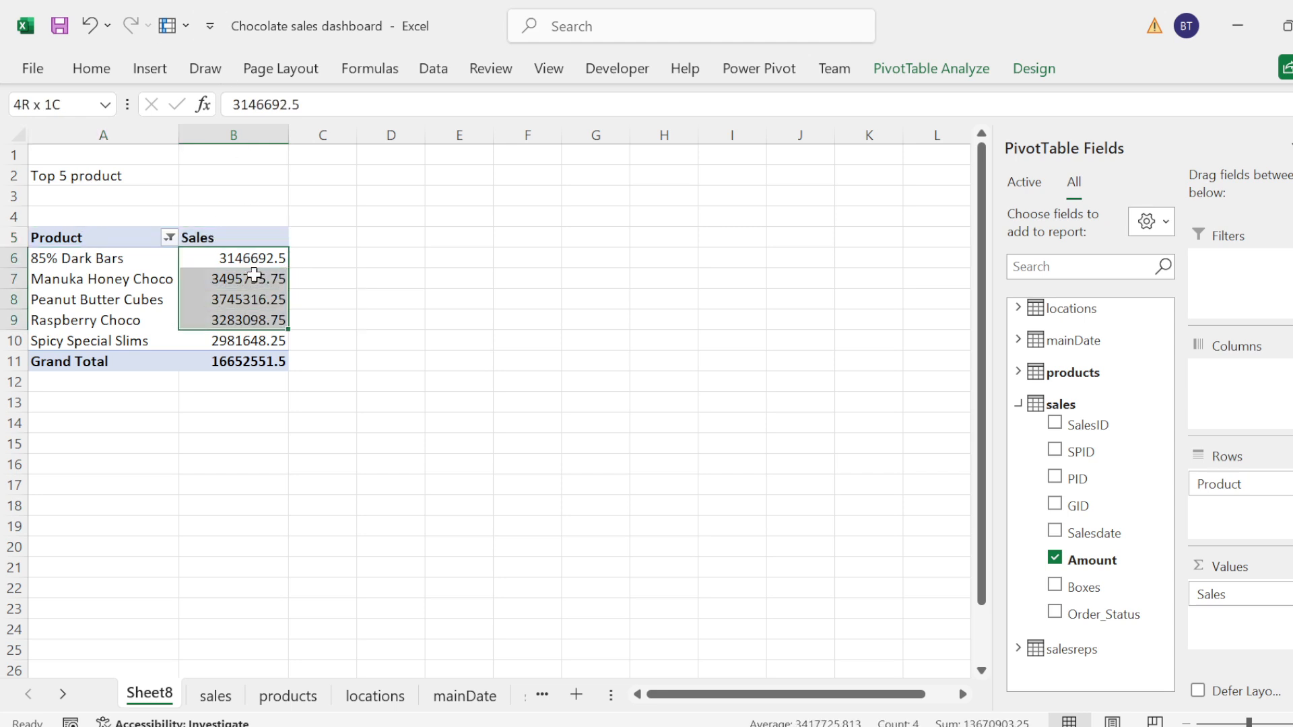
left_click(253, 276)
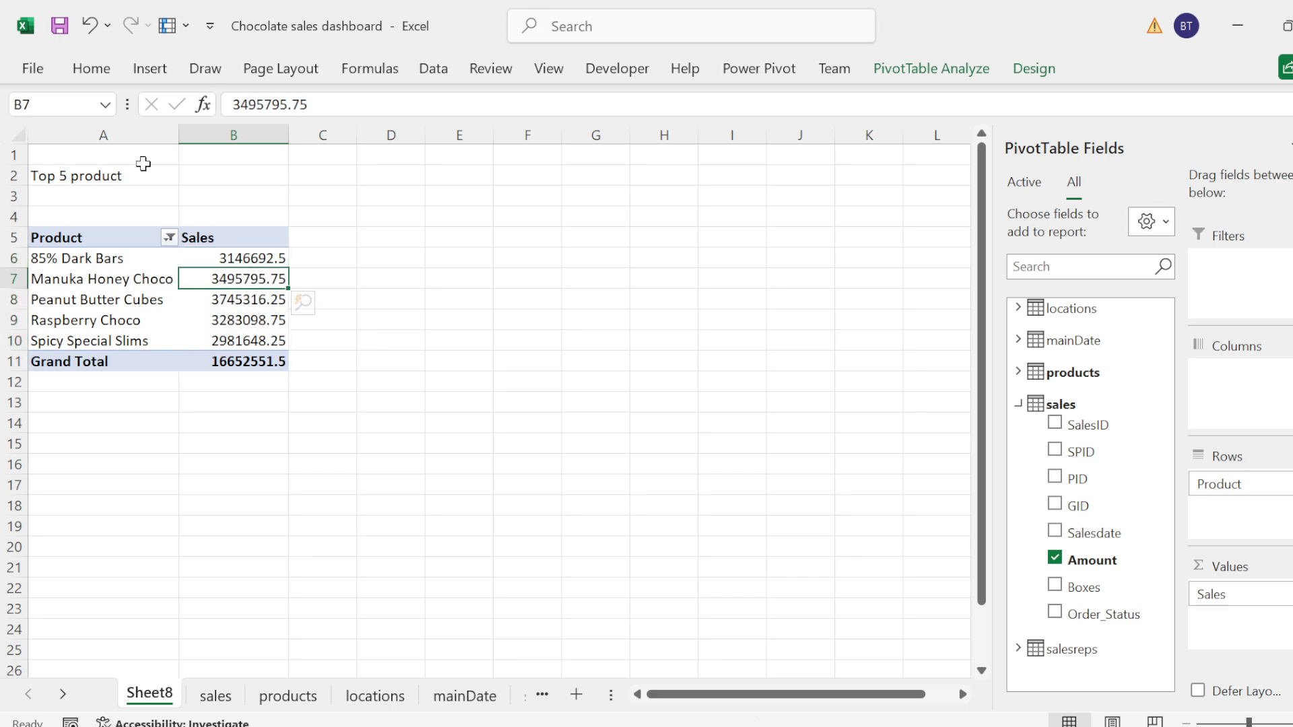
left_click(253, 261)
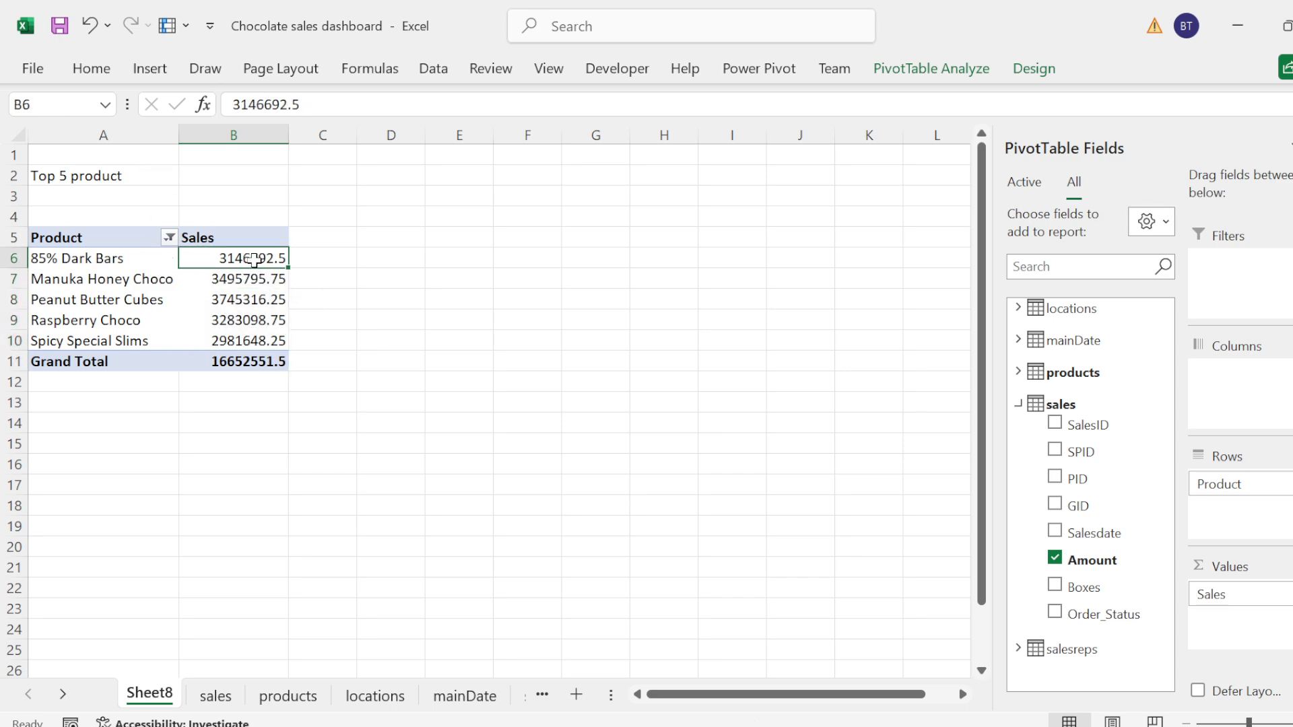
key("shift+Down")
key("shift+Down")
key("shift+Down")
key("shift+Down")
key("shift+Down")
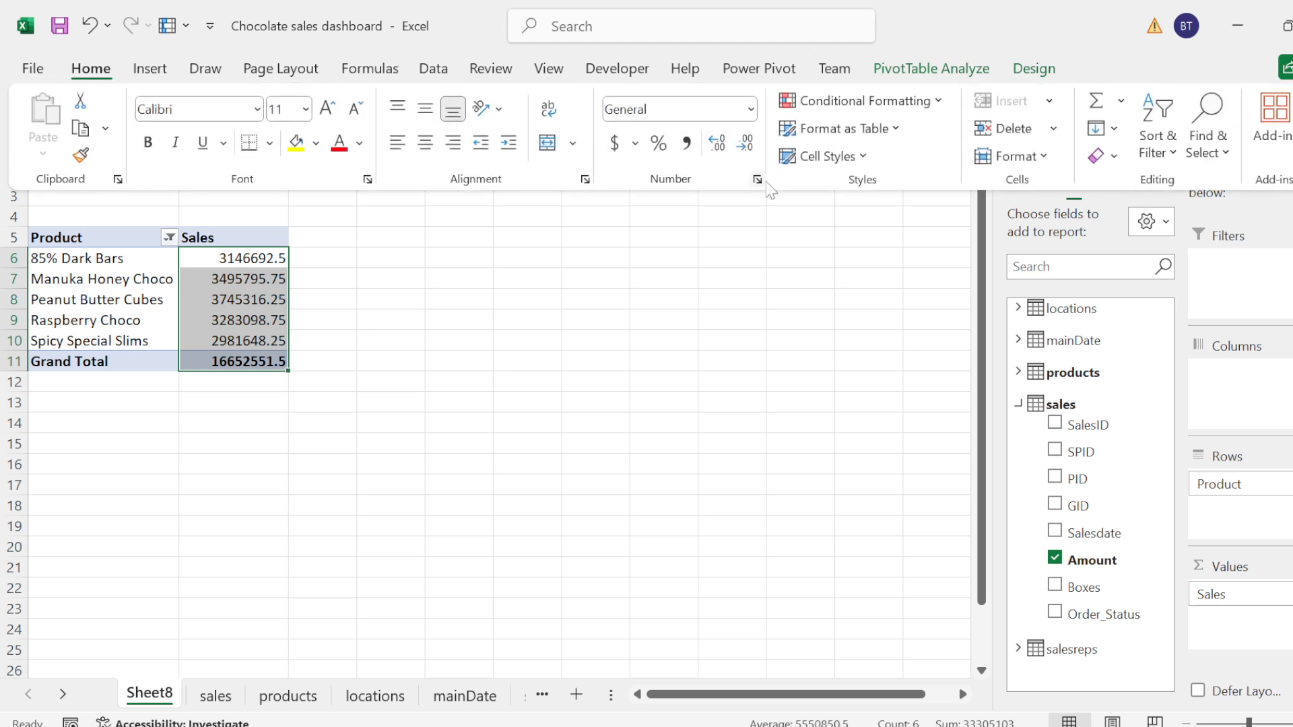
left_click(765, 181)
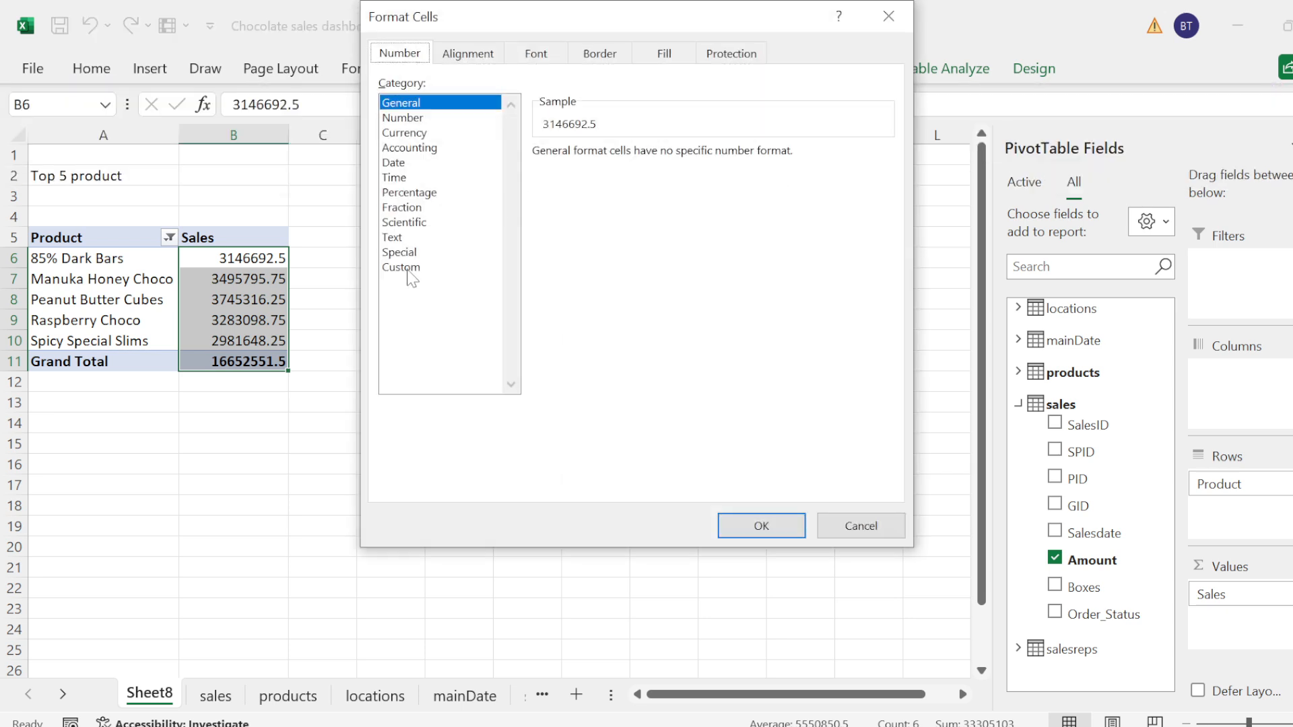
left_click(403, 268)
scroll(882, 349, "down", 3)
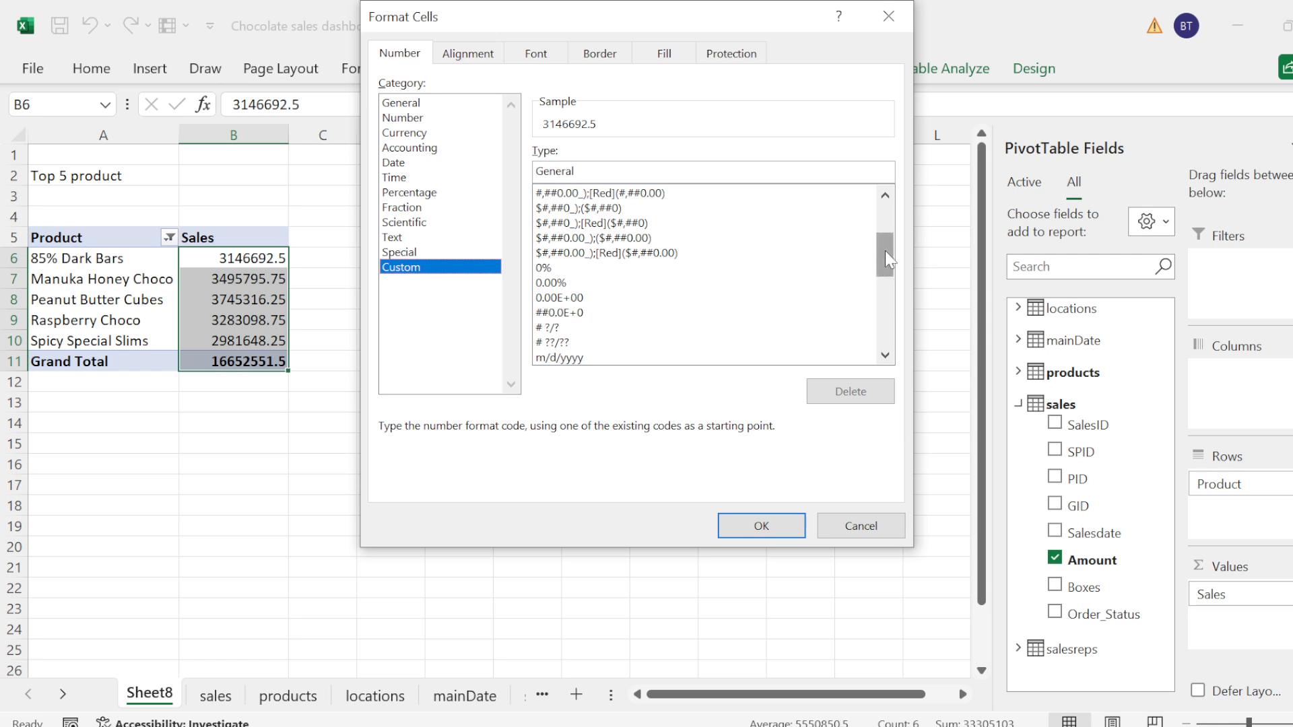
left_click_drag(885, 259, 885, 327)
left_click(774, 342)
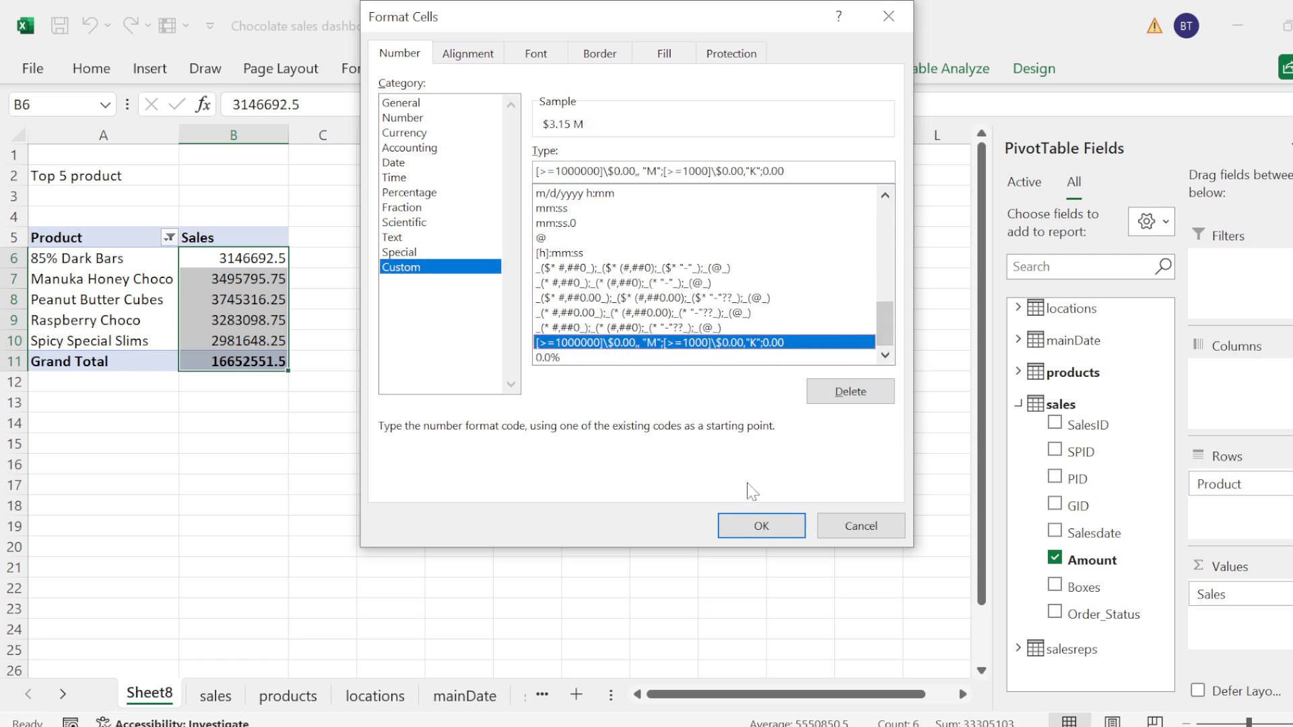
left_click(752, 525)
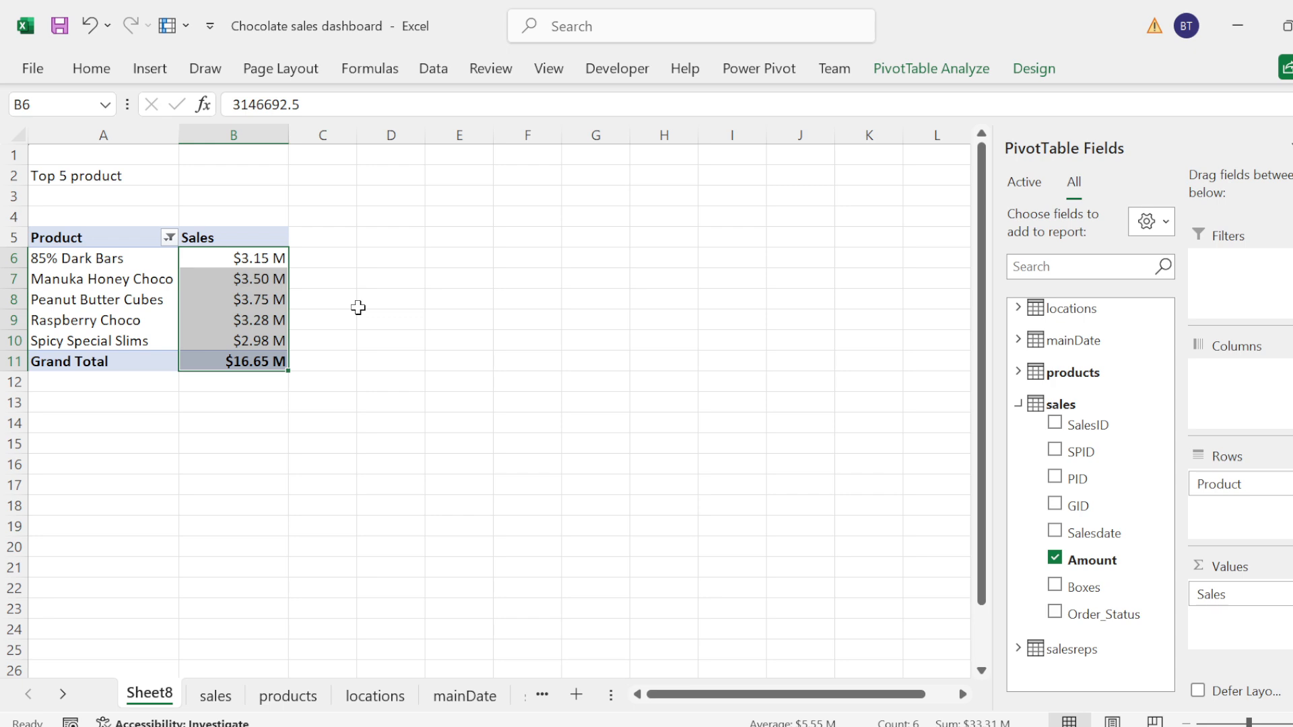
left_click(358, 307)
Step: Copy the whole top 5 products PivotTable and paste the duplicate below it at cell A16
left_click_drag(124, 231, 125, 234)
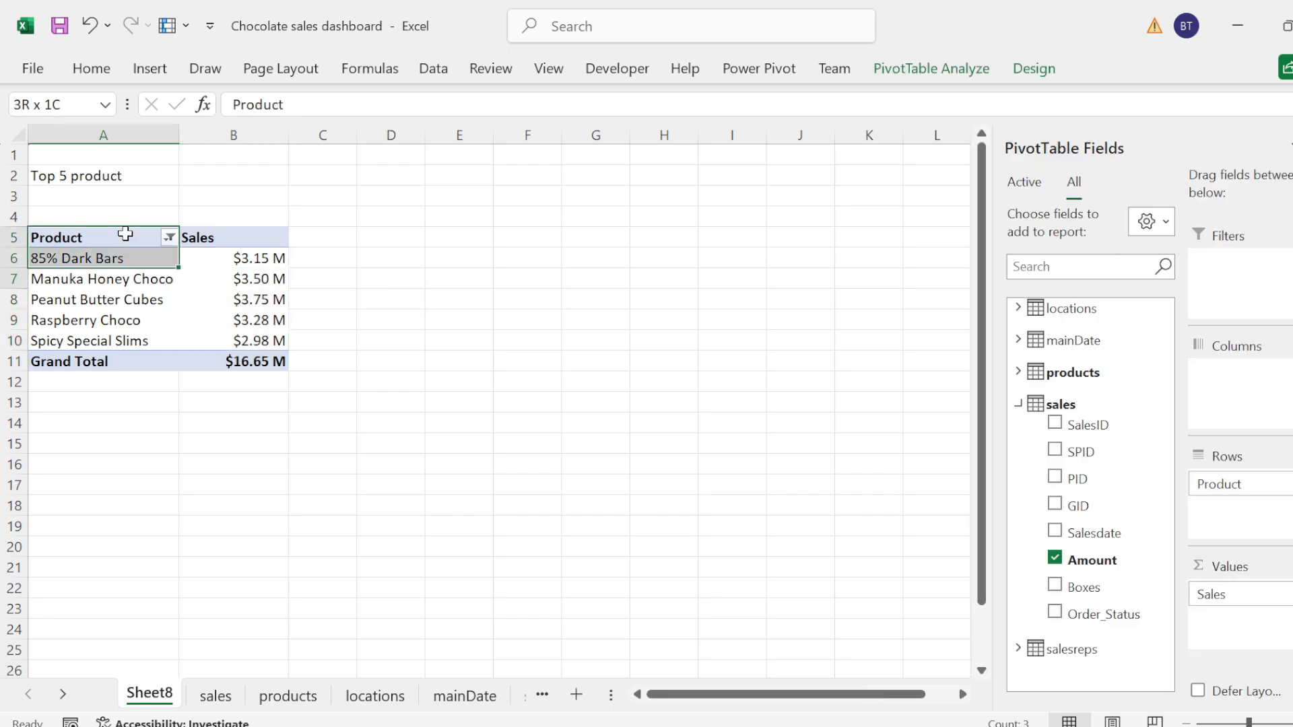
key("shift+Down")
key("shift+Down")
key("shift+Down")
key("shift+Right")
key("shift+Down")
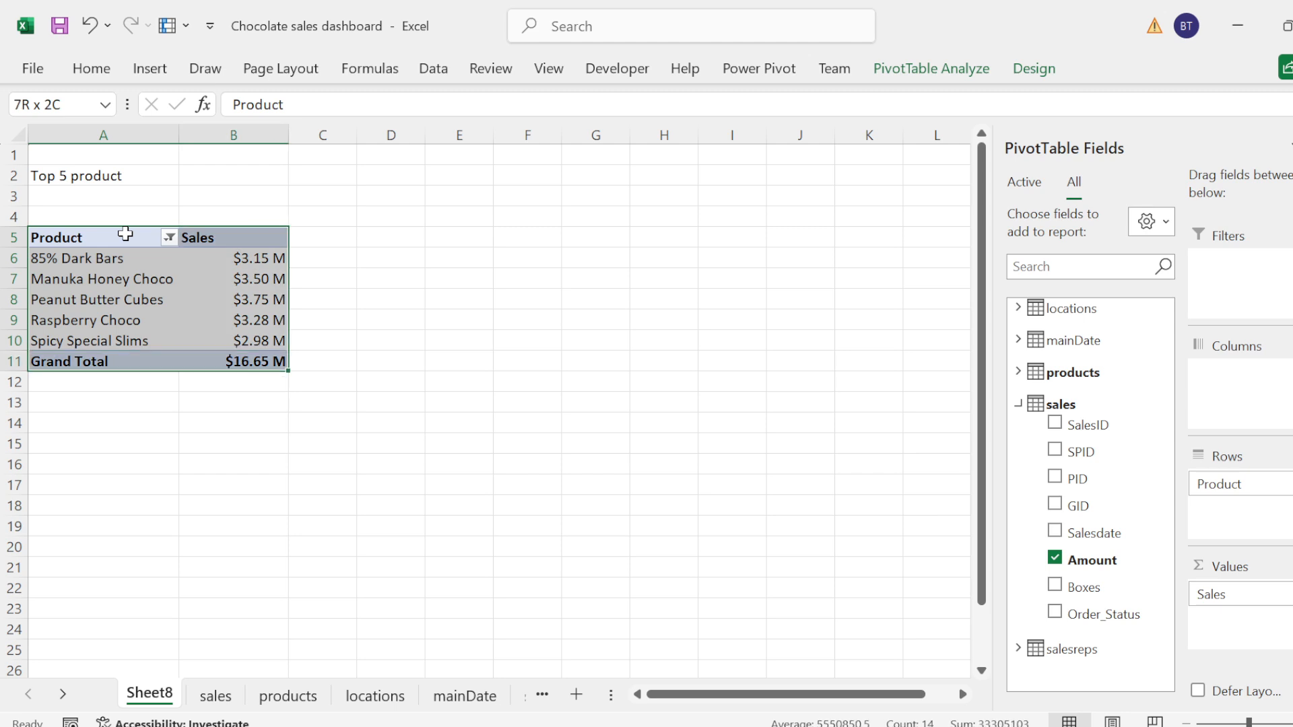
key("ctrl+c")
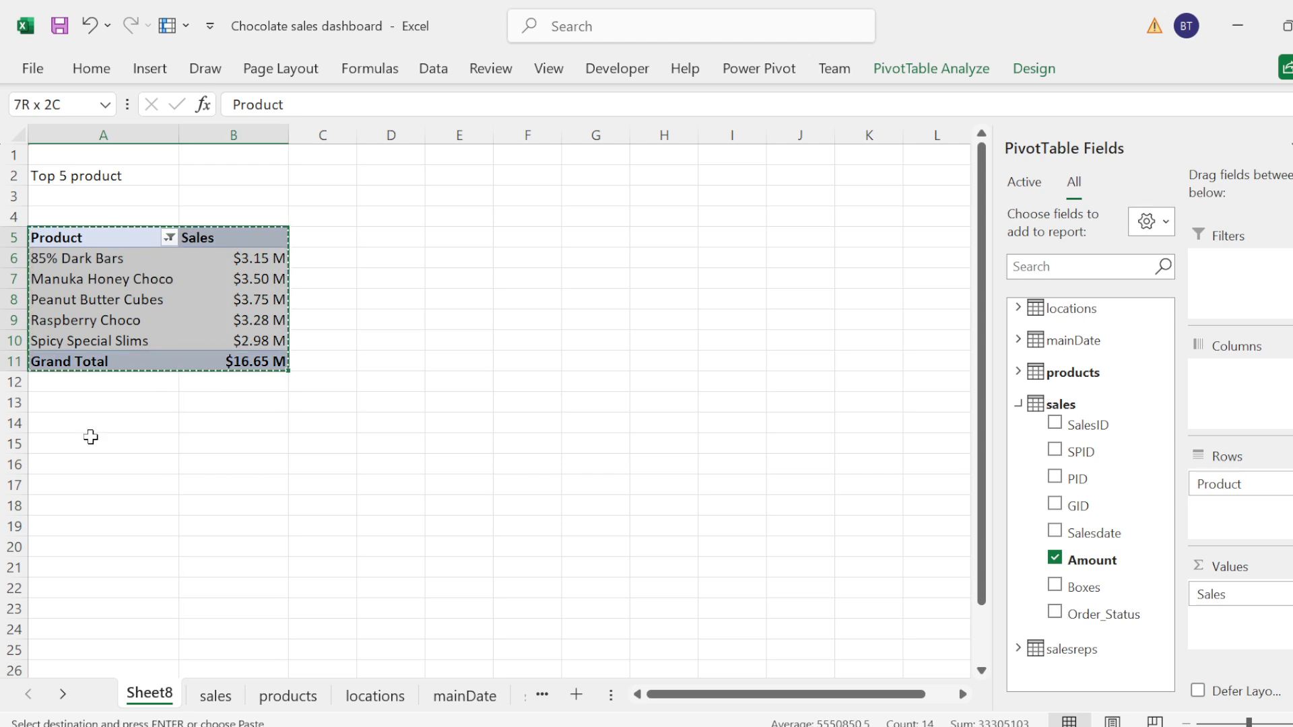
left_click(69, 458)
key("ctrl+v")
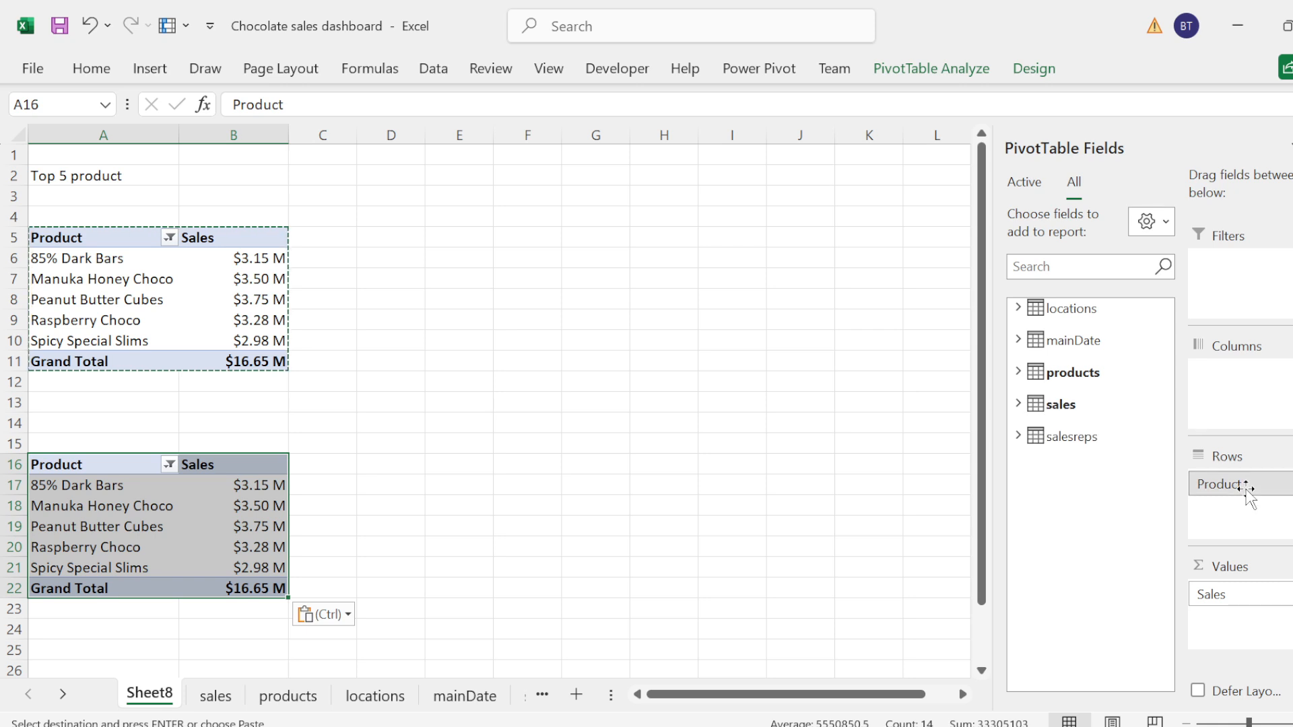
Step: Replace Product with Sales_person from the salesreps table as the rows of the copied PivotTable
left_click_drag(1247, 498, 1037, 431)
left_click(1030, 439)
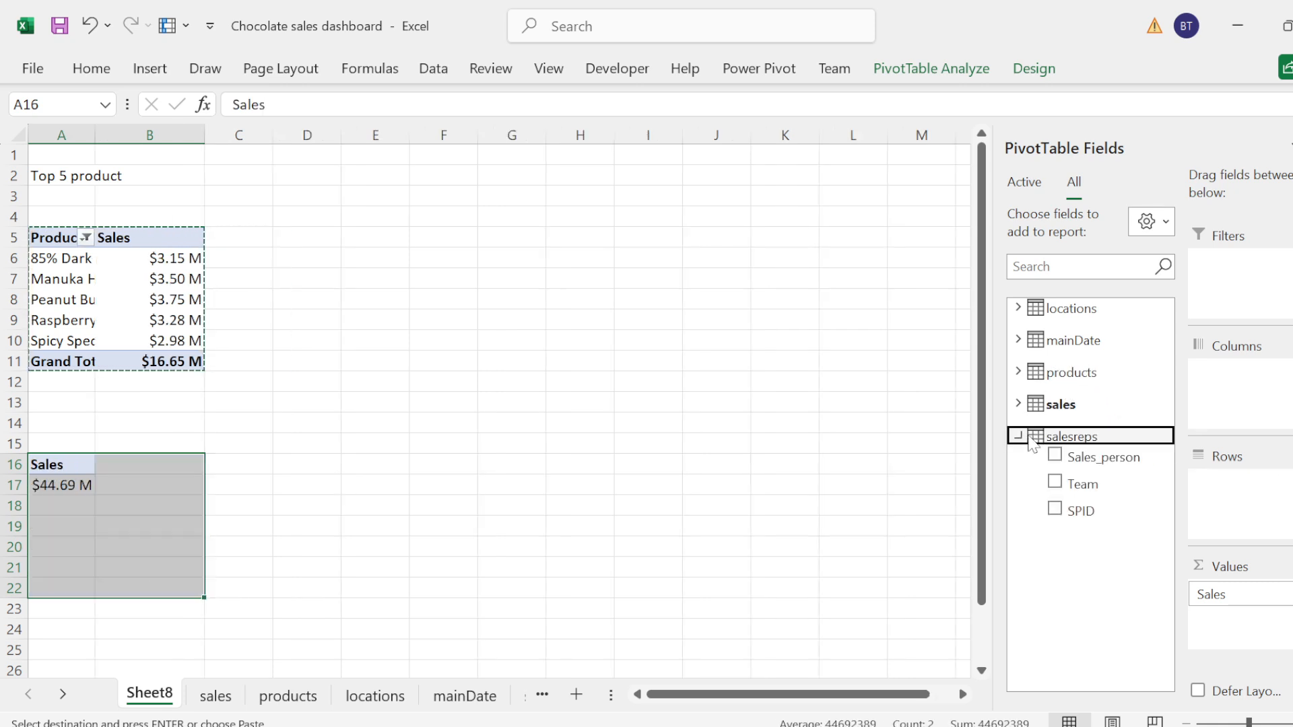
left_click(1054, 456)
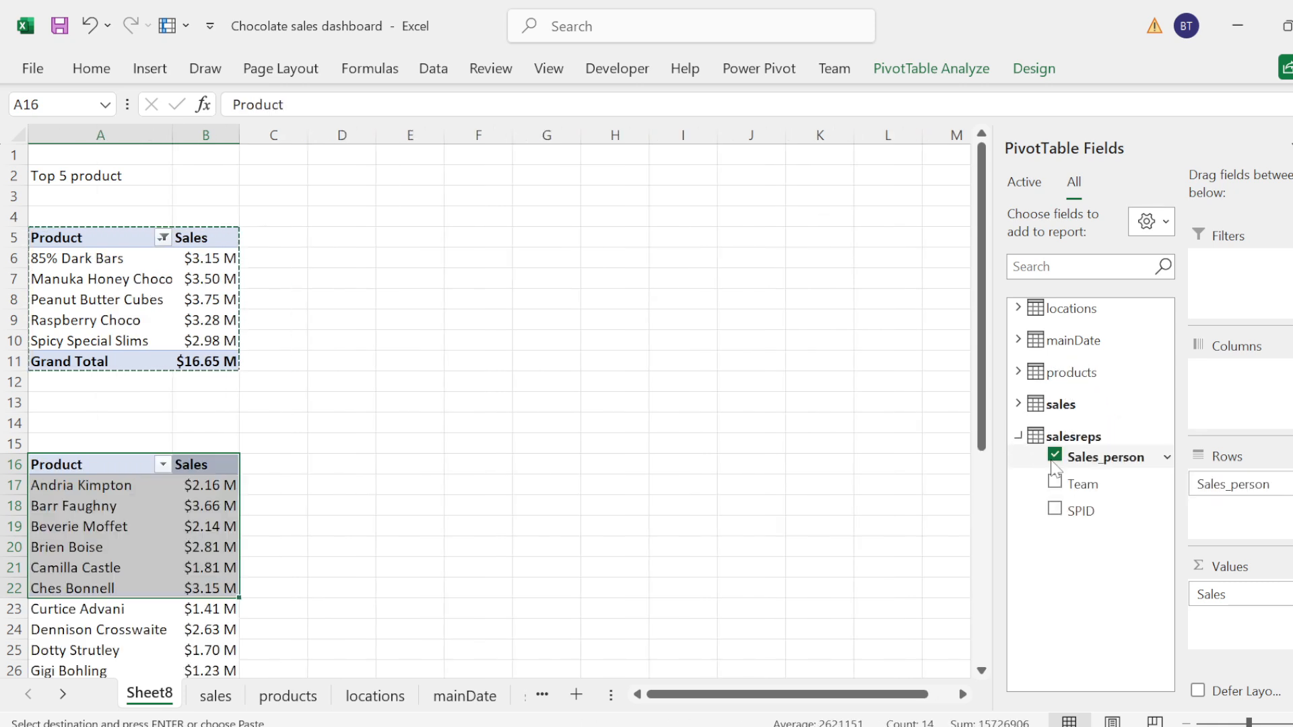
left_click(1015, 438)
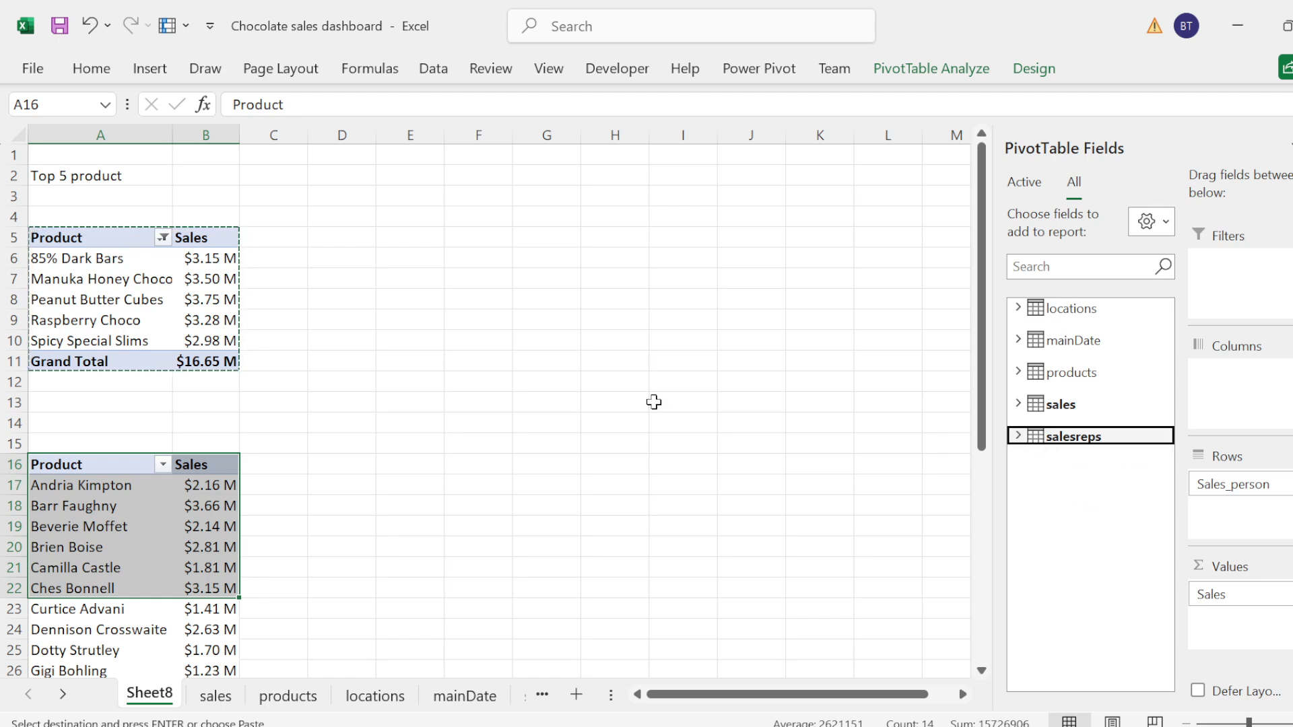
Step: Filter the copied PivotTable's salespeople to the top 5 items by Sales
left_click(161, 463)
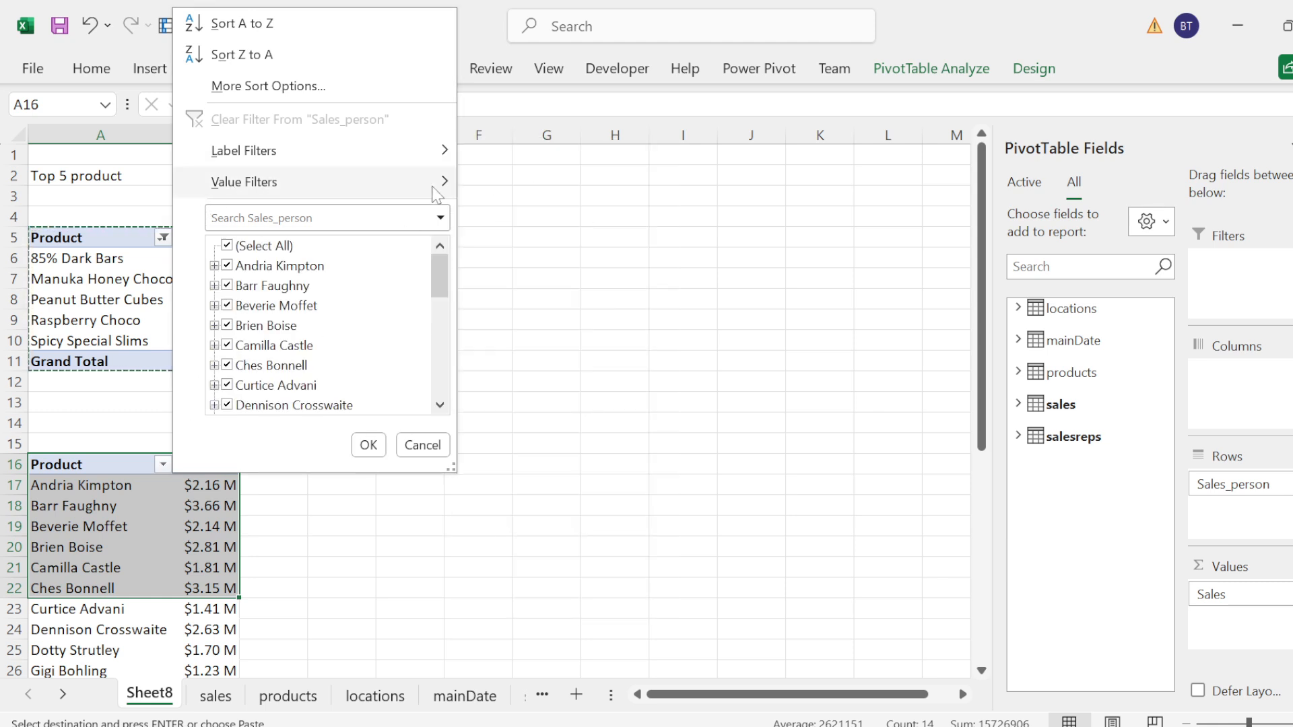
mouse_move(434, 182)
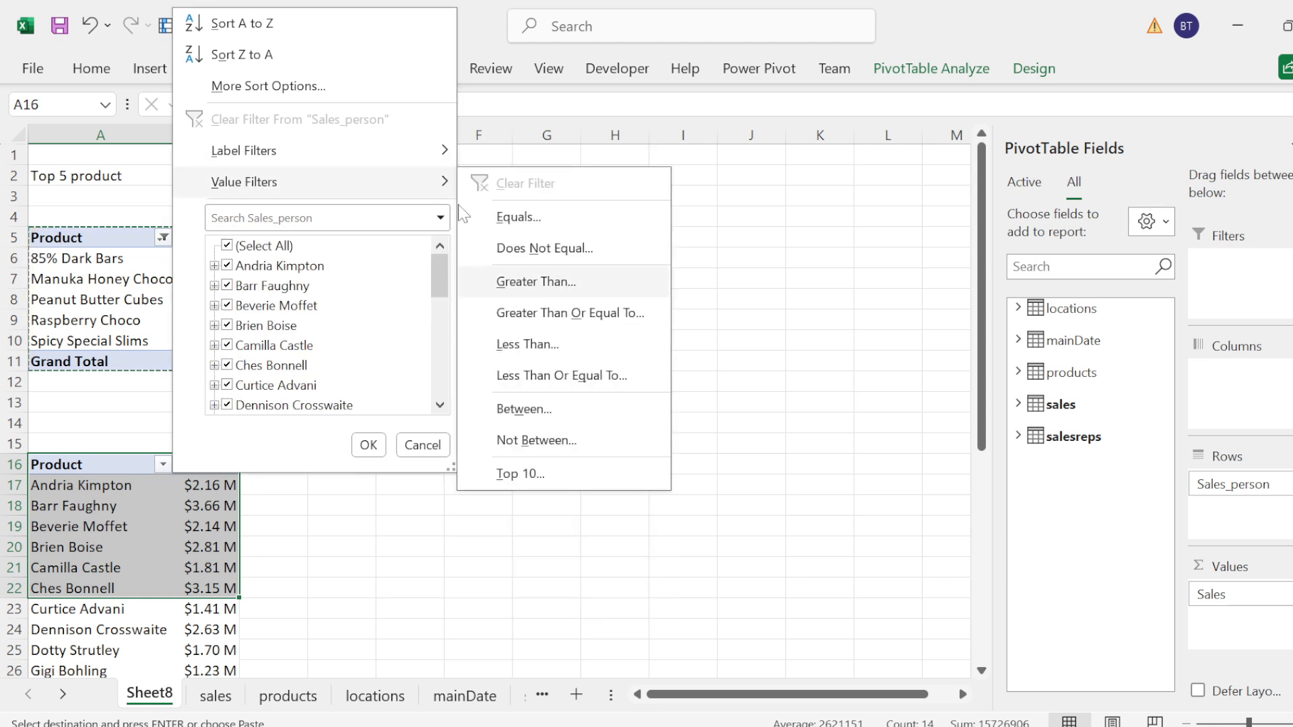
left_click(549, 474)
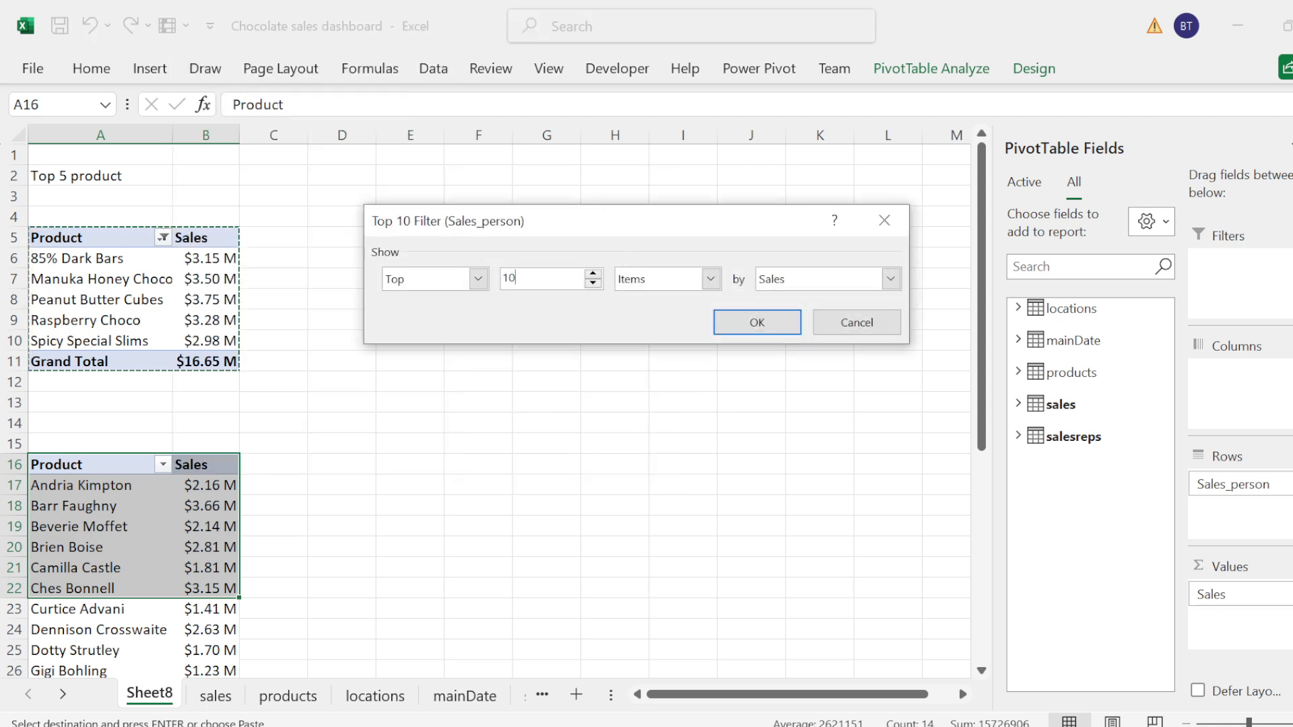
key("BackSpace")
type("5")
left_click(756, 322)
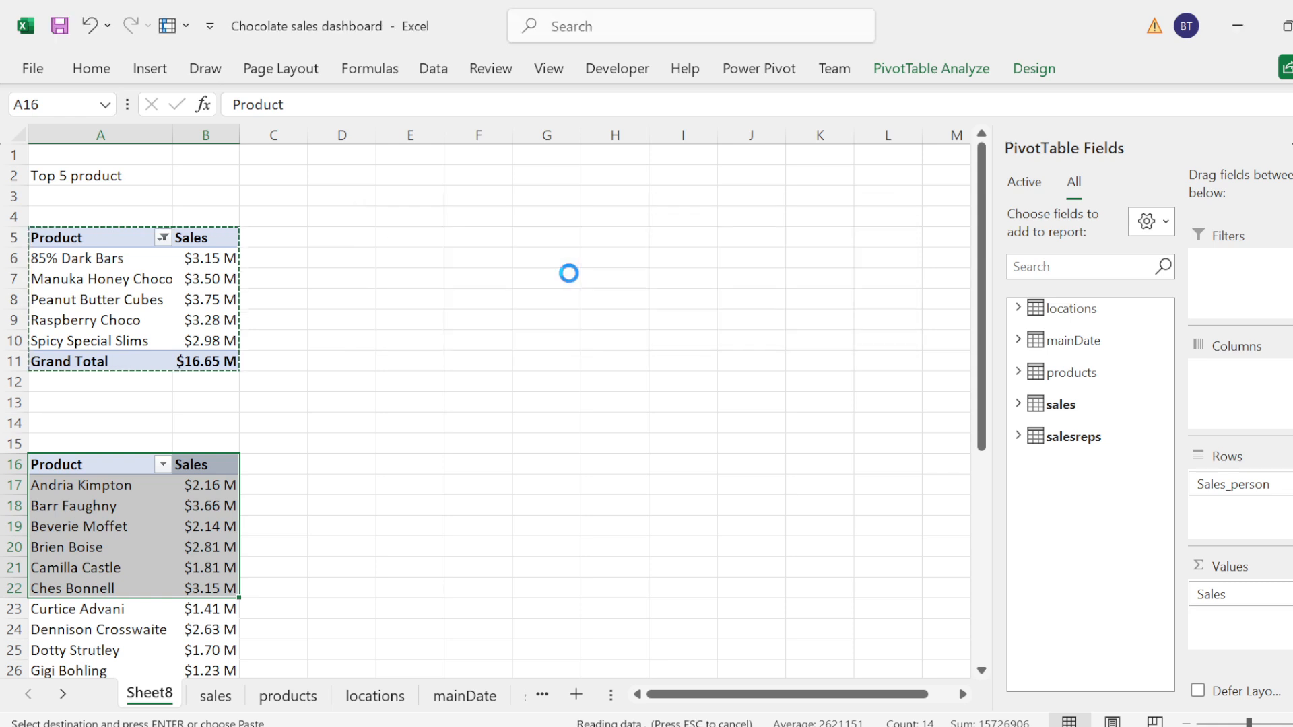
Step: Rename the row label header of the second PivotTable to Sales Person
double_click(98, 460)
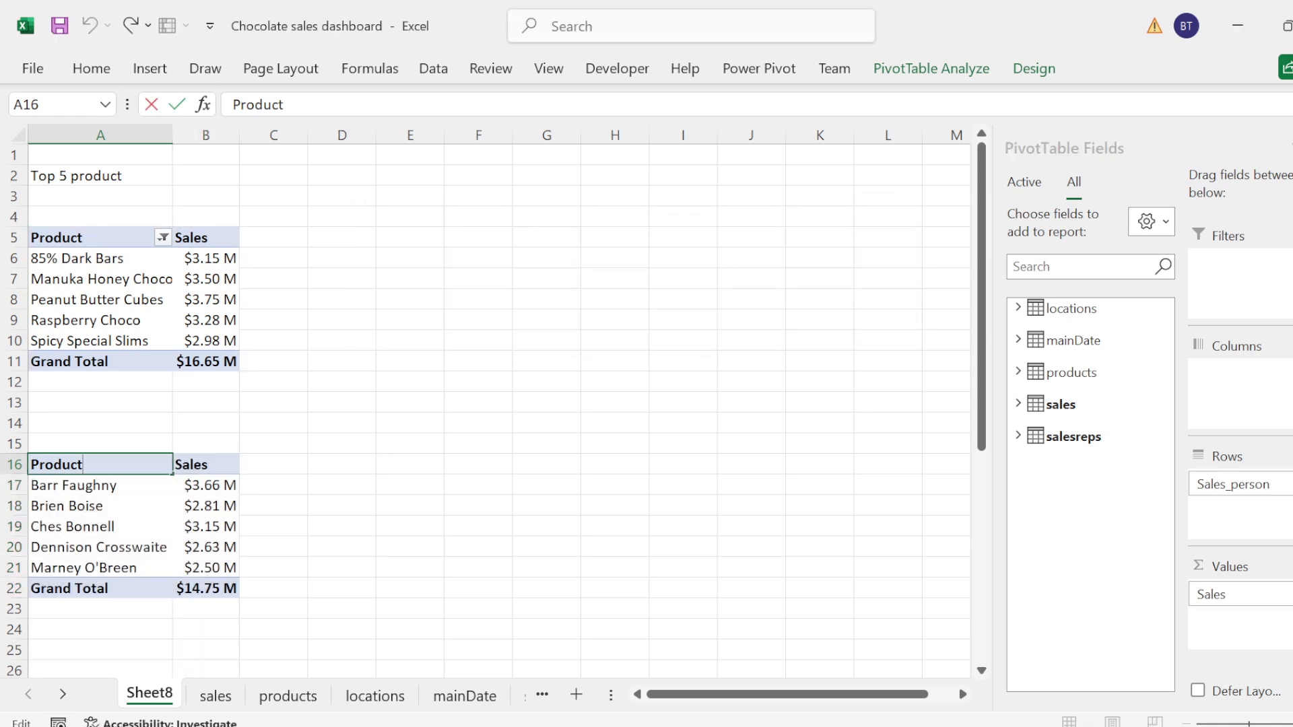
type("AS")
key("BackSpace")
key("BackSpace")
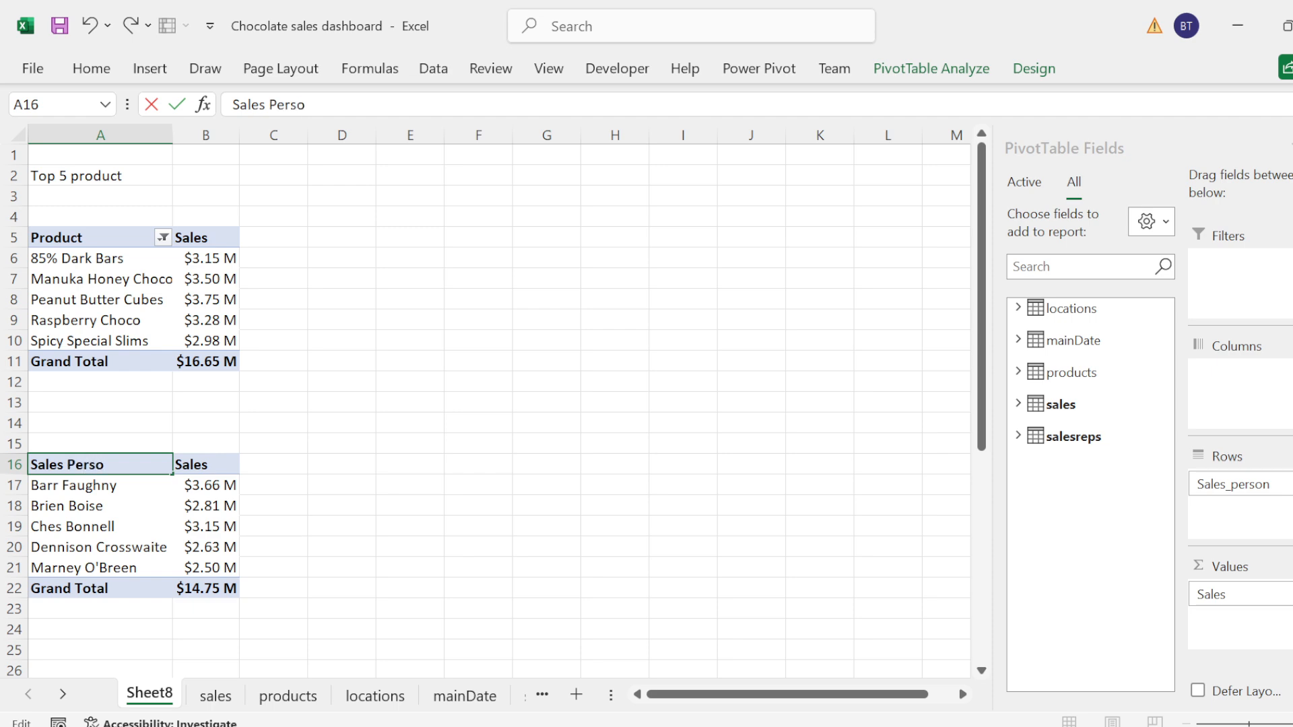
left_click(109, 404)
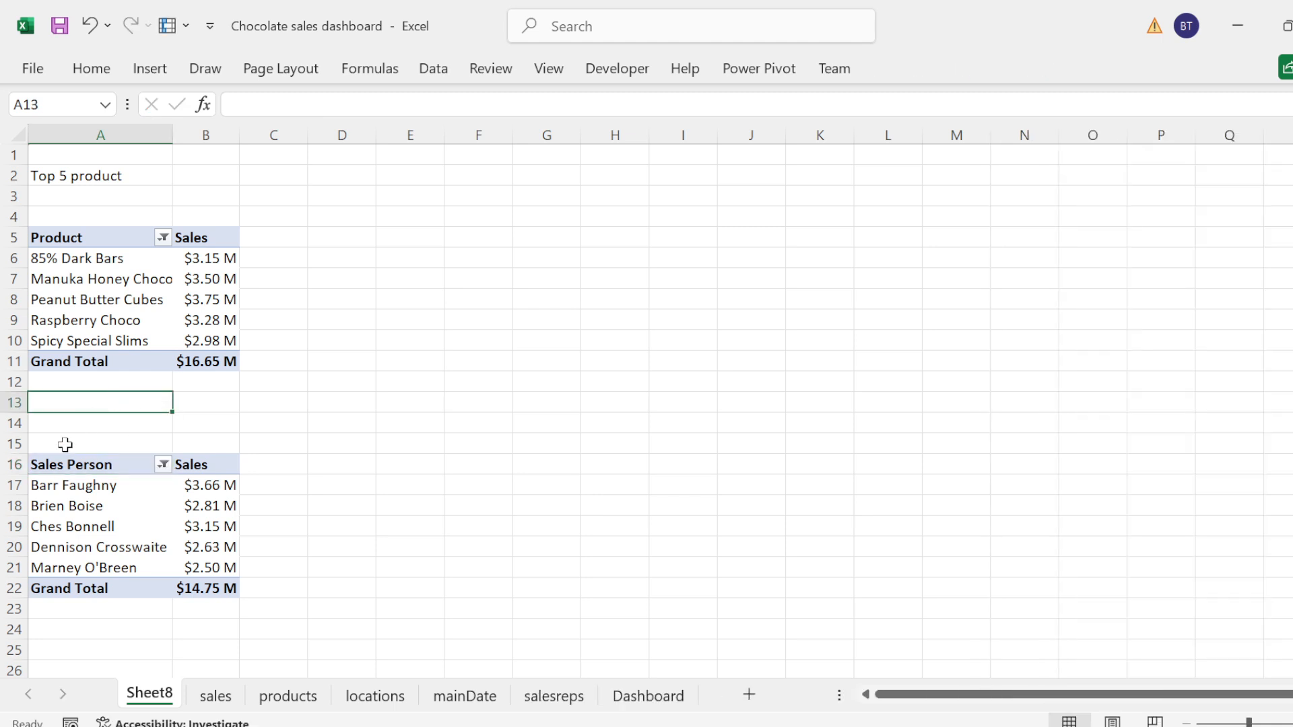
Step: Title the second PivotTable TOP 5 SALES PERSON in cell A14
left_click(65, 444)
left_click(64, 424)
type("TOP 5 SALES")
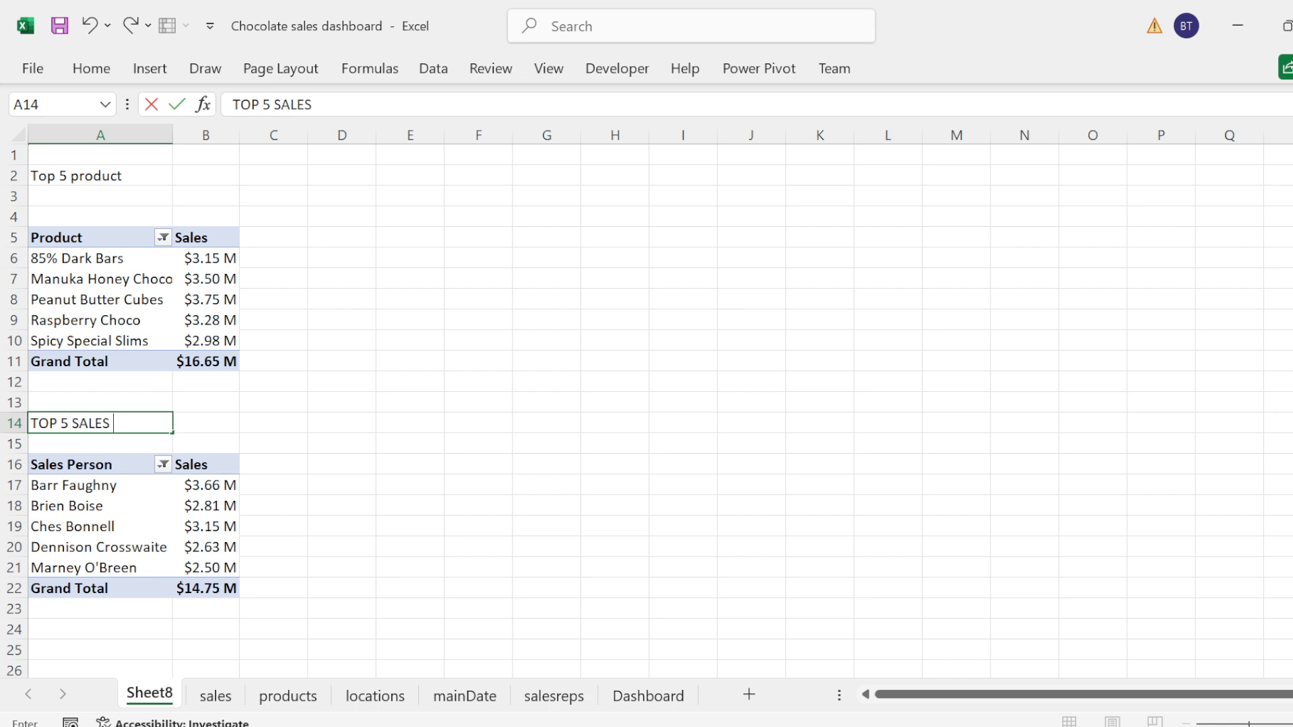
type(" PERSON")
left_click(373, 261)
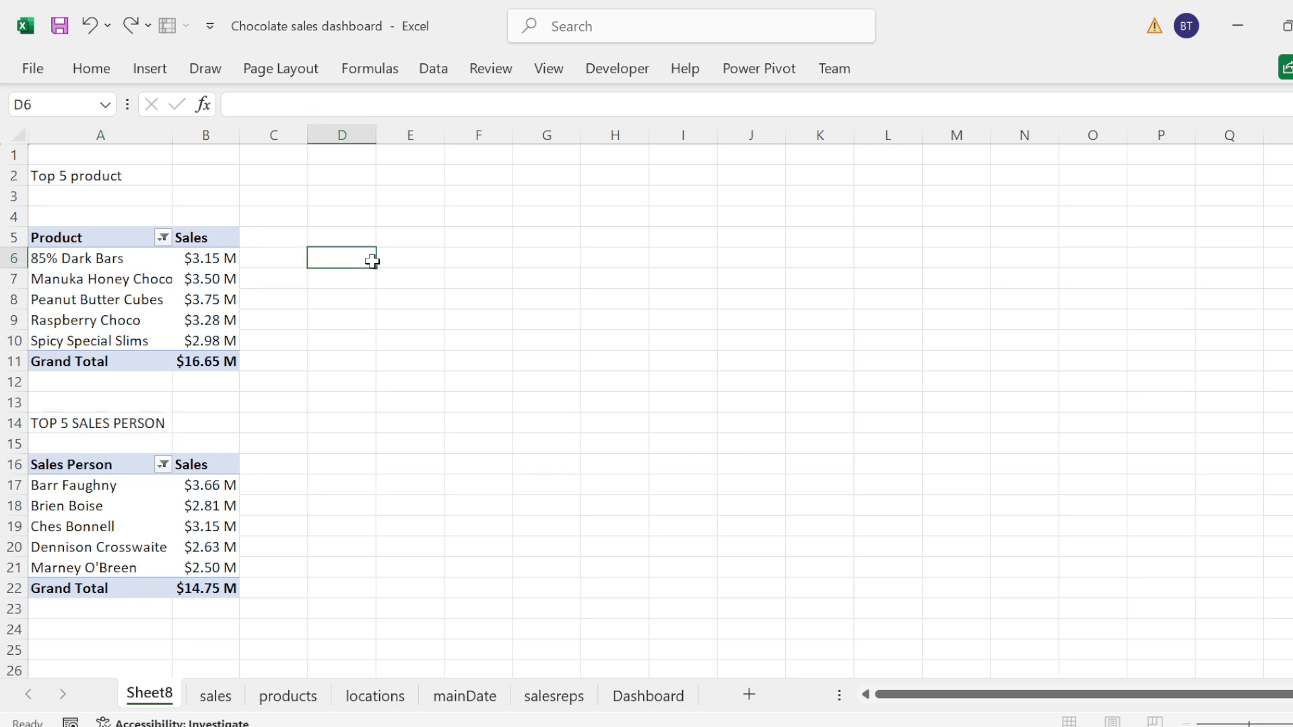
Step: Copy the whole Sales Person PivotTable, paste the duplicate at cell D5 and fit column D to its contents
left_click(57, 470)
key("shift+Down")
key("shift+Down")
key("shift+Down")
key("shift+Down")
key("shift+Down")
key("shift+Down")
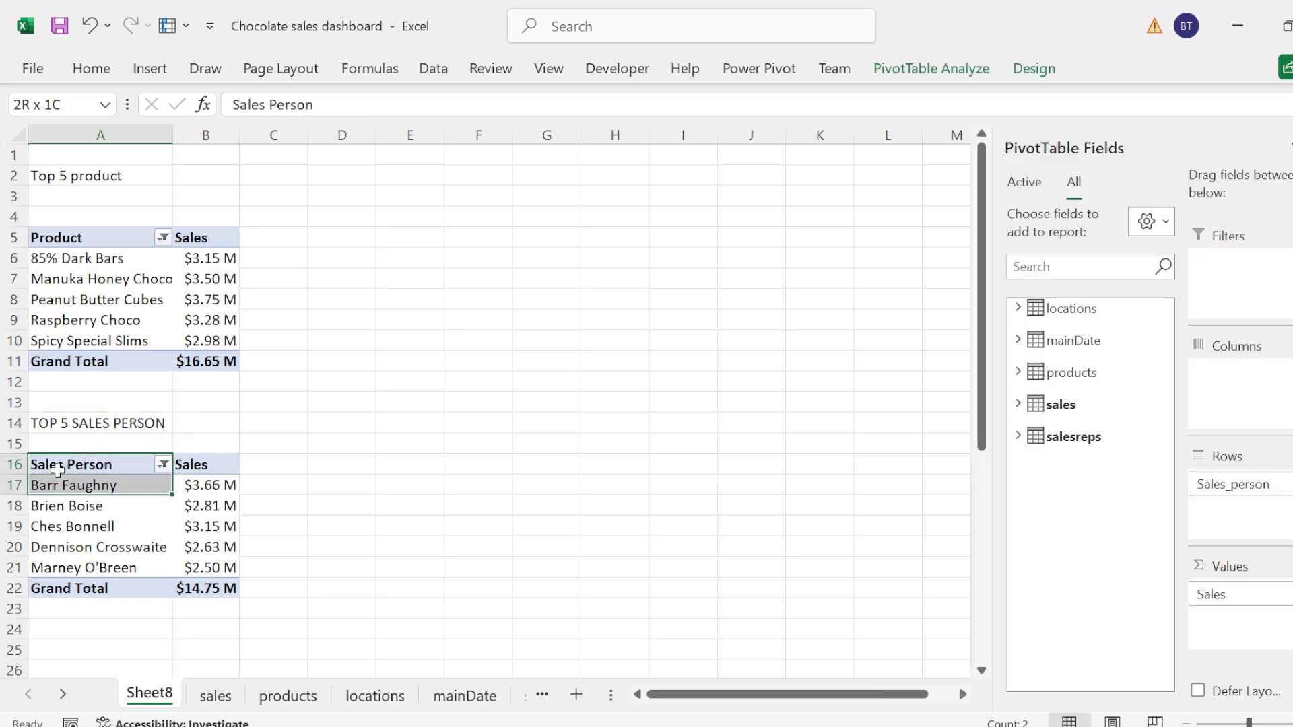
key("shift+Right")
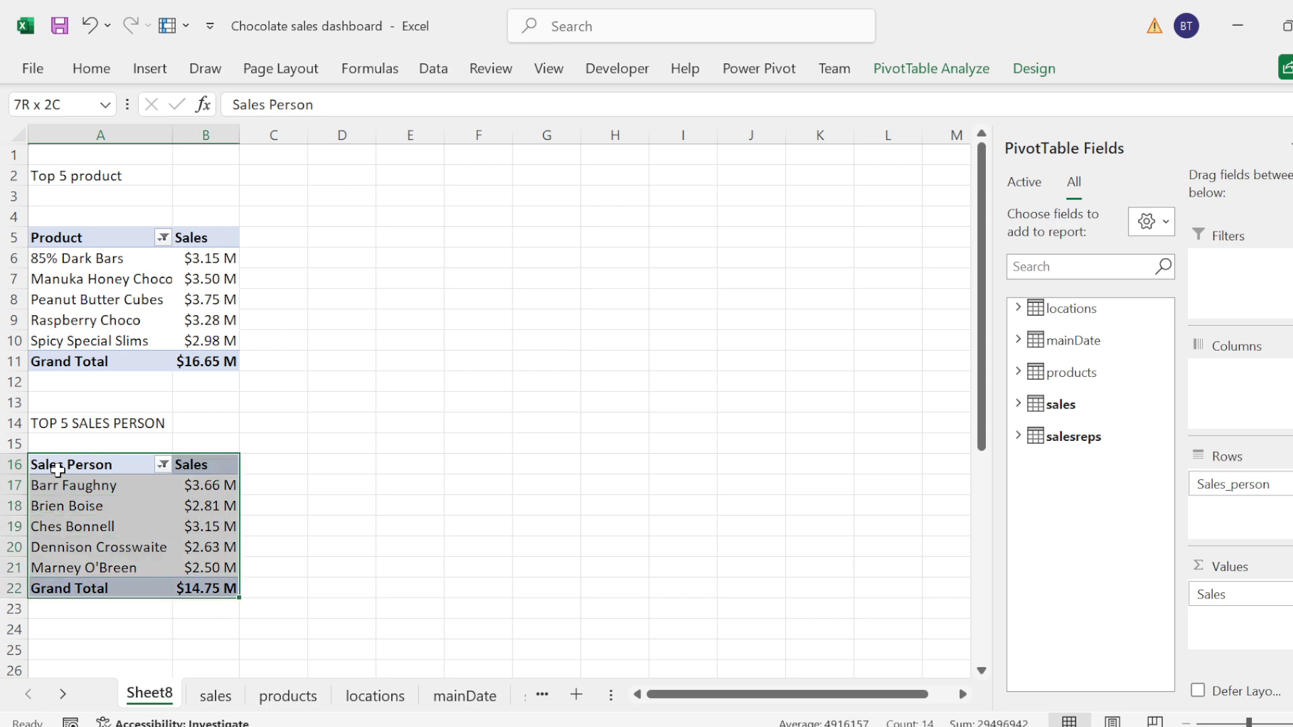
key("ctrl+c")
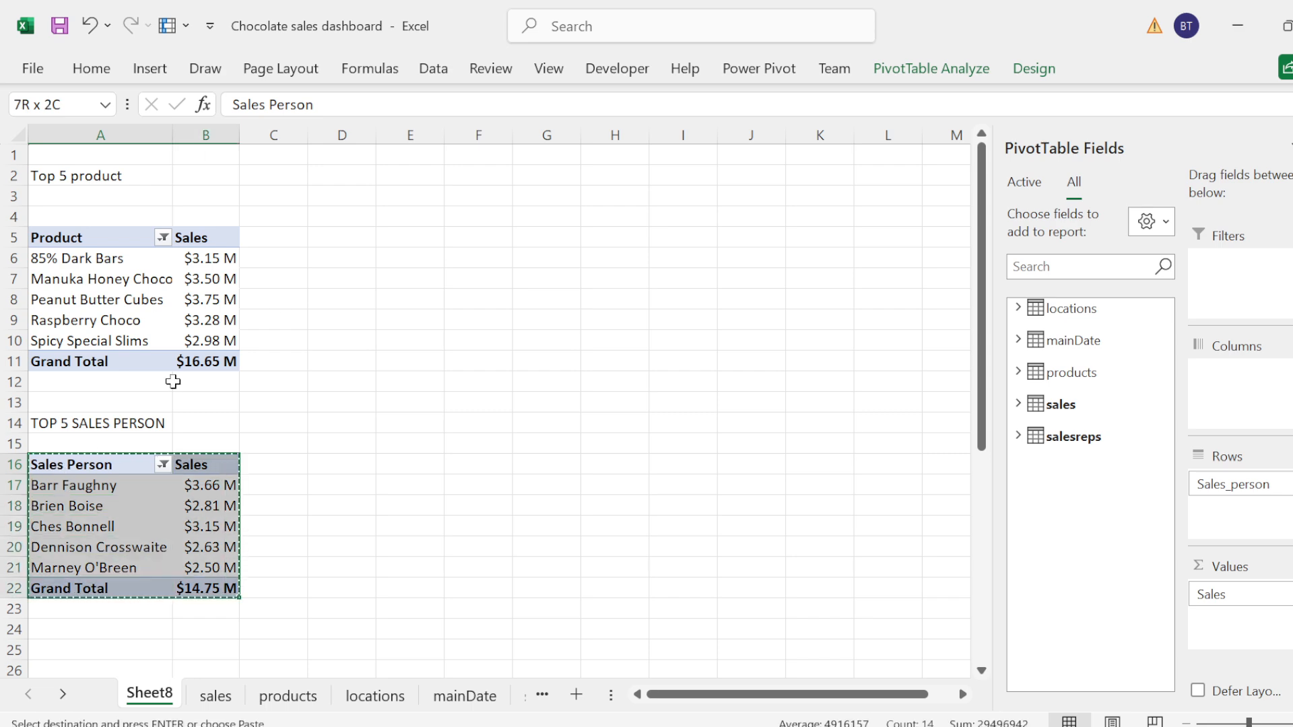
left_click(343, 224)
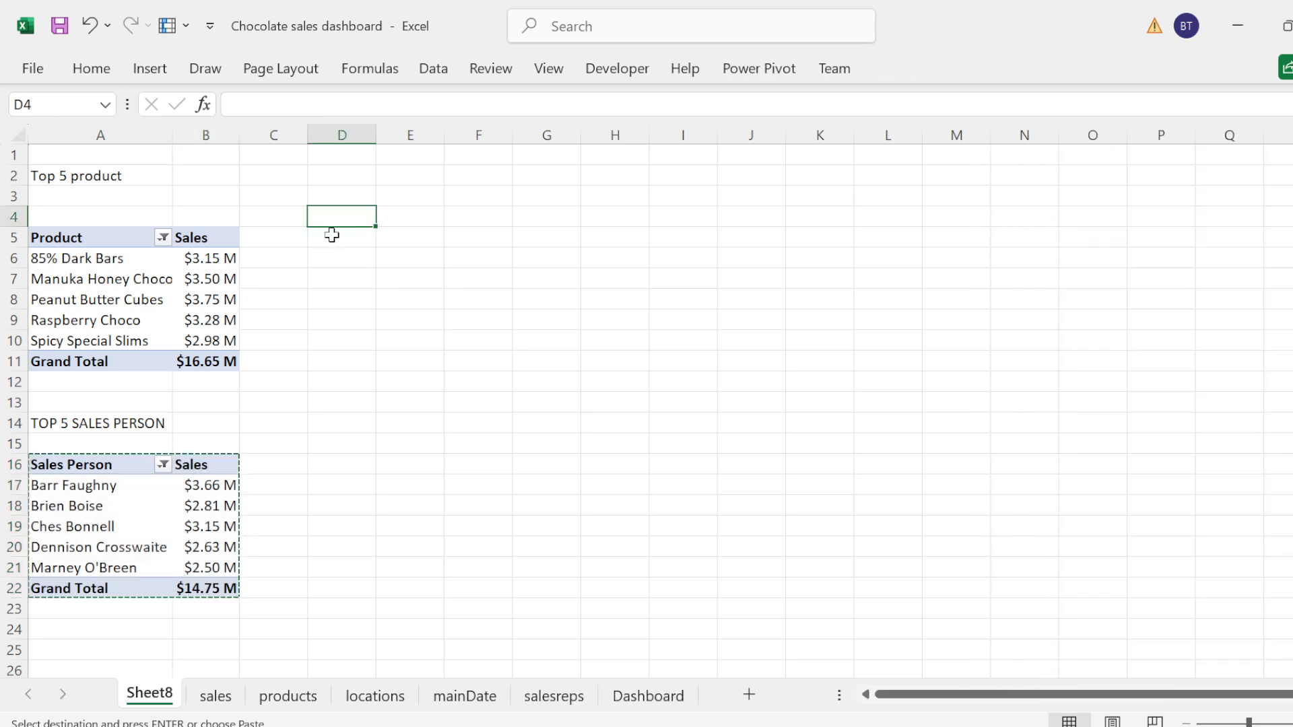
left_click(332, 235)
key("ctrl+v")
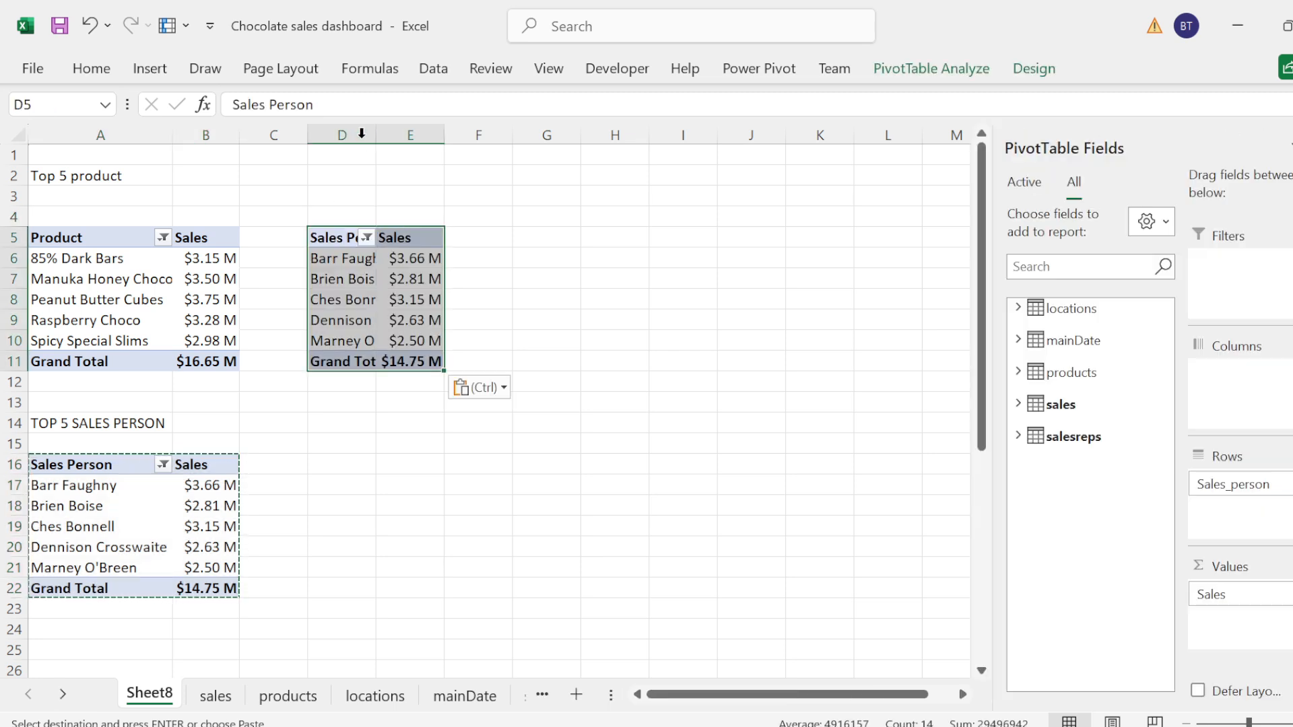
left_click(380, 135)
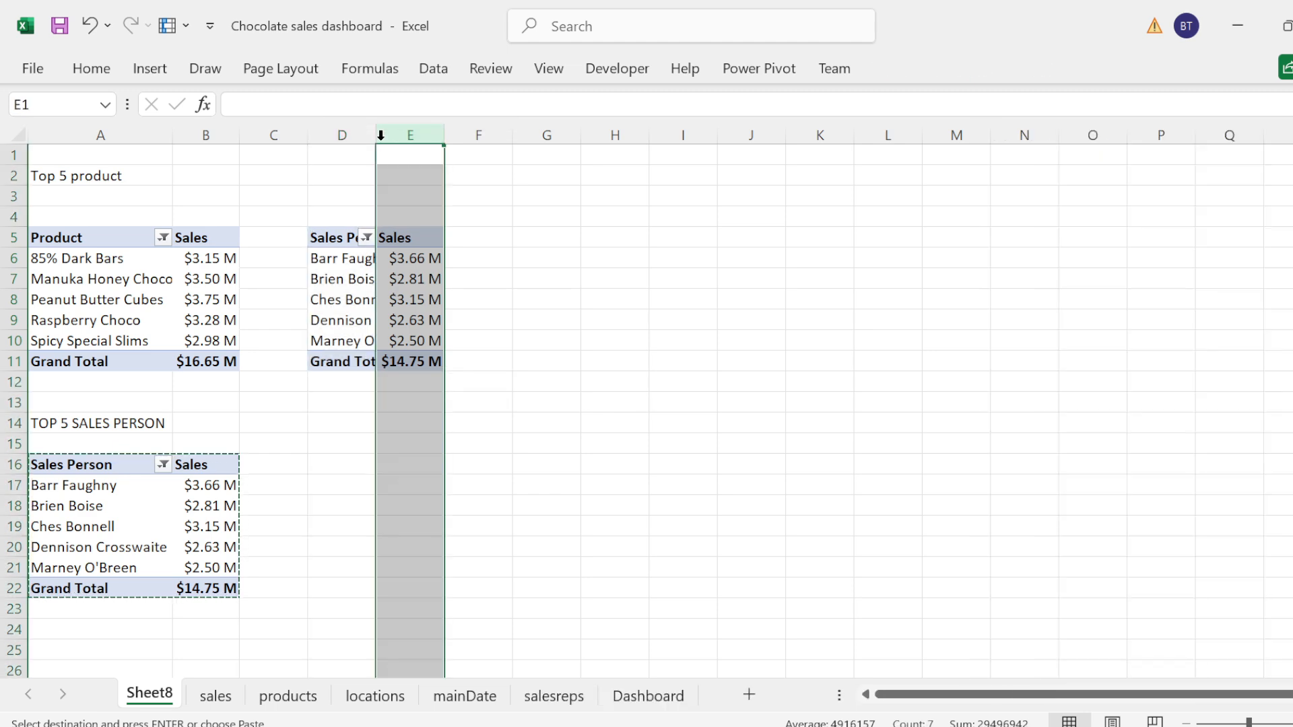
double_click(376, 134)
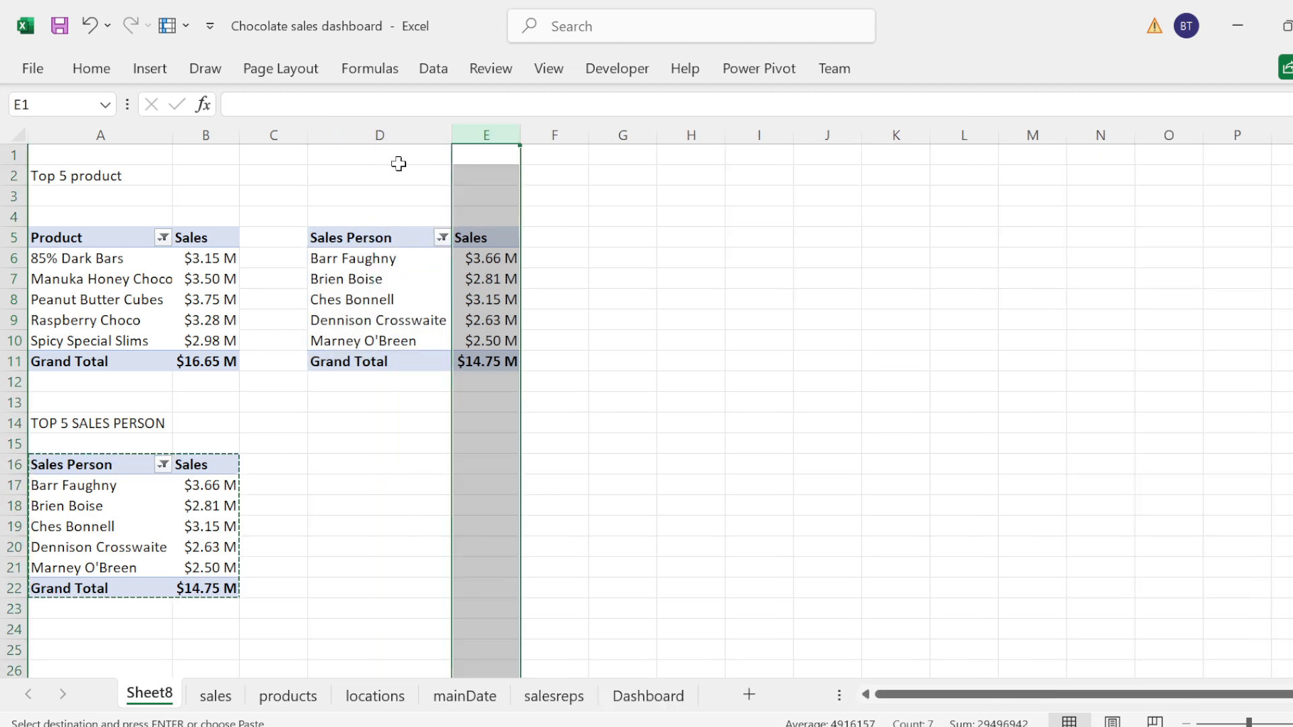
Step: Replace Sales_person with cal_date (Month) from the mainDate table as the rows of the PivotTable at D5
left_click(360, 241)
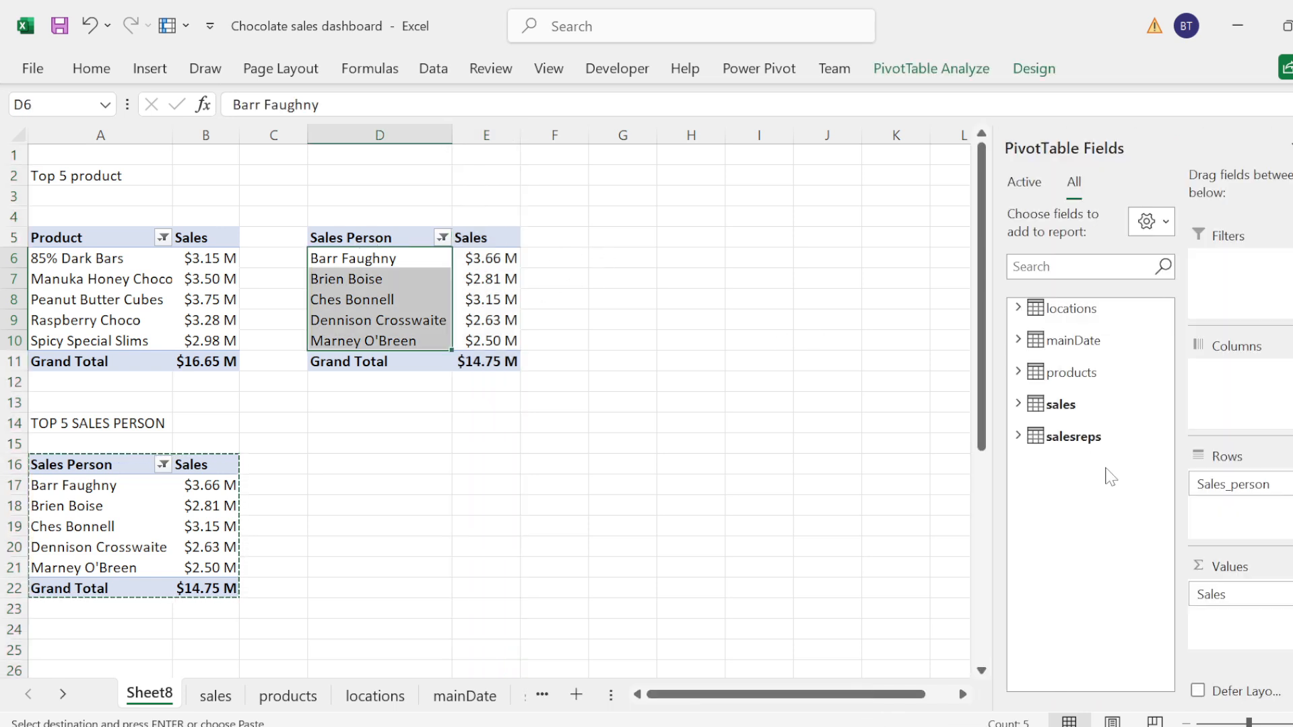
left_click_drag(1284, 483, 1040, 438)
left_click(1018, 340)
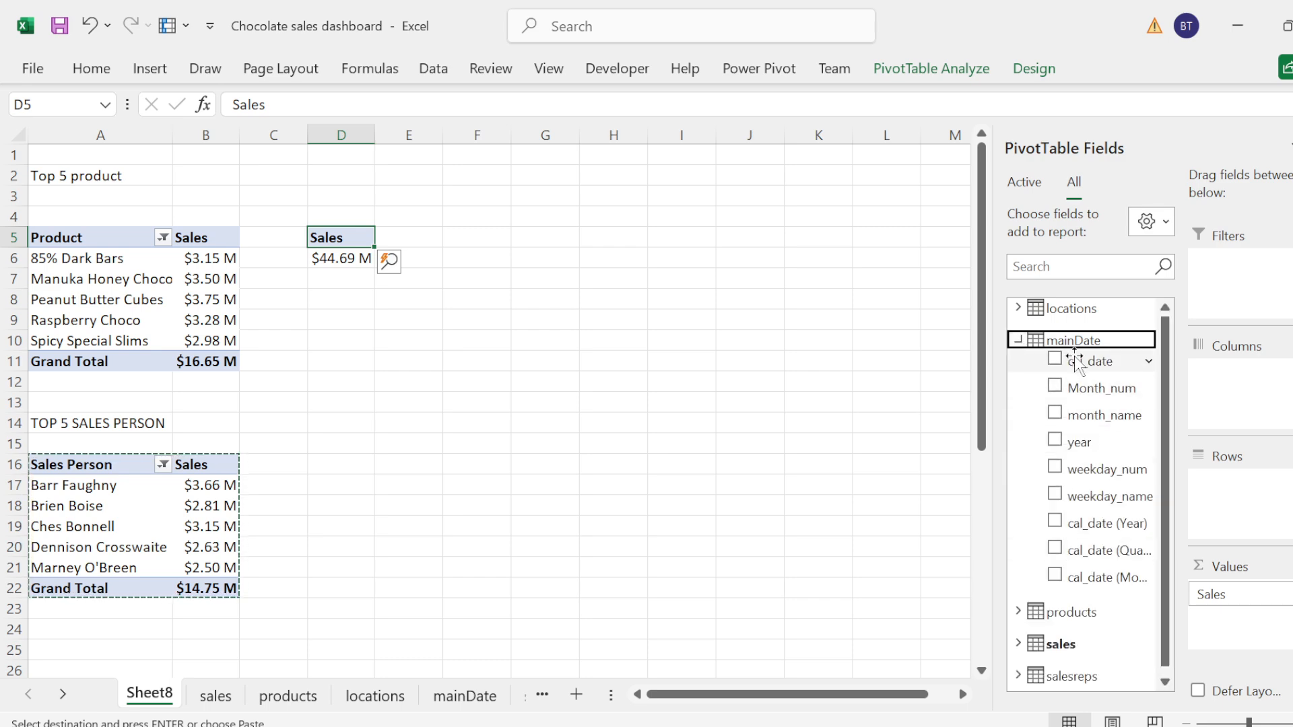
left_click_drag(1073, 361, 1040, 369)
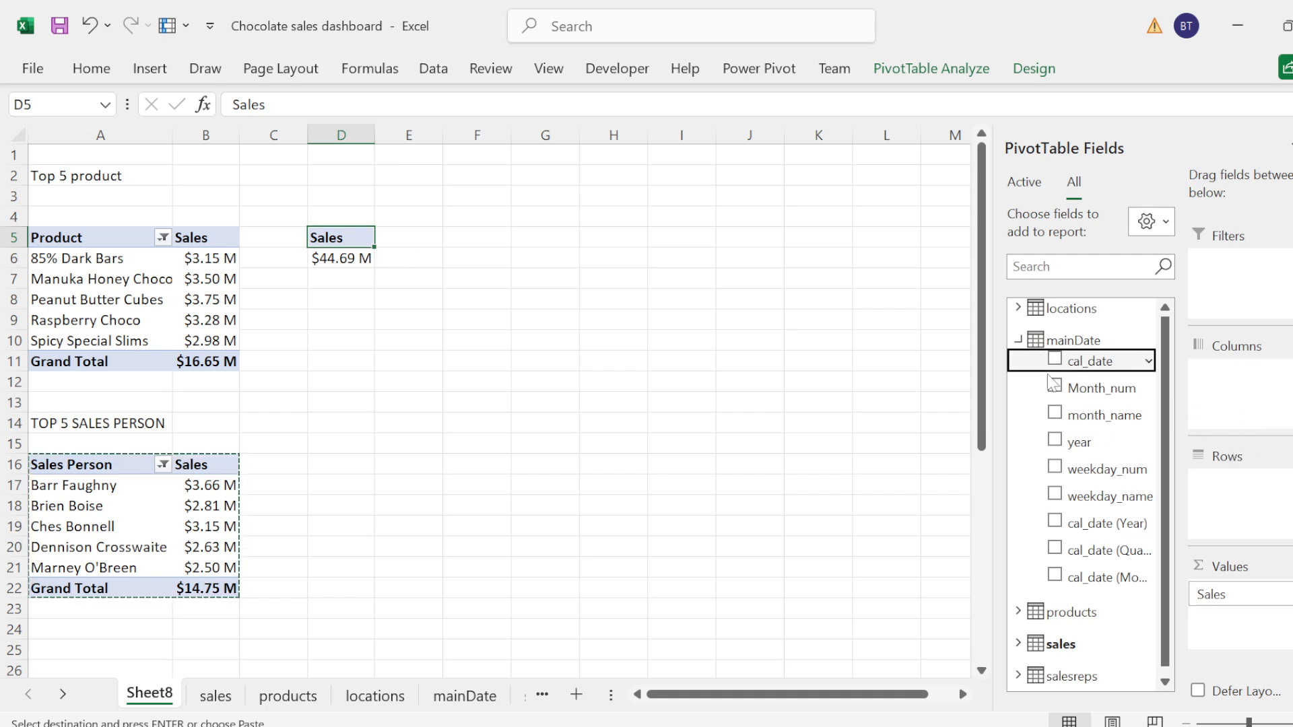
left_click_drag(1071, 591, 1258, 513)
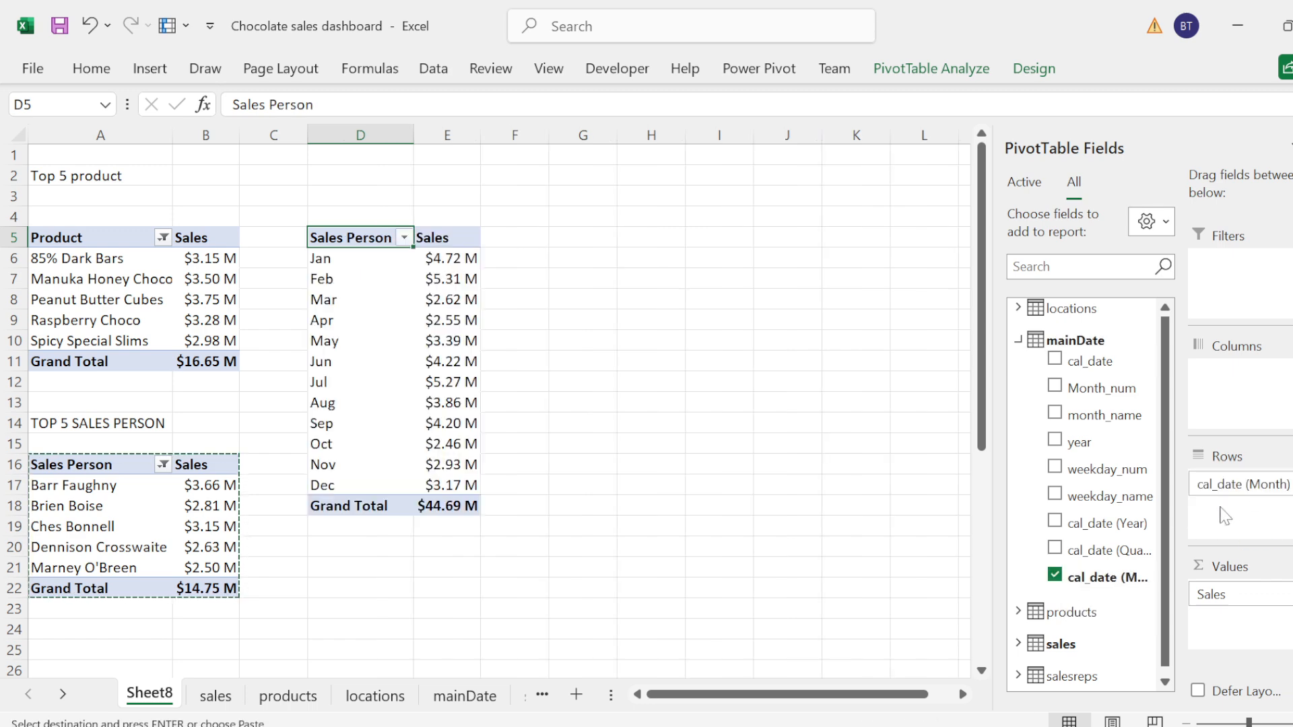
left_click(1019, 341)
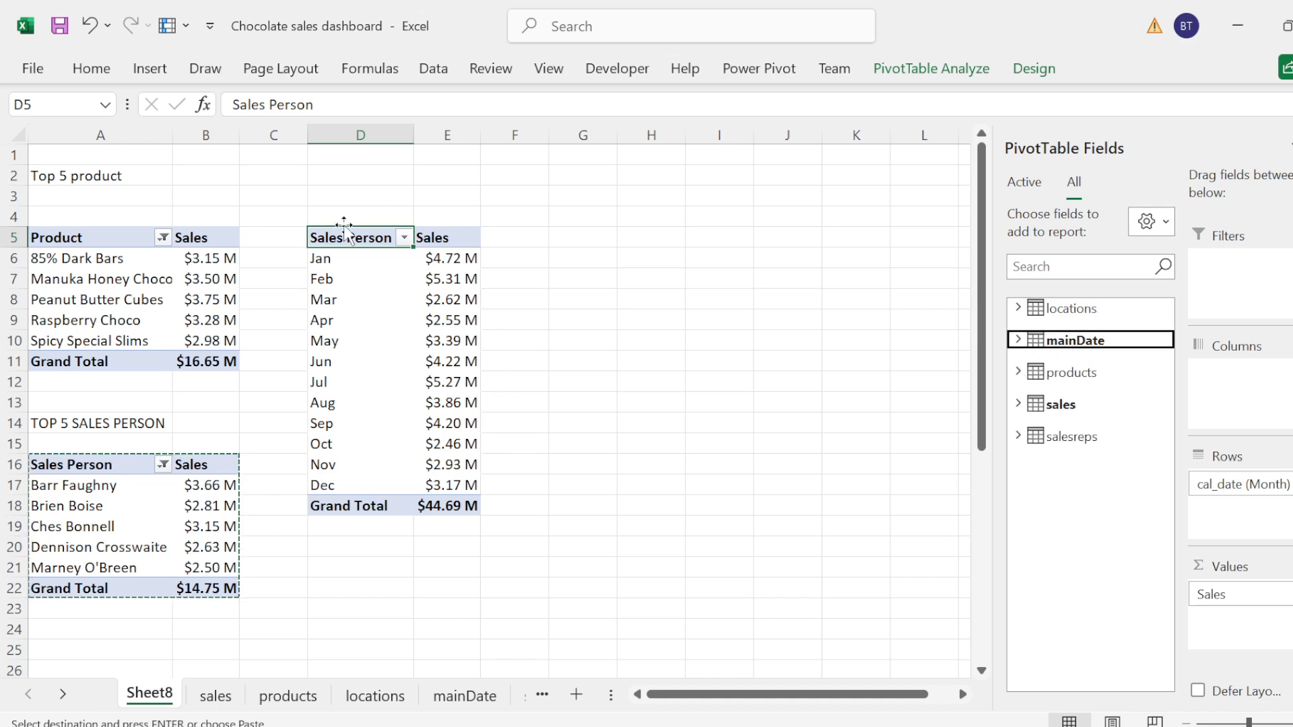
Step: Rename the row label header in cell D5 to Month
double_click(364, 237)
key("ctrl+a")
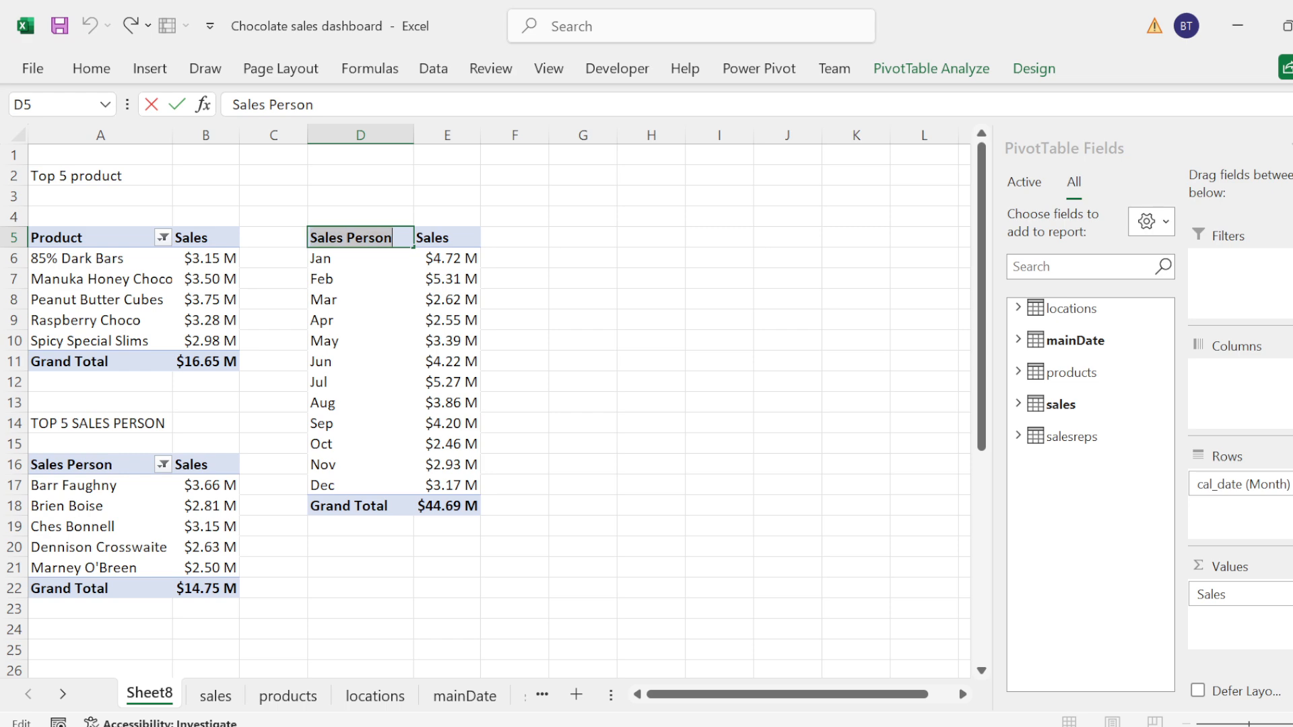
type("Month")
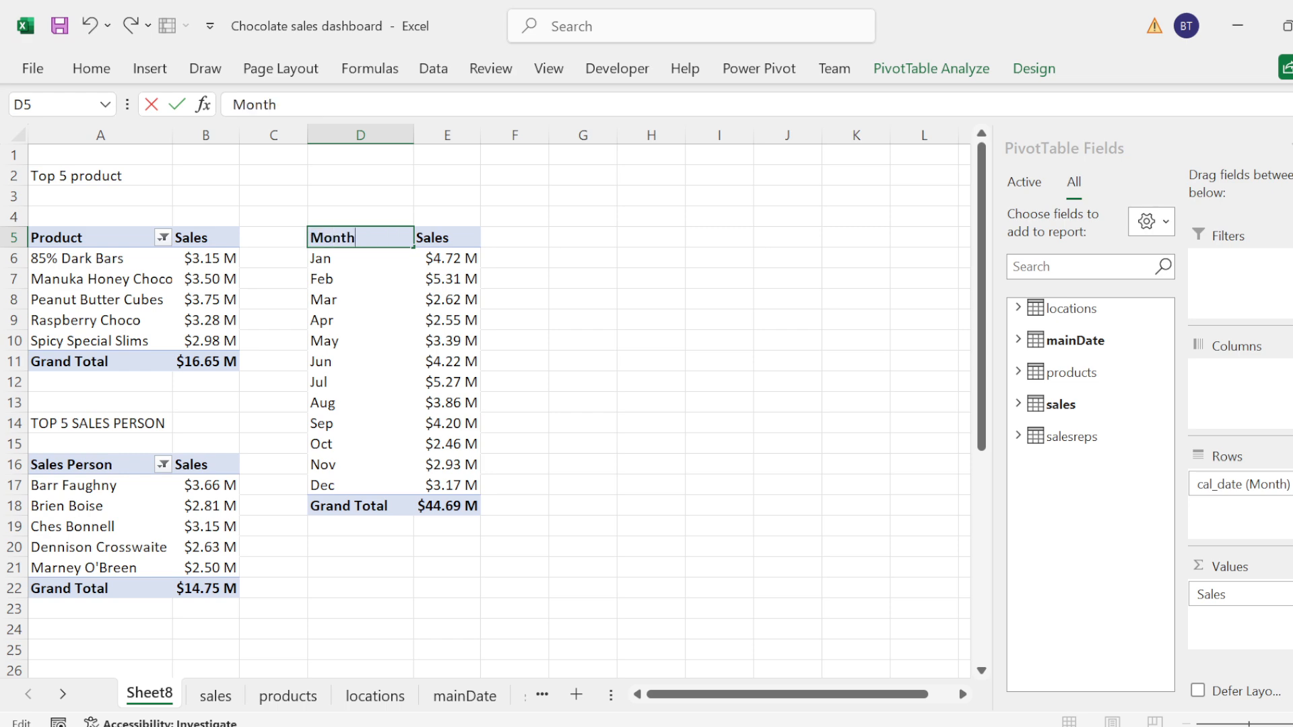
left_click(528, 314)
Step: Title the monthly PivotTable Sales Trend By Month in cell D2
left_click(346, 232)
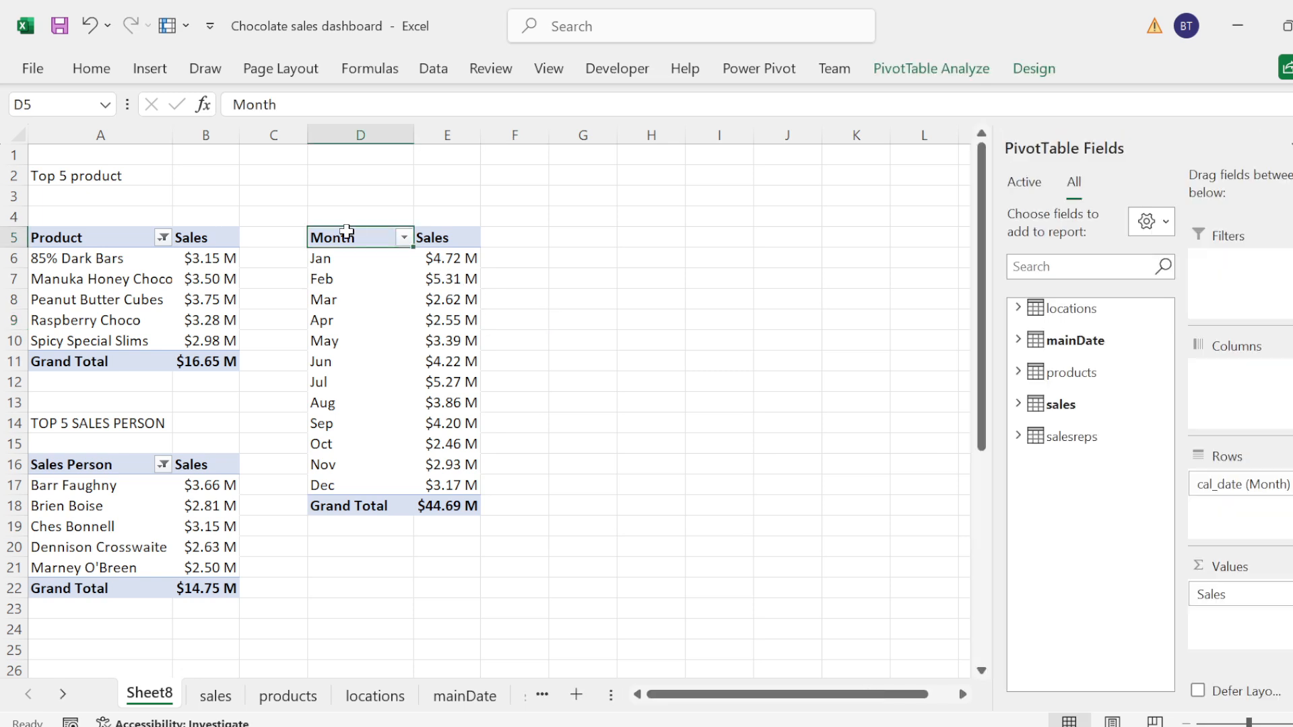
key("ctrl+a")
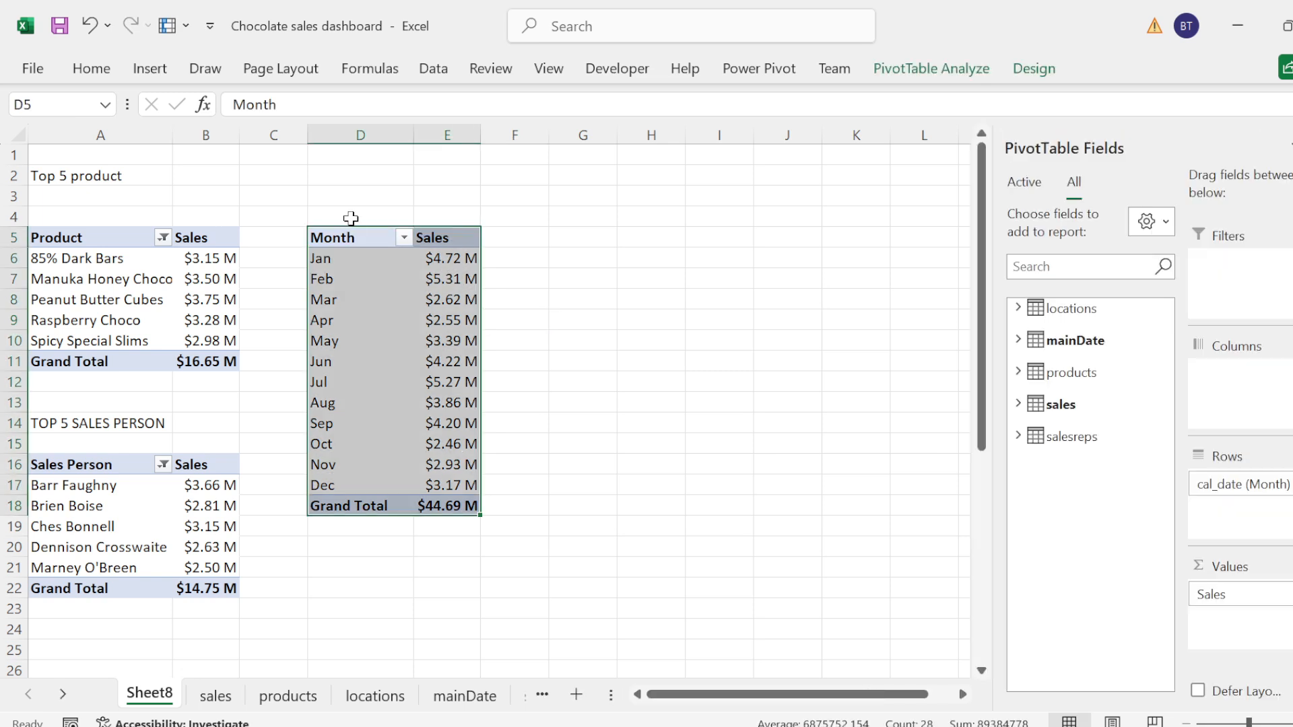
left_click(350, 218)
left_click(354, 196)
left_click(356, 180)
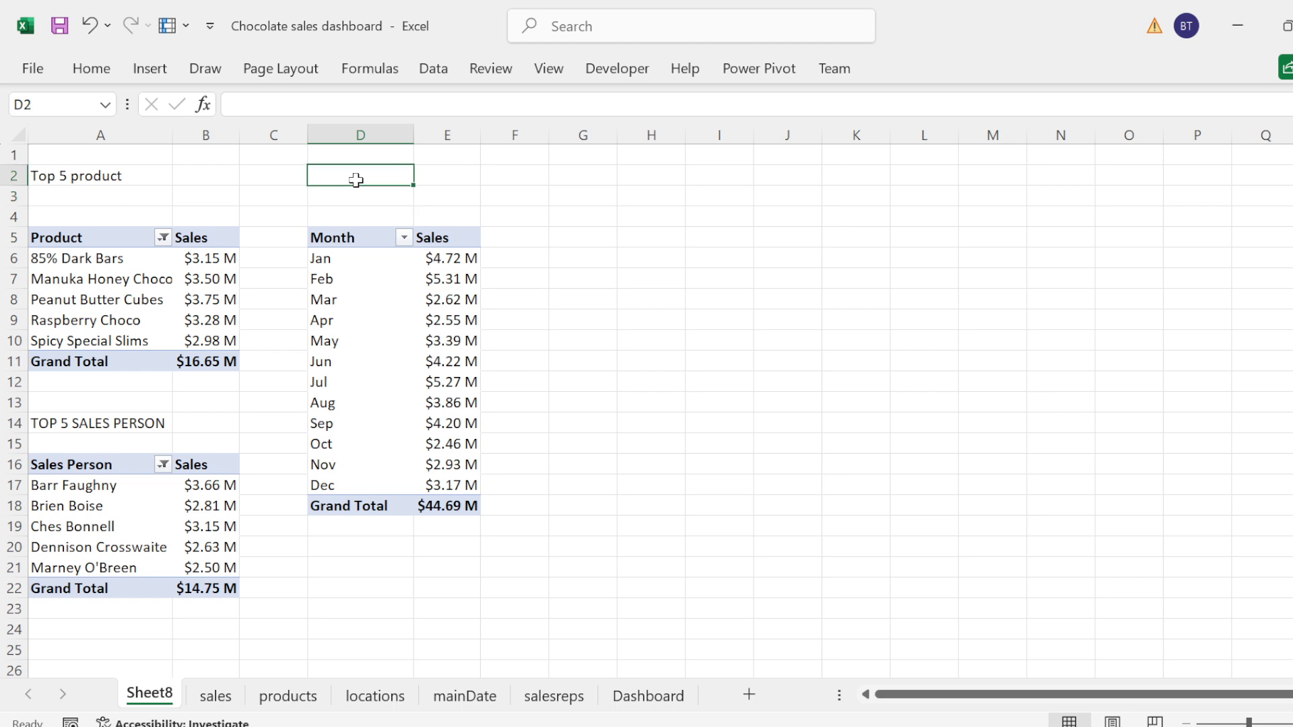
type("Sales Trend By Month")
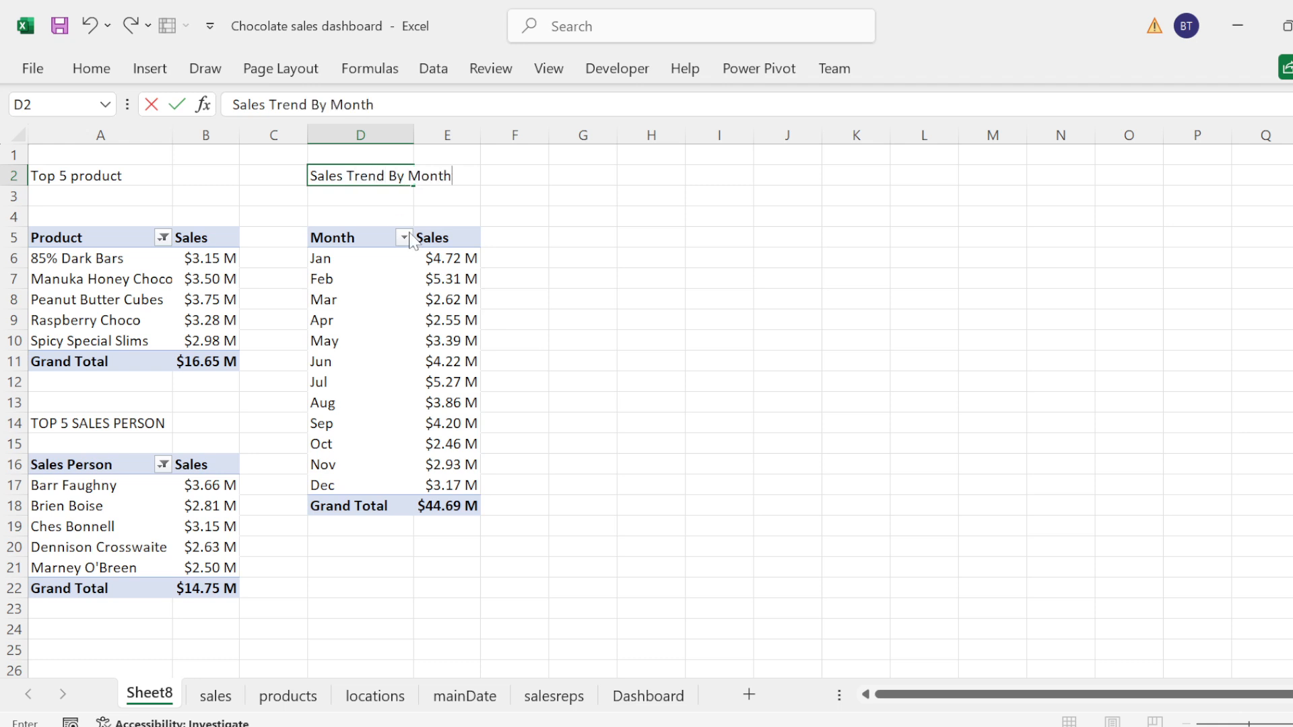
Step: Copy the whole monthly sales PivotTable and paste the duplicate at cell G5
left_click(373, 237)
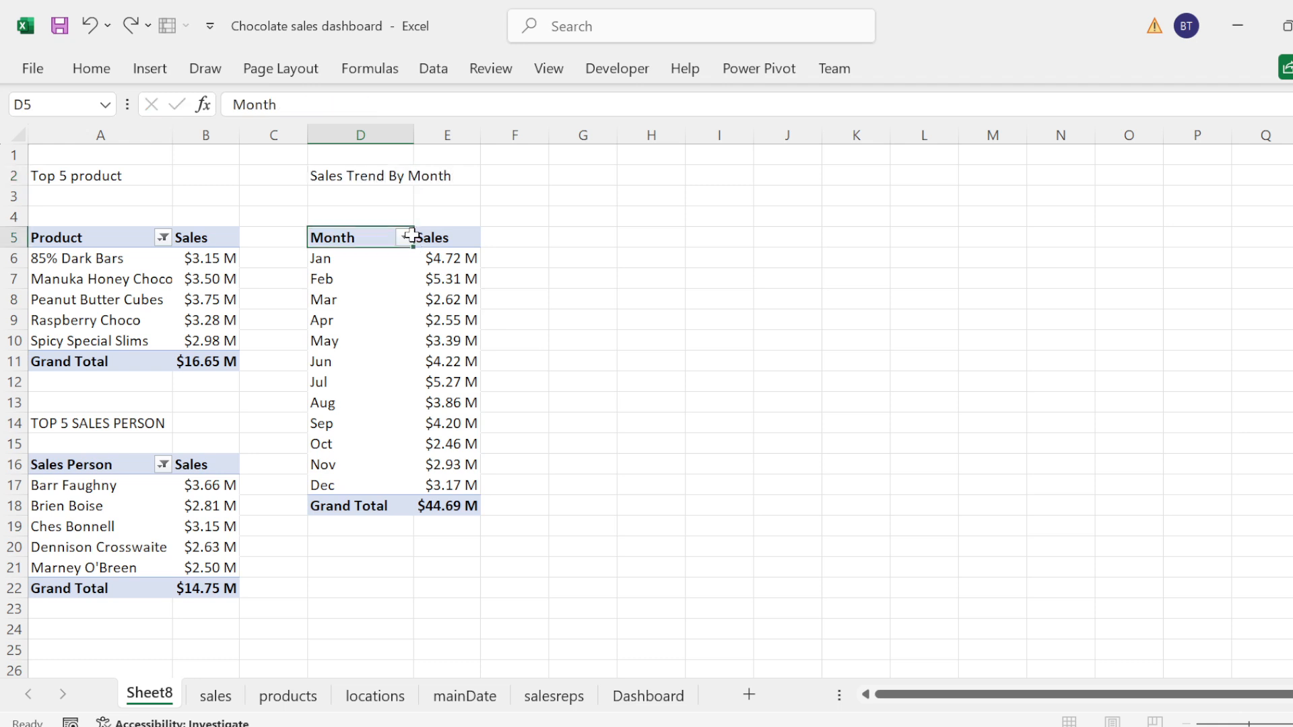
key("shift+Down")
key("shift+Down")
key("shift+Down")
key("shift+Down")
key("shift+Down")
key("shift+Down")
key("shift+Down")
key("shift+Down")
key("shift+Down")
key("shift+Down")
key("shift+Down")
key("shift+Down")
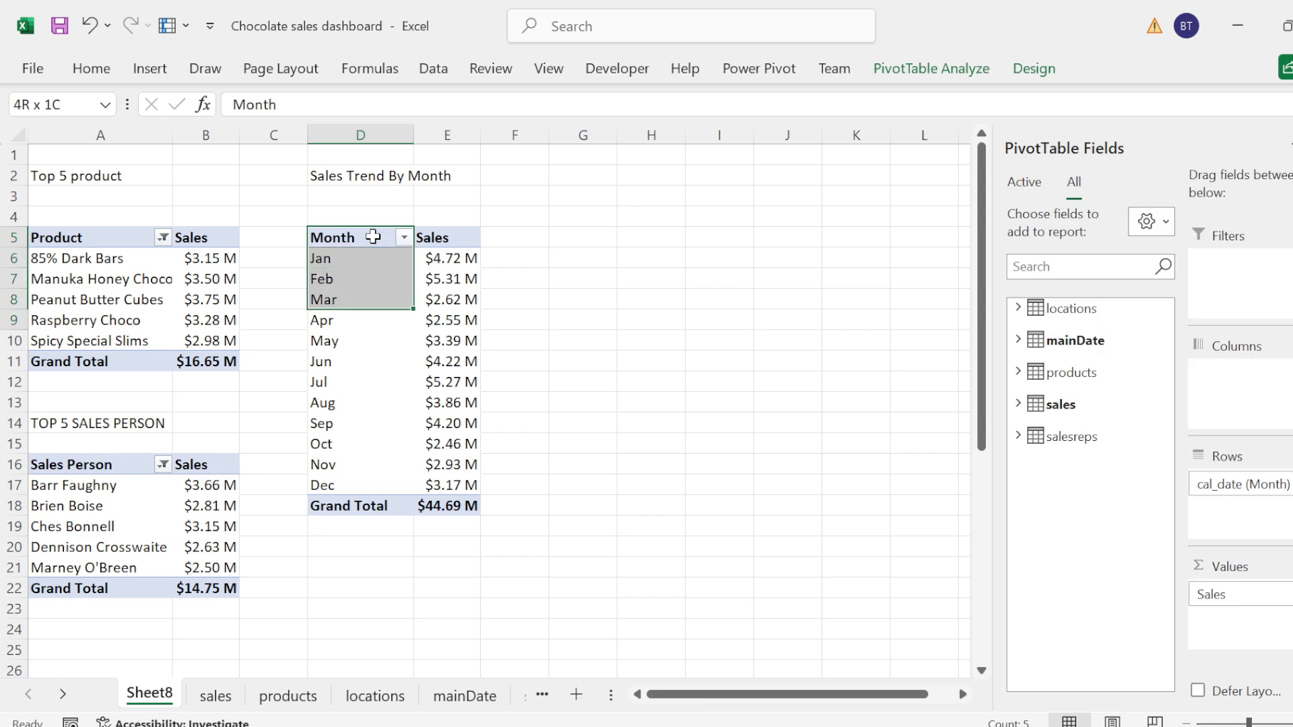
key("shift+Down")
key("shift+Right")
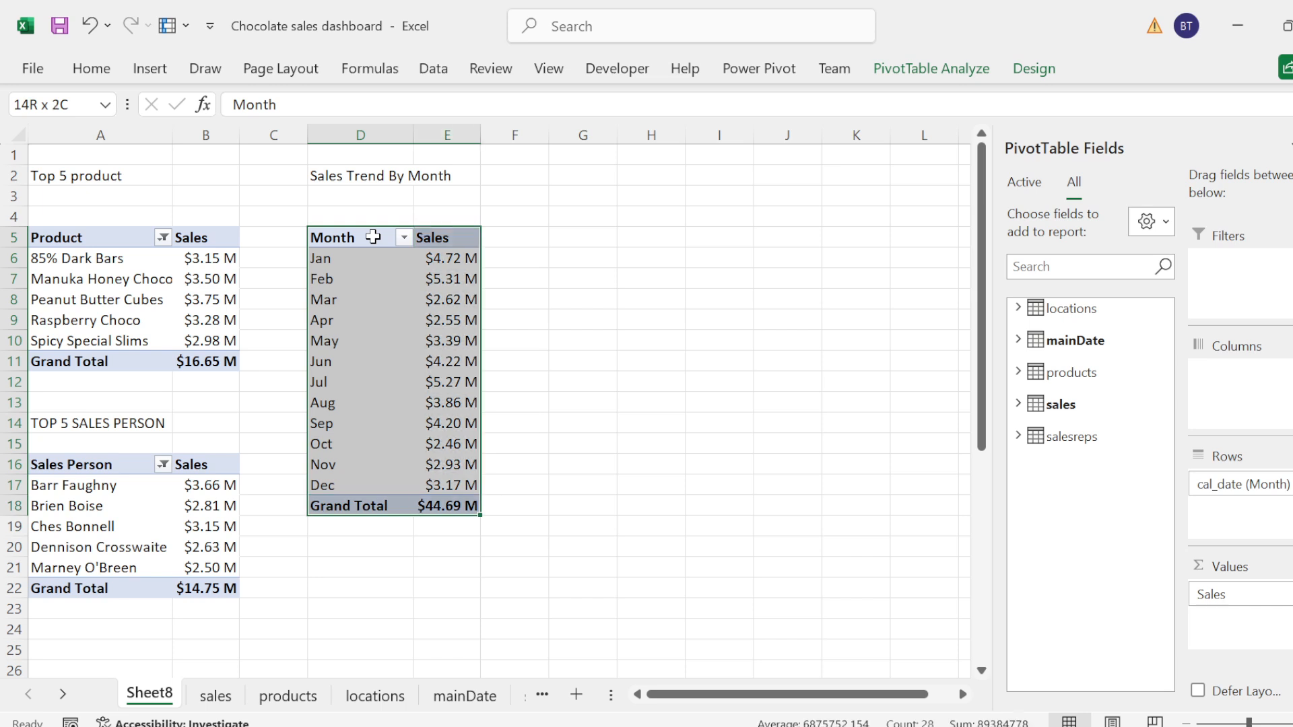
key("ctrl+c")
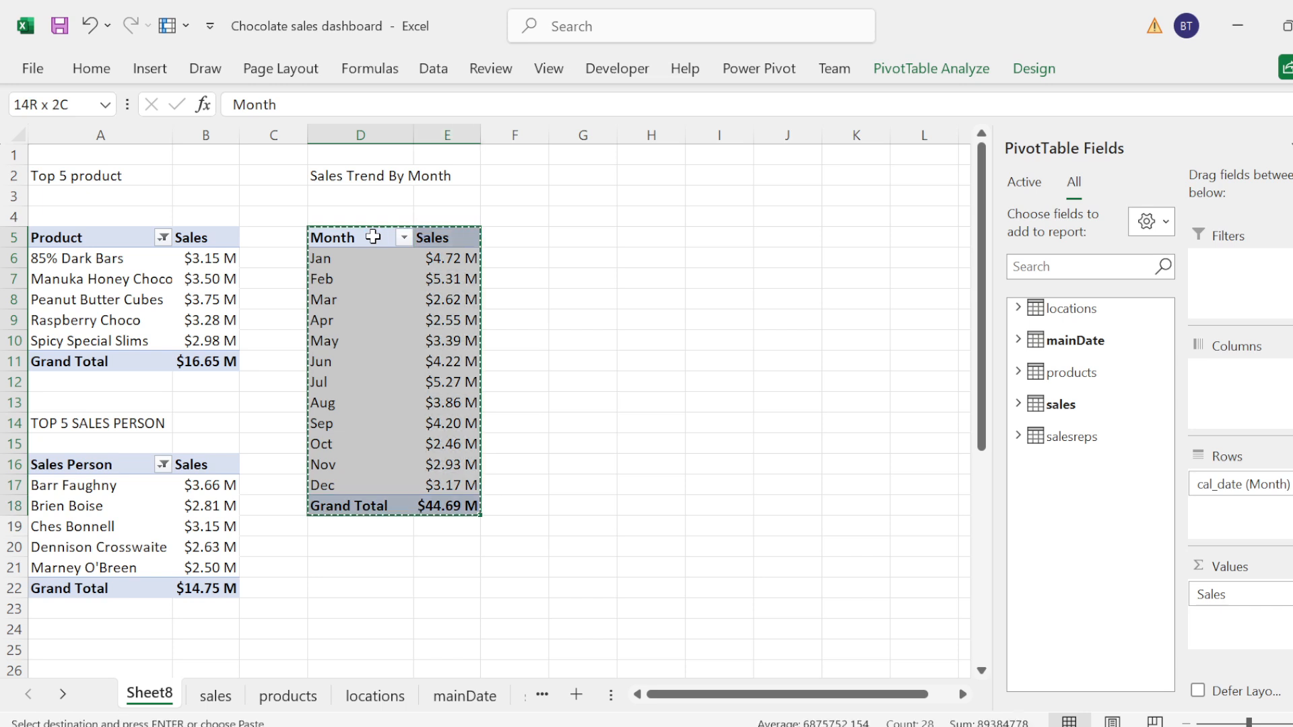
left_click(573, 230)
key("ctrl+v")
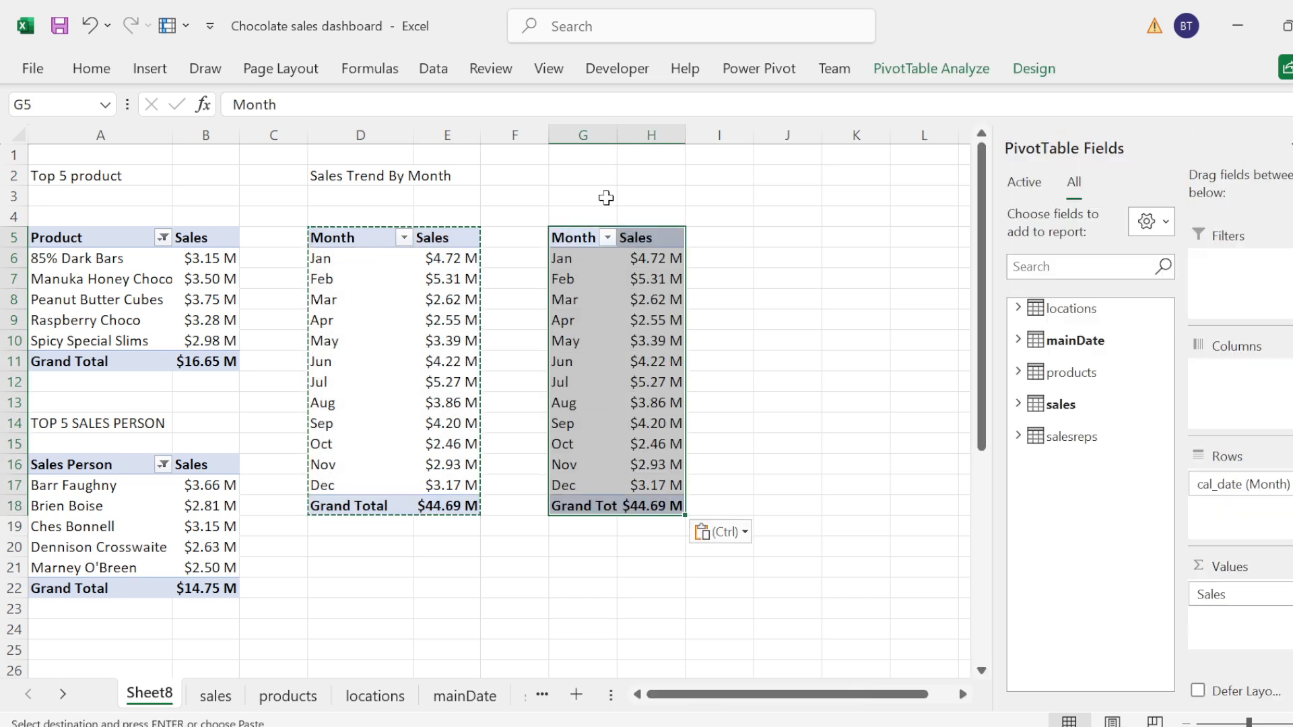
Step: Enter the title Sales Performance By Country in cell G2 above the pasted PivotTable
left_click(580, 188)
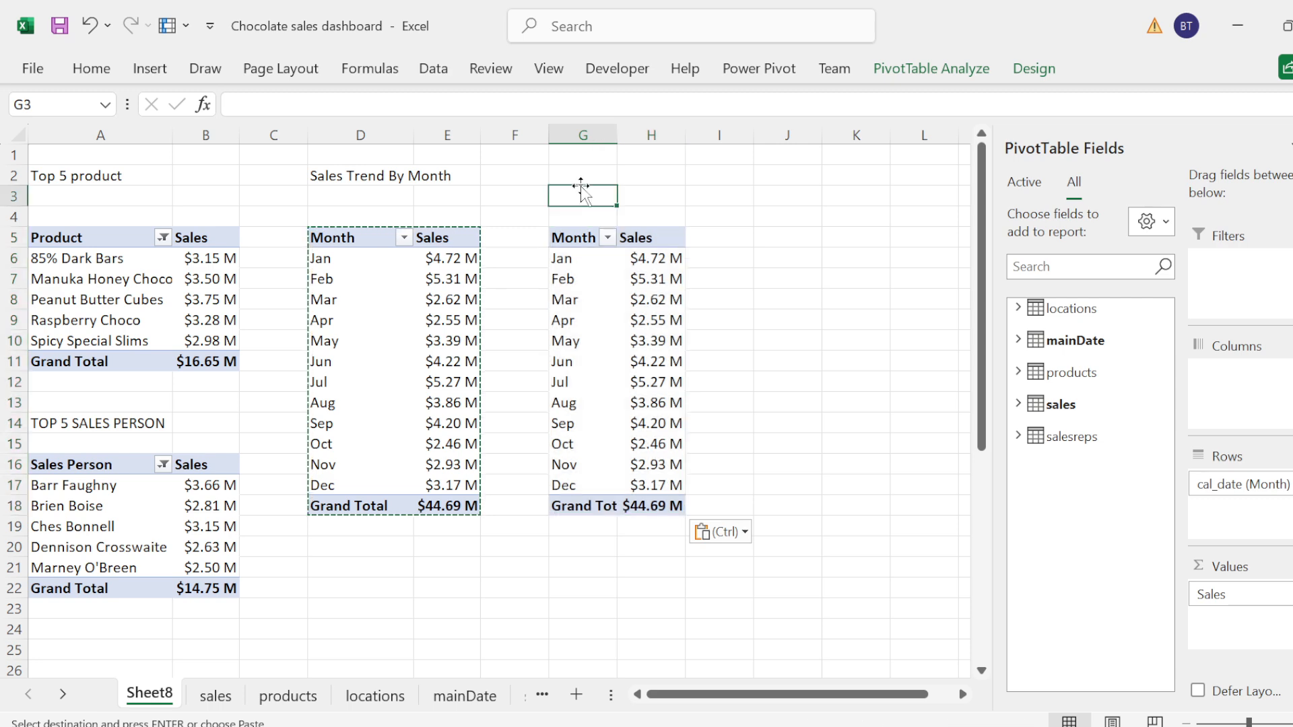
left_click(574, 172)
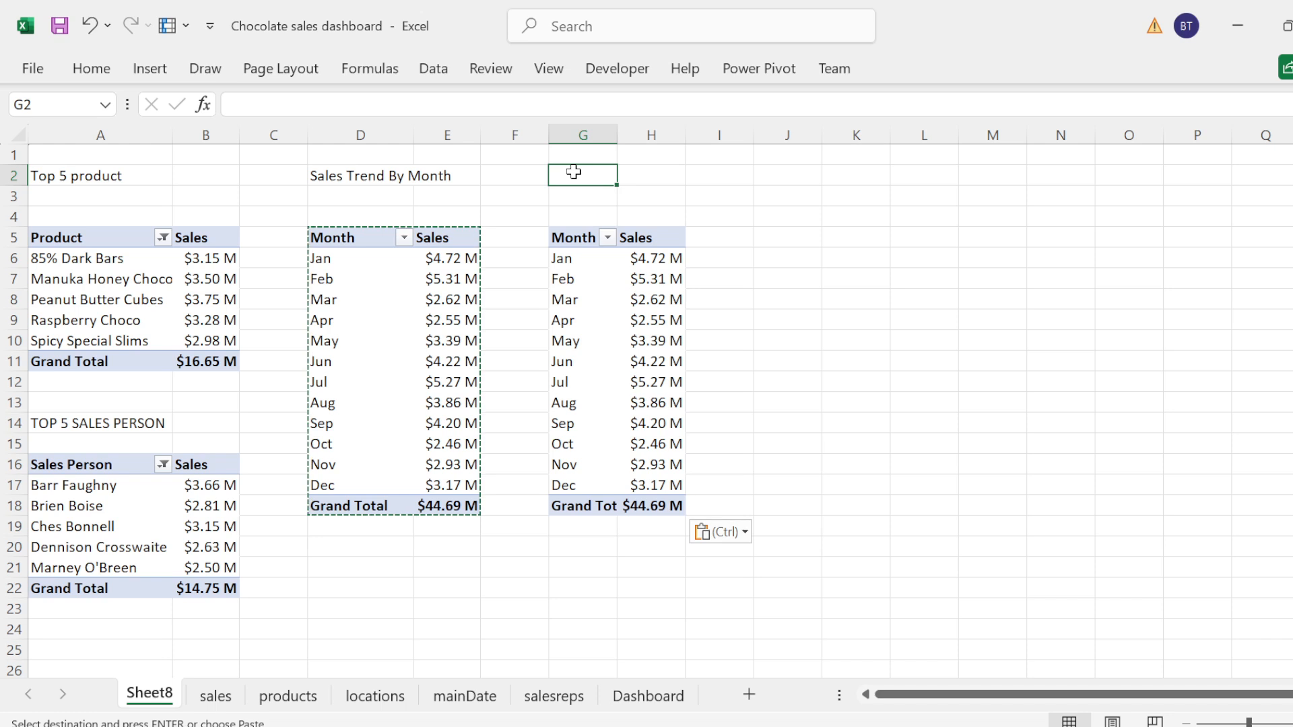
type("Sa")
key("BackSpace")
key("BackSpace")
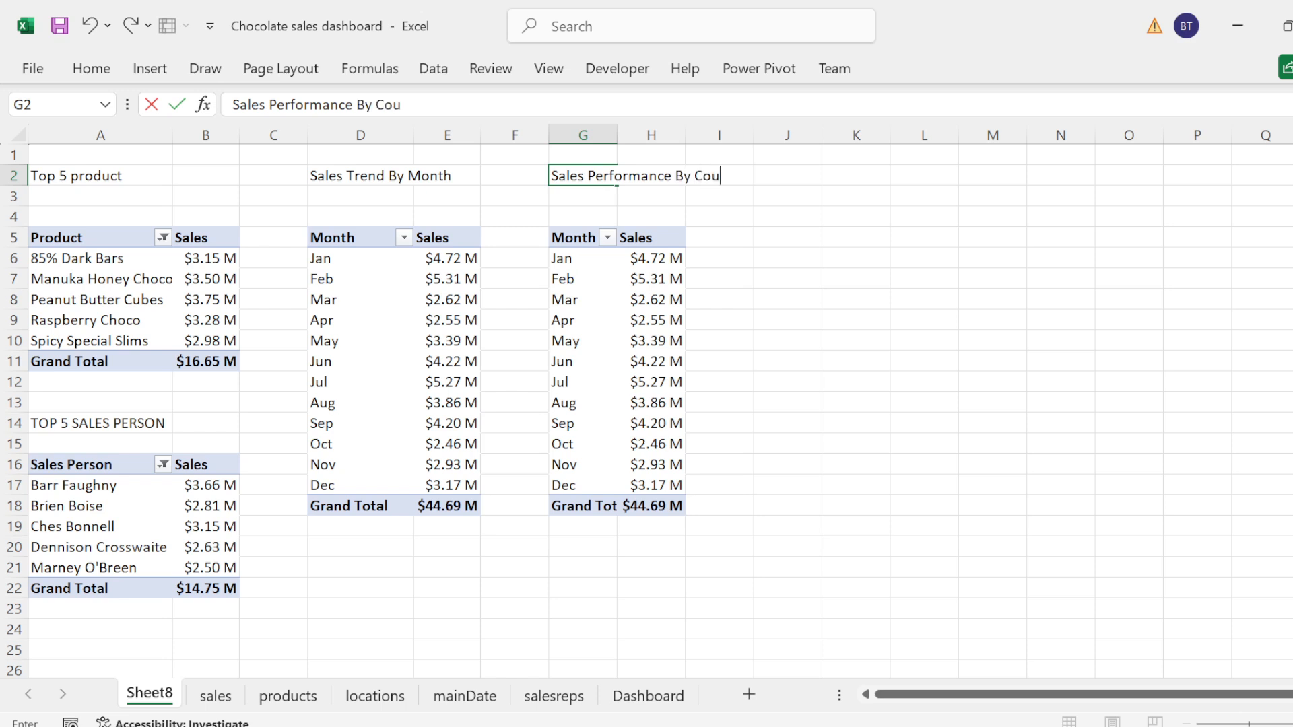
left_click(601, 271)
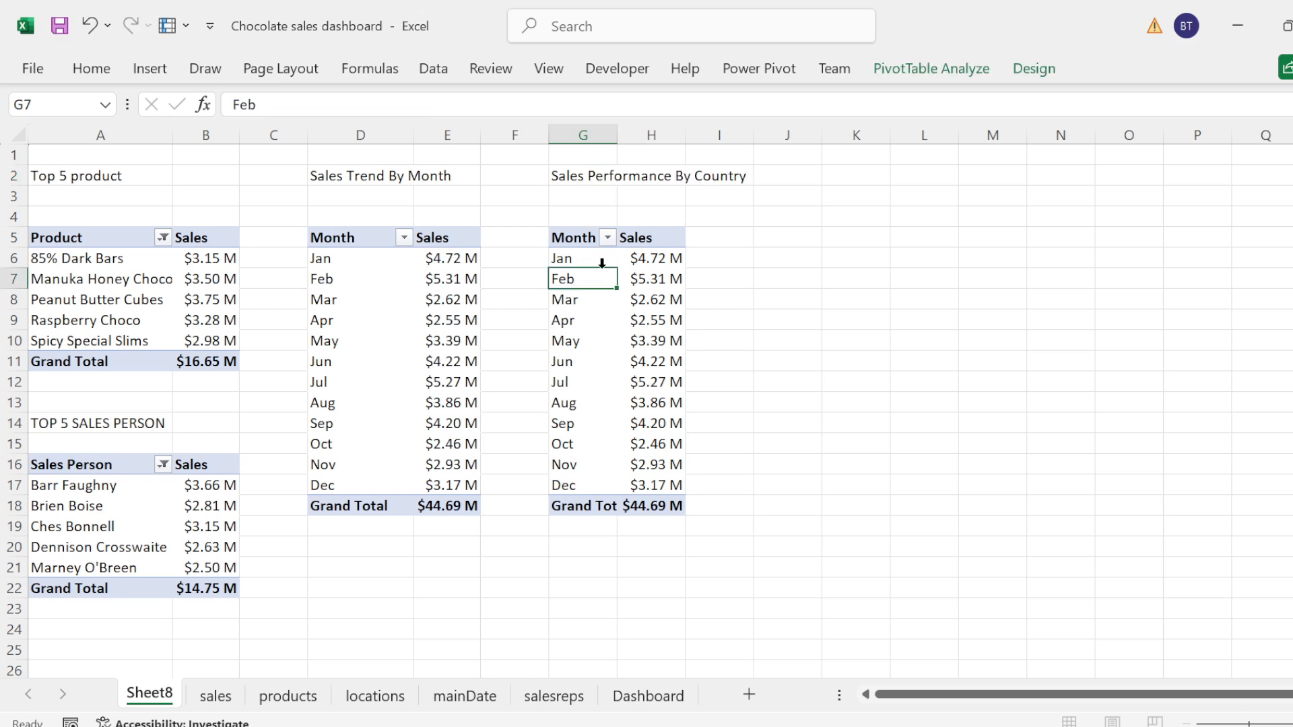
Step: Replace cal_date (Month) with Geo from the locations table as the rows of the PivotTable at G5
left_click(574, 236)
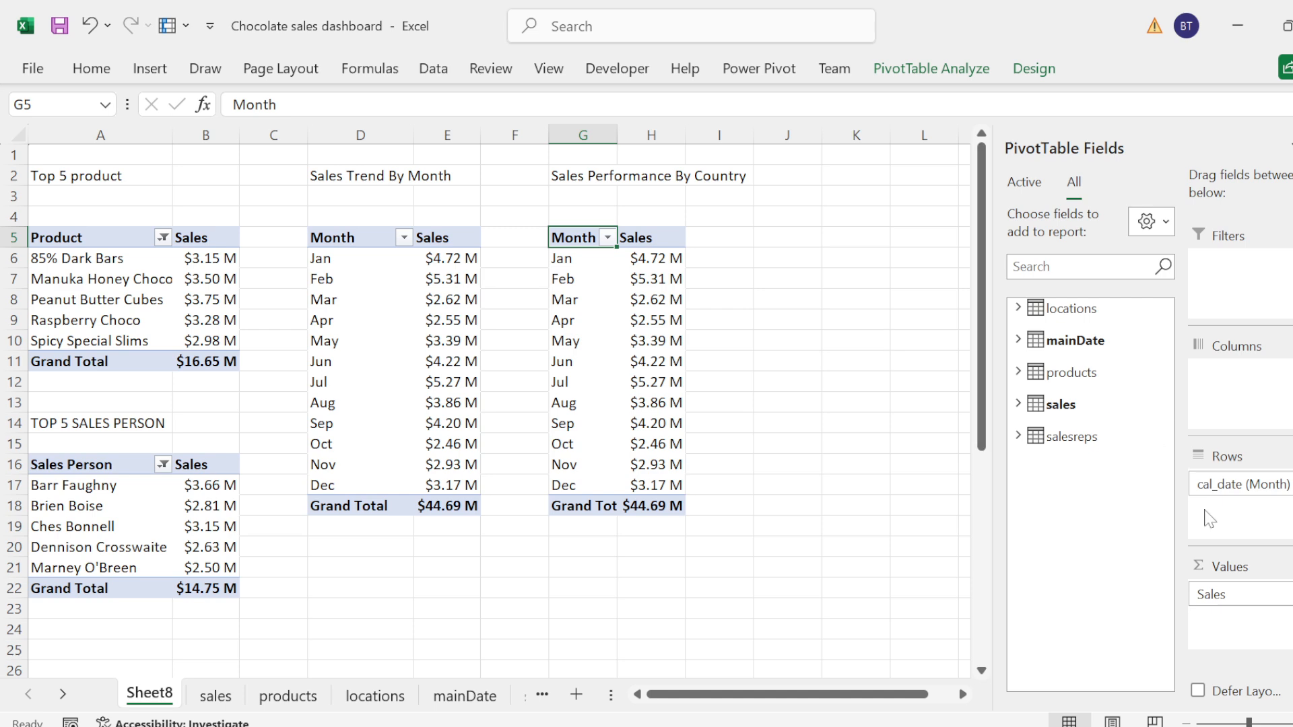
left_click_drag(1212, 485, 1030, 479)
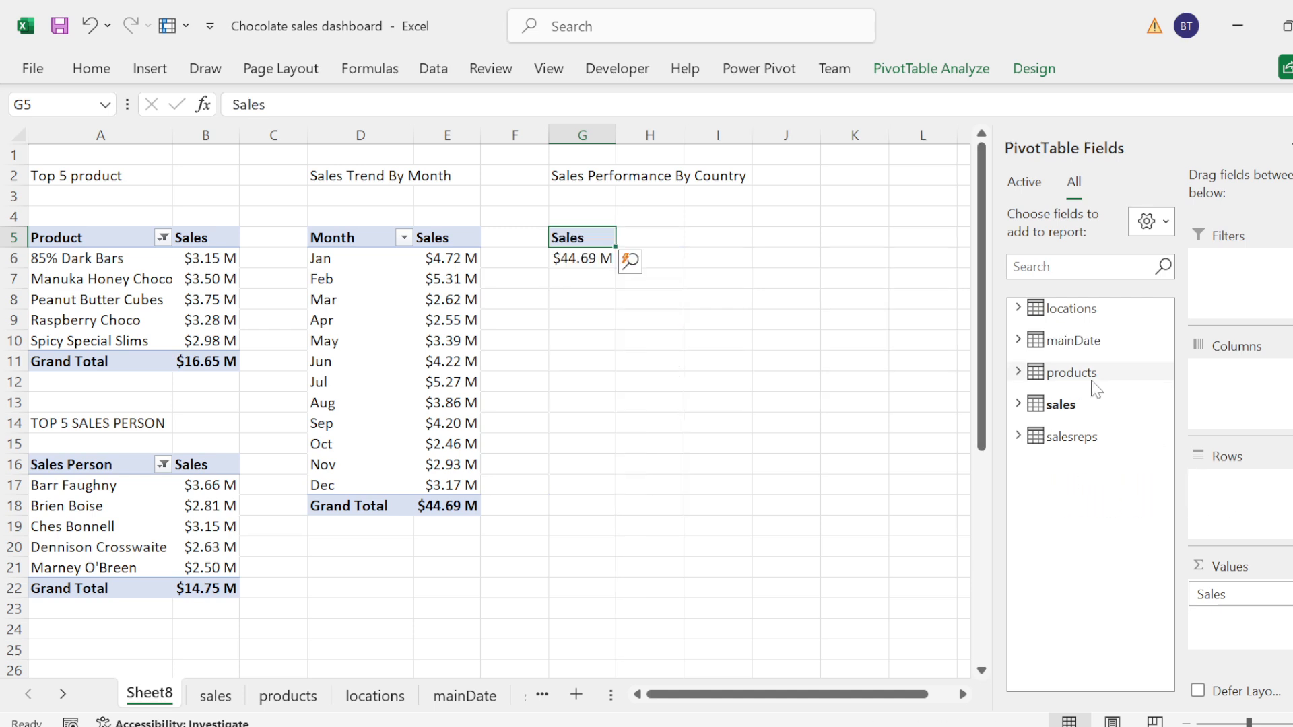
left_click(1030, 310)
left_click(1055, 327)
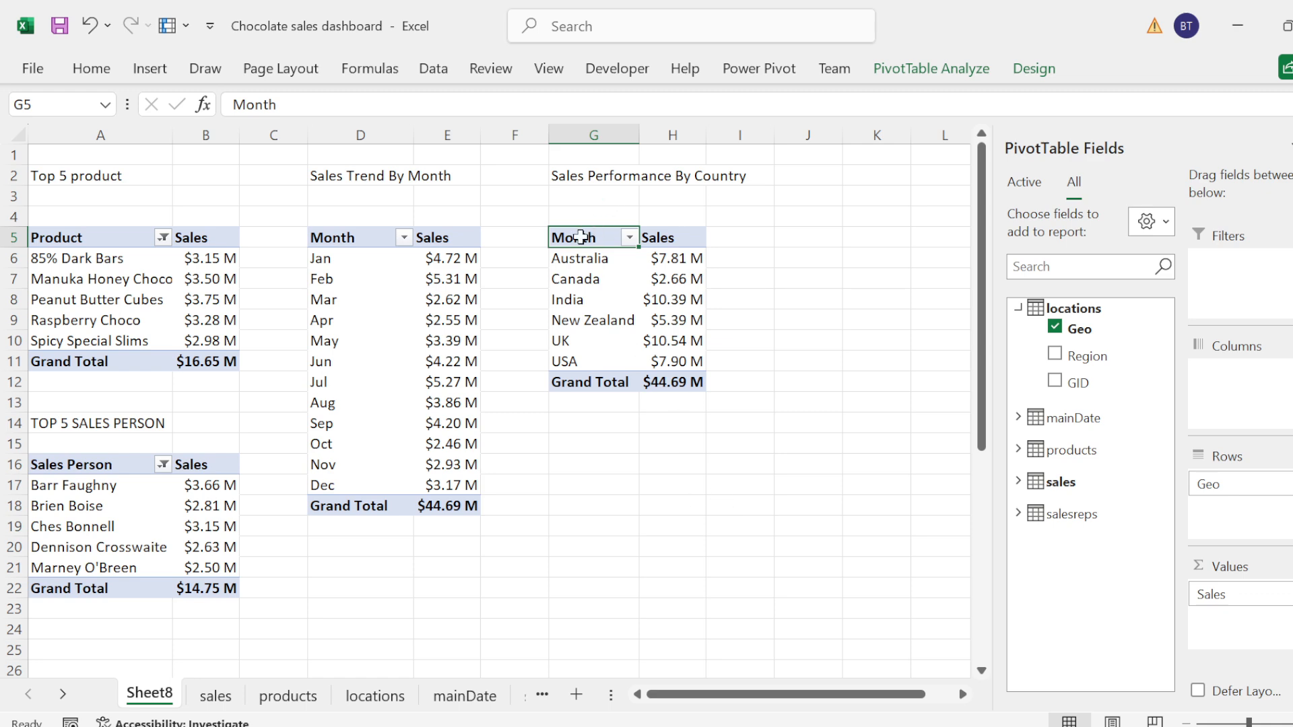
Step: Copy the whole Sales Performance By Country PivotTable and paste the duplicate at cell G17
key("shift+Down")
key("shift+Down")
key("shift+Down")
key("shift+Down")
key("shift+Down")
key("shift+Down")
key("shift+Down")
key("shift+Right")
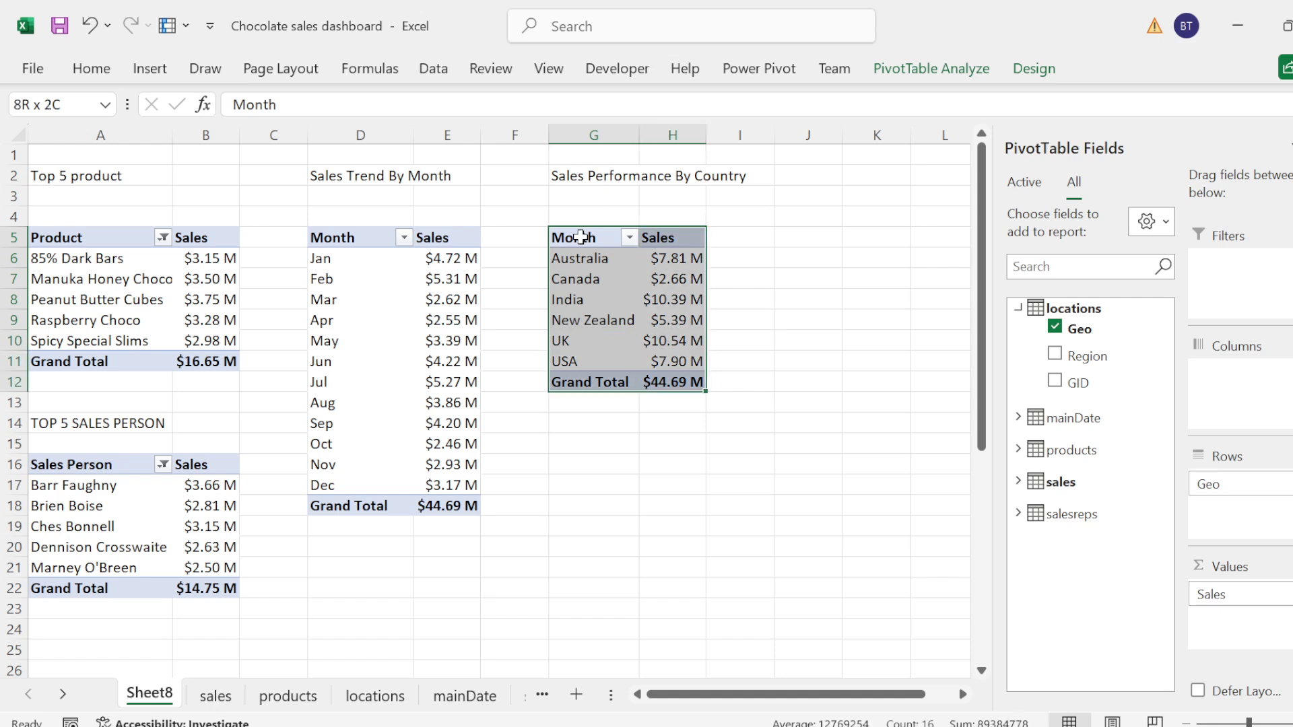
key("ctrl+c")
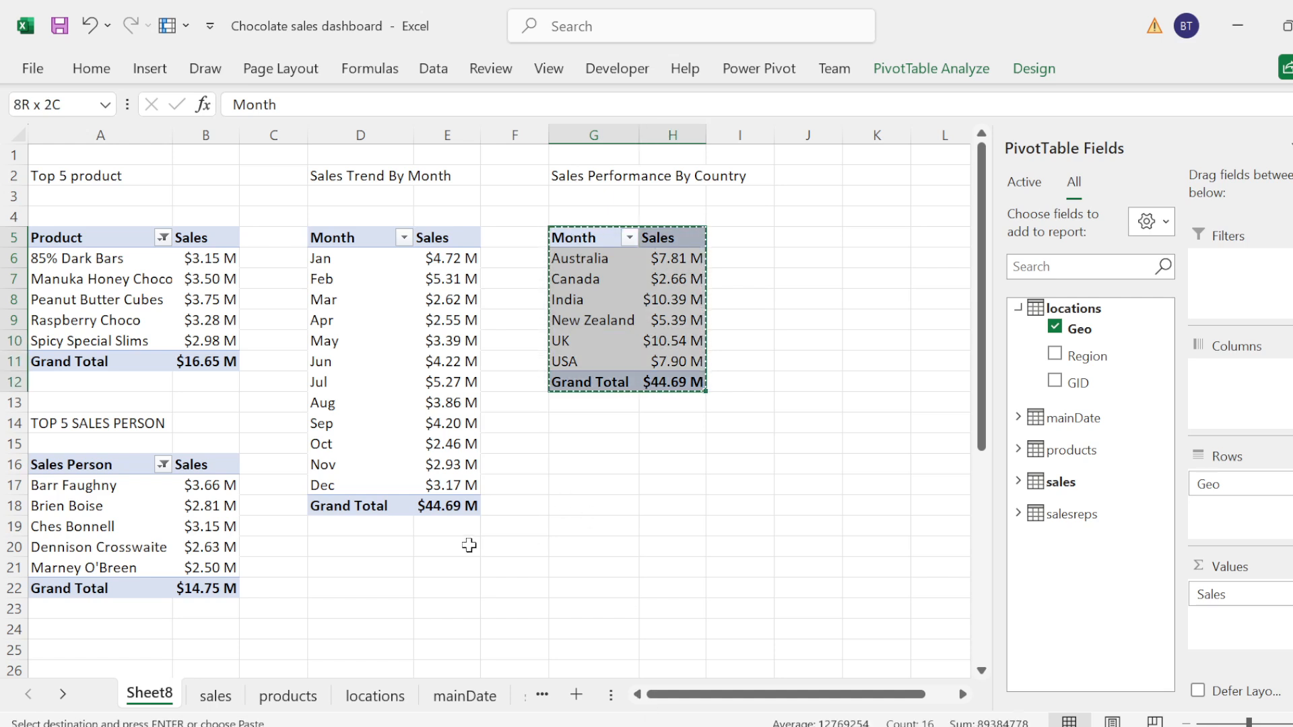
left_click(619, 483)
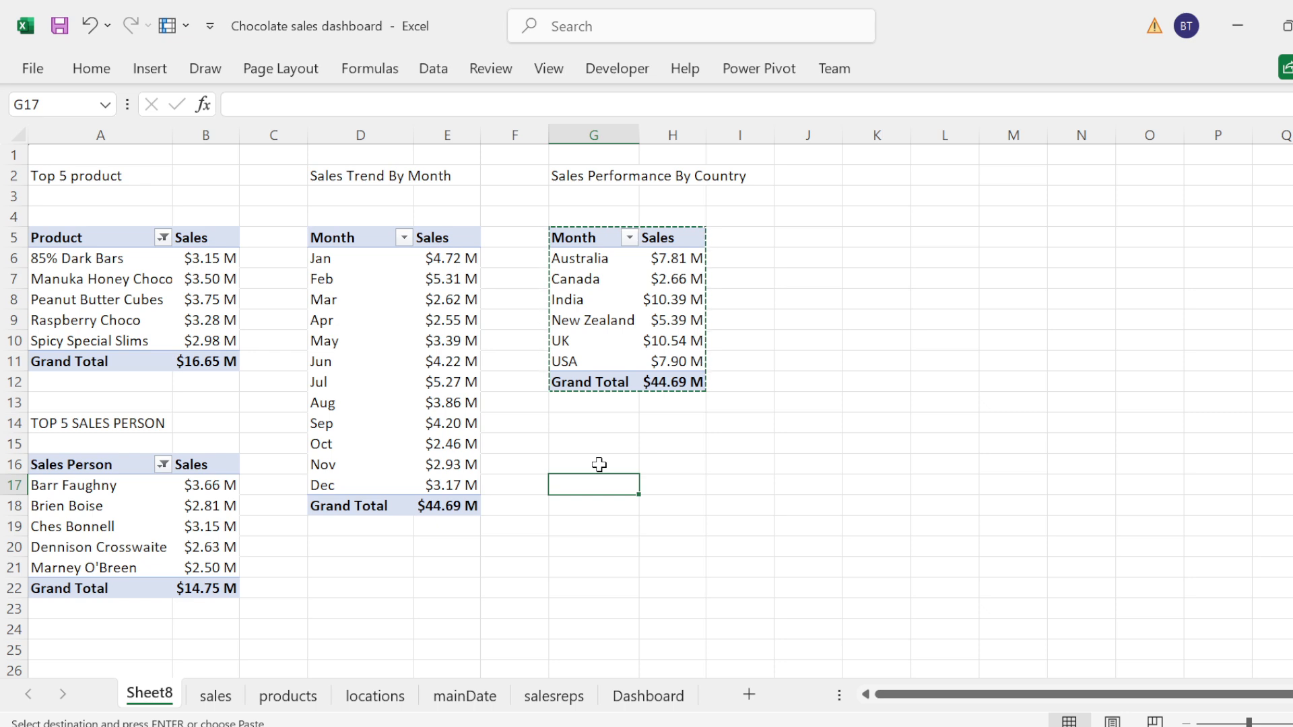
key("ctrl+v")
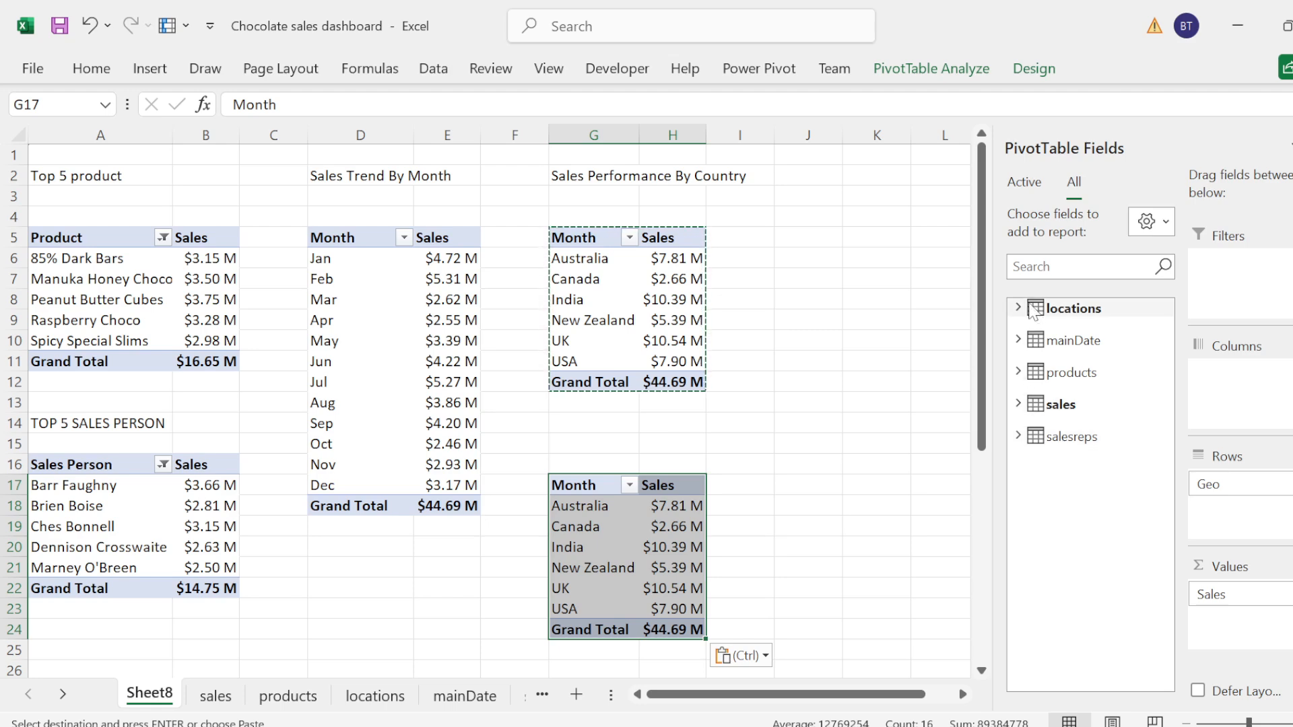
Step: Remove Geo from the rows and the sales Amount from the values of the PivotTable at G17
left_click(1018, 308)
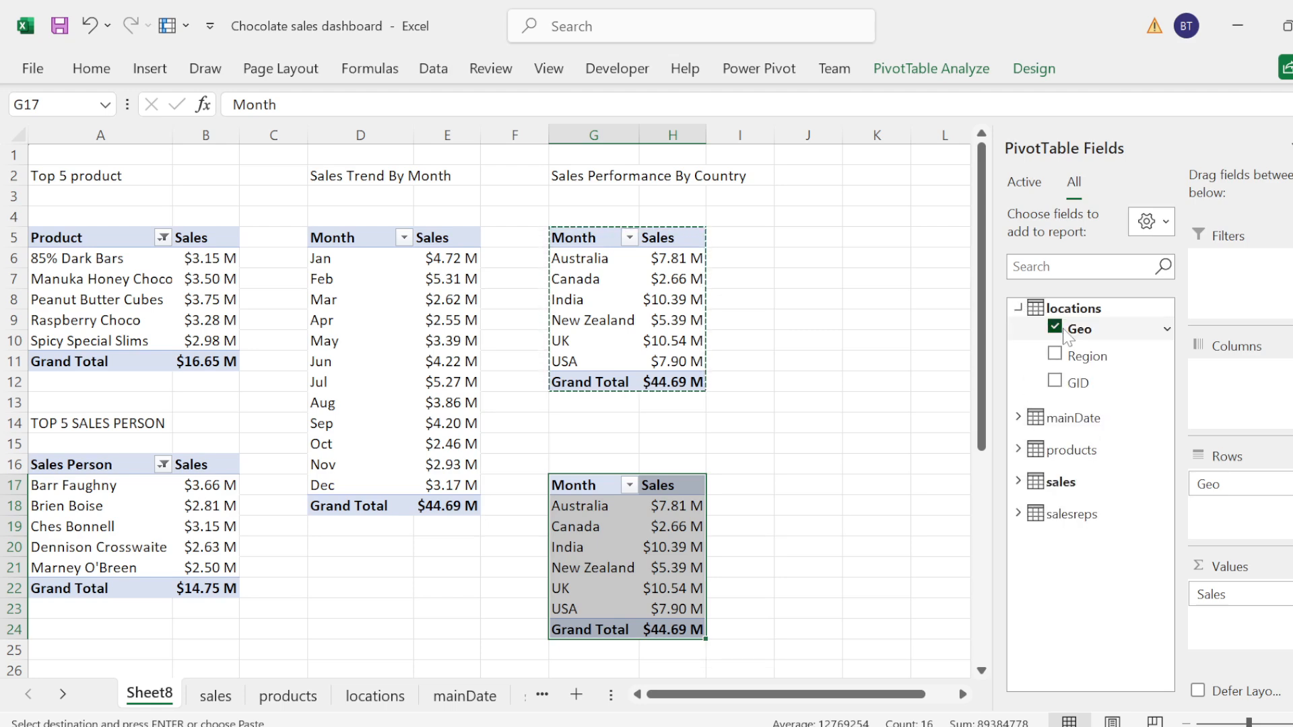
left_click(1055, 327)
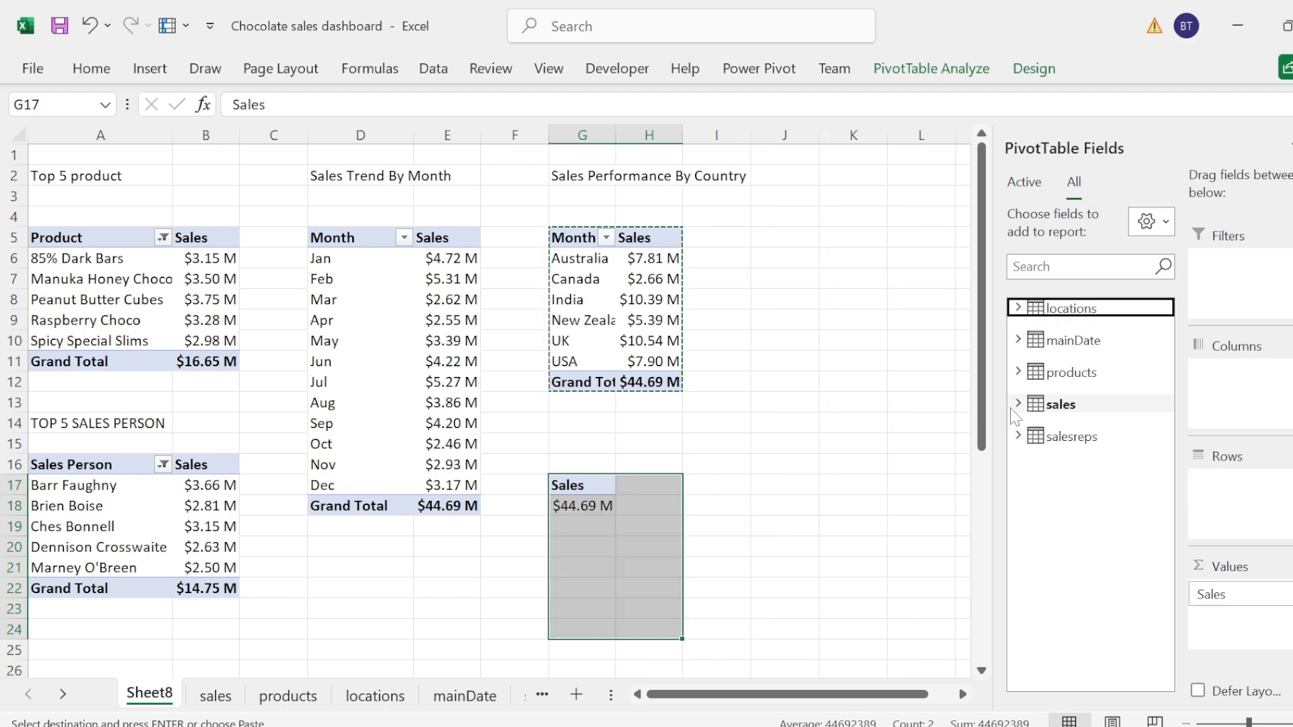
left_click(1017, 404)
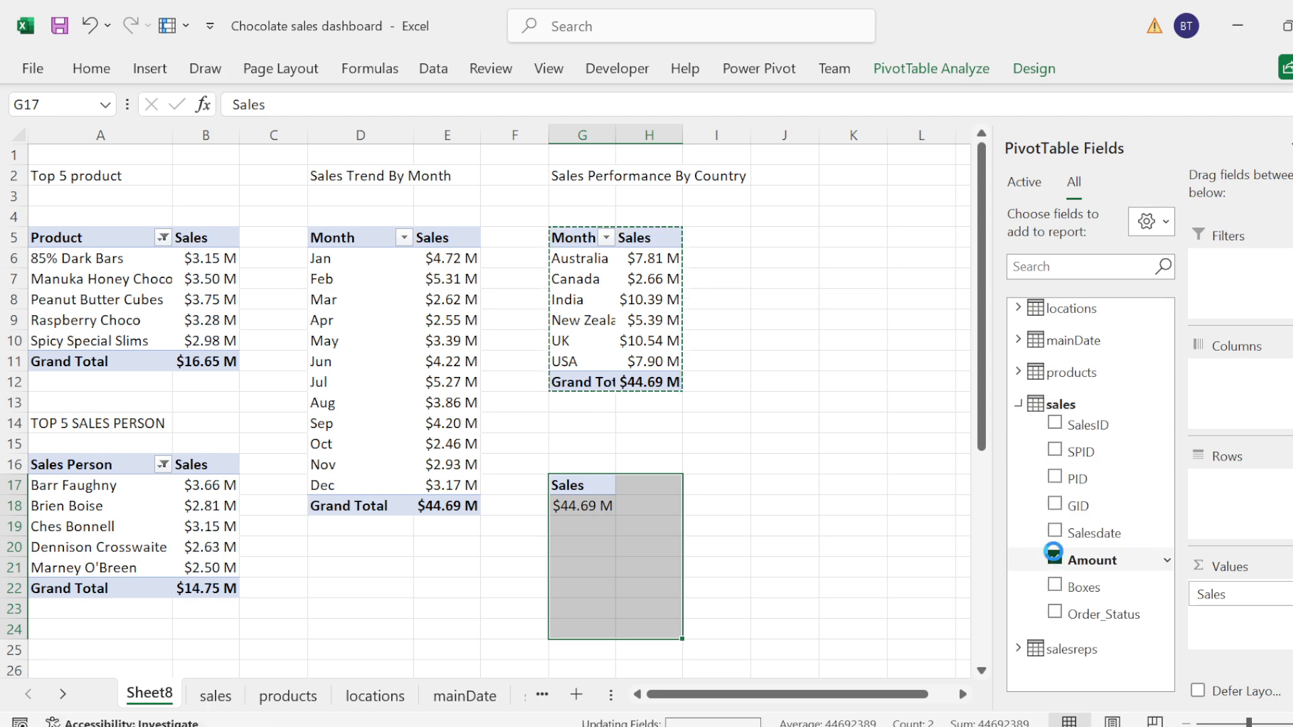
left_click(1054, 559)
left_click(1018, 404)
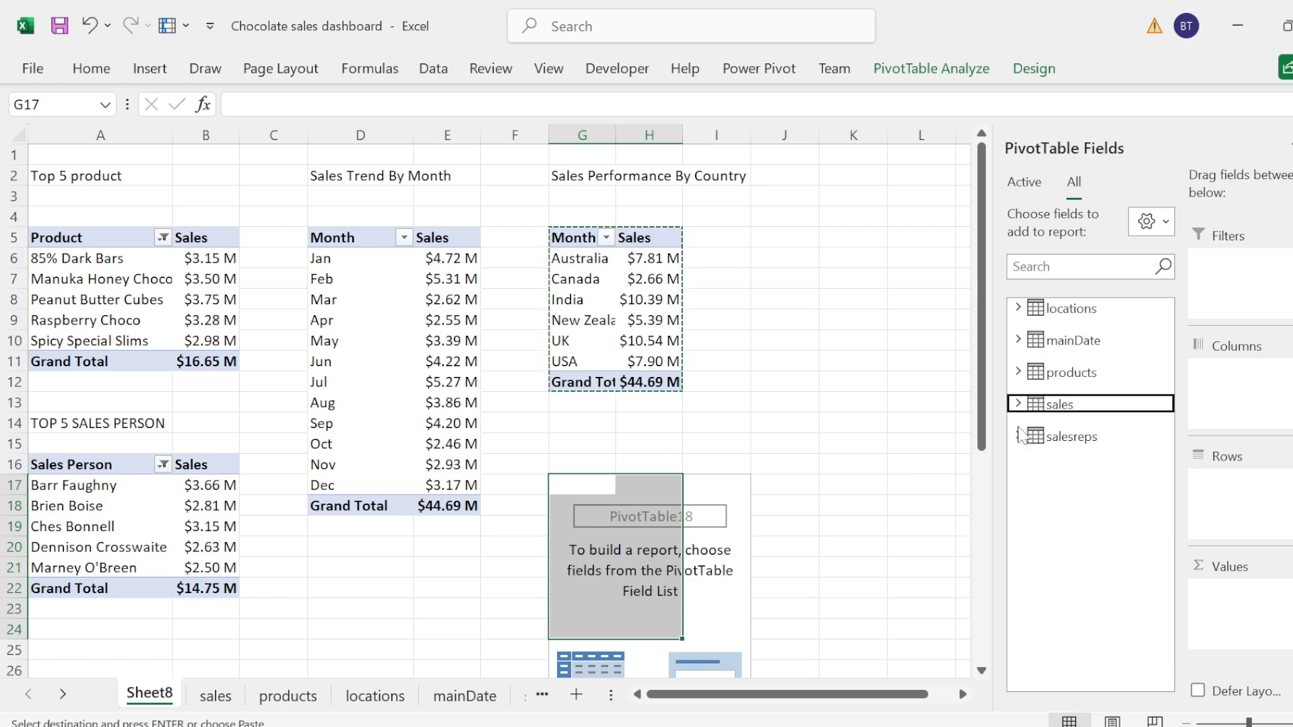
Step: Add Order_Status from the sales table as both the rows and the counted values of the PivotTable at G17
left_click(1018, 404)
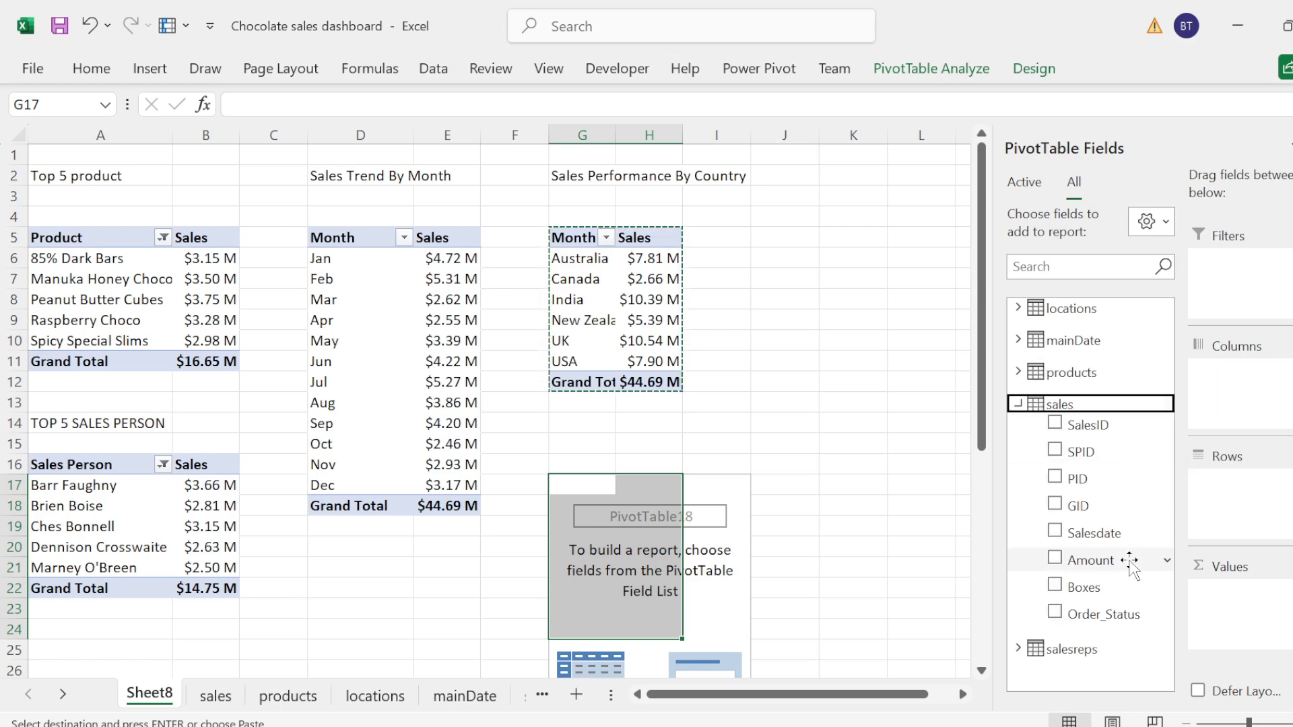
left_click_drag(1094, 616, 1259, 517)
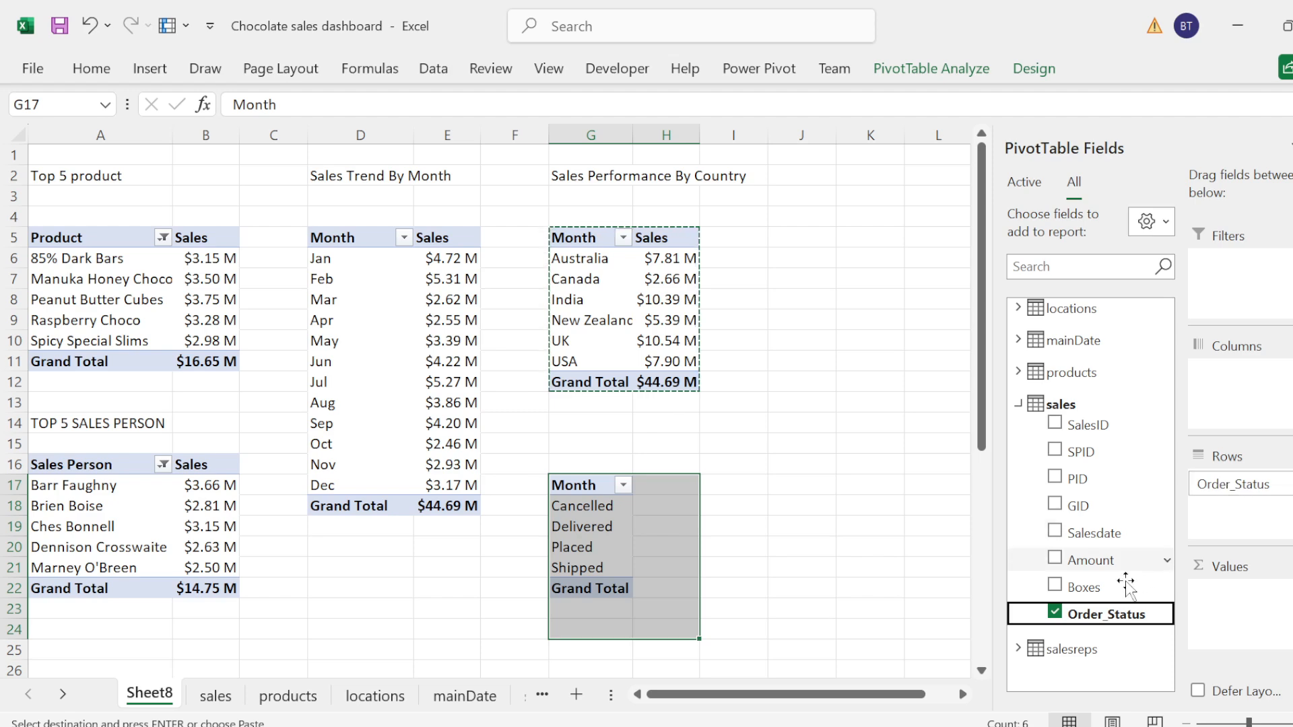
left_click_drag(1077, 614, 1279, 605)
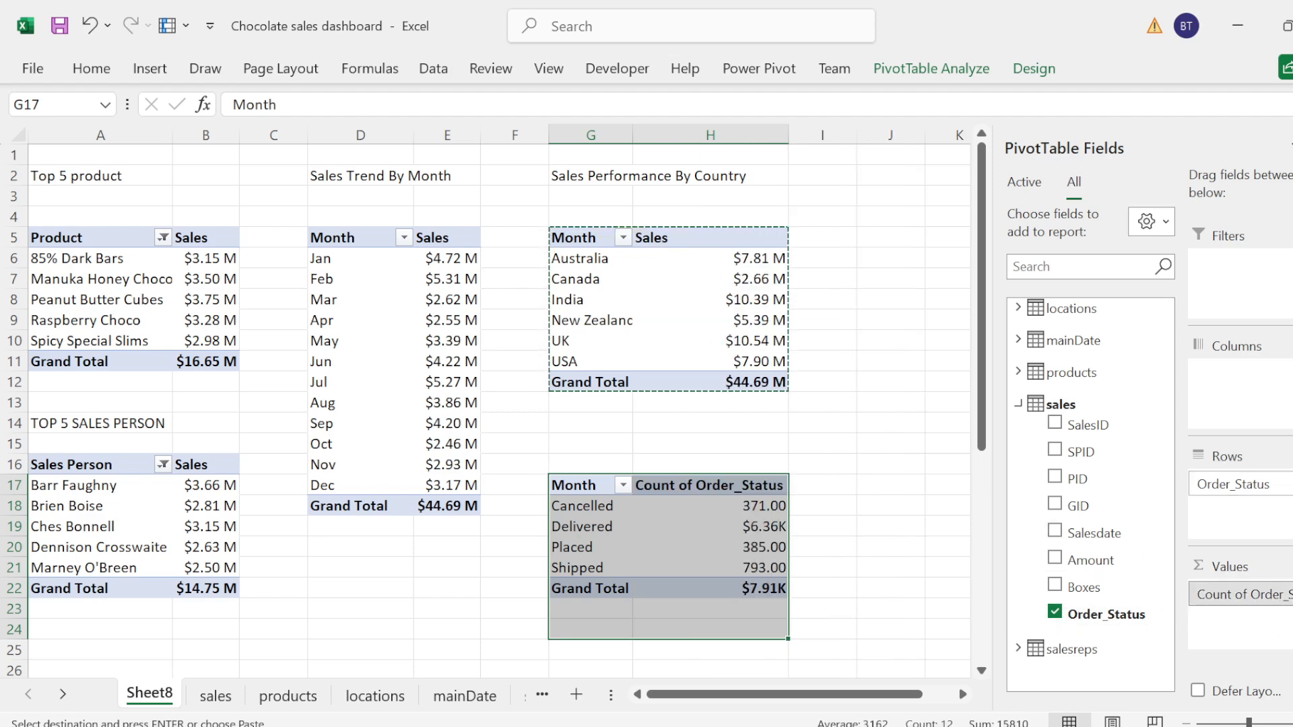
Step: Show the Count of Order_Status values as % of Column Total
left_click(1239, 594)
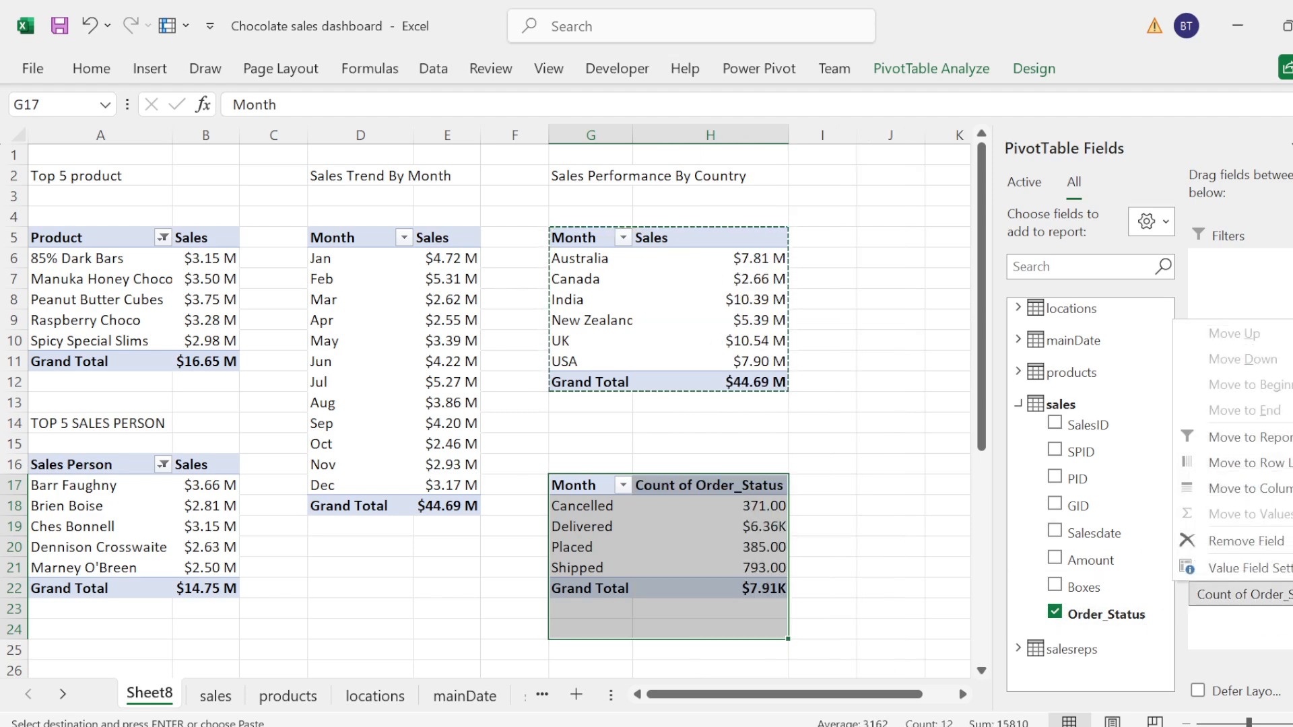
left_click(1271, 568)
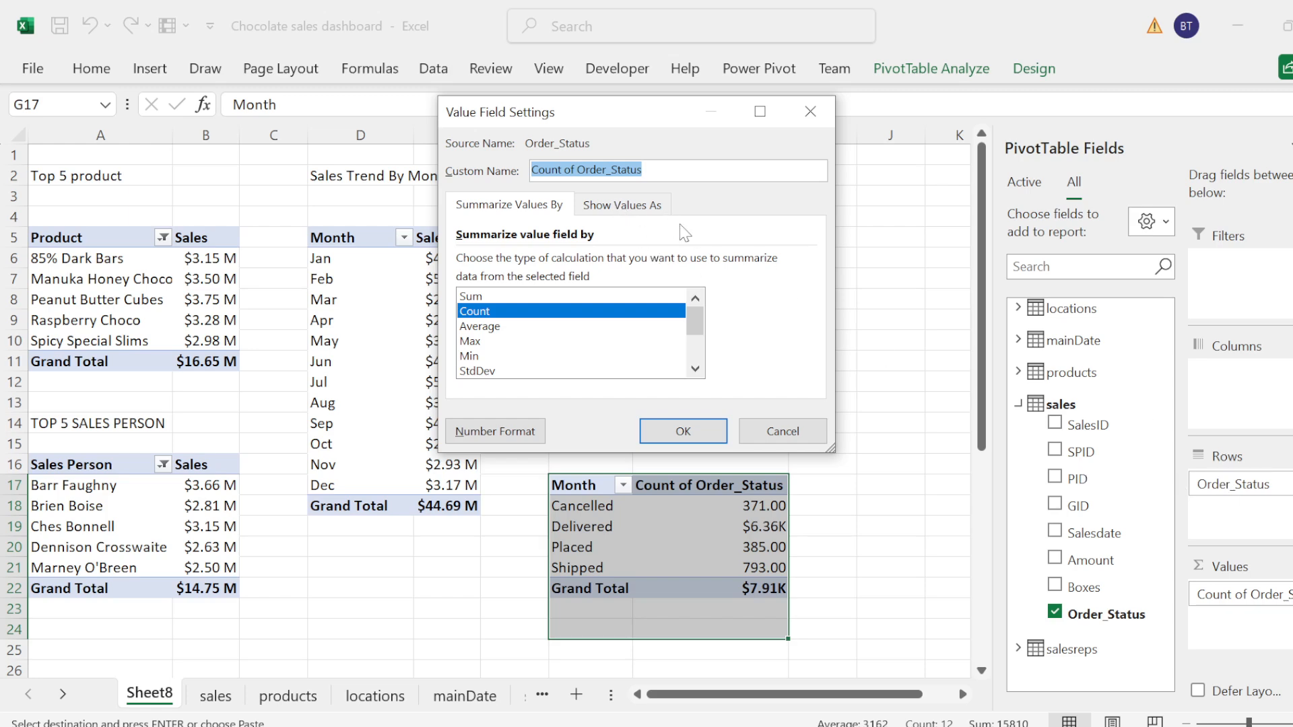
left_click(623, 205)
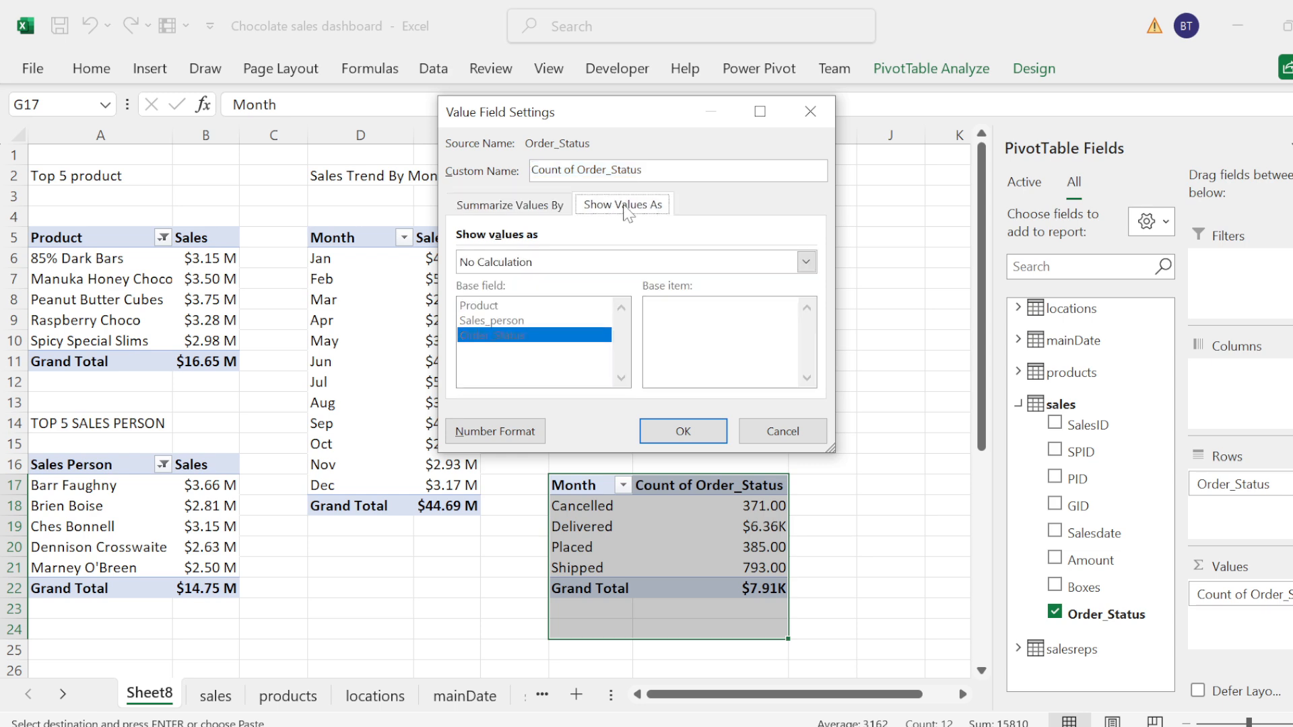
left_click(633, 261)
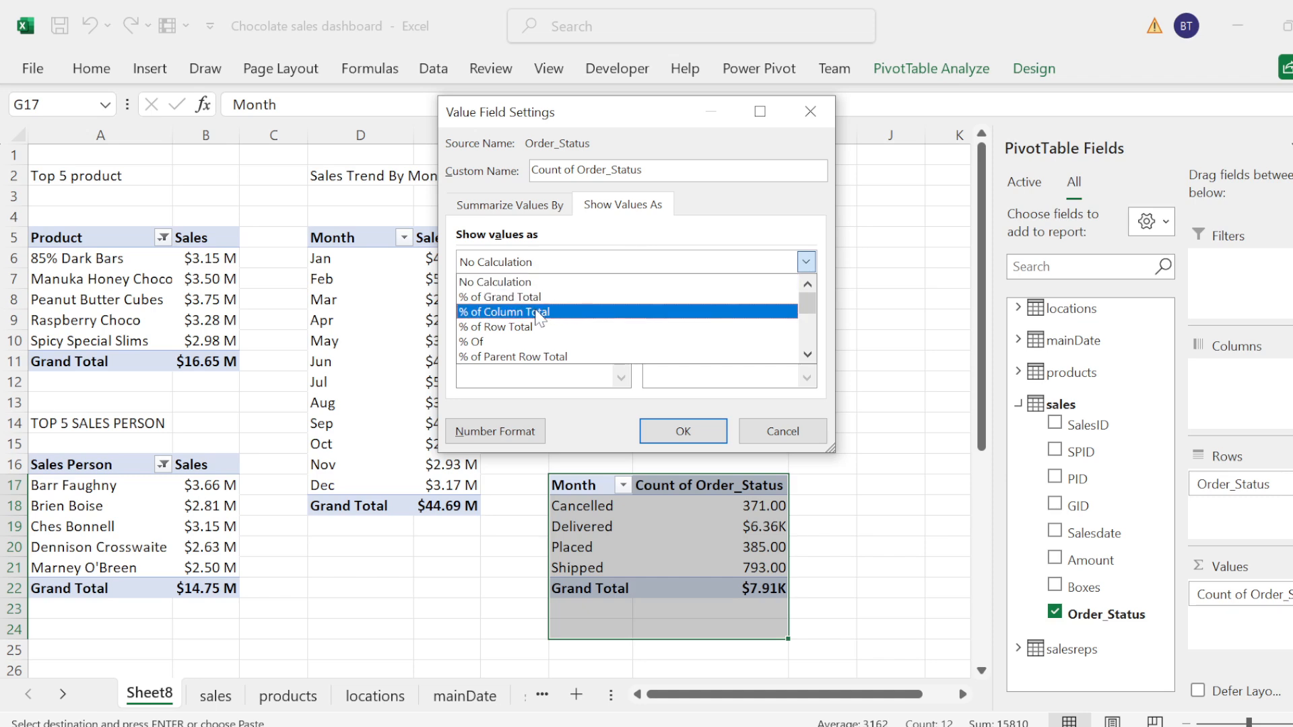
left_click(558, 313)
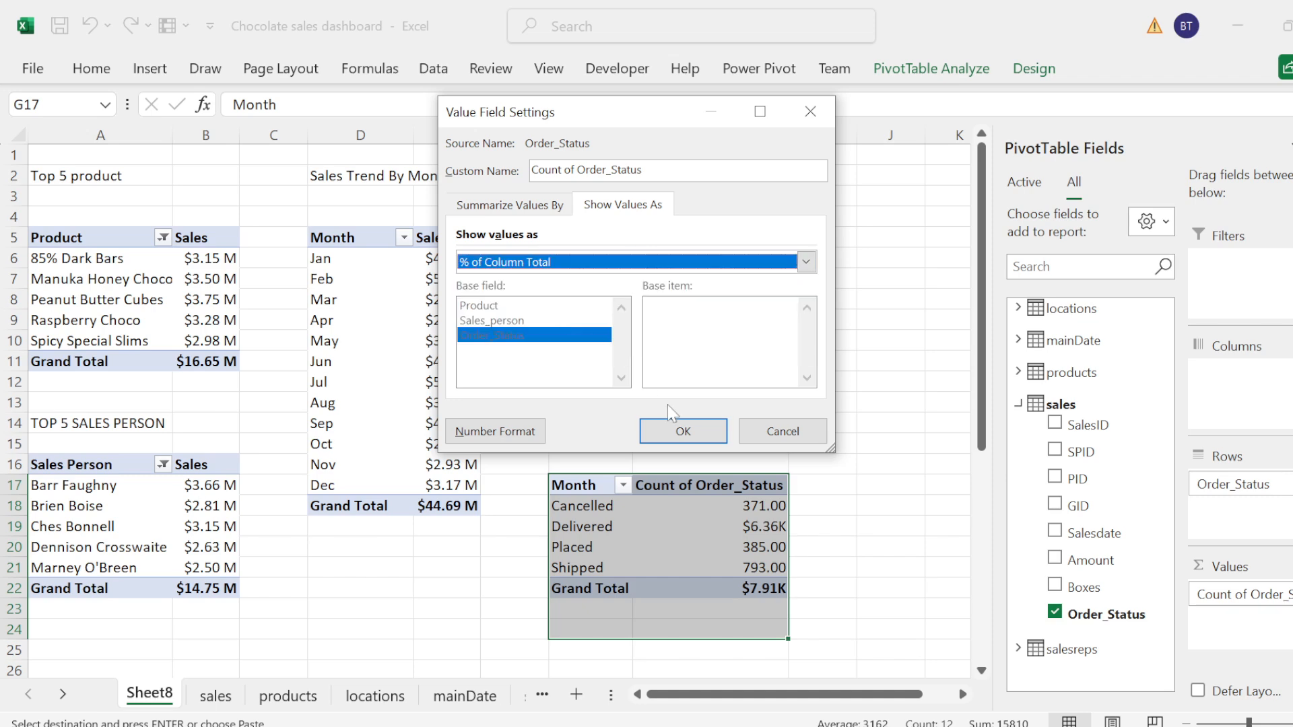
left_click(679, 428)
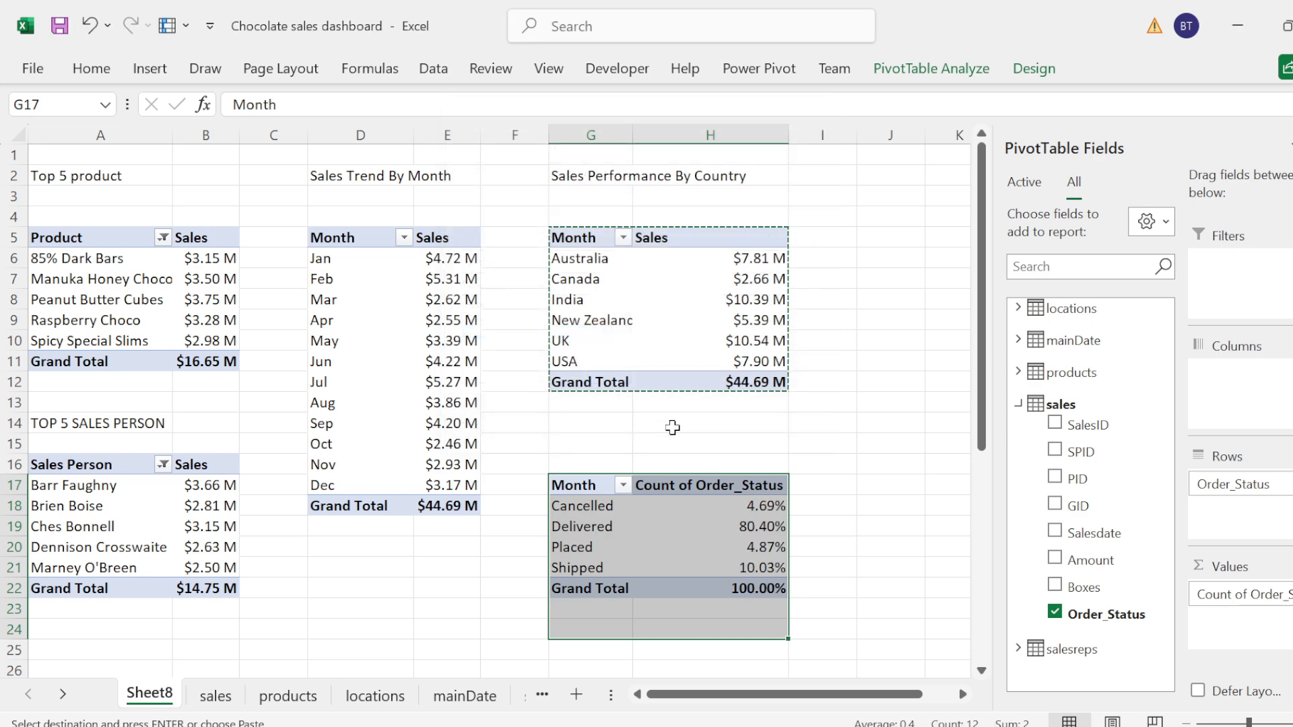
Step: Format the four order status percentages in H18:H21 with no decimal places
left_click(777, 503)
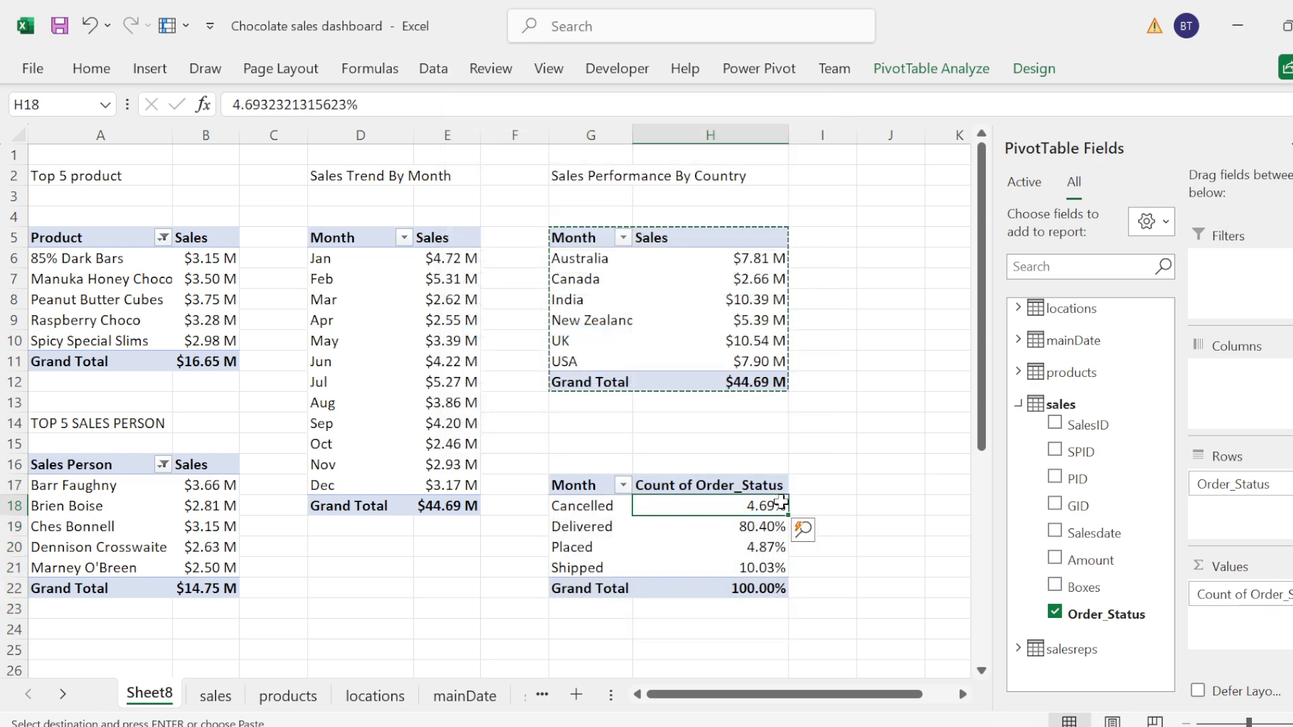
left_click_drag(777, 503, 775, 569)
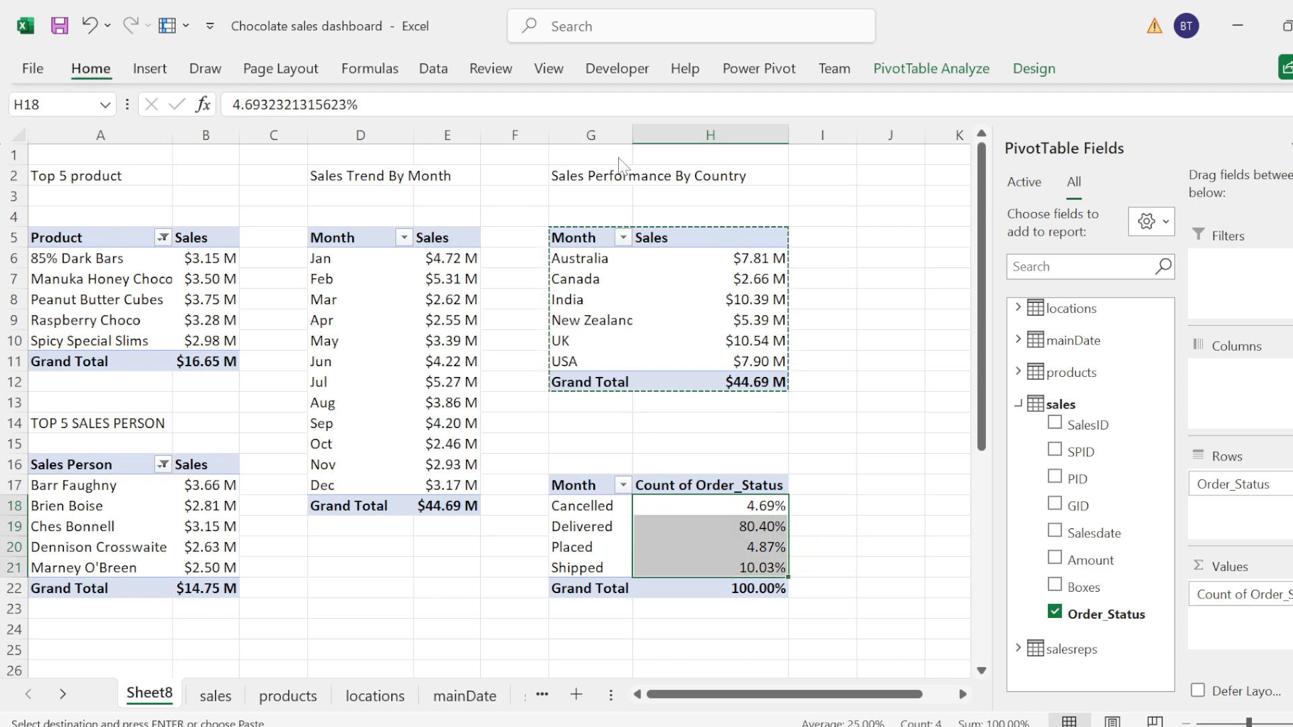
left_click(91, 69)
left_click(745, 143)
left_click(745, 143)
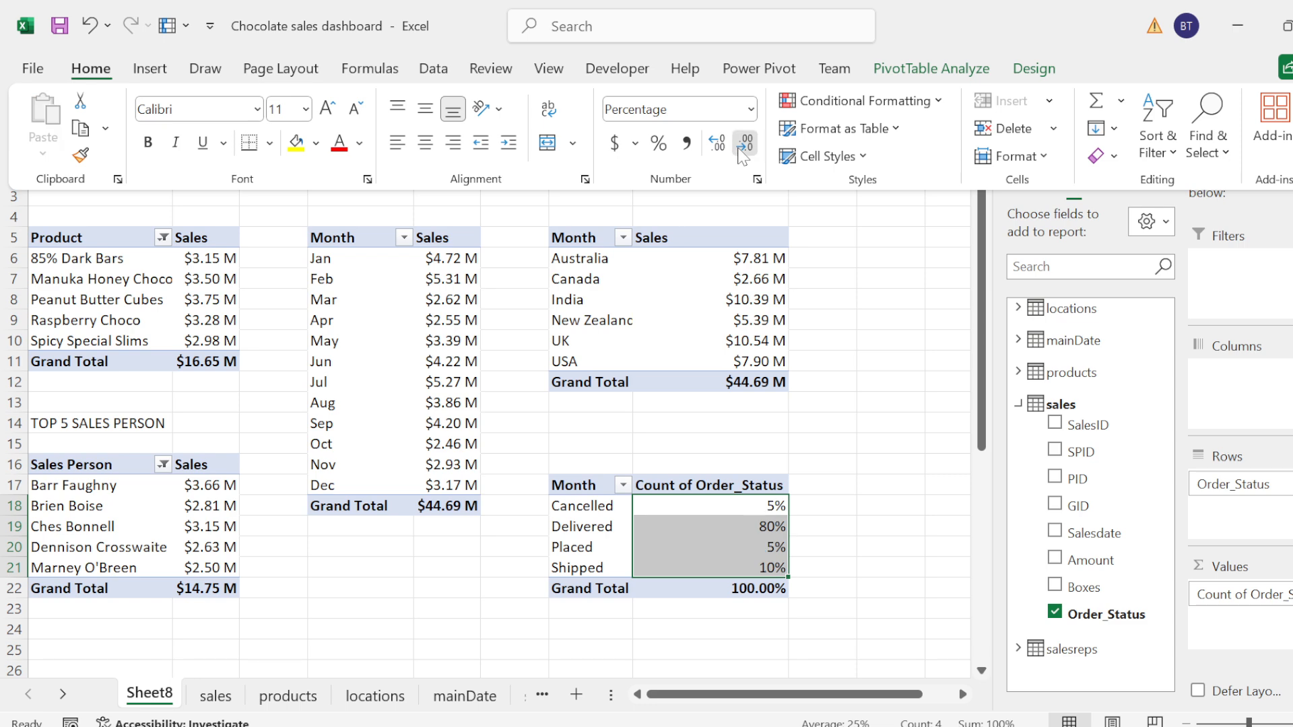
left_click(817, 540)
Step: Rename the Count of Order_Status value field as % Order_Status
left_click(687, 475)
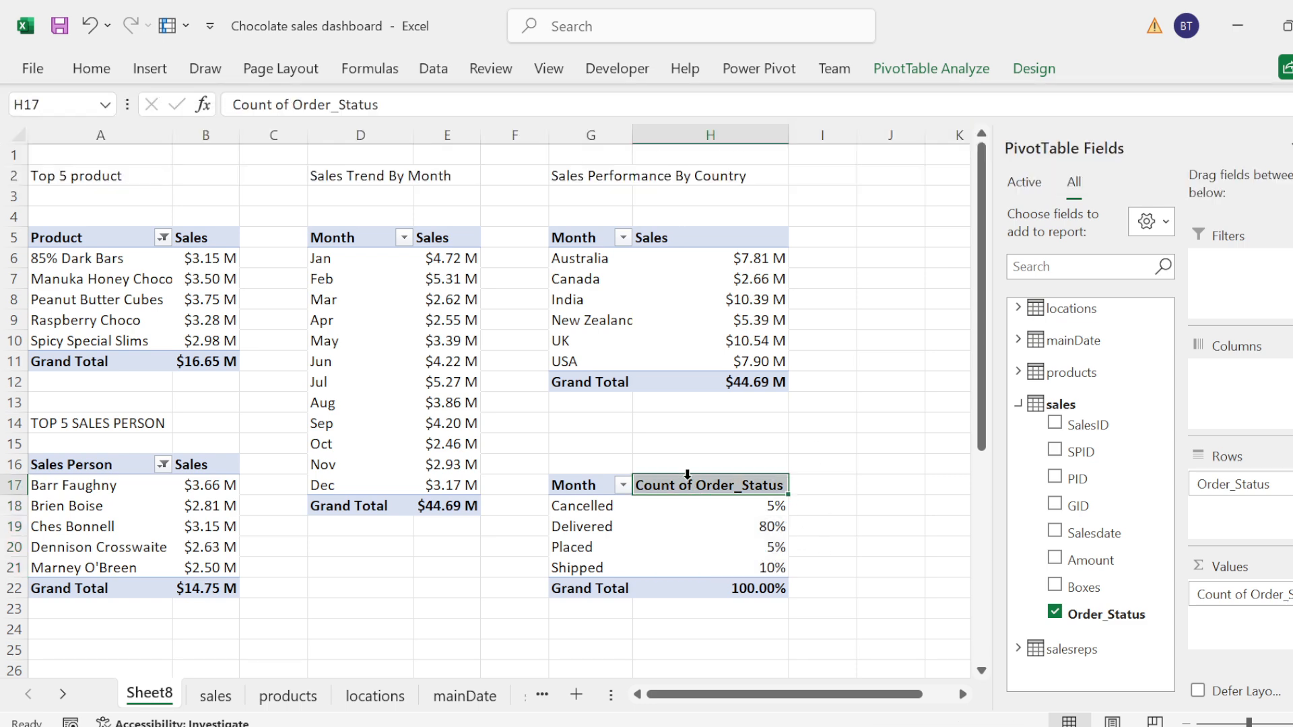
double_click(692, 484)
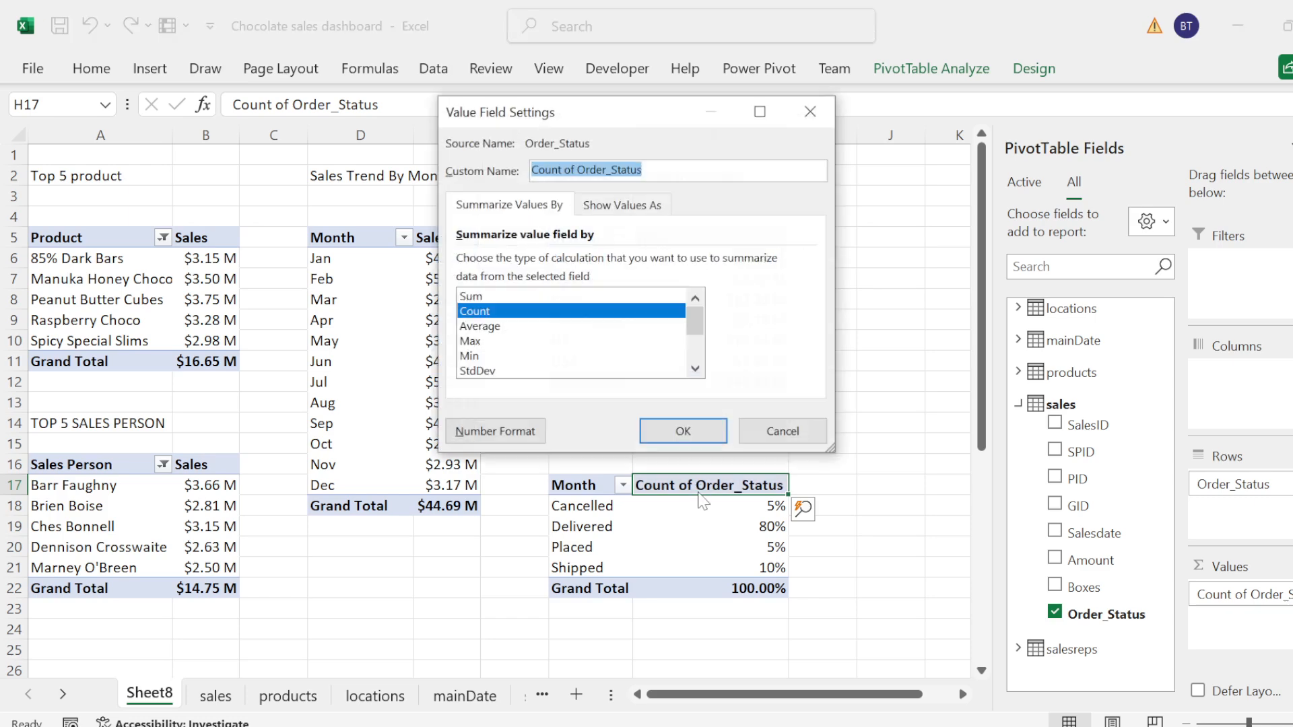
left_click(574, 169)
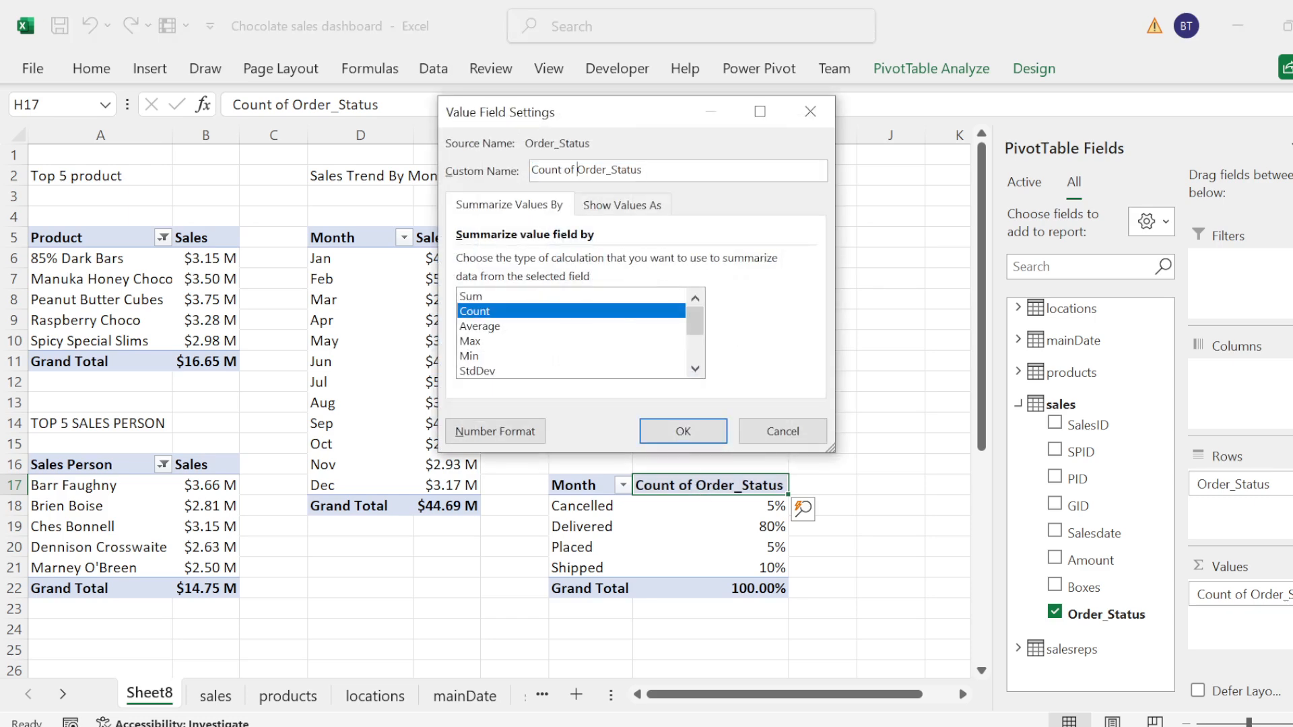
key("BackSpace")
key("BackSpace")
key("BackSpace")
key("BackSpace")
key("BackSpace")
key("BackSpace")
key("BackSpace")
key("BackSpace")
key("BackSpace")
type("%")
left_click(683, 431)
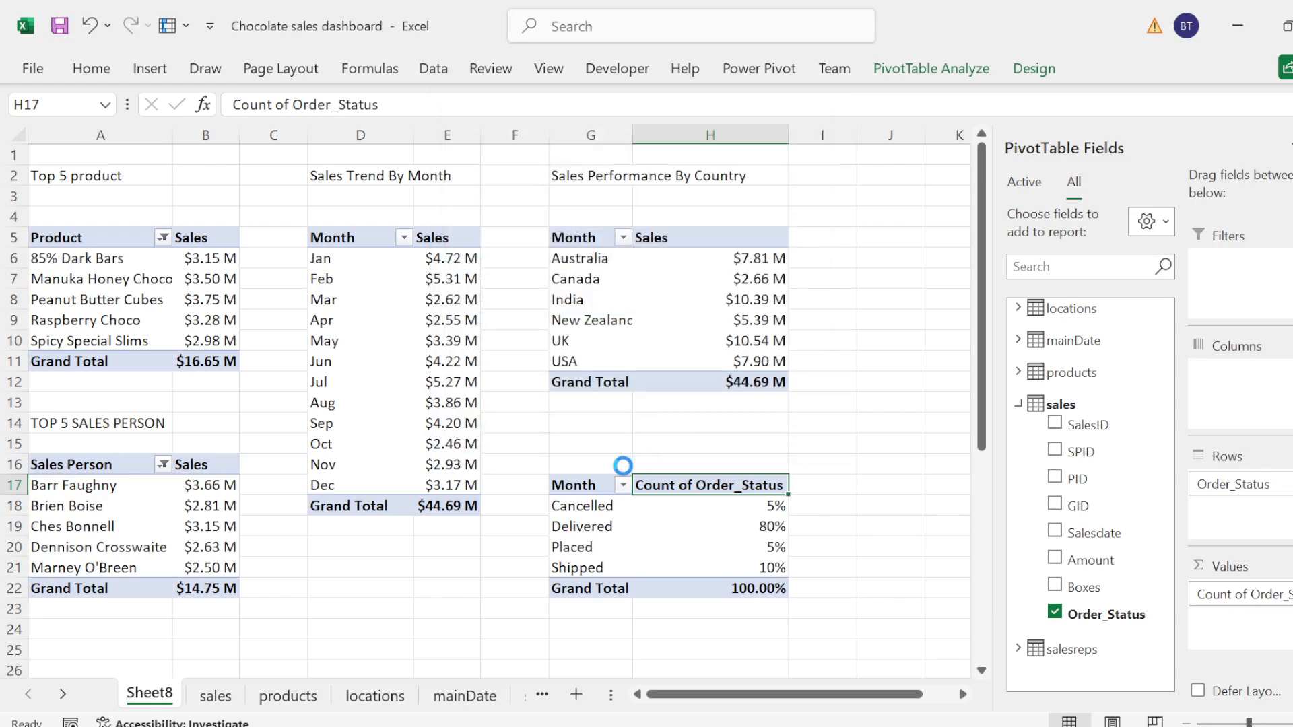
Step: Change the row header in G17 to Order Status and autofit the width of column G
left_click(582, 488)
double_click(583, 488)
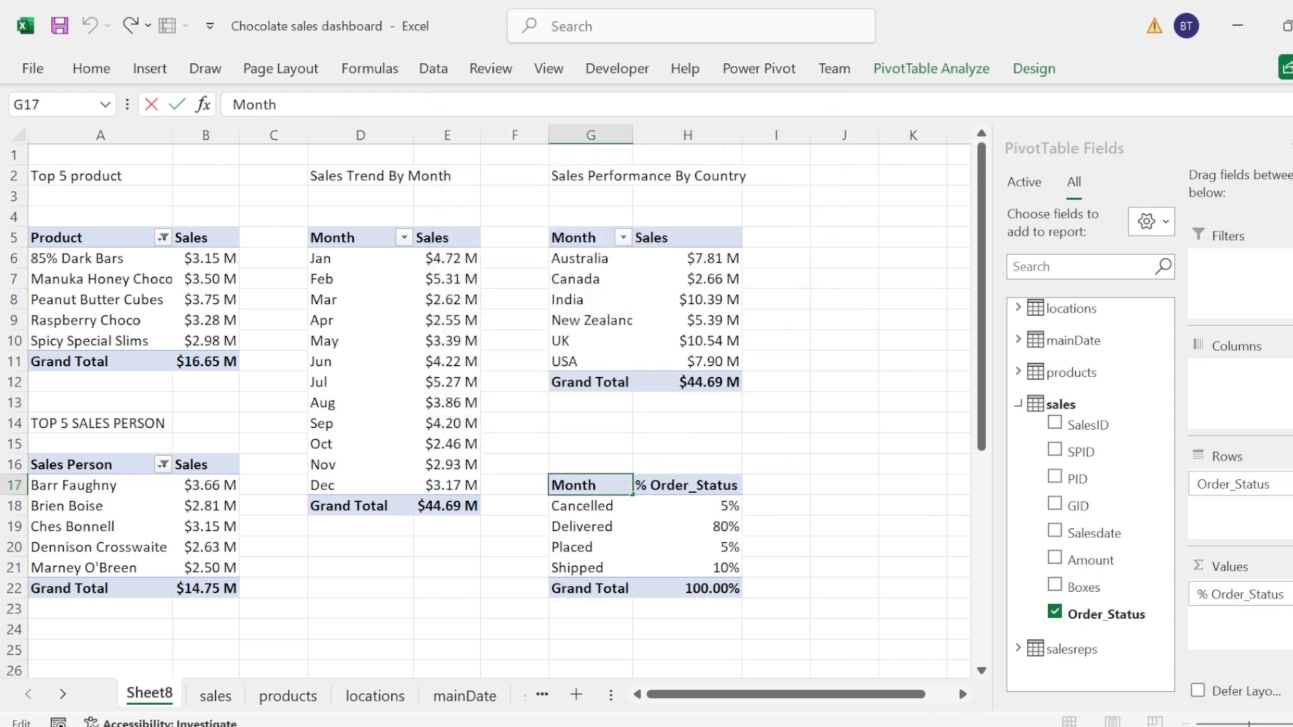
double_click(582, 484)
type("Orde")
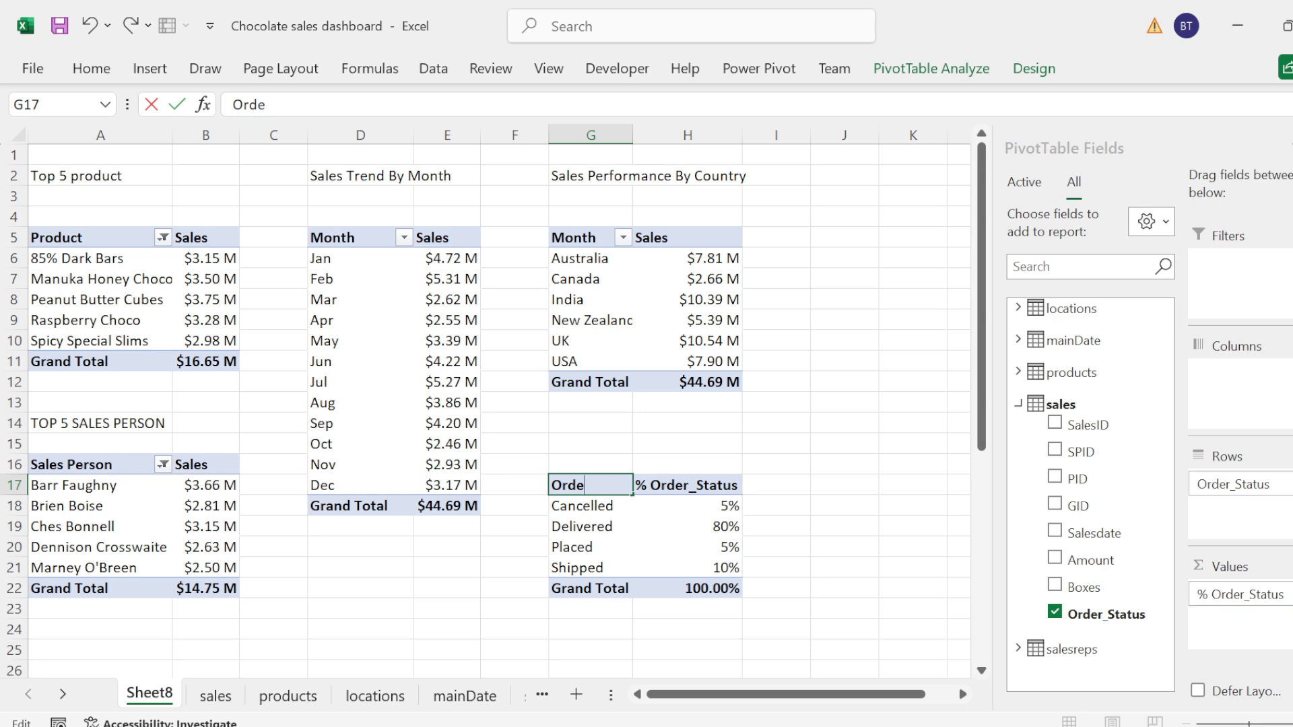
type("r Status")
left_click(673, 524)
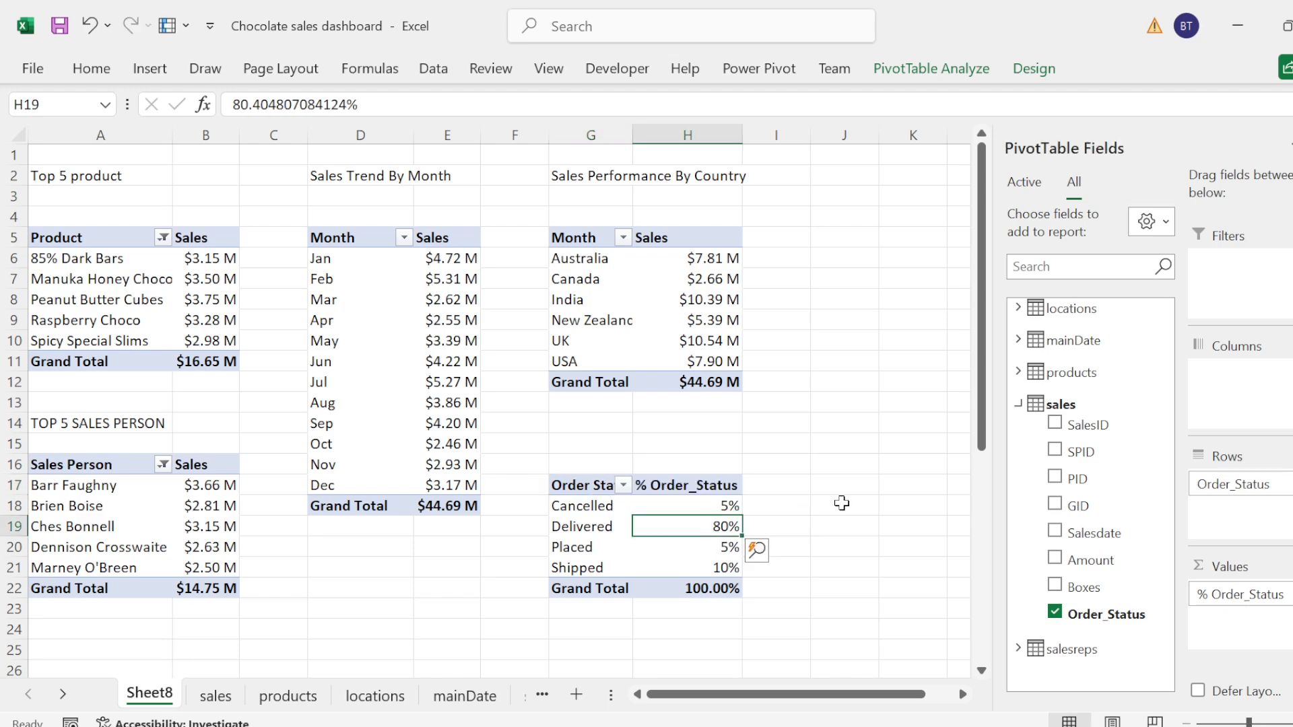
double_click(633, 139)
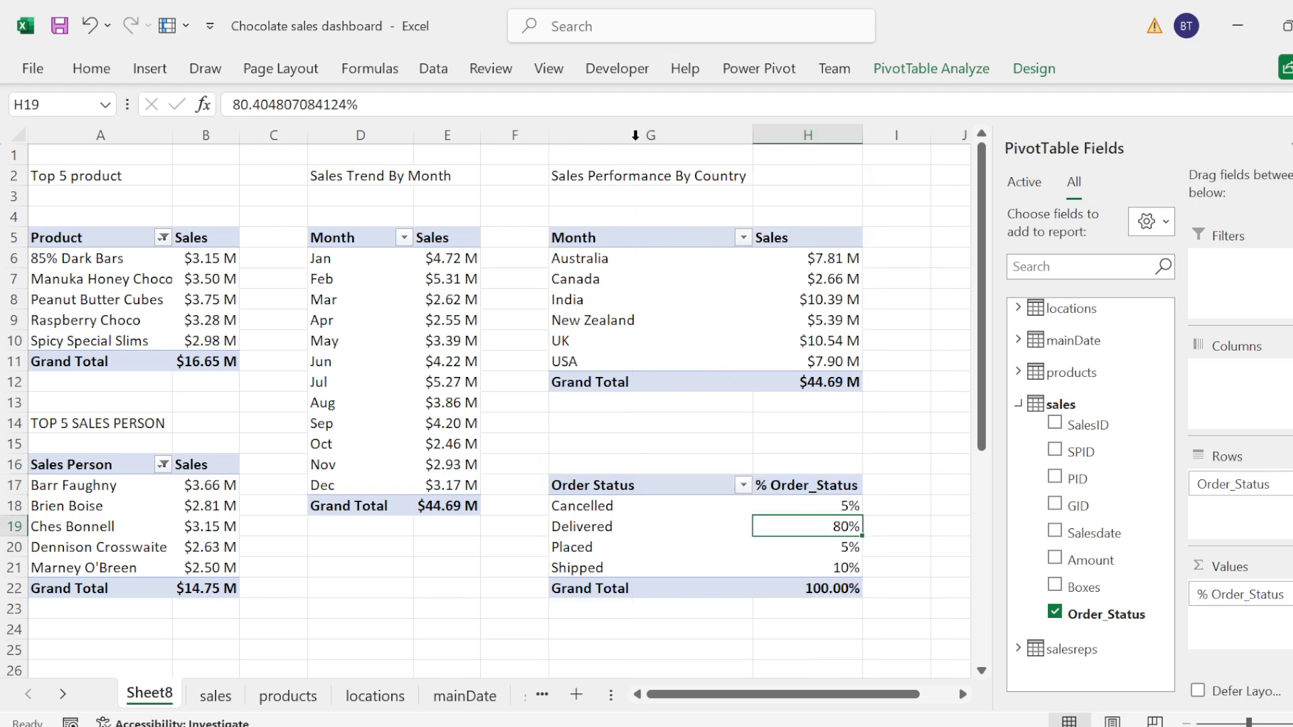
Step: Enter the title % ORDER STATUS PERFORMANCE in cell G14 above the order status PivotTable
left_click(612, 427)
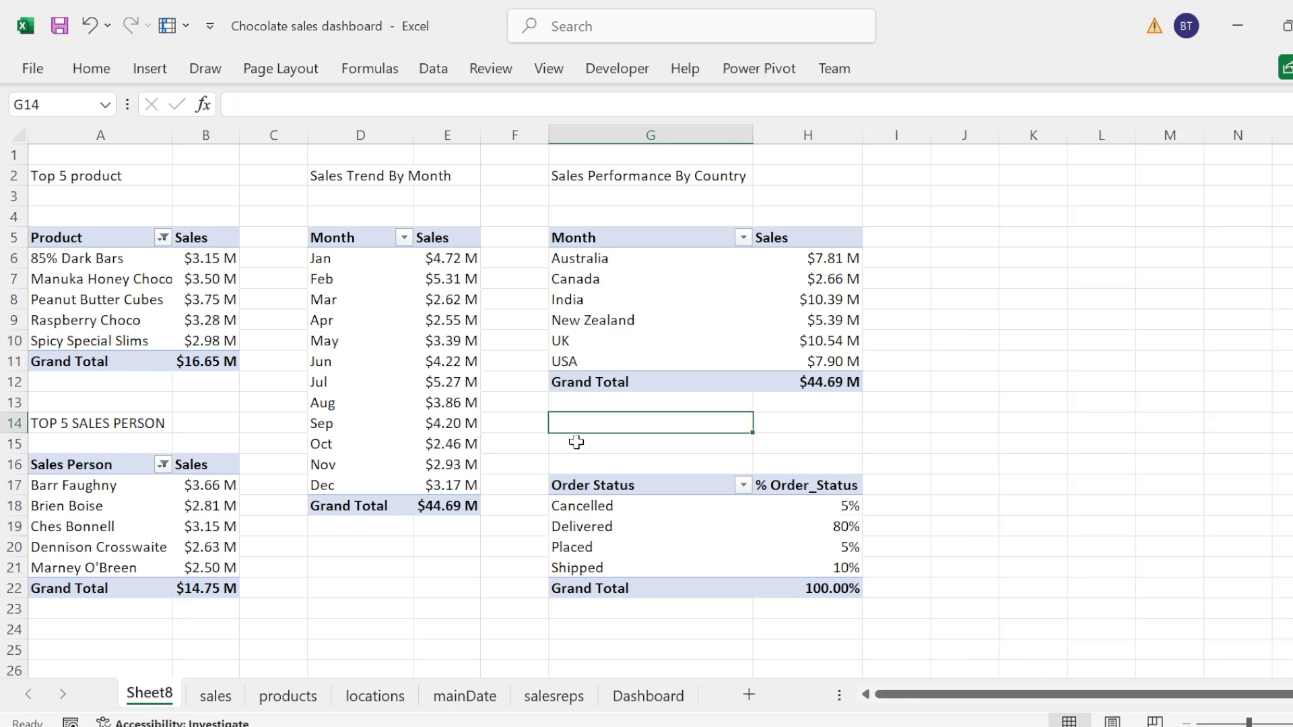
type("ORDER STATUS PERFORMANCE")
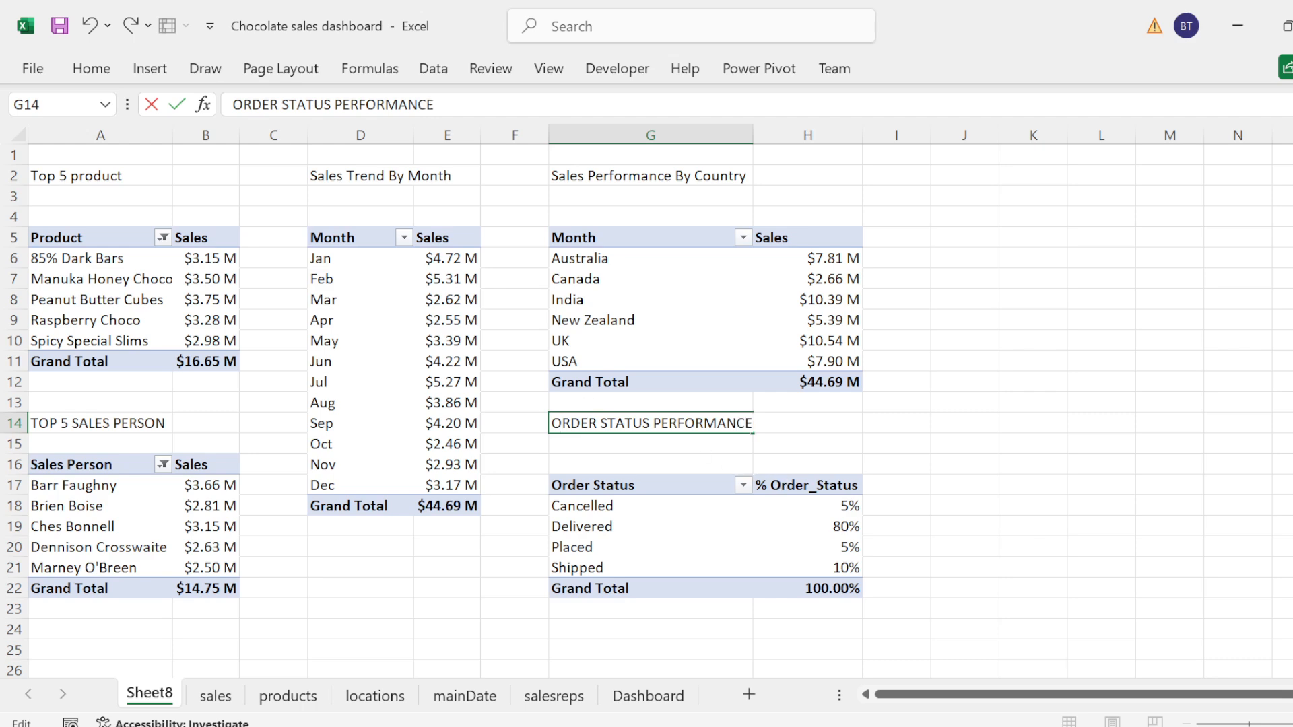
type("%")
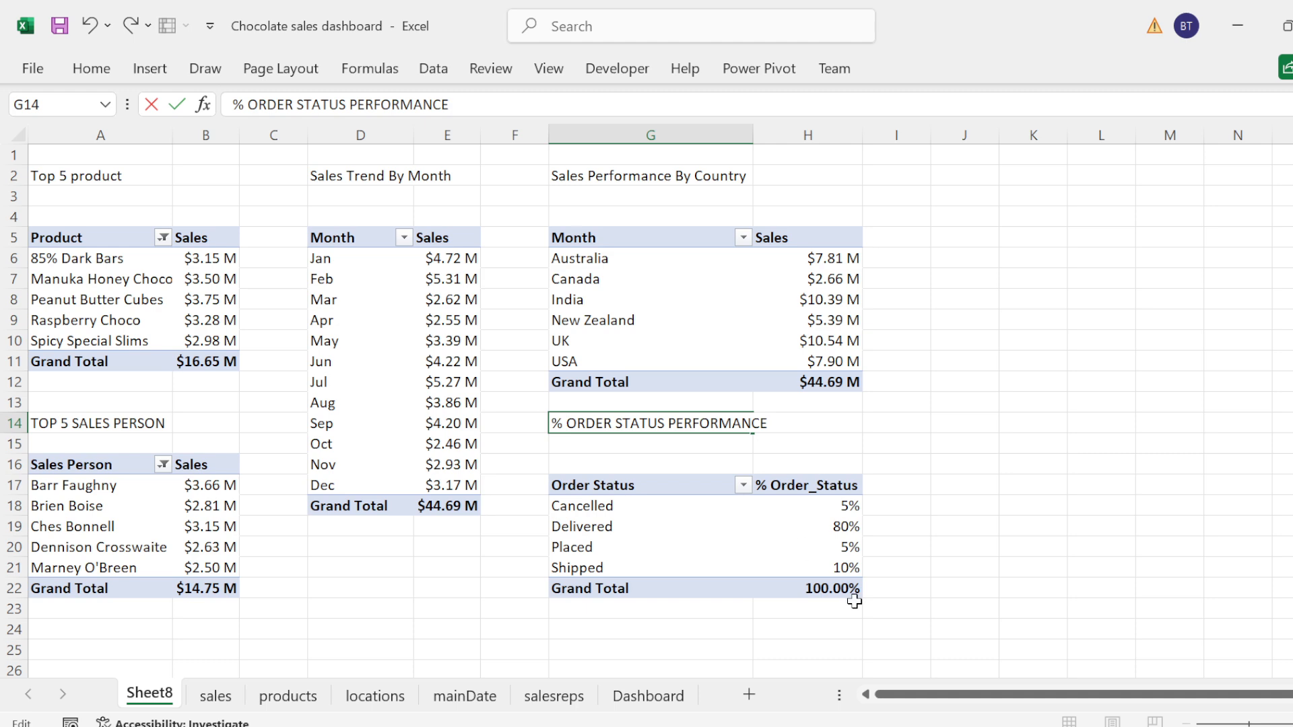
double_click(854, 601)
left_click(990, 361)
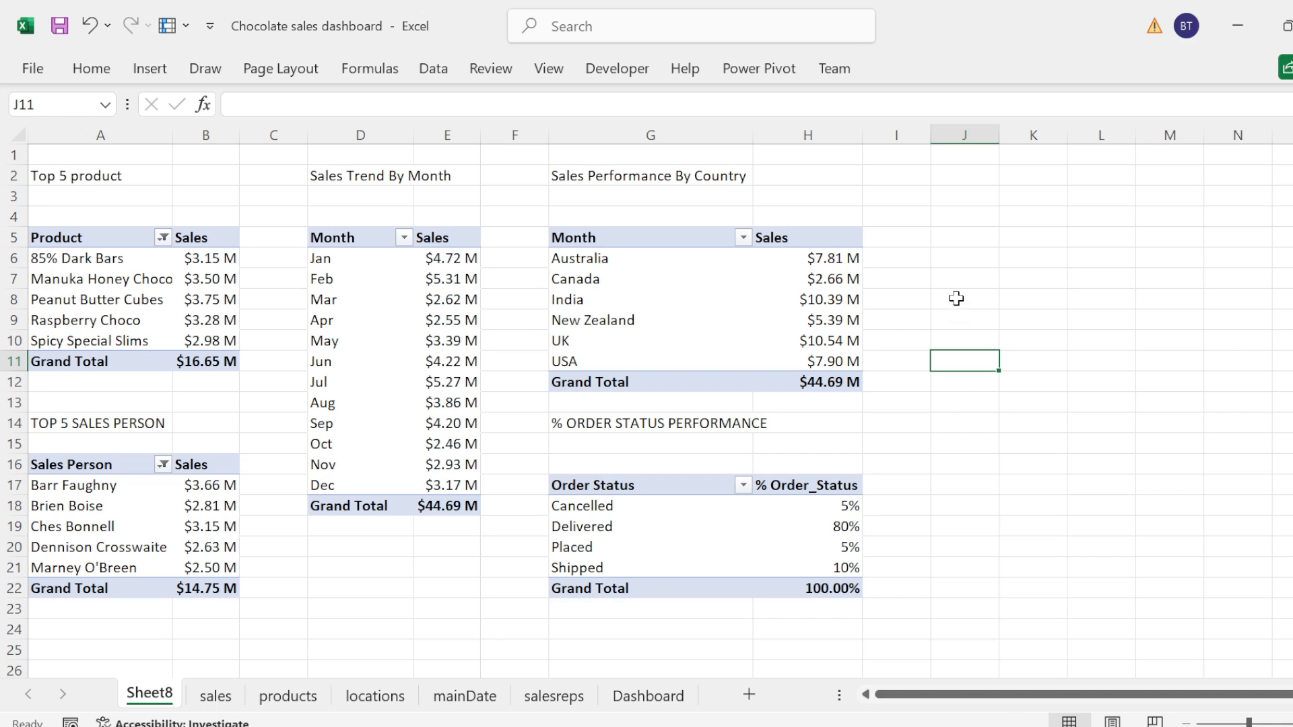
Step: Copy the order status PivotTable in G17:H22 to cell J4 and widen column J to fit its header
left_click(933, 245)
left_click(907, 214)
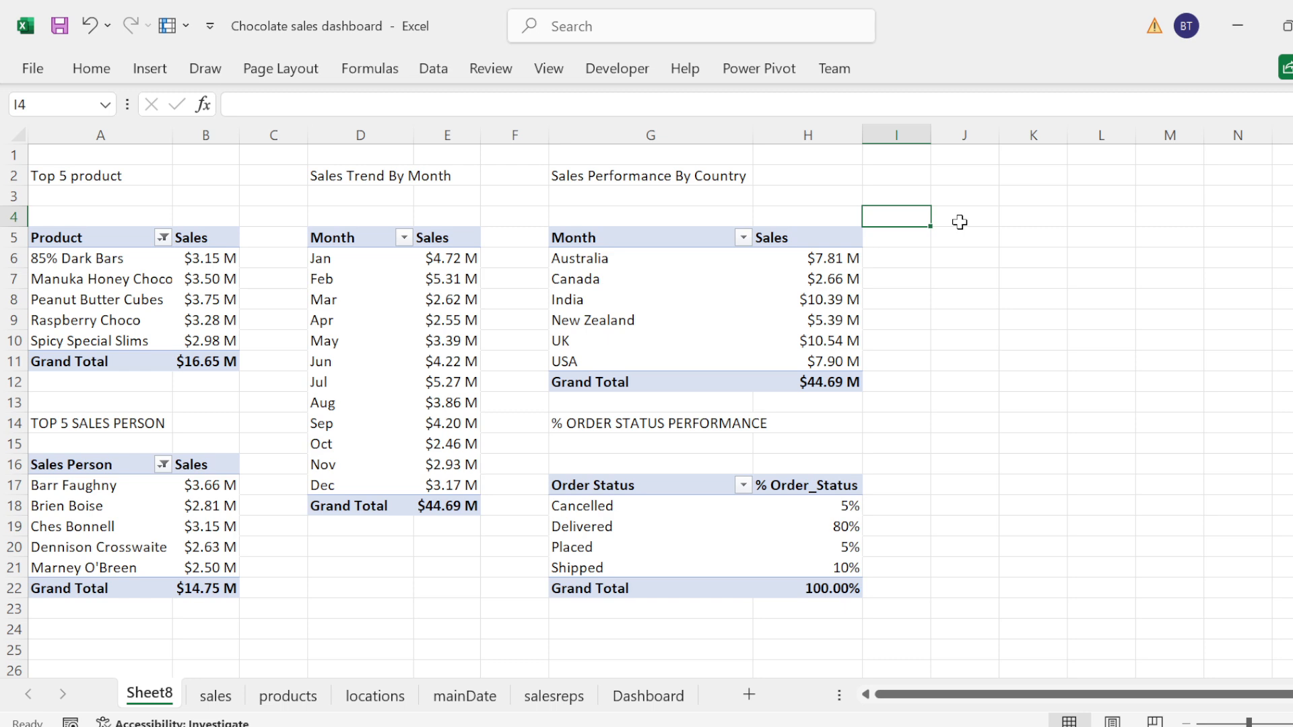
left_click(607, 481)
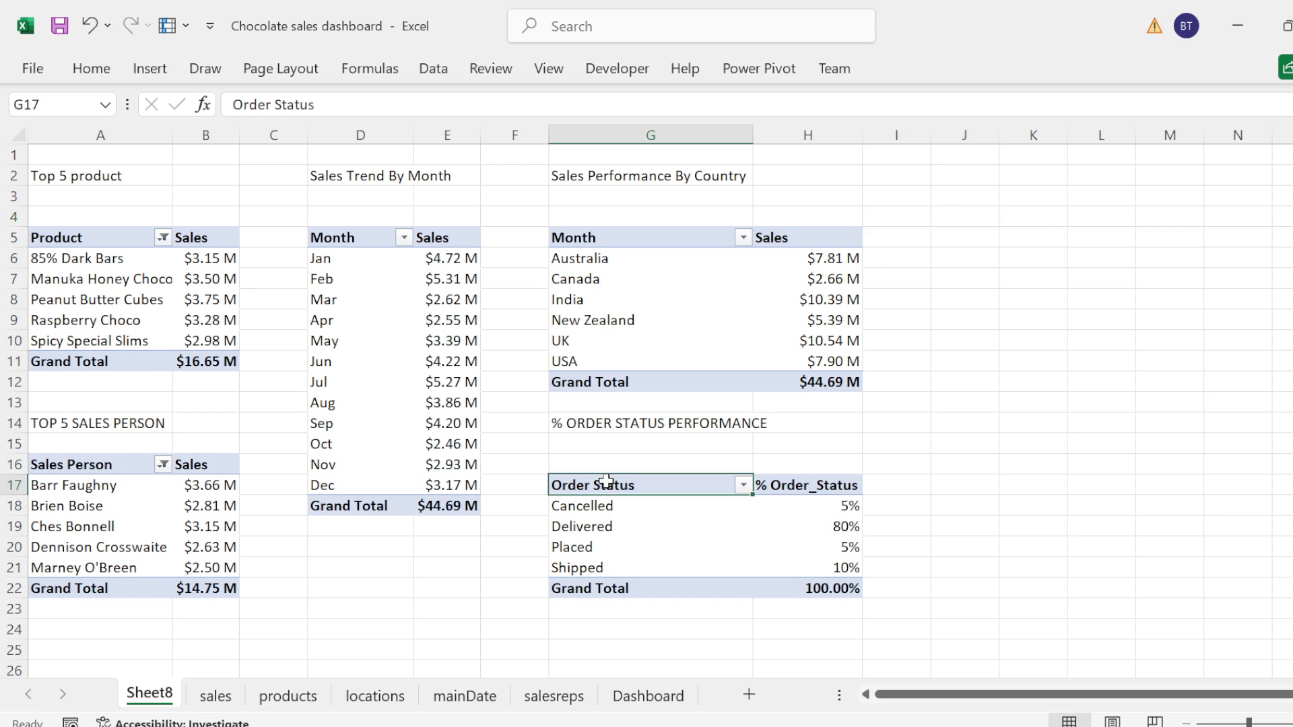
key("shift+Down")
key("shift+Down")
key("shift+Down")
key("shift+Down")
key("shift+Down")
key("shift+Right")
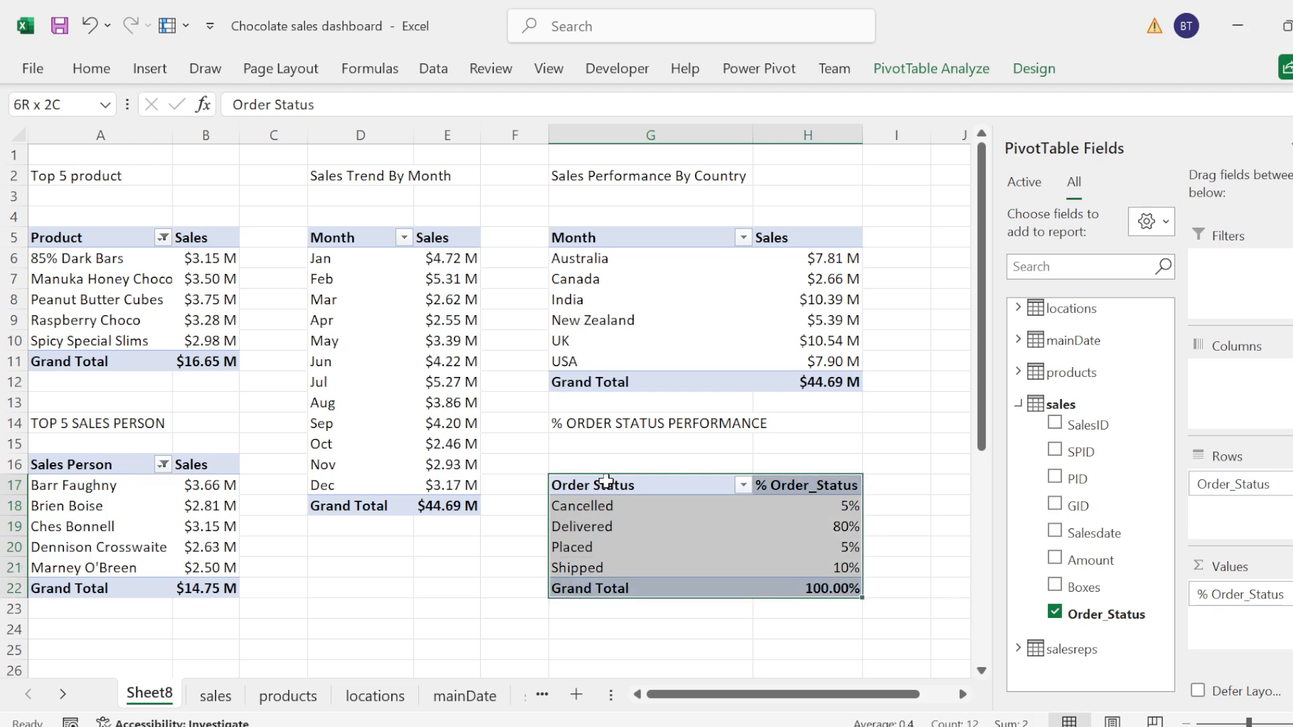
key("ctrl+c")
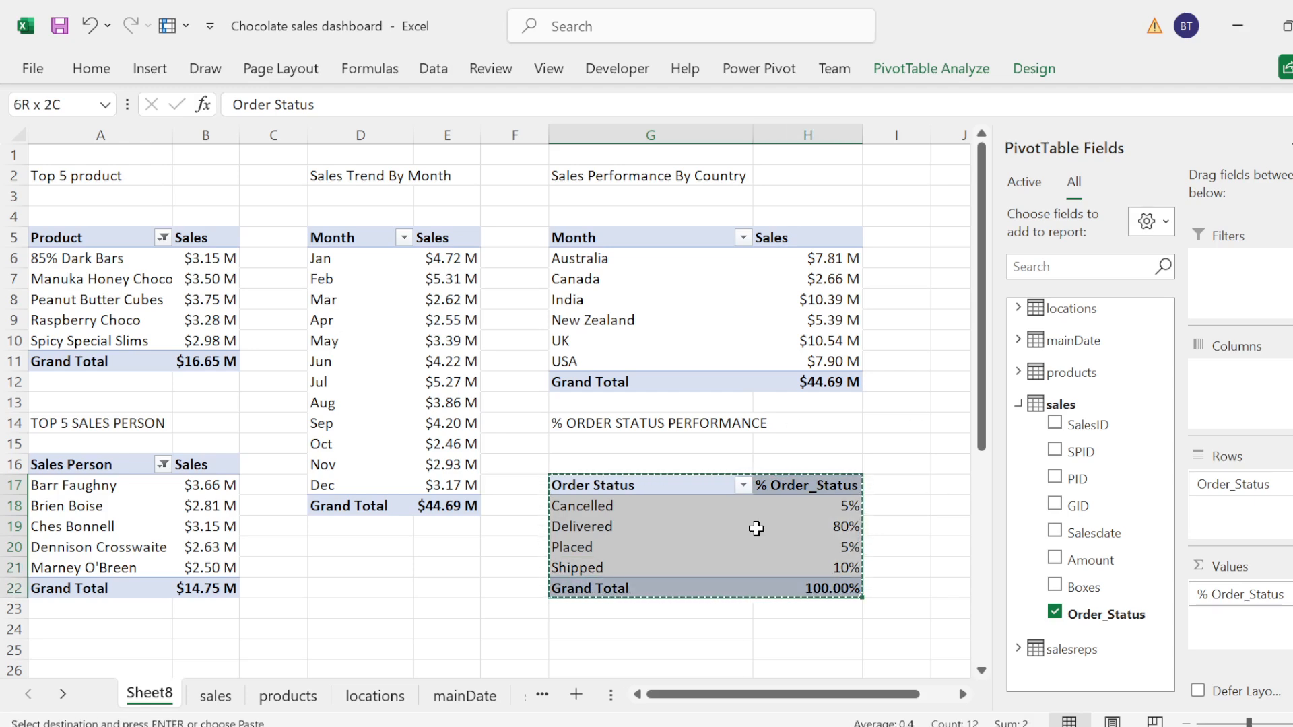
left_click_drag(815, 694, 882, 678)
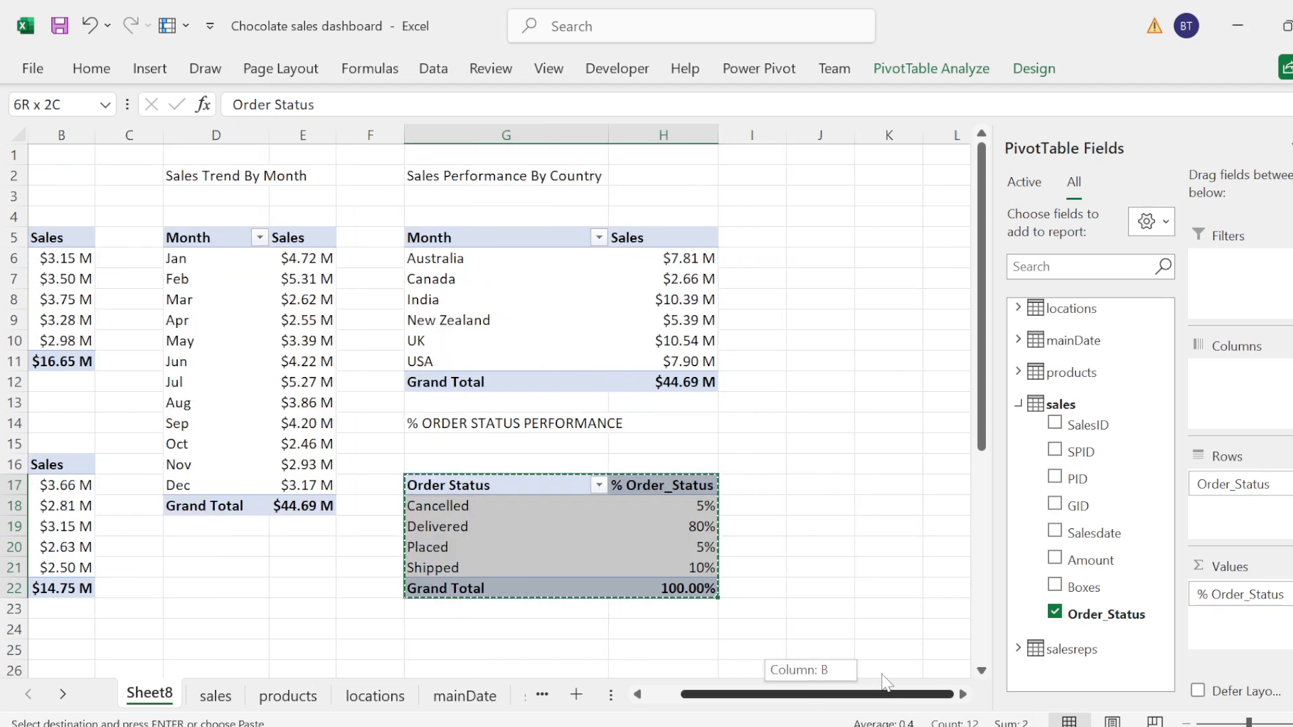
left_click(782, 213)
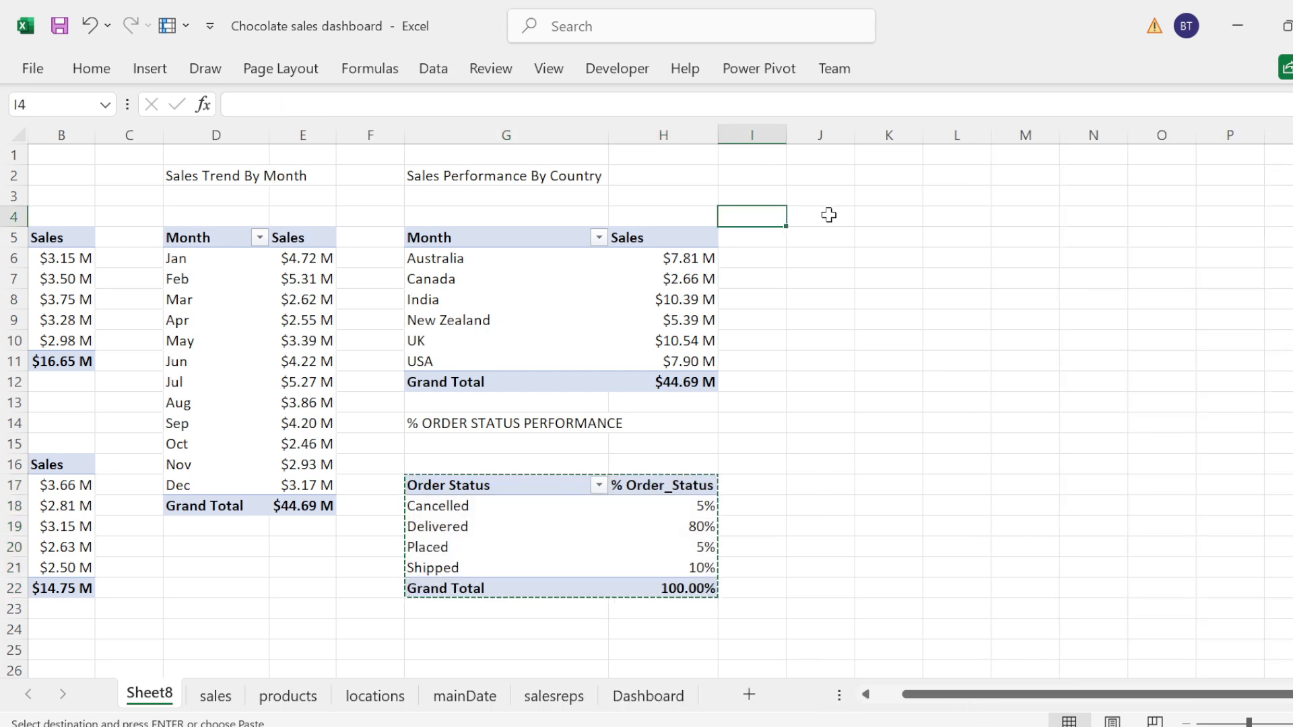
left_click(823, 232)
left_click(816, 216)
key("ctrl+v")
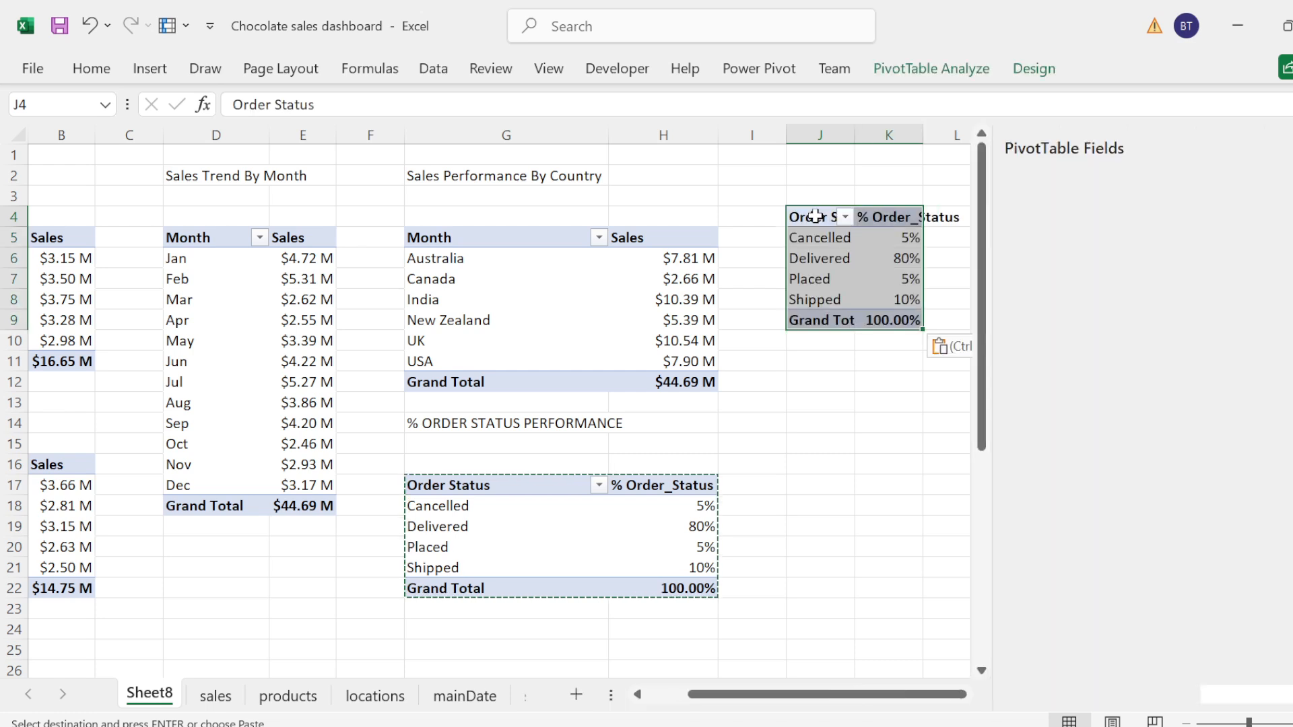
left_click_drag(854, 134, 894, 135)
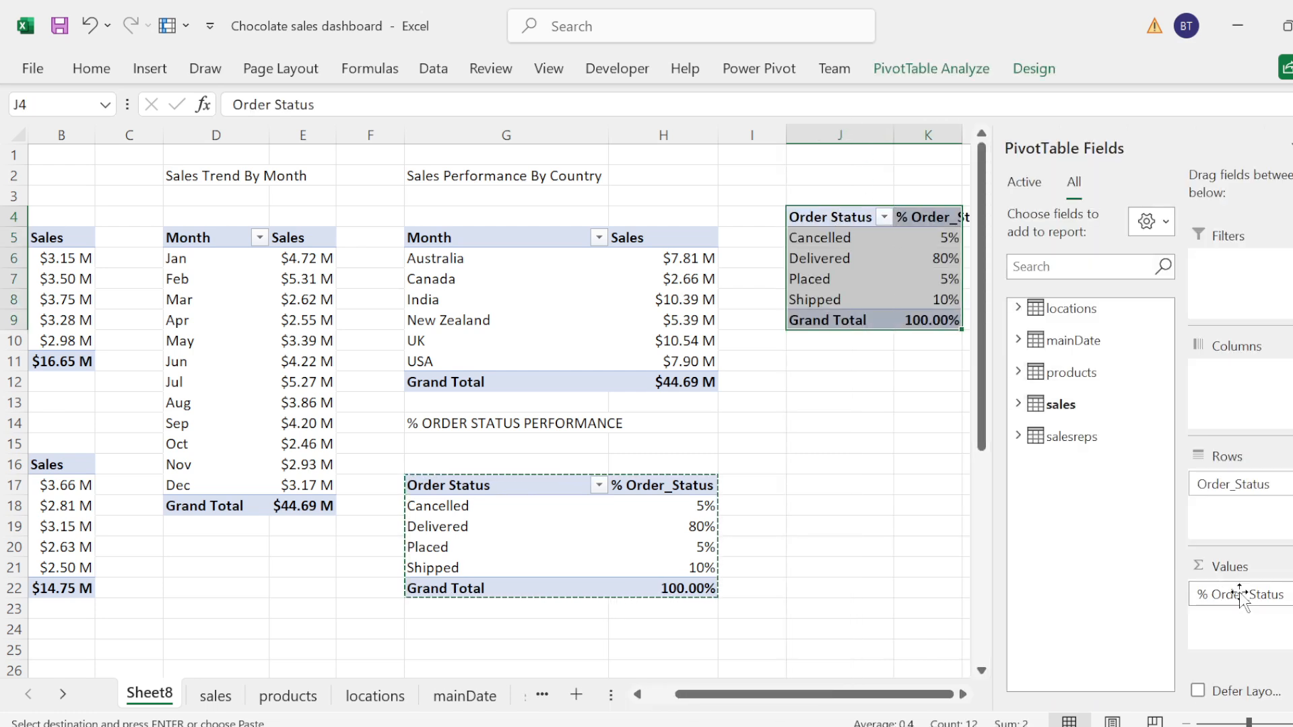
Step: Replace the % Order_Status value field in the J4 PivotTable with a count of Order_Status from the sales table
left_click_drag(1239, 592, 1085, 394)
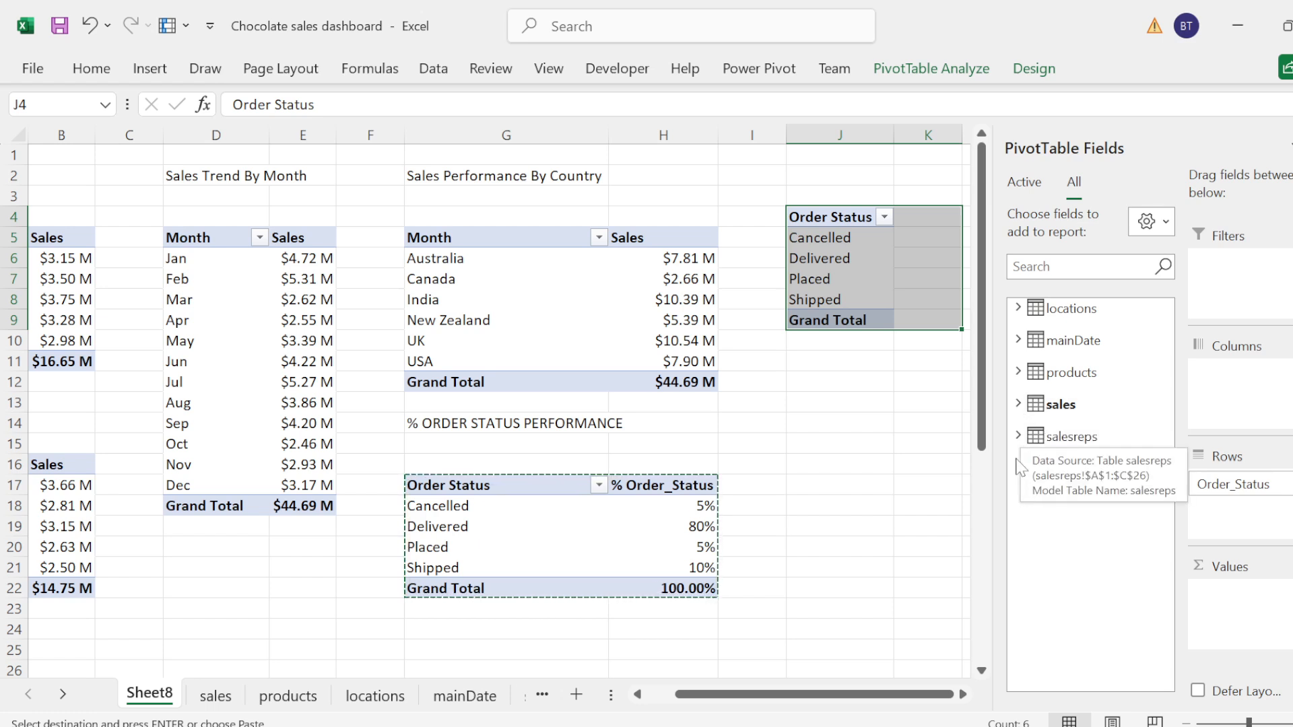
left_click(1019, 404)
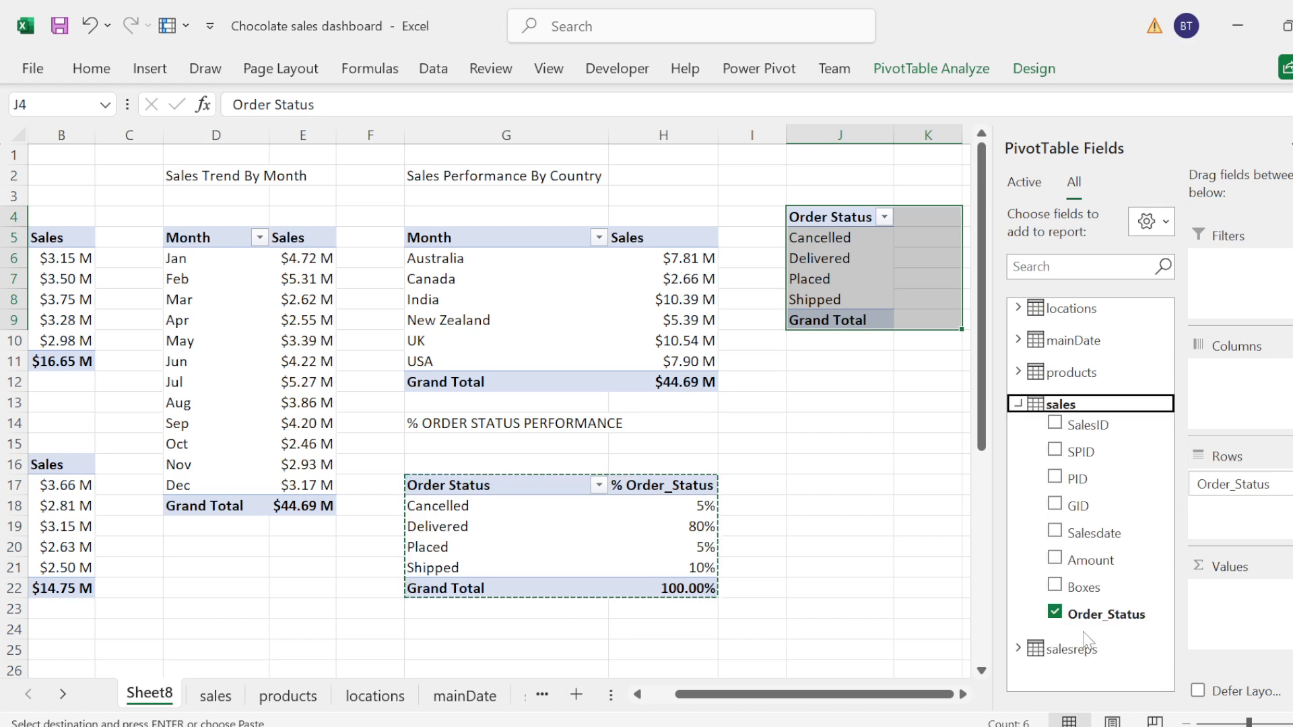
left_click_drag(1104, 614, 1244, 610)
left_click_drag(896, 694, 980, 696)
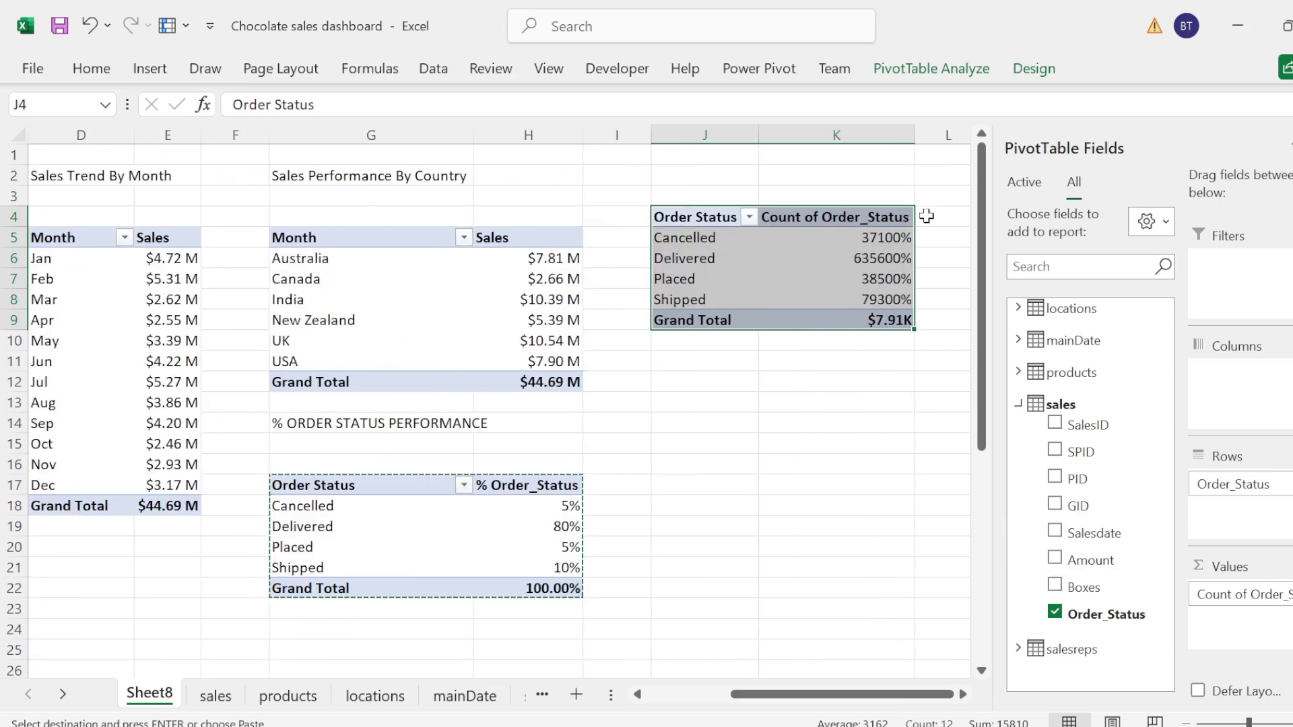
Step: Duplicate the order status count PivotTable at cell J12
key("ctrl+c")
left_click(677, 374)
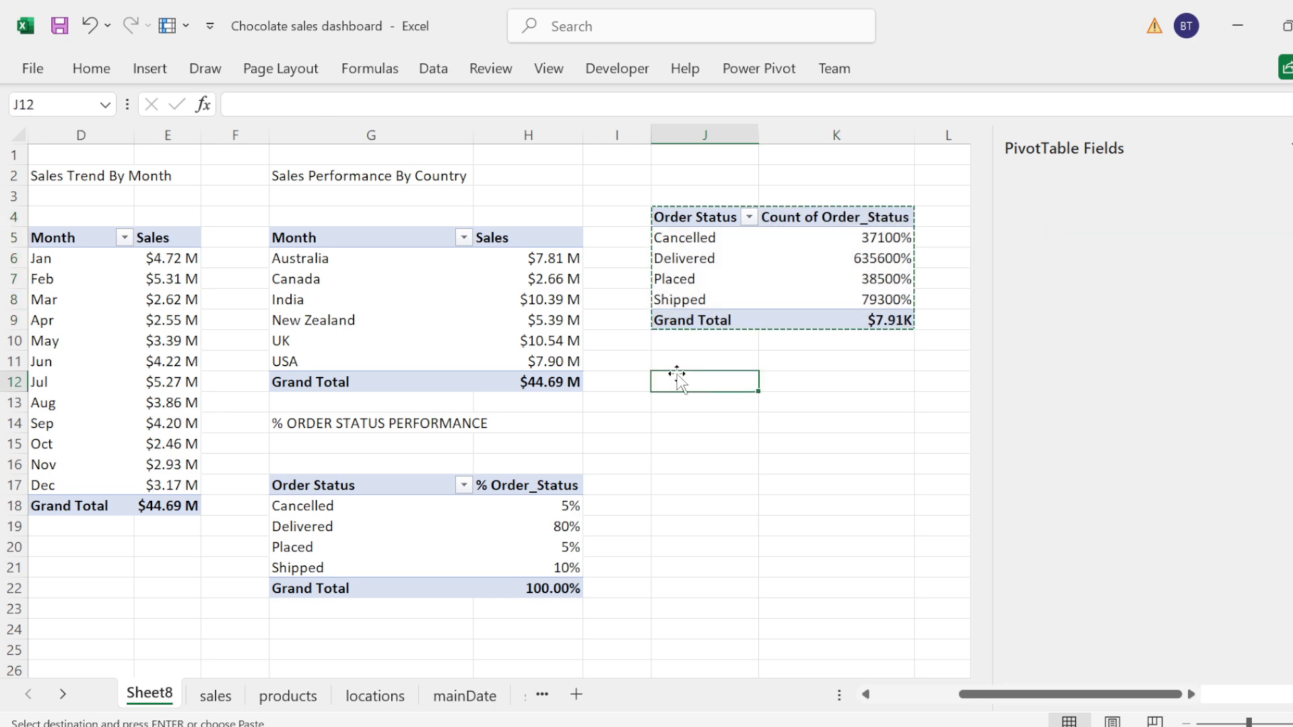
key("ctrl+v")
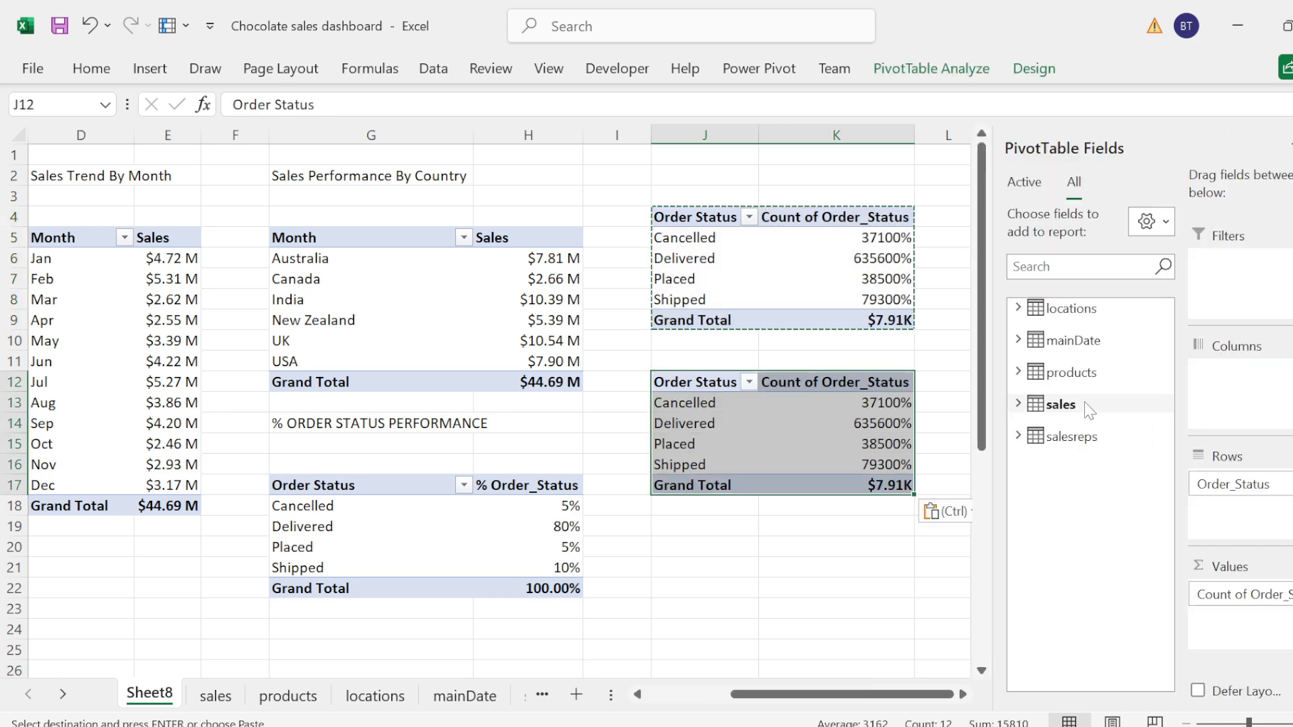
Step: Clear the order status fields from the J12 PivotTable and summarise it by the sum of Amount from the sales table
left_click_drag(1230, 487, 988, 455)
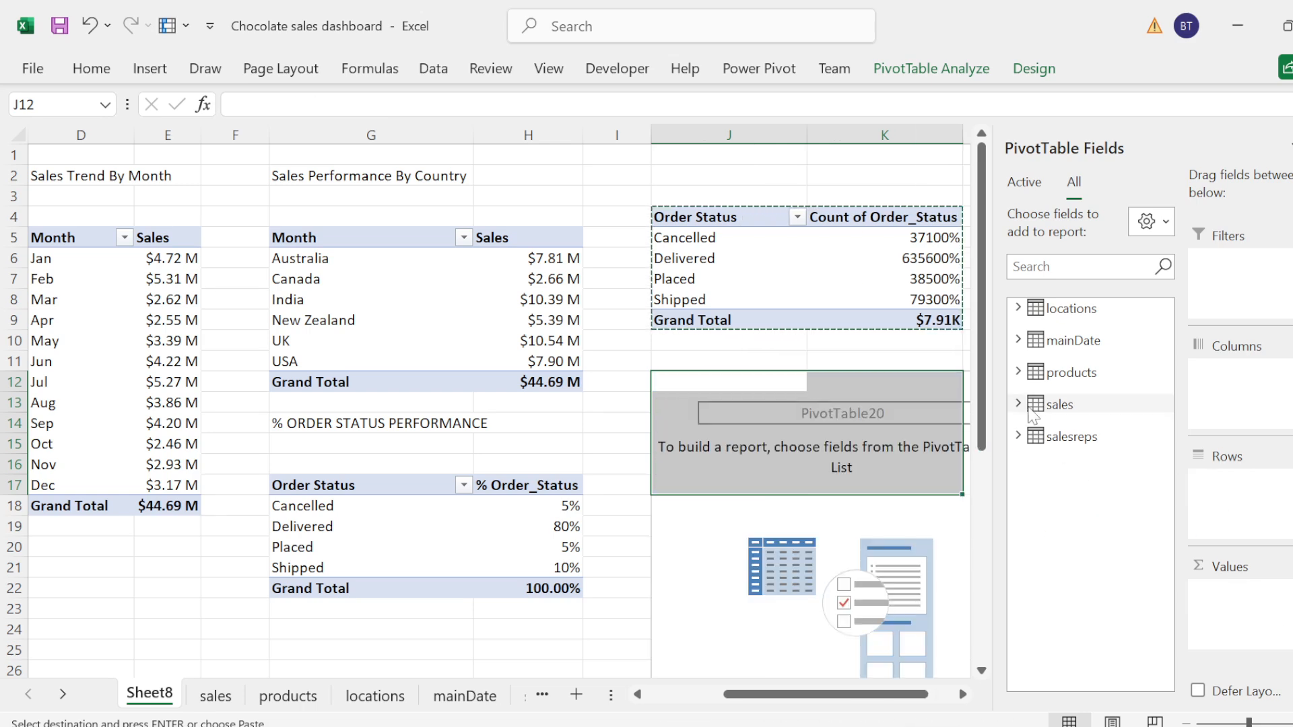
left_click(1030, 408)
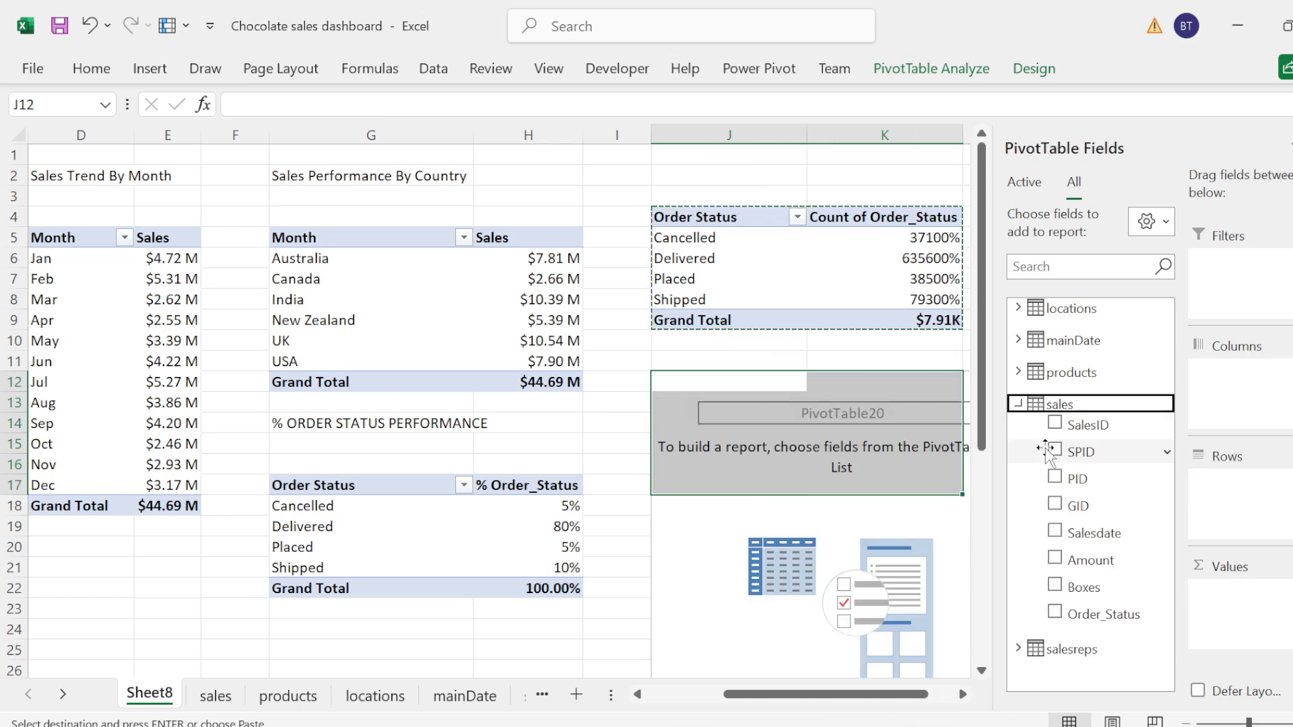
left_click(1056, 563)
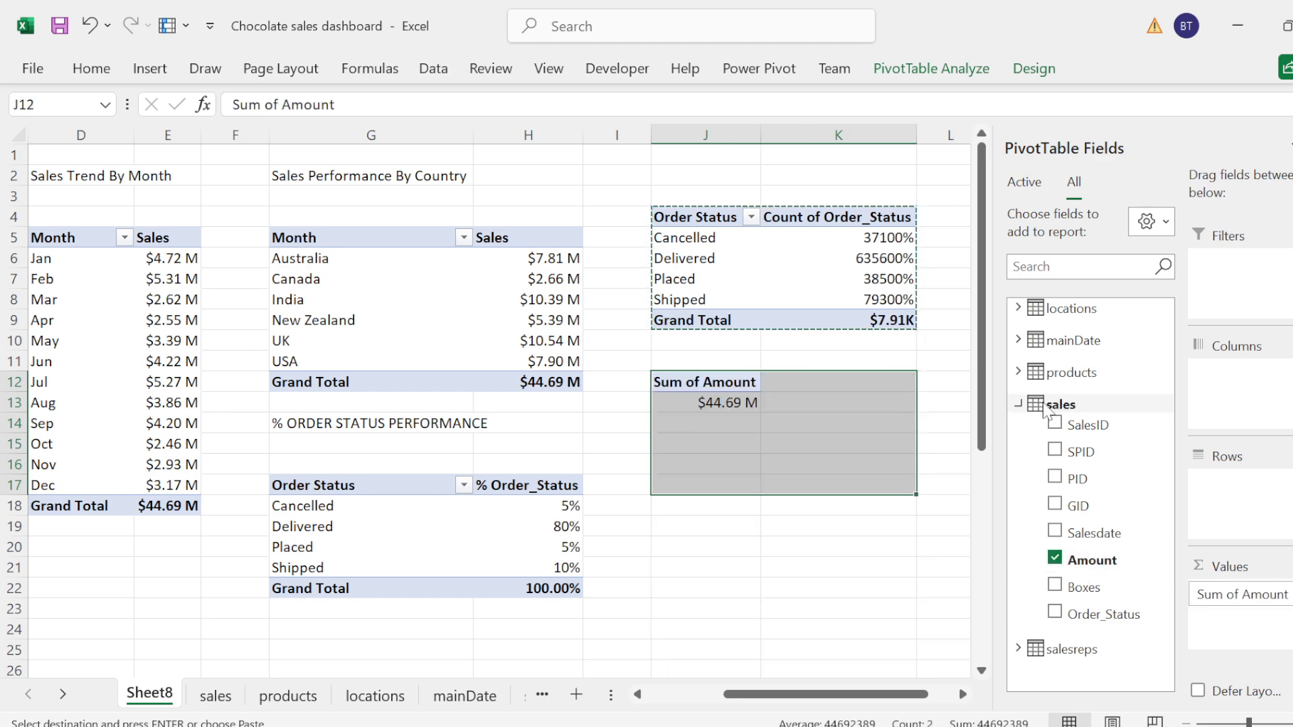
left_click(1028, 407)
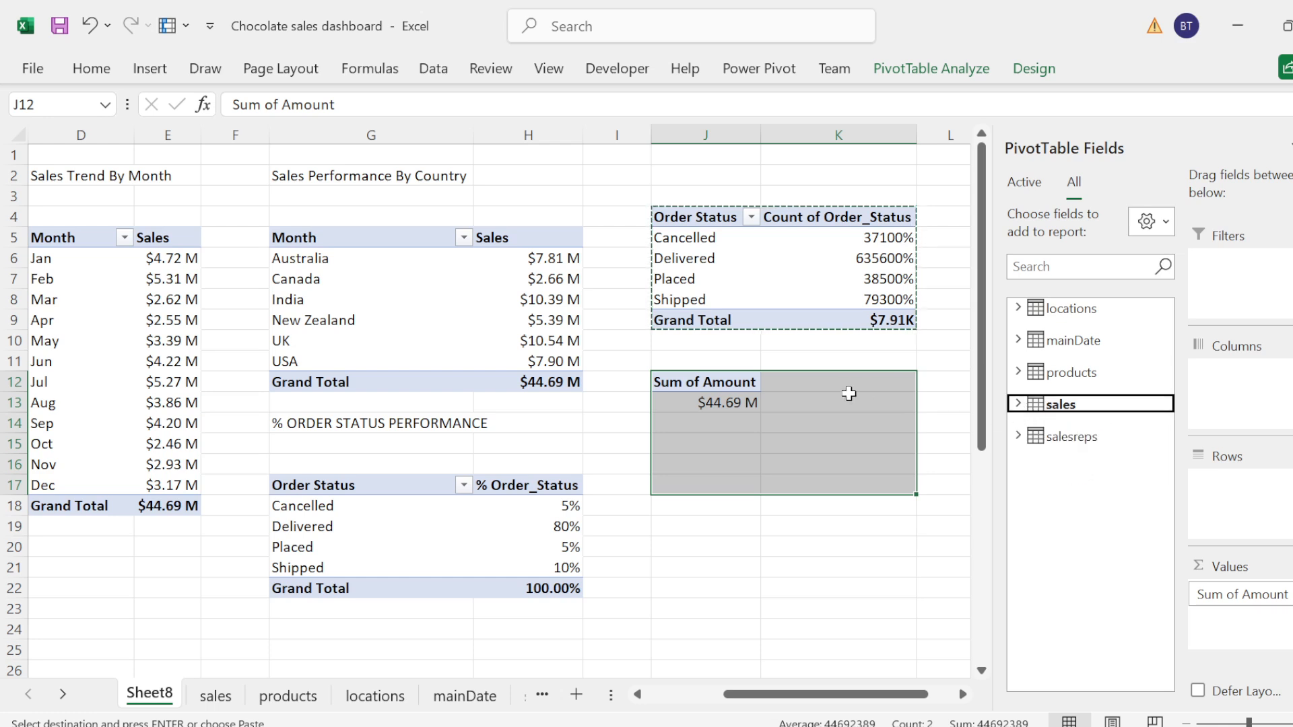
Step: Apply the General number format to the order status counts and grand total in K5:K9
left_click(846, 402)
left_click(895, 237)
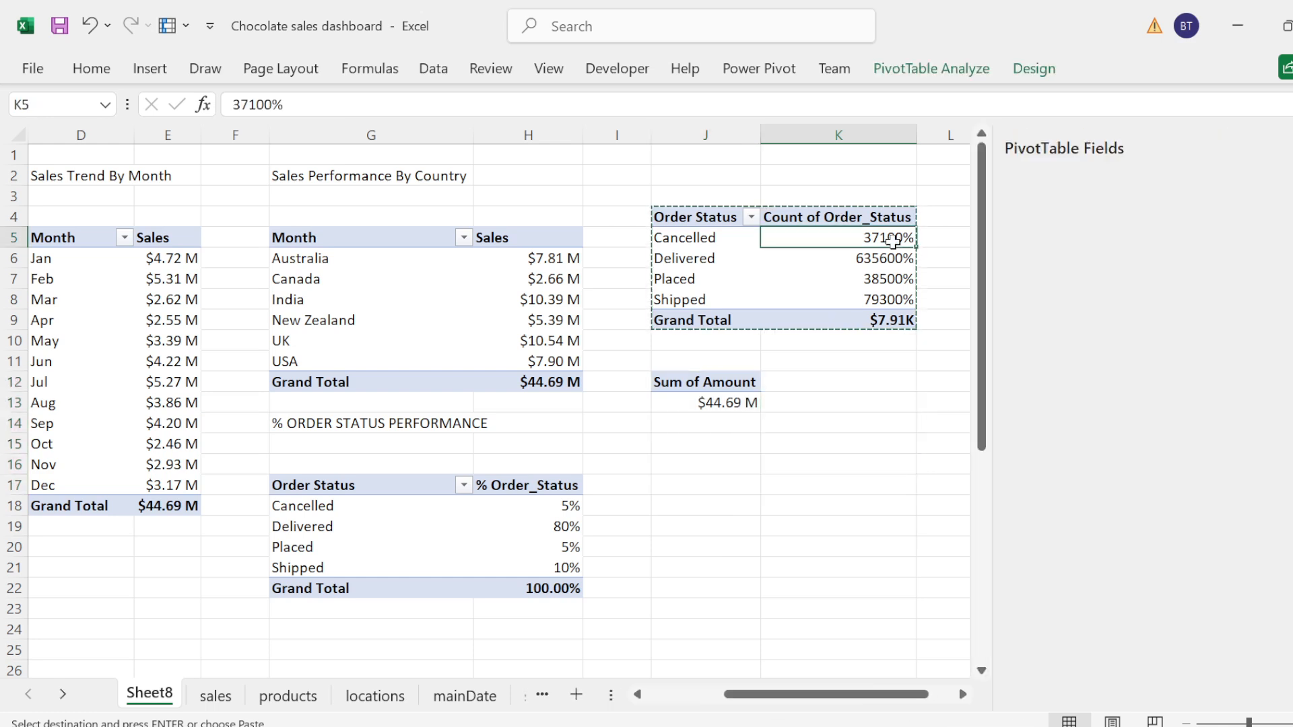
key("shift+Down")
key("shift+Down")
key("shift+Down")
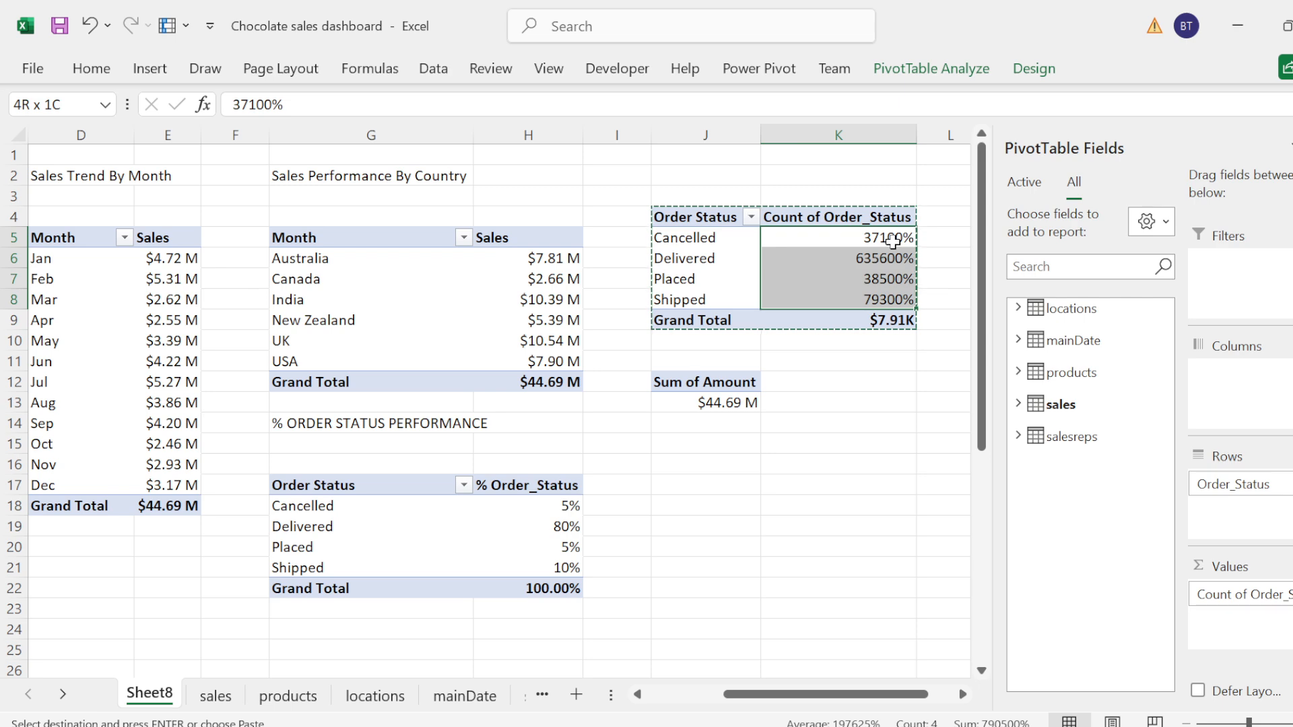
key("shift+Down")
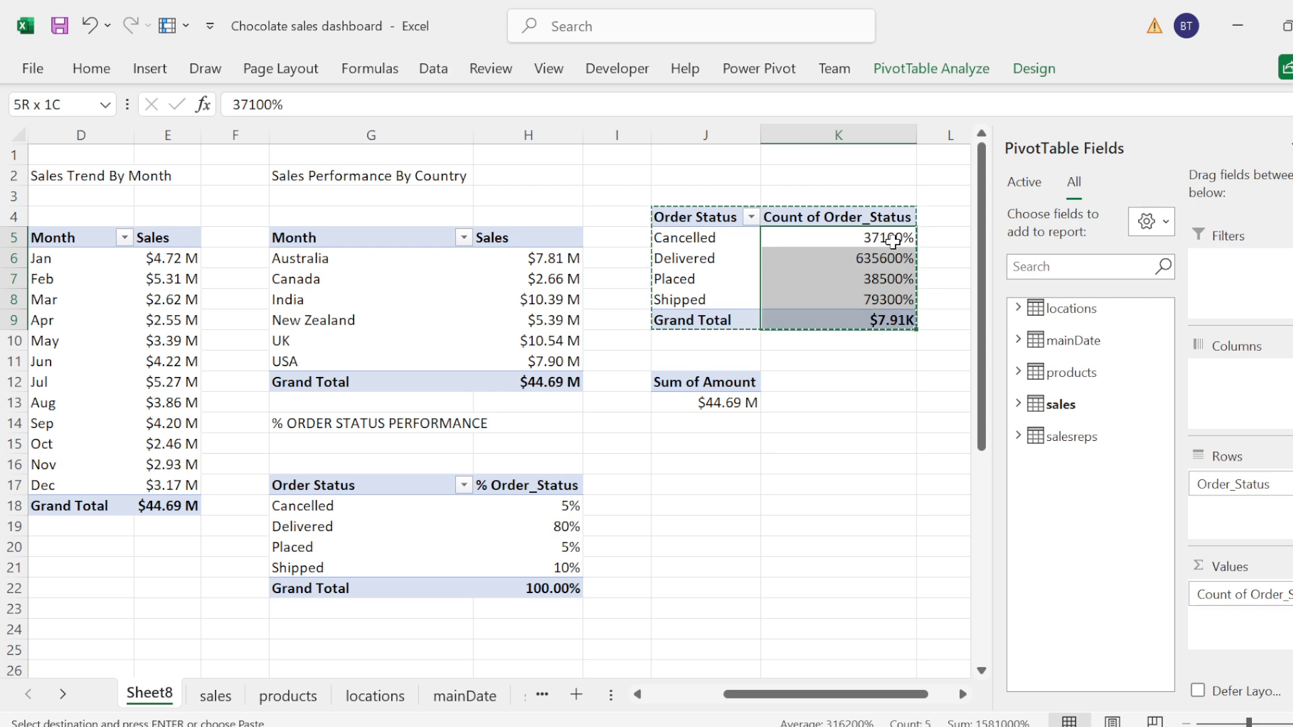
left_click(91, 71)
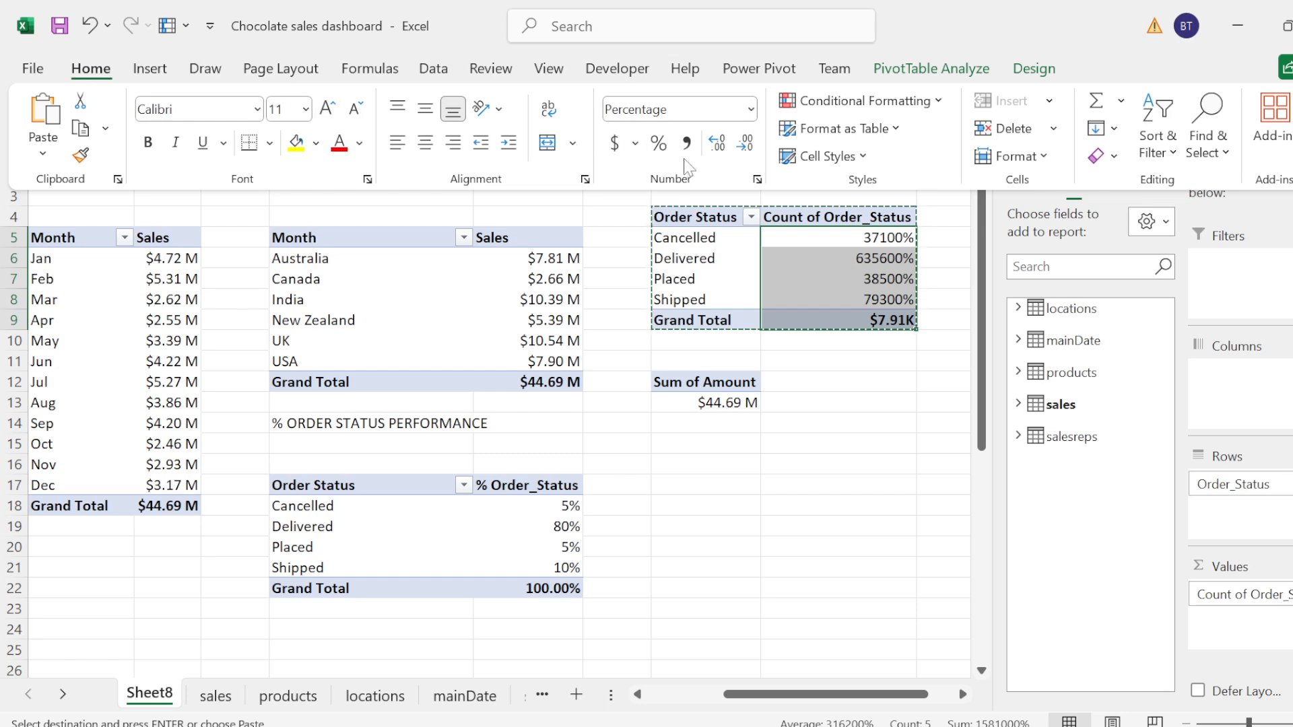
left_click(750, 109)
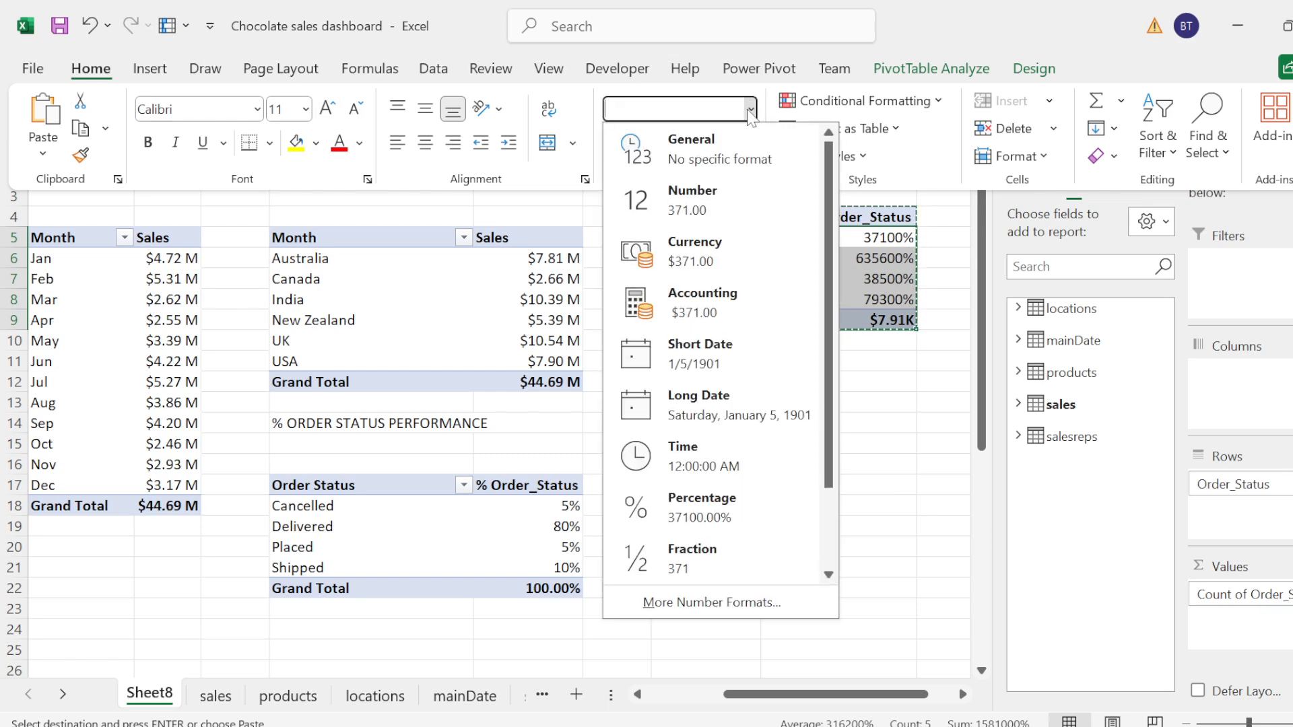
left_click(707, 150)
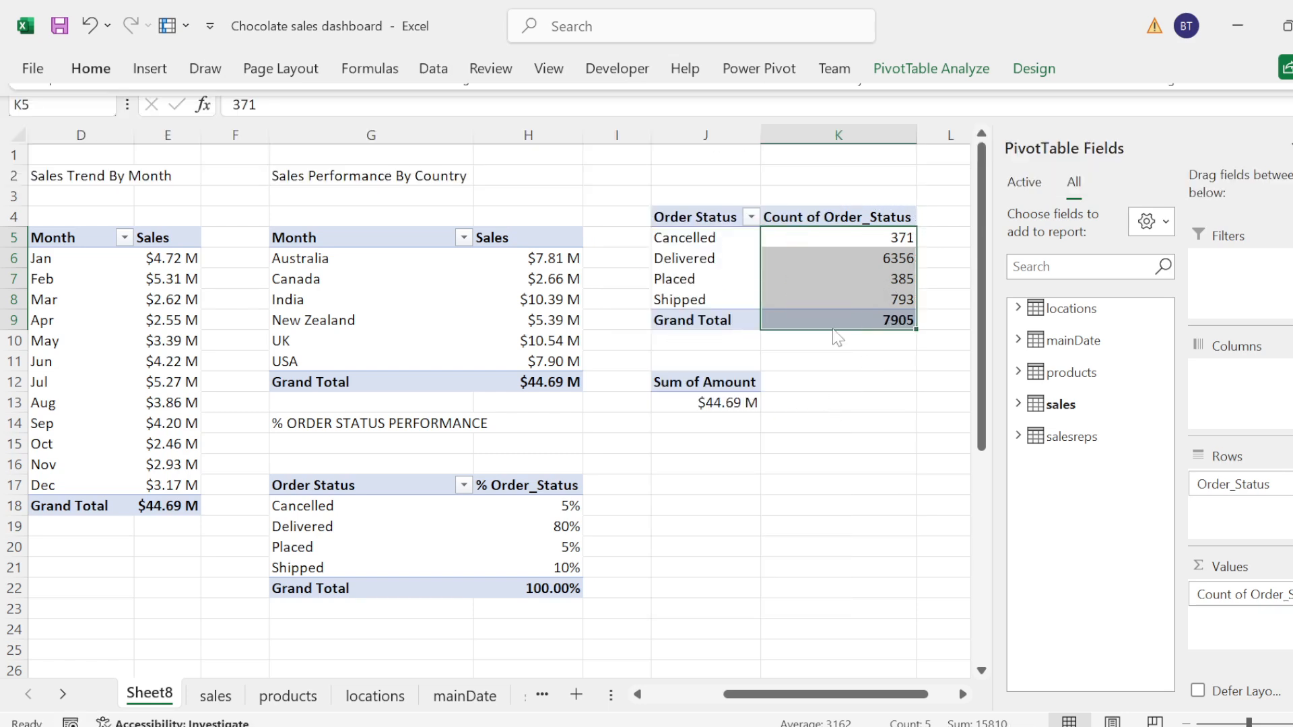
left_click(775, 406)
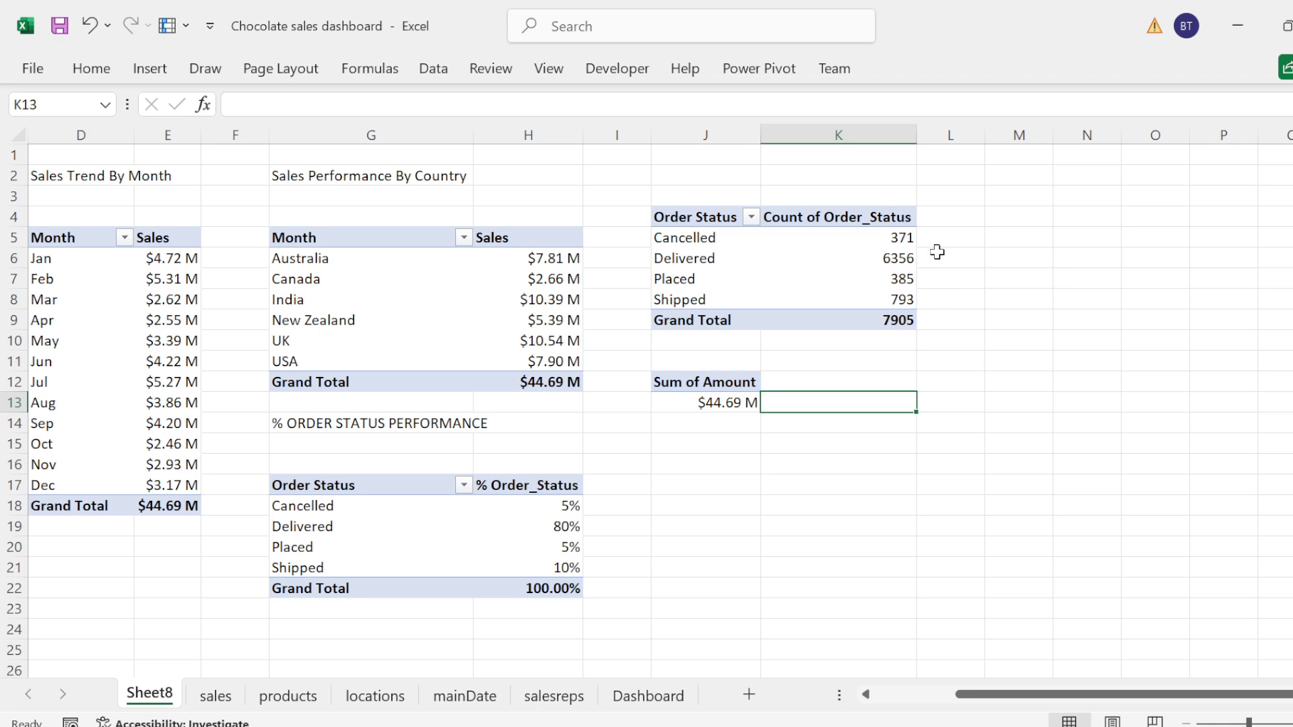
left_click(961, 218)
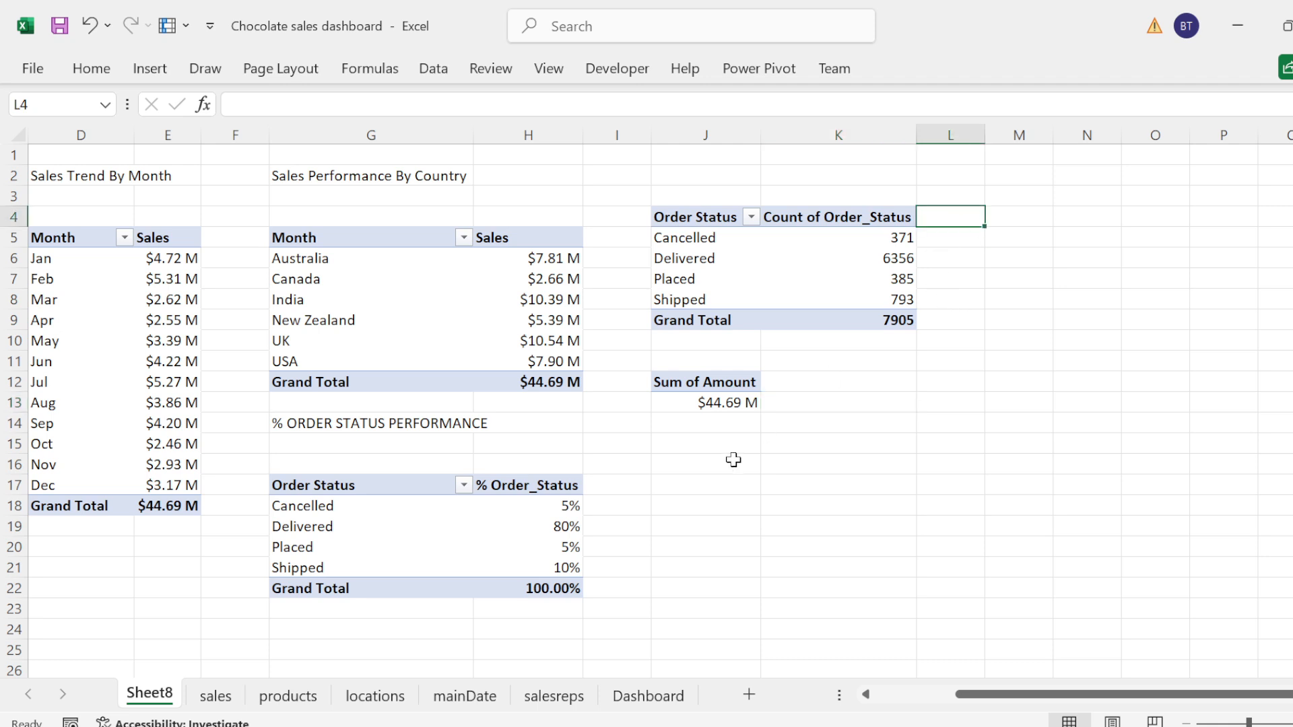
left_click(707, 215)
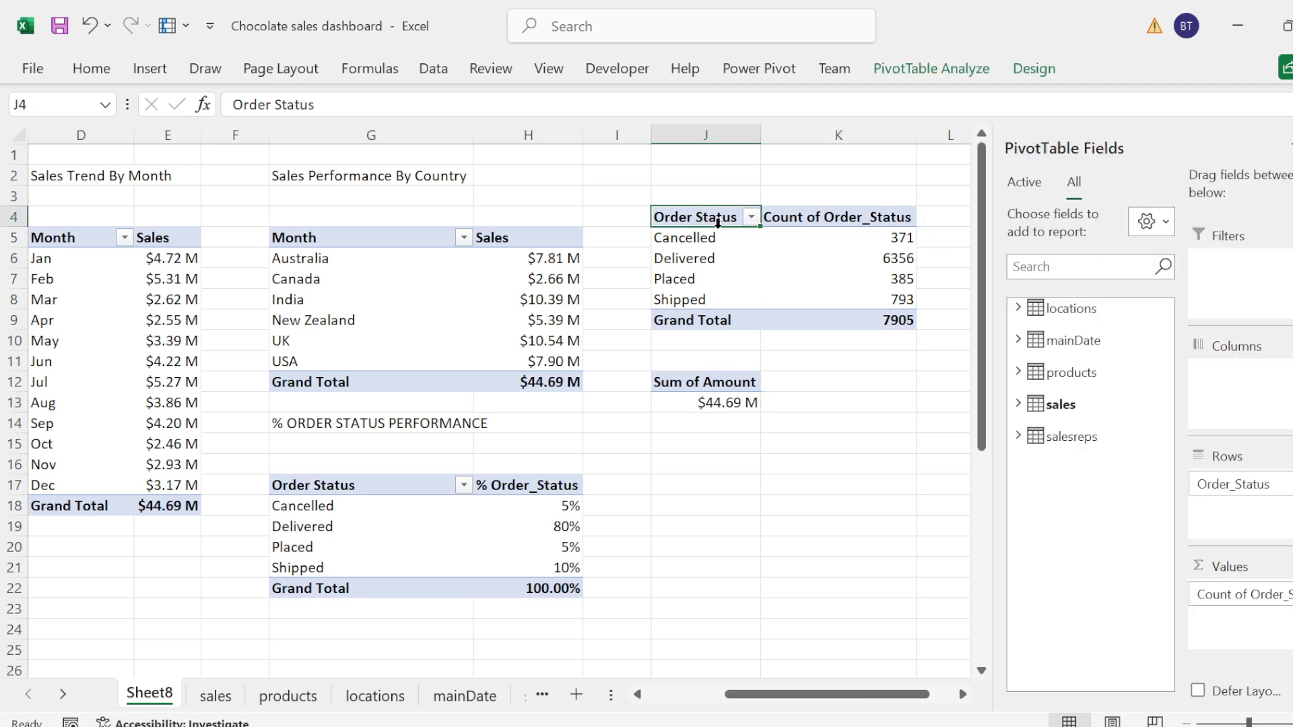
left_click(814, 417)
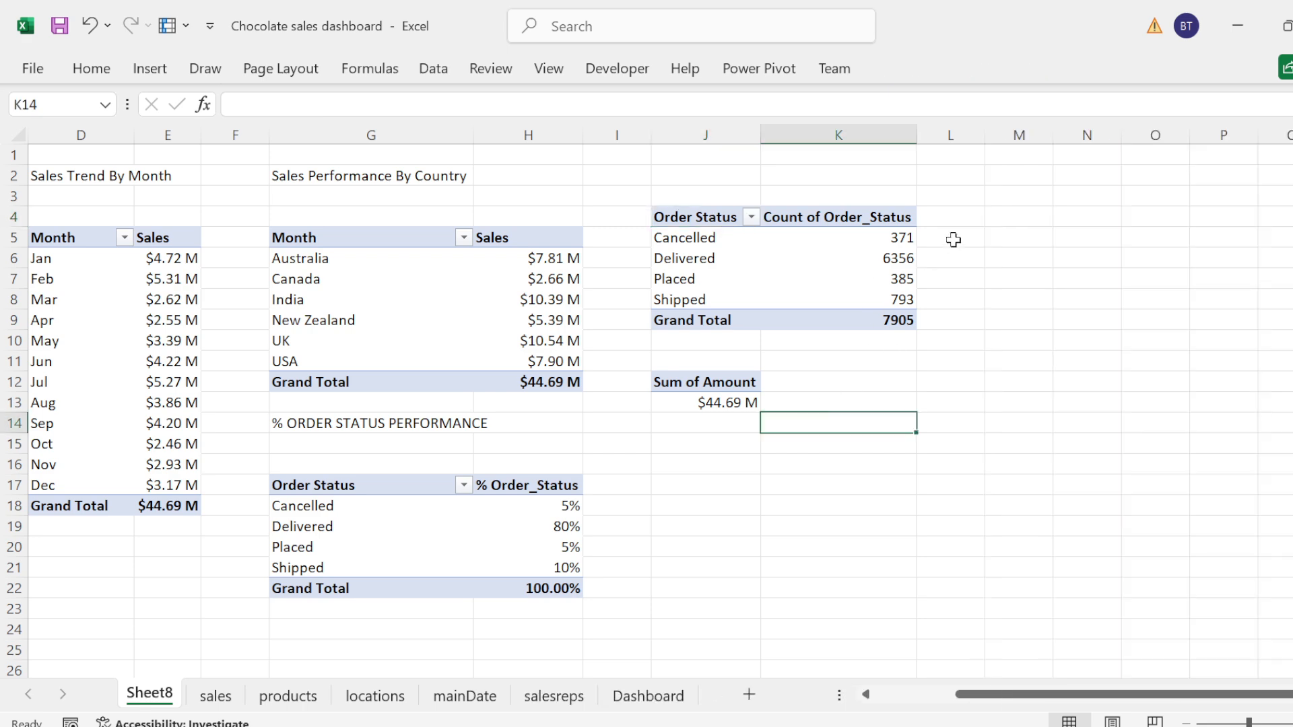
left_click(955, 236)
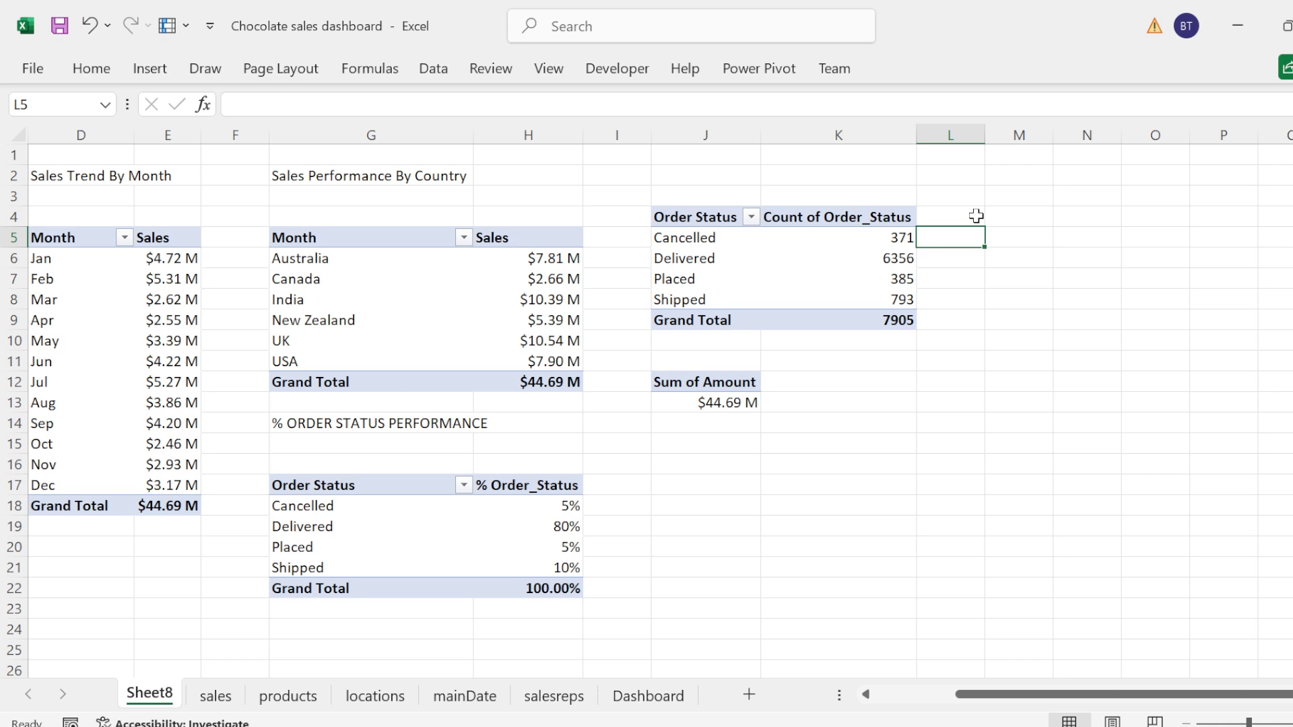
left_click(975, 217)
left_click(862, 388)
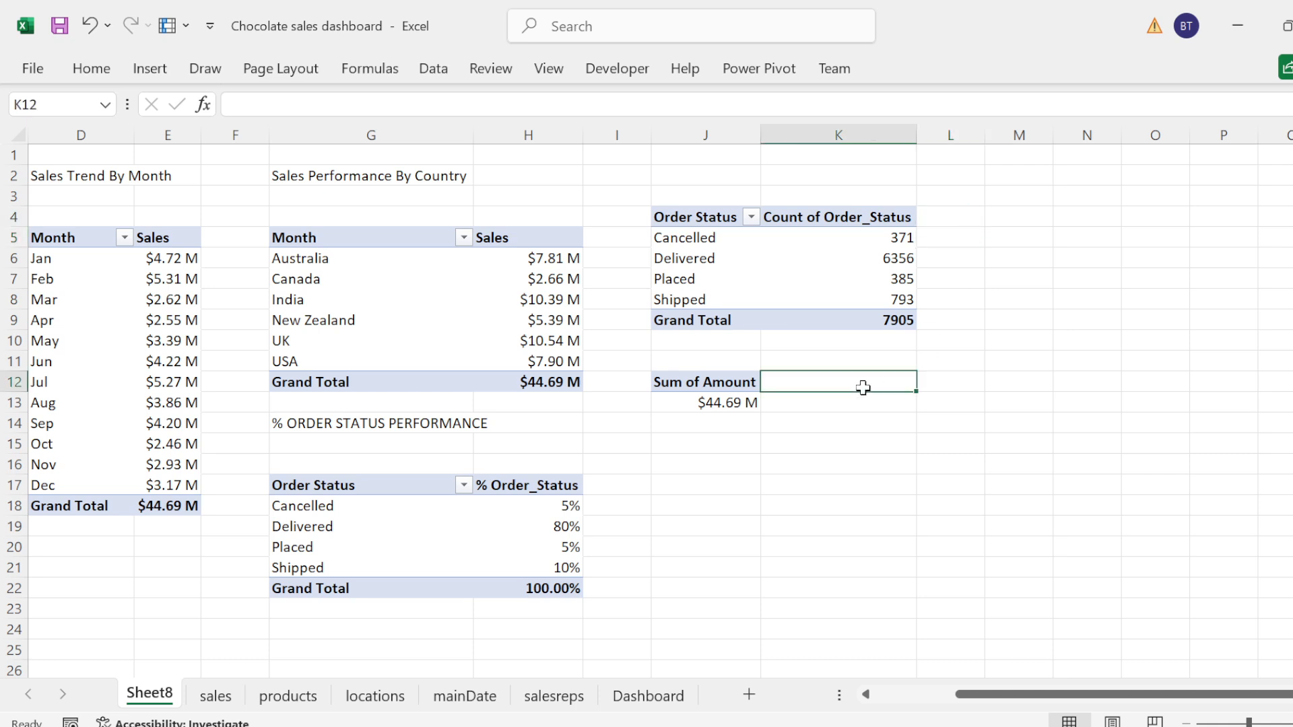
type("c")
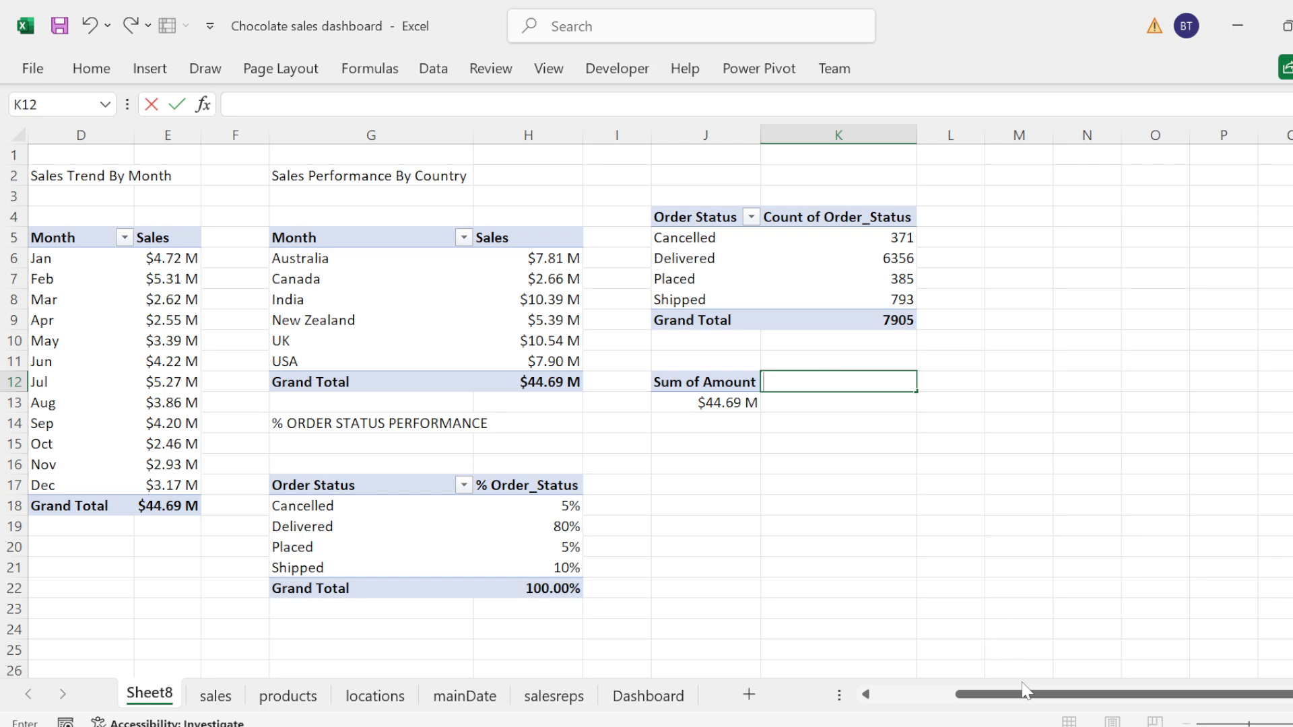
Step: Start a formula in cell A3, directly under the Top 5 product title
left_click_drag(1022, 691, 1007, 694)
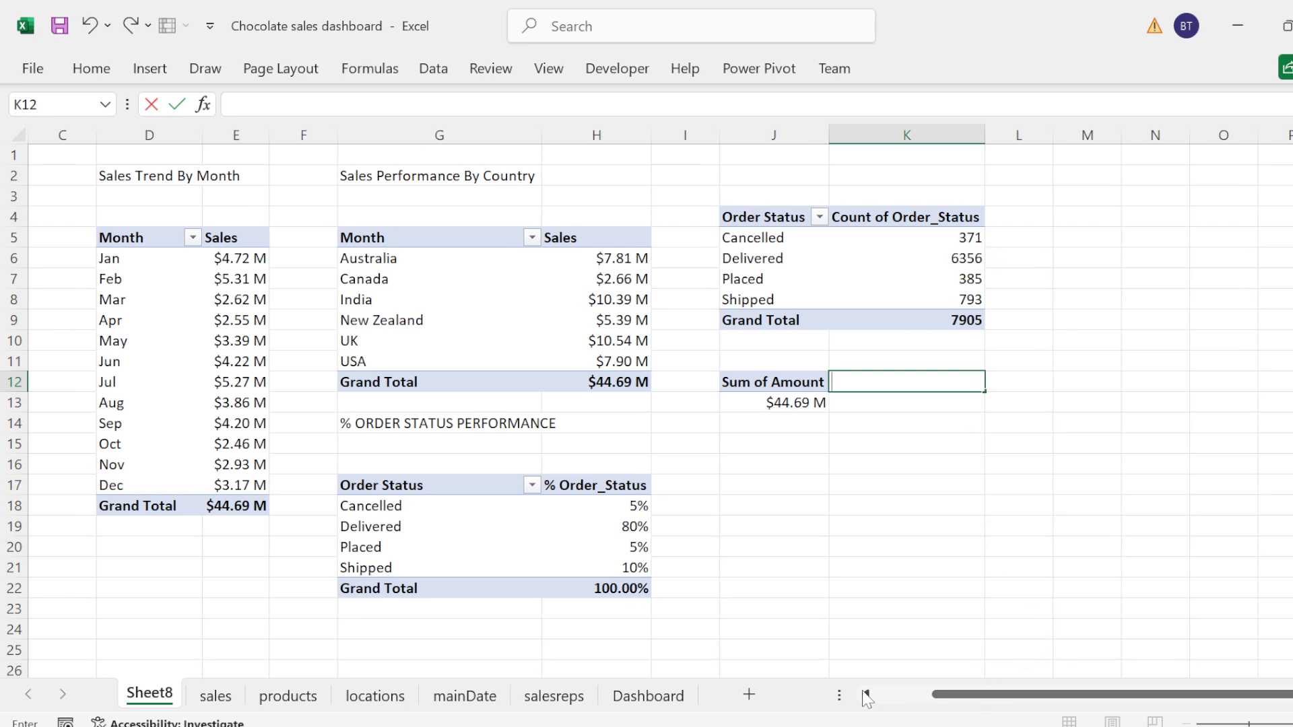
left_click_drag(939, 694, 887, 697)
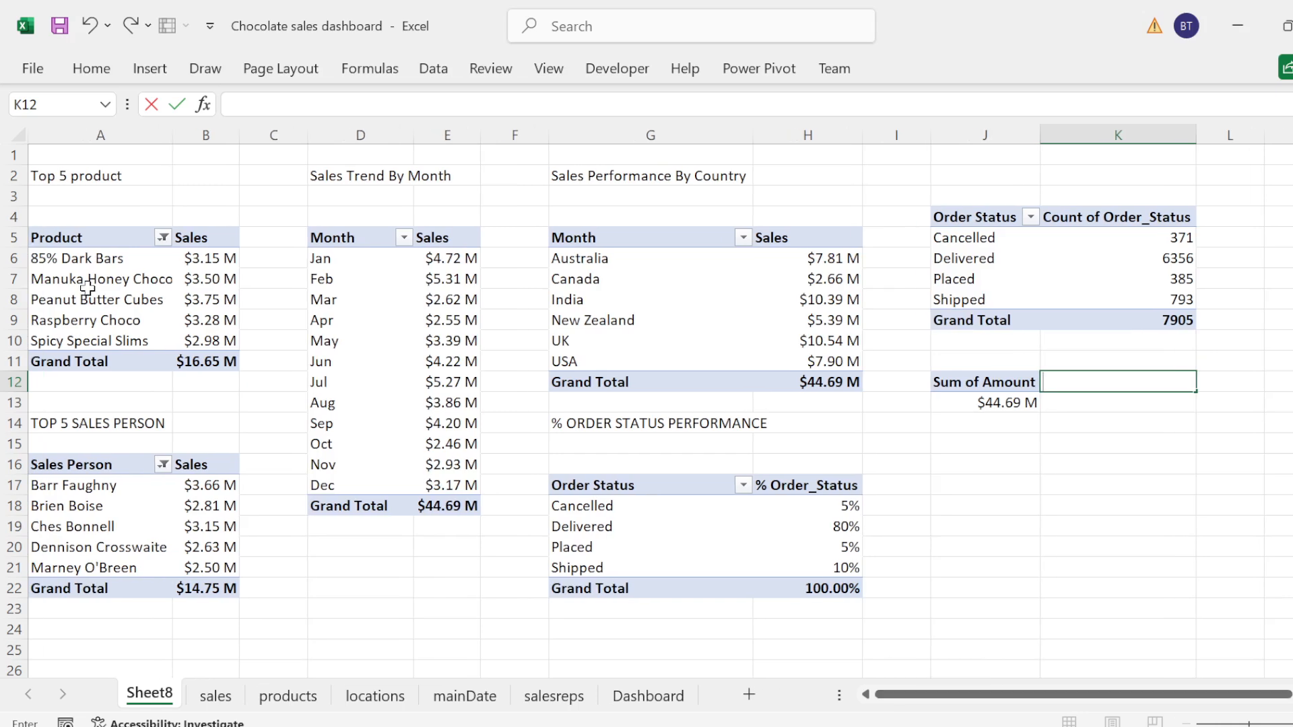
left_click(69, 192)
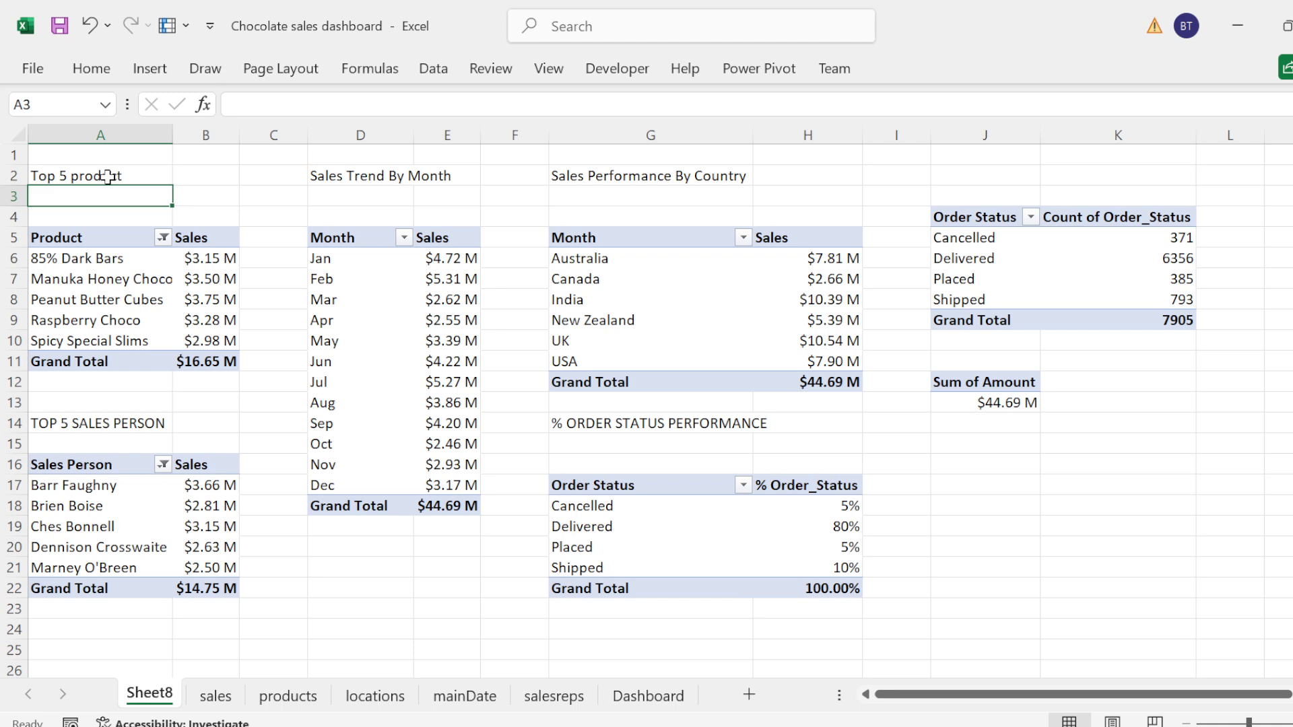
type("=")
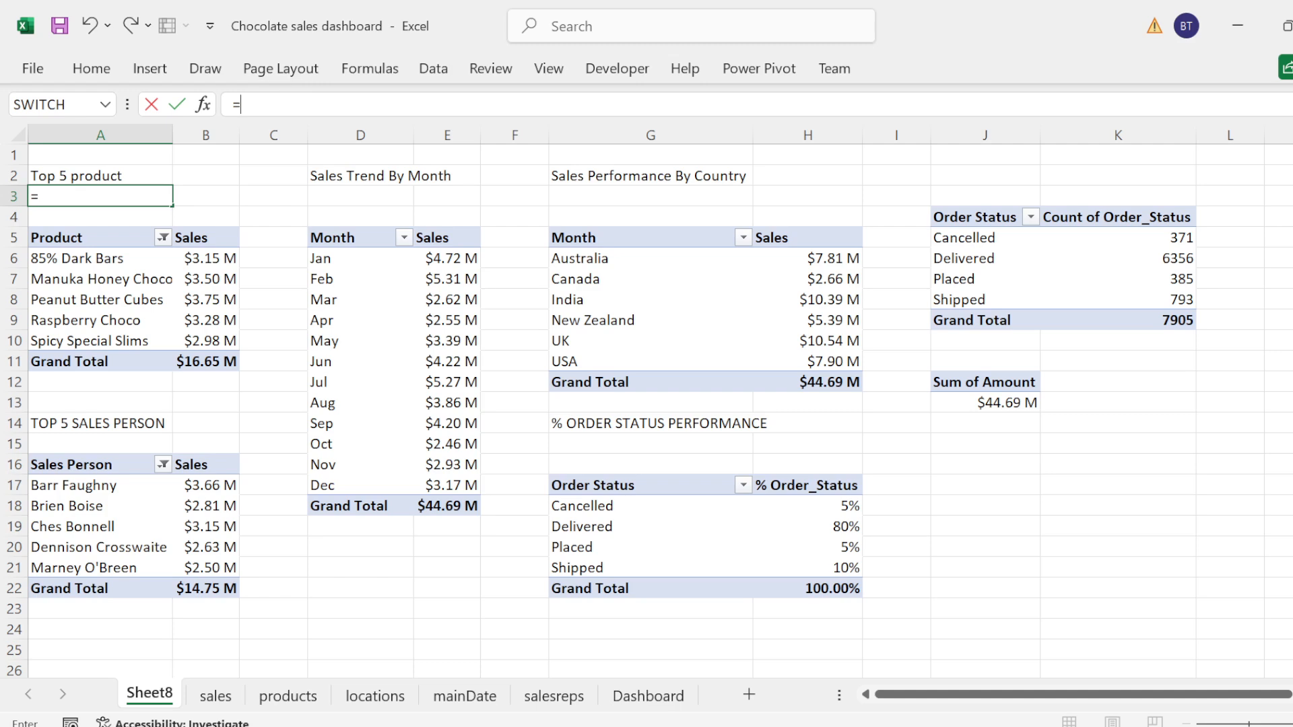
key("BackSpace")
type("=Top Selling")
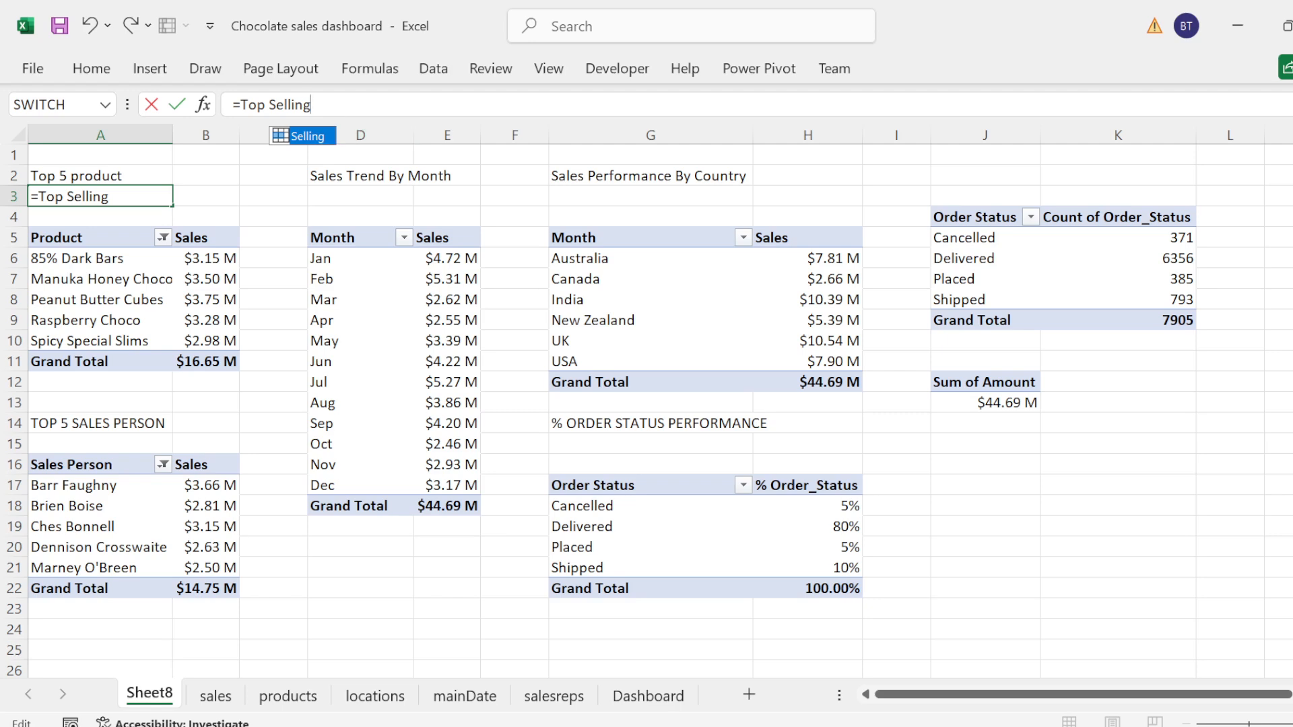
key("BackSpace")
key("BackSpace")
key("BackSpace")
key("BackSpace")
key("BackSpace")
key("BackSpace")
key("BackSpace")
key("BackSpace")
key("BackSpace")
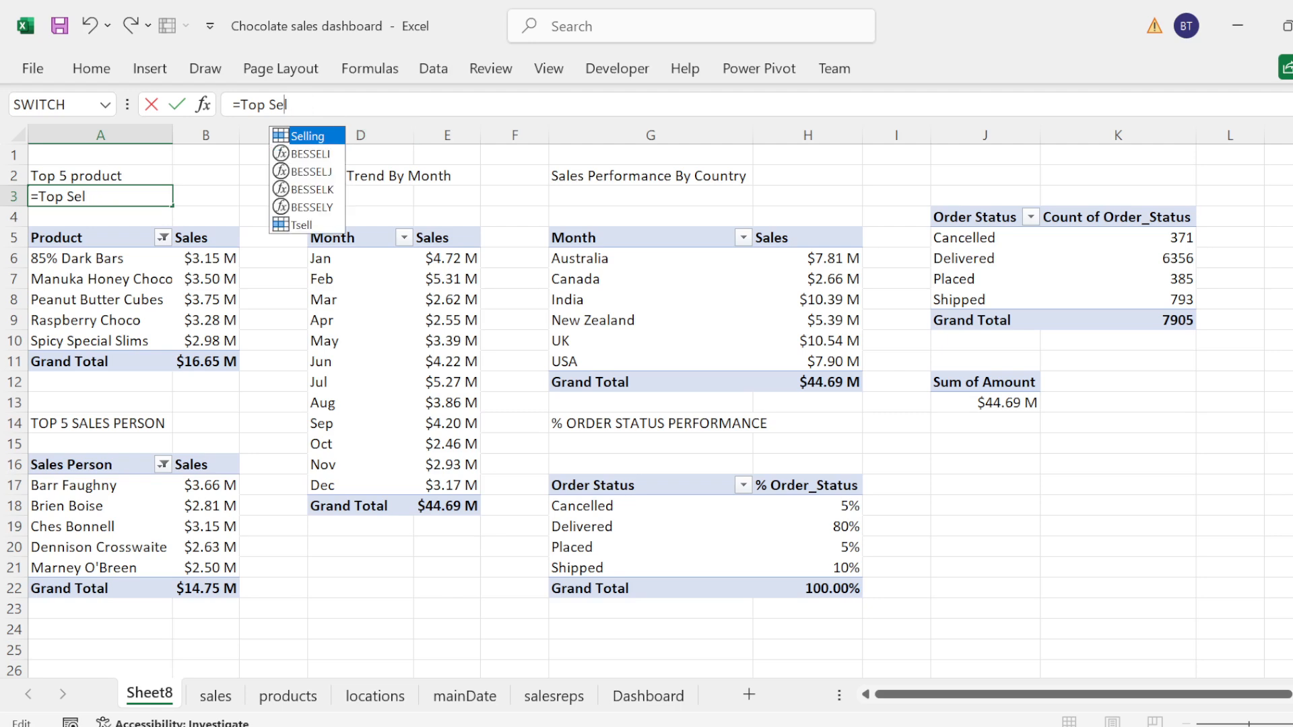
key("BackSpace")
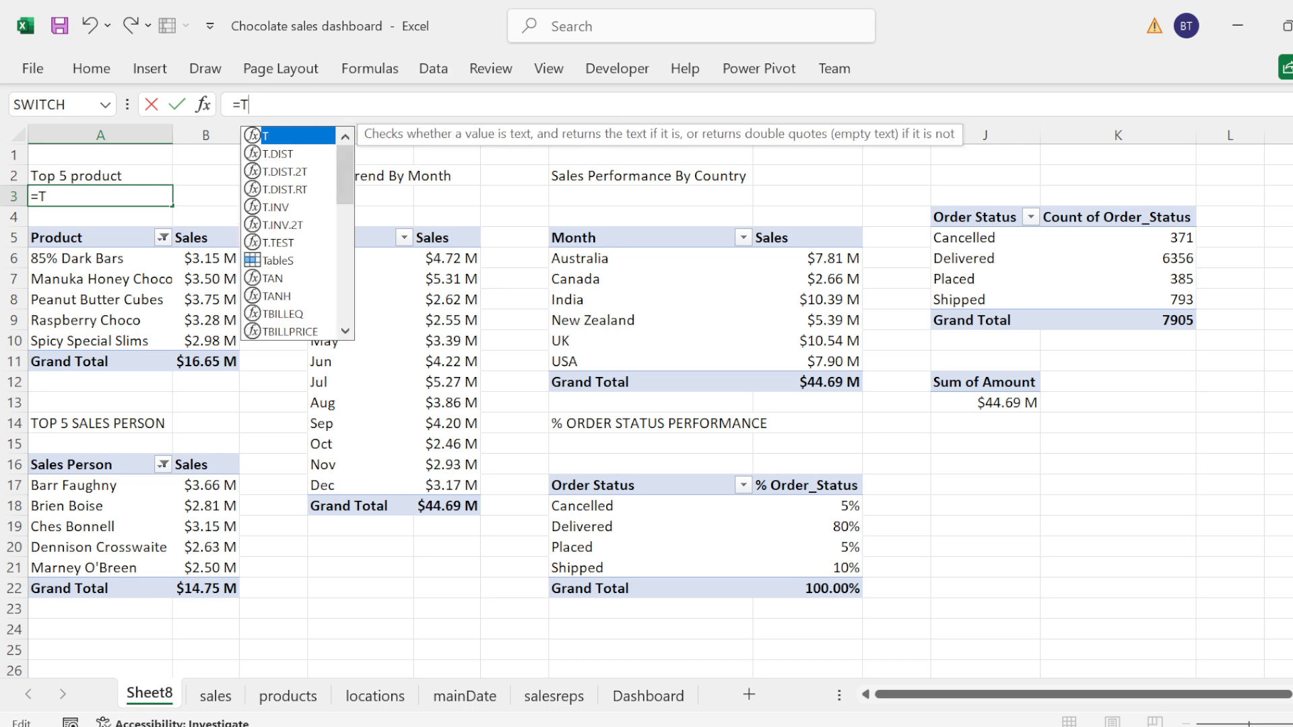
key("BackSpace")
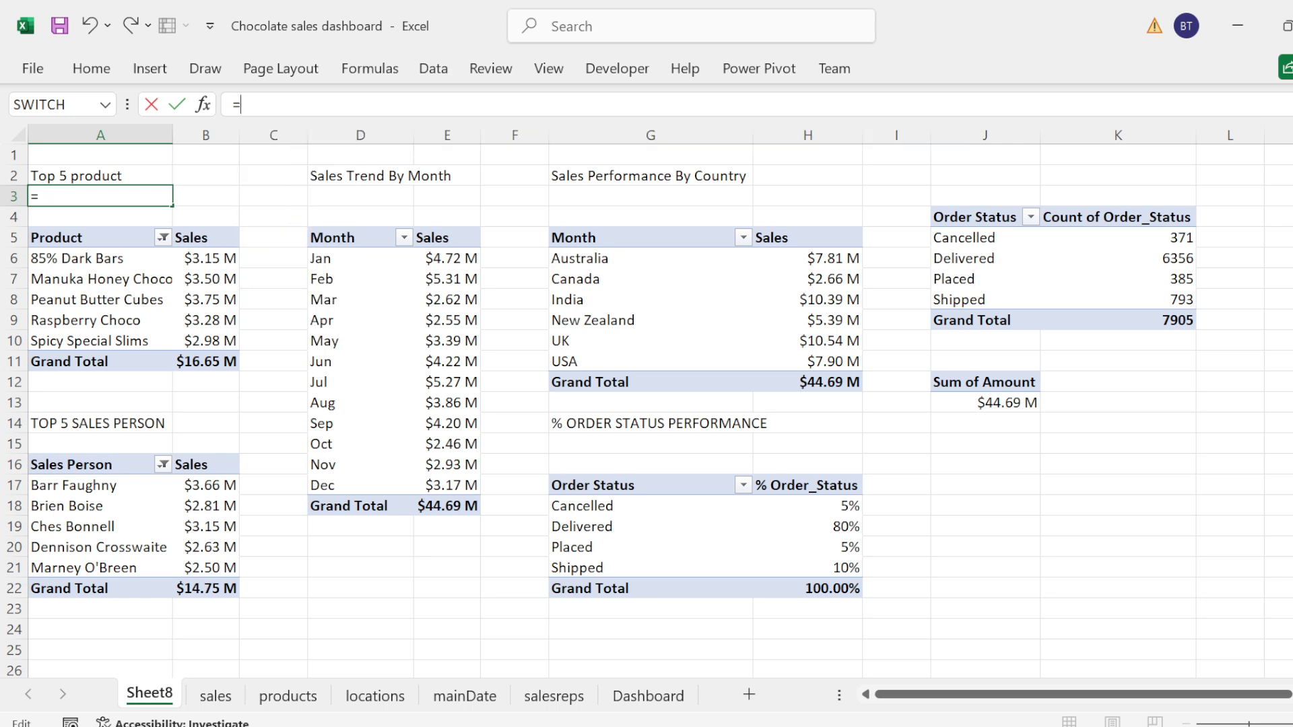
Step: Begin the A3 formula with the quoted text "Top Selling Product:"
type("\"t")
type("Top Se")
type("llin")
type("g")
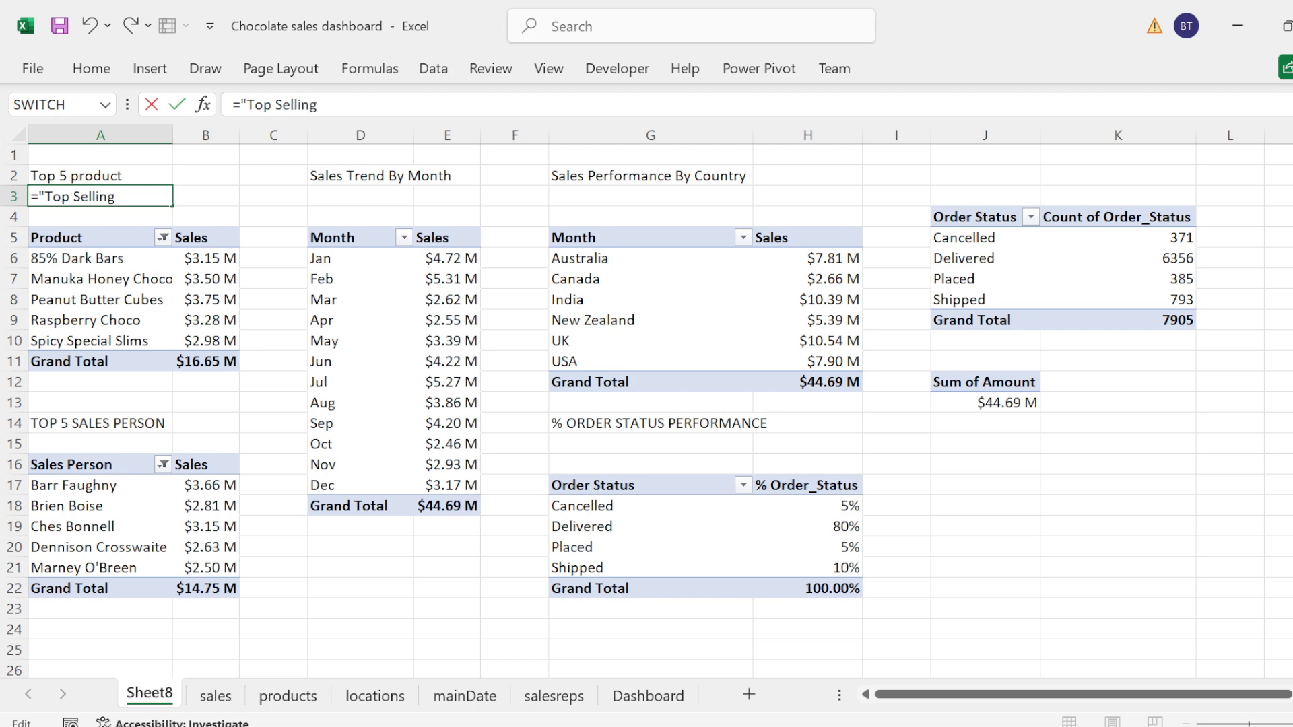
type(" Product:")
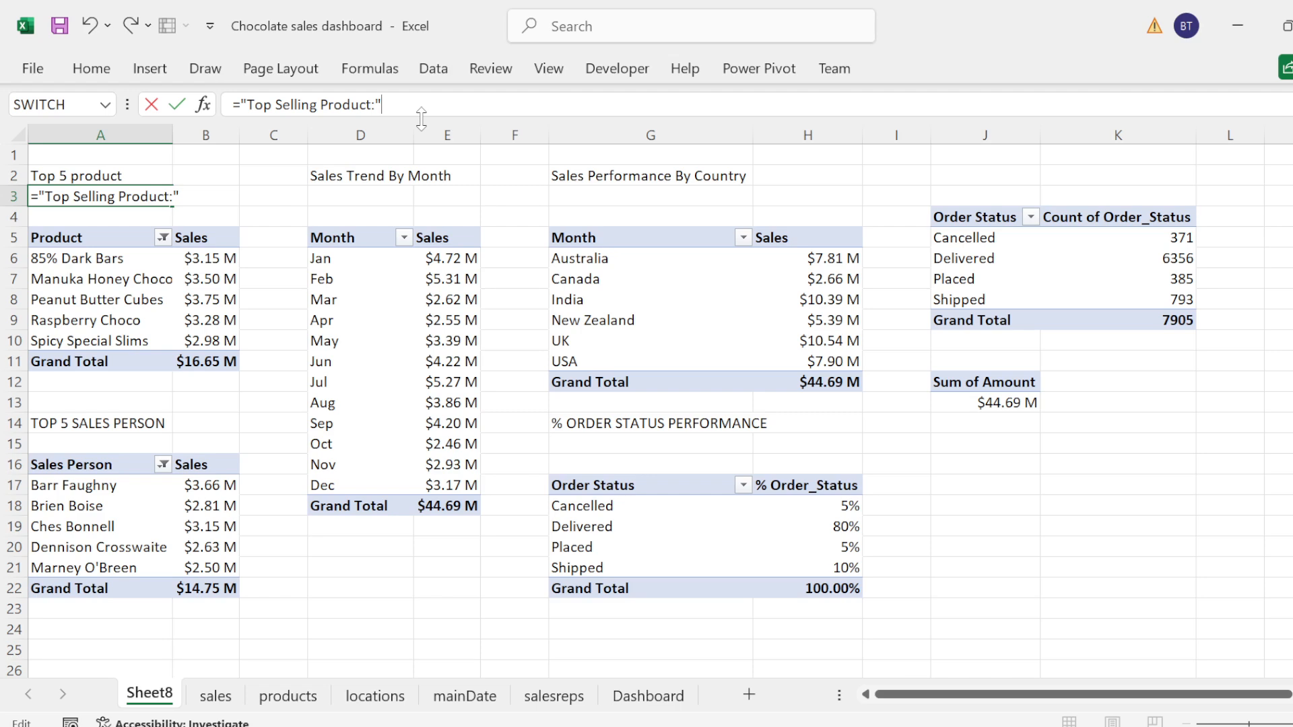
Step: Join an INDEX function to the title text, using the product names in A6:A10 as its array
type("&inde")
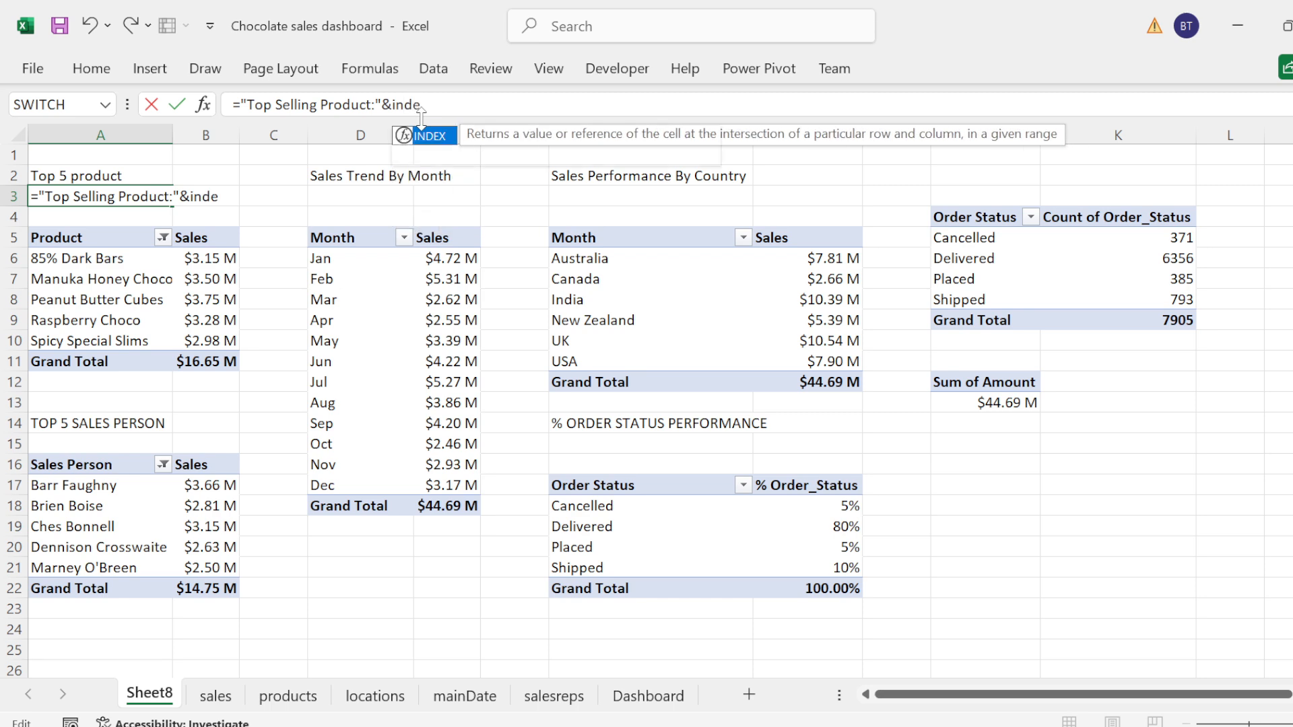
key("Tab")
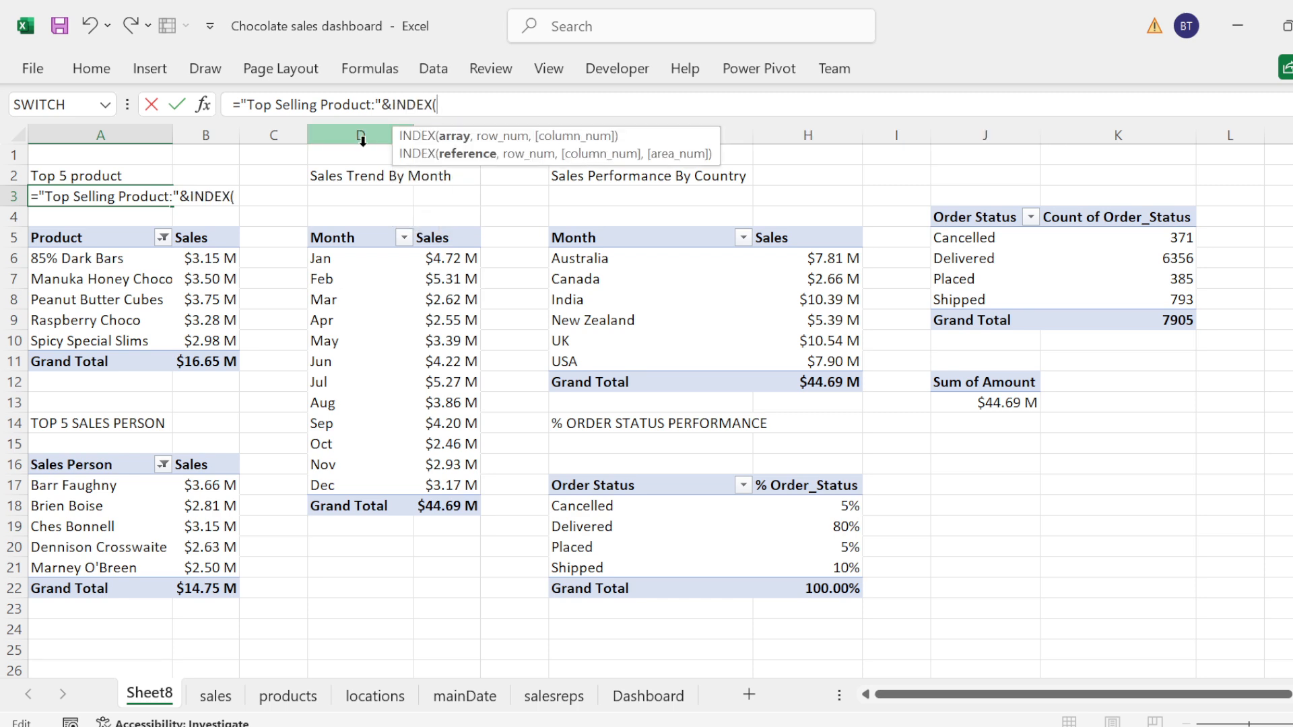
left_click(78, 264)
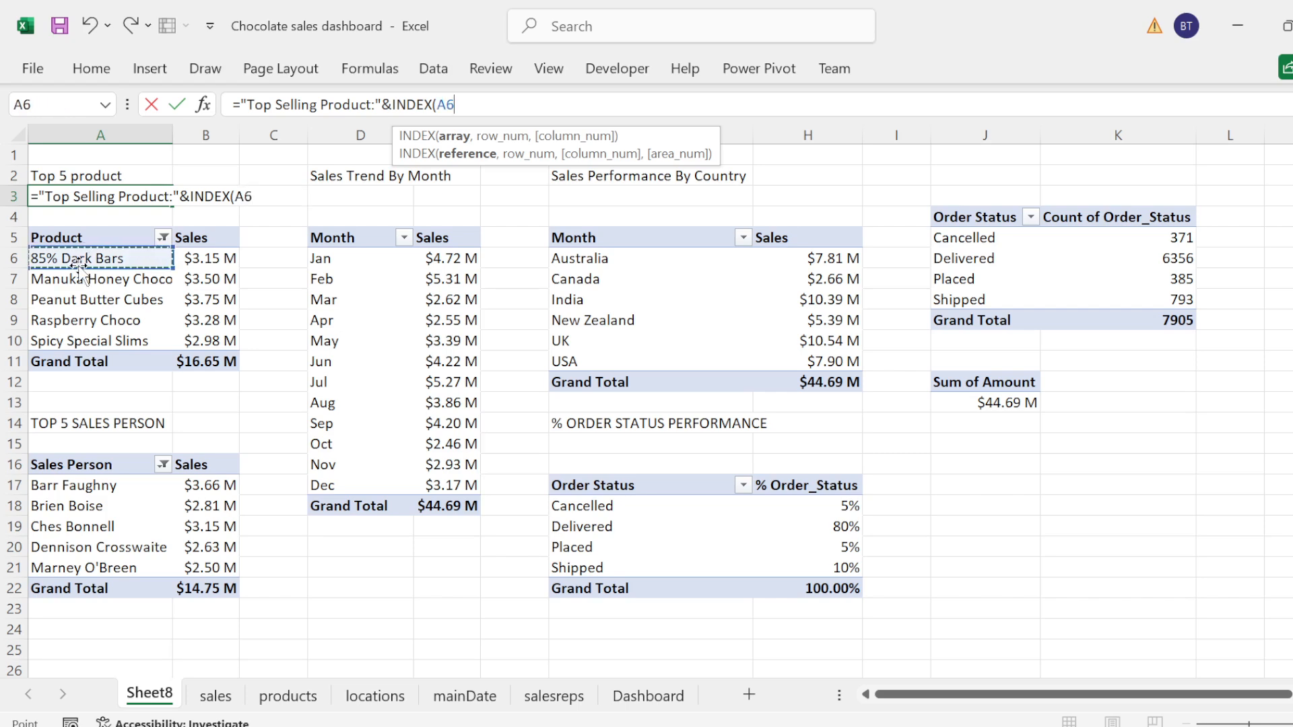
key("shift+Down")
key("shift+Down")
key("shift+Down")
key("shift+Down")
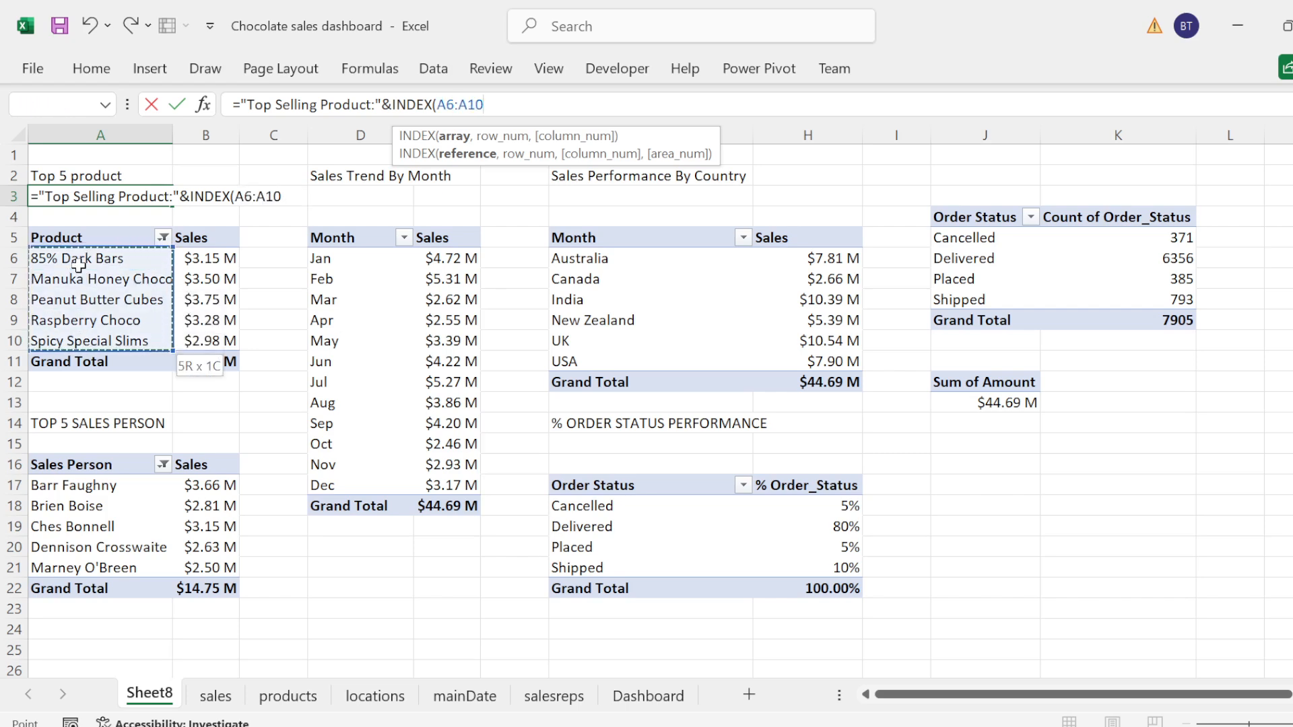
Step: Nest a MATCH as the INDEX row number, with MAX(B6:B10) as its lookup value
type(",matc")
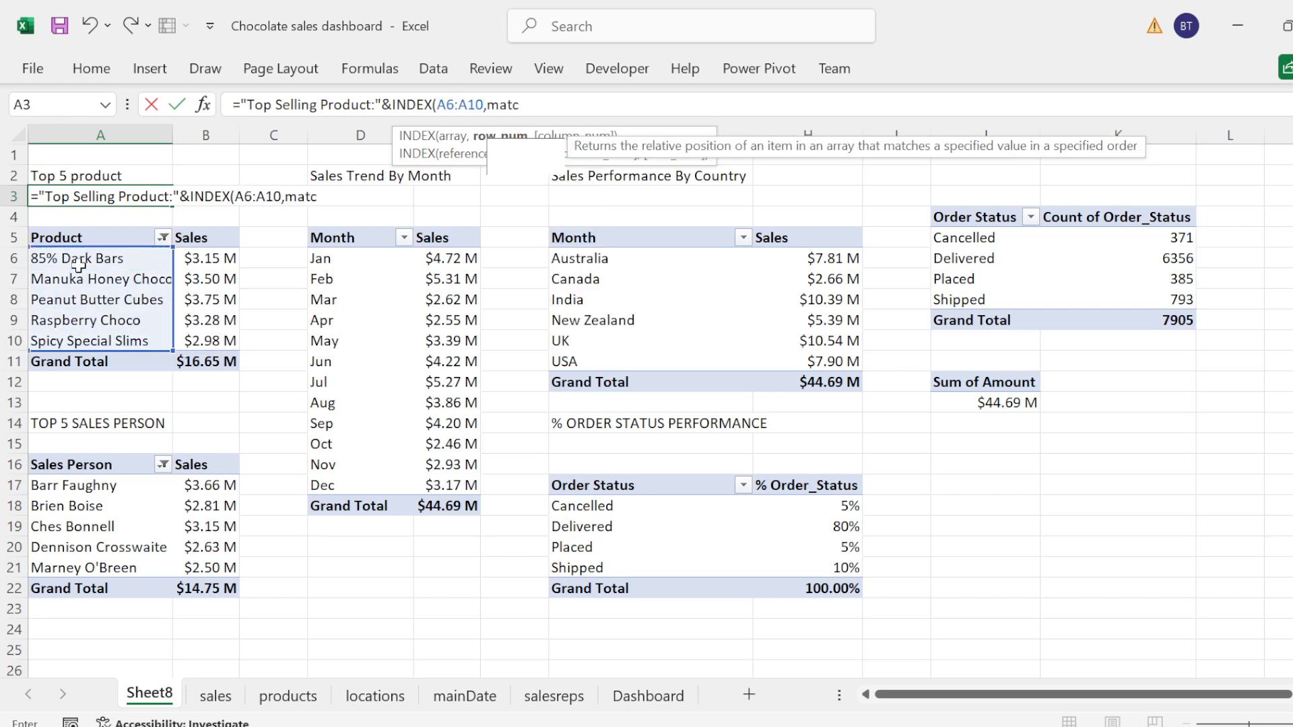
key("Tab")
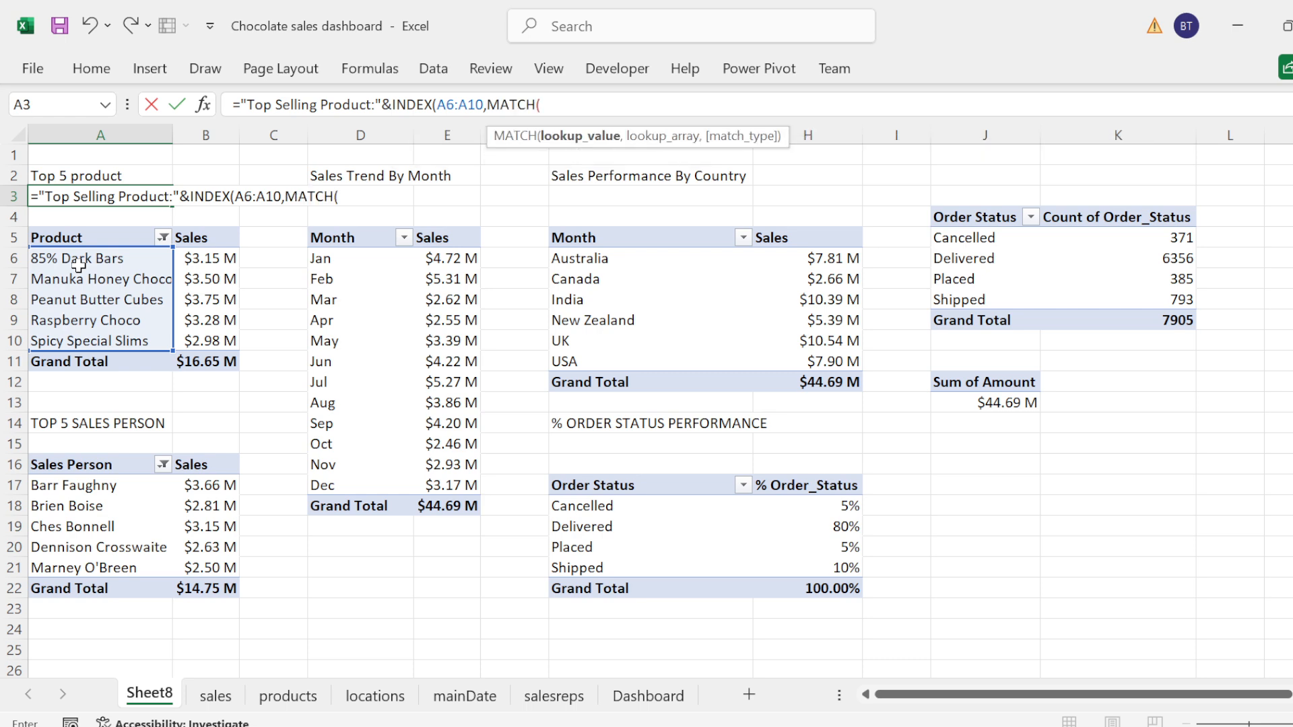
type("max")
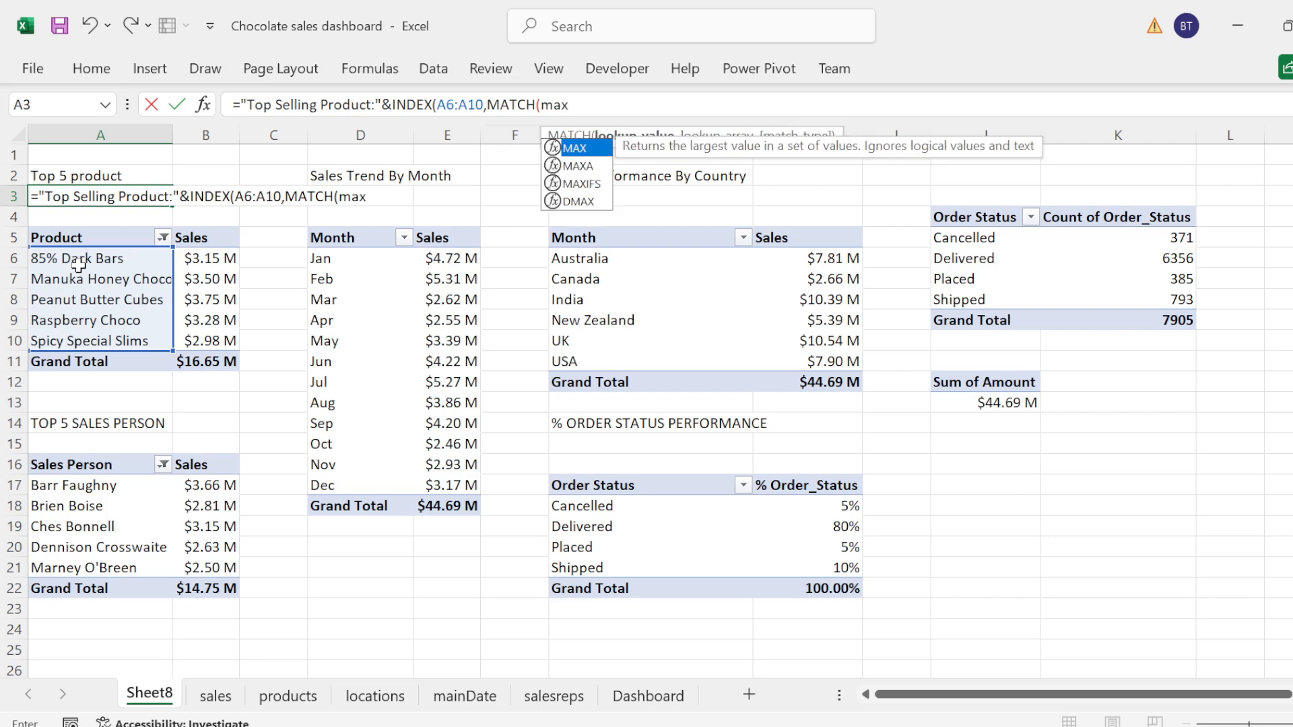
key("Tab")
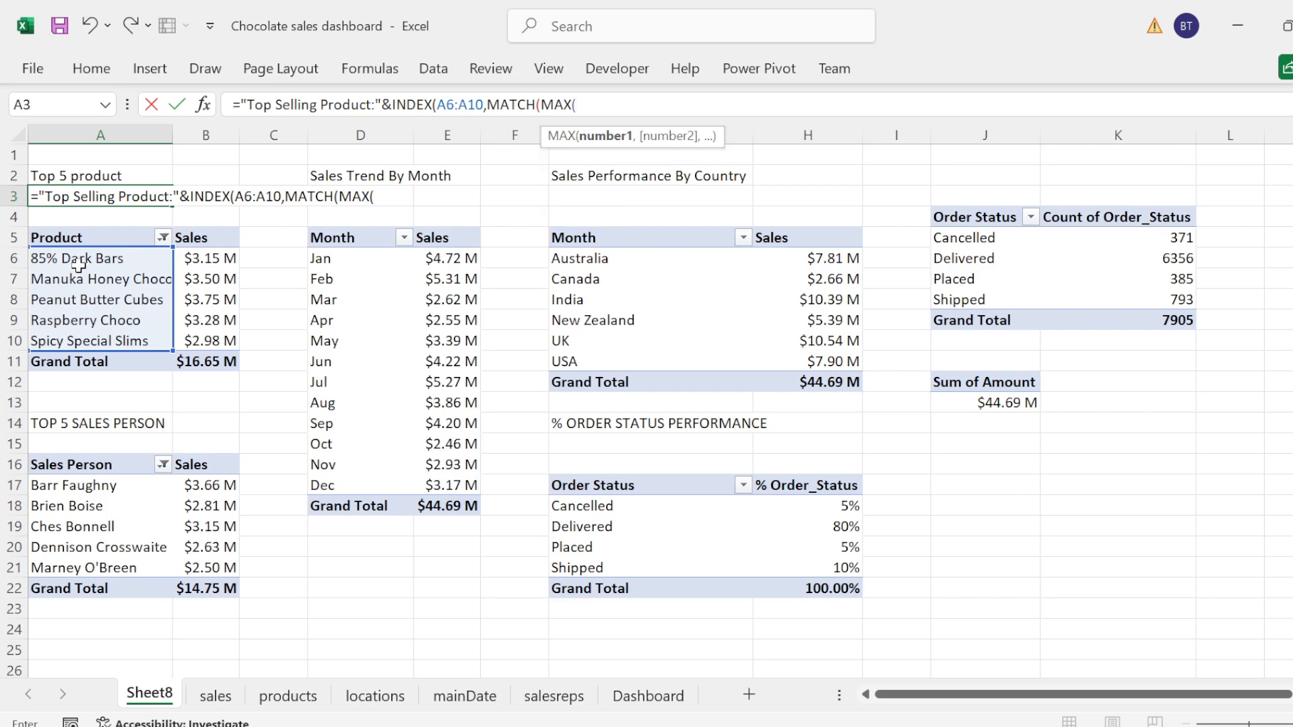
left_click_drag(216, 257, 220, 262)
key("shift+Down")
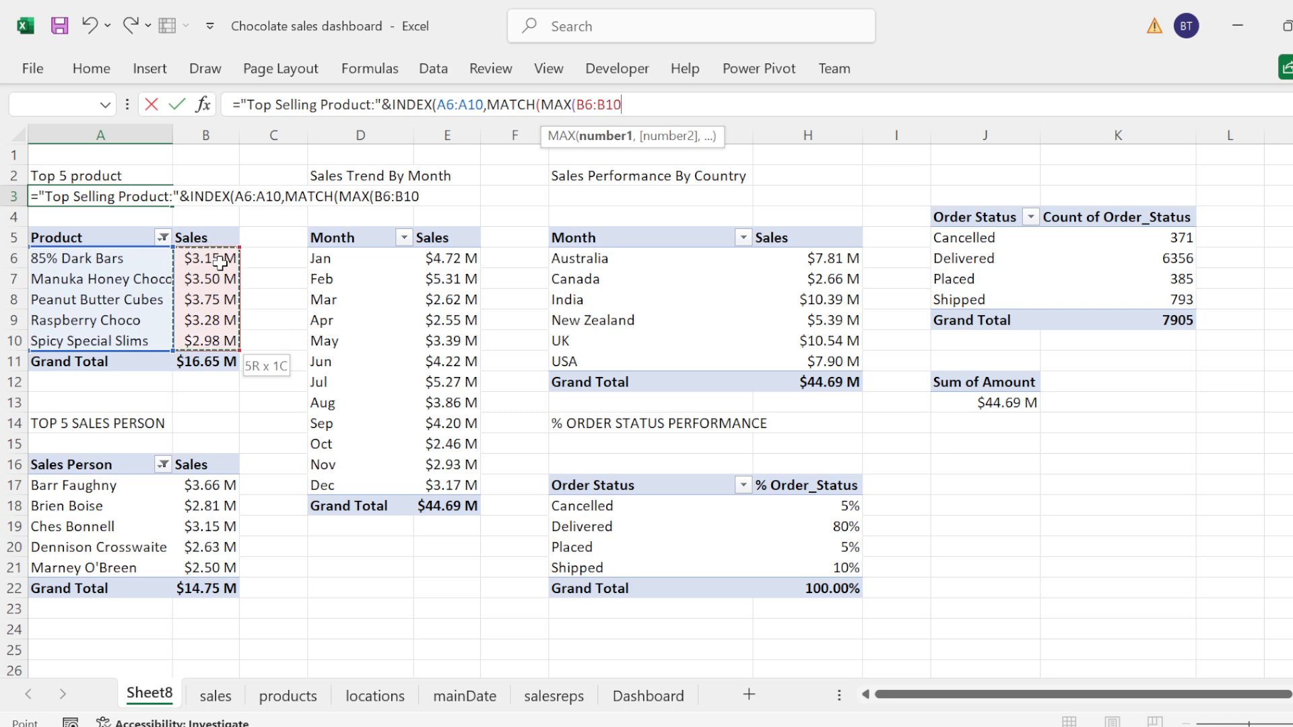
type("),")
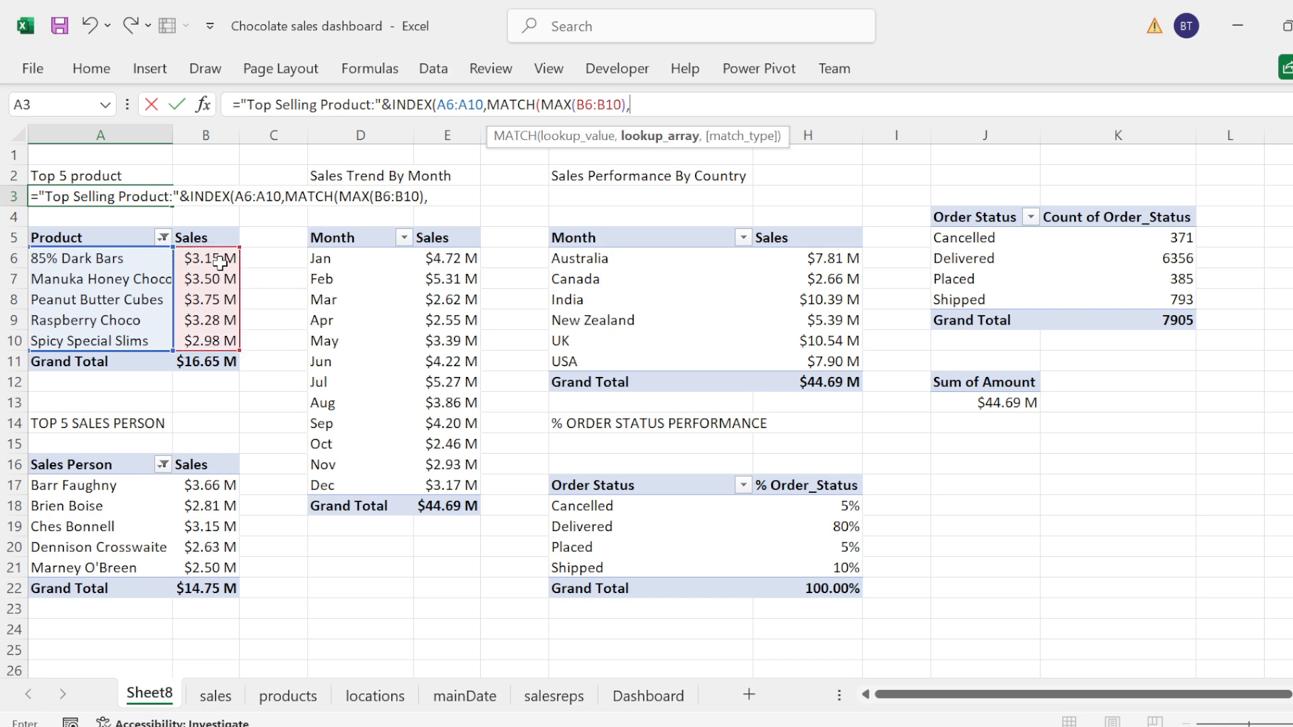
Step: Complete the MATCH with lookup array B6:B10 and exact match type 0, and enter the A3 formula
left_click(196, 260)
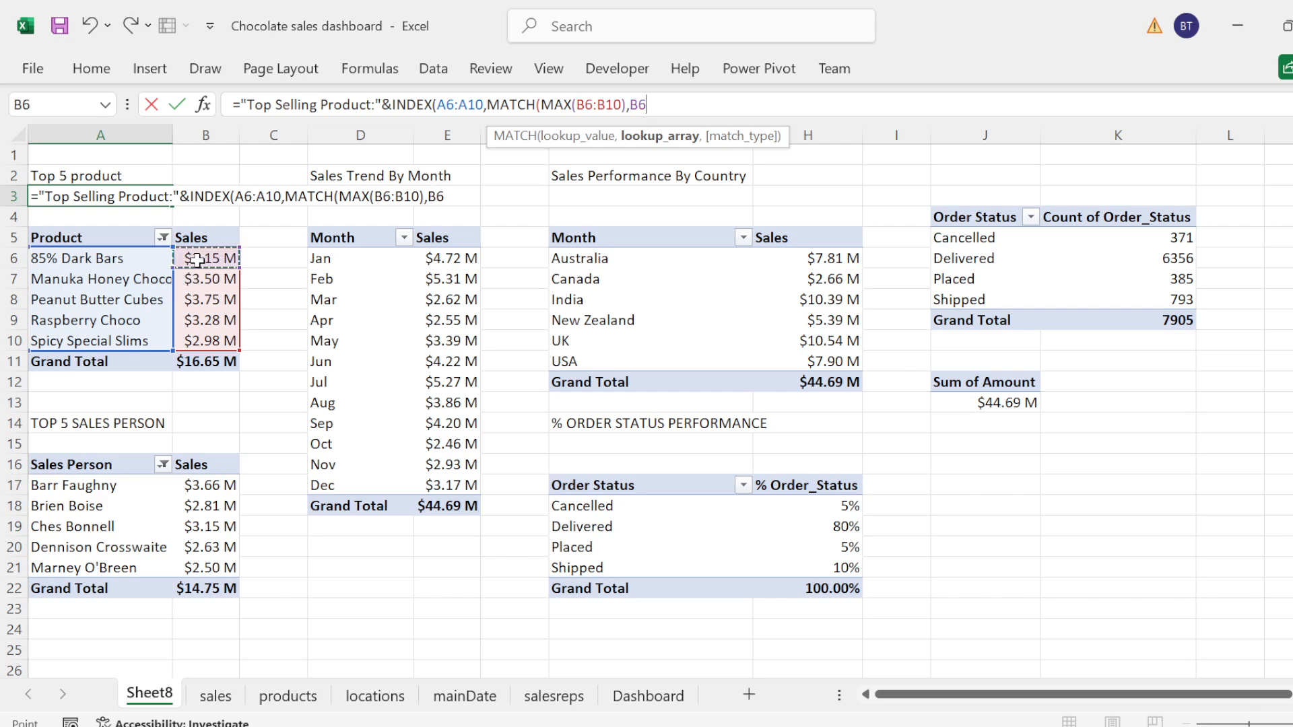
key("shift+Down")
key("shift+Down")
key("shift+Down")
key("shift+Down")
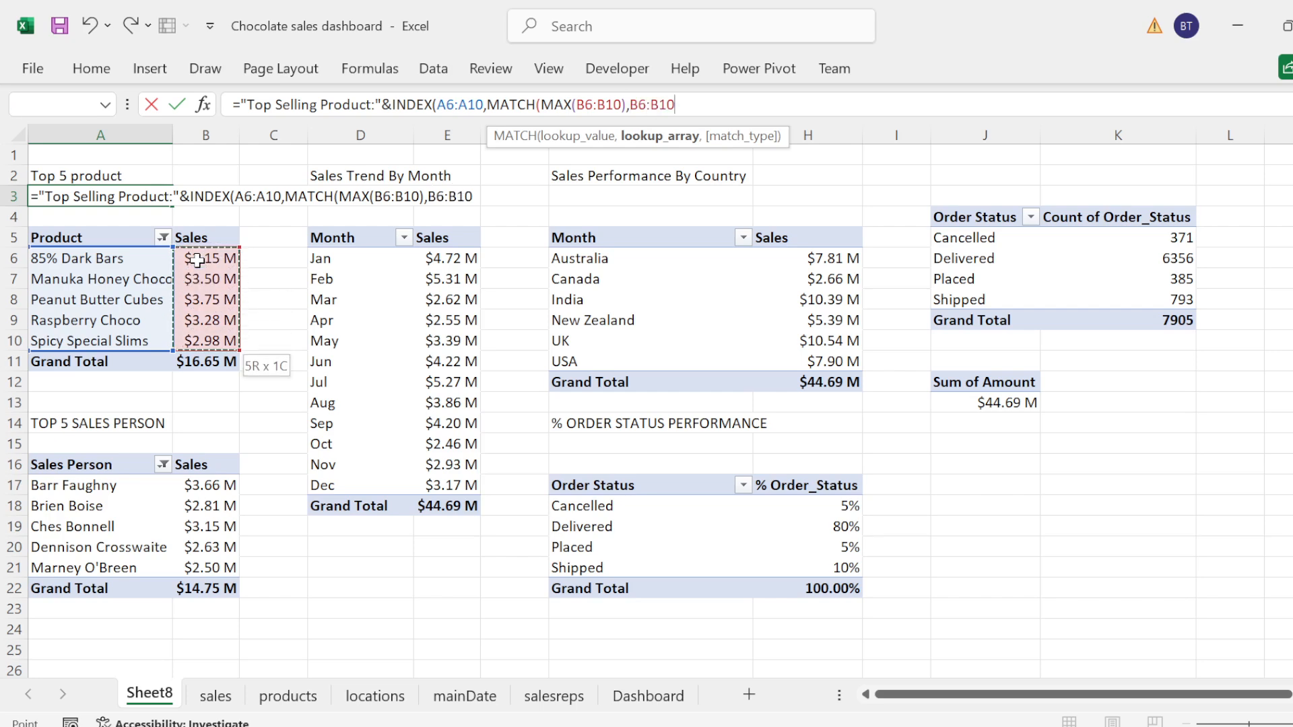
type(")")
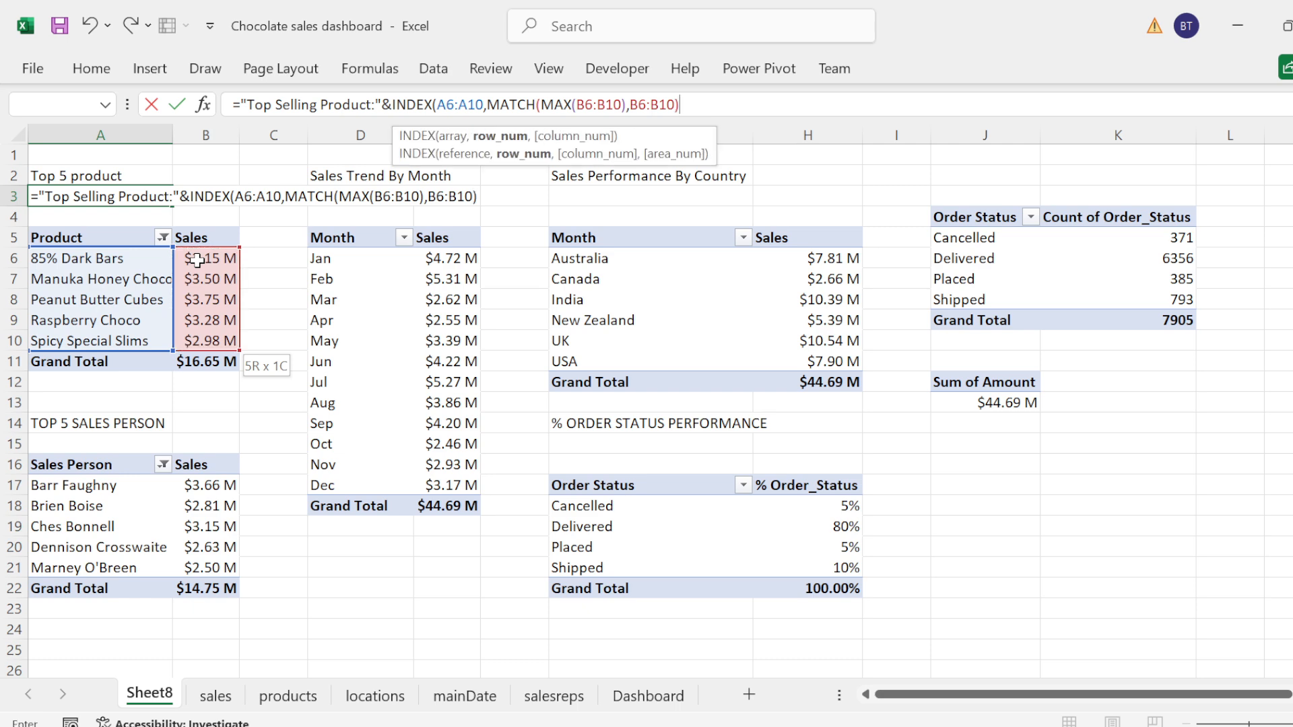
key("BackSpace")
type(",")
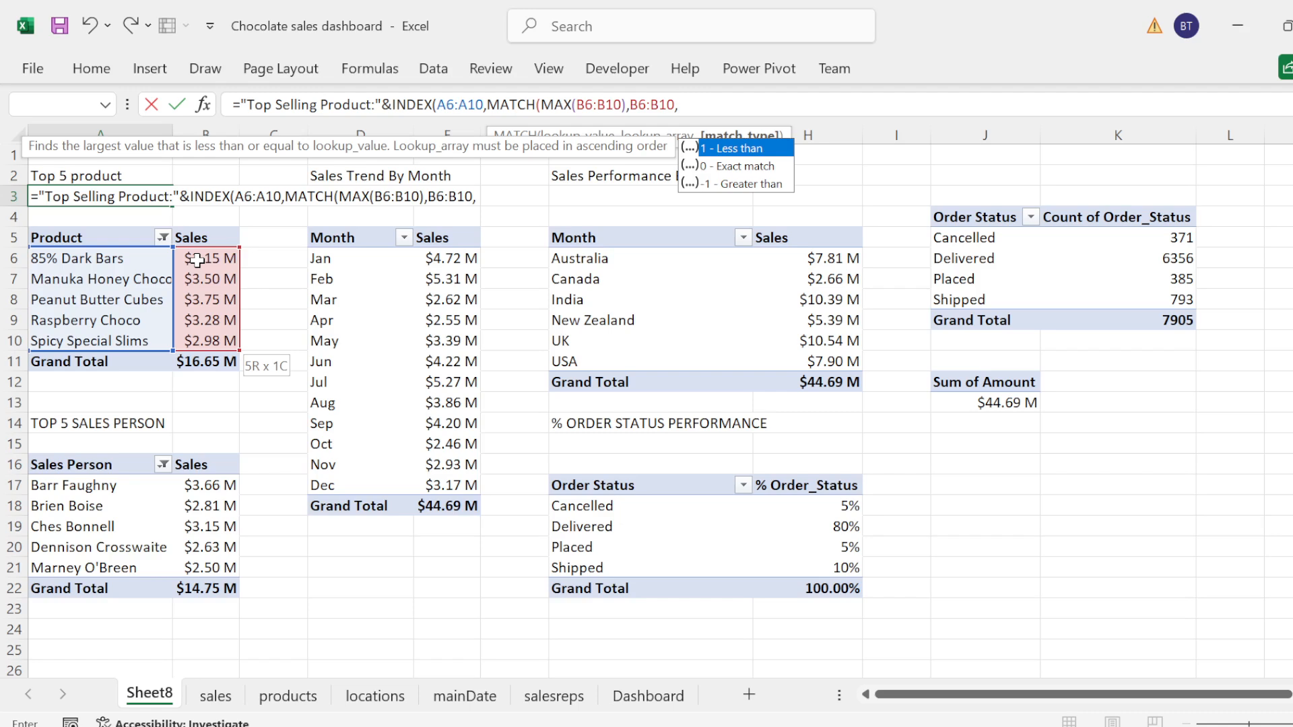
type("0")
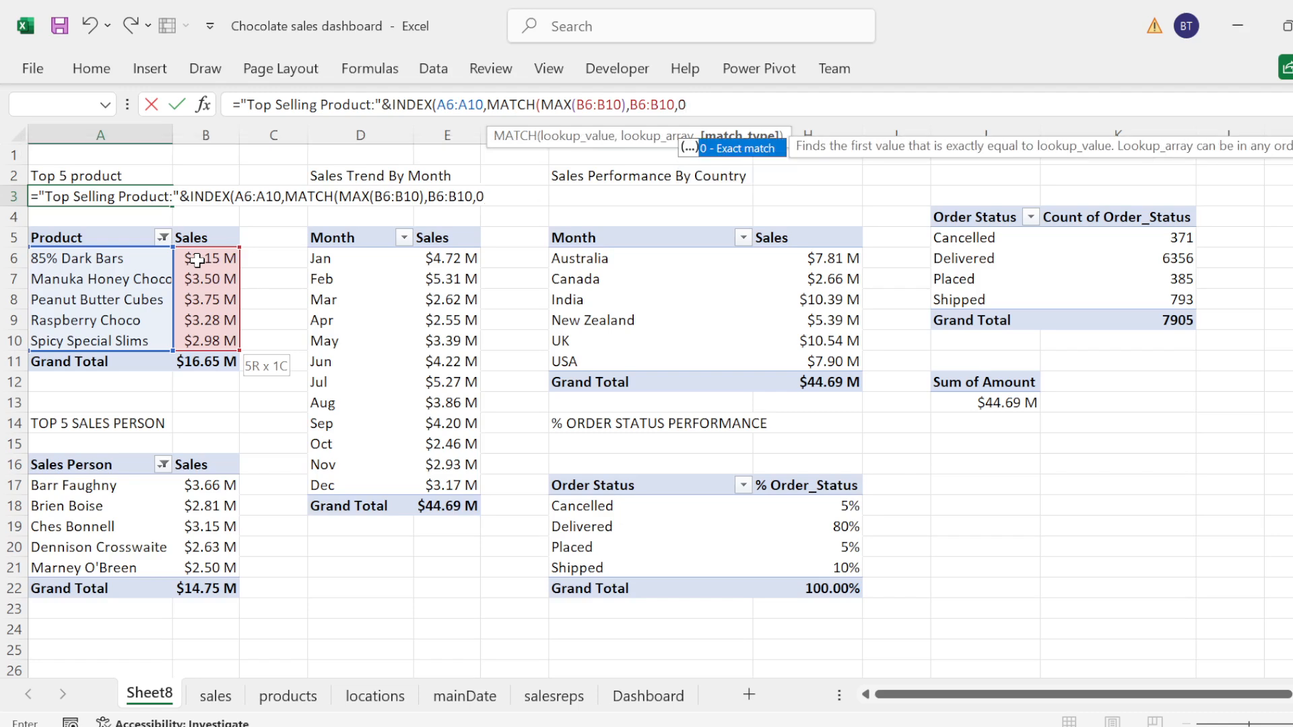
type("))")
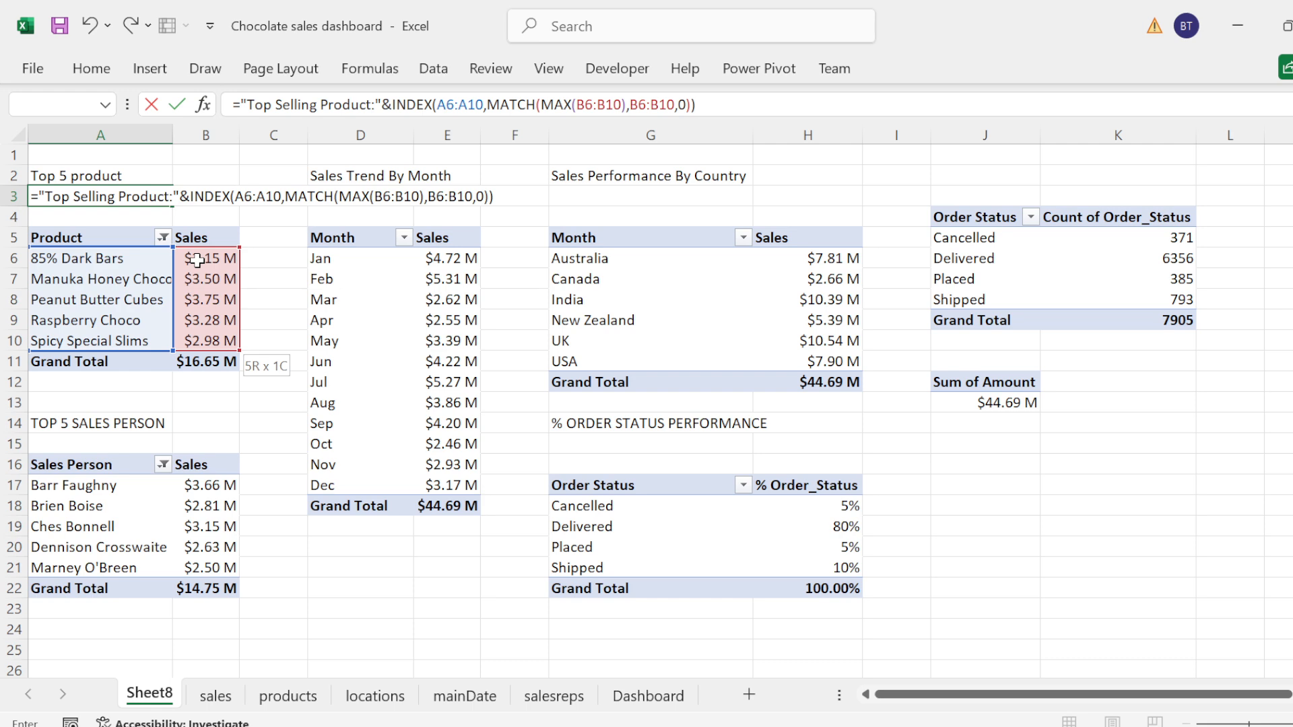
key("Return")
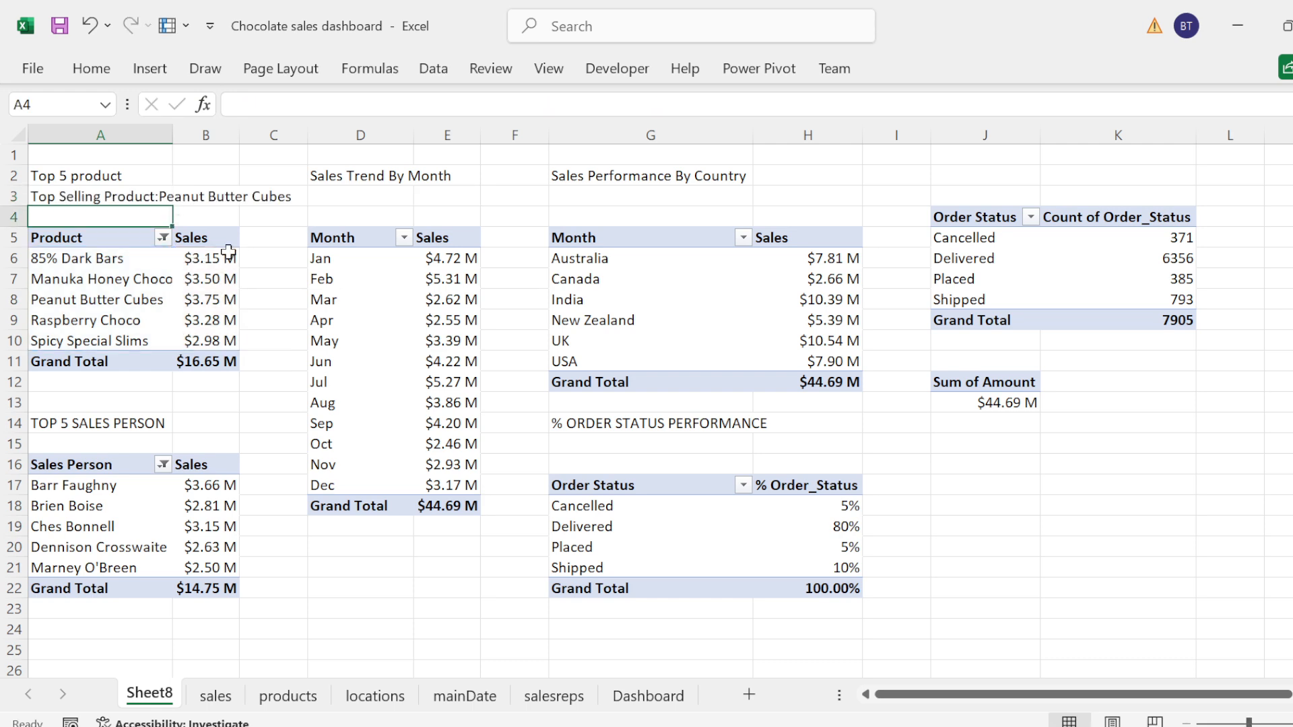
Step: Widen column A until the top selling product title in A3 fits inside it
left_click(240, 212)
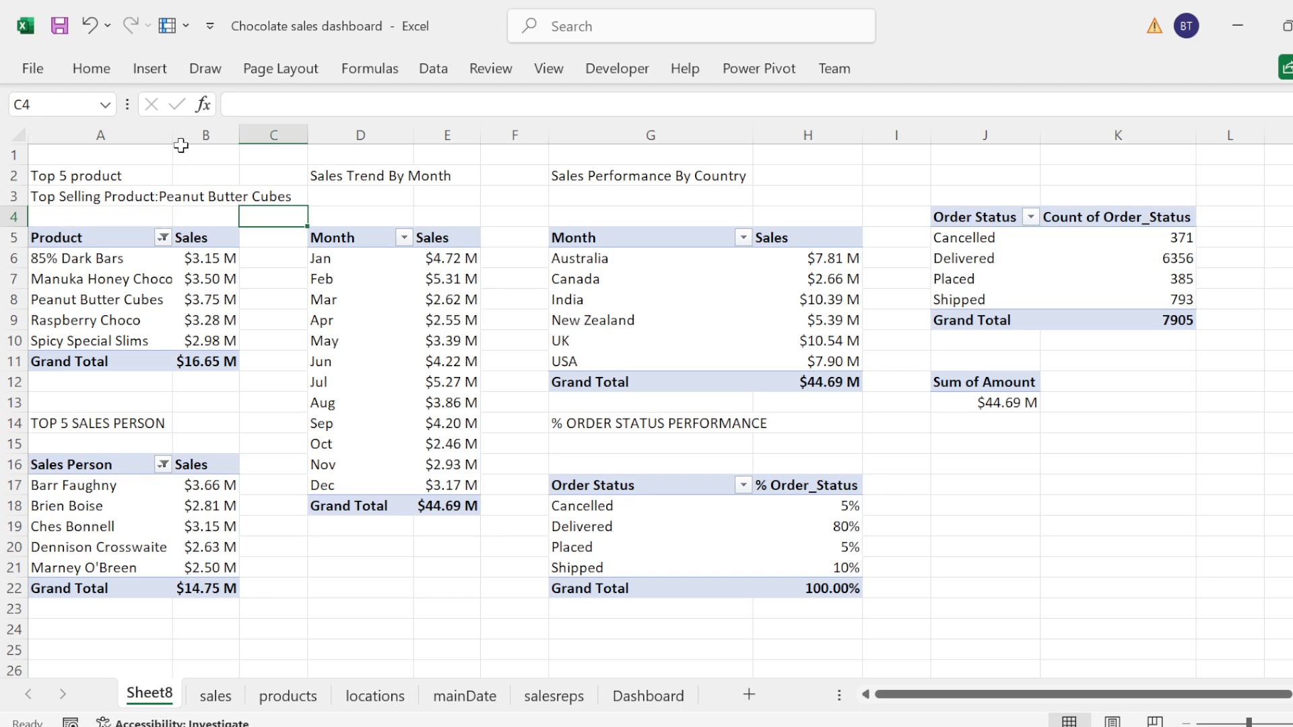
left_click_drag(174, 135, 300, 135)
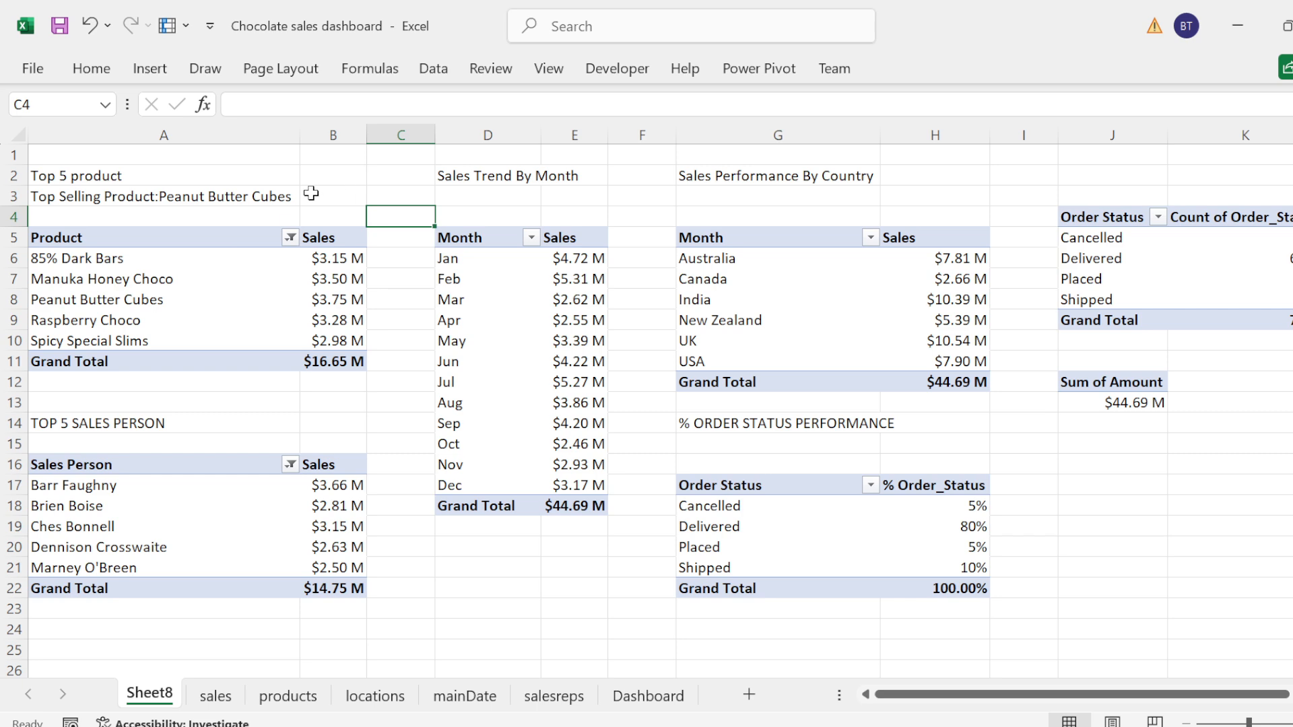
Step: Extend the A3 title formula by joining a TEXT function to its end
left_click(223, 202)
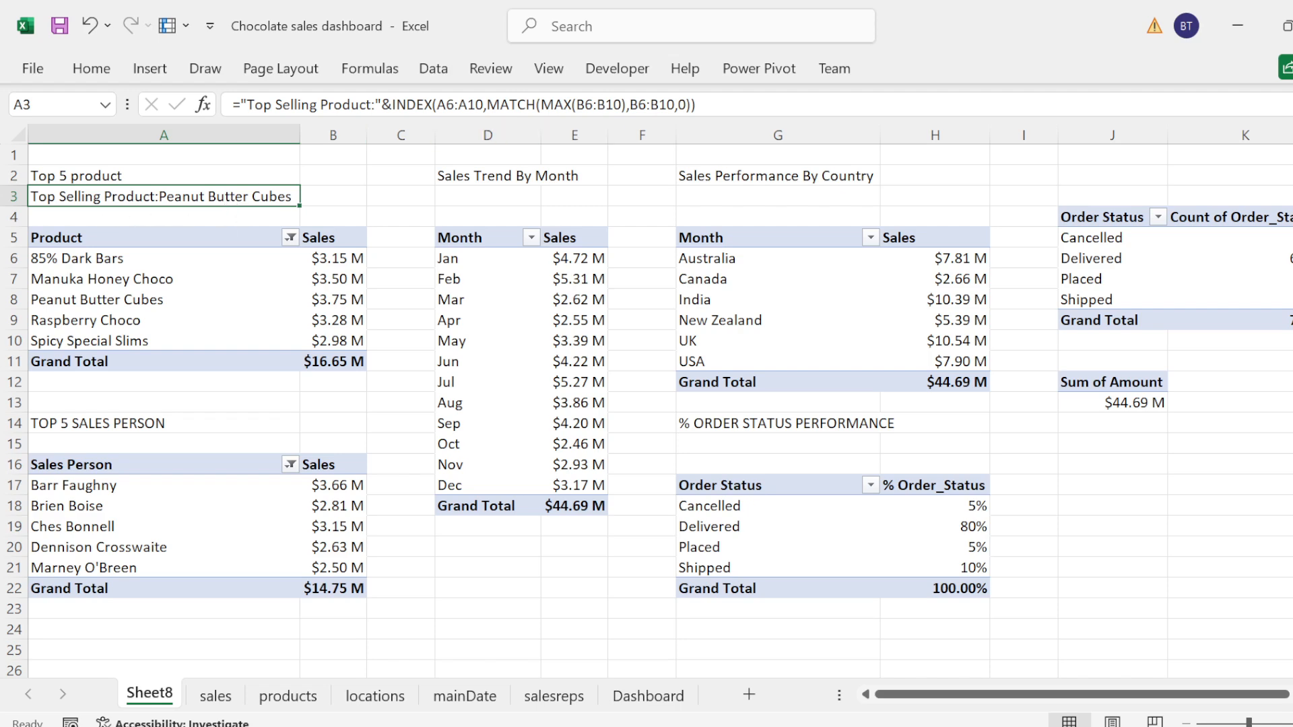
key("F2")
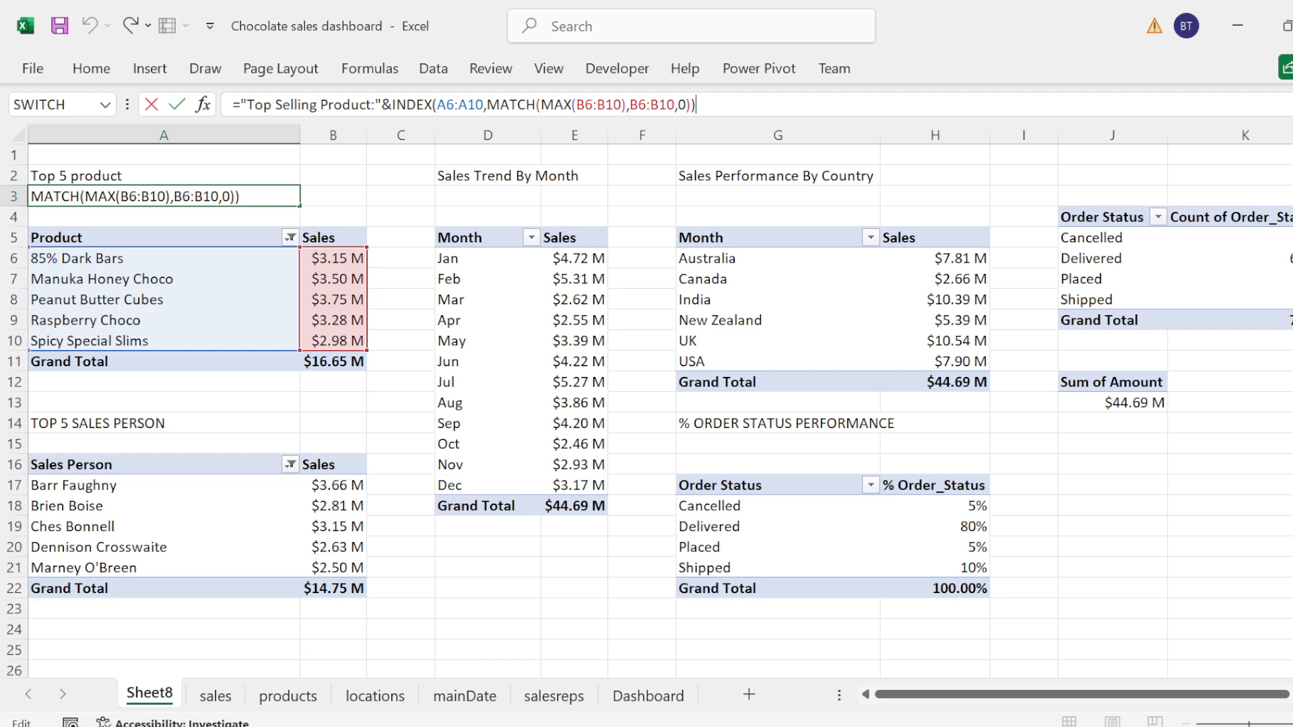
type("&text")
key("Tab")
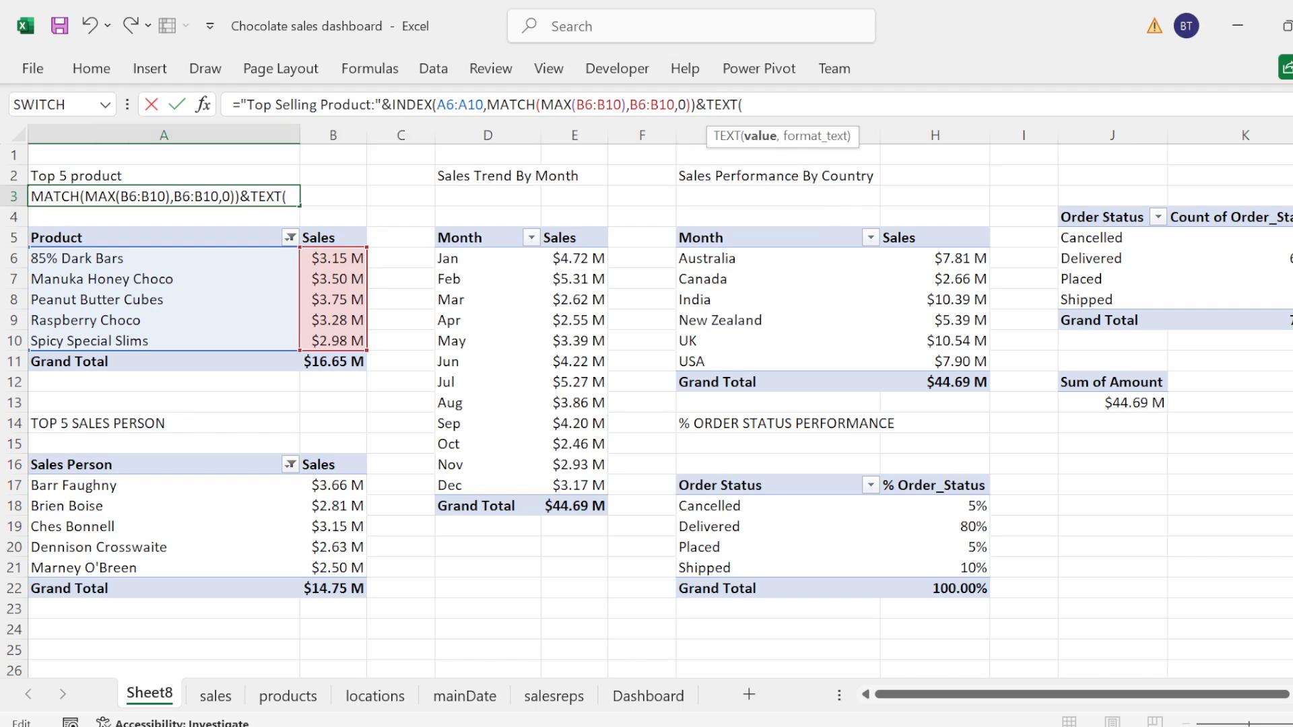
Step: Set MAX(B6:B10) as the value of the TEXT function in the A3 title formula
type("max")
key("Tab")
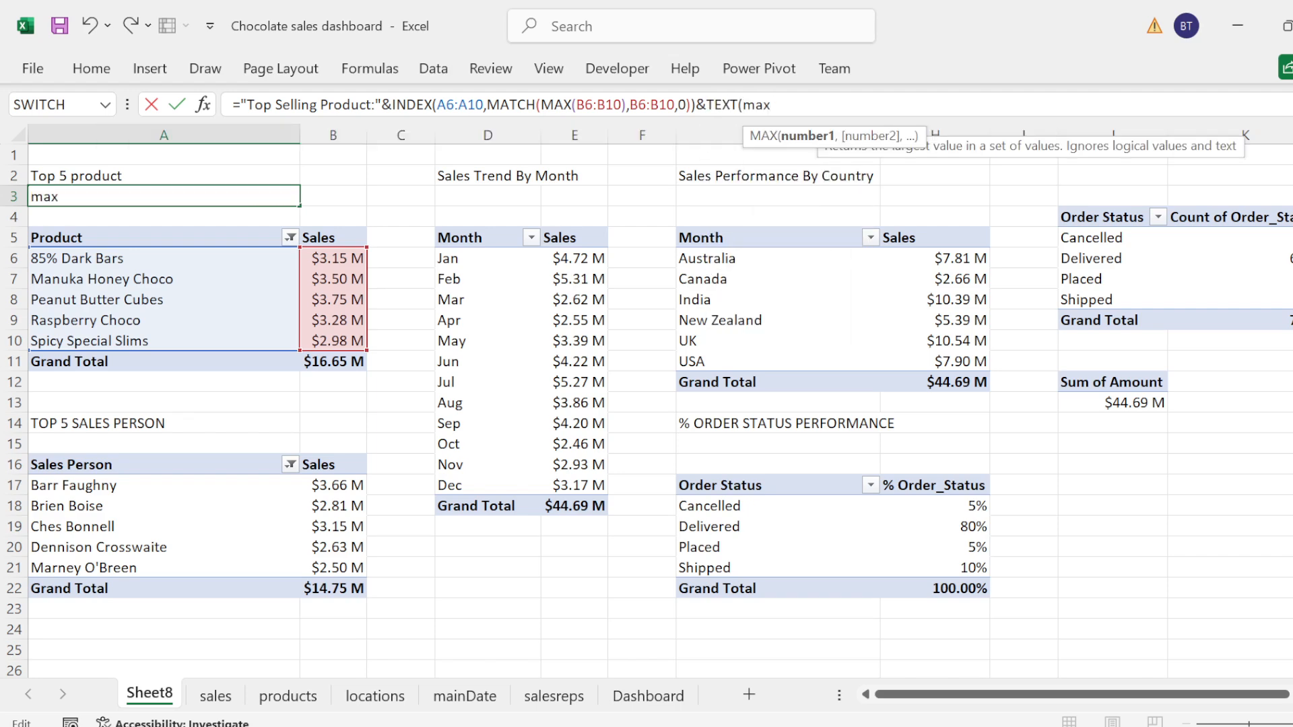
left_click(336, 265)
key("shift+Down")
key("shift+Down")
key("shift+Down")
key("shift+Down")
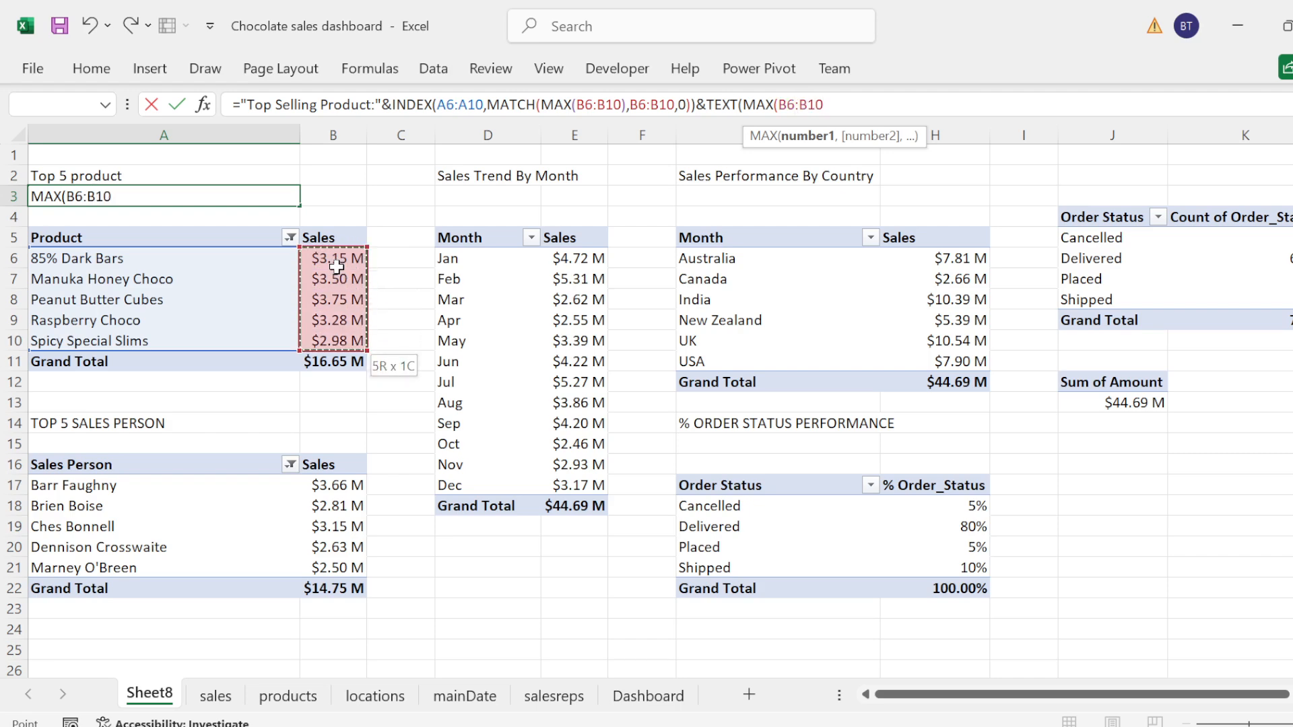
type("),")
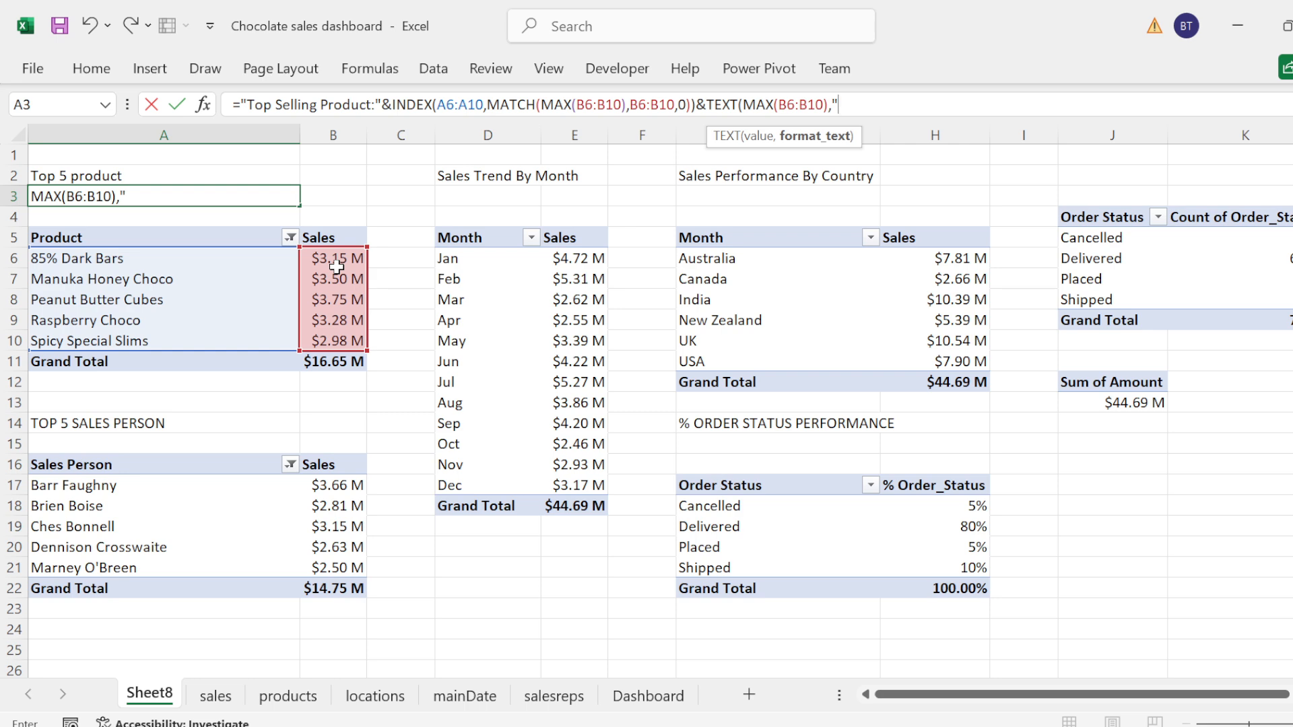
type("\"$#,##0#")
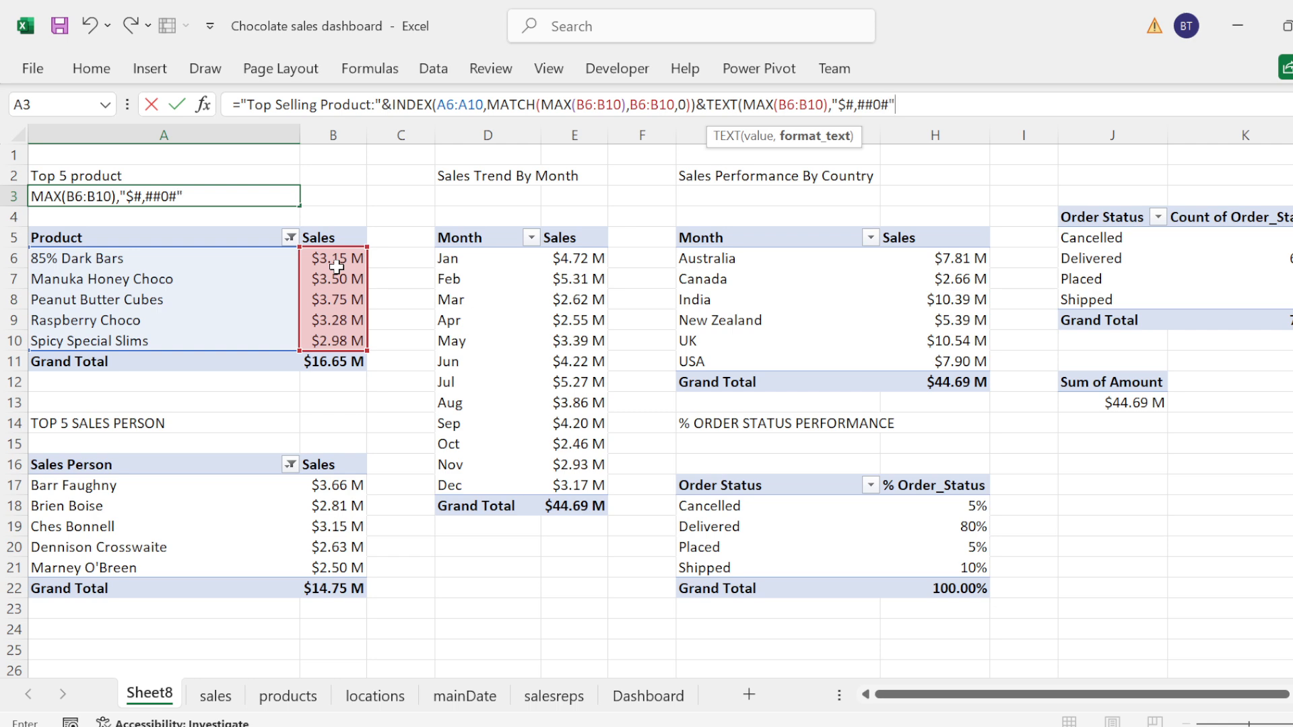
type("\")")
Step: Give the TEXT function the format "$#,##0#", close it, and enter the A3 formula
key("Return")
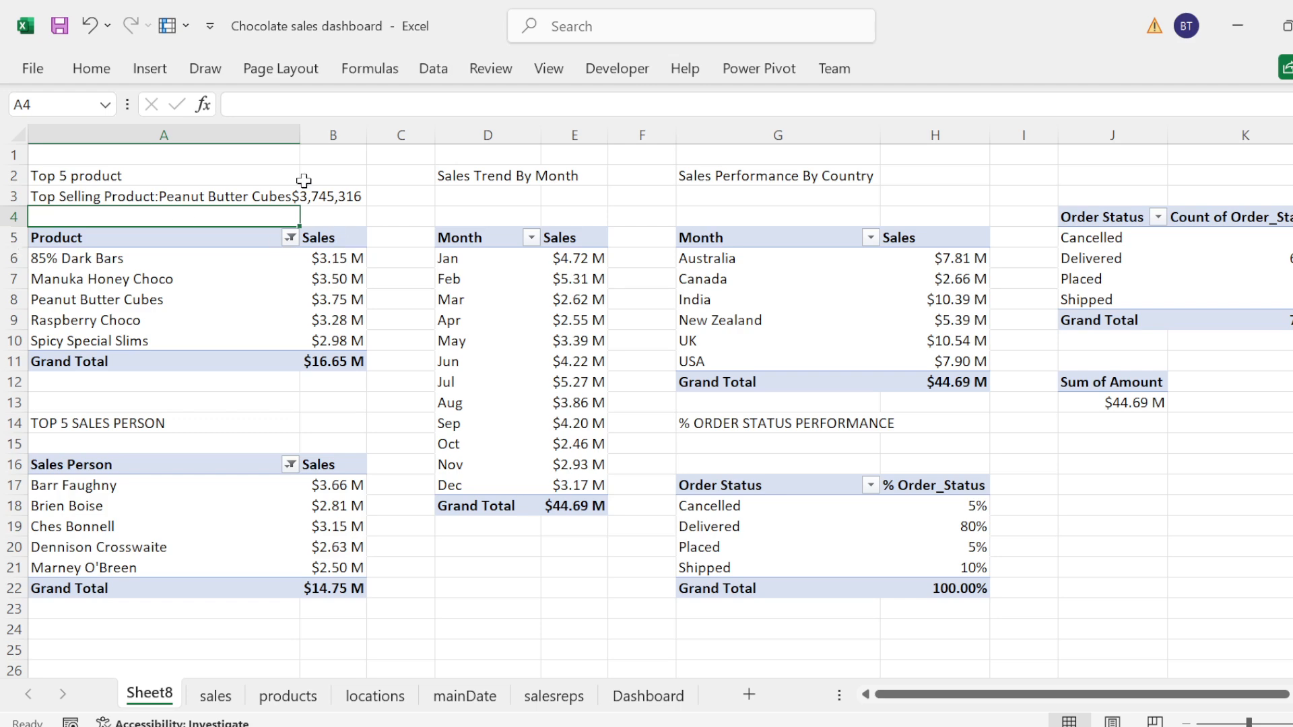
Step: Autofit column A to the extended top selling product title
key("Up")
key("Up")
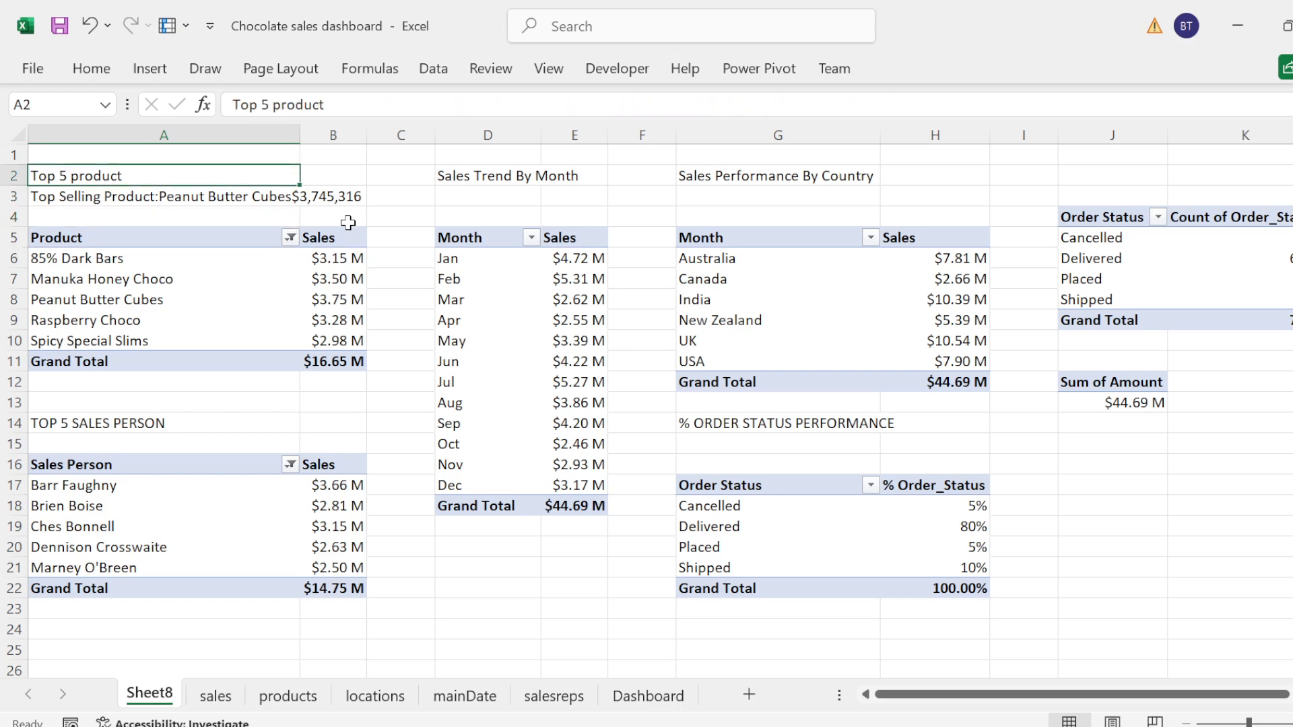
double_click(300, 135)
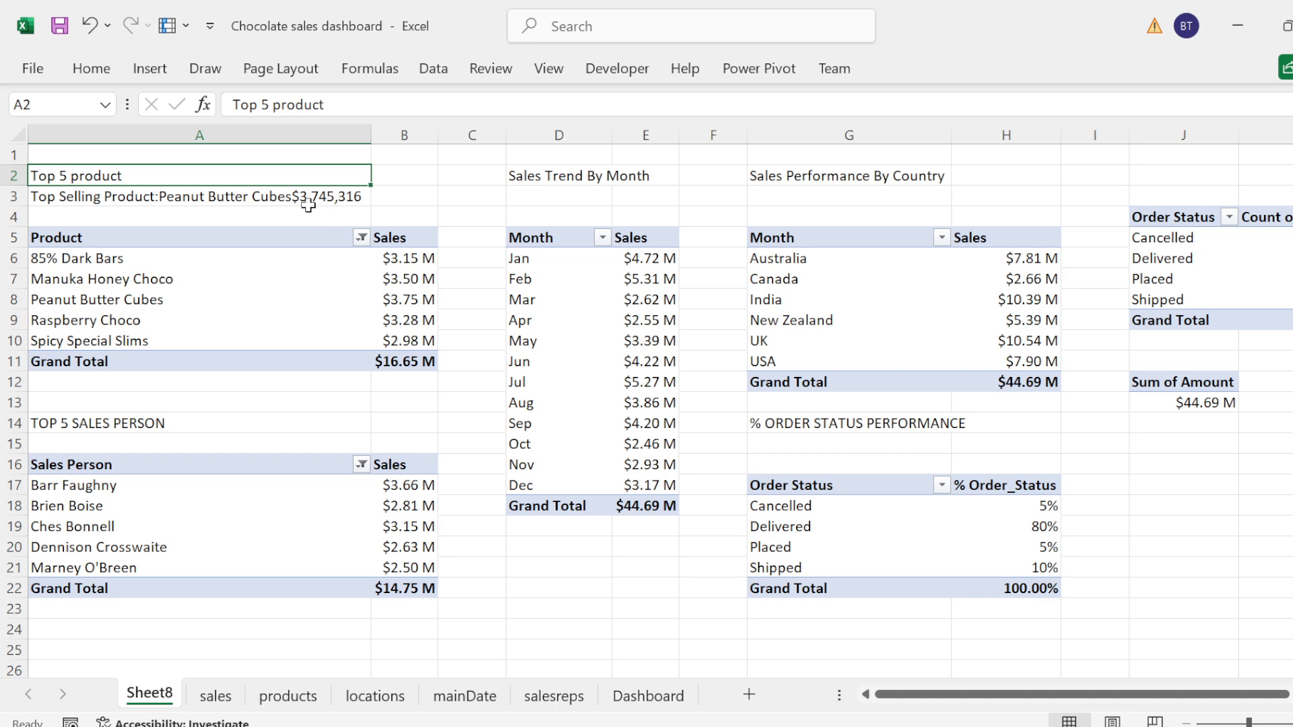
Step: Join a " " space between the INDEX result and the TEXT function in the A3 formula
left_click(183, 199)
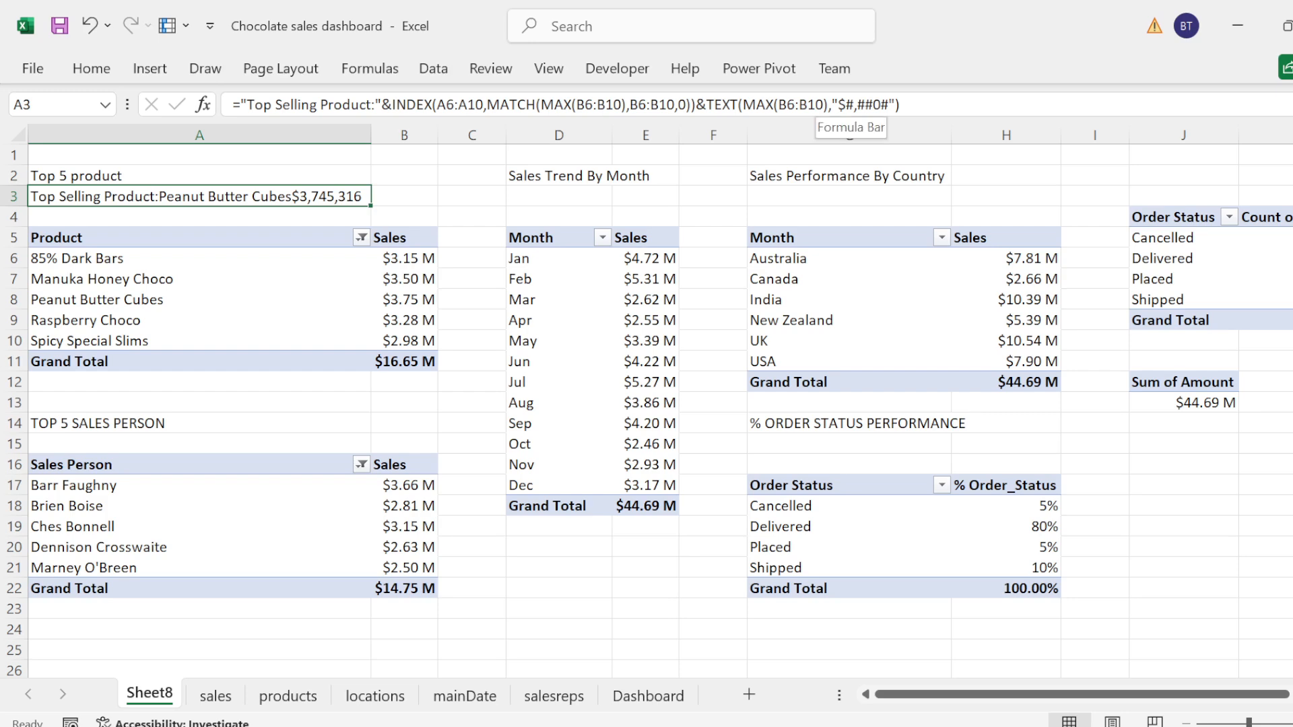
left_click(859, 104)
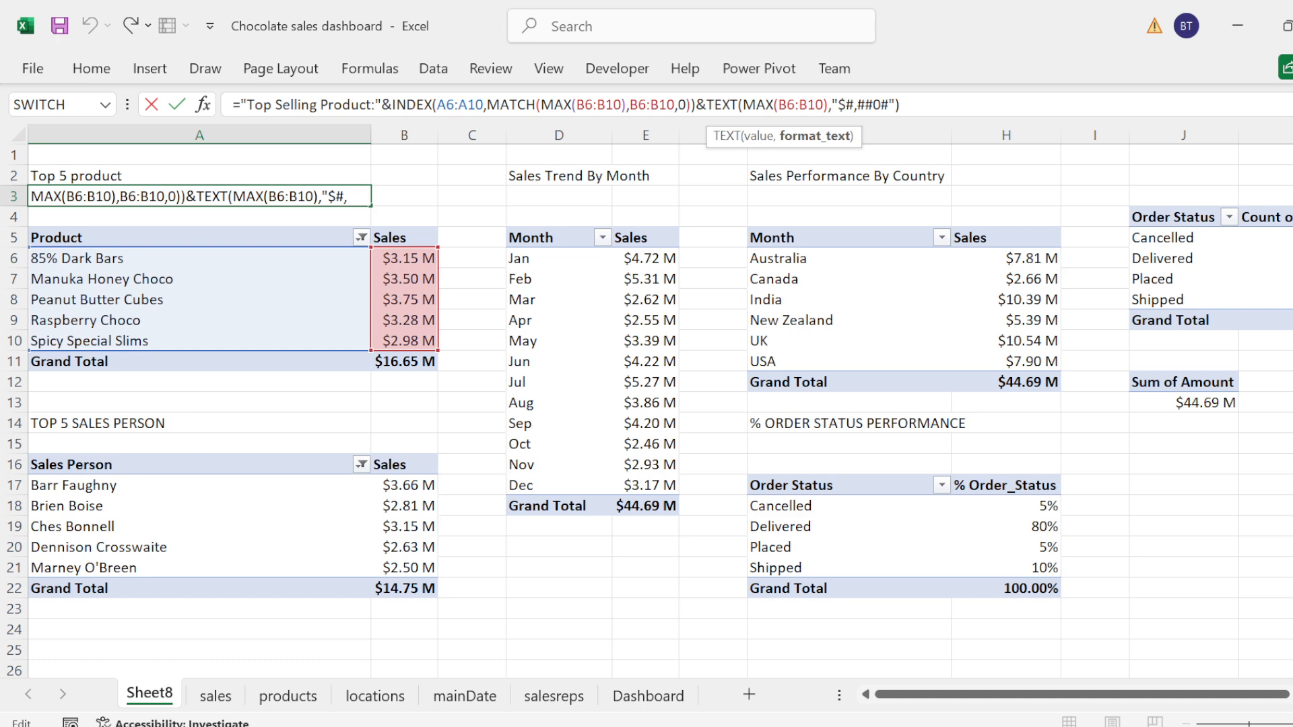
left_click(695, 104)
type("&\"\"\"")
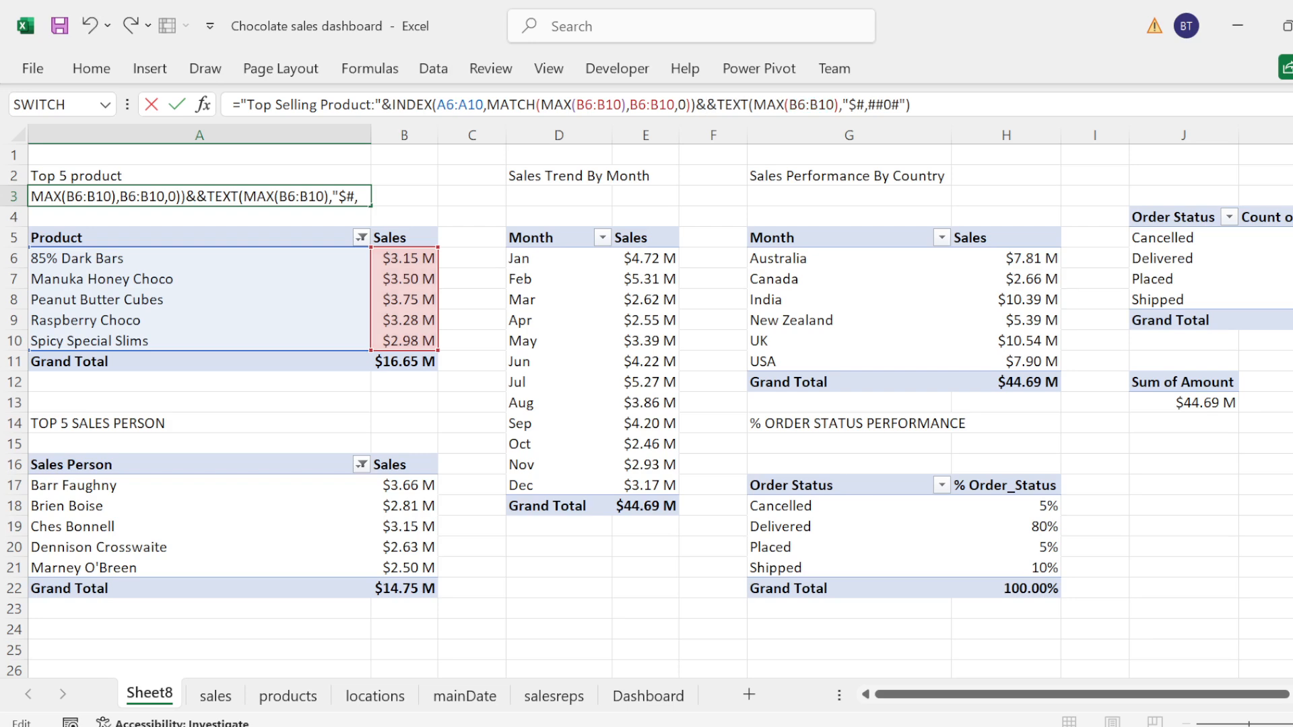
key("BackSpace")
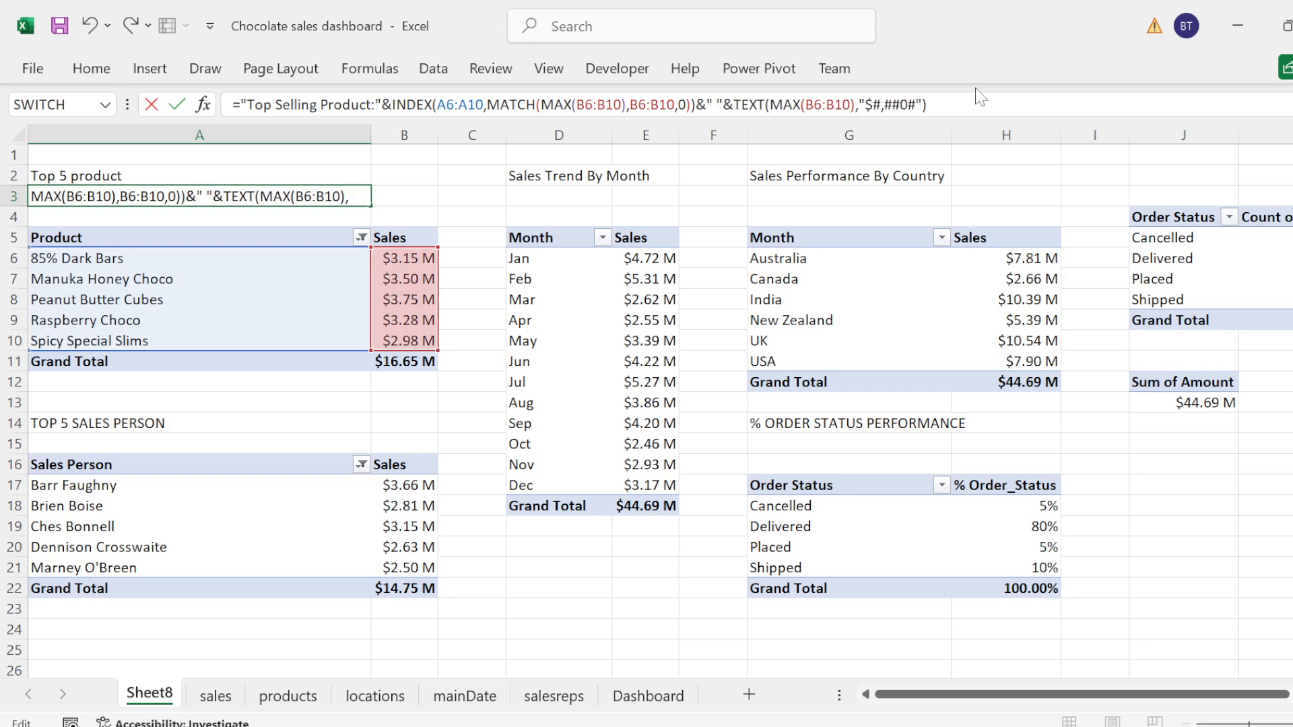
key("Return")
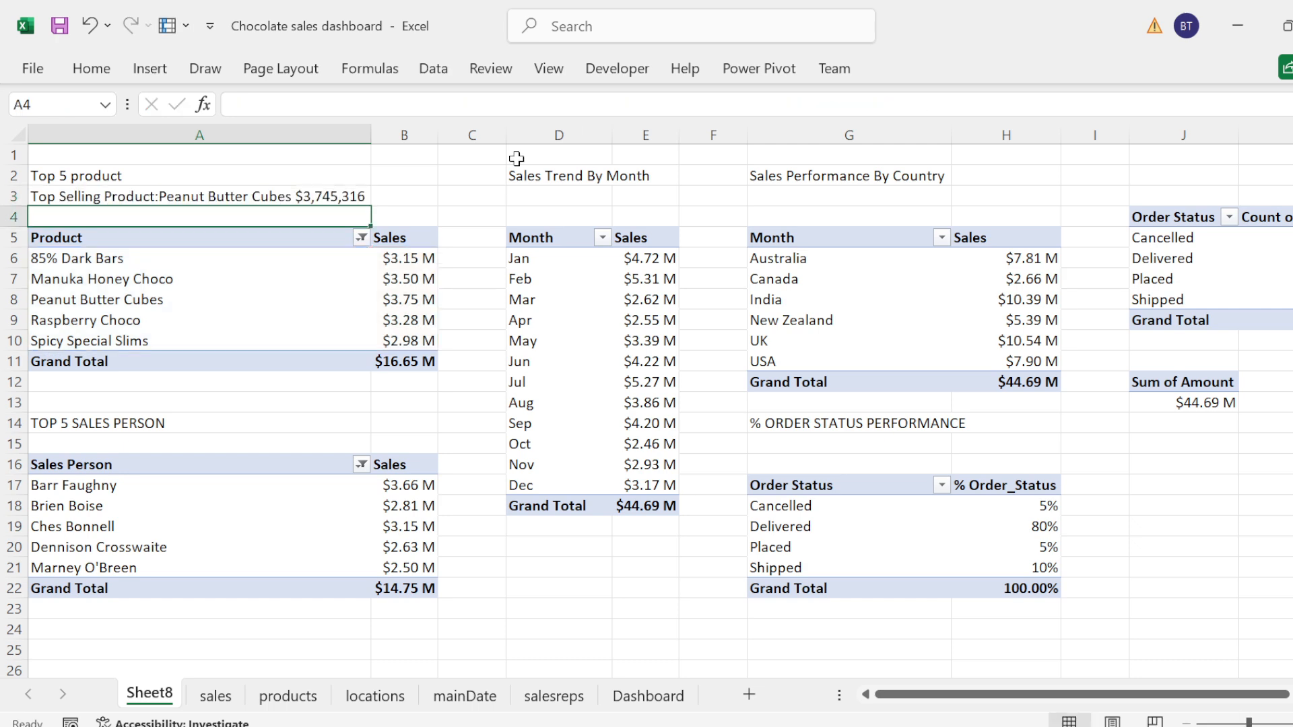
Step: Copy the whole formula text of A3 into D3, under the Sales Trend By Month title
left_click(341, 192)
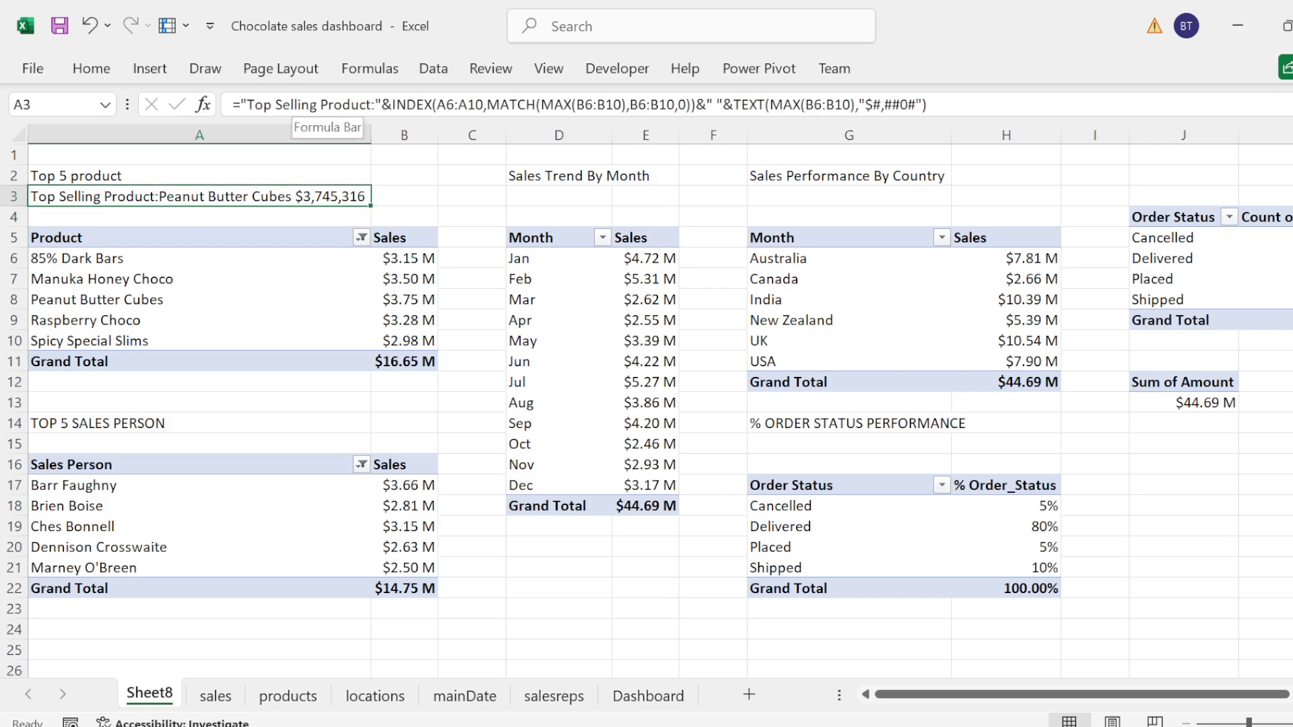
left_click(233, 105)
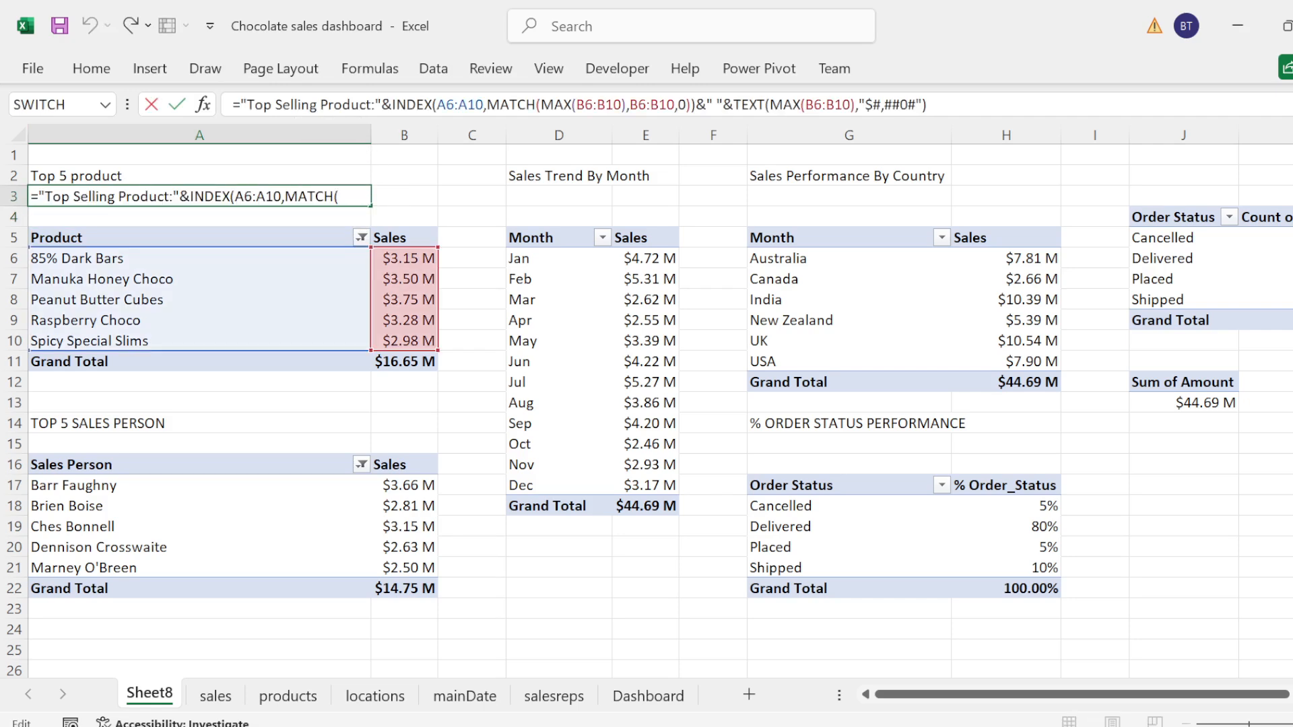
left_click_drag(233, 105, 446, 106)
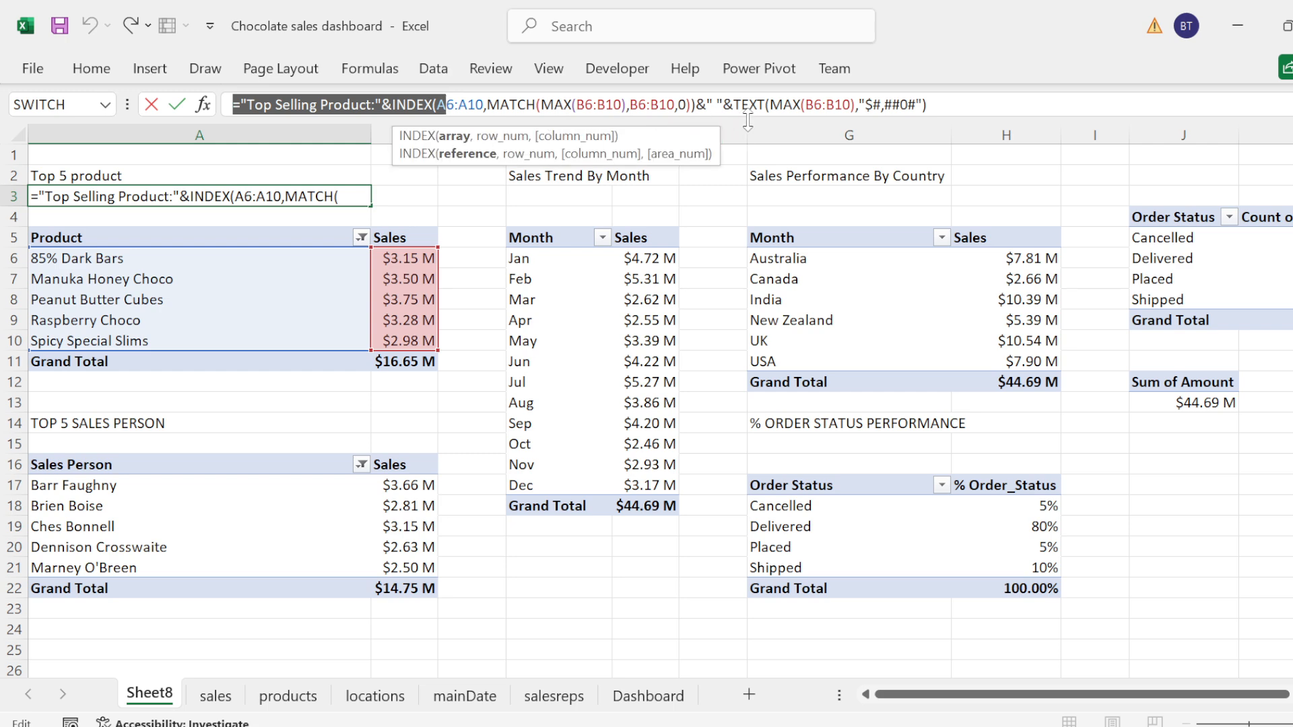
left_click_drag(747, 121, 747, 119)
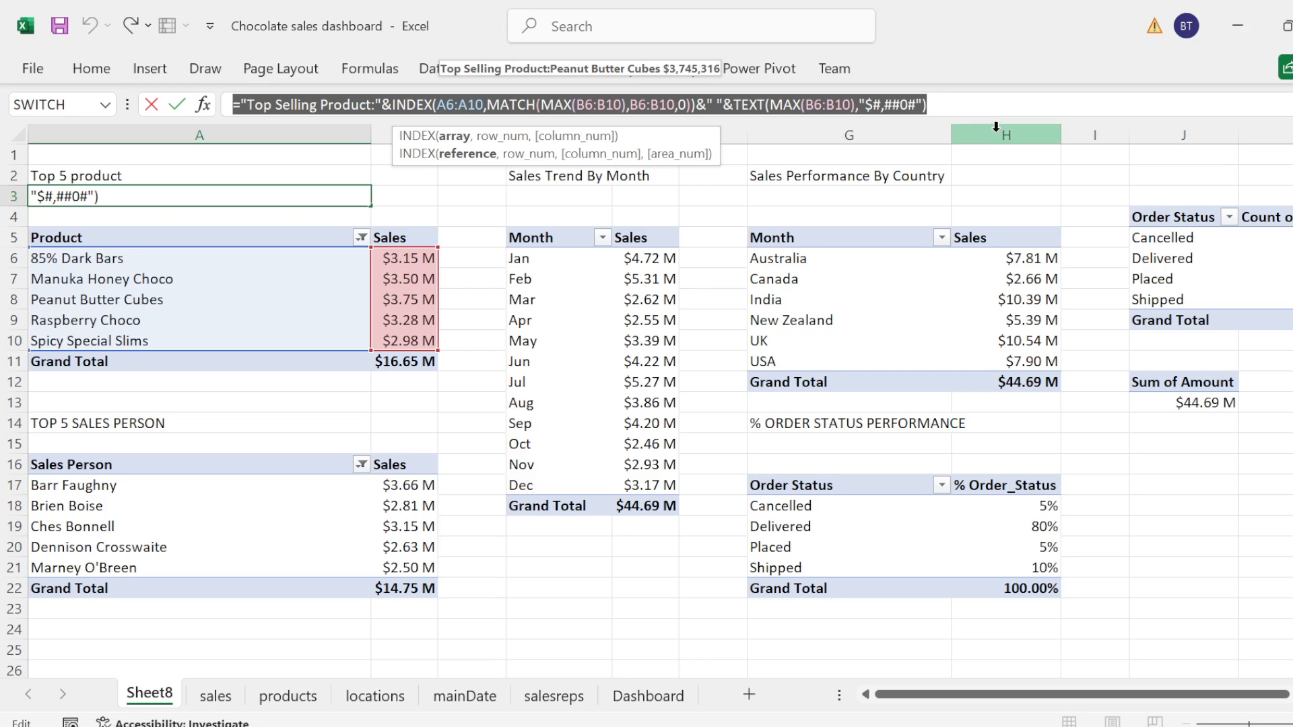
key("Return")
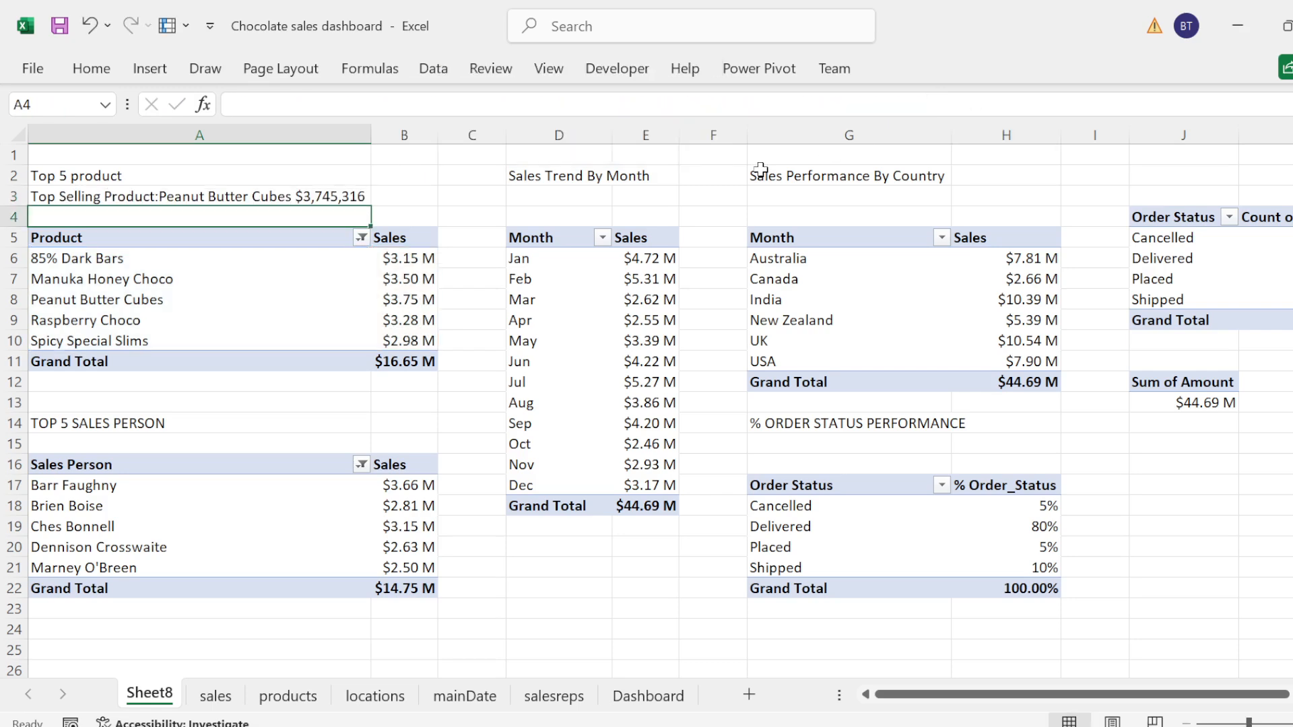
left_click(545, 192)
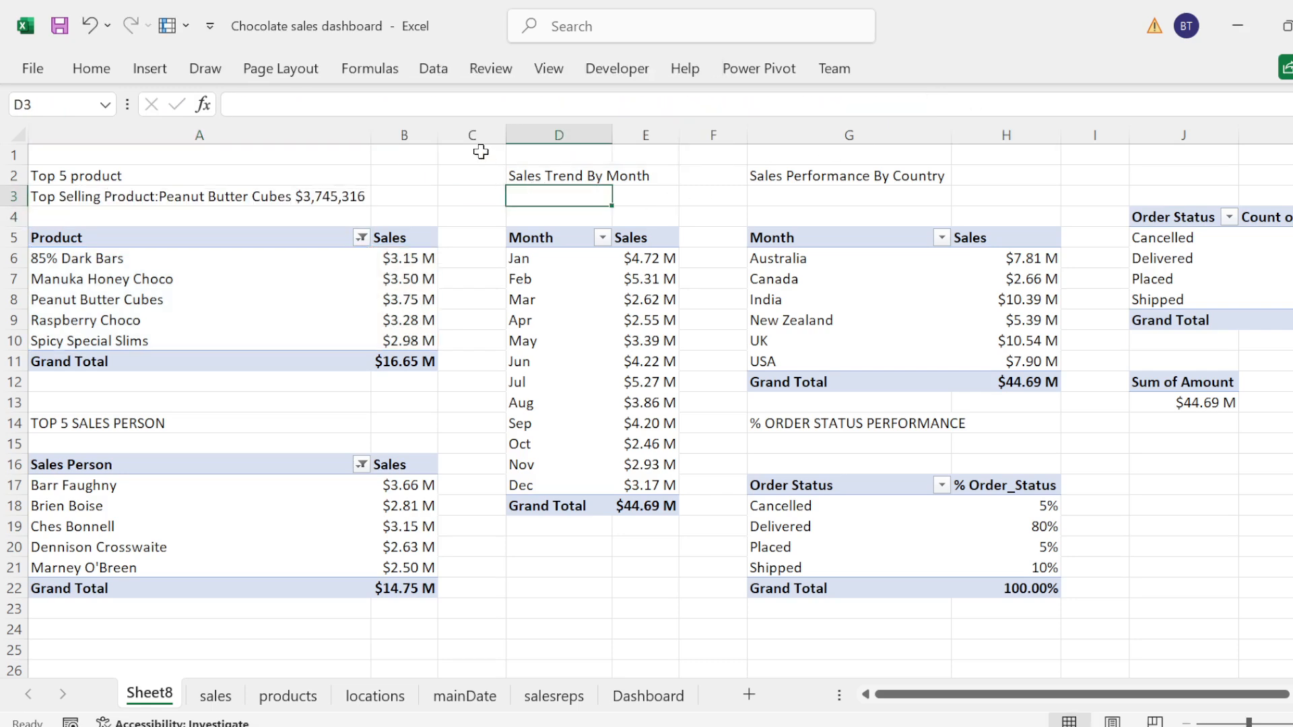
left_click(389, 105)
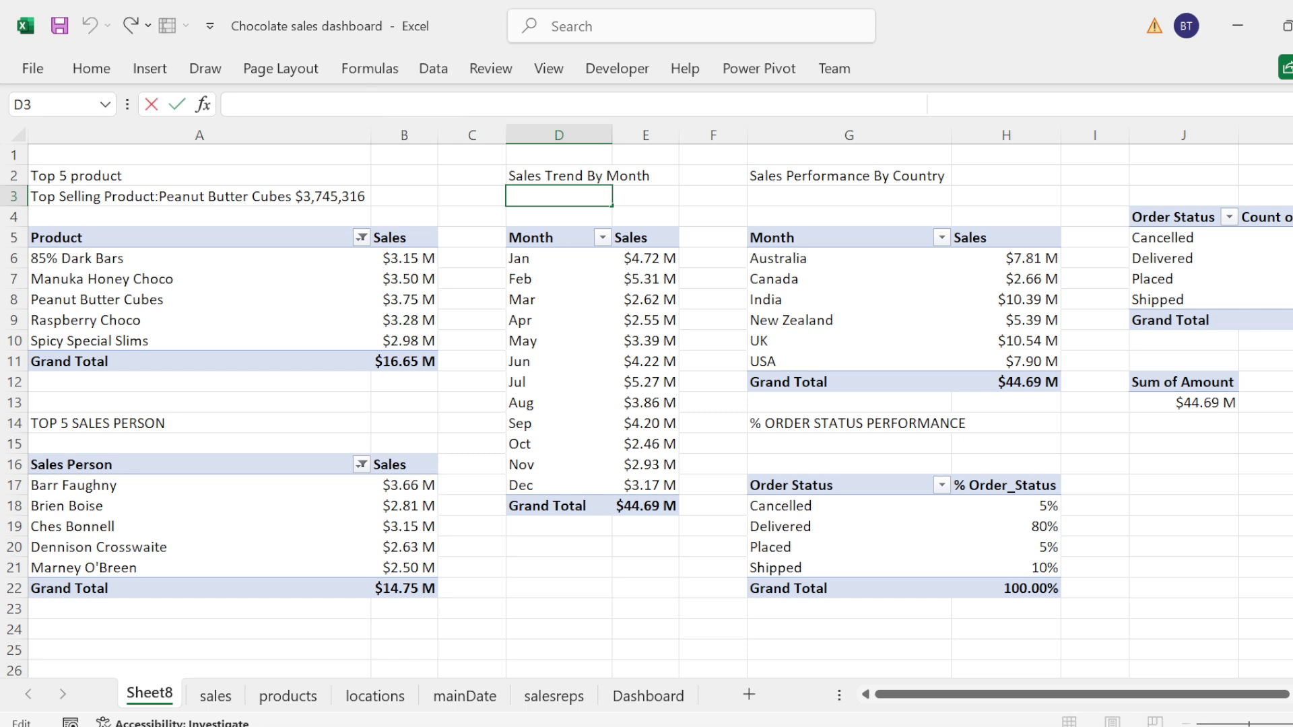
key("ctrl+v")
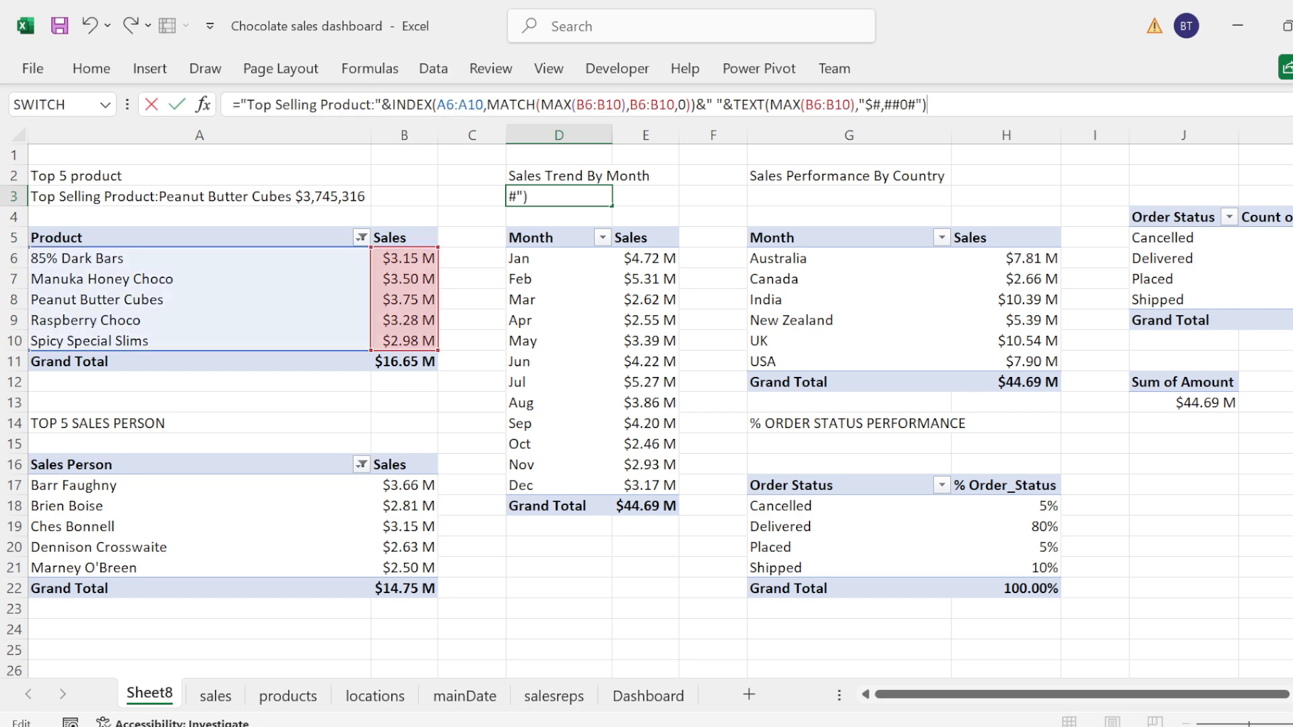
Step: Delete the words "Top Selling Product" from the D3 formula's label, keeping the colon and quotation marks
left_click(371, 105)
key("BackSpace")
key("BackSpace")
key("BackSpace")
key("BackSpace")
key("BackSpace")
key("BackSpace")
key("BackSpace")
key("BackSpace")
key("BackSpace")
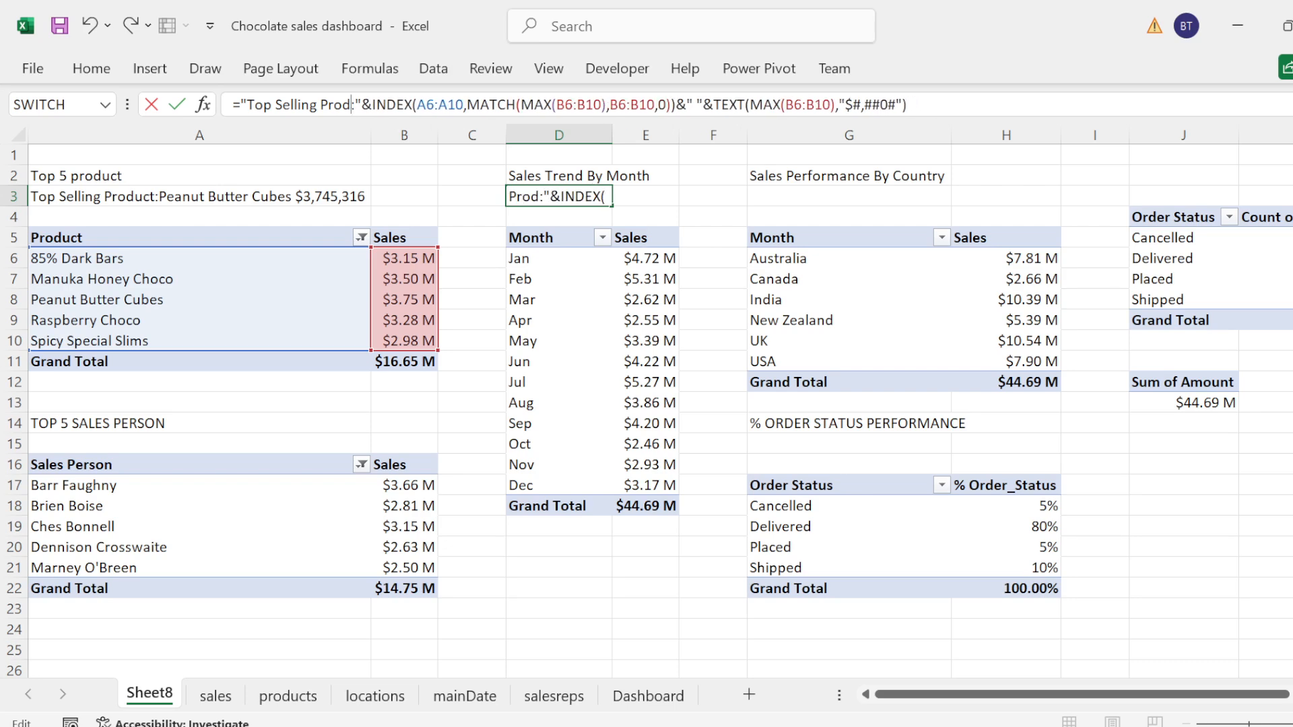
key("BackSpace")
key("BackSpace")
key("BackSpace")
key("BackSpace")
key("BackSpace")
key("BackSpace")
key("BackSpace")
key("BackSpace")
key("BackSpace")
key("BackSpace")
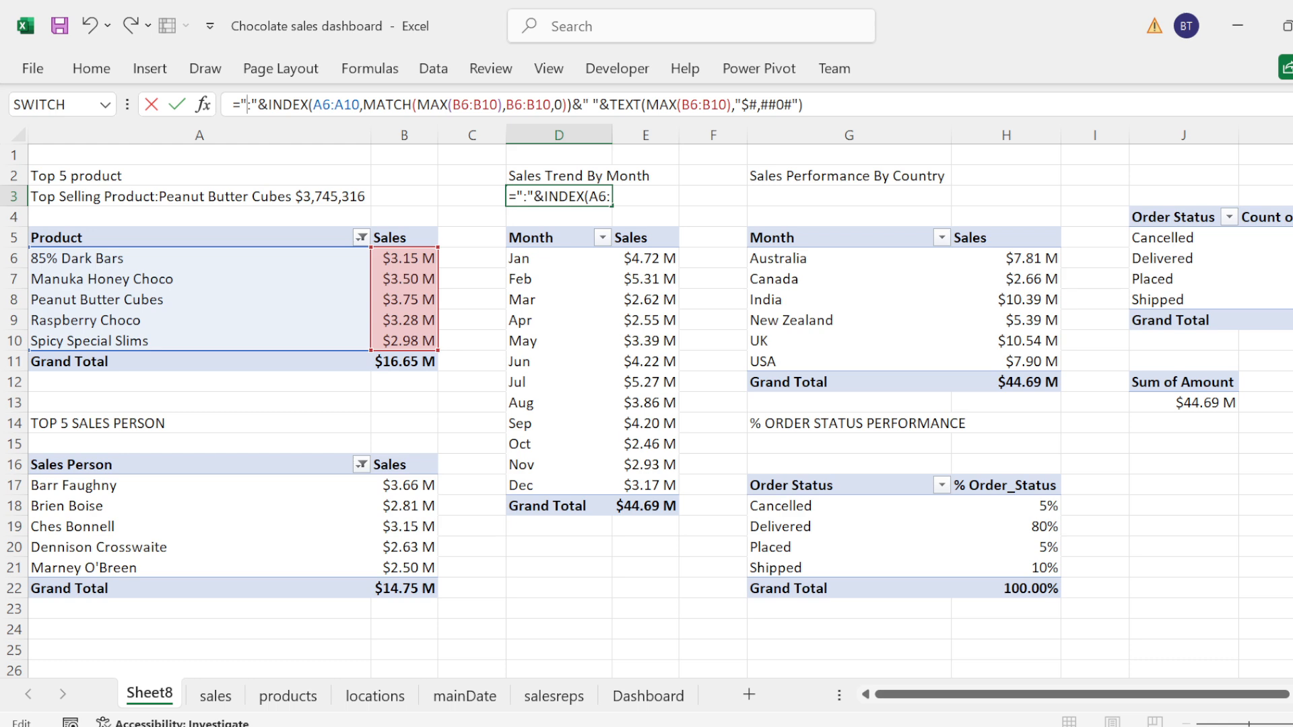
type("S")
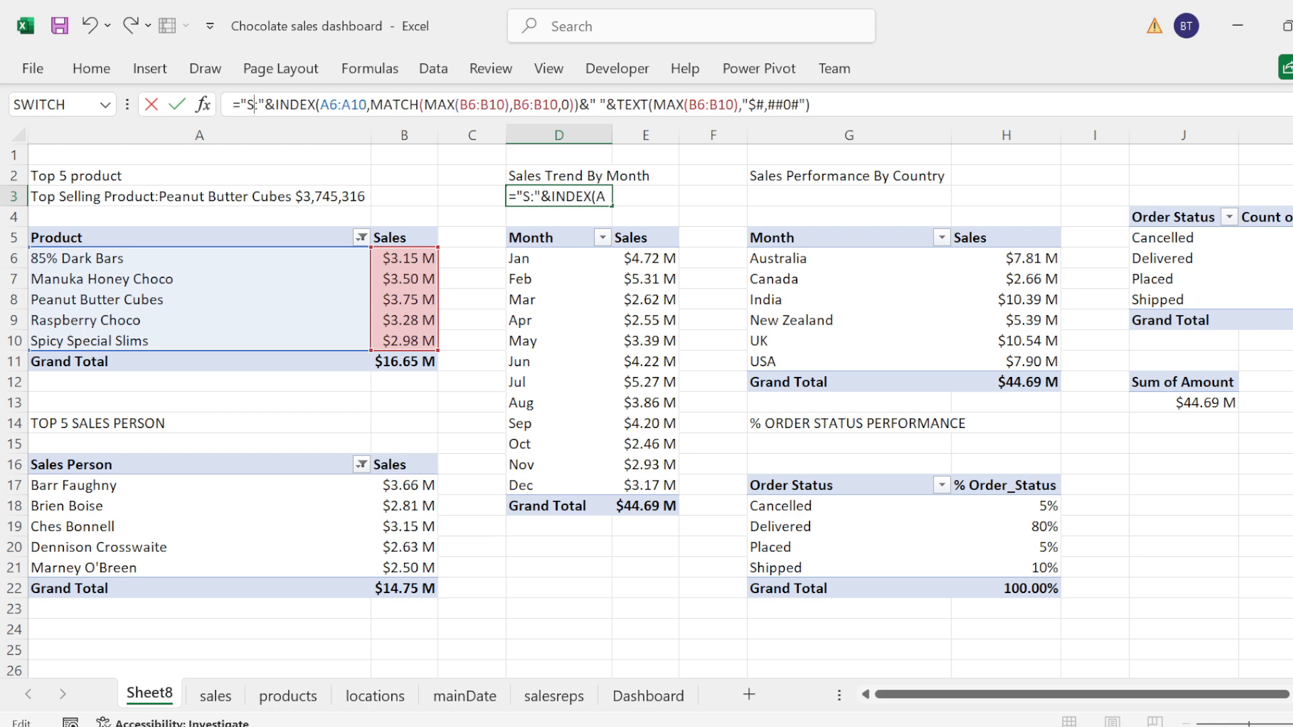
type("ale")
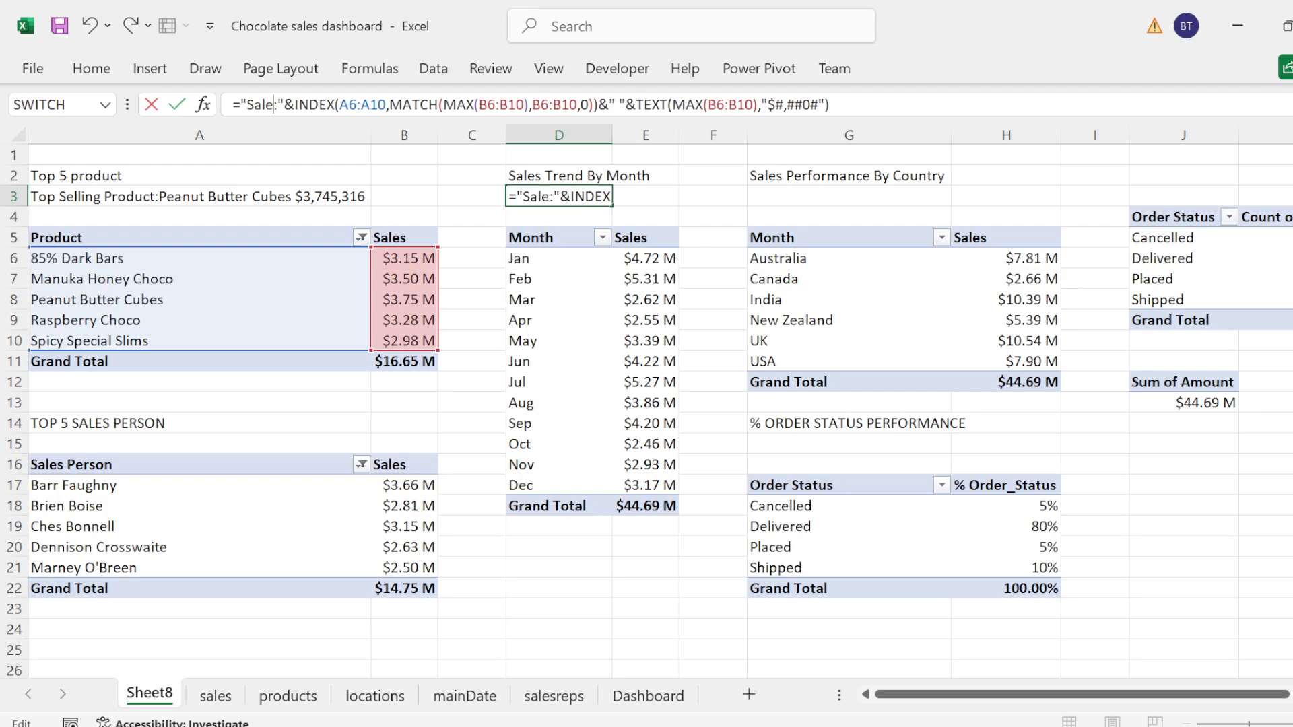
key("BackSpace")
key("BackSpace")
key("BackSpace")
key("BackSpace")
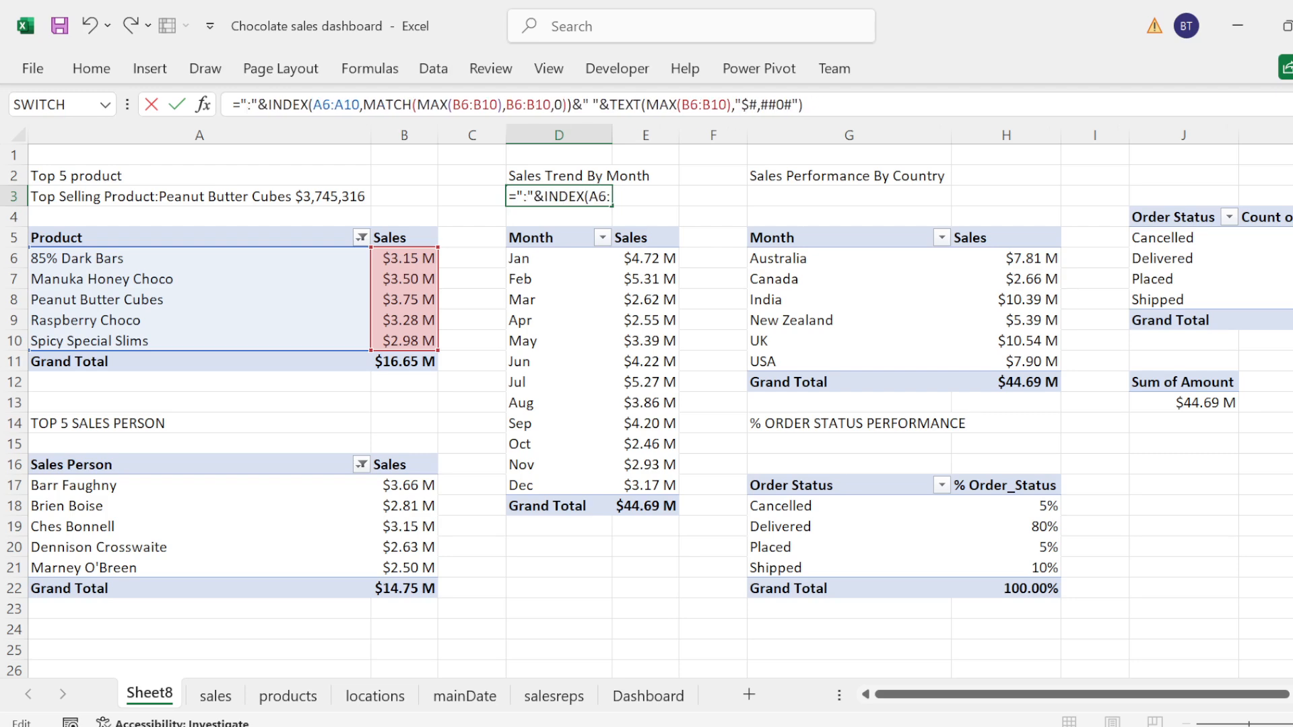
Step: Write "Month with highest Sales" before the colon in the D3 formula's label
type("Month wit")
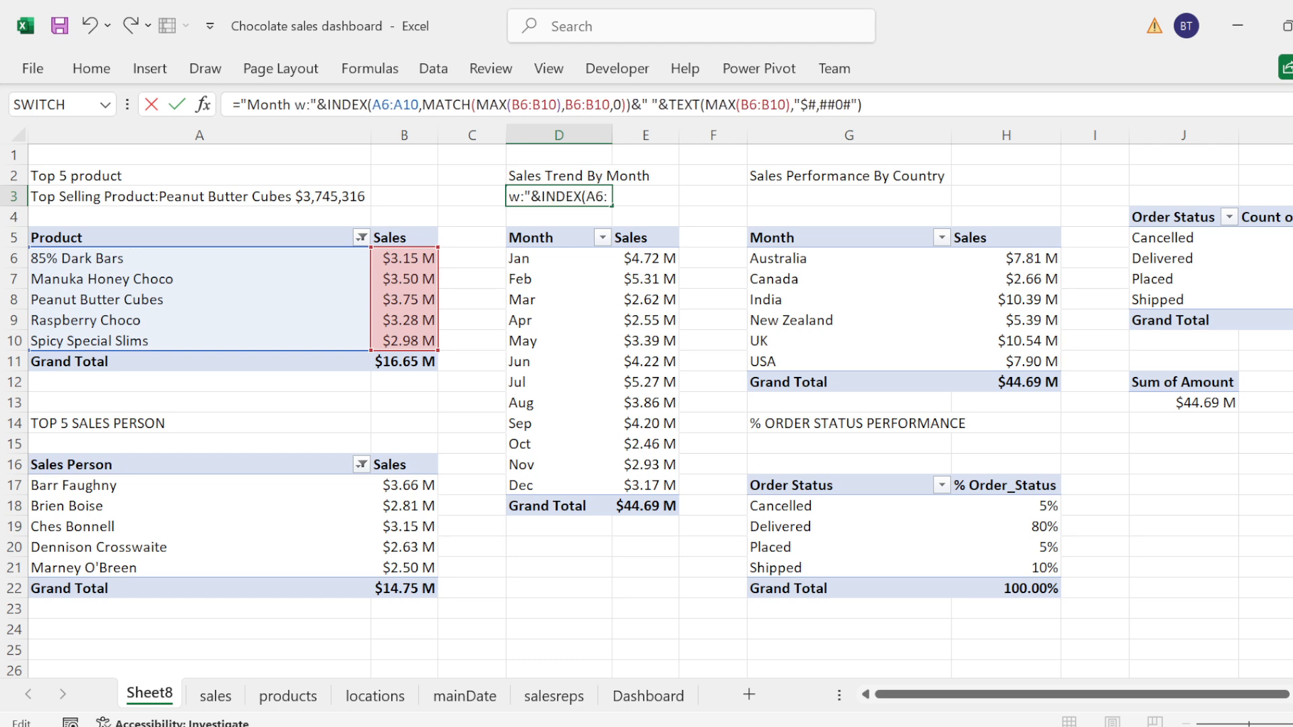
type("h highe")
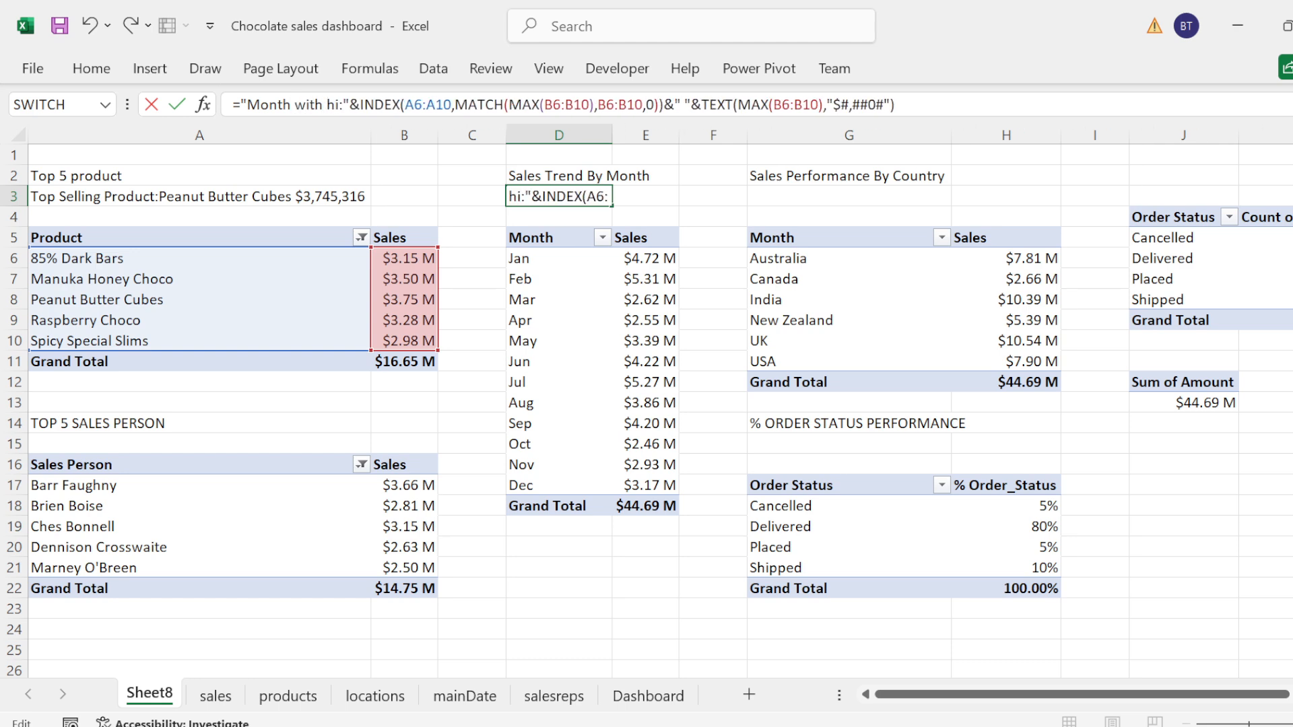
type("st Sa")
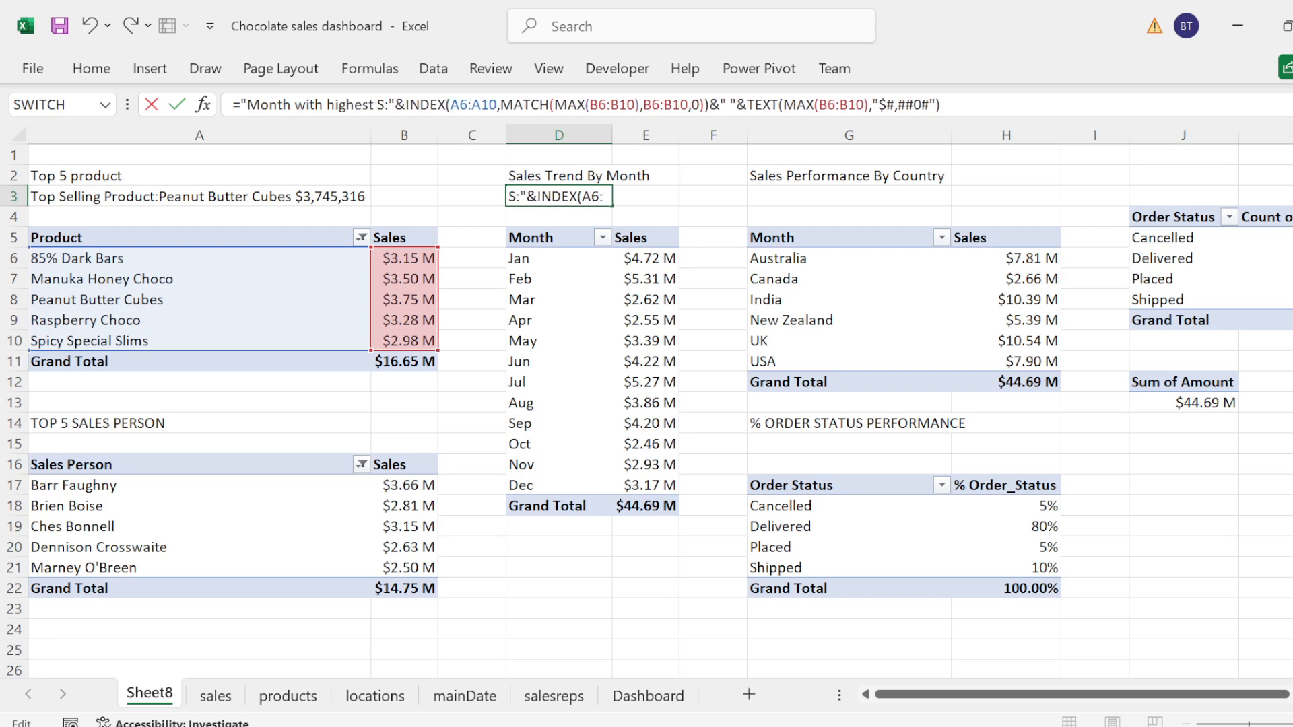
type("les")
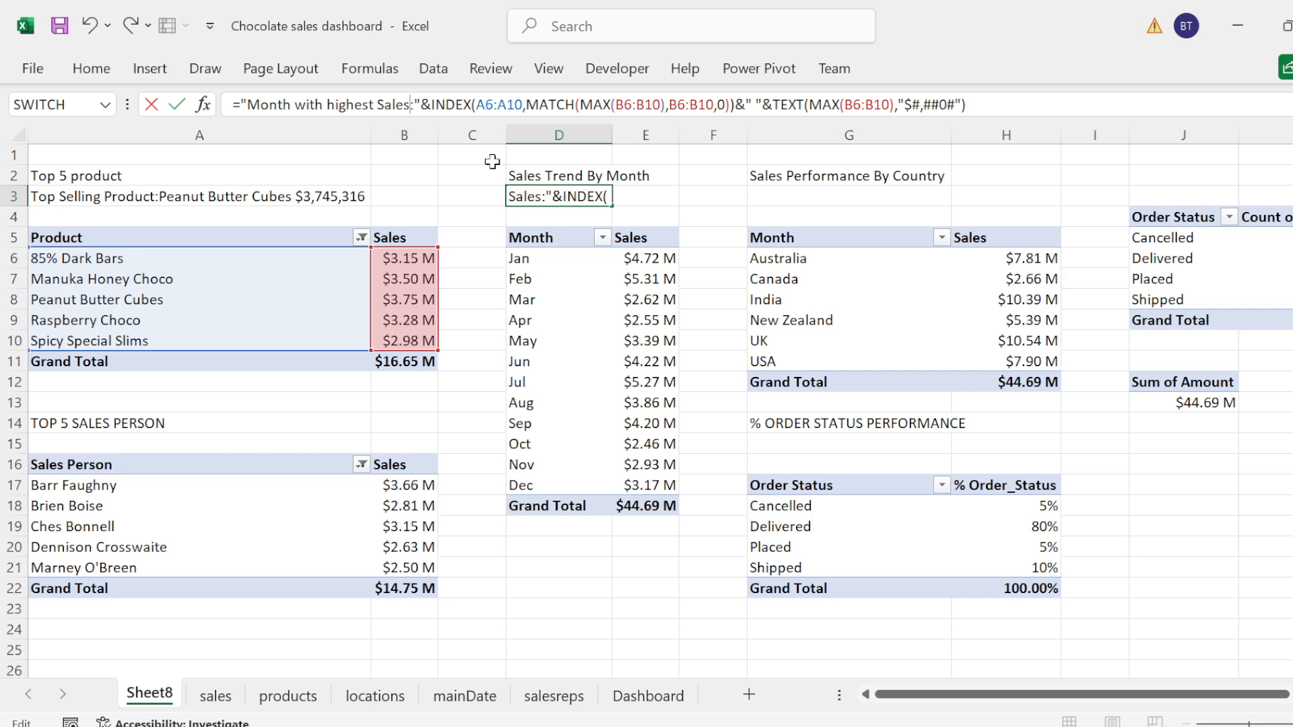
Step: Replace the INDEX array in the D3 formula with the month range D6:D17
left_click(522, 105)
key("BackSpace")
key("BackSpace")
key("BackSpace")
key("BackSpace")
key("BackSpace")
key("BackSpace")
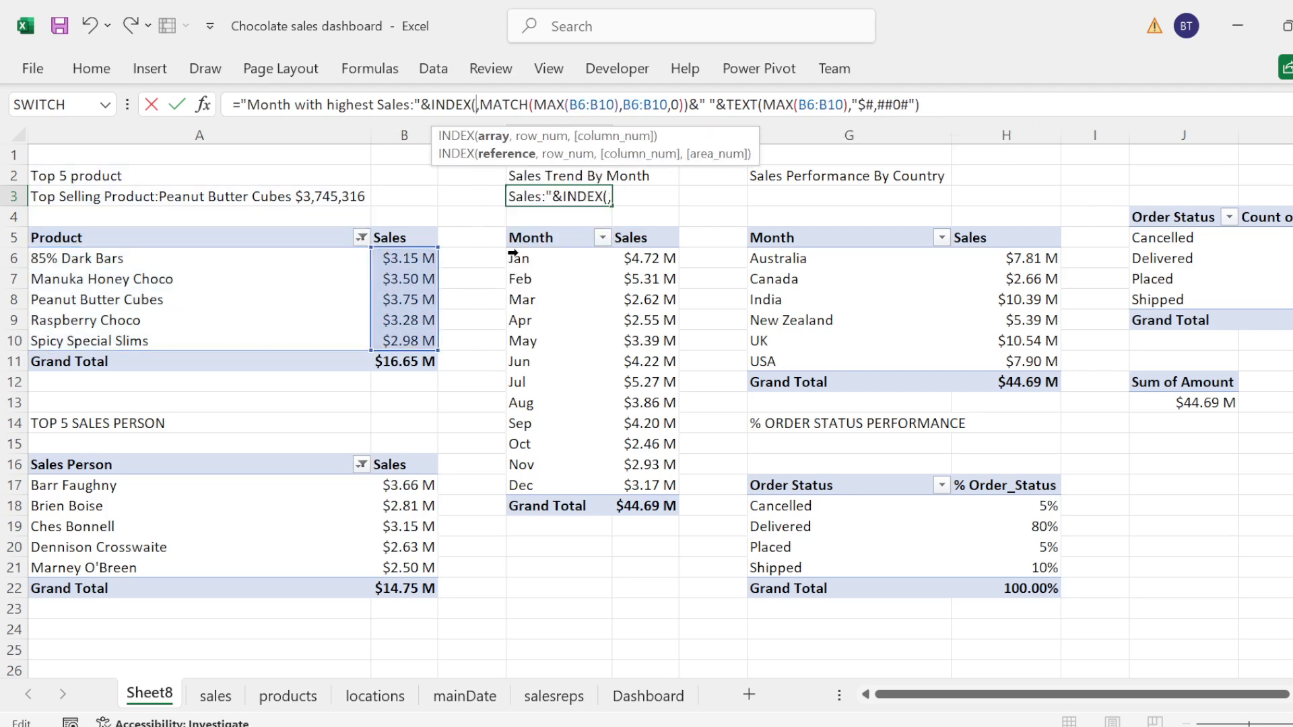
left_click(513, 254)
left_click_drag(513, 253, 542, 489)
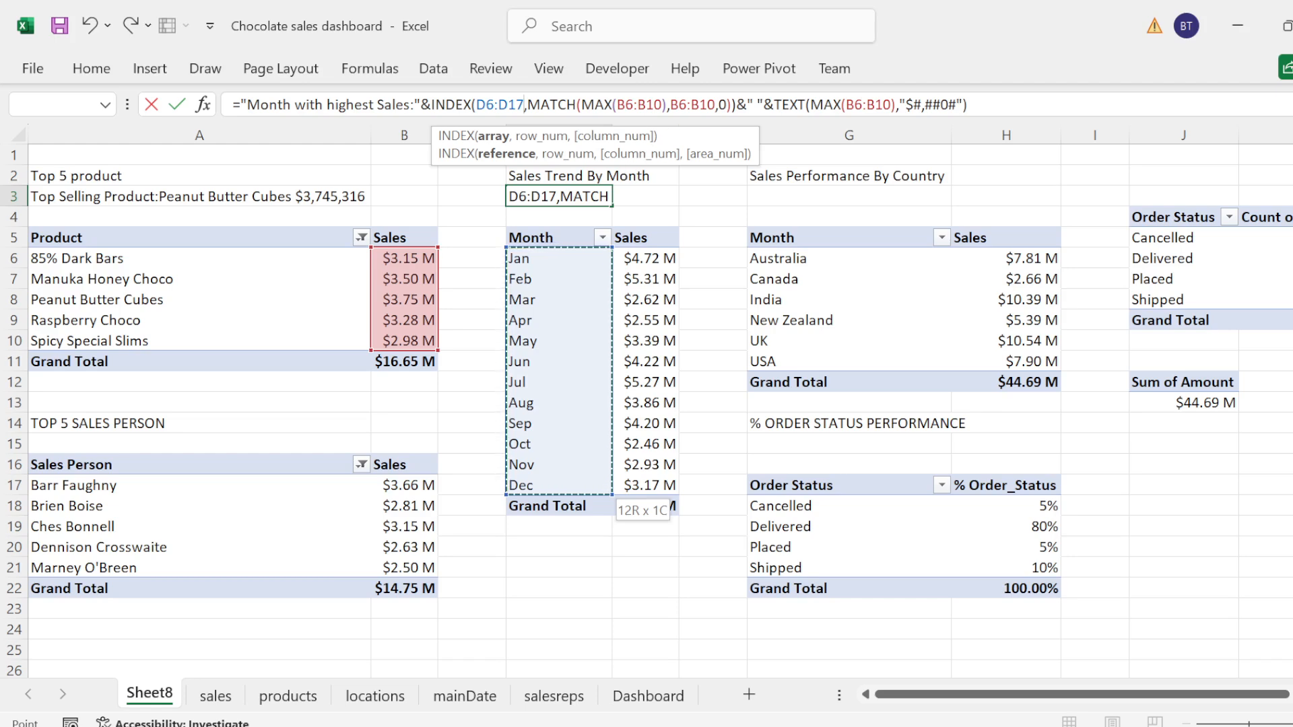
Step: Replace the range of the MAX inside MATCH with the monthly sales range E6:E17
left_click(629, 105)
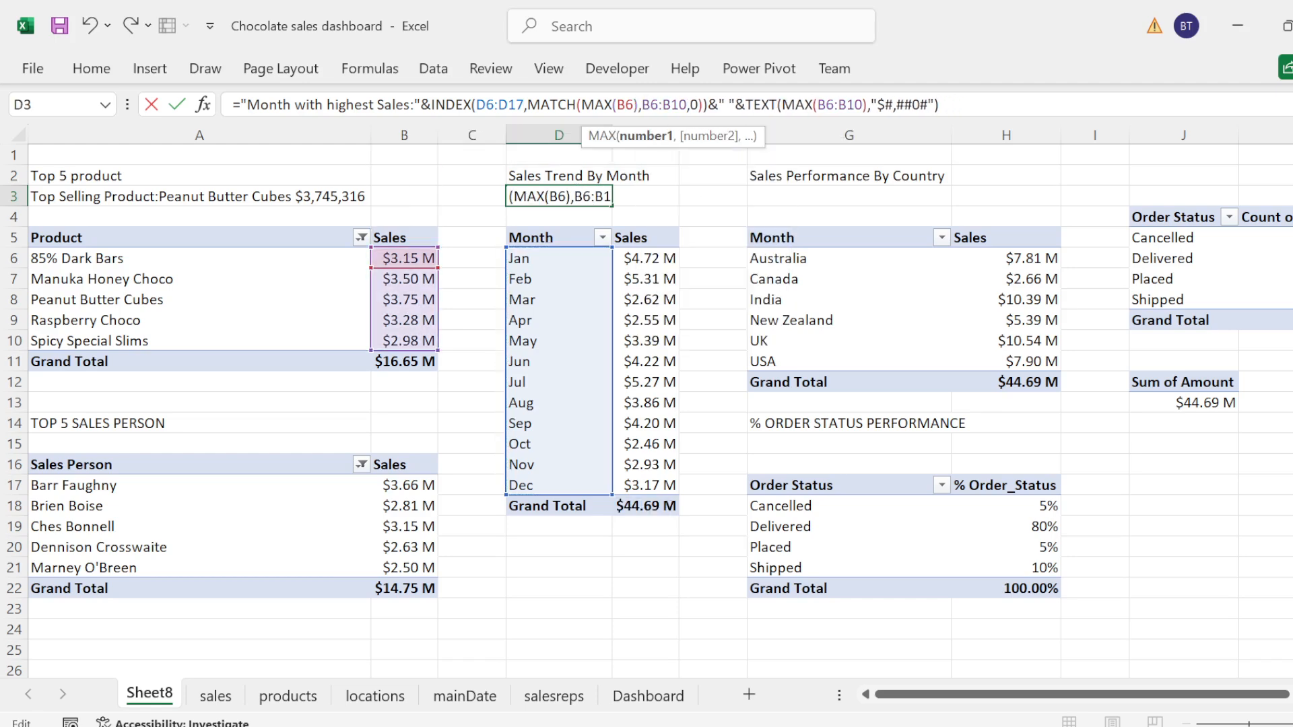
key("BackSpace")
key("BackSpace")
key("BackSpace")
key("BackSpace")
key("BackSpace")
key("BackSpace")
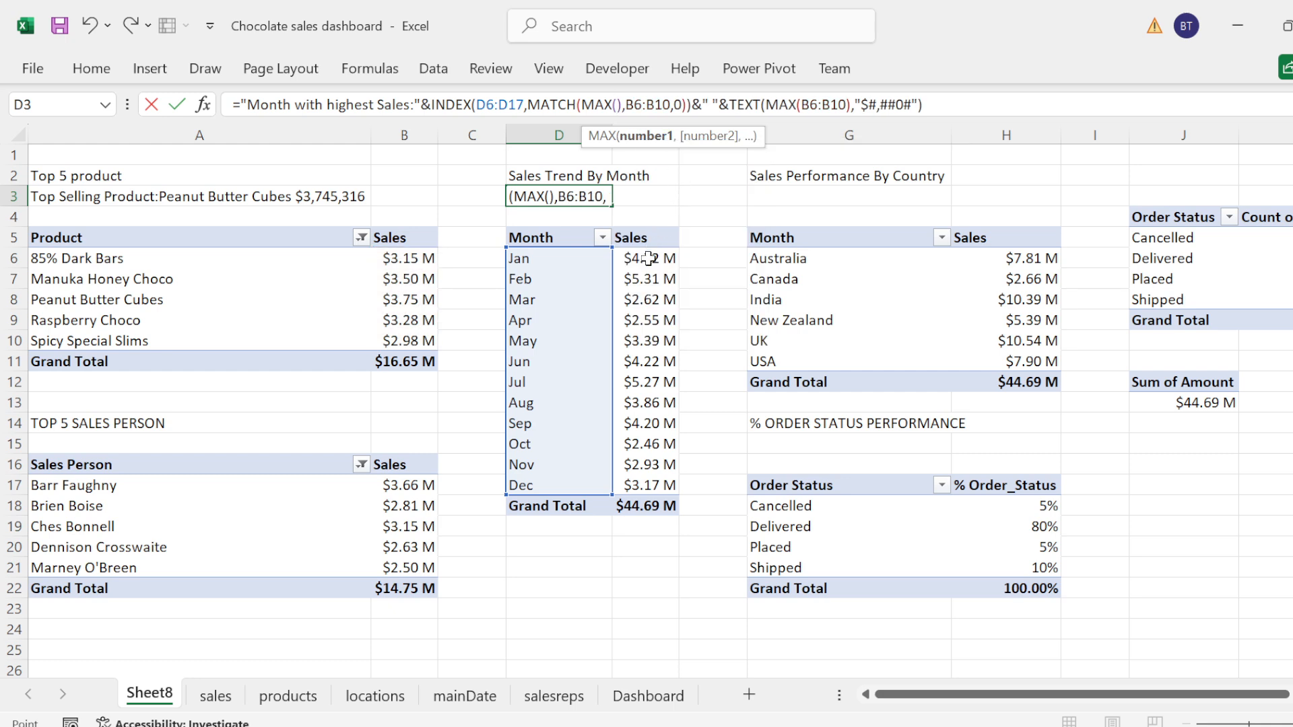
left_click_drag(638, 256, 648, 276)
key("shift+Down")
key("shift+Down")
key("shift+Down")
key("shift+Down")
key("shift+Down")
key("shift+Down")
key("shift+Down")
key("shift+Down")
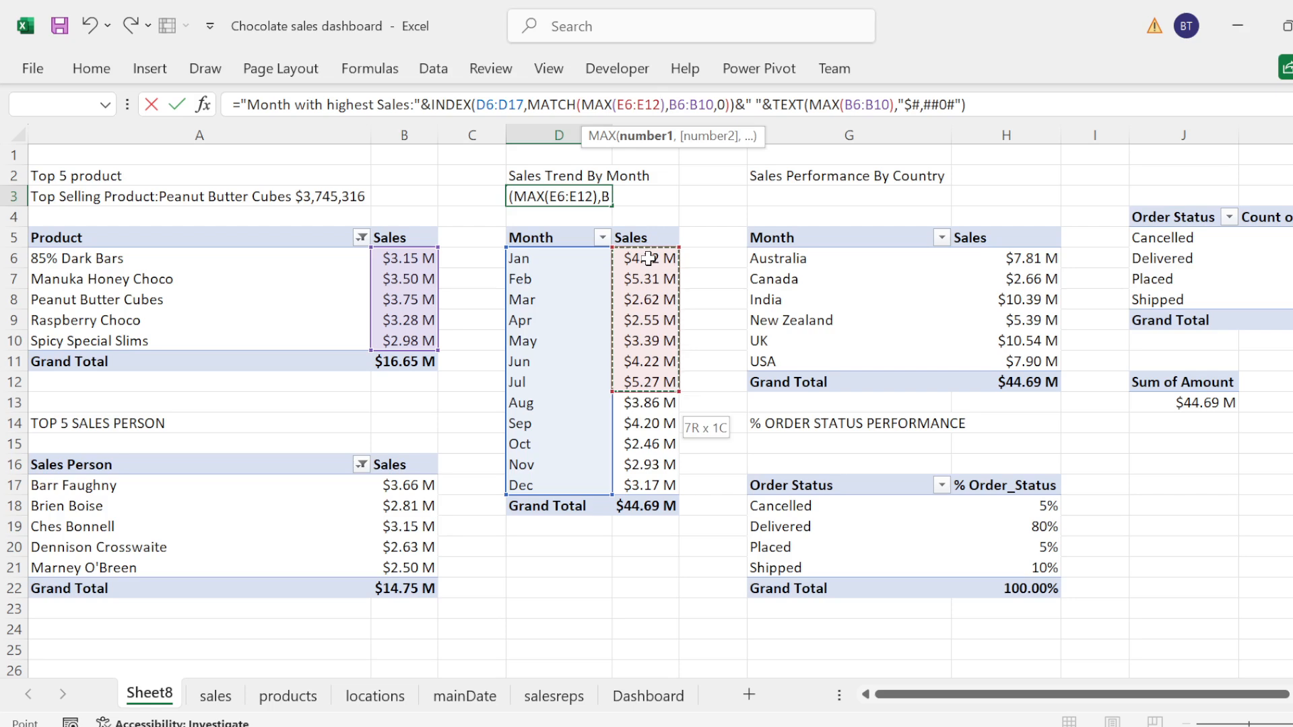
key("shift+Down")
key("shift+Down")
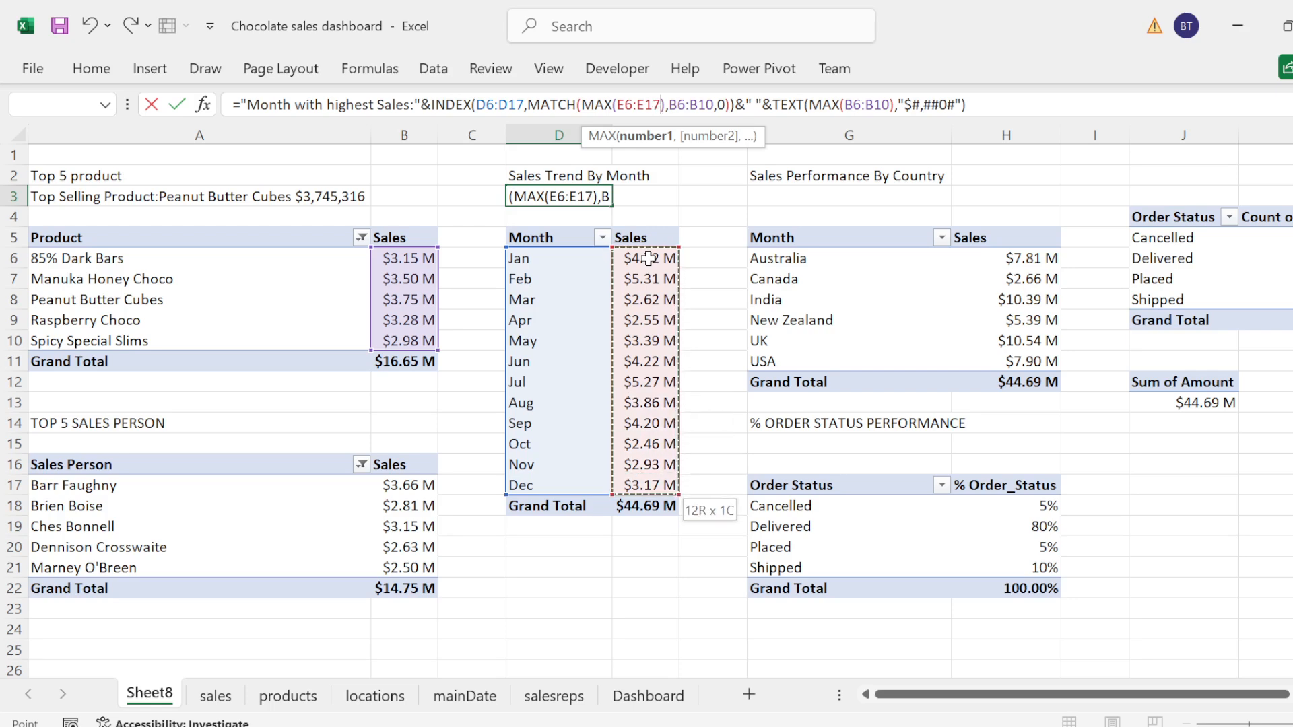
Step: Replace the MATCH lookup array in the D3 formula with the monthly sales range E6:E17
key("Right")
key("Right")
key("Right")
key("Right")
key("Right")
key("Right")
key("Right")
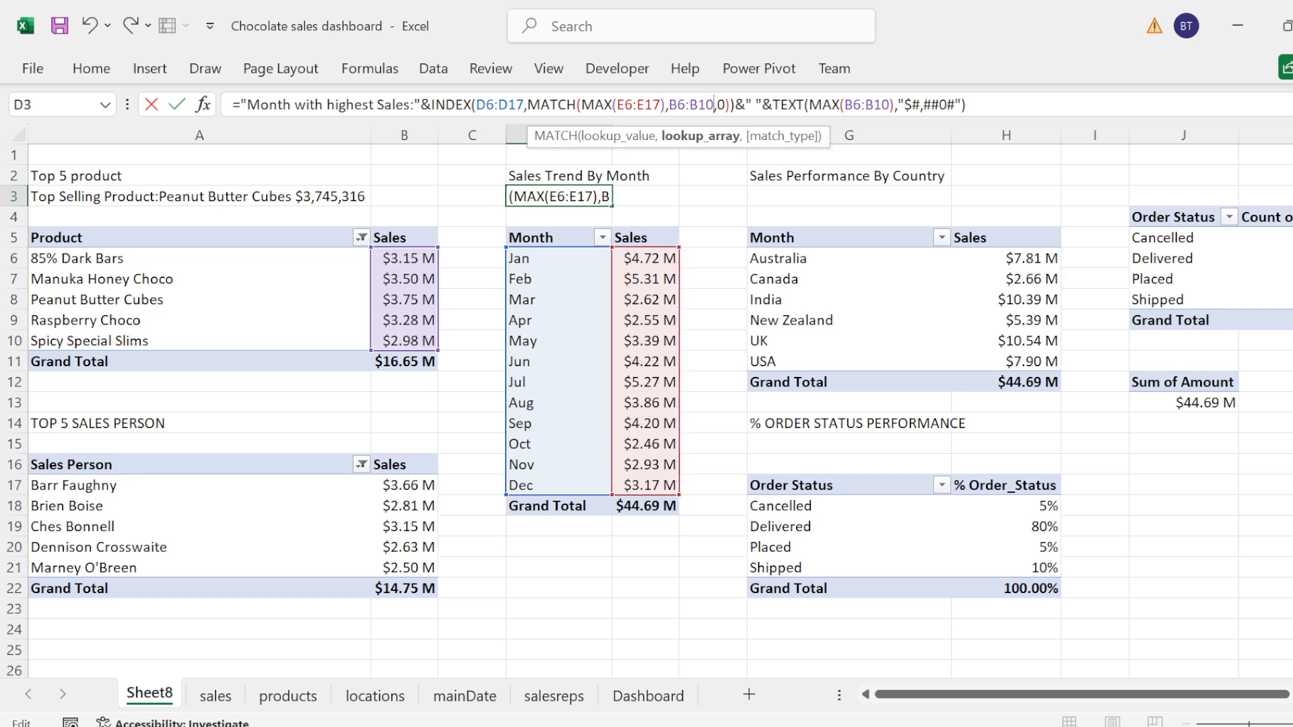
key("BackSpace")
key("BackSpace")
key("BackSpace")
key("BackSpace")
key("BackSpace")
key("BackSpace")
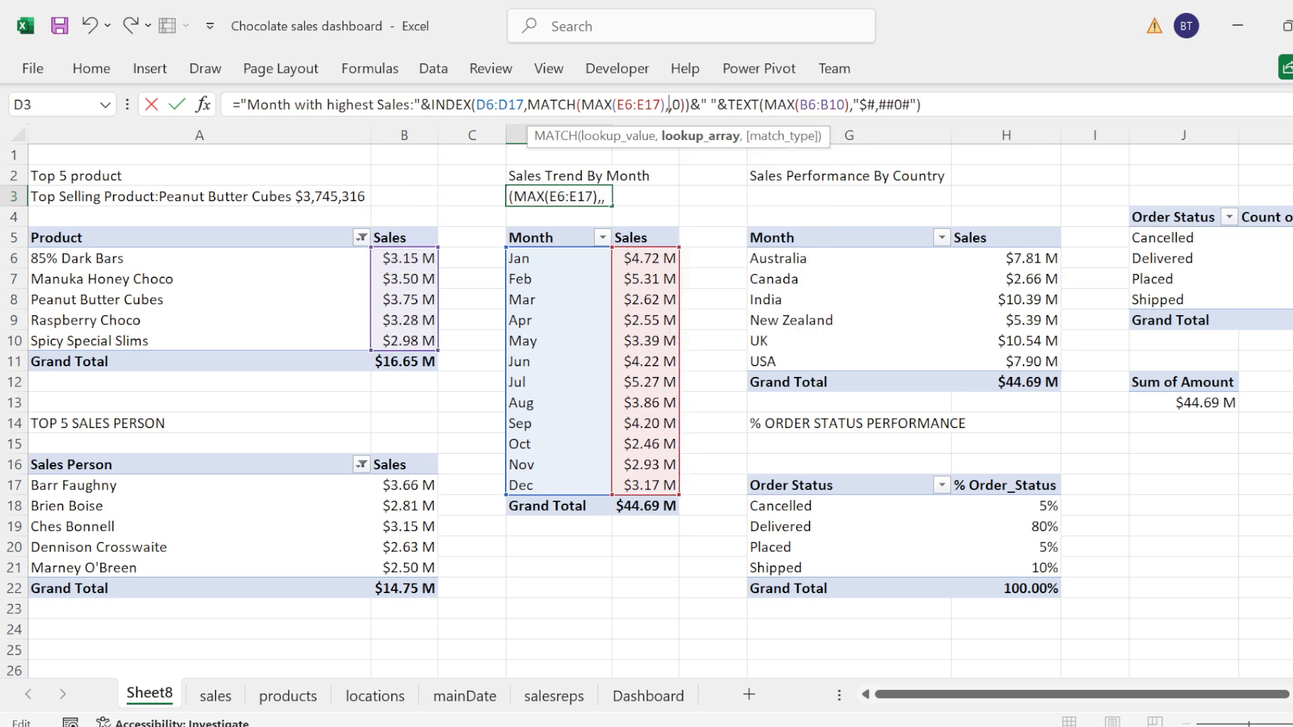
key("shift+Down")
key("shift+Down")
key("shift+Down")
key("shift+Down")
key("shift+Down")
key("shift+Down")
key("shift+Down")
key("shift+Down")
key("shift+Down")
key("shift+Down")
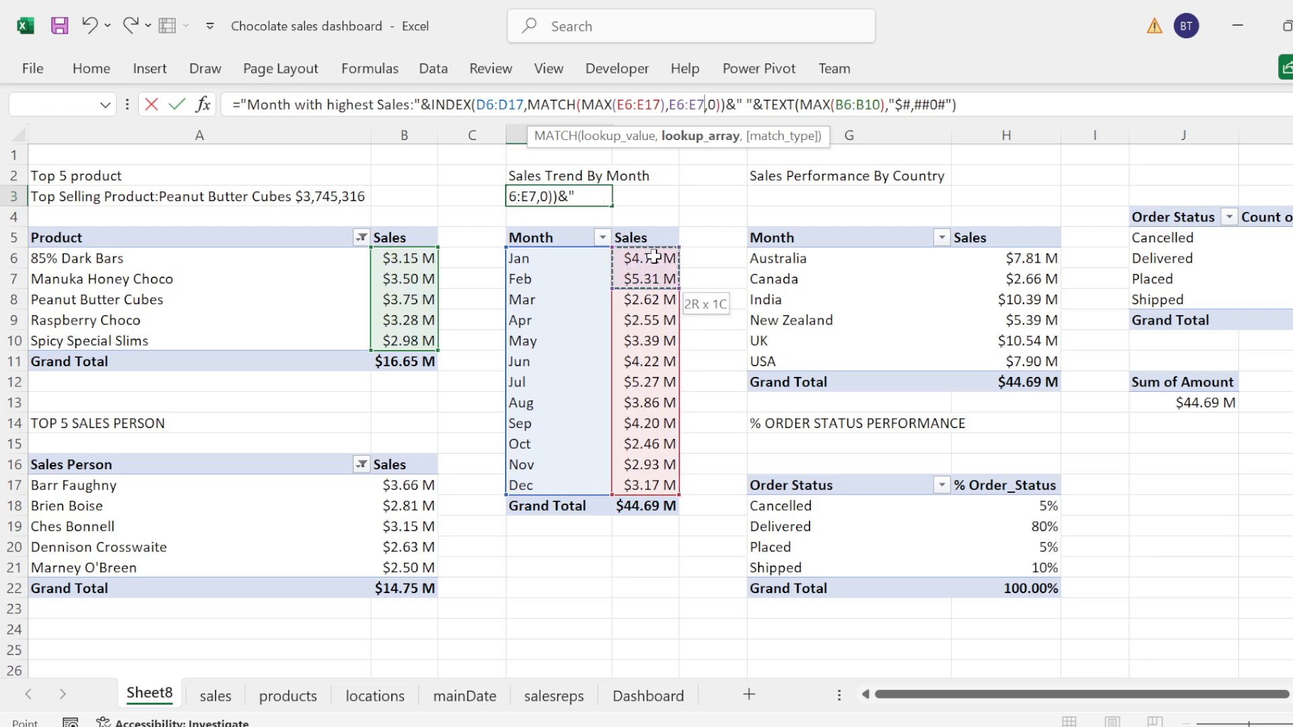
key("shift+Down")
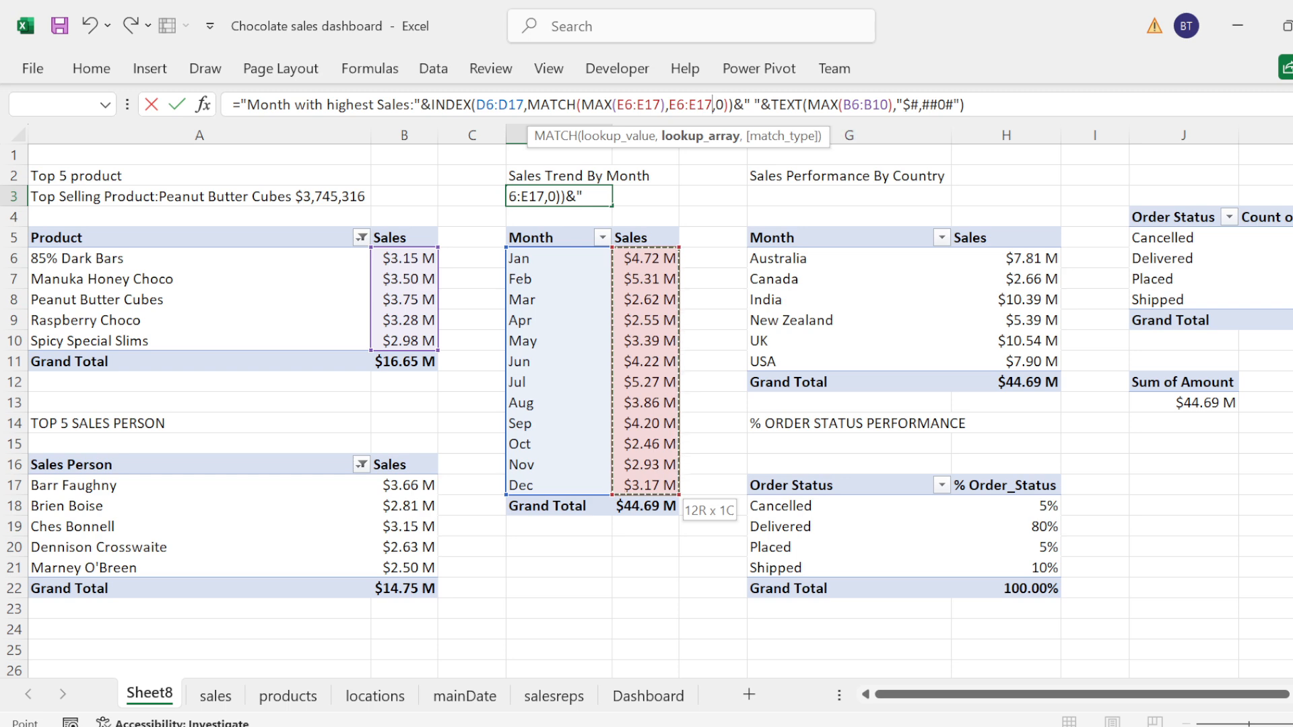
Step: Replace the range of the MAX inside TEXT with E6:E17 and commit the D3 formula
left_click(880, 105)
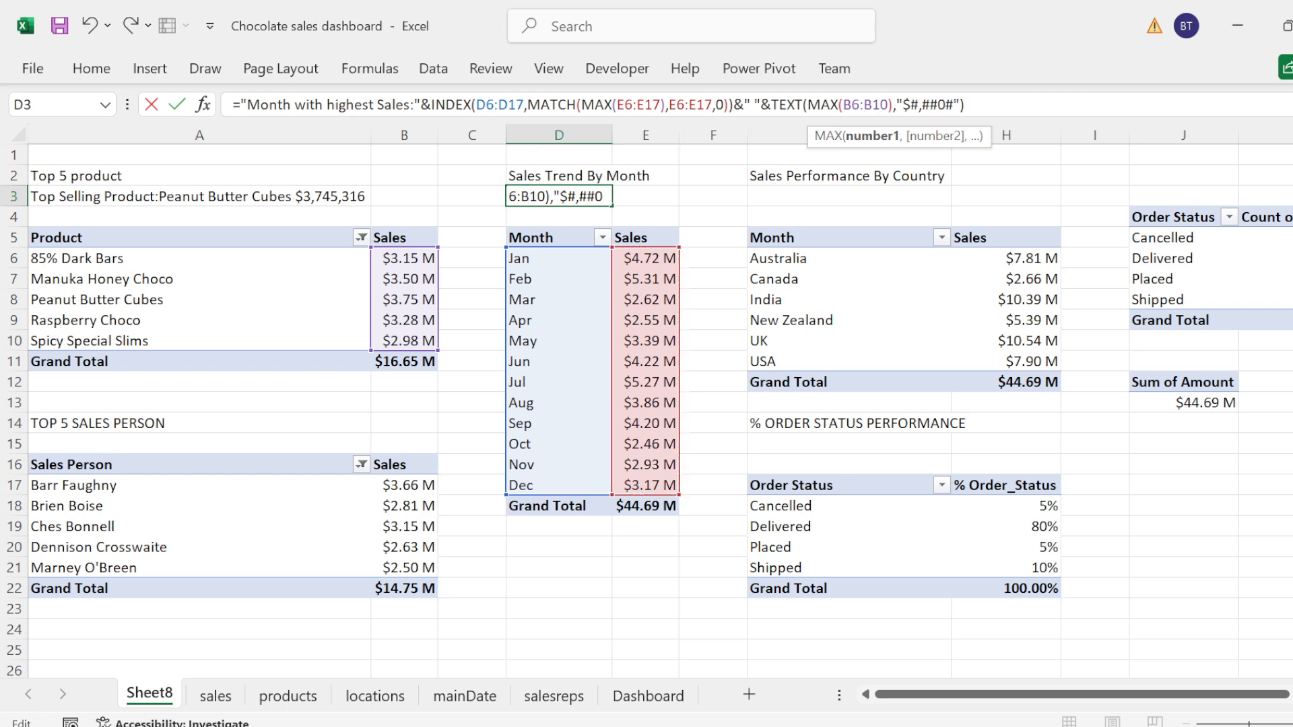
key("shift+Left")
key("shift+Left")
key("shift+Left")
key("shift+Left")
key("shift+Left")
key("shift+Left")
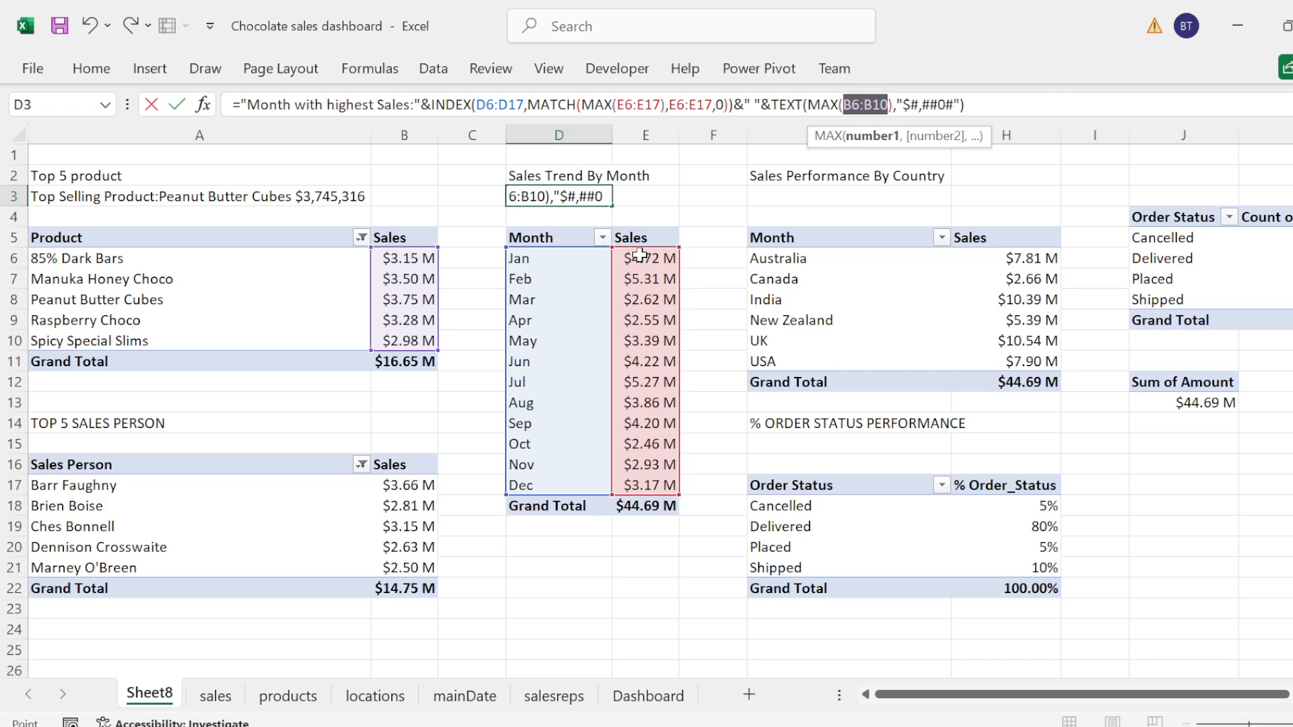
left_click_drag(643, 255, 645, 486)
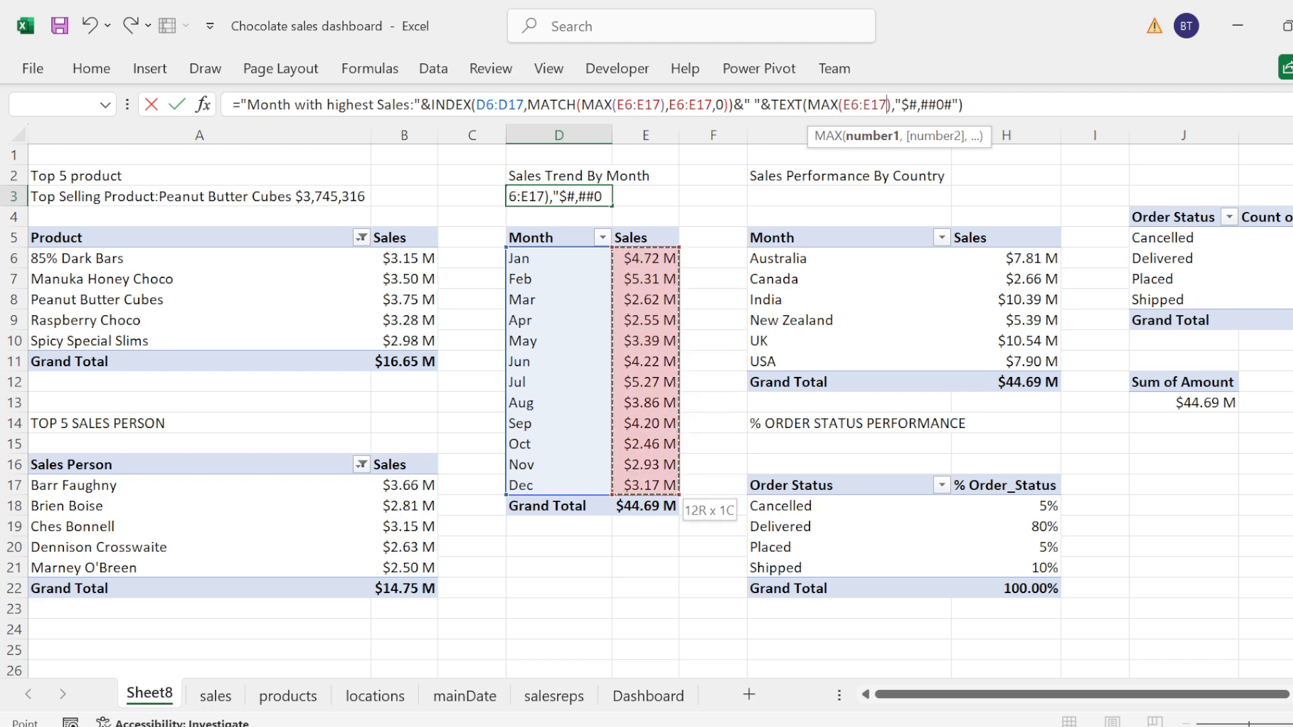
left_click(964, 105)
key("Return")
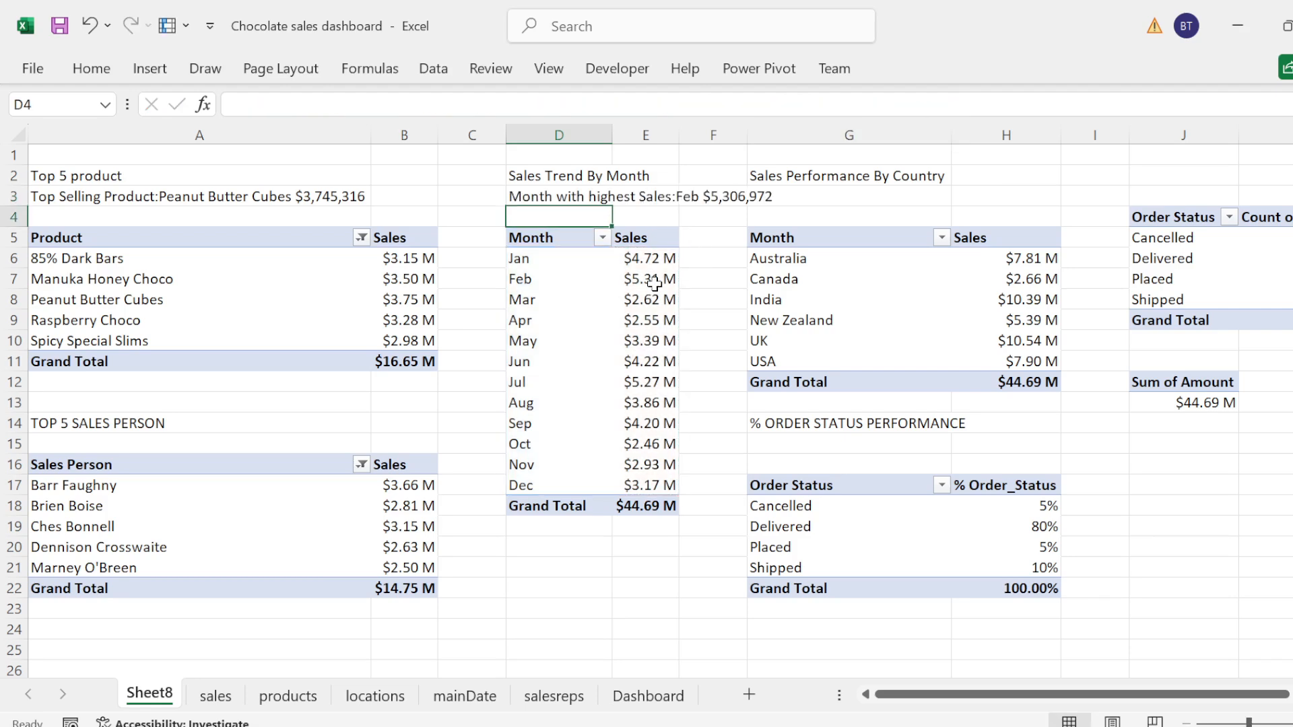
Step: Check the exact monthly sales values against the D3 title and auto-fit the width of column D
left_click(643, 262)
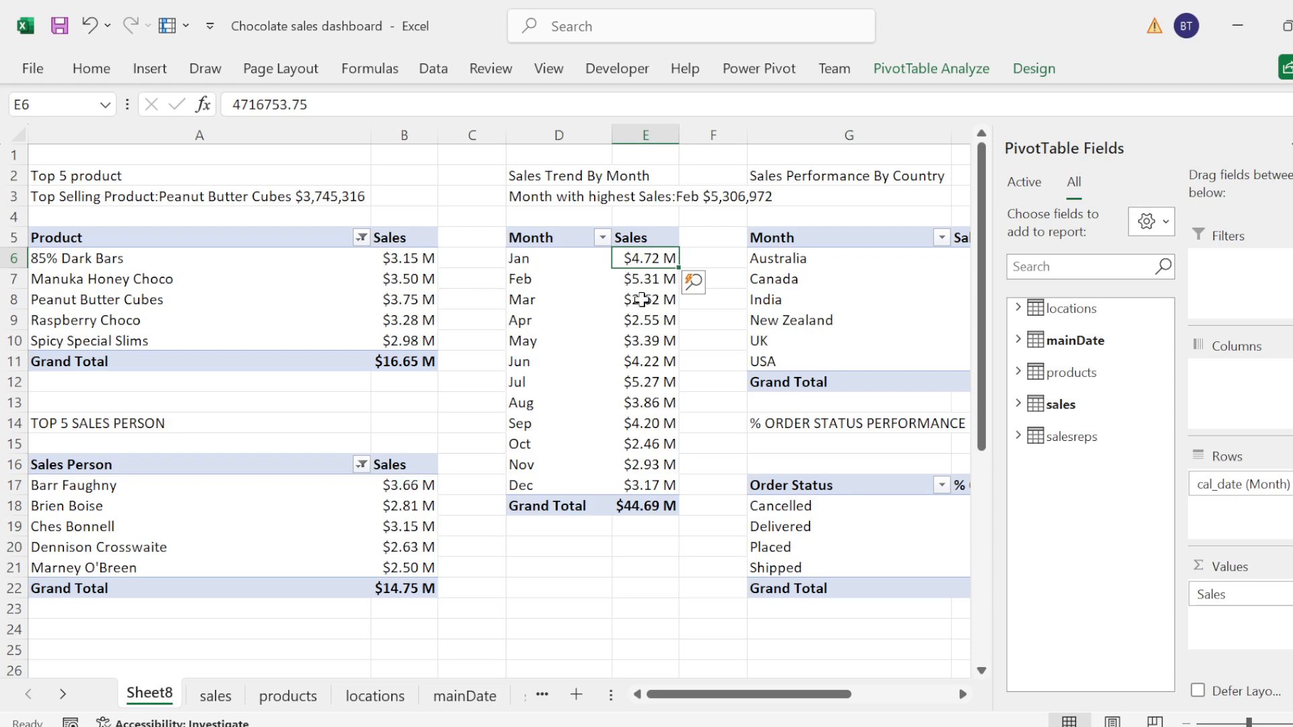
left_click(641, 299)
left_click(631, 281)
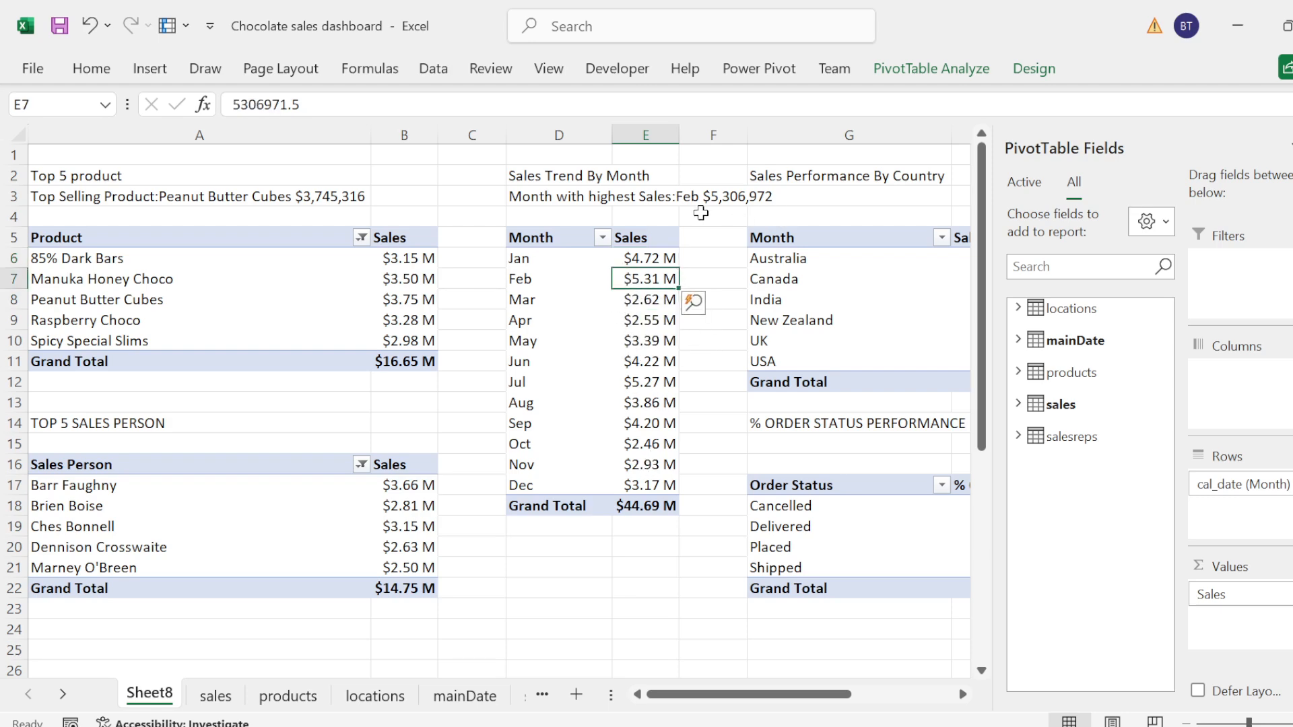
left_click(810, 214)
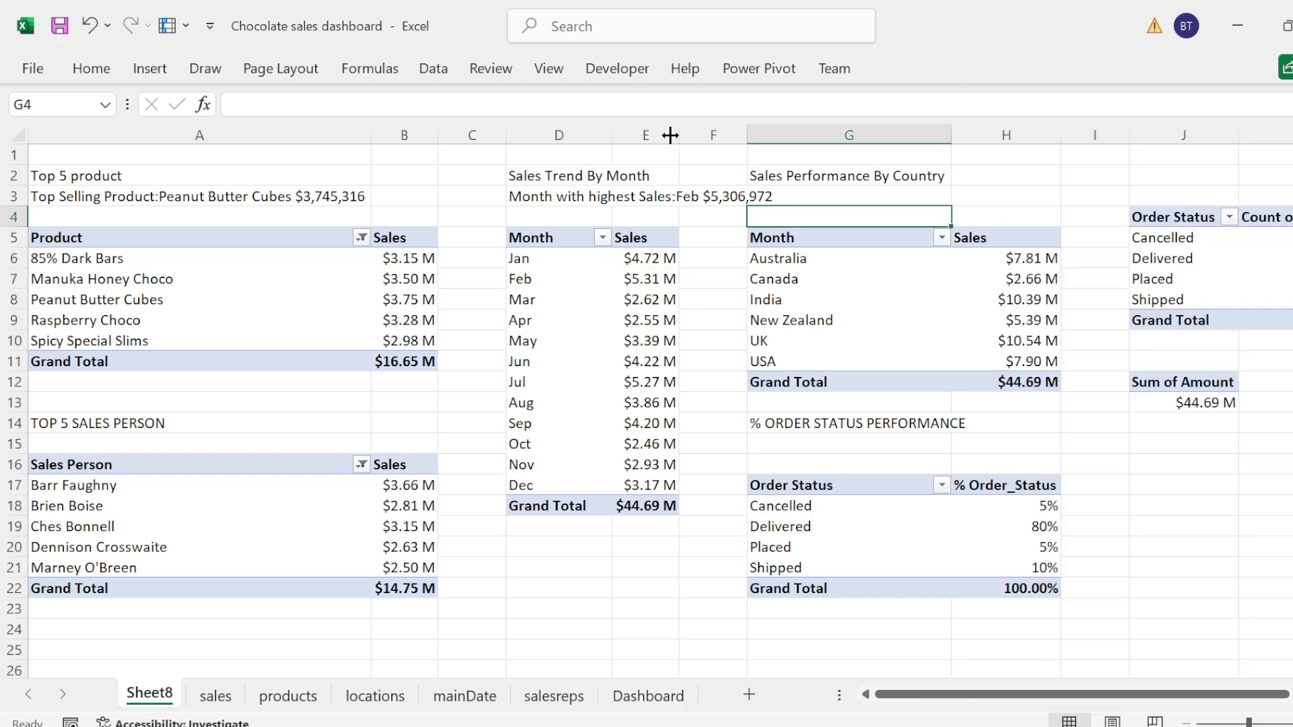
double_click(612, 134)
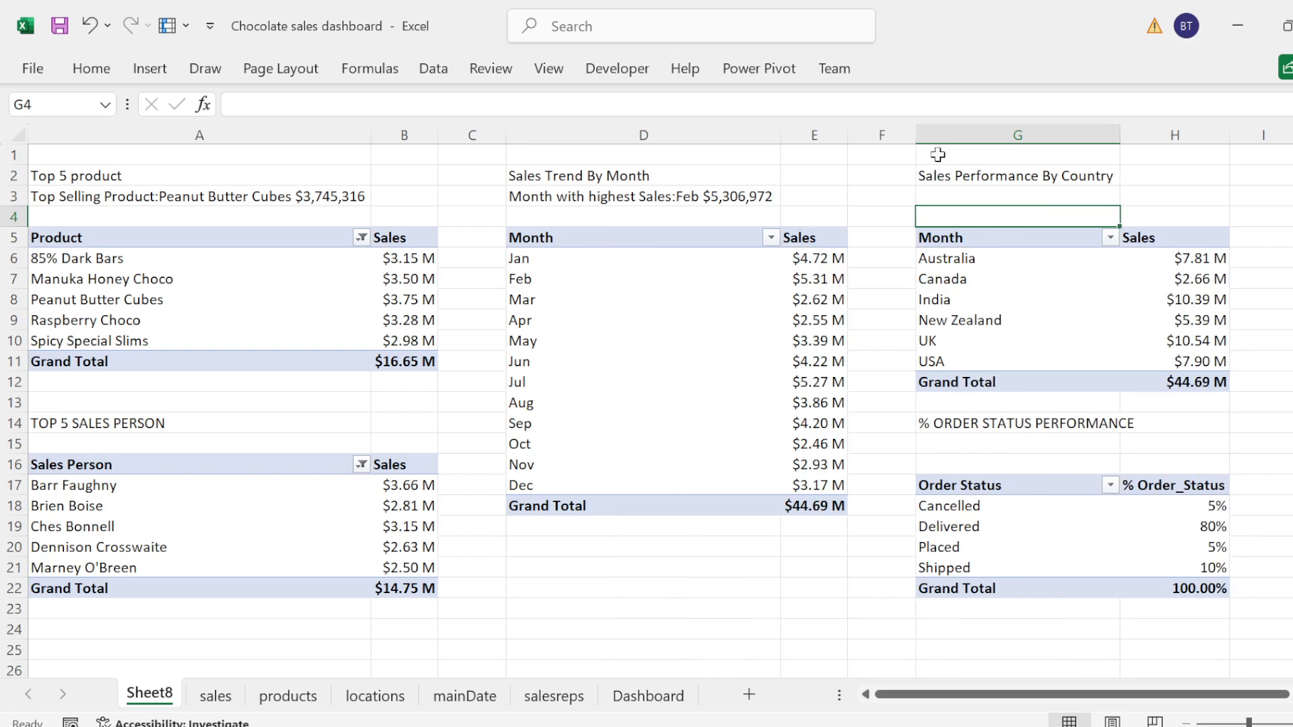
Step: Paste the copied top selling product formula into G3 under the Sales Performance By Country title and open it for editing
left_click(945, 196)
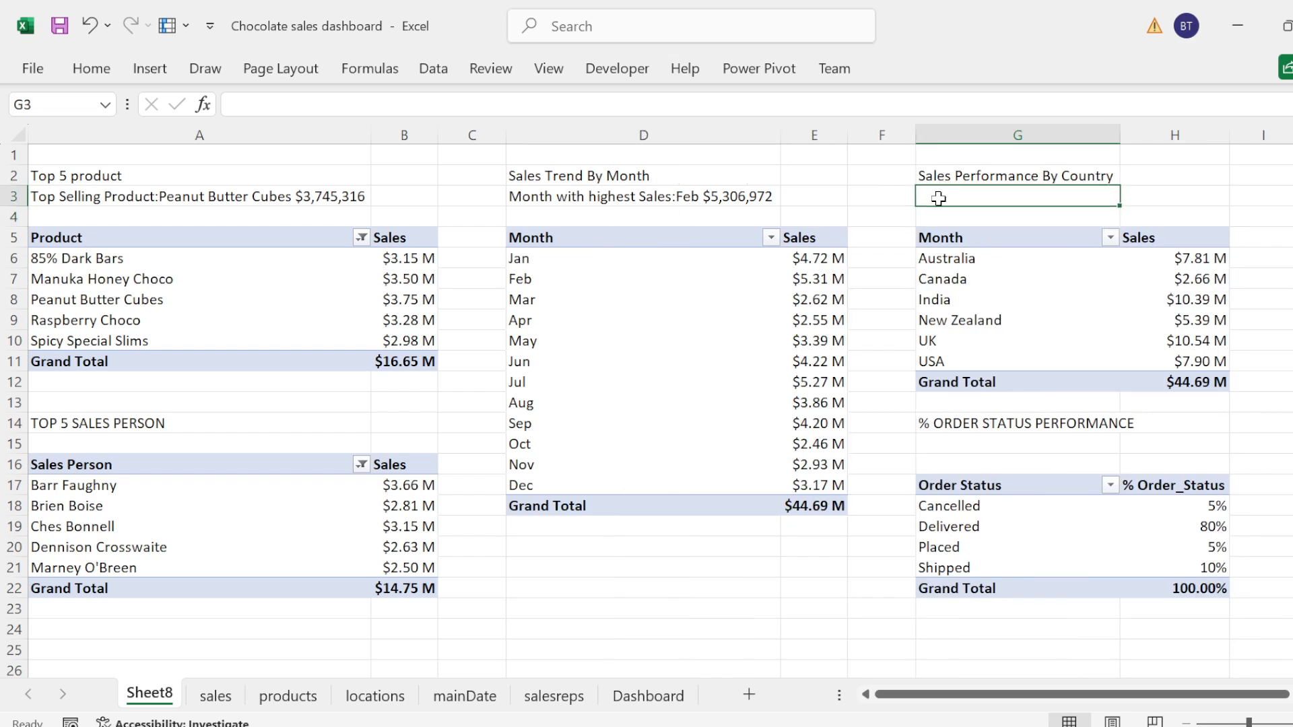
type("Top Selling Product:Peanut Butter Cubes $3,745,316")
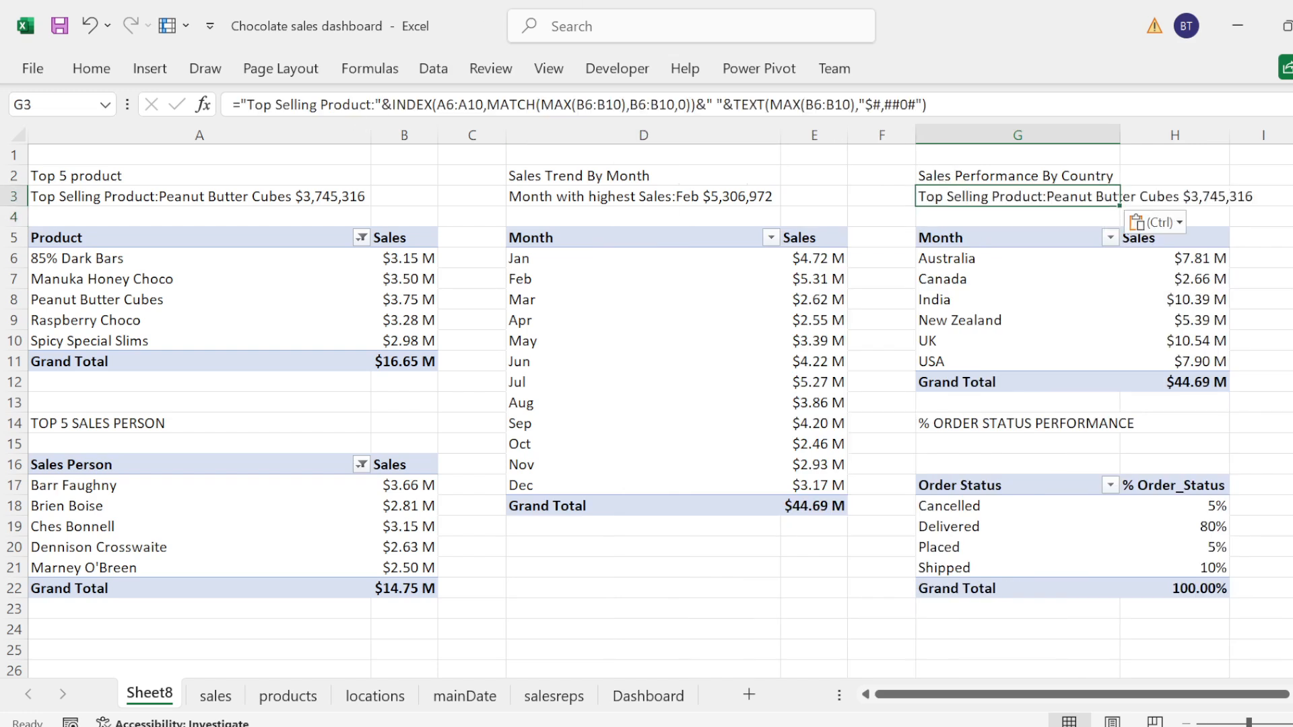
key("F2")
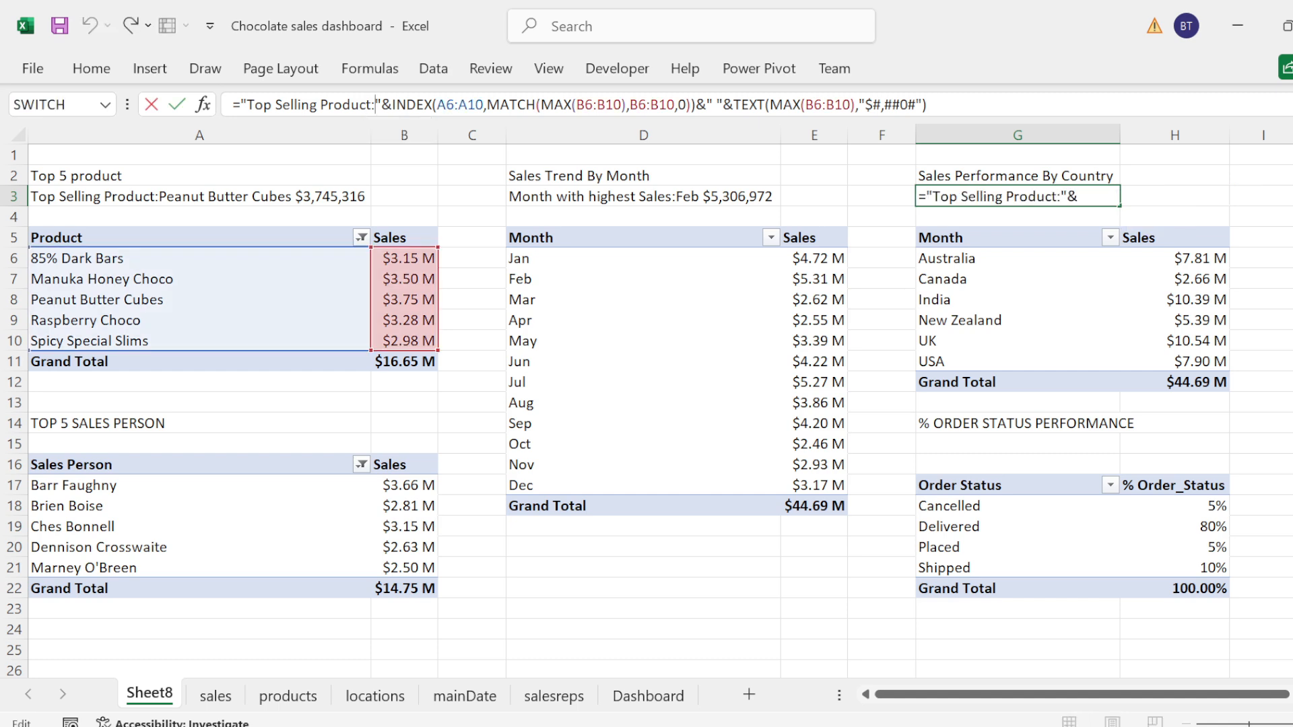
key("BackSpace")
key("BackSpace")
key("BackSpace")
key("BackSpace")
key("BackSpace")
key("BackSpace")
key("BackSpace")
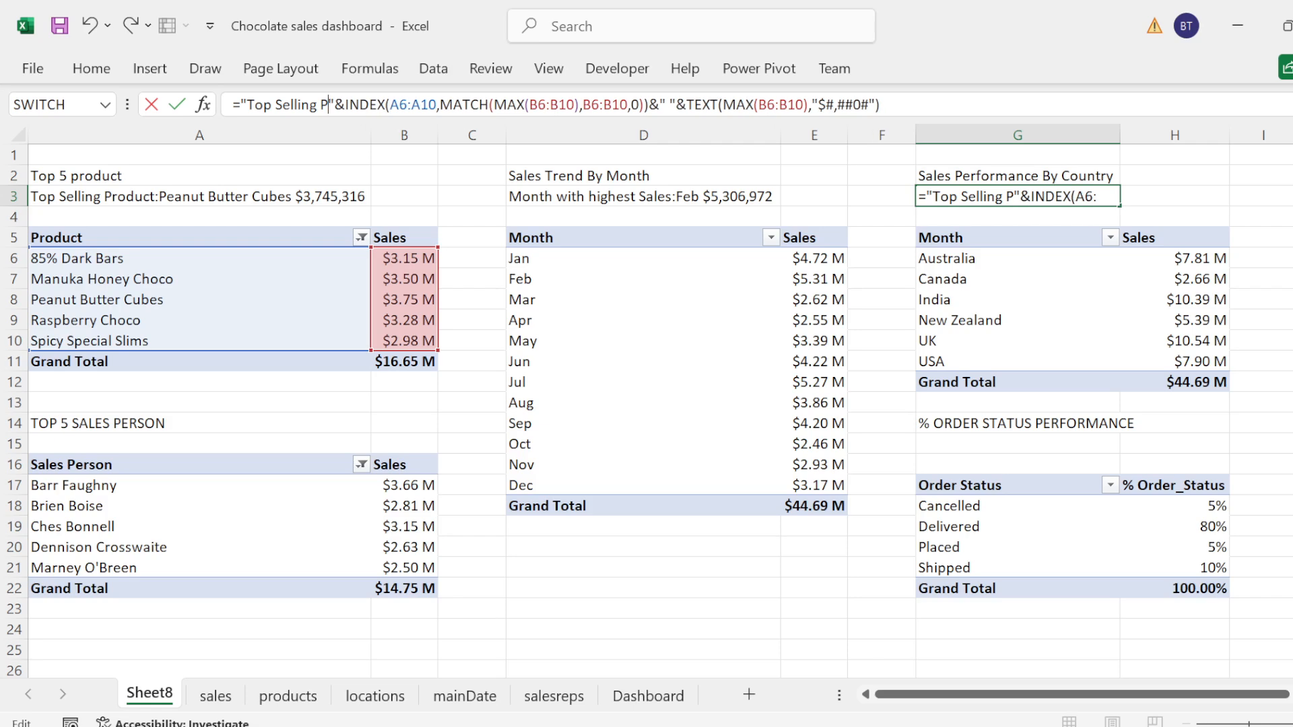
key("BackSpace")
type("Countr")
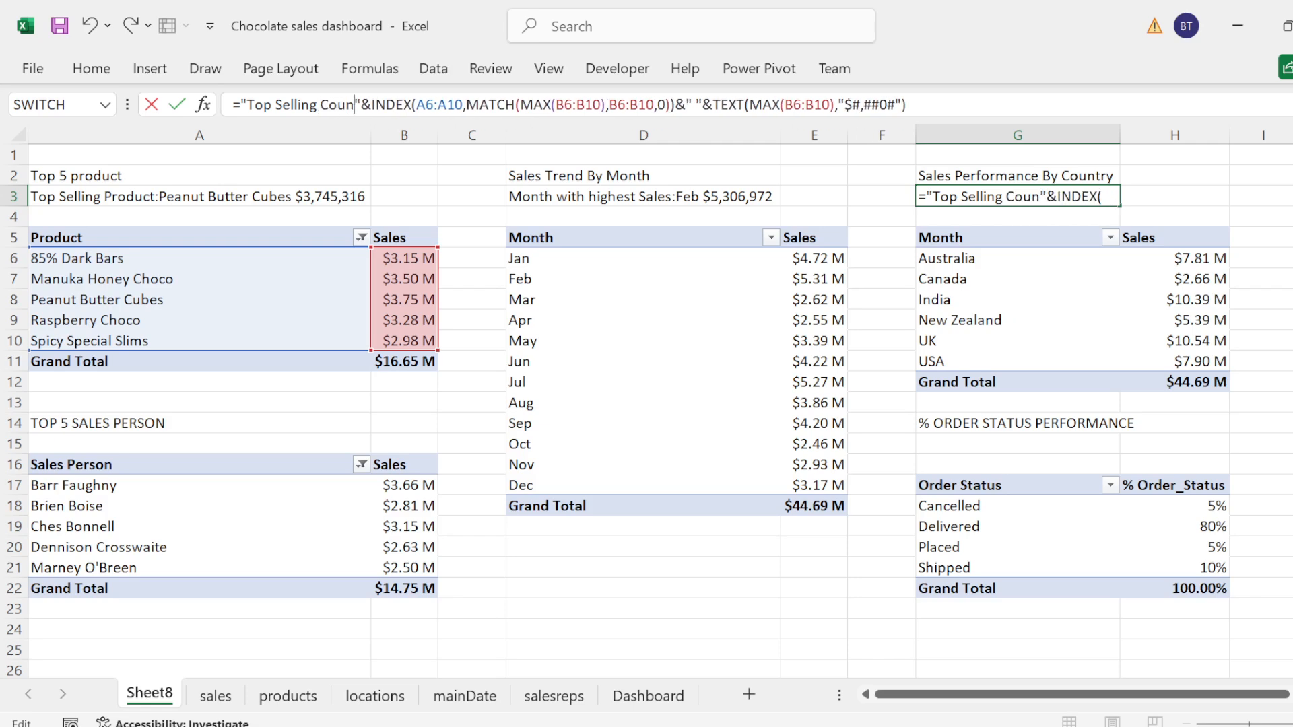
type("y")
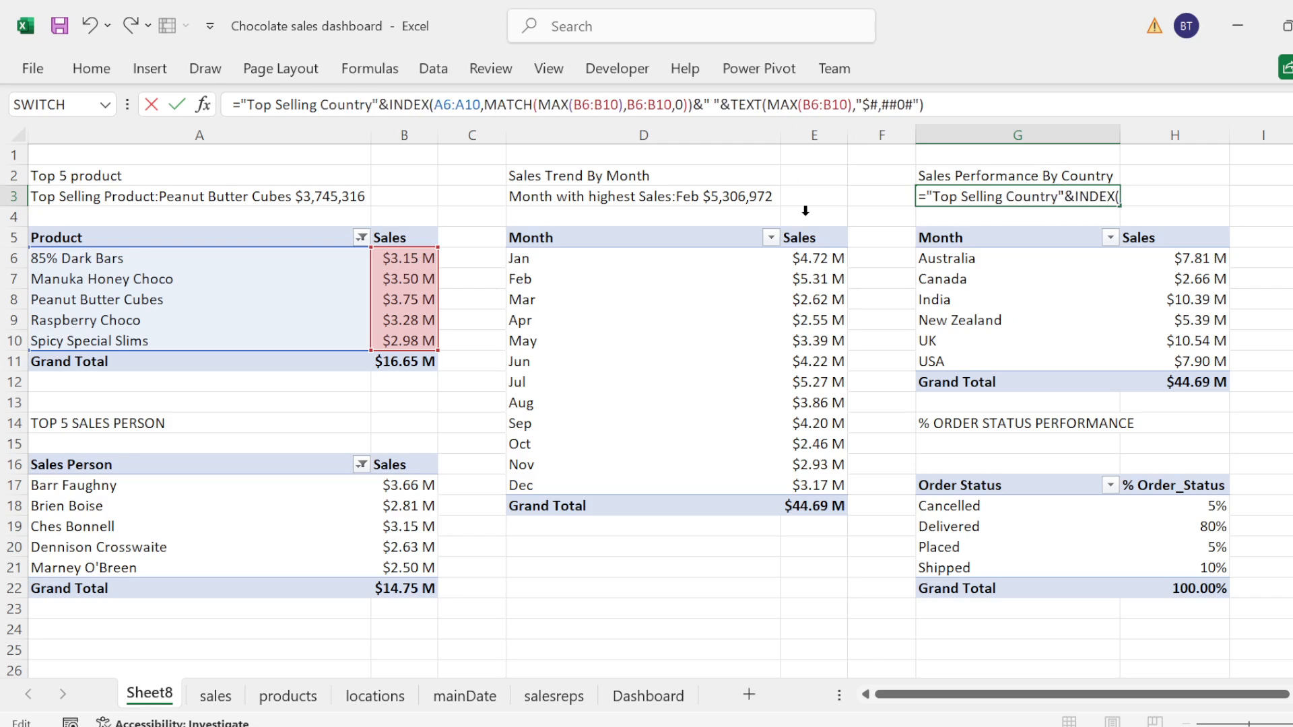
key("BackSpace")
key("BackSpace")
key("BackSpace")
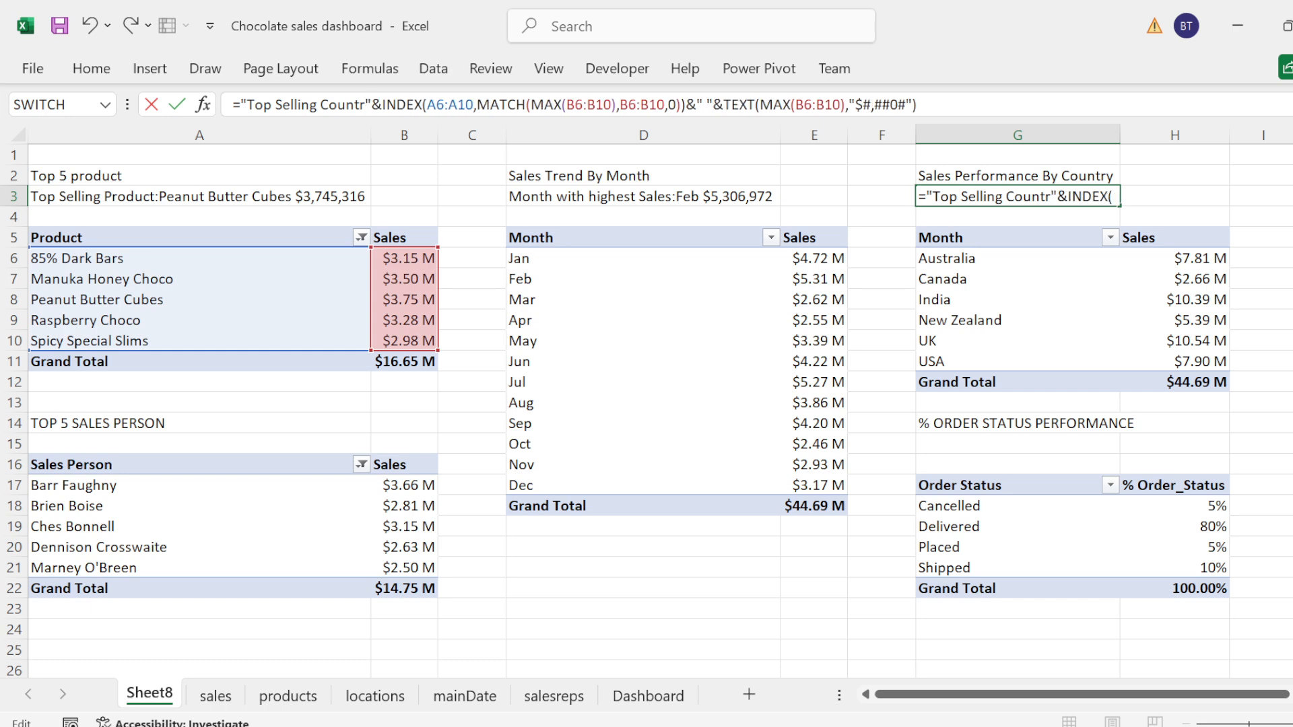
key("BackSpace")
key("BackSpace")
key("BackSpace")
key("BackSpace")
type("Product:")
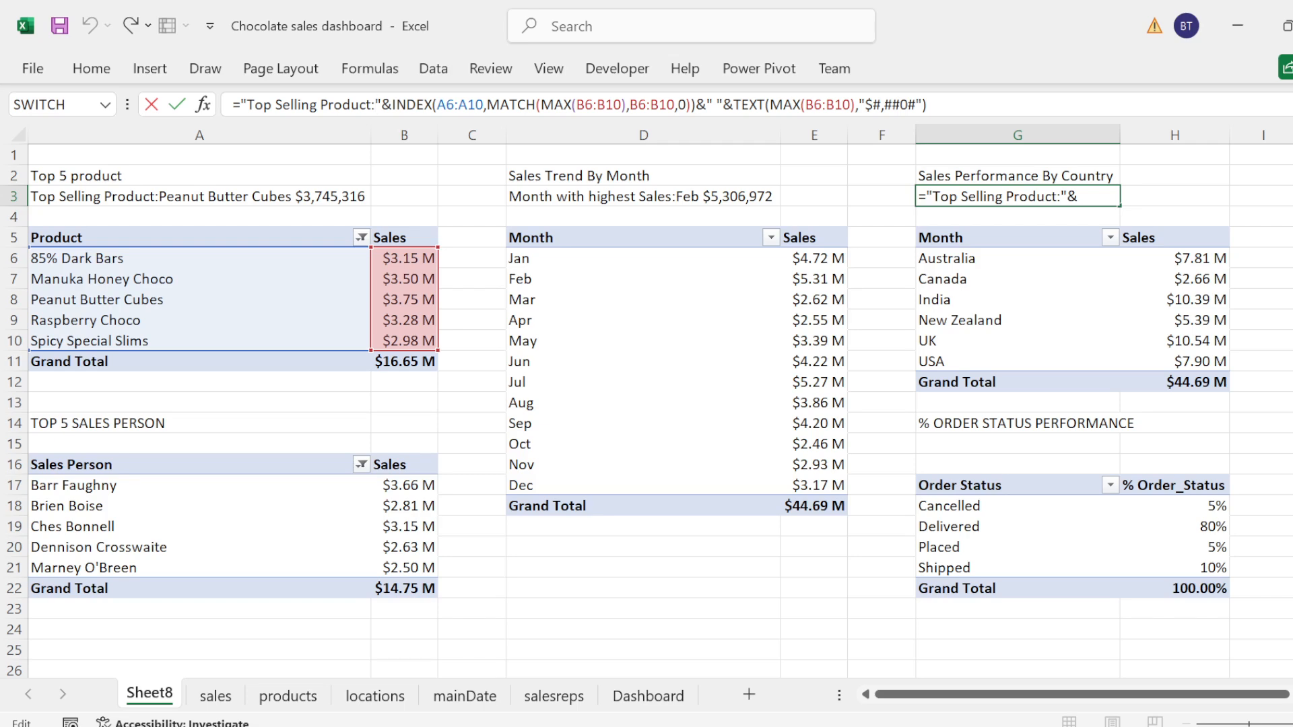
Step: Change the label text in the G3 formula to "Top Sellin Country:"
key("BackSpace")
key("BackSpace")
key("BackSpace")
key("BackSpace")
key("BackSpace")
key("BackSpace")
key("BackSpace")
key("BackSpace")
key("BackSpace")
key("BackSpace")
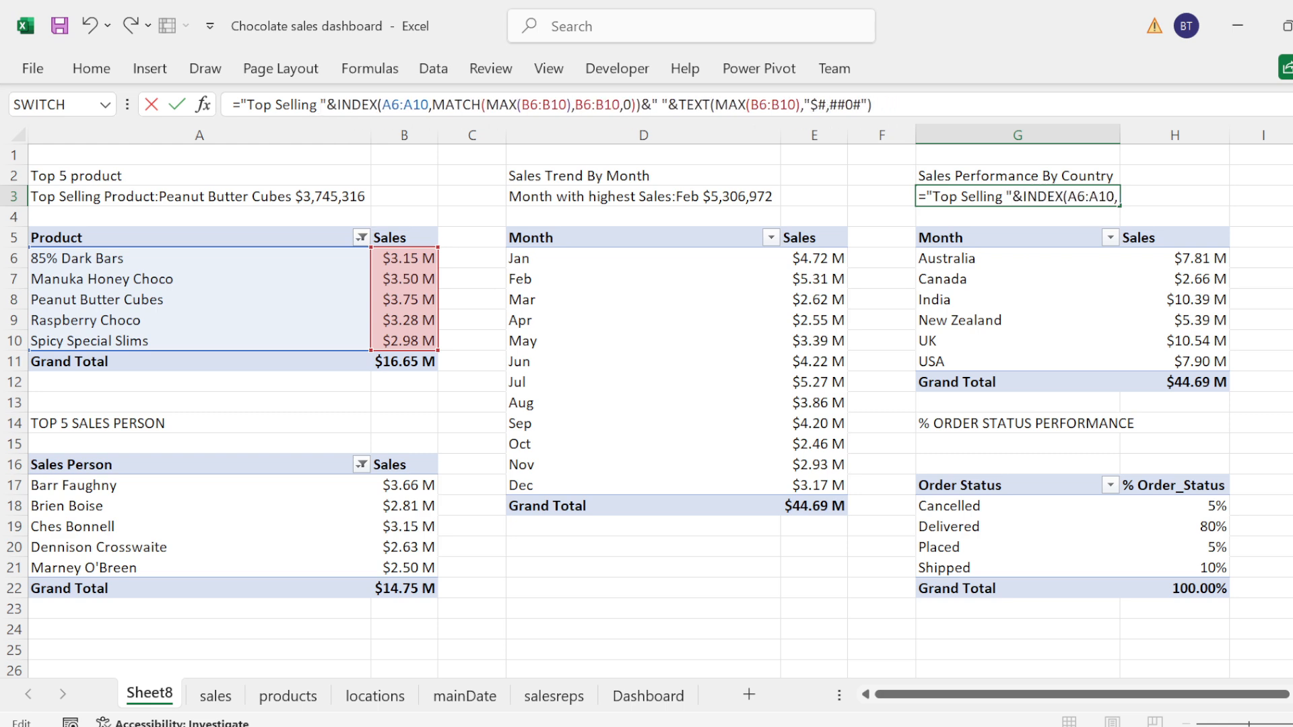
type("C")
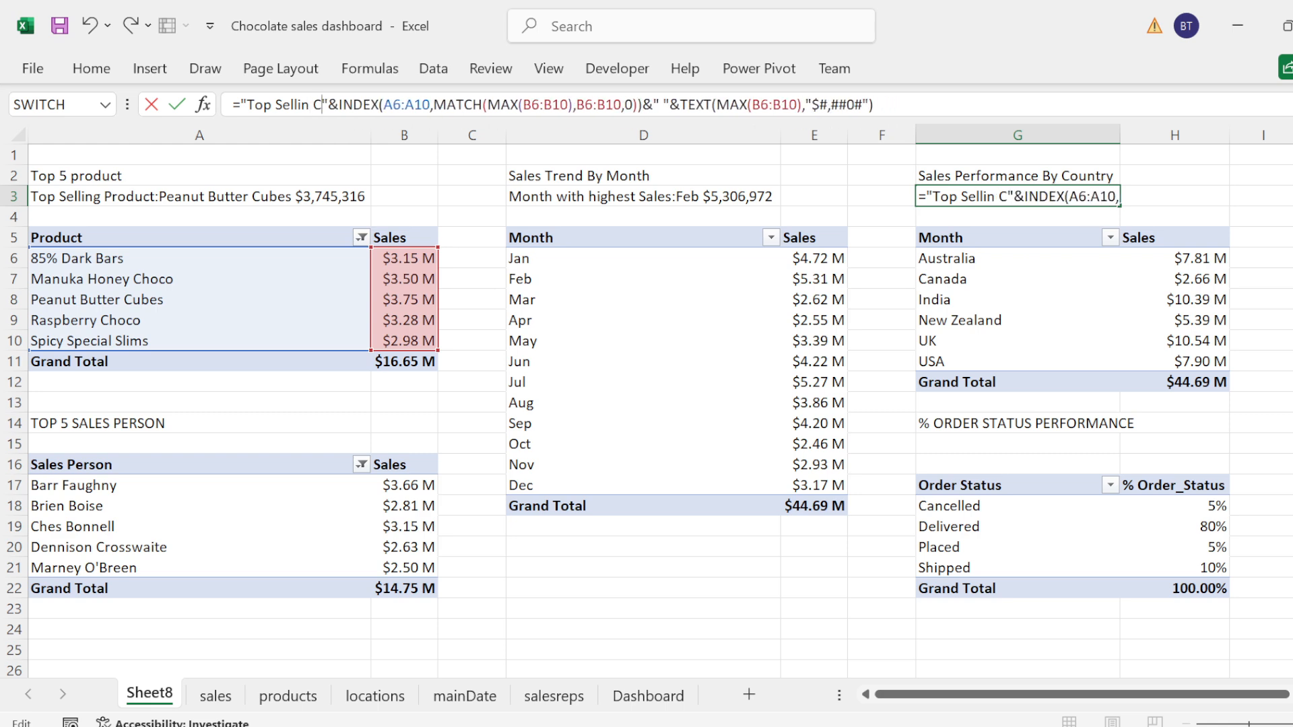
type("ountry")
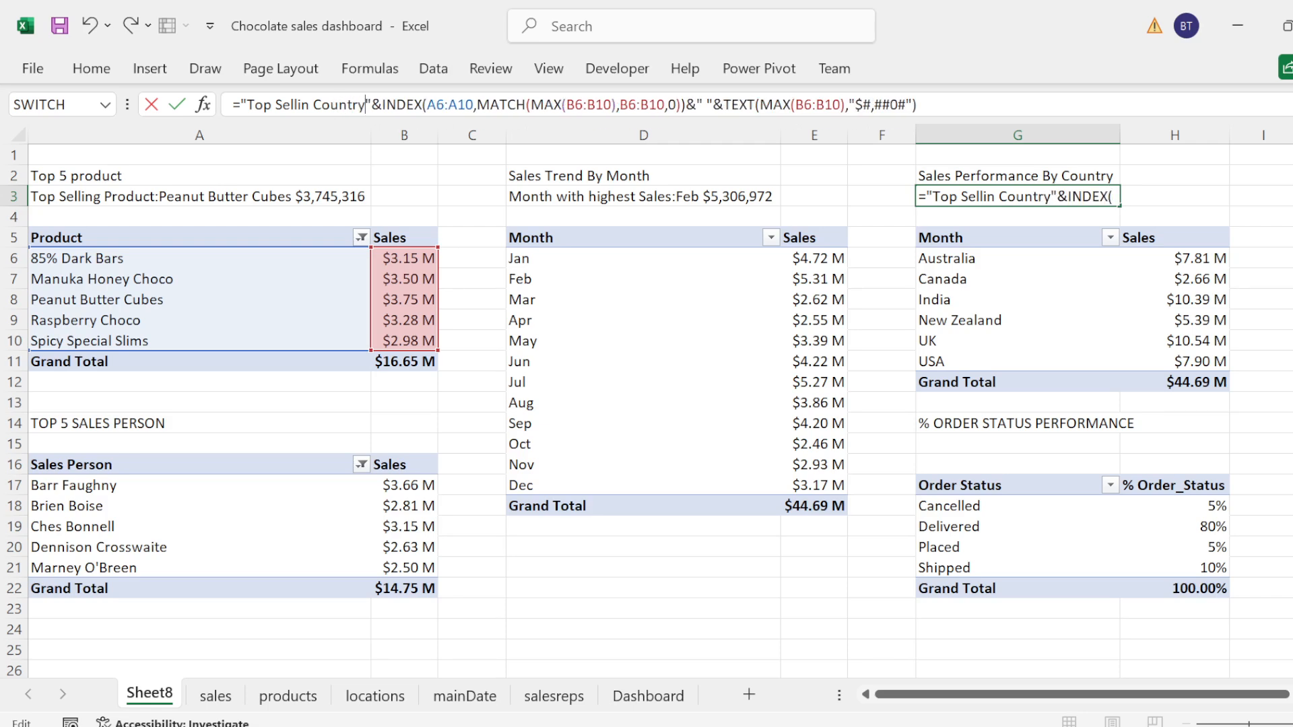
type(":")
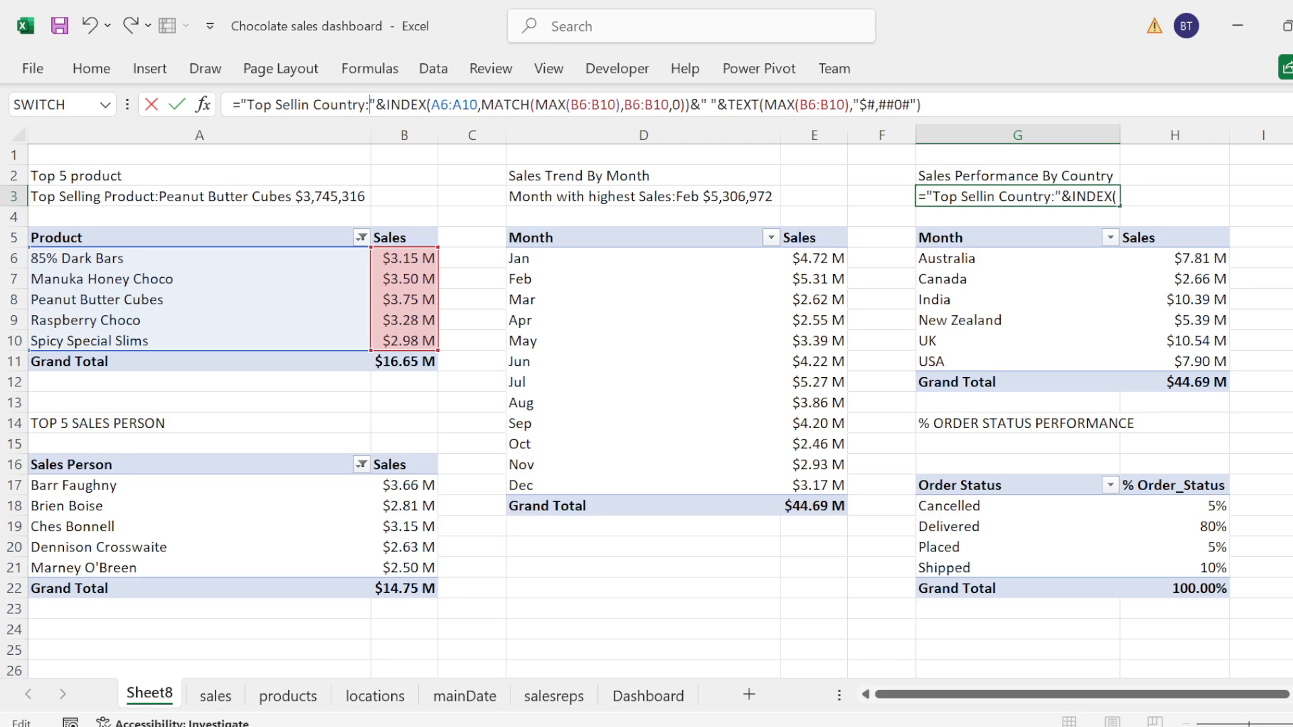
Step: Replace the INDEX array in the G3 formula with the country range G6:G11
left_click(477, 105)
key("BackSpace")
key("BackSpace")
key("BackSpace")
key("BackSpace")
key("BackSpace")
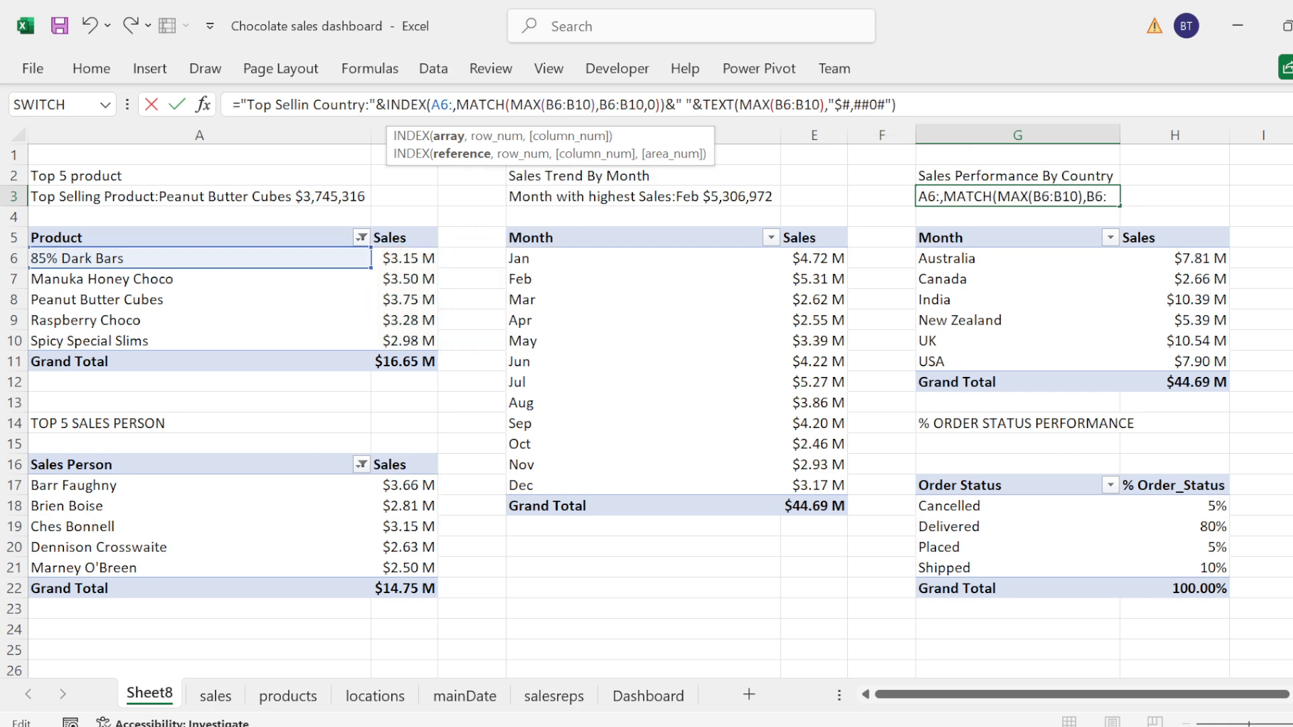
key("BackSpace")
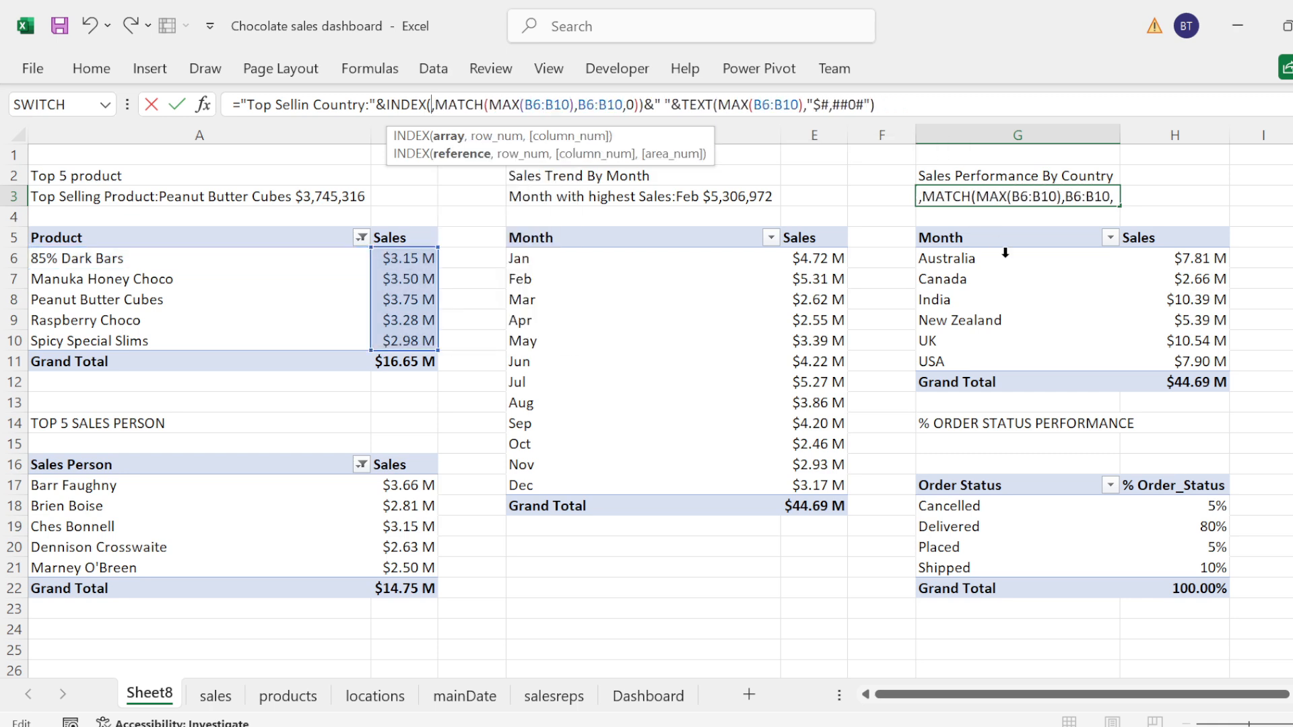
left_click_drag(942, 260, 943, 361)
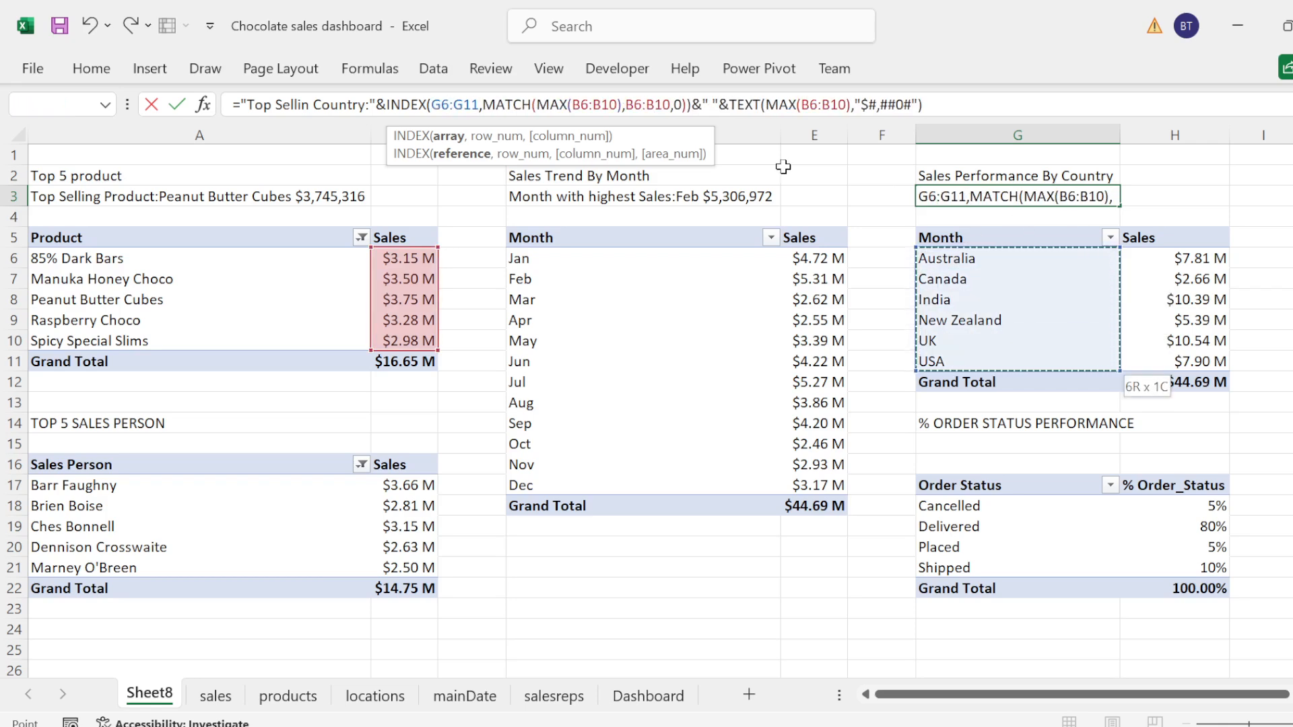
Step: Replace the range of the MAX inside MATCH in the G3 formula with the country sales range H6:H11
left_click(617, 105)
key("BackSpace")
key("BackSpace")
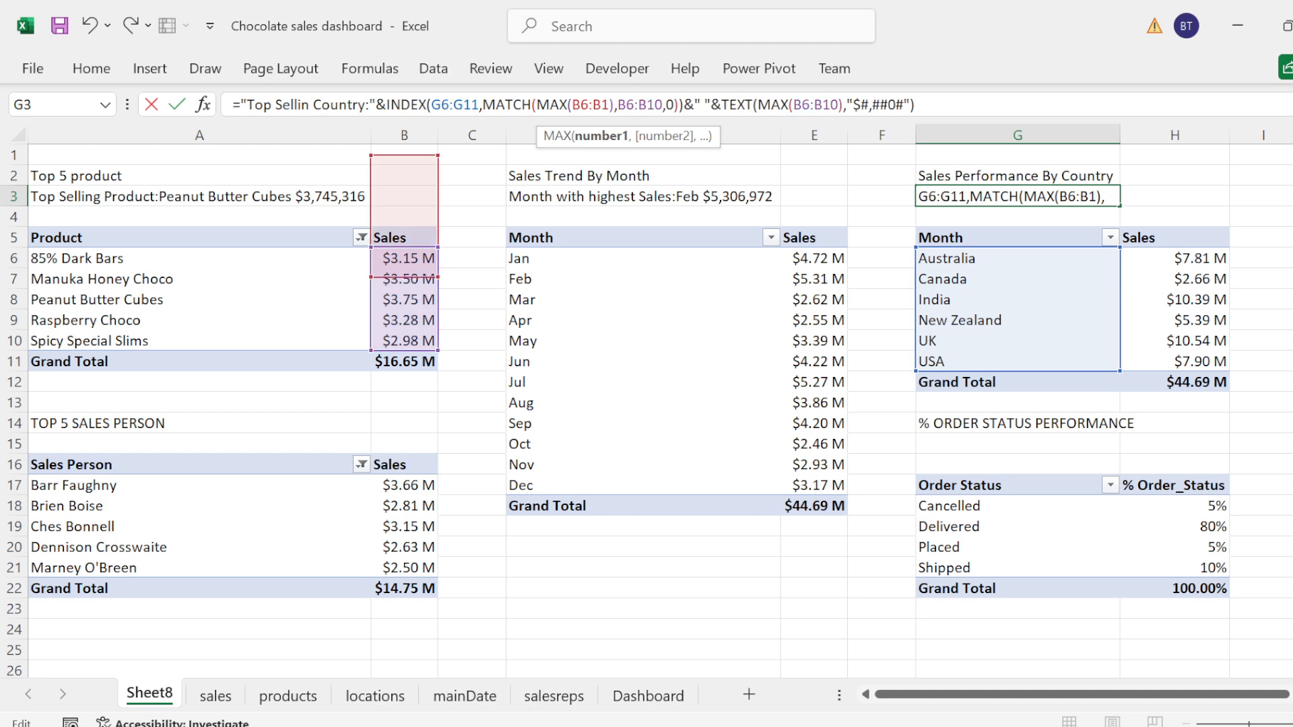
key("BackSpace")
key("BackSpace")
key("BackSpace")
key("BackSpace")
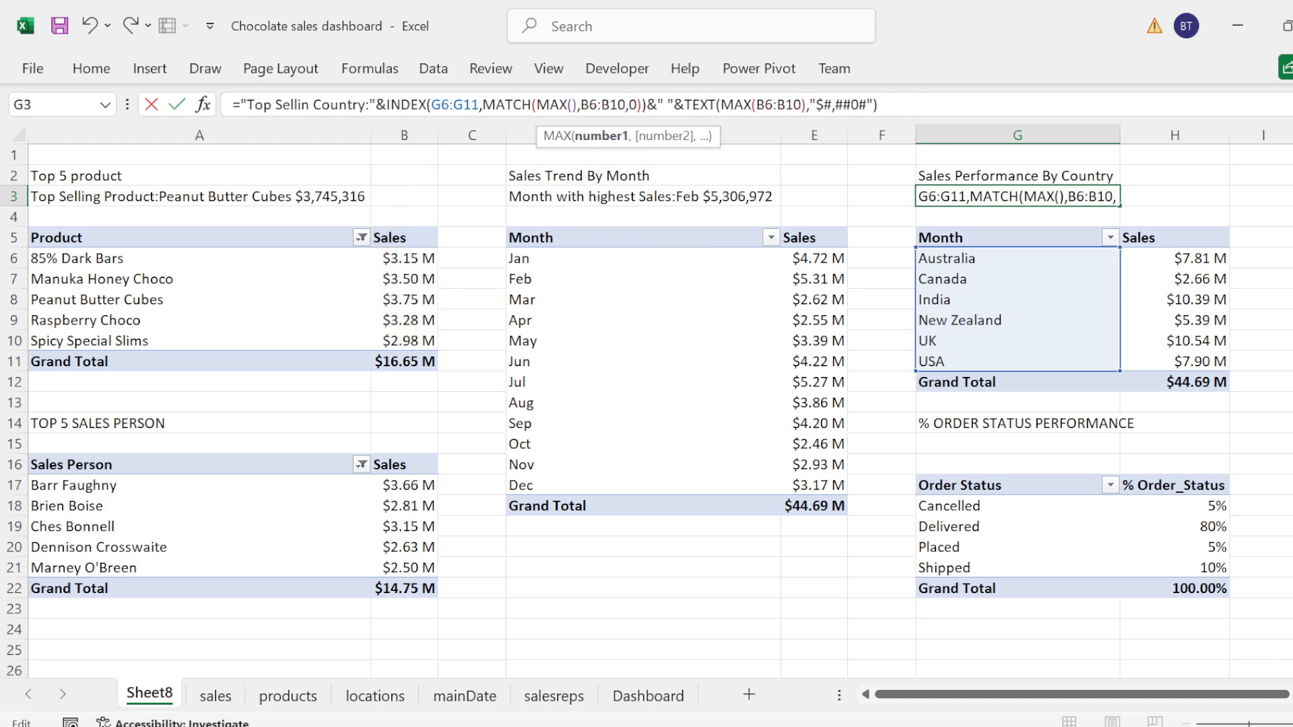
left_click(1201, 252)
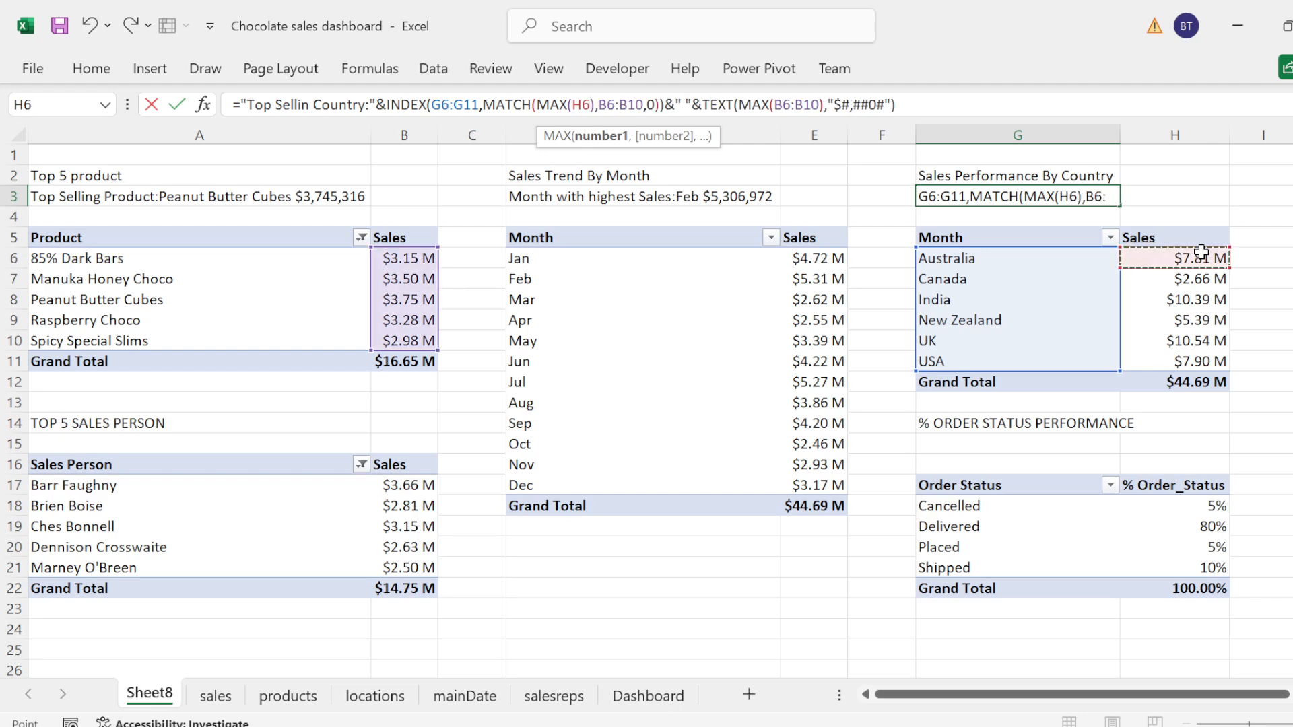
left_click_drag(1201, 252, 1201, 360)
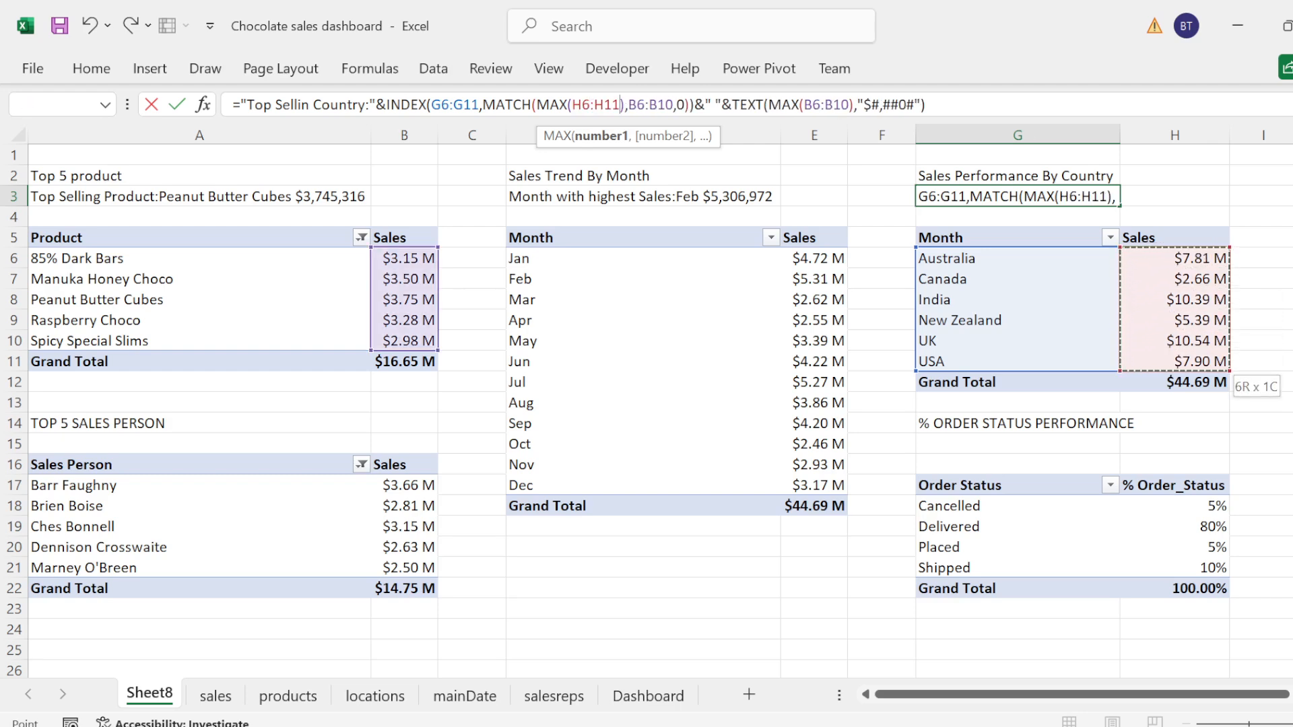
Step: Replace the MATCH lookup array in the G3 formula with the country sales range H6:H11
left_click(673, 105)
key("BackSpace")
key("BackSpace")
key("BackSpace")
key("BackSpace")
key("BackSpace")
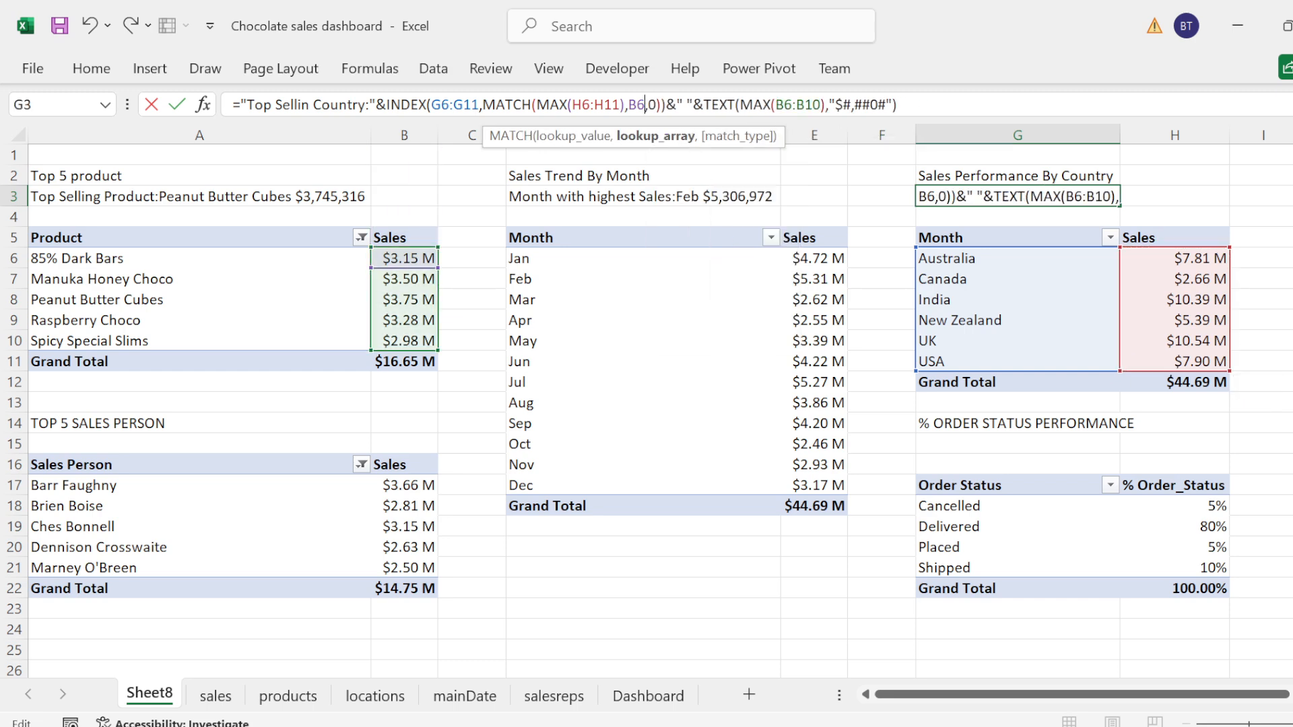
key("BackSpace")
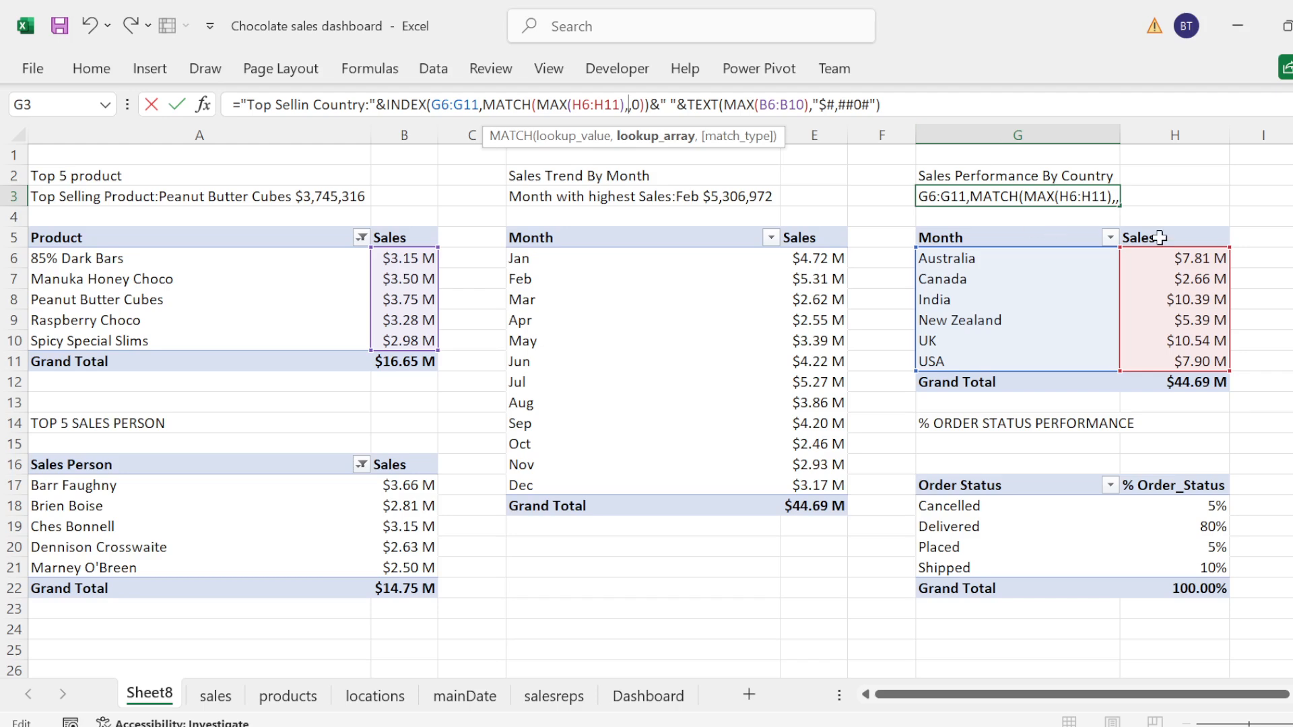
left_click_drag(1188, 254, 1192, 362)
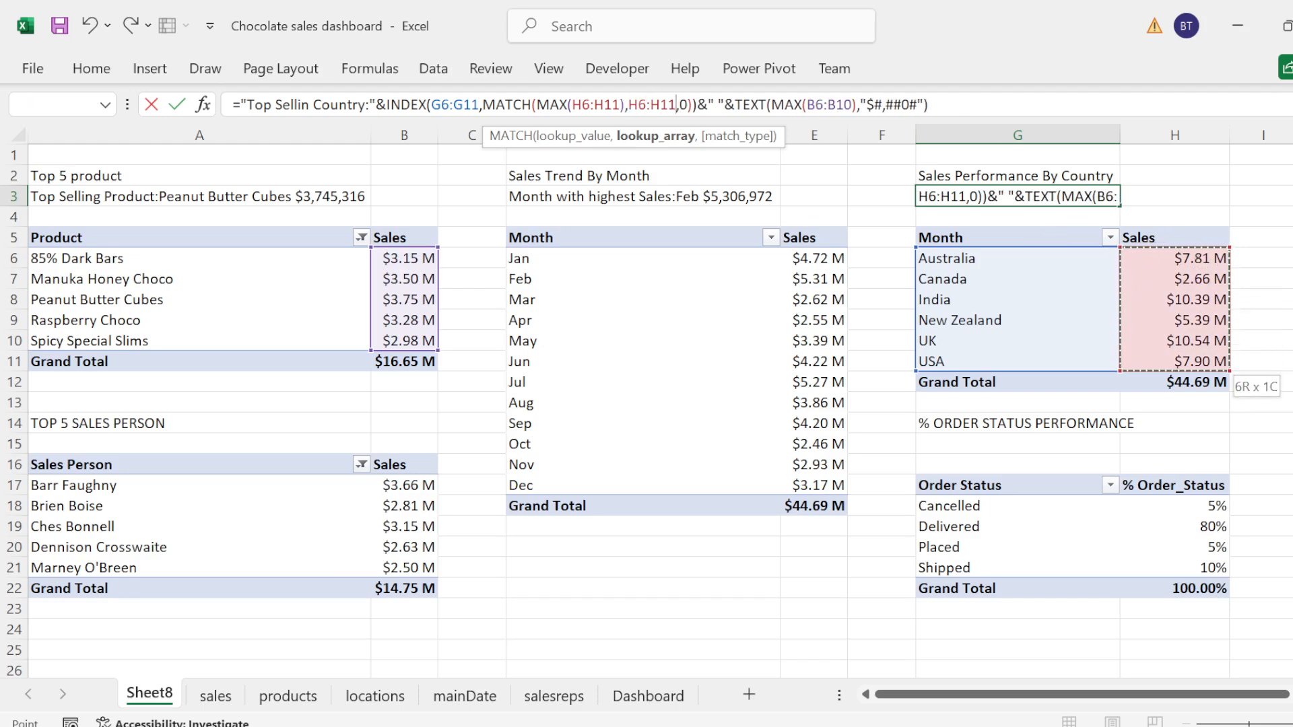
Step: Replace the range of the MAX inside TEXT in the G3 formula with the country sales cells starting at H6
left_click(851, 105)
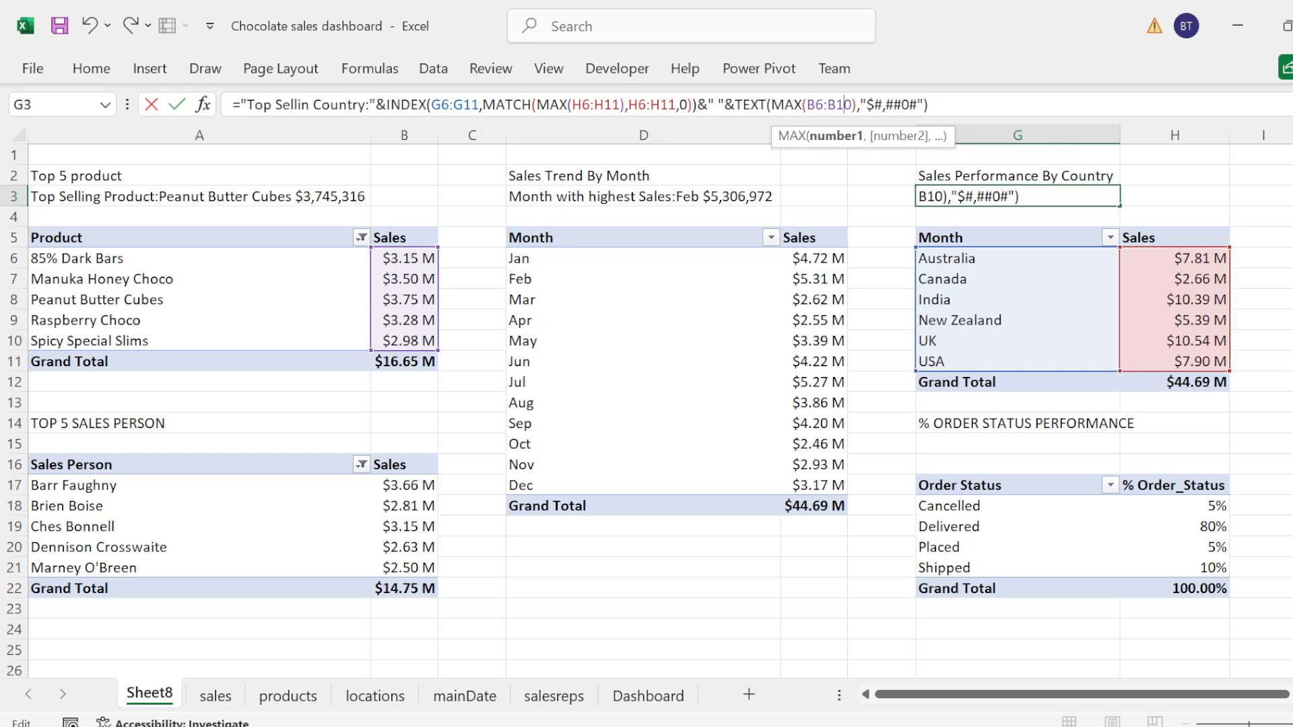
key("BackSpace")
key("BackSpace")
key("BackSpace")
key("BackSpace")
key("BackSpace")
key("BackSpace")
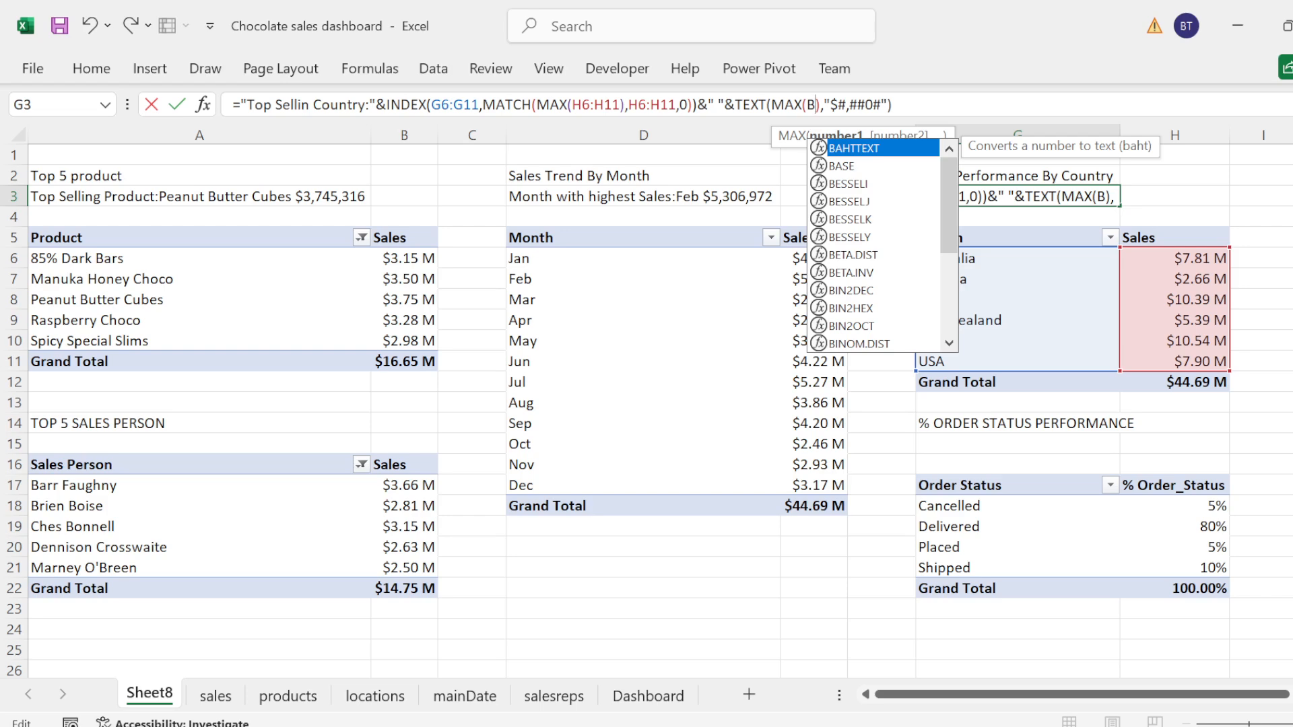
left_click(1183, 258)
key("shift+Down")
key("shift+Down")
key("shift+Down")
key("shift+Down")
key("shift+Down")
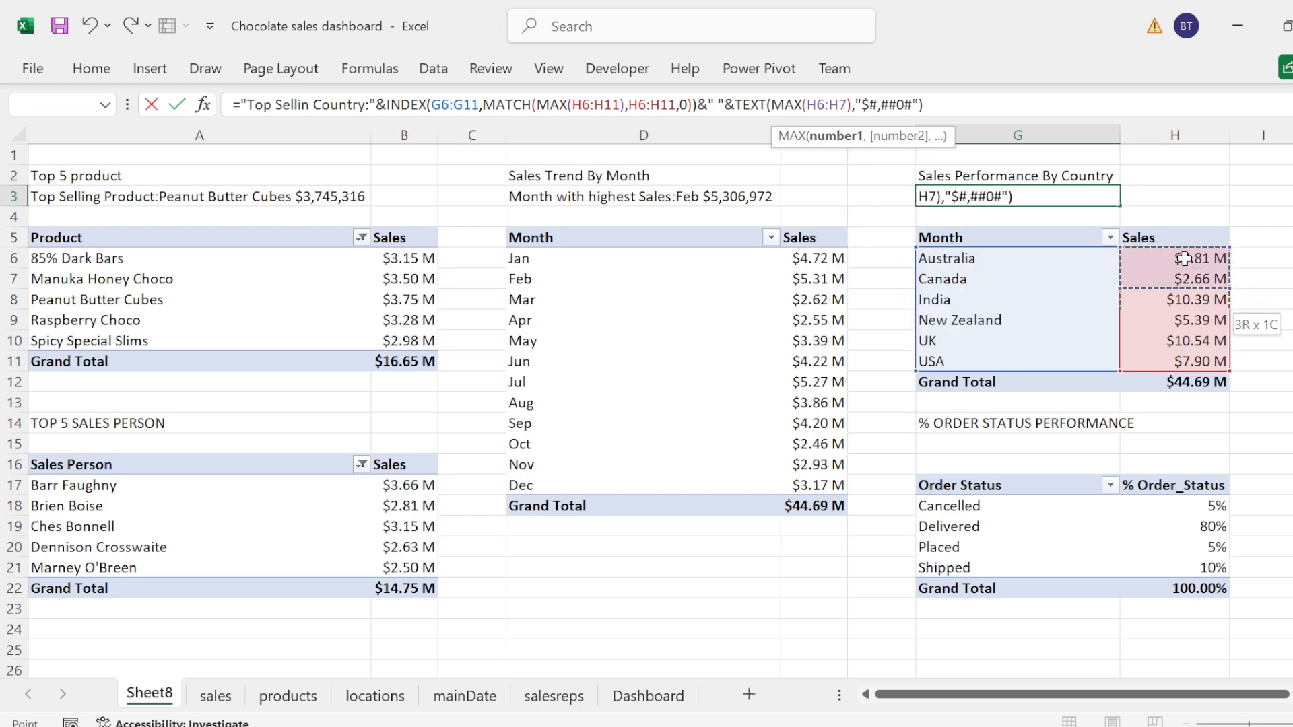
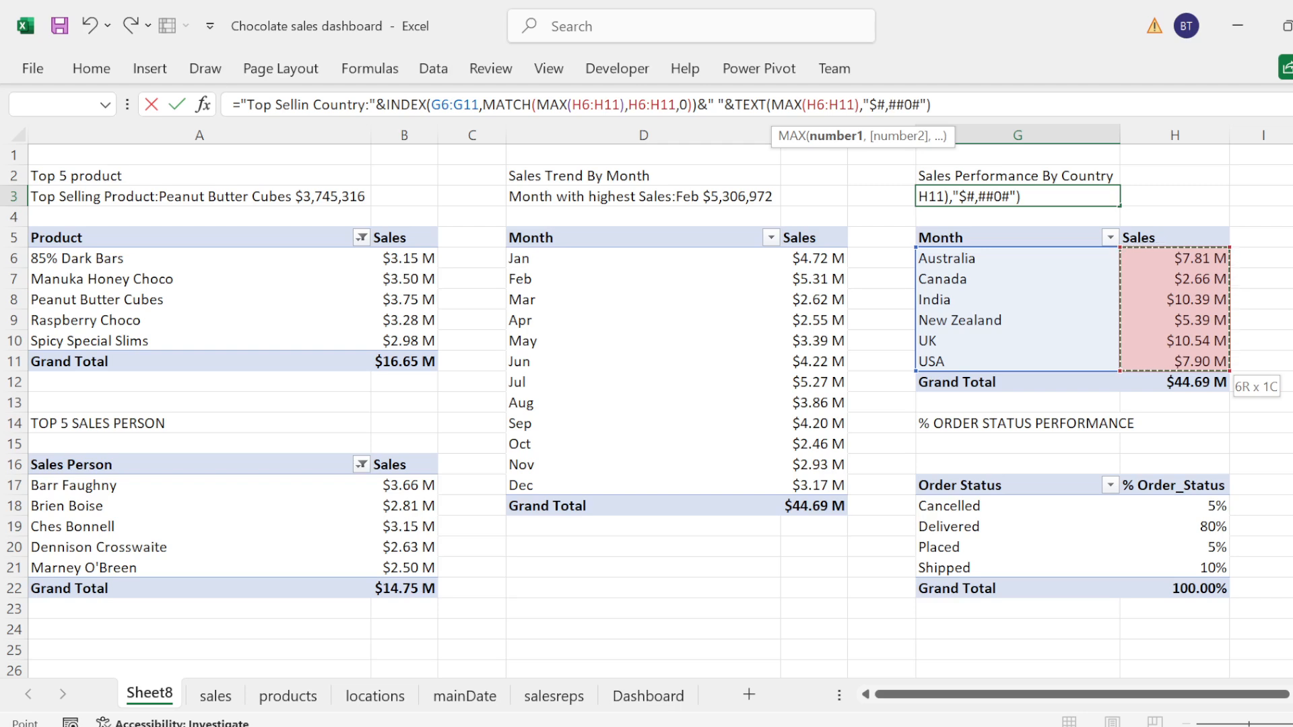
Step: Correct the label text in the G3 formula to "Top Selling Country:" and commit the formula
left_click(310, 106)
type("g")
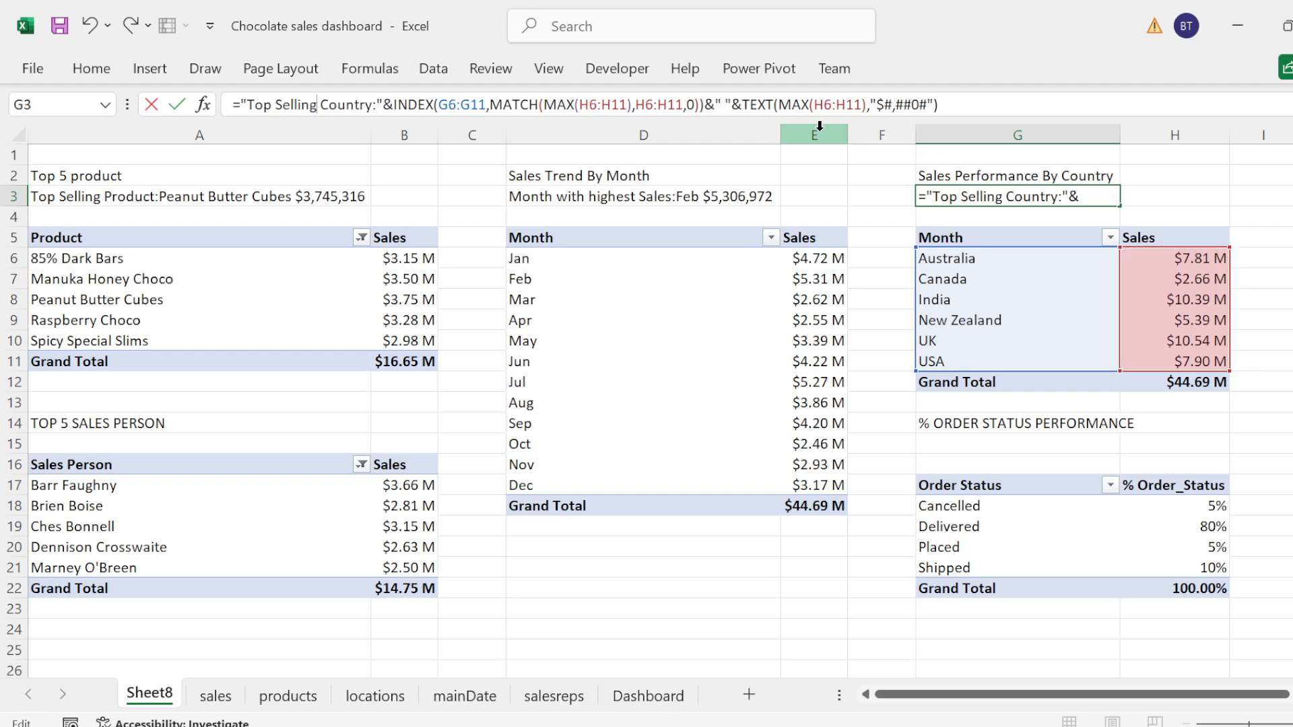
key("Return")
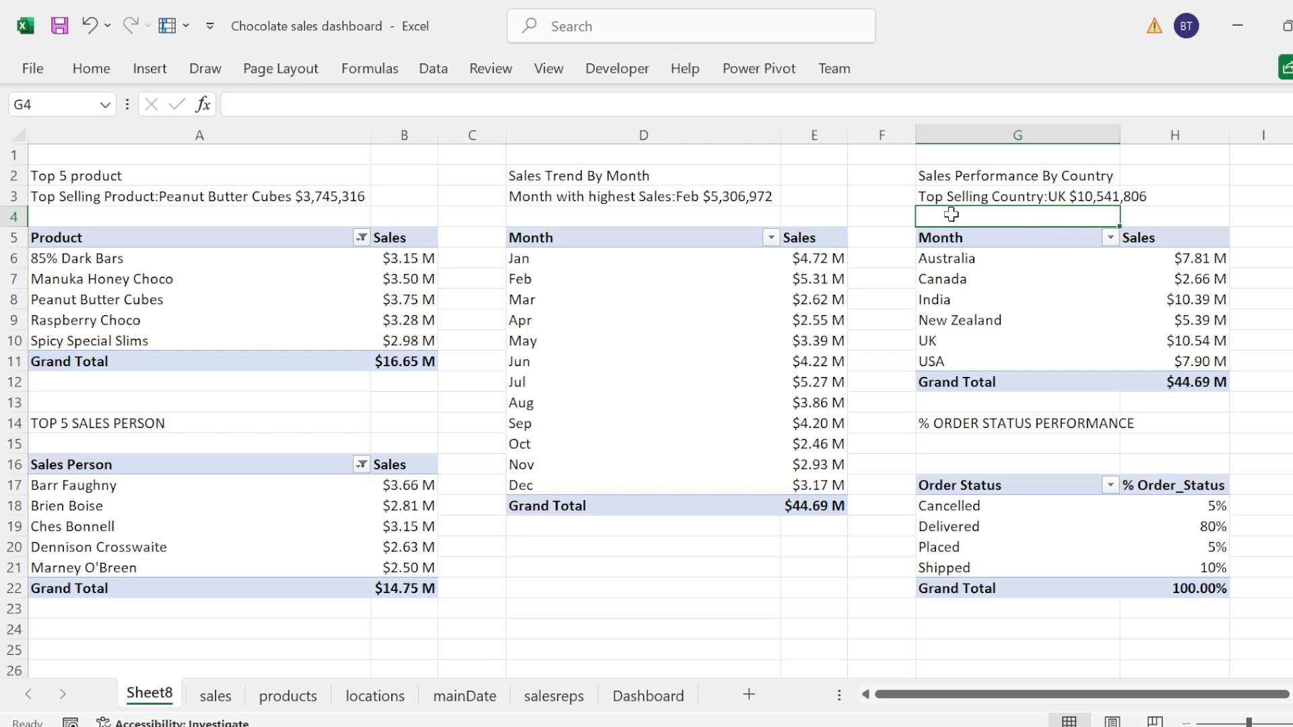
Step: Reword the label in the G3 title formula to "Highest Selling Country:"
left_click(937, 195)
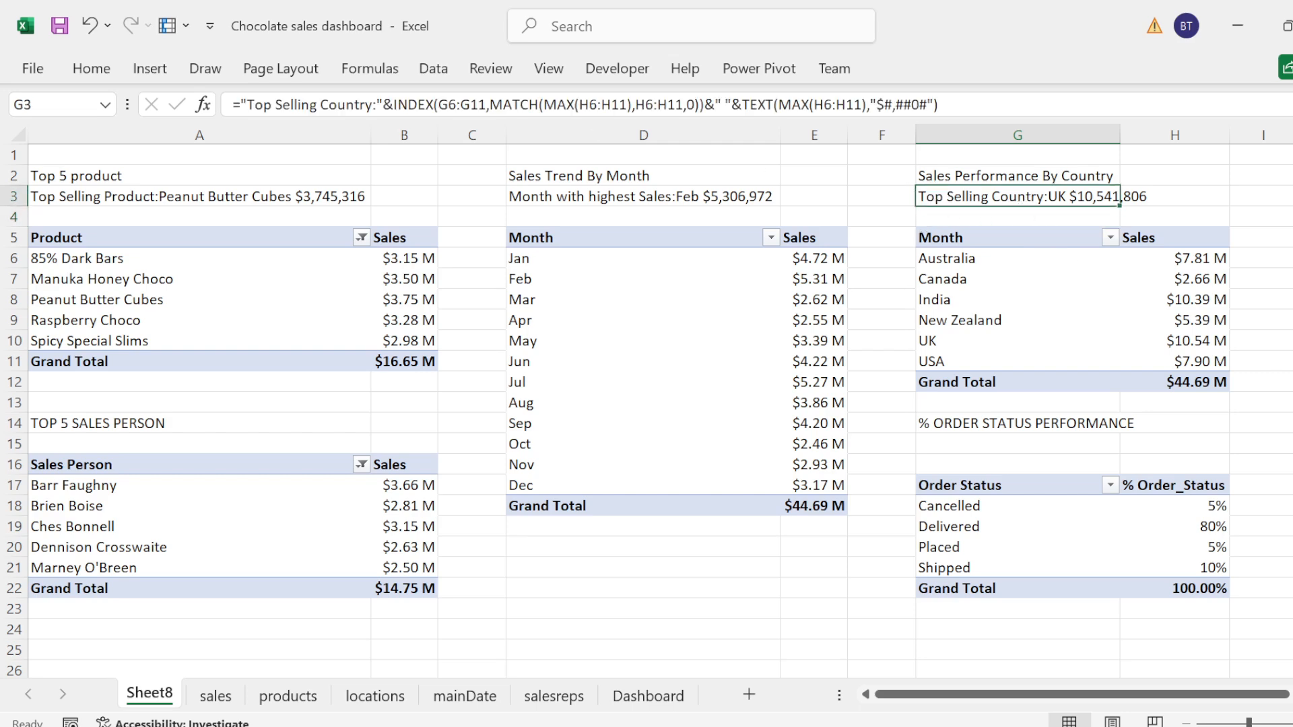
left_click(268, 104)
key("BackSpace")
key("BackSpace")
key("BackSpace")
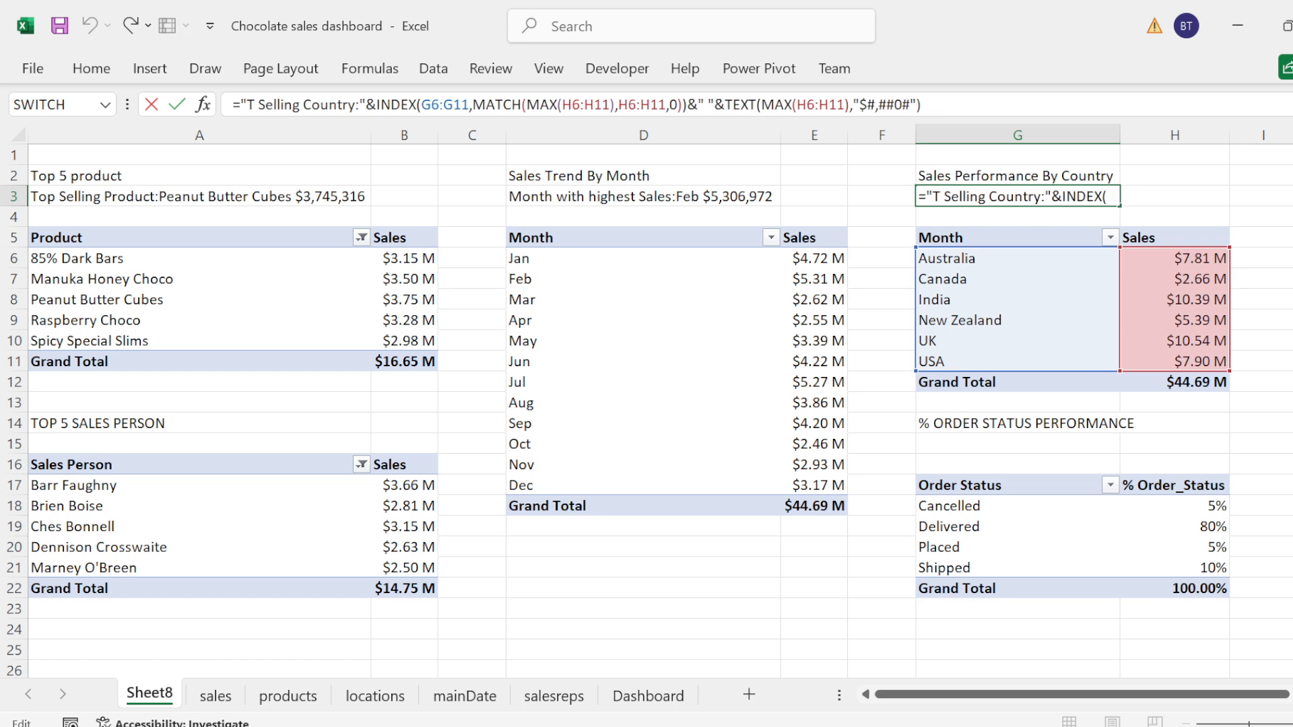
type("High")
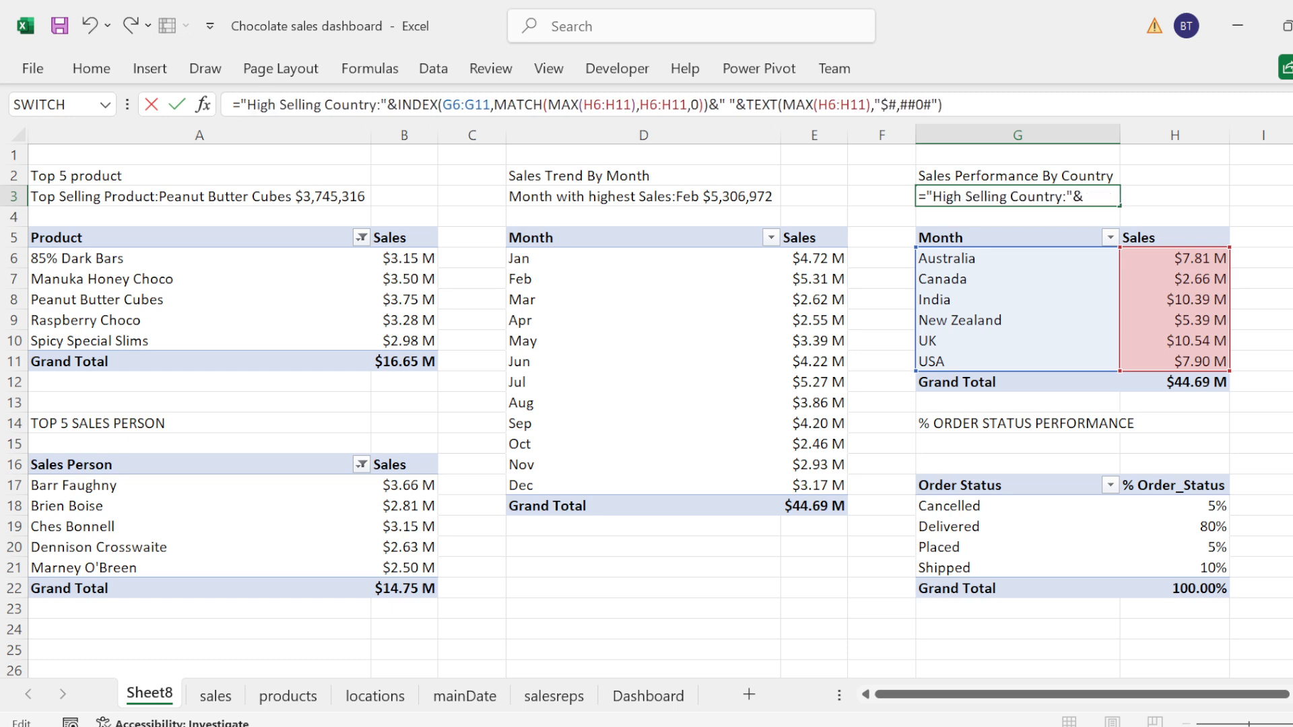
type("est")
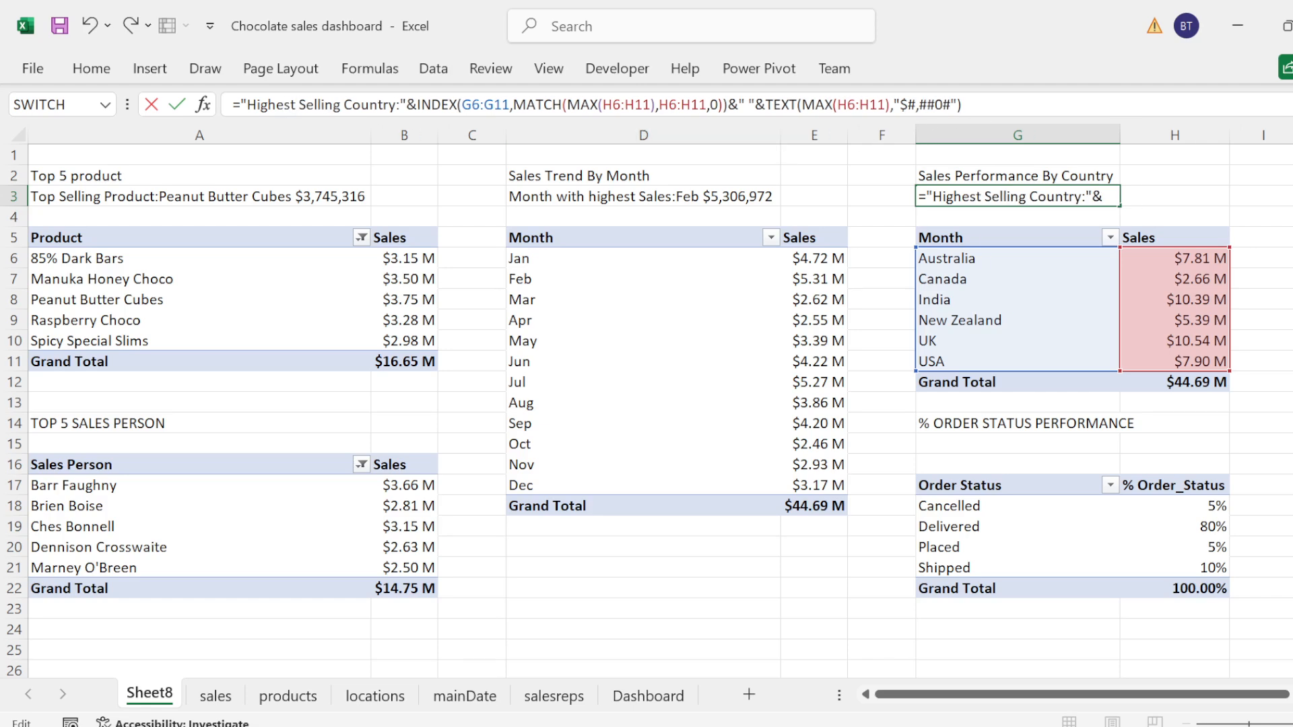
key("End")
key("Return")
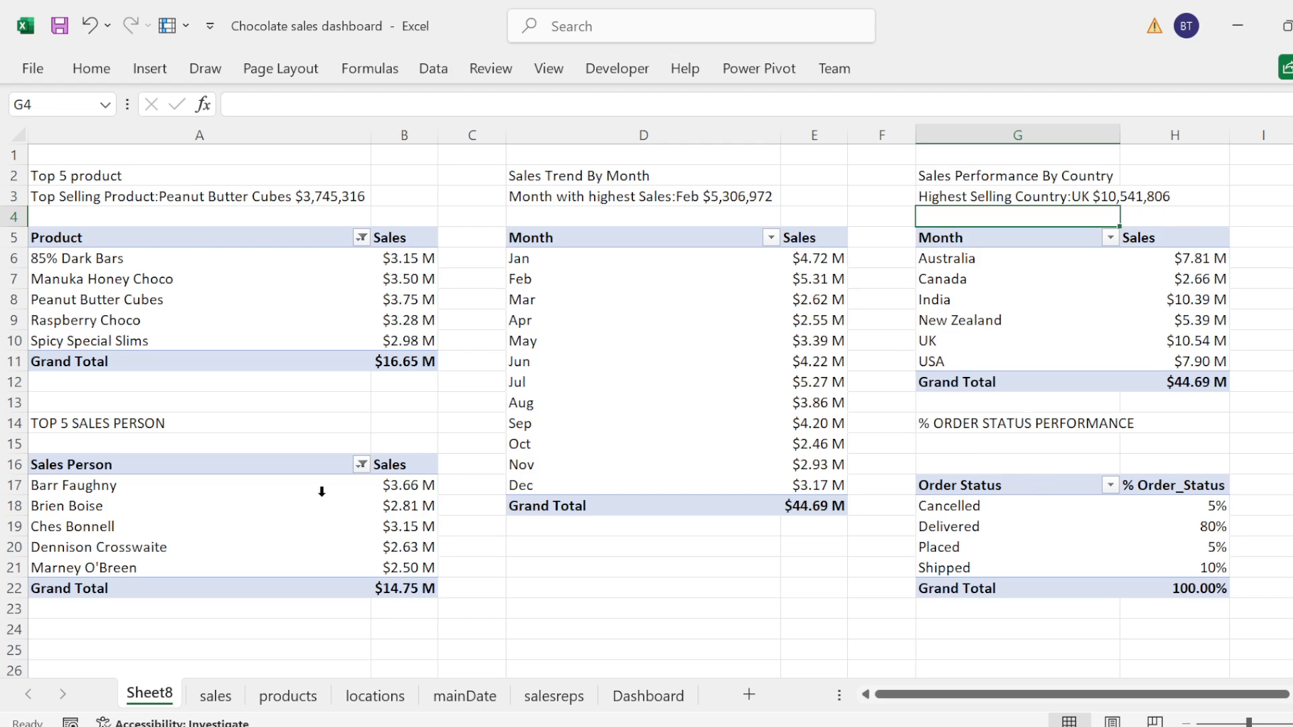
Step: Paste the copied top selling product formula into A15, under the TOP 5 SALES PERSON heading
left_click(119, 447)
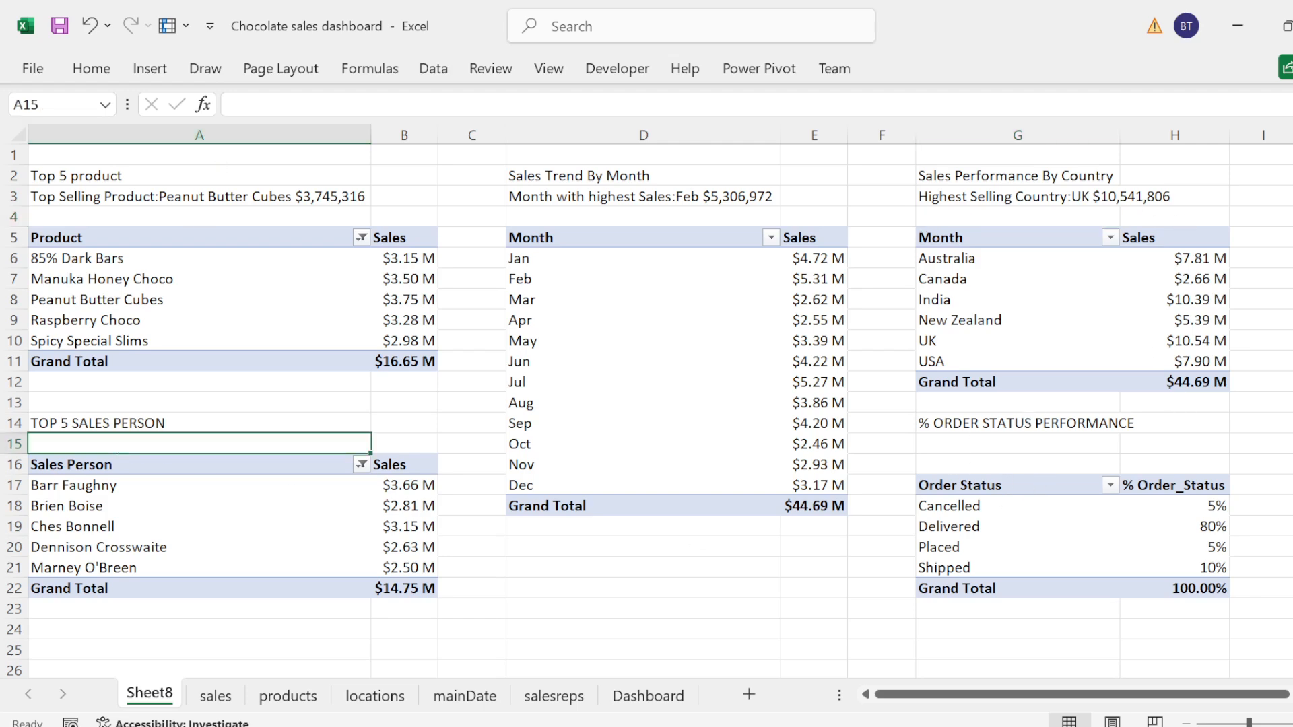
left_click(232, 104)
type("=\"Top Selling Product:\"&INDEX(A6:A10,MATCH(MAX(B6:B10),B6:B10,0))&\" \"&TEXT(MAX(B6:B10),\"$#,##0#\")")
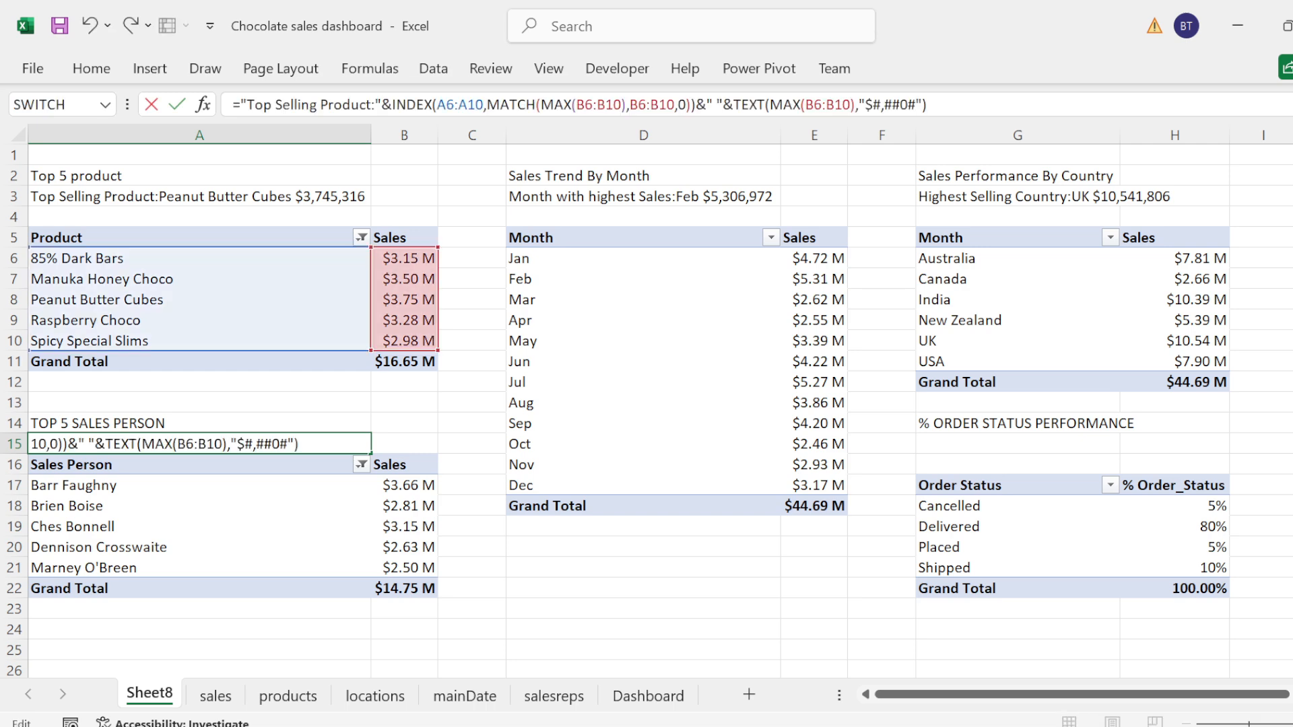
Step: Replace the label text in the A15 formula with "Most Performing Sales Person:"
left_click_drag(365, 105, 263, 104)
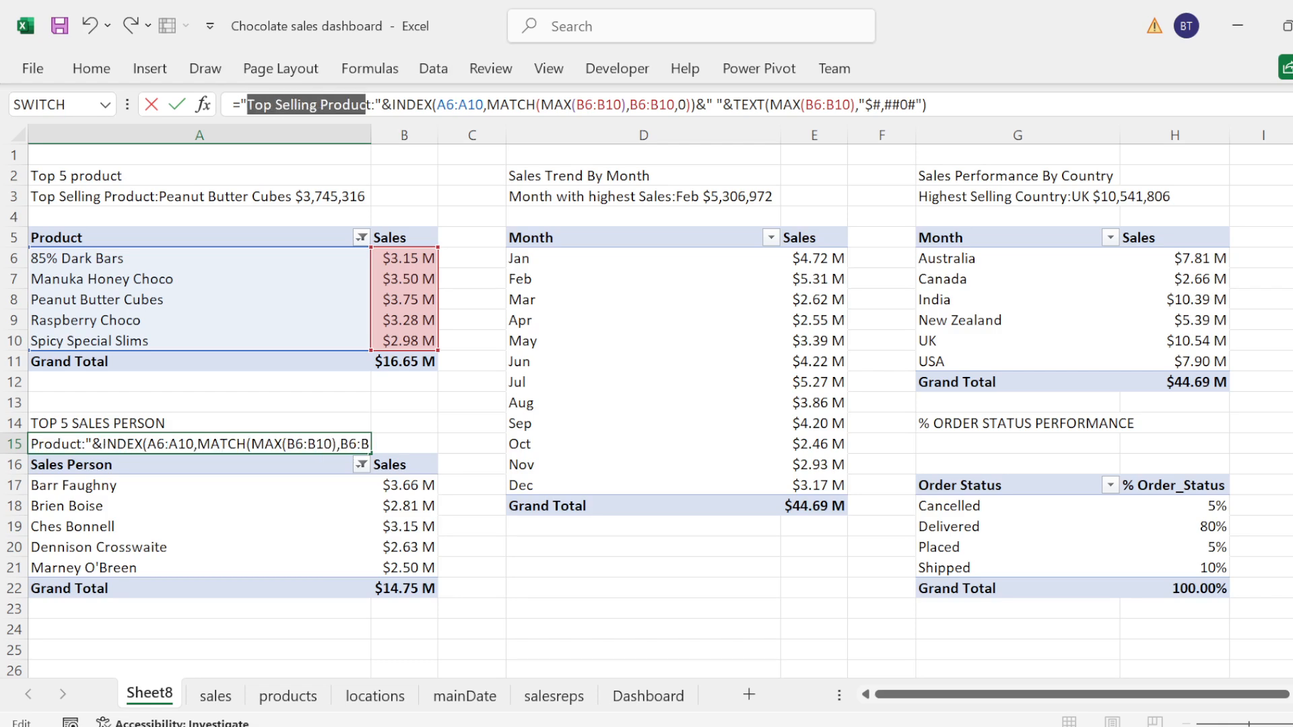
type("Most ")
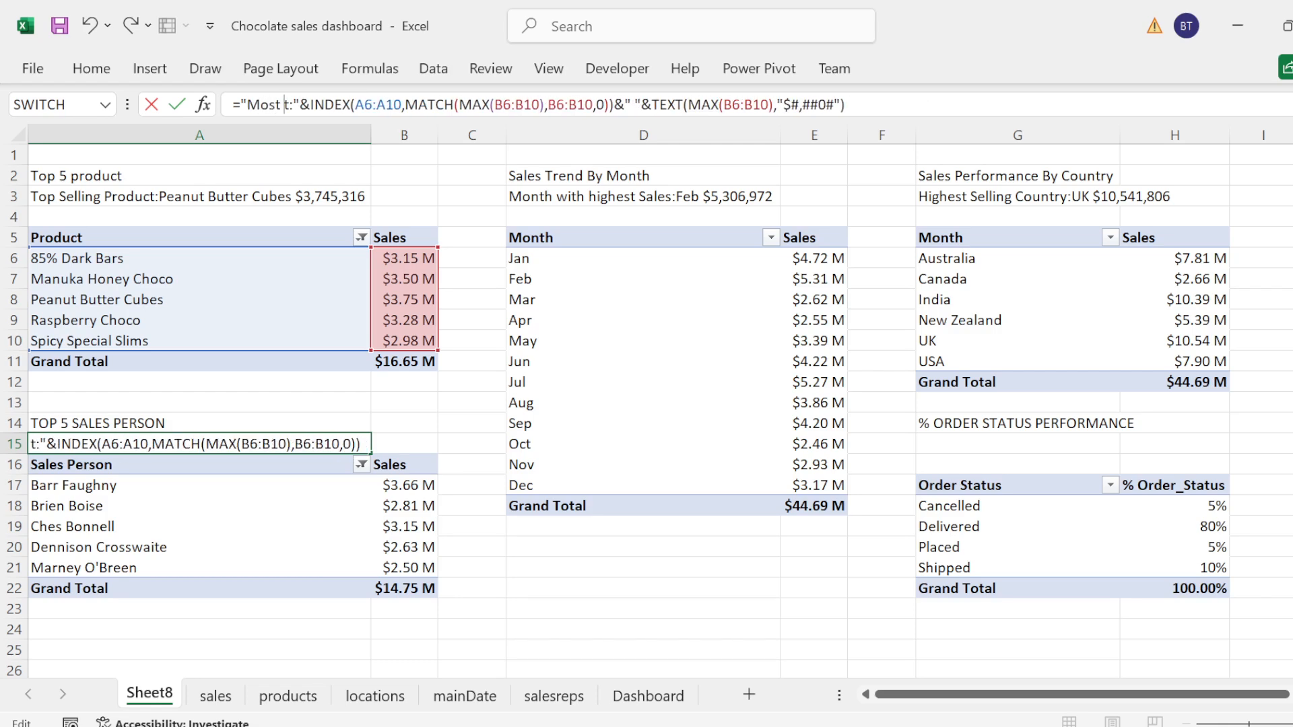
type("Perf")
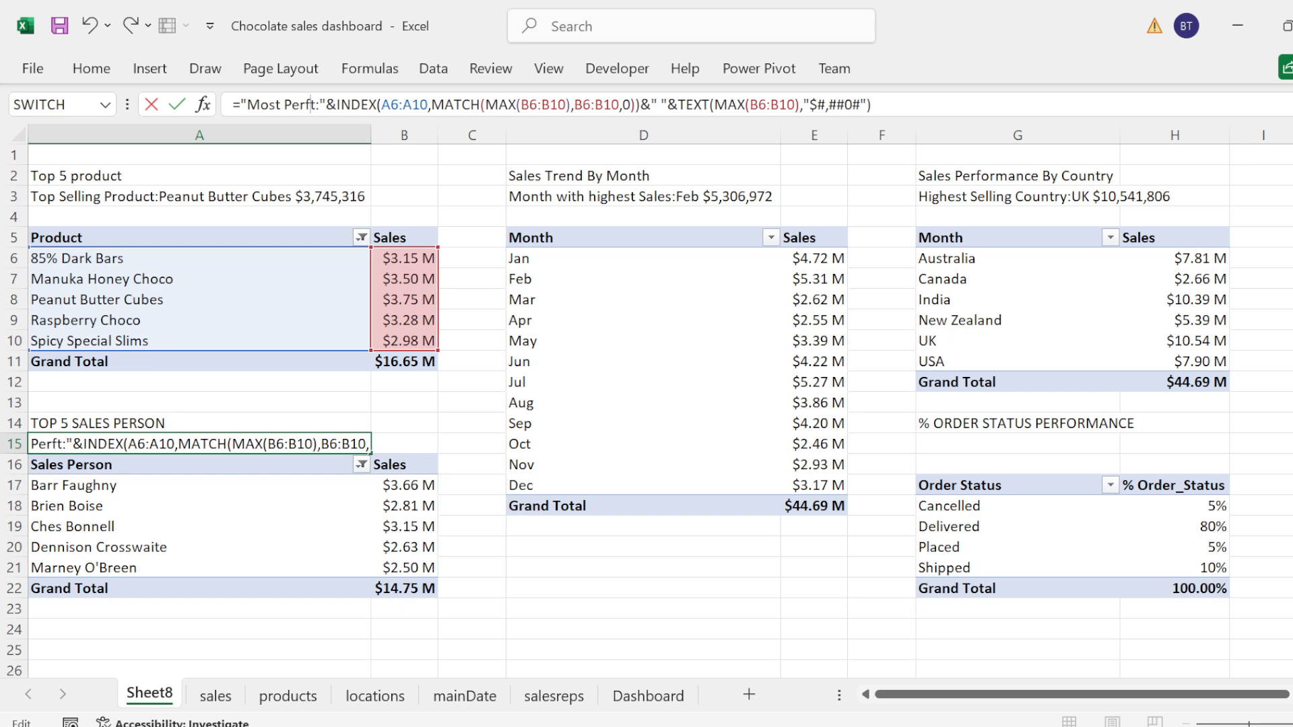
type("orming")
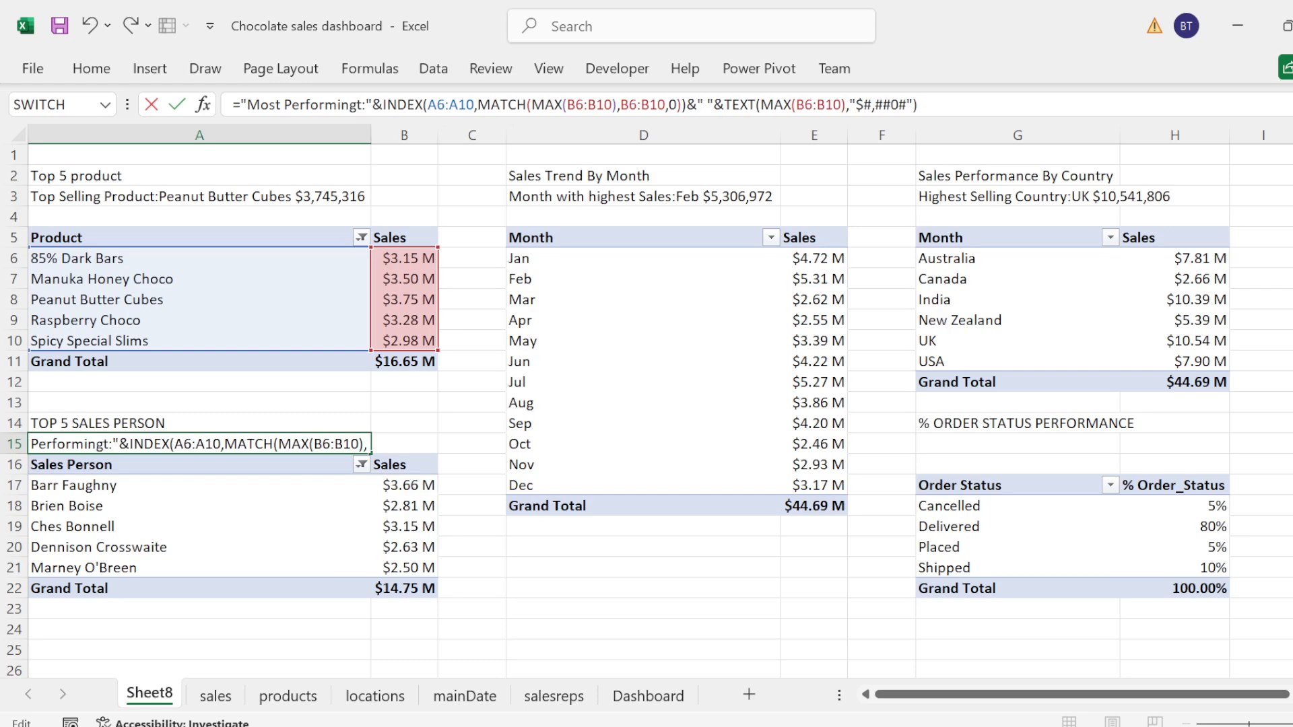
type(" Sale")
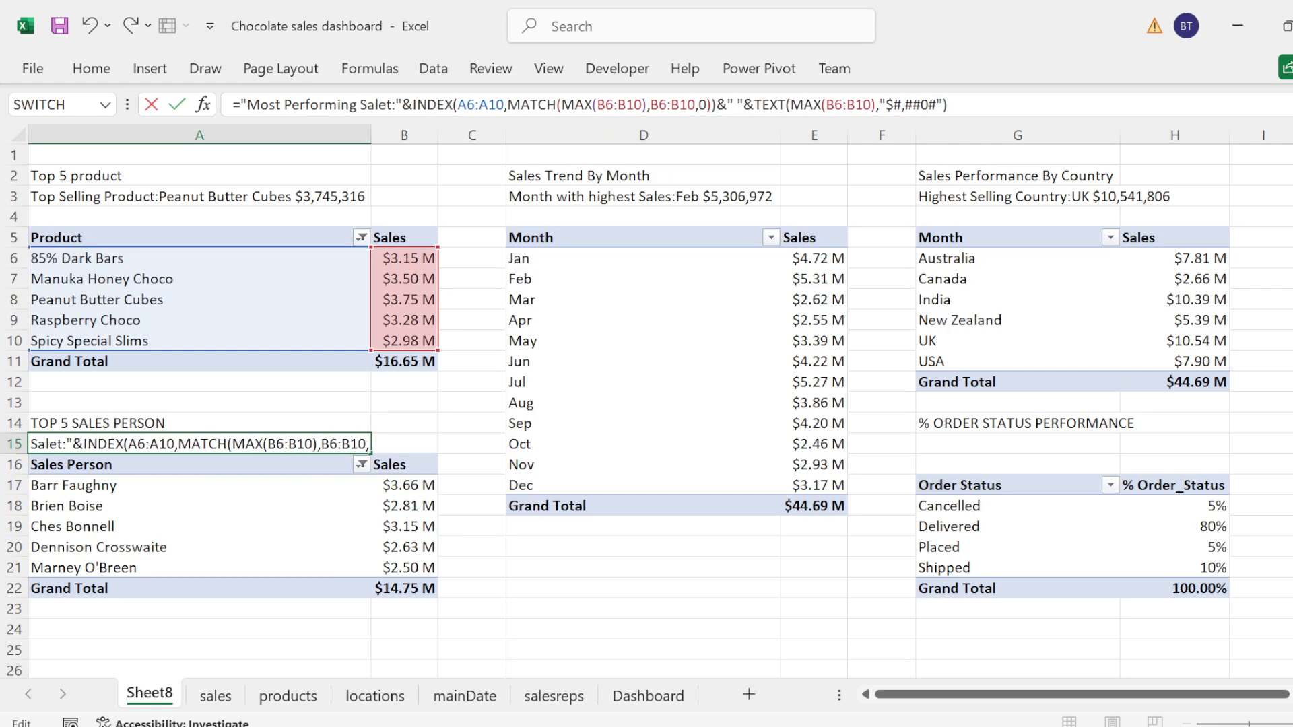
type("s Per")
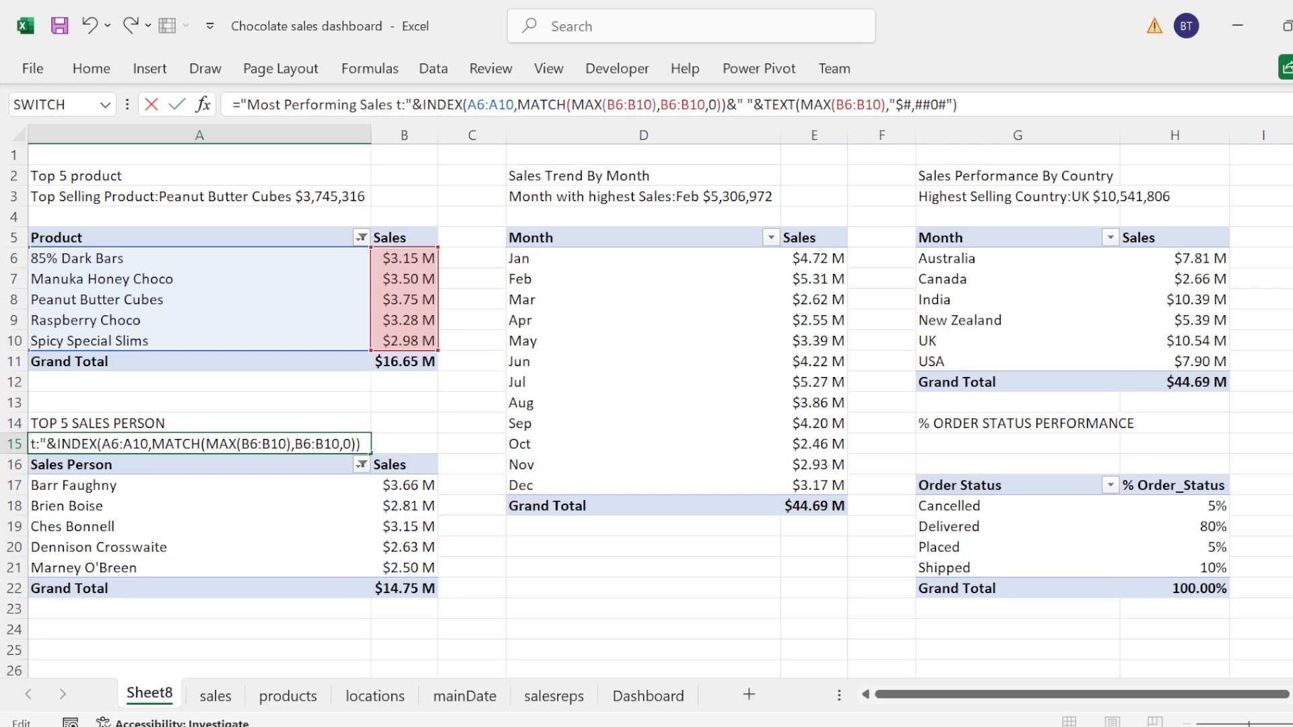
type("d")
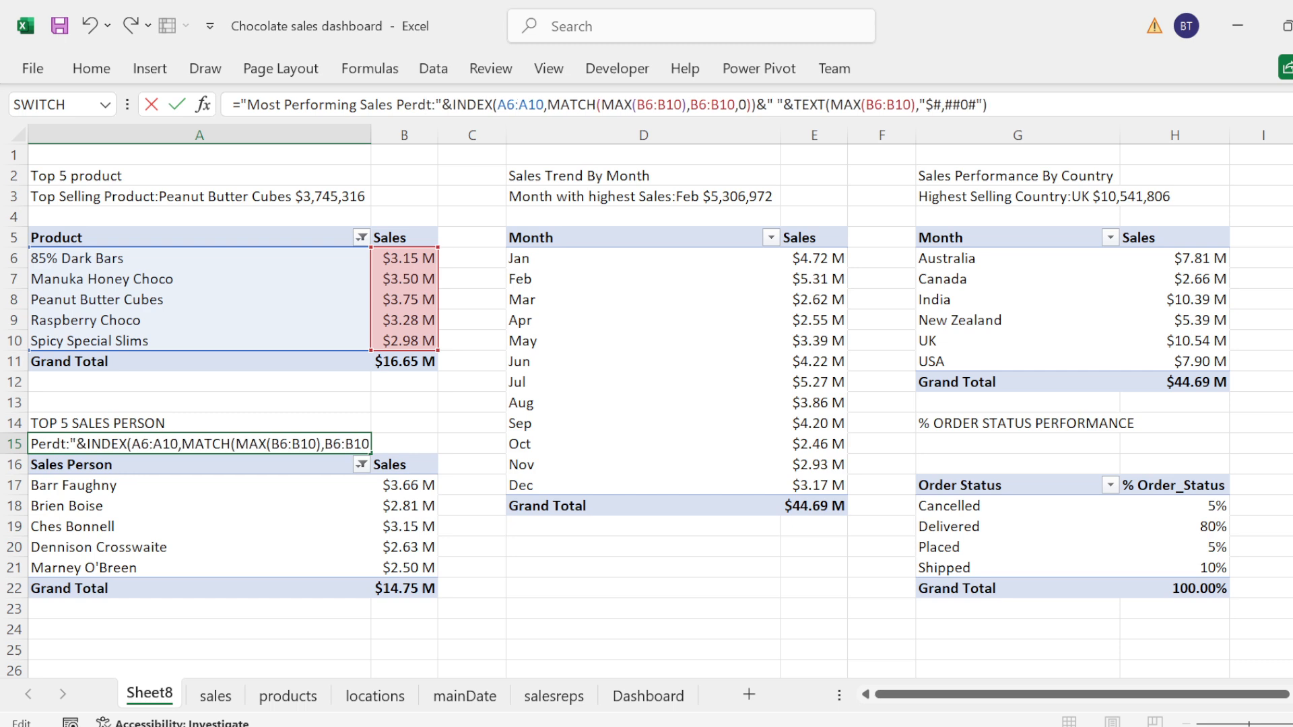
key("BackSpace")
type("son")
key("Delete")
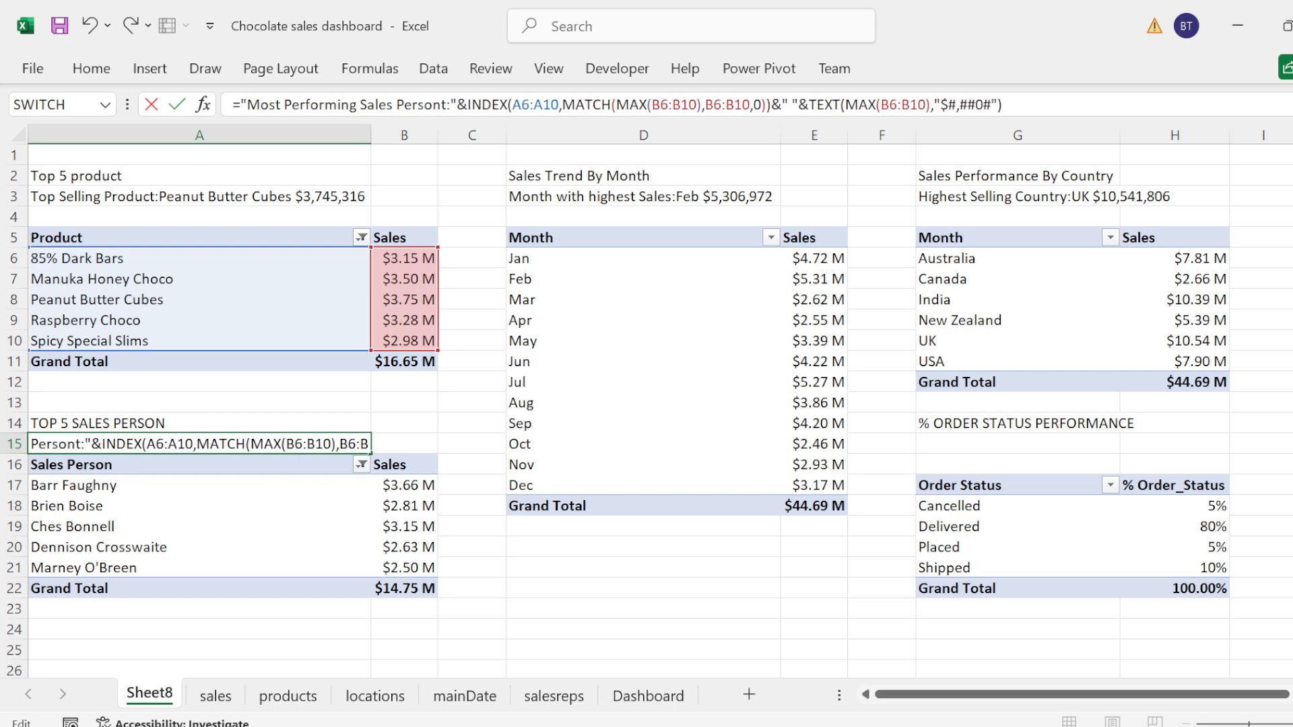
key("Delete")
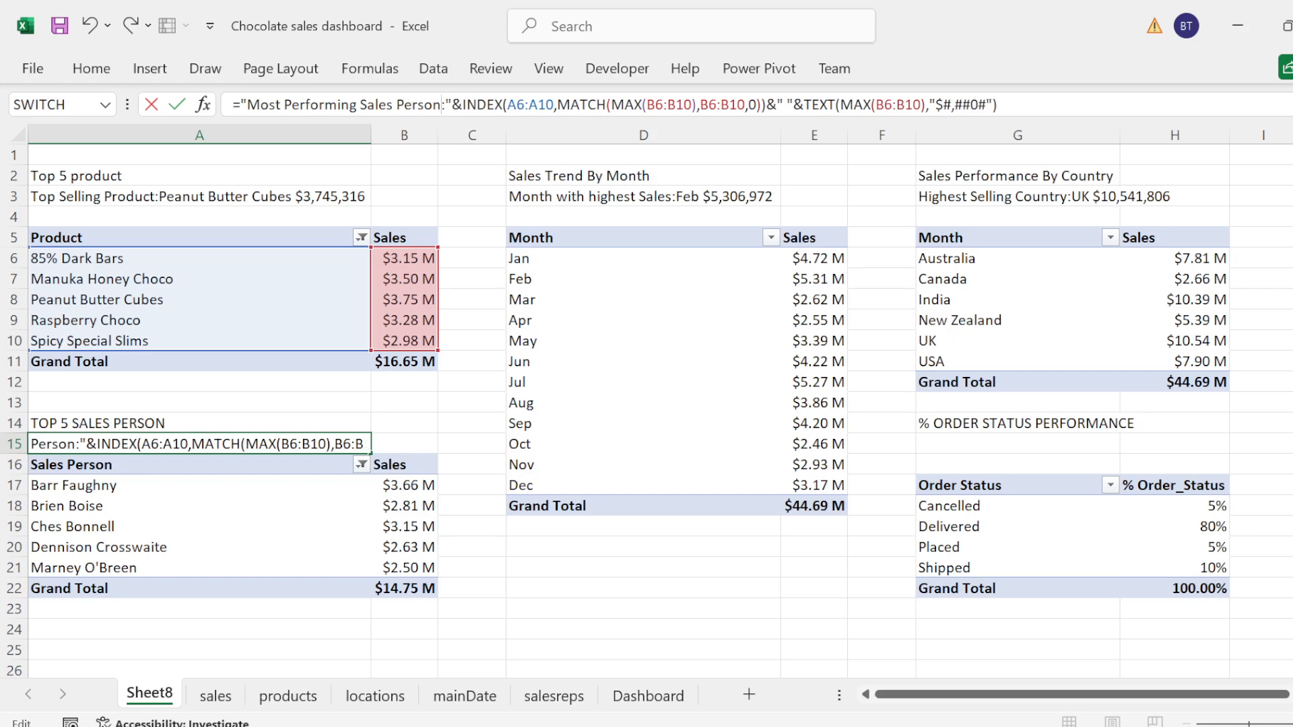
Step: Replace the INDEX array in the A15 formula with the sales person range A17:A21
key("shift+Left")
key("shift+Left")
key("shift+Left")
key("shift+Left")
key("BackSpace")
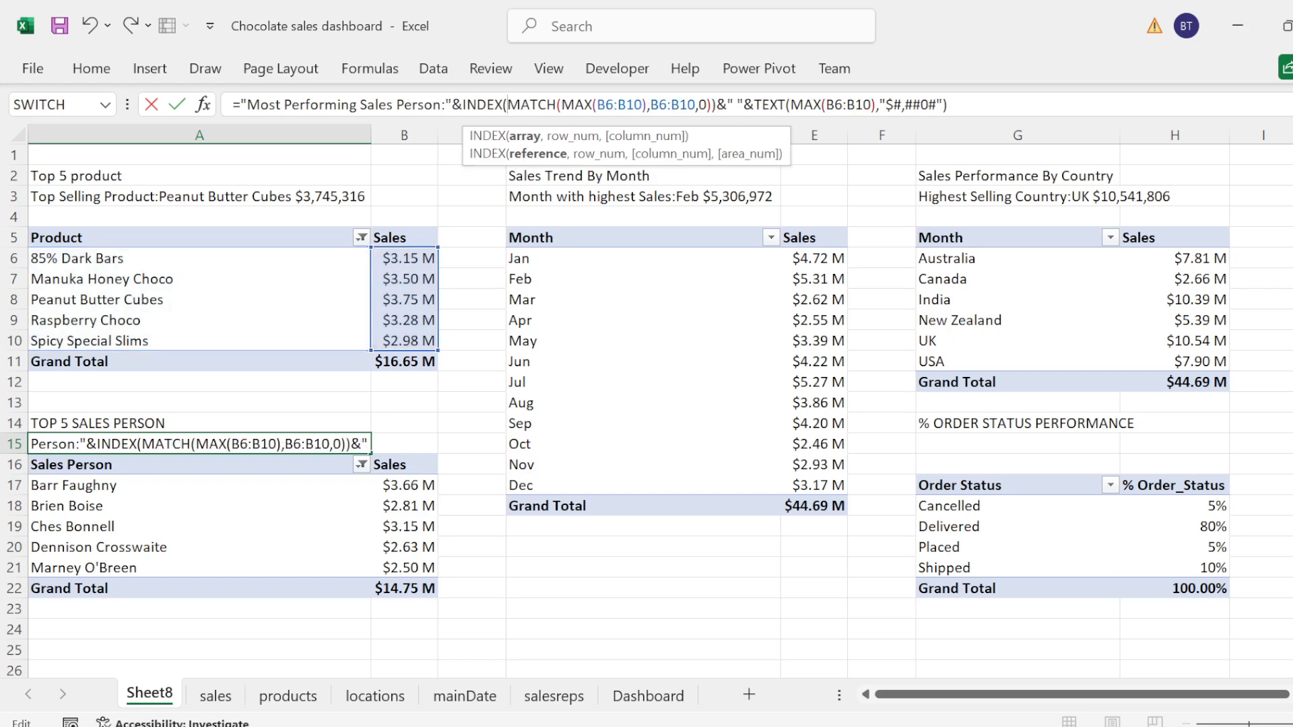
left_click(68, 474)
key("shift+Down")
key("shift+Down")
key("shift+Down")
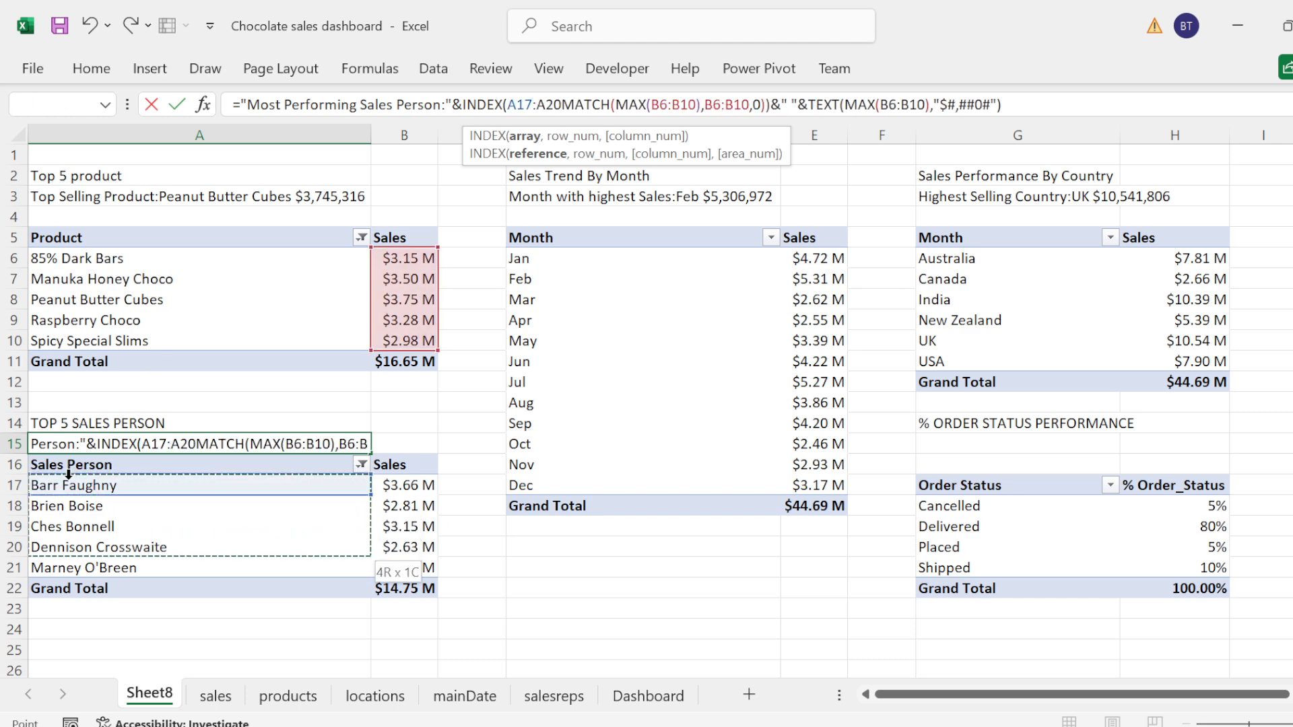
key("shift+Down")
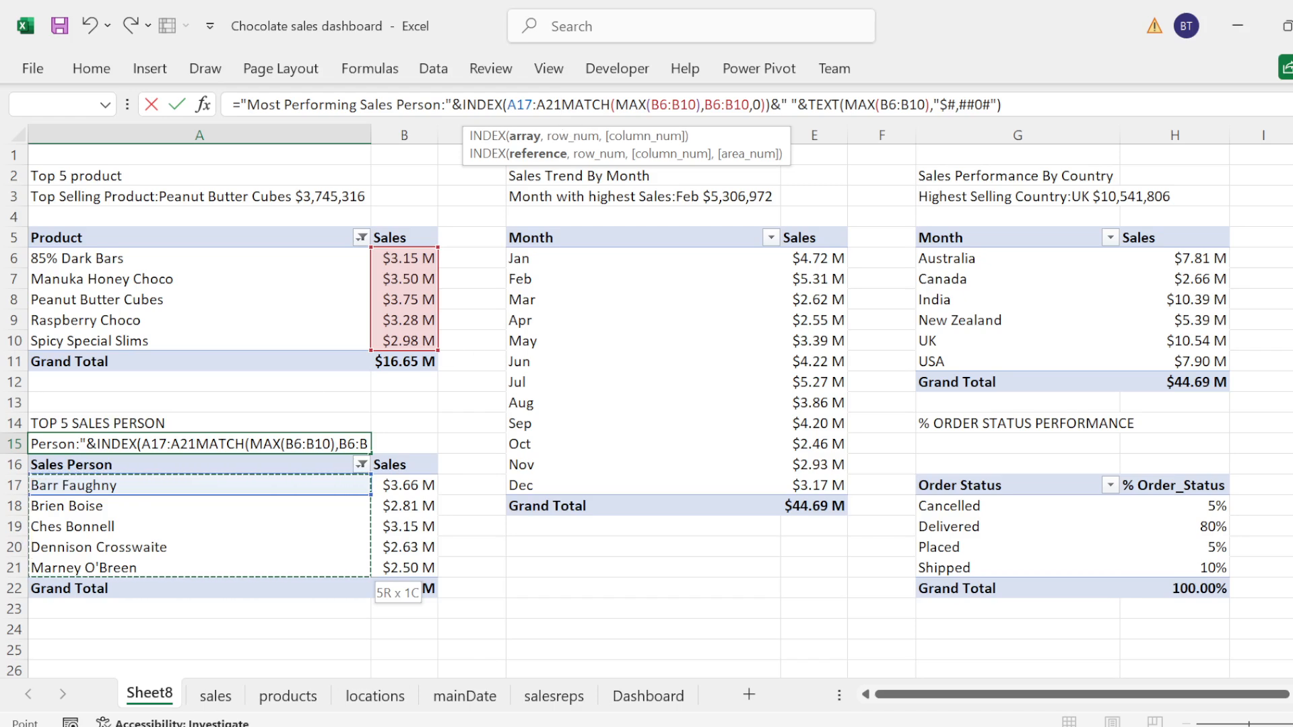
type(",")
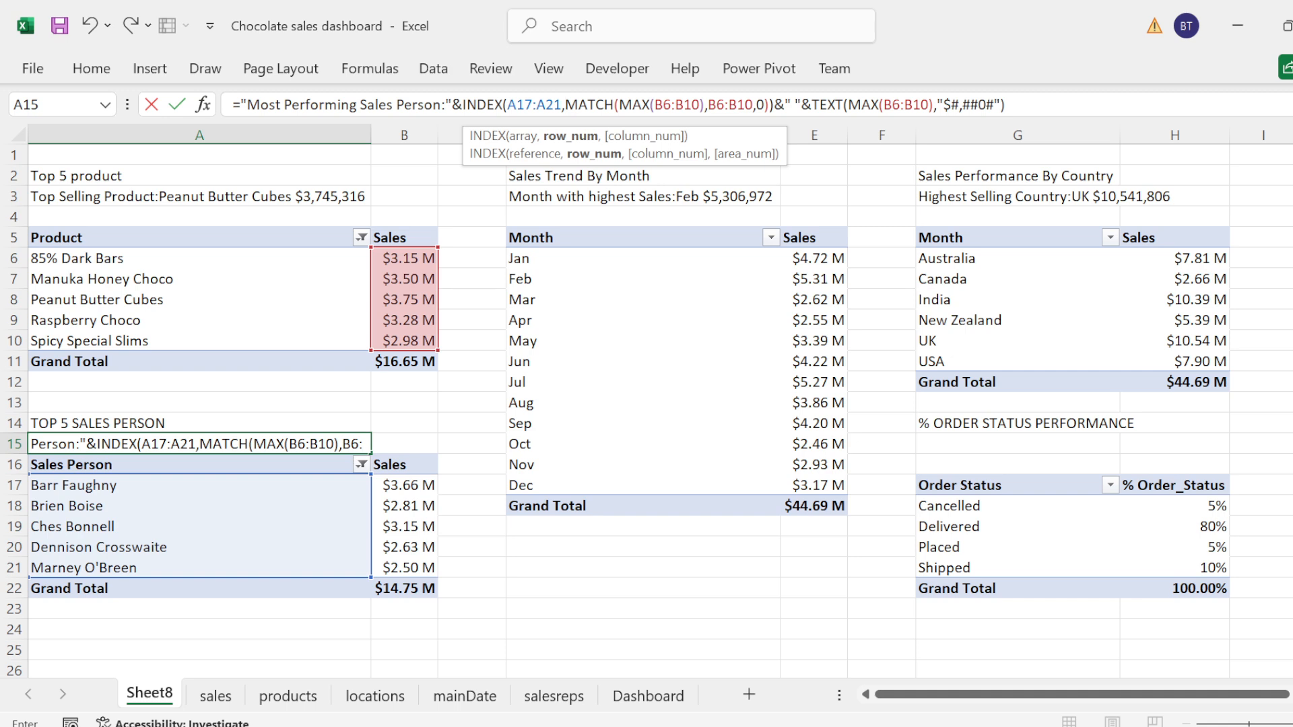
Step: Replace the range of the MAX inside MATCH in the A15 formula with the sales person sales range B17:B21
left_click_drag(655, 105, 704, 105)
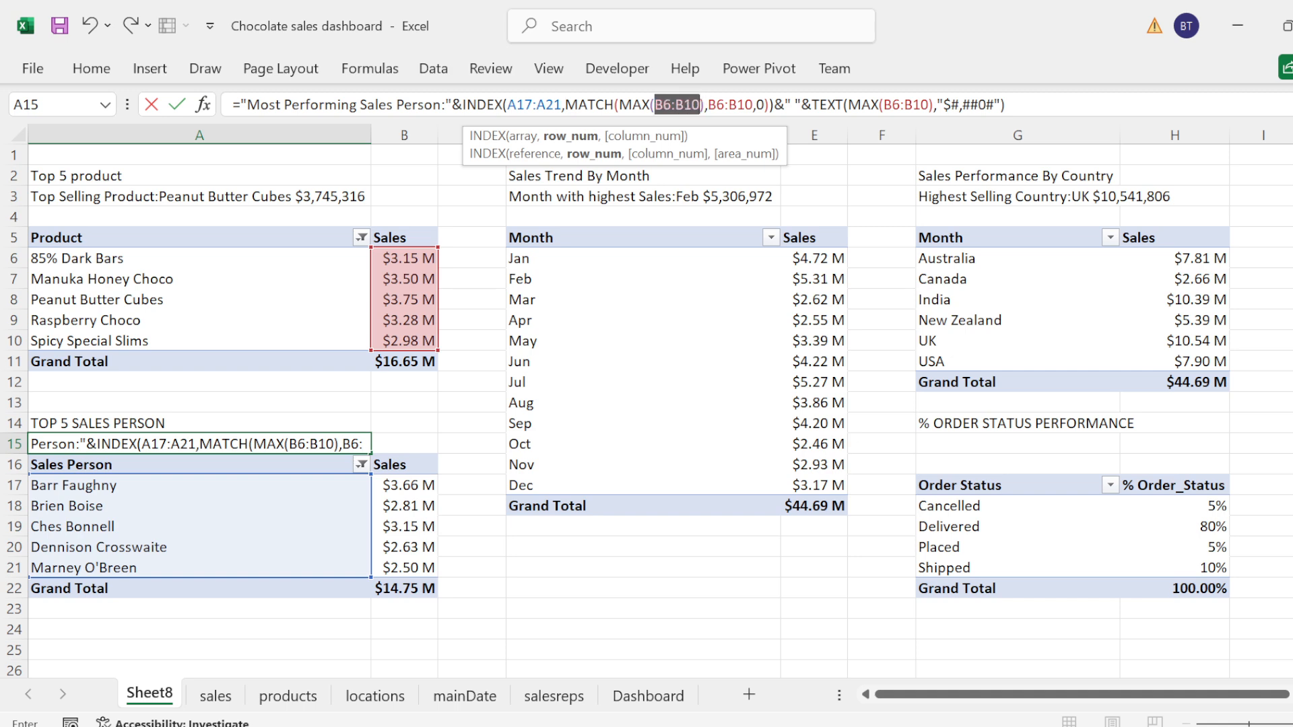
key("BackSpace")
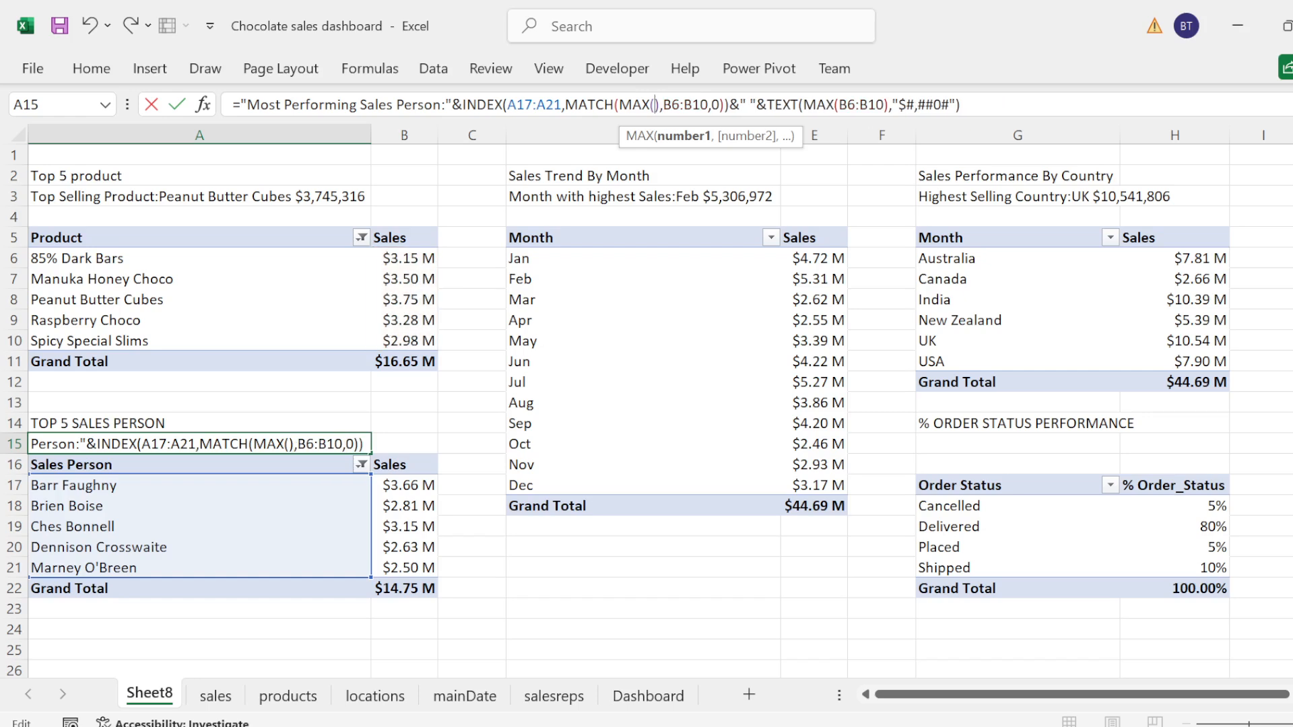
left_click(412, 493)
key("shift+Down")
key("shift+Down")
key("shift+Down")
key("shift+Down")
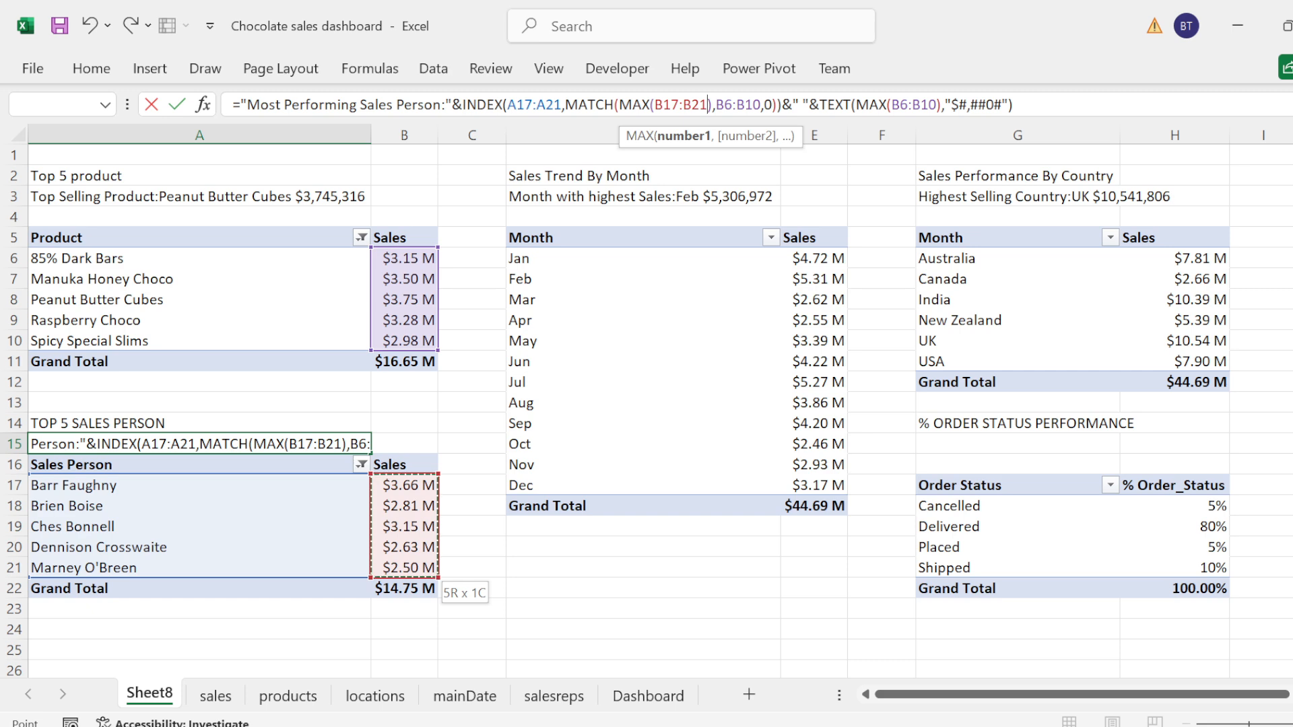
Step: Replace the MATCH lookup array in the A15 formula with the sales person sales range B17:B21
left_click(760, 105)
key("BackSpace")
key("BackSpace")
key("BackSpace")
key("BackSpace")
key("BackSpace")
key("BackSpace")
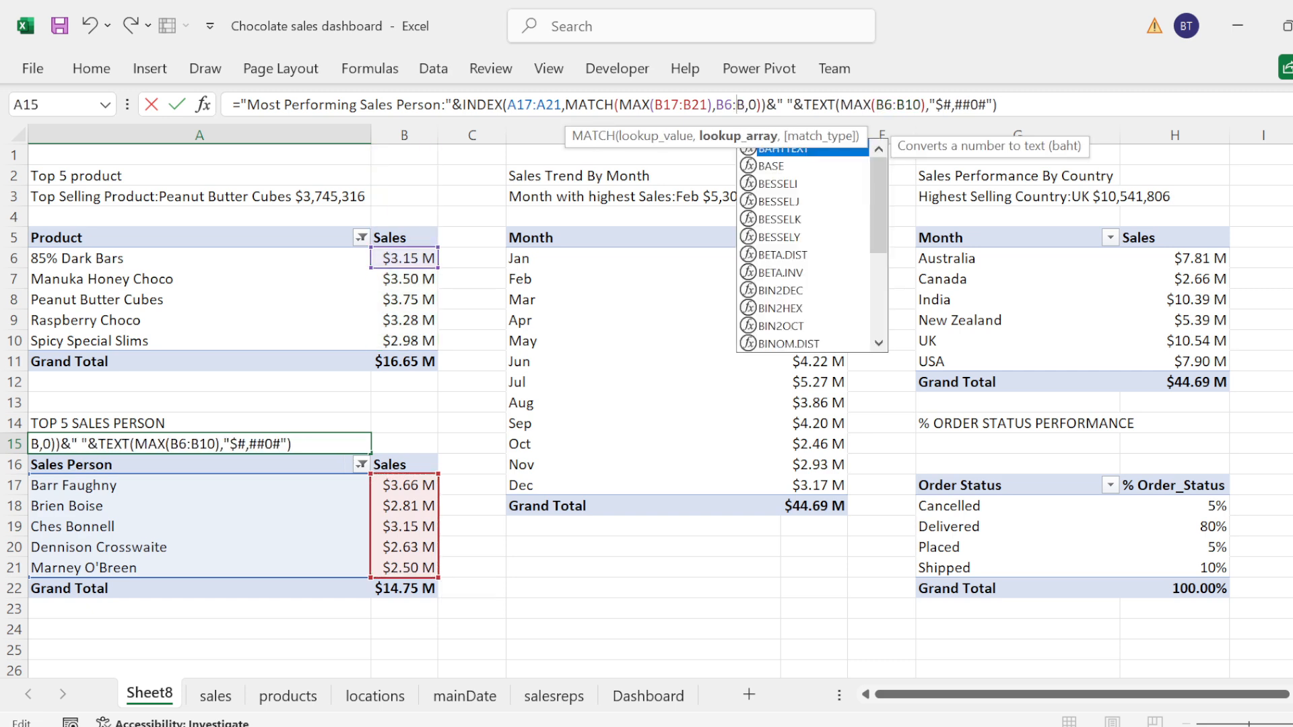
left_click(409, 486)
left_click_drag(408, 486, 409, 567)
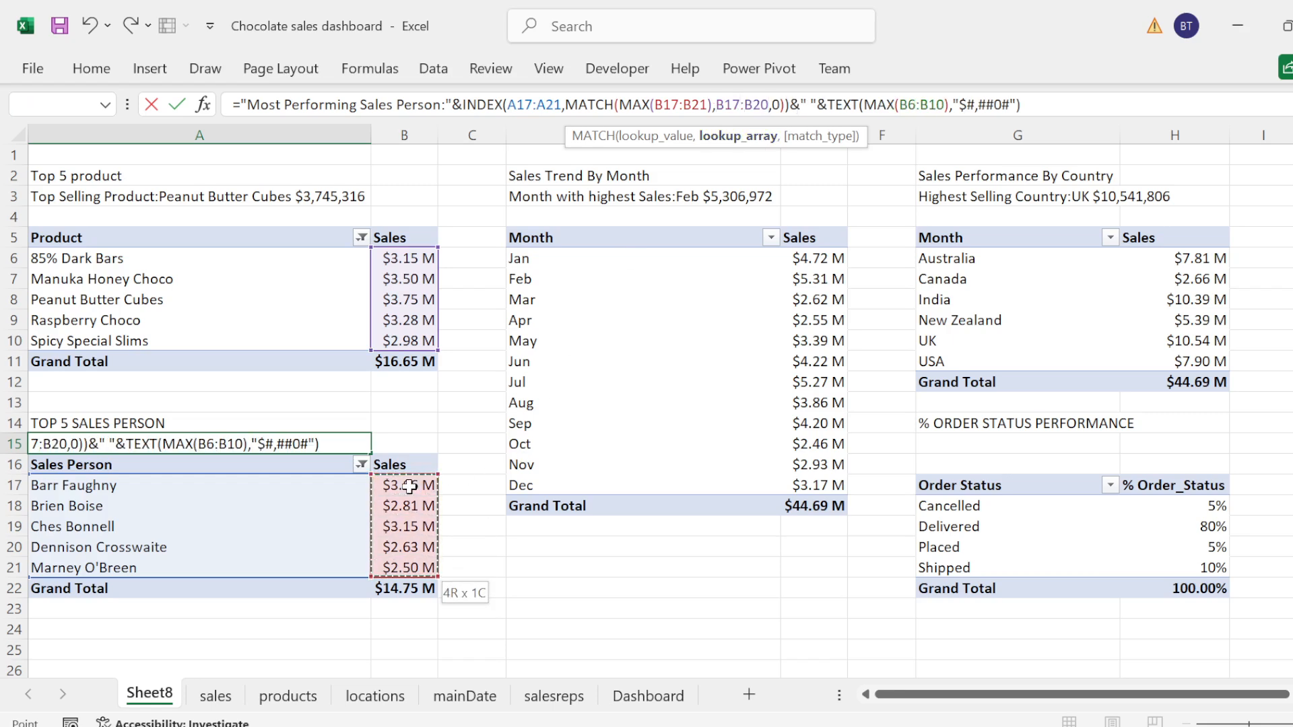
Step: Replace the range of the MAX inside TEXT in the A15 formula with B17:B21 and commit the formula
left_click(946, 105)
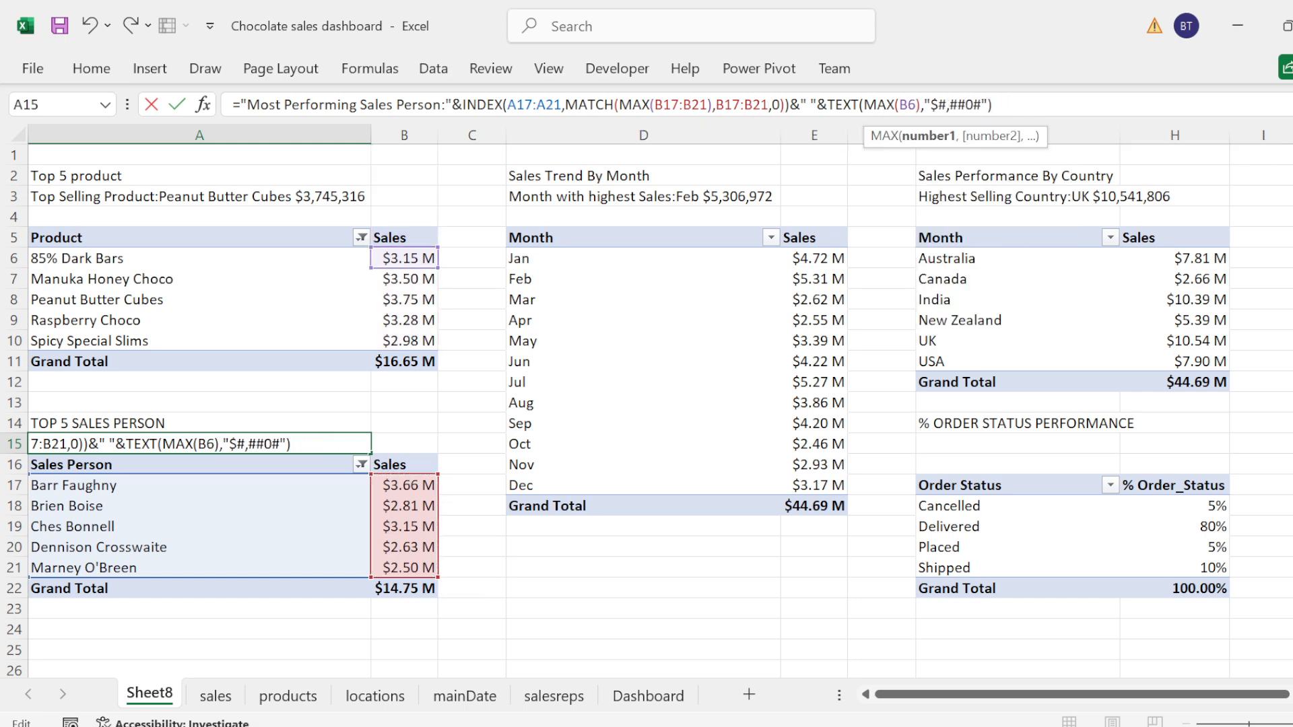
key("BackSpace")
key("BackSpace")
key("BackSpace")
key("BackSpace")
key("BackSpace")
key("BackSpace")
left_click(941, 105)
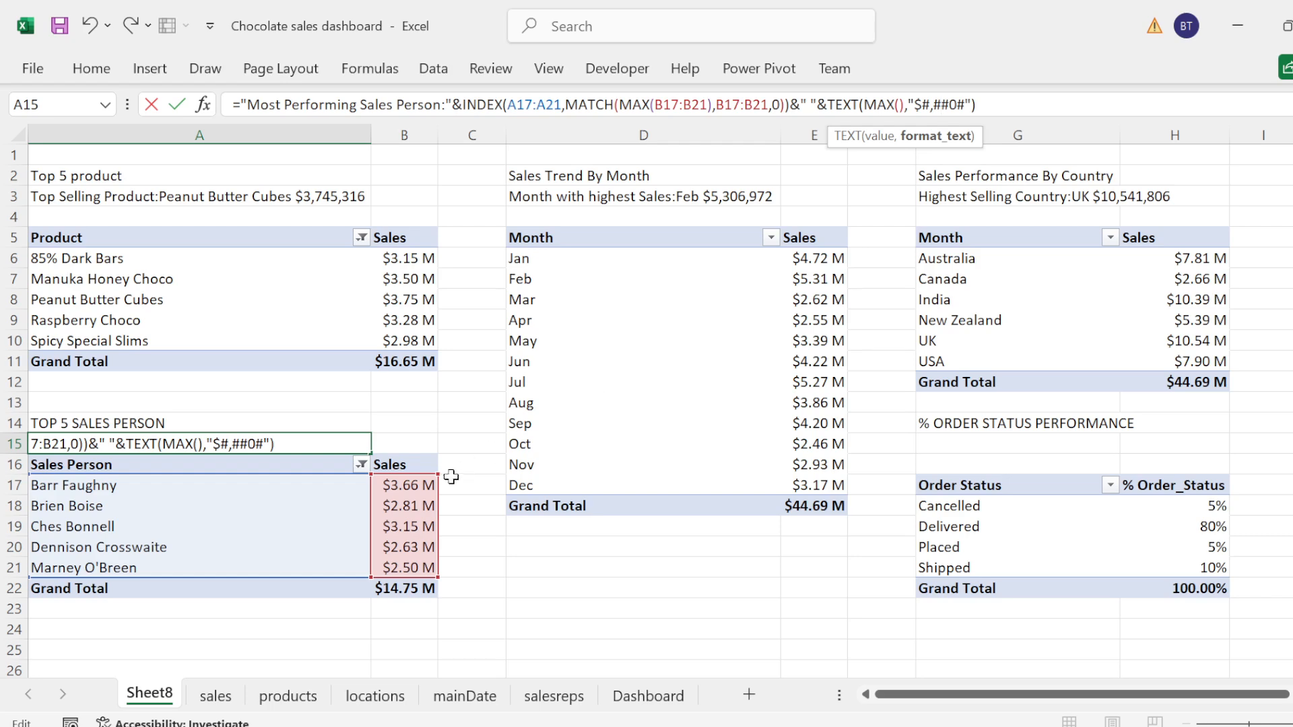
key("Return")
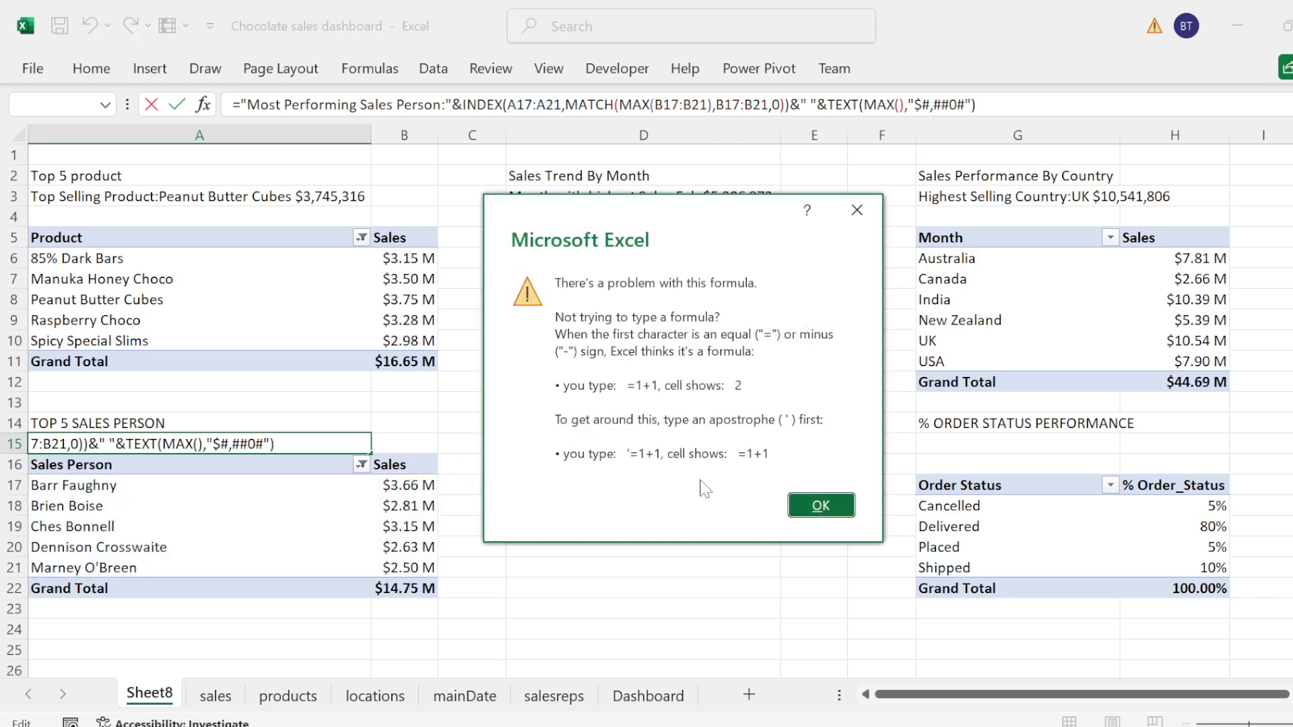
left_click(822, 507)
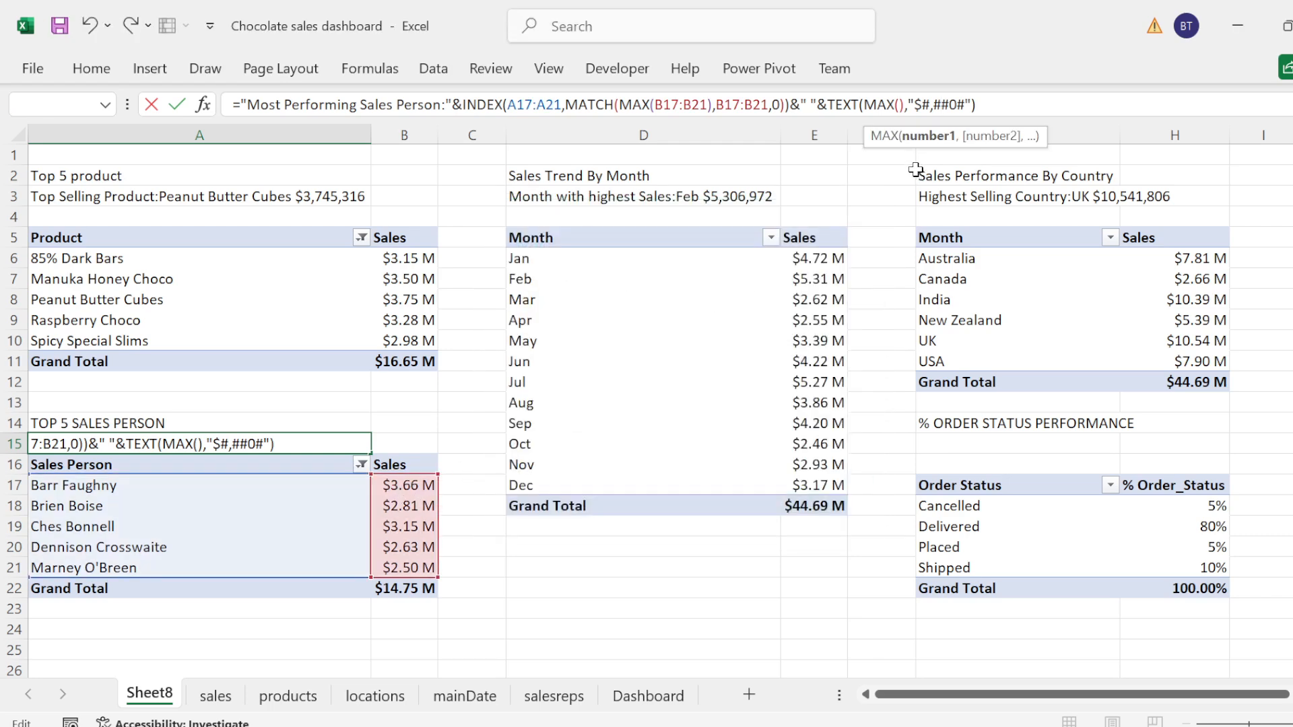
left_click(411, 486)
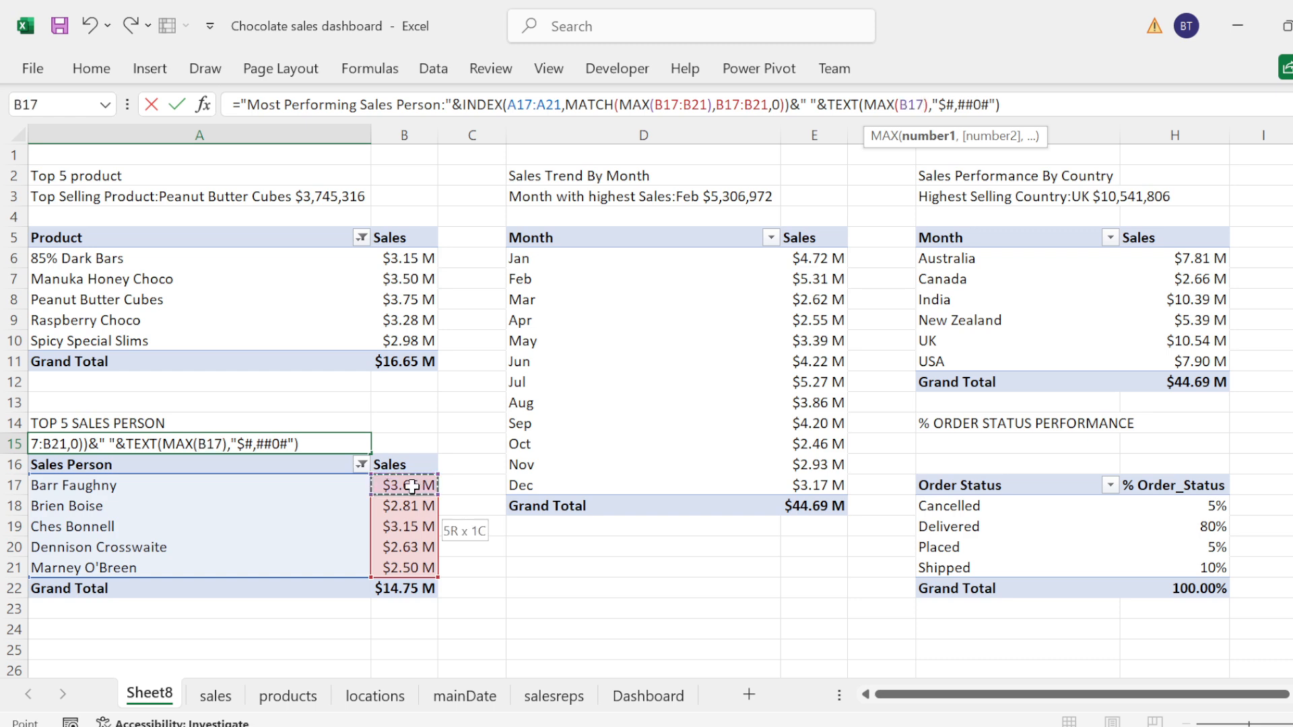
left_click_drag(411, 486, 411, 568)
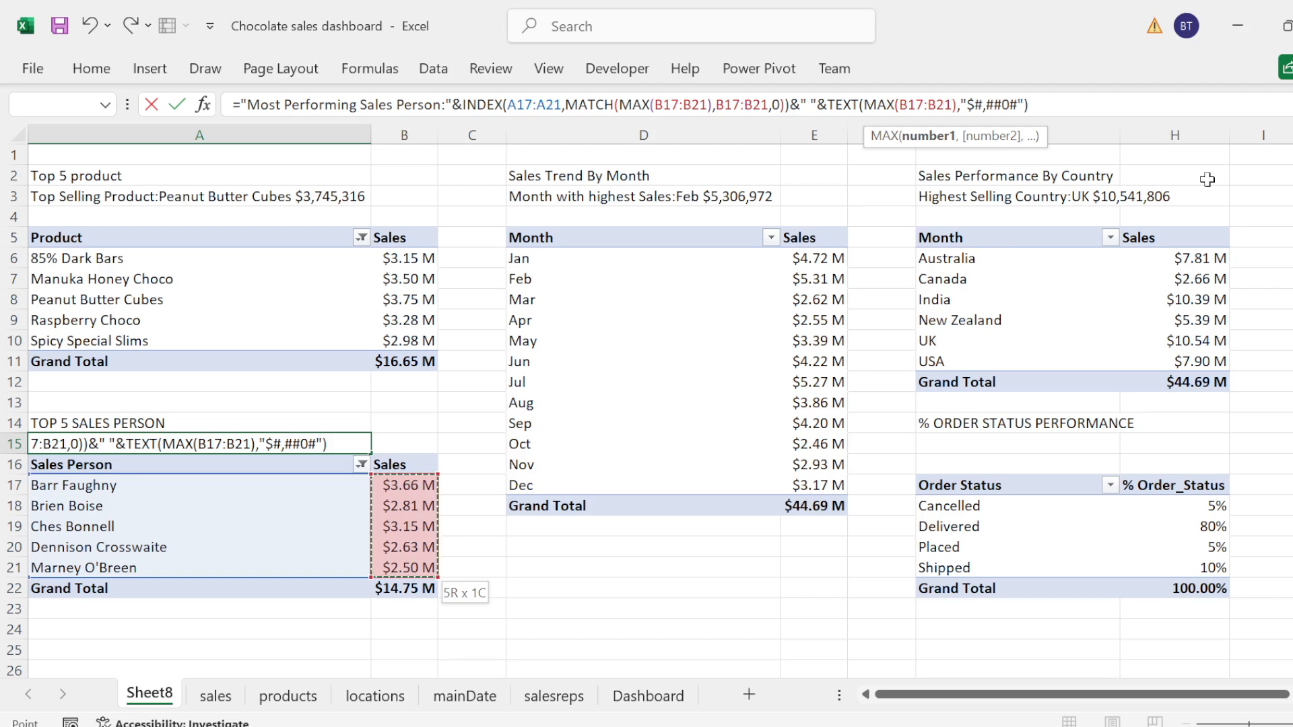
key("F2")
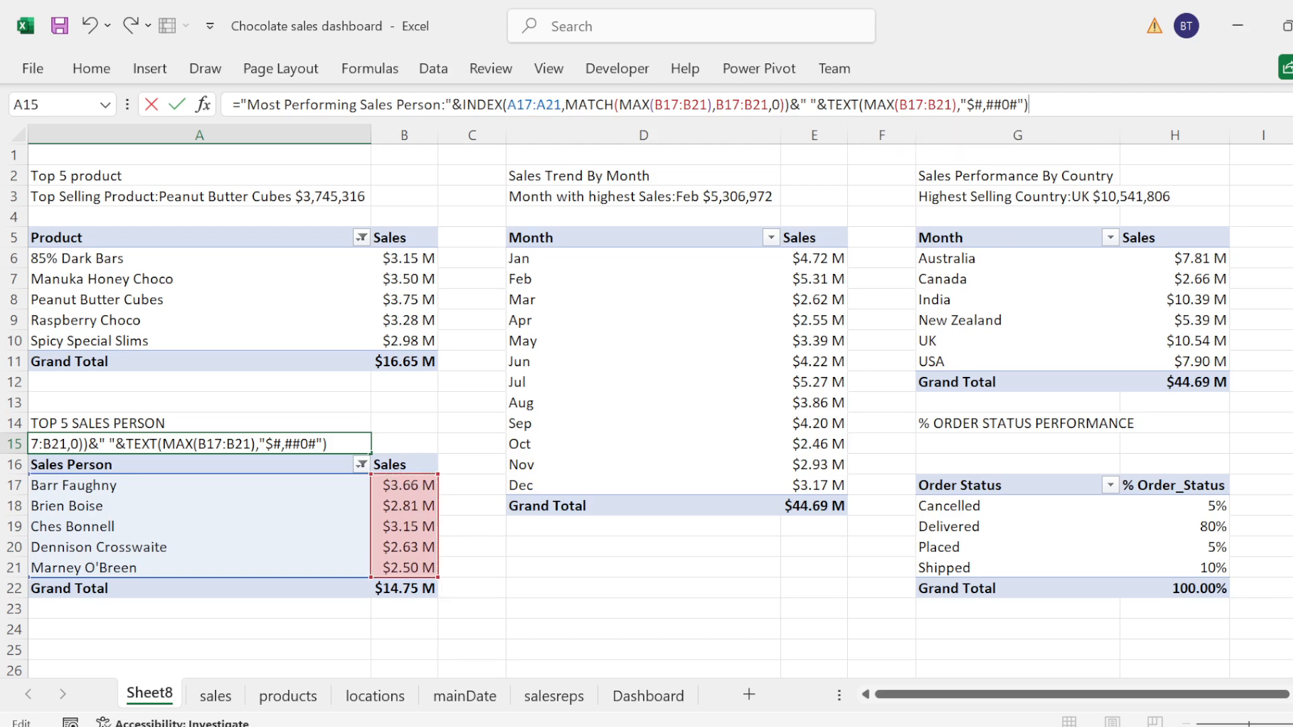
key("Return")
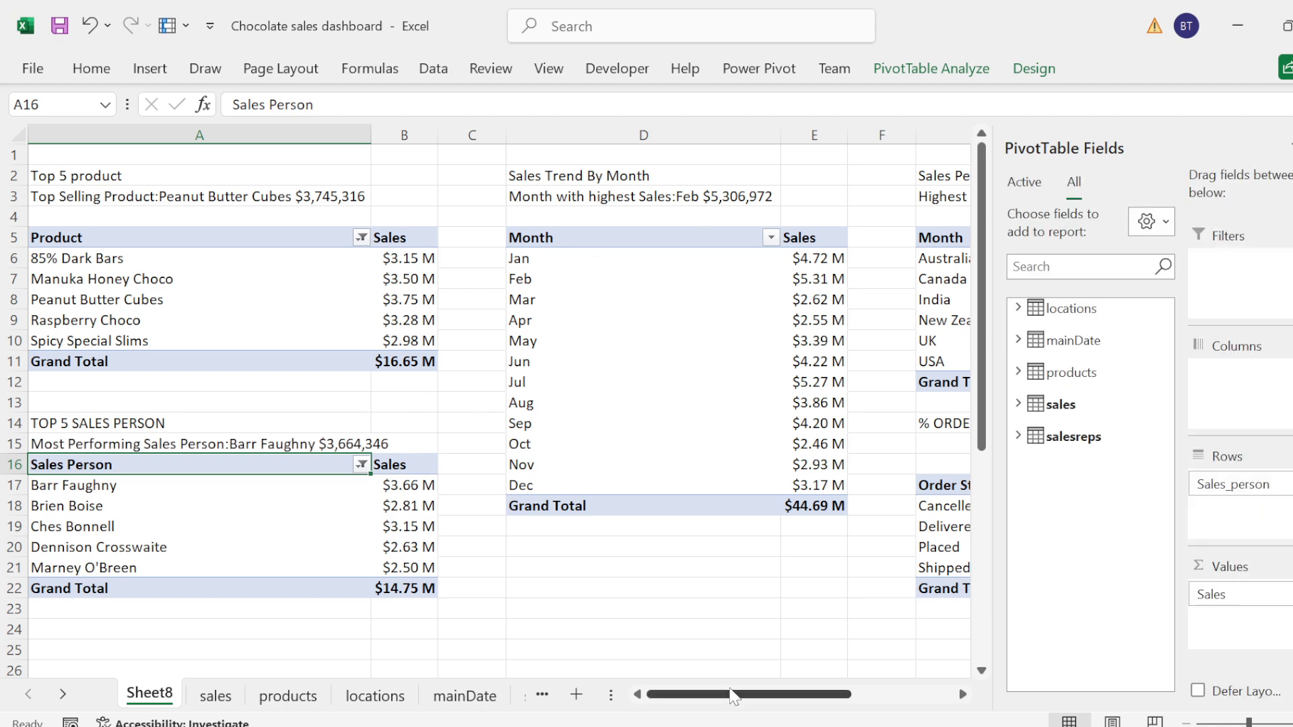
Step: Paste the top selling product formula into G15 below the % ORDER STATUS PERFORMANCE title
left_click_drag(731, 693, 813, 688)
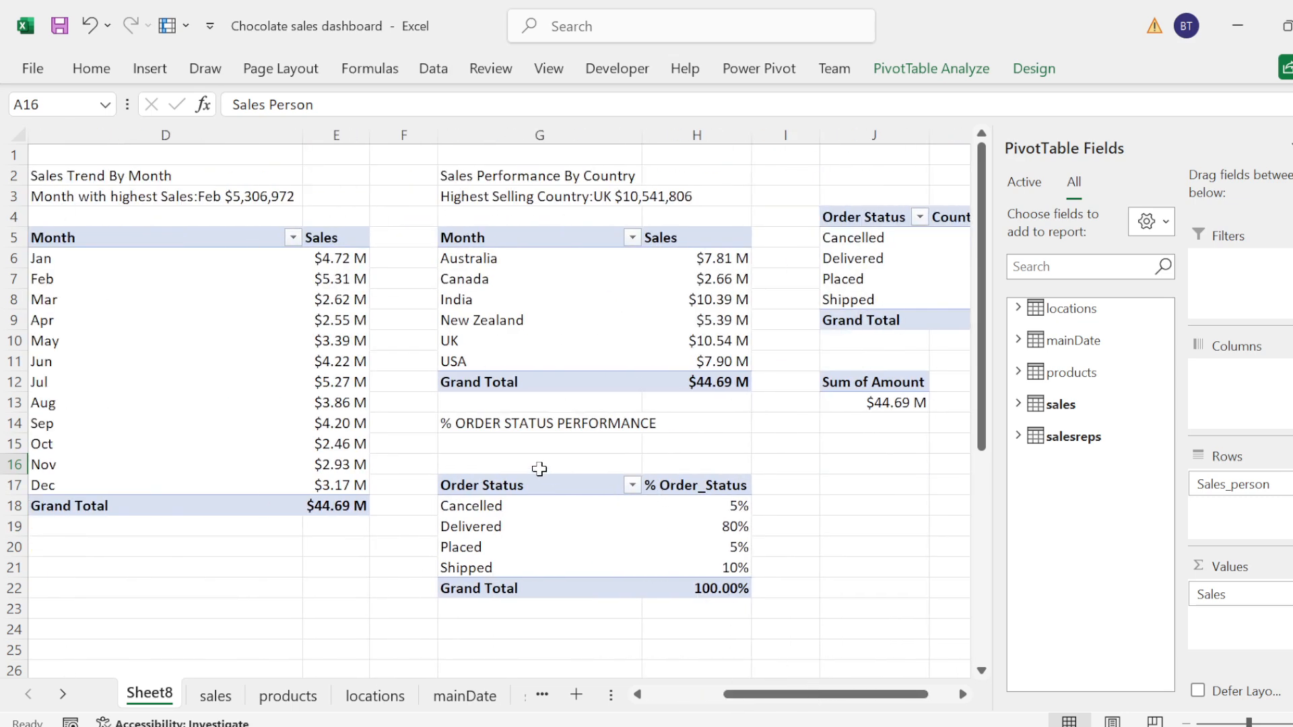
left_click(465, 445)
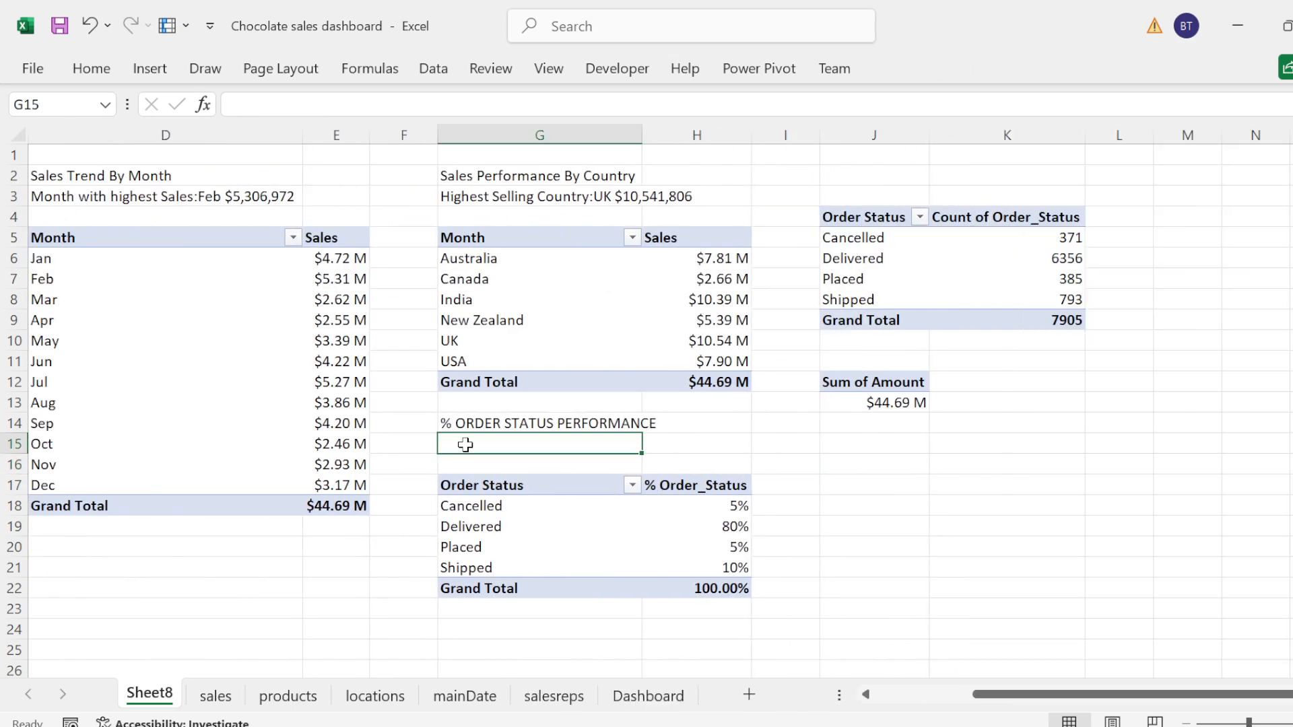
left_click(498, 462)
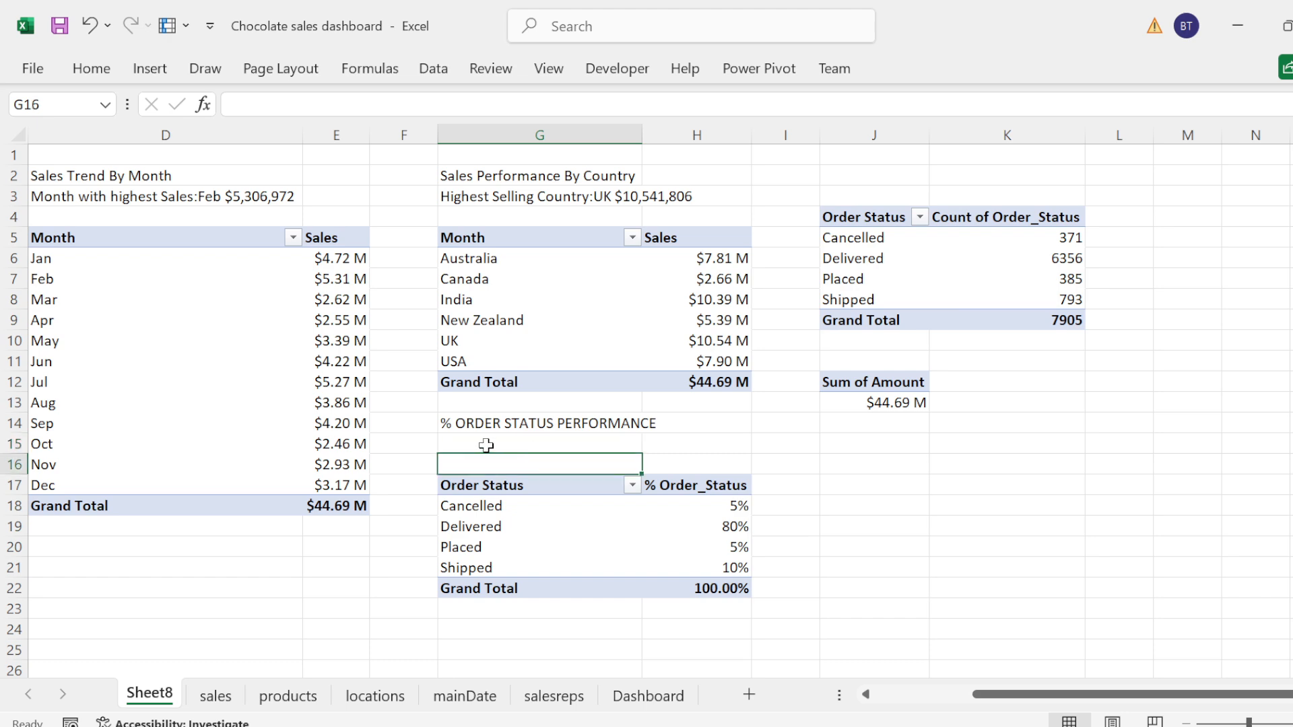
left_click(486, 445)
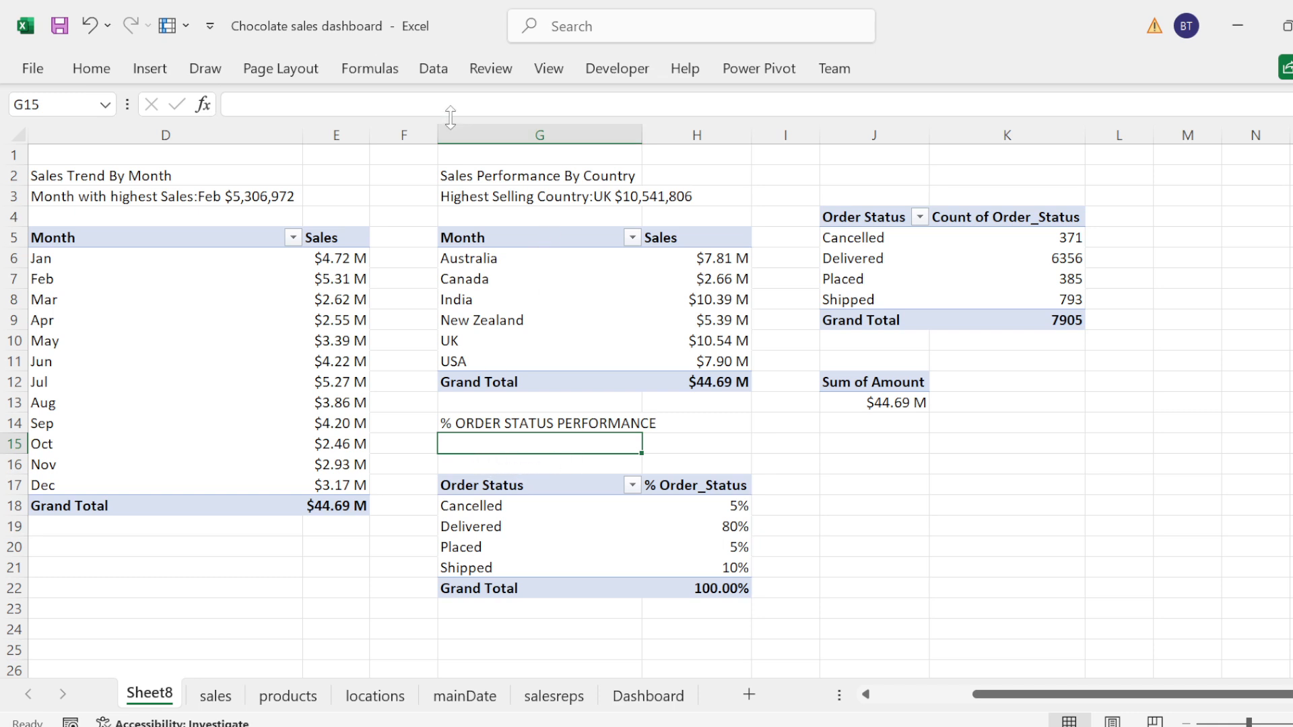
key("F2")
key("ctrl+v")
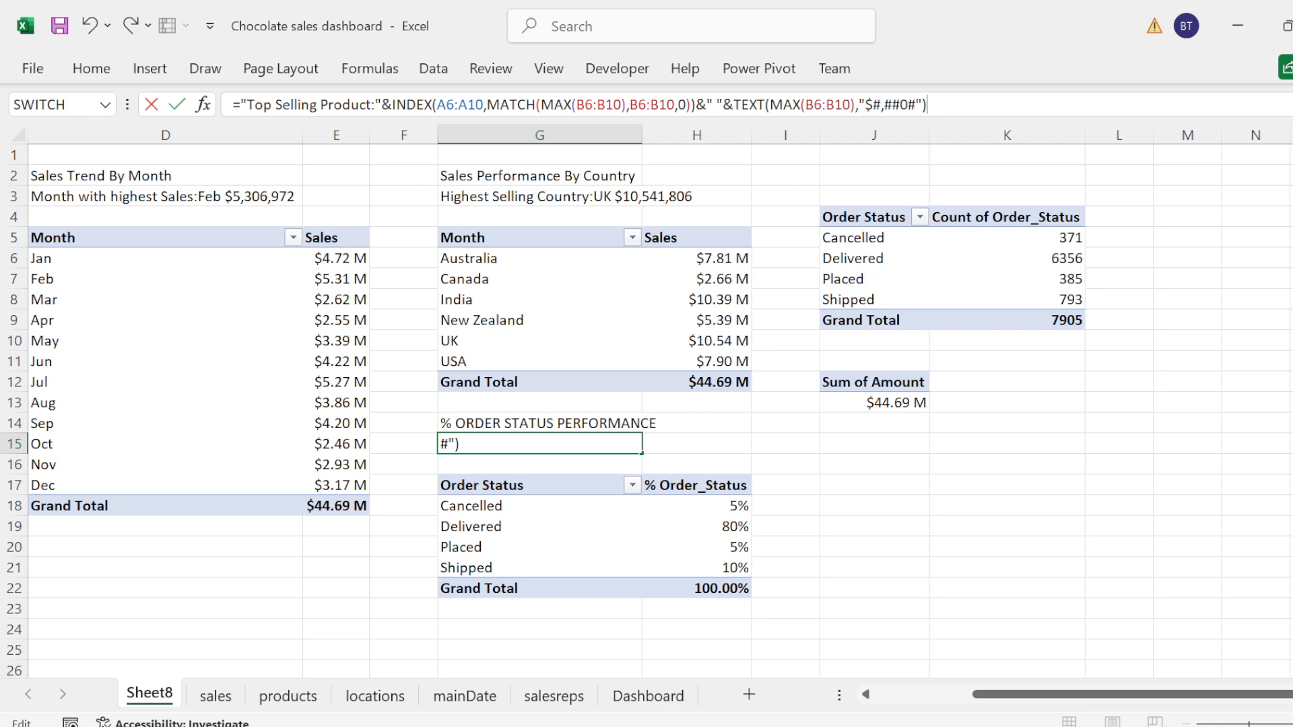
Step: Change the label text in the G15 formula to "From order status performance:"
left_click_drag(371, 105, 254, 105)
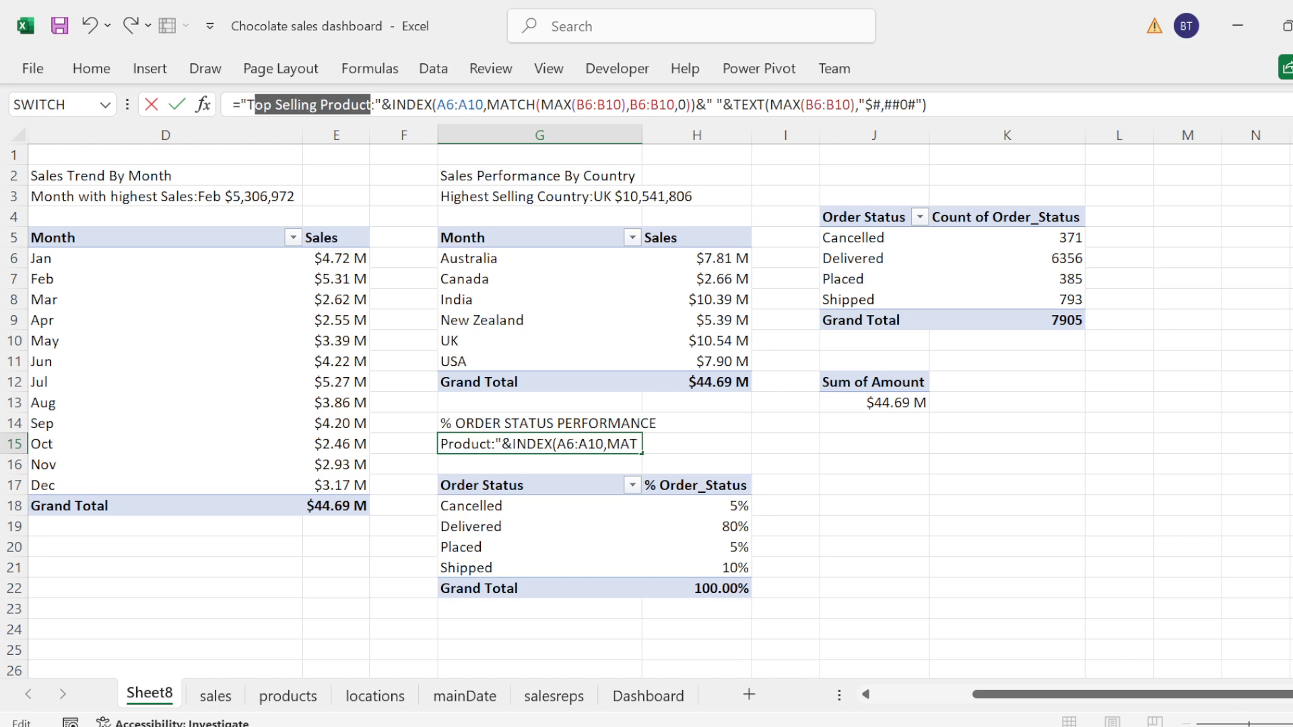
key("BackSpace")
key("BackSpace")
type("From ")
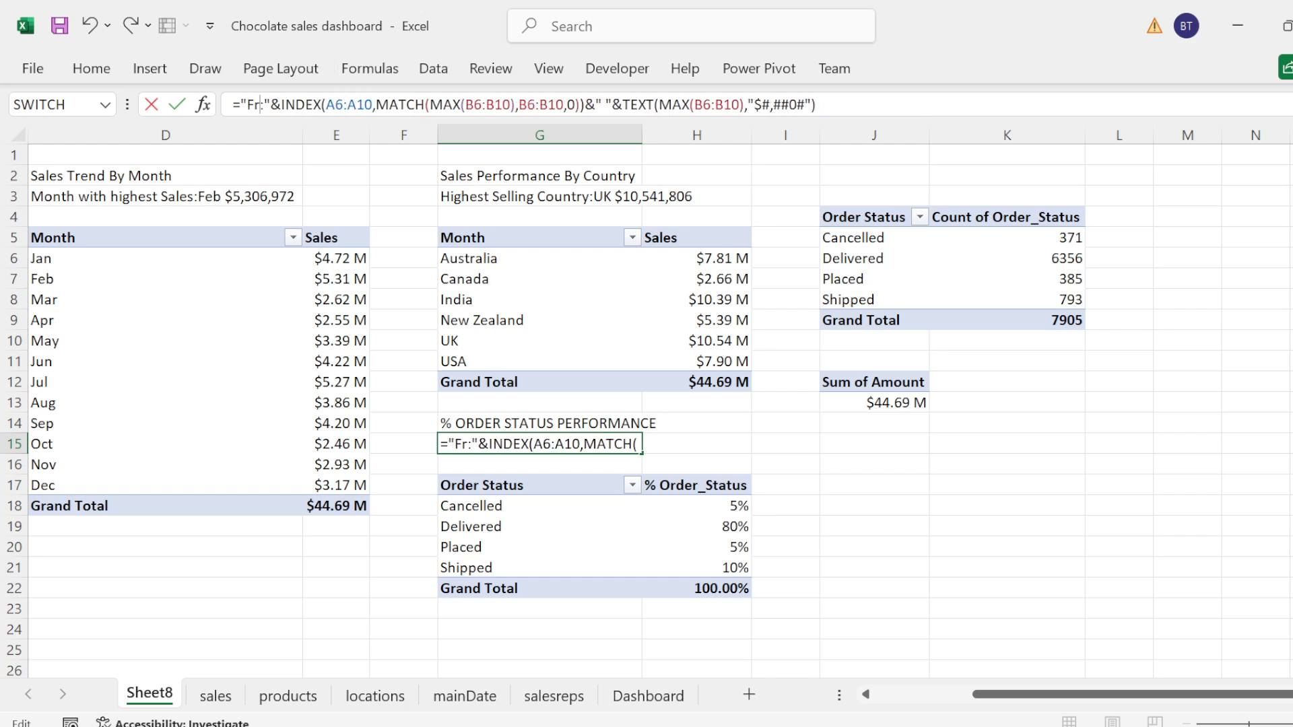
type("order S")
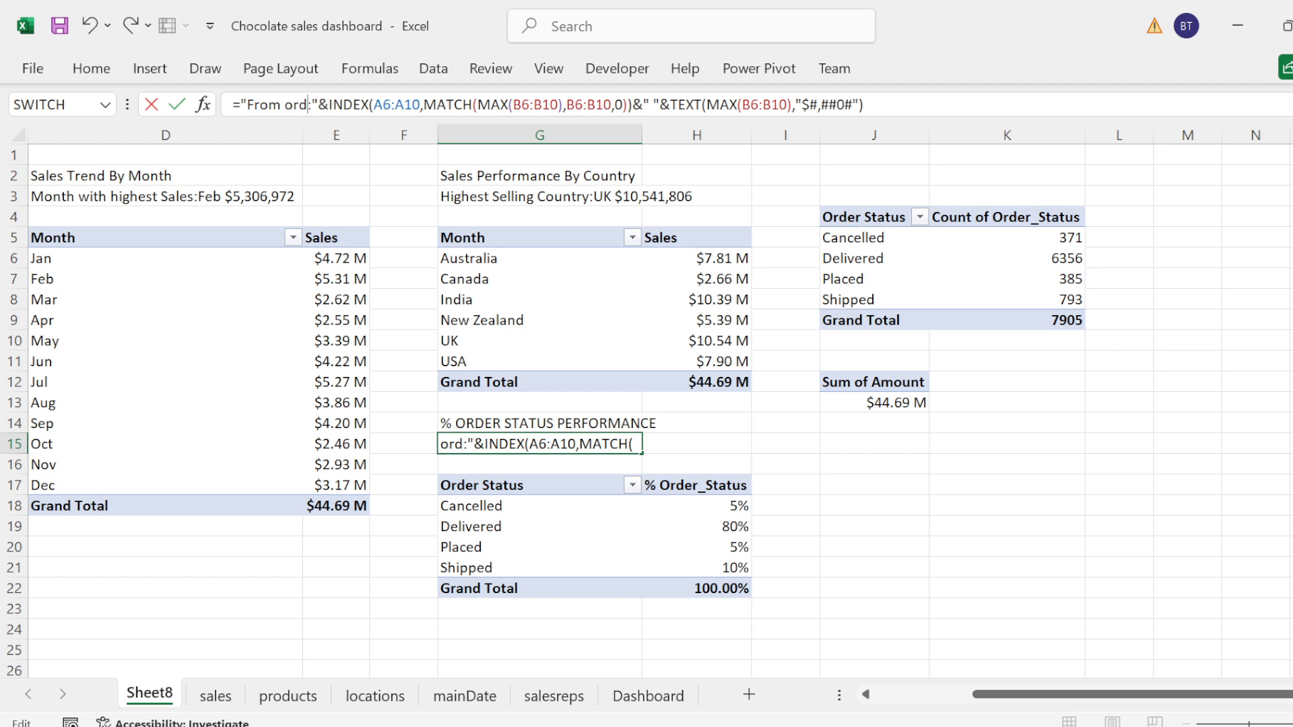
type("=")
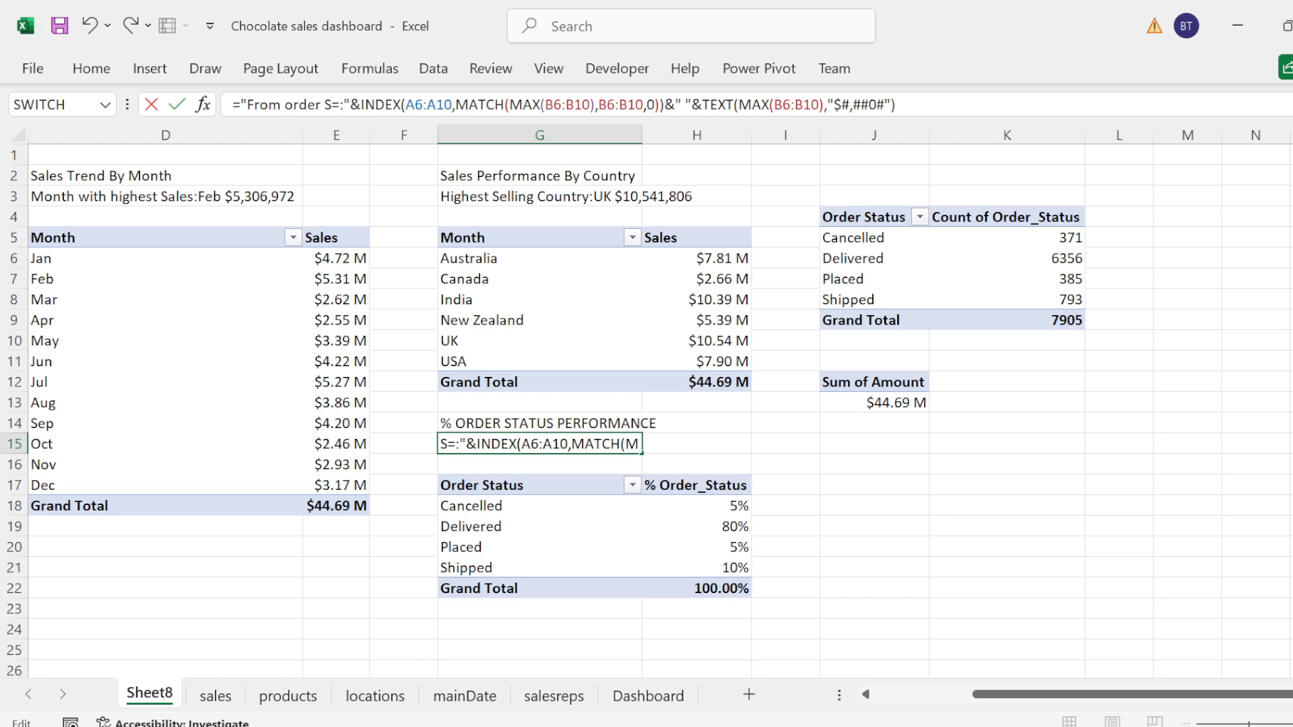
key("BackSpace")
key("BackSpace")
type("statu")
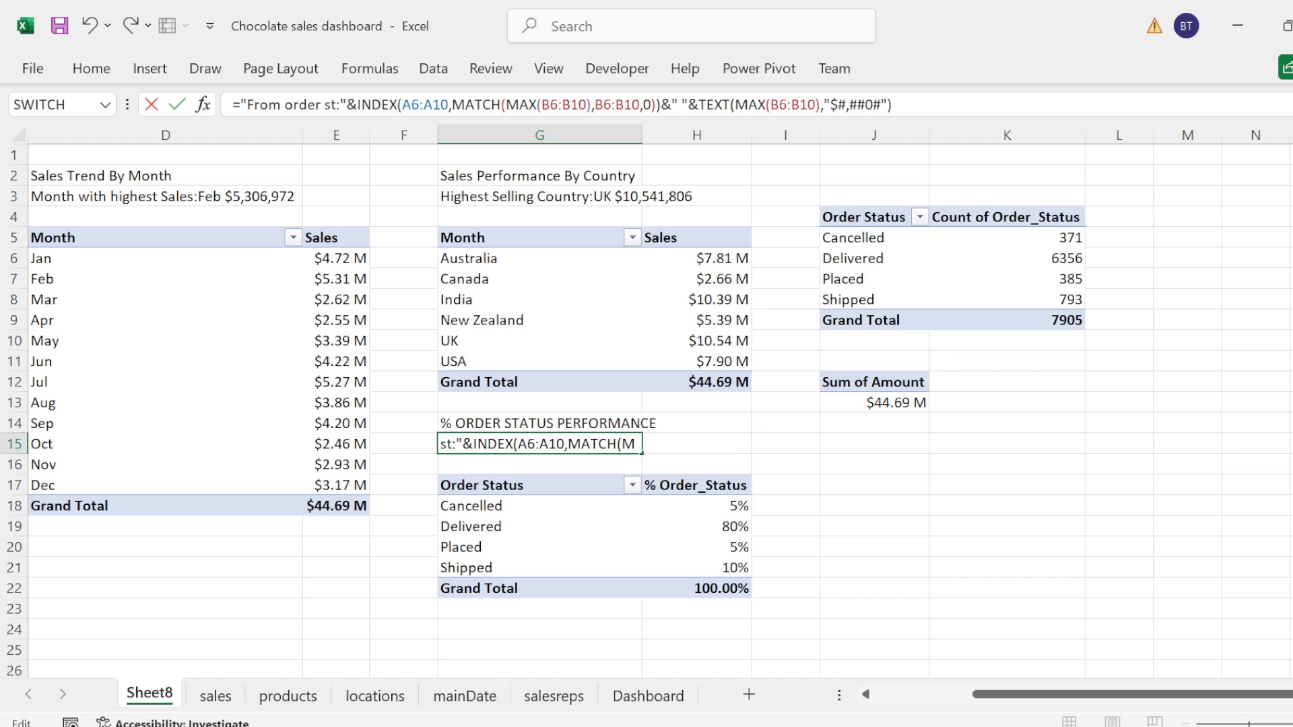
type("s P")
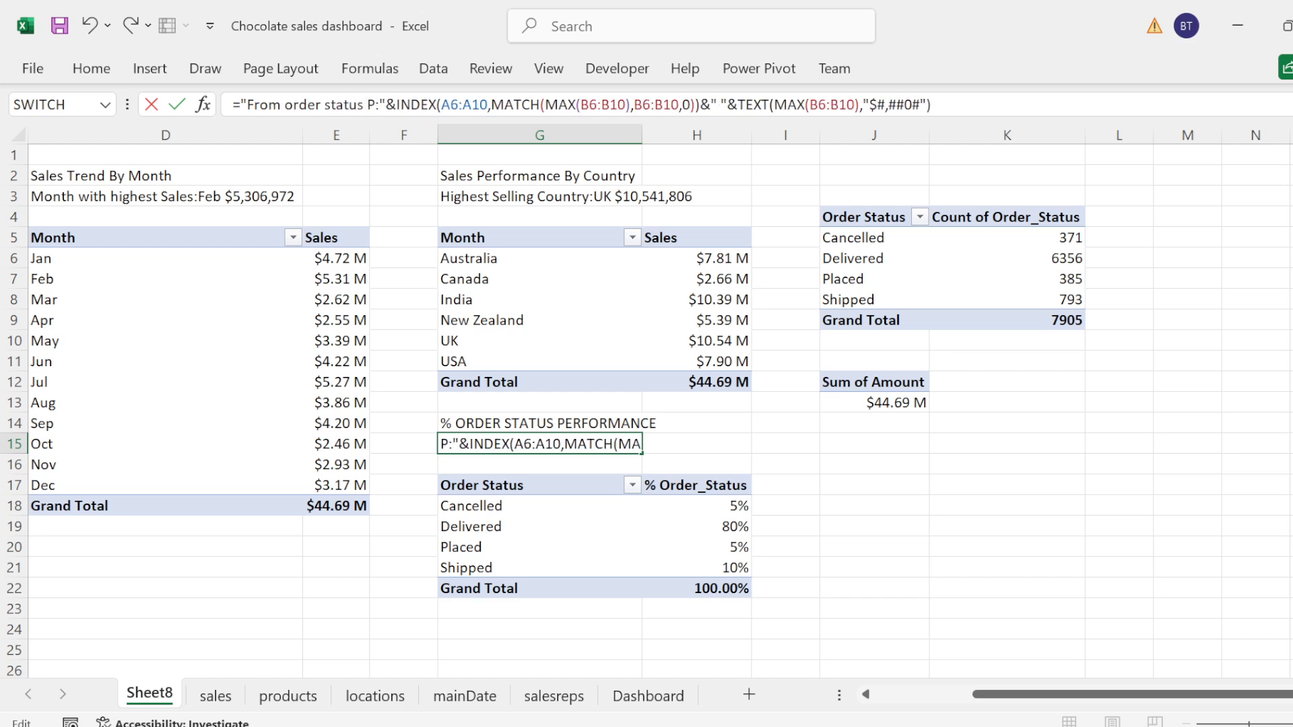
key("BackSpace")
type("performan")
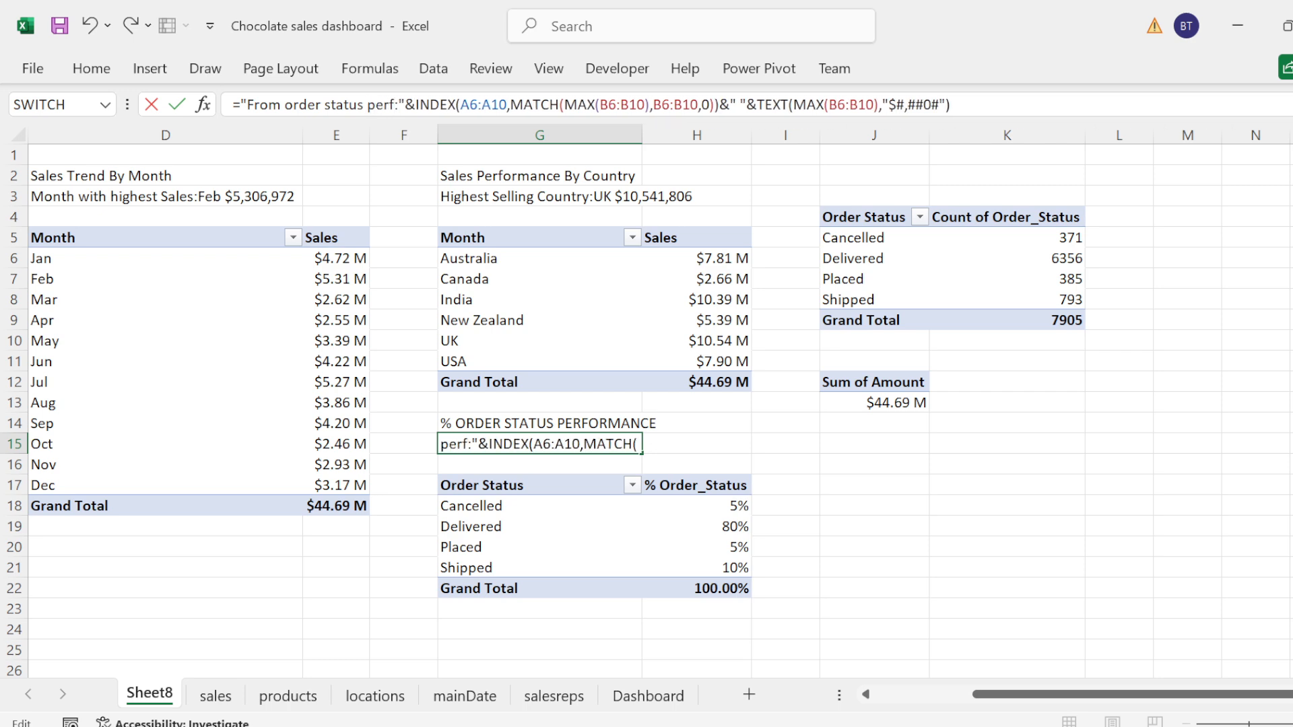
type("ce")
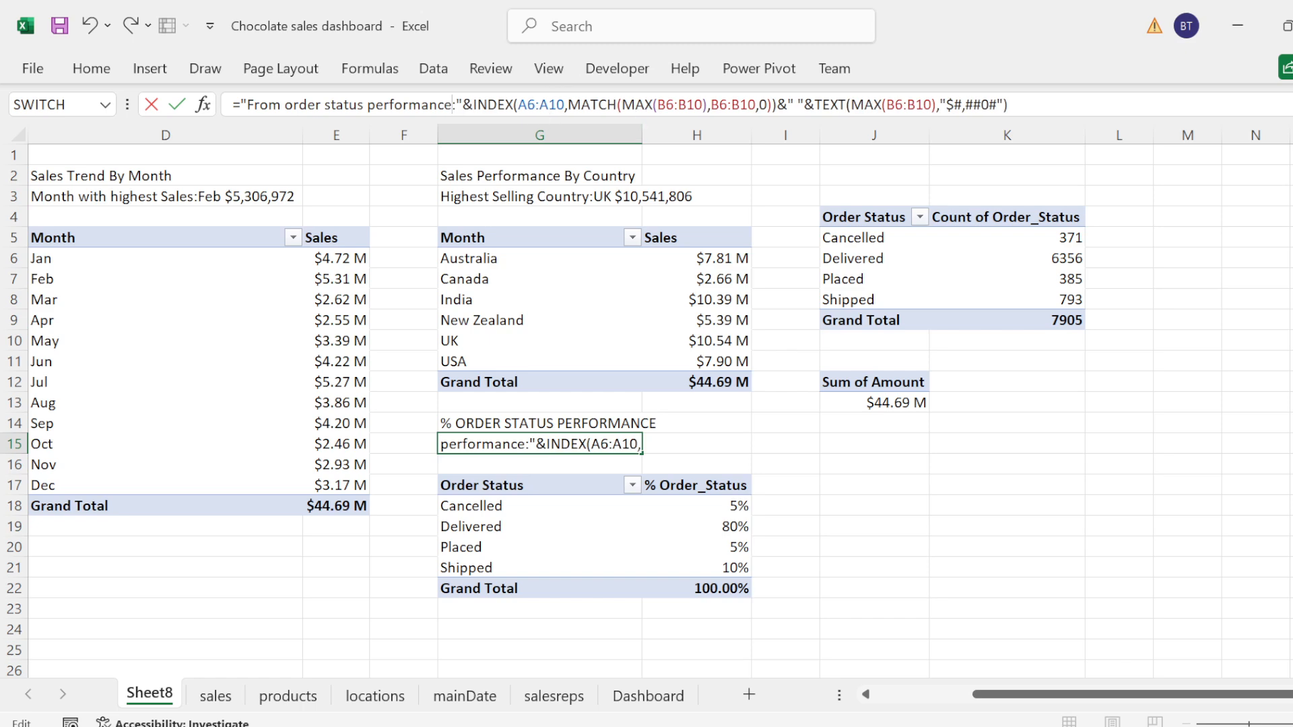
Step: Replace the INDEX array in the G15 formula with the order status range G18:G19
left_click(564, 105)
key("BackSpace")
key("BackSpace")
key("BackSpace")
key("BackSpace")
key("BackSpace")
key("BackSpace")
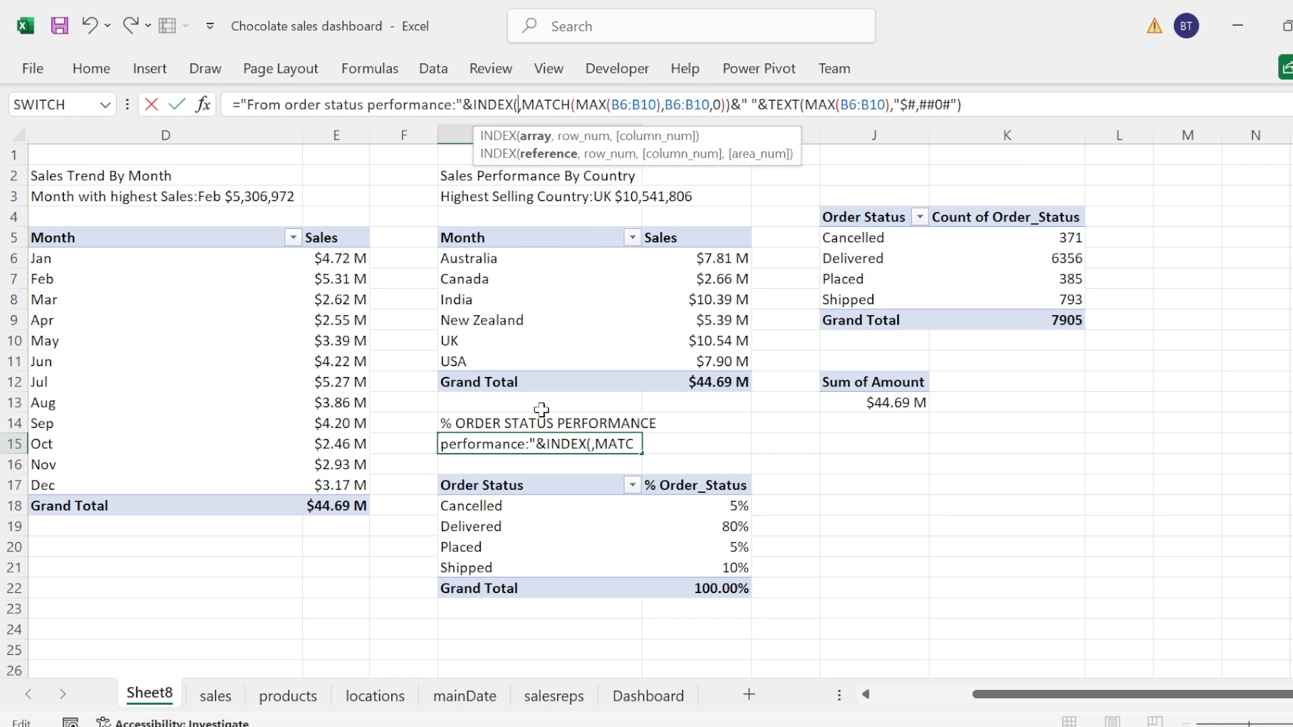
left_click(487, 505)
left_click_drag(486, 505, 486, 527)
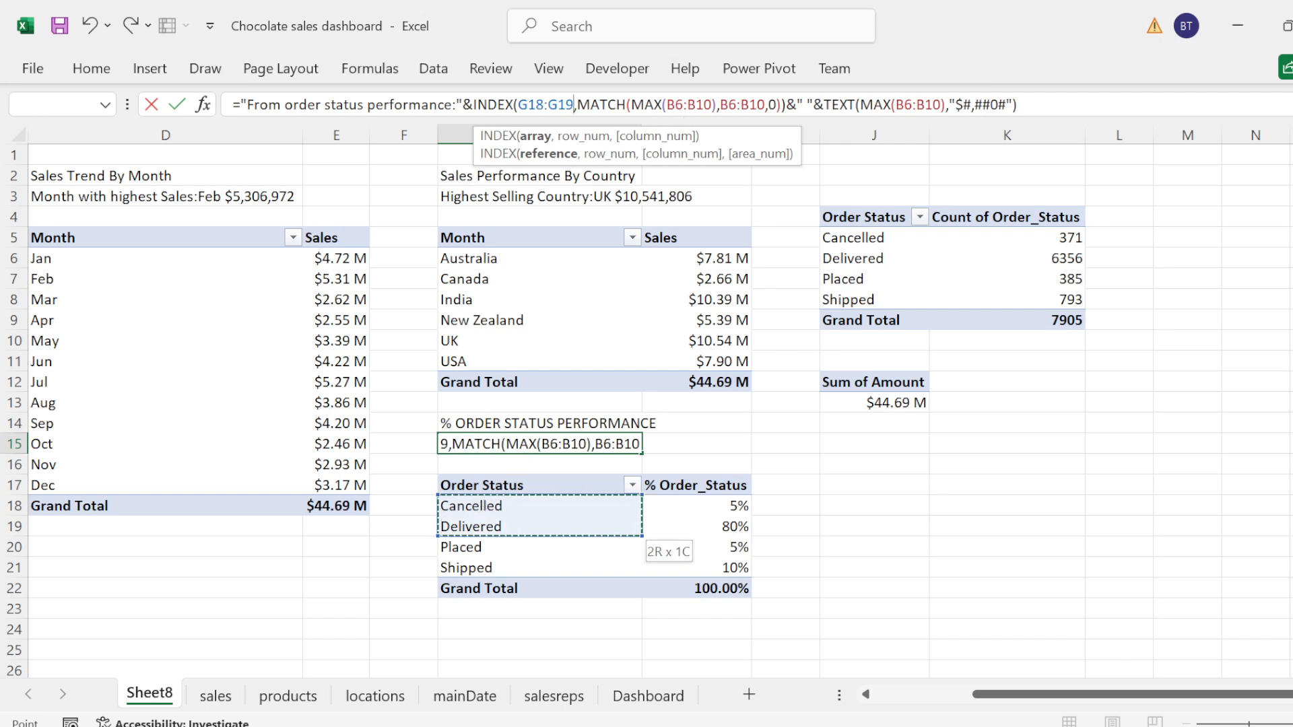
Step: Replace the range of the MAX inside MATCH in the G15 formula with the order status percentages H18:H19
left_click(717, 105)
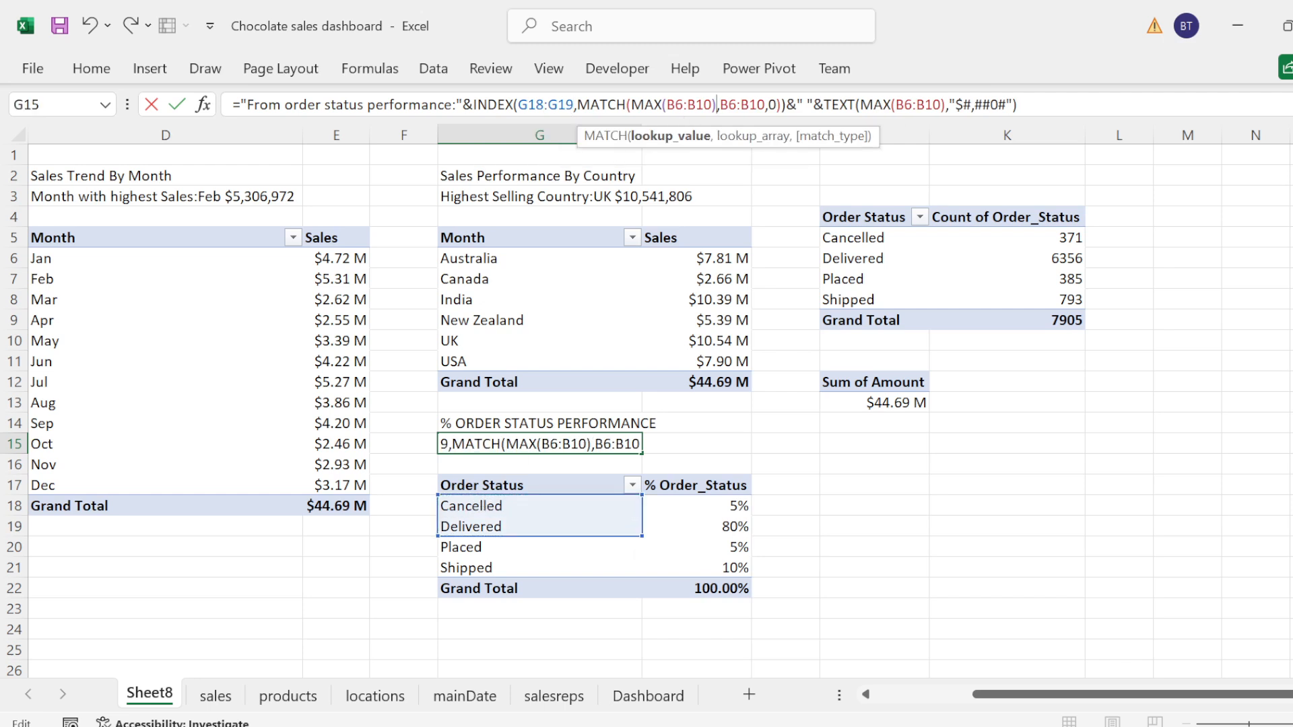
key("BackSpace")
key("BackSpace")
key("BackSpace")
key("BackSpace")
key("BackSpace")
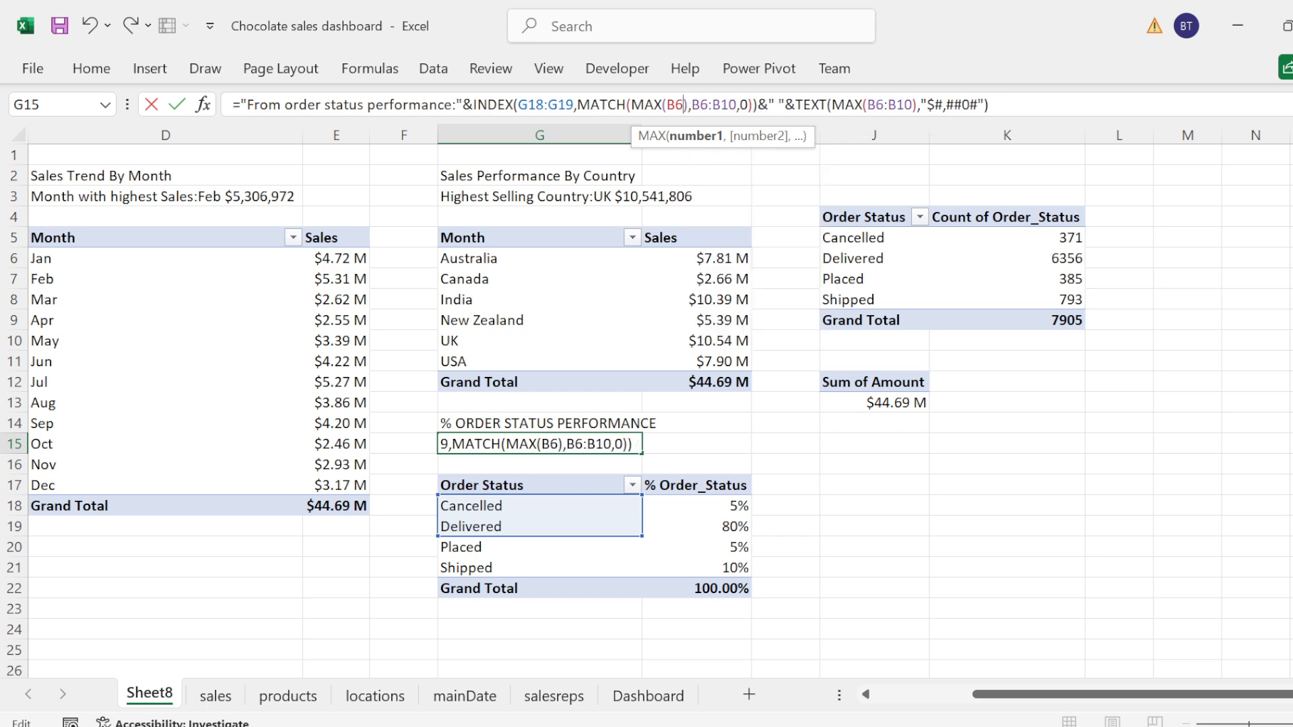
key("BackSpace")
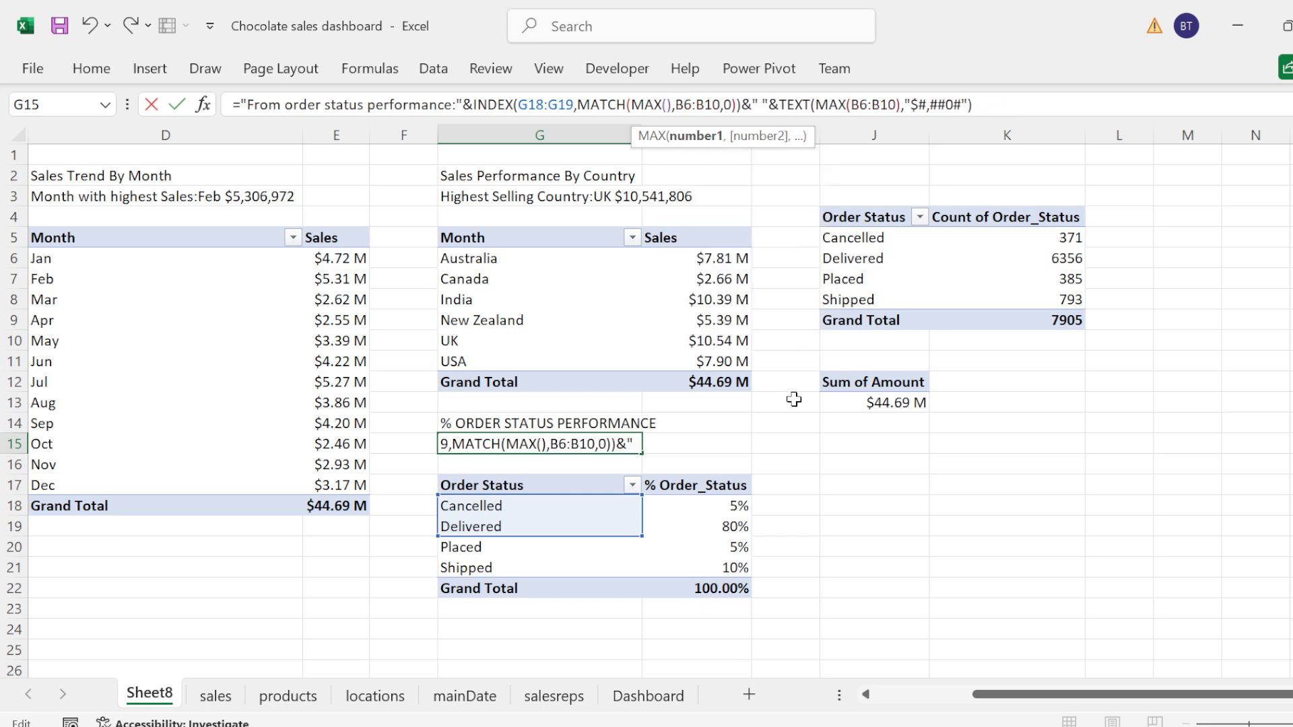
left_click_drag(736, 506, 734, 507)
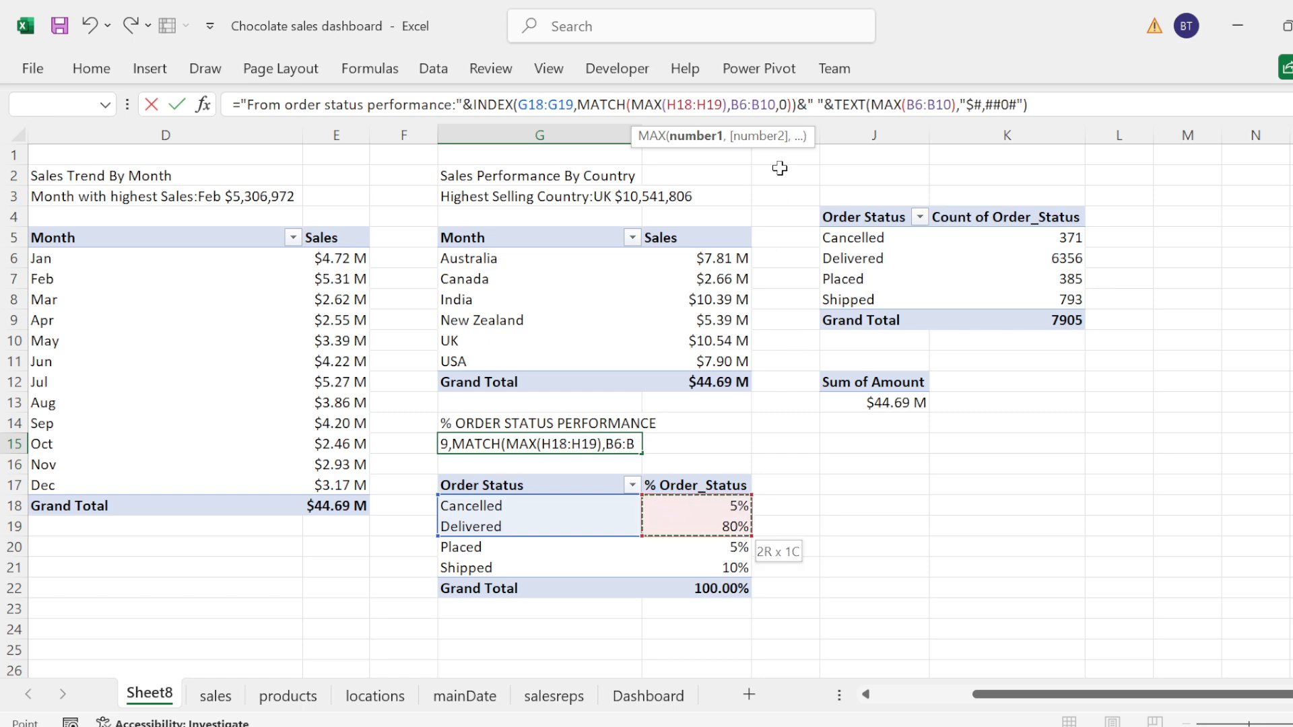
Step: Replace the MATCH lookup array in the G15 formula with the range H18:H19
left_click(775, 105)
key("BackSpace")
key("BackSpace")
key("BackSpace")
key("BackSpace")
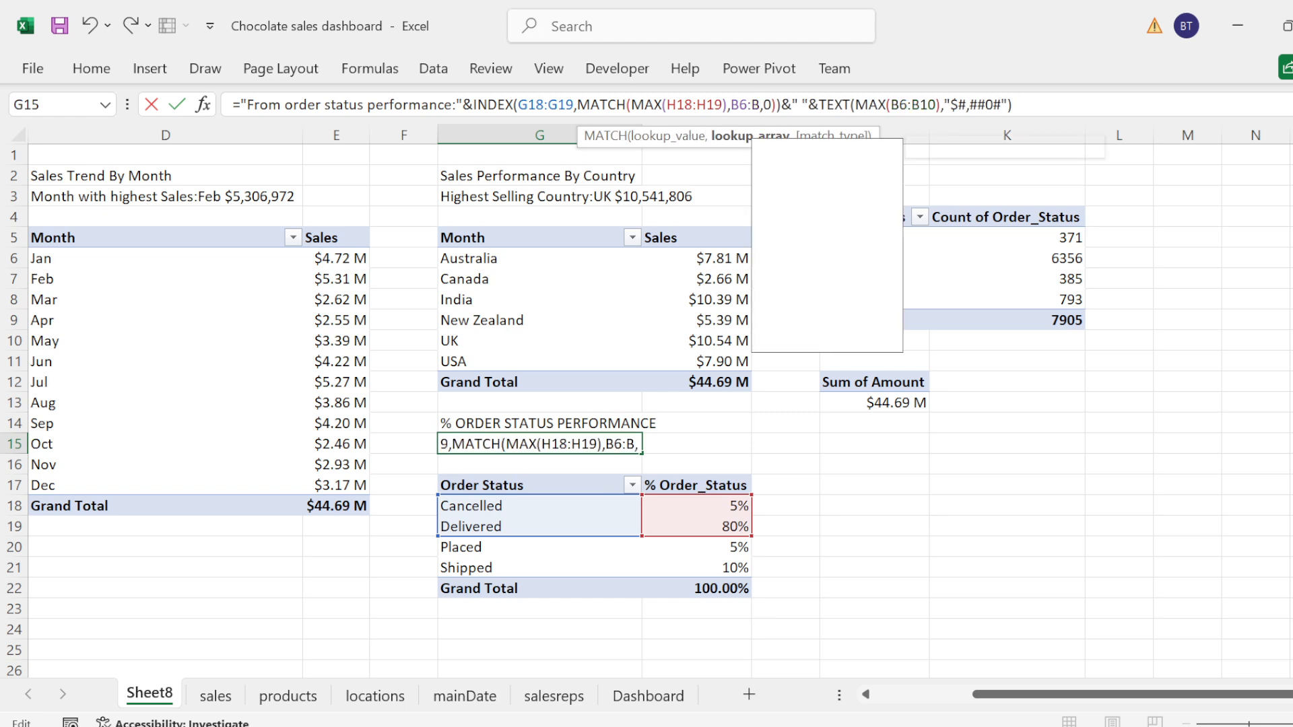
key("BackSpace")
key("BackSpace")
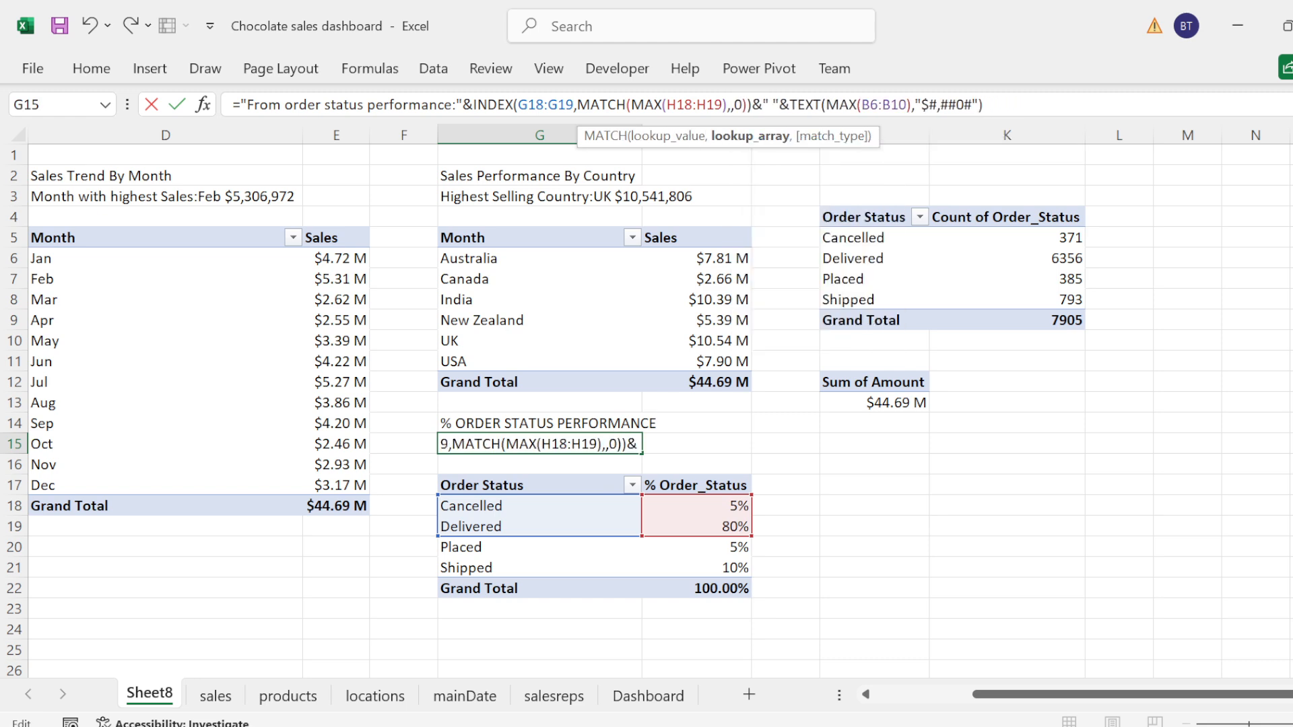
type("H18")
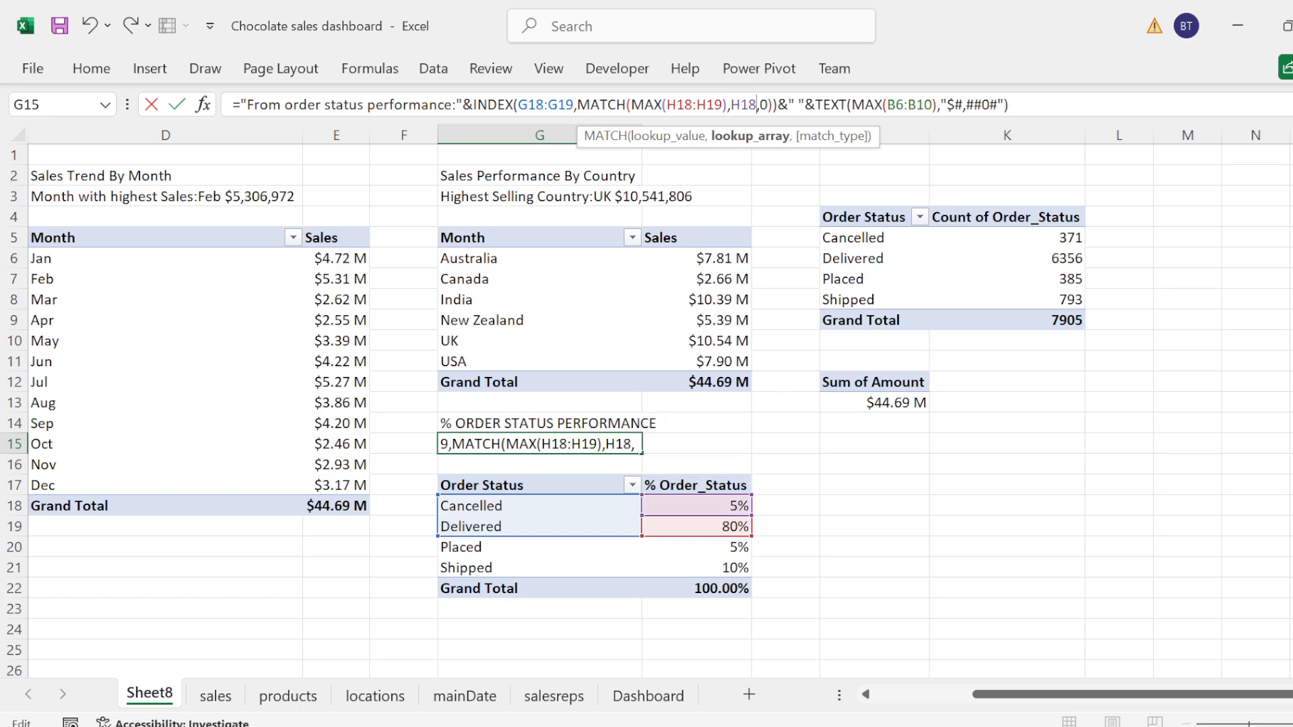
type(":h1")
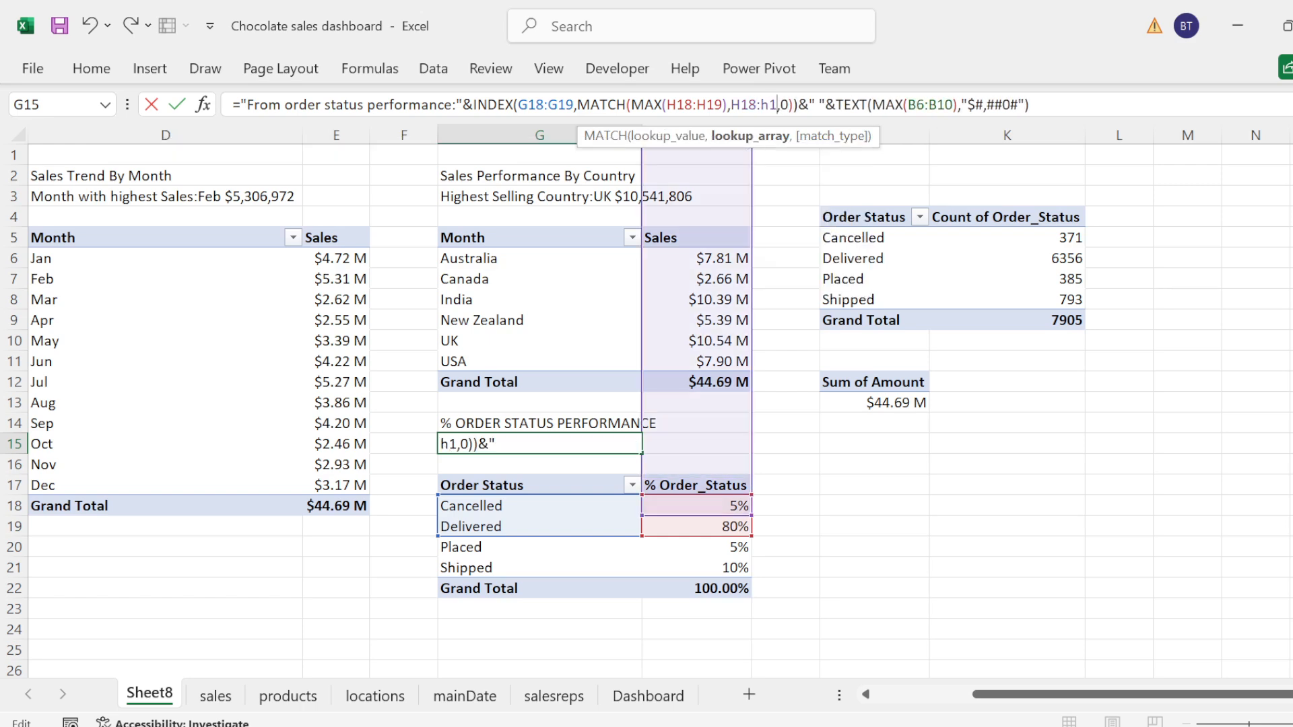
type("9")
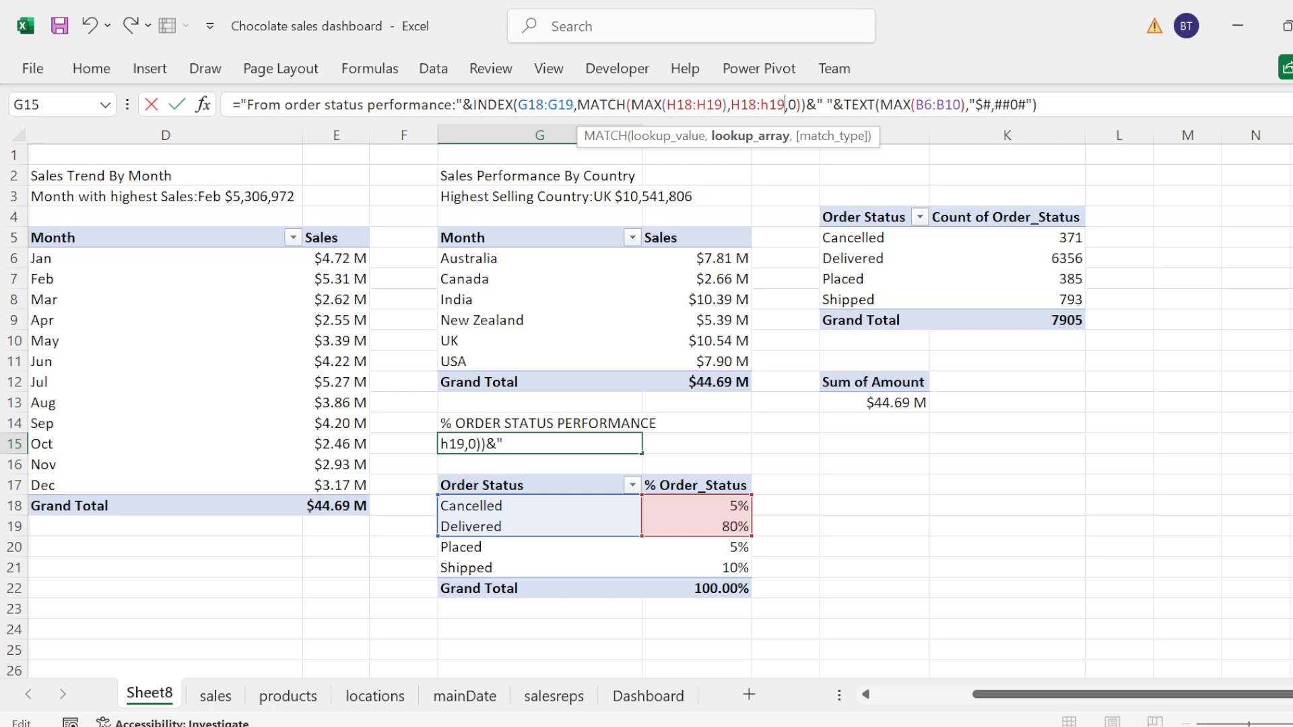
Step: Replace the range of the MAX inside TEXT in the G15 formula with H18:H19, commit it and autofit column G
left_click(961, 105)
key("BackSpace")
key("BackSpace")
key("BackSpace")
key("BackSpace")
key("BackSpace")
key("BackSpace")
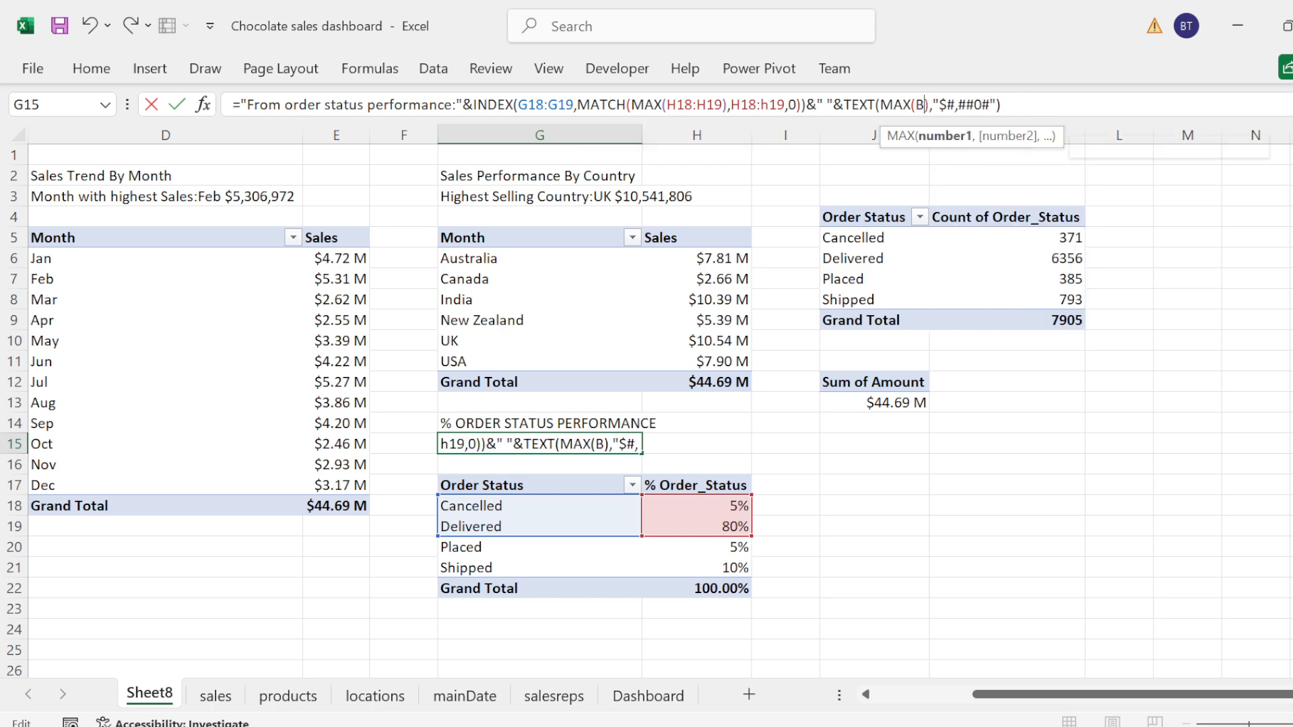
key("Return")
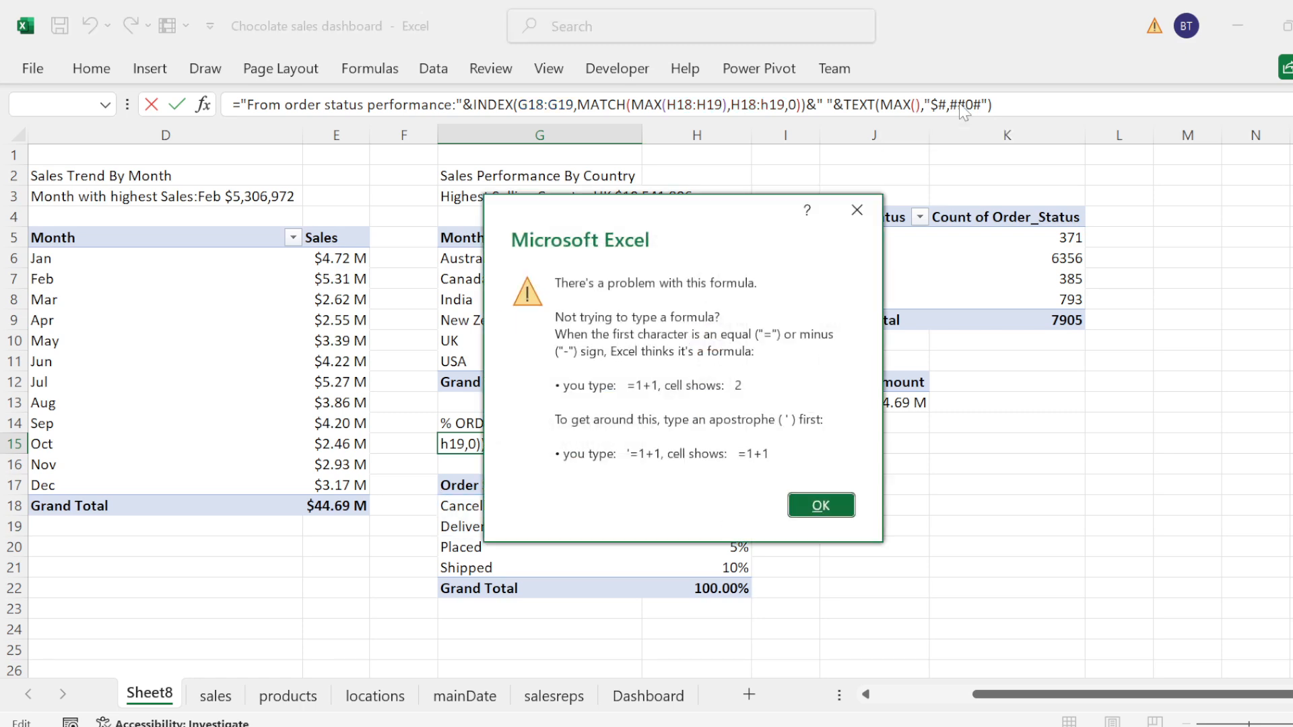
left_click(822, 502)
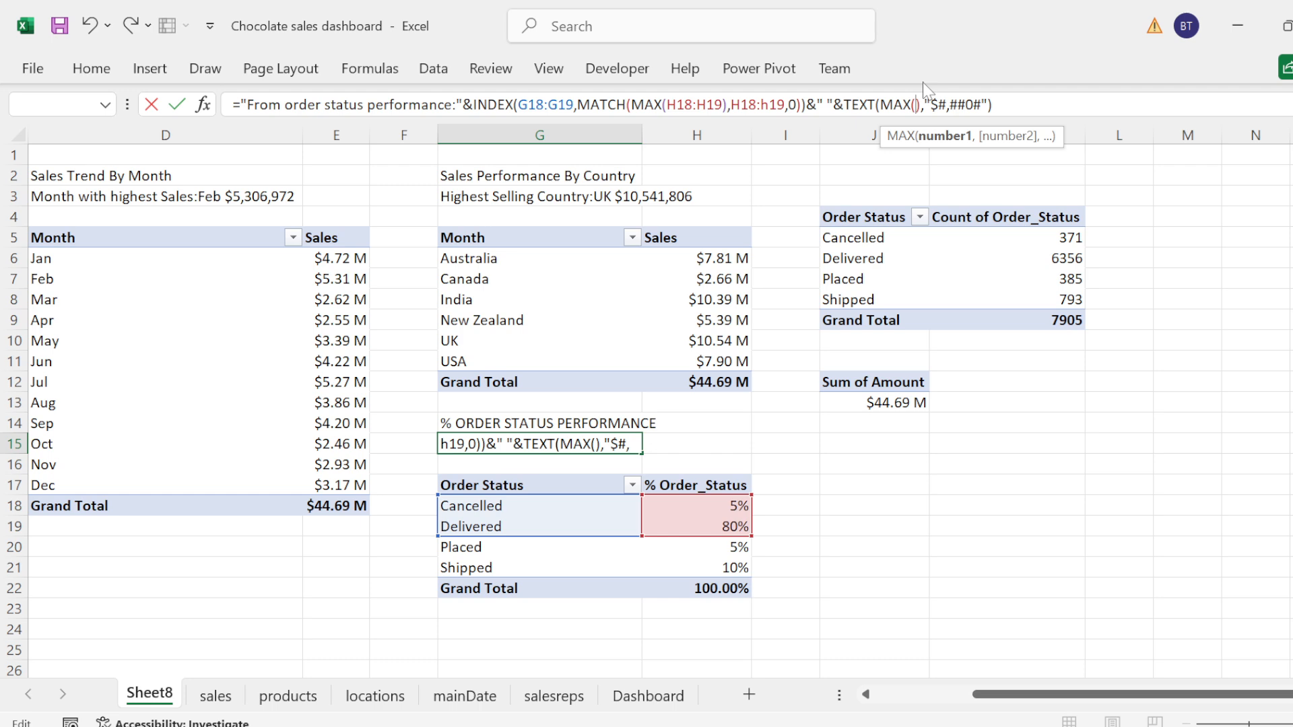
type("H18")
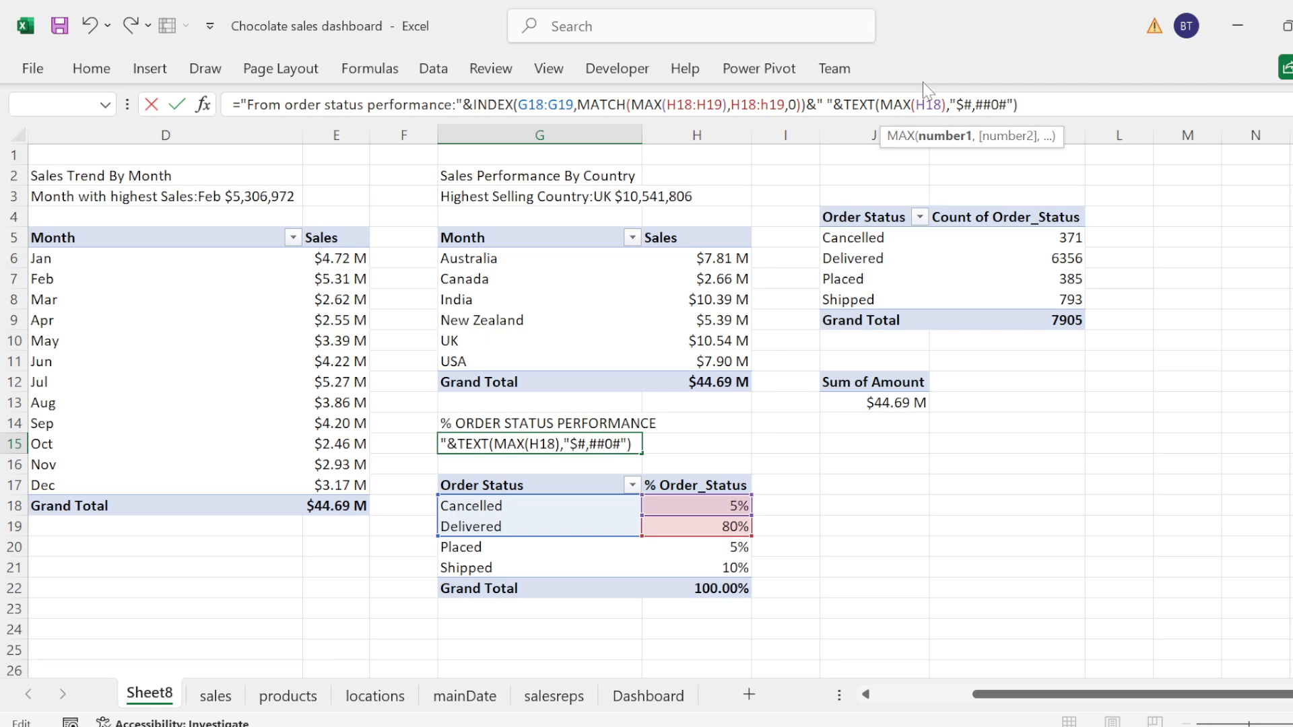
type(":H19")
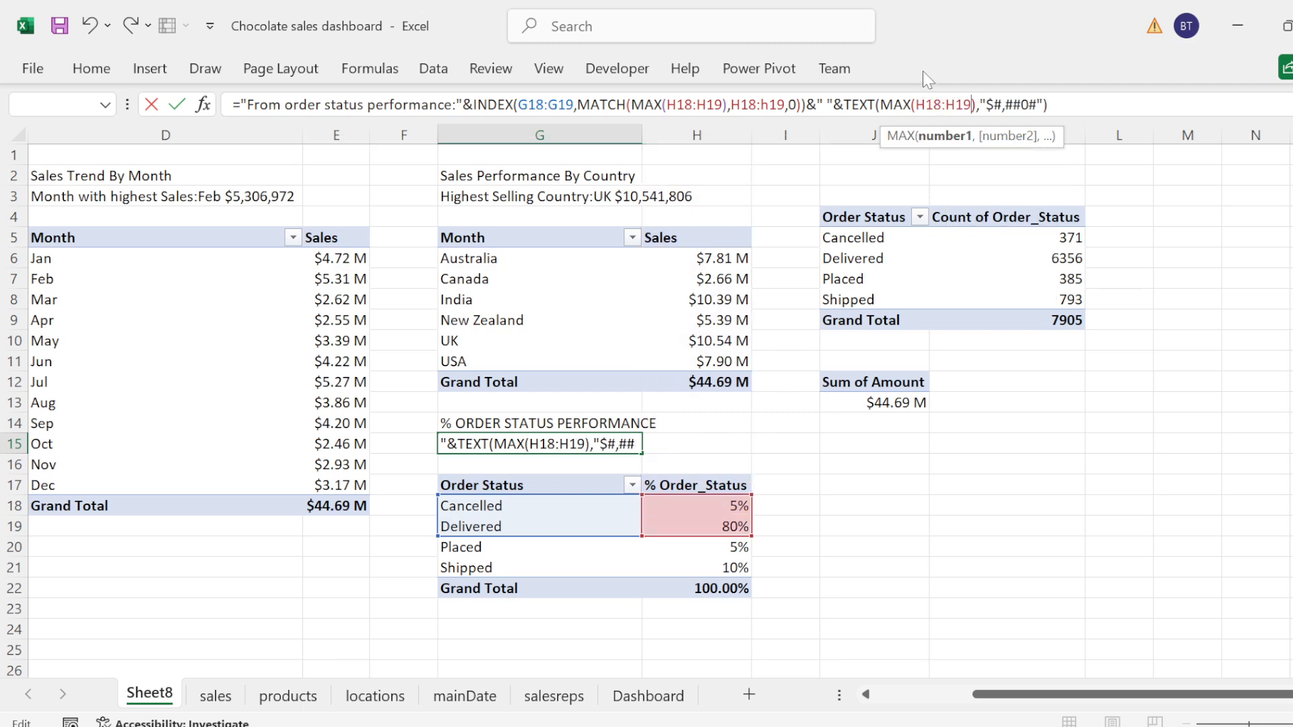
key("End")
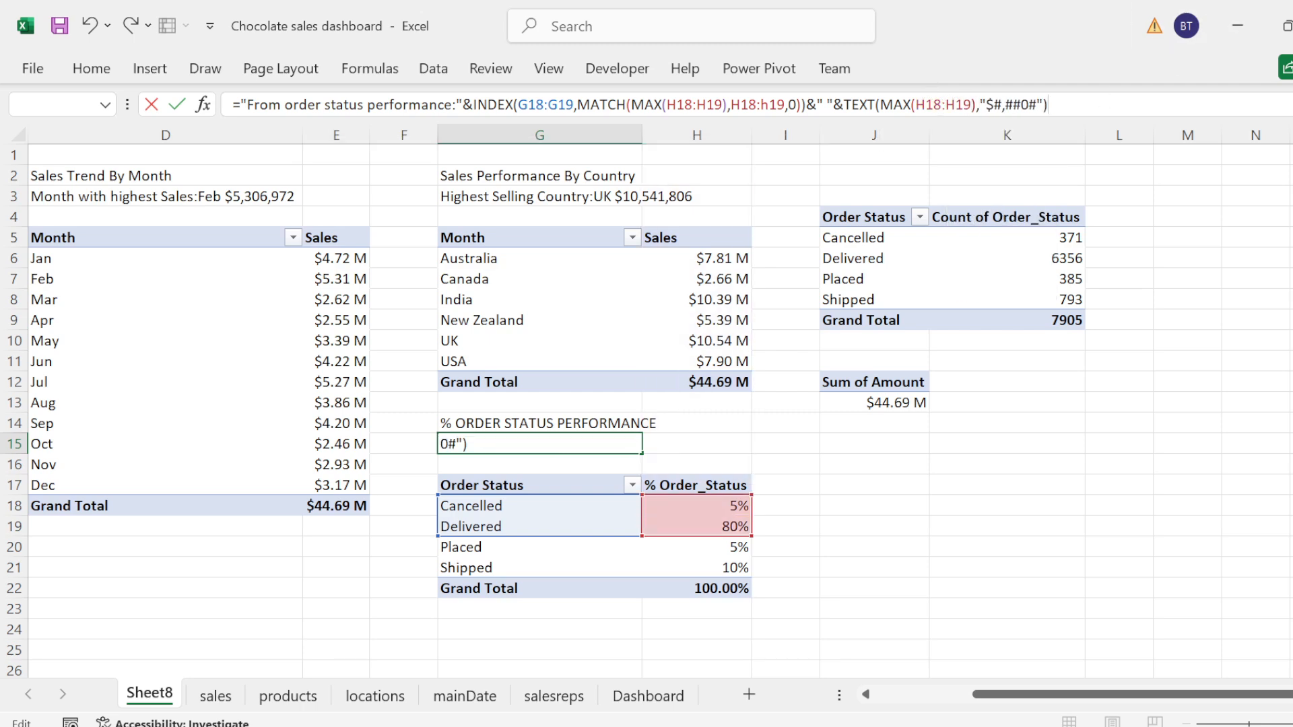
key("Return")
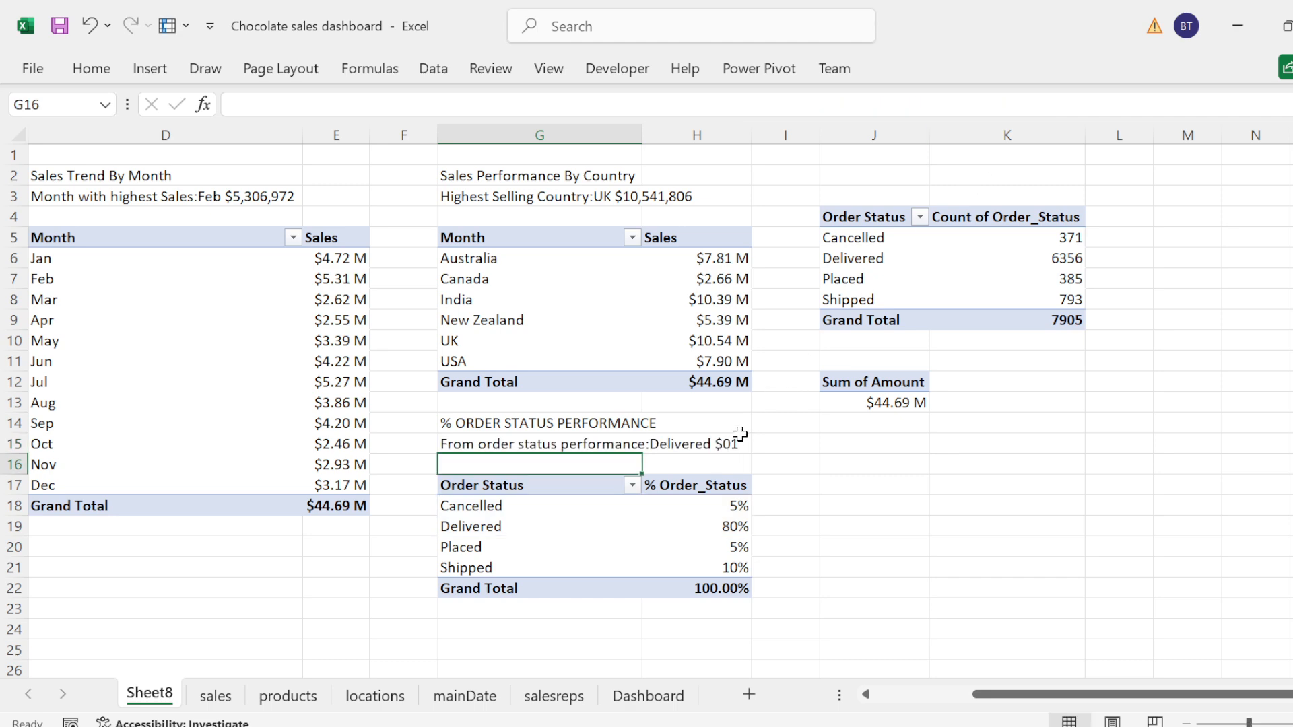
double_click(642, 135)
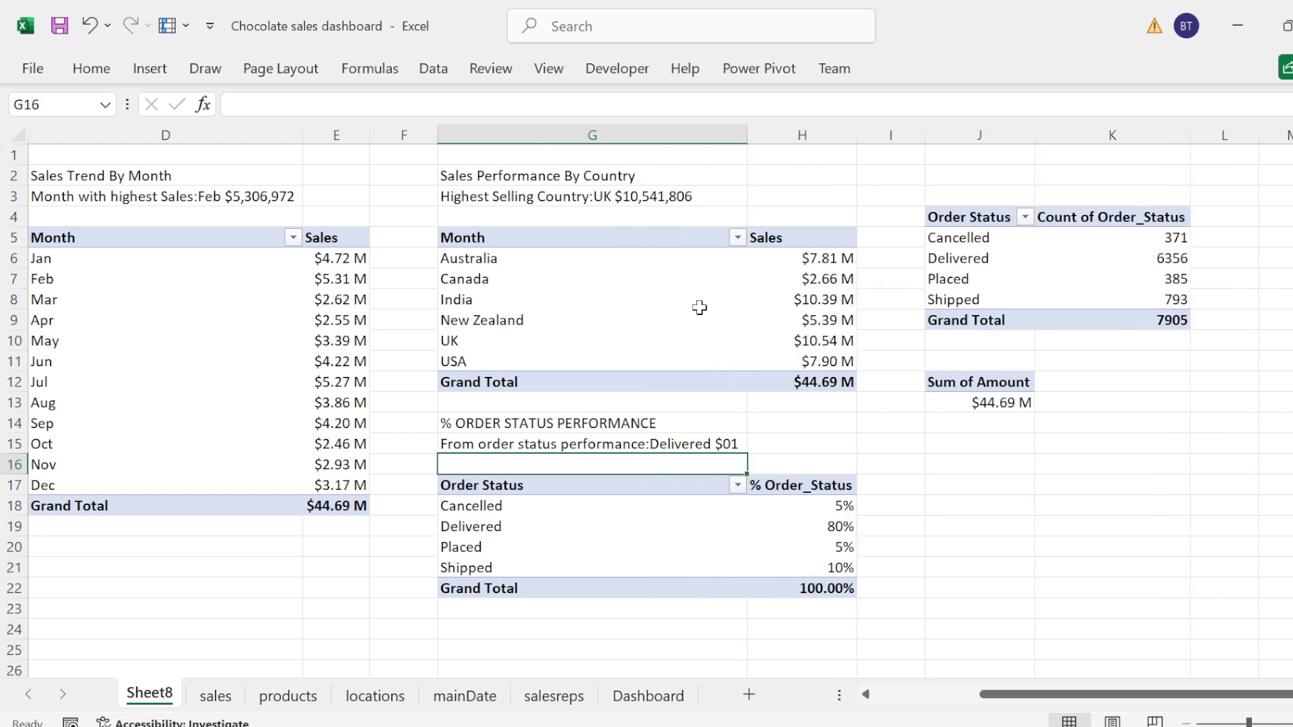
Step: Change the TEXT number format in the G15 order status formula to "0%" and commit it
left_click(670, 443)
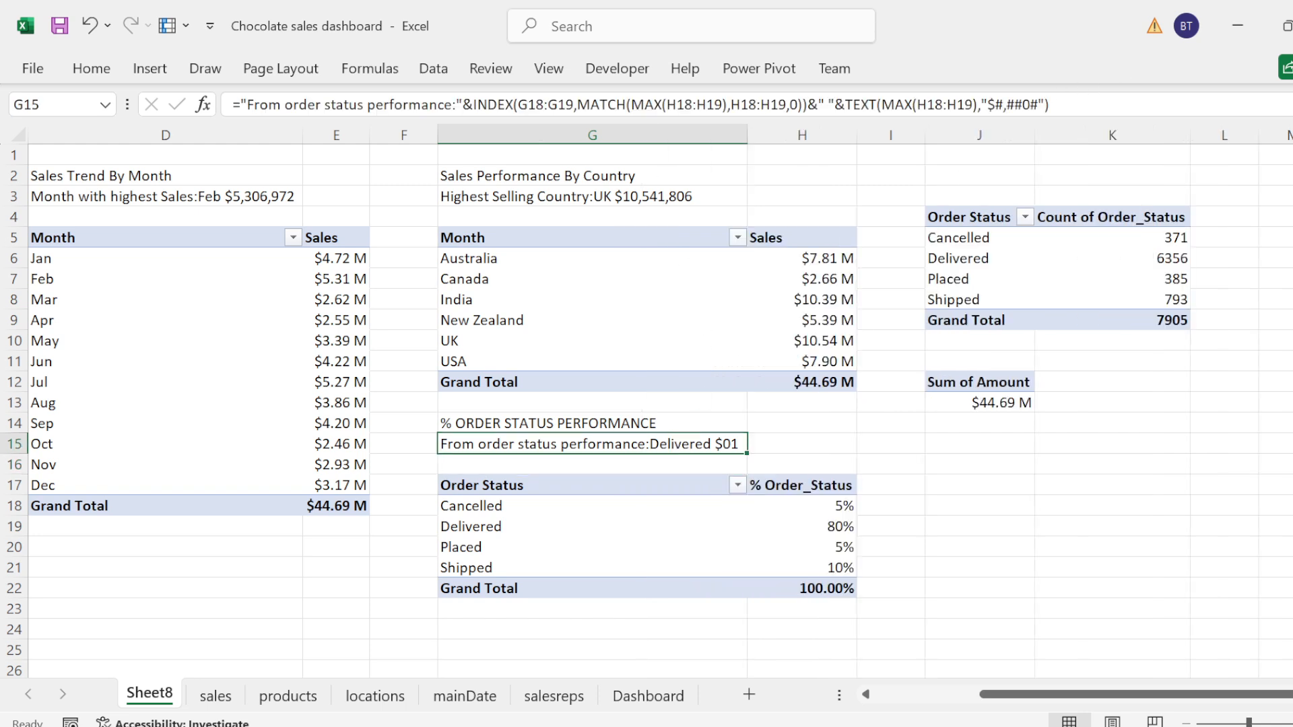
key("F2")
key("Left")
key("Left")
key("BackSpace")
key("BackSpace")
key("BackSpace")
key("BackSpace")
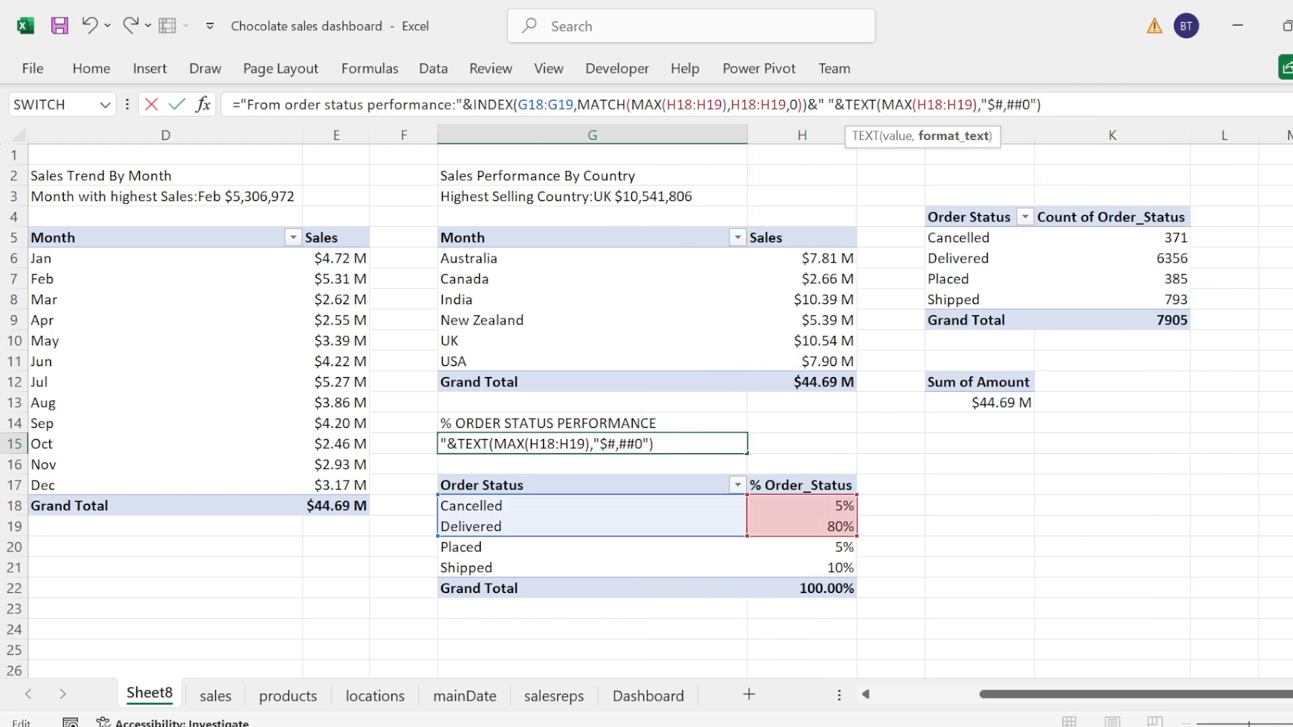
key("BackSpace")
key("BackSpace")
key("Delete")
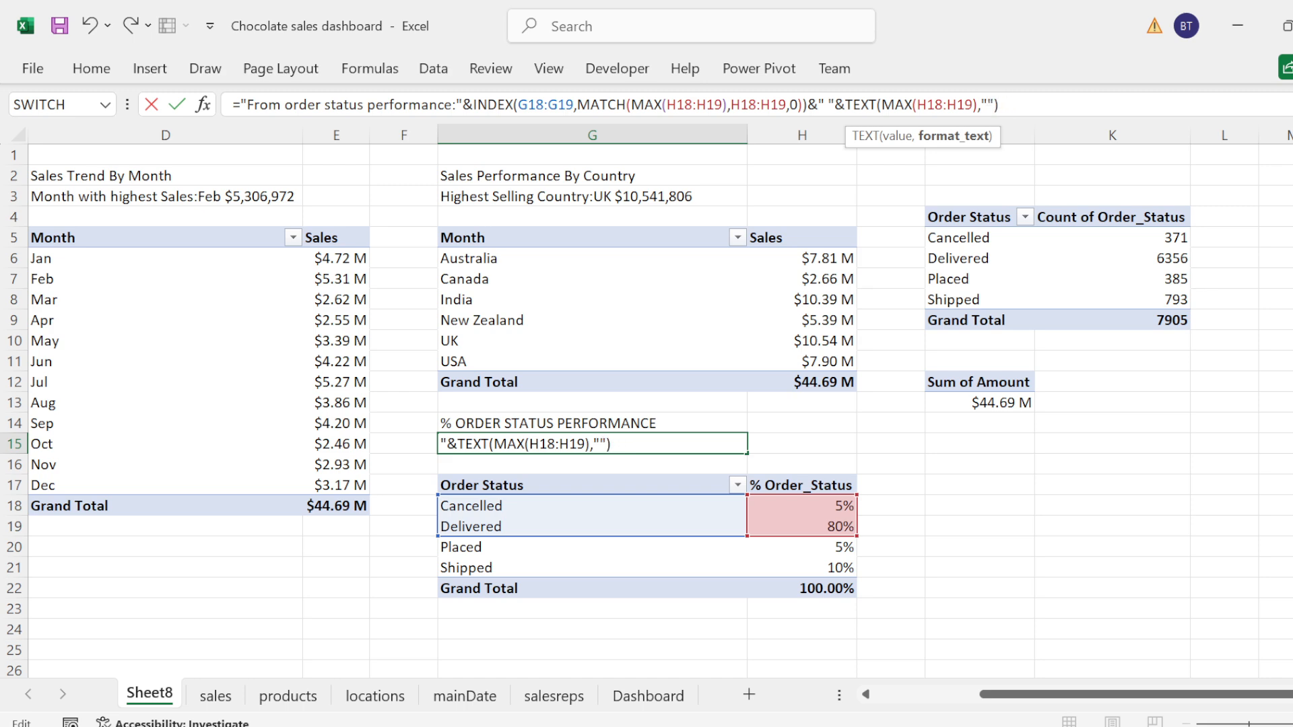
type("0%")
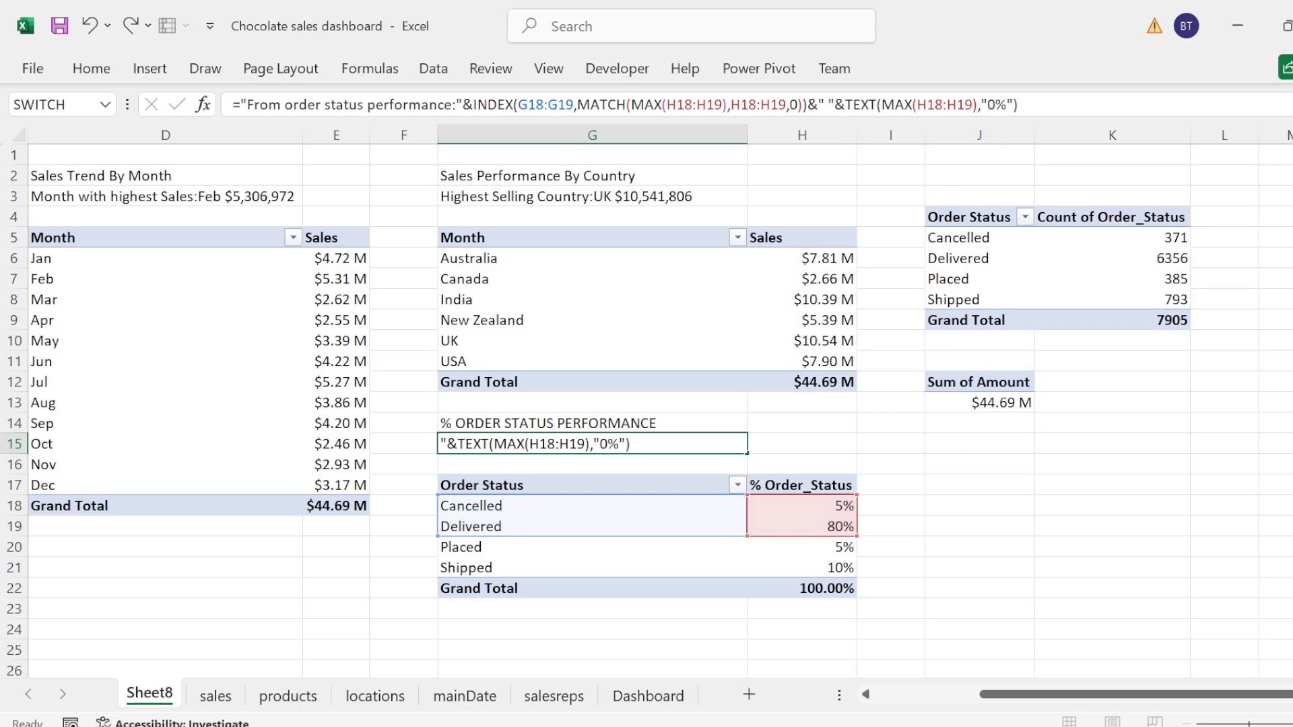
key("Return")
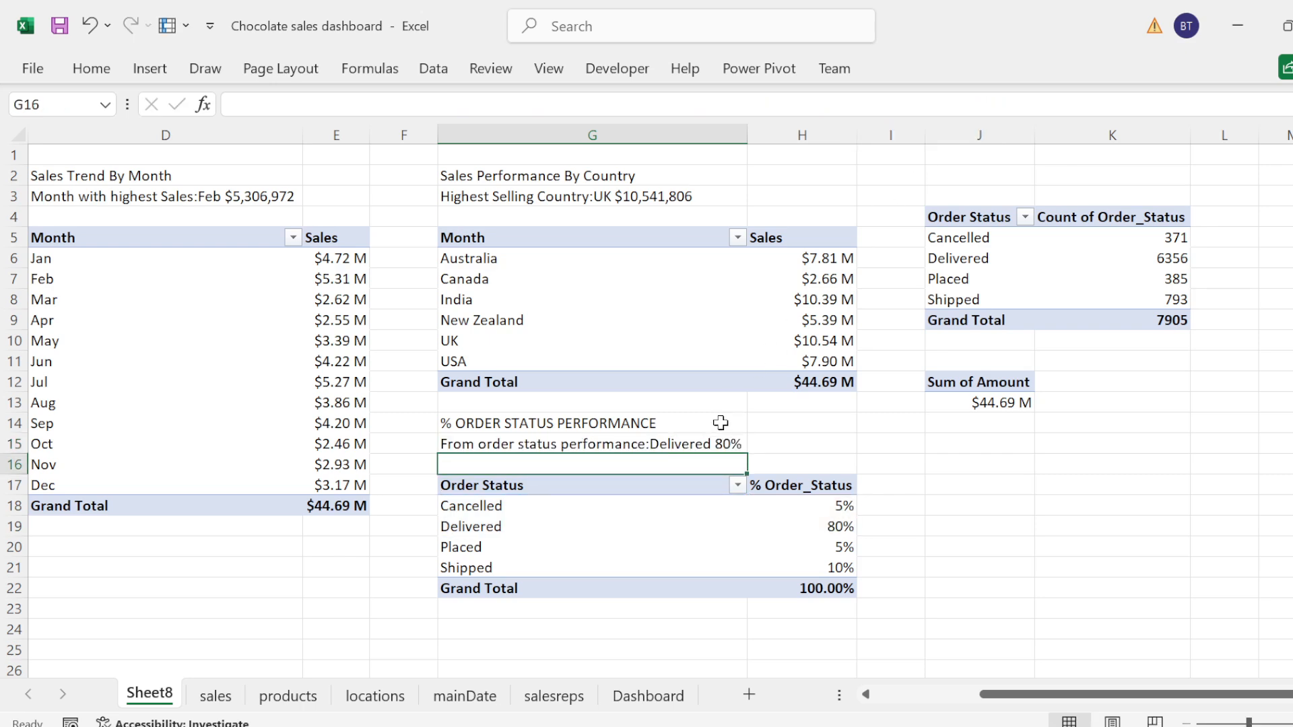
Step: Copy the full formula text of G15 into cell H15 with its references kept as they are
left_click(705, 442)
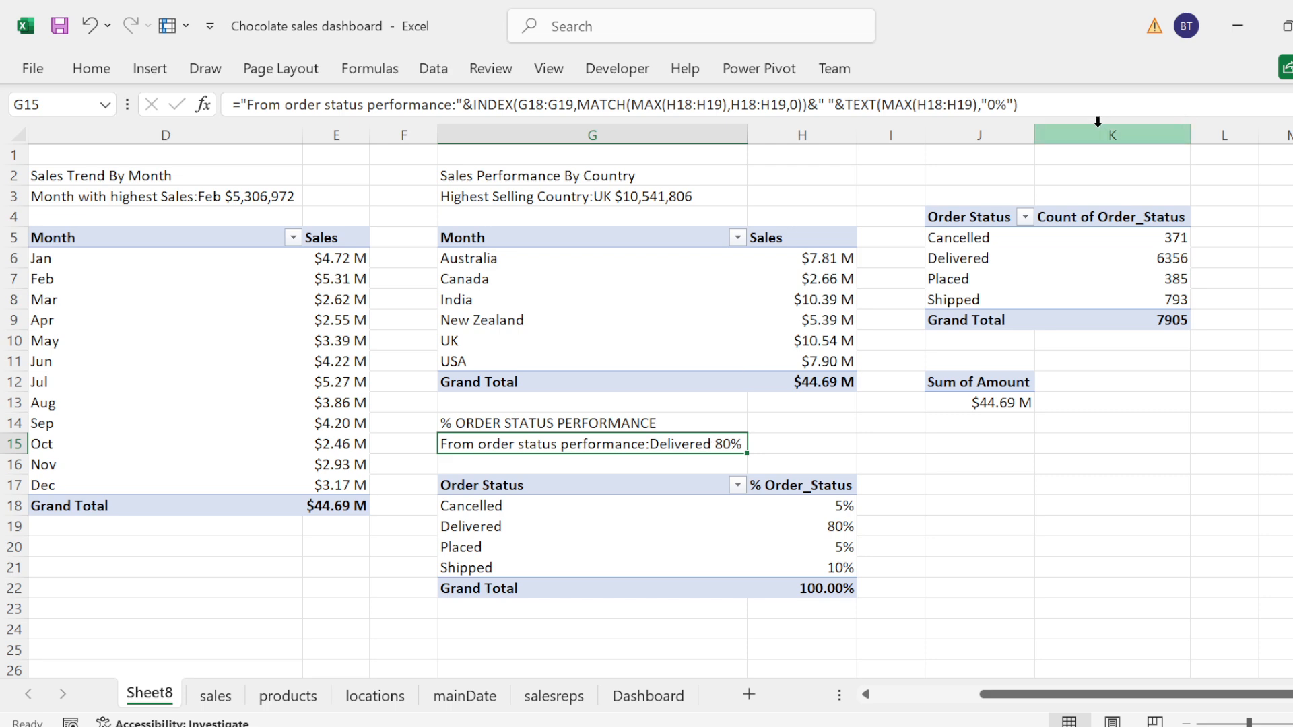
left_click_drag(1019, 104, 548, 91)
key("ctrl+c")
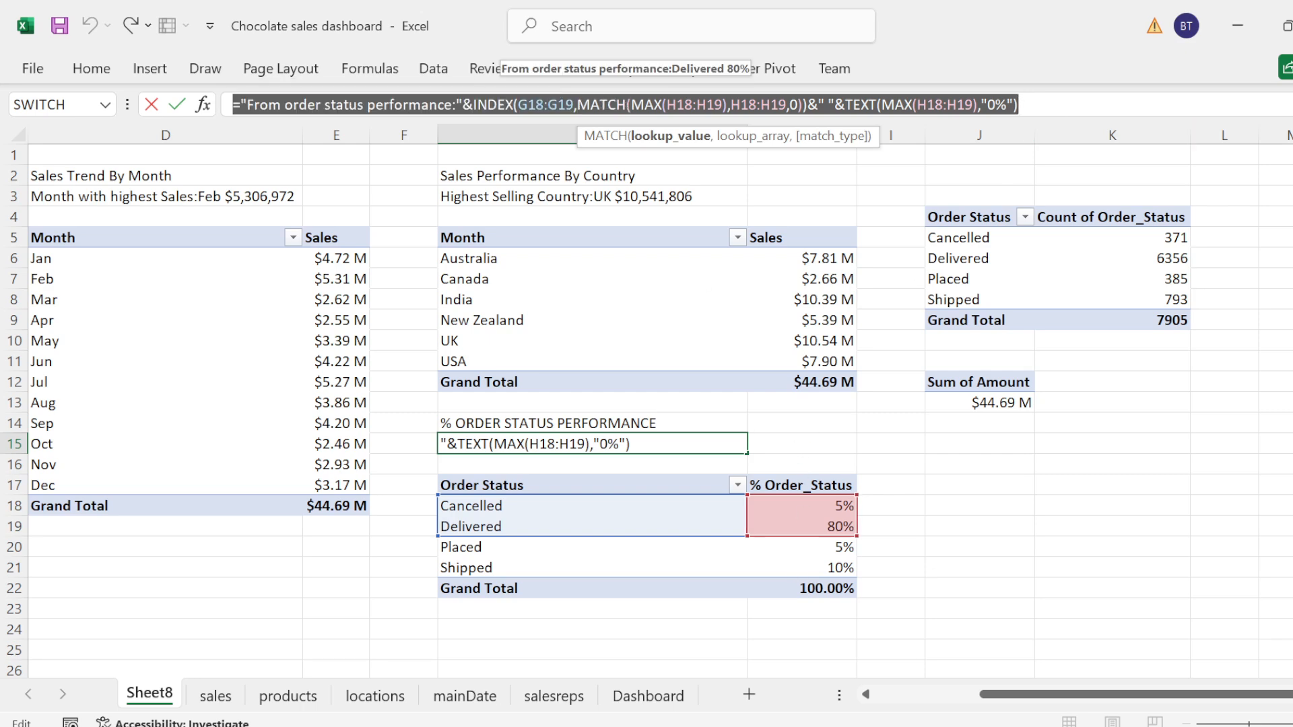
key("Return")
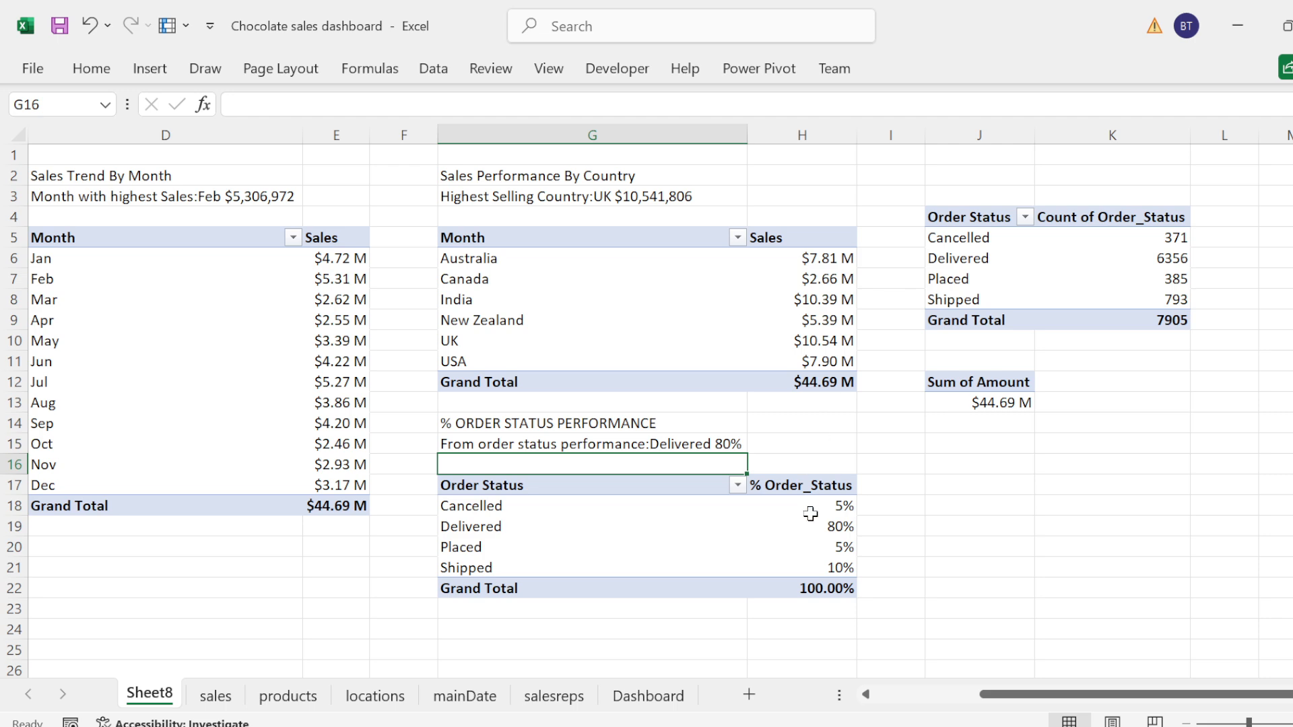
left_click(794, 443)
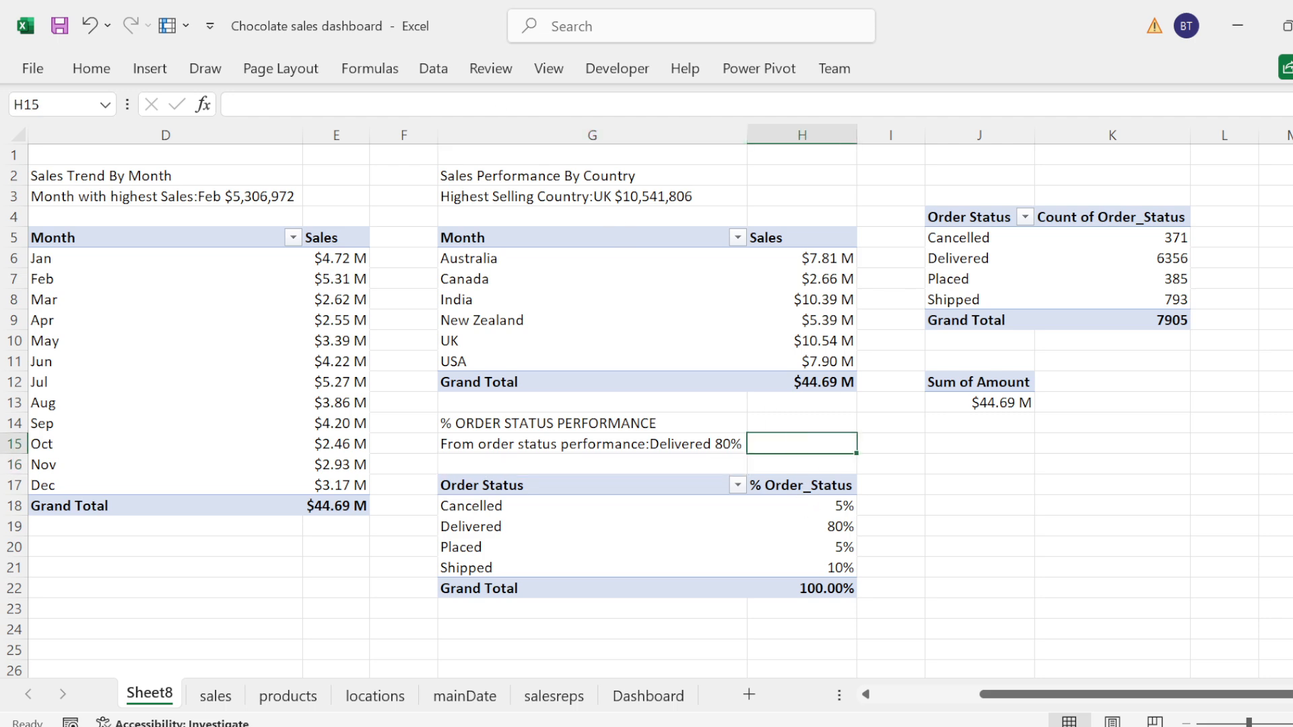
key("F2")
key("ctrl+v")
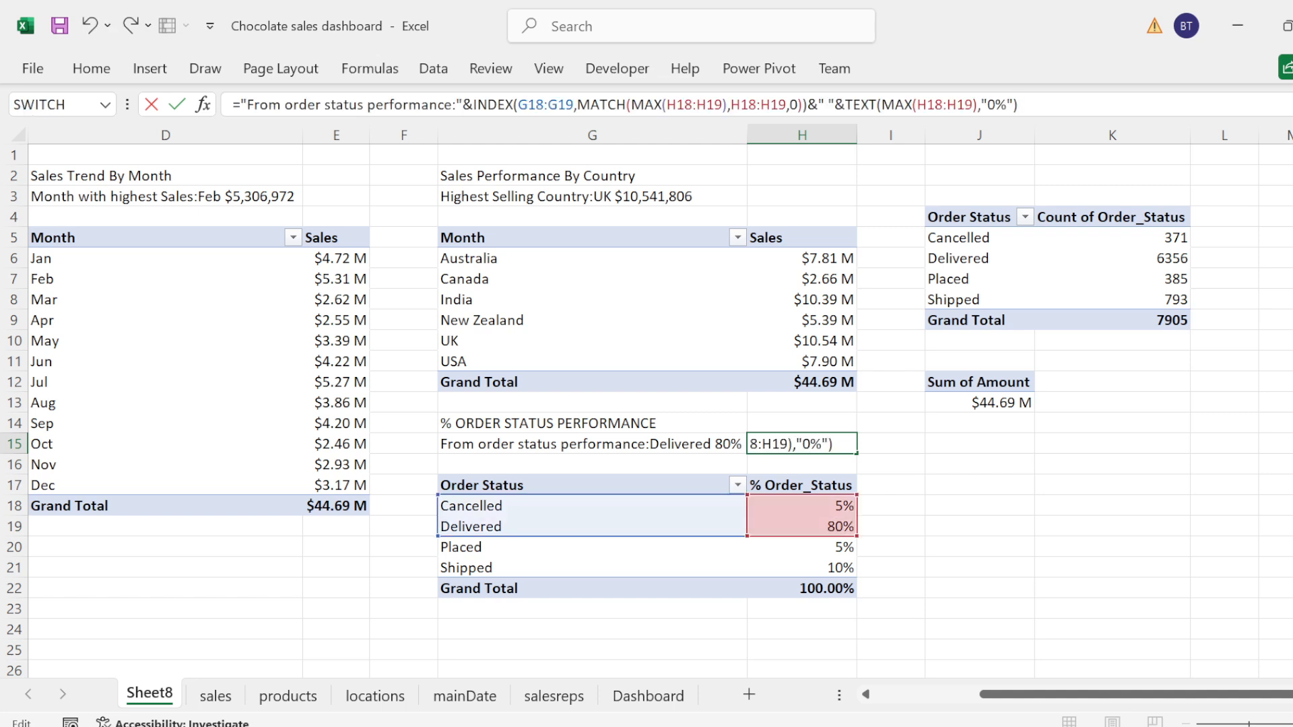
Step: Replace the label text before the colon in the H15 formula with "while"
left_click(452, 105)
key("BackSpace")
key("BackSpace")
key("BackSpace")
key("BackSpace")
key("BackSpace")
key("BackSpace")
key("BackSpace")
key("BackSpace")
key("BackSpace")
key("BackSpace")
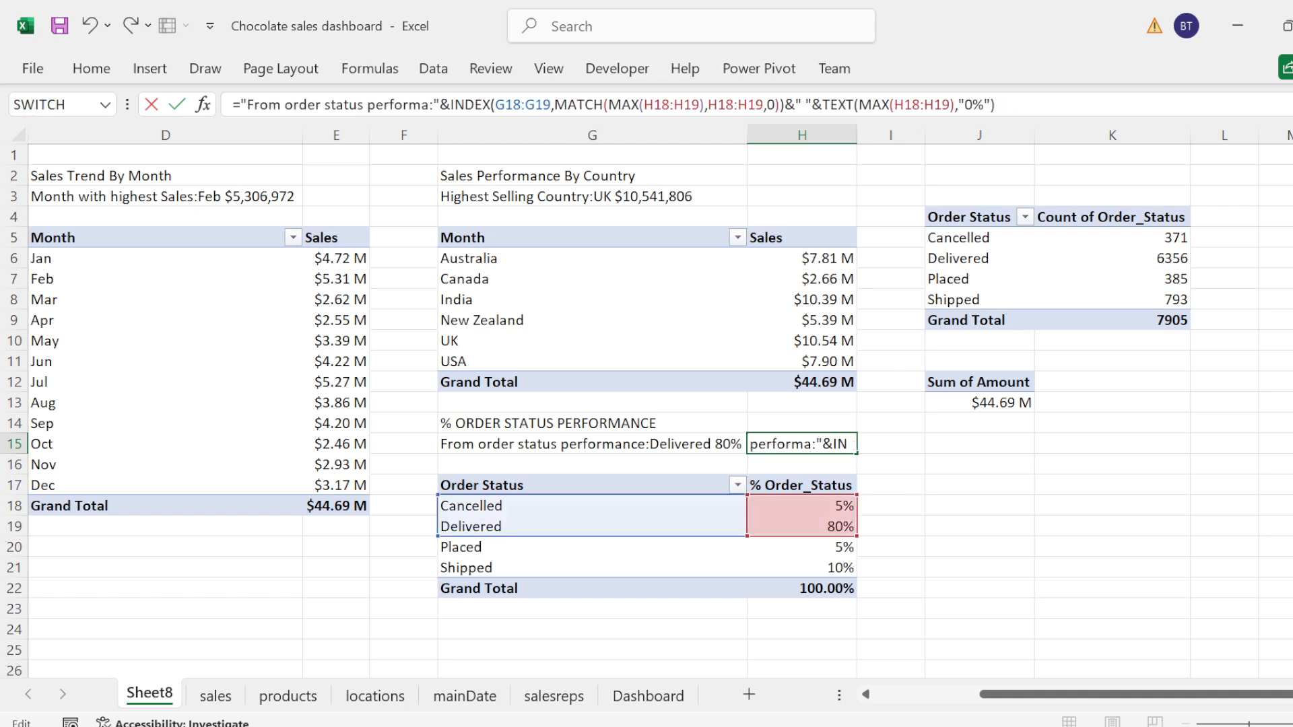
key("BackSpace")
key("BackSpace")
key("BackSpace")
key("BackSpace")
key("BackSpace")
key("BackSpace")
key("BackSpace")
key("BackSpace")
key("BackSpace")
key("BackSpace")
key("BackSpace")
key("BackSpace")
key("BackSpace")
key("BackSpace")
key("BackSpace")
key("BackSpace")
key("BackSpace")
key("BackSpace")
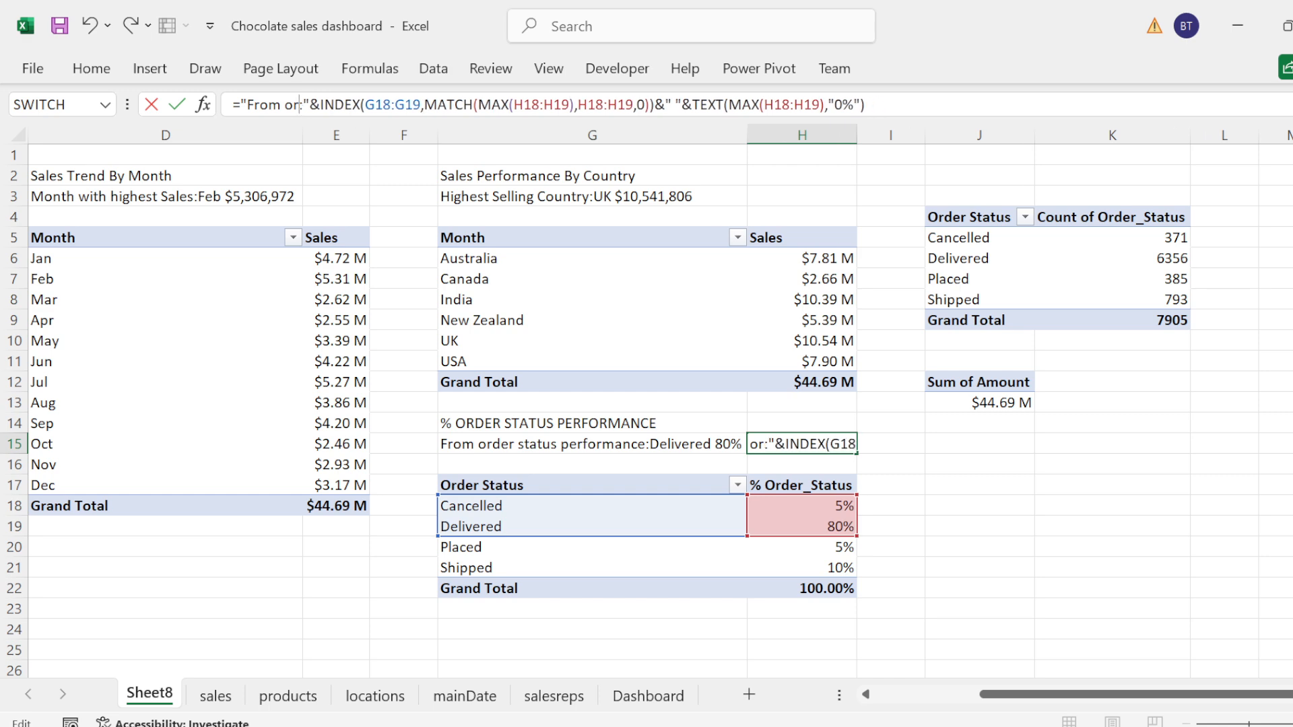
key("BackSpace")
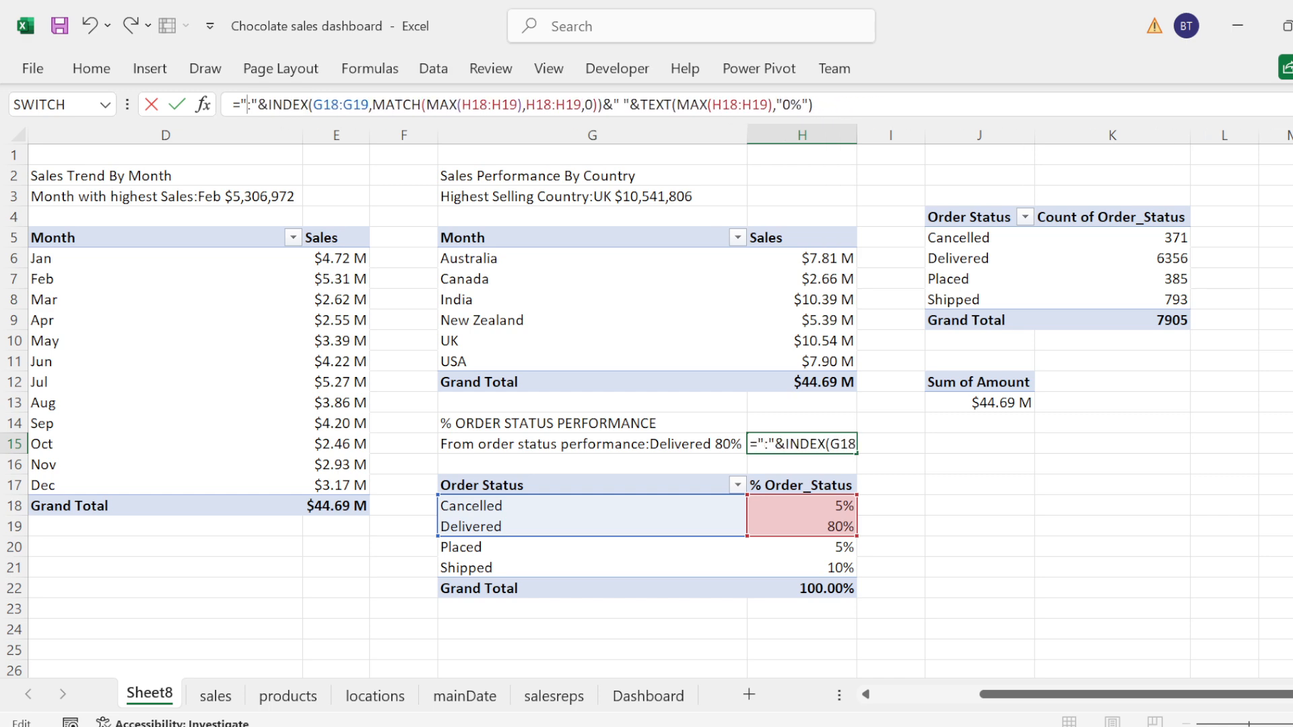
type("Whil")
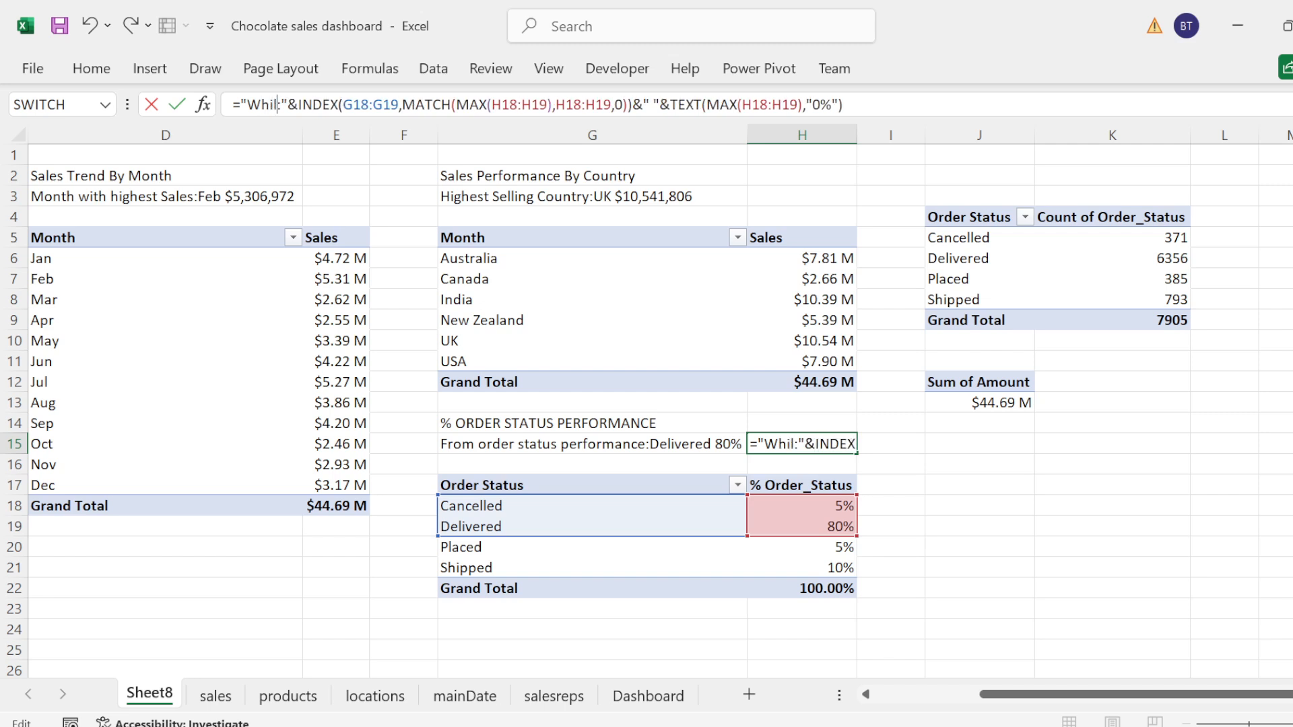
key("BackSpace")
key("BackSpace")
key("BackSpace")
key("BackSpace")
type("while")
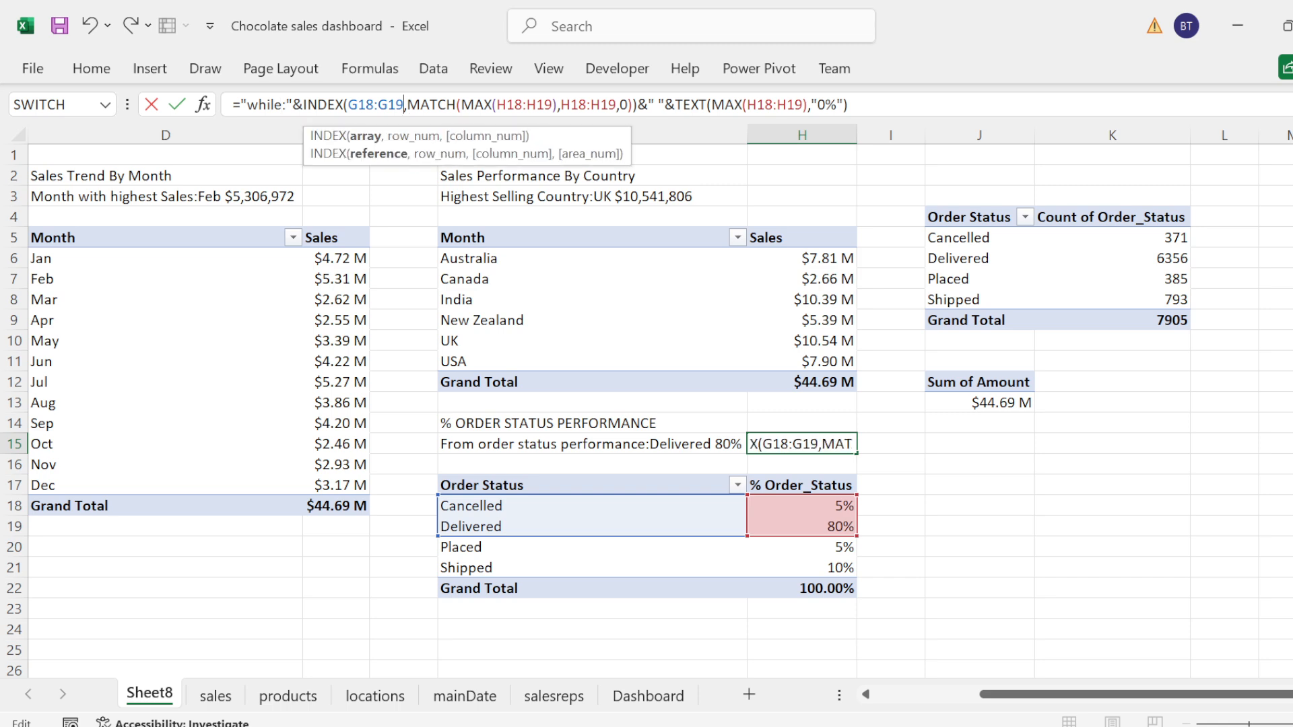
Step: Replace the INDEX array in the H15 formula with the order status range G20:G21
key("BackSpace")
key("BackSpace")
key("BackSpace")
key("BackSpace")
key("BackSpace")
key("BackSpace")
key("BackSpace")
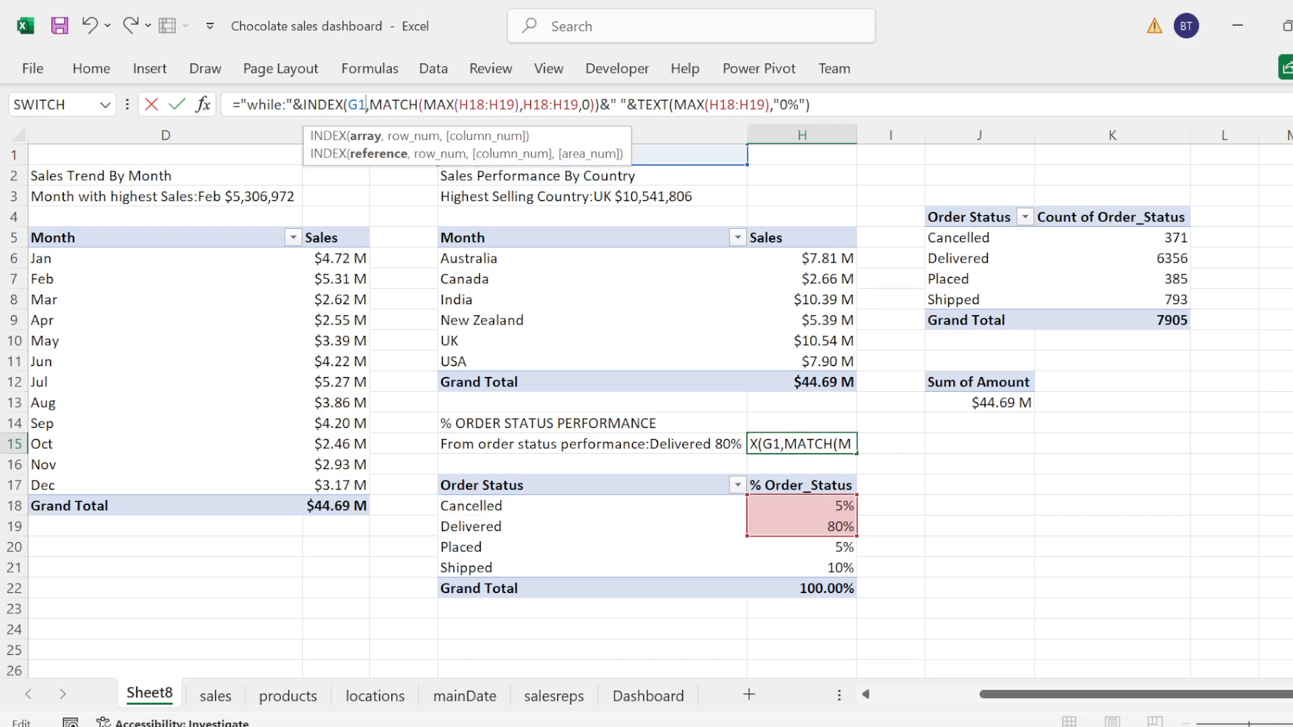
left_click(462, 548)
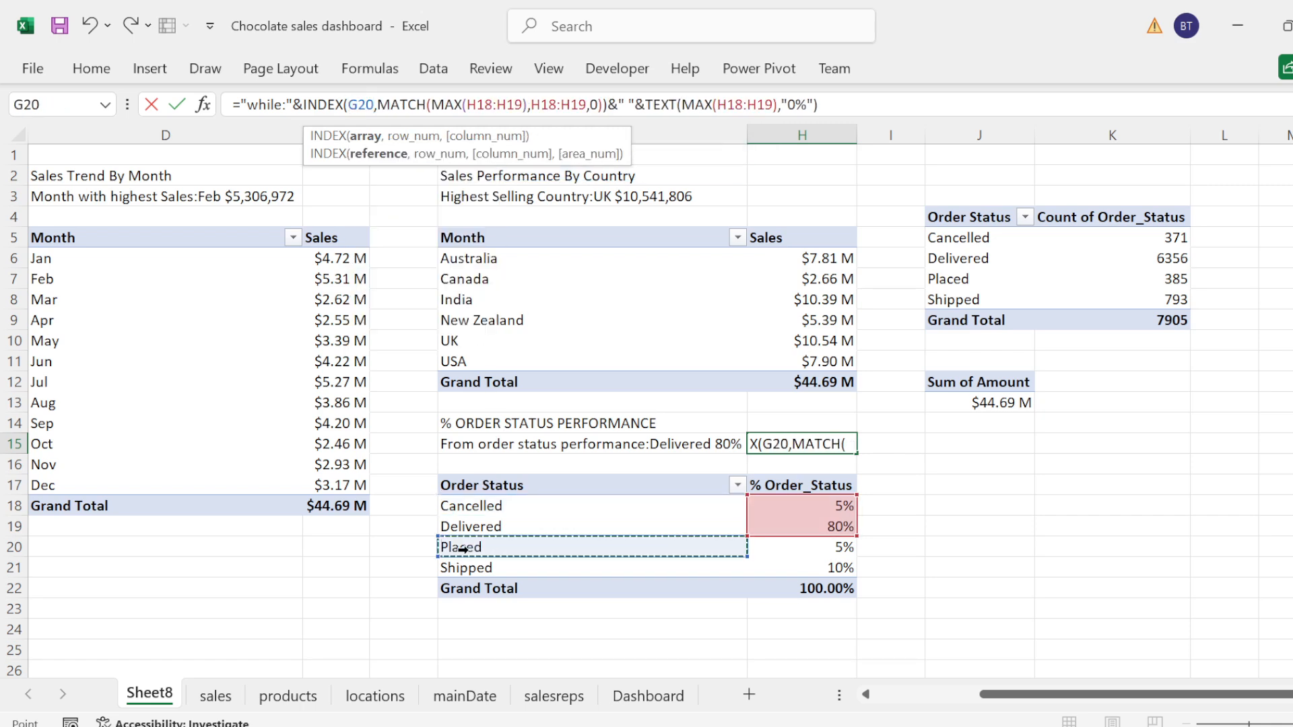
key("shift+Down")
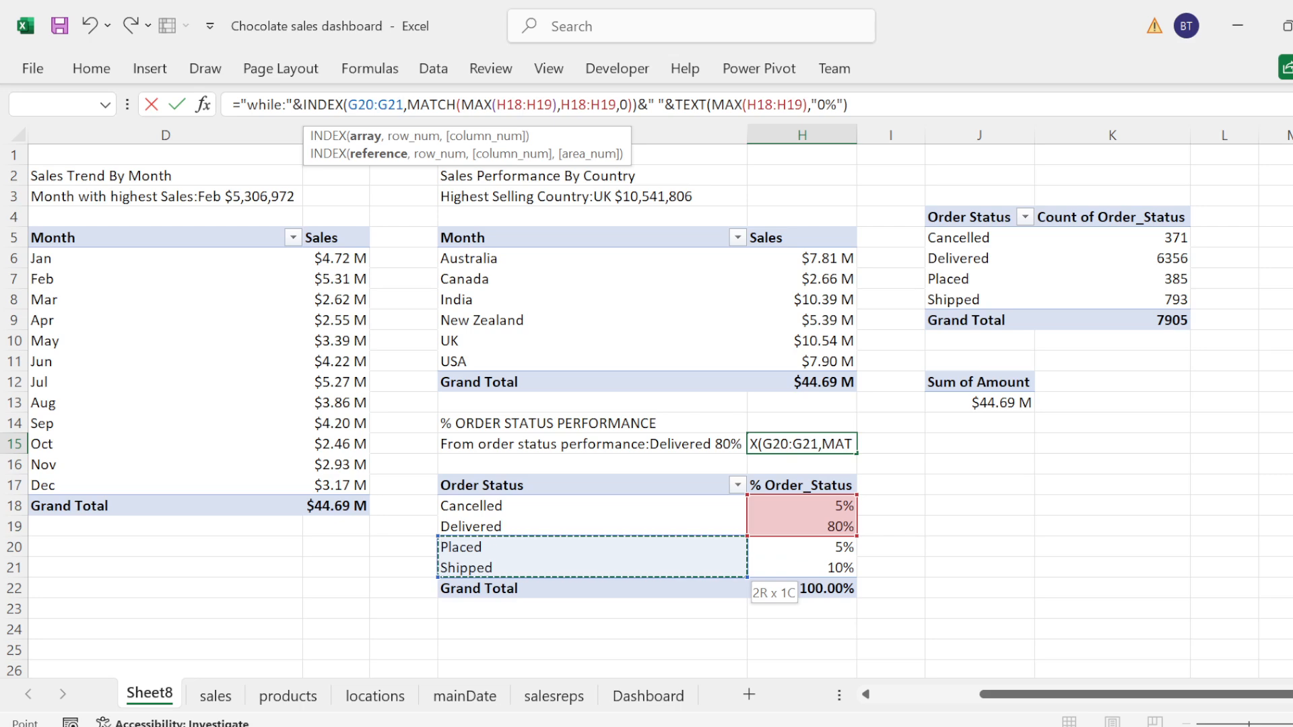
Step: Replace the range of the MAX inside MATCH in the H15 formula with H20:H21
left_click(522, 105)
key("BackSpace")
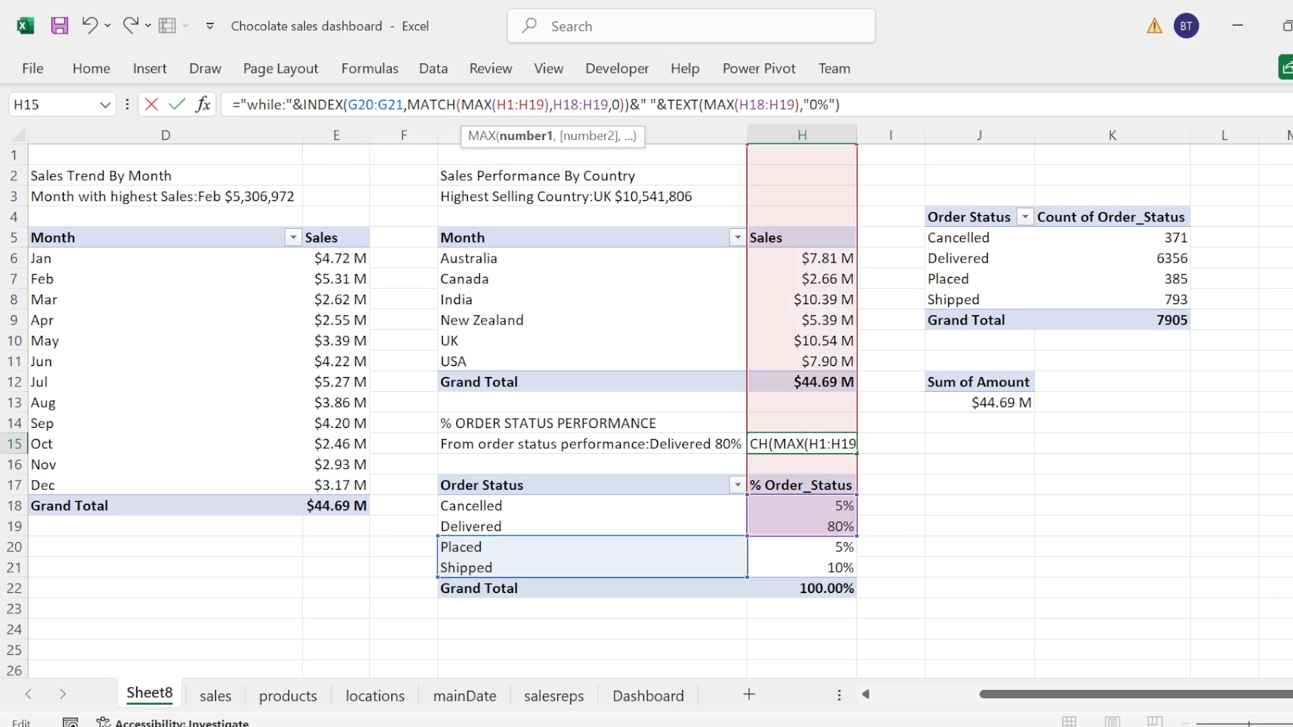
key("BackSpace")
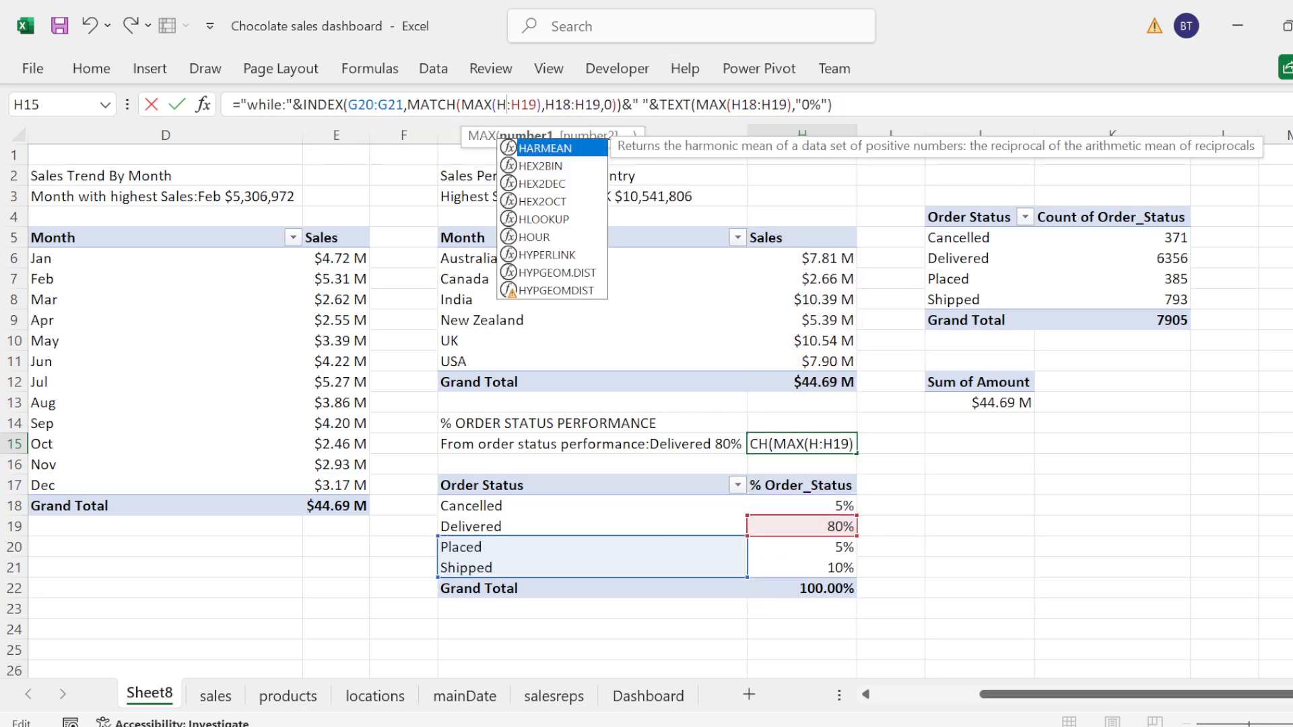
type("20")
left_click(544, 105)
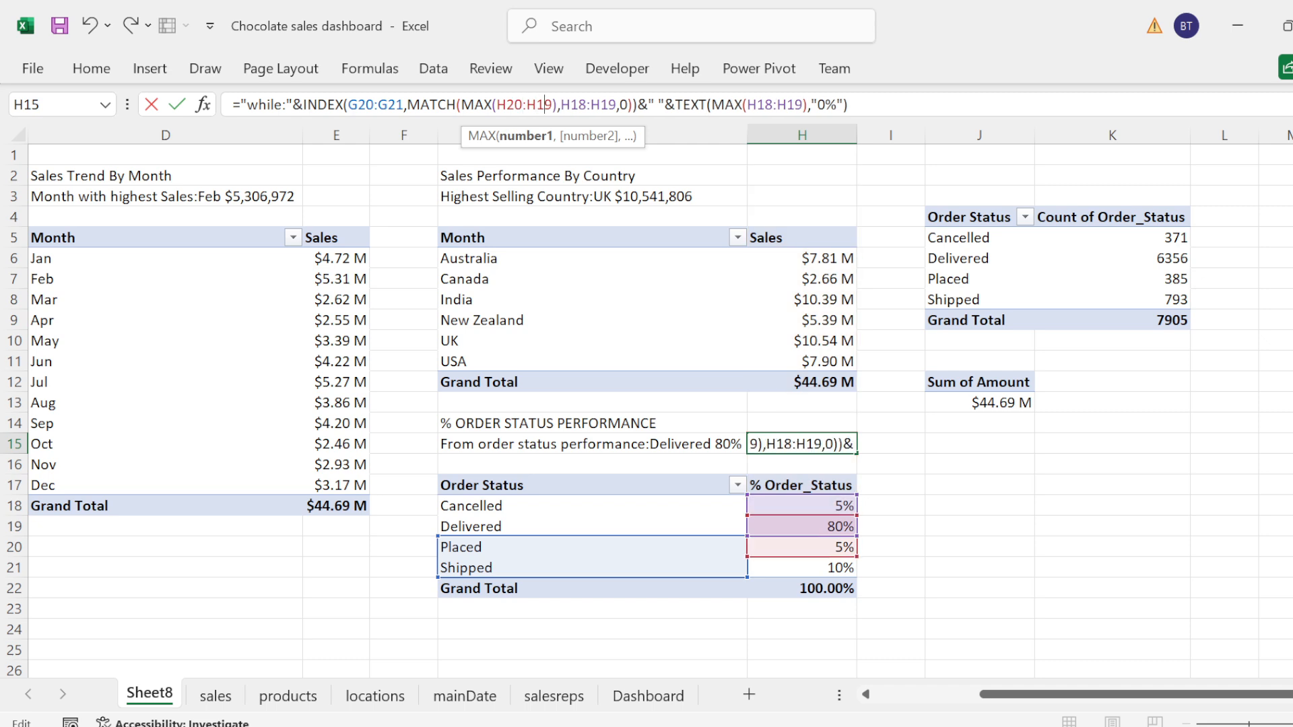
key("Delete")
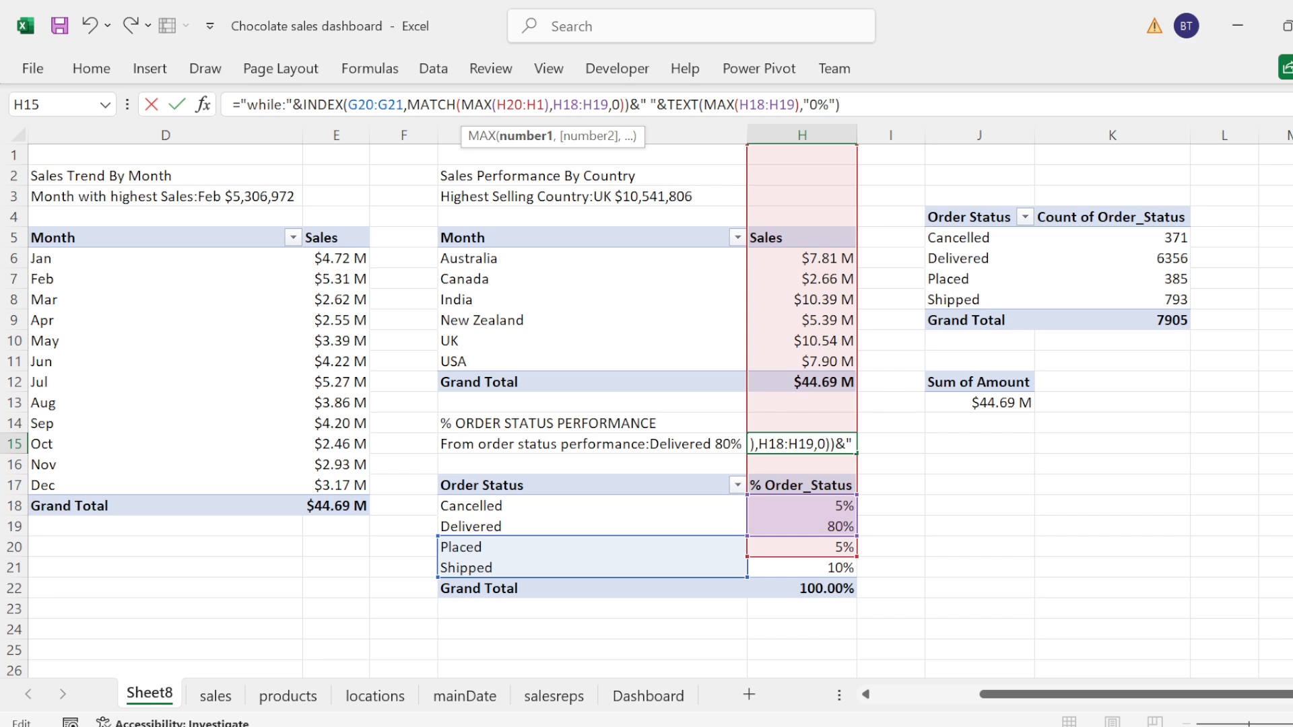
key("BackSpace")
type("21")
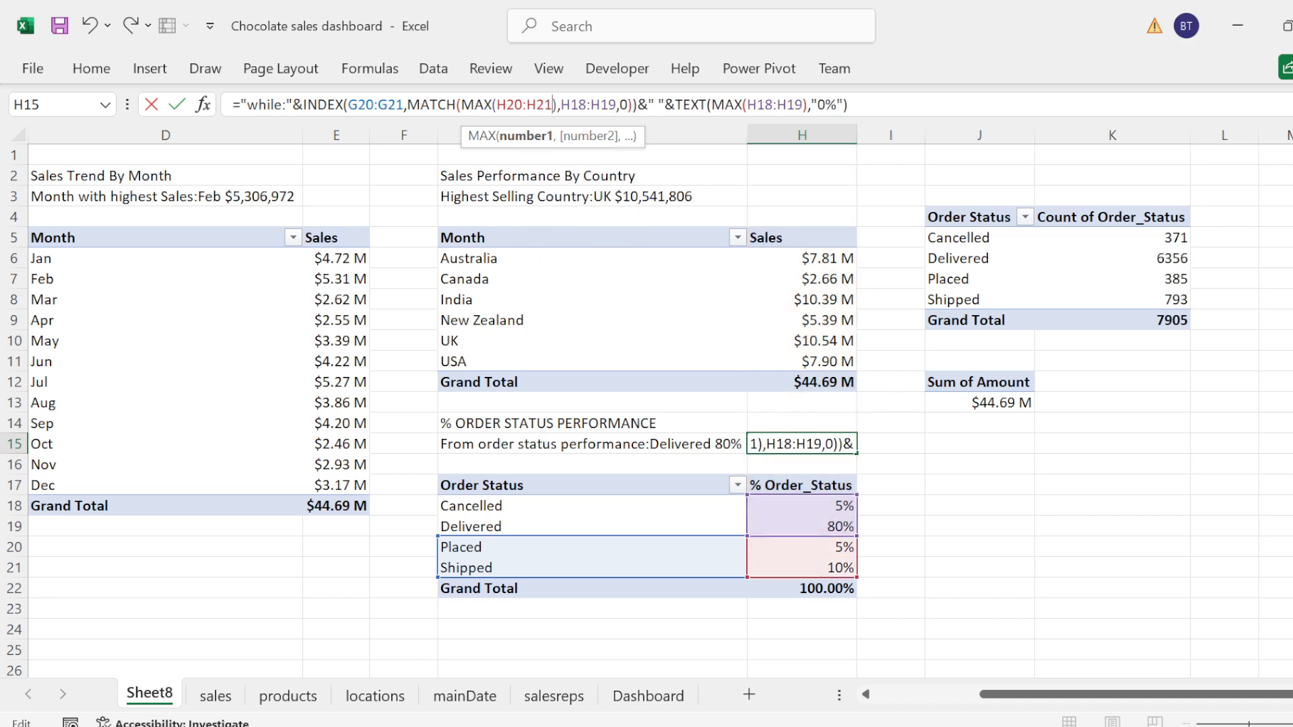
Step: Replace the MATCH lookup array in the H15 formula with the range H20:H21
left_click(590, 105)
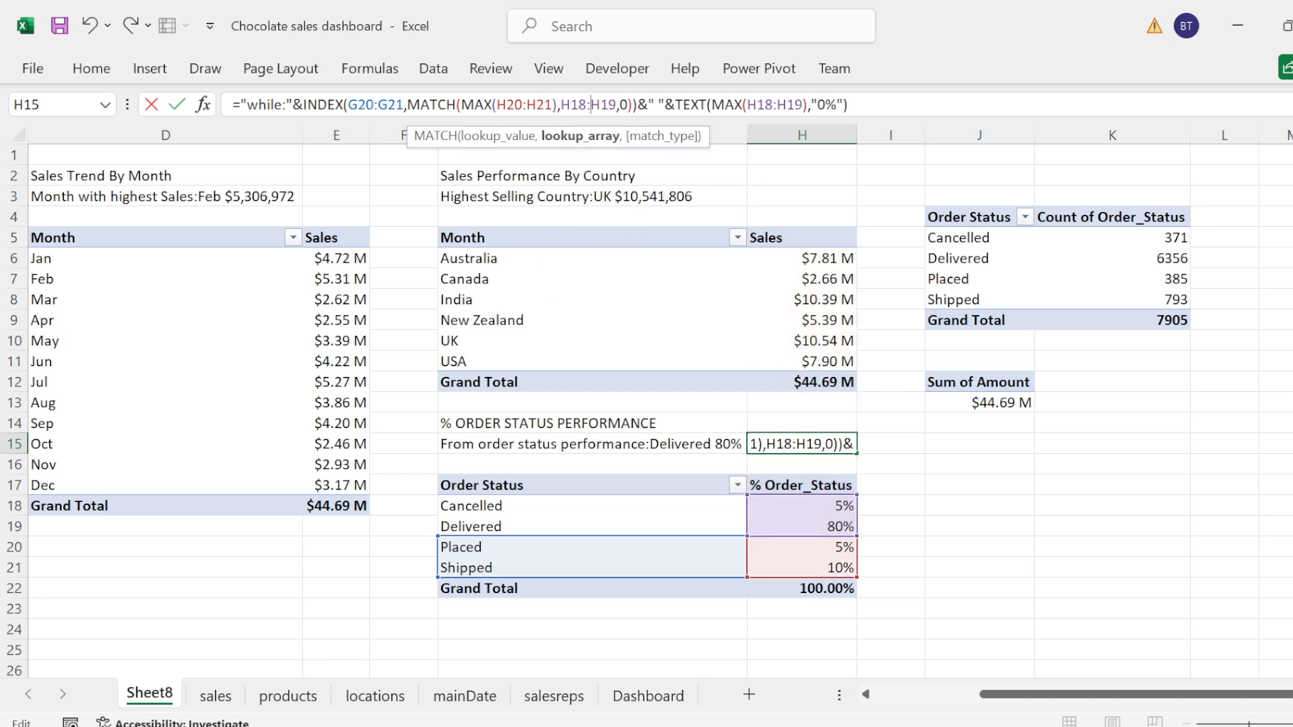
key("BackSpace")
key("BackSpace")
type("20")
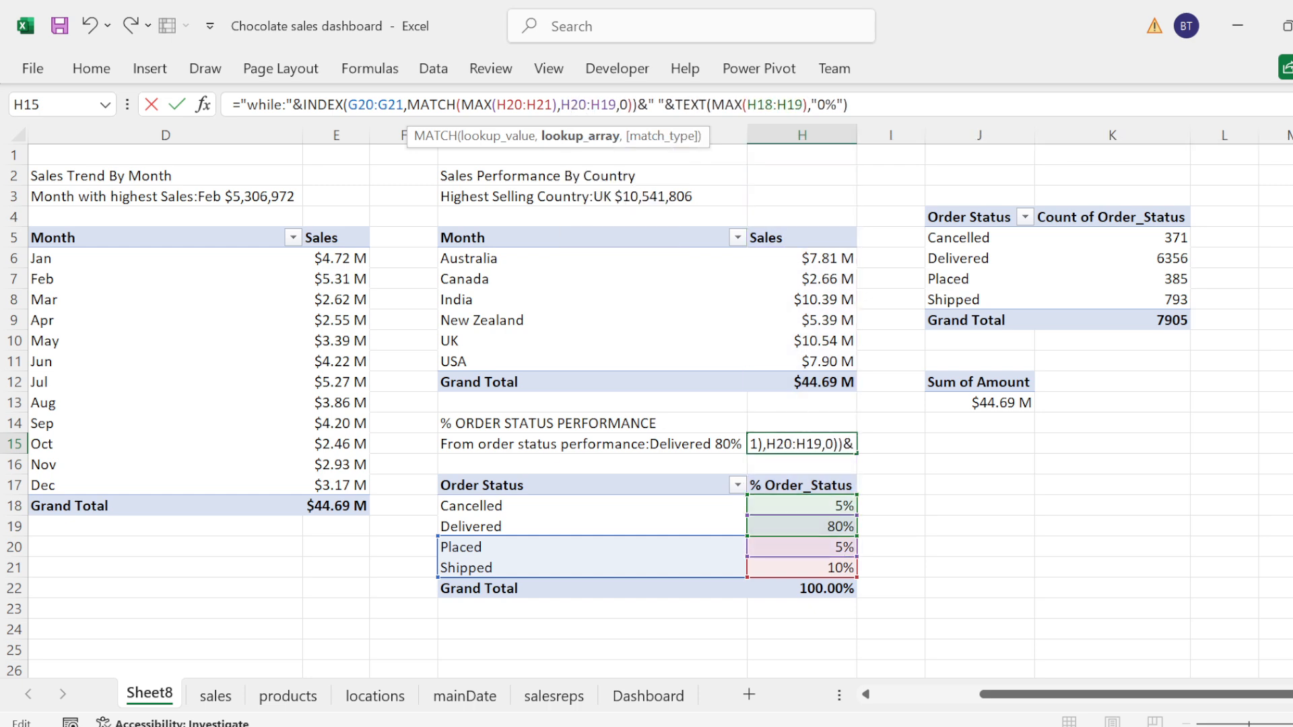
key("BackSpace")
key("BackSpace")
type("21")
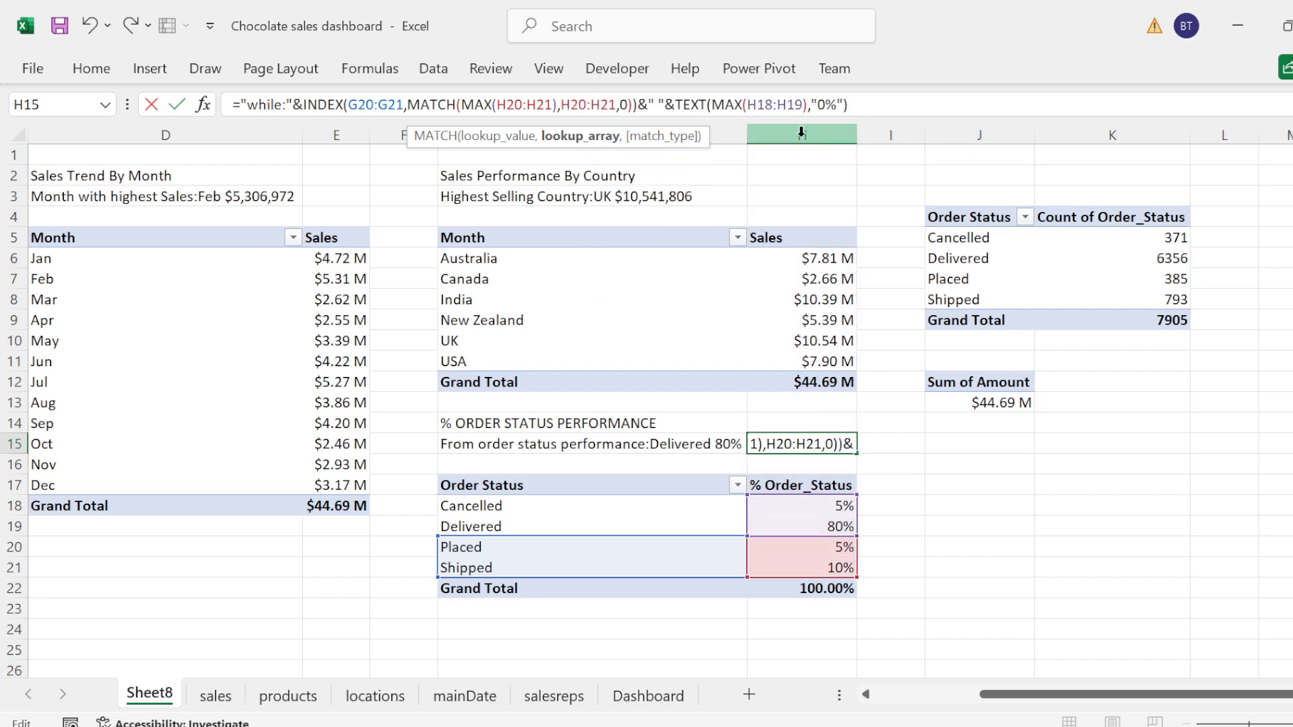
Step: Replace the range of the MAX inside TEXT in the H15 formula with H20:H21 and commit it
left_click(770, 105)
key("BackSpace")
key("BackSpace")
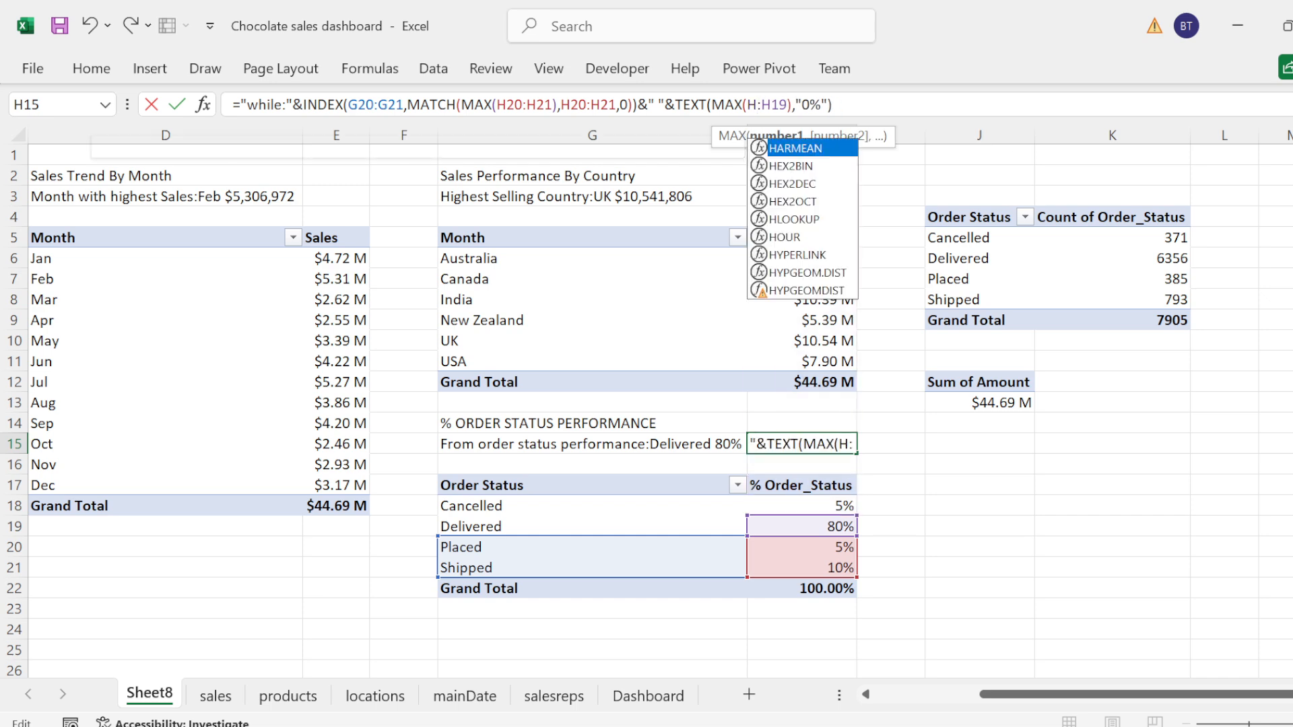
type("20")
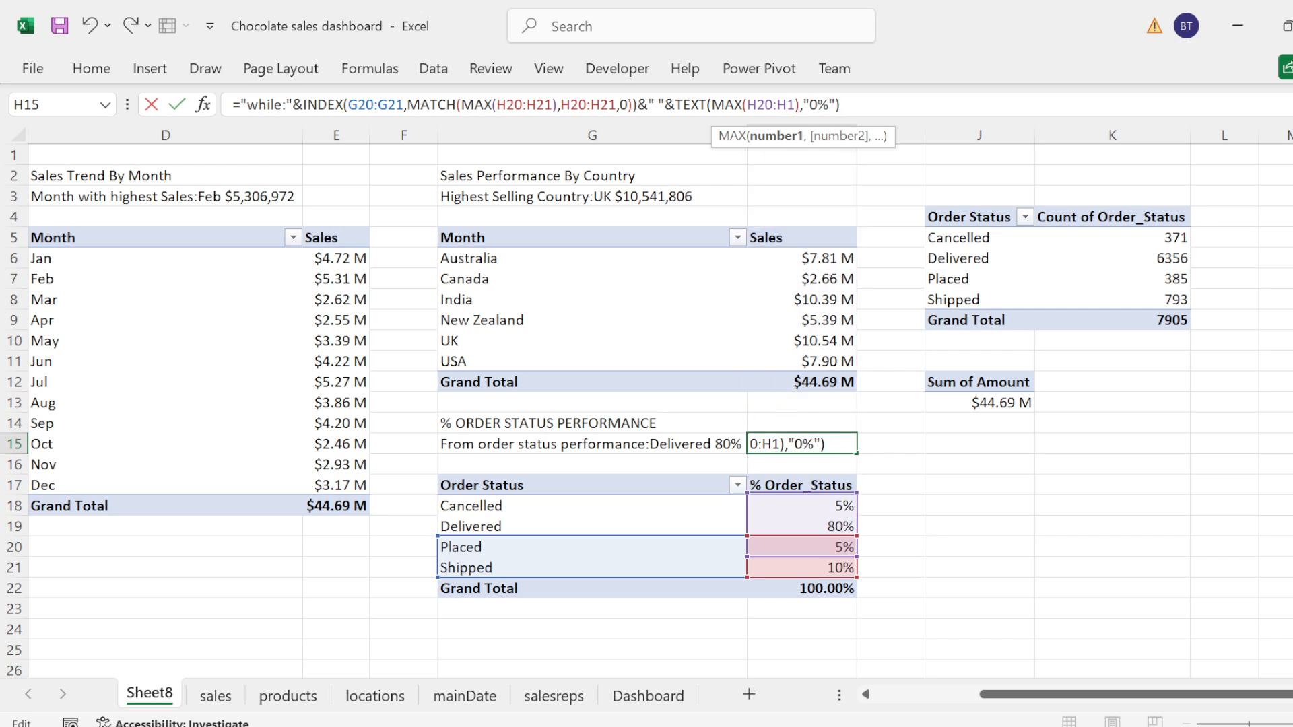
key("BackSpace")
key("BackSpace")
type("21")
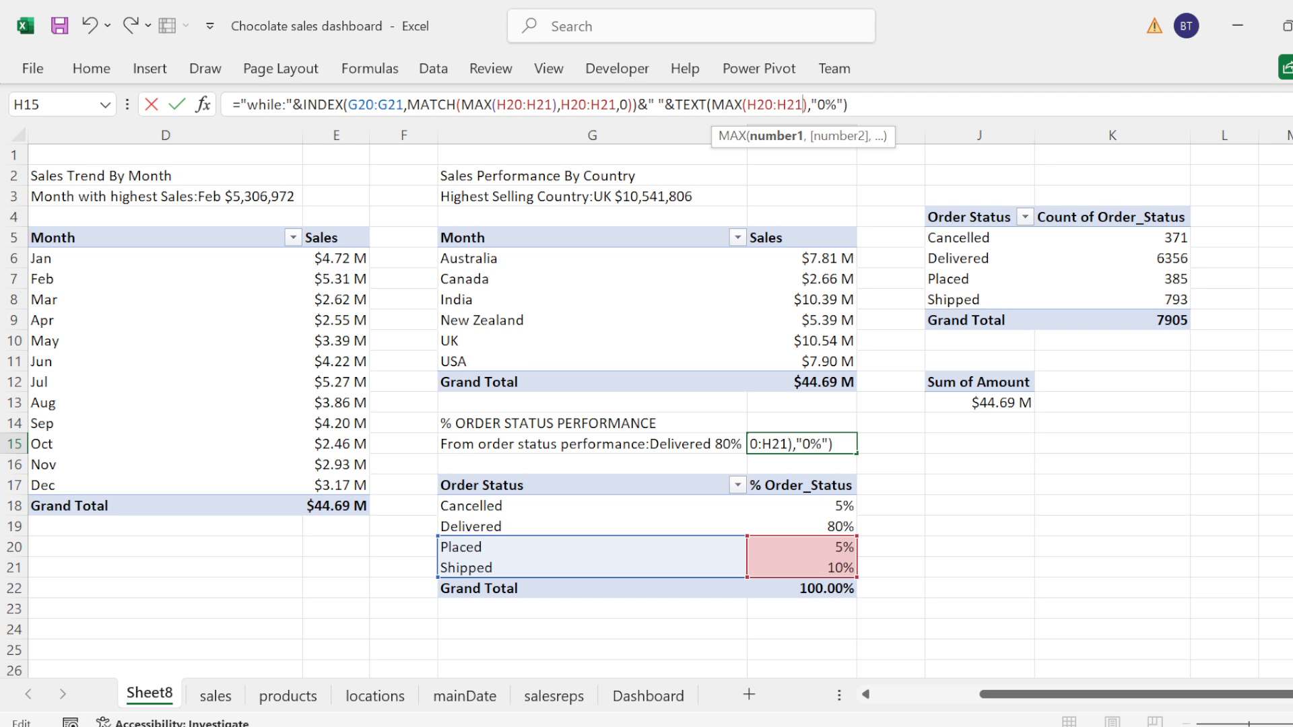
left_click(849, 104)
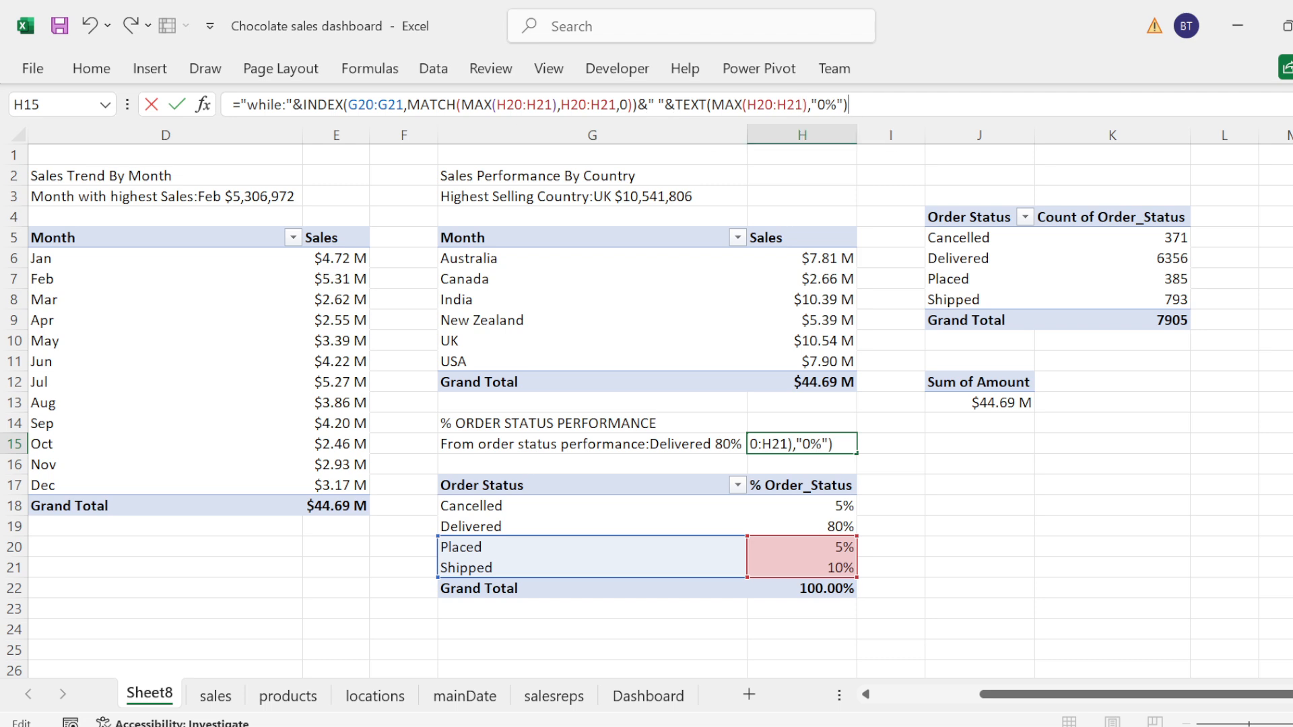
key("Return")
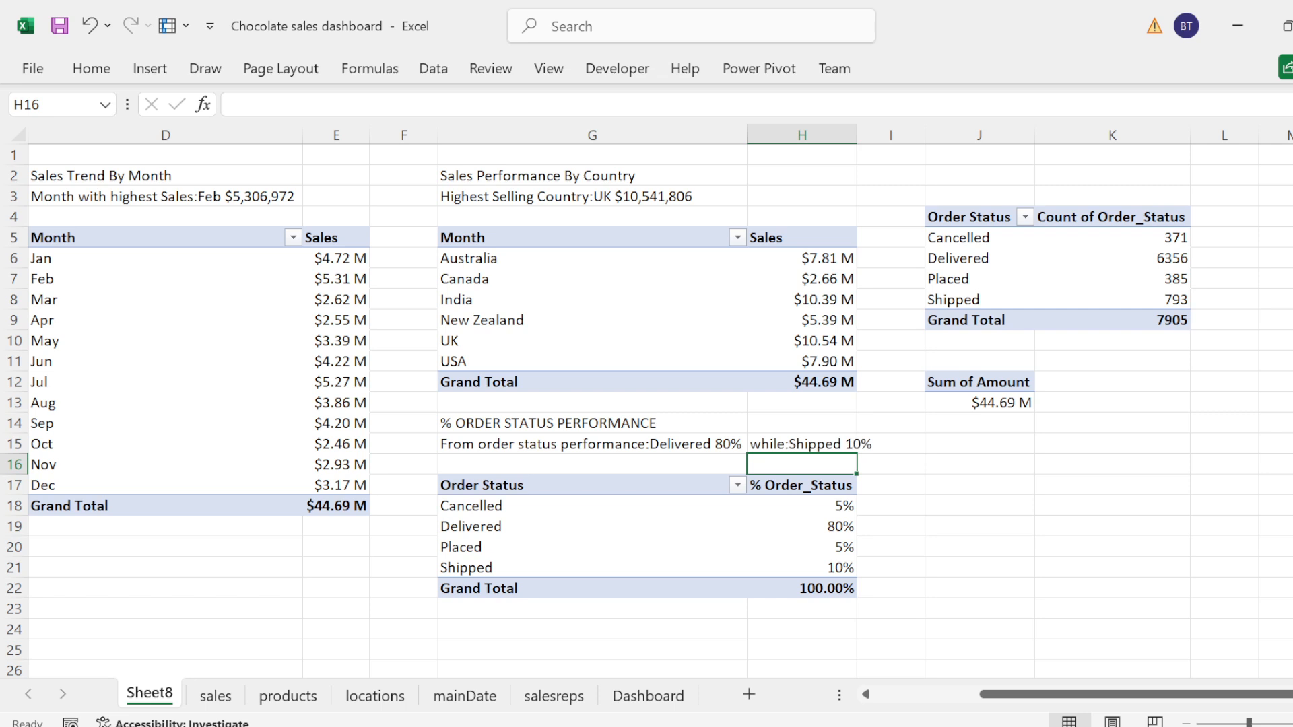
Step: Wrap the existing H15 order status formula in an IFNA function as its value argument
left_click(794, 447)
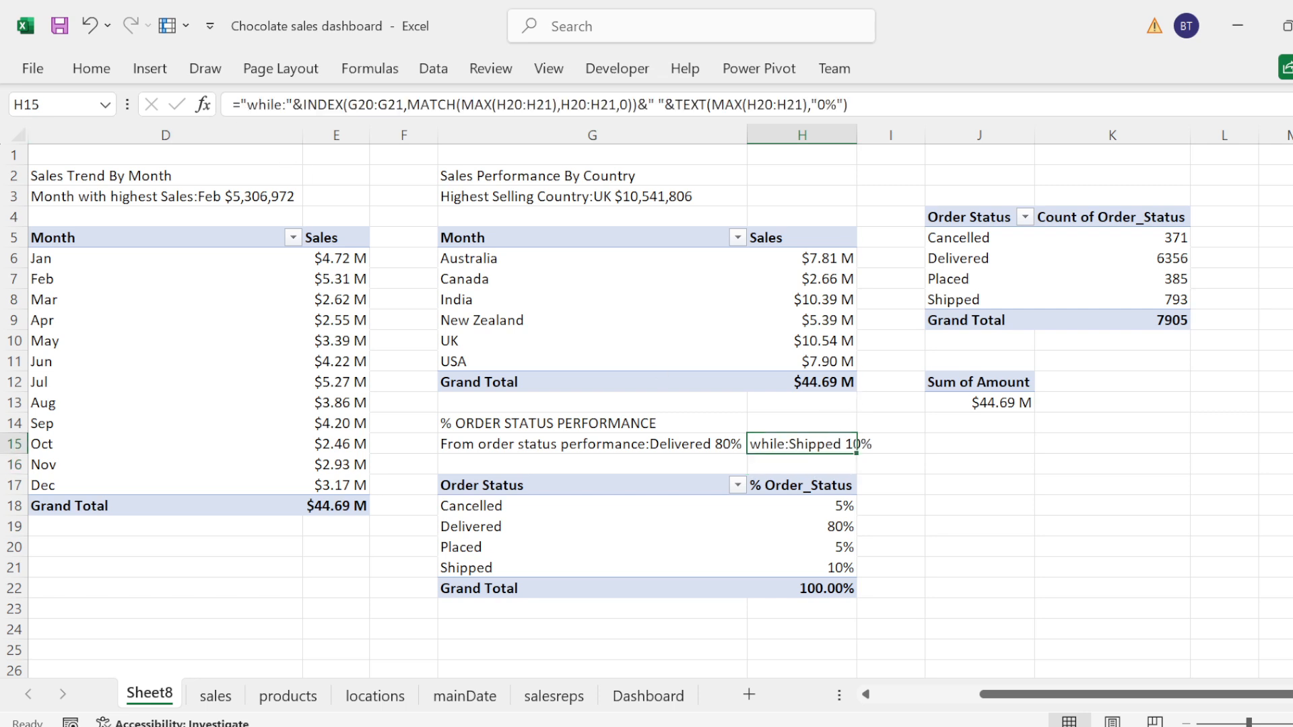
key("F2")
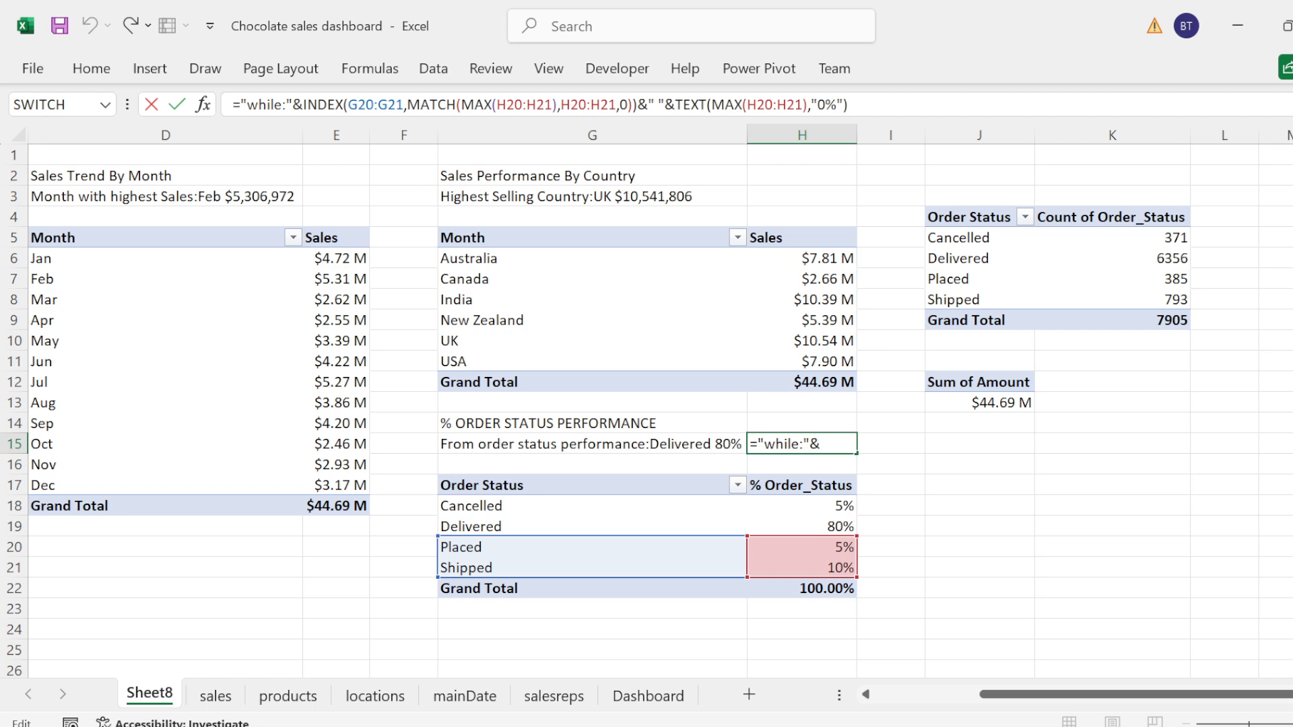
type("if")
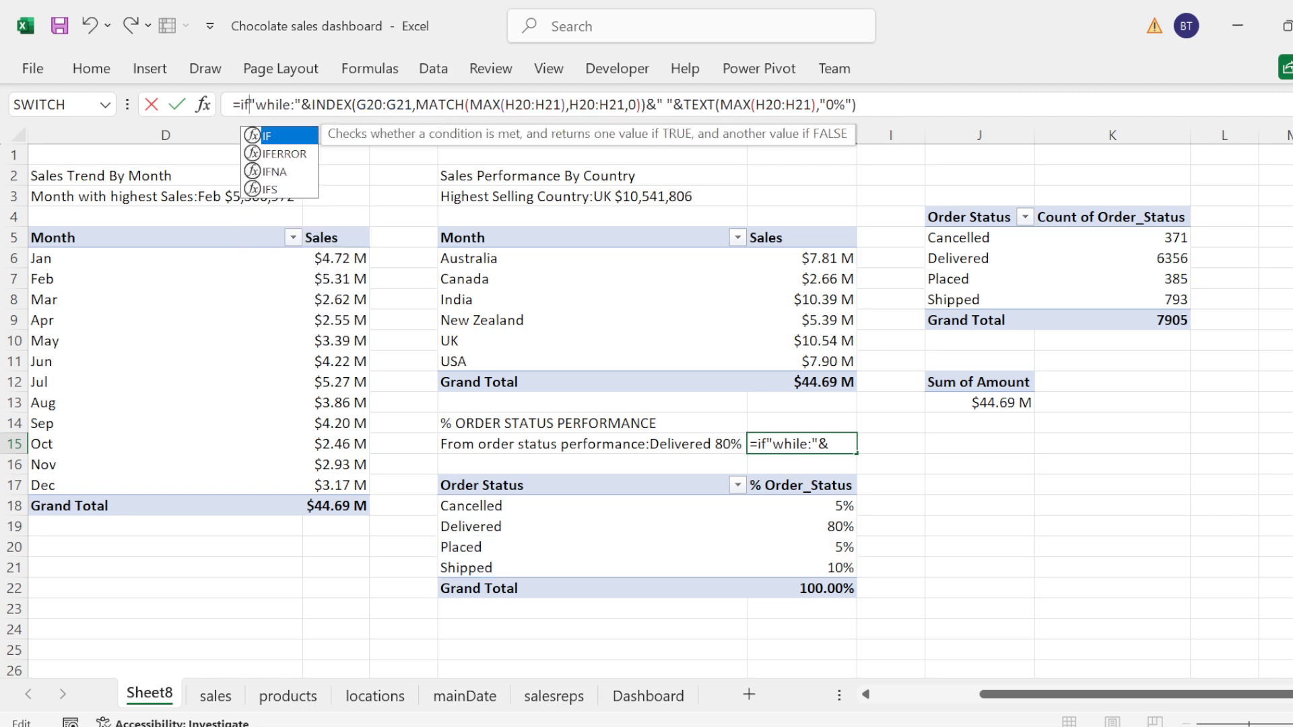
key("Down")
key("Down")
key("Tab")
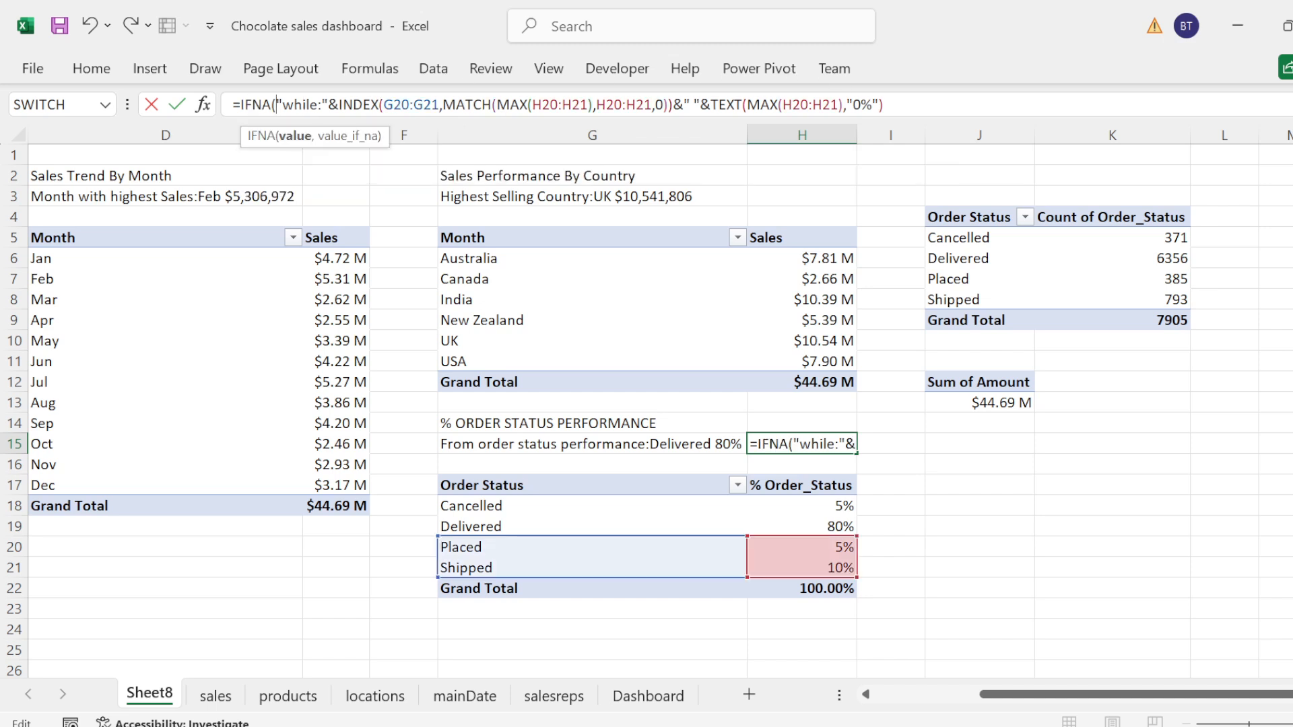
left_click(885, 105)
type(",")
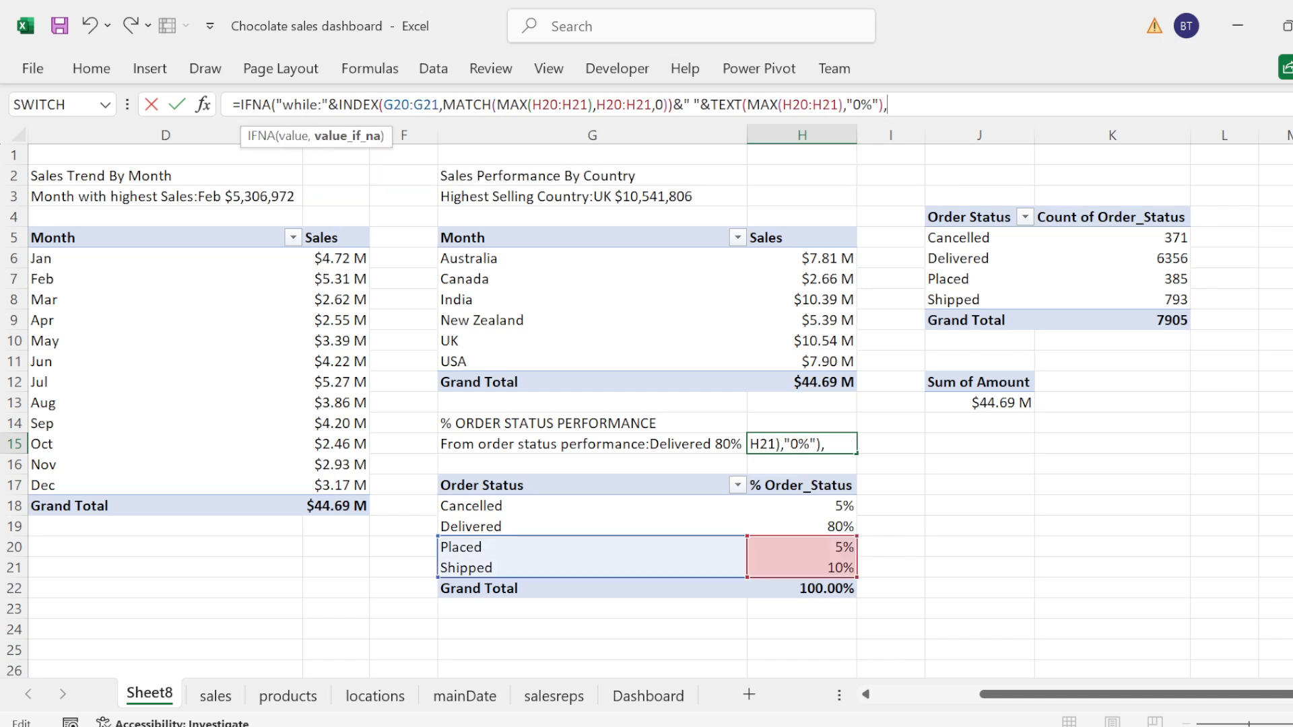
type("\"No Shi")
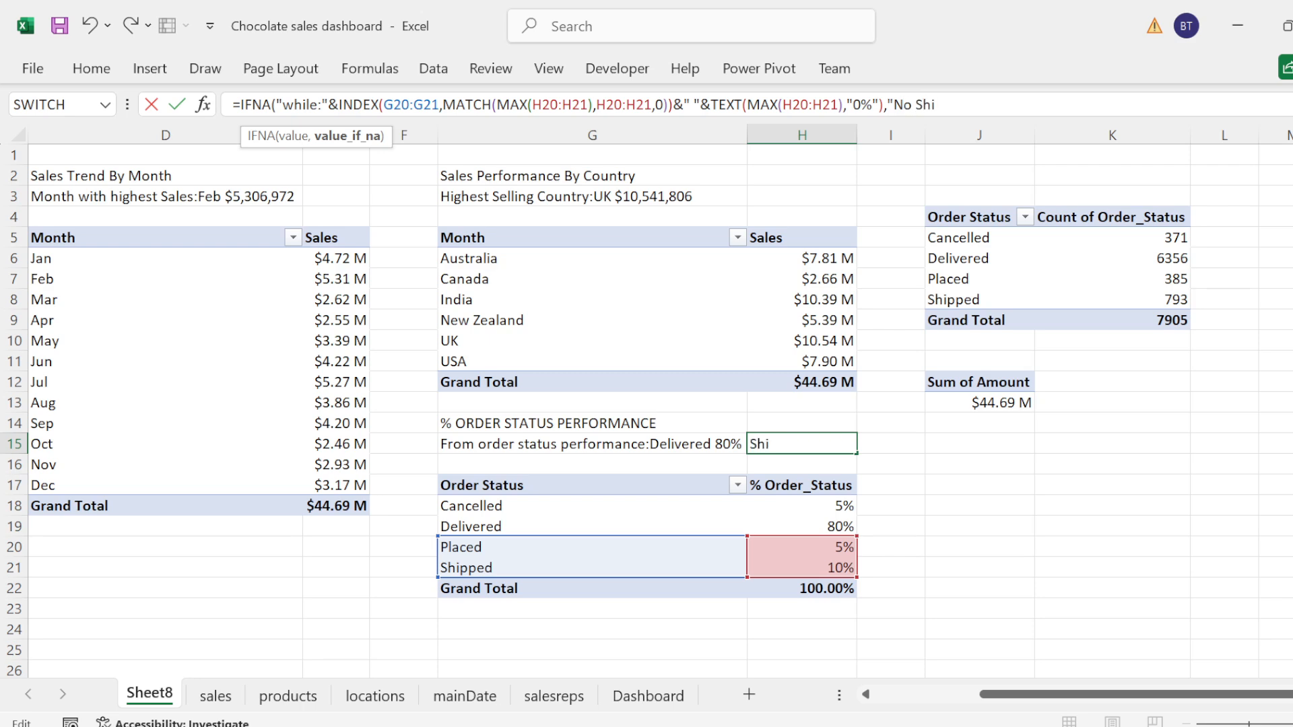
Step: Set the IFNA fallback text in H15 to "No Shippment or Place Order was made", commit the formula and save the workbook
type("ppment or")
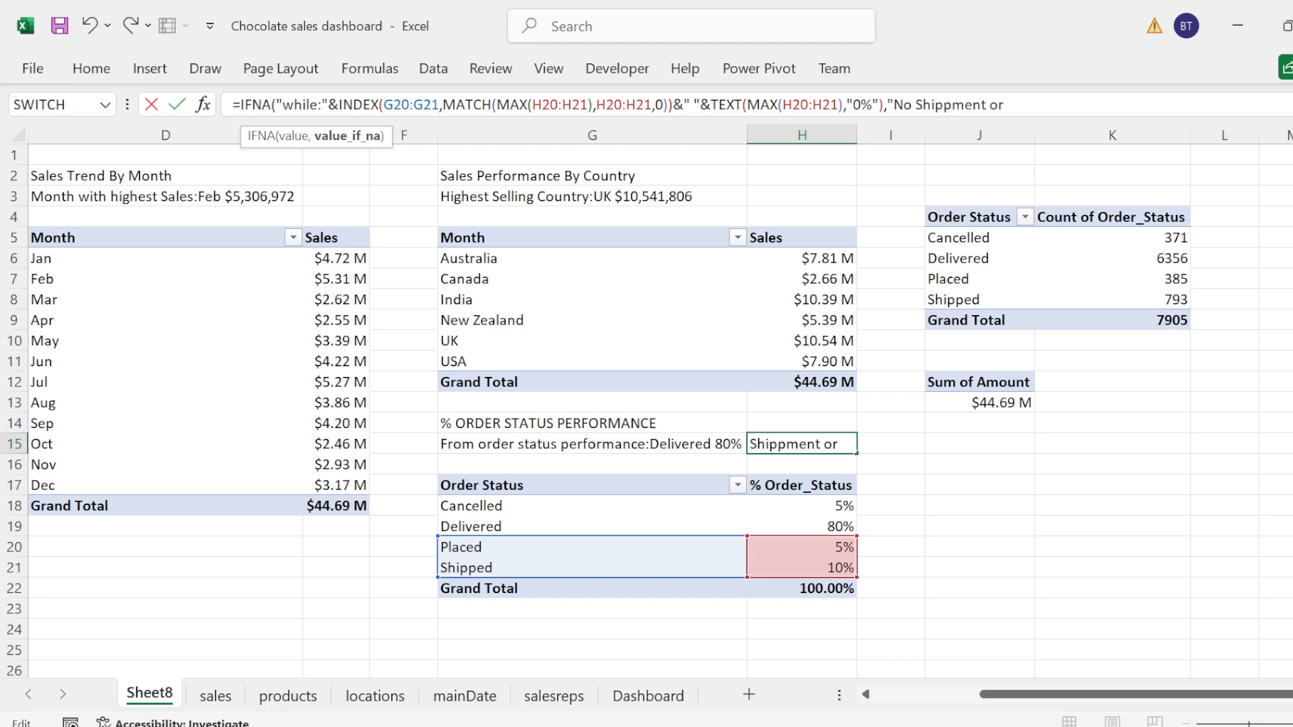
type(" Place")
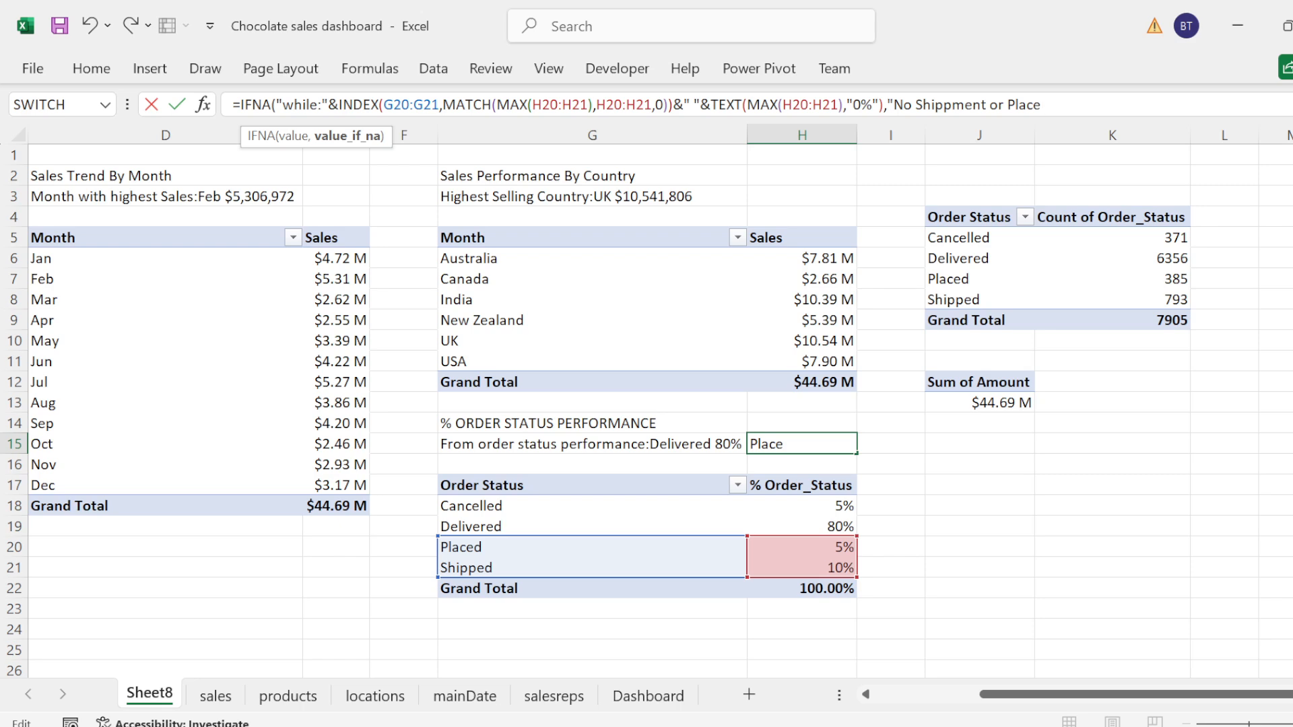
type(" Order was mad")
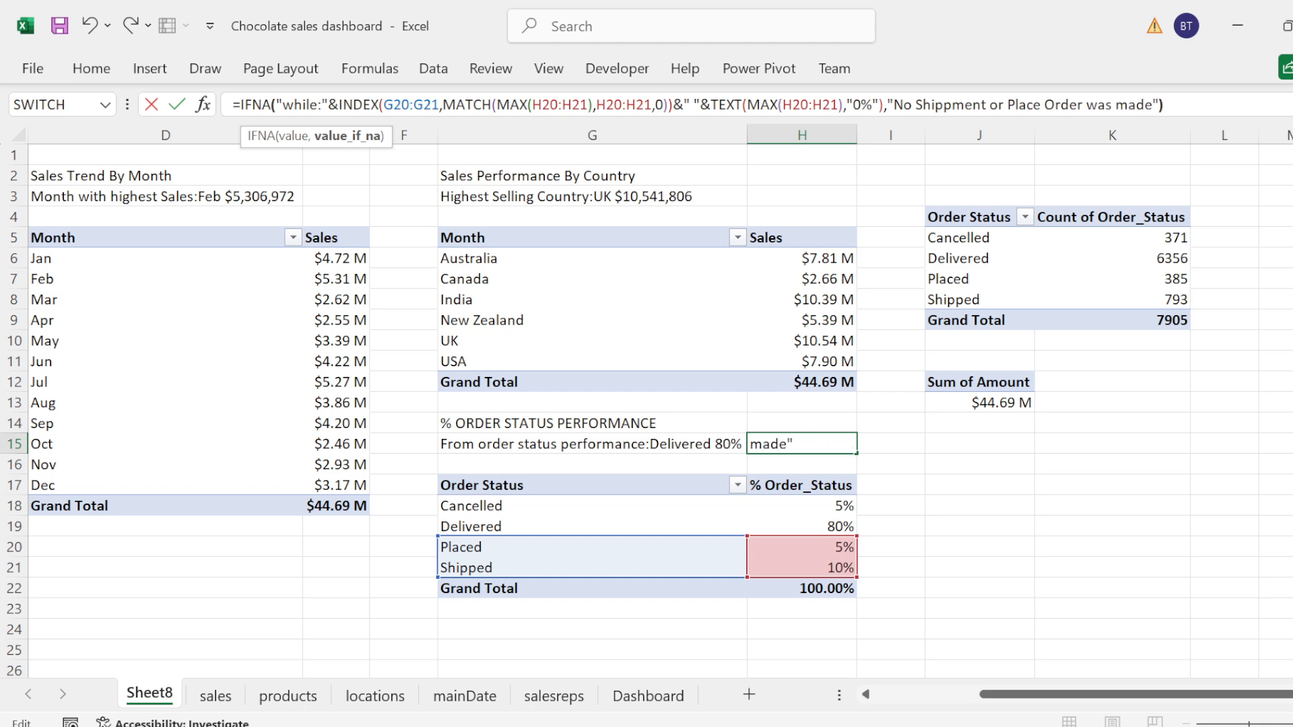
type("e\")")
key("Return")
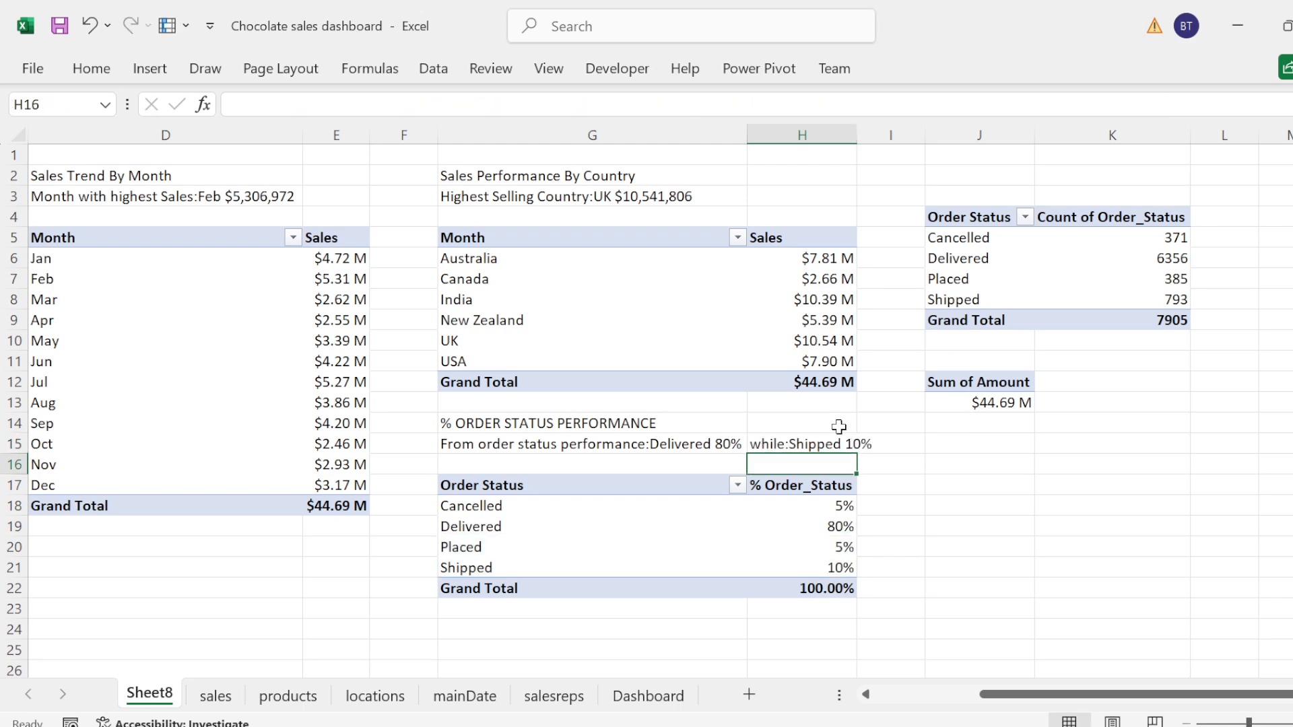
key("ctrl+s")
Step: Rename the product PivotTable at A5 to "Top 5 Product" in its PivotTable options
left_click_drag(1033, 694, 763, 695)
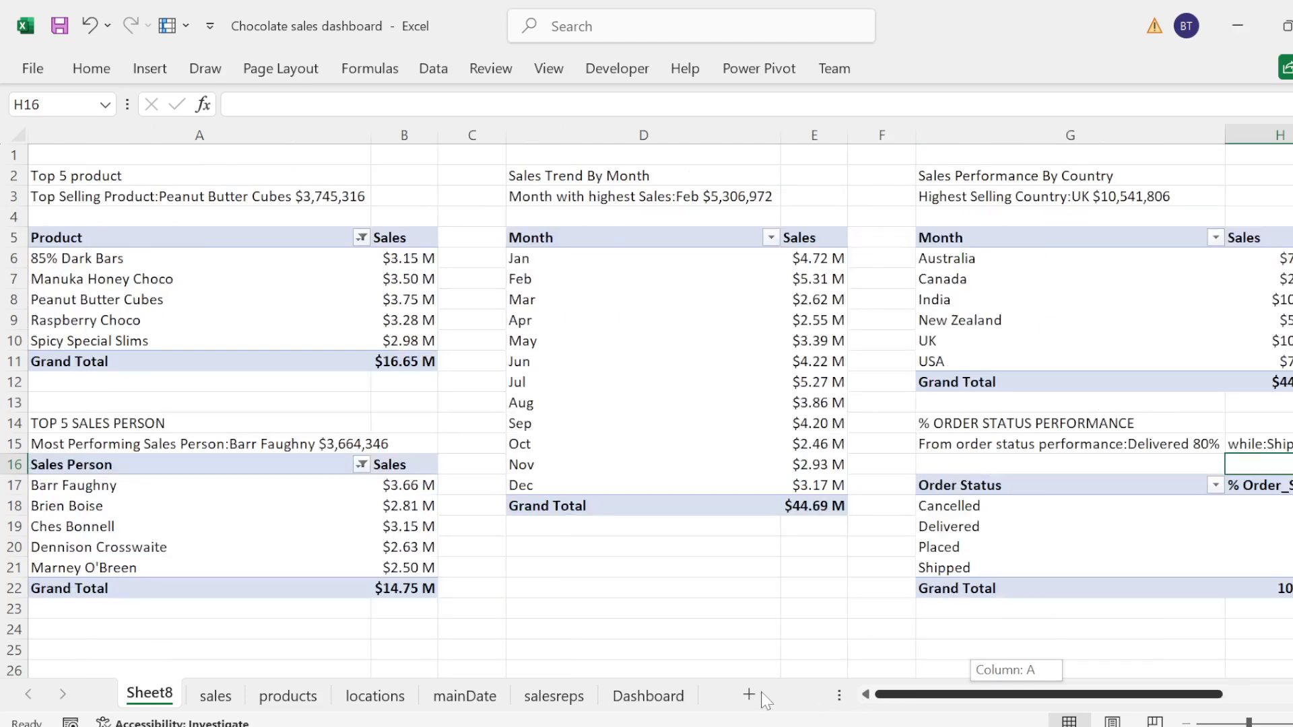
left_click(165, 237)
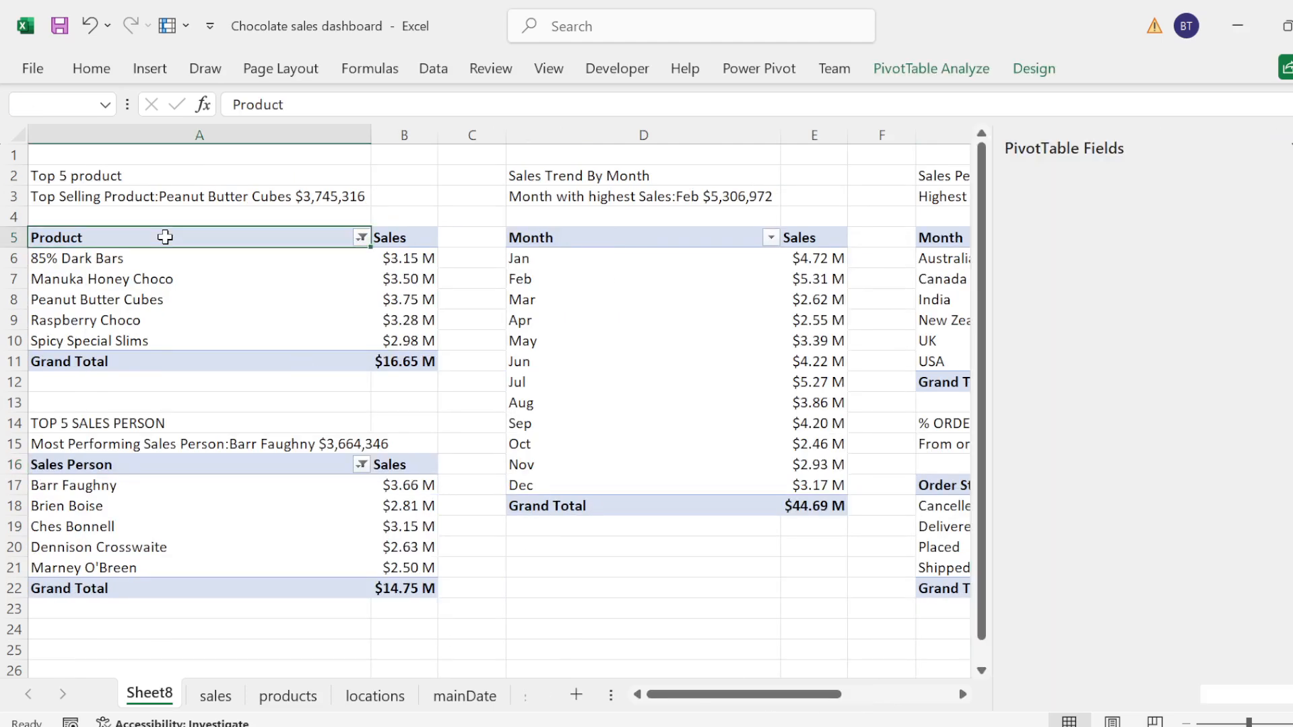
right_click(165, 237)
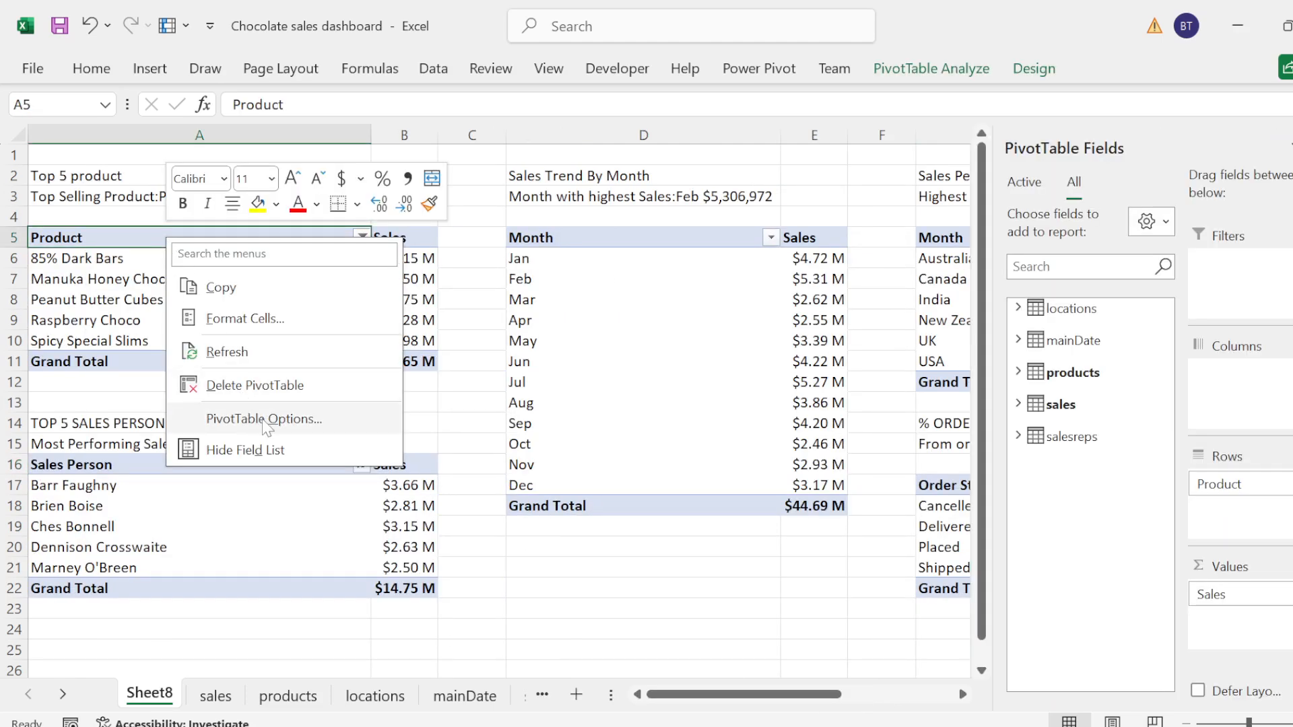
left_click(265, 419)
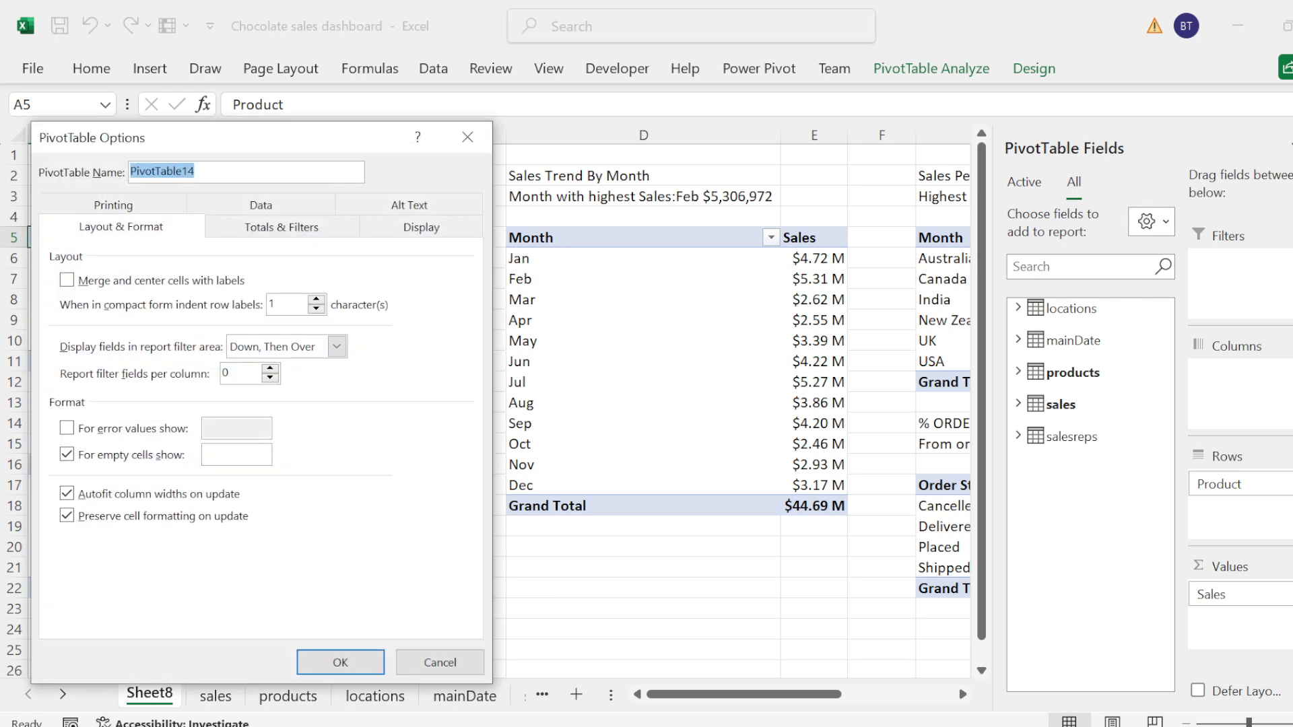
type("Top 5 Product")
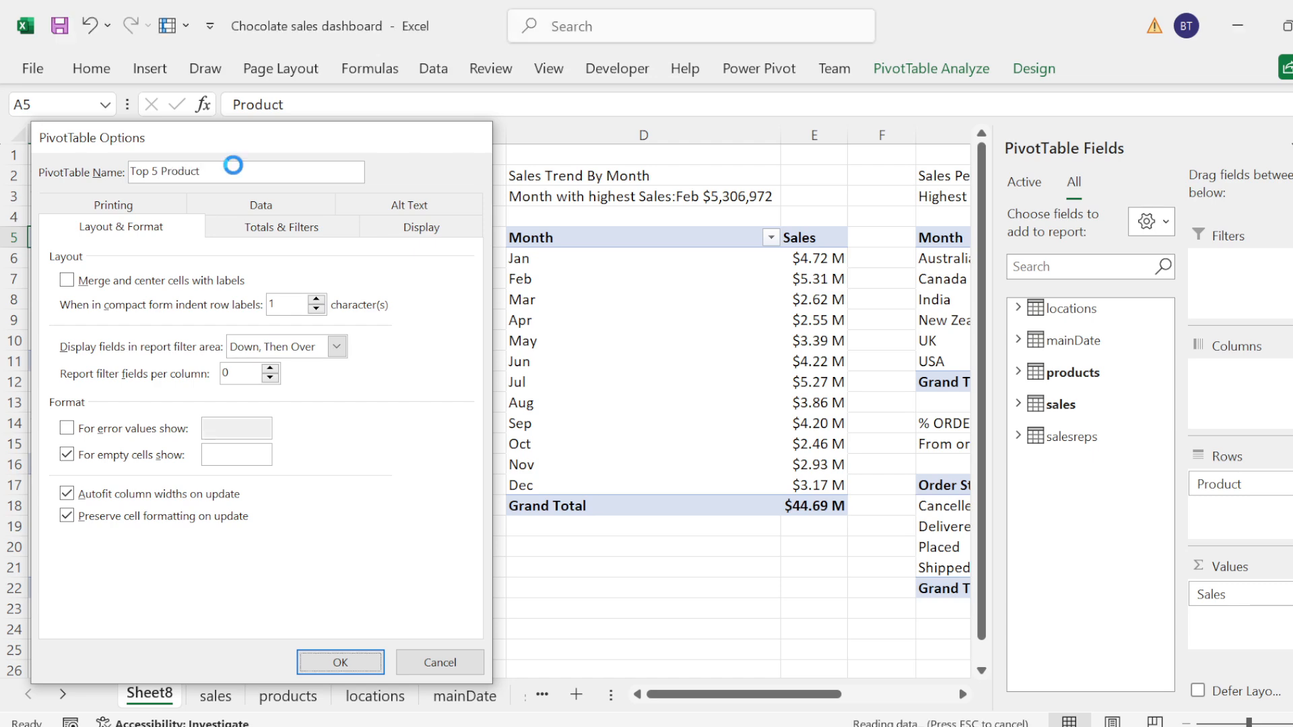
key("Return")
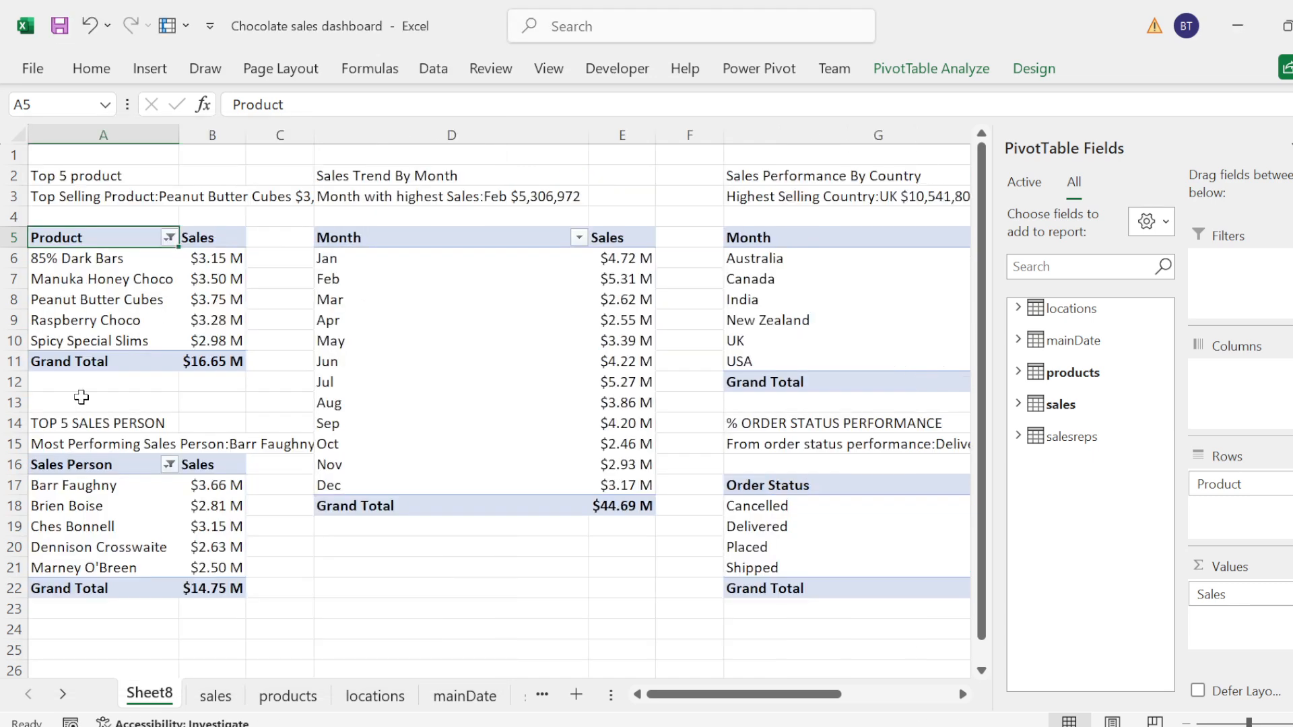
Step: Rename the sales person PivotTable at A16 to "Top 5 Sale Person" in its PivotTable options
left_click(80, 429)
left_click(67, 464)
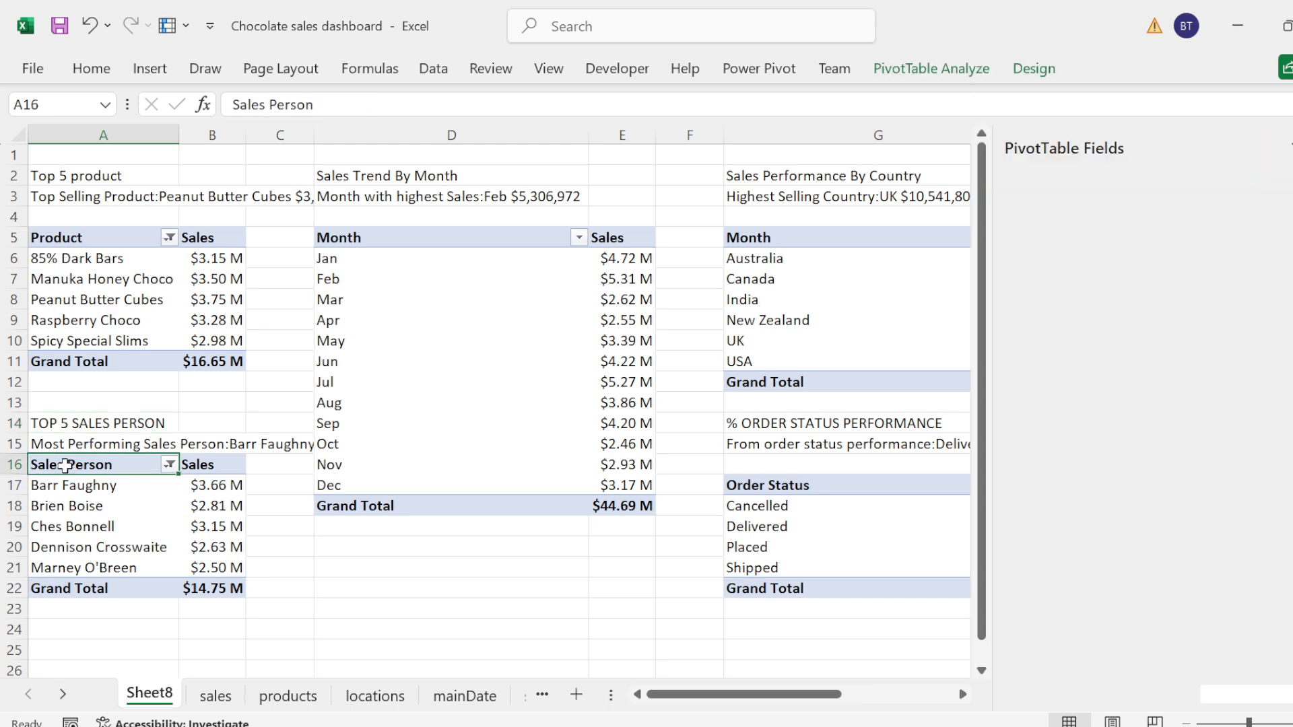
right_click(67, 465)
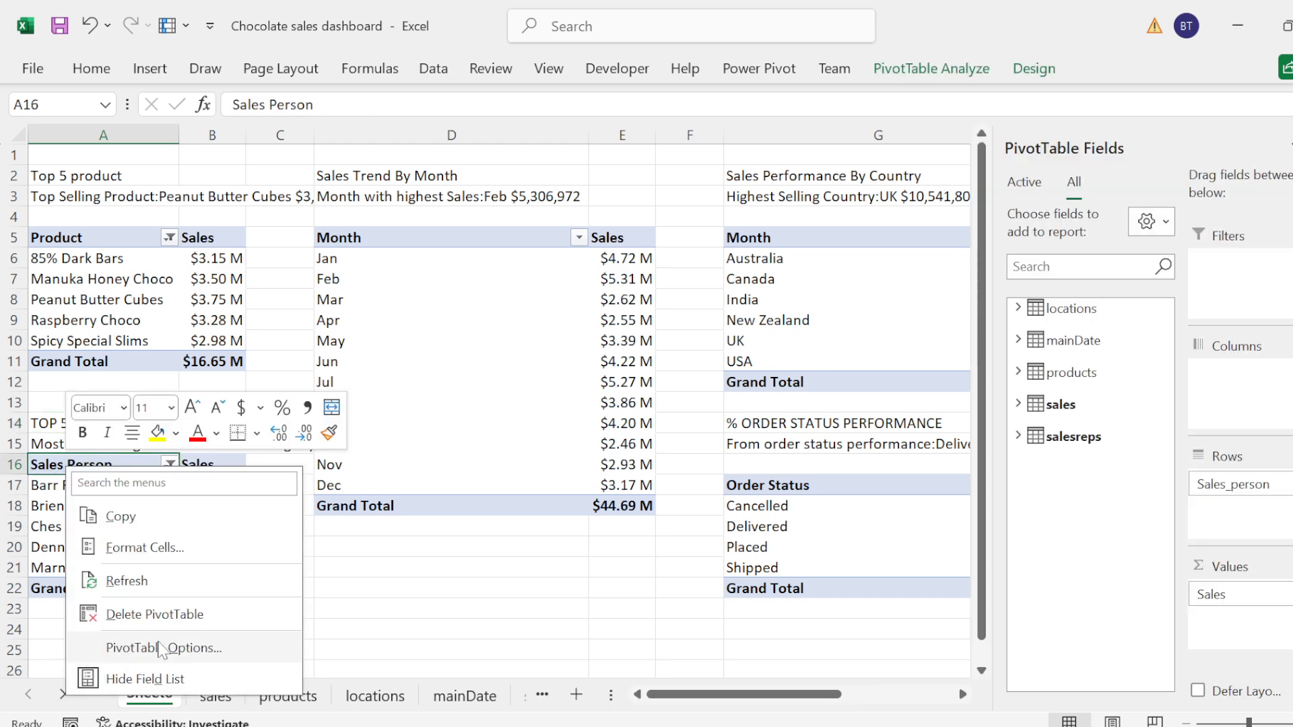
left_click(158, 643)
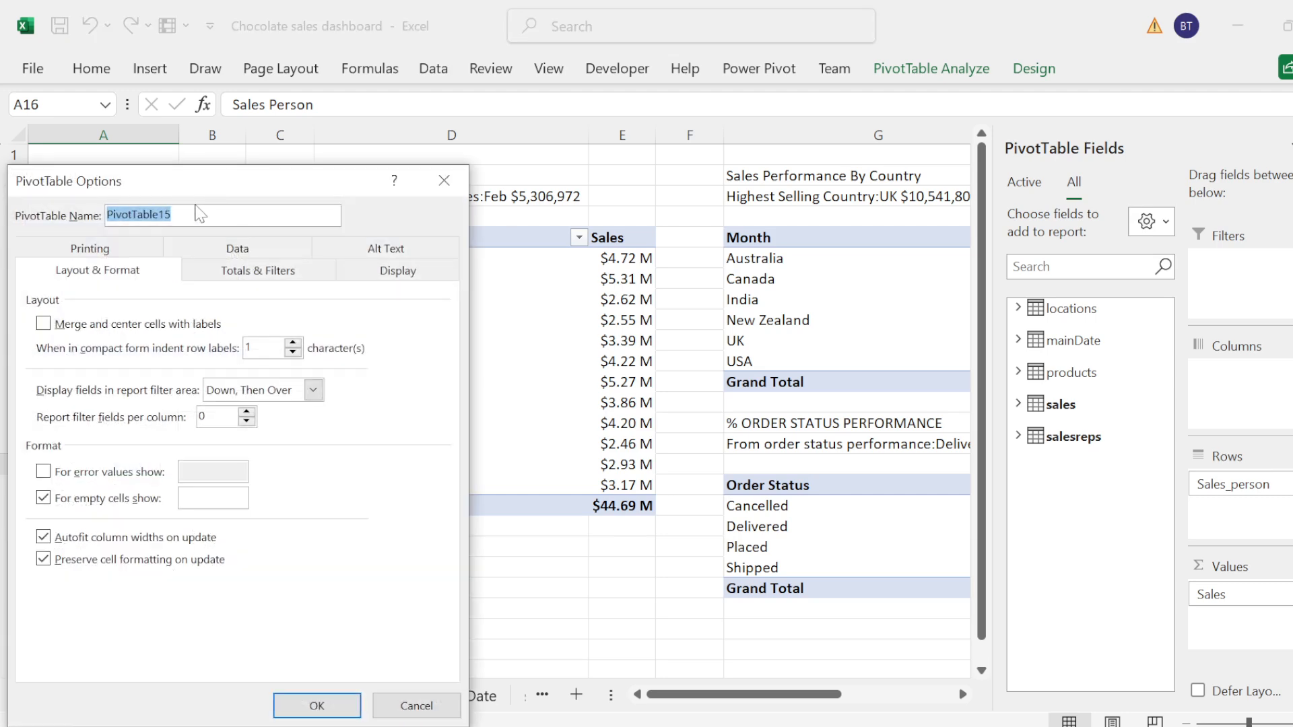
type("Top 5 Sale Person")
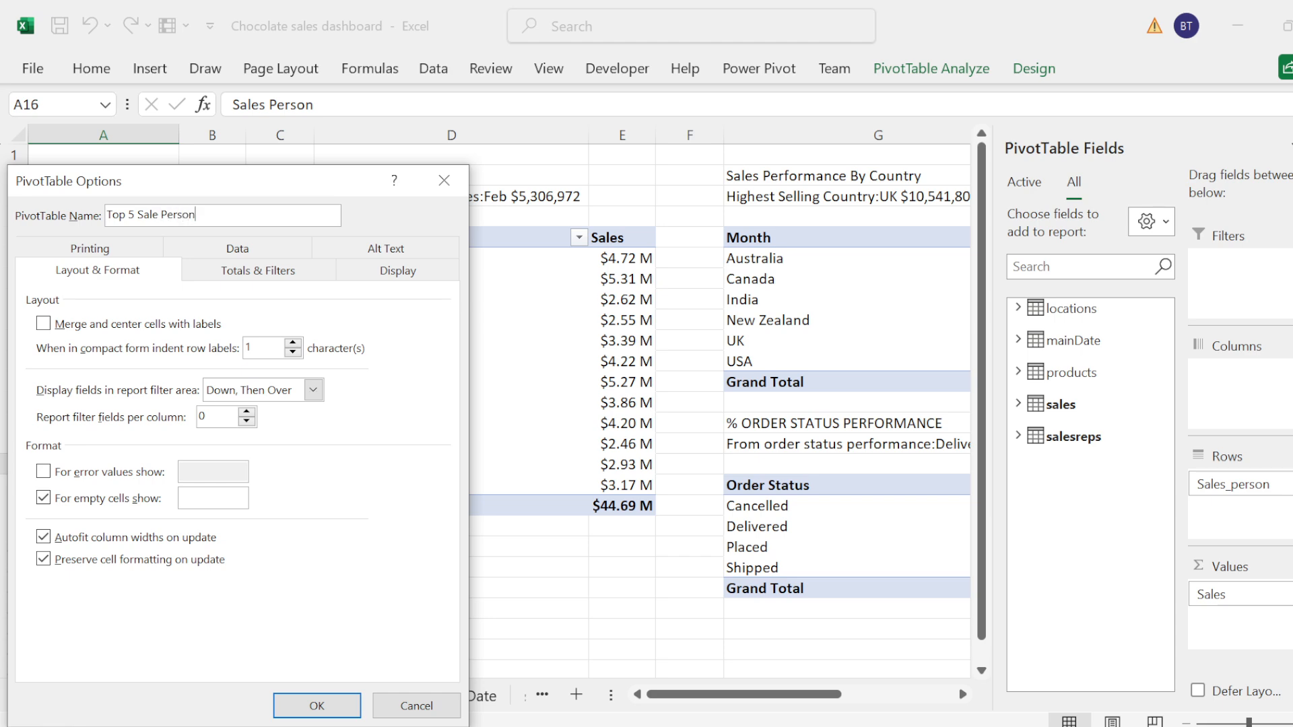
key("Return")
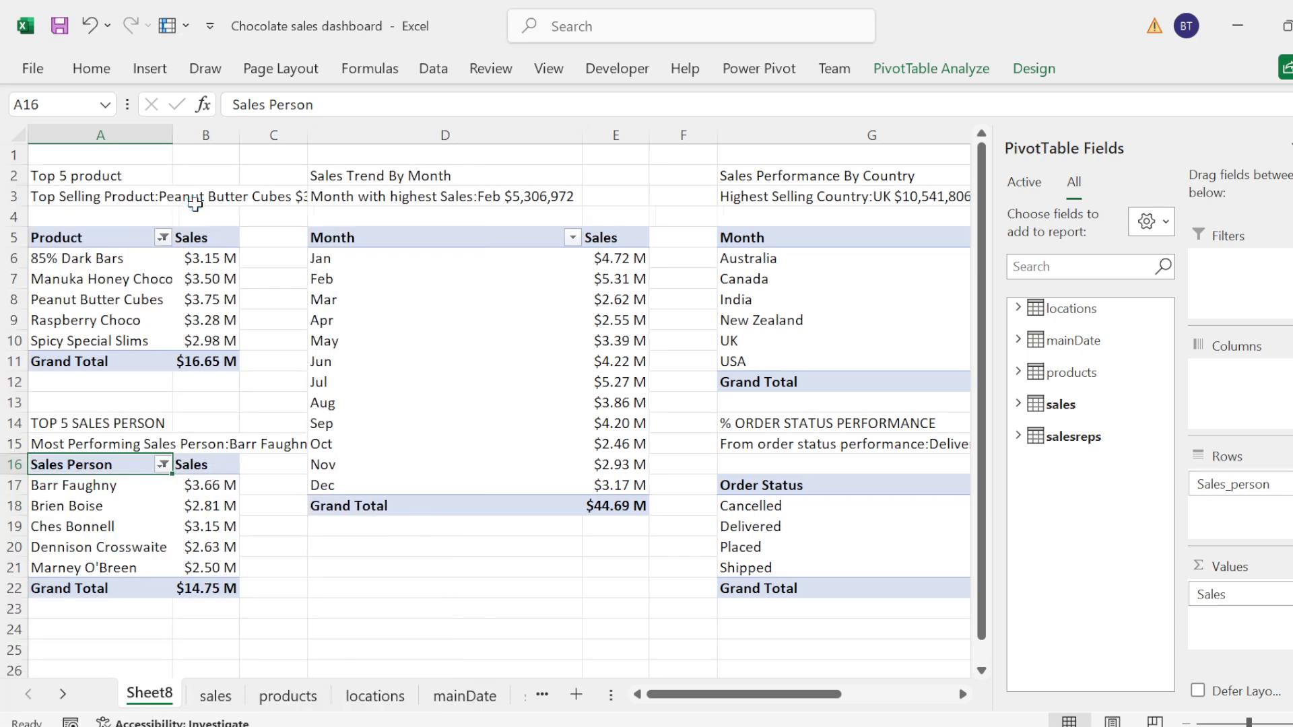
Step: Rename the monthly sales trend PivotTable at D5 to "Sales by Month"
left_click(396, 237)
right_click(396, 237)
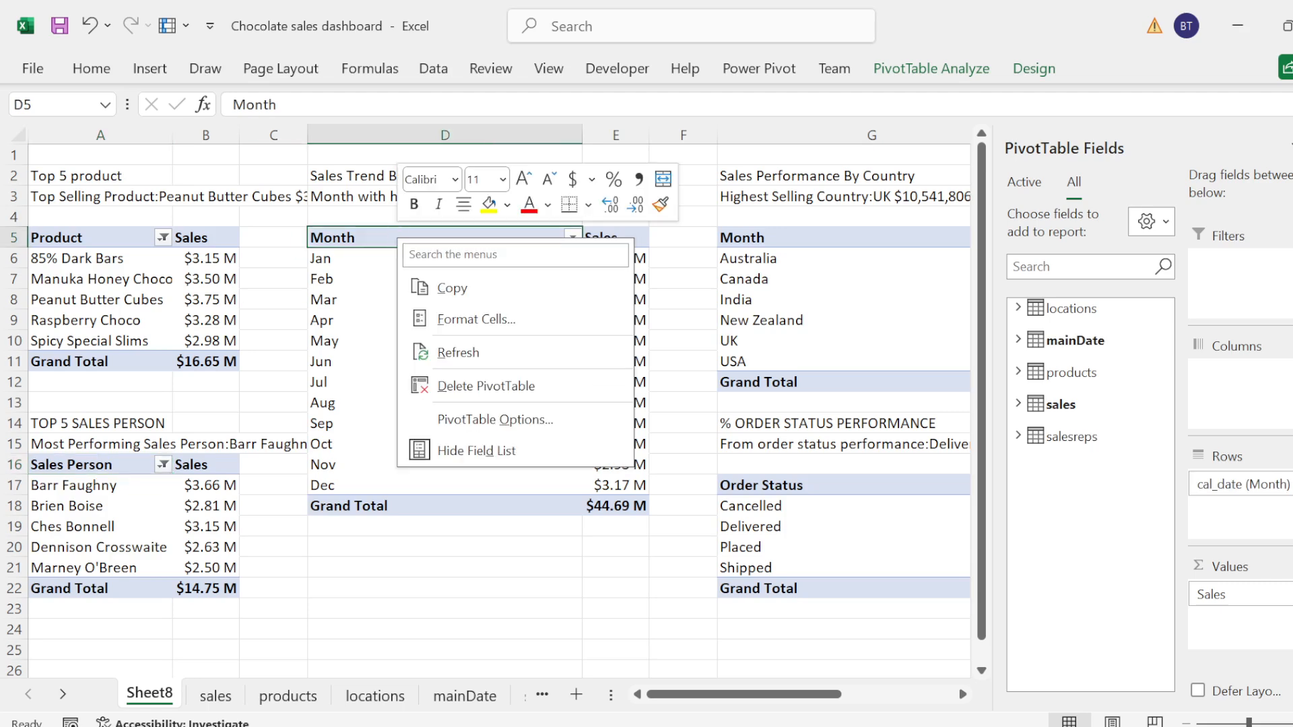
left_click(481, 424)
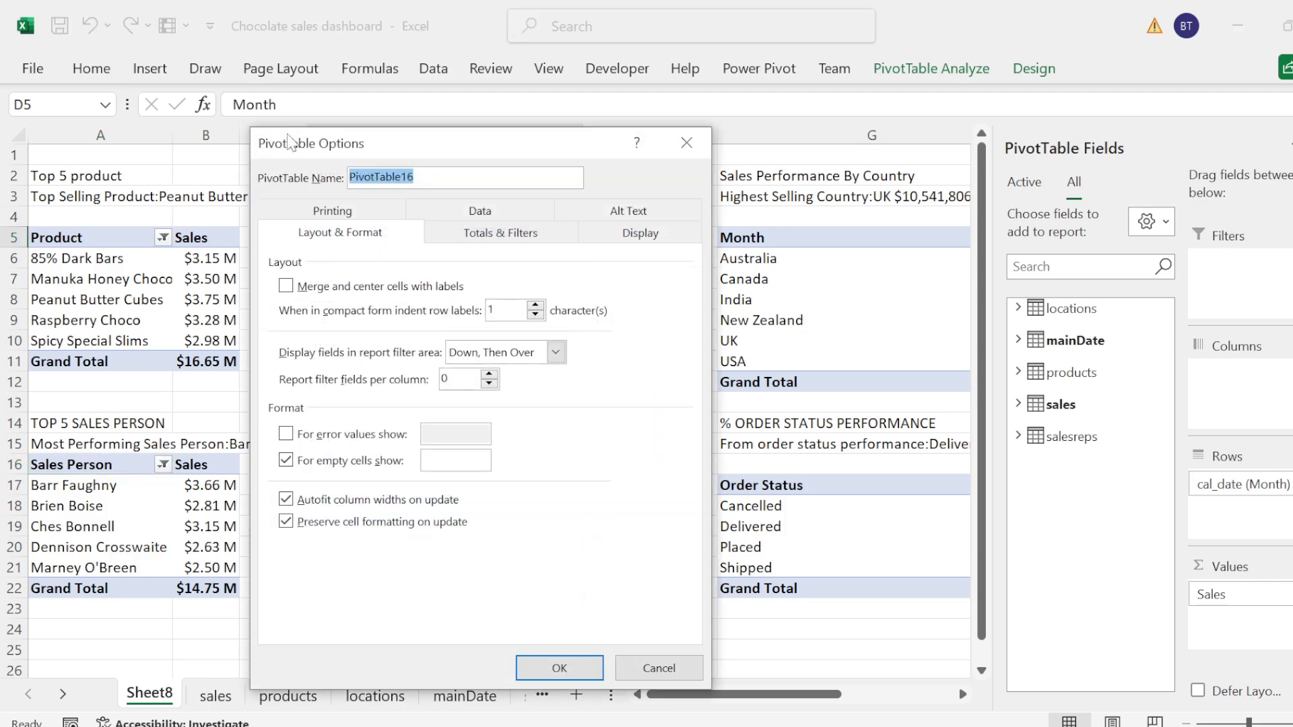
type("Month")
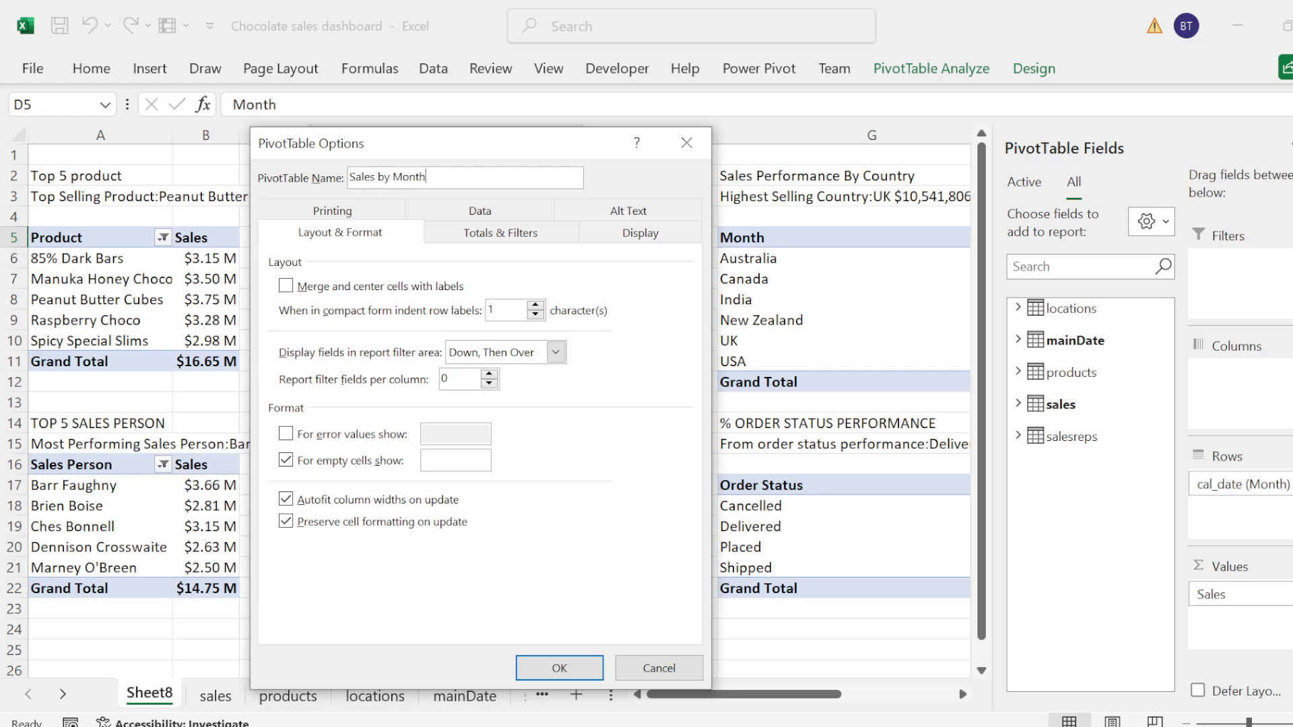
key("Return")
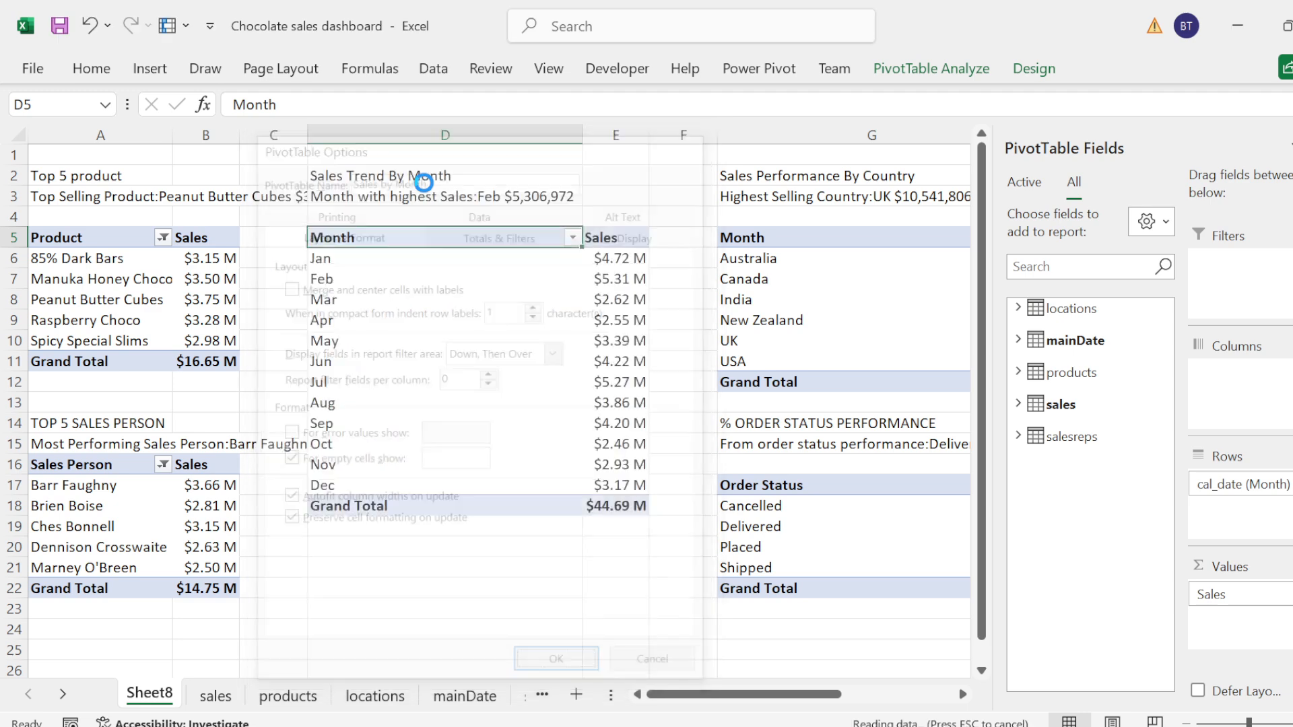
Step: Rename the country sales PivotTable at G5 to "Sales by Country"
right_click(626, 235)
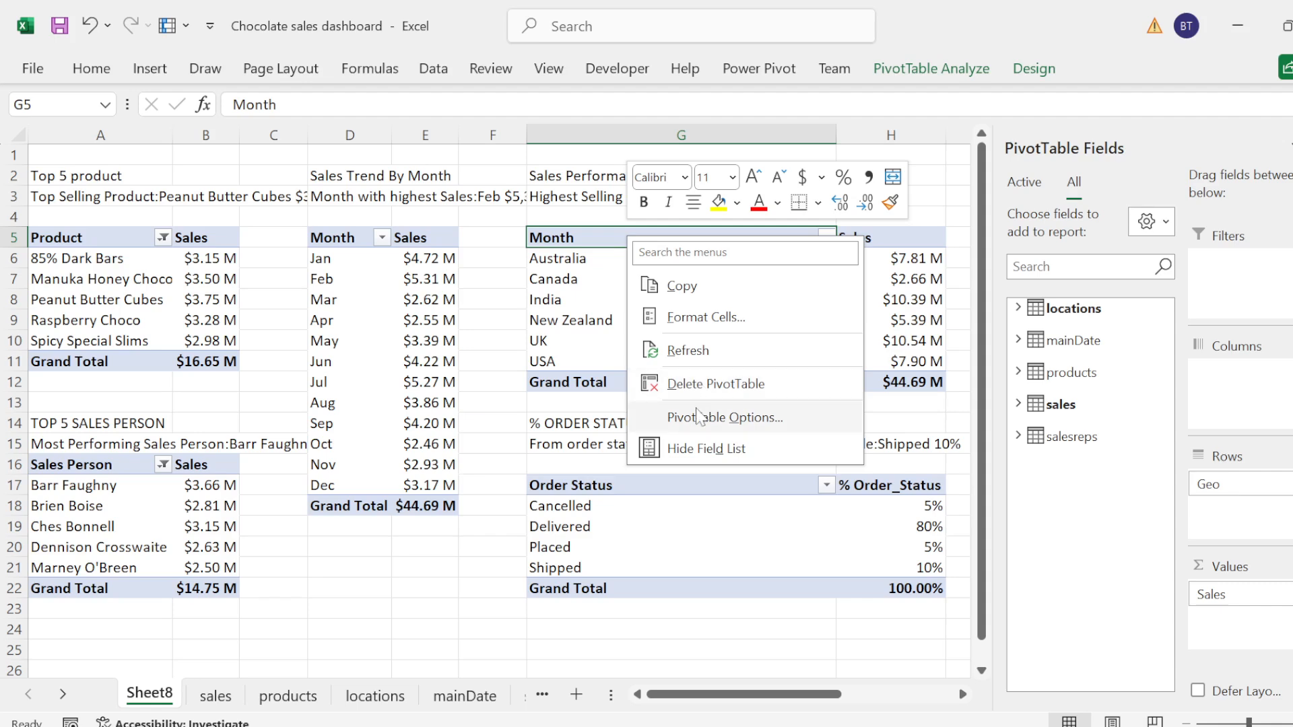
left_click(698, 417)
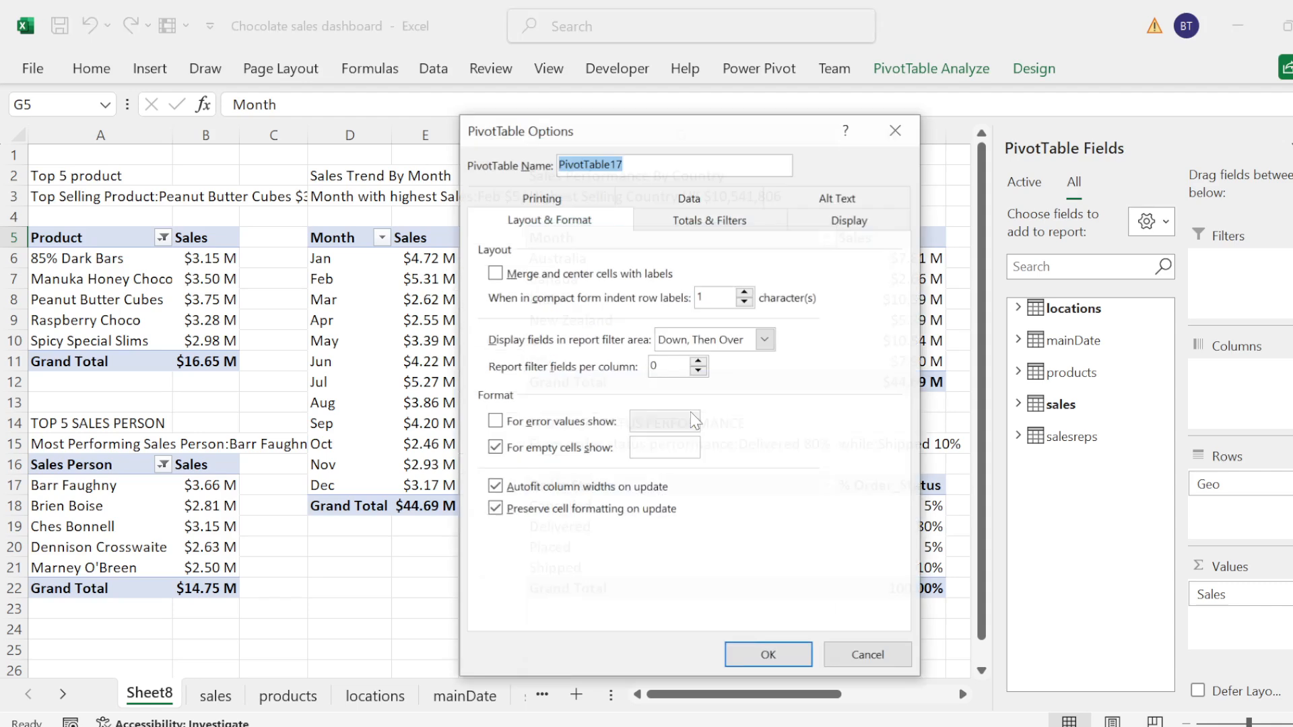
type("Sales by Country")
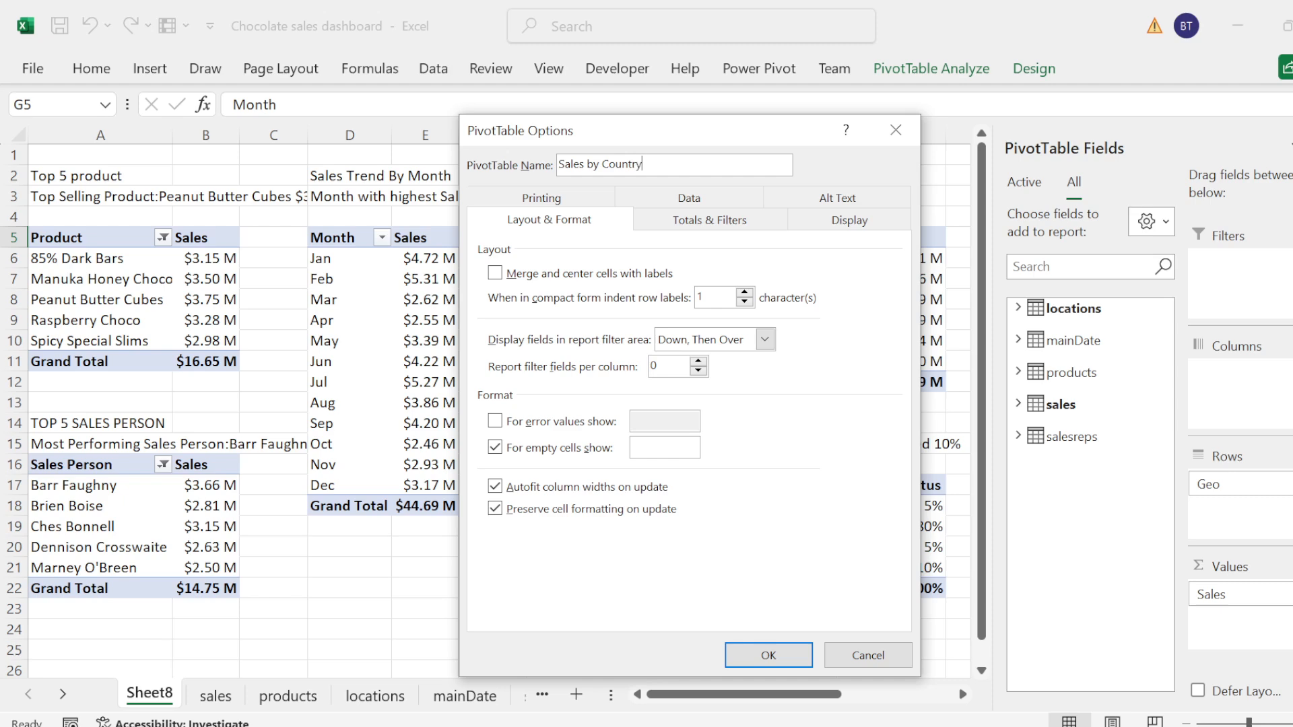
key("Return")
Step: Rename the order status percentage PivotTable at G17 to "Order Status"
left_click(564, 484)
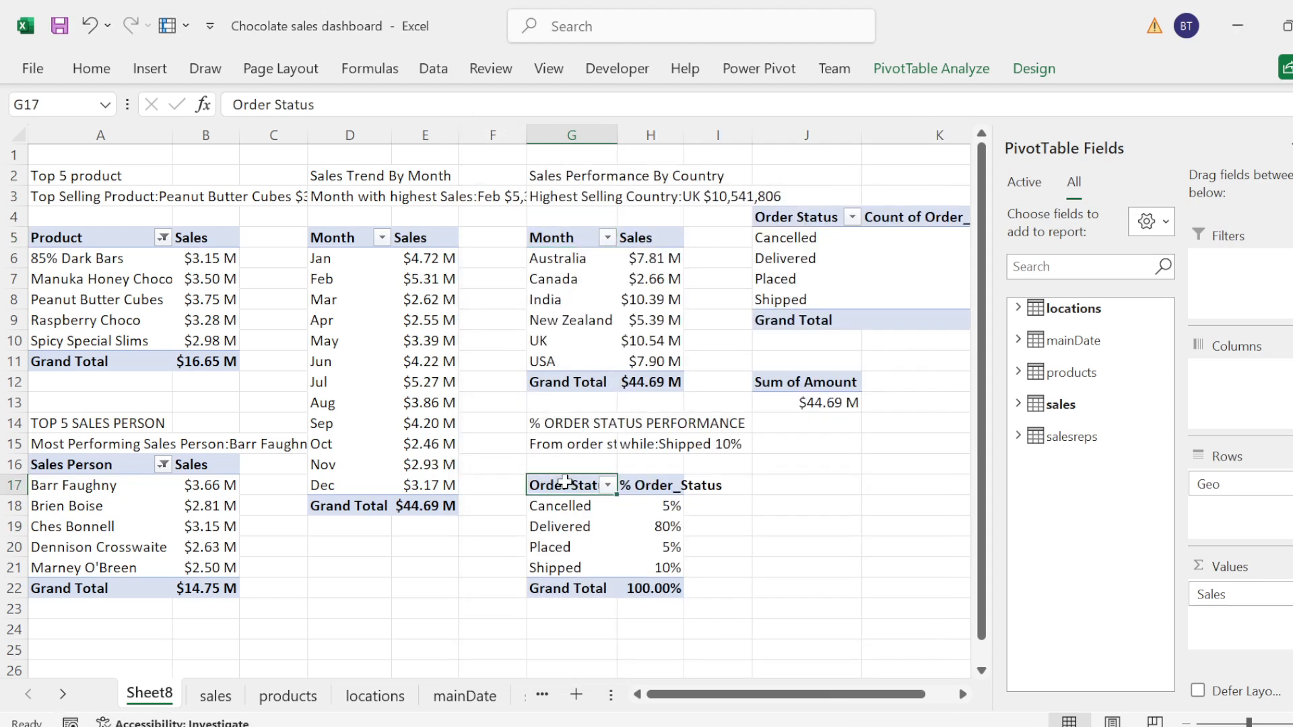
right_click(564, 482)
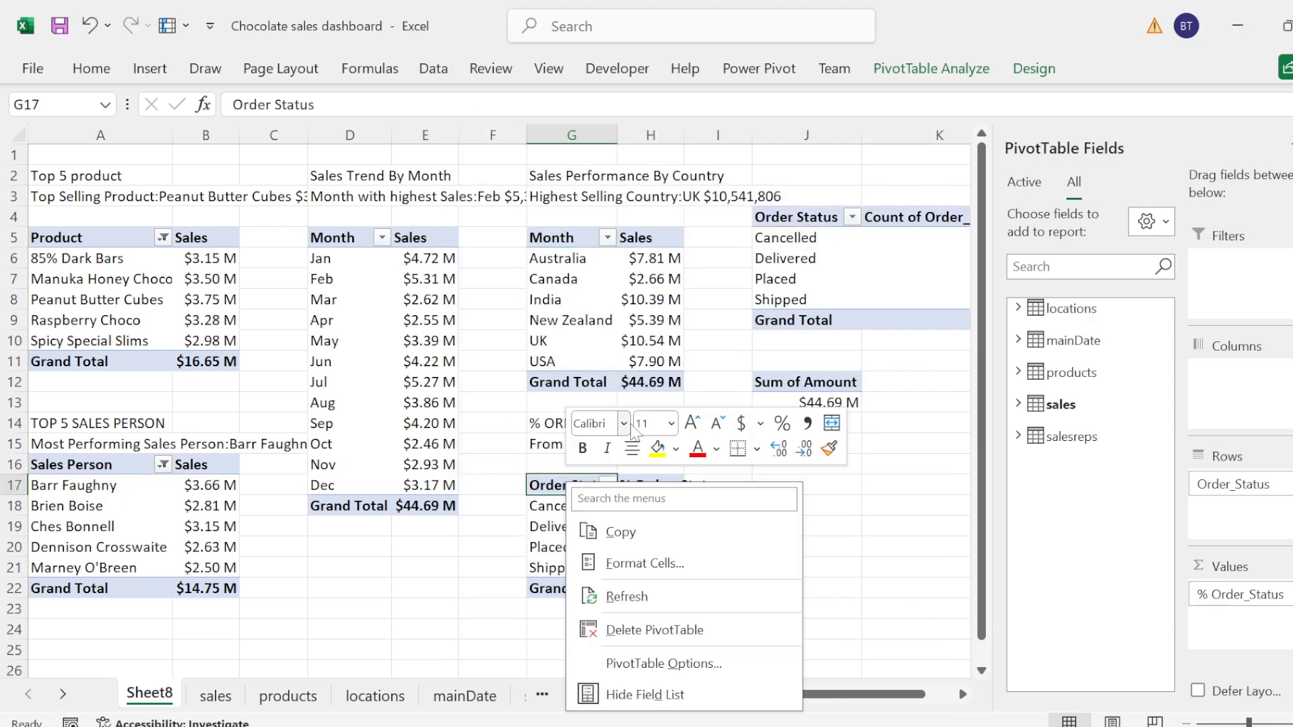
left_click(648, 665)
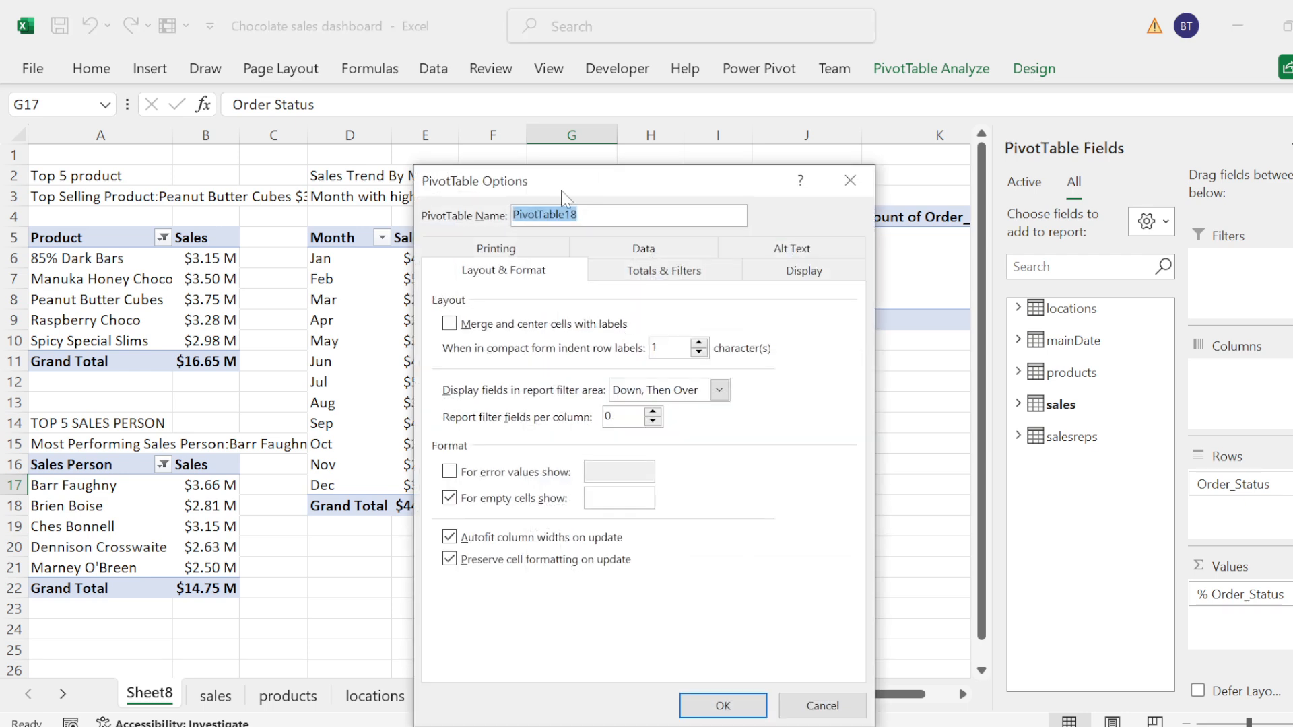
type("Order Sta")
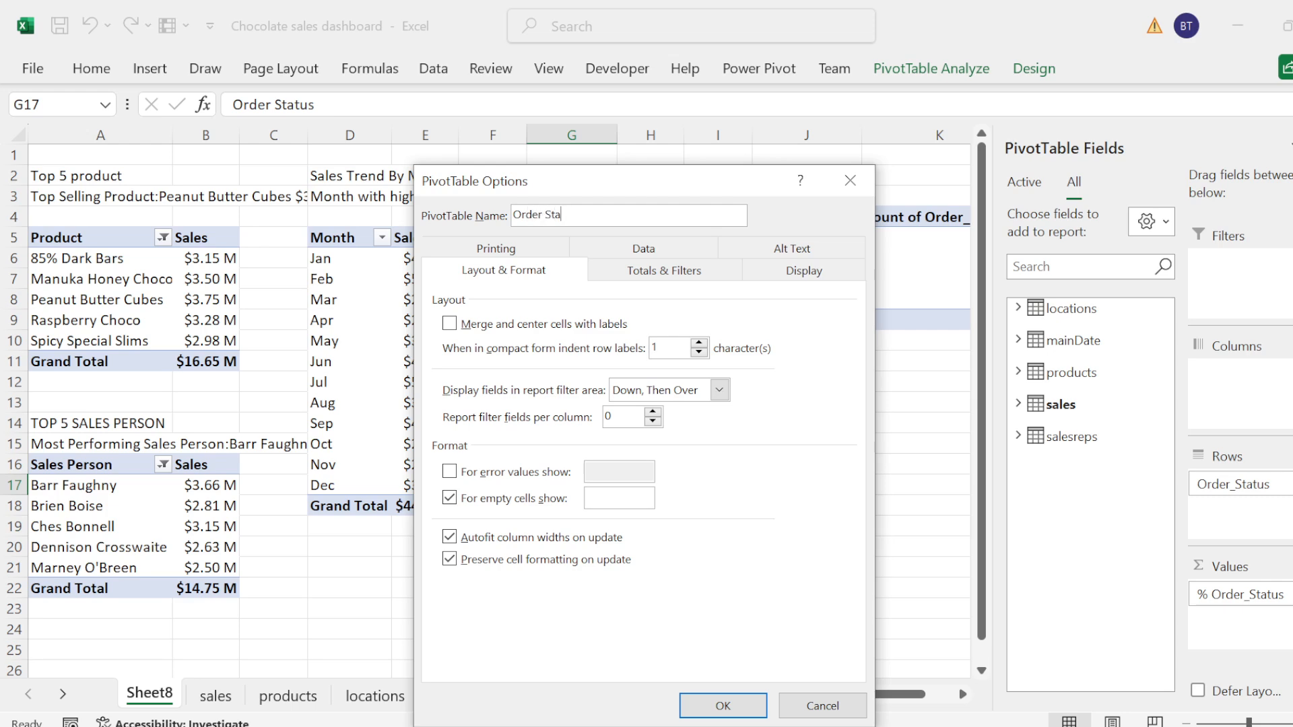
type("tus")
key("Return")
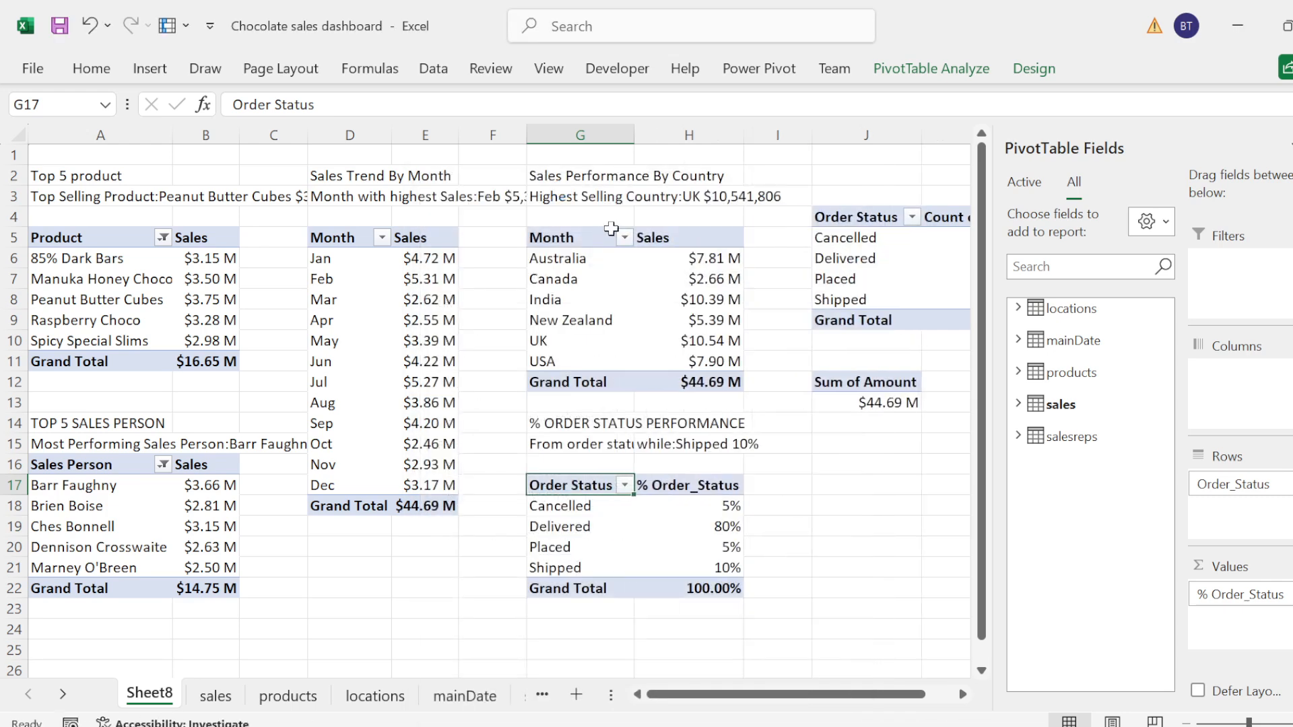
Step: Rename the Sheet8 worksheet as "Analysis"
left_click_drag(810, 701, 869, 676)
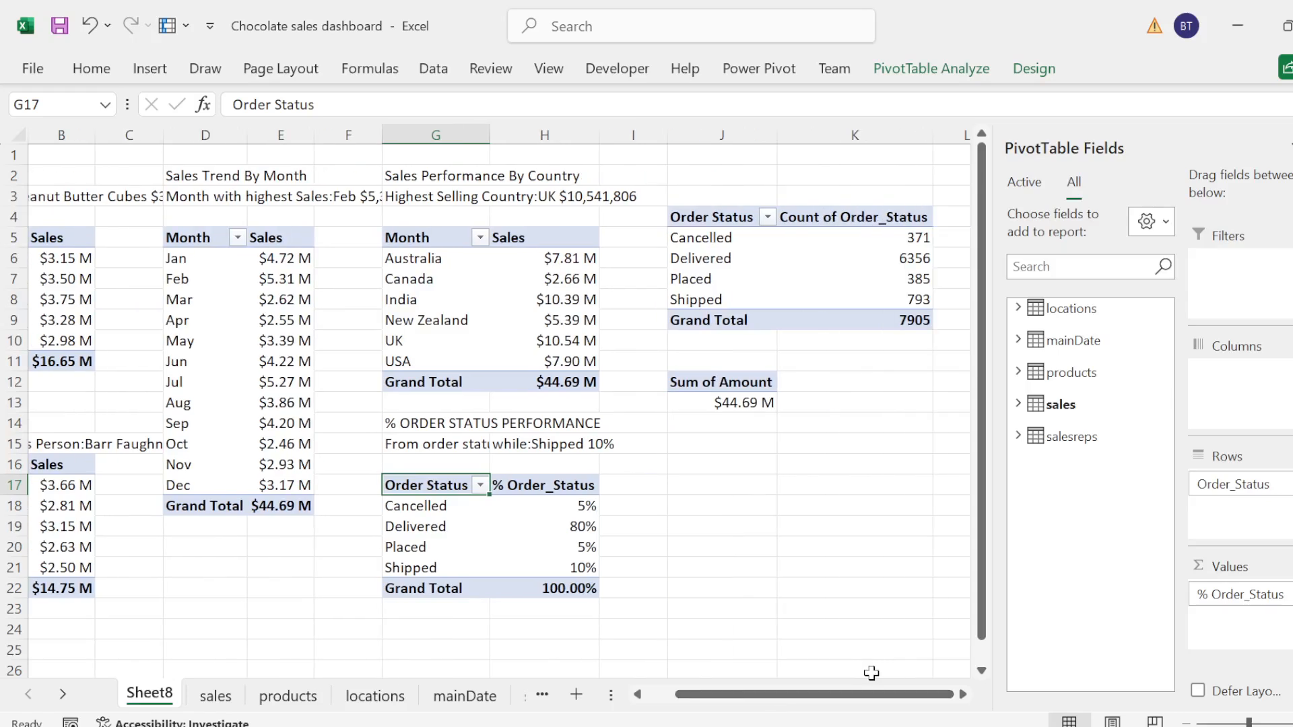
left_click(902, 252)
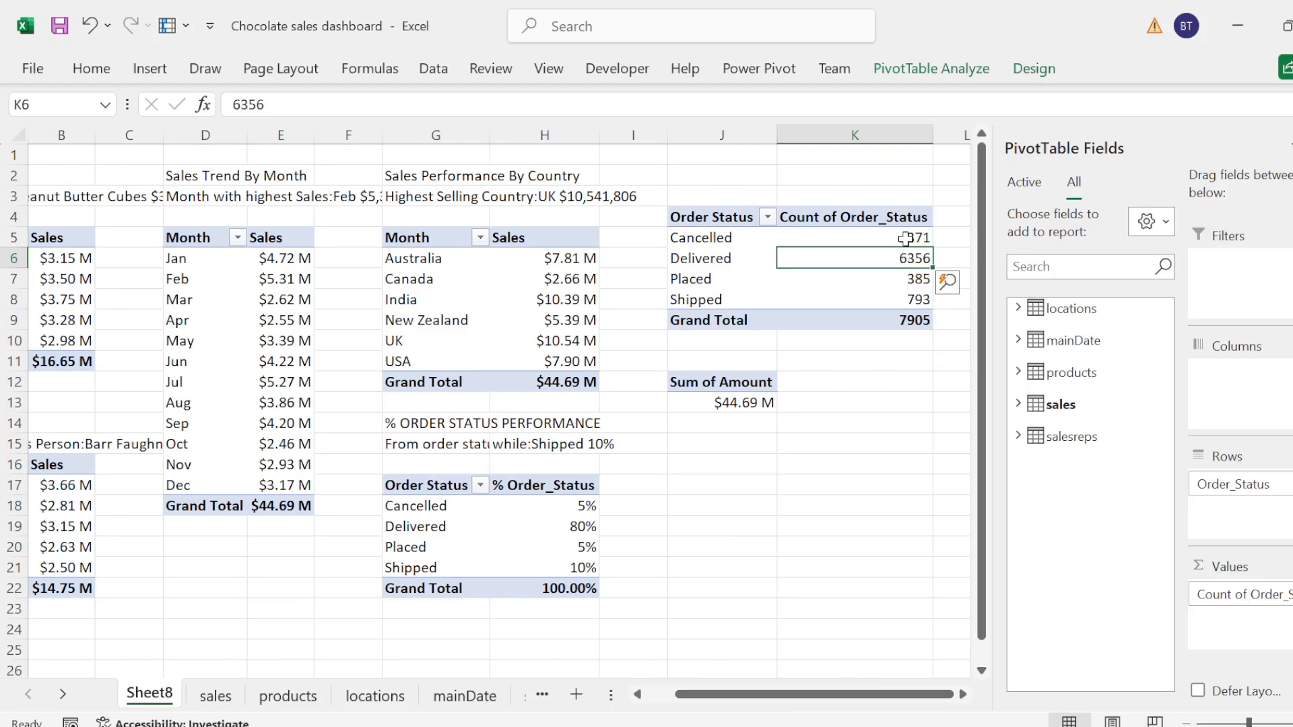
left_click(907, 235)
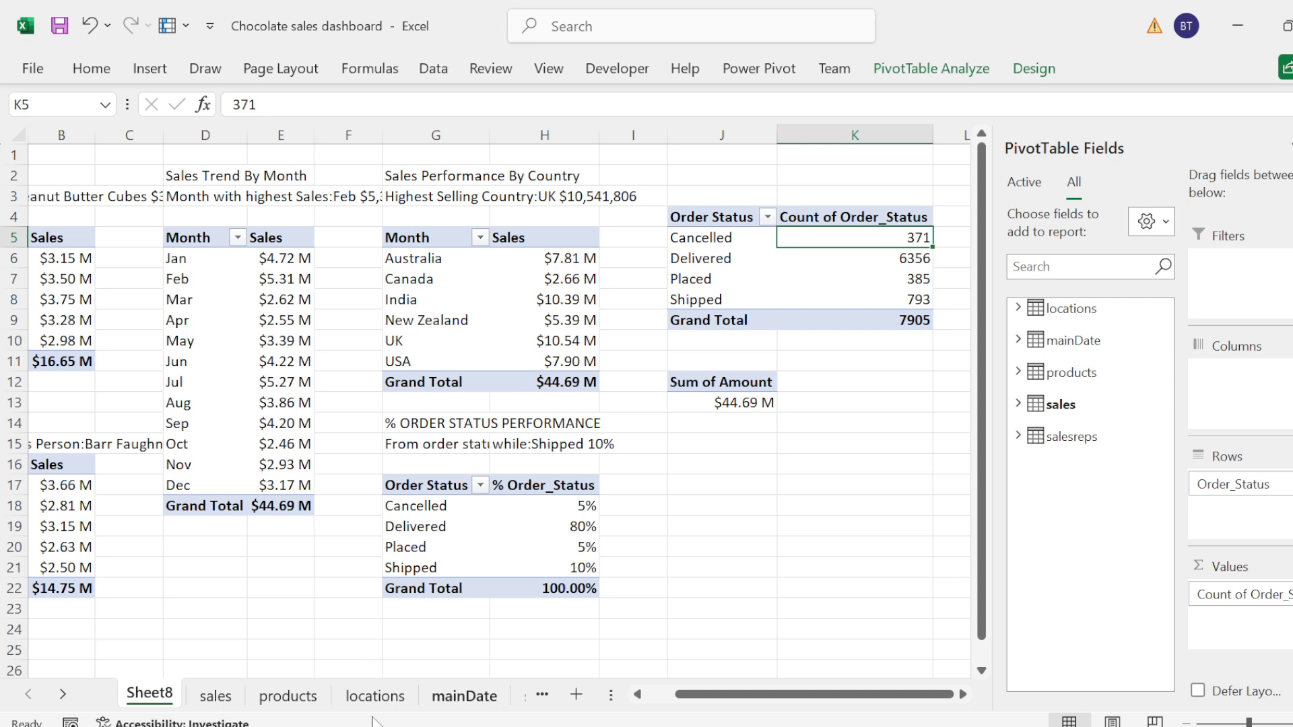
double_click(149, 694)
type("Ana")
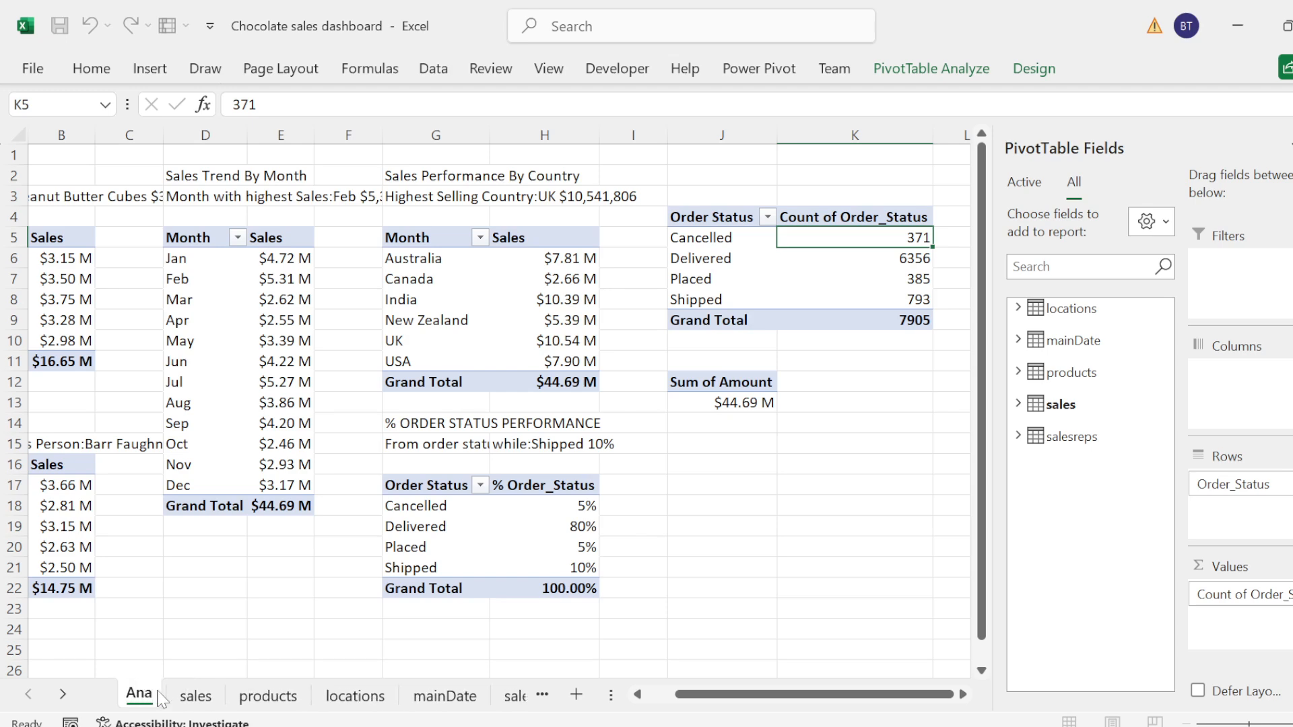
type("lysis")
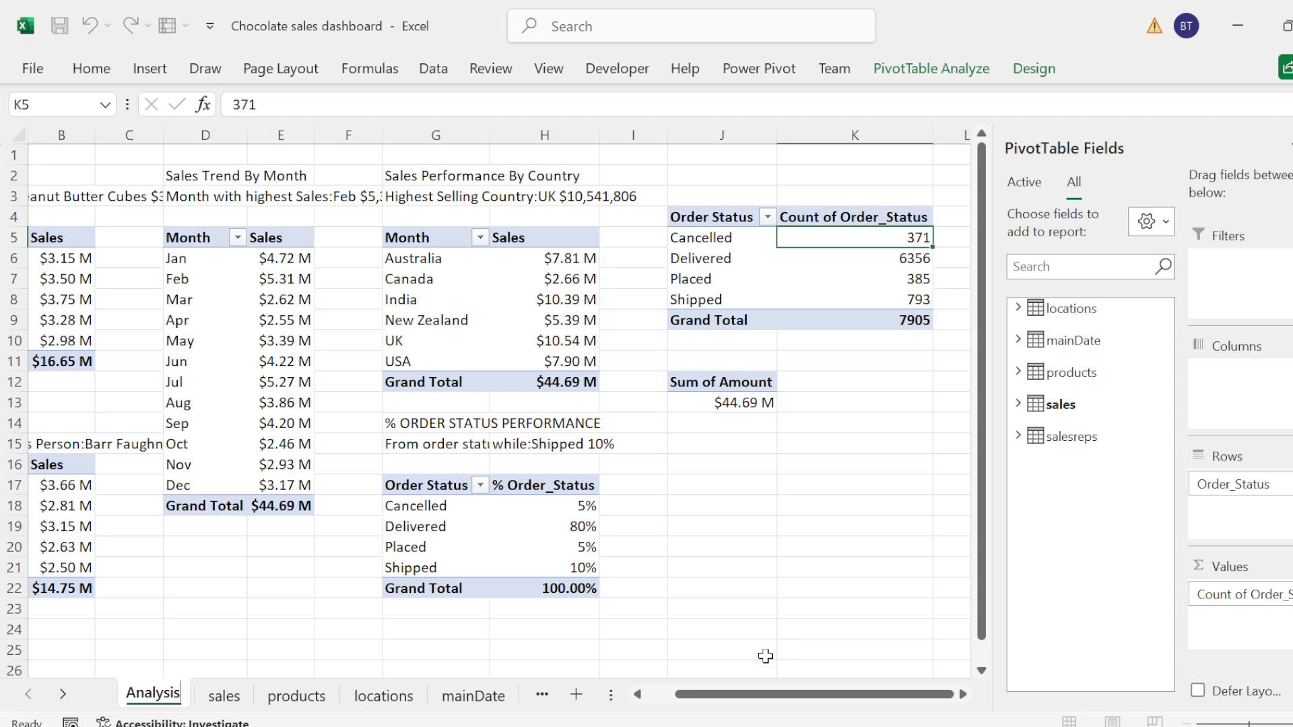
left_click(832, 216)
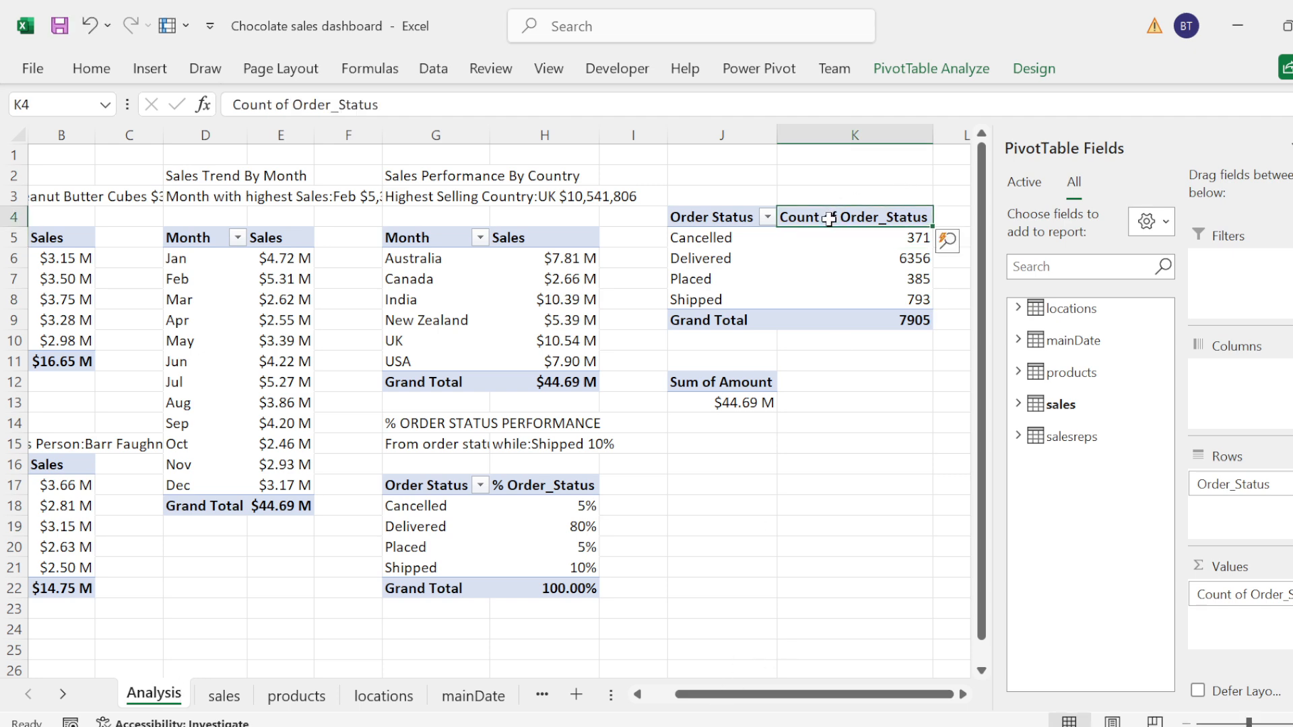
Step: Give the total sales amount cell J13 the defined name "Totalsale2"
left_click(722, 402)
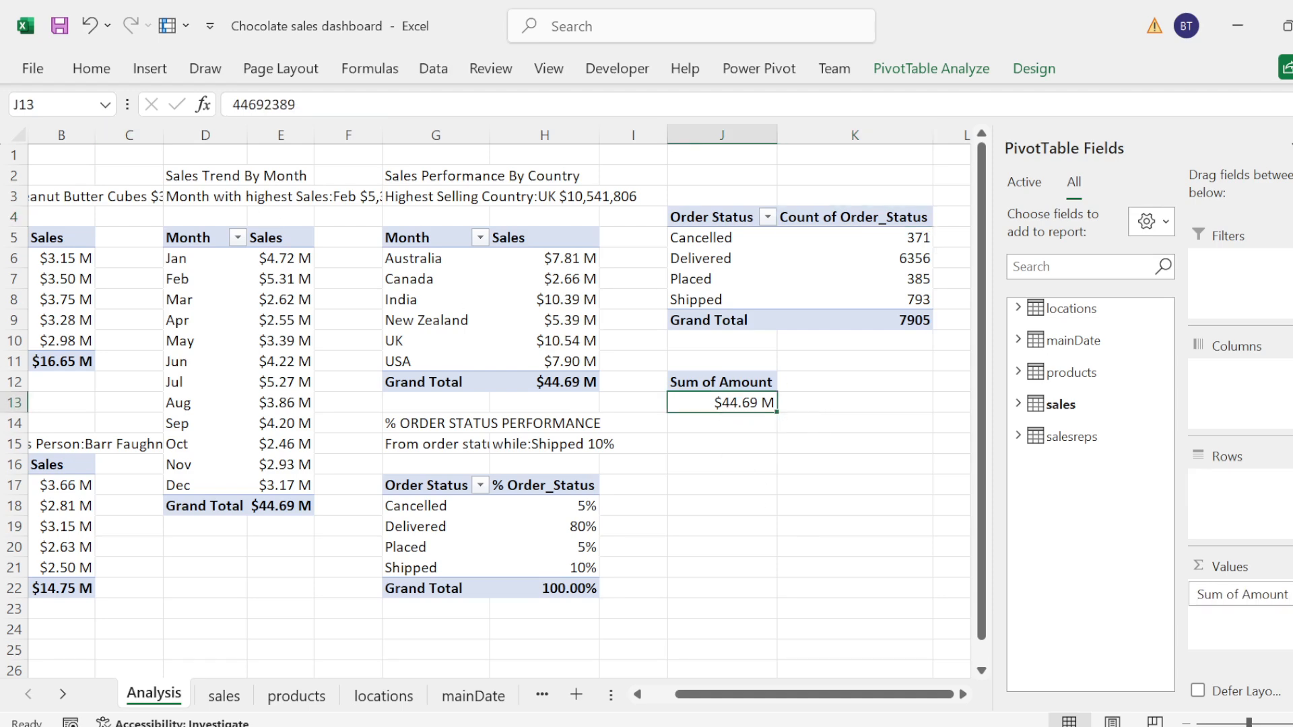
left_click(51, 105)
type("Totalsale2")
key("Return")
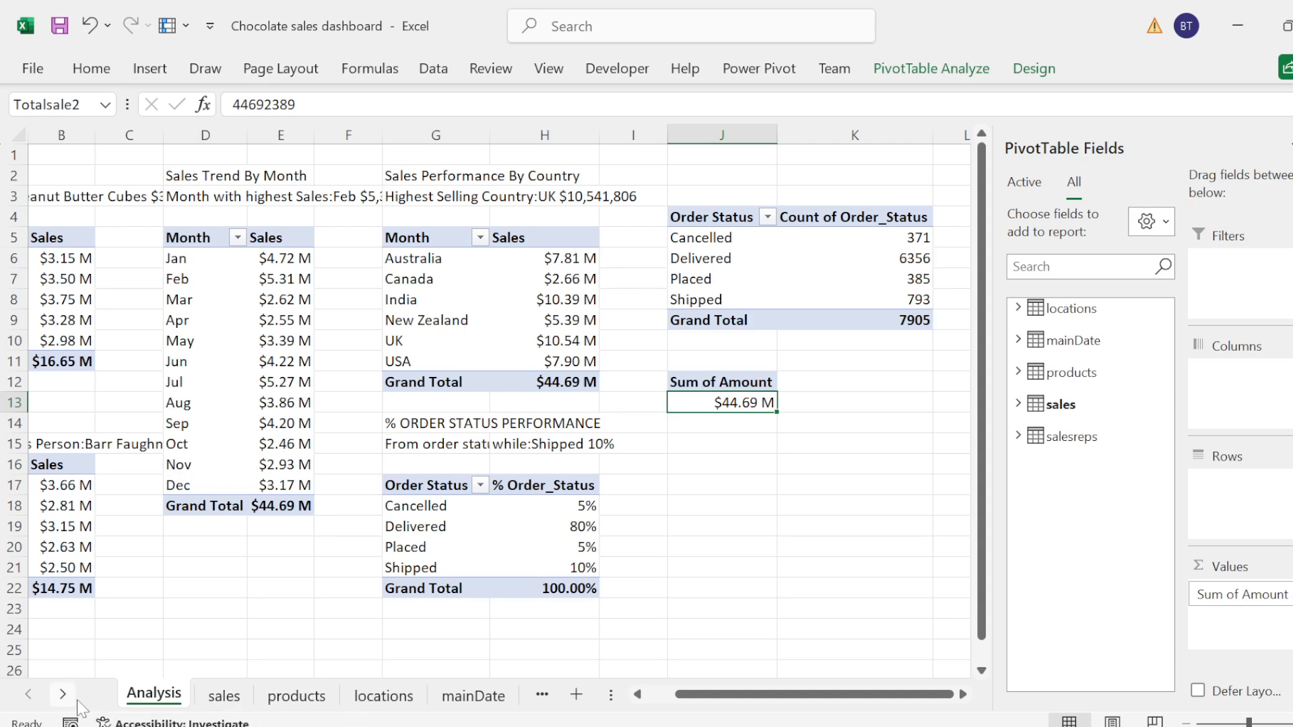
Step: Hide the source data sheets sales, products, locations, mainDate and salesreps, keeping only Analysis and Dashboard
left_click(222, 695)
right_click(222, 695)
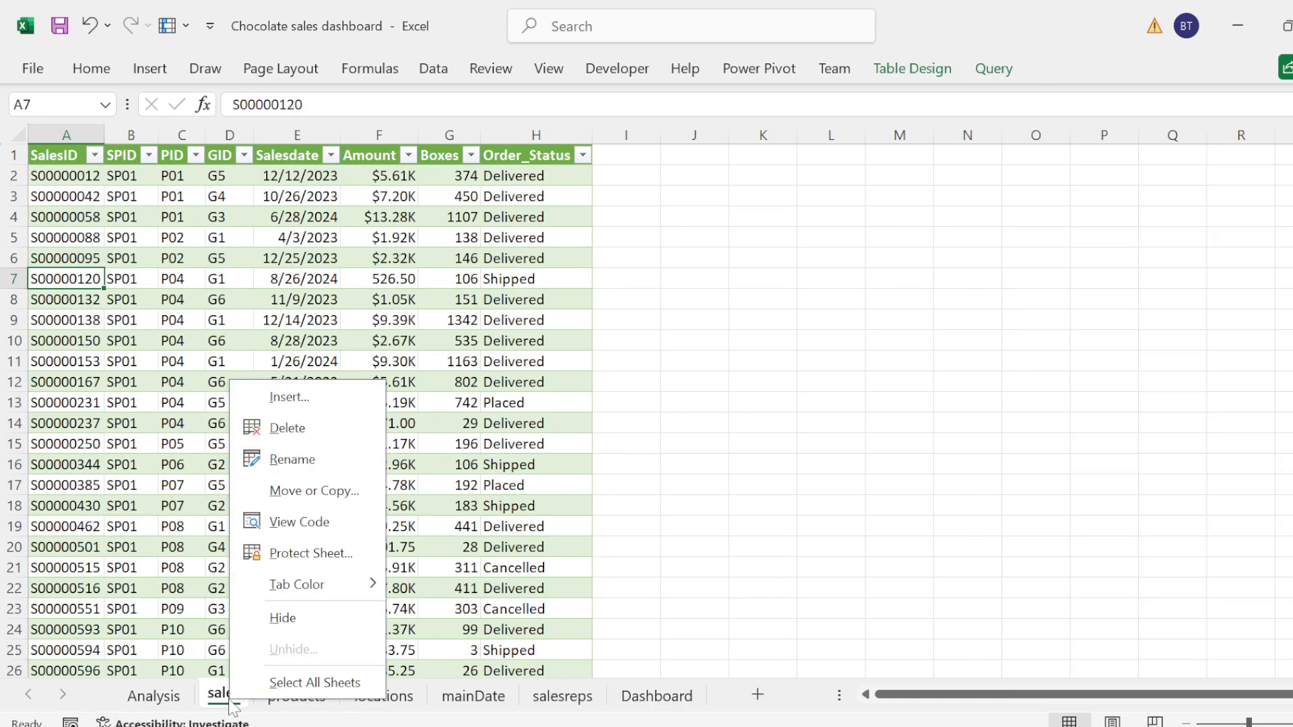
left_click(282, 616)
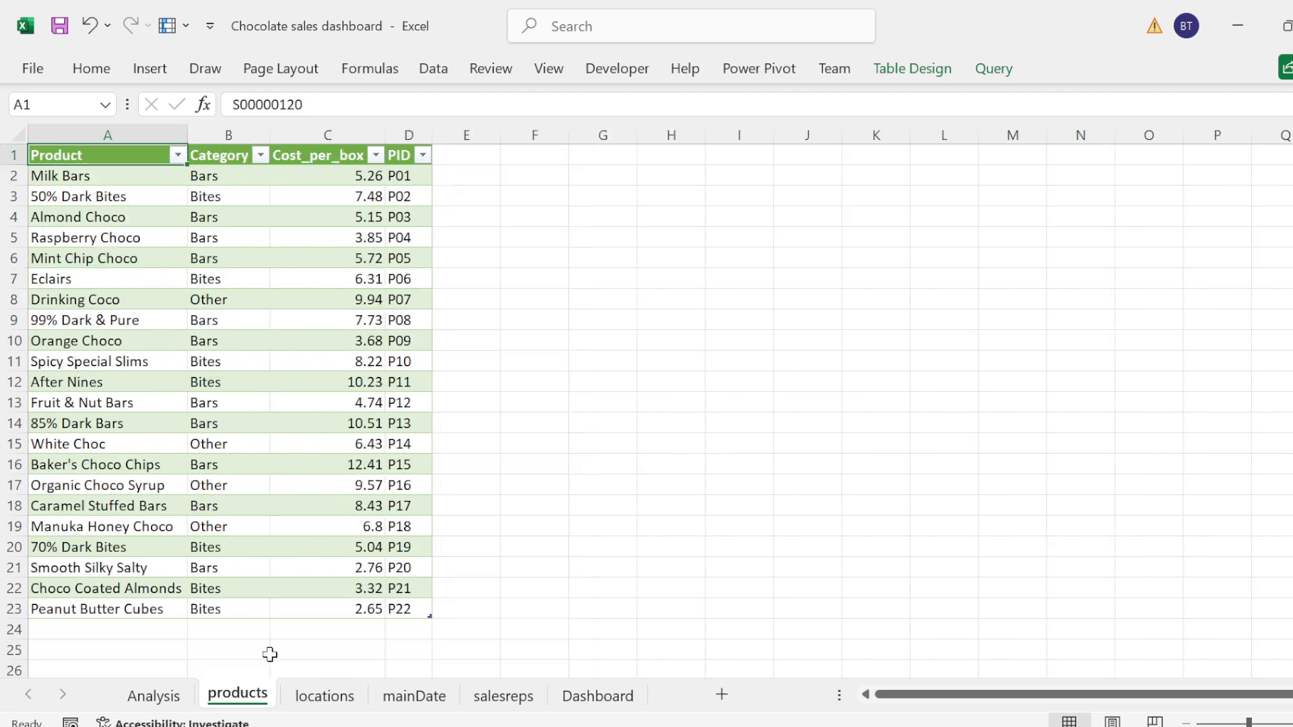
right_click(243, 699)
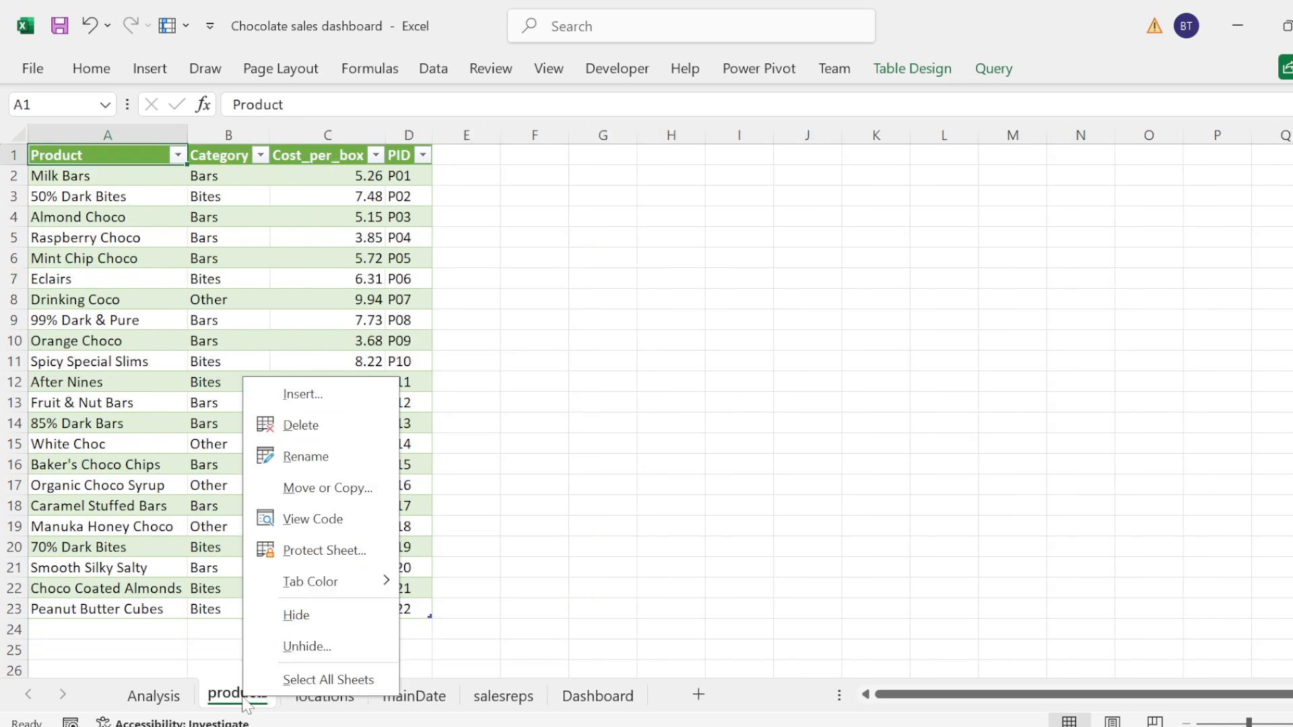
left_click(297, 614)
right_click(259, 695)
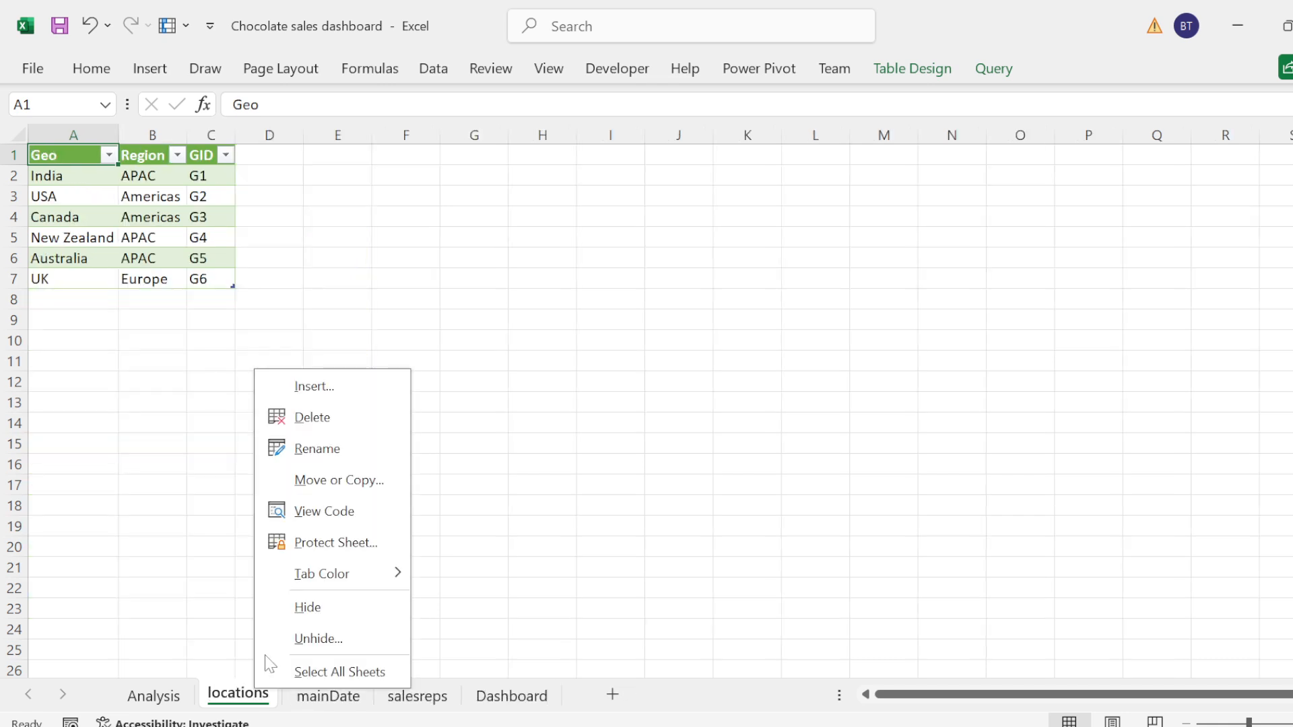
left_click(315, 610)
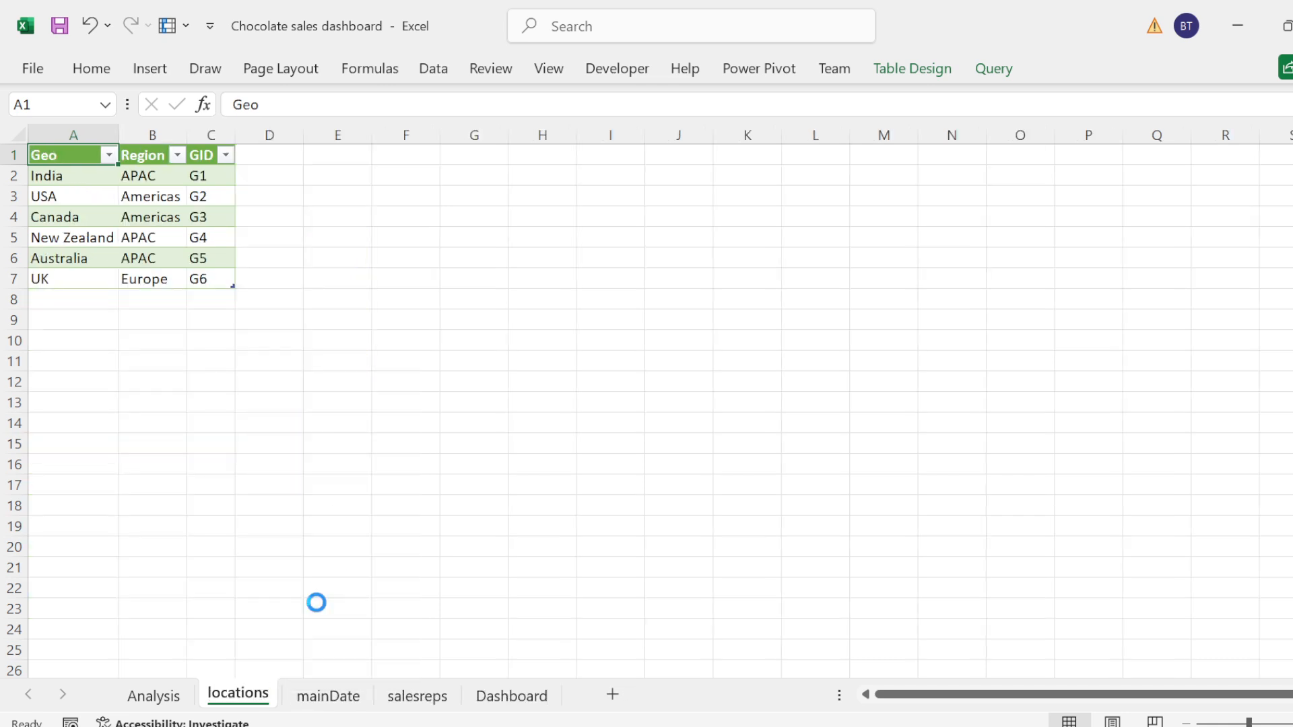
right_click(263, 697)
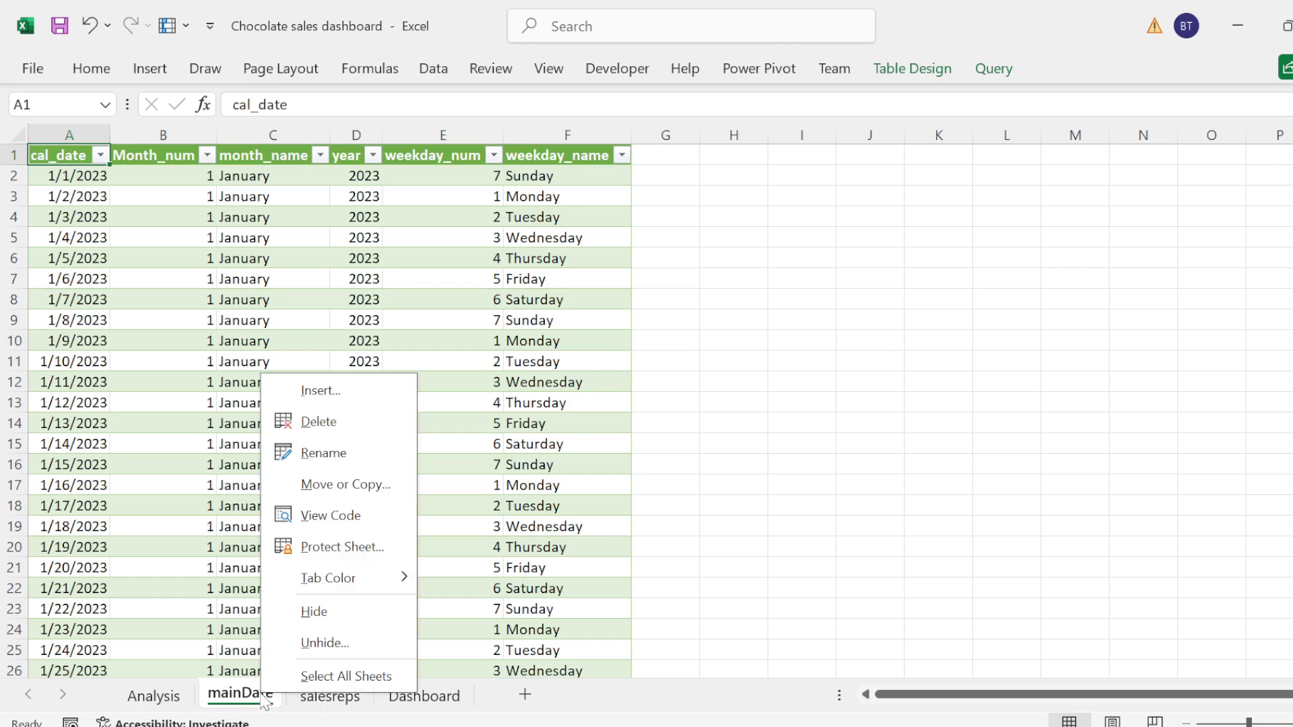
left_click(312, 611)
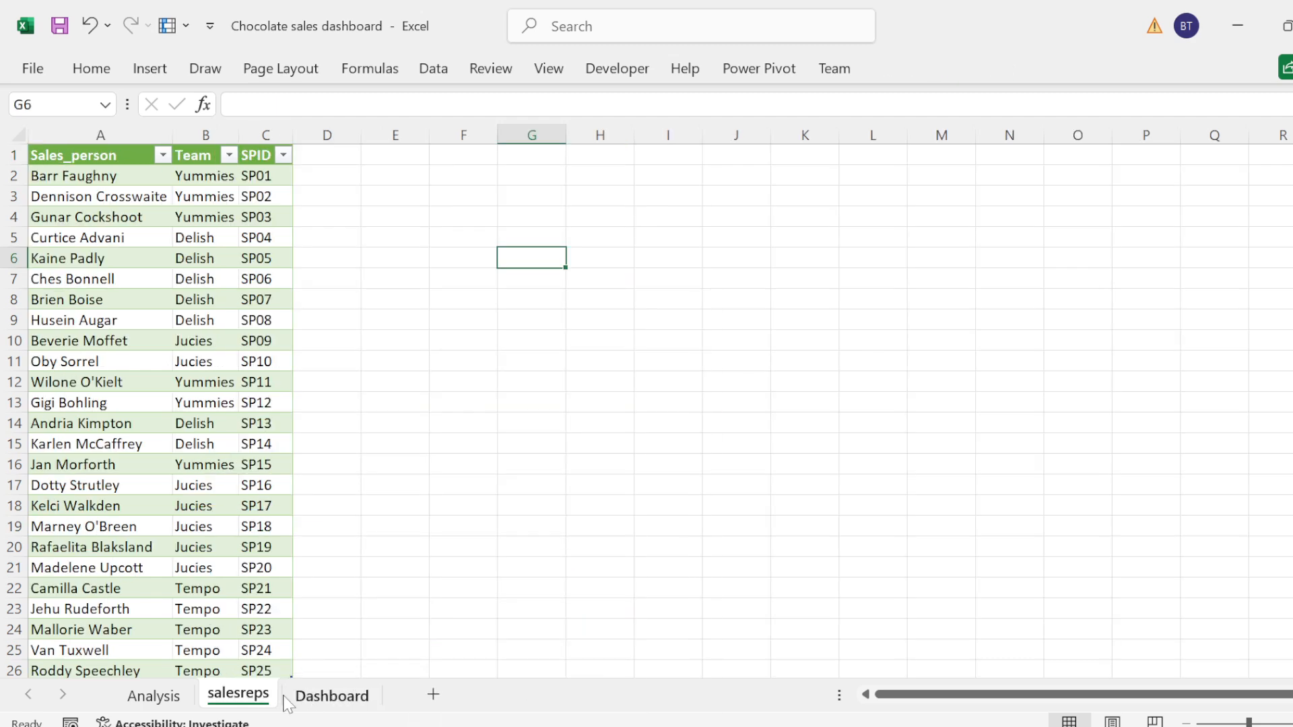
right_click(244, 699)
left_click(296, 611)
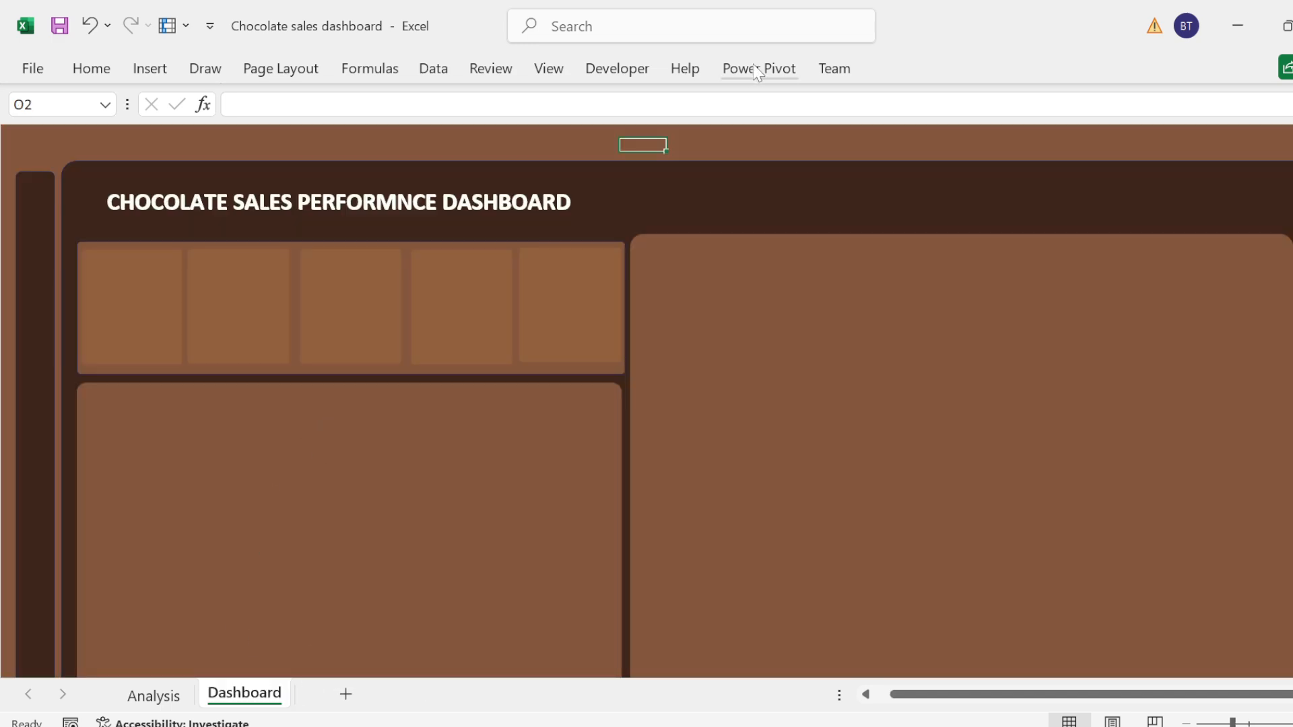
Step: Duplicate the dashboard title text box and place the narrowed copy over the first KPI cards below the title
left_click(548, 131)
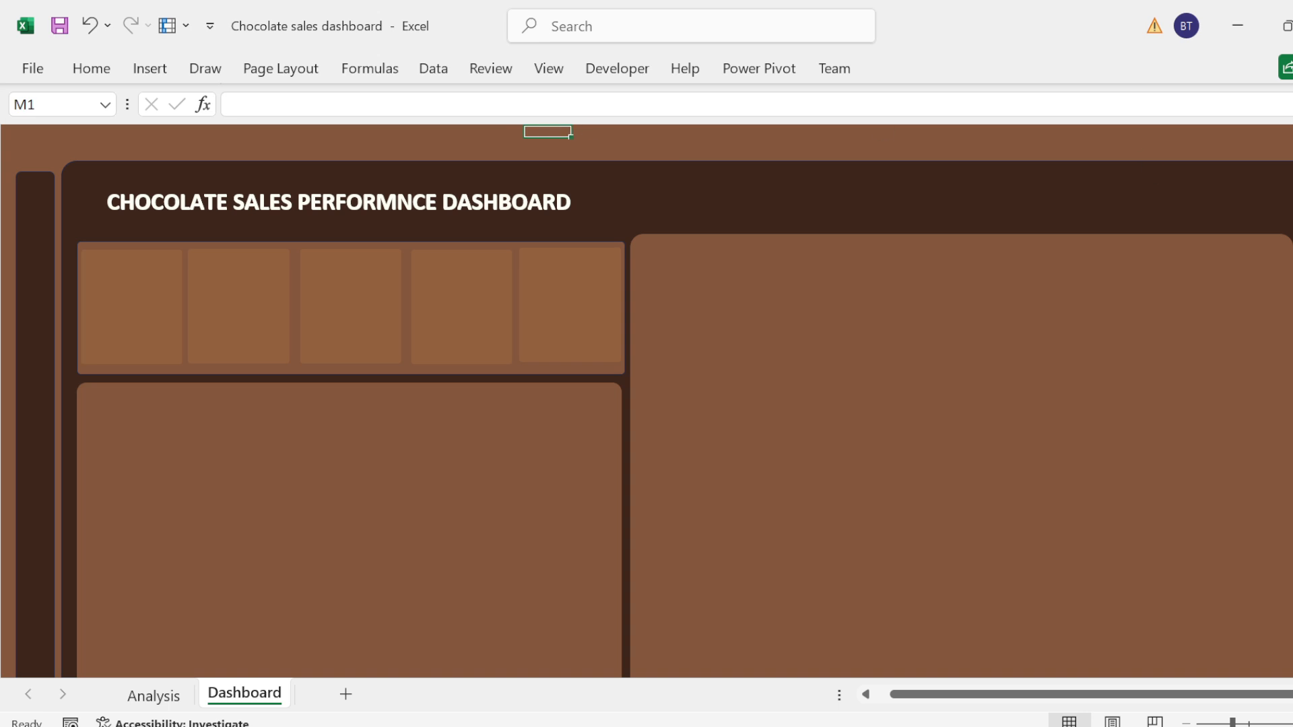
mouse_move(1292, 176)
left_mouse_down()
mouse_move(1291, 223)
mouse_move(1292, 176)
left_mouse_up()
left_click(180, 202)
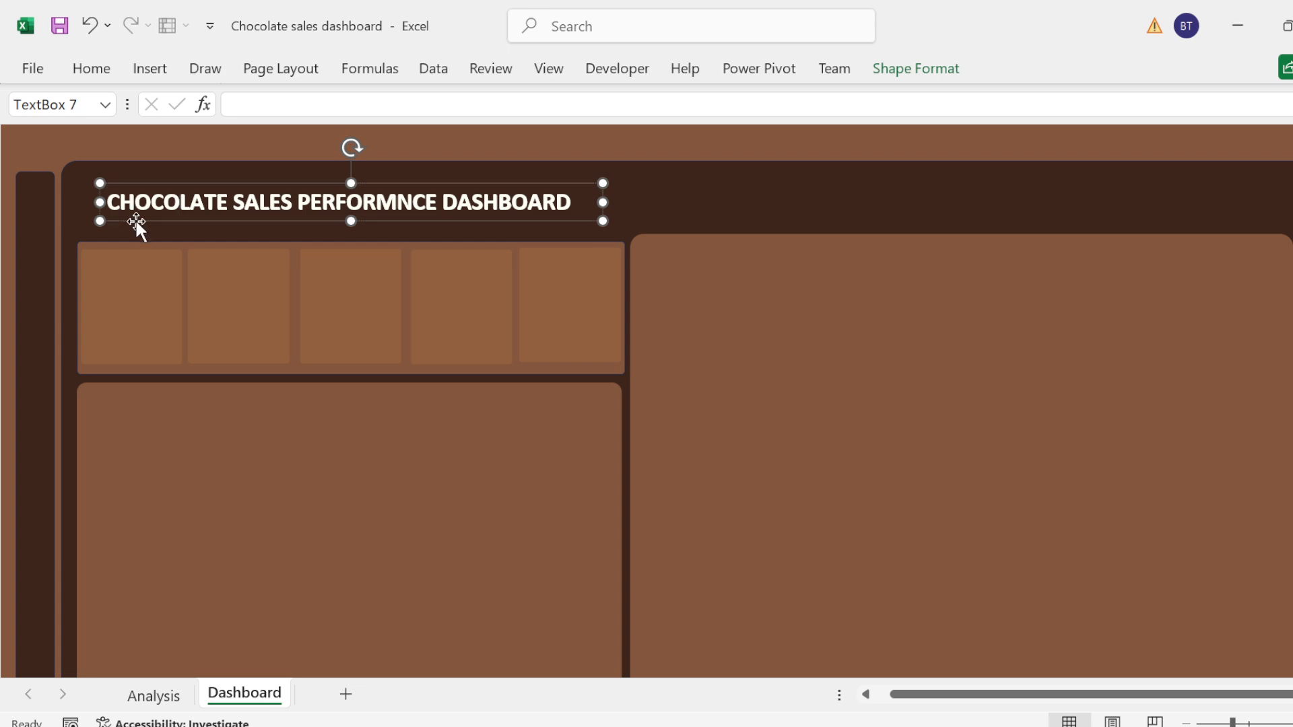
key("ctrl+d")
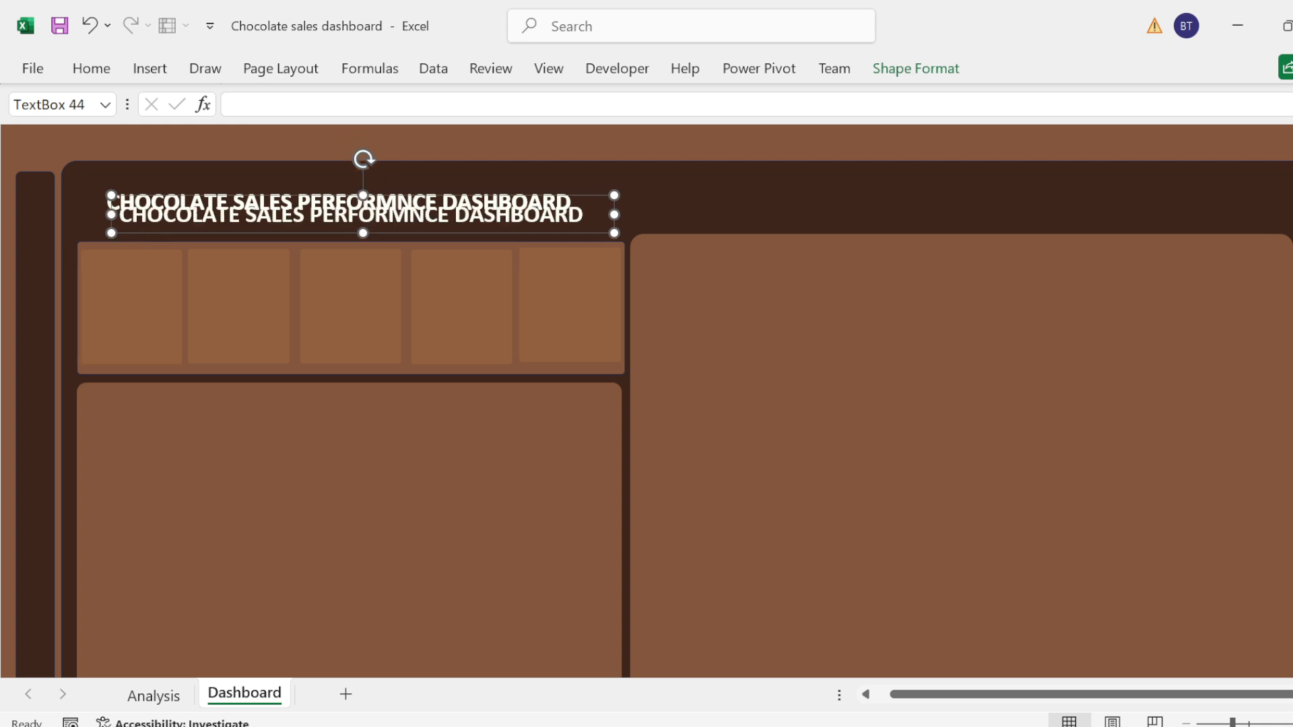
left_click_drag(191, 229, 187, 330)
left_click_drag(611, 337, 371, 363)
key("ctrl+a")
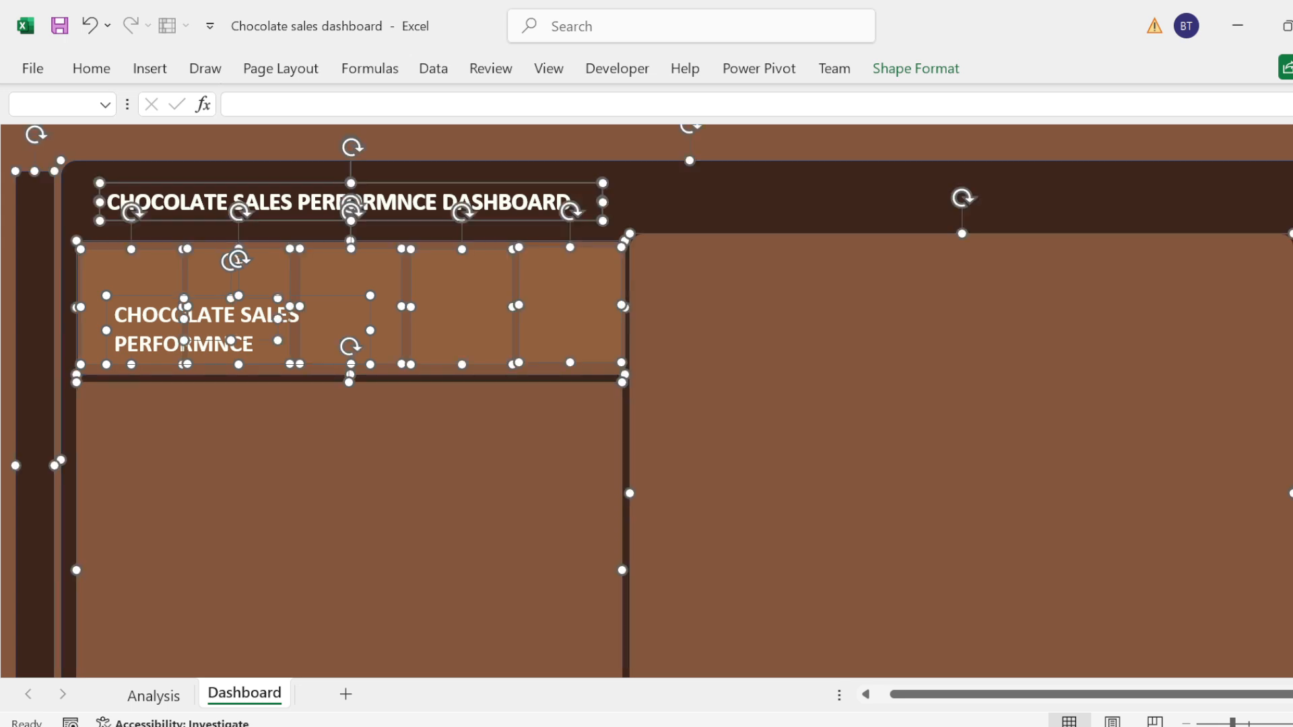
left_click(152, 135)
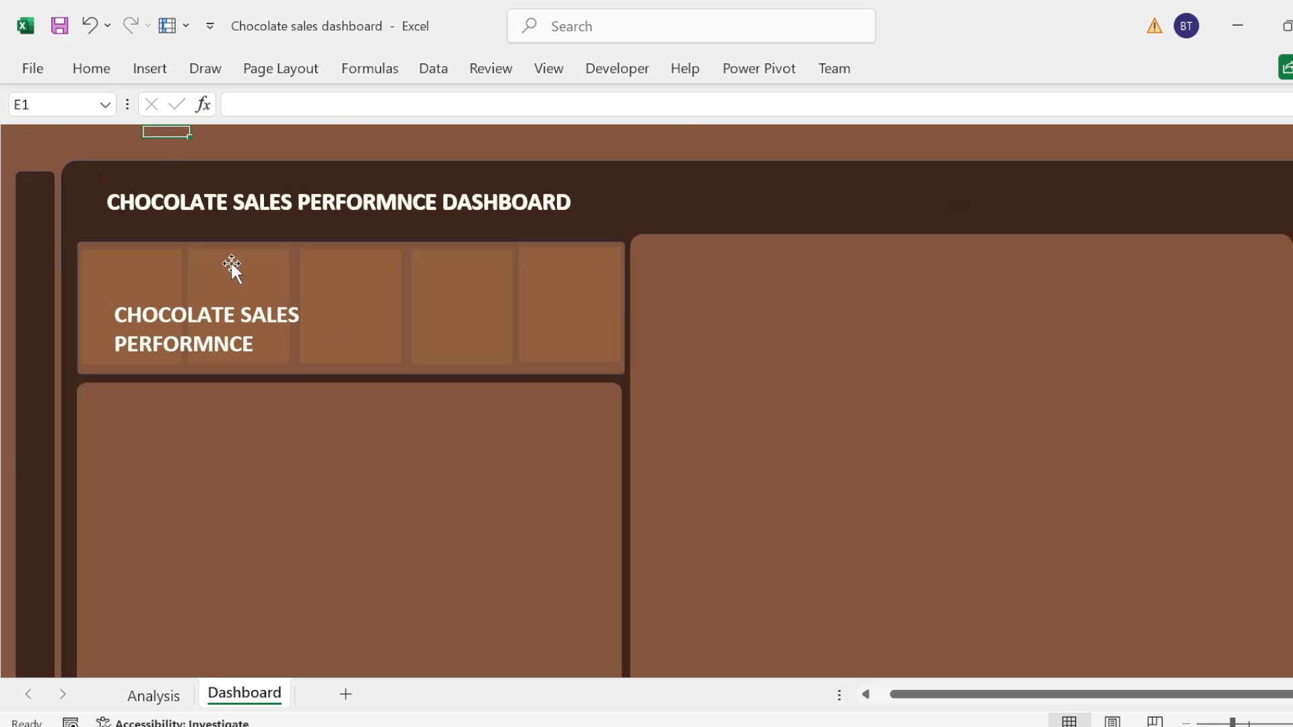
Step: Replace the duplicated text box's text with "TOTAL SALES"
left_click(240, 314)
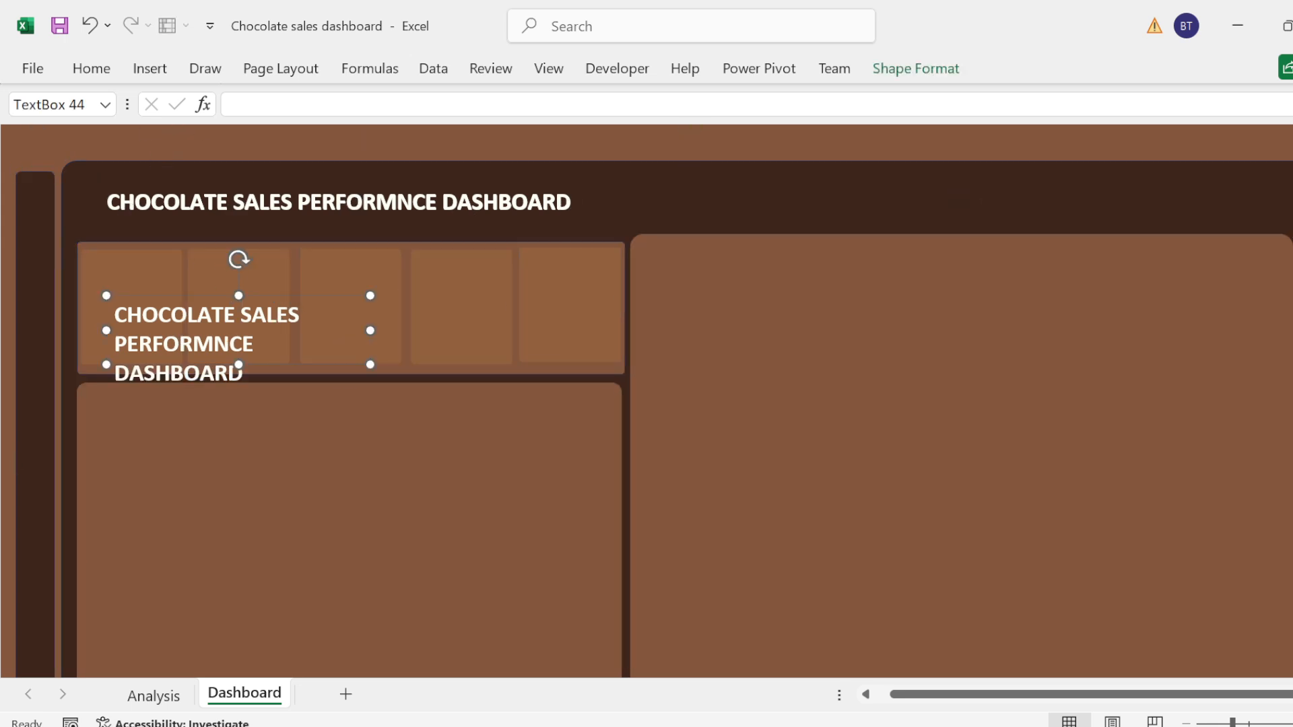
triple_click(253, 337)
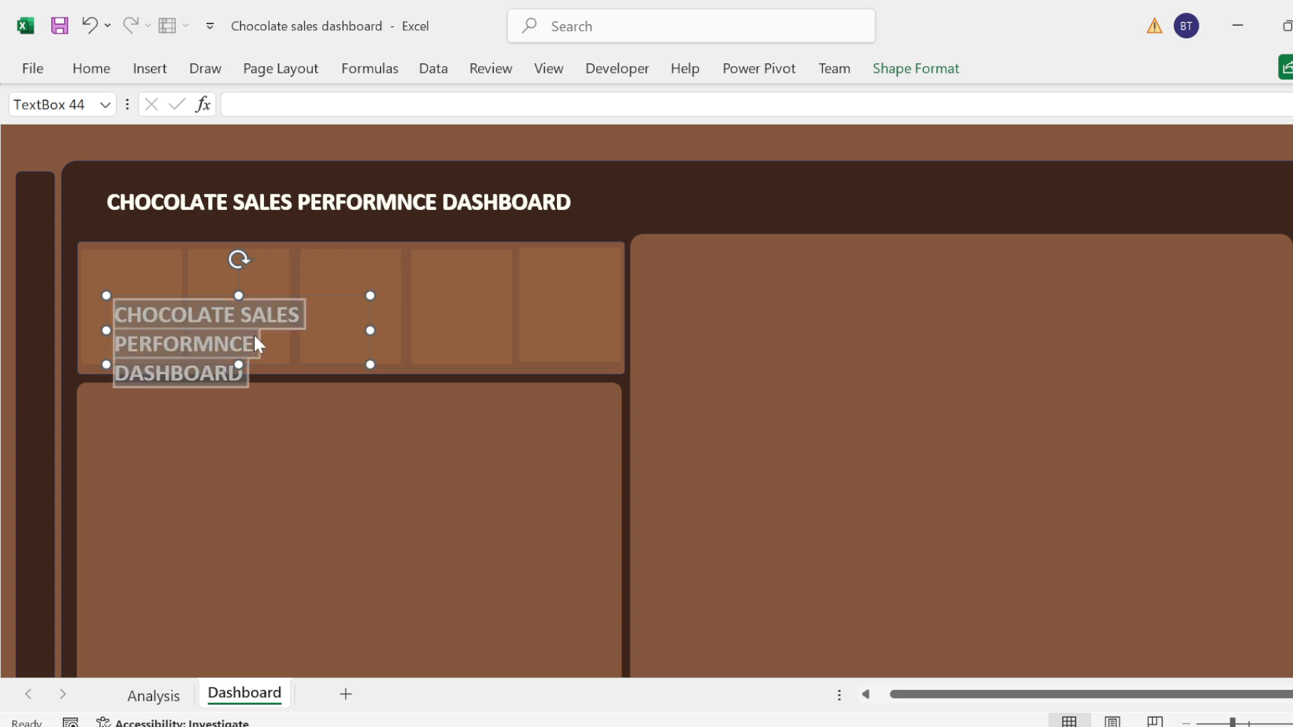
key("BackSpace")
type("T")
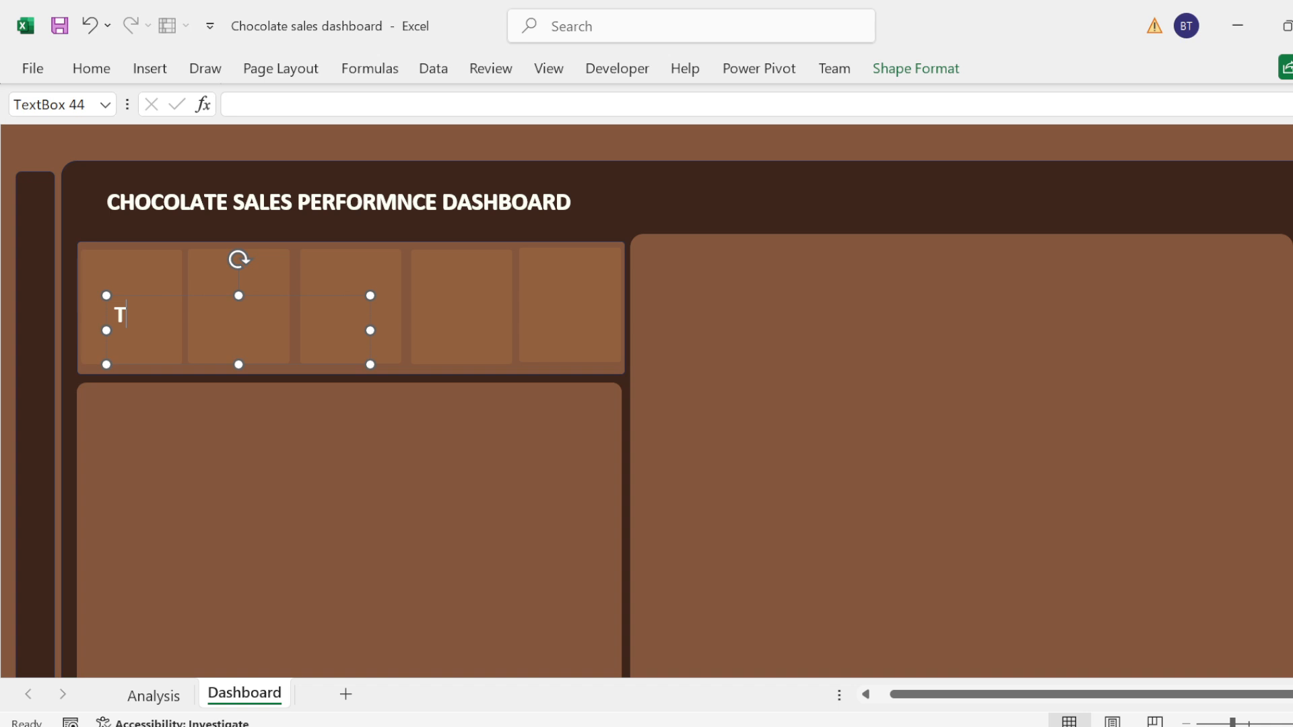
type("OTAL SALES")
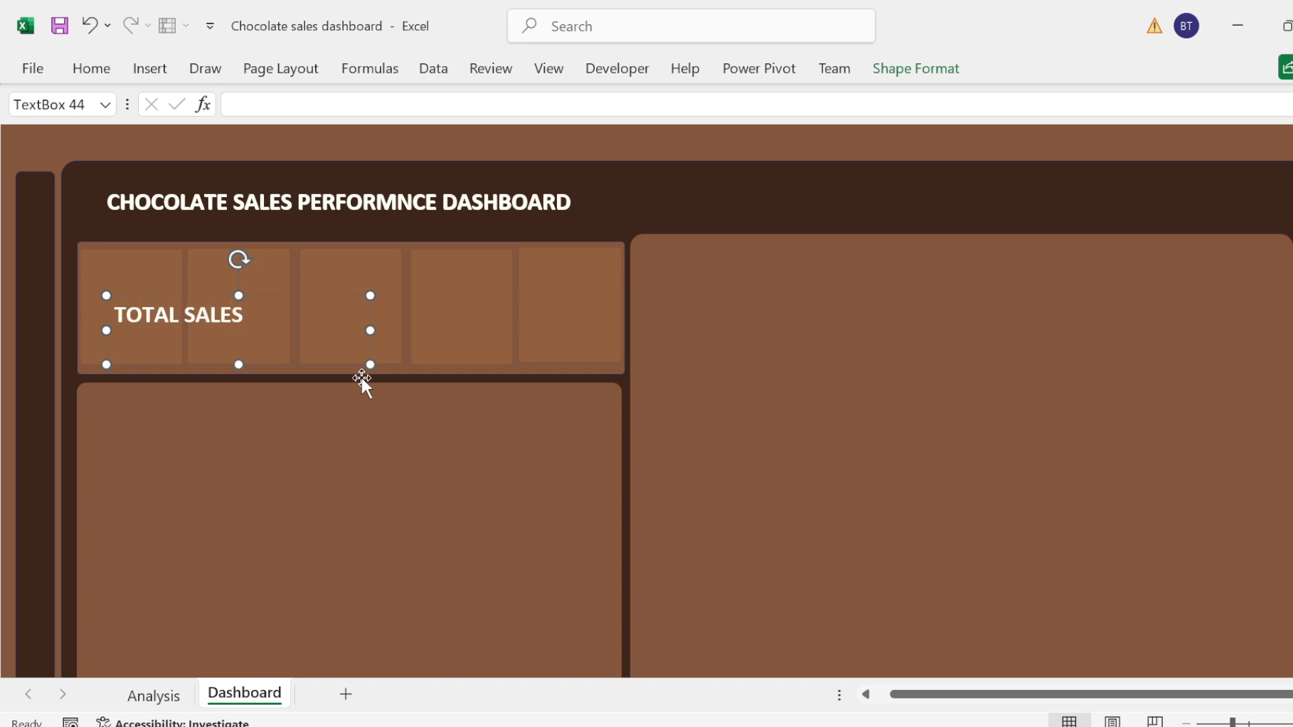
Step: Set the "TOTAL SALES" label's font size to 16
key("ctrl+a")
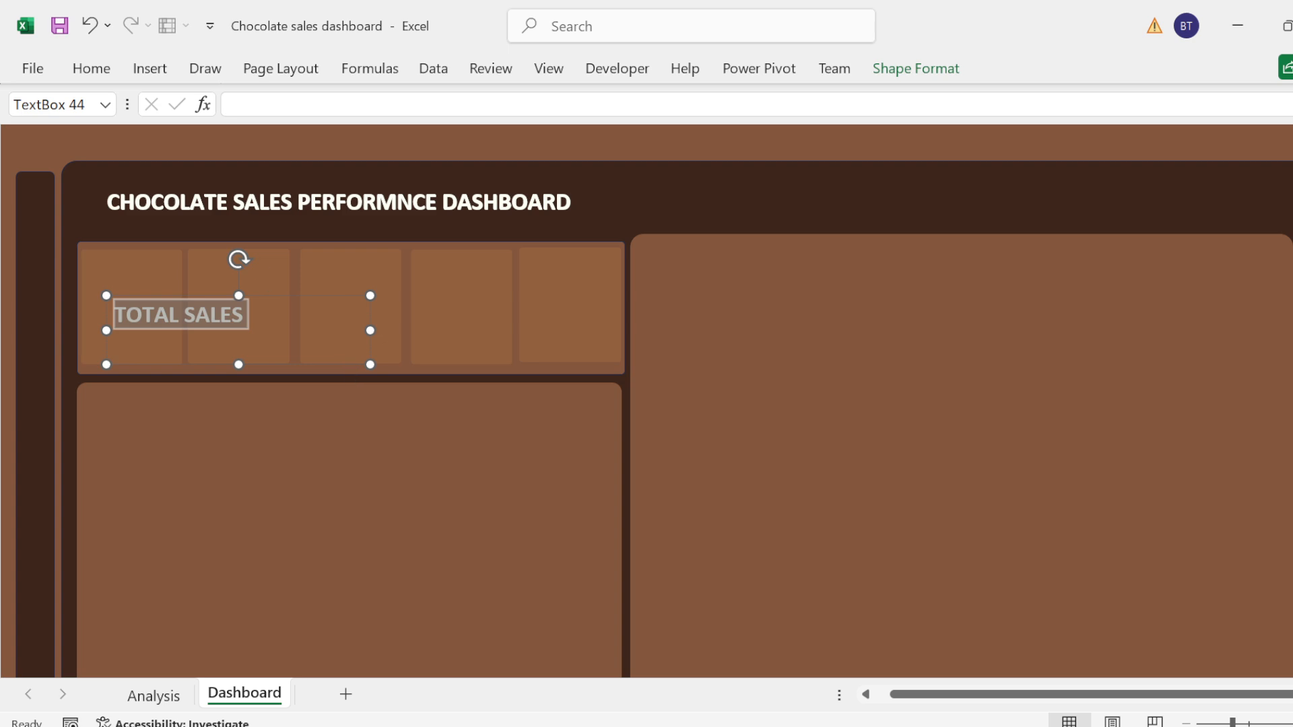
left_click(89, 70)
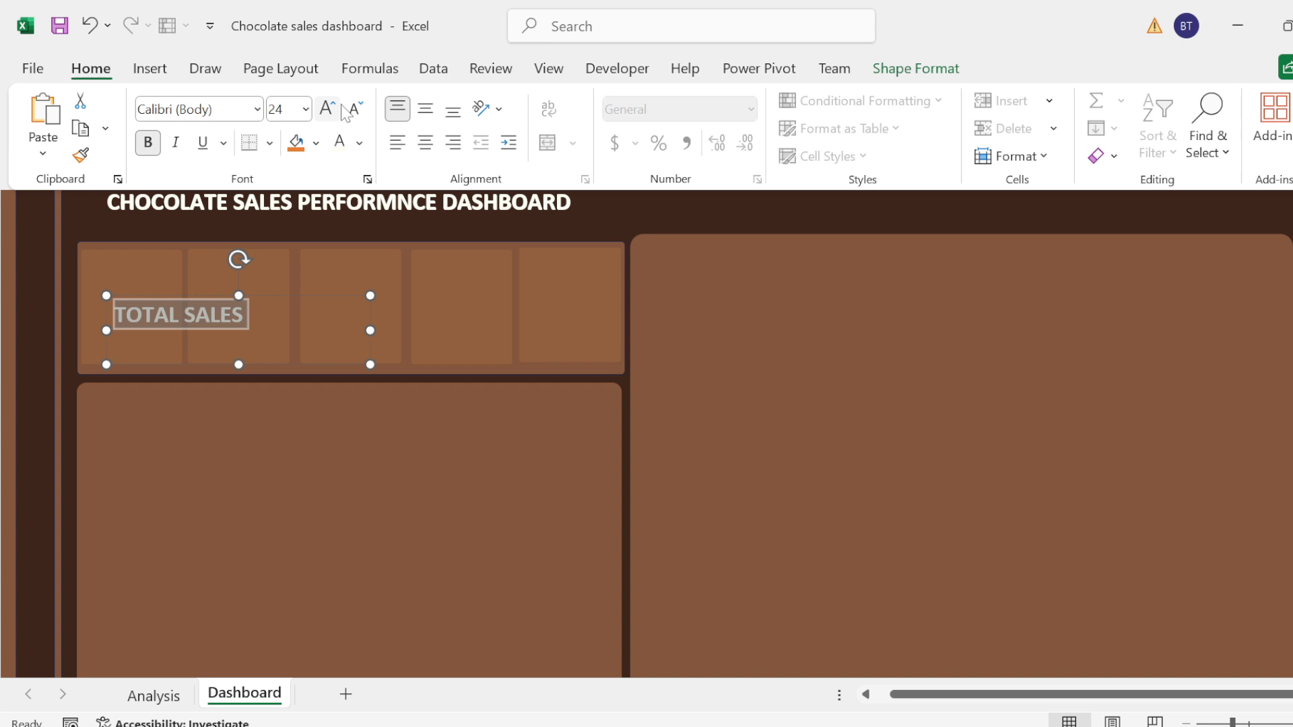
left_click(354, 110)
left_click(354, 111)
left_click(352, 112)
left_click(353, 112)
left_click(352, 111)
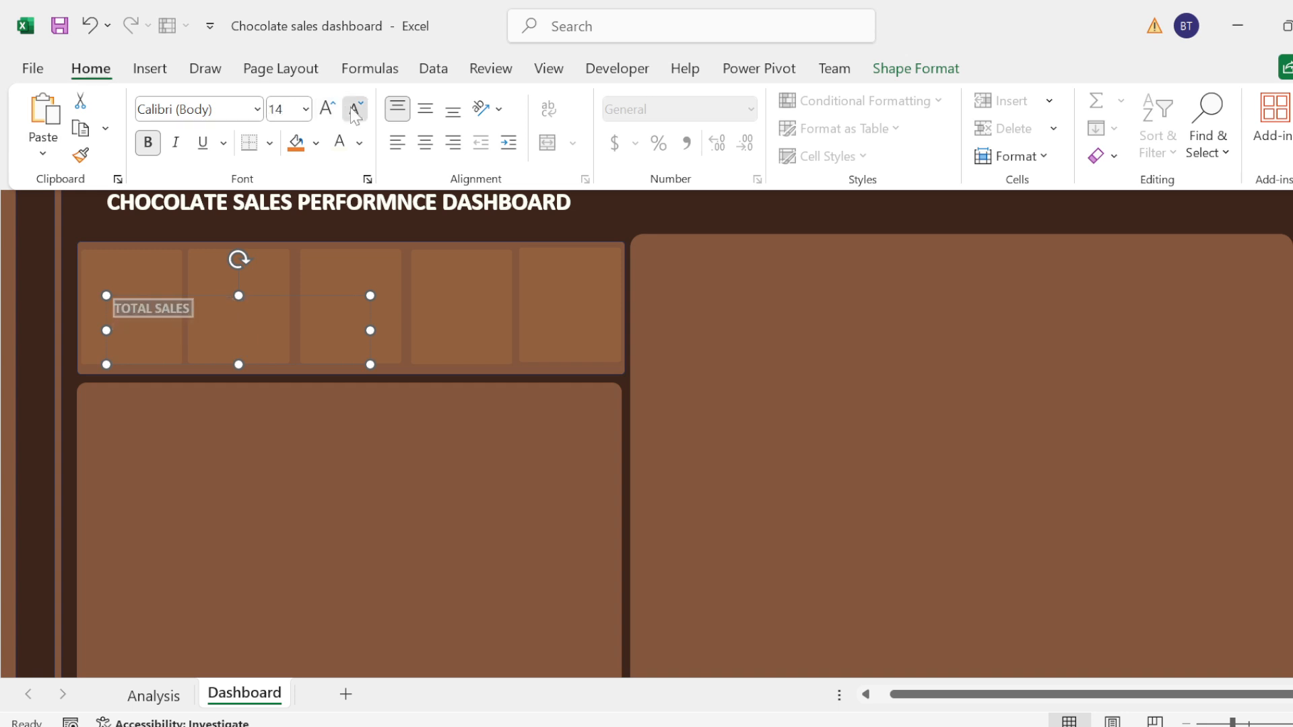
left_click(353, 112)
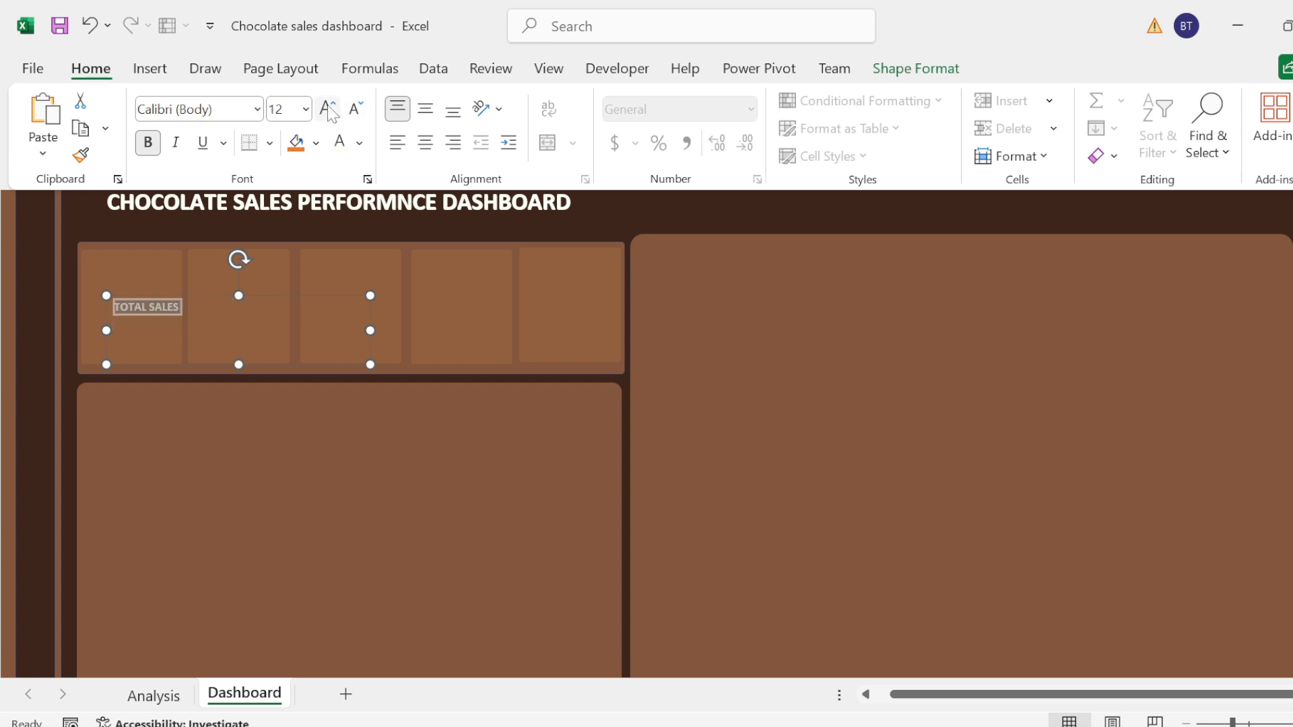
left_click(329, 109)
left_click(328, 110)
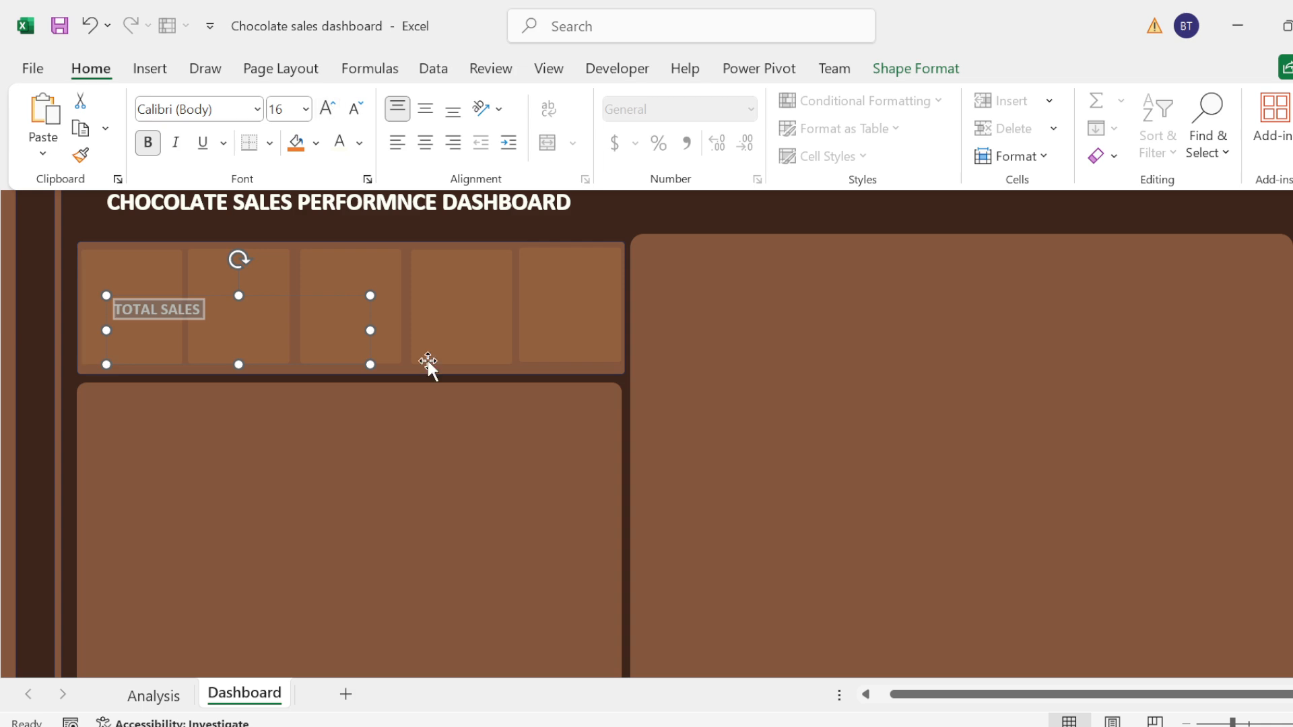
Step: Shrink the "TOTAL SALES" text box to fit inside the first KPI card and center its text horizontally
left_click_drag(373, 364, 274, 364)
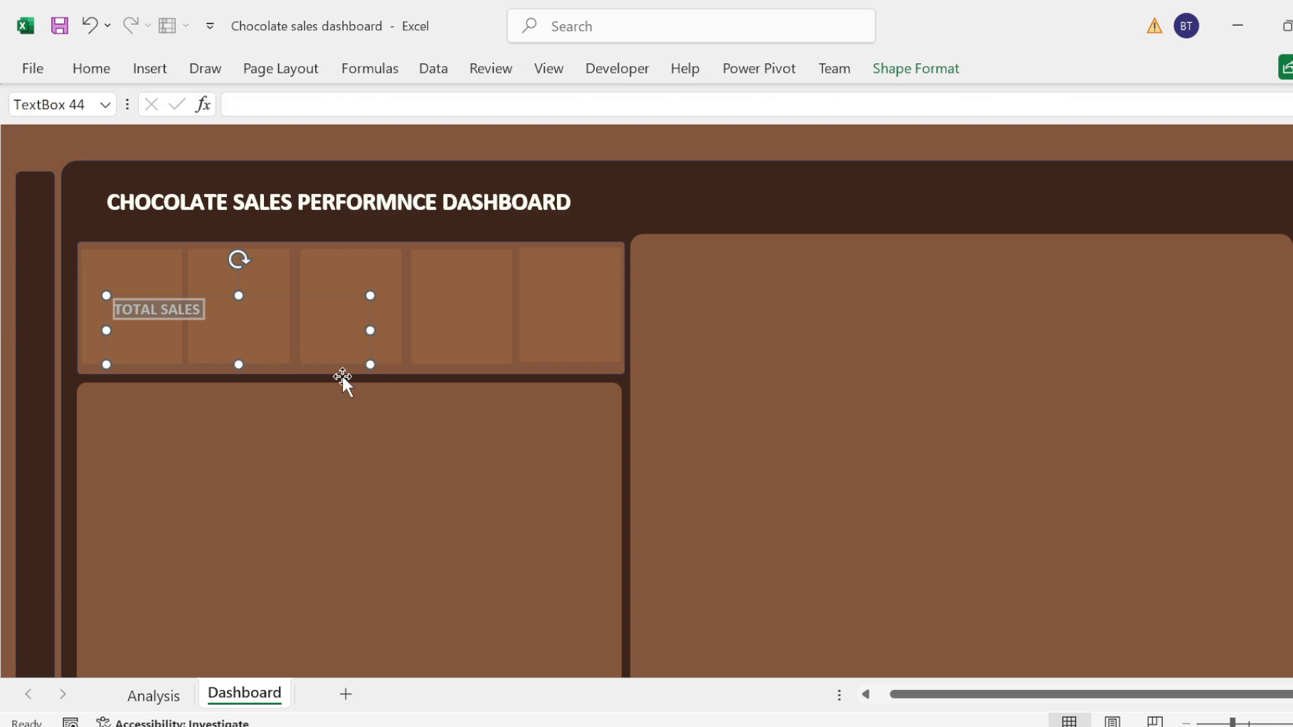
left_click_drag(371, 365, 168, 346)
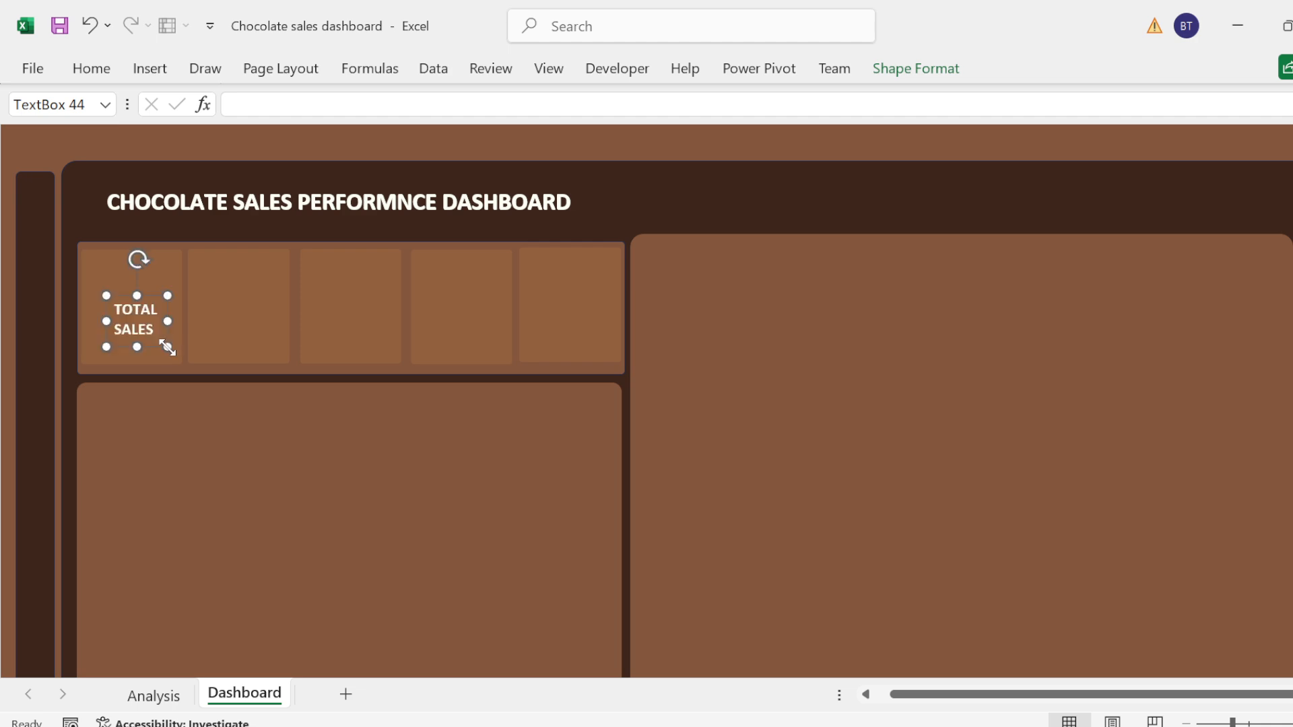
left_click(94, 70)
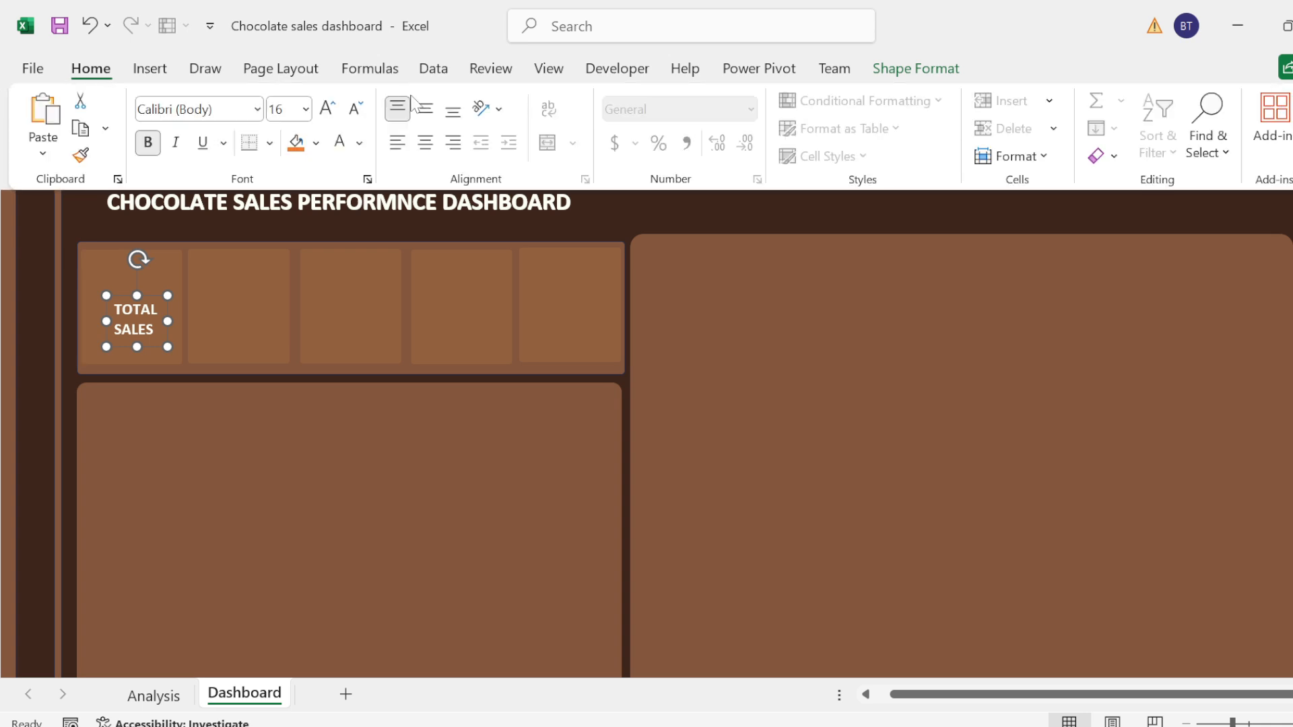
left_click(425, 142)
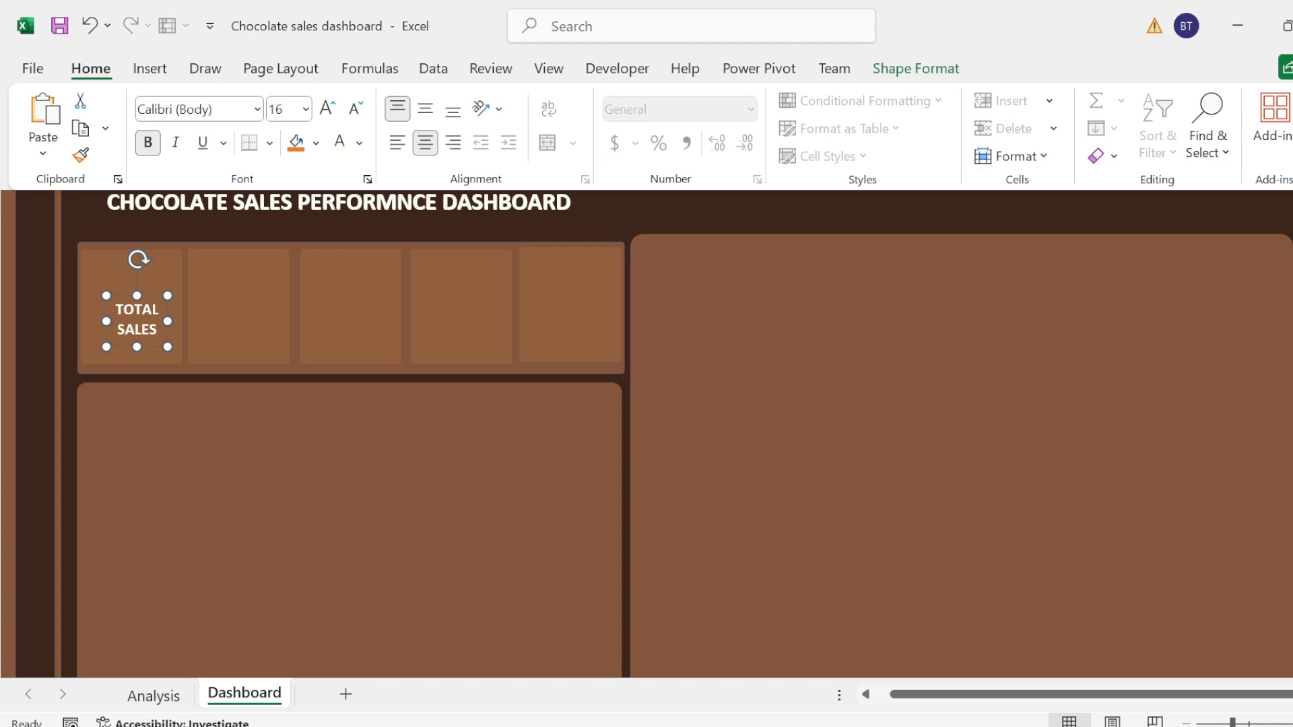
left_click(118, 286)
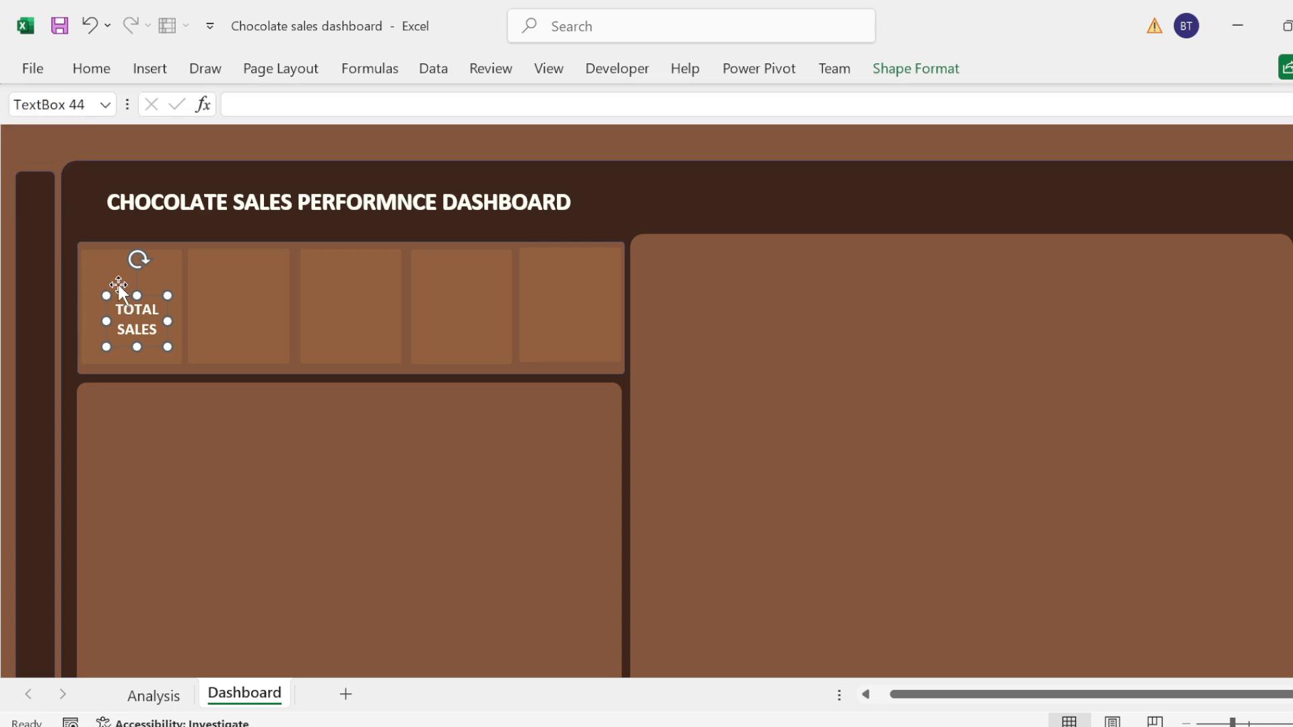
Step: Move the "TOTAL SALES" text box up to the upper part of the first KPI card
left_click_drag(117, 289, 113, 277)
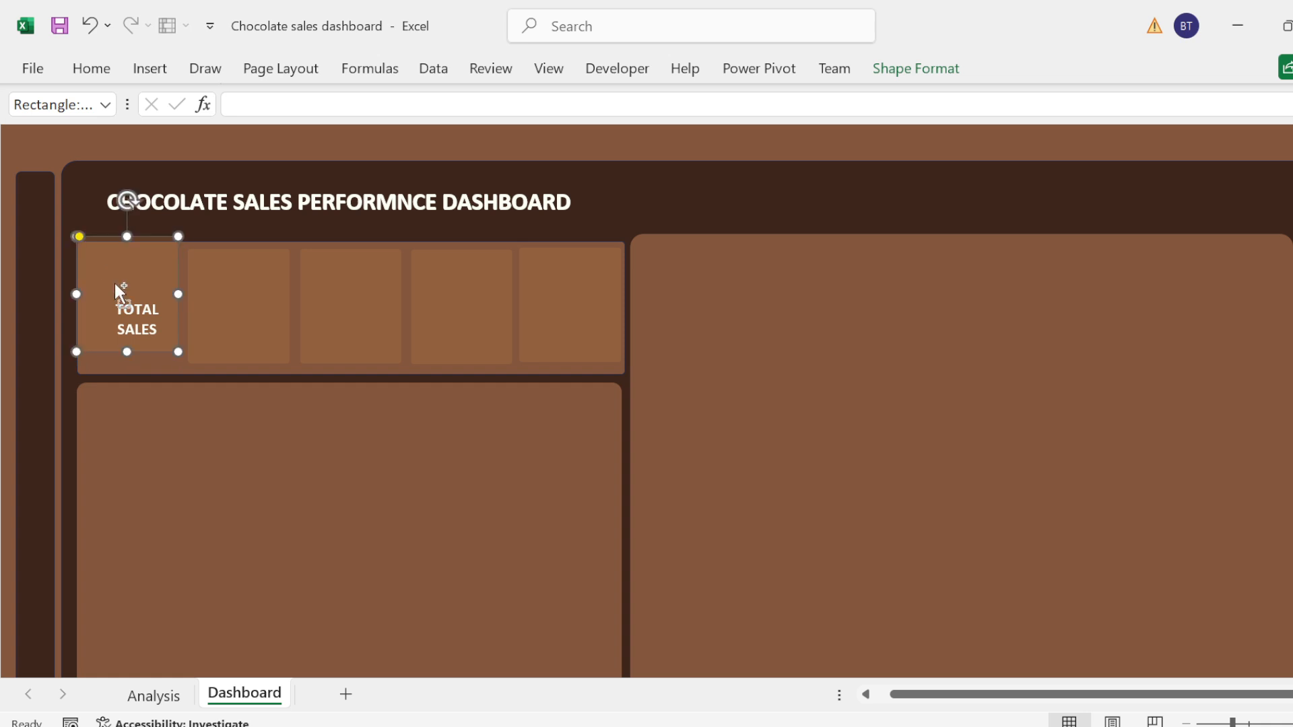
key("ctrl+z")
left_click(125, 327)
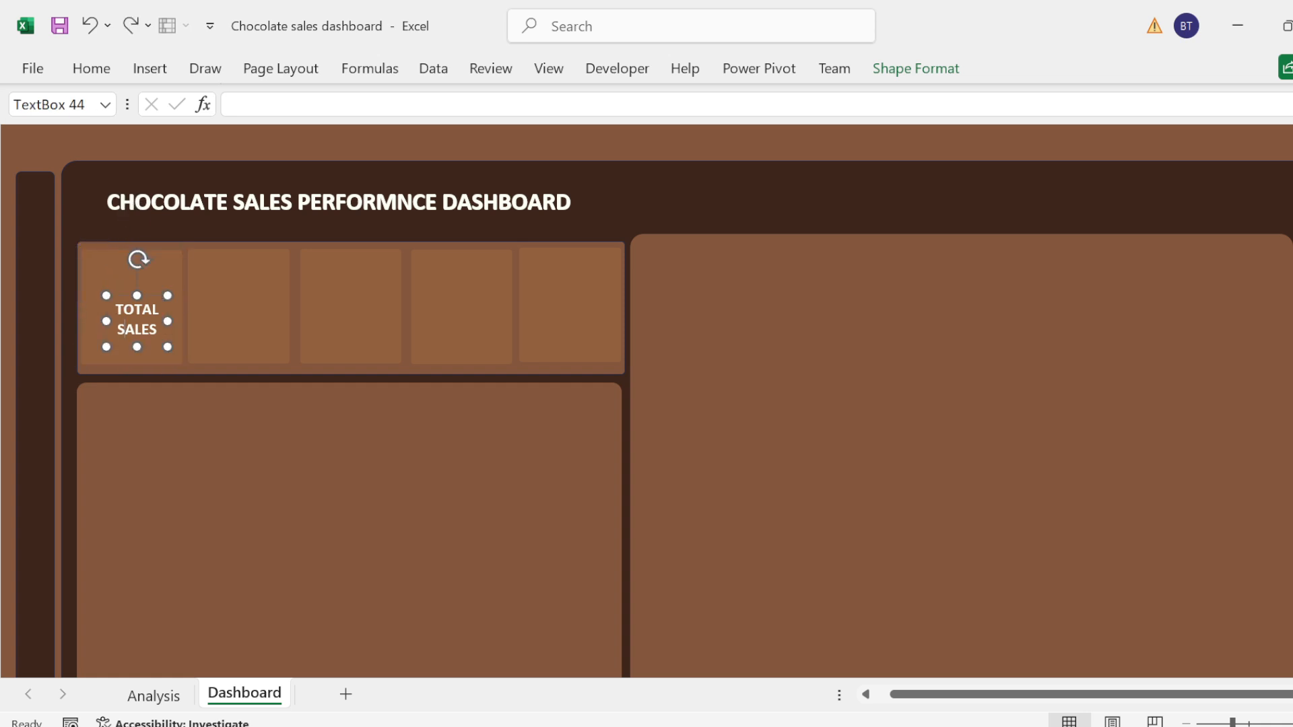
left_click_drag(123, 296, 112, 255)
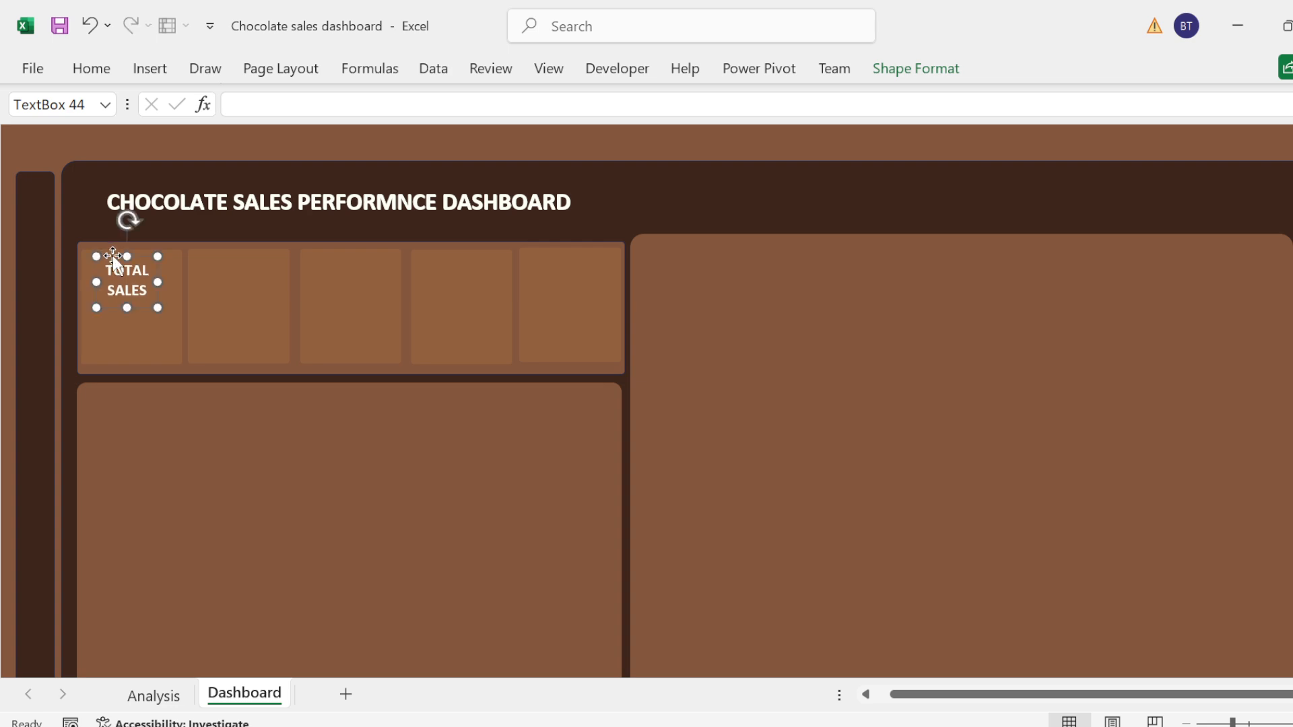
Step: Duplicate the "TOTAL SALES" label and place the copy in the second KPI card, level with the original
key("ctrl+d")
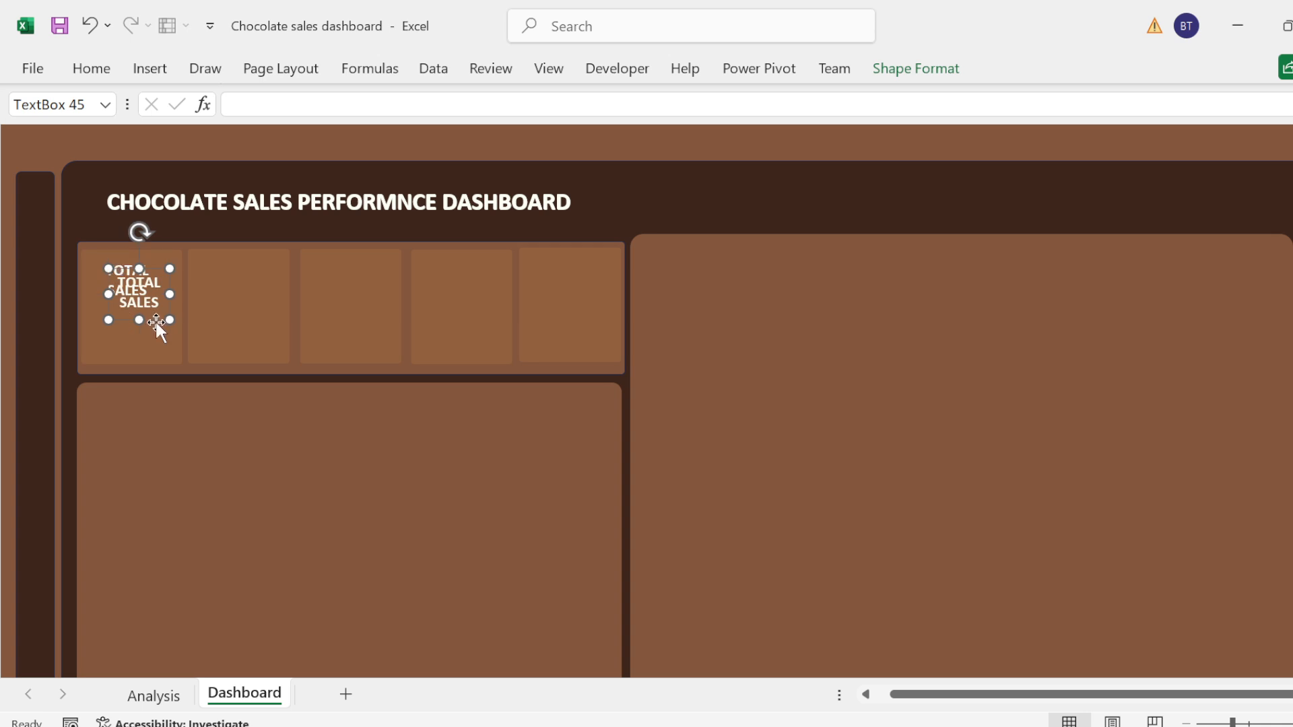
left_click_drag(156, 322, 230, 317)
key("ctrl+z")
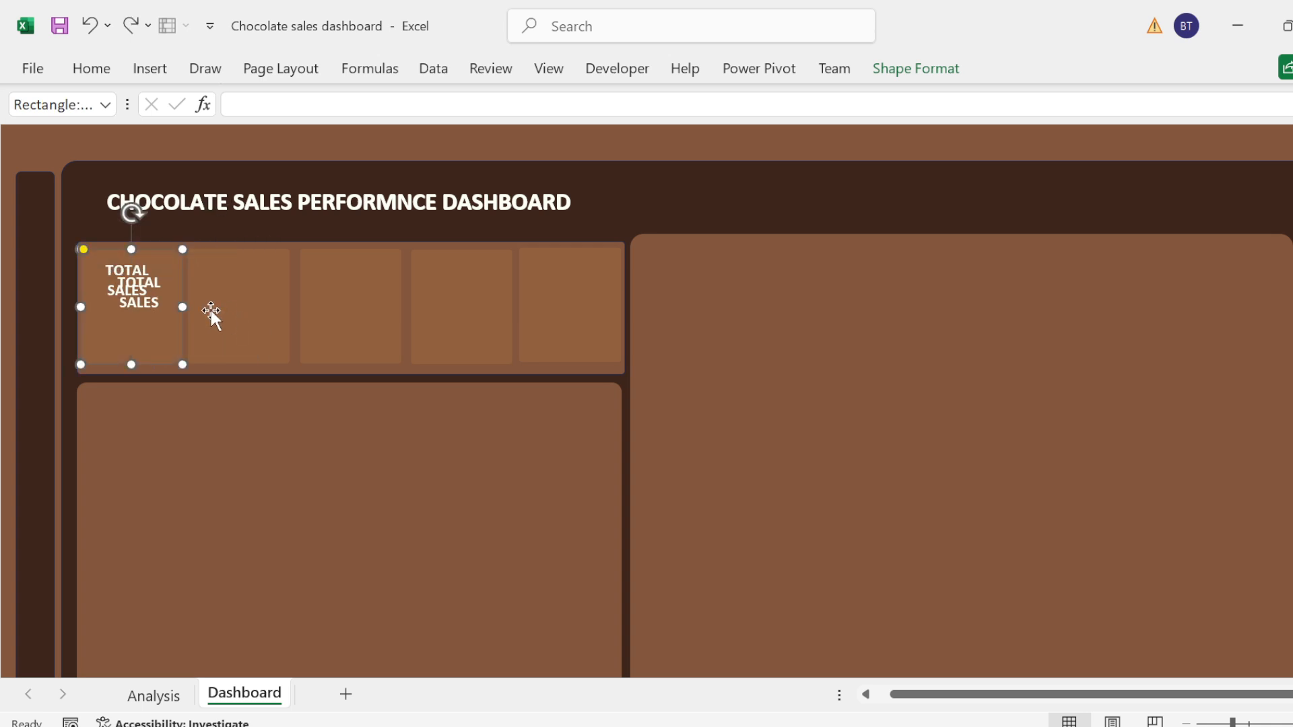
left_click(143, 301)
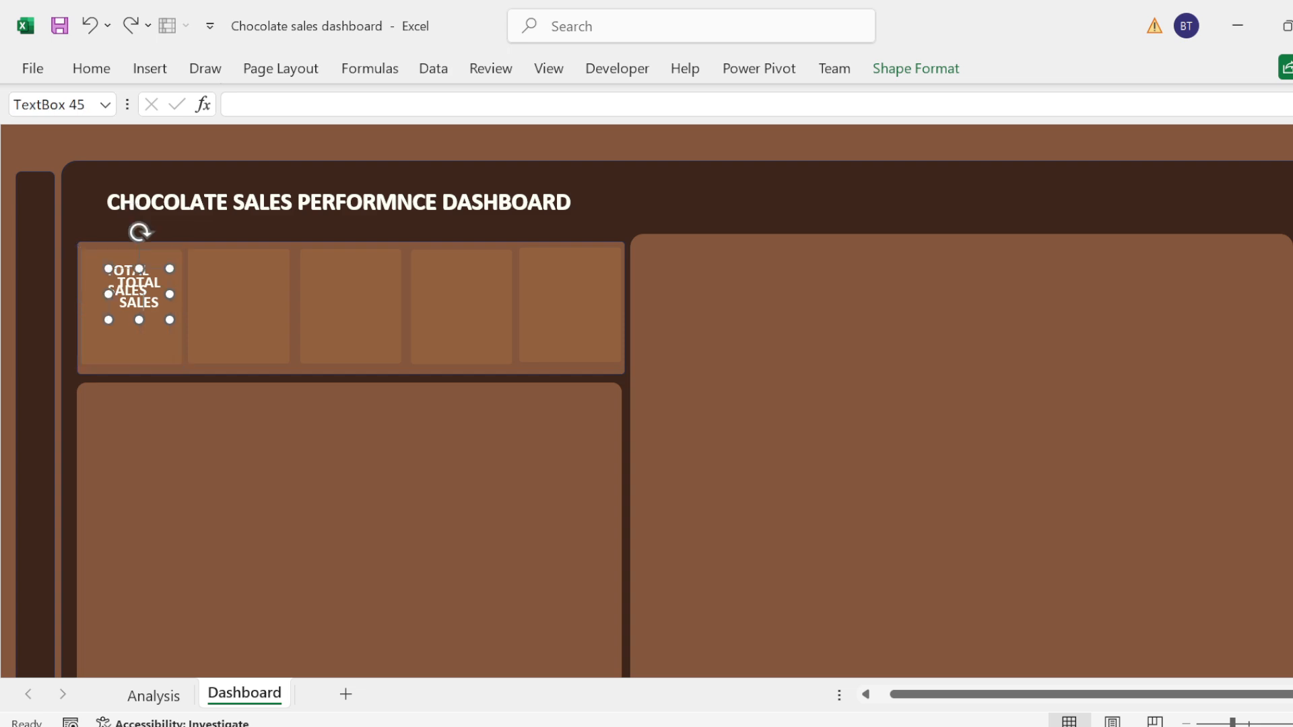
left_click_drag(119, 321, 213, 313)
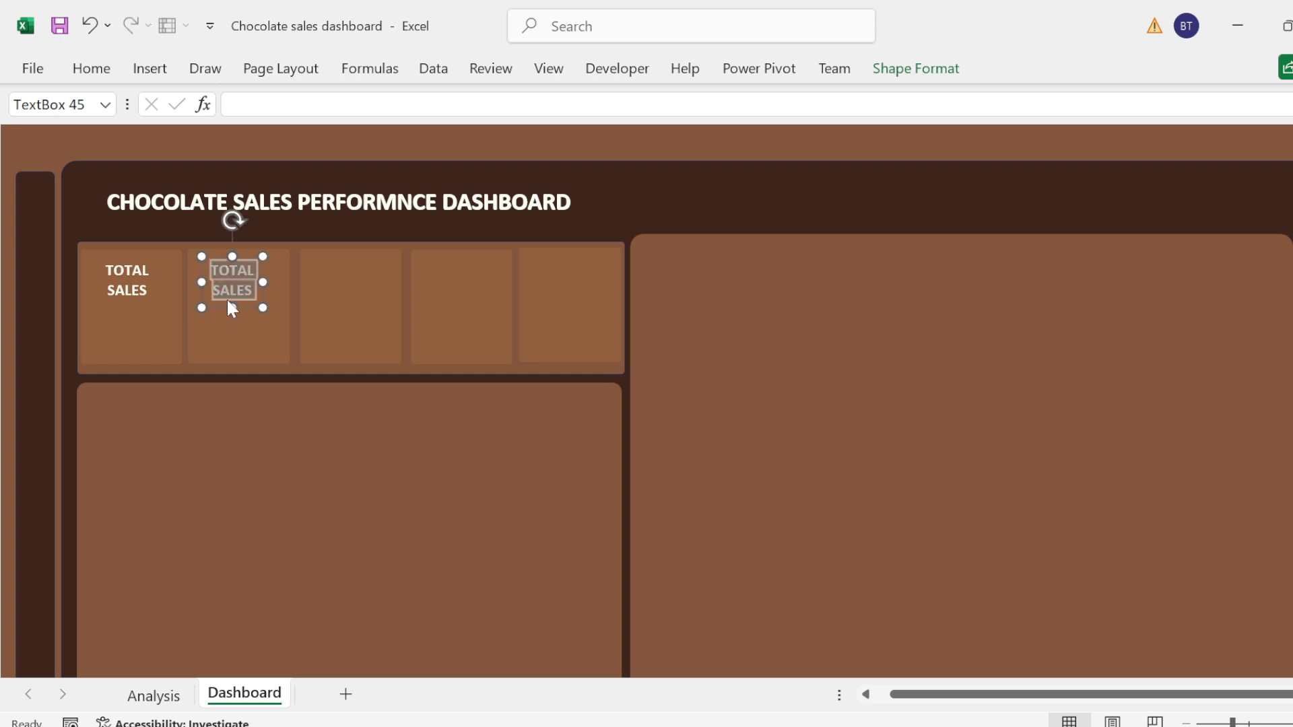
Step: Replace the second card's label text with "DELIVER ORDER" and widen its text box to fit each word on one line
type("DELI")
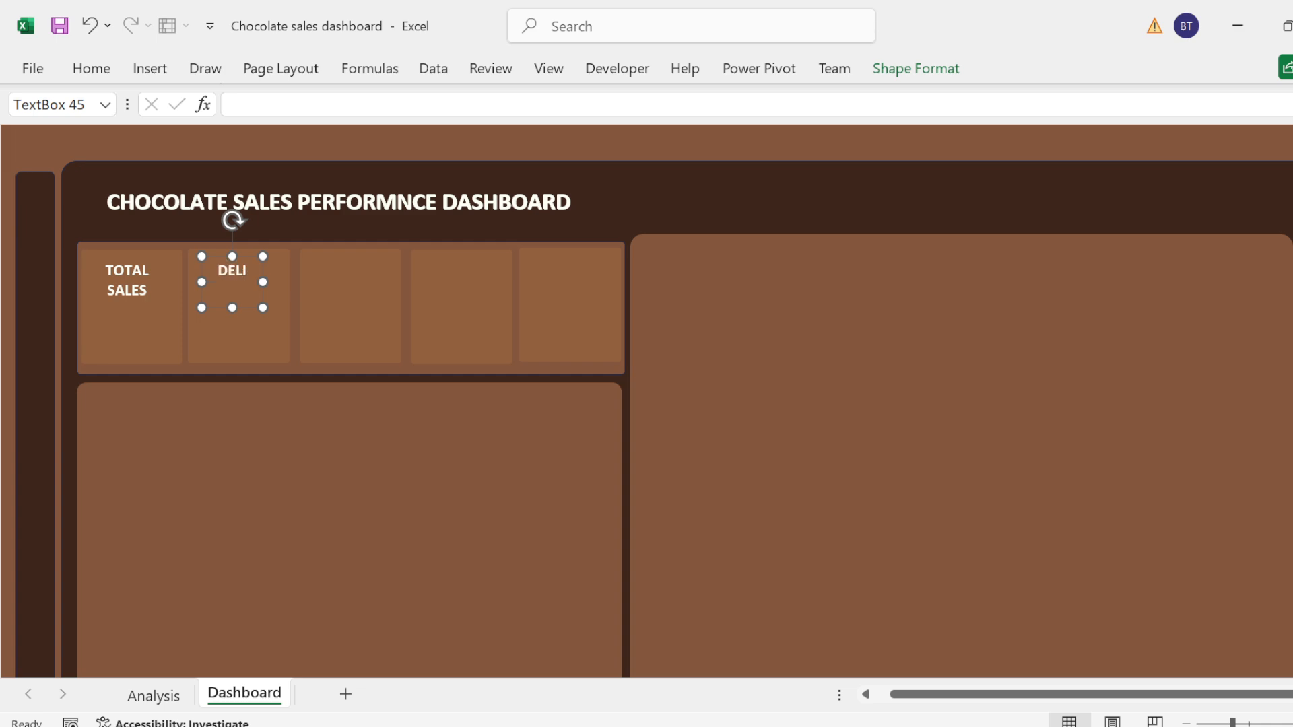
type("VER ORDER")
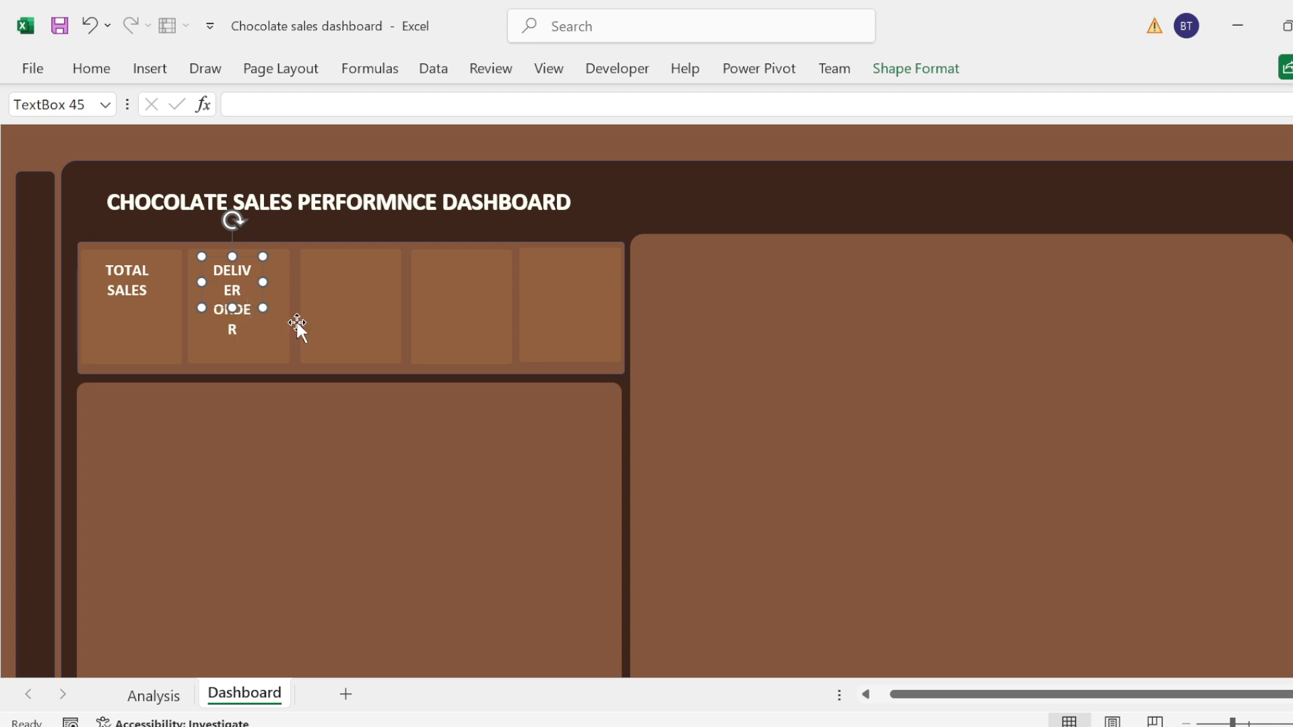
left_click_drag(263, 308, 276, 306)
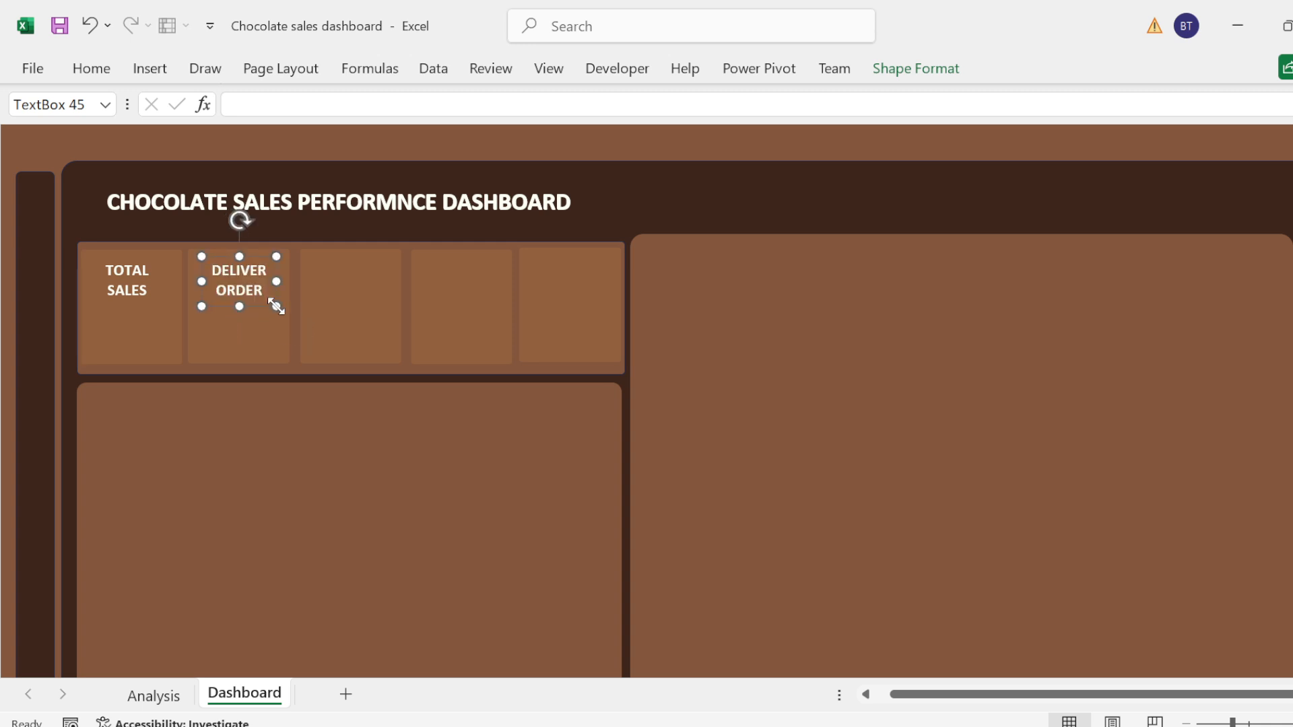
Step: Paste a copy of the "DELIVER ORDER" label into the third KPI card and shift it toward the card's middle
left_click(330, 280)
key("ctrl+v")
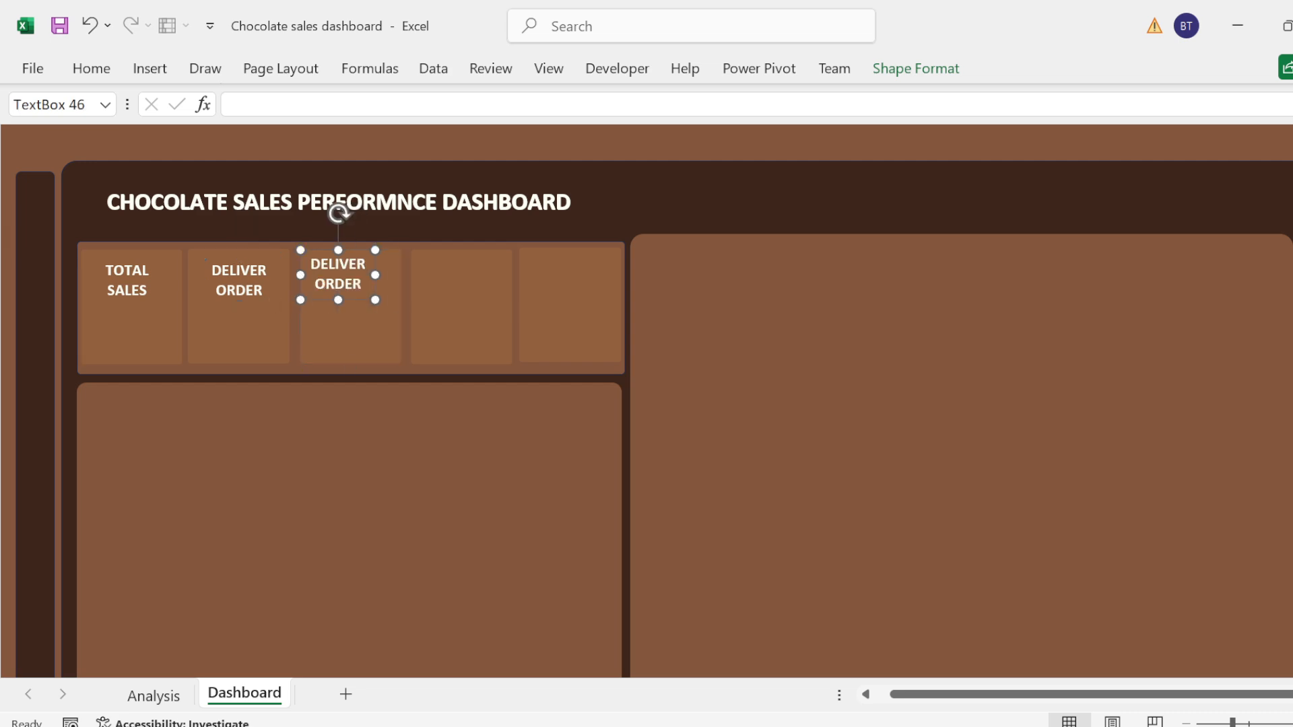
left_click_drag(361, 301, 376, 302)
Step: Change the third card's label to "CANCELLED ORDER" and widen its text box so the text fits on two lines
double_click(379, 269)
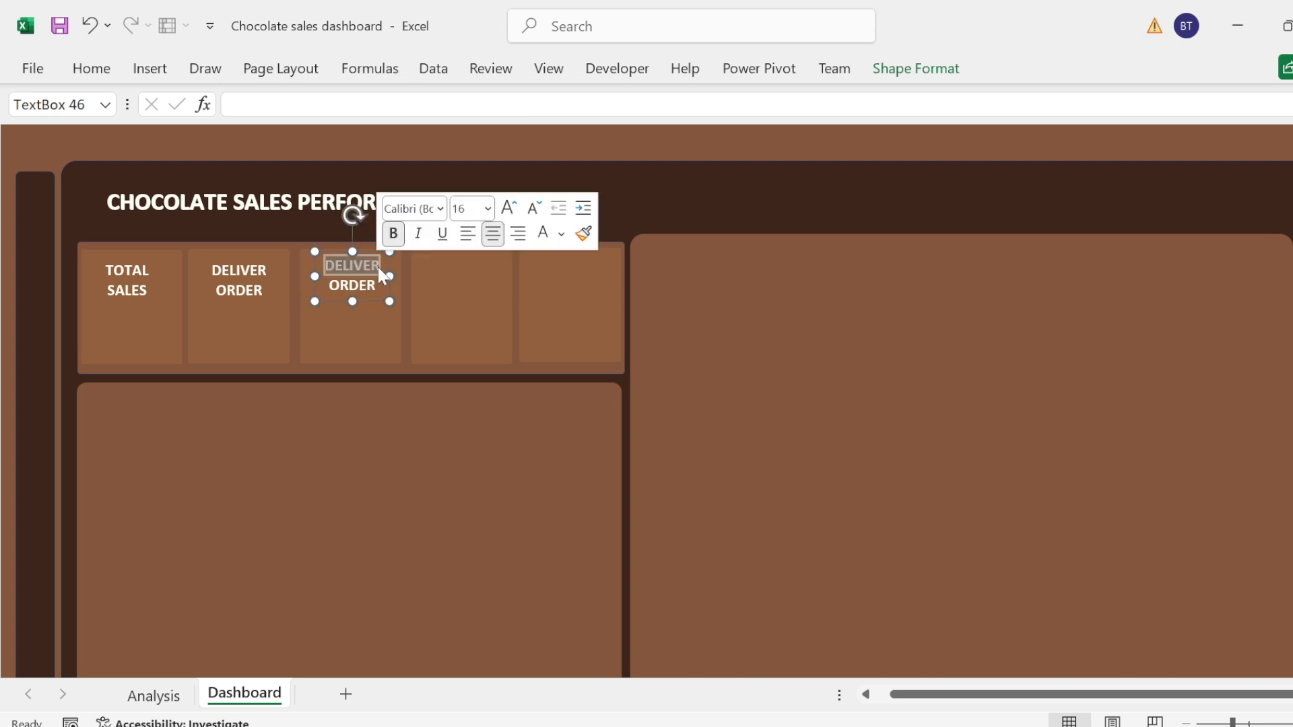
type("Ca")
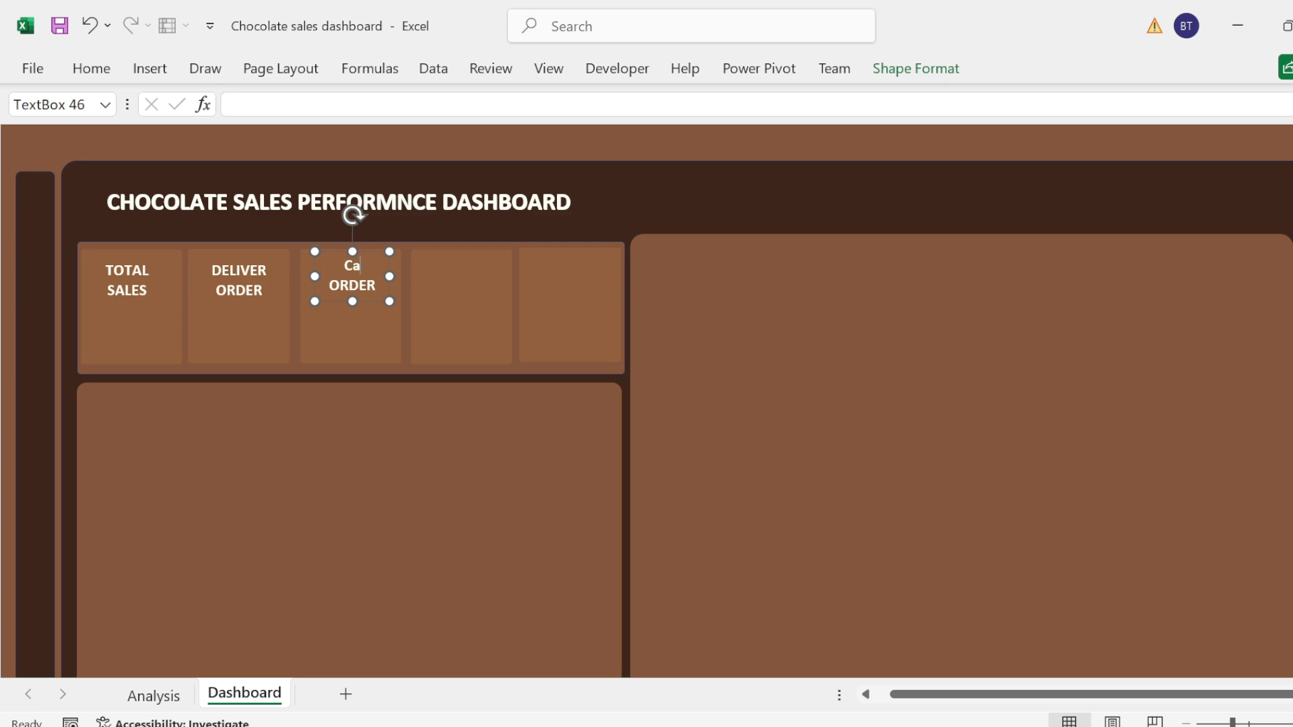
key("BackSpace")
type("ANCELLED")
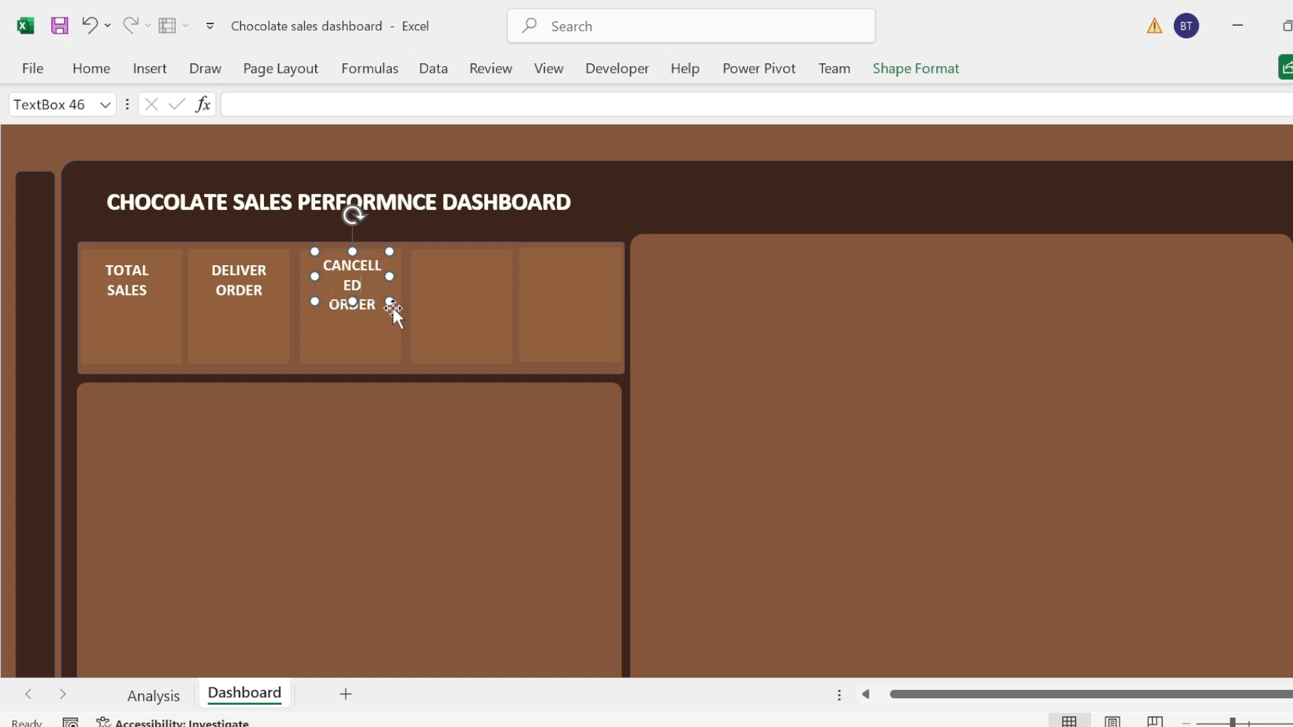
mouse_move(390, 302)
left_mouse_down()
mouse_move(410, 305)
mouse_move(376, 306)
left_mouse_up()
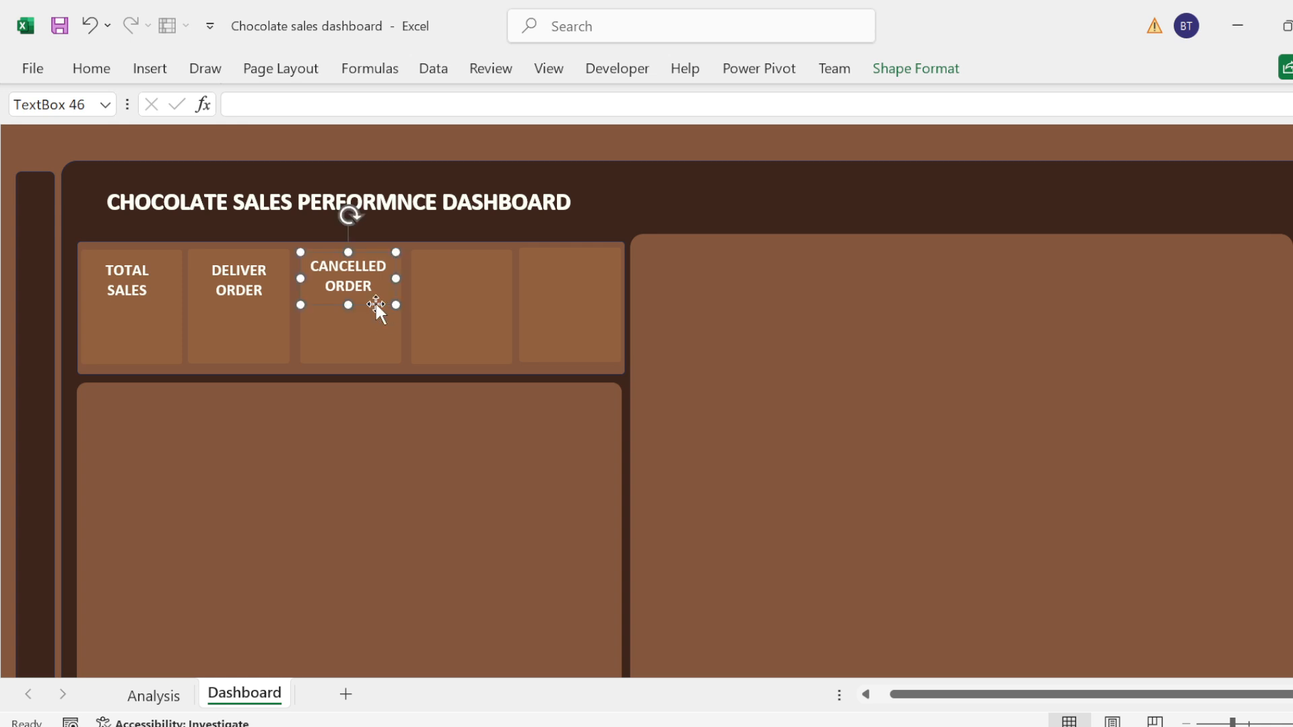
Step: Paste a copy of the "CANCELLED ORDER" label into the fourth KPI card and change it to "SHIPPED ORDER"
left_click(453, 288)
key("ctrl+v")
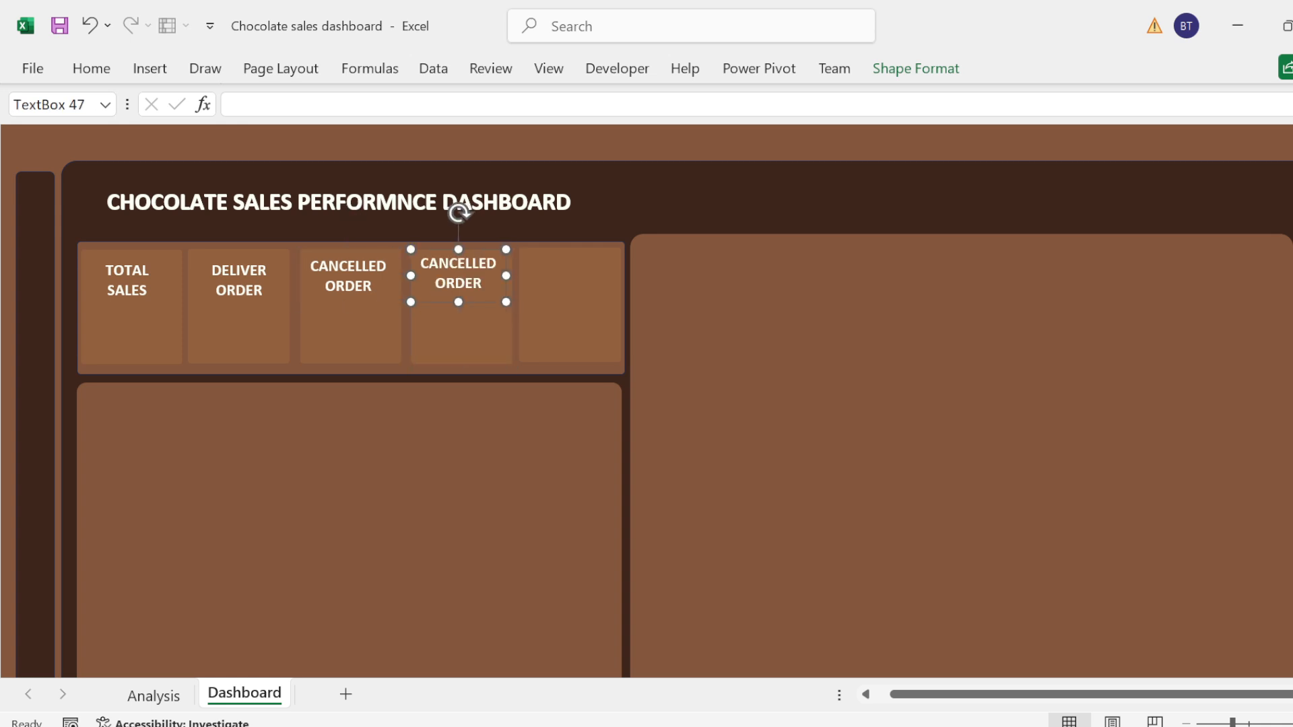
double_click(494, 264)
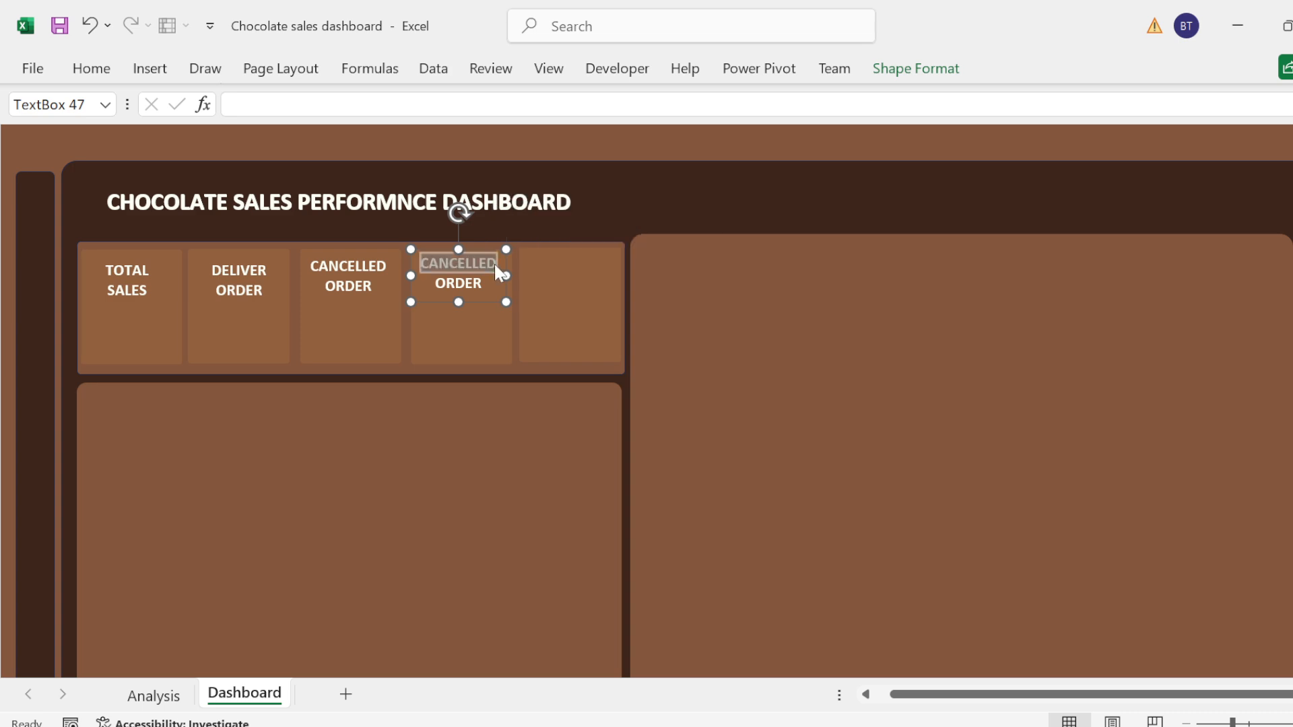
type("SHI")
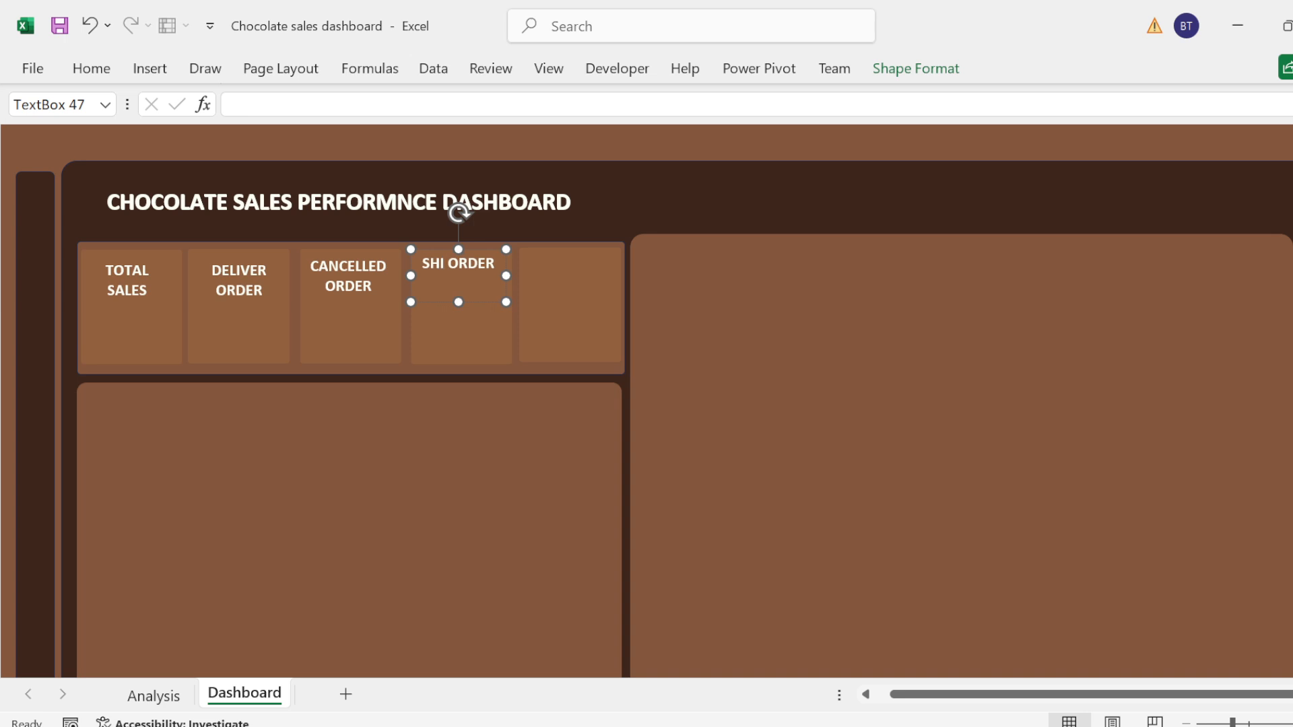
type("PPED")
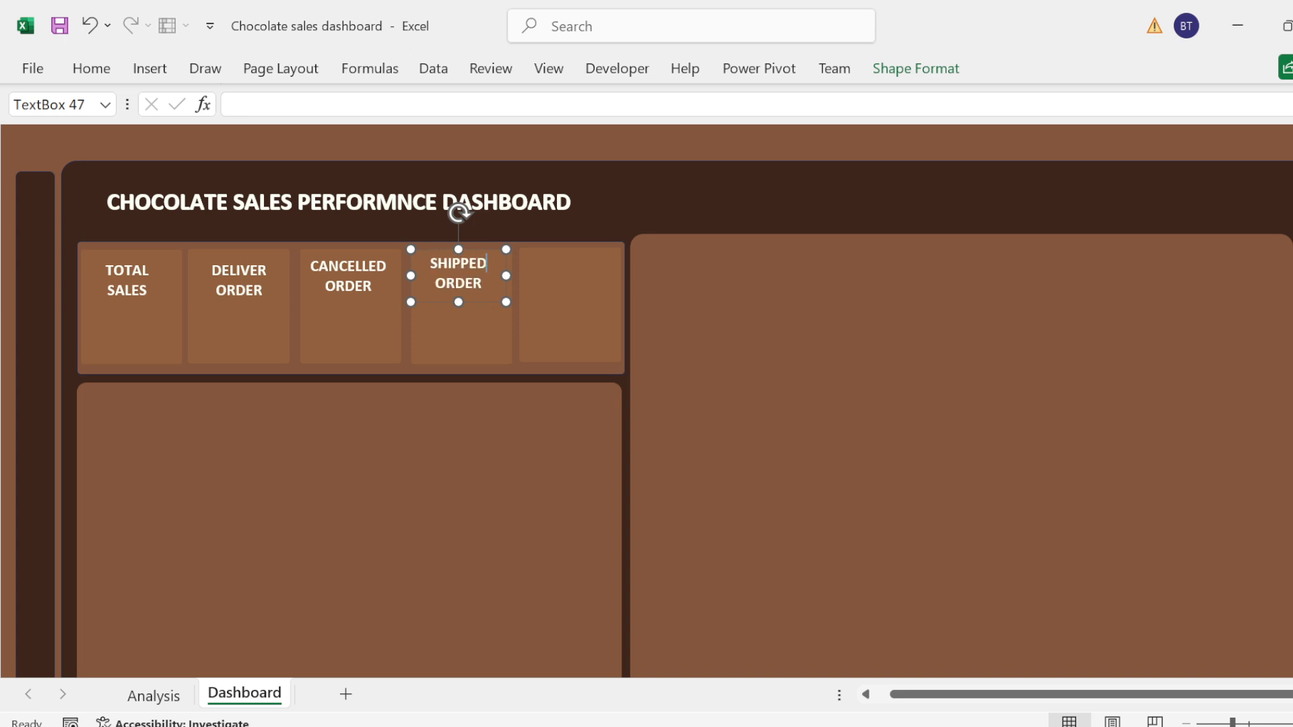
Step: Paste another copy of the "CANCELLED ORDER" label into the fifth KPI card and change it to "PLACED ORDER"
left_click(554, 279)
key("ctrl+v")
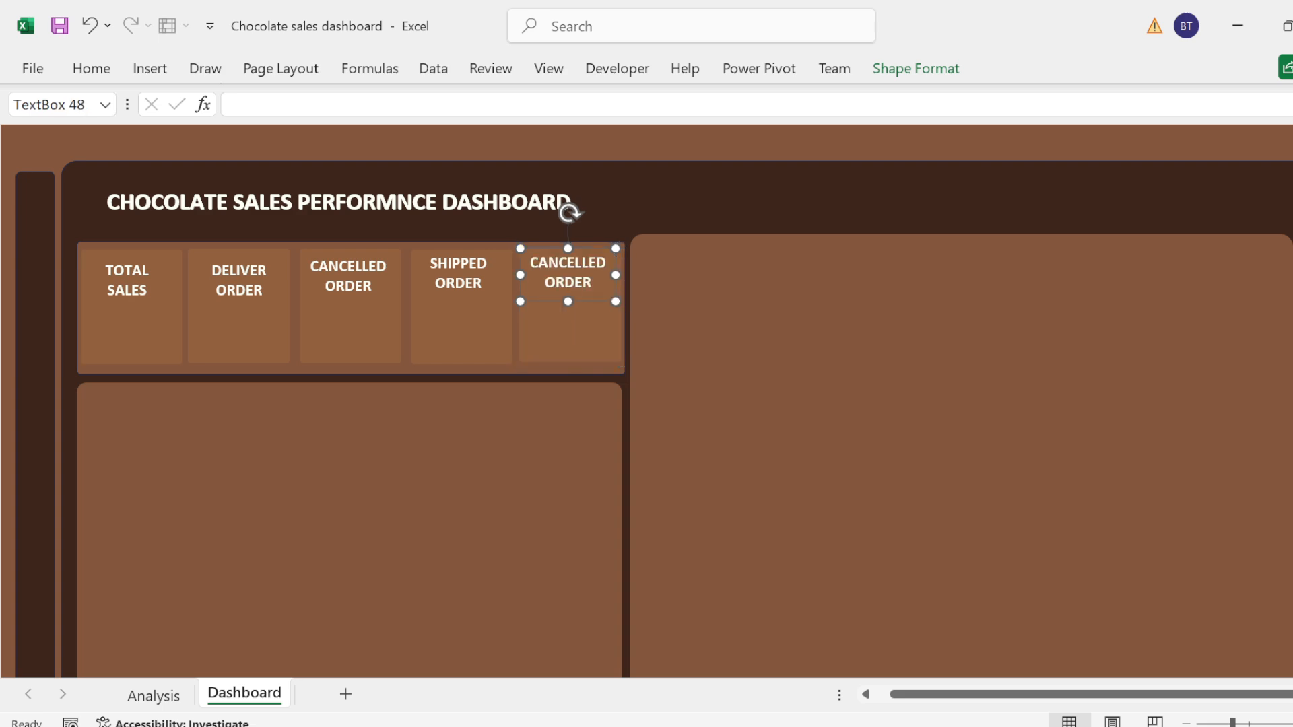
double_click(604, 263)
key("BackSpace")
type("PLACED")
Step: Correct the second card's label to "DELIVERED ORDER", then widen its text box and move it slightly higher in the card
left_click(250, 270)
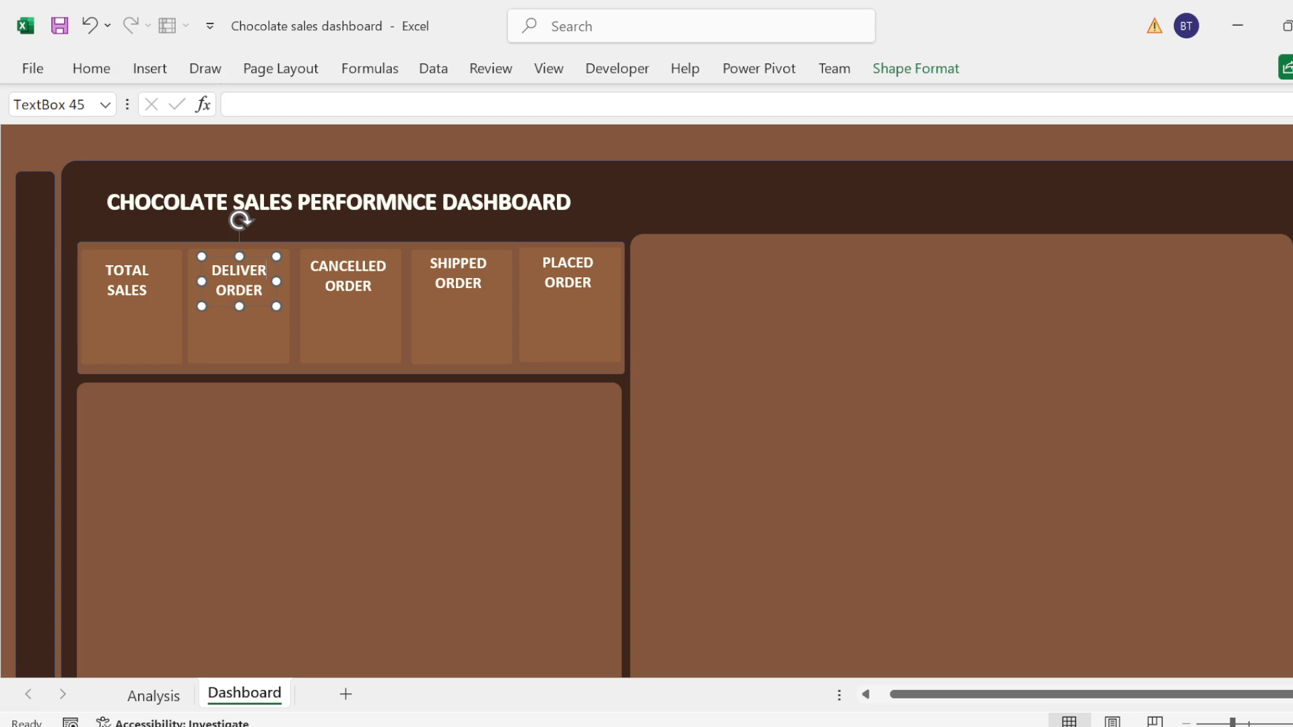
type("ED")
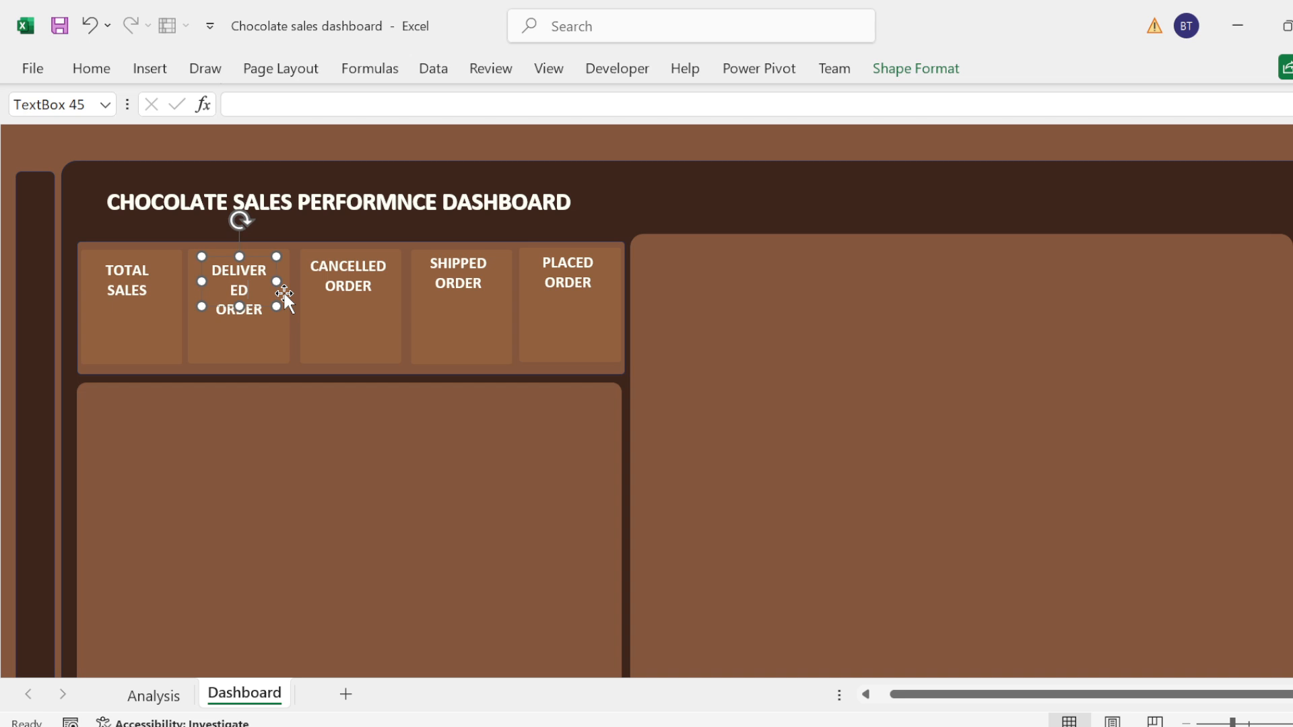
key("Delete")
key("Delete")
key("Delete")
key("Delete")
key("Delete")
key("Delete")
left_click_drag(279, 283, 256, 299)
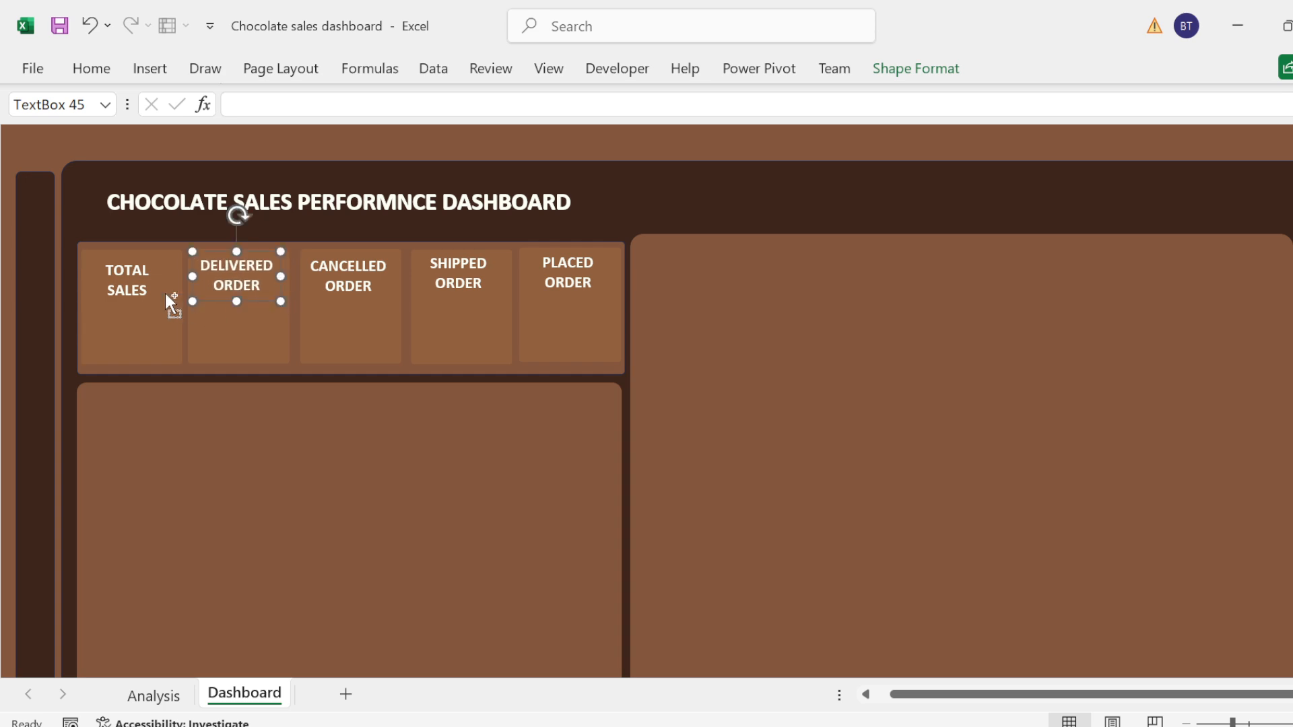
Step: Select all five KPI label text boxes and distribute them horizontally
left_click(127, 283, "shift")
left_click(360, 286, "shift")
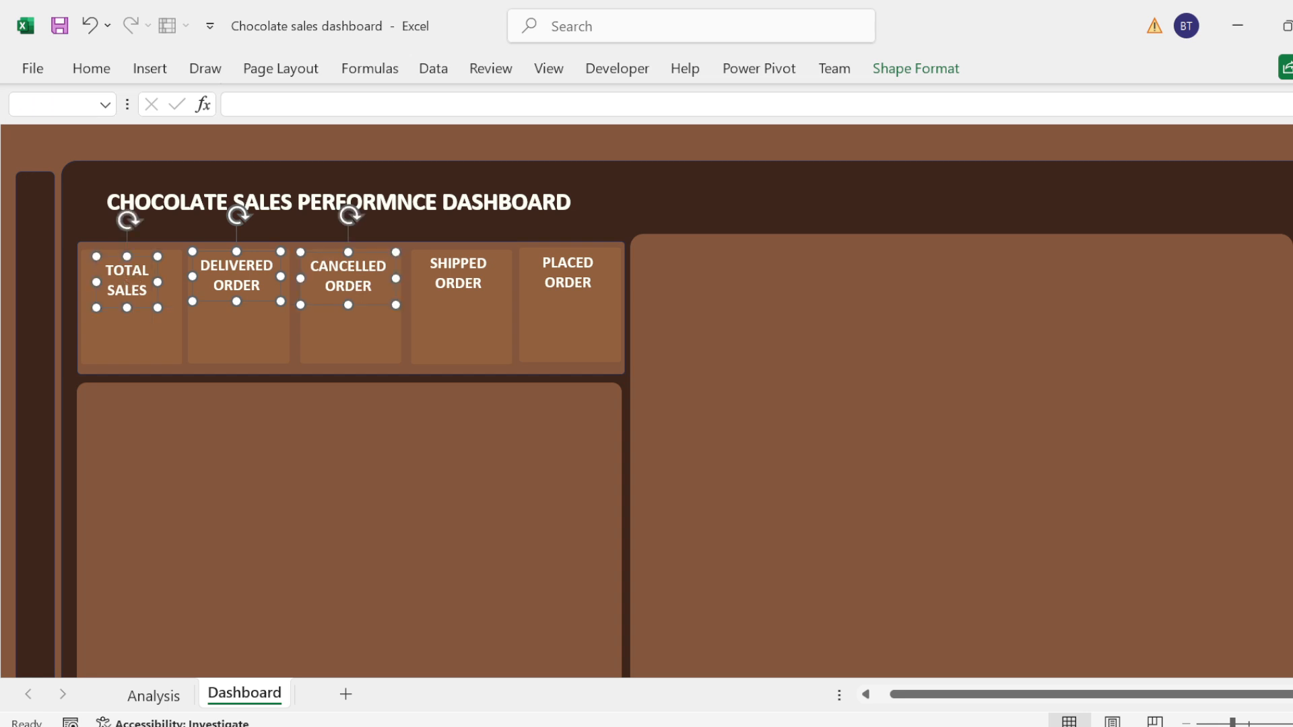
left_click(480, 283, "shift")
left_click(578, 280, "shift")
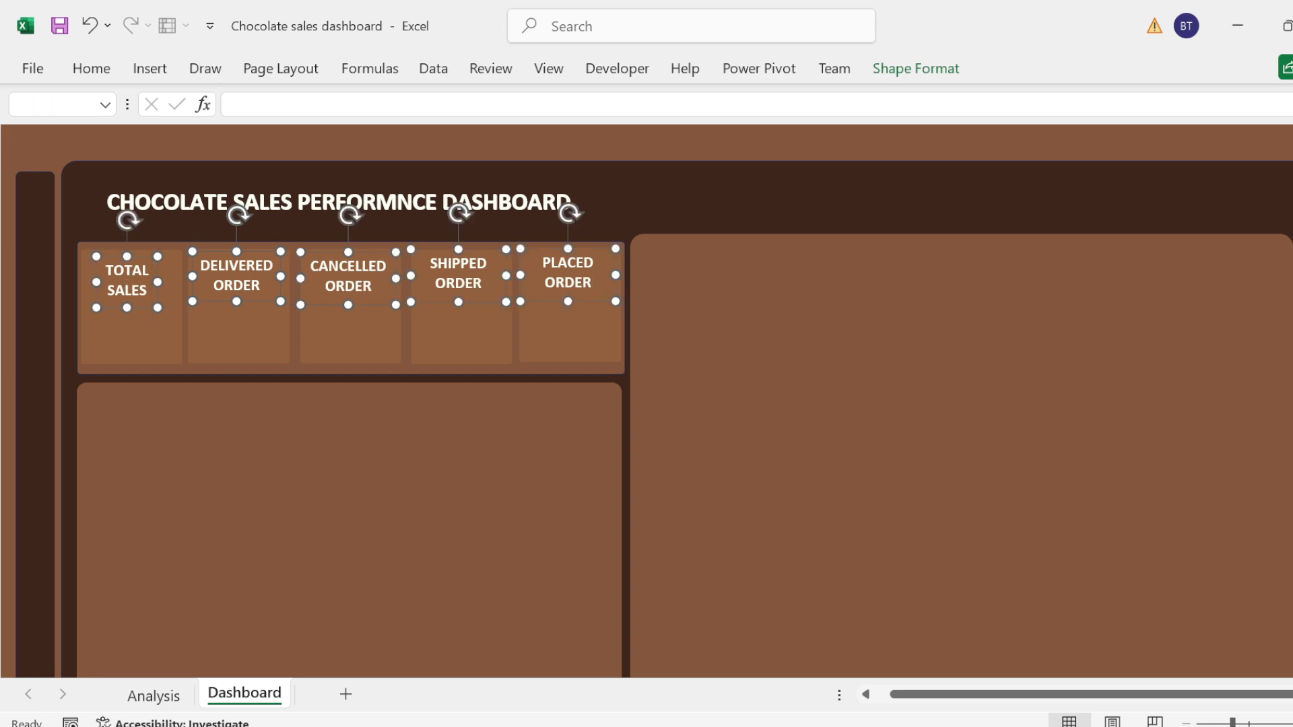
left_click(928, 70)
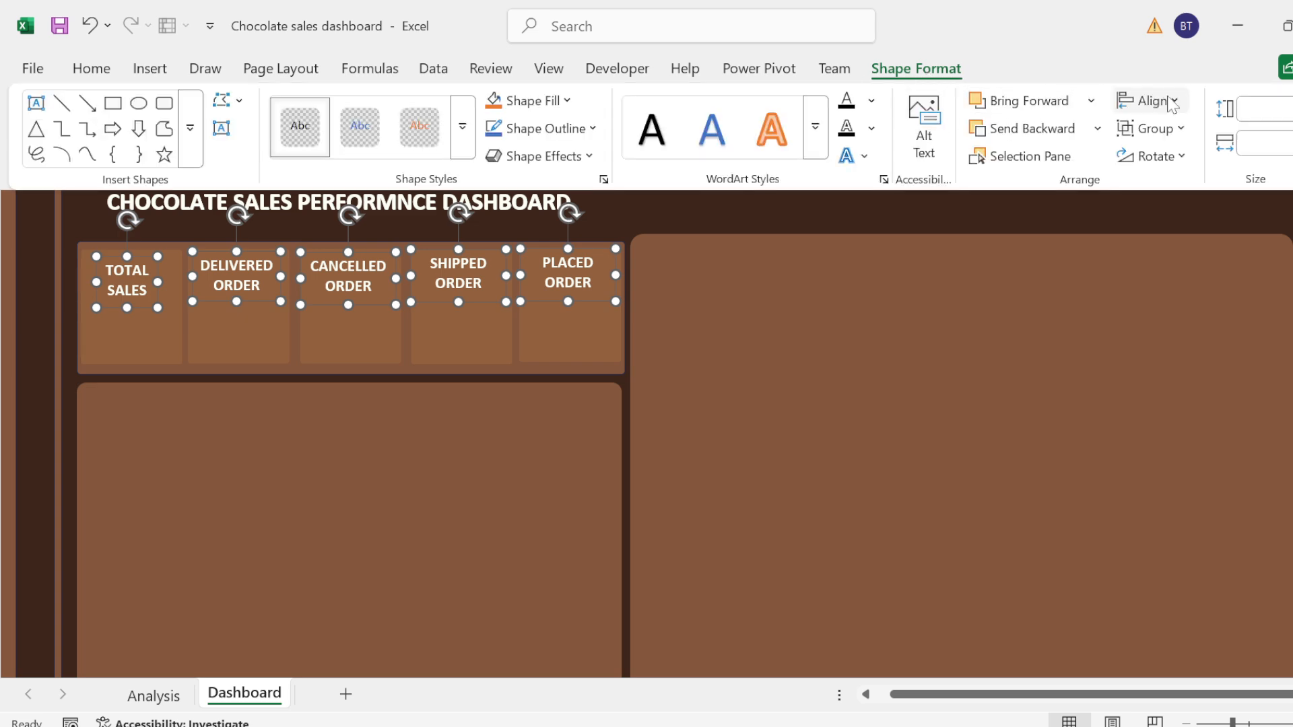
left_click(1166, 101)
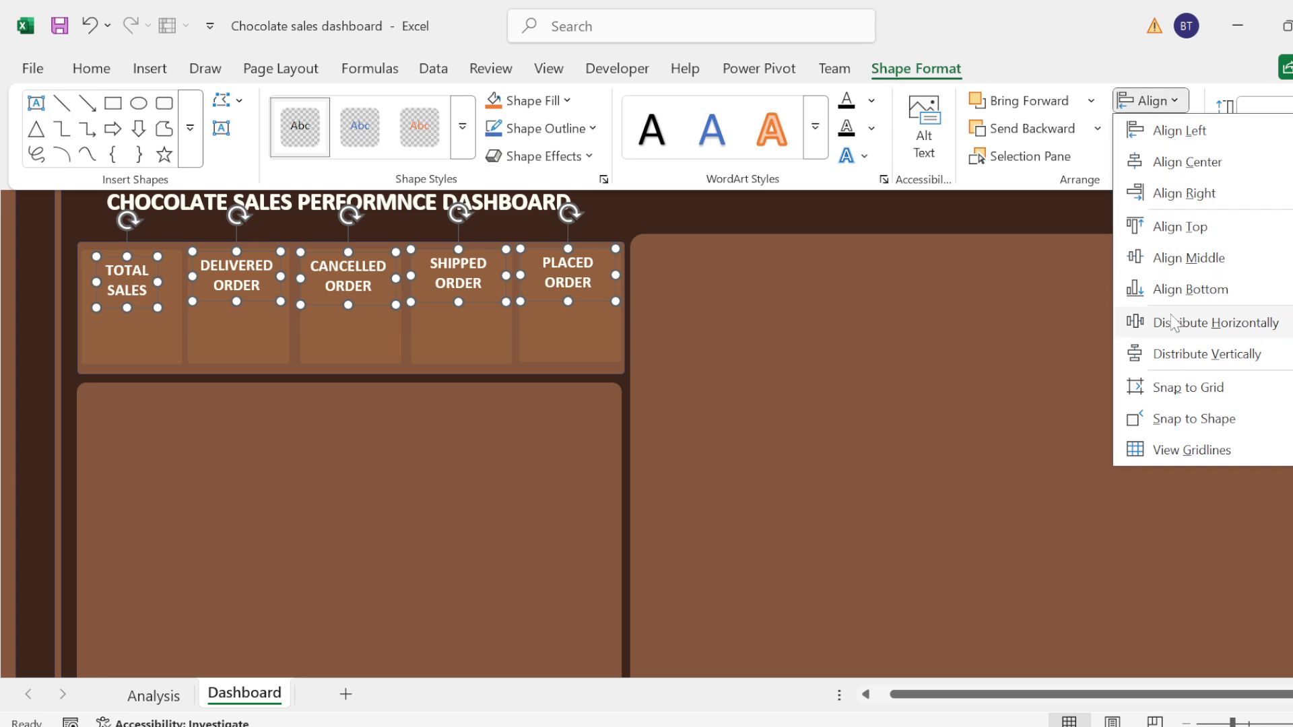
left_click(1172, 324)
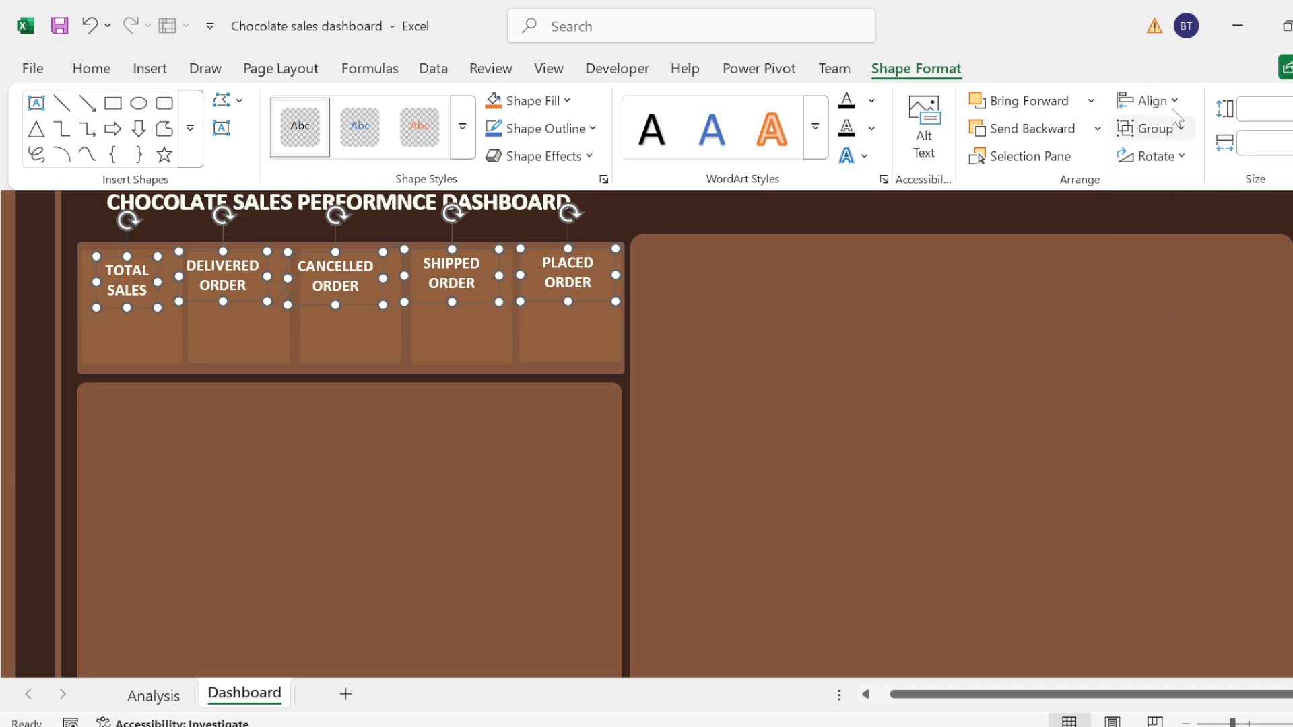
Step: Align the five KPI labels by their top edges, and finally by their bottom edges
left_click(1150, 101)
left_click(1184, 228)
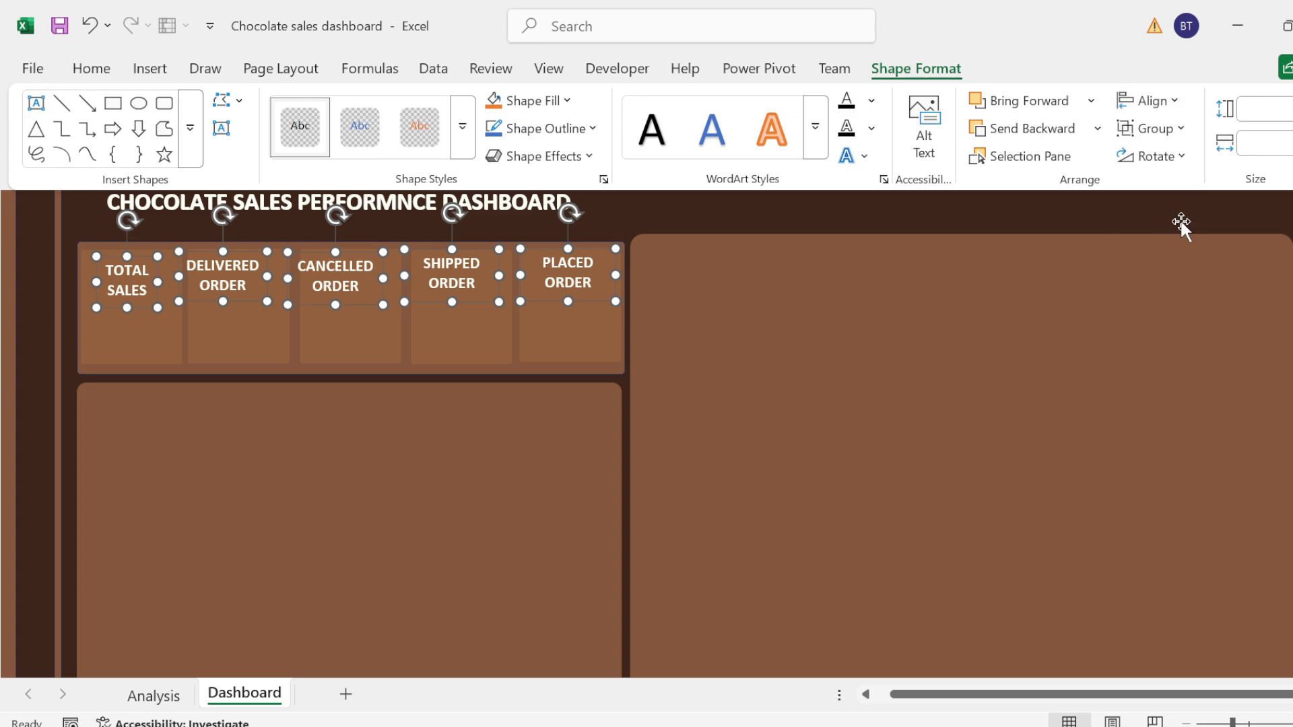
left_click(1149, 101)
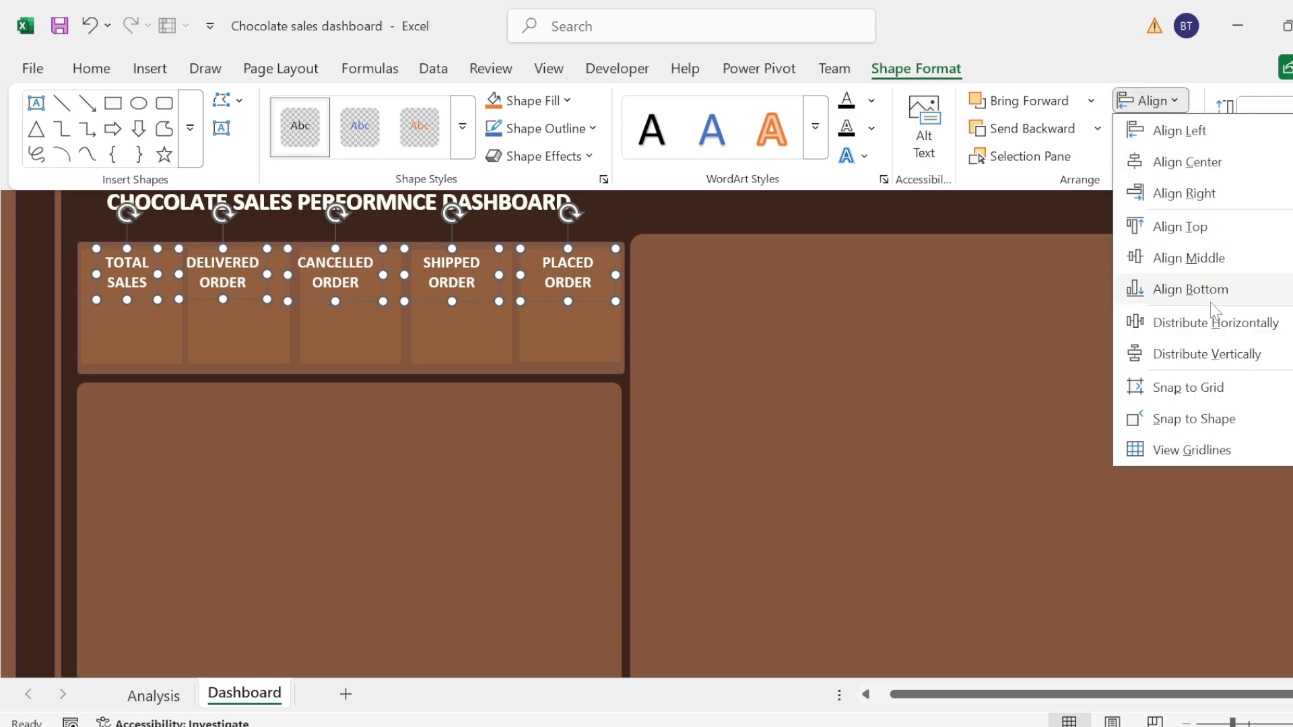
left_click(1211, 296)
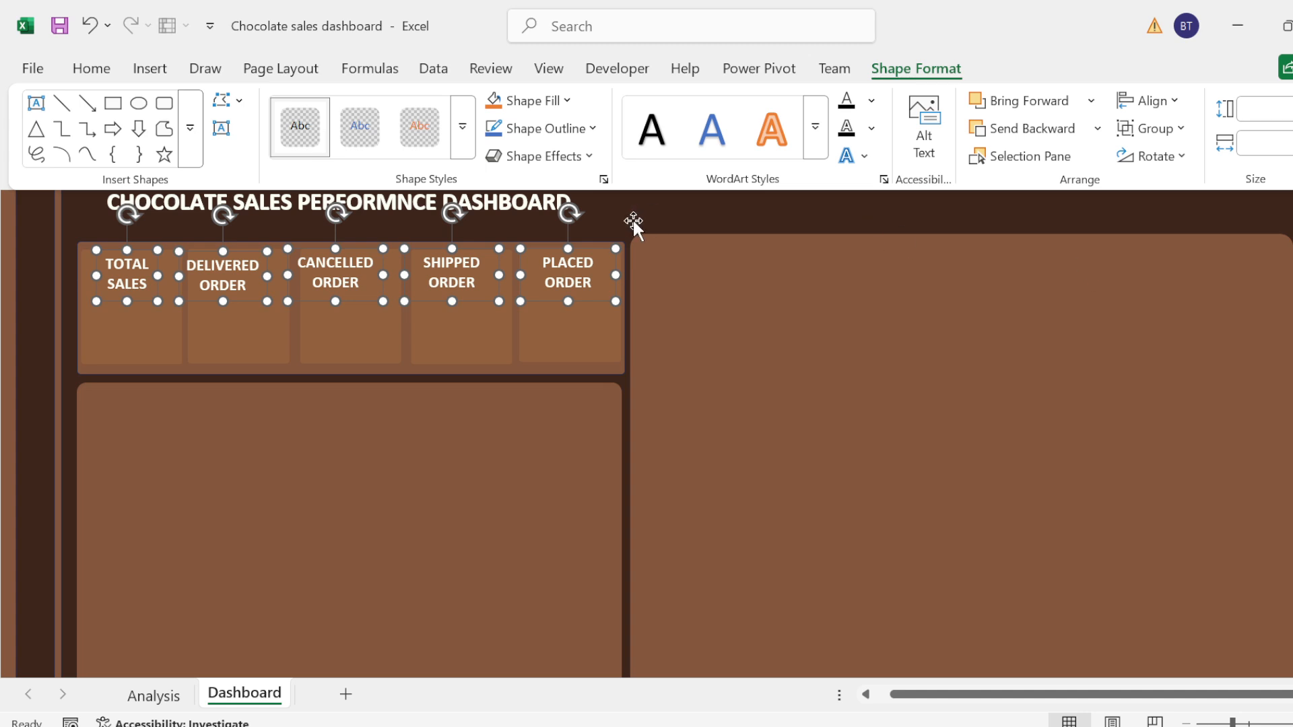
left_click(63, 227)
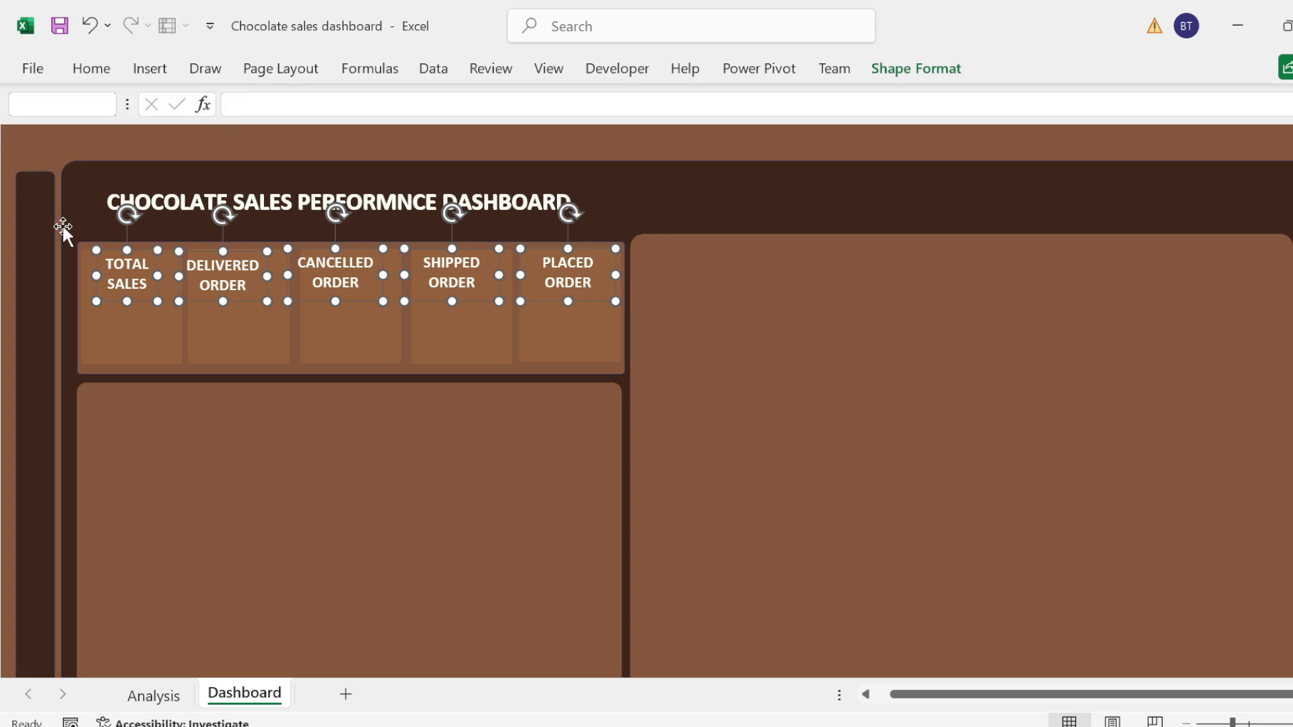
Step: Duplicate the "TOTAL SALES" label and place the copy directly below the original in the first KPI card
left_click(146, 284)
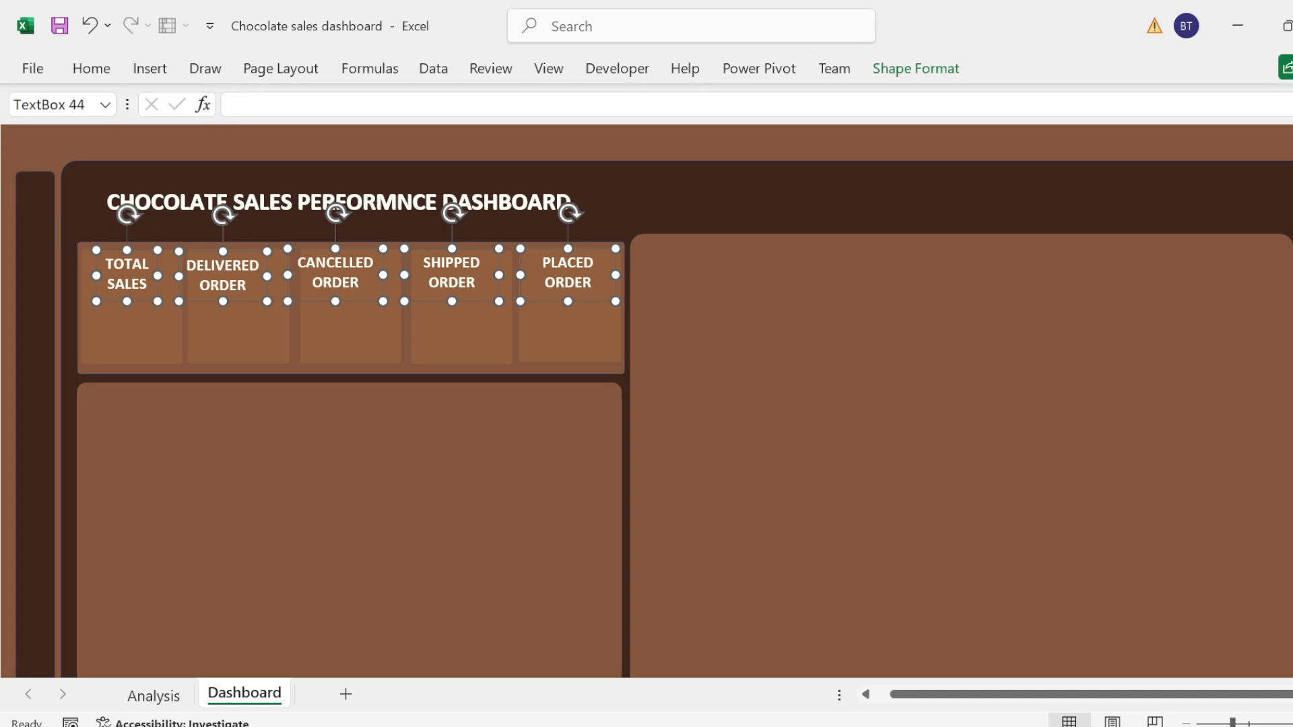
left_click(149, 150)
left_click(139, 286)
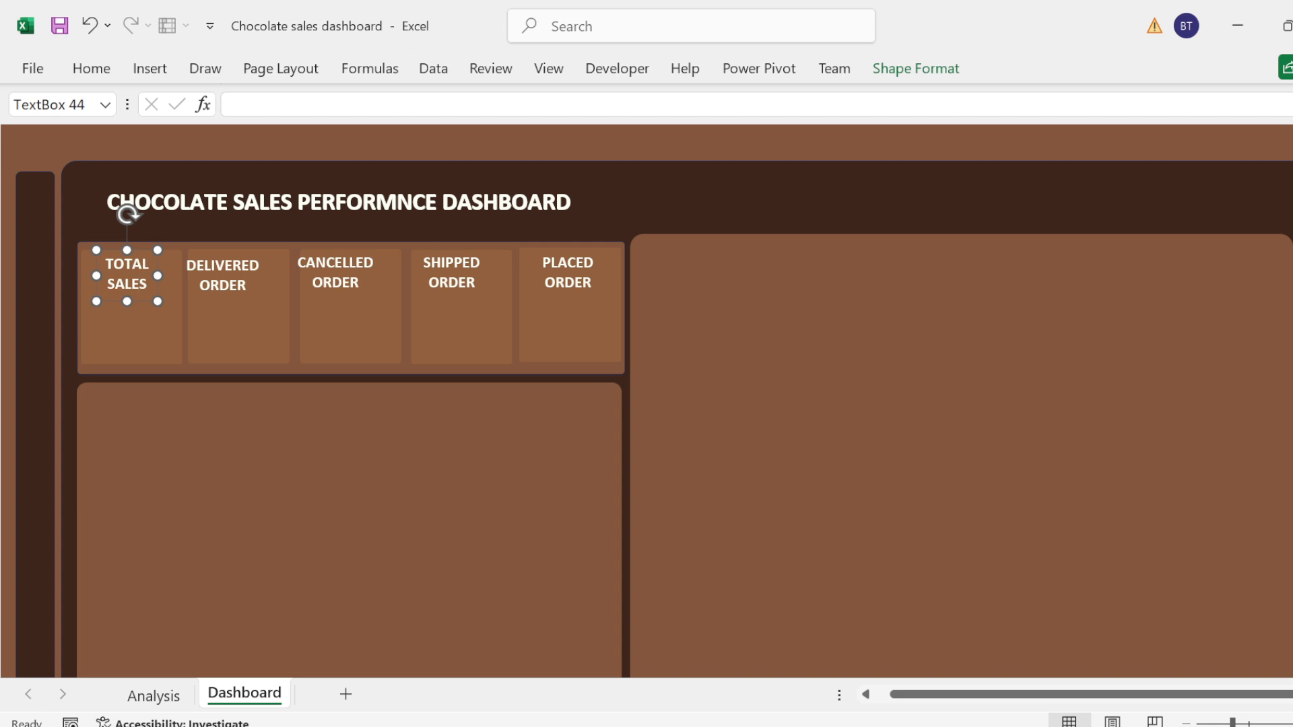
left_click(138, 304)
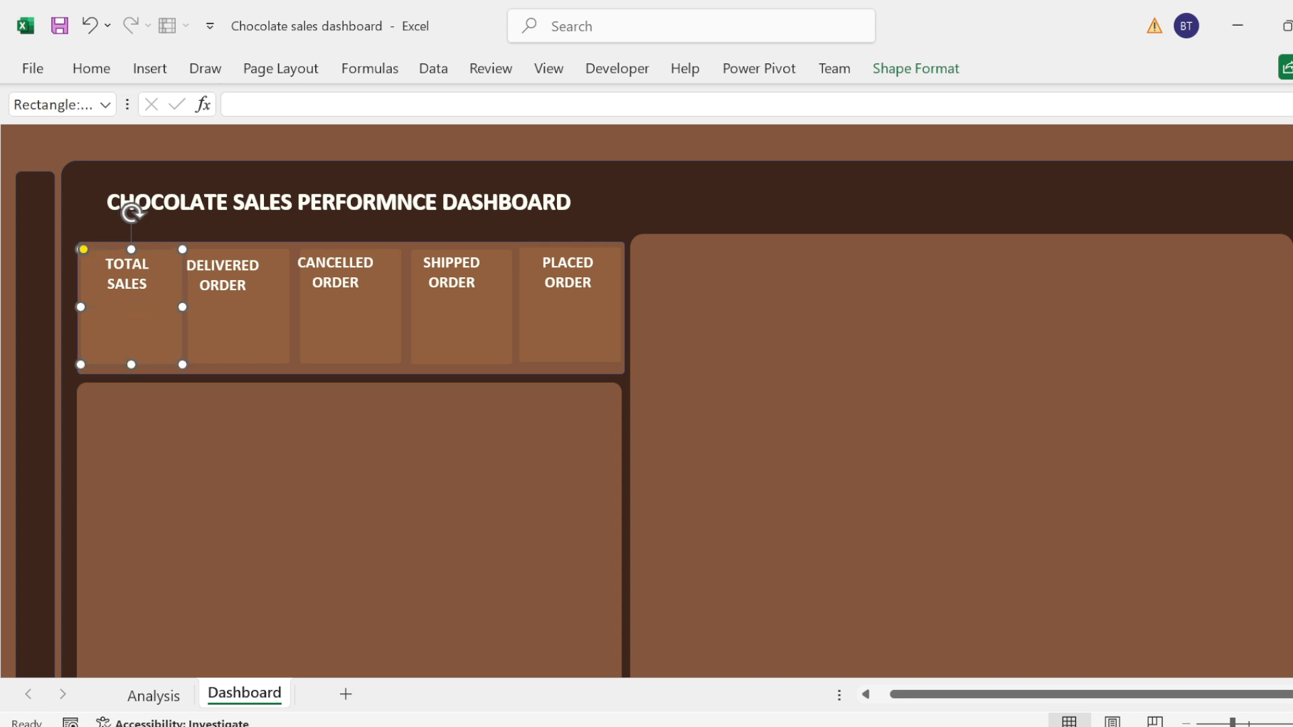
left_click(131, 285)
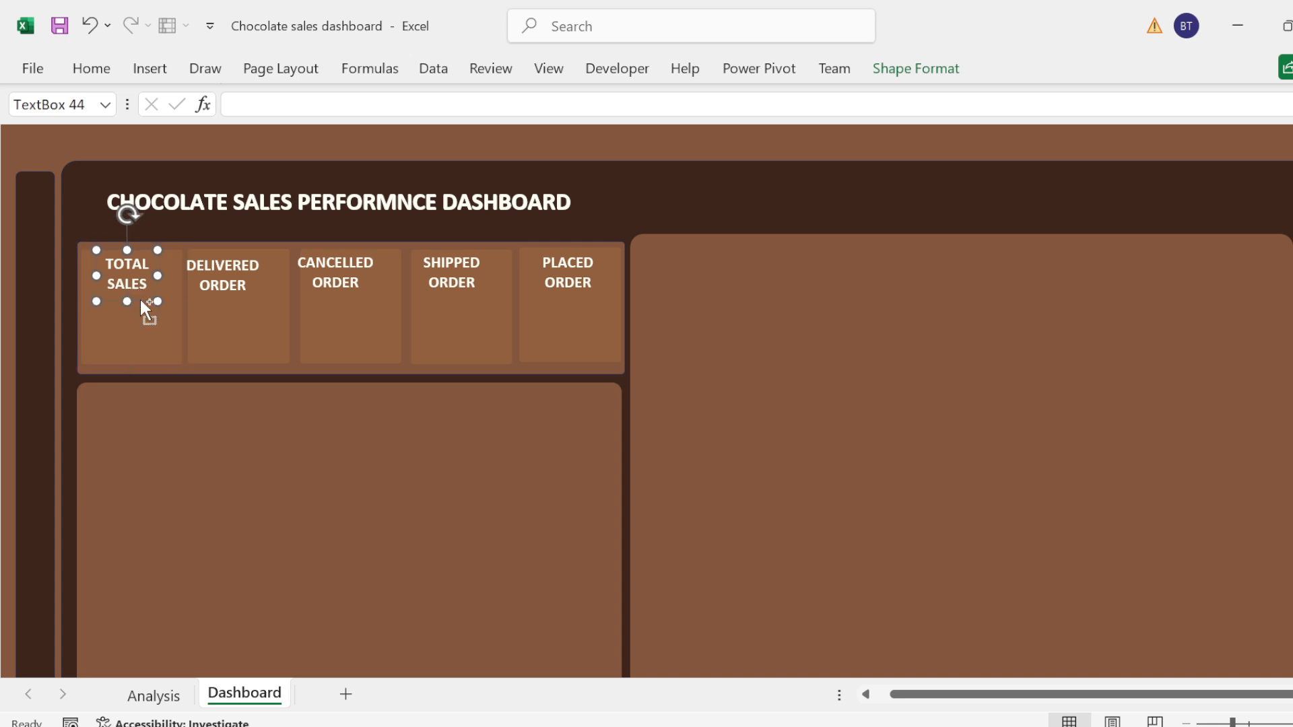
key("ctrl+d")
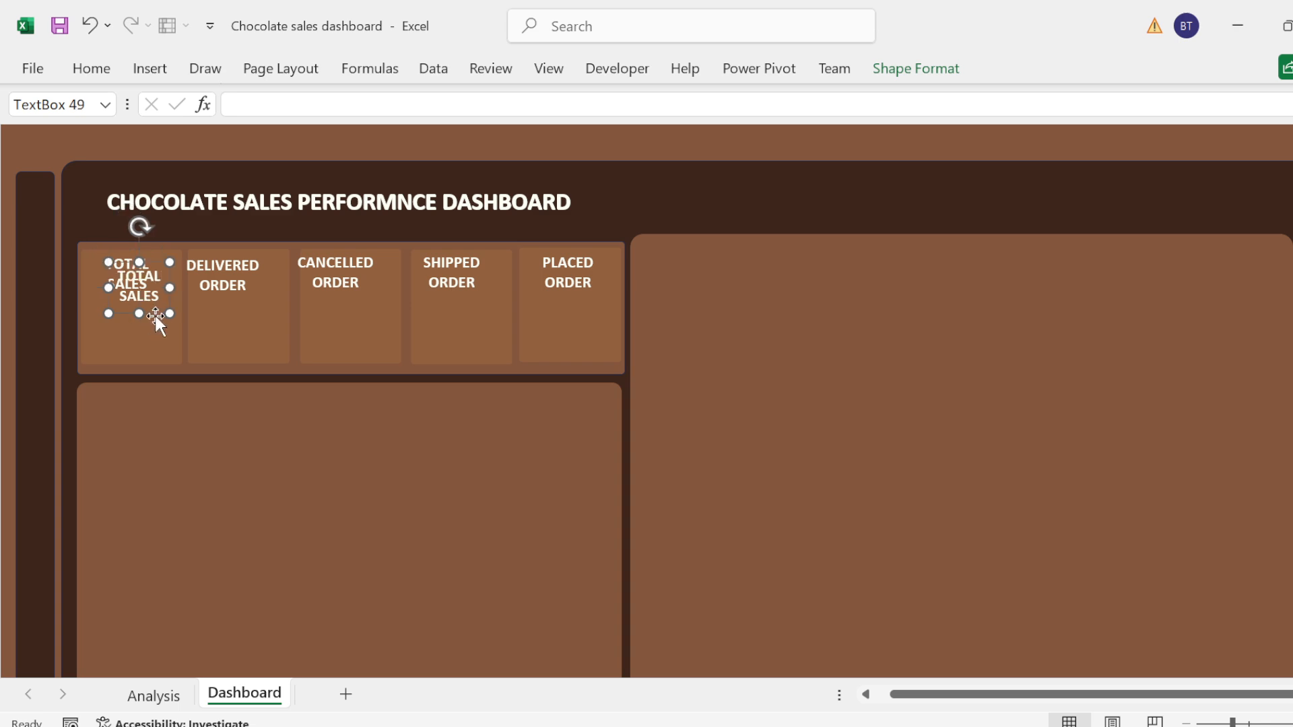
left_click(152, 329)
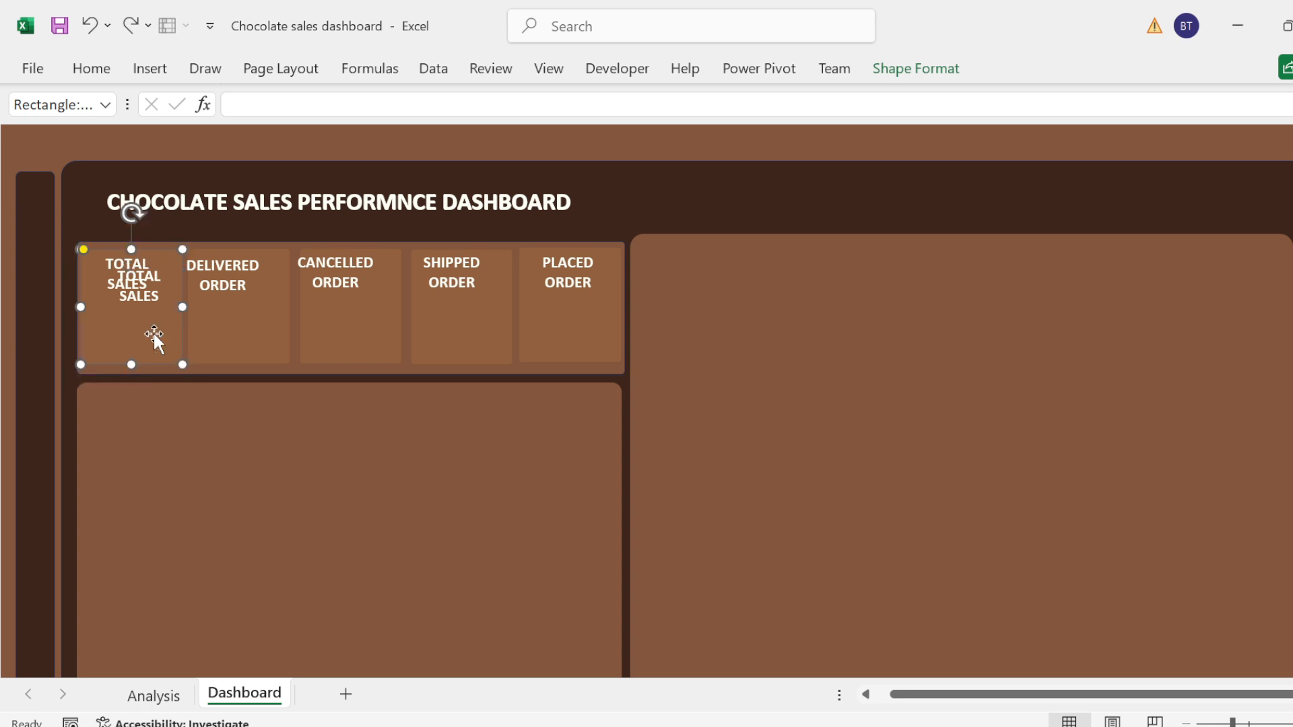
left_click(143, 299)
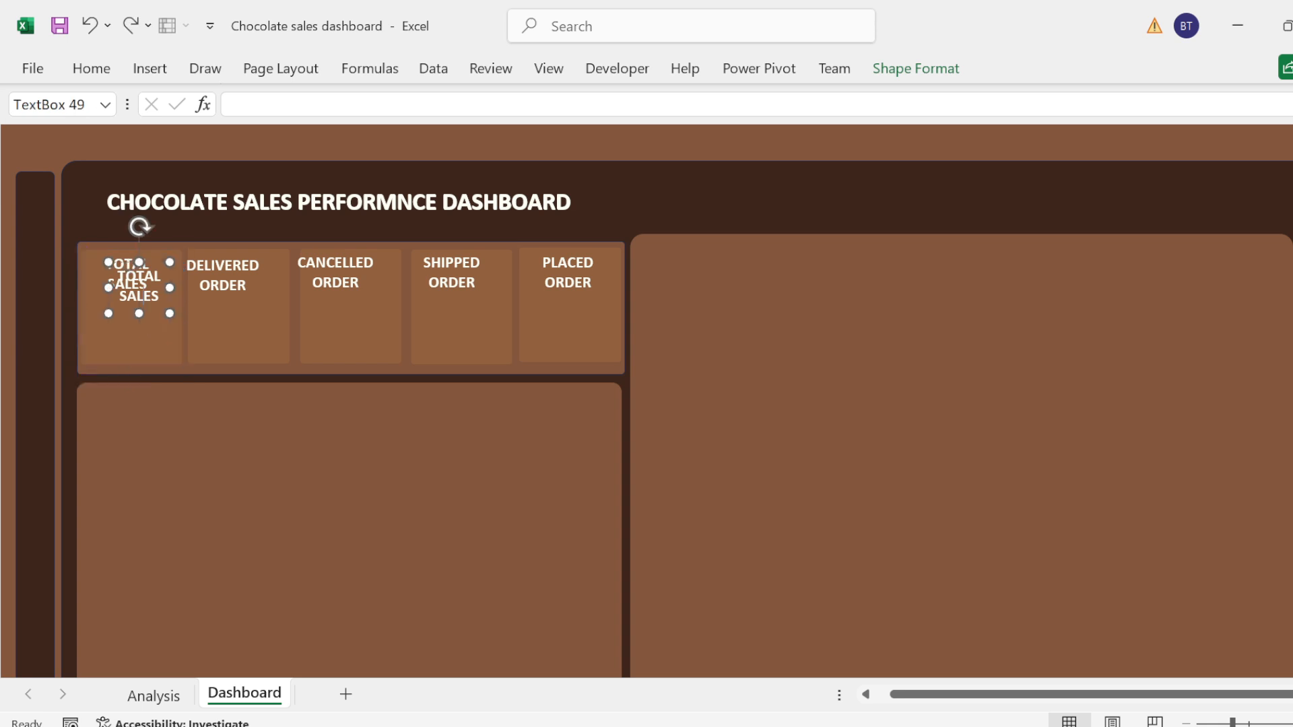
left_click_drag(153, 312, 144, 344)
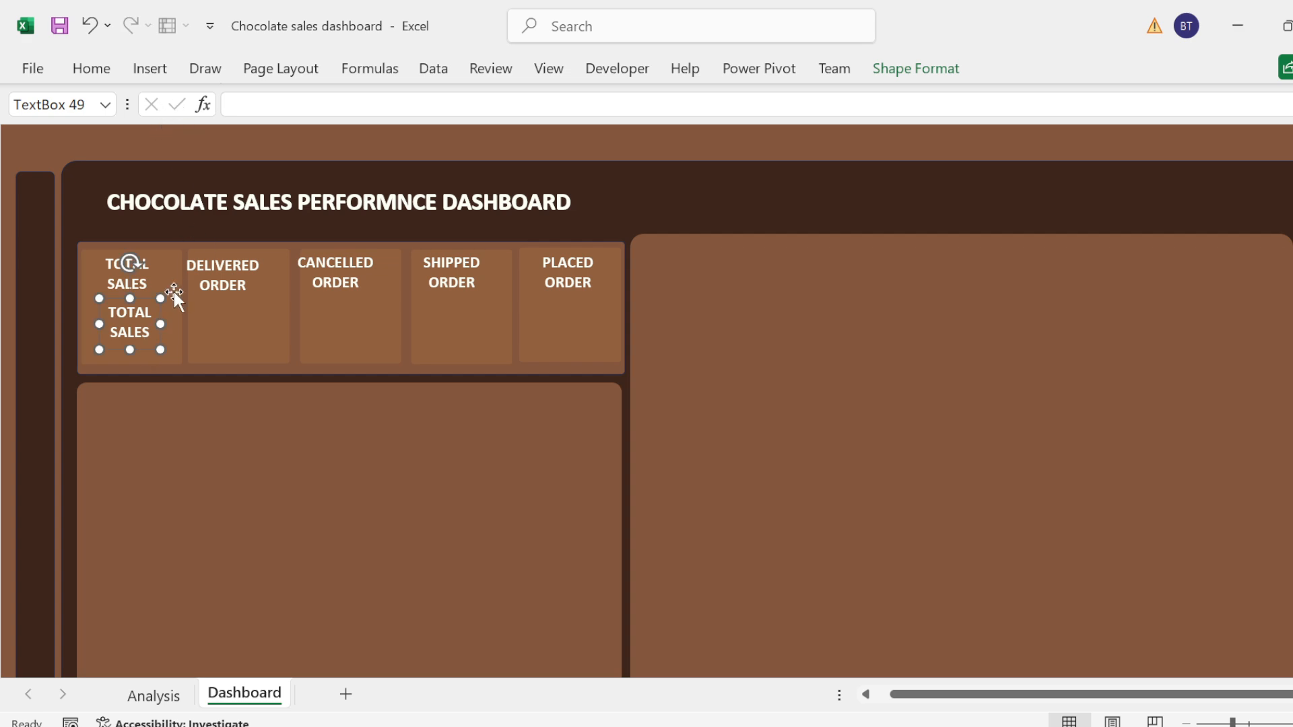
Step: Clear the text "TOTAL SALES" from the duplicated text box in the first KPI card
double_click(150, 322)
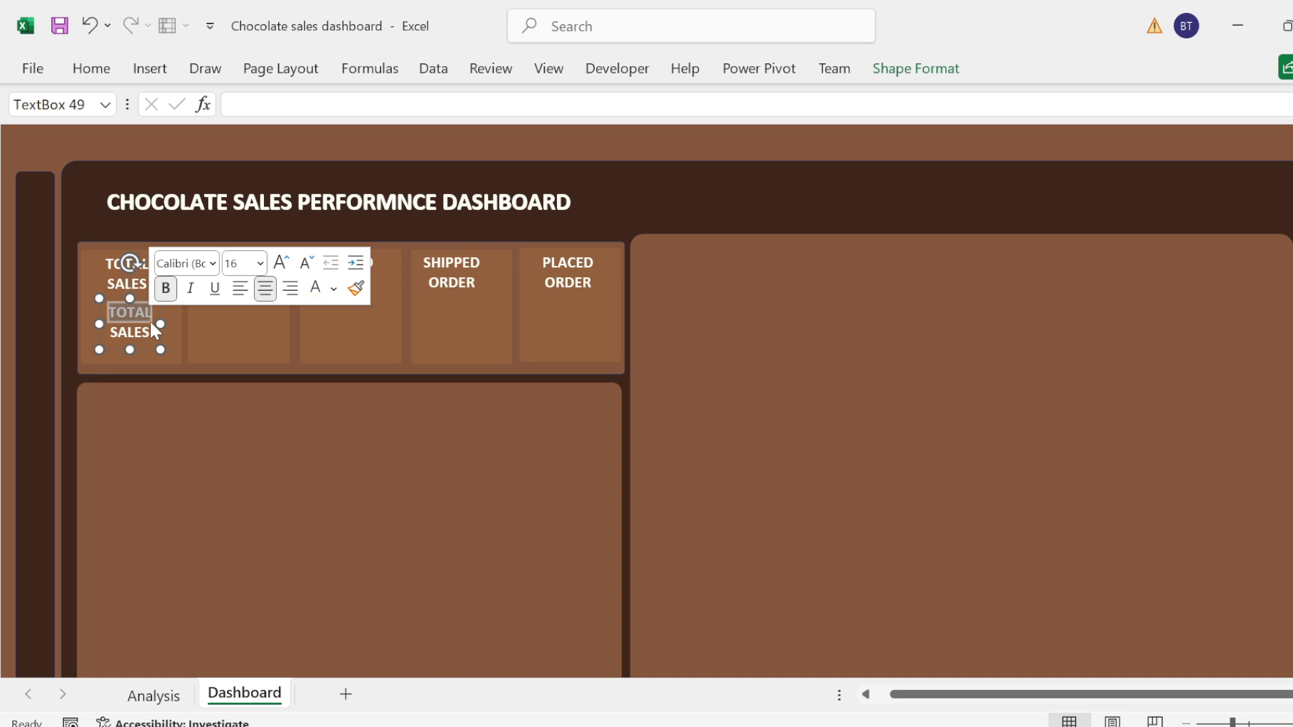
key("BackSpace")
double_click(151, 322)
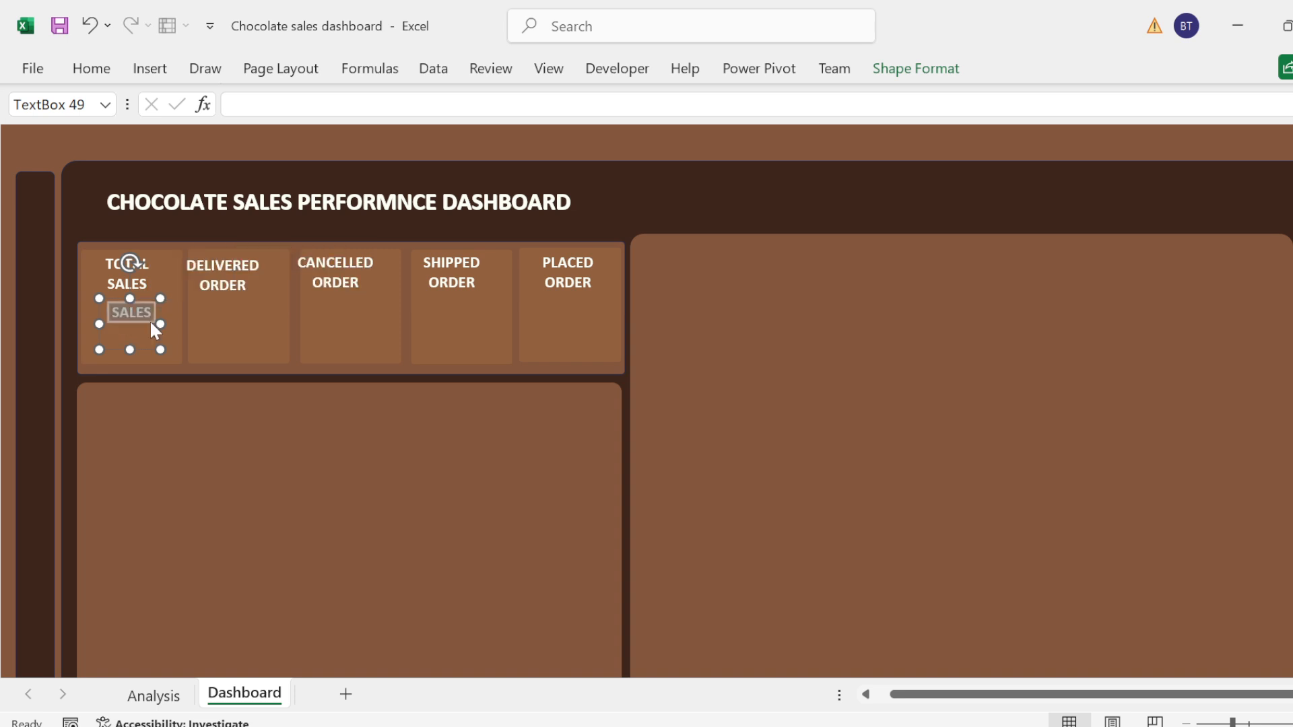
key("BackSpace")
Step: Link the empty text box to the named range with the formula =Totalsale2
left_click(259, 104)
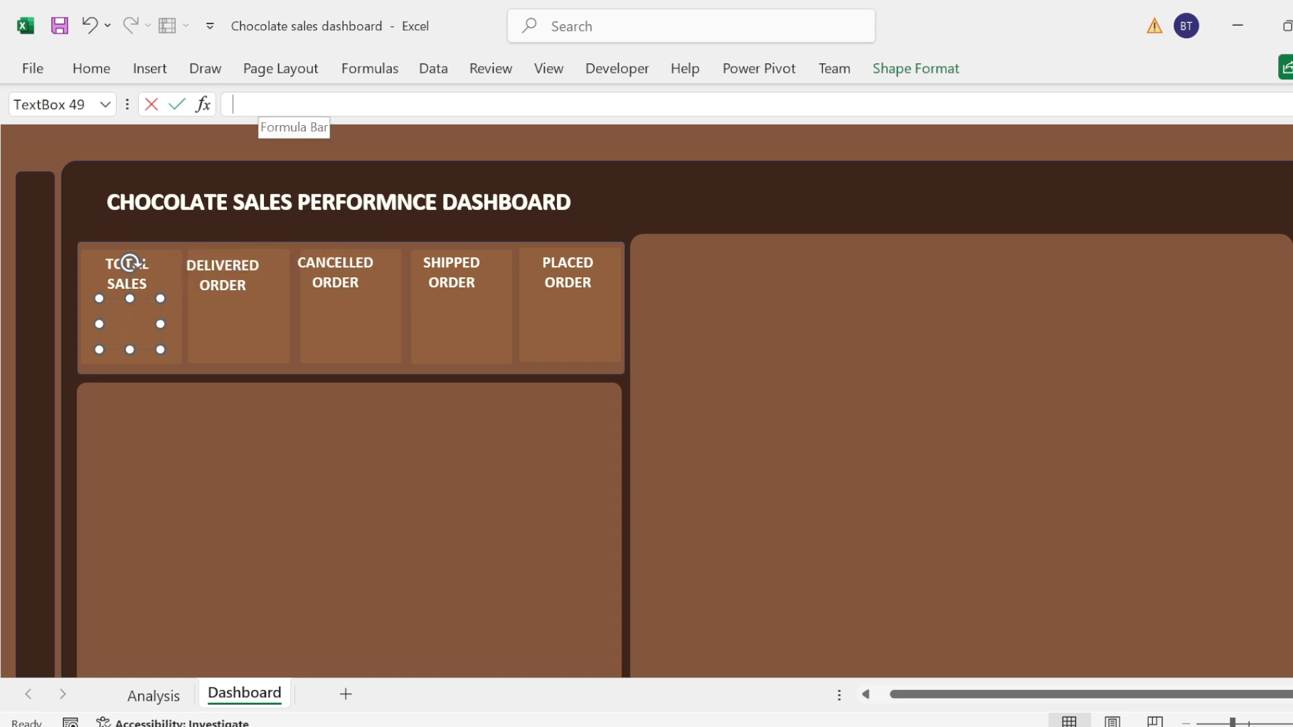
type("=")
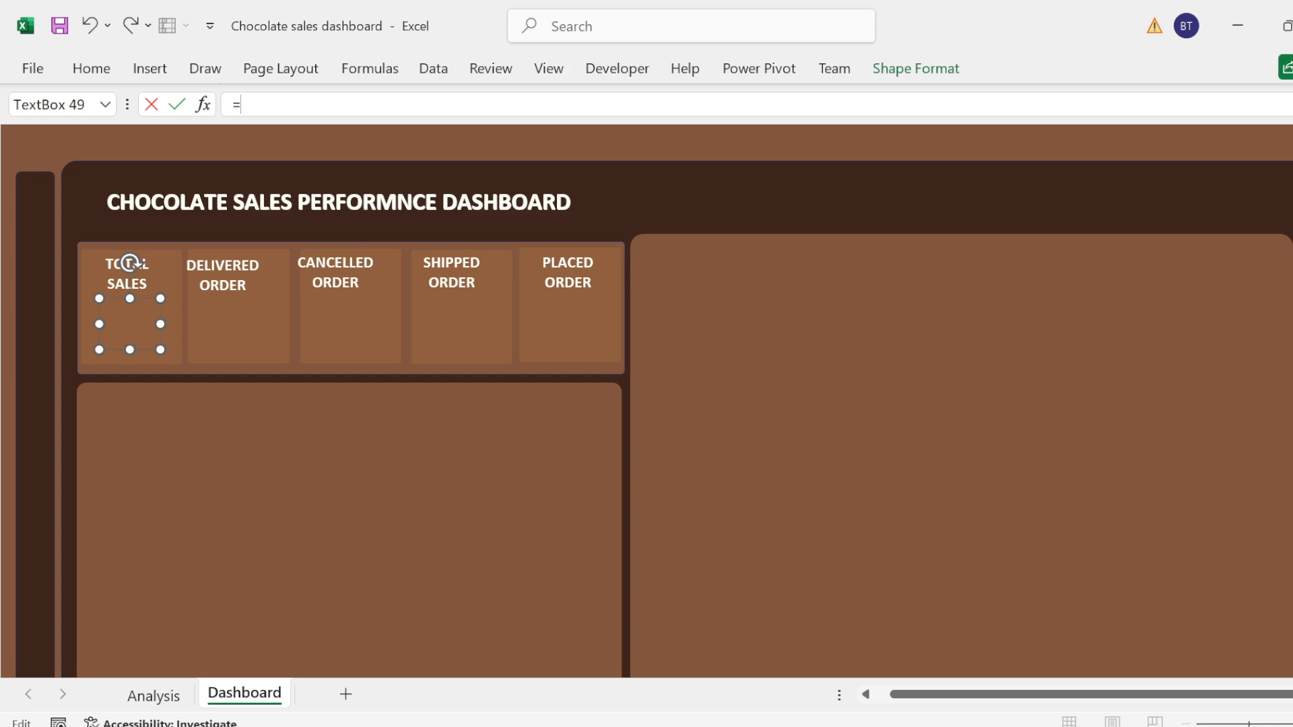
type("TOT")
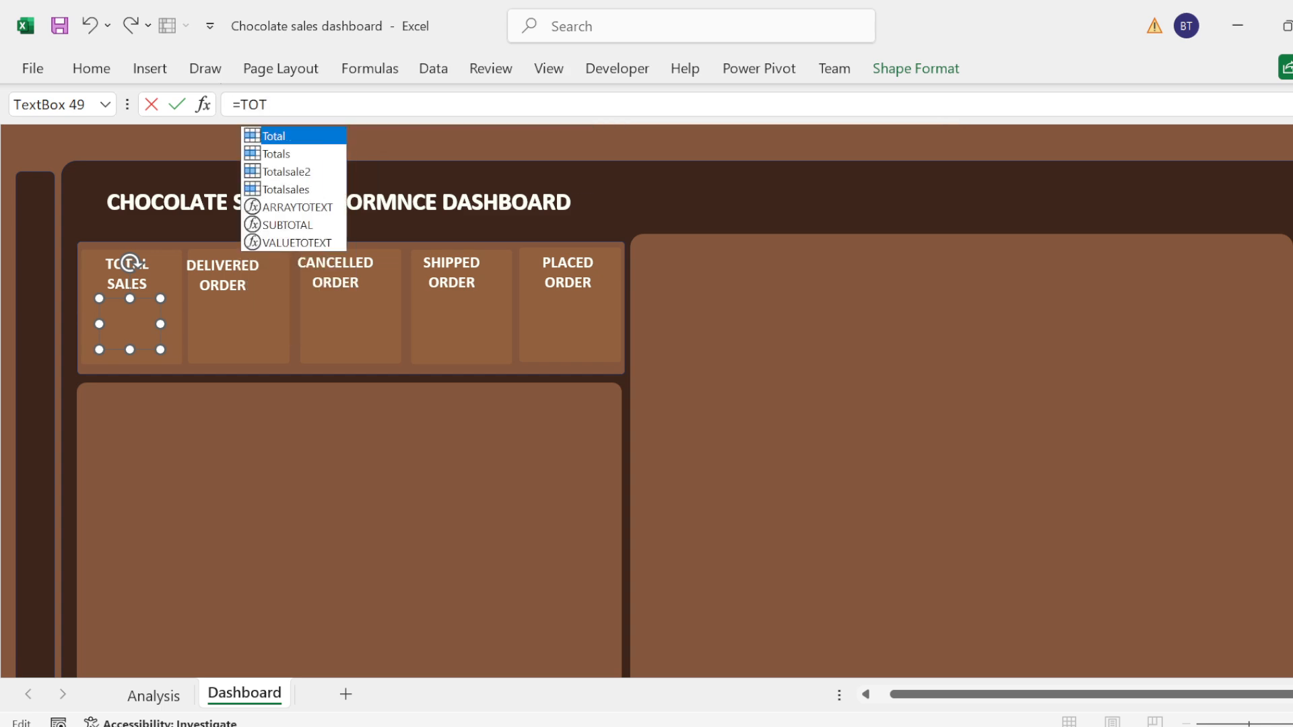
left_click(290, 173)
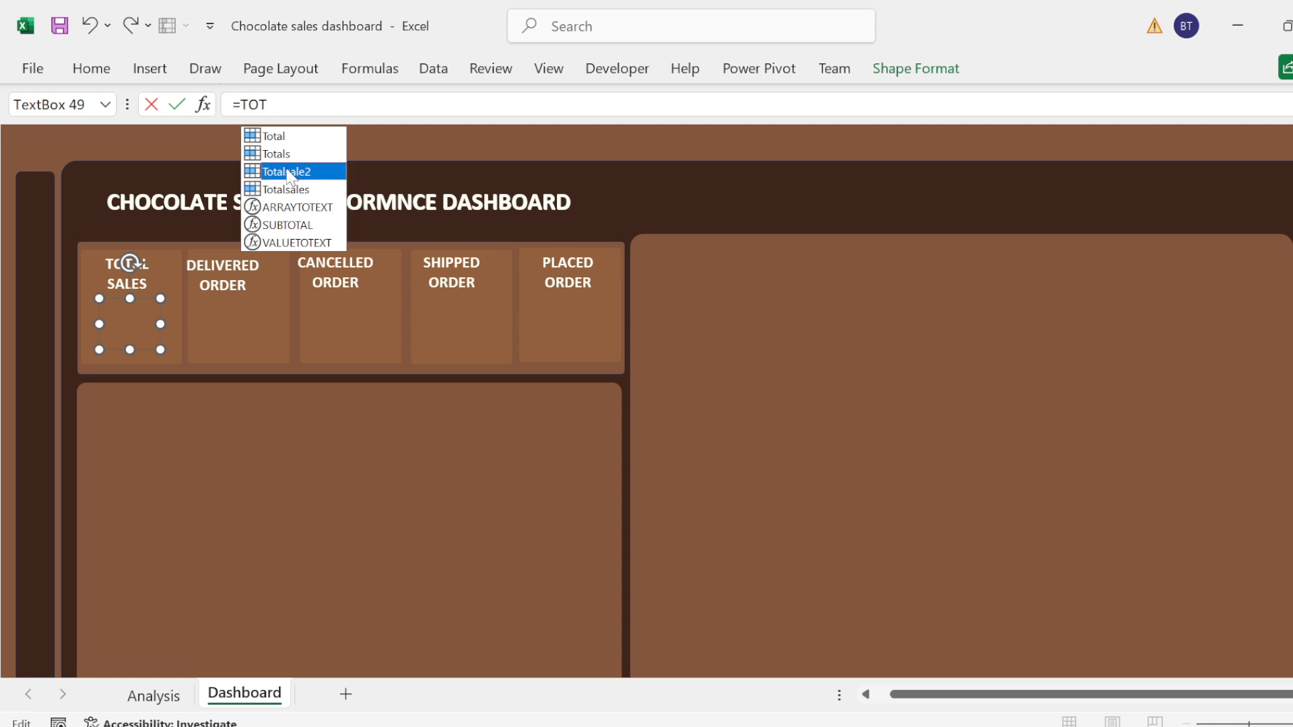
double_click(288, 173)
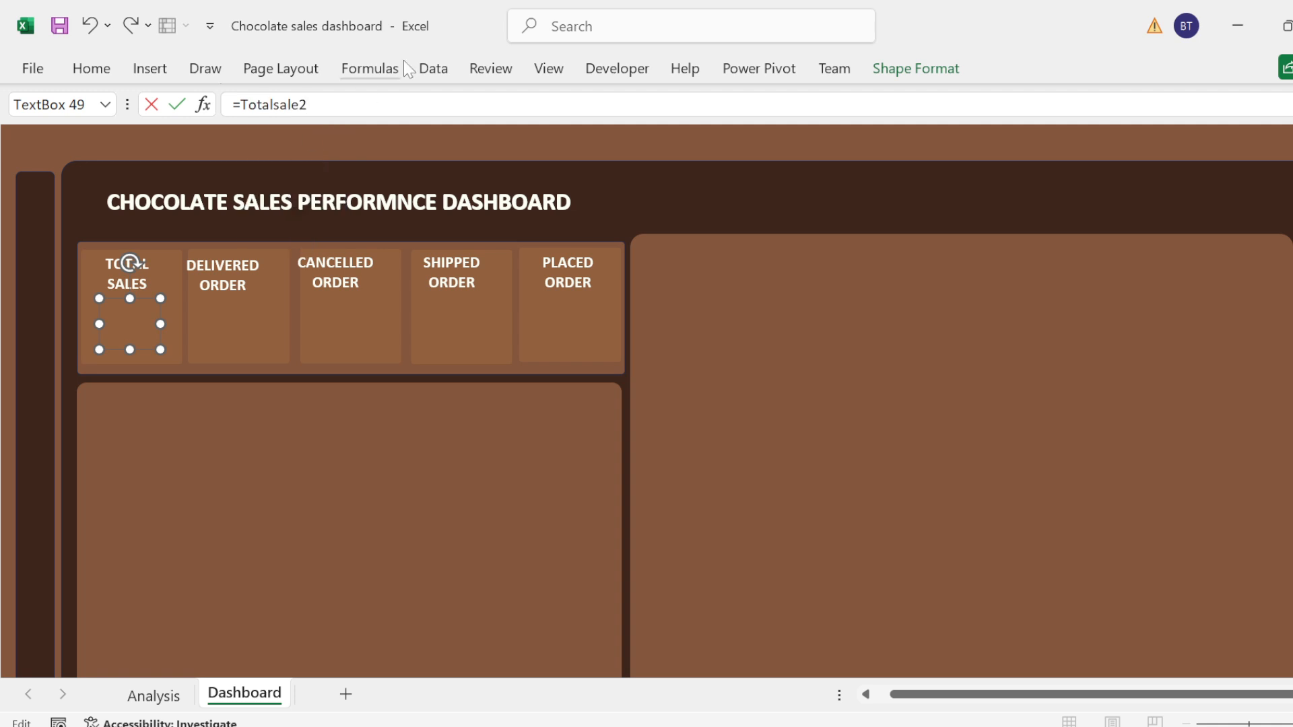
key("Return")
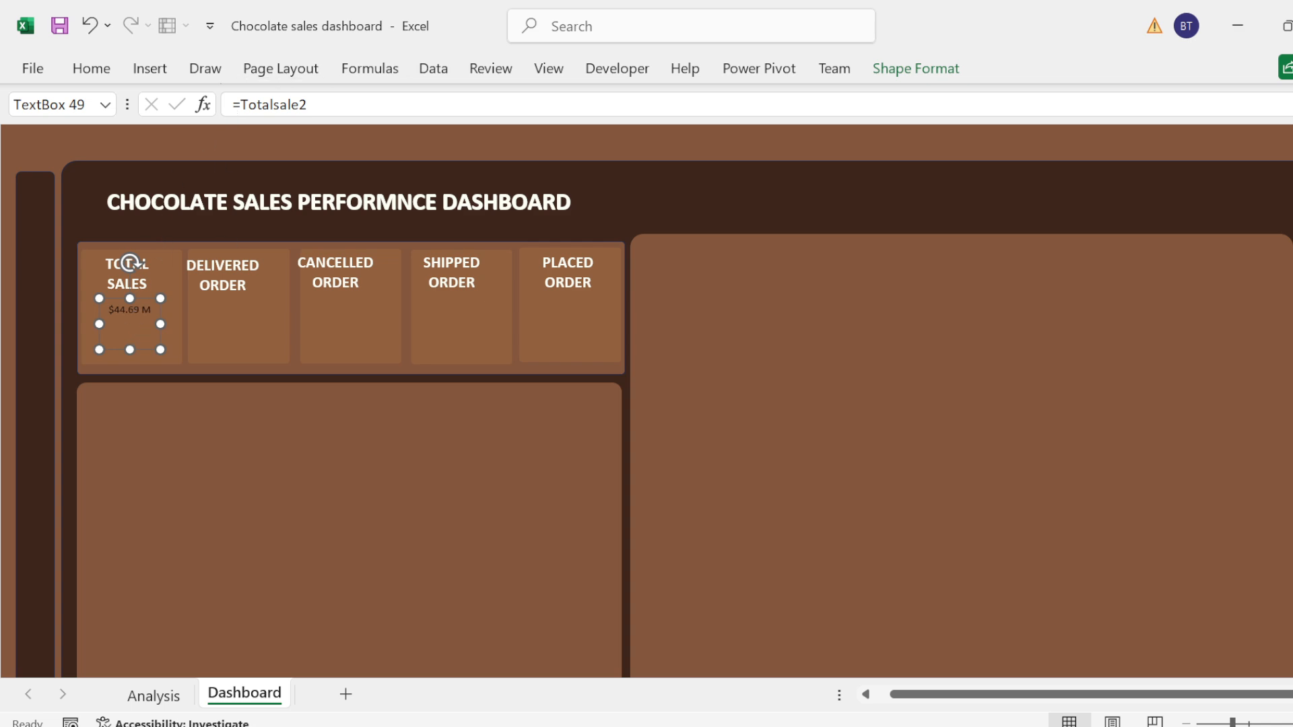
Step: Format the linked total sales value as 14 pt, bold and white
left_click_drag(108, 310, 154, 309)
left_click(90, 80)
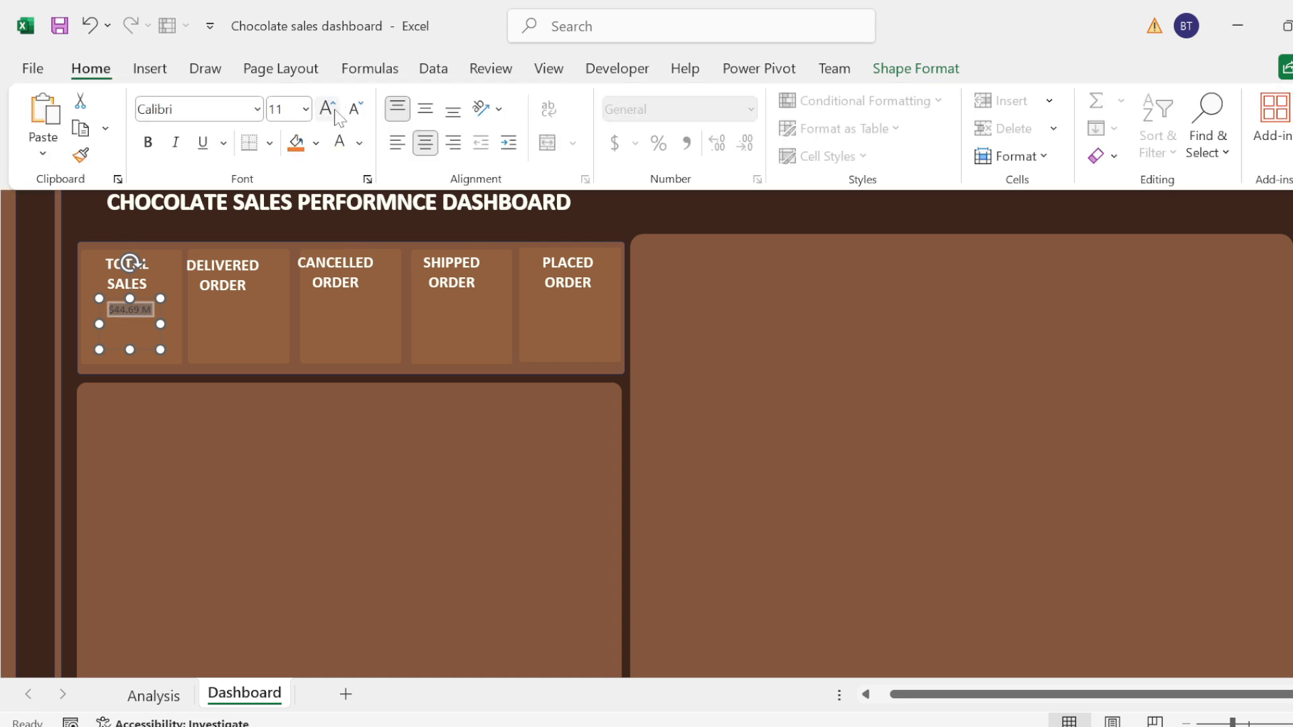
left_click(327, 109)
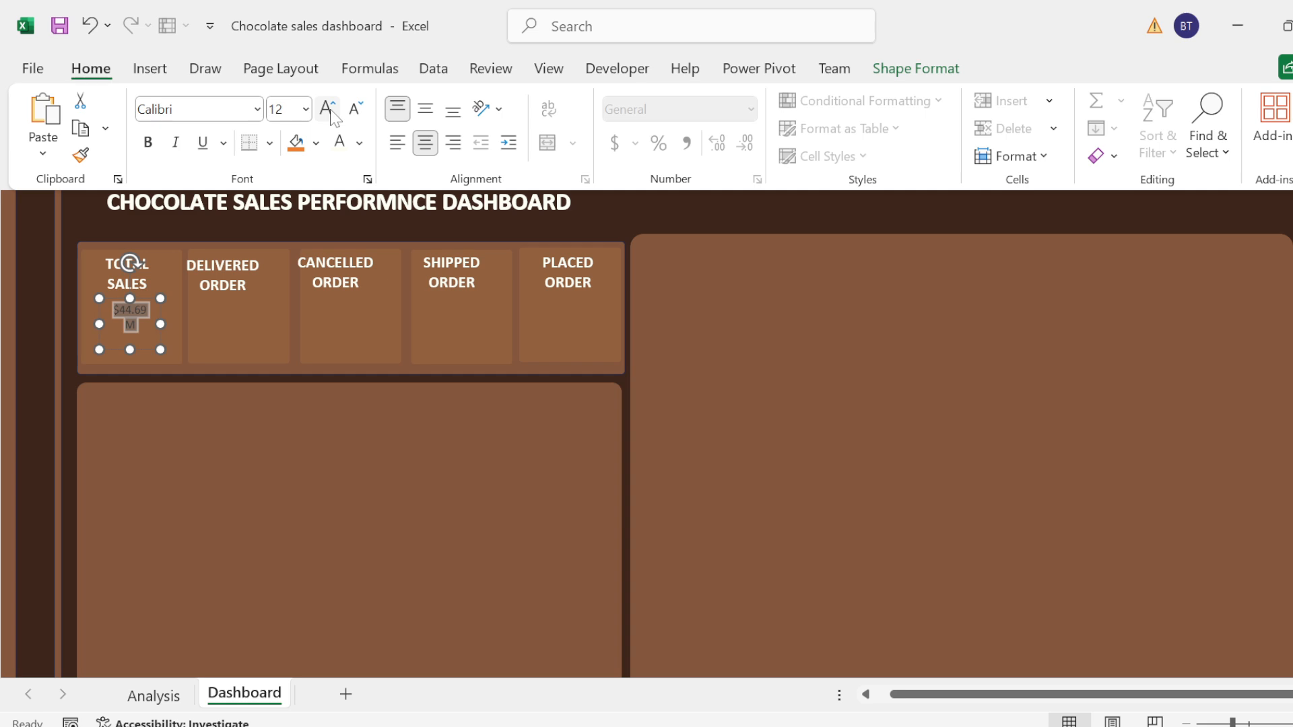
left_click(327, 109)
left_click(148, 142)
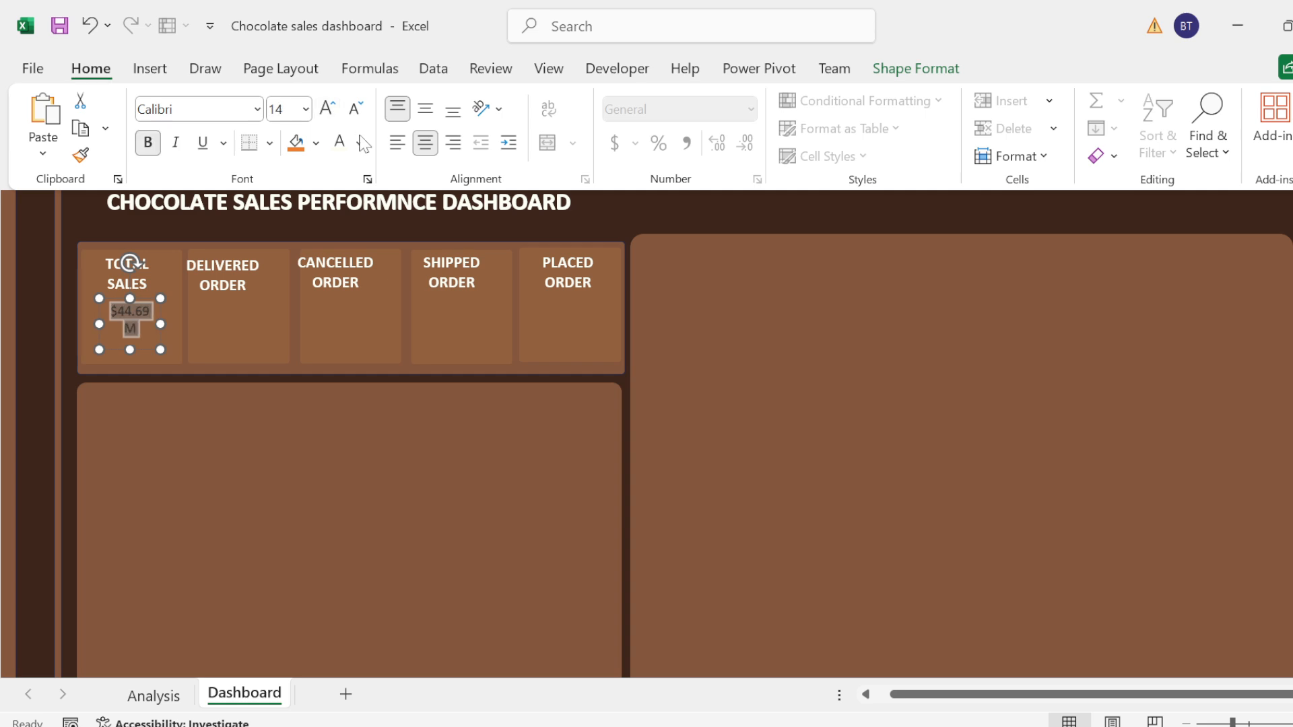
left_click(340, 144)
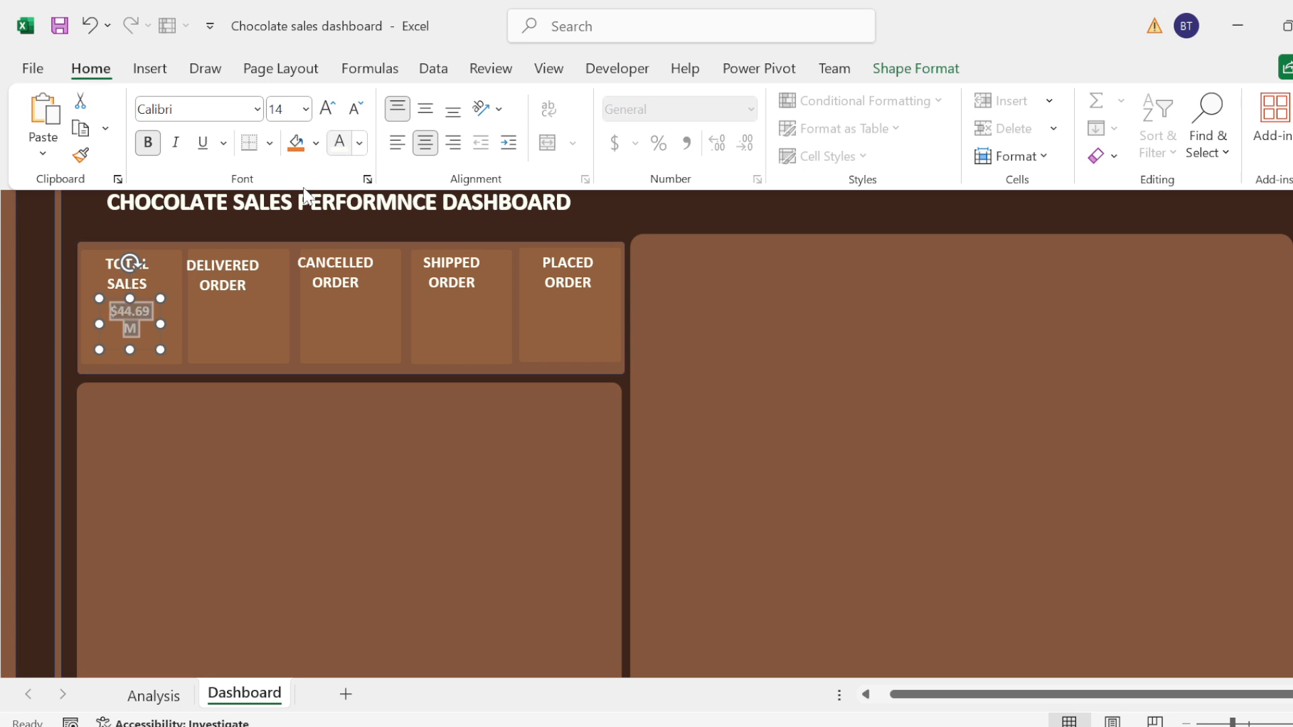
Step: Widen the total sales value's text box to the card's edge so the value fits one line, and middle-align it vertically
left_click(163, 324)
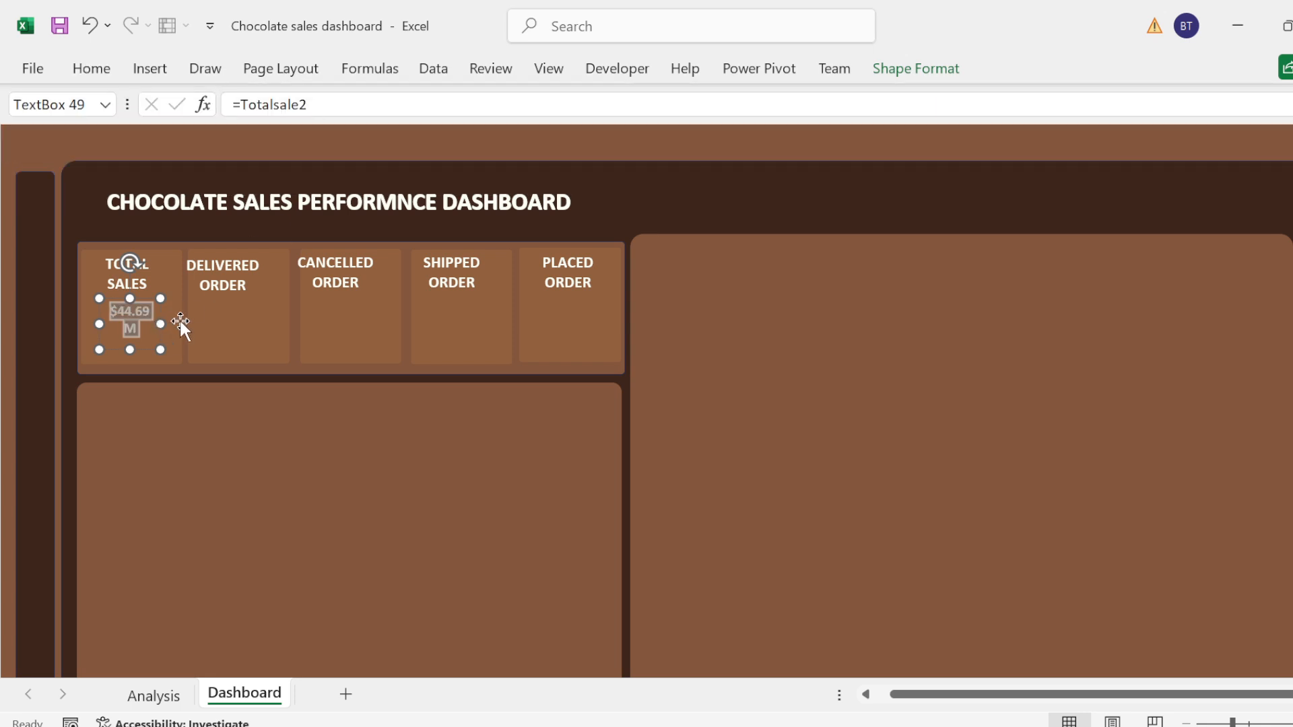
left_click_drag(160, 324, 182, 324)
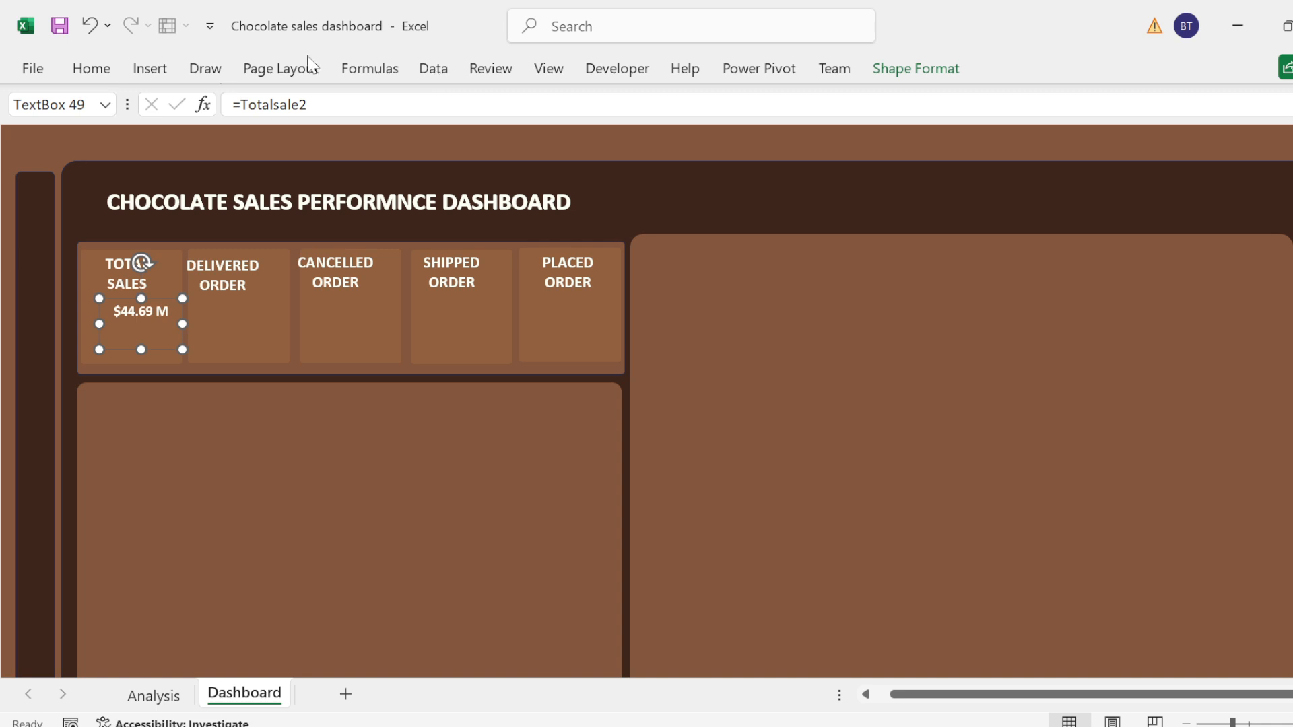
left_click(84, 75)
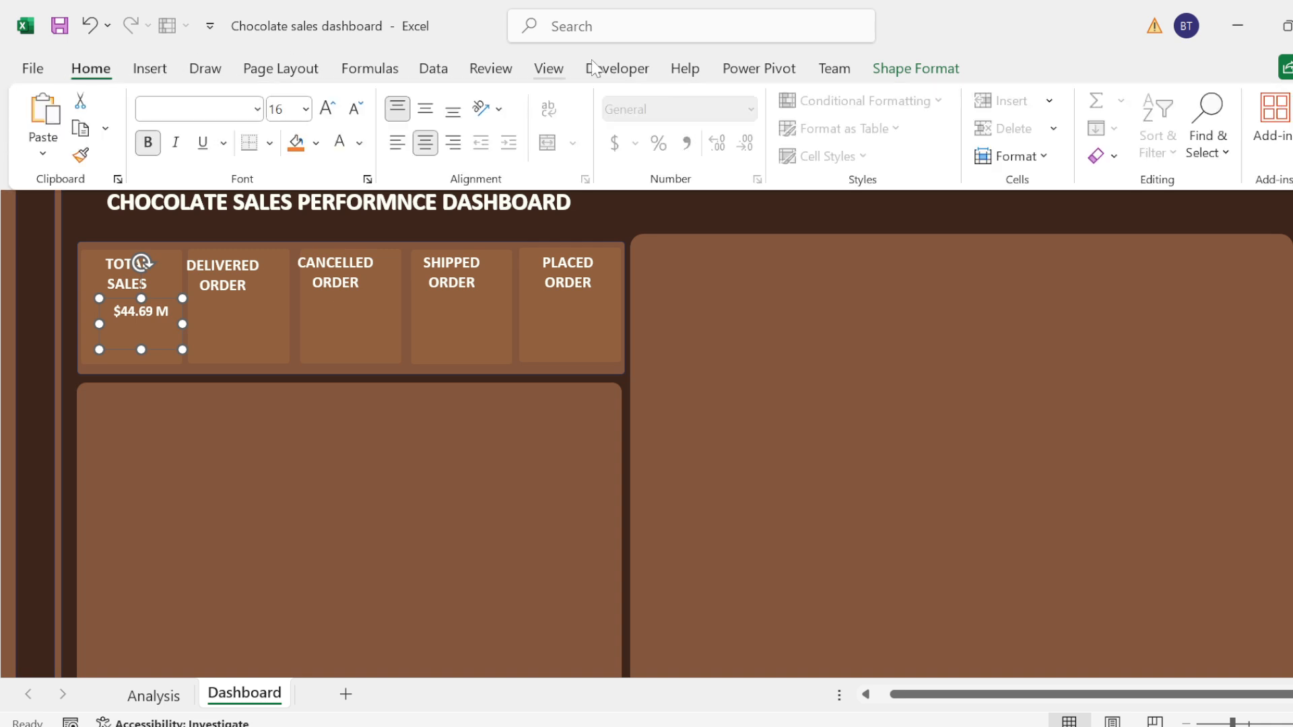
left_click(424, 111)
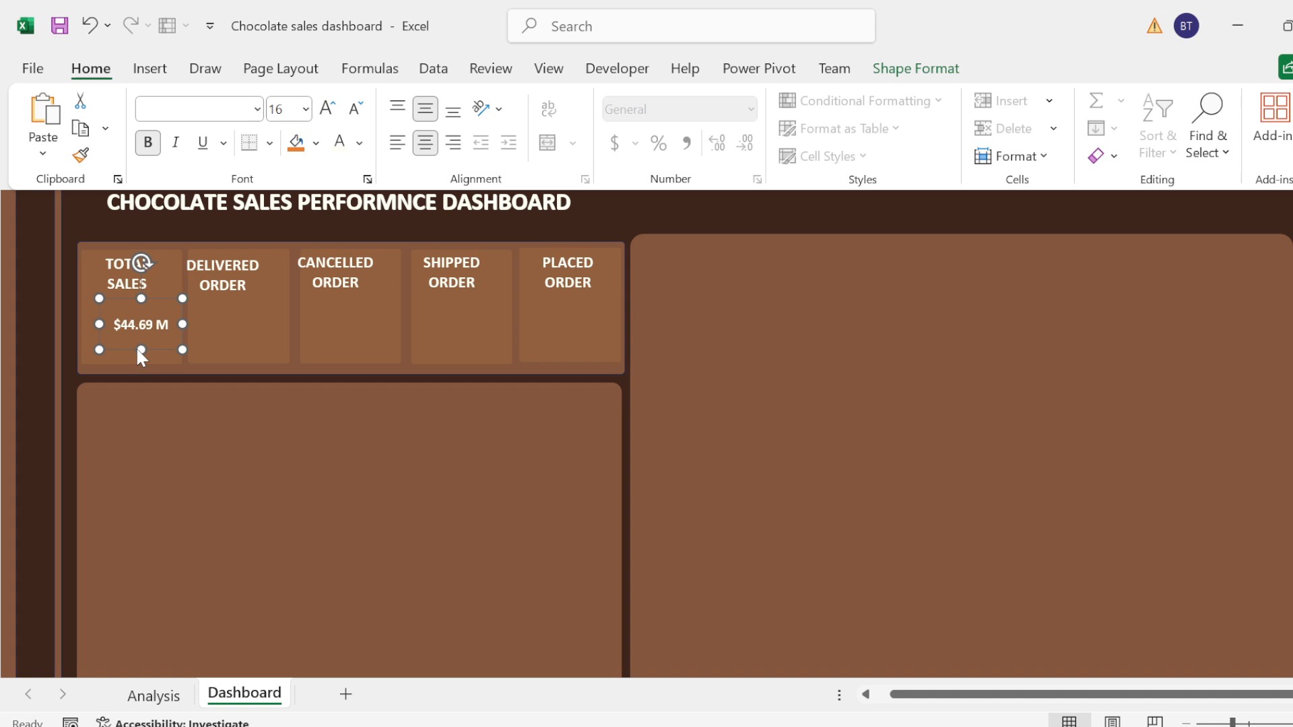
Step: Paste copies of the total sales value box beneath the labels of the Delivered Order and Cancelled Order cards
left_click(200, 326)
left_click(231, 326)
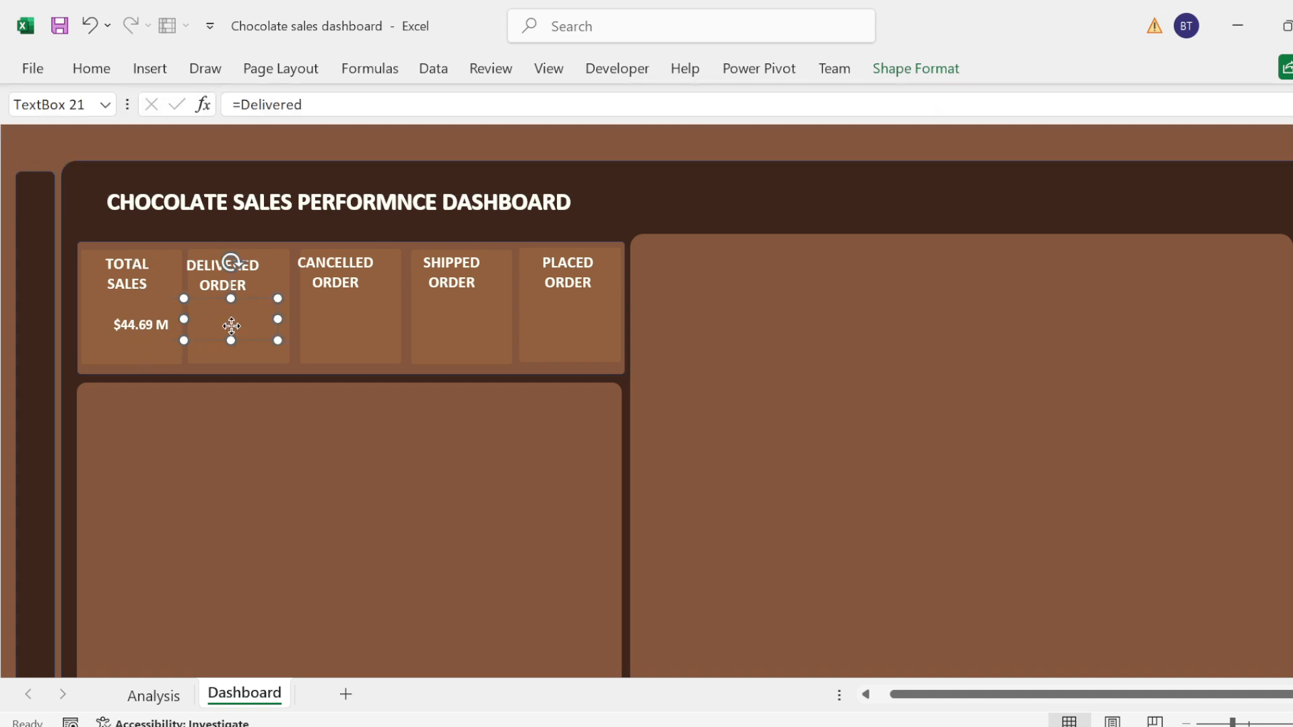
key("ctrl+v")
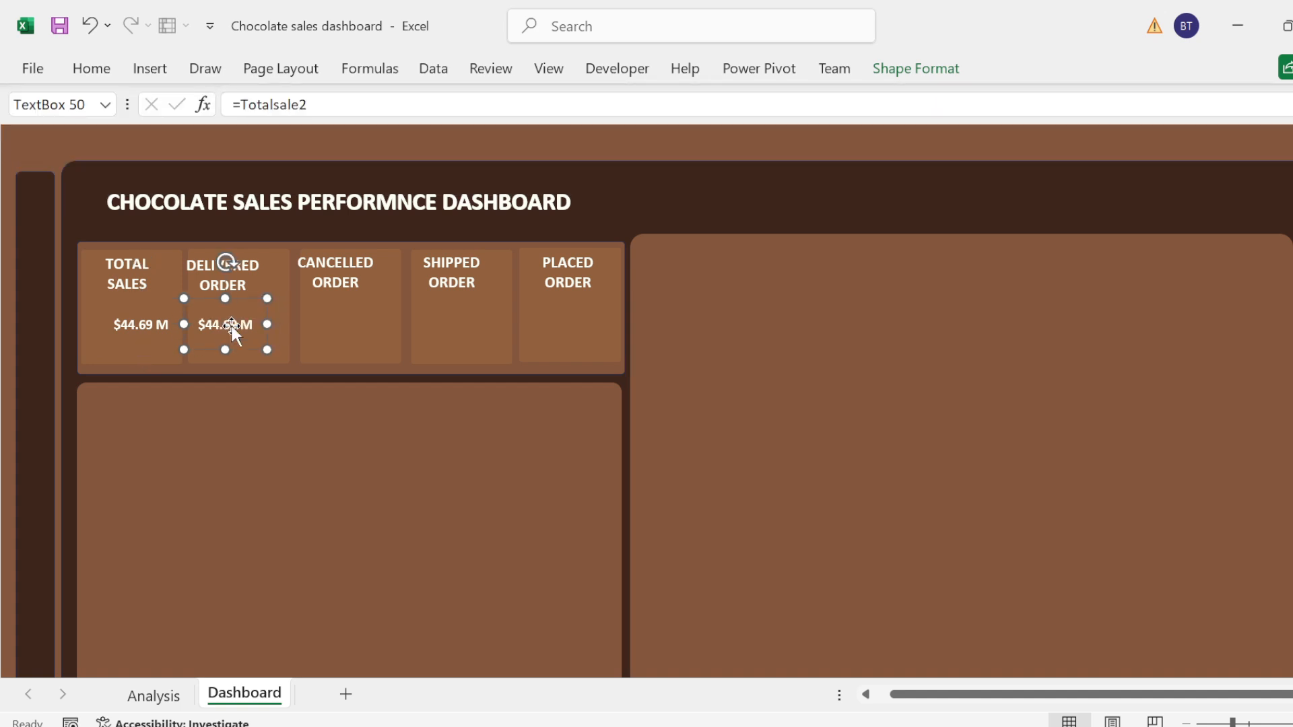
left_click(359, 318)
key("ctrl+v")
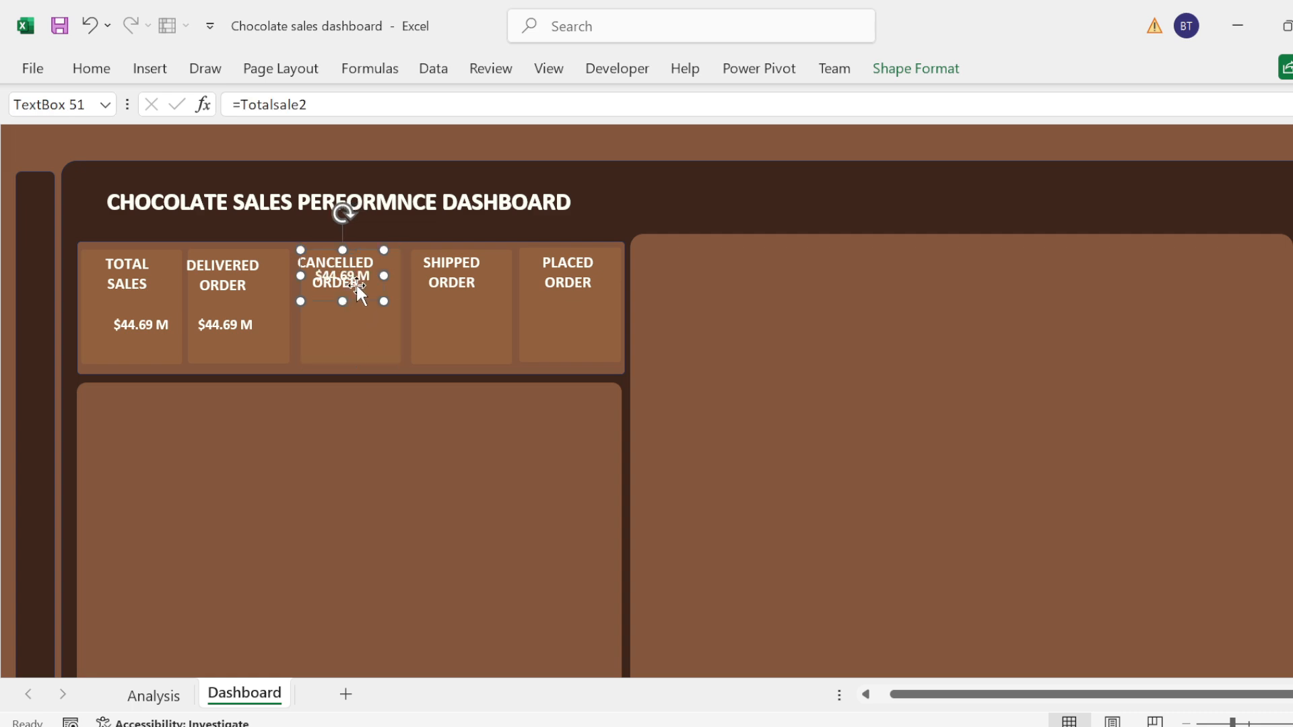
left_click_drag(358, 288, 367, 344)
Step: Paste copies of the total sales value box beneath the labels of the Shipped Order and Placed Order cards
left_click(490, 318)
key("ctrl+v")
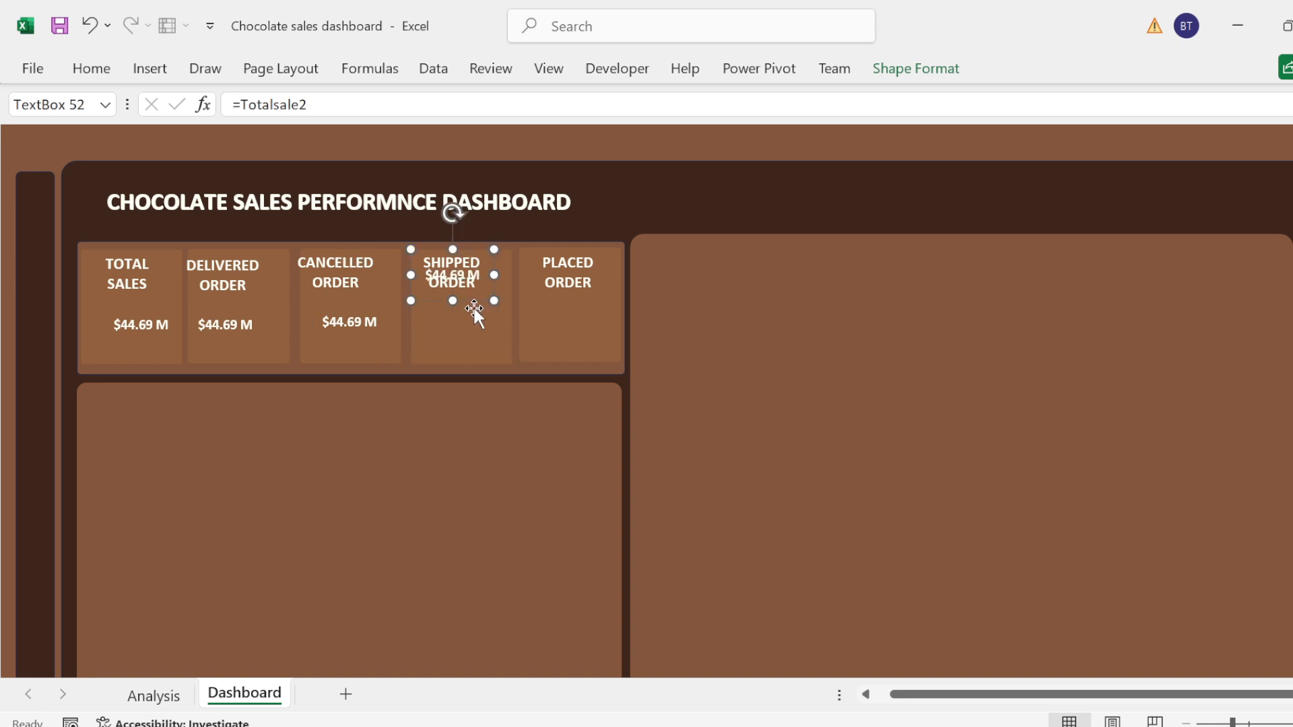
left_click(473, 311)
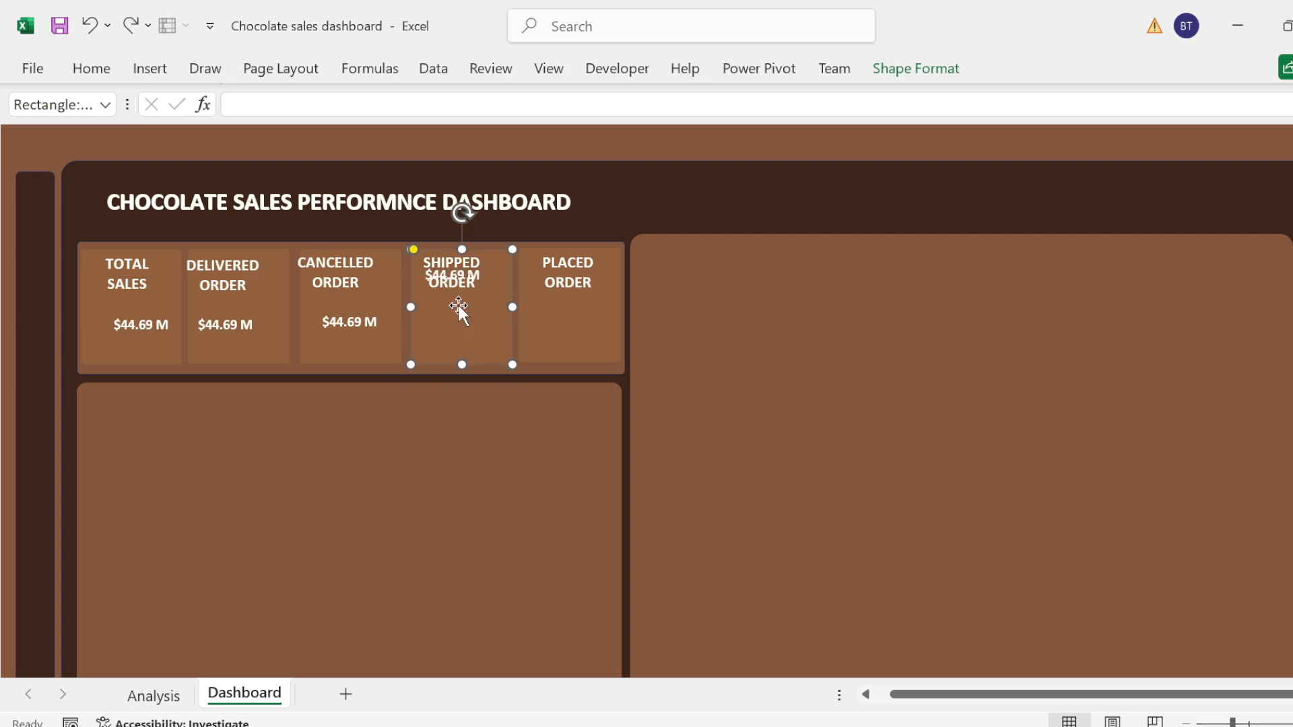
left_click(462, 276)
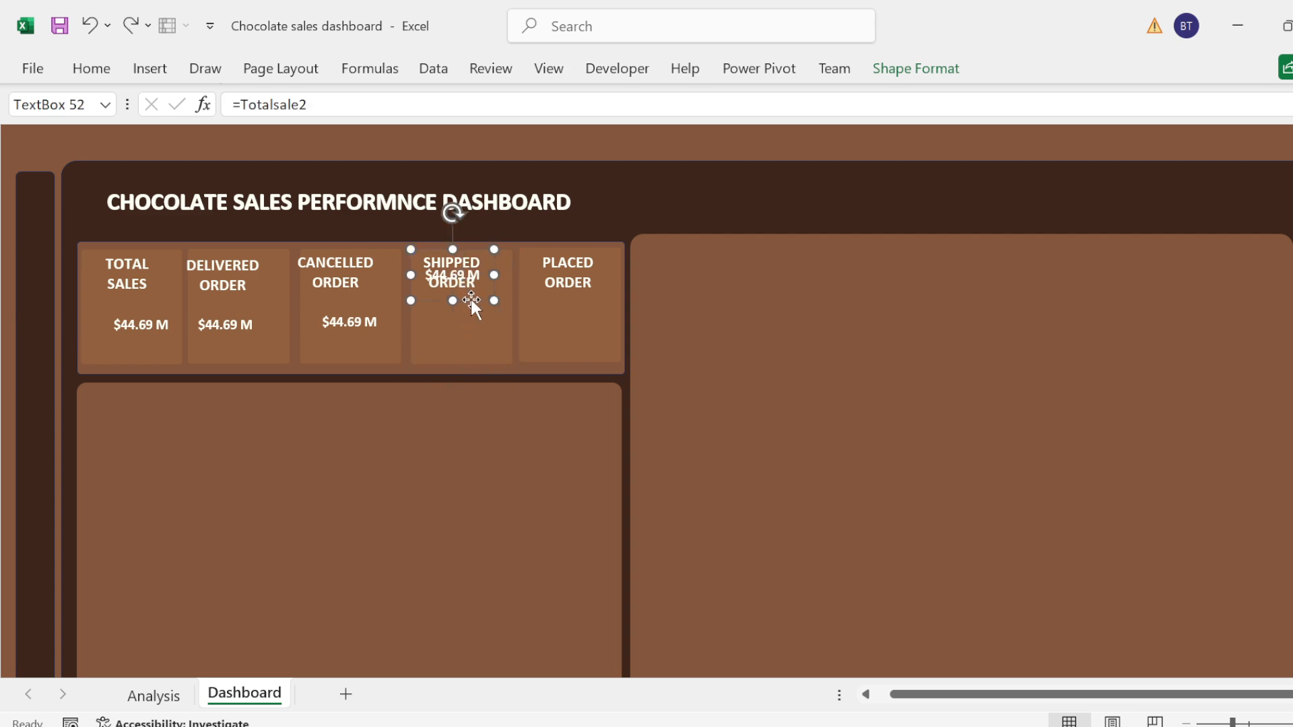
left_click_drag(469, 297, 479, 340)
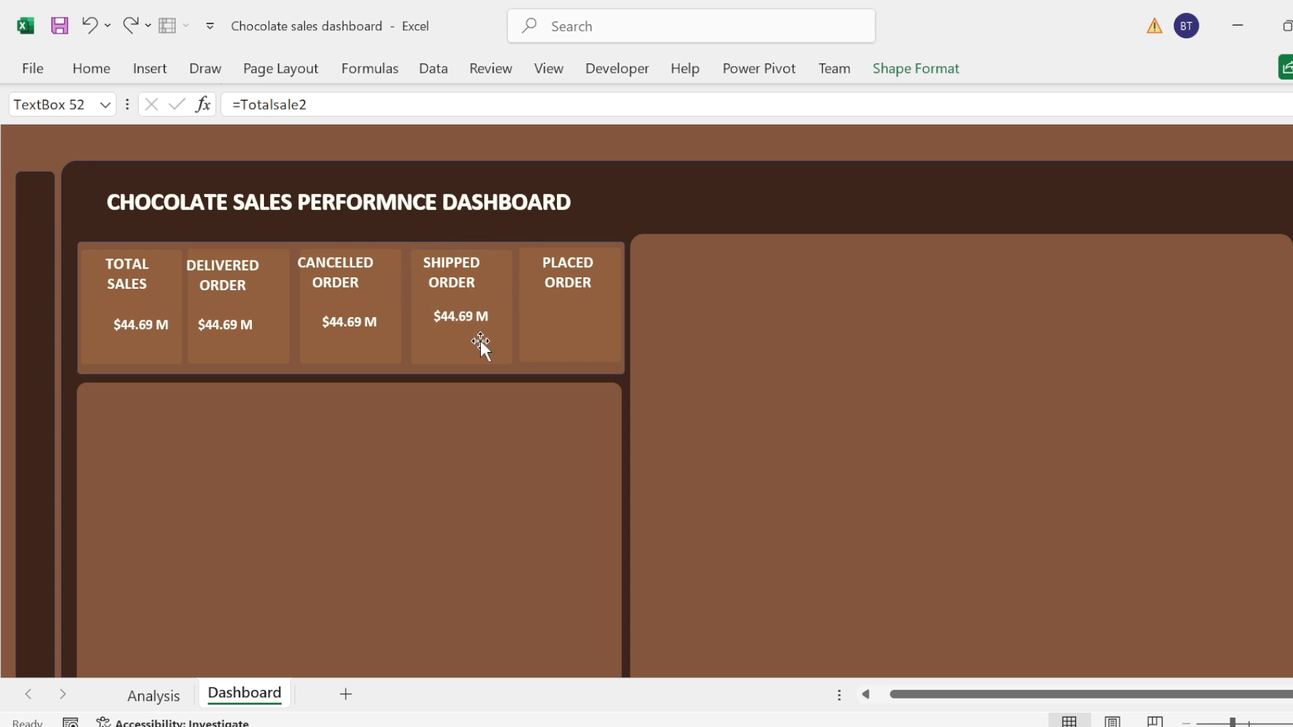
left_click(591, 321)
key("ctrl+v")
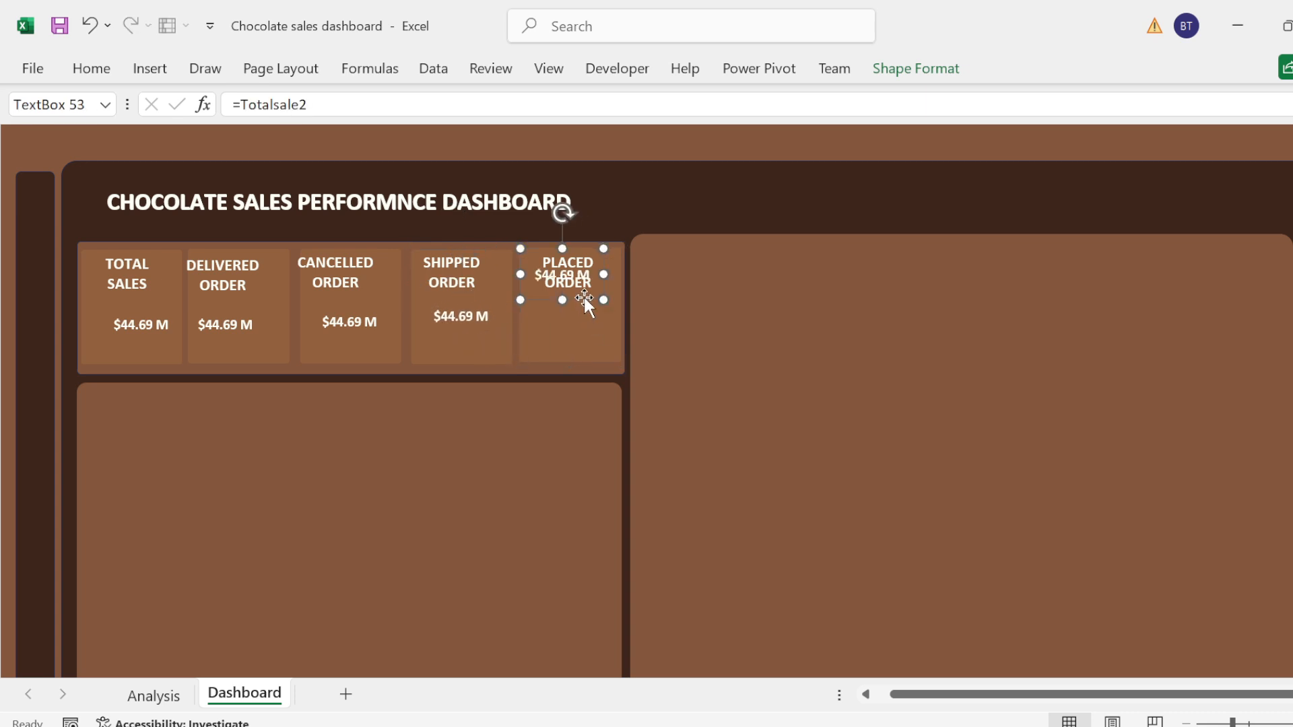
left_click_drag(583, 295, 591, 340)
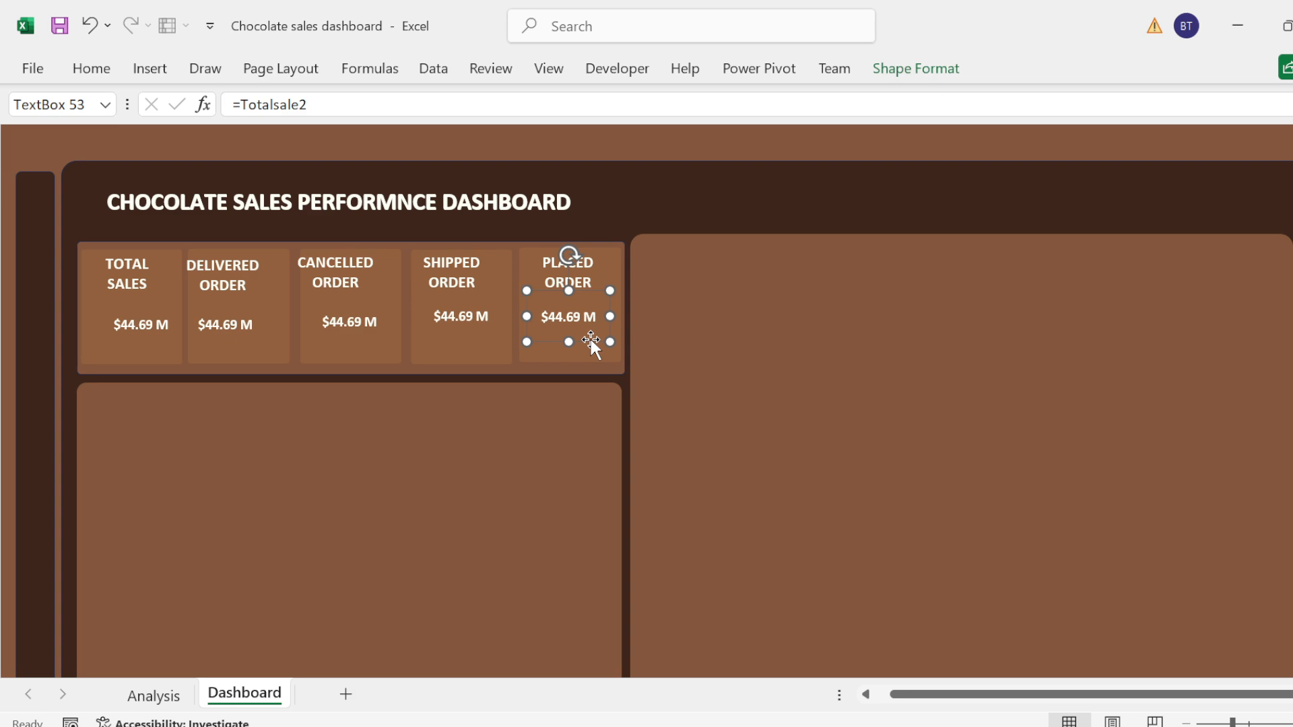
Step: Middle-align the Delivered Order label vertically and widen its text box slightly to the right
left_click(237, 318)
left_click(215, 269)
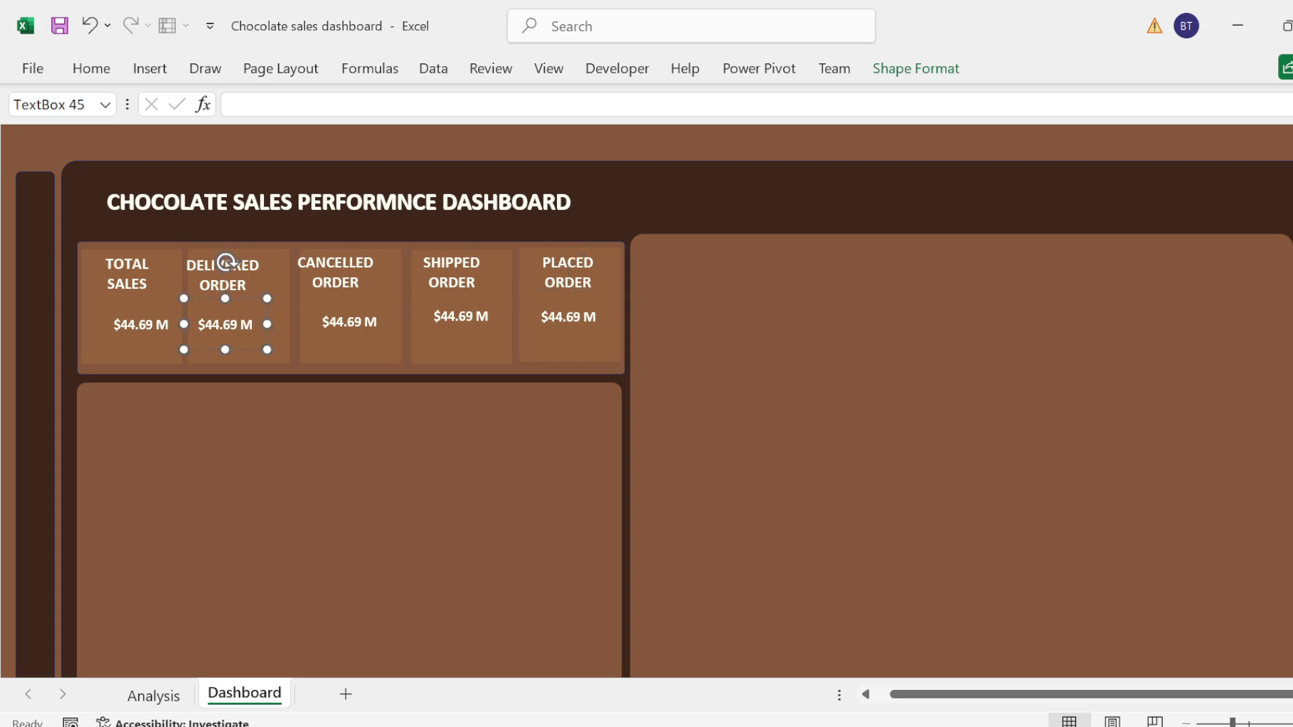
left_click(92, 69)
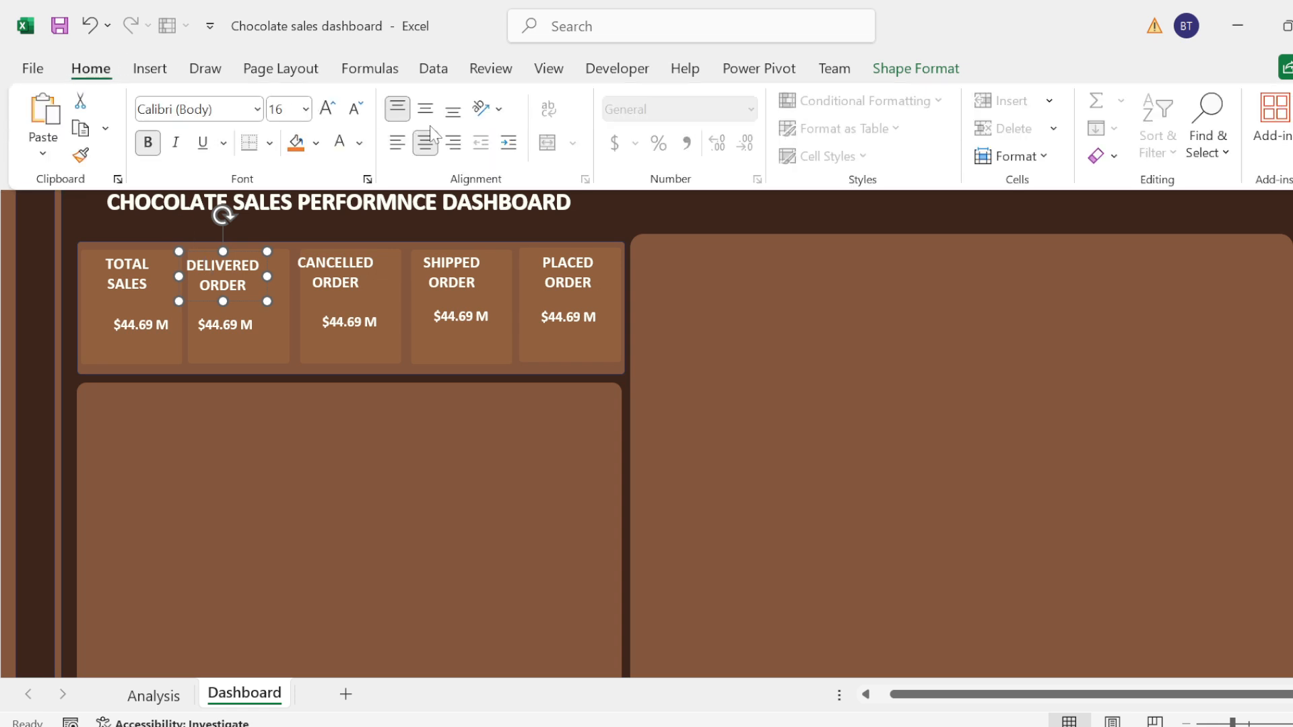
left_click(427, 113)
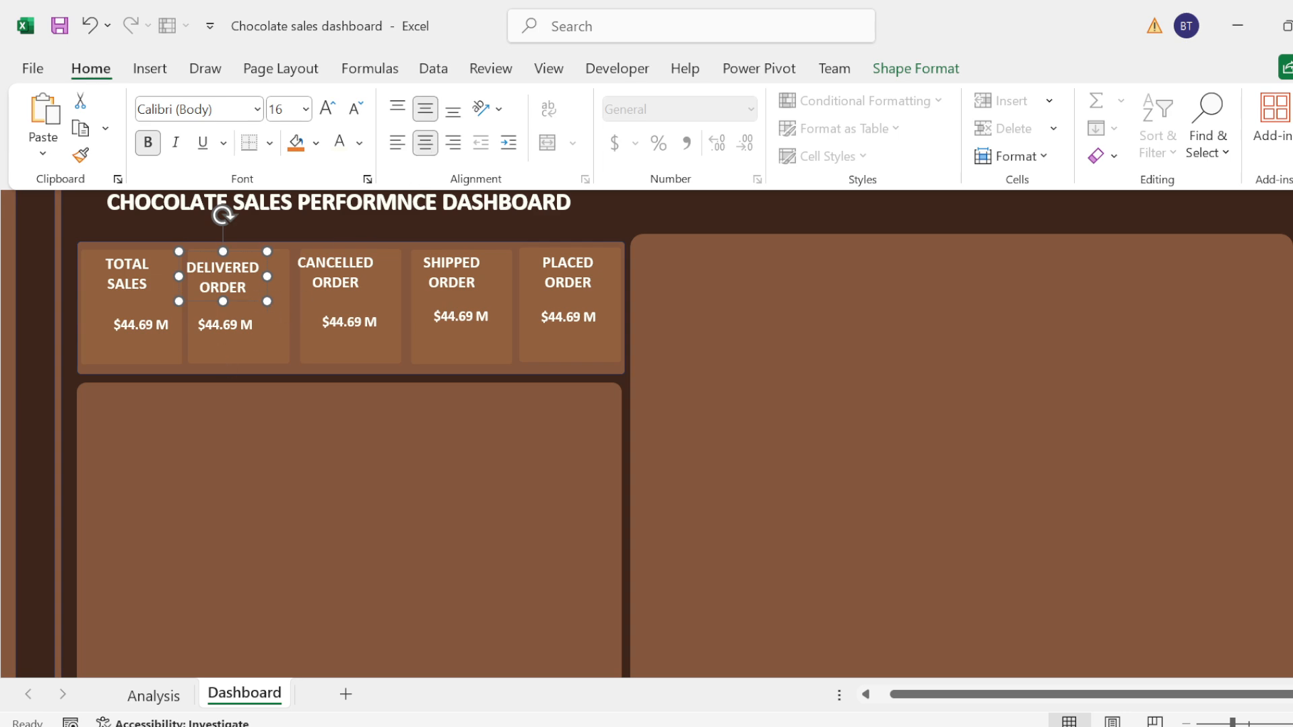
left_click(270, 278)
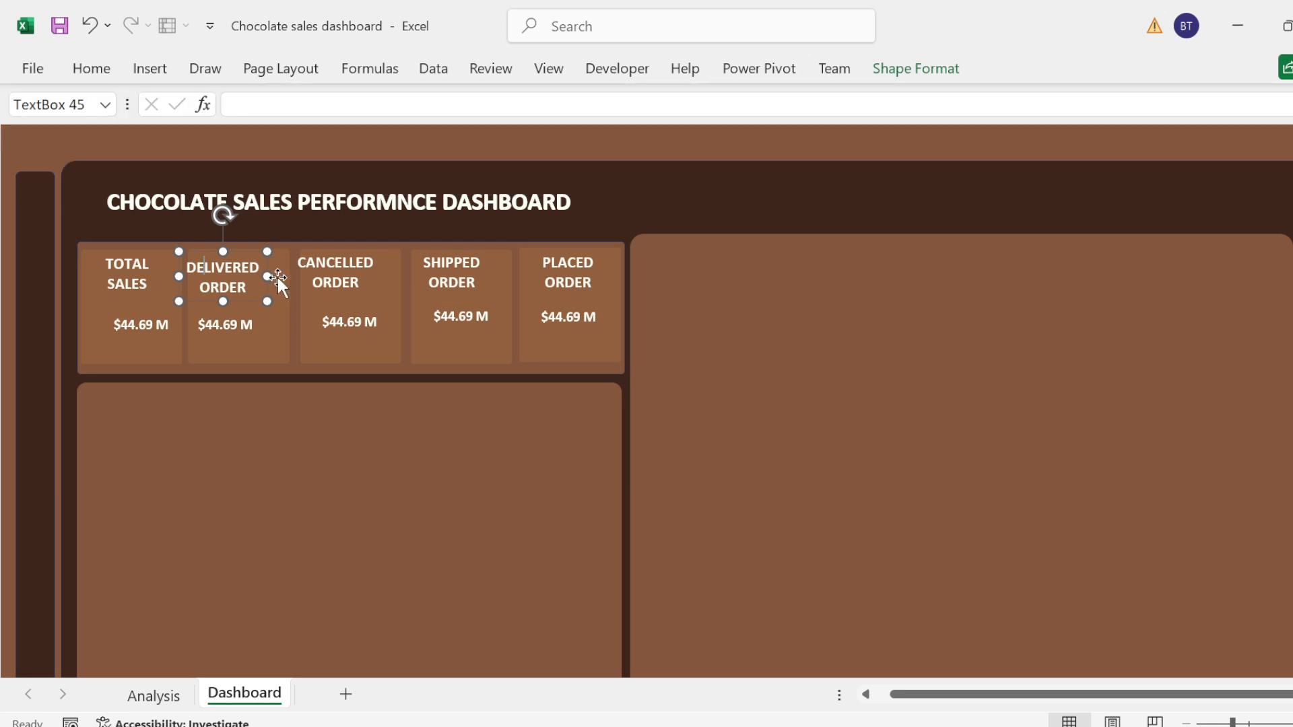
left_click_drag(270, 277, 278, 276)
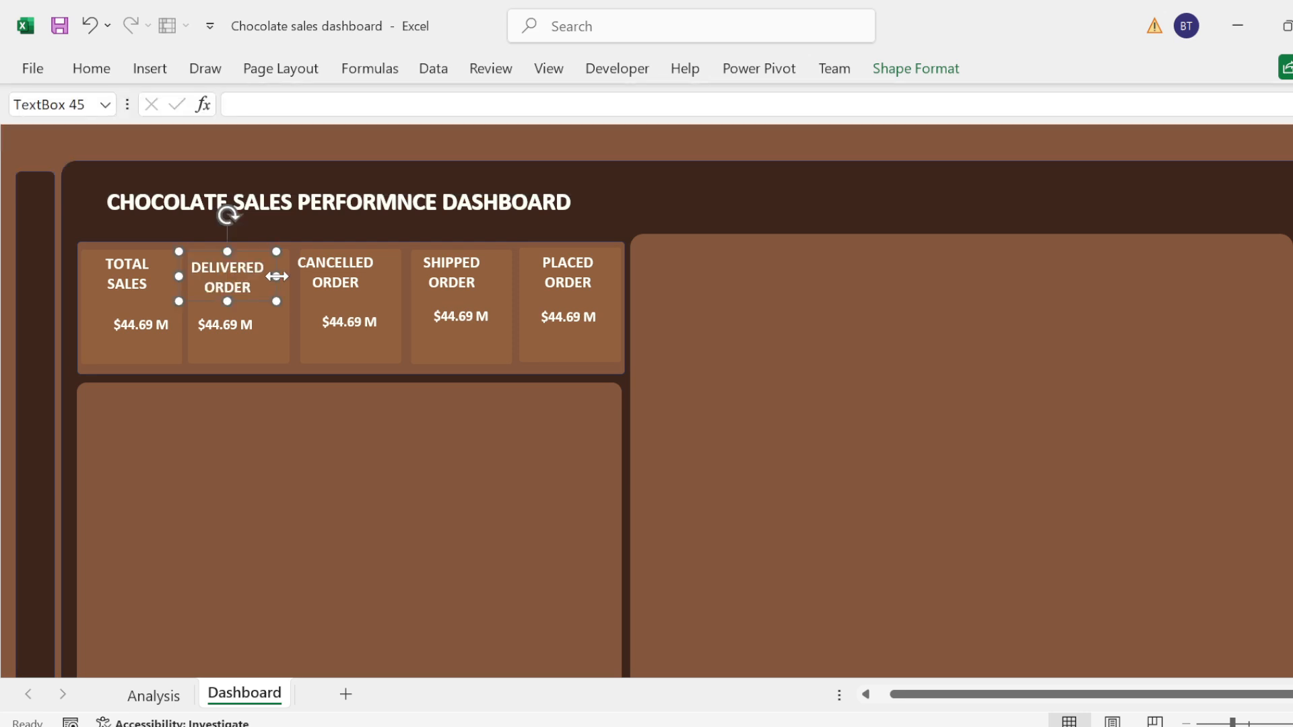
Step: Try to give the Delivered count in cell K6 of the Analysis sheet a name starting with ORDE
left_click(147, 704)
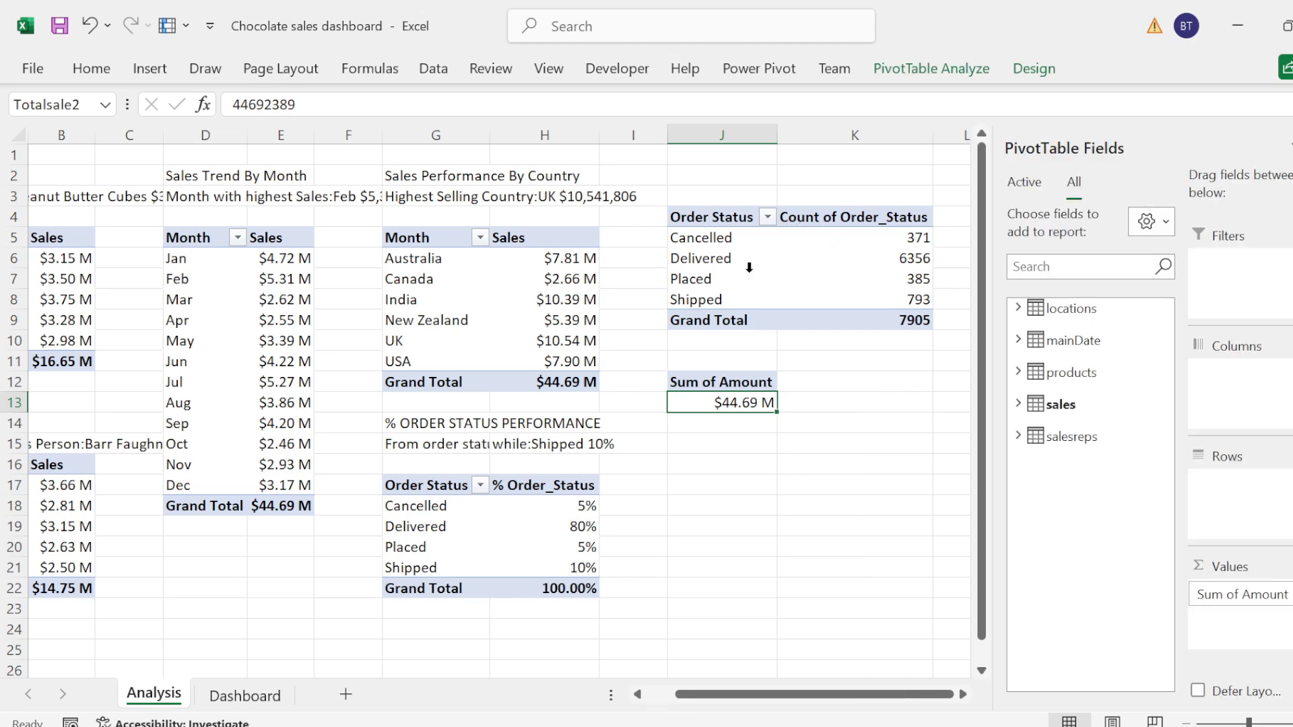
left_click(918, 256)
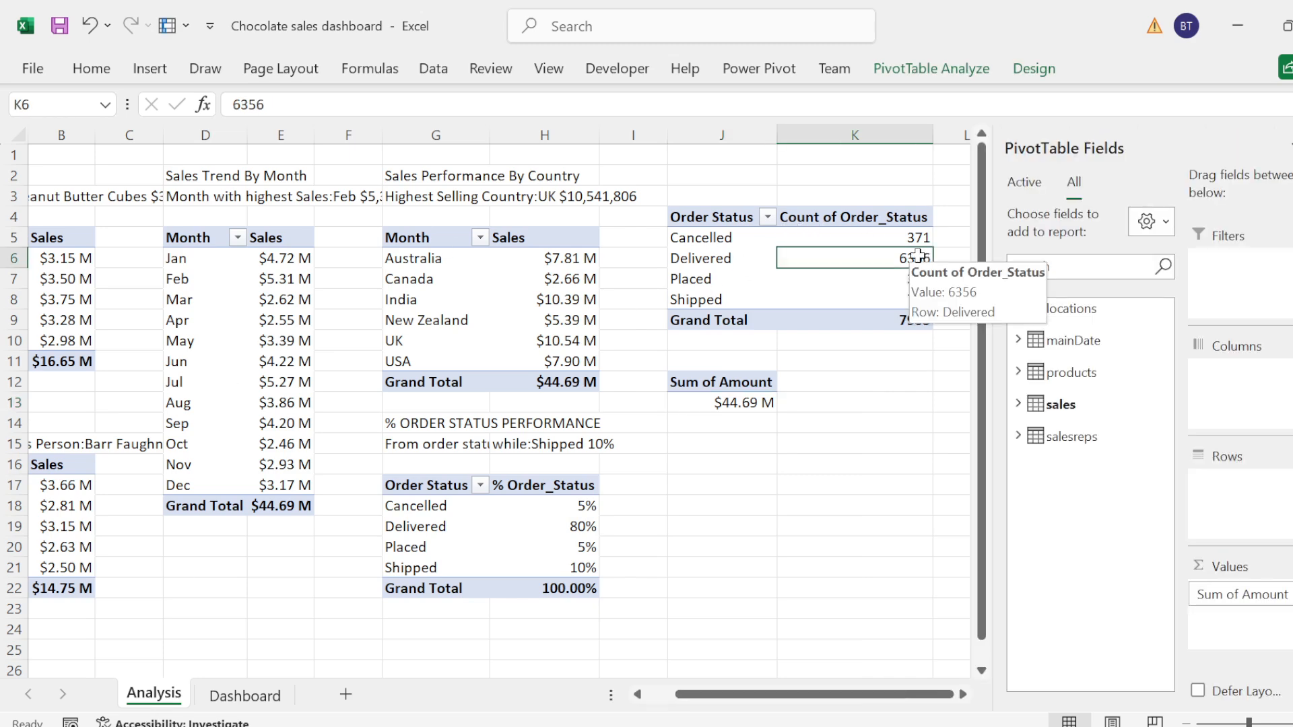
left_click(61, 105)
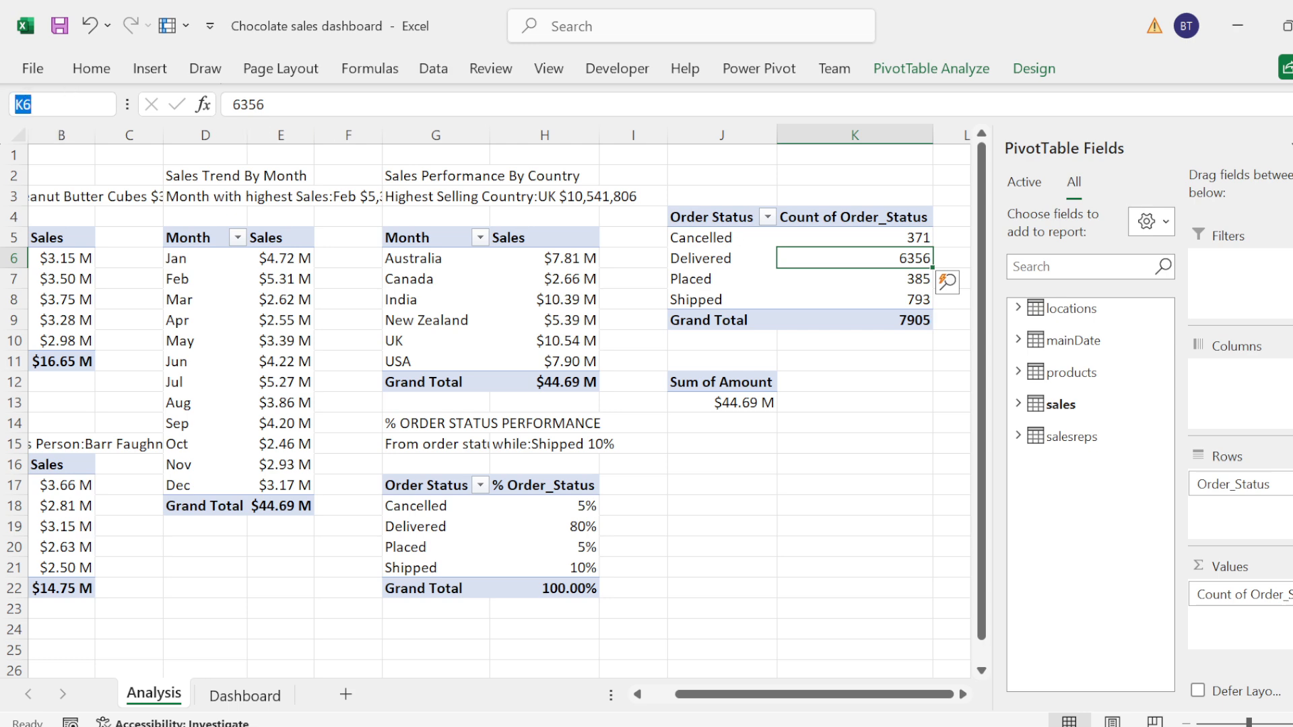
type("ORDE")
Step: Name the Cancelled count cell K5 on the Analysis sheet CANC
left_click(895, 236)
left_click(47, 105)
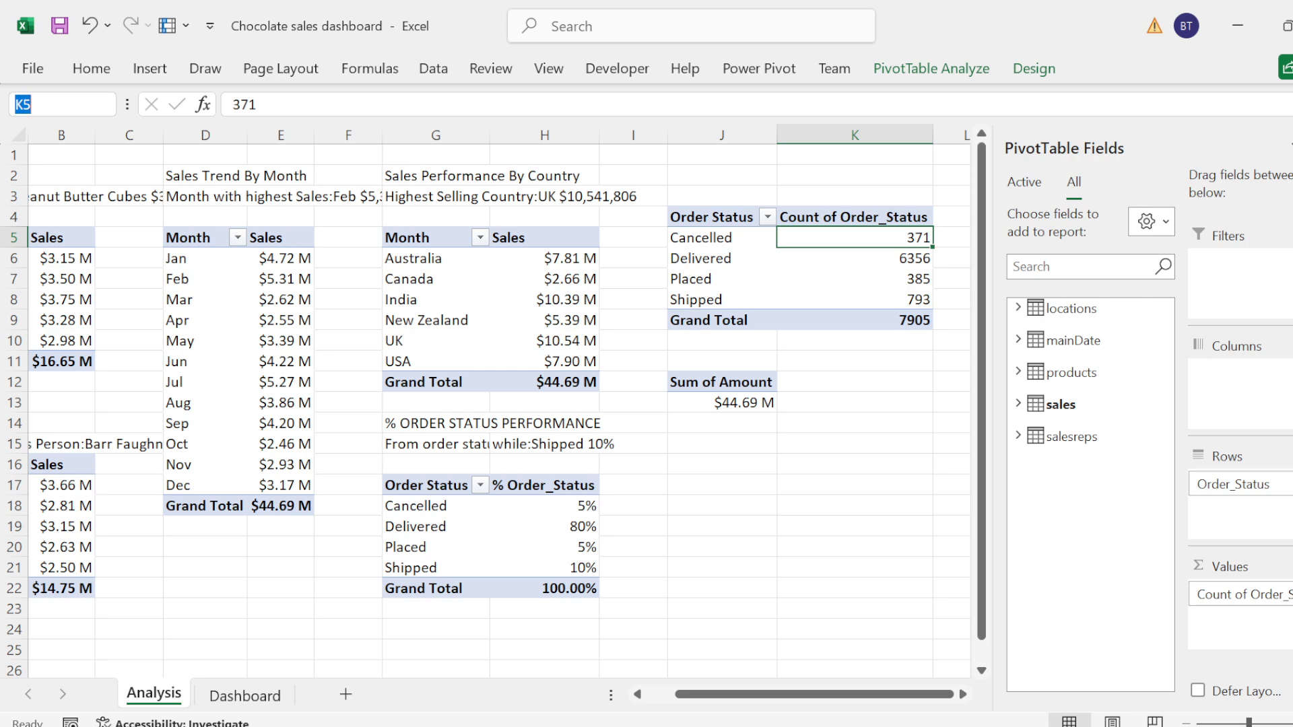
type("CORD")
key("BackSpace")
key("BackSpace")
key("BackSpace")
type("ORD")
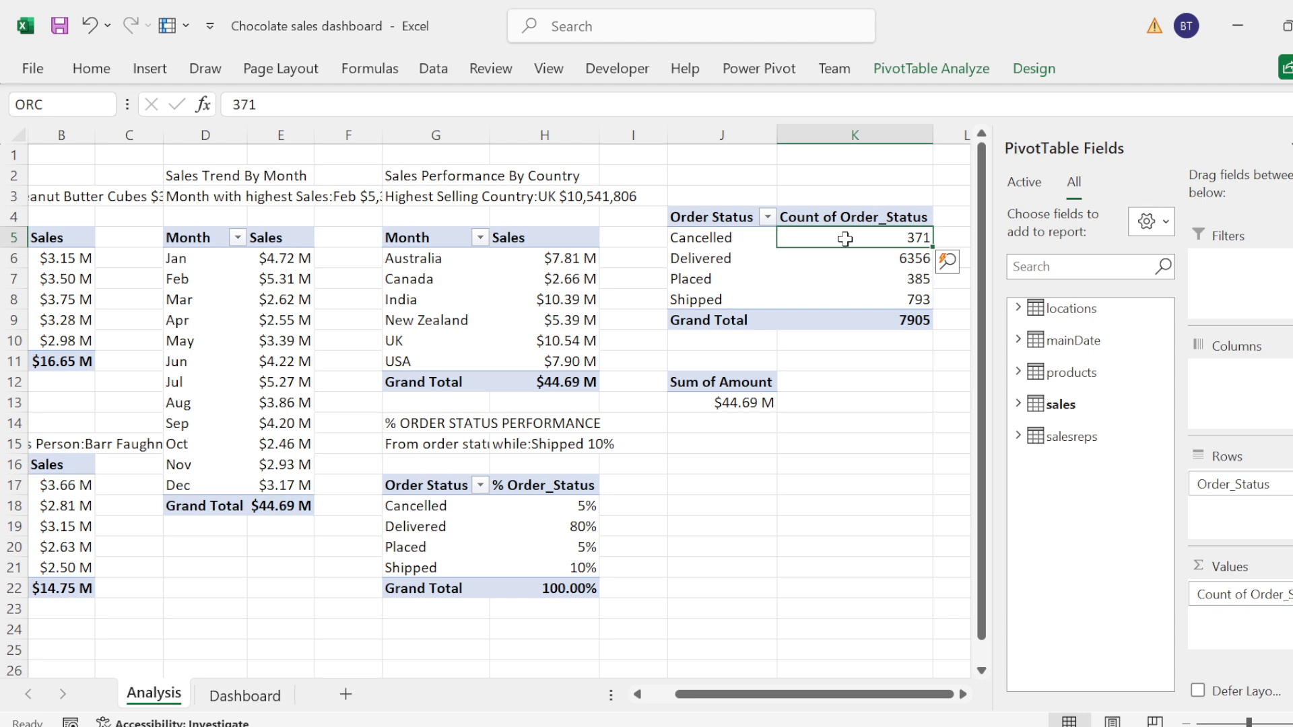
key("BackSpace")
key("BackSpace")
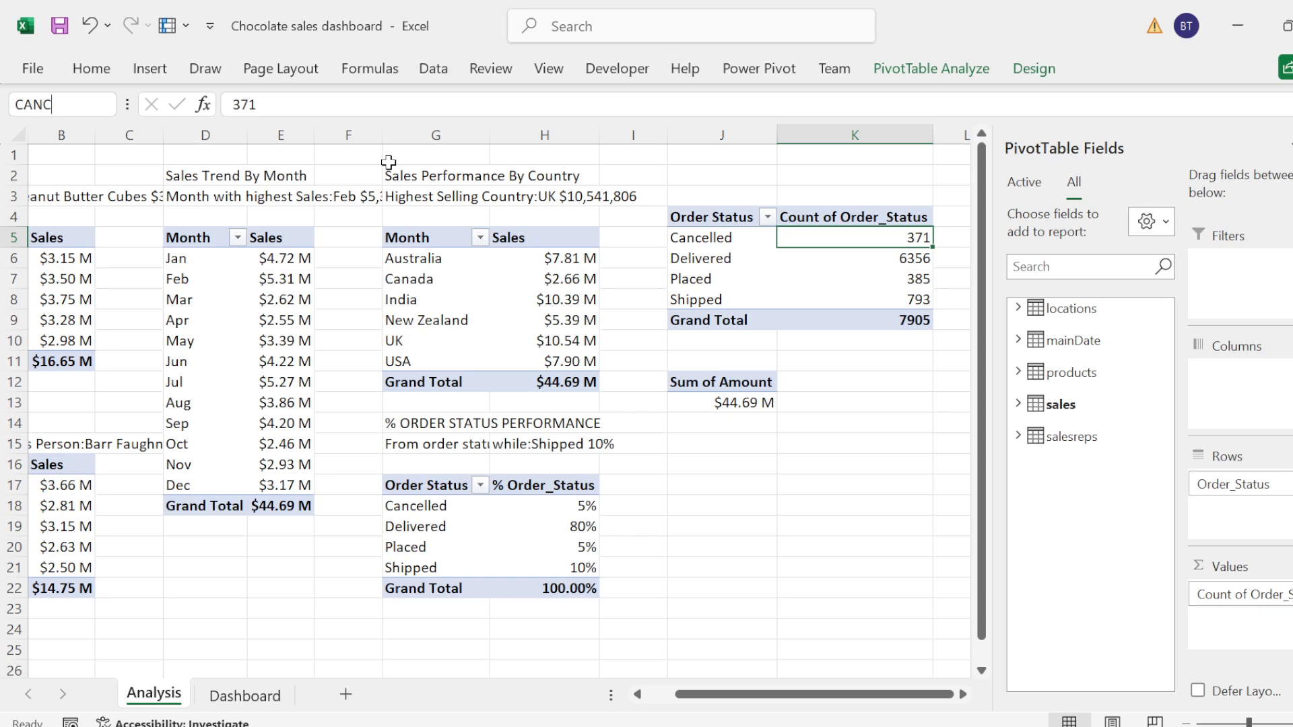
key("Return")
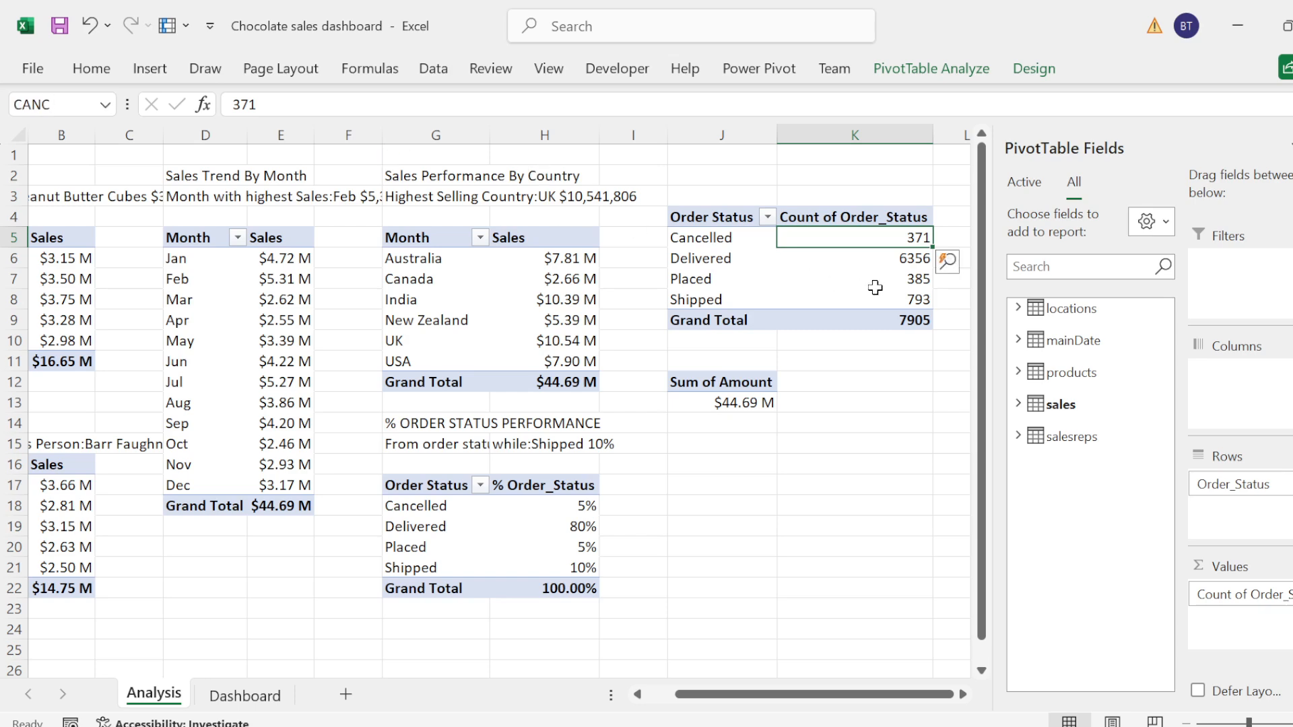
Step: Try to name the Placed count cell K7 with PL
left_click(895, 277)
left_click(39, 105)
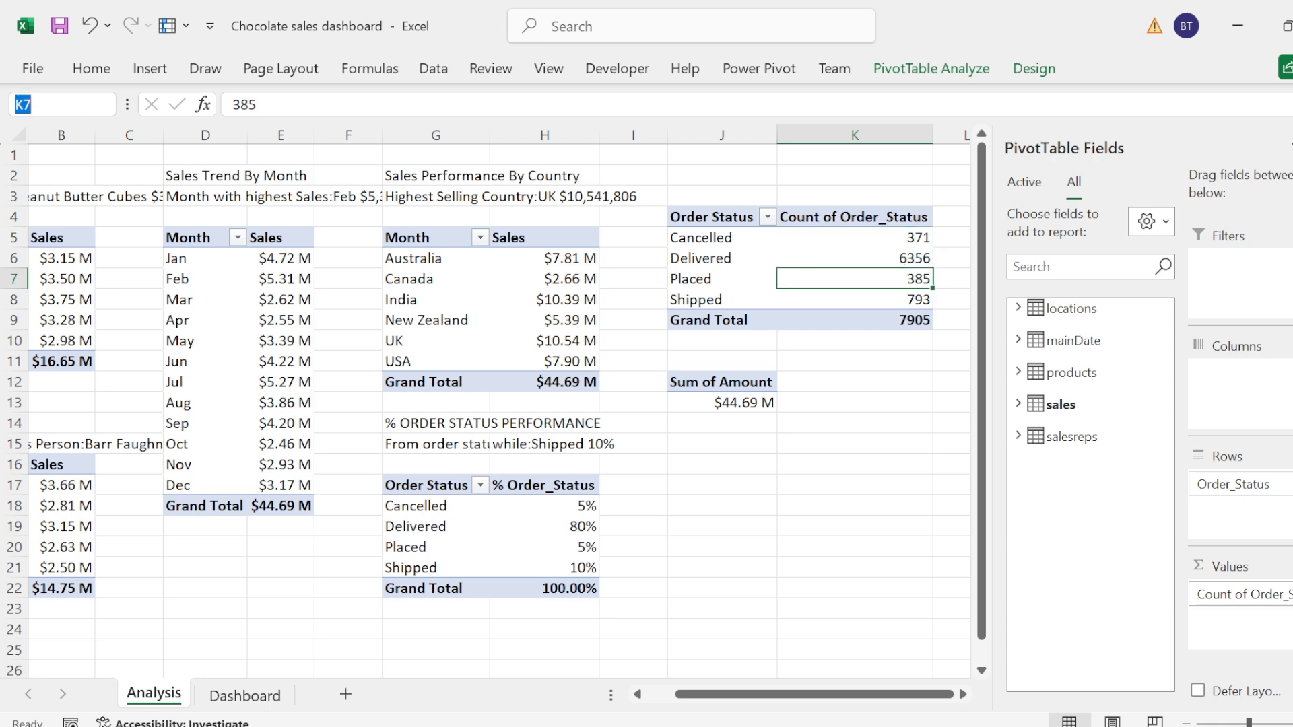
type("PLACED")
key("Return")
Step: Name the Shipped count cell K8 on the Analysis sheet SHIPPED
left_click(846, 299)
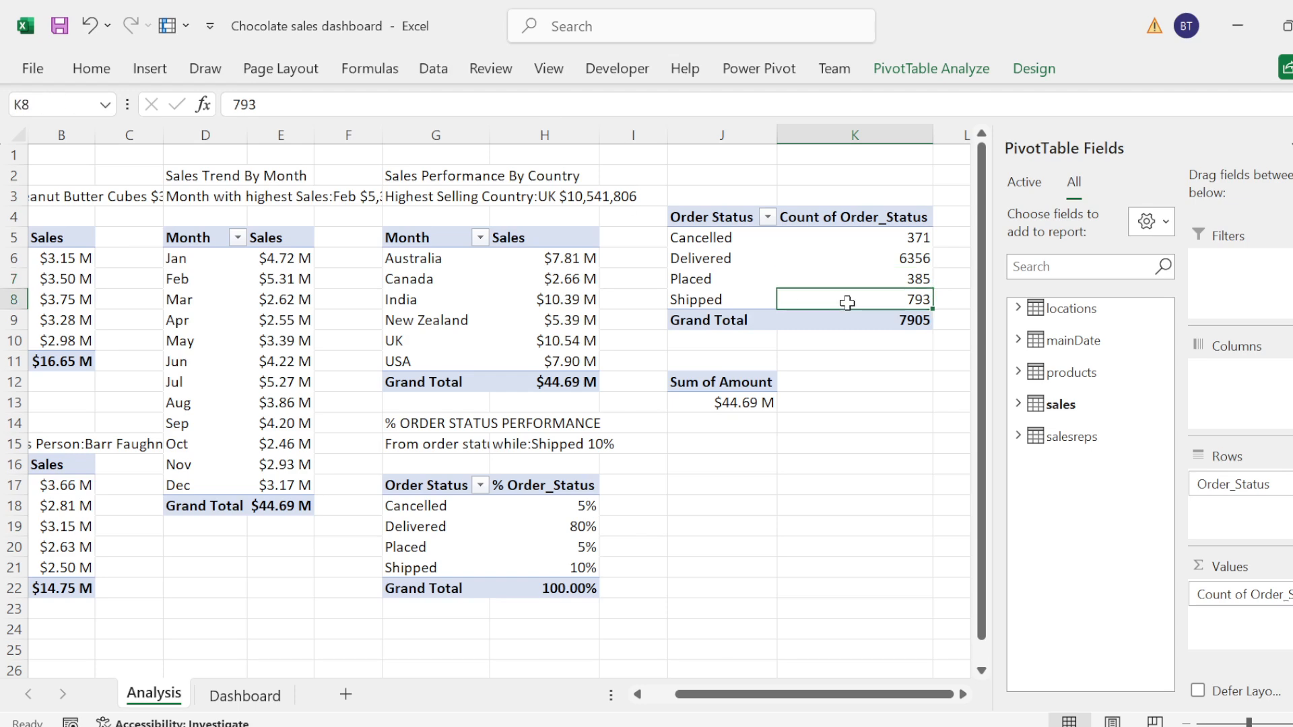
left_click(54, 104)
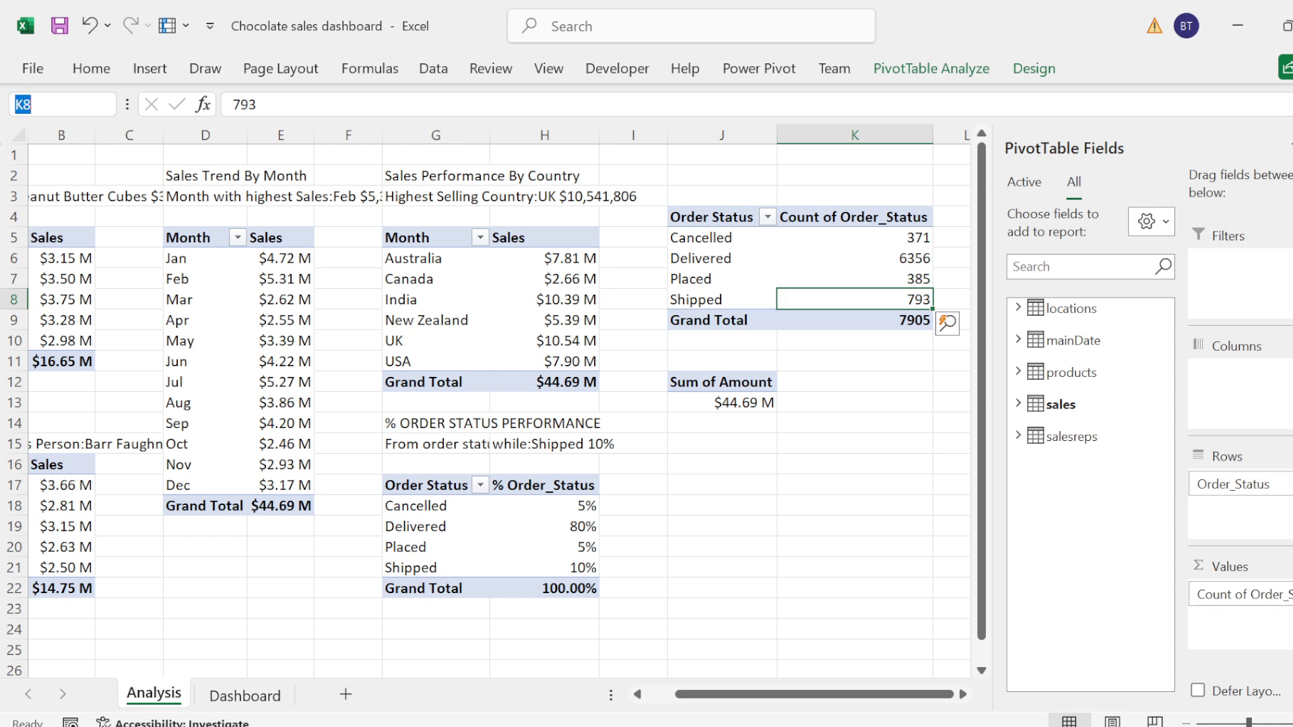
type("SHIPPED")
key("Return")
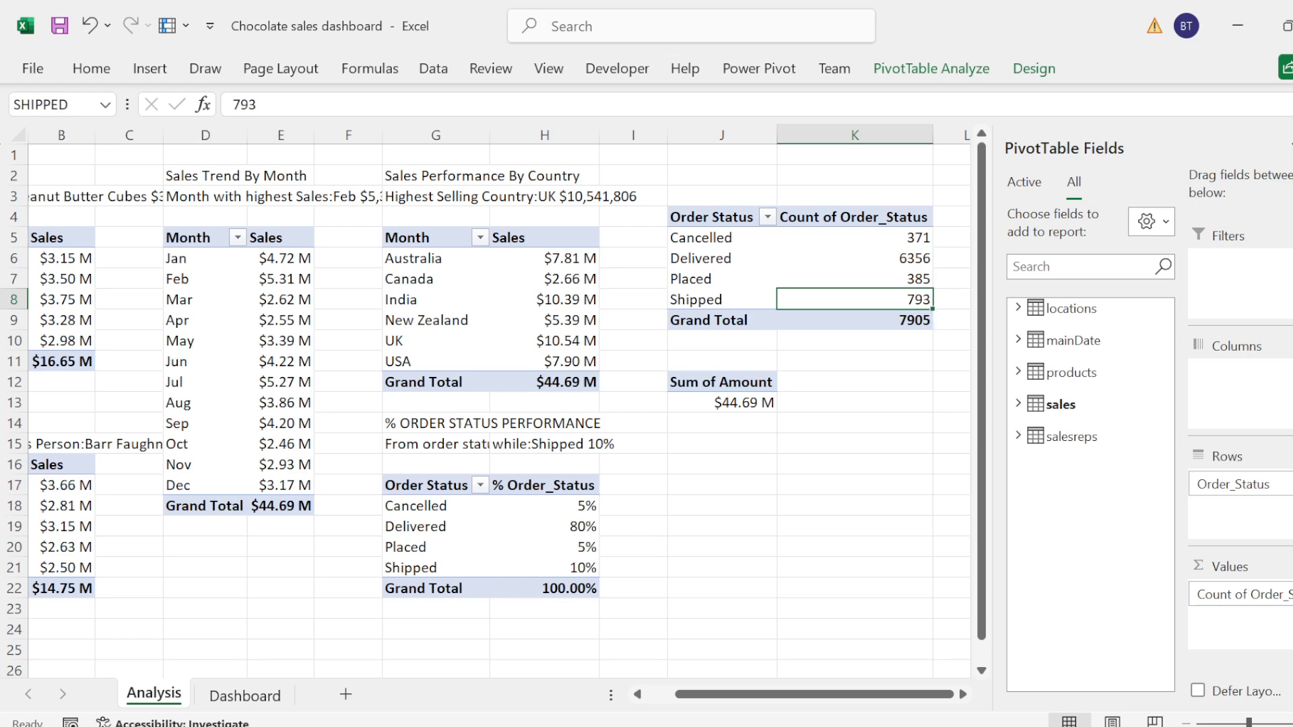
Step: Delete the Totalsale2 reference from the formula of the Delivered Order card's value box on the Dashboard sheet
left_click(244, 695)
left_click(252, 325)
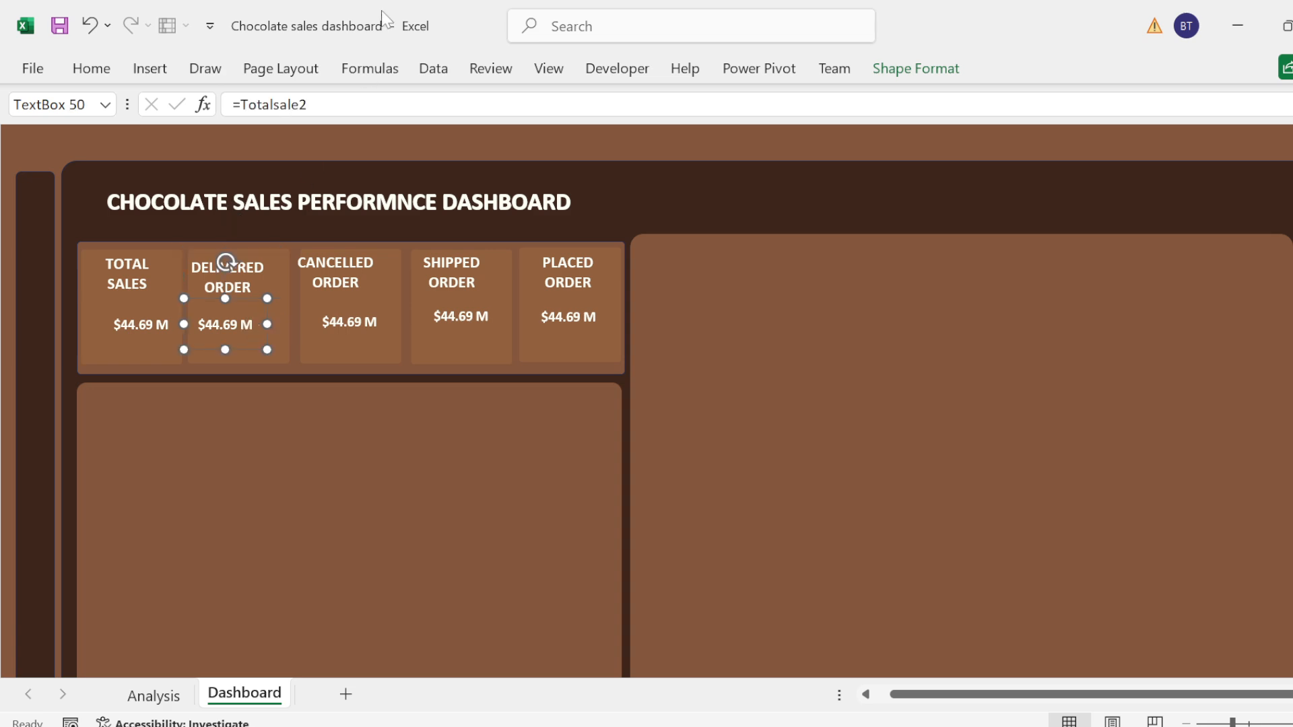
left_click(308, 105)
key("BackSpace")
key("BackSpace")
key("BackSpace")
key("BackSpace")
key("BackSpace")
key("BackSpace")
key("BackSpace")
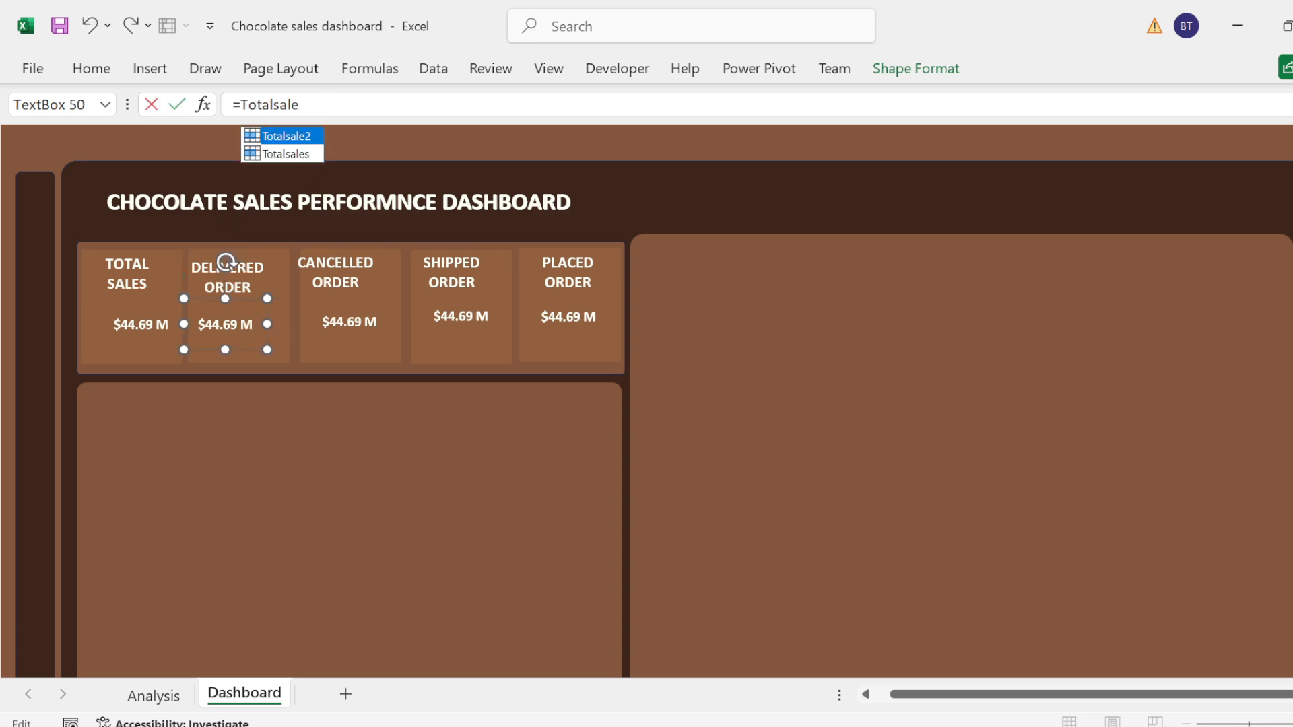
key("BackSpace")
key("BackSpace")
key("BackSpace")
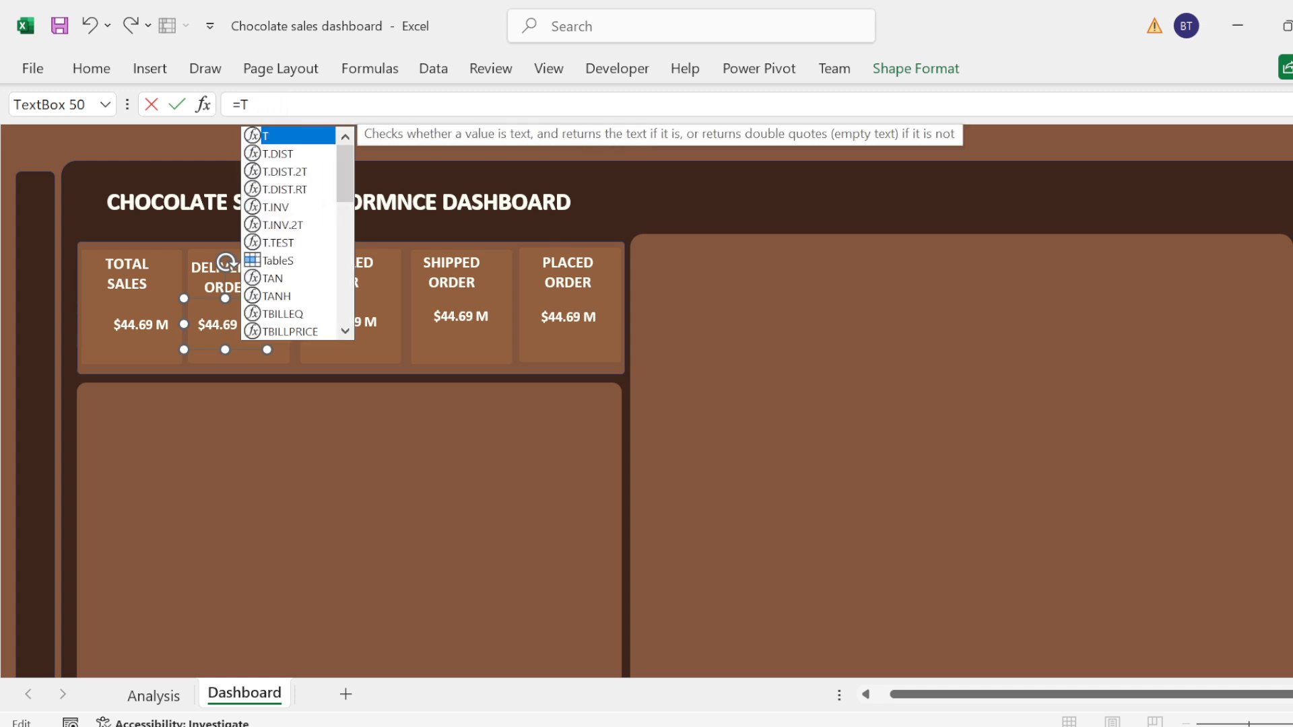
Step: Try a name starting with ORD in the Delivered Order value box's formula, and clear the entry
type("ORD")
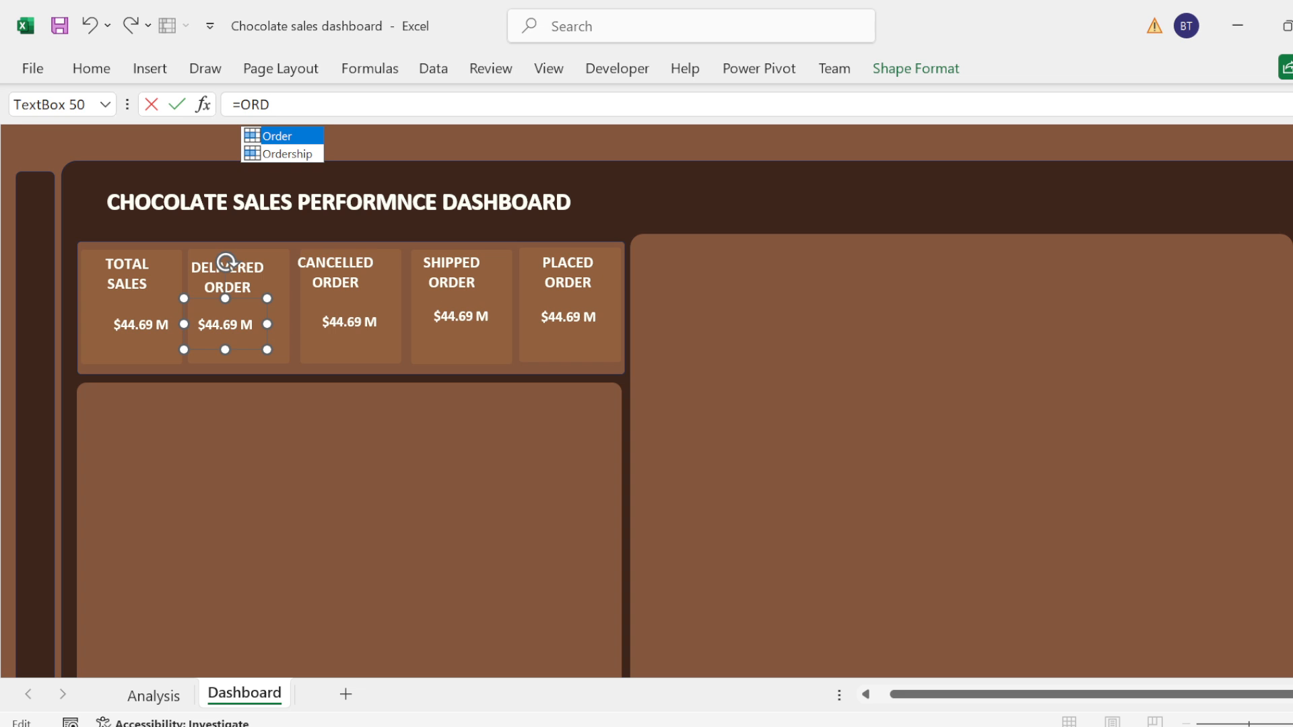
key("BackSpace")
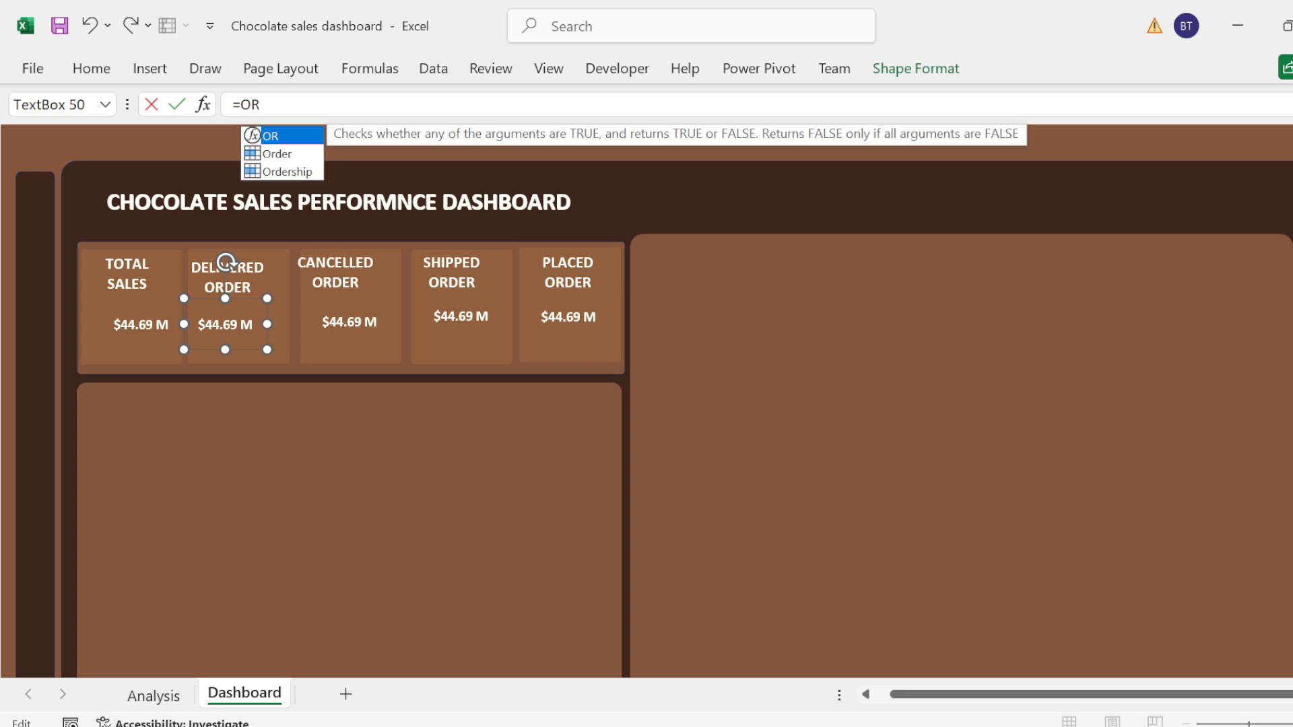
key("BackSpace")
key("BackSpace")
key("BackSpace")
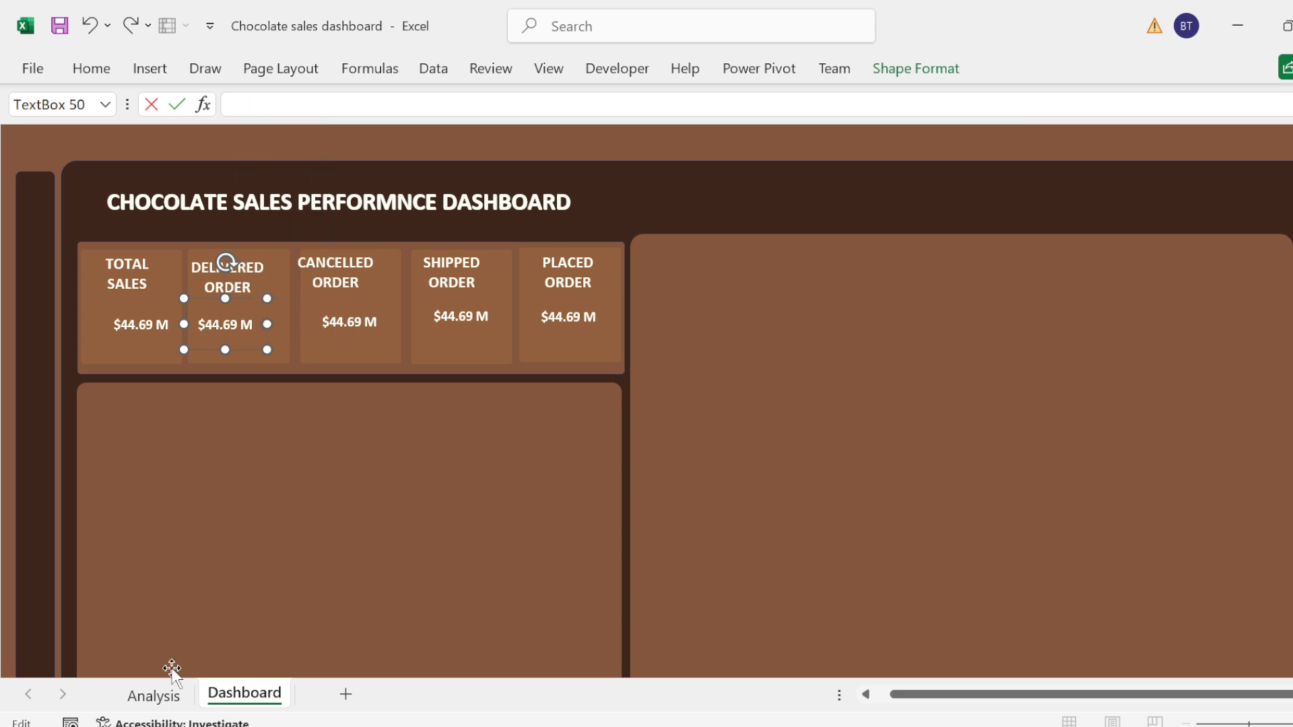
Step: Check which names are assigned to the Delivered, Placed and Cancelled count cells on the Analysis sheet
left_click(153, 694)
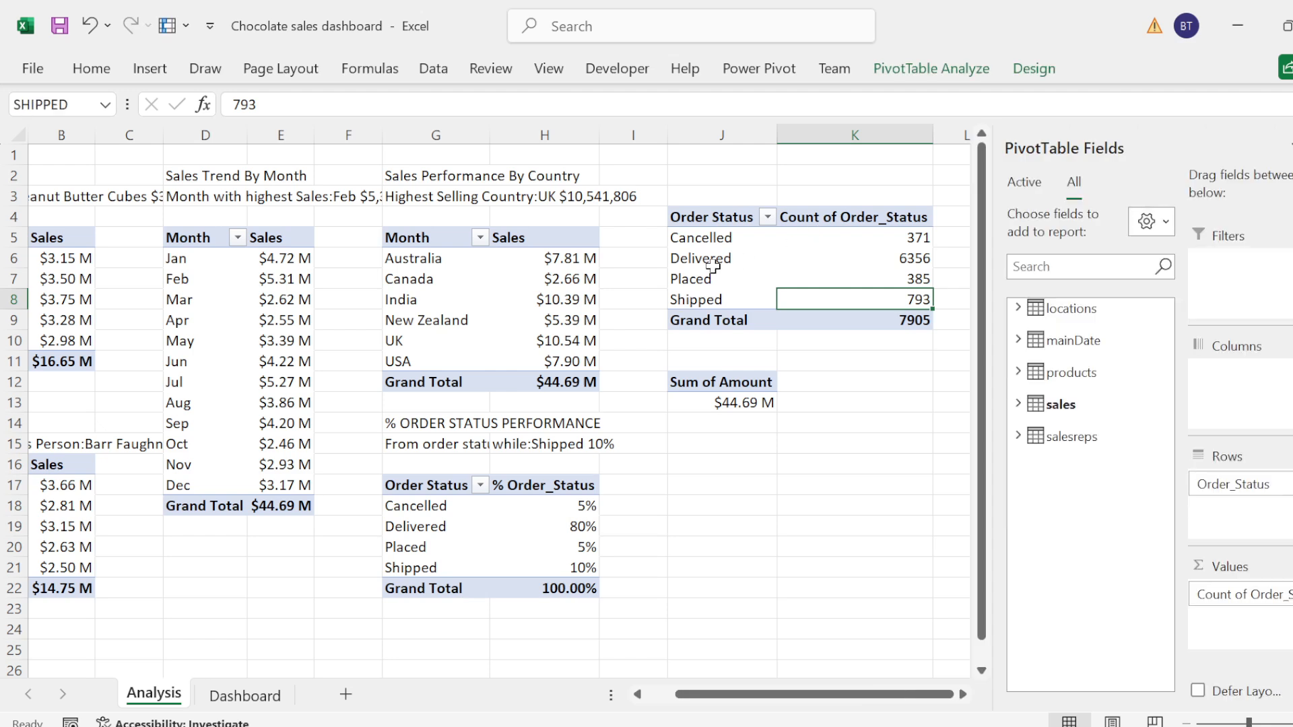
left_click(710, 263)
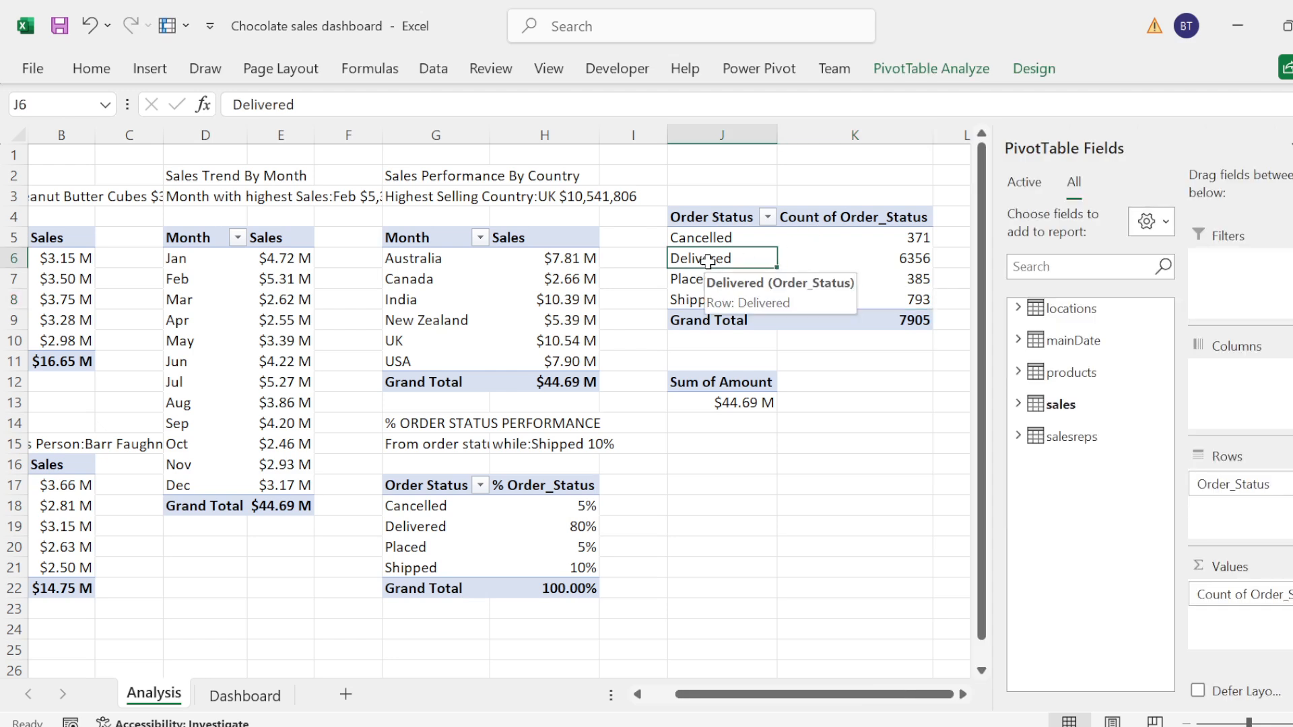
left_click(928, 254)
left_click(924, 281)
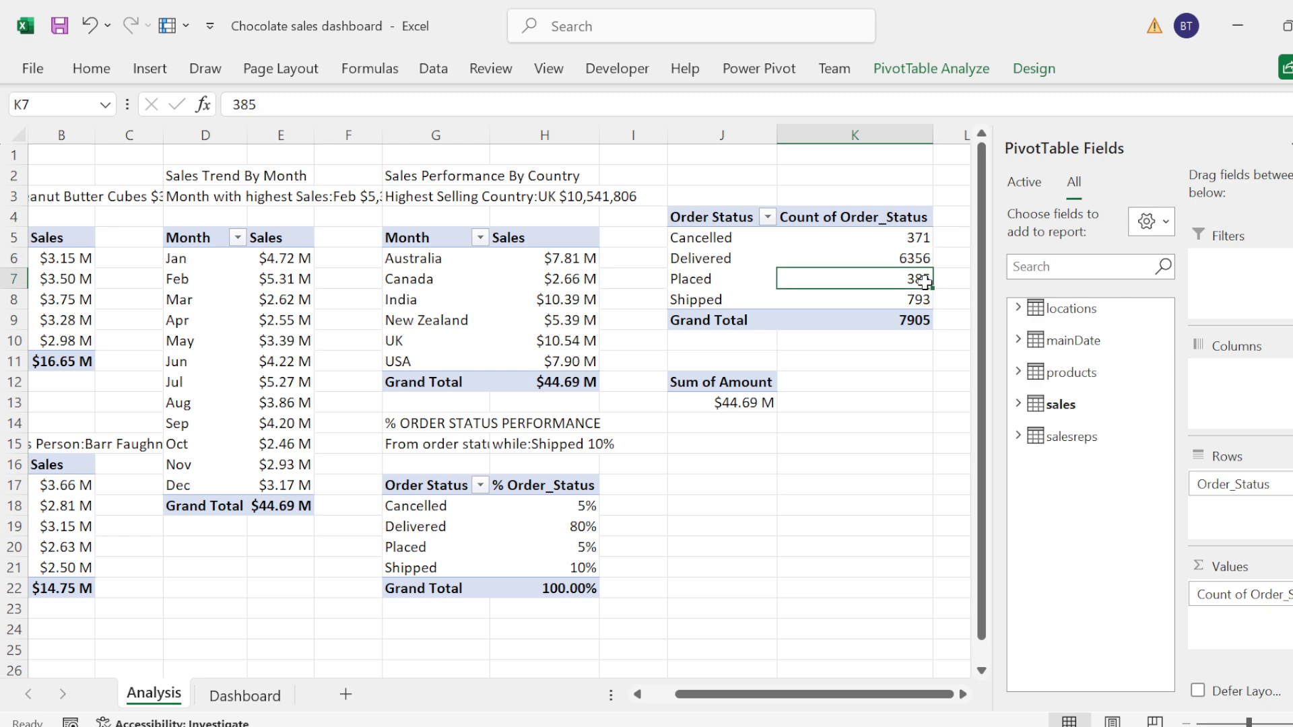
left_click(917, 258)
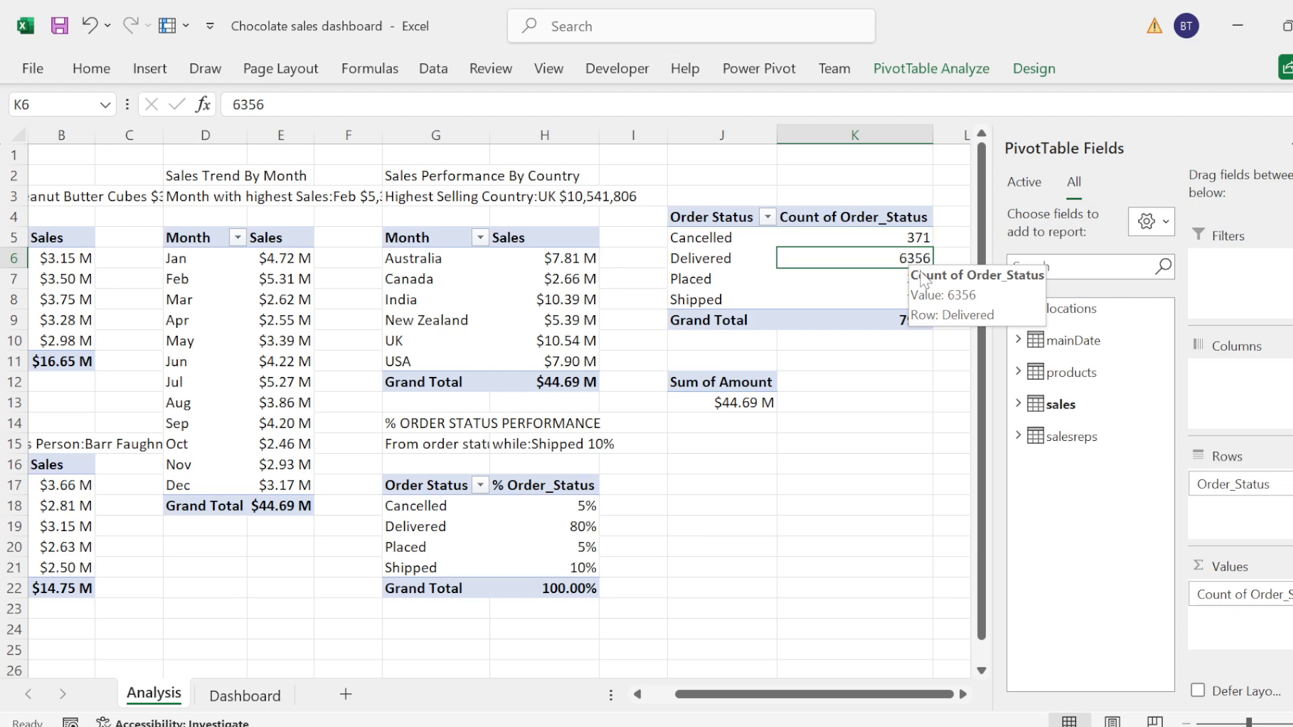
left_click(921, 238)
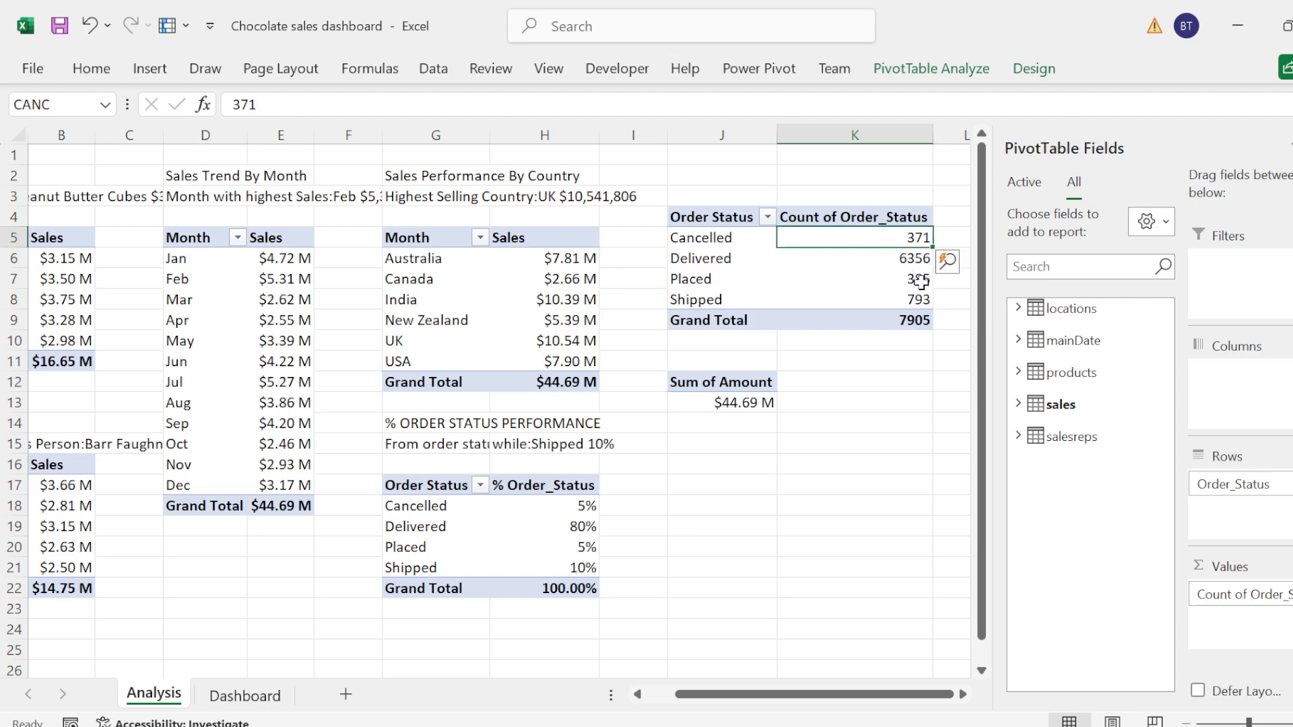
Step: Name the Delivered count cell K6 on the Analysis sheet DELIVER, after checking the names of the neighbouring count cells
left_click(921, 279)
left_click(921, 300)
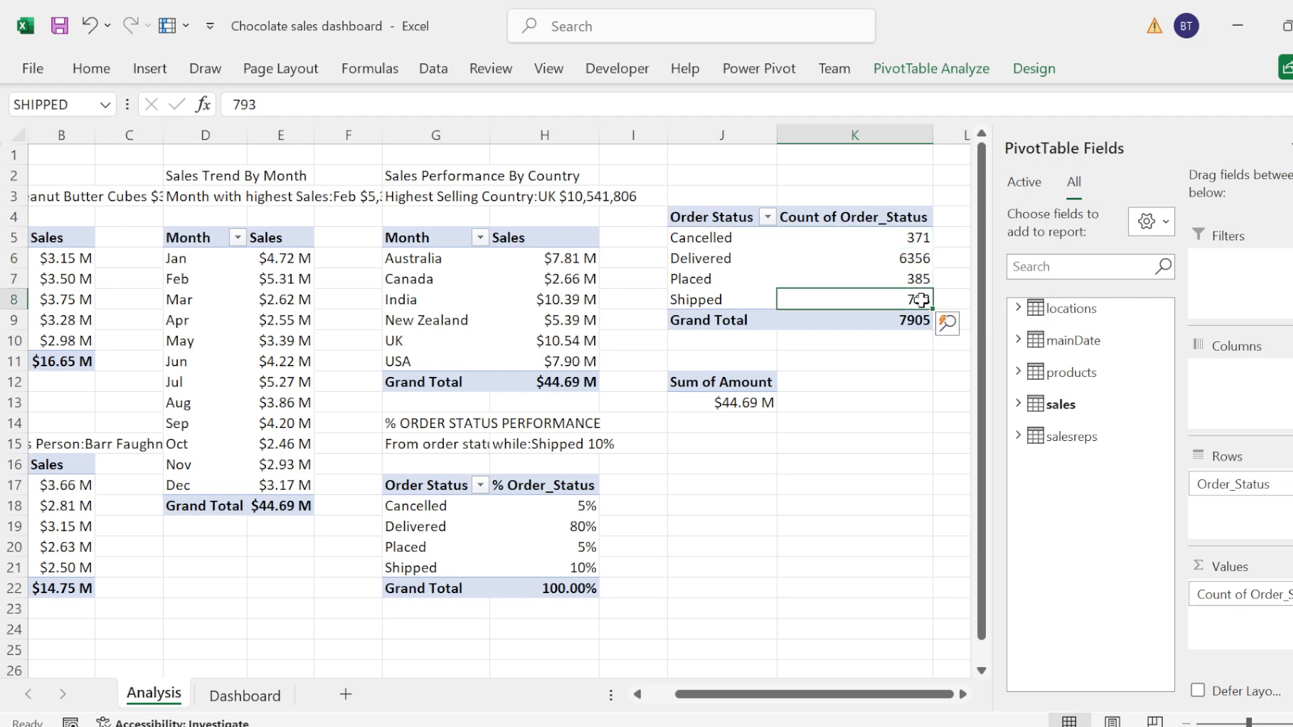
left_click(921, 278)
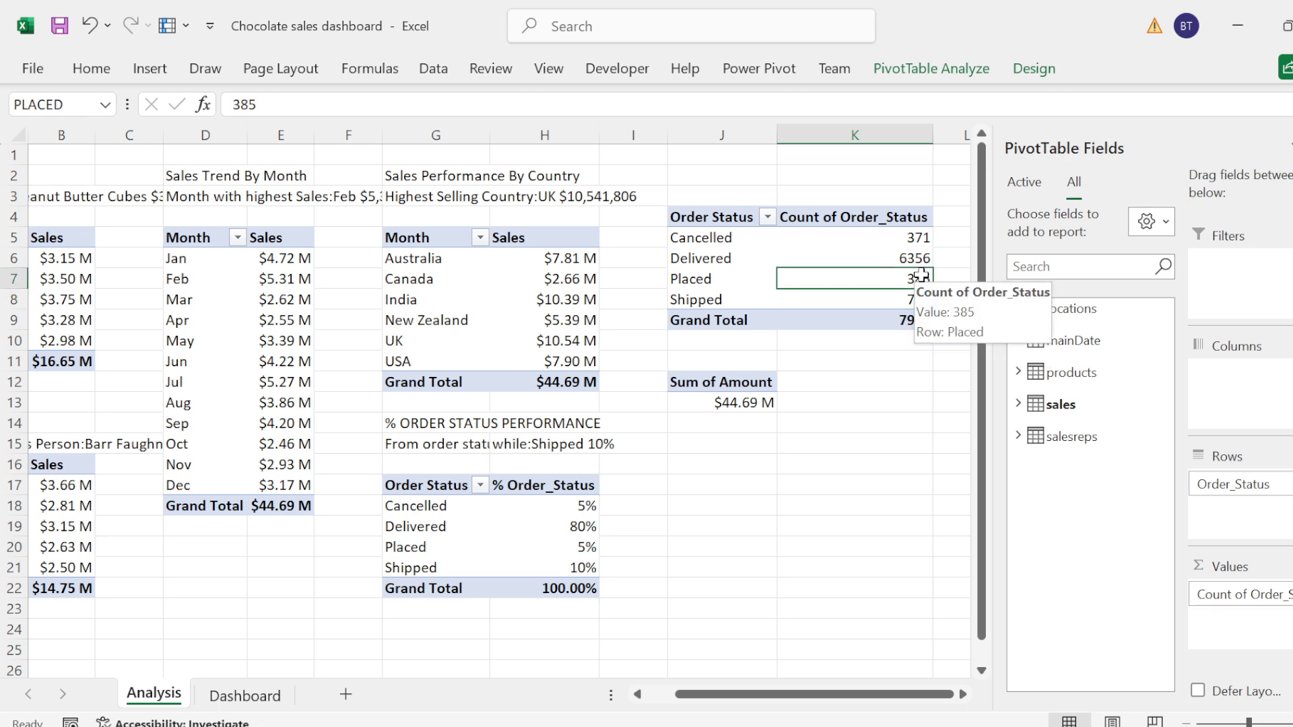
left_click(913, 259)
left_click(53, 104)
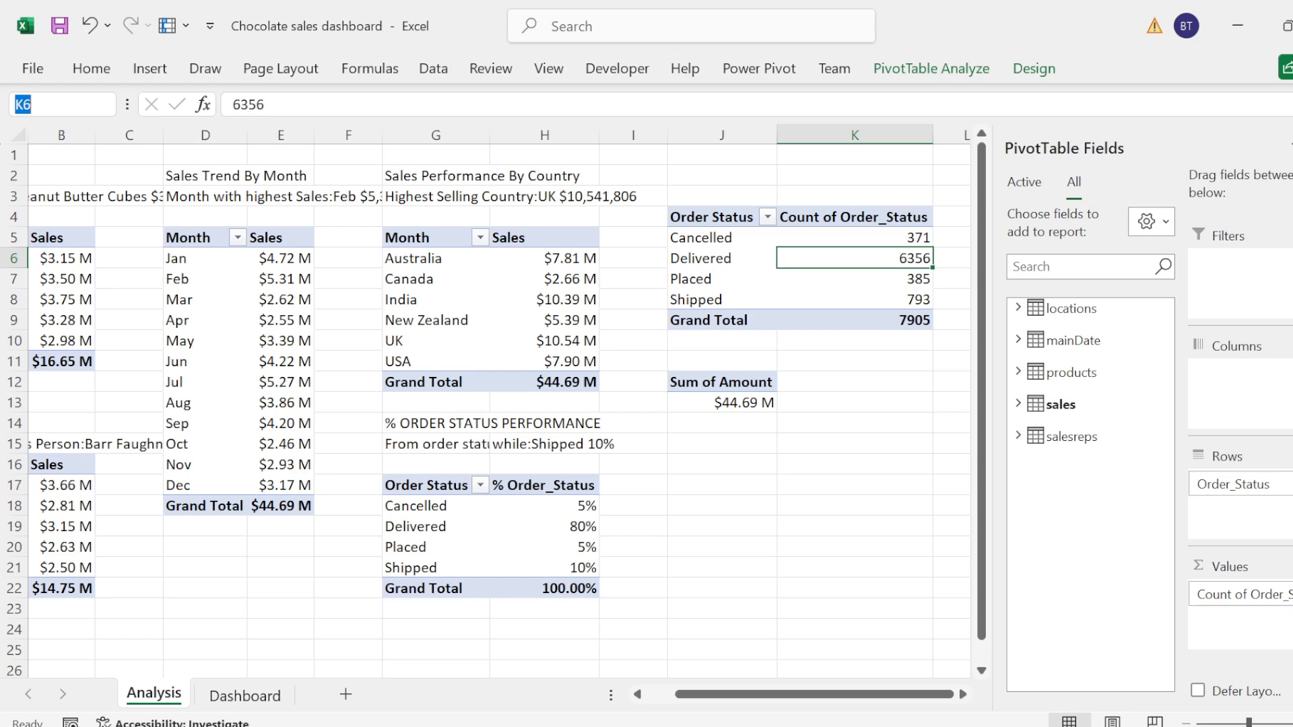
type("DELIVER")
key("Return")
Step: Link the Delivered Order card's value box on the Dashboard sheet to the named cell with the formula =DELIVER
left_click(244, 696)
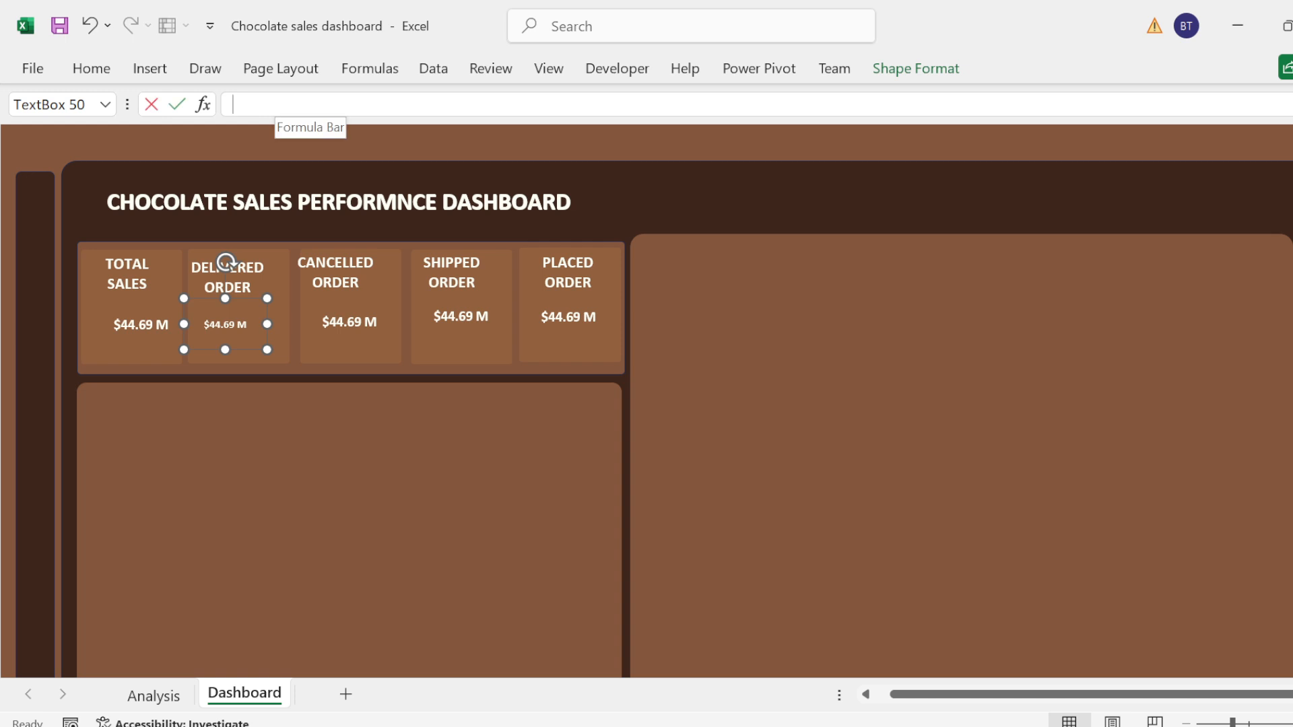
left_click(270, 105)
type("DELI")
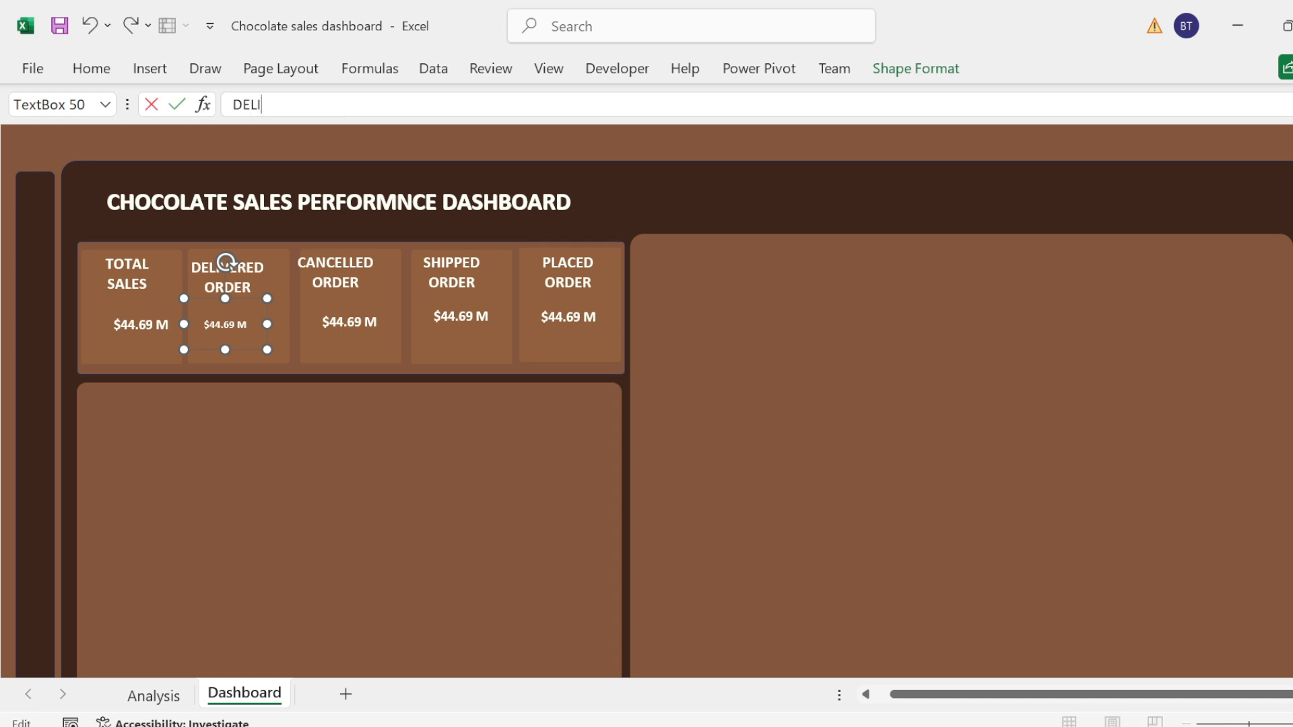
key("BackSpace")
key("BackSpace")
type("=DEL")
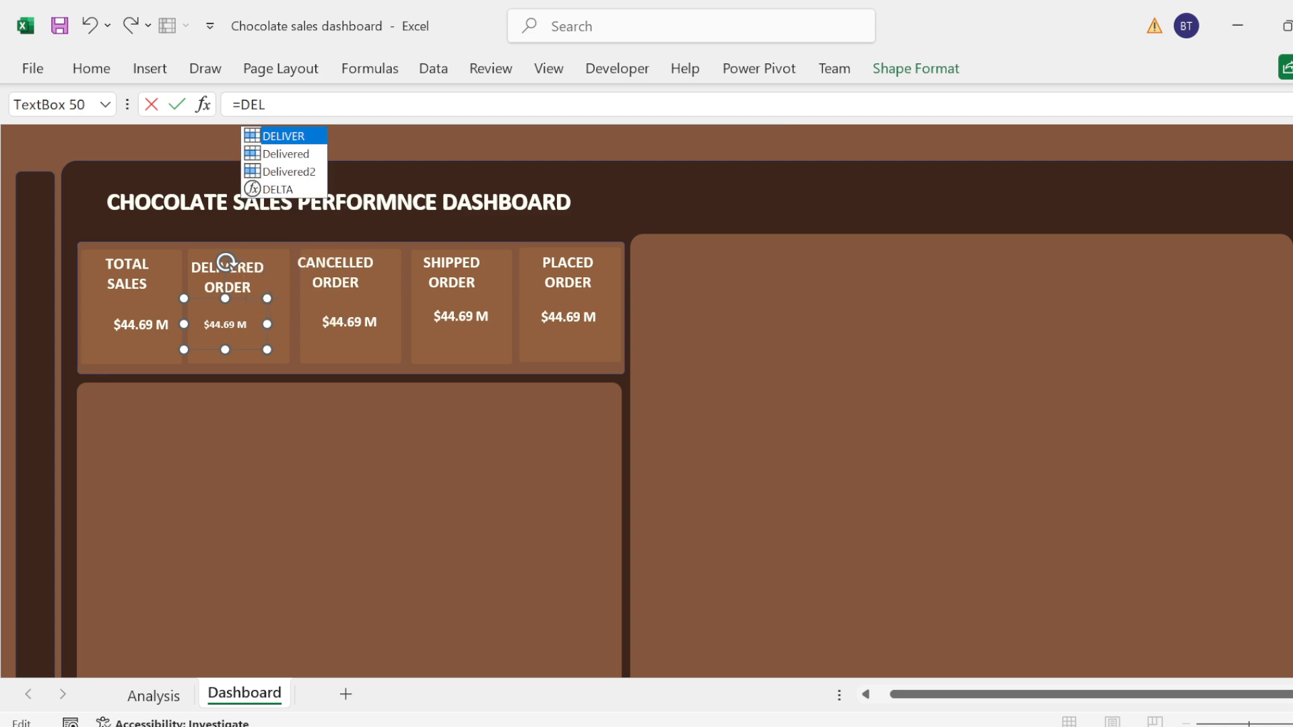
key("Tab")
key("Return")
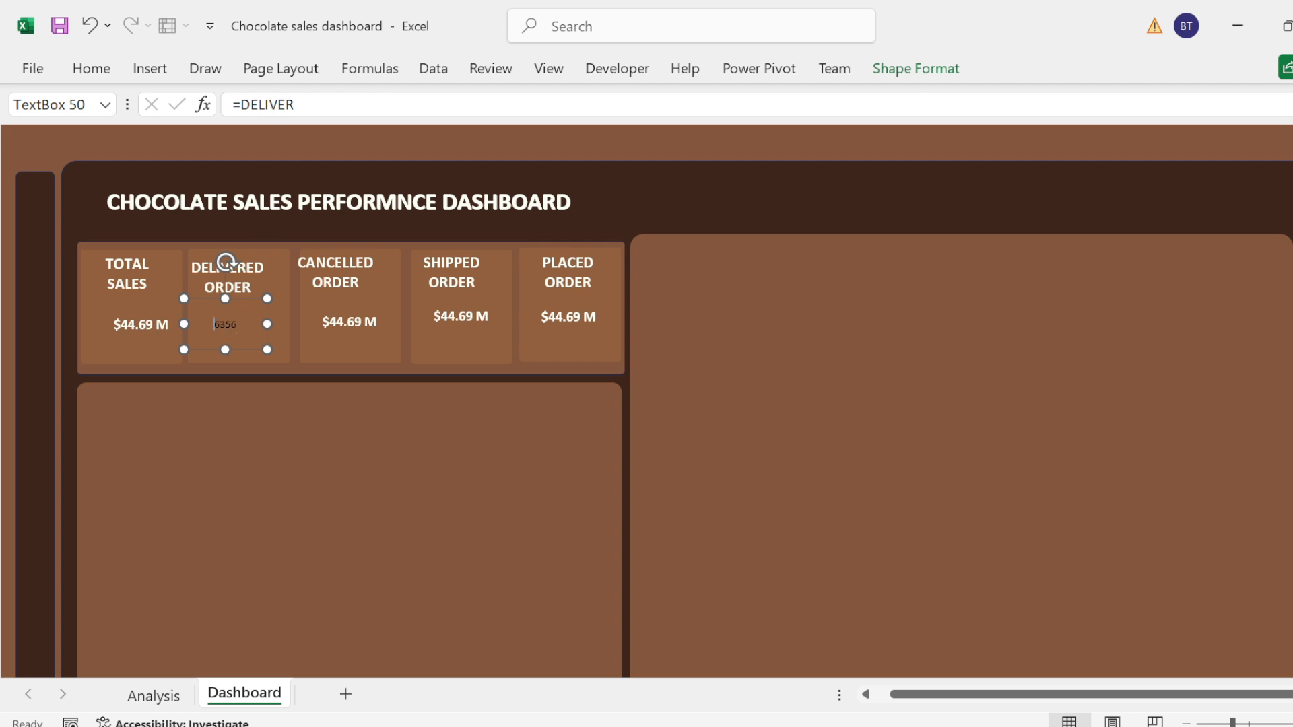
Step: Format the Delivered Order card's value as bold white text at font size 14
double_click(214, 325)
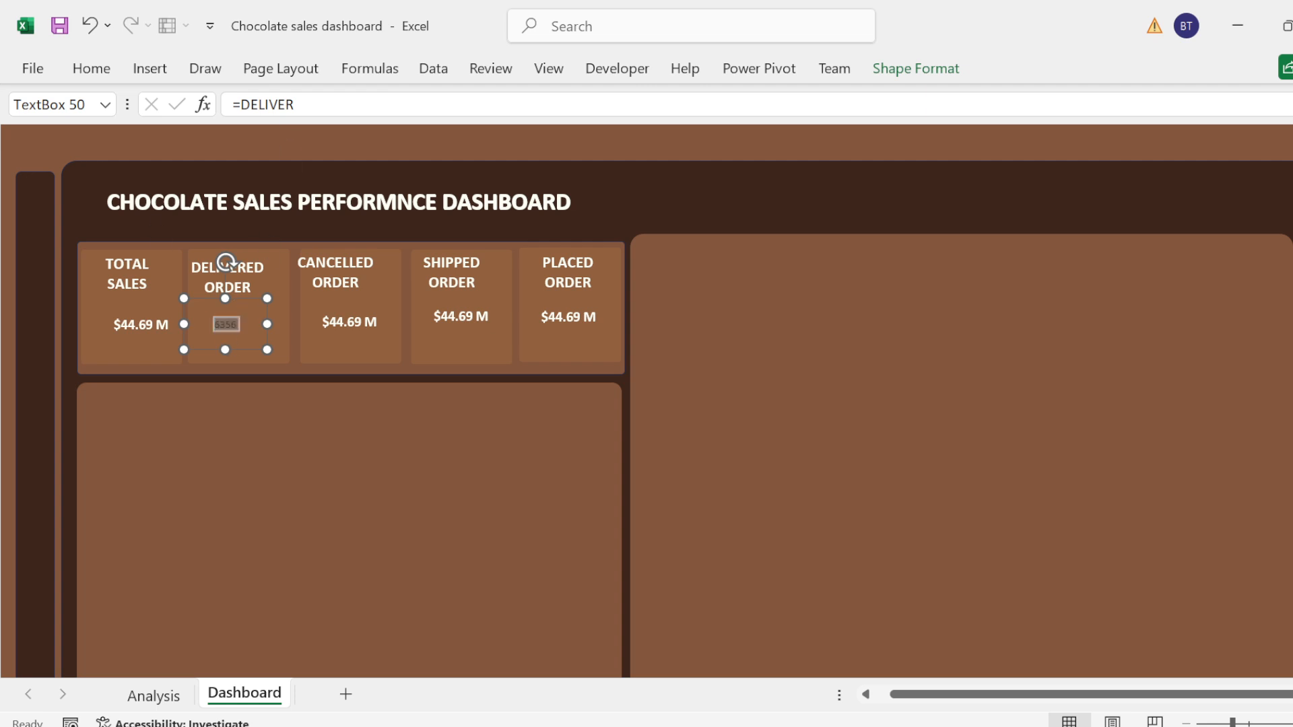
left_click(91, 73)
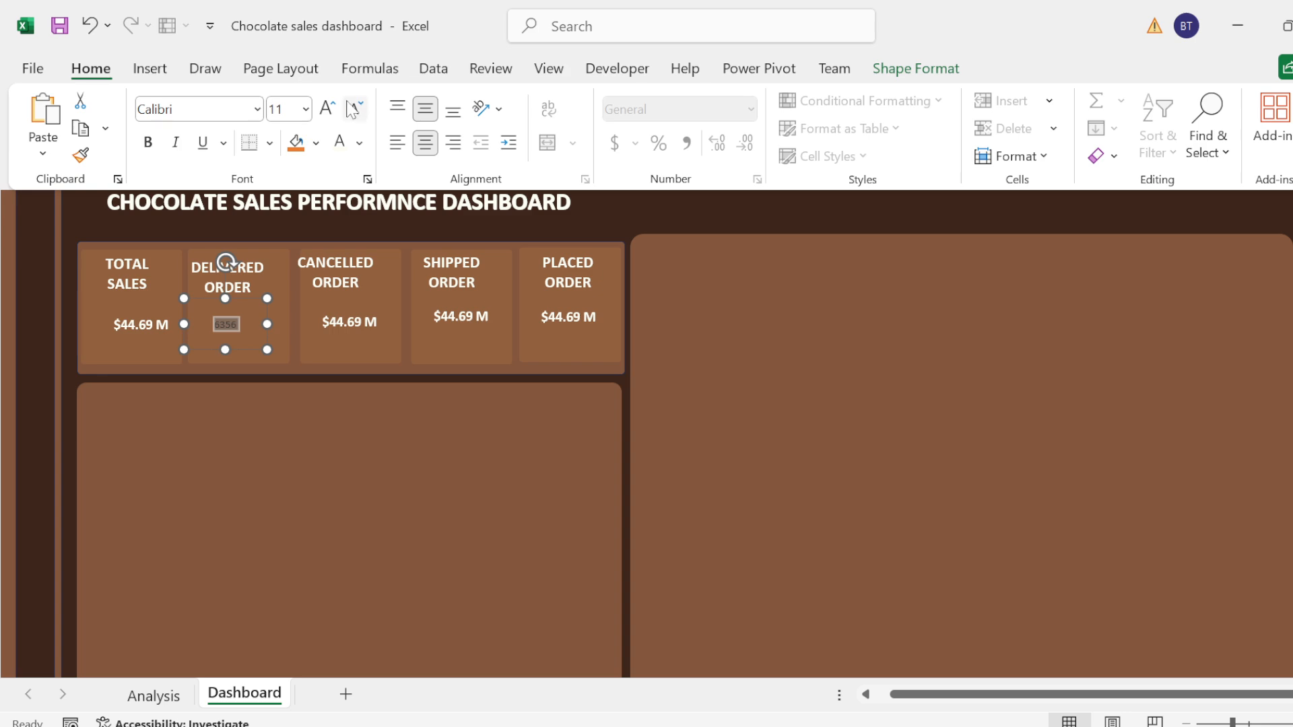
left_click(335, 107)
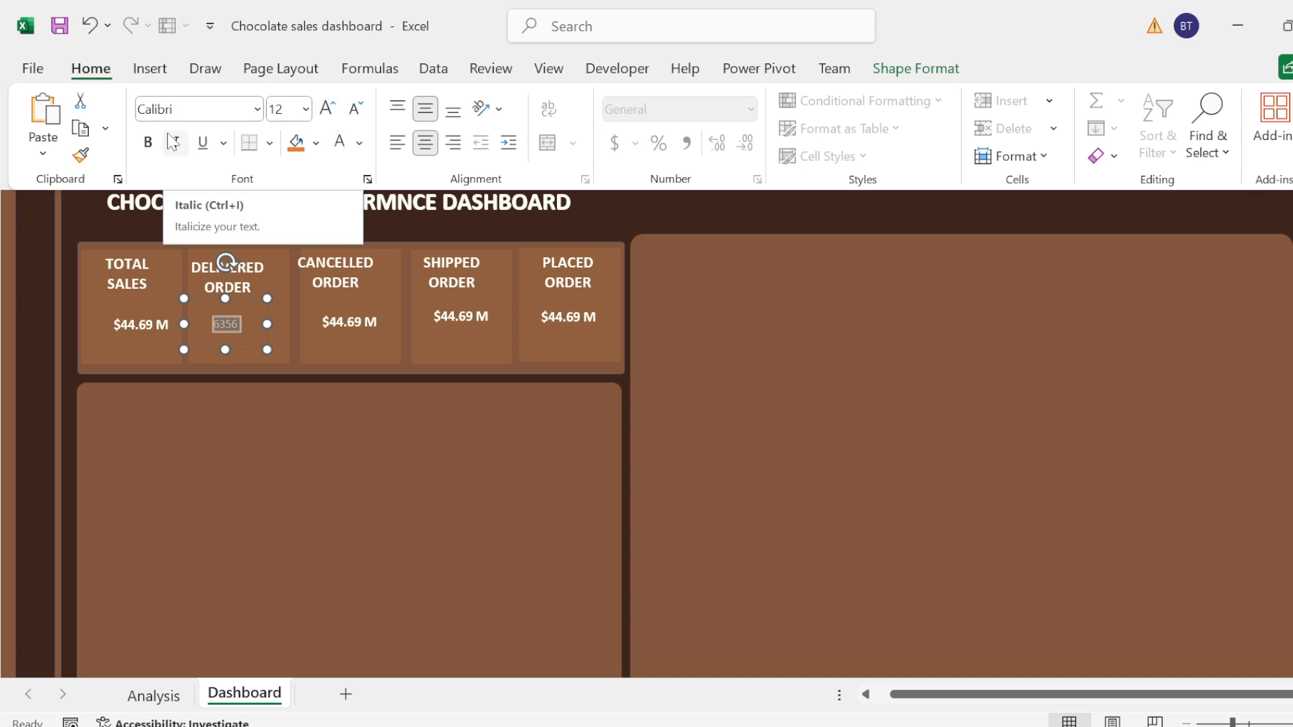
left_click(148, 142)
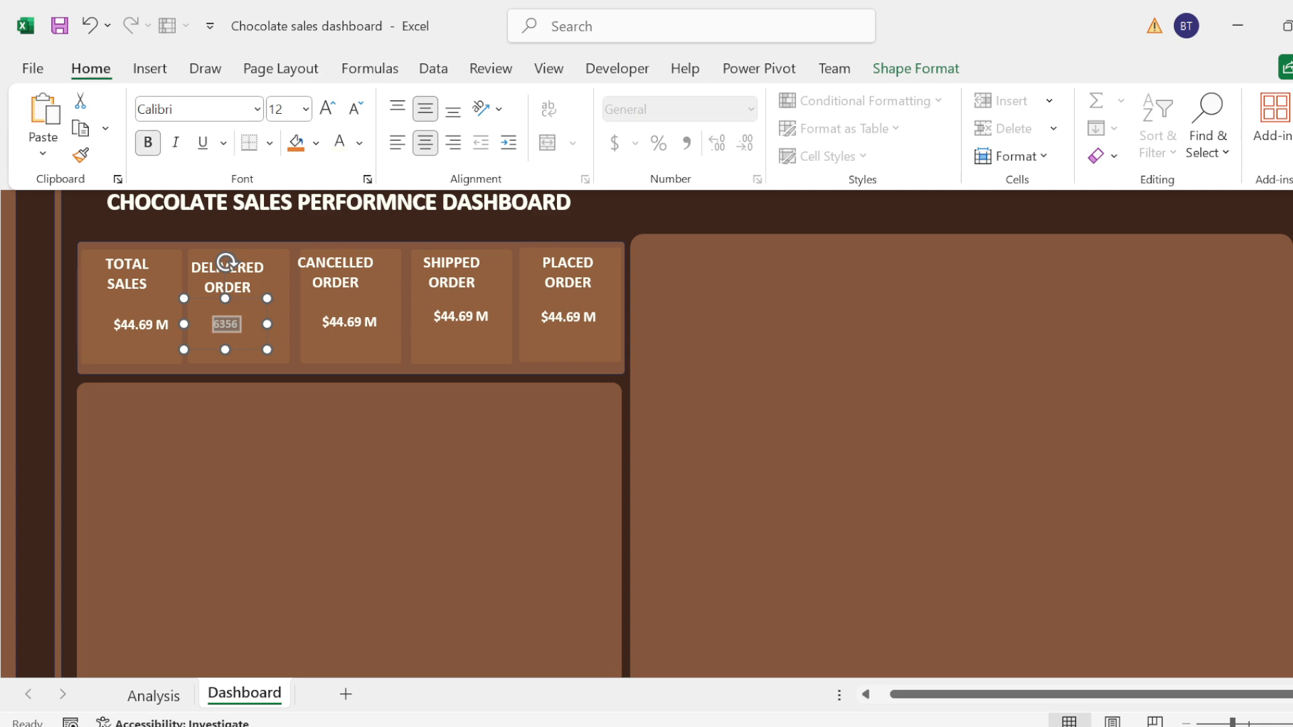
left_click(328, 109)
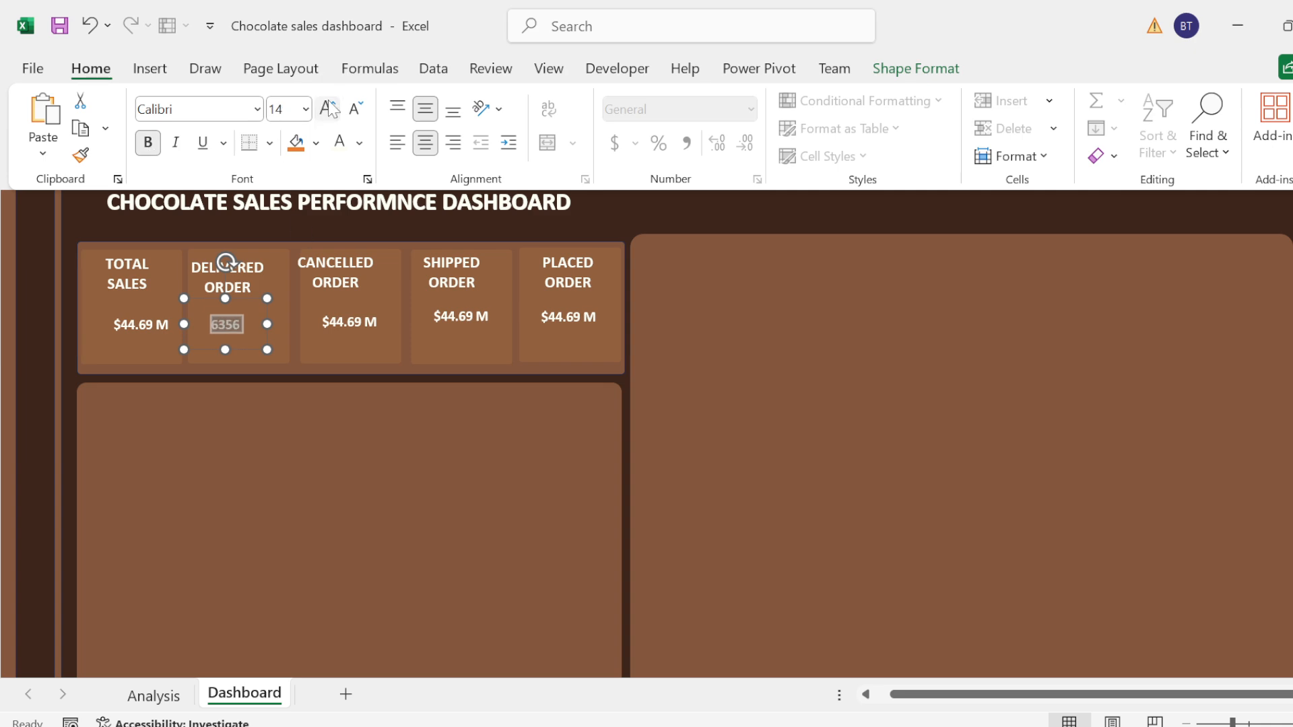
key("Escape")
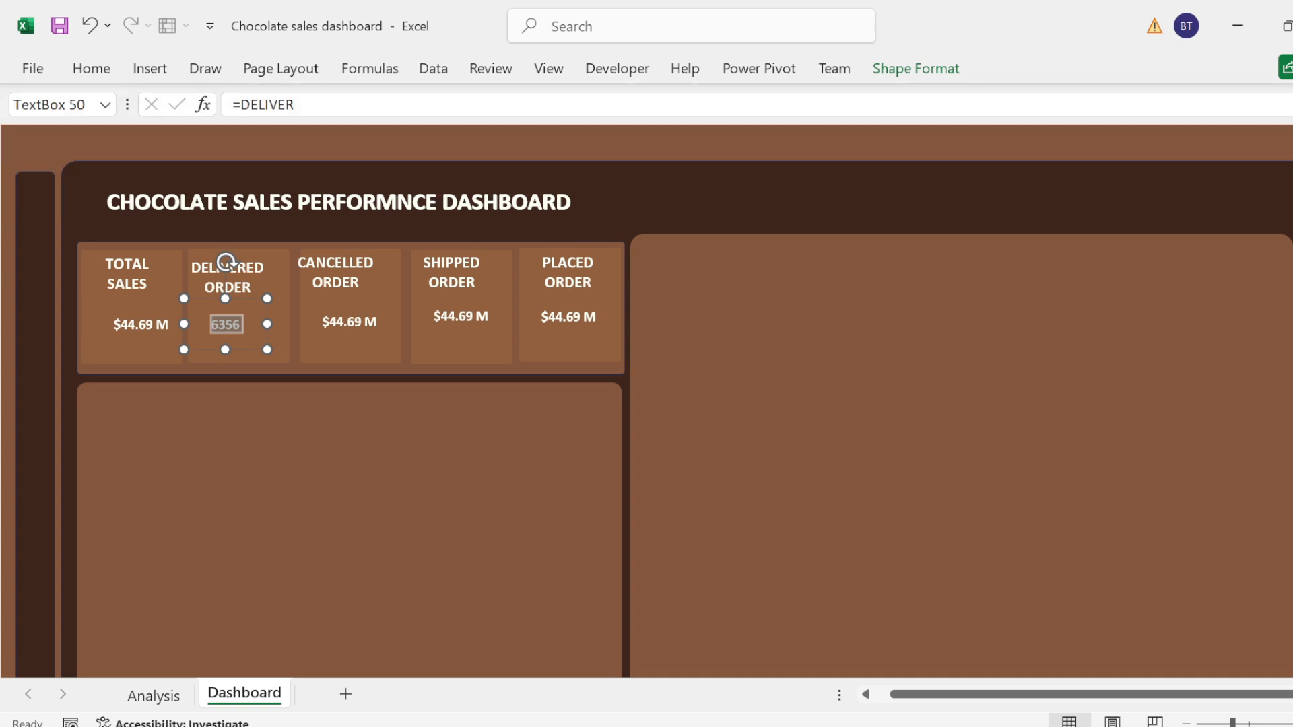
left_click(355, 144)
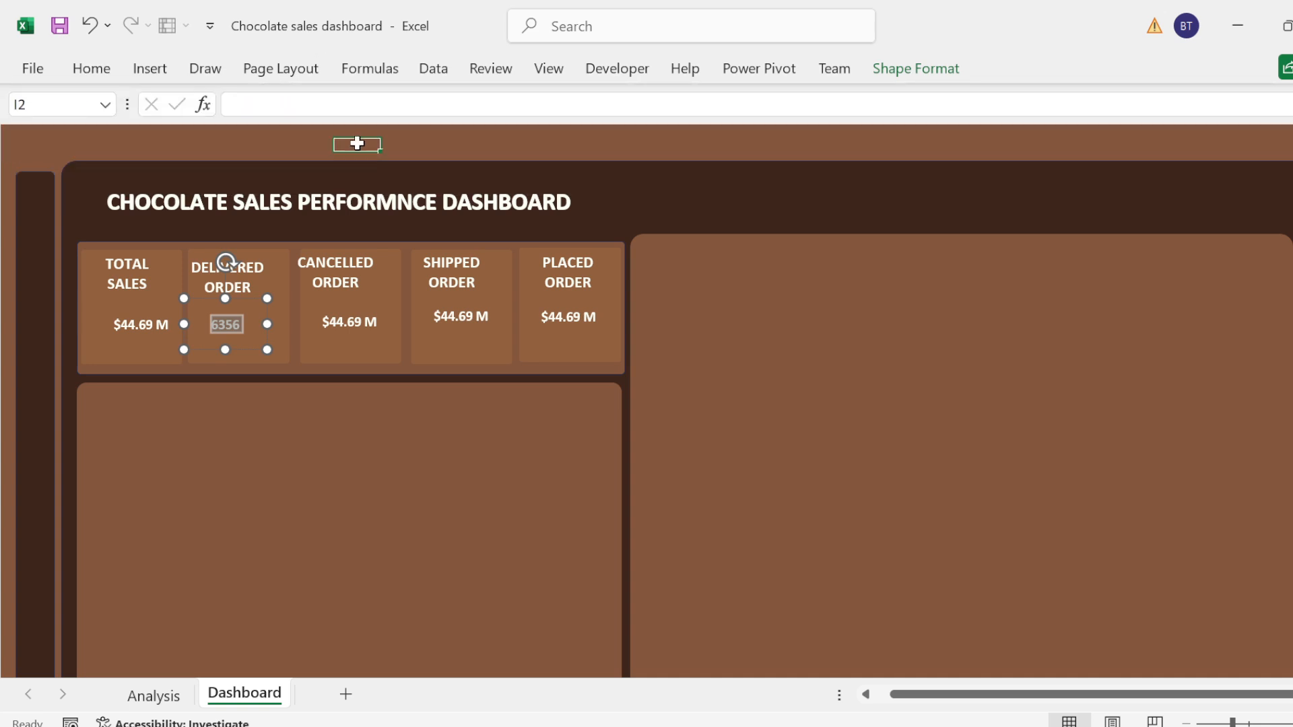
left_click(222, 326)
left_click(89, 70)
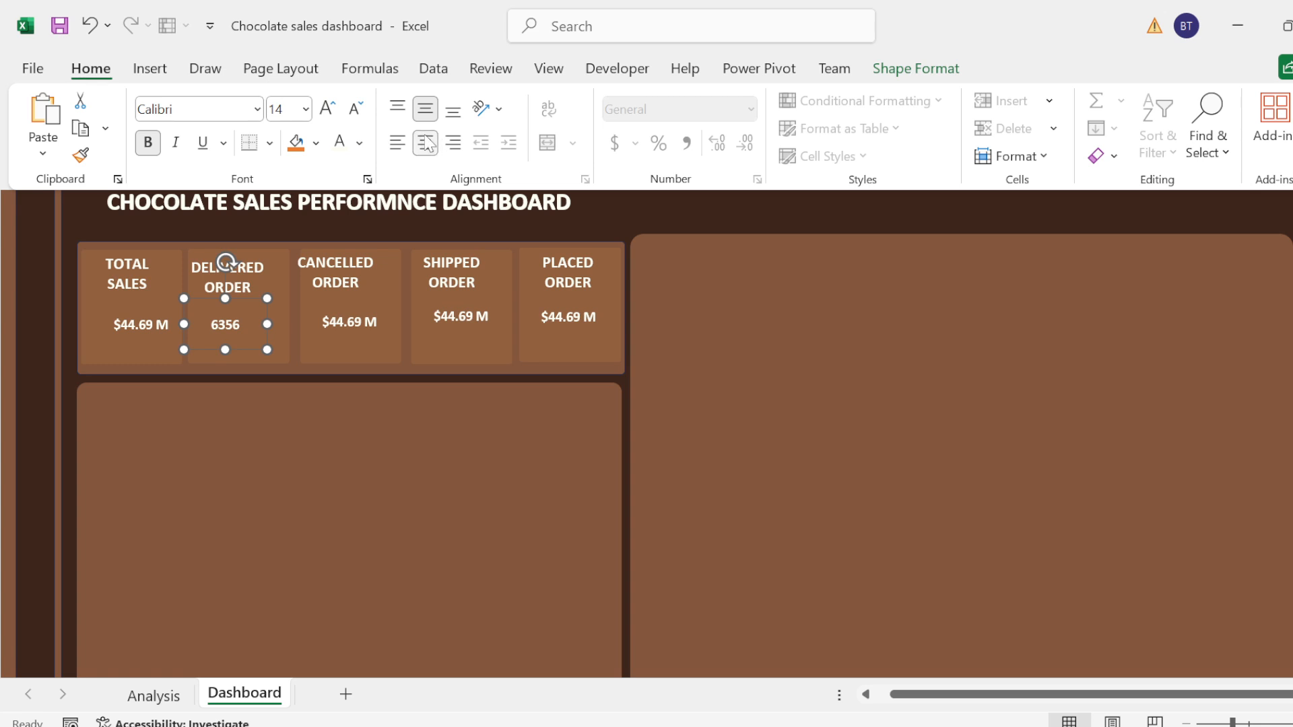
left_click(118, 68)
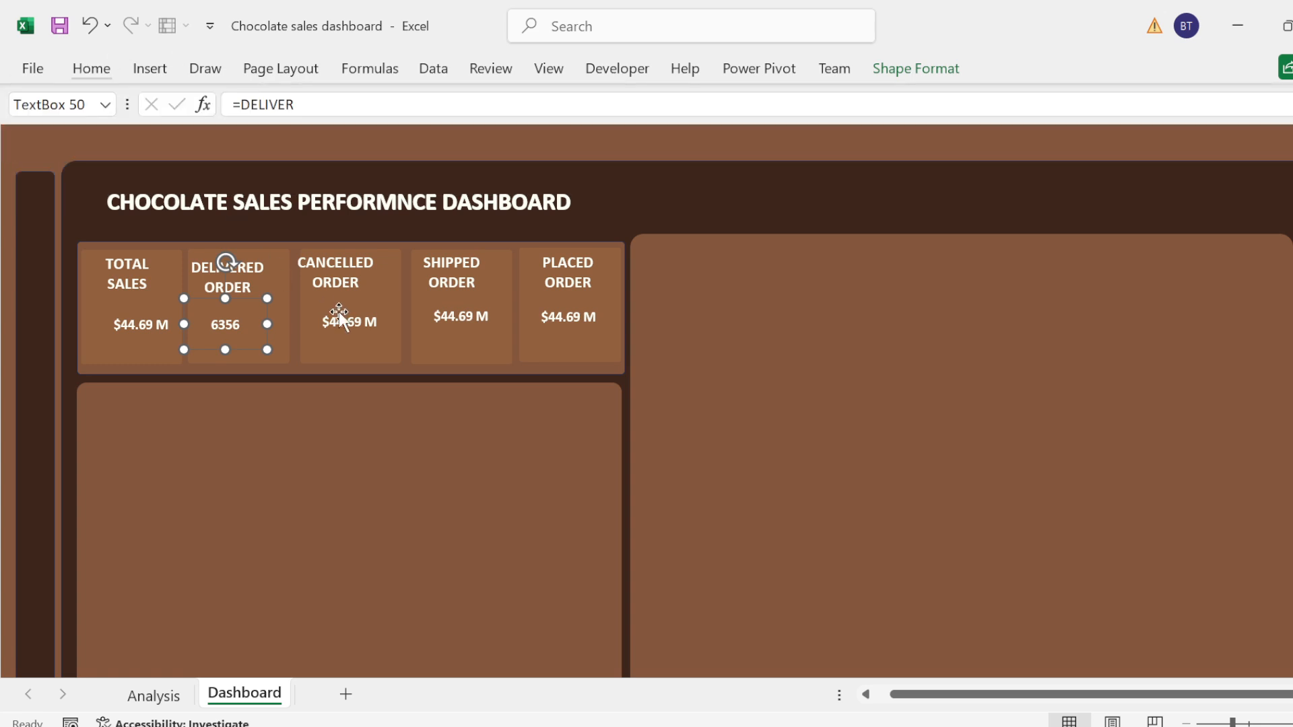
Step: Replace the Totalsale2 reference in the Cancelled Order card's value box with the formula =CANC
left_click(359, 317)
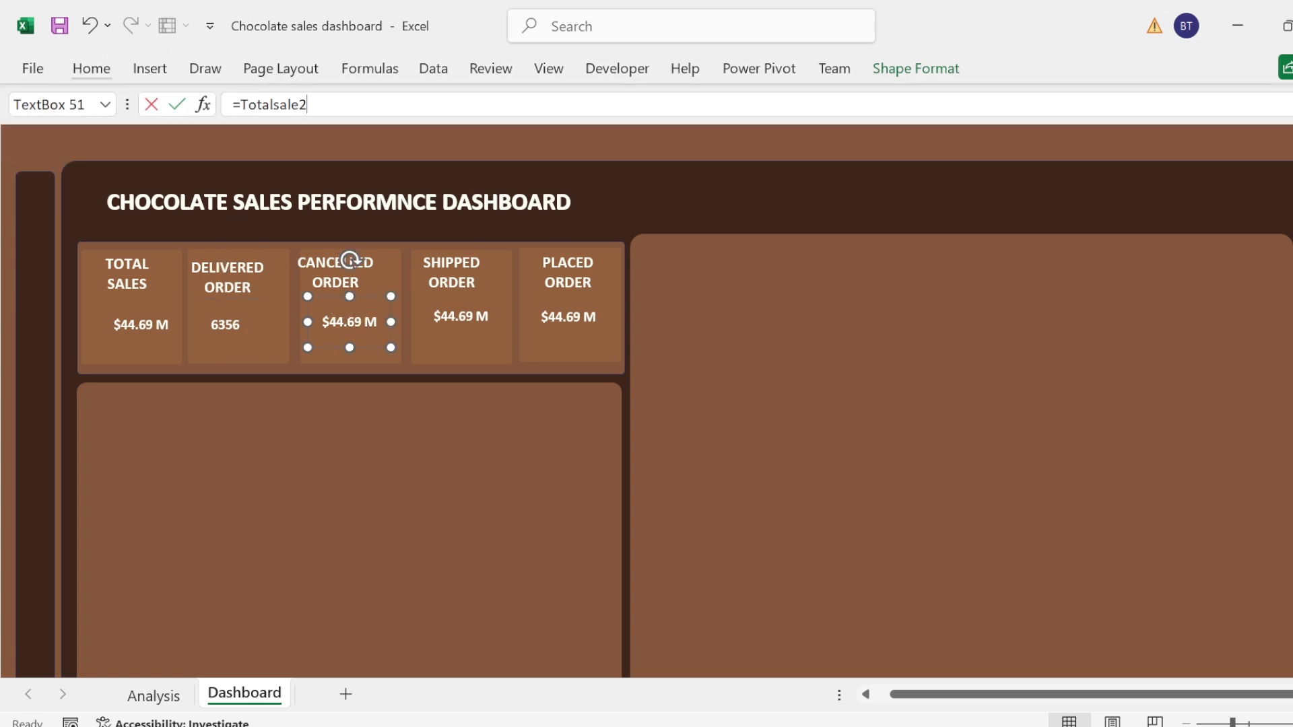
left_click(308, 104)
key("BackSpace")
key("BackSpace")
key("BackSpace")
key("BackSpace")
key("BackSpace")
key("BackSpace")
key("BackSpace")
key("BackSpace")
key("BackSpace")
key("BackSpace")
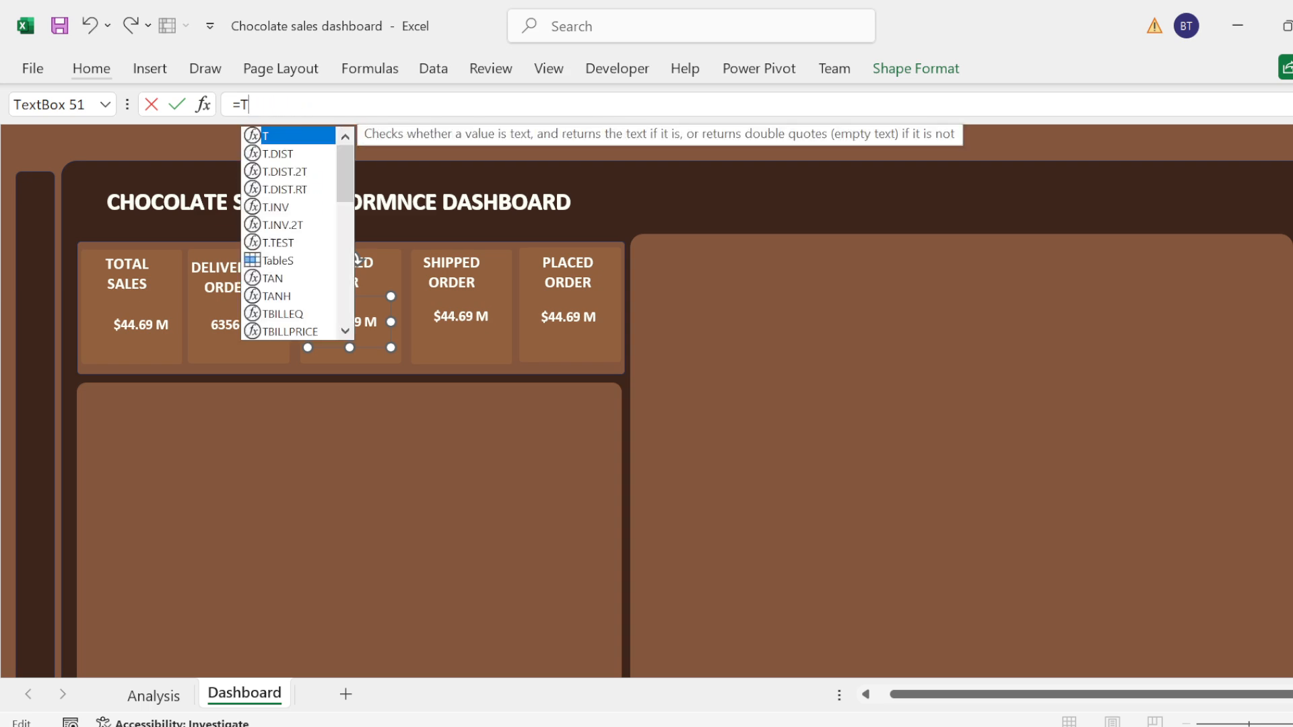
type("AC")
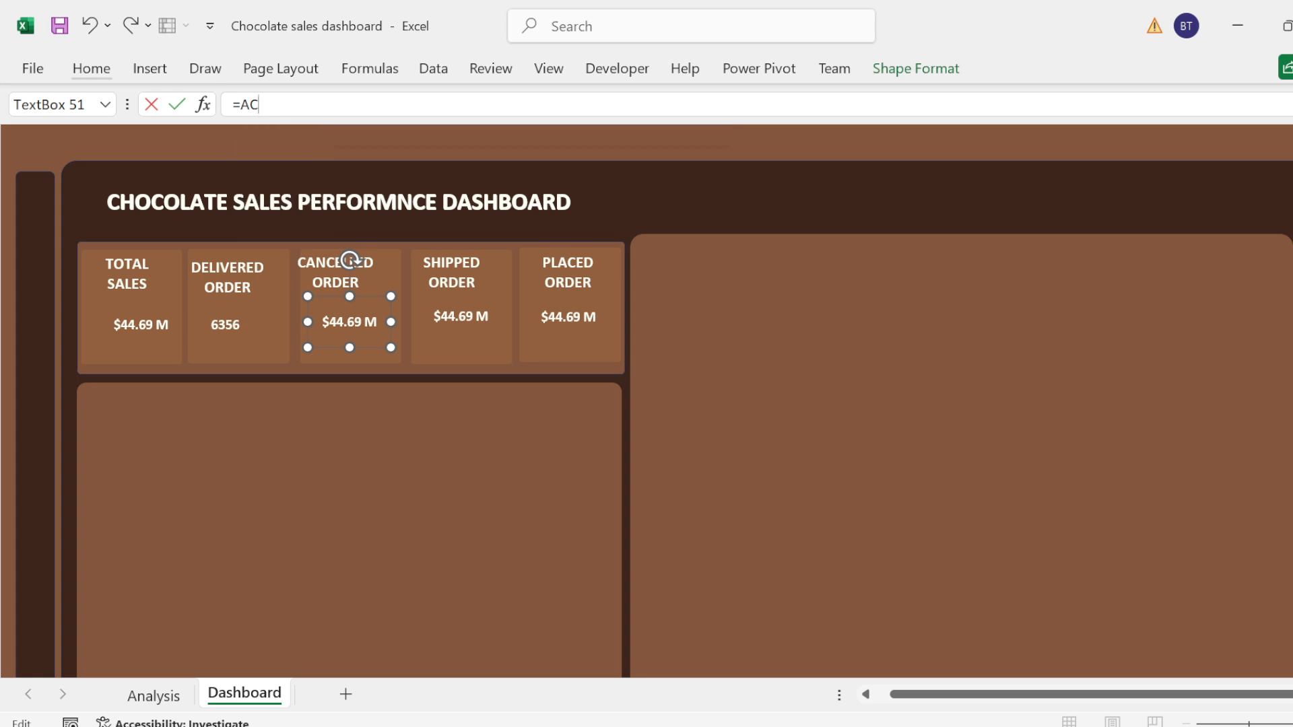
key("BackSpace")
key("BackSpace")
type("CA")
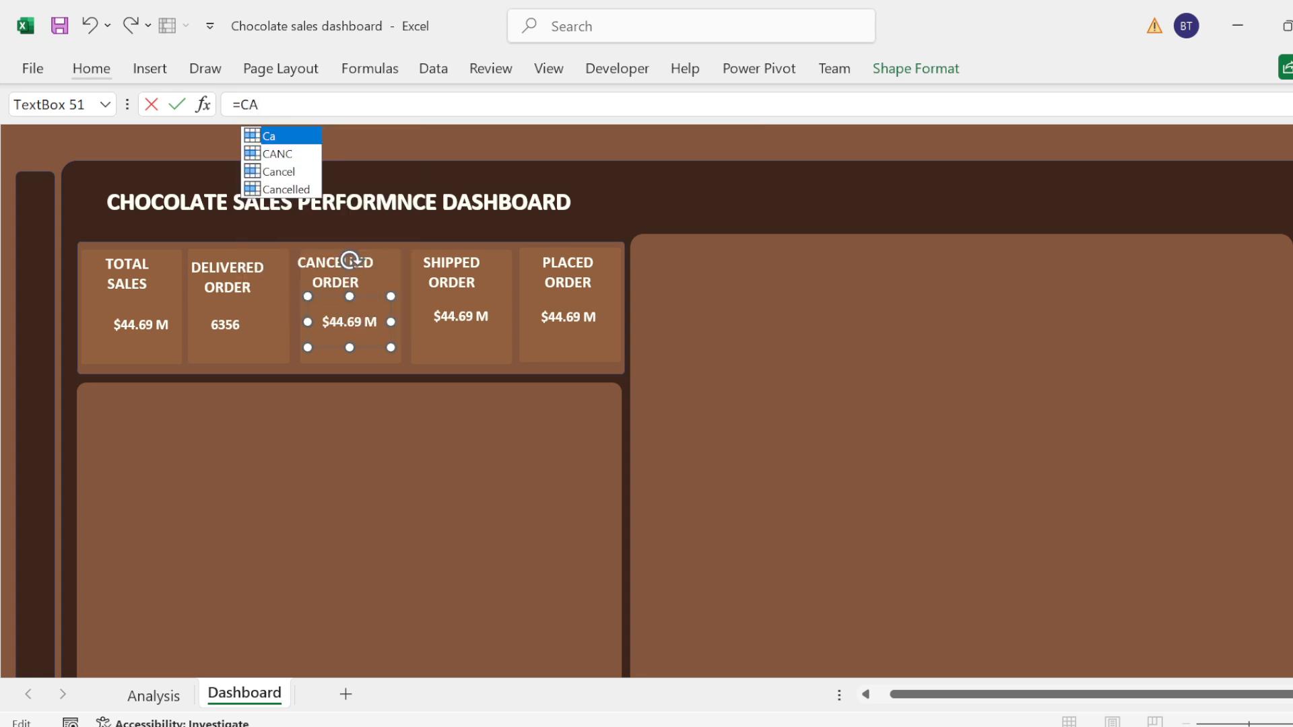
key("Down")
key("Tab")
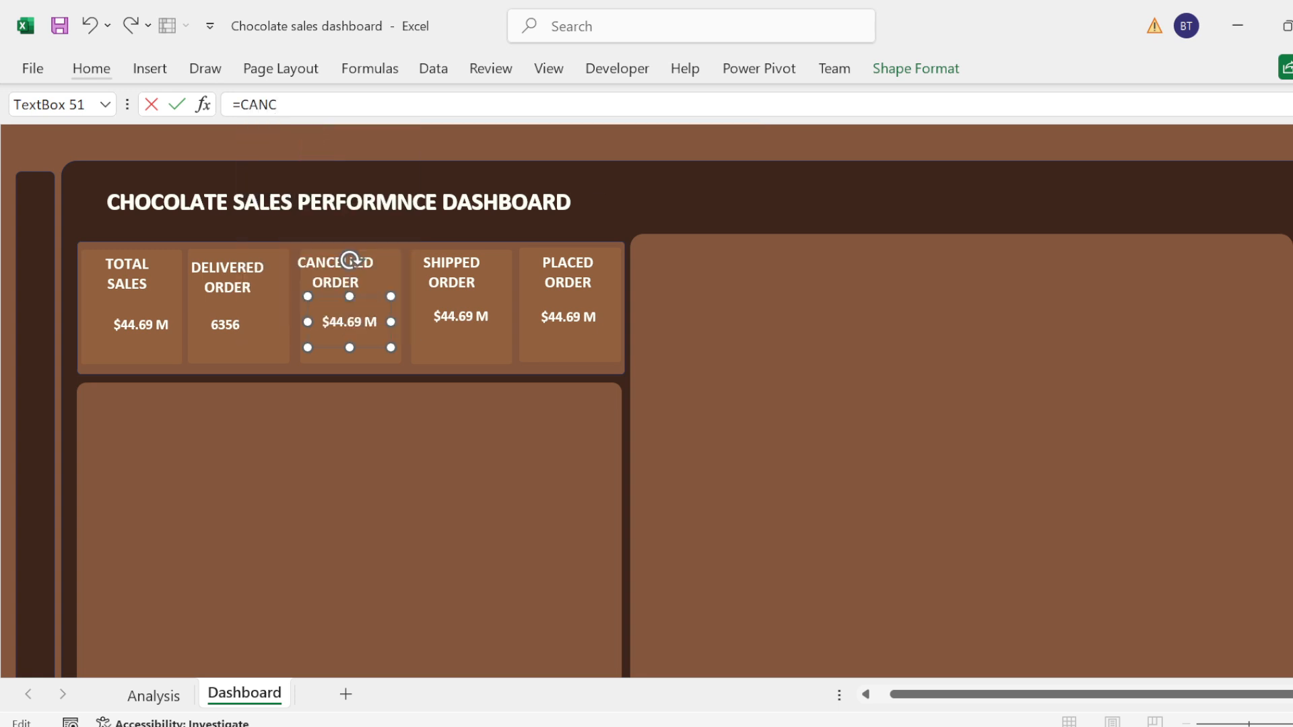
key("Return")
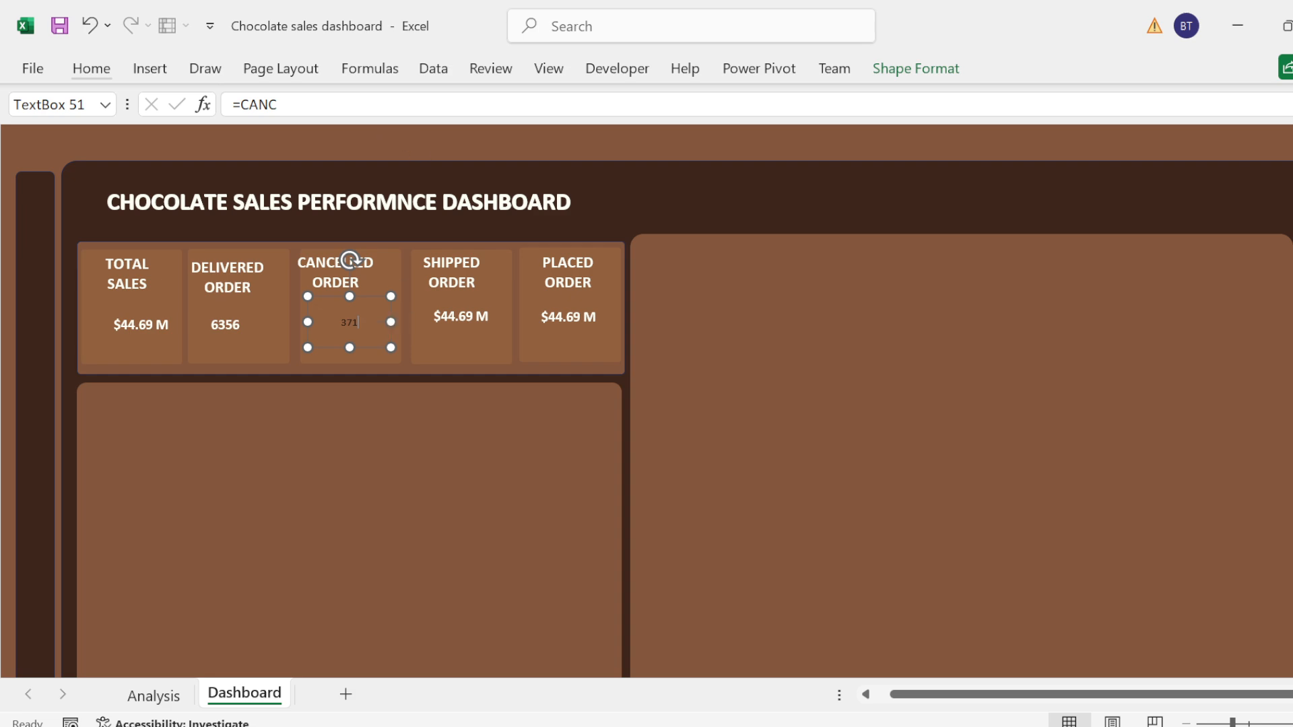
Step: Format the Cancelled Order card's value as bold white text at font size 14
left_click(100, 75)
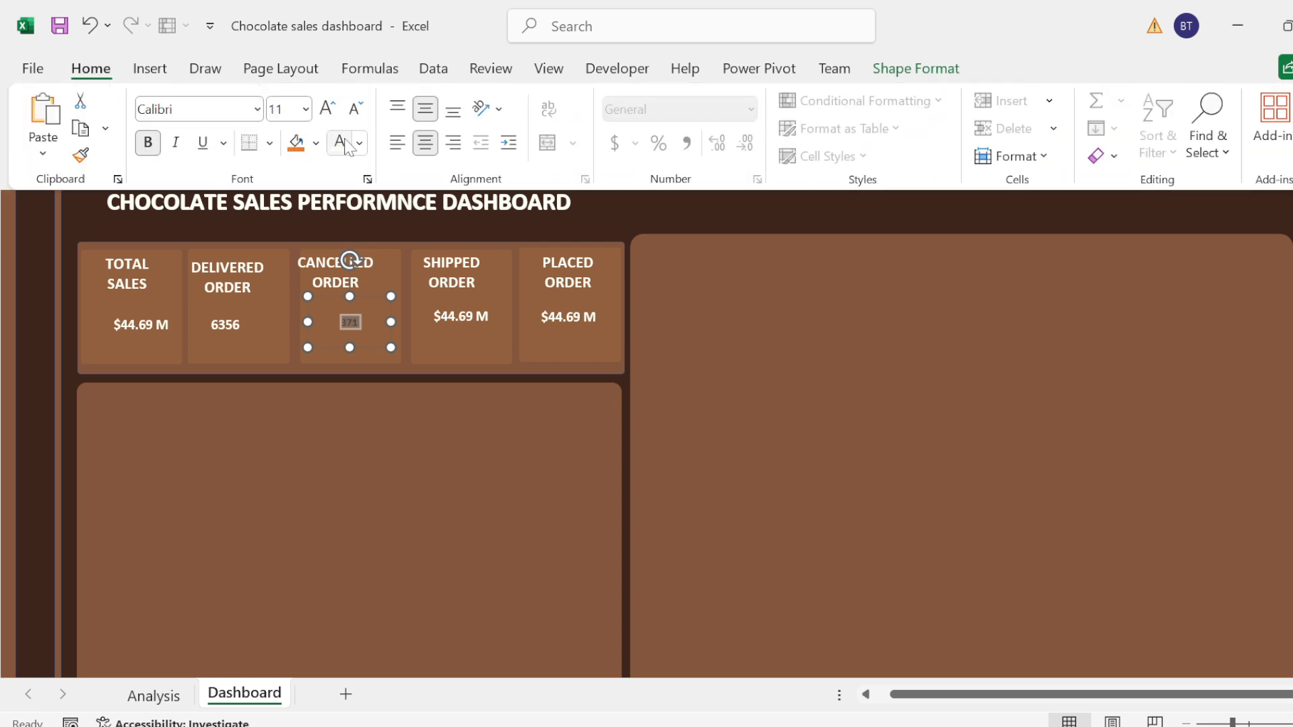
left_click(330, 107)
left_click(330, 107)
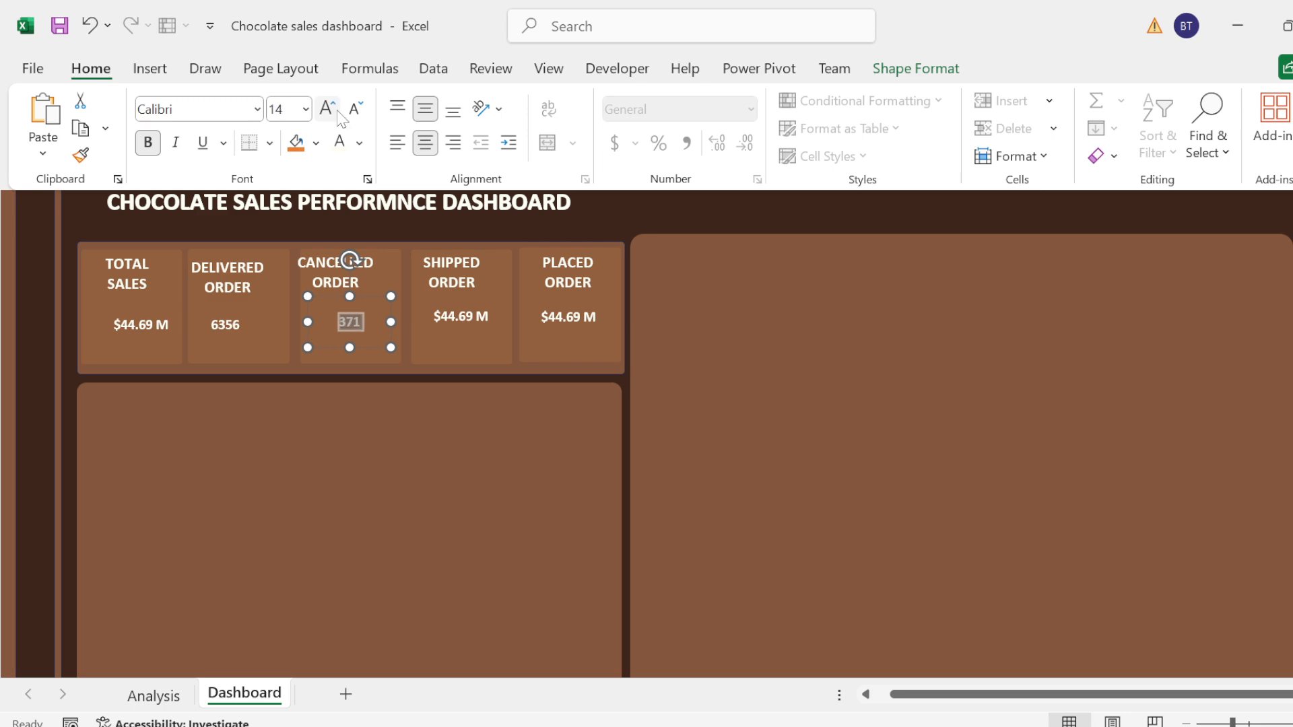
key("Escape")
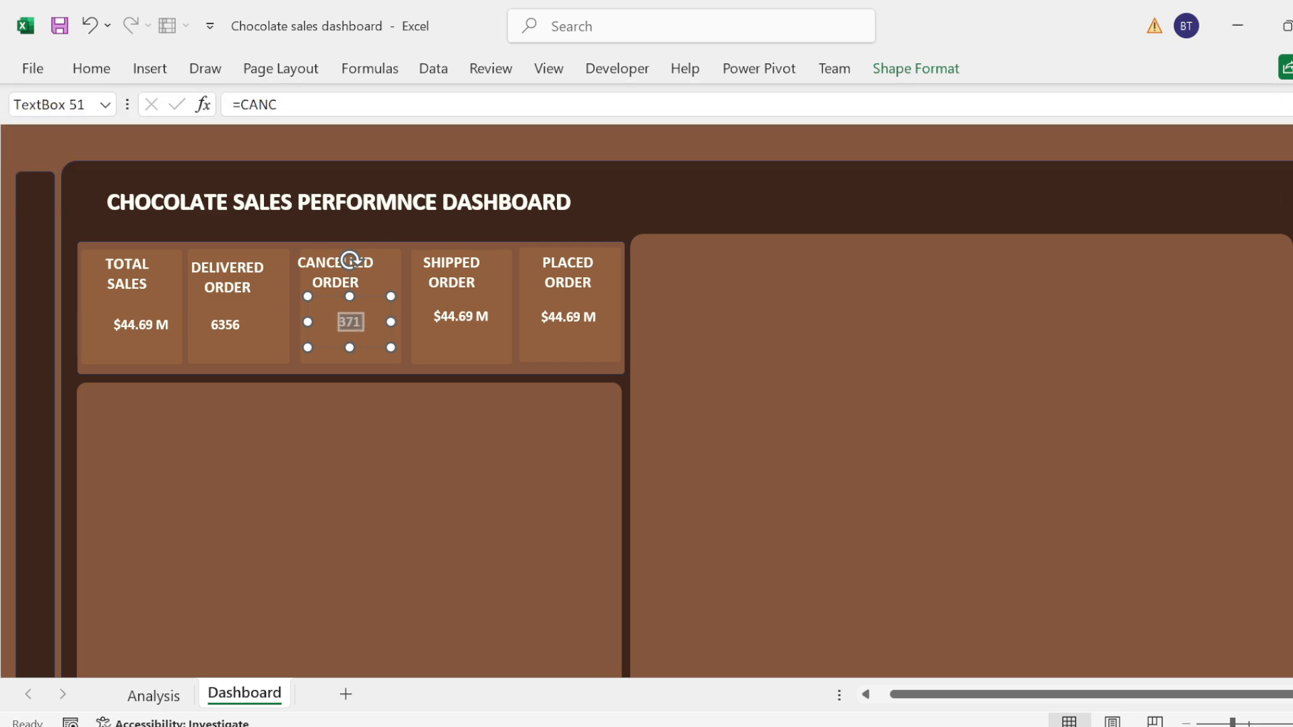
left_click(455, 151)
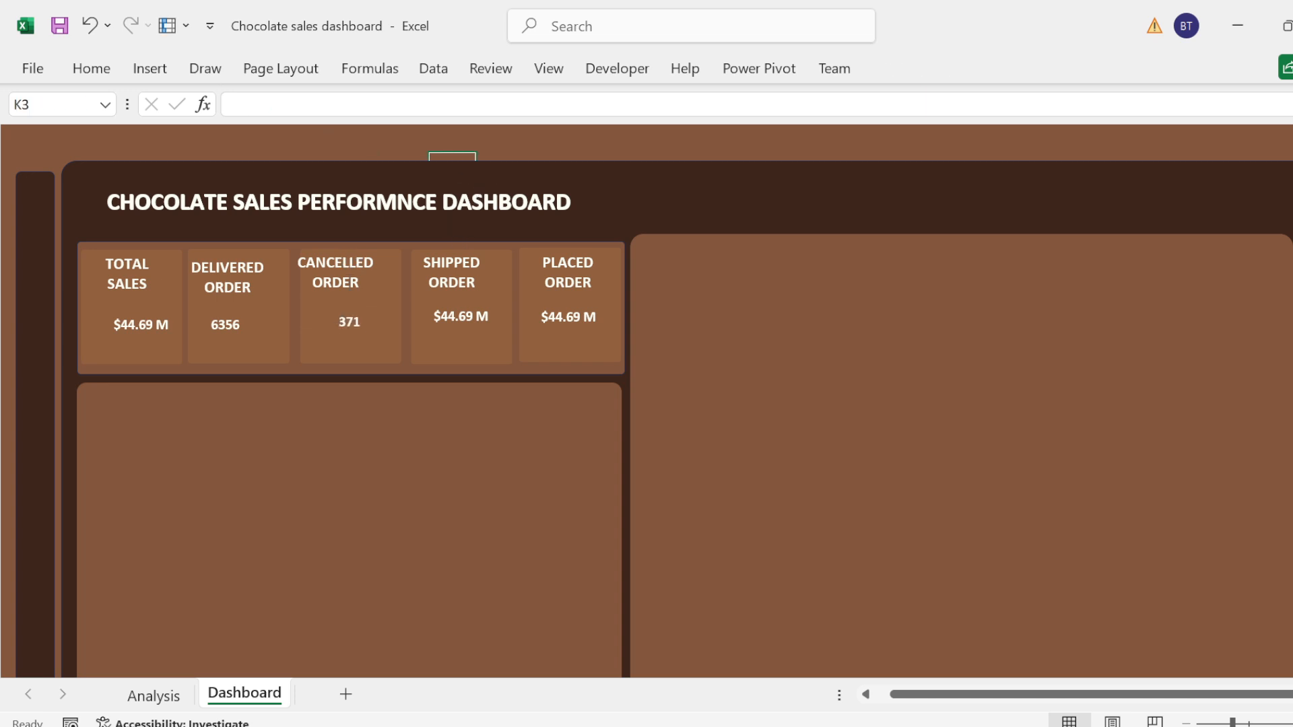
Step: Replace the Totalsale2 reference in the Shipped Order card's value box with the formula =SHIPPED
left_click(447, 308)
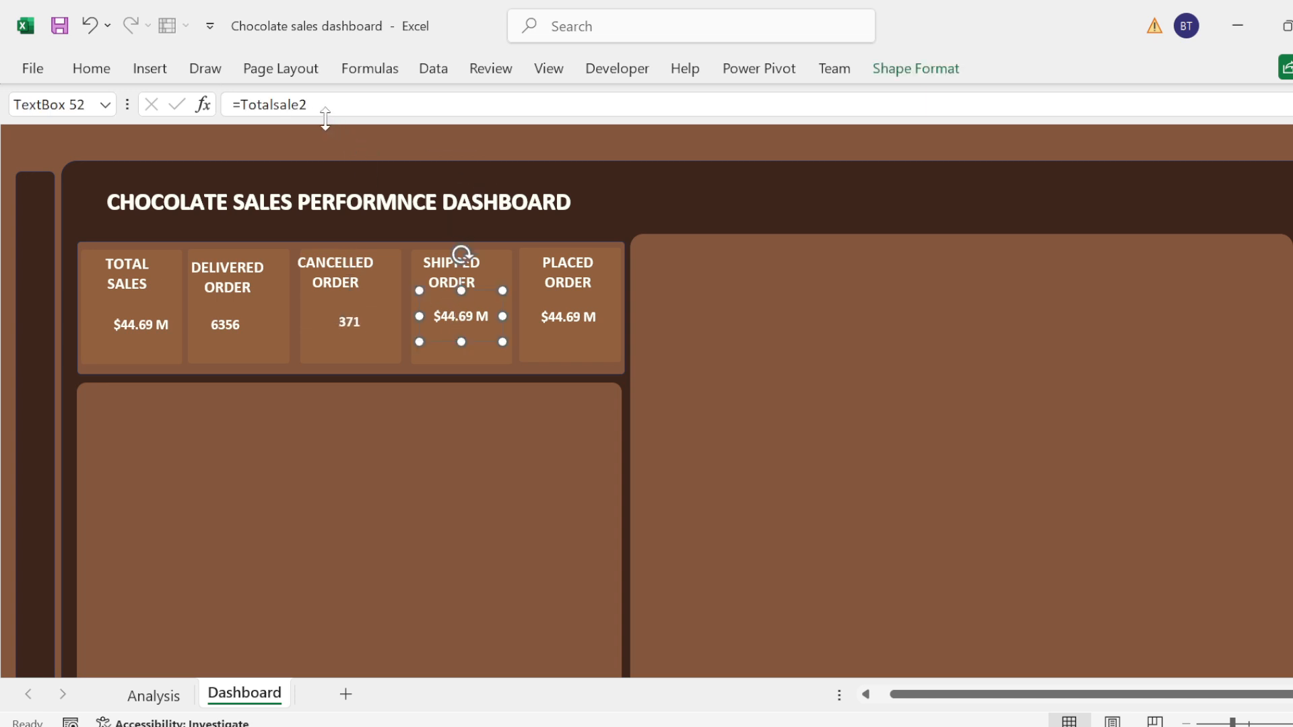
left_click(308, 104)
key("BackSpace")
key("BackSpace")
key("BackSpace")
key("BackSpace")
key("BackSpace")
key("BackSpace")
key("BackSpace")
key("BackSpace")
key("BackSpace")
key("BackSpace")
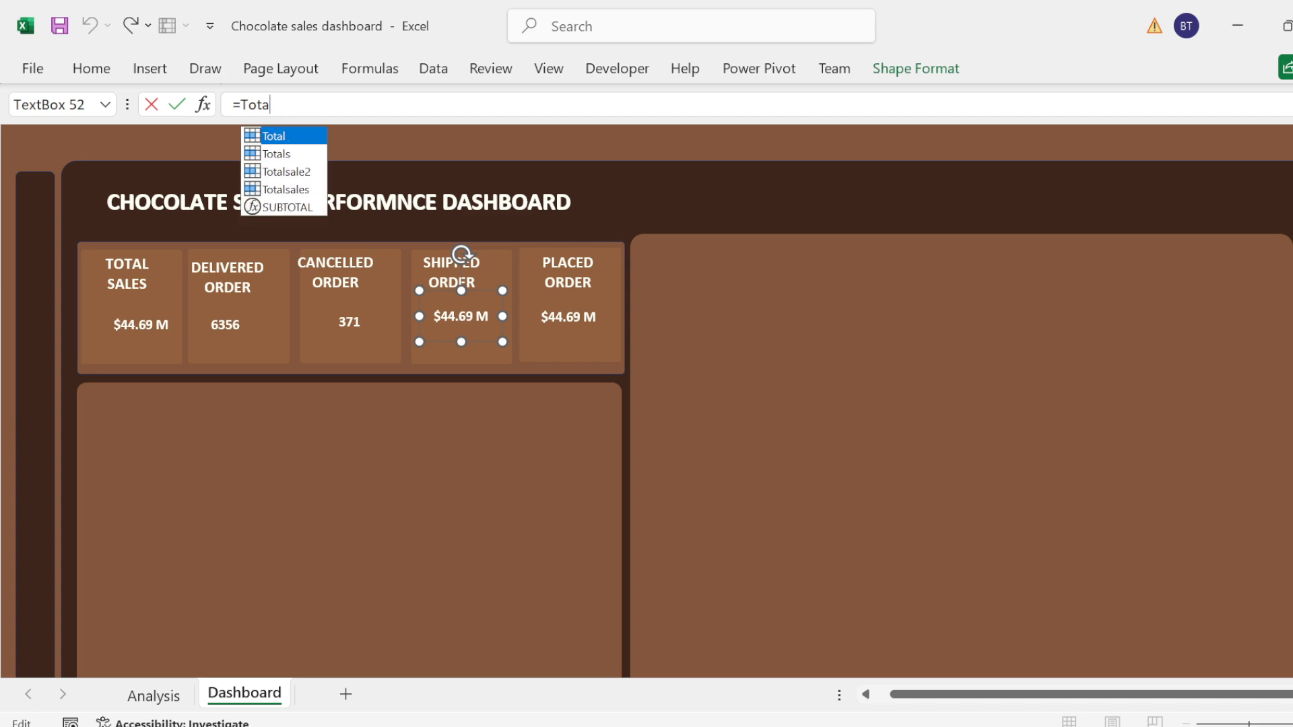
type("SHU")
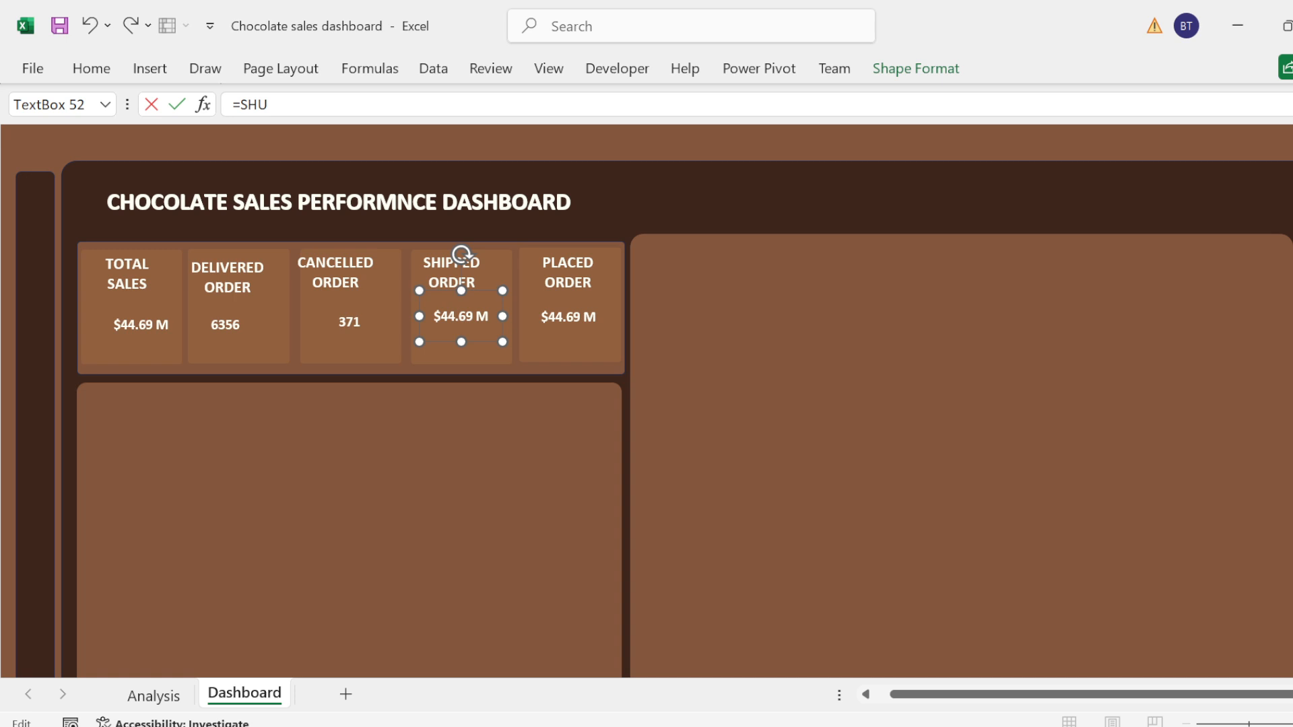
key("BackSpace")
type("I")
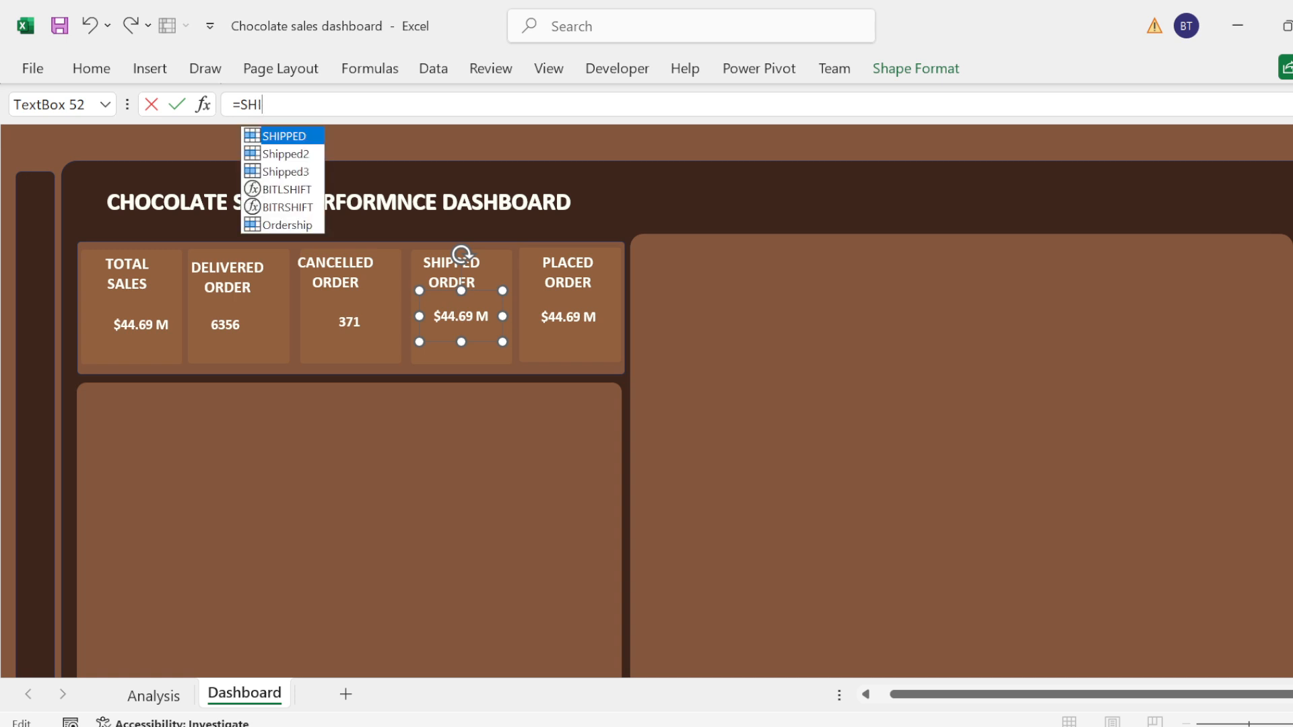
key("Tab")
key("Return")
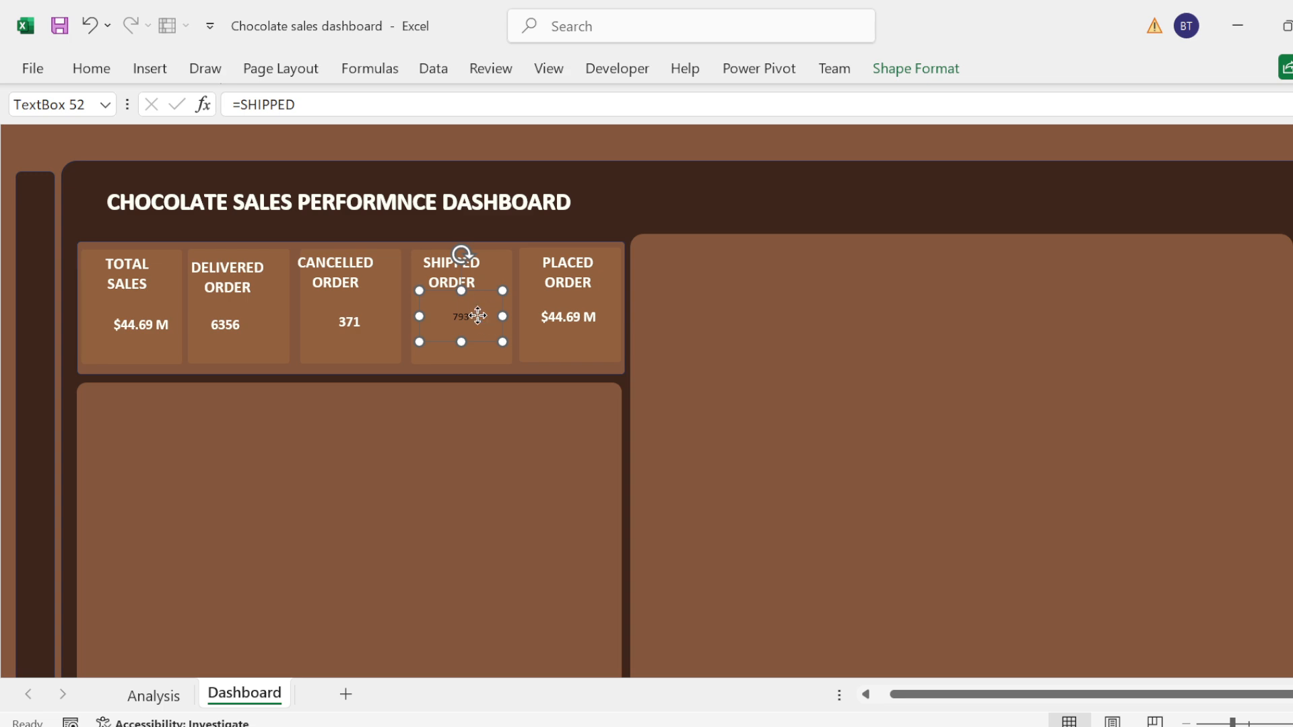
Step: Format the Shipped Order card's value as bold white text at font size 14
double_click(478, 315)
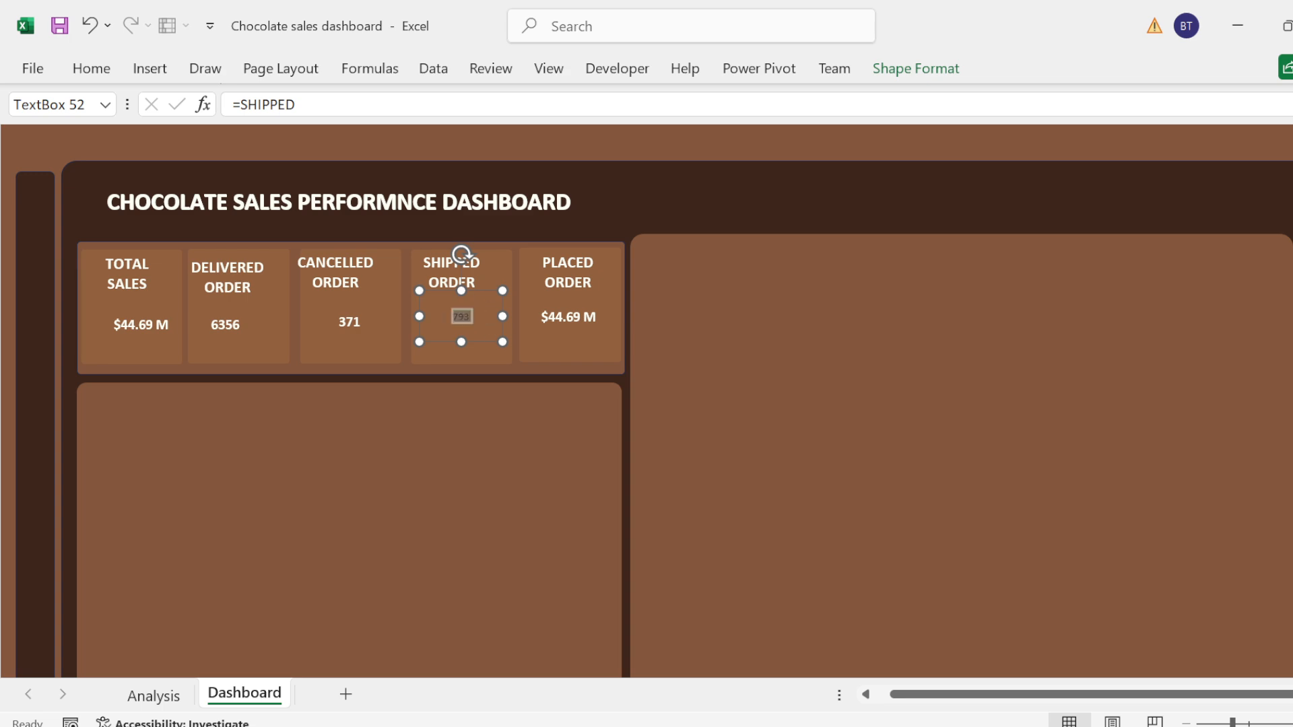
left_click(91, 68)
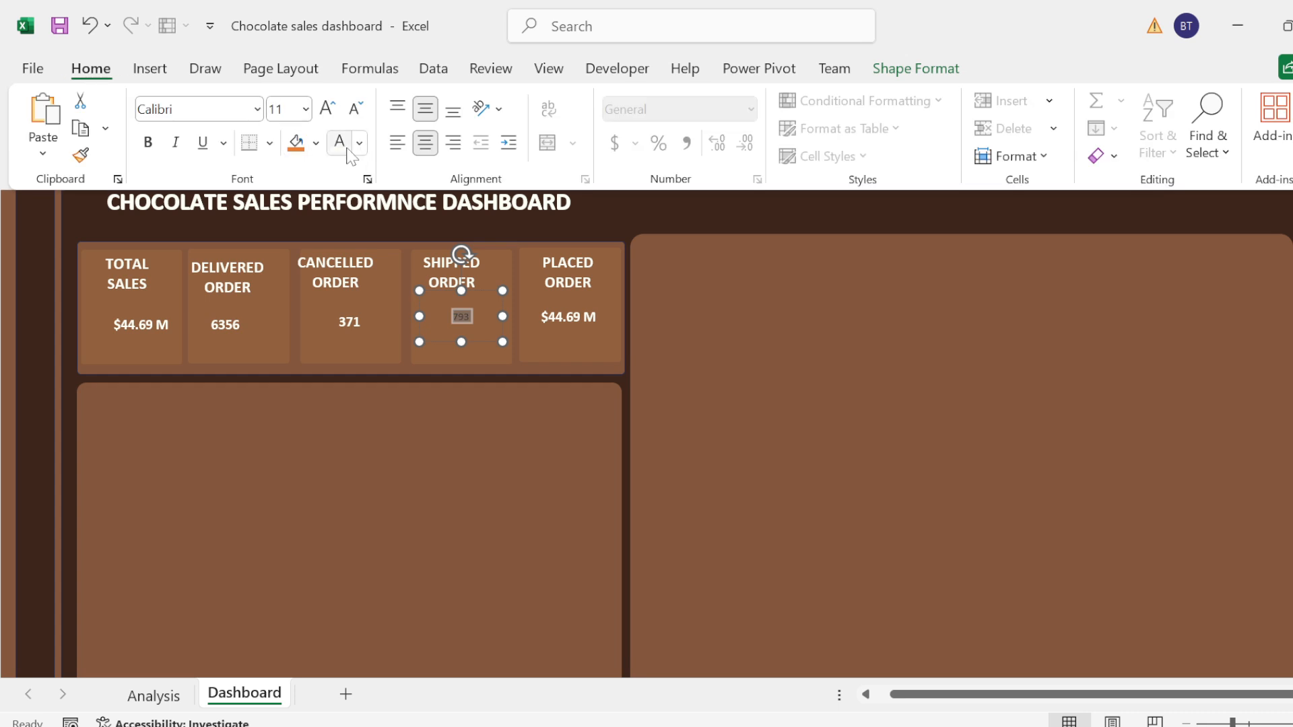
left_click(329, 109)
left_click(330, 109)
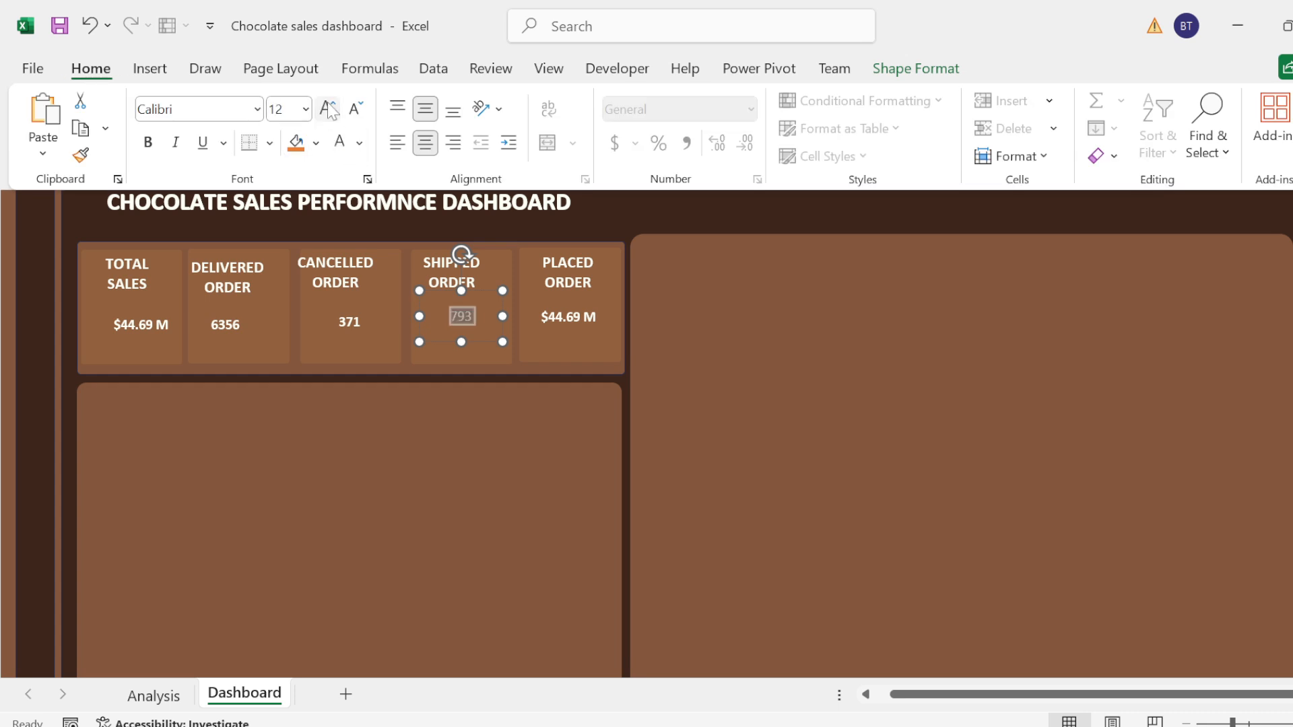
left_click(329, 110)
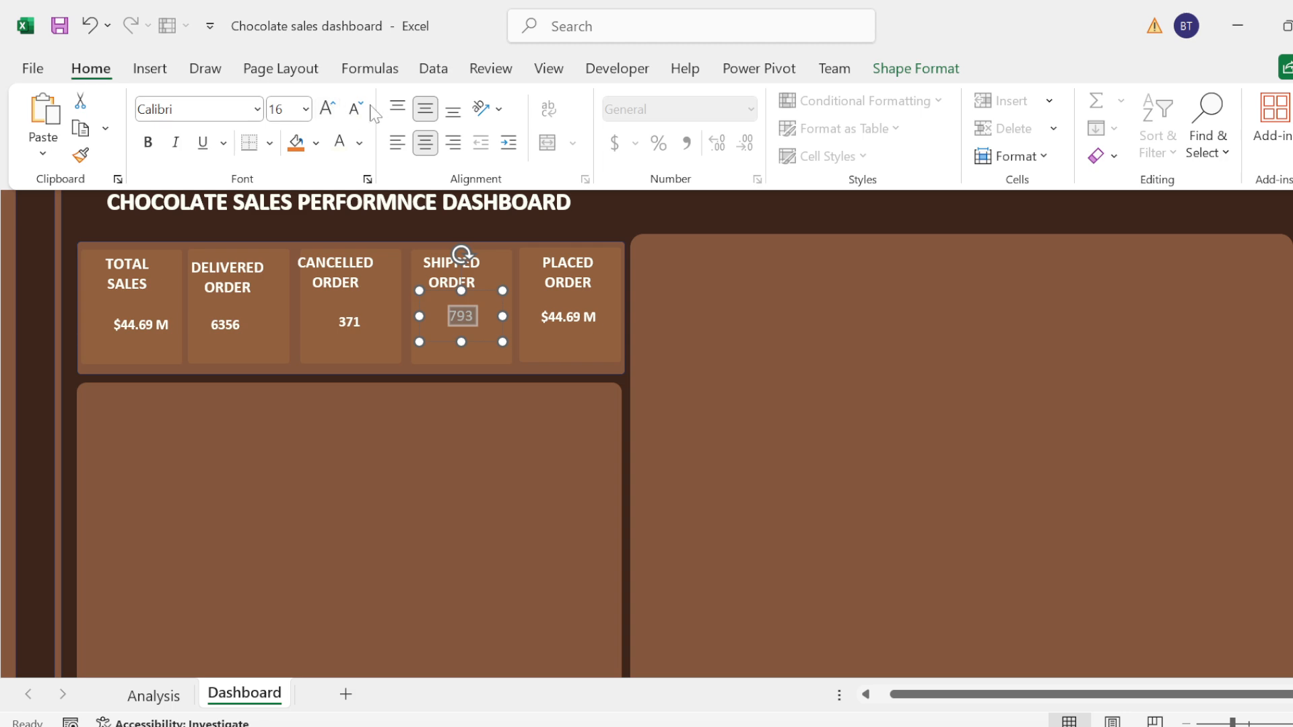
left_click(355, 108)
key("ctrl+b")
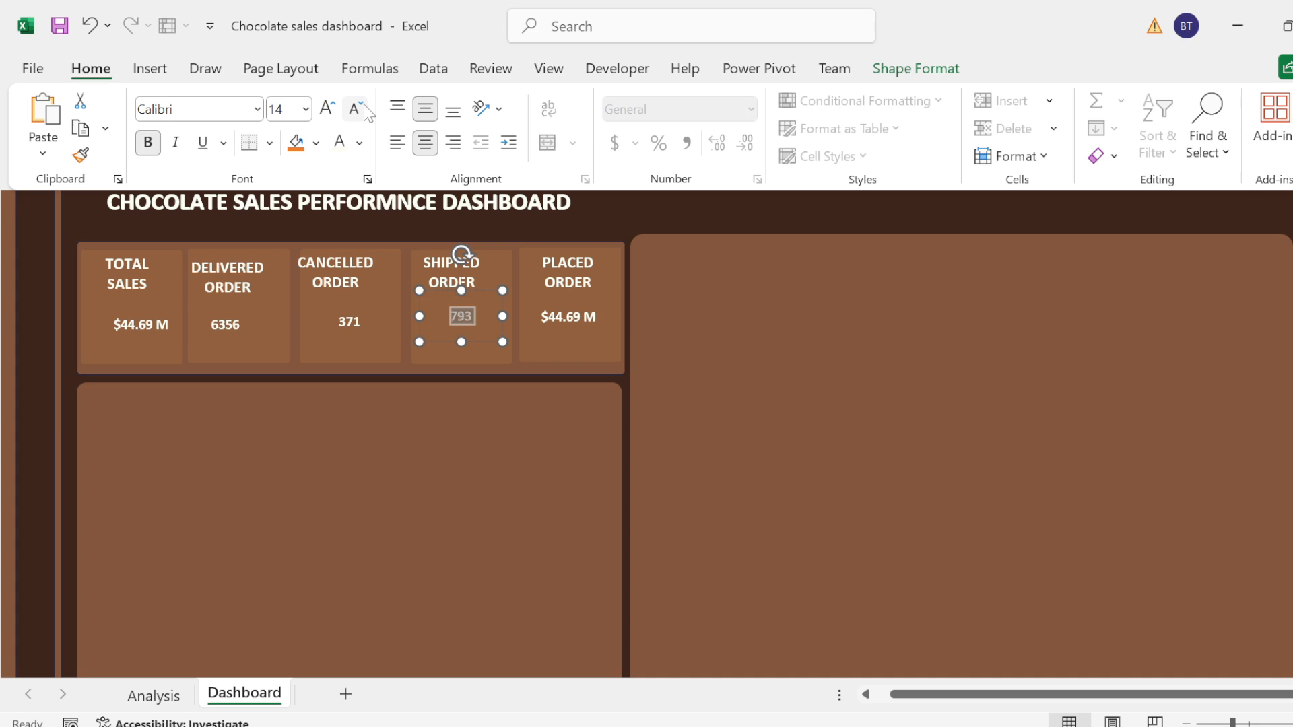
key("Escape")
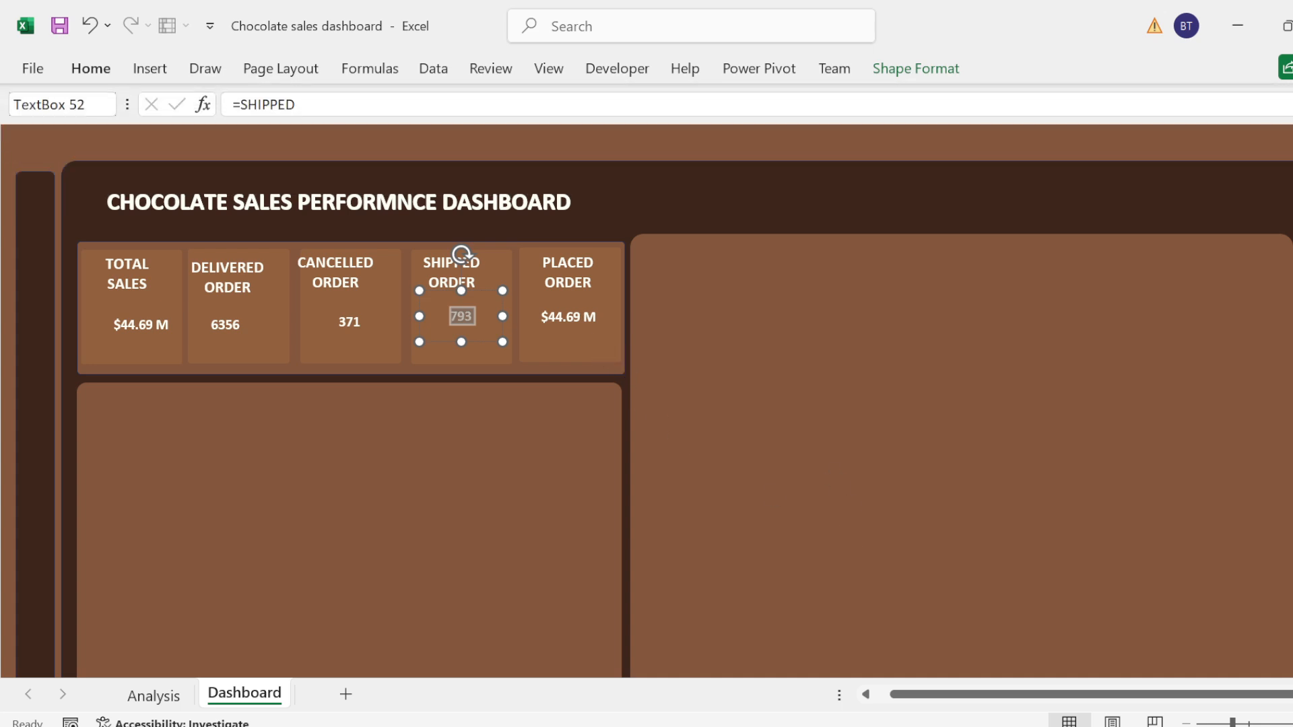
Step: Replace the Totalsale2 reference in the Placed Order card's value box with the formula =PLACED
left_click(594, 144)
left_click(579, 323)
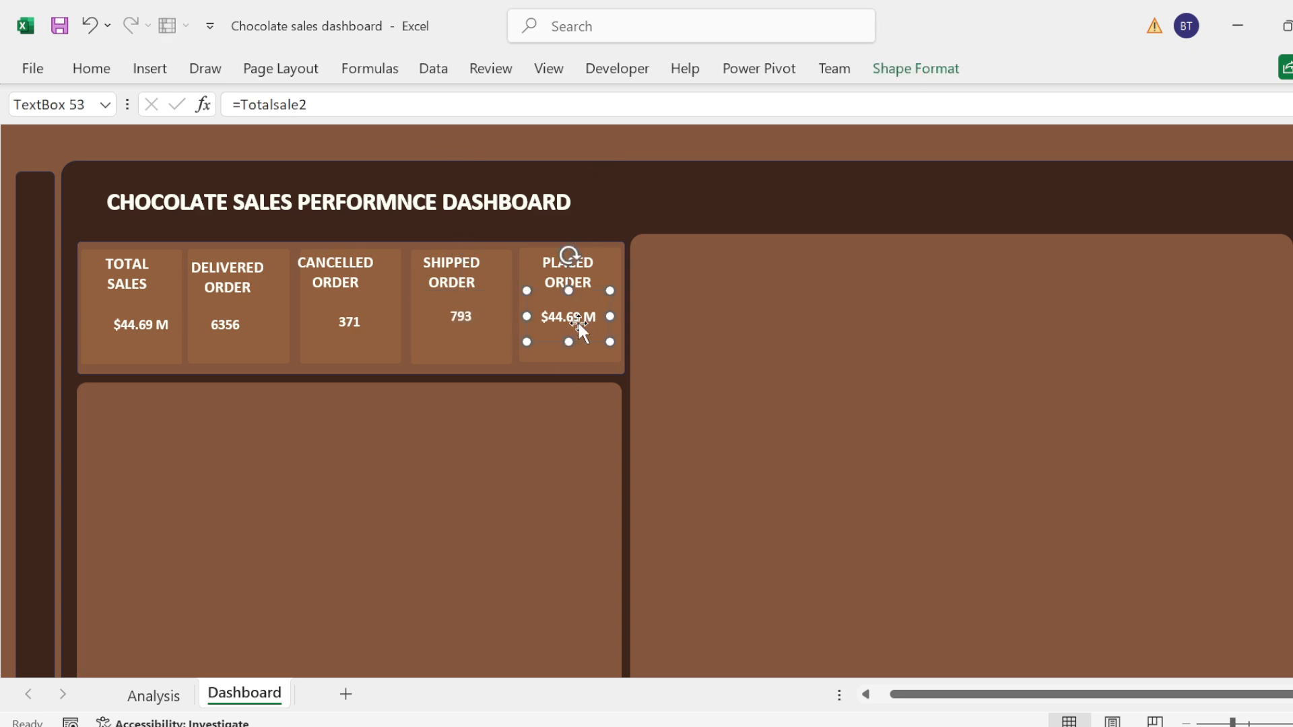
left_click(91, 69)
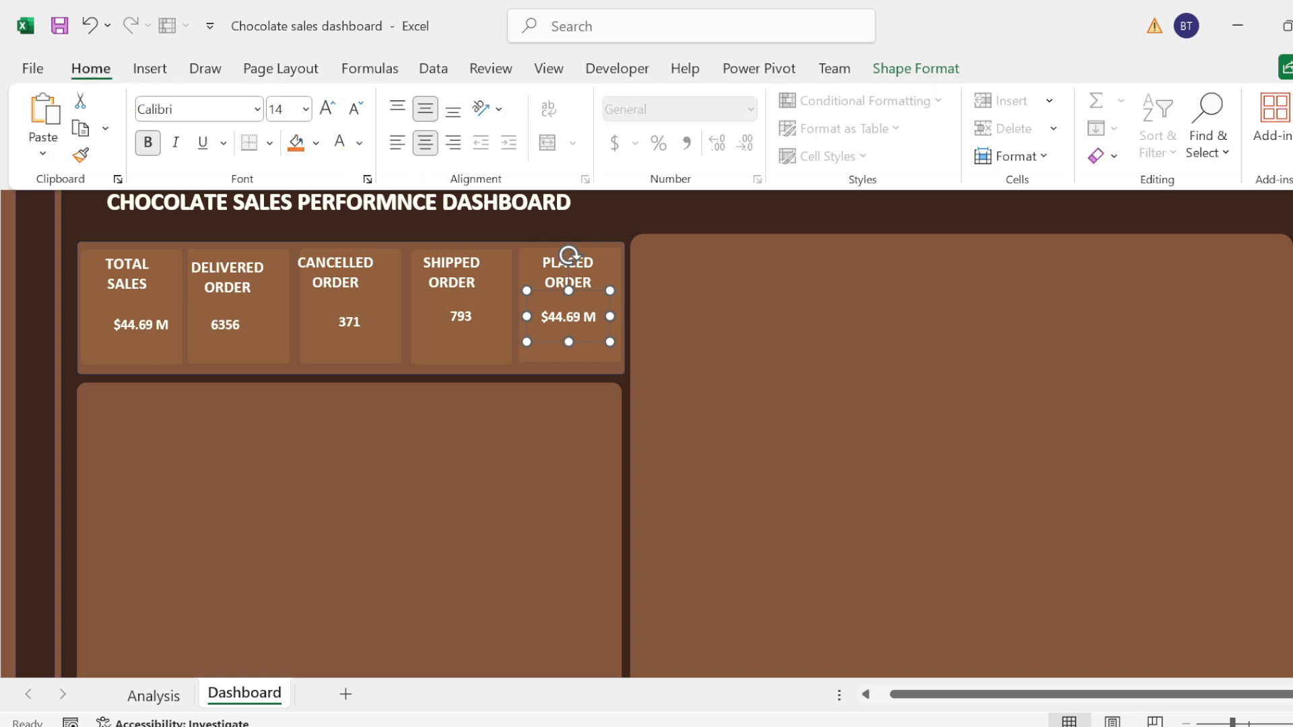
left_click(91, 69)
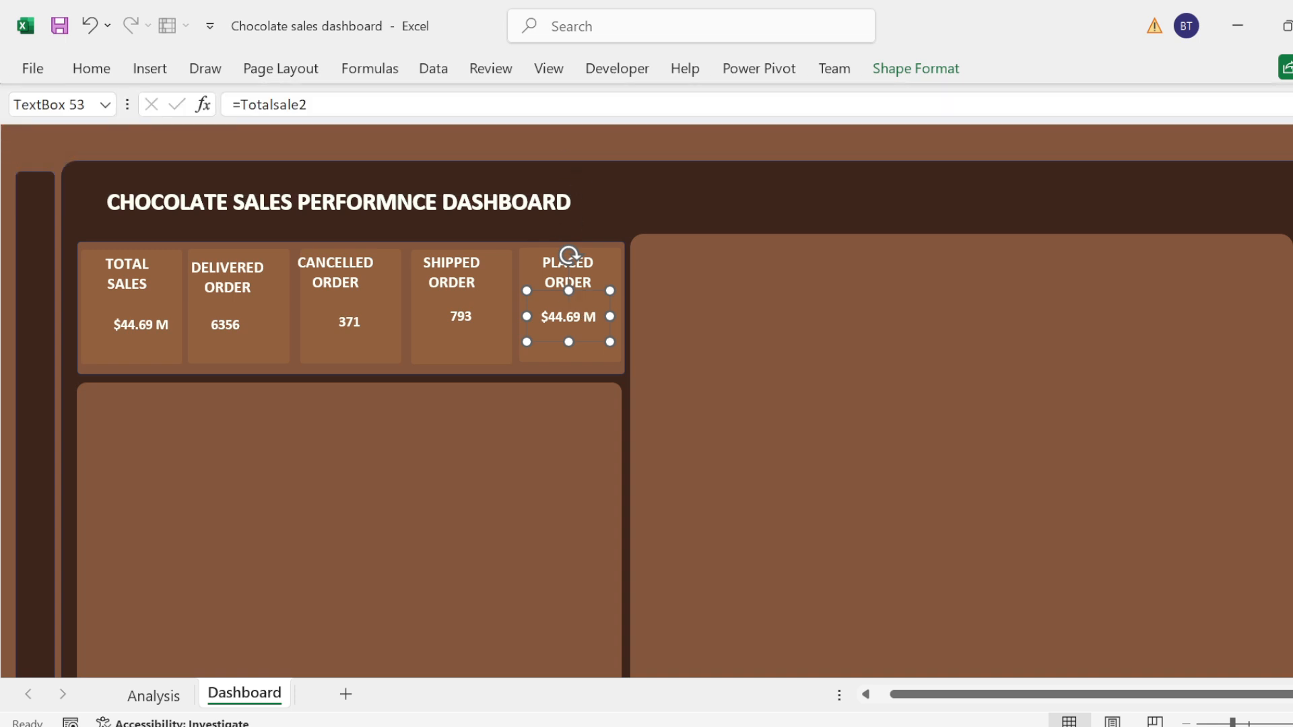
left_click(371, 105)
key("BackSpace")
key("BackSpace")
key("BackSpace")
key("BackSpace")
key("BackSpace")
key("BackSpace")
key("BackSpace")
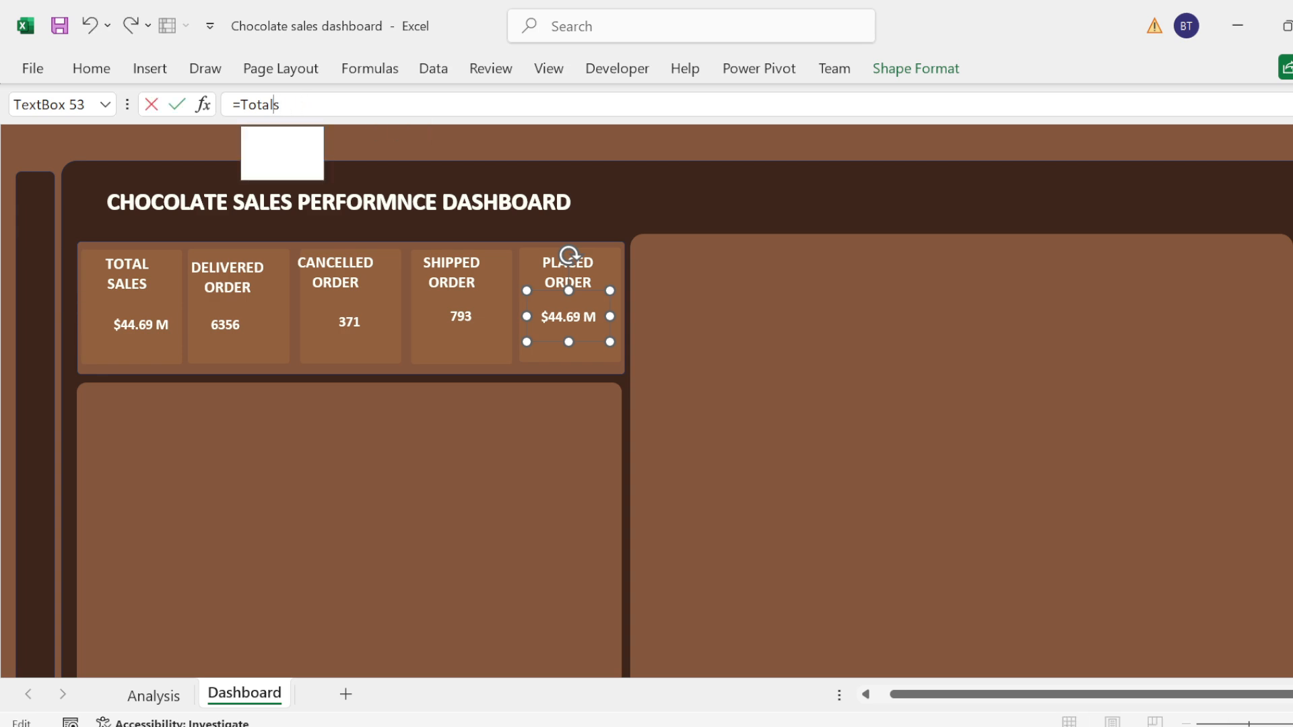
key("BackSpace")
key("BackSpace")
key("BackSpace")
type("Pa")
key("BackSpace")
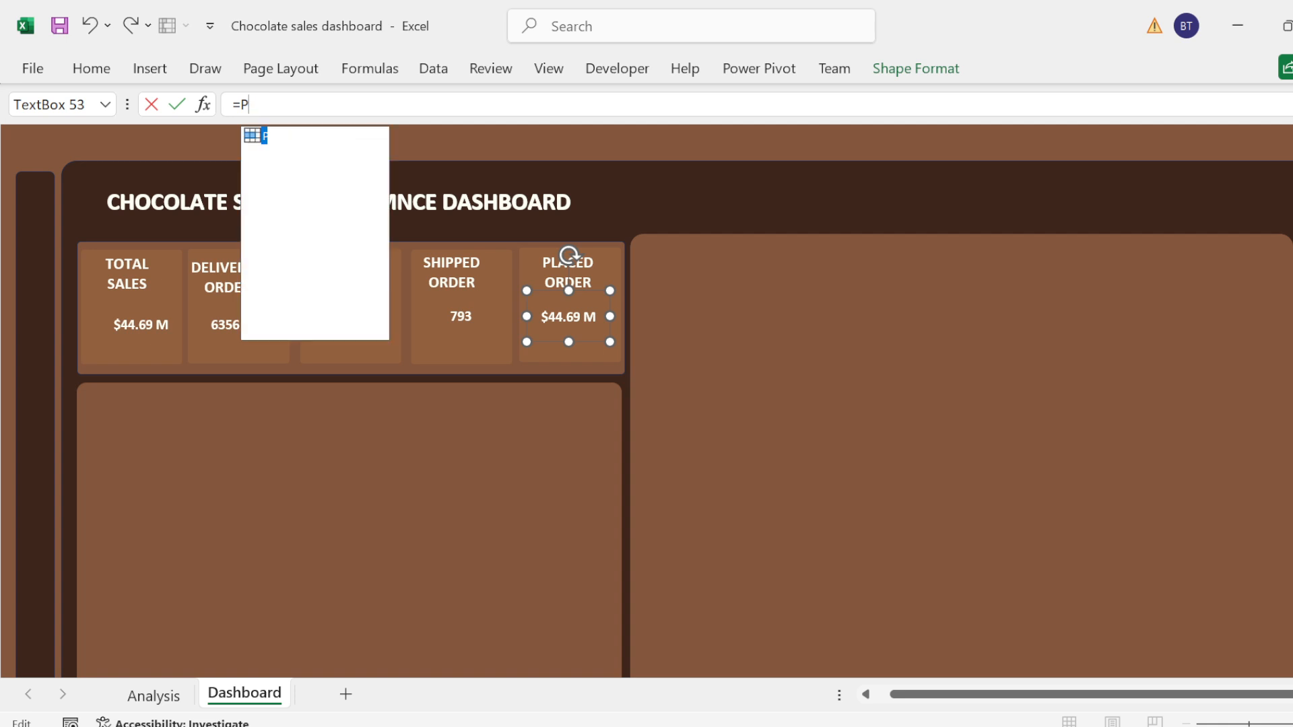
type("LA")
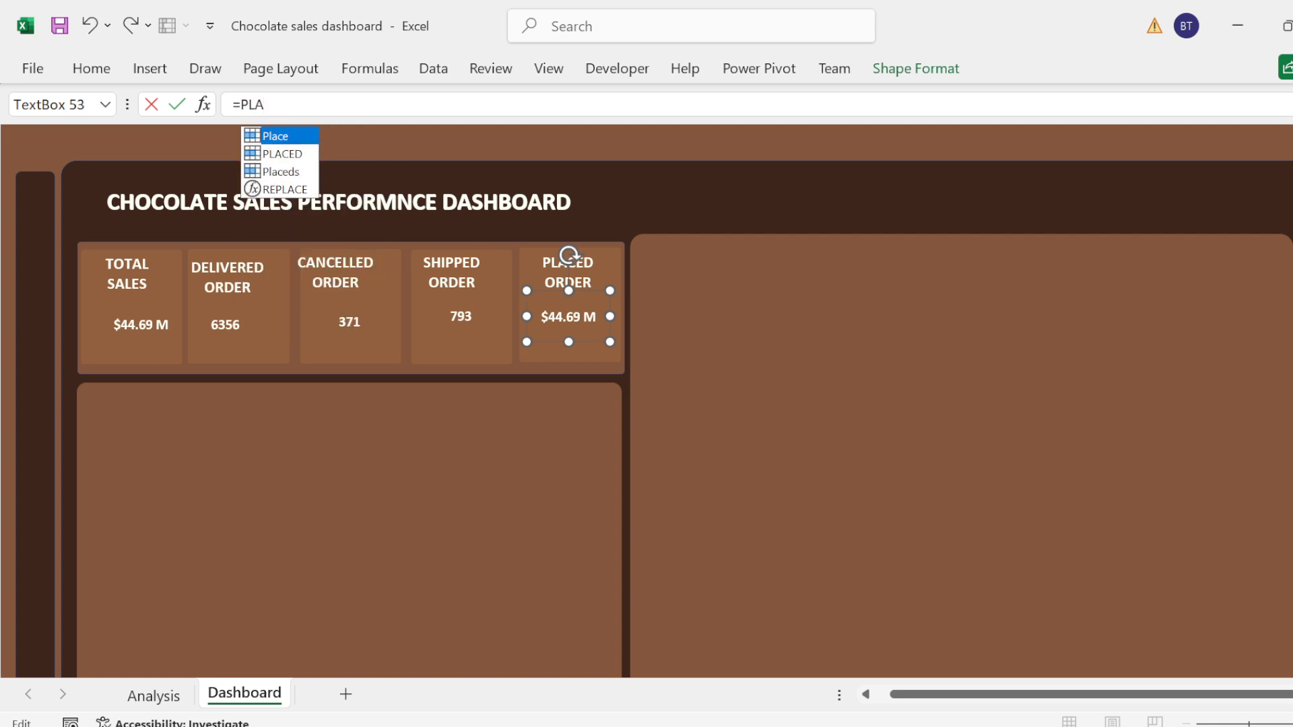
key("Down")
key("Tab")
key("Return")
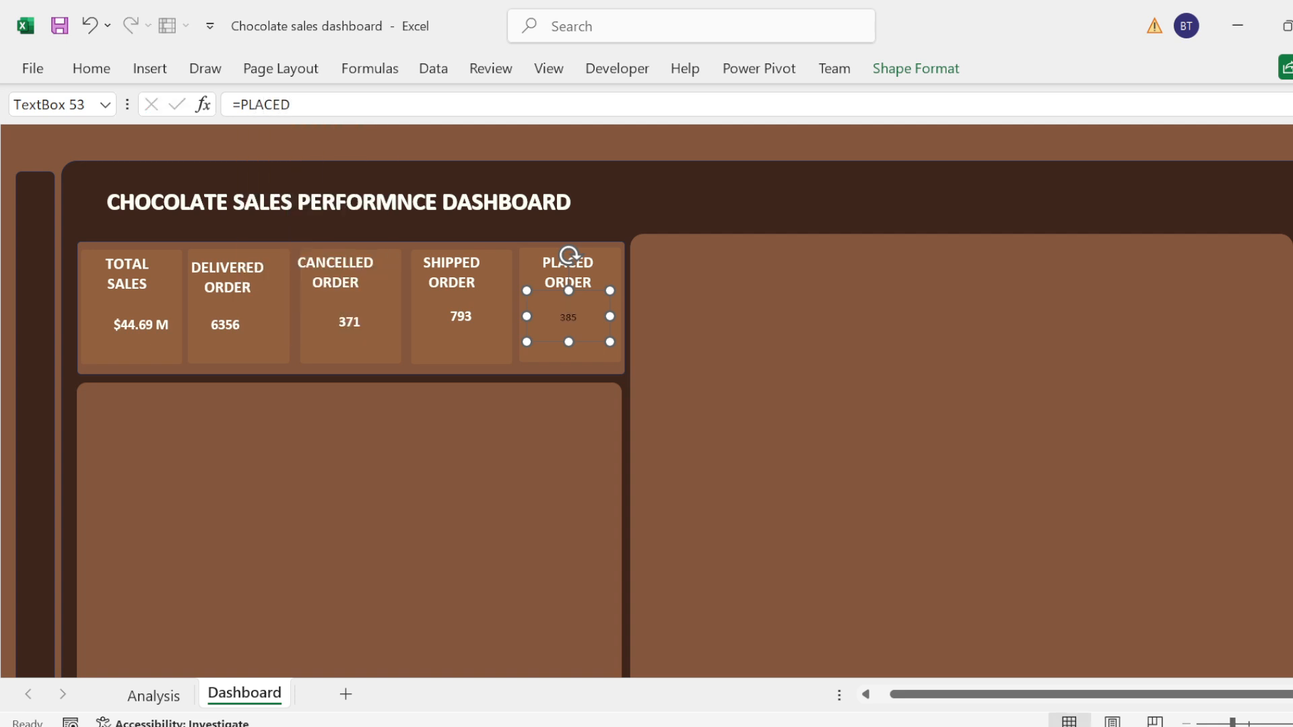
Step: Format the Placed Order card's value as bold white text at font size 14
left_click(570, 311)
key("ctrl+a")
left_click(107, 75)
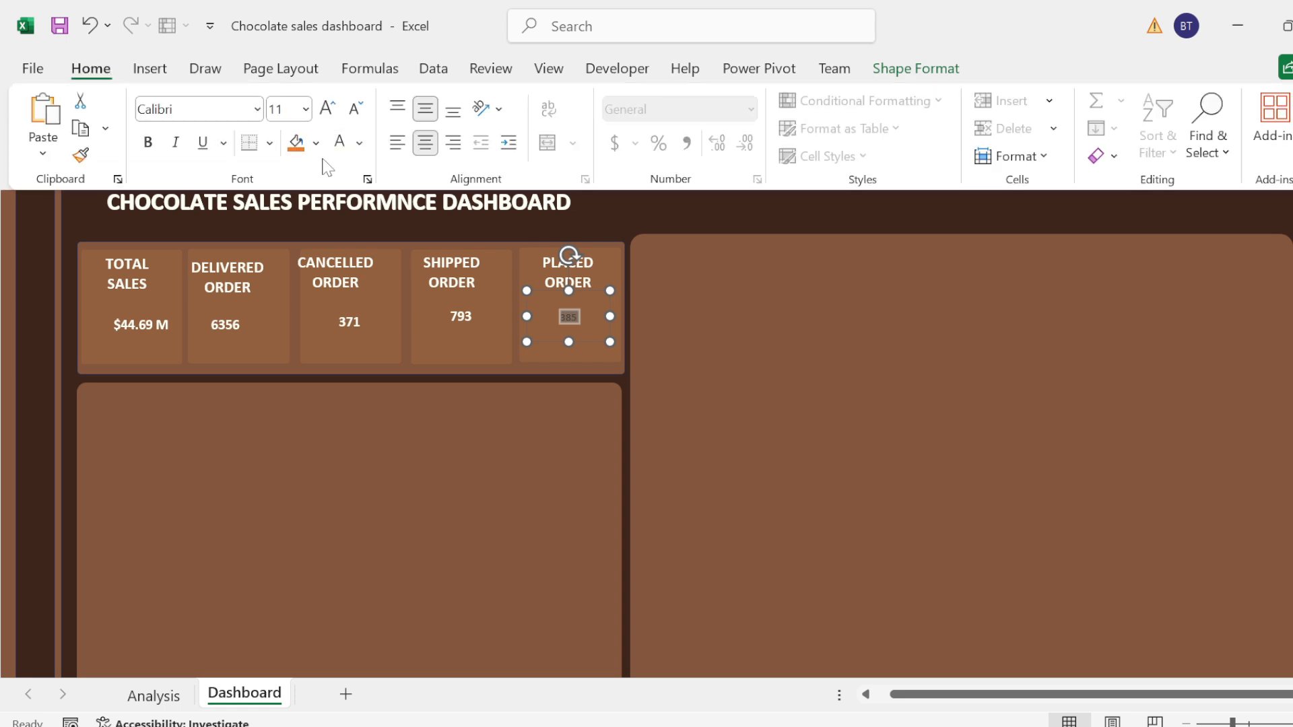
left_click(336, 111)
left_click(337, 113)
key("ctrl+b")
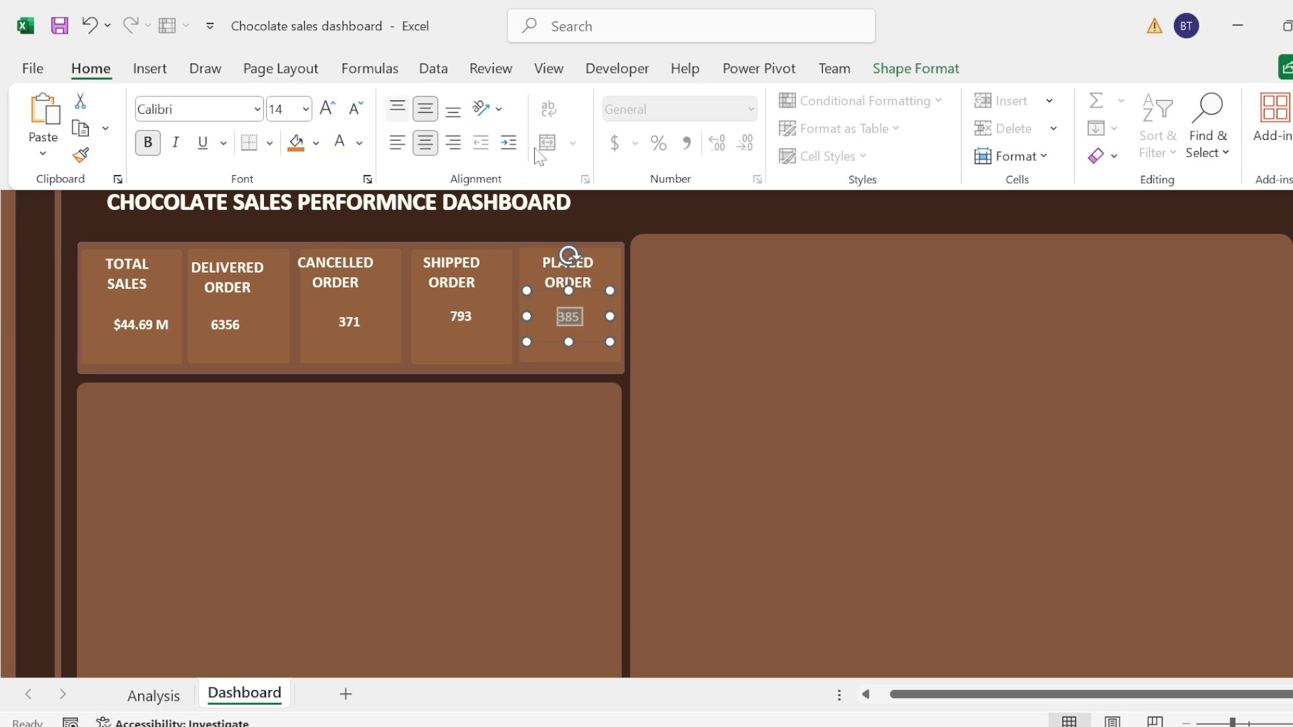
left_click(617, 220)
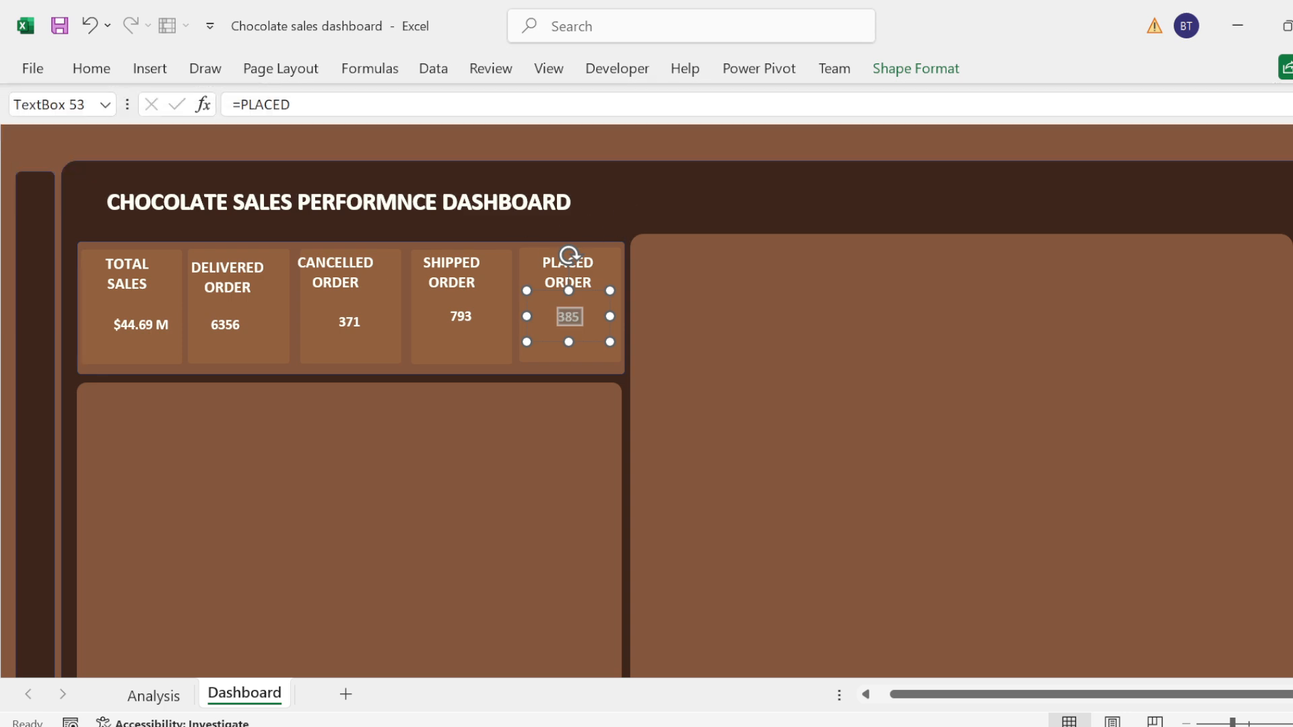
Step: Middle-align the text vertically in the Delivered, Cancelled, Shipped and Placed Order heading boxes
left_click(127, 273)
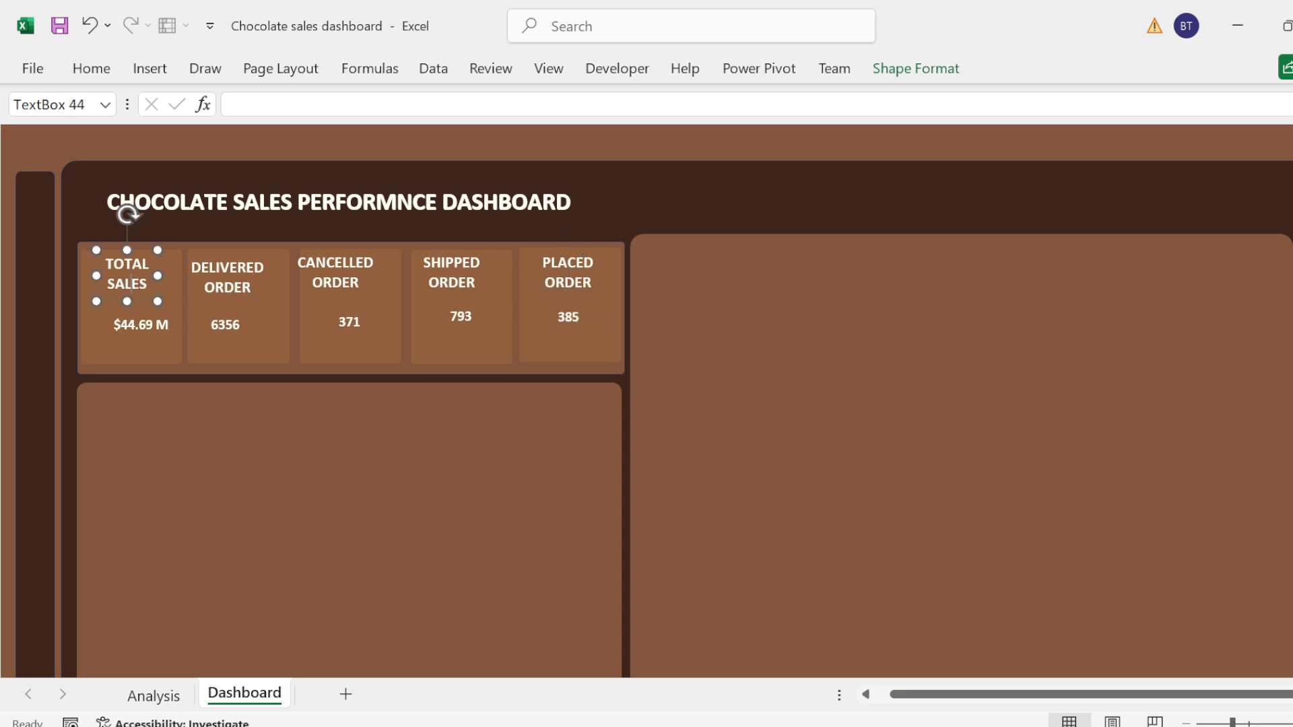
left_click(202, 269)
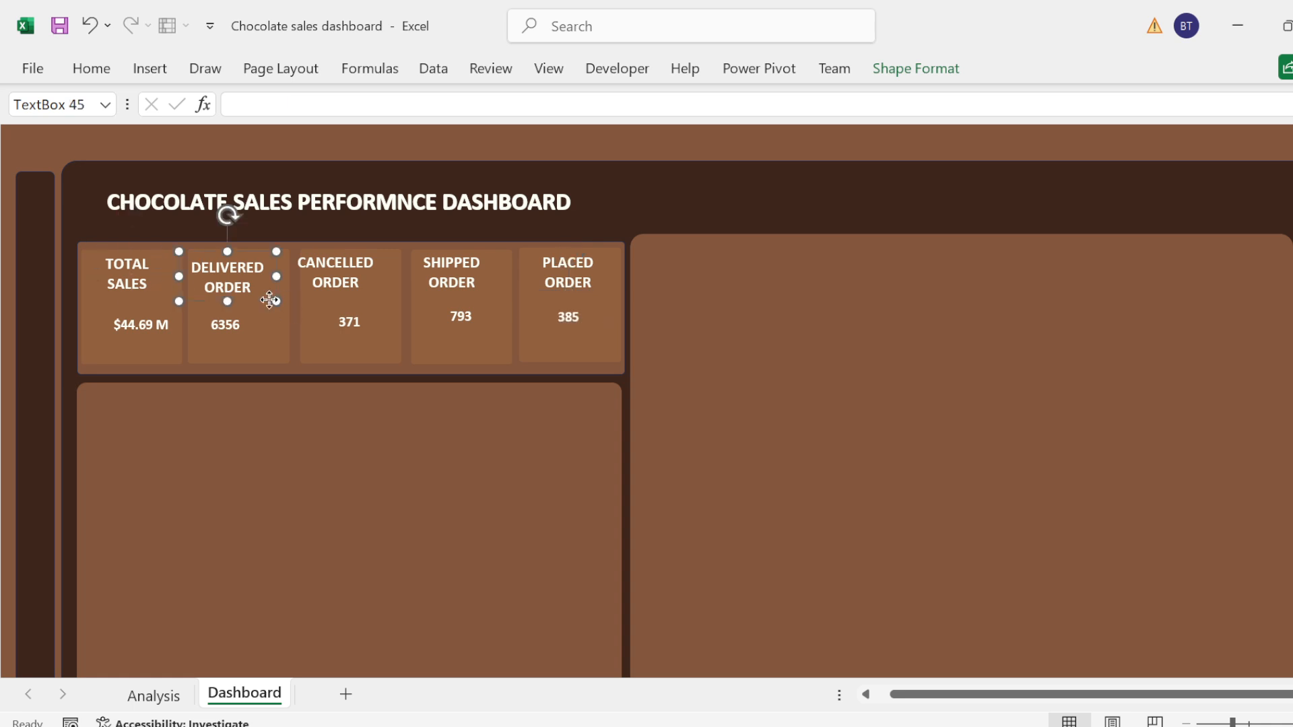
left_click(329, 283, "shift")
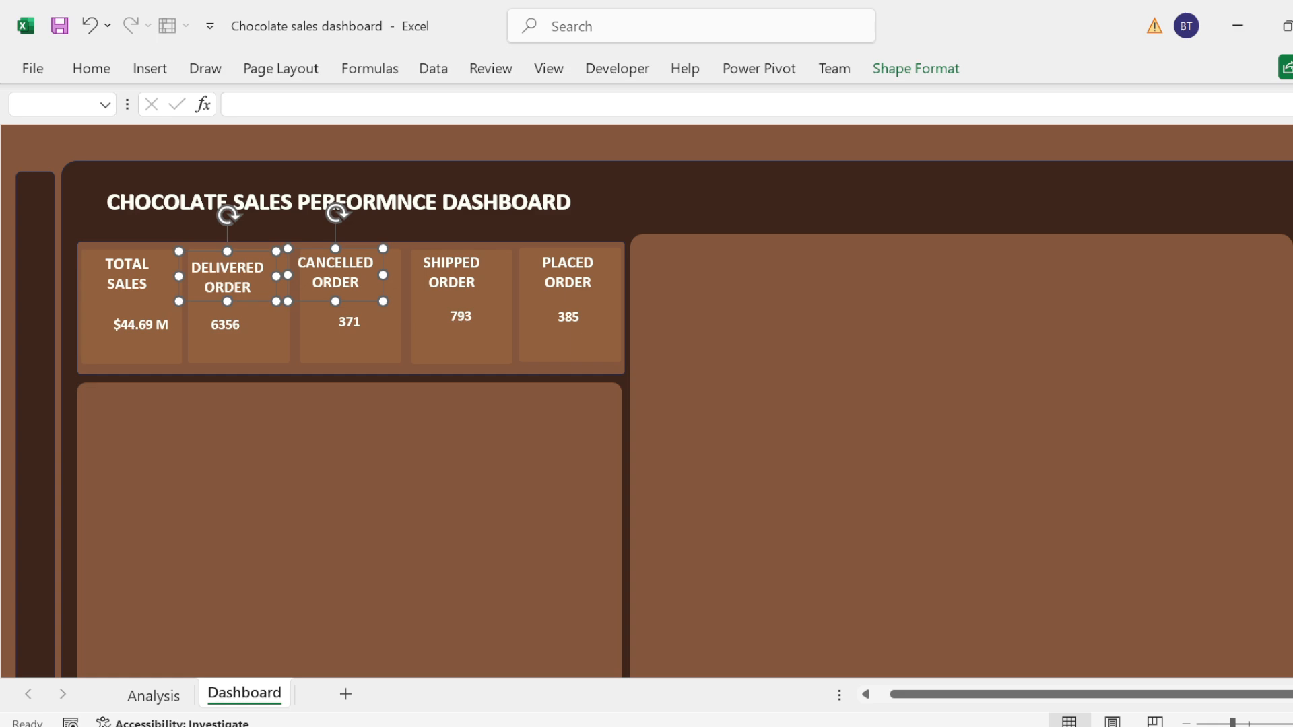
left_click(452, 277, "shift")
left_click(579, 279, "shift")
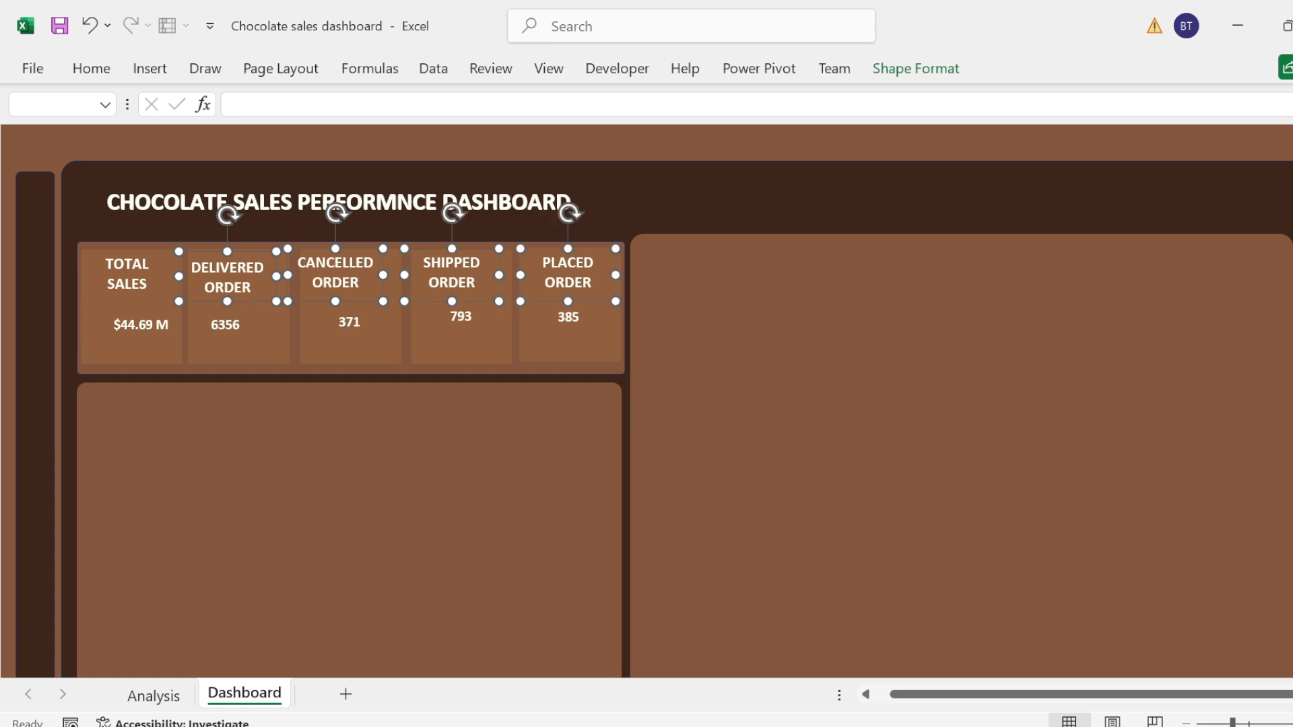
left_click(92, 69)
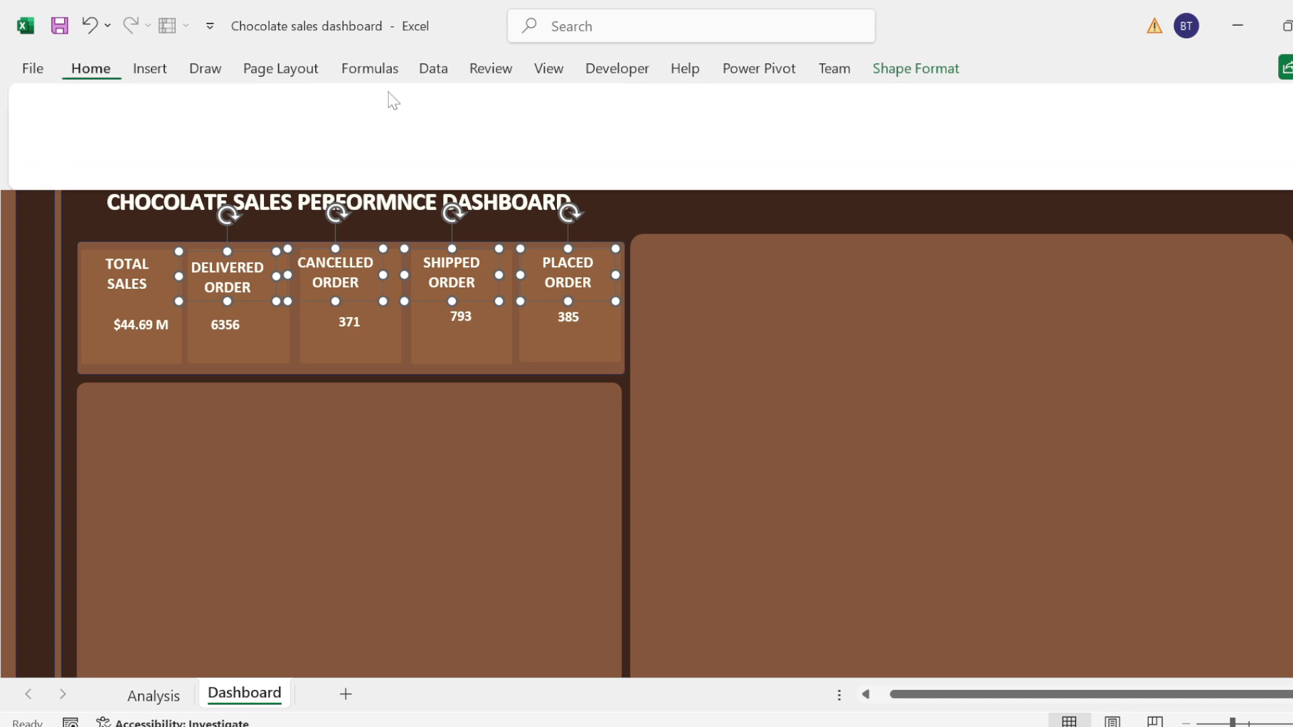
left_click(426, 114)
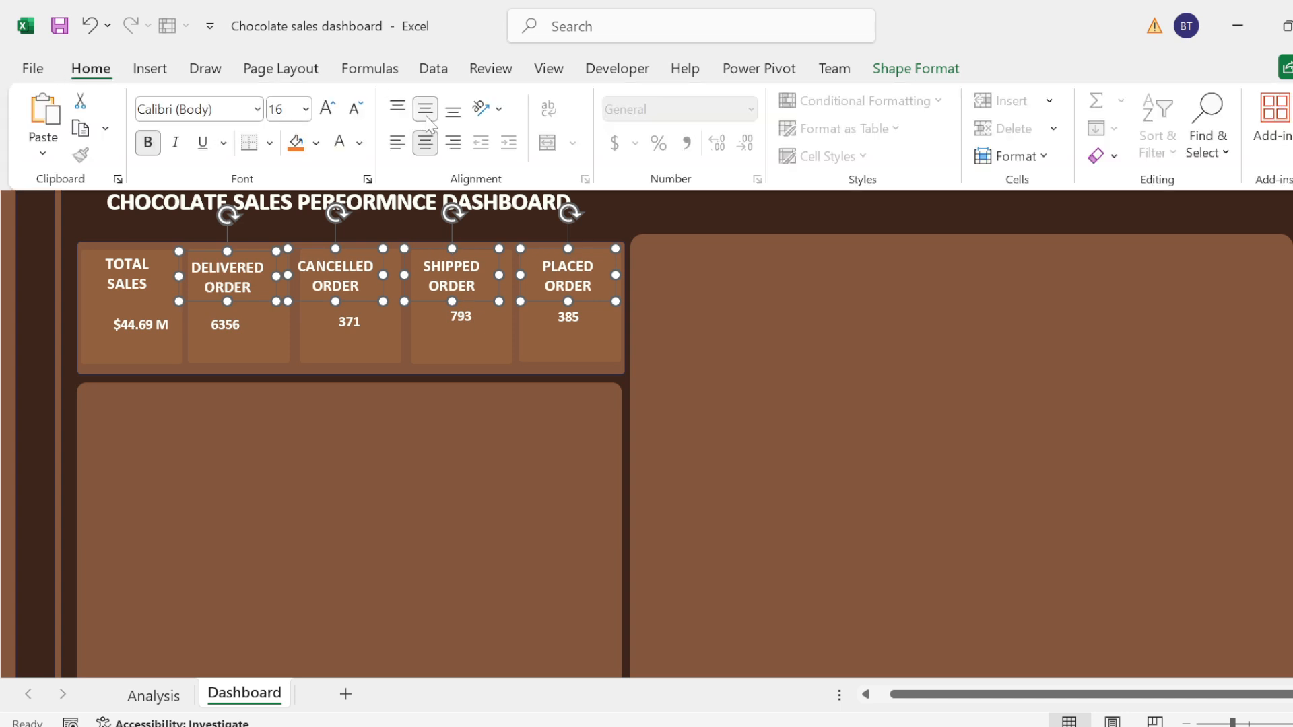
Step: Distribute the value boxes of all five KPI cards horizontally
left_click(138, 330)
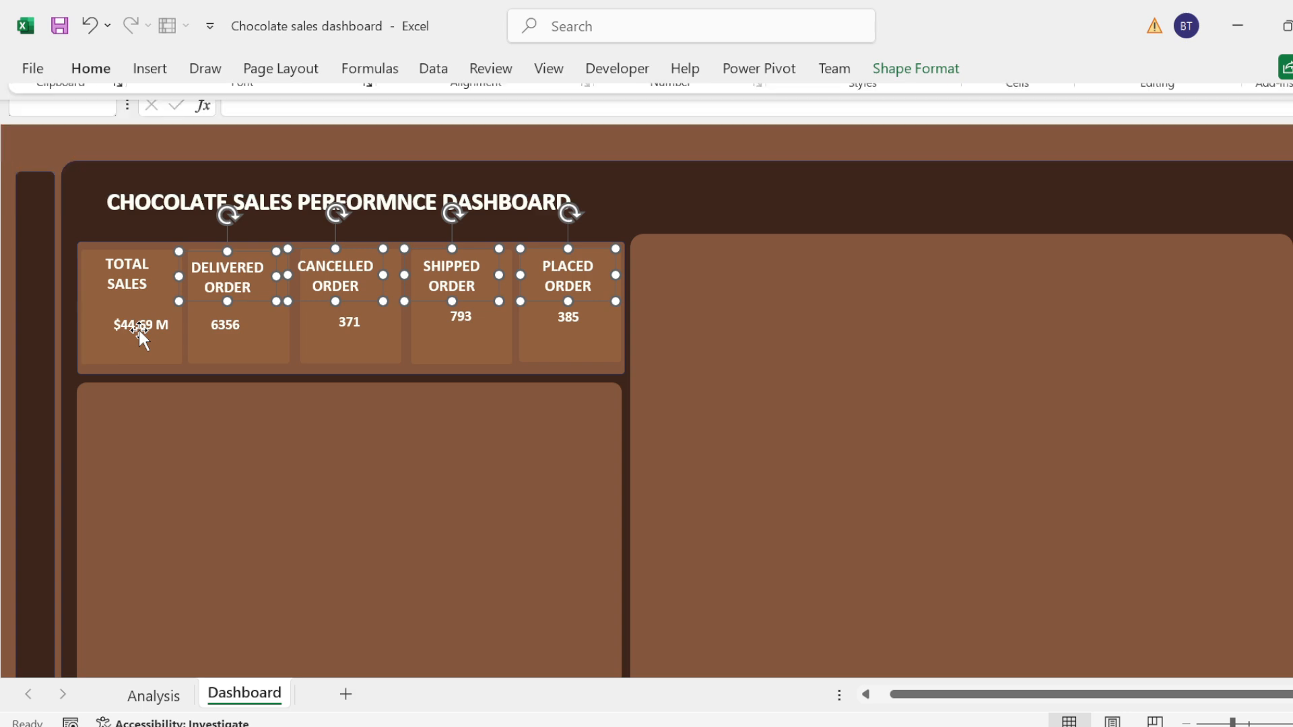
left_click(139, 330)
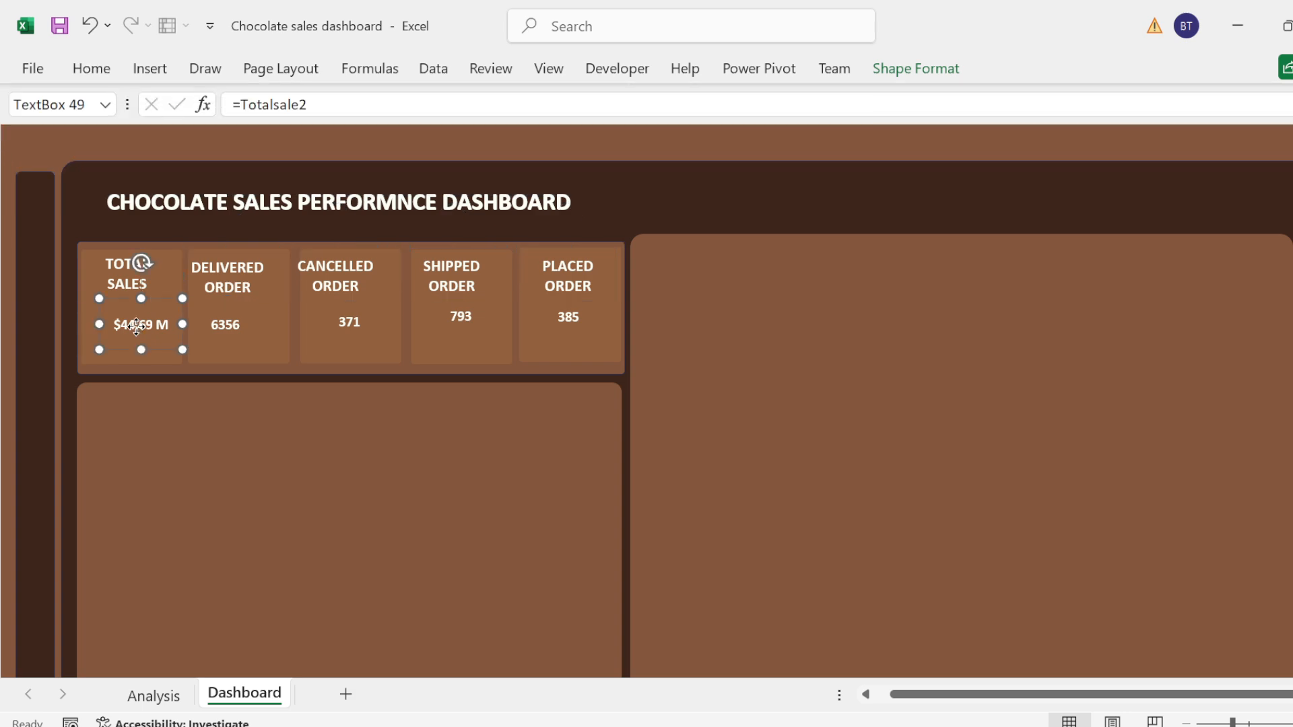
left_click(221, 329, "shift")
left_click(336, 326, "shift")
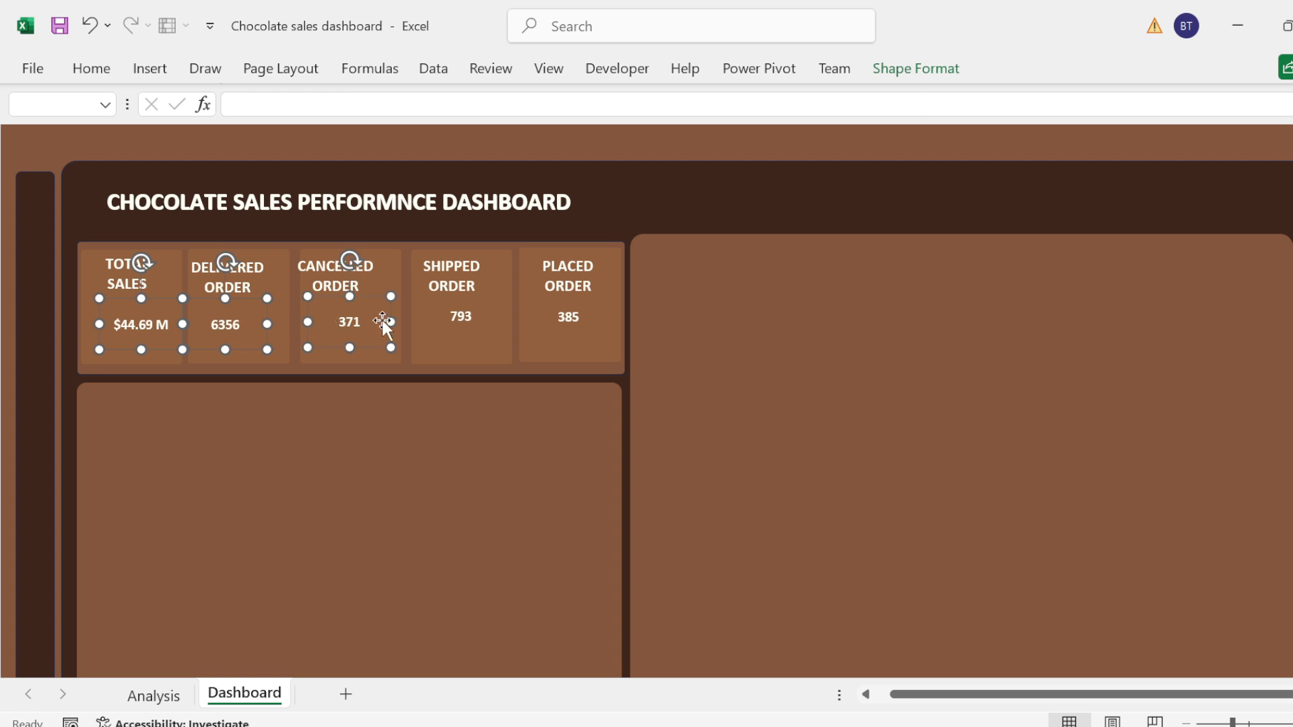
left_click(457, 315, "shift")
left_click(570, 323, "shift")
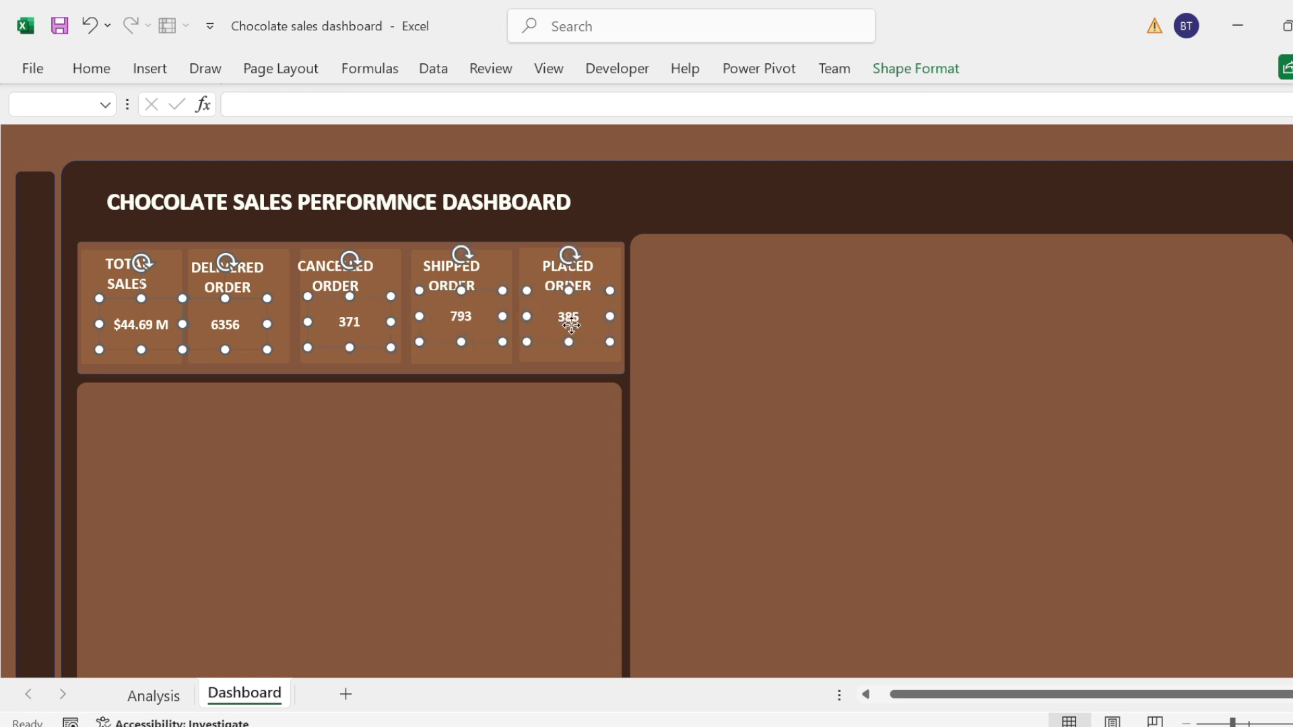
left_click(920, 70)
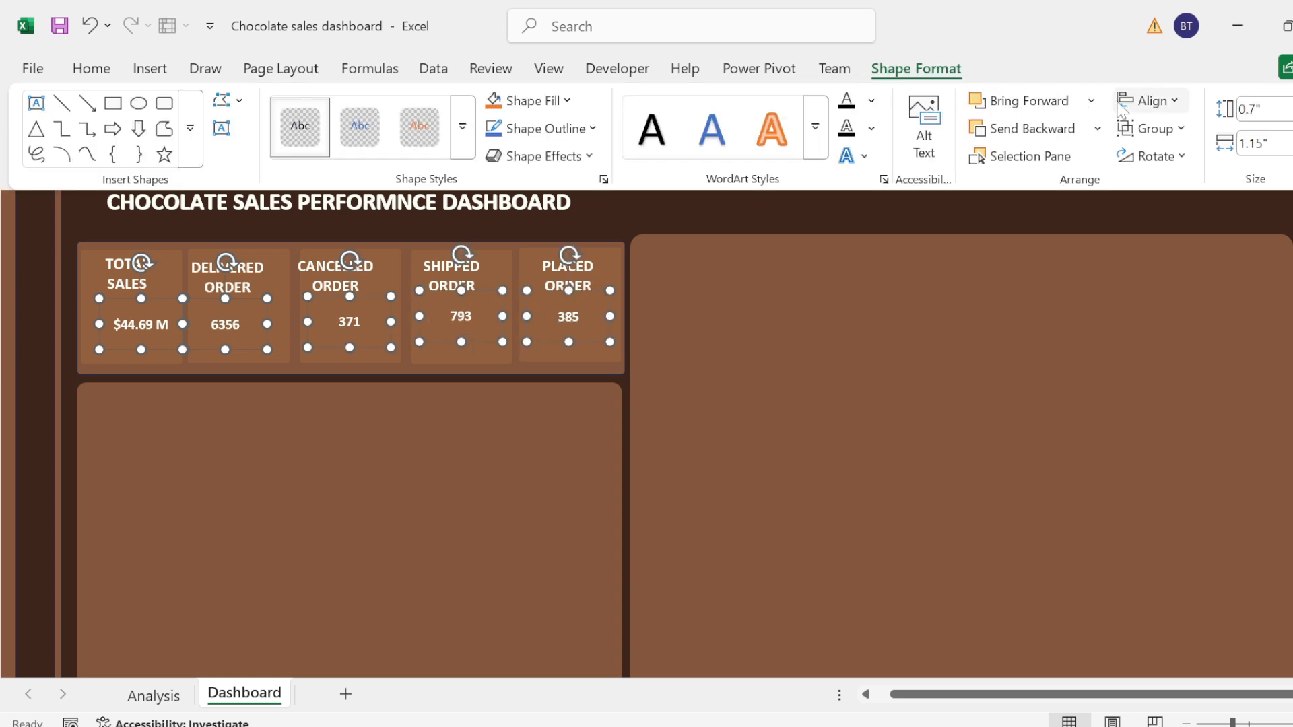
left_click(1153, 103)
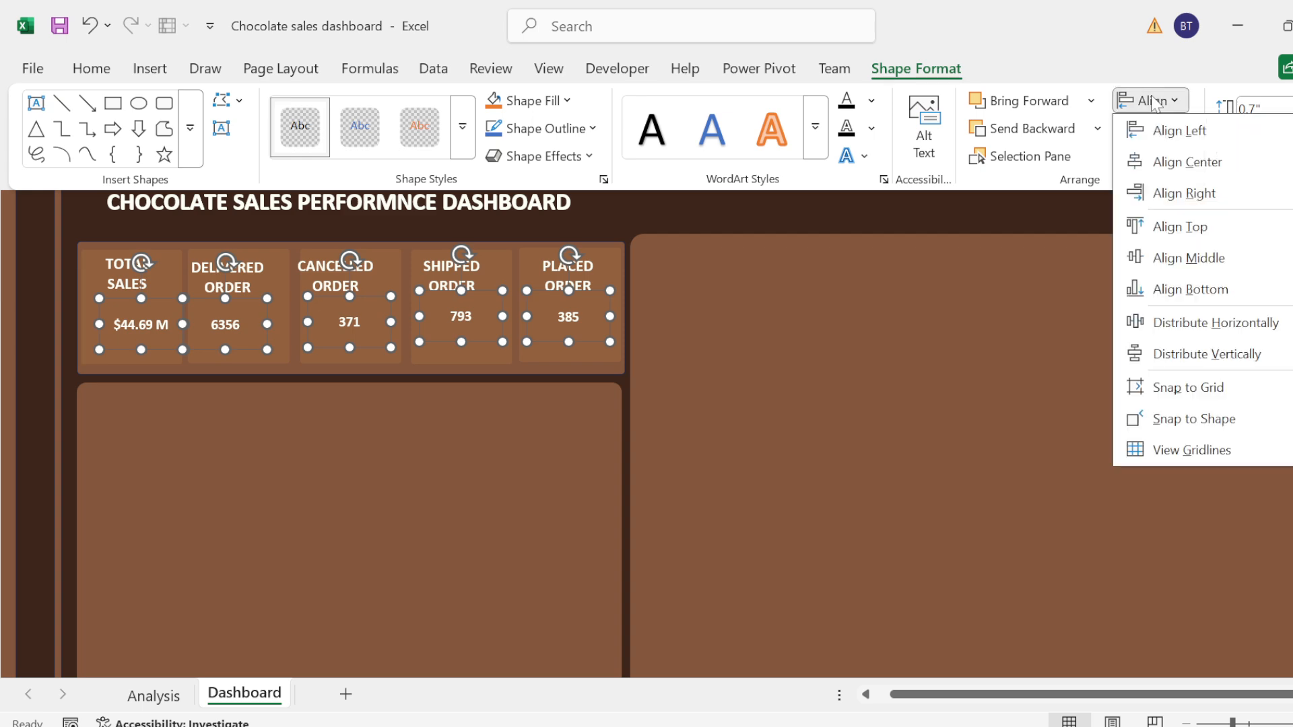
left_click(1178, 323)
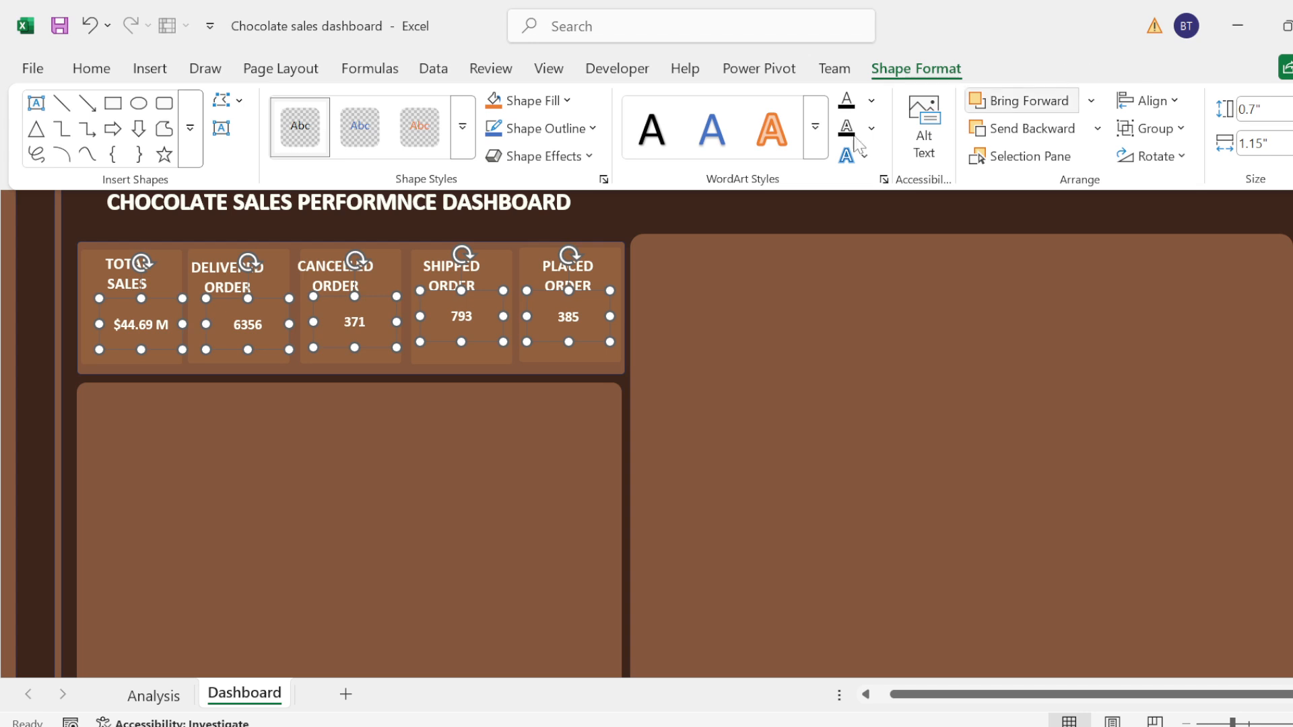
key("Escape")
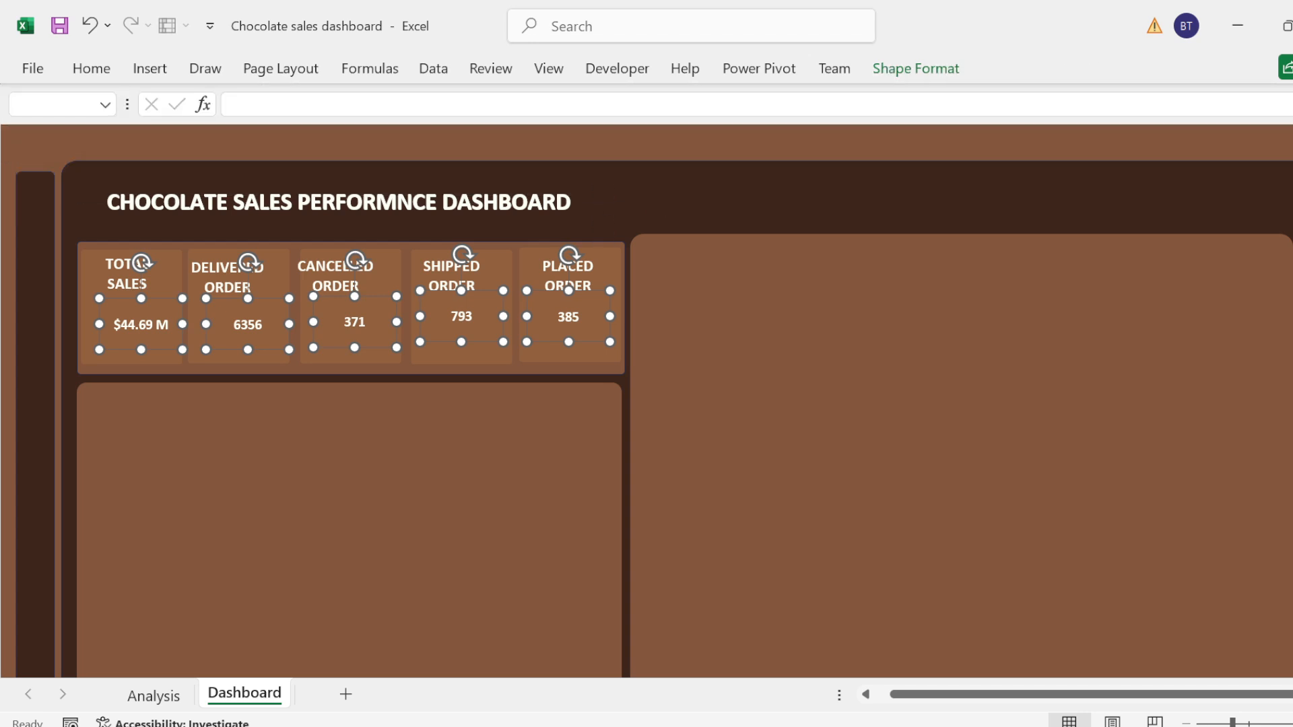
left_click(562, 144)
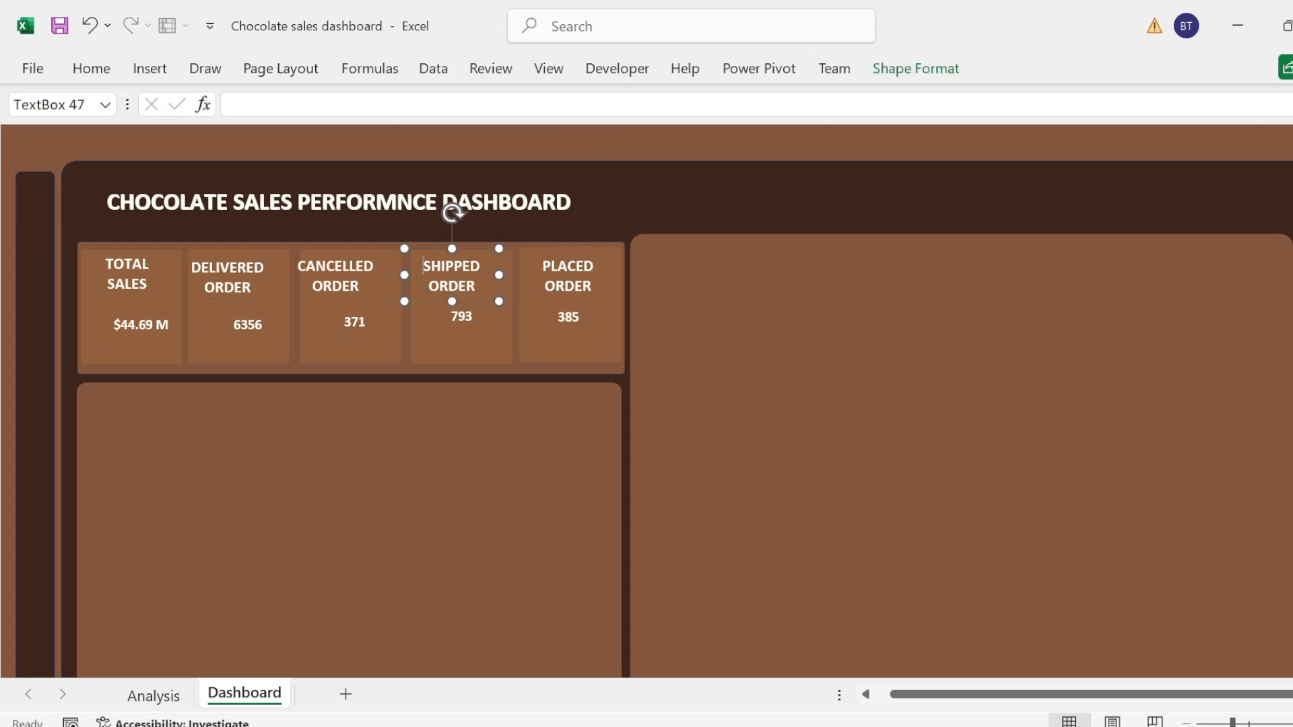
Step: Widen the Shipped Order heading box slightly and center the Shipped, Cancelled and Delivered Order headings within their cards
left_click_drag(502, 275, 507, 275)
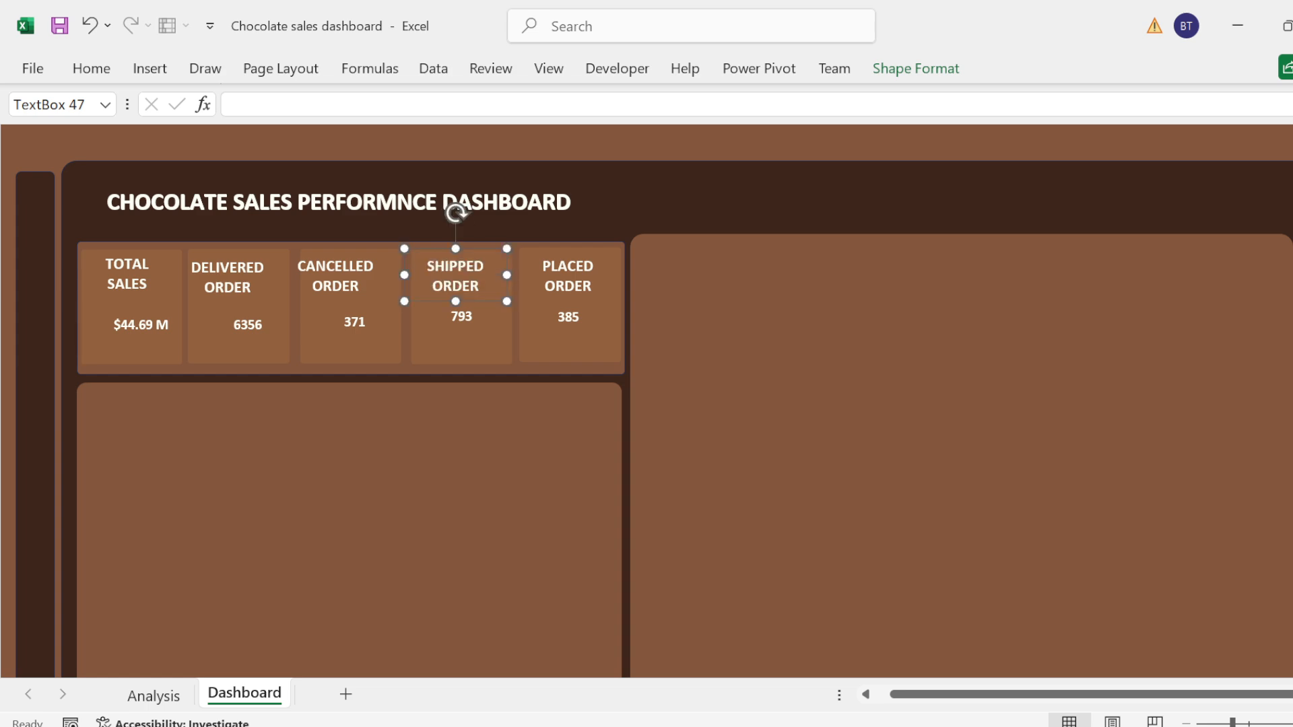
left_click_drag(425, 300, 436, 302)
left_click(324, 285)
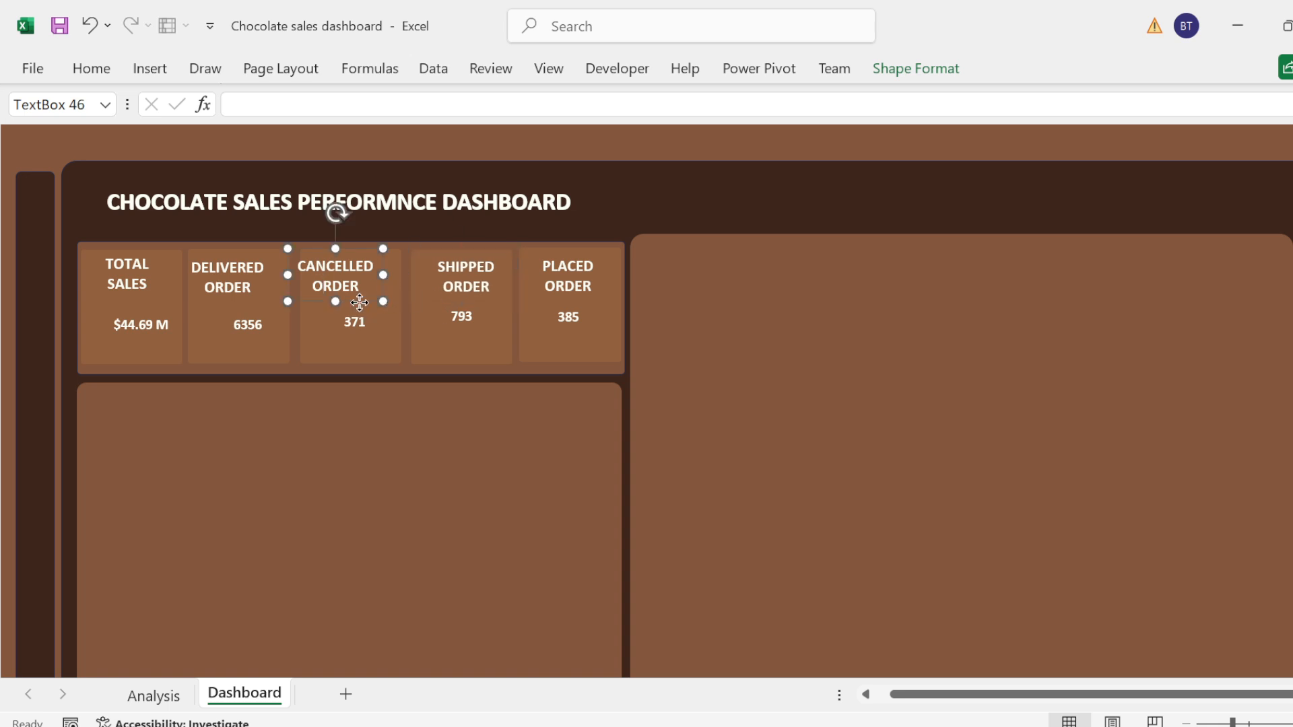
left_click_drag(359, 303, 373, 301)
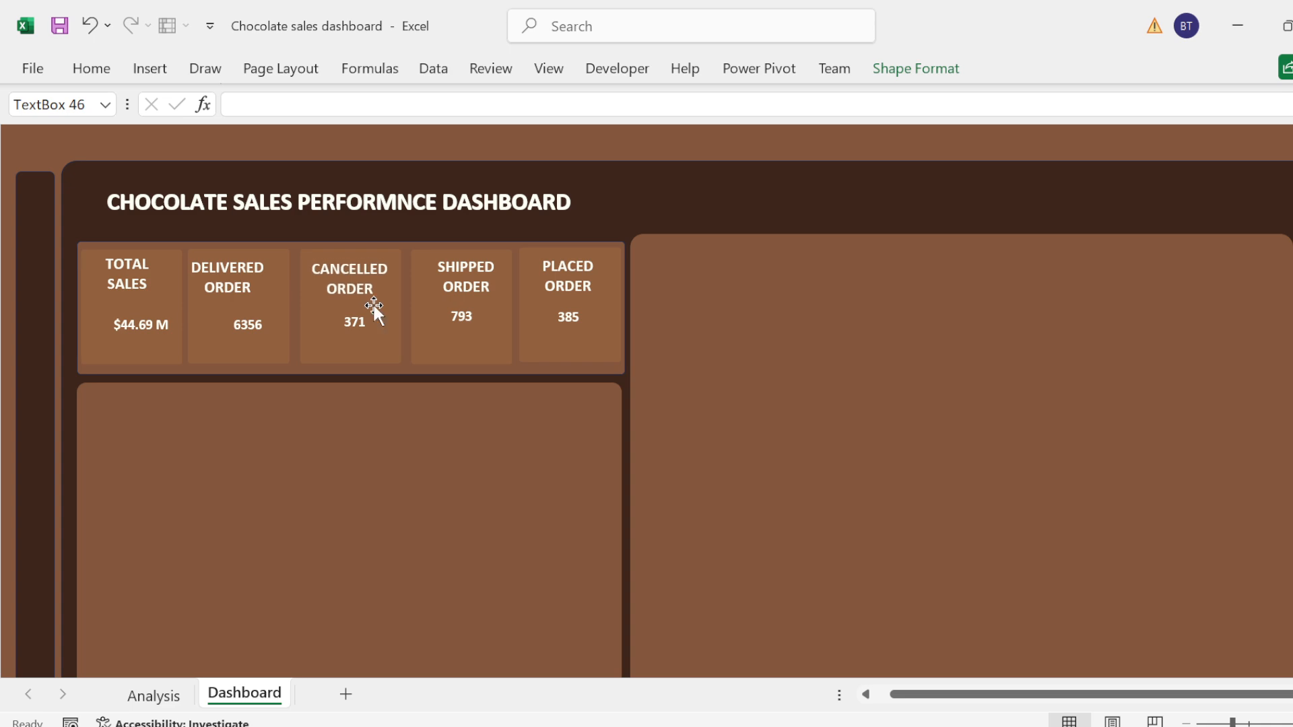
left_click(250, 288)
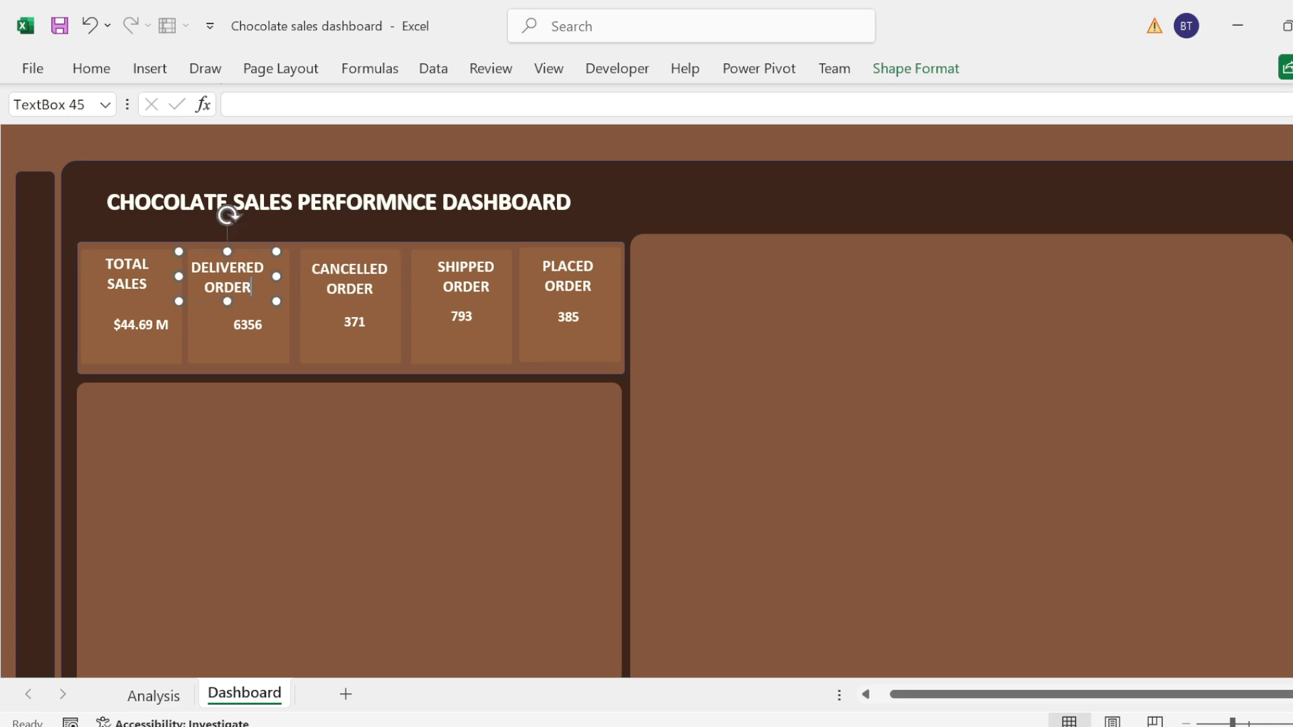
left_click_drag(245, 303, 256, 299)
Step: Try to delete the extra empty text box behind the Delivered Order card's value, and undo the deletion
left_click(216, 338, "shift")
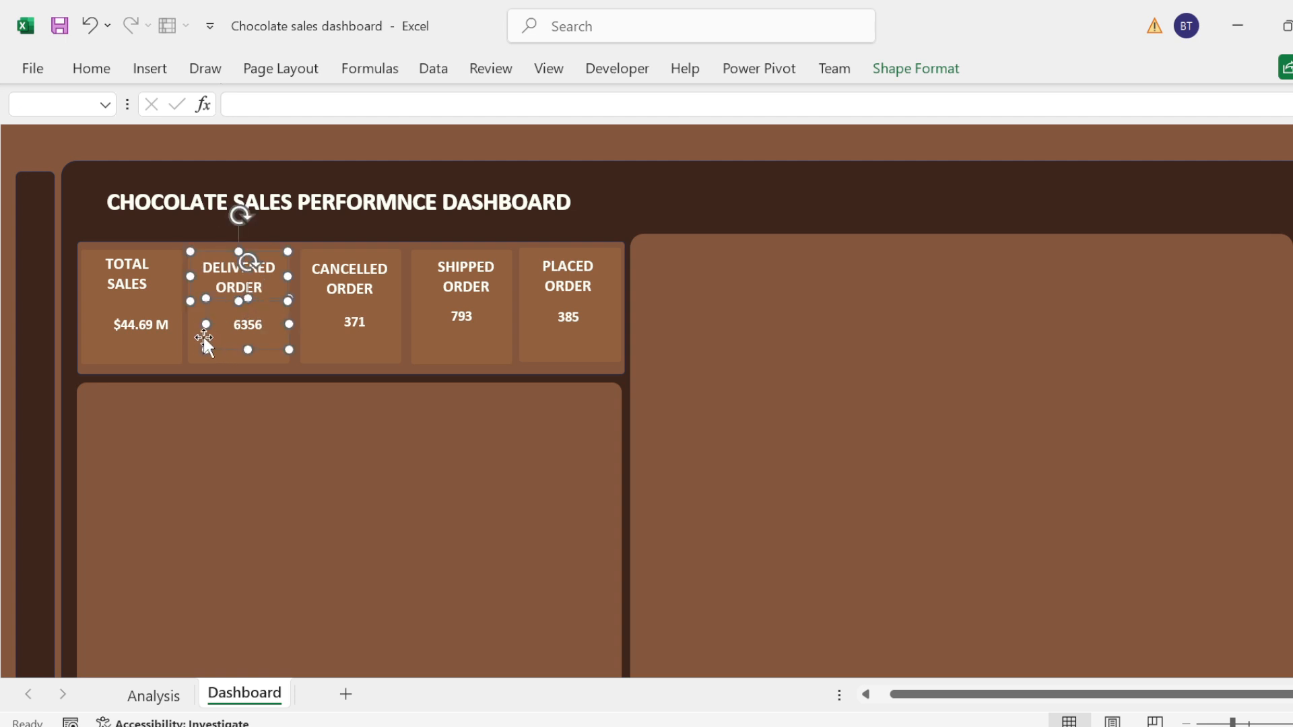
left_click(199, 337, "shift")
key("Delete")
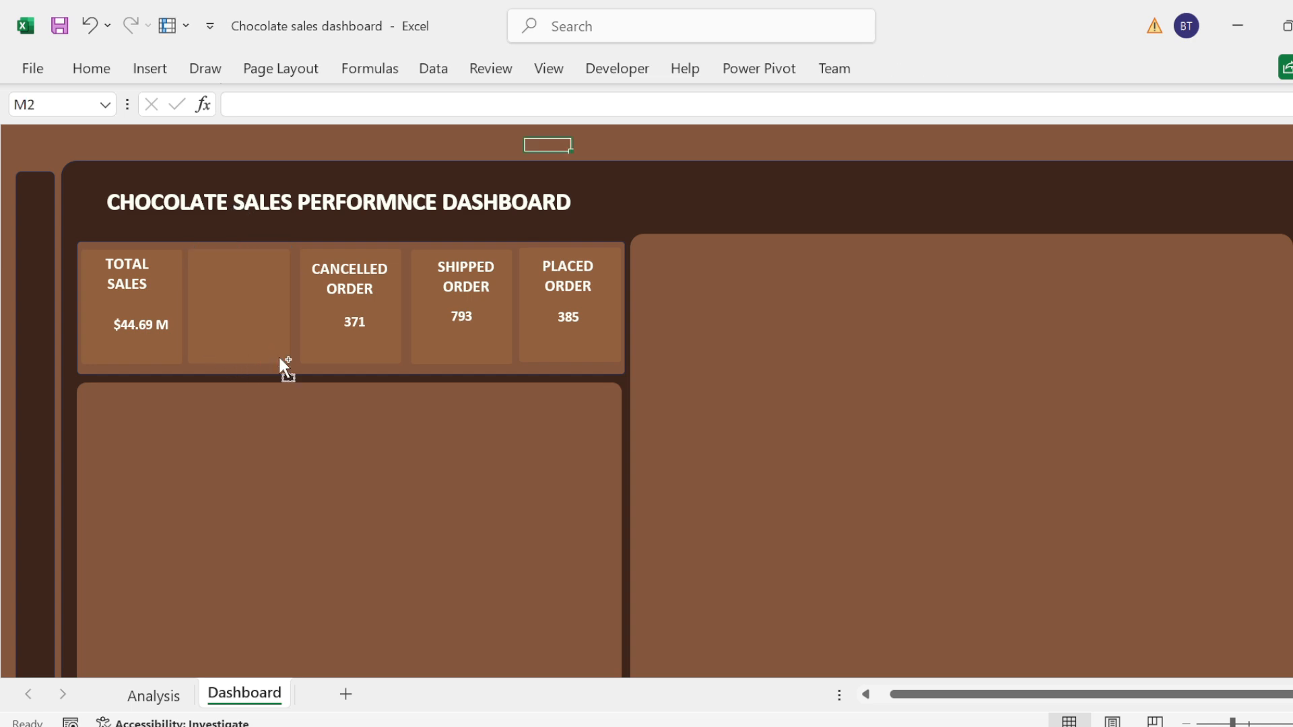
key("ctrl+z")
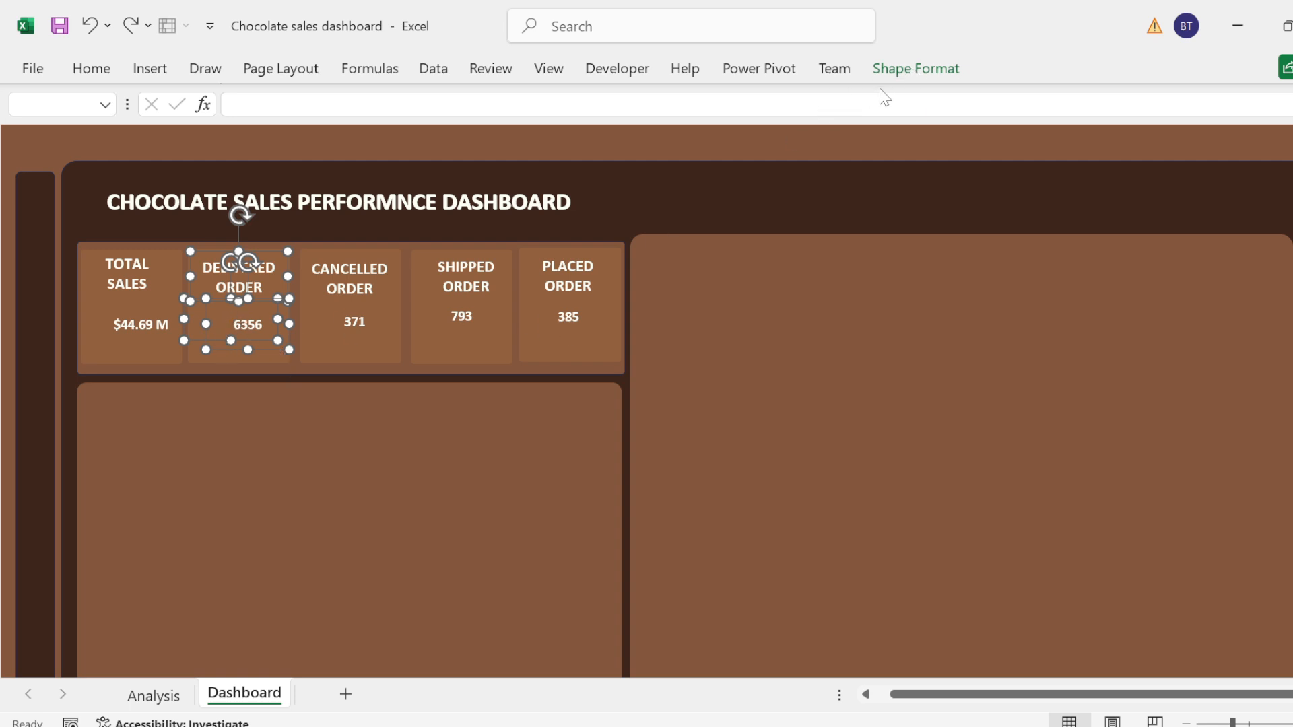
Step: Try Align Middle on the Delivered Order card's selected heading and value boxes, and undo it
left_click(904, 76)
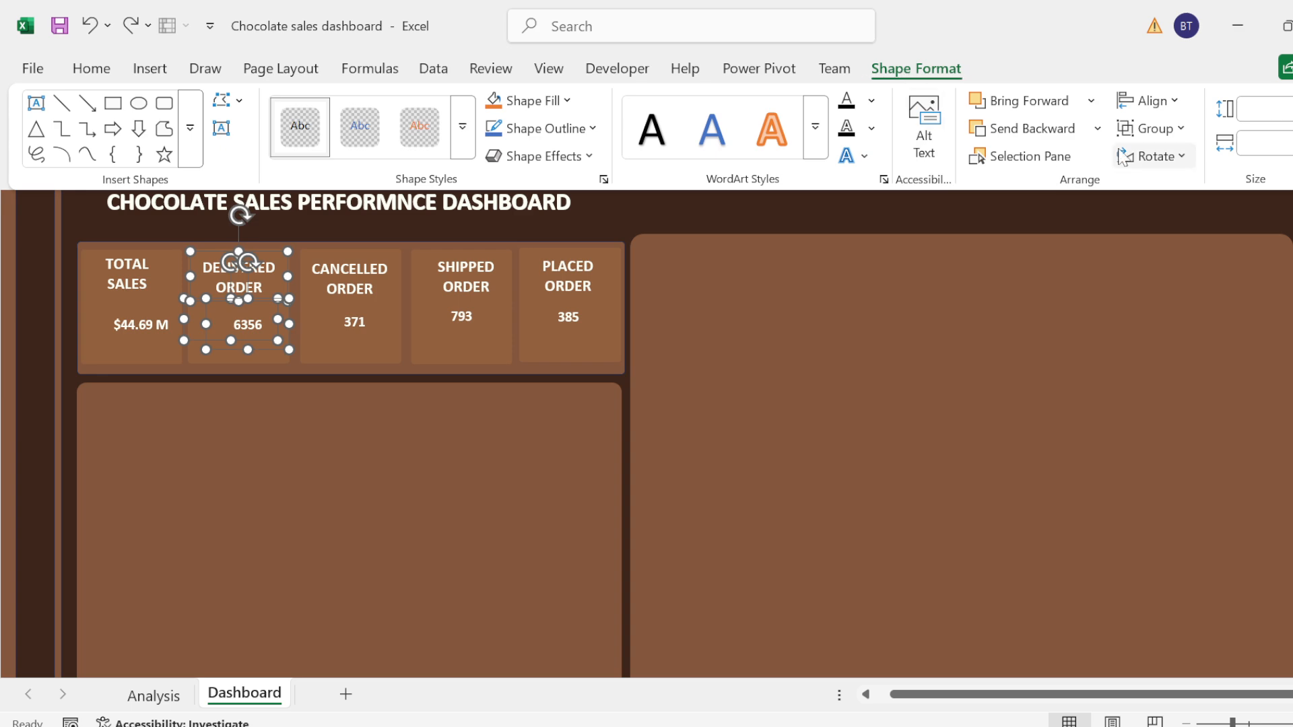
left_click(1172, 110)
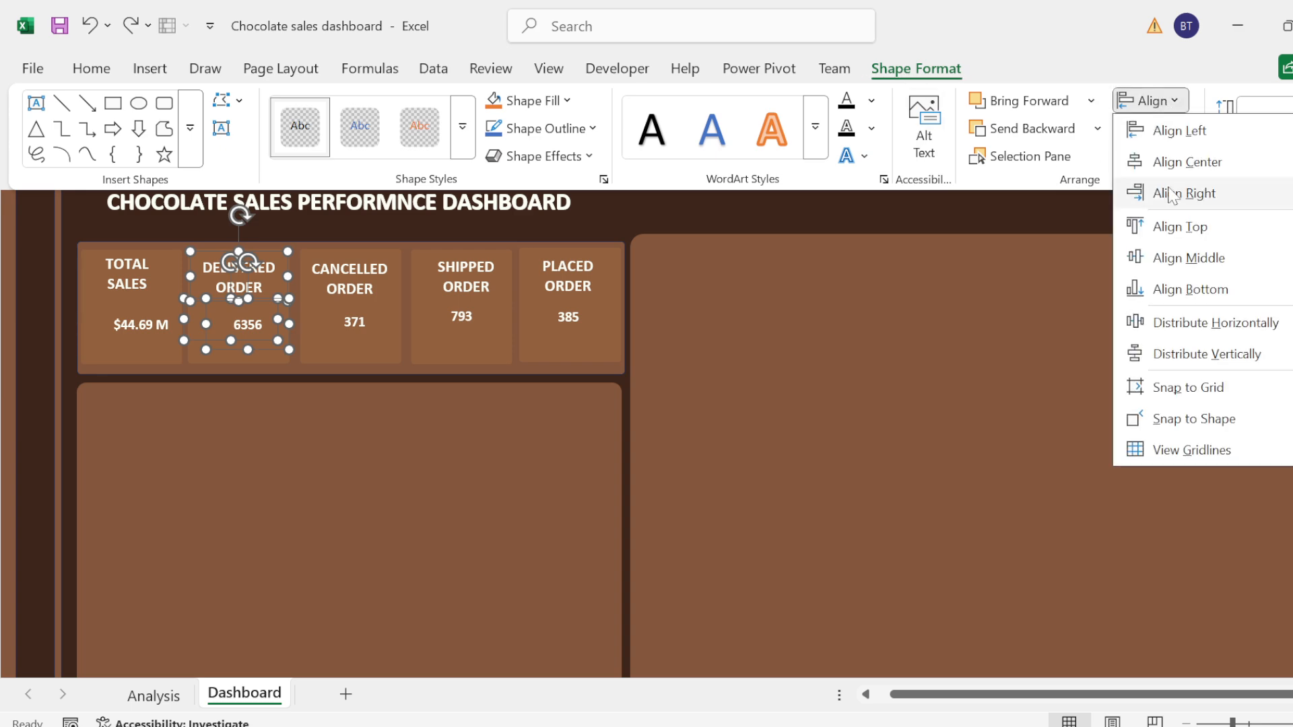
left_click(1182, 258)
key("ctrl+z")
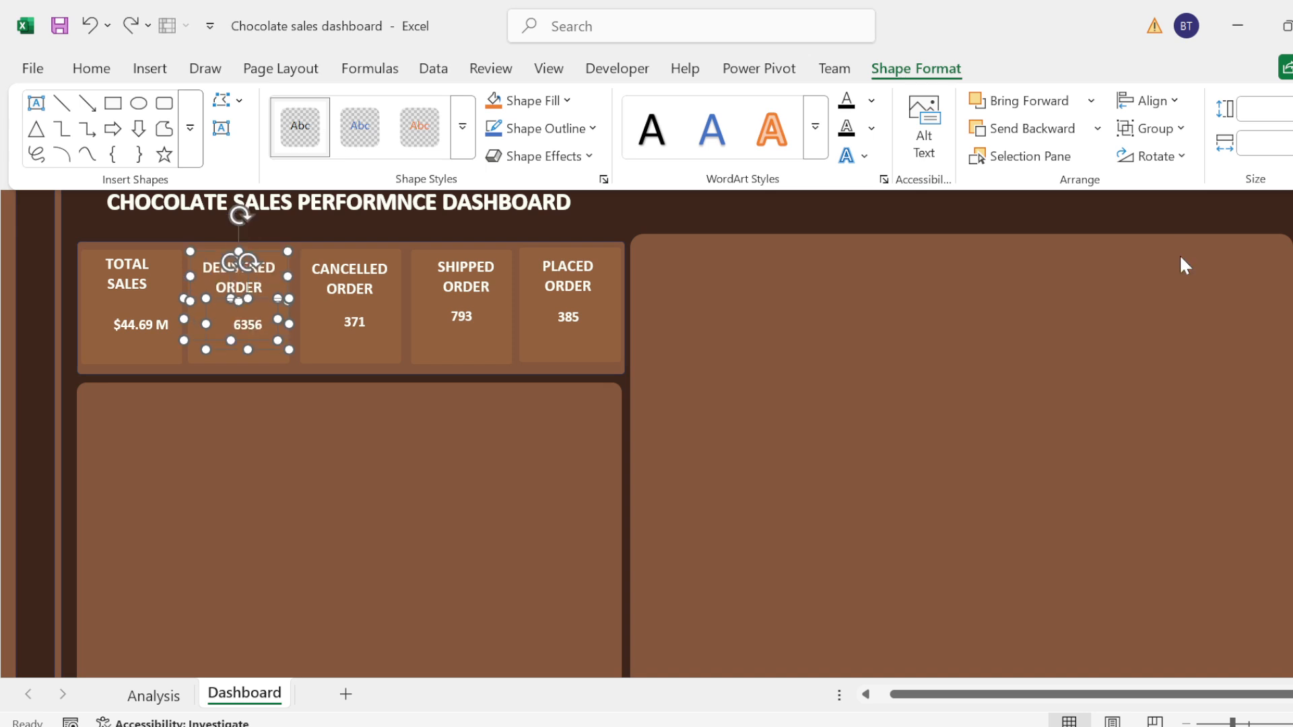
Step: Align the heading and value boxes on a shared center in the Delivered Order card, and do the same in the Cancelled Order card
left_click(1171, 102)
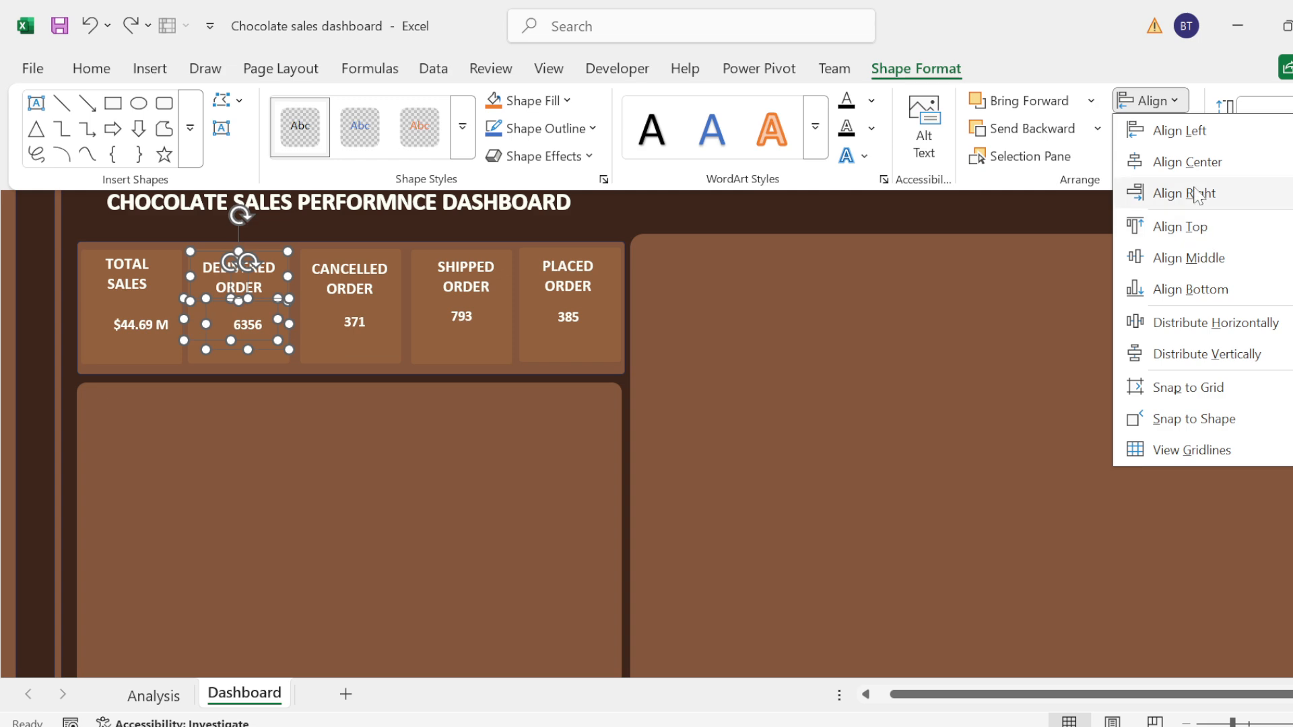
left_click(1193, 162)
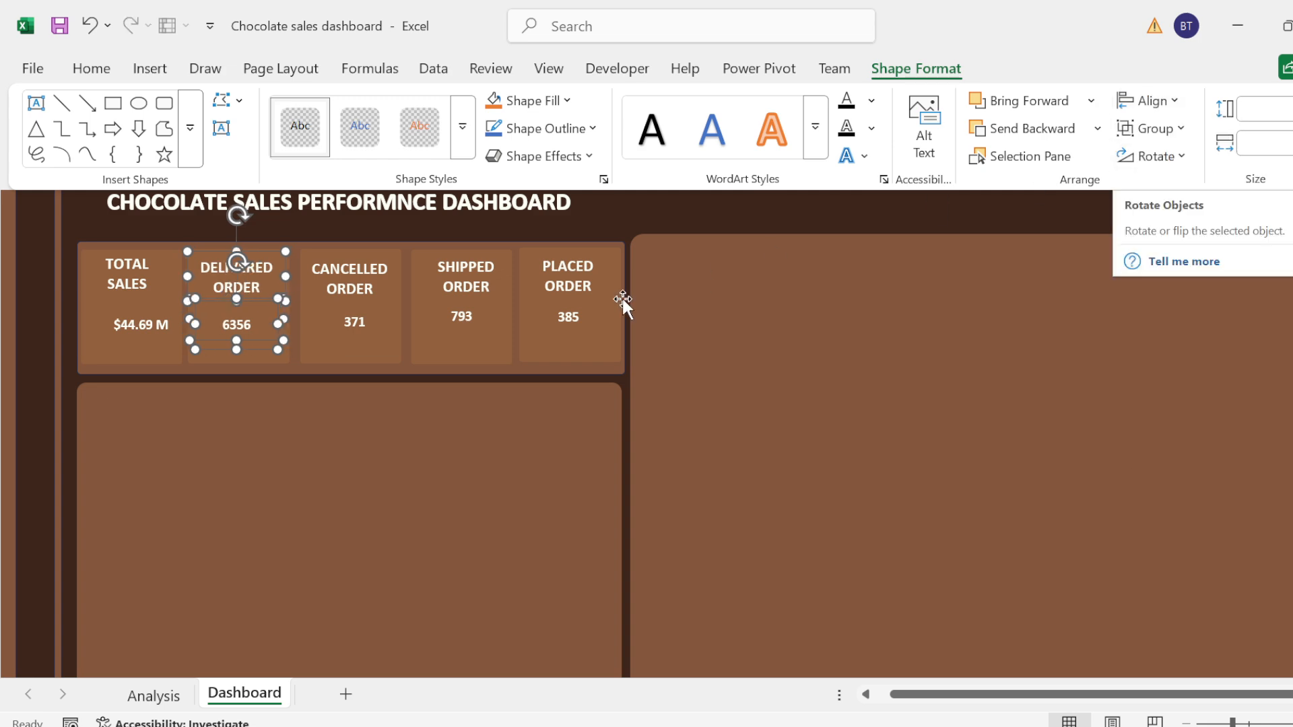
left_click(328, 305)
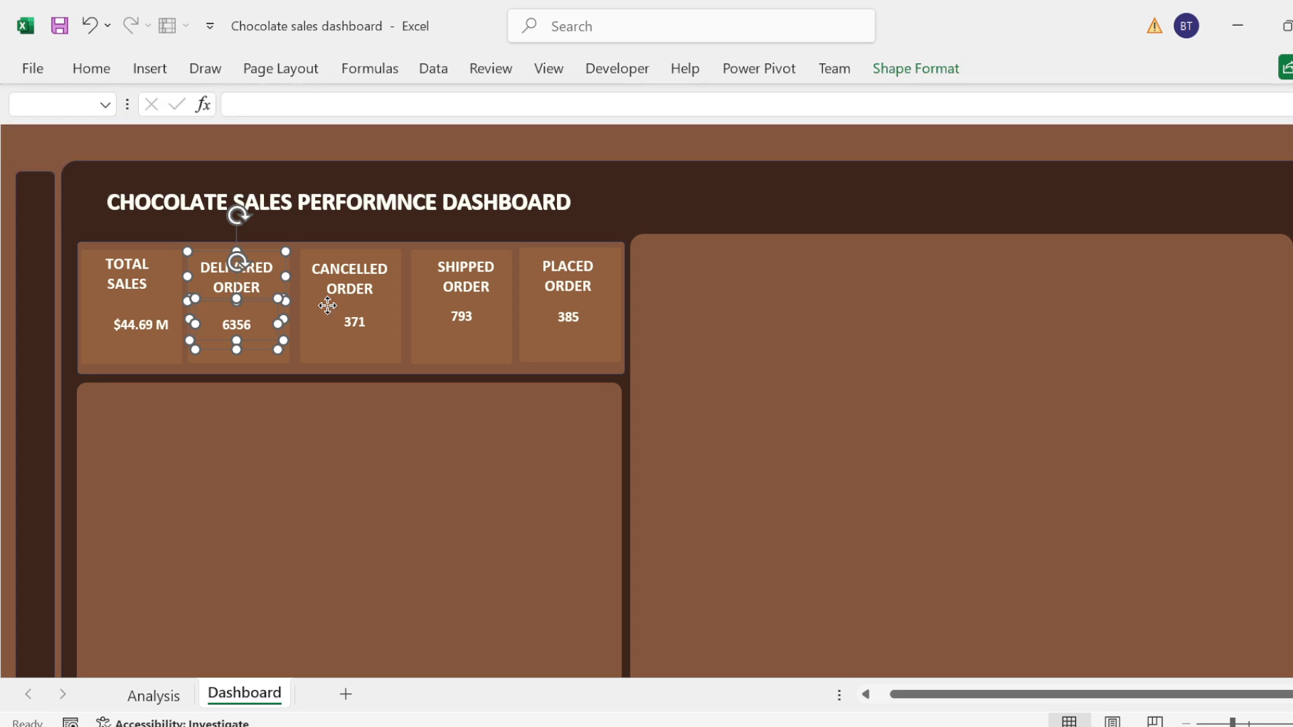
left_click(328, 305)
left_click(307, 323, "ctrl")
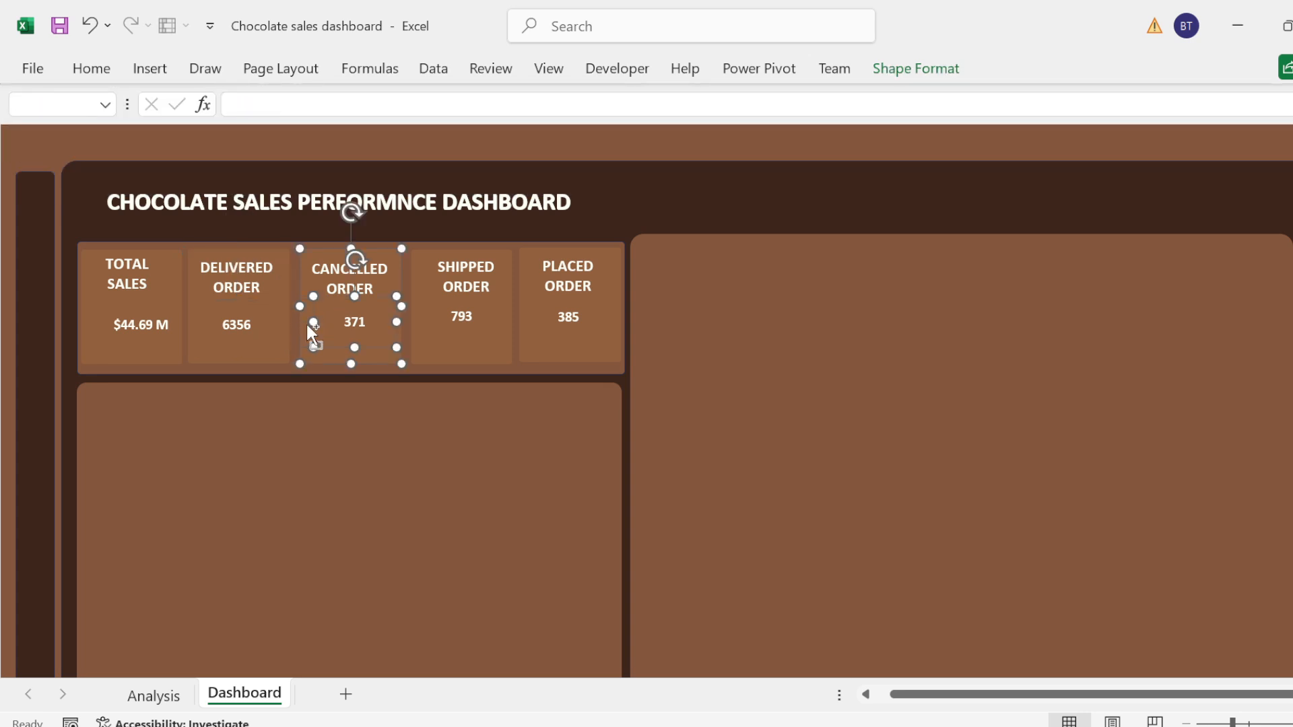
left_click(336, 263, "ctrl")
left_click(915, 68)
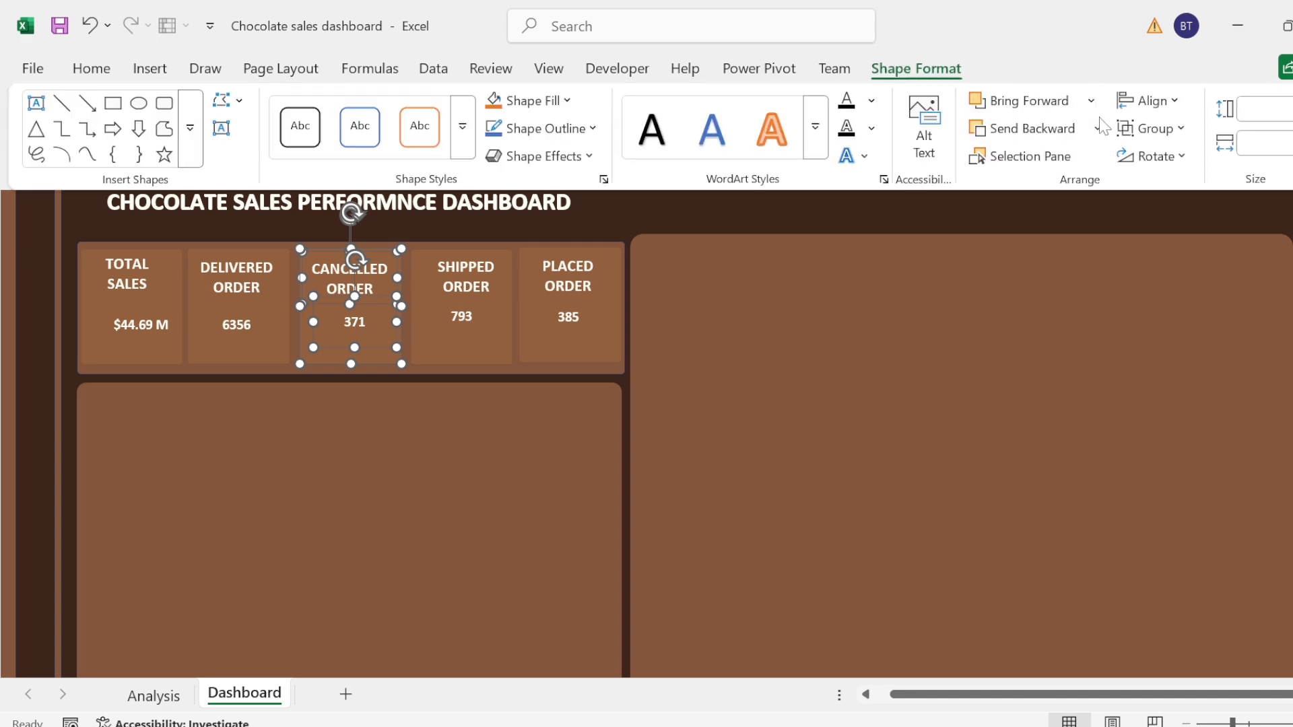
left_click(1168, 101)
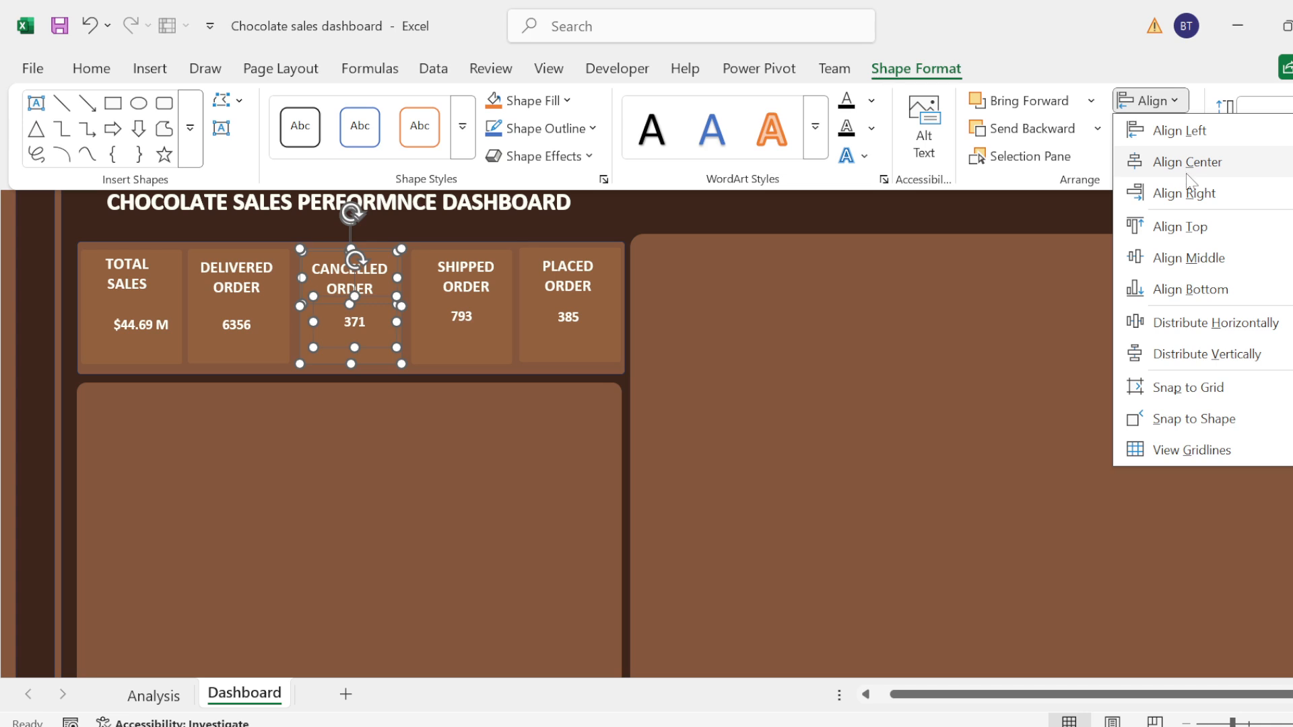
left_click(1187, 174)
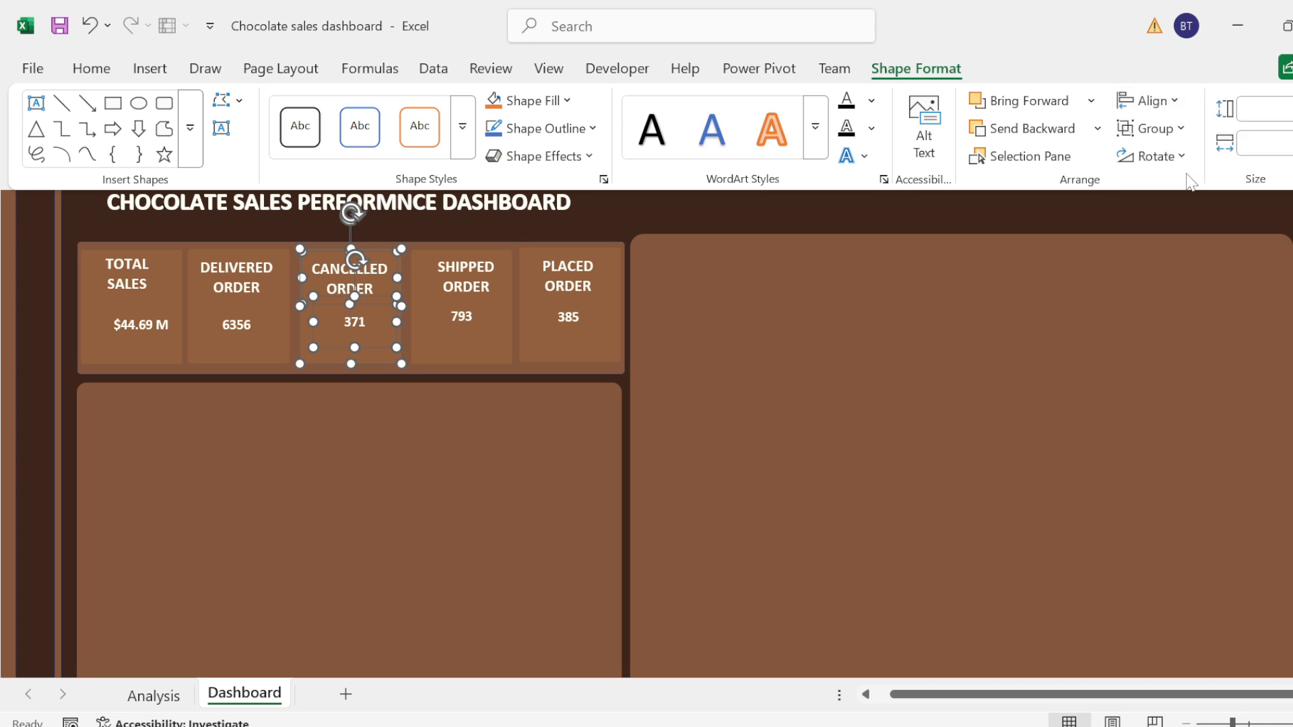
left_click(467, 329)
left_click(461, 331)
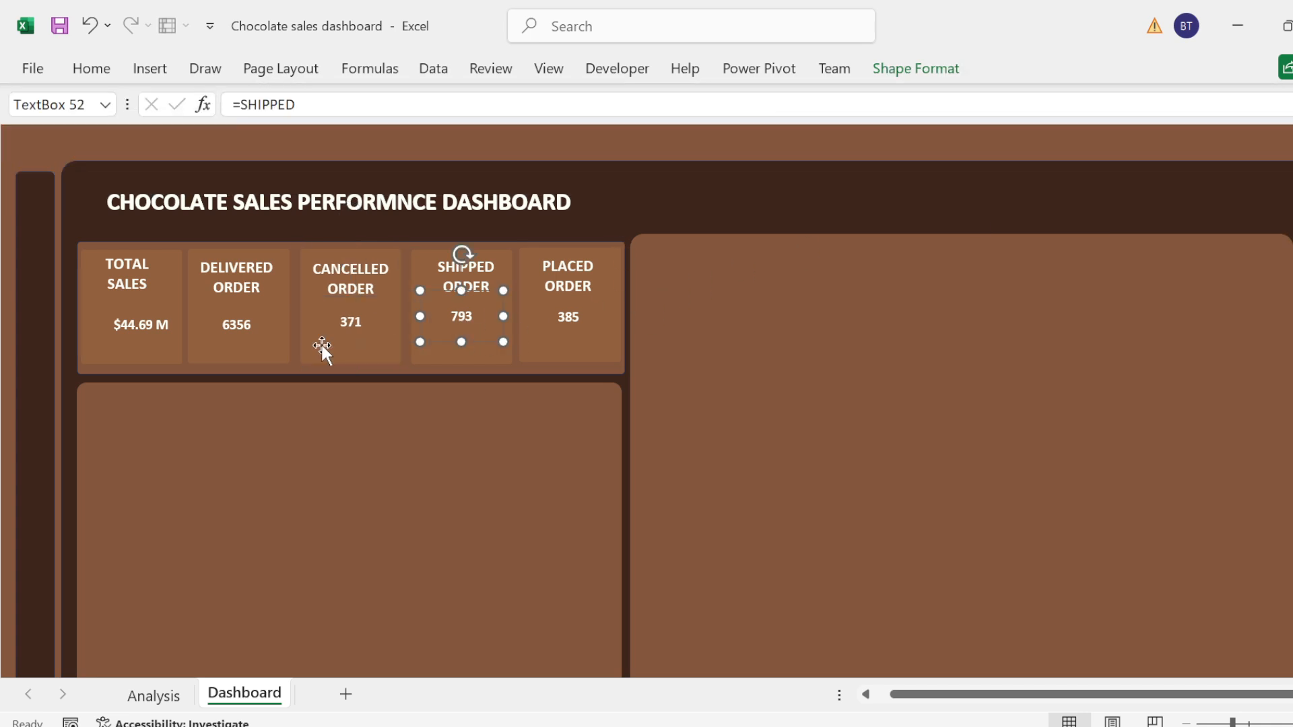
left_click(39, 361)
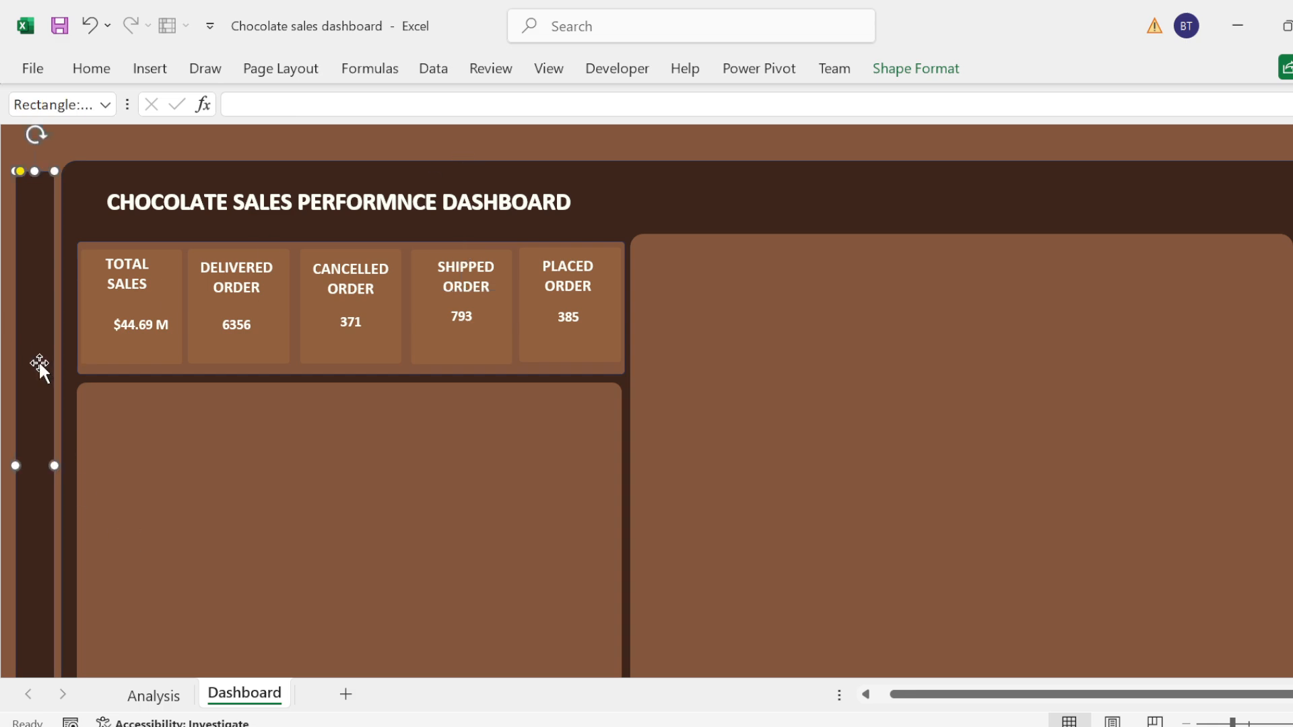
Step: Check the Top 5 product section title on the Analysis sheet and return to the Dashboard sheet
left_click(149, 693)
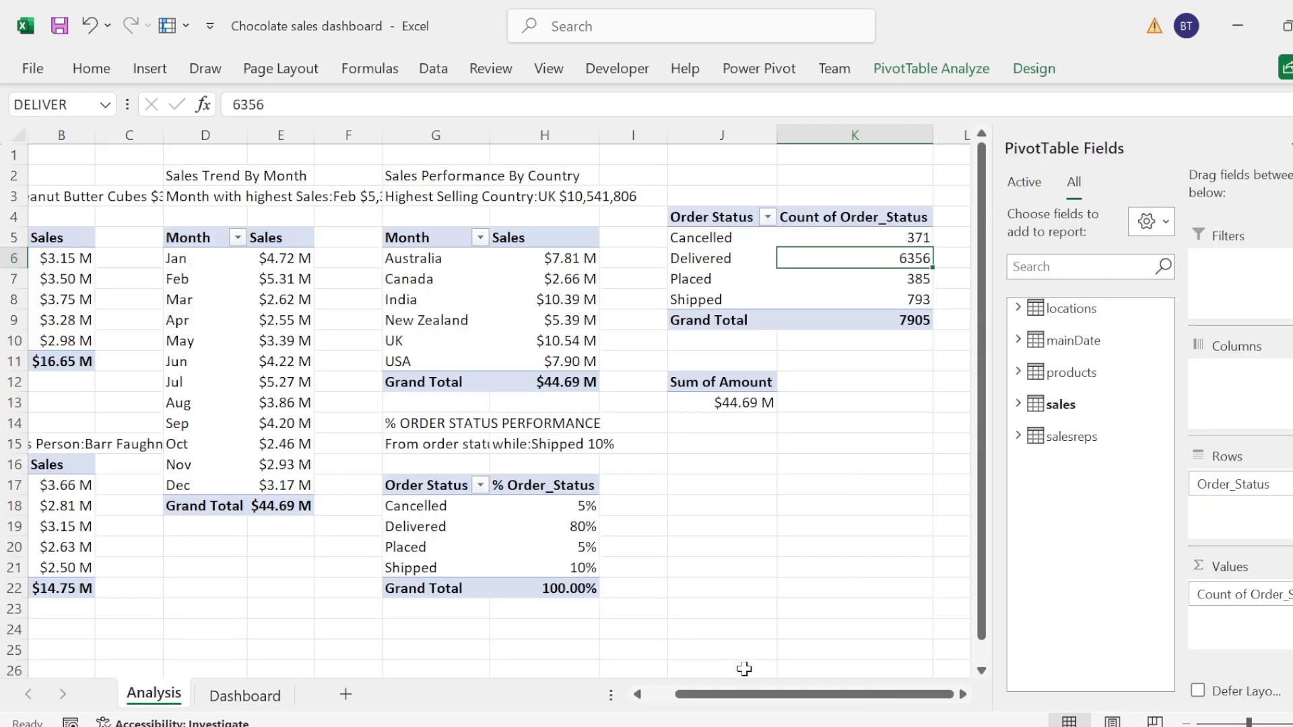
left_click_drag(747, 693, 718, 693)
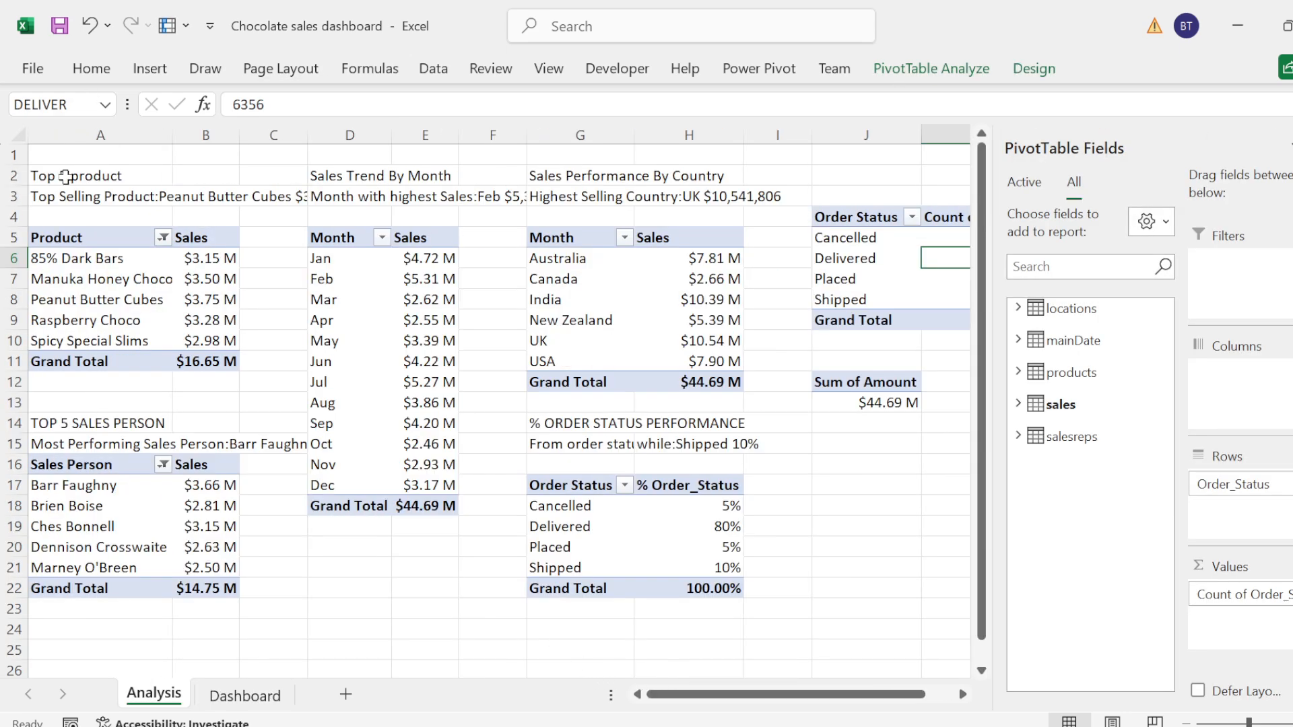
left_click(66, 175)
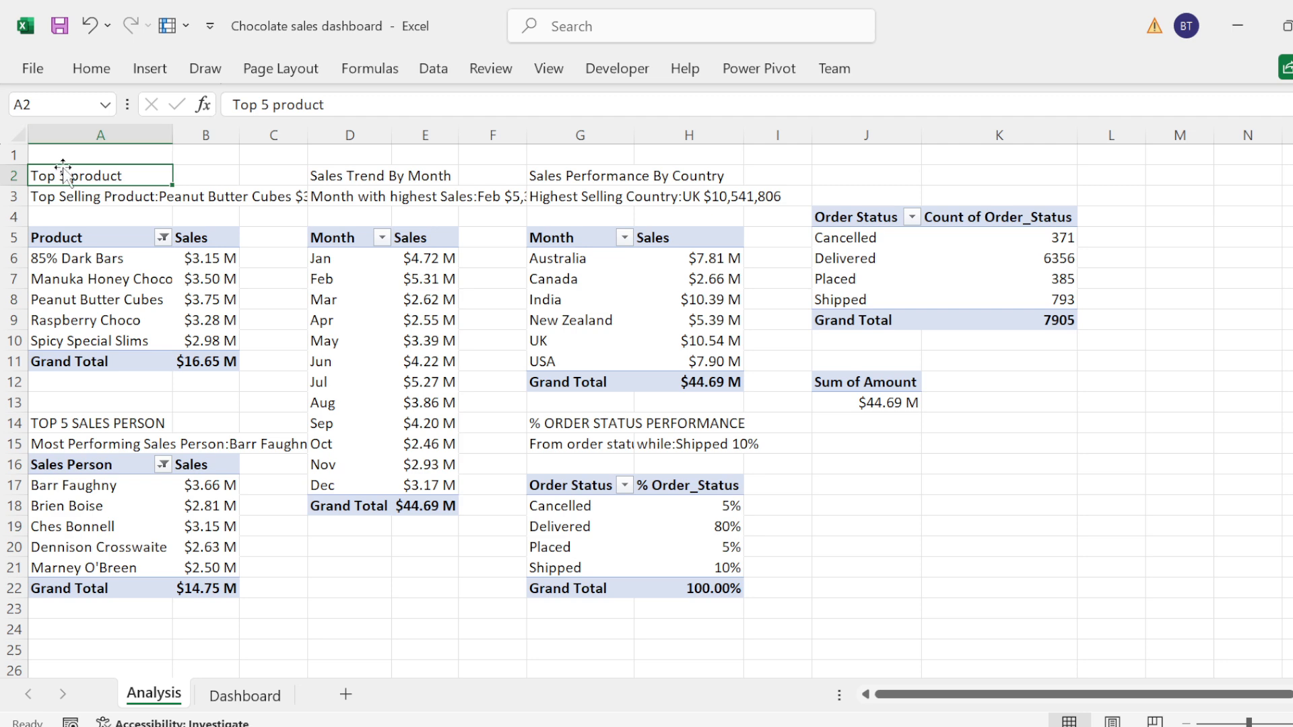
double_click(66, 176)
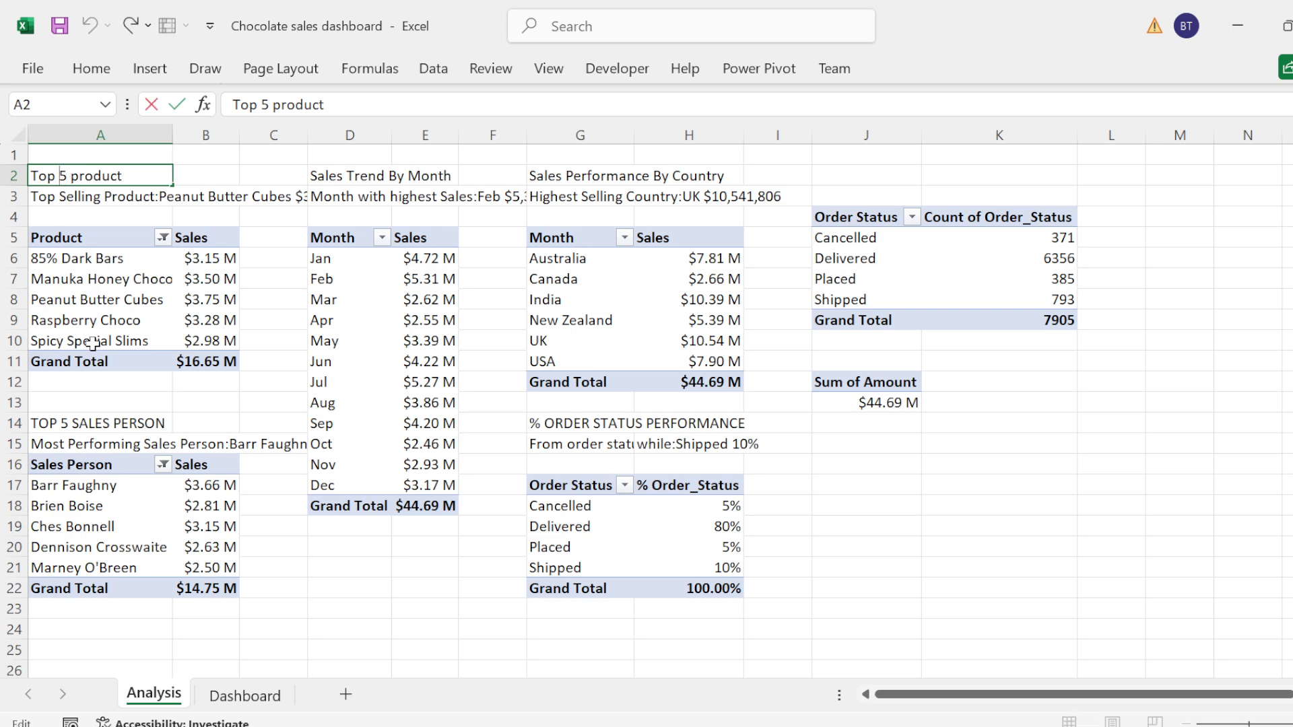
left_click(245, 696)
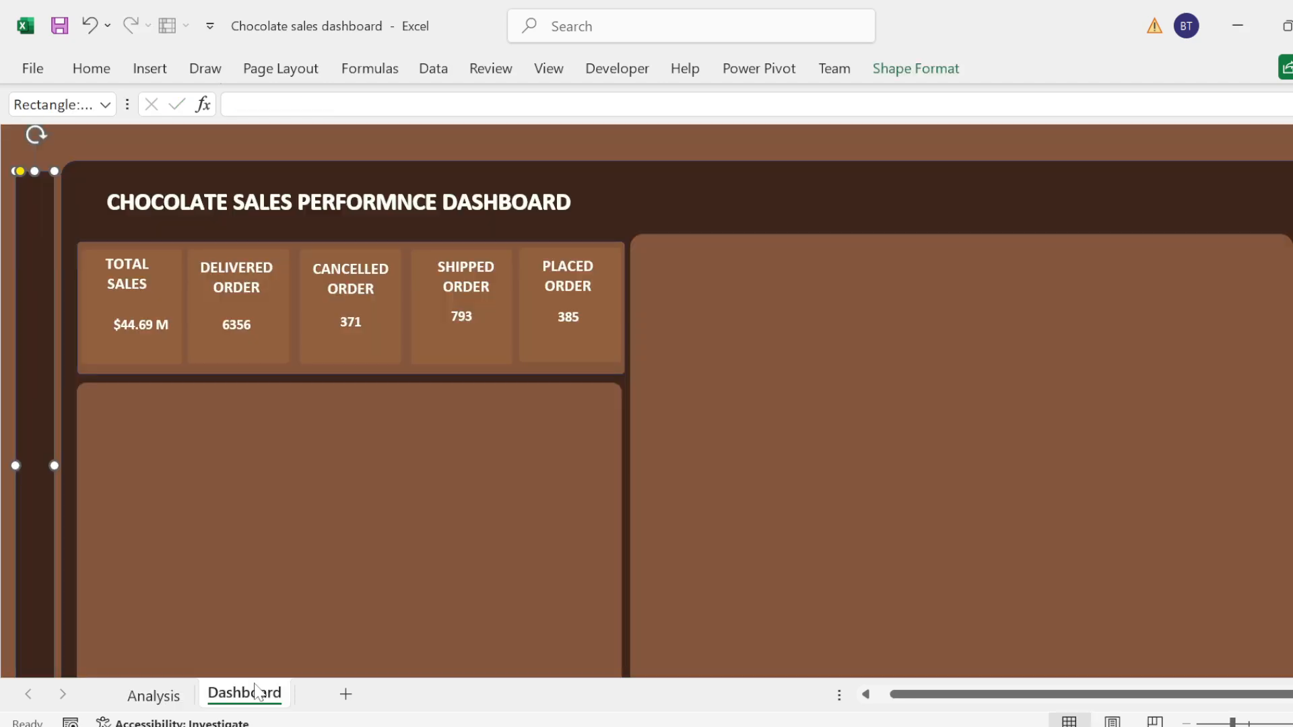
Step: Copy the Total Sales heading box and paste it into the empty panel below the KPI cards
left_click(108, 264)
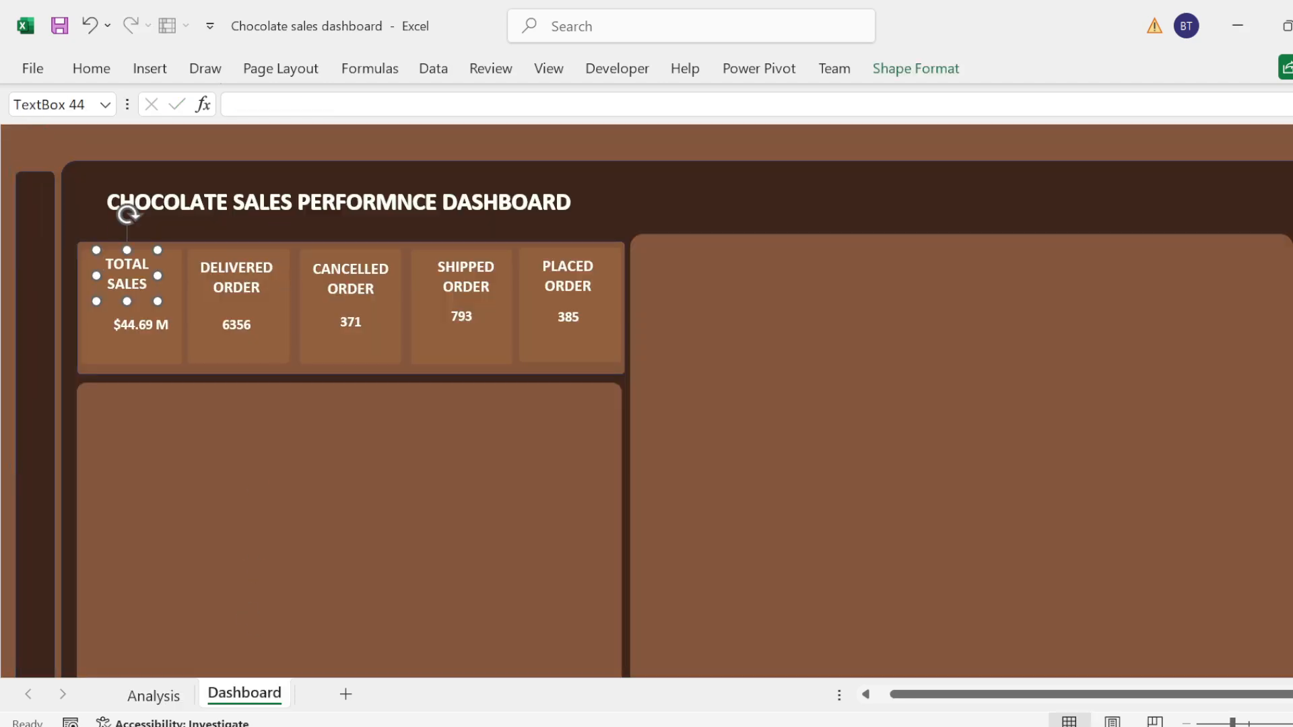
left_click(123, 419)
key("ctrl+v")
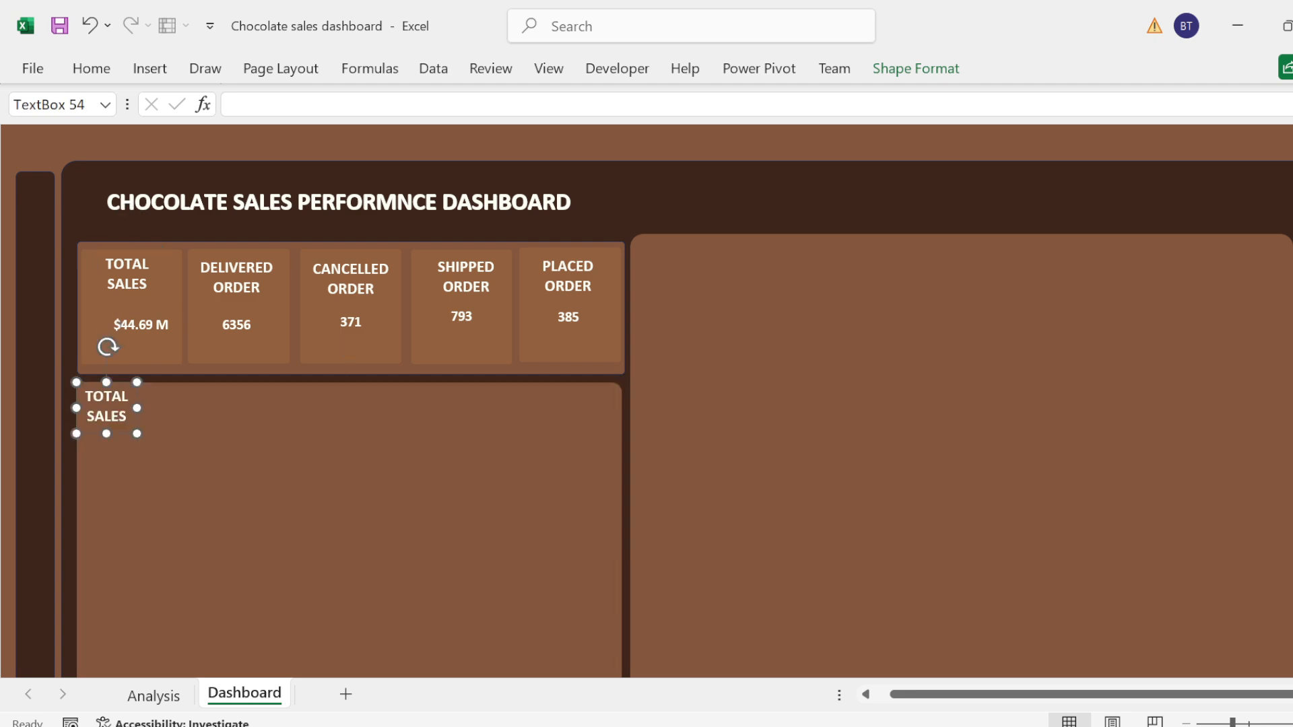
Step: Replace the pasted heading's text with "TOP 5 SELLING PRODUCT"
double_click(119, 413)
key("BackSpace")
type("TOP 5 SWLL")
key("BackSpace")
key("BackSpace")
key("BackSpace")
type("ELLING")
key("BackSpace")
type("NG")
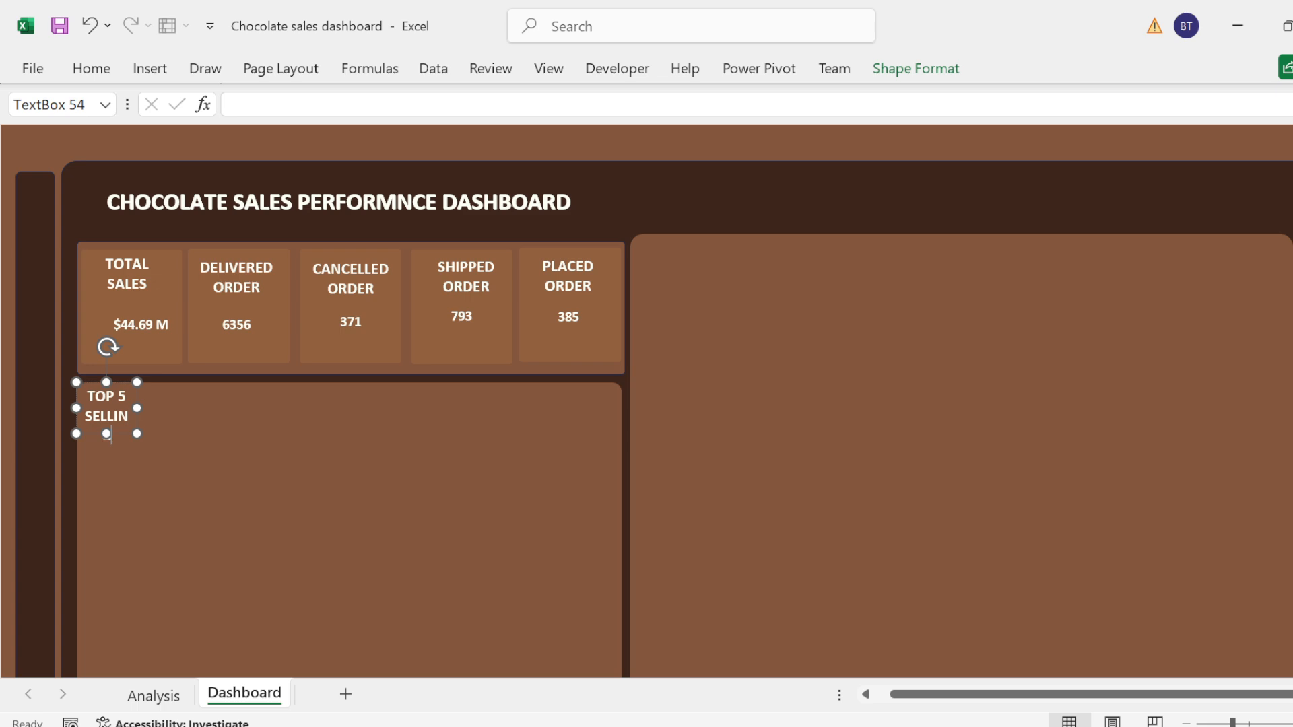
type(" PRODUCT")
Step: Widen the Top 5 Selling Product box to fit one line, left-align its text, and reduce its height while shifting it slightly inside the panel
left_click_drag(137, 408, 346, 428)
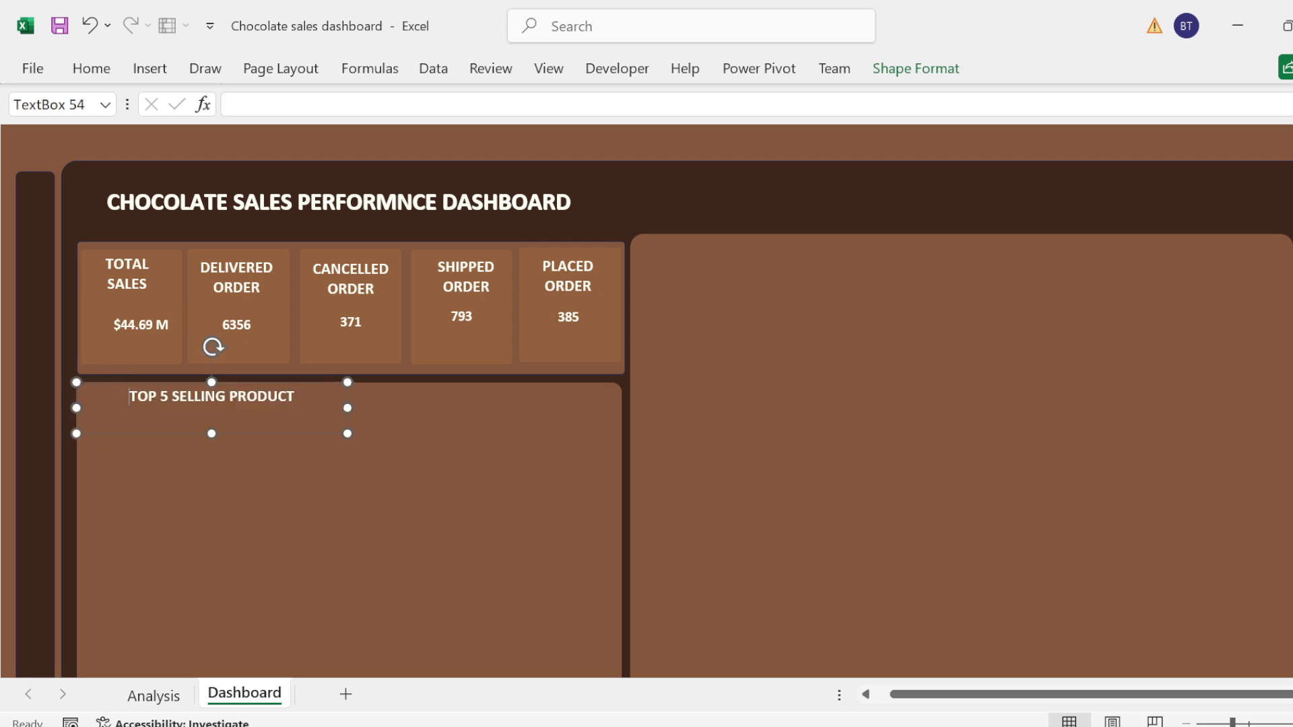
left_click(89, 69)
left_click(397, 142)
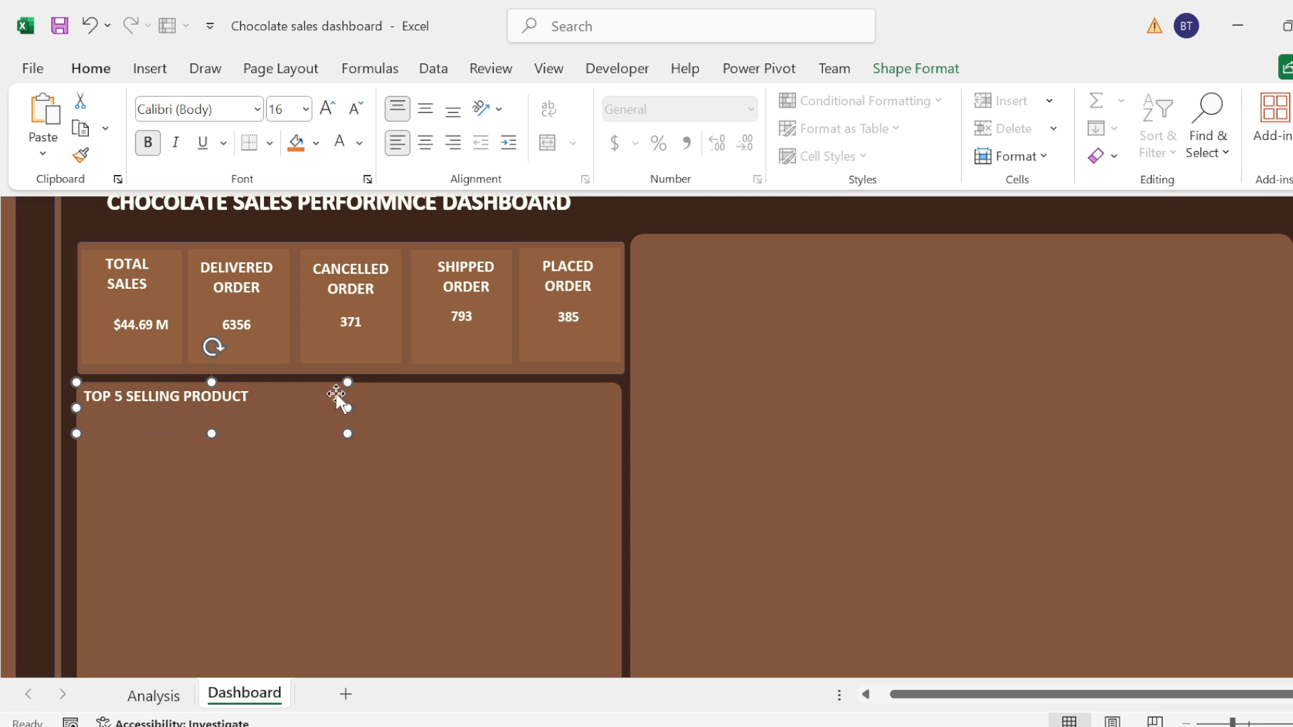
left_click(128, 397)
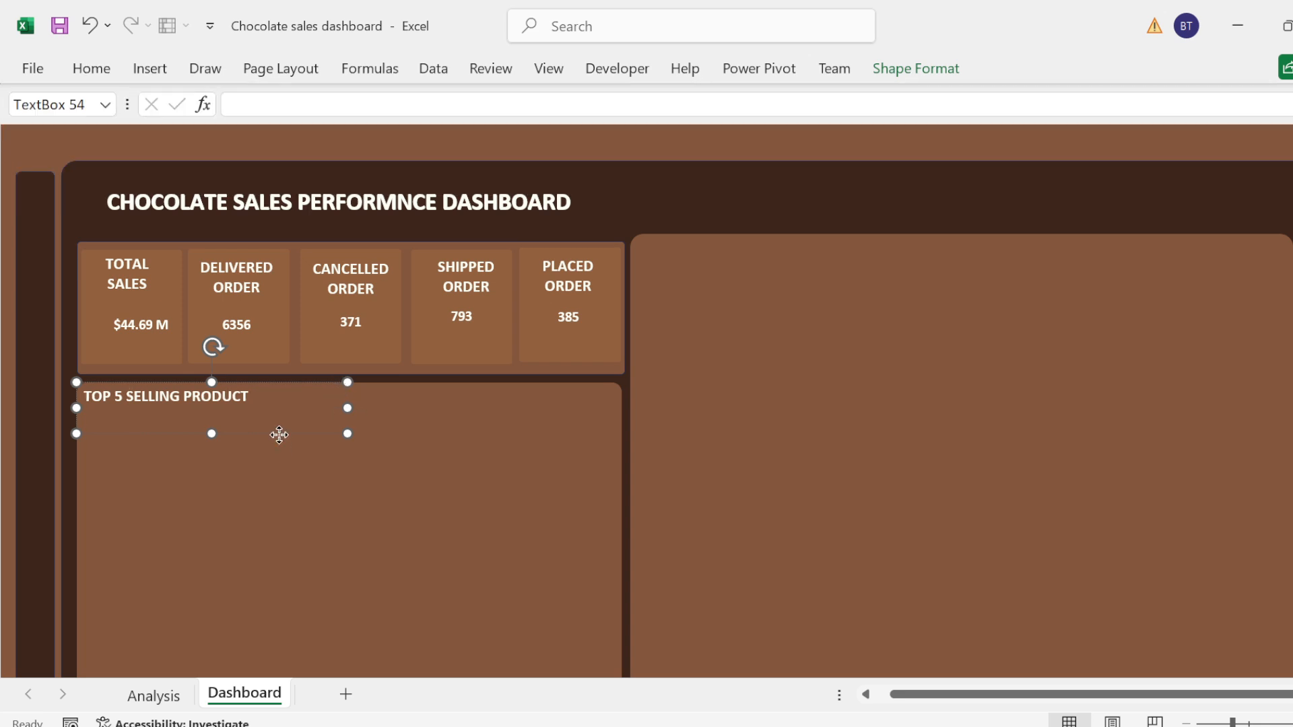
left_click_drag(278, 436, 222, 433)
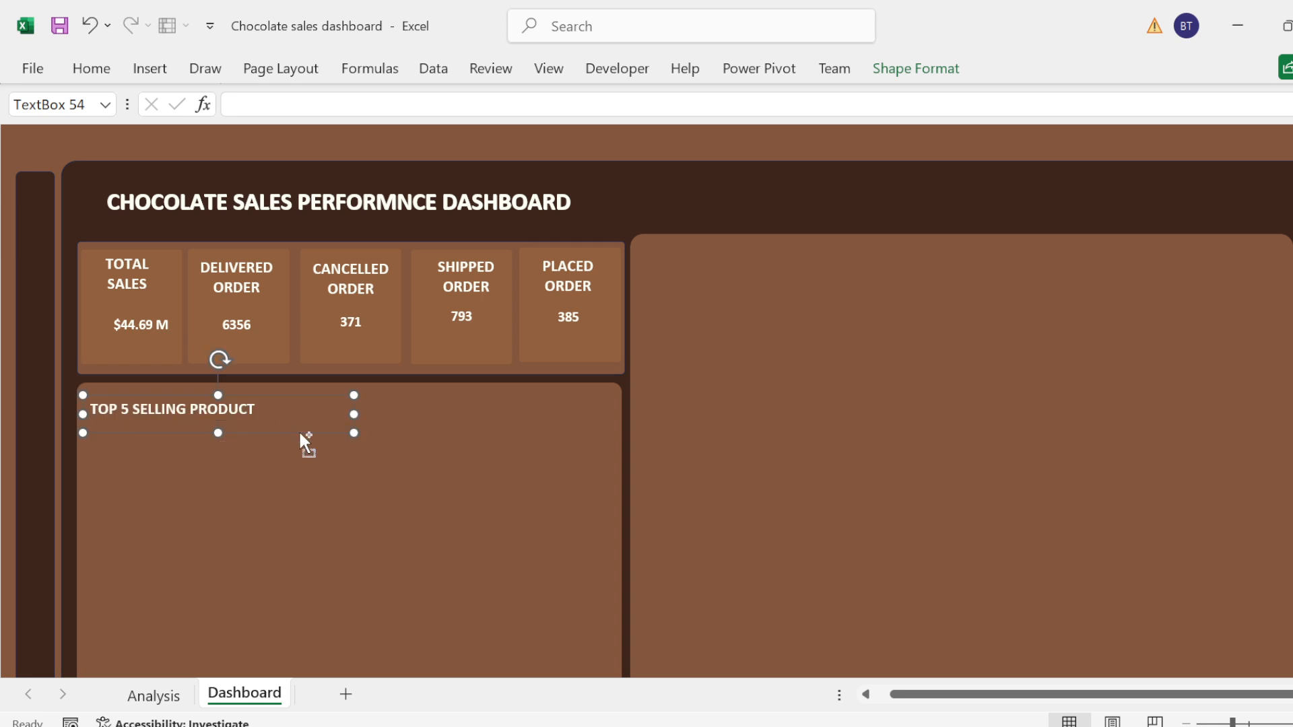
Step: Paste two copies of the Top 5 Selling Product heading into the large empty panel and place them side by side near its upper edge
left_click(710, 252)
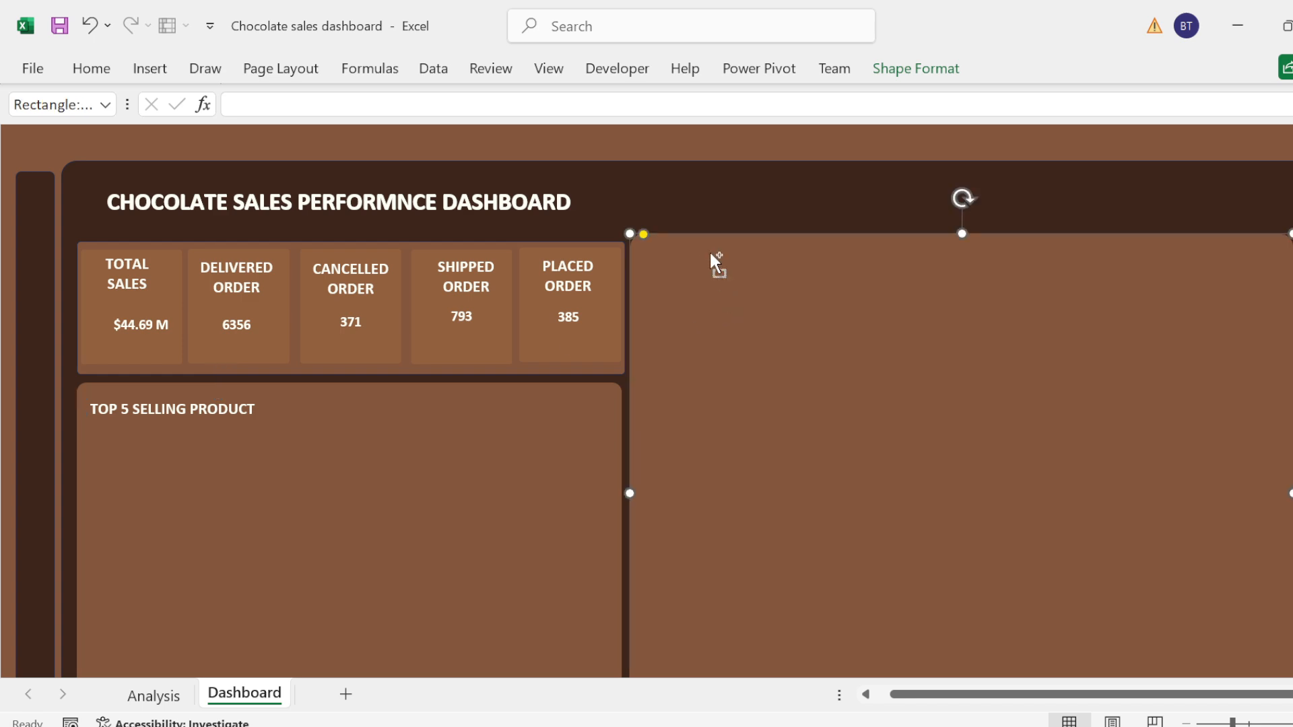
key("ctrl+v")
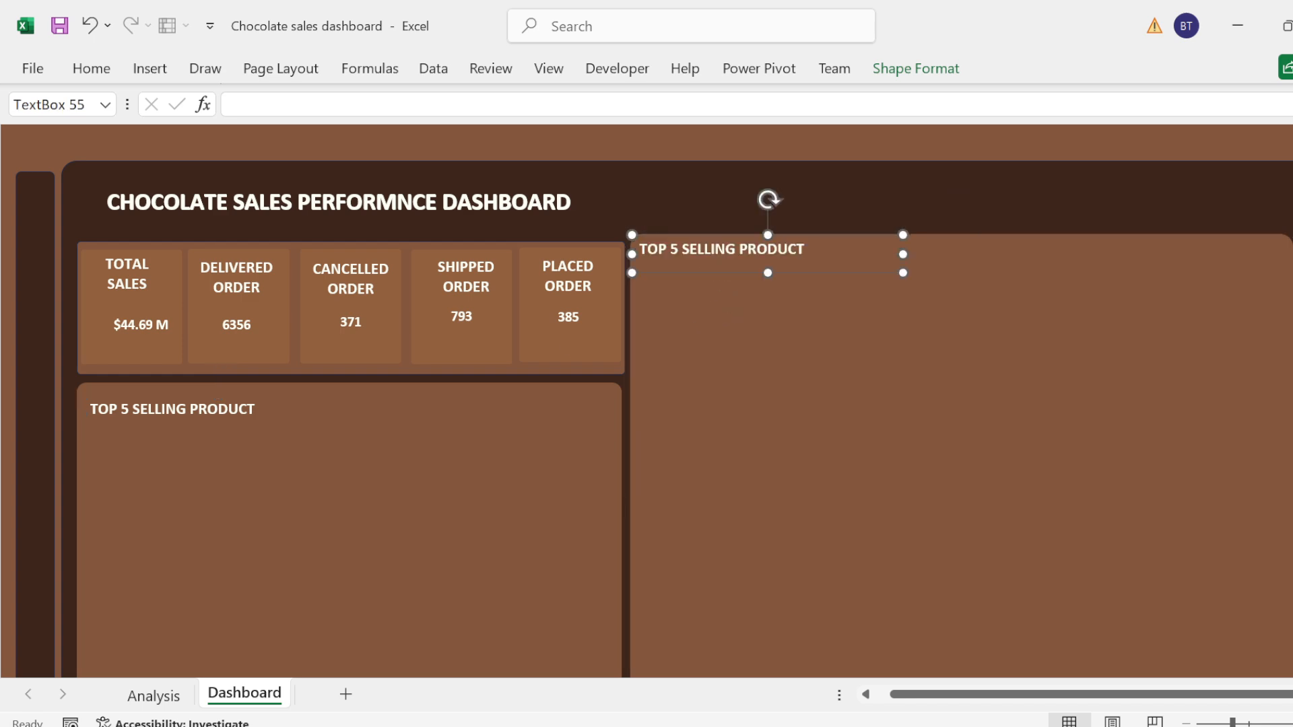
key("ctrl+v")
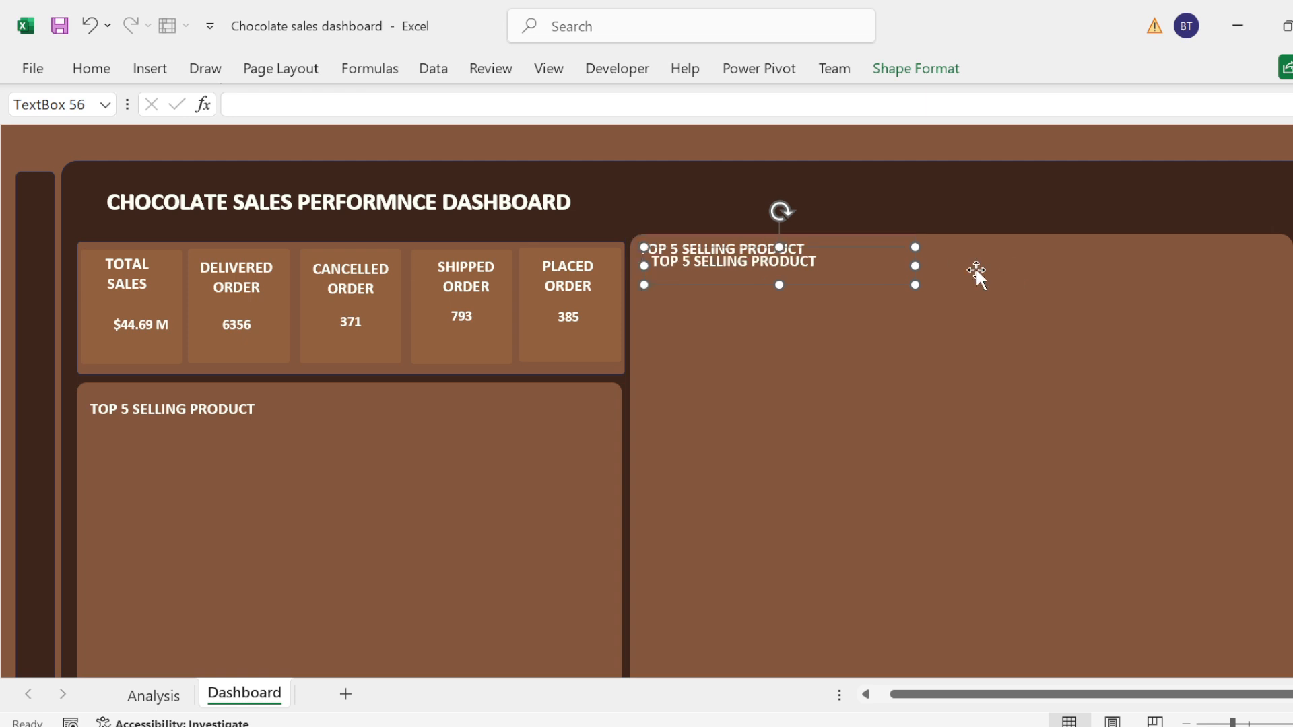
left_click_drag(846, 291, 1146, 279)
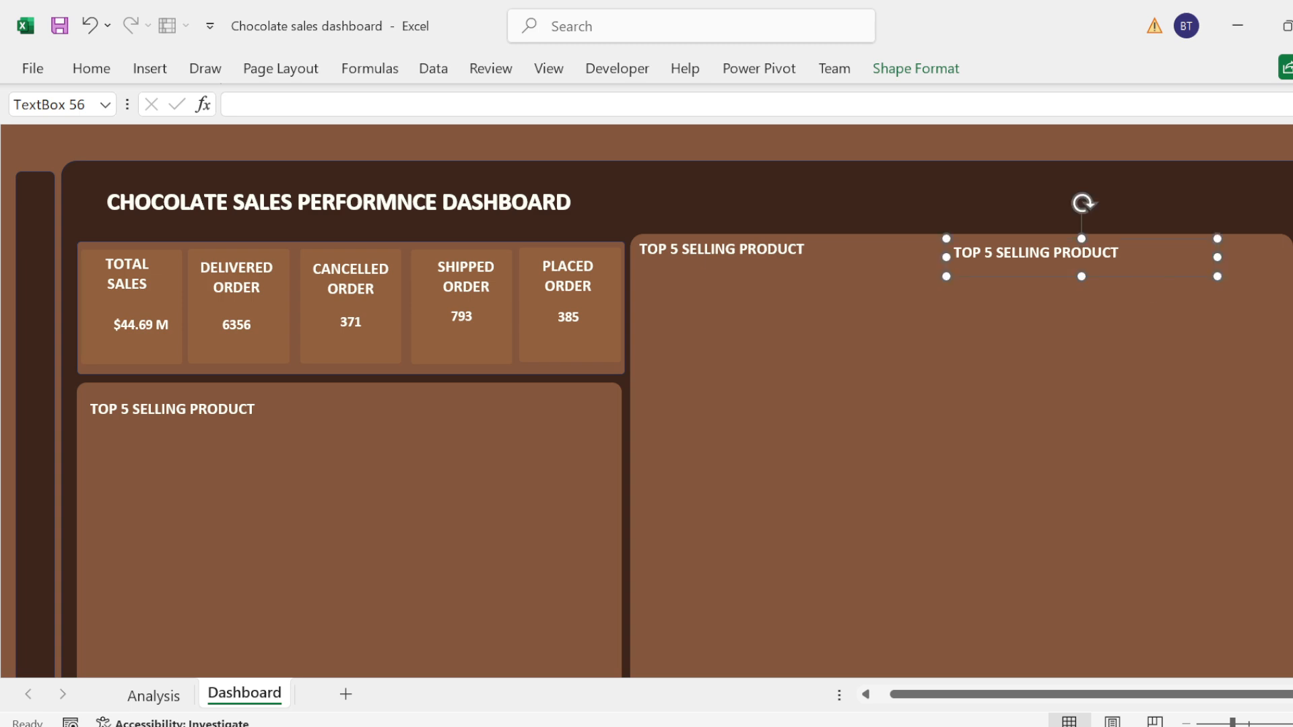
Step: Apply Align Middle to the two copied headings in the large panel and shift both slightly inward from its upper edge
left_click(766, 250, "ctrl")
left_click(913, 70)
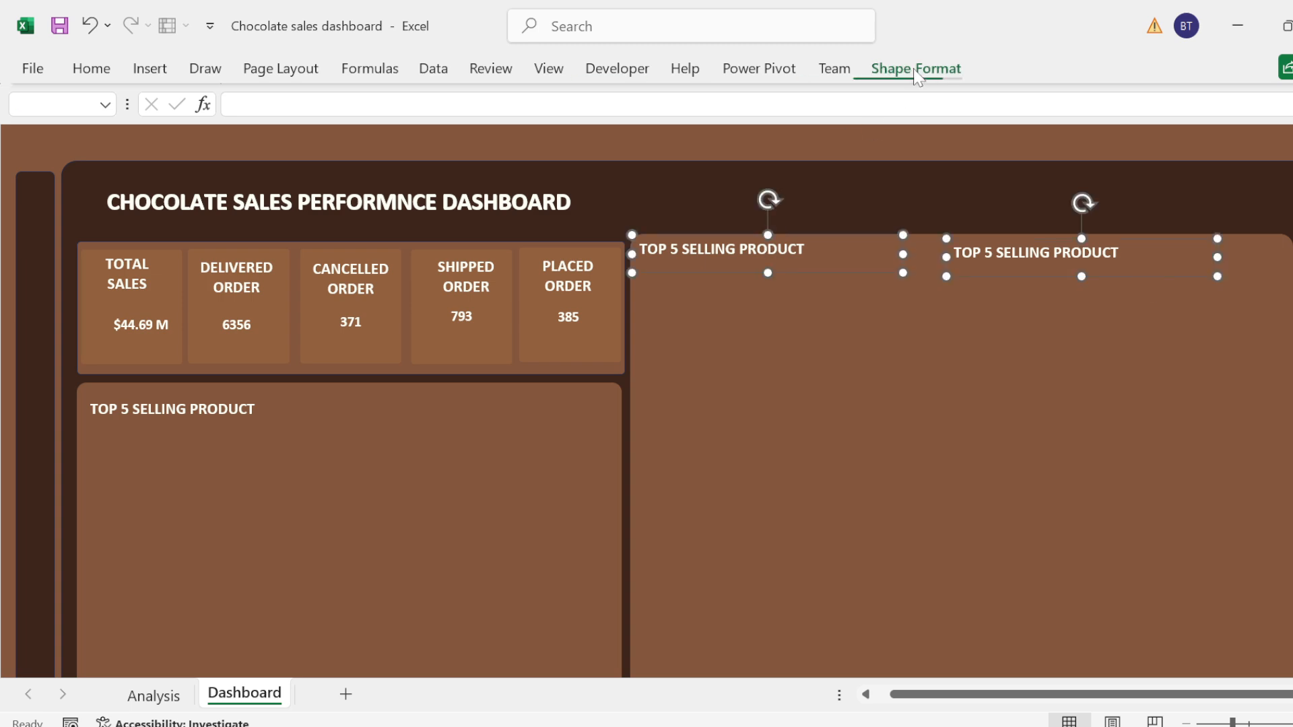
left_click(1151, 101)
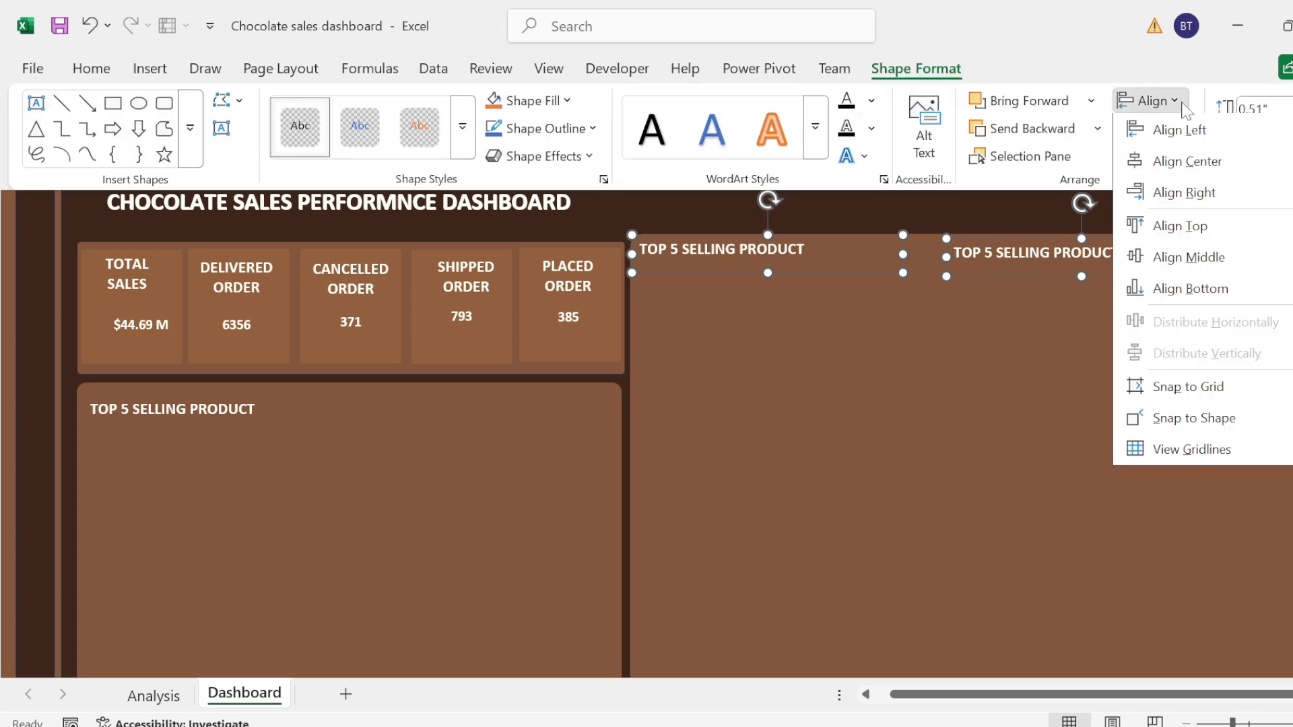
left_click(1190, 259)
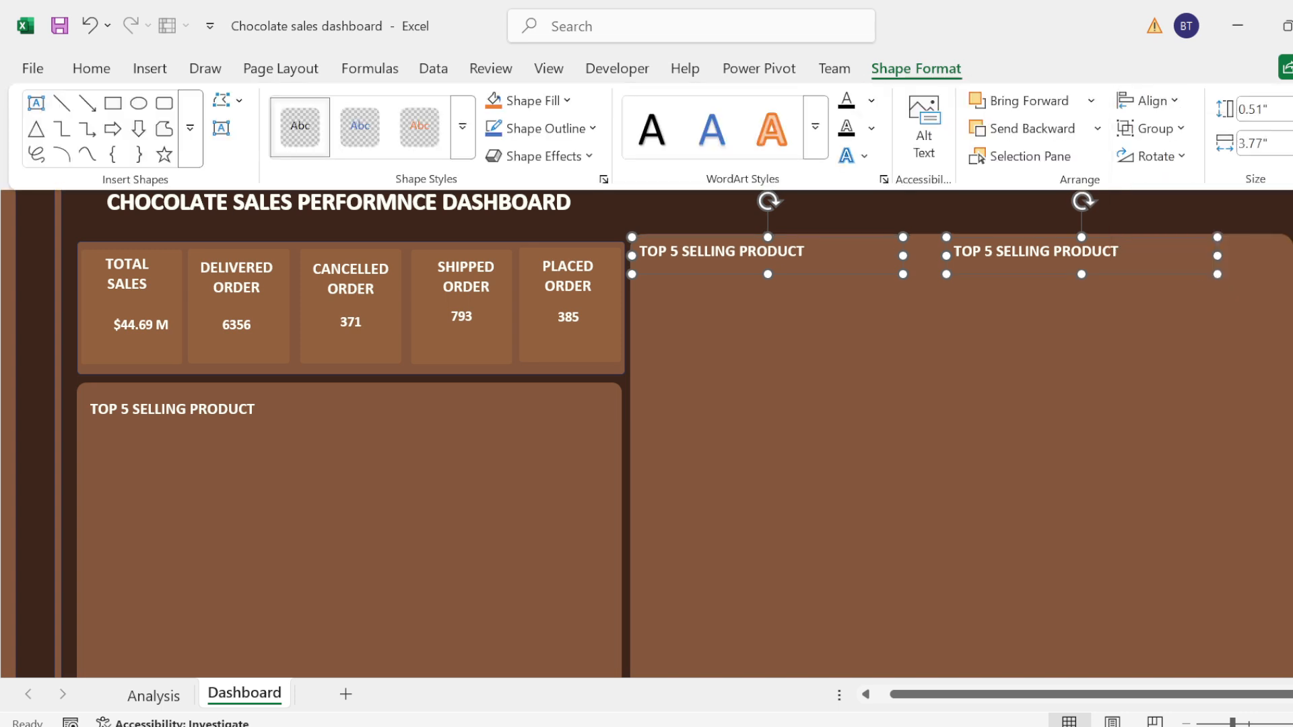
left_click(1026, 274)
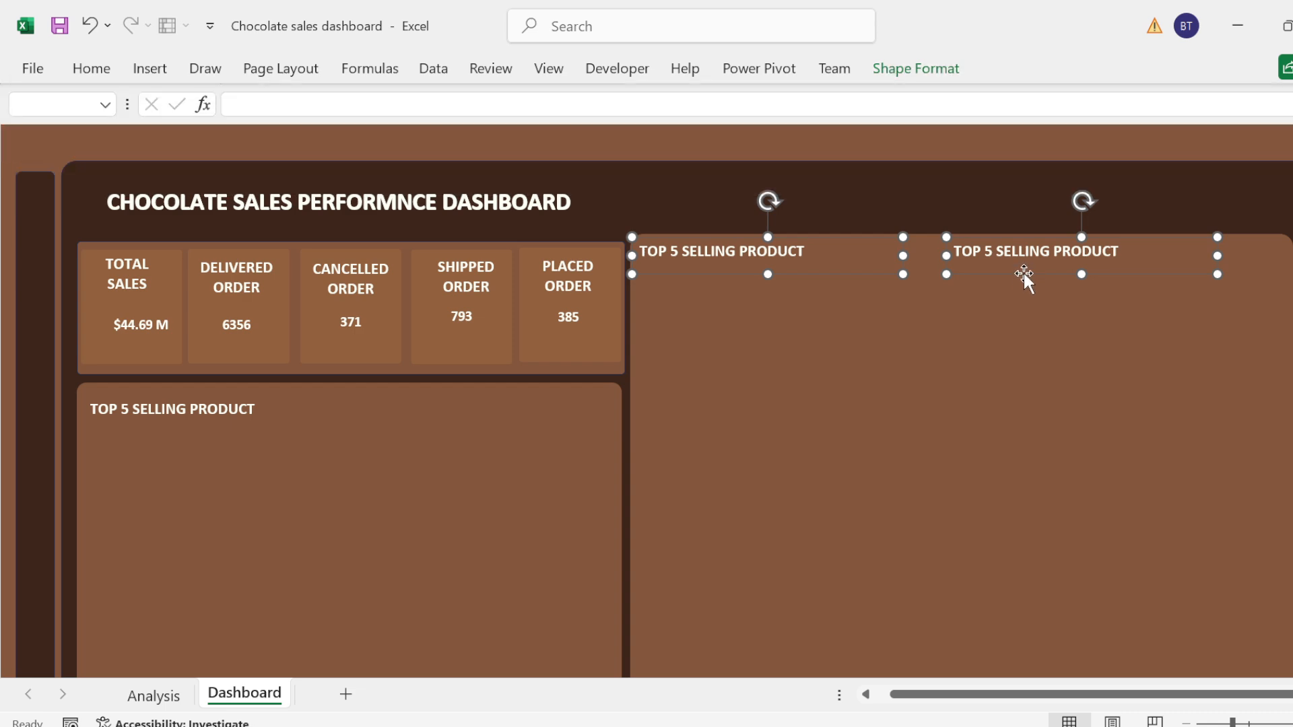
left_click_drag(1023, 273, 1027, 278)
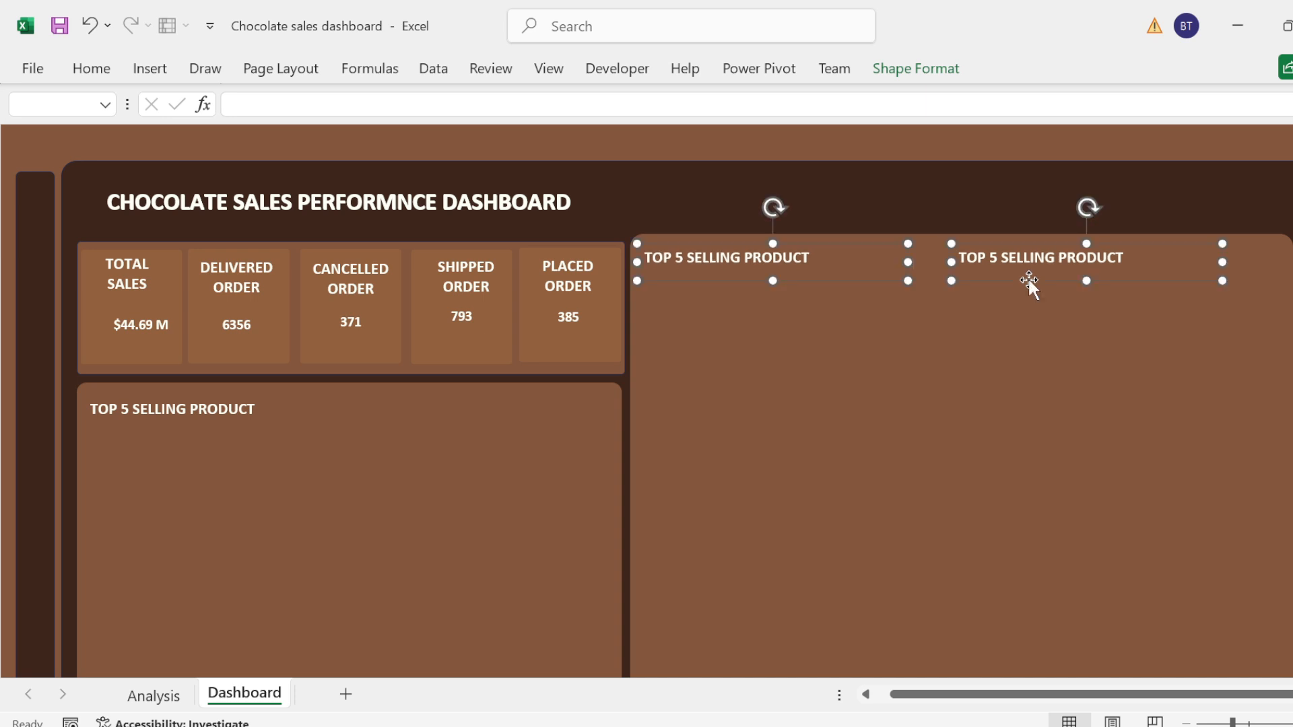
Step: Change the text of the second copied heading in the large panel to "SALES PERFORMANCE BY COUNTRY"
left_click(971, 339)
left_click(987, 258)
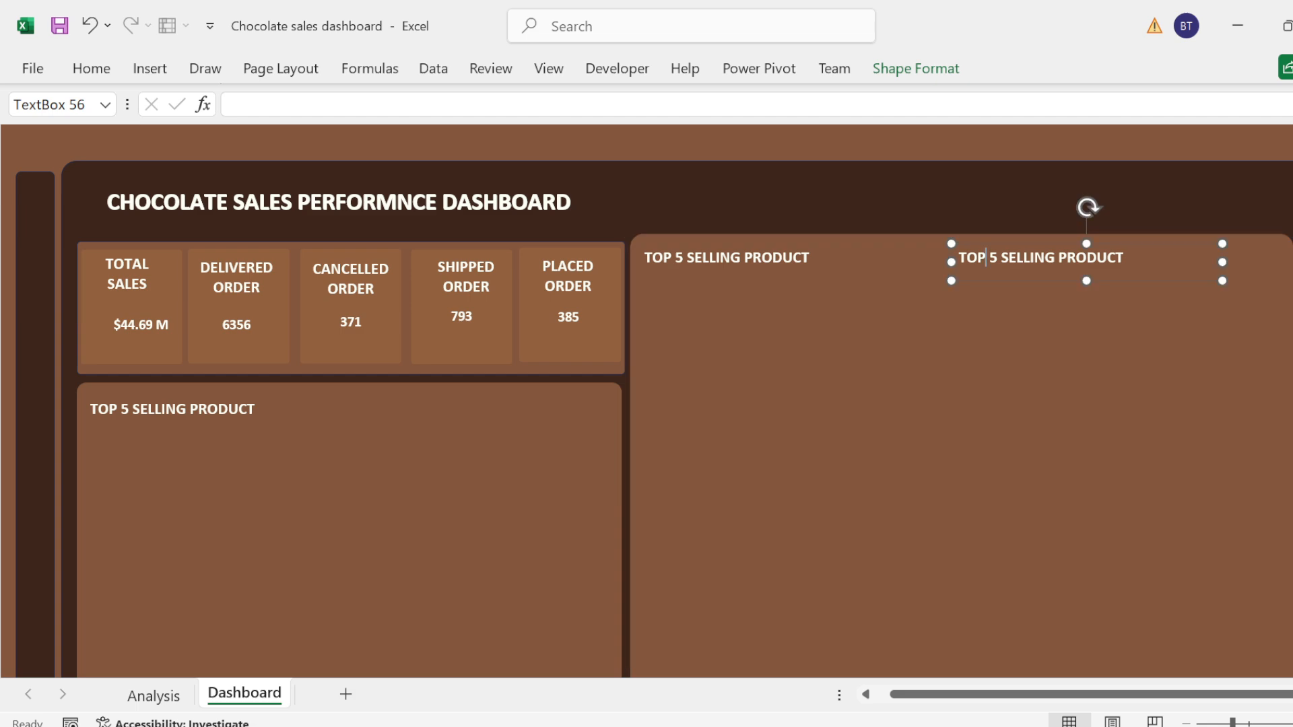
double_click(983, 258)
key("ctrl+a")
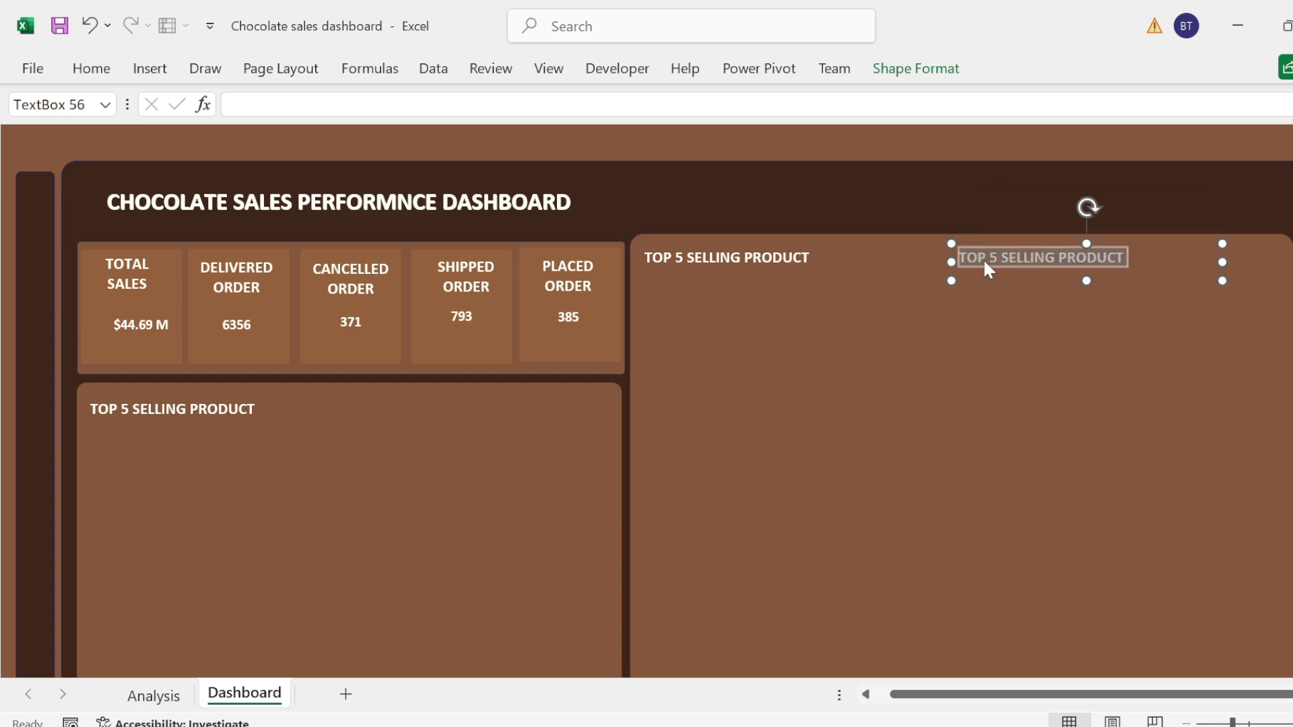
type("SALES")
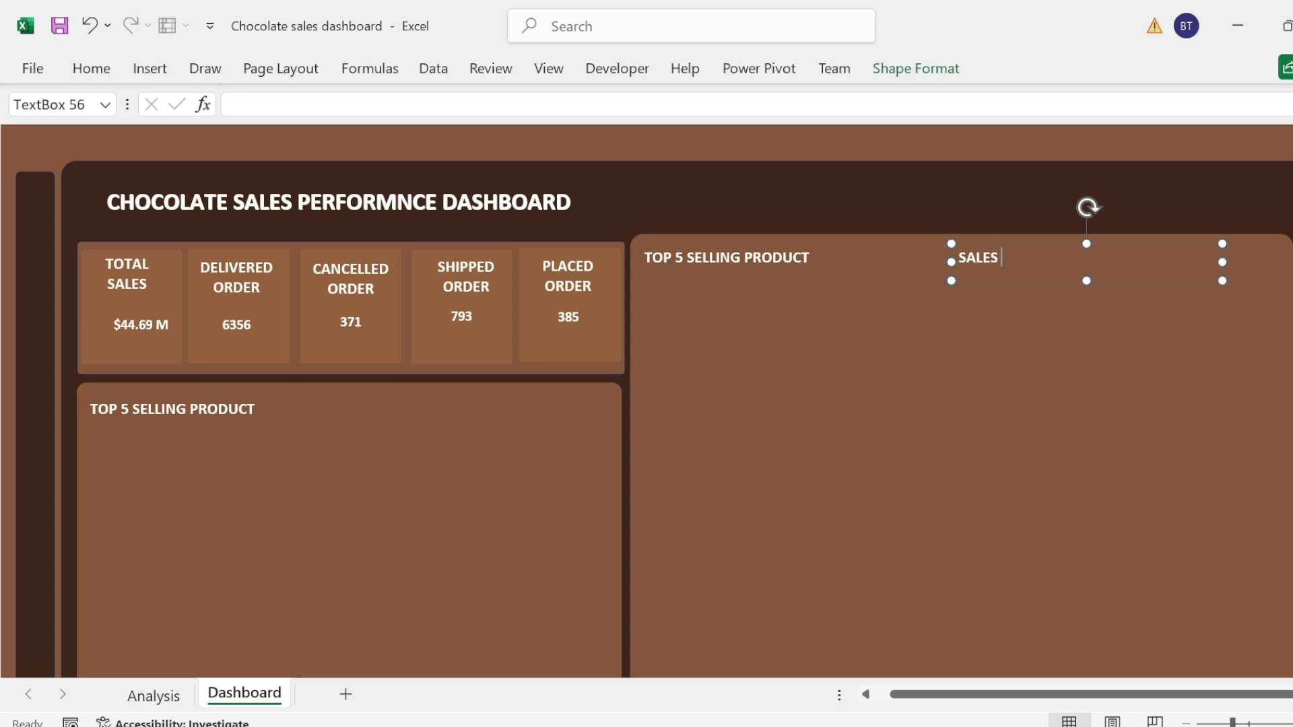
type(" PERFORMANCE B")
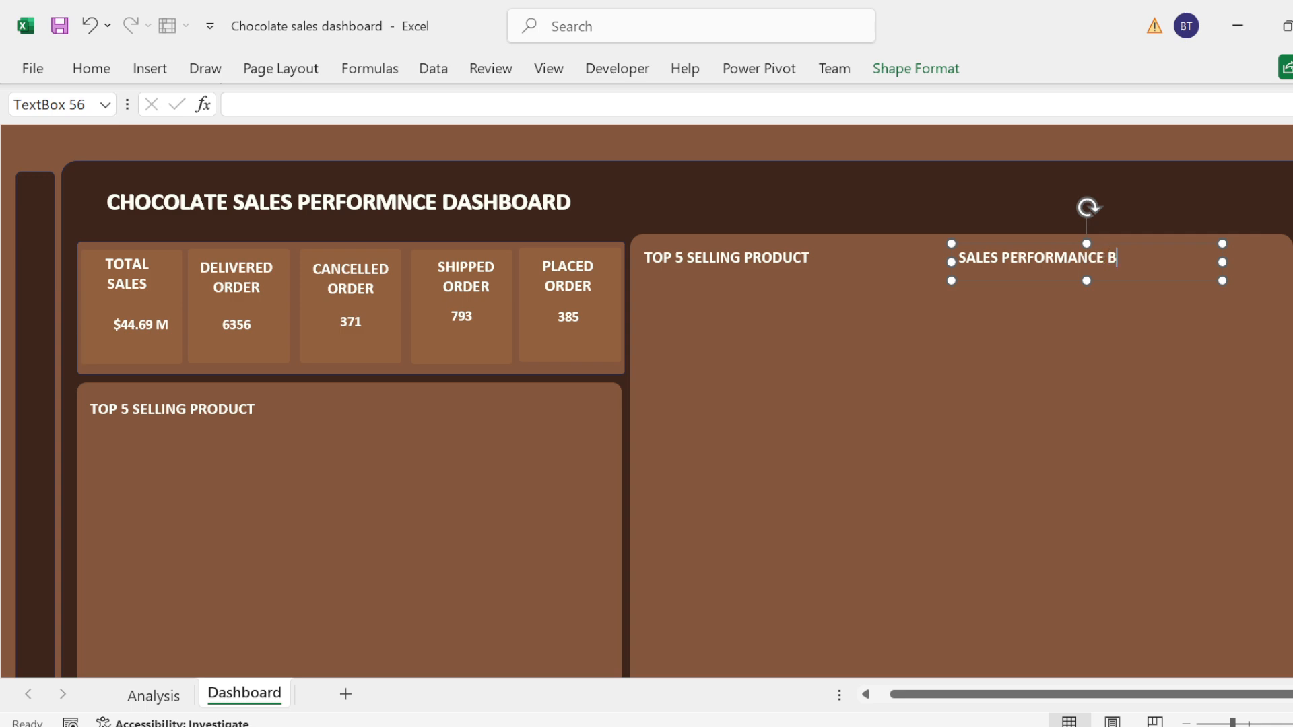
type("Y COUNTRY")
Step: Change the text of the first copied heading in the large panel to "SALES TREND BY MONTH"
triple_click(787, 260)
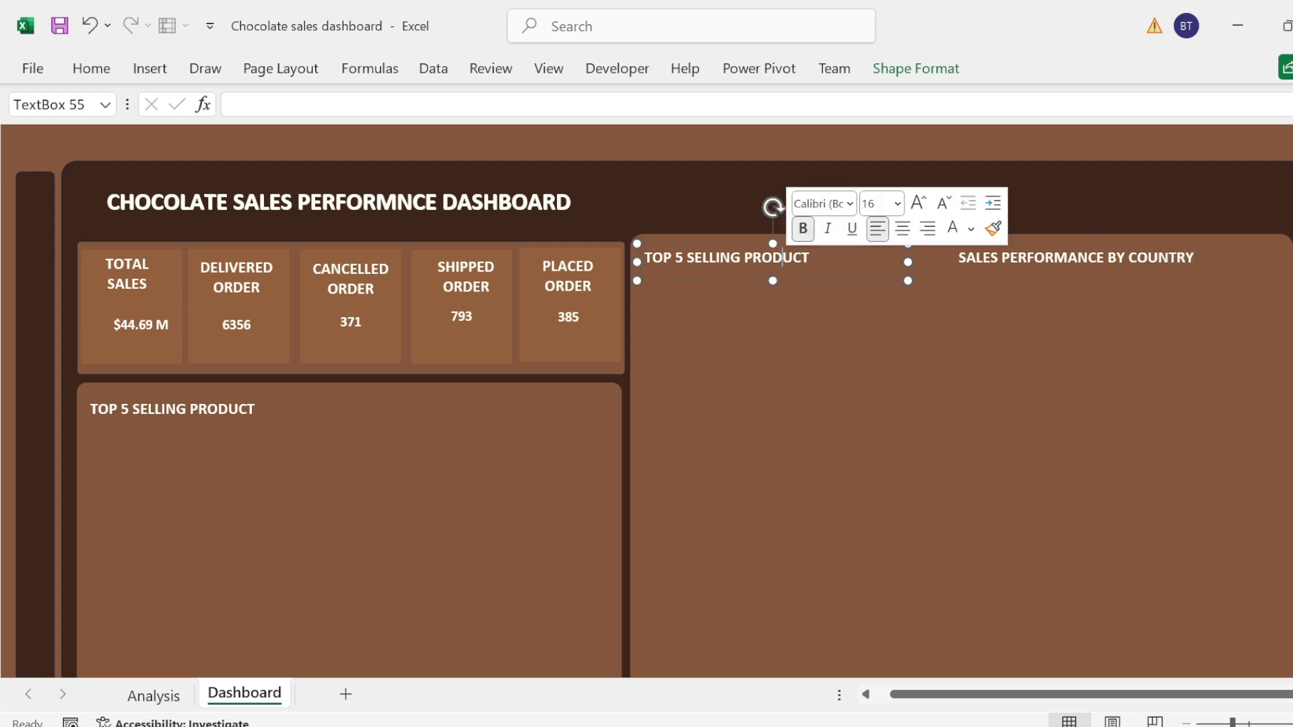
type("S")
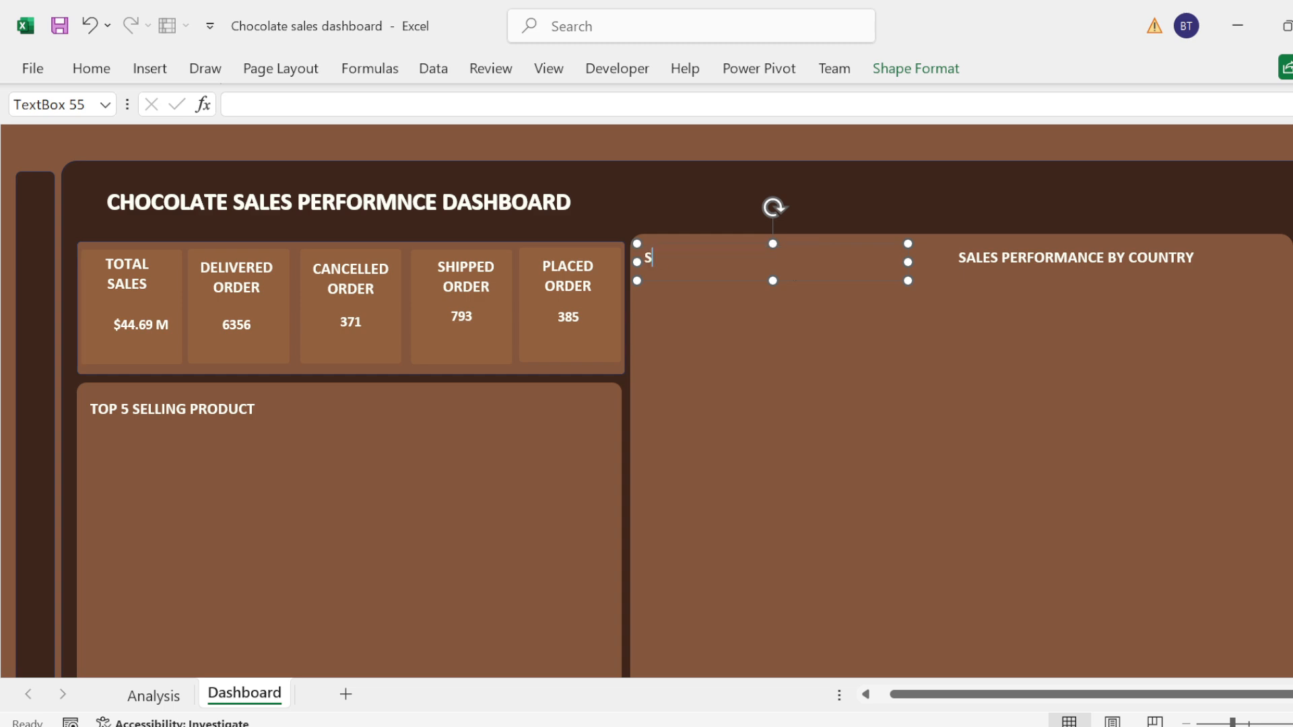
type("ALES TREND BY MONTH")
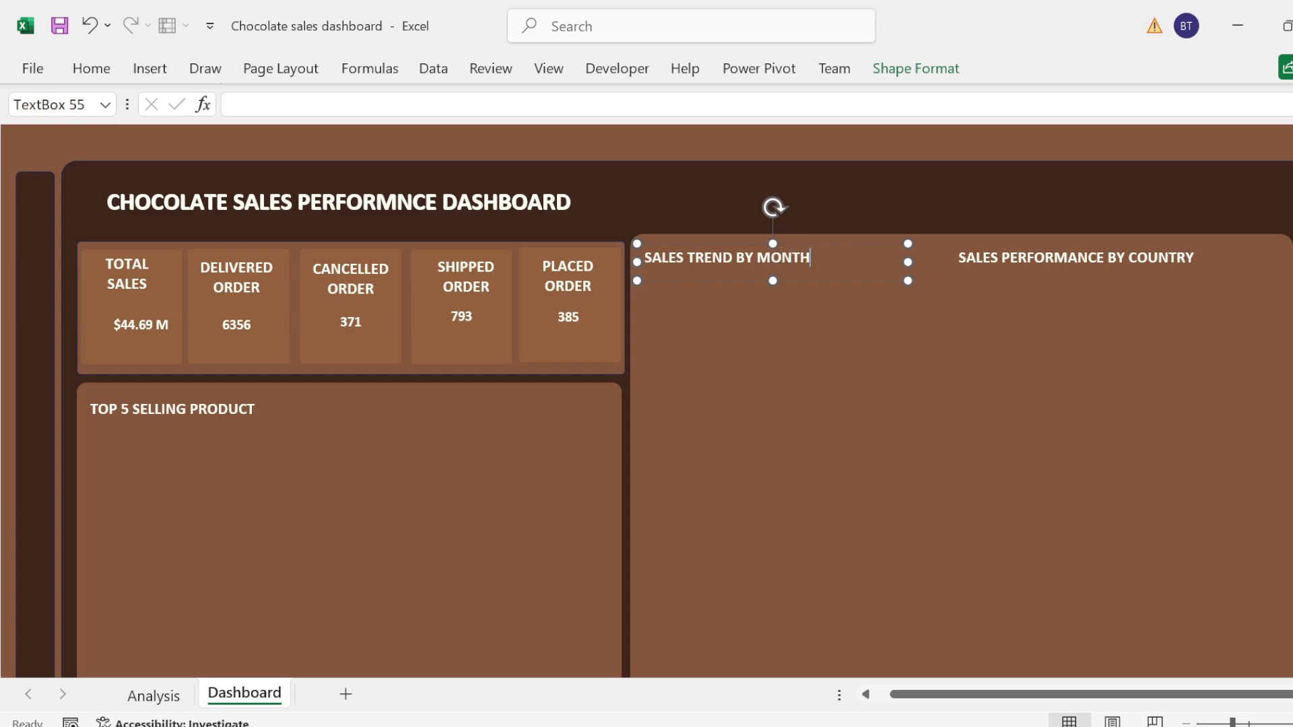
Step: Paste another copy of the Top 5 Selling Product heading into the large panel and move it to the panel's lower part
left_click(765, 380)
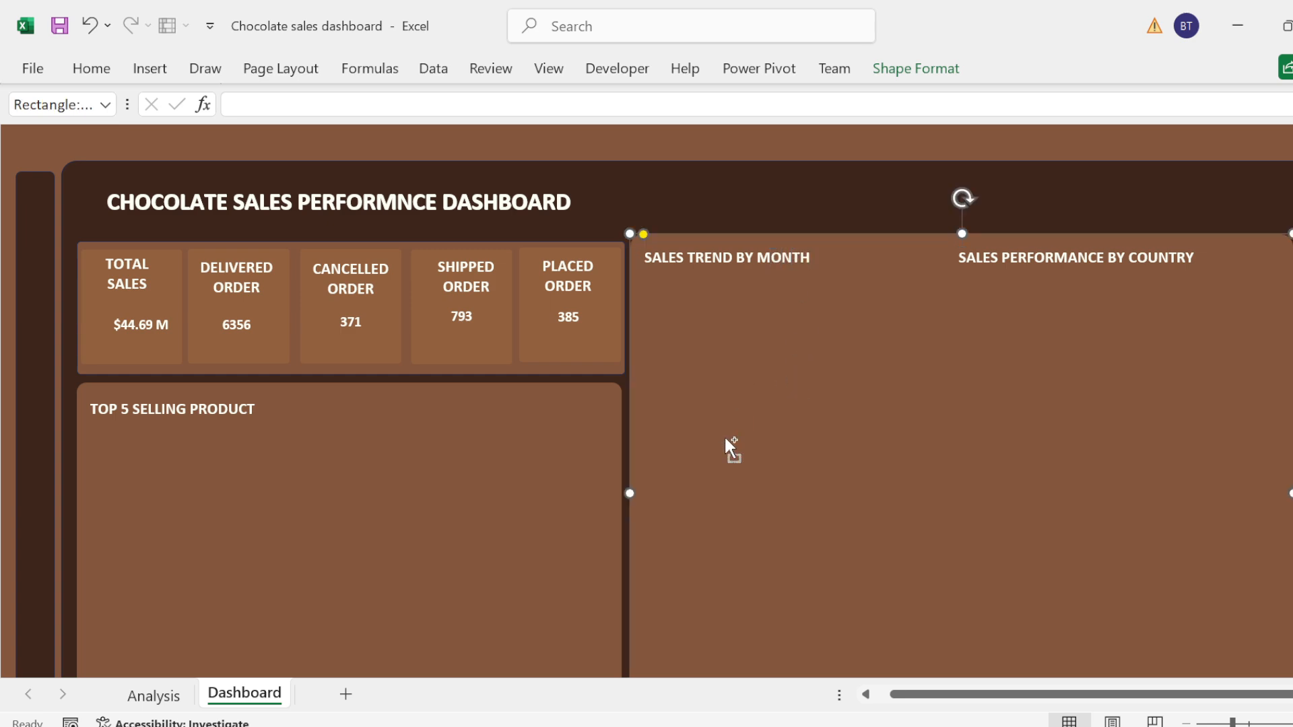
key("ctrl+v")
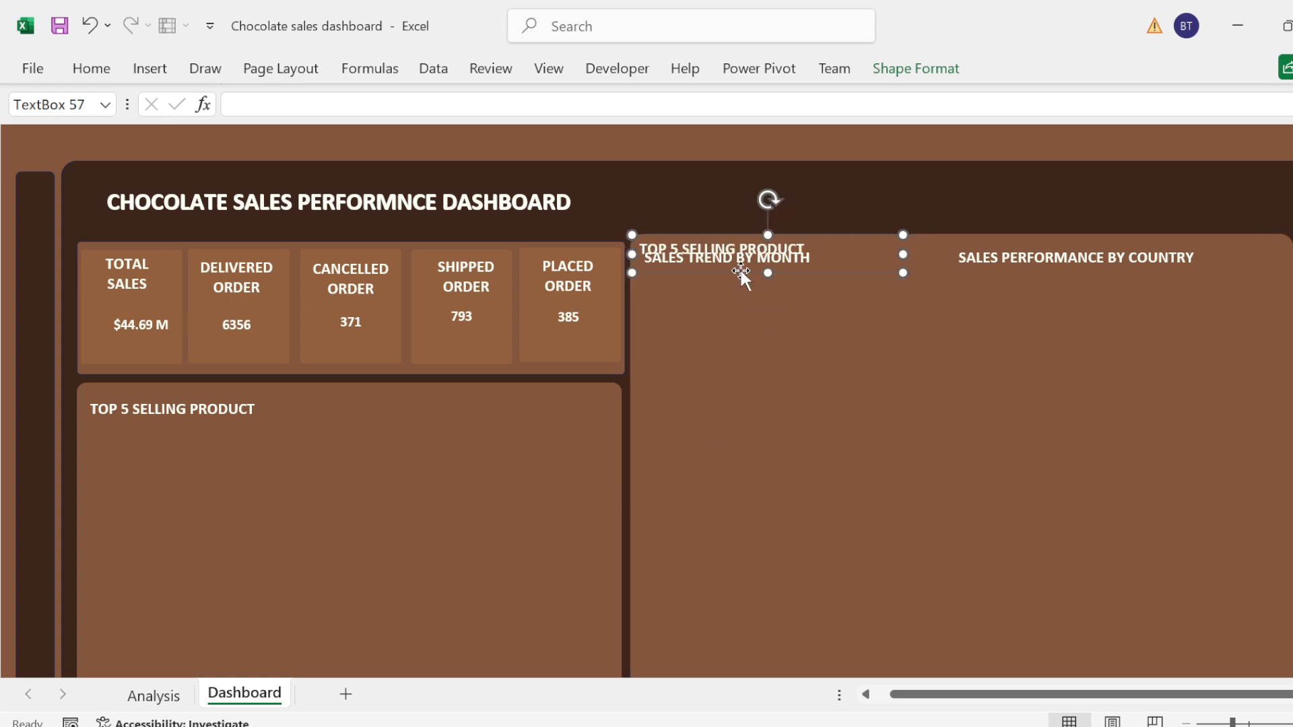
left_click_drag(739, 268, 774, 598)
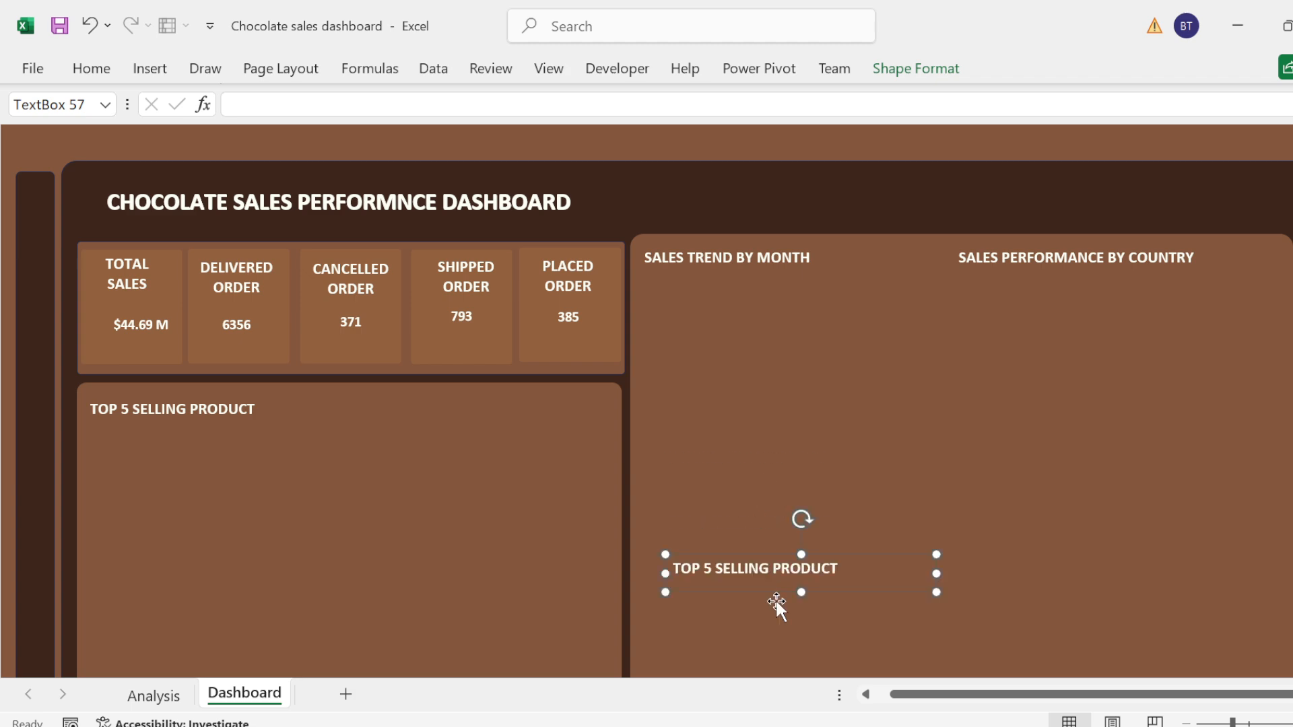
Step: Change the newly pasted heading to "ORDERED STATUS PERFORMANCE" and shift it left to the large panel's edge
double_click(822, 567)
key("ctrl+a")
type("ORDERR")
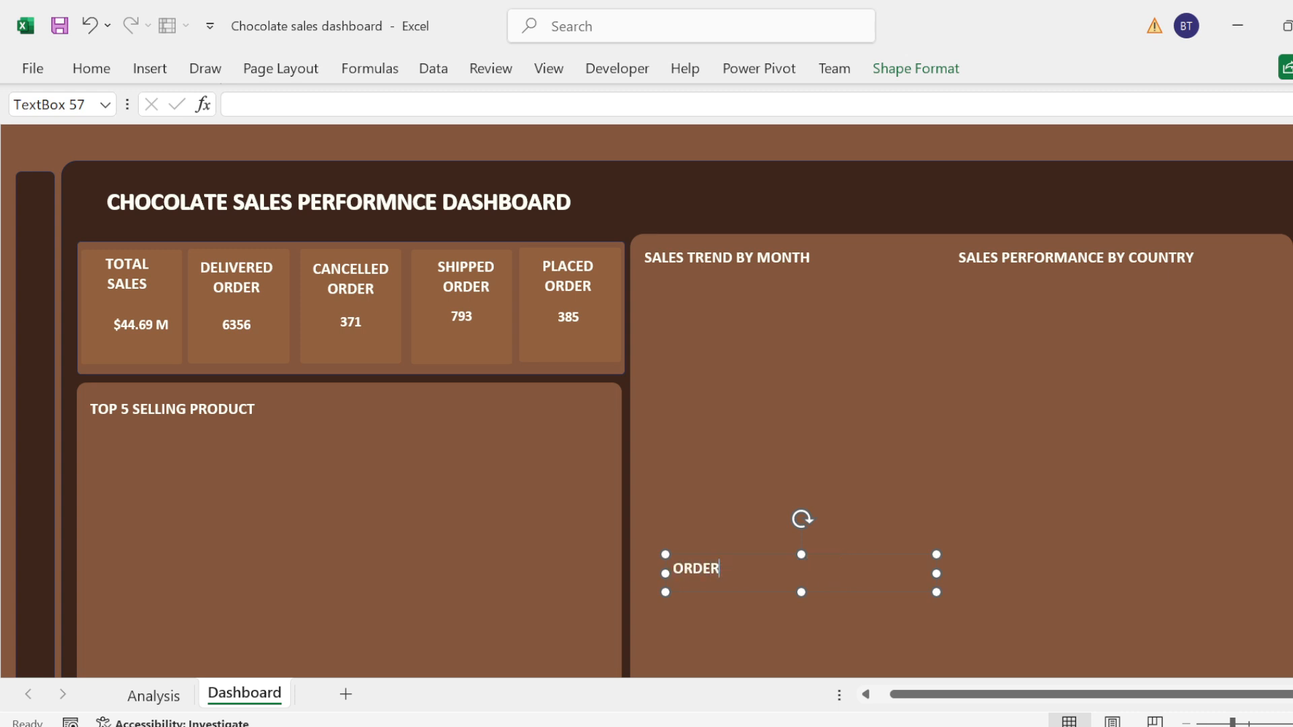
type("ED STATUS PER")
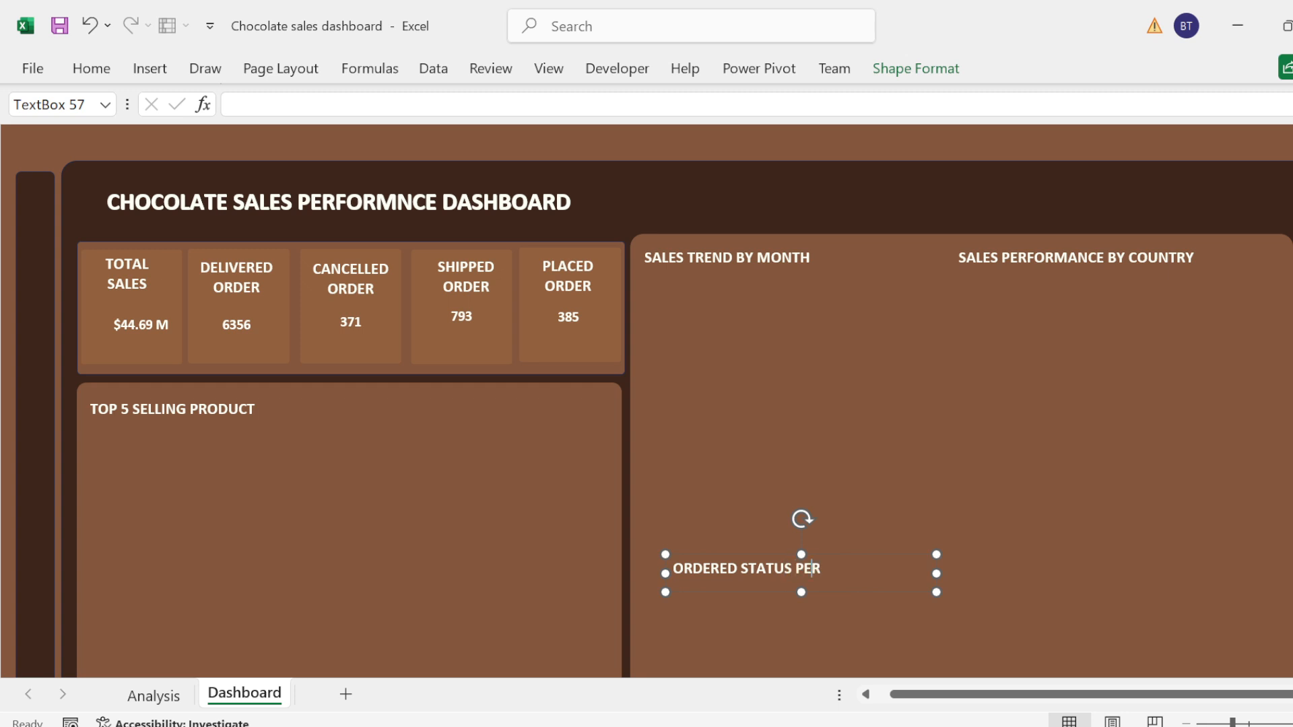
type("FORMANCE")
left_click_drag(764, 555, 725, 556)
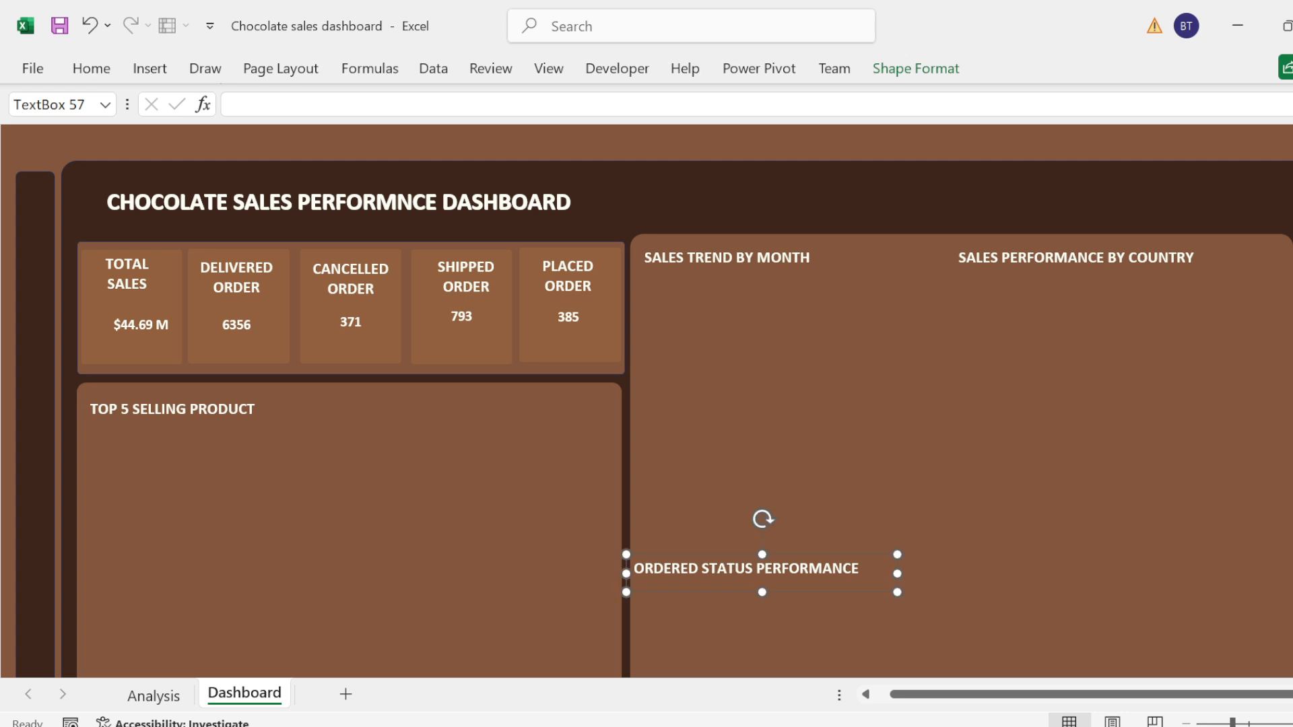
left_click(684, 261, "shift")
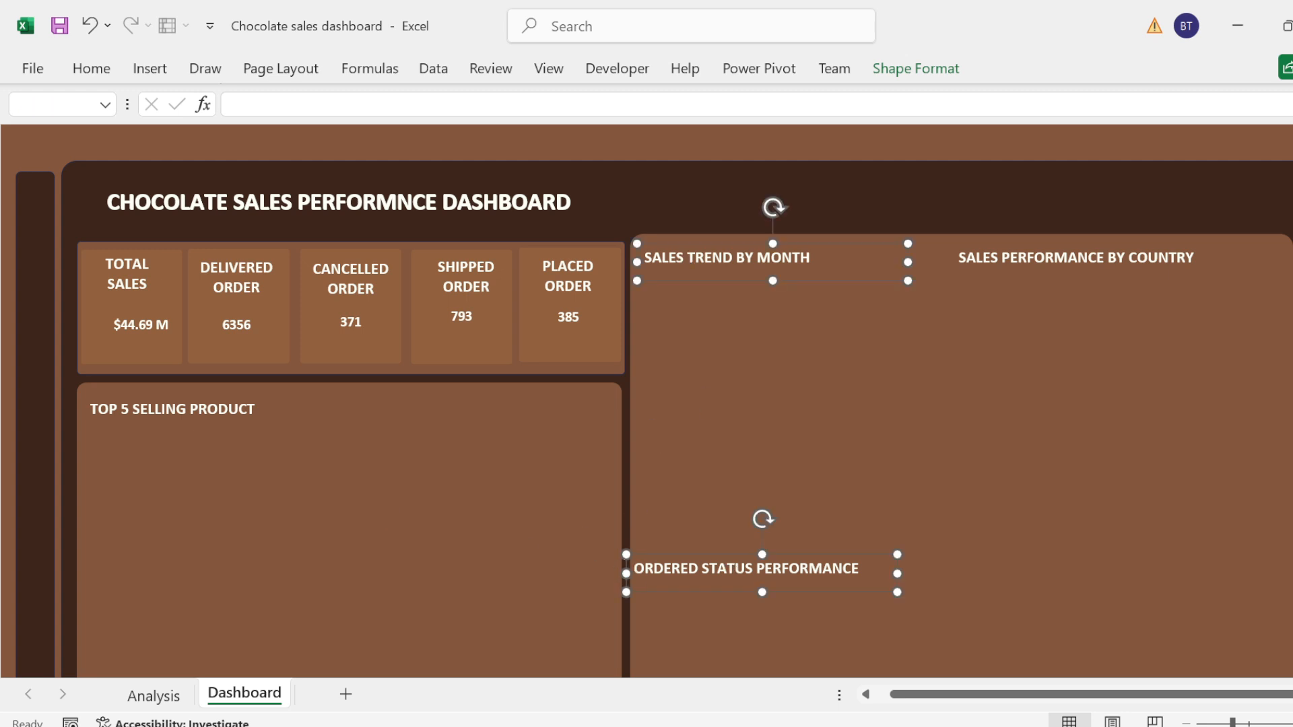
left_click(724, 389)
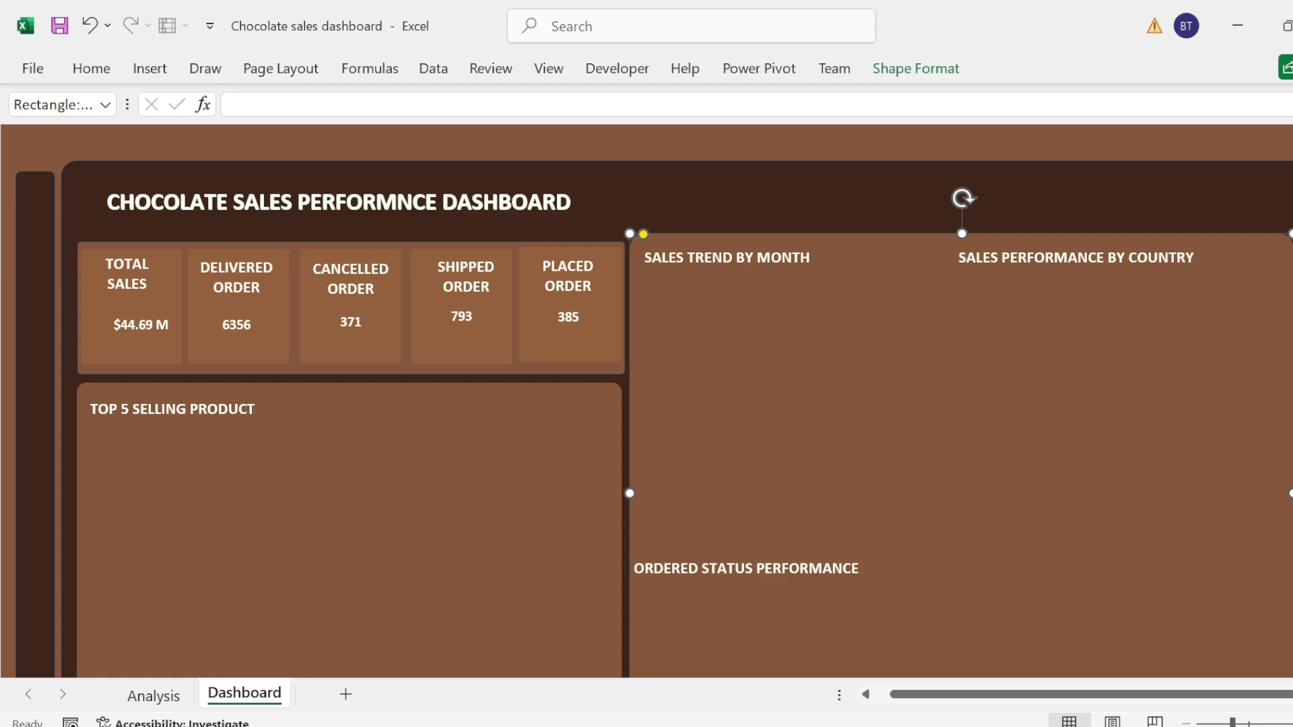
Step: Paste a copy of the Top 5 Selling Product heading into its own panel and move it to the panel's lower half
scroll(355, 354, "down", 3)
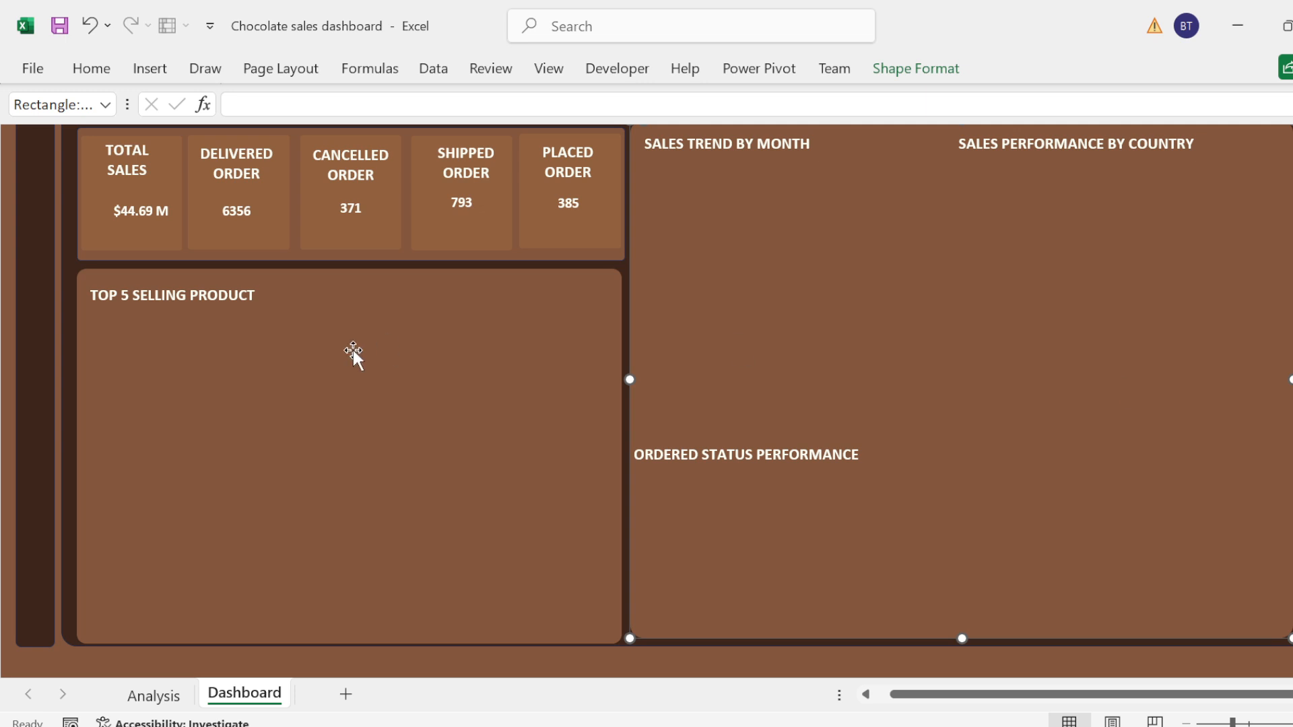
left_click(165, 295)
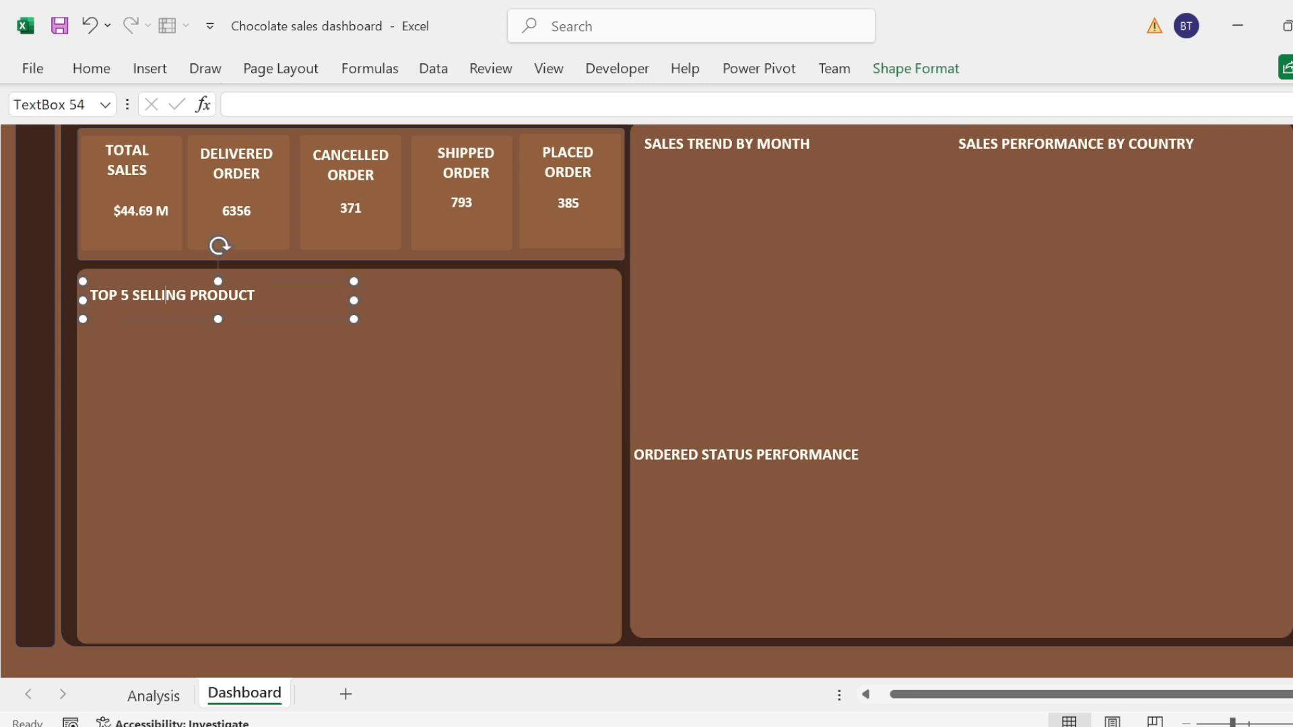
left_click(123, 443)
key("ctrl+v")
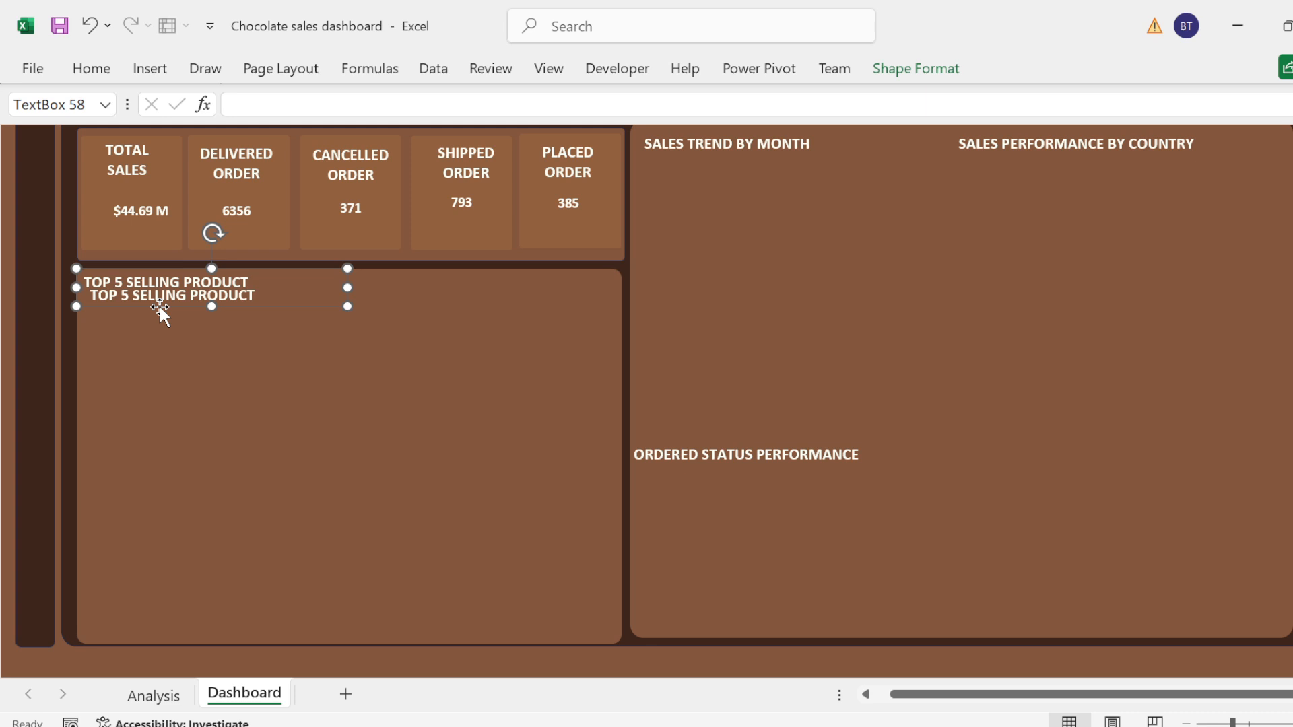
left_click_drag(160, 304, 163, 525)
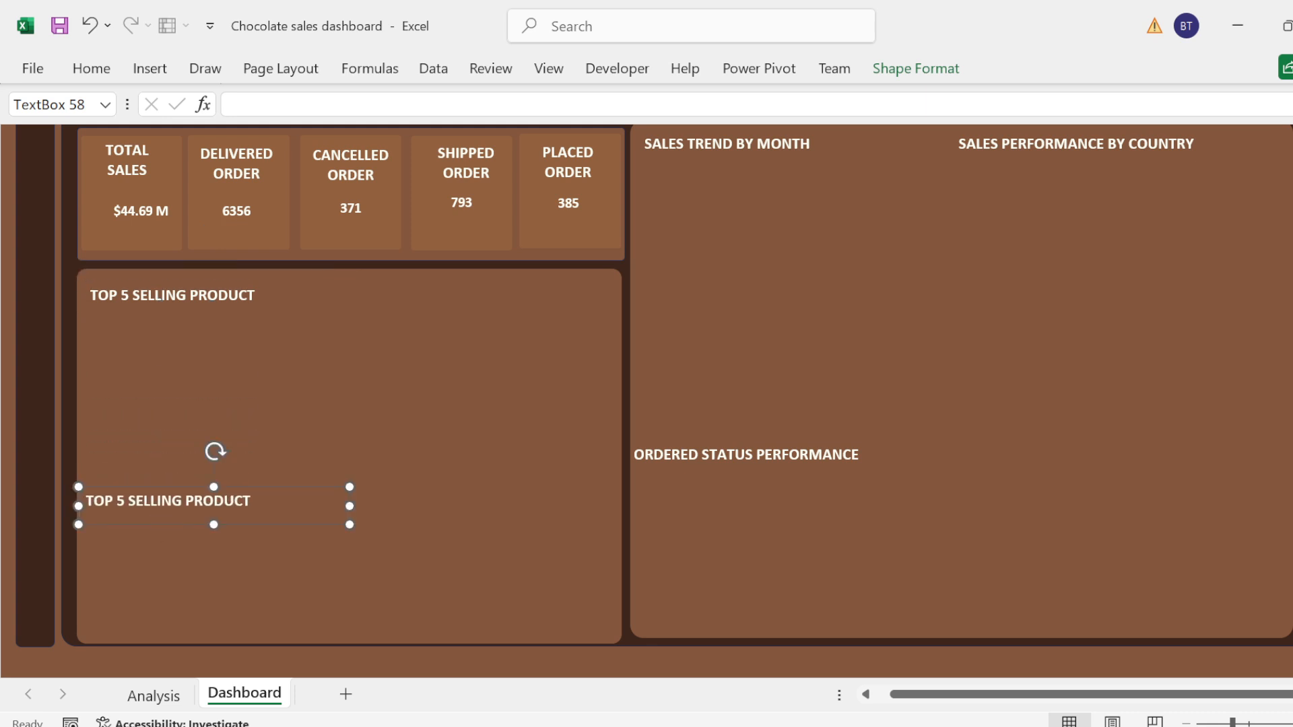
Step: Change the text of the lower heading in the Top 5 Selling Product panel to "TOP 5 SALES PERSON"
double_click(229, 501)
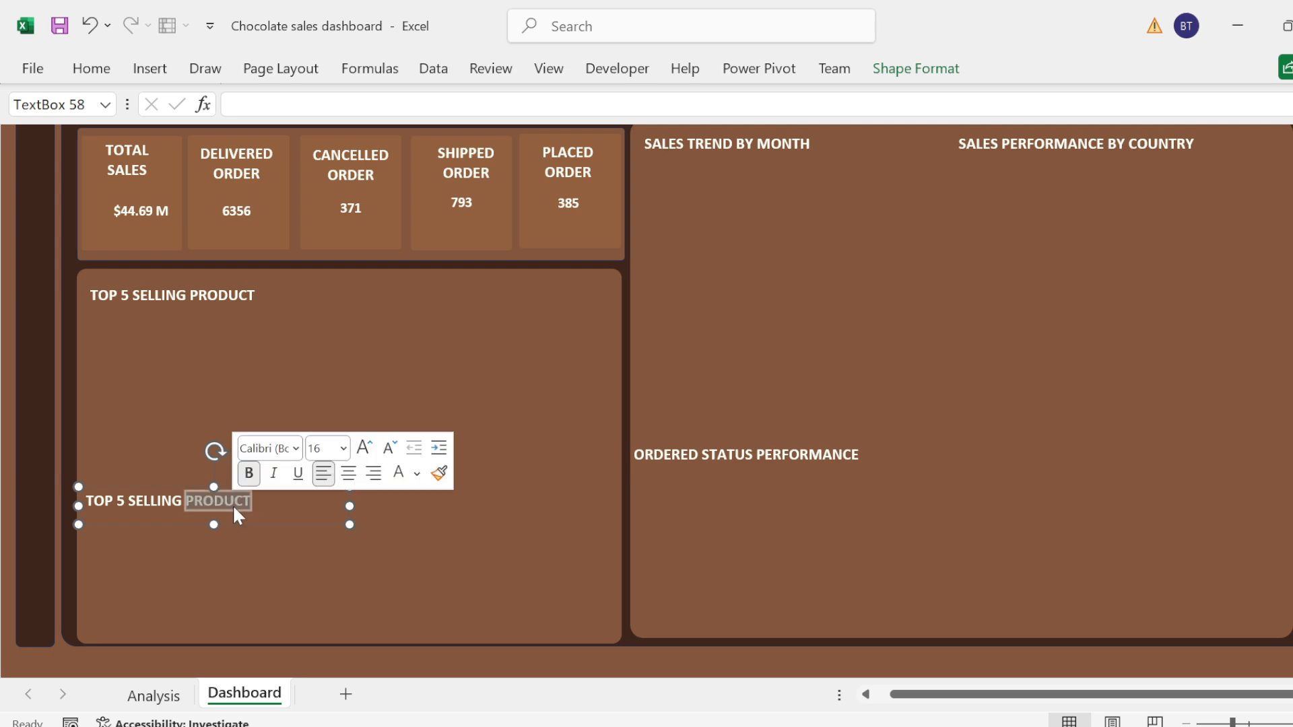
key("BackSpace")
key("BackSpace")
key("BackSpace")
key("BackSpace")
key("BackSpace")
key("BackSpace")
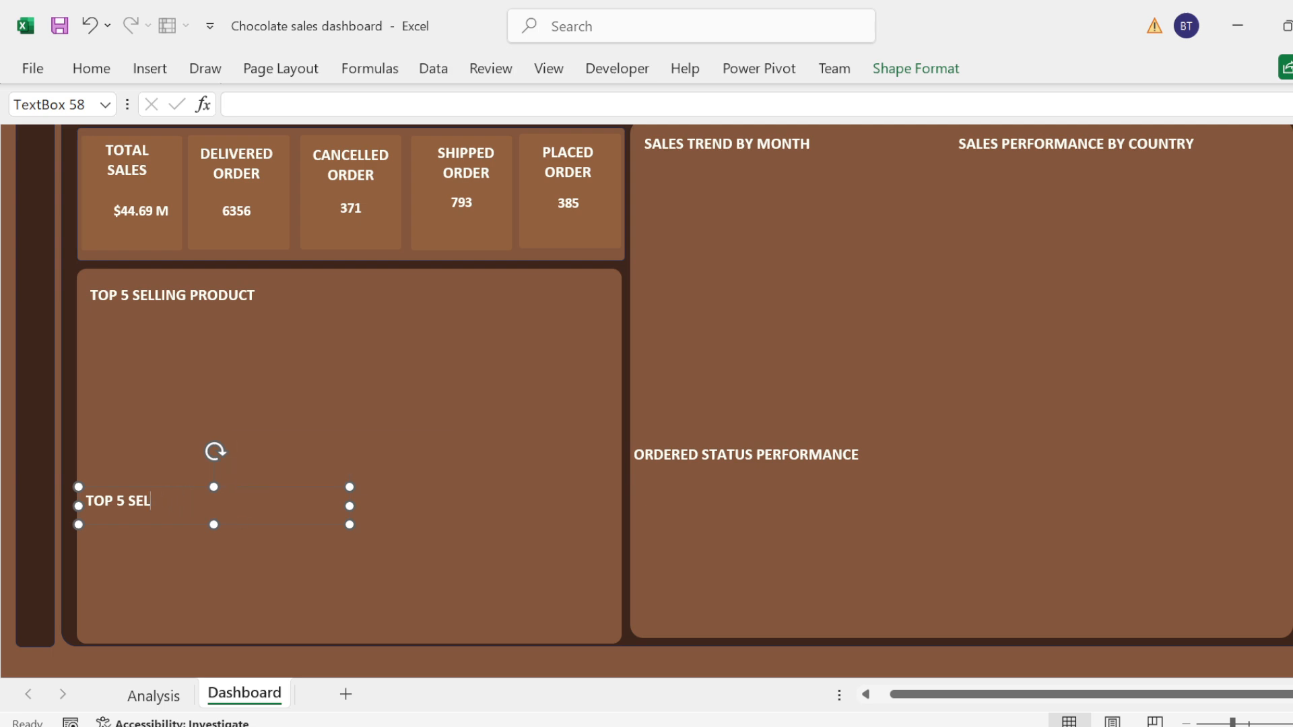
key("BackSpace")
key("BackSpace")
key("BackSpace")
type("SALES PERSON")
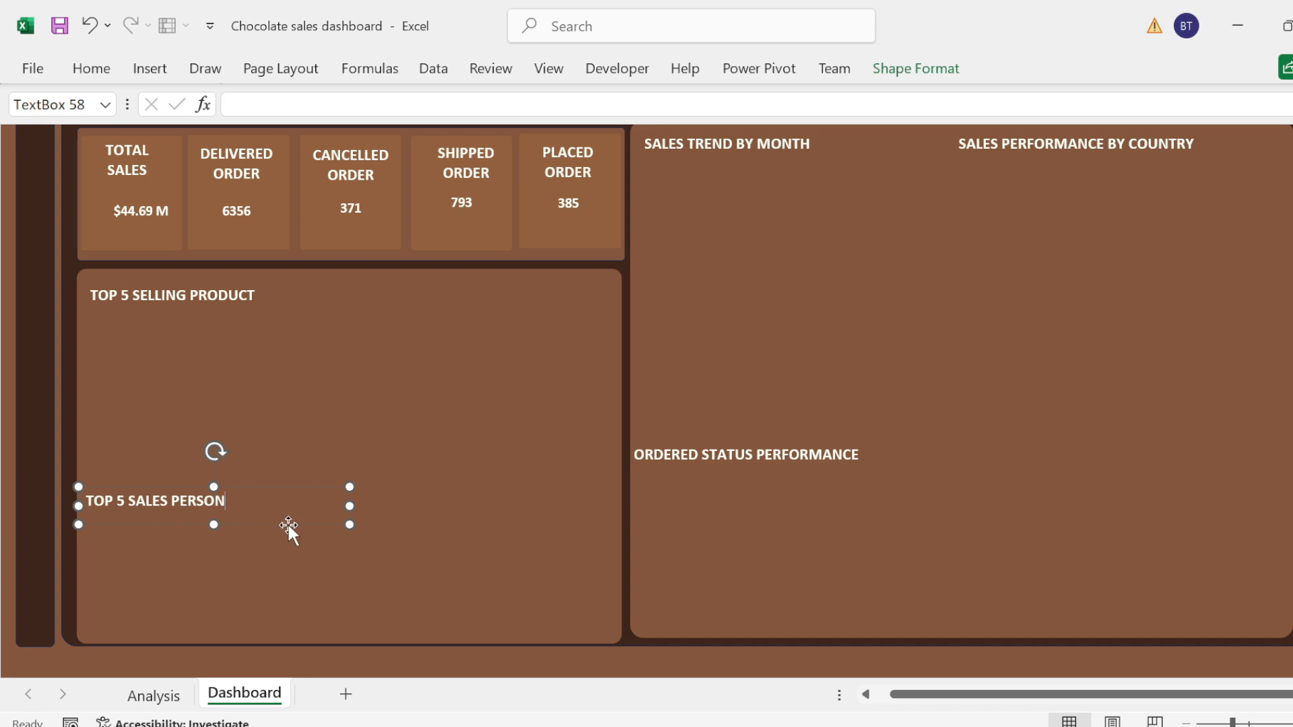
left_click(284, 545)
Step: Undo the accidental panel shift, restore the "TOP 5 SALES PERSON" text and nudge that heading slightly left
left_click(229, 501)
left_click(241, 528)
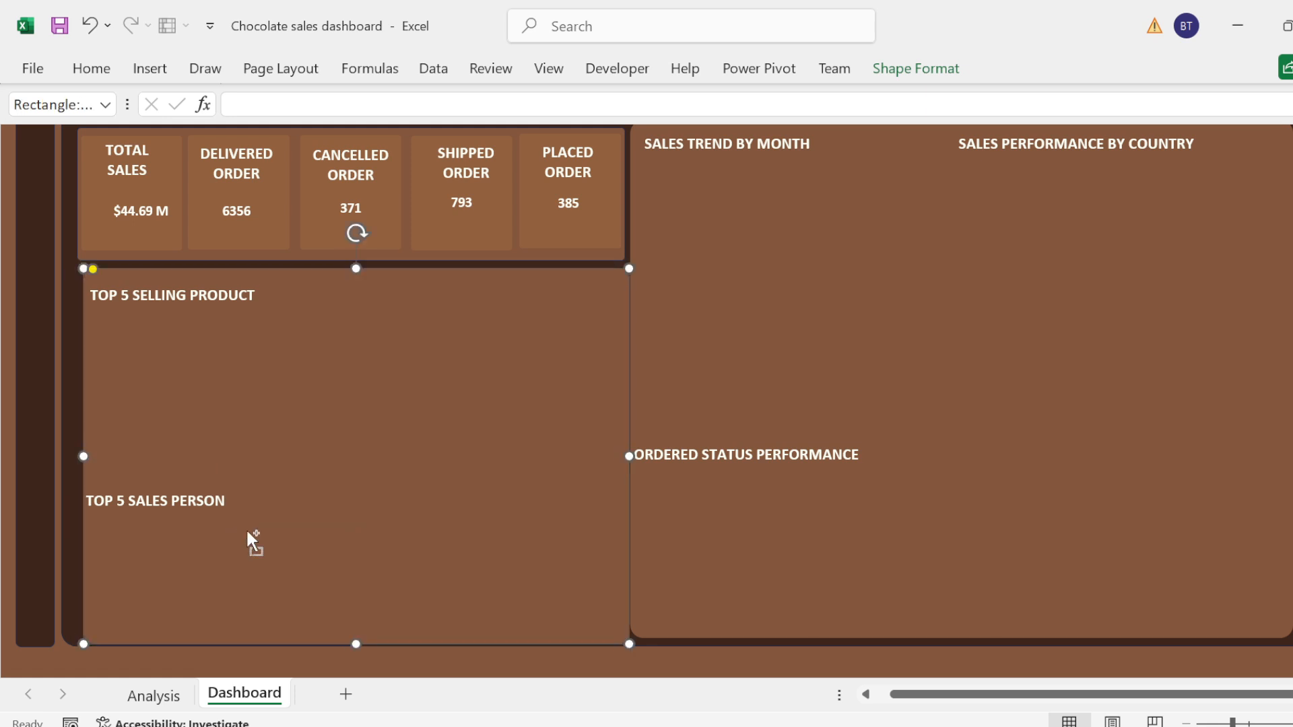
key("ctrl+z")
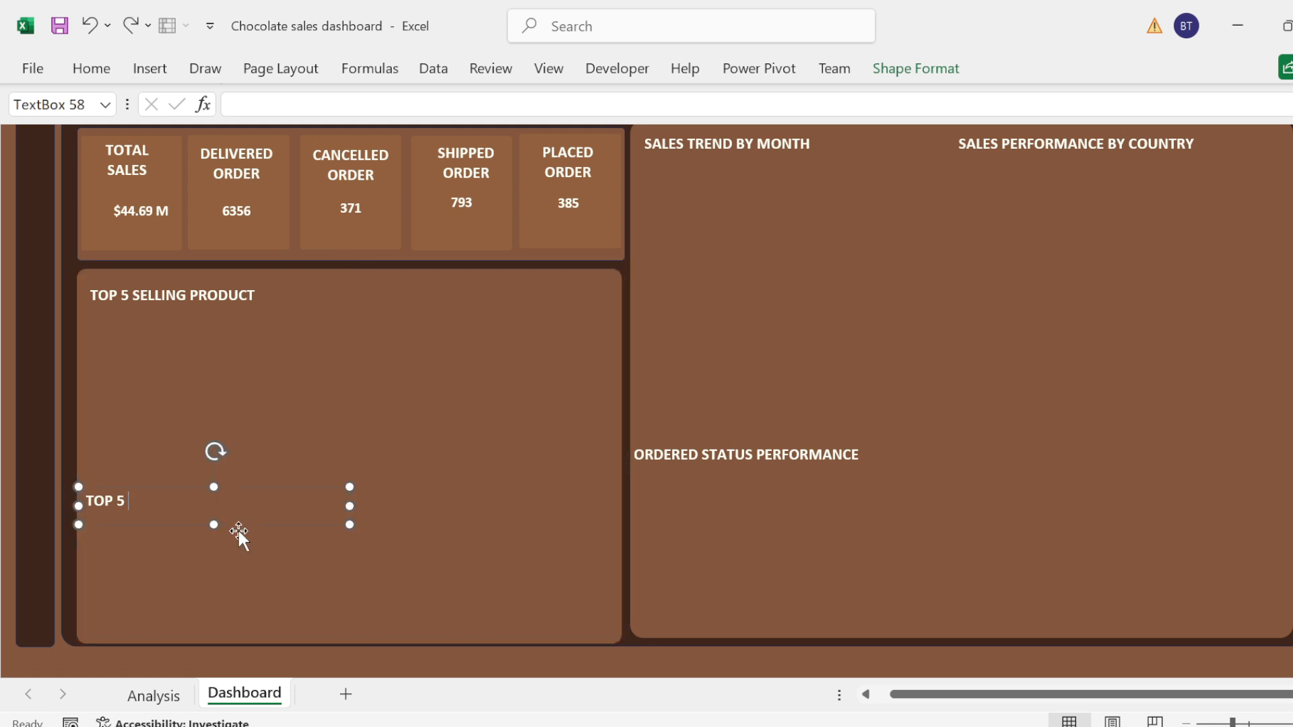
key("ctrl+y")
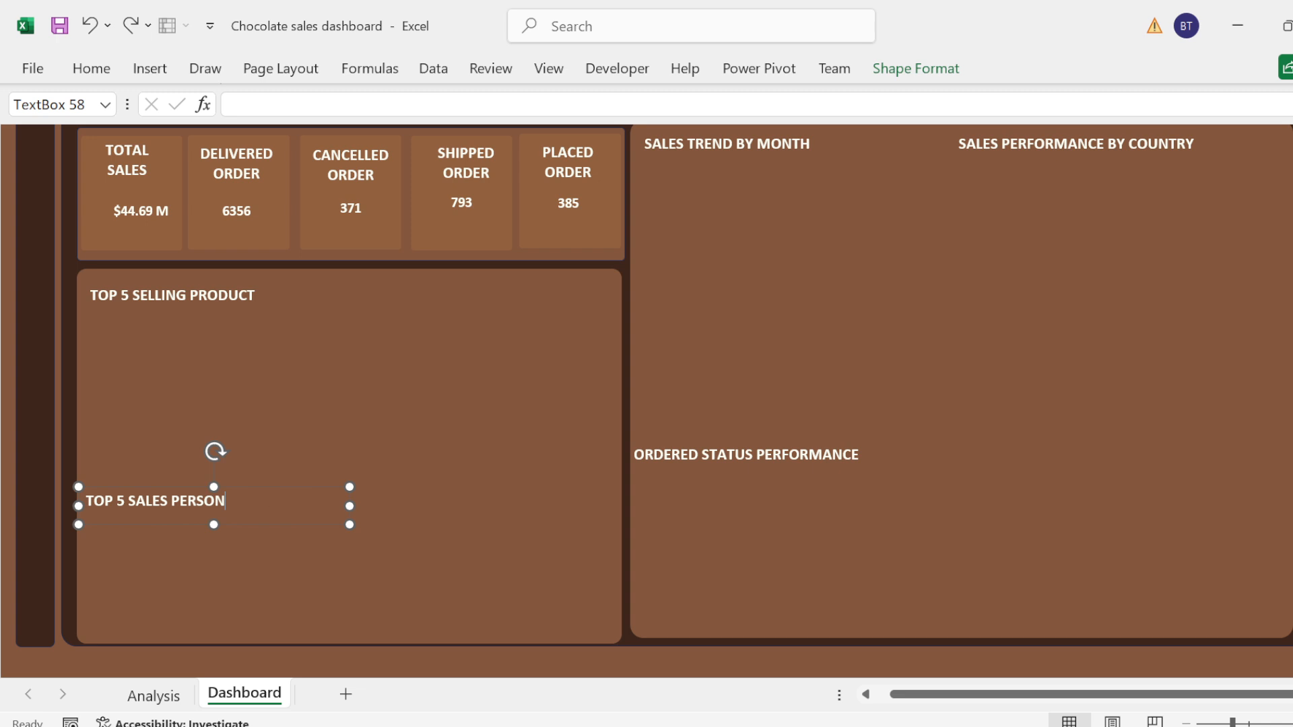
mouse_move(277, 524)
left_mouse_down()
mouse_move(289, 520)
mouse_move(276, 523)
left_mouse_up()
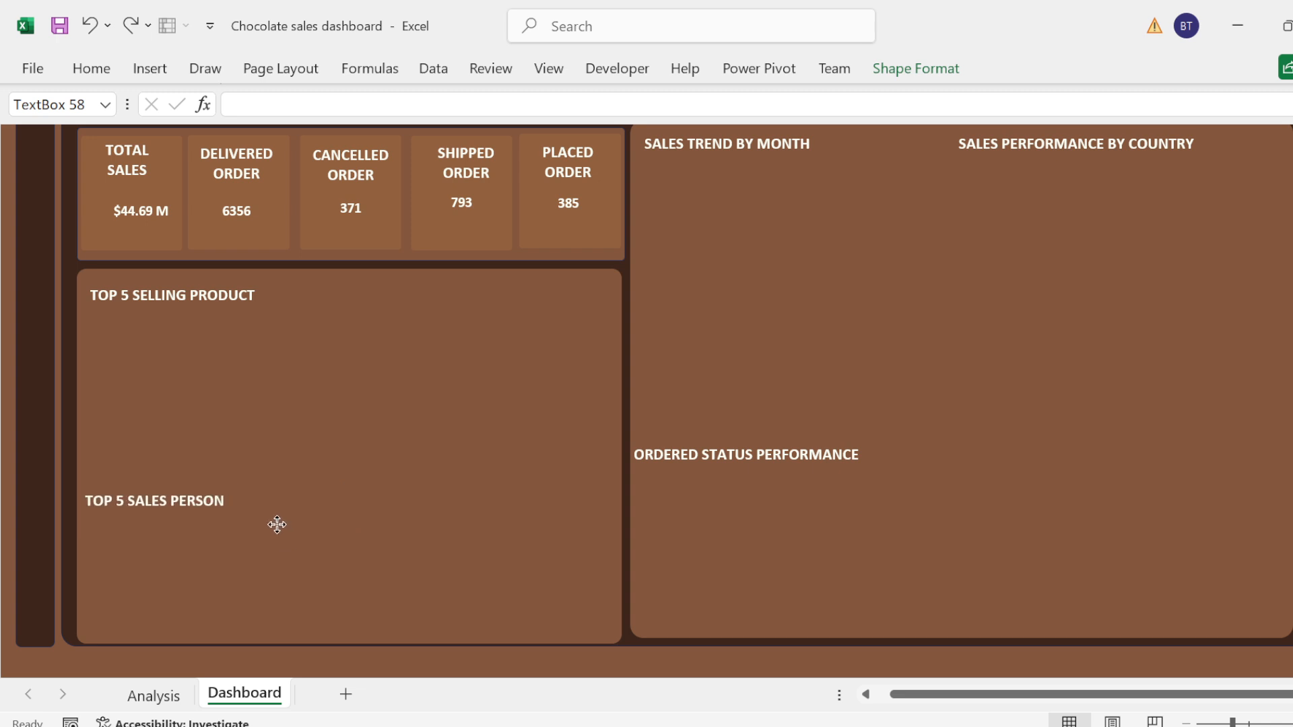
left_click(60, 479)
Step: Select cell A3 with the Top Selling Product summary on the Analysis sheet
left_click(171, 699)
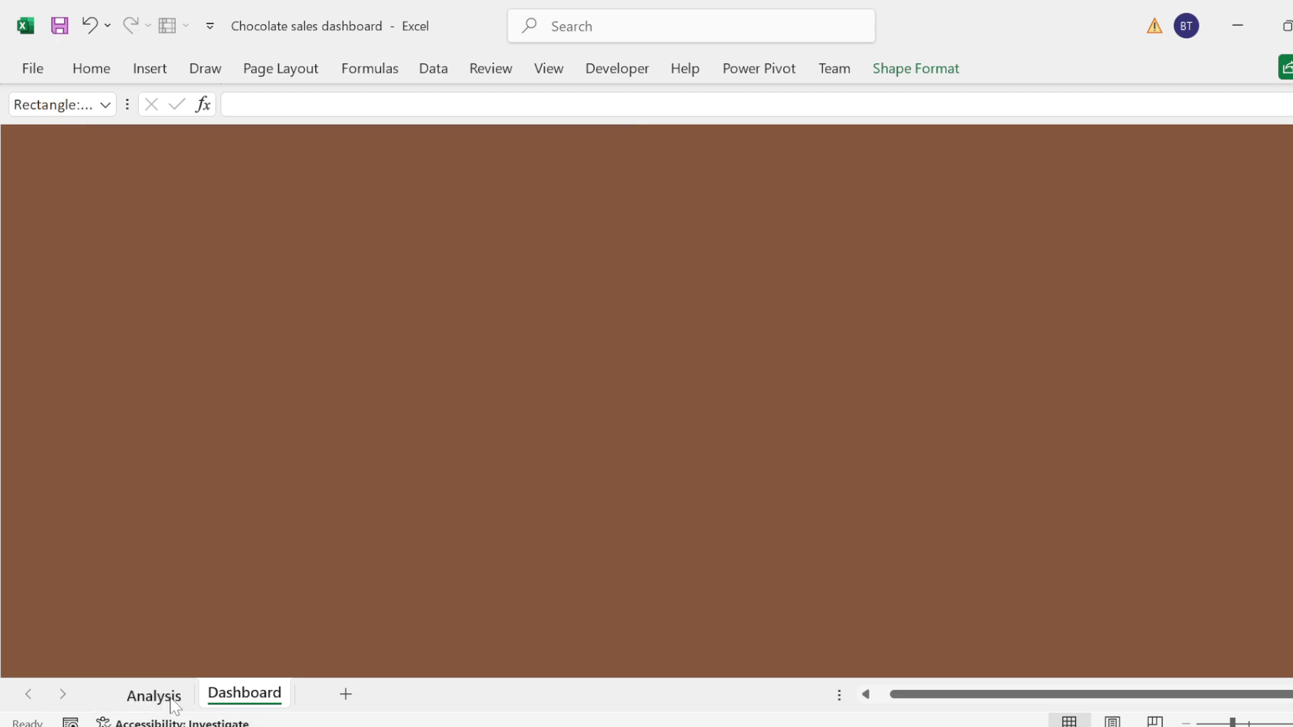
left_click(136, 608)
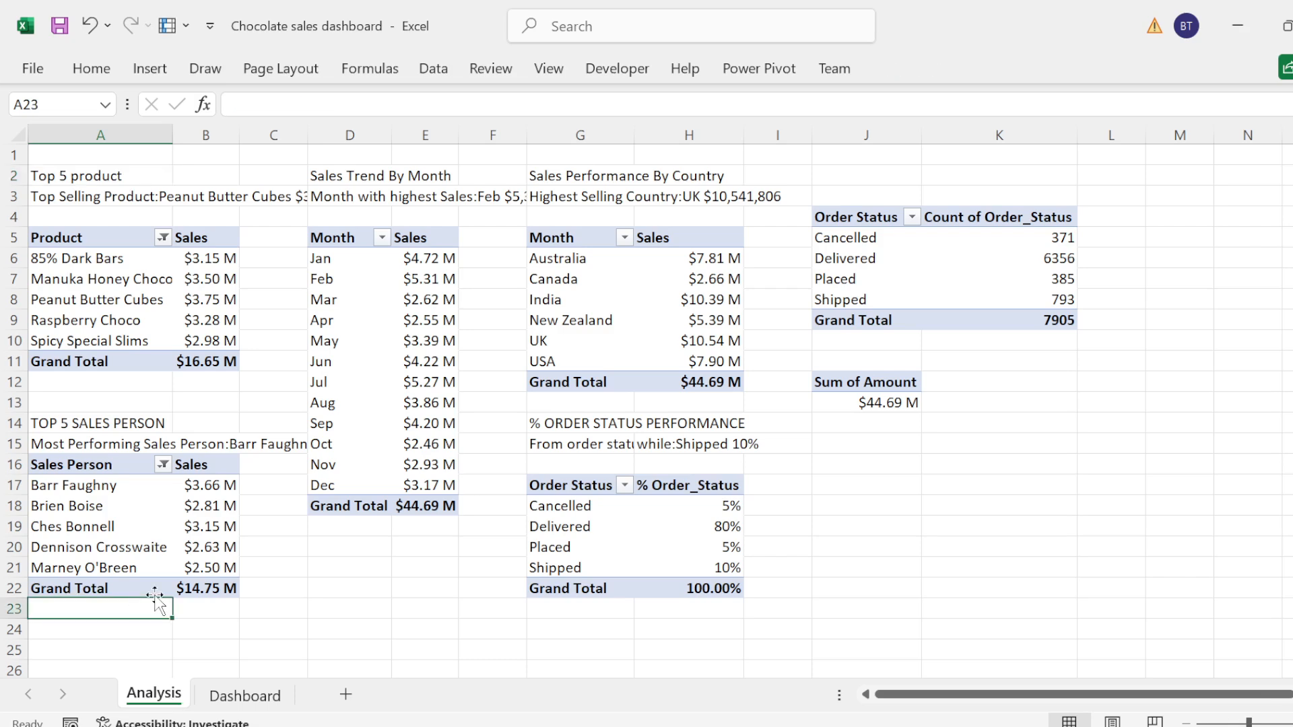
left_click(59, 196)
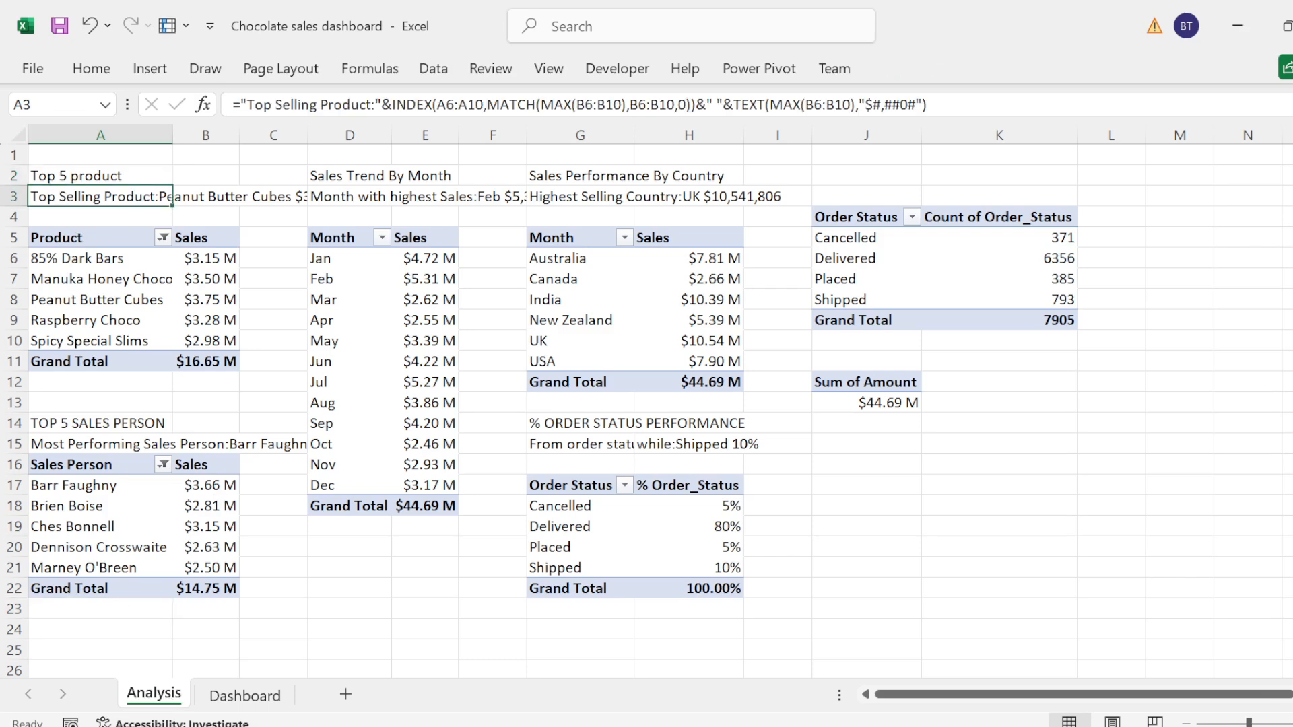
Step: Try to name cell A3 "SELLING 3"
left_click(60, 105)
type("SELLING")
type(" 3")
key("Return")
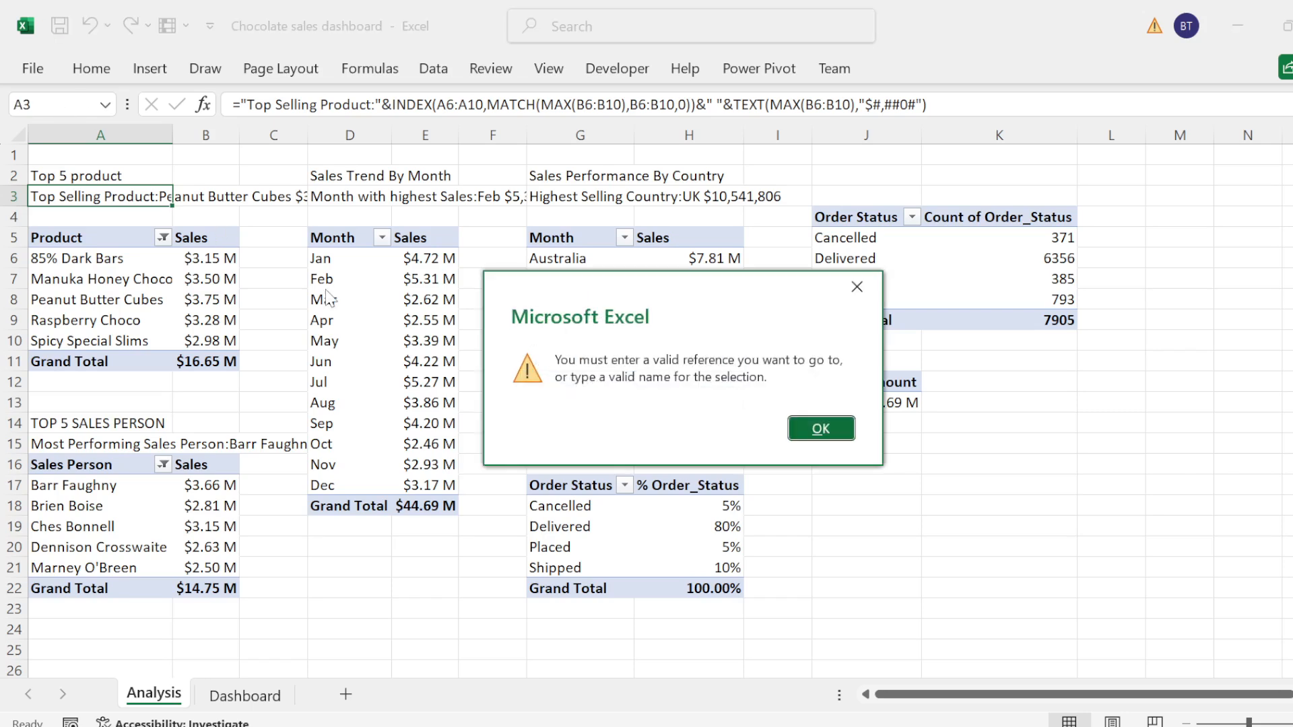
key("Return")
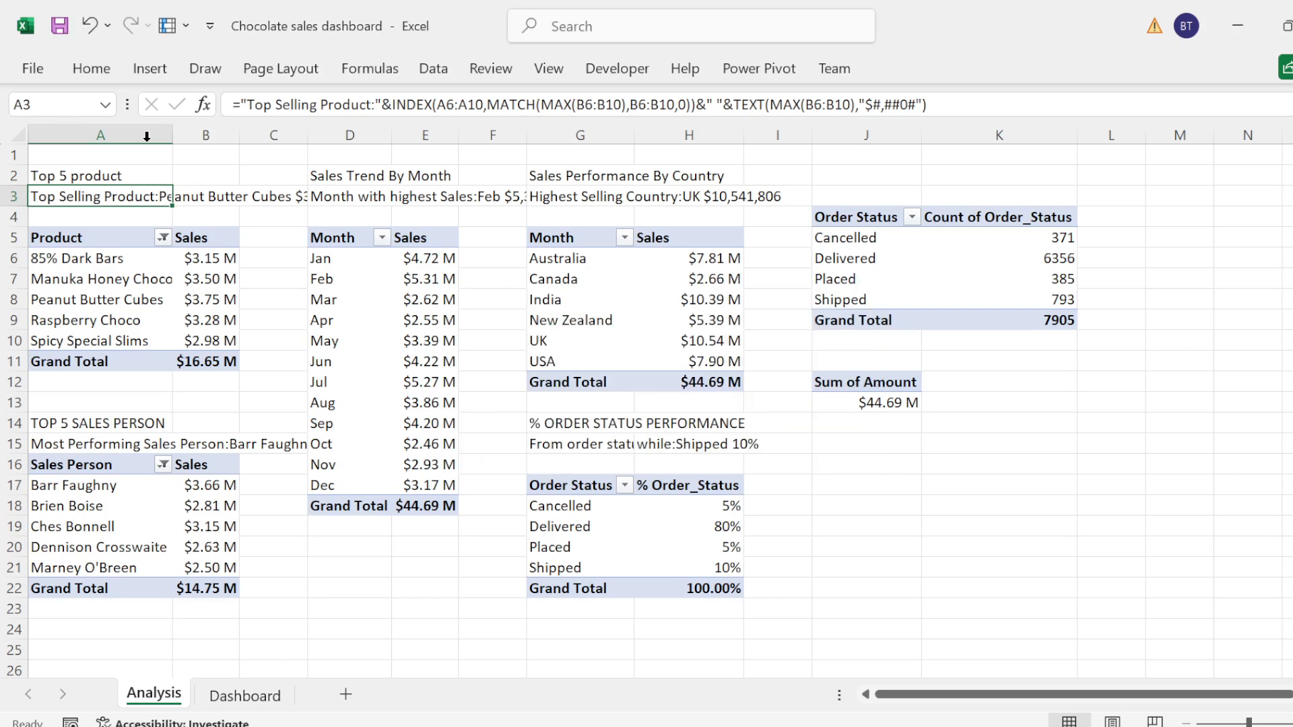
Step: Name cell A3 "SELLS"
left_click(60, 104)
type("SELLS")
key("Return")
Step: Duplicate the Top 5 Selling Product heading on the Dashboard sheet and place the copy directly beneath the original
left_click(245, 695)
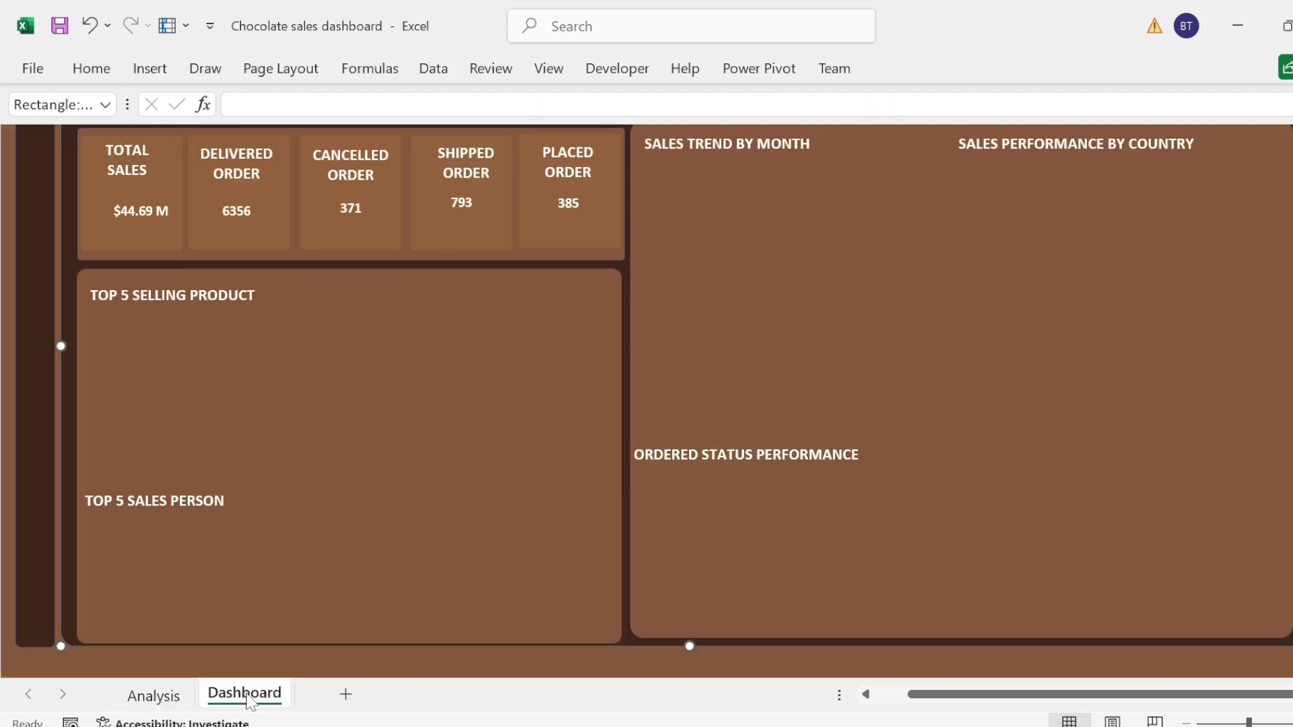
left_click(266, 296)
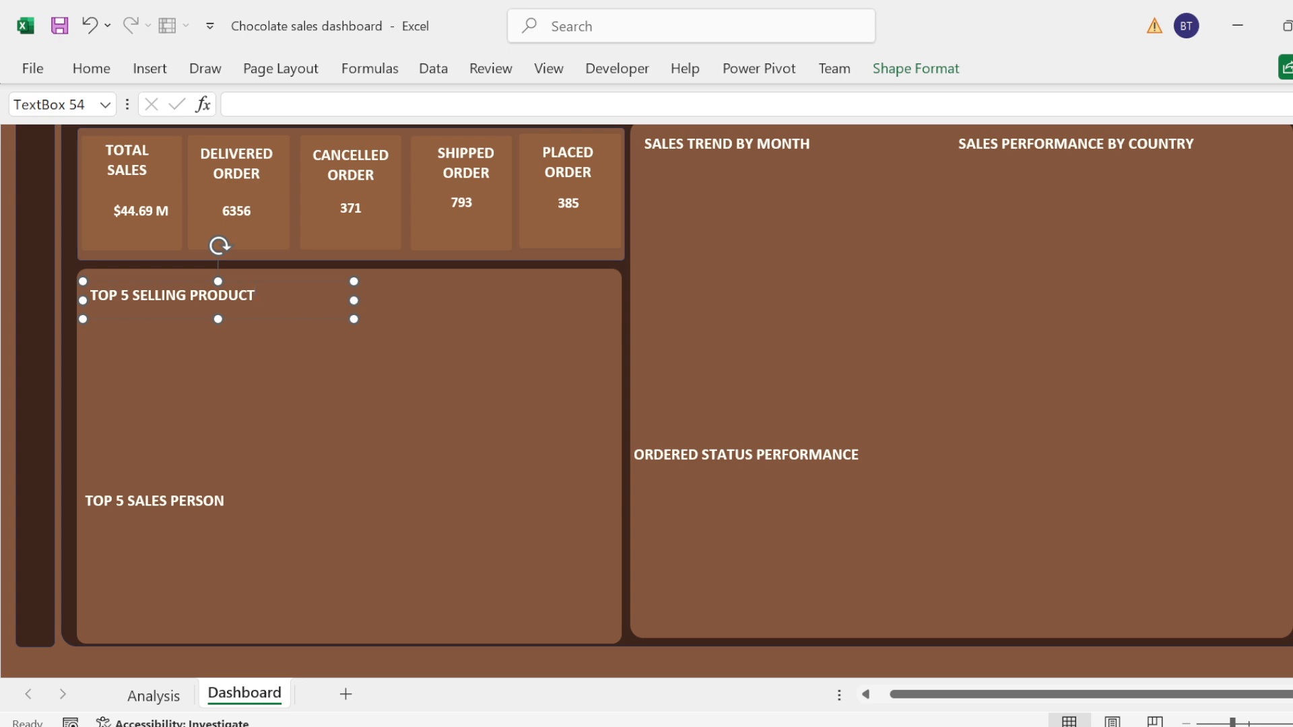
key("ctrl+d")
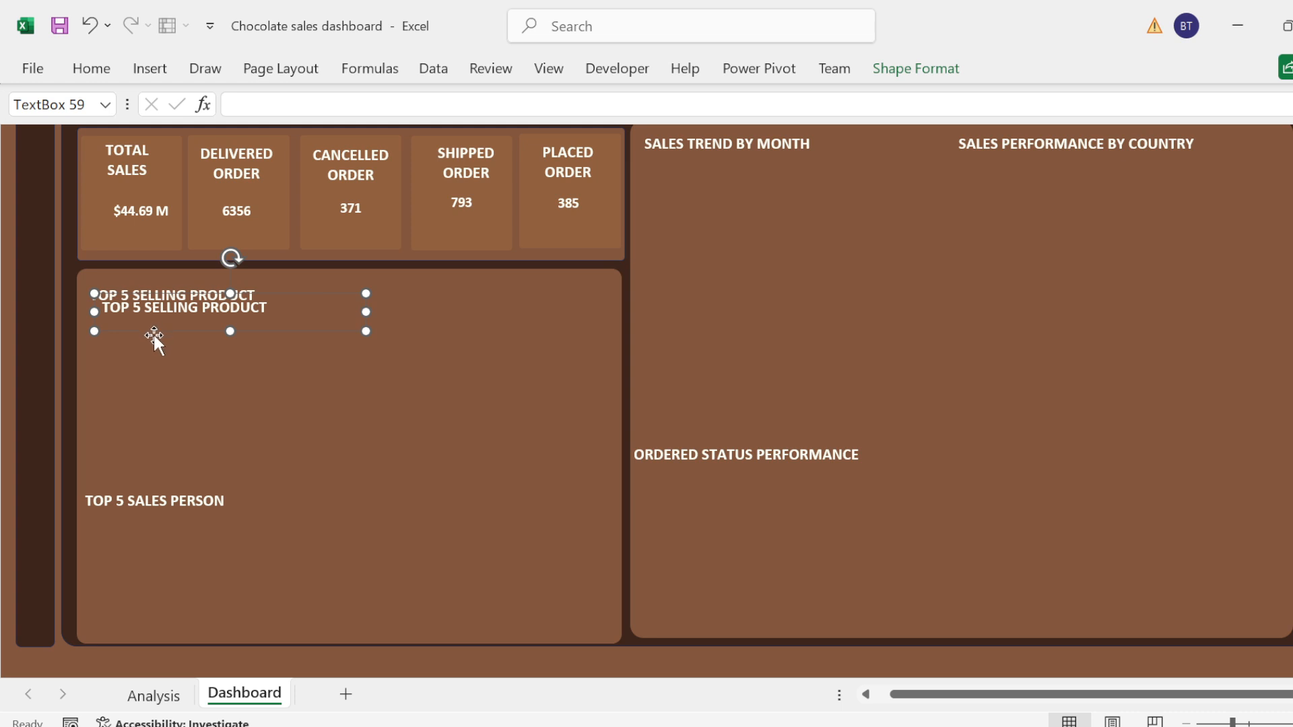
left_click_drag(156, 338, 143, 349)
key("ctrl+z")
left_click(268, 309)
left_click_drag(167, 330, 152, 344)
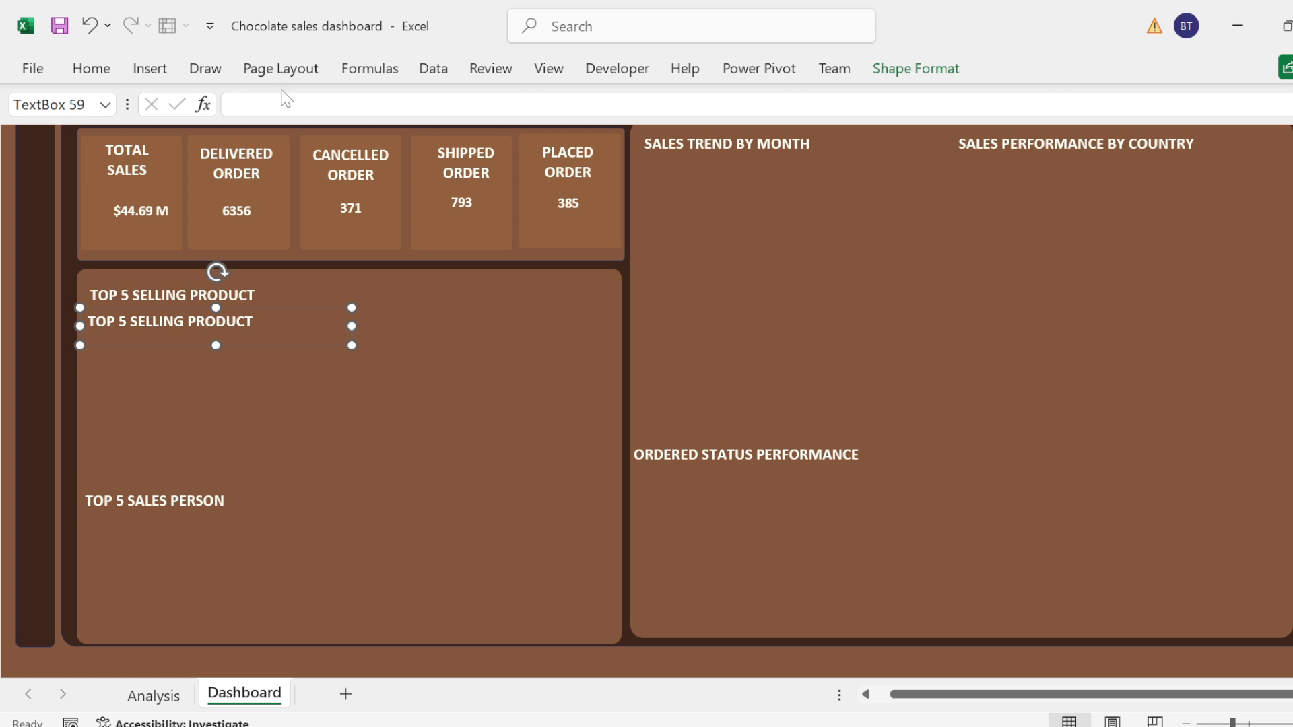
Step: Clear the text of the duplicated heading and try to link its box to the name Selling
triple_click(192, 323)
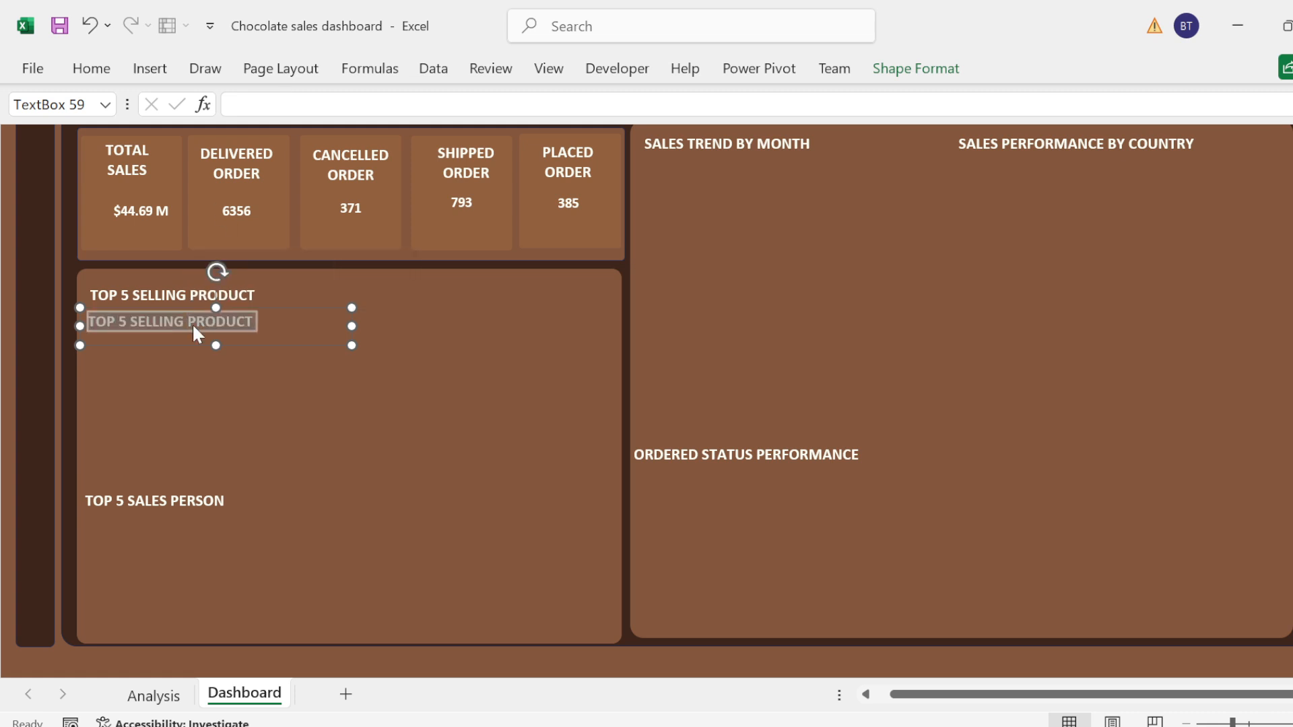
key("BackSpace")
left_click(283, 104)
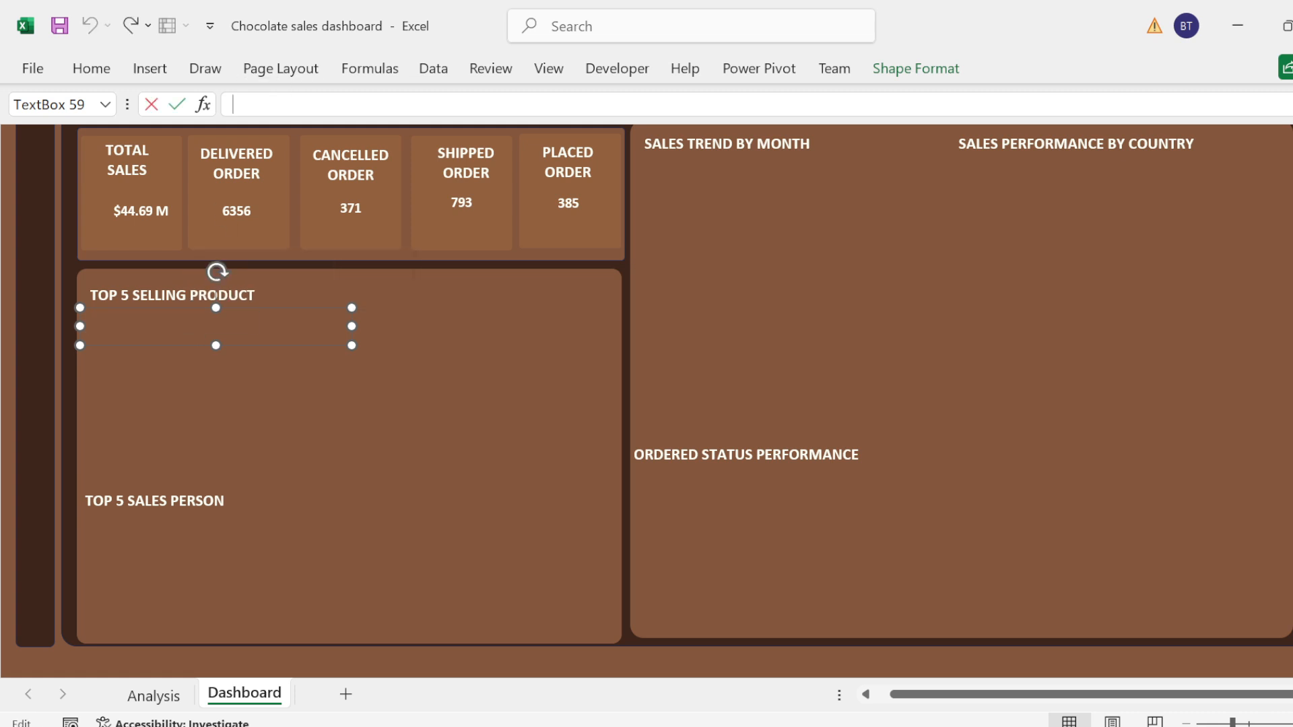
type("=Sell")
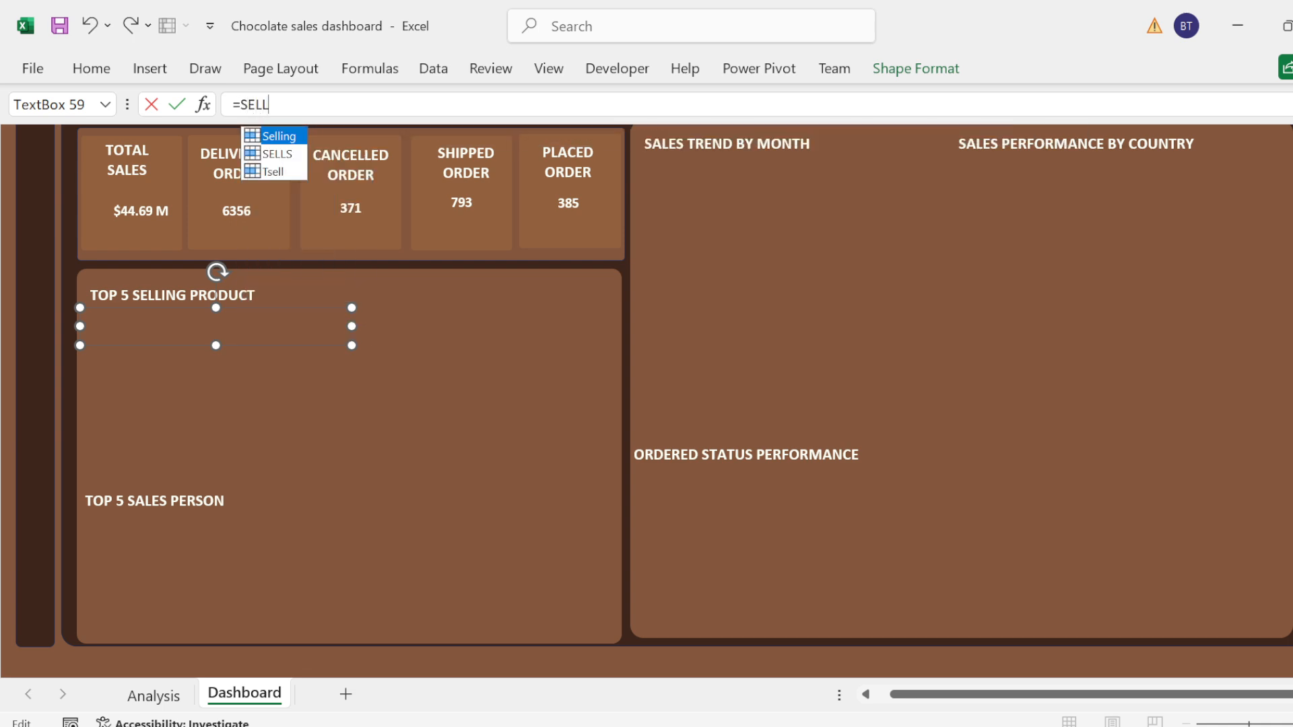
key("Tab")
key("Return")
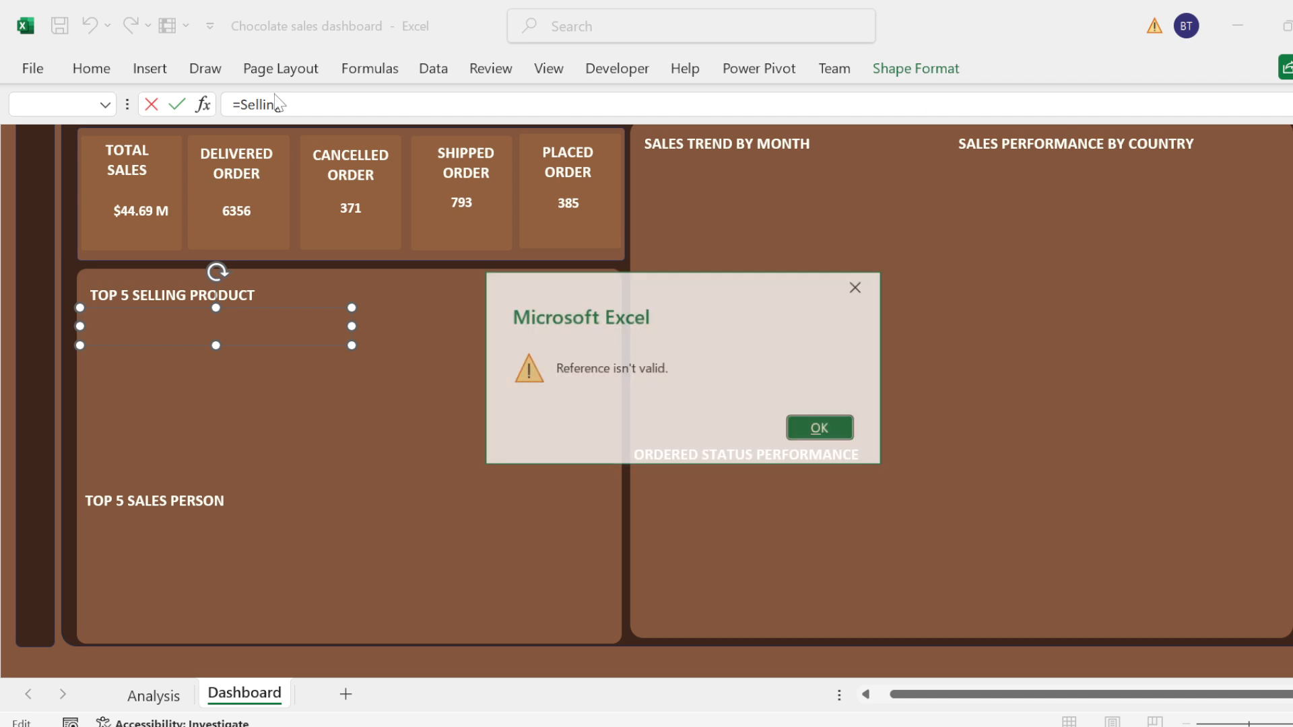
left_click(818, 431)
Step: Try to link the empty text box beneath the Top 5 Selling Product heading to the name SELLS
key("BackSpace")
key("BackSpace")
key("BackSpace")
key("BackSpace")
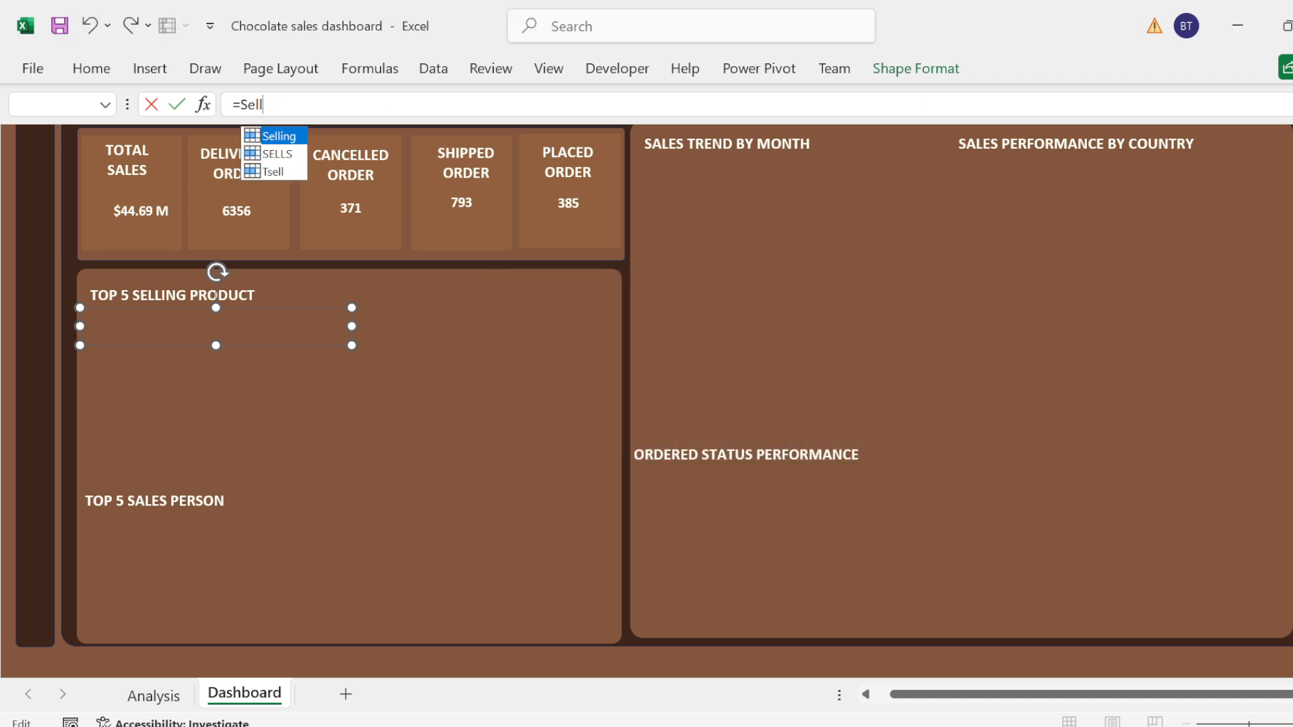
key("Down")
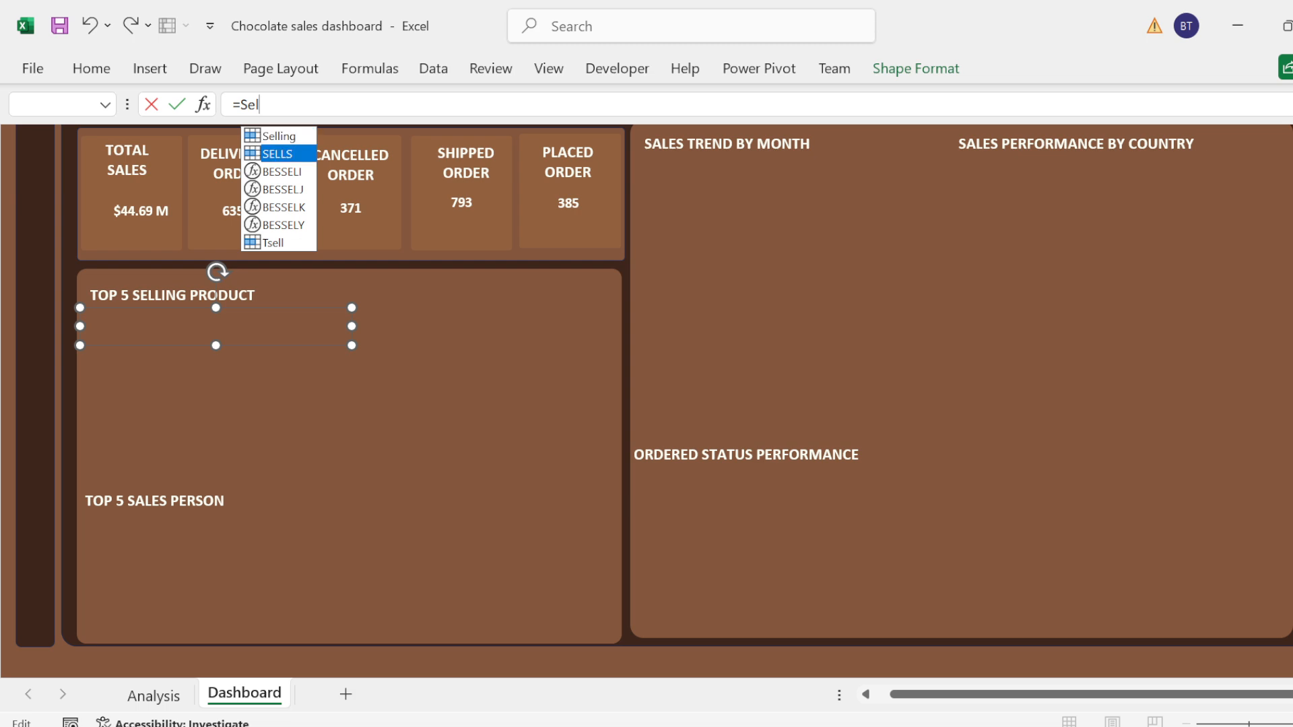
key("Return")
key("Return")
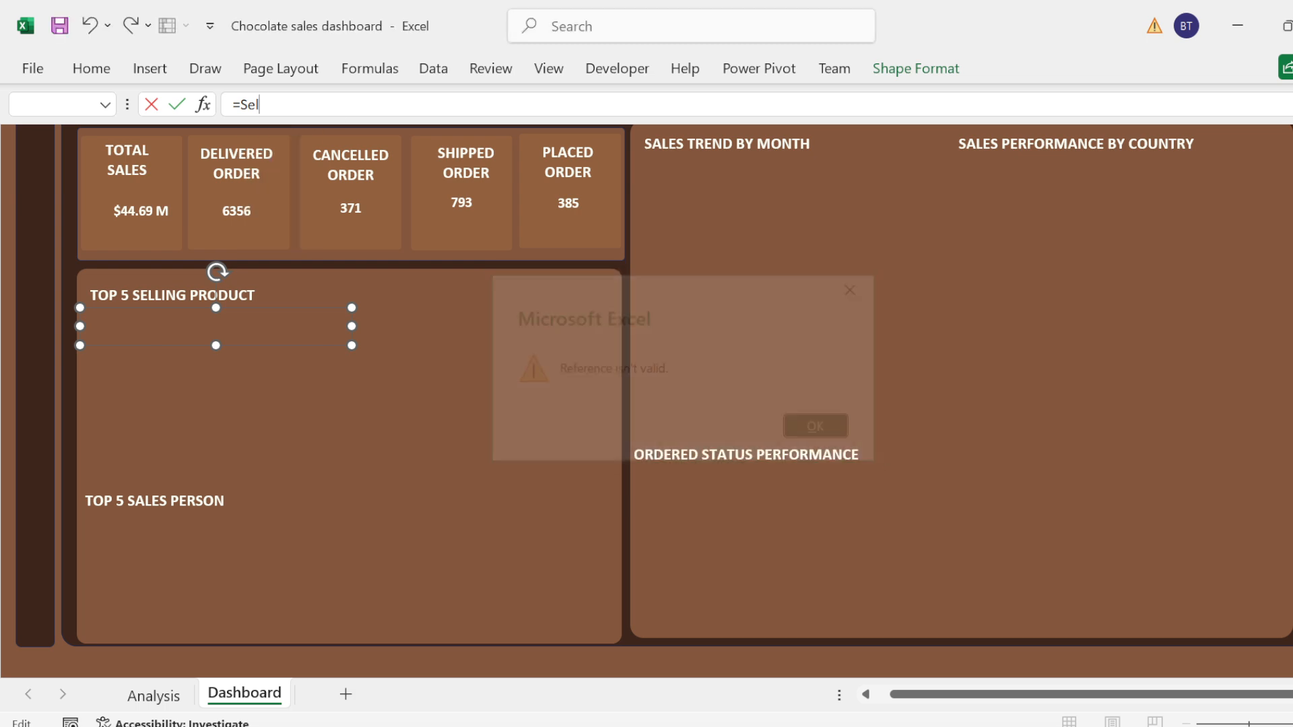
Step: Replace the invalid reference of the empty box below the Top 5 Selling Product heading with =SELLS
key("BackSpace")
key("BackSpace")
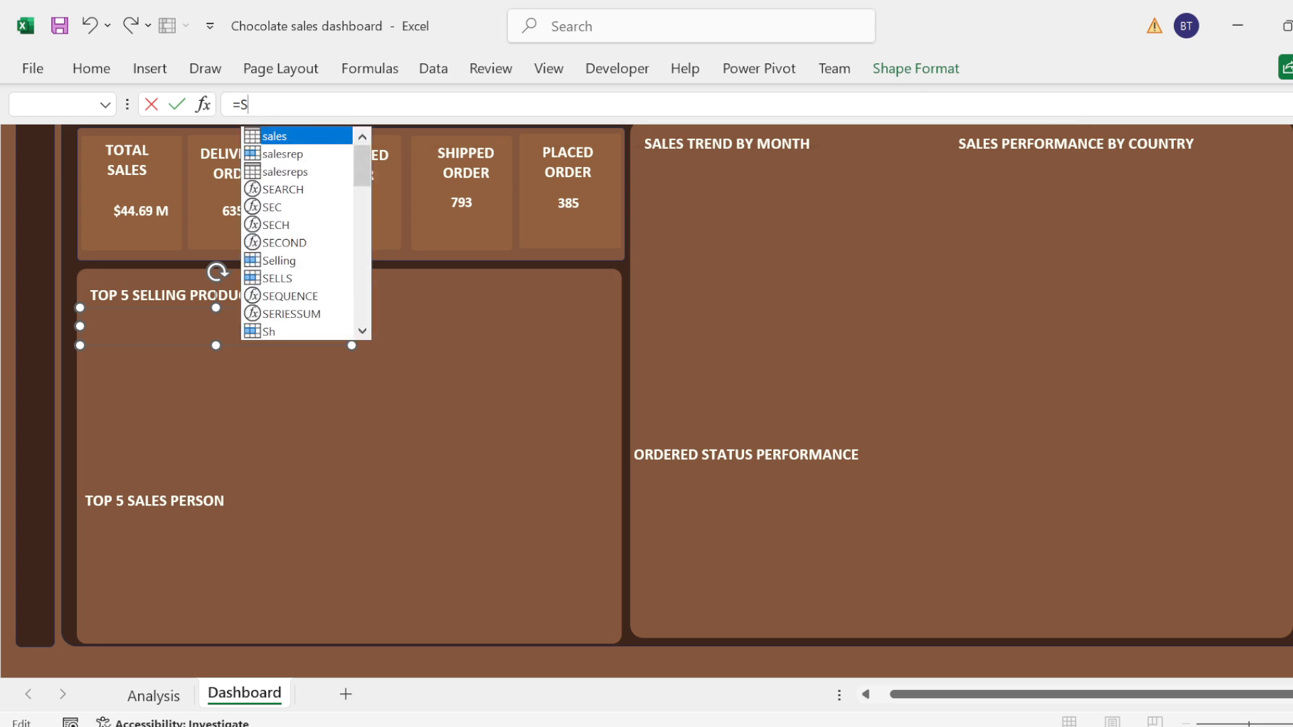
type("EL")
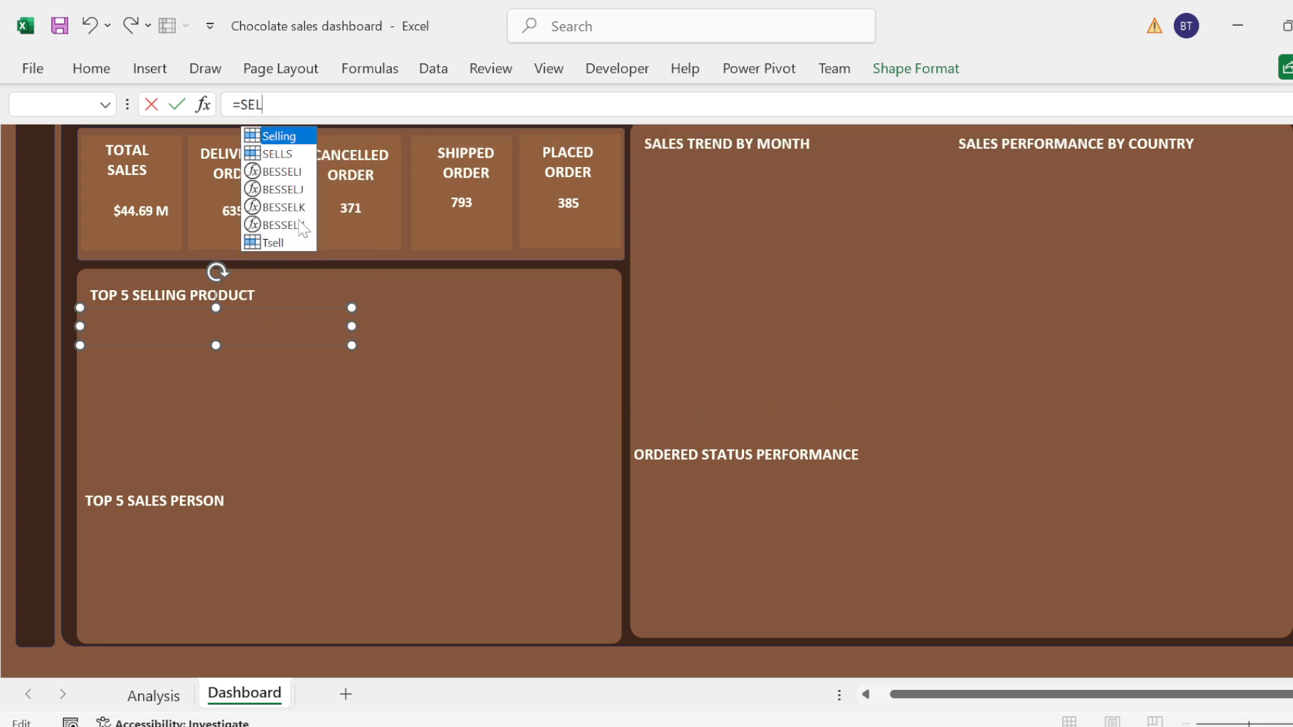
type("L")
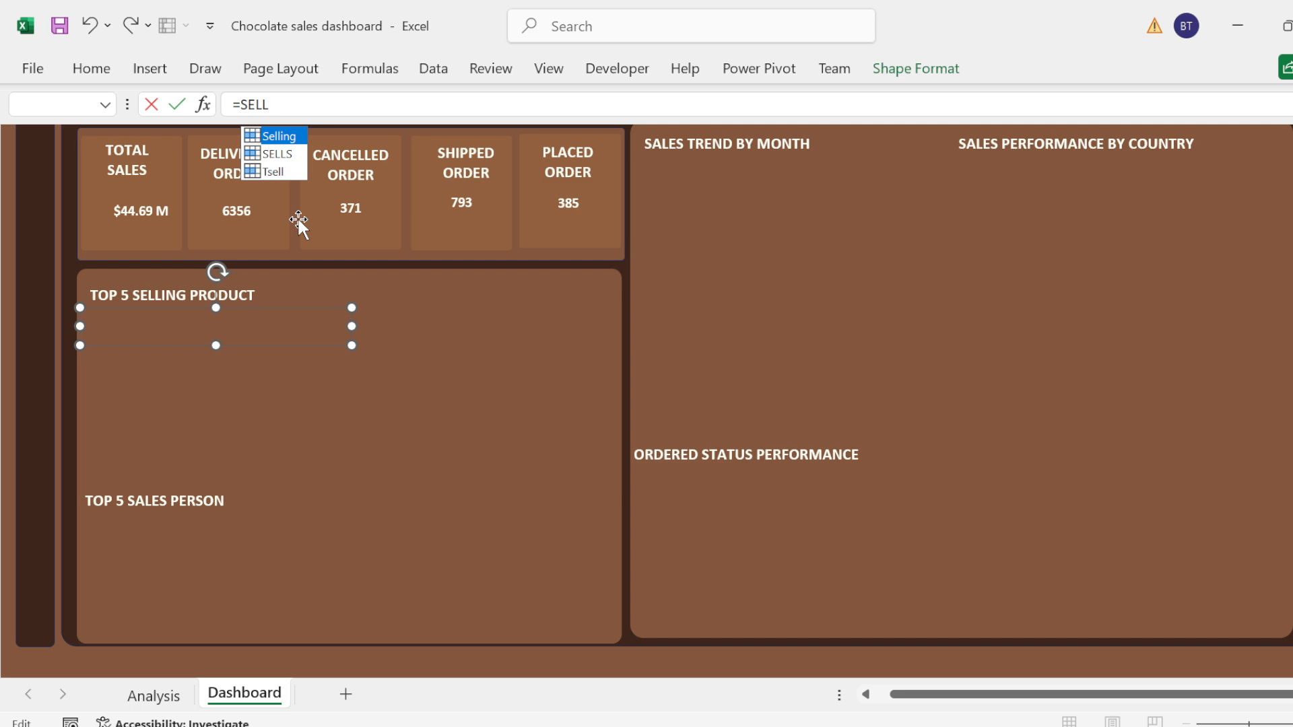
type("S")
key("Return")
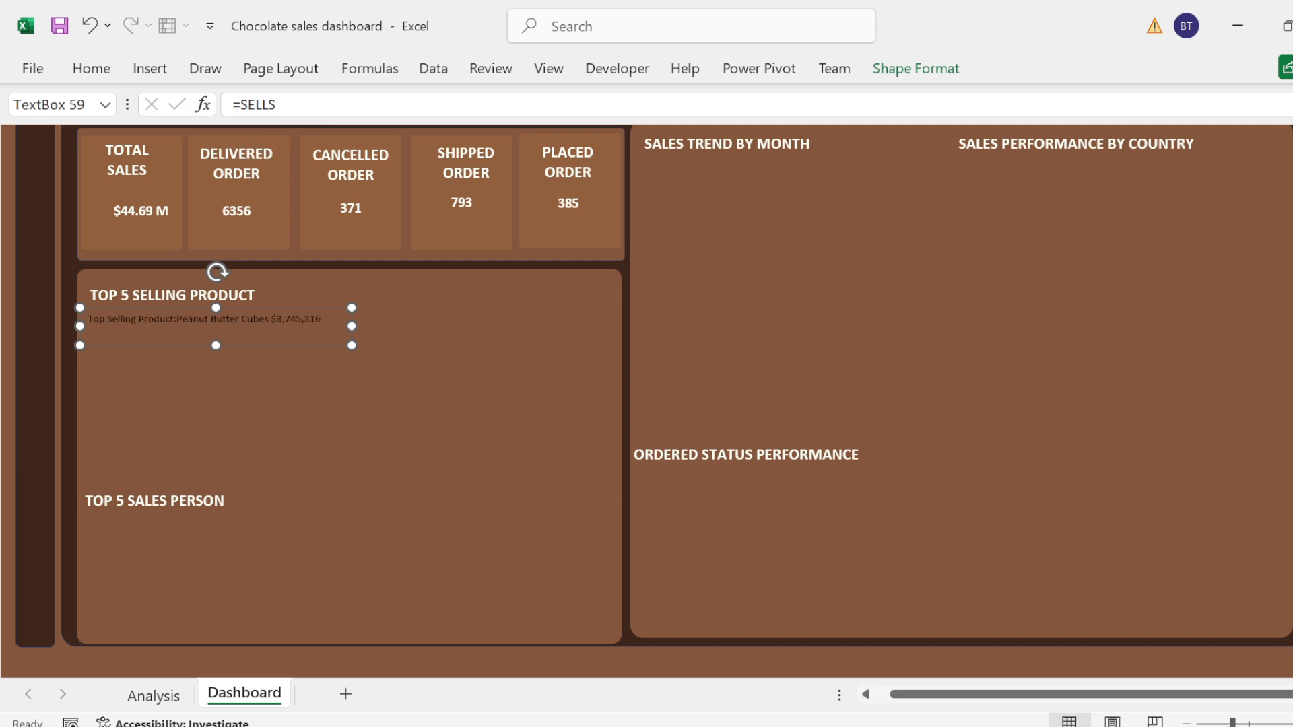
Step: Make the linked Top Selling Product summary text white and increase its font size to 12
triple_click(276, 319)
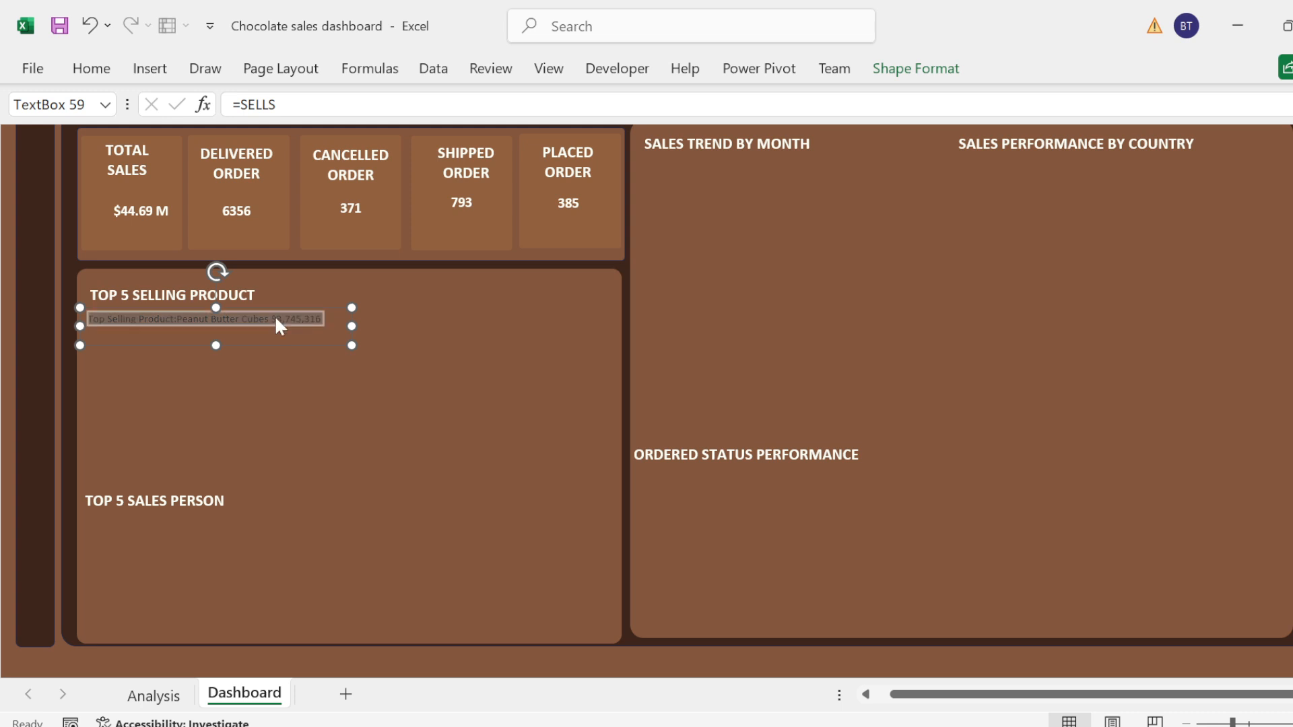
left_click(98, 82)
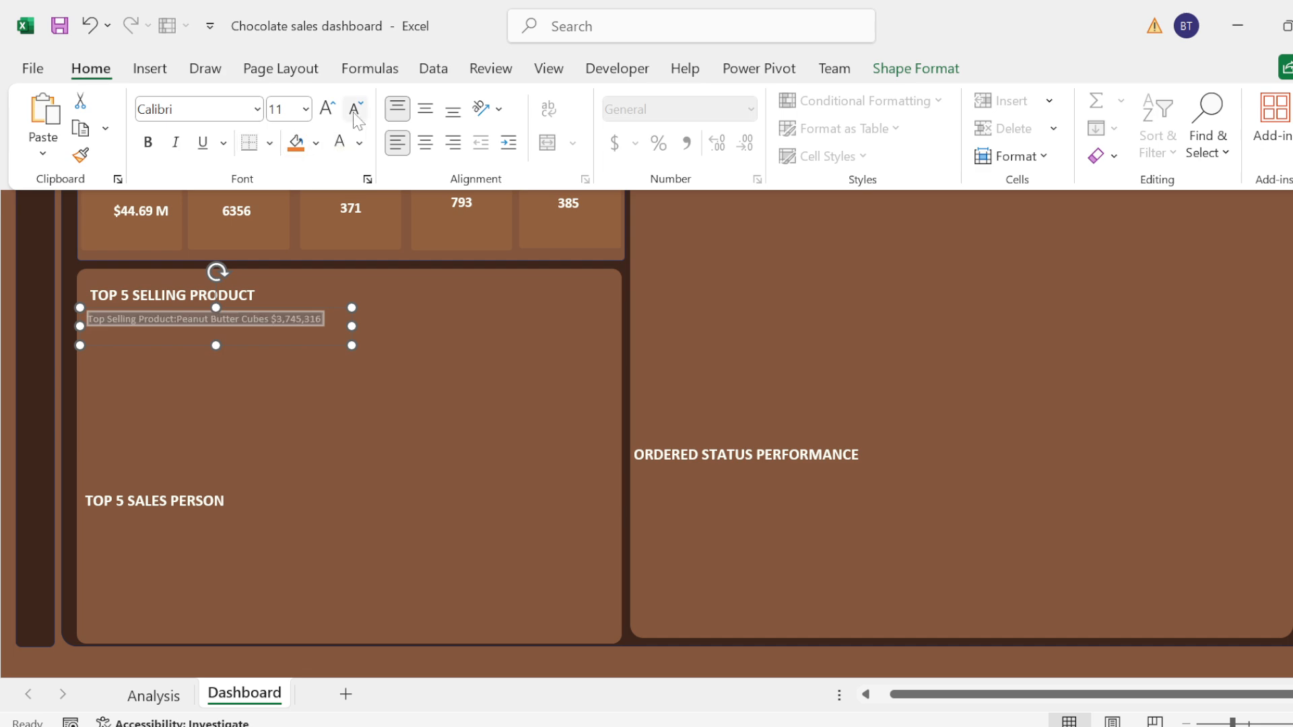
left_click(327, 109)
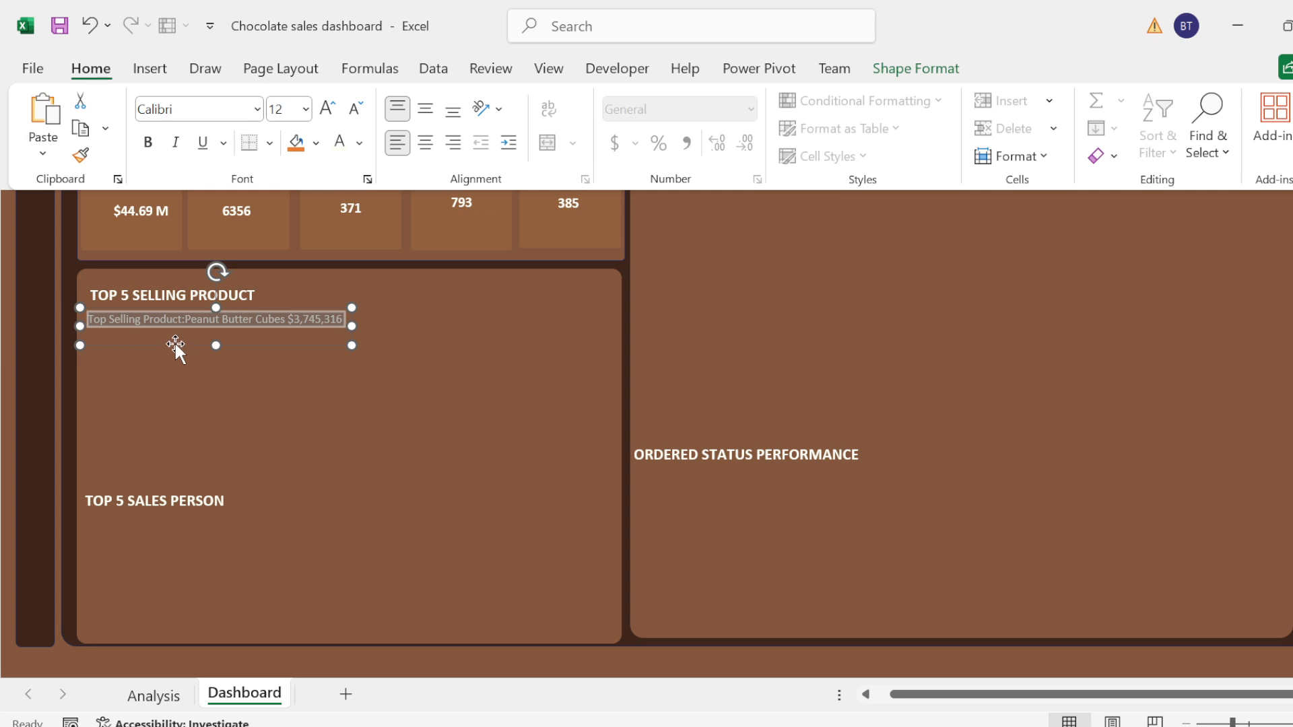
Step: Paste the copied content over the selected summary text beneath the Top 5 Selling Product heading
key("ctrl+F1")
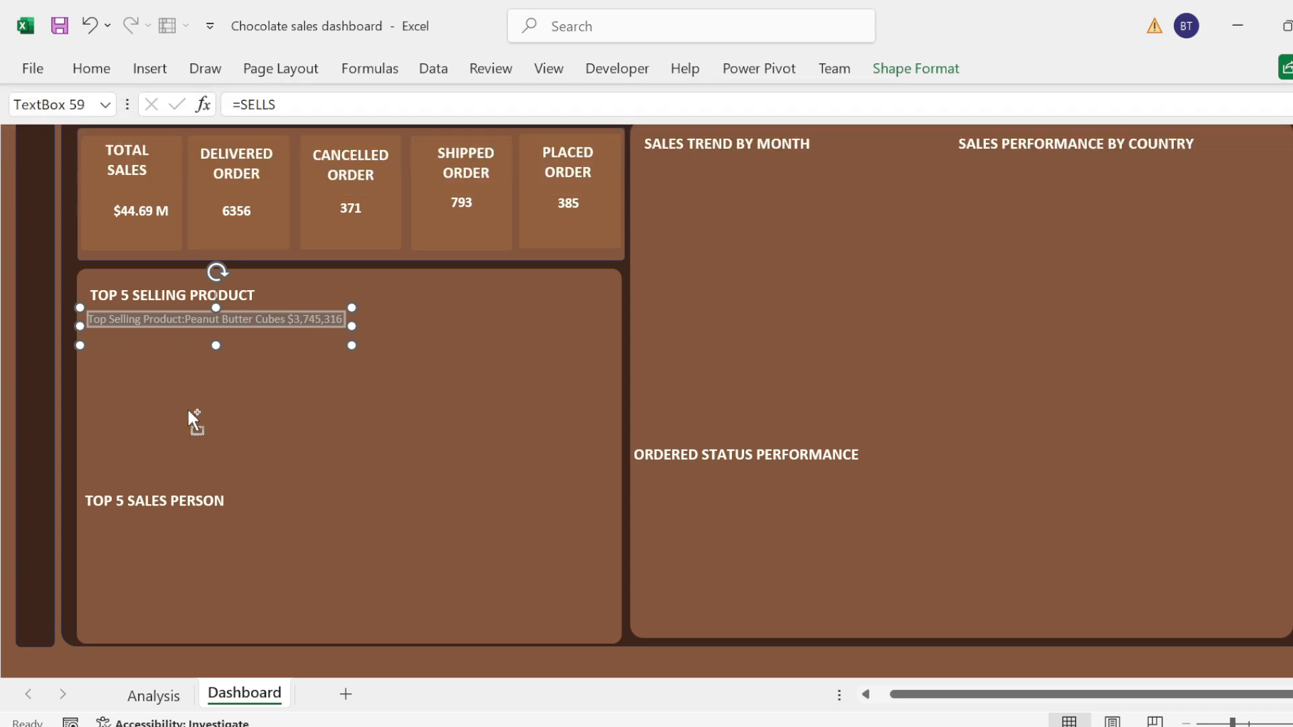
type("Top Selling Product:Peanut Butter Cubes $3,745,316")
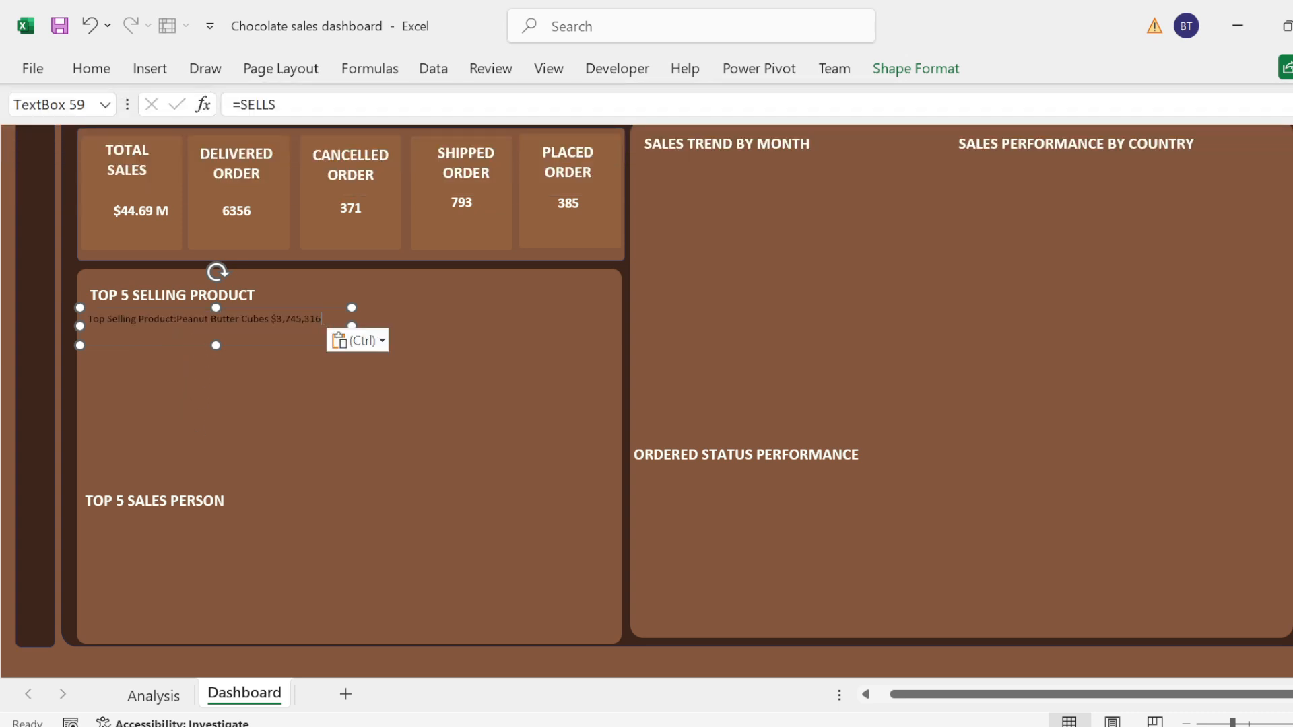
key("ctrl")
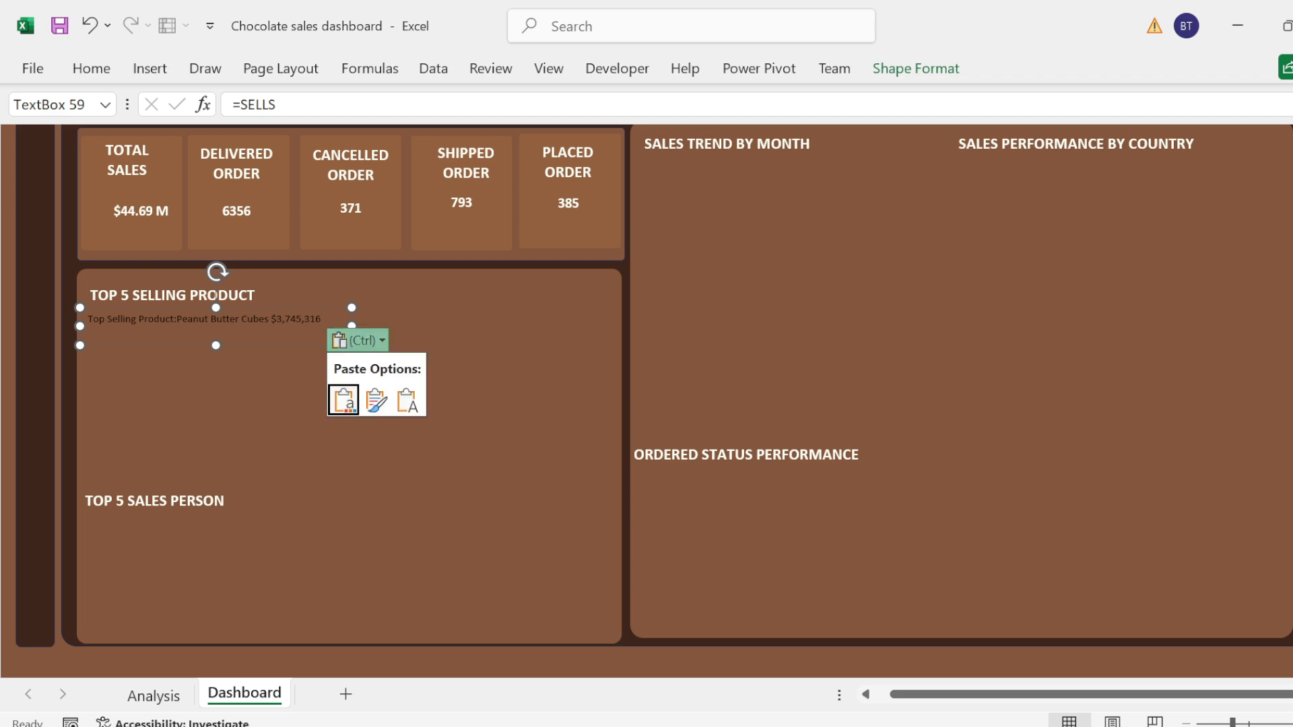
key("Escape")
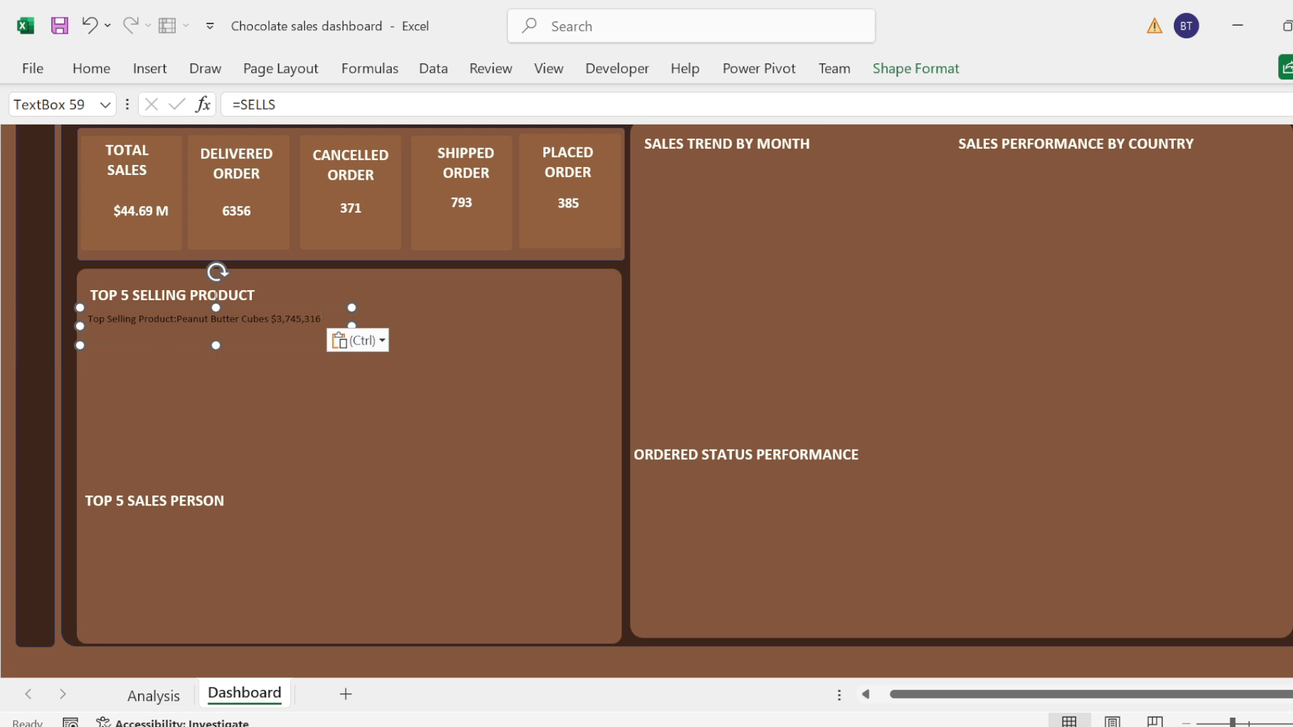
Step: Restore the pasted Top Selling Product summary to white text at font size 12
triple_click(225, 322)
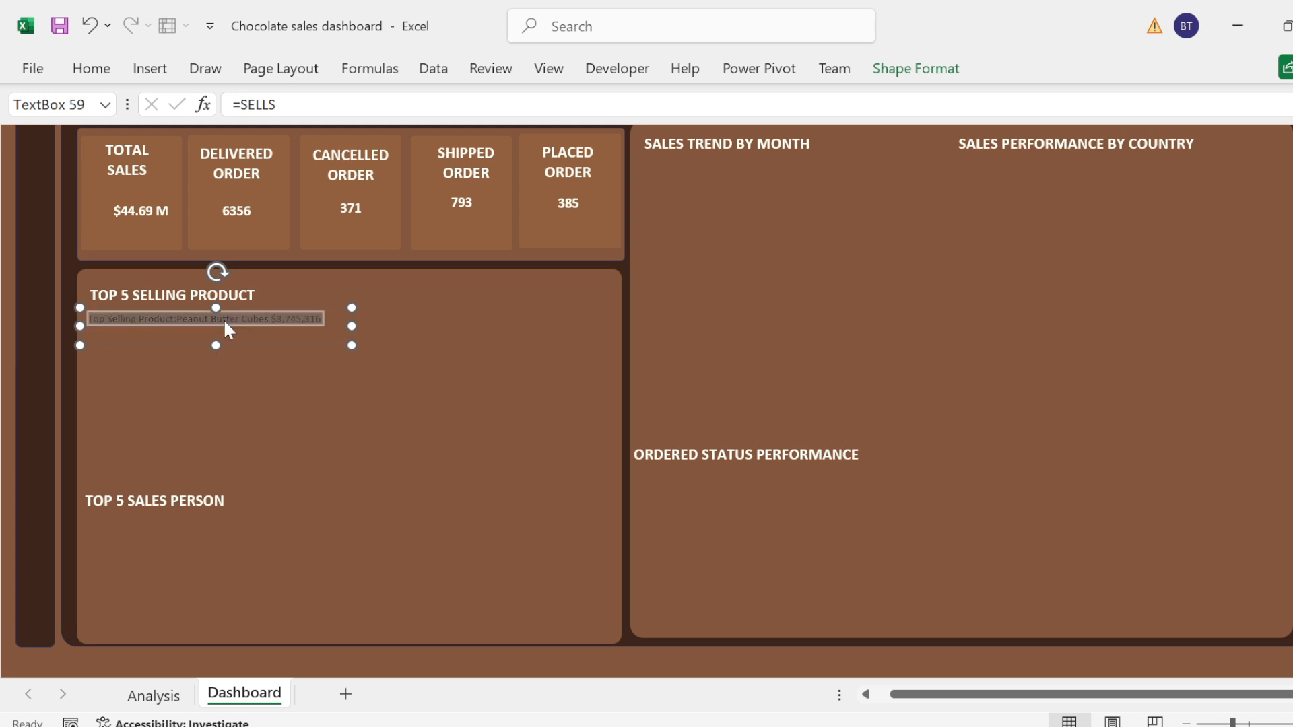
left_click(92, 67)
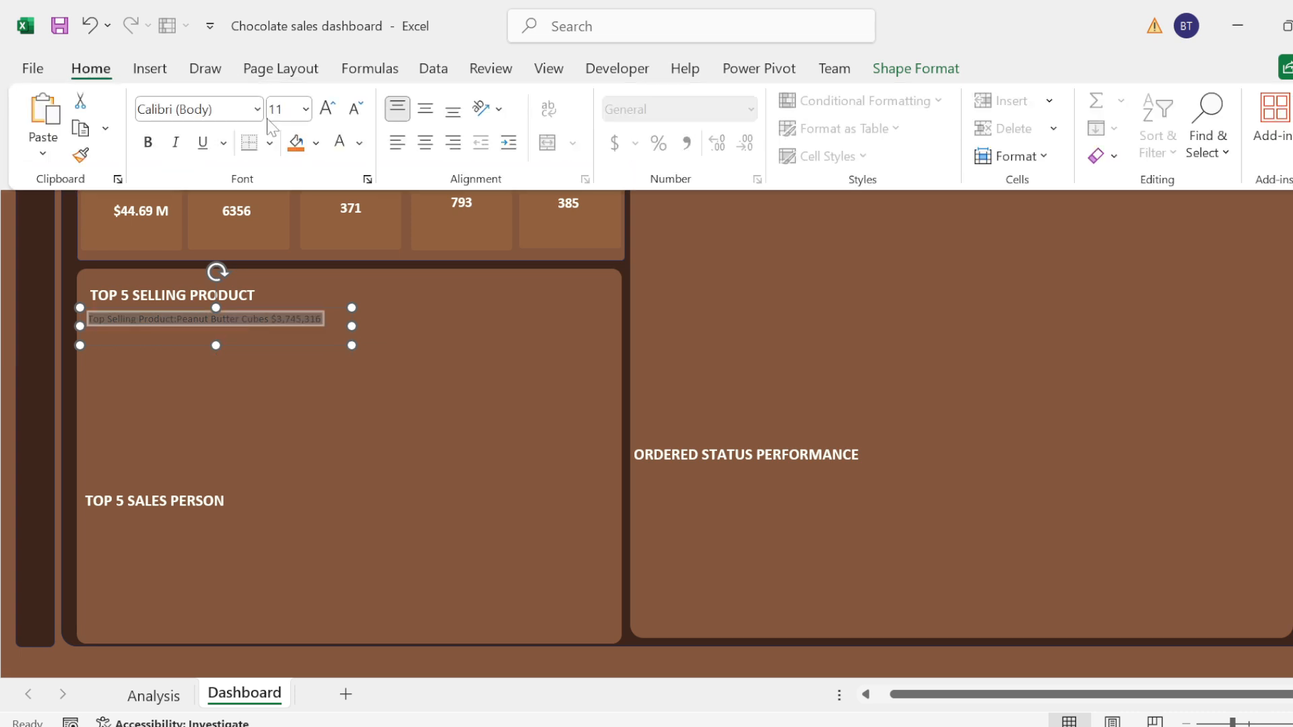
left_click(337, 145)
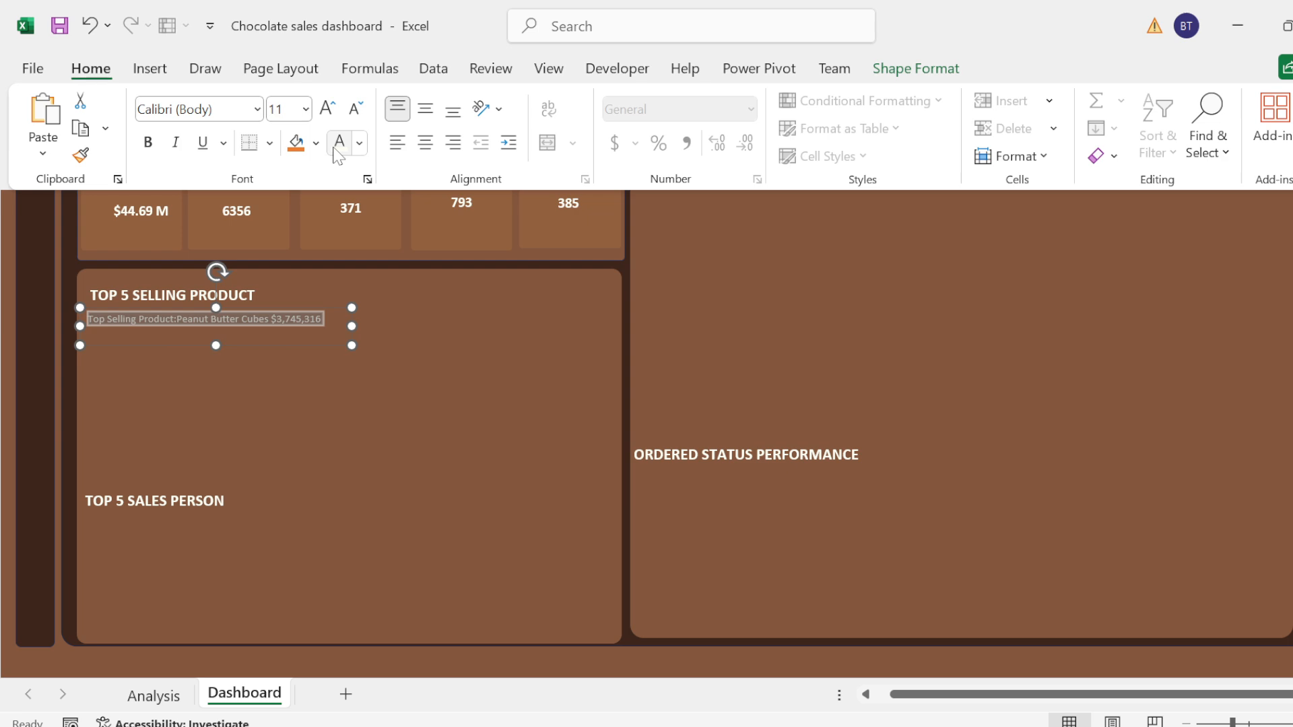
left_click(329, 108)
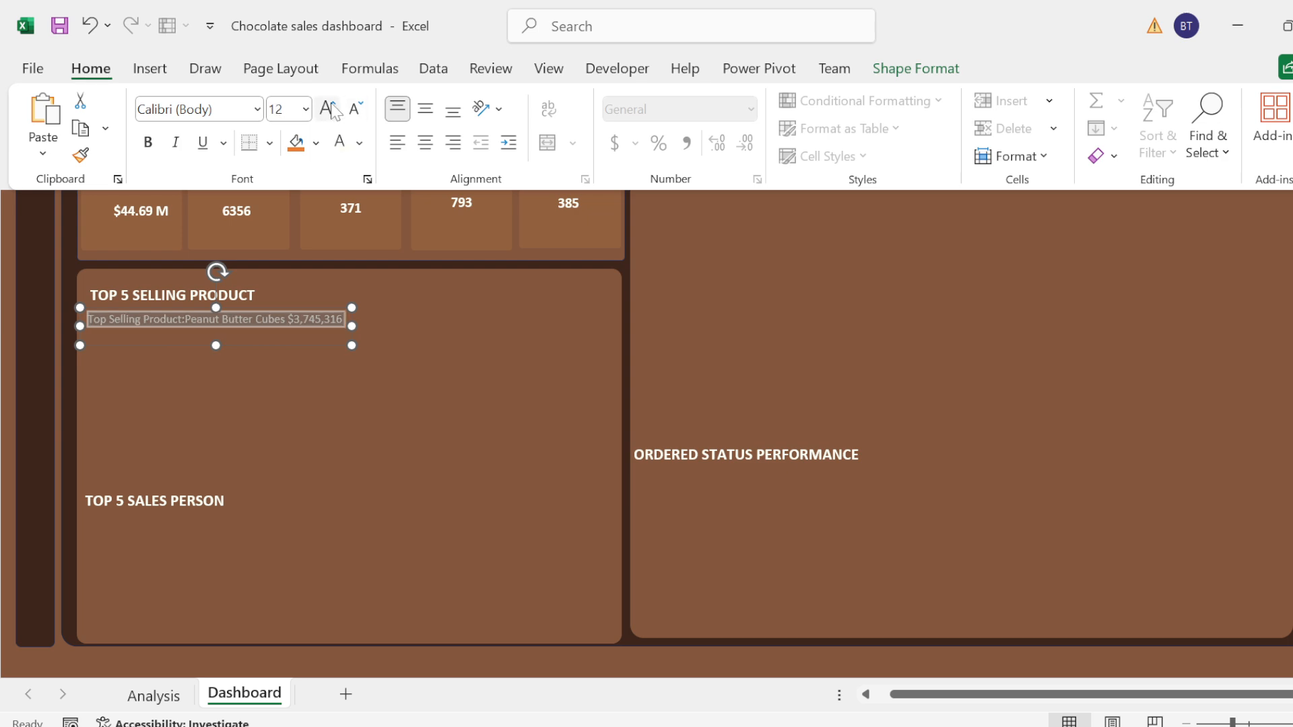
left_click(255, 423)
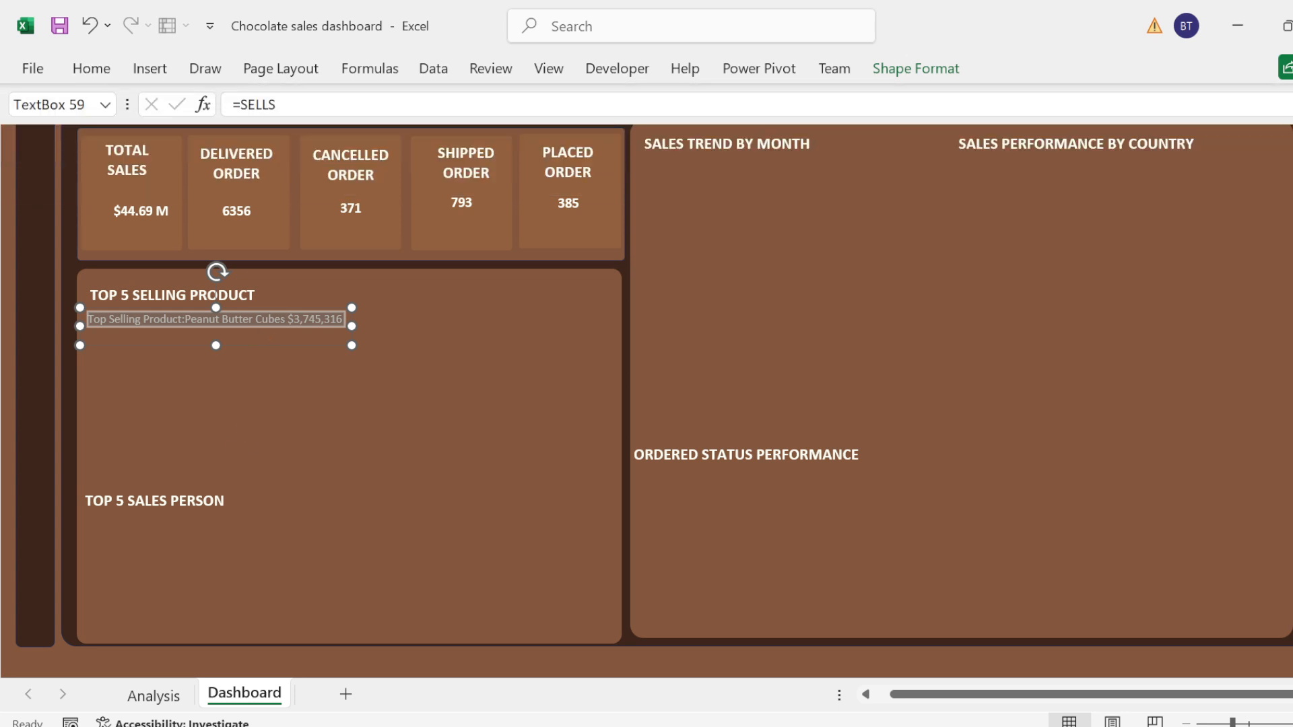
Step: Duplicate the Top Selling Product summary box and place the copy just beneath the Top 5 Sales Person heading
mouse_move(241, 341)
left_mouse_down()
mouse_move(245, 380)
mouse_move(243, 344)
left_mouse_up()
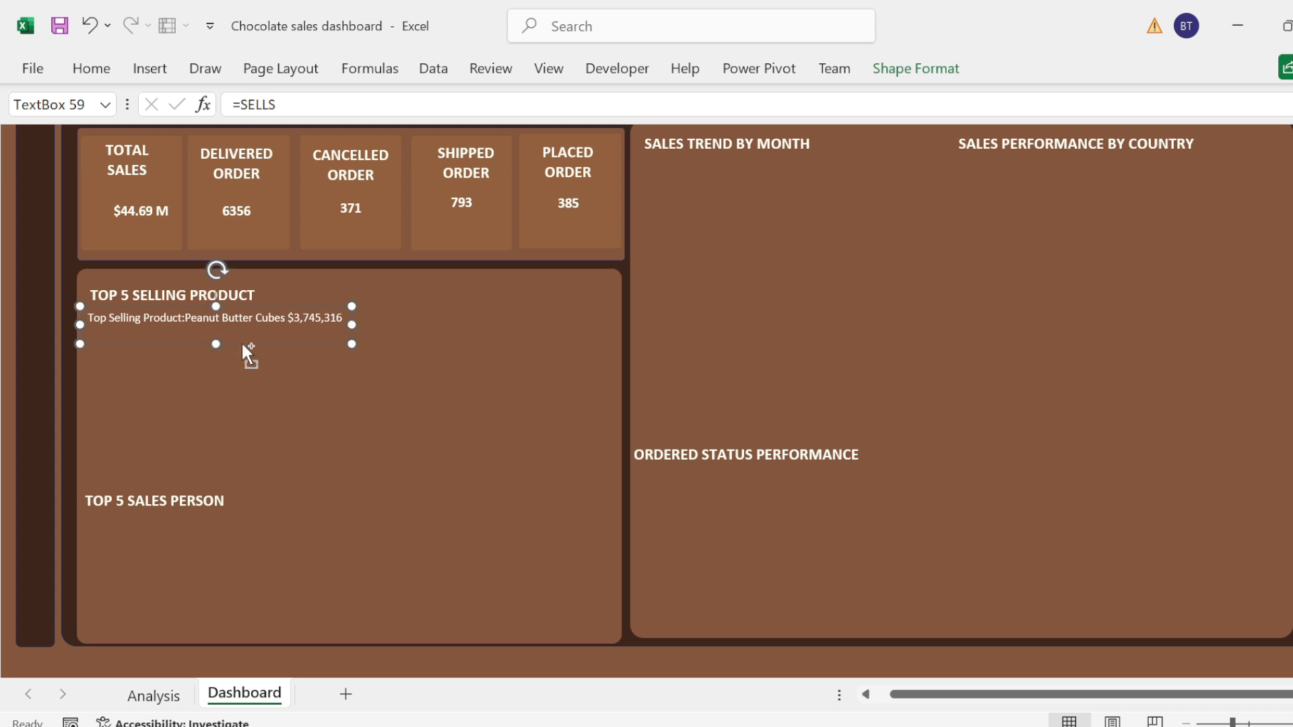
key("ctrl+d")
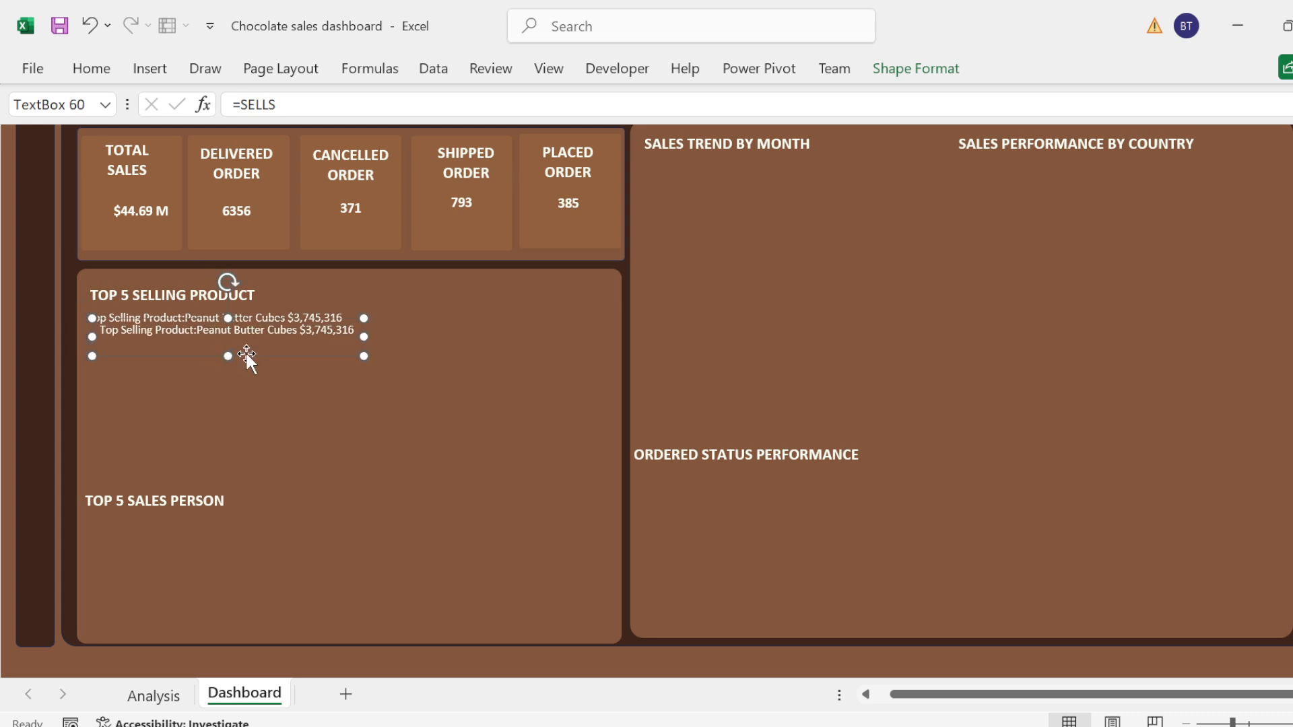
left_click_drag(247, 353, 228, 547)
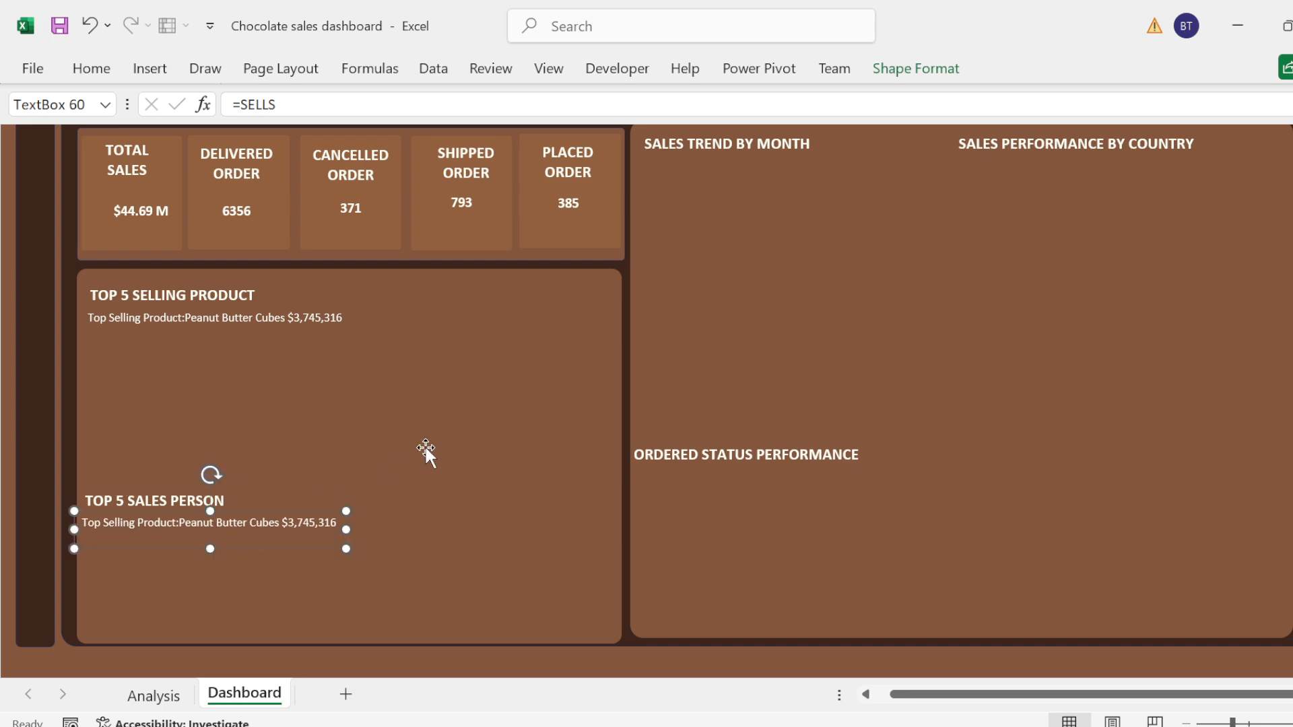
Step: Paste two more copies of the summary box, one beneath Sales Trend by Month and one beneath Sales Performance by Country
left_click(705, 194)
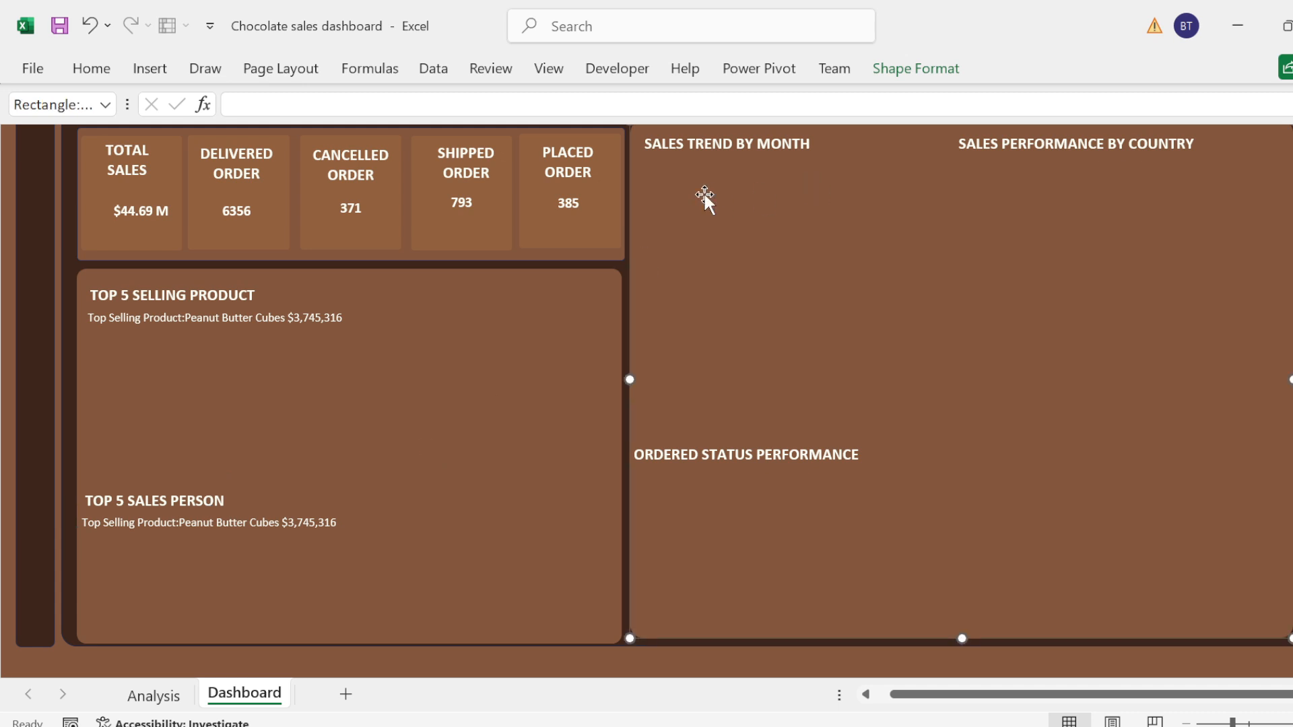
key("ctrl+v")
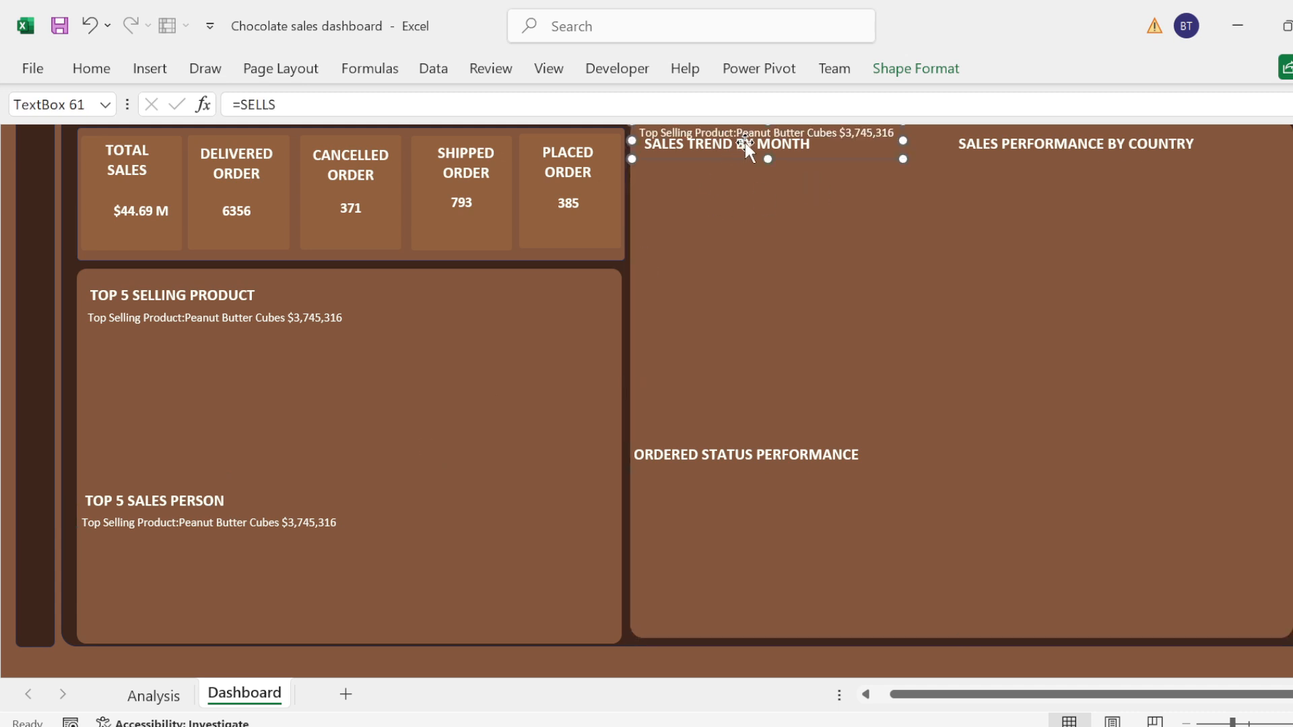
left_click_drag(742, 140, 747, 173)
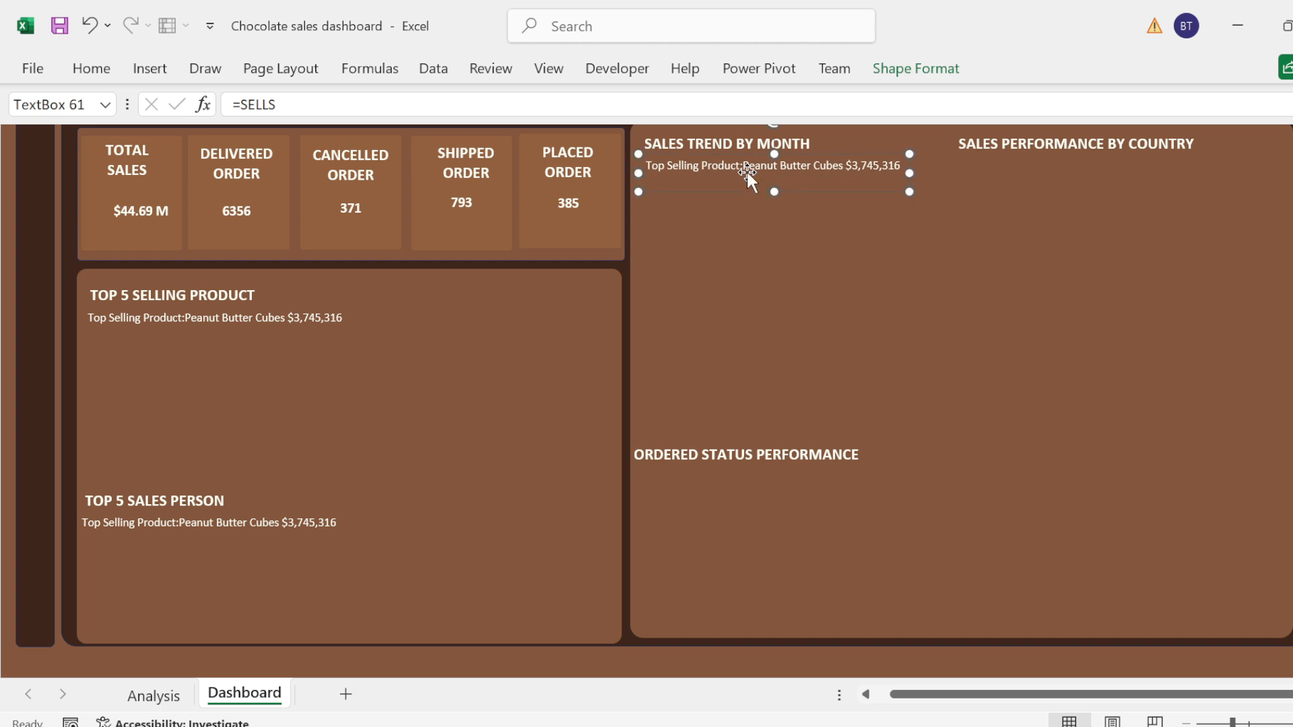
key("ctrl+v")
left_click_drag(748, 177, 1052, 171)
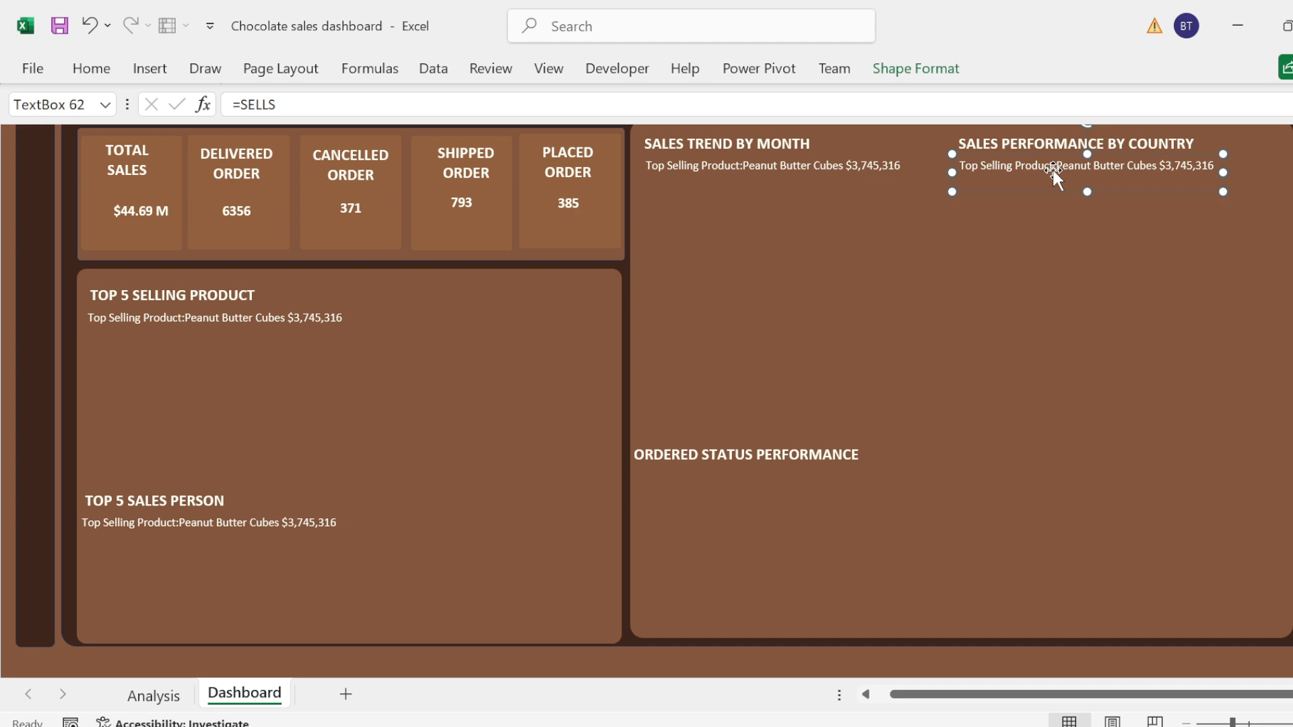
Step: Paste two further summary box copies, one beneath Ordered Status Performance and one beside it in the same panel
left_click(717, 482)
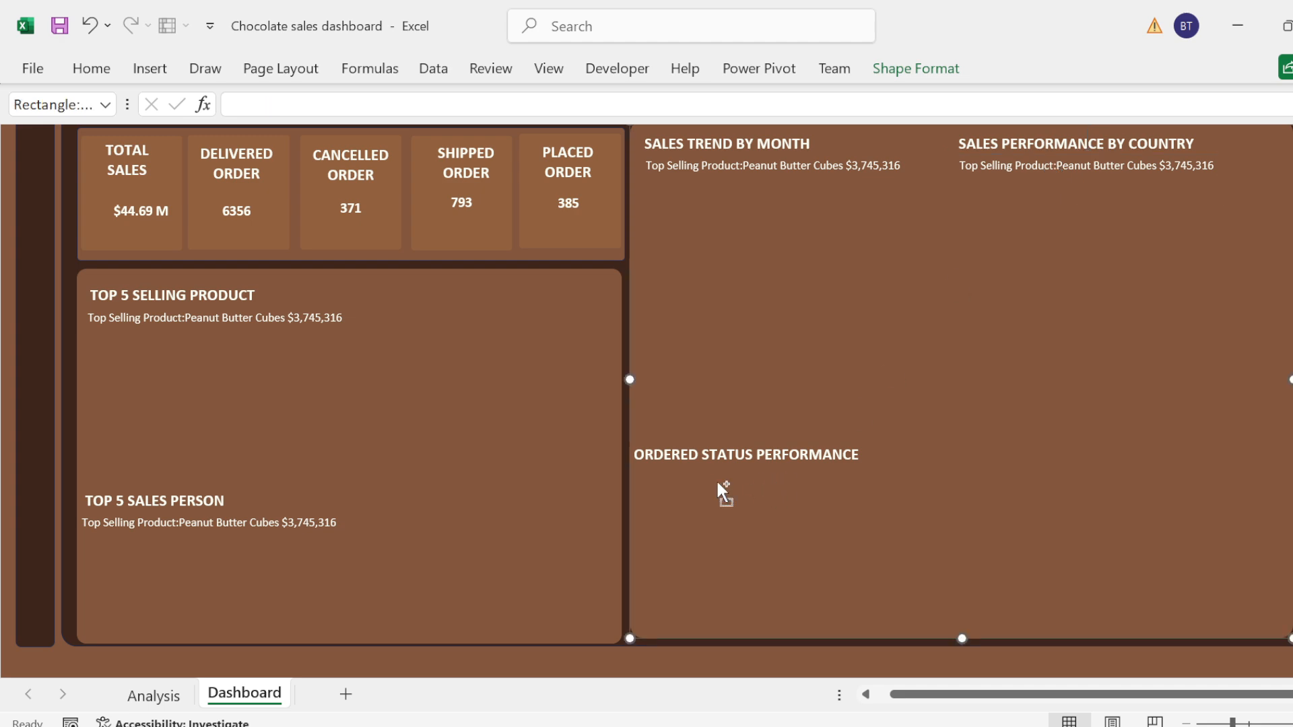
key("ctrl+v")
left_click_drag(745, 145, 1040, 476)
key("ctrl+v")
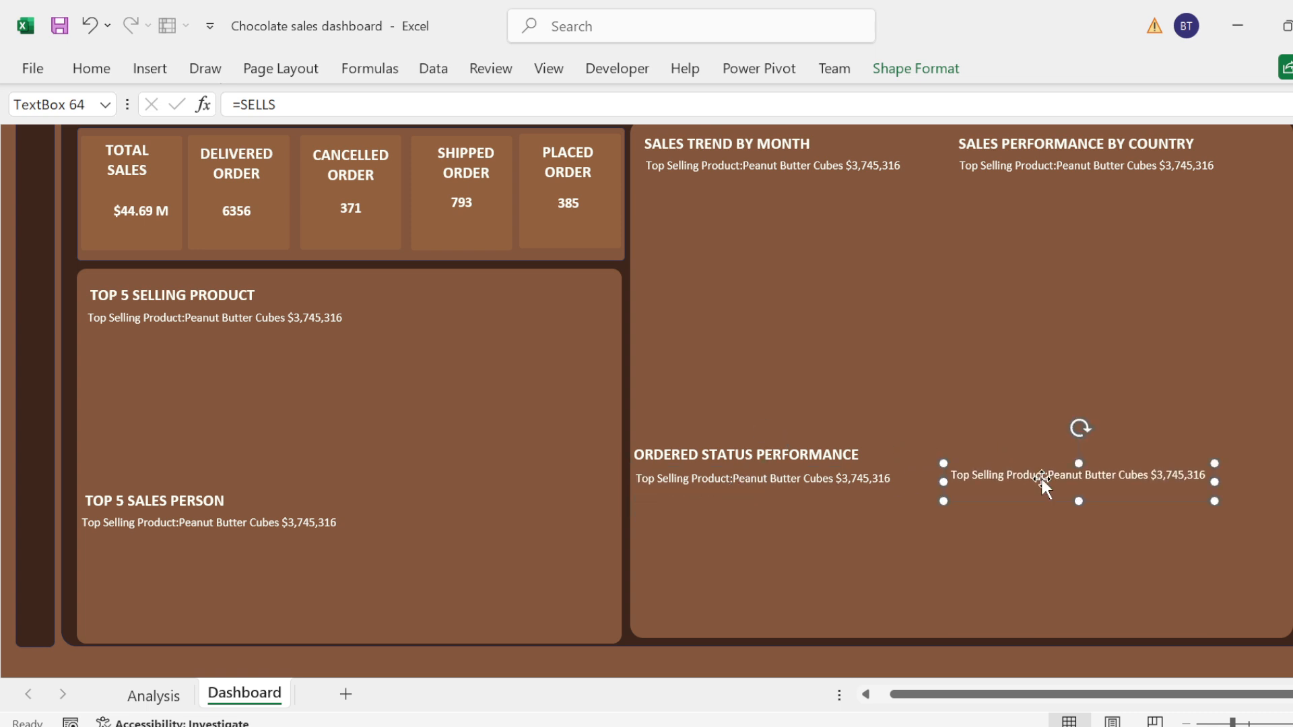
Step: Insert a Stacked Line with Markers chart from the top 5 product sales data in A5:B10 on the Analysis sheet
left_click(168, 697)
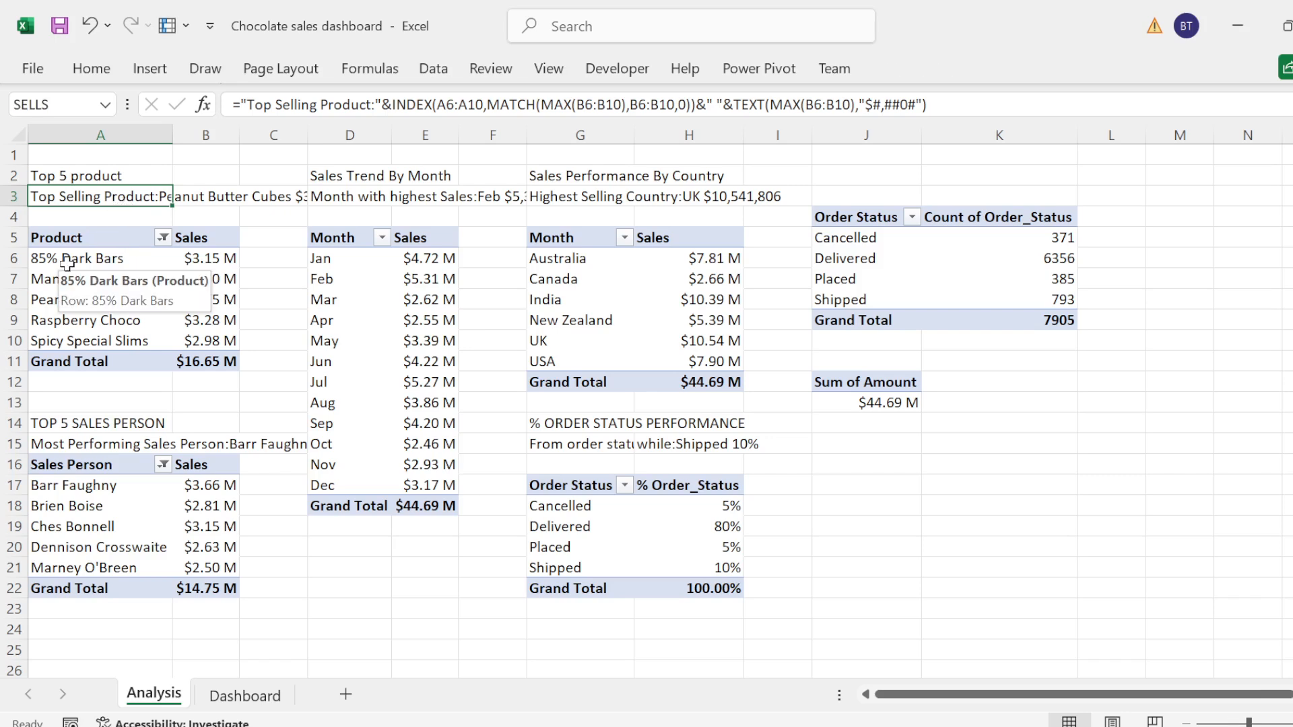
left_click(48, 239)
key("shift+Down")
key("shift+Down")
key("shift+Down")
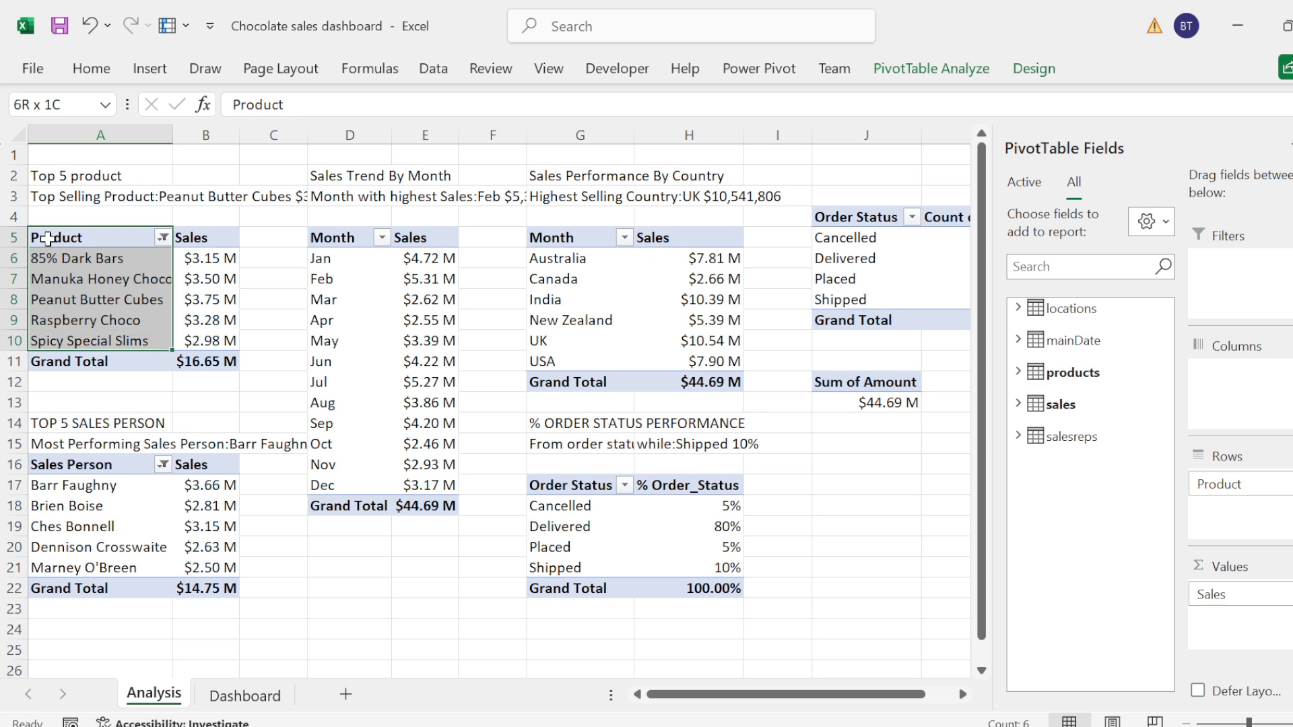
key("shift+Right")
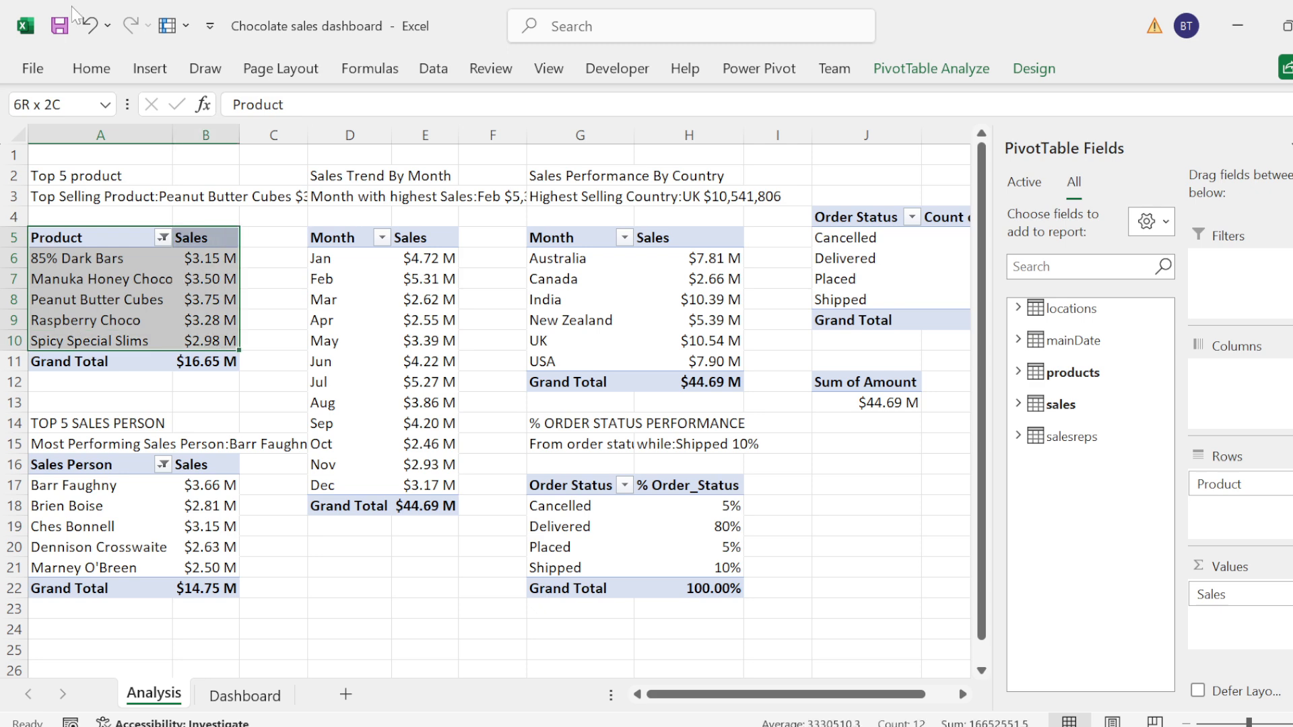
left_click(147, 69)
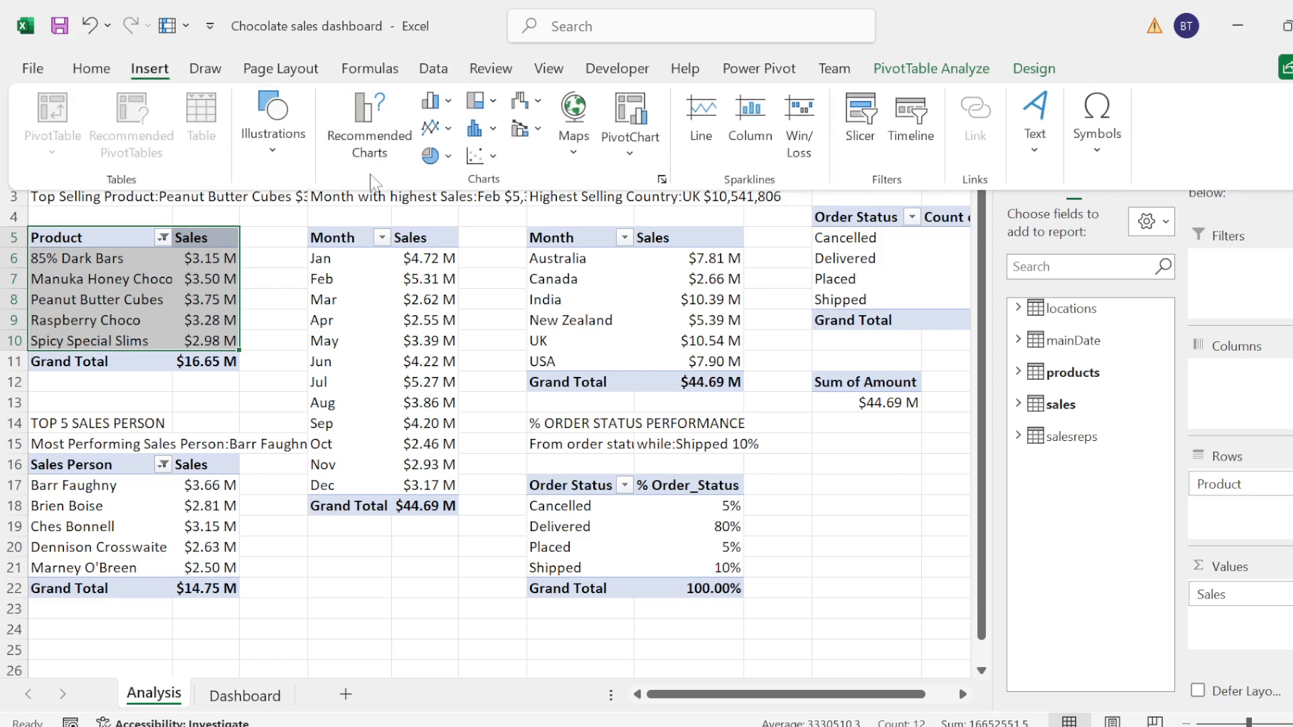
left_click(369, 144)
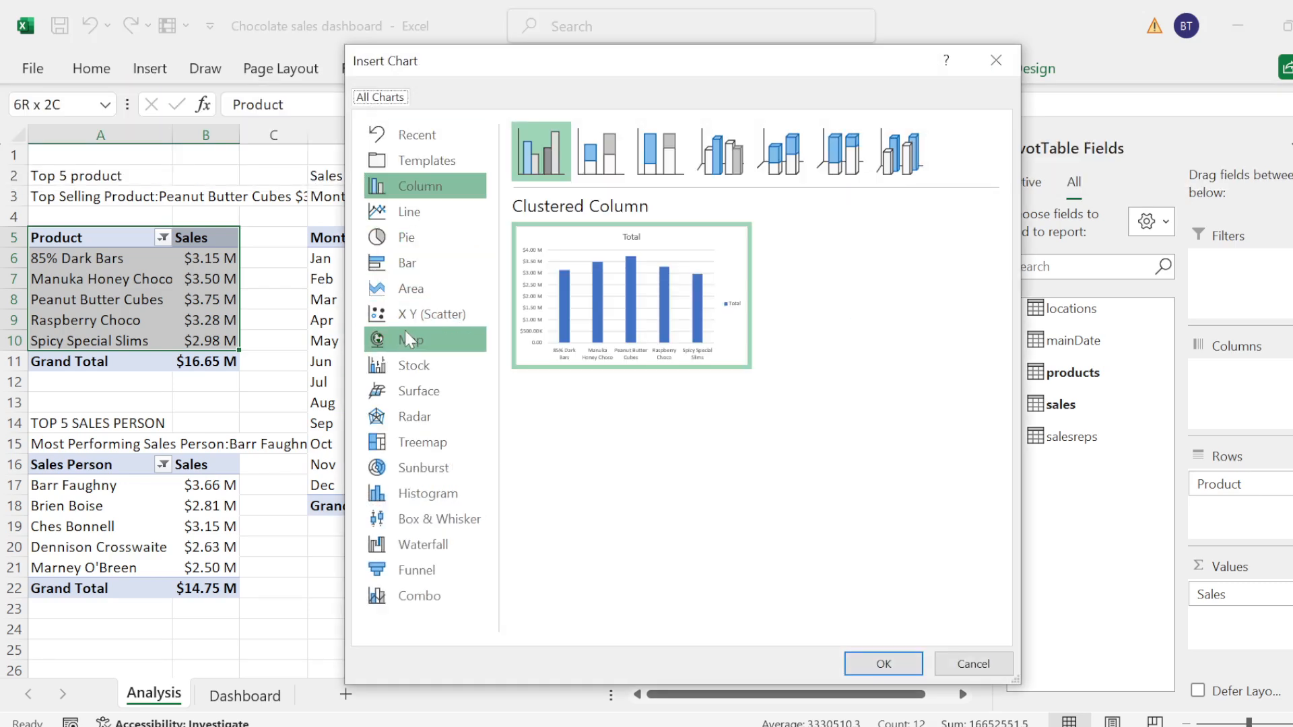
left_click(425, 219)
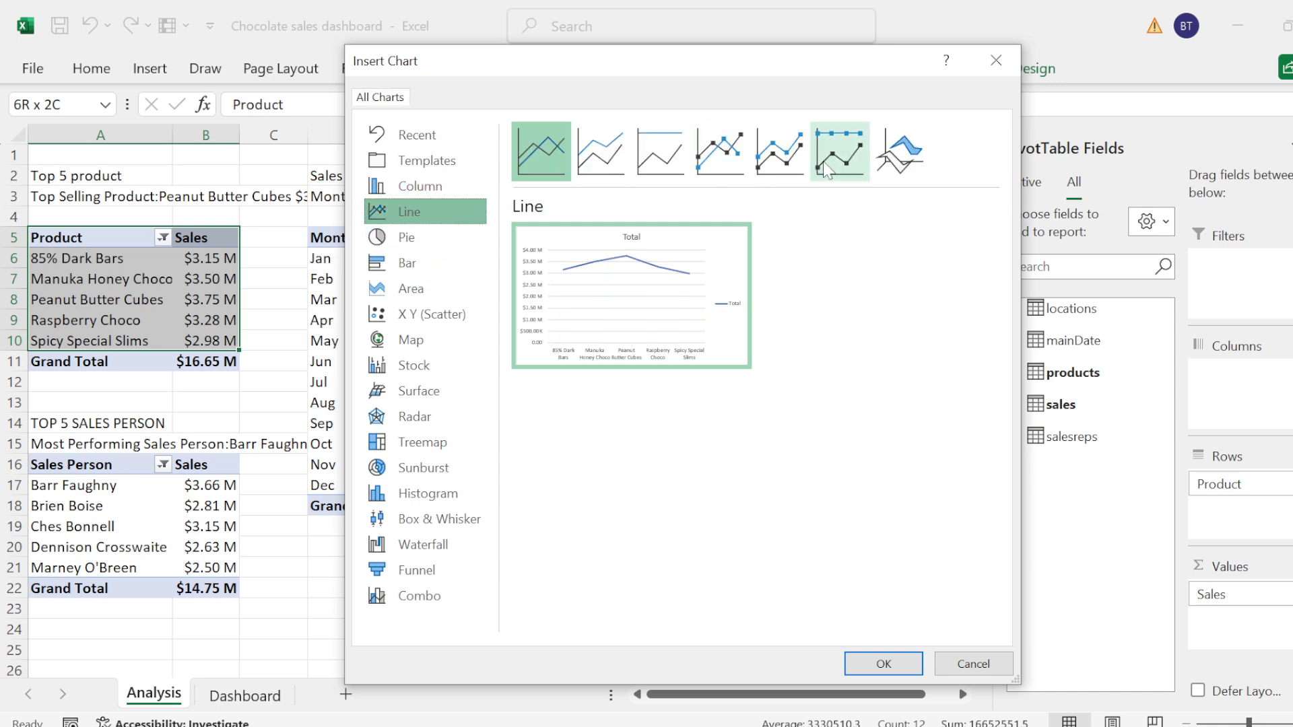
left_click(777, 168)
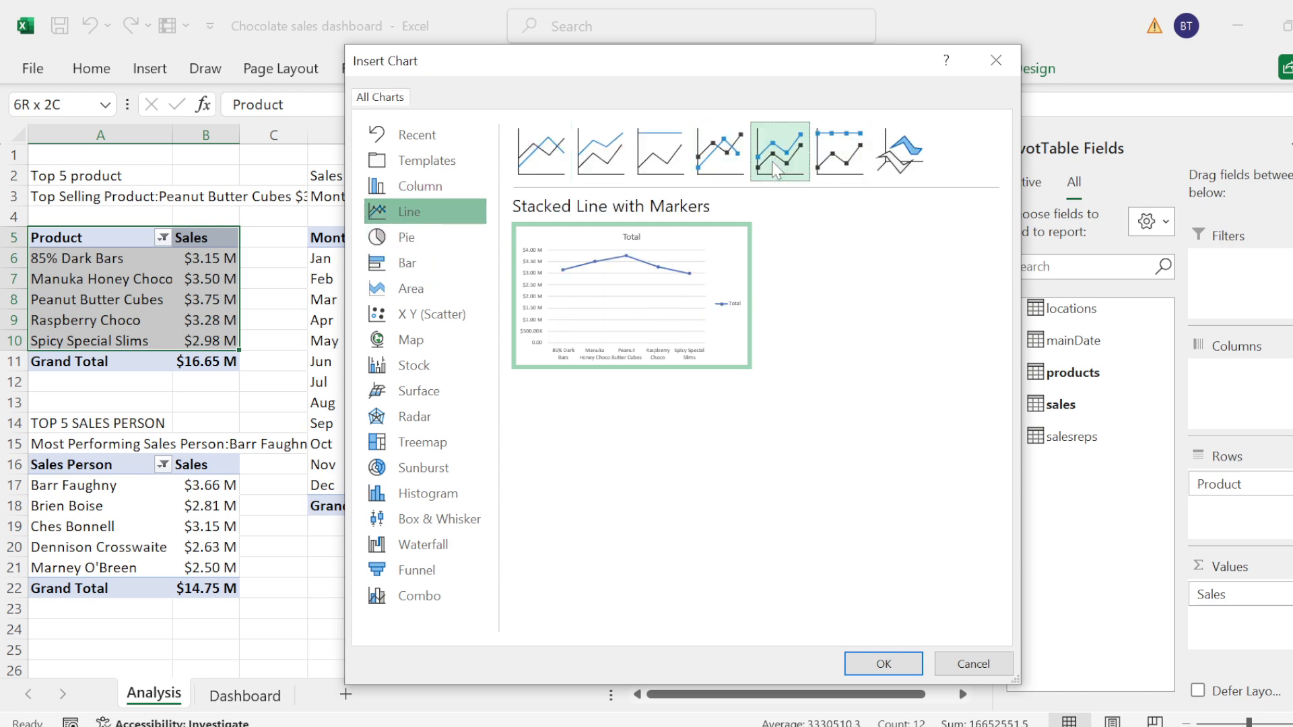
left_click(882, 663)
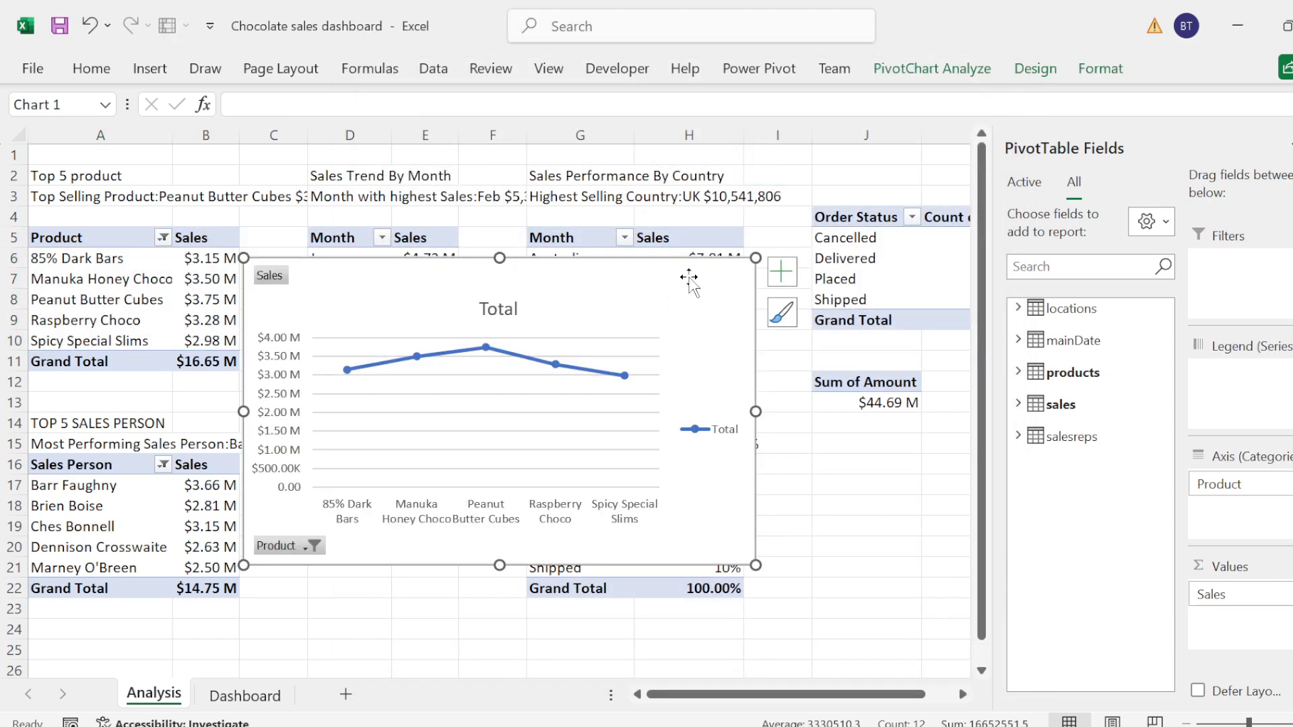
Step: Hide all field buttons on the product chart and remove its legend, gridlines, title and primary vertical axis
right_click(271, 282)
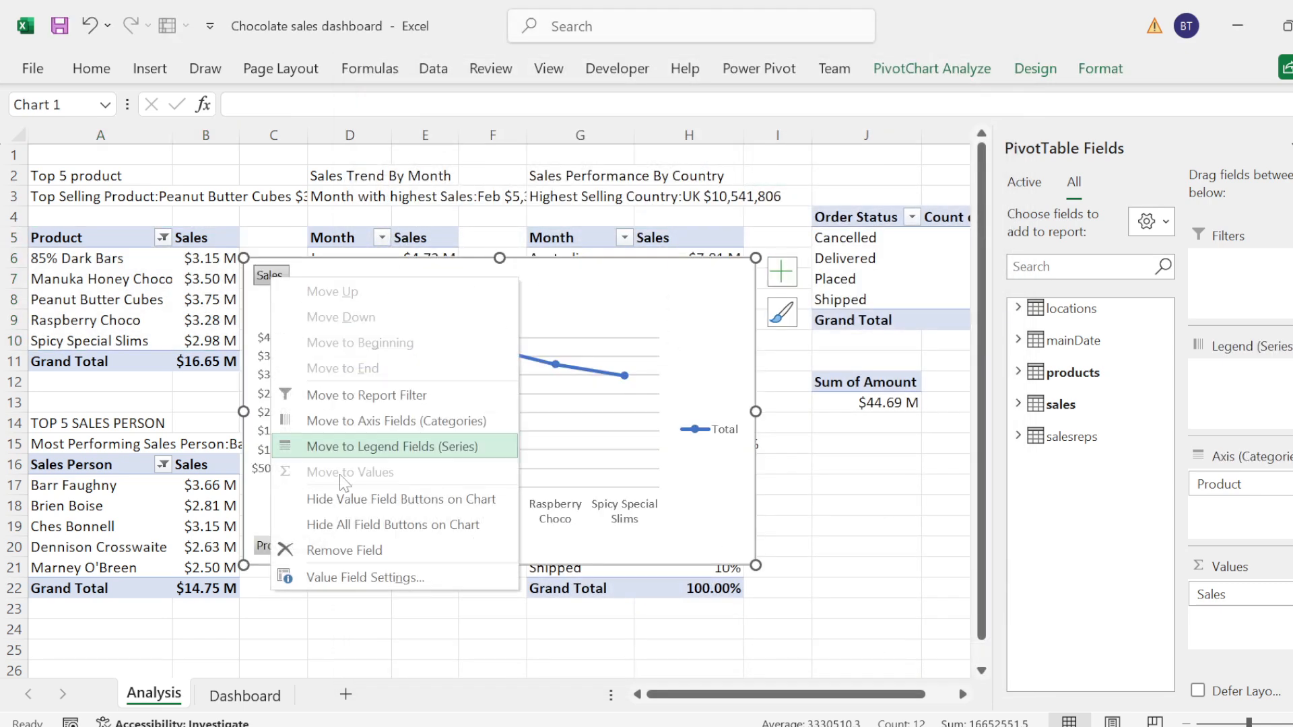
key("Escape")
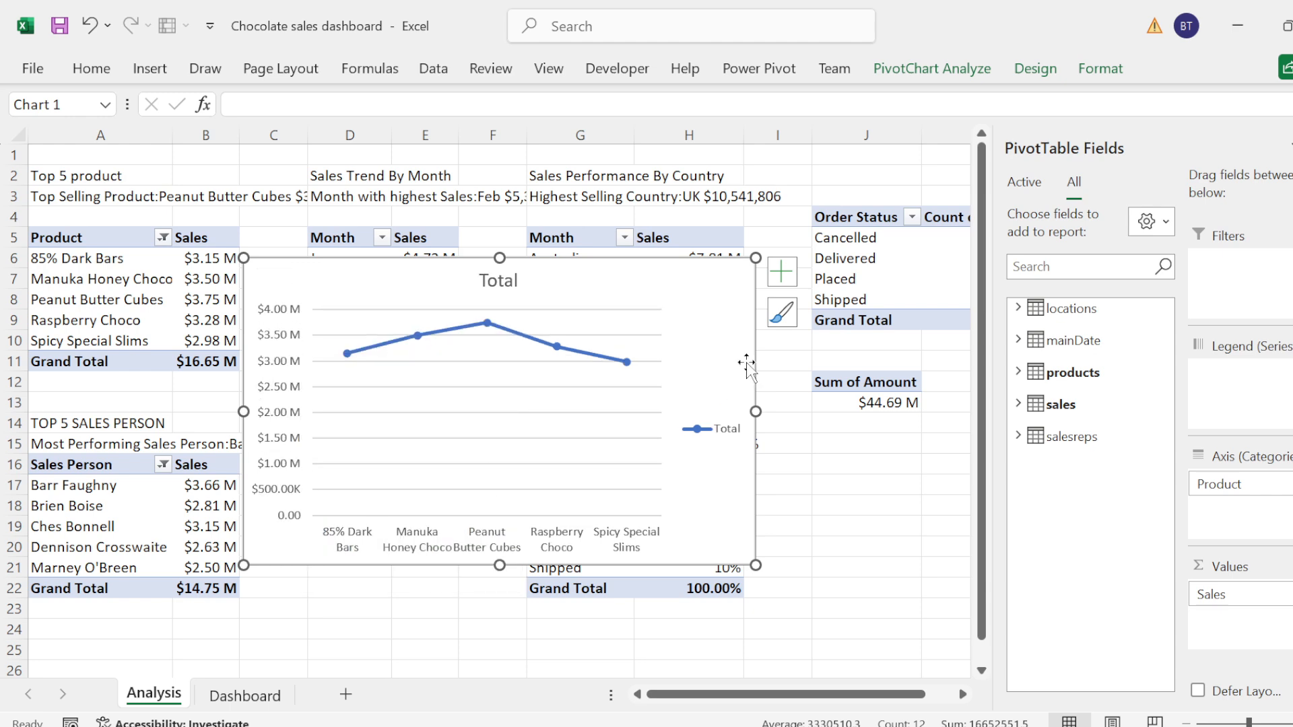
left_click(780, 270)
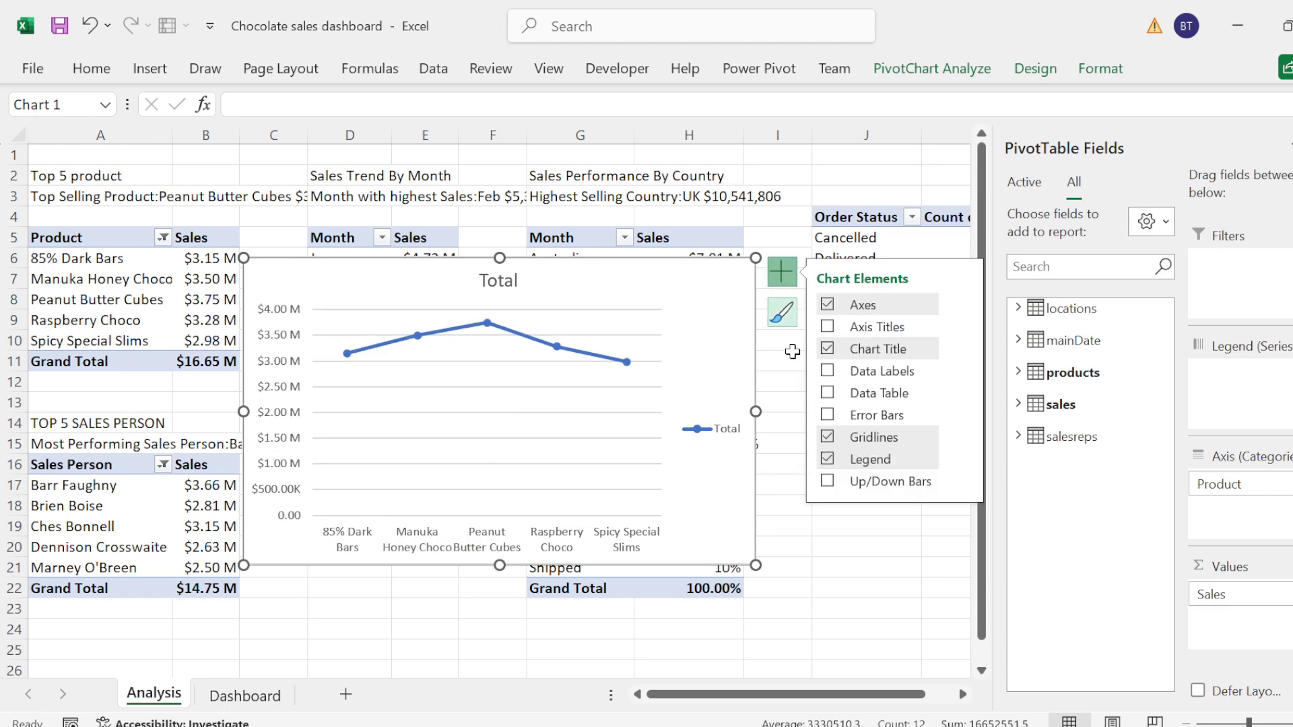
left_click(828, 460)
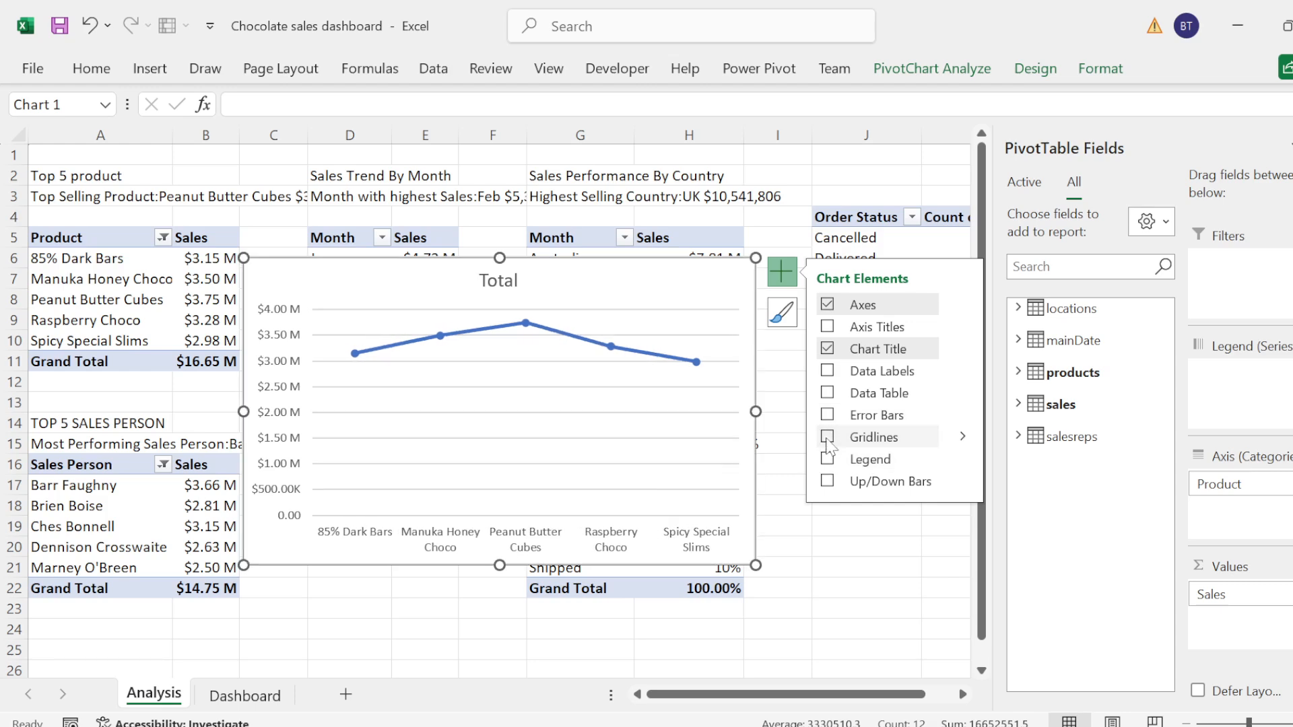
left_click(828, 348)
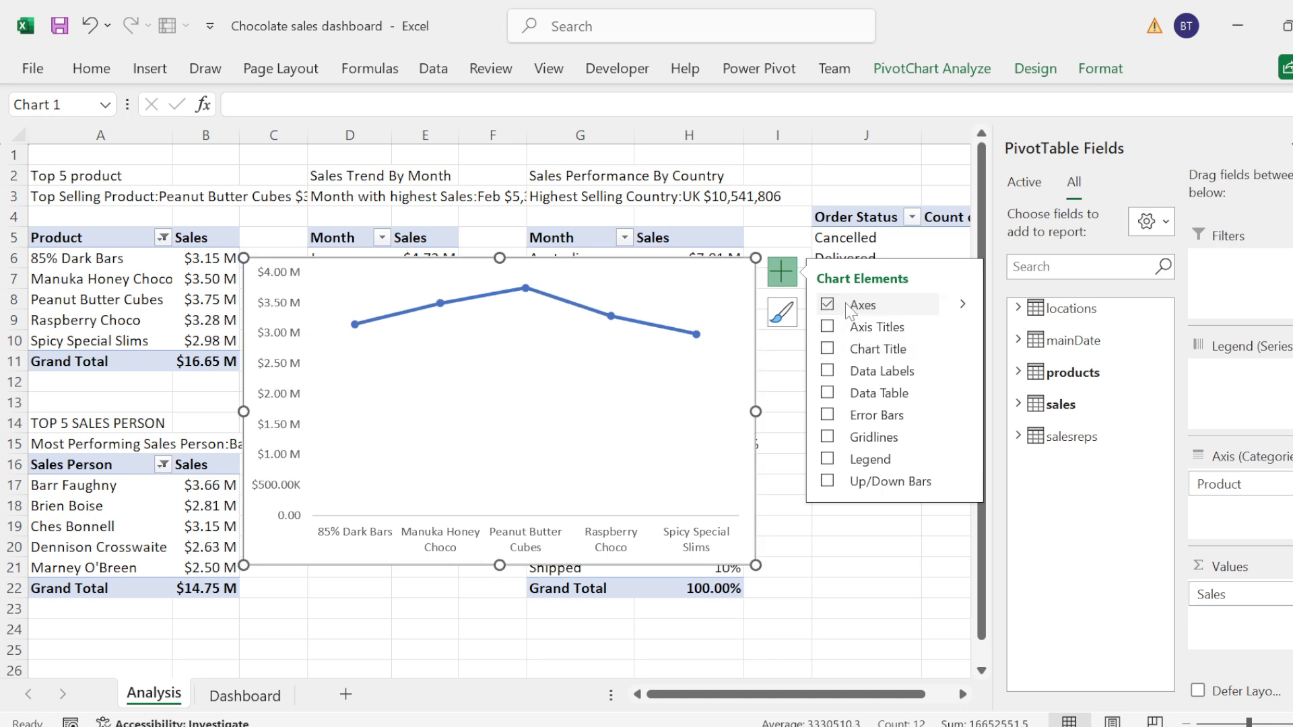
left_click(963, 305)
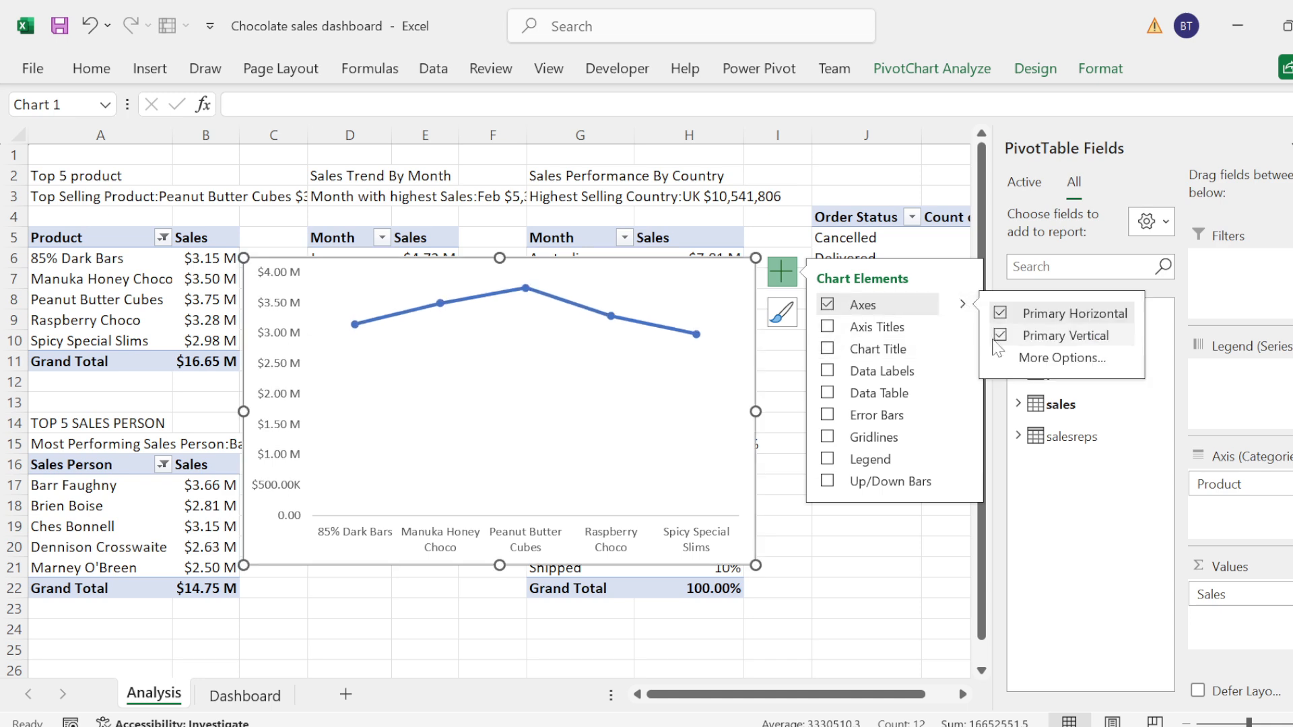
left_click(1001, 337)
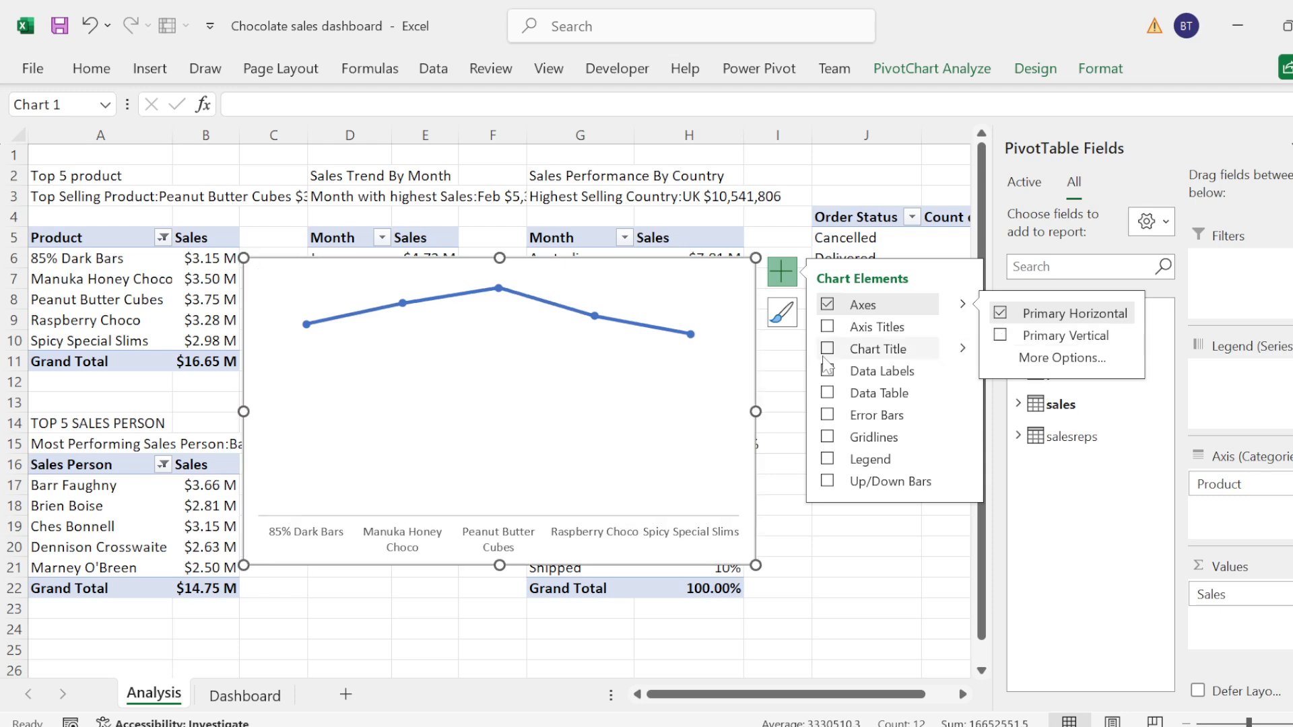
left_click(570, 309)
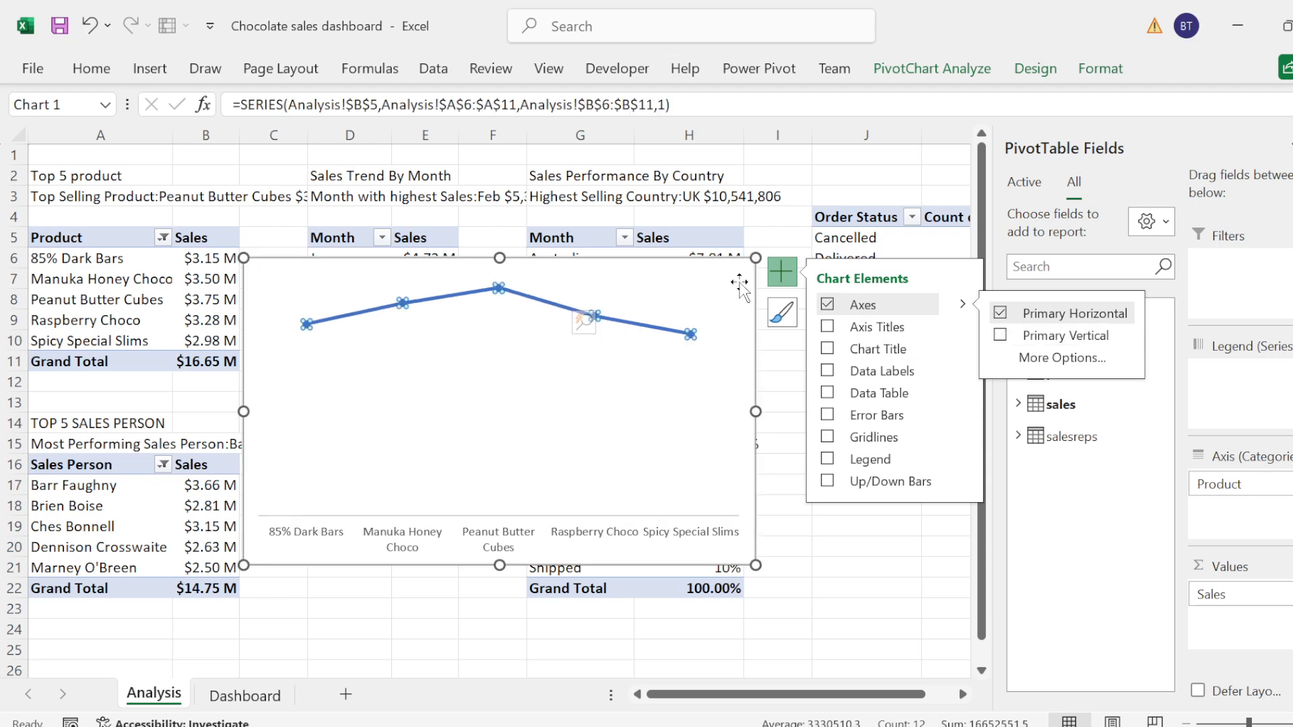
left_click(779, 286)
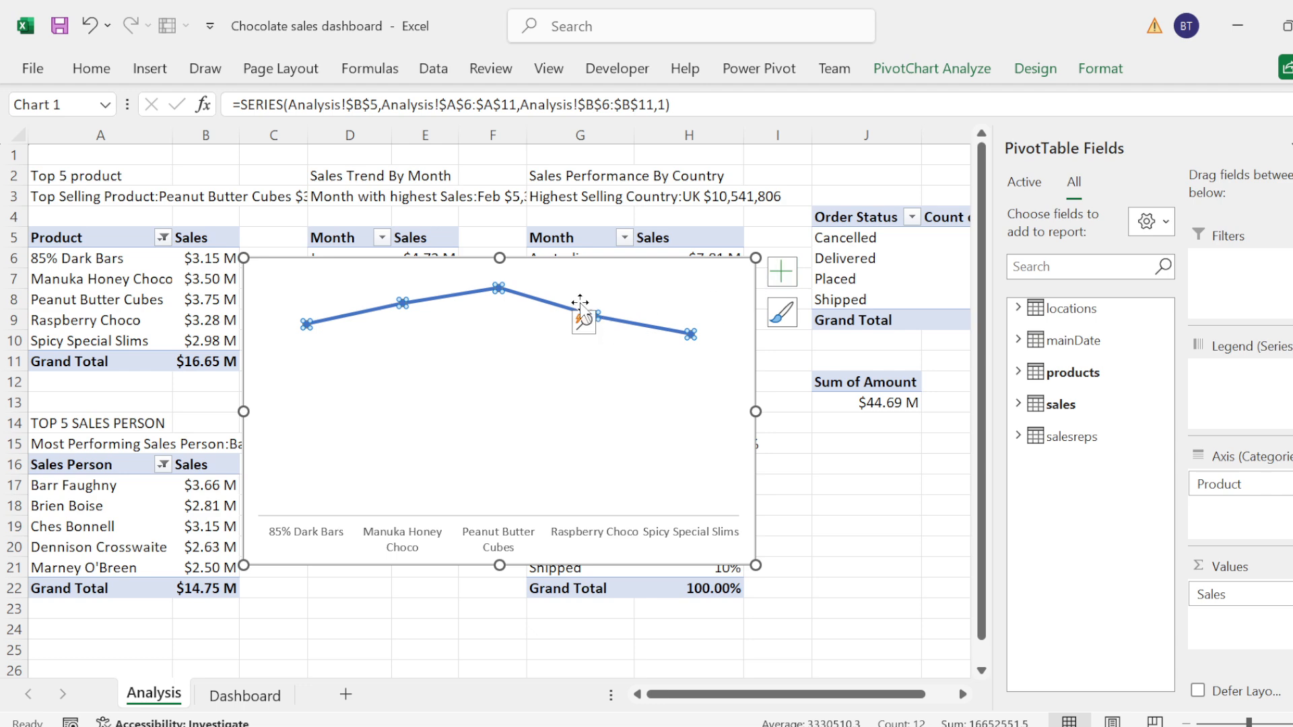
Step: Set the product chart's series line to No line so only its markers remain
right_click(559, 309)
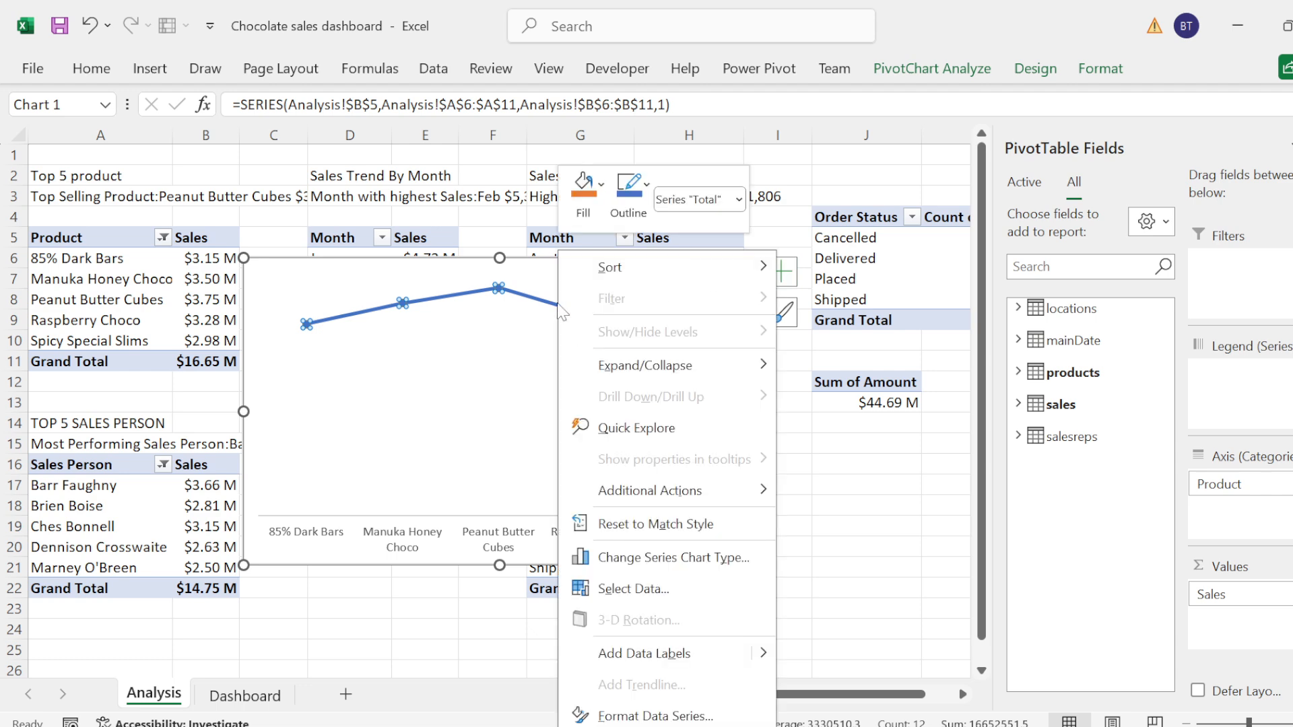
left_click(626, 715)
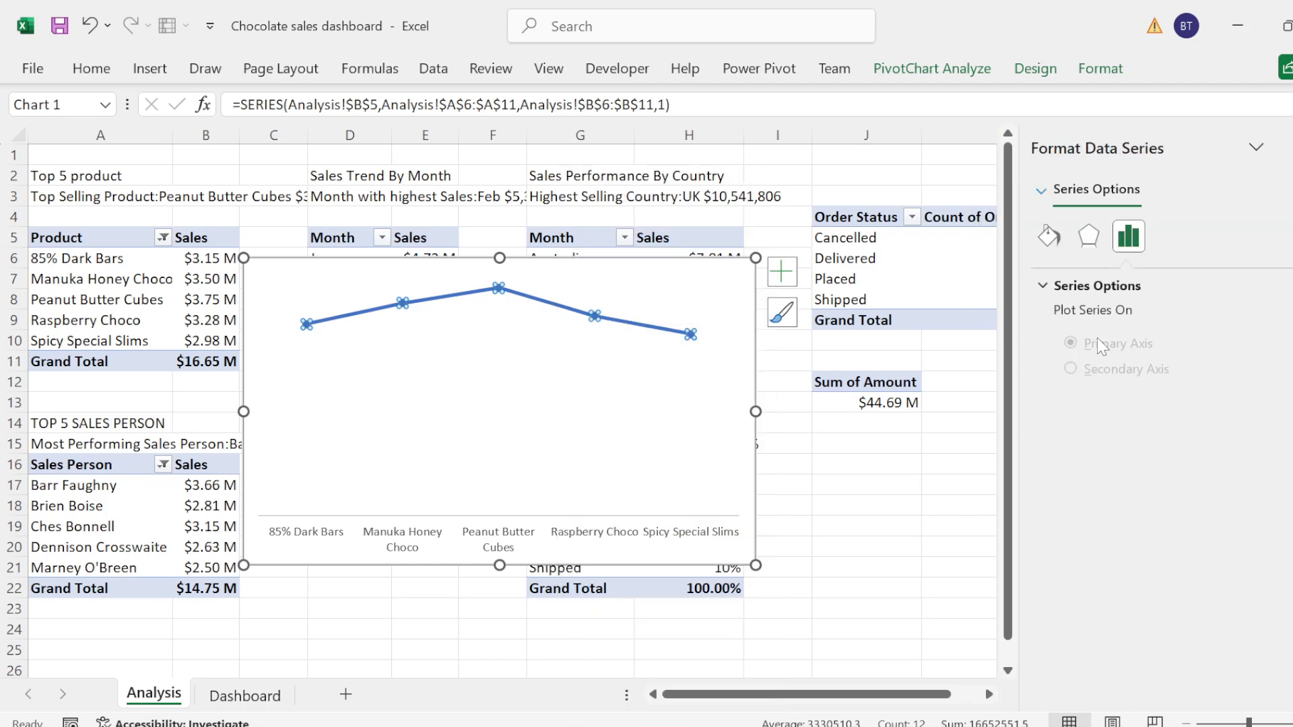
left_click(1046, 288)
left_click(1048, 235)
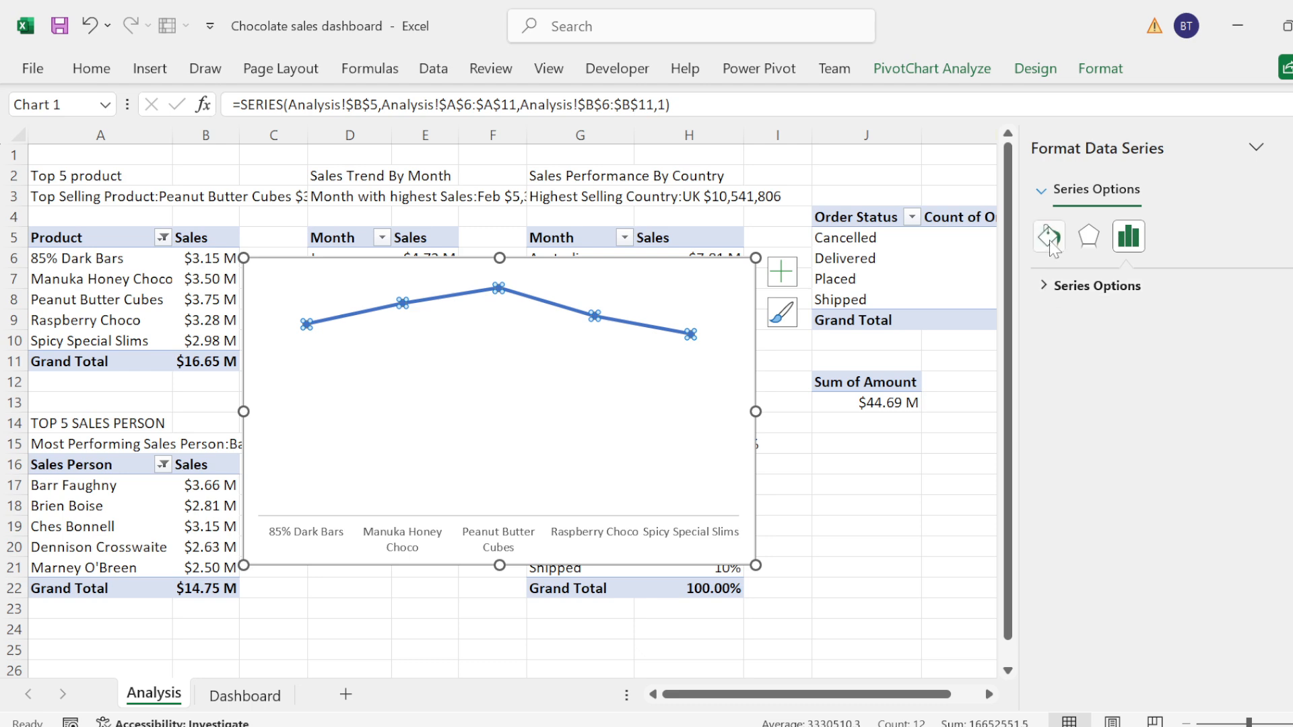
left_click(1068, 314)
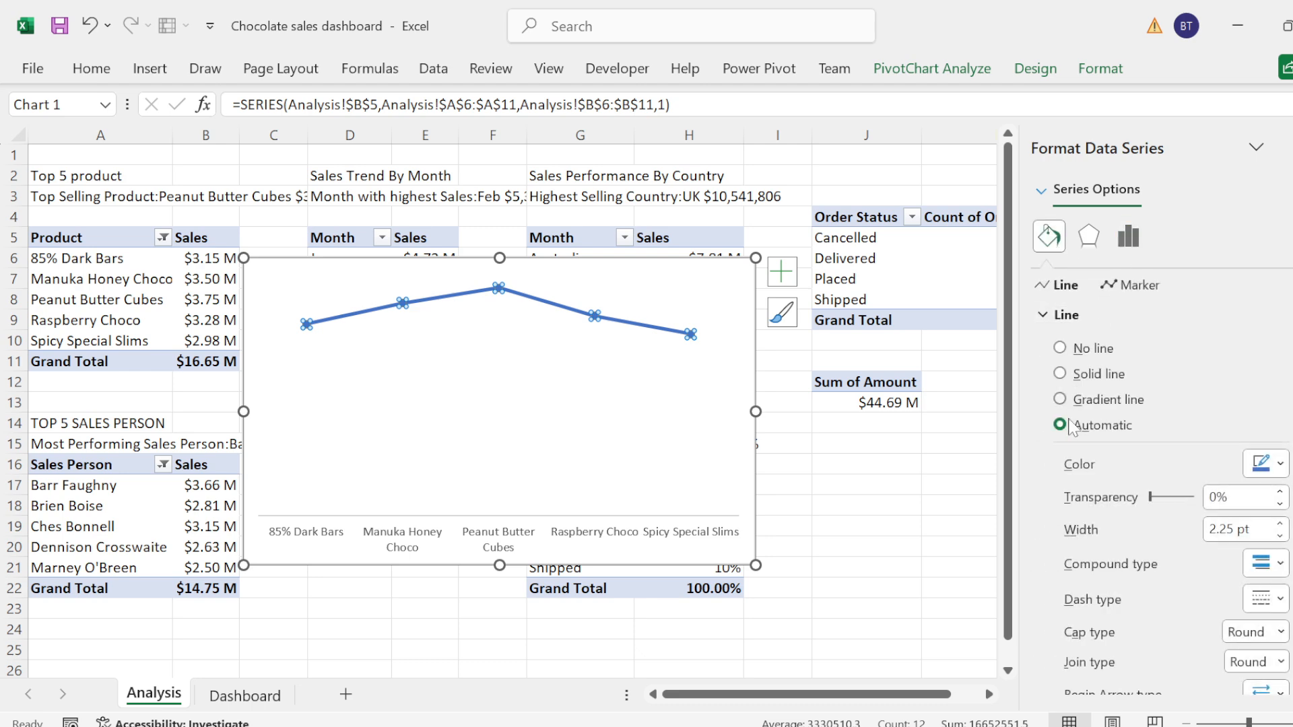
left_click(1063, 350)
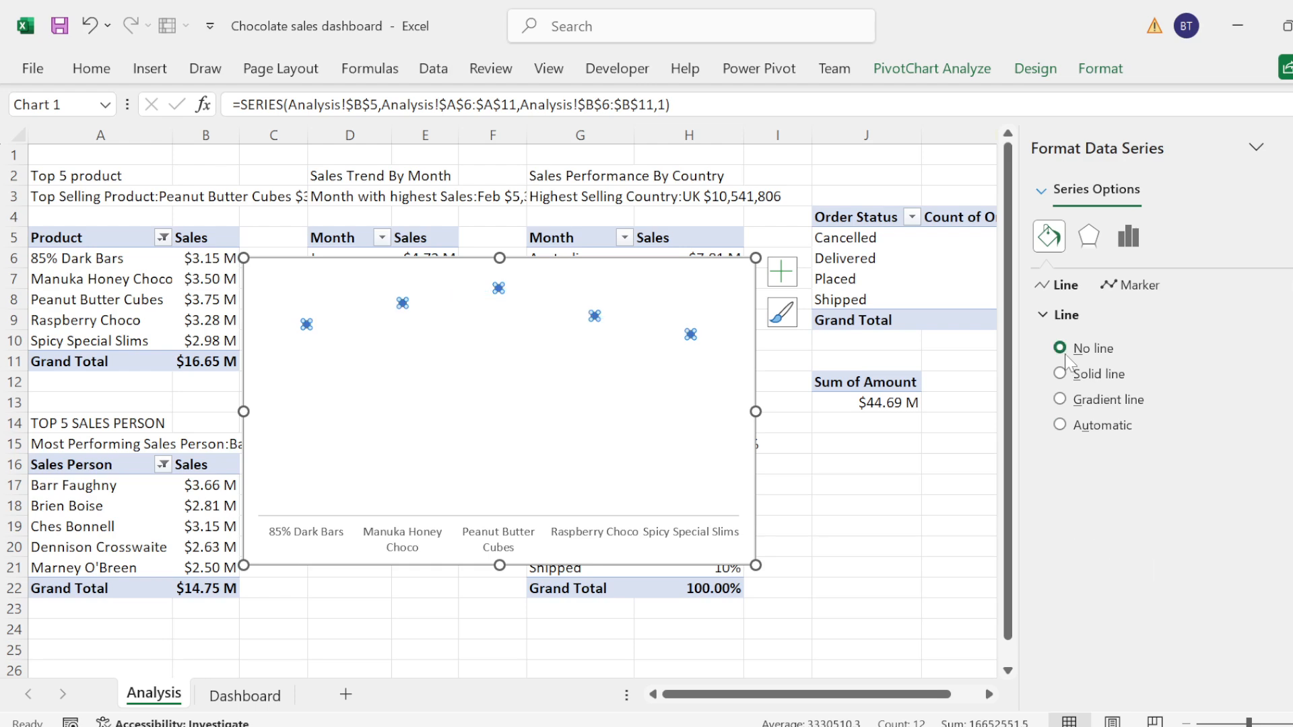
left_click(1056, 317)
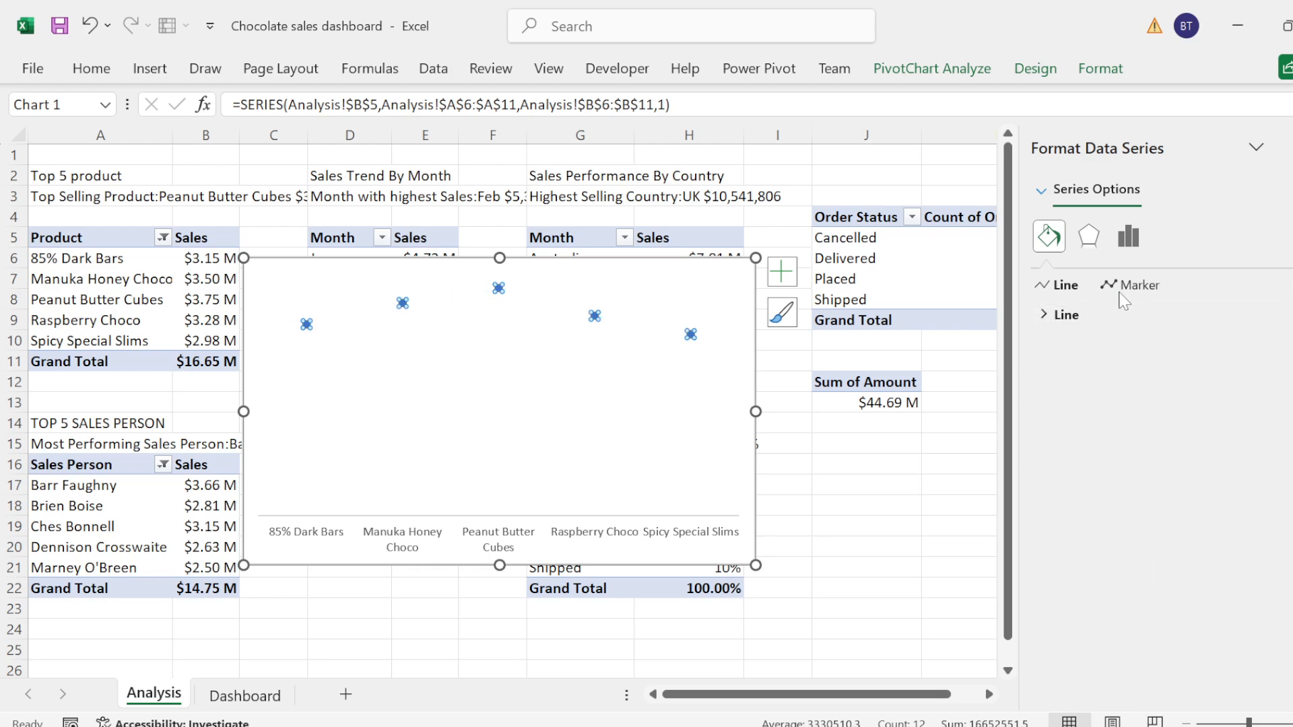
Step: Switch the product series markers to the built-in type and set their size to 8
left_click(1124, 288)
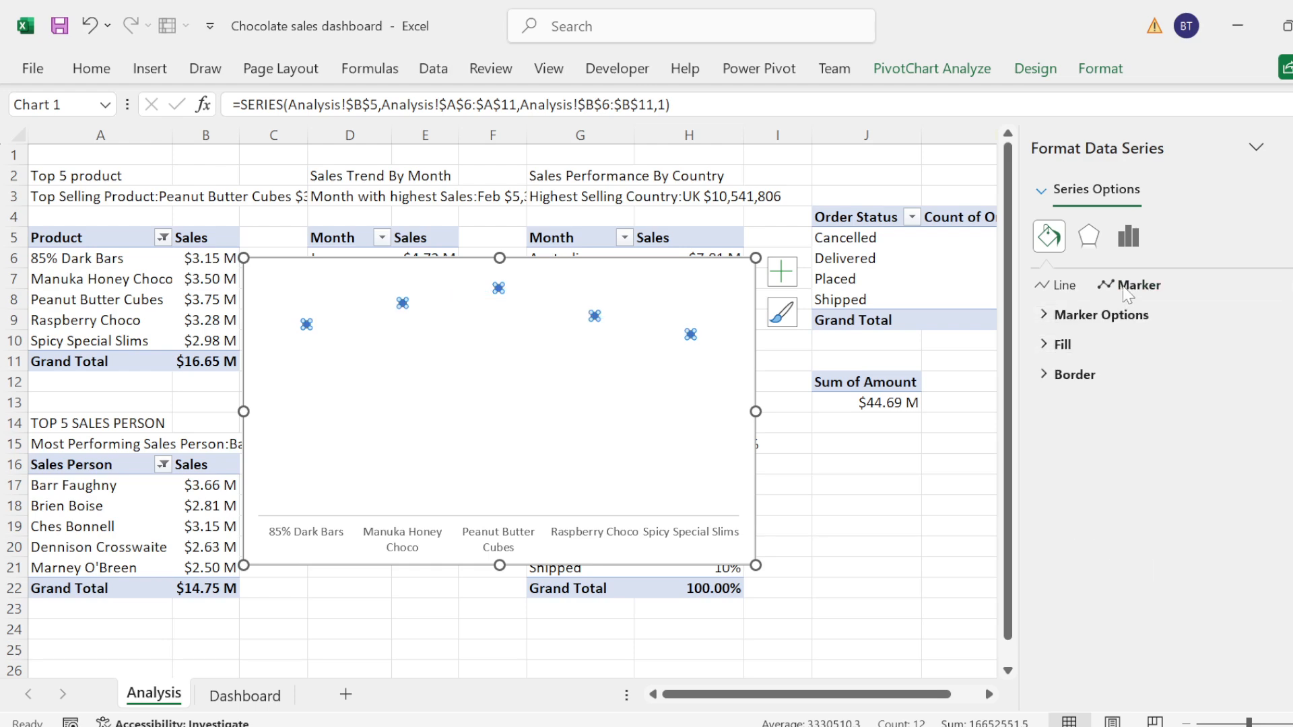
left_click(1054, 322)
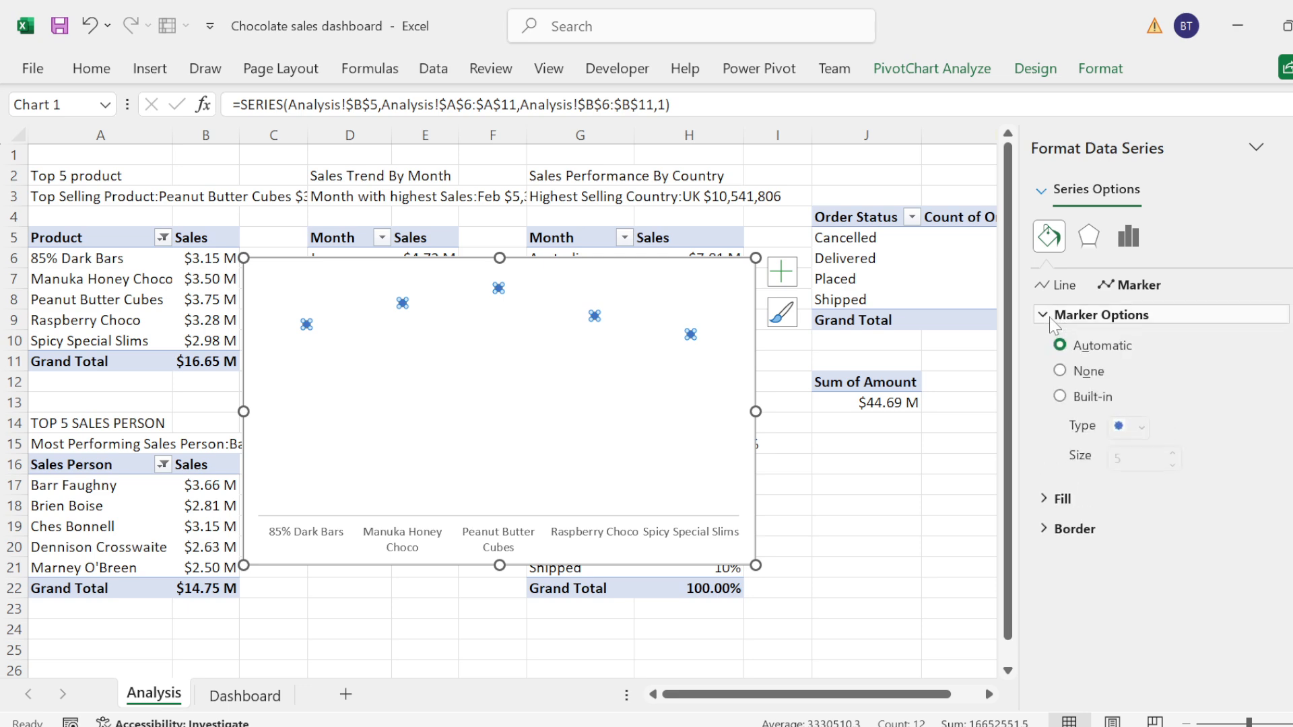
left_click(1059, 397)
left_click(1172, 453)
left_click(1171, 453)
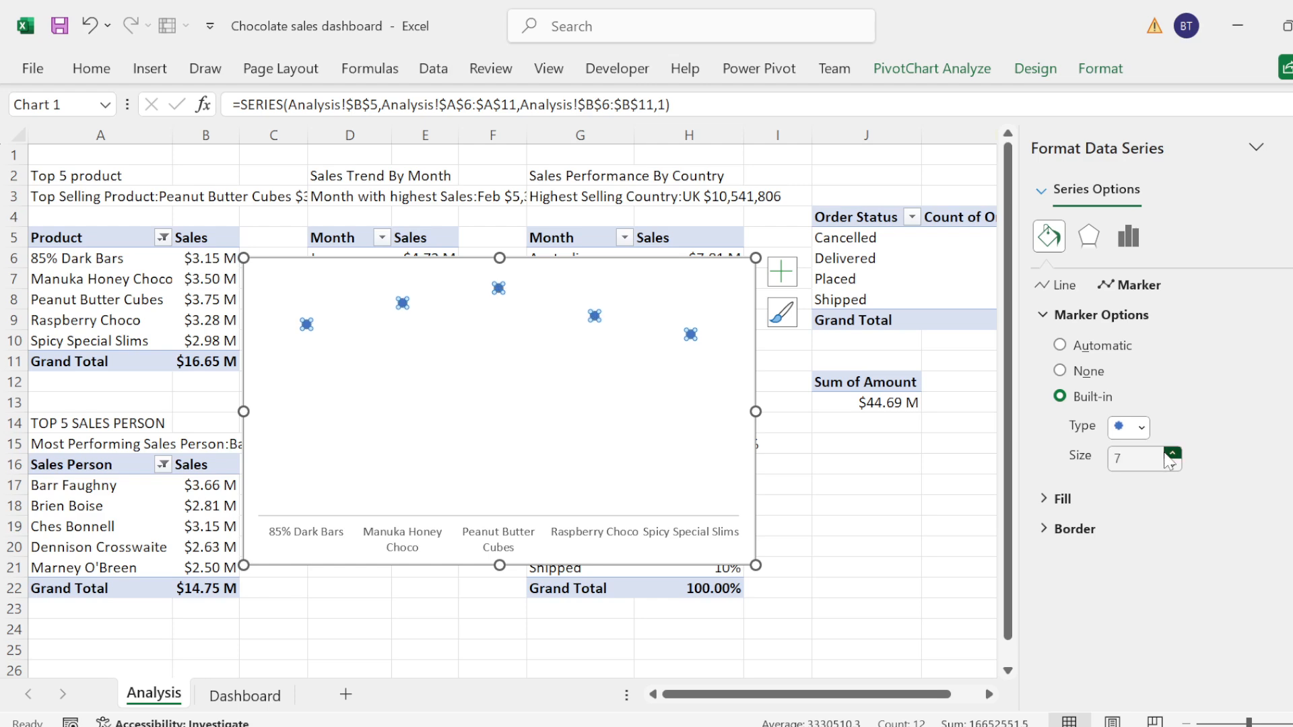
left_click(1172, 453)
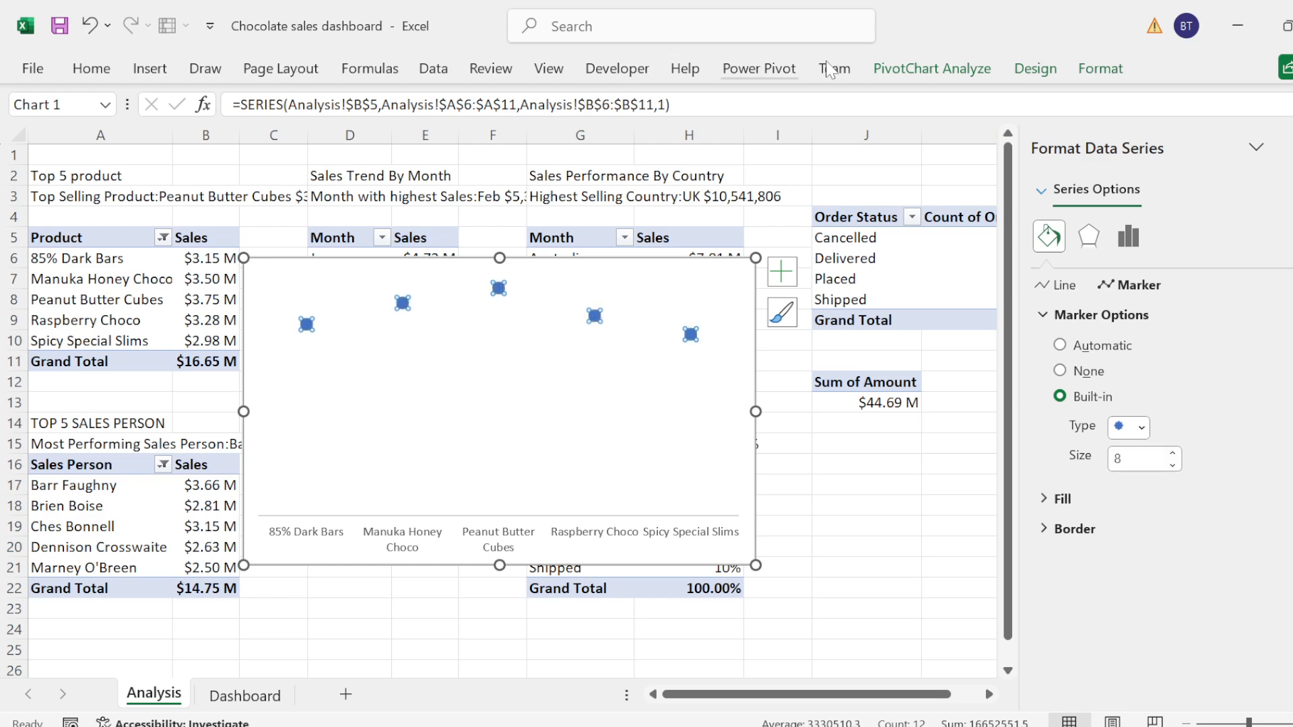
Step: Add drop lines from the product chart's markers down to the category axis
left_click(1035, 70)
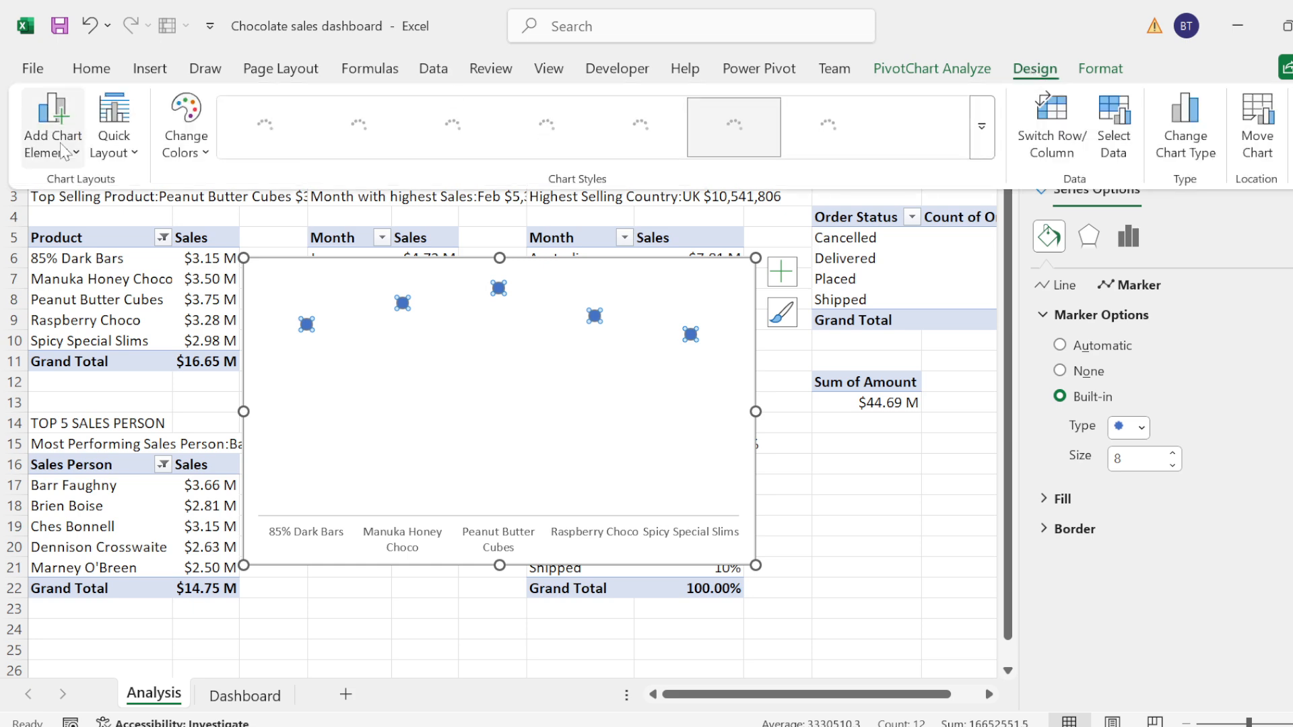
left_click(70, 154)
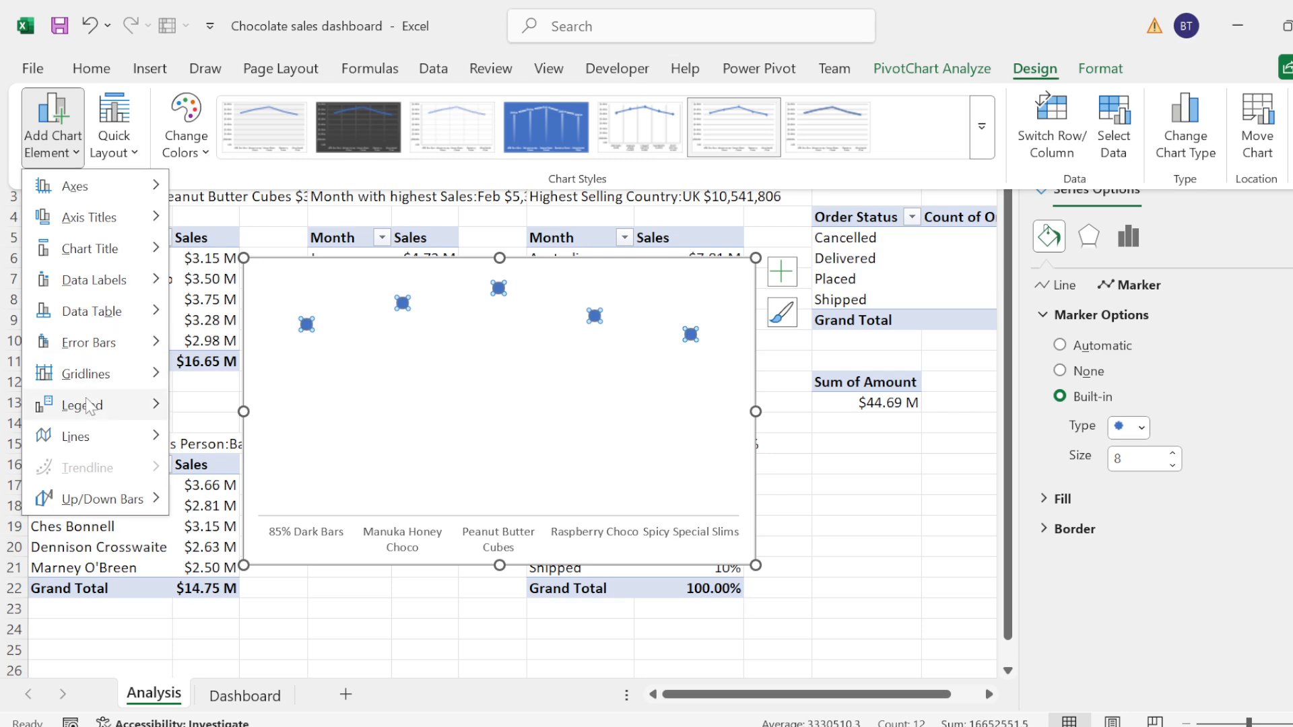
mouse_move(86, 444)
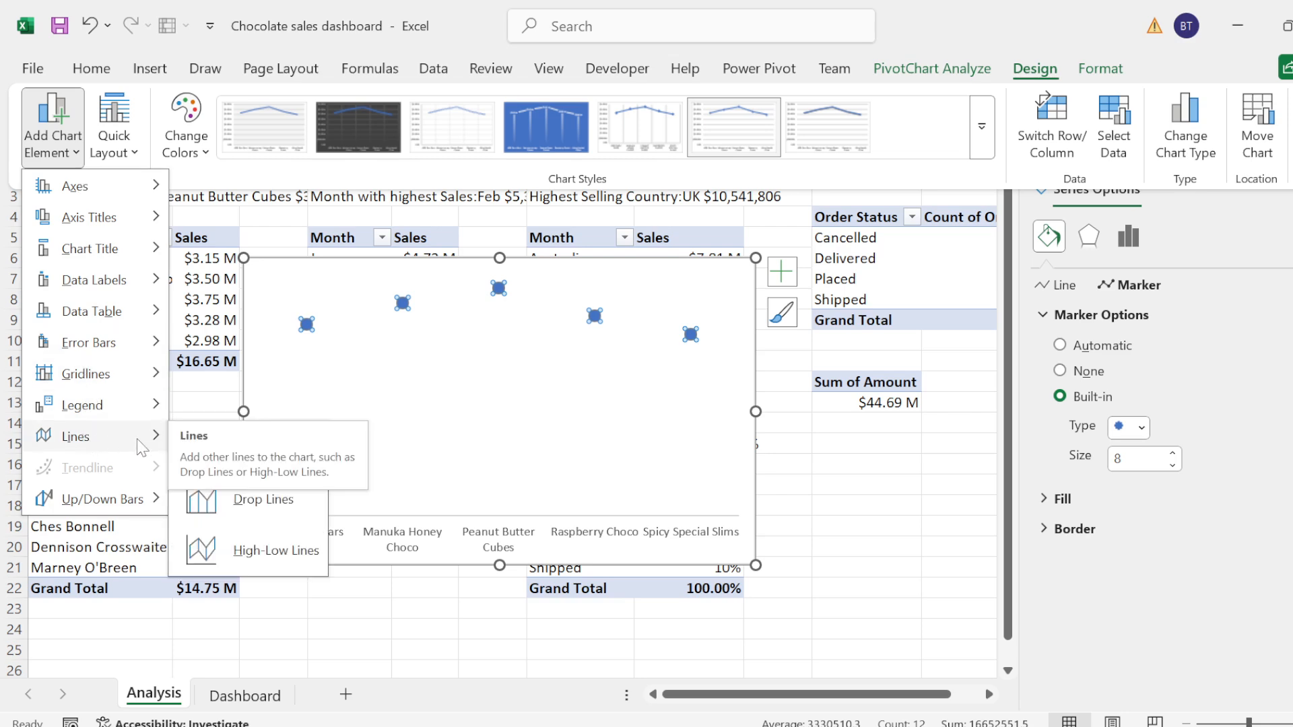
left_click(229, 505)
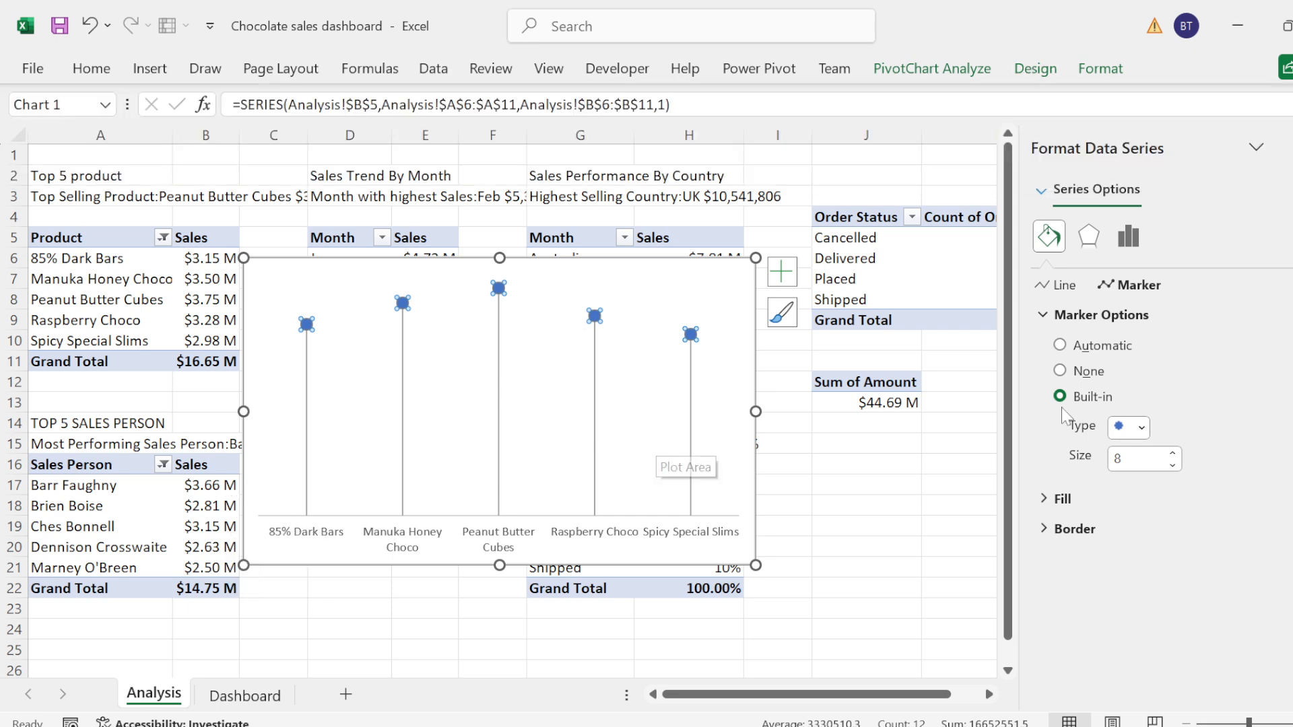
Step: Format the product series line as a solid line in the pale cream recent colour
left_click(1067, 287)
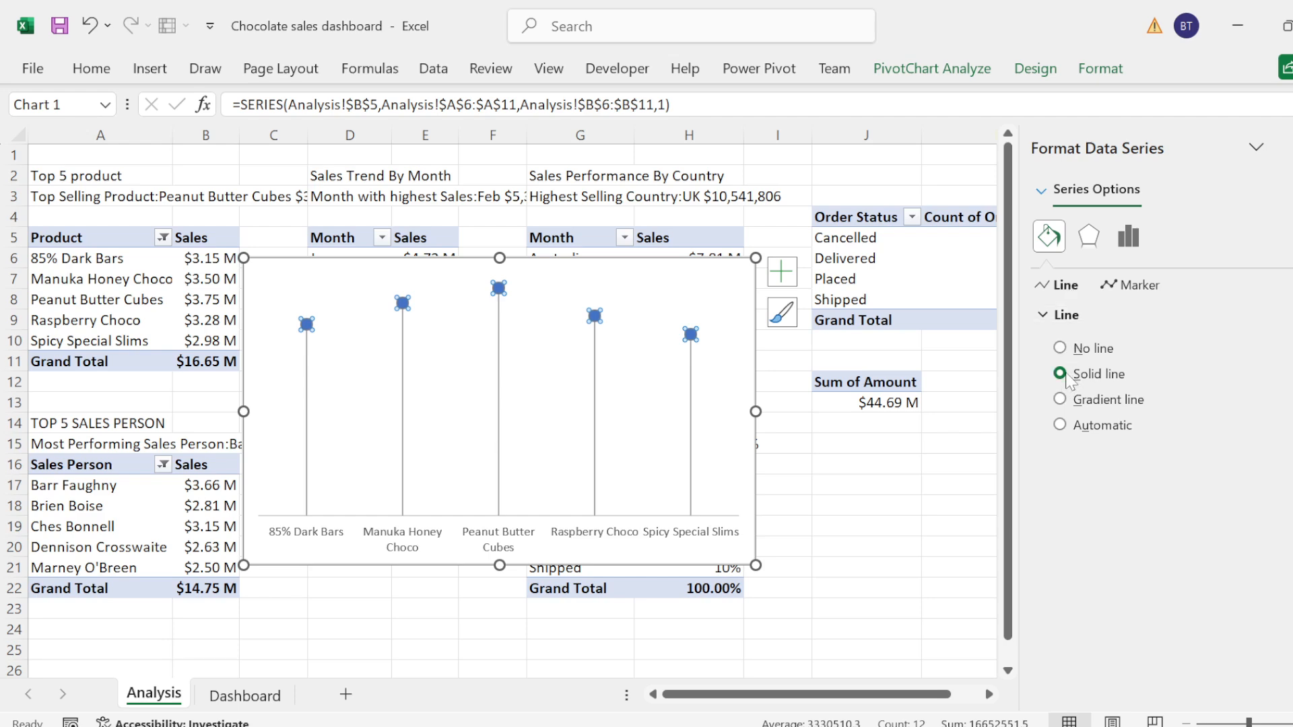
left_click(1061, 375)
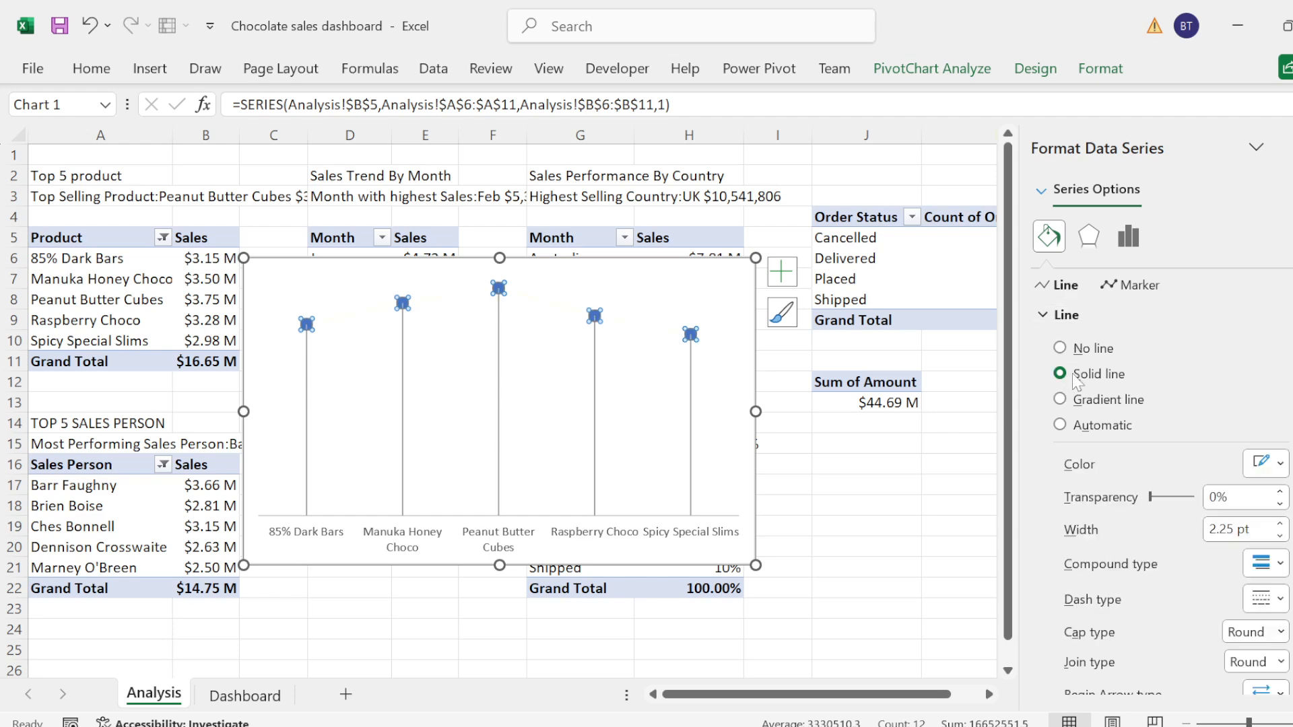
left_click(1277, 471)
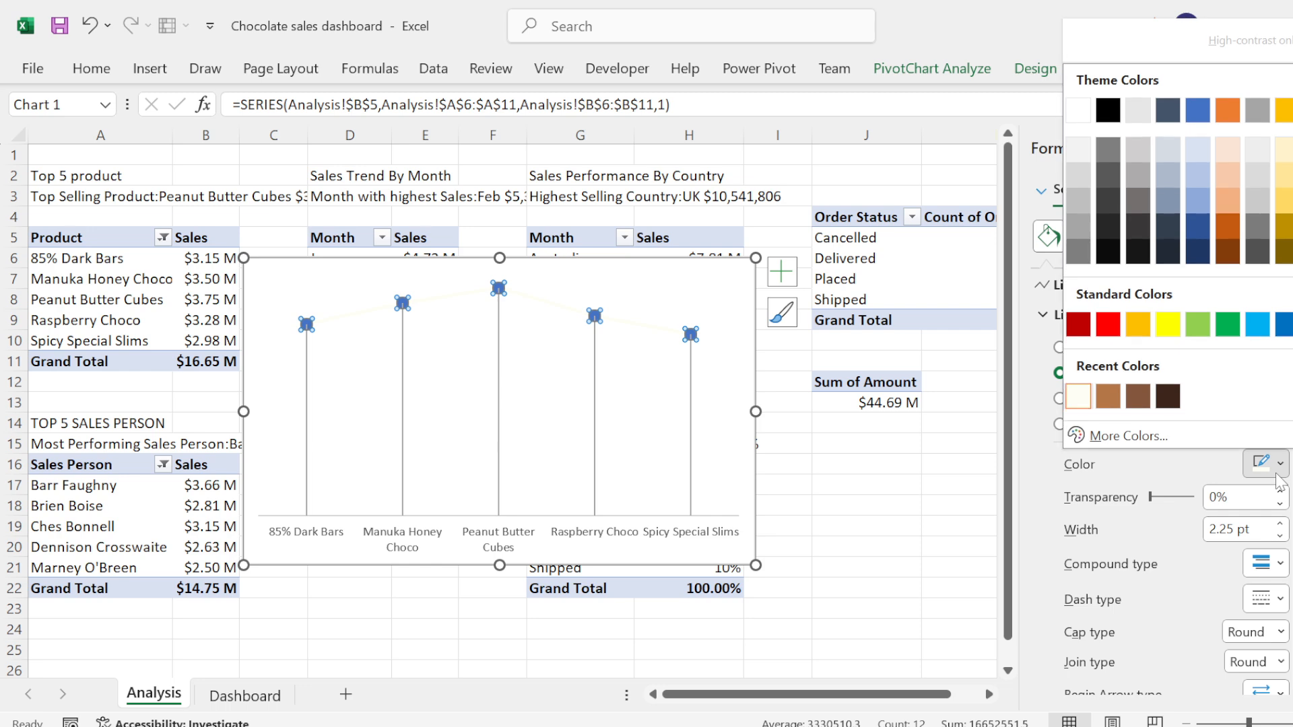
left_click(1078, 398)
left_click(594, 316)
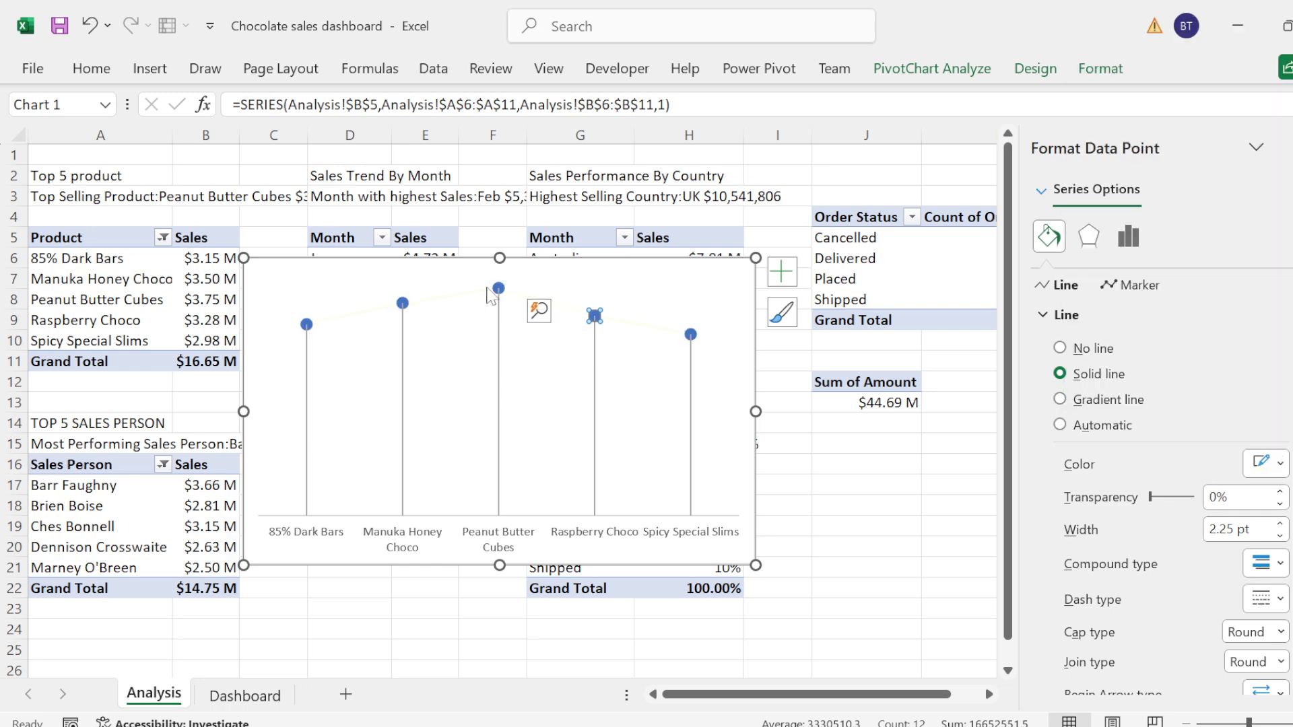
left_click(498, 288)
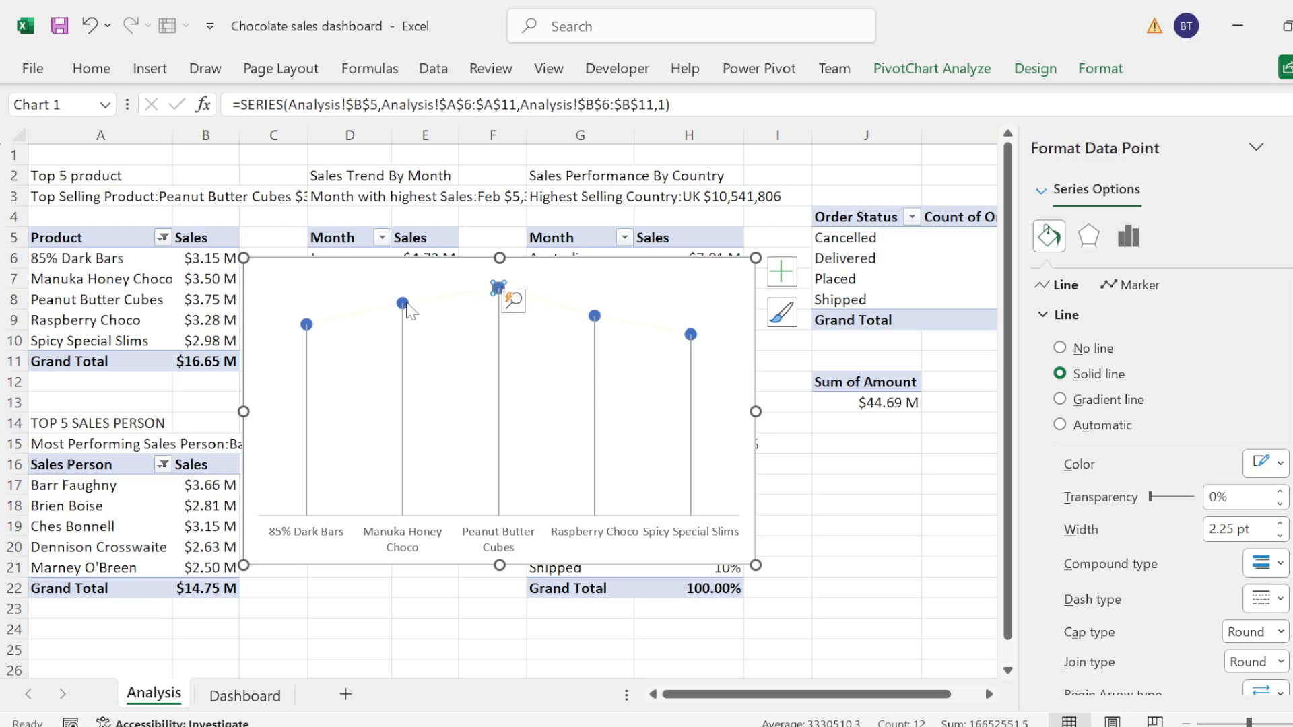
left_click(403, 304)
double_click(406, 307)
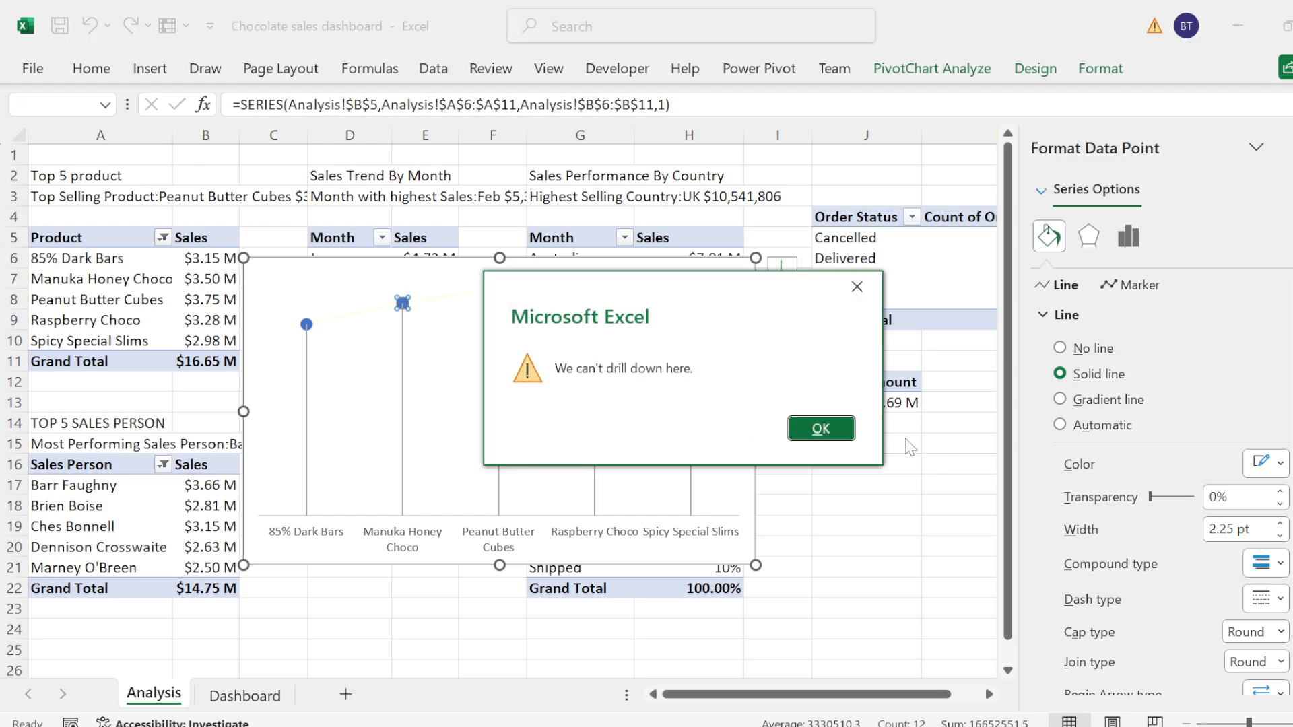
left_click(820, 428)
left_click(522, 358)
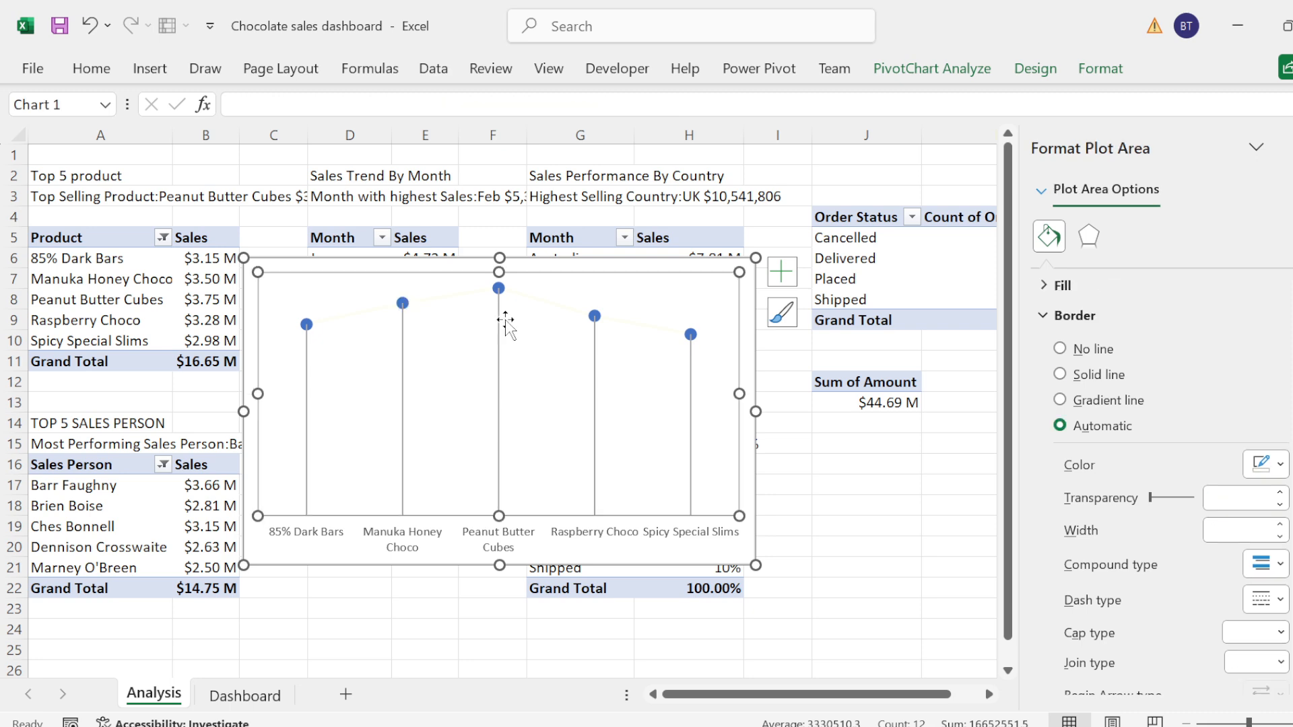
Step: Fill all markers of the product series with the darkest brown from the recent colours
left_click(494, 289)
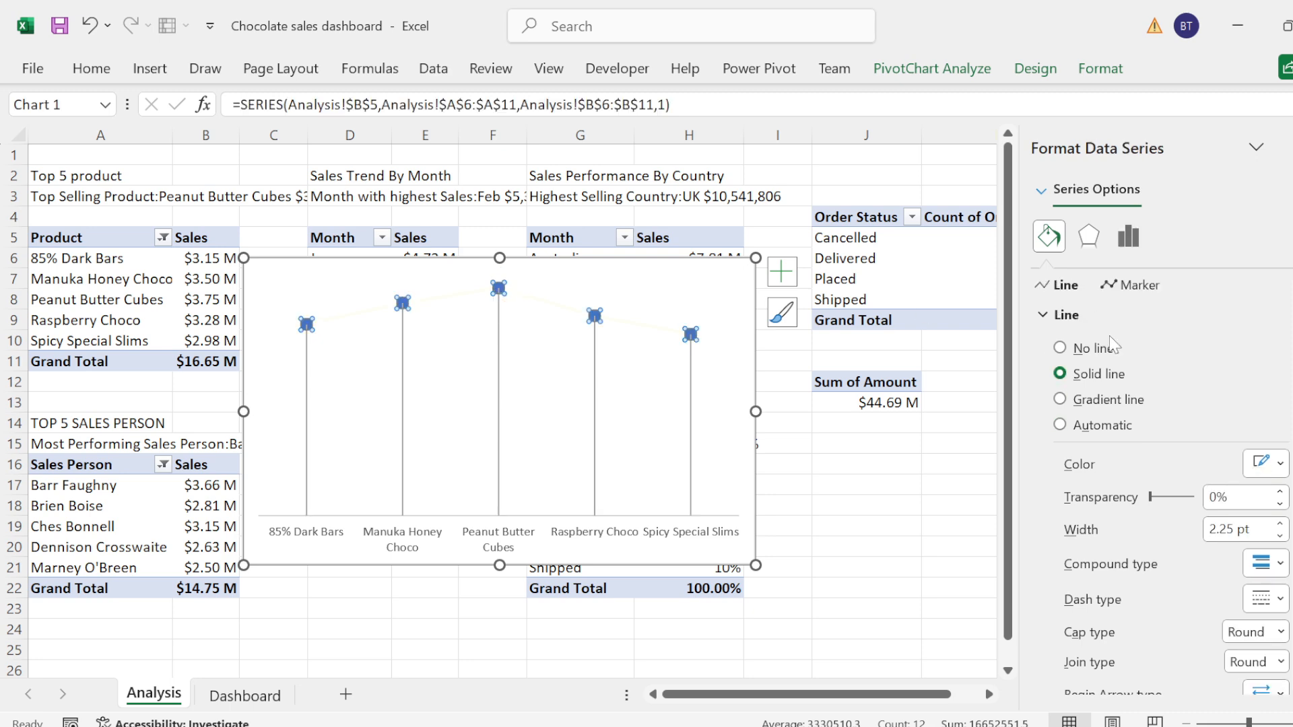
left_click(1141, 286)
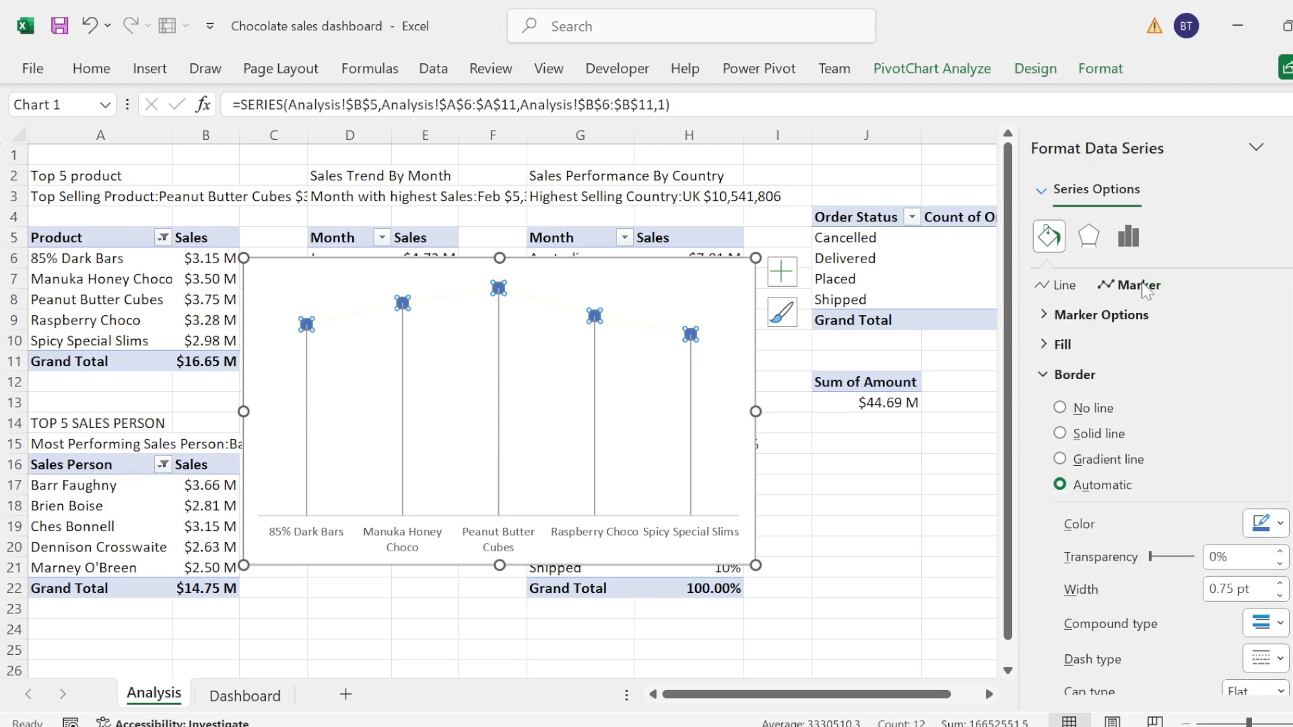
left_click(1062, 317)
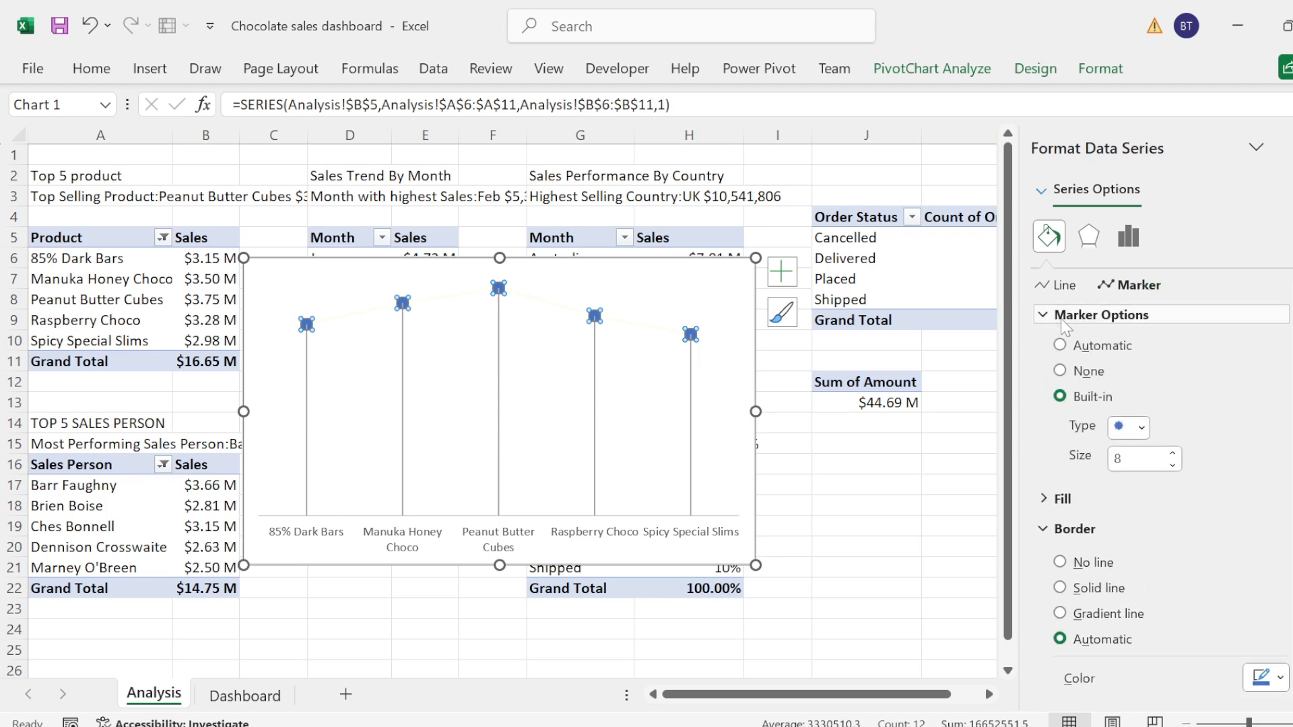
left_click(1142, 427)
left_click(1126, 609)
left_click(1063, 314)
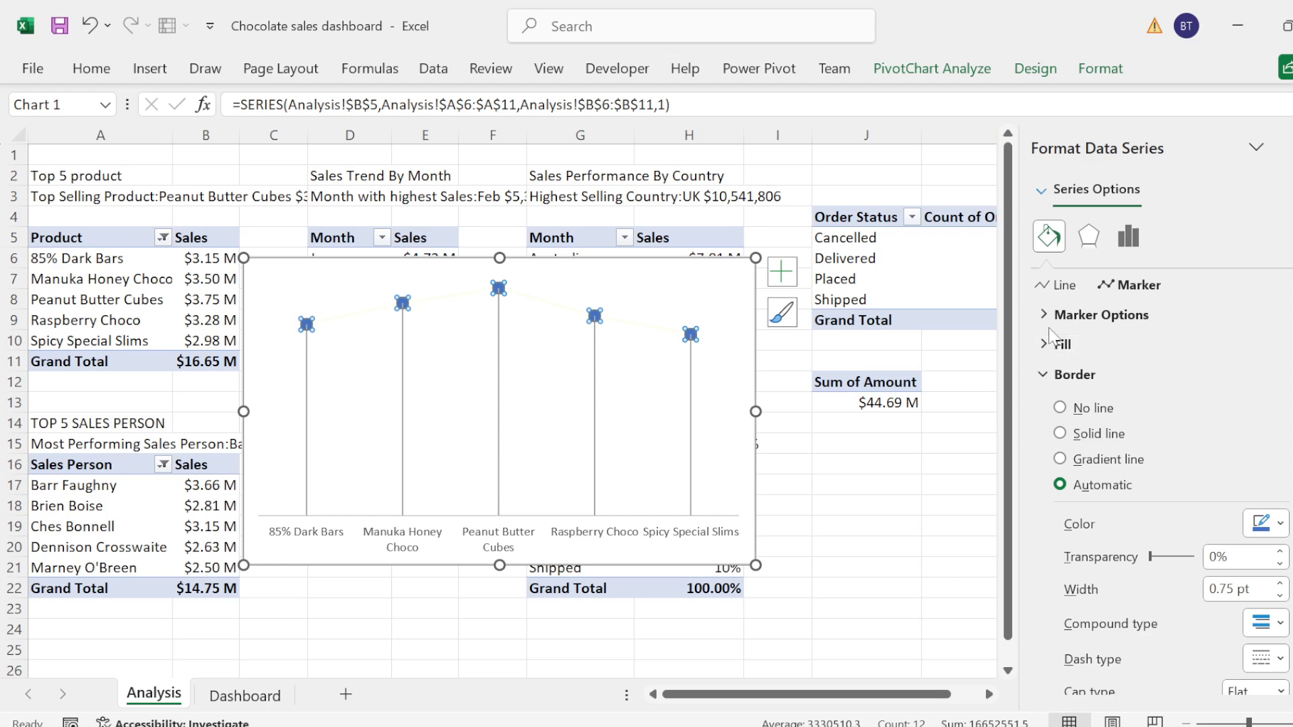
left_click(1045, 317)
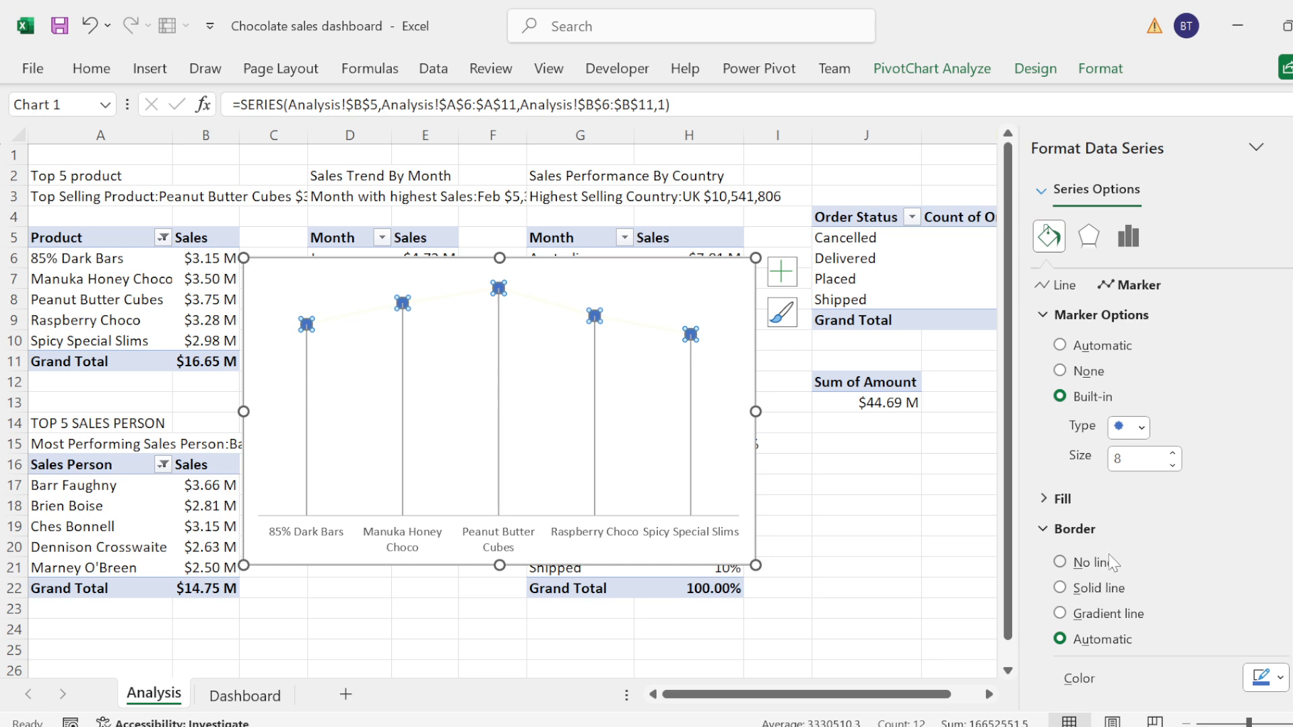
left_click(1107, 568)
left_click(1055, 529)
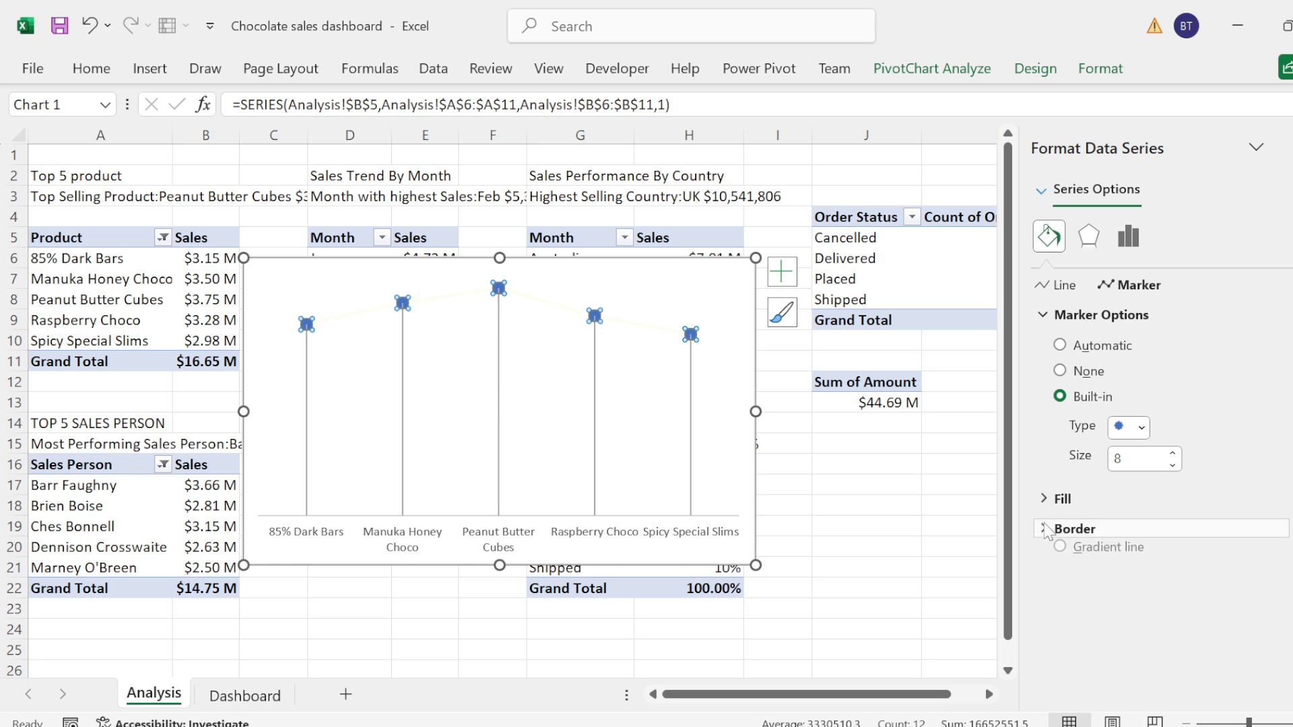
left_click(1052, 500)
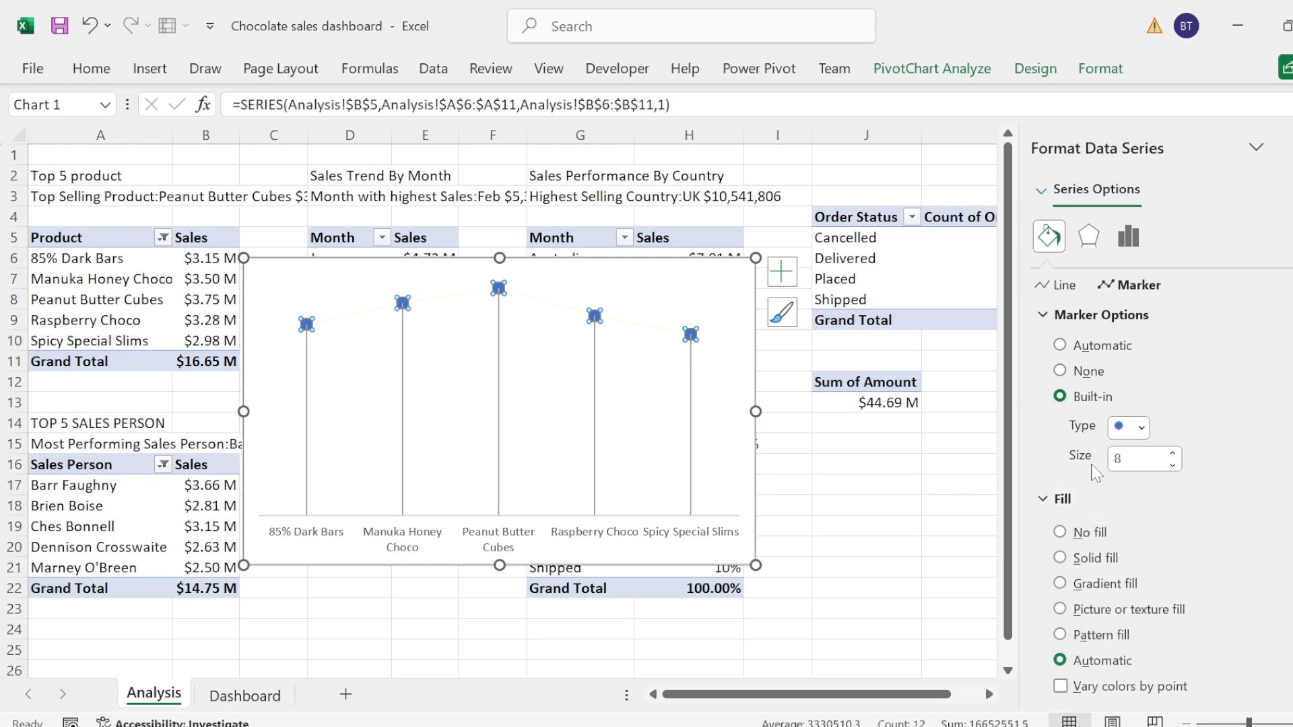
left_click(1047, 321)
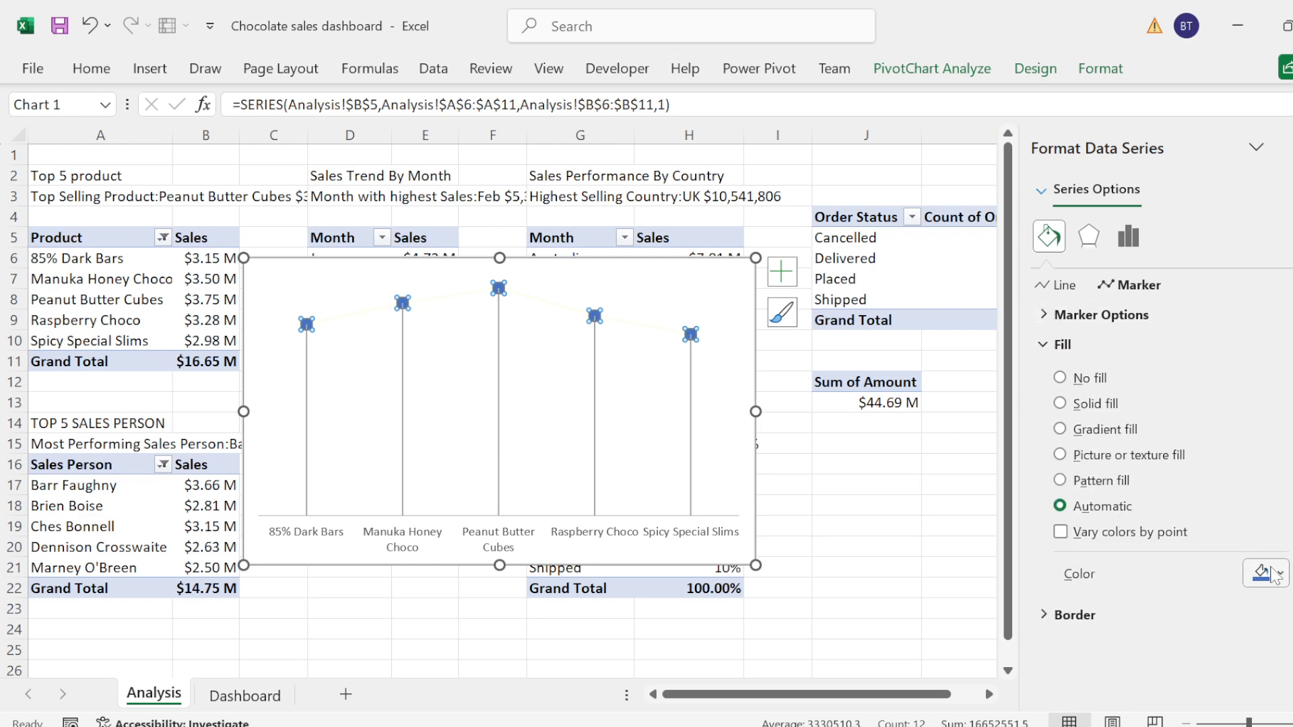
left_click(1282, 577)
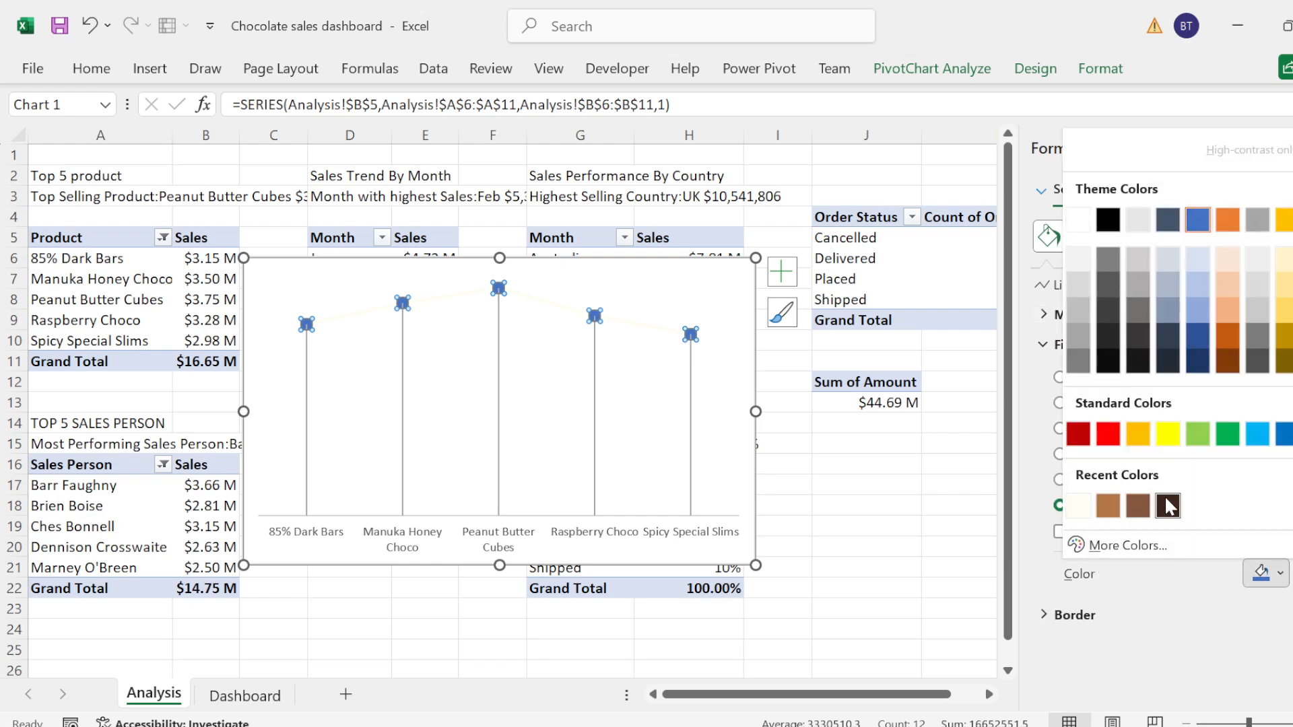
left_click(1167, 500)
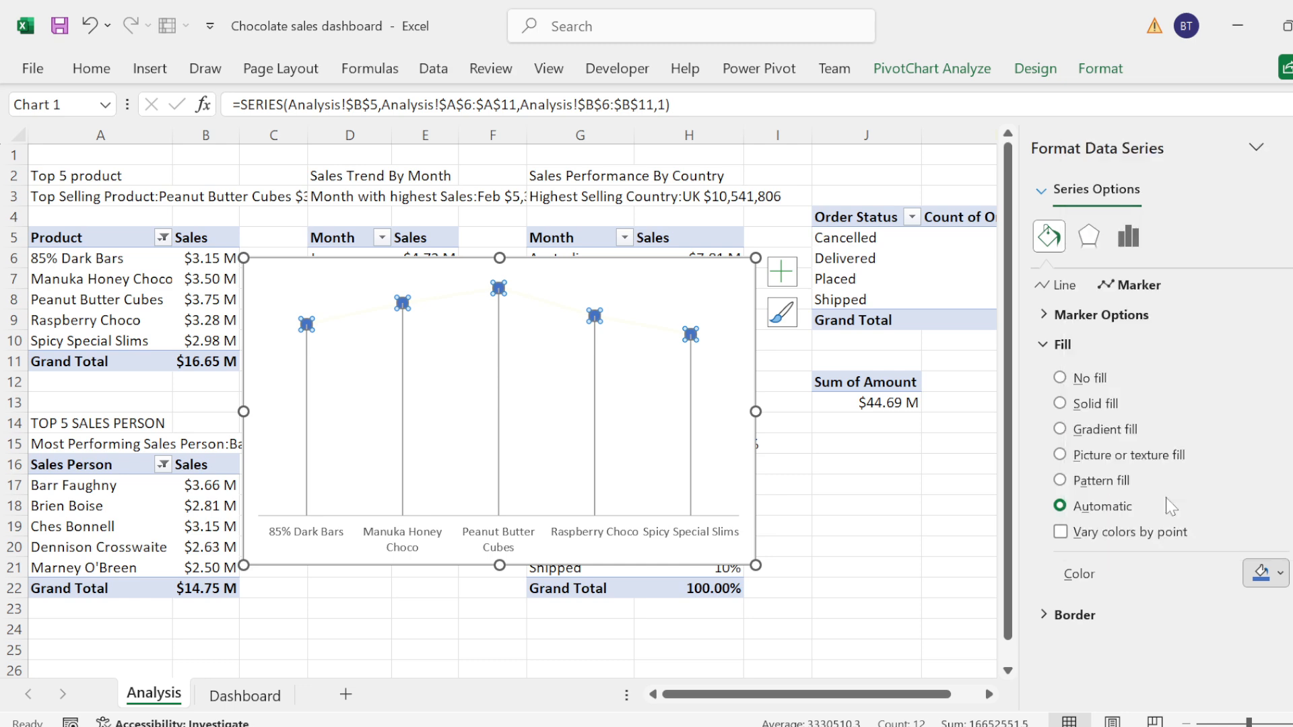
Step: Change the dash type of the product chart's drop lines to a dotted style
left_click(695, 445)
left_click(695, 440)
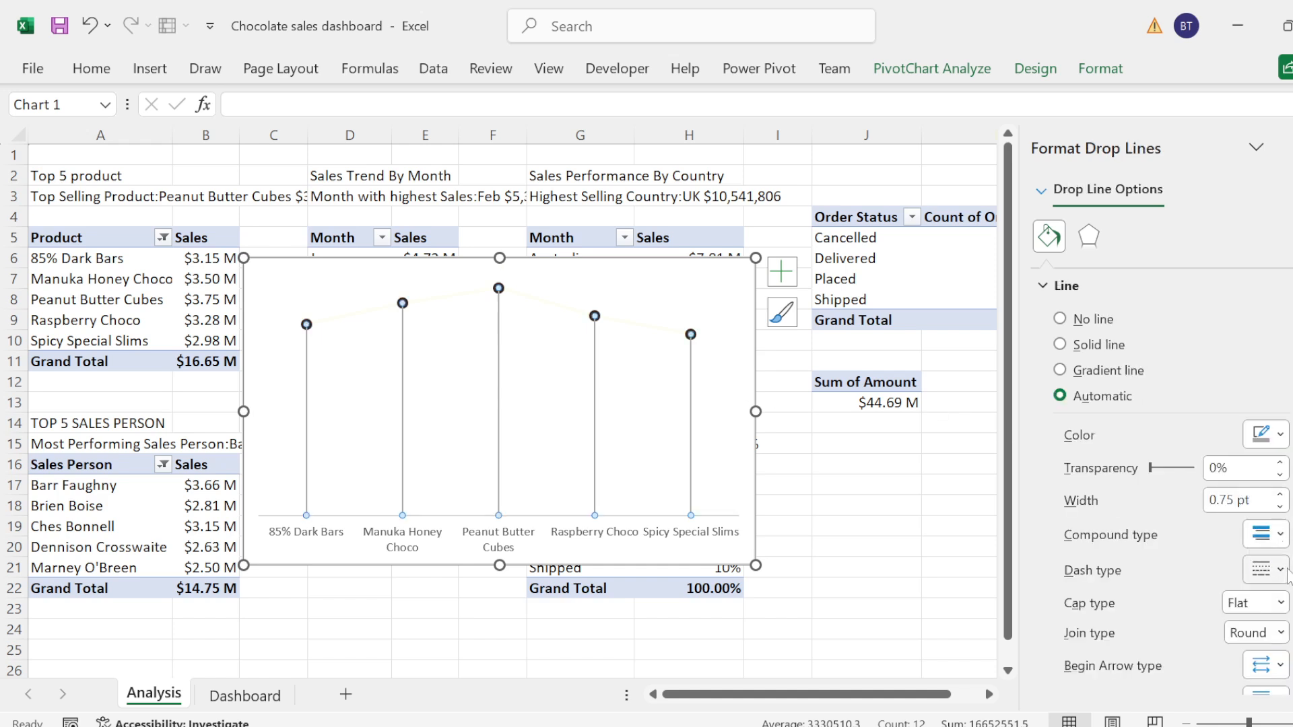
left_click(1280, 570)
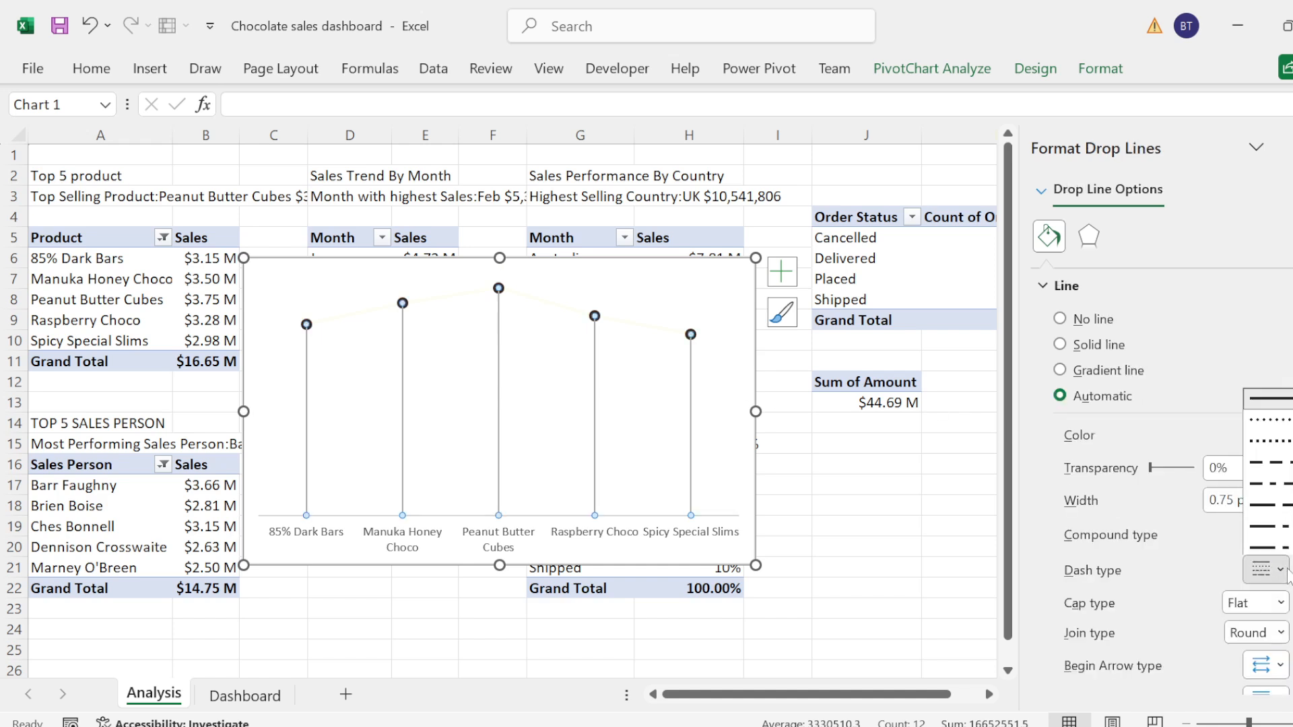
left_click(1267, 424)
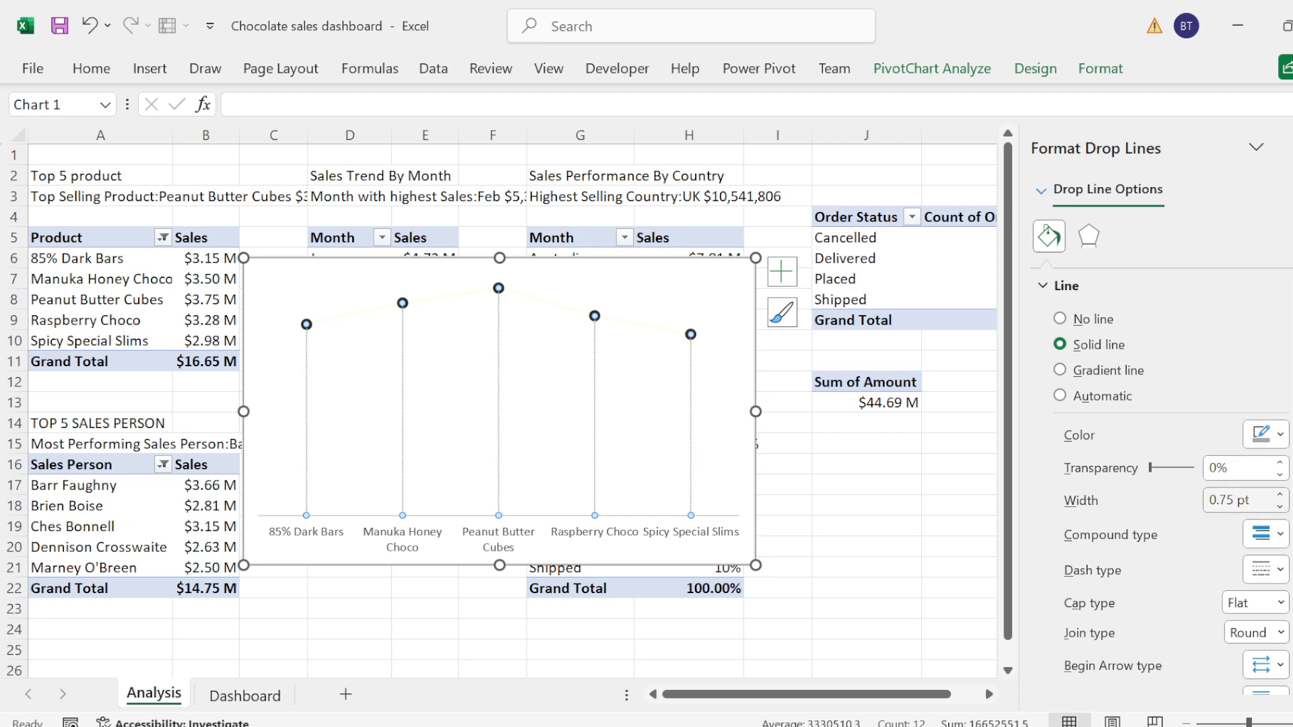
Step: Set the width of the product chart's drop lines to 1 pt
left_click(1278, 494)
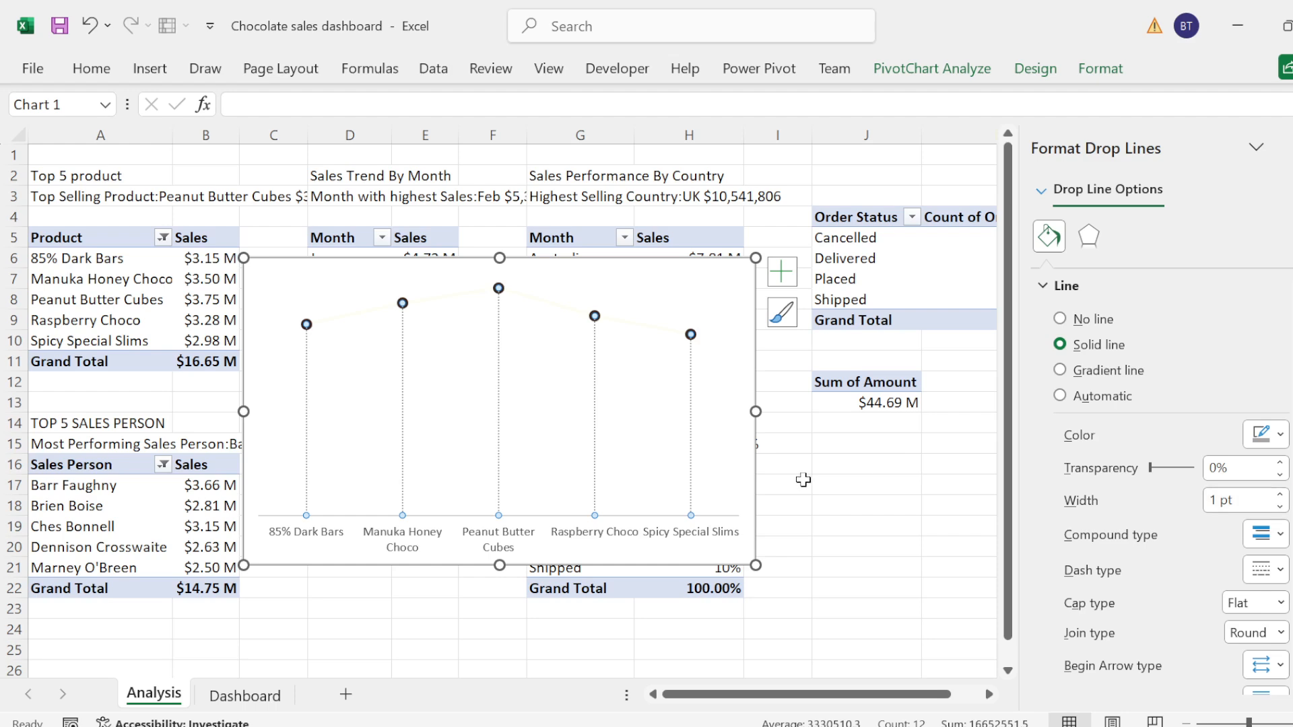
left_click(803, 479)
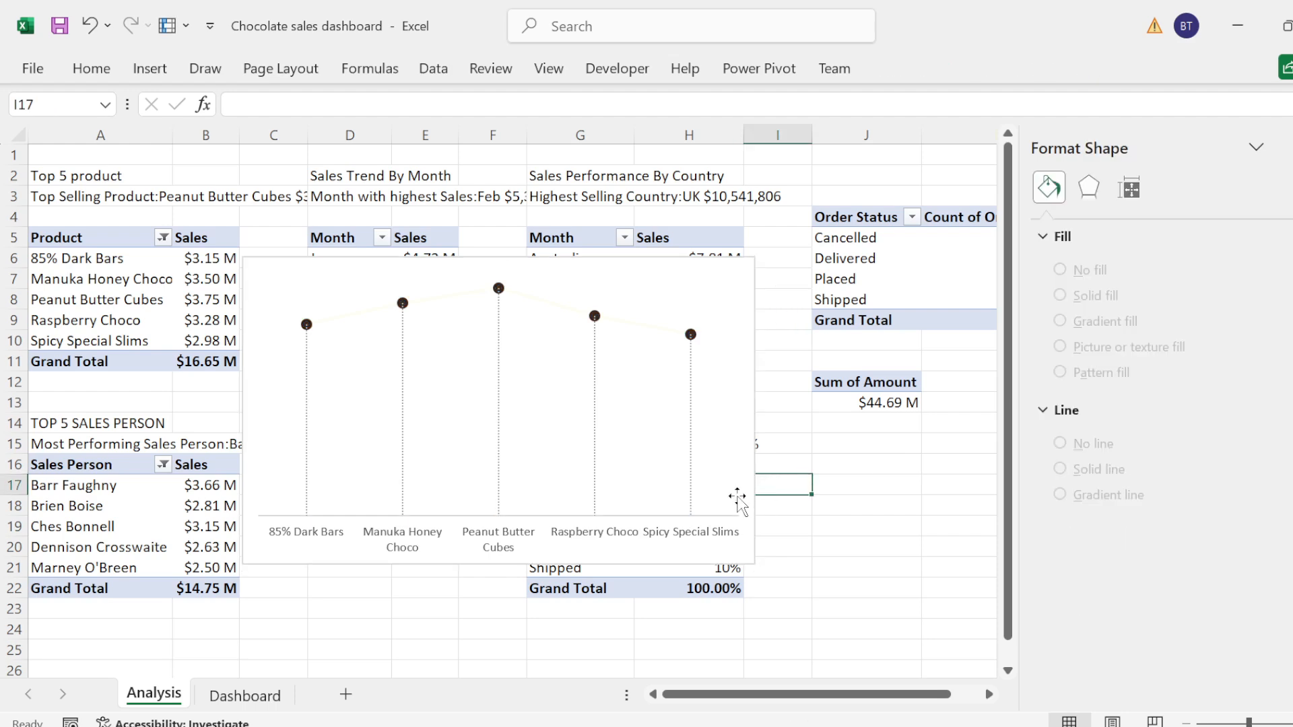
Step: Give the product chart's area no fill and a solid pale cream border, and shrink the chart
left_click(737, 496)
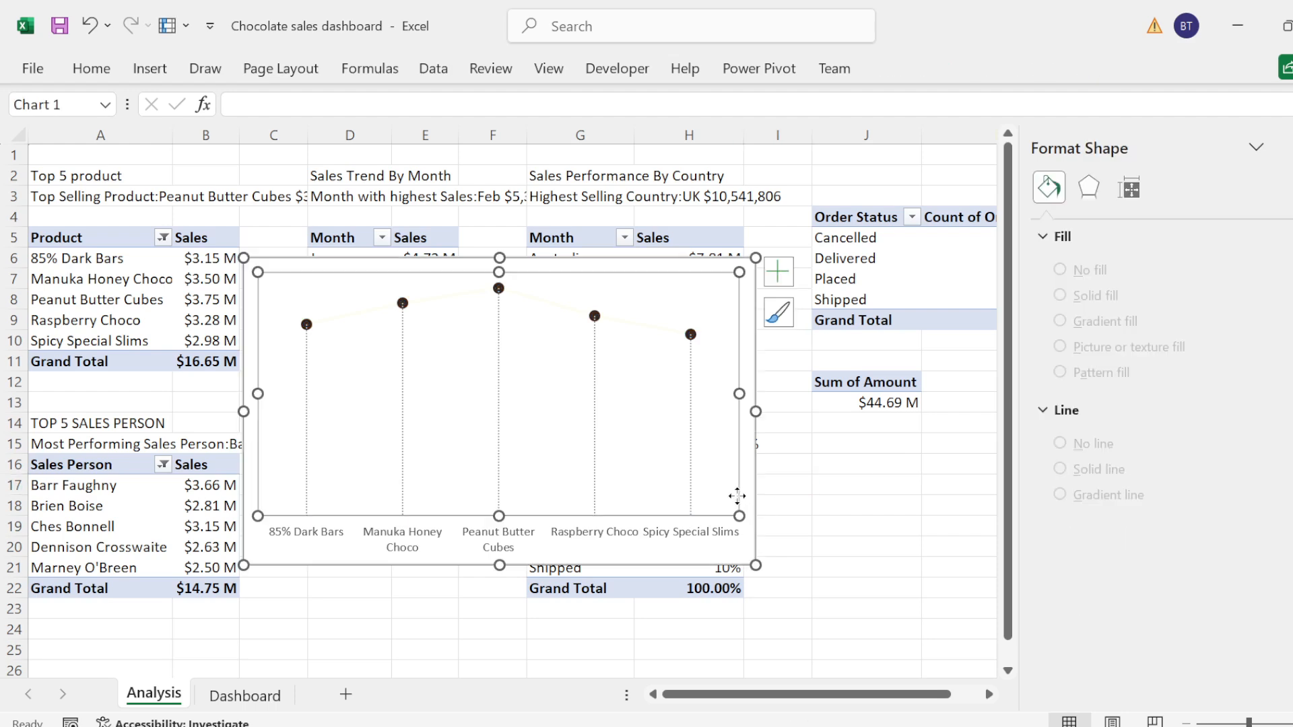
left_click(697, 265)
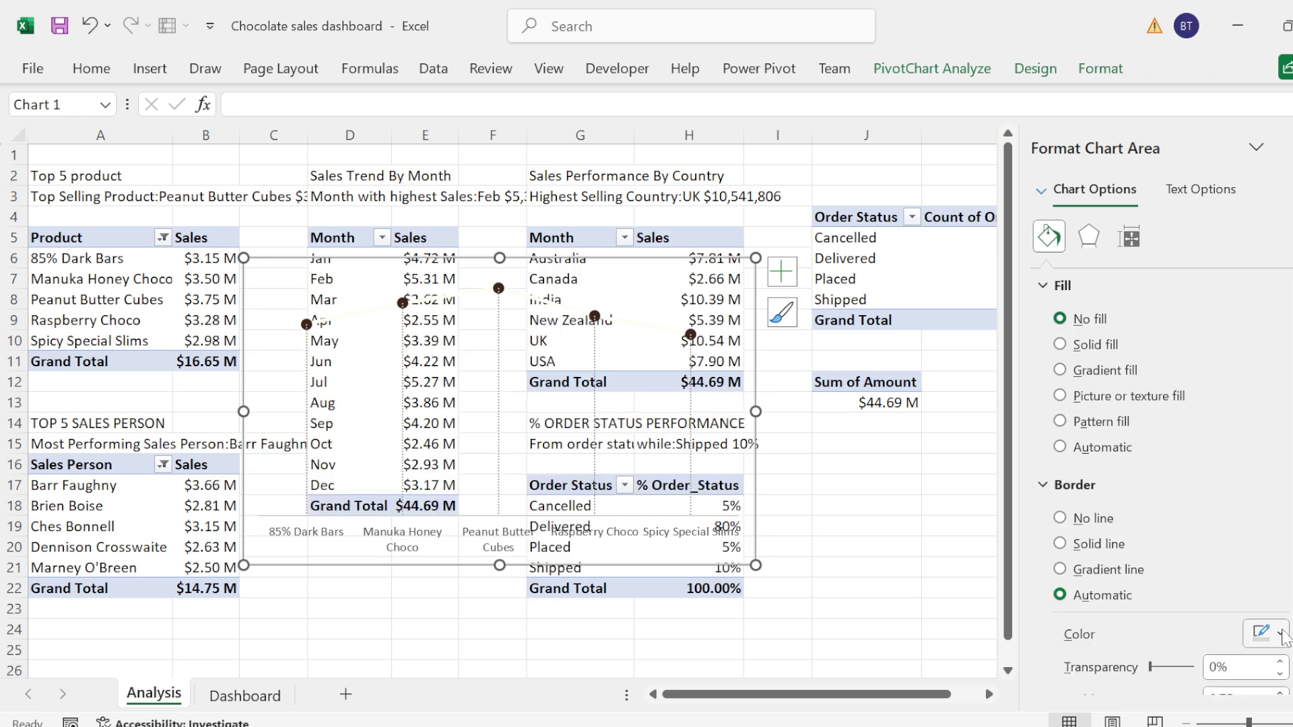
left_click(1280, 635)
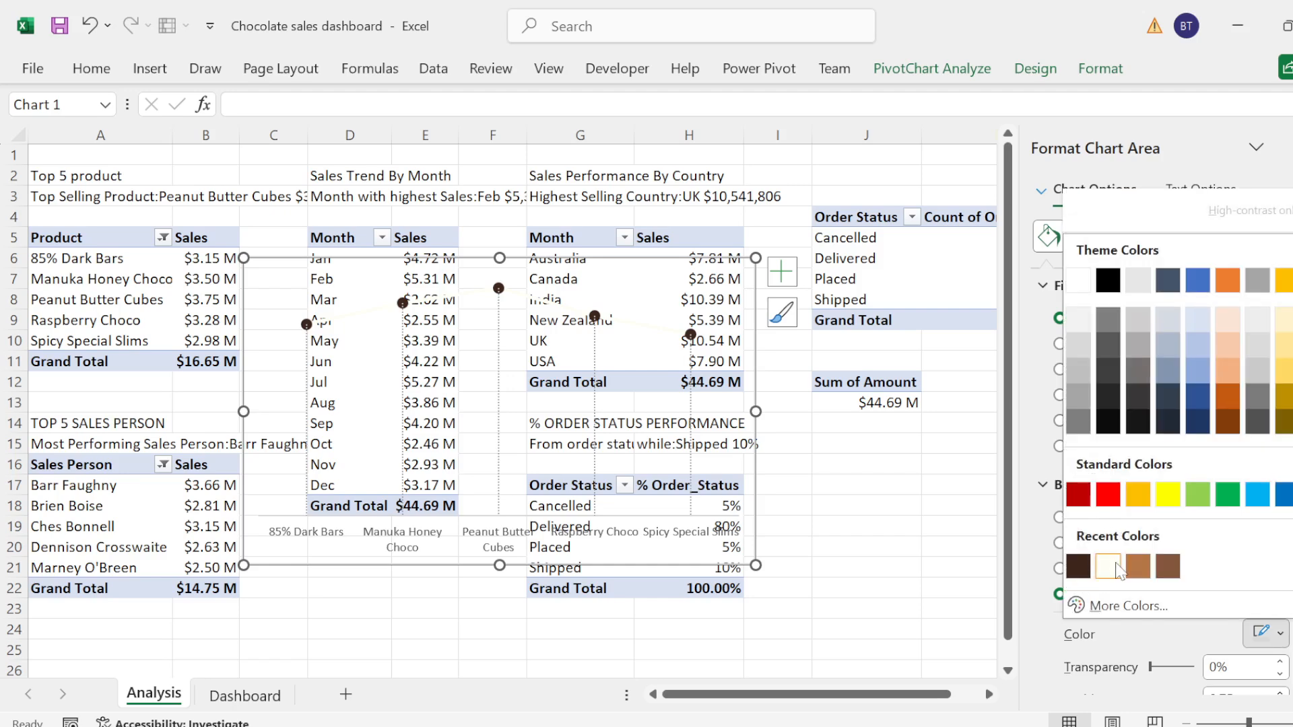
key("Escape")
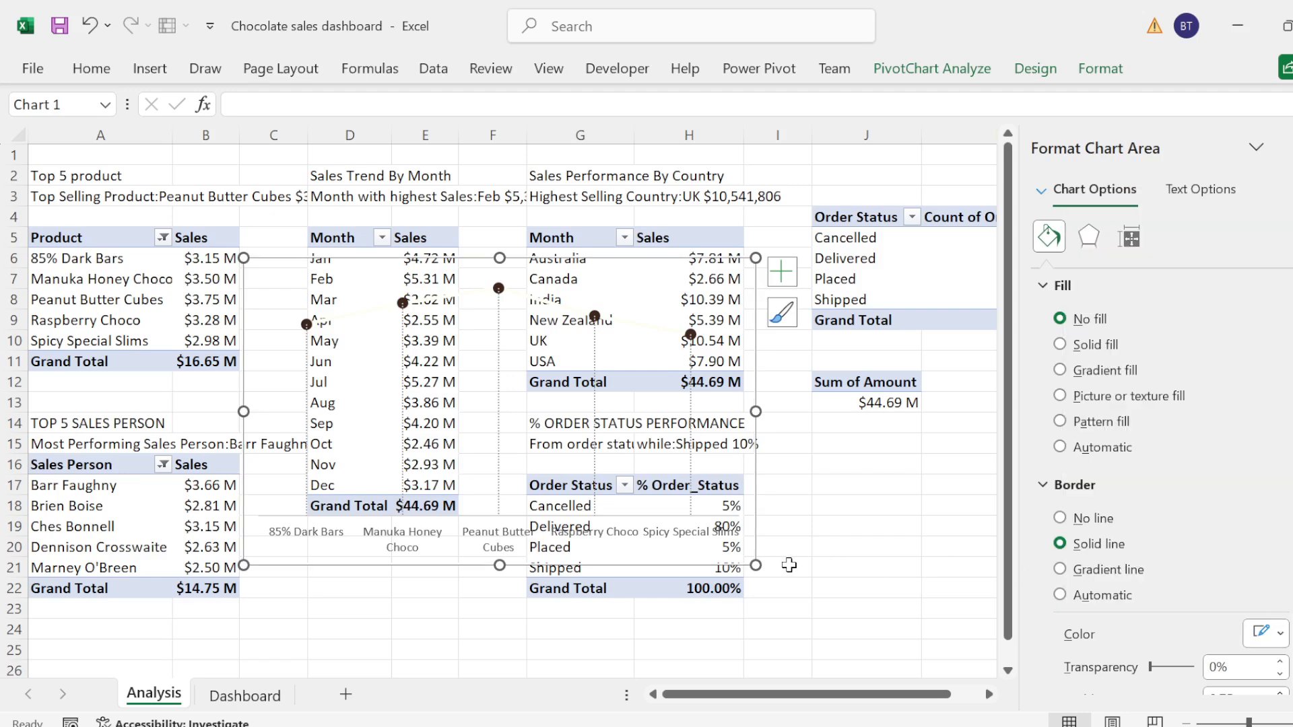
left_click_drag(756, 565, 717, 420)
Step: Try to move the product chart from the Analysis sheet onto the Dashboard sheet, and undo the transfer
key("ctrl+x")
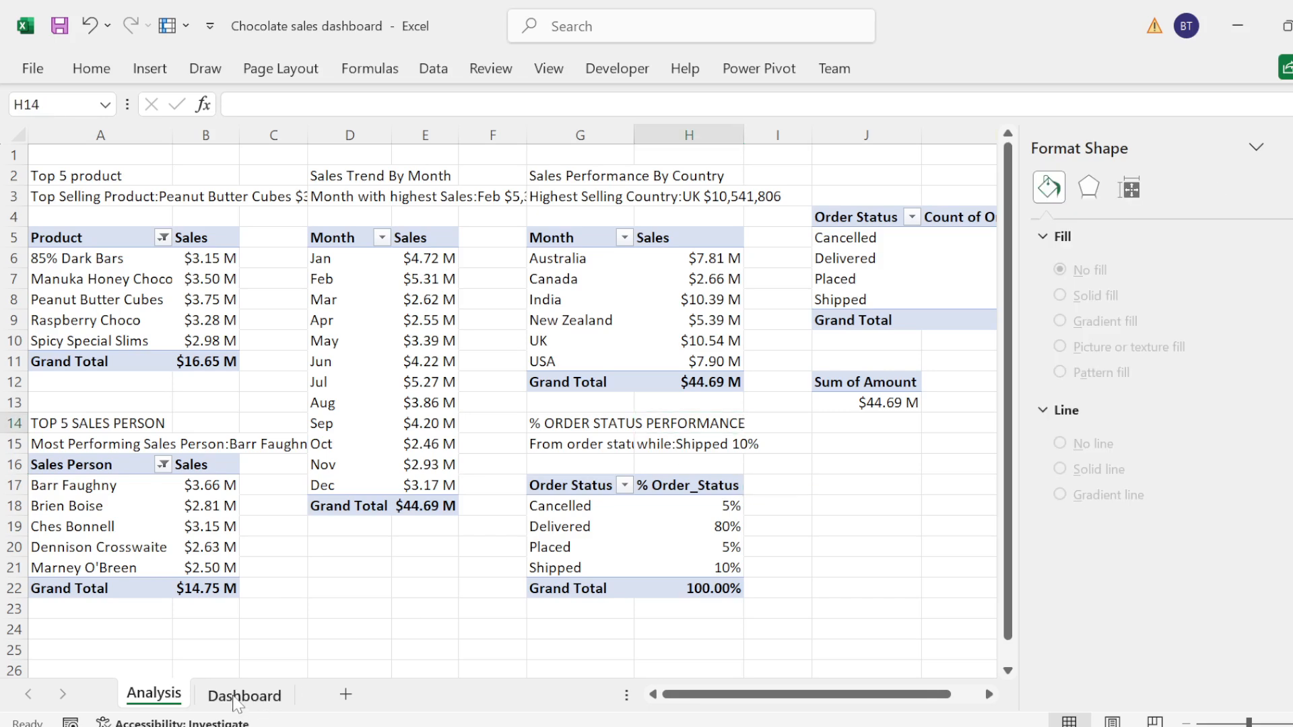
left_click(244, 696)
key("ctrl+v")
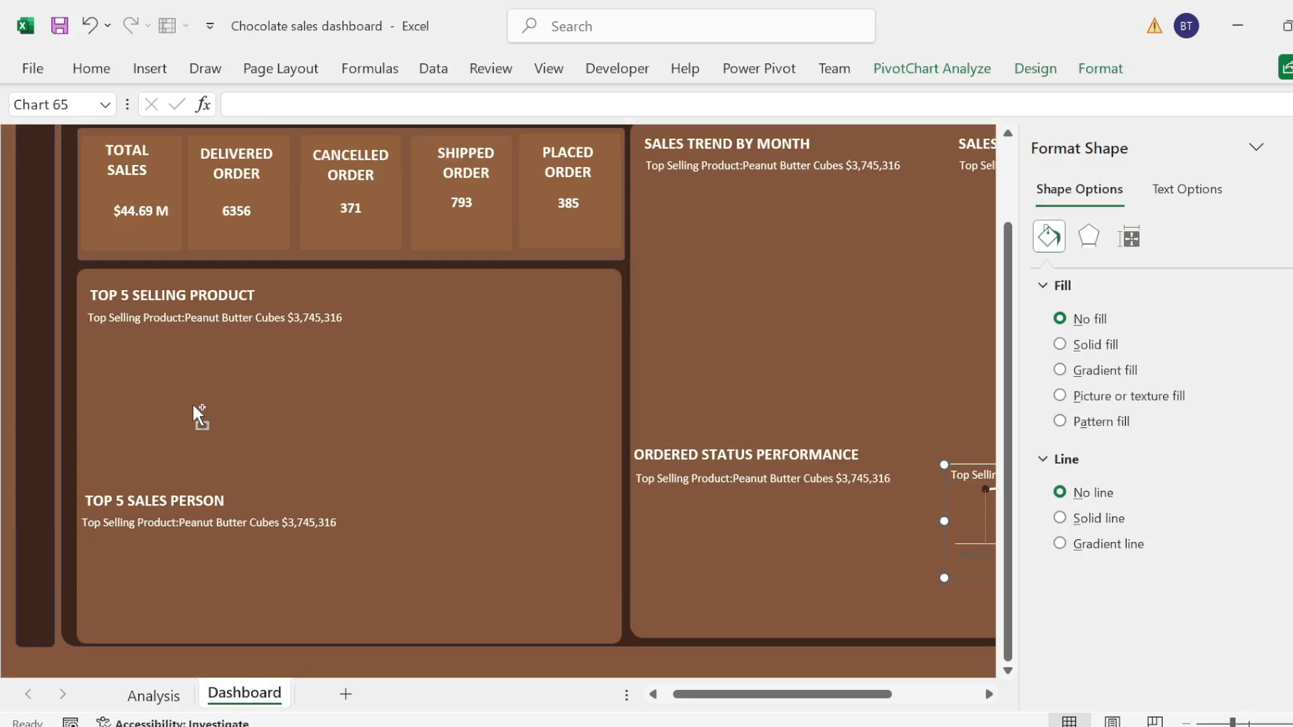
left_click(946, 511)
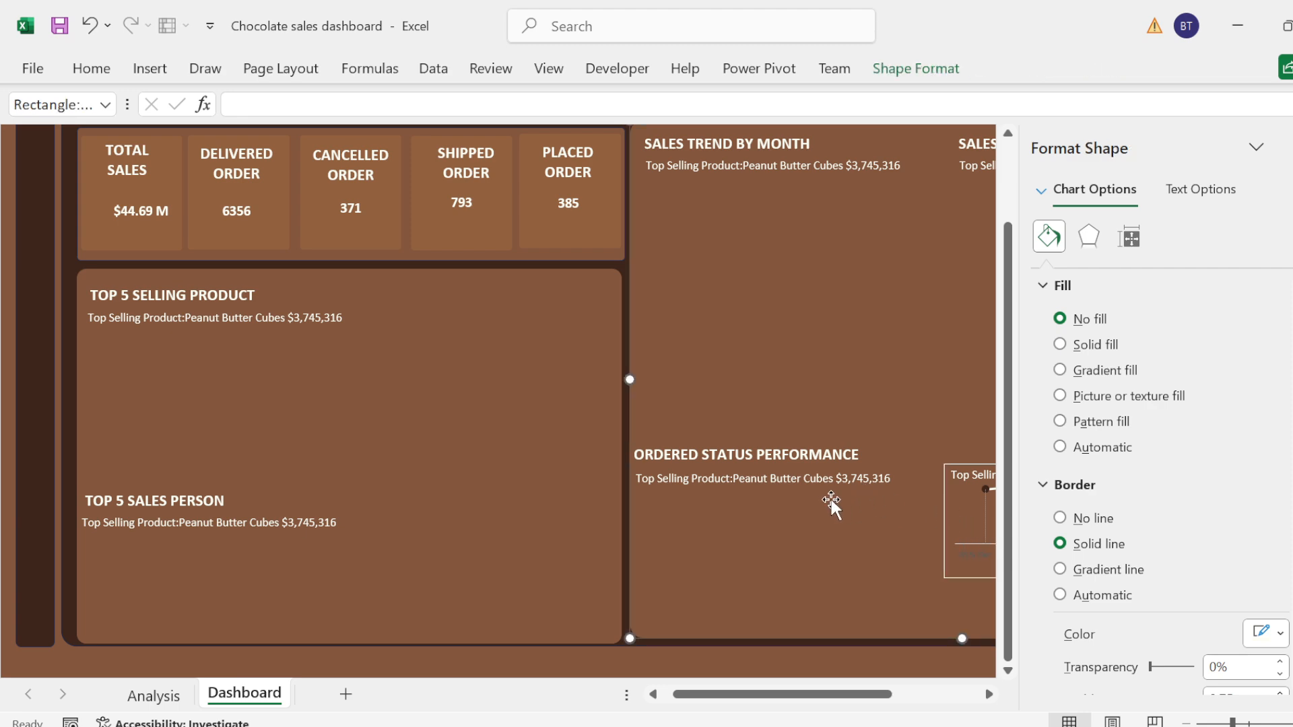
left_click(1289, 146)
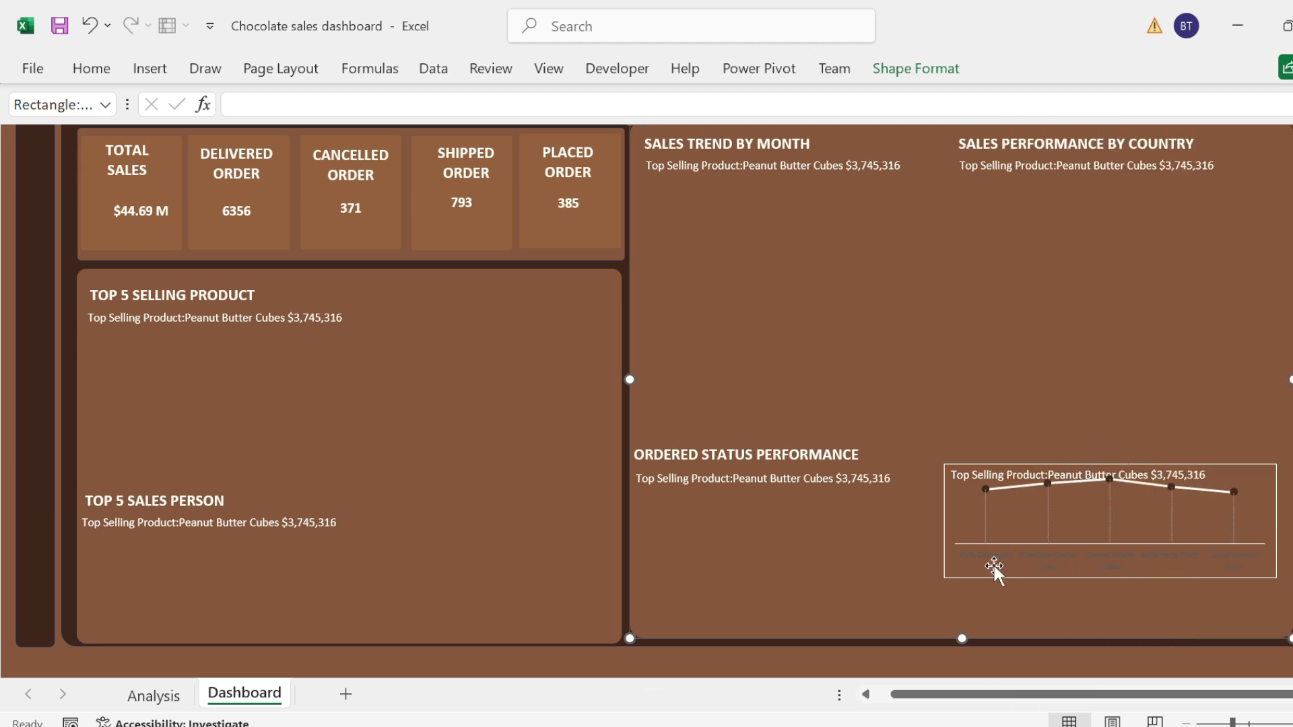
left_click_drag(985, 575, 766, 523)
key("ctrl+z")
key("ctrl+z")
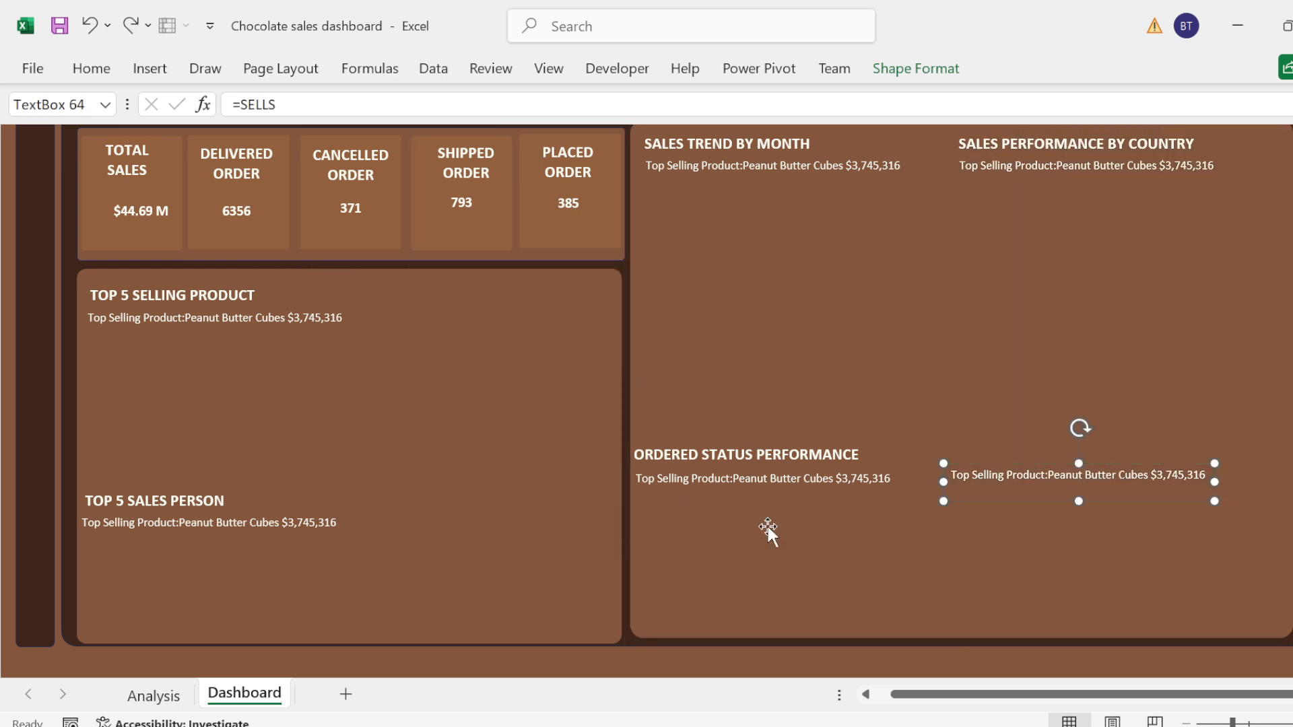
Step: Copy the product chart on the Analysis sheet
left_click(155, 696)
left_click(582, 408)
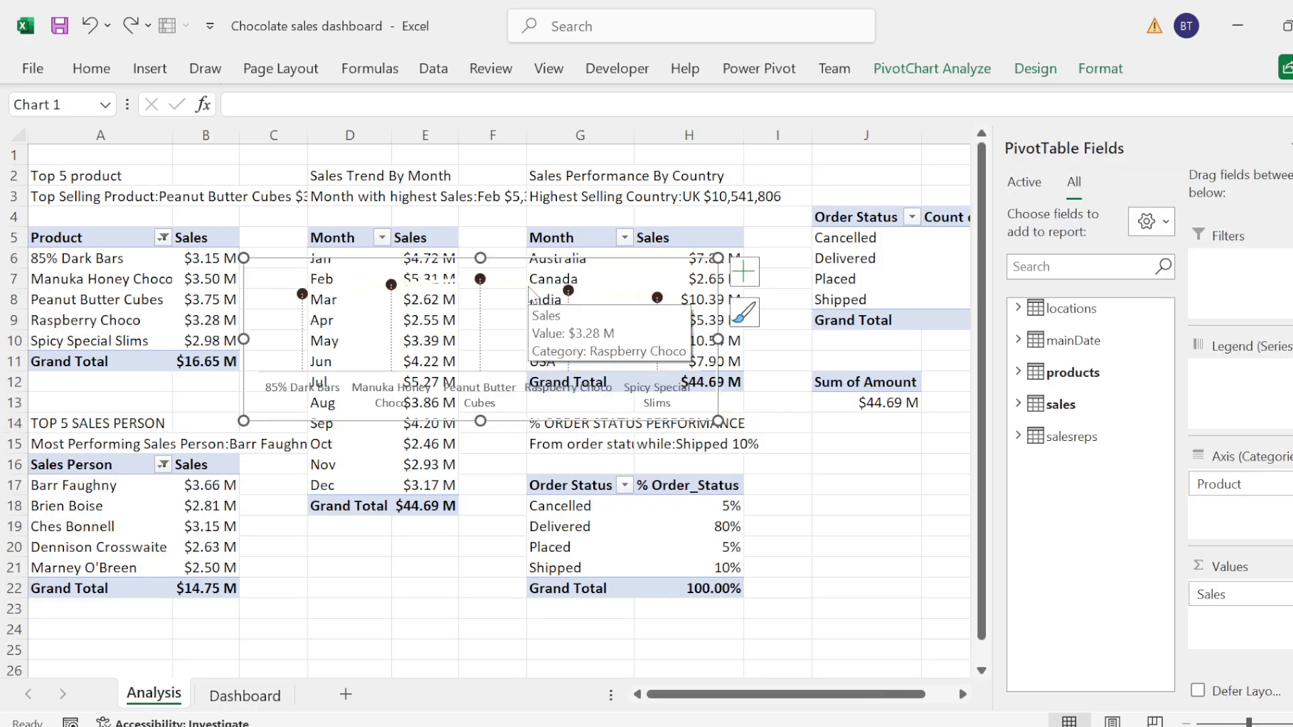
left_click(646, 434)
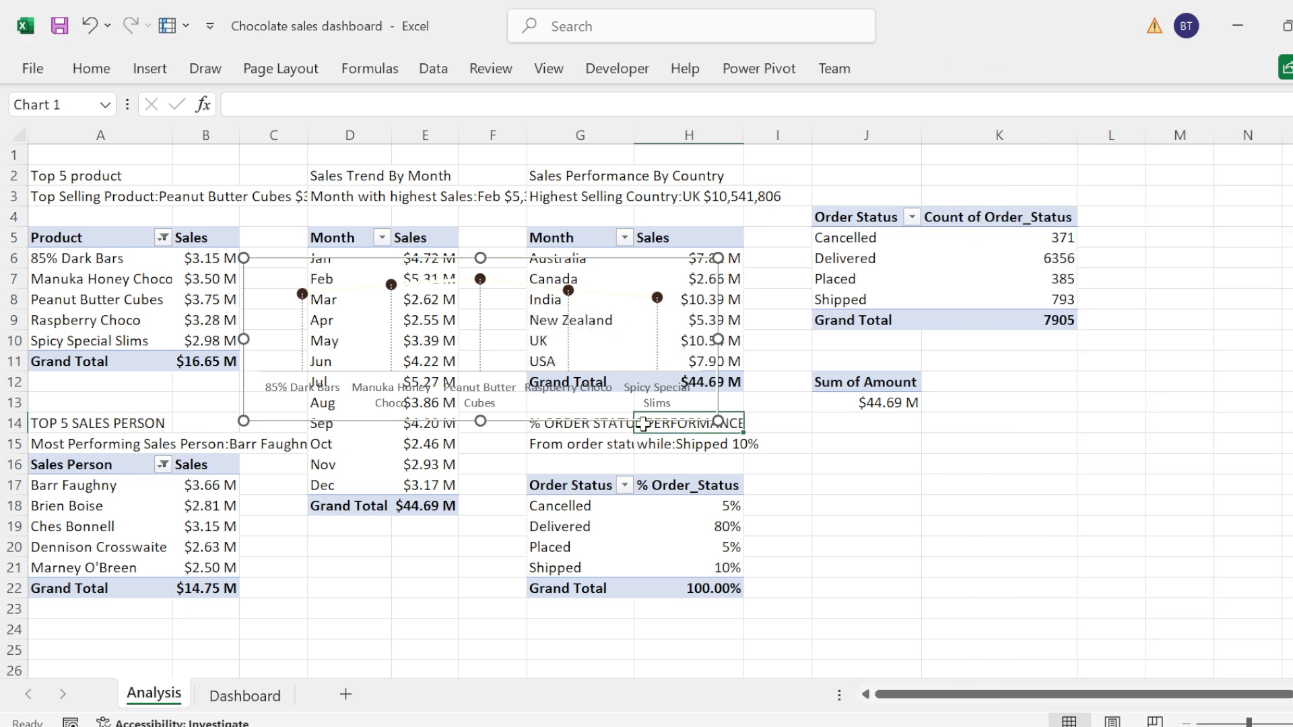
Step: Switch to the Dashboard sheet and rename it as DASHBOARD
left_click(244, 700)
double_click(243, 700)
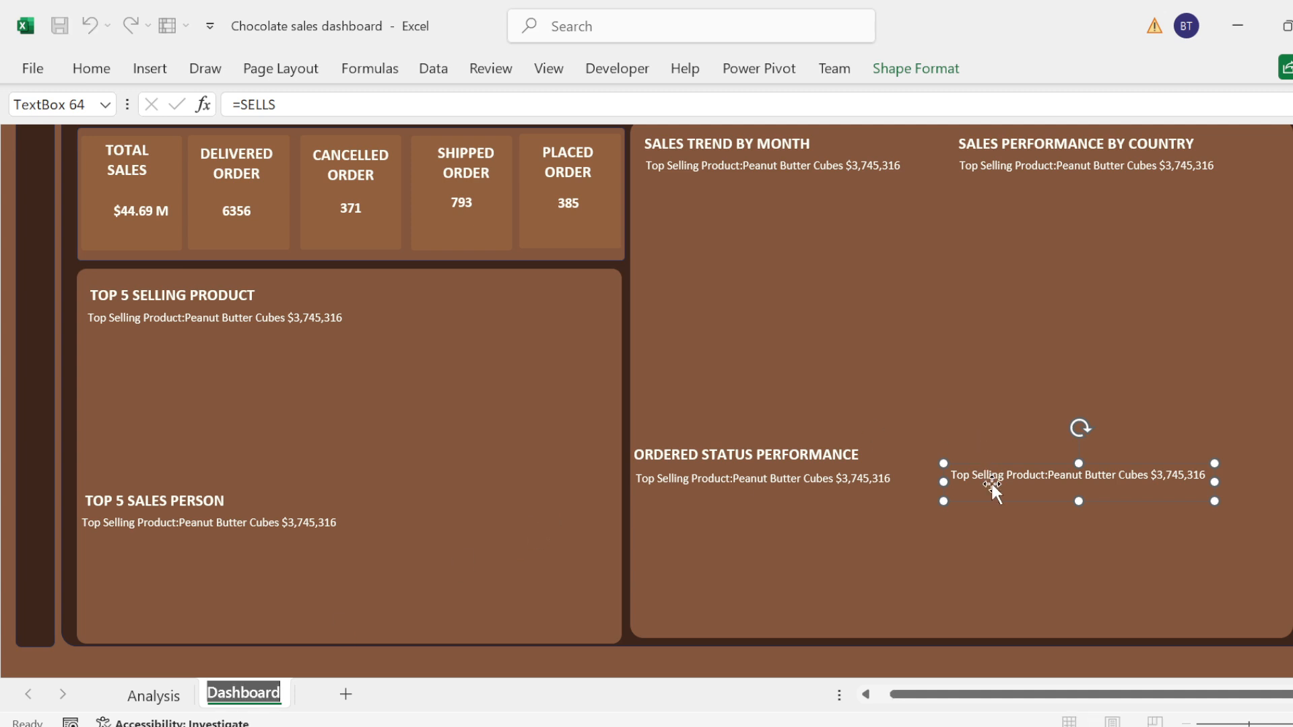
key("BackSpace")
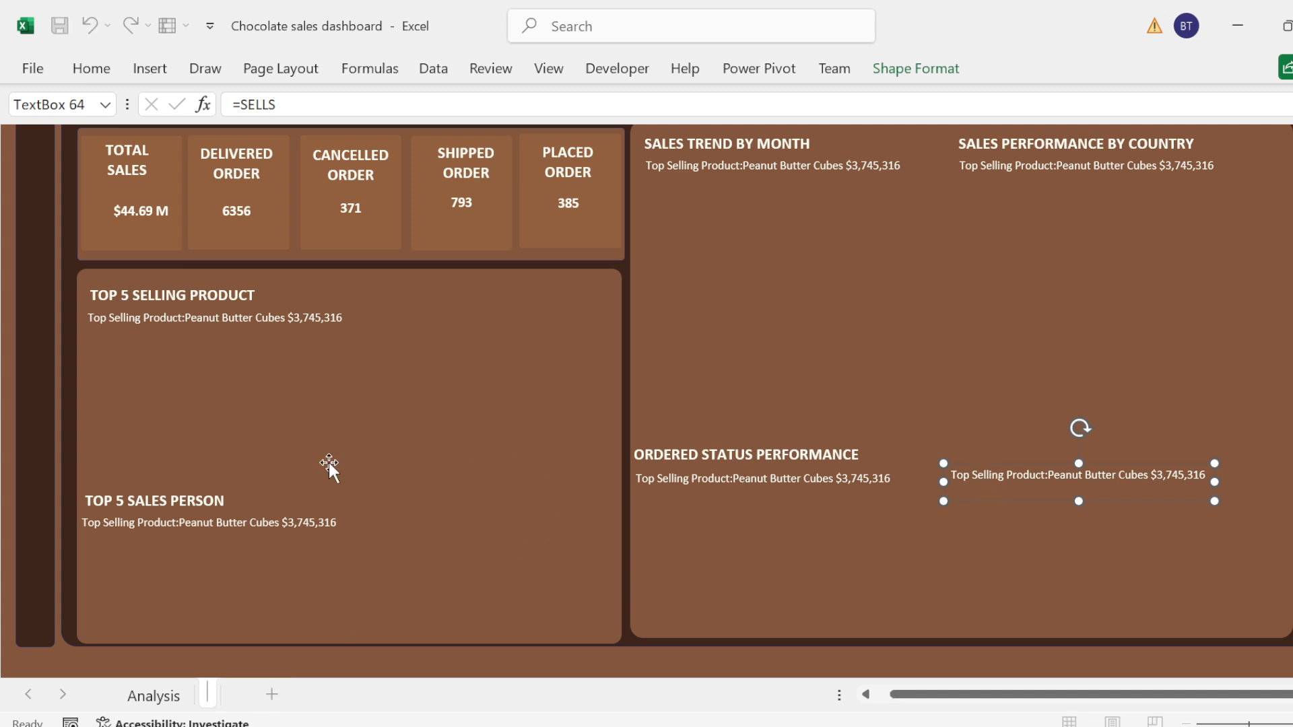
key("Return")
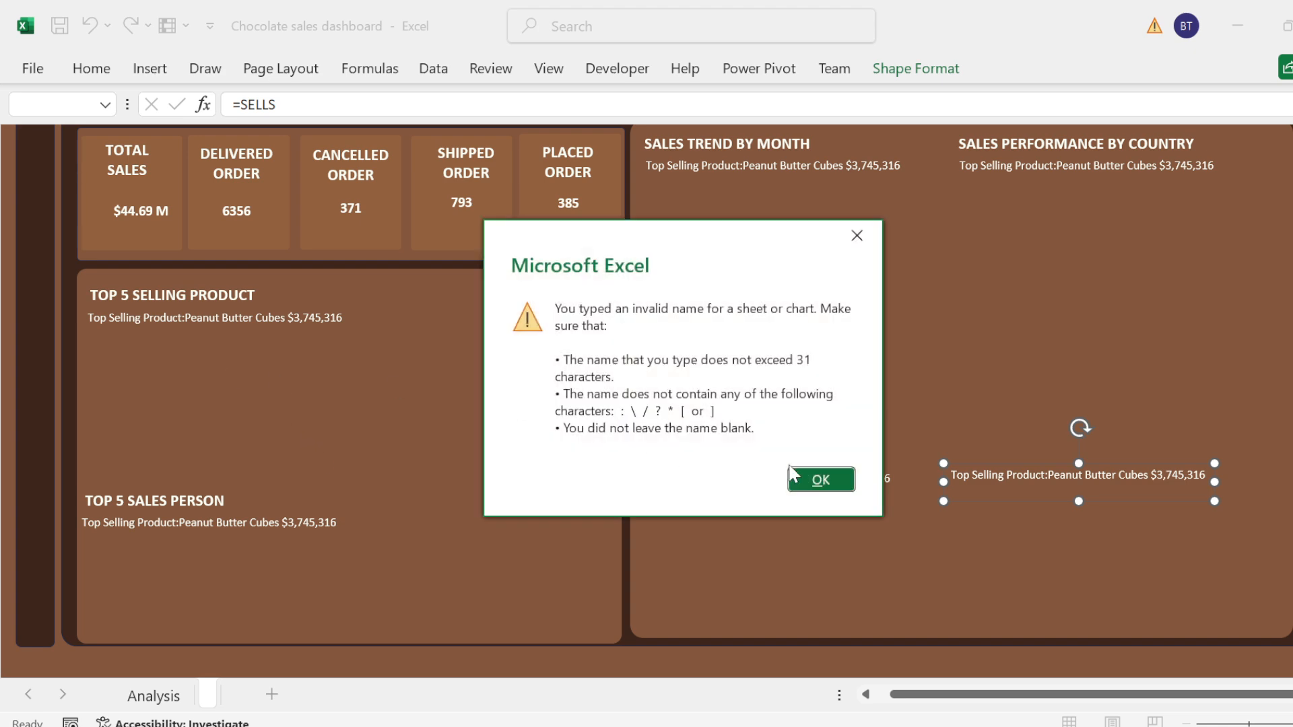
left_click(792, 477)
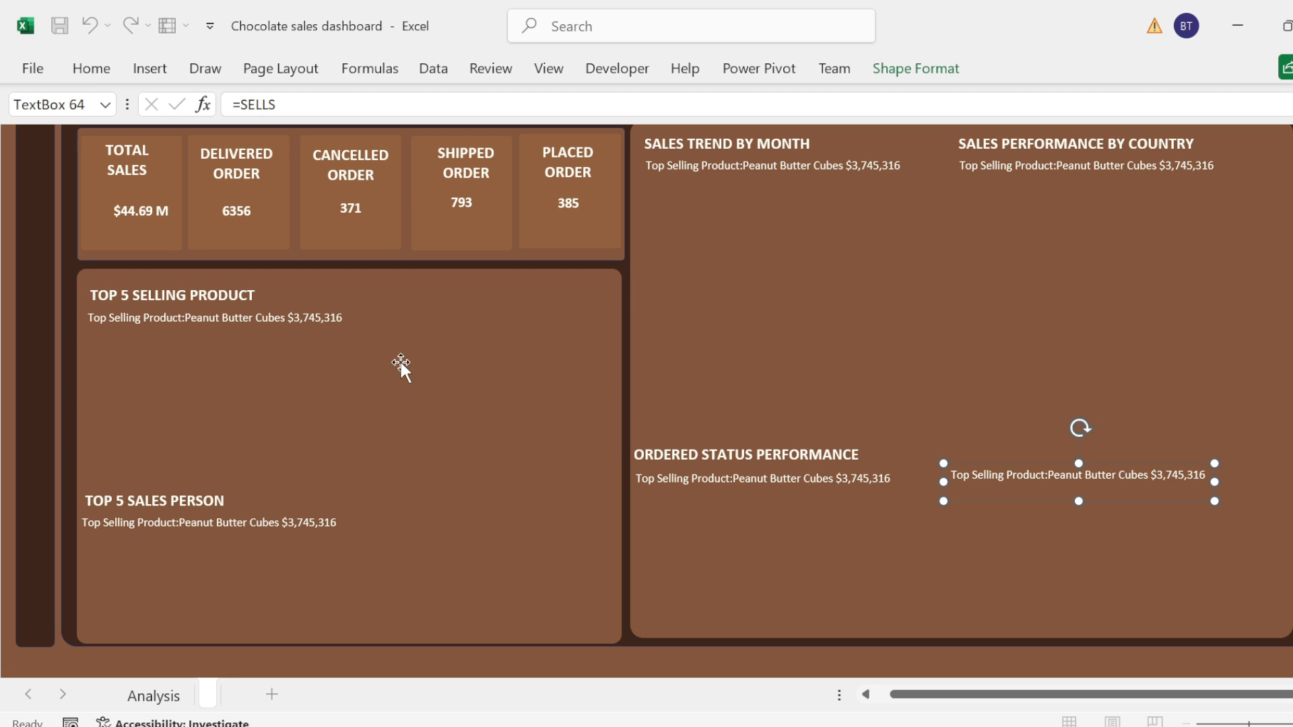
left_click(399, 360)
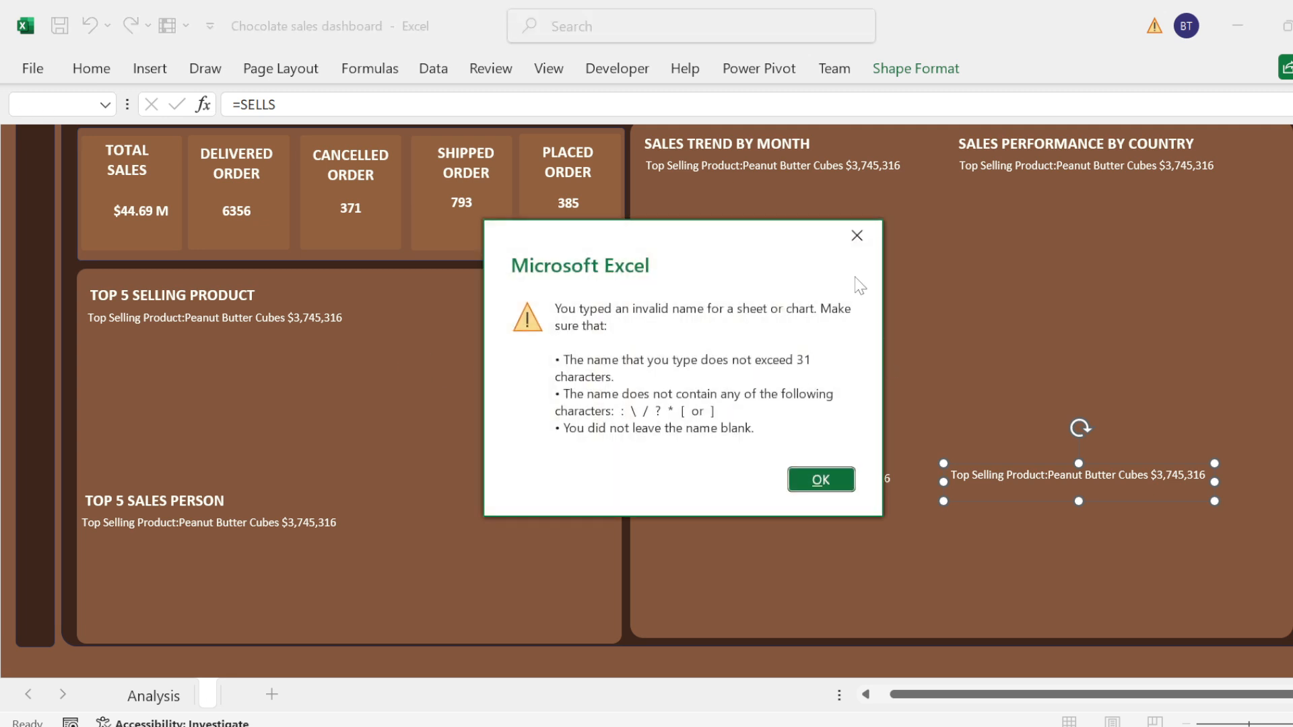
left_click(857, 235)
left_click(1008, 391)
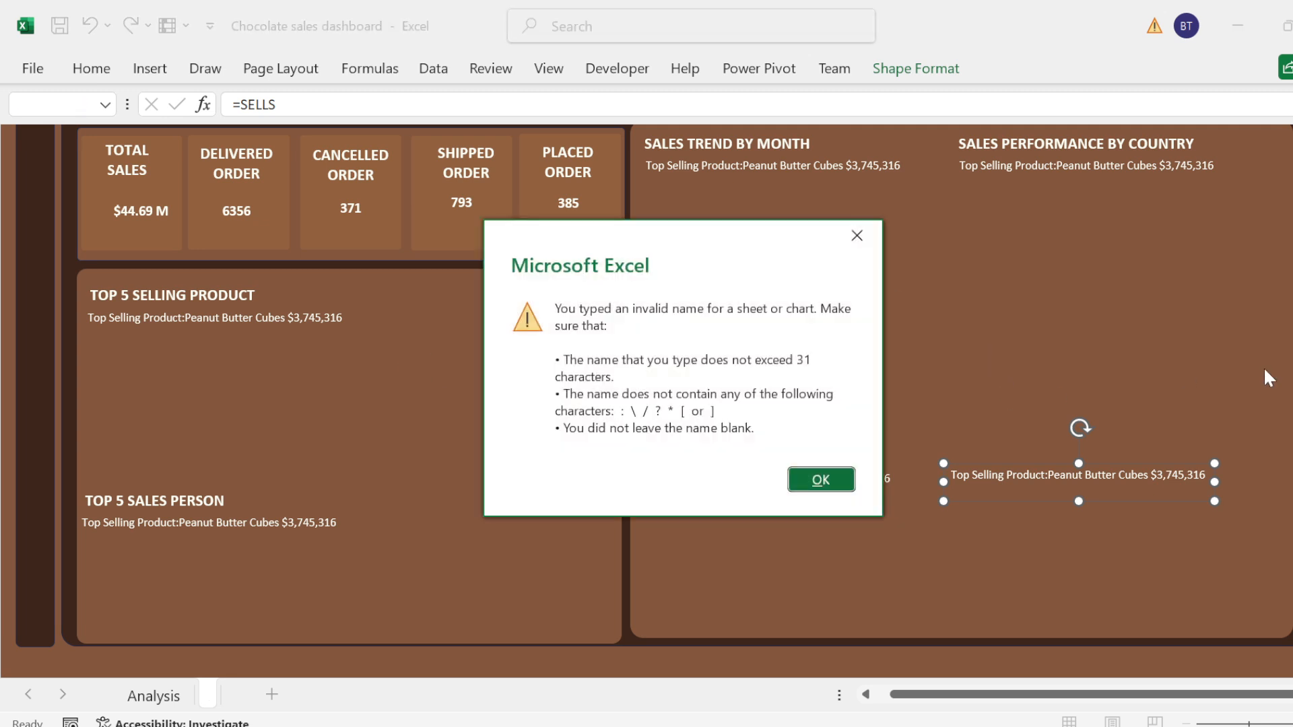
left_click(853, 481)
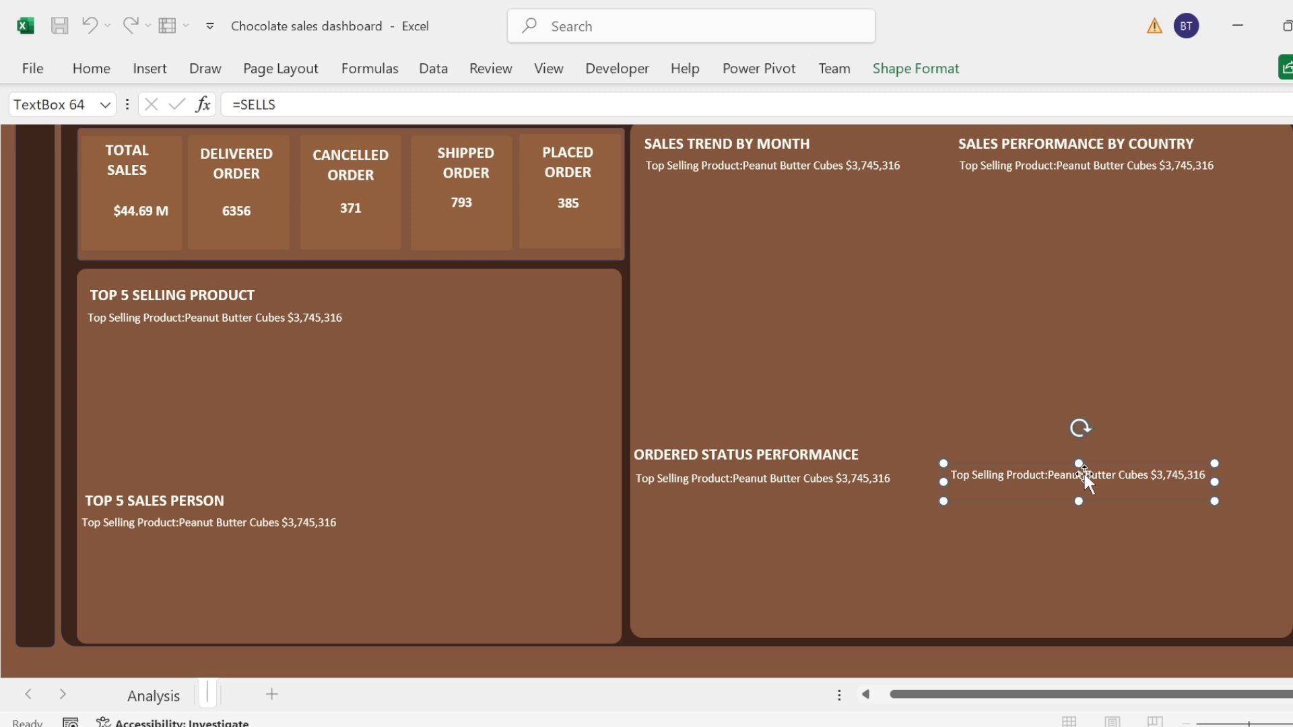
left_click(1073, 478)
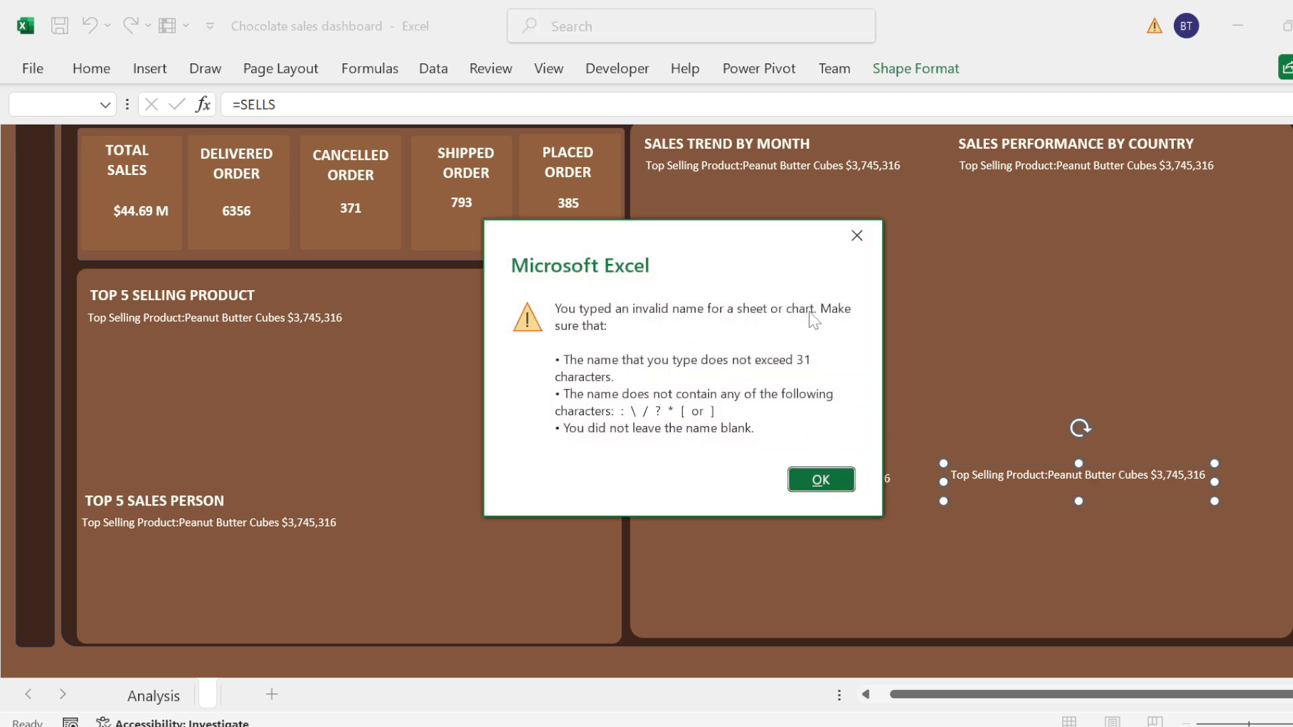
left_click(856, 235)
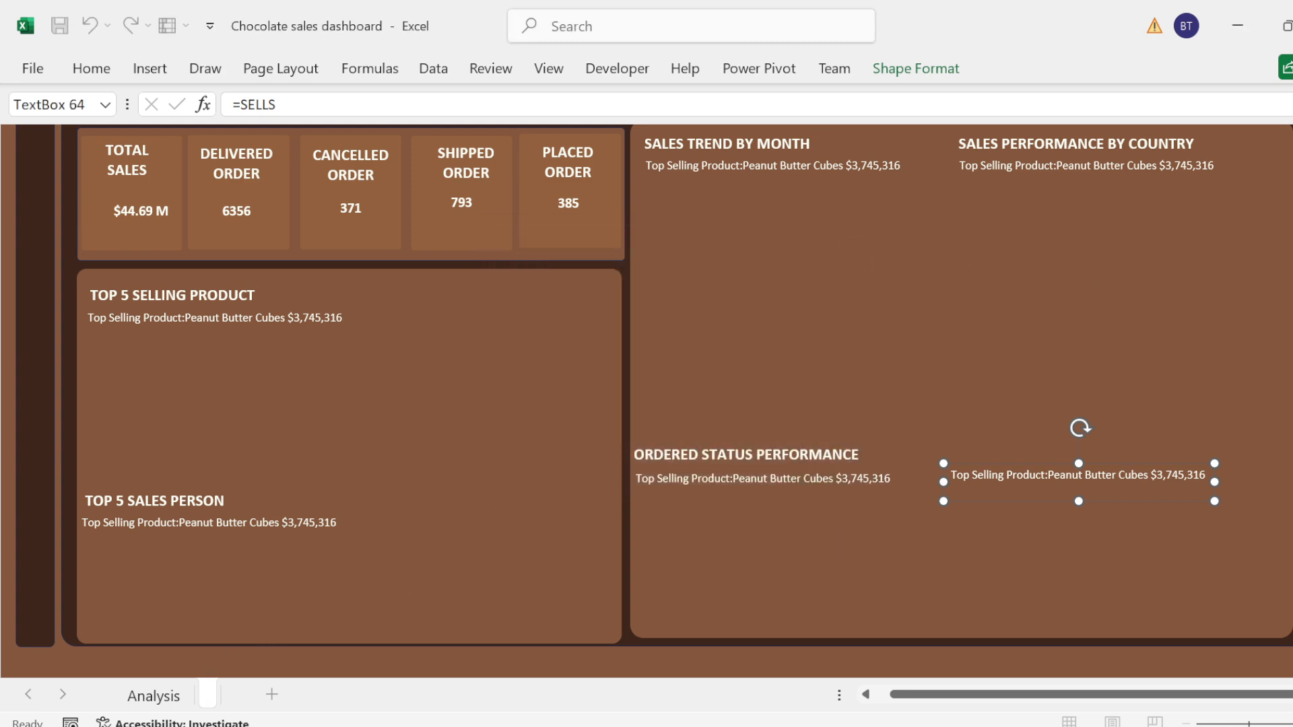
type("DAS")
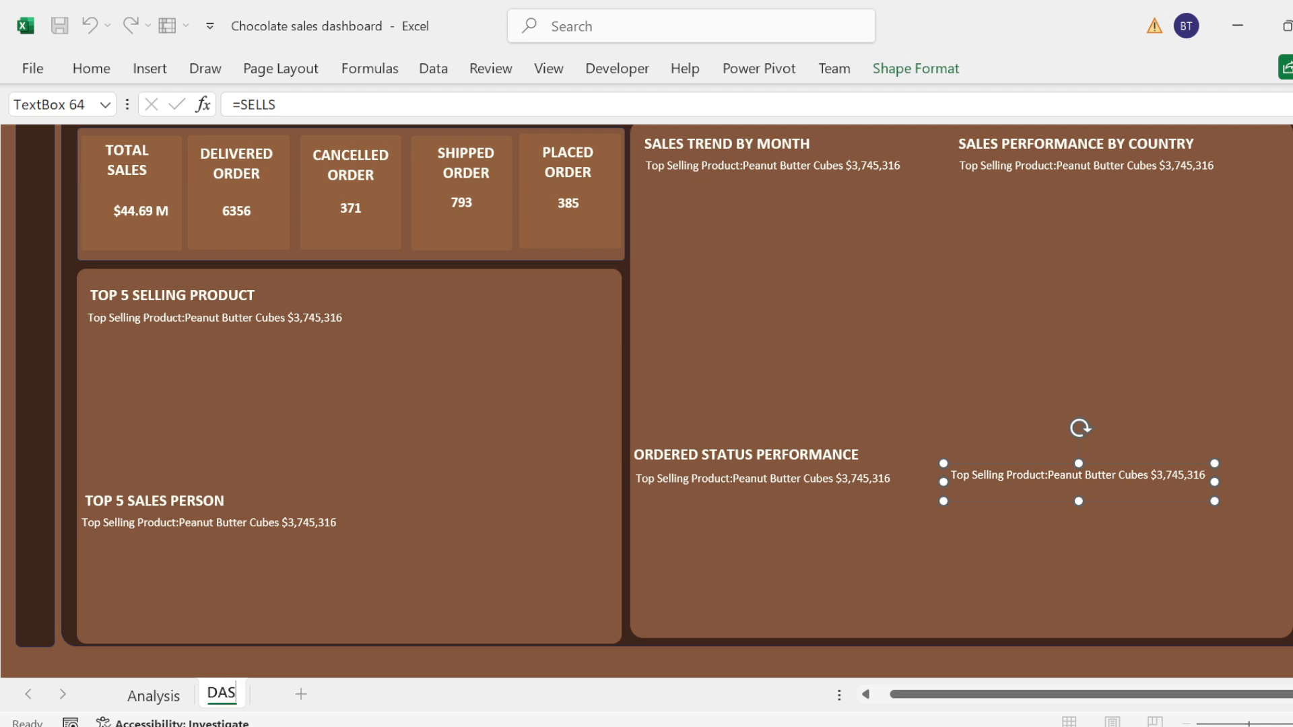
type("HBOARD")
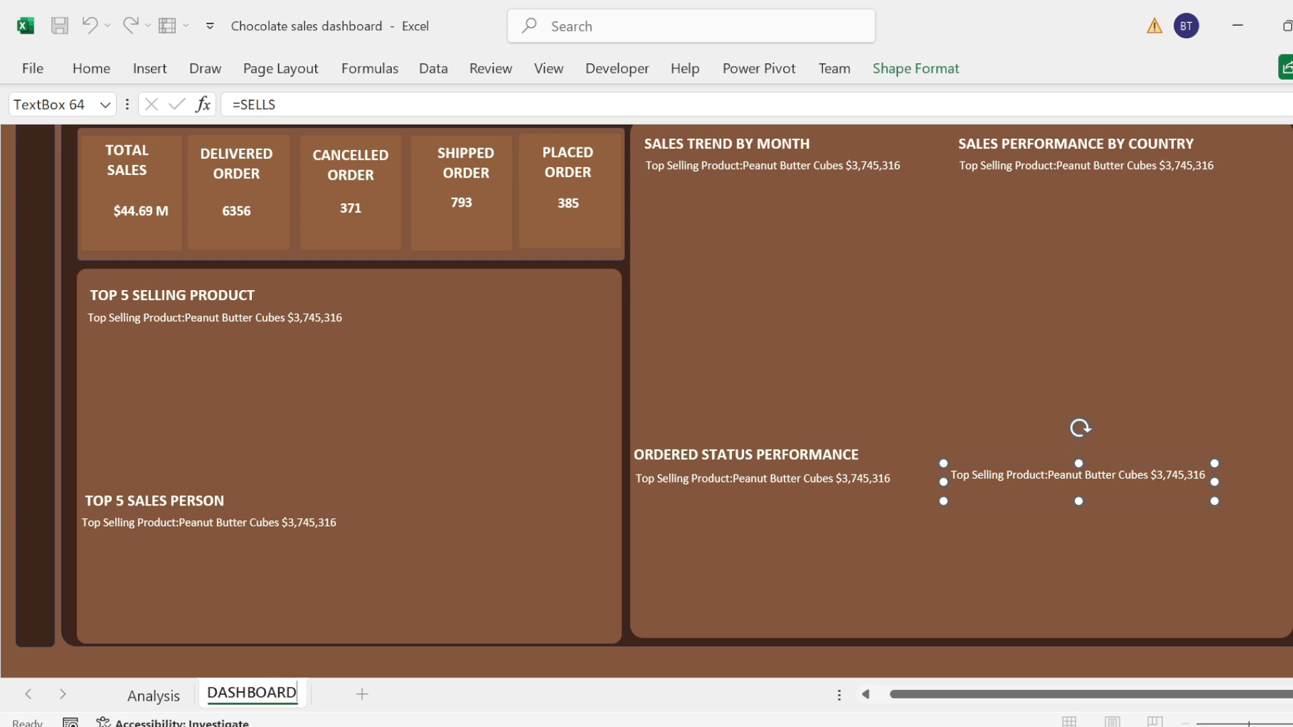
key("Return")
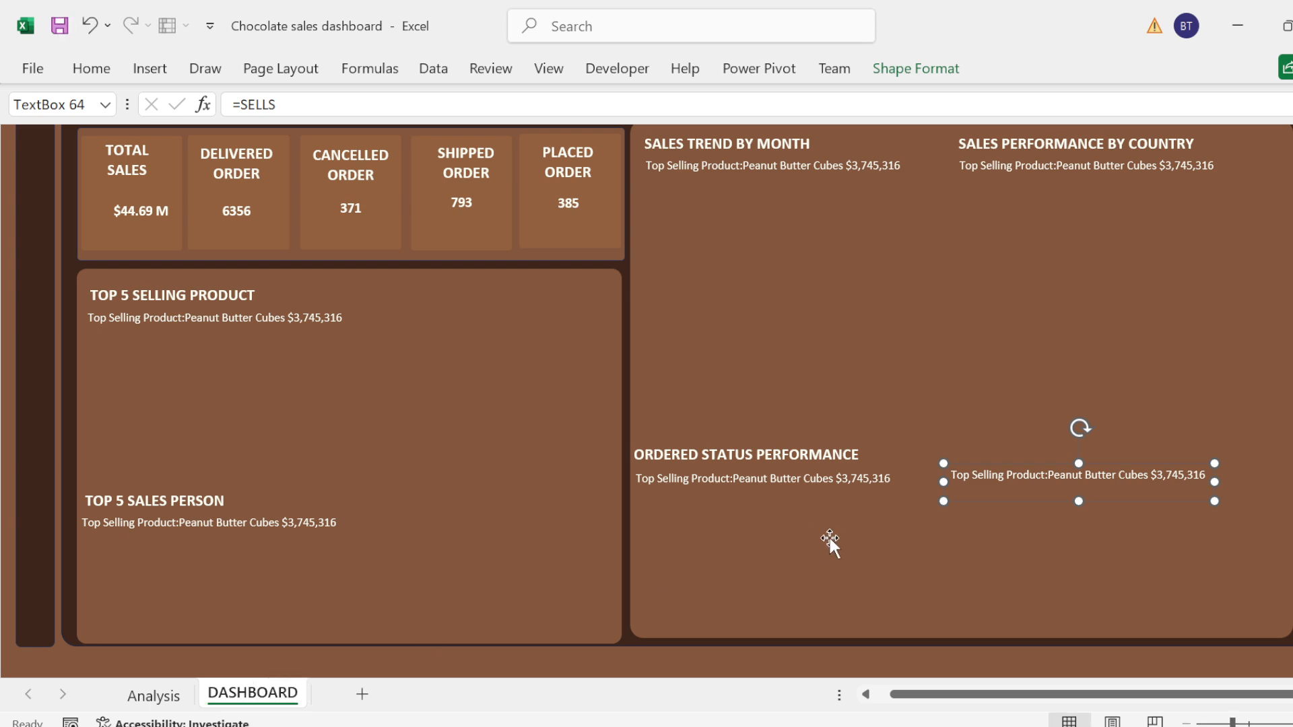
Step: Paste the product chart into the Top 5 Selling Product panel and place it just below the summary text
left_click(426, 418)
key("ctrl+v")
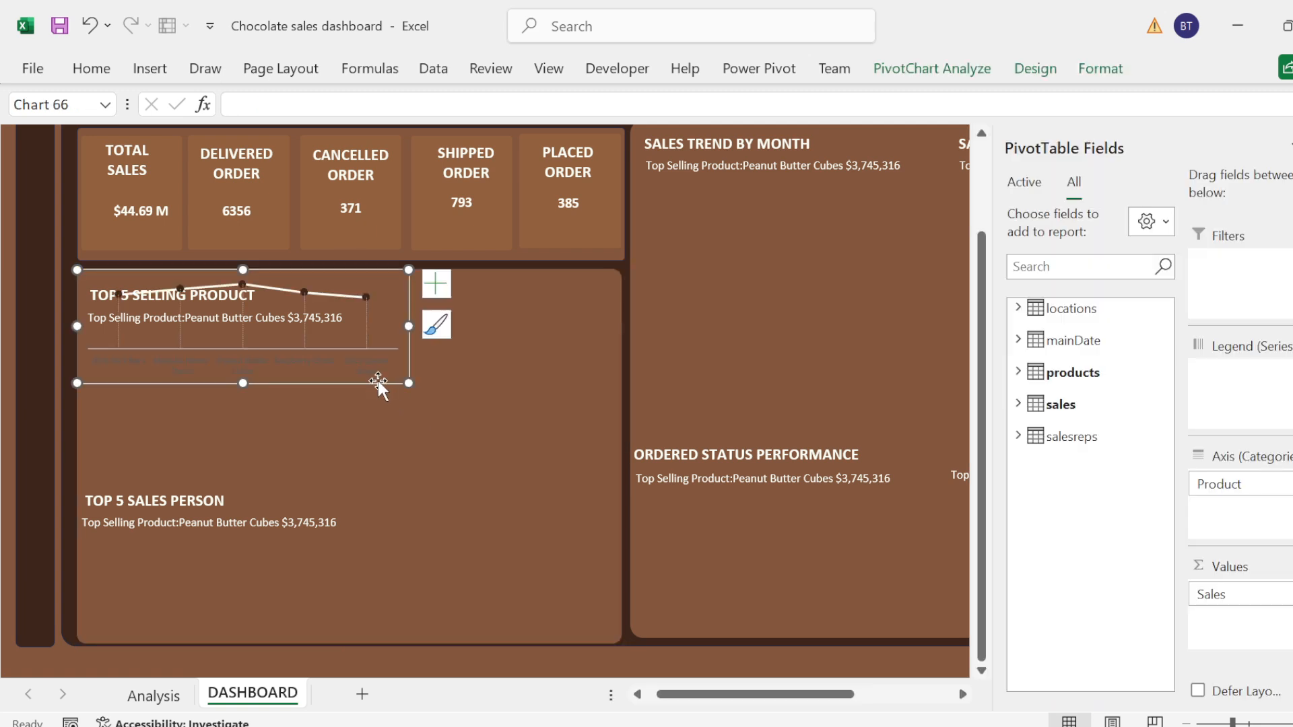
left_click_drag(377, 381, 387, 439)
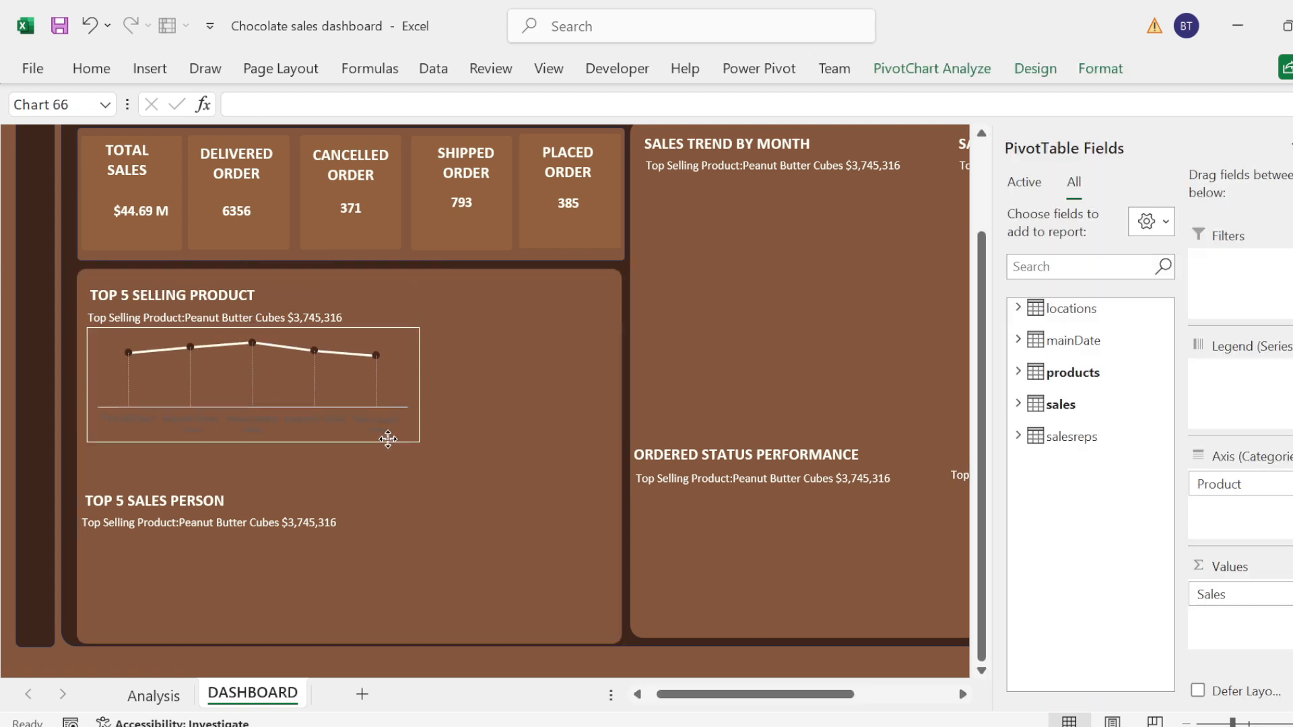
Step: Format the plot area of the pasted product chart with no fill and no border line
left_click(340, 359)
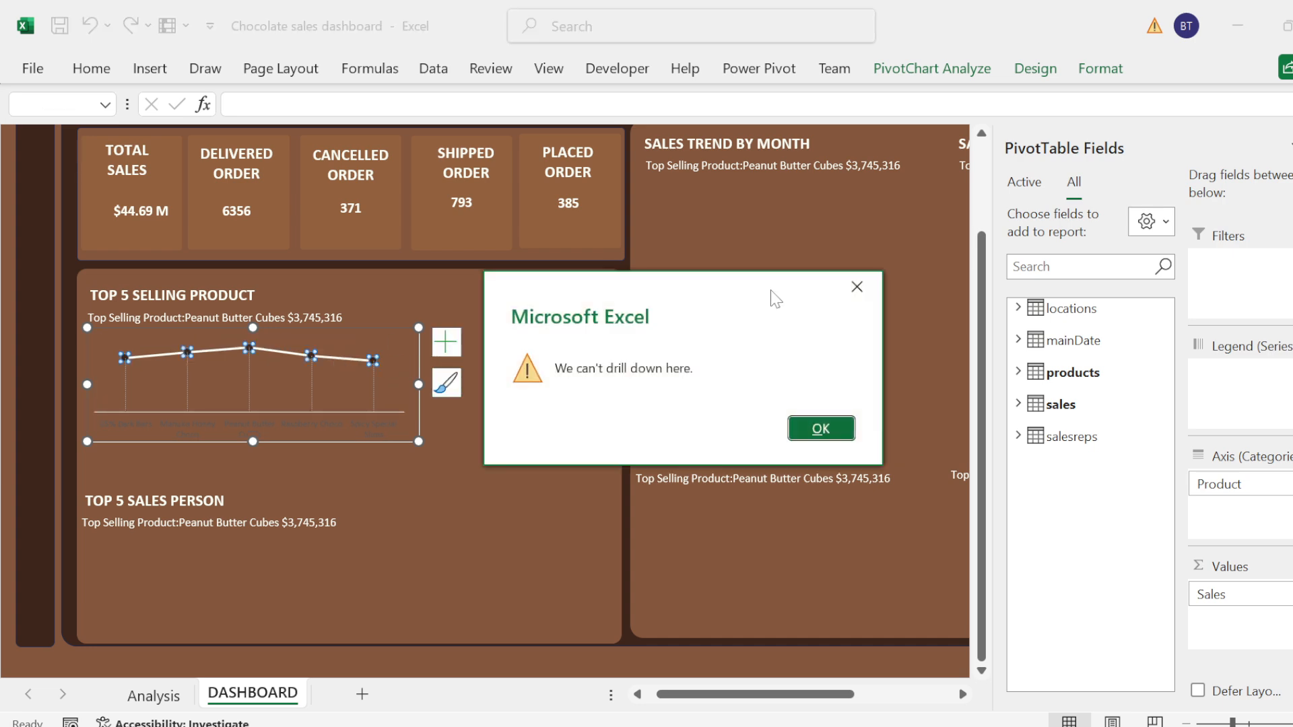
left_click(821, 429)
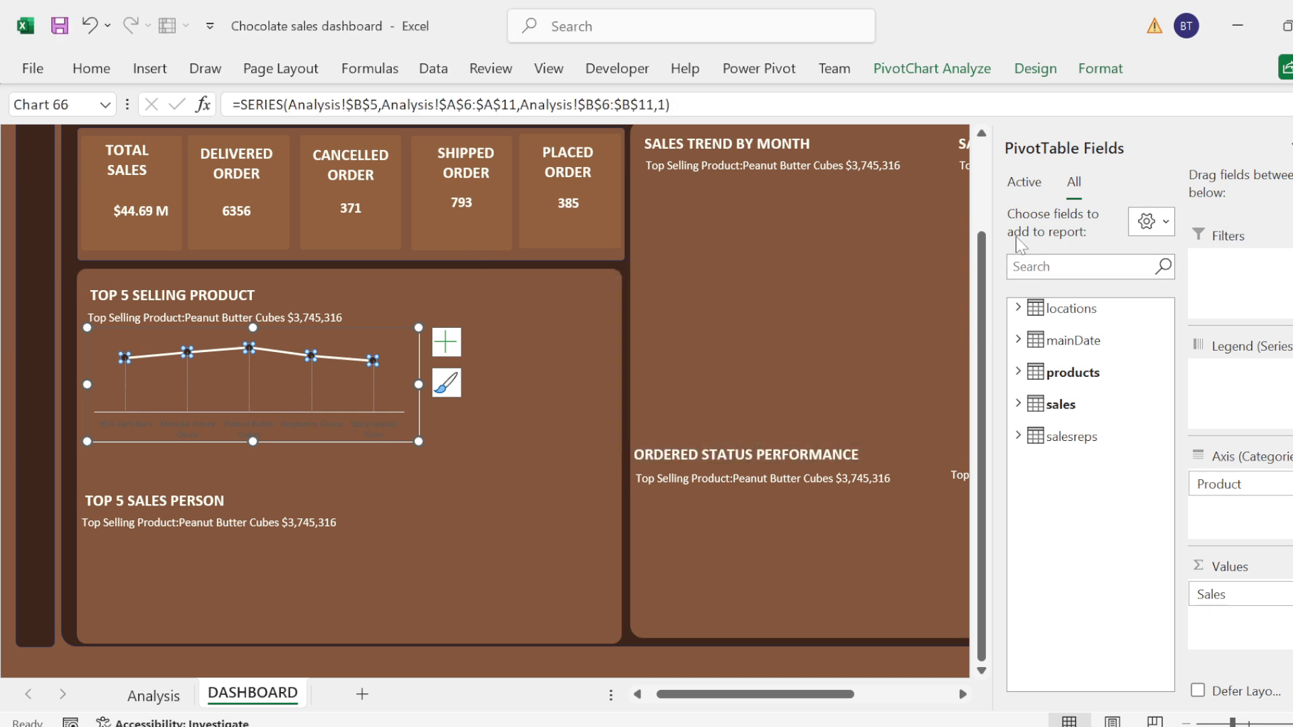
right_click(343, 367)
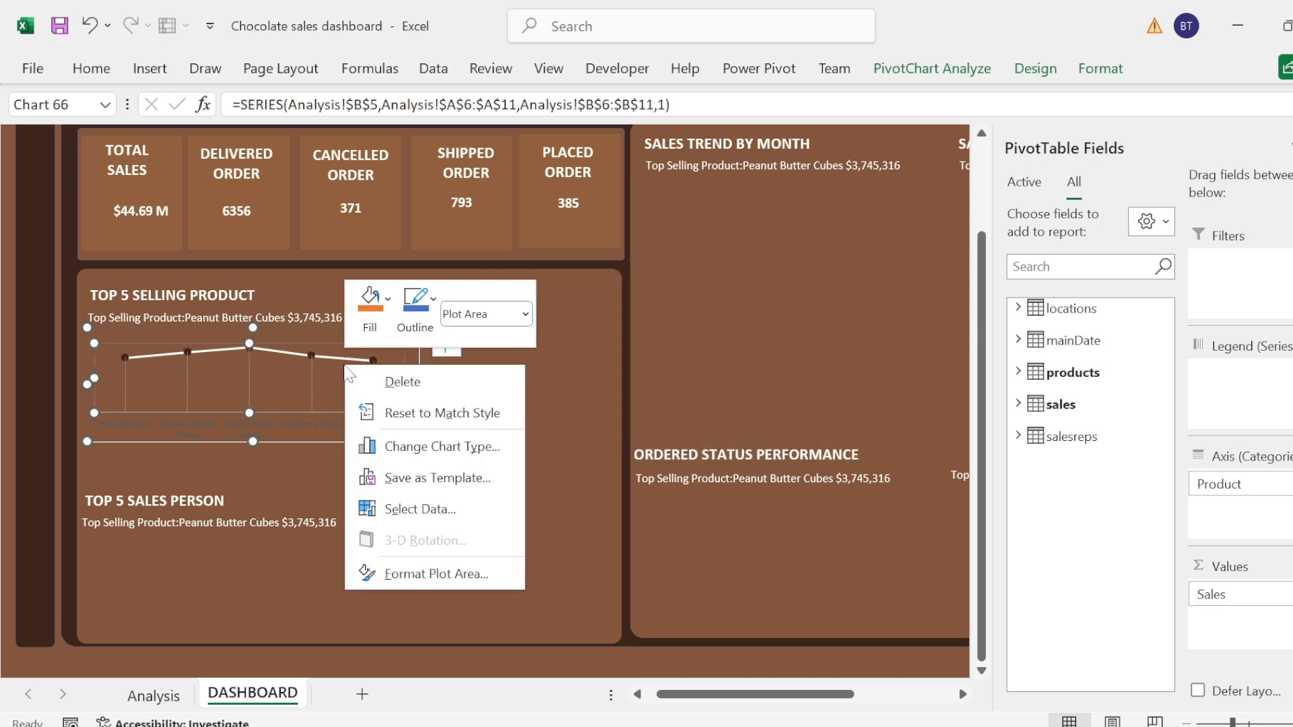
left_click(406, 570)
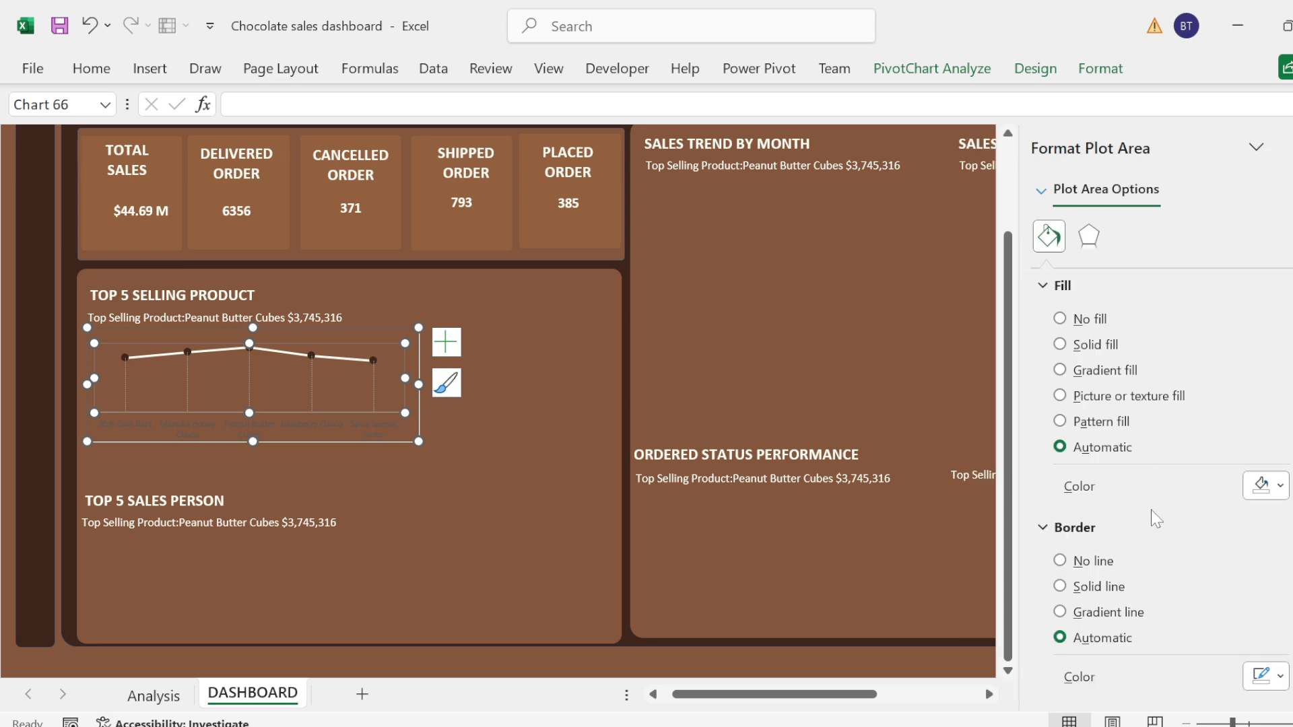
left_click(1061, 561)
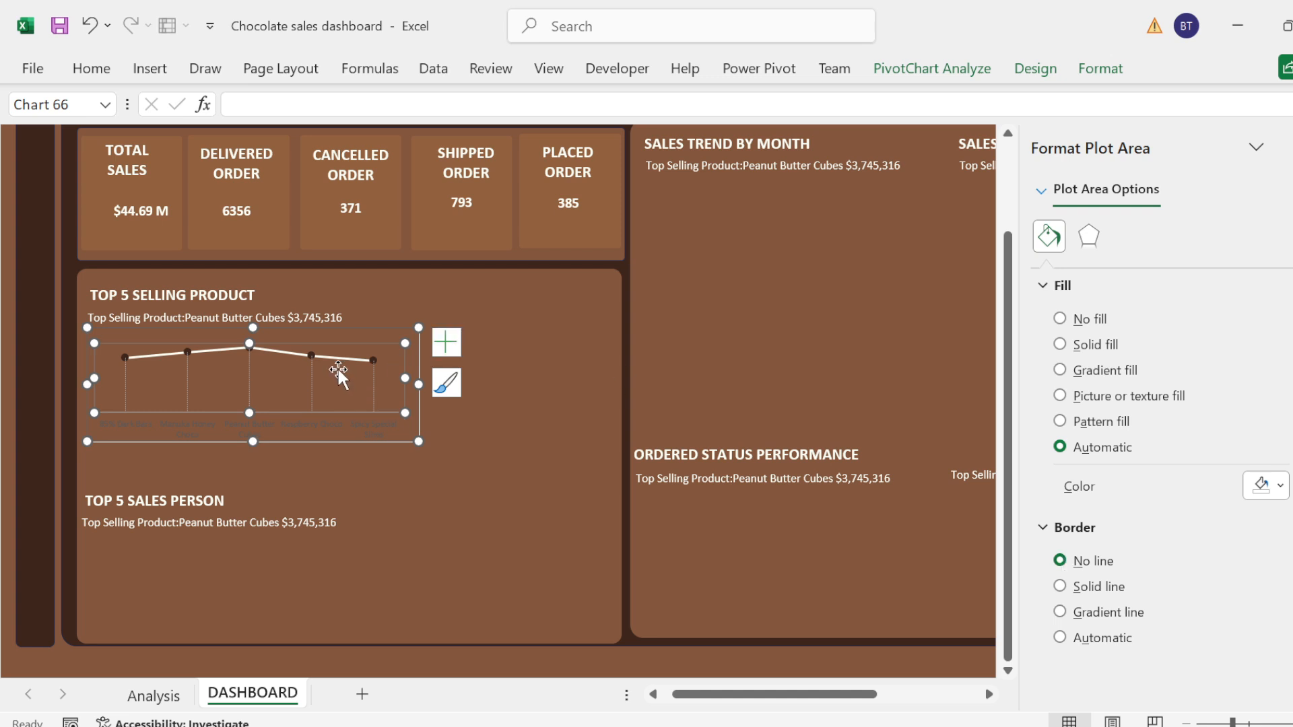
left_click(475, 416)
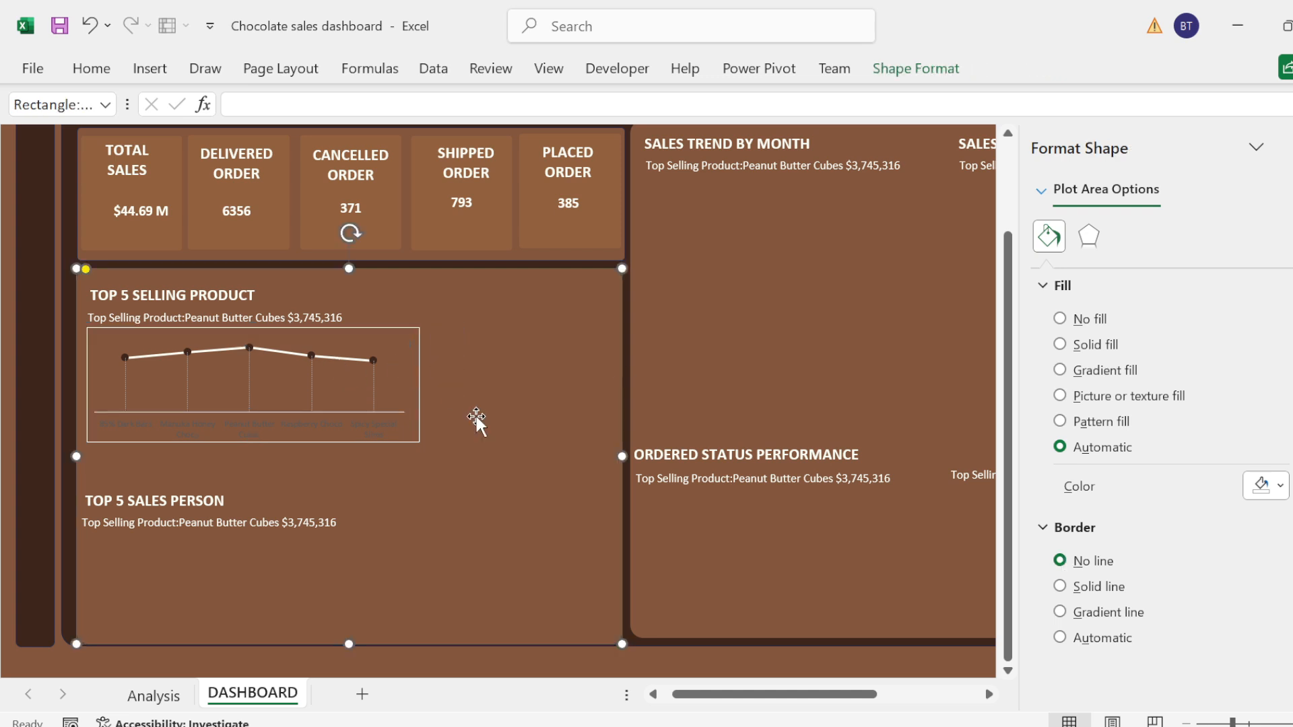
left_click(326, 362)
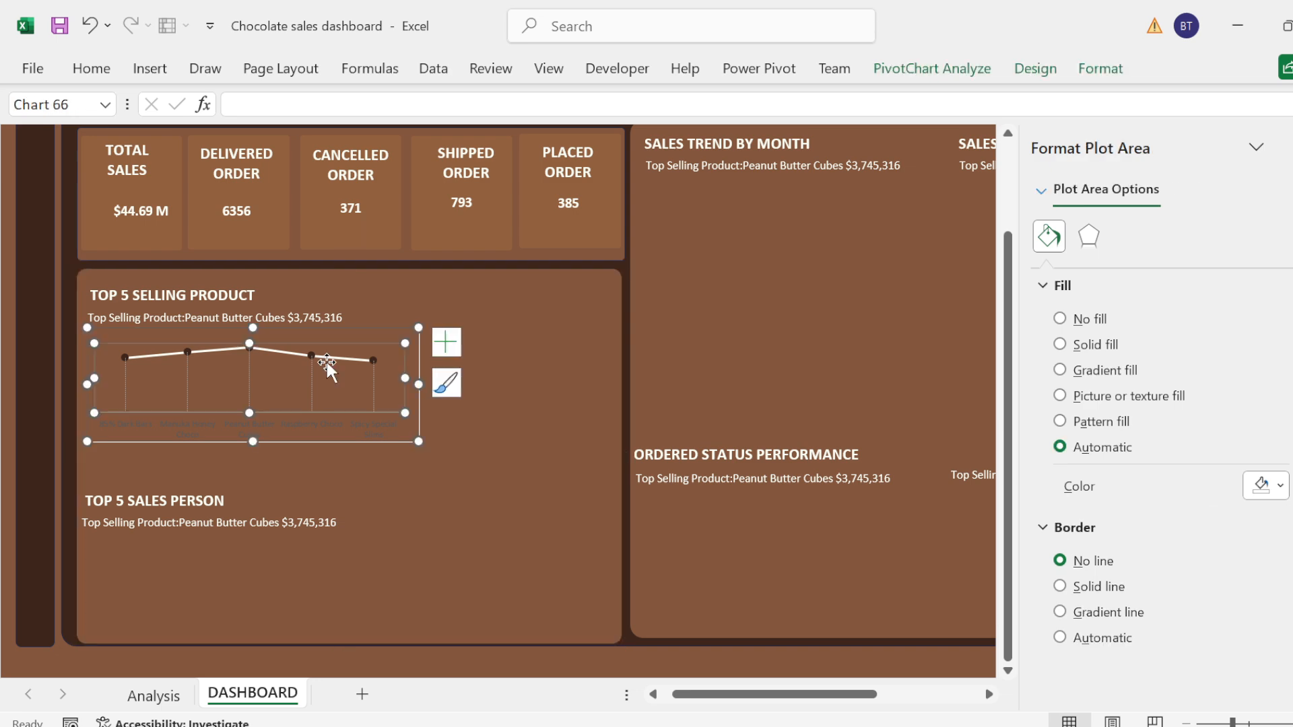
Step: Leave the product chart in the Top 5 Selling Product panel and switch to the Analysis sheet
left_click(390, 323)
left_click(387, 327)
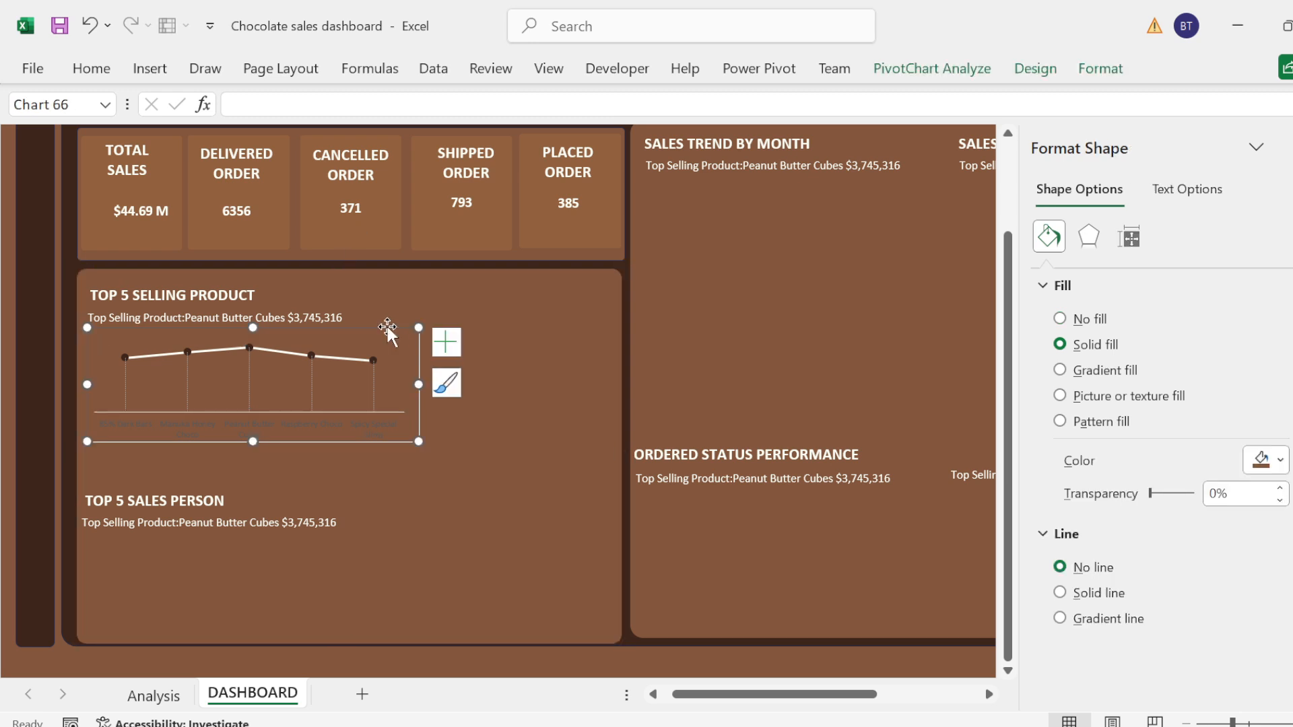
left_click(166, 698)
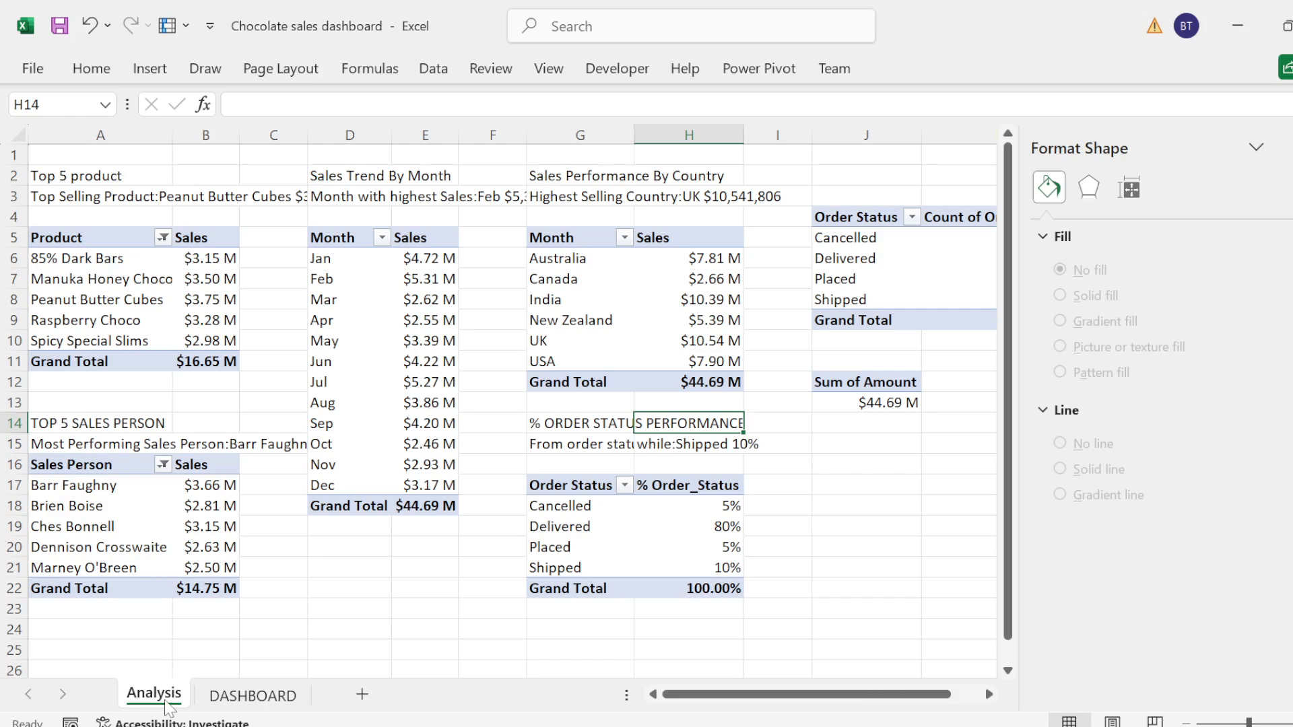
left_click(61, 236)
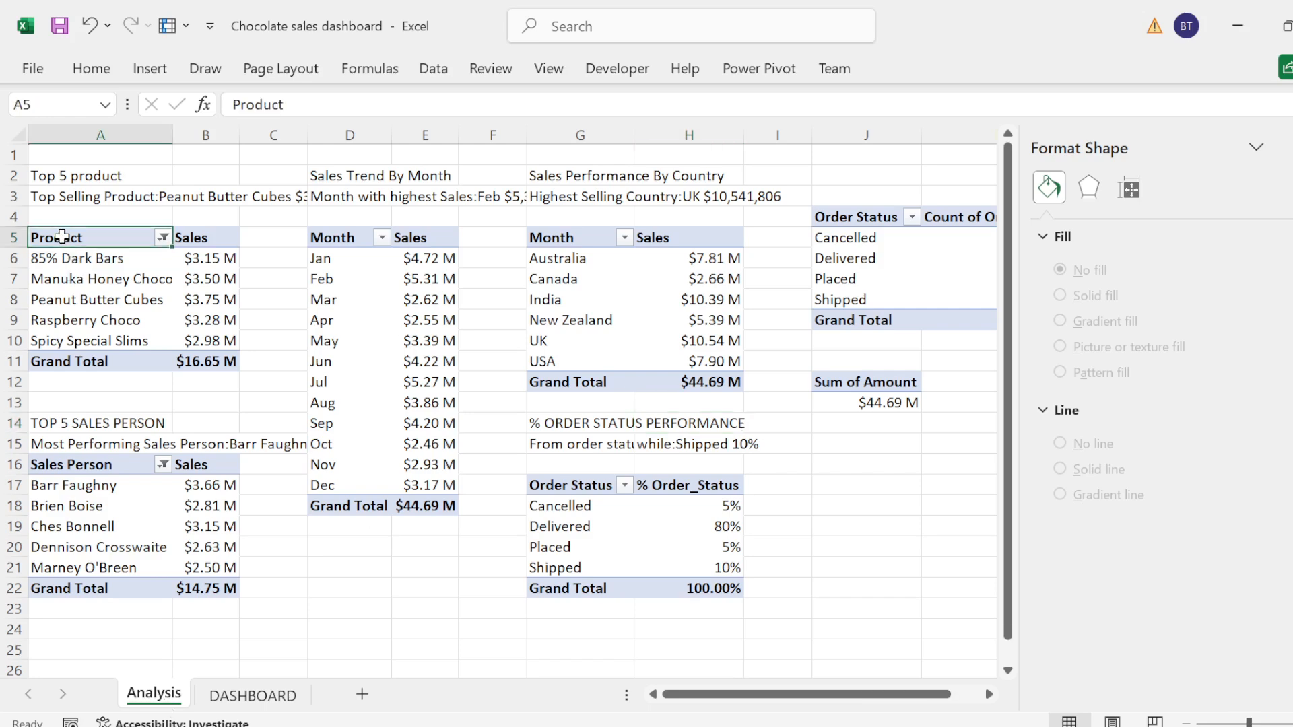
key("shift+Down")
key("shift+Down")
key("shift+Down")
key("shift+Down")
key("shift+Down")
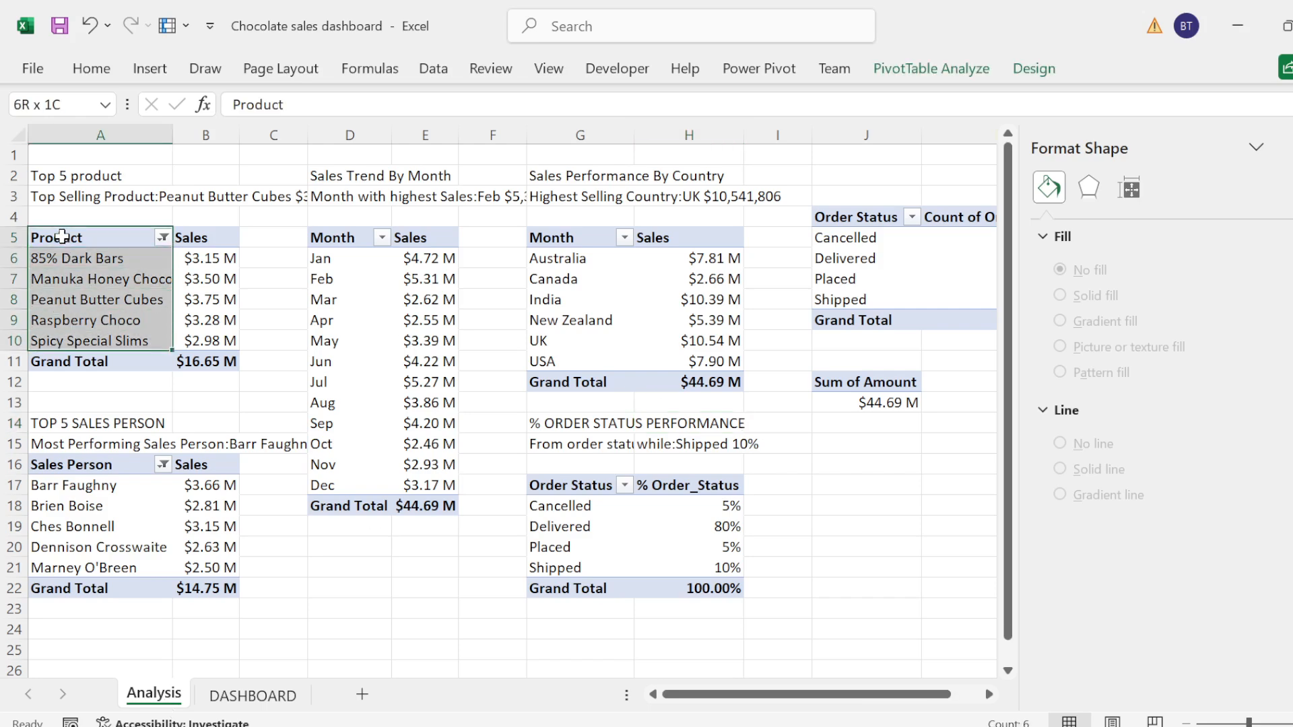
key("shift+Right")
left_click(61, 237)
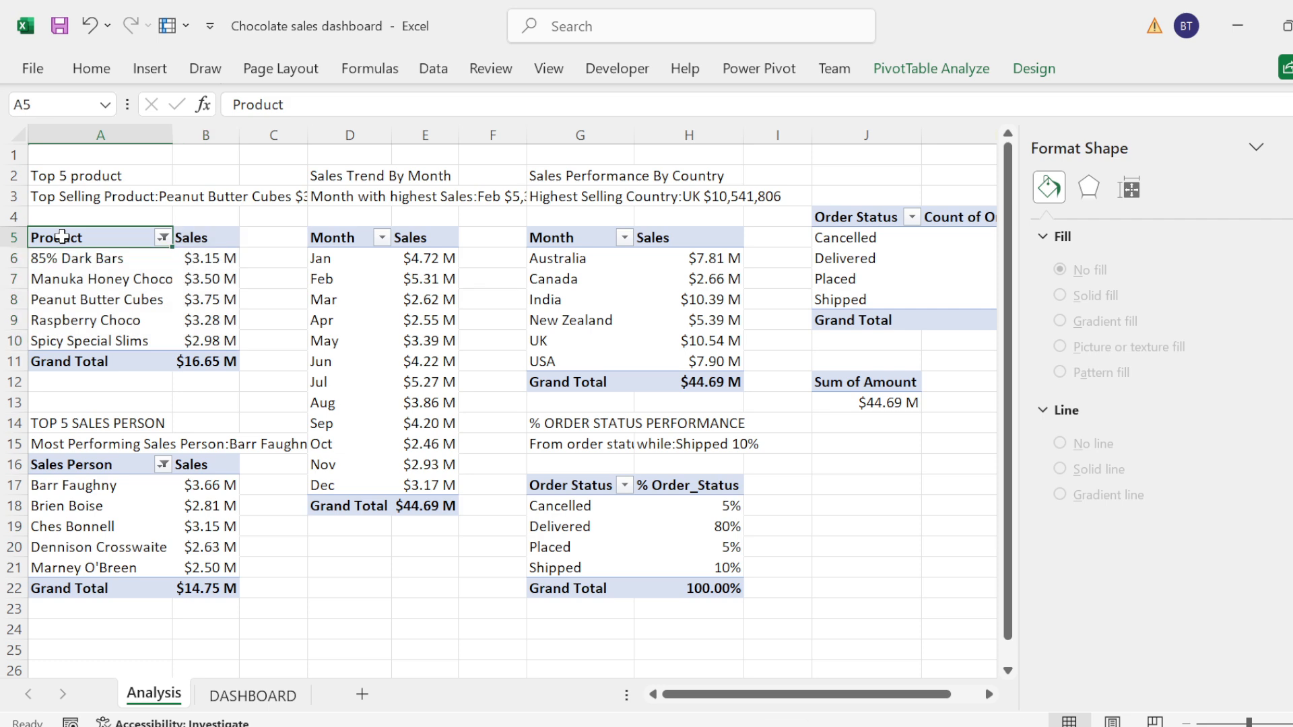
left_click(149, 70)
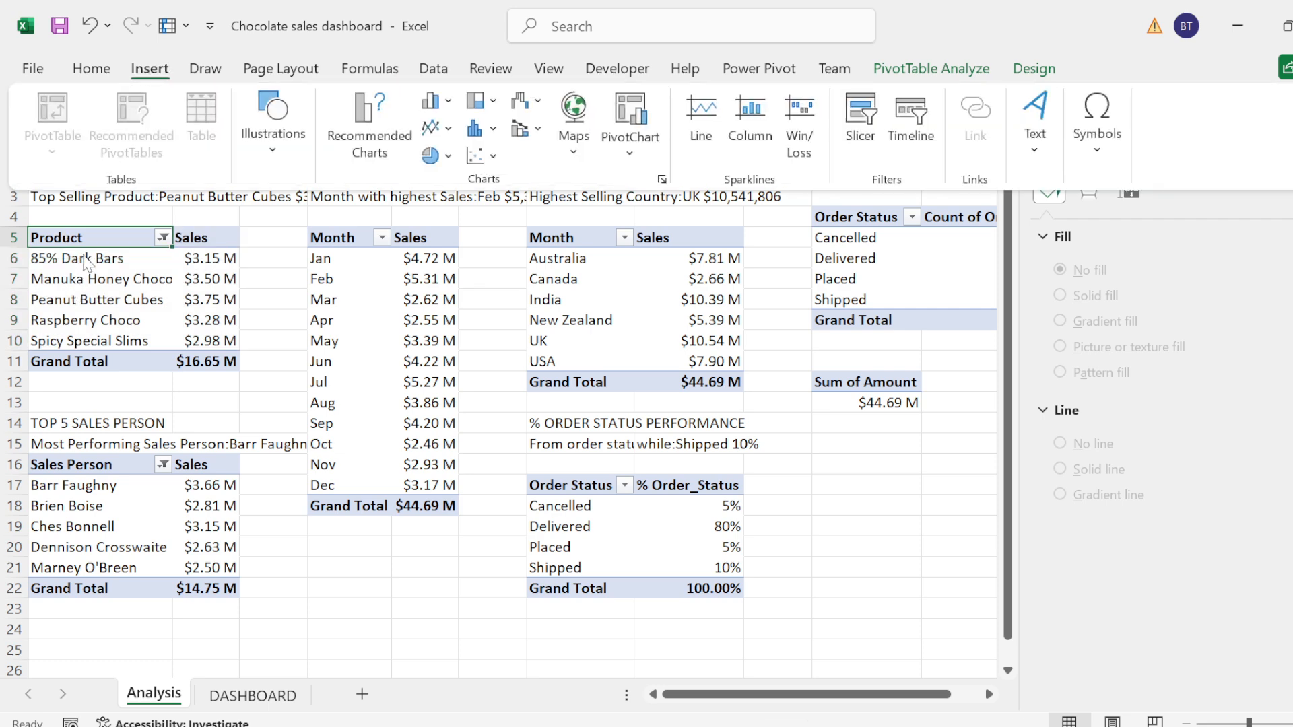
left_click(86, 222)
left_click(76, 241)
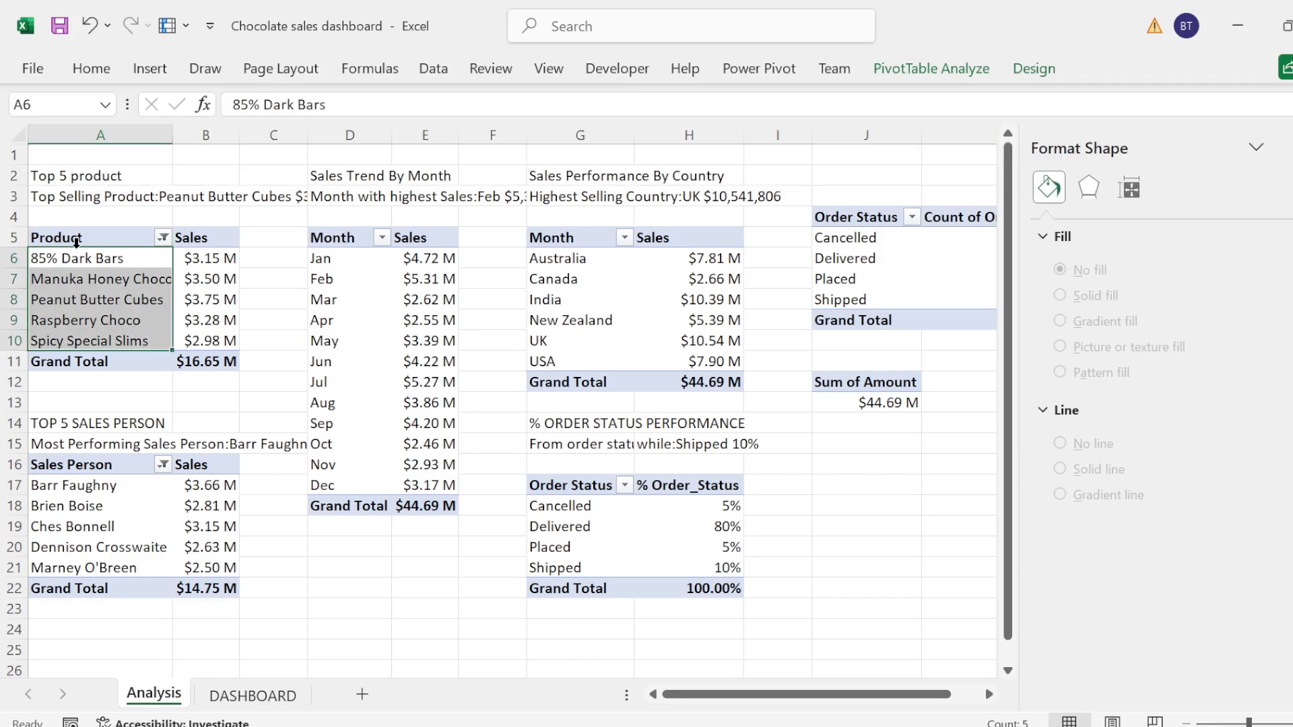
left_click(87, 276)
Step: Insert a line chart with markers from the product names and sales in A6:B10, and hide all its field buttons
left_click(71, 259)
key("shift+Right")
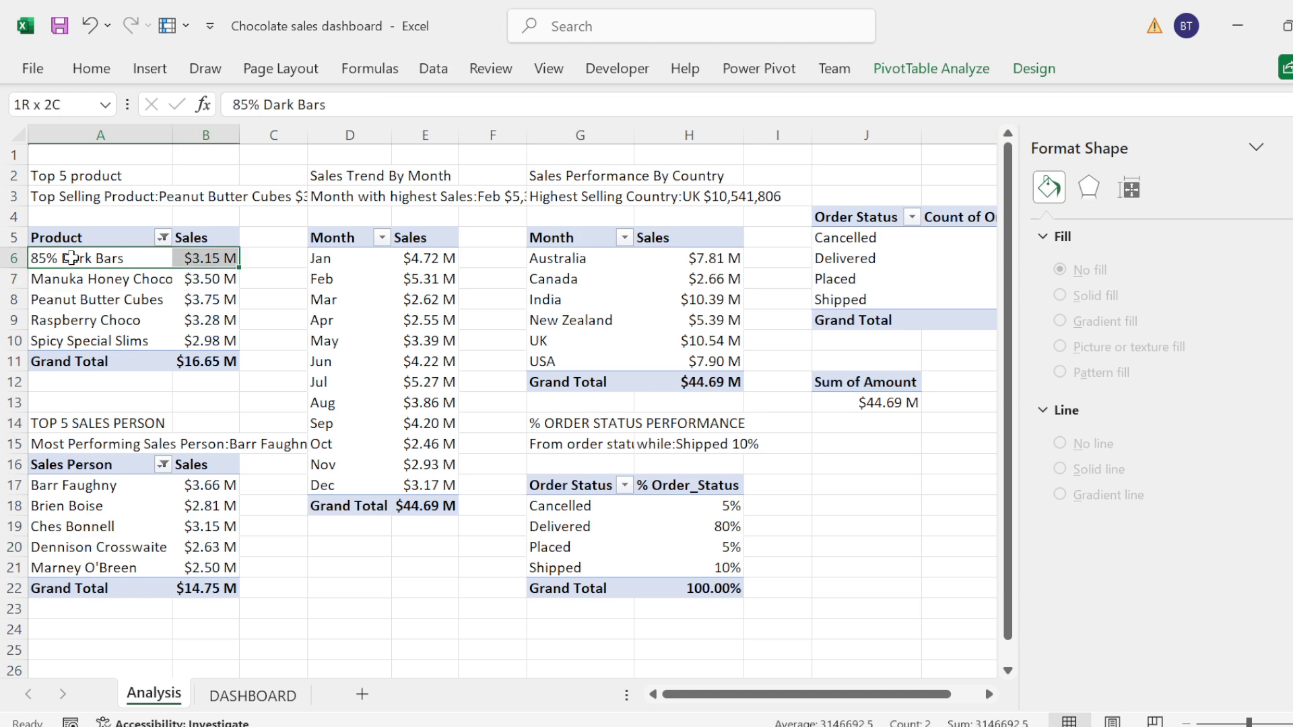
key("shift+Down")
key("shift+Down")
key("shift+Down")
key("shift+Down")
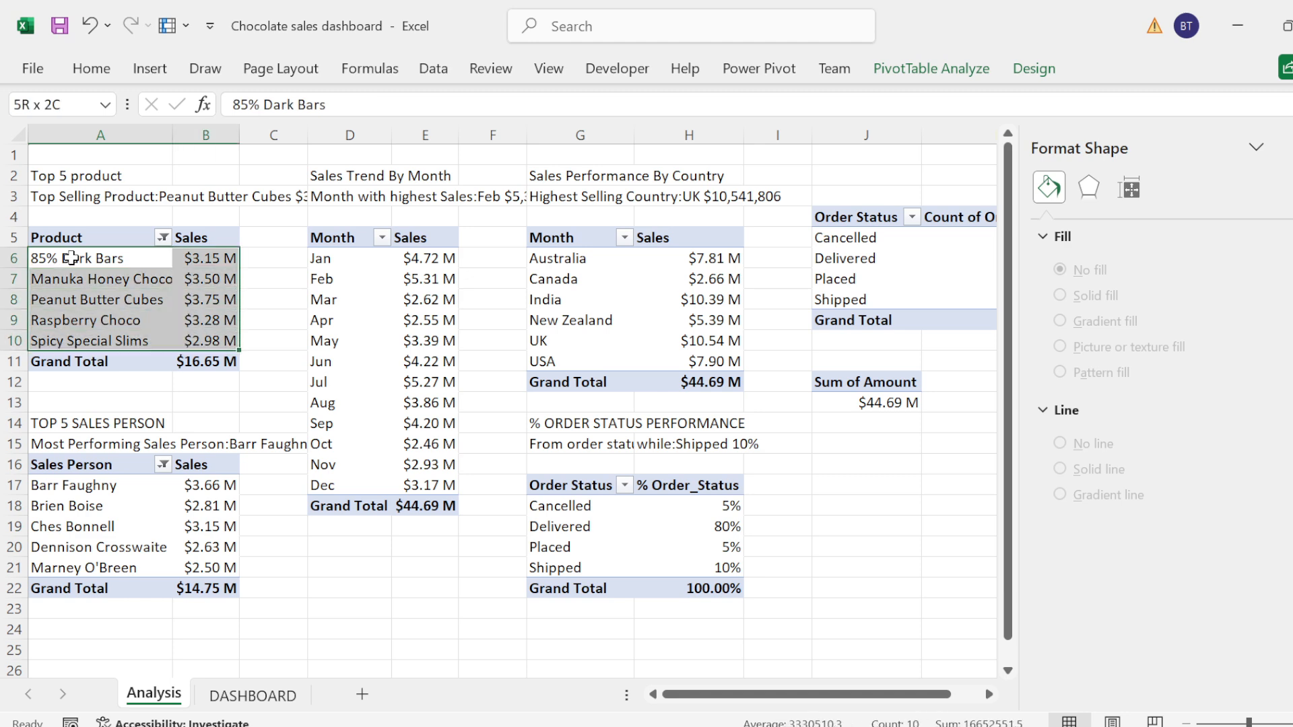
left_click(149, 68)
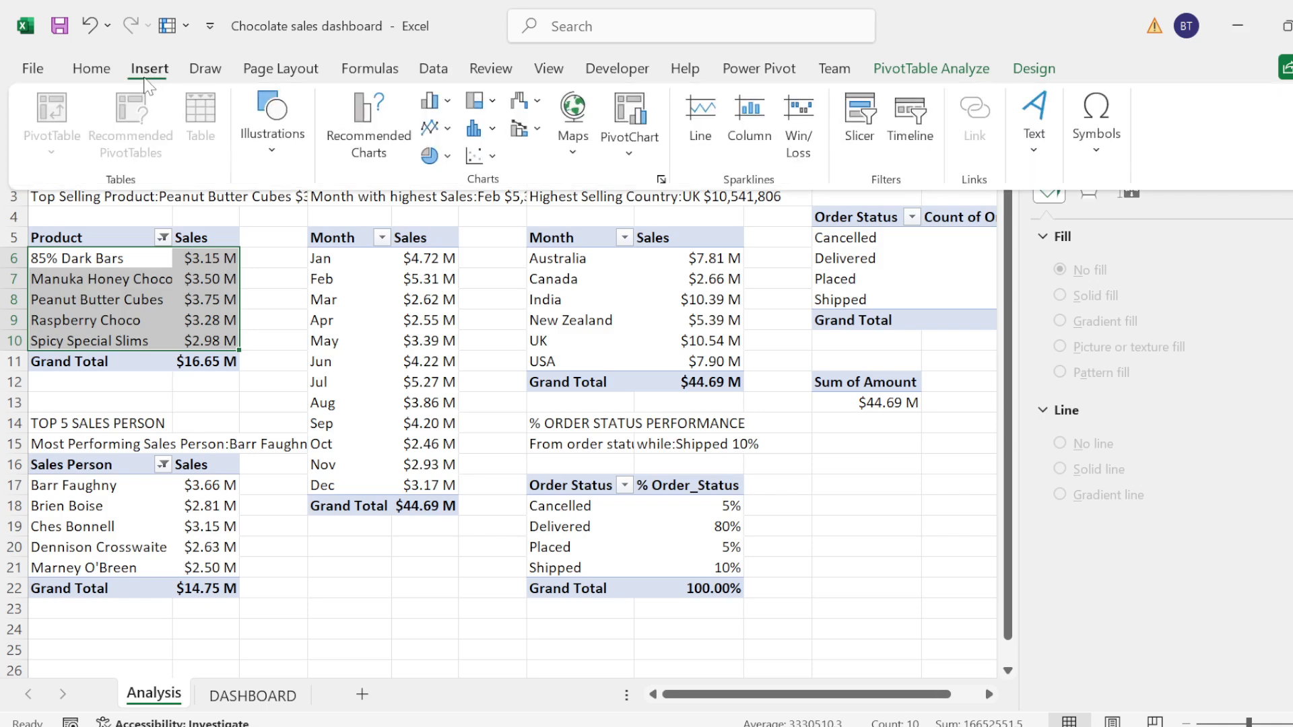
left_click(436, 128)
left_click(640, 210)
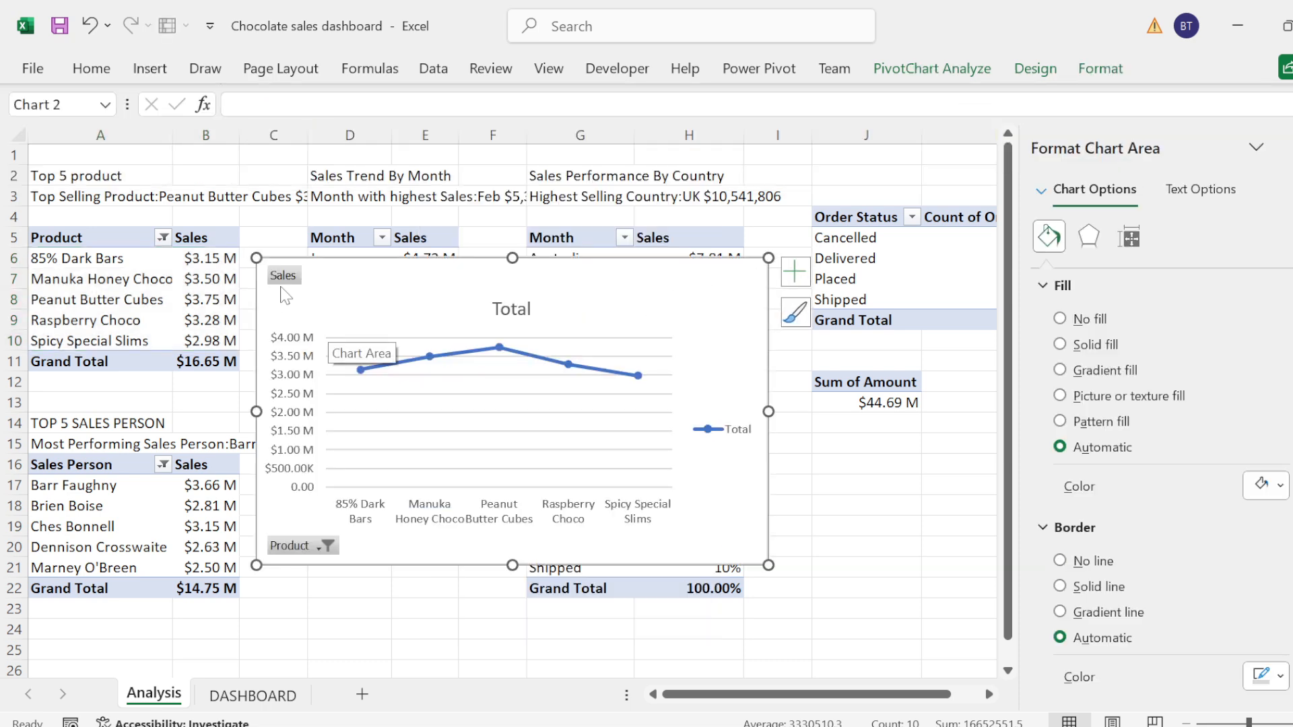
right_click(283, 277)
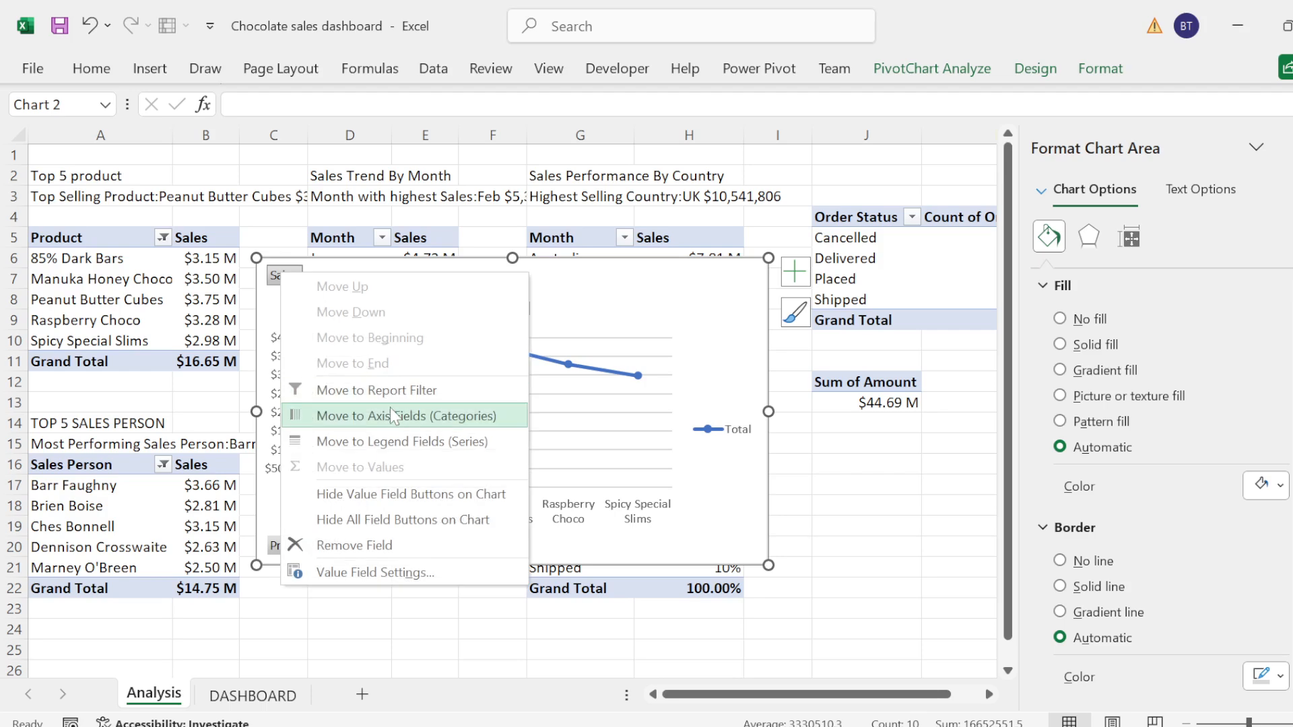
left_click(379, 519)
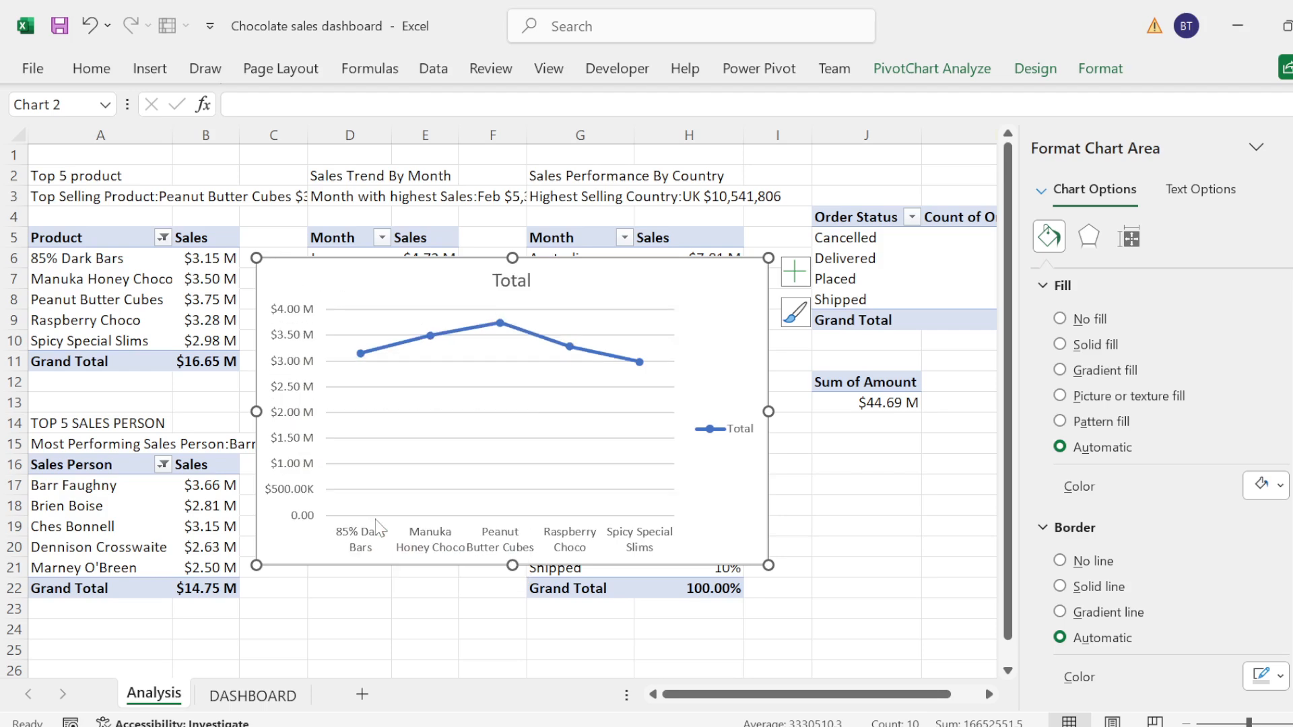
left_click(583, 389)
left_click_drag(626, 344, 712, 300)
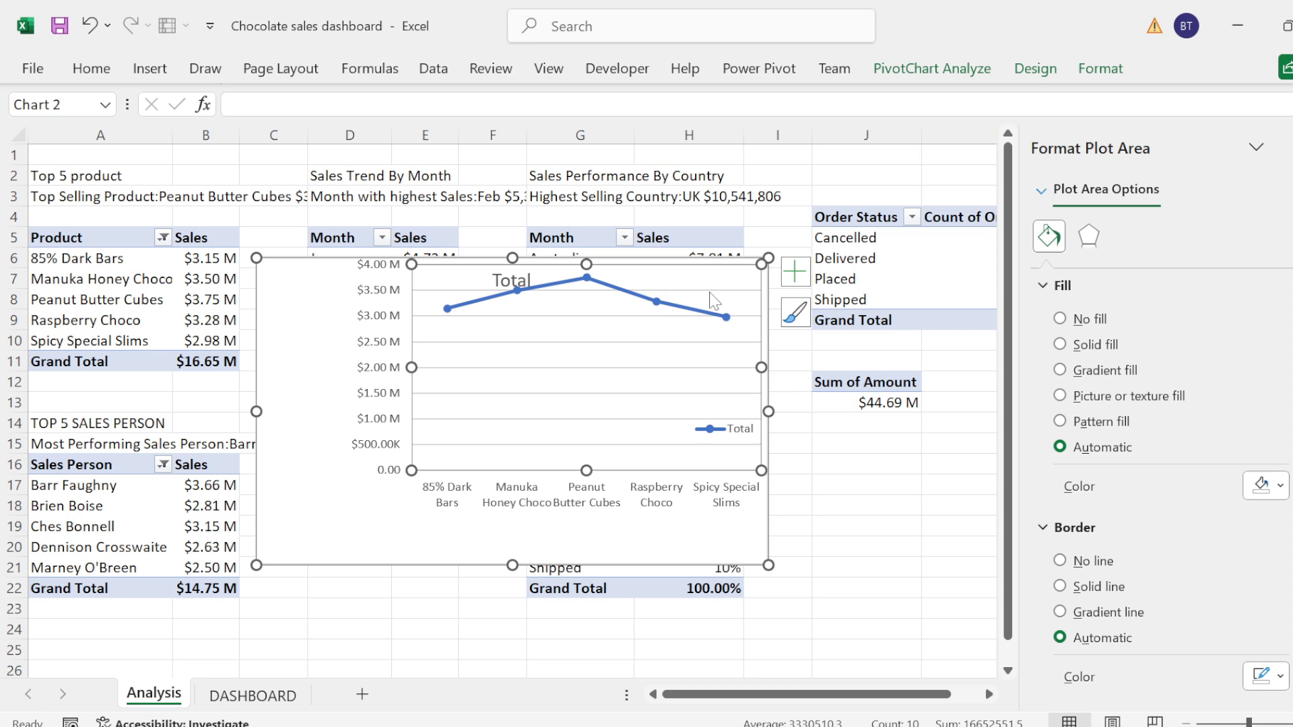
key("ctrl+z")
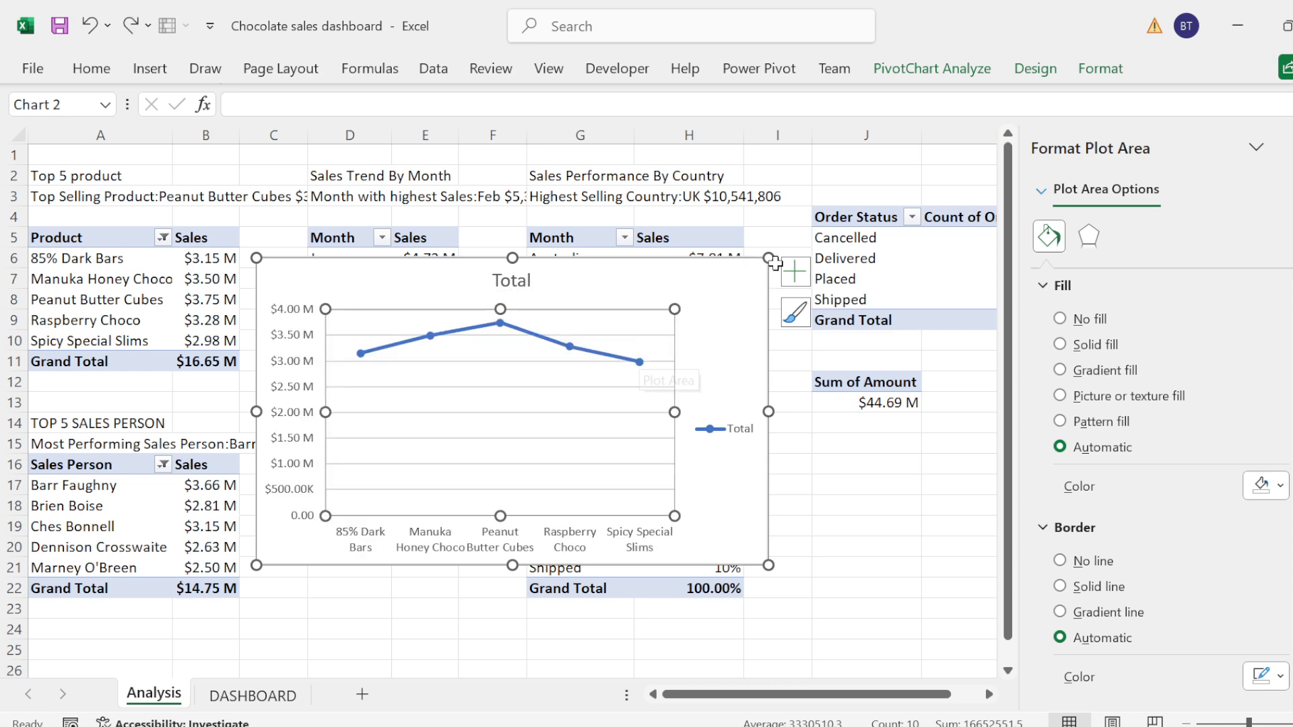
Step: Remove the chart title, gridlines, legend and primary vertical axis from the new product chart
left_click(795, 273)
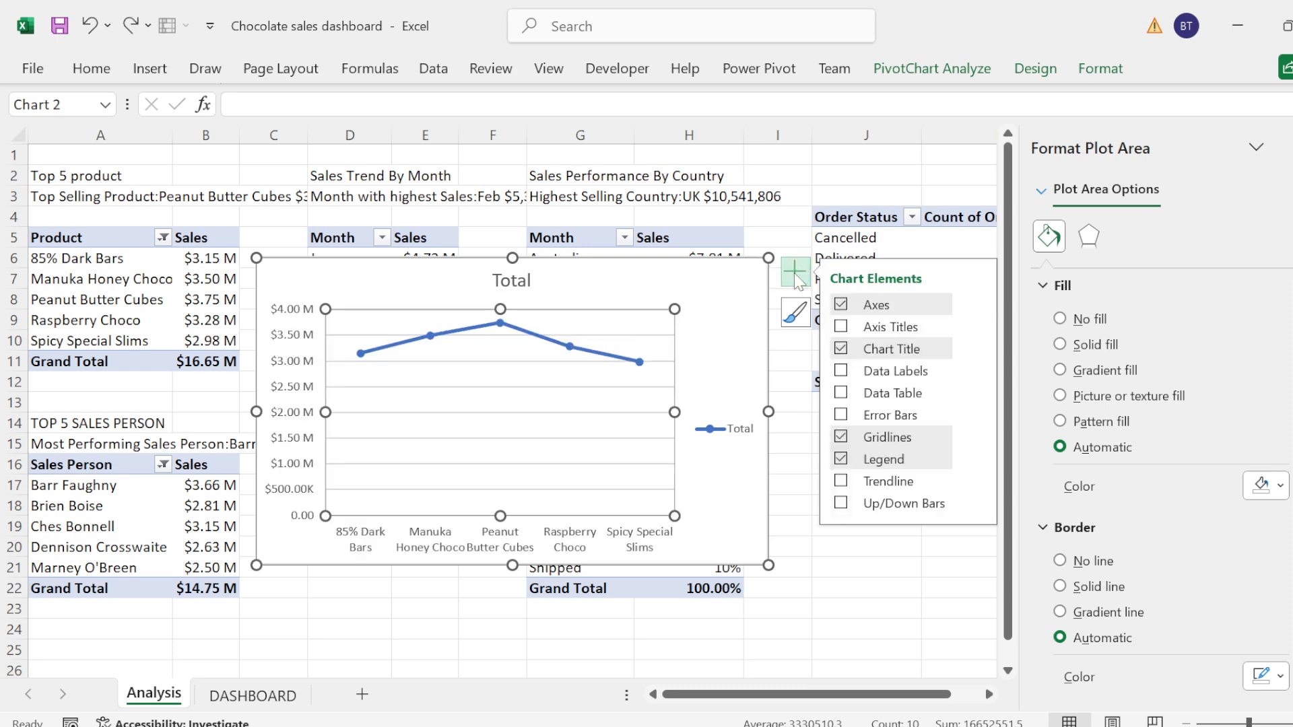
left_click(840, 348)
left_click(841, 439)
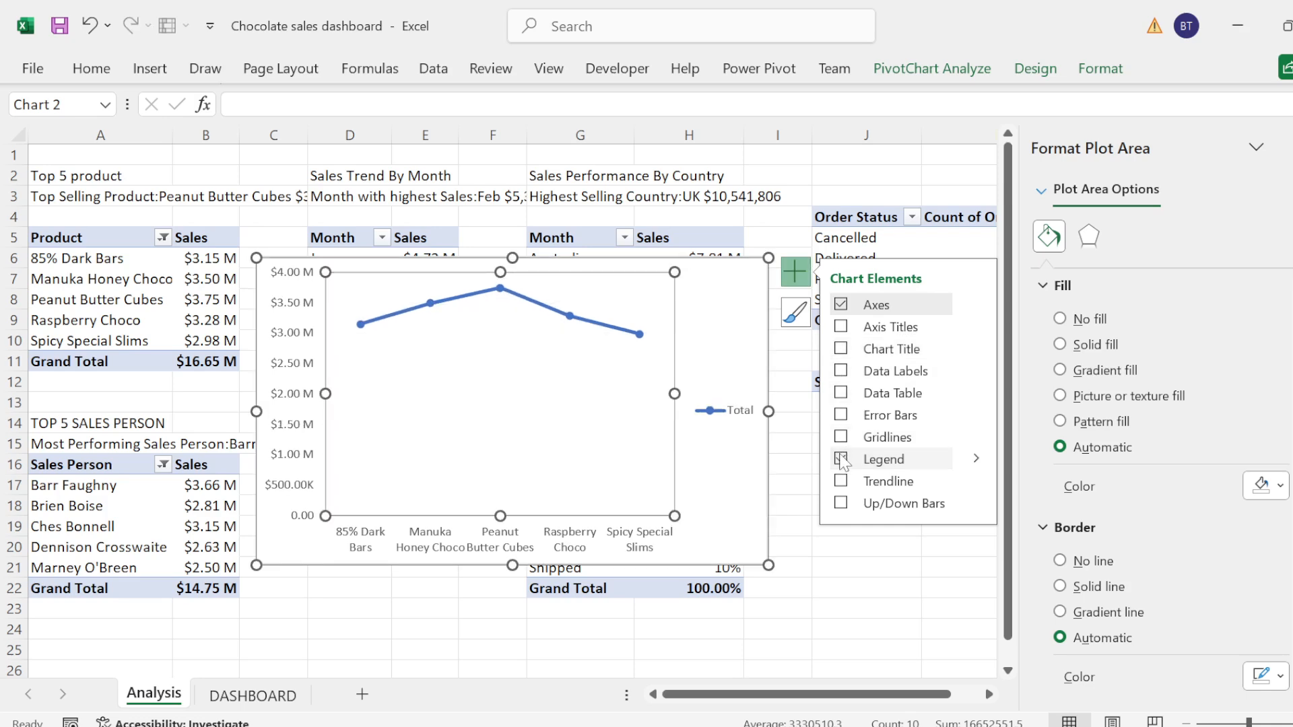
left_click(841, 460)
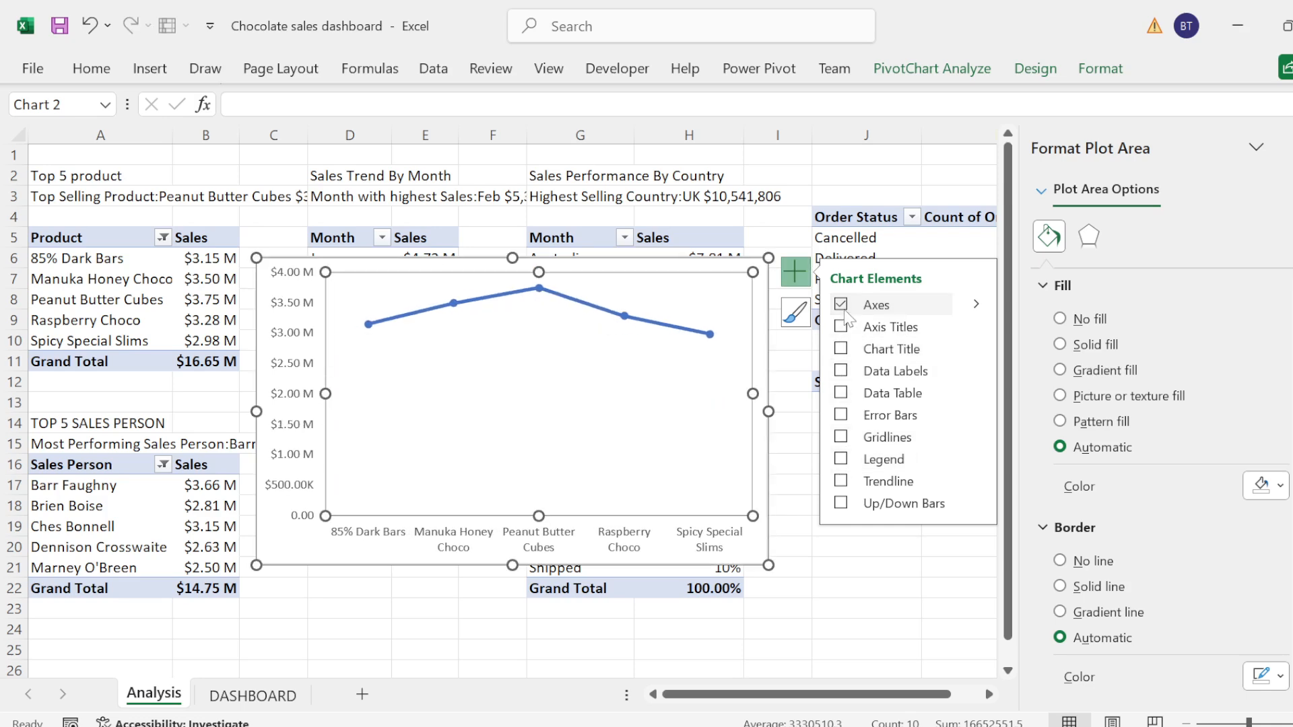
left_click(975, 305)
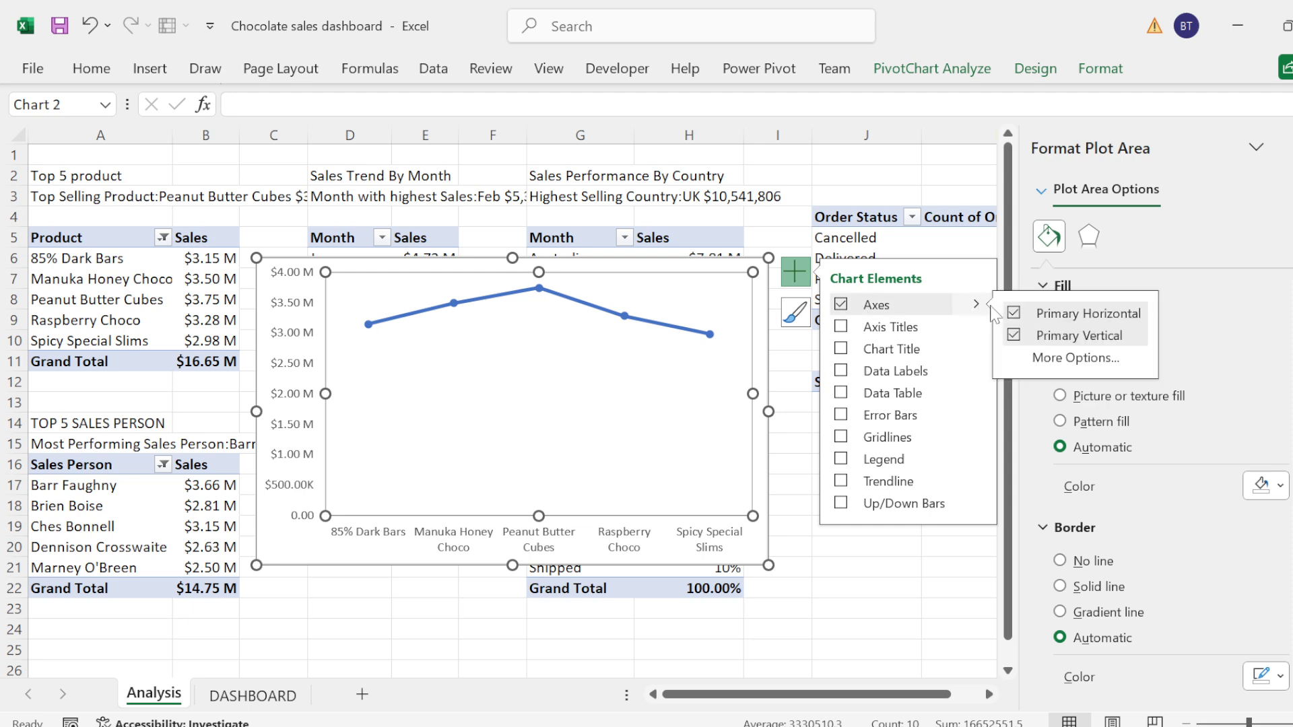
left_click(1017, 337)
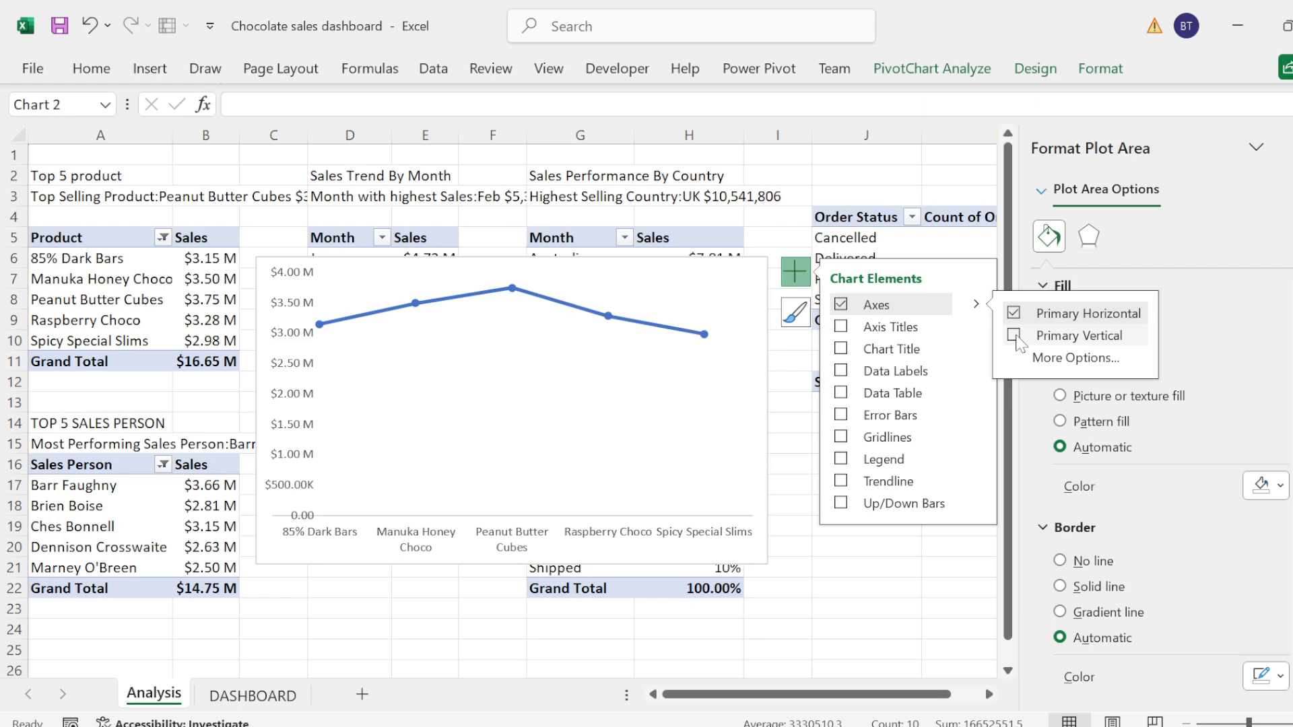
left_click(574, 316)
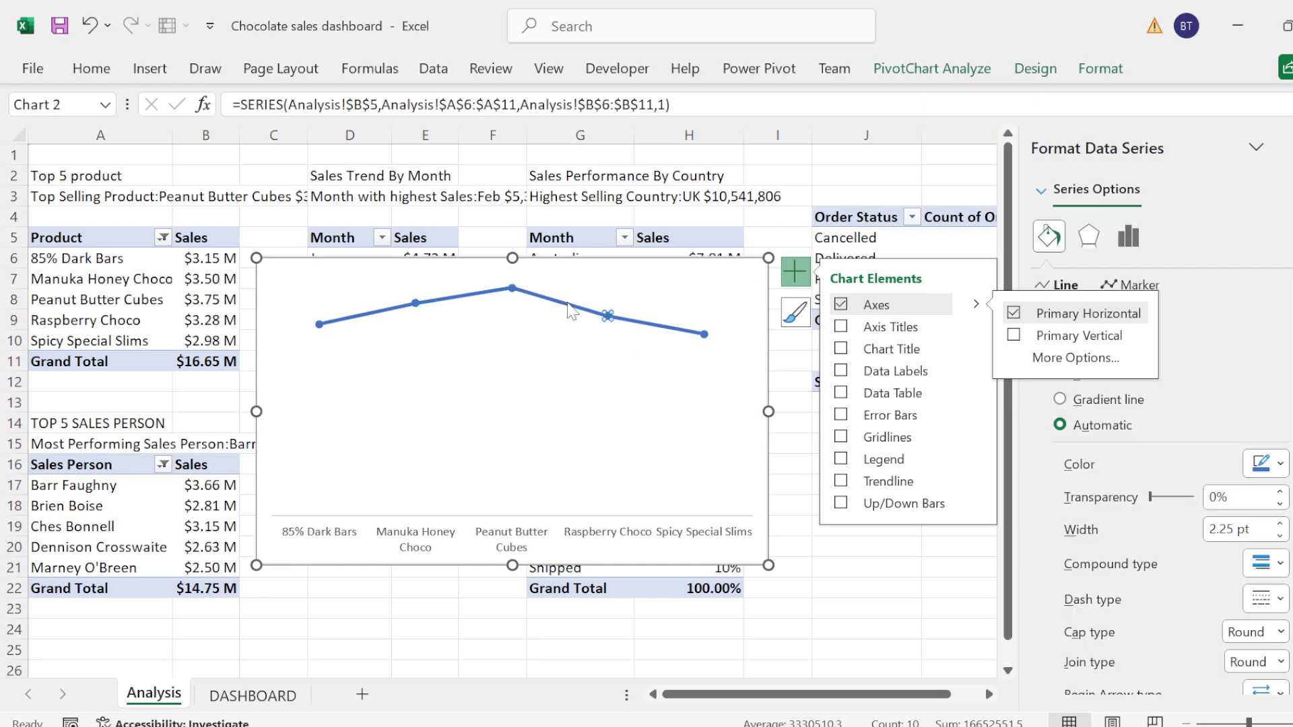
double_click(575, 315)
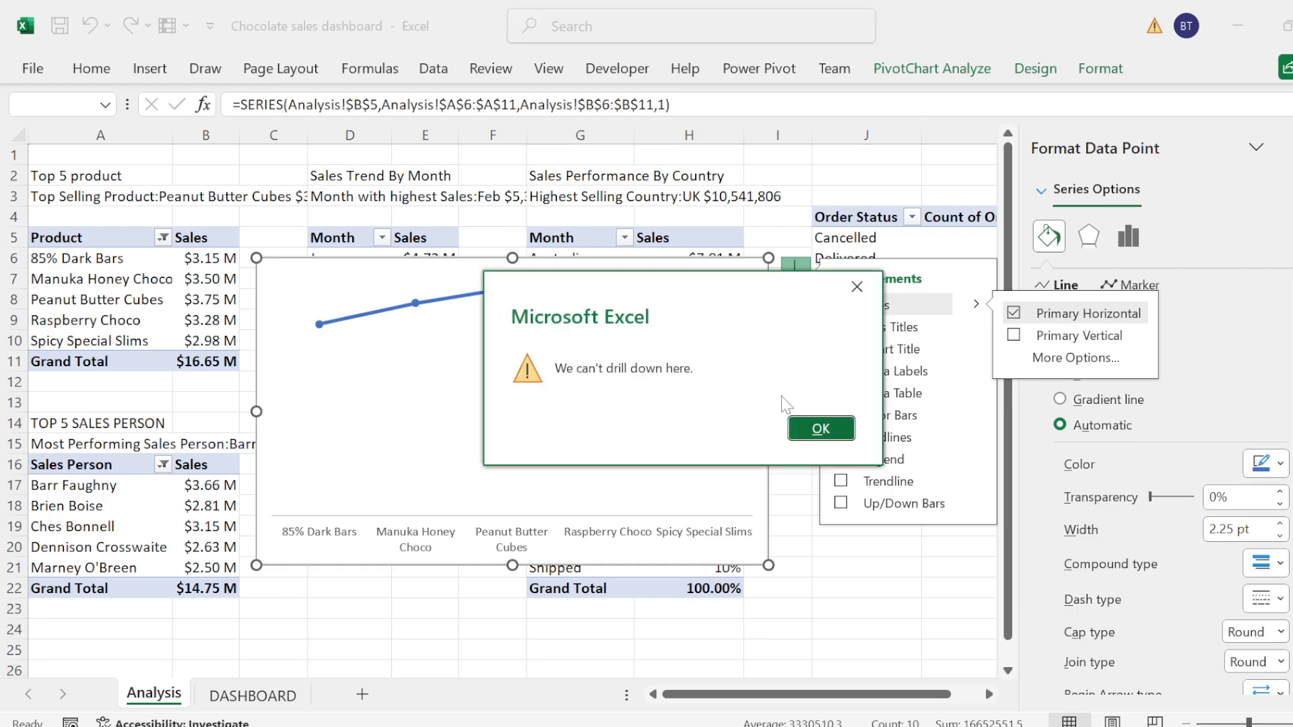
left_click(820, 429)
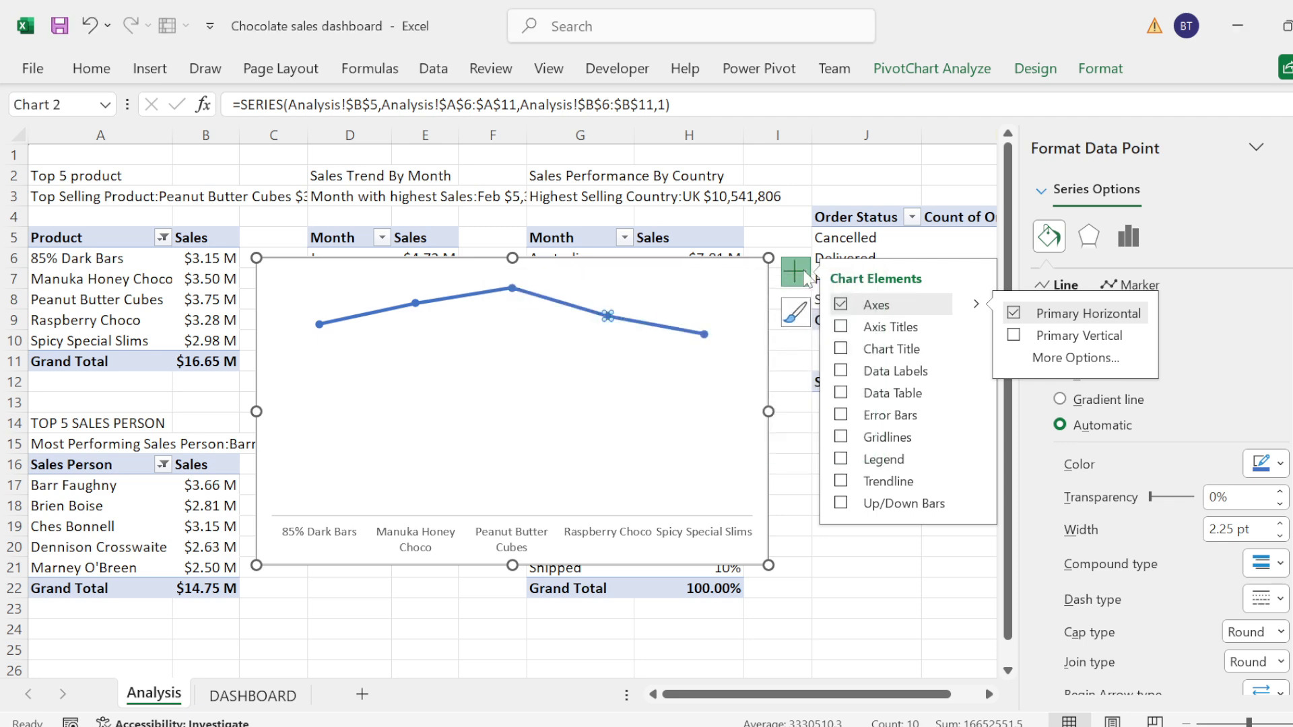
double_click(512, 288)
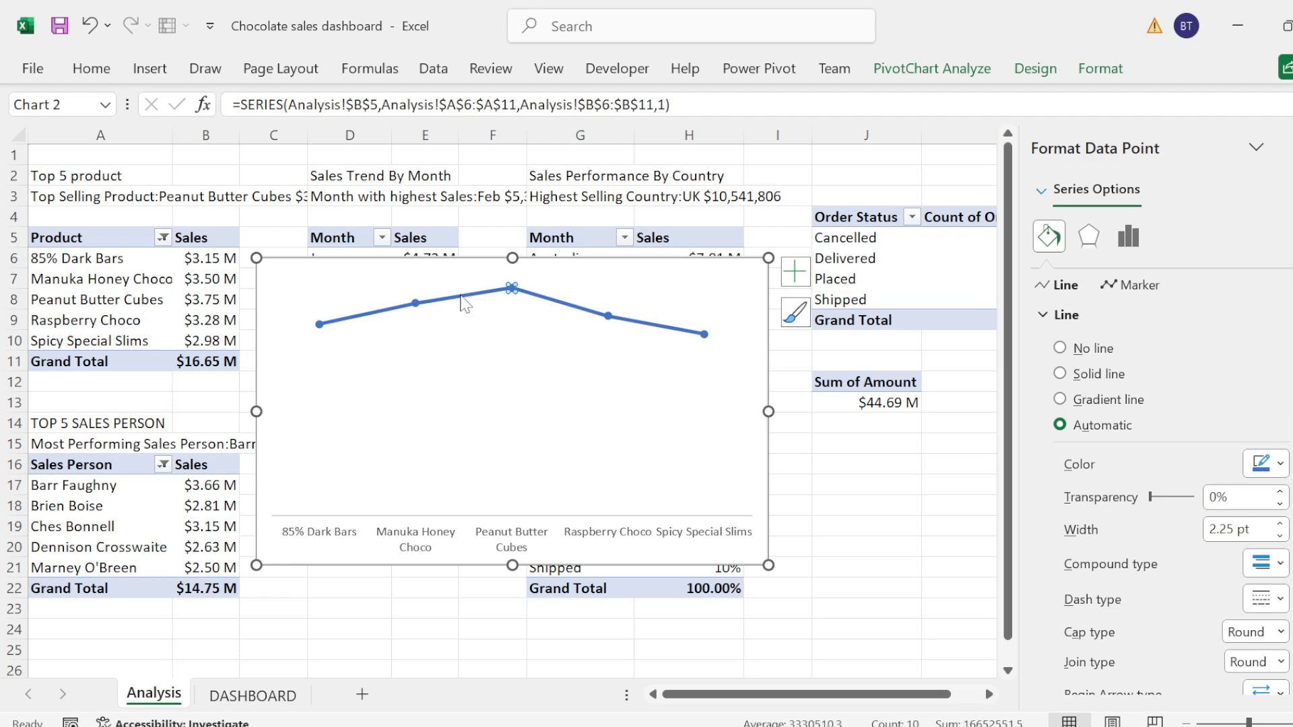
left_click(822, 429)
left_click(515, 289)
double_click(509, 289)
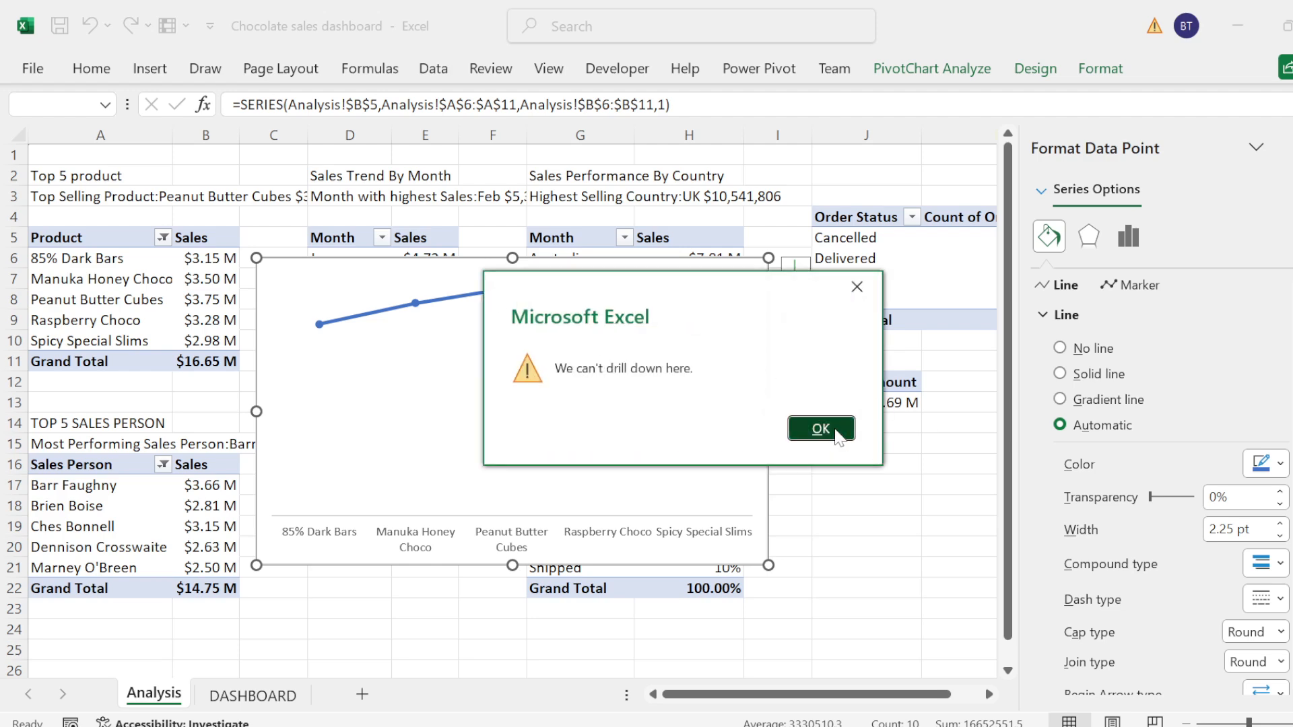
left_click(838, 434)
left_click(865, 524)
Step: Format the whole sales data series in the product chart with no connecting line
left_click(646, 325)
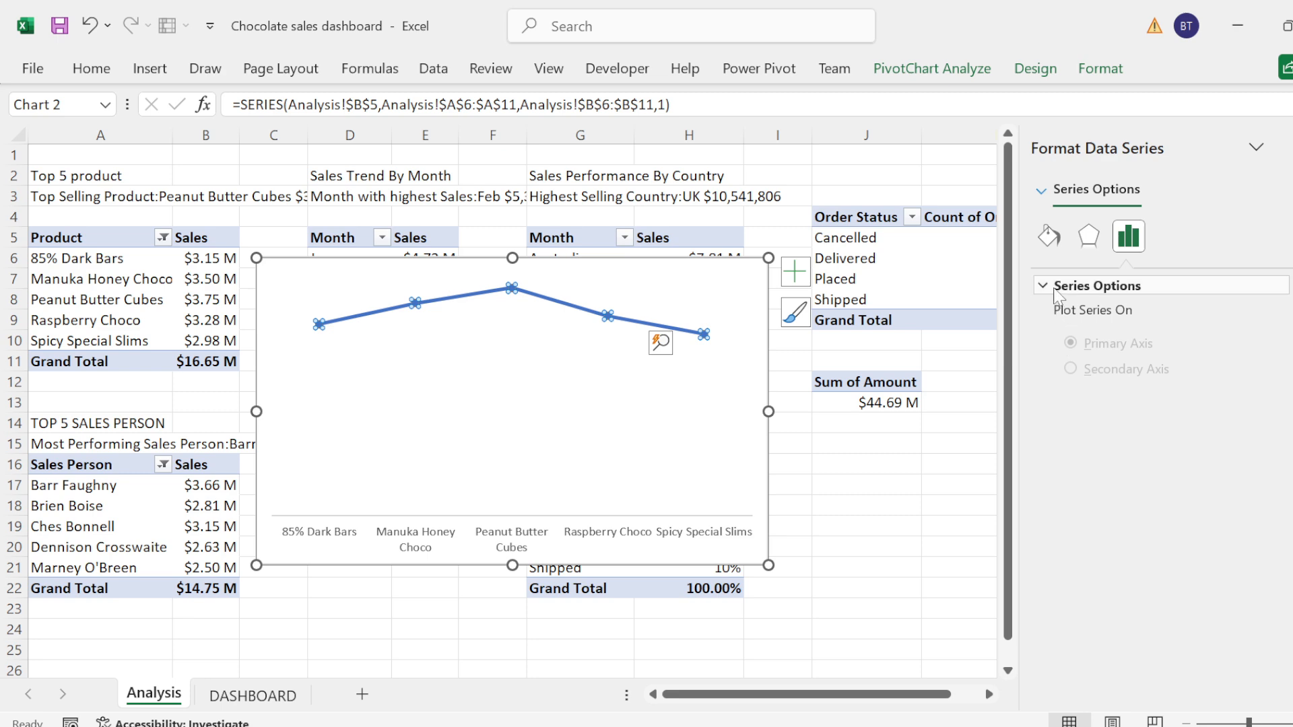
left_click(1045, 241)
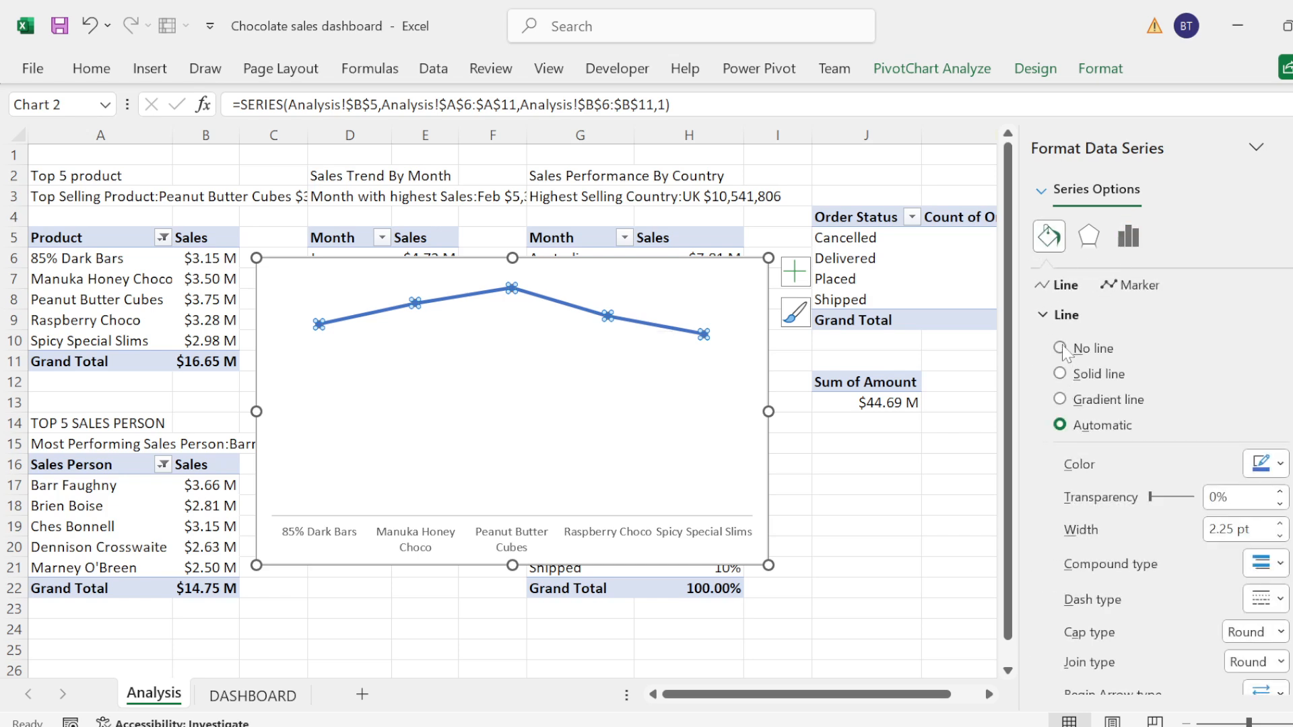
left_click(1059, 348)
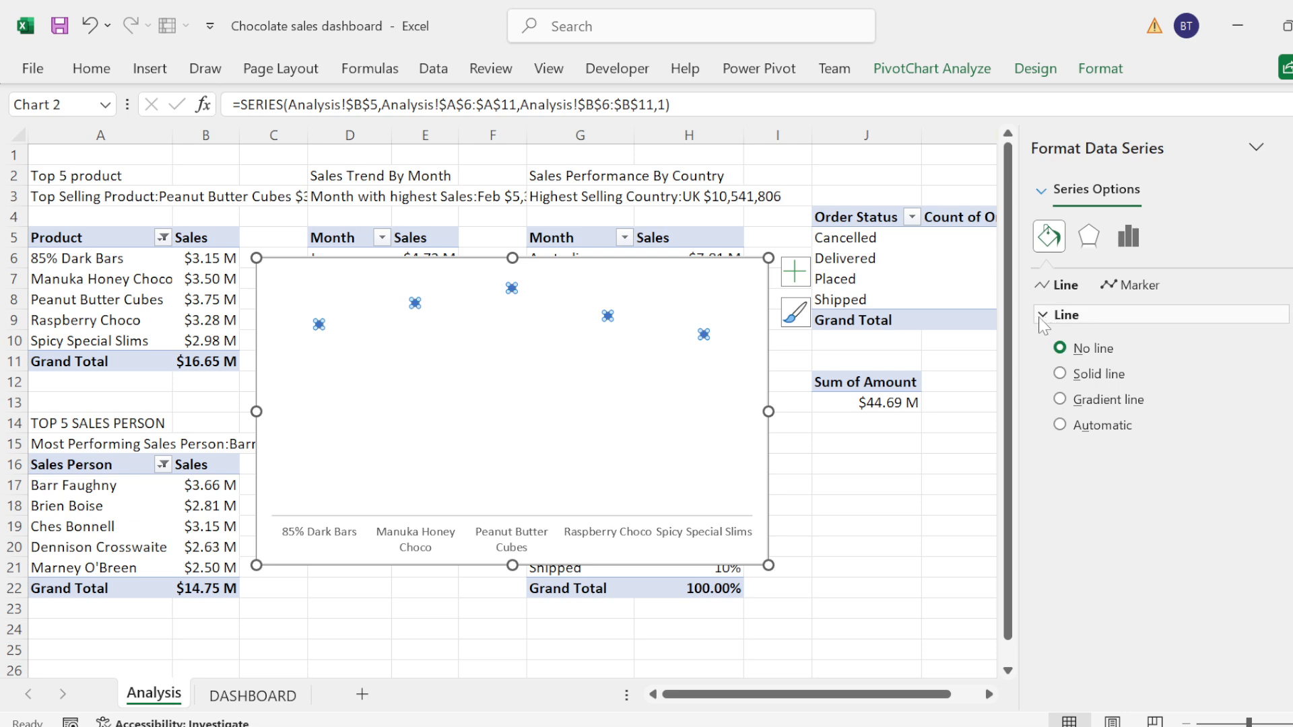
left_click(1044, 314)
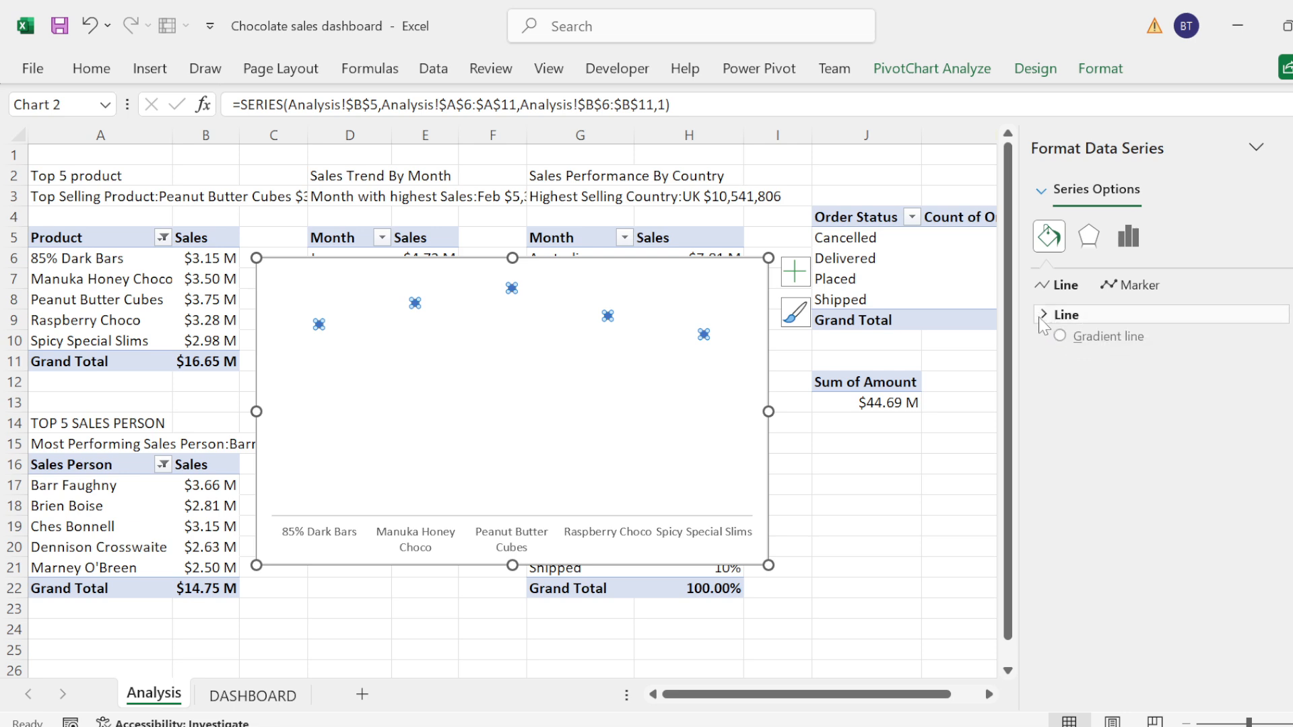
Step: Set the series markers to the built-in round type with size 8
left_click(1137, 284)
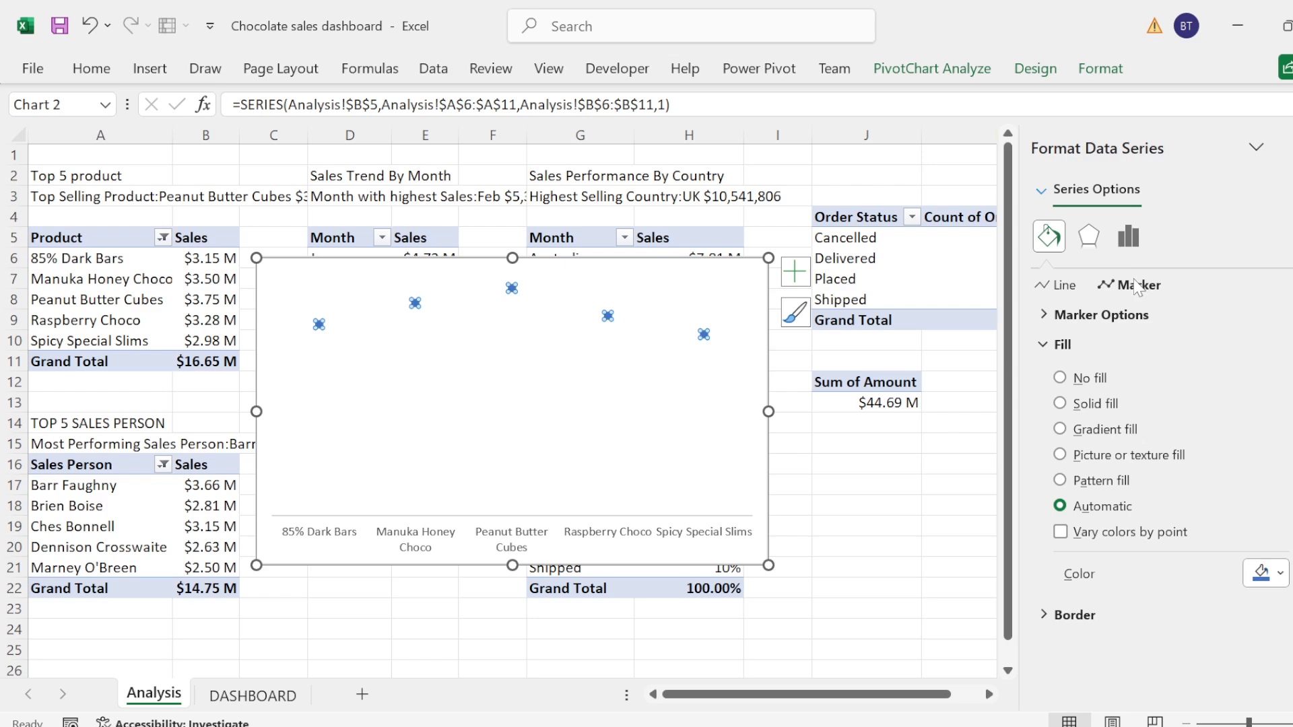
left_click(1043, 346)
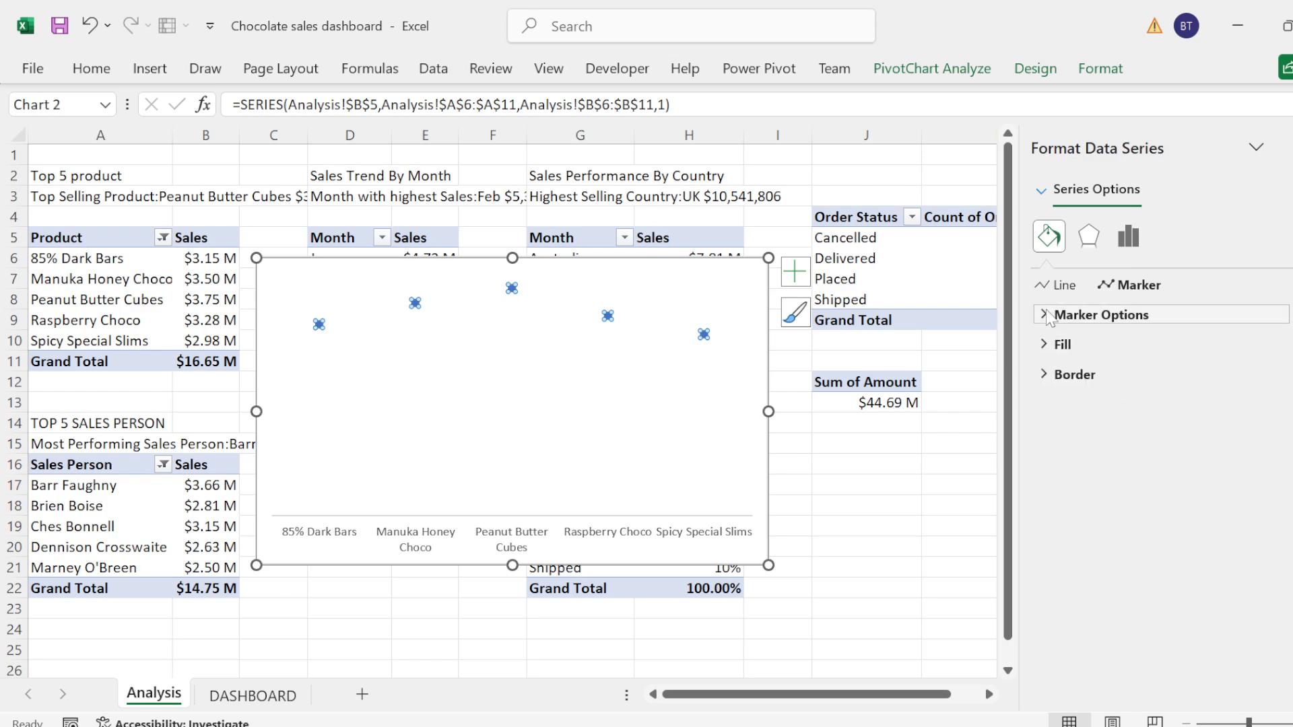
left_click(1047, 316)
left_click(1079, 402)
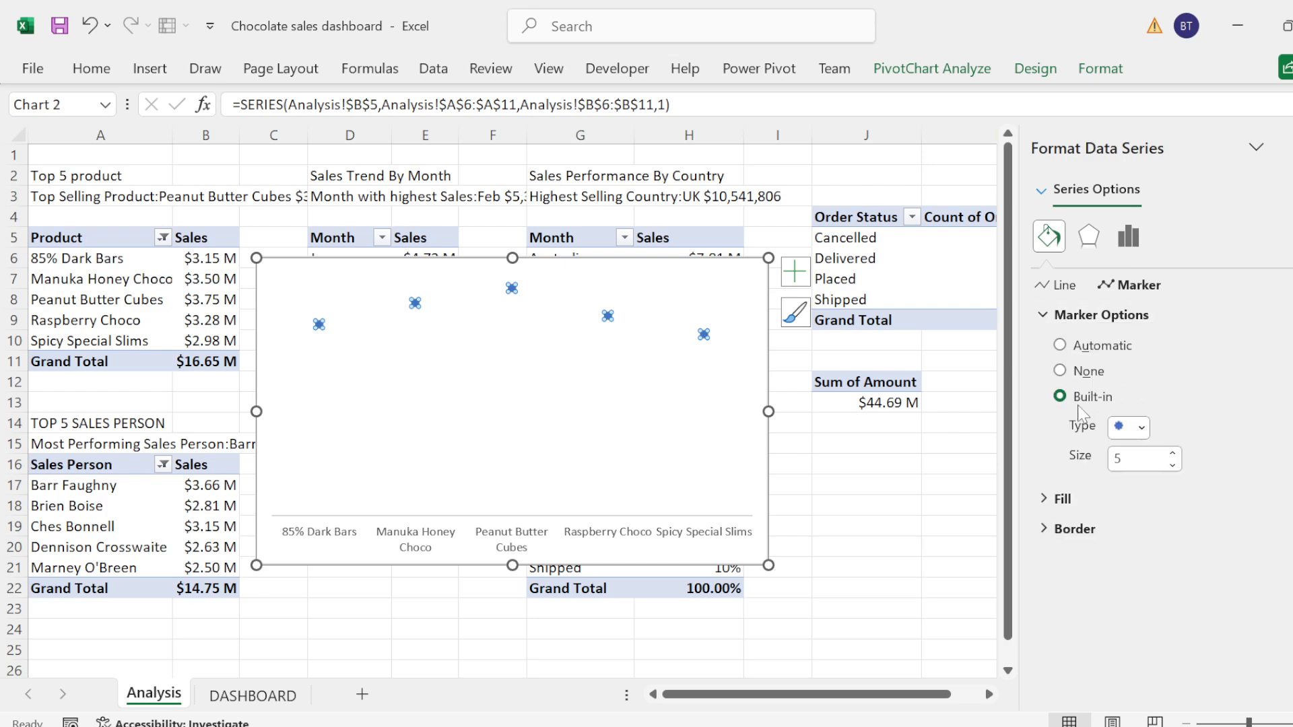
left_click(1172, 454)
left_click(1172, 453)
left_click(1172, 453)
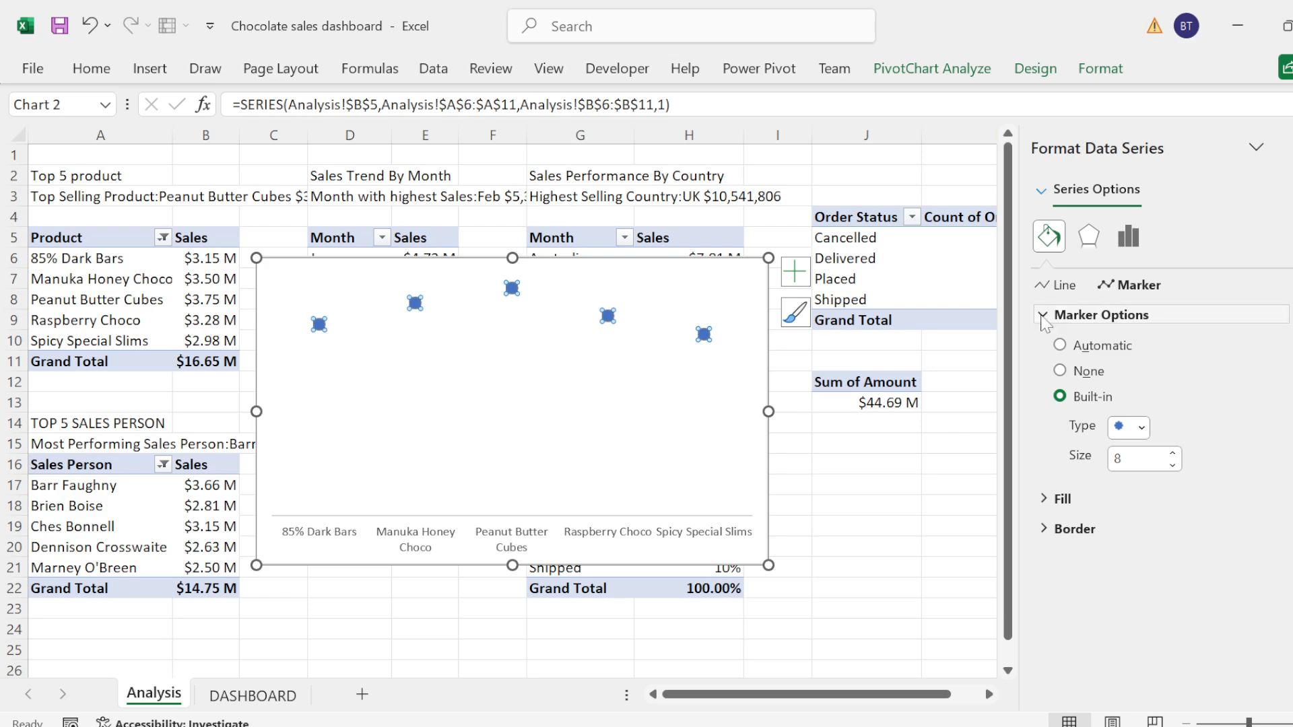
left_click(1058, 315)
Step: Fill the product chart's series markers with the solid dark brown recent color
left_click(1045, 347)
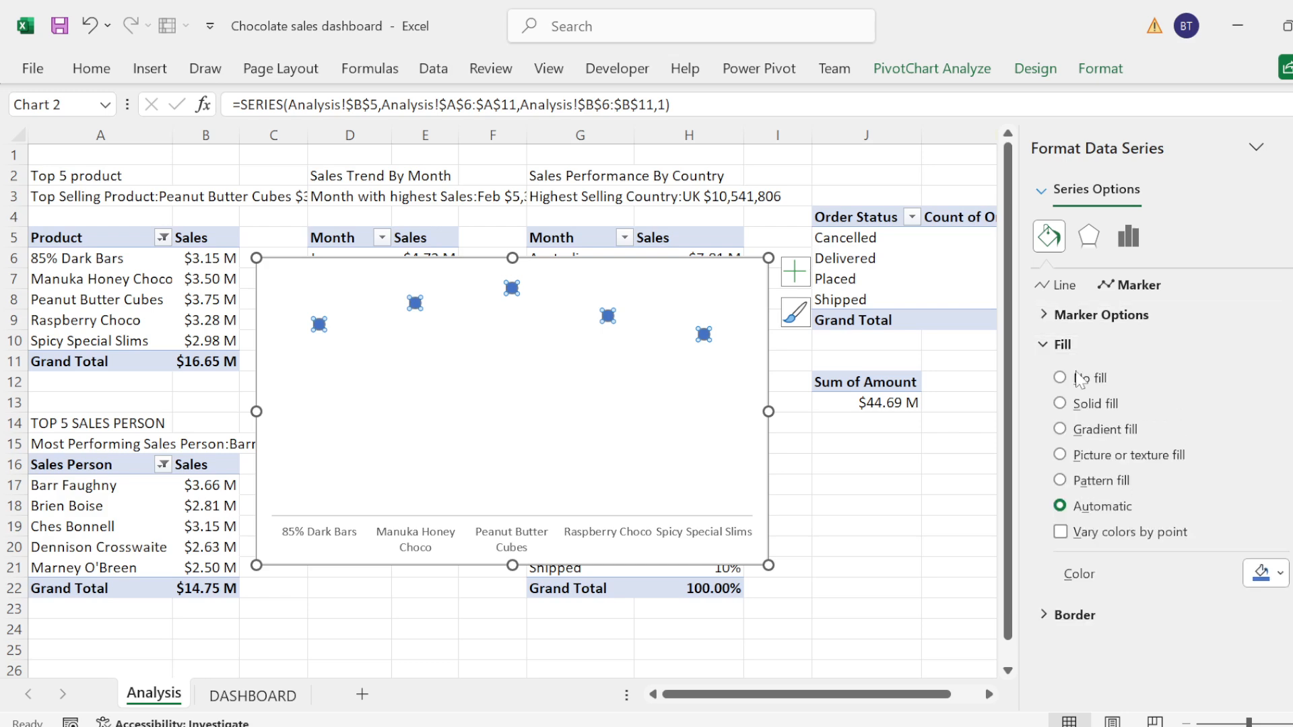
left_click(1279, 574)
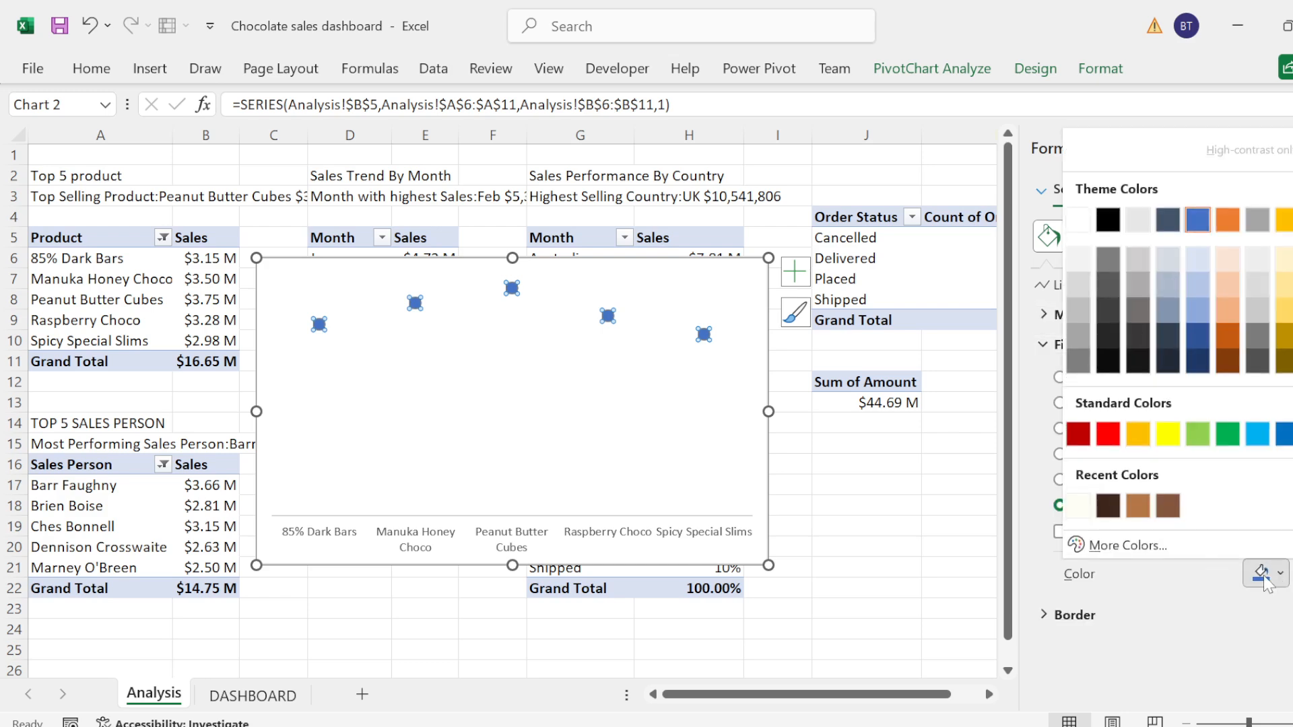
left_click(1168, 499)
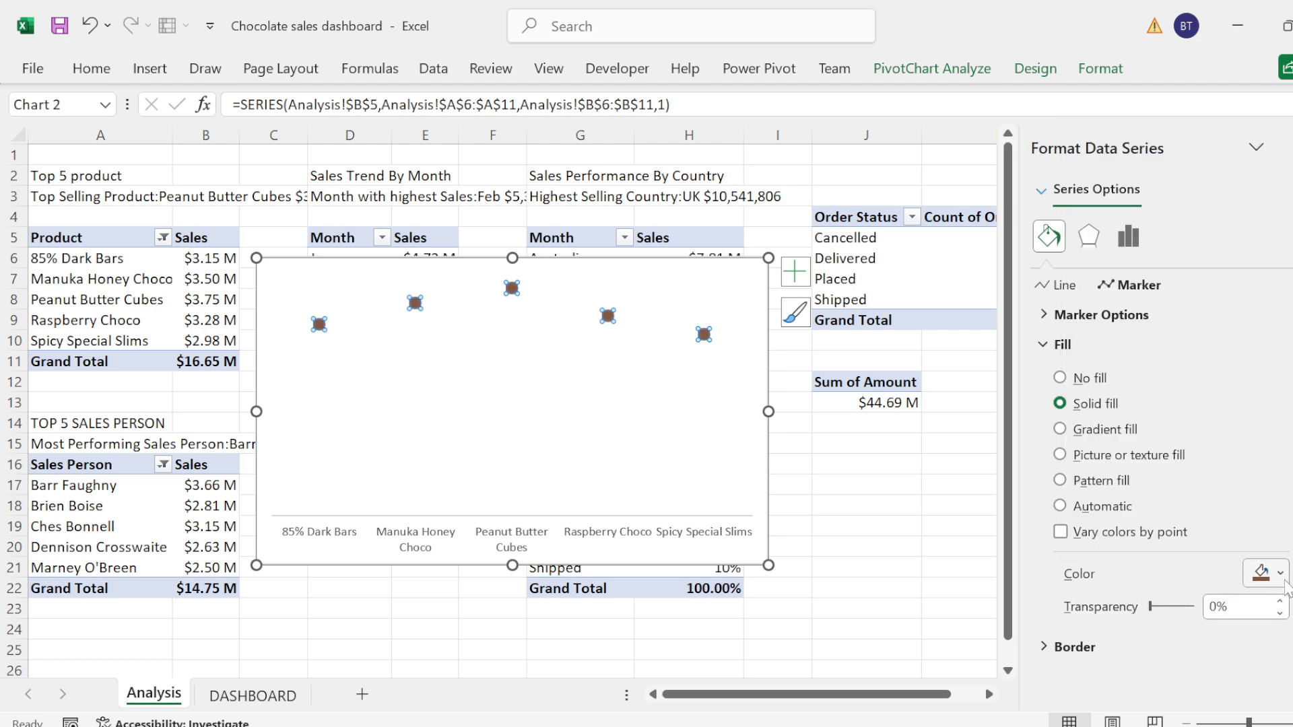
left_click(1279, 574)
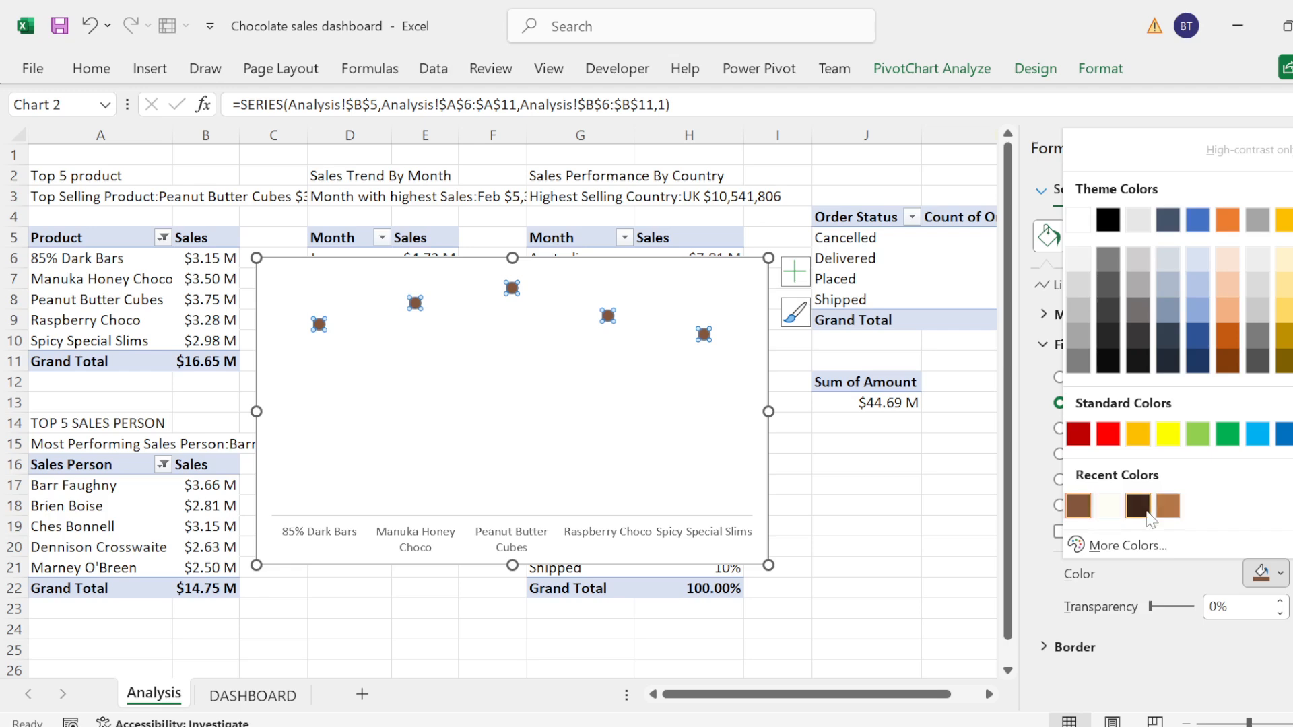
left_click(1139, 506)
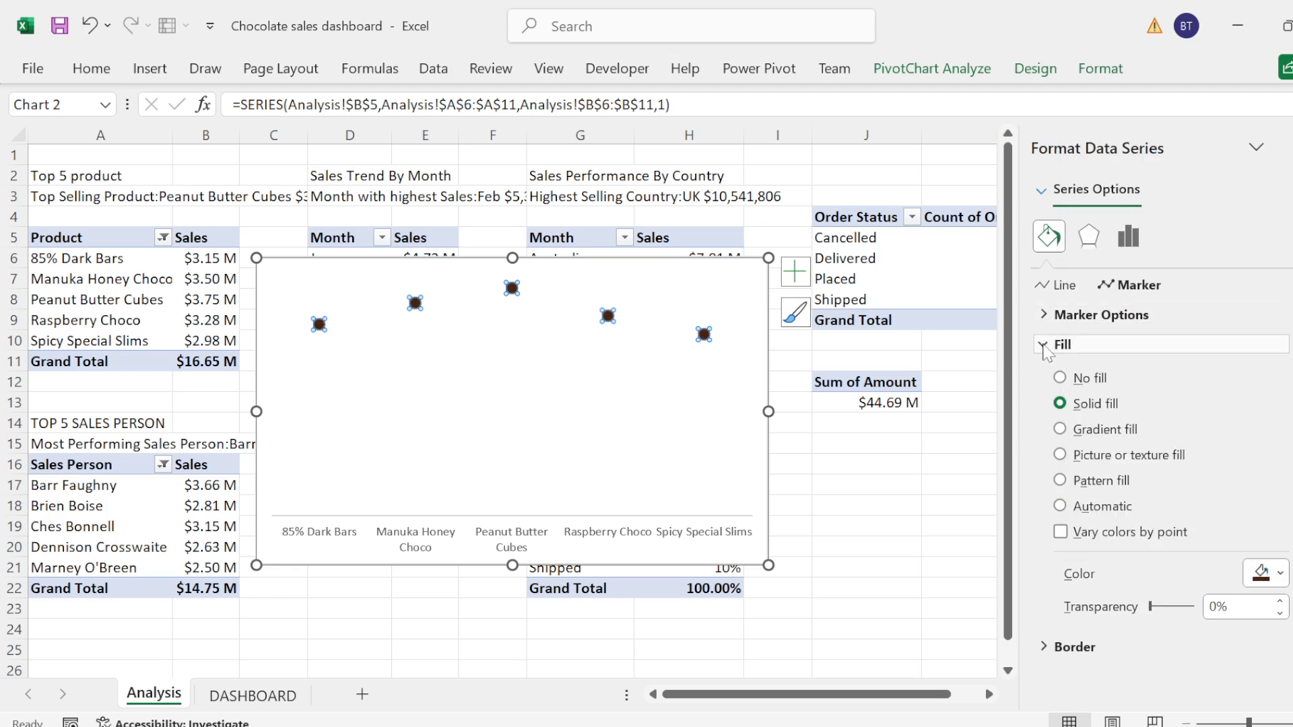
left_click(1042, 344)
left_click(1042, 375)
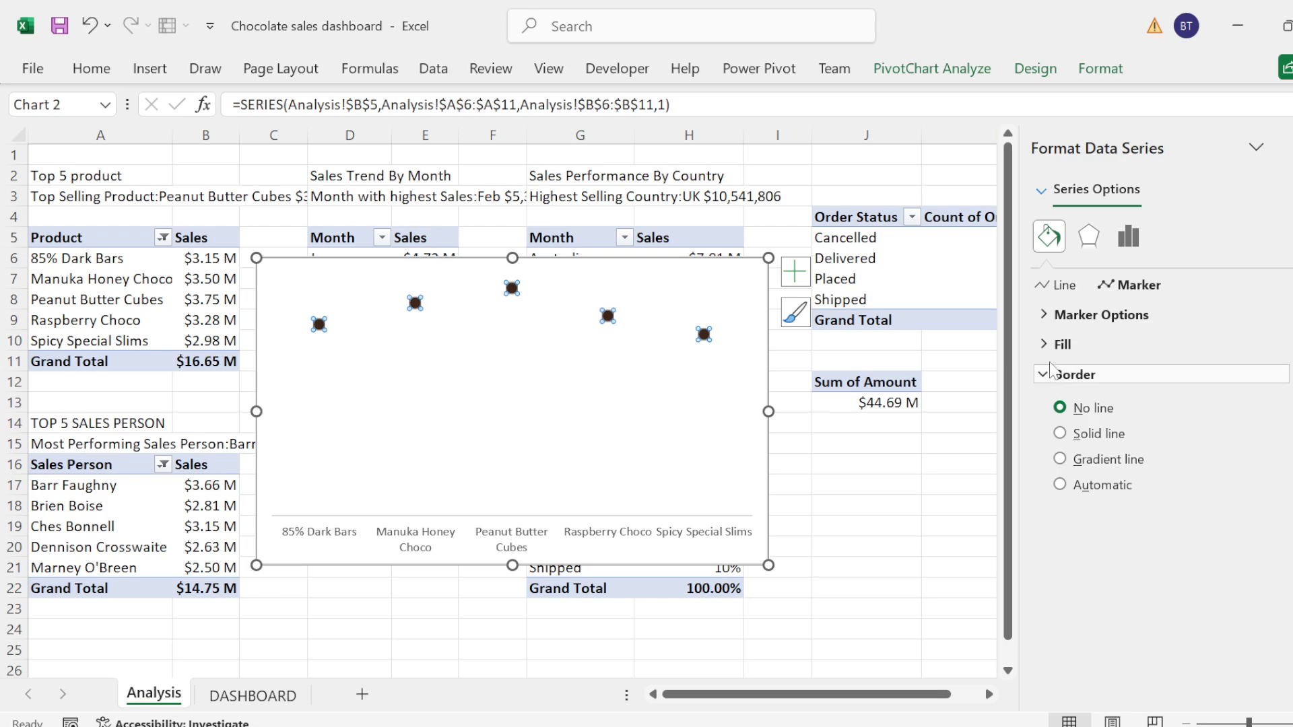
left_click(1056, 382)
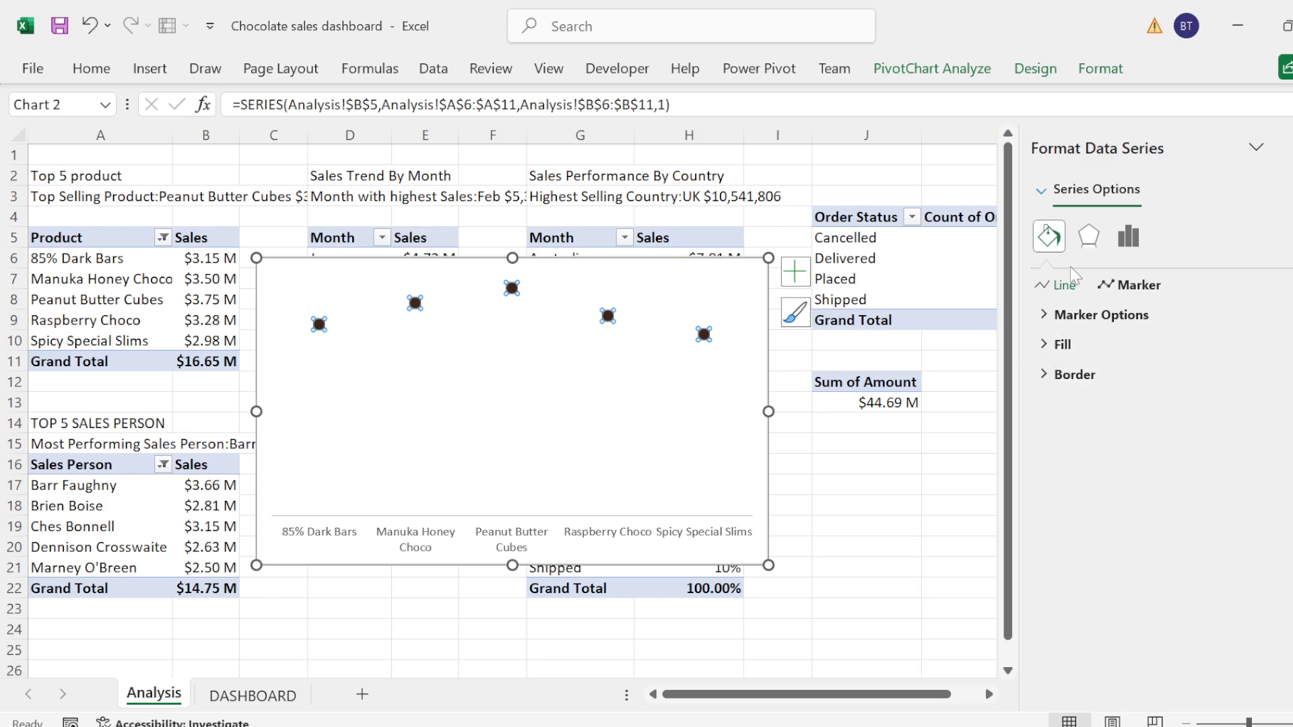
Step: Add drop lines from the markers to the horizontal axis in the product chart
left_click(1035, 68)
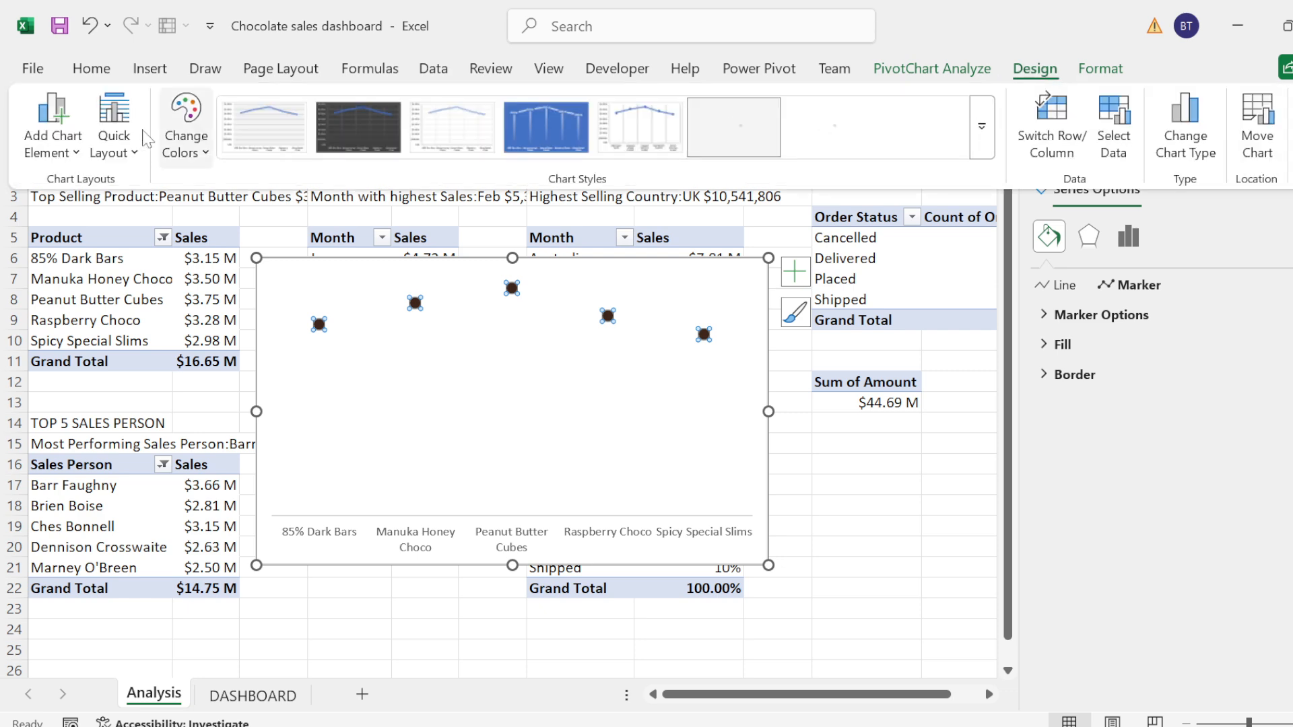
left_click(79, 146)
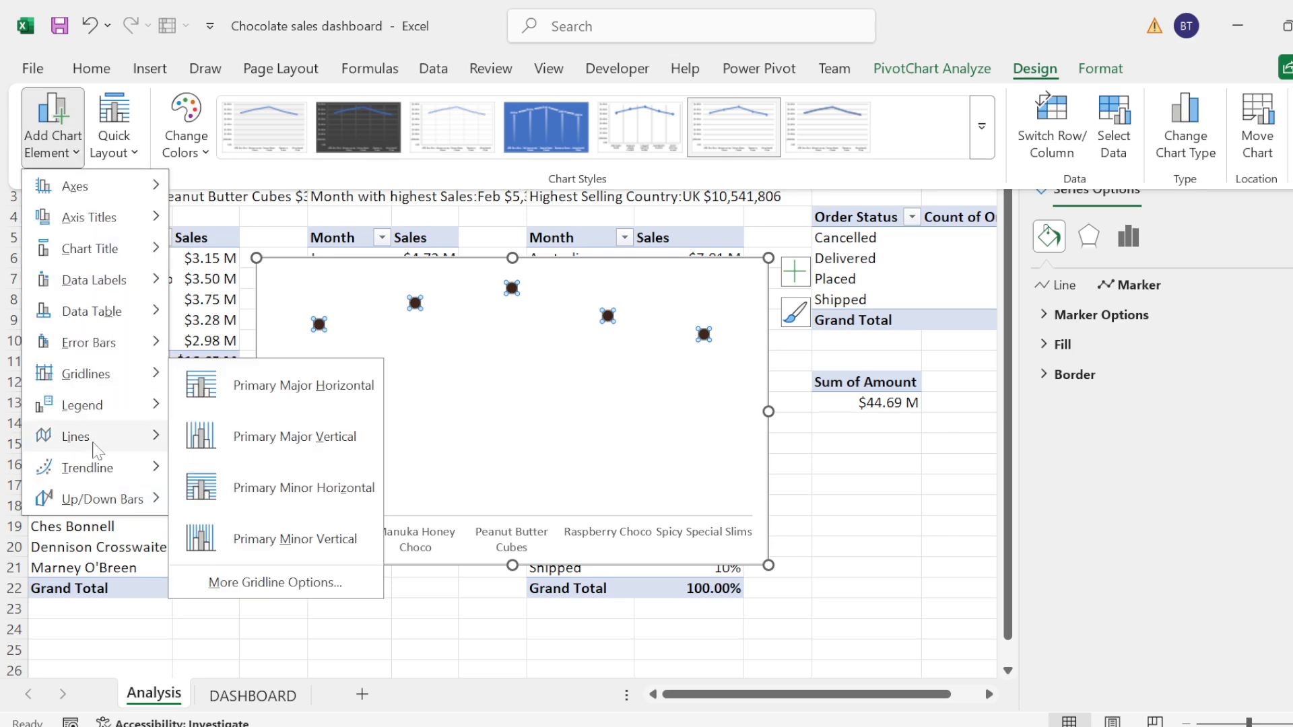
mouse_move(121, 436)
left_click(240, 506)
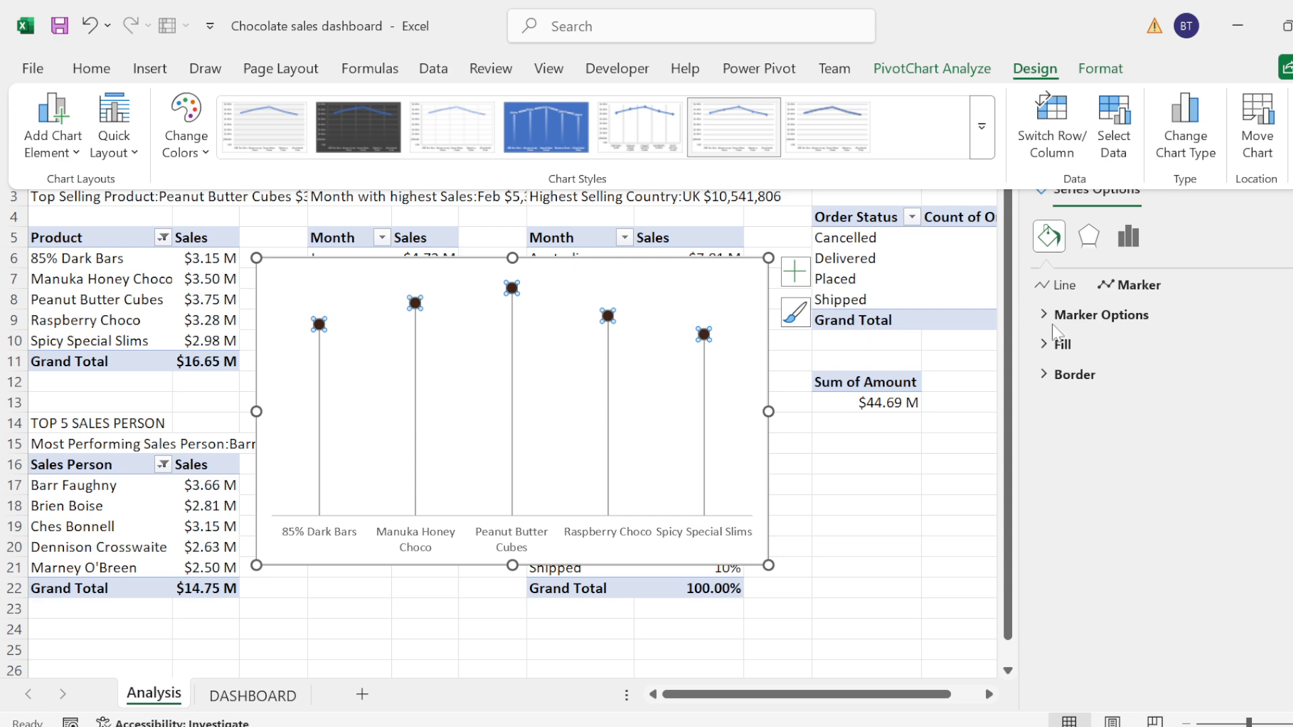
Step: Try the series markers with no fill, and restore their solid fill
left_click(1046, 346)
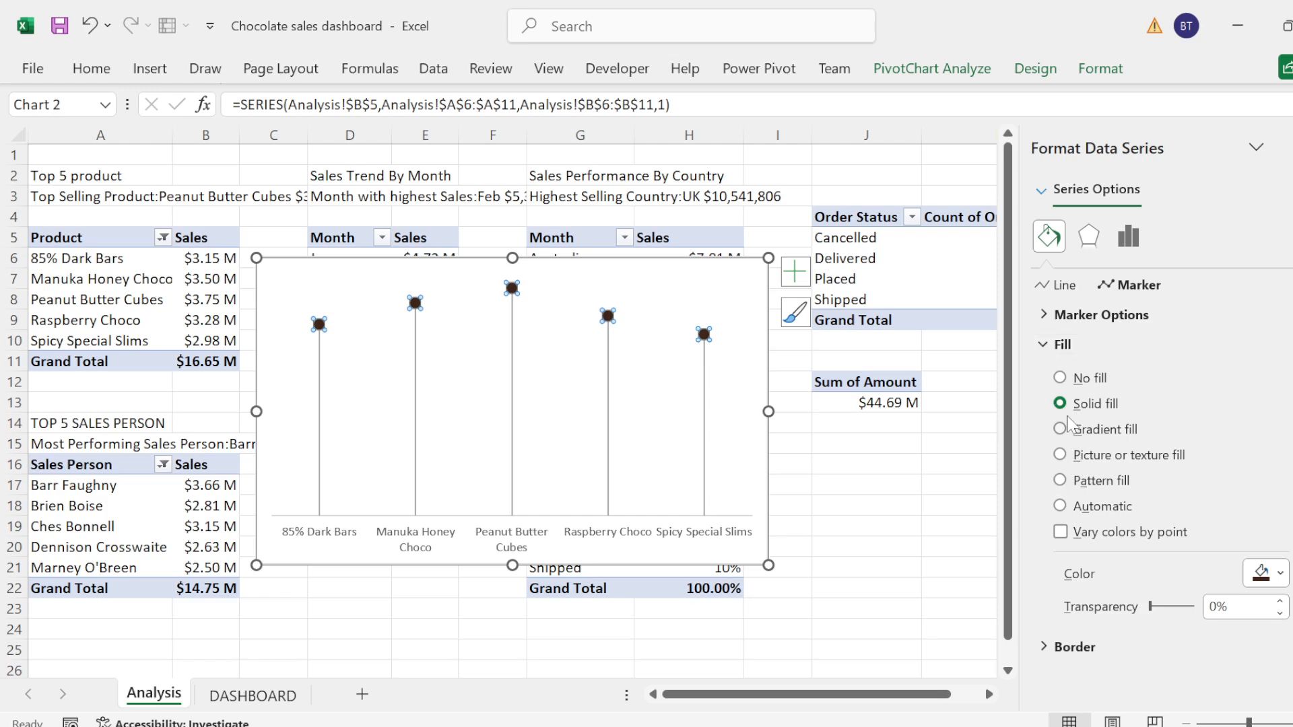
left_click(1061, 379)
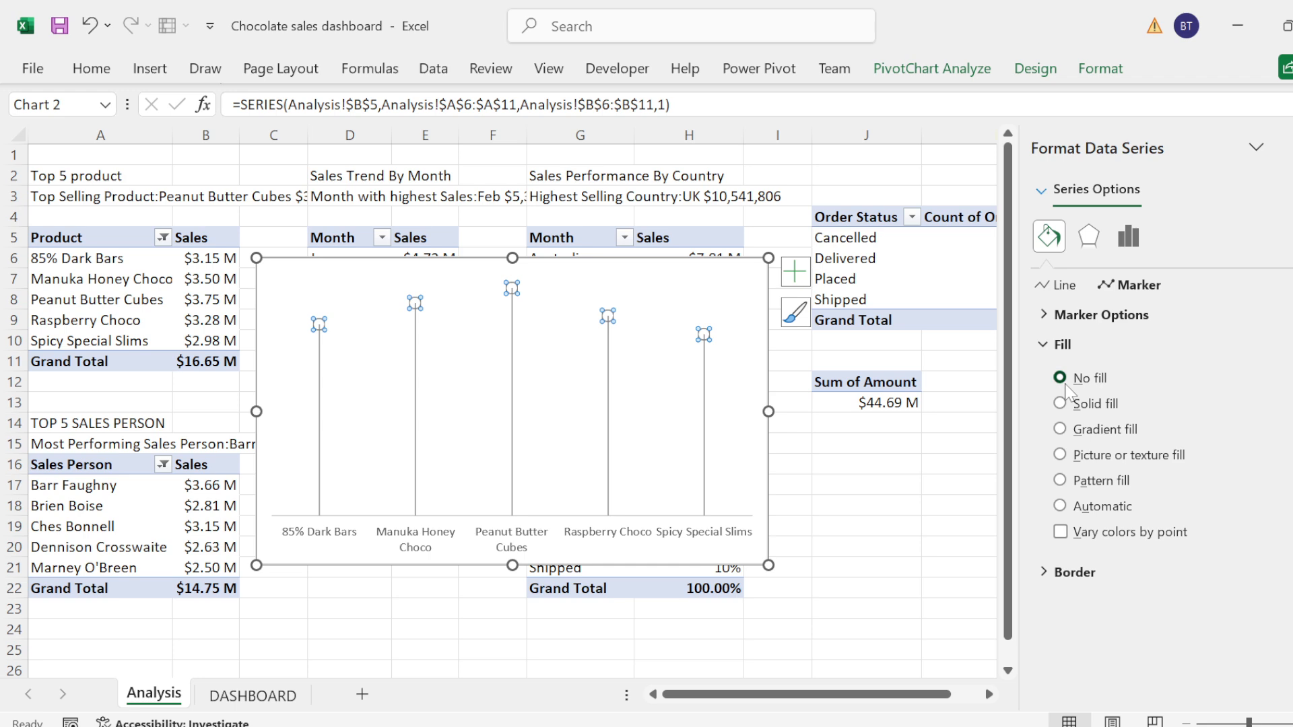
left_click(1061, 404)
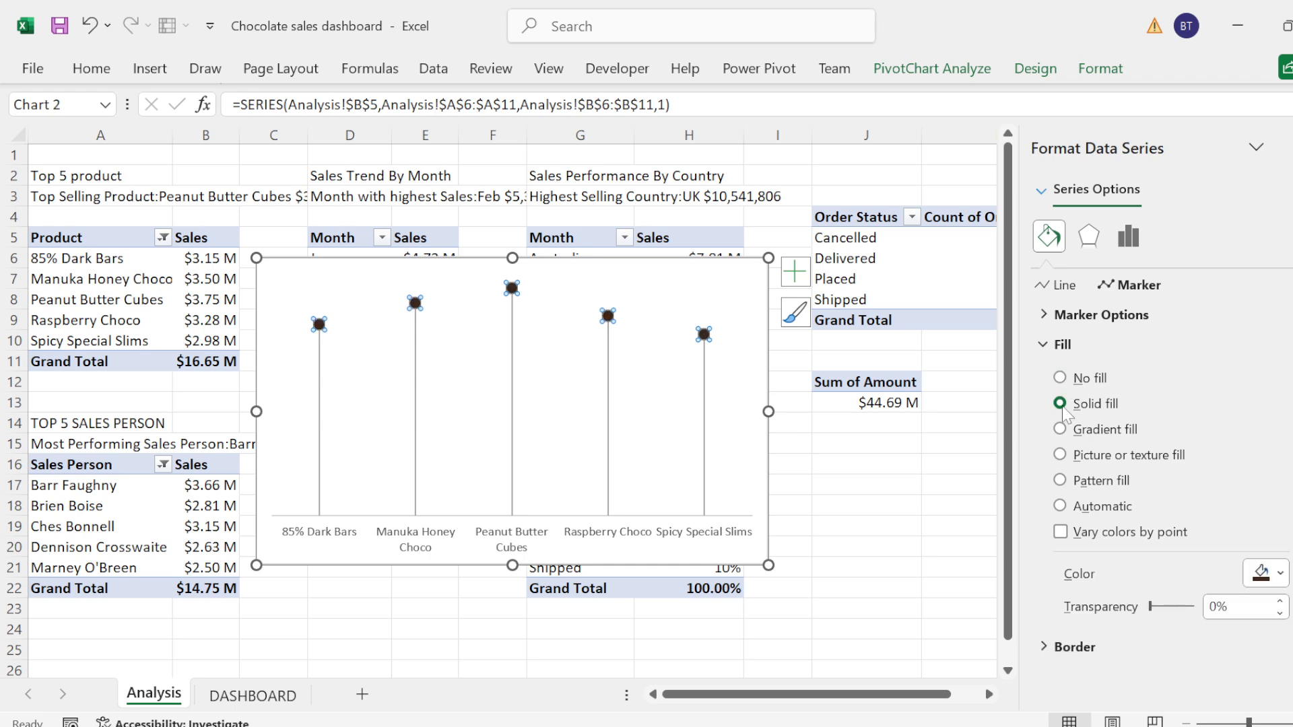
left_click(1060, 344)
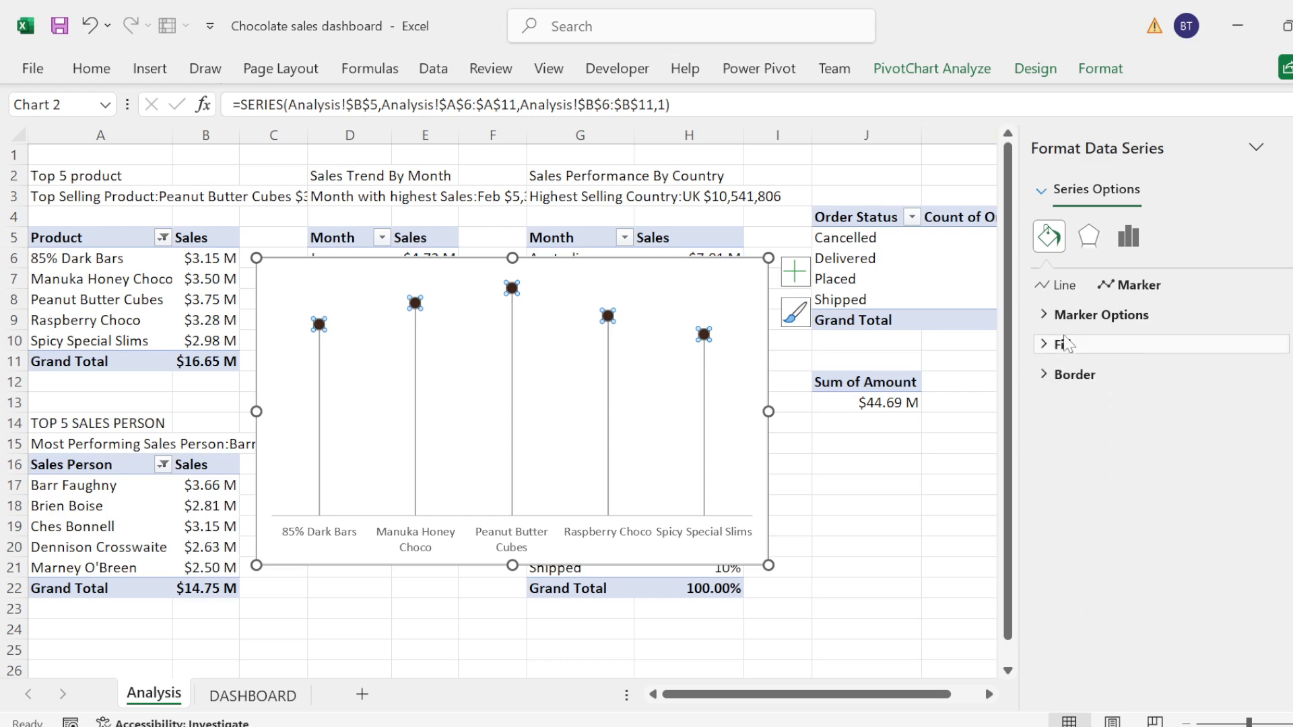
Step: Format the product sales series with a solid connecting line, and set the chart's drop lines to no line
left_click(1060, 289)
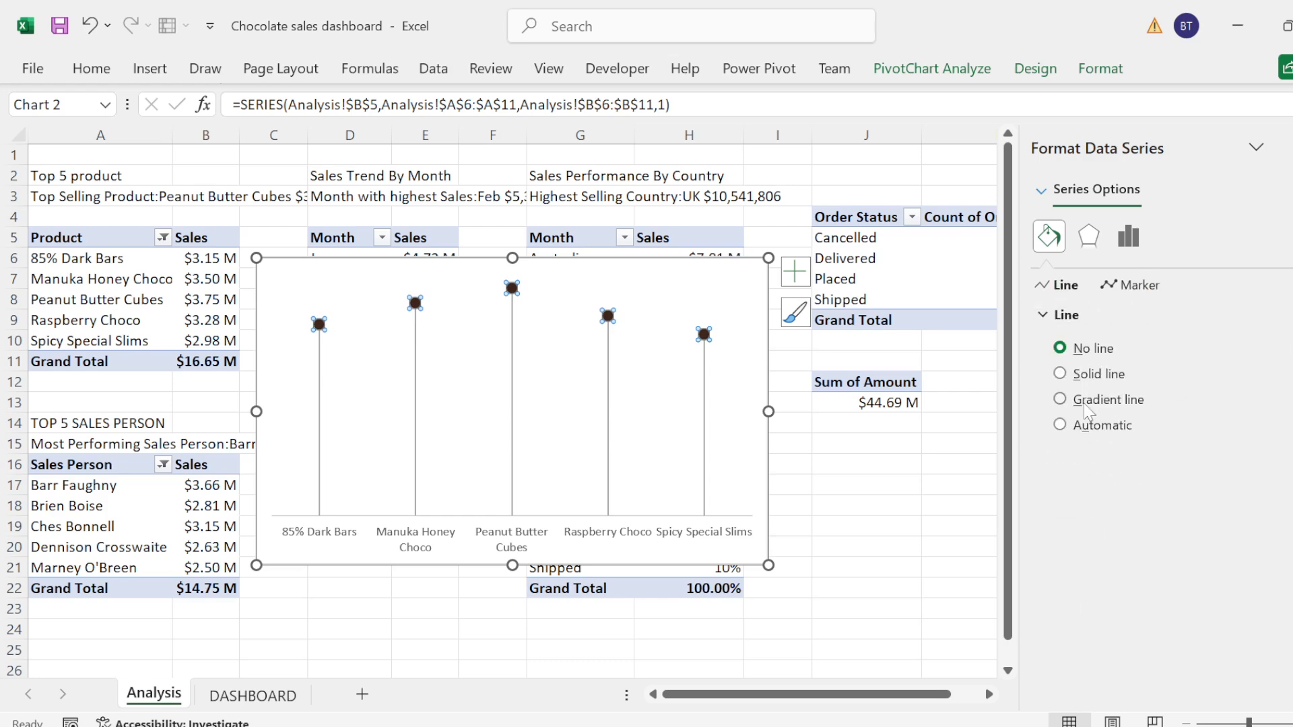
left_click(1061, 375)
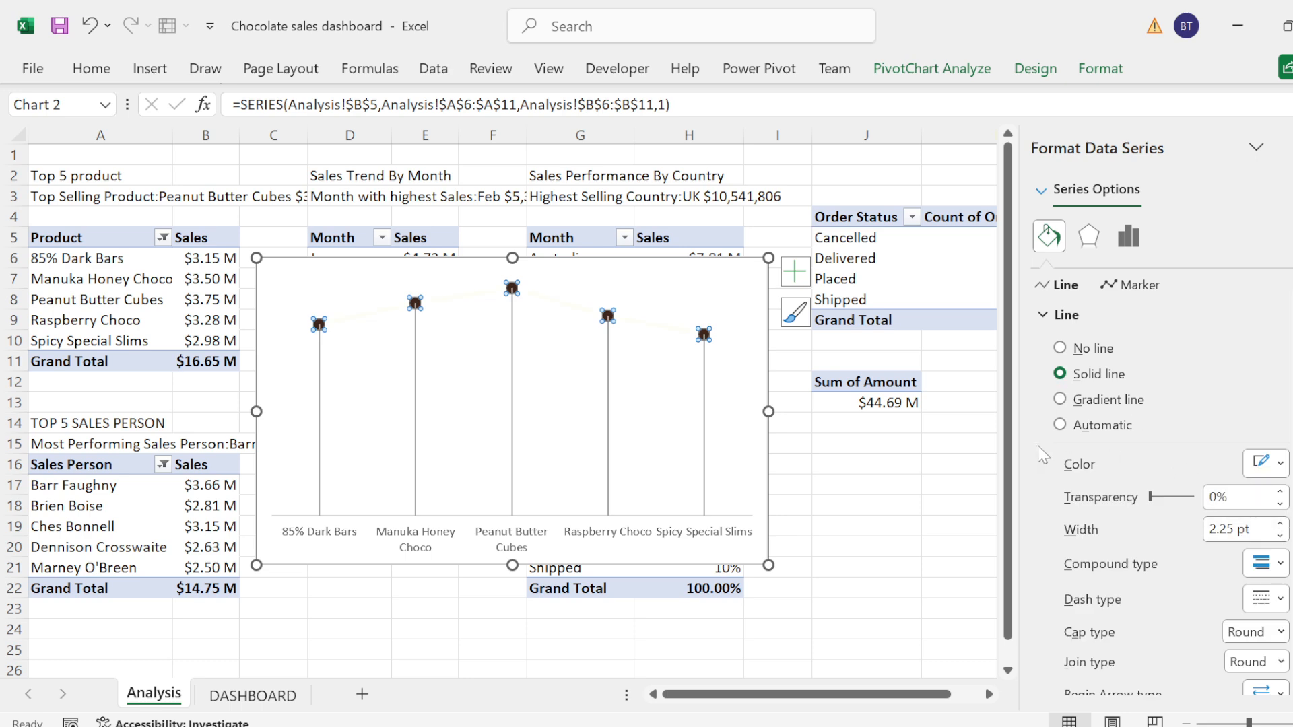
left_click(608, 412)
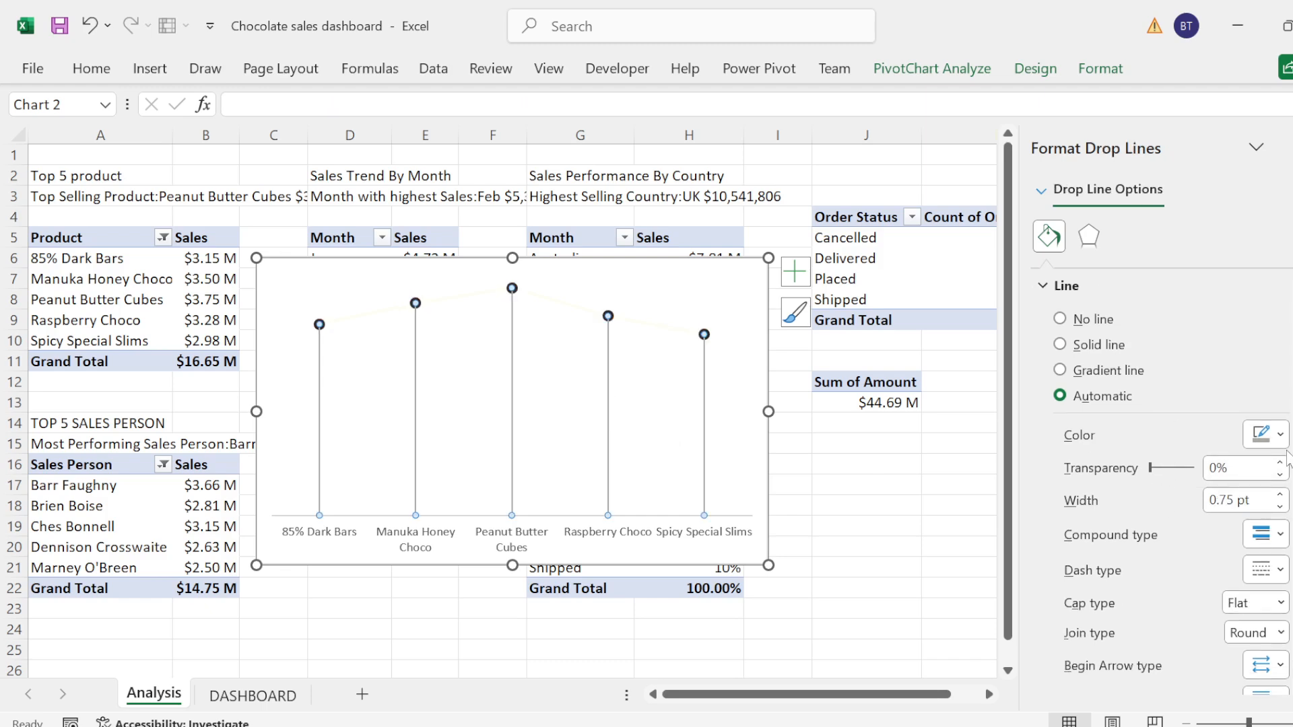
left_click(1279, 436)
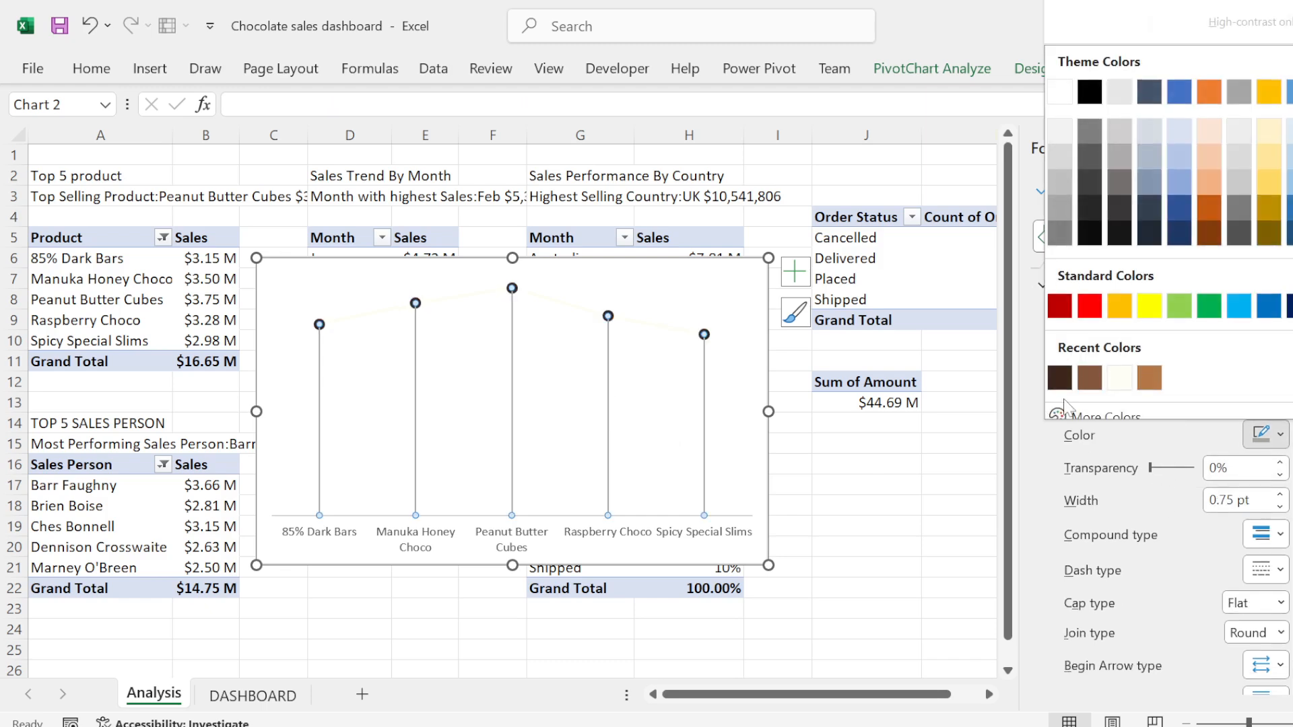
left_click(1118, 378)
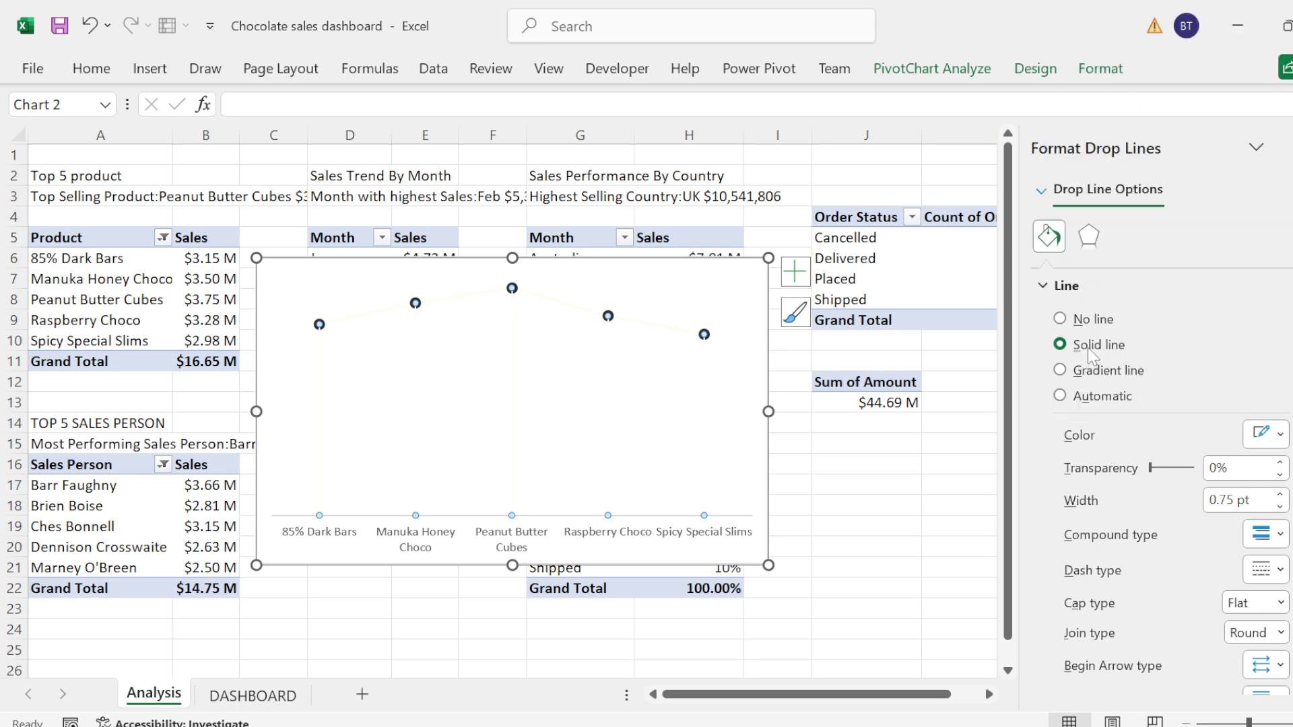
left_click(1059, 319)
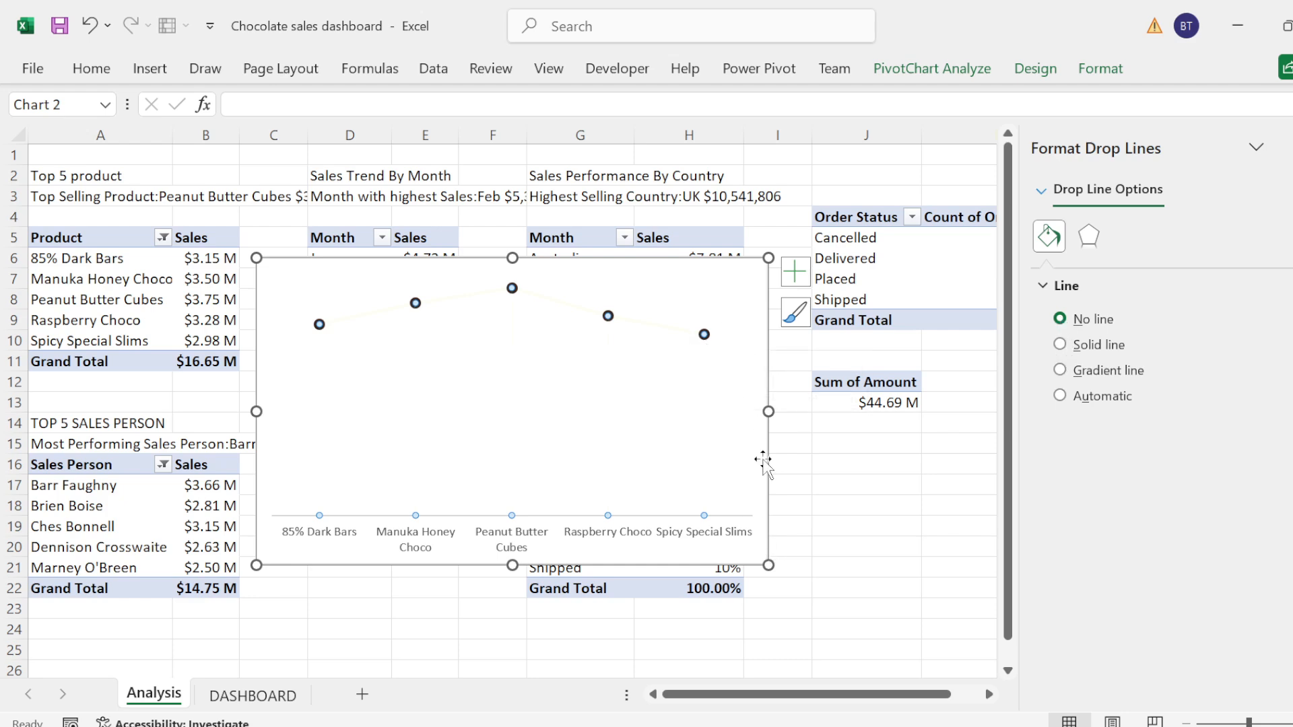
Step: Set the product chart's chart area to no fill
left_click(751, 288)
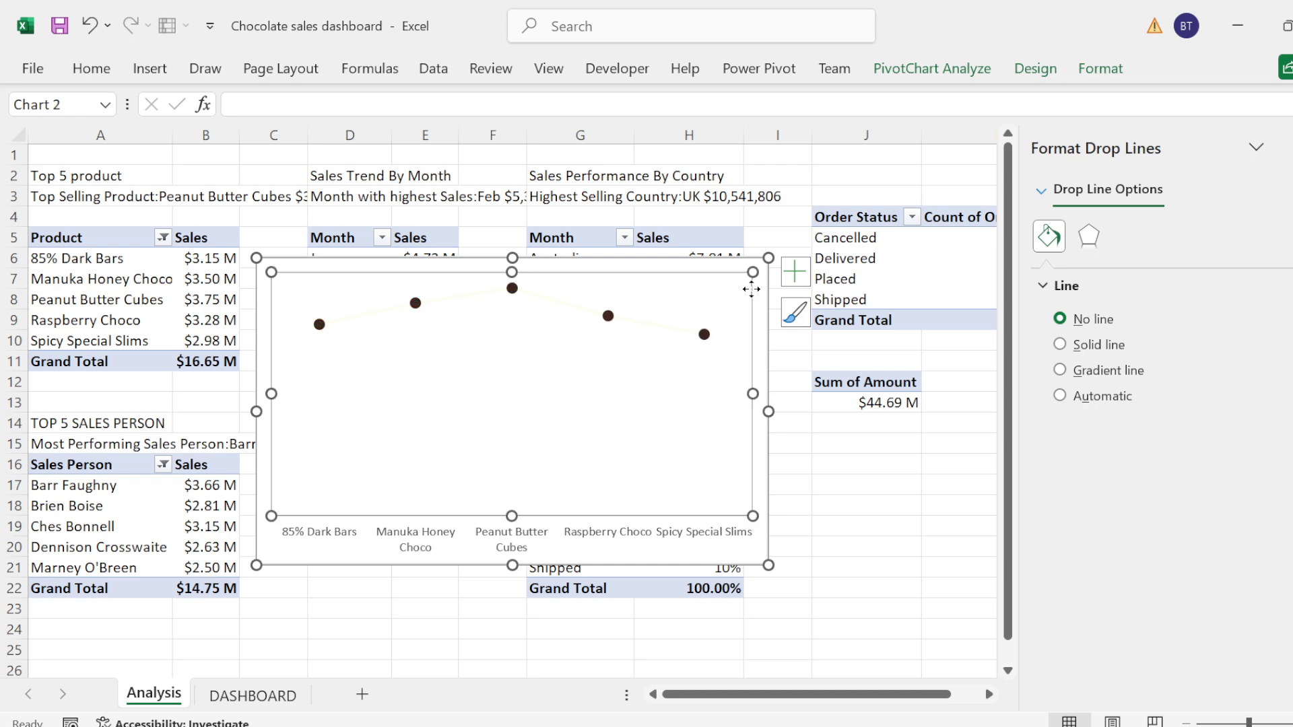
left_click(718, 267)
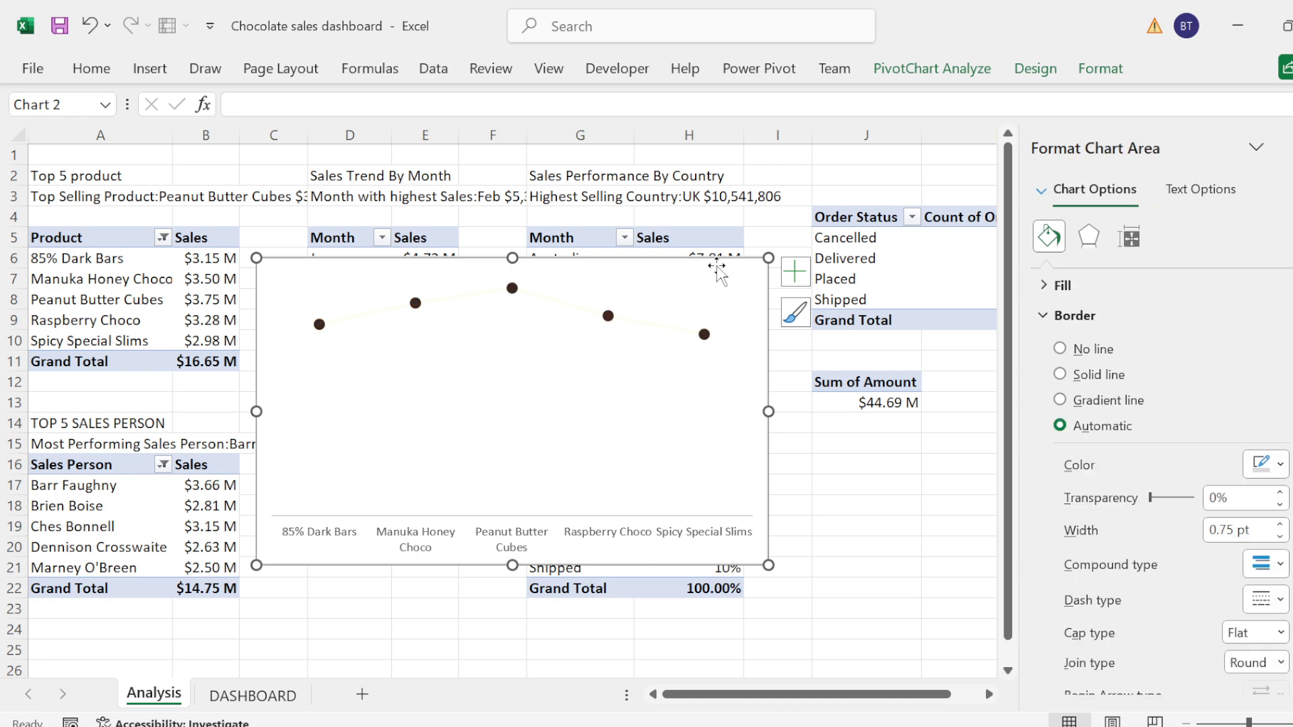
left_click(1047, 315)
left_click(1060, 285)
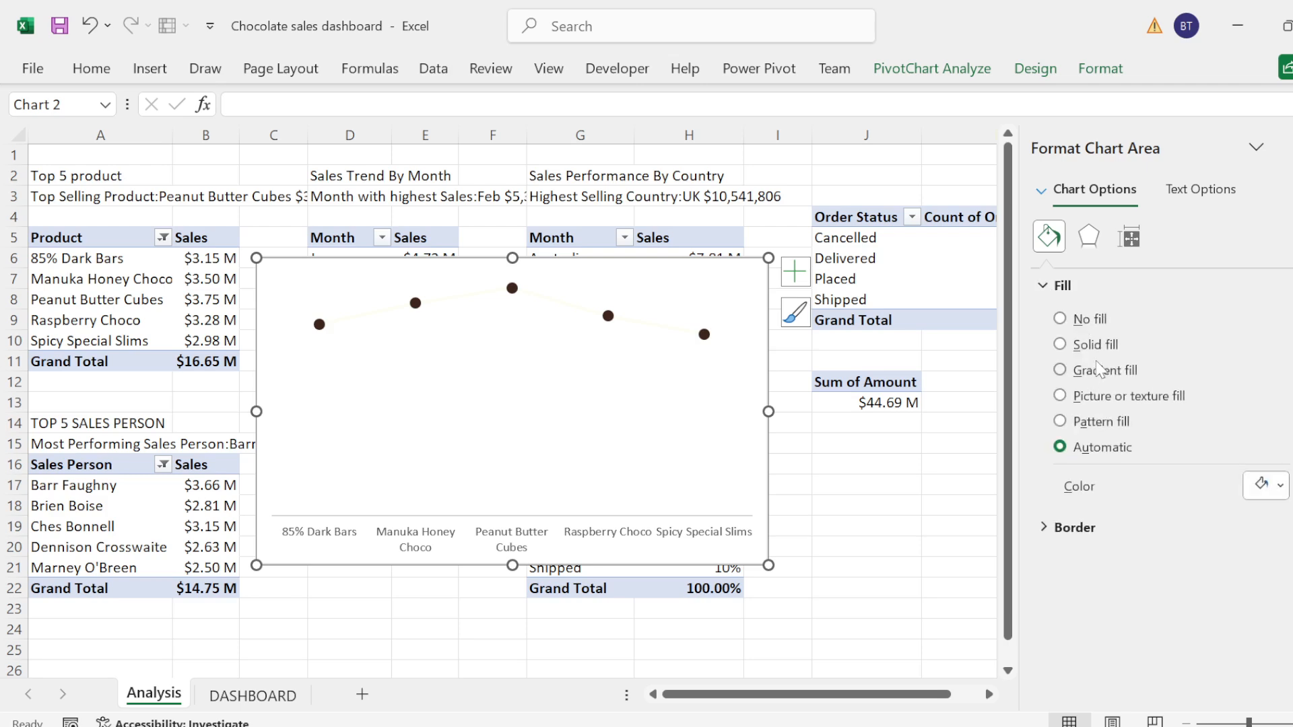
left_click(1066, 321)
left_click(1062, 286)
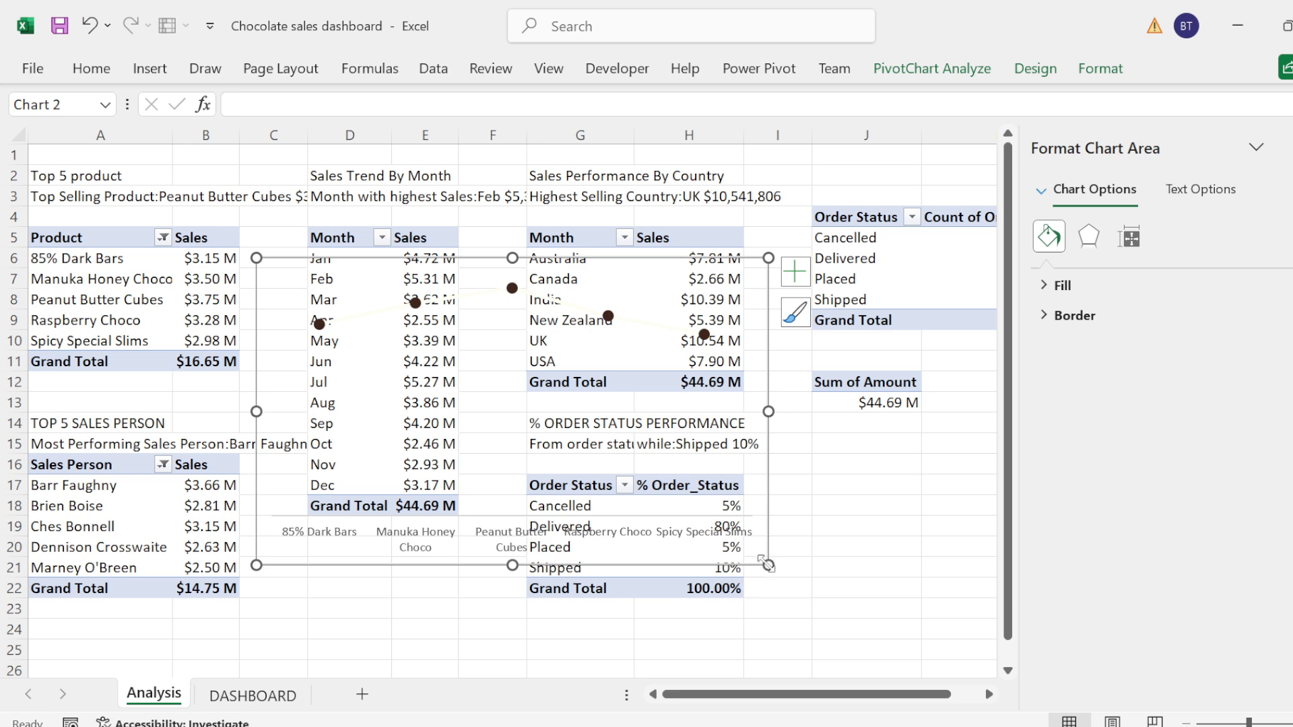
Step: Reduce the product chart's height and move the chart from Analysis to the DASHBOARD sheet
left_click_drag(761, 564, 755, 452)
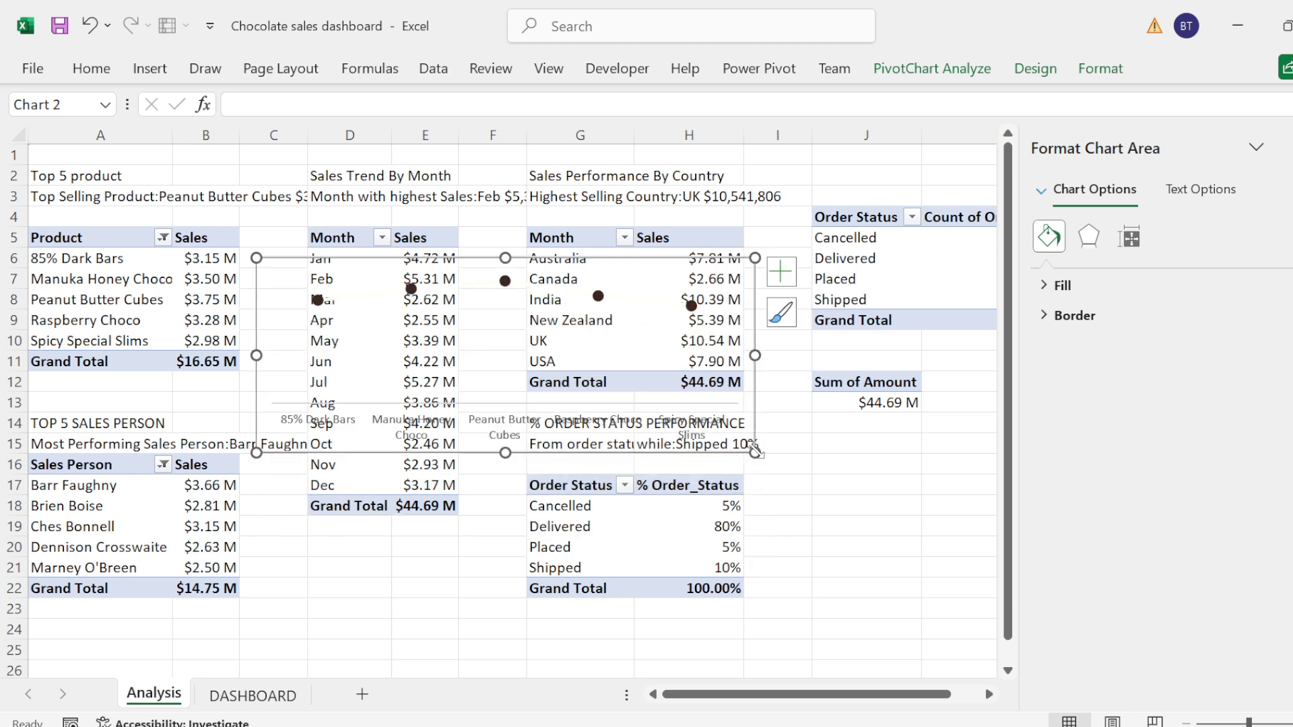
key("ctrl+x")
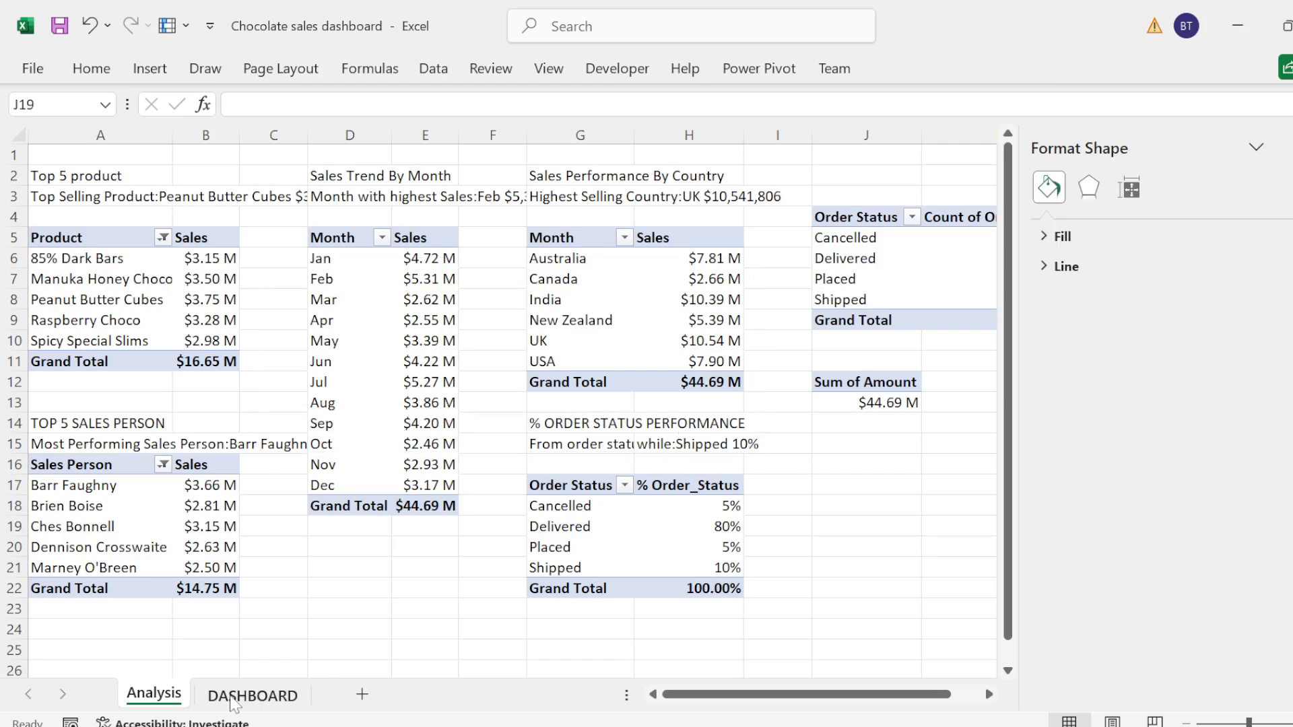
left_click(234, 697)
left_click(280, 366)
key("ctrl+v")
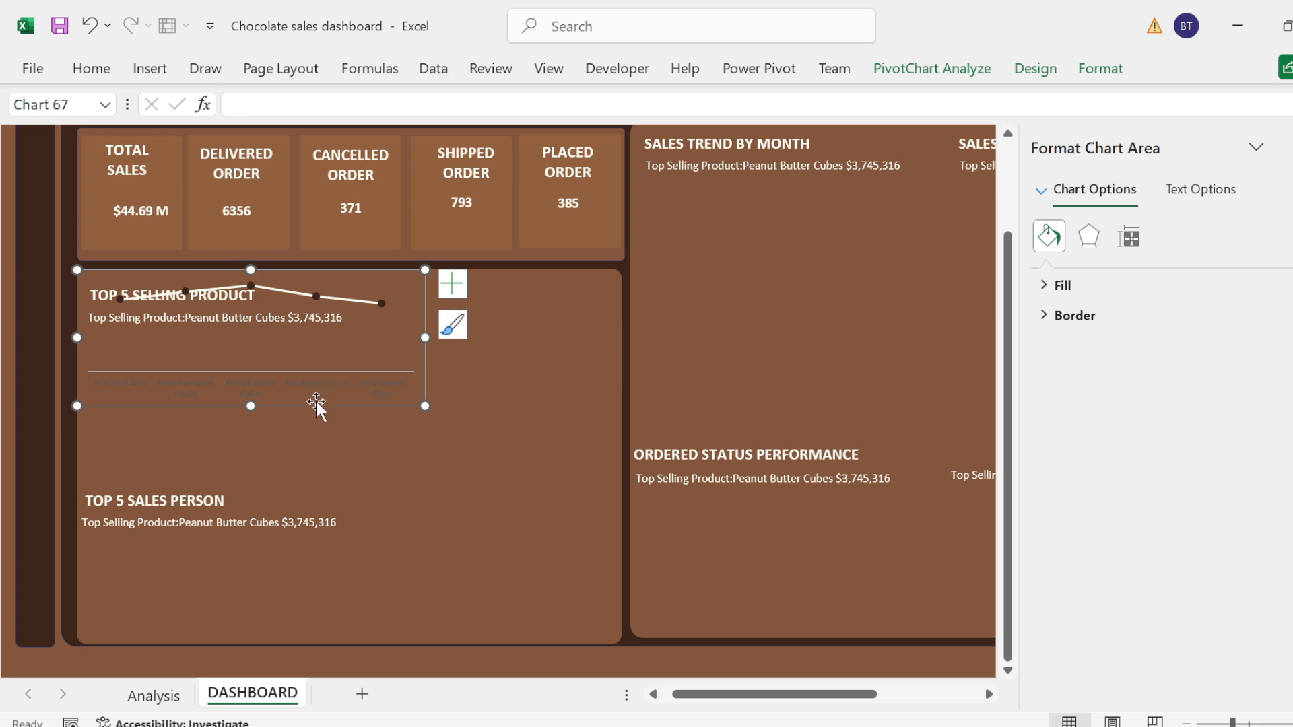
left_click(327, 417)
left_click_drag(331, 436, 330, 435)
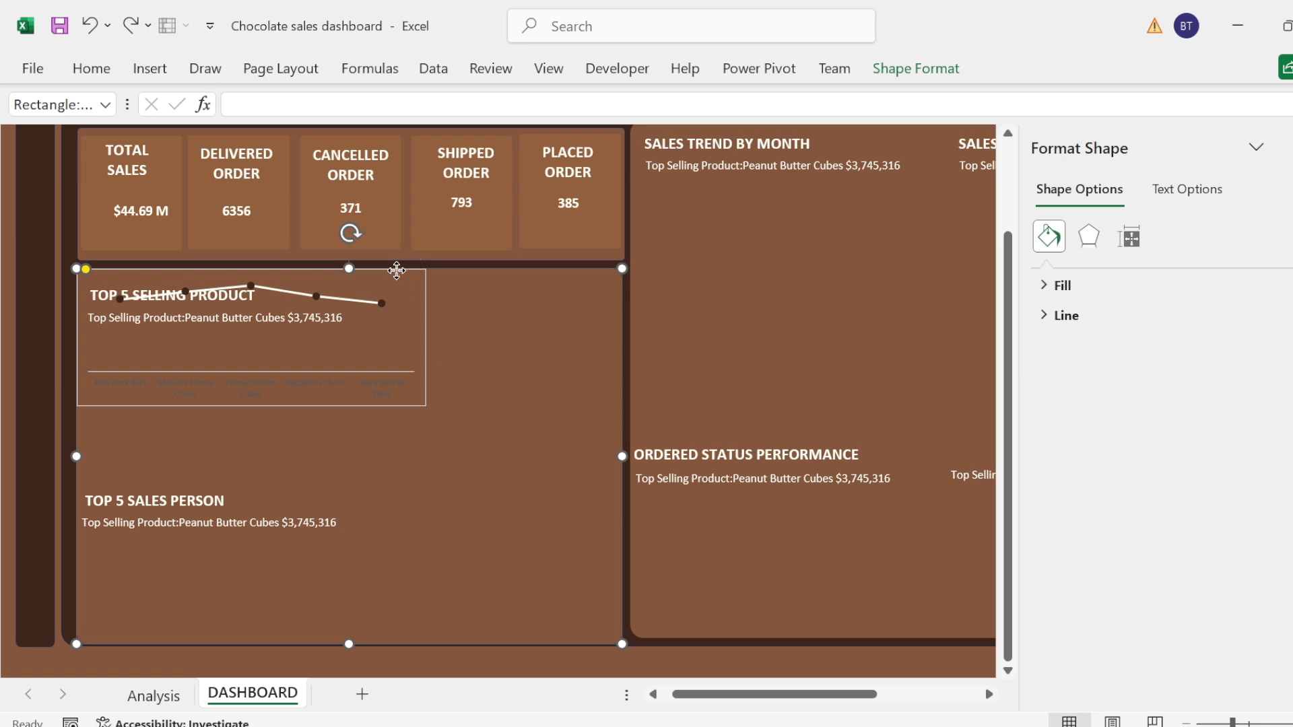
mouse_move(396, 270)
left_mouse_down()
mouse_move(398, 292)
mouse_move(412, 284)
left_mouse_up()
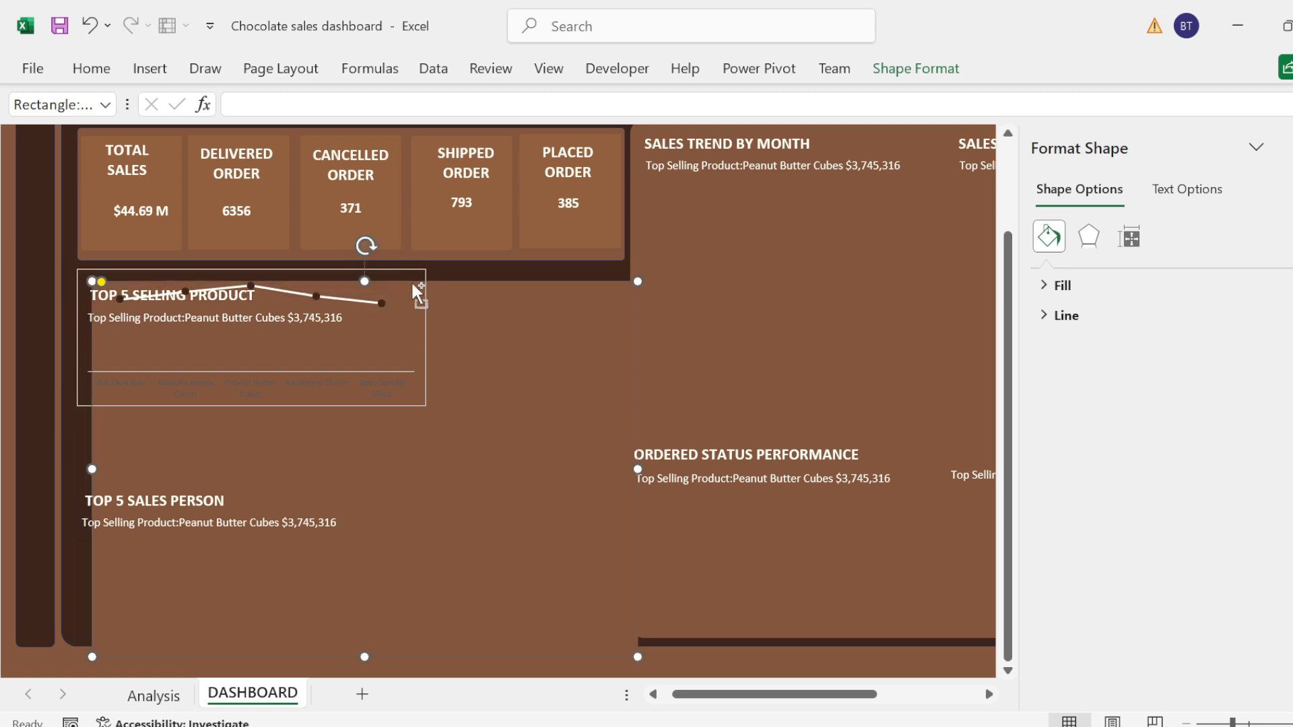
key("ctrl+z")
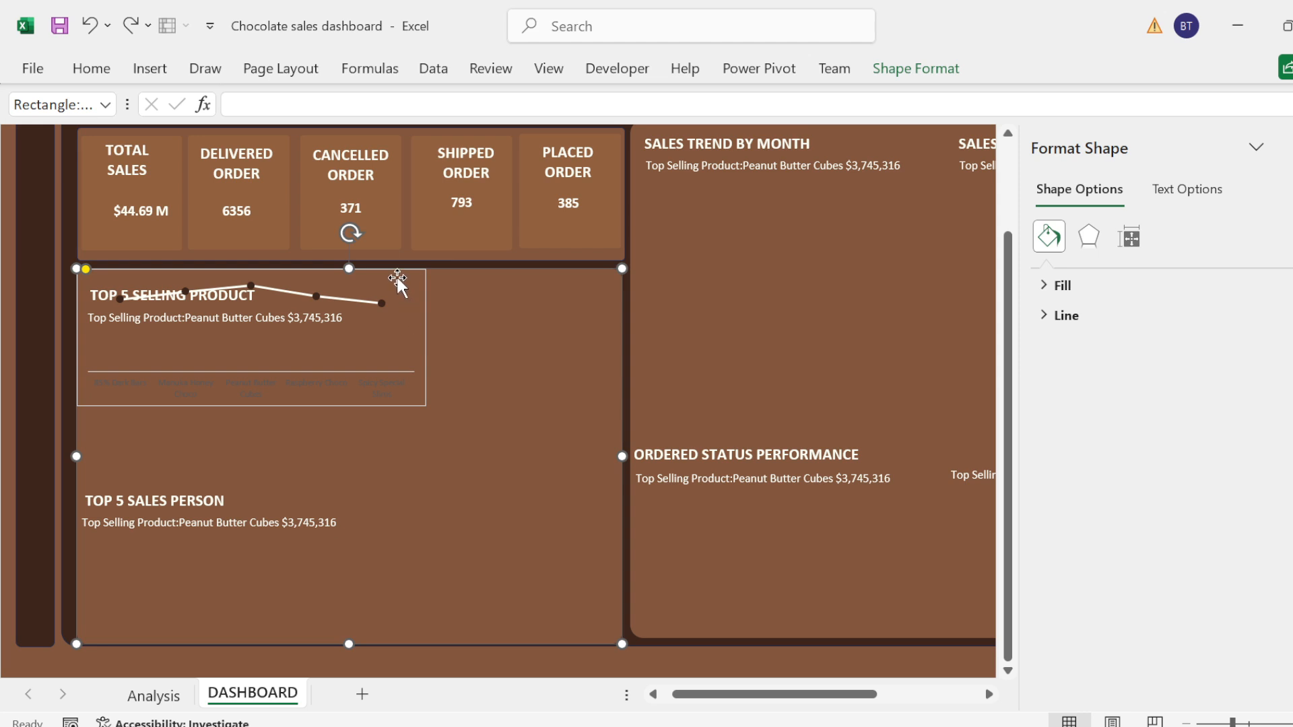
Step: Move the pasted product chart below the TOP 5 SELLING PRODUCT title and its summary text
left_click(383, 263)
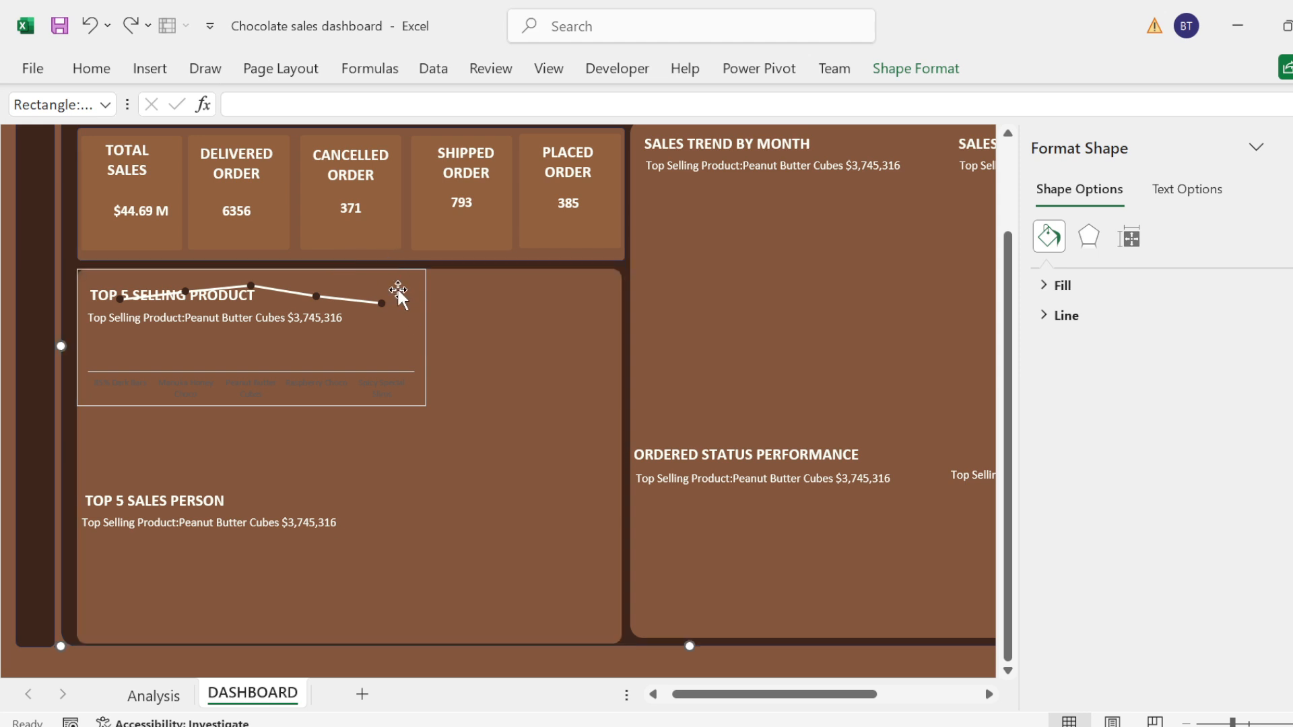
left_click(423, 315)
left_click_drag(422, 318, 448, 416)
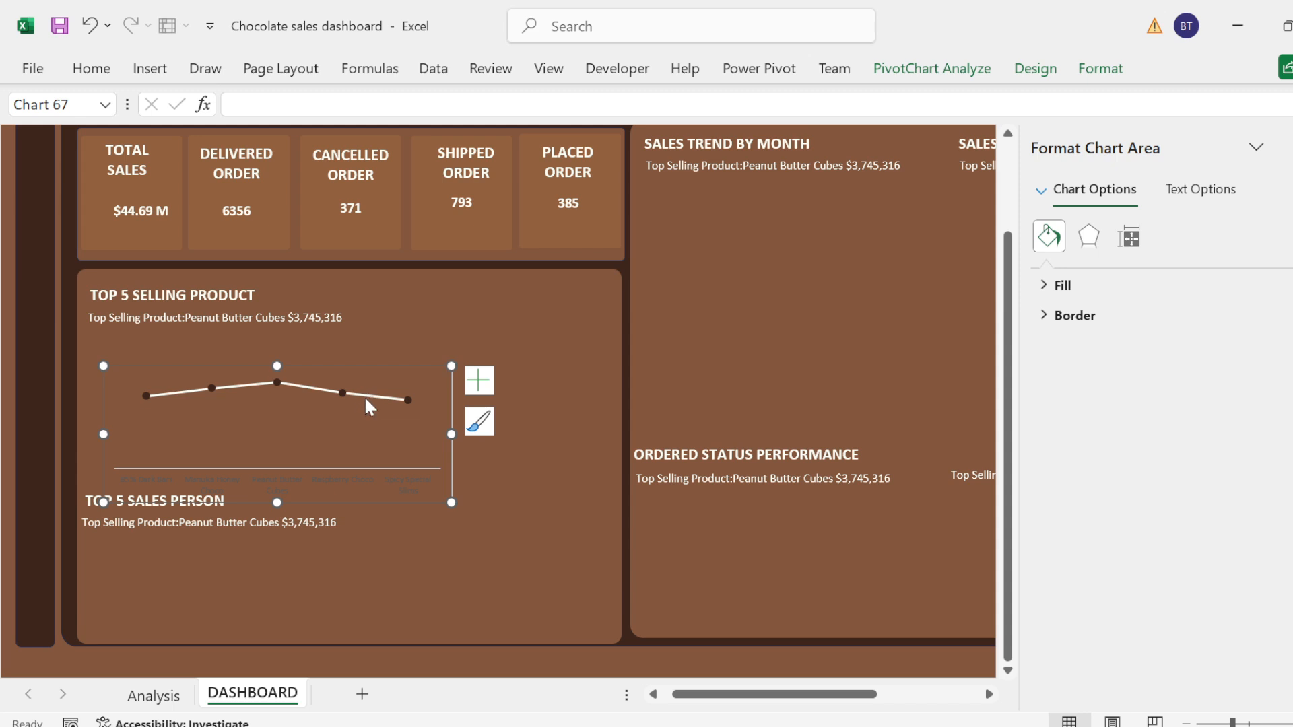
Step: Set the line segment leading to the last data point of the TOP 5 SELLING PRODUCT chart to no line
left_click(365, 396)
left_click(365, 397)
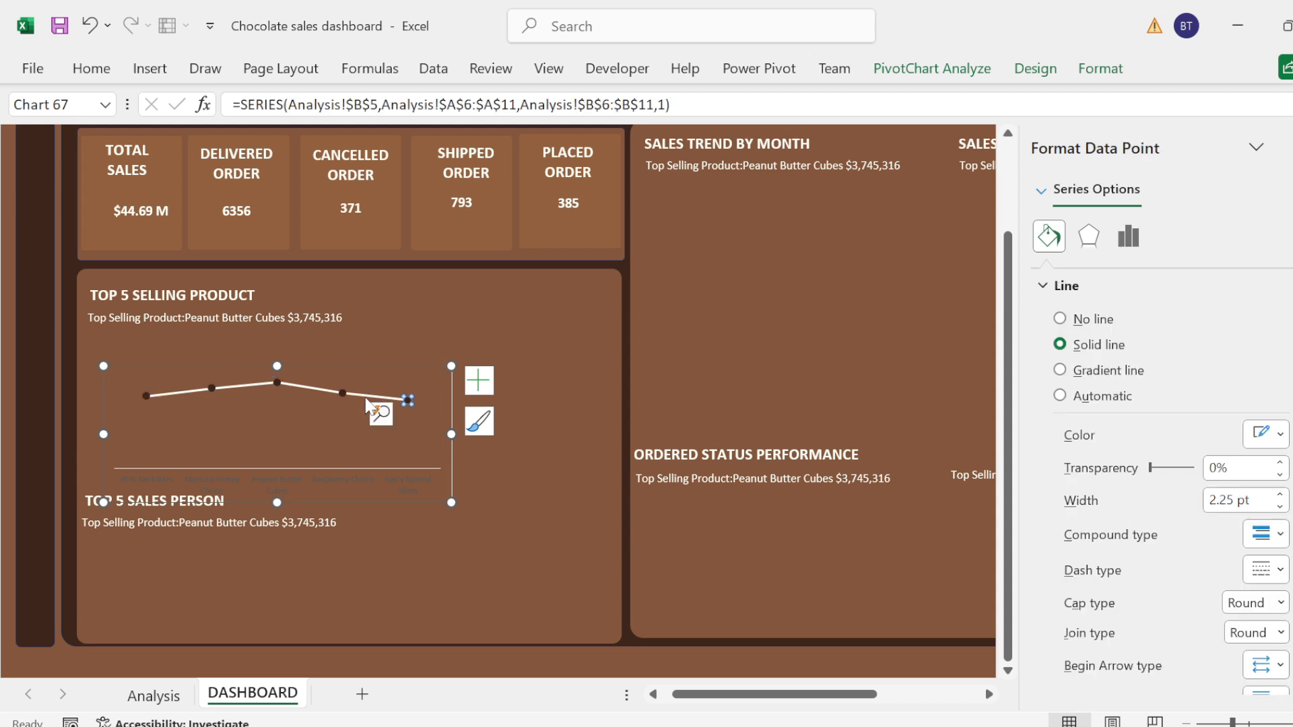
left_click(379, 410)
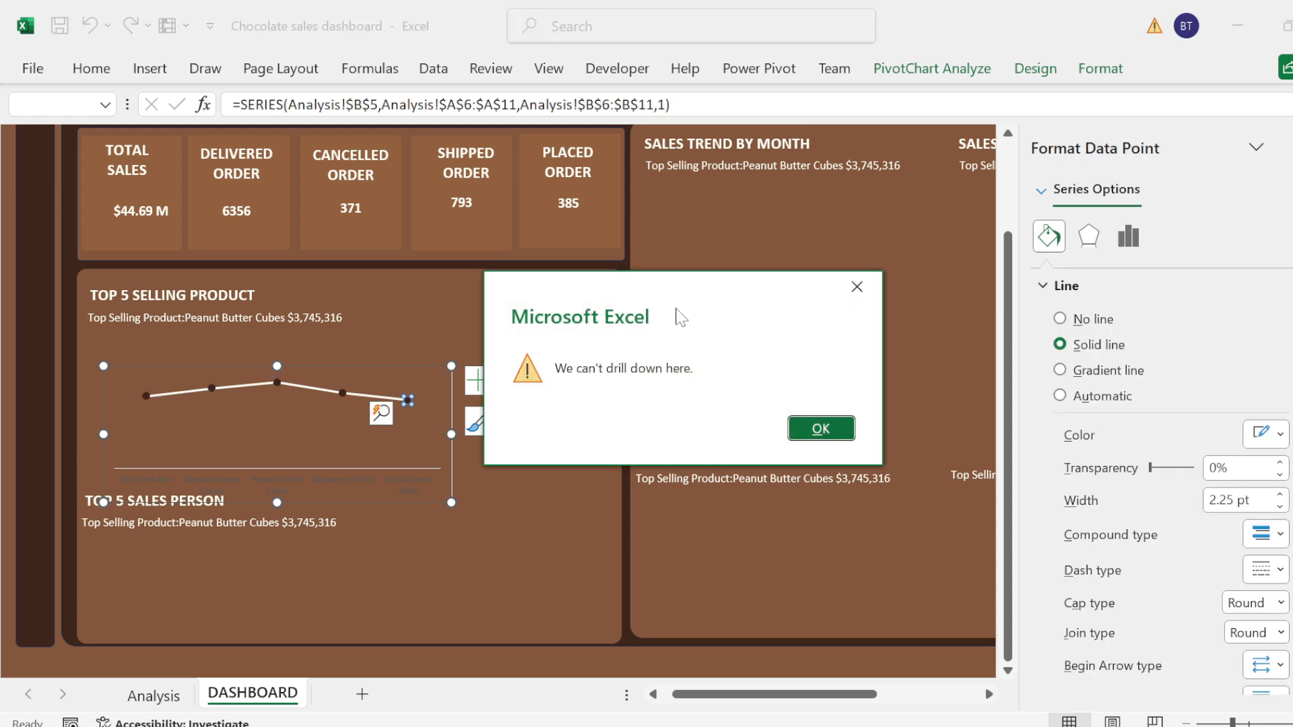
left_click(831, 428)
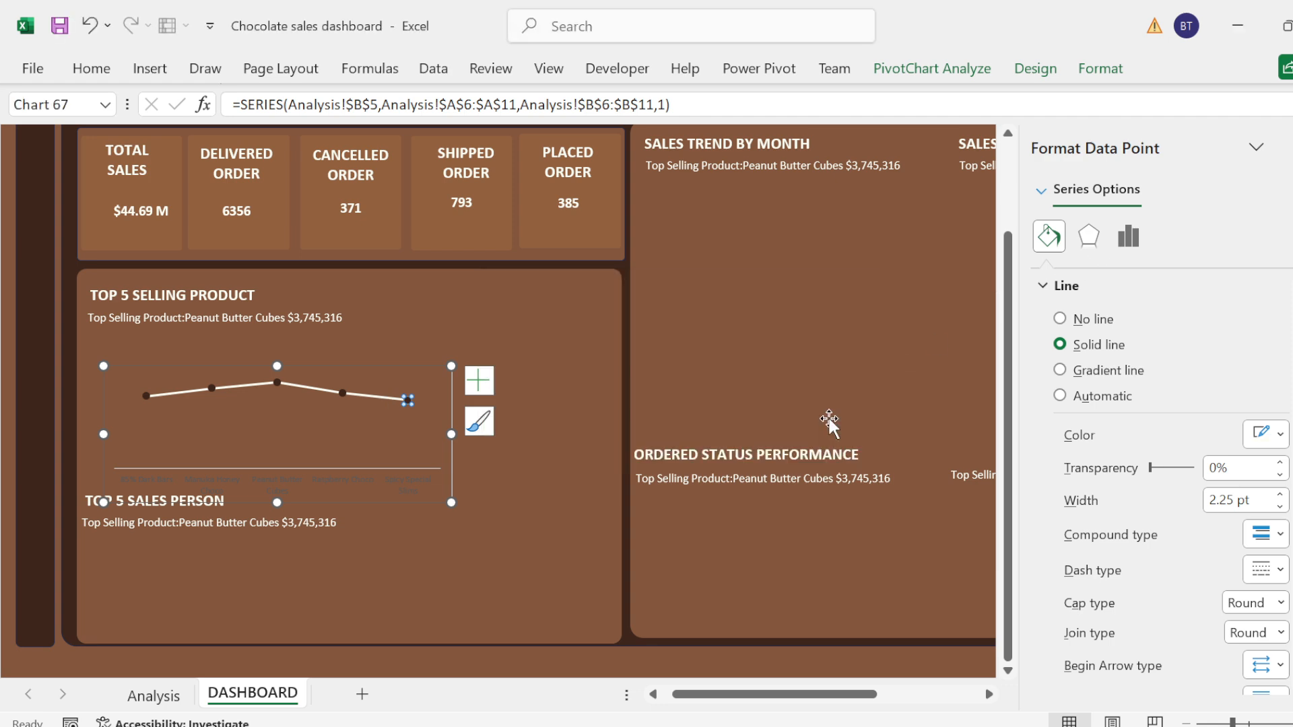
left_click(1061, 322)
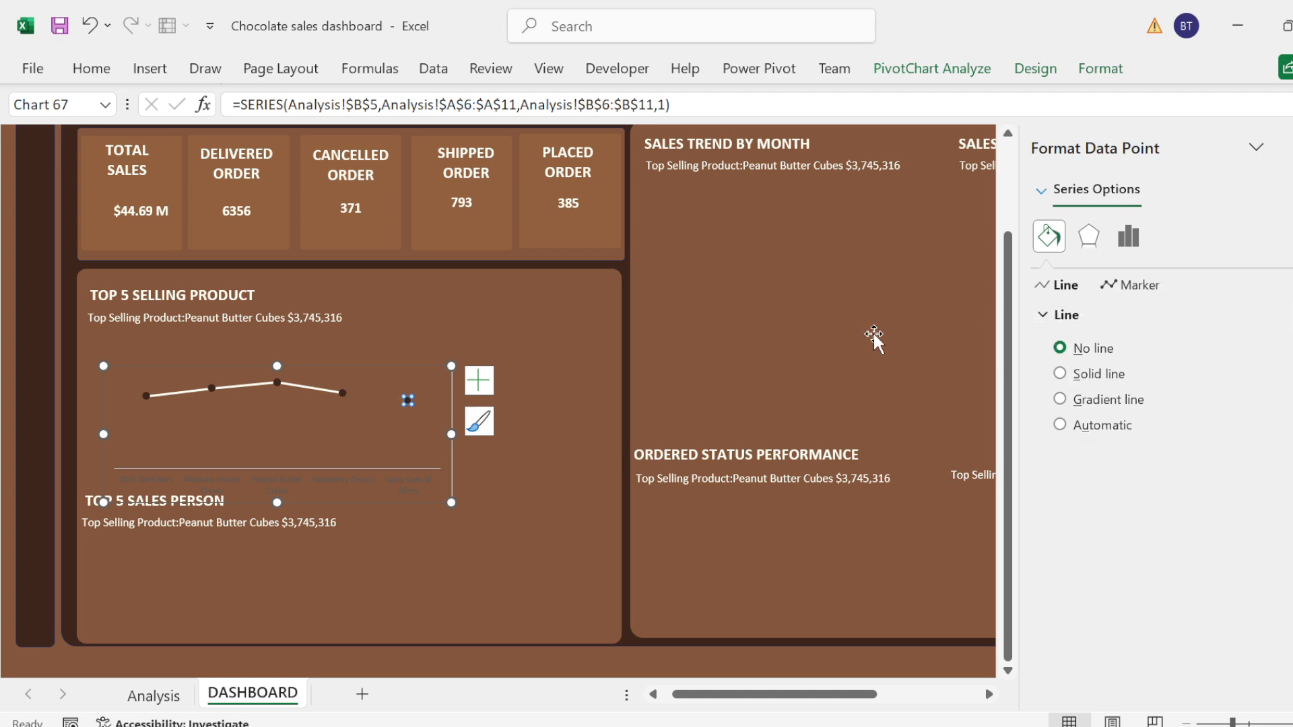
Step: Set the line segment leading to the fourth data point of the product chart to no line
left_click(309, 384)
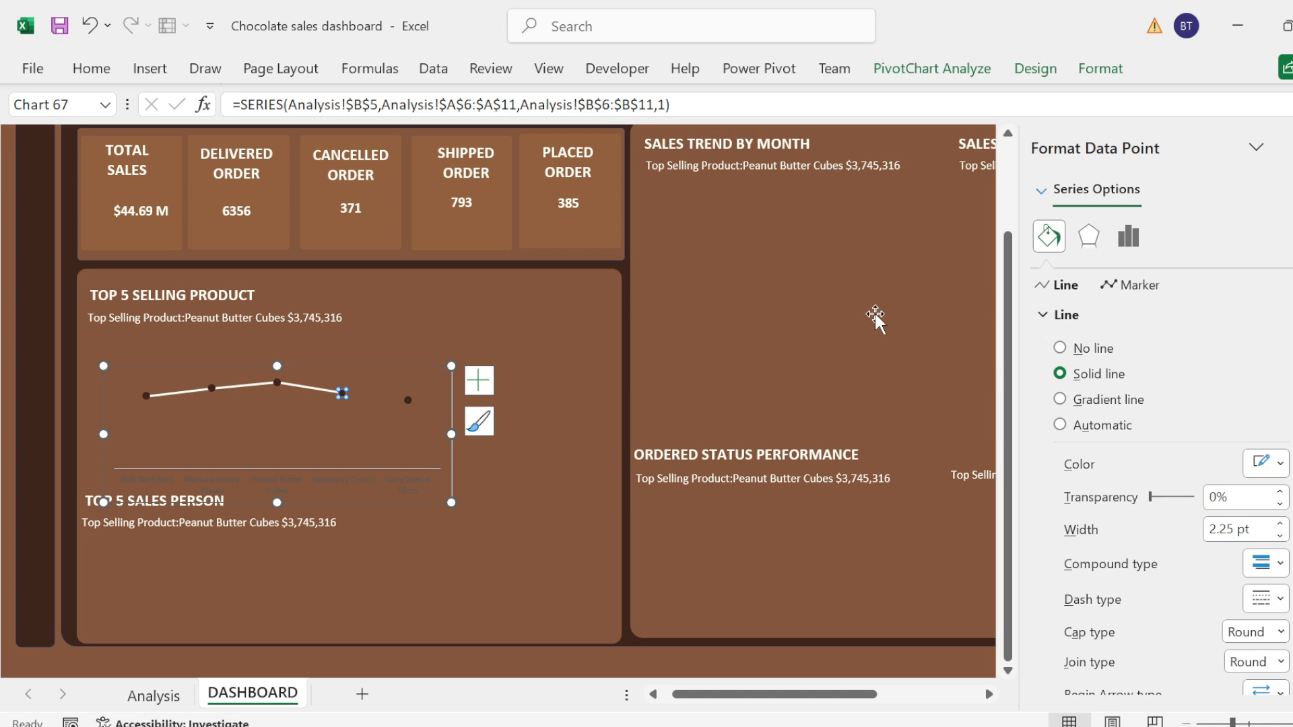
left_click(837, 331)
left_click(265, 387)
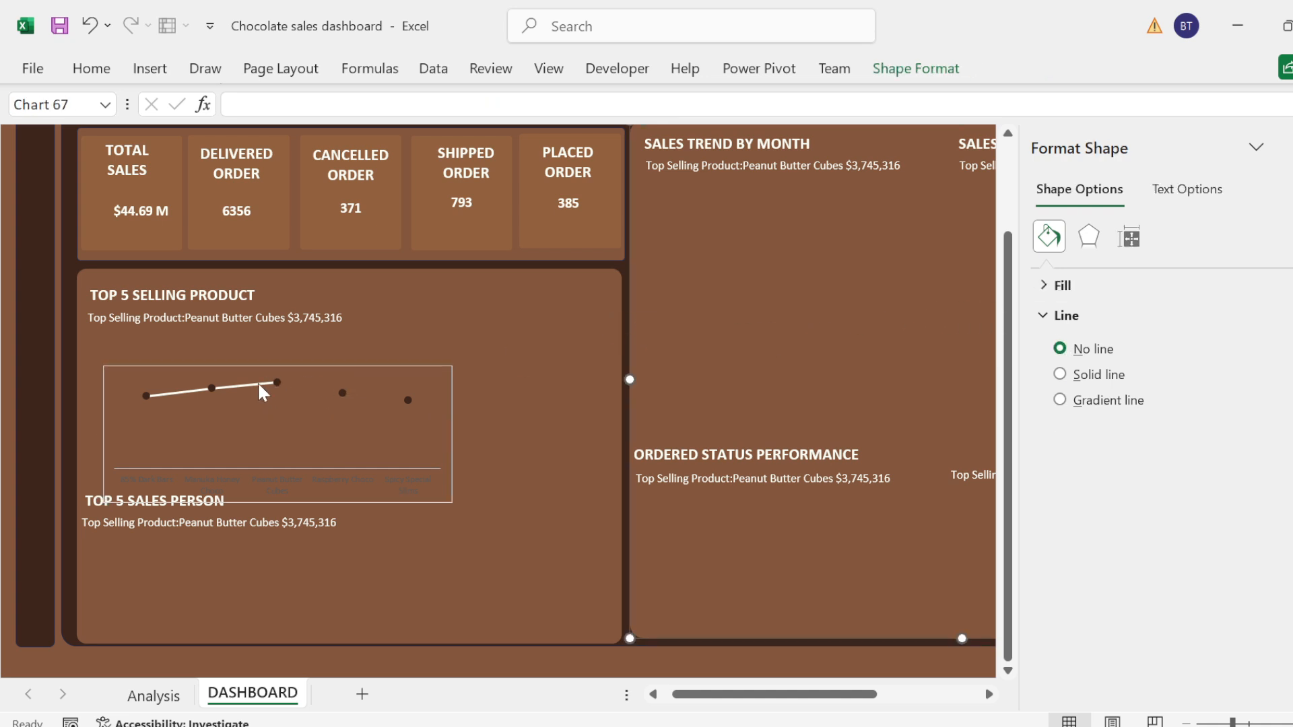
left_click(390, 360)
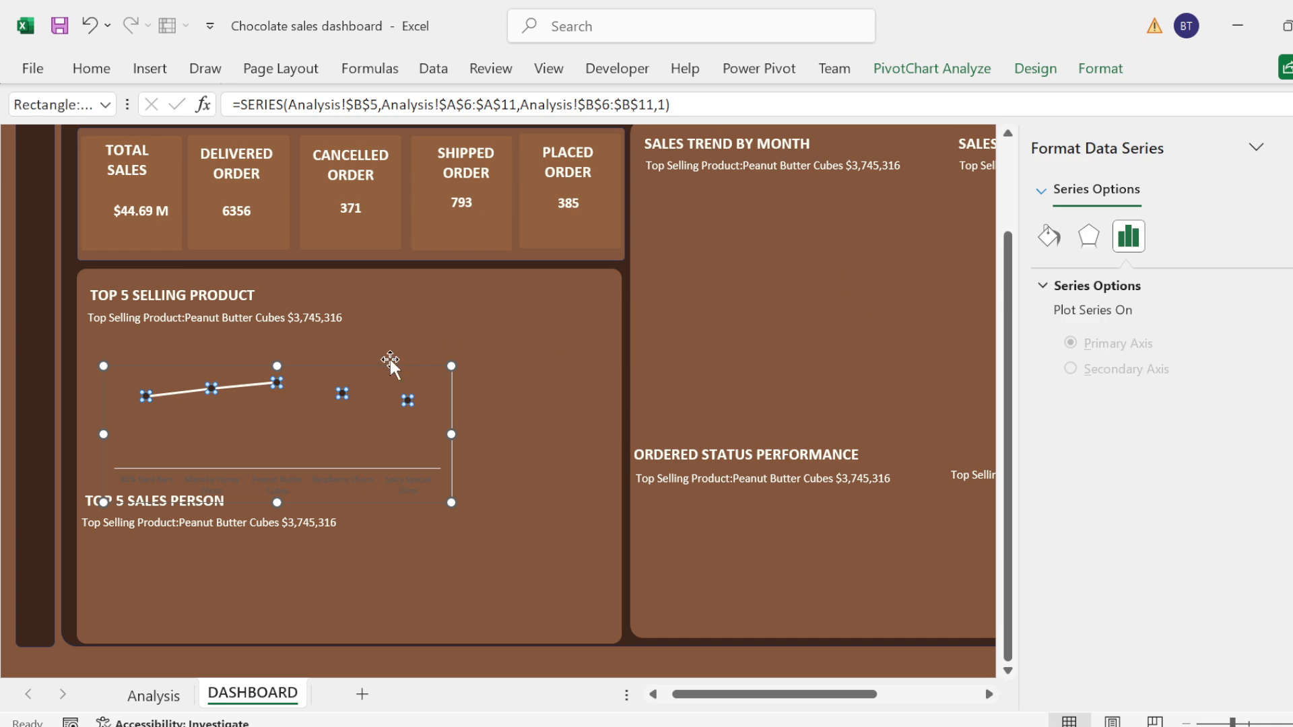
double_click(342, 392)
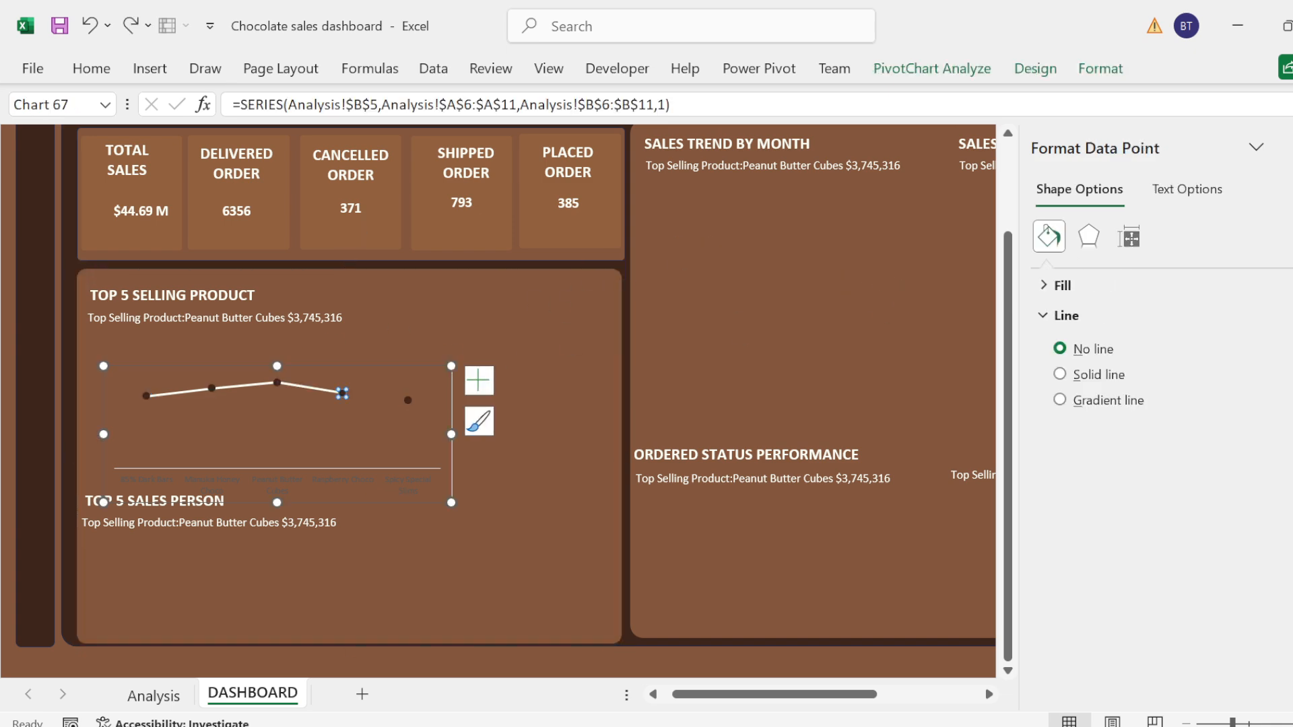
left_click(1049, 237)
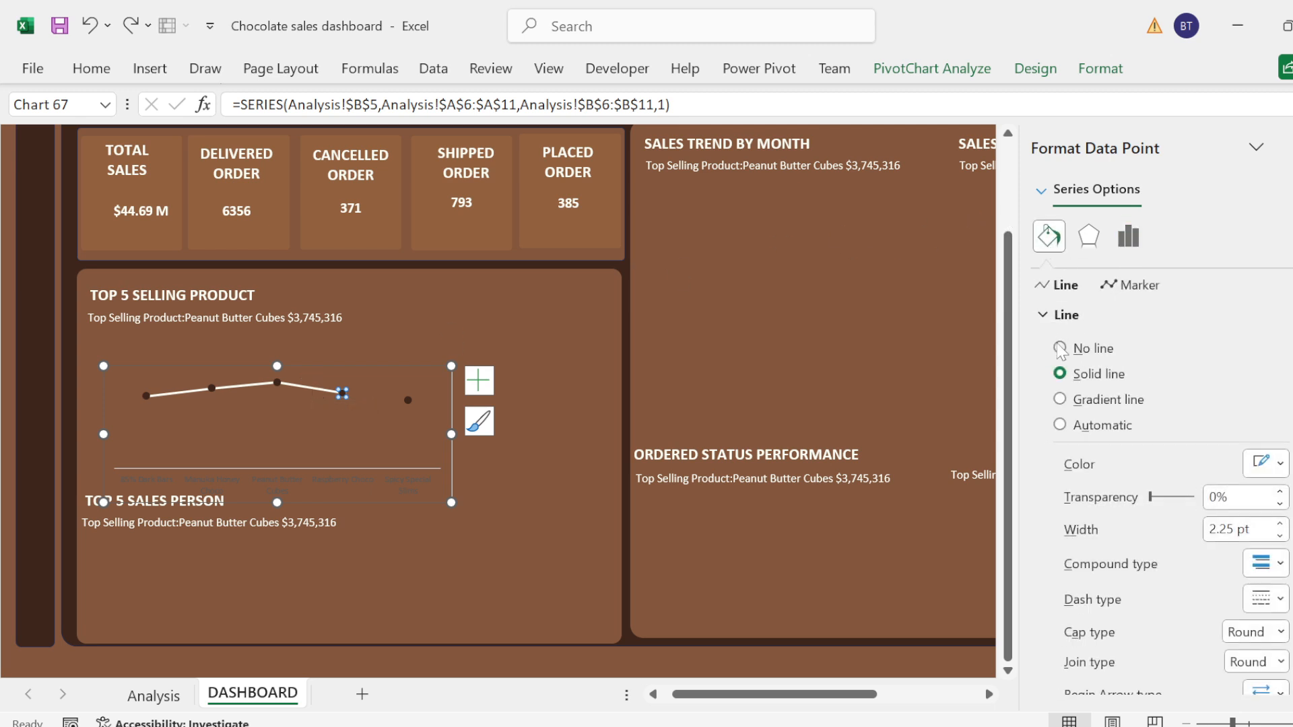
left_click(1060, 348)
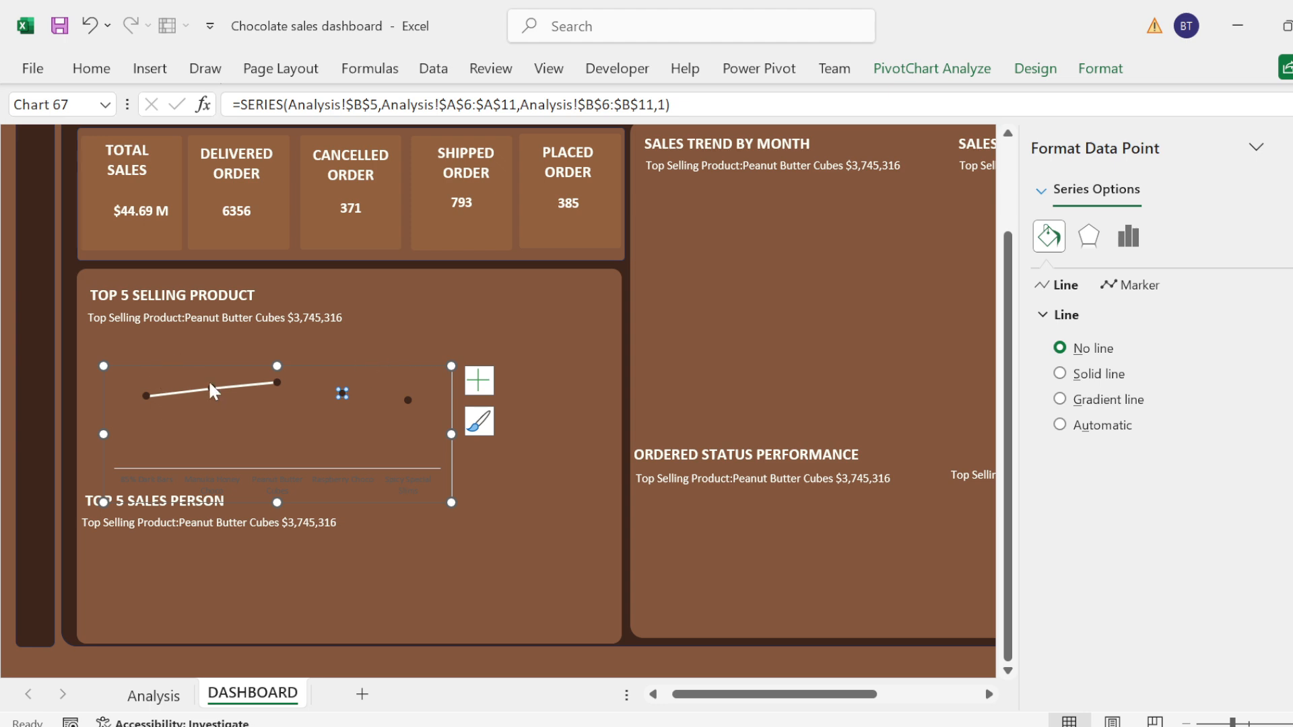
Step: Set the line segments leading to the third and second data points of the product chart to no line
left_click(228, 382)
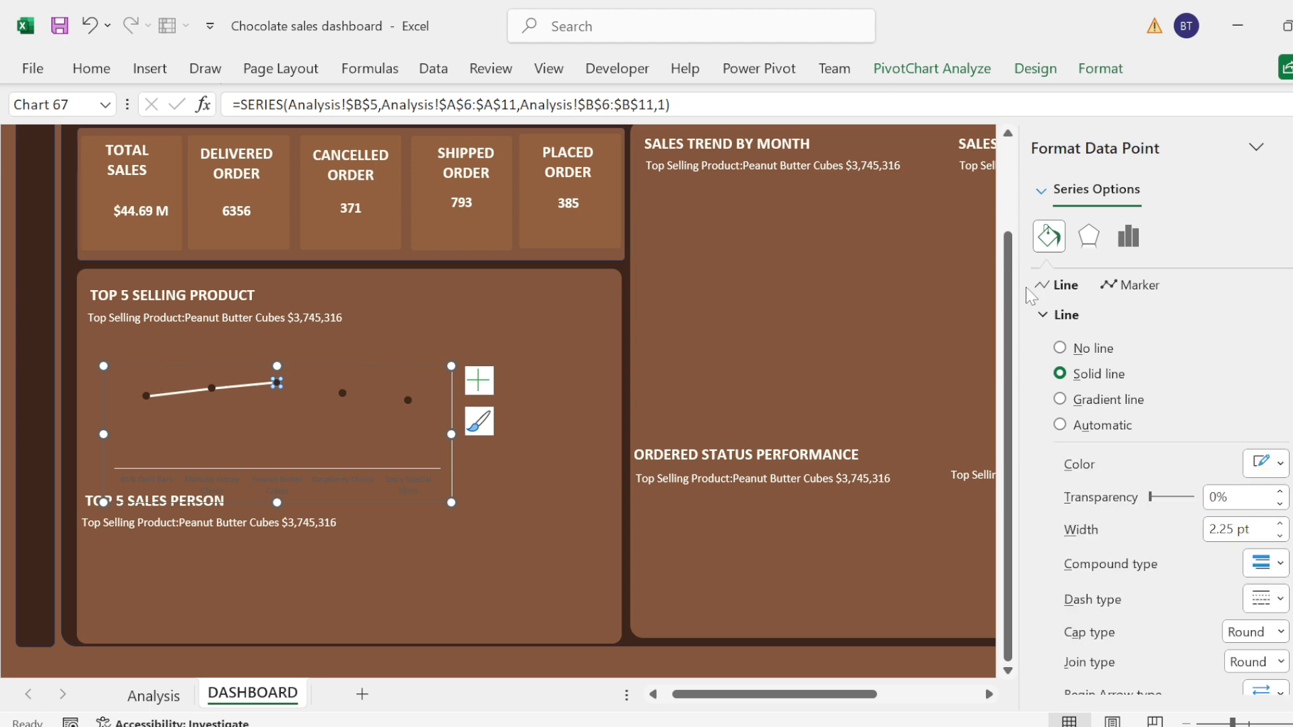
left_click(1060, 348)
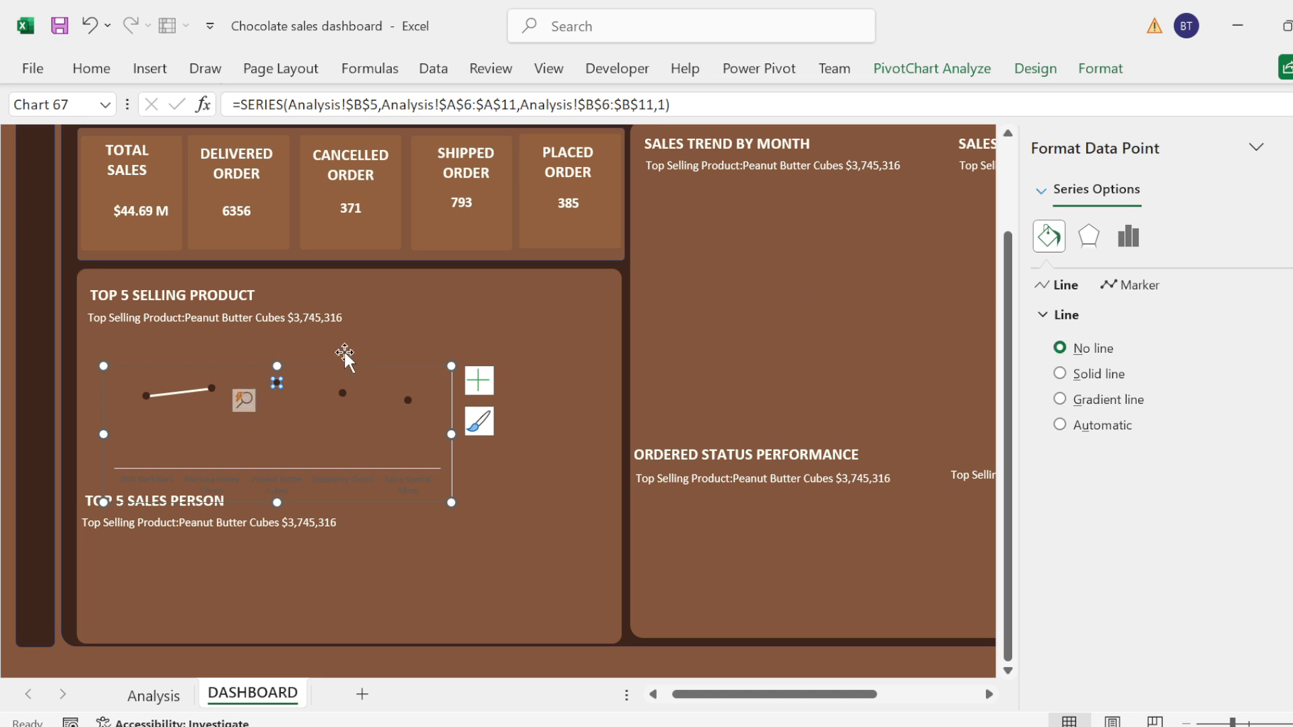
left_click(181, 392)
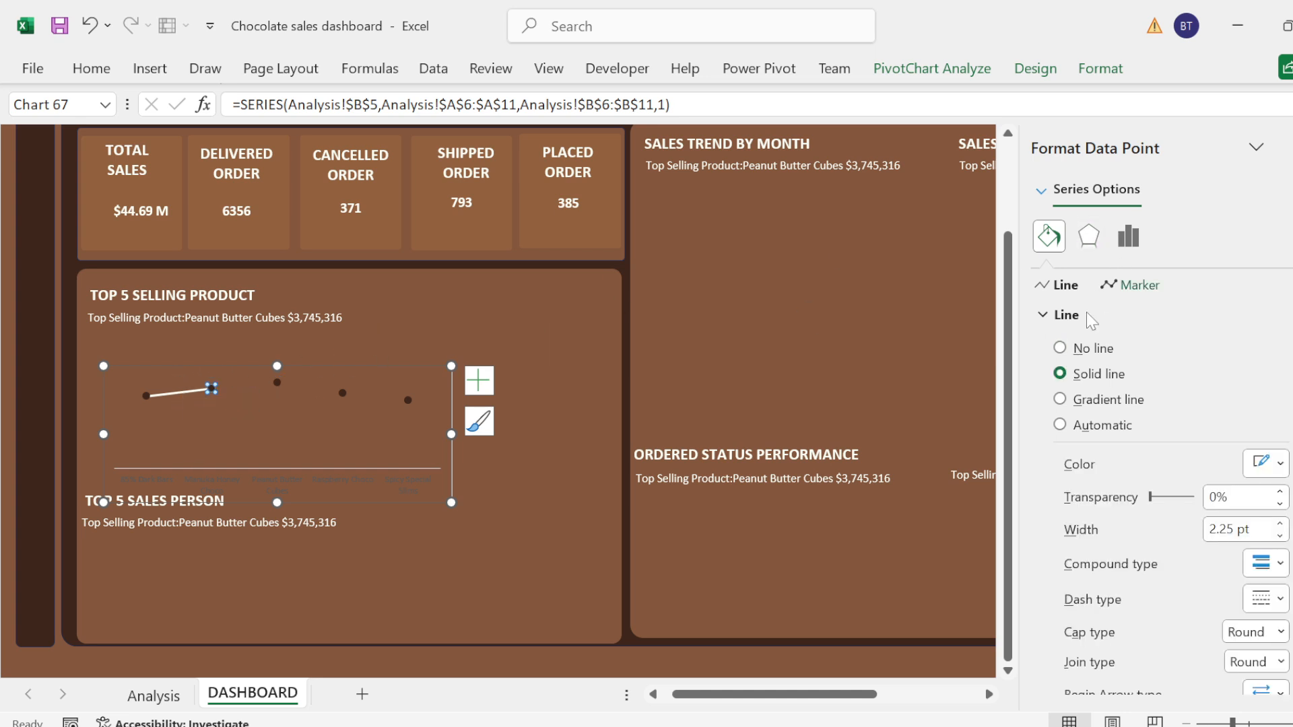
left_click(1059, 348)
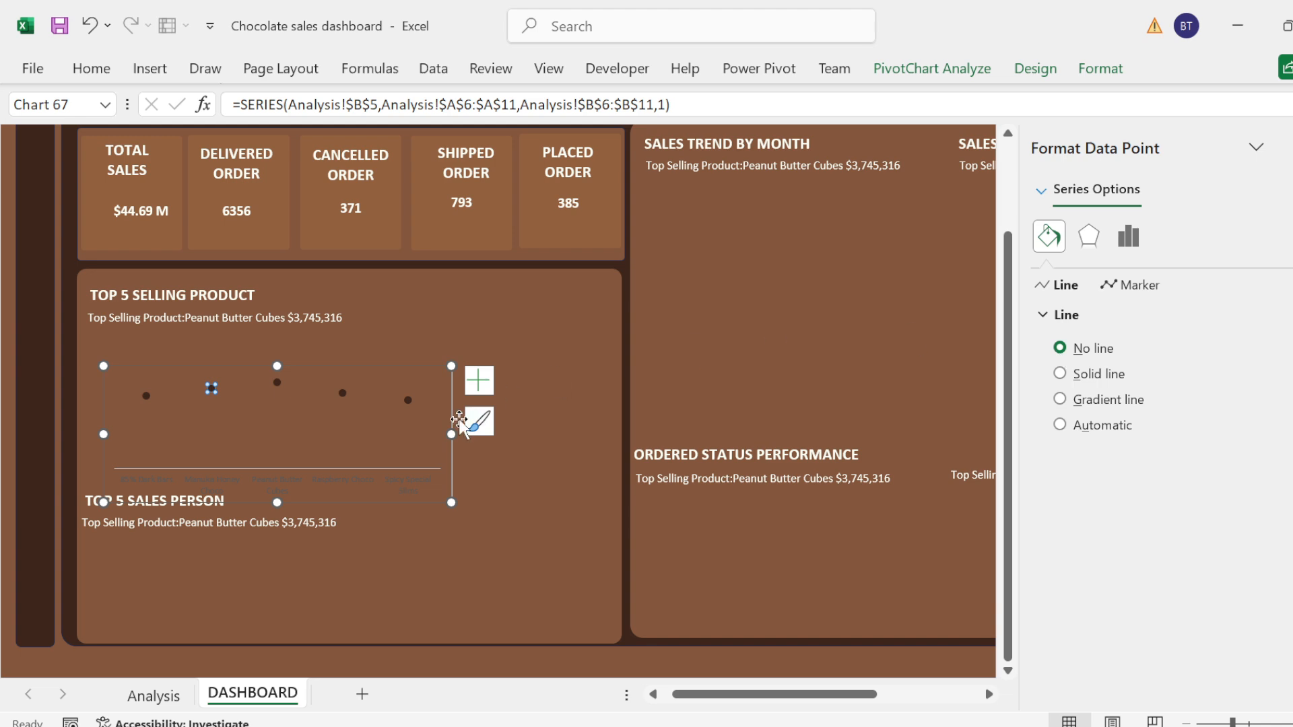
left_click(370, 416)
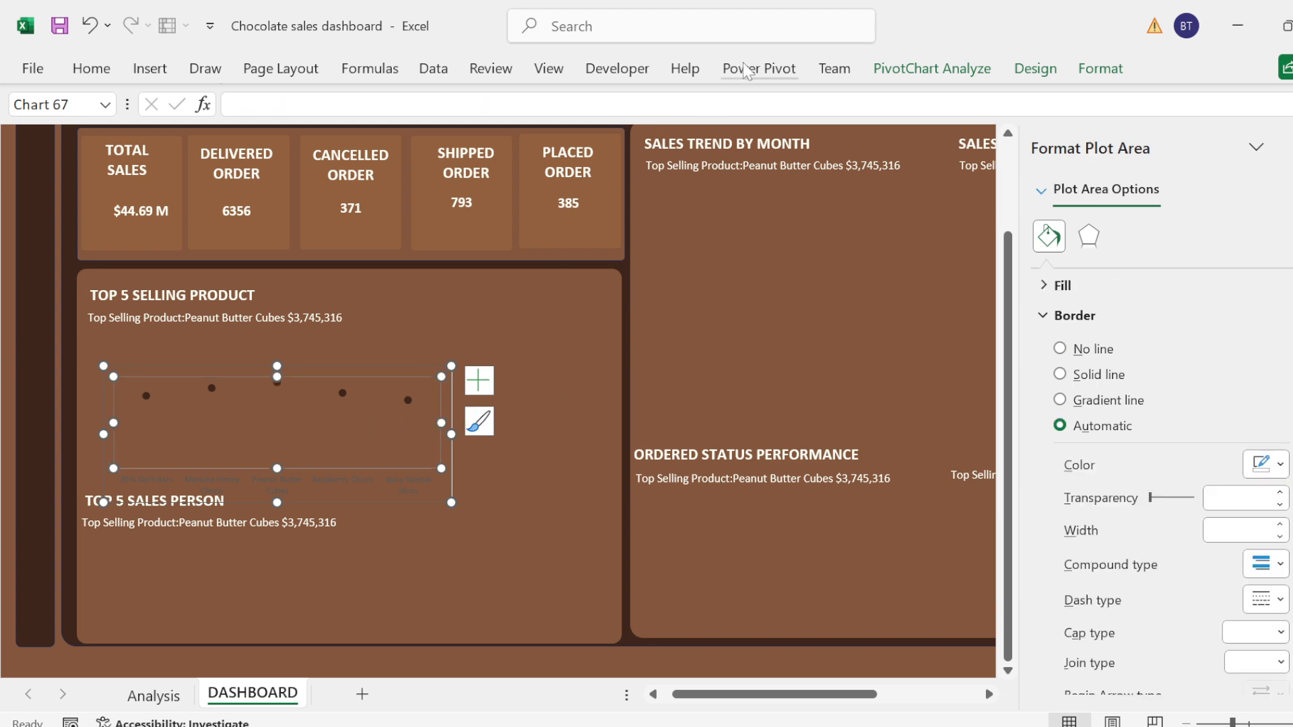
left_click(768, 68)
left_click(1034, 68)
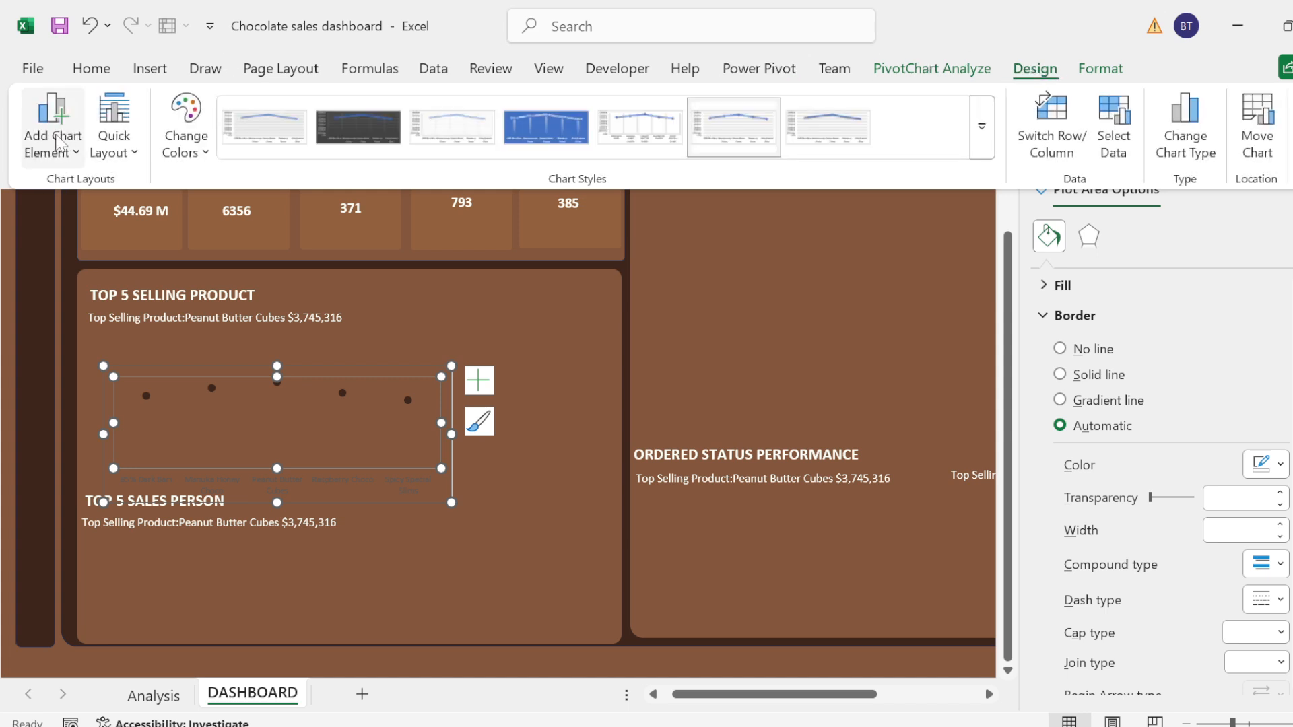
left_click(55, 143)
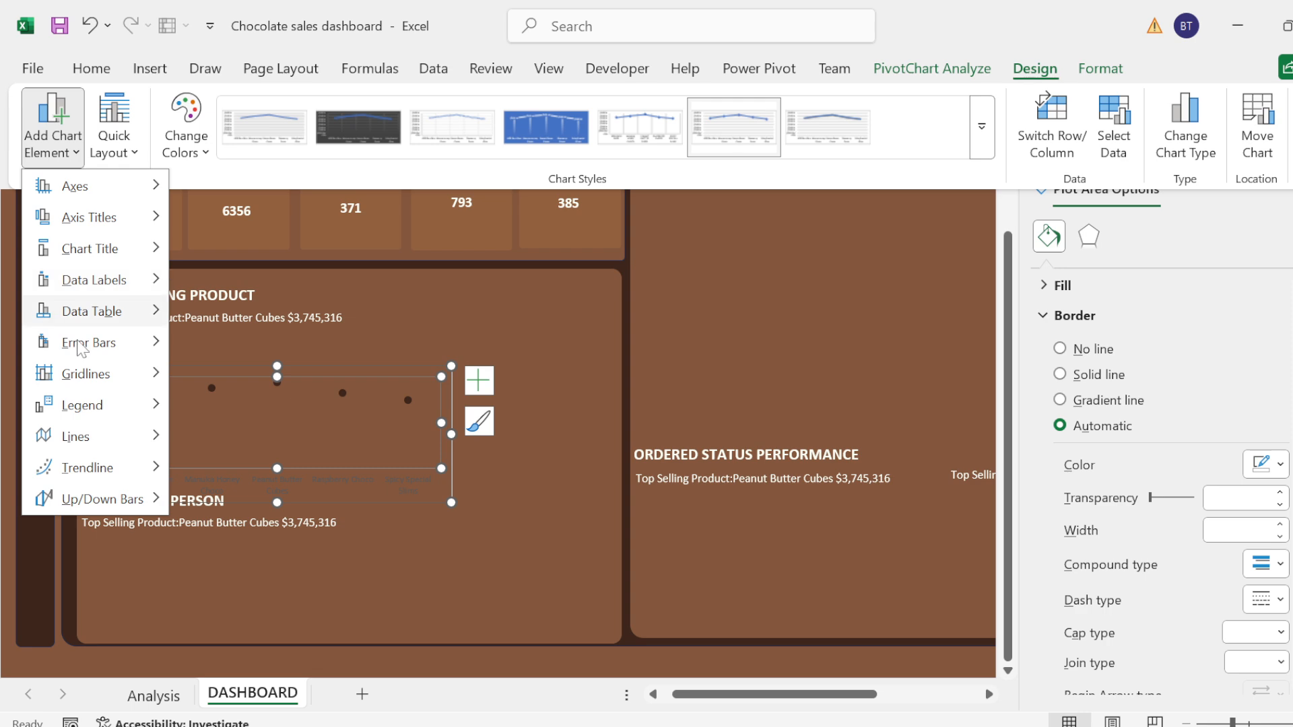
mouse_move(86, 440)
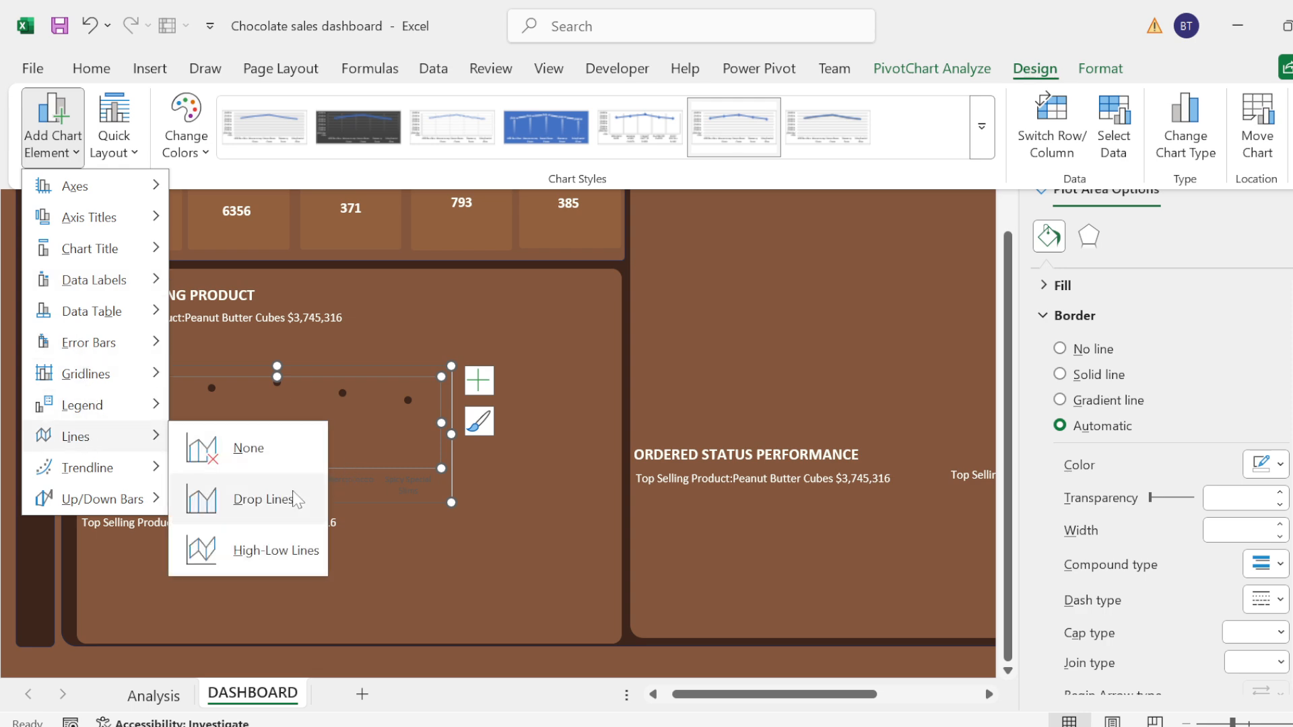
key("Escape")
key("Escape")
left_click(324, 444)
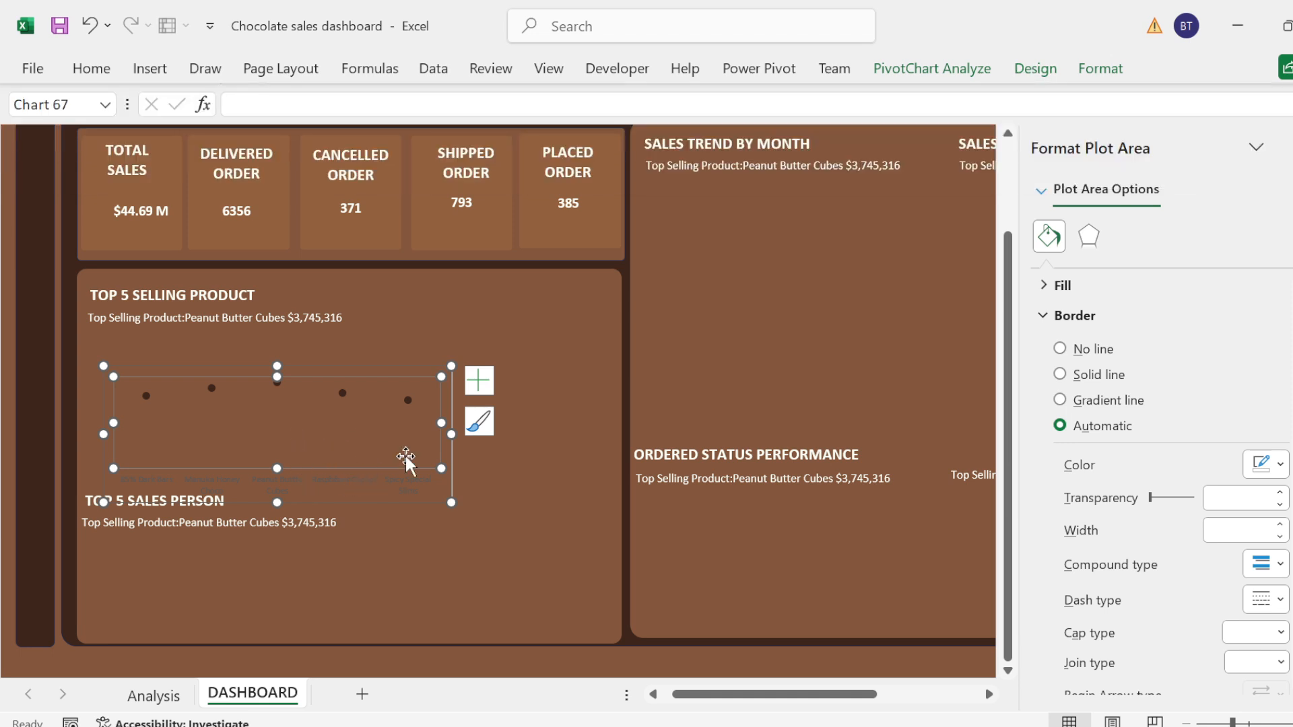
left_click(431, 499)
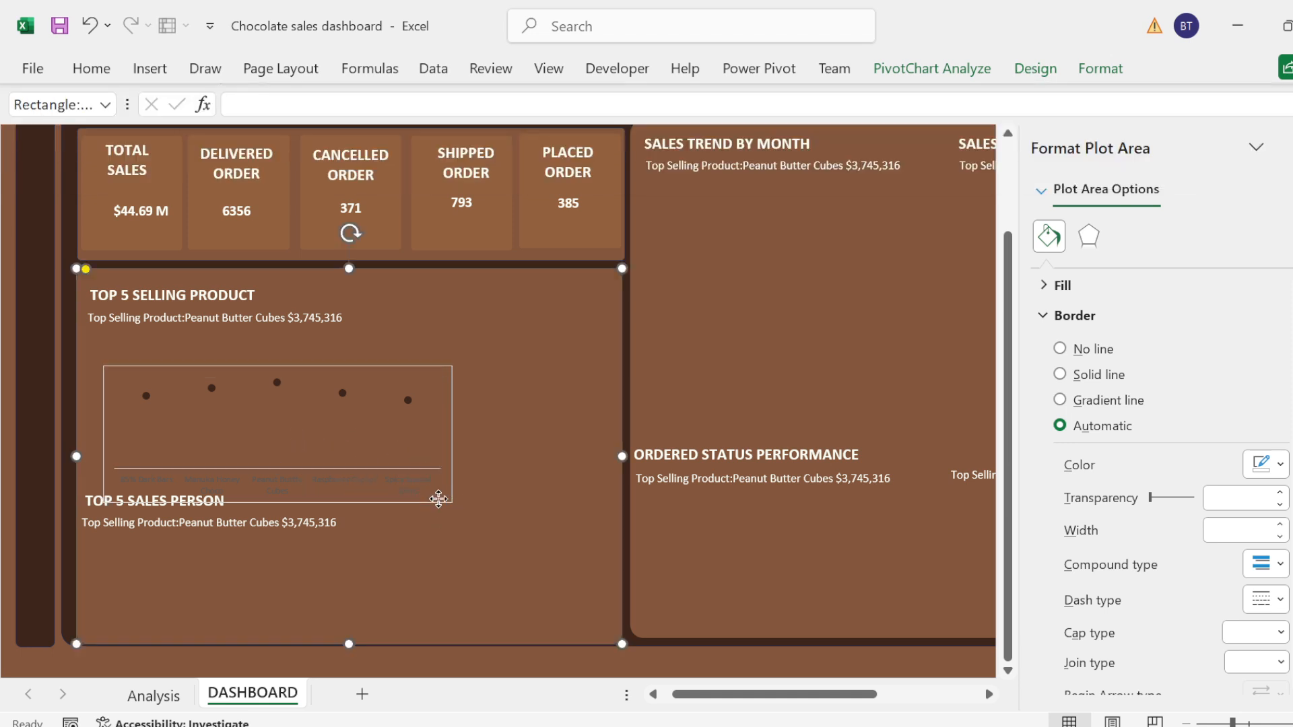
Step: Give the product chart's outer border a solid line and set its drop lines to a solid line
left_click(423, 366)
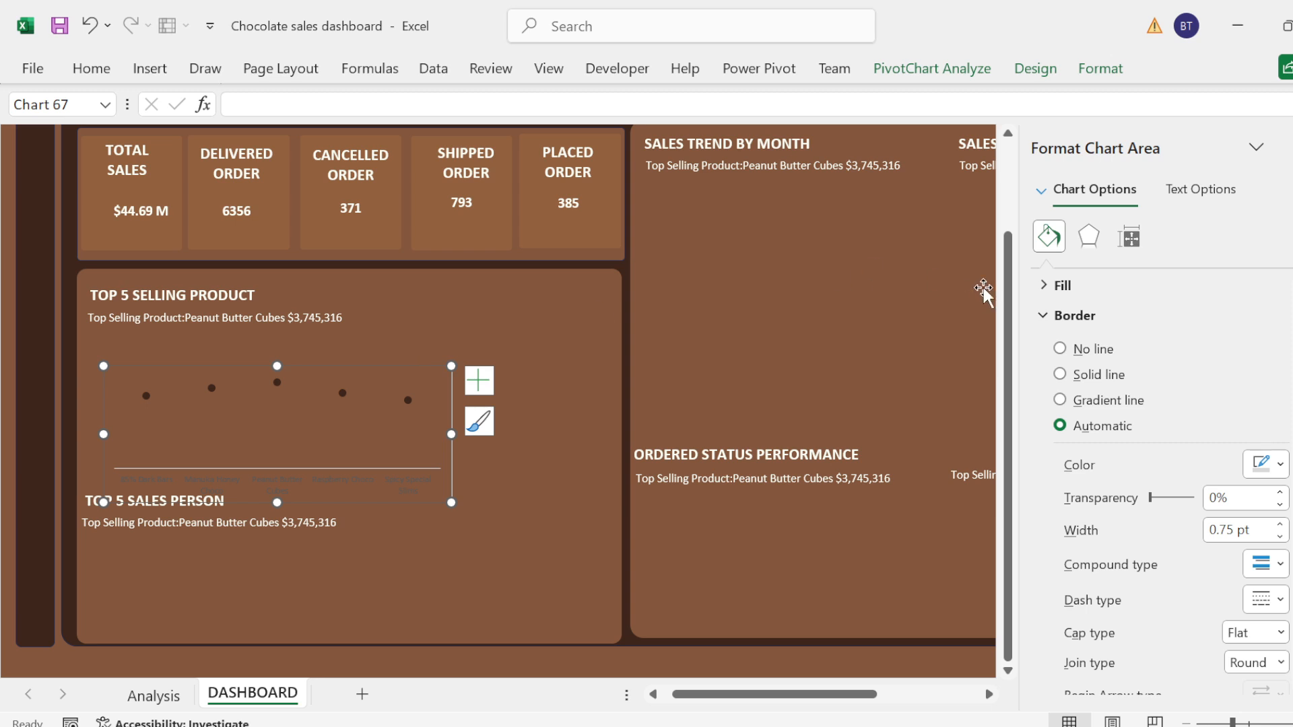
left_click(1075, 374)
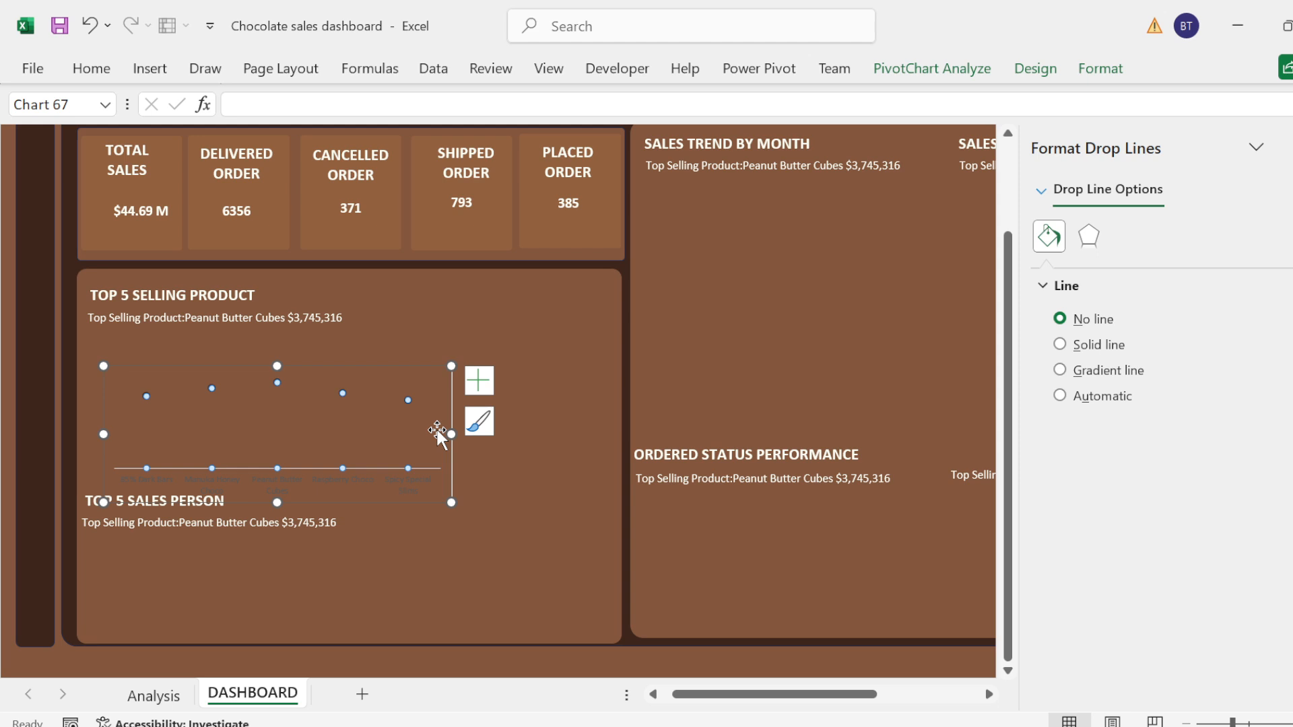
left_click(1060, 344)
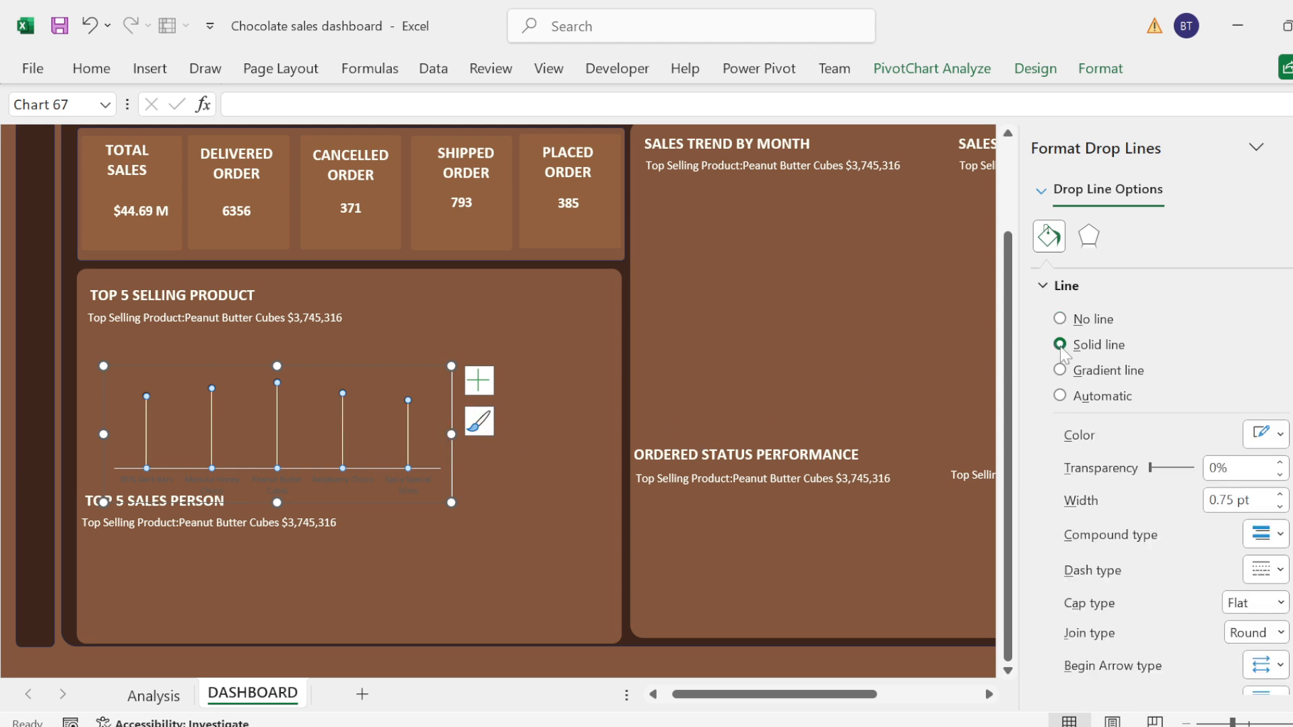
left_click(1063, 286)
left_click(569, 452)
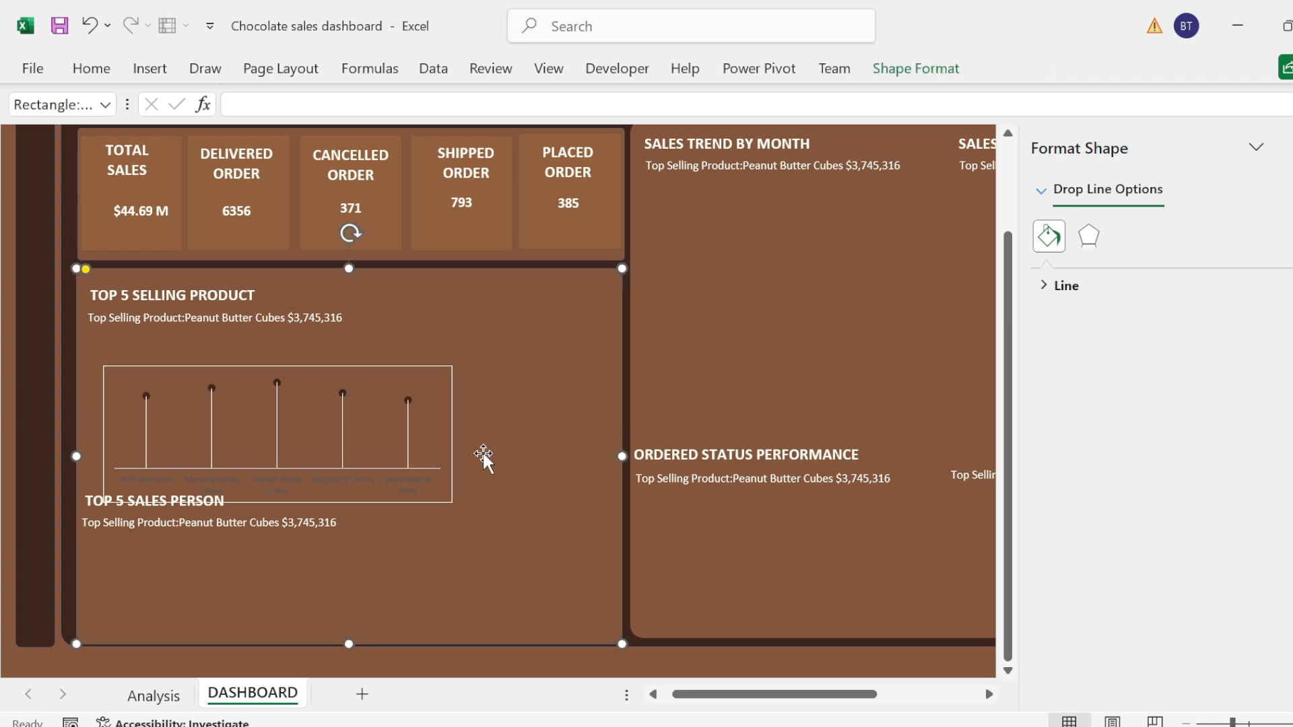
Step: Format the product chart's drop lines with a dotted dash type and a width of 1.5 pt
left_click(407, 423)
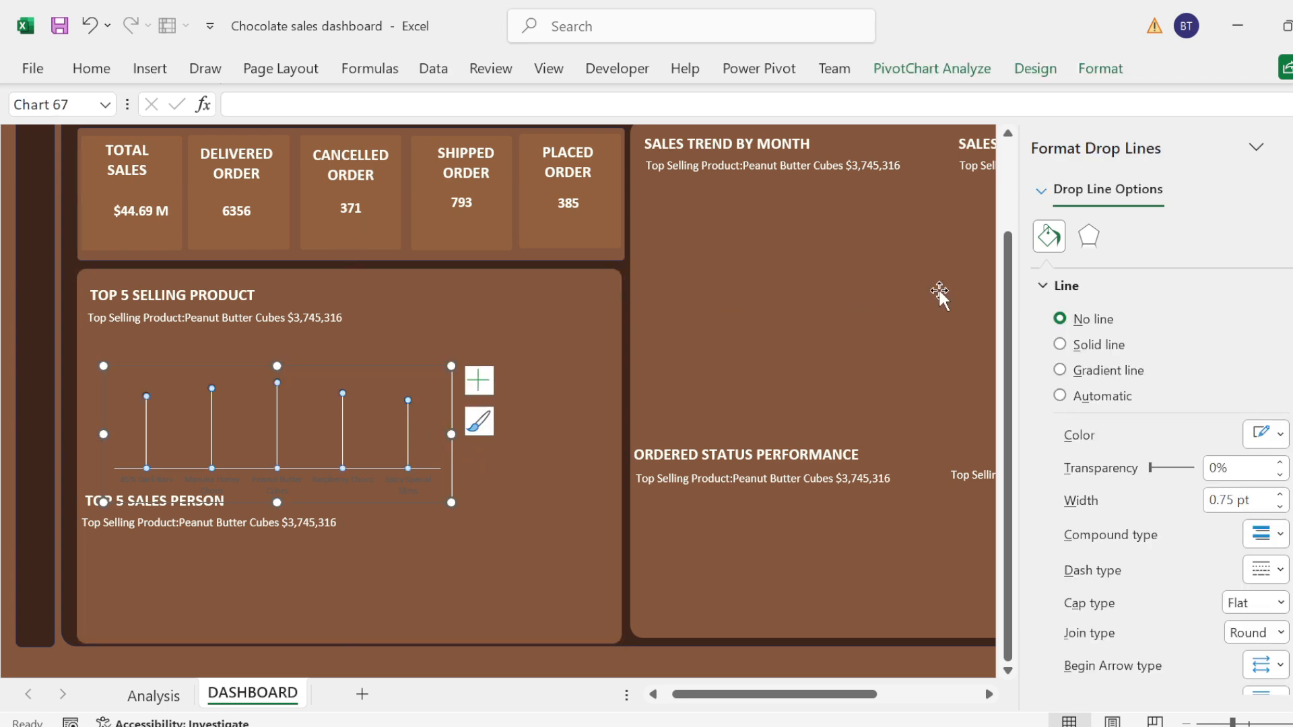
left_click(1279, 570)
left_click(1275, 415)
left_click(1279, 497)
left_click(1279, 497)
left_click(1279, 496)
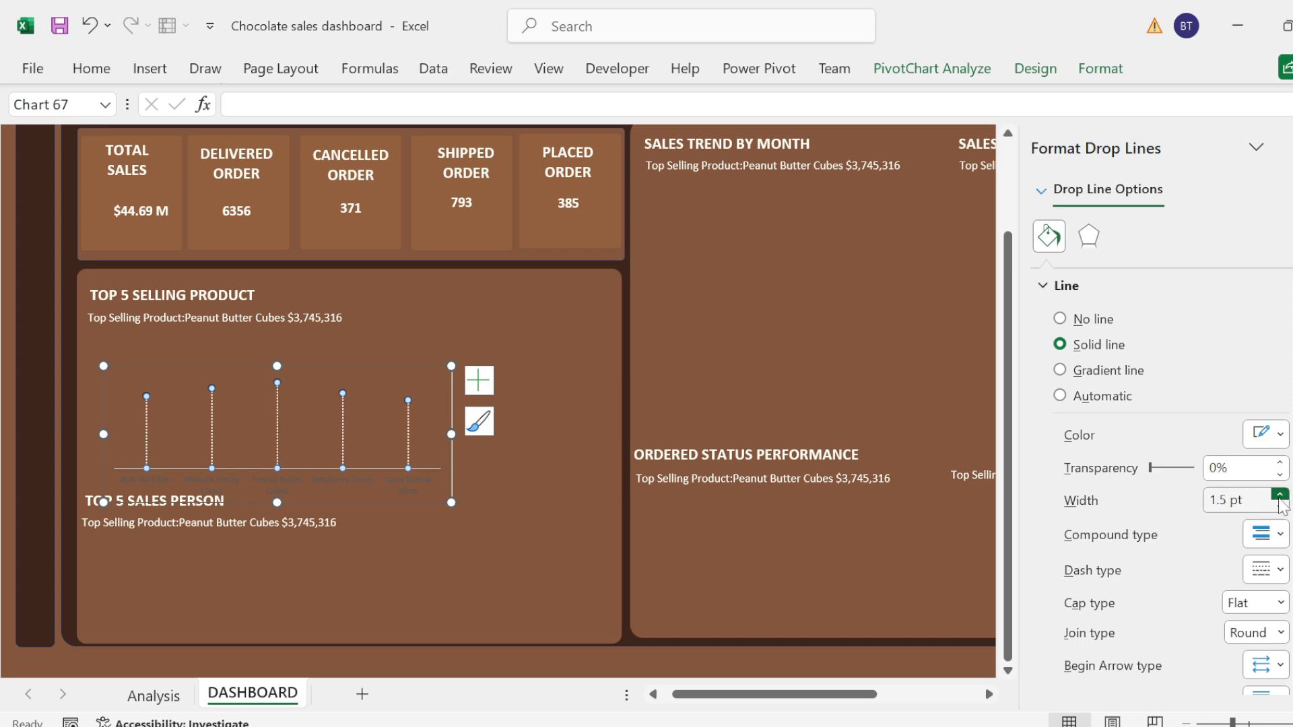
left_click(894, 428)
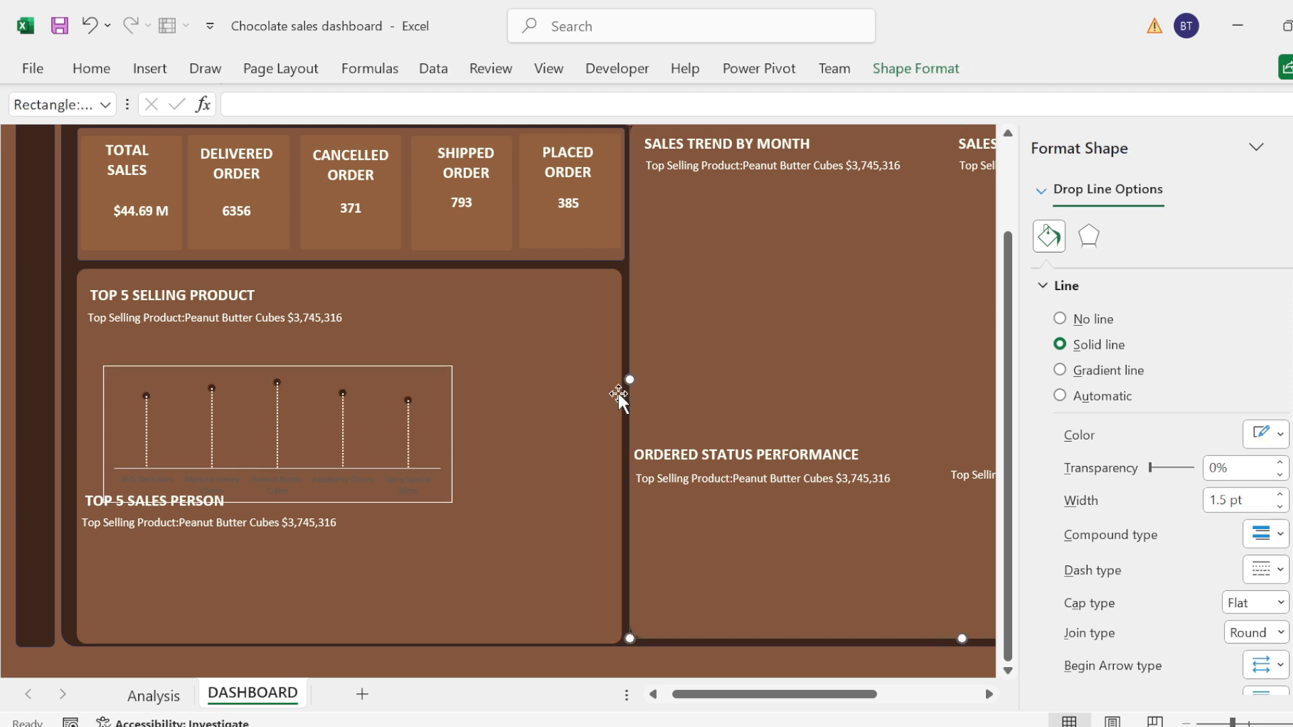
Step: Widen the product chart and move it up between its summary text and the TOP 5 SALES PERSON title
left_click(277, 381)
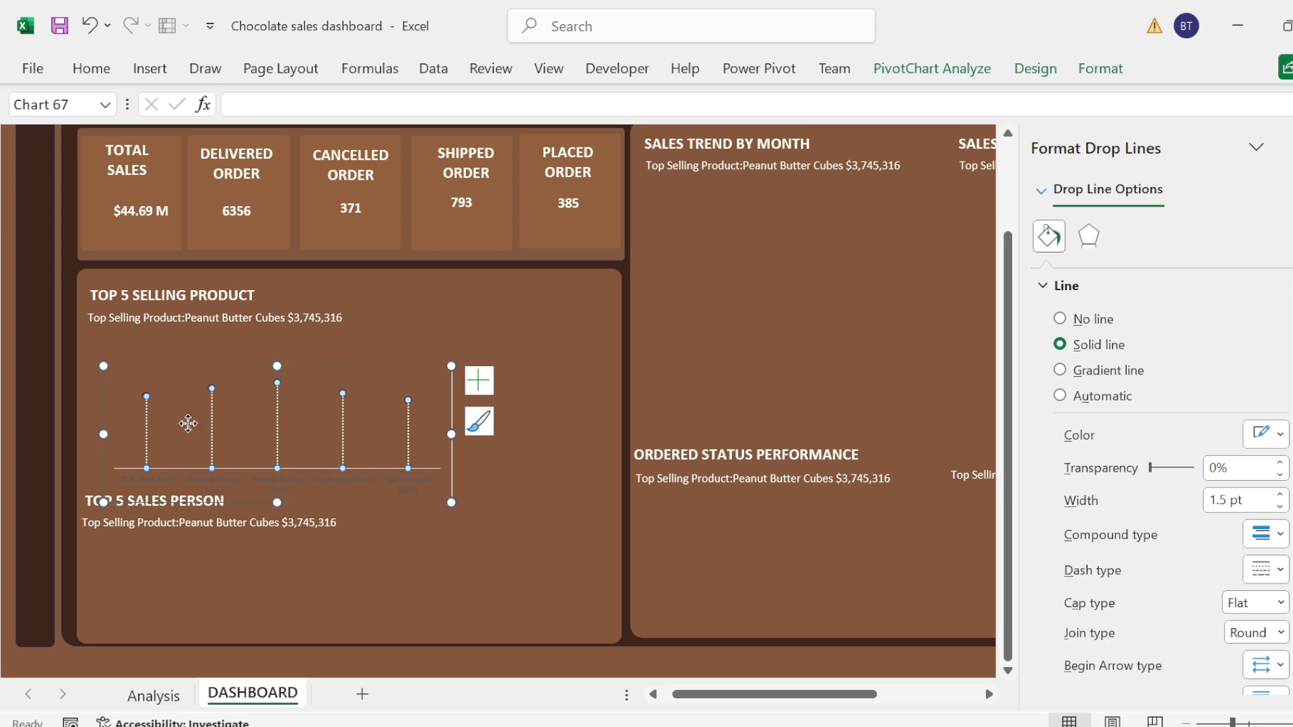
left_click(305, 394)
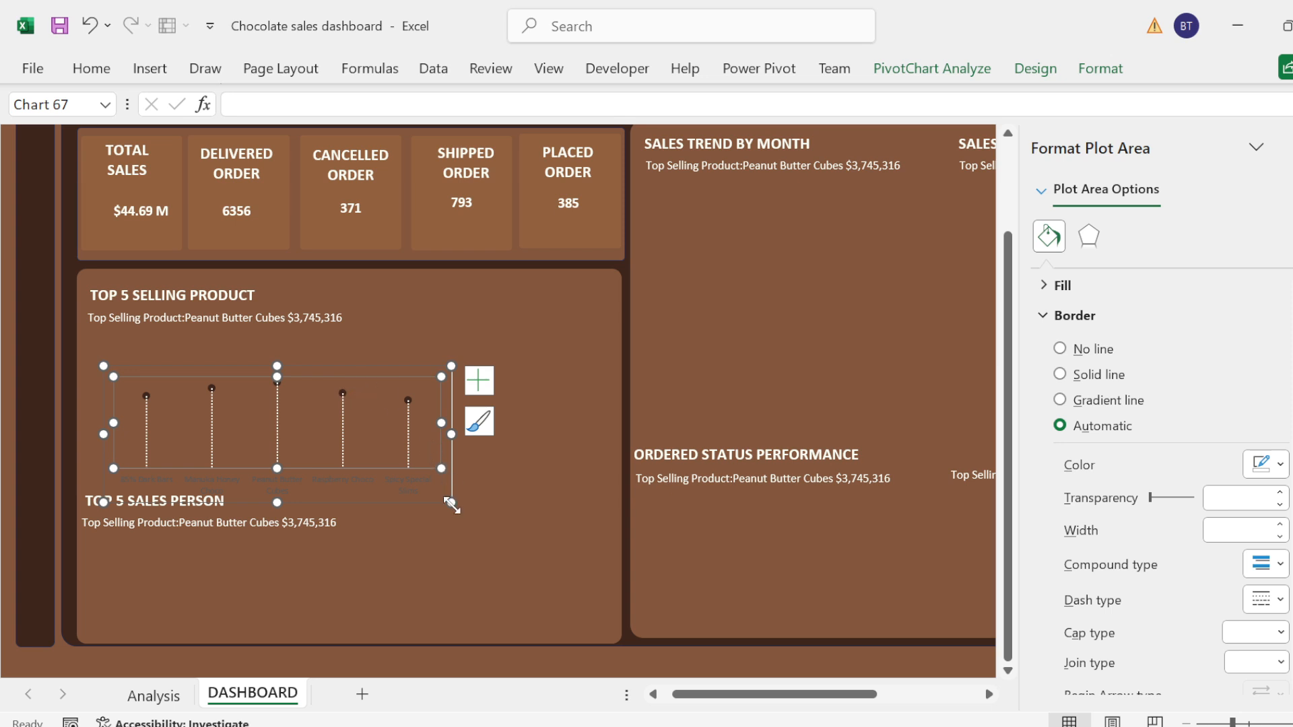
left_click_drag(451, 504, 550, 502)
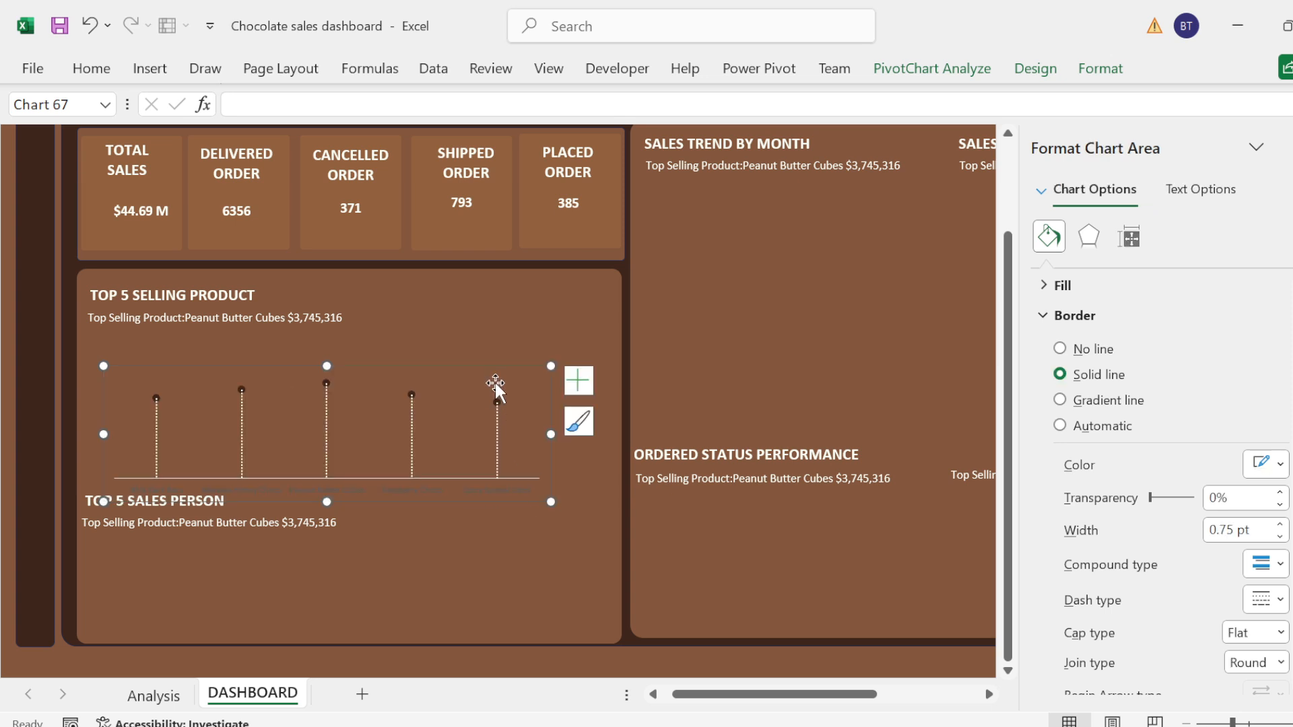
left_click_drag(477, 367, 460, 344)
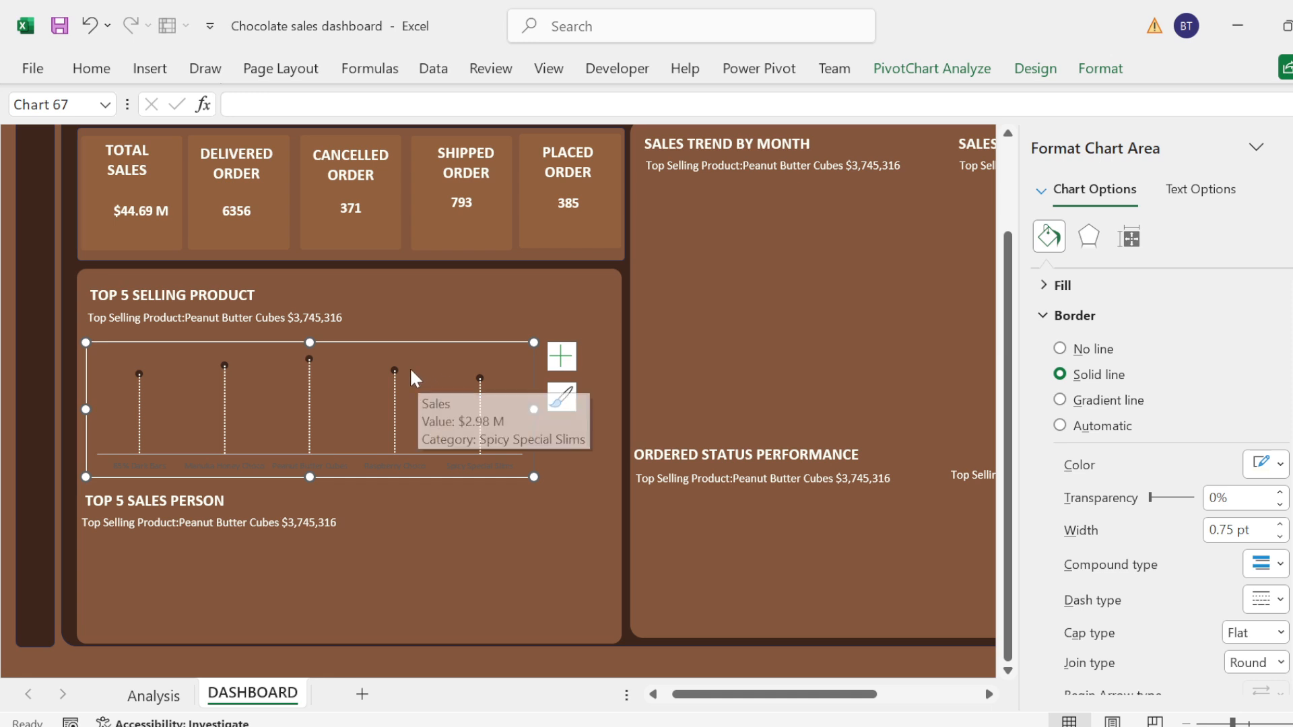
Step: Increase the marker size of the product chart's data series to 9
left_click(391, 367)
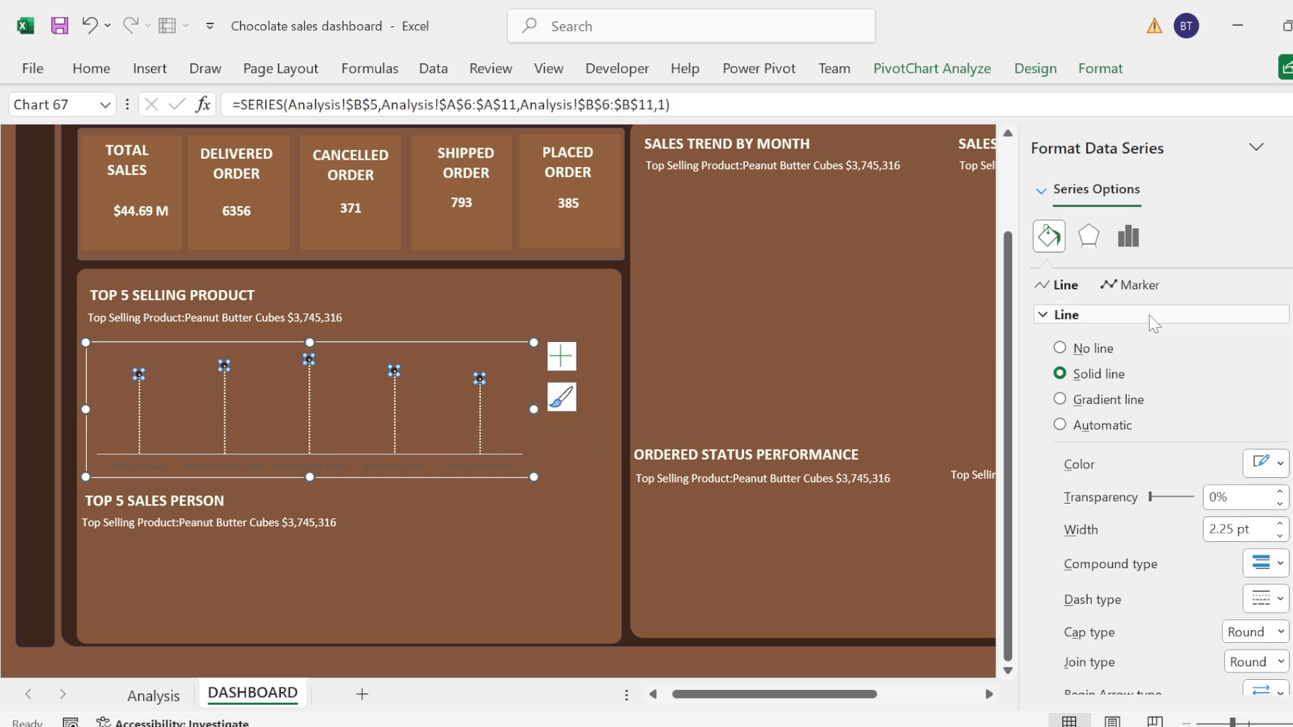
left_click(1058, 315)
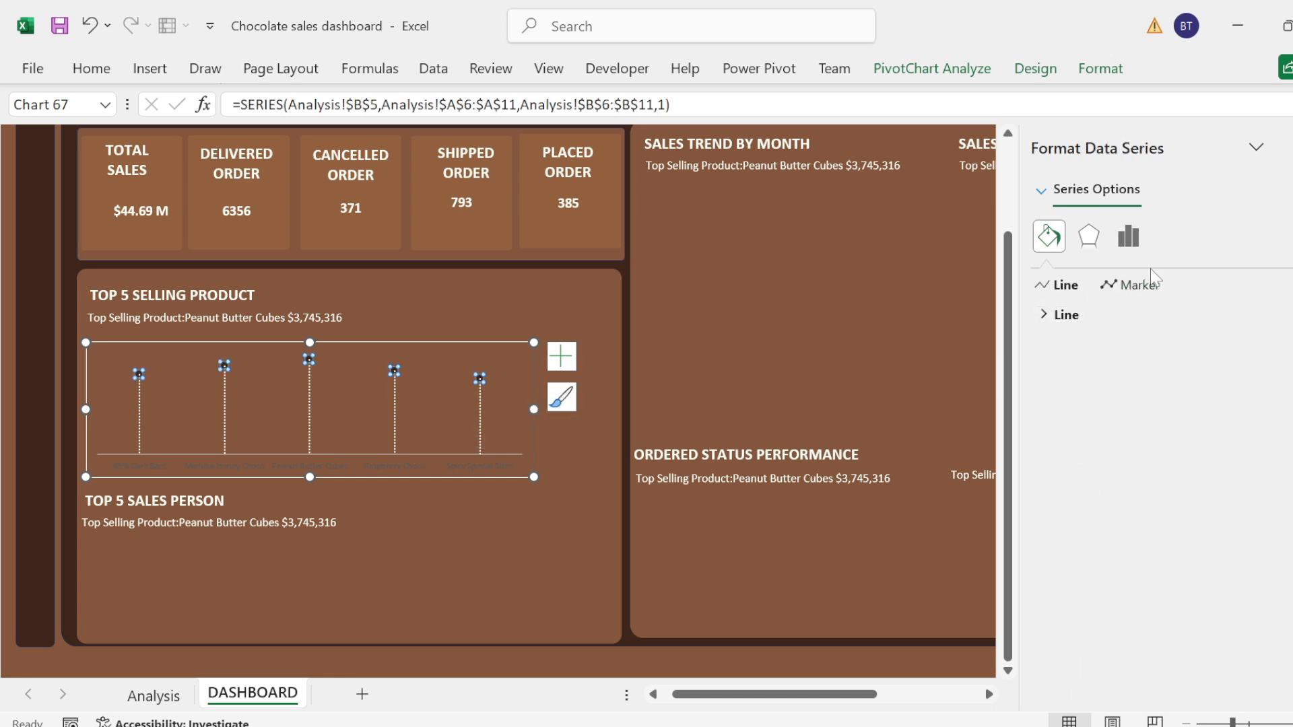
left_click(1135, 286)
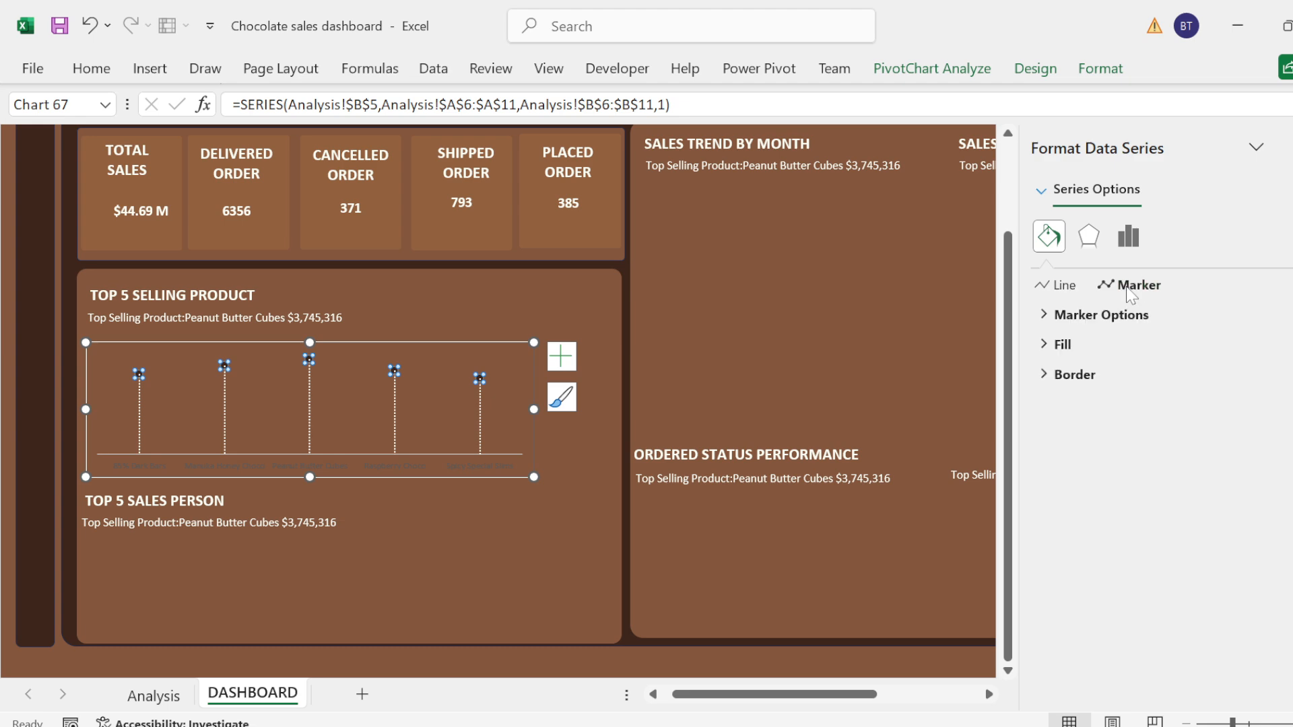
left_click(1064, 315)
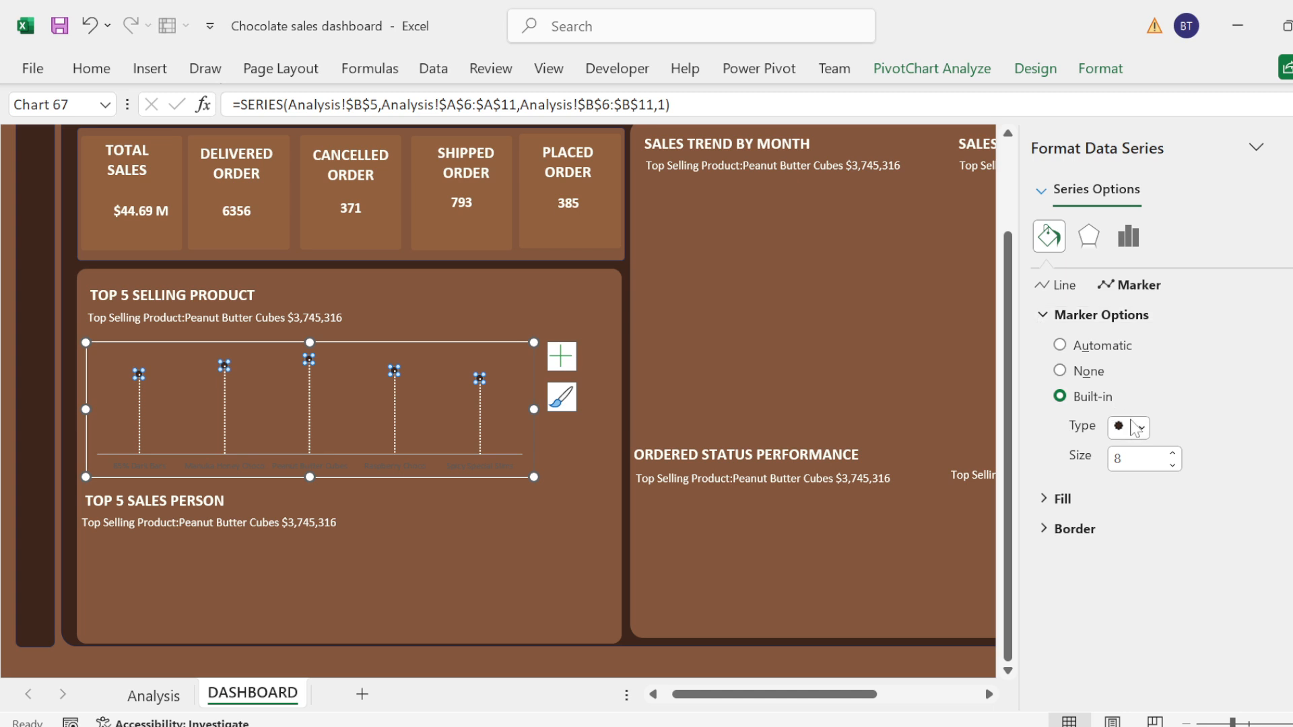
left_click(1173, 453)
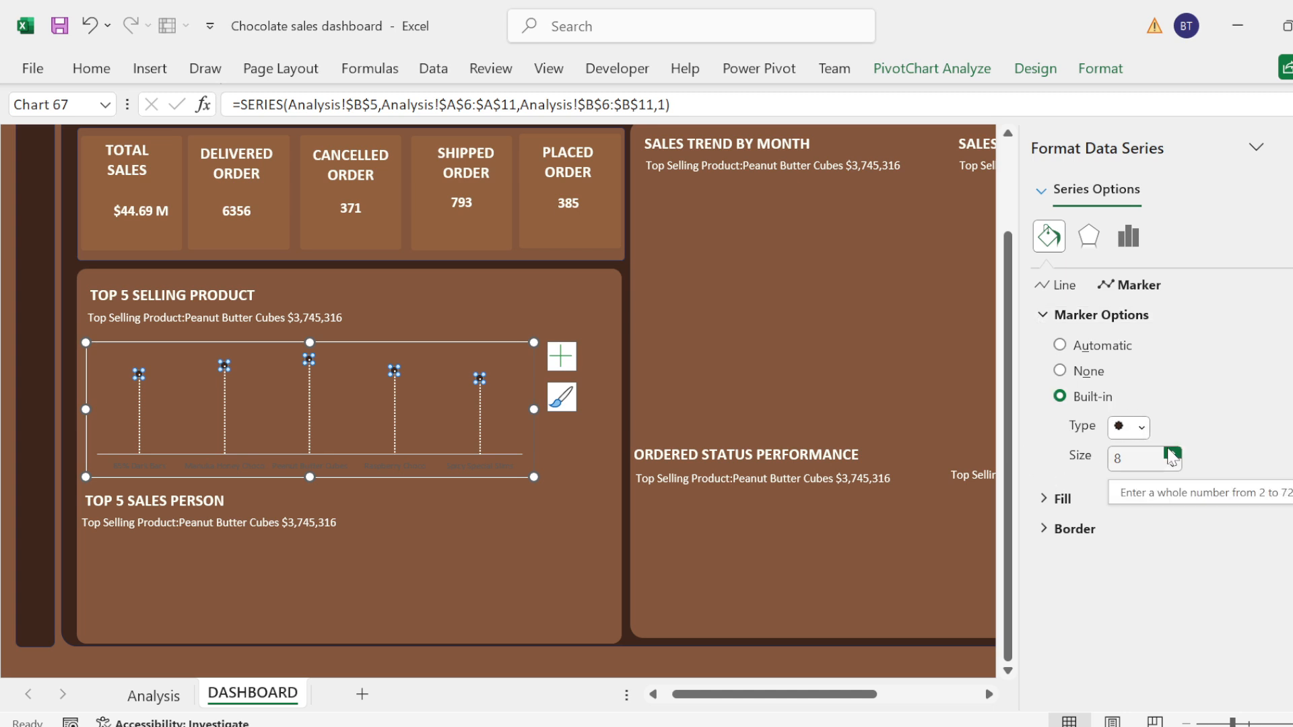
Step: Try the medium brown recent color as the solid fill of the product chart's markers
left_click(1043, 317)
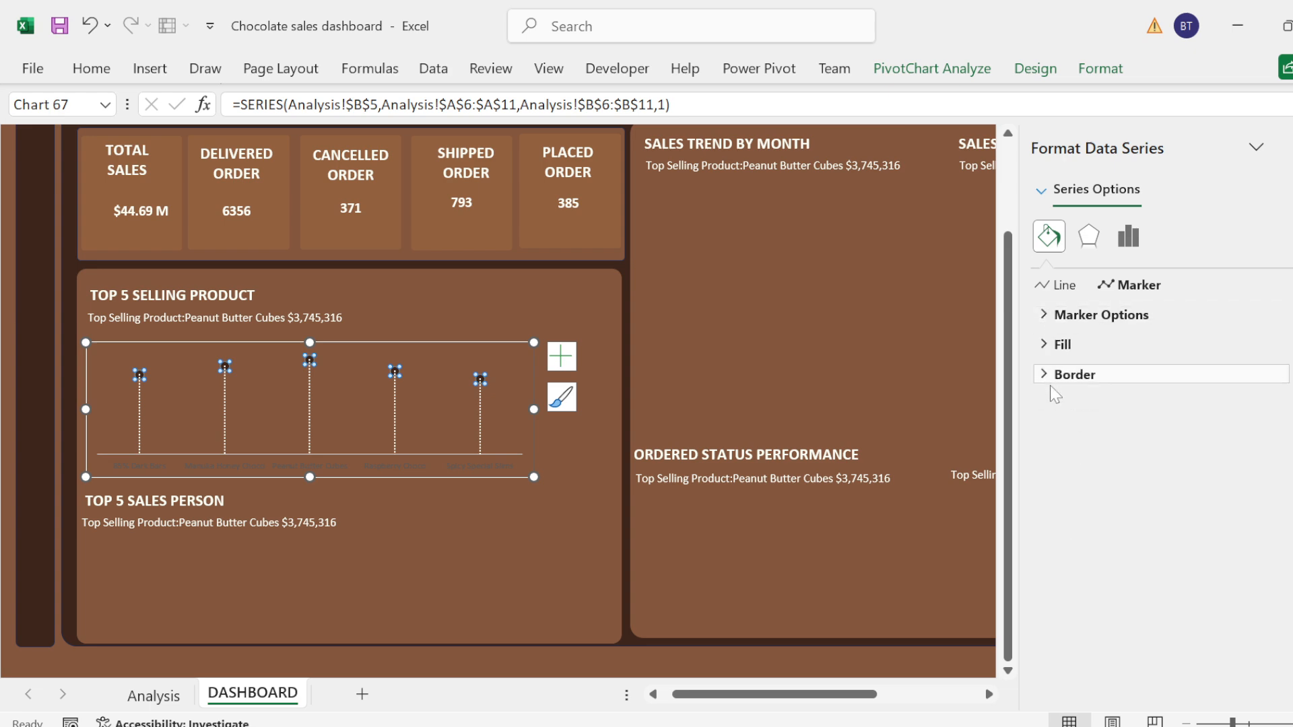
left_click(1046, 375)
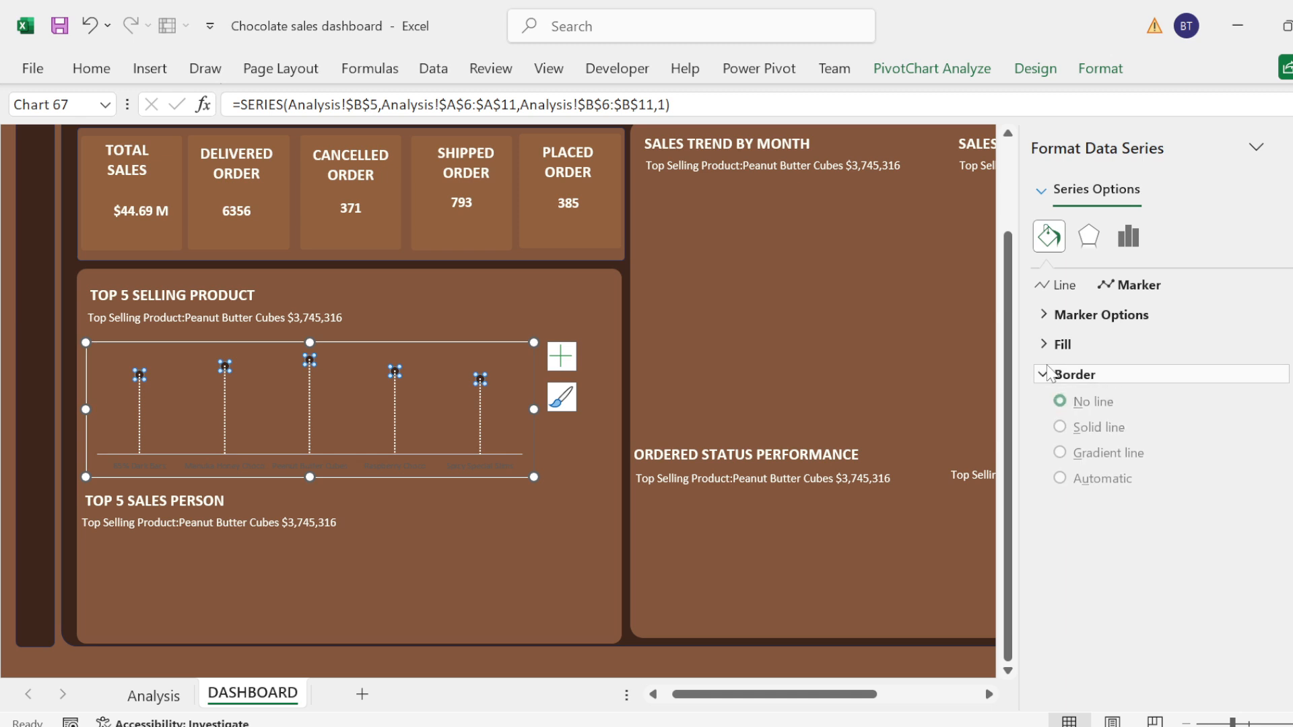
left_click(1045, 375)
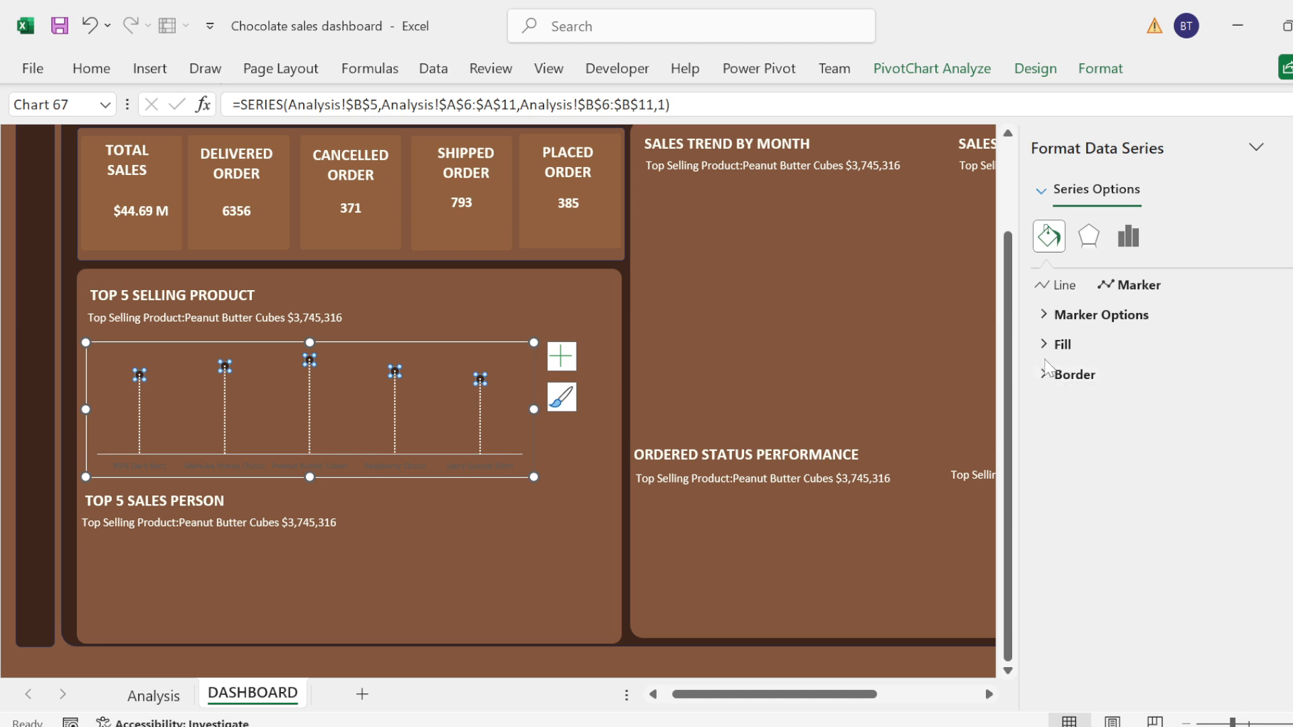
left_click(1051, 344)
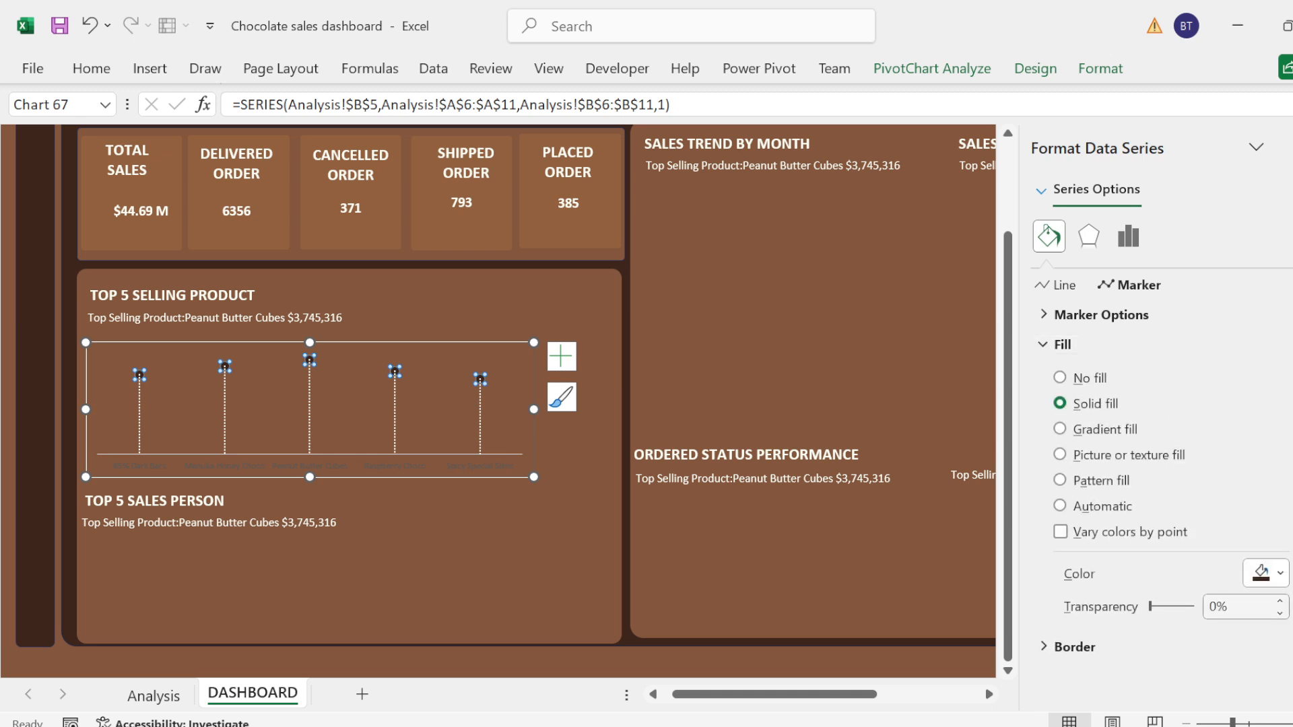
left_click(1278, 574)
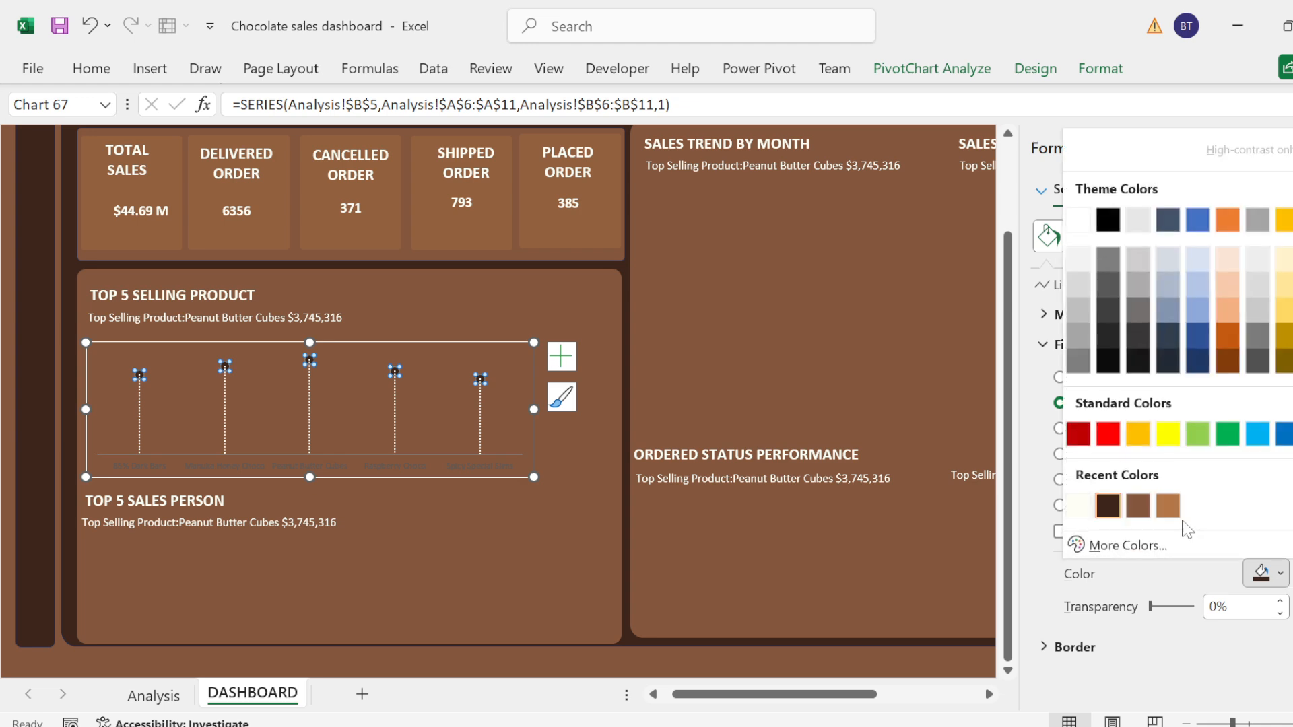
left_click(1138, 505)
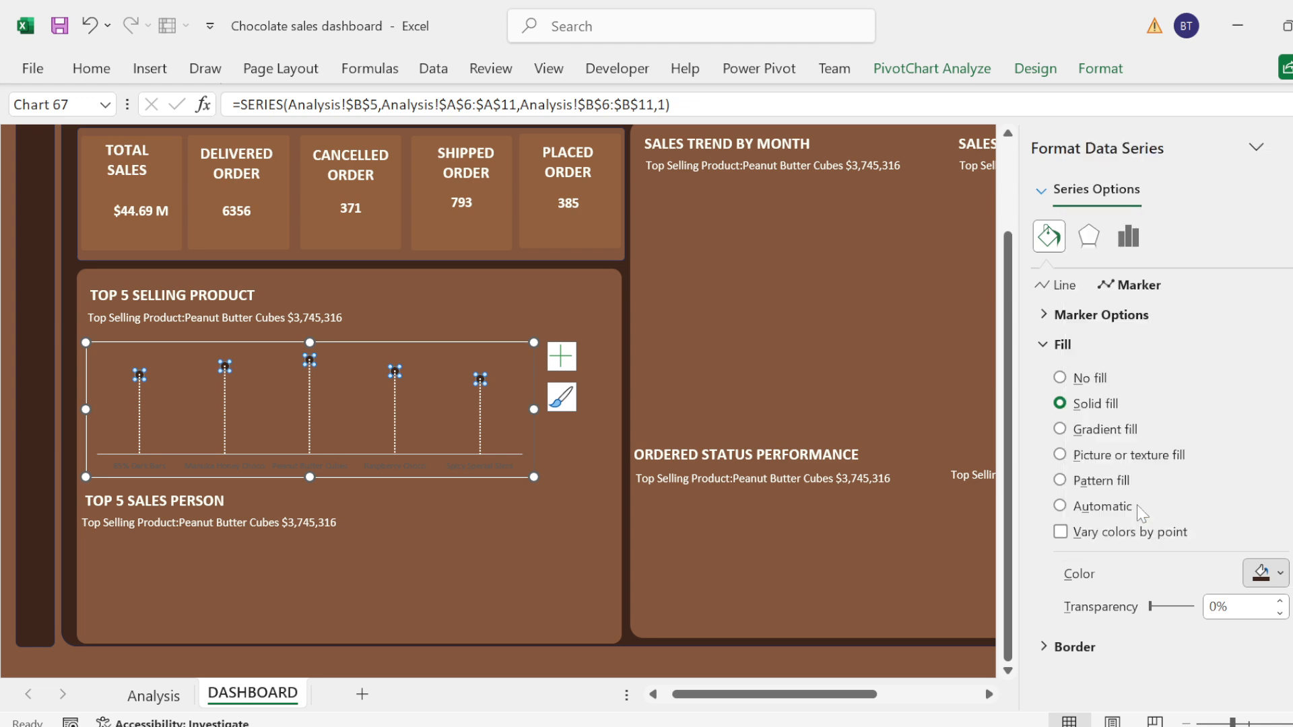
left_click(898, 382)
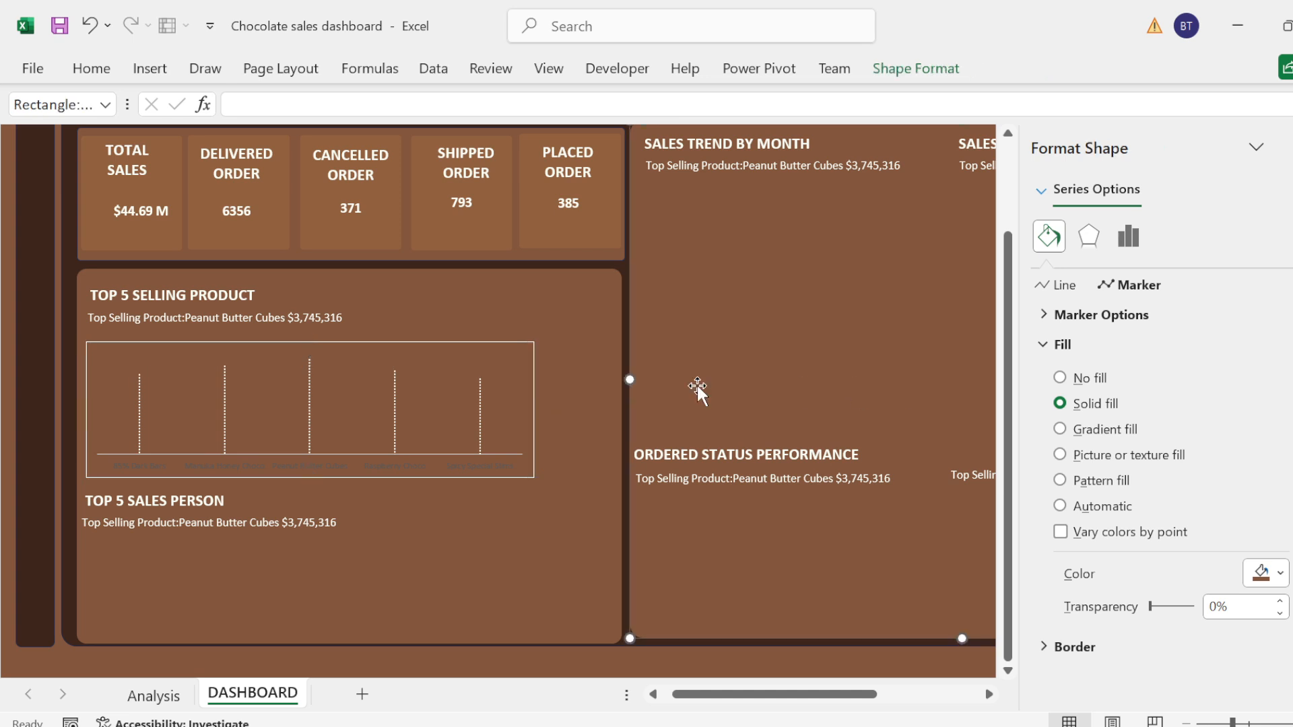
Step: Set the product chart's marker fill to the dark brown recent color
left_click(480, 375)
left_click(480, 374)
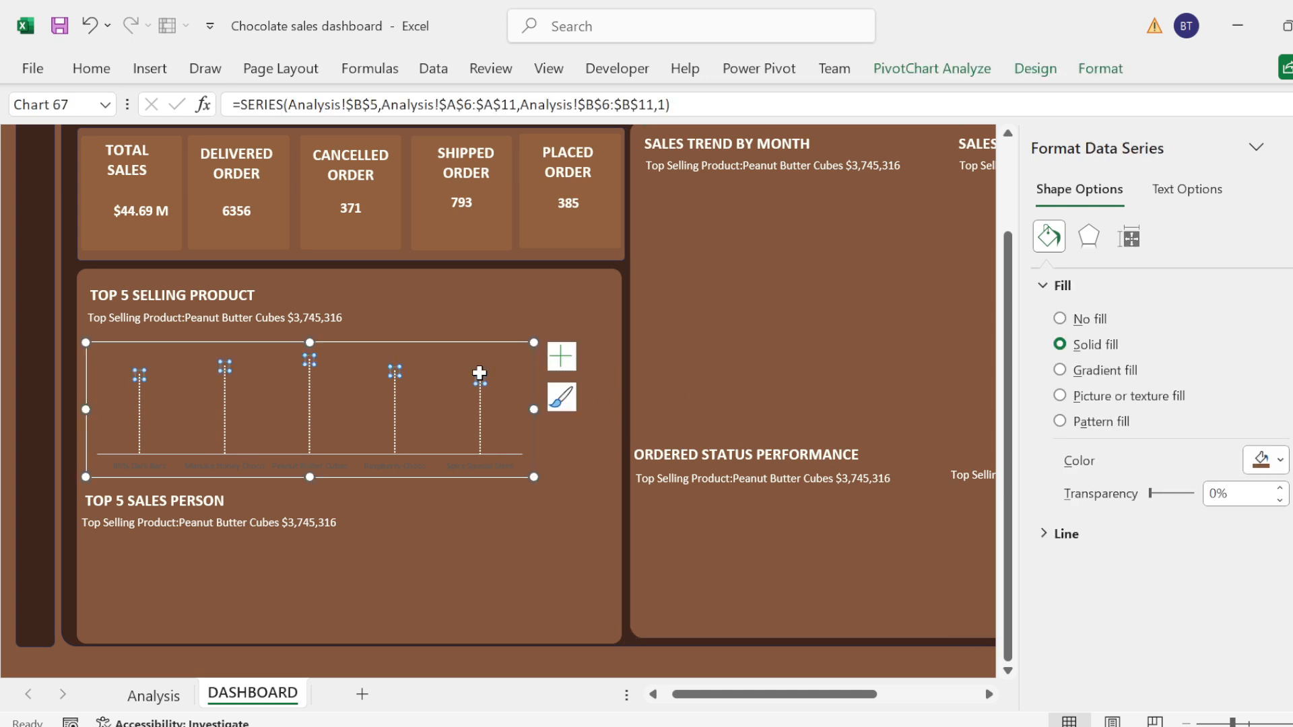
left_click(1048, 236)
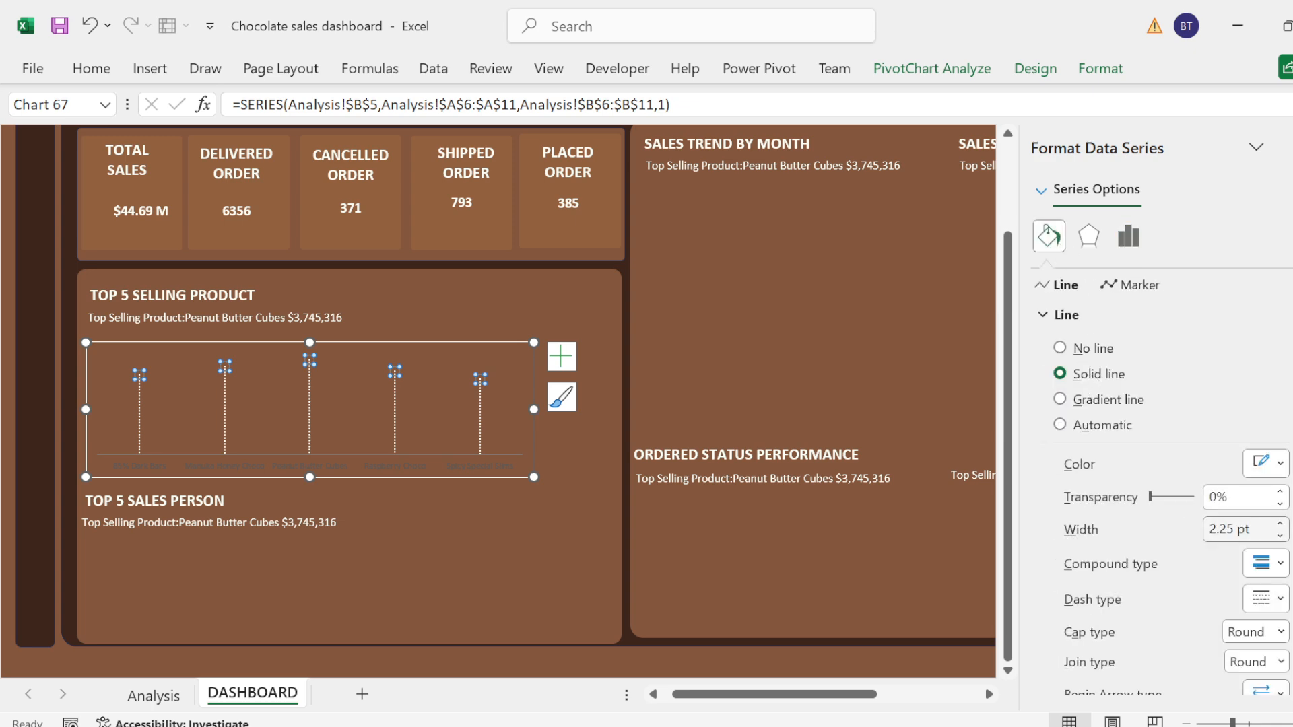
left_click(1135, 288)
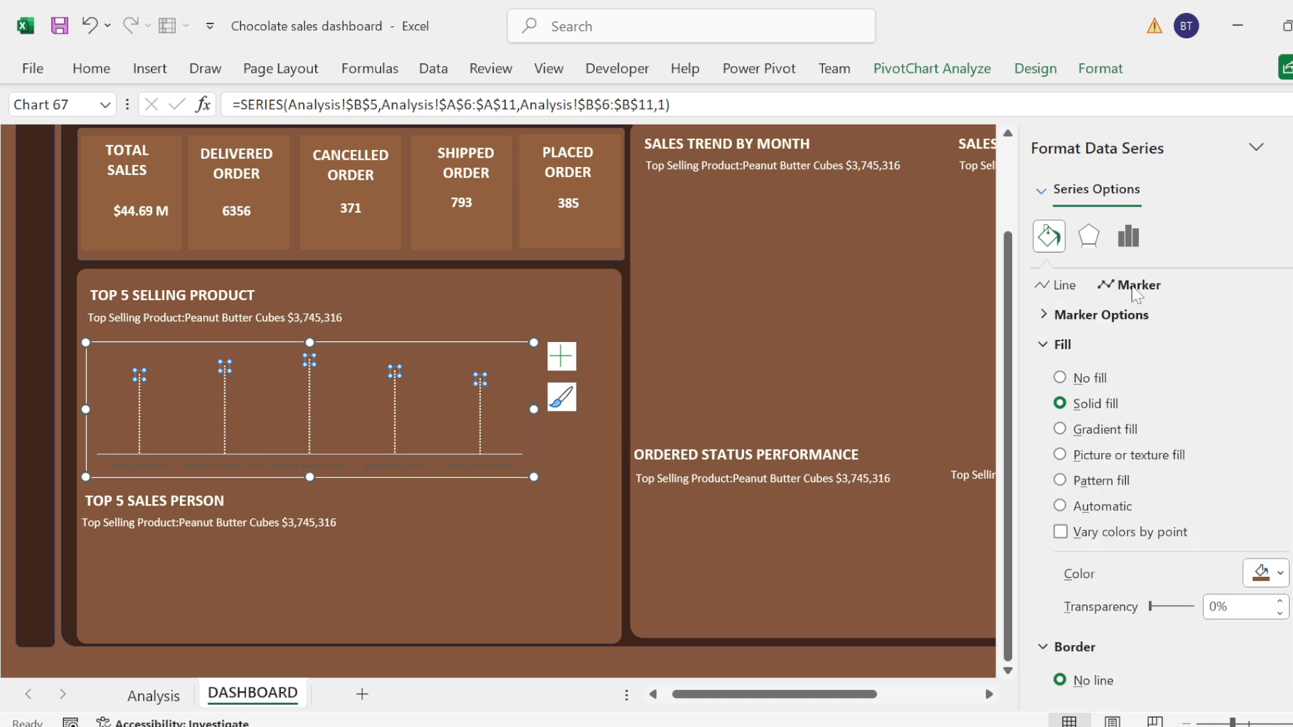
left_click(1281, 577)
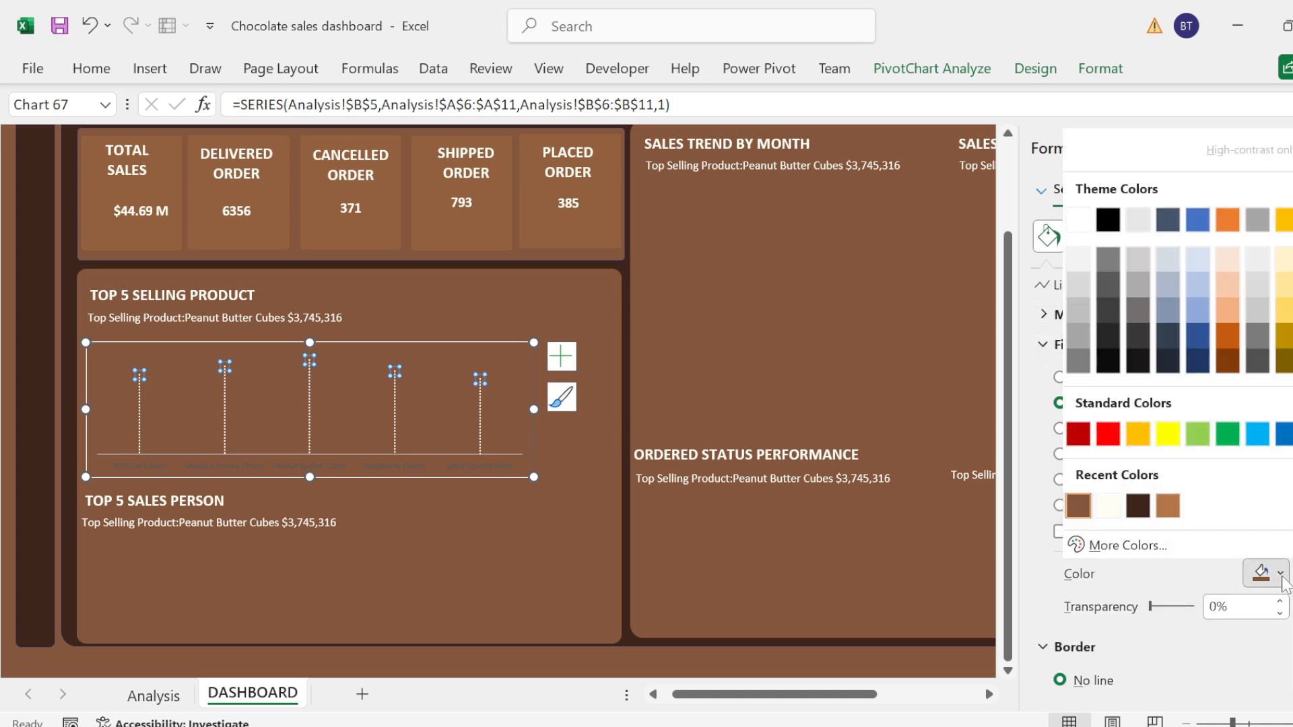
left_click(1136, 508)
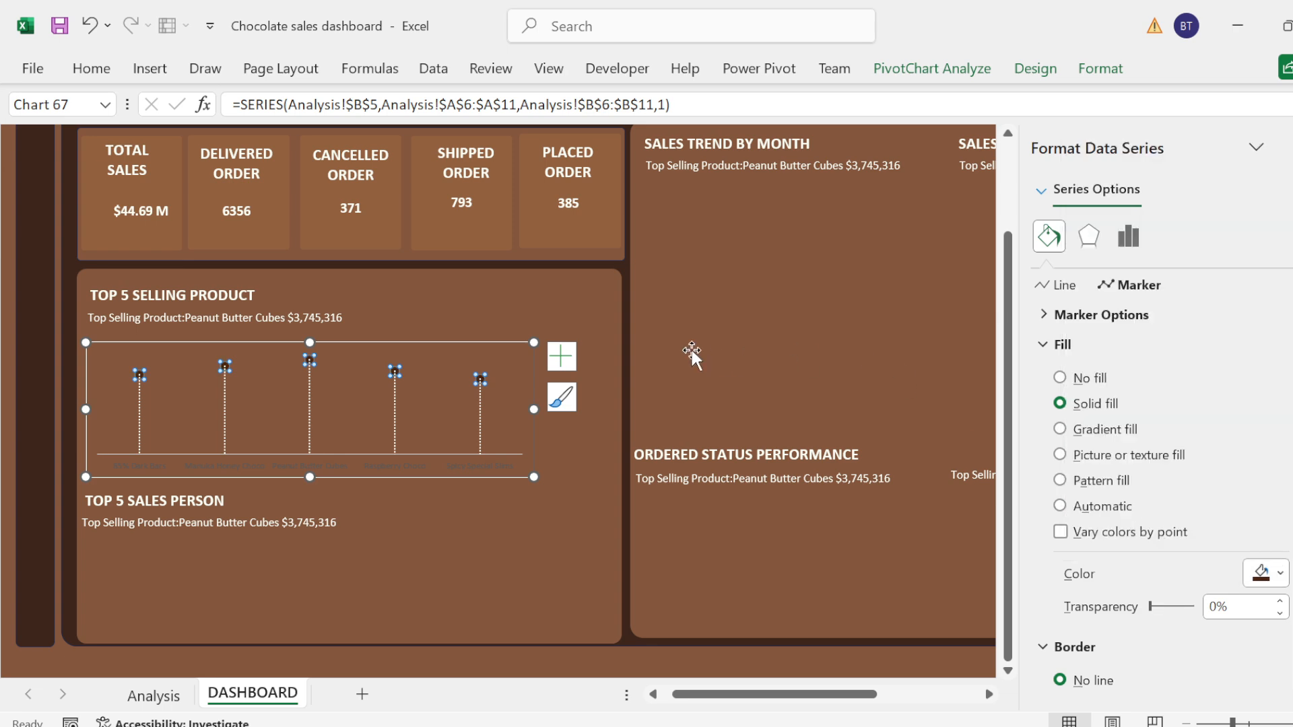
Step: Add data labels to the product chart's sales series
left_click(570, 351)
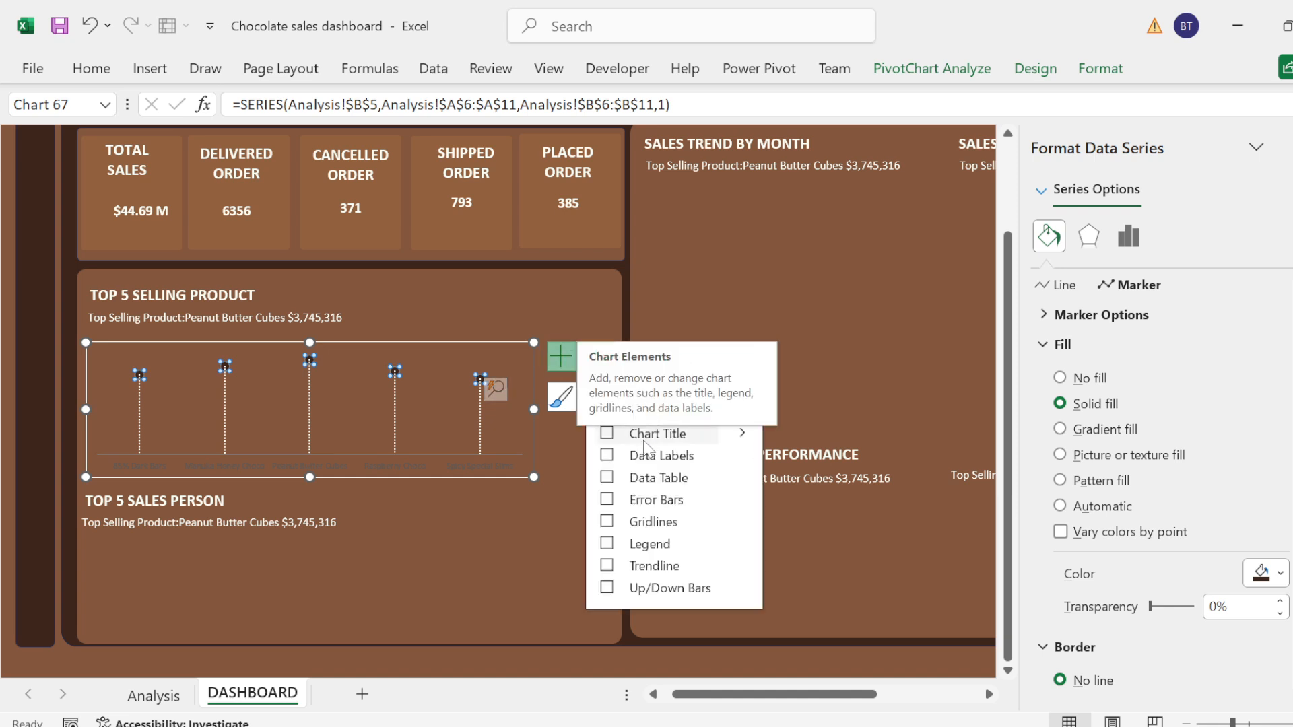
left_click(607, 458)
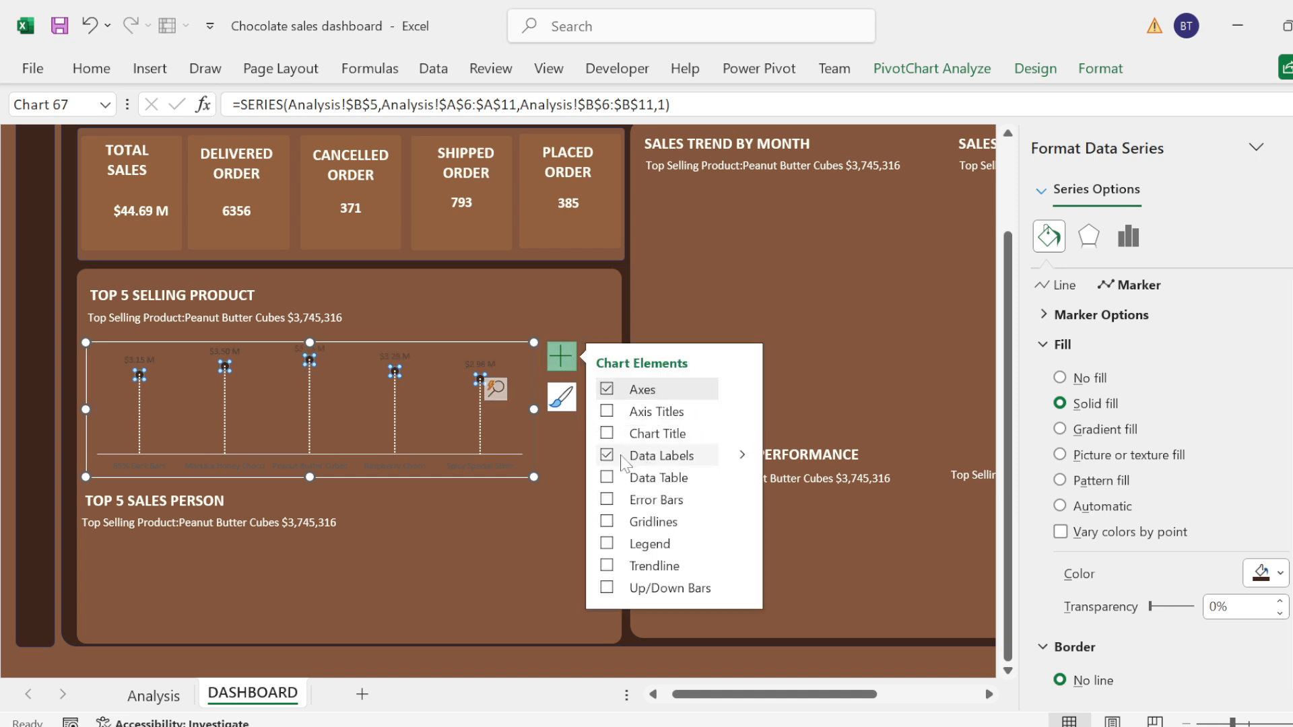
left_click(747, 389)
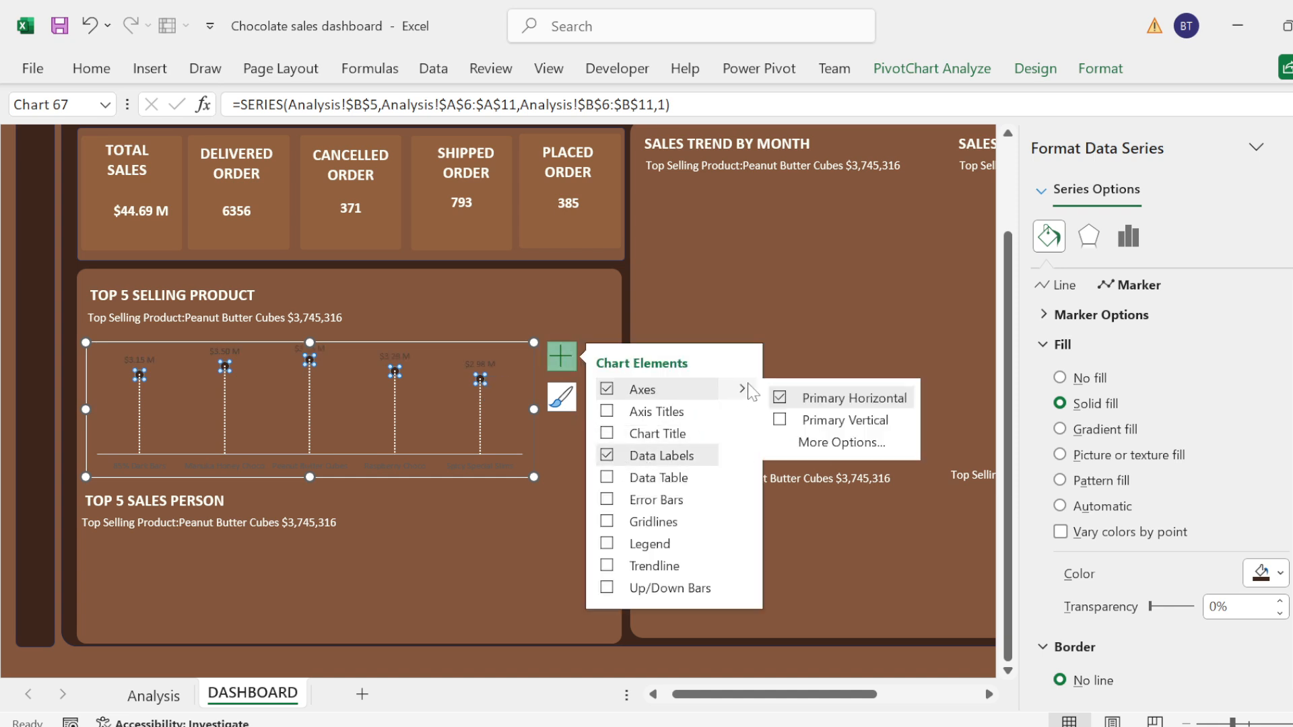
left_click(802, 292)
Step: Change the font color of the product chart's data labels to white
left_click(479, 362)
left_click(477, 363)
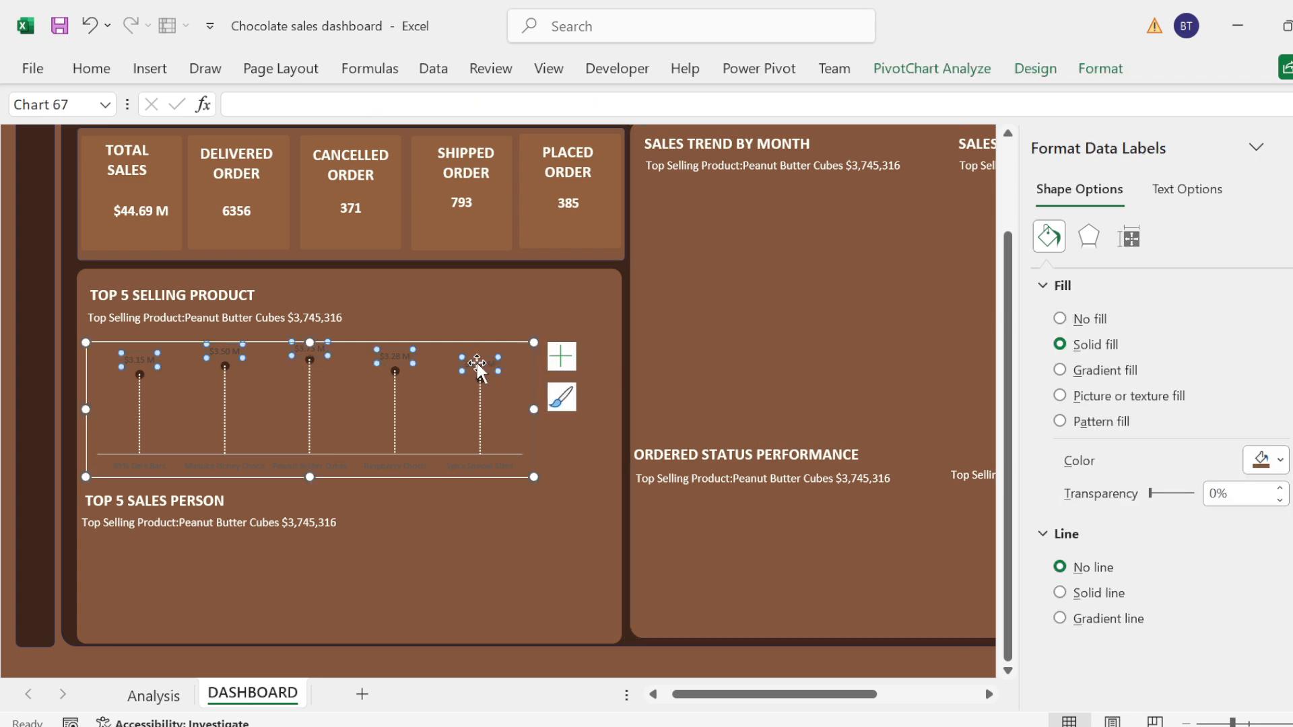
left_click(101, 76)
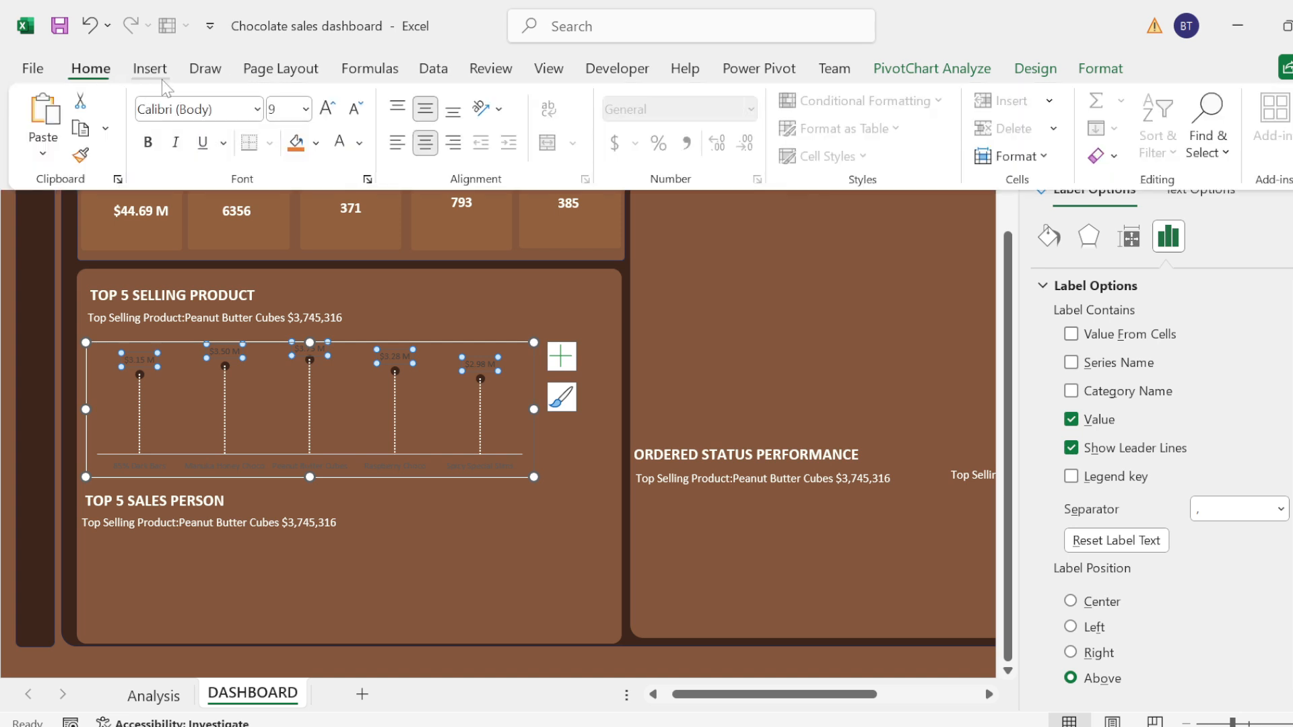
left_click(341, 152)
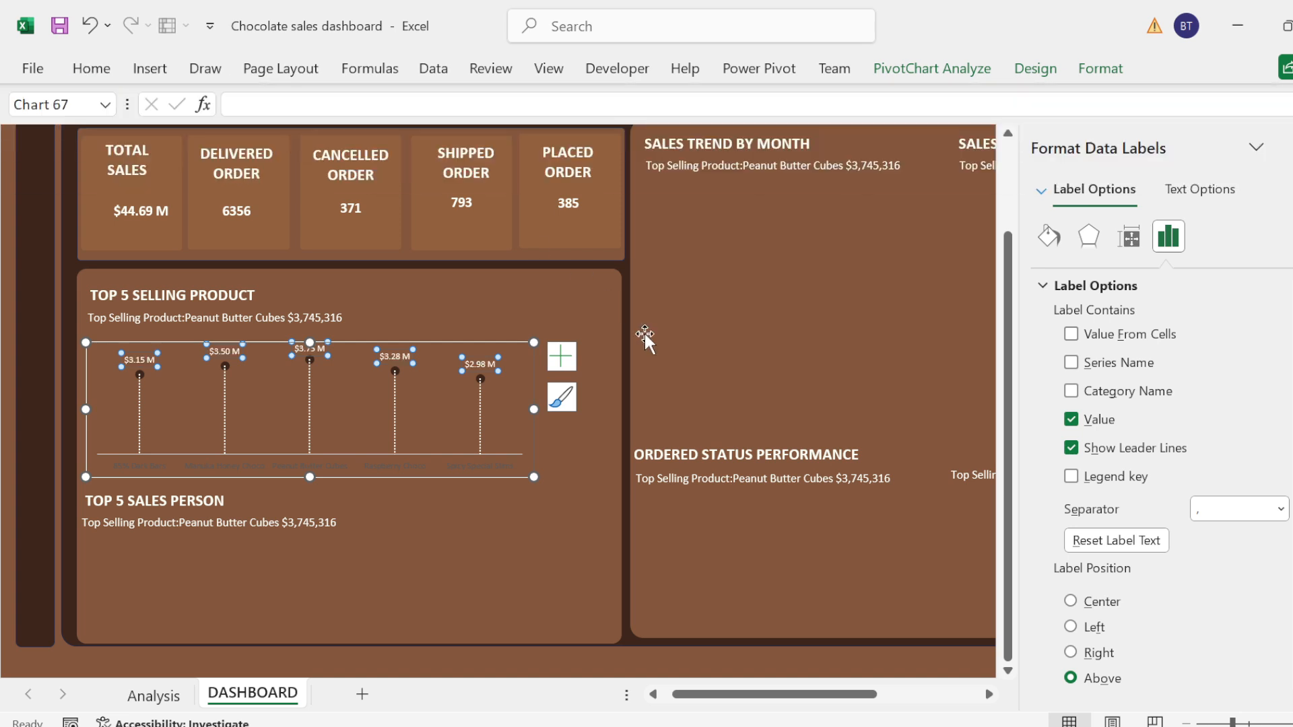
Step: Change the font color of the product names on the chart's horizontal axis to white
left_click(488, 460)
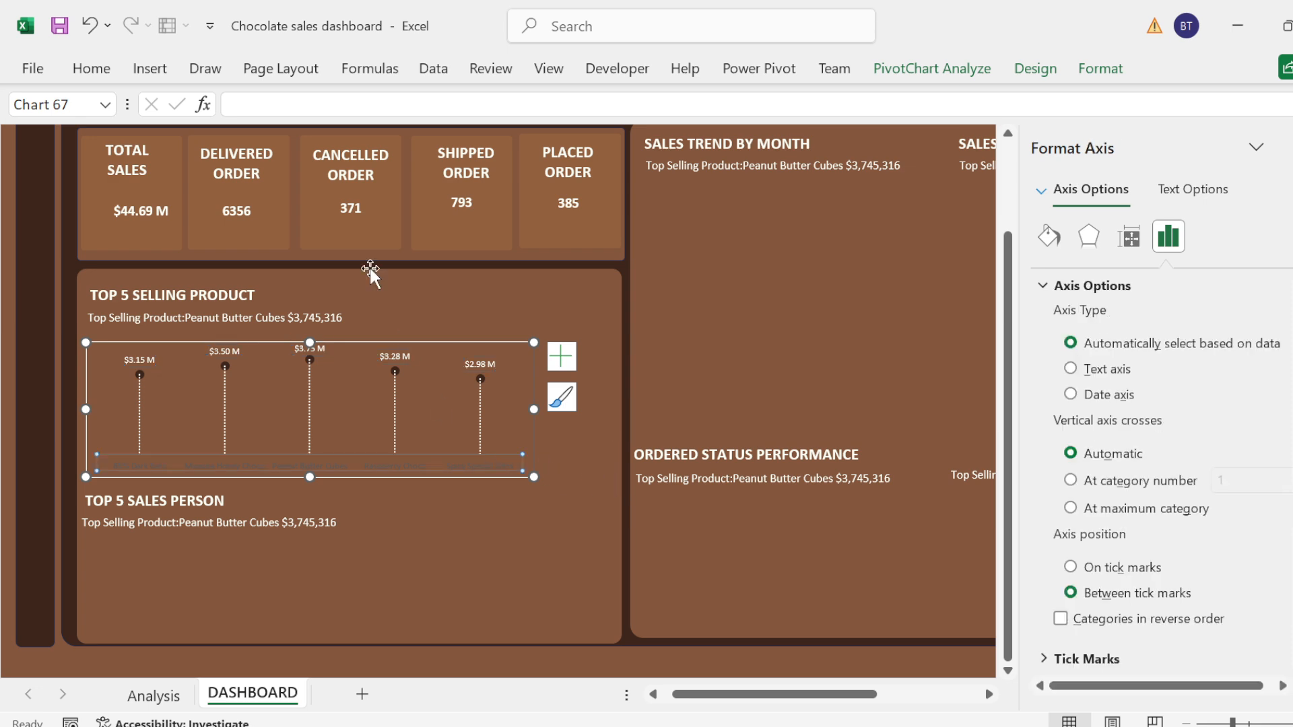
left_click(91, 68)
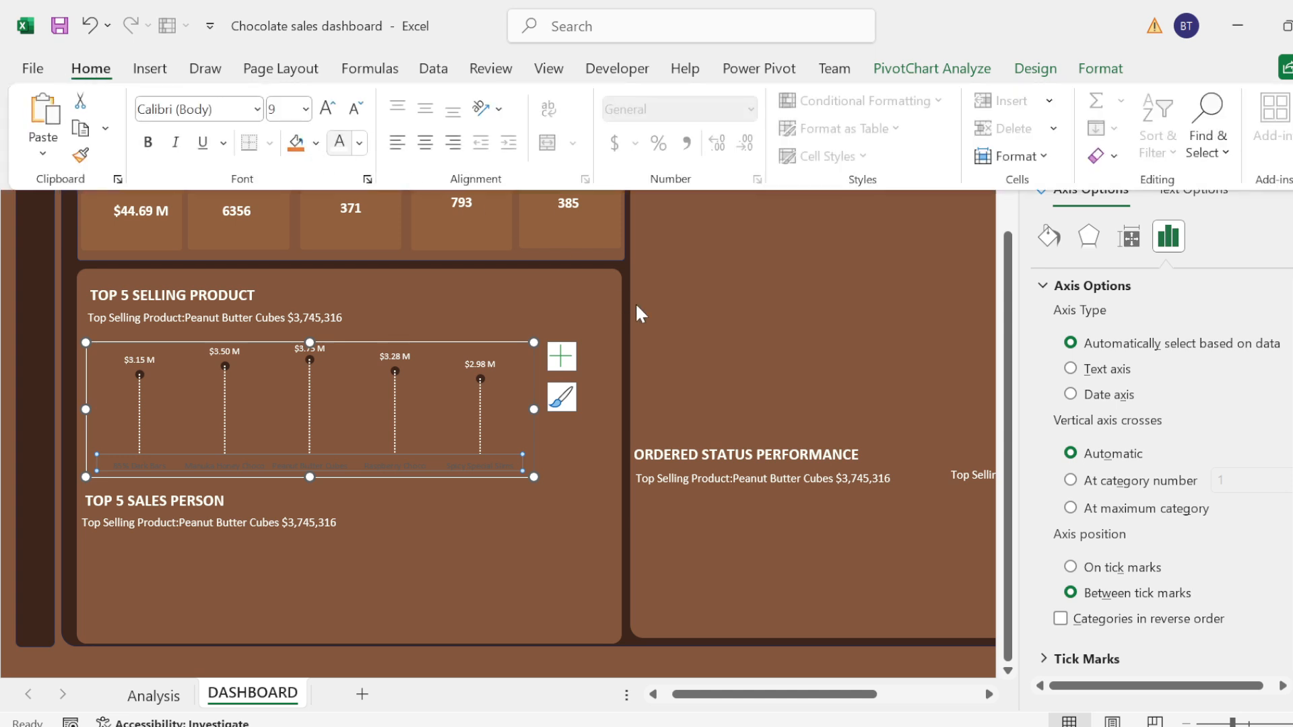
left_click(785, 345)
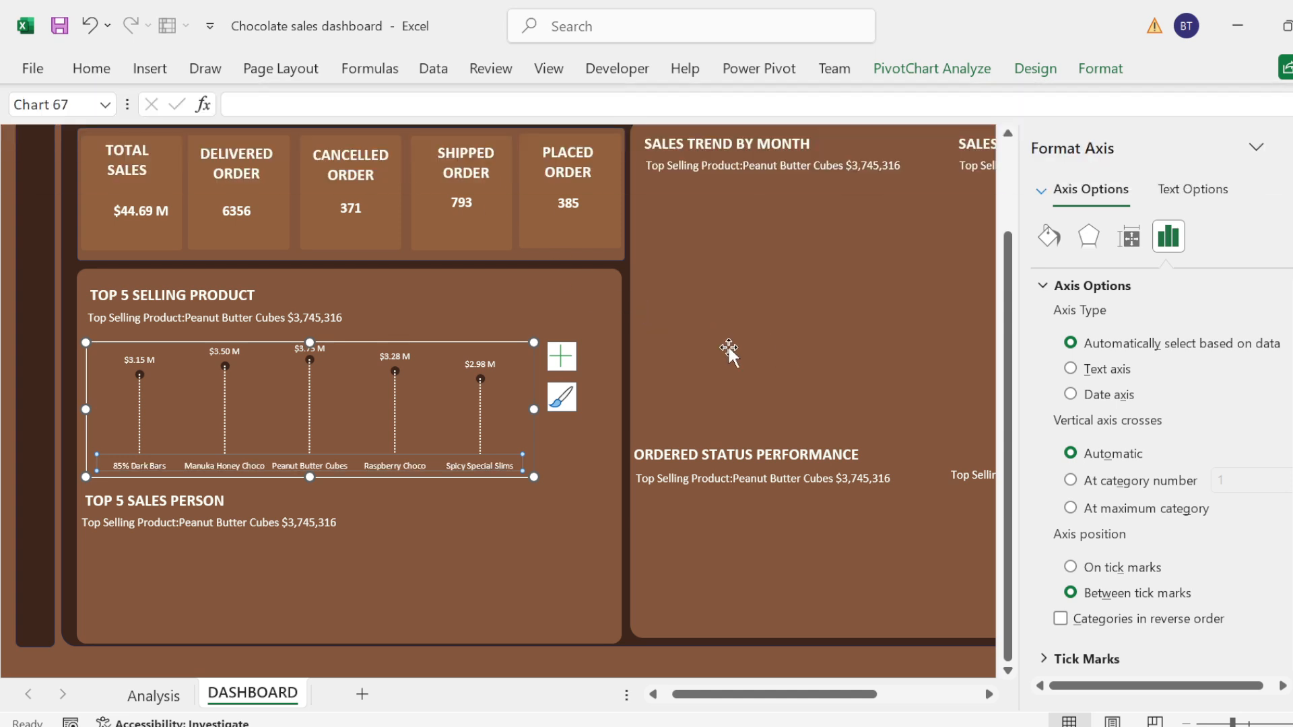
left_click(459, 519)
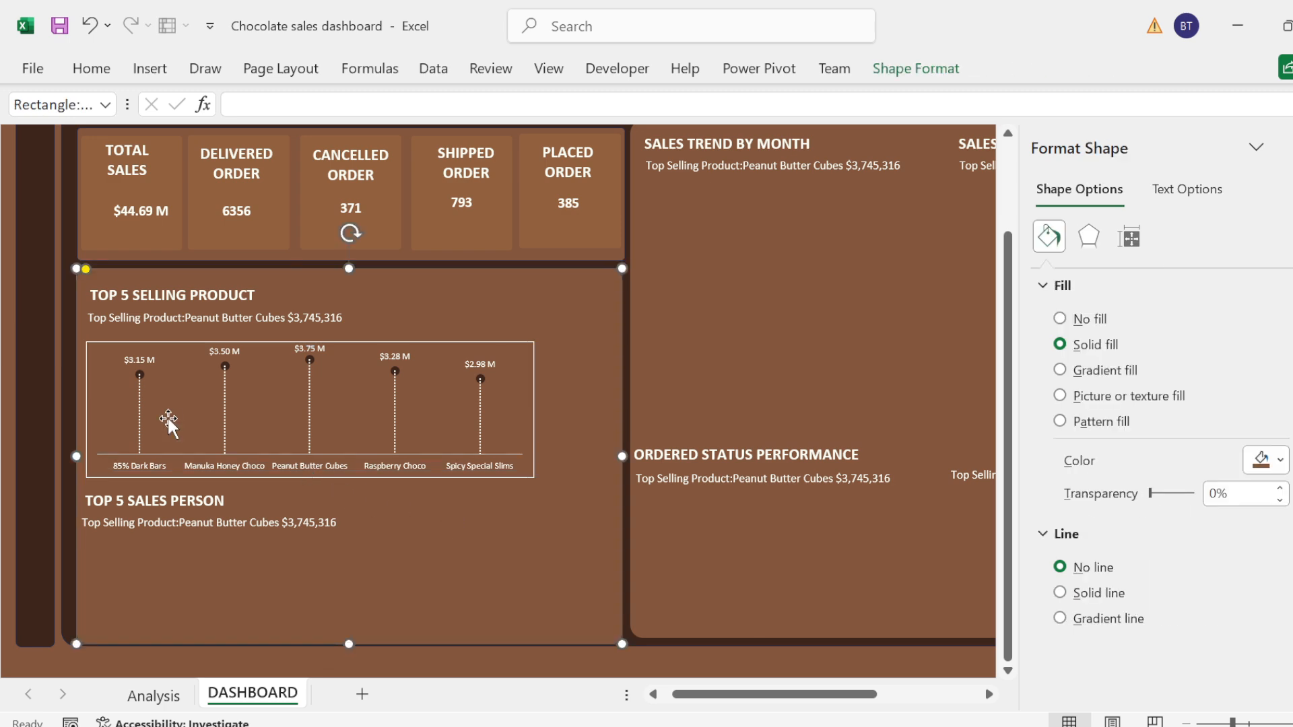
Step: On the Analysis sheet, give cell A15 with the sales person summary the name SALESREP
left_click(154, 695)
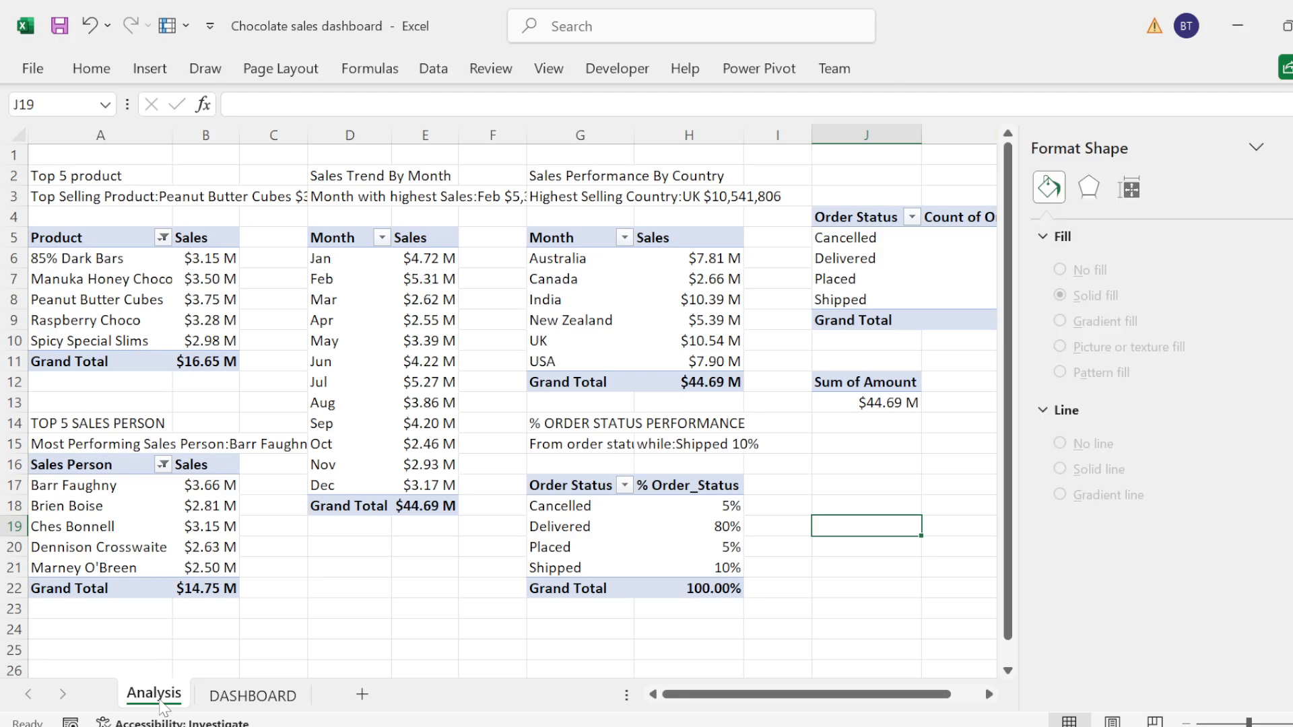
left_click(73, 438)
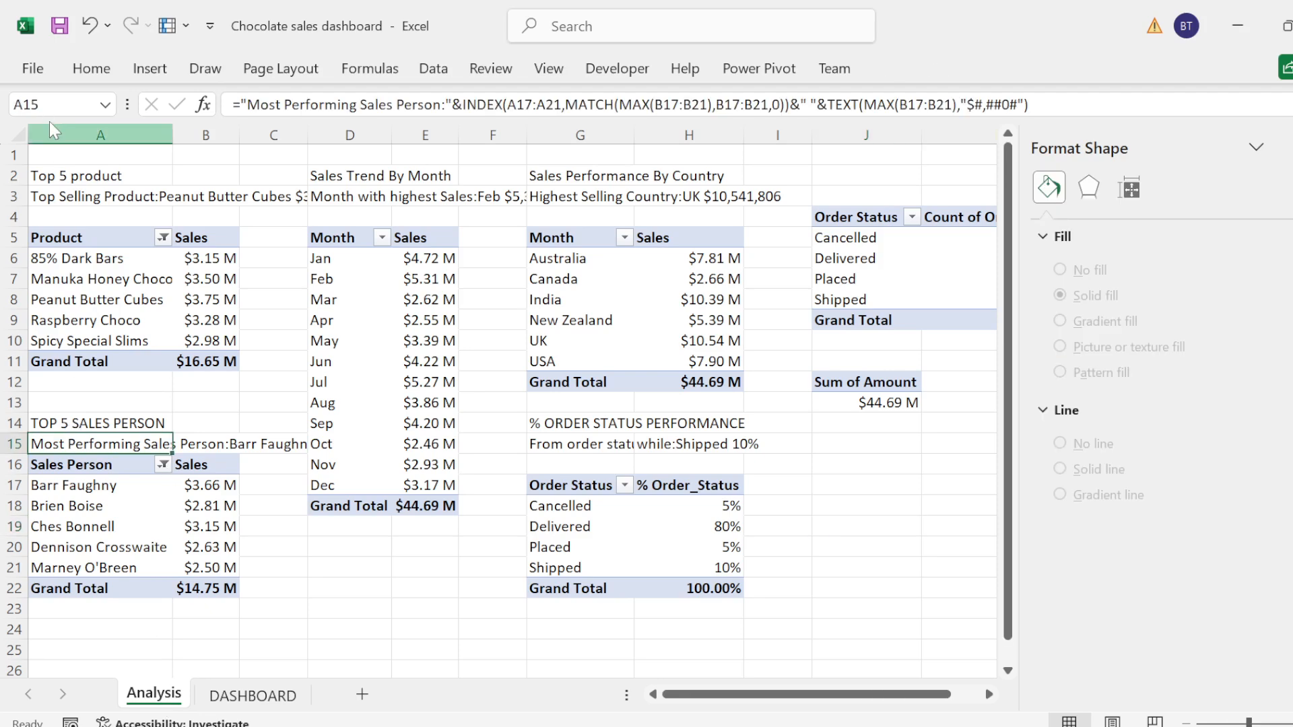
left_click(33, 105)
type("SALESREP")
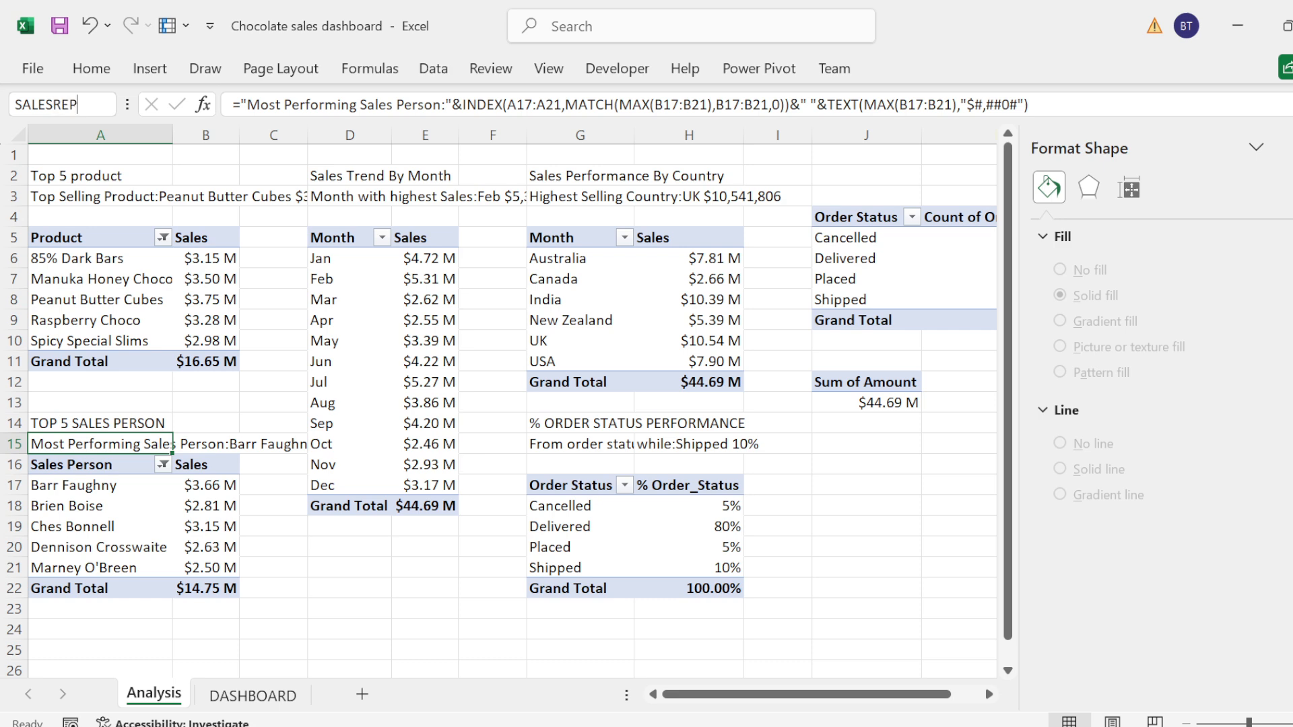
key("Return")
Step: On the DASHBOARD sheet, clear the summary text below the TOP 5 SALES PERSON title
left_click(253, 695)
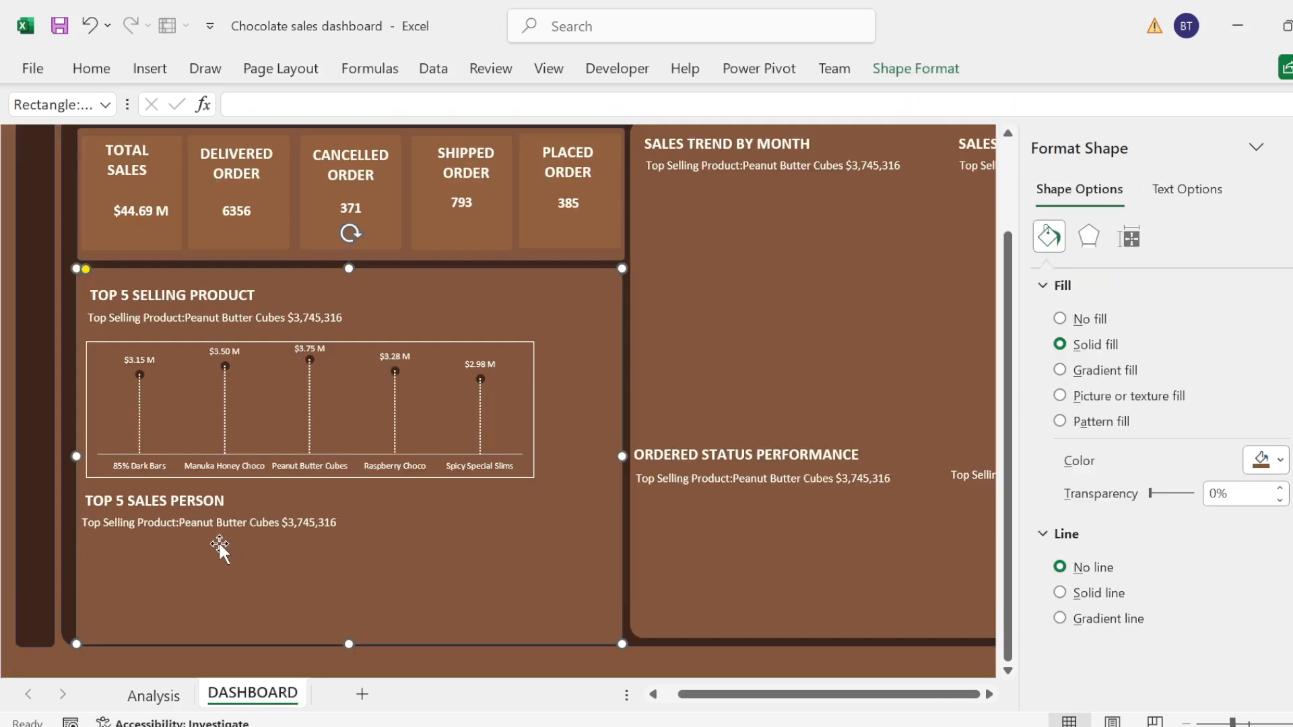
left_click(191, 519)
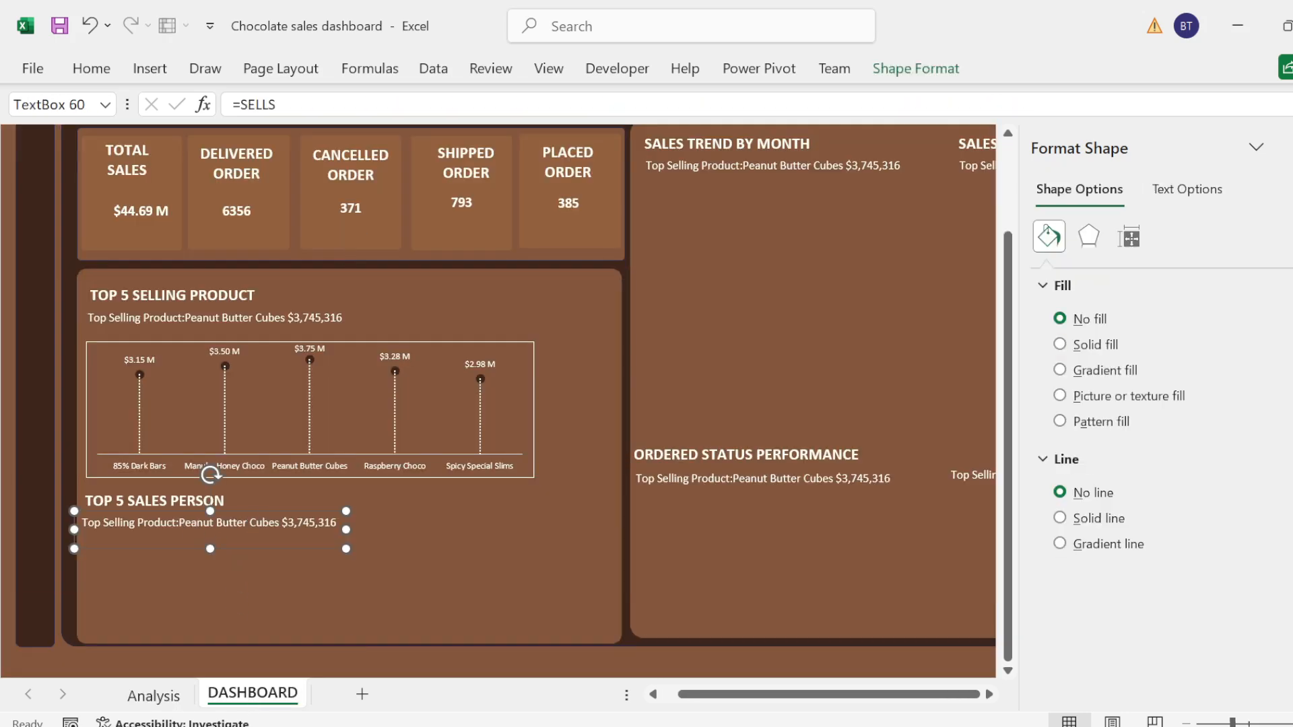
left_click(253, 518)
key("ctrl+a")
key("Delete")
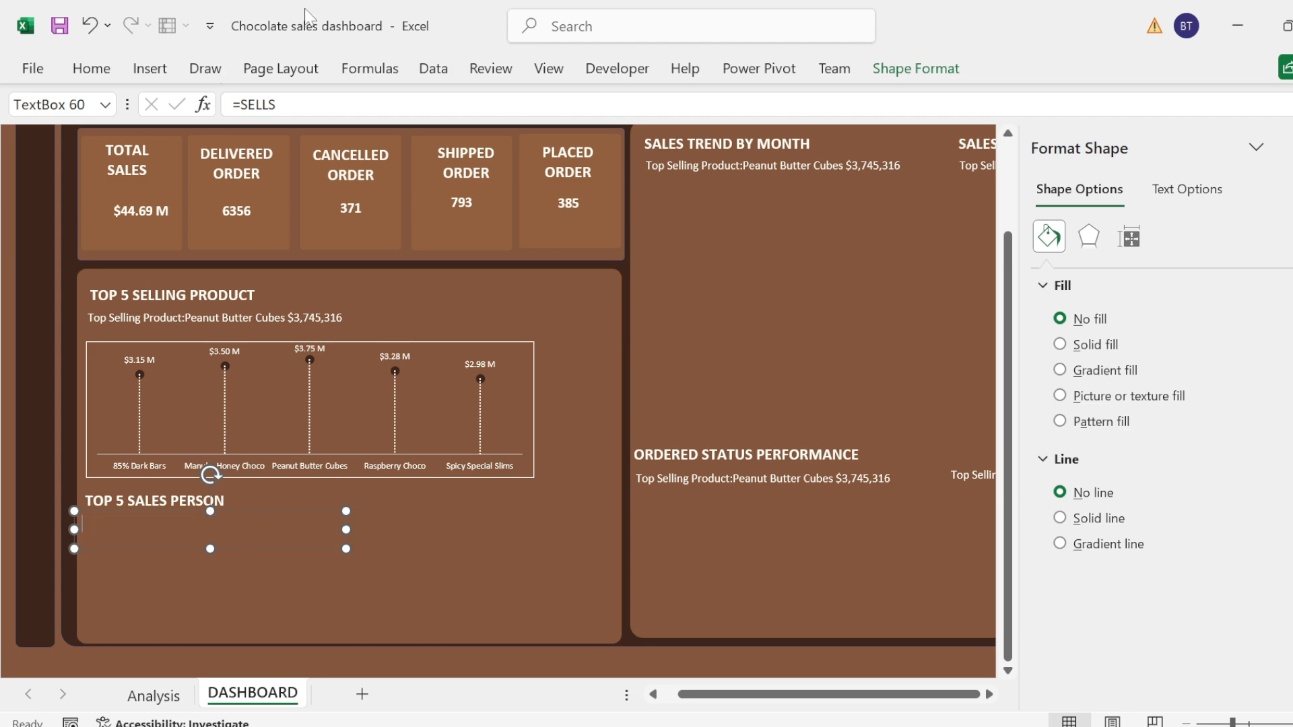
Step: Link the summary text box below the TOP 5 SALES PERSON title to the named cell SALESREP
left_click(277, 104)
key("BackSpace")
key("BackSpace")
key("BackSpace")
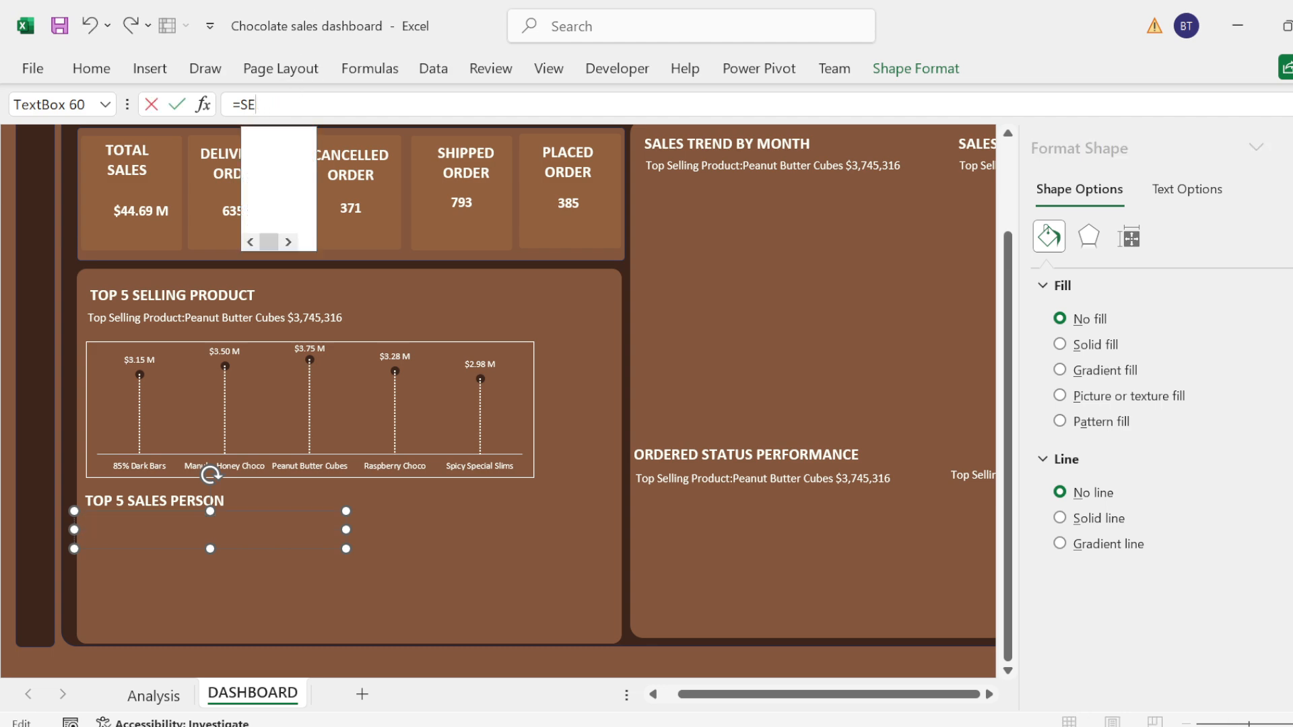
key("BackSpace")
type("ALES")
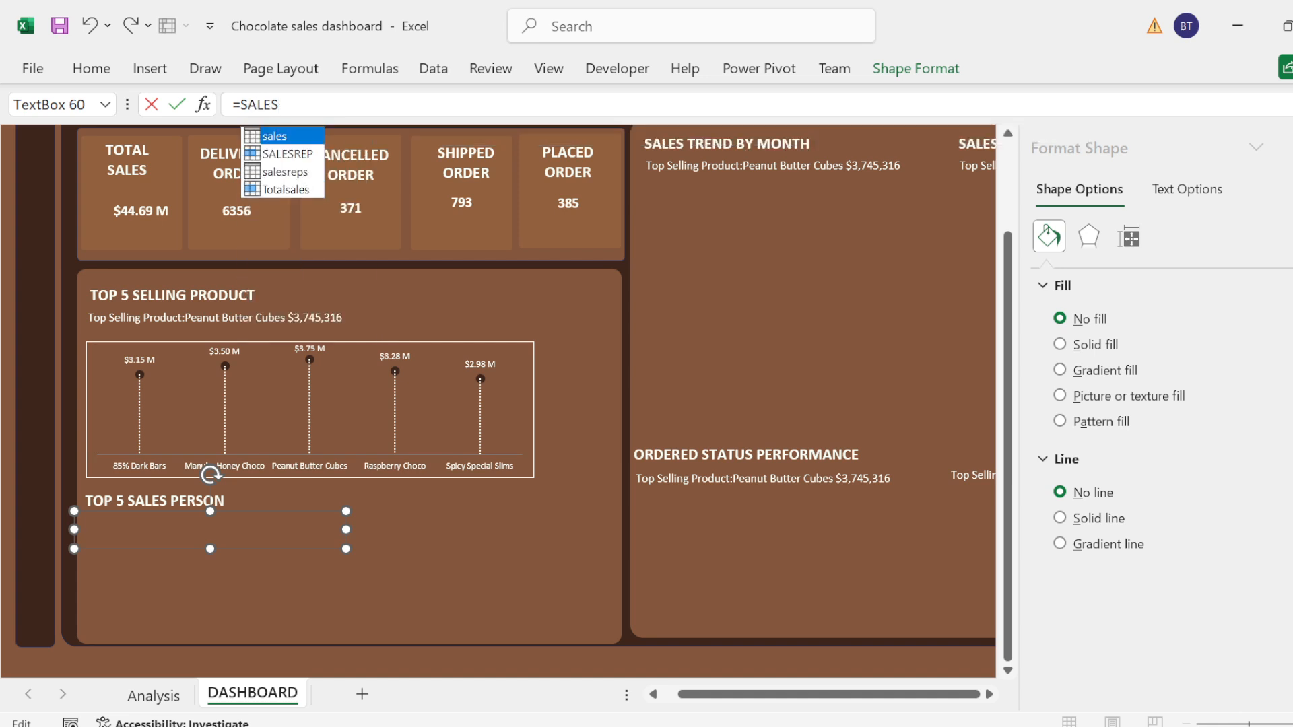
key("Down")
key("Tab")
key("Return")
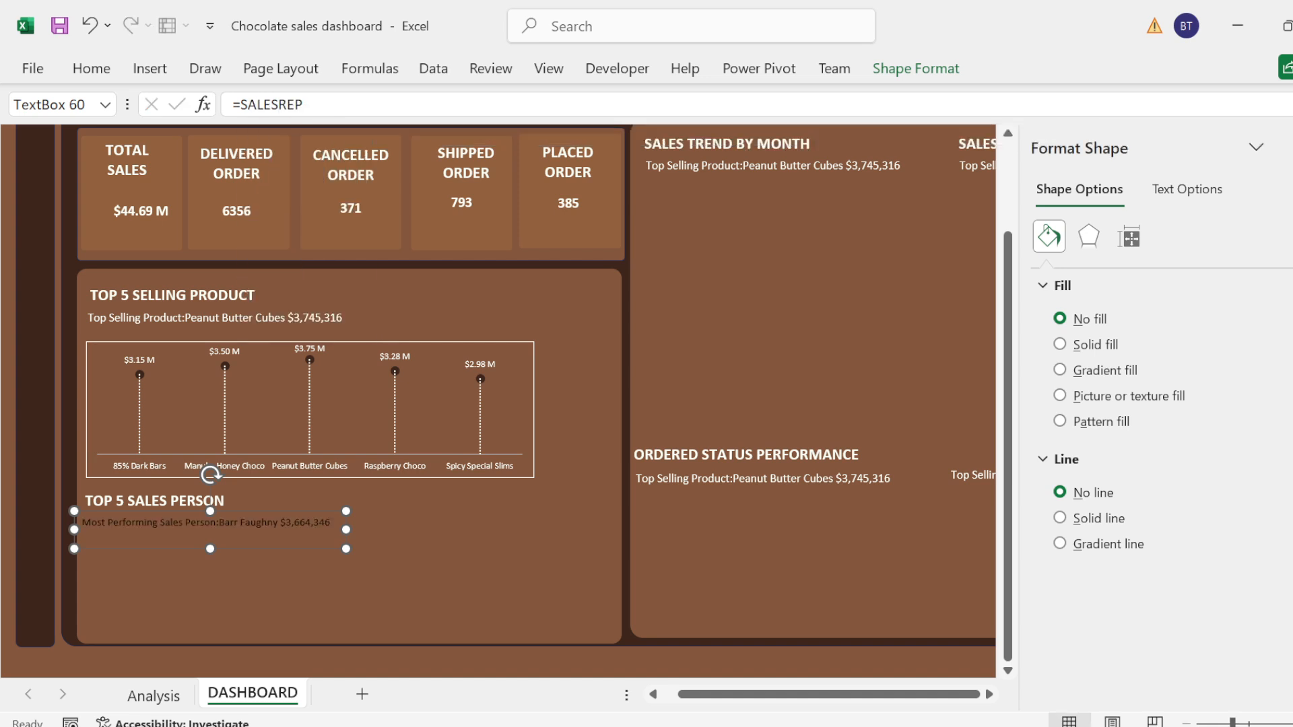
Step: Change the sales person summary text's font color to white and its font size to 12
left_click(286, 526)
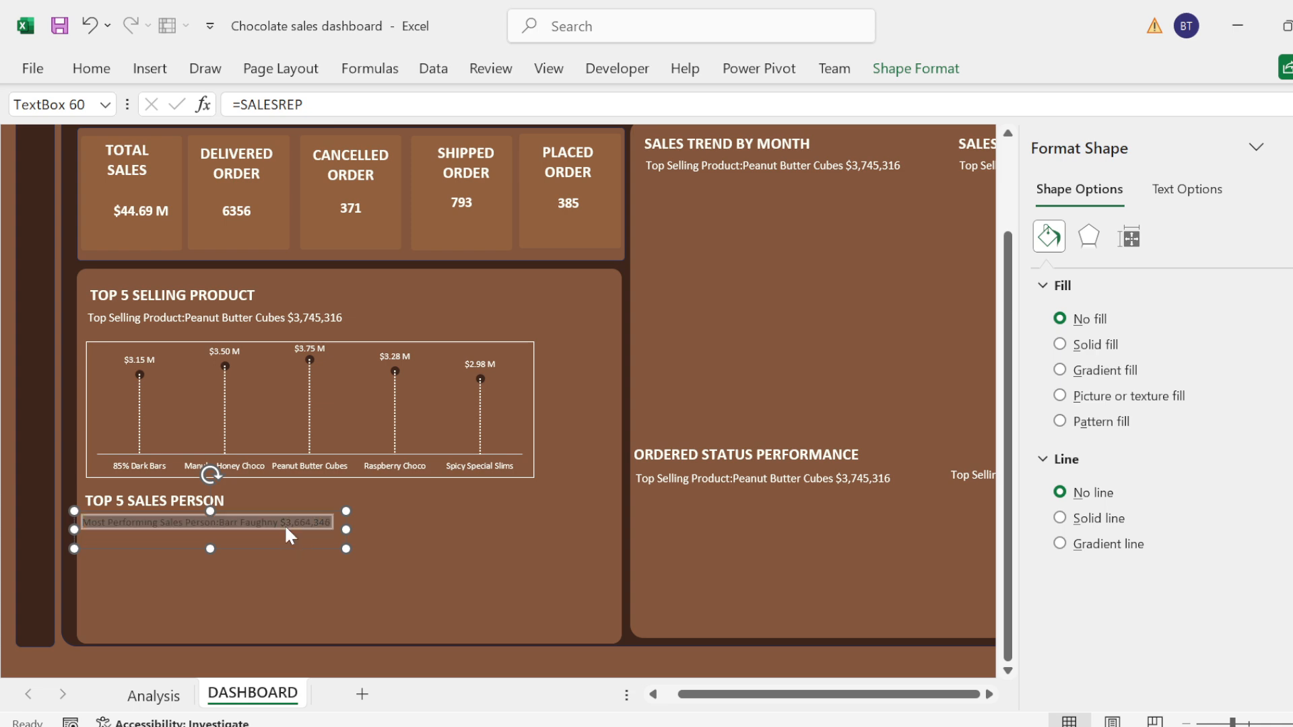
left_click(245, 430)
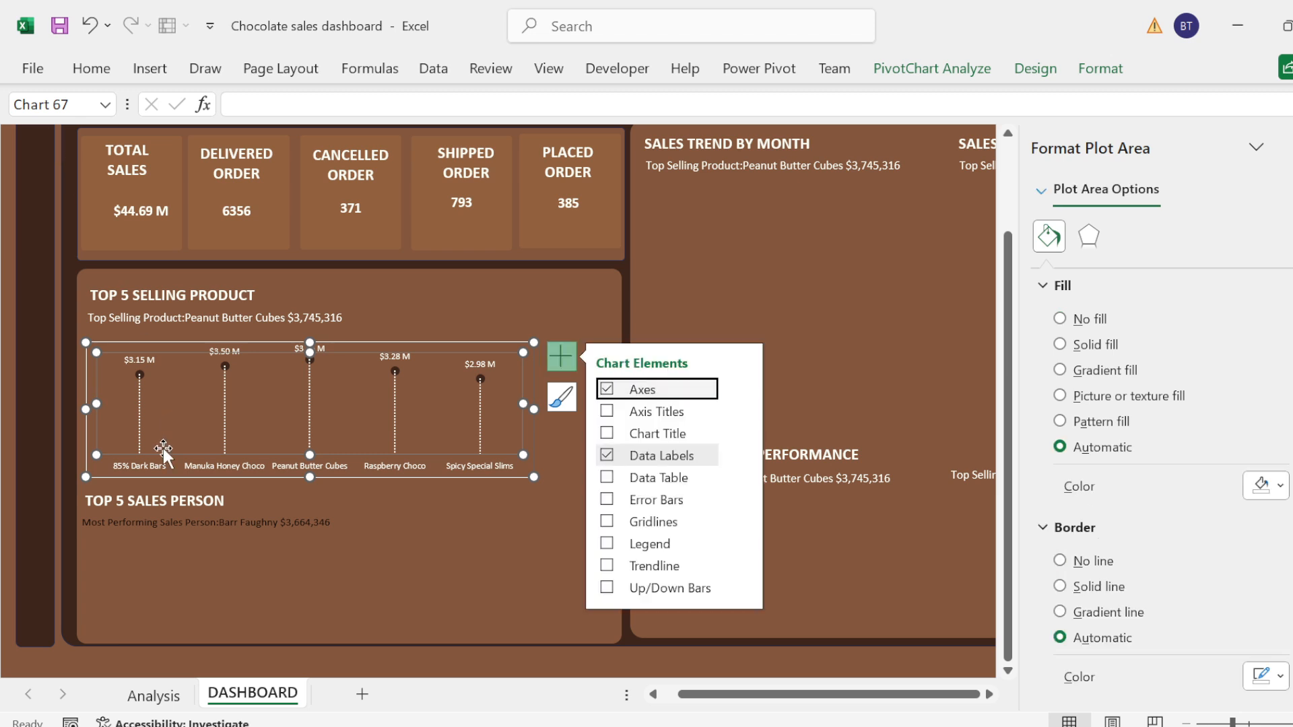
left_click(155, 517)
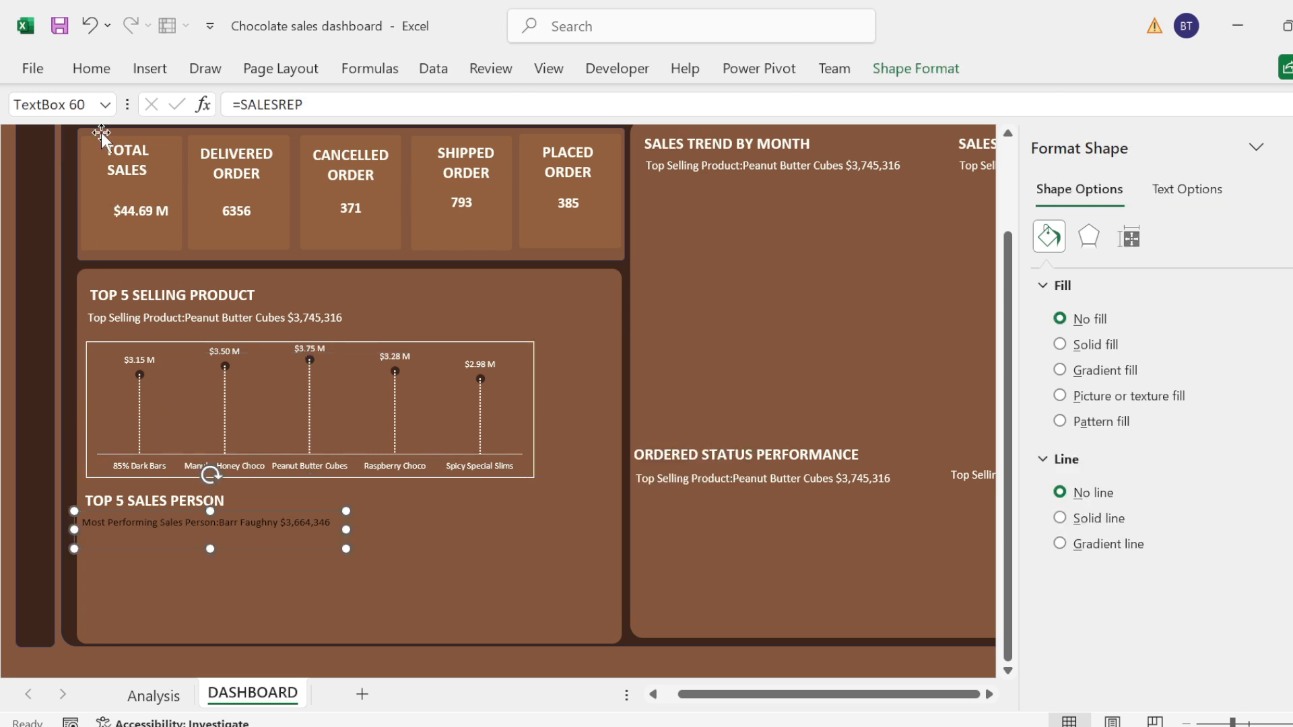
left_click(91, 76)
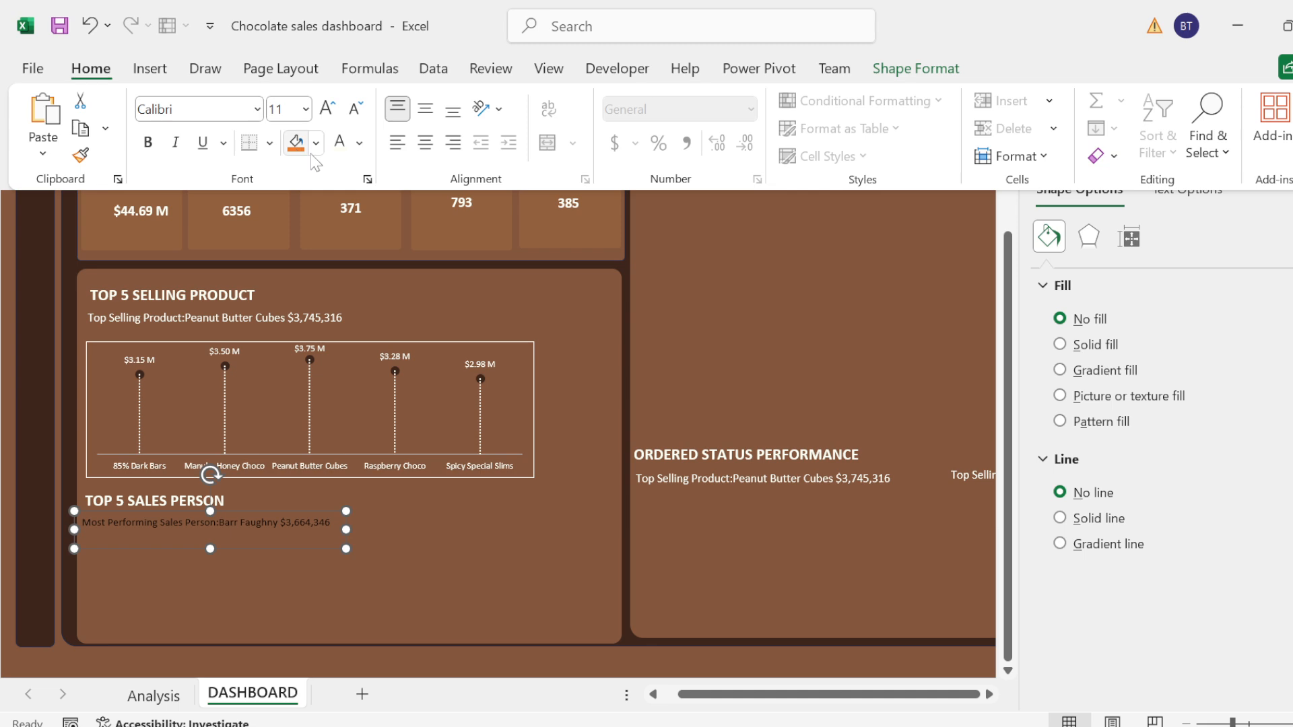
left_click(349, 147)
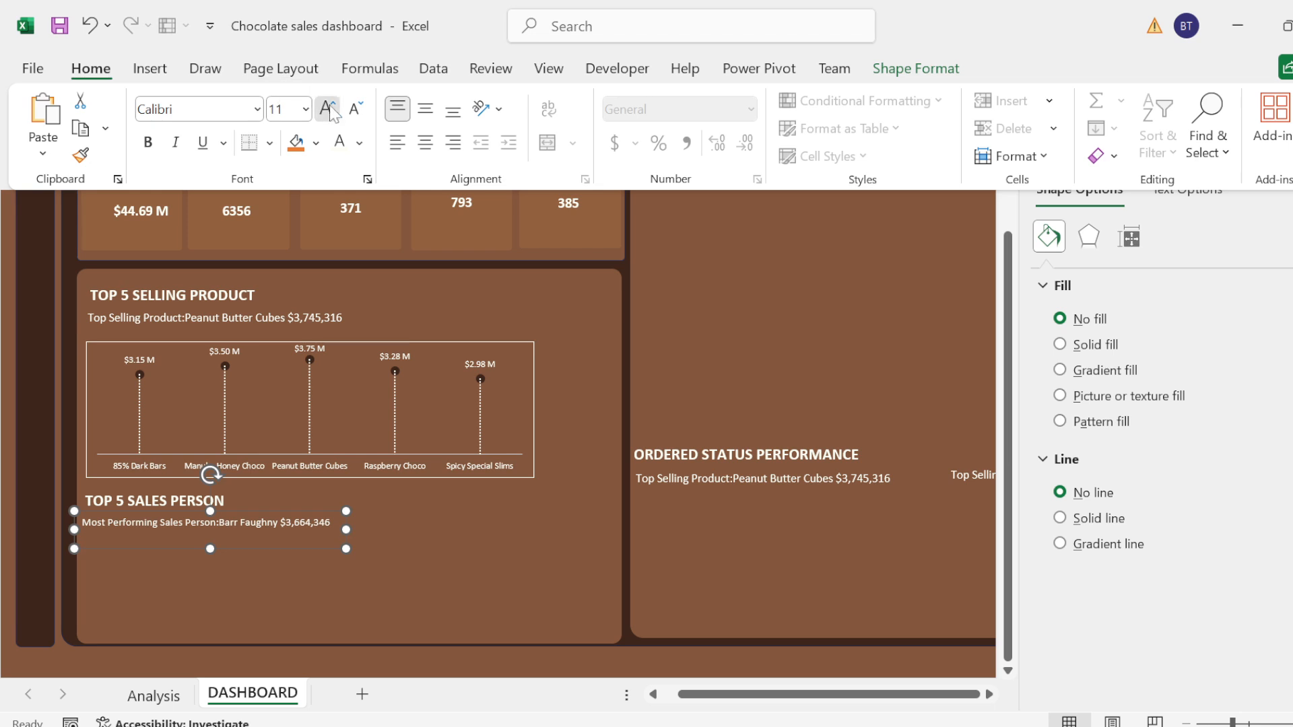
left_click(328, 107)
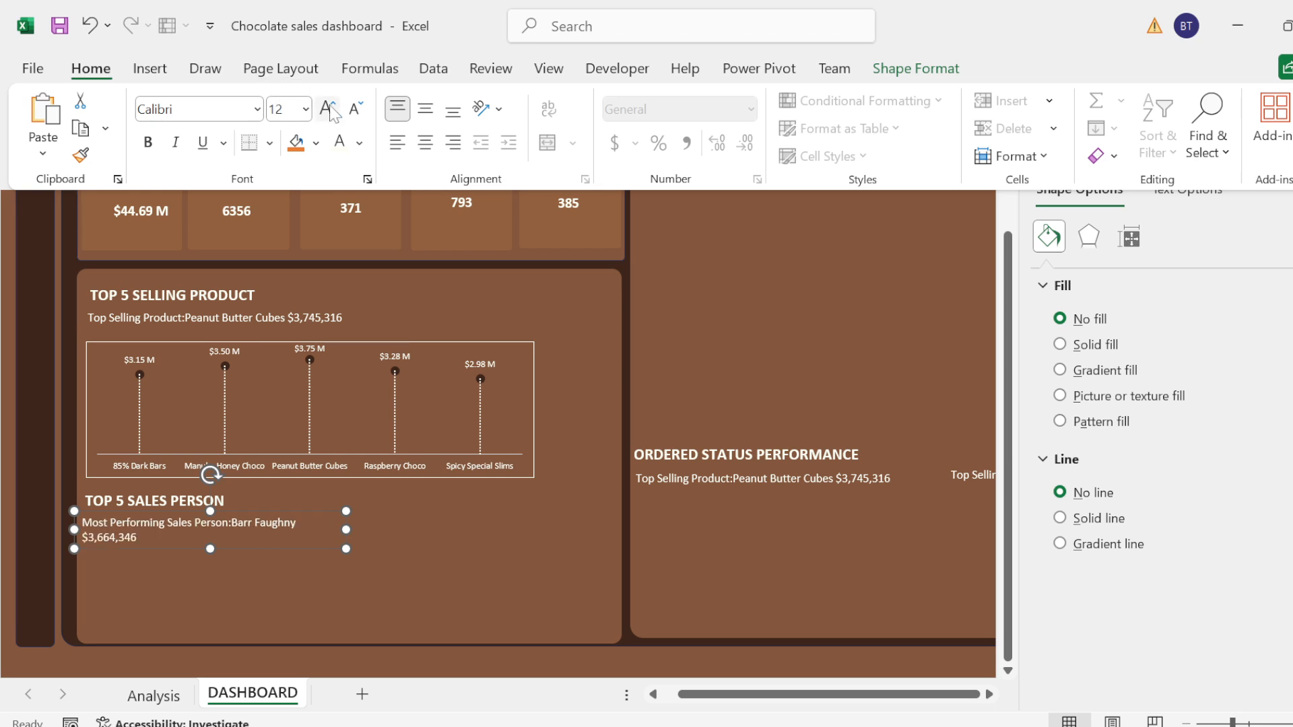
Step: Widen the sales person summary text box so the text fits on one line, and align it below its title
left_click(353, 528)
left_click_drag(346, 529, 429, 523)
left_click_drag(276, 516, 277, 513)
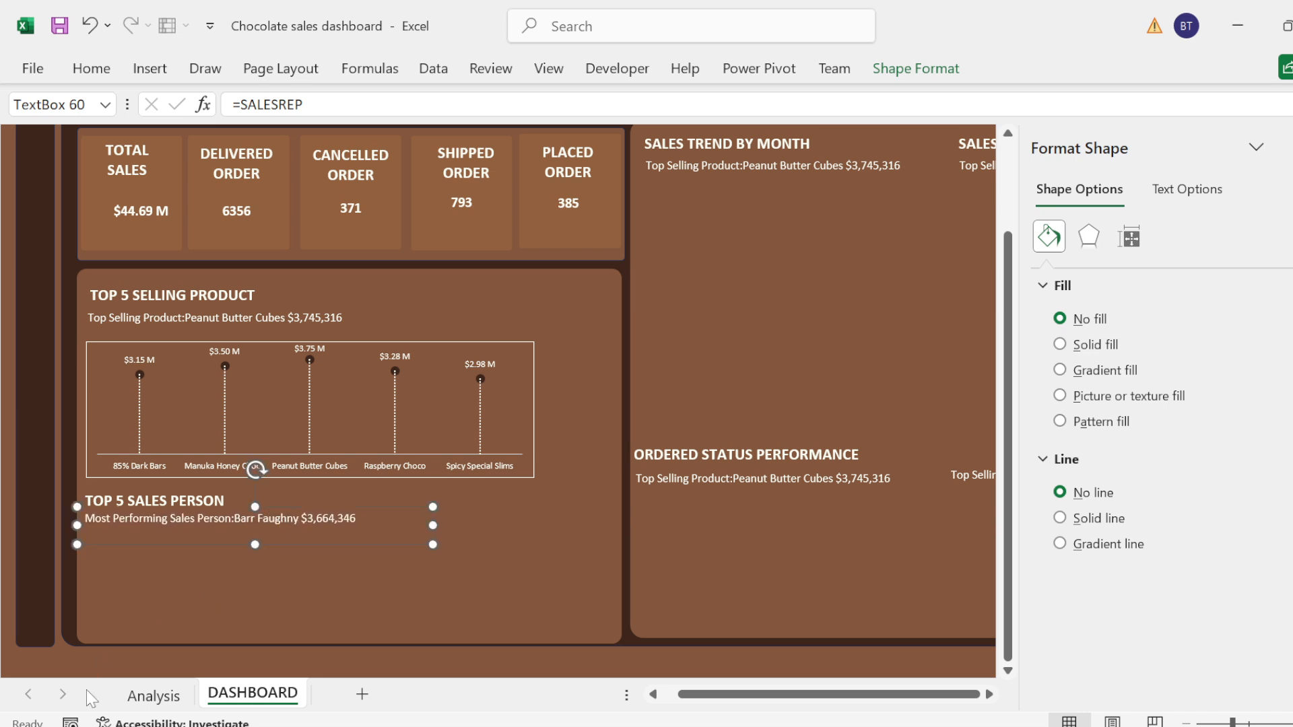
Step: On the Analysis sheet, insert a Clustered Bar chart from the sales person pivot data in A17:B21
left_click(153, 696)
left_click(52, 478)
key("shift+Right")
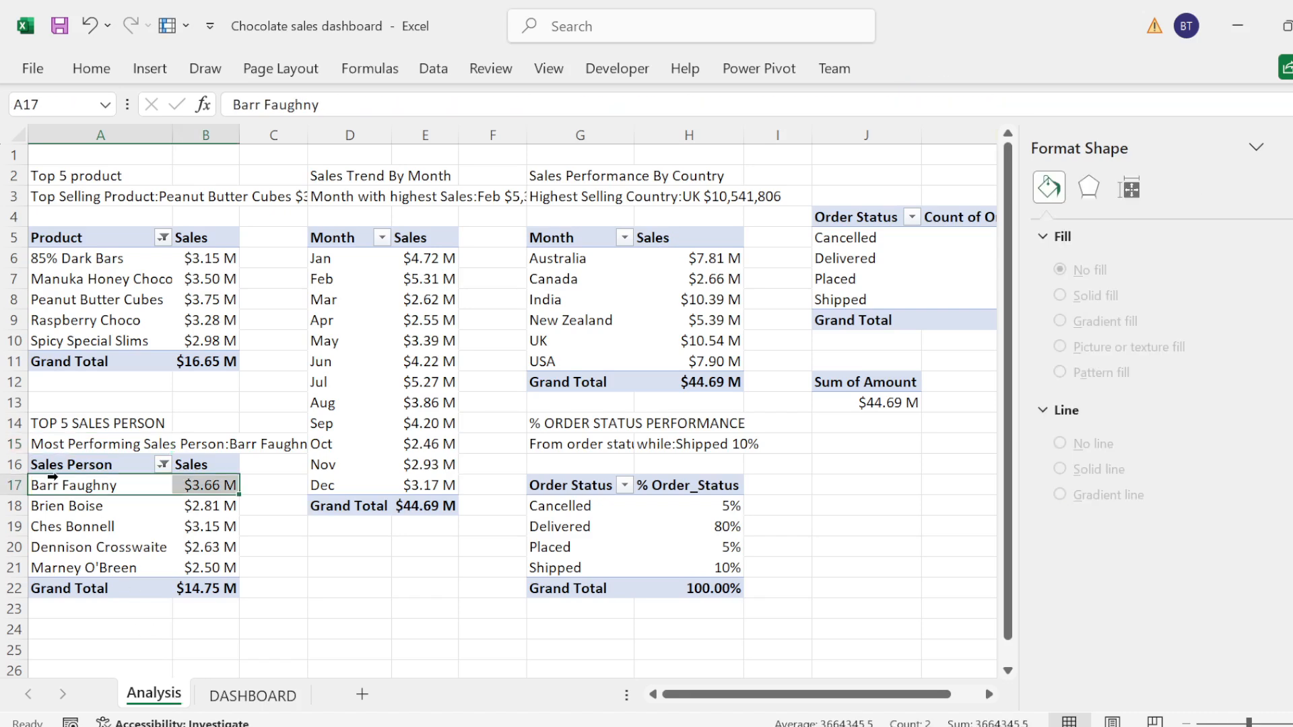
key("shift+Down")
key("shift+Down")
key("shift+Down")
key("shift+Down")
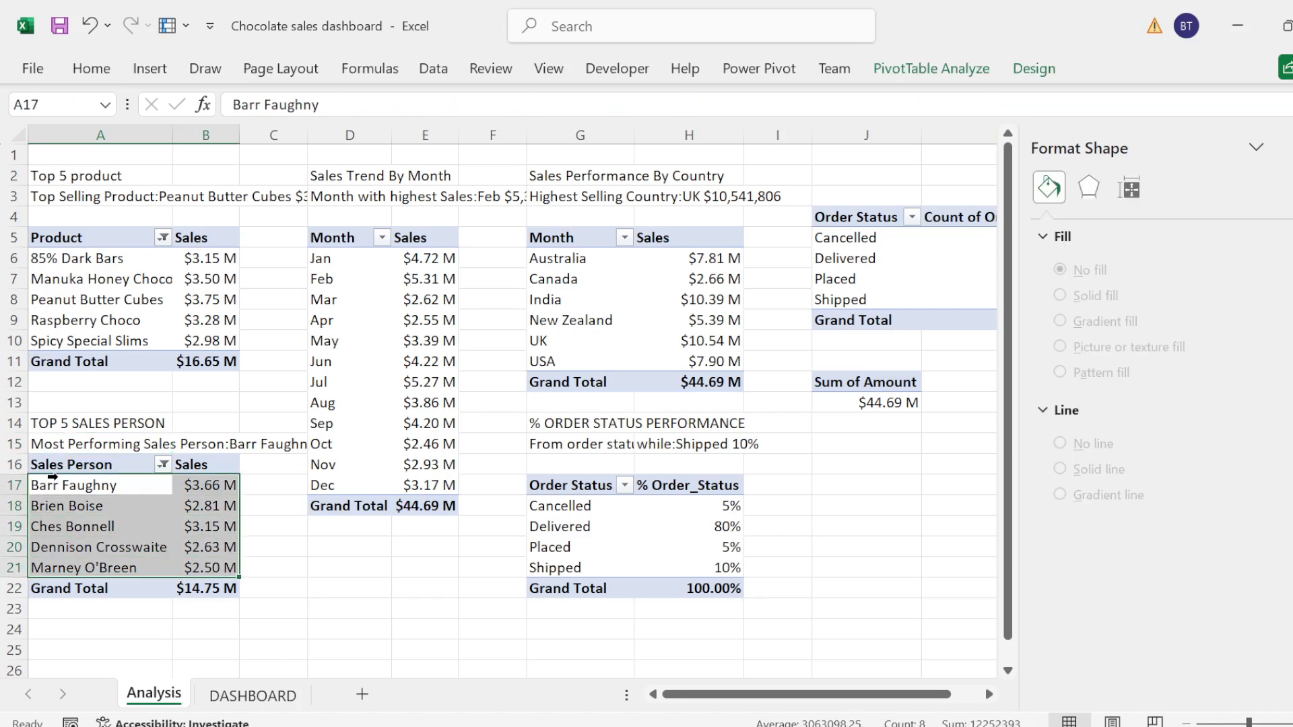
left_click(150, 68)
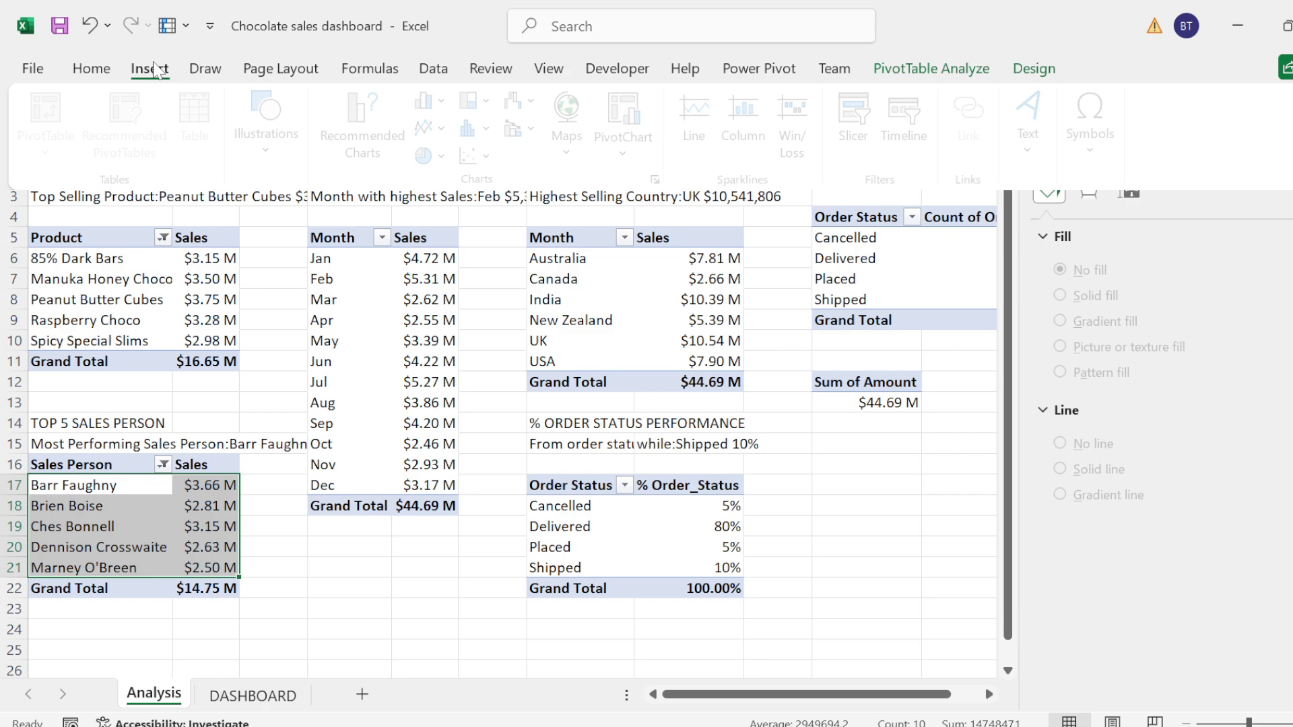
left_click(380, 151)
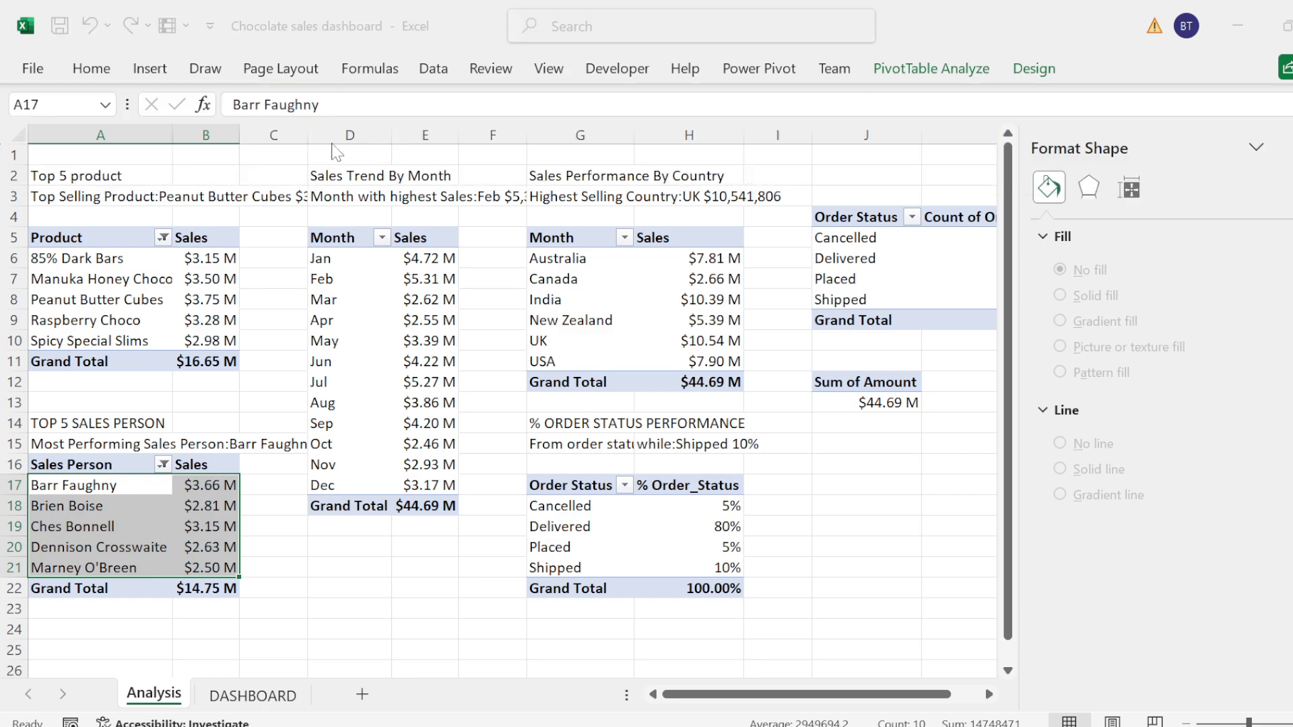
left_click(445, 269)
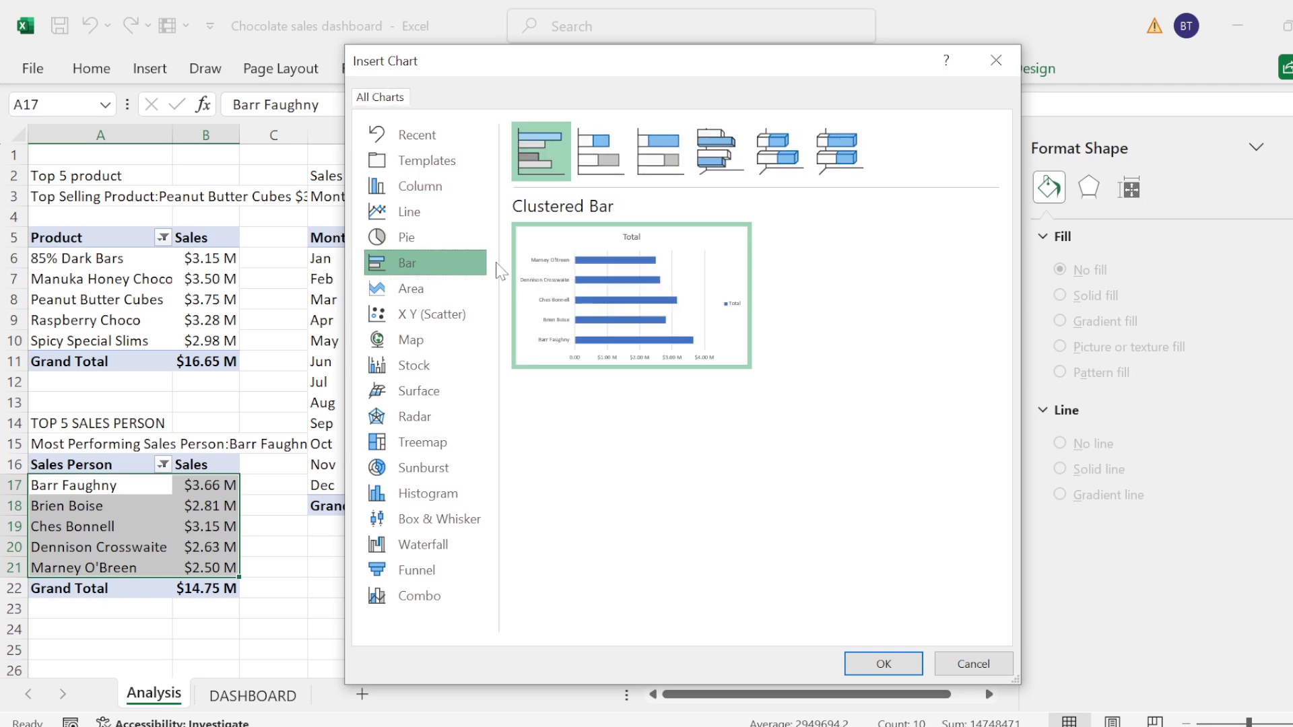
left_click(884, 662)
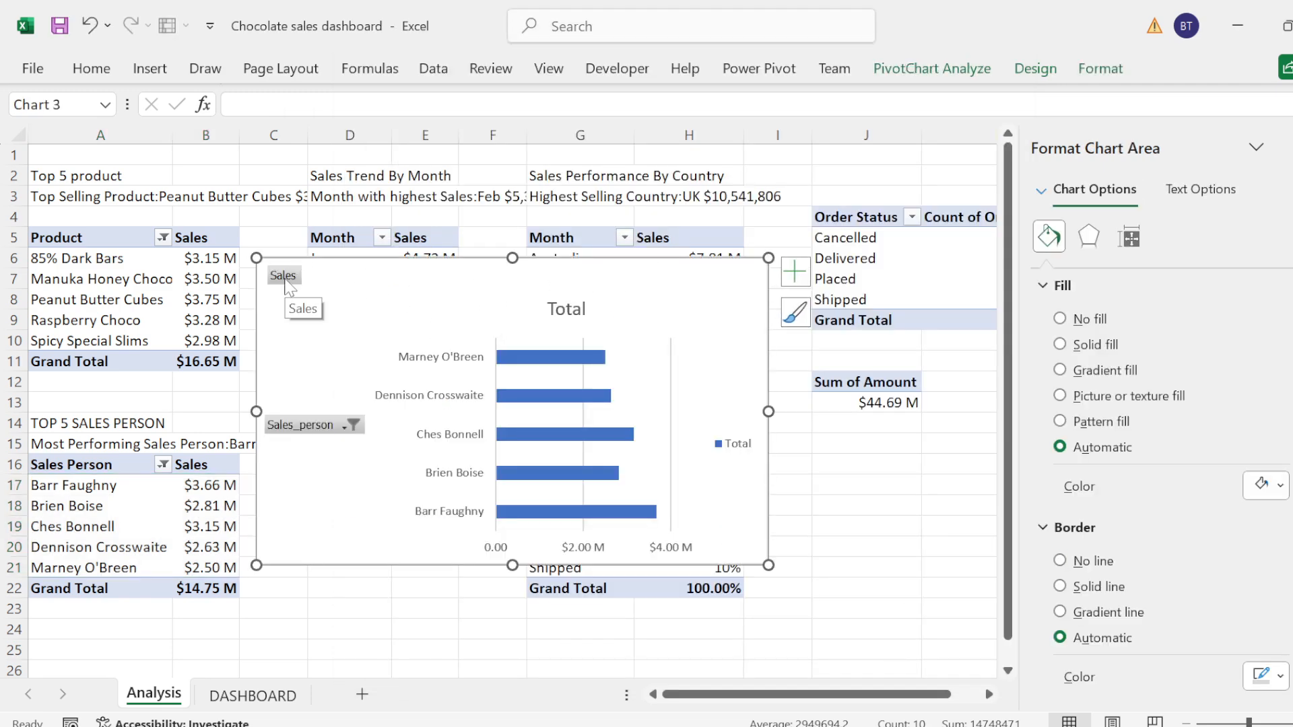
Step: Hide all field buttons on the sales person chart and remove its gridlines, legend, title and primary horizontal axis
right_click(284, 277)
left_click(355, 527)
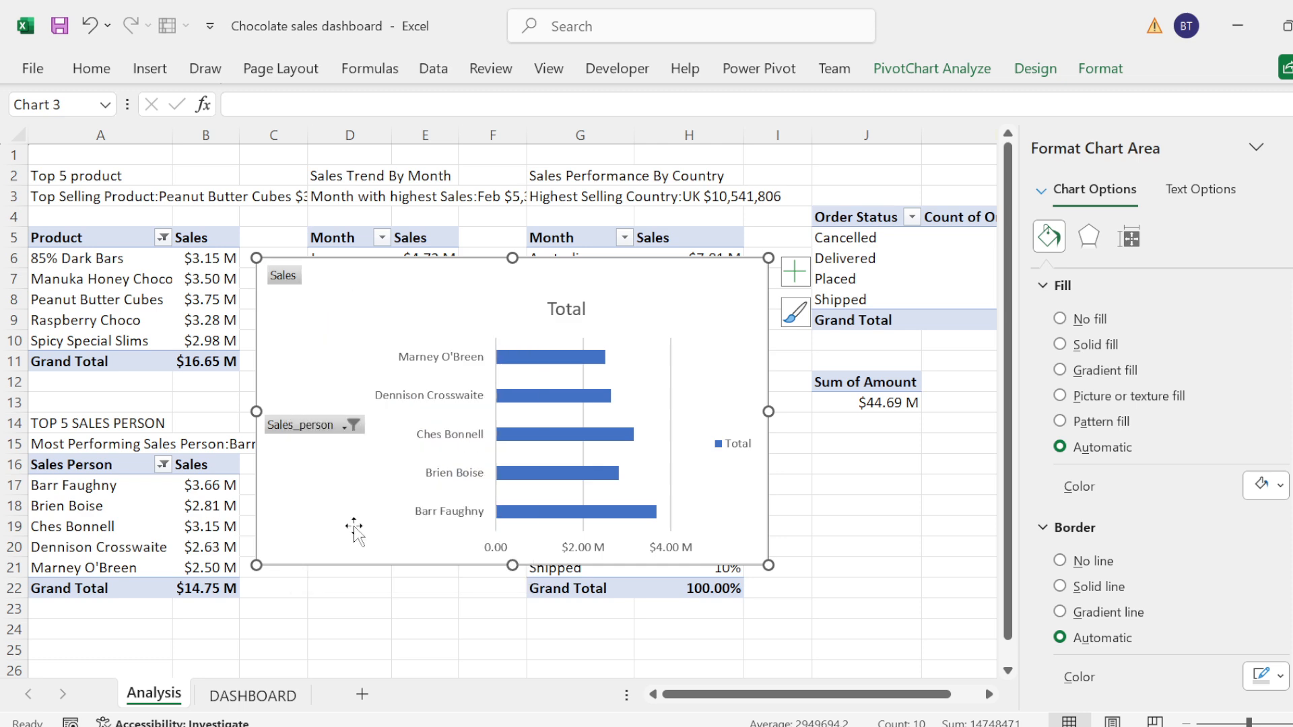
left_click(793, 273)
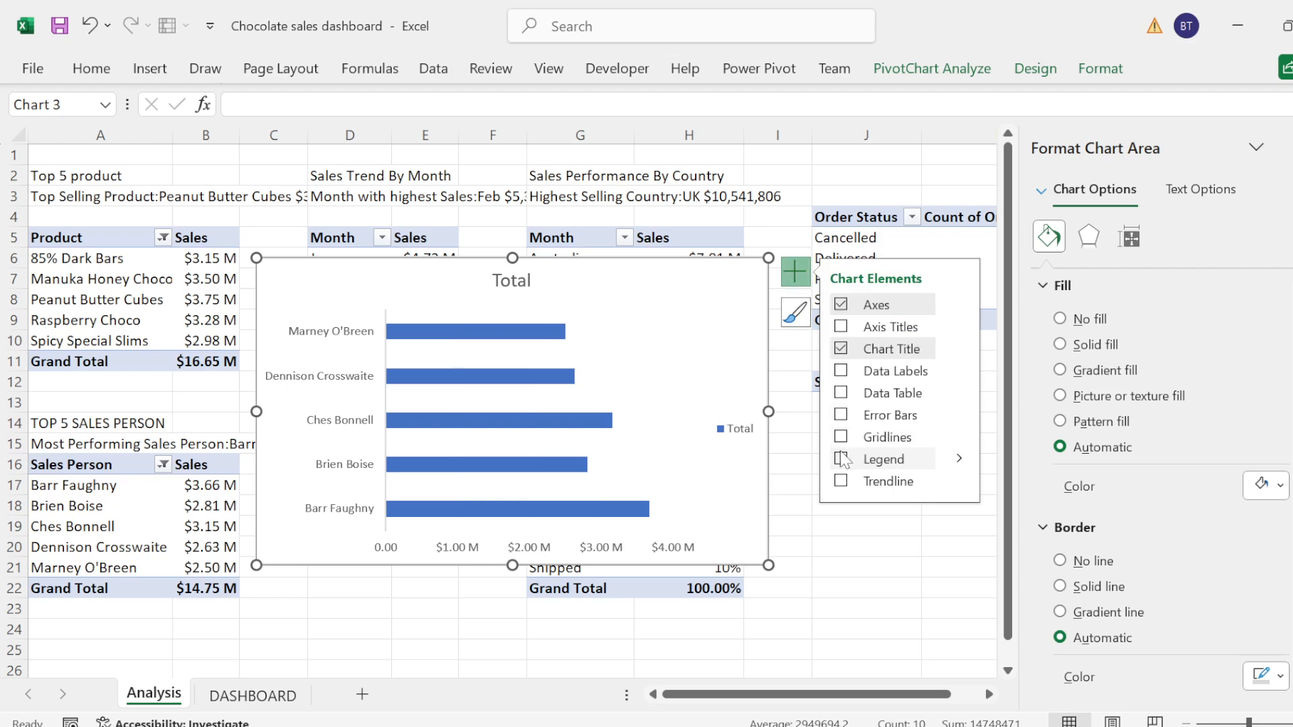
left_click(842, 348)
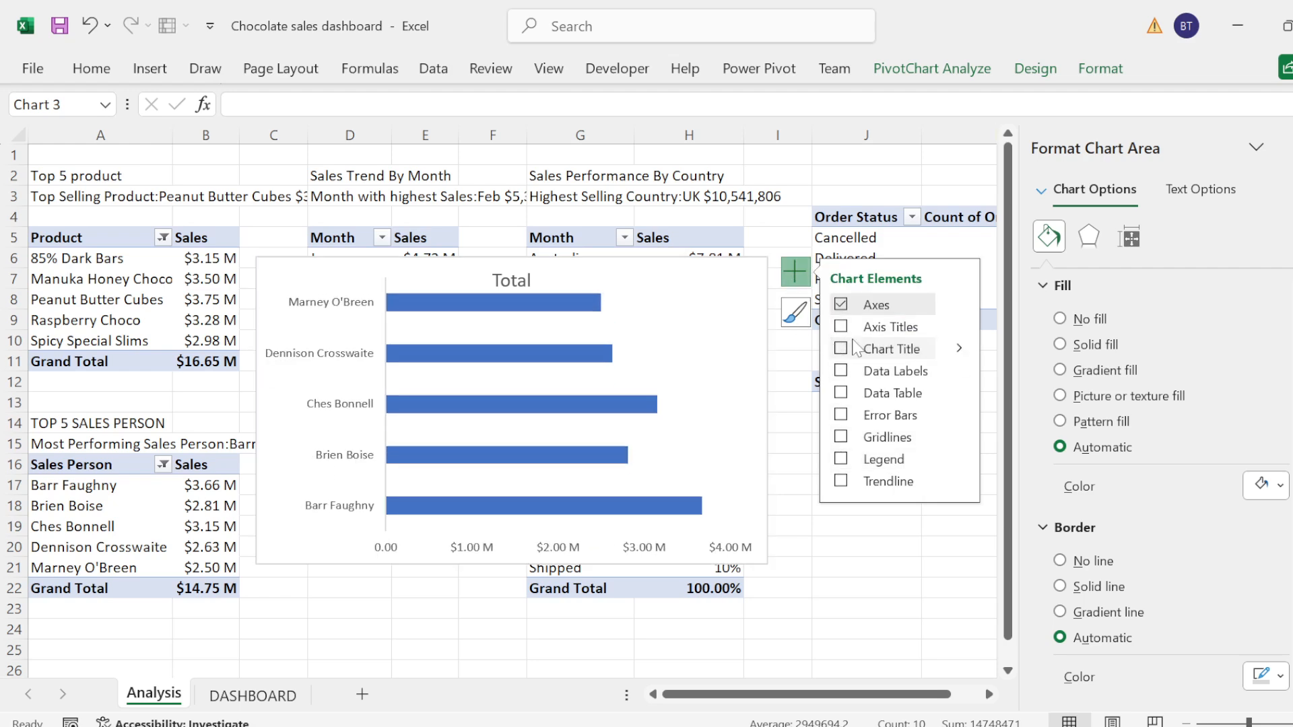
left_click(958, 304)
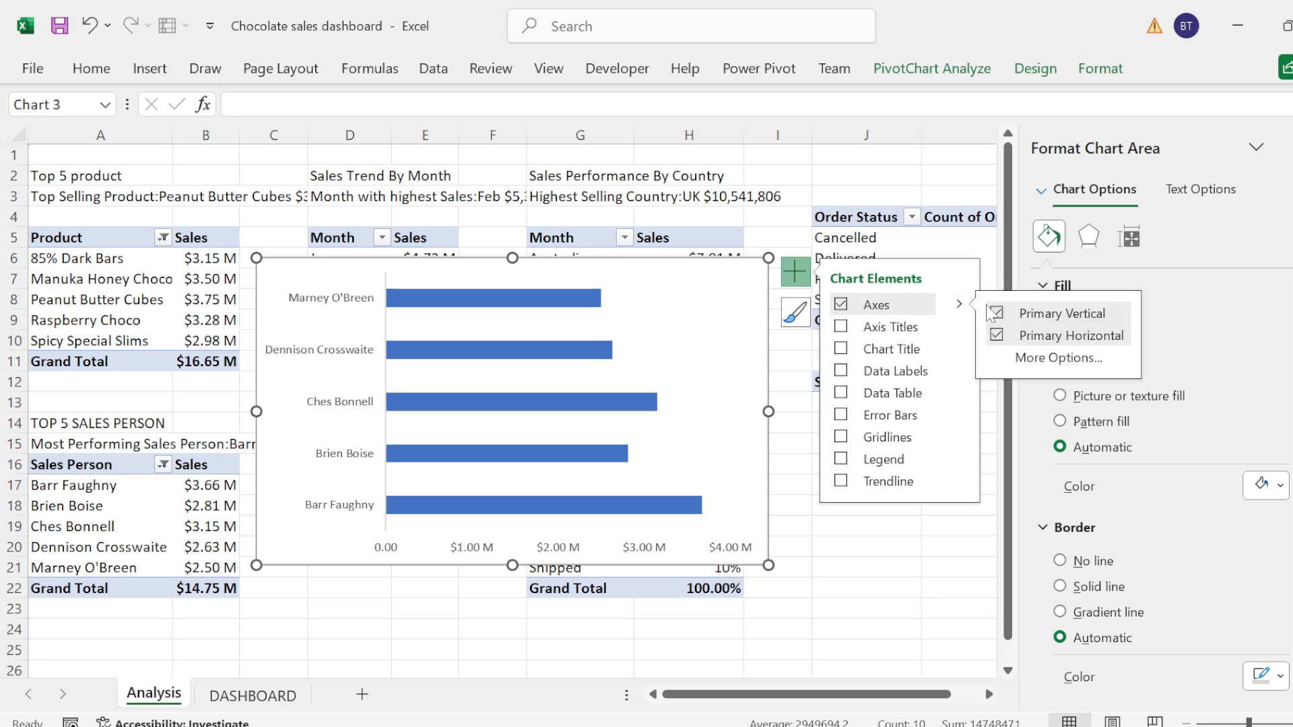
left_click(998, 336)
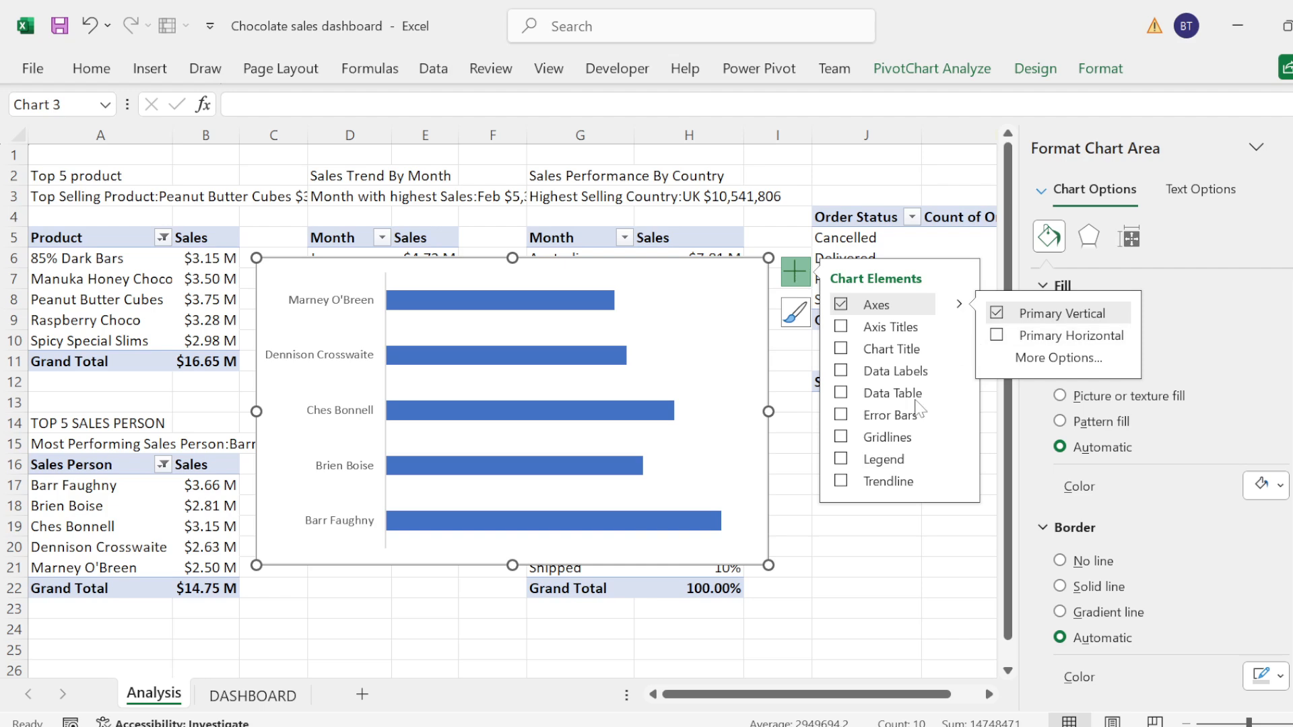
Step: Set the sales person chart's bars to no fill and no border line
left_click(577, 306)
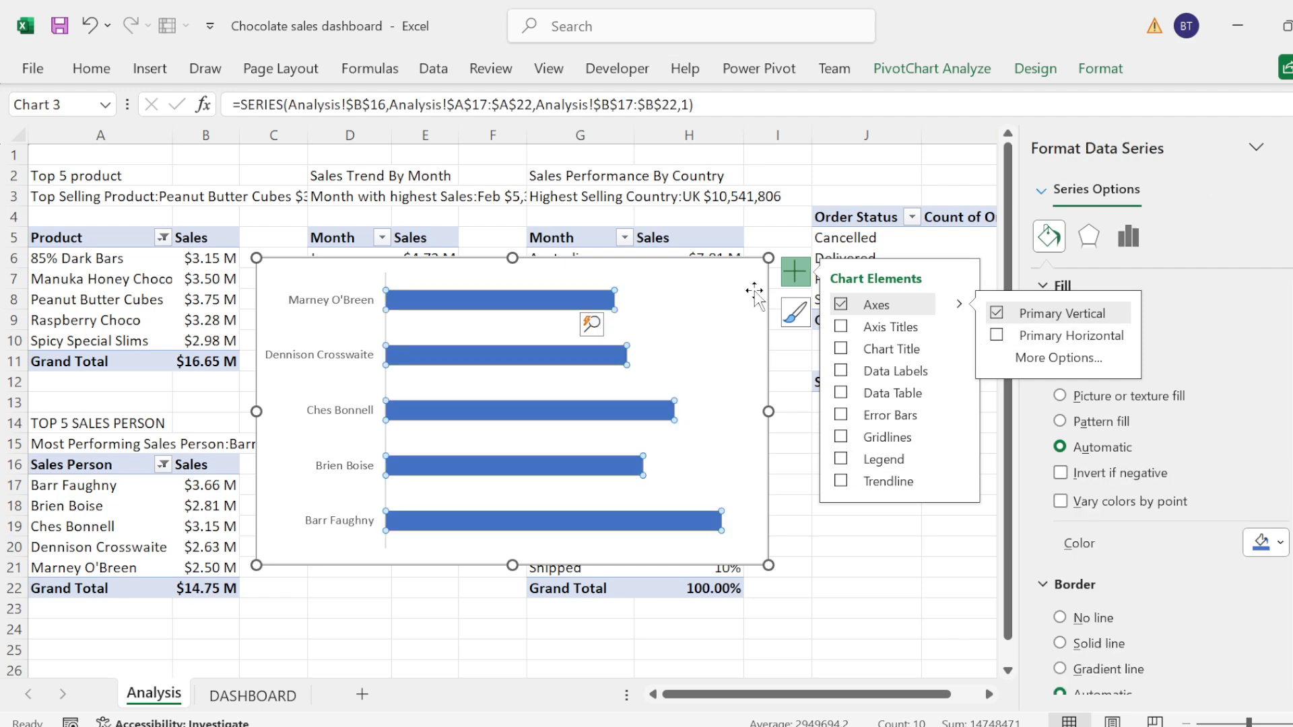
left_click(794, 276)
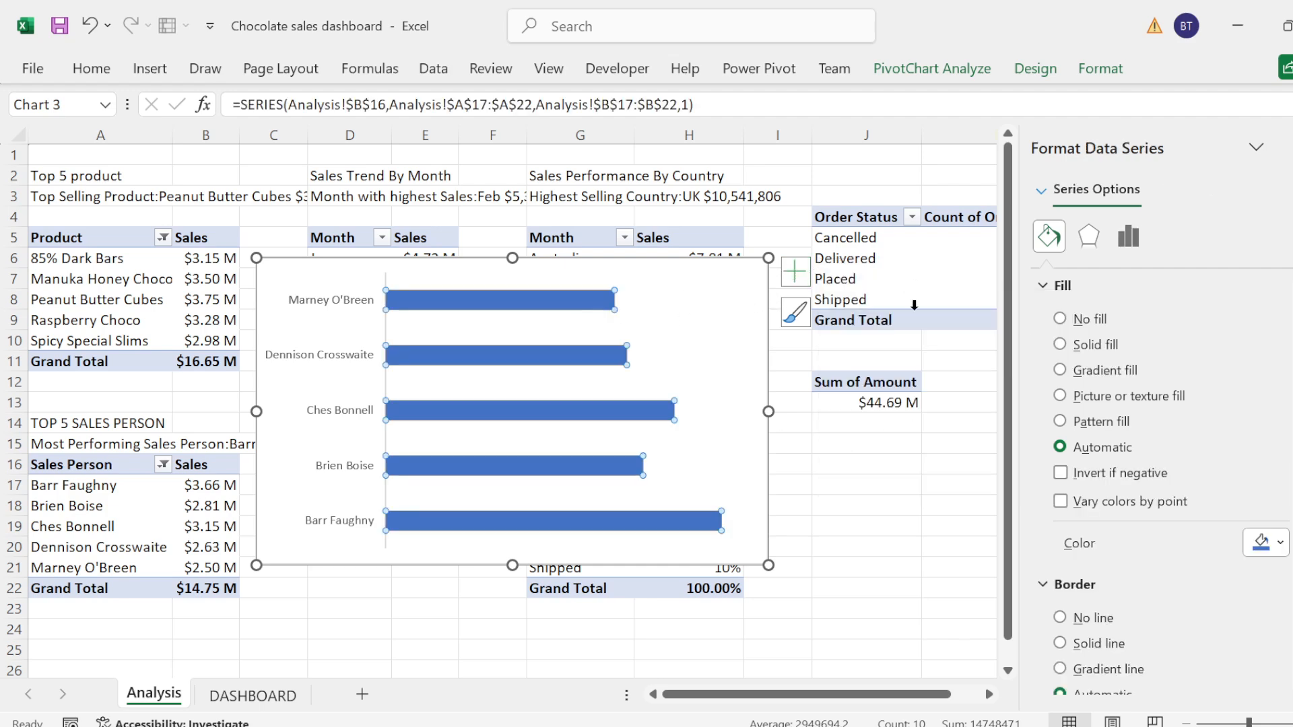
left_click(1097, 320)
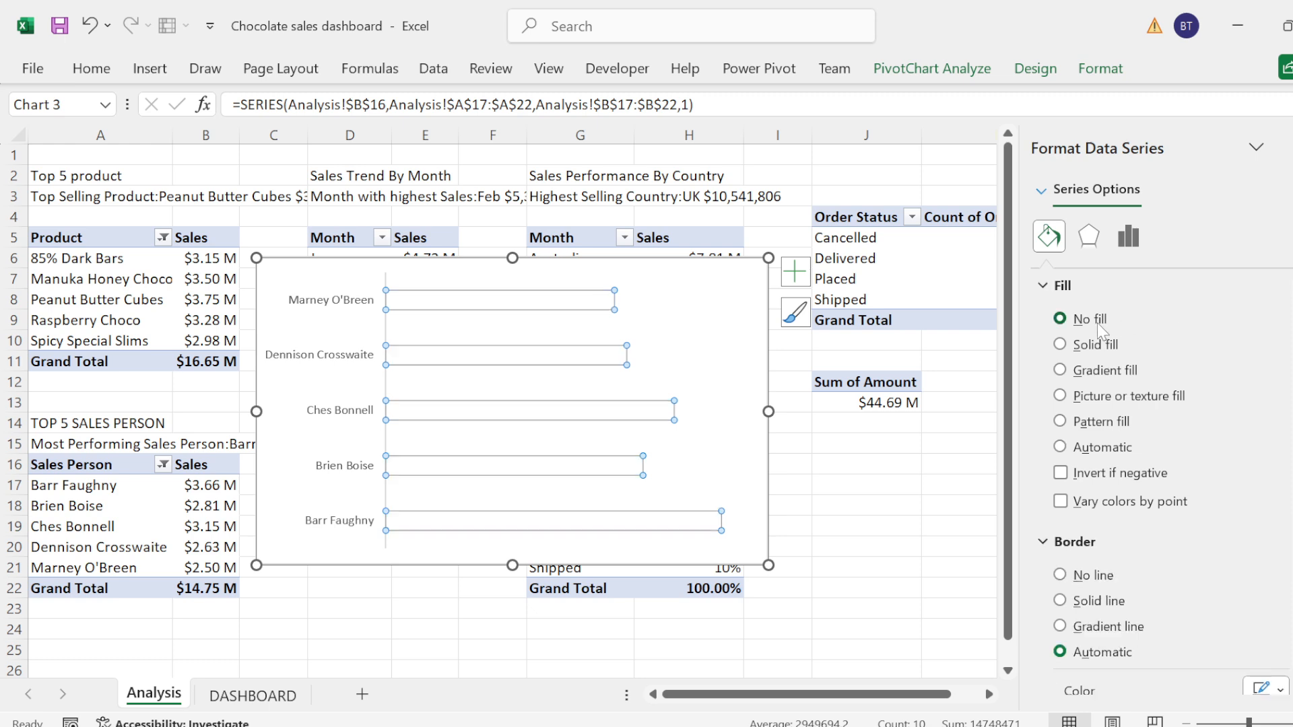
left_click(1037, 291)
left_click(1060, 348)
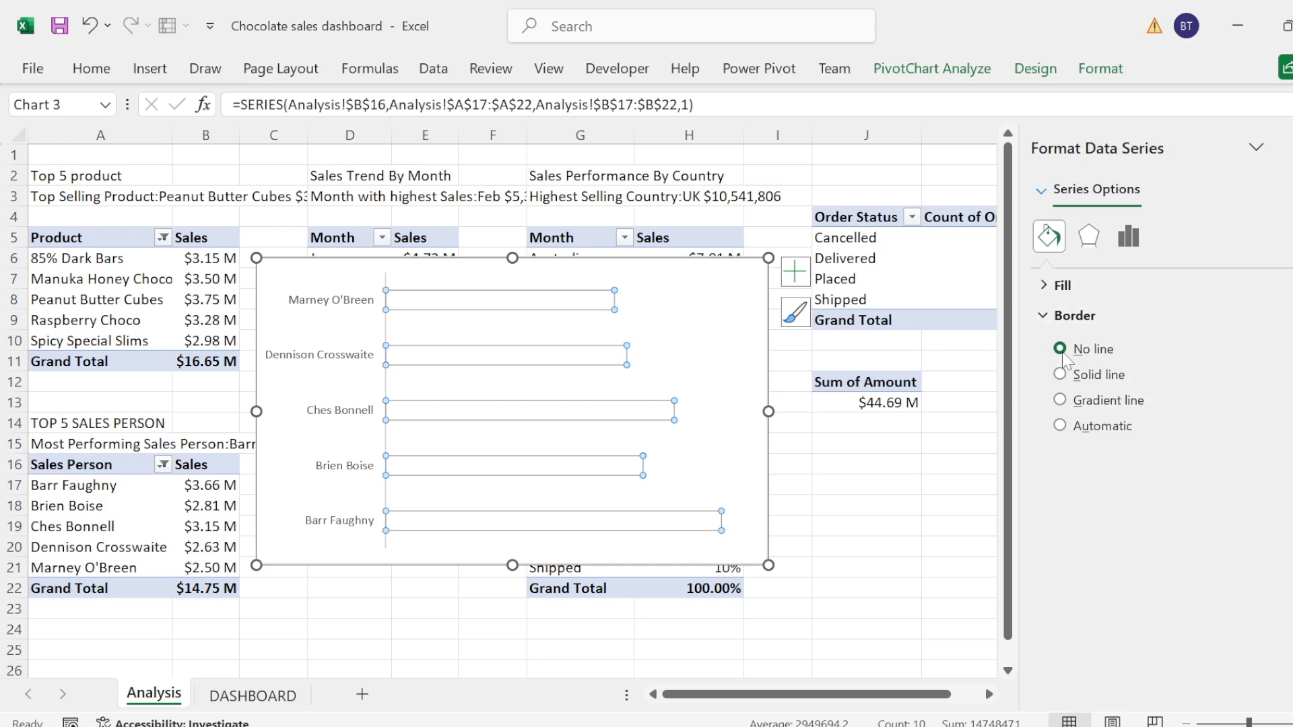
left_click(1043, 315)
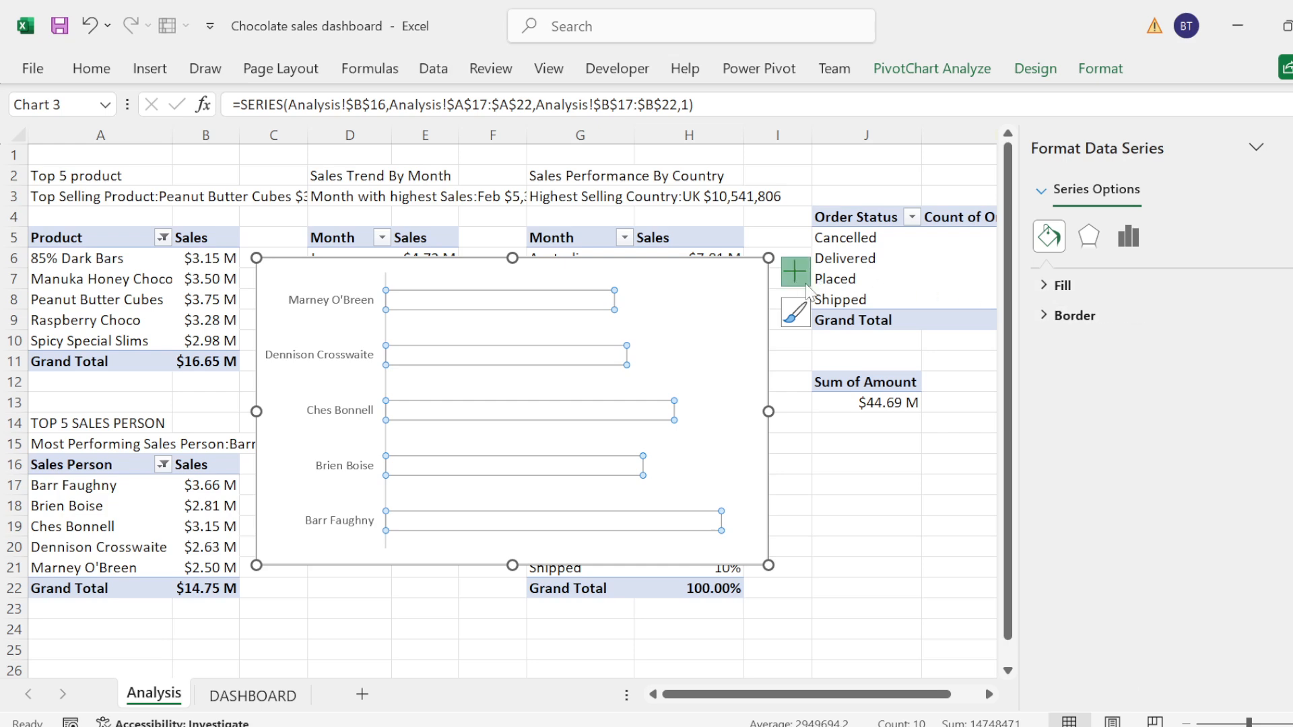
Step: Add error bars to the sales person chart with the error amount set to a percentage of 100
left_click(803, 278)
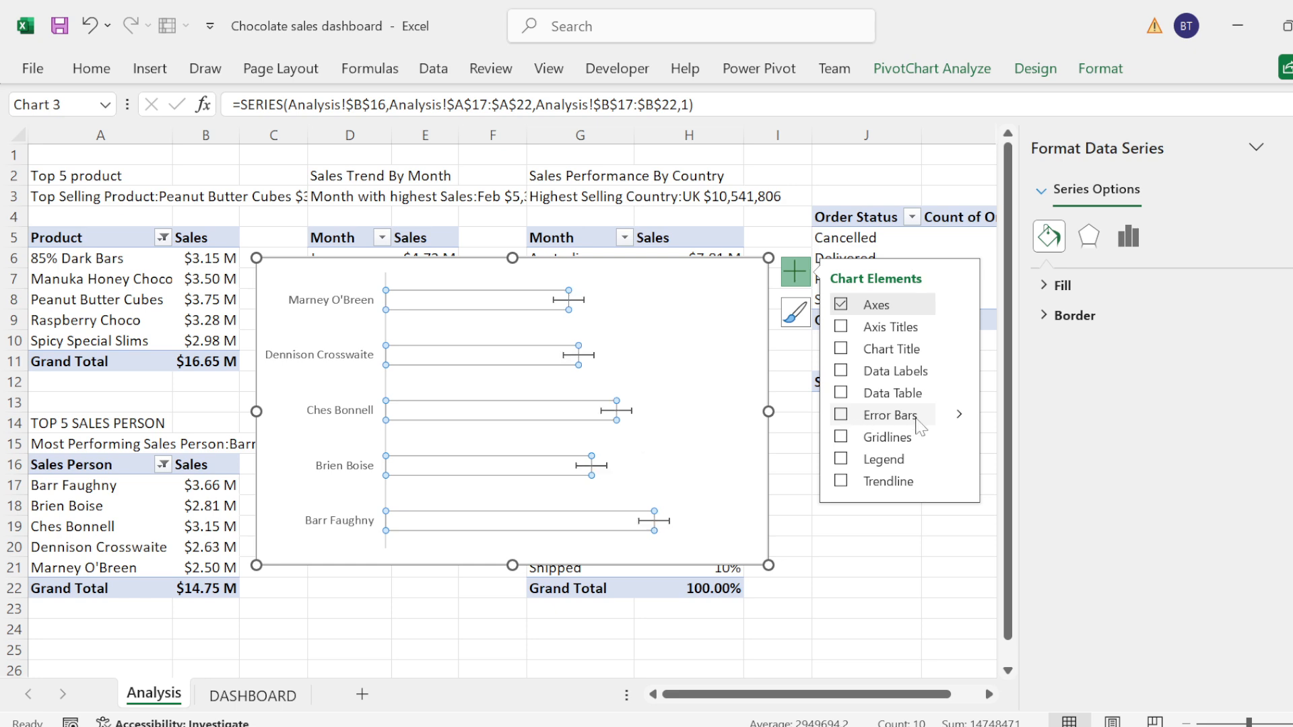
left_click(959, 414)
left_click(1010, 502)
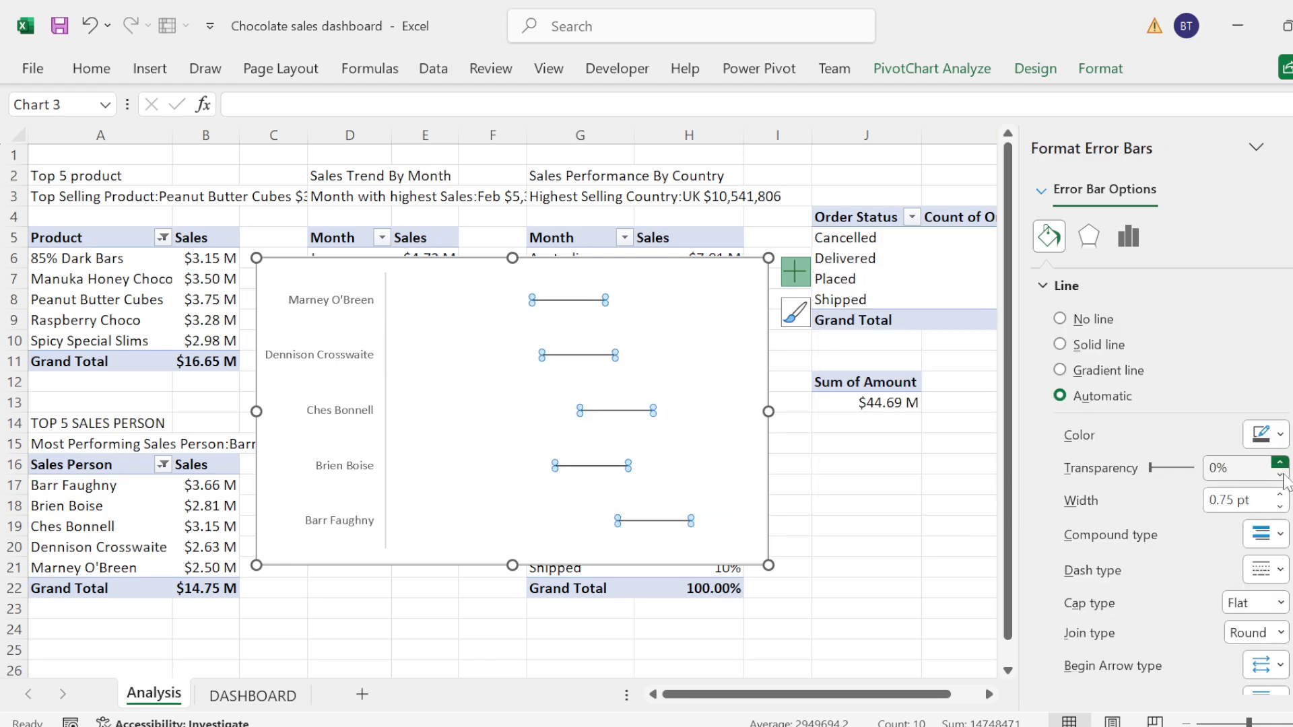
left_click(1126, 243)
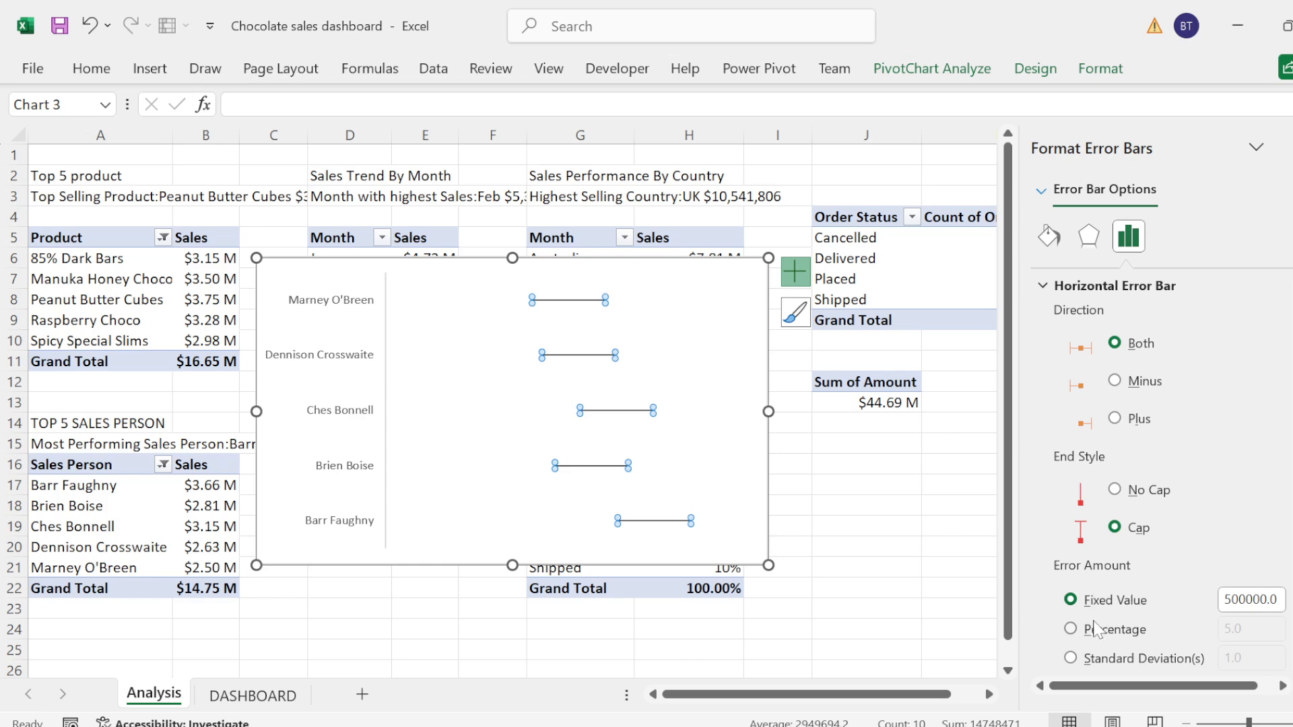
left_click(1071, 629)
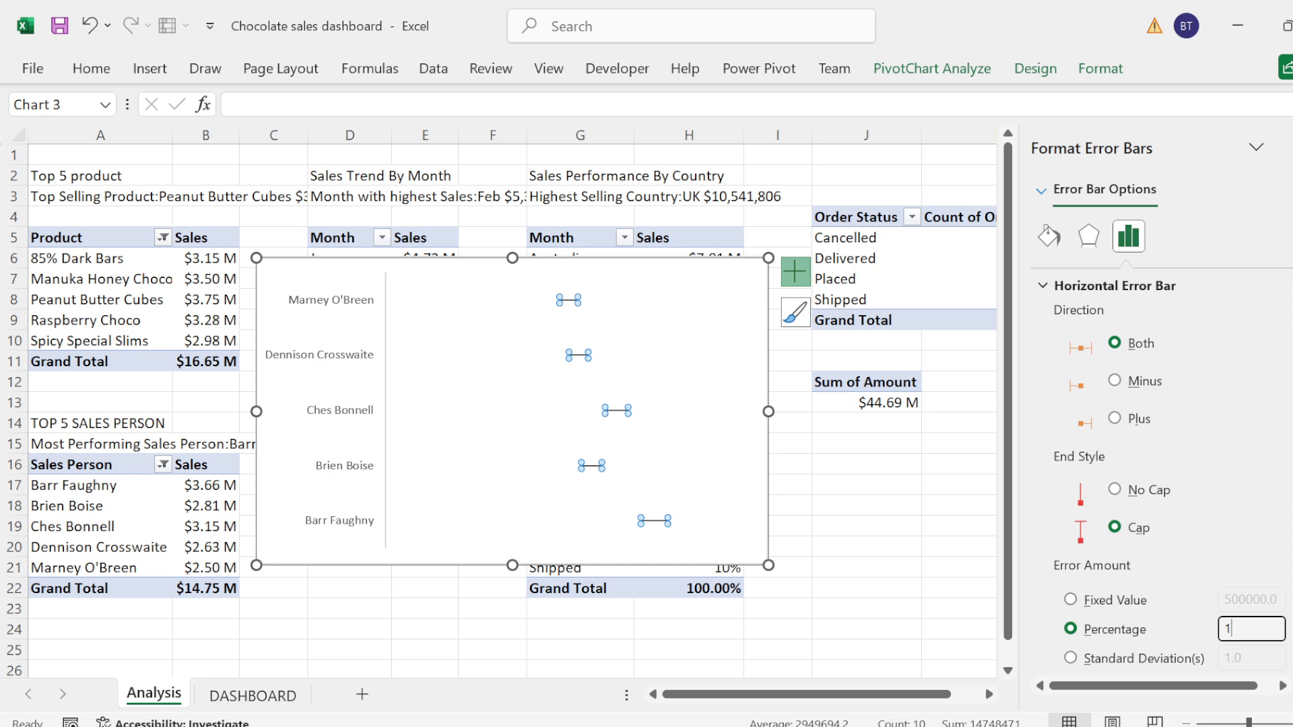
type("100")
key("Return")
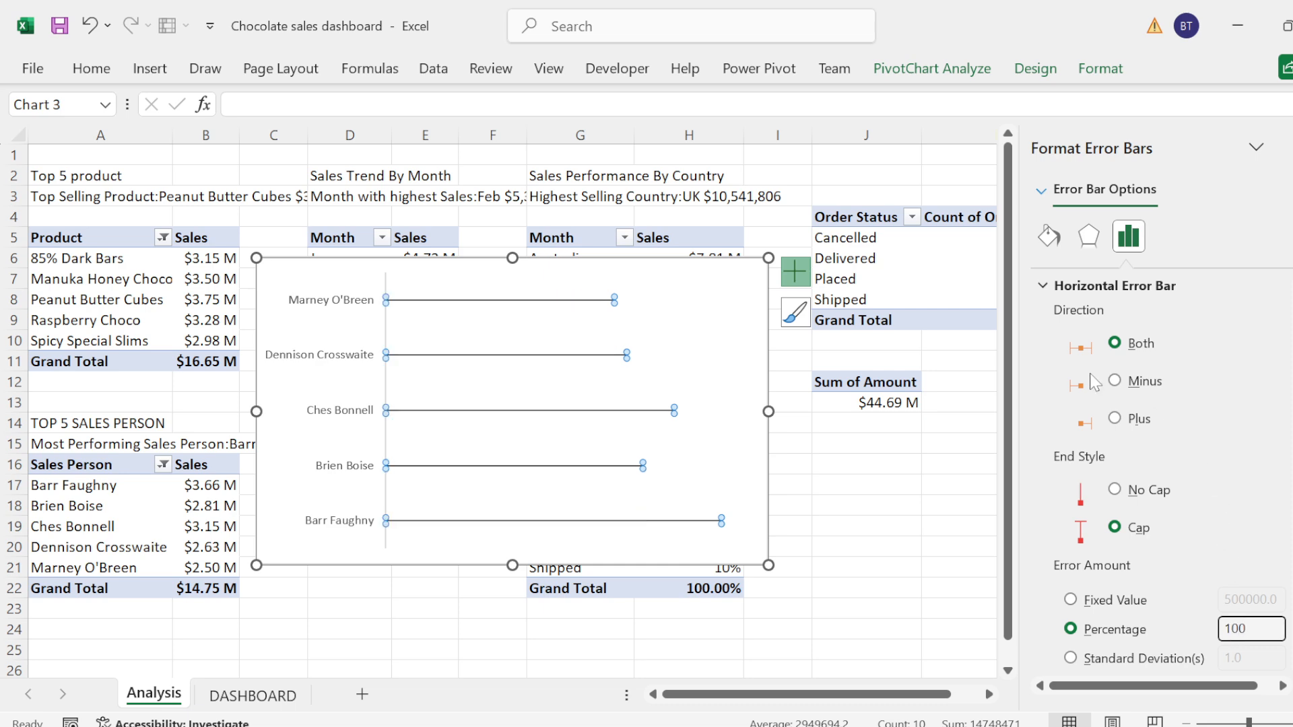
Step: Format the error bars as a solid white line with a width of 1 pt
left_click(1054, 247)
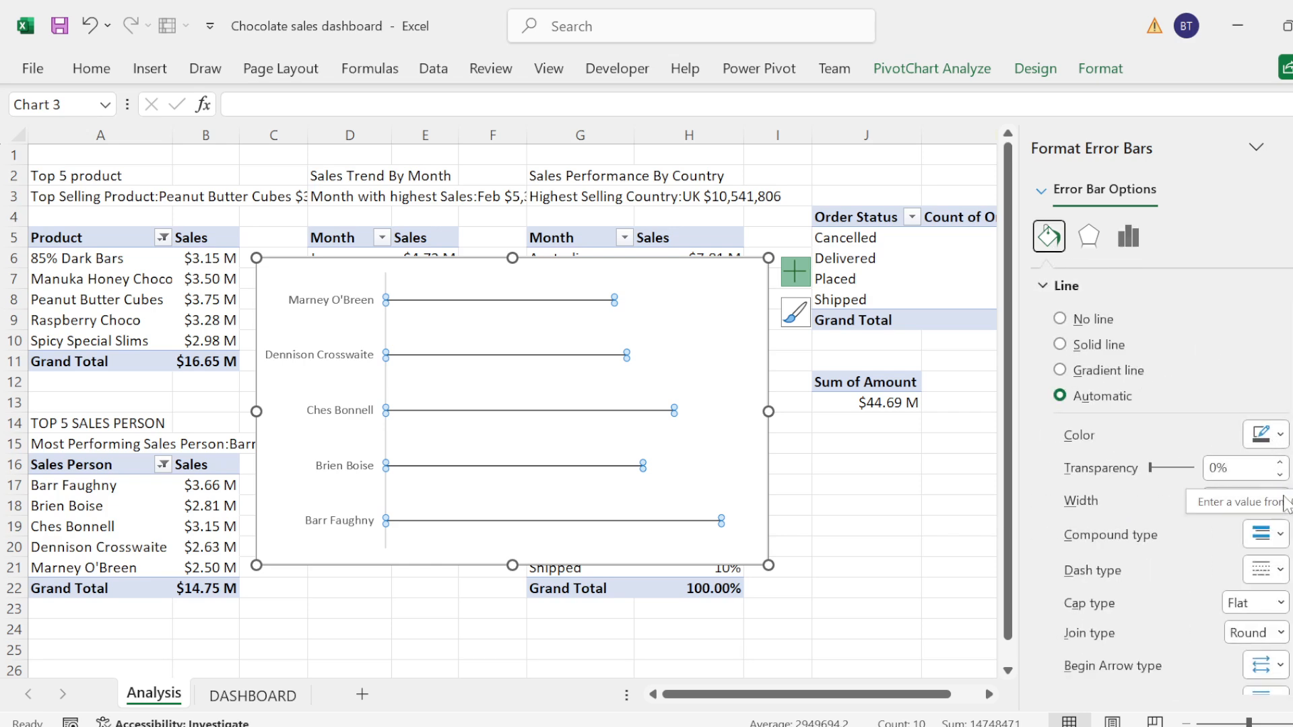
left_click(1283, 502)
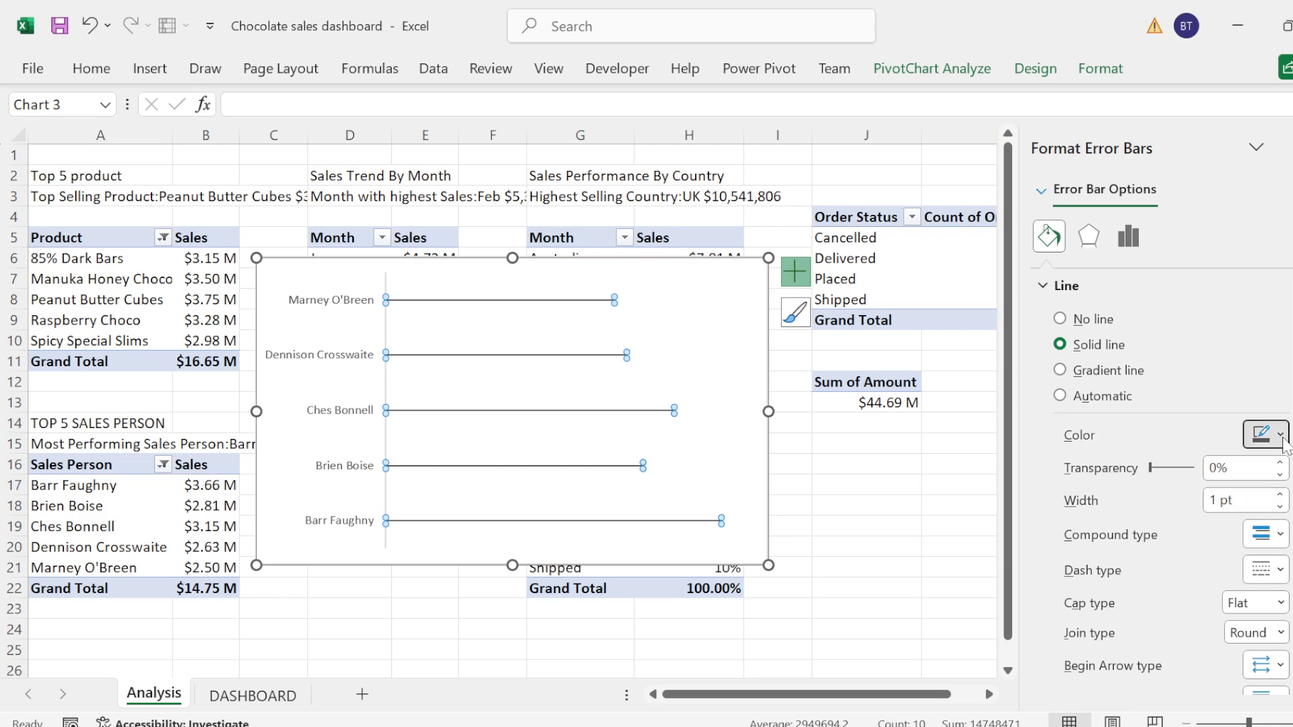
left_click(1279, 435)
left_click(1071, 375)
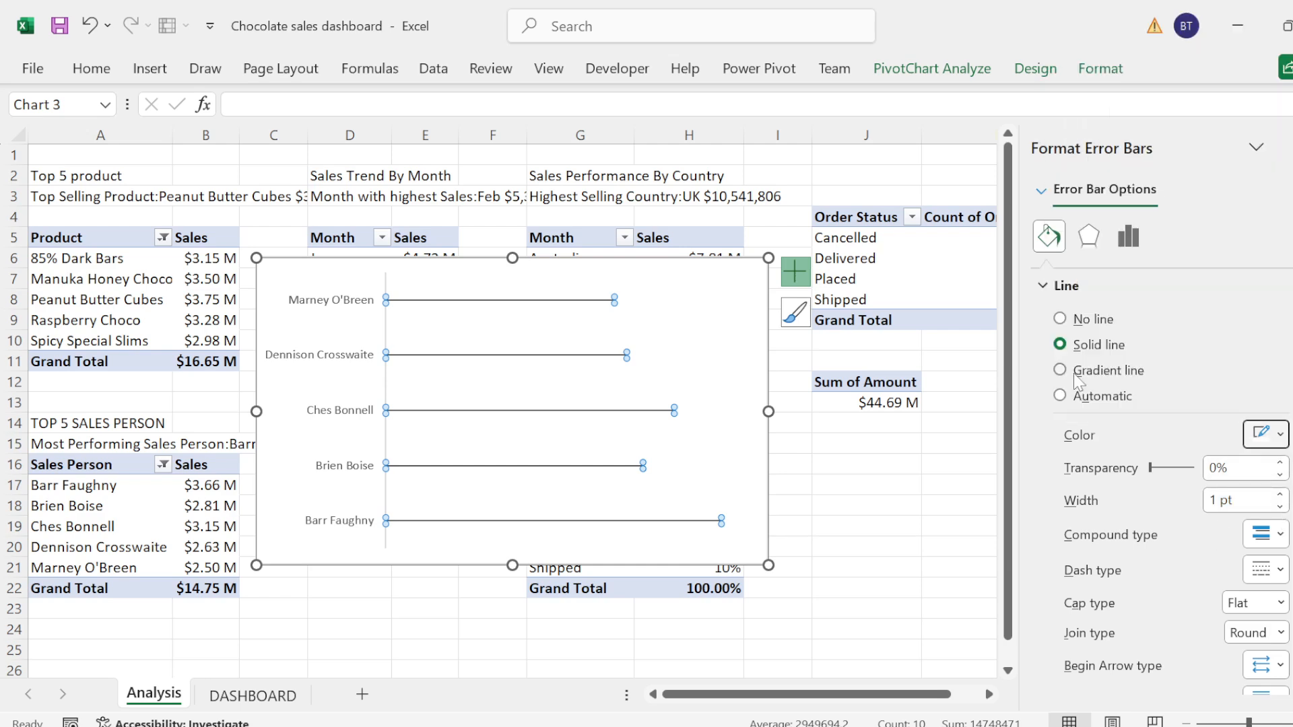
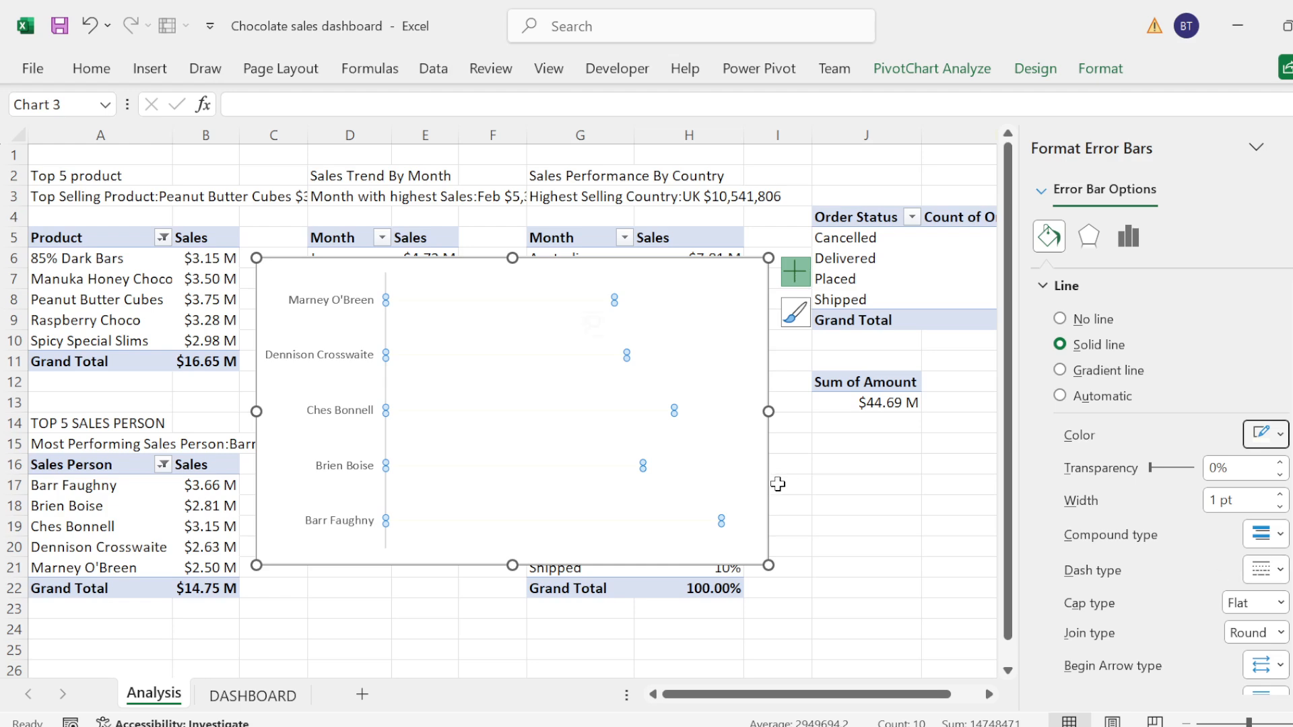
Step: Set the chart area of the sales person error-bar chart to No fill
left_click(719, 291)
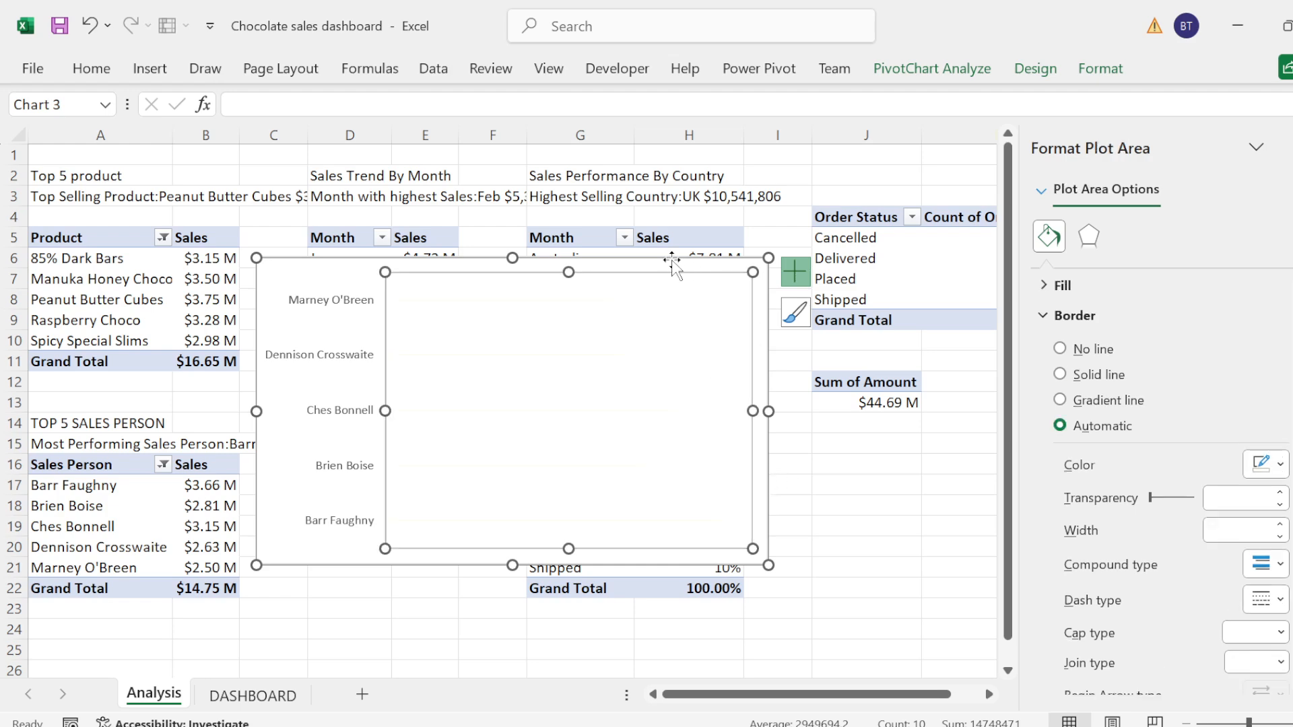
left_click(670, 260)
right_click(644, 263)
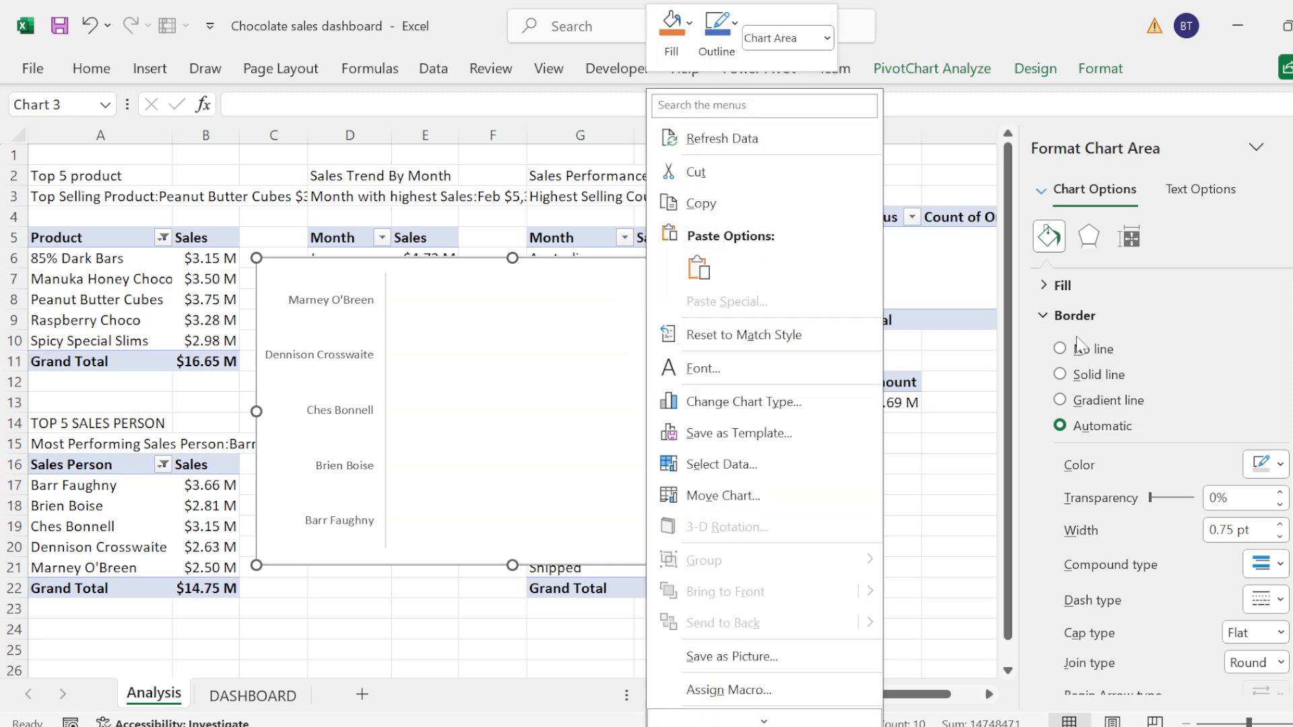
left_click(1046, 319)
left_click(1046, 316)
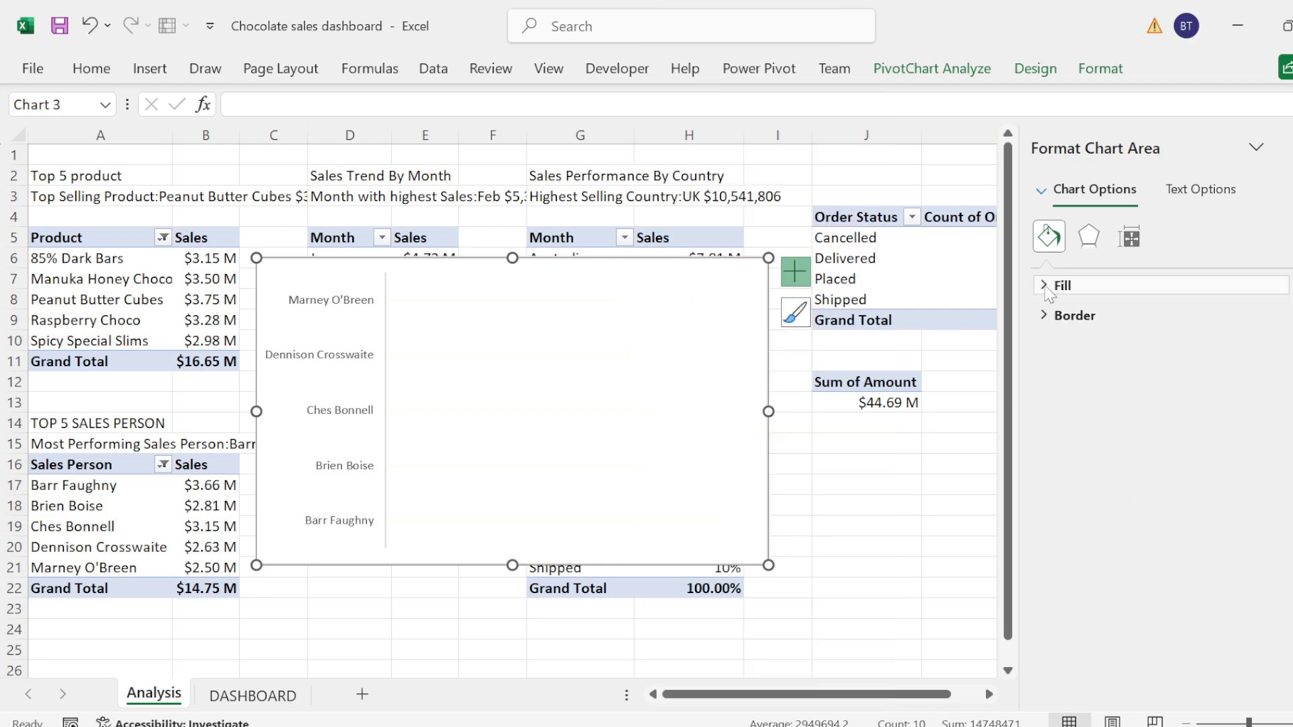
left_click(1052, 286)
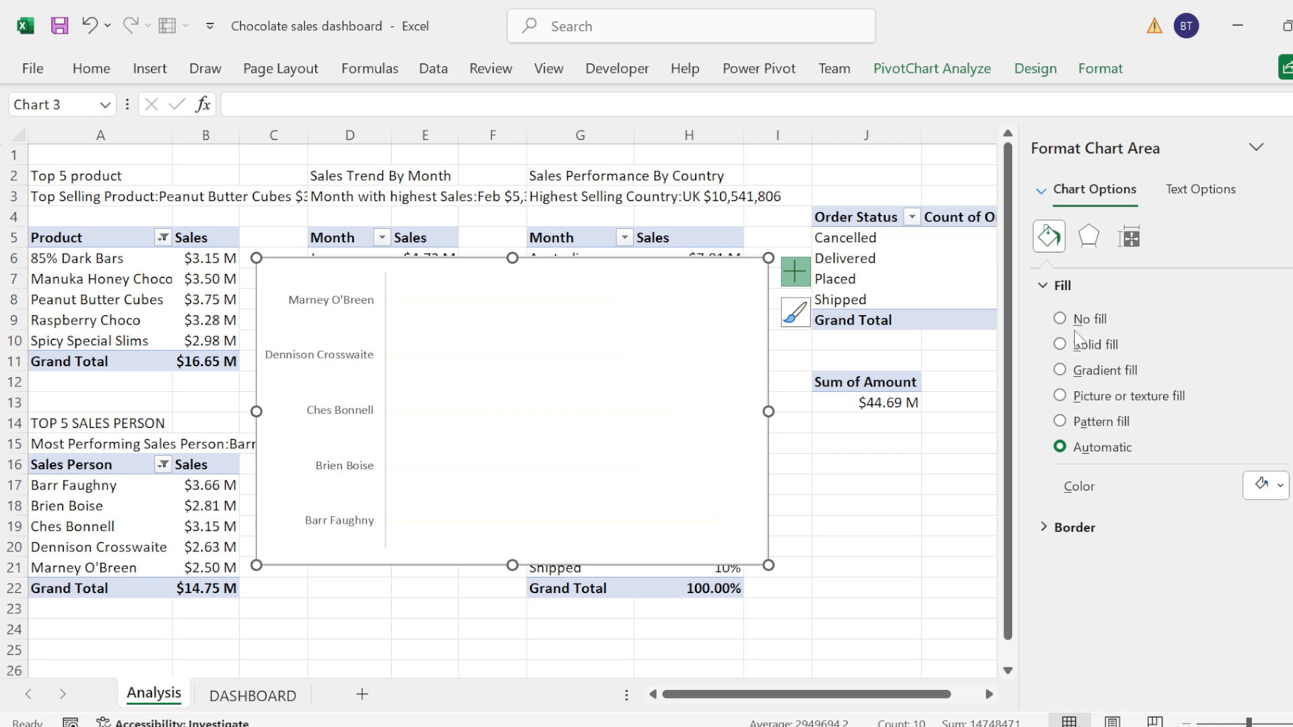
left_click(1080, 319)
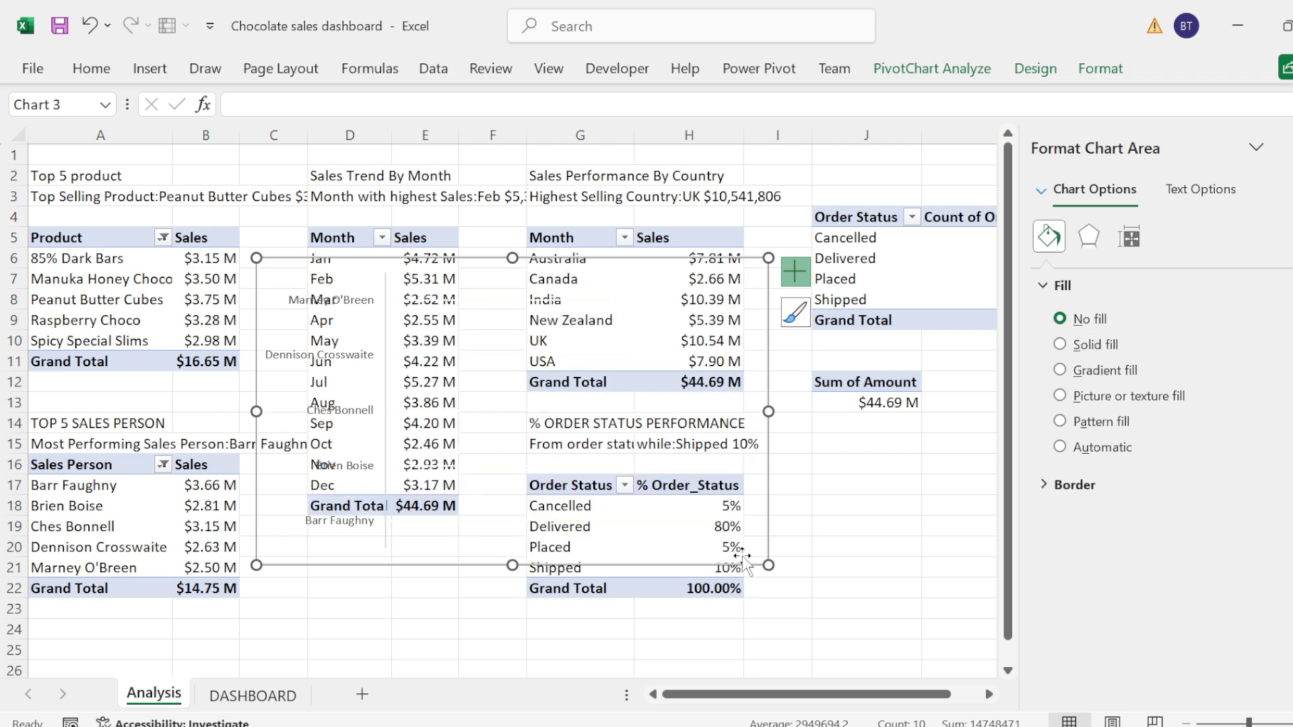
Step: Shrink the sales person chart and move it from the Analysis sheet to the DASHBOARD sheet by cutting and pasting
left_click_drag(768, 566, 753, 458)
key("ctrl+x")
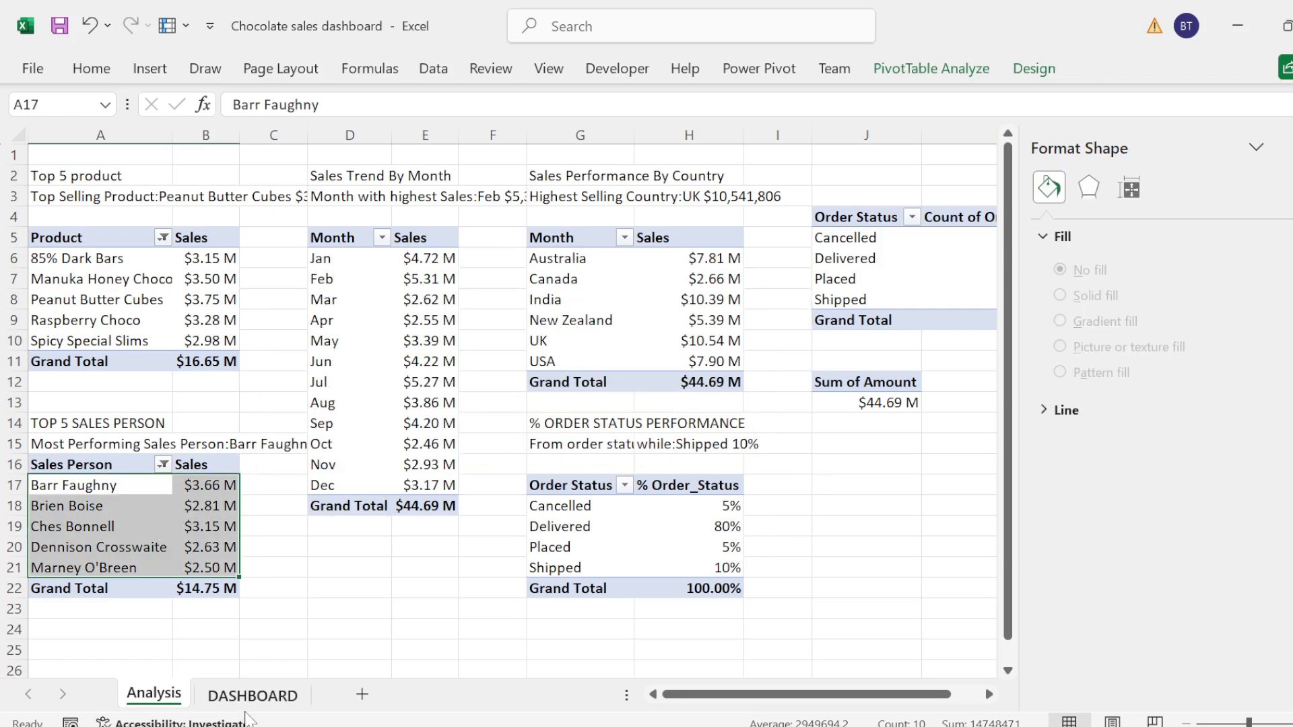
left_click(252, 696)
left_click(205, 600)
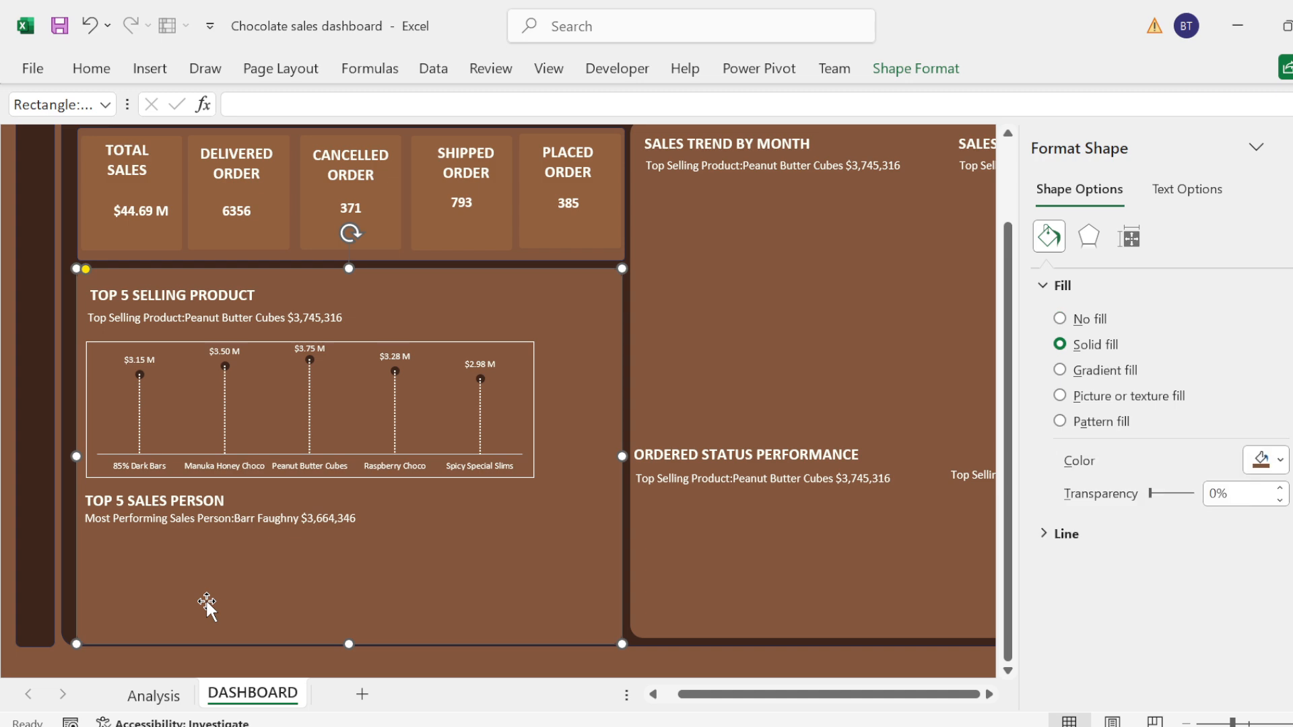
key("ctrl+v")
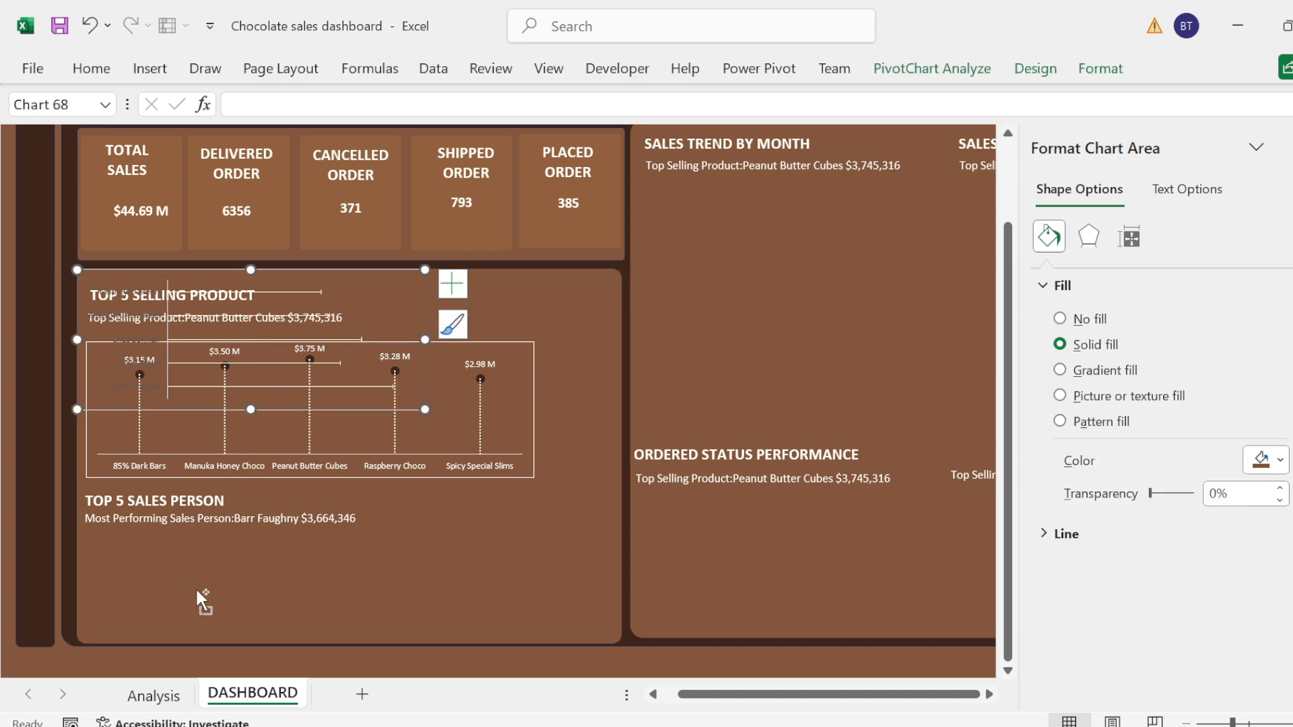
Step: Place the pasted chart under the TOP 5 SALES PERSON caption, widened to nearly the panel's full width and reduced in height
left_click_drag(200, 408, 217, 628)
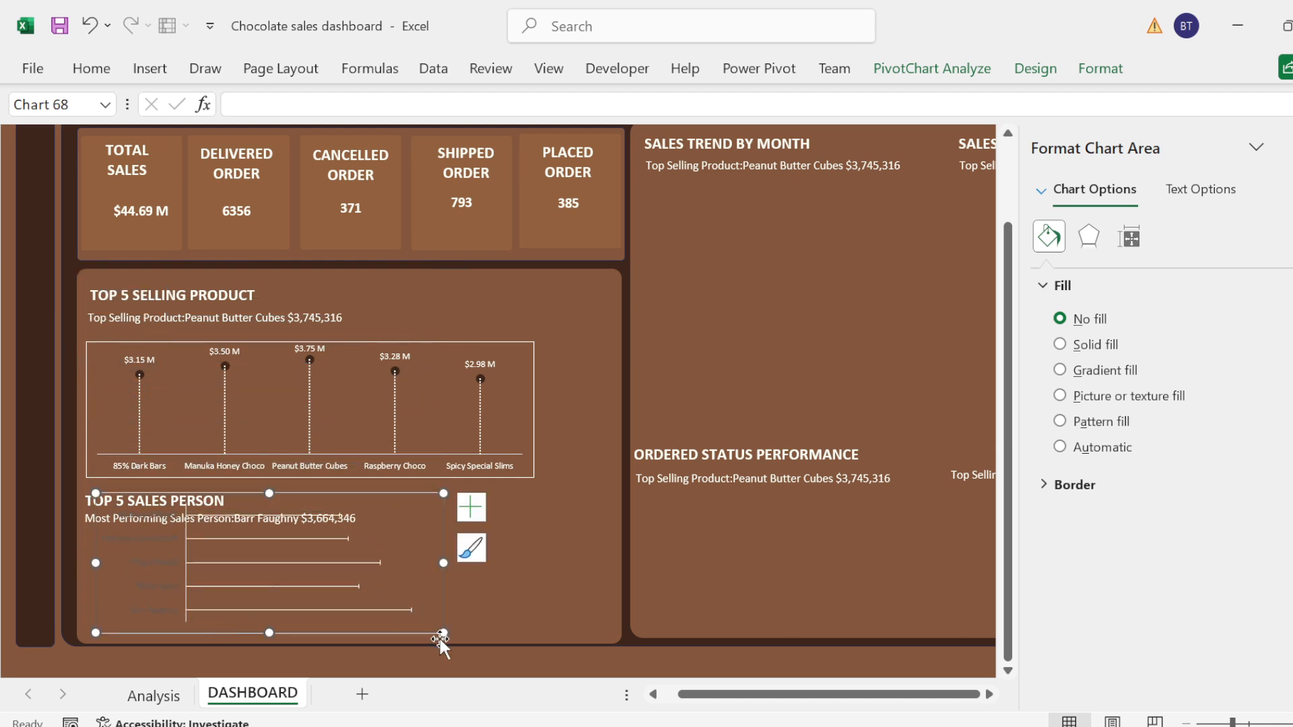
left_click_drag(439, 560, 613, 563)
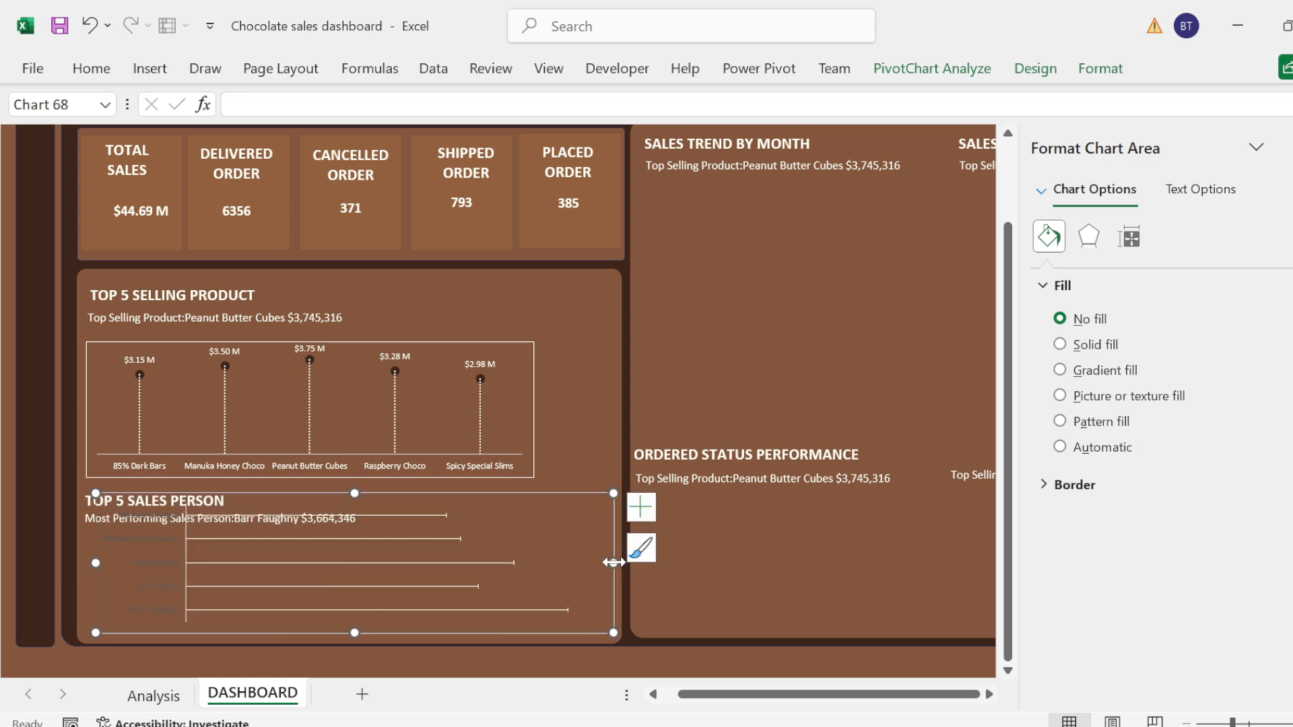
left_click_drag(354, 494, 345, 534)
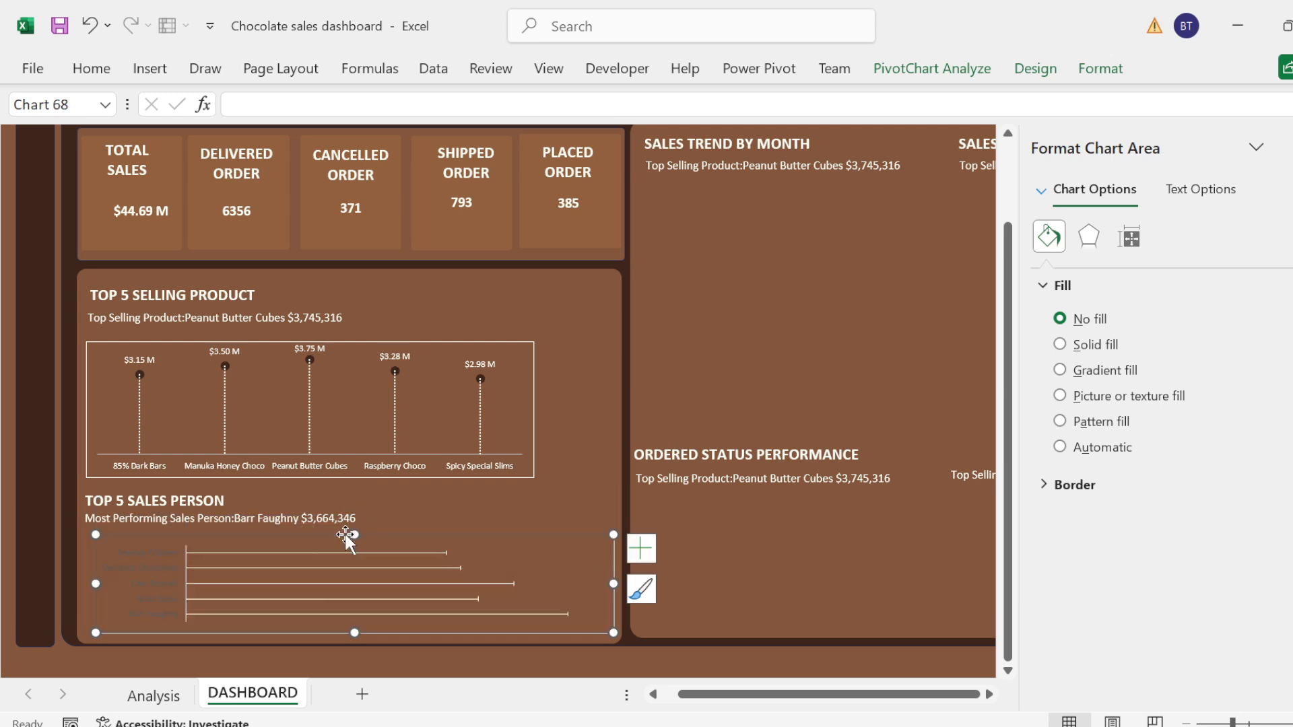
Step: Shift the TOP 5 SELLING PRODUCT chart and the TOP 5 SALES PERSON heading with its caption slightly upward
left_click(304, 343)
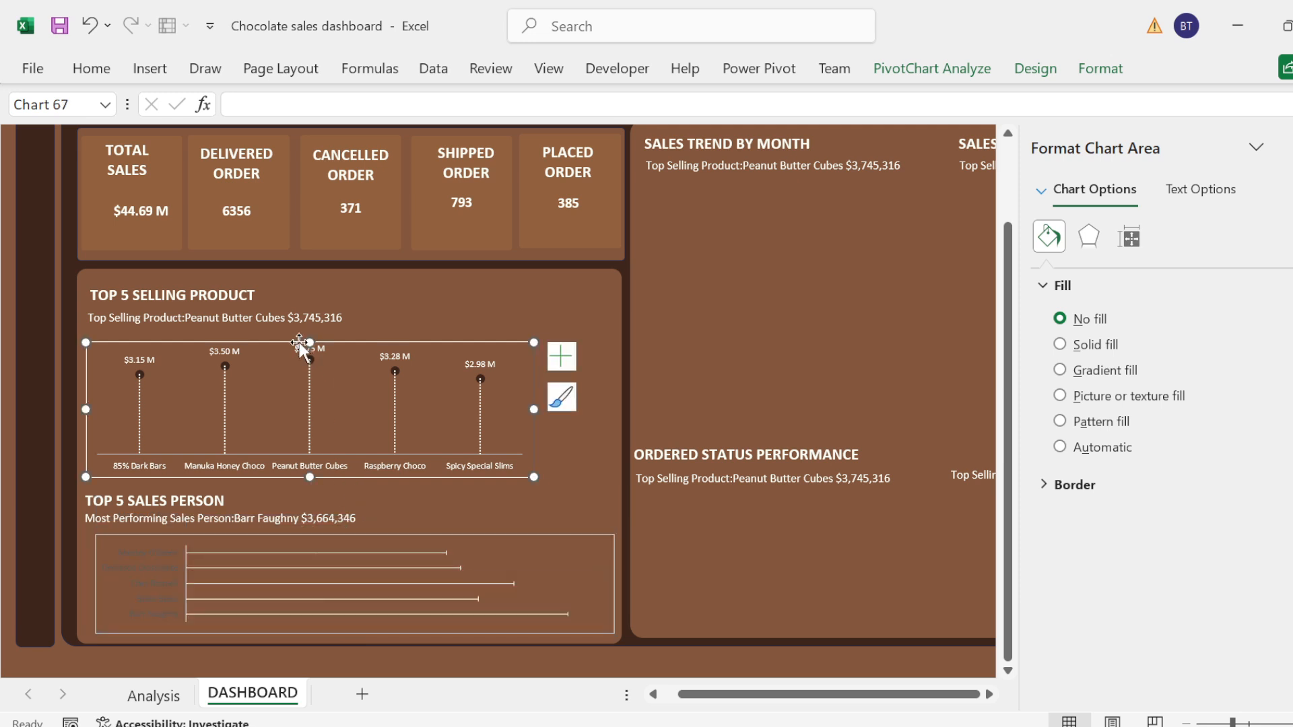
left_click_drag(299, 342, 299, 332)
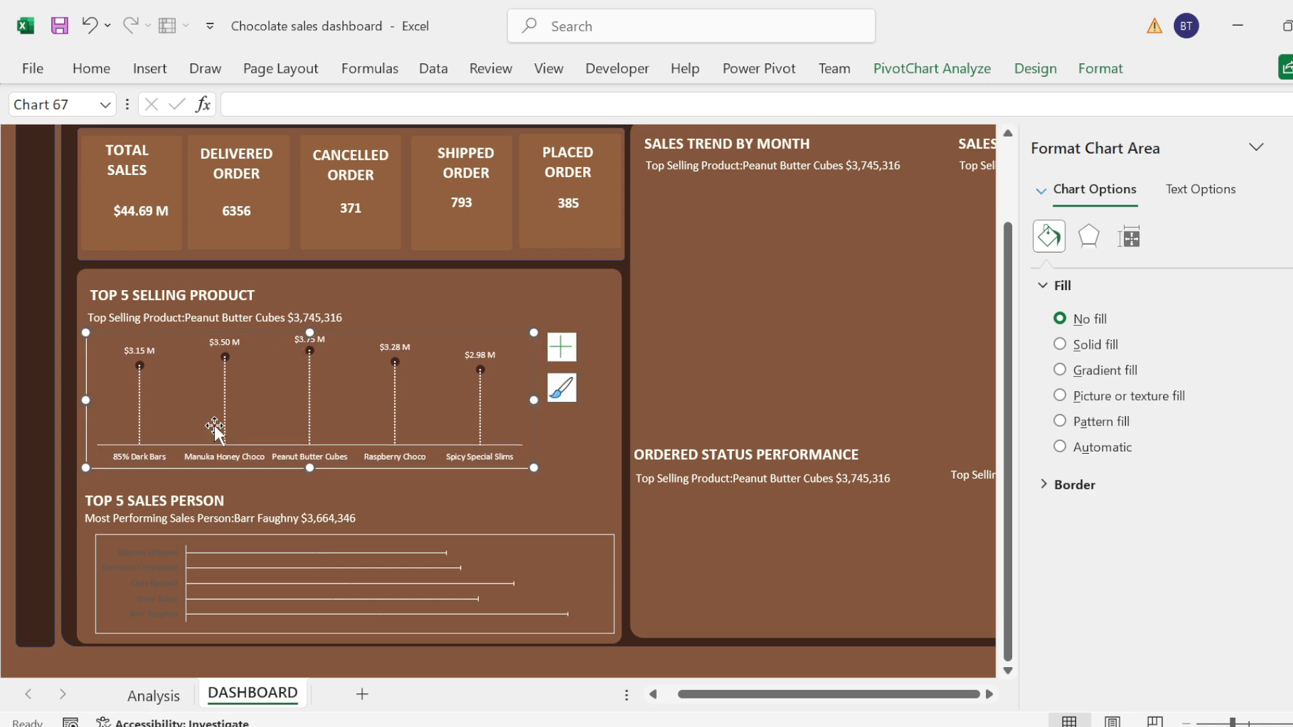
left_click(152, 502)
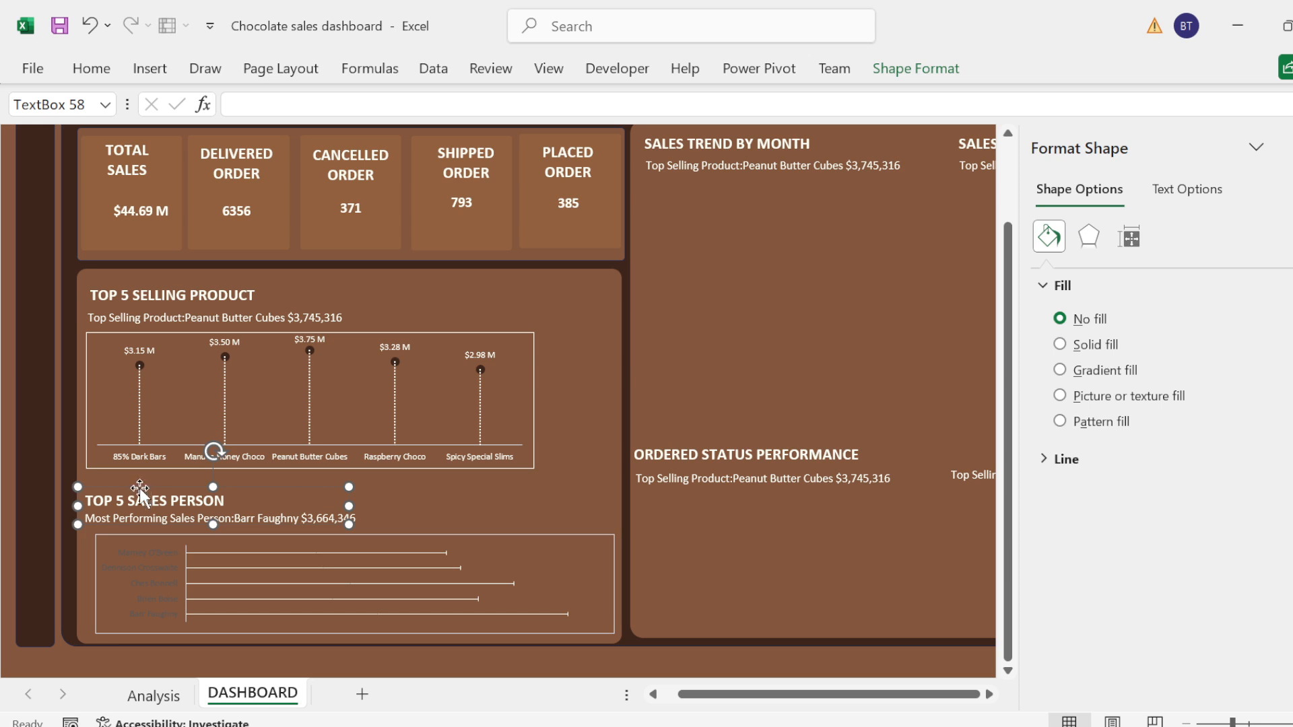
left_click_drag(140, 487, 113, 506)
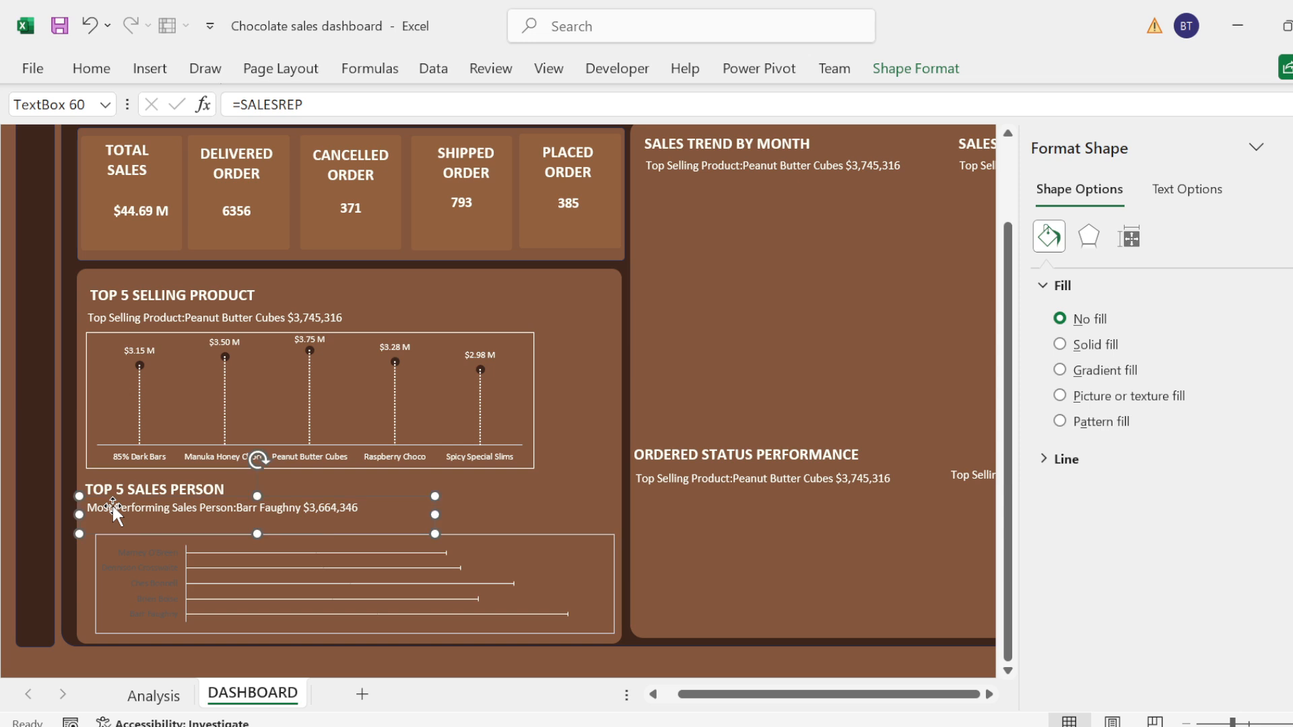
Step: Shorten the caption text box linked to SALESREP slightly and nudge it closer under the TOP 5 SALES PERSON heading
left_click(280, 551)
left_click(277, 529)
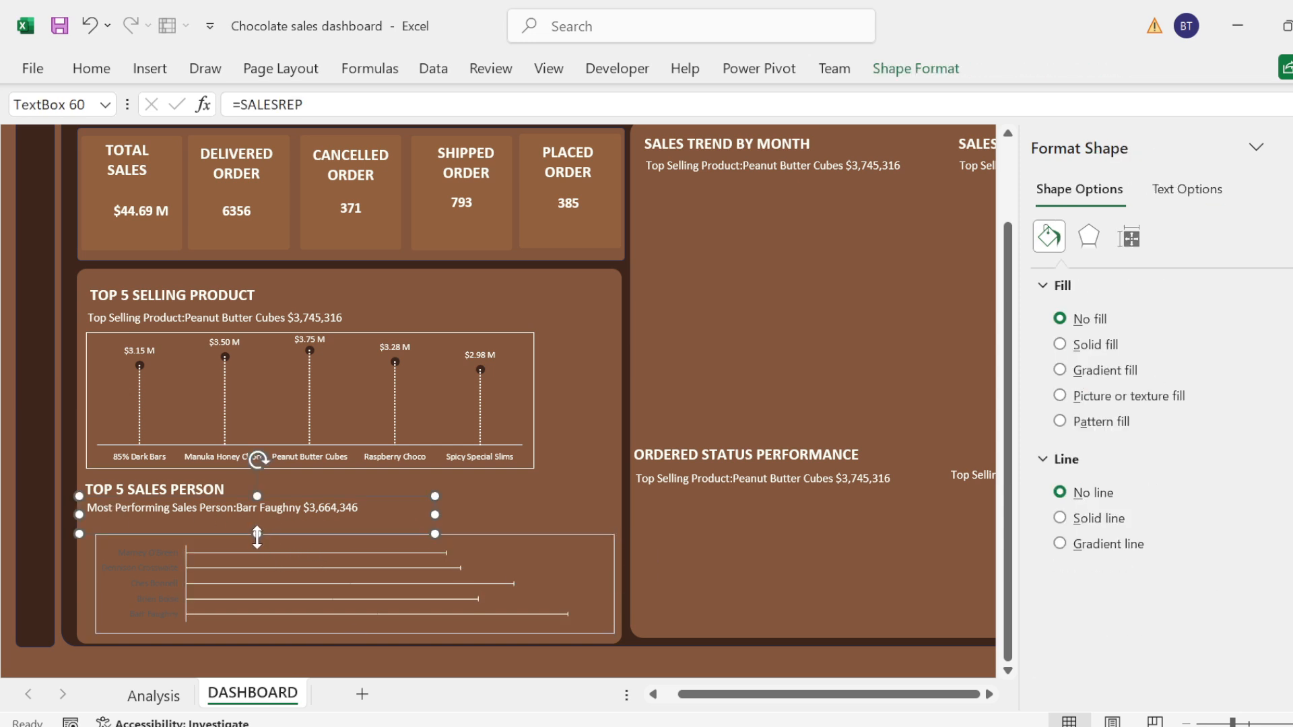
left_click_drag(256, 534, 256, 528)
left_click(515, 535)
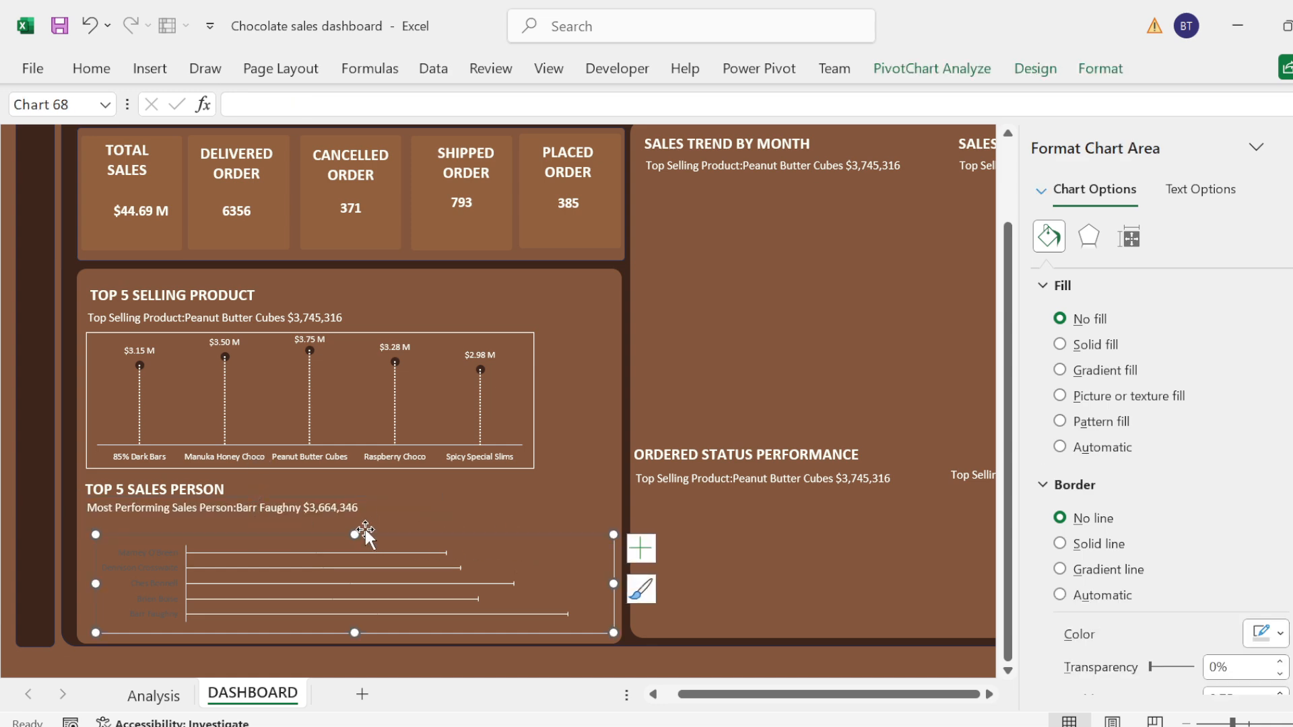
mouse_move(352, 530)
left_mouse_down()
mouse_move(350, 514)
mouse_move(349, 527)
left_mouse_up()
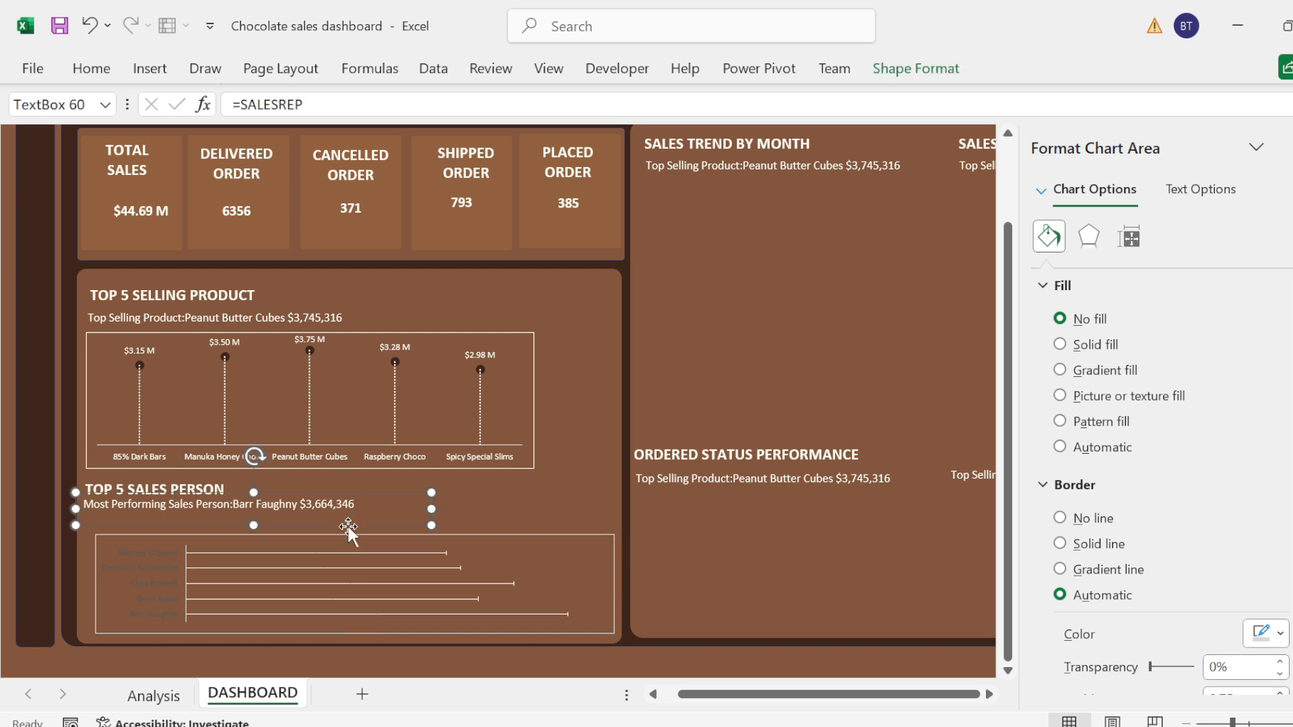
Step: Extend the sales person chart upward to just below its caption and align it with the panel's left edge
left_click(535, 530)
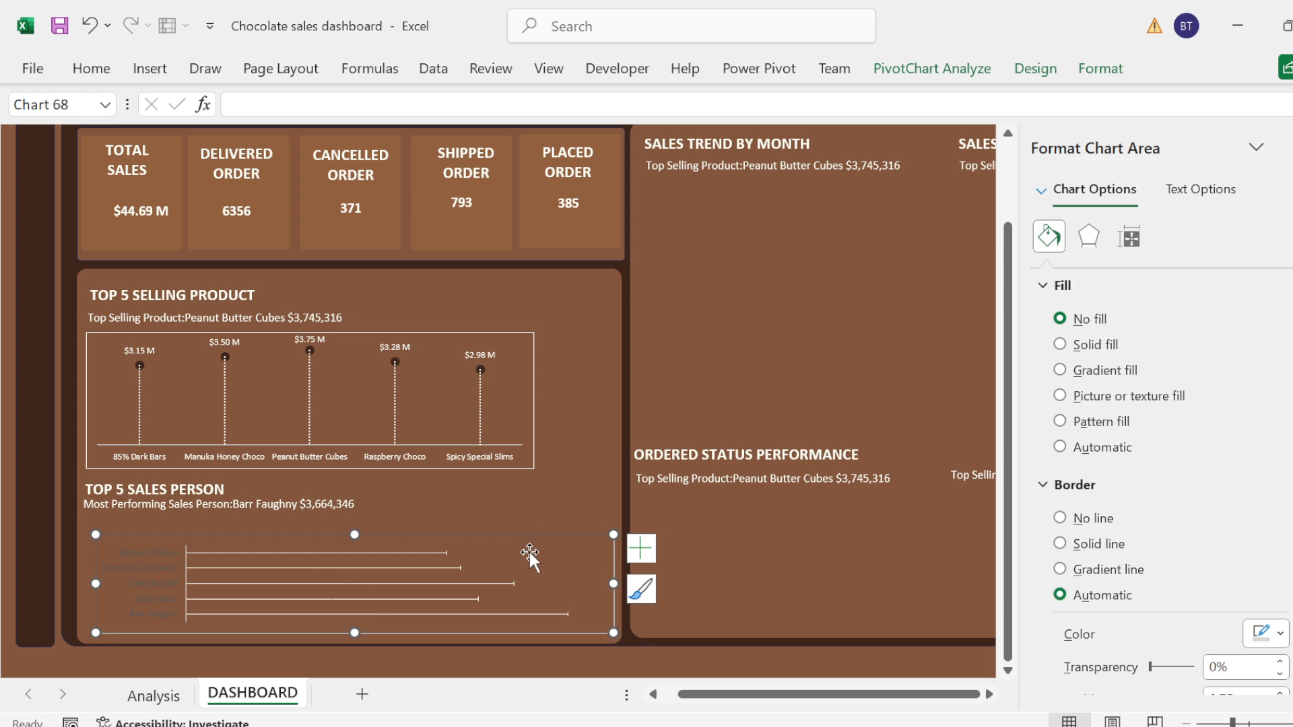
left_click_drag(353, 530, 354, 514)
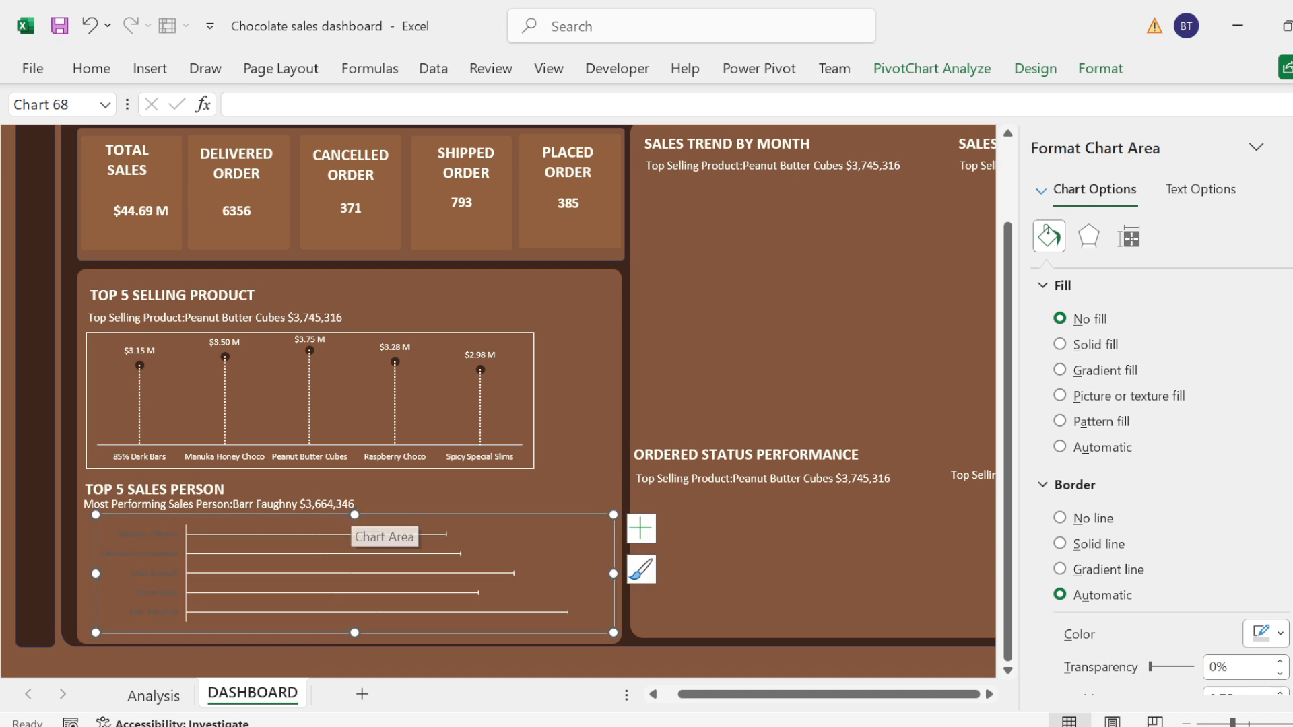
left_click(374, 524)
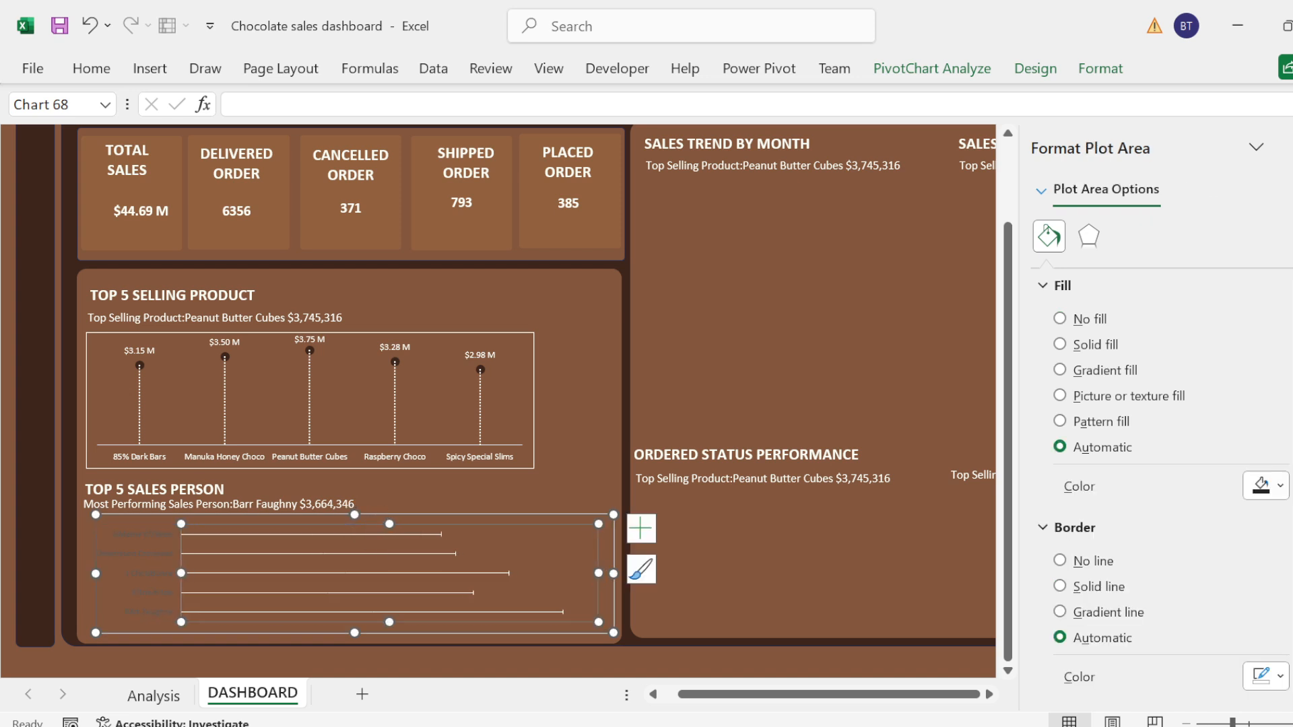
left_click_drag(375, 514, 375, 516)
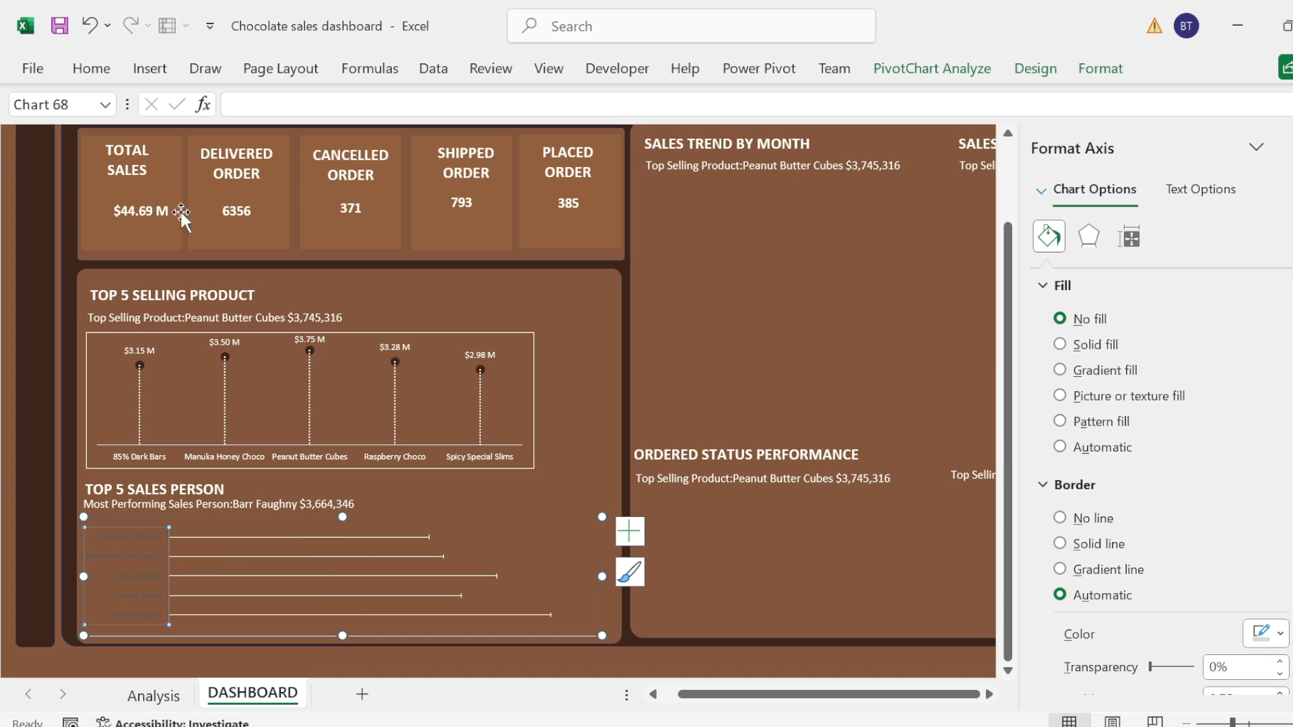
Step: Make the sales person axis labels white and widen the chart to the panel's right edge
left_click(91, 68)
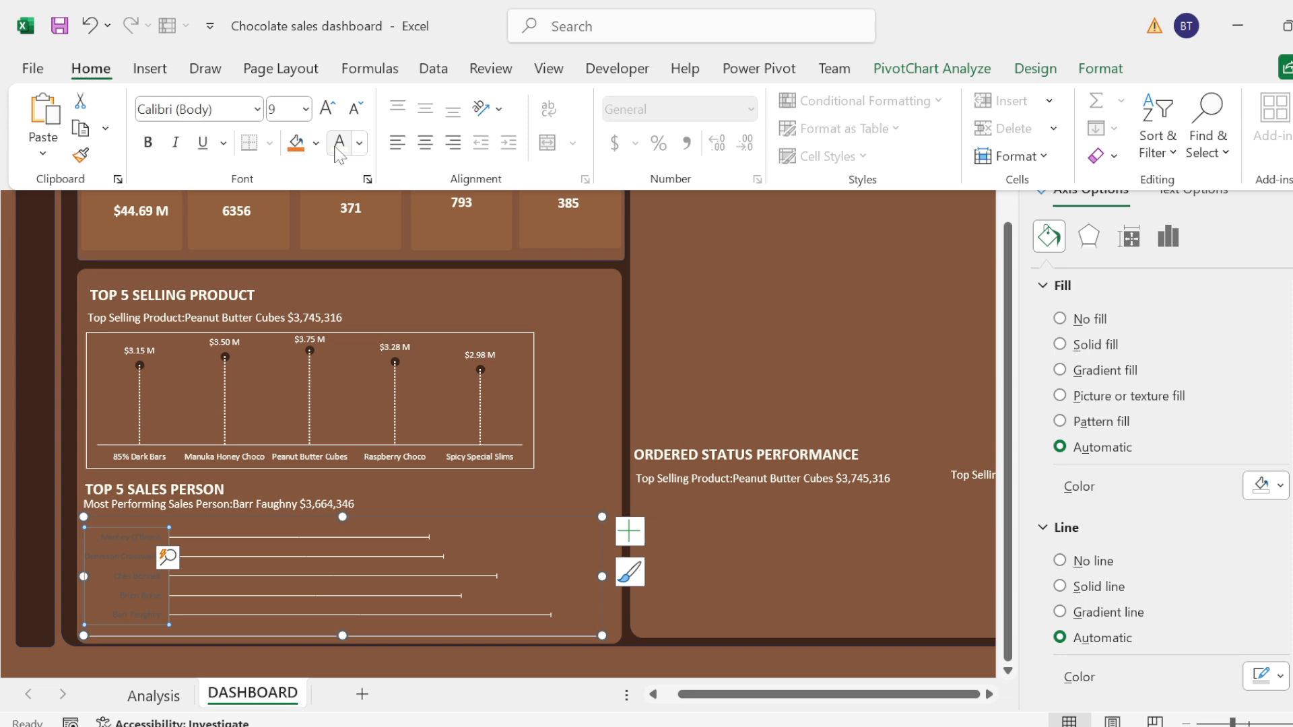
left_click(337, 145)
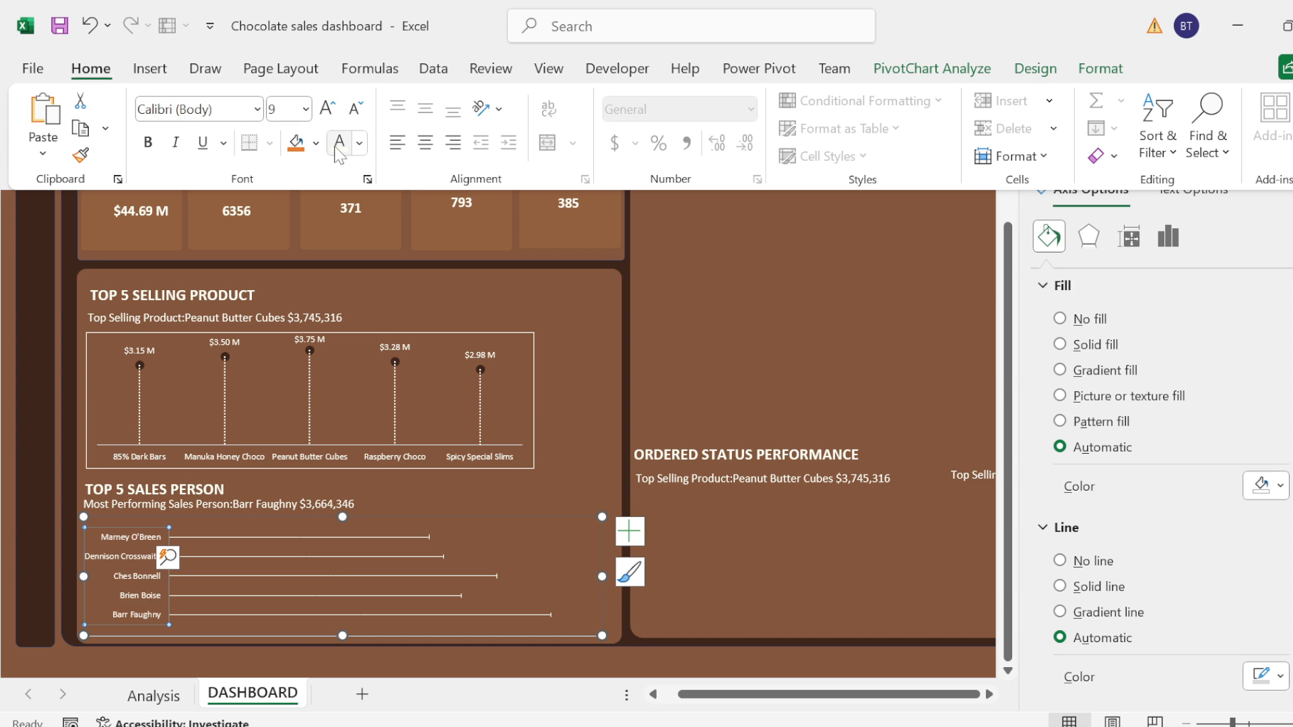
left_click(605, 576)
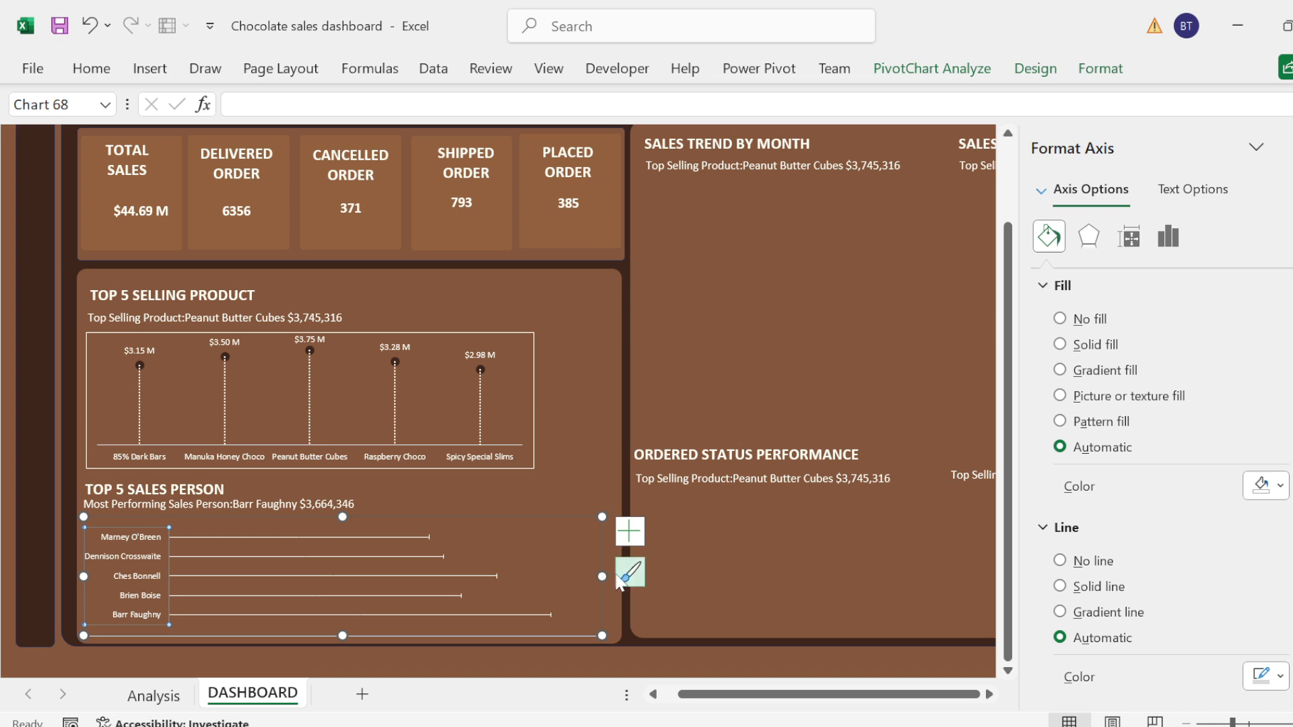
left_click_drag(602, 574, 615, 573)
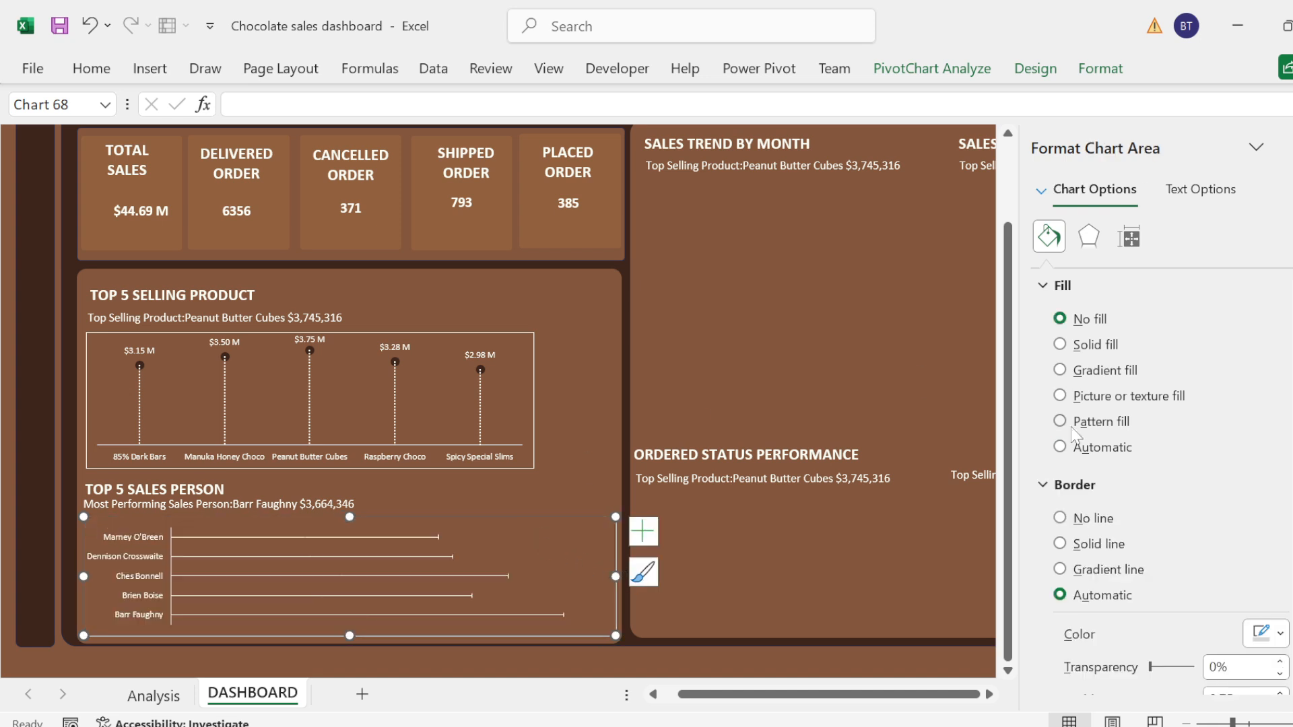
Step: Set the end arrow type of the sales person chart's error bars to the oval marker
left_click(395, 535)
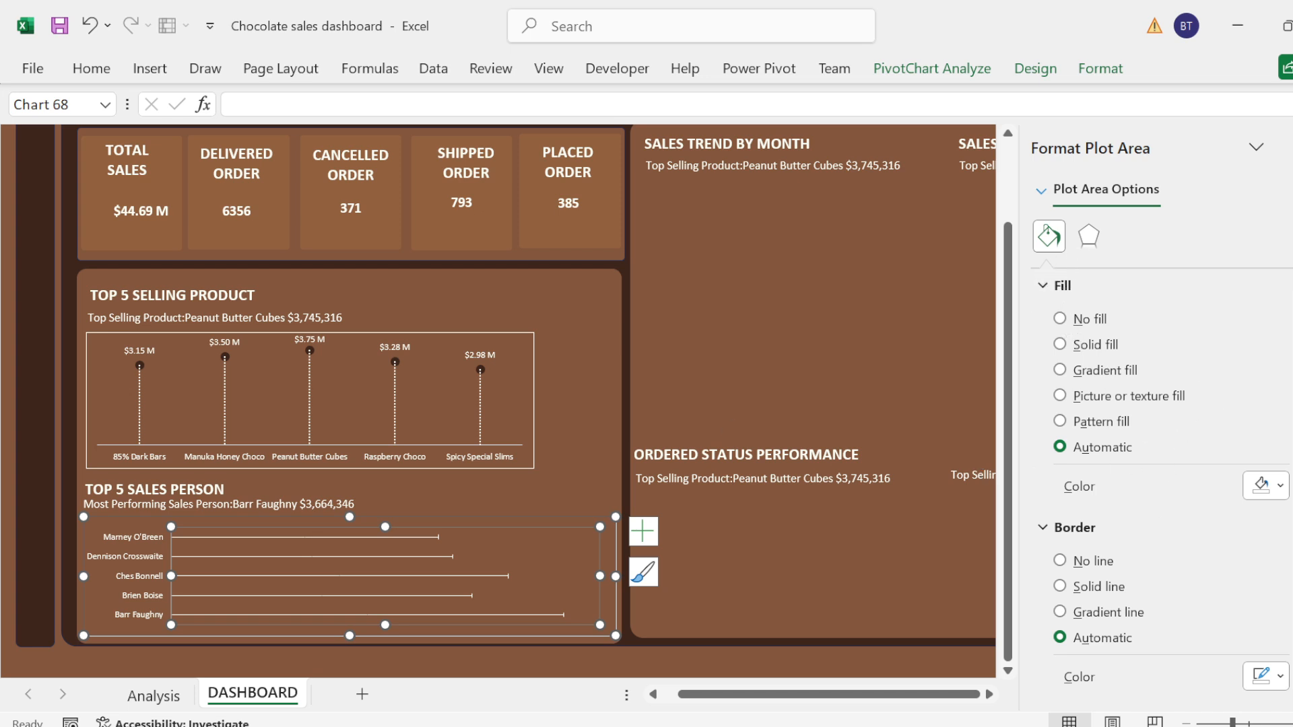
left_click(417, 538)
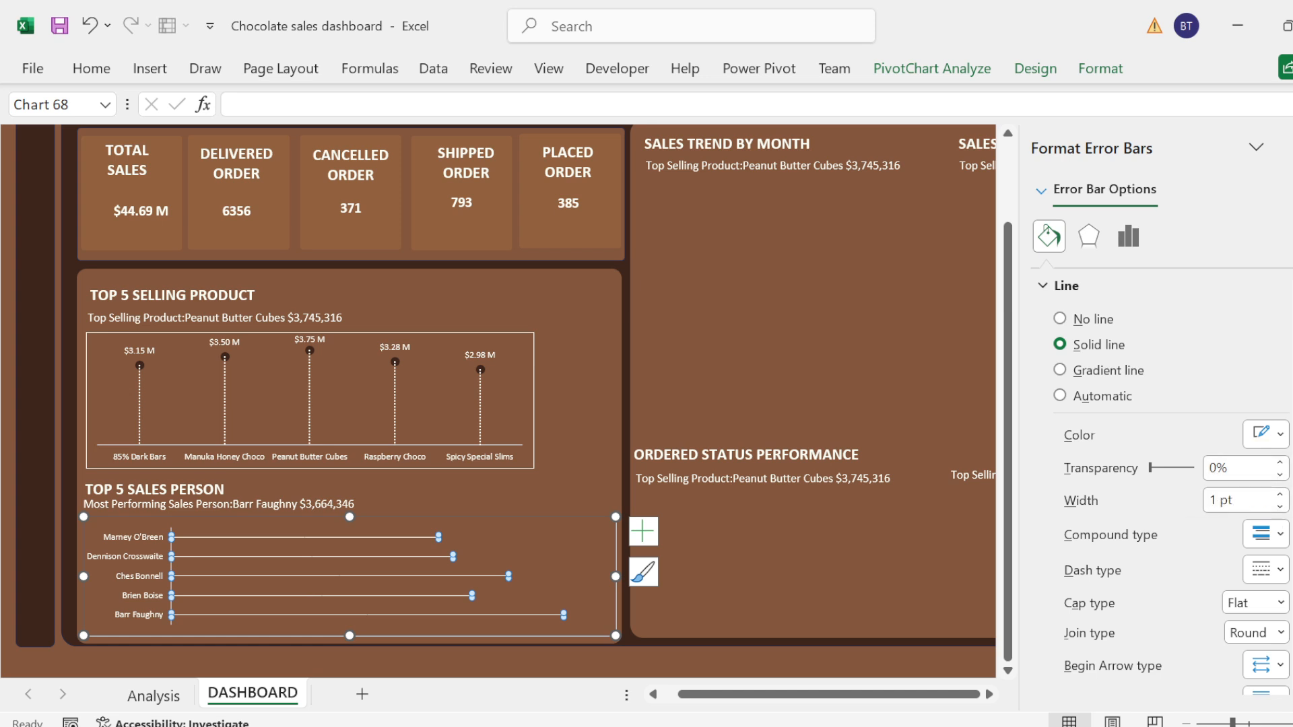
scroll(1158, 484, "down", 3)
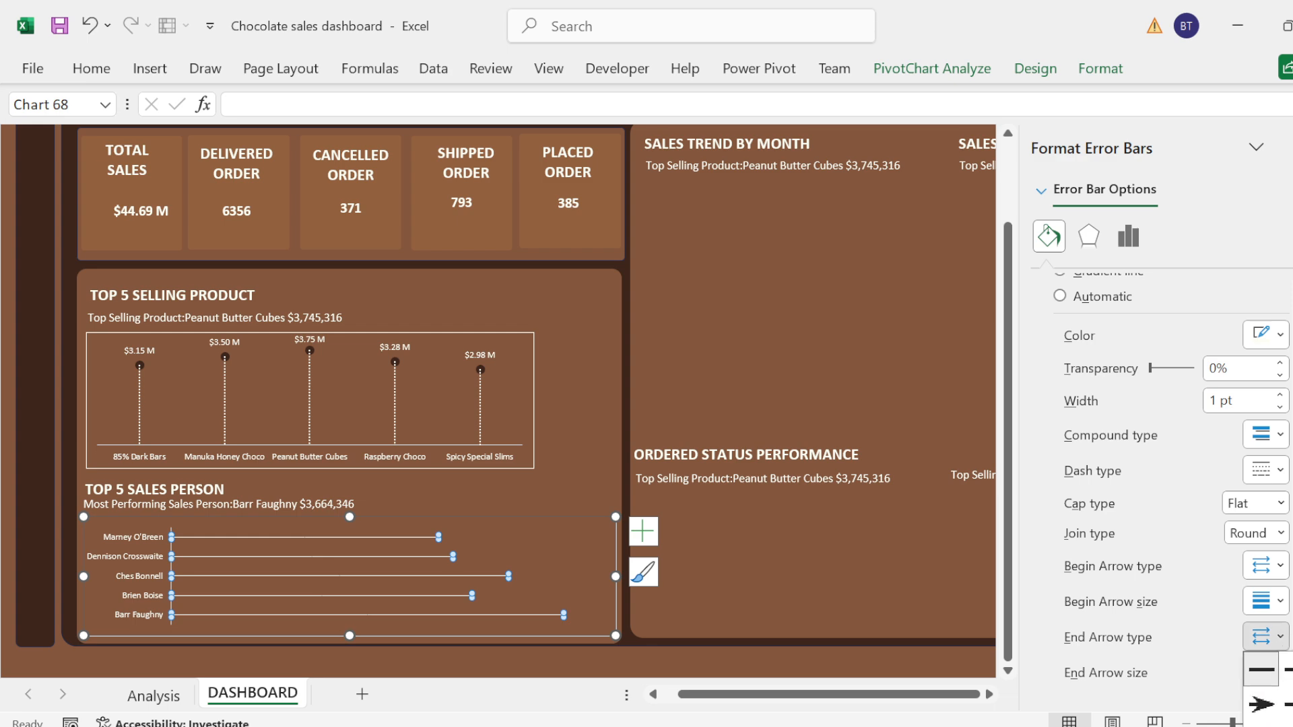
key("Escape")
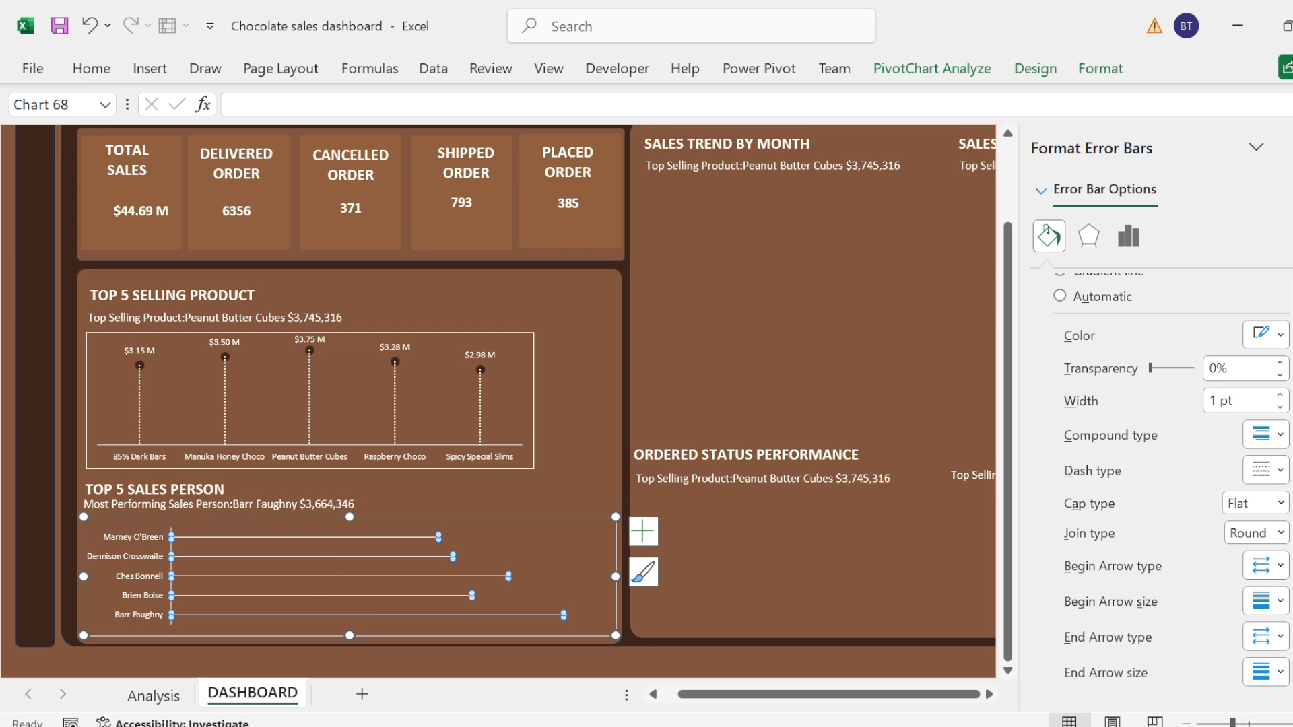
left_click(928, 566)
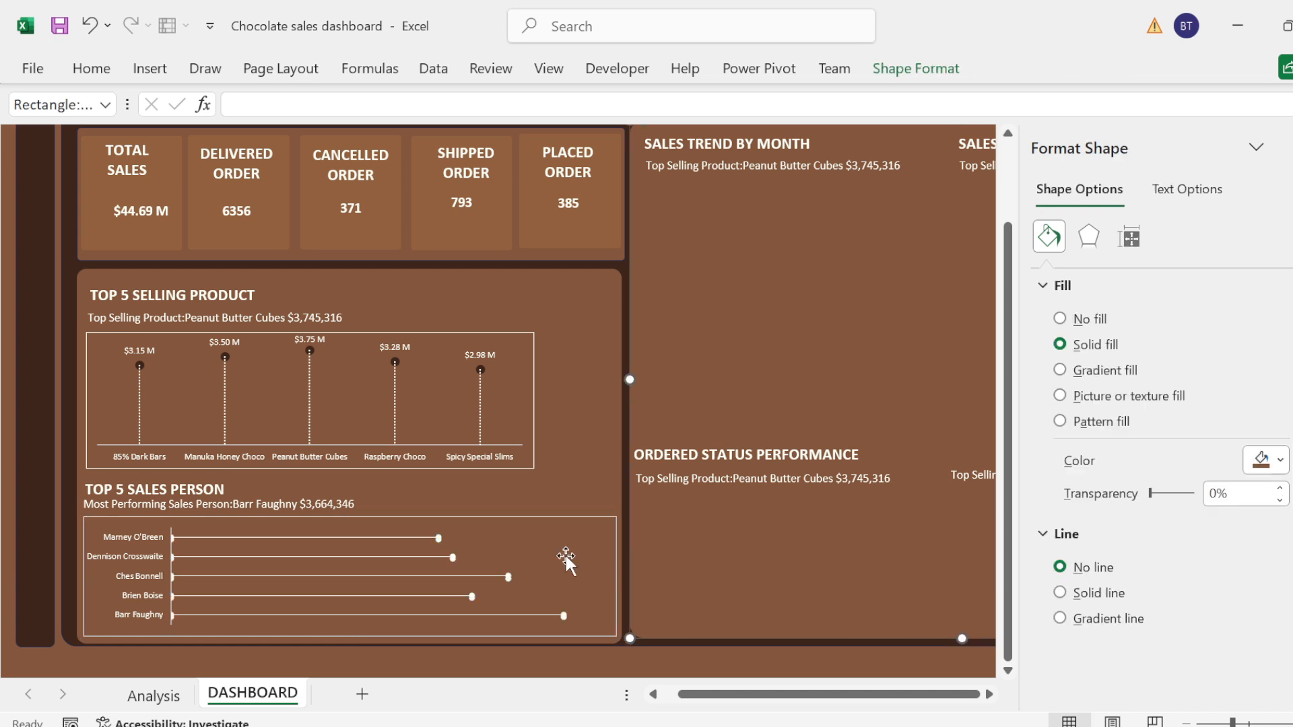
Step: Add data labels to the TOP 5 SALES PERSON chart and select them
left_click(583, 522)
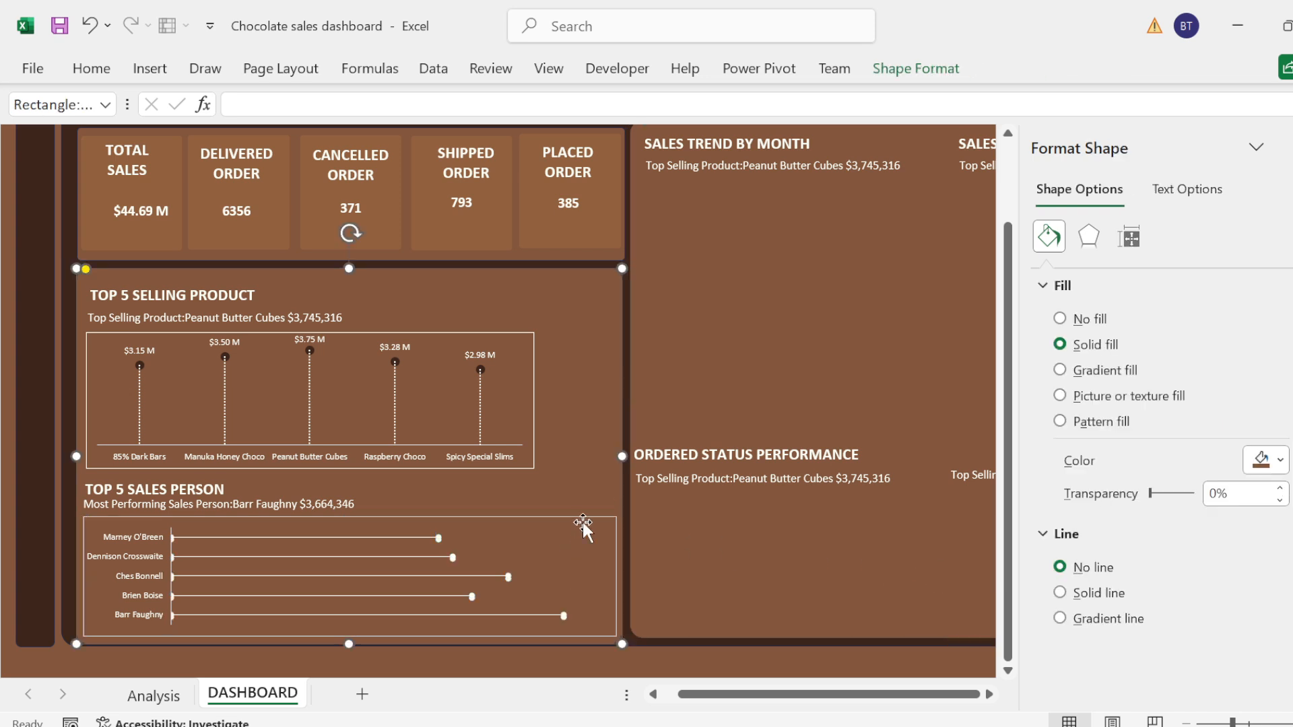
left_click(615, 610)
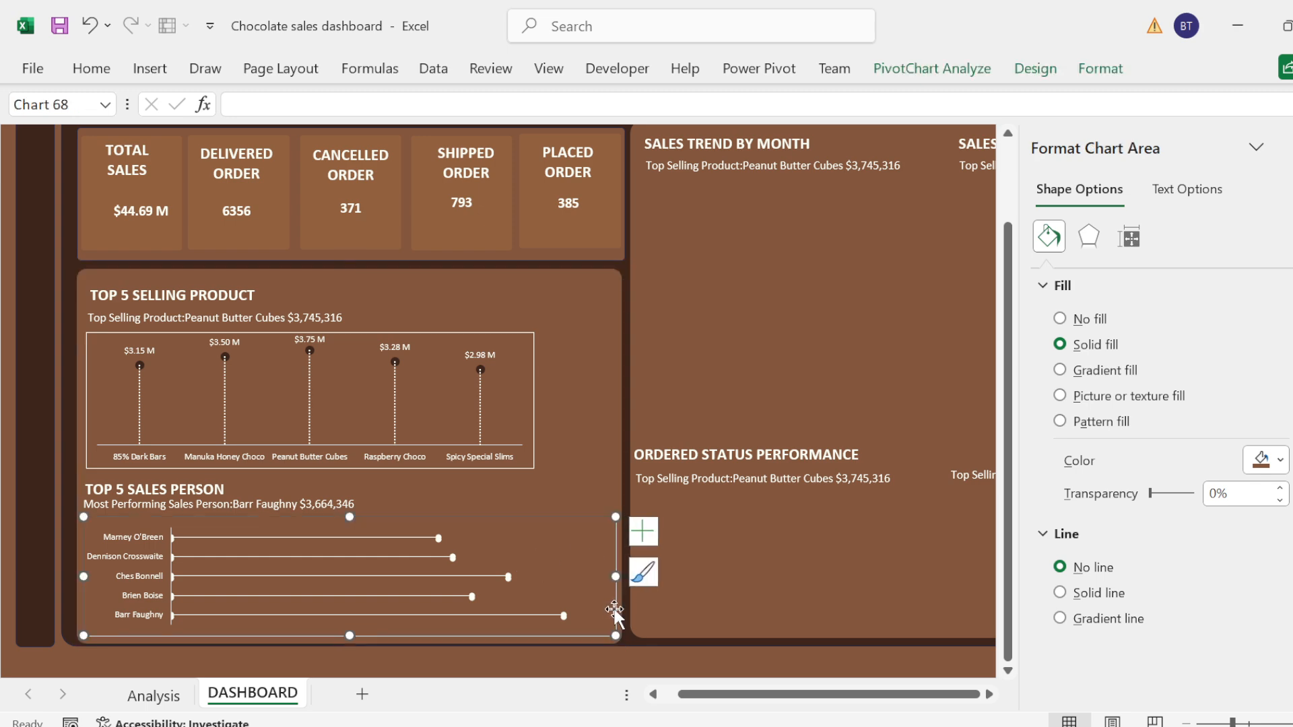
left_click(643, 531)
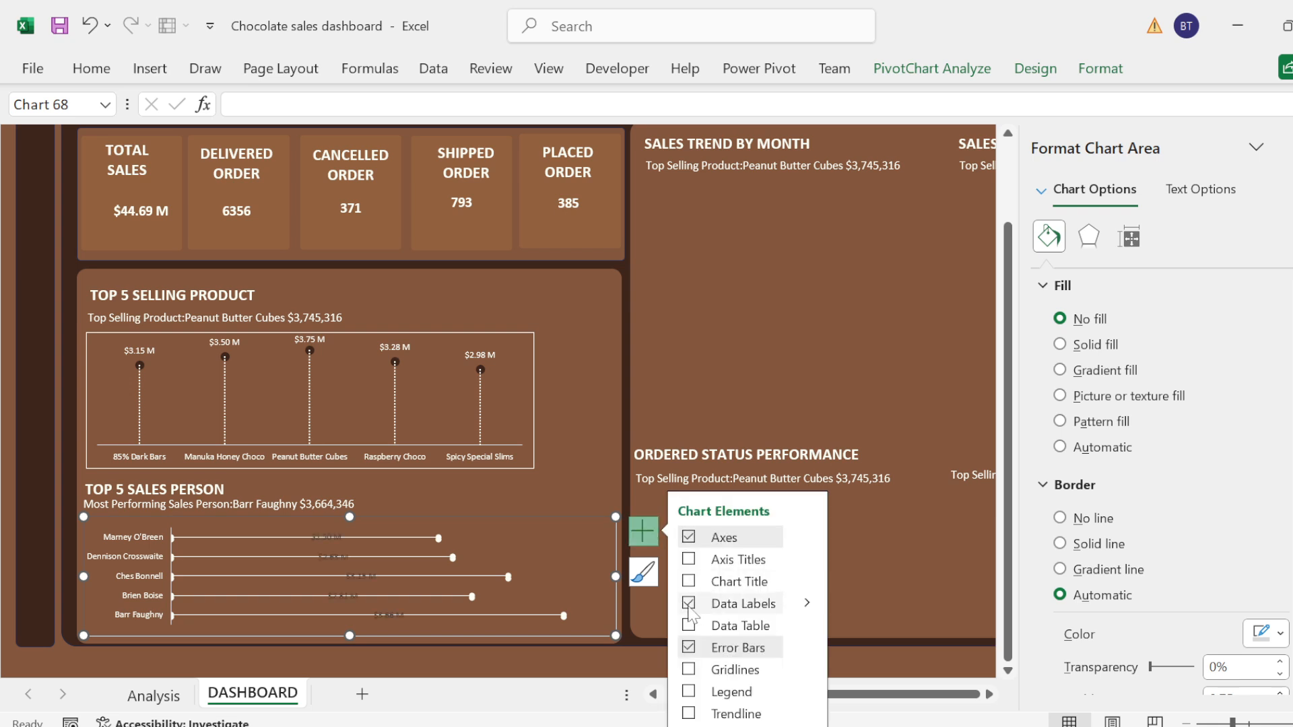
left_click(332, 539)
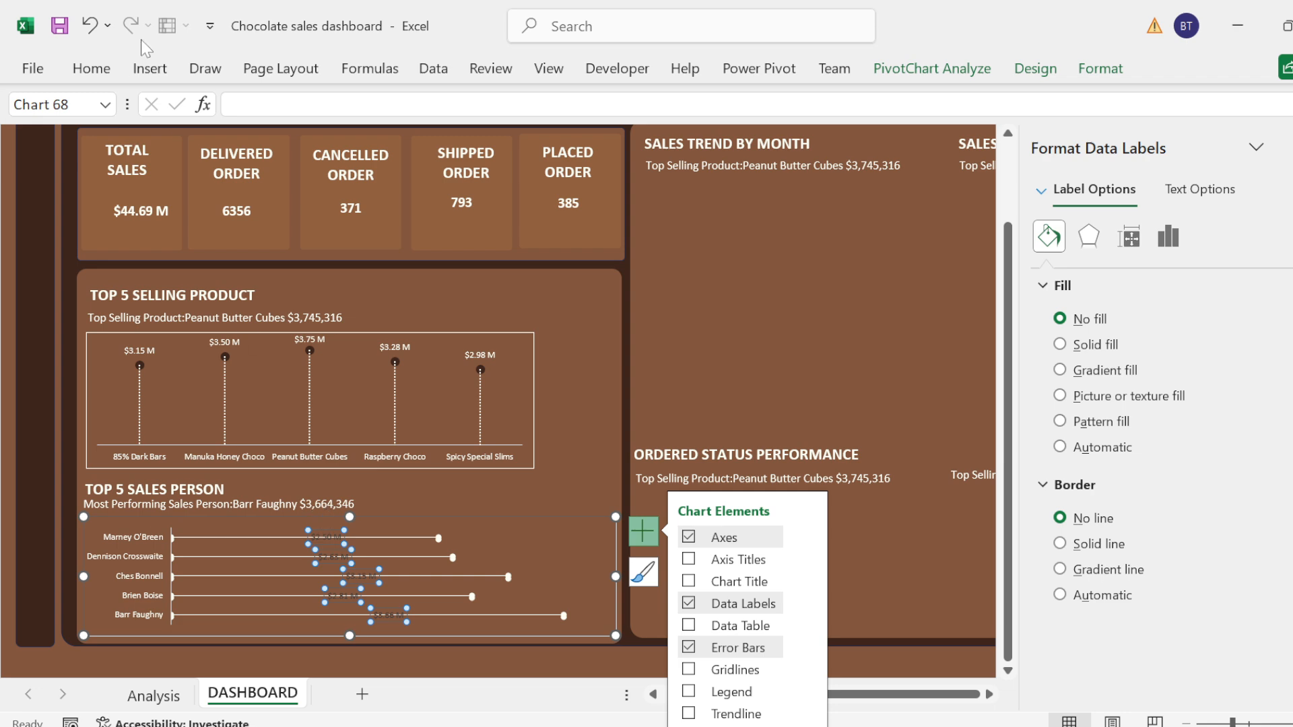
Step: Make the data labels of the TOP 5 SALES PERSON chart white
left_click(91, 68)
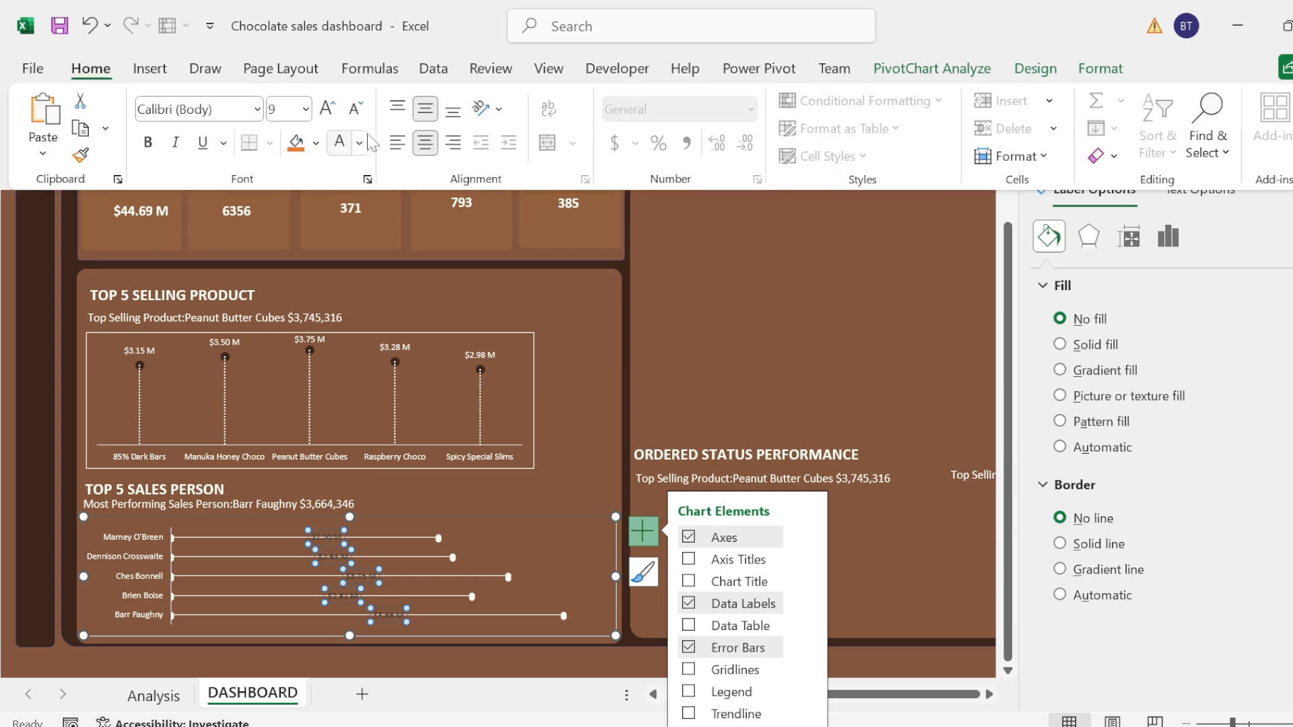
left_click(340, 149)
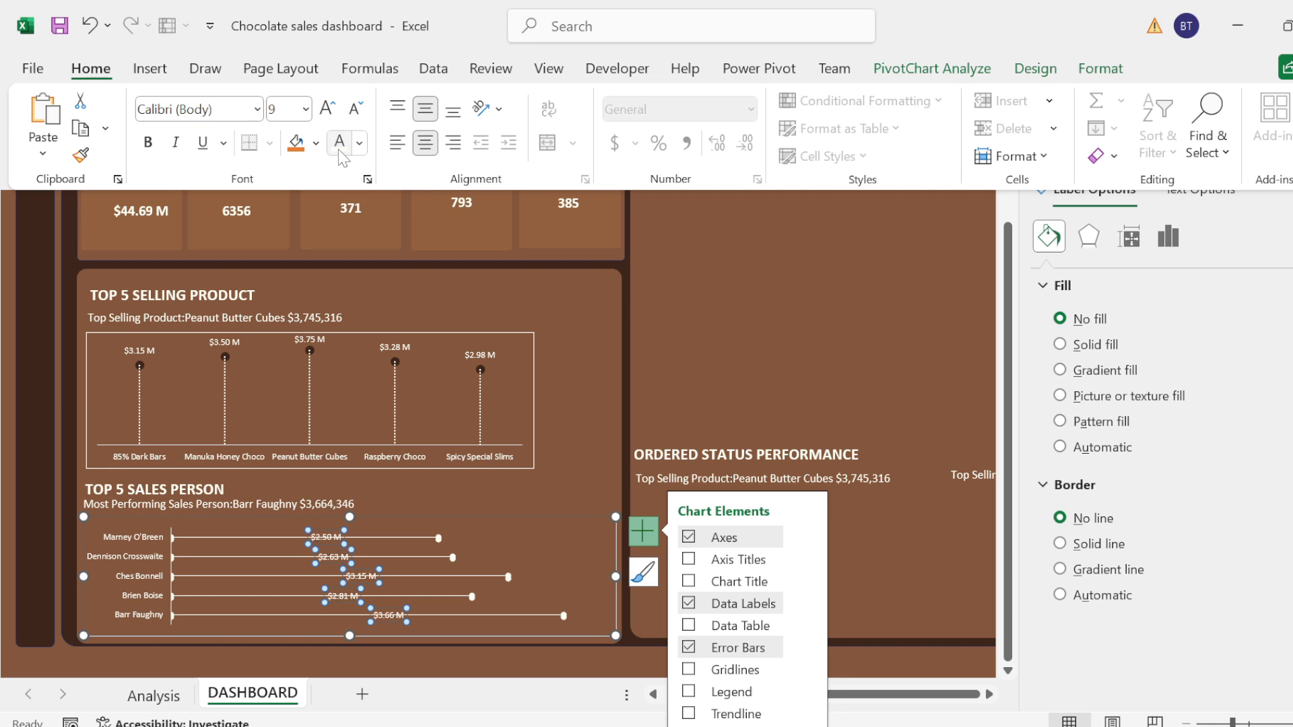
left_click(342, 544)
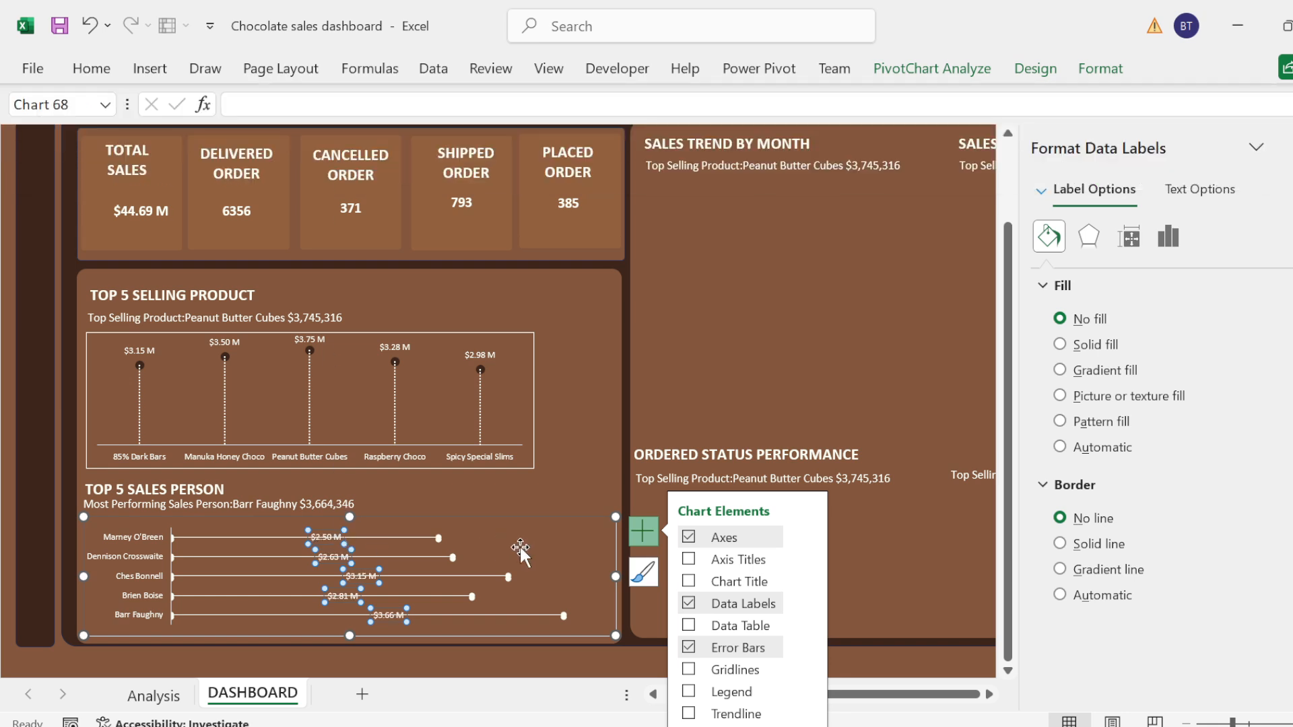
Step: Move each of the five data labels in the sales person chart just past the end marker of its line
left_click_drag(326, 536, 480, 545)
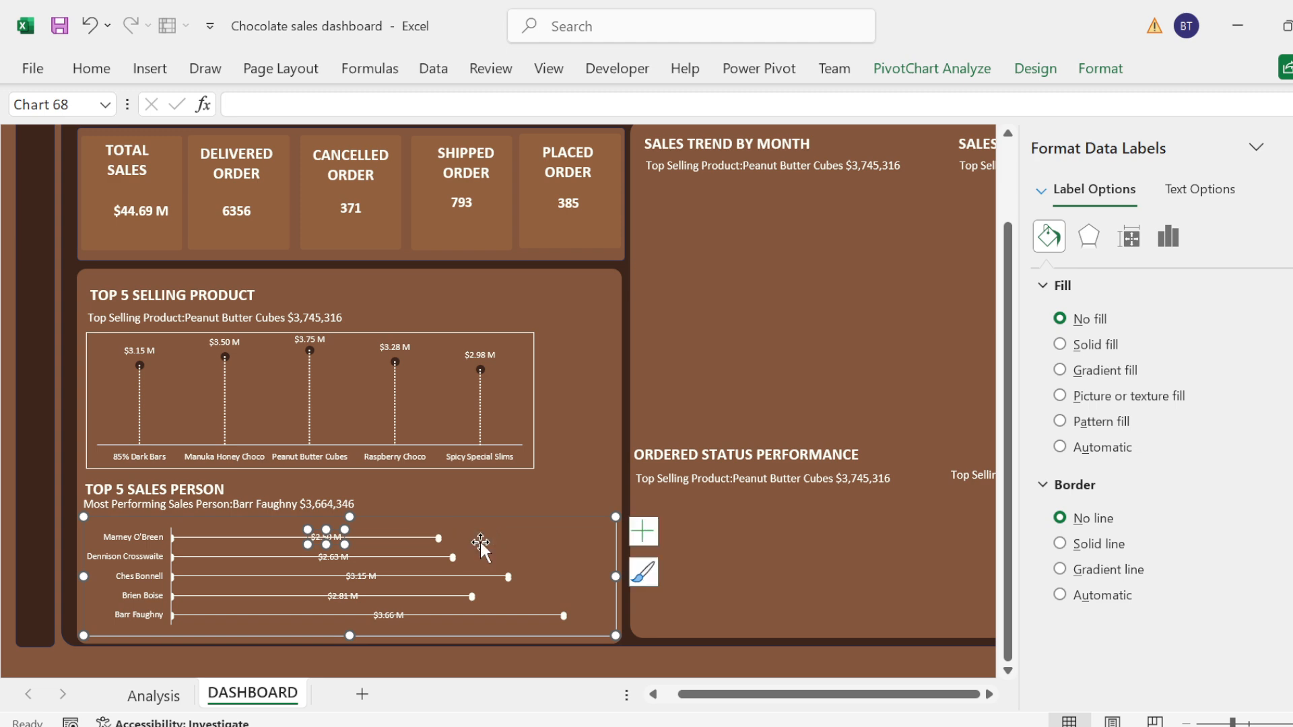
left_click(329, 556)
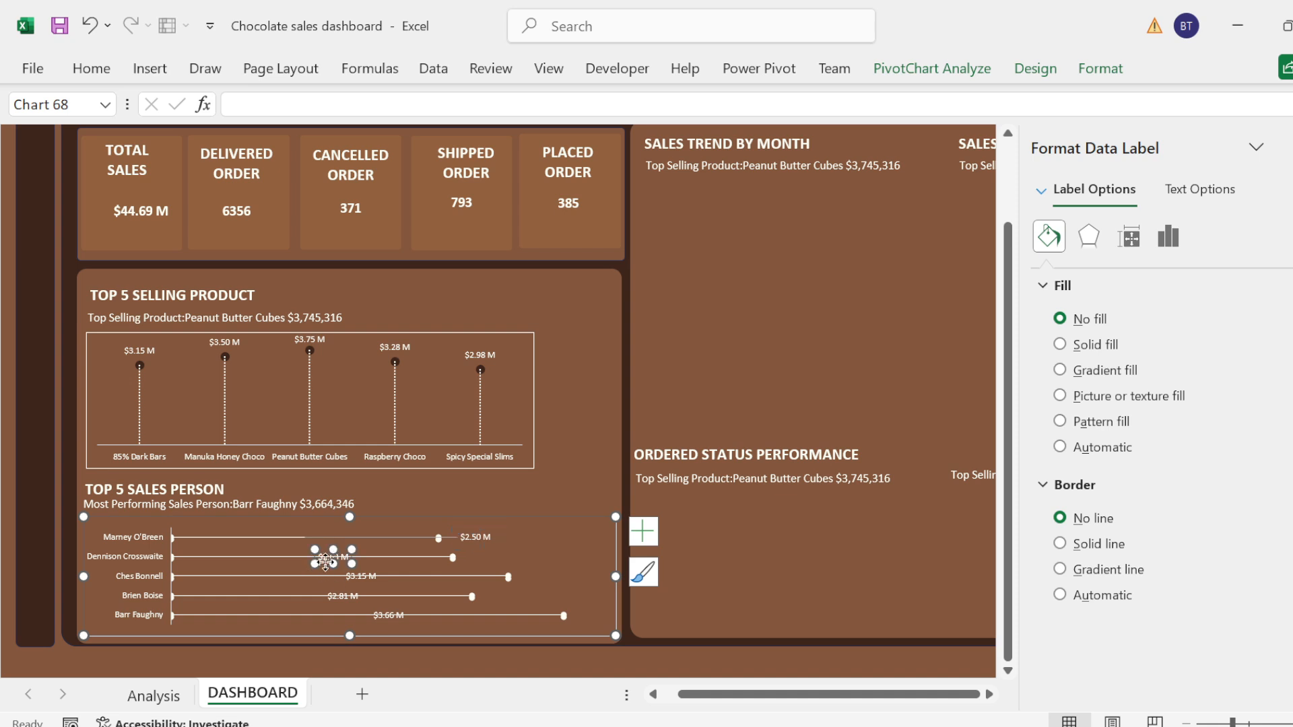
left_click_drag(325, 562, 477, 566)
left_click(357, 577)
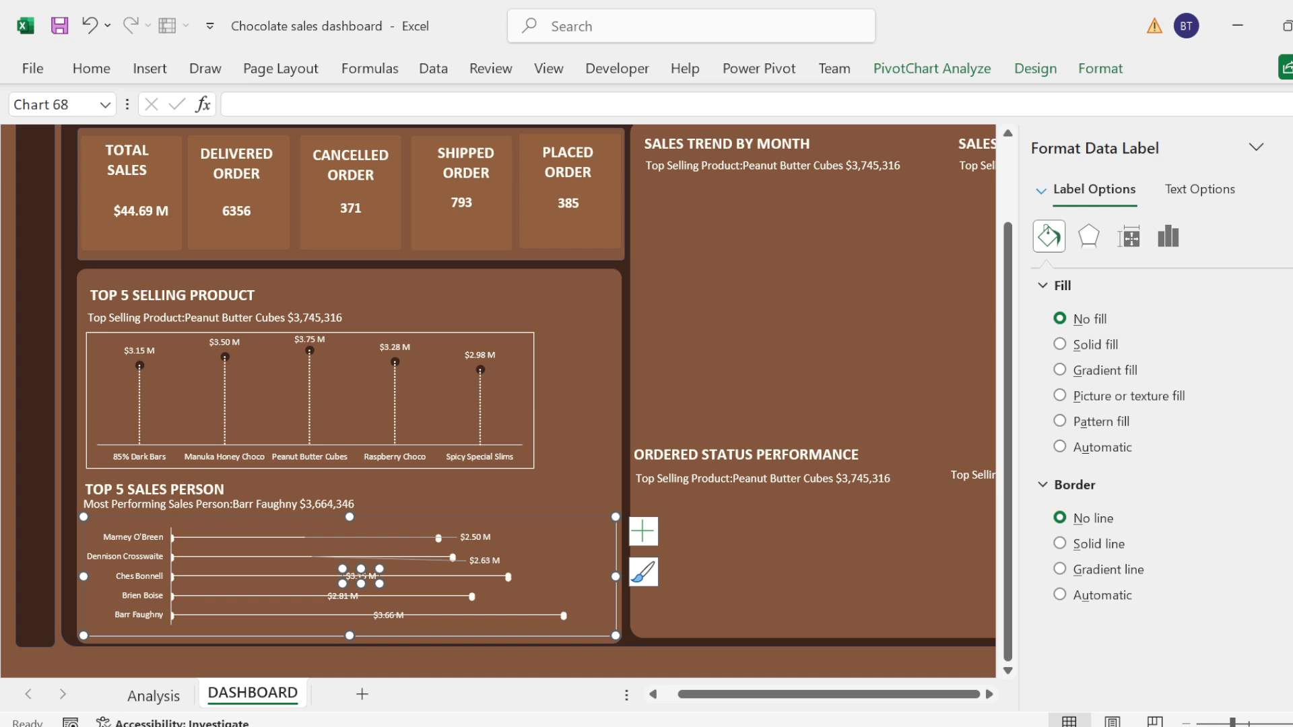
left_click_drag(361, 577, 534, 583)
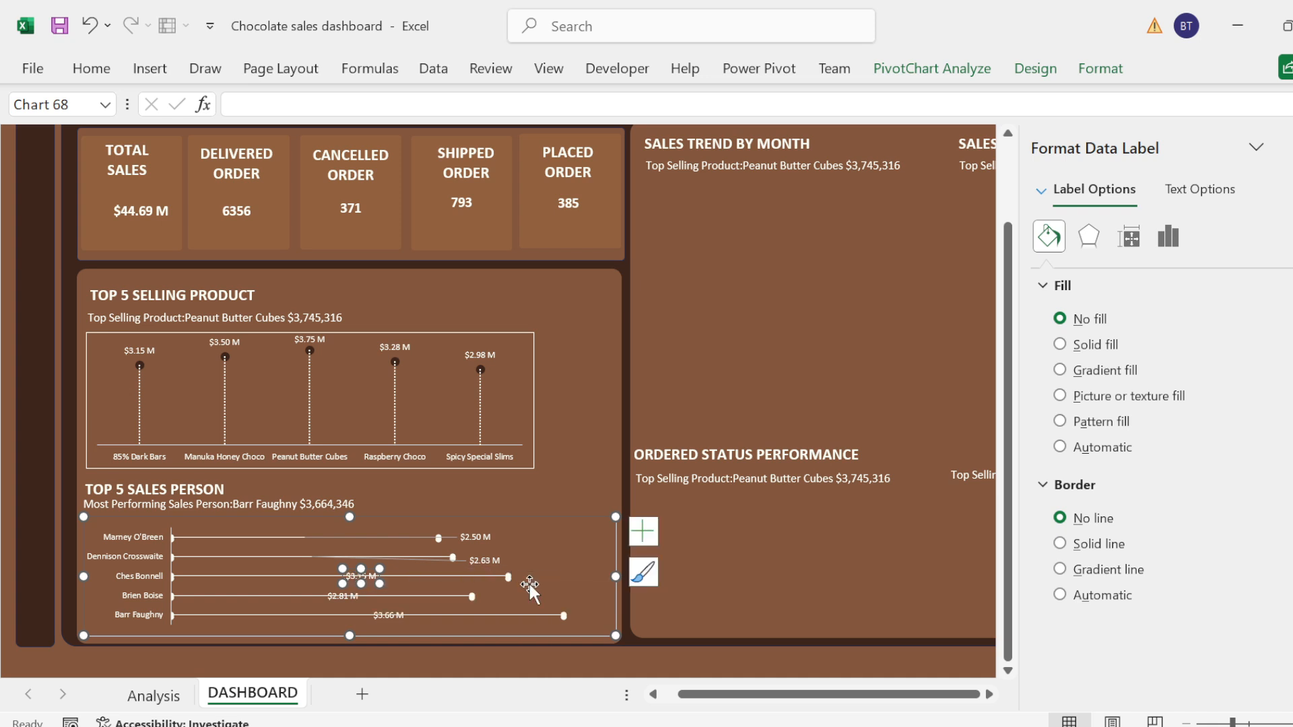
left_click(346, 597)
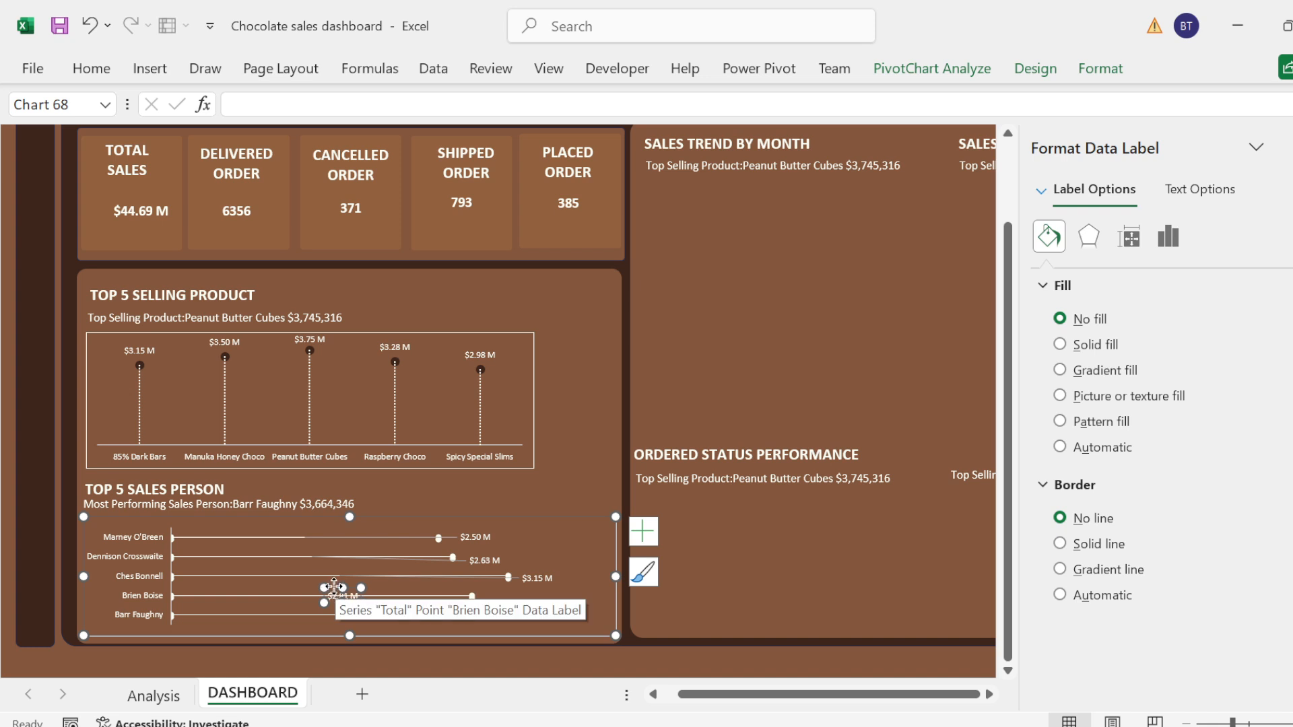
left_click_drag(334, 587, 495, 590)
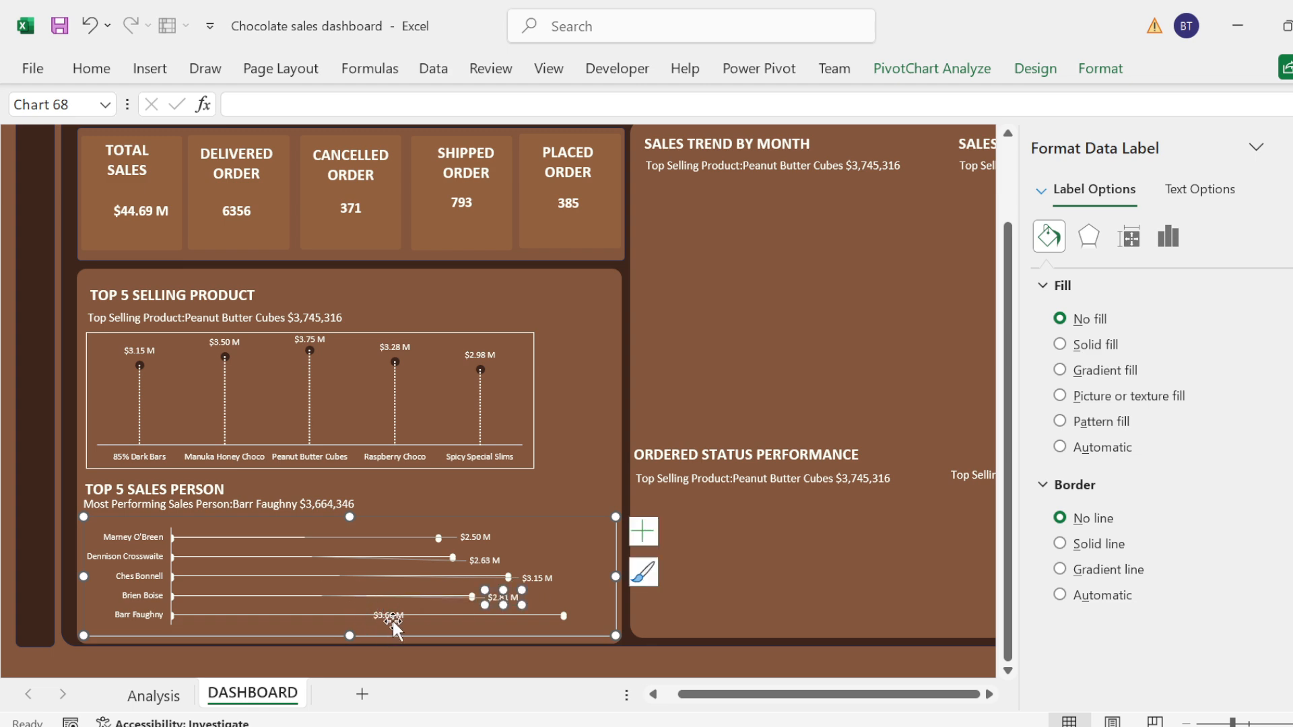
left_click(393, 618)
left_click_drag(381, 608, 592, 604)
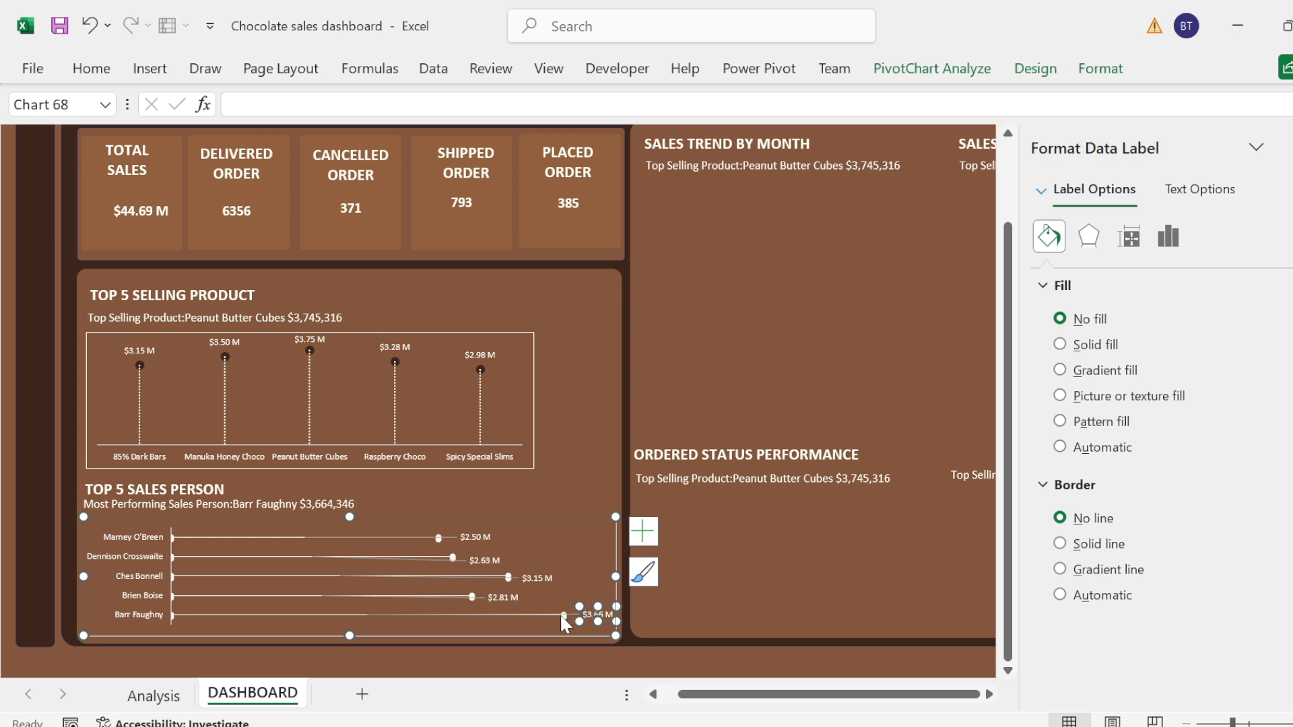
Step: Try deleting the error bars from the sales person chart and undo the deletion
left_click(412, 543)
left_click(398, 538)
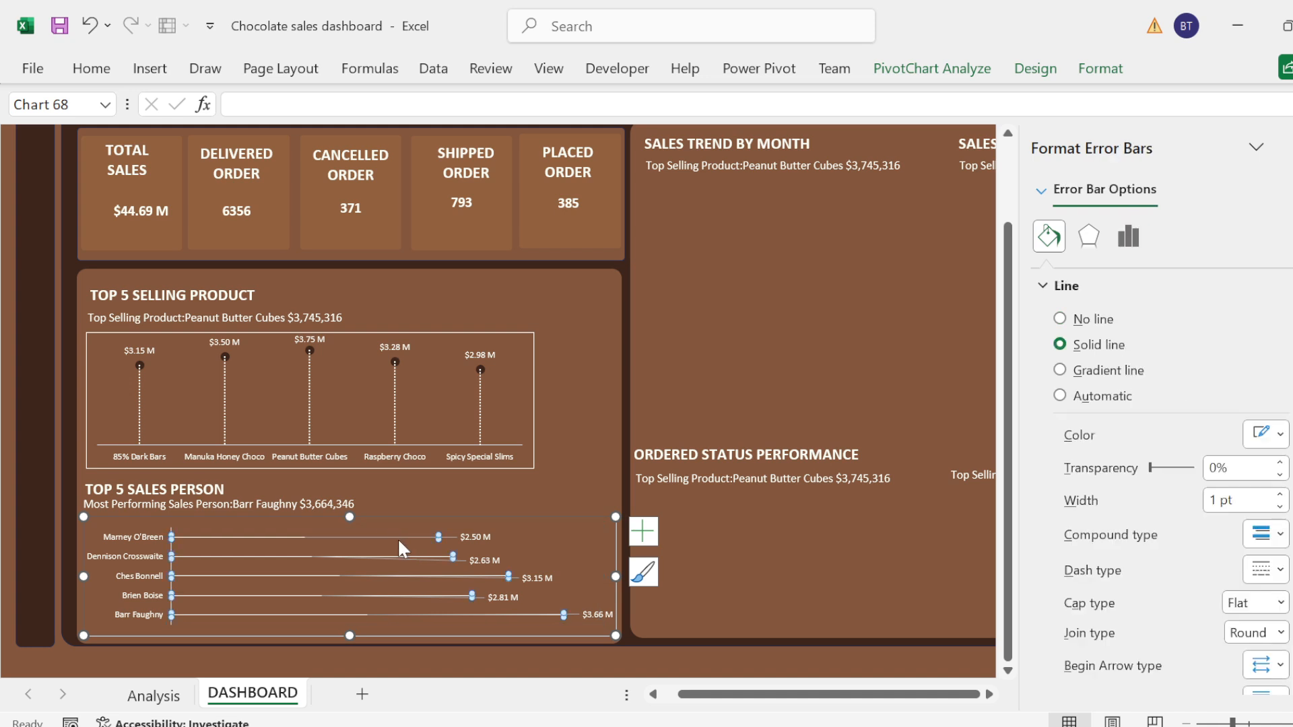
key("Delete")
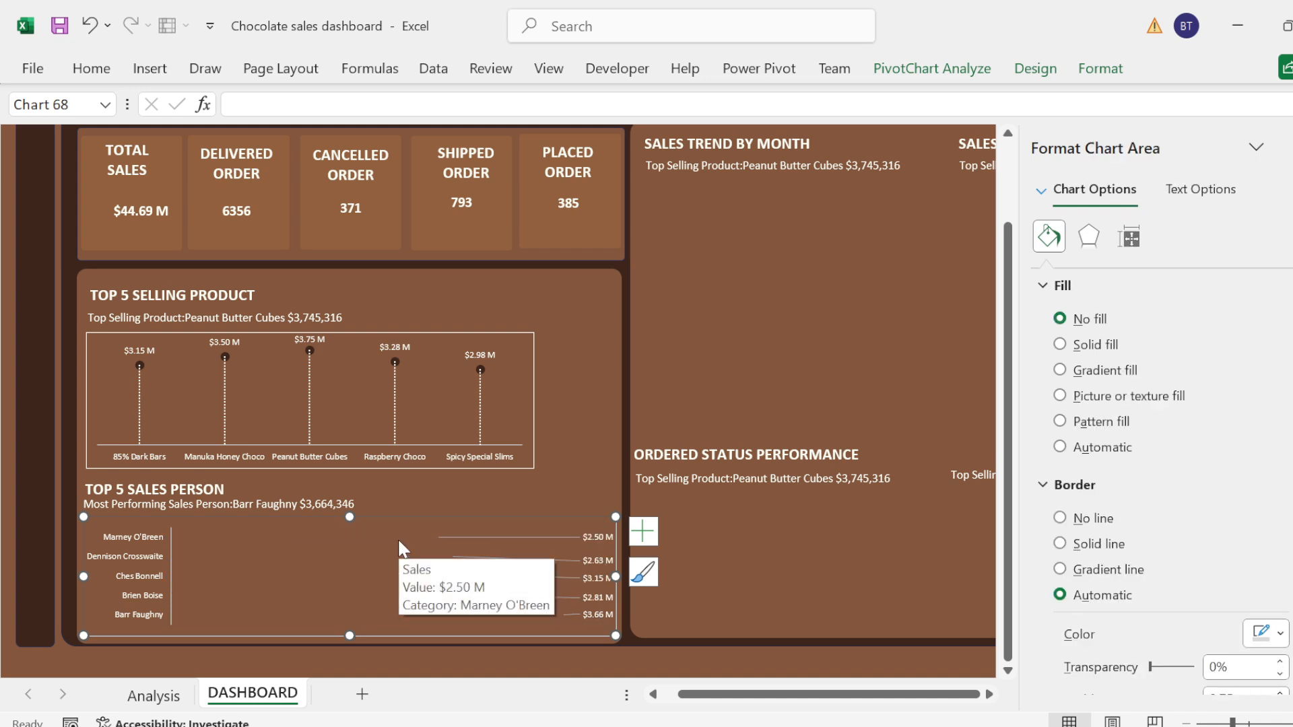
key("ctrl+z")
Step: Move the topmost data label of the sales person chart further from its marker and remove the labels' leader lines
left_click(458, 541)
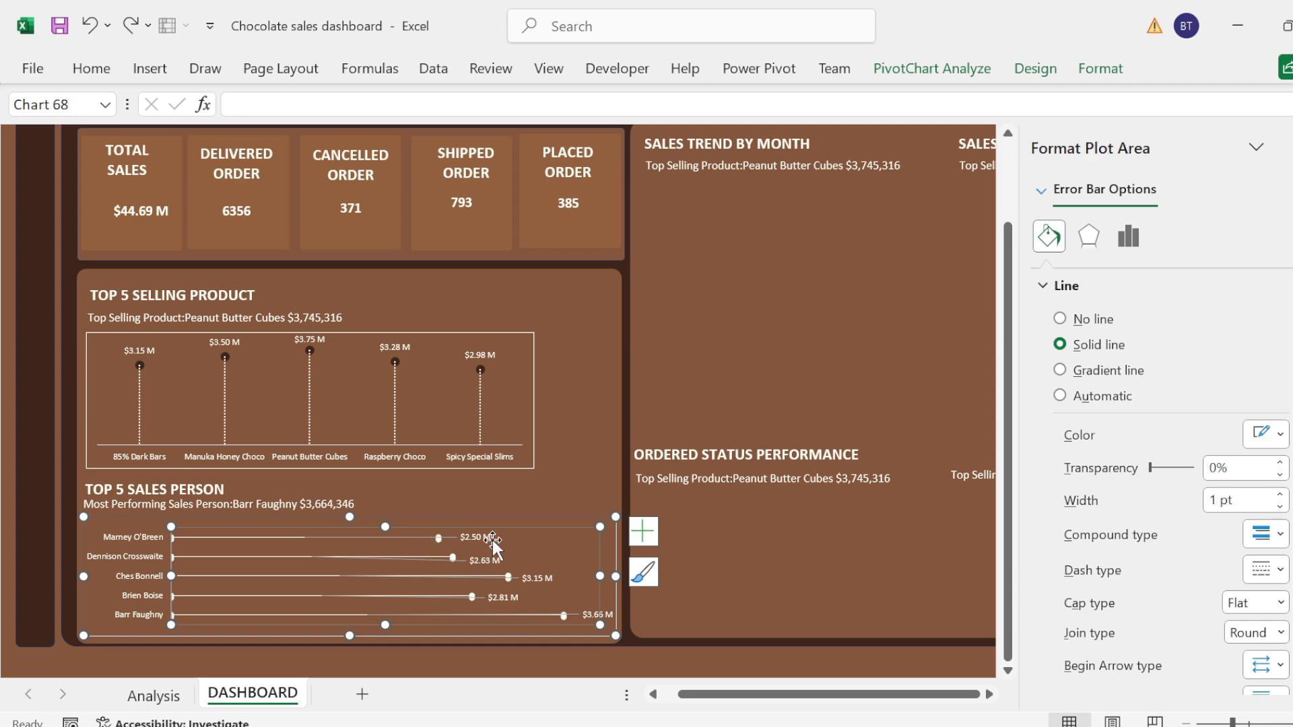
left_click(467, 541)
left_click(475, 538)
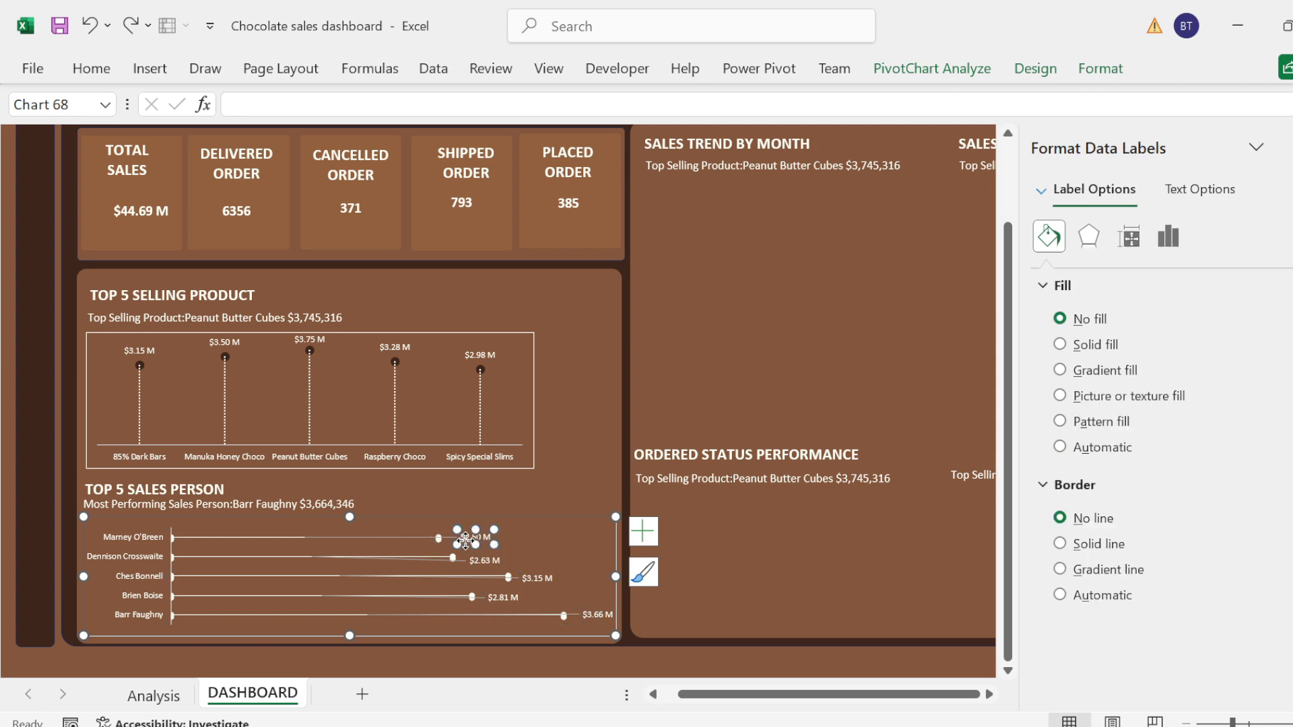
left_click_drag(474, 538, 494, 539)
left_click(466, 537)
key("Escape")
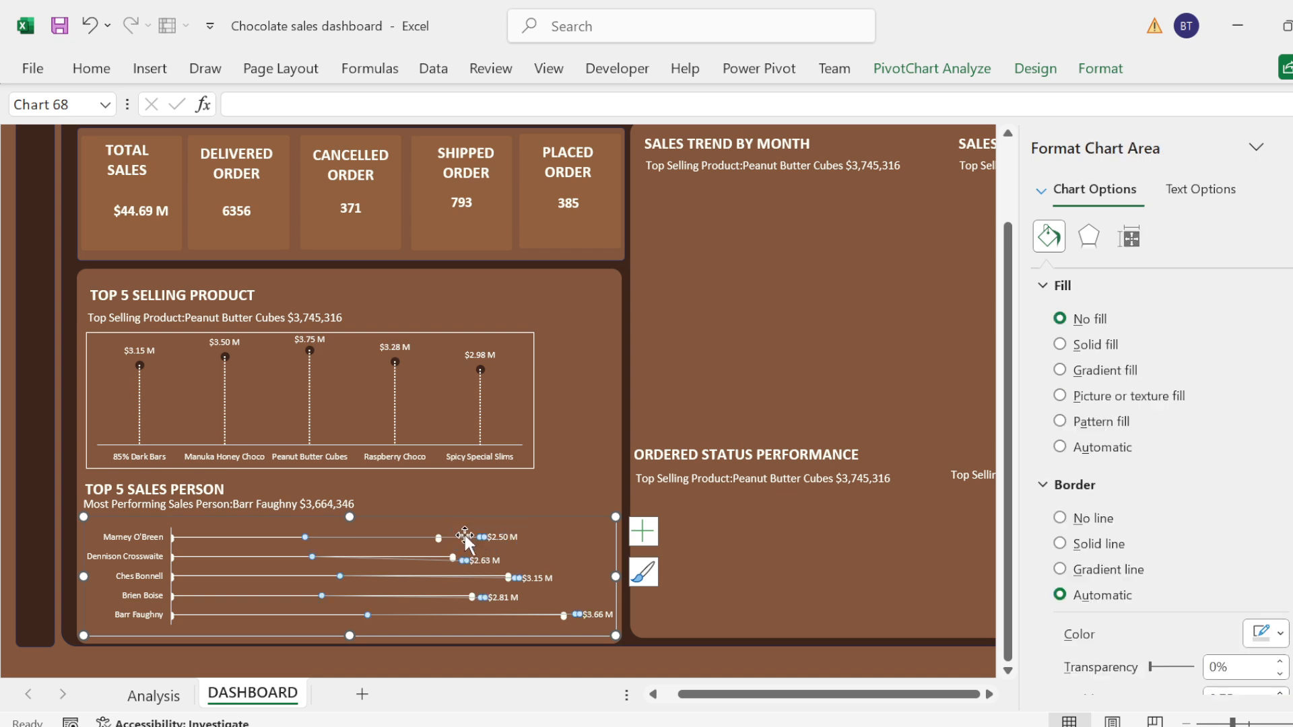
Step: Give the sales person chart's error bars a round dot dash type and a line width of 1.75 pt
left_click(418, 537)
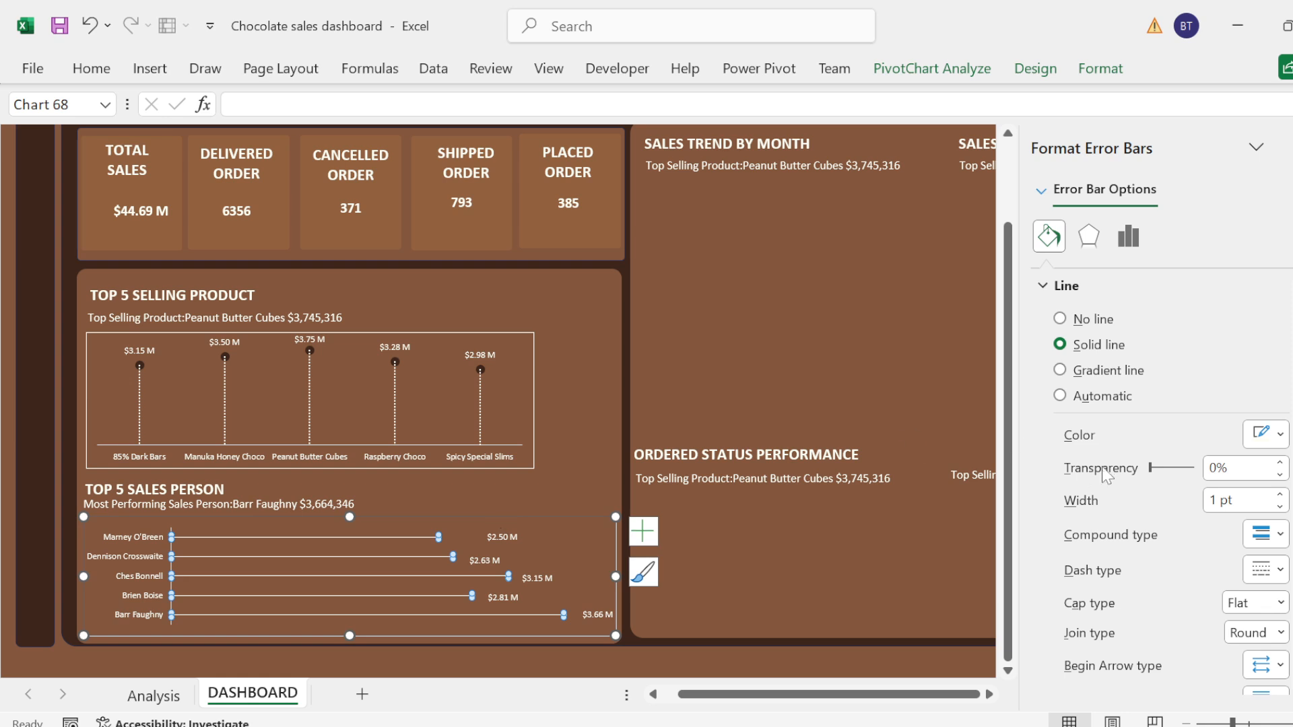
left_click(1279, 495)
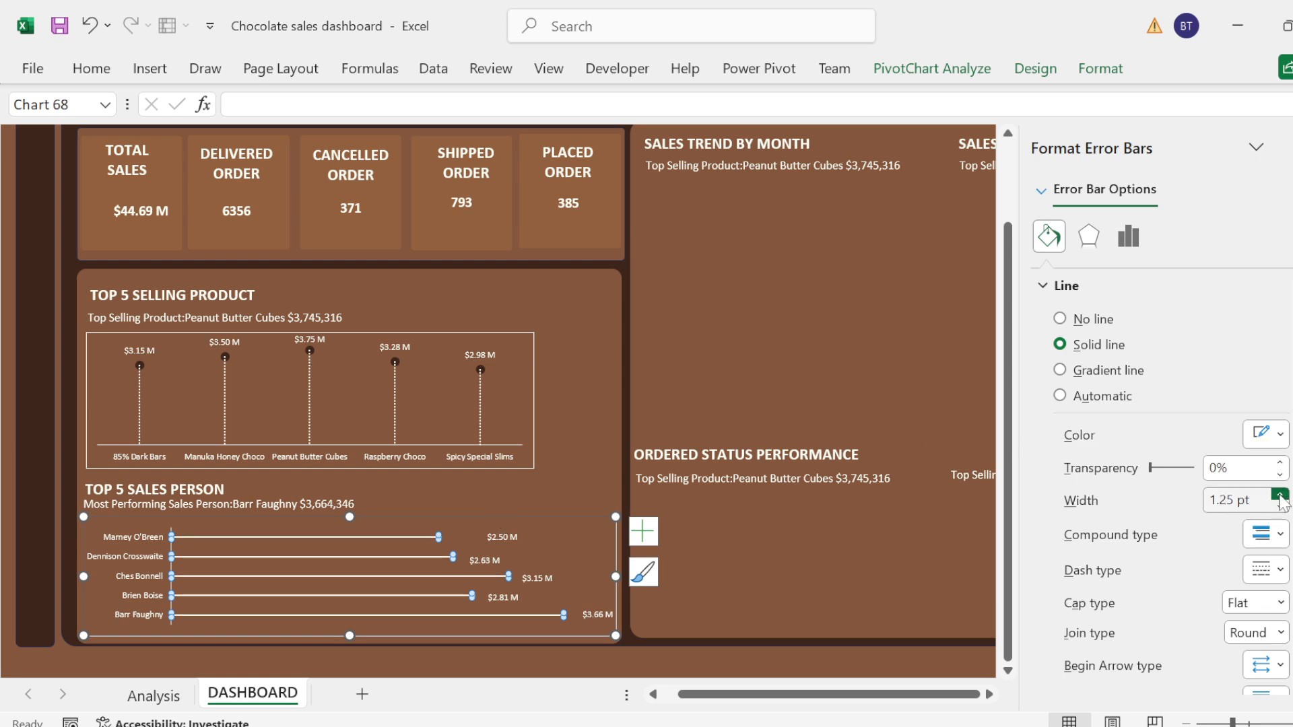
left_click(1279, 569)
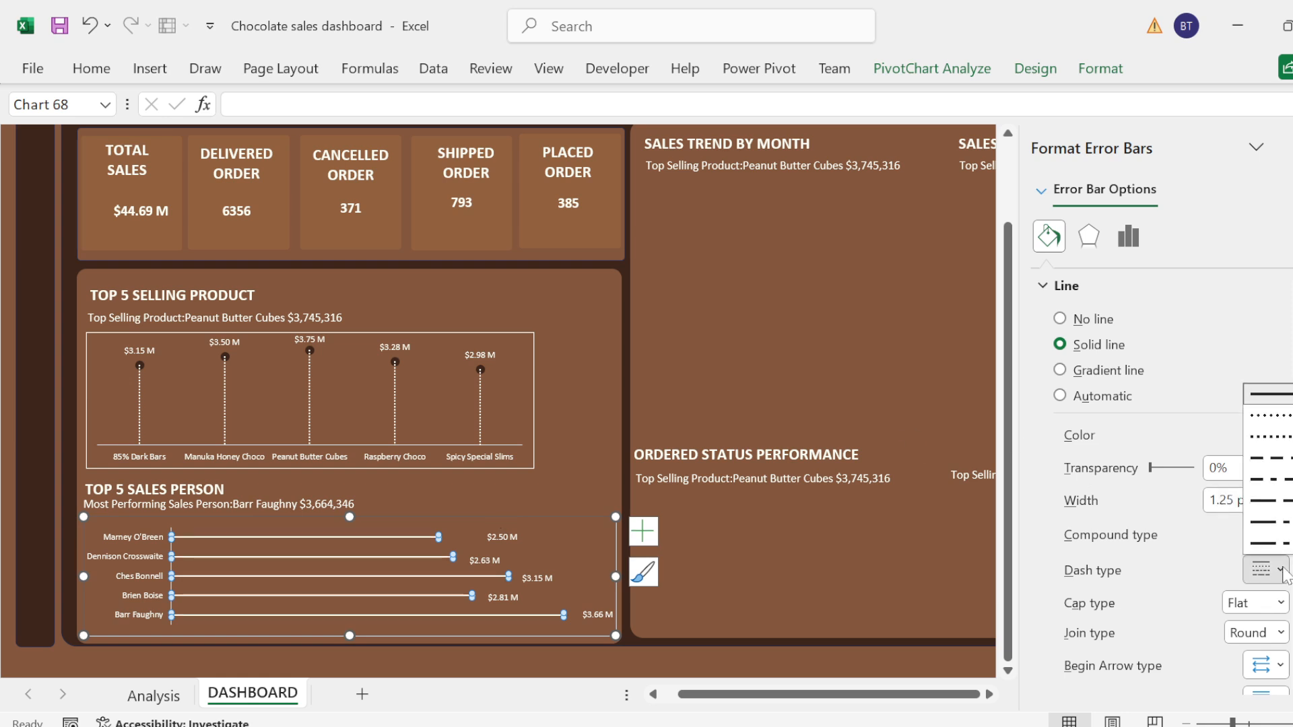
left_click(1271, 415)
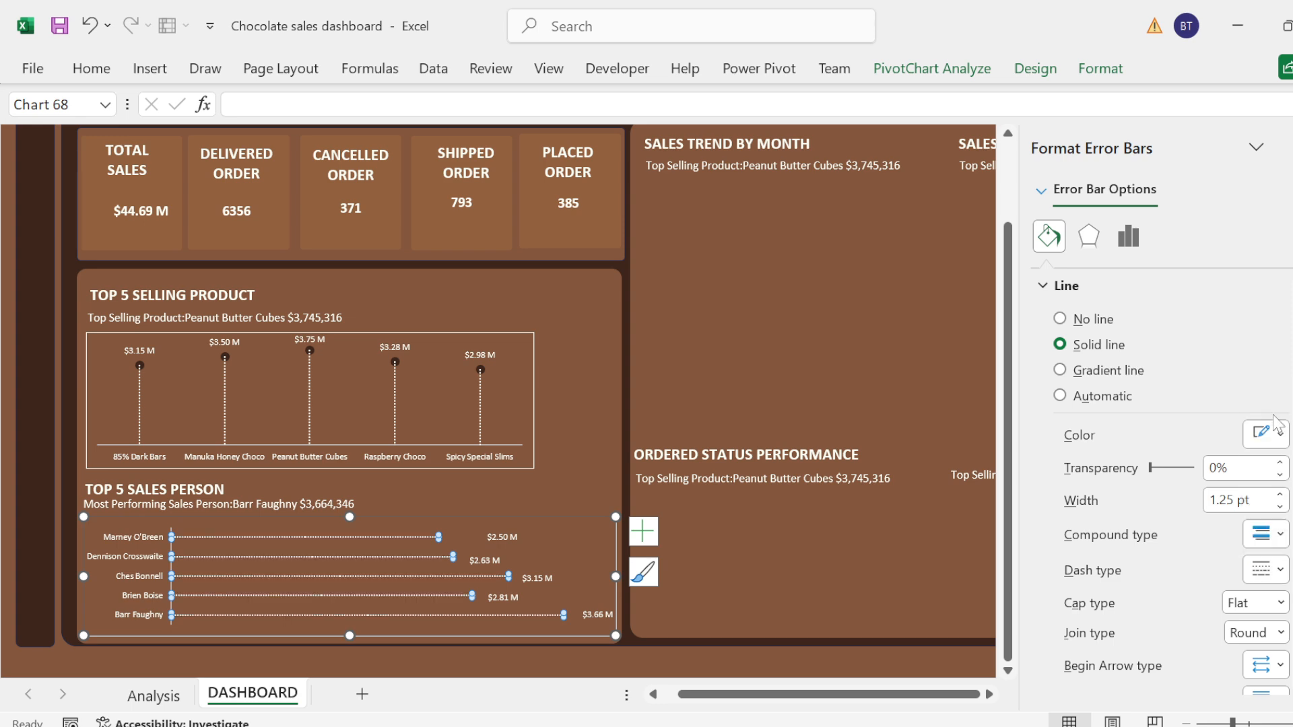
left_click(1279, 495)
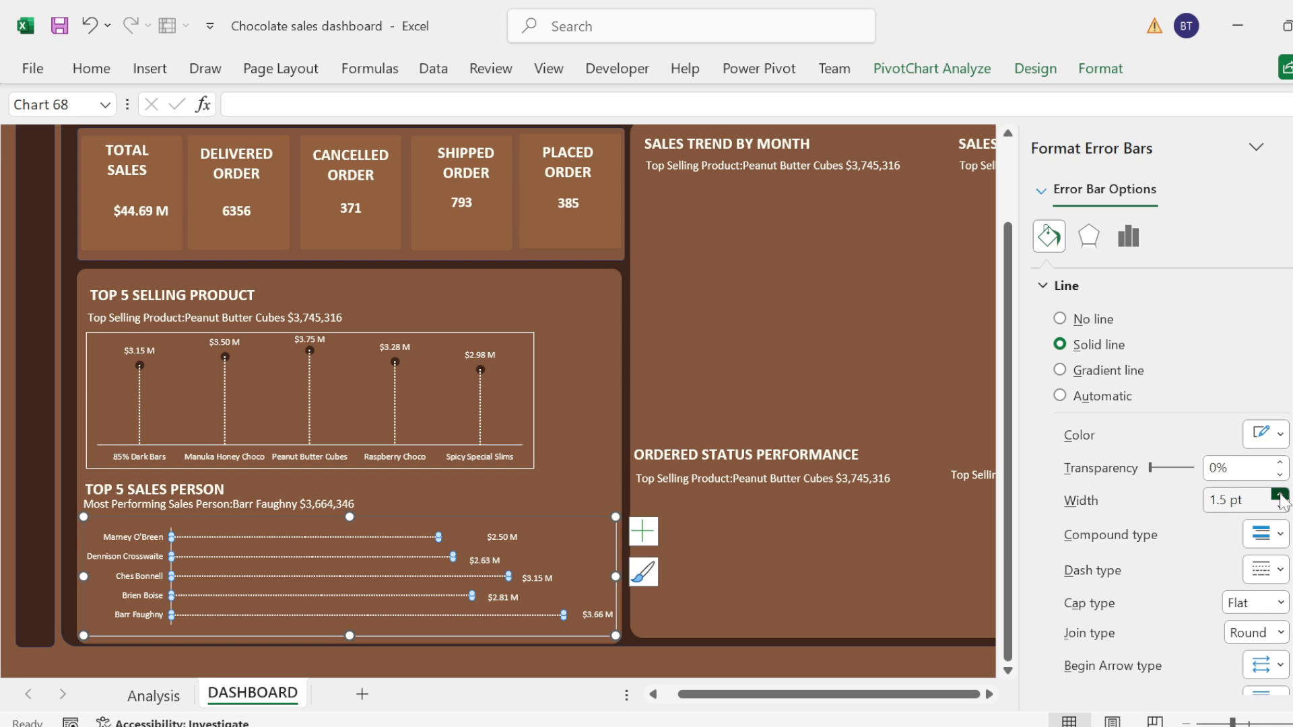
left_click(1279, 497)
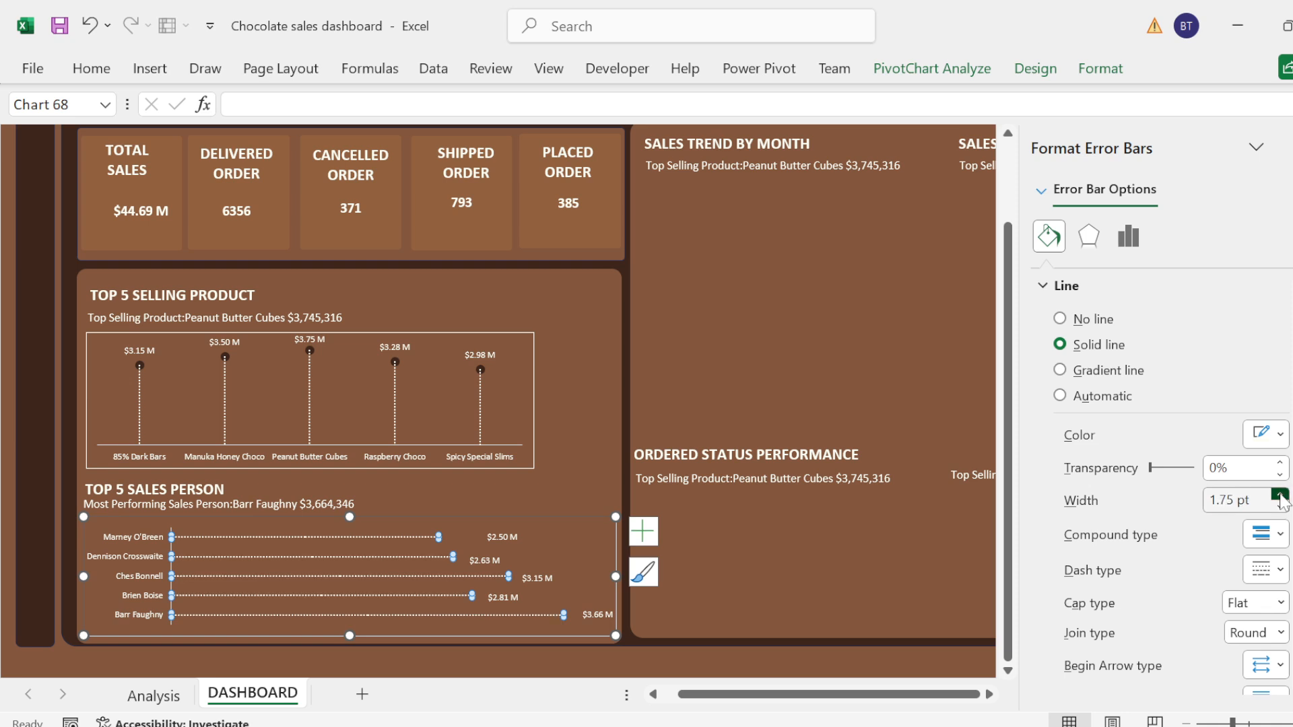
left_click(904, 403)
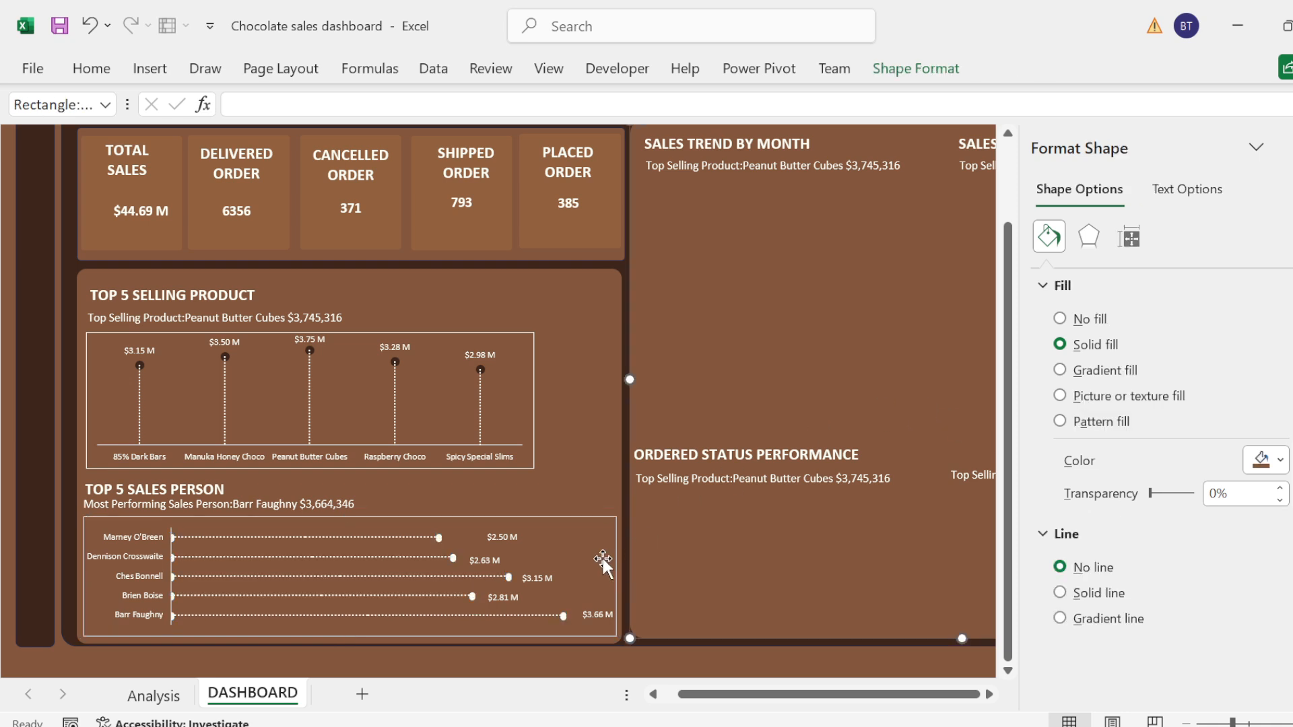
Step: Increase the font size of the sales person chart's axis labels to 10.5
left_click(530, 596)
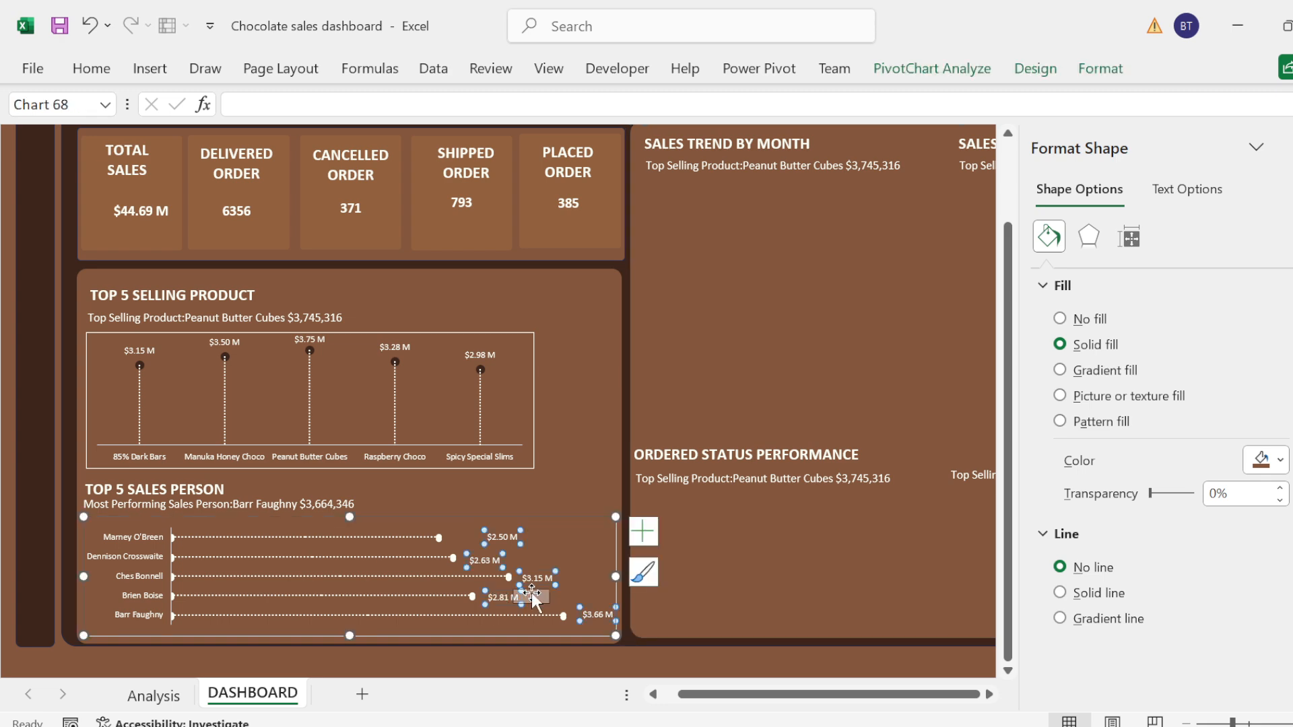
left_click(720, 360)
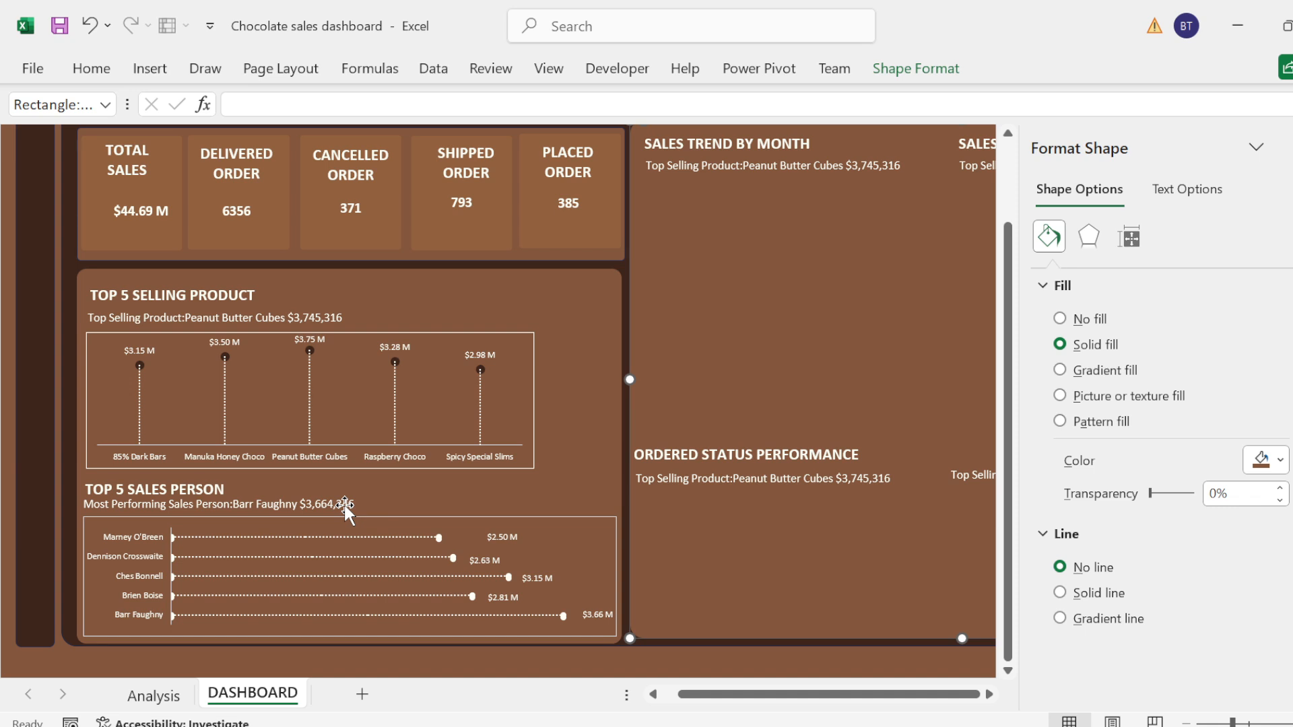
left_click(123, 547)
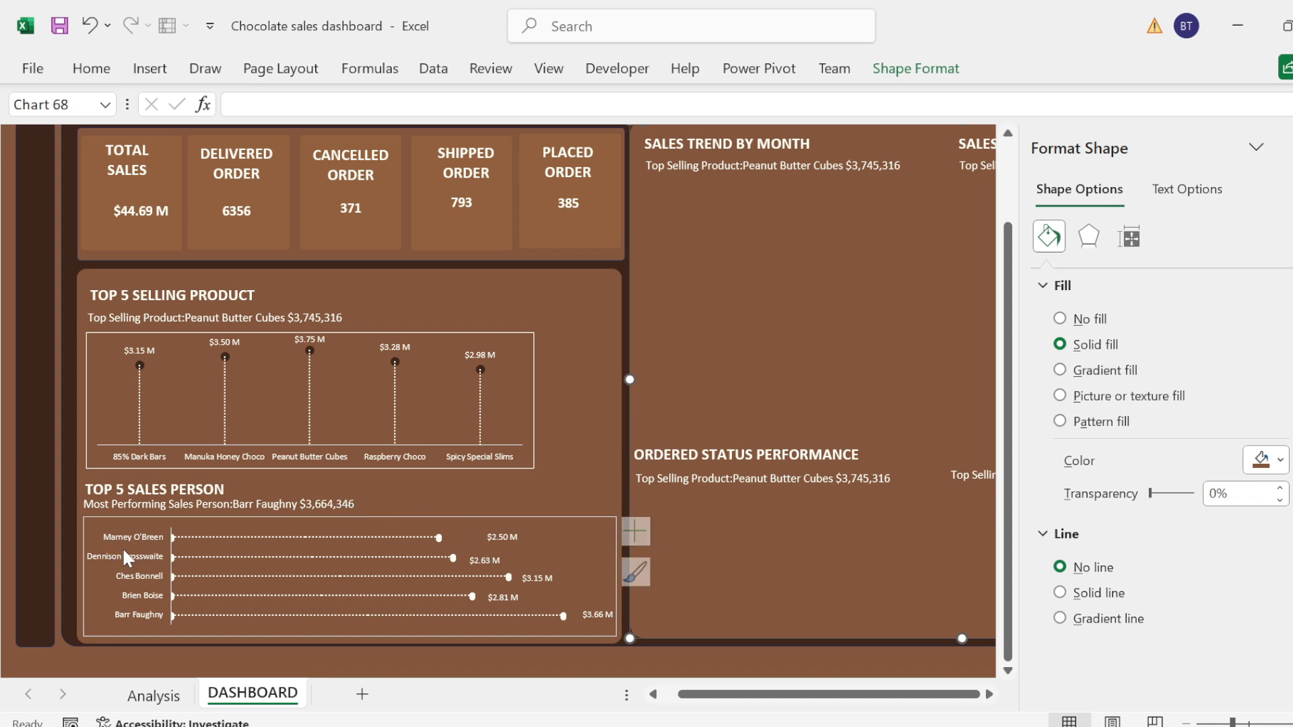
left_click(123, 546)
left_click(93, 69)
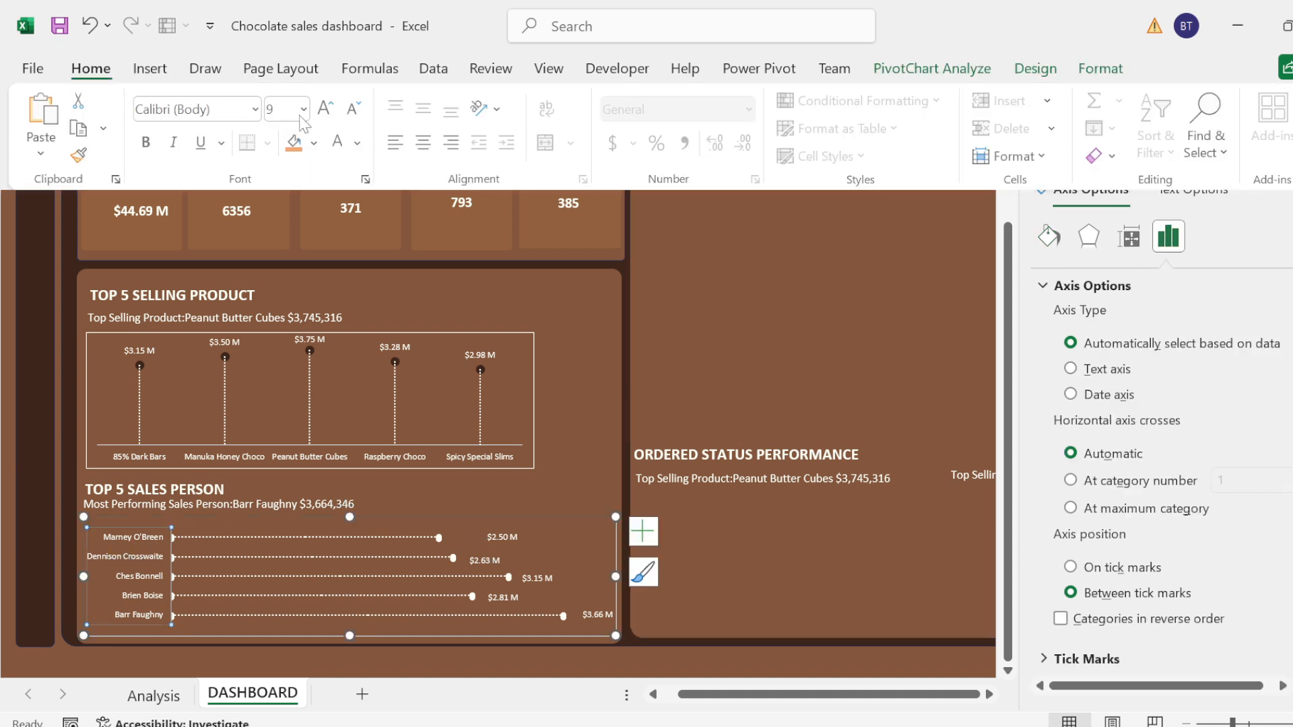
left_click(331, 103)
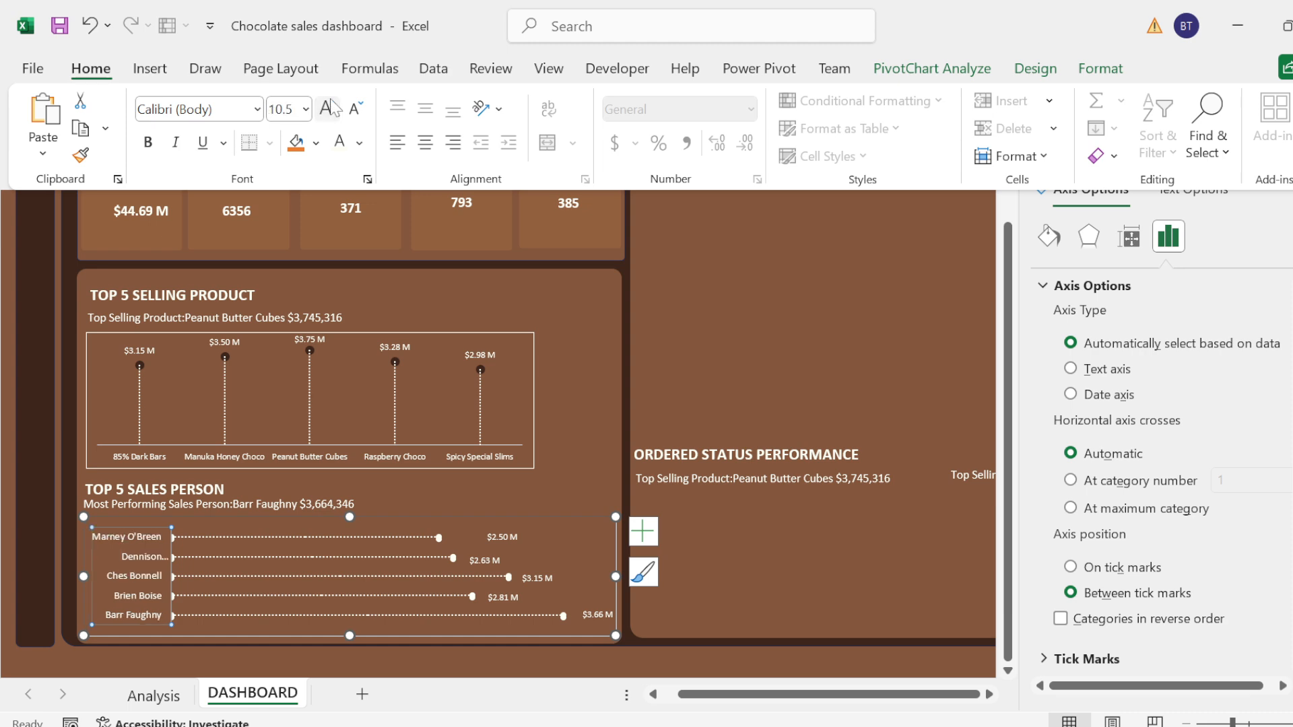
Step: Increase the font size of the sales person chart's data labels to 10
left_click(498, 527)
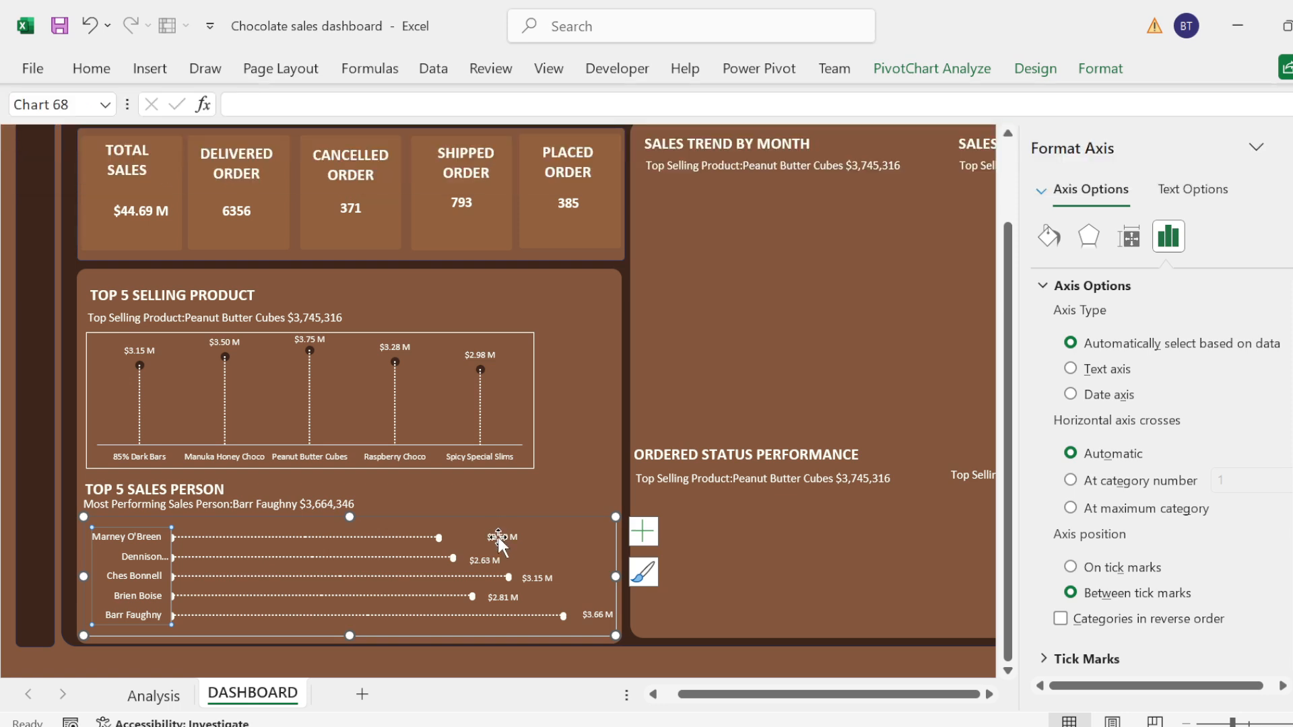
left_click(497, 535)
left_click(91, 68)
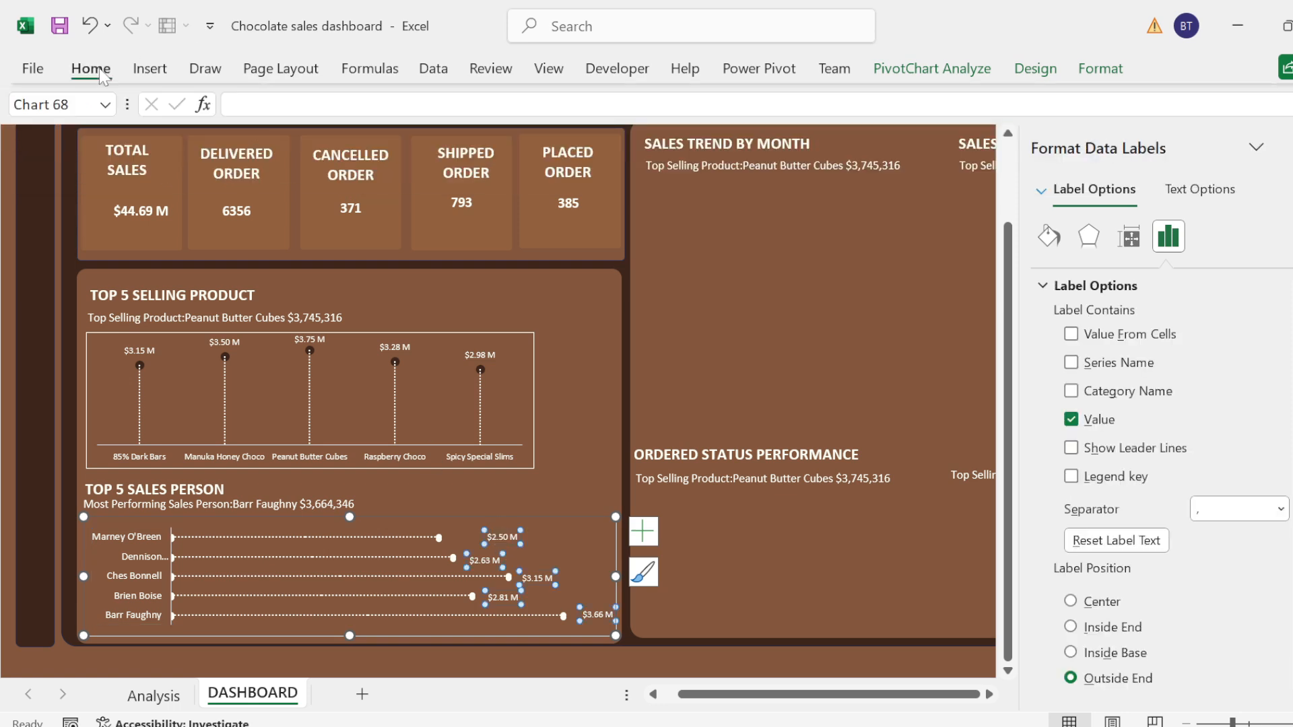
left_click(328, 110)
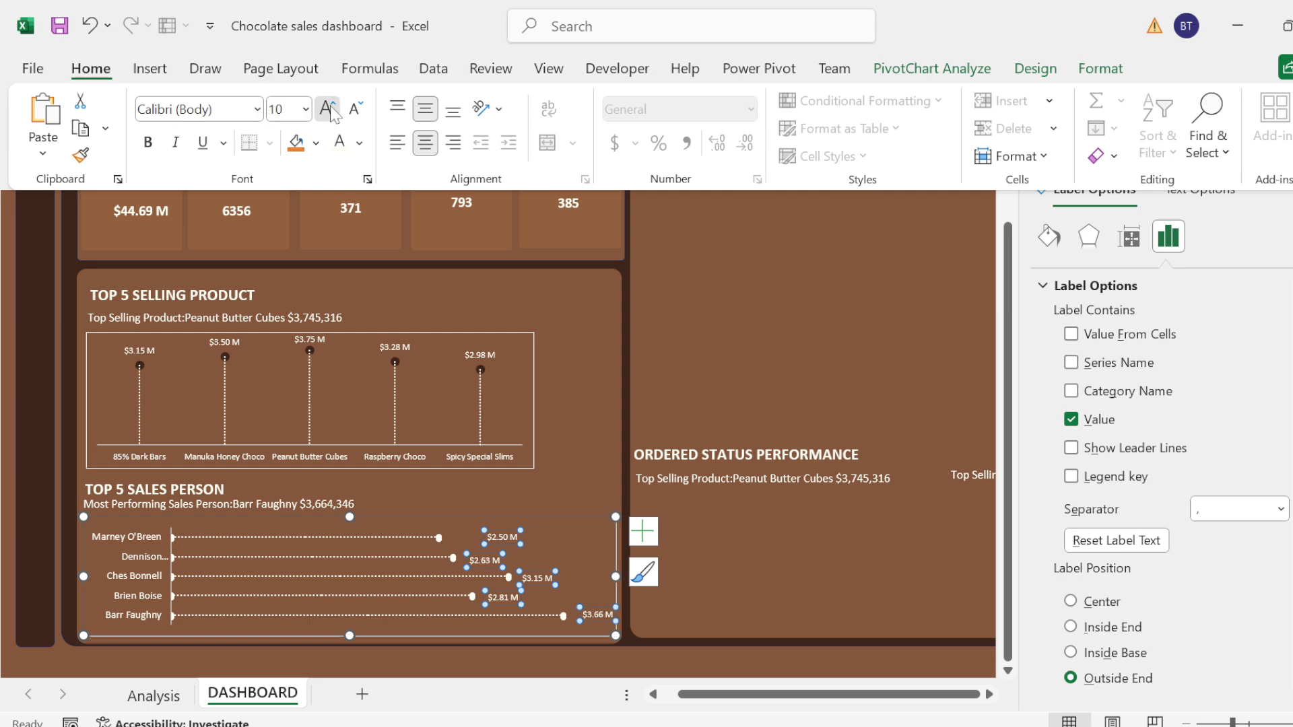
left_click(458, 495)
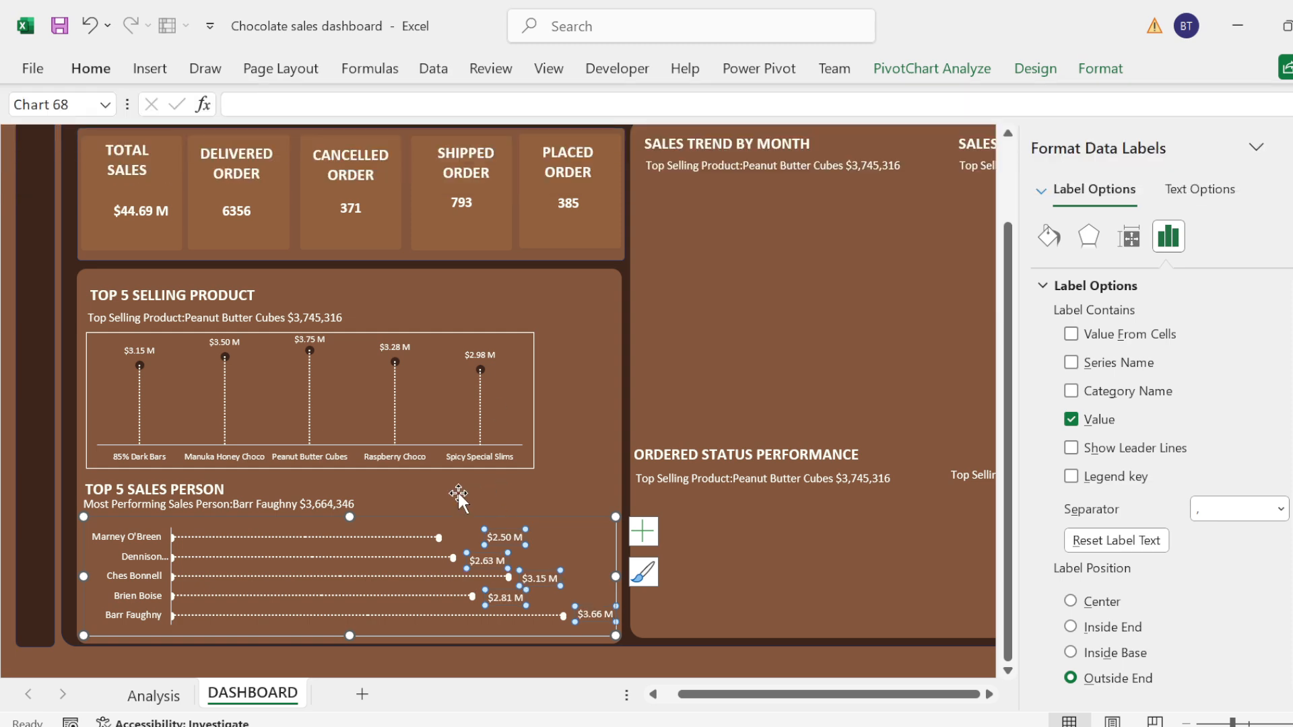
left_click(402, 516)
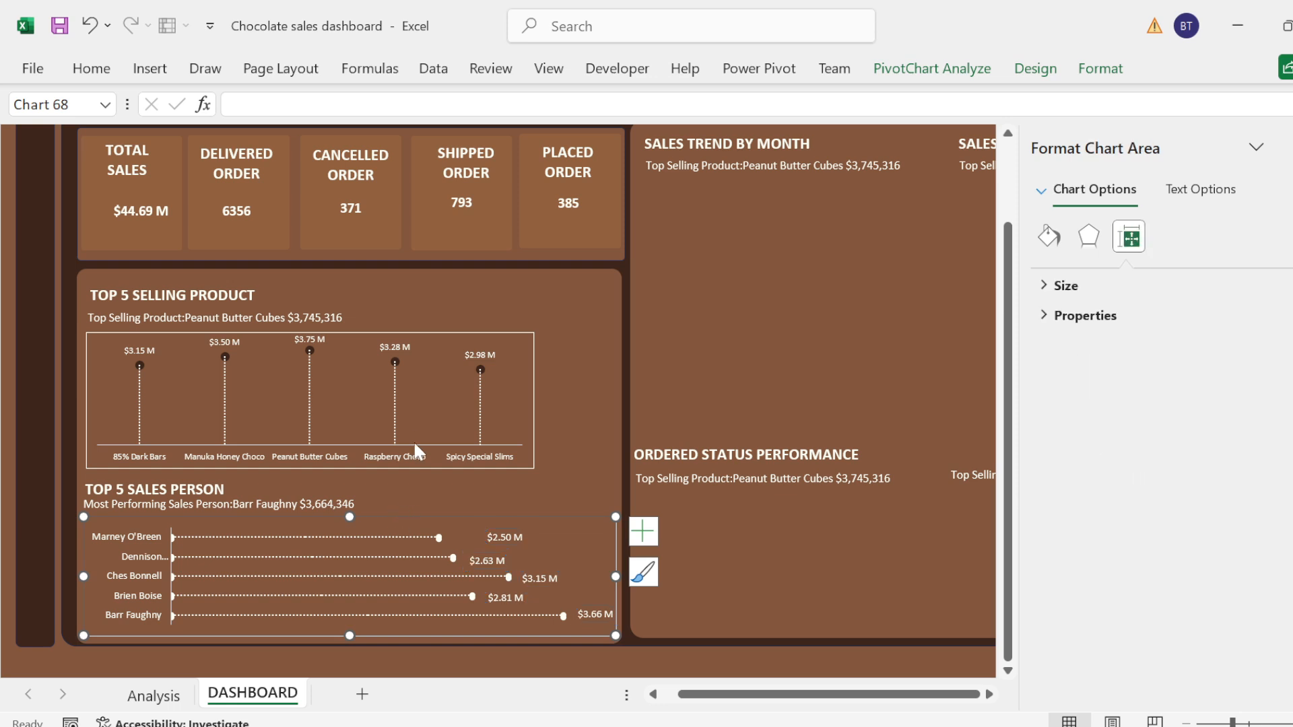
Step: Shorten the TOP 5 SELLING PRODUCT chart by raising its bottom edge away from the TOP 5 SALES PERSON heading
left_click(397, 473)
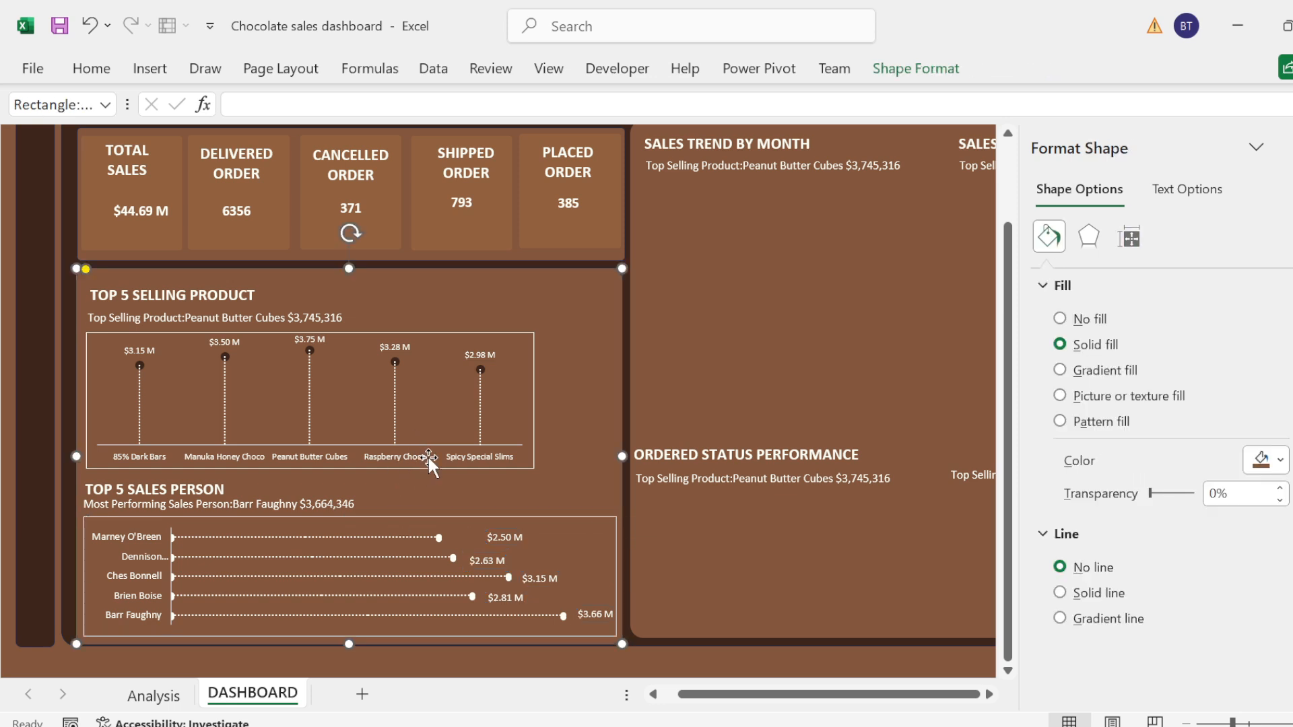
left_click(422, 459)
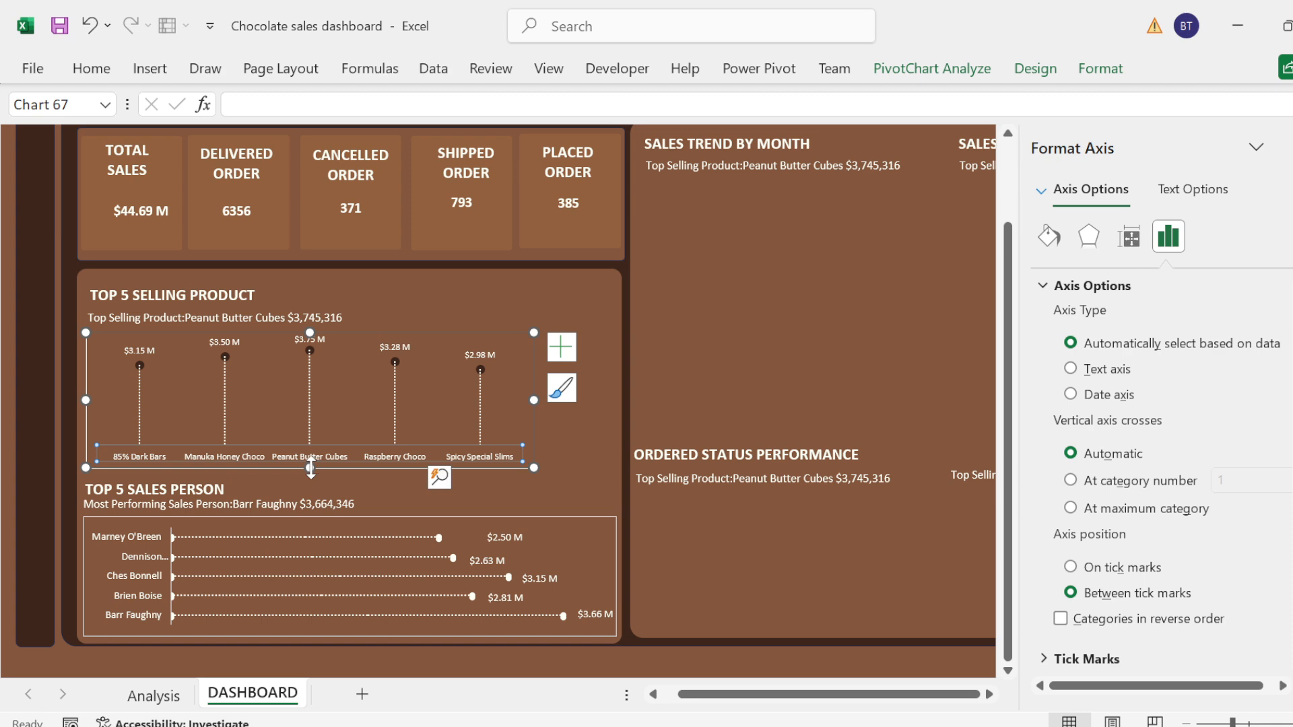
left_click(309, 448)
left_click_drag(311, 447, 310, 442)
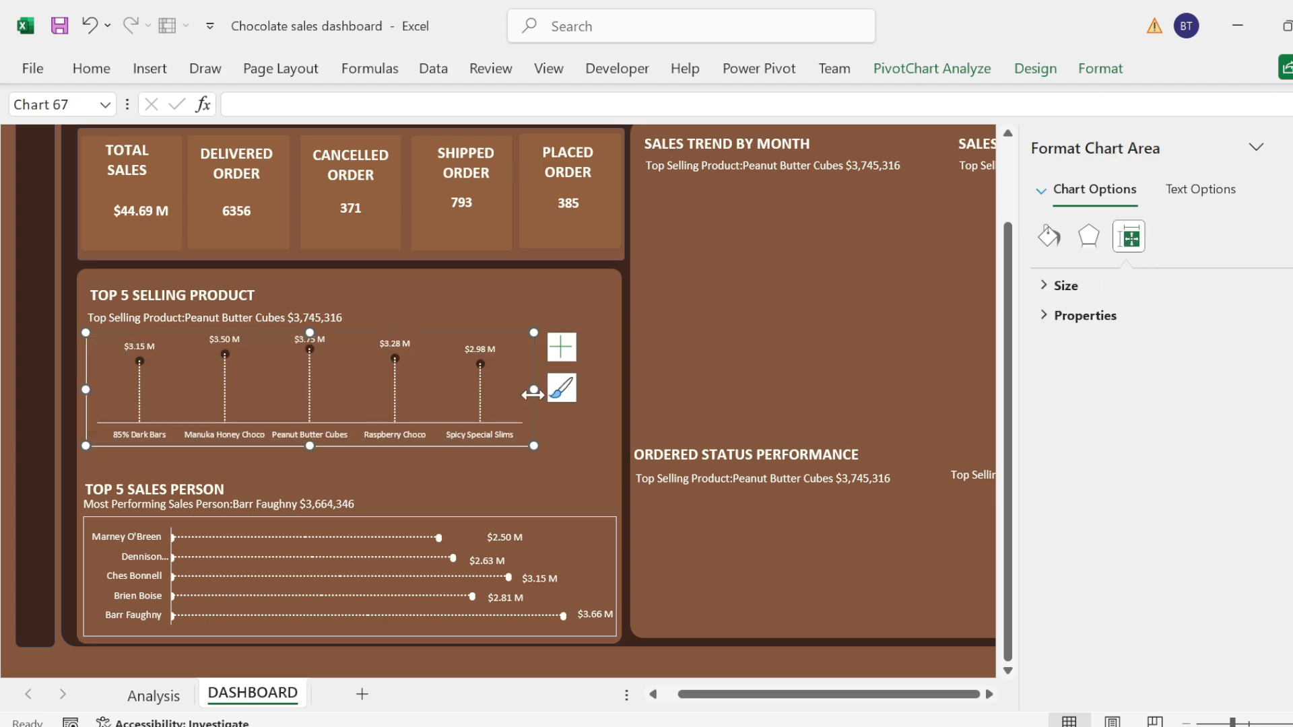
Step: Widen the TOP 5 SELLING PRODUCT chart to fill its panel and move the TOP 5 SALES PERSON heading up to just below it
left_click_drag(534, 390, 615, 404)
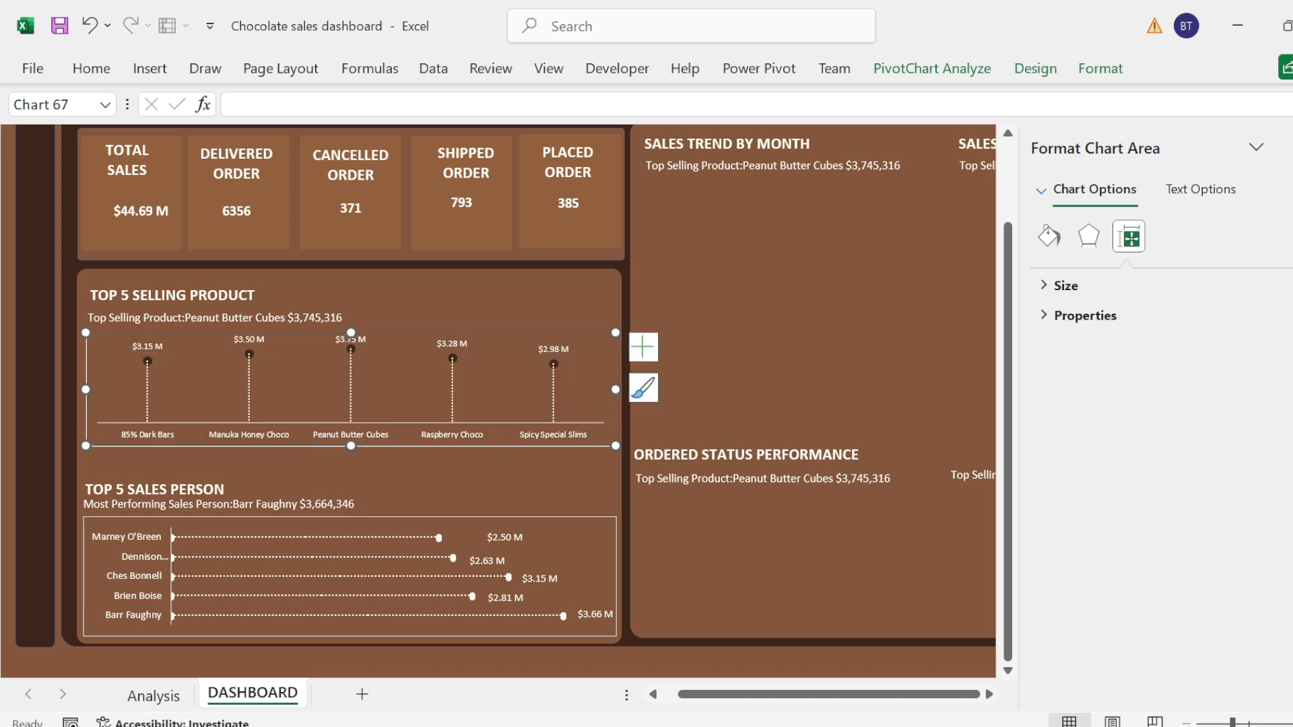
left_click(169, 484)
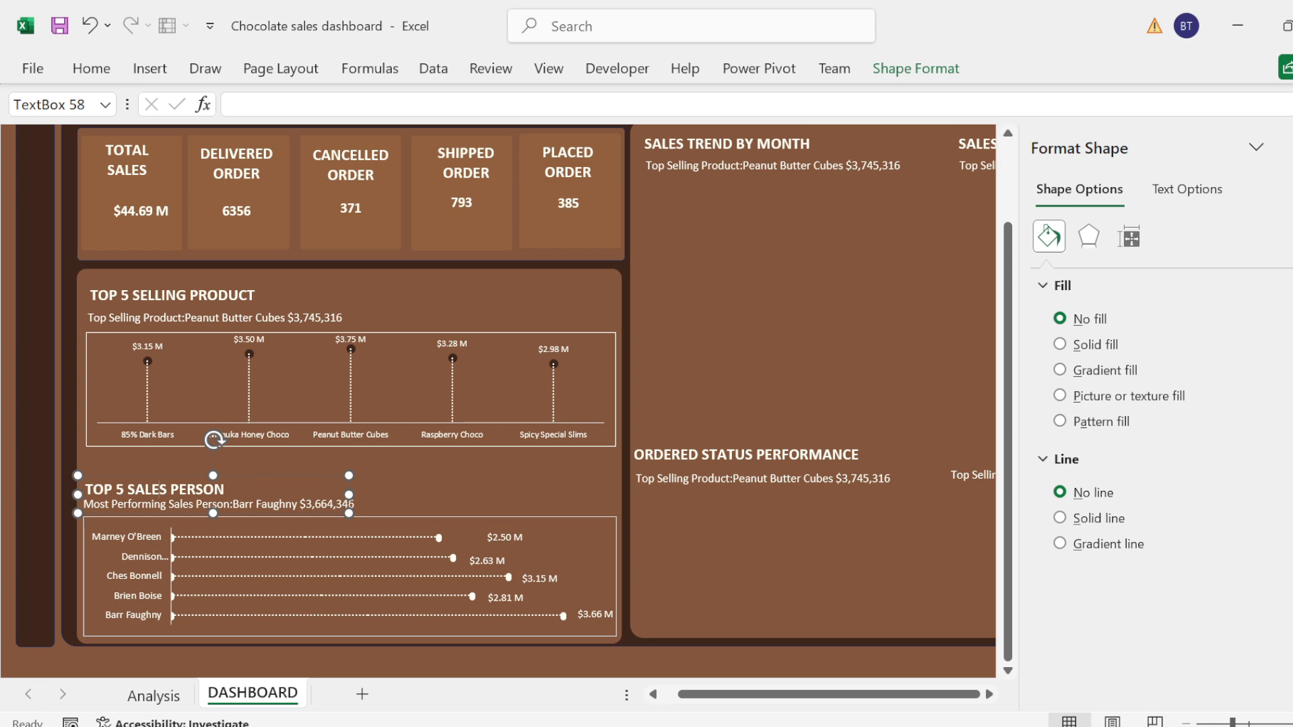
left_click(165, 462)
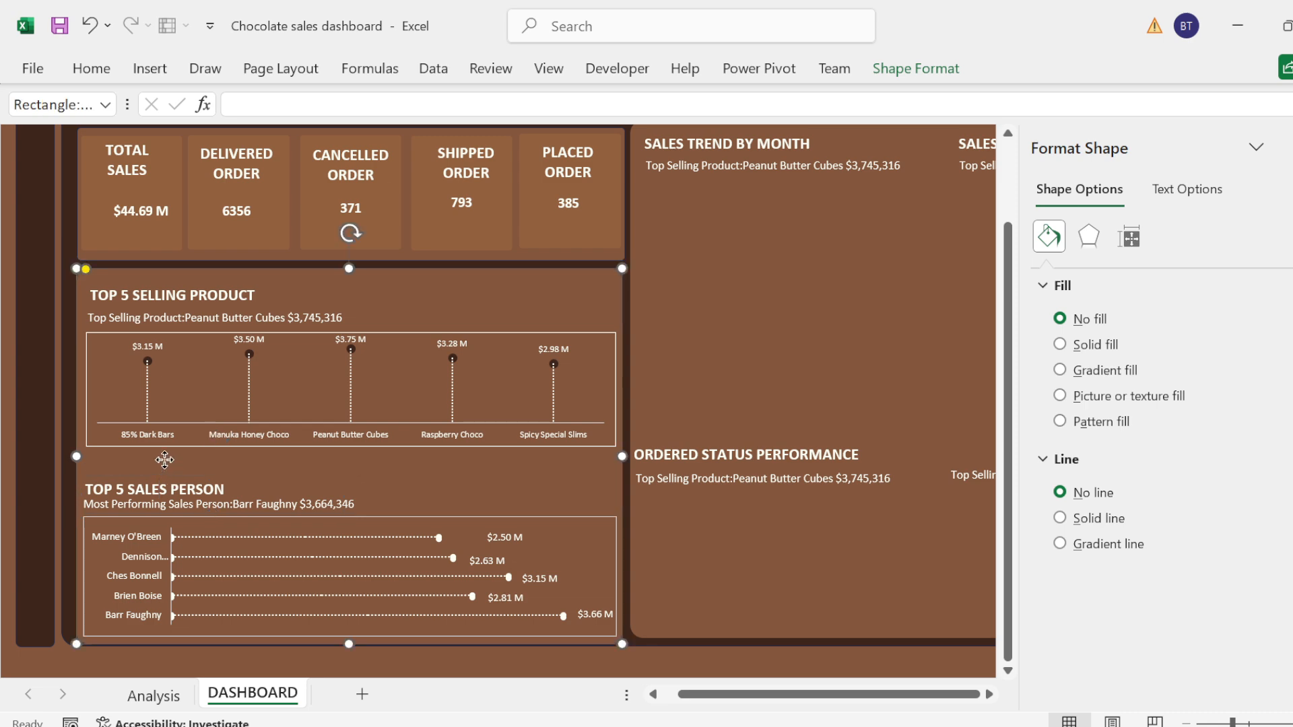
left_click_drag(165, 458, 165, 469)
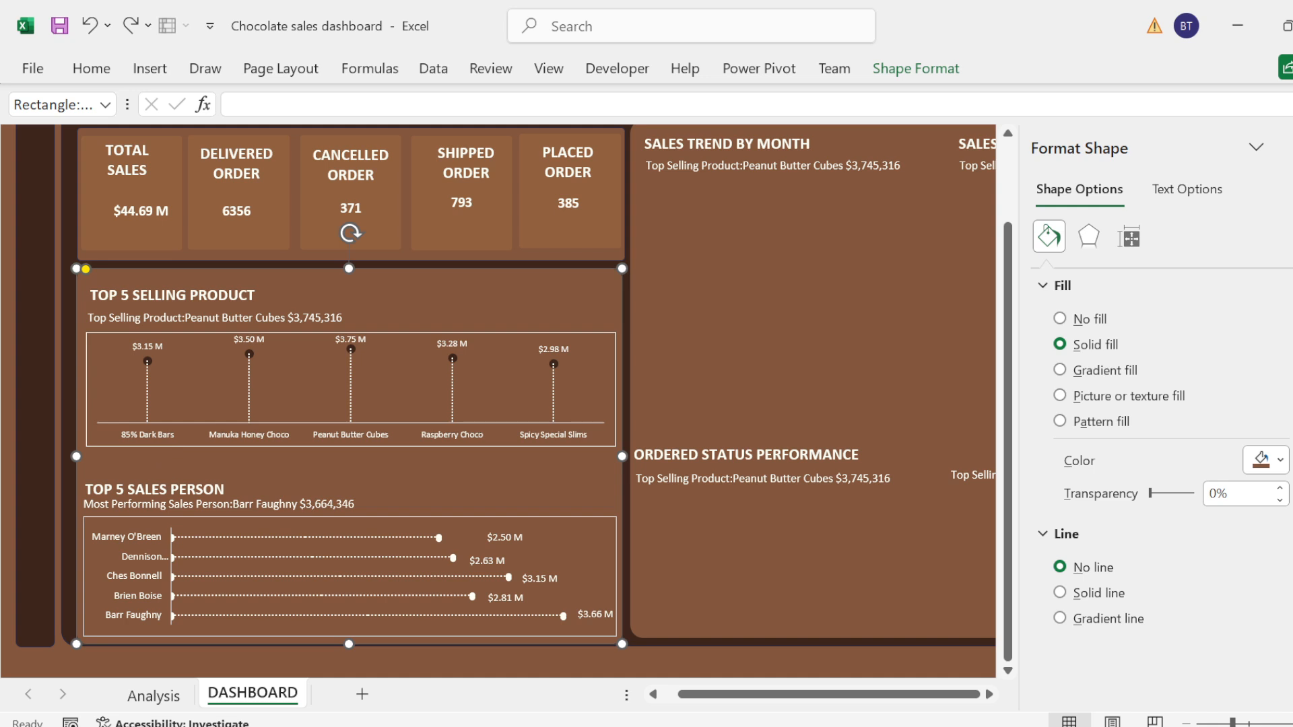
left_click(147, 499)
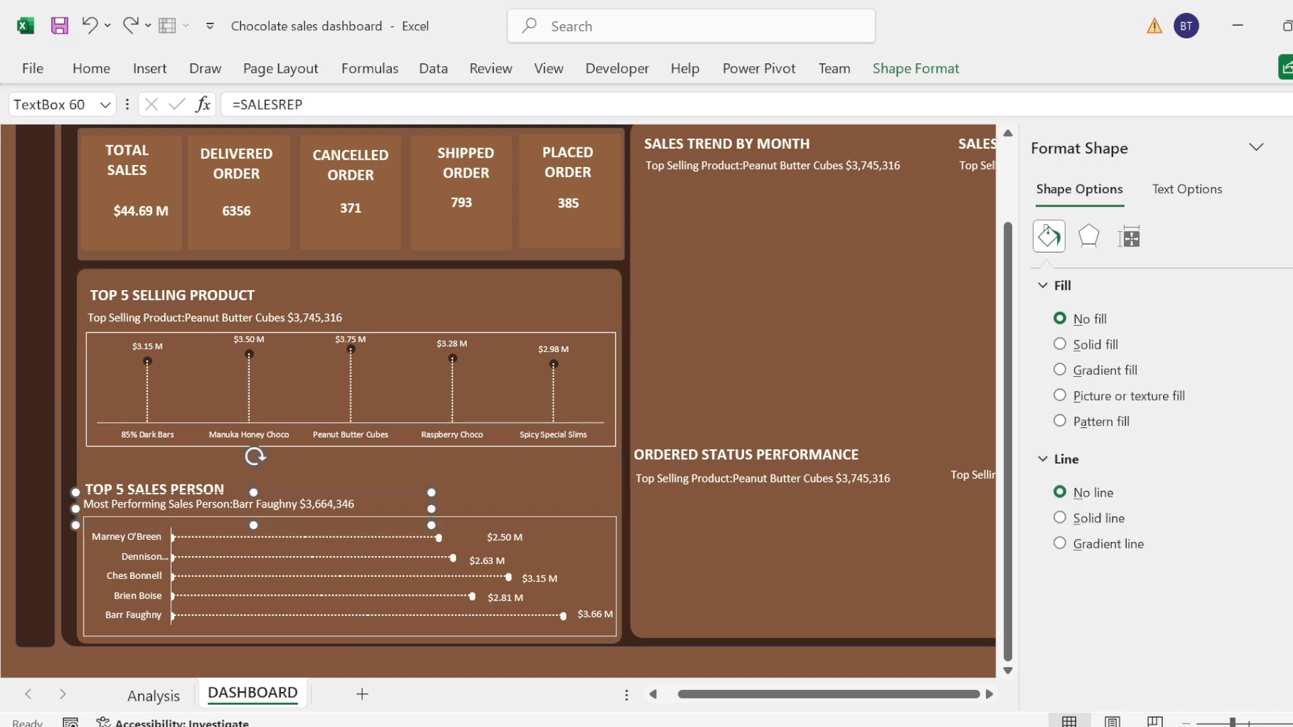
left_click(125, 489)
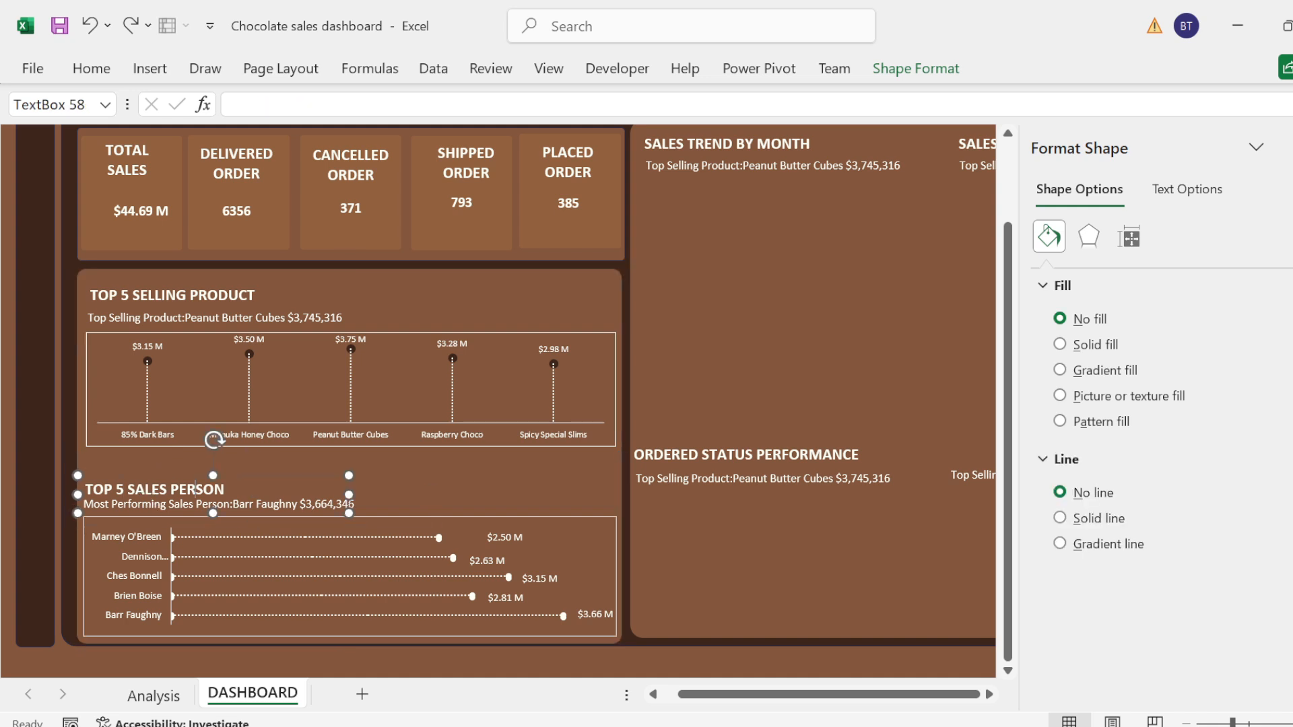
left_click_drag(194, 474, 194, 454)
Step: Move the Most Performing Sales Person subtitle up under its heading and extend the sales person chart's top edge up to the subtitle
left_click(241, 508)
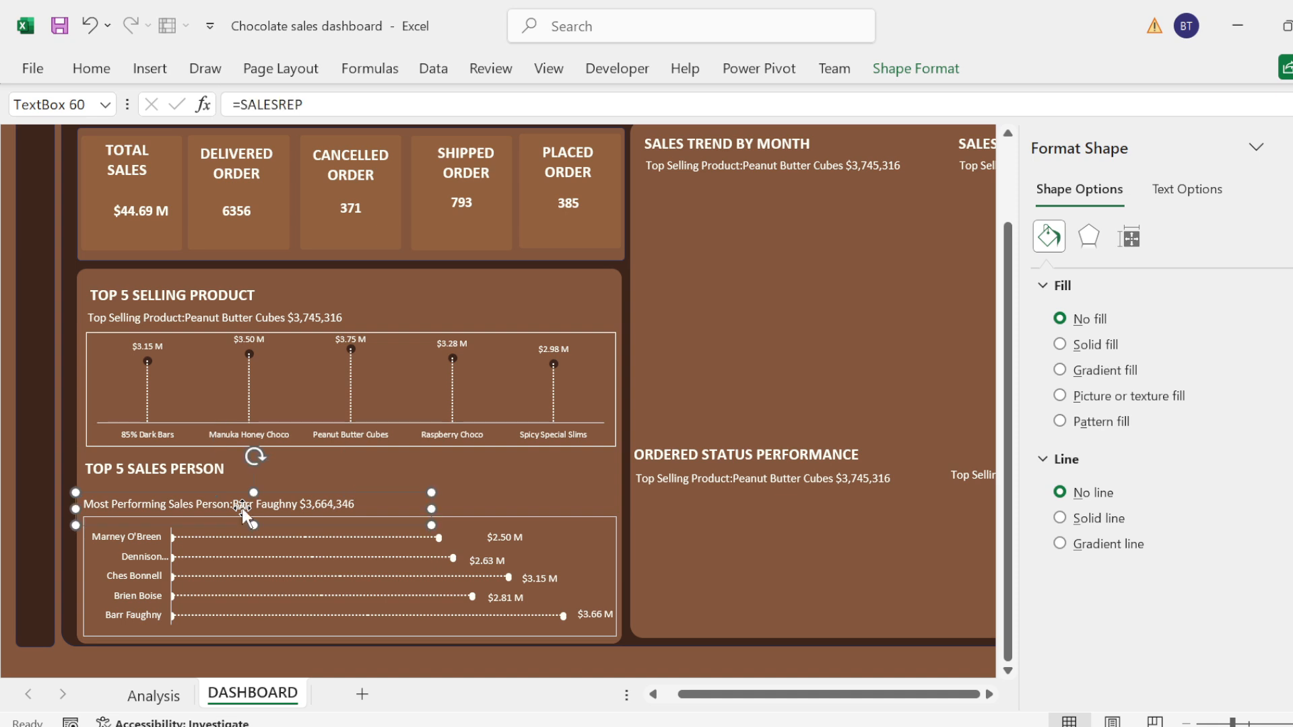
left_click_drag(241, 507, 245, 486)
left_click(257, 520)
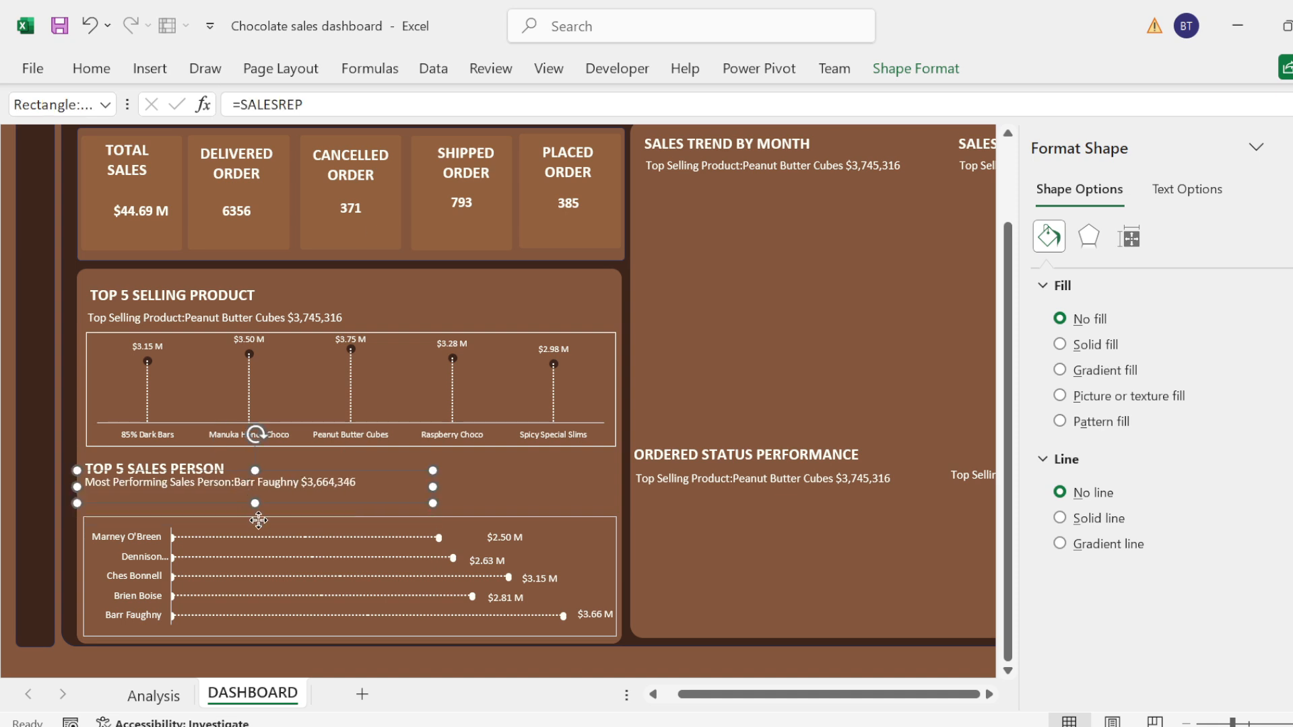
left_click(266, 519)
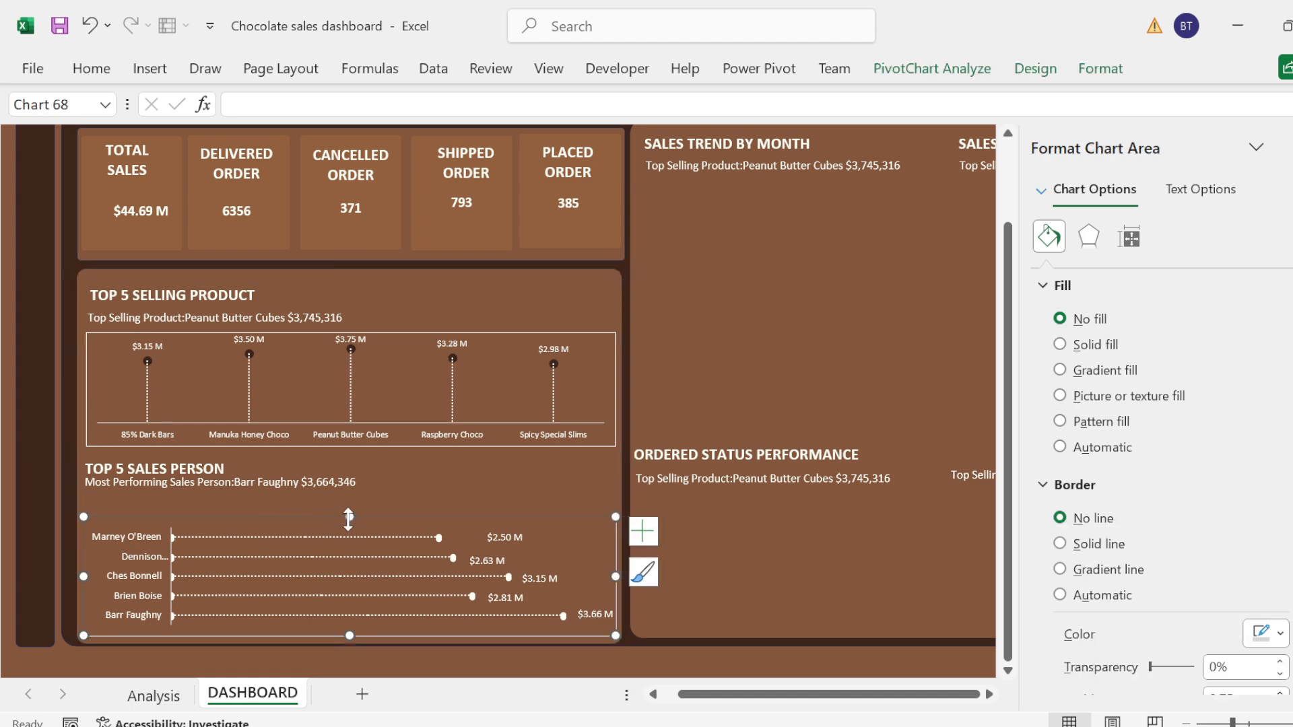
left_click_drag(353, 494, 352, 489)
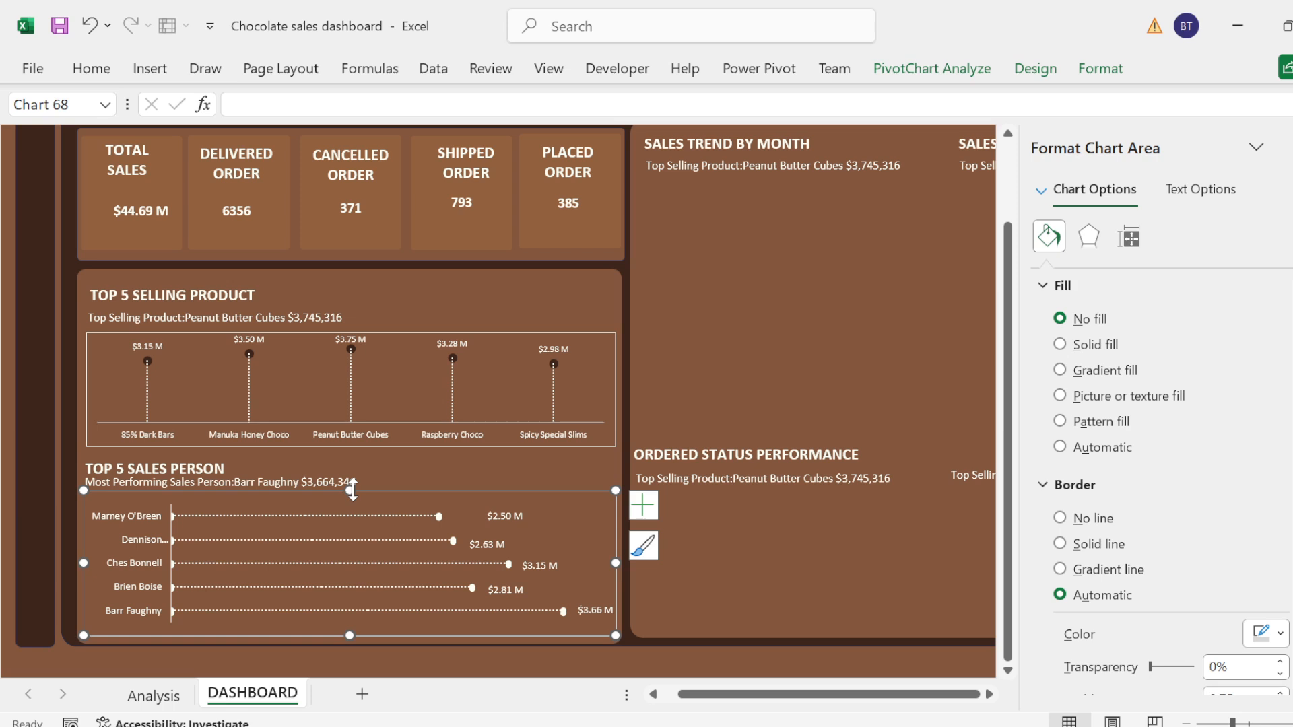
Step: Deselect the sales person chart and save the workbook
left_click(733, 365)
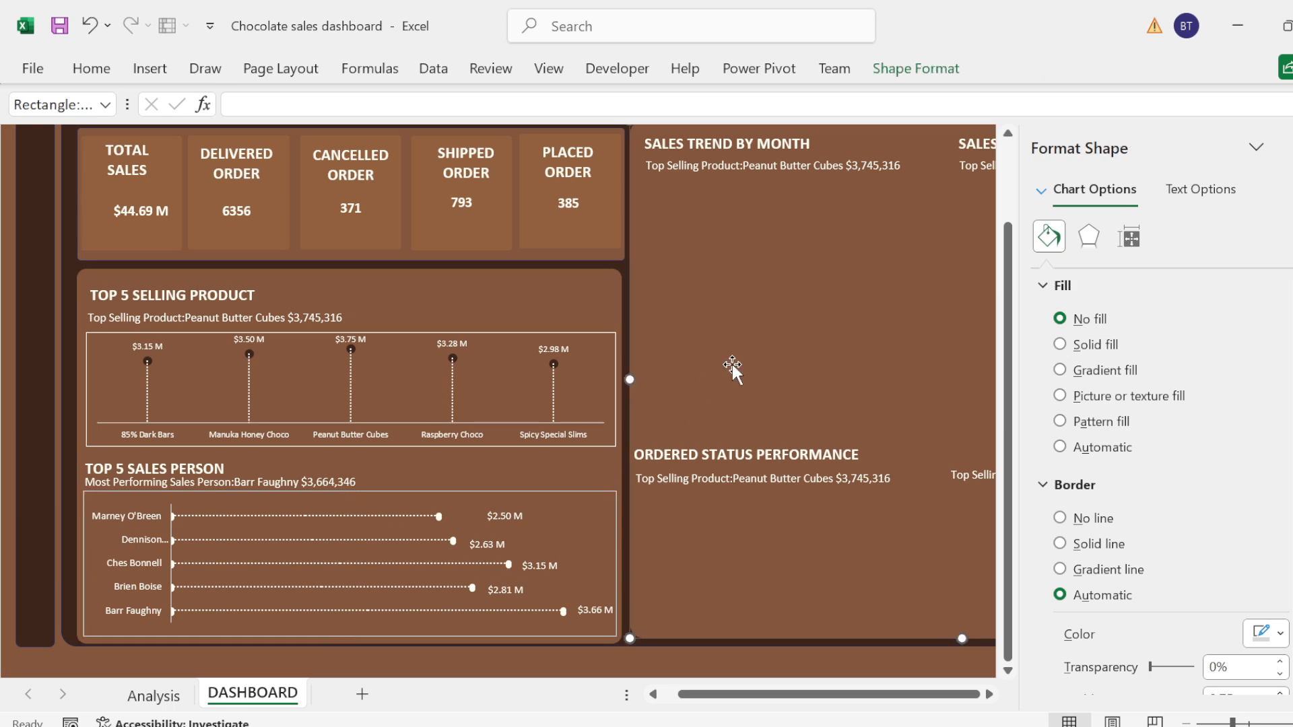
key("ctrl+s")
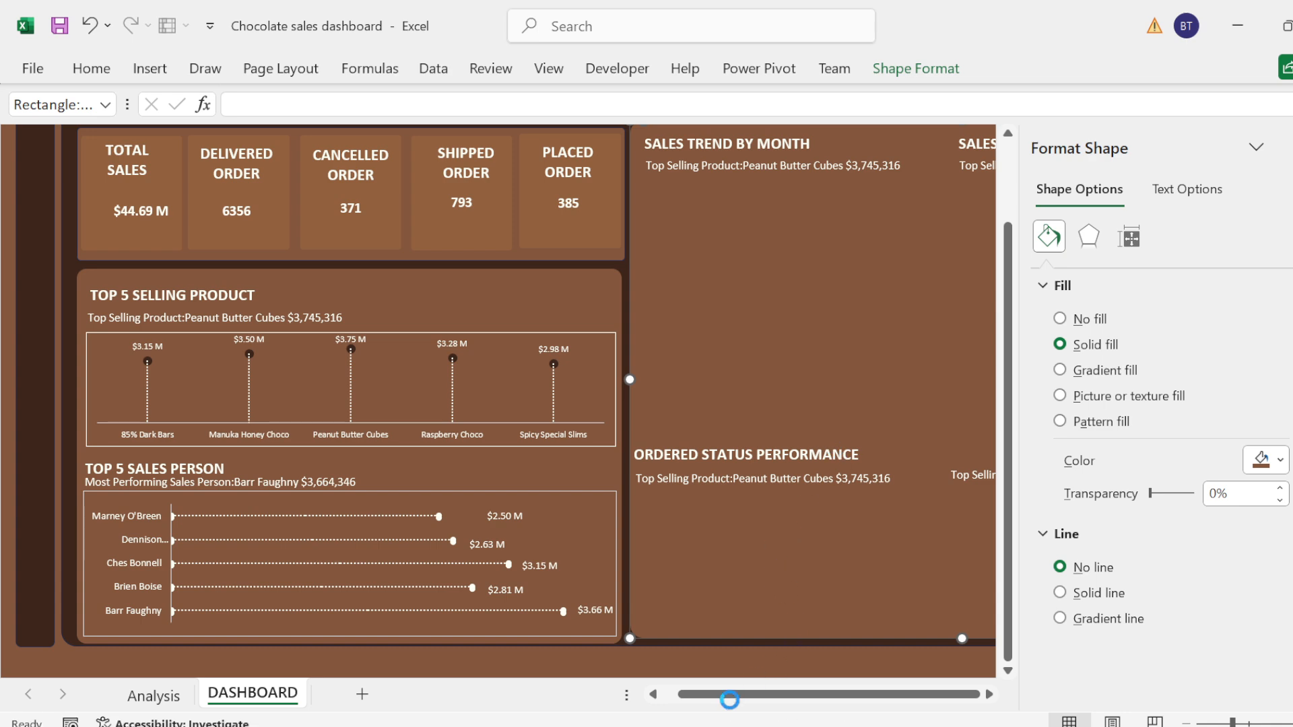
left_click(723, 696)
Step: On the Analysis sheet, assign the name T to cell D3, which holds the month with highest sales text
left_click(154, 695)
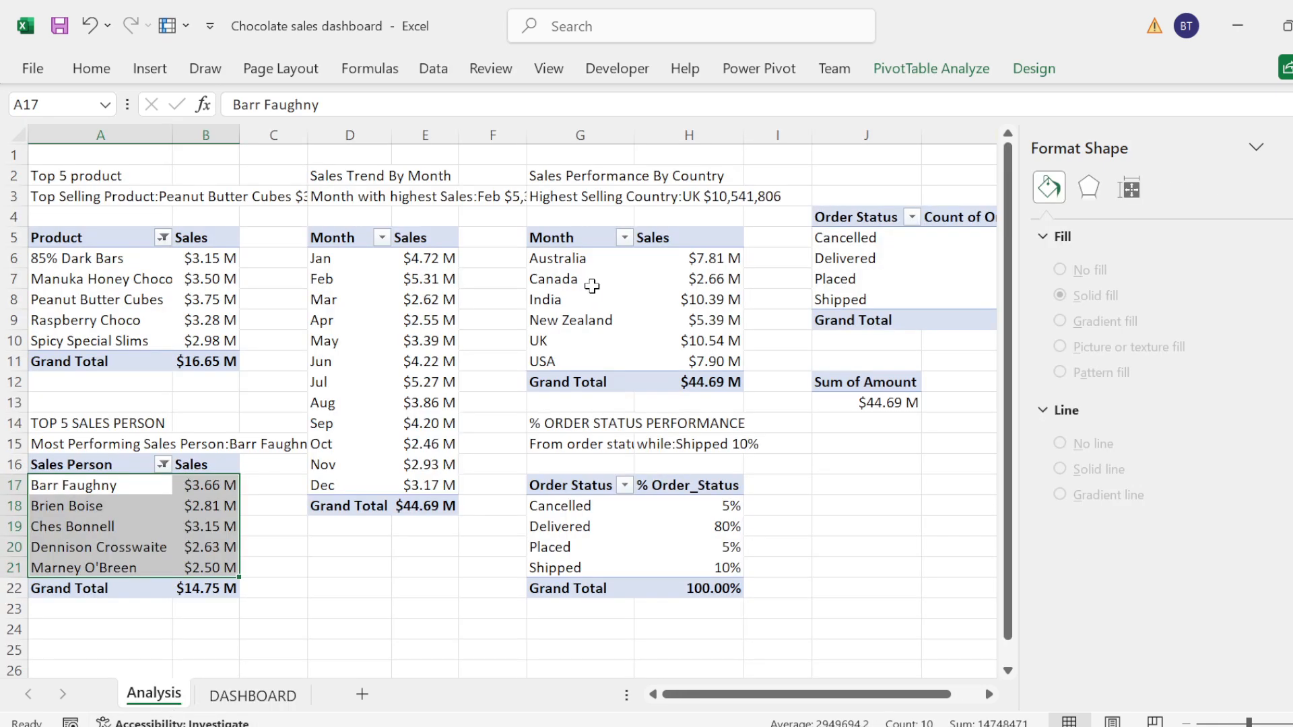
left_click(439, 196)
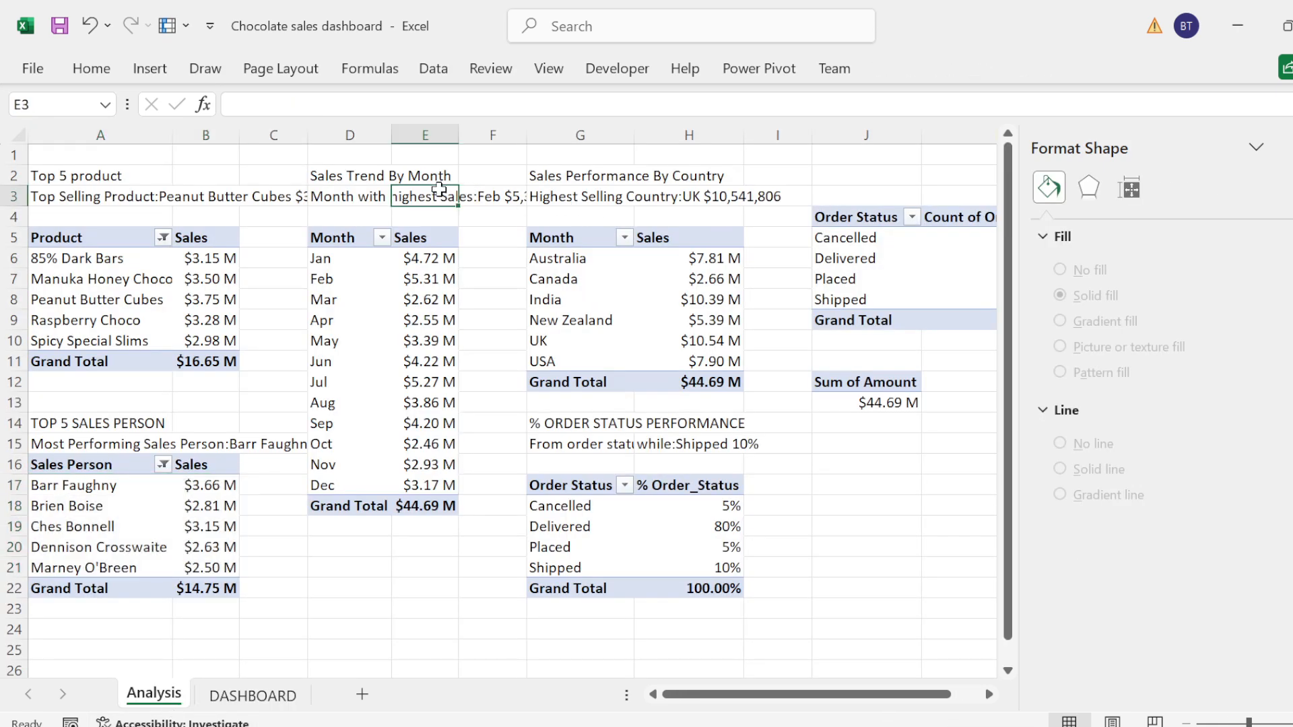
left_click(348, 196)
left_click(25, 105)
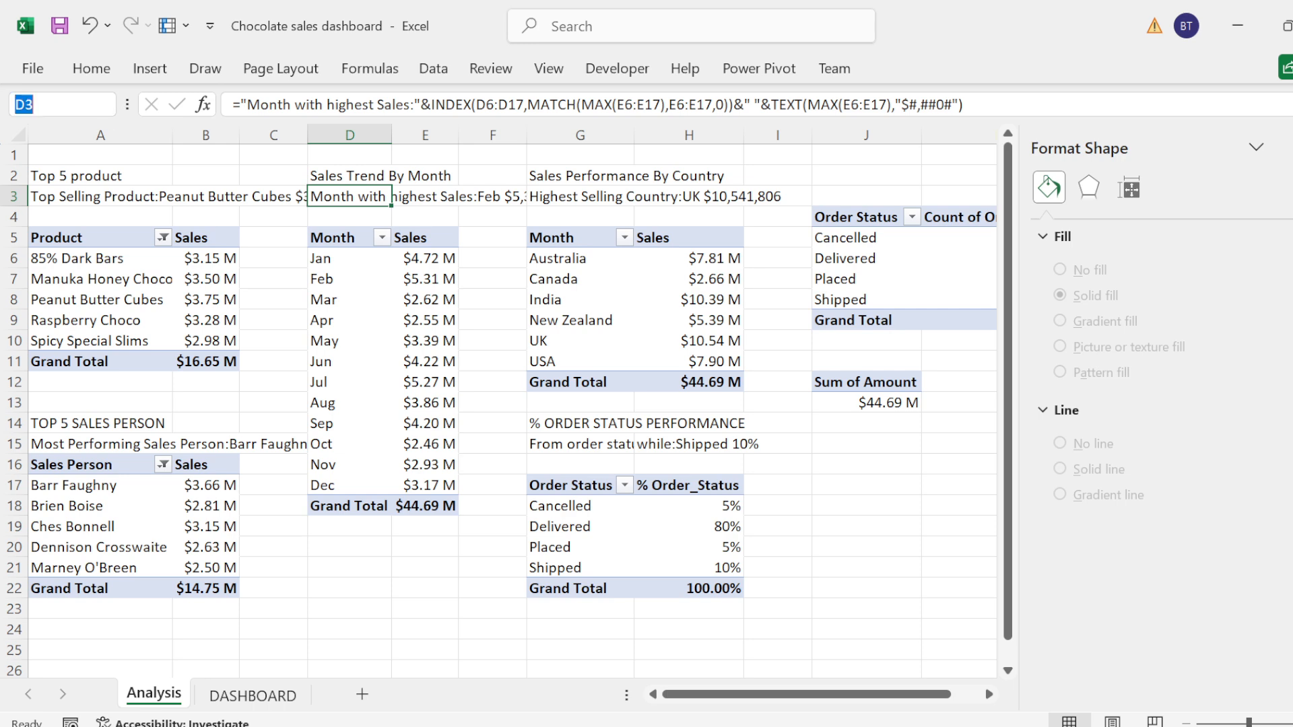
type("T")
key("Return")
Step: Insert a 2-D line chart with markers from the Month and Sales pivot data, January through December, excluding the grand total
left_click(324, 240)
key("shift+Down")
key("shift+Down")
key("shift+Down")
key("shift+Down")
key("shift+Down")
key("shift+Down")
key("shift+Down")
key("shift+Down")
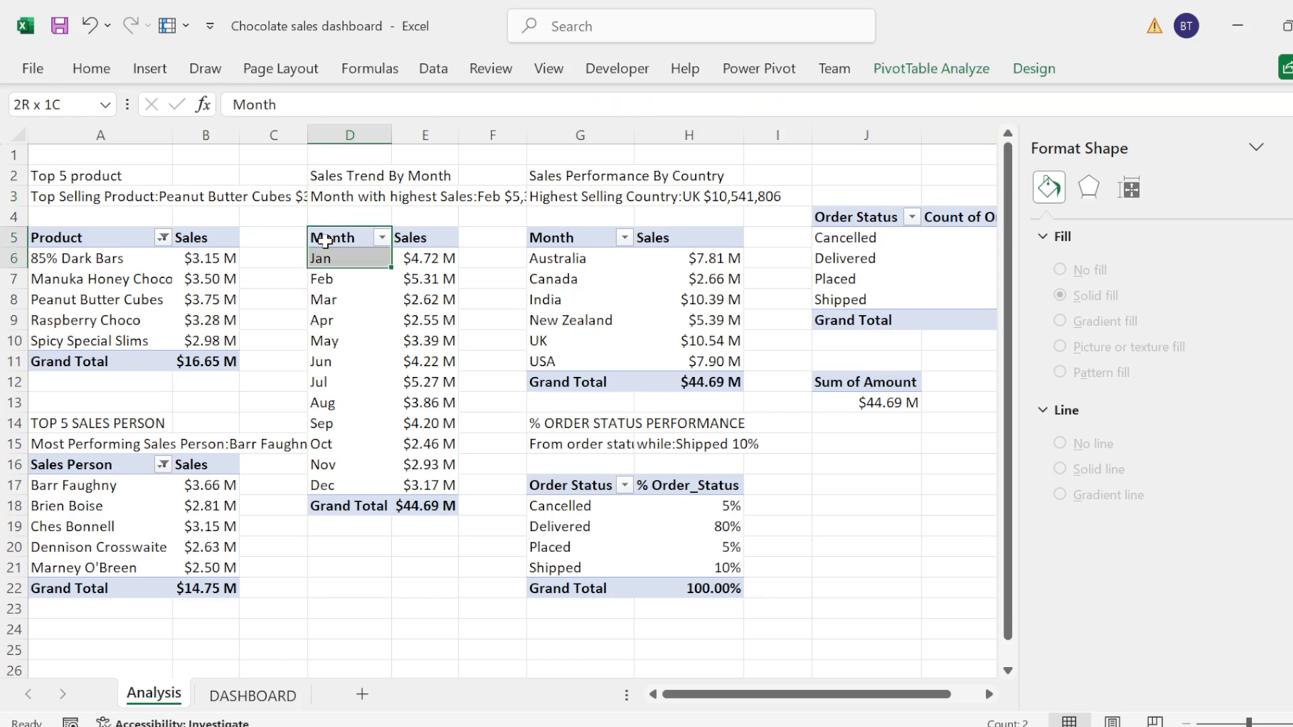
key("shift+Down")
key("shift+Down")
key("shift+Down")
key("shift+Down")
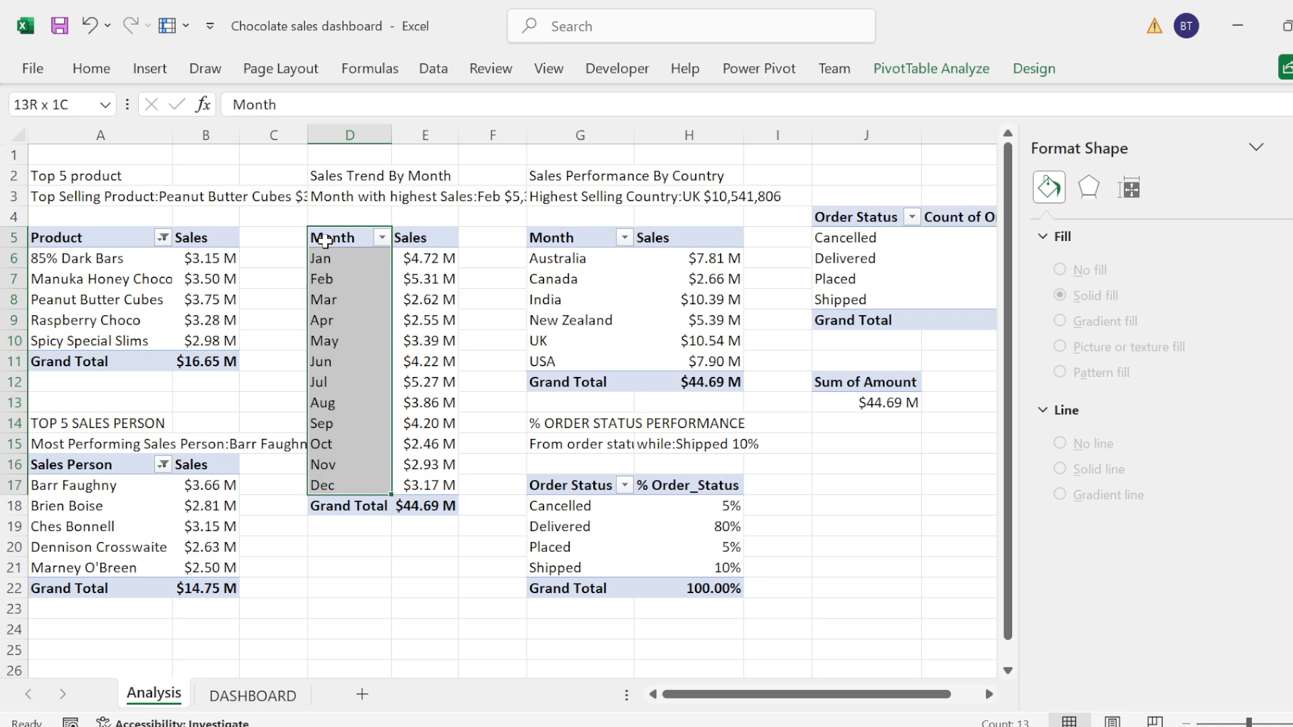
key("shift+Right")
left_click(149, 67)
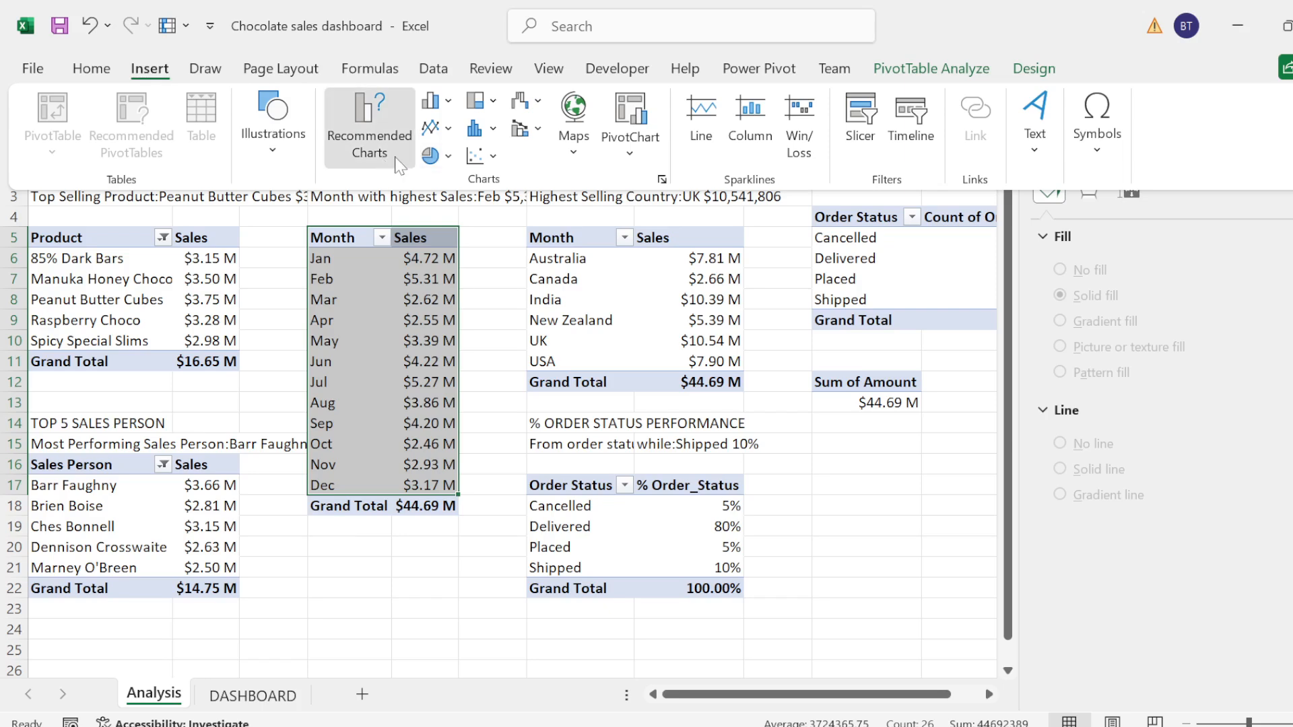
left_click(444, 129)
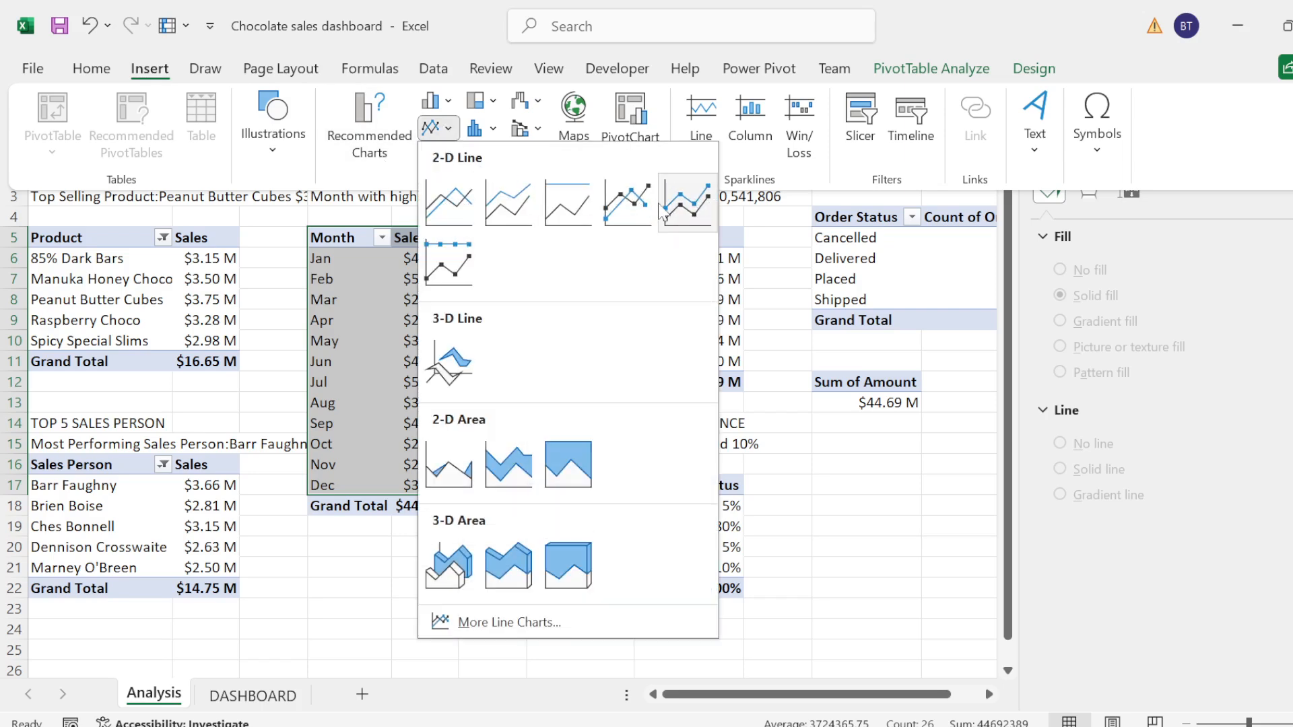
left_click(639, 205)
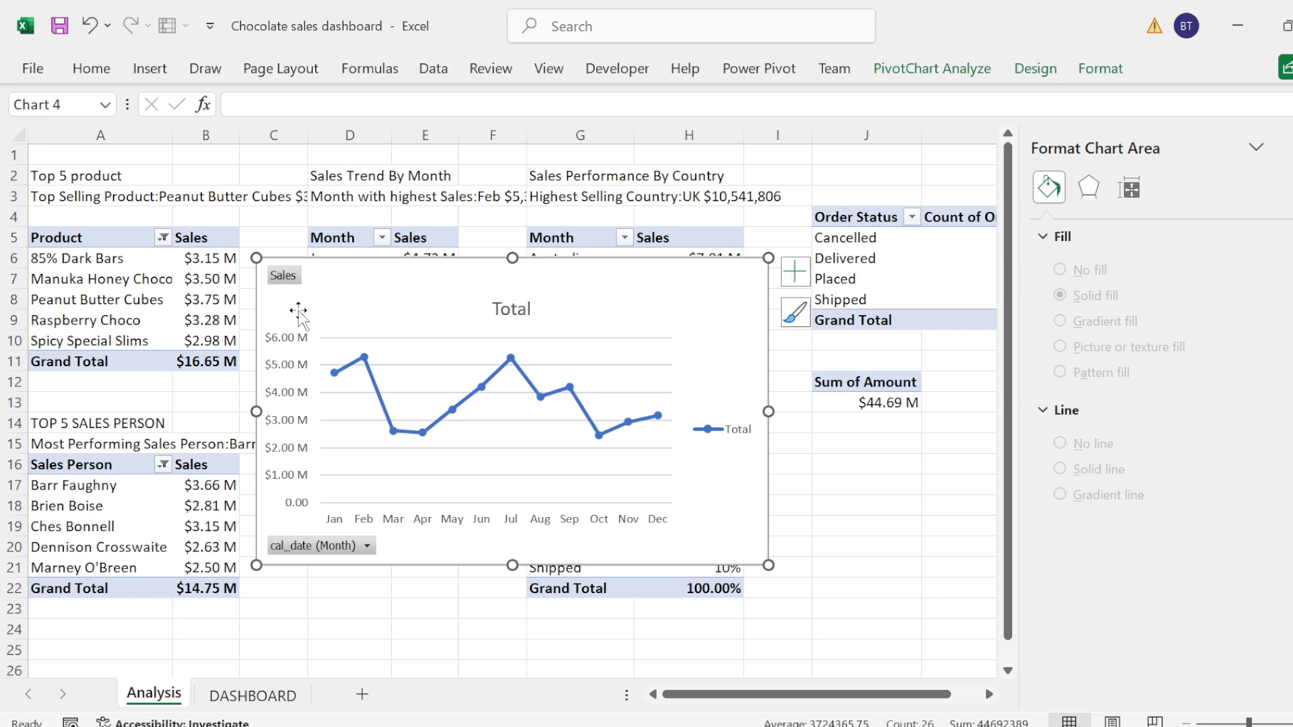
Step: Hide all field buttons on the monthly sales line chart and remove its title, gridlines, legend and primary vertical axis
right_click(284, 276)
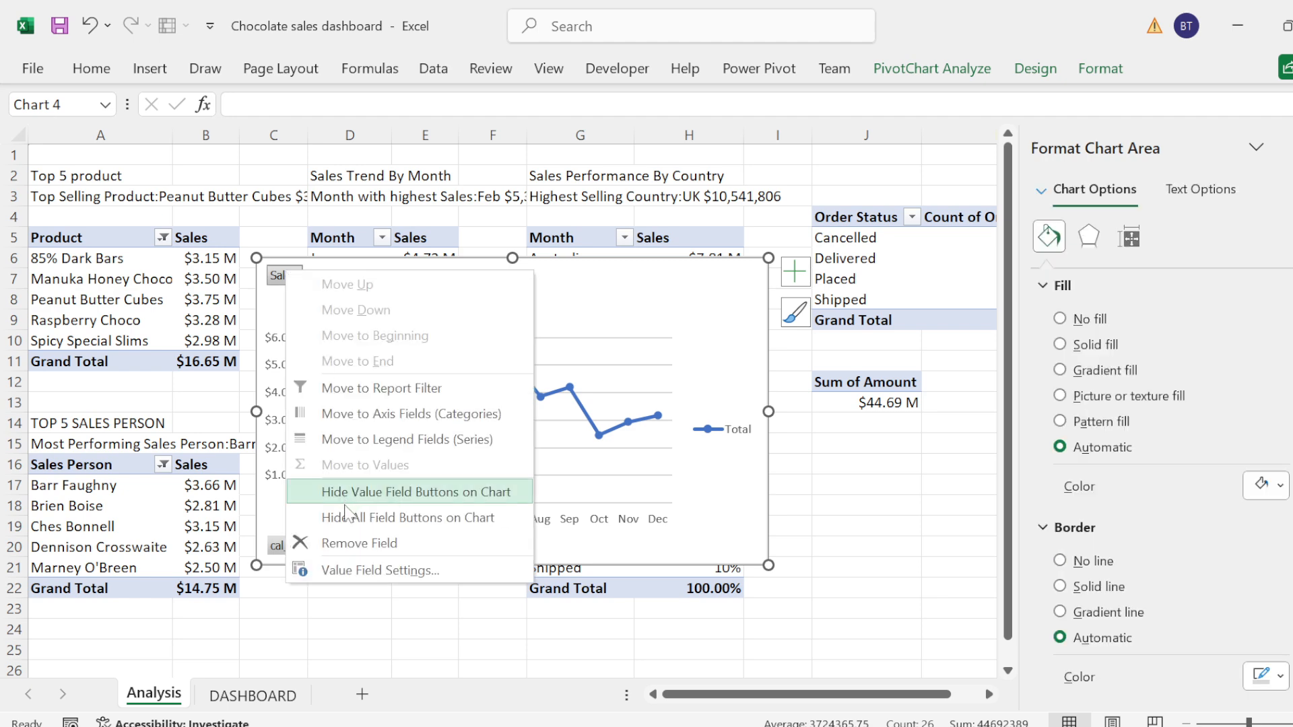
left_click(347, 517)
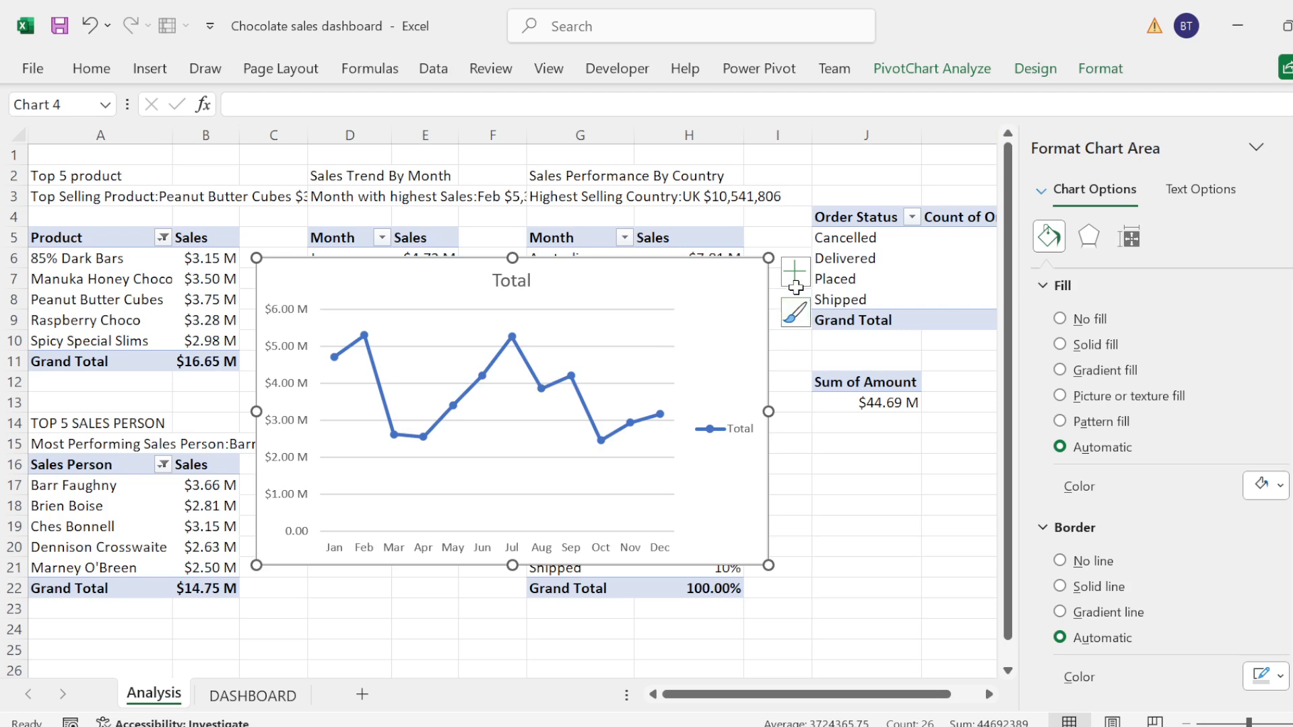
left_click(795, 285)
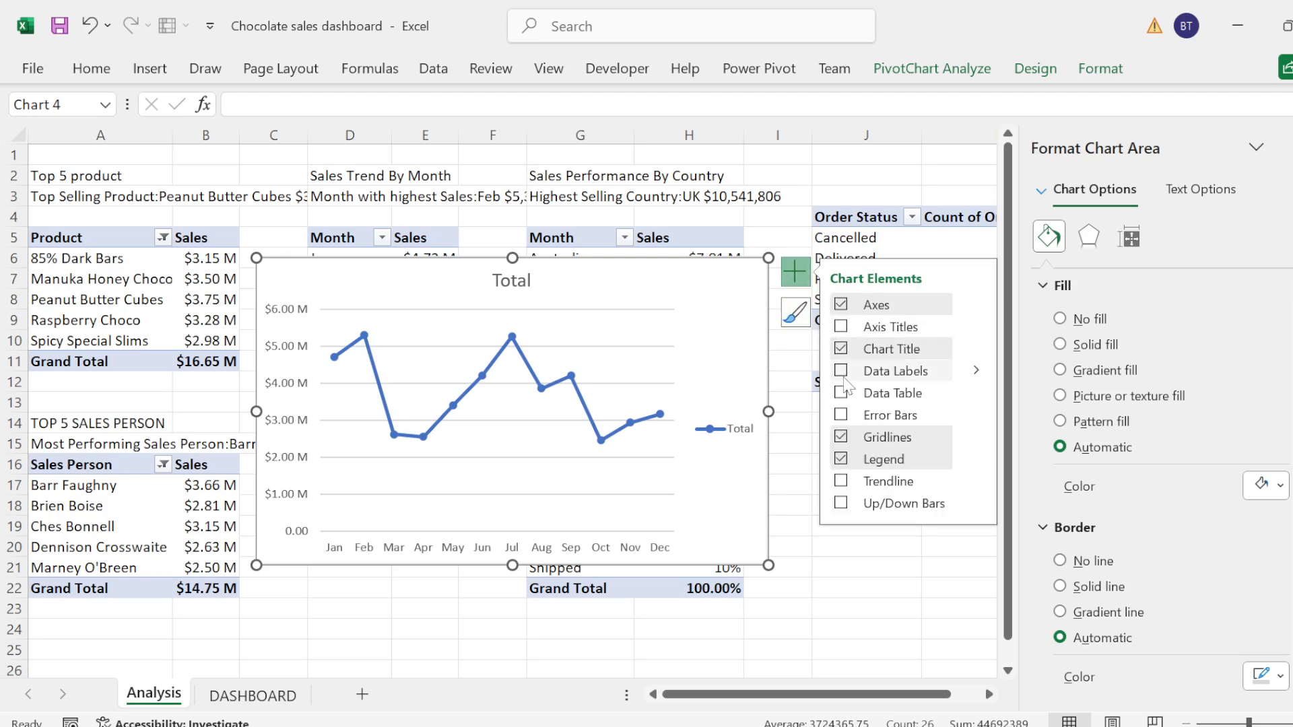
left_click(842, 350)
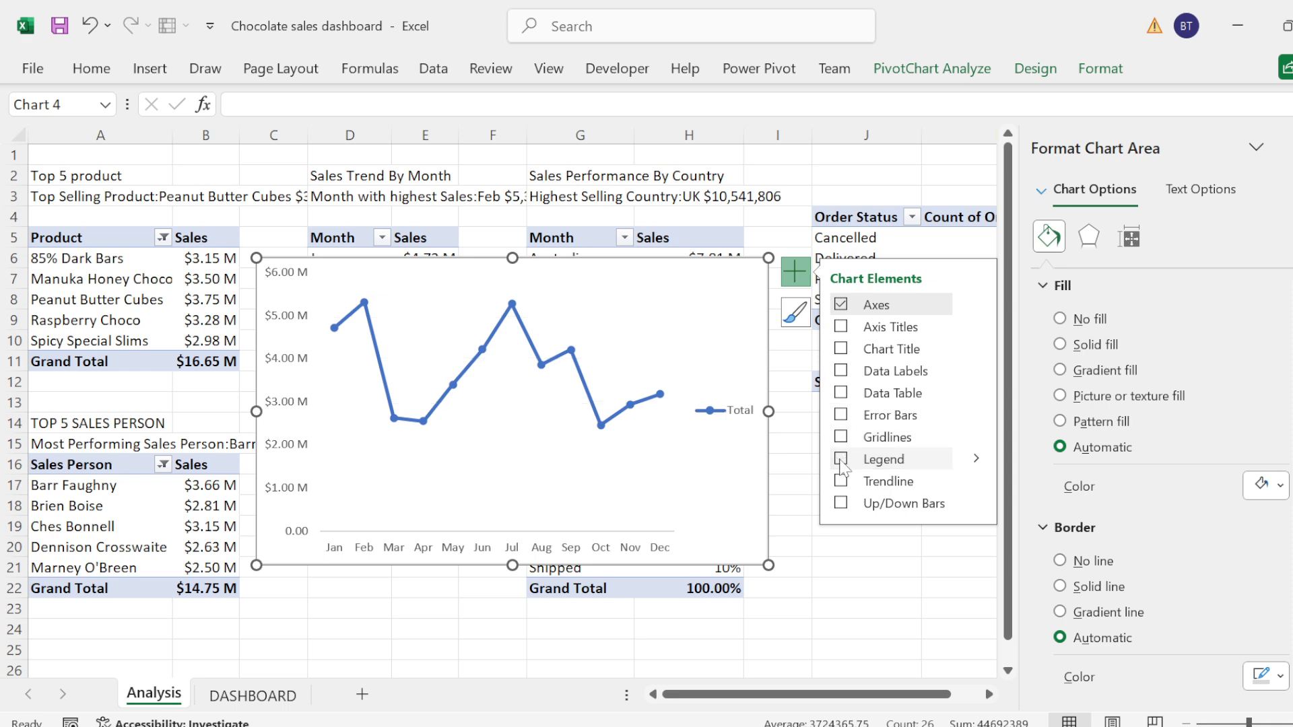
left_click(840, 460)
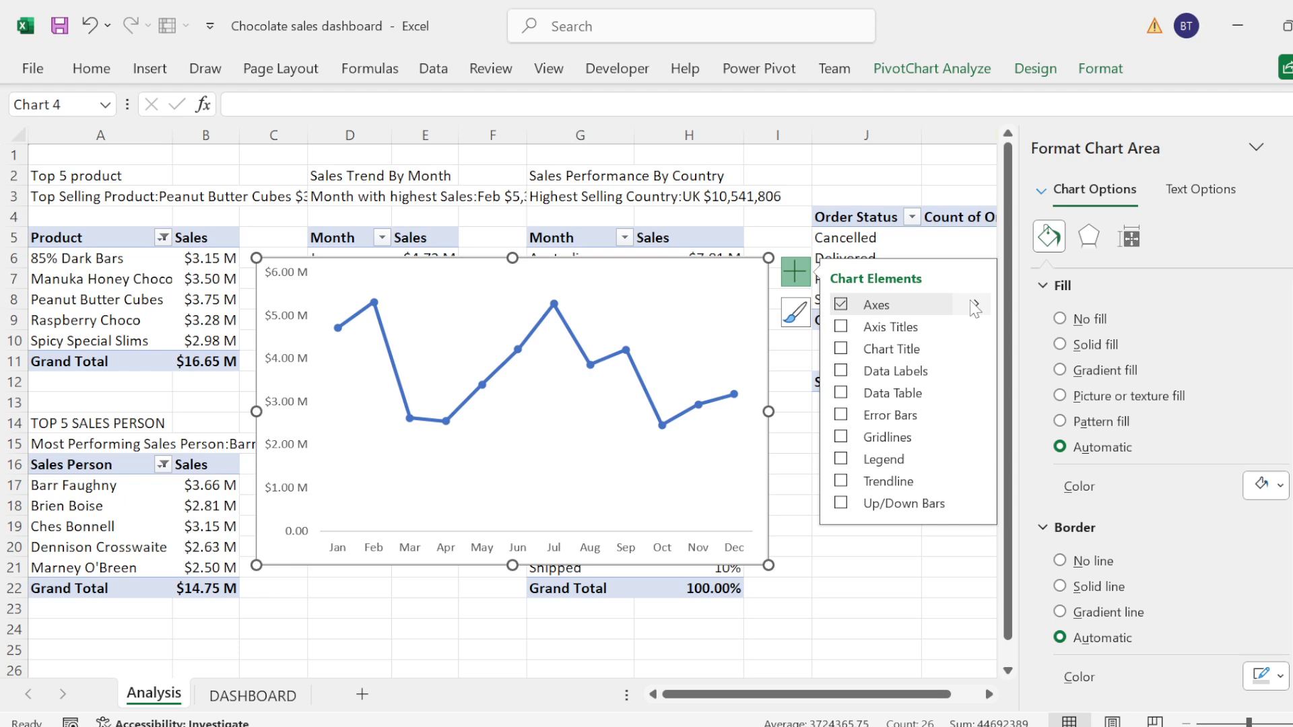
left_click(975, 307)
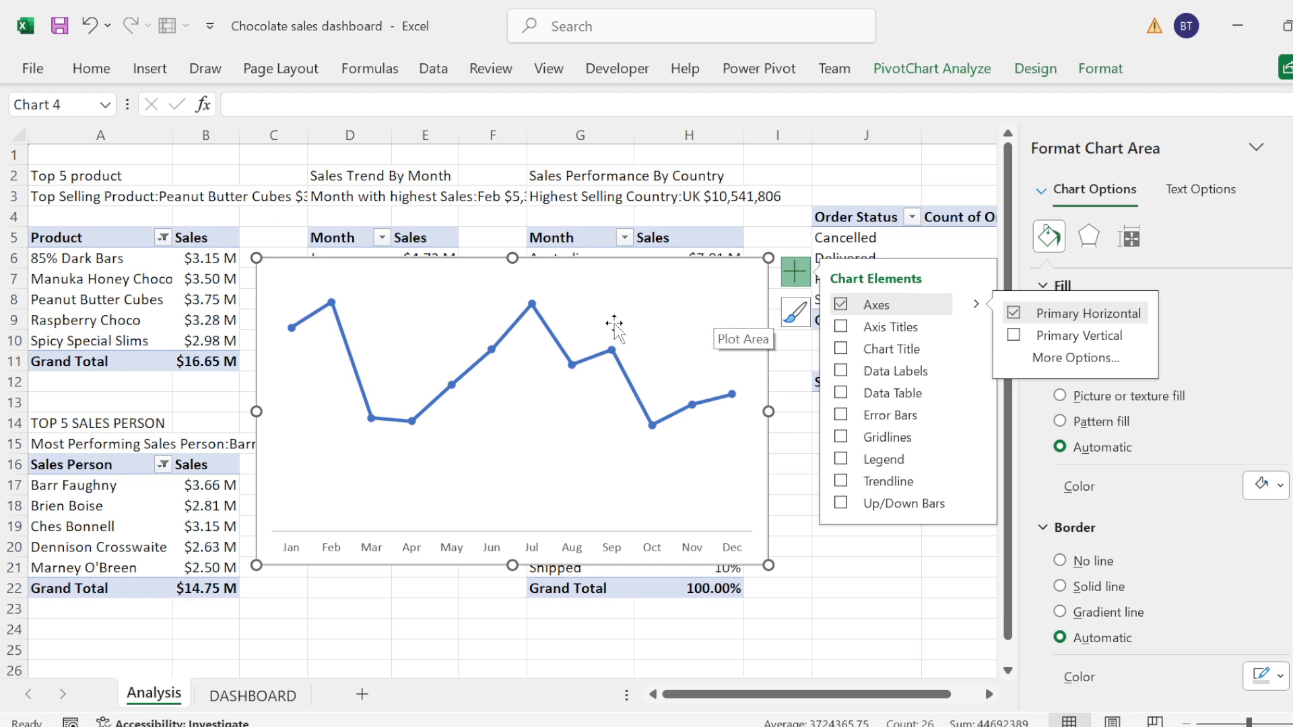
Step: Give the monthly sales line series a round dot dash type
left_click(550, 335)
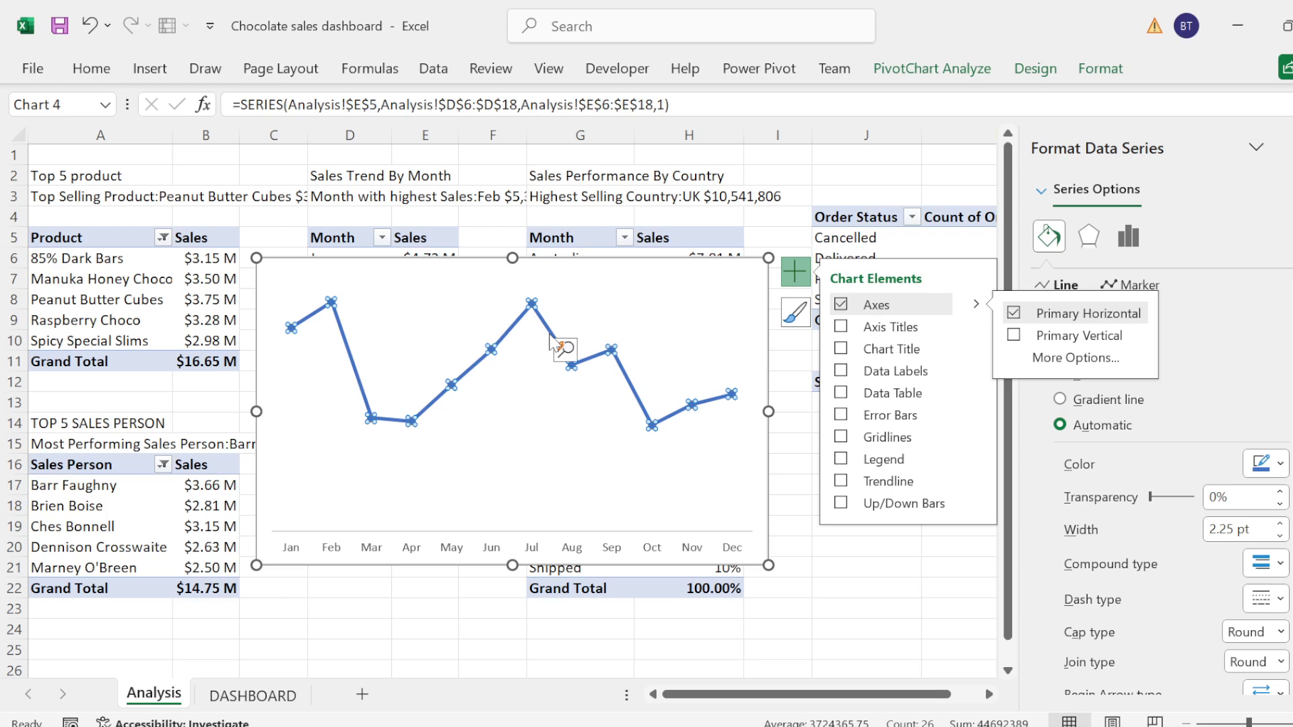
left_click(797, 275)
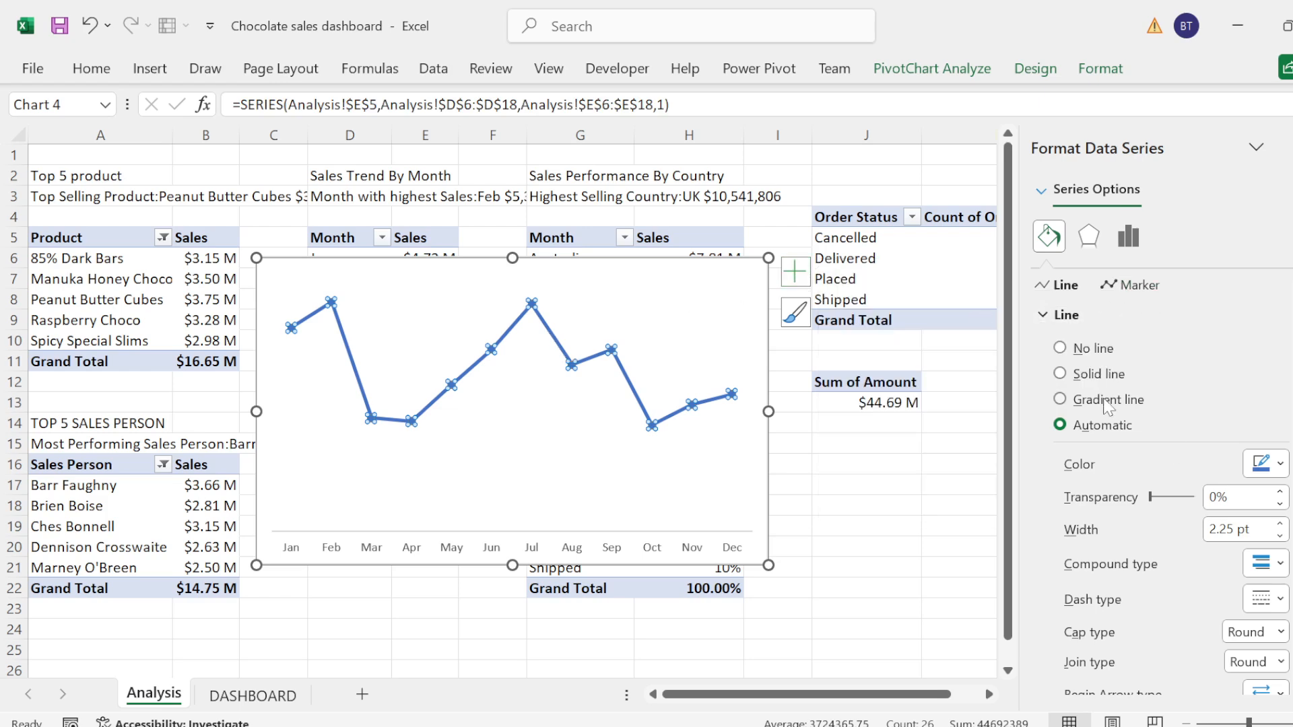
left_click(1279, 599)
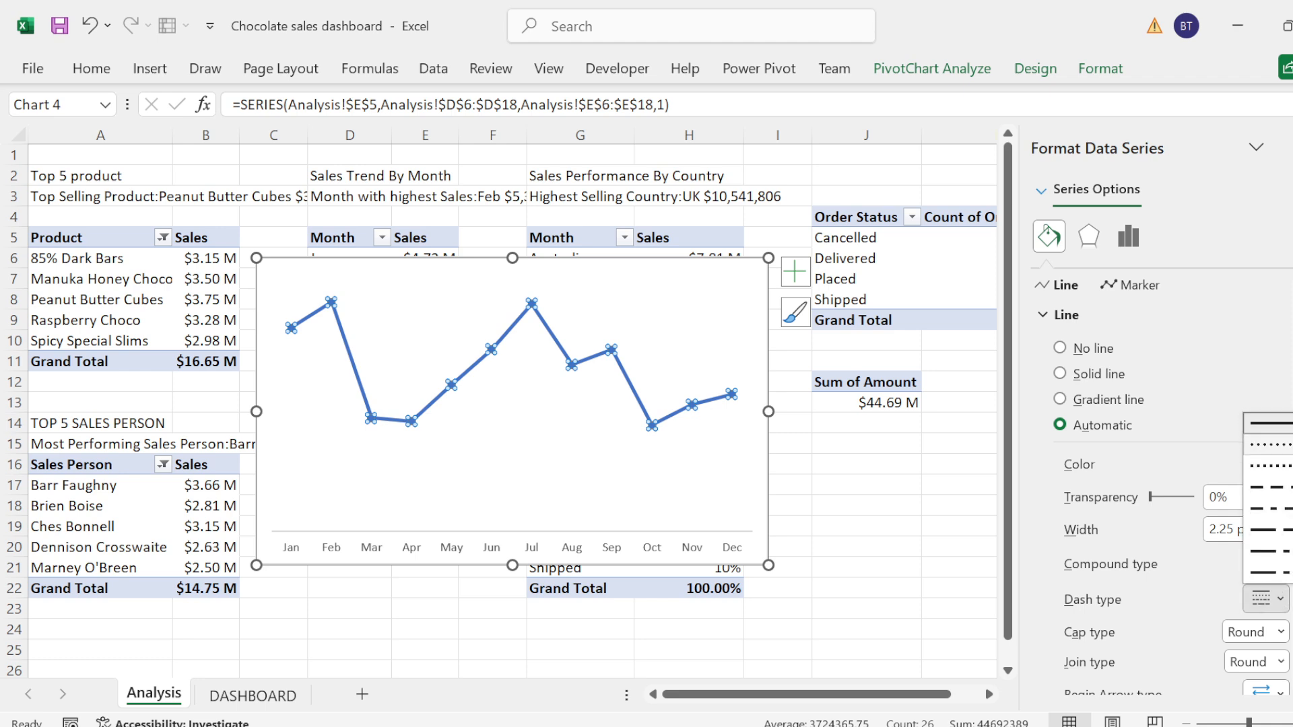
left_click(1268, 444)
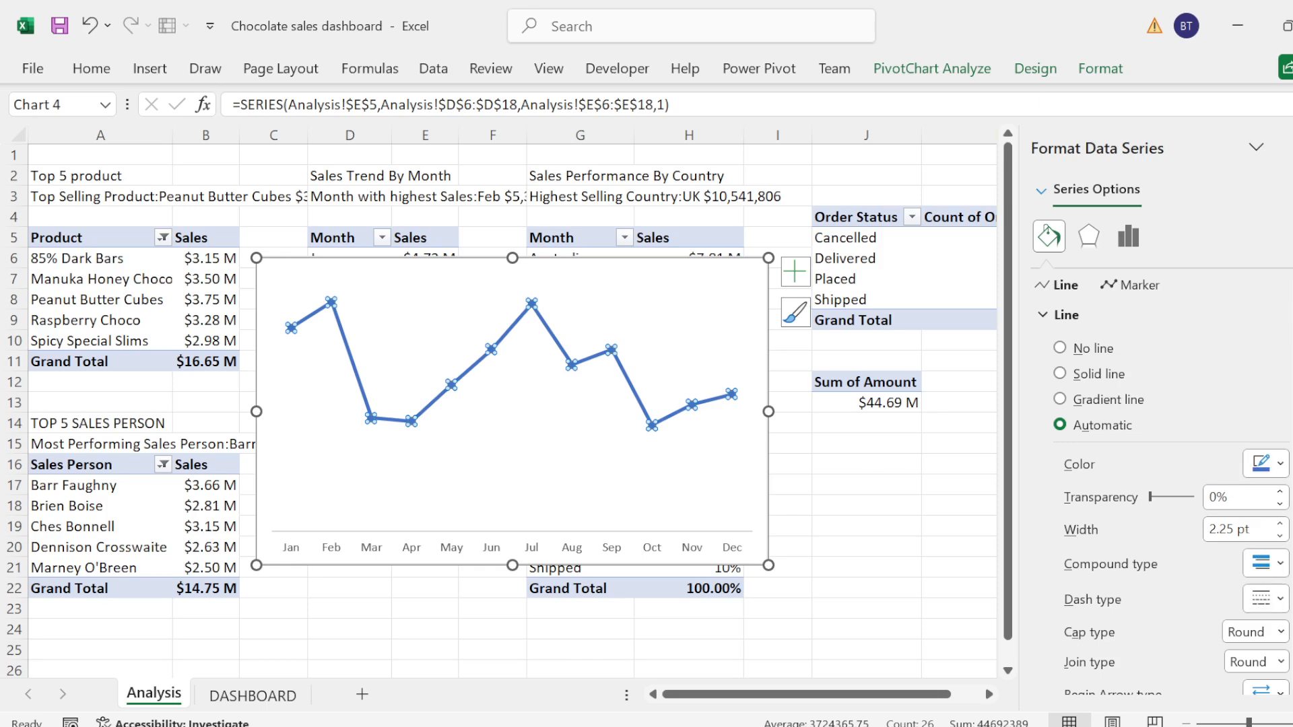
Step: Set the monthly sales line's markers to the built-in option with a size of 8
left_click(1137, 287)
left_click(1044, 345)
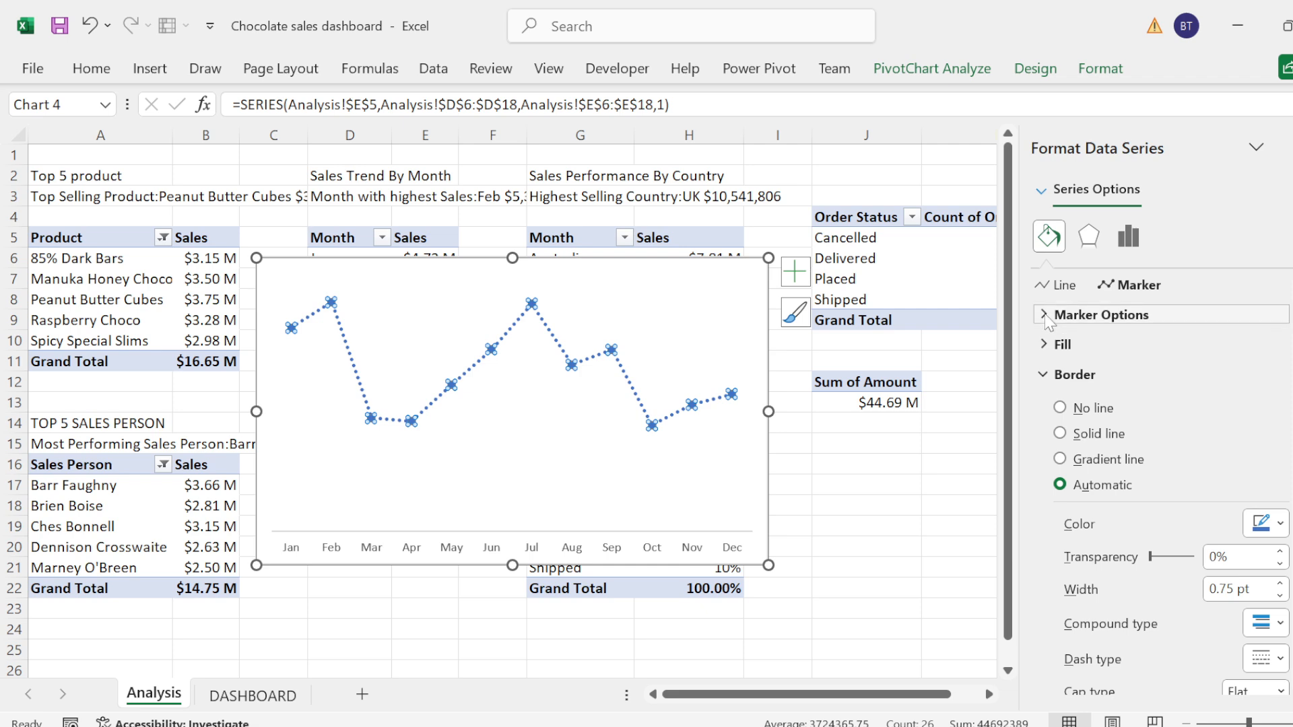
left_click(1045, 315)
left_click(1060, 397)
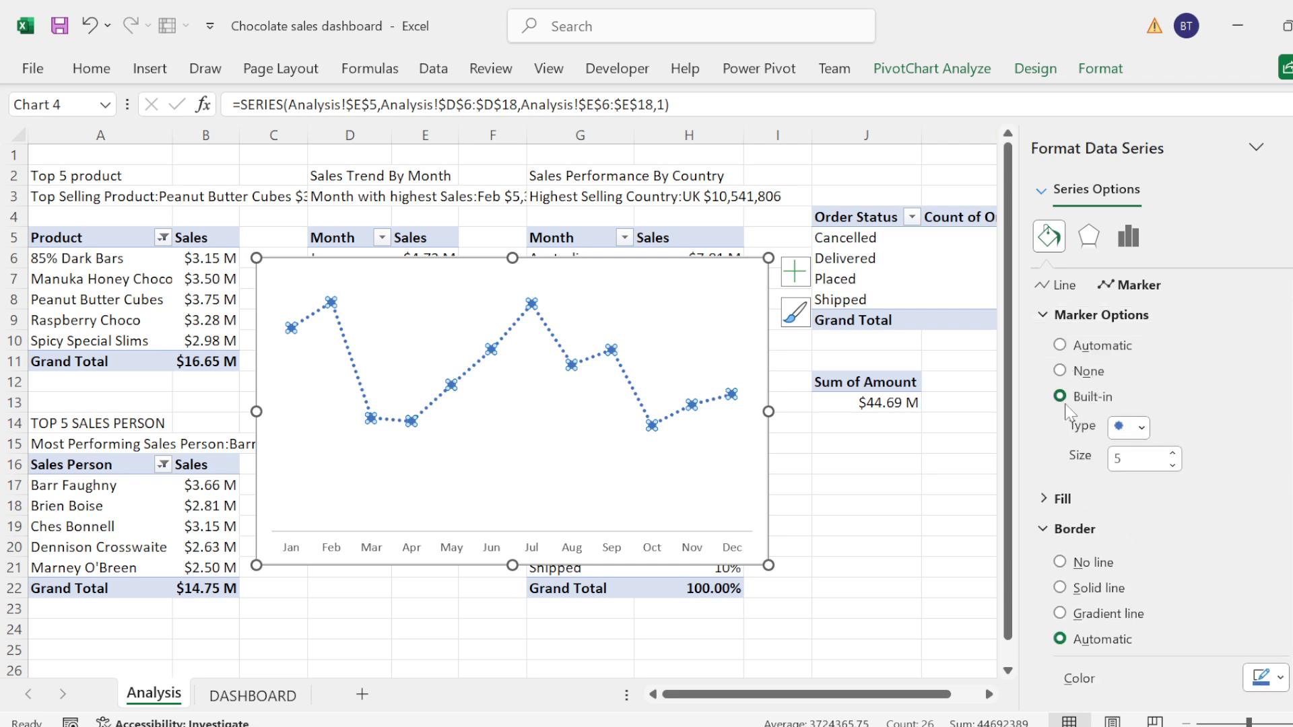
left_click(1172, 453)
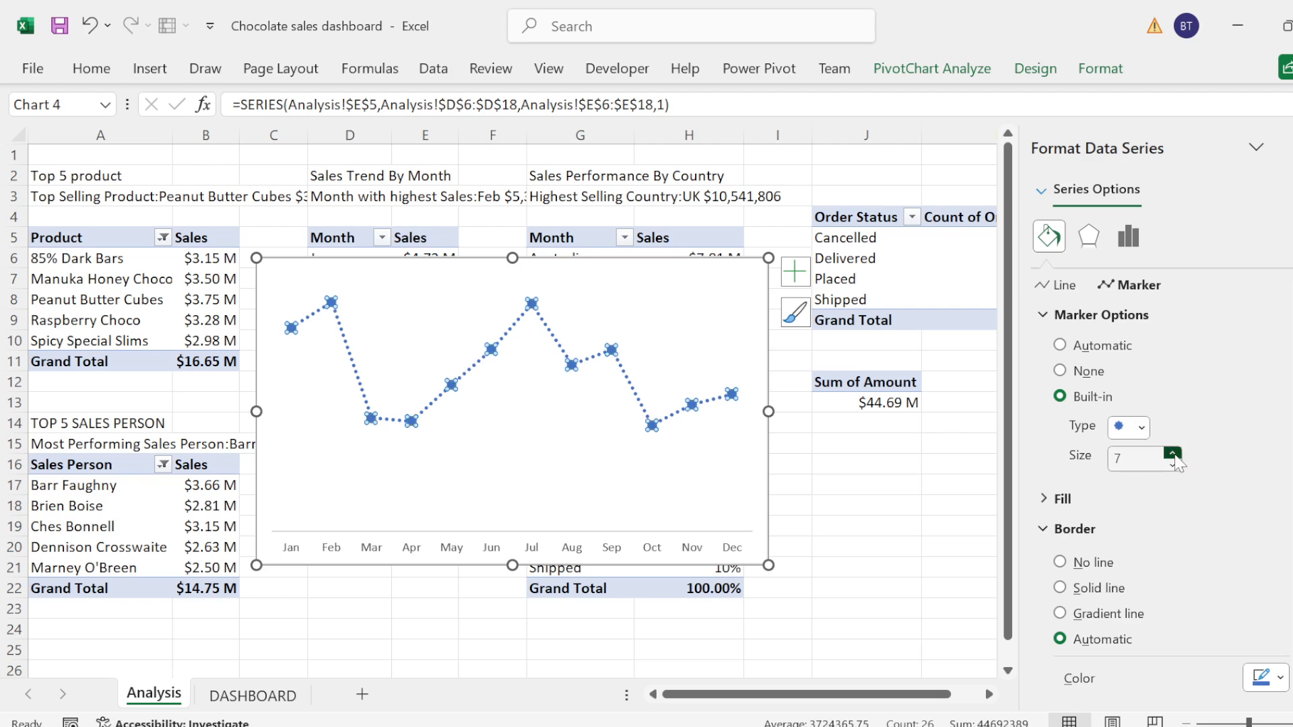
left_click(1173, 453)
left_click(1172, 453)
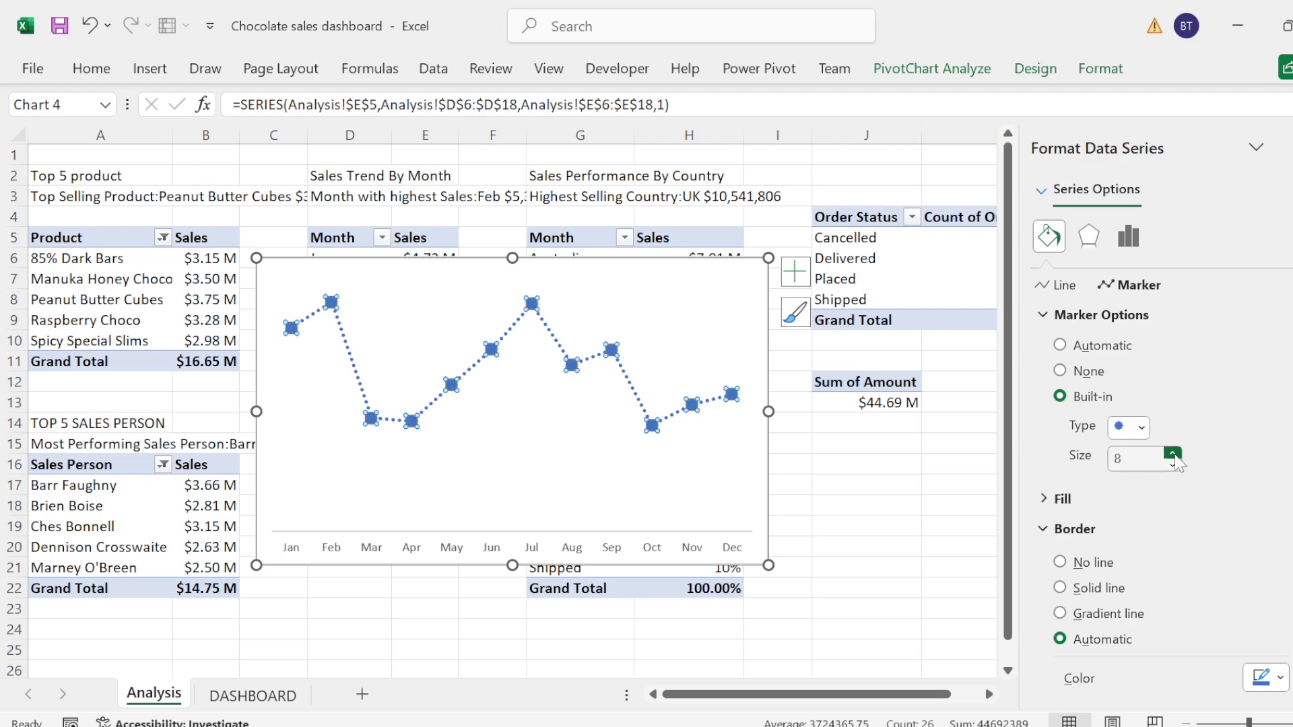
left_click(1043, 324)
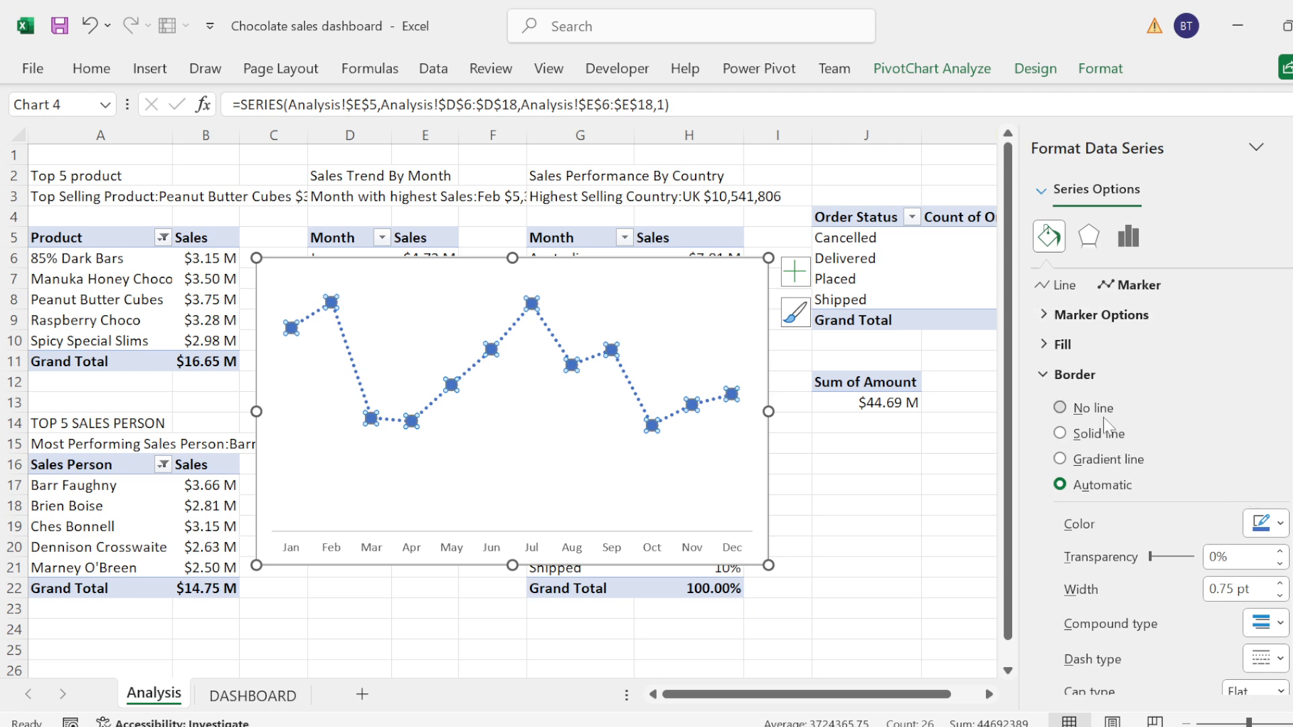
Step: Fill the monthly sales line's markers with the dark brown recent colour
left_click(1040, 375)
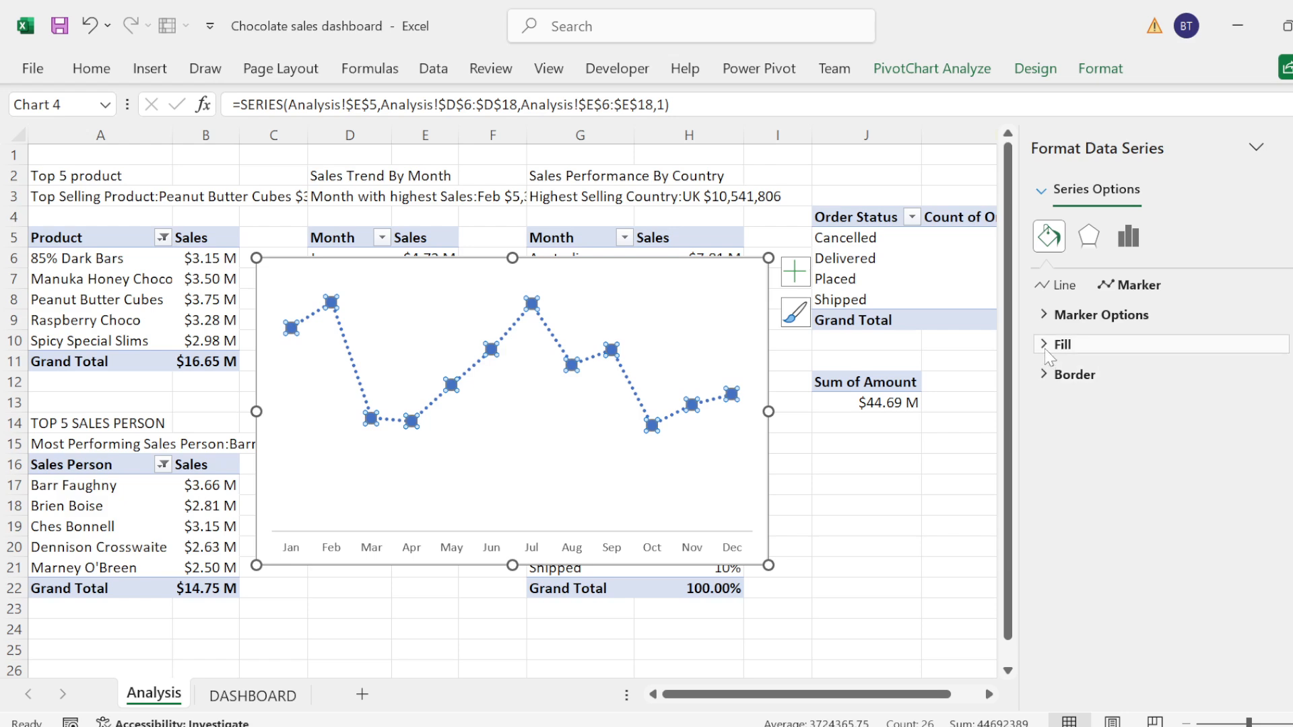
left_click(1046, 347)
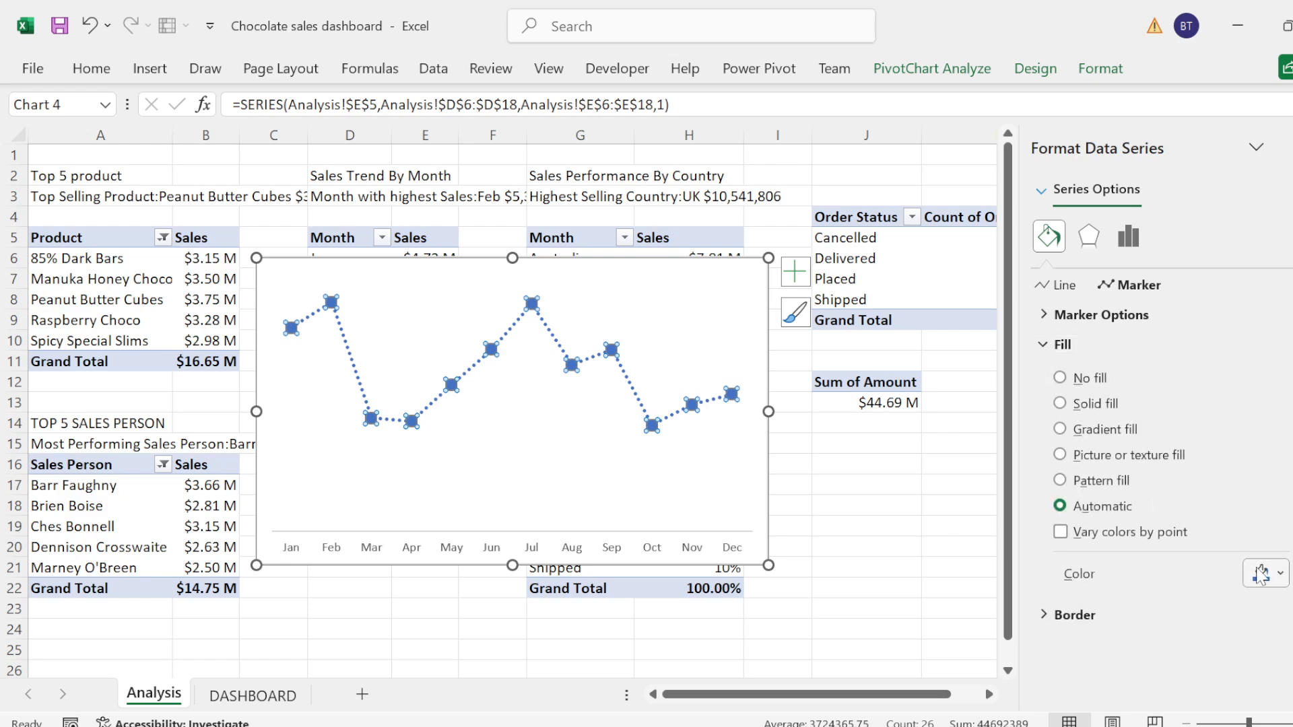
left_click(1269, 575)
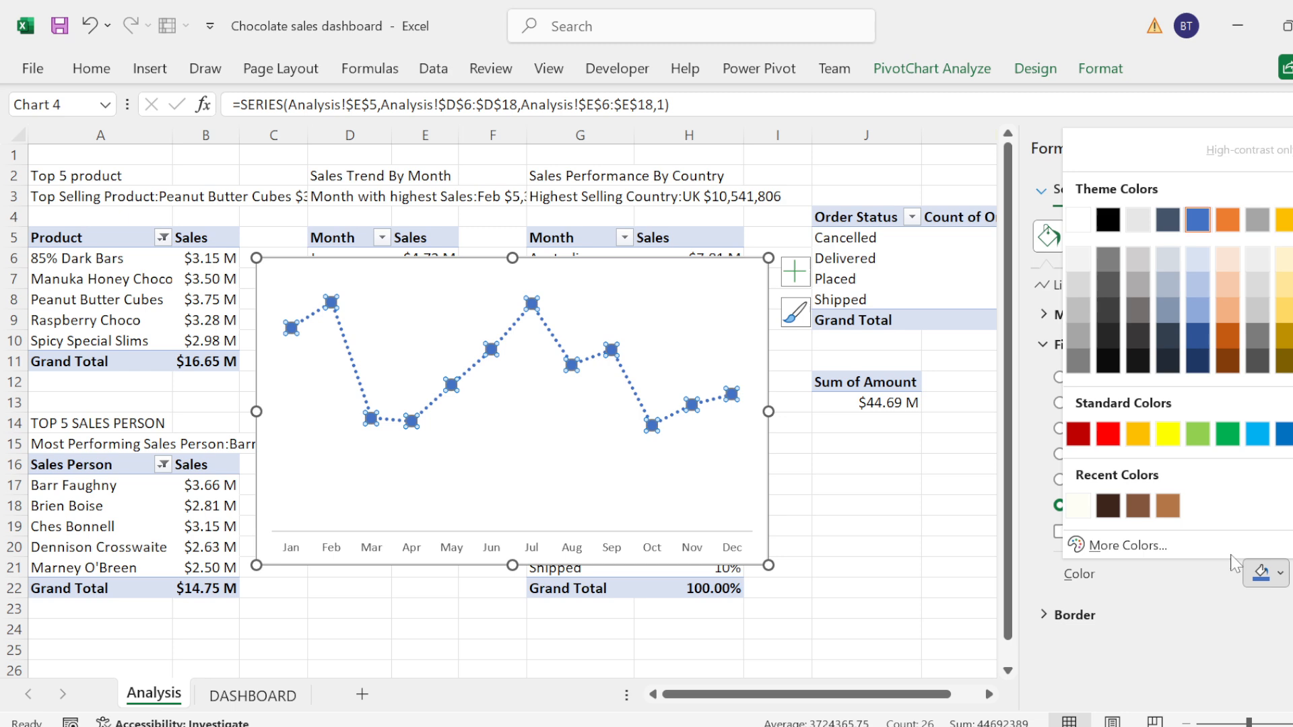
left_click(1107, 505)
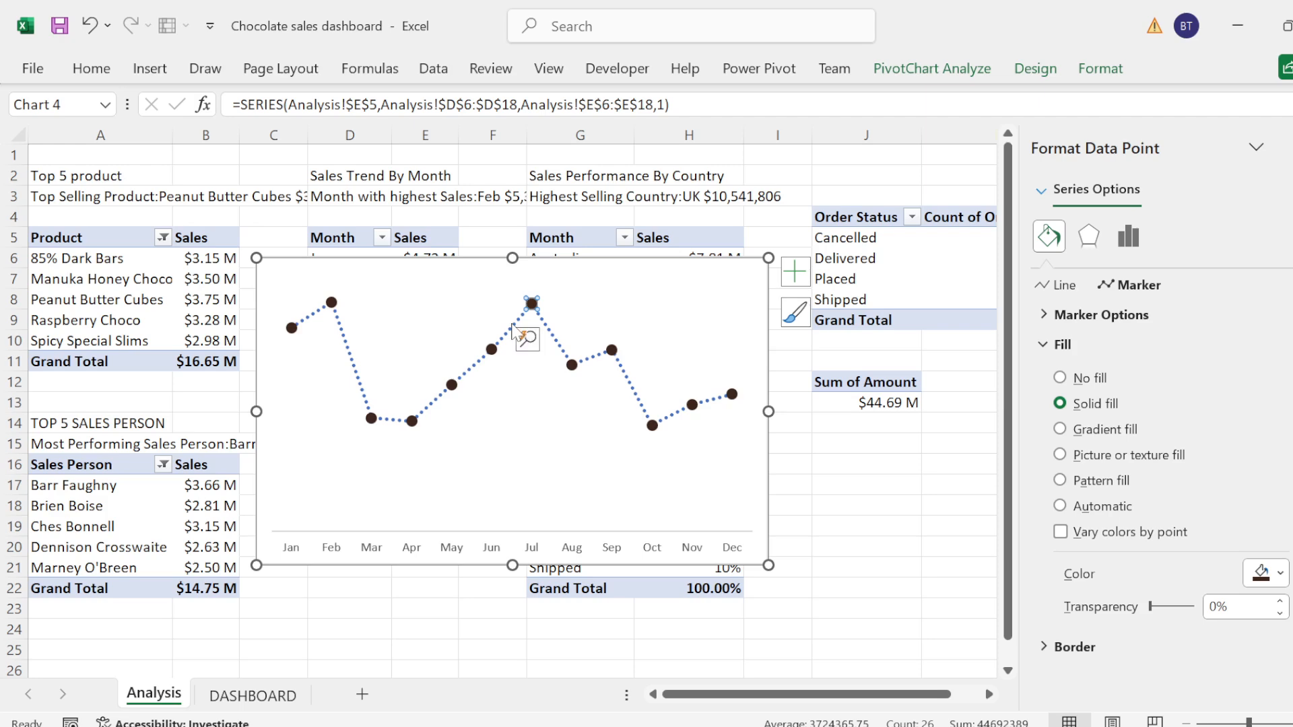
left_click(451, 384)
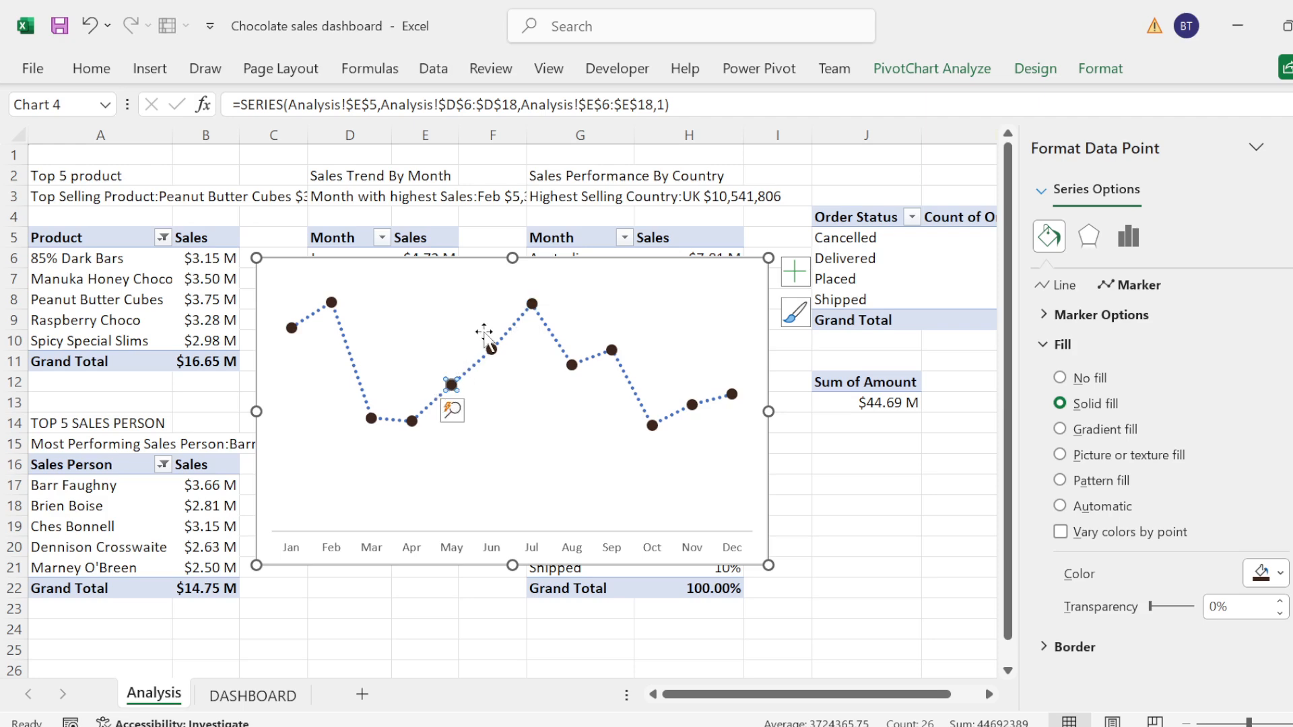
left_click(508, 333)
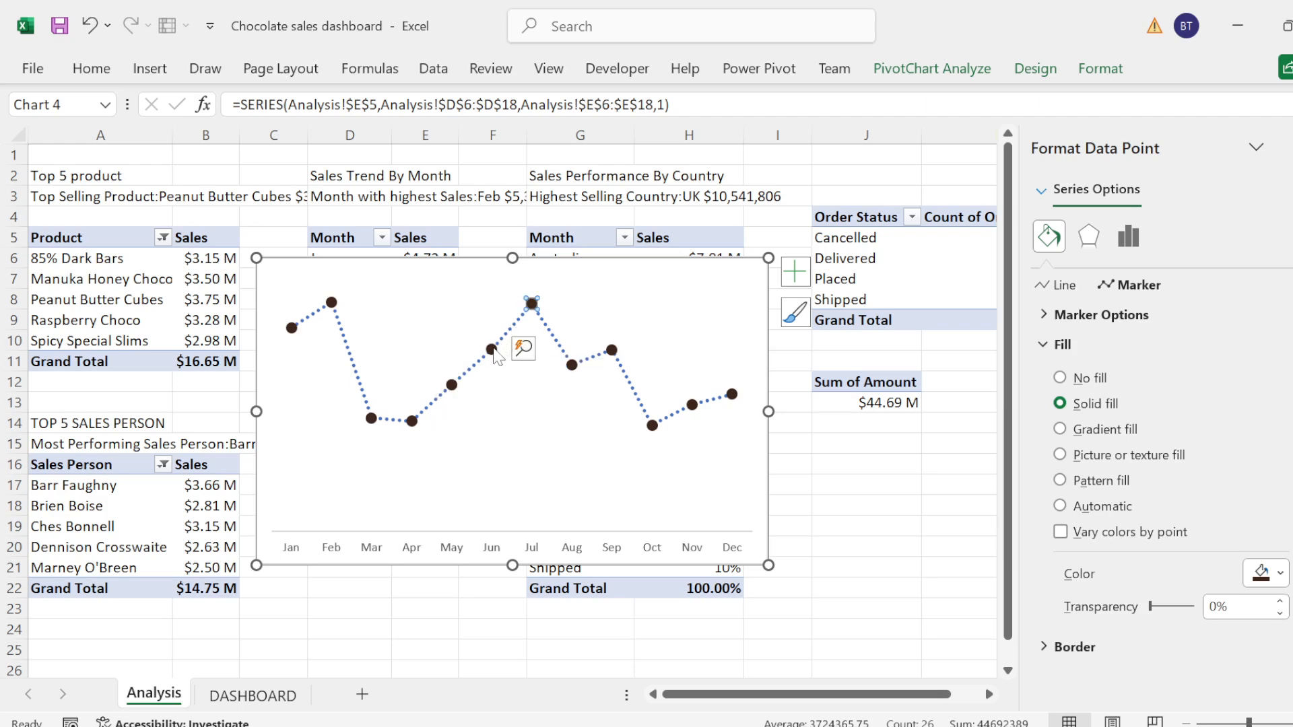
double_click(493, 352)
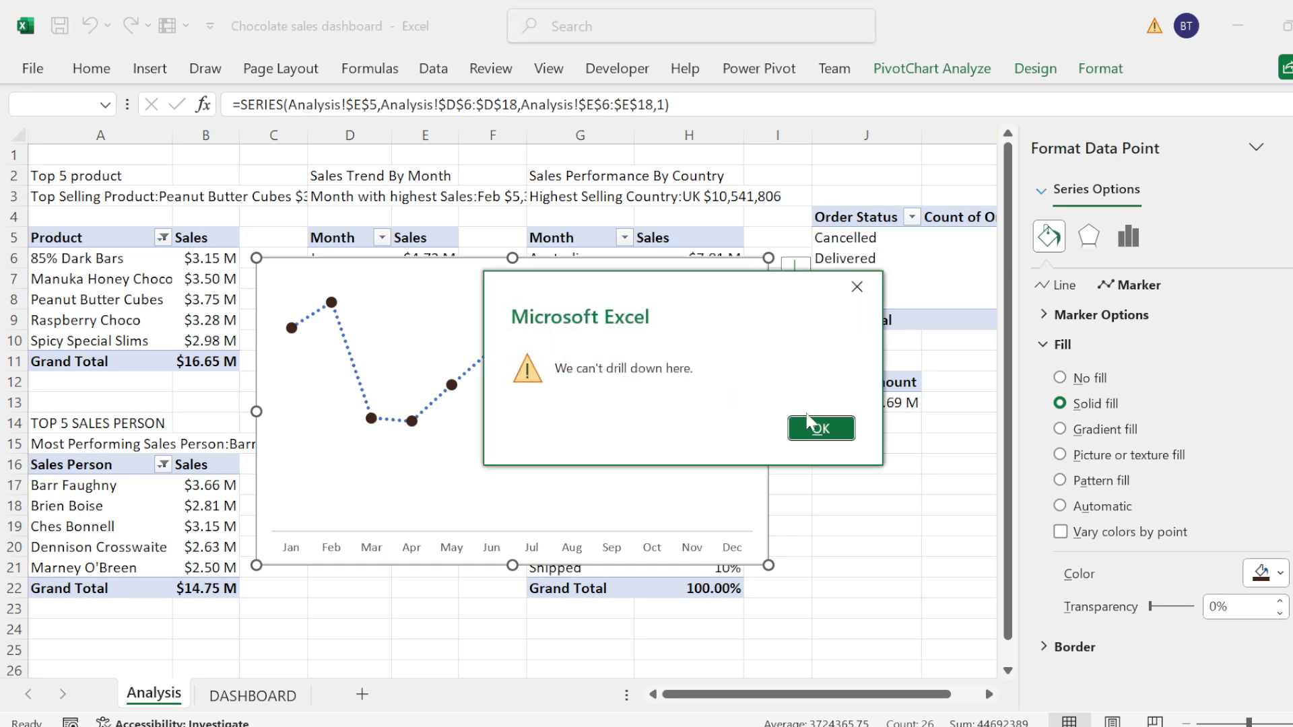
left_click(818, 431)
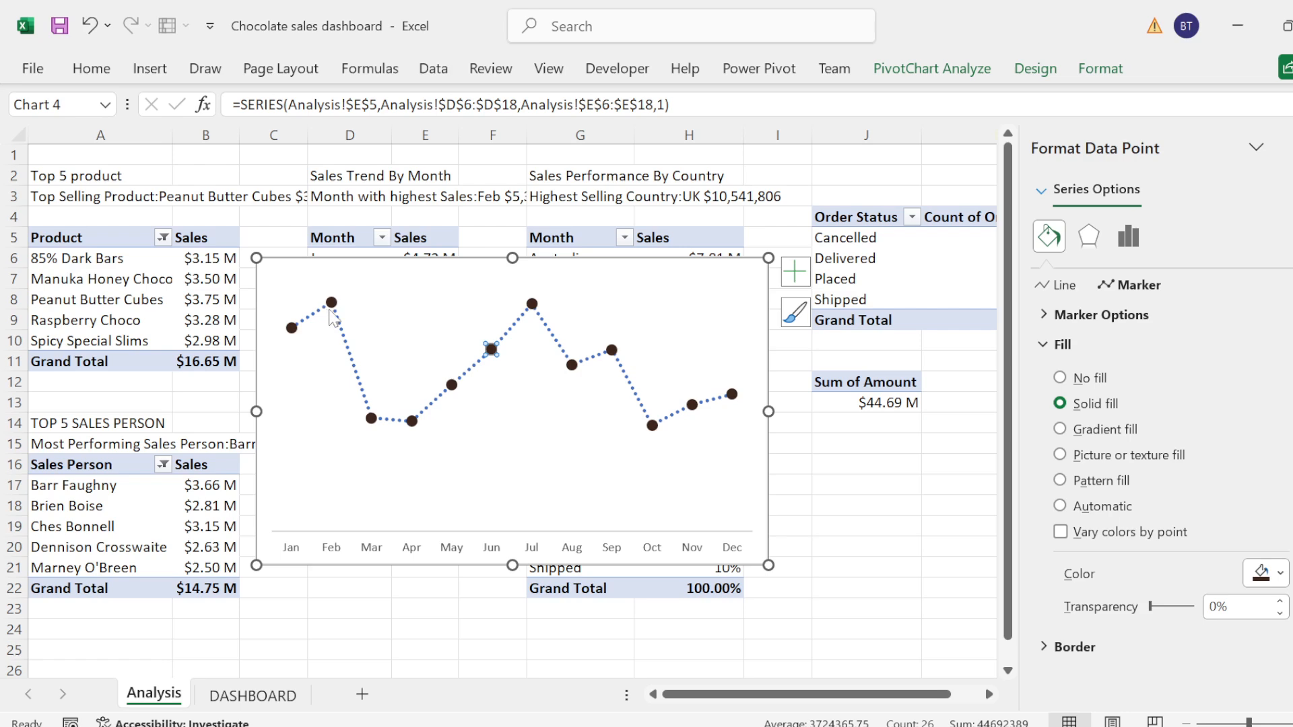
left_click(441, 341)
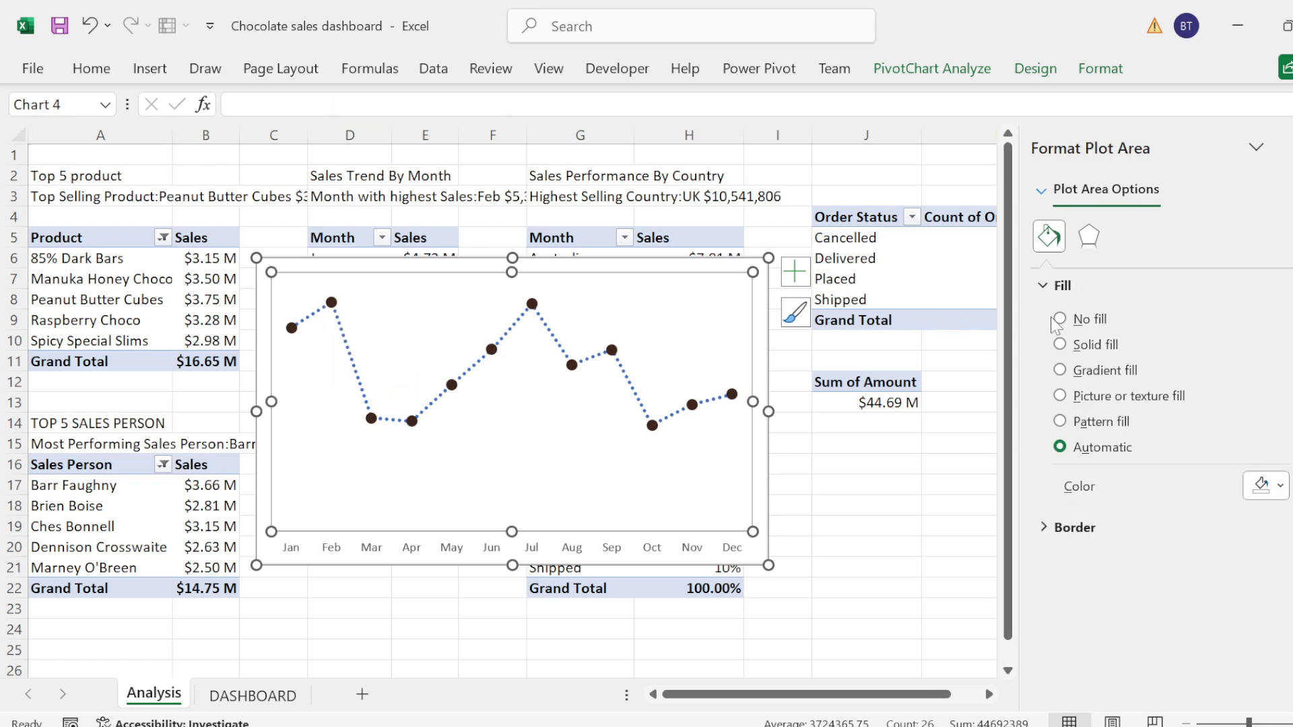
Step: Make the whole monthly sales series line solid and colour it with the ivory recent colour
left_click(510, 334)
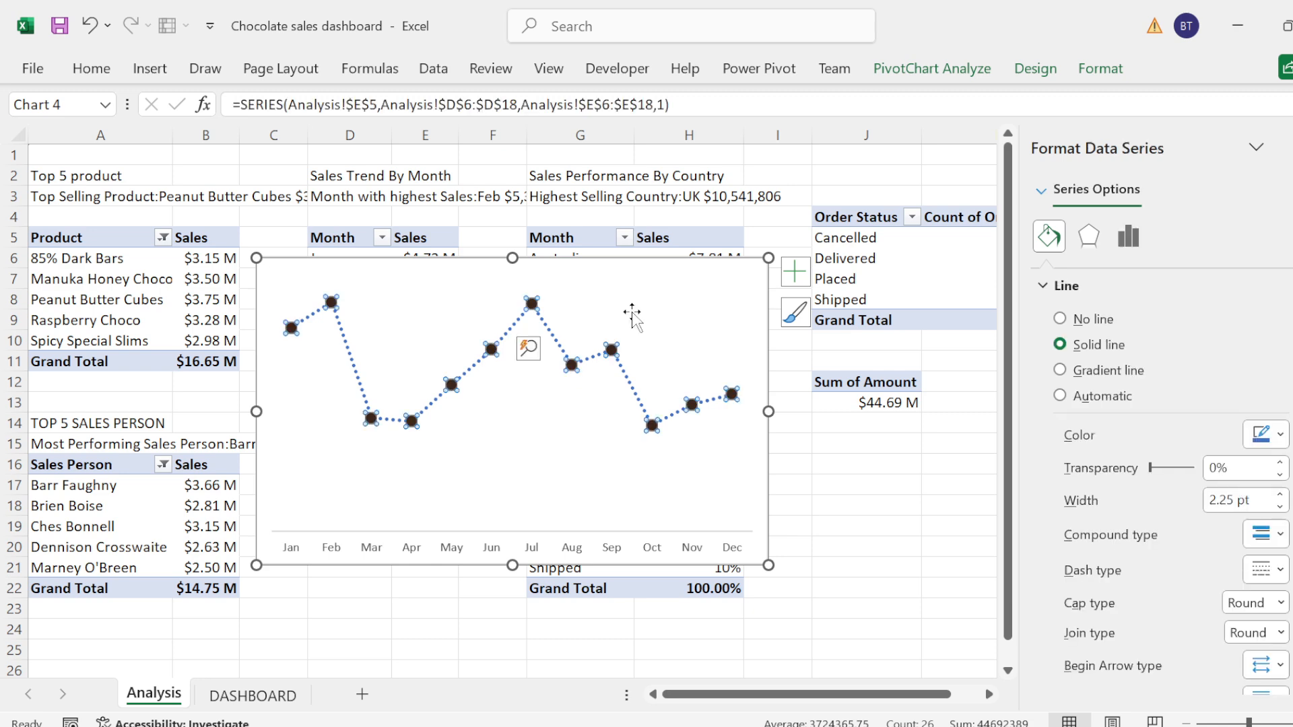
left_click(1060, 319)
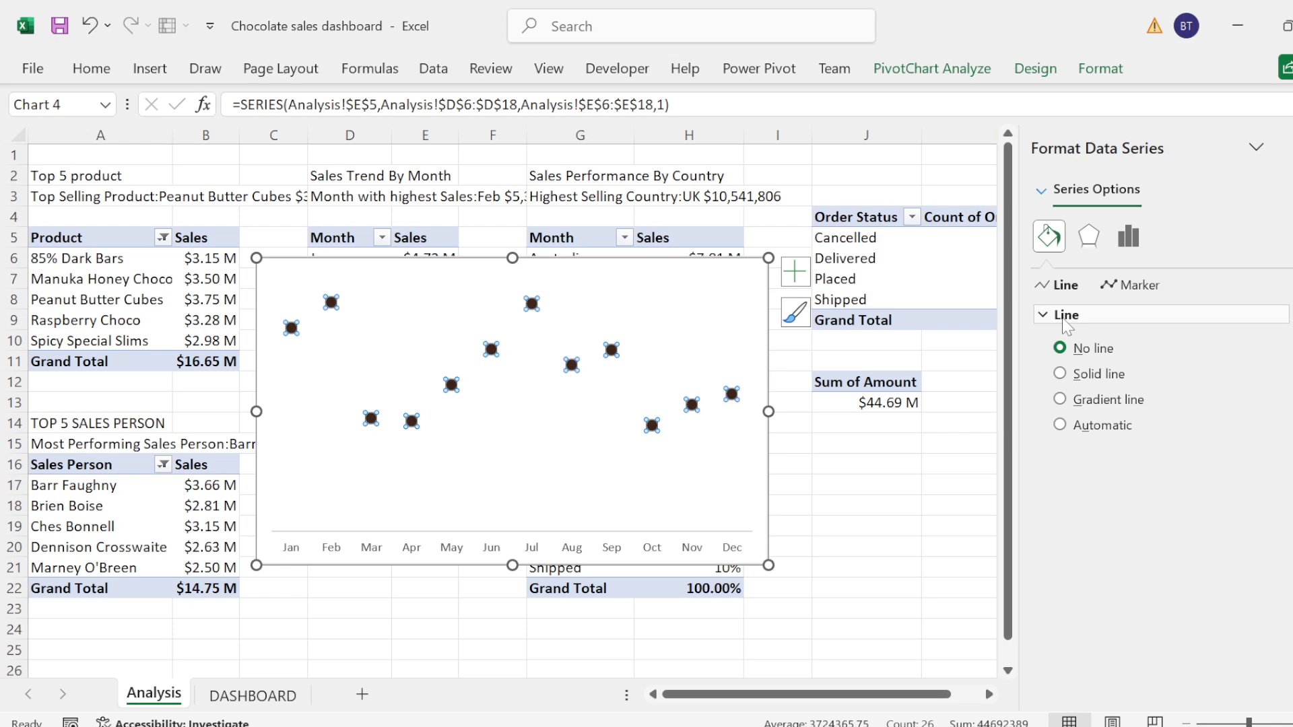
left_click(1057, 317)
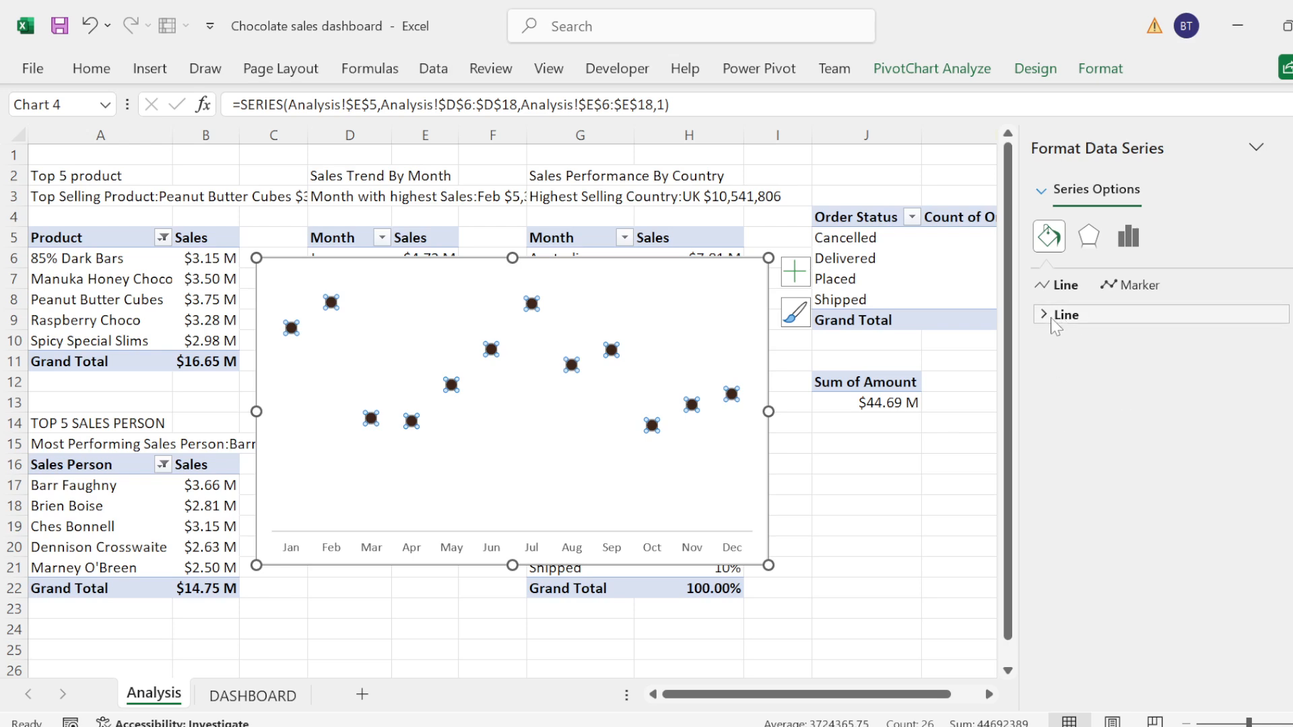
left_click(1056, 316)
left_click(1071, 375)
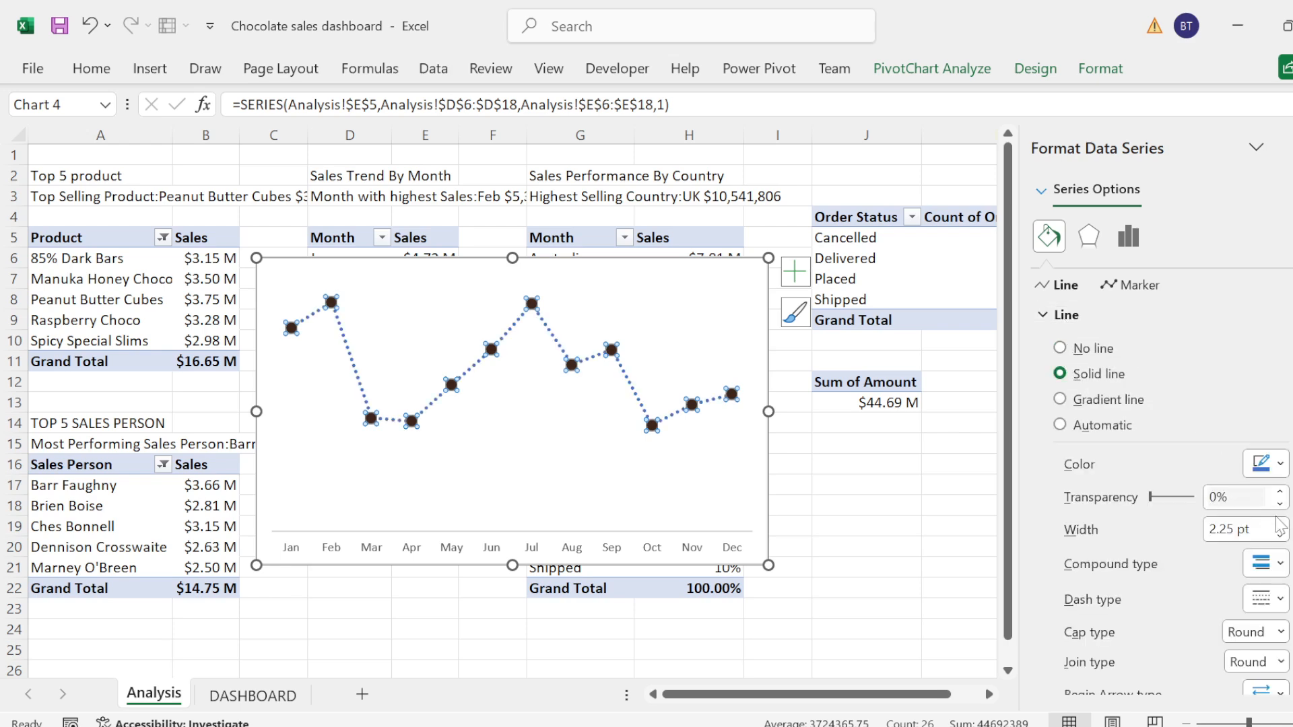
left_click(1279, 464)
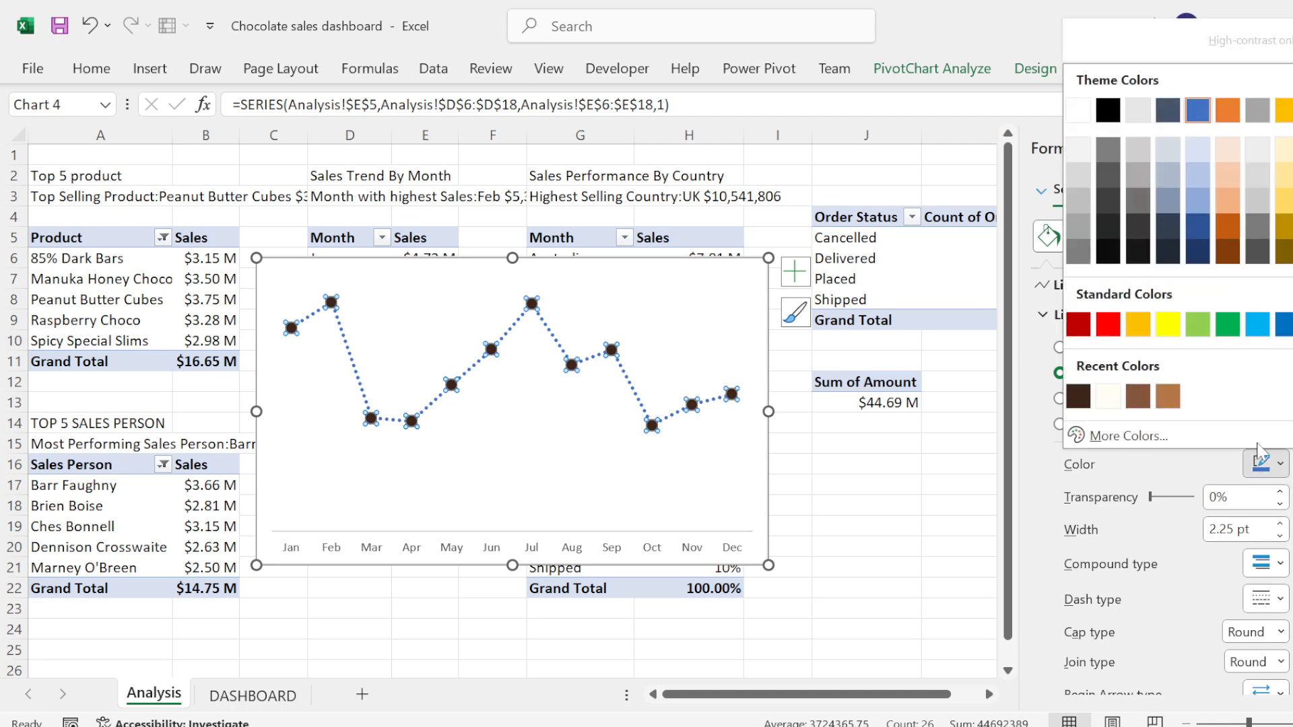
left_click(1114, 401)
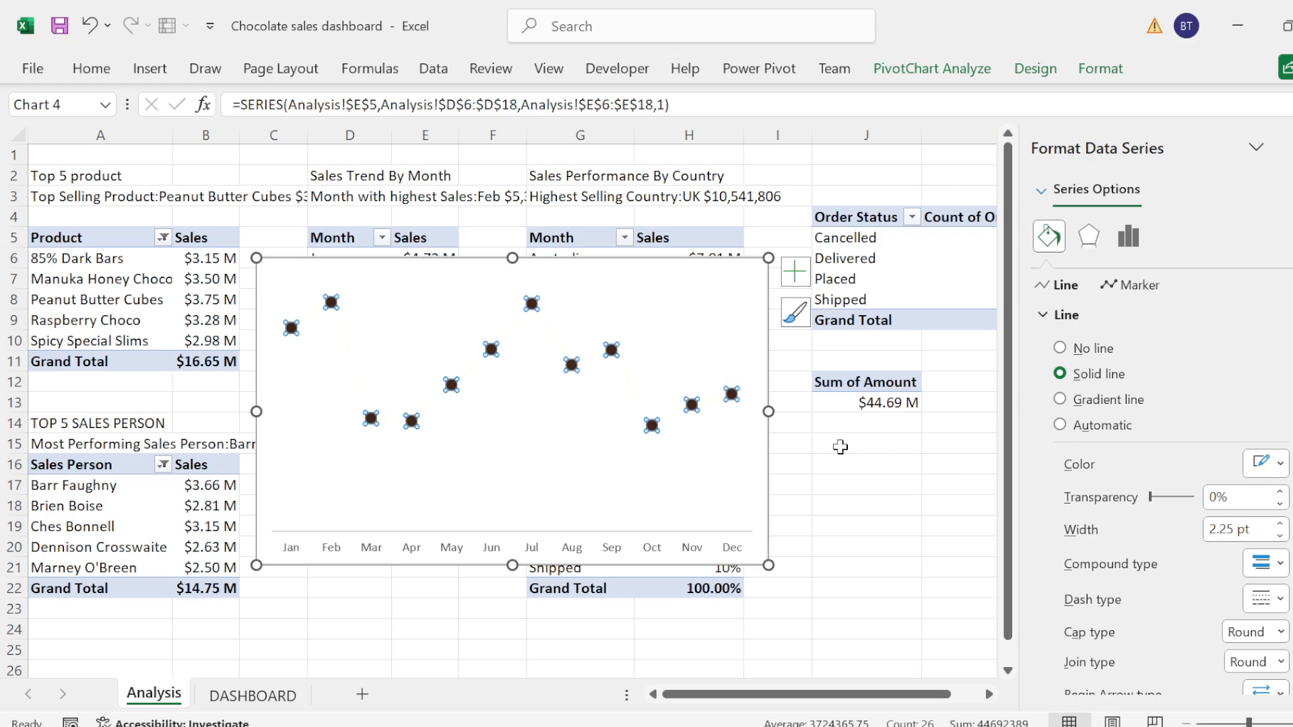
Step: Set the monthly sales chart area to no fill and make the chart shorter and slightly wider
left_click(840, 447)
left_click(739, 476)
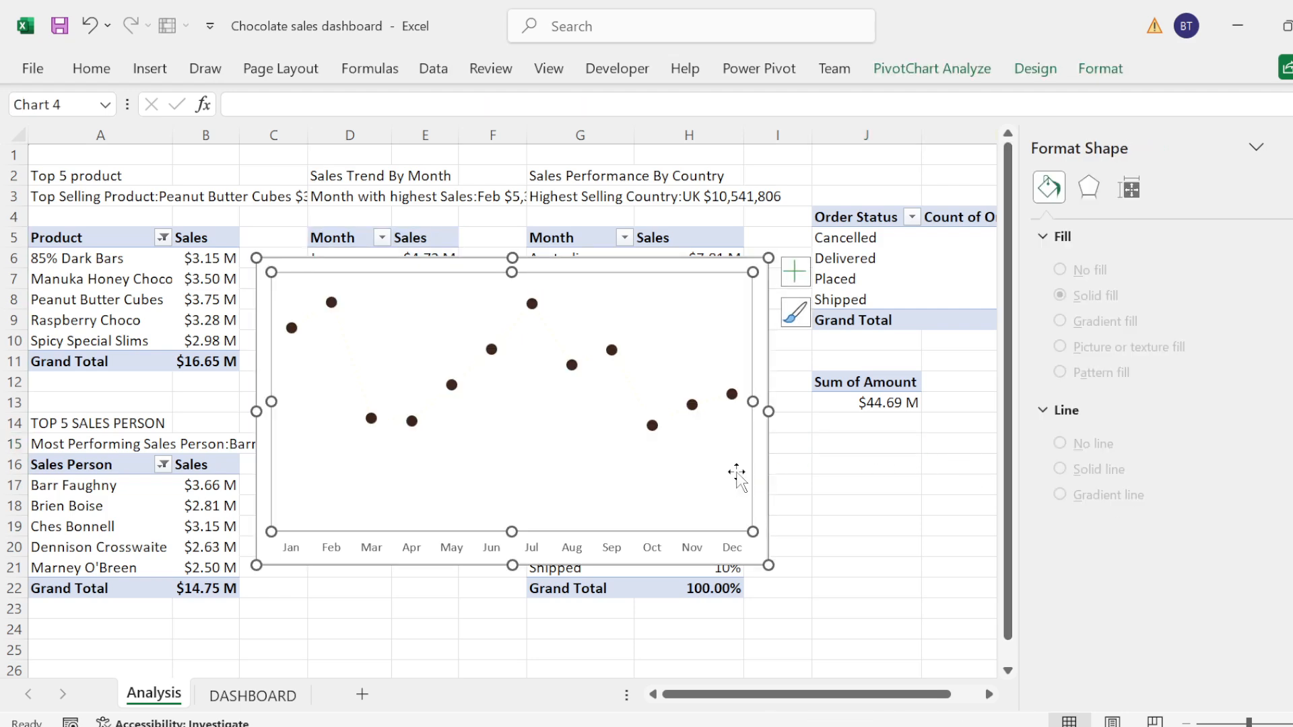
left_click(758, 369)
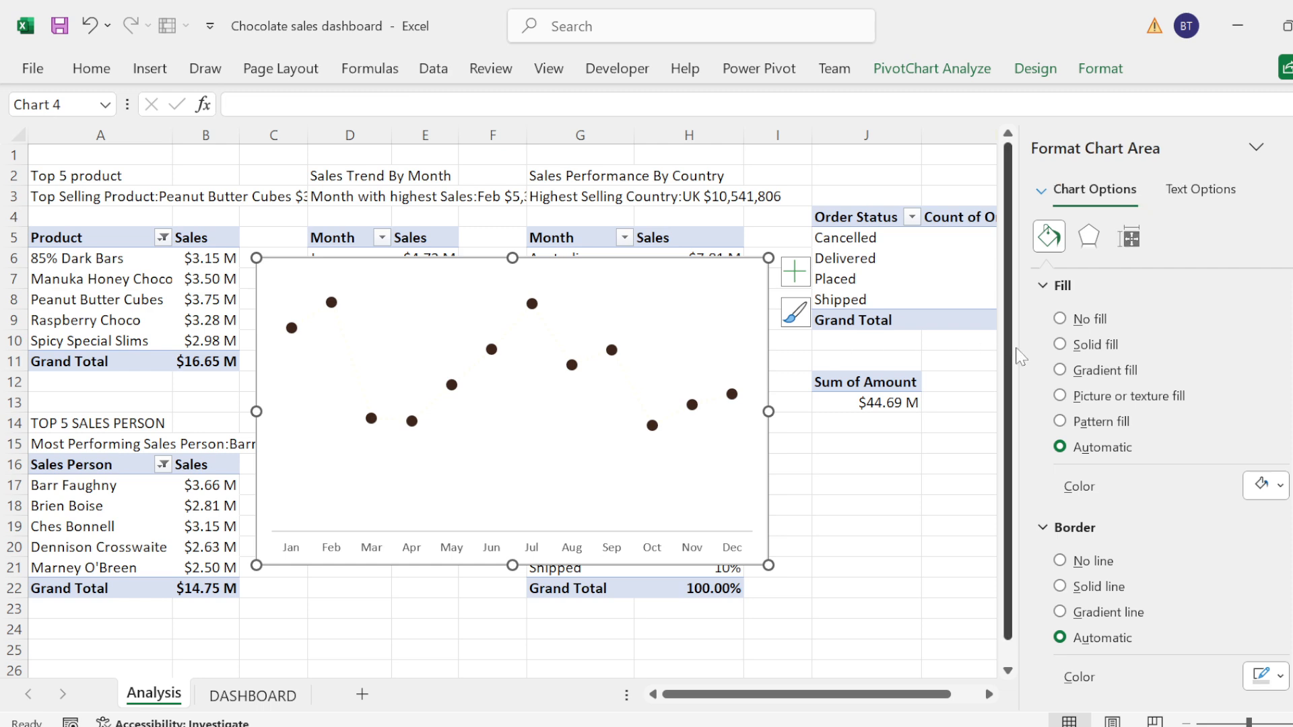
left_click(1060, 319)
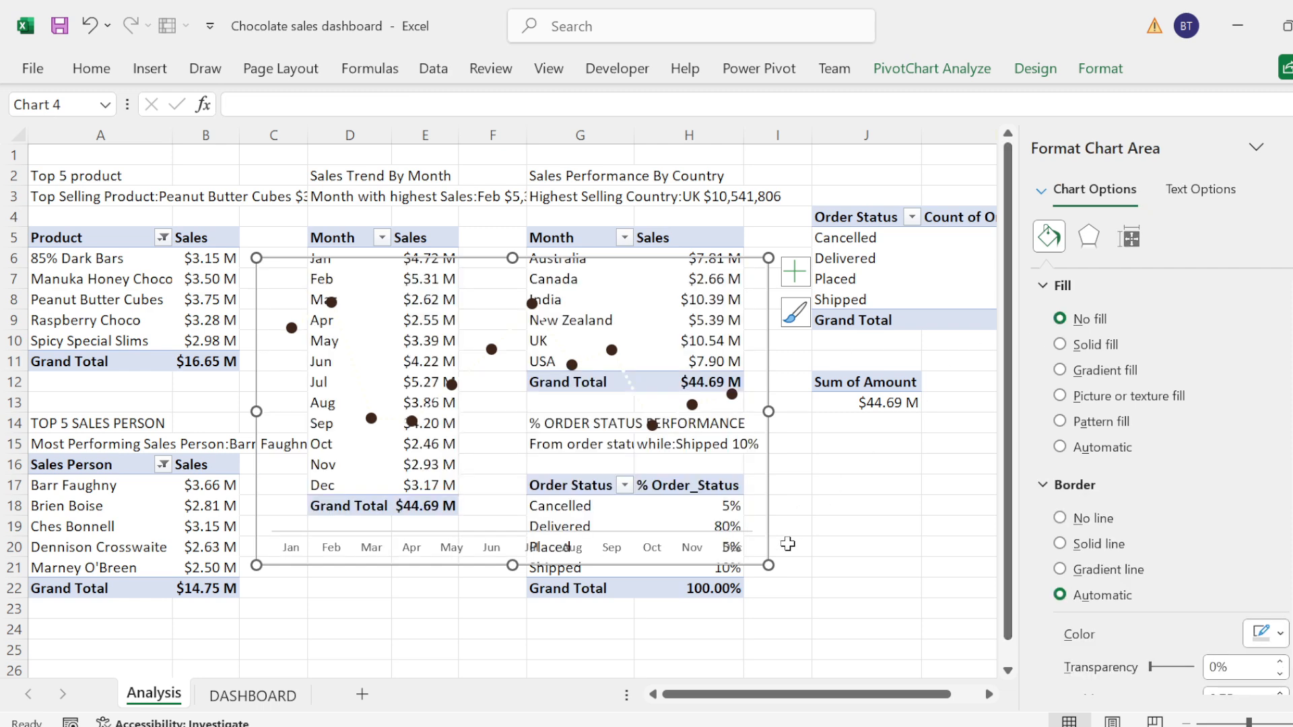
left_click_drag(768, 566, 788, 421)
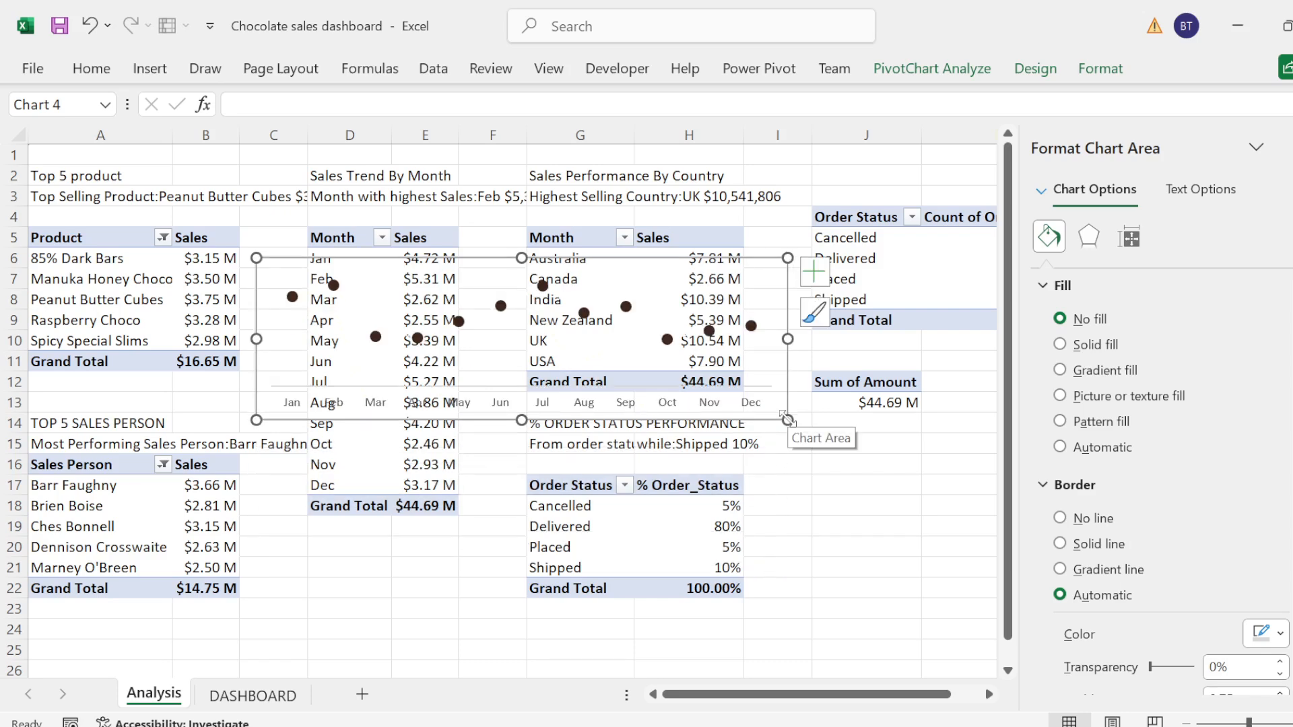
Step: Cut the monthly sales line chart from the Analysis sheet, paste it into the DASHBOARD sheet, and close the formatting pane
key("ctrl+x")
left_click(253, 696)
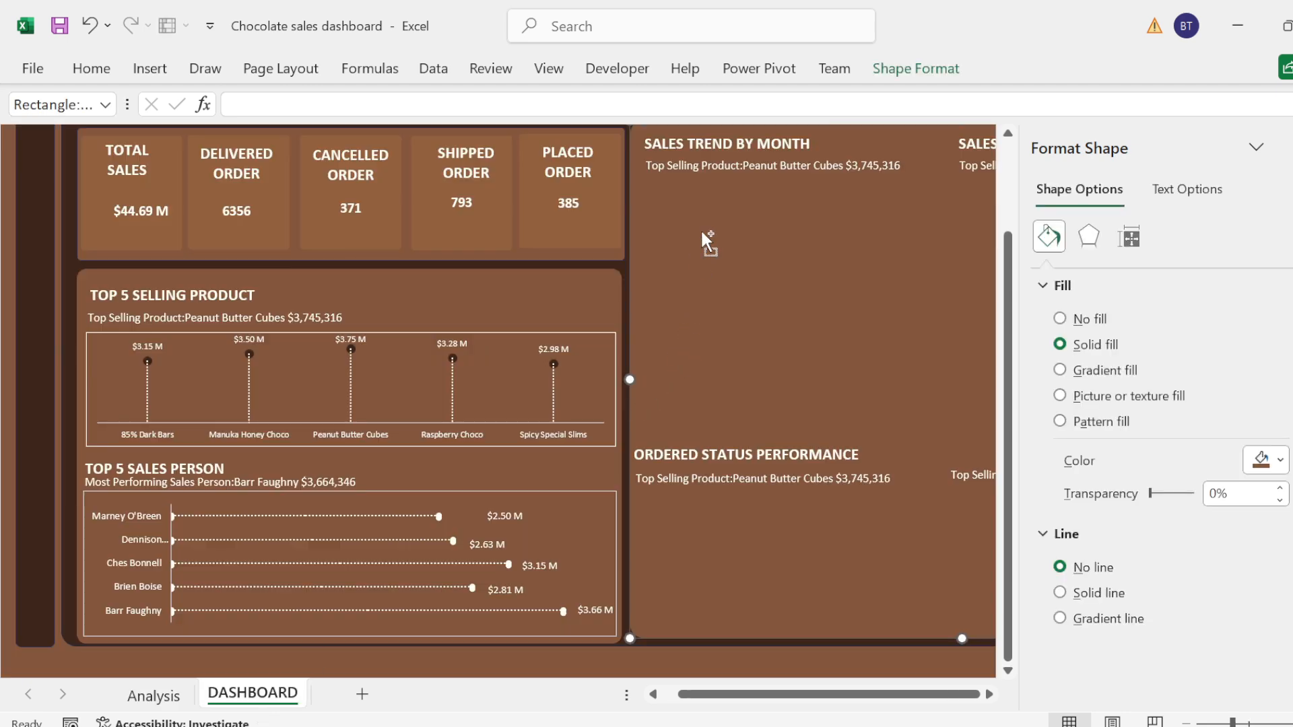
key("ctrl+v")
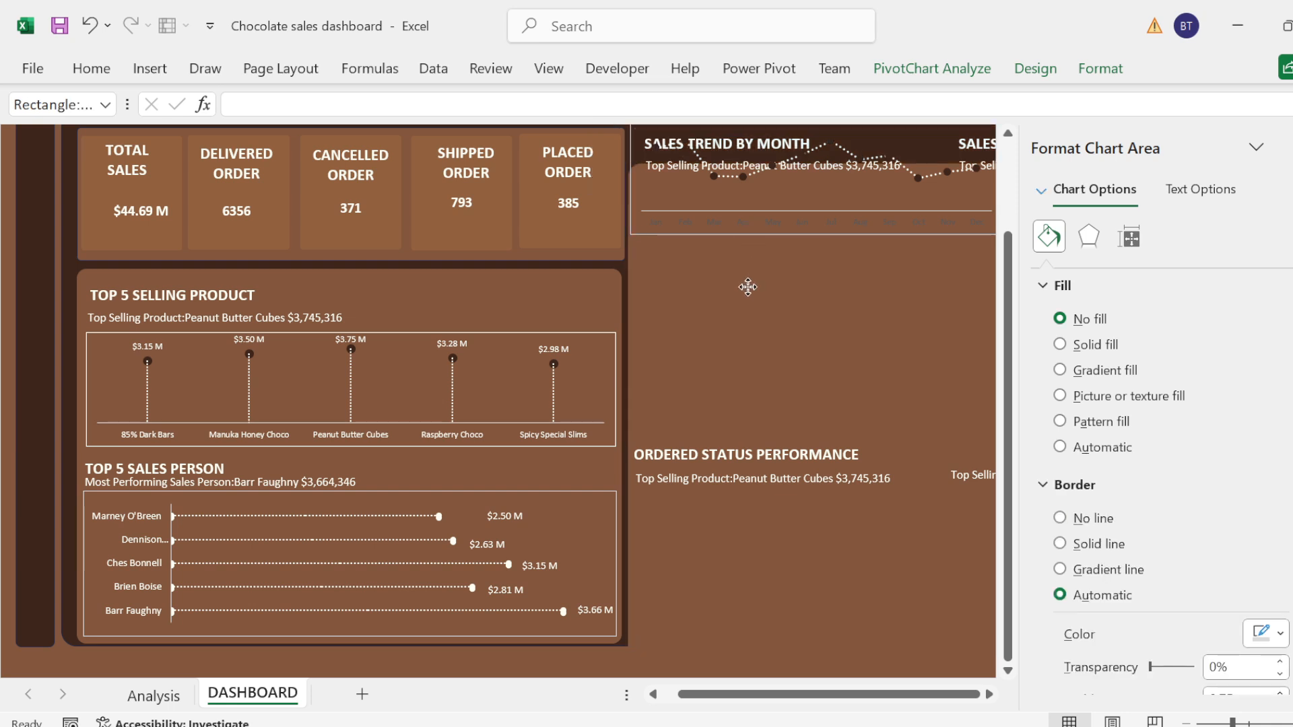
left_click(745, 298)
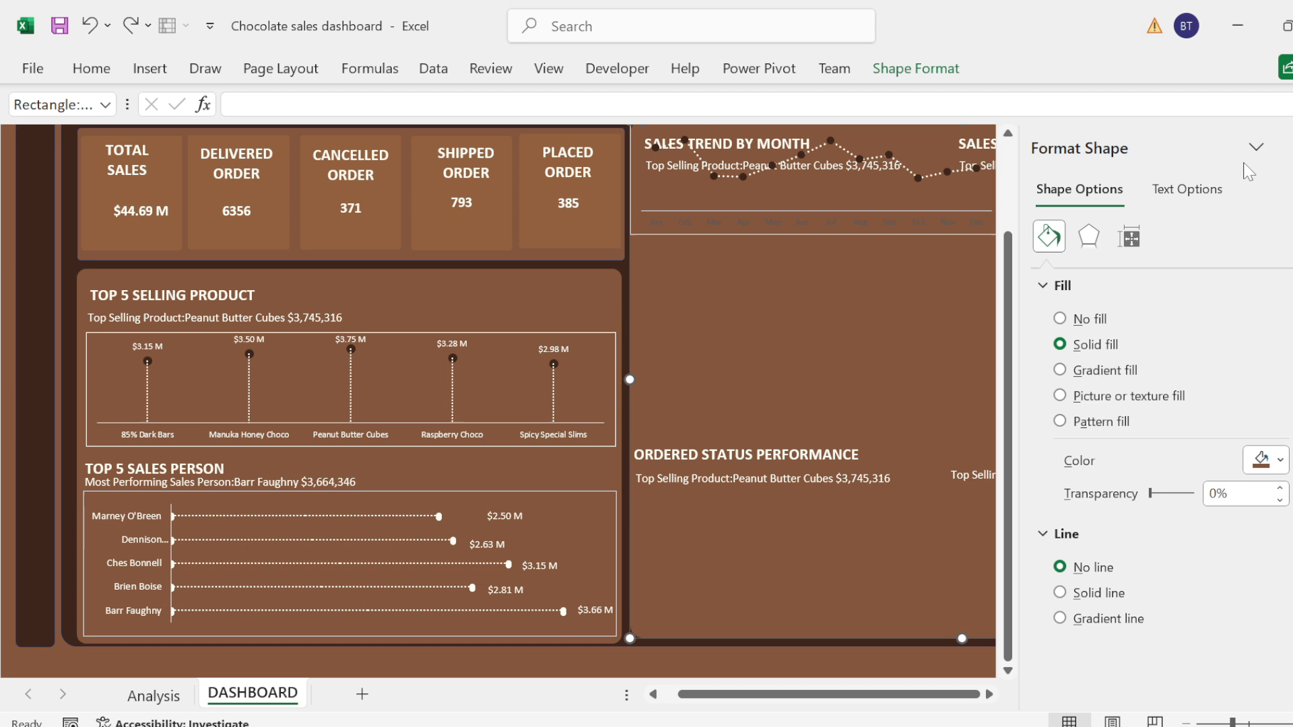
left_click(1281, 148)
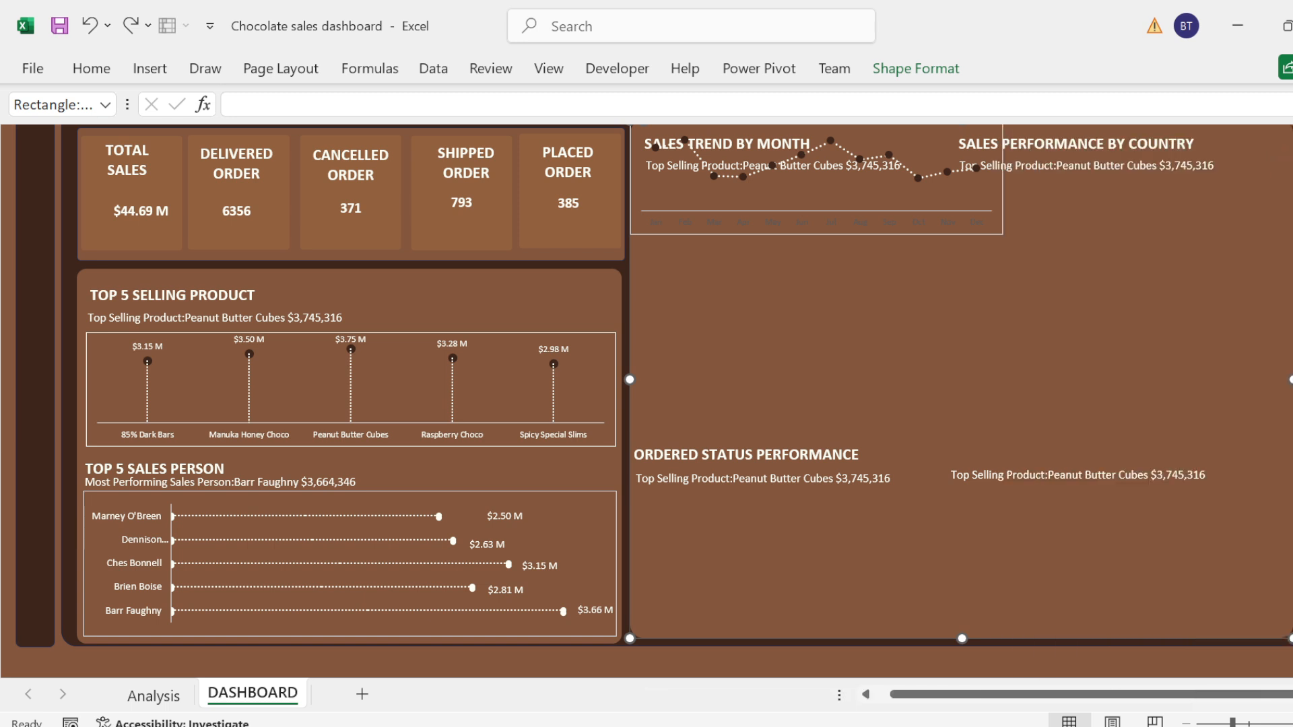
Step: Place the line chart under the SALES TREND BY MONTH subtitle and narrow it toward the start of the SALES PERFORMANCE BY COUNTRY section
scroll(1020, 318, "up", 1)
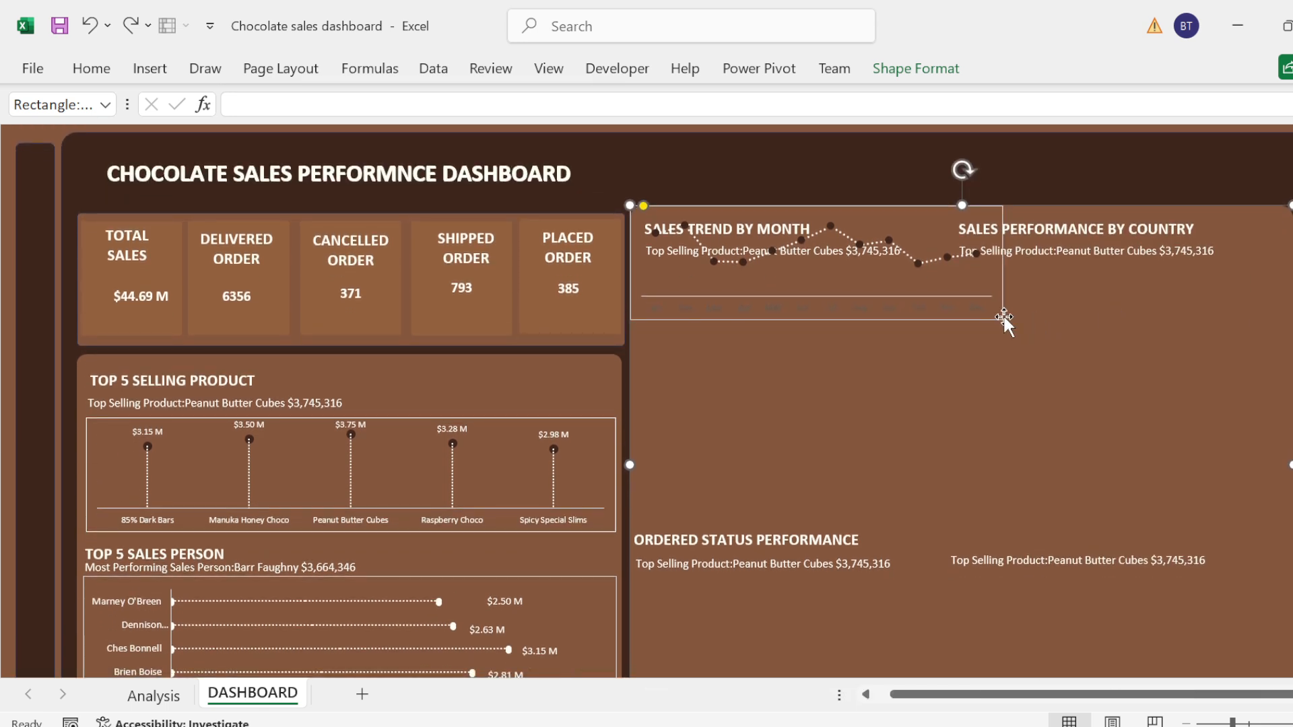
left_click(1004, 314)
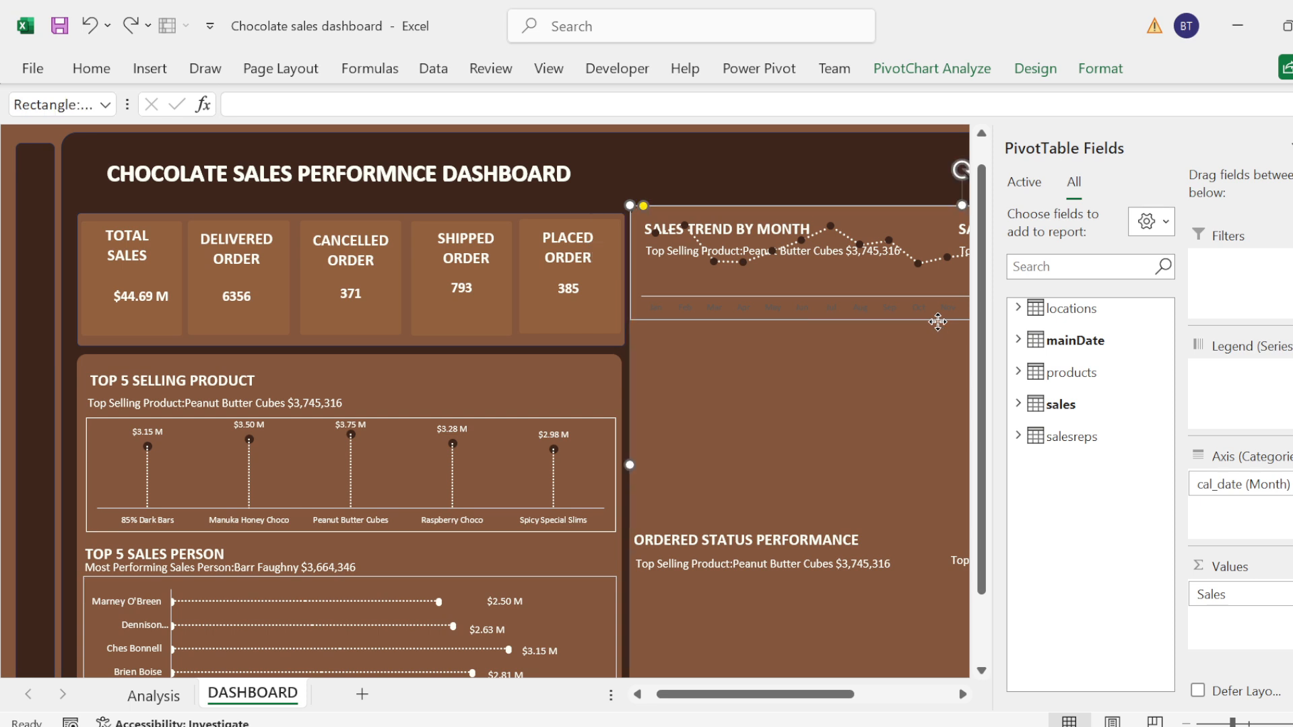
left_click(951, 311)
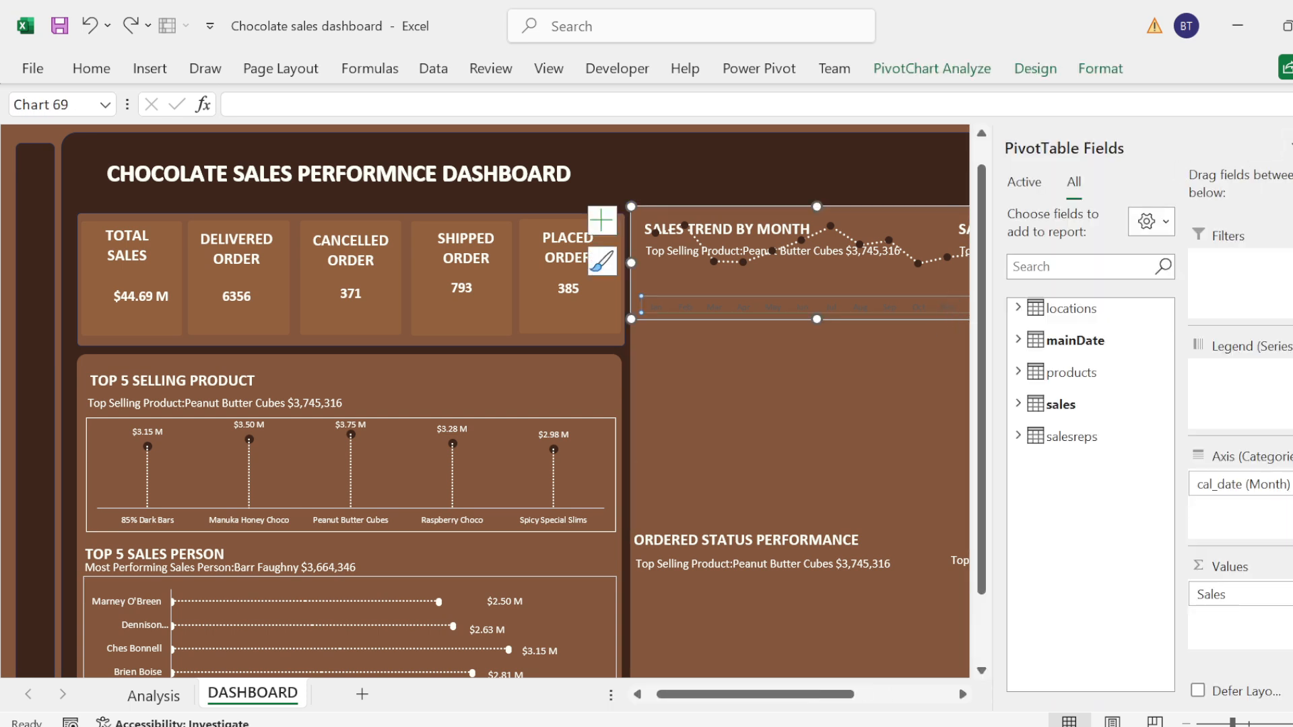
left_click(959, 217)
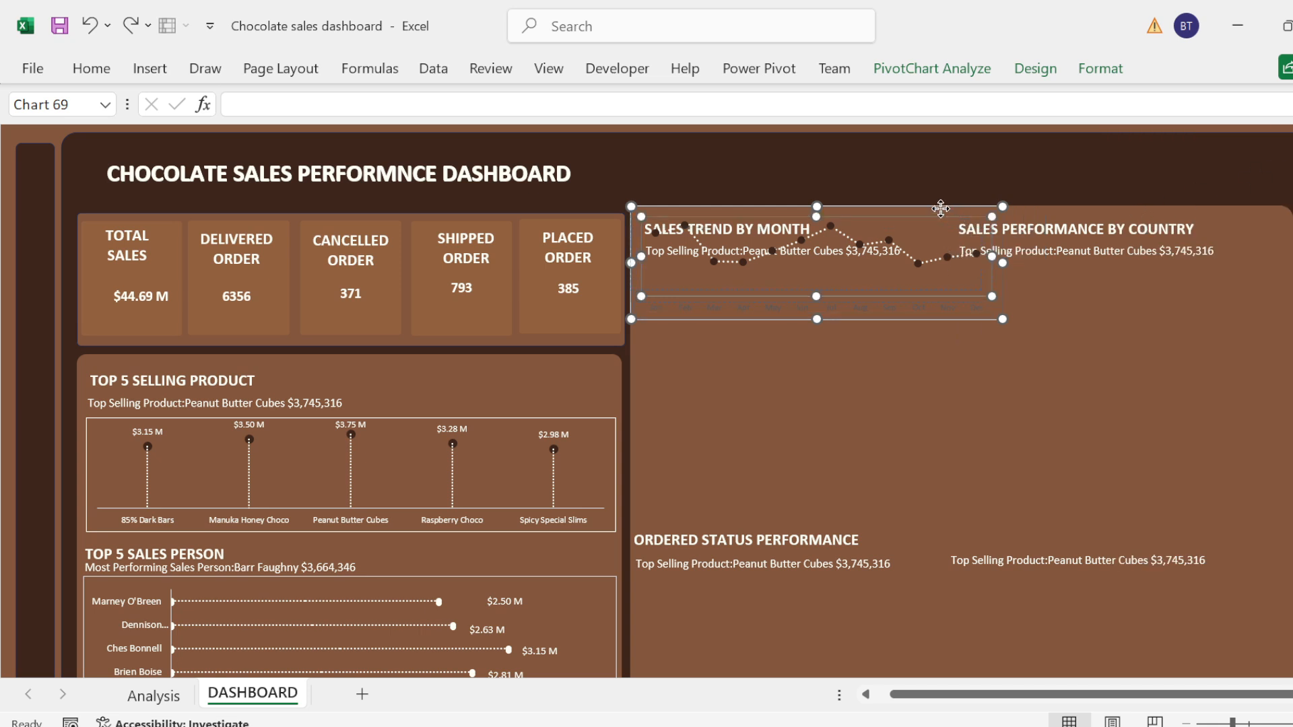
left_click_drag(940, 209, 940, 206)
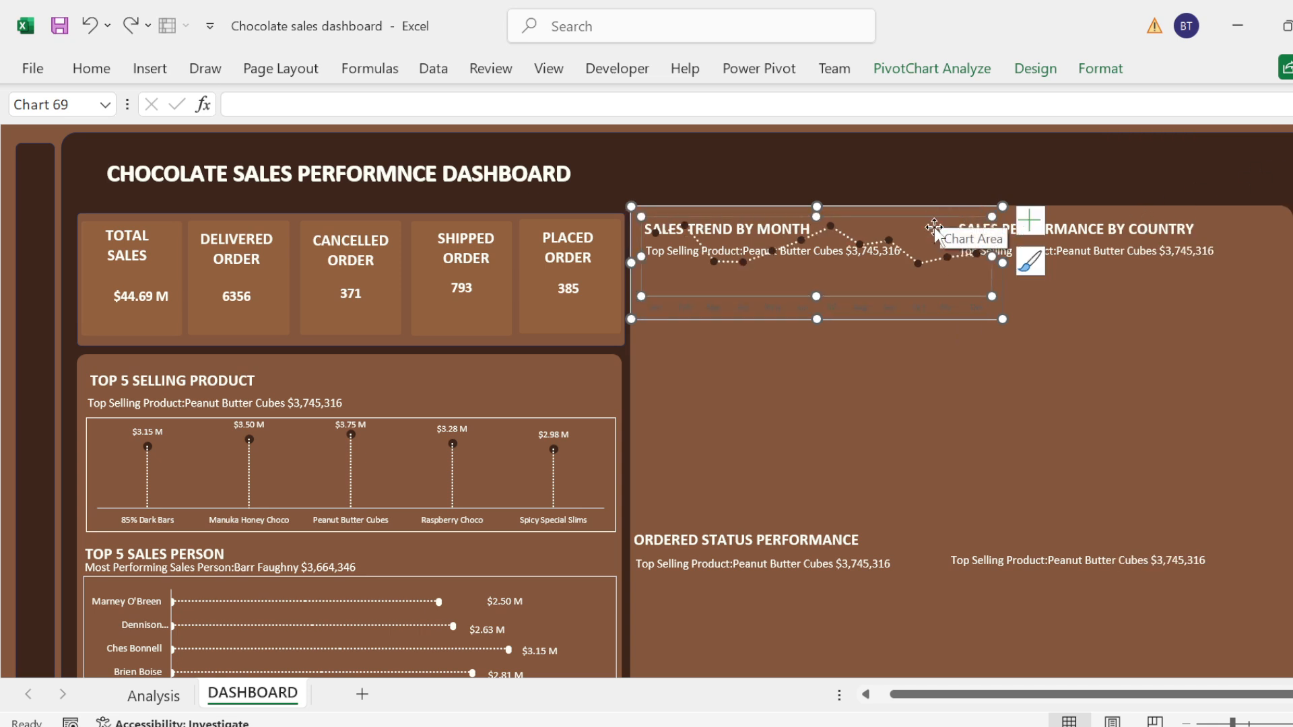
left_click_drag(903, 315, 907, 381)
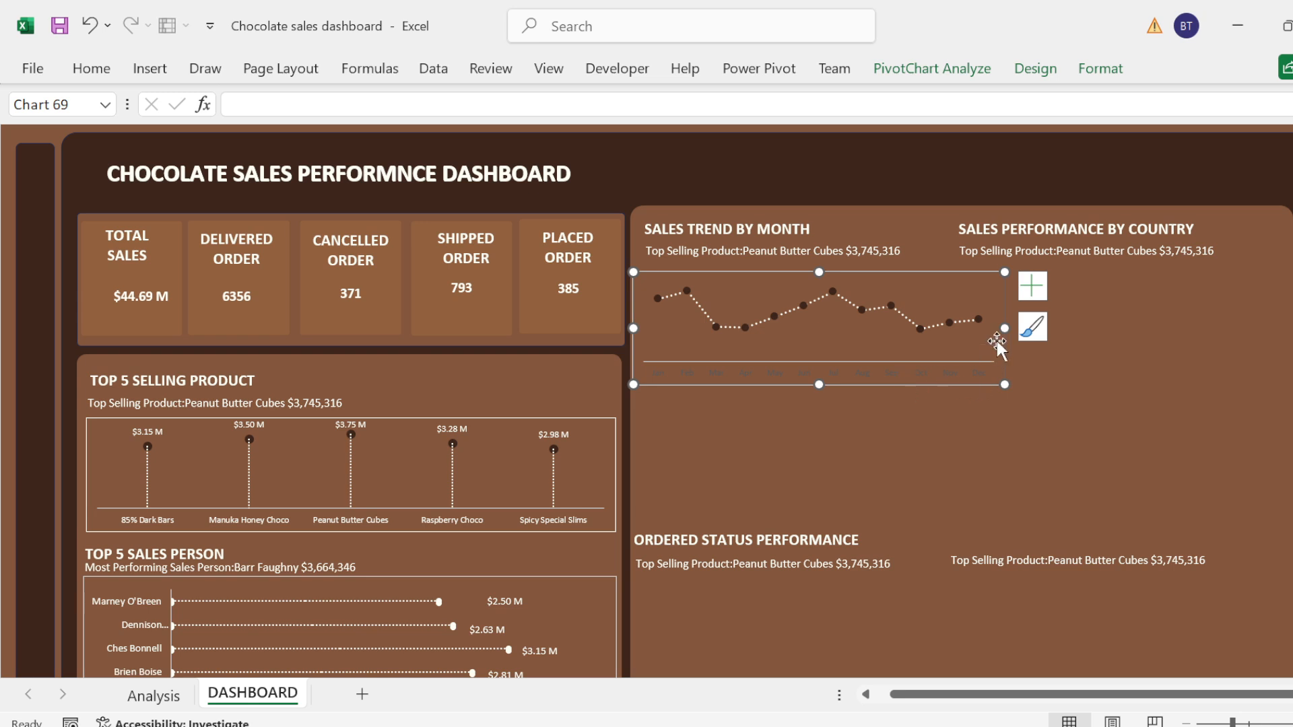
left_click_drag(999, 328, 962, 326)
left_click(875, 367)
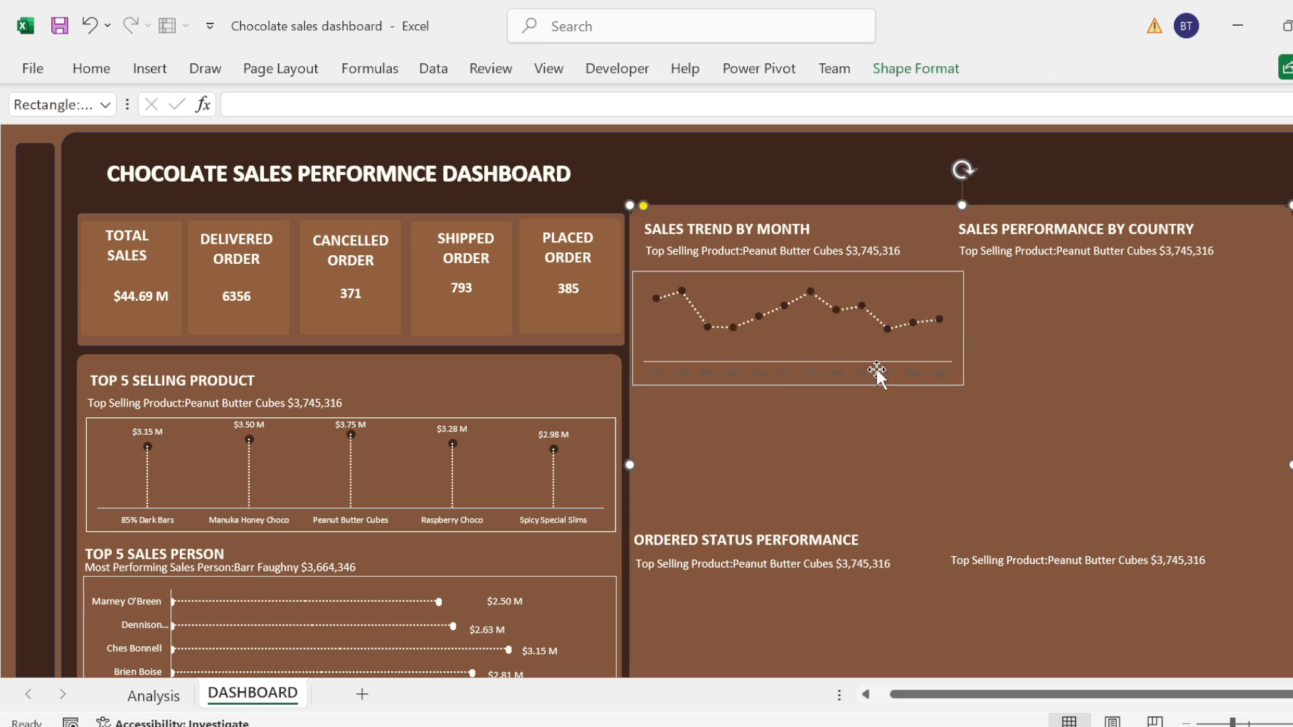
Step: Change the font colour of the line chart's month axis labels to white
left_click(674, 375)
left_click(665, 371)
left_click(768, 365)
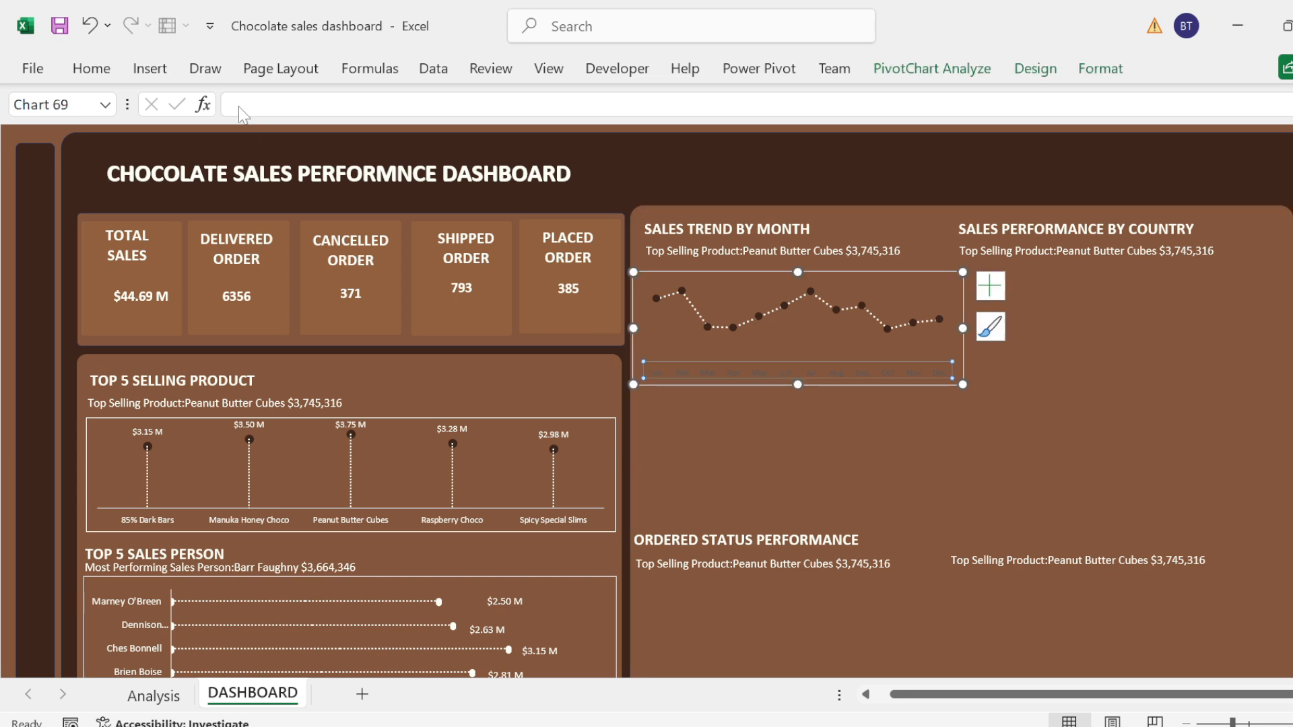
left_click(94, 69)
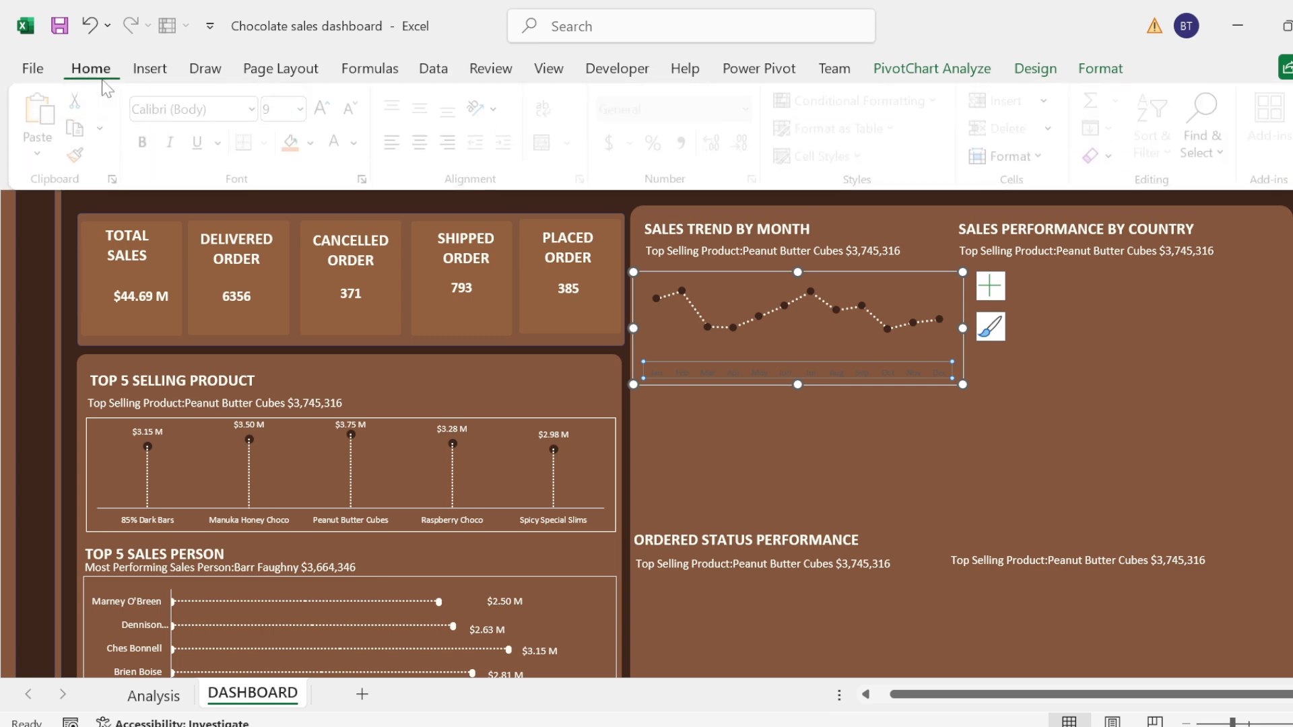
left_click(338, 144)
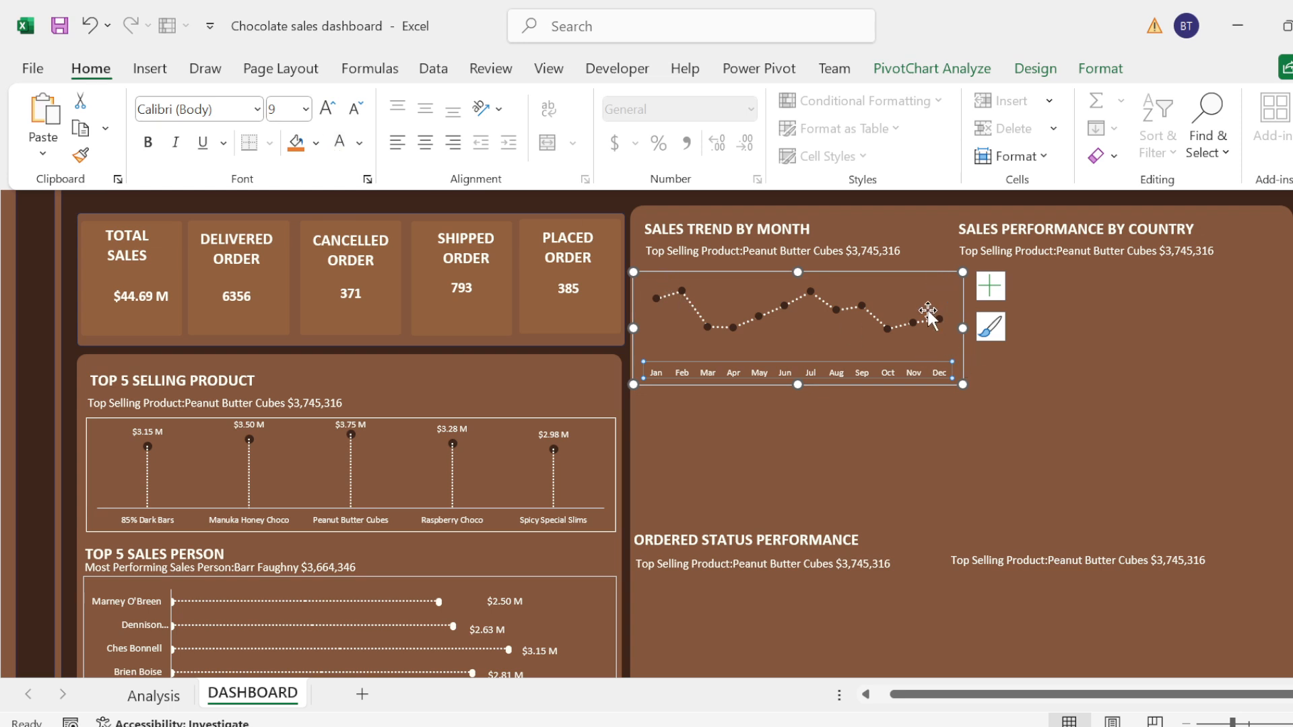
Step: Link the subtitle text box under SALES TREND BY MONTH to the named range with =TREND
left_click(866, 251)
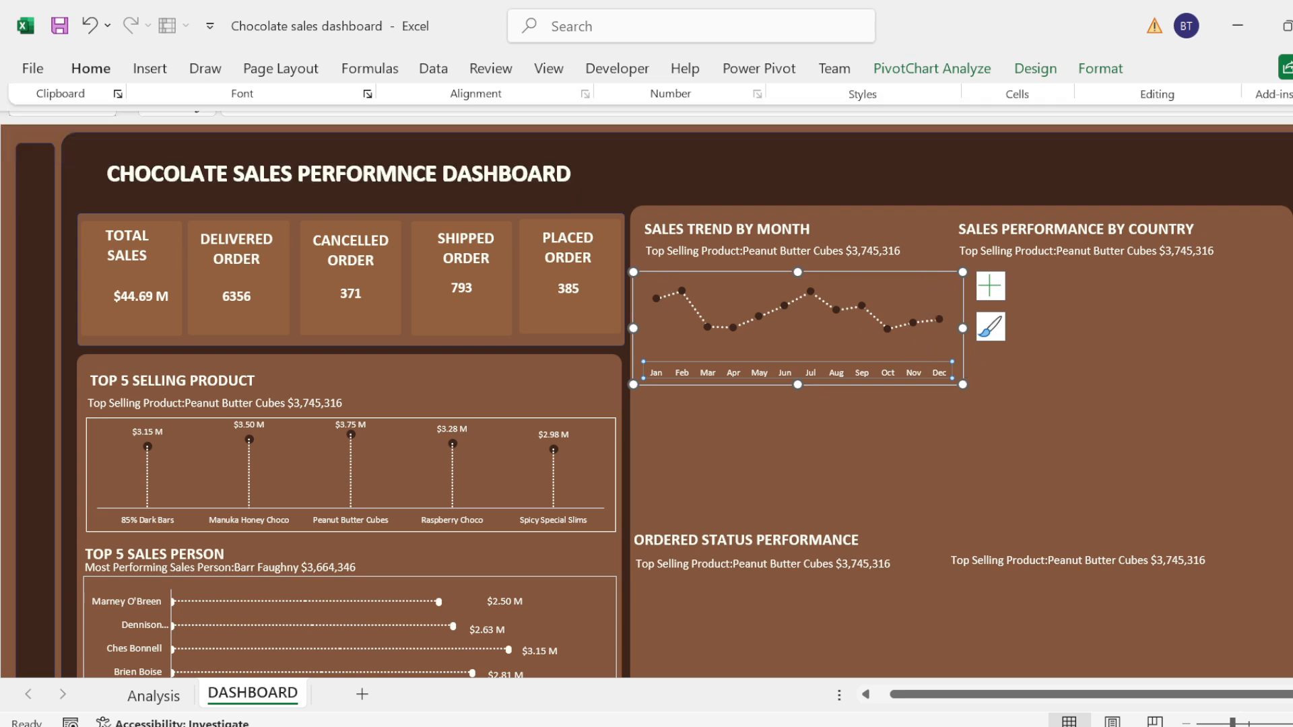
left_click(865, 252)
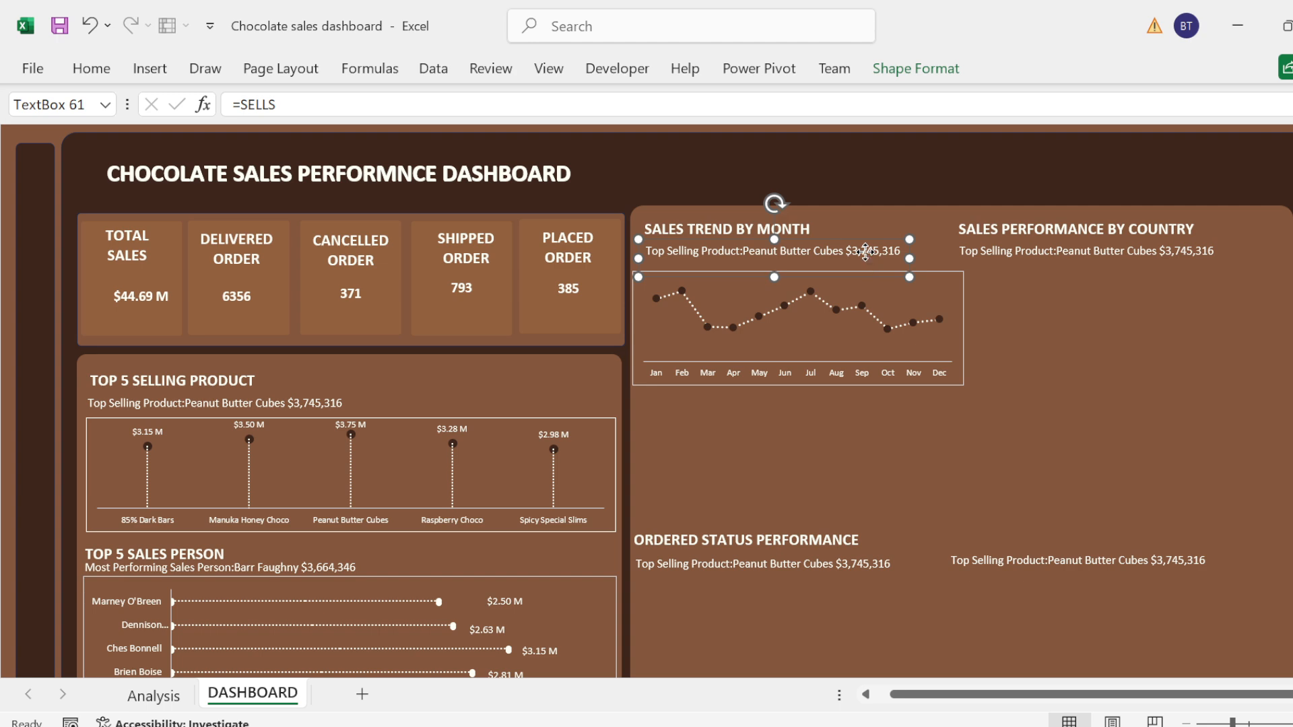
left_click(867, 252)
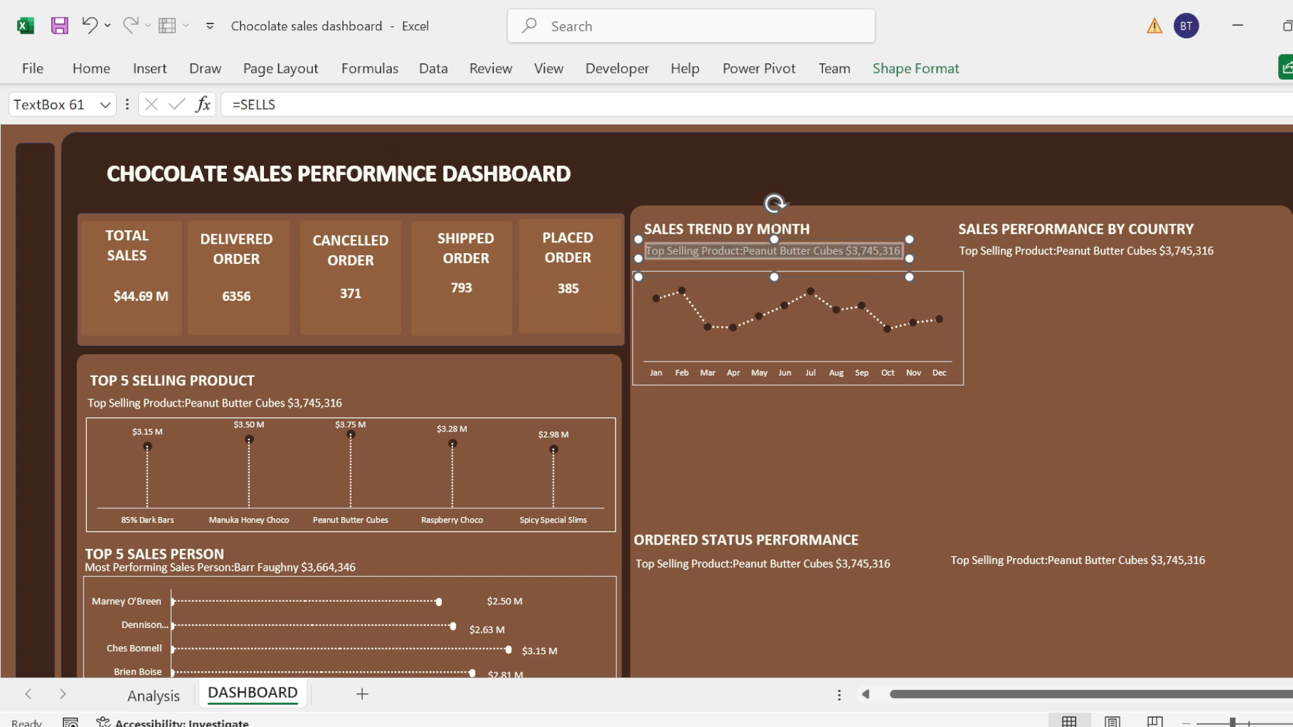
left_click(283, 104)
key("BackSpace")
key("BackSpace")
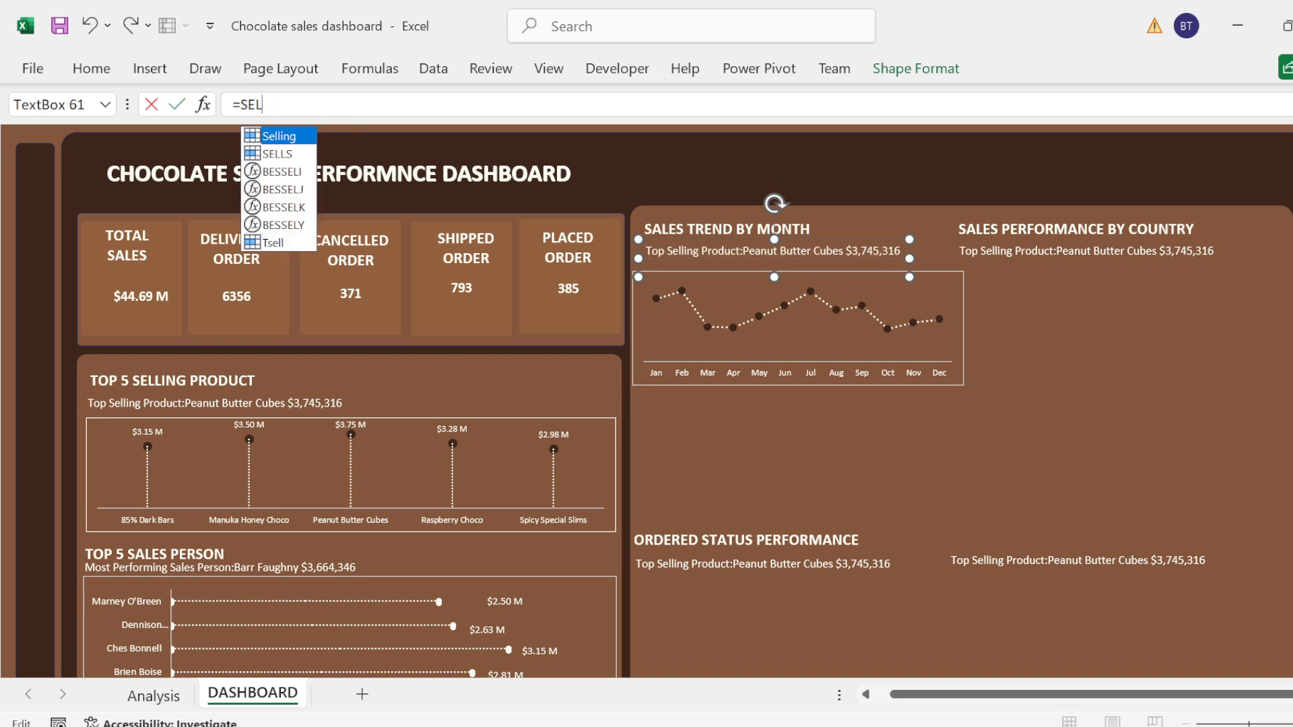
key("BackSpace")
key("BackSpace")
key("BackSpace")
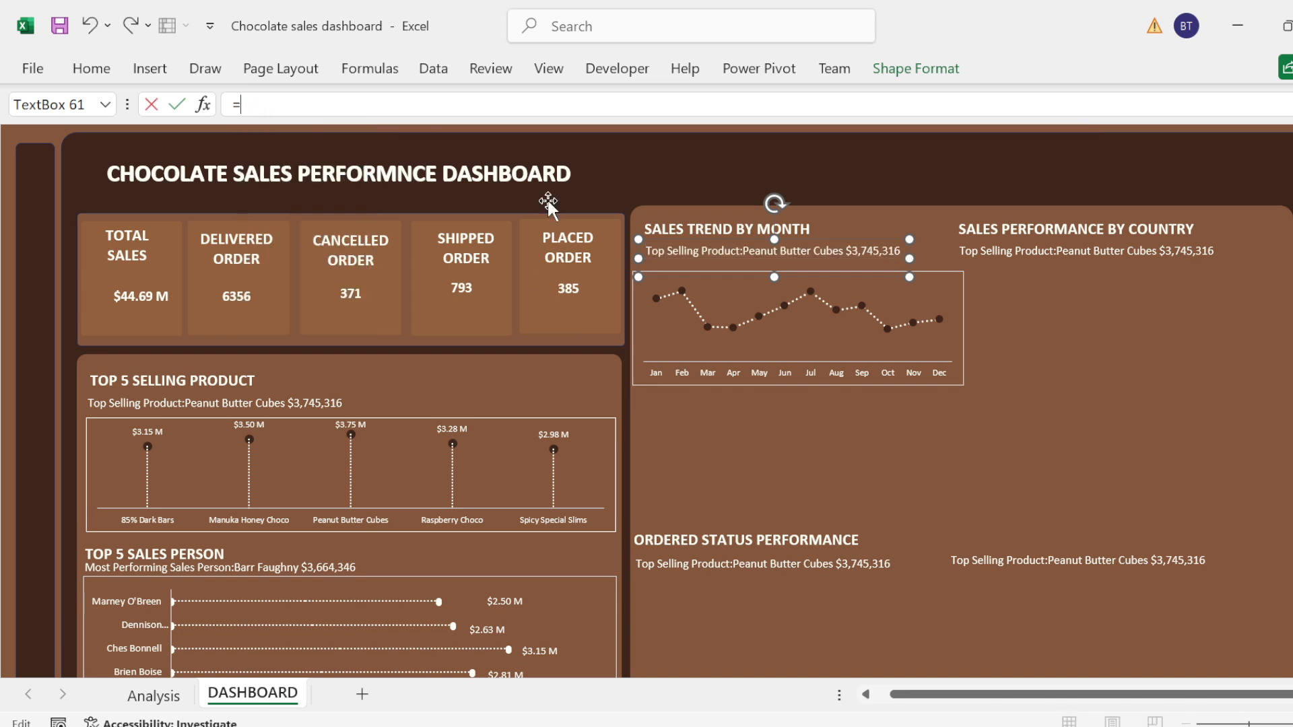
type("TR")
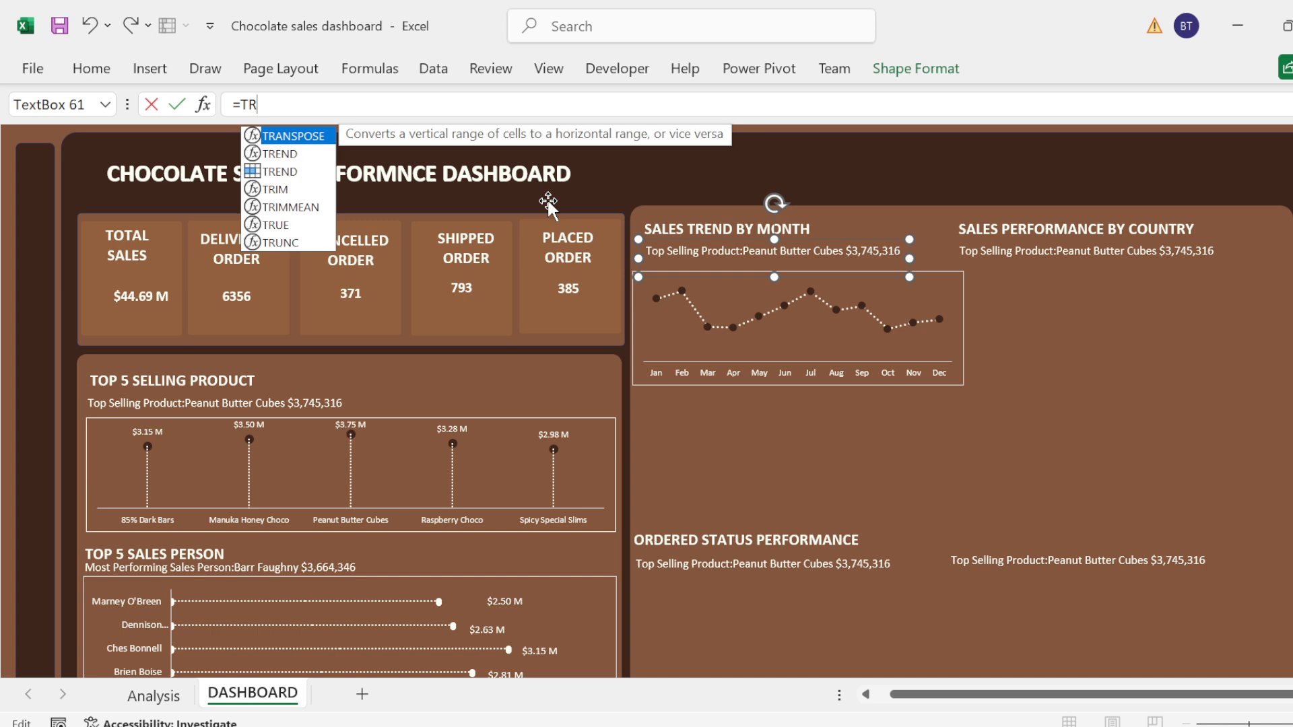
key("Down")
key("Down")
key("Tab")
key("Return")
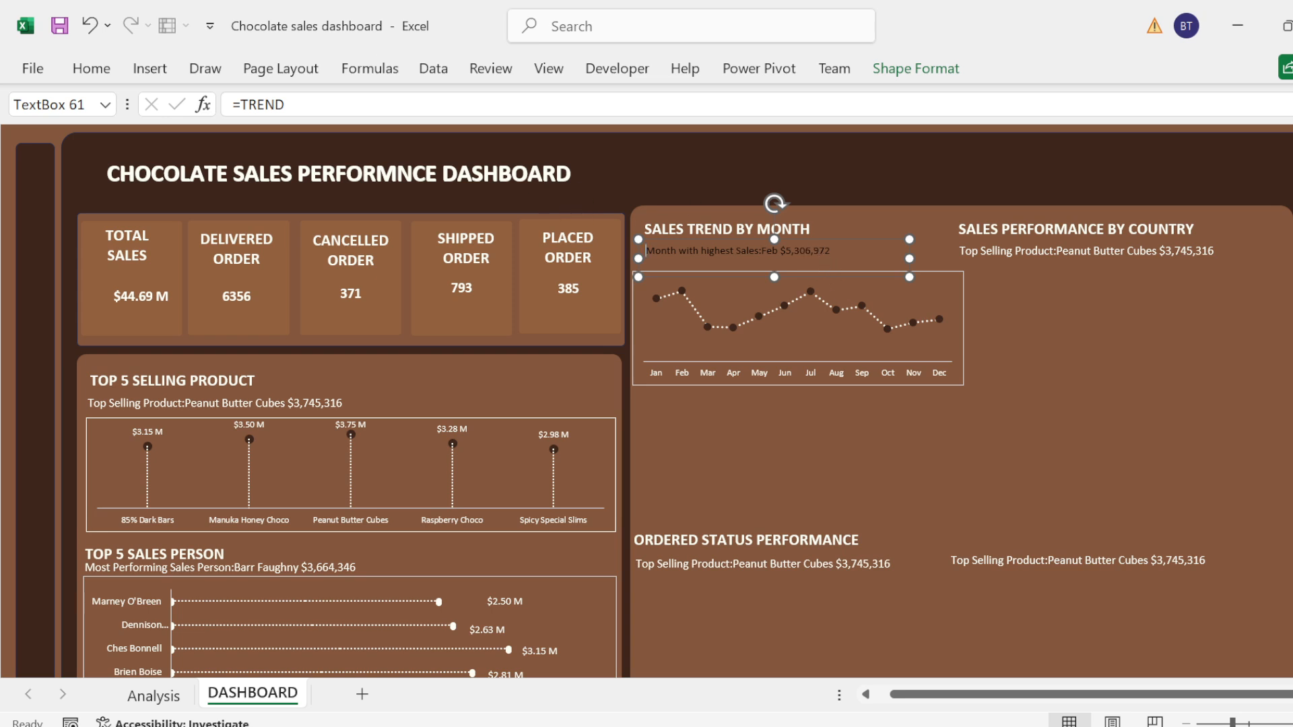
Step: Format the subtitle under SALES TREND BY MONTH as white text at font size 12
double_click(810, 253)
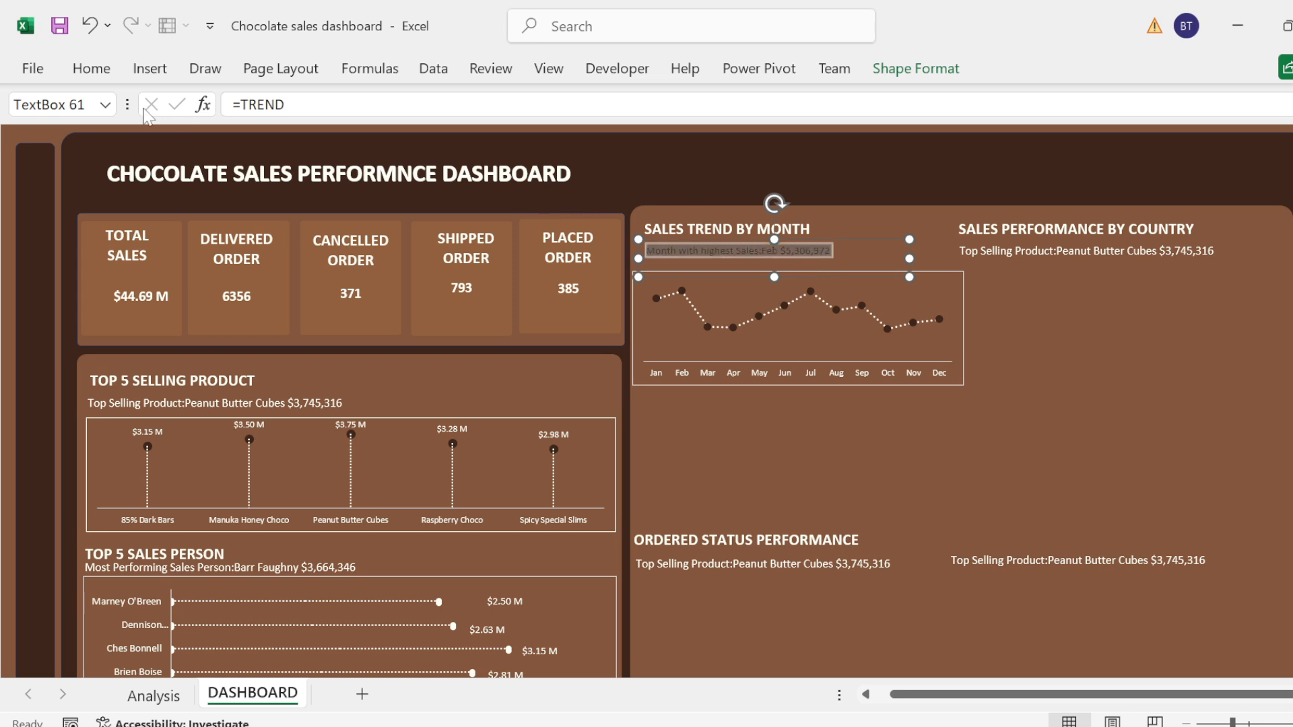
left_click(101, 70)
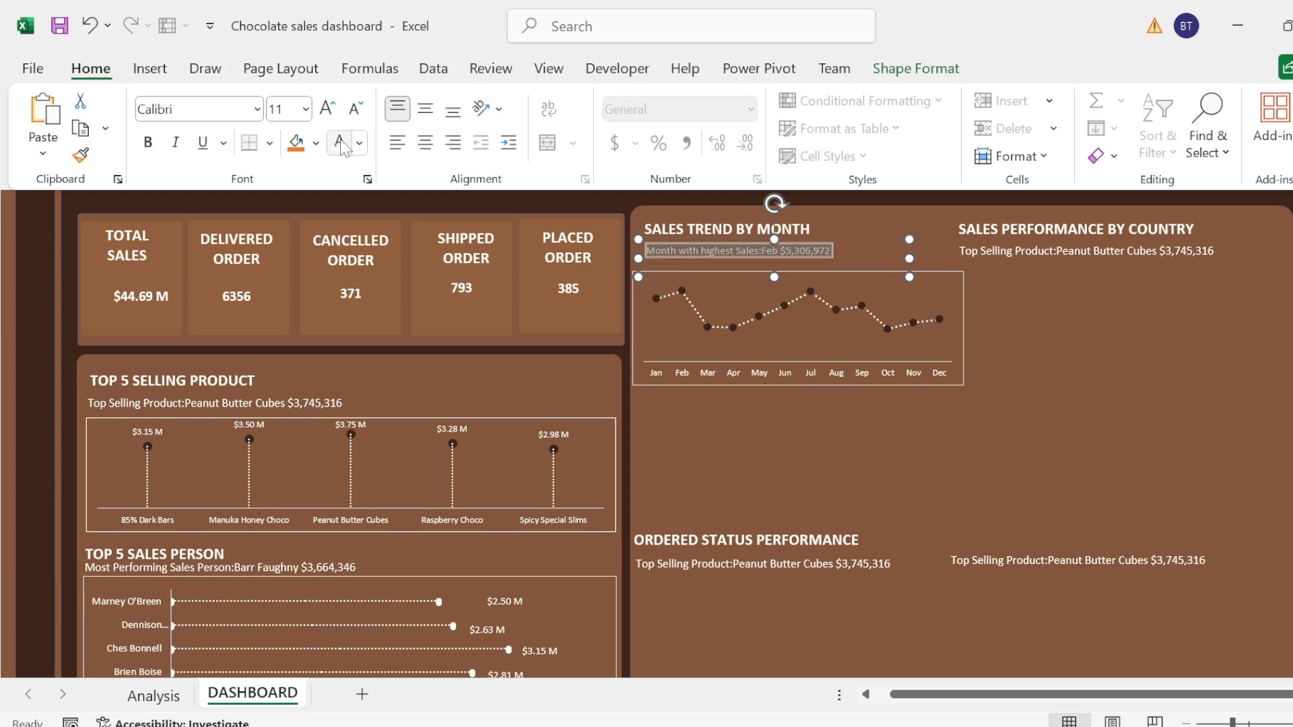
left_click(336, 119)
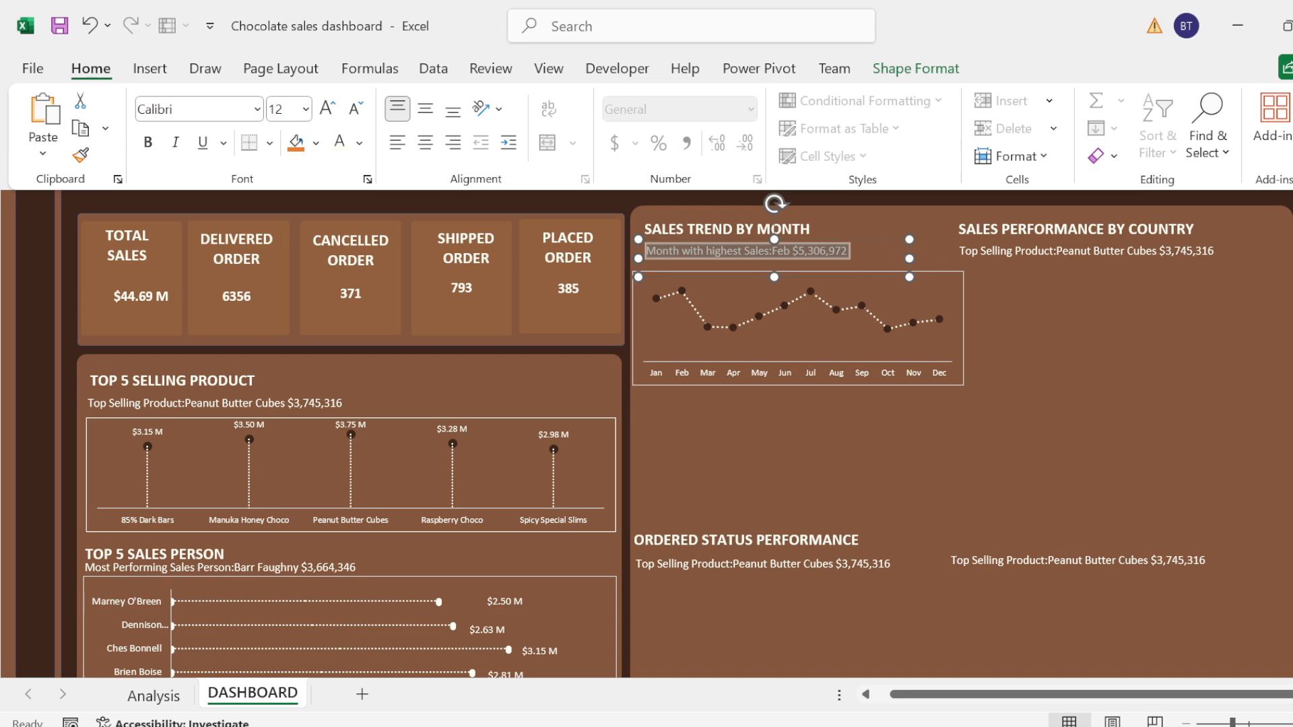
key("Escape")
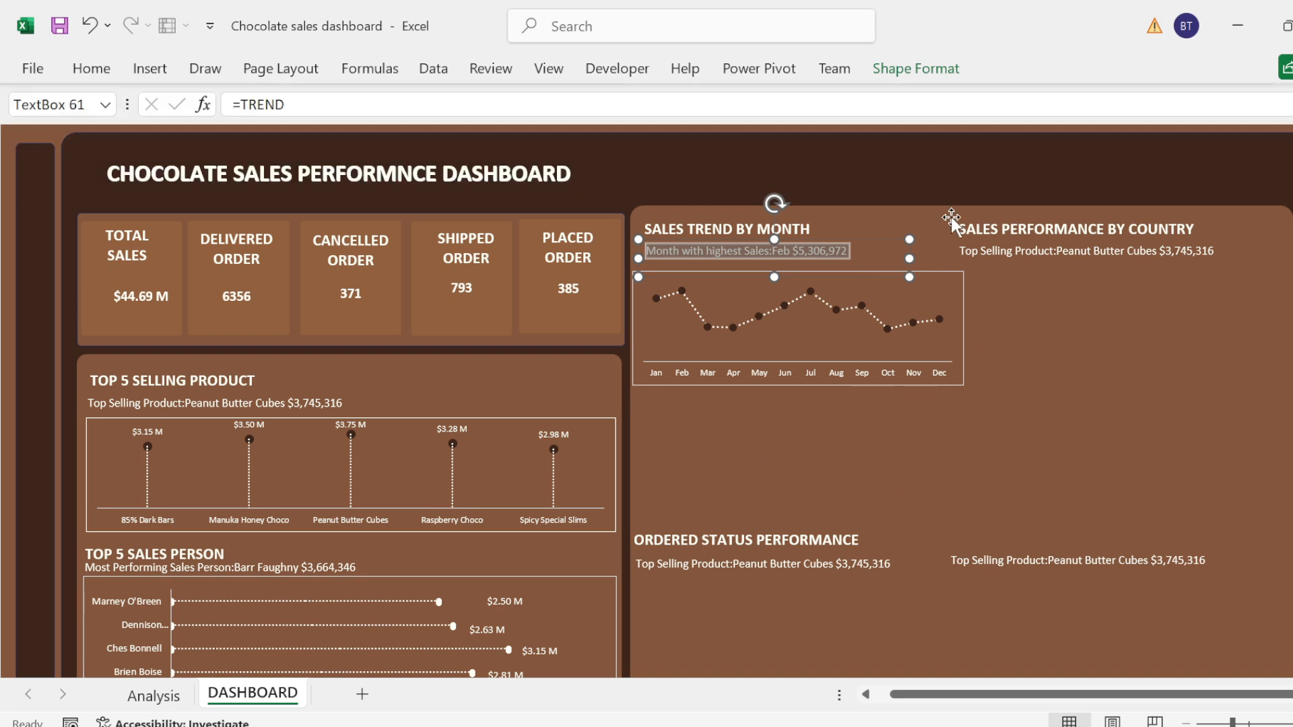
left_click(898, 165)
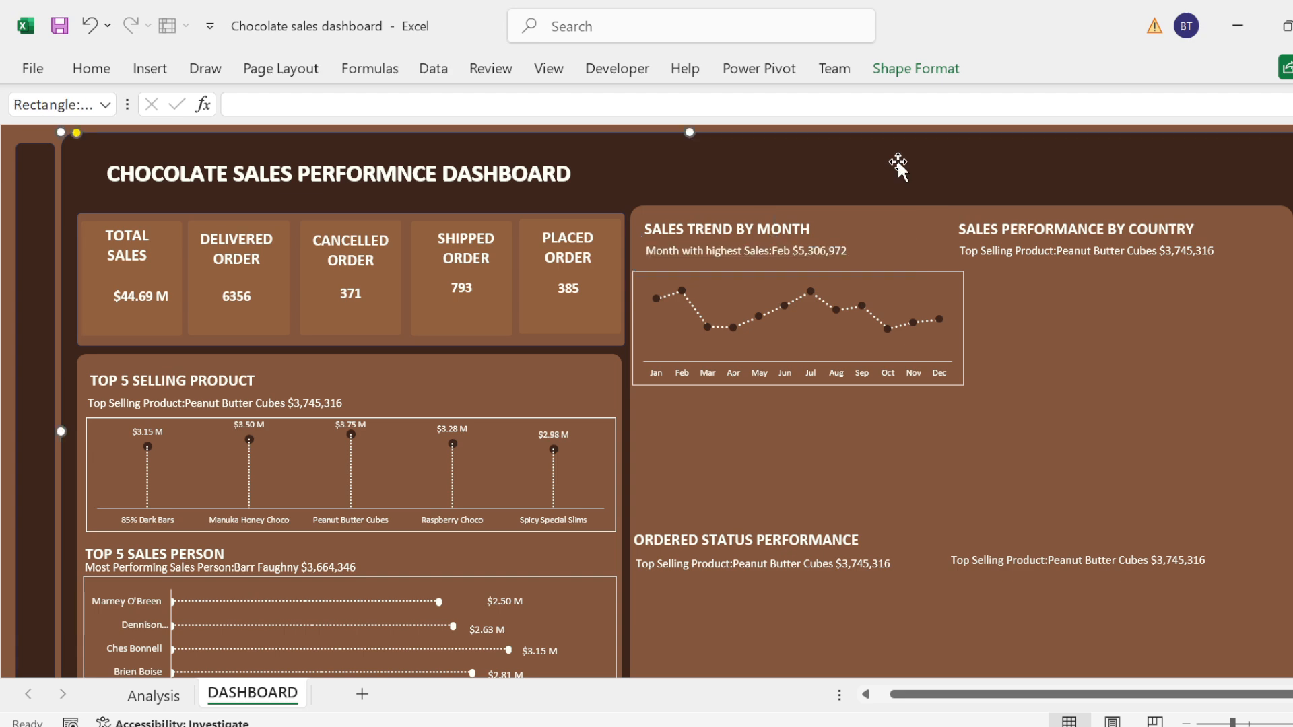
Step: Make the monthly sales line chart slightly narrower and shorter so it ends before the SALES PERFORMANCE BY COUNTRY section
left_click(940, 273)
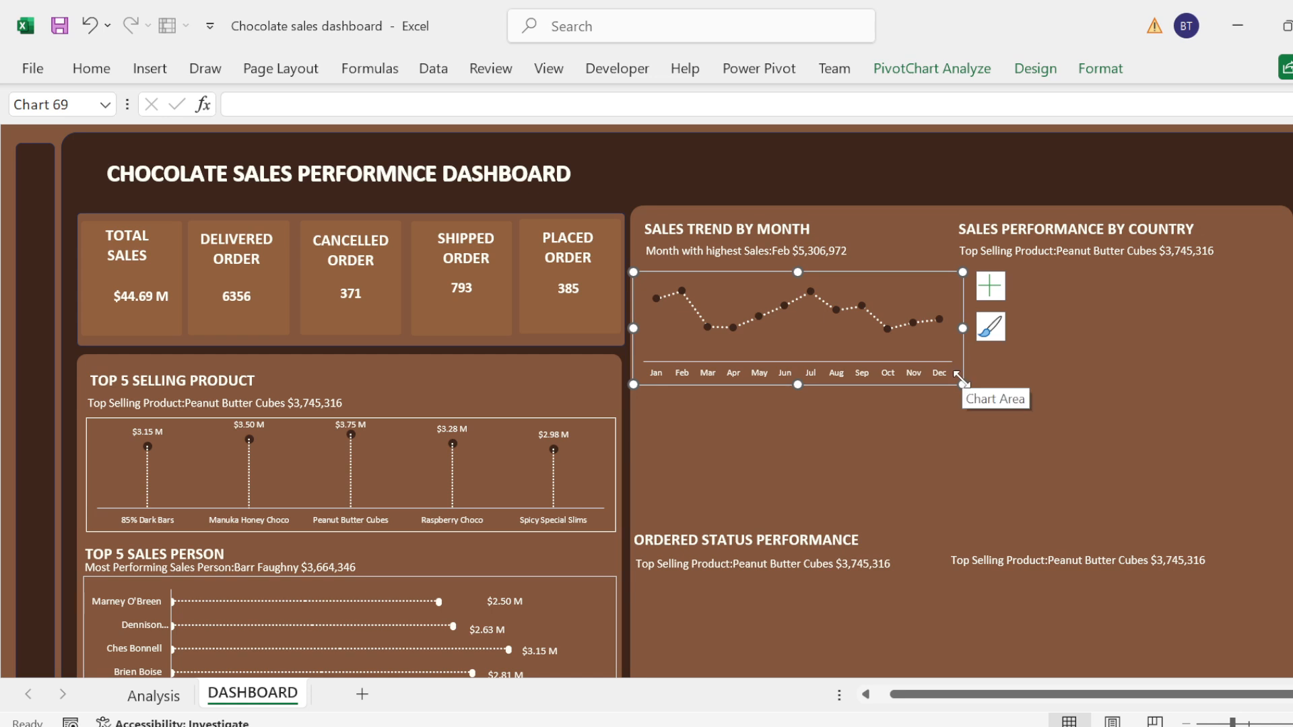
left_click_drag(961, 381, 946, 378)
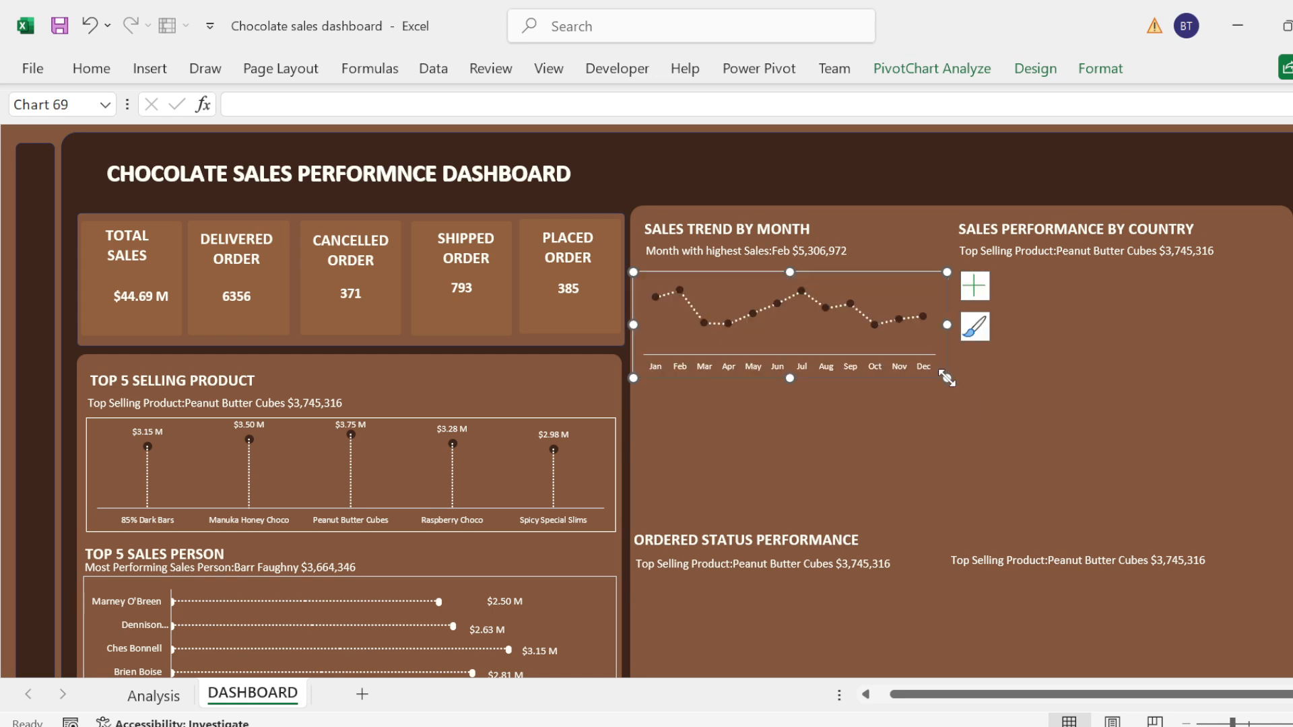
scroll(1272, 276, "down", 1)
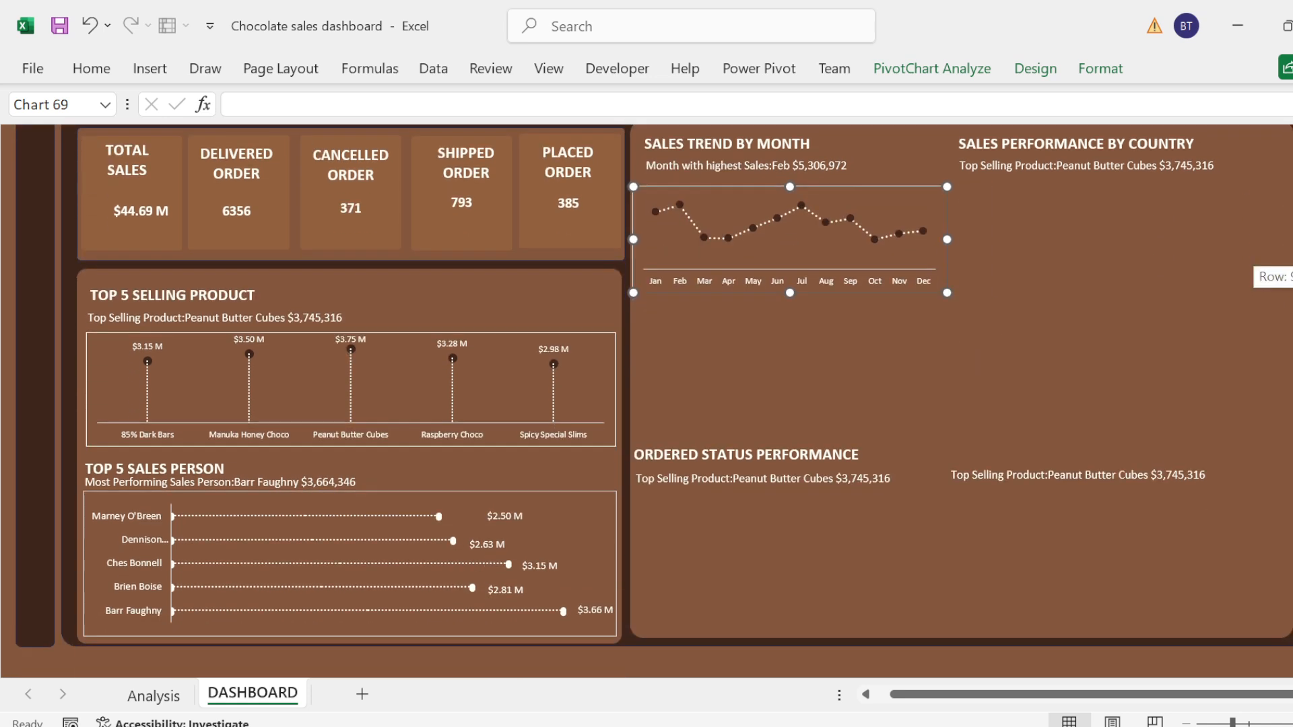
Step: Insert two blank columns at column I of the Analysis sheet, beside the Sales Performance By Country table
left_click(153, 695)
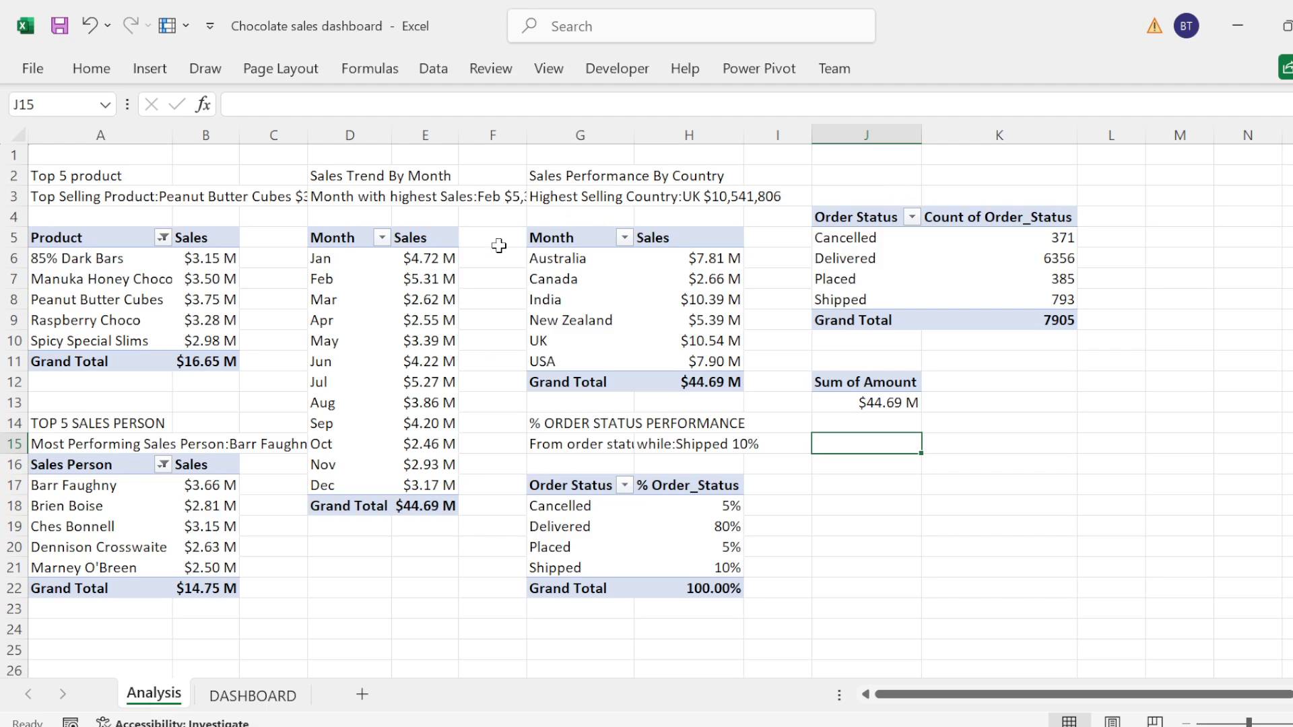
left_click(776, 134)
right_click(777, 134)
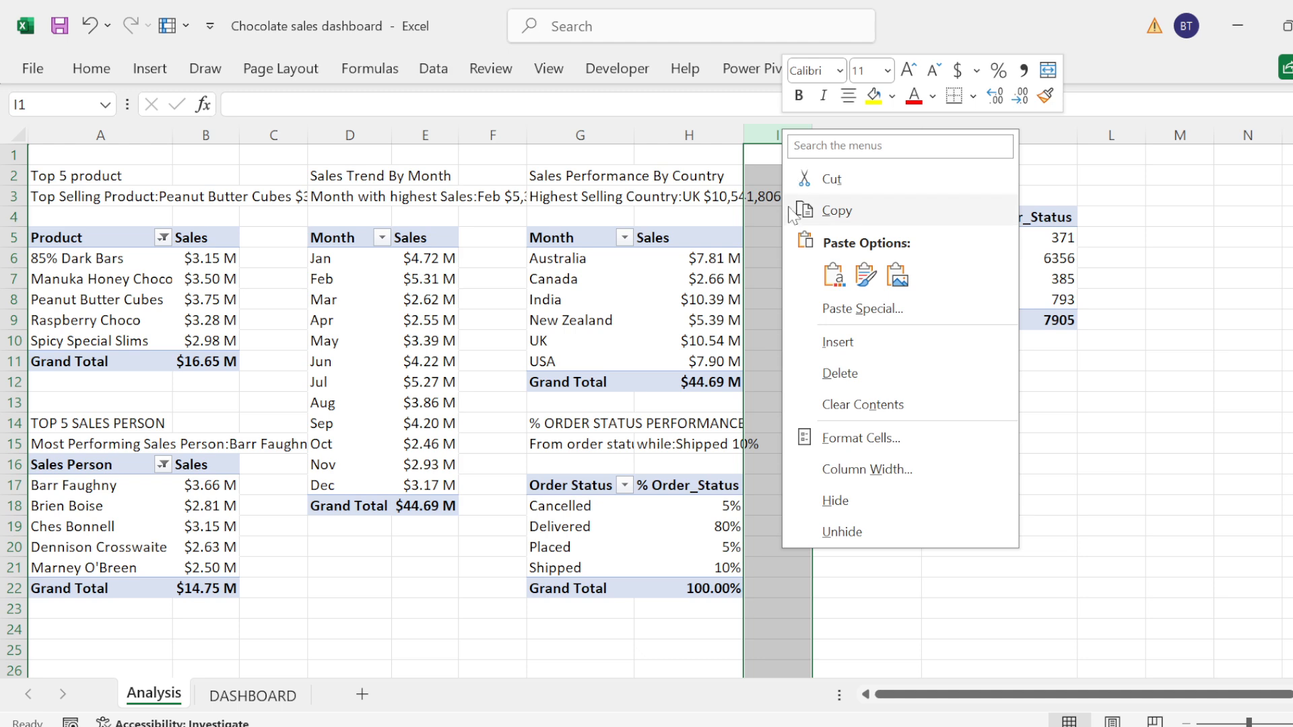
left_click(850, 343)
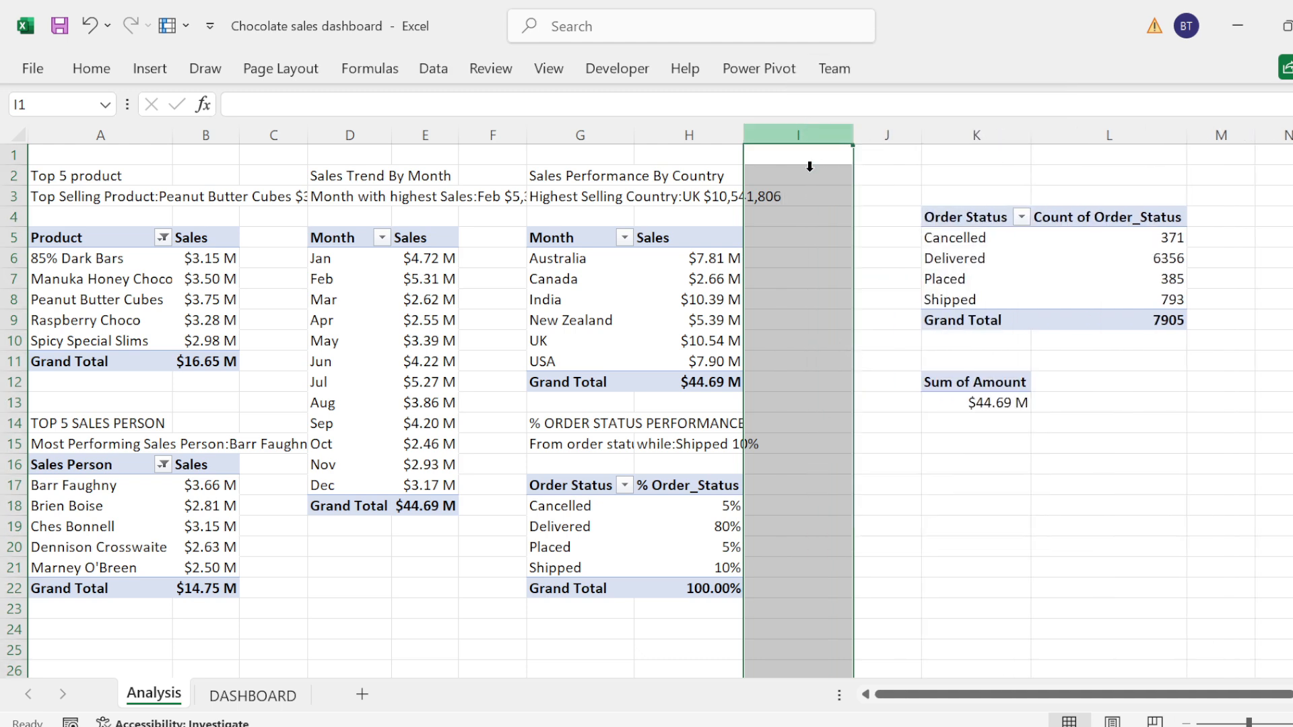
right_click(806, 125)
left_click(862, 341)
key("ctrl+shift+plus")
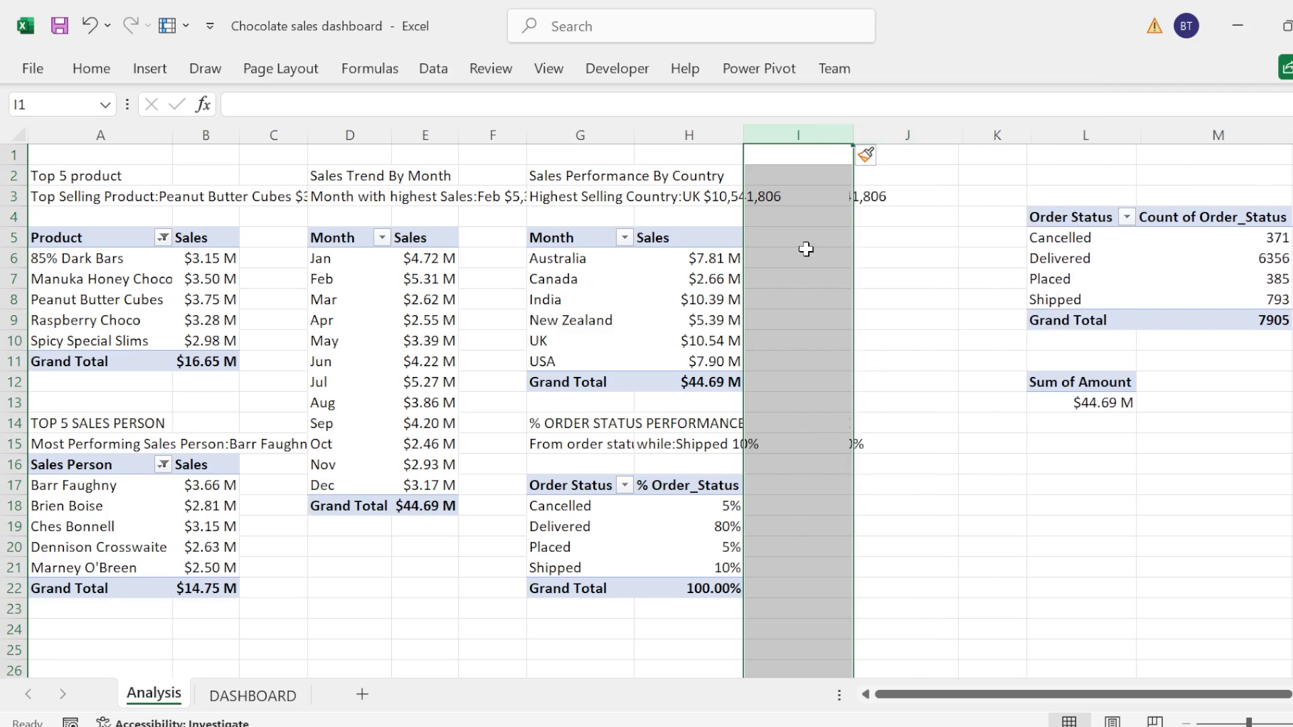
Step: Mirror the country sales pivot data into the blank columns by entering =G6:H11 in cell I6
left_click(807, 257)
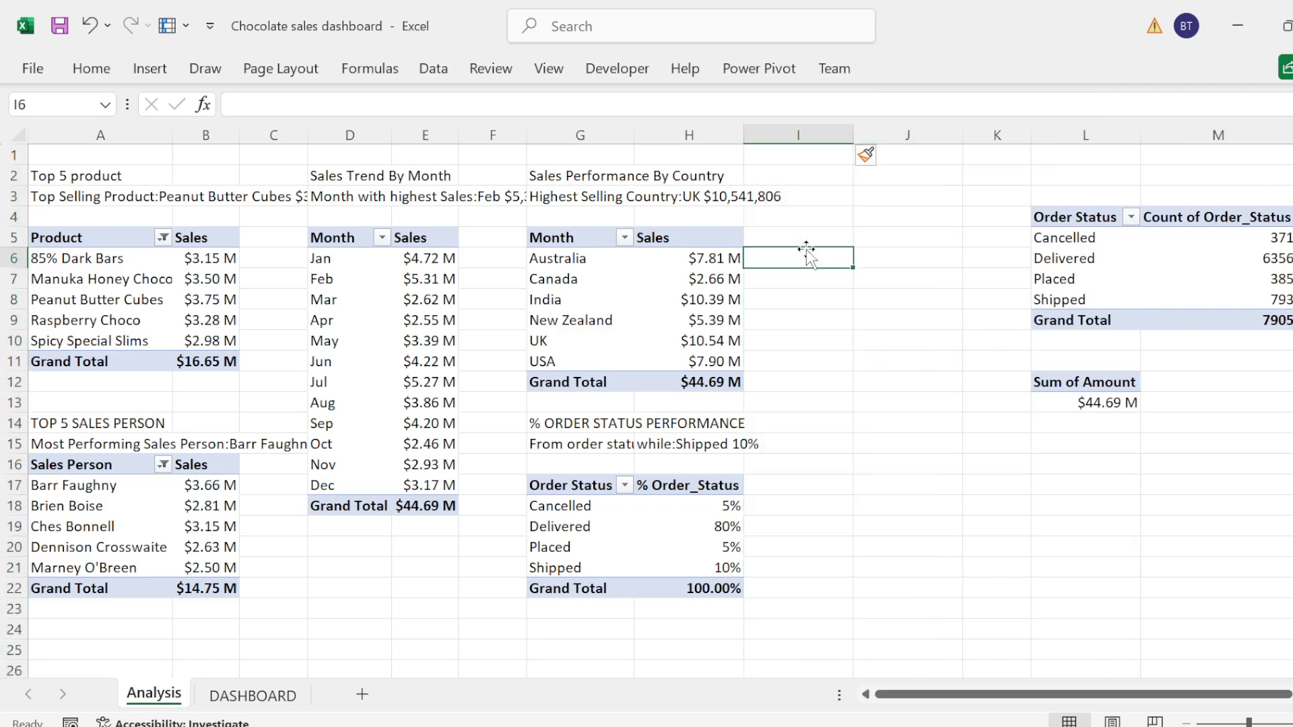
type("=")
left_click(566, 257)
key("shift+Down")
key("shift+Down")
key("shift+Down")
key("shift+Down")
key("shift+Down")
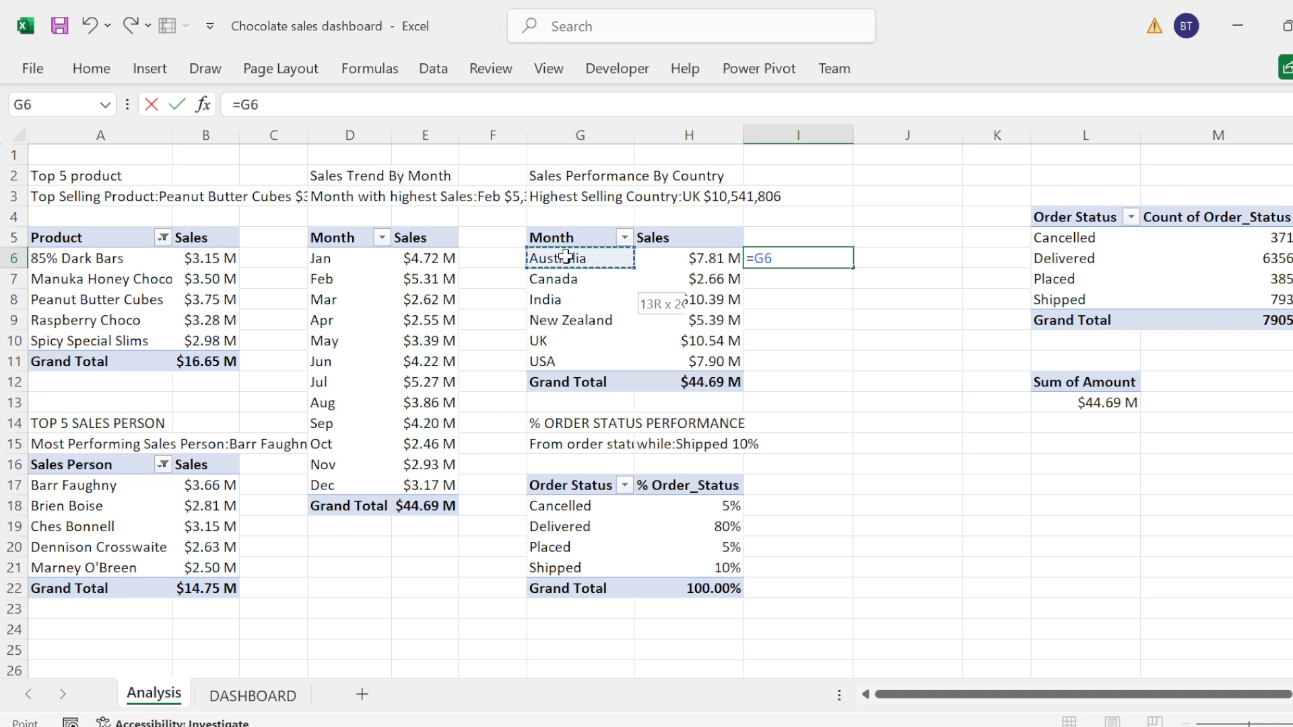
key("shift+Down")
key("shift+Up")
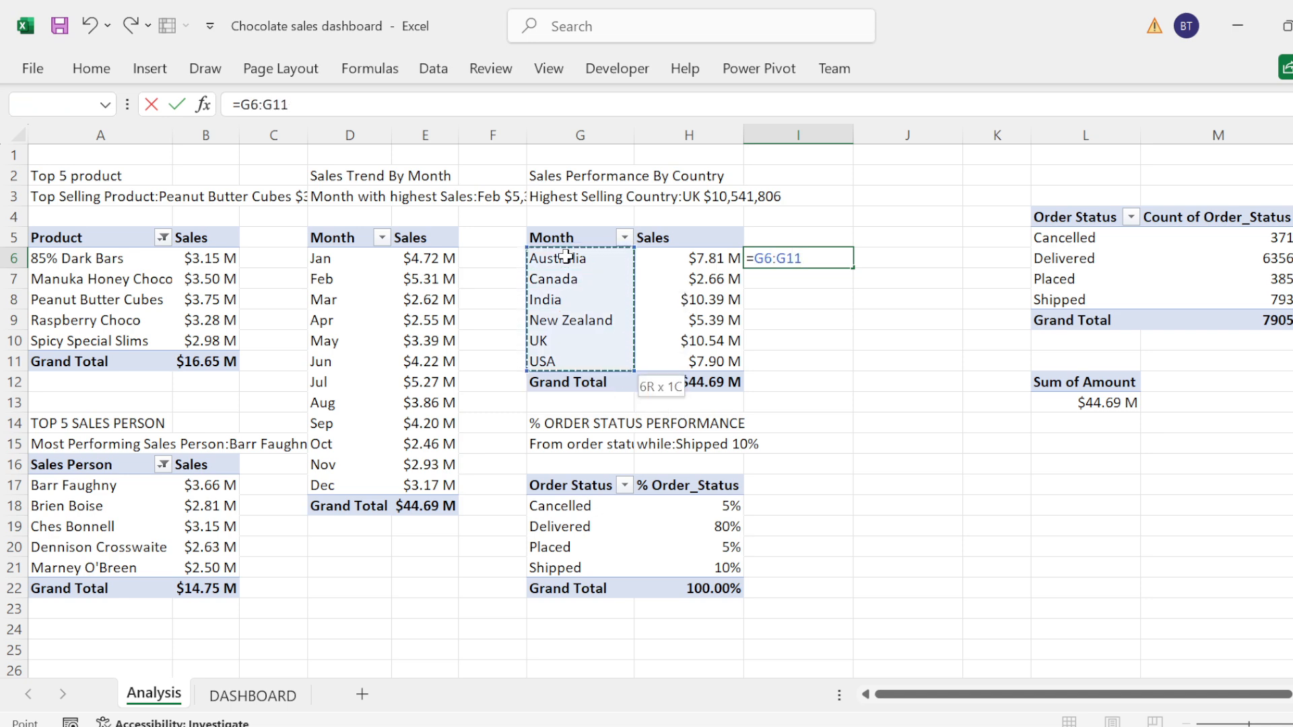
key("shift+Right")
key("Return")
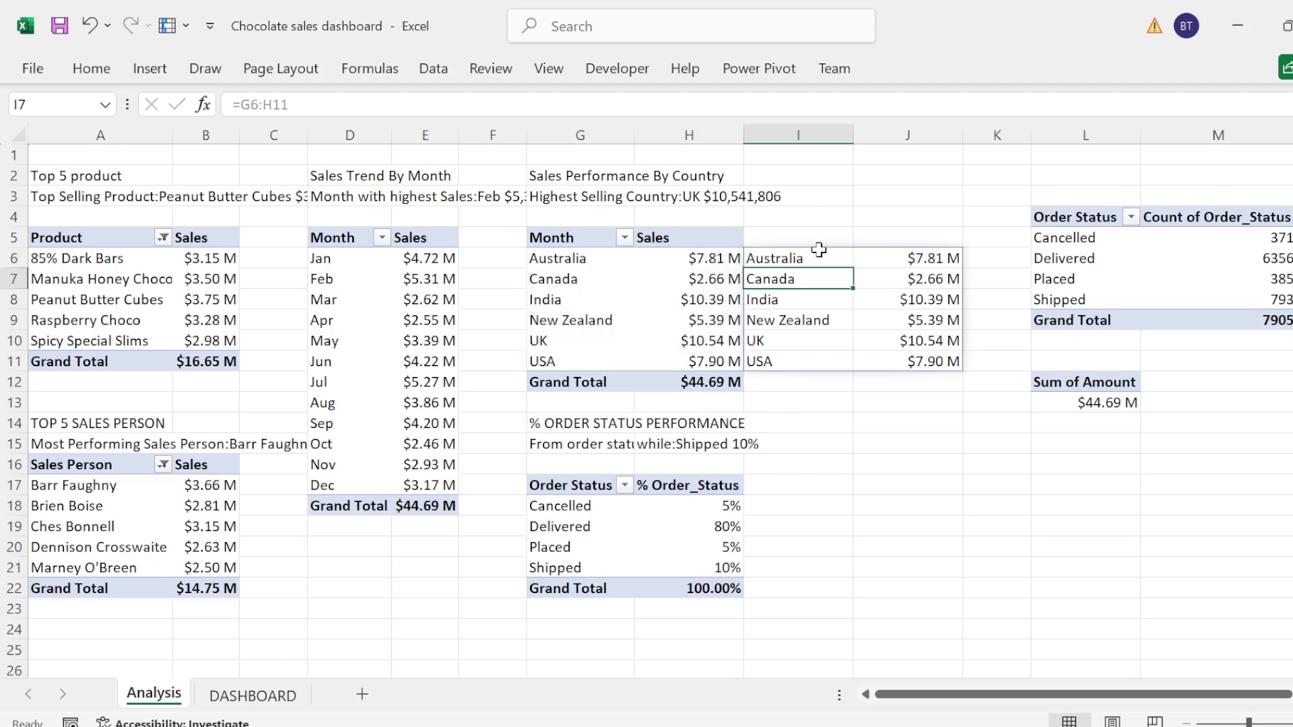
Step: Insert a filled map chart from the country sales in I6:J11 and remove its chart title and legend
left_click(787, 260)
key("shift+Down")
key("shift+Down")
key("shift+Down")
key("shift+Down")
key("shift+Down")
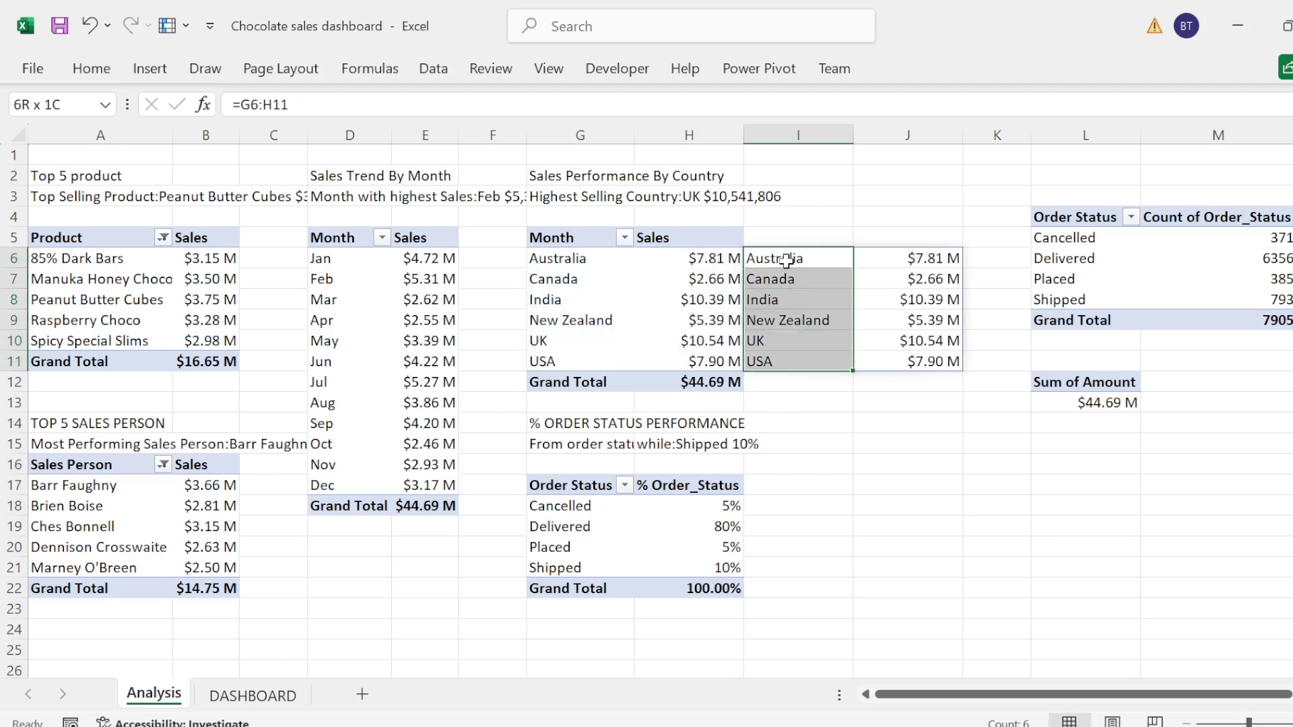
key("shift+Right")
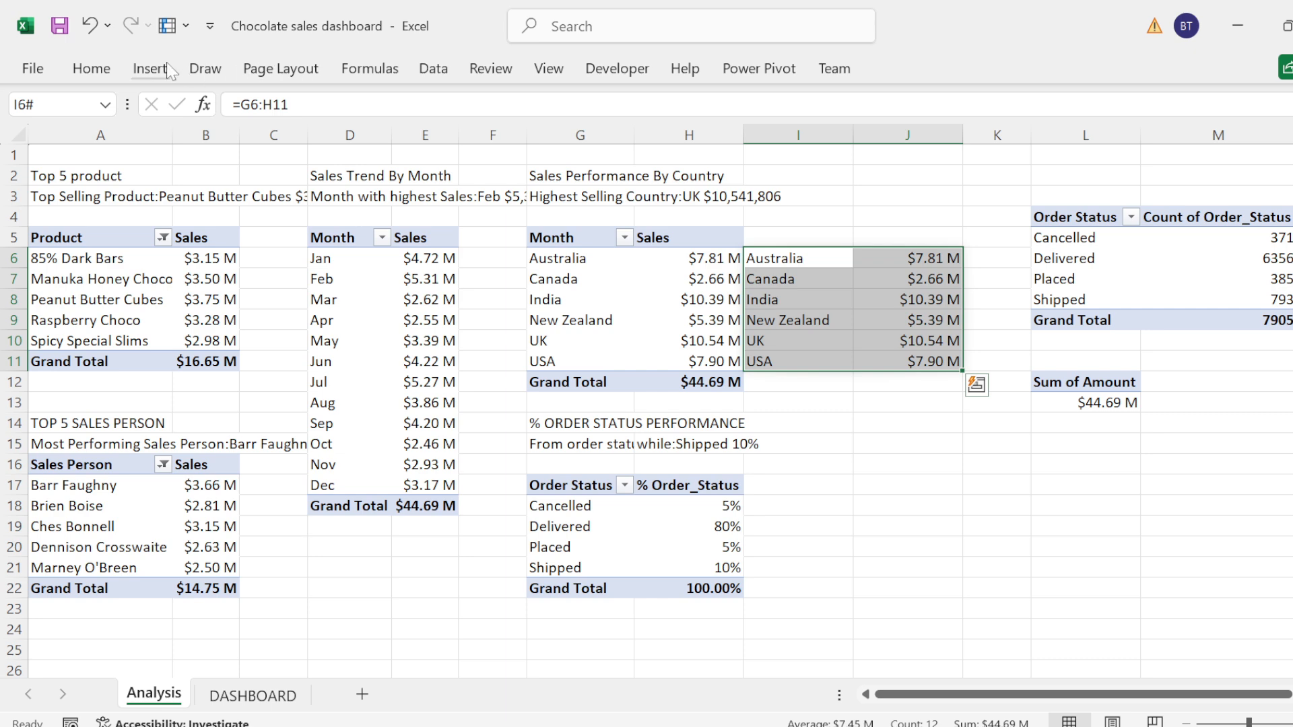
left_click(150, 68)
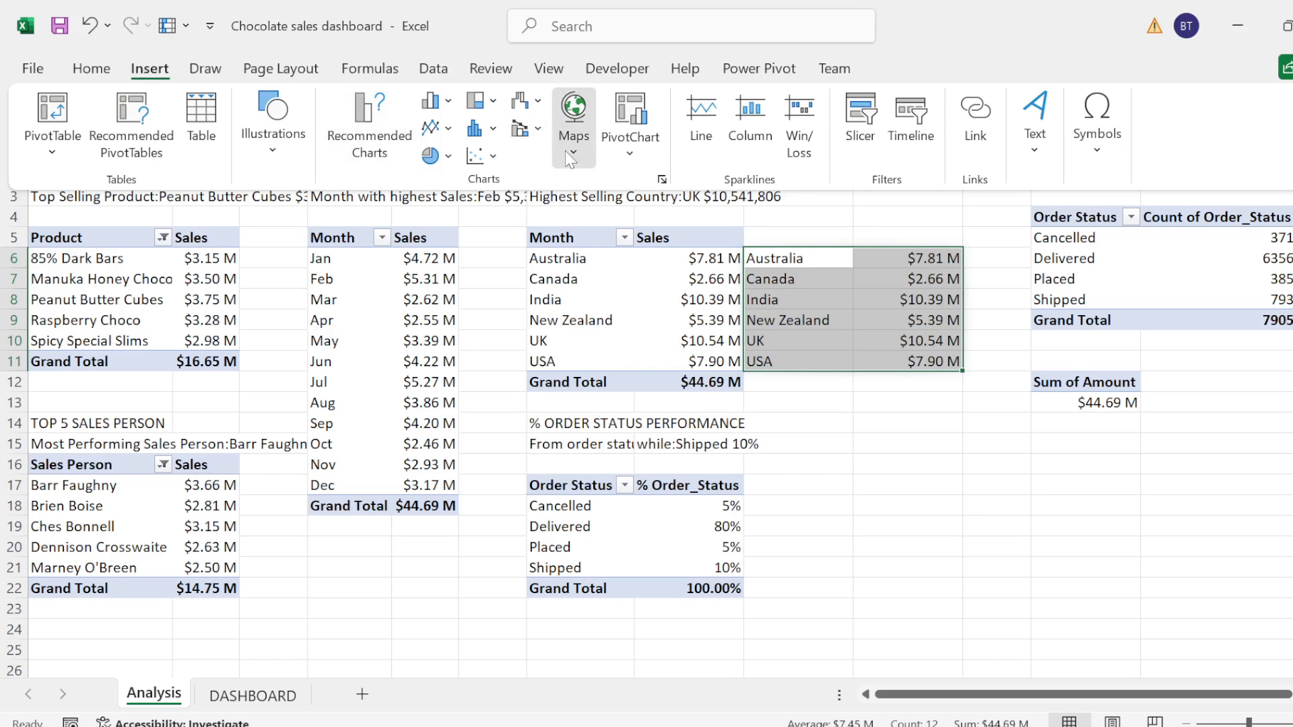
left_click(574, 125)
left_click(583, 232)
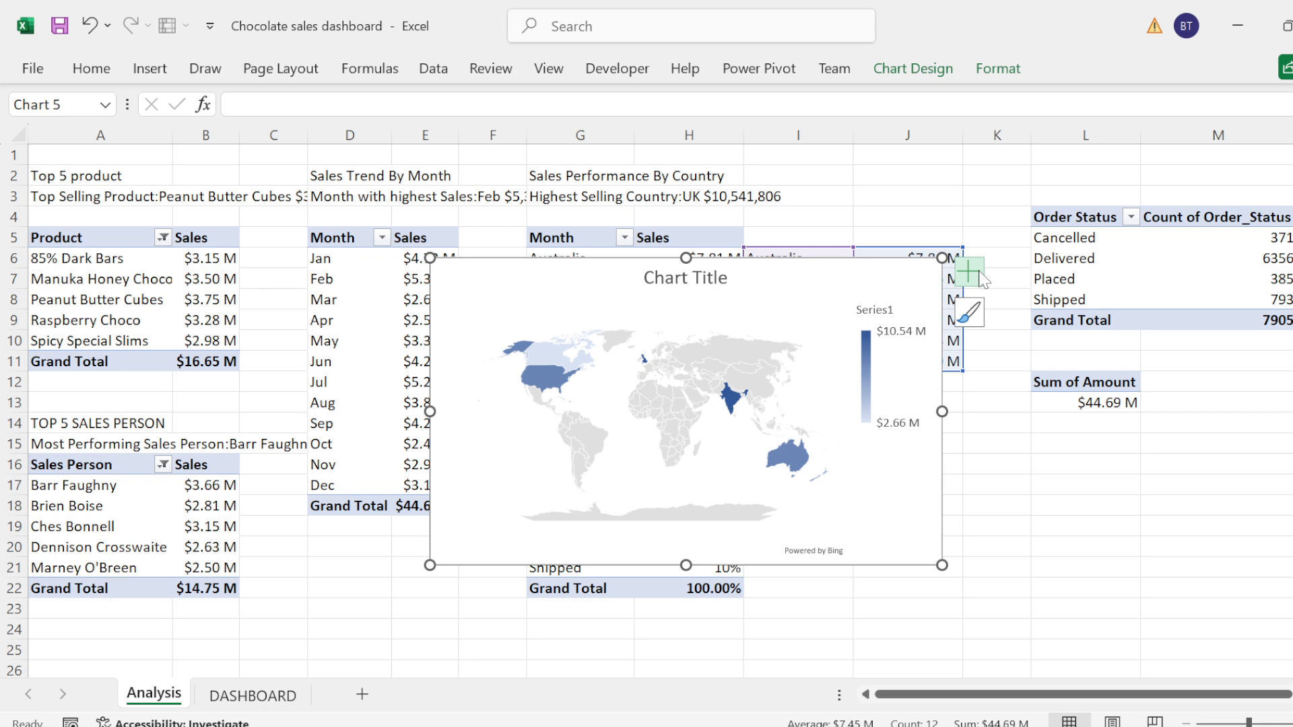
left_click(968, 272)
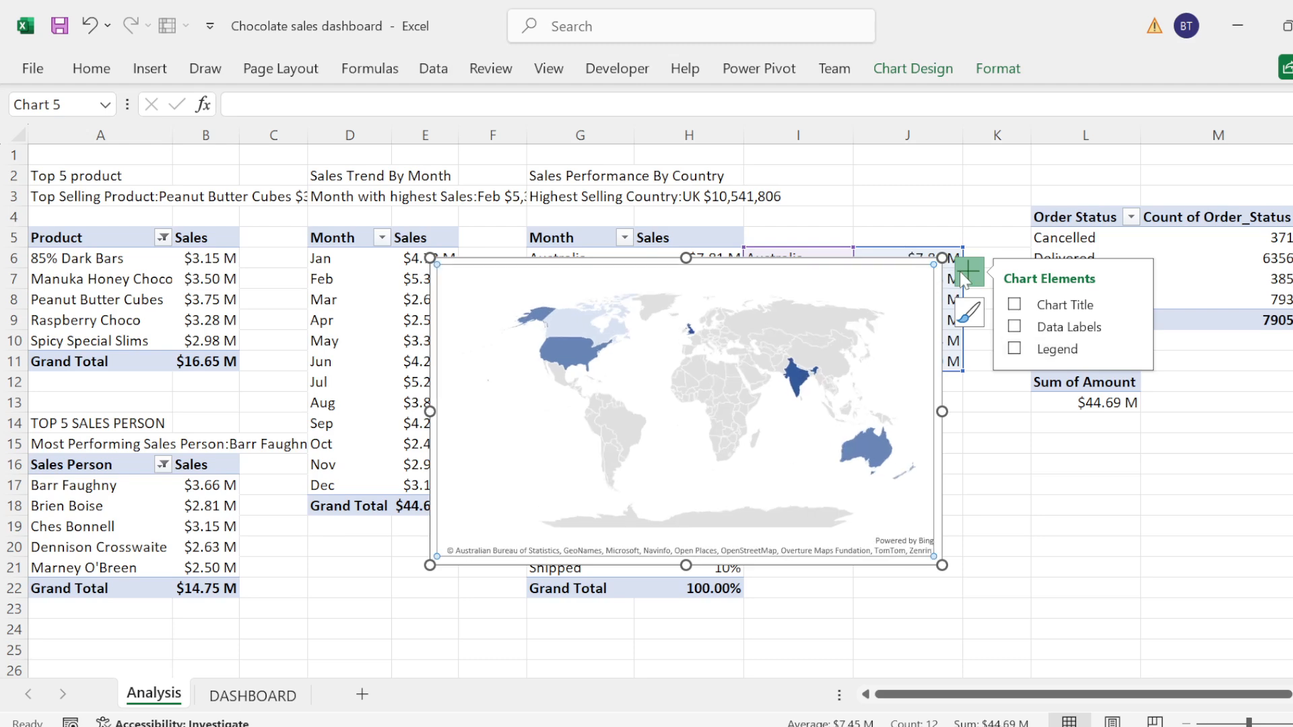
left_click(921, 270)
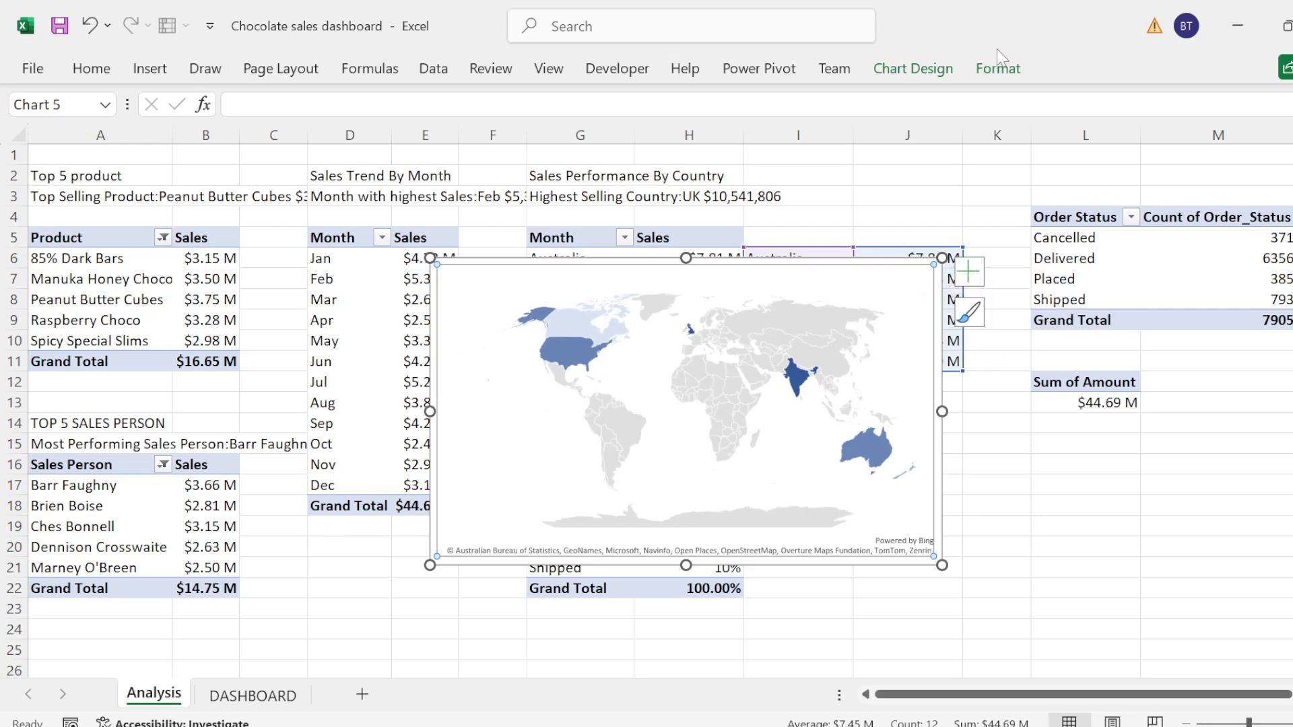
Step: Set the plot area of the country sales map chart to no fill and deselect the chart
left_click(997, 70)
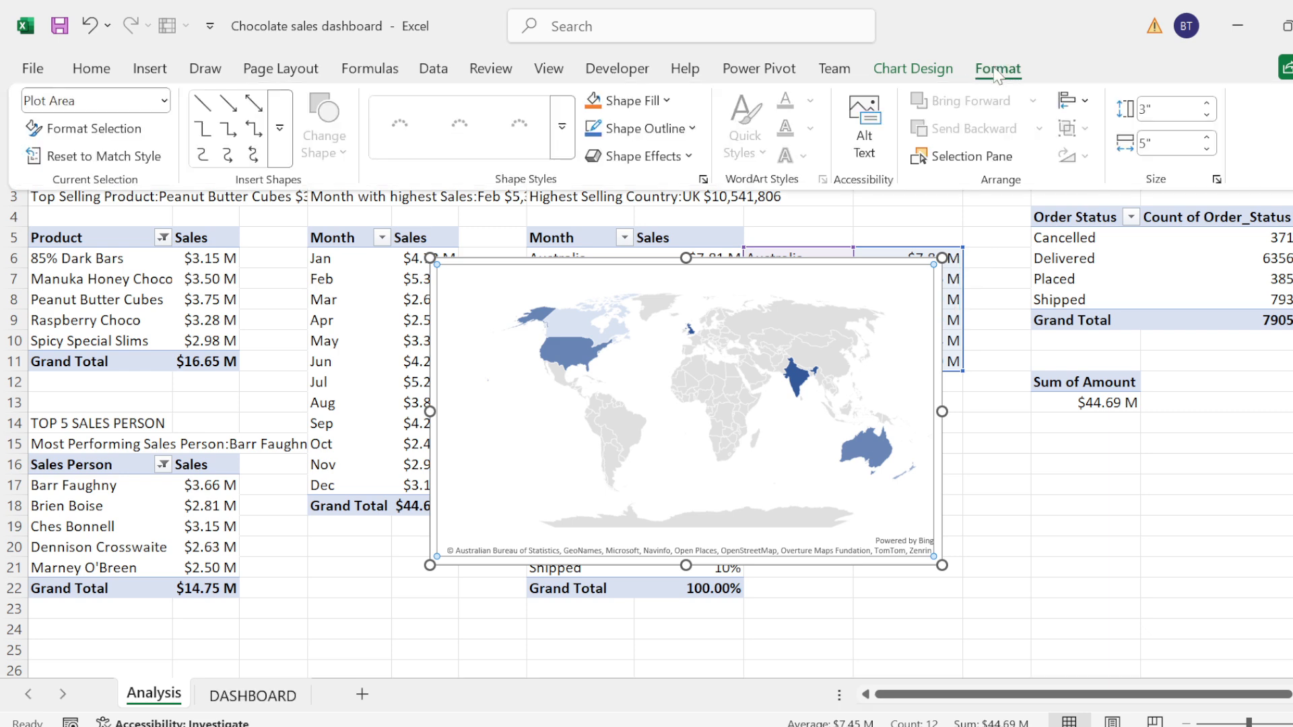
double_click(995, 71)
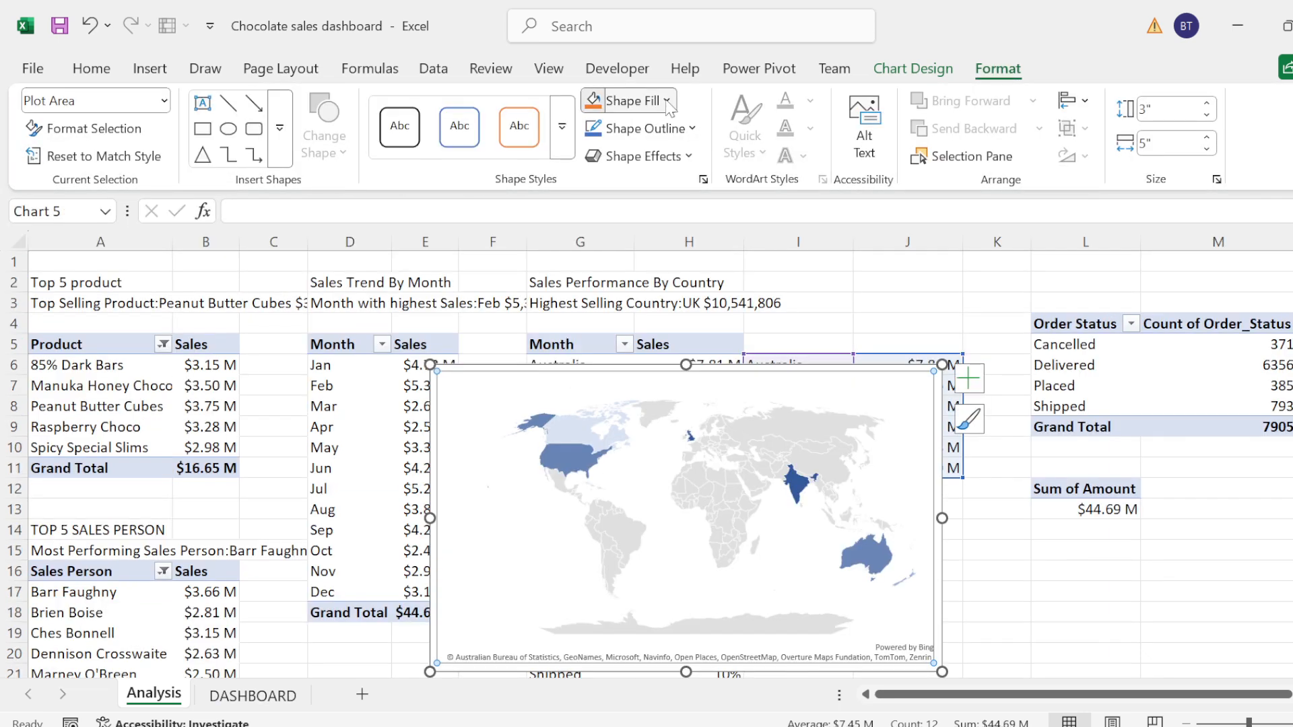
left_click(667, 100)
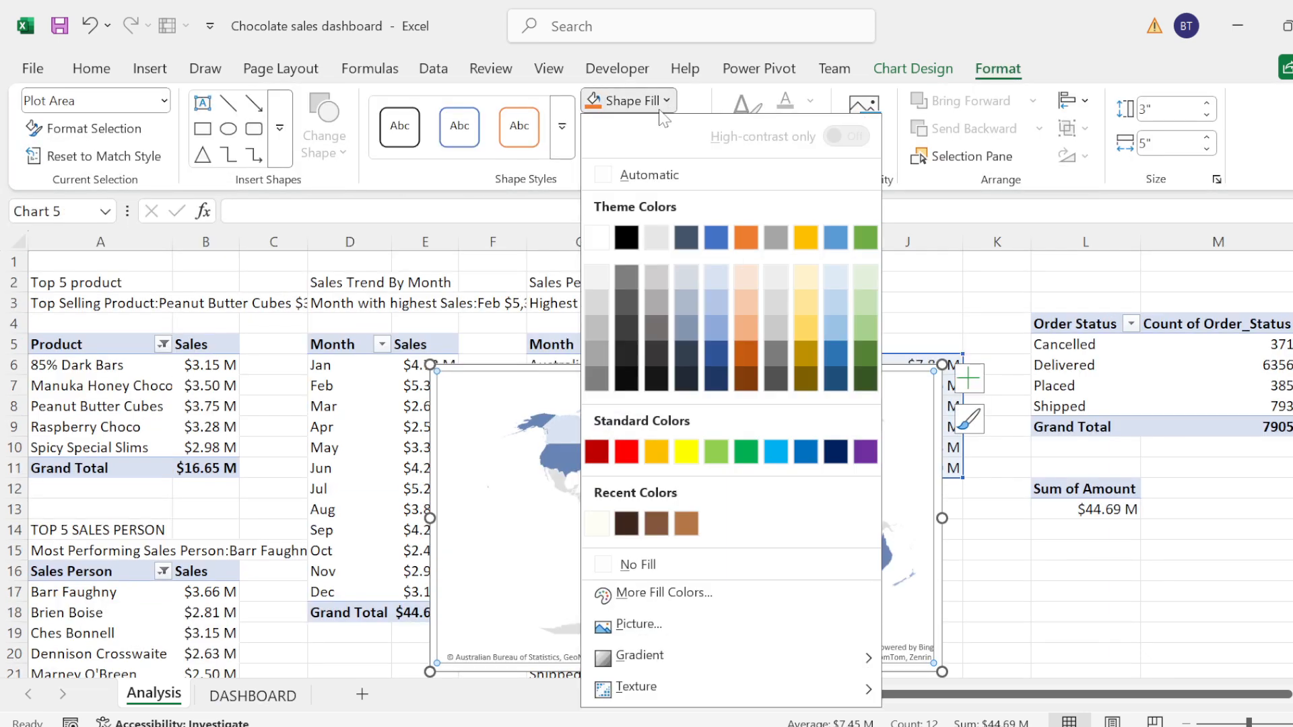
left_click(629, 563)
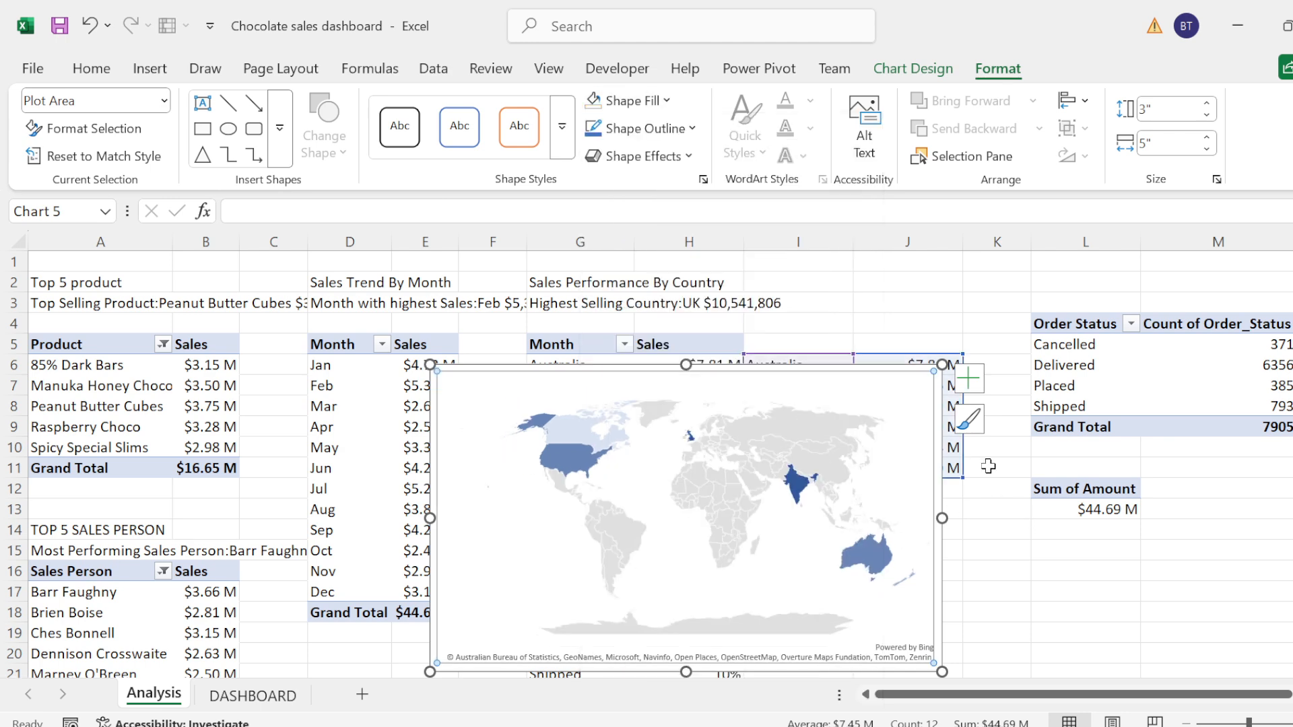
left_click(666, 100)
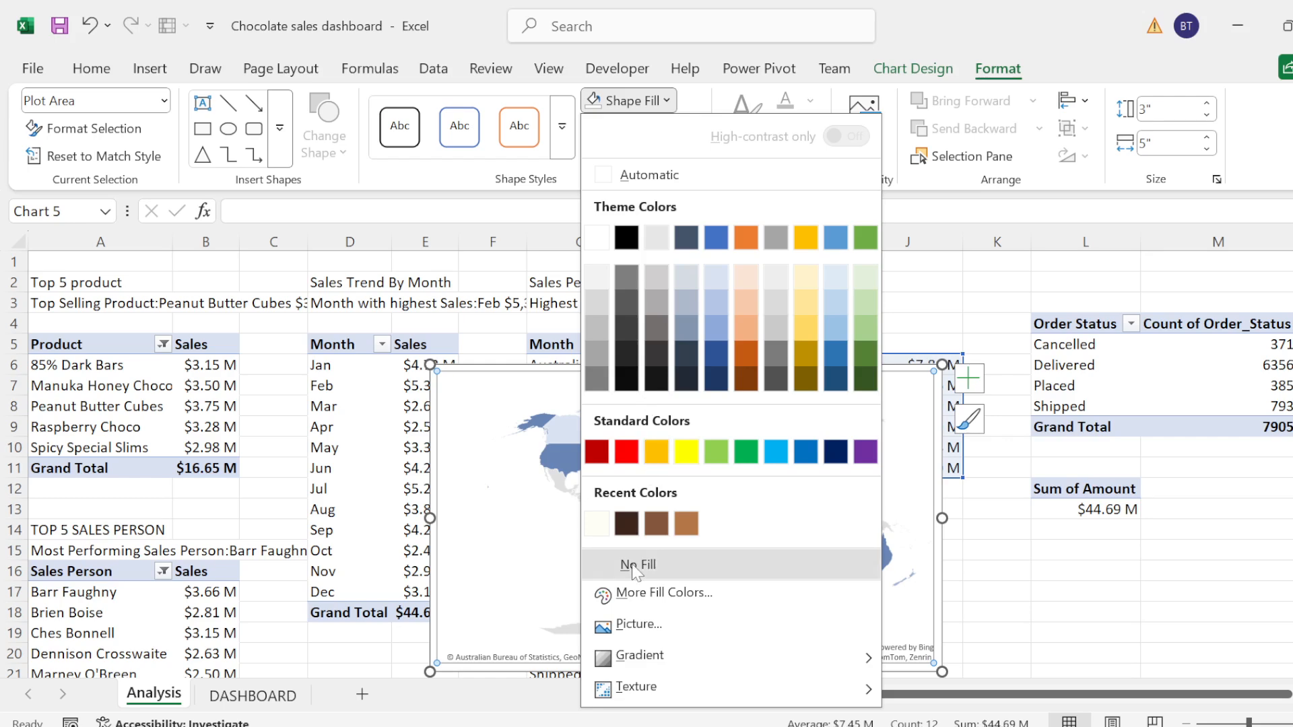
left_click(654, 559)
left_click(982, 587)
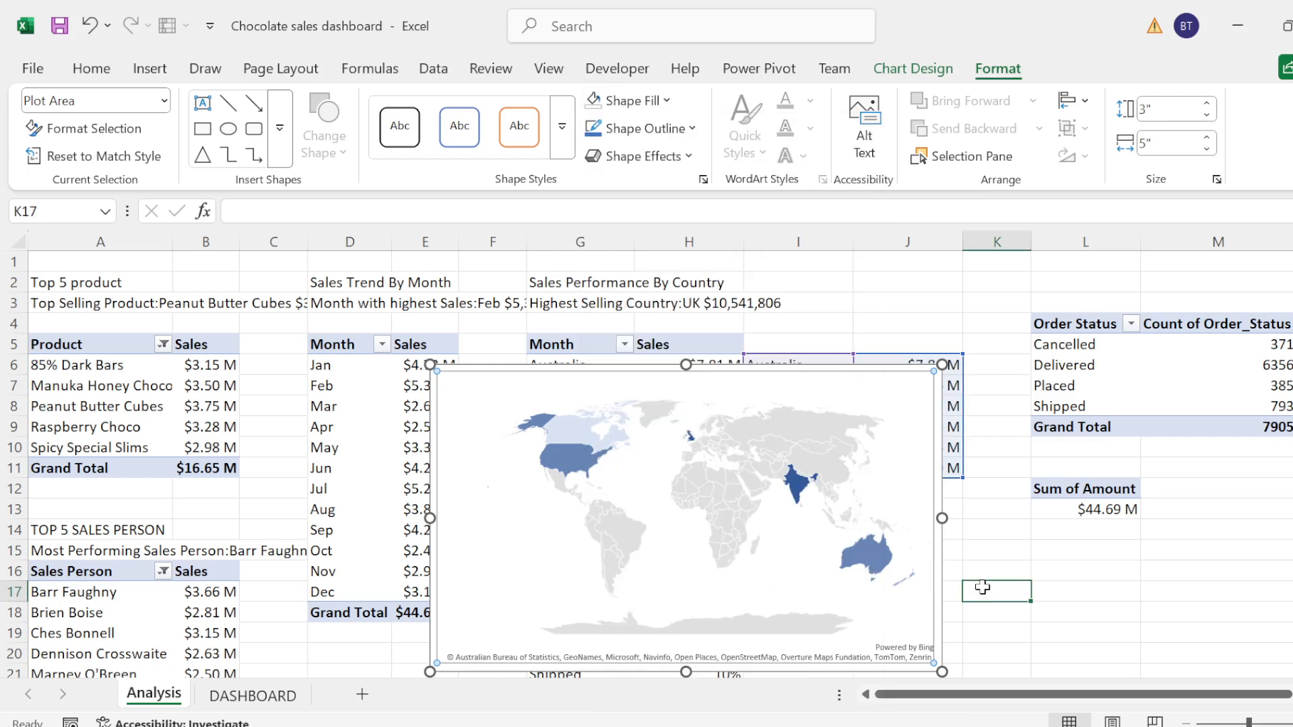
Step: Set the country sales map chart's area to no fill and shrink the chart to about 1.61" high by 4.57" wide
left_click(949, 529)
left_click(898, 387)
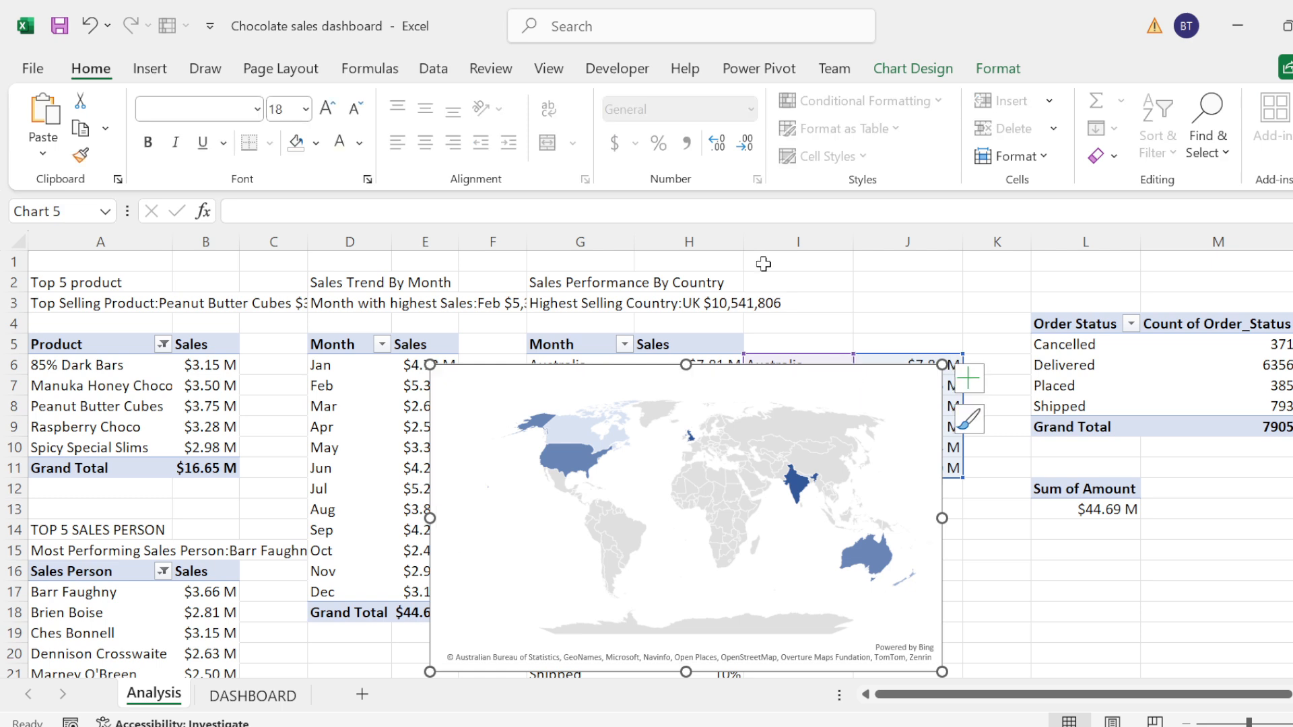
left_click(1005, 74)
left_click(629, 101)
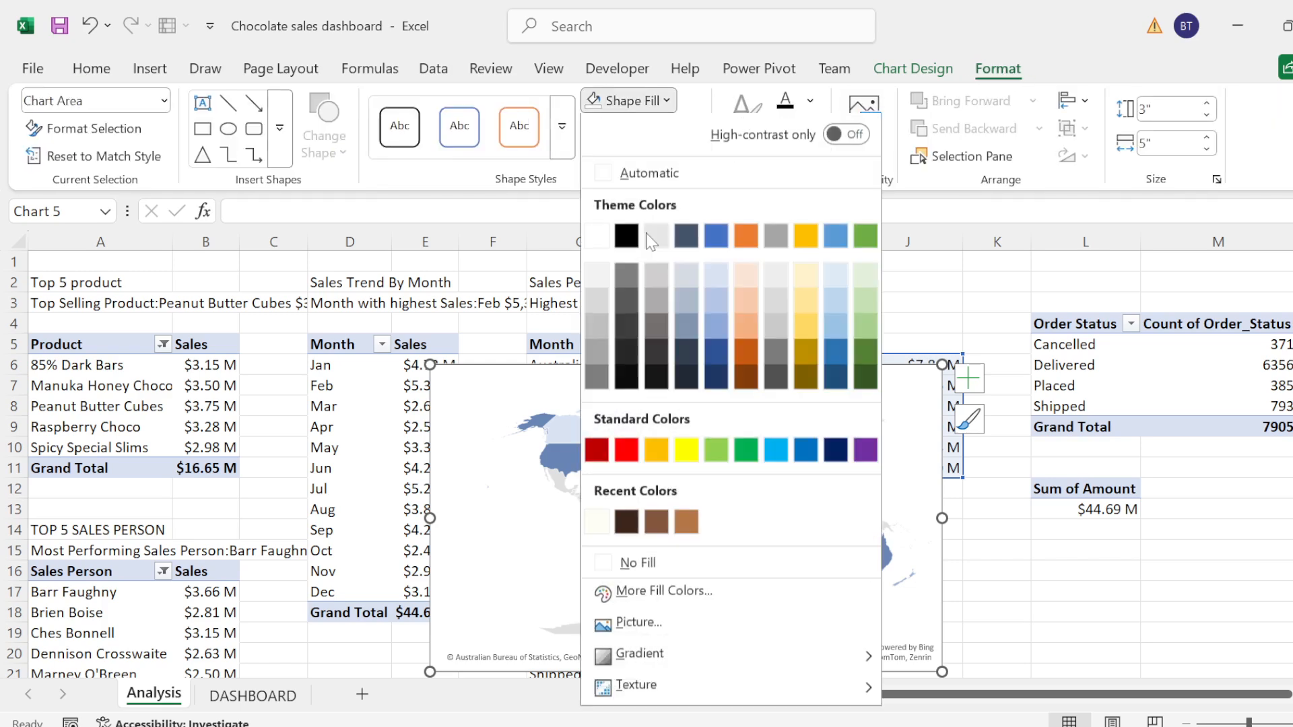
left_click(627, 572)
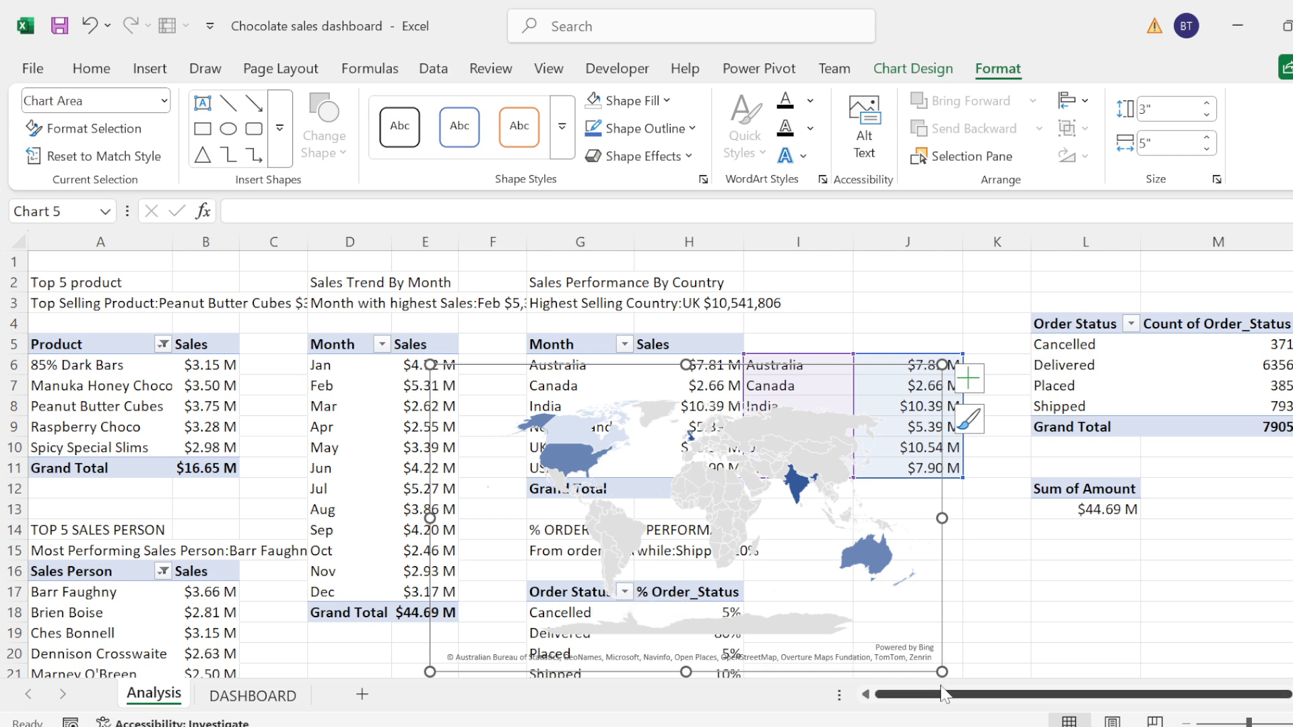
left_click_drag(941, 671, 898, 529)
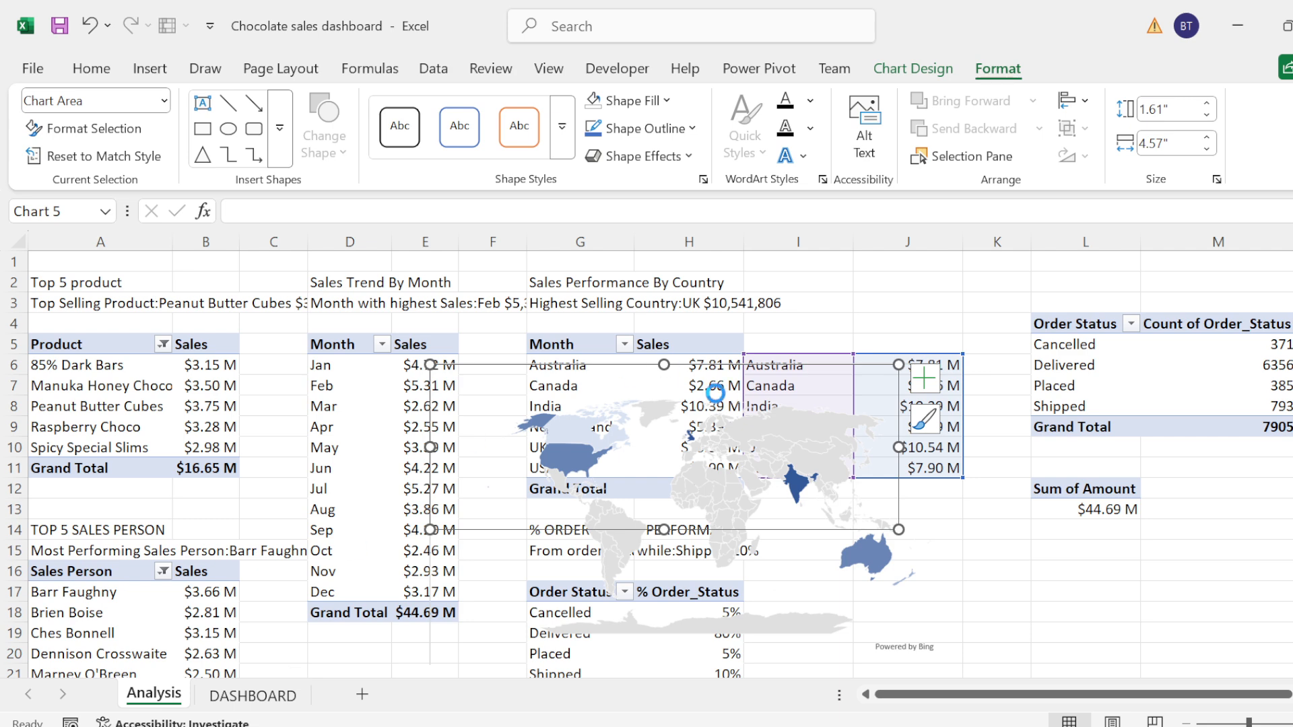
Step: Move the map chart from the Analysis sheet to the DASHBOARD sheet, placing it beneath the Sales Performance By Country heading and subtitle
key("ctrl+x")
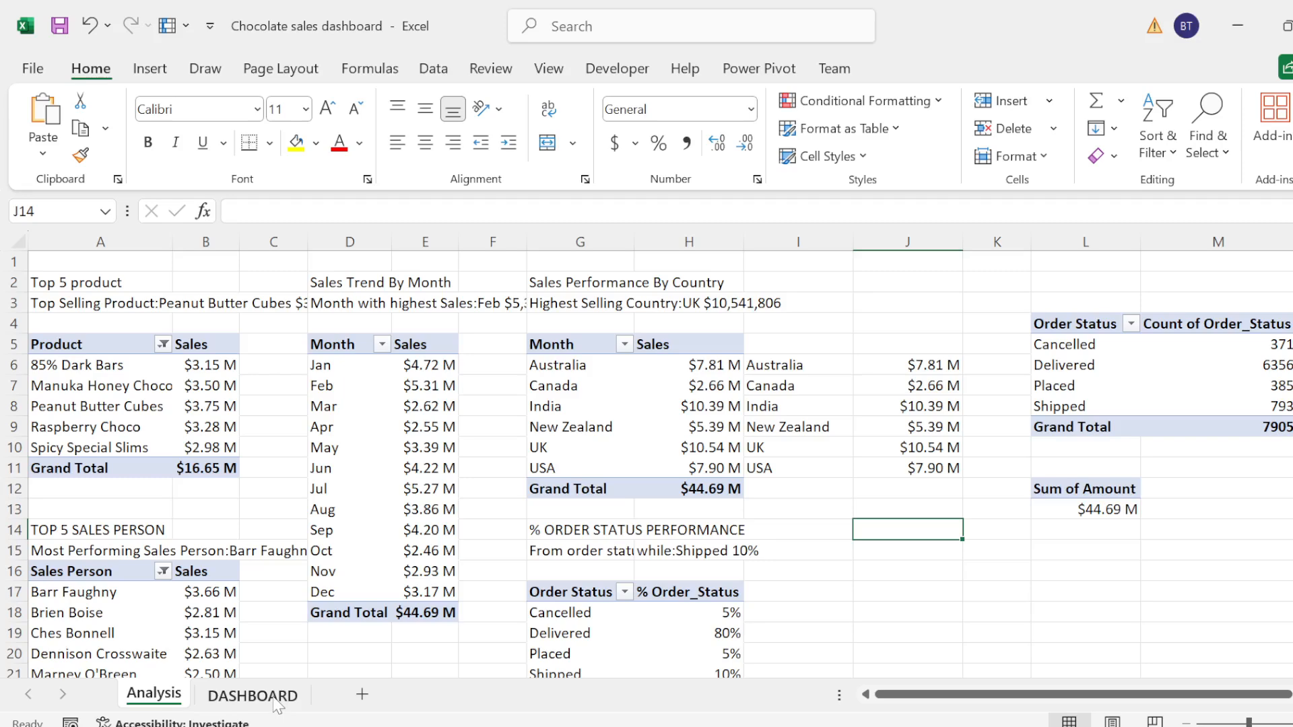
left_click(276, 701)
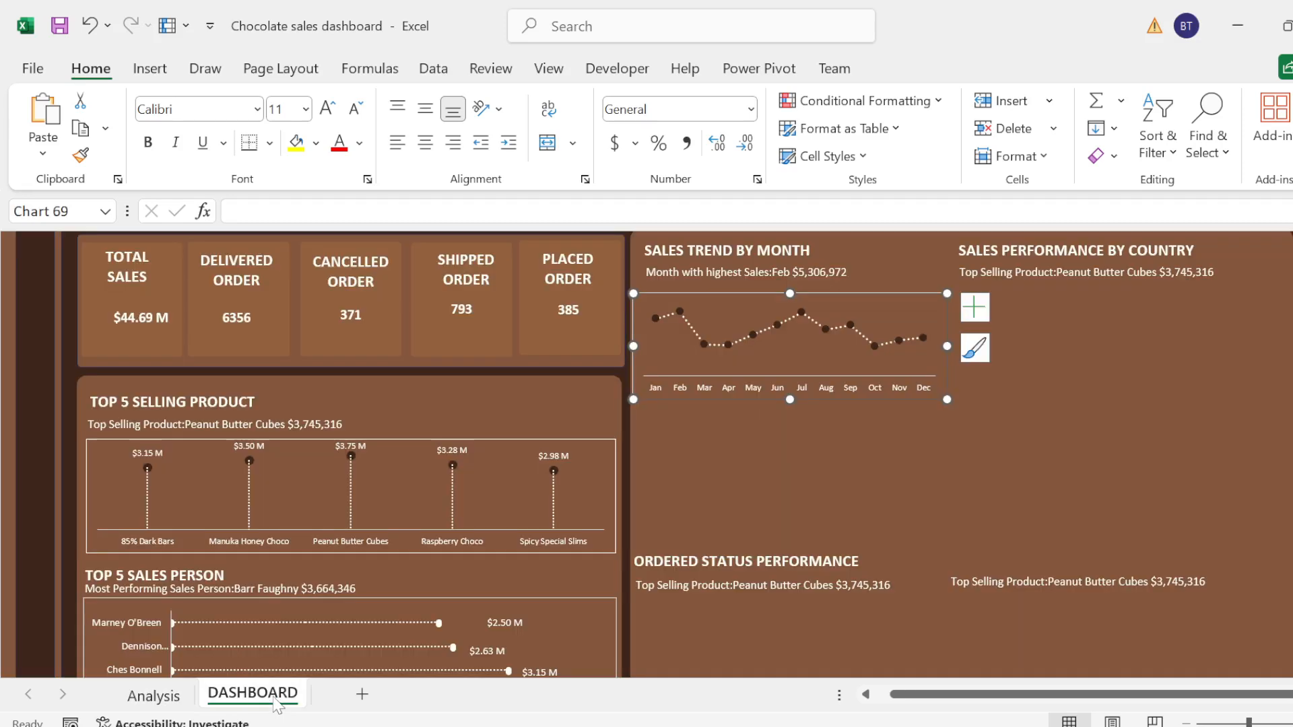
left_click(1091, 314)
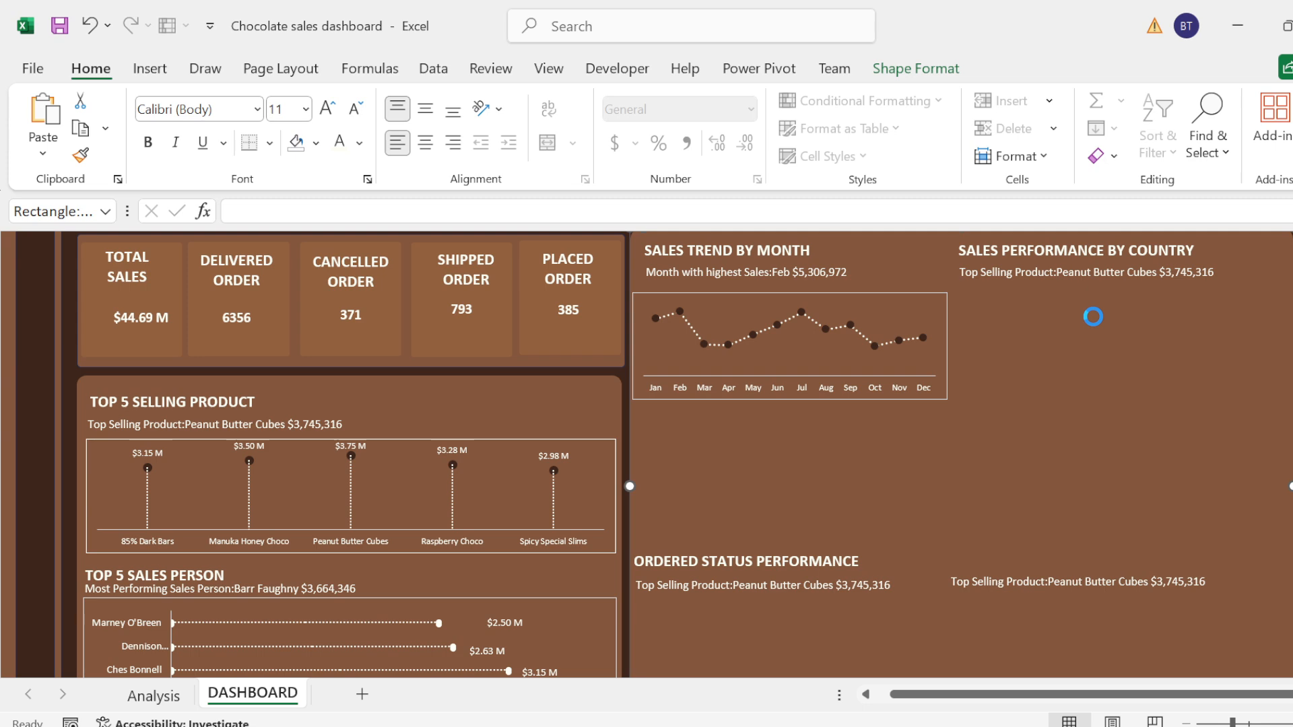
key("ctrl+v")
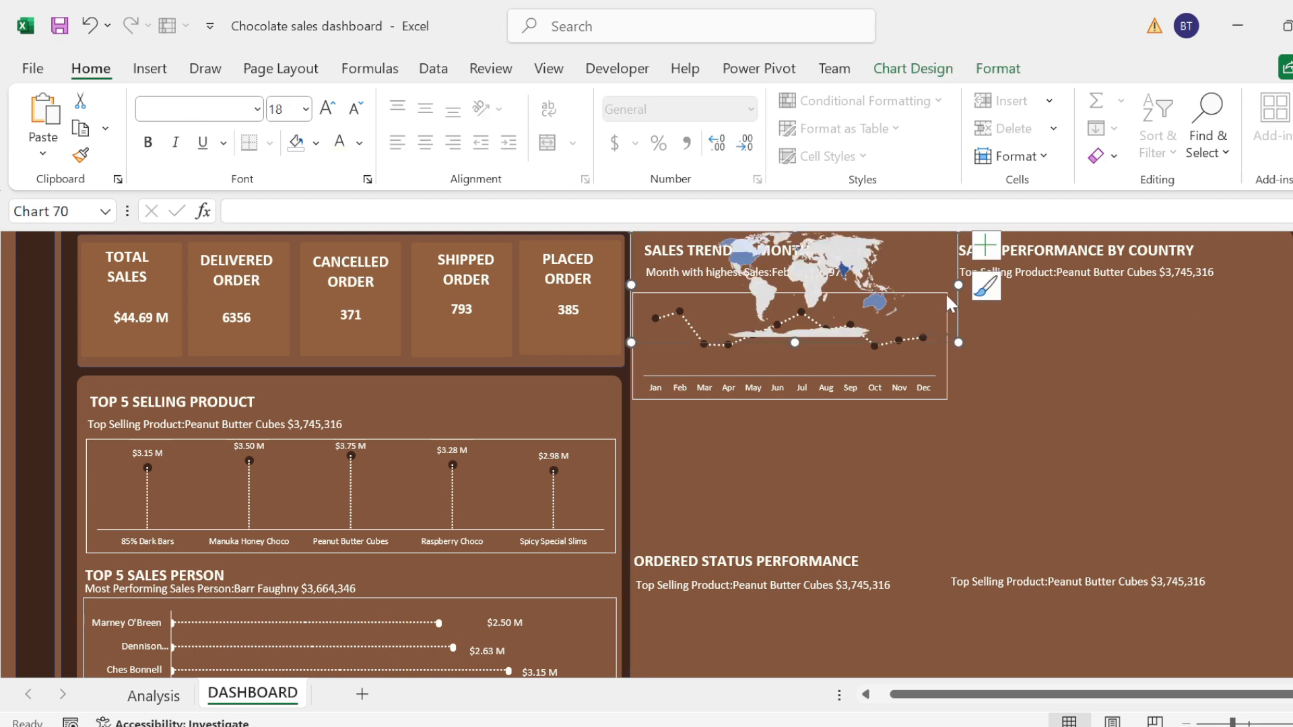
mouse_move(958, 300)
left_mouse_down()
mouse_move(1121, 397)
mouse_move(1282, 367)
left_mouse_up()
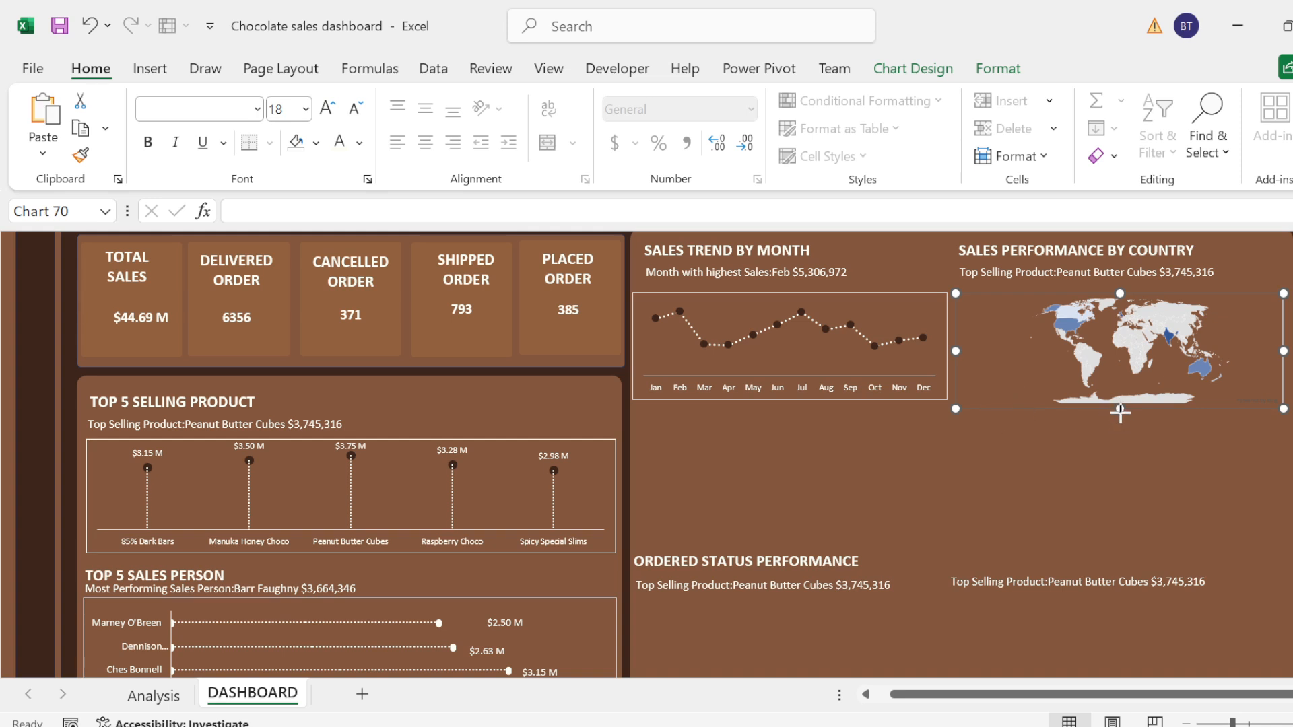
Step: Extend the country map chart and the monthly sales trend chart downward to roughly matching heights
left_click_drag(1119, 410, 1119, 436)
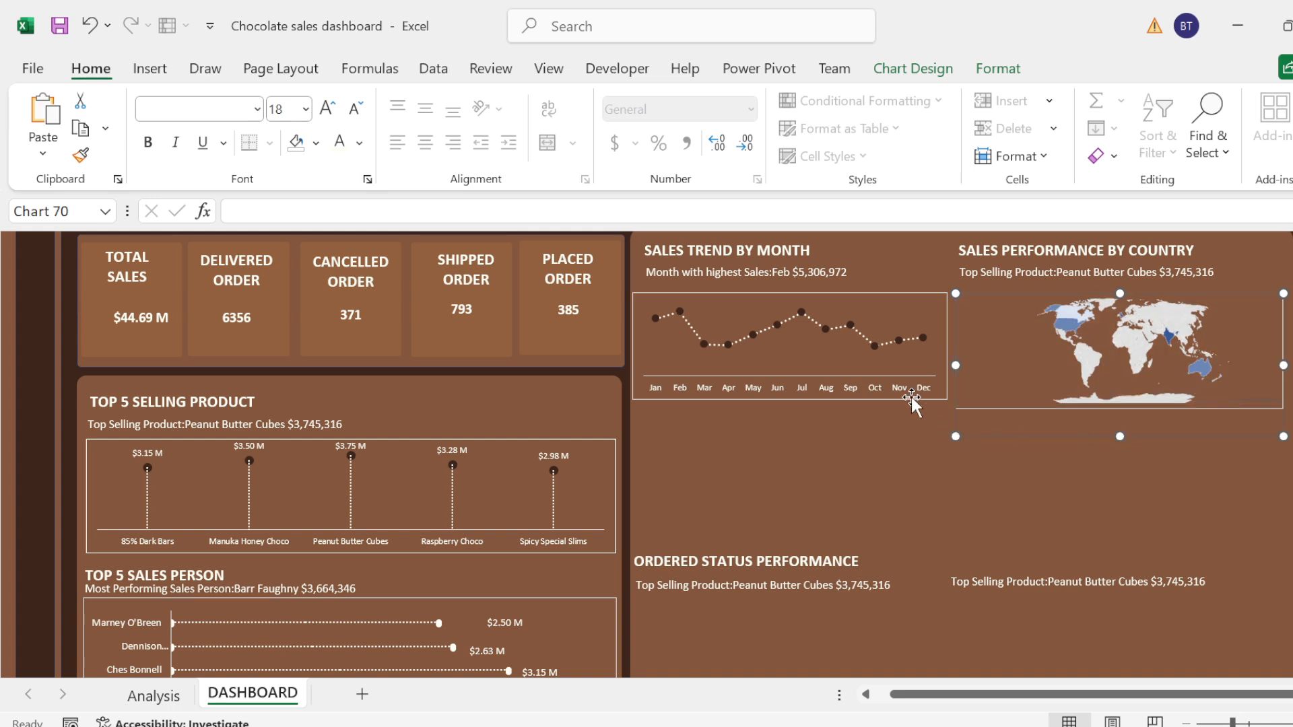
left_click(910, 394)
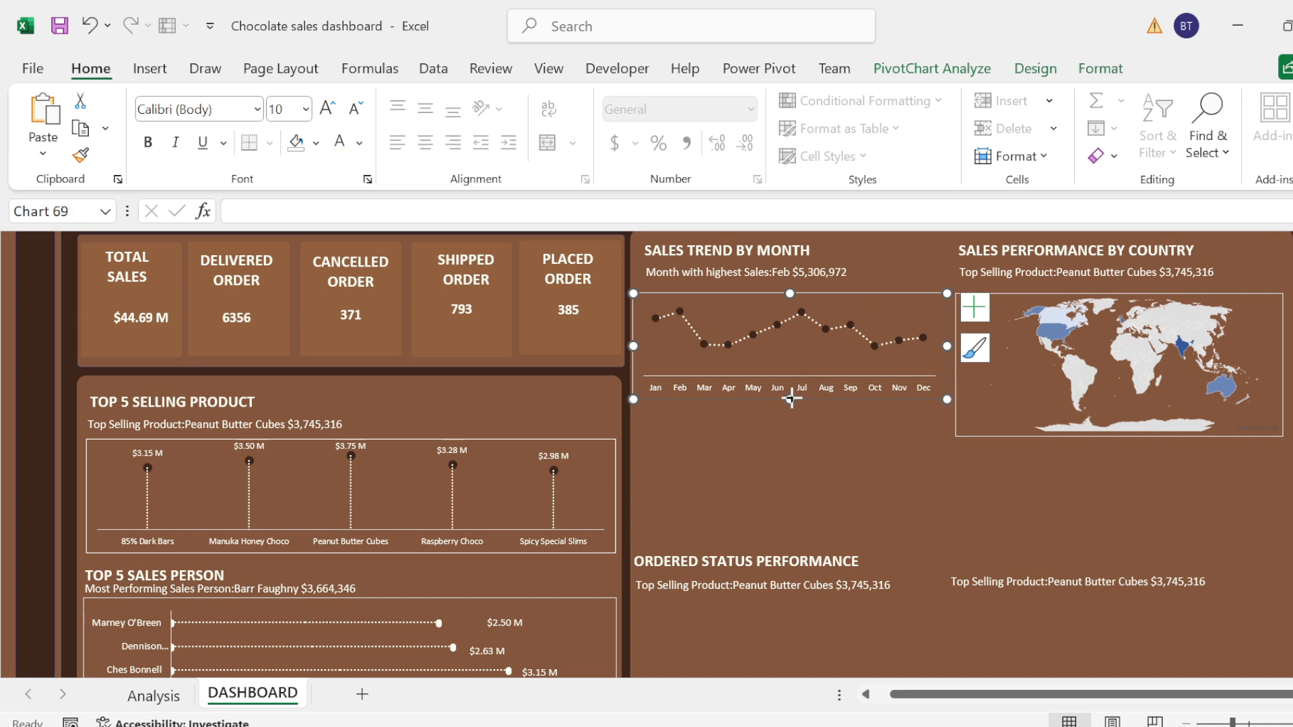
left_click_drag(791, 398, 792, 442)
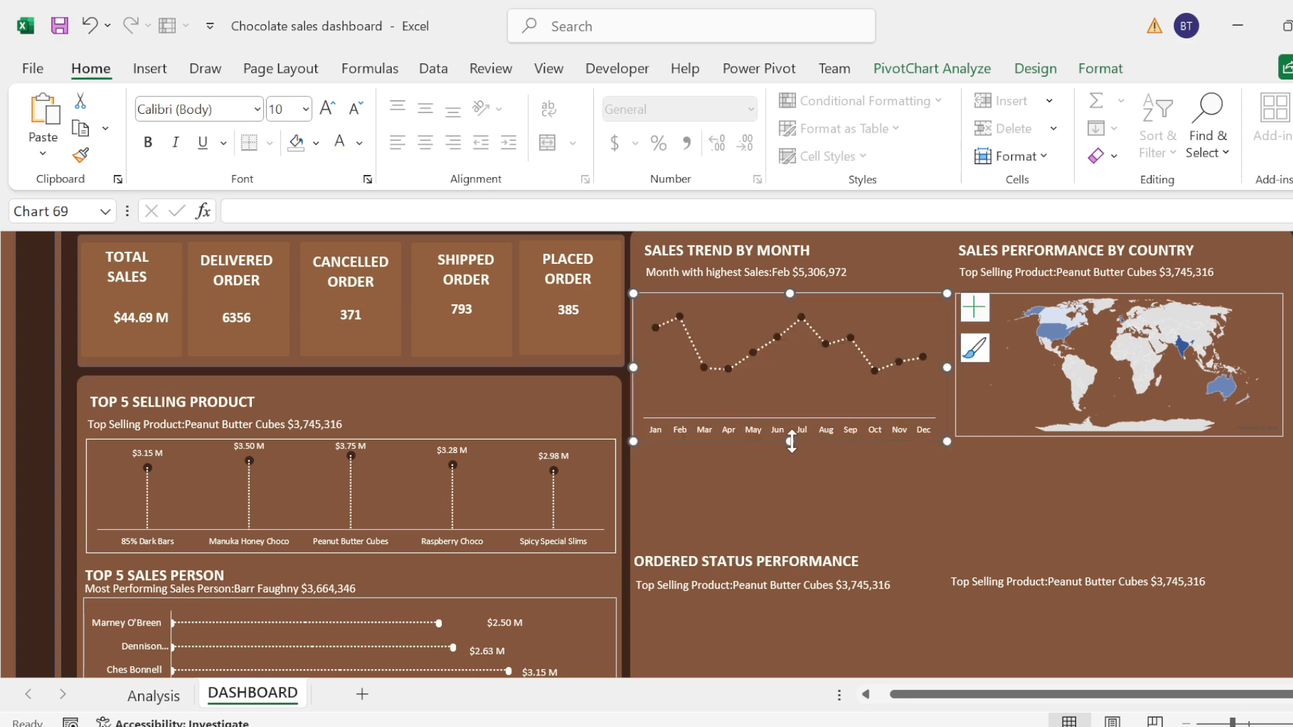
Step: Add data labels showing the category name to the country sales map chart
left_click(1271, 303)
left_click(1292, 308)
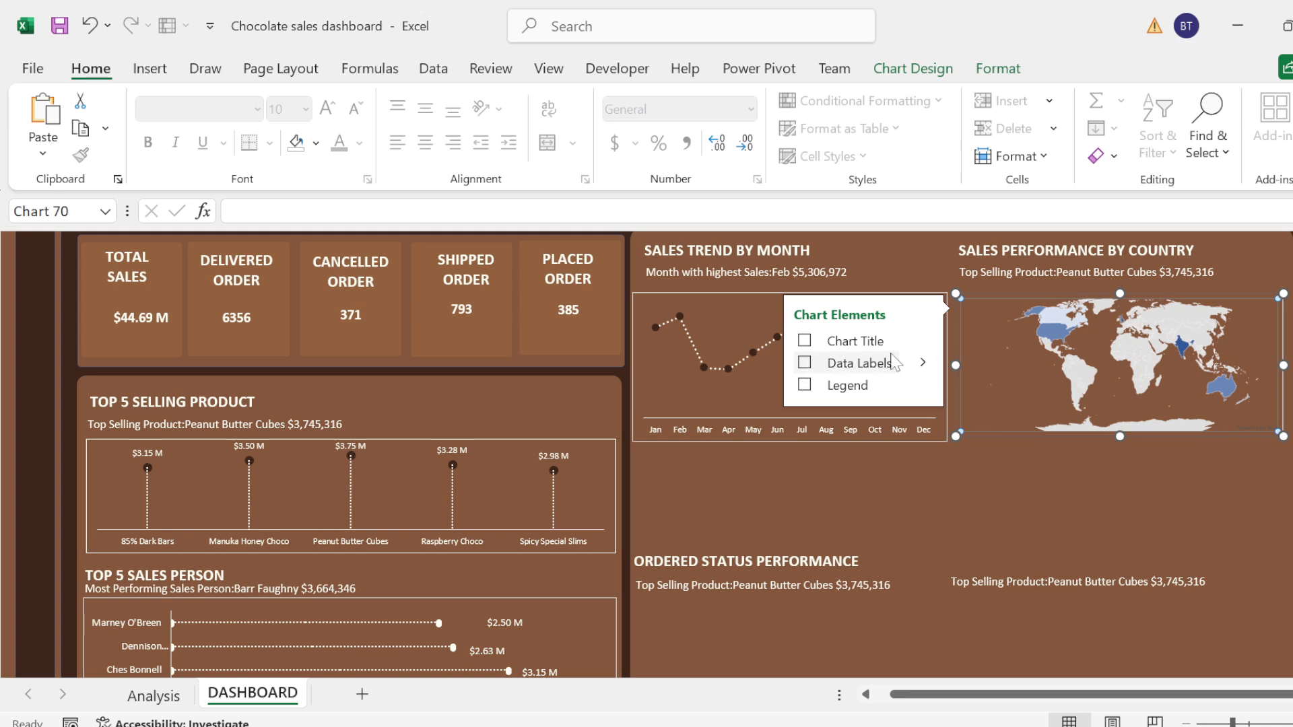
left_click(923, 365)
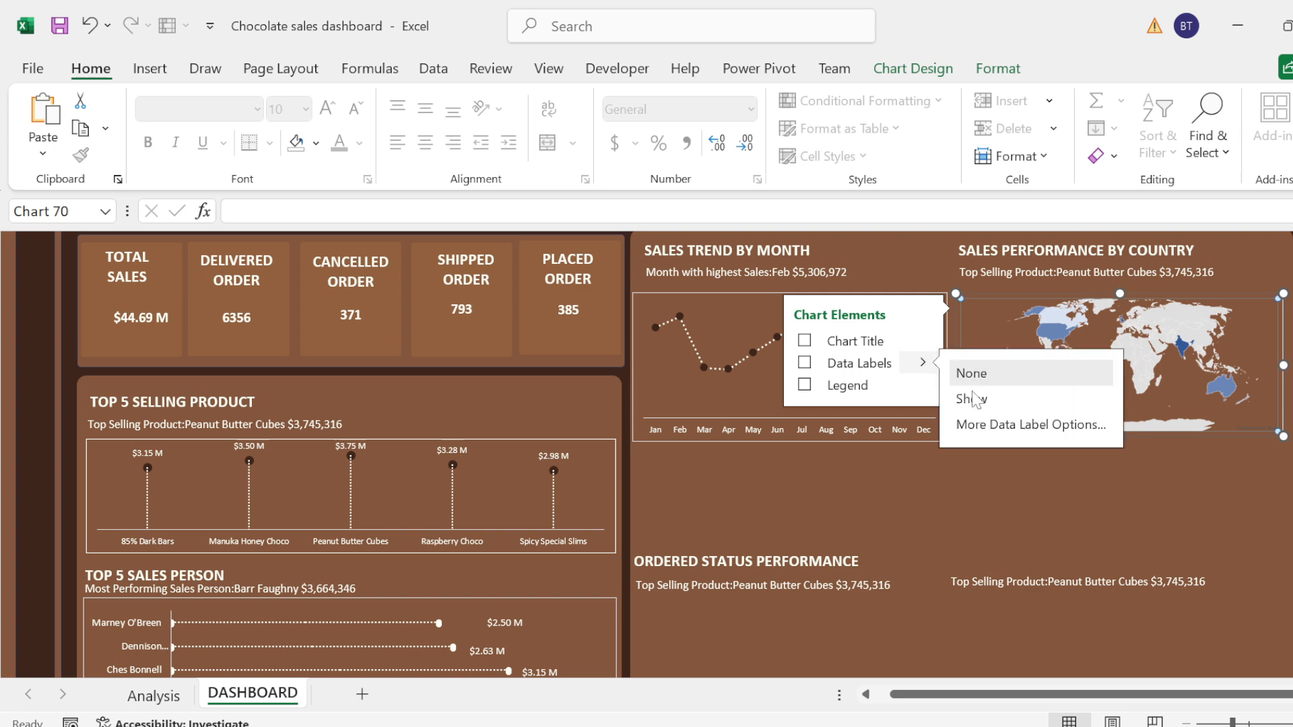
left_click(1002, 425)
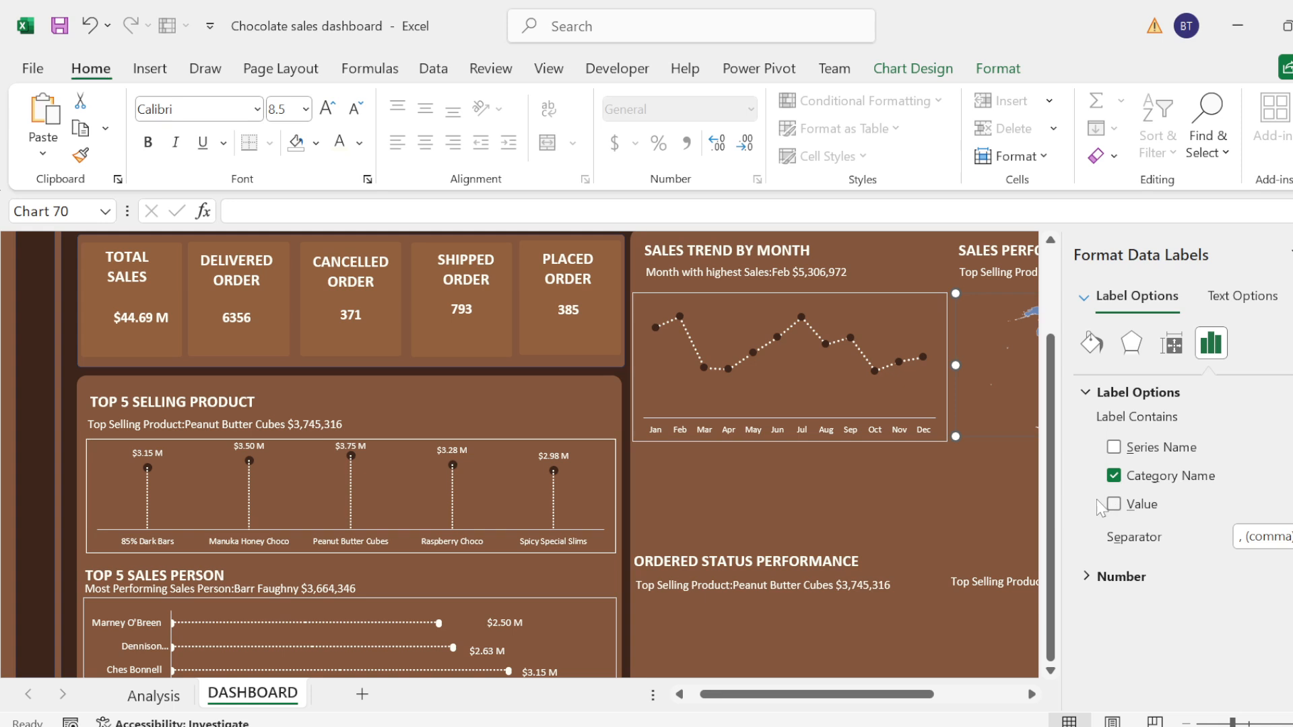
left_click(993, 499)
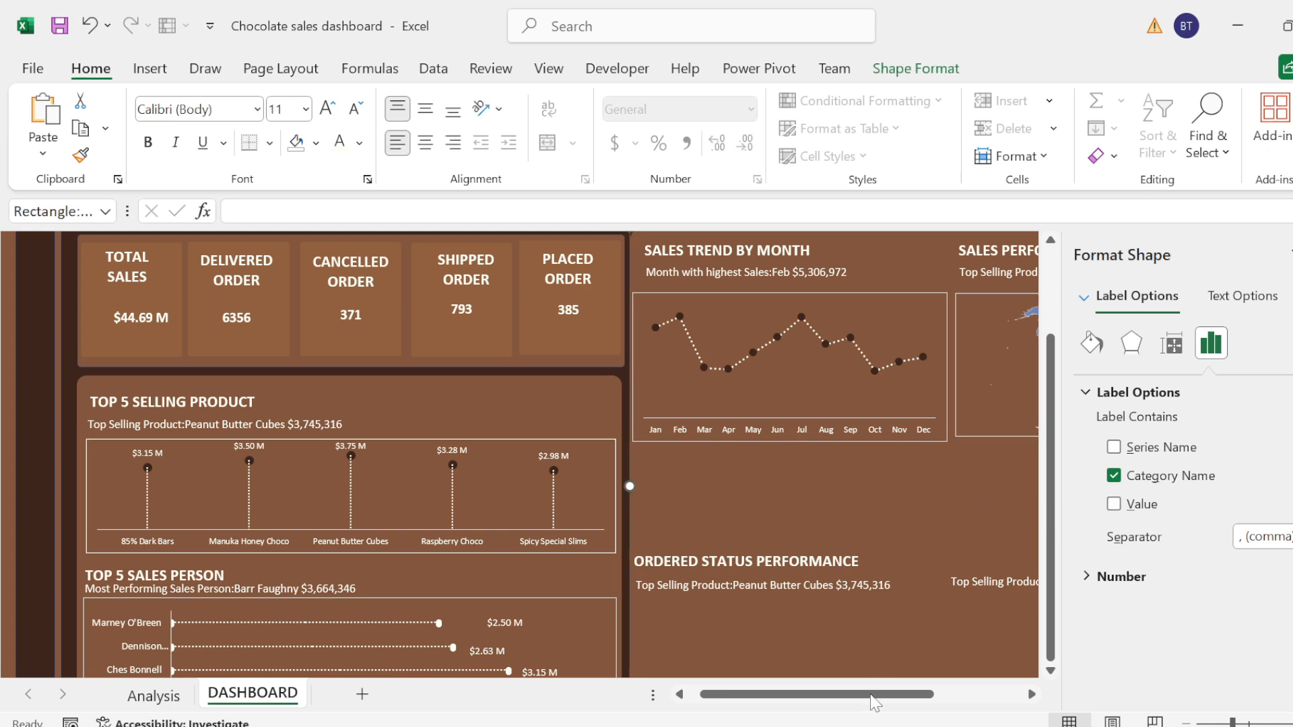
left_click(1292, 255)
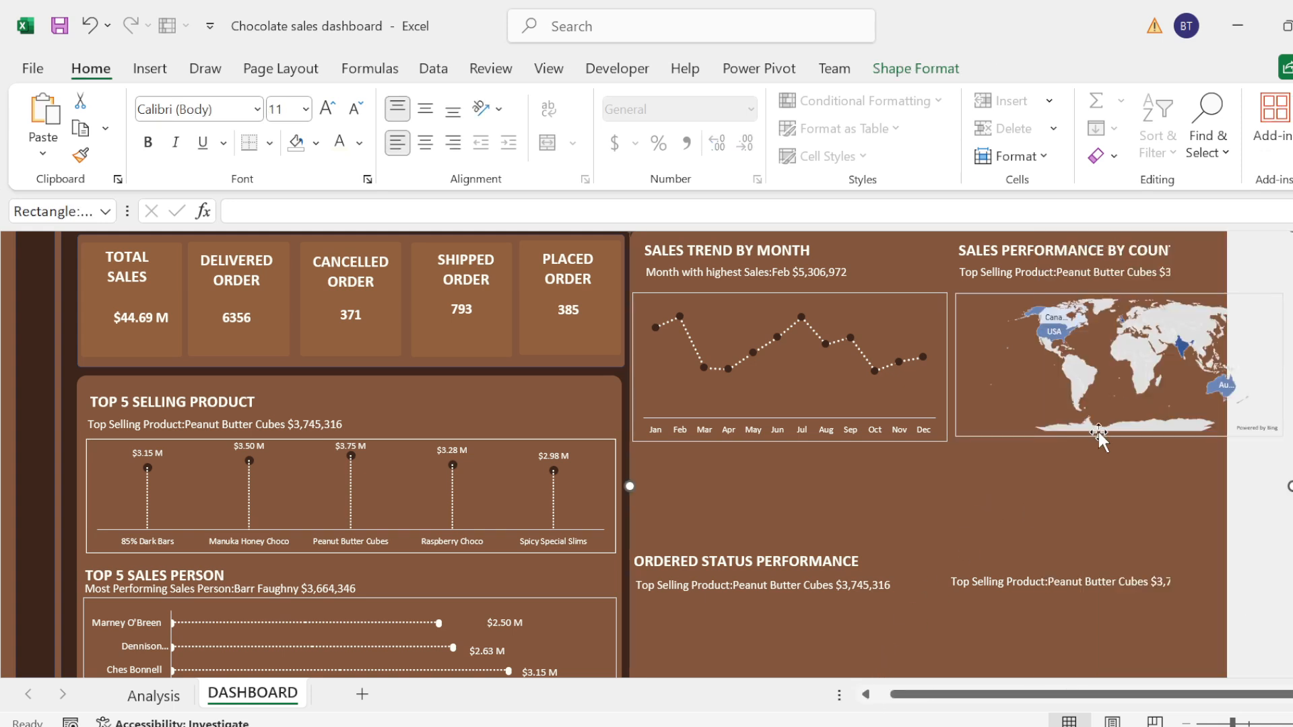
left_click_drag(952, 698, 1008, 689)
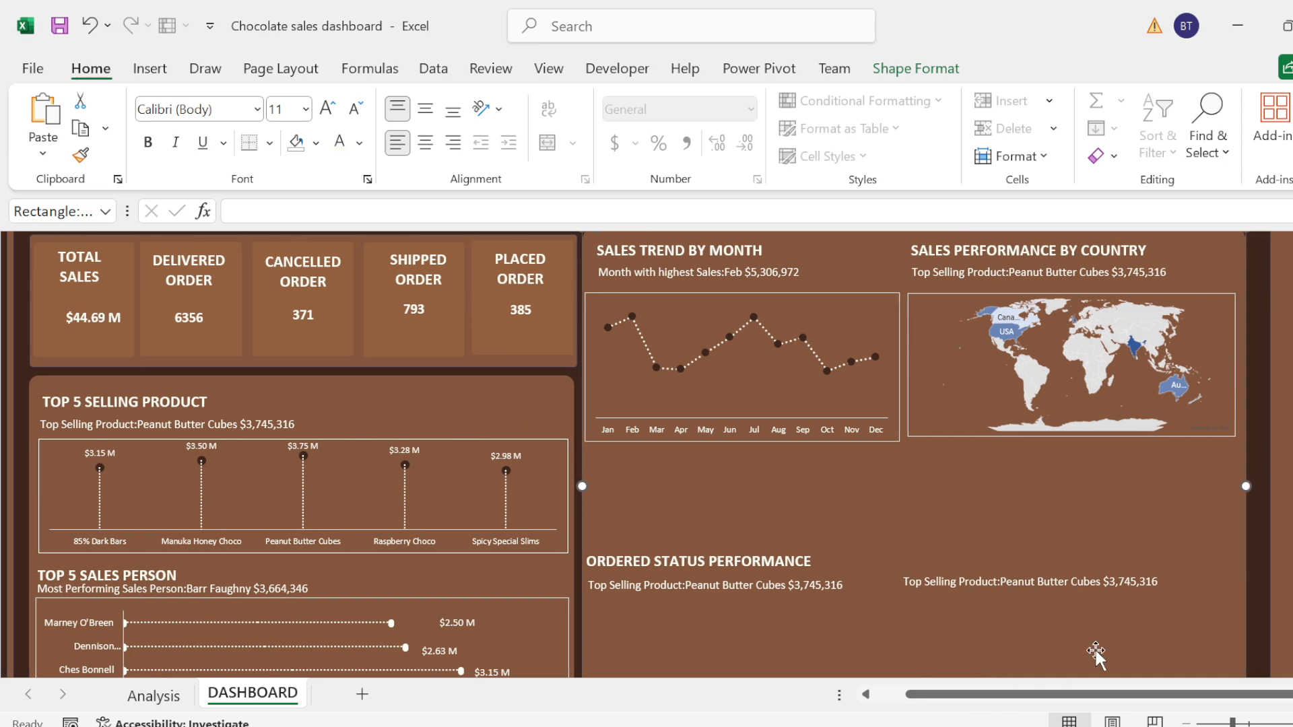
Step: Set the map's two-color series scale to the recent light brown for the minimum and the recent medium brown for the maximum
left_click(1110, 357)
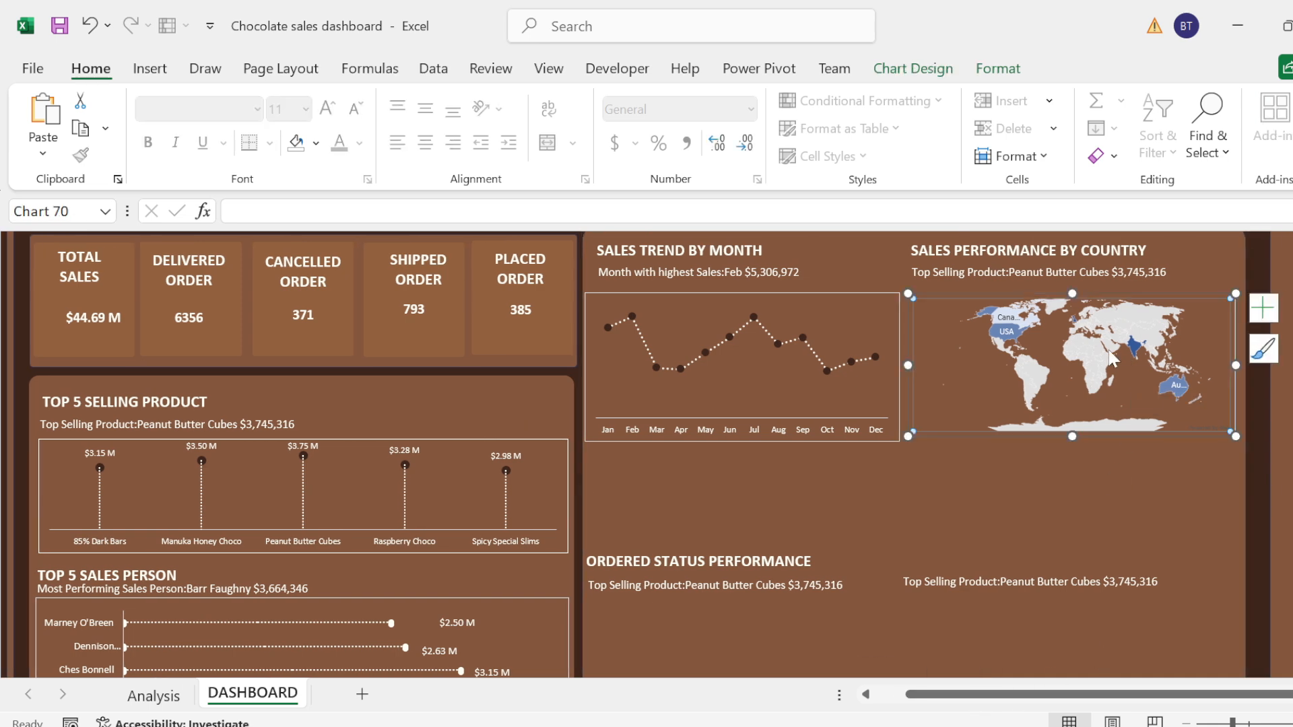
right_click(1104, 346)
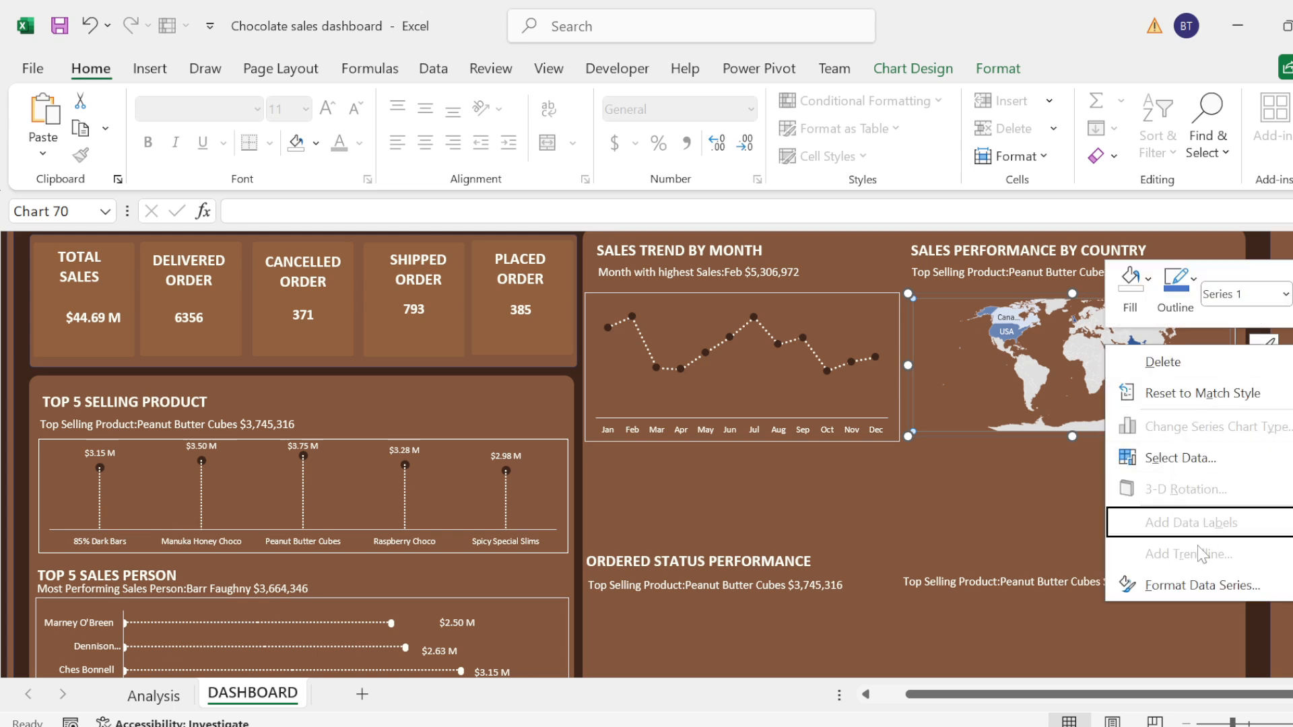
left_click(1197, 584)
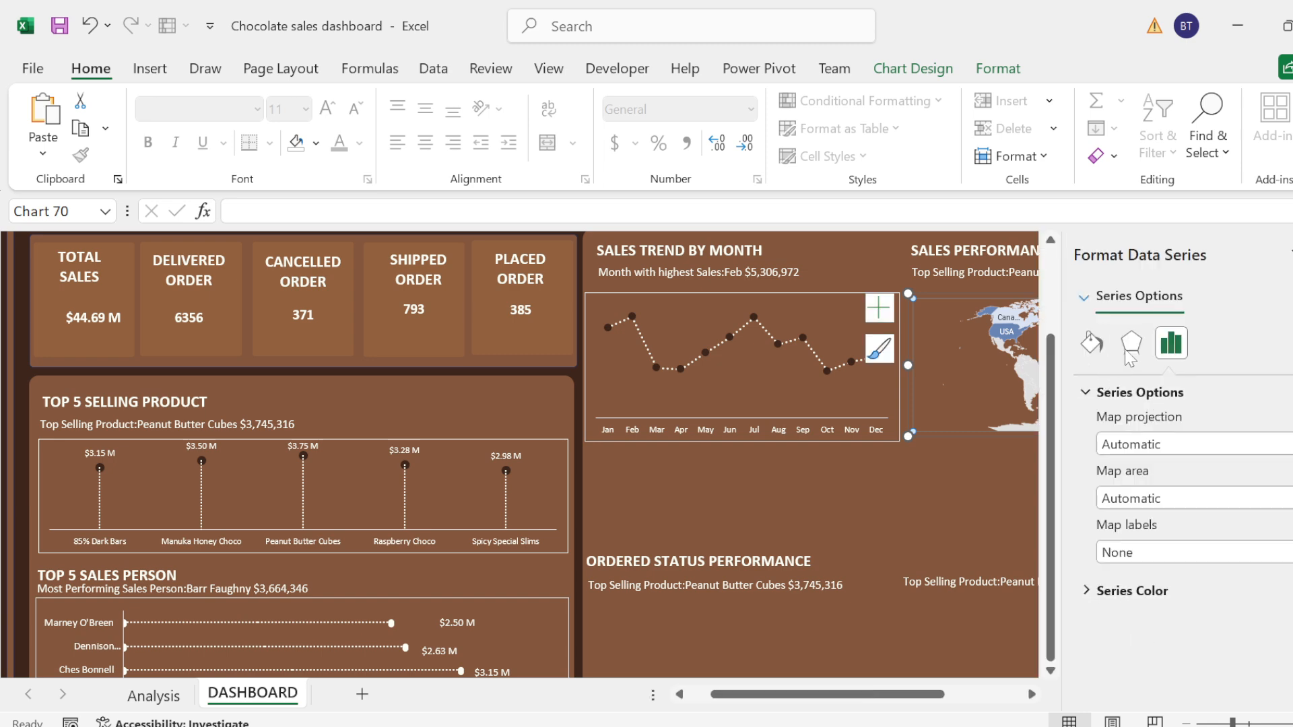
left_click(1095, 599)
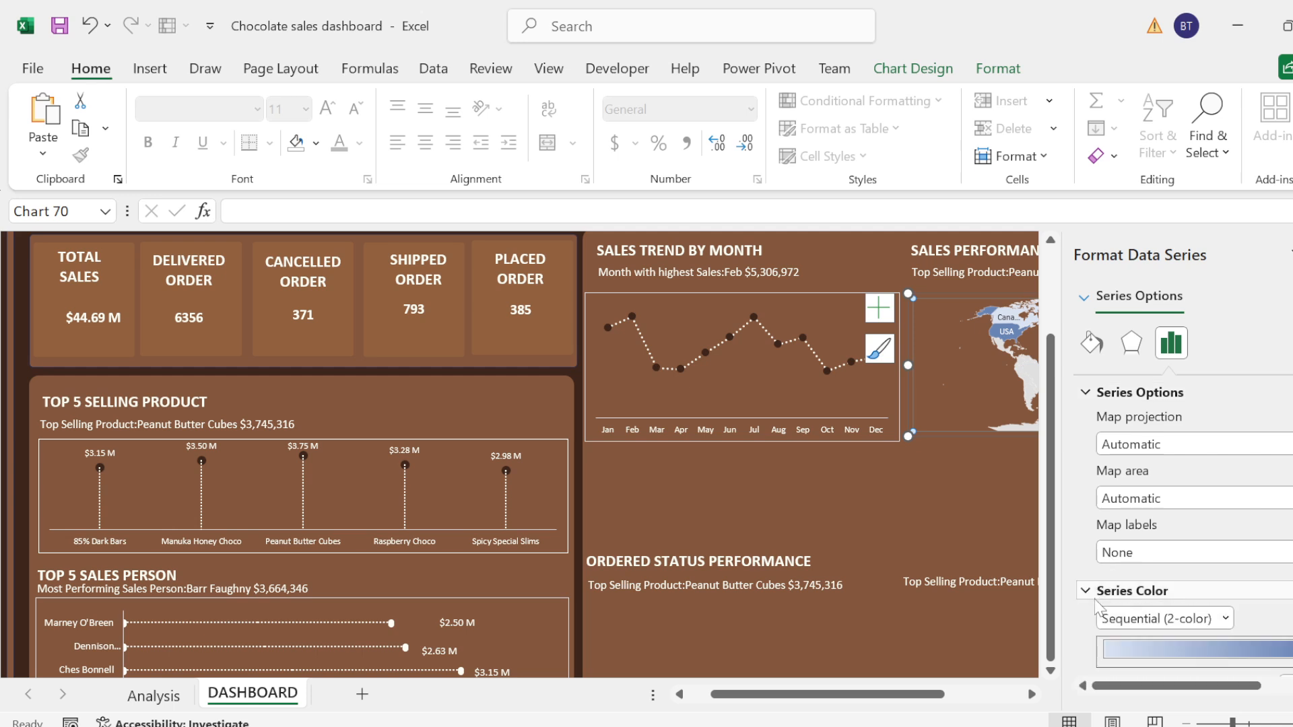
scroll(1192, 525, "down", 3)
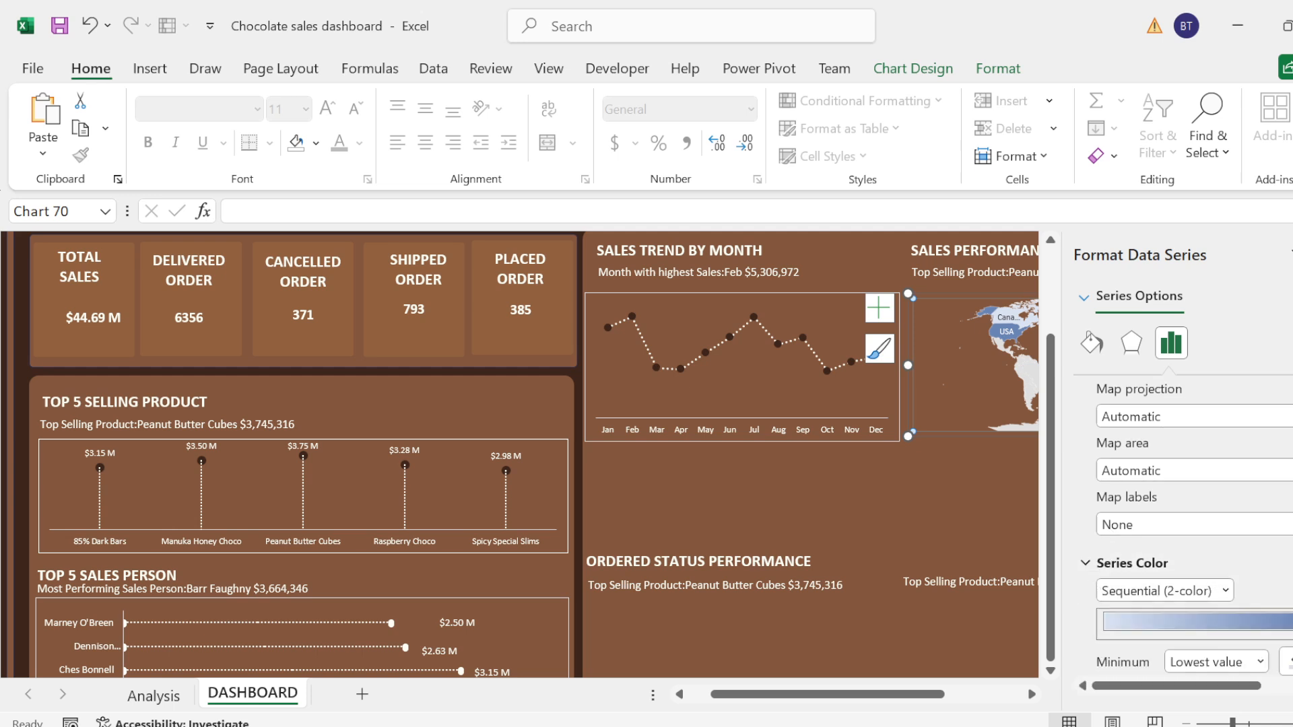
left_click(1286, 618)
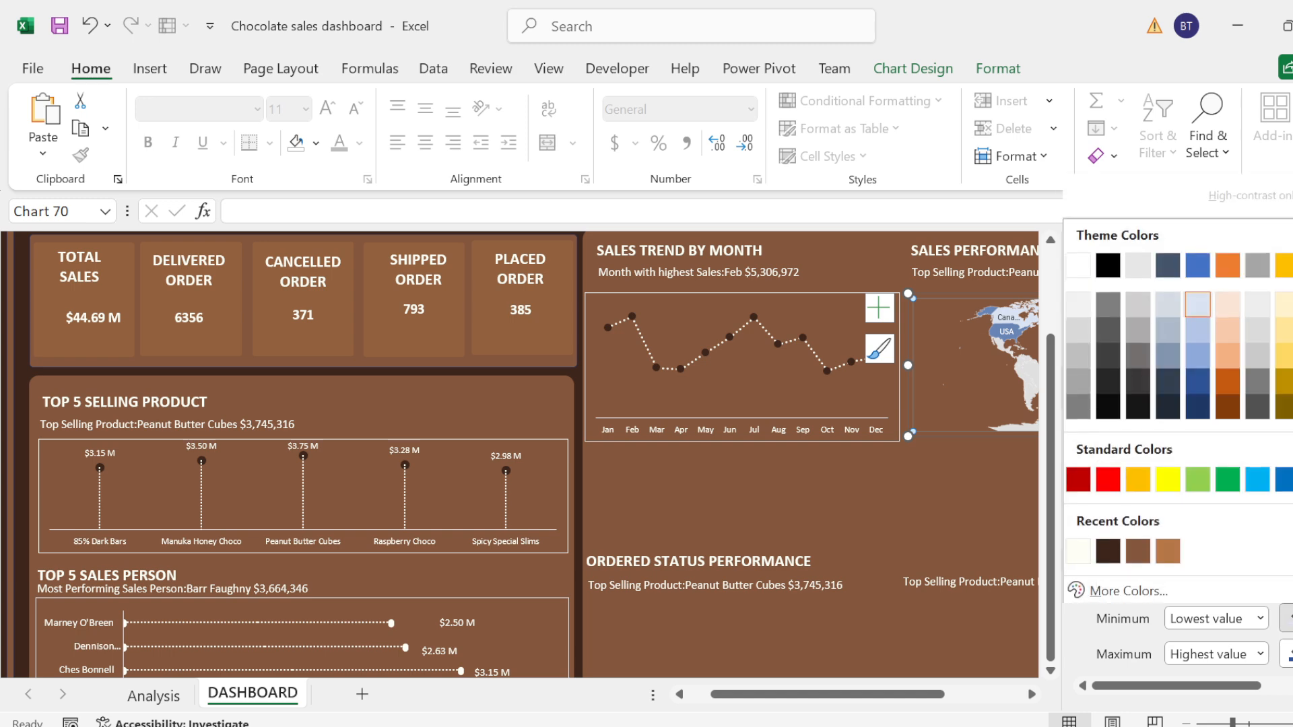
left_click(1160, 556)
left_click(1285, 653)
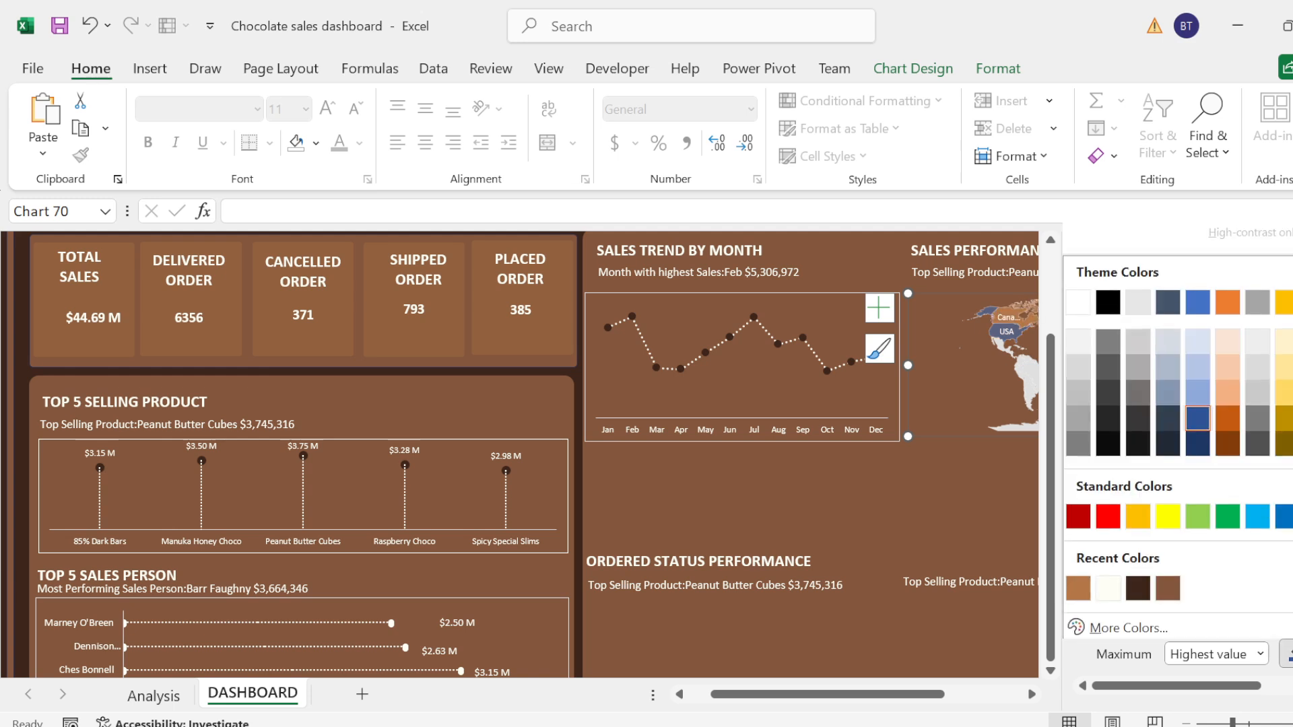
left_click(1167, 586)
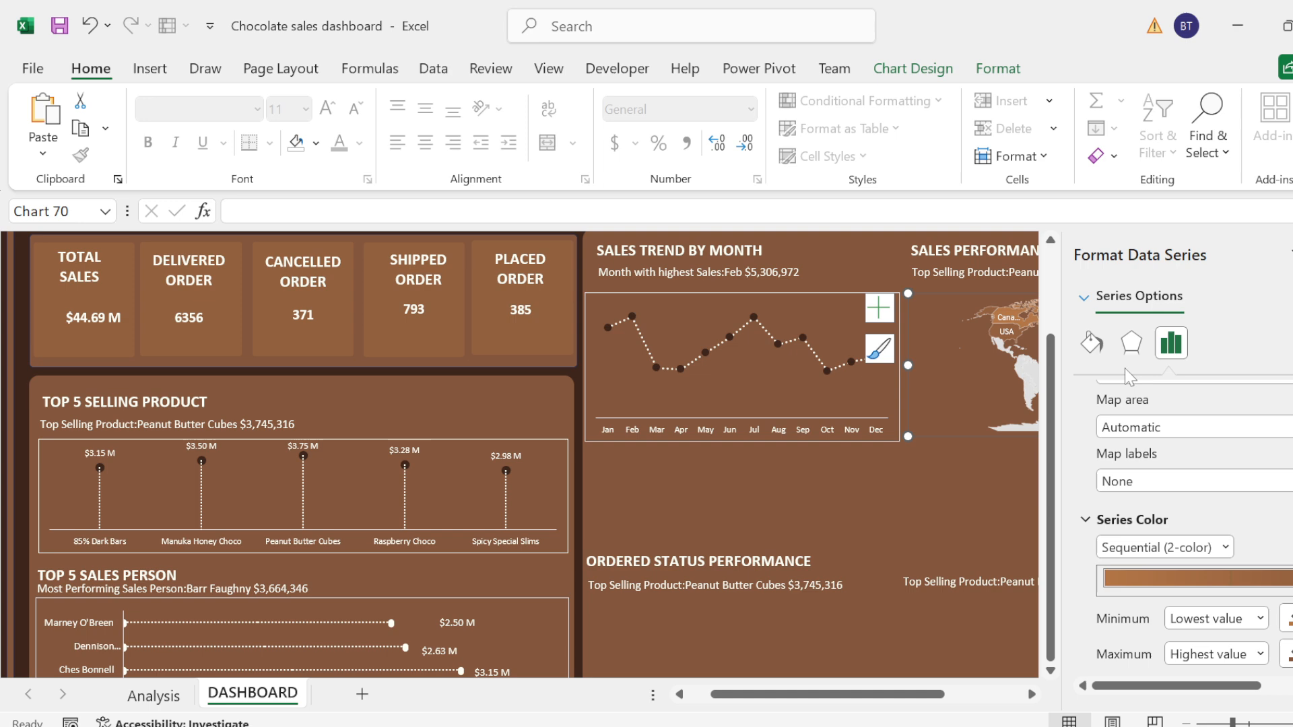
Step: Apply a solid fill in the recent light brown to the map series and close the formatting options
left_click(1092, 343)
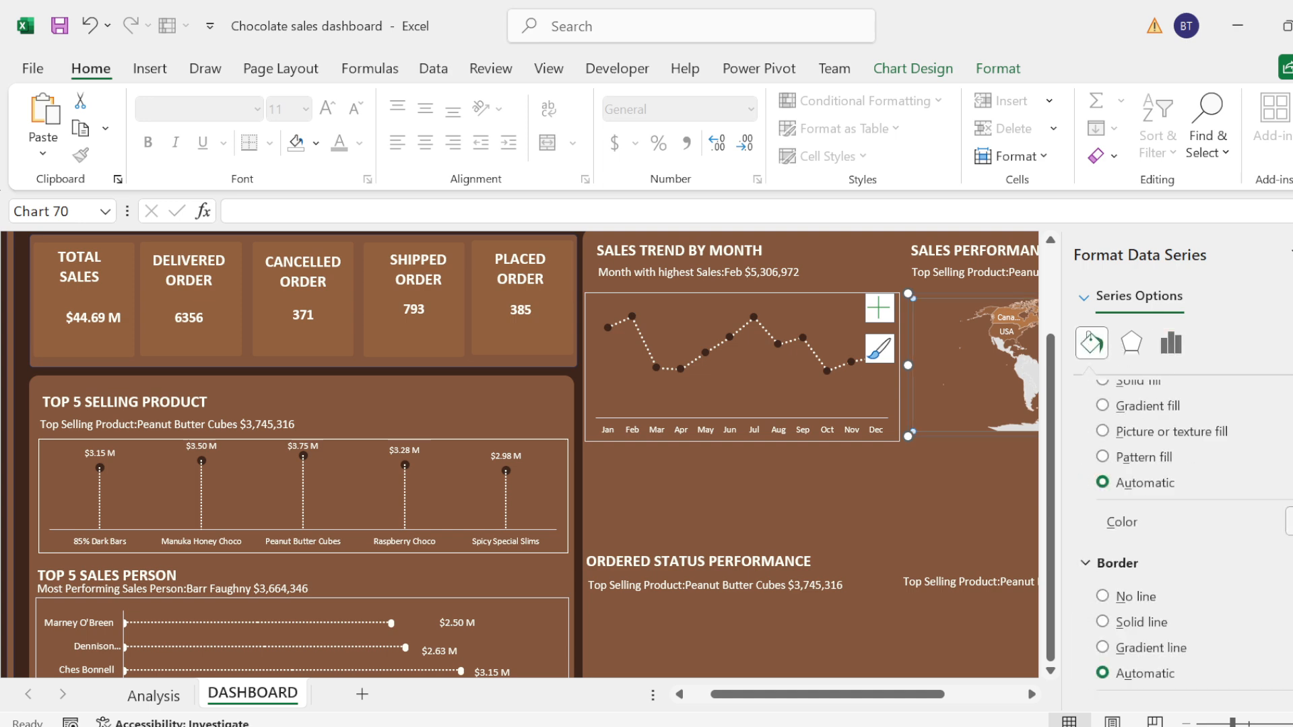
left_click(1288, 522)
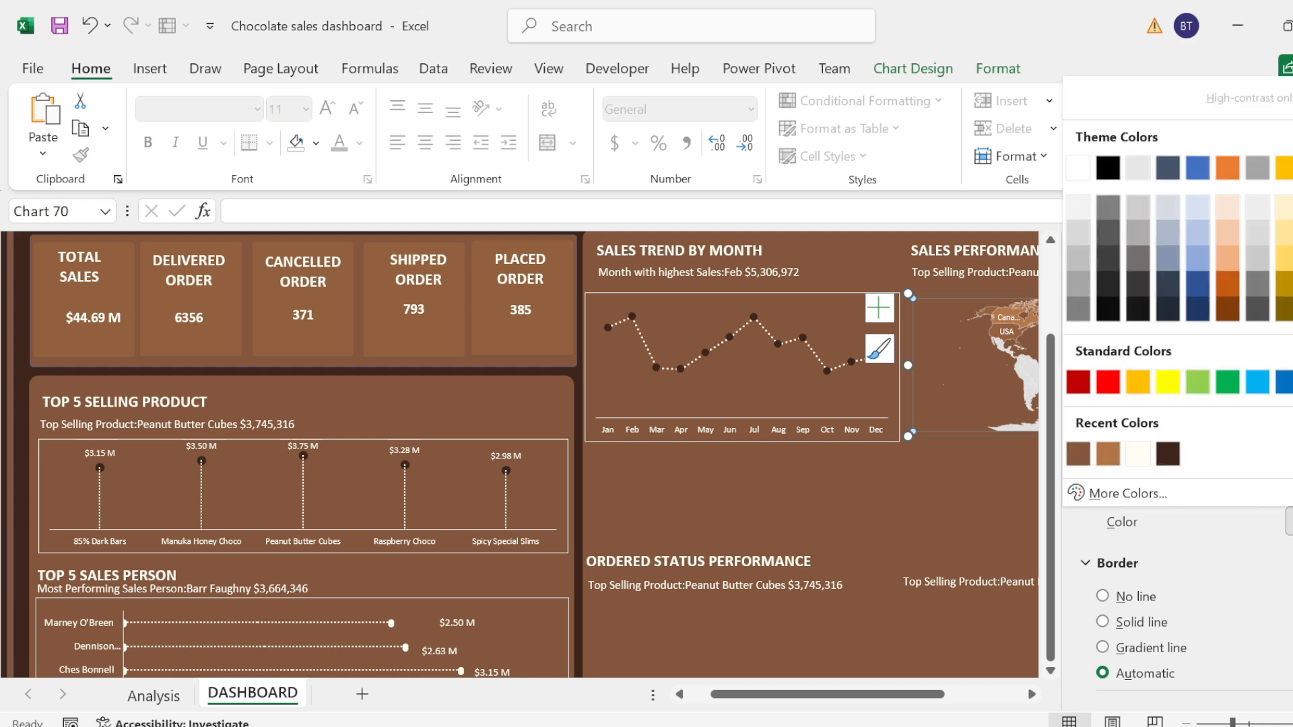
left_click(1108, 456)
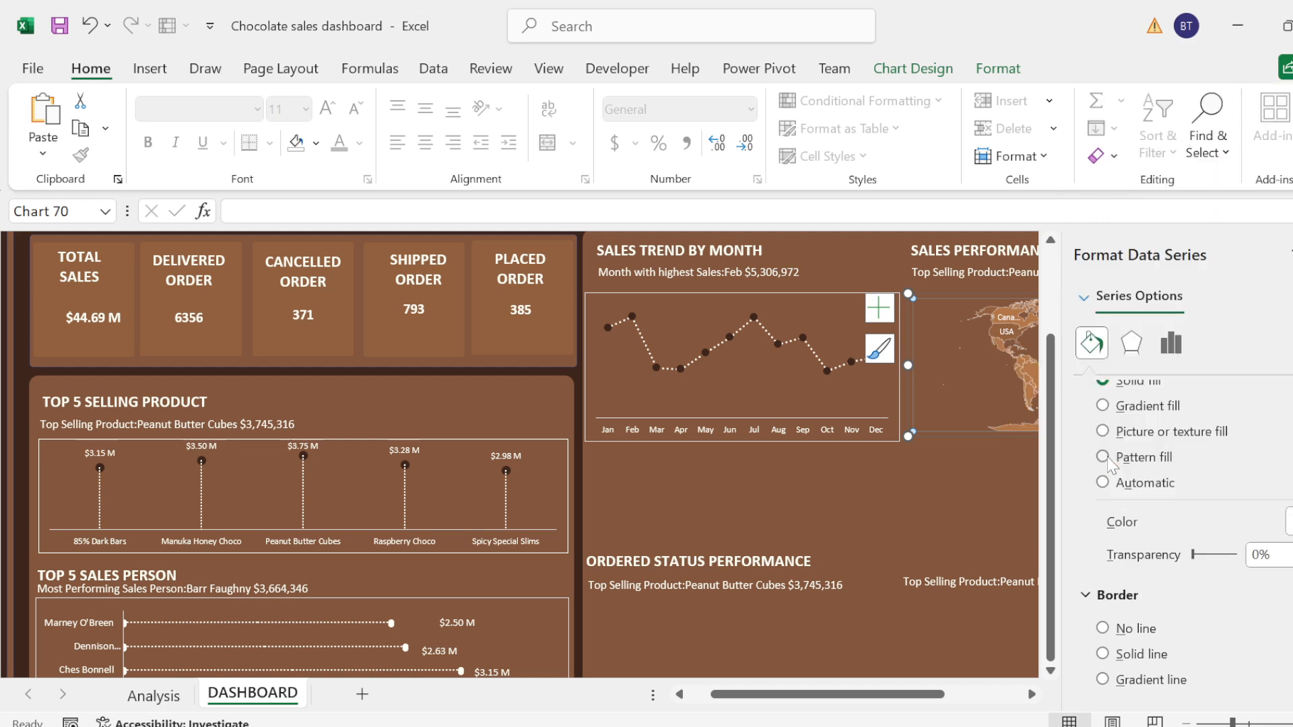
left_click(960, 442)
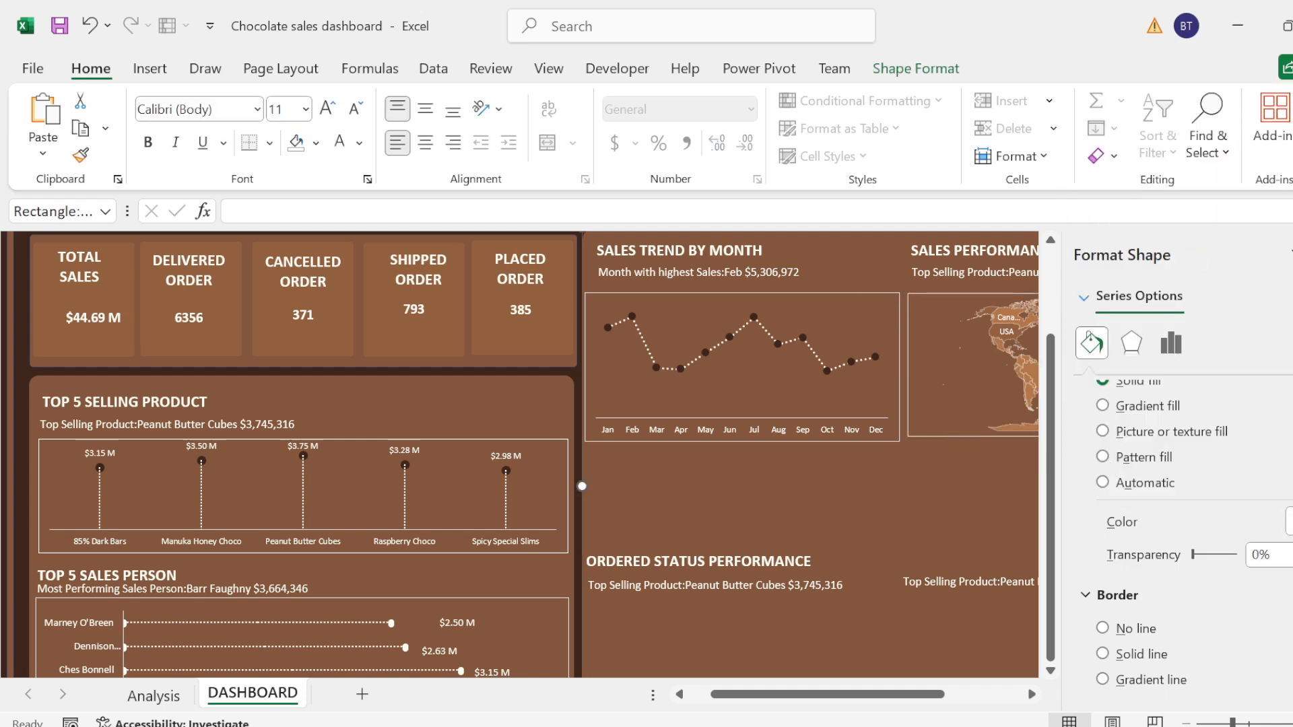
left_click(1292, 255)
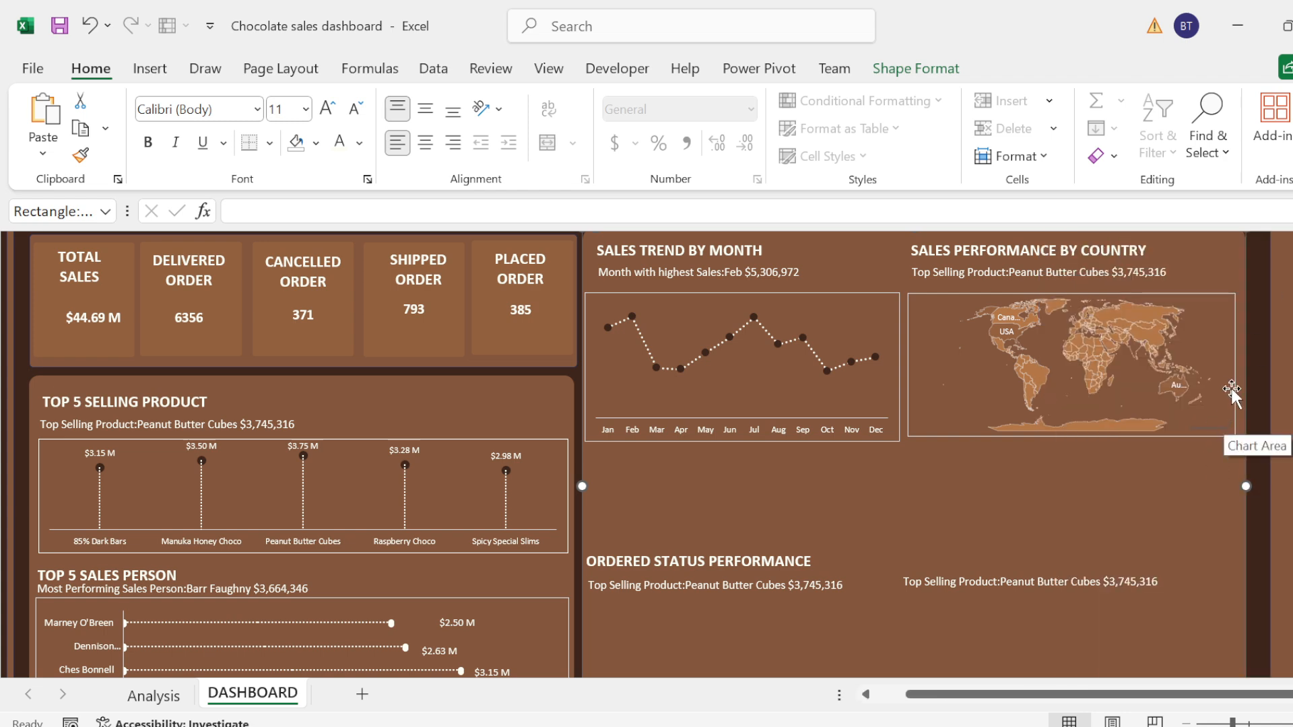
Step: Increase the heights of the country map chart and monthly trend chart to fill the space above the Ordered Status Performance section
left_click(1229, 428)
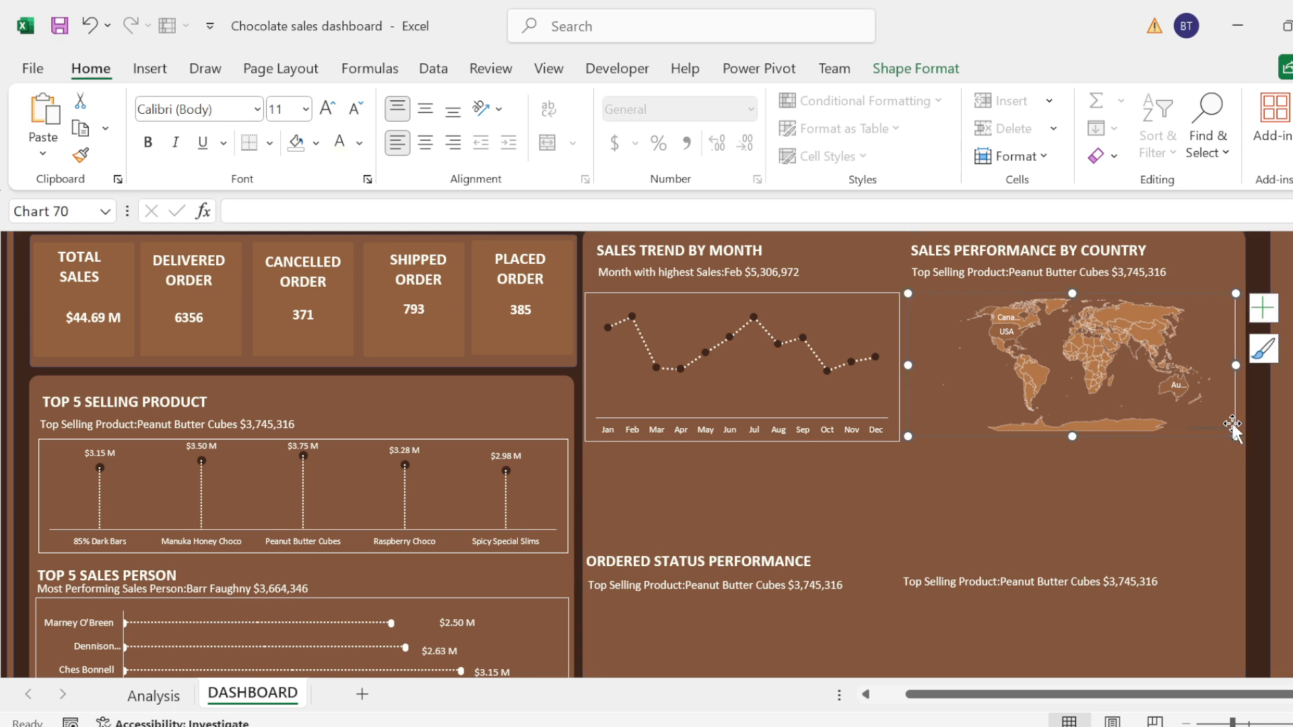
left_click_drag(1073, 435, 1075, 494)
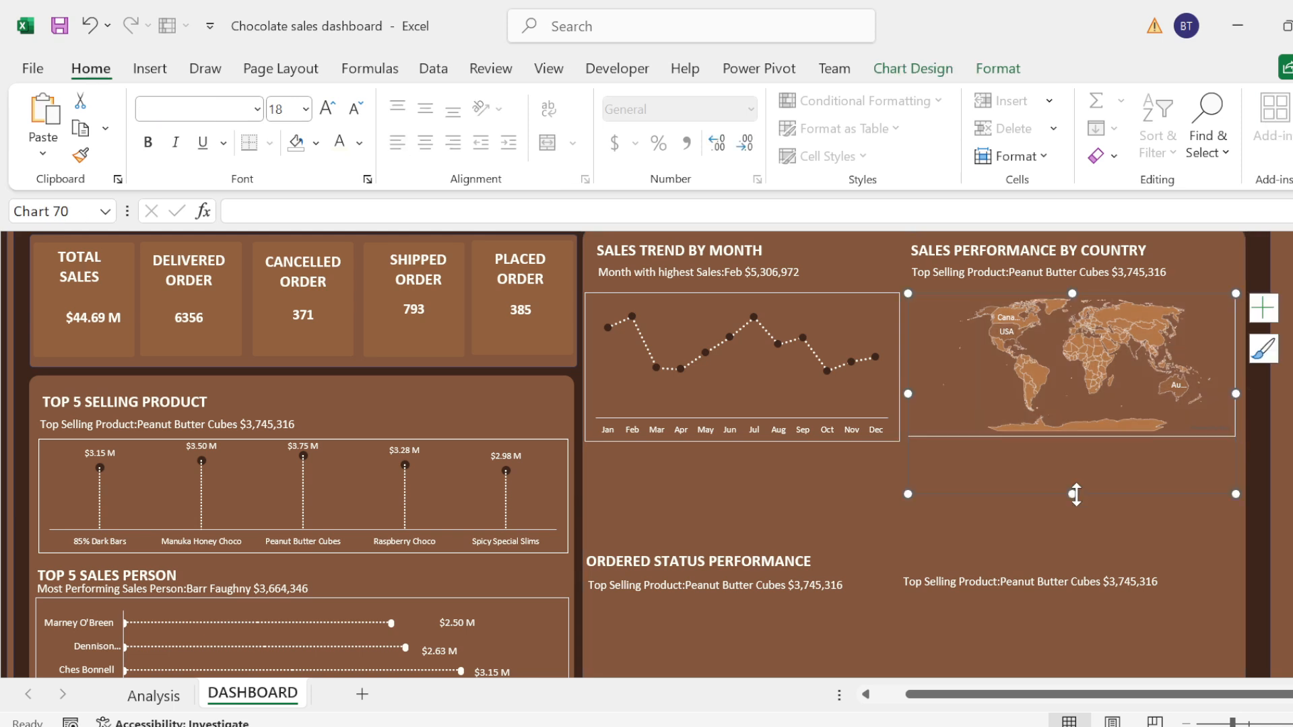
left_click(848, 430)
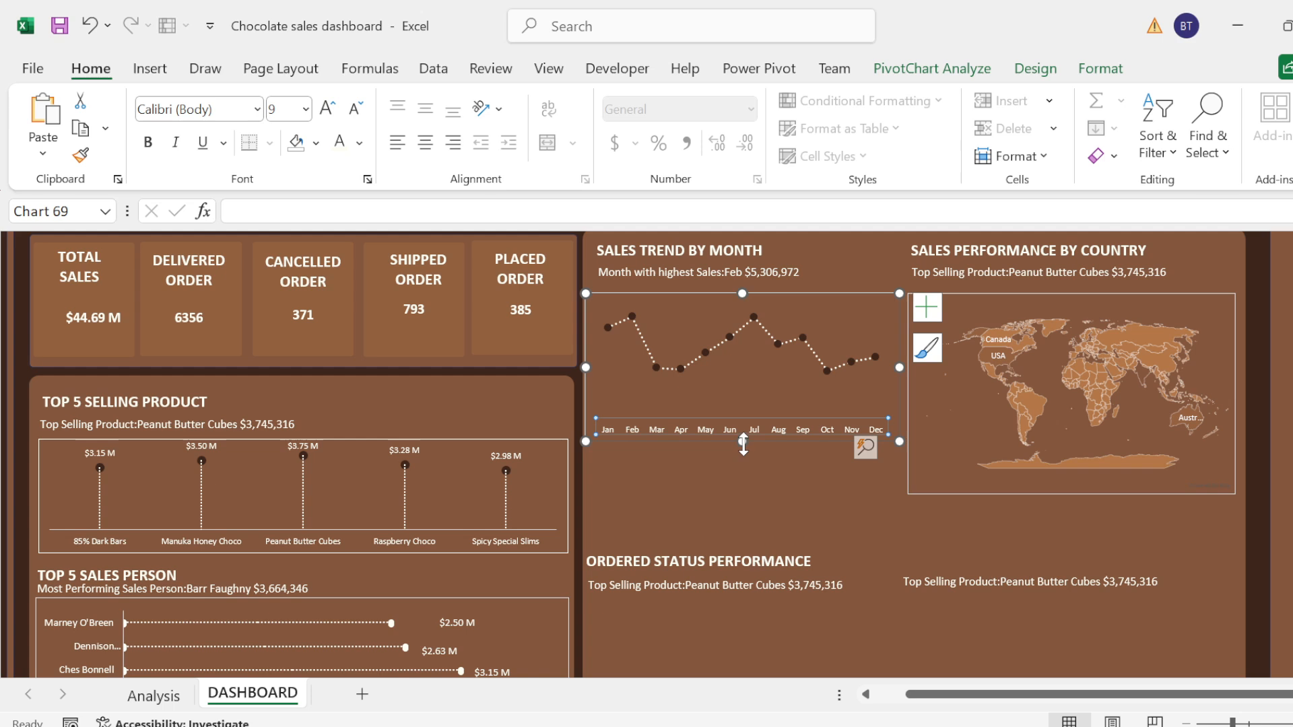
left_click_drag(742, 442, 743, 498)
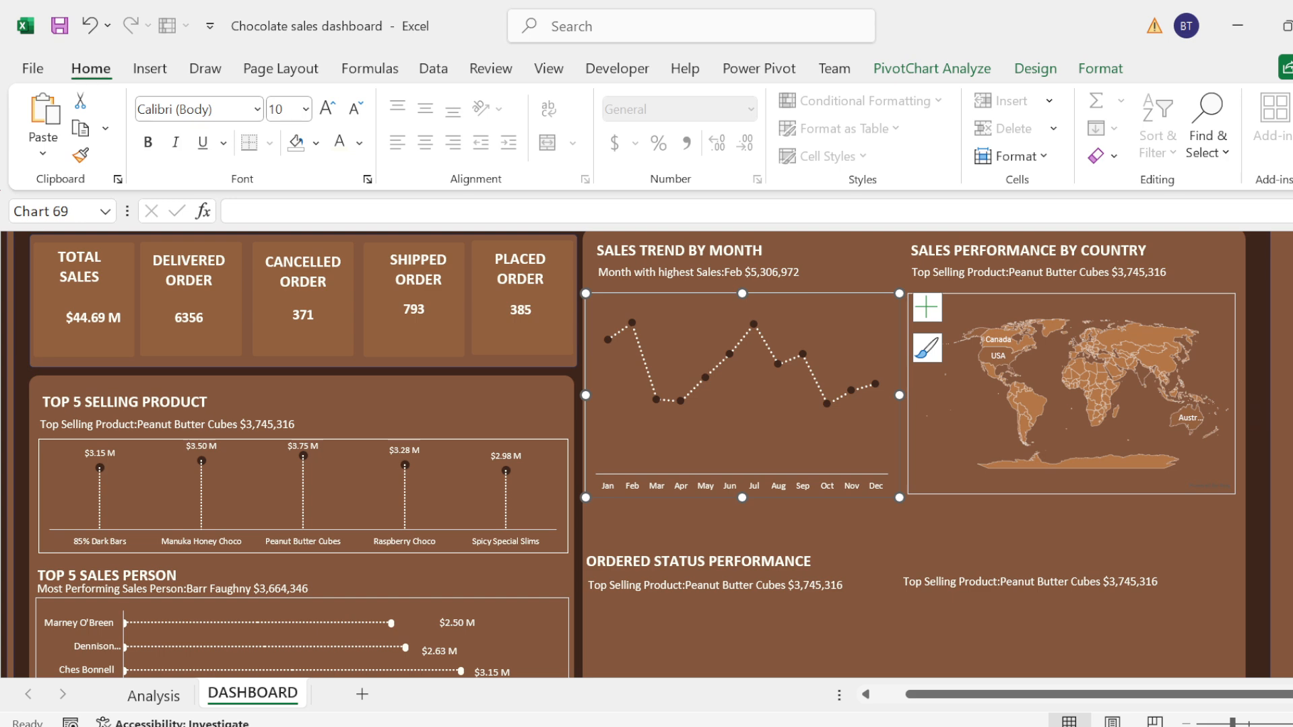
Step: On the Analysis sheet, define the name MONTH for cell G3, which holds the Highest Selling Country formula
left_click(1289, 394)
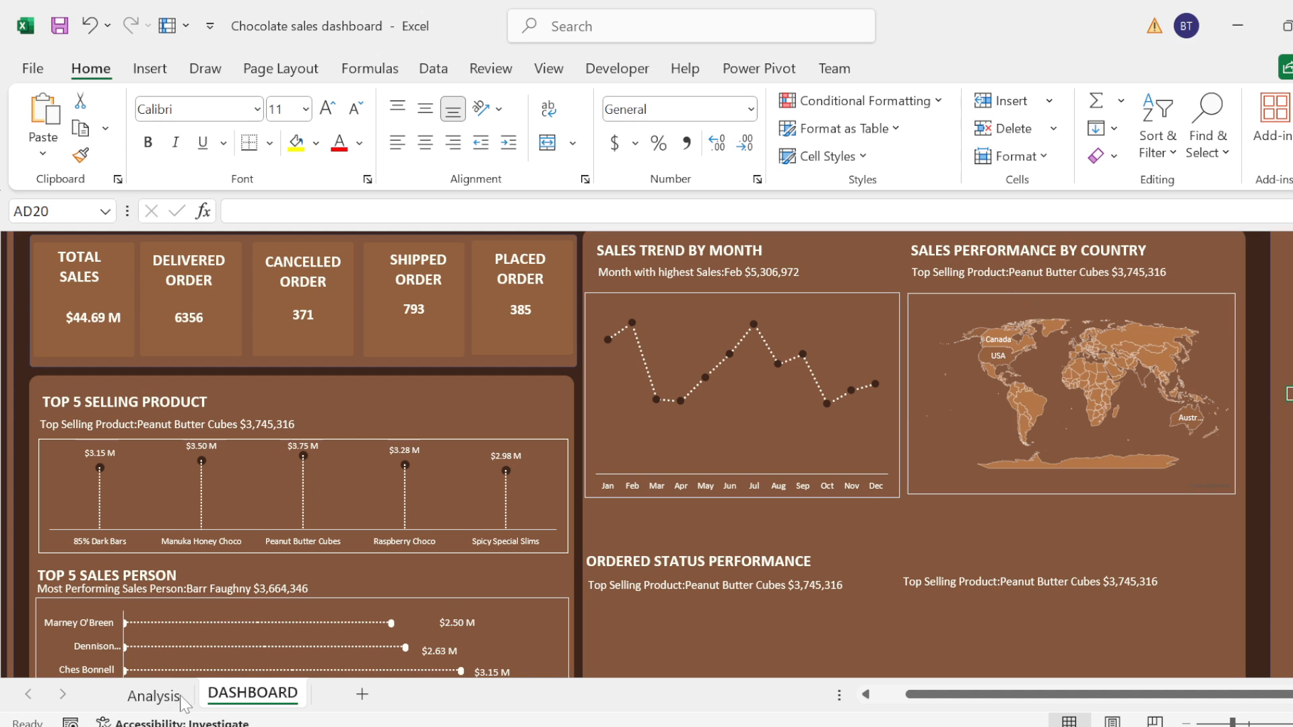
left_click(154, 696)
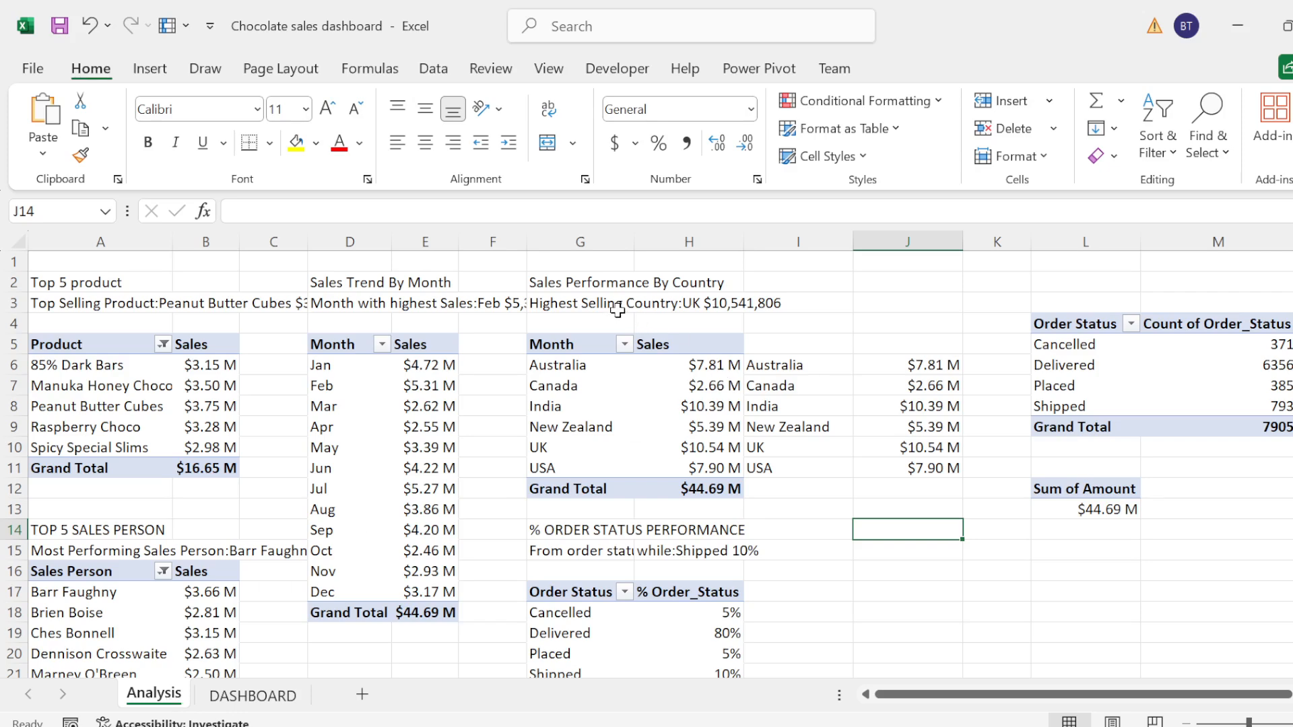
left_click(664, 303)
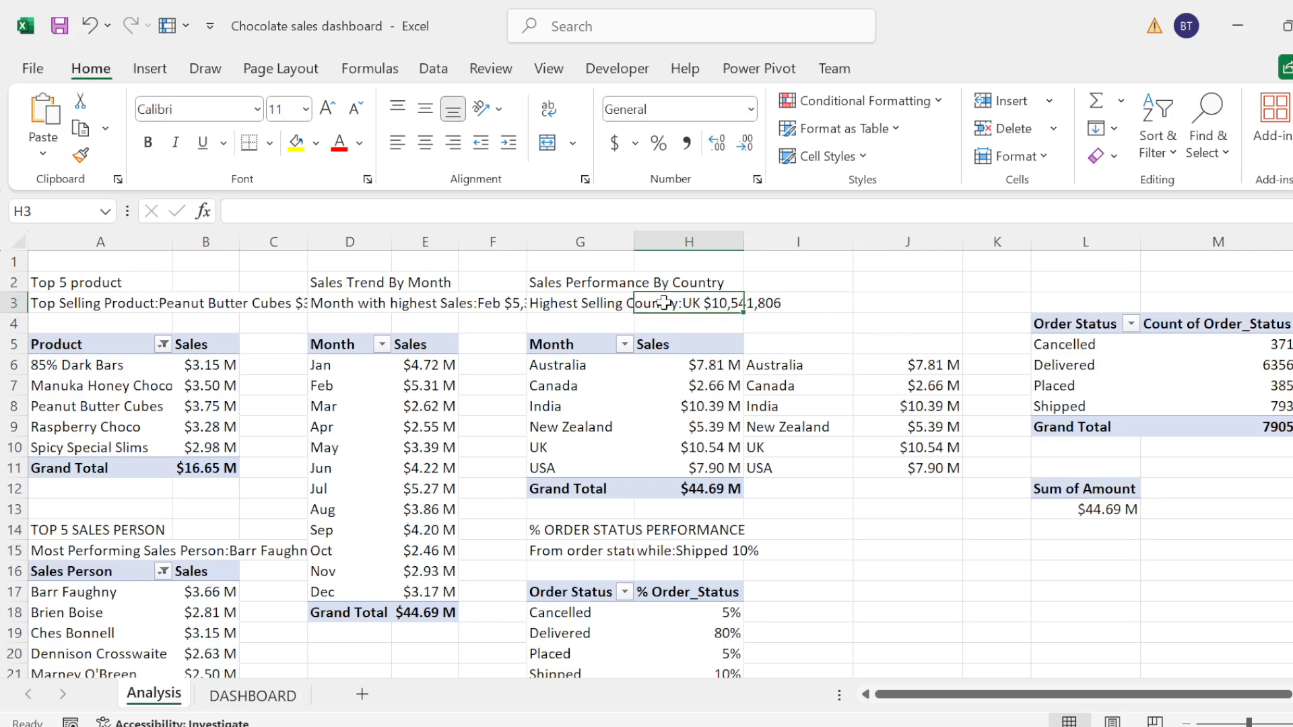
left_click(573, 302)
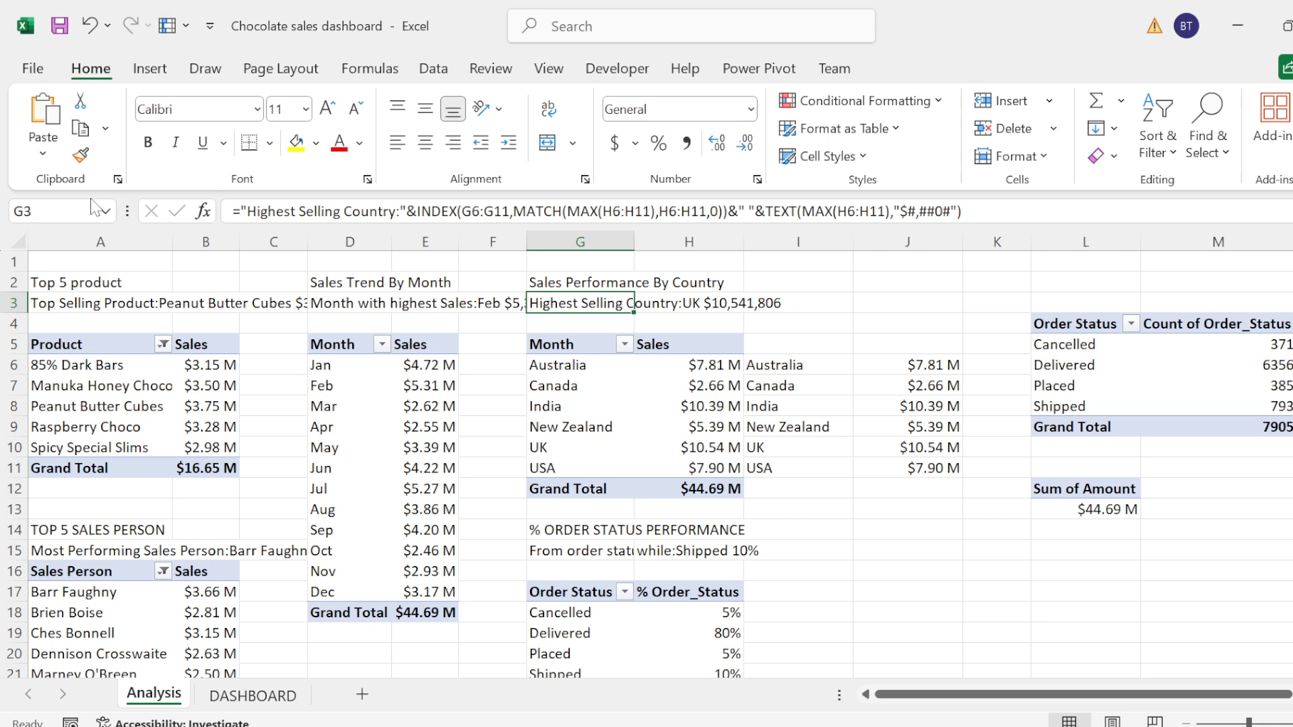
left_click(62, 211)
type("MONTH")
key("Return")
Step: On the DASHBOARD sheet, link the subtitle text box under Sales Performance by Country to the named cell with =MONTH
left_click(272, 695)
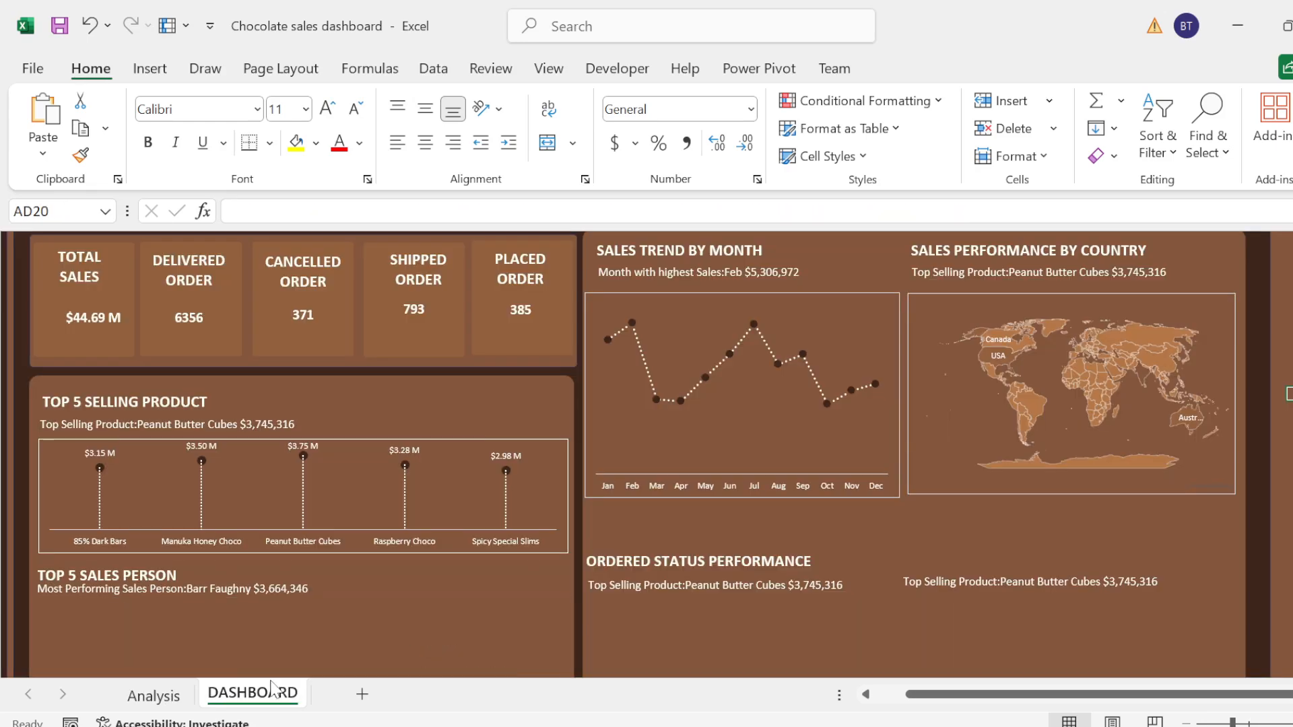
left_click(943, 277)
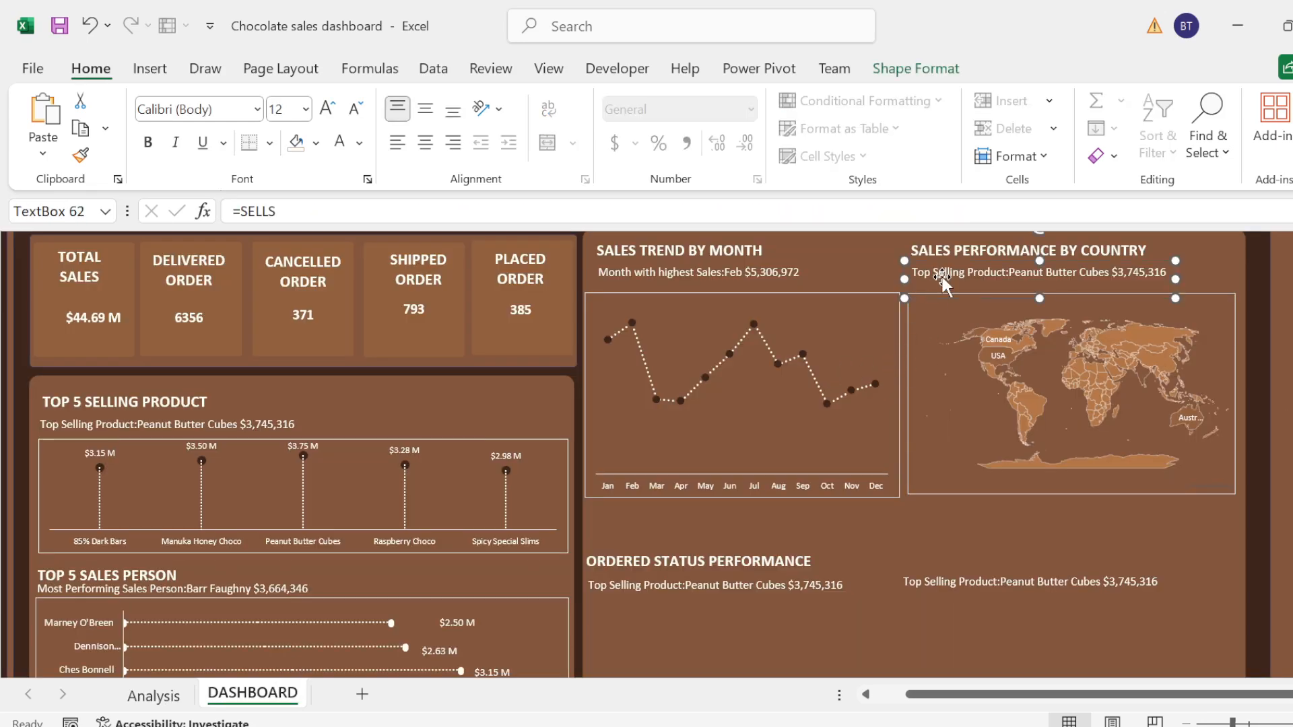
left_click(276, 211)
key("BackSpace")
key("BackSpace")
key("BackSpace")
key("BackSpace")
key("BackSpace")
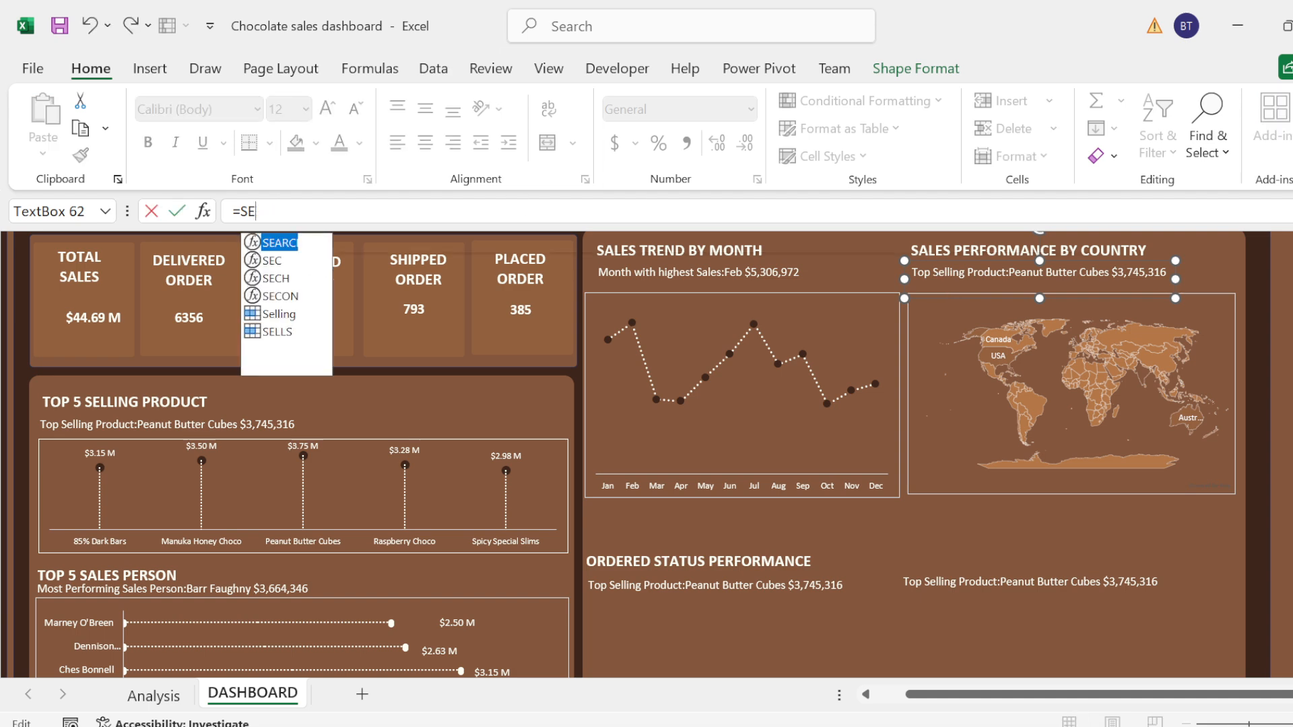
type("MONTH")
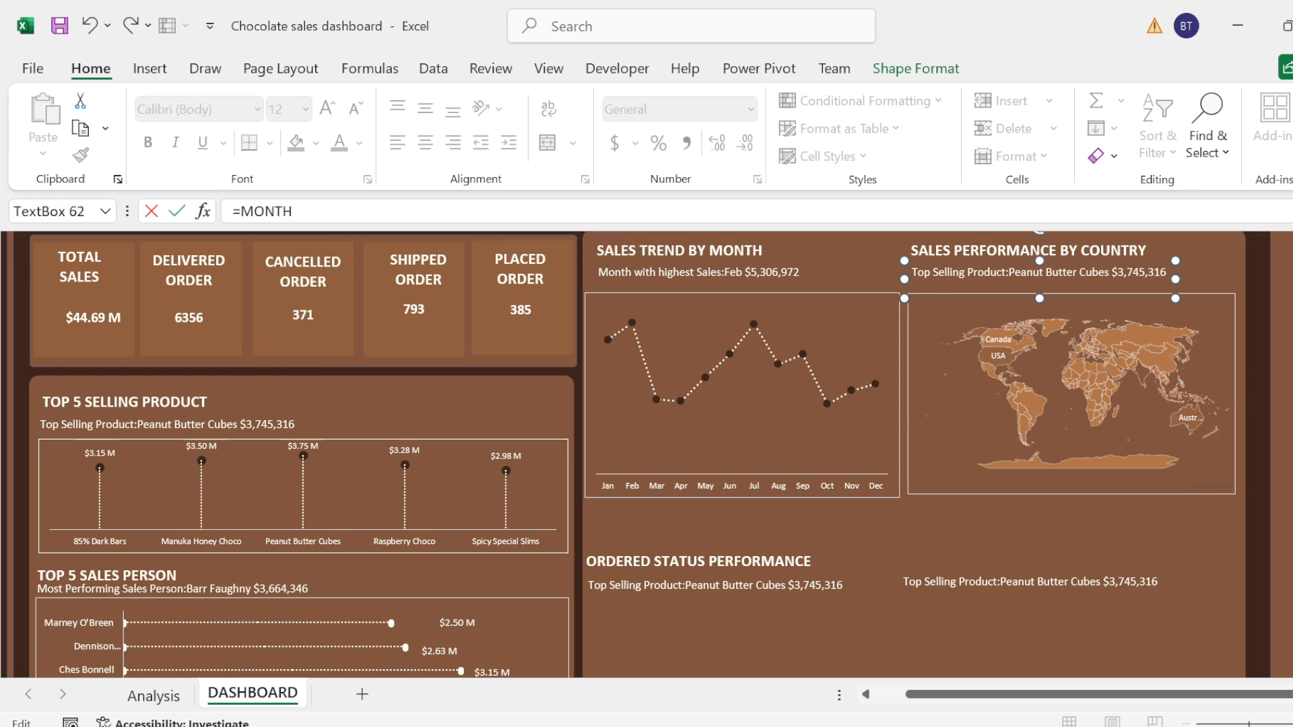
key("Return")
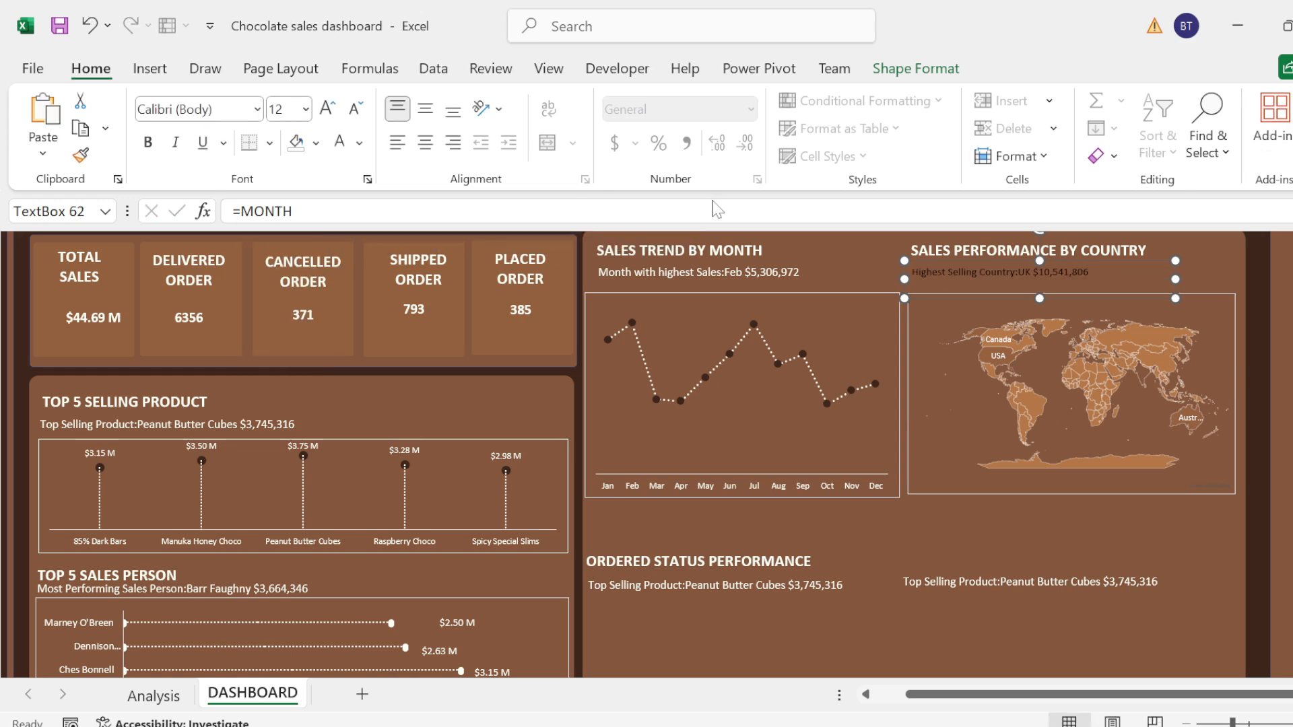
Step: Format the Highest Selling Country subtitle text as white at font size 12, and deselect the text box
left_click(966, 276)
key("ctrl+a")
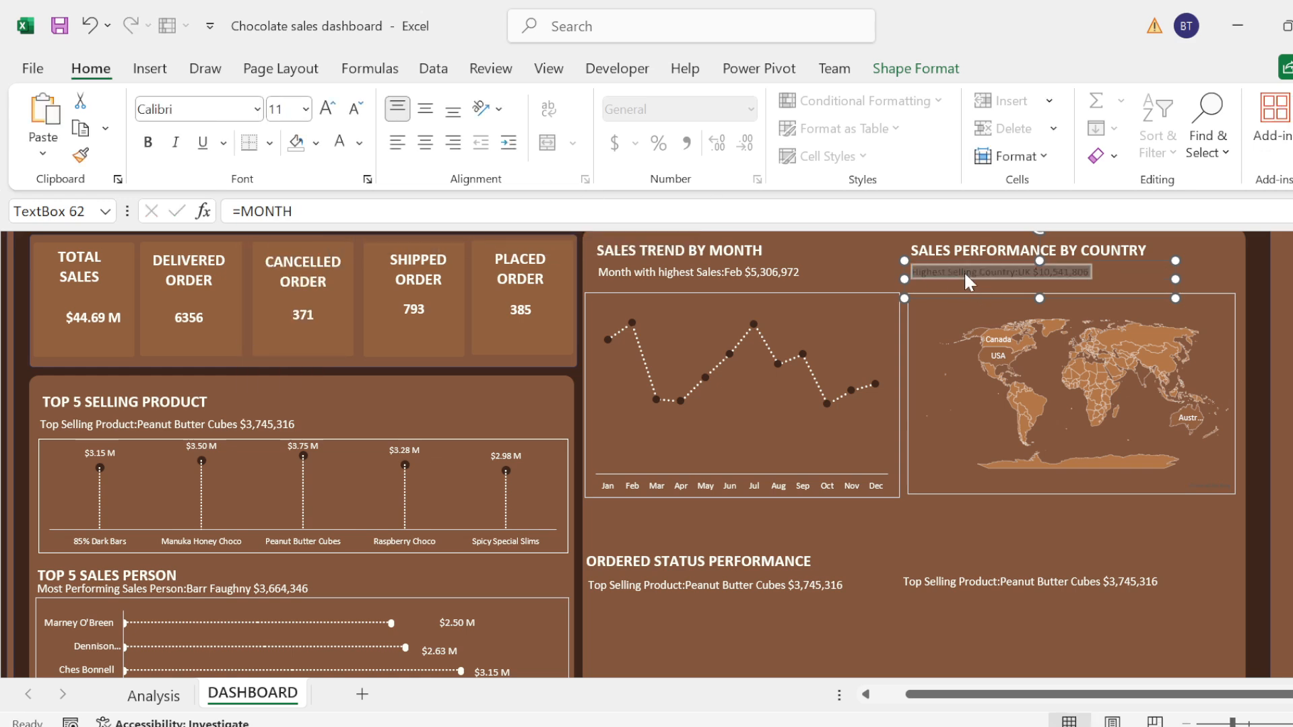
left_click(336, 110)
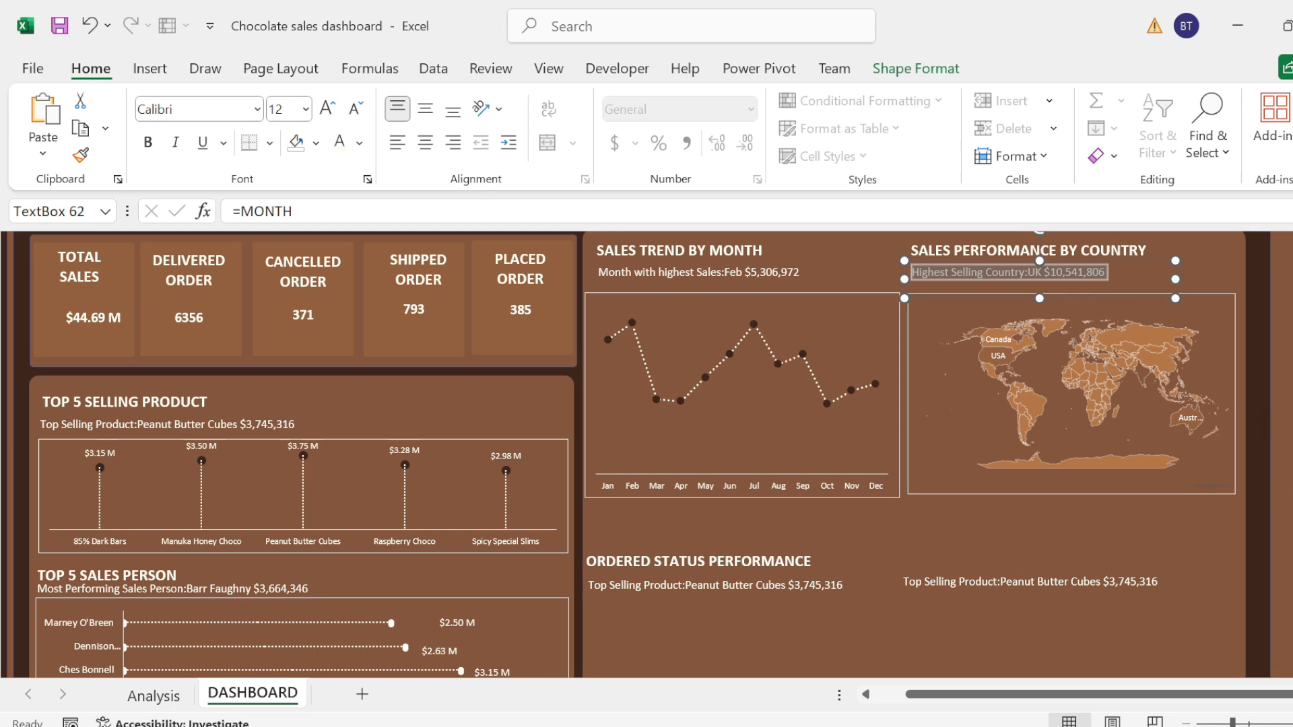
left_click(1289, 494)
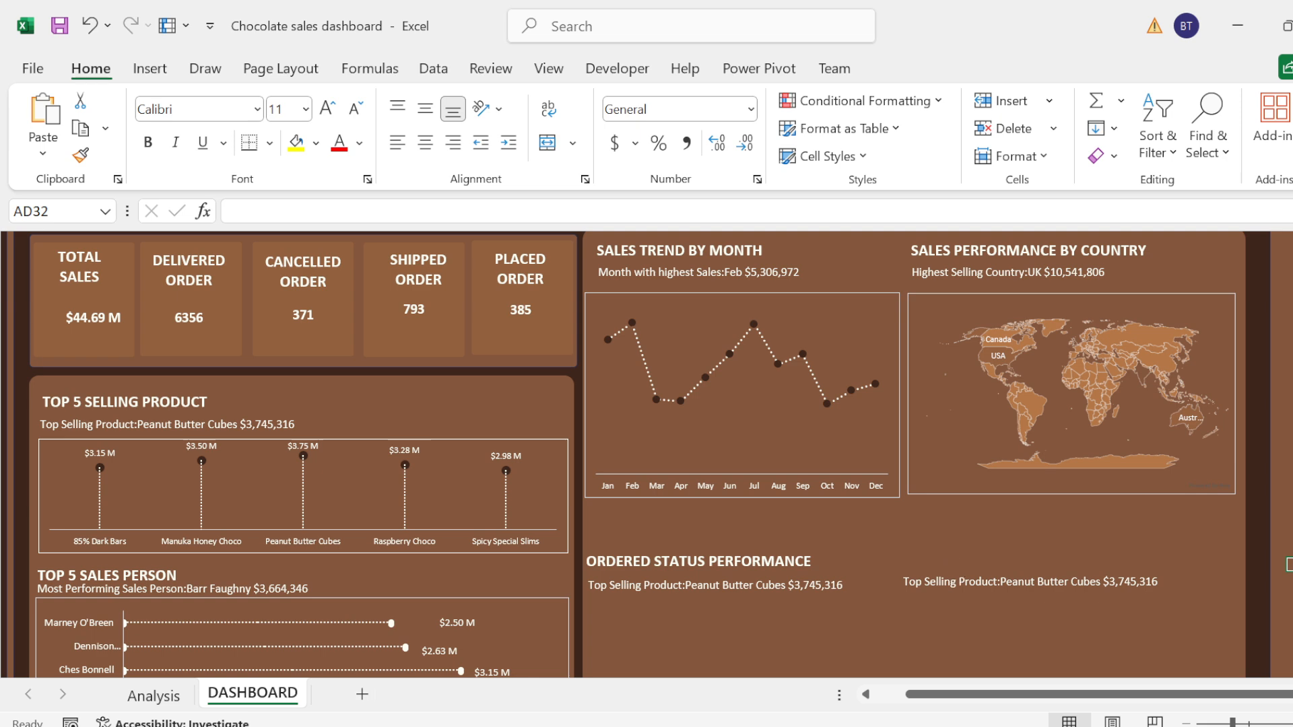
Step: Move the ORDERED STATUS PERFORMANCE heading up to just beneath the monthly sales trend chart
scroll(659, 454, "up", 2)
scroll(659, 454, "down", 2)
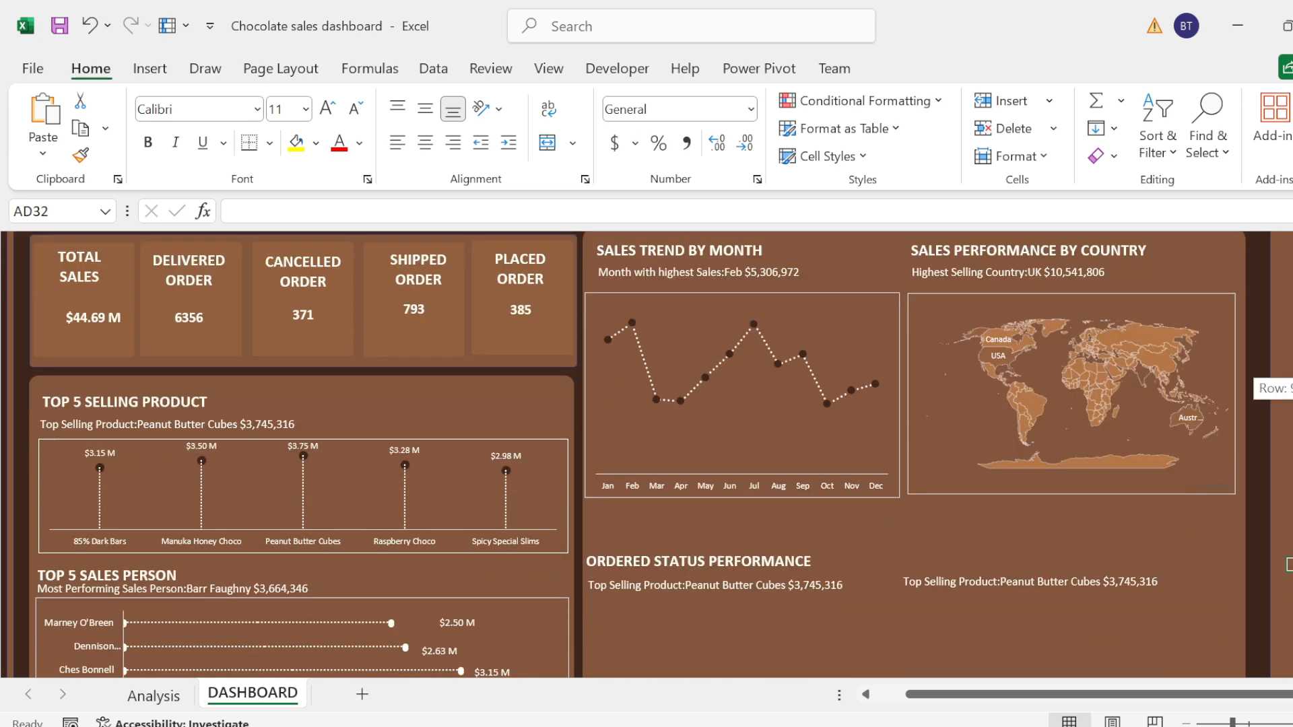
left_click(1186, 720)
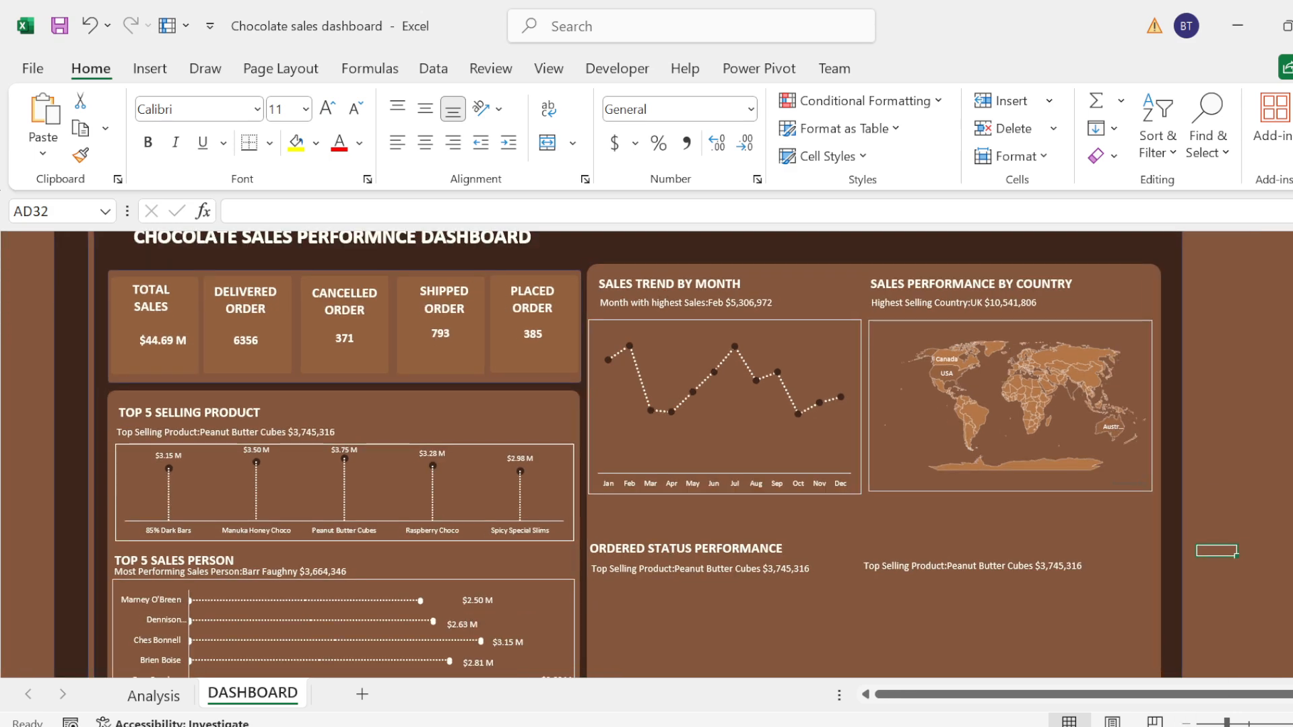
scroll(960, 457, "down", 3)
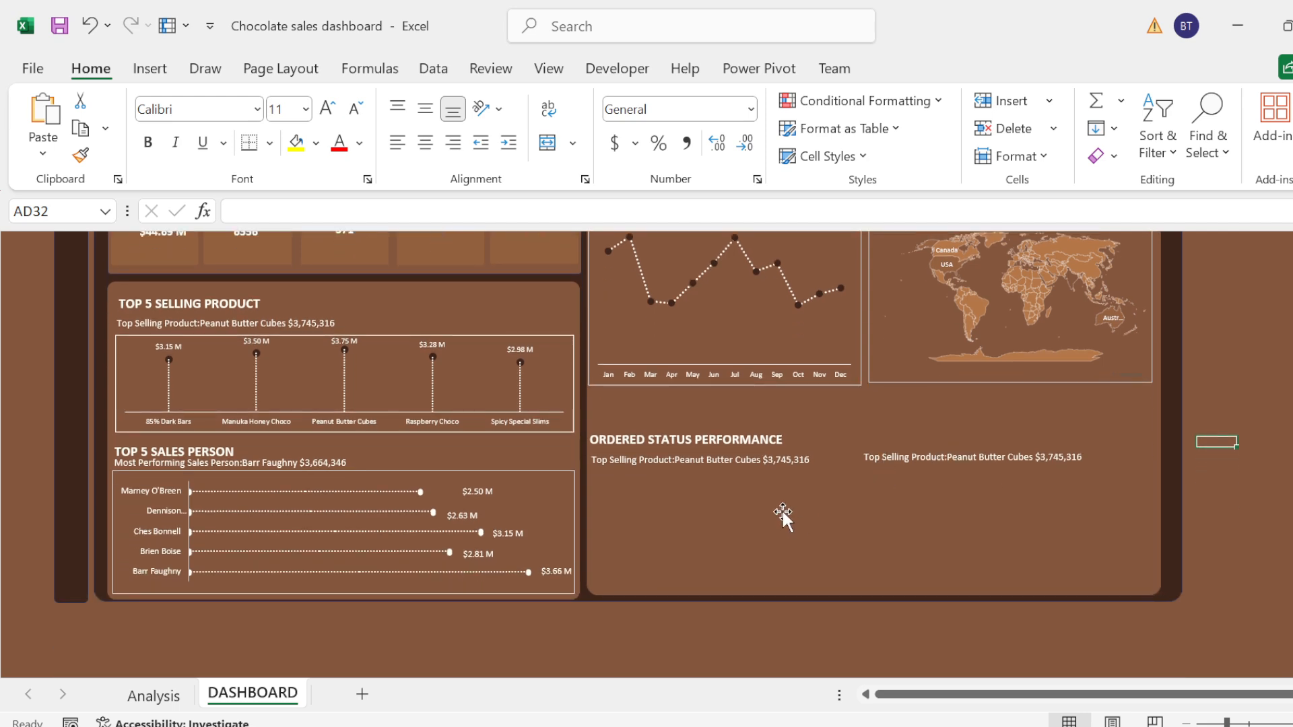
left_click(692, 439)
left_click_drag(646, 427, 646, 403)
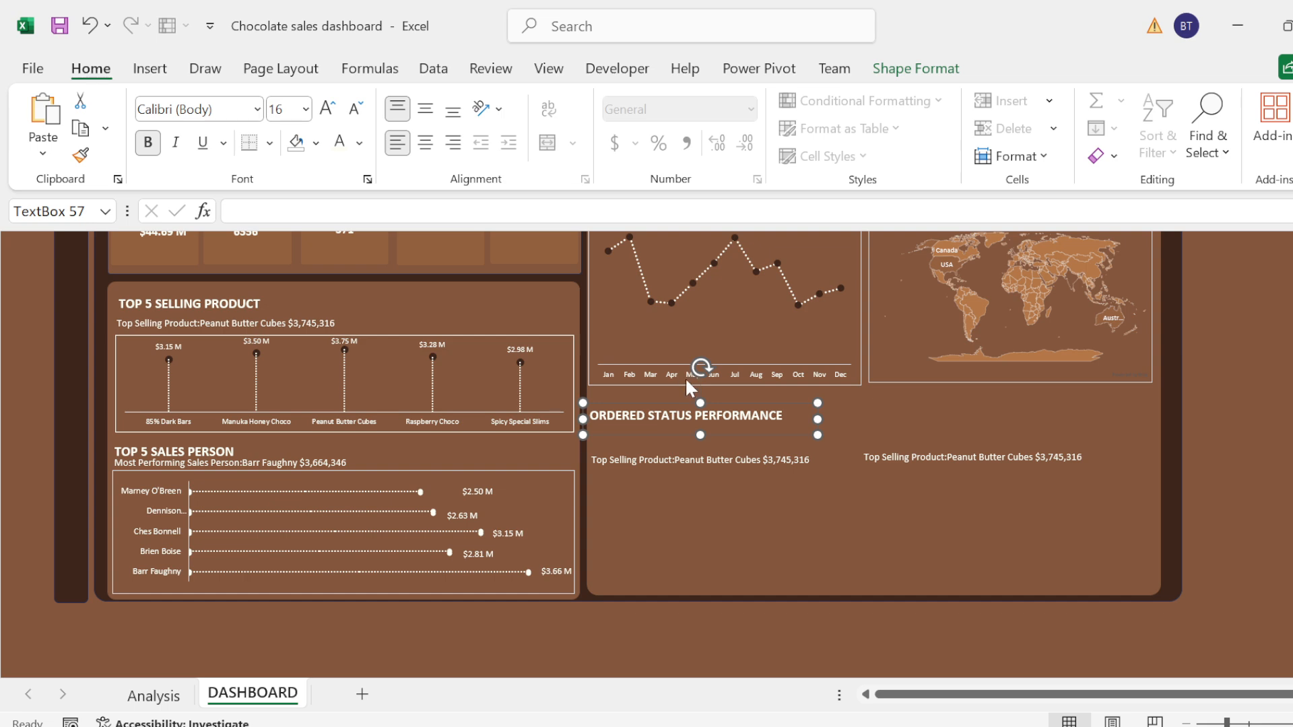
Step: Reduce the heights of the monthly sales trend chart and the country map chart by raising their lower edges equally
left_click(666, 378)
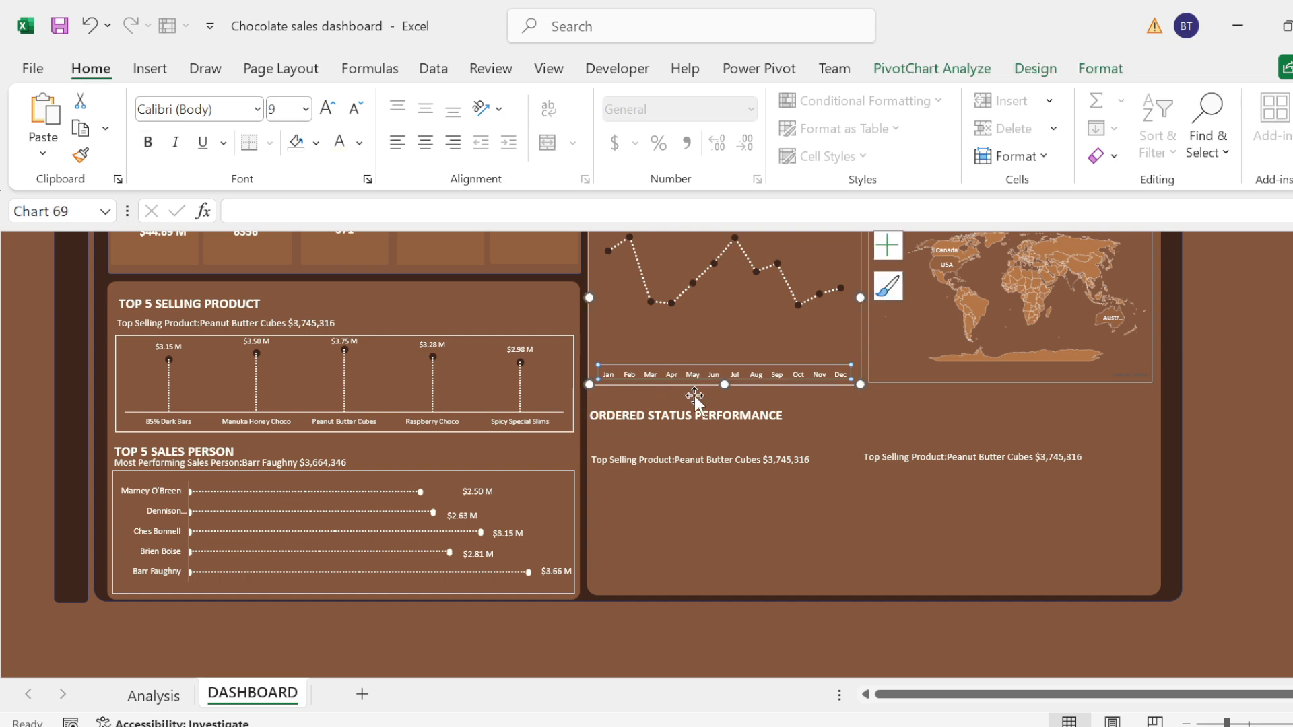
left_click_drag(724, 385, 723, 356)
left_click(889, 377)
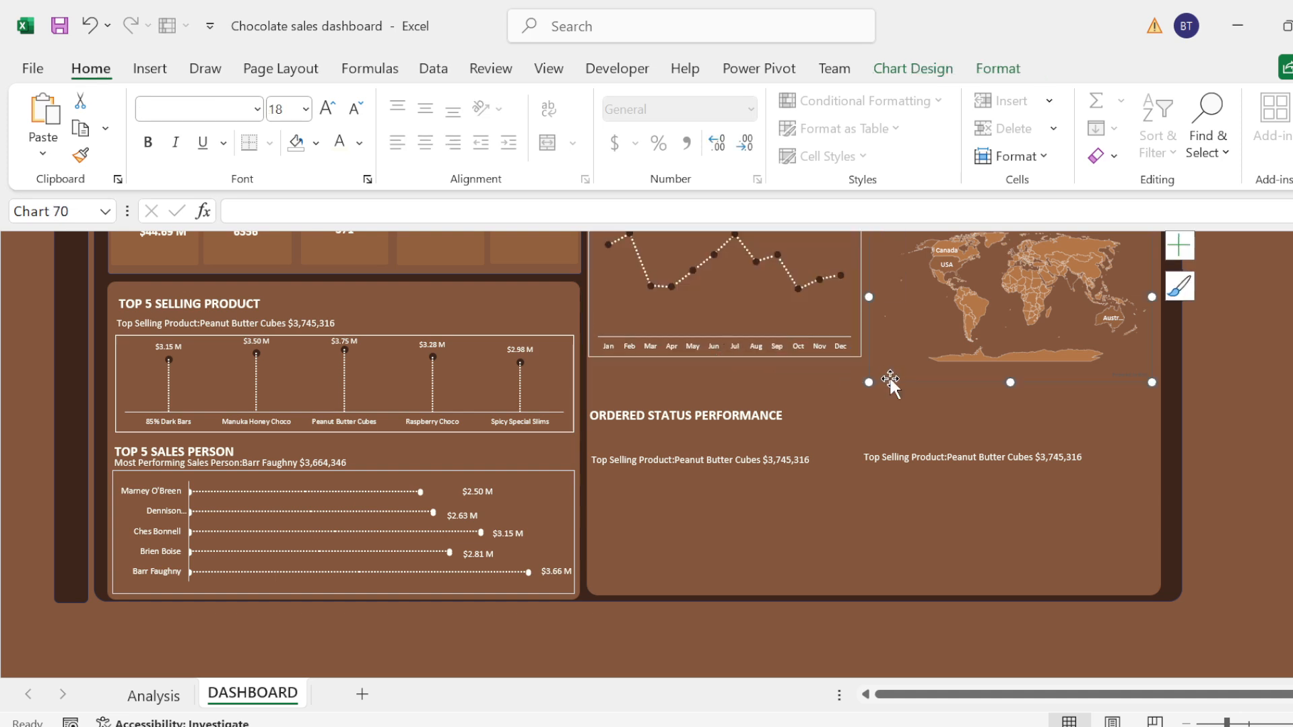
mouse_move(1005, 381)
left_mouse_down()
mouse_move(999, 340)
mouse_move(988, 365)
mouse_move(1009, 357)
left_mouse_up()
Step: Move the ORDERED STATUS PERFORMANCE heading and the two subtitle text boxes below it up toward the shortened charts
left_click(740, 415)
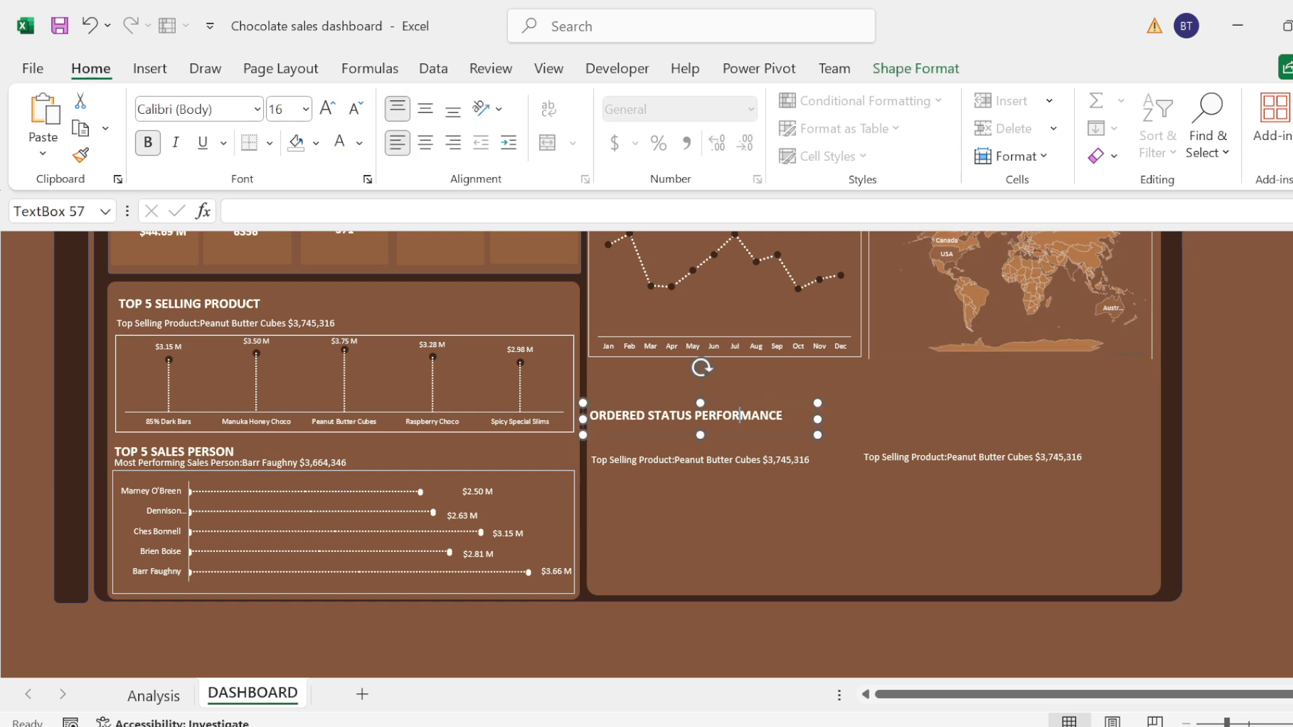
left_click_drag(683, 401, 682, 384)
left_click(649, 460)
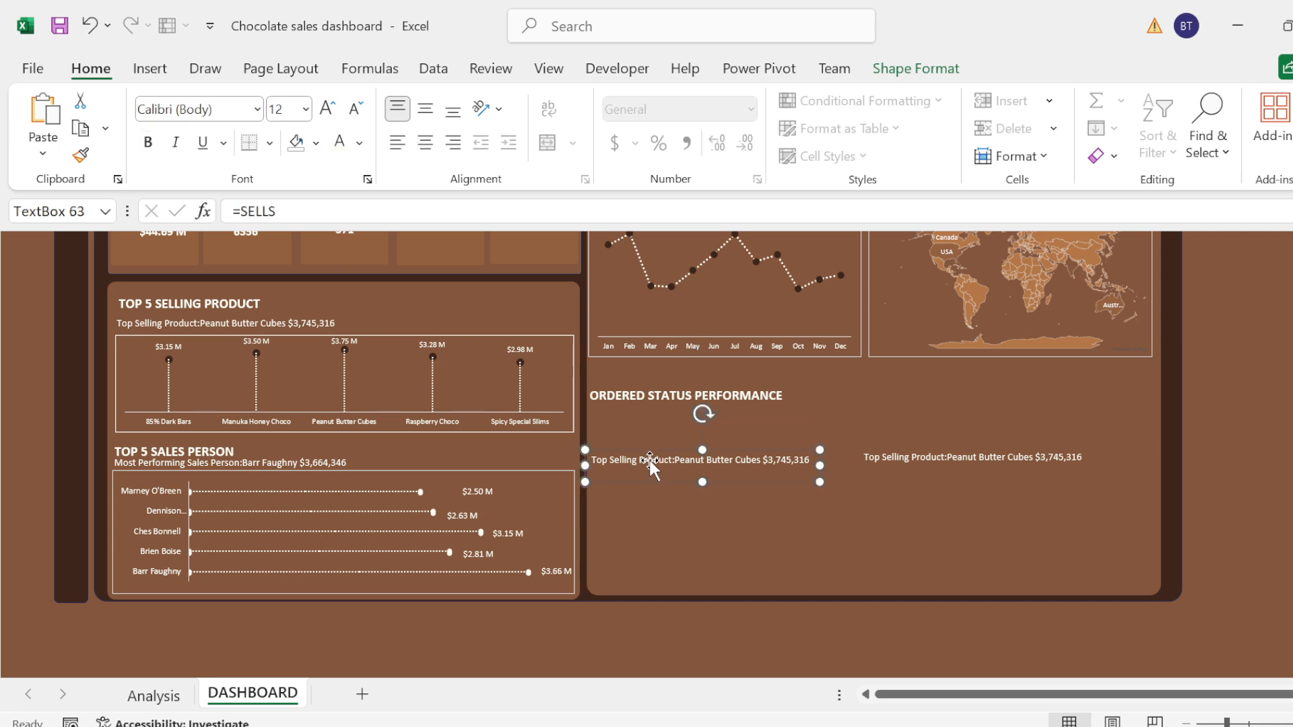
left_click_drag(643, 455, 644, 417)
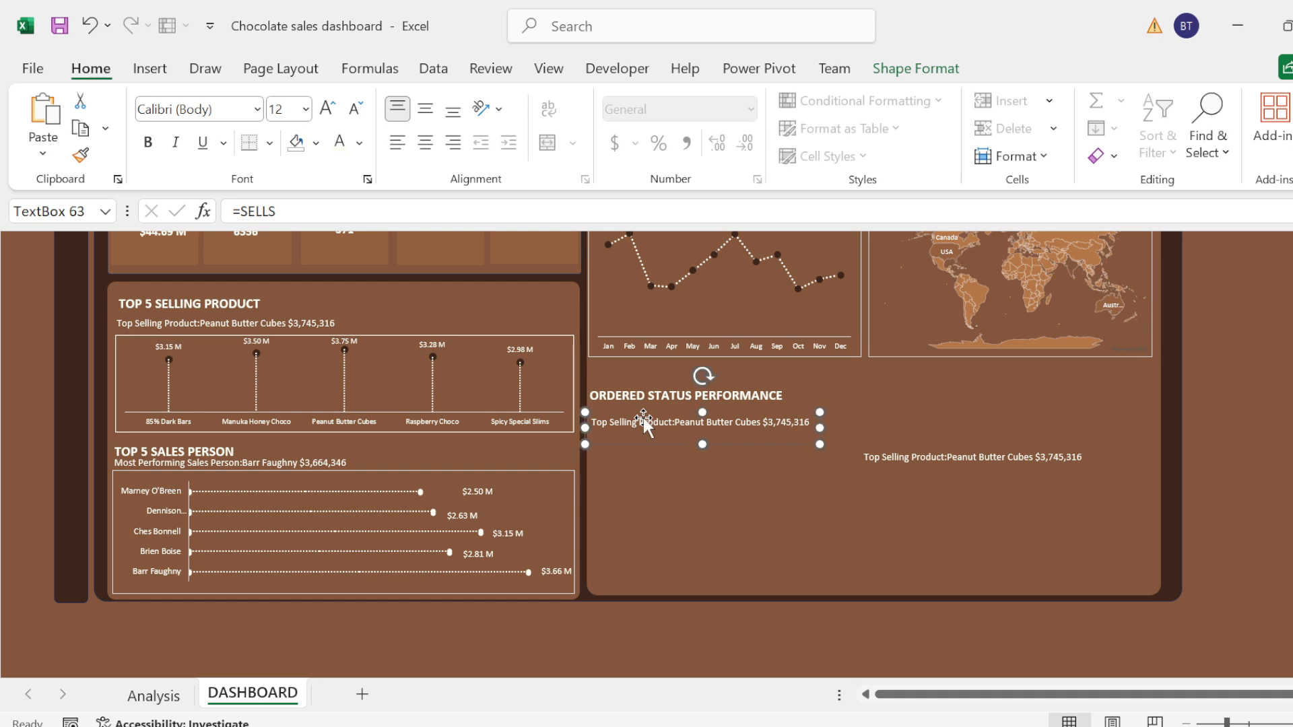
left_click(926, 464)
left_click_drag(925, 462, 919, 424)
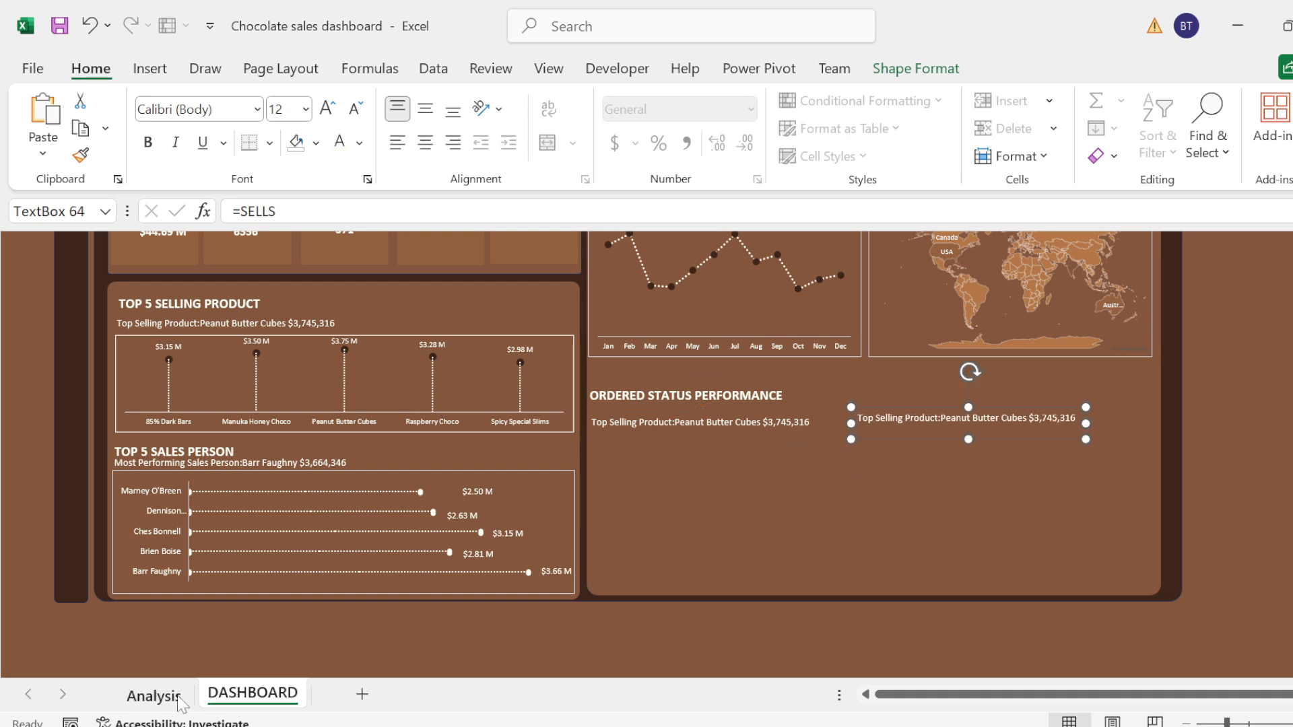
Step: Go to the Analysis sheet and select cell I18 beside the % Order Status Performance table
left_click(154, 695)
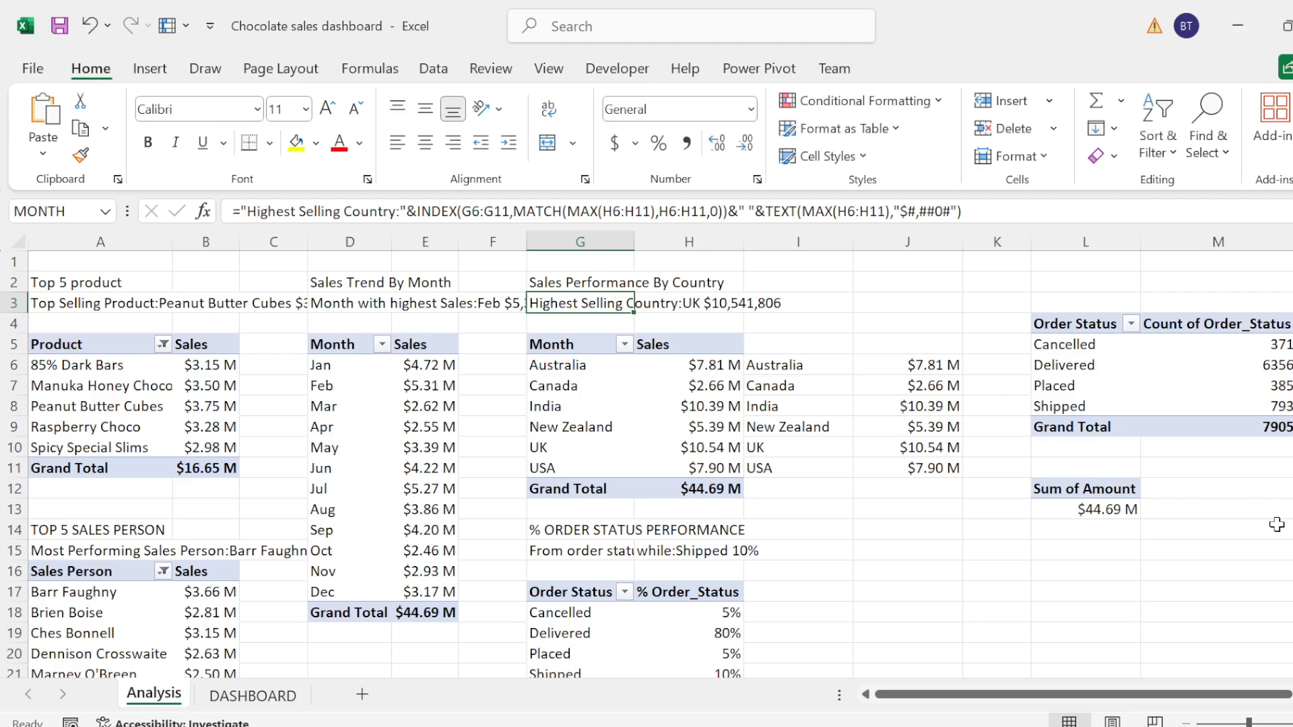
scroll(711, 532, "down", 1)
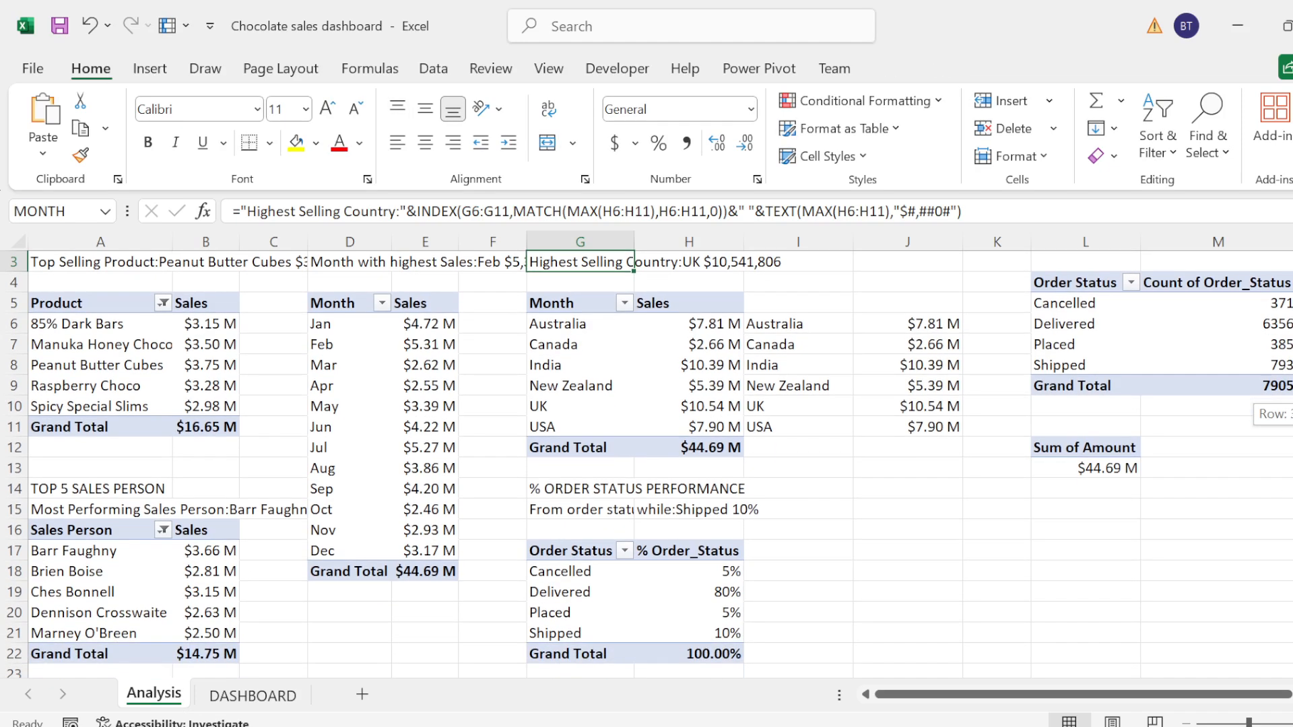
left_click(817, 565)
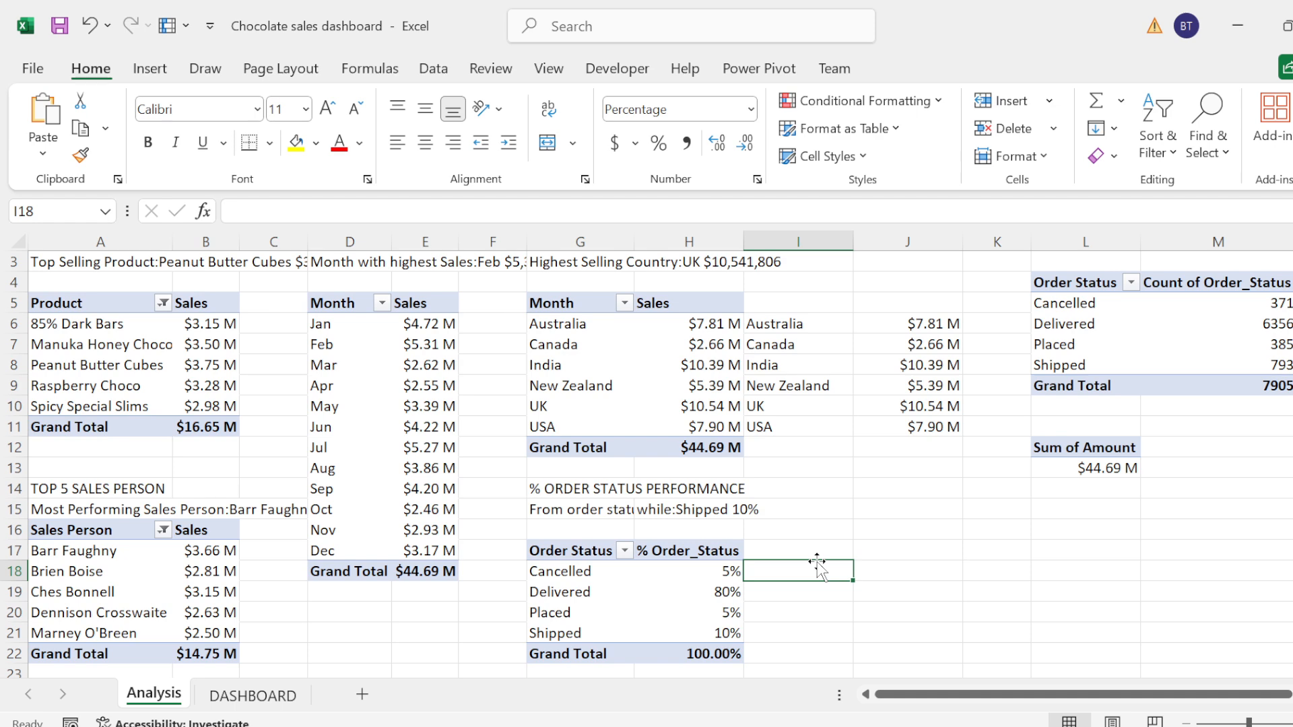
type("=")
left_click(589, 570)
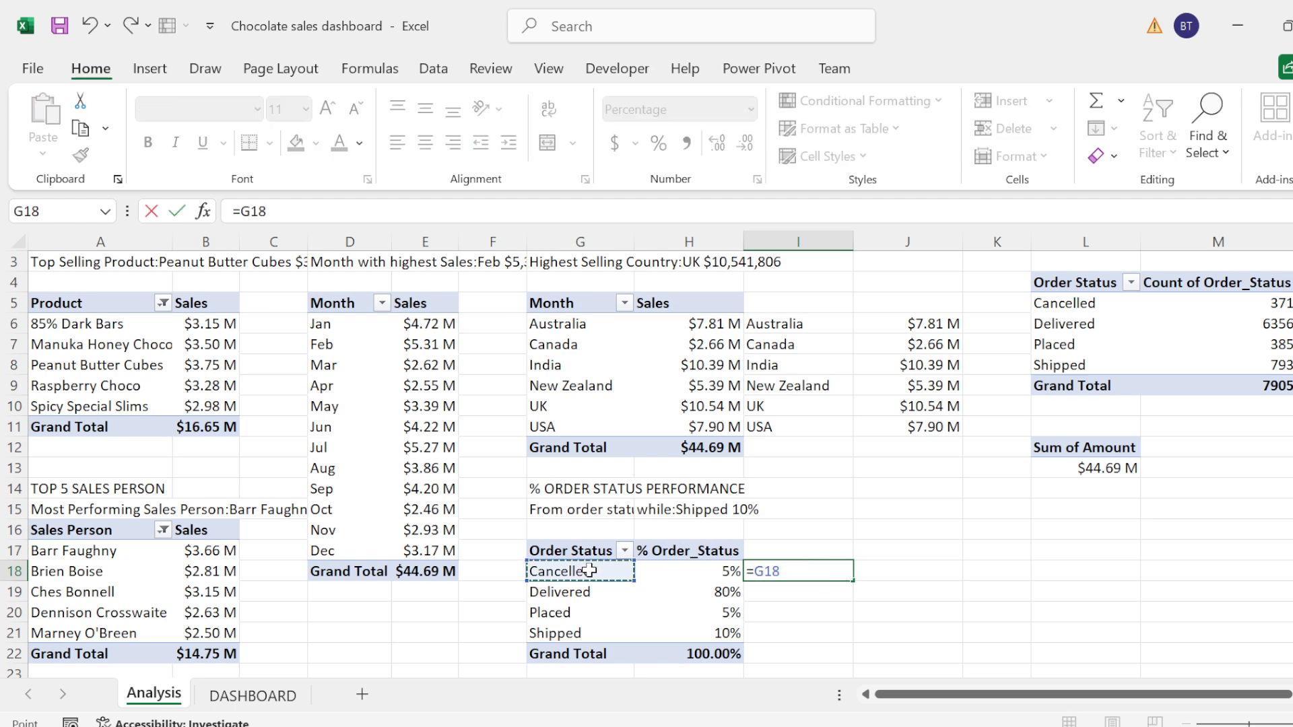
key("BackSpace")
key("BackSpace")
key("BackSpace")
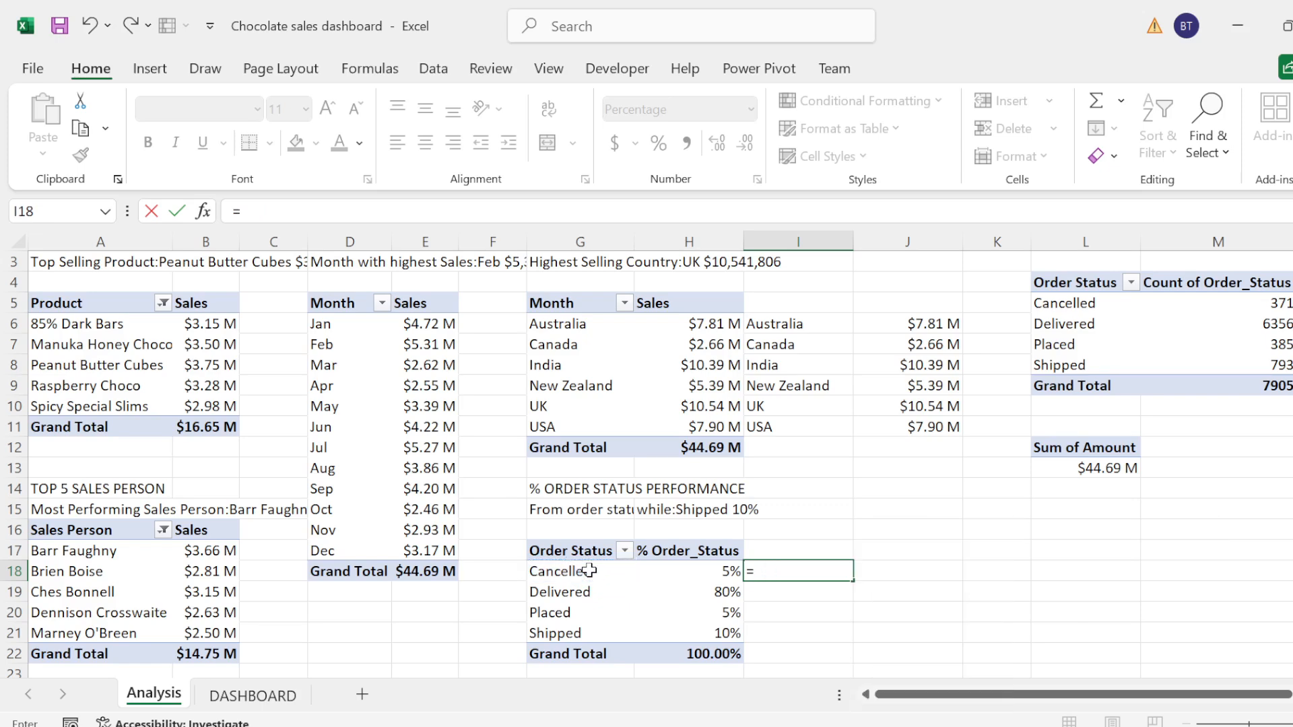
key("Escape")
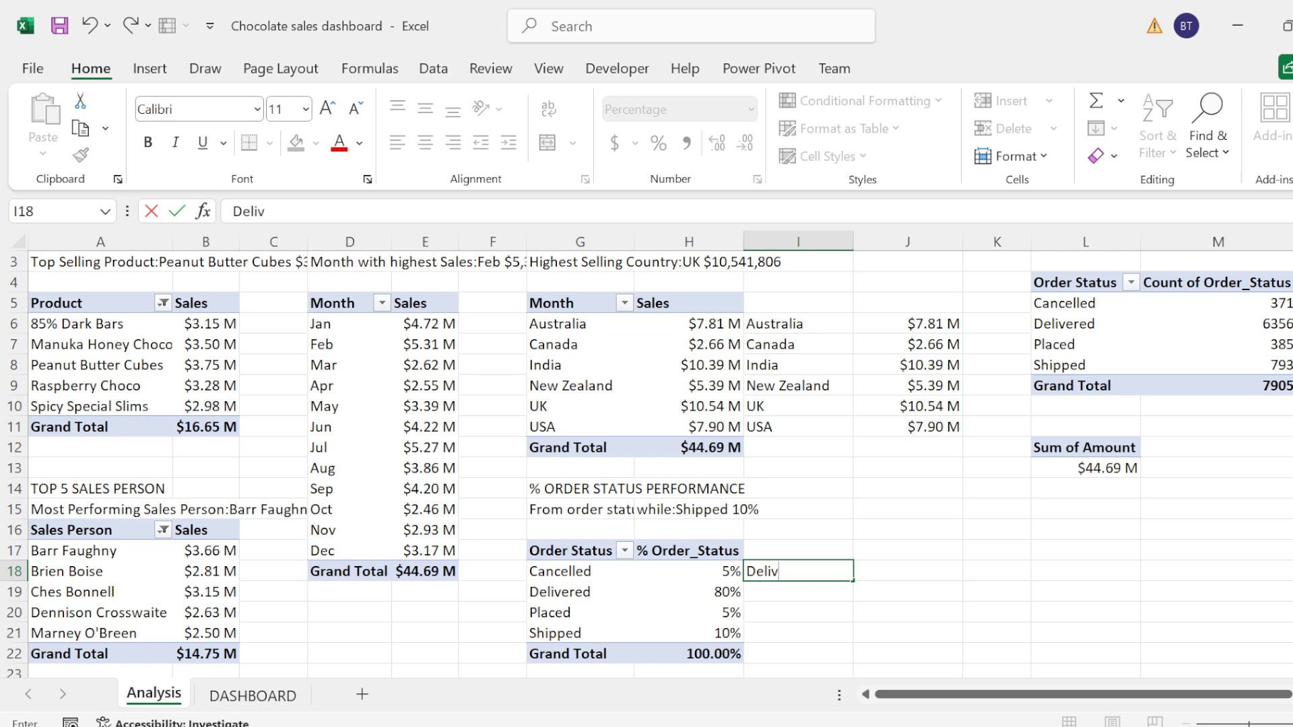
key("Return")
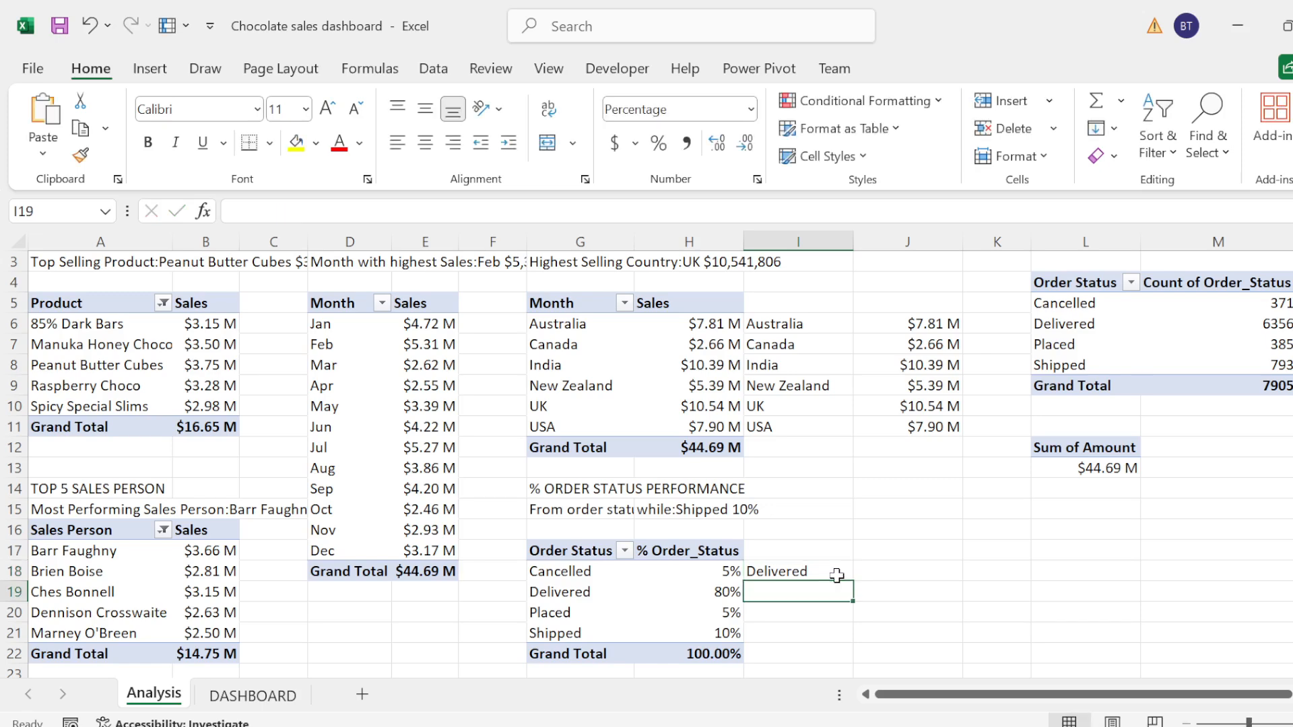
left_click(865, 569)
type("=")
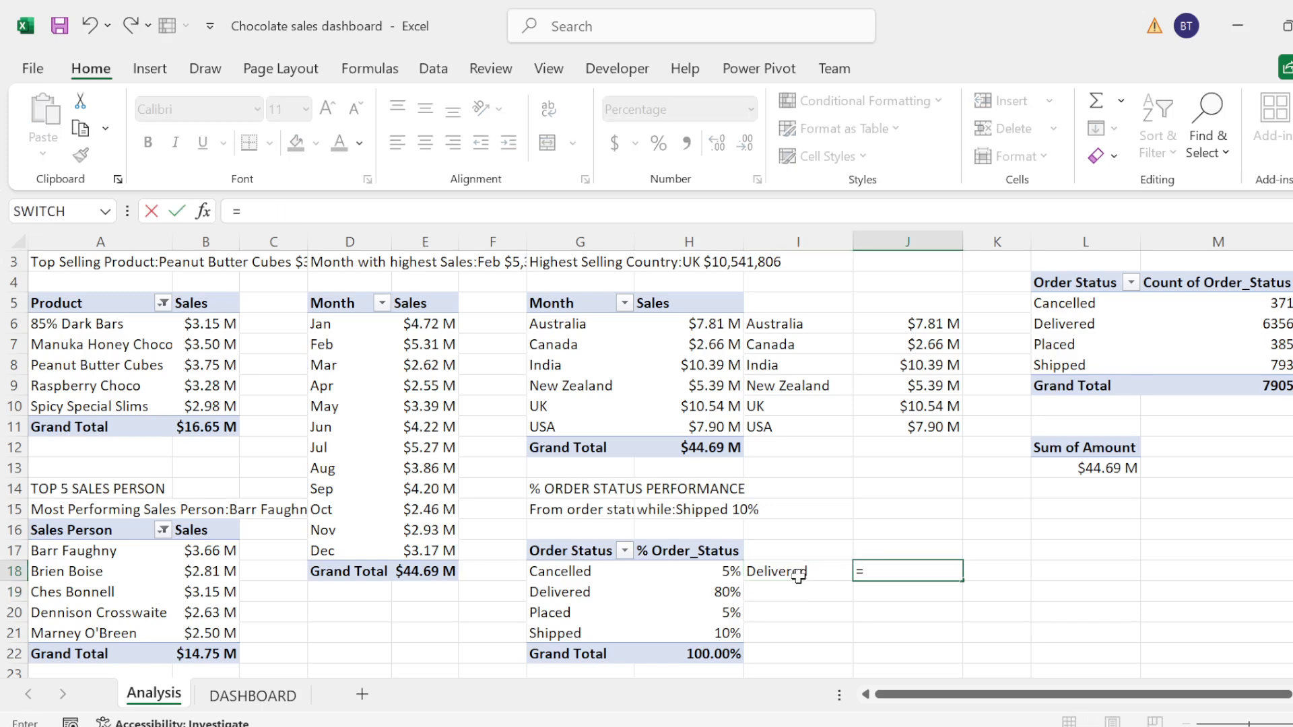
left_click(707, 588)
key("BackSpace")
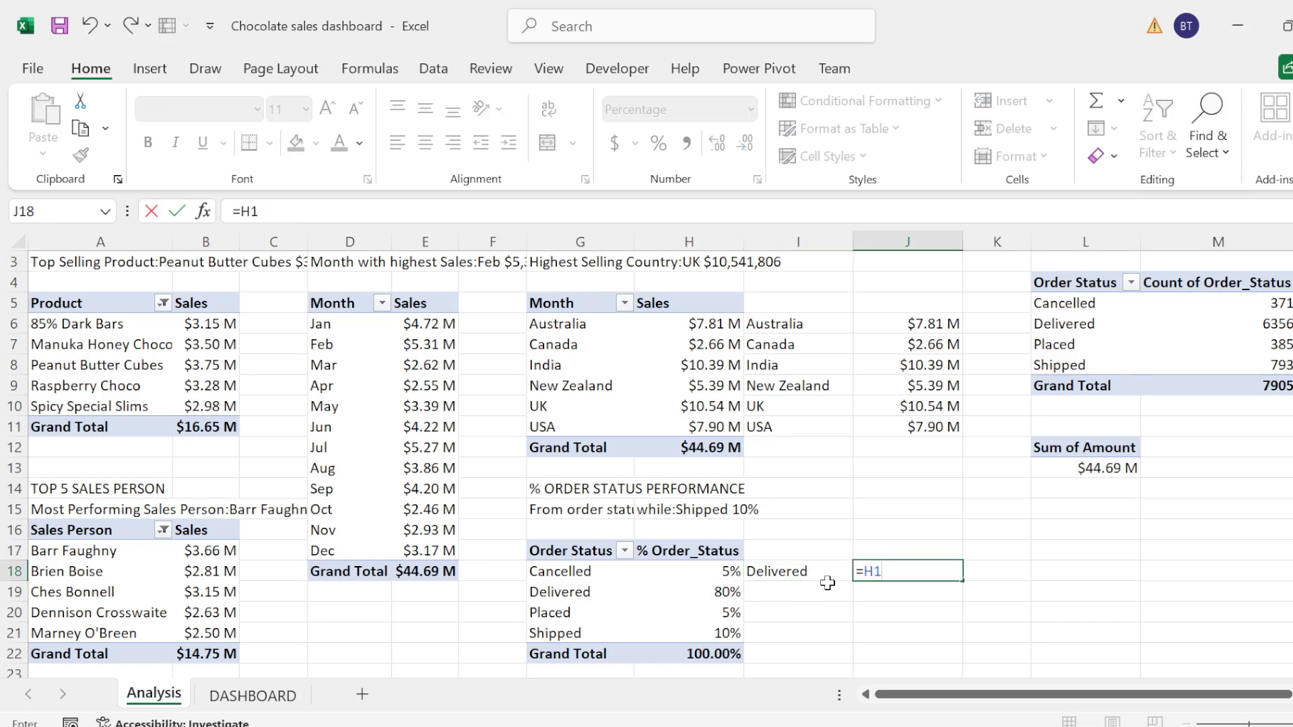
key("BackSpace")
key("BackSpace")
left_click(737, 585)
key("BackSpace")
key("BackSpace")
key("BackSpace")
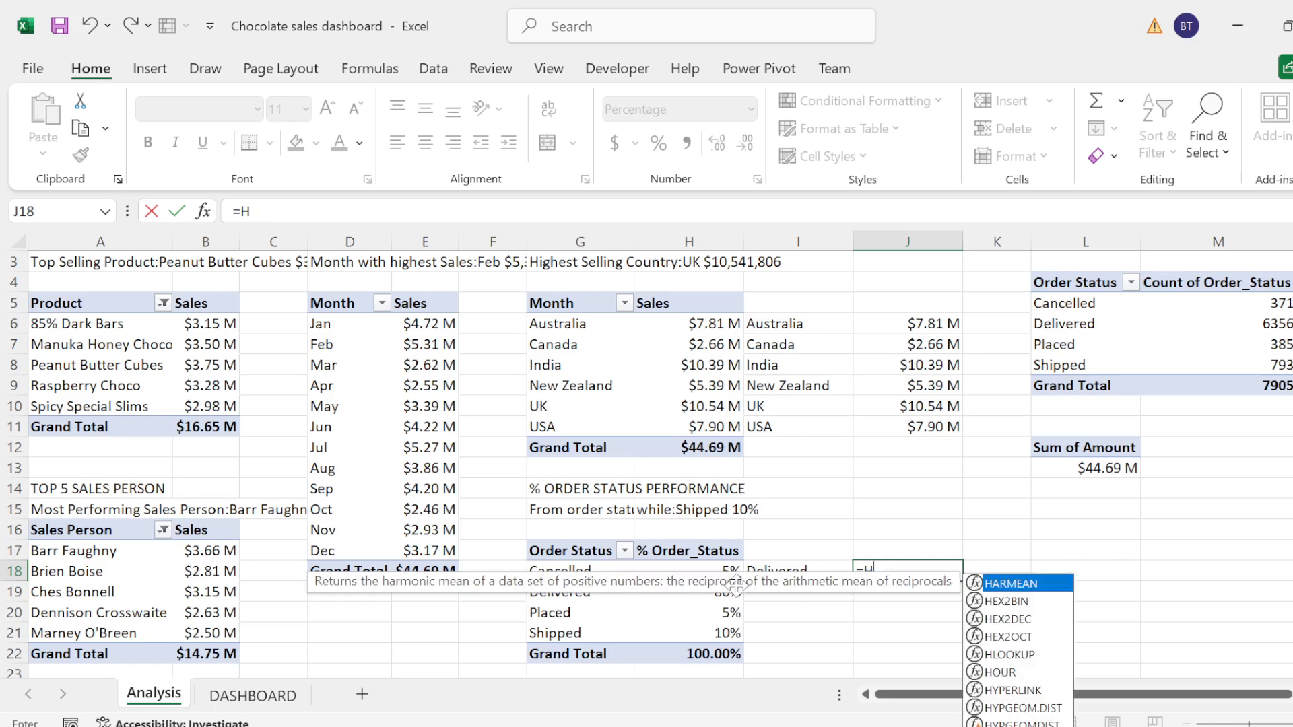
key("BackSpace")
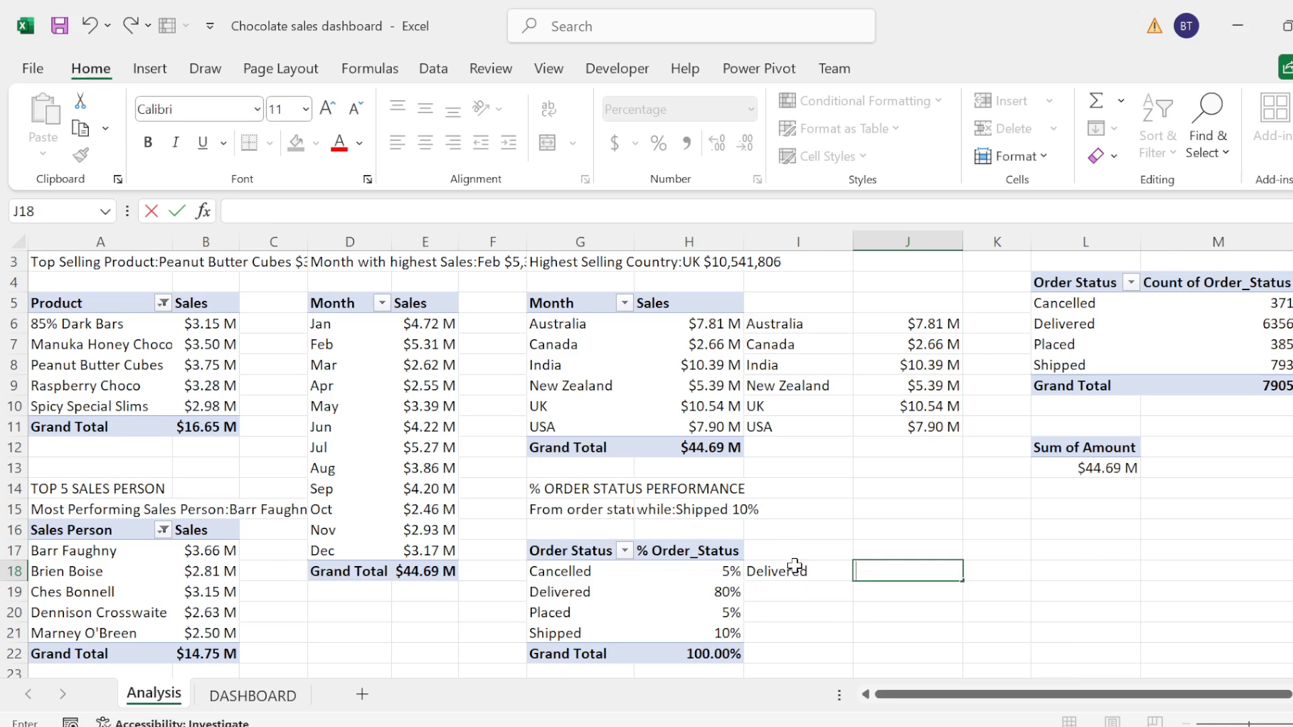
Step: Replace the content of cell I18 with =G19:H19 to pull in the Delivered status and its percentage
left_click(806, 579)
key("BackSpace")
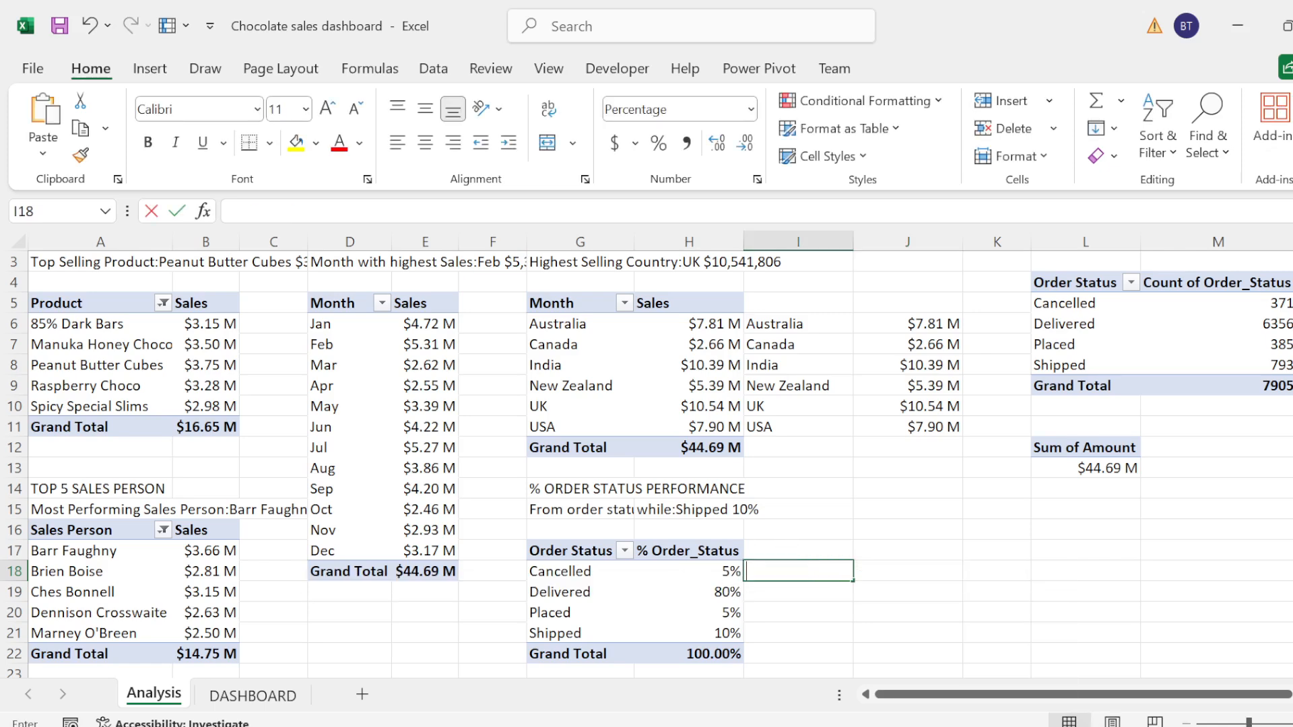
type("=")
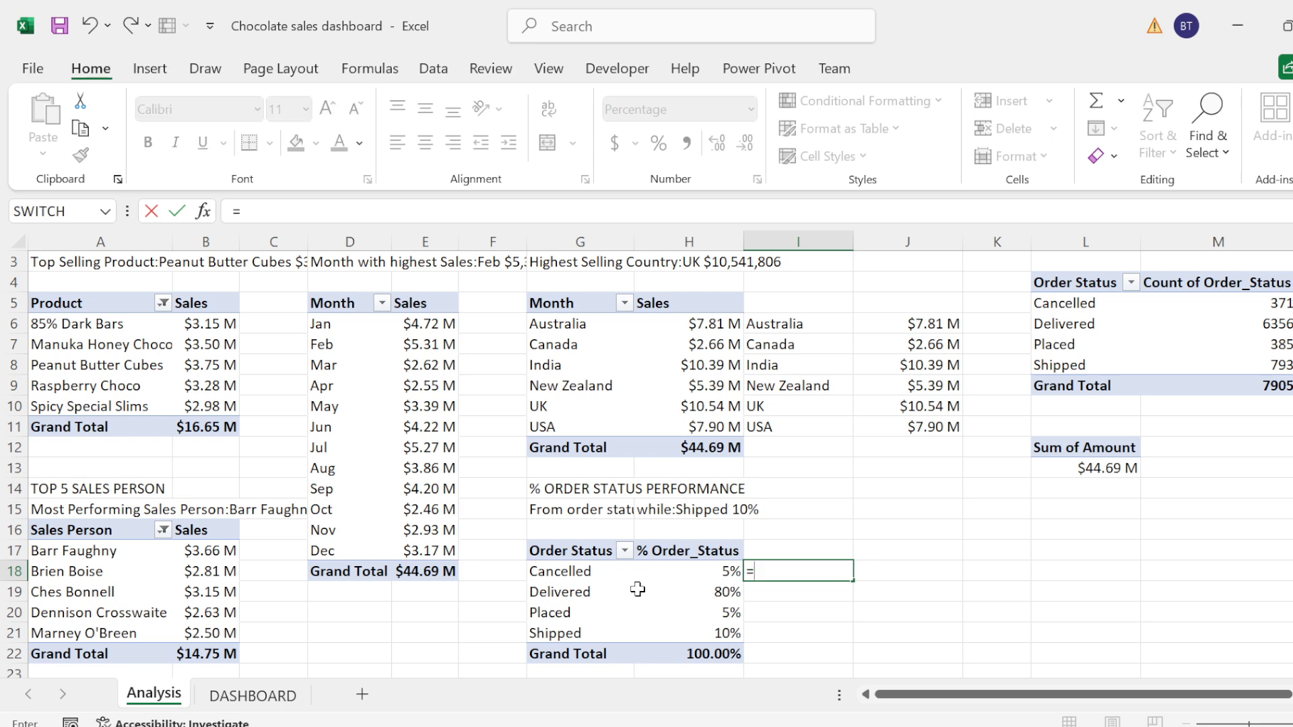
left_click(571, 592)
key("shift+Right")
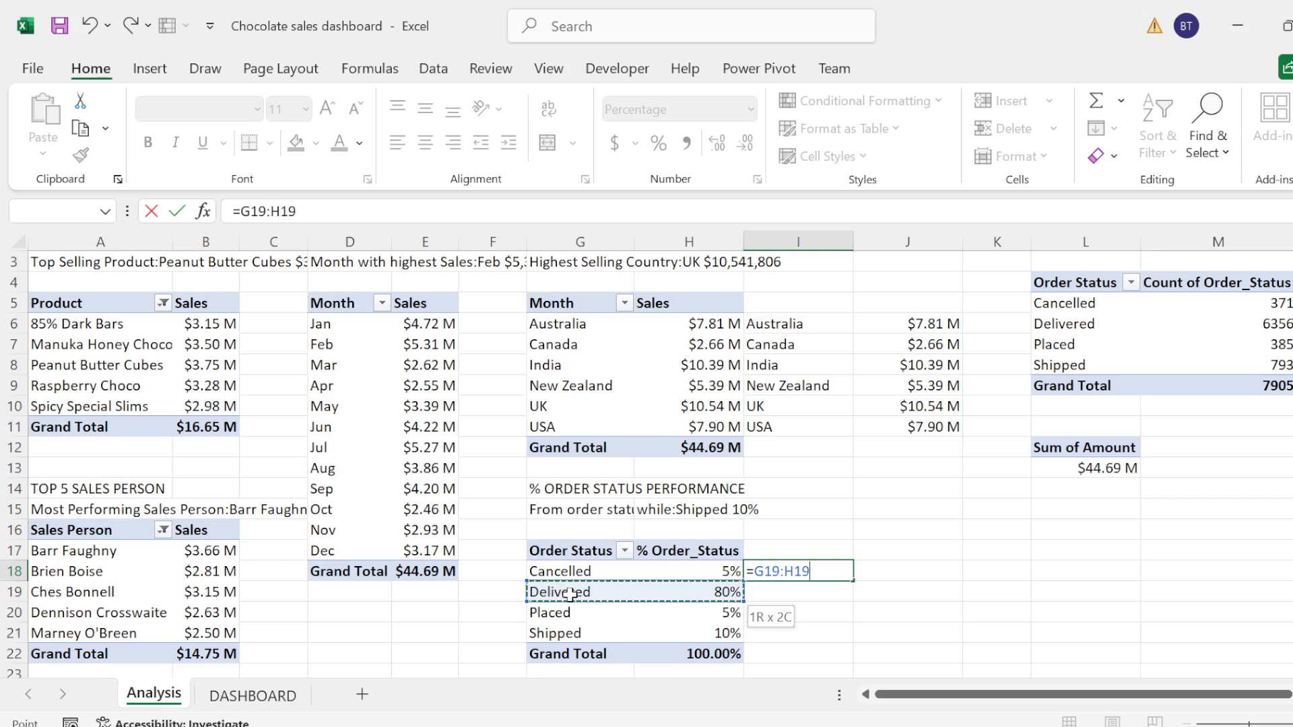
key("Return")
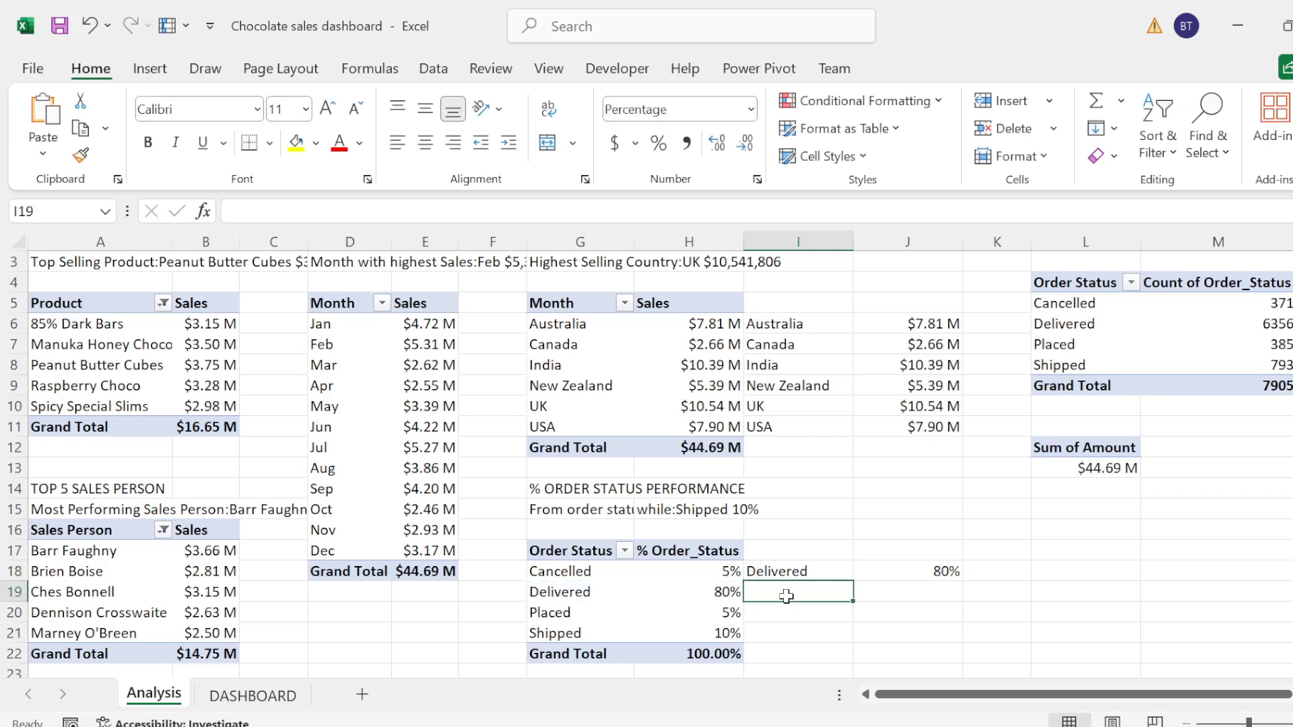
Step: Enter =G18:H18 in cell I19 to pull in the Cancelled status and its percentage
type("=")
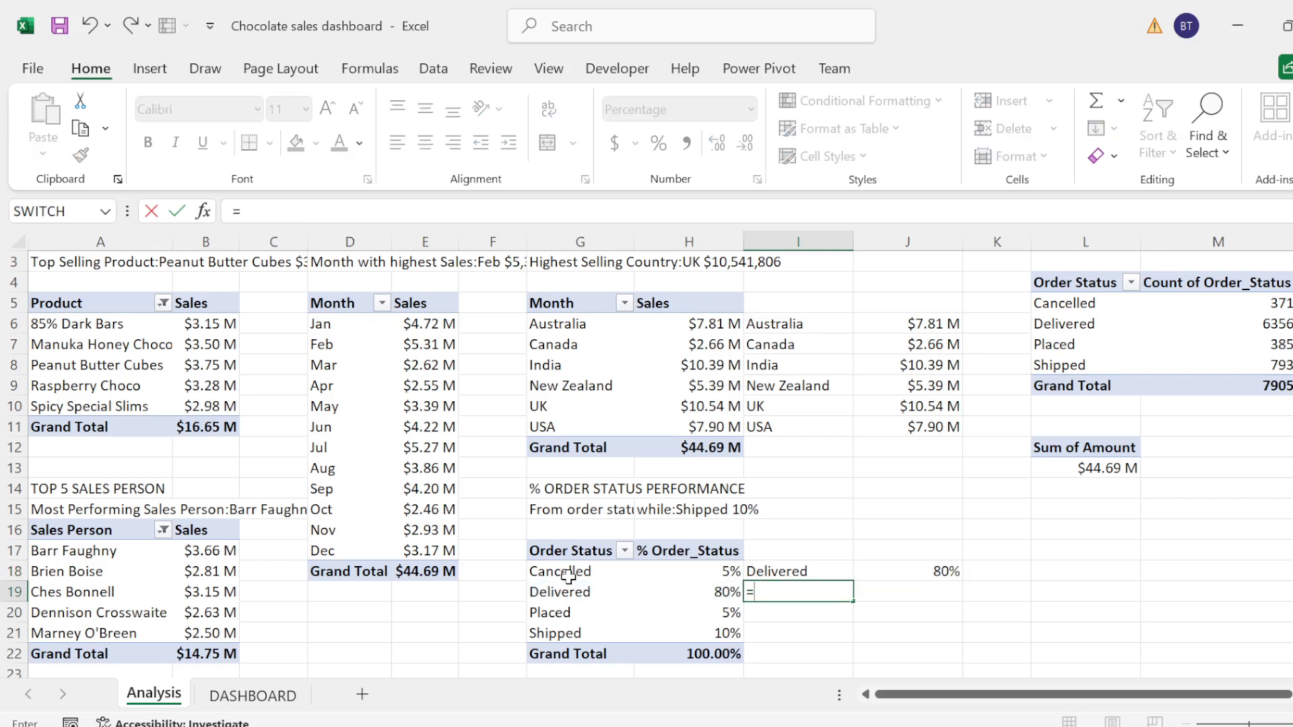
left_click(568, 573)
key("shift+Right")
key("shift+Right")
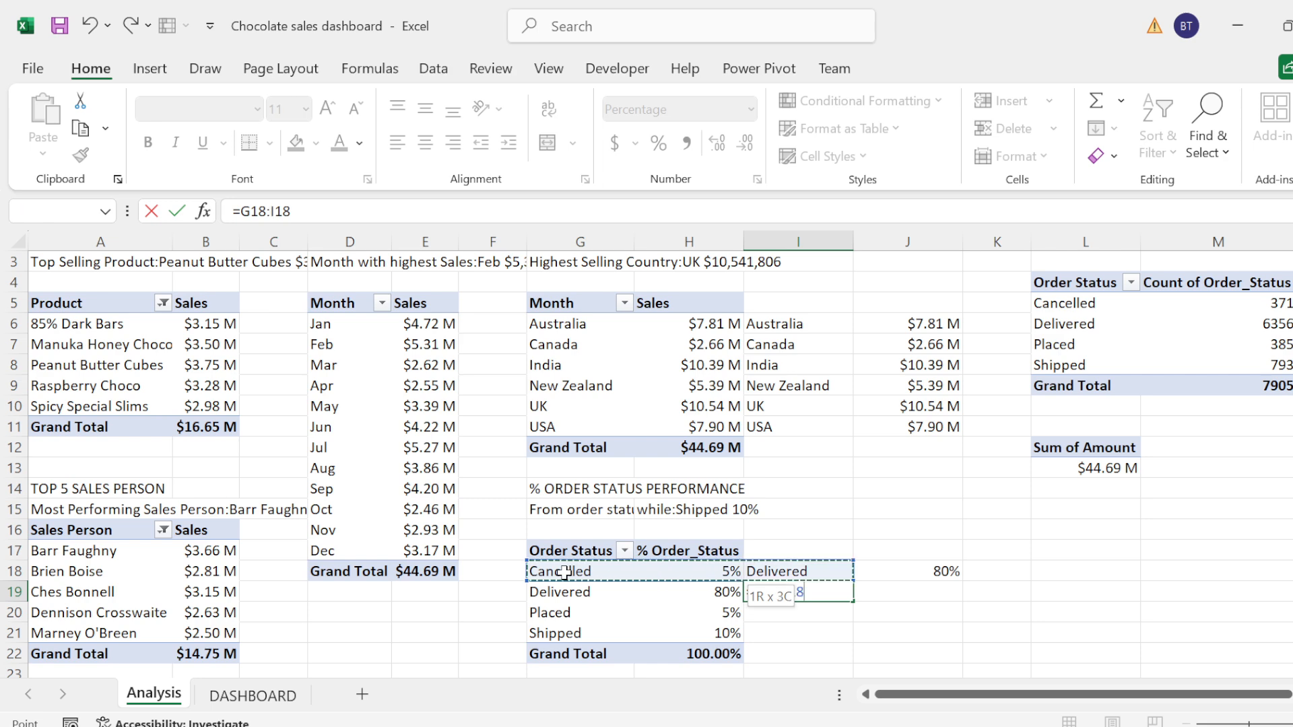
key("shift+Left")
key("Return")
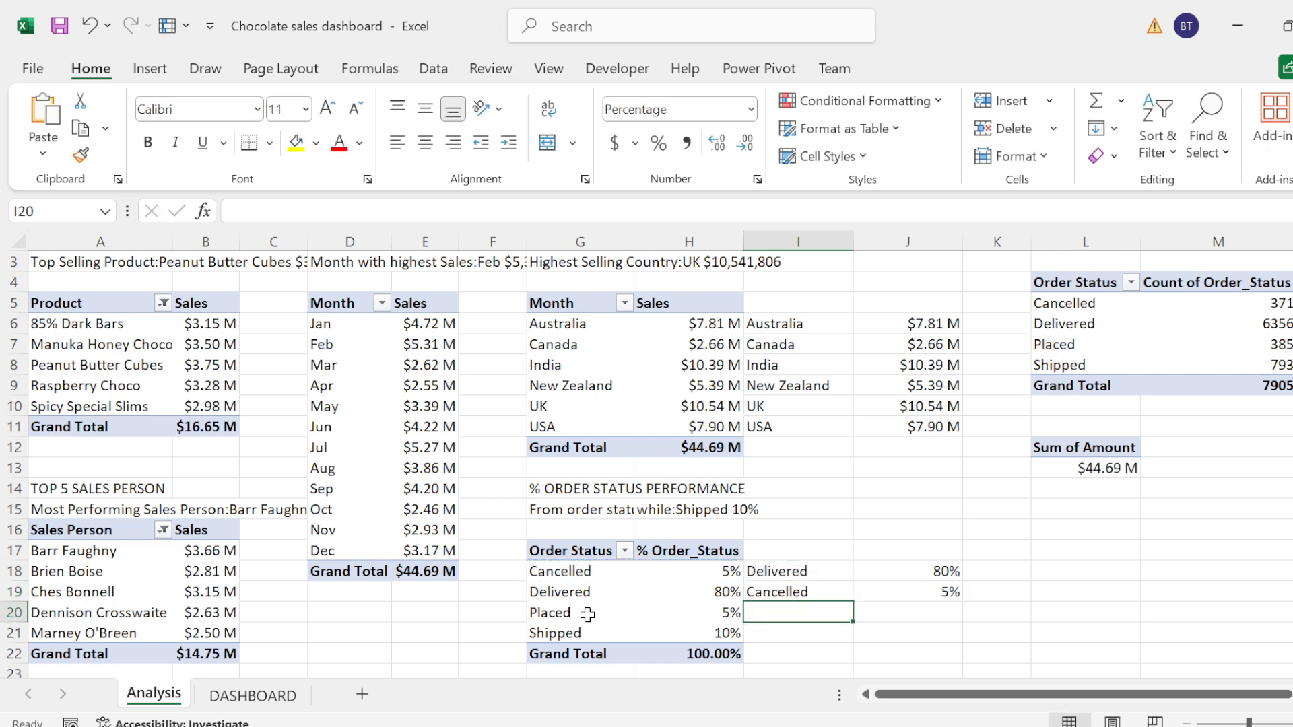
Step: Enter =G20 in cell I21 to reference the Placed status, leaving row 20 empty in the helper range
left_click(552, 614)
key("shift+Right")
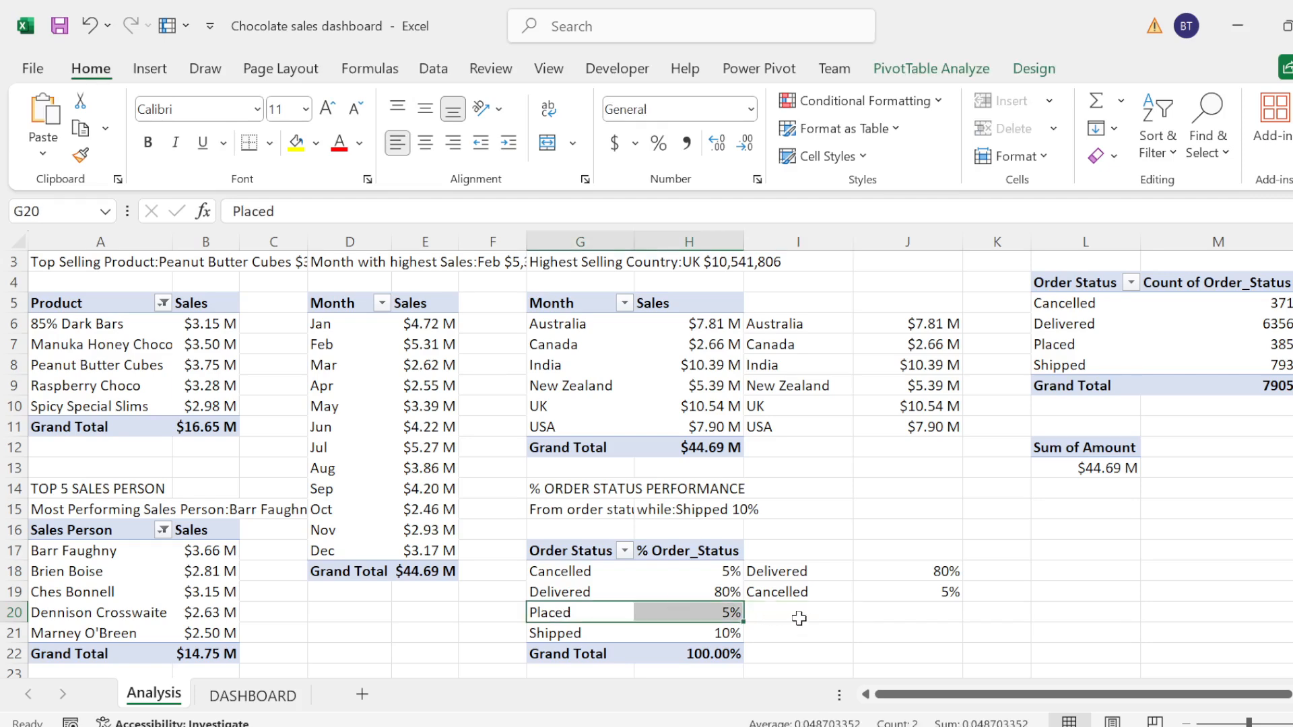
left_click(766, 612)
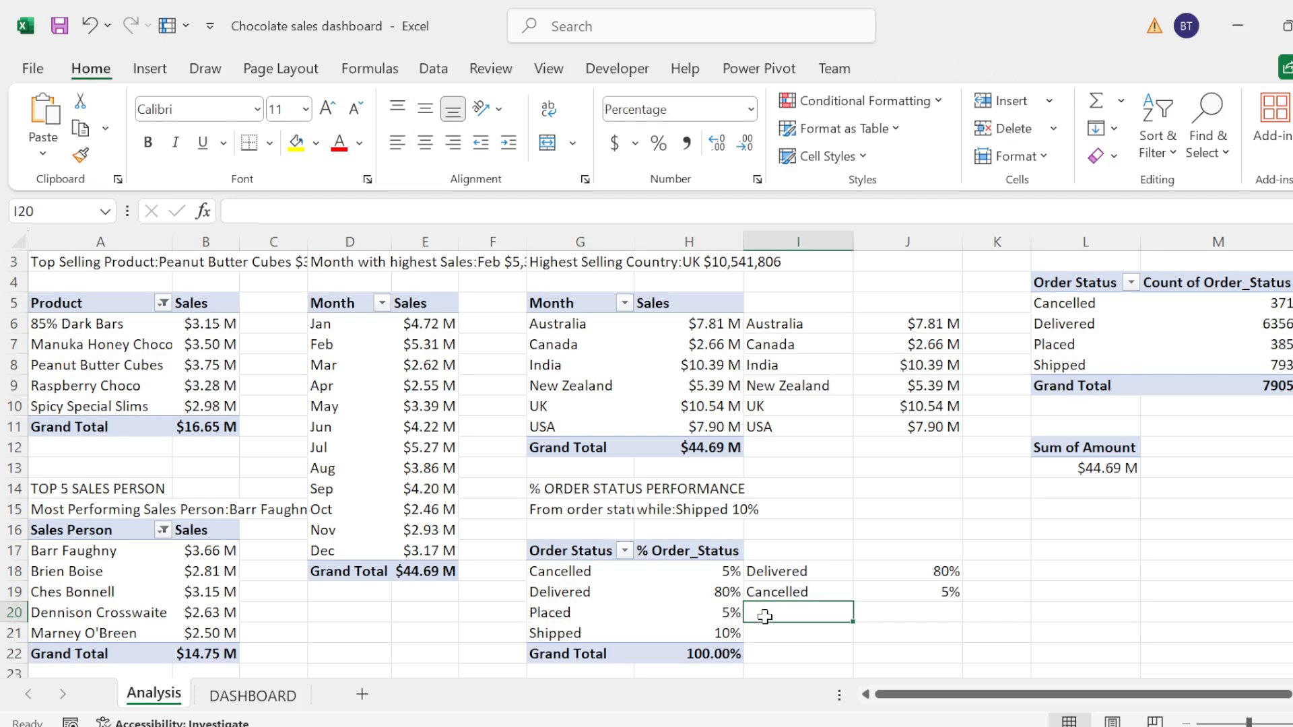
key("Down")
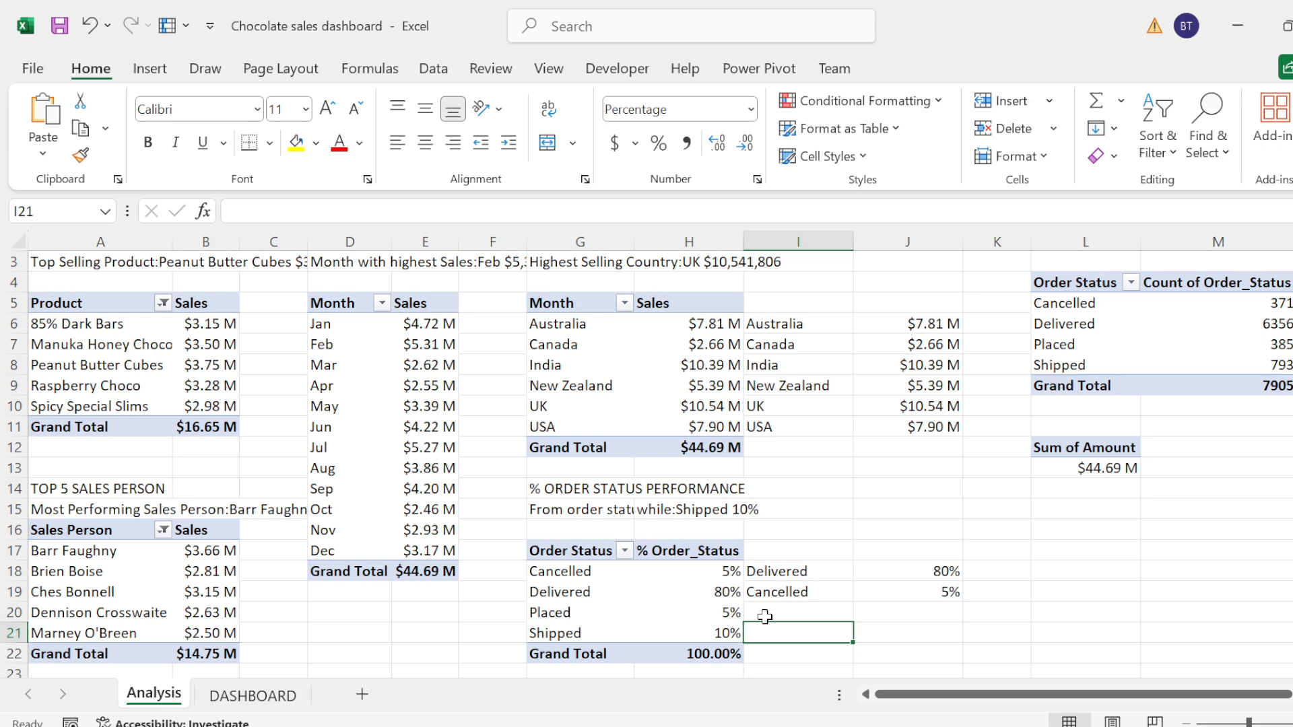
type("=")
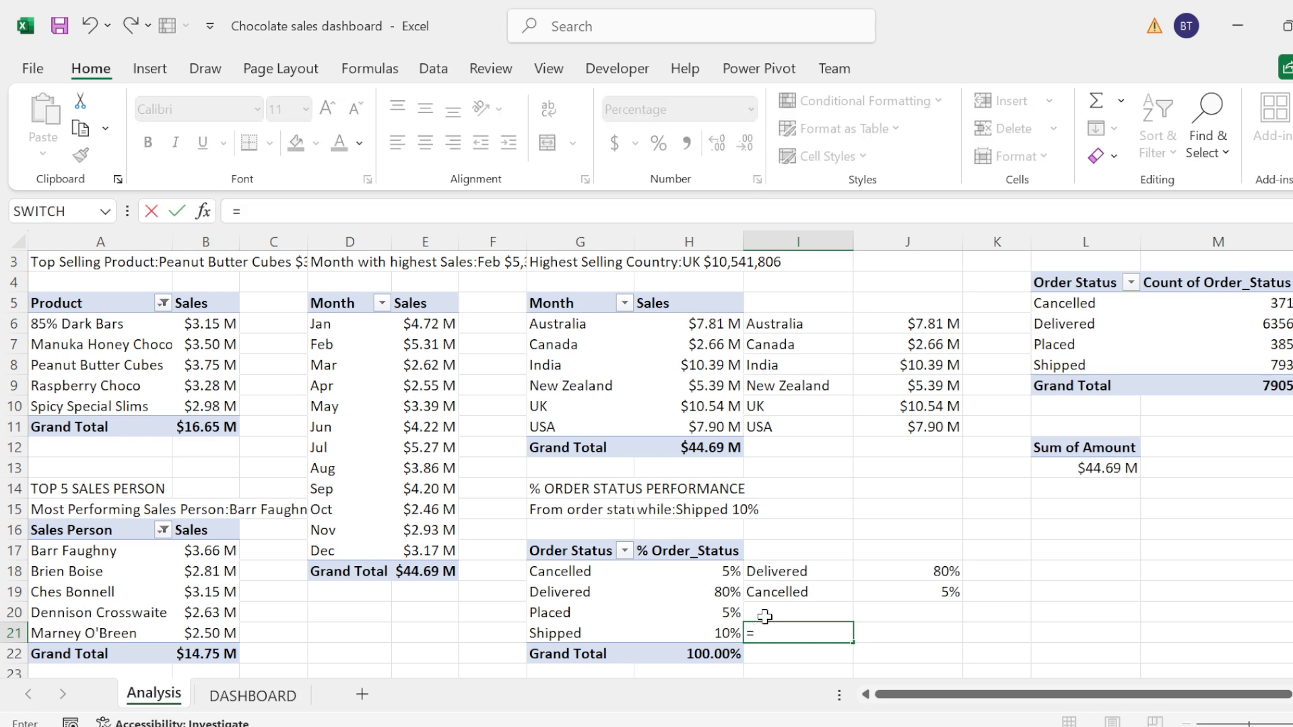
left_click(583, 612)
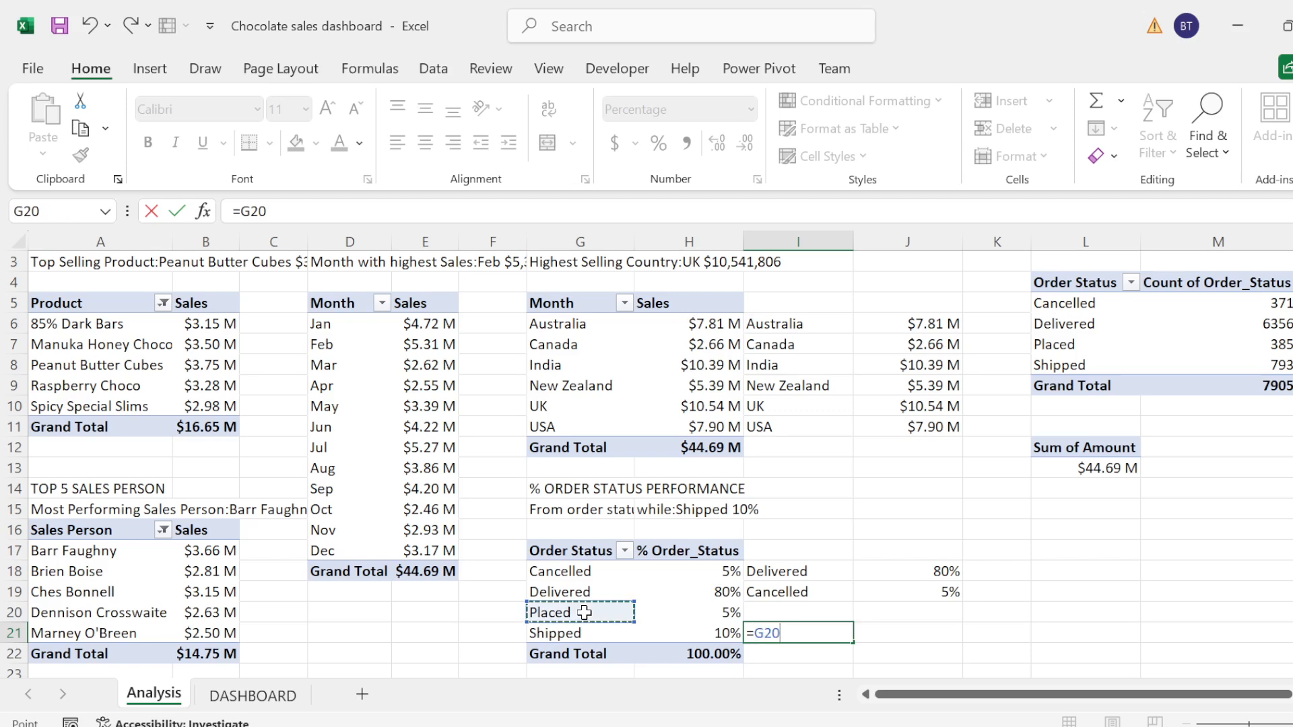
key("Return")
left_click(556, 631)
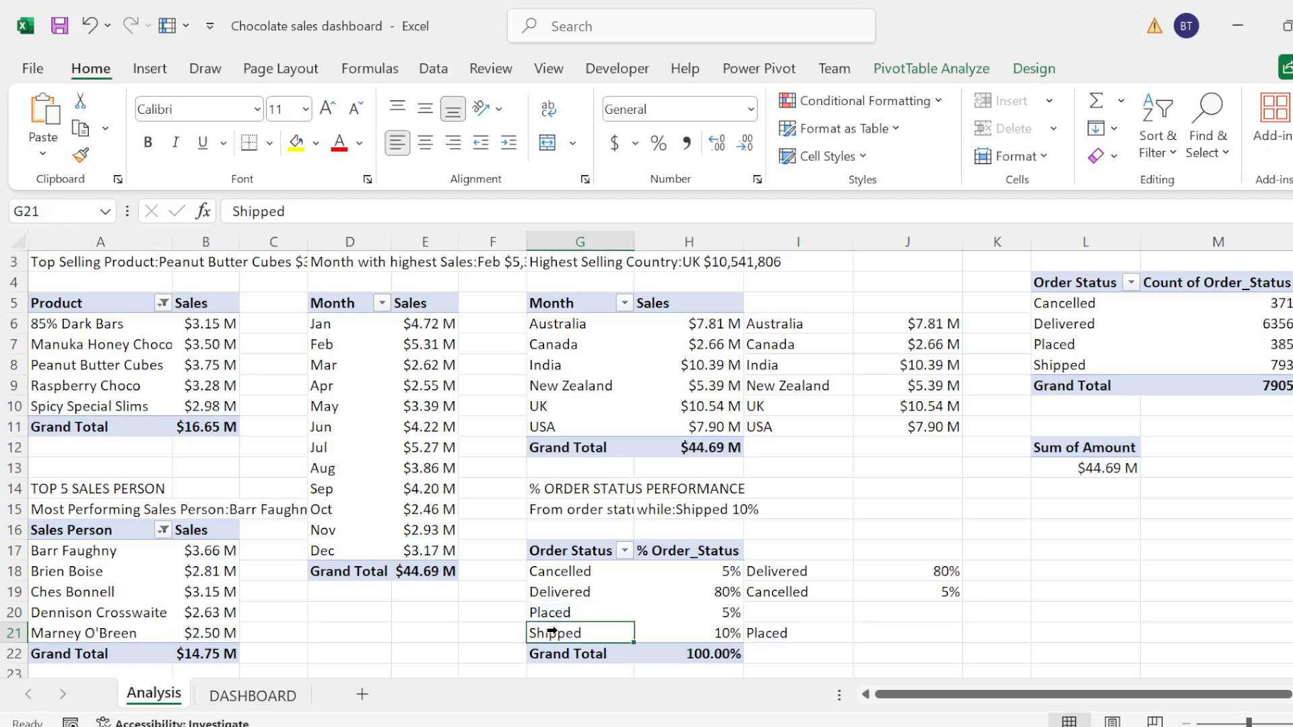
left_click(775, 629)
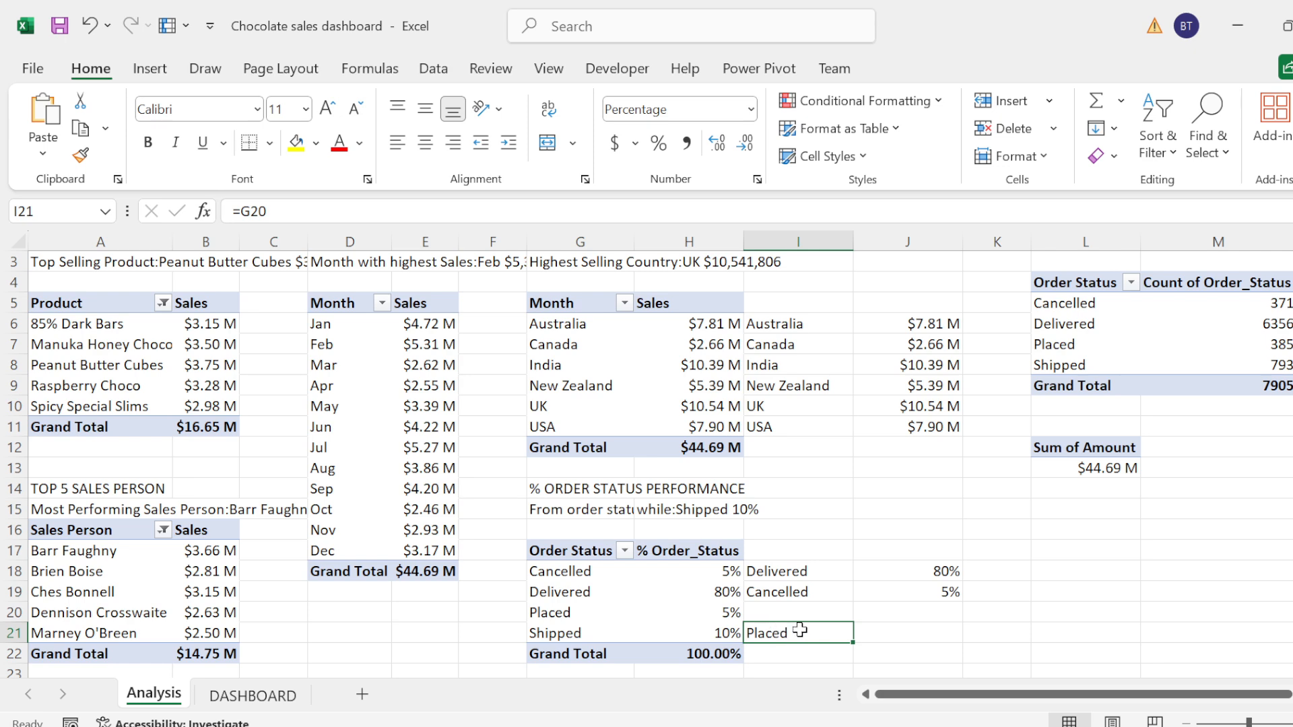
Step: Replace the content of cell I21 with =G21:H21 to pull in the Shipped status and its percentage
double_click(801, 631)
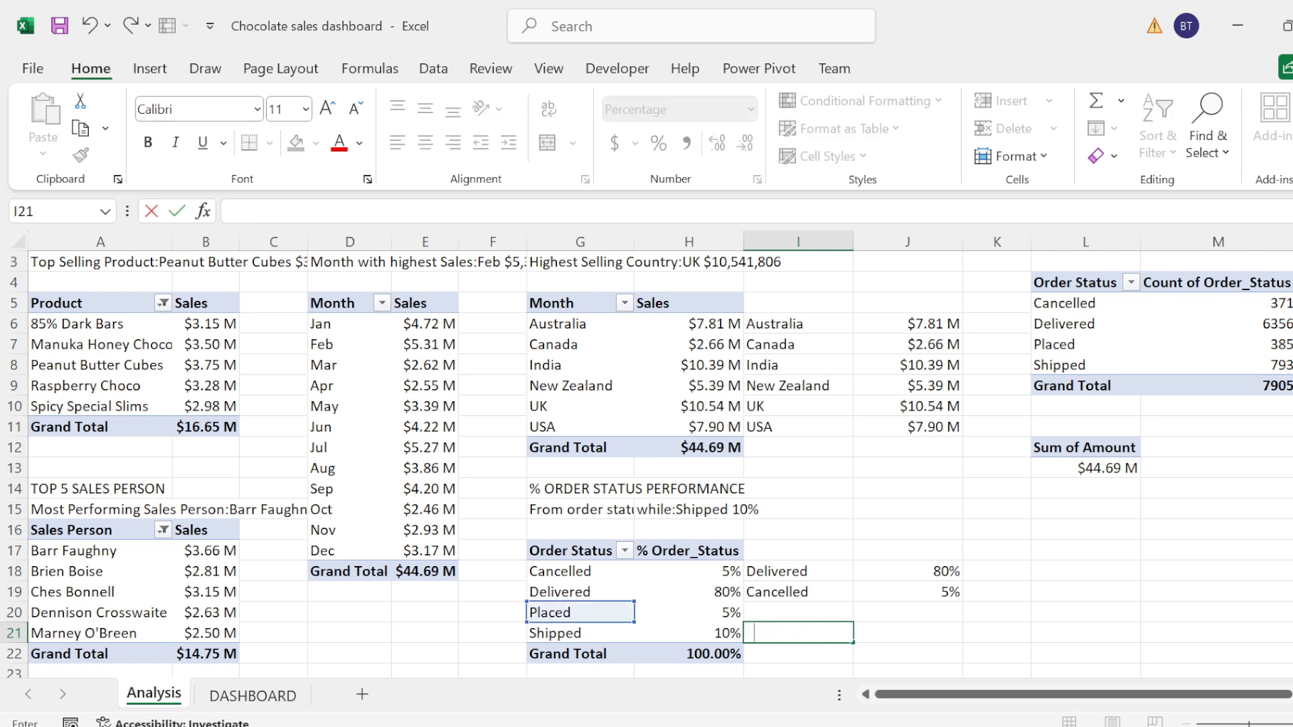
type("=")
left_click(573, 633)
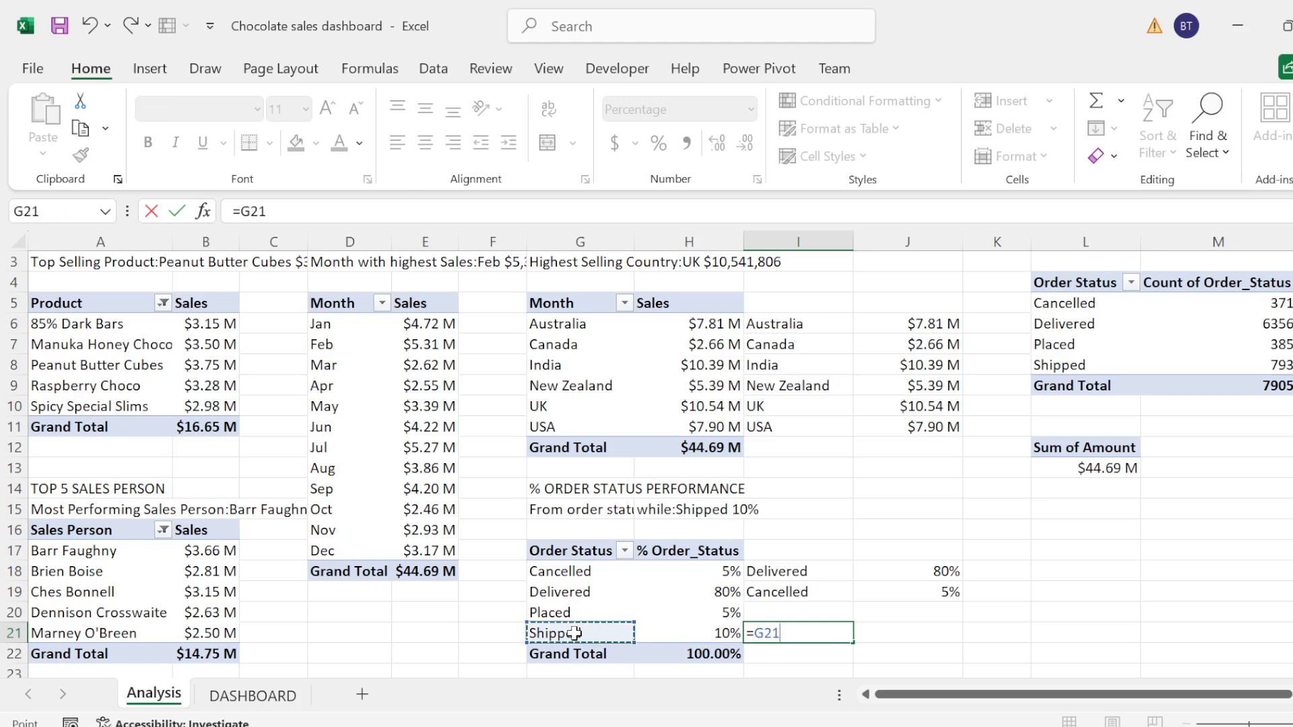
key("shift+Right")
key("Return")
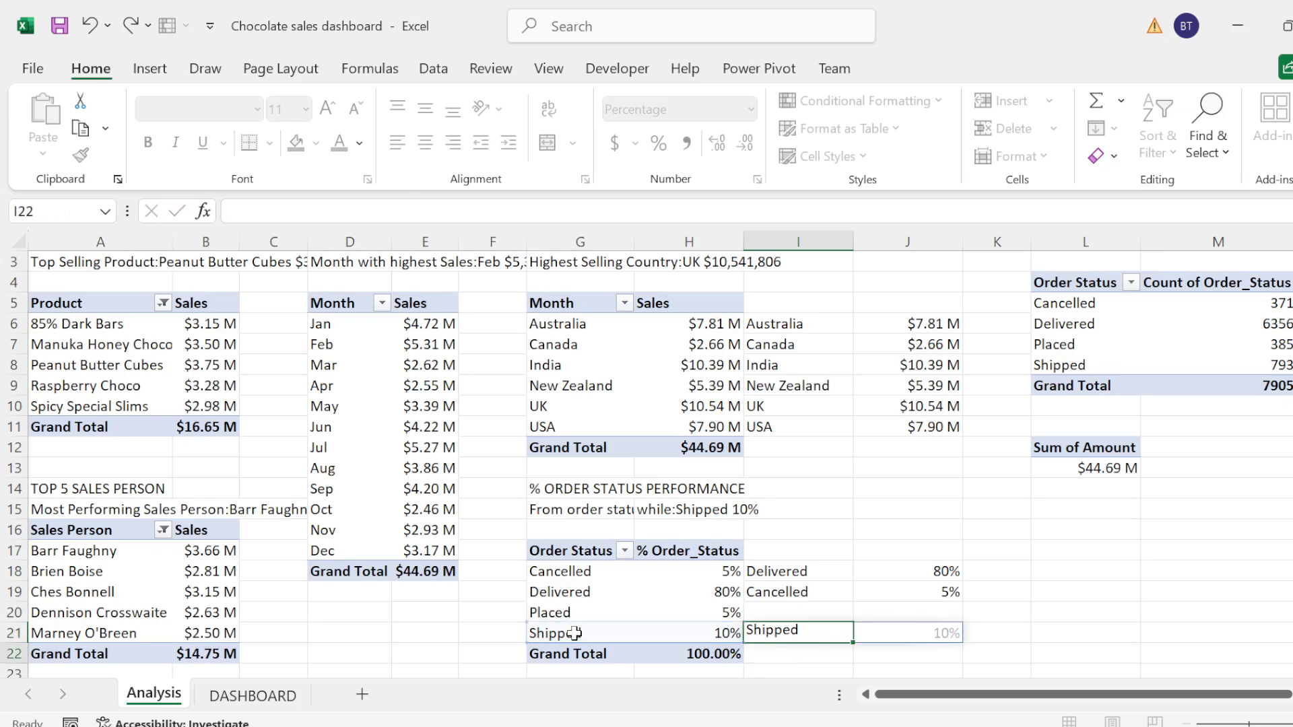
Step: Enter =G20:H20 in cell I22 to pull in the Placed status and its percentage
type("=")
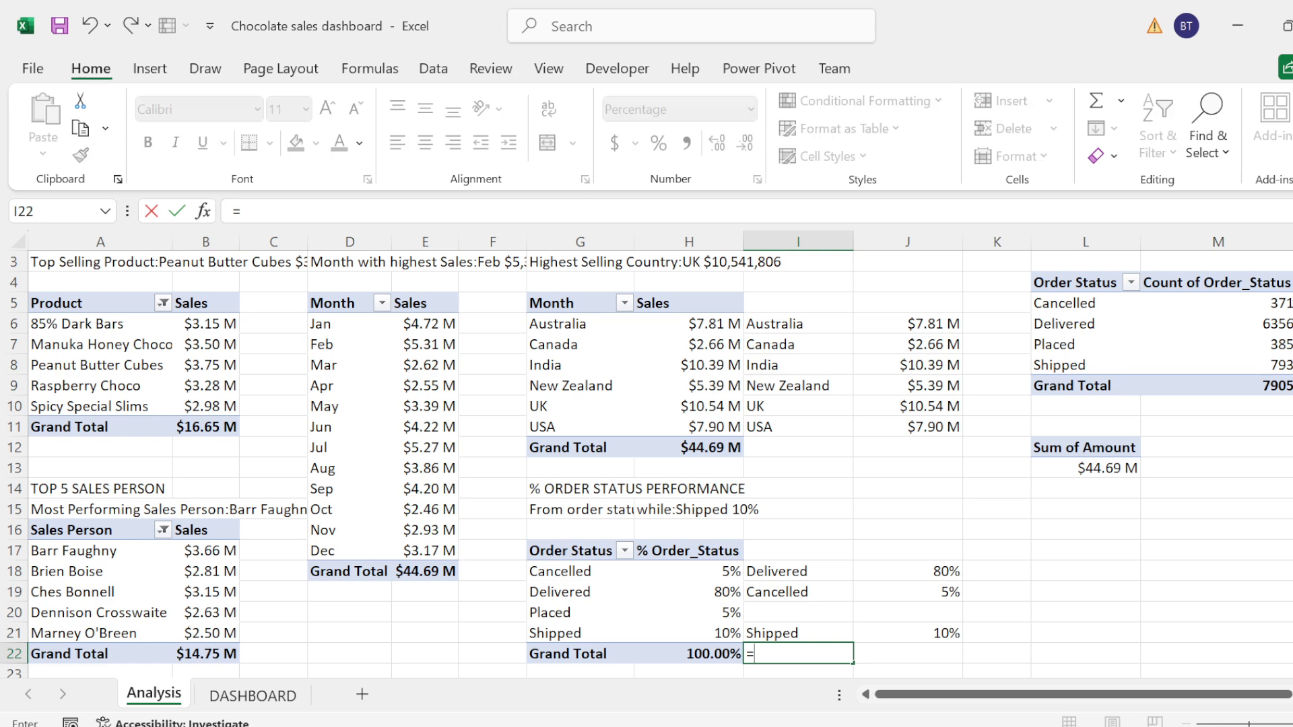
left_click(550, 609)
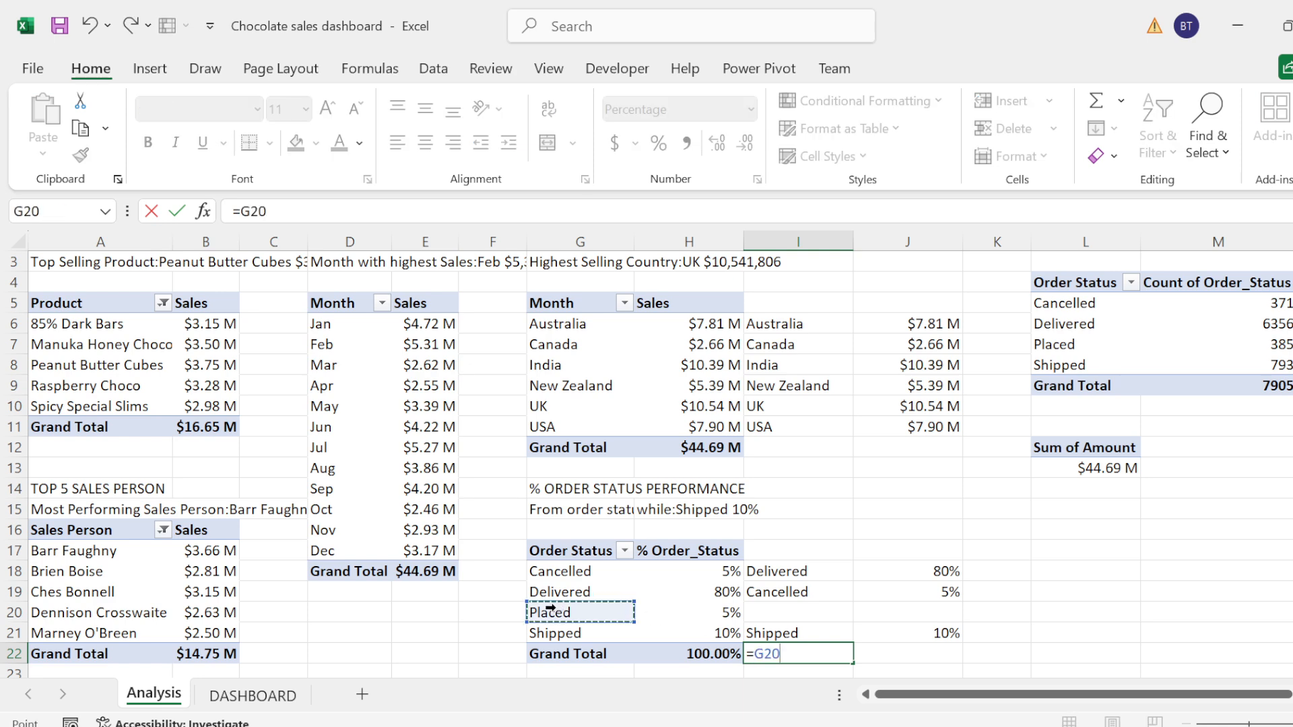
key("shift+Right")
key("Return")
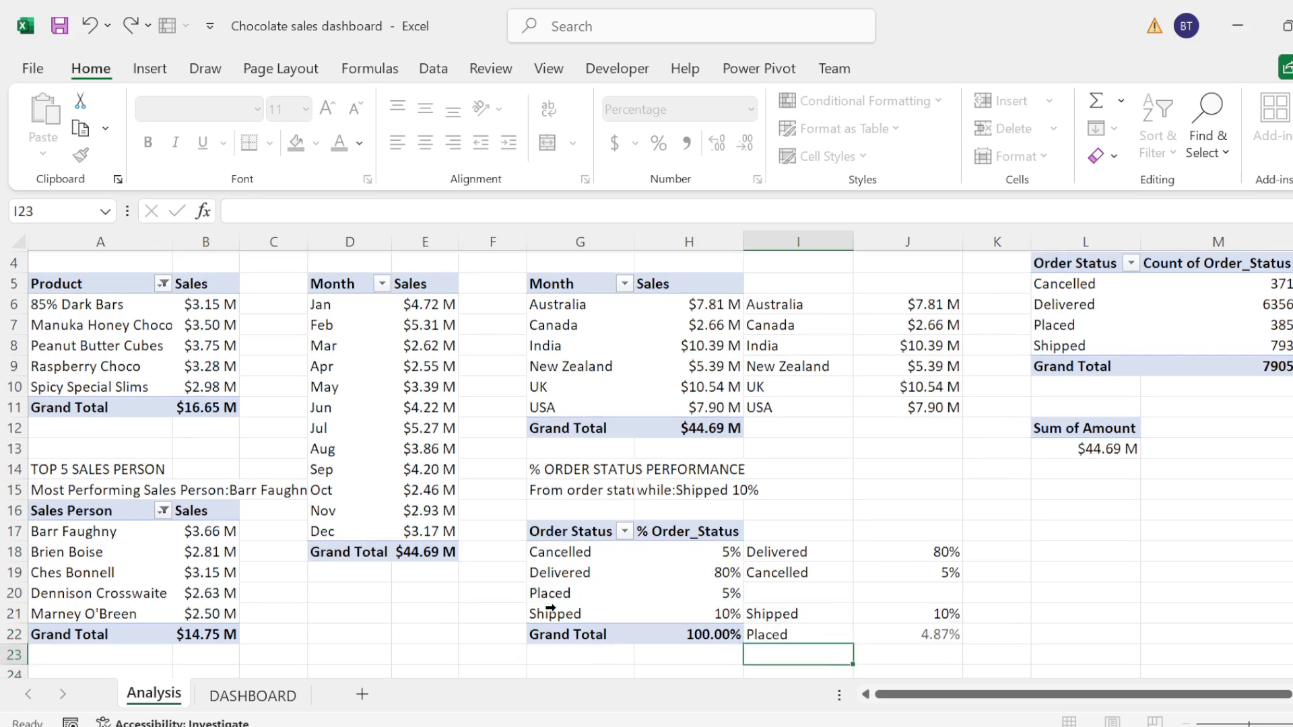
Step: Insert a doughnut chart from the Delivered and Cancelled data in I18:J19
left_click(785, 550)
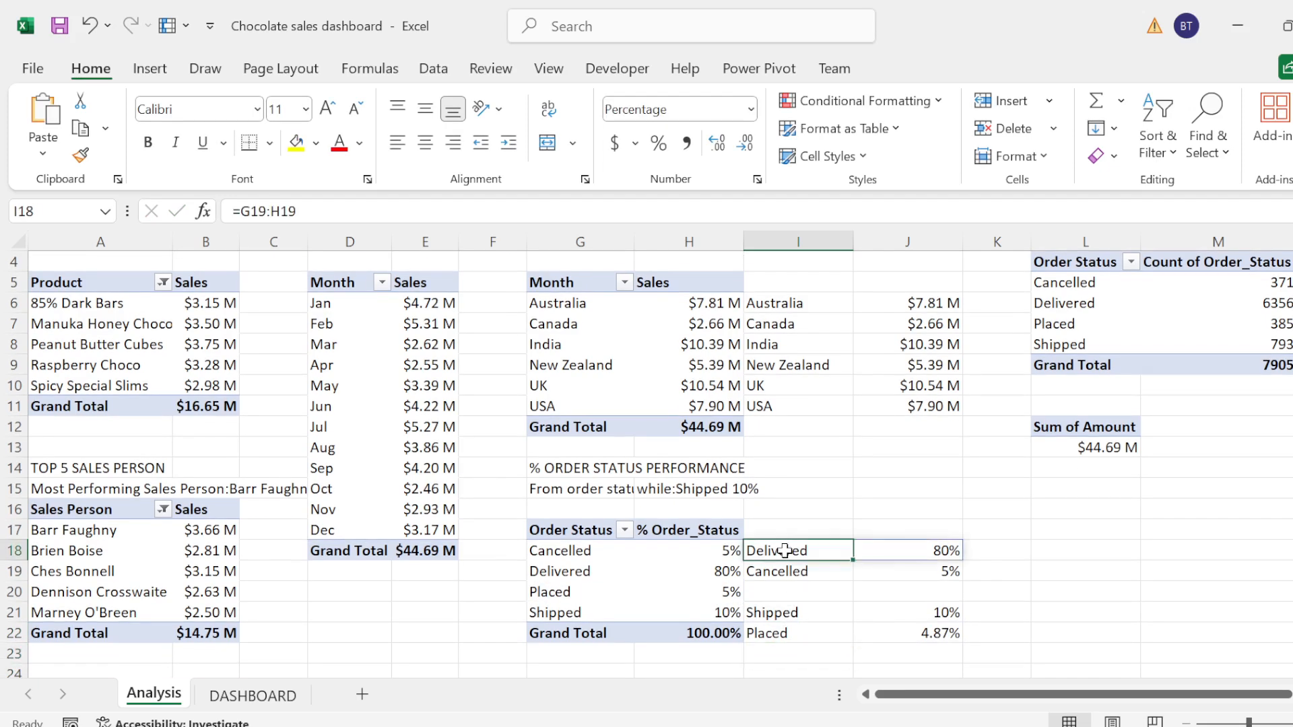
key("shift+Down")
key("shift+Right")
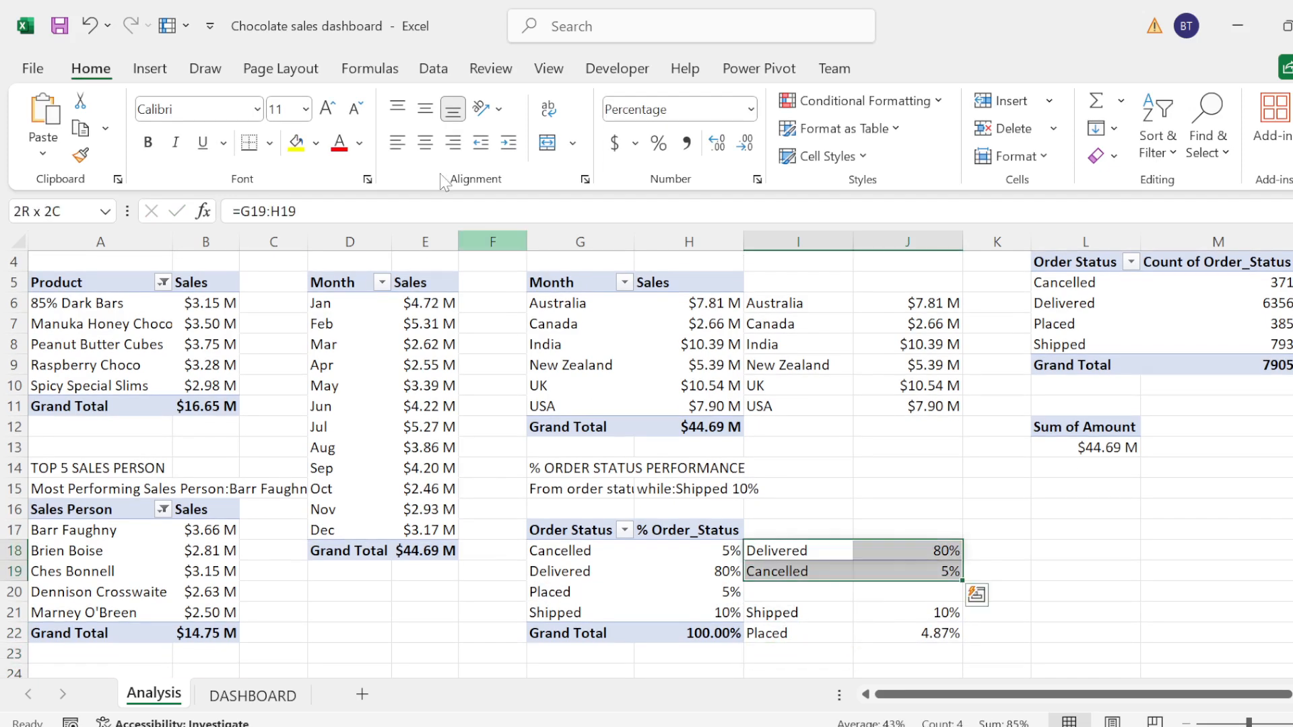
left_click(145, 70)
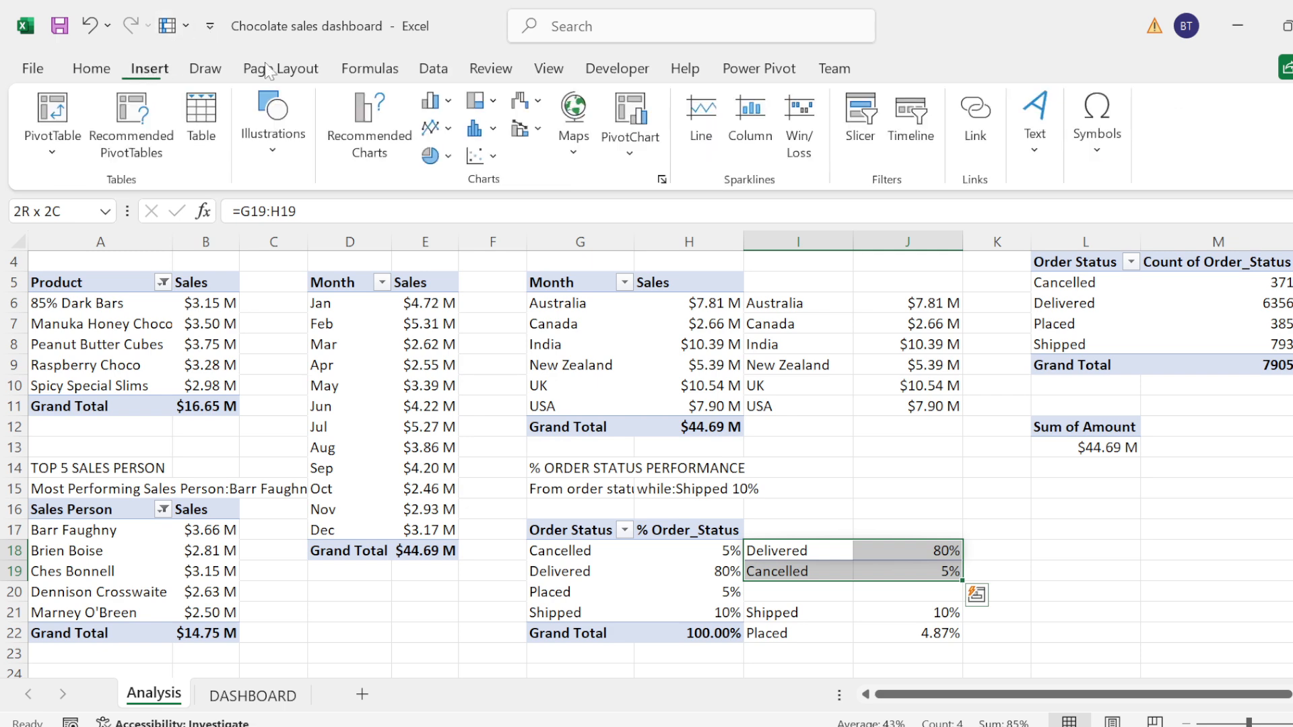
left_click(456, 159)
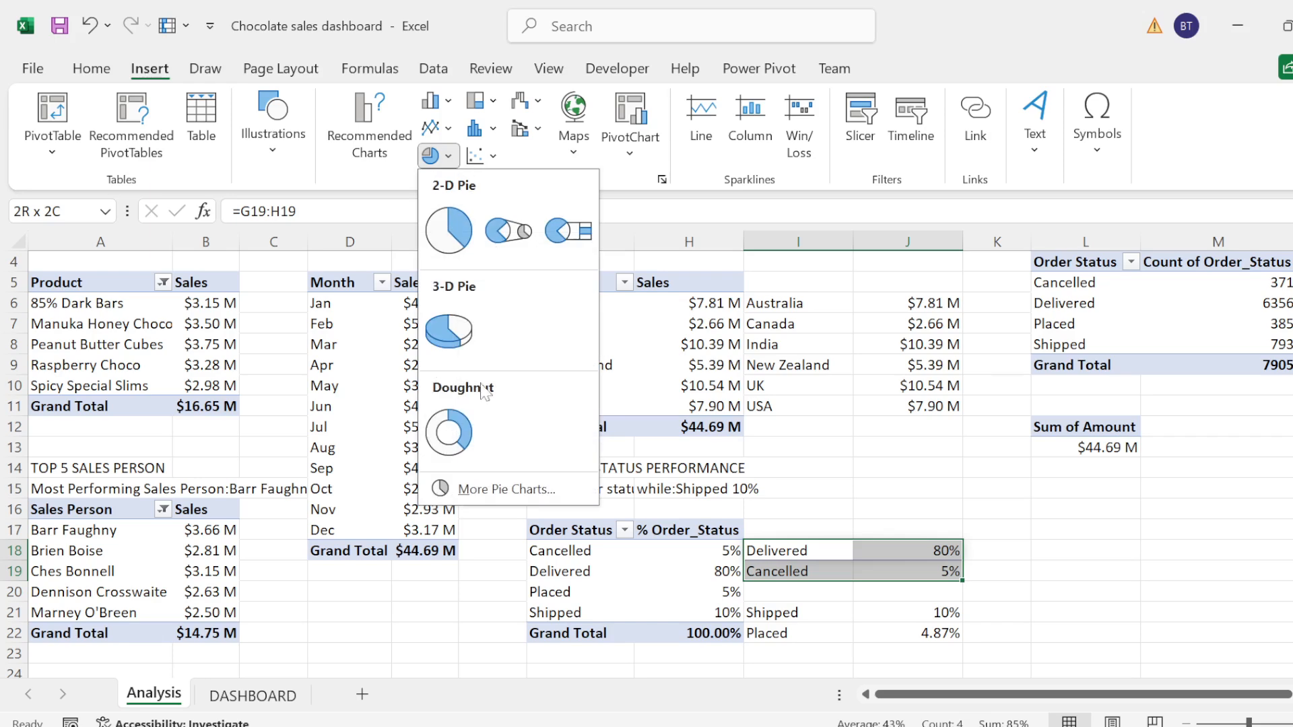
left_click(448, 424)
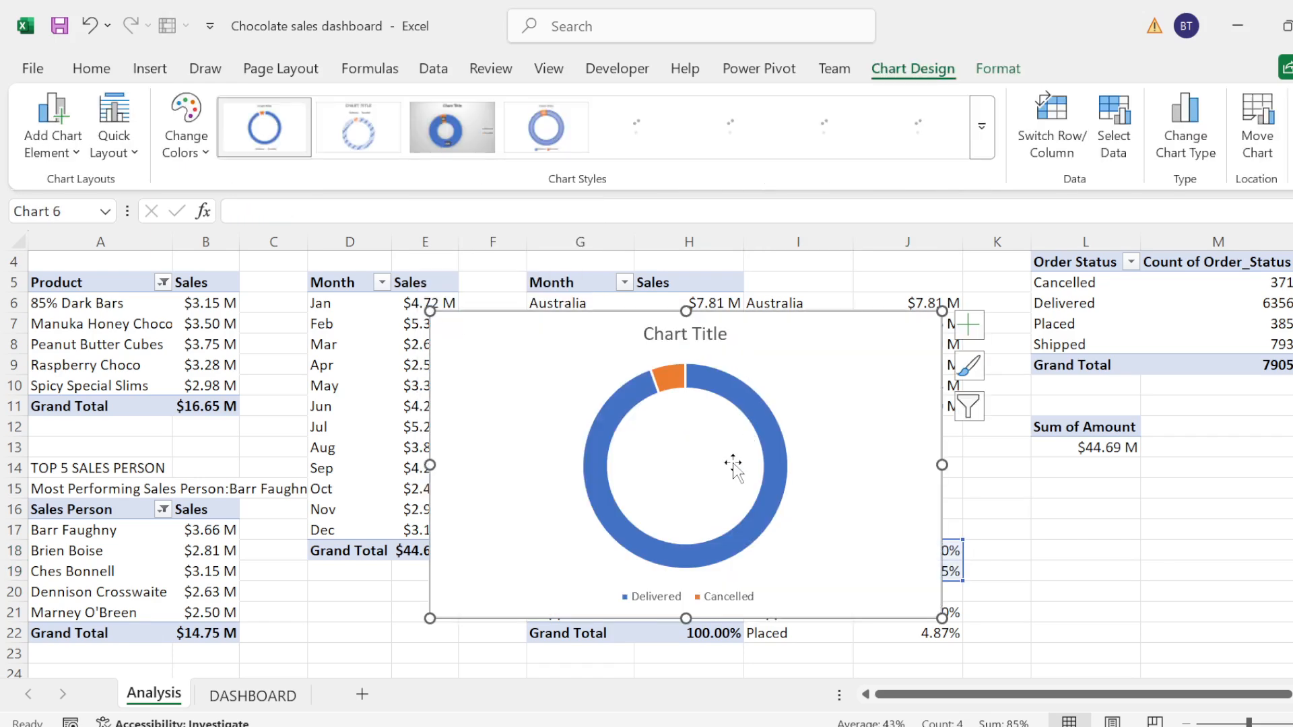
Step: Remove the title from the new doughnut chart
mouse_move(757, 422)
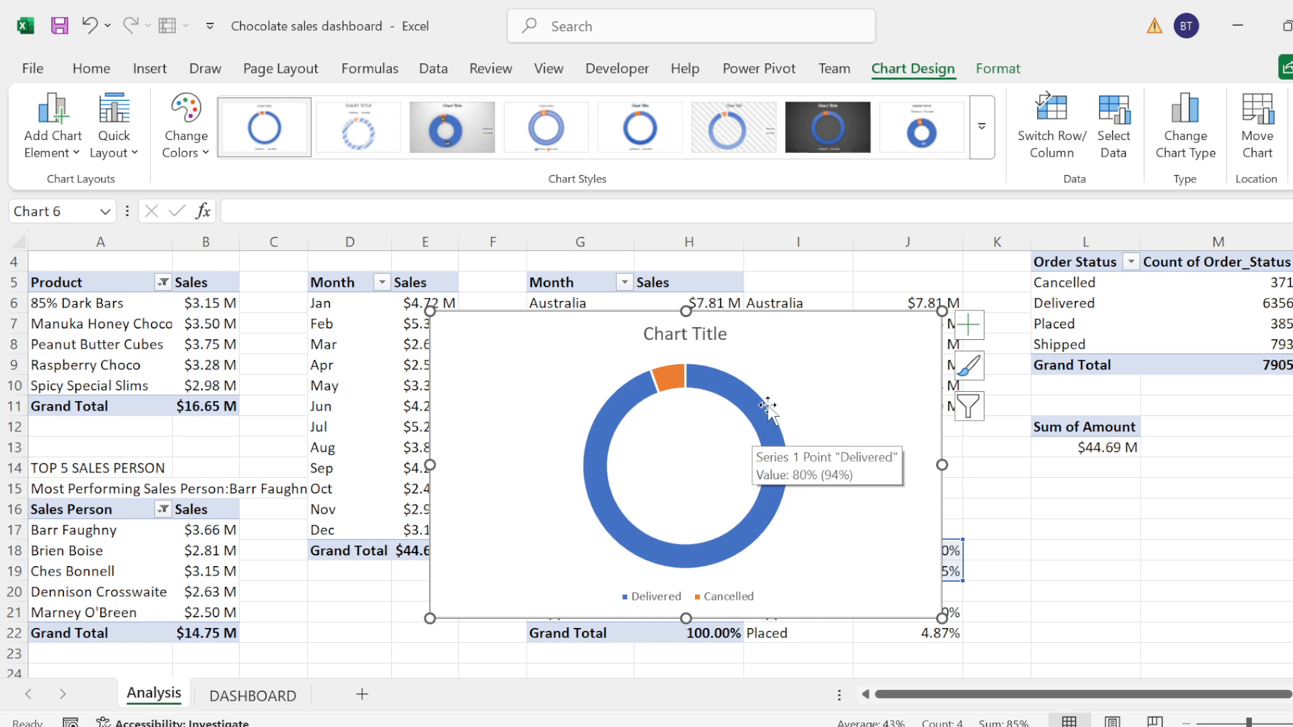
left_click(965, 334)
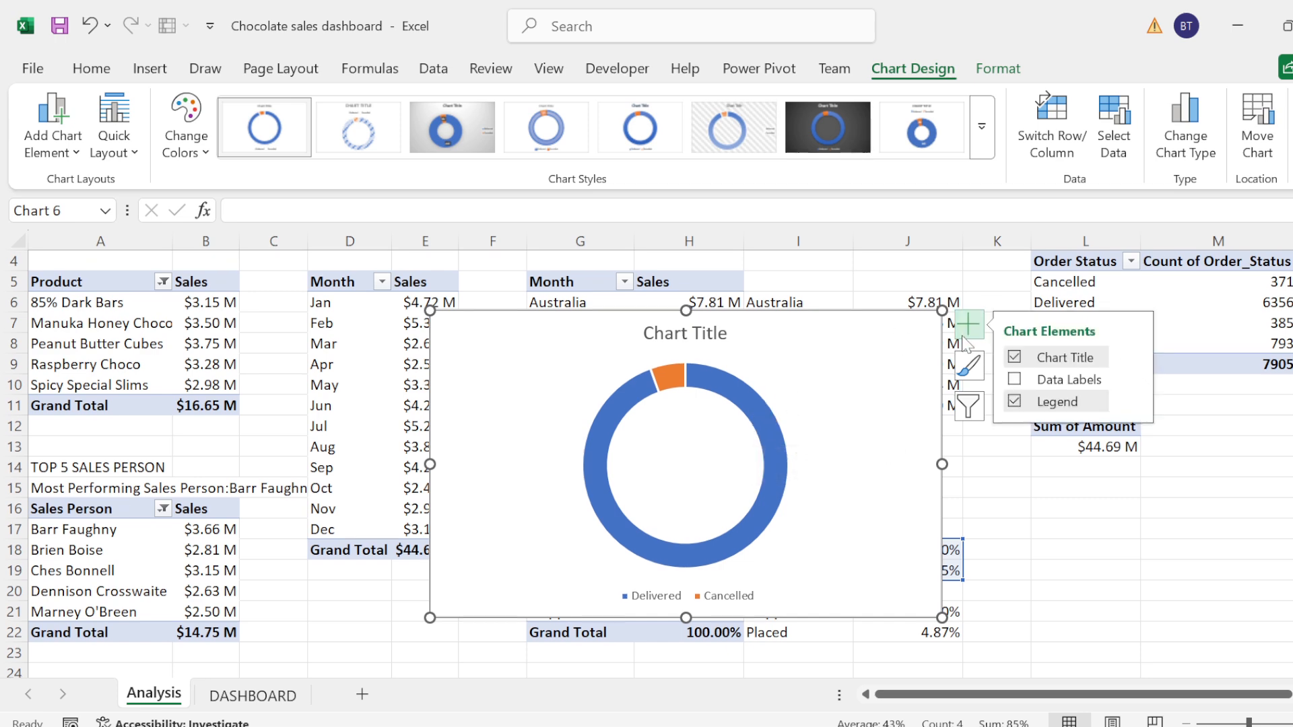
left_click(1014, 356)
Step: Fill only the Delivered slice of the doughnut with the light brown from the recent colors
left_click(794, 442)
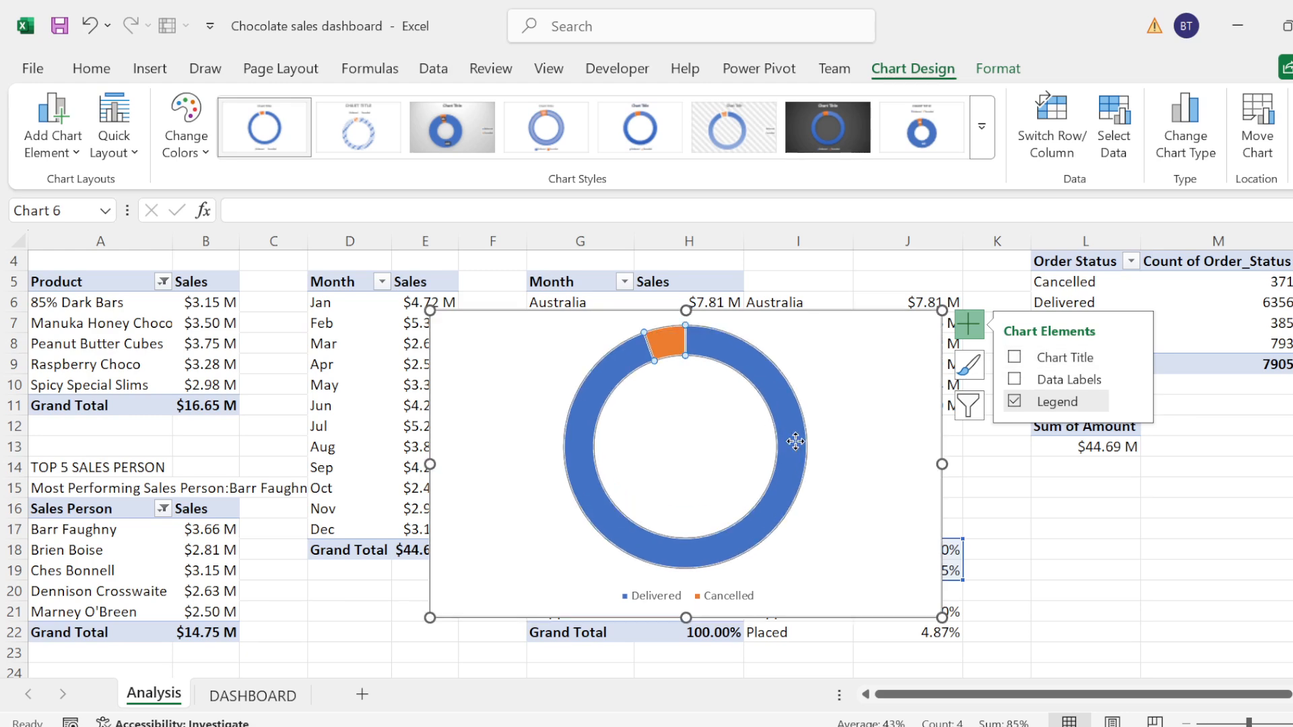
right_click(794, 442)
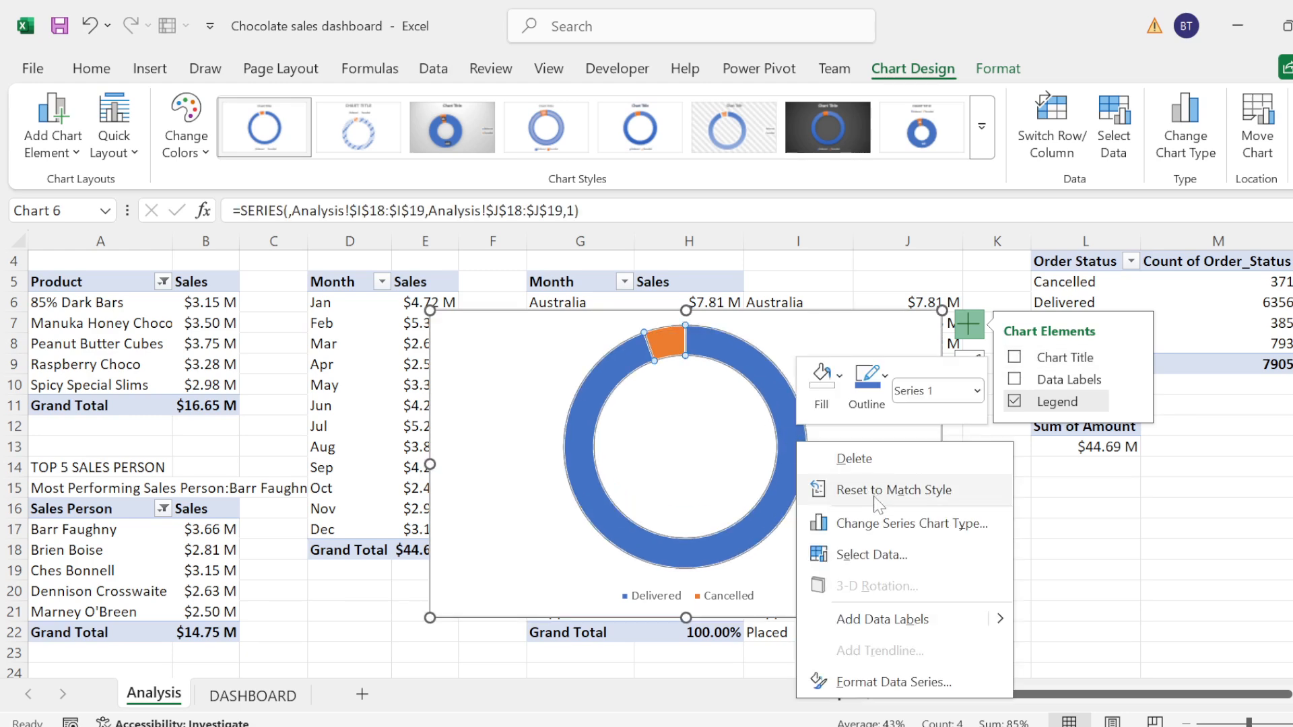
left_click(868, 681)
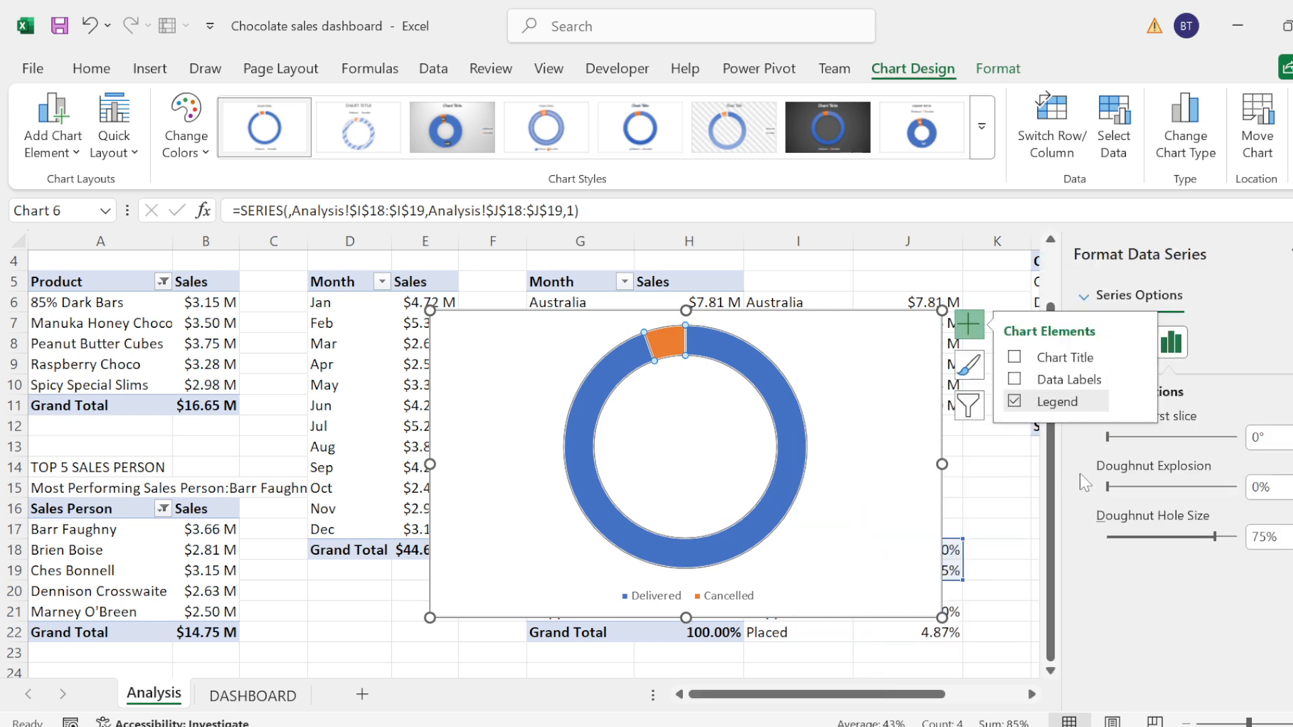
left_click(1002, 480)
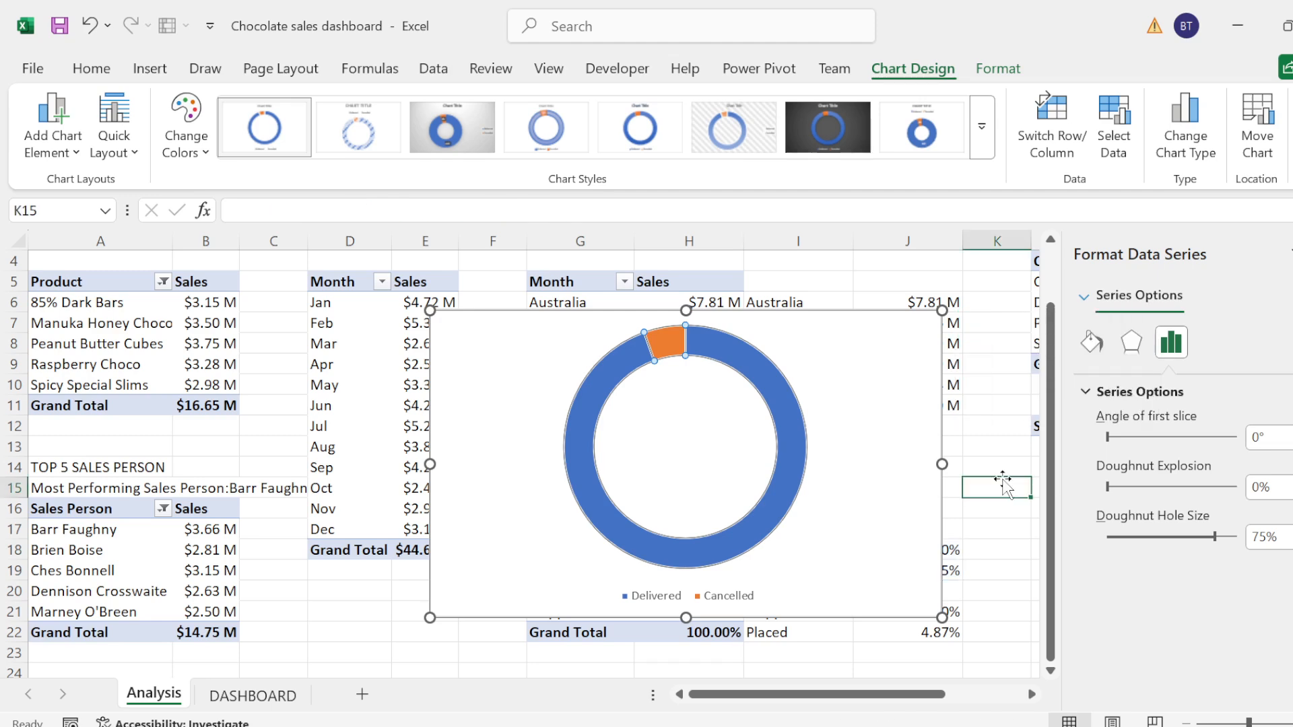
left_click(790, 434)
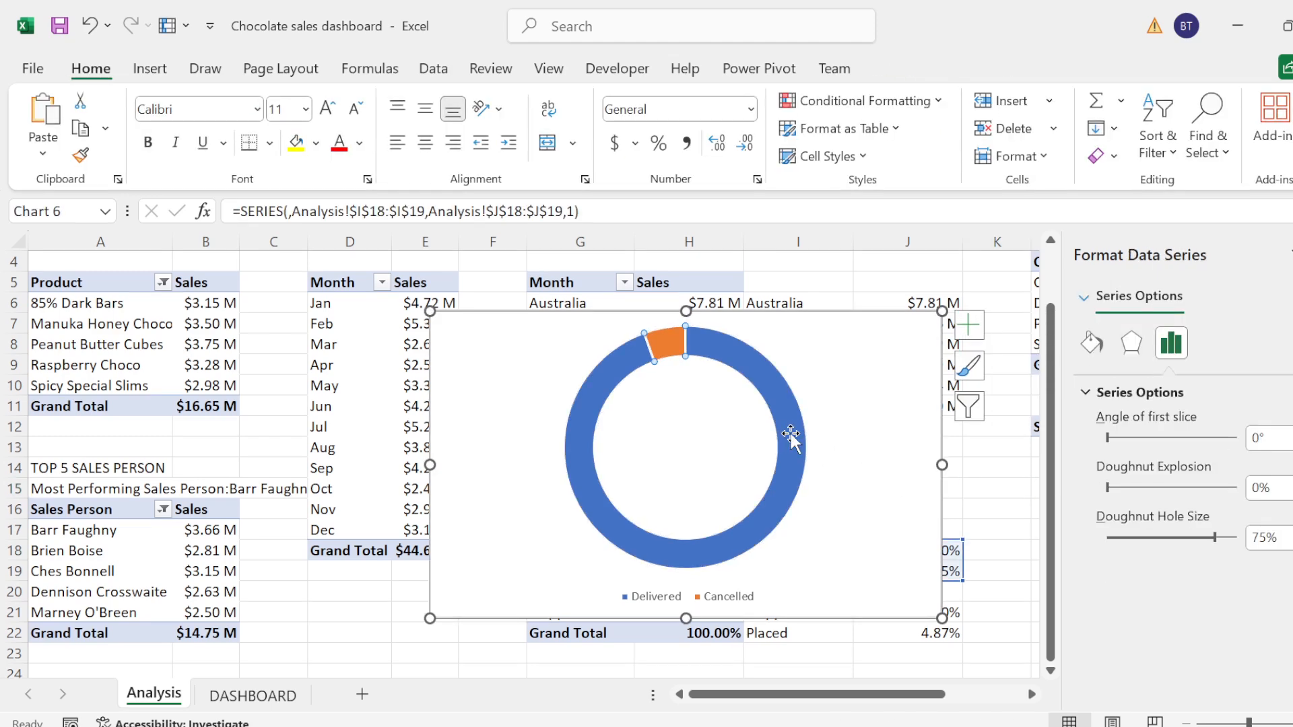
left_click(798, 431)
left_click(1092, 343)
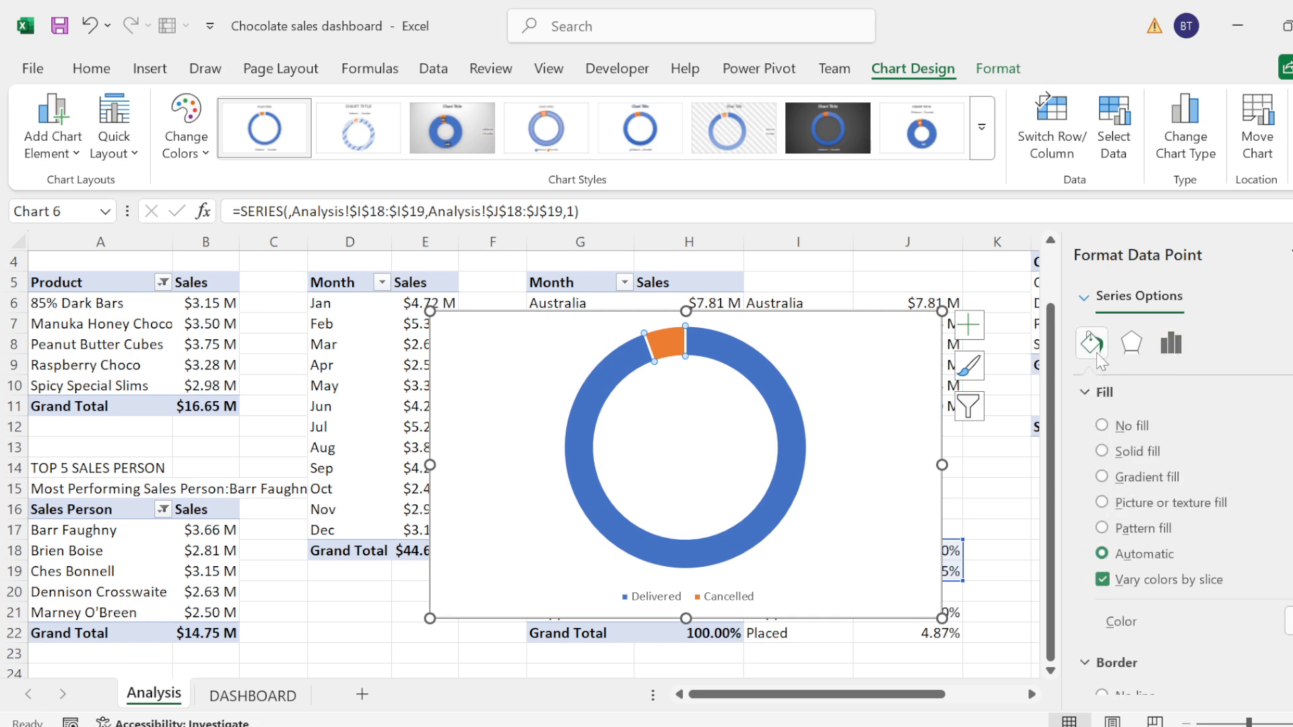
left_click(1288, 621)
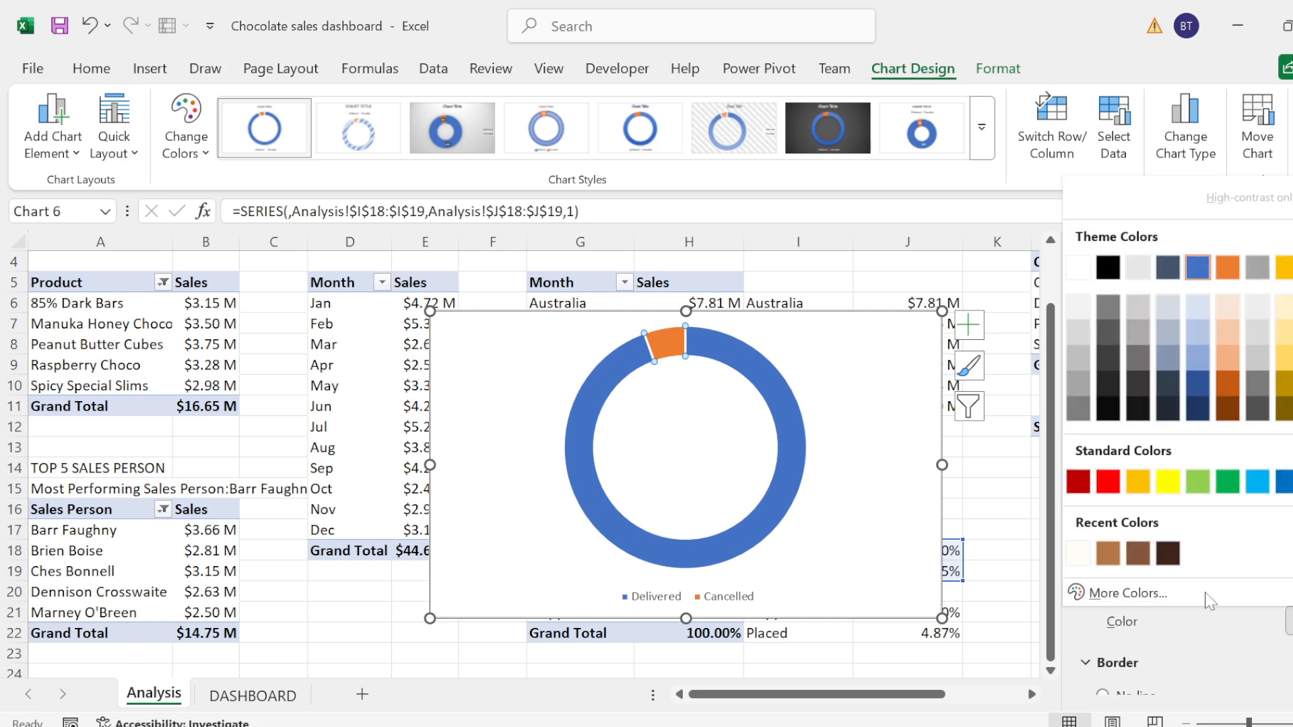
left_click(1104, 546)
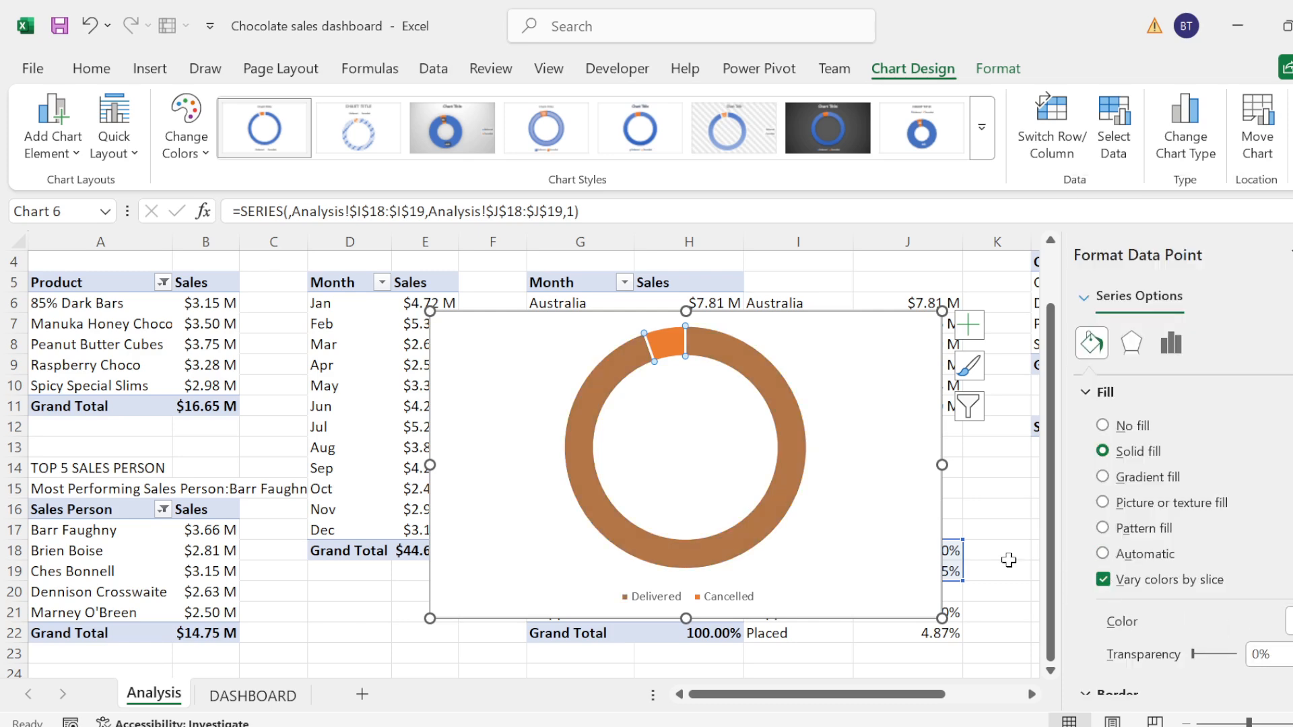
Step: Fill the Cancelled slice of the doughnut with the cream color from the recent colors
left_click(672, 343)
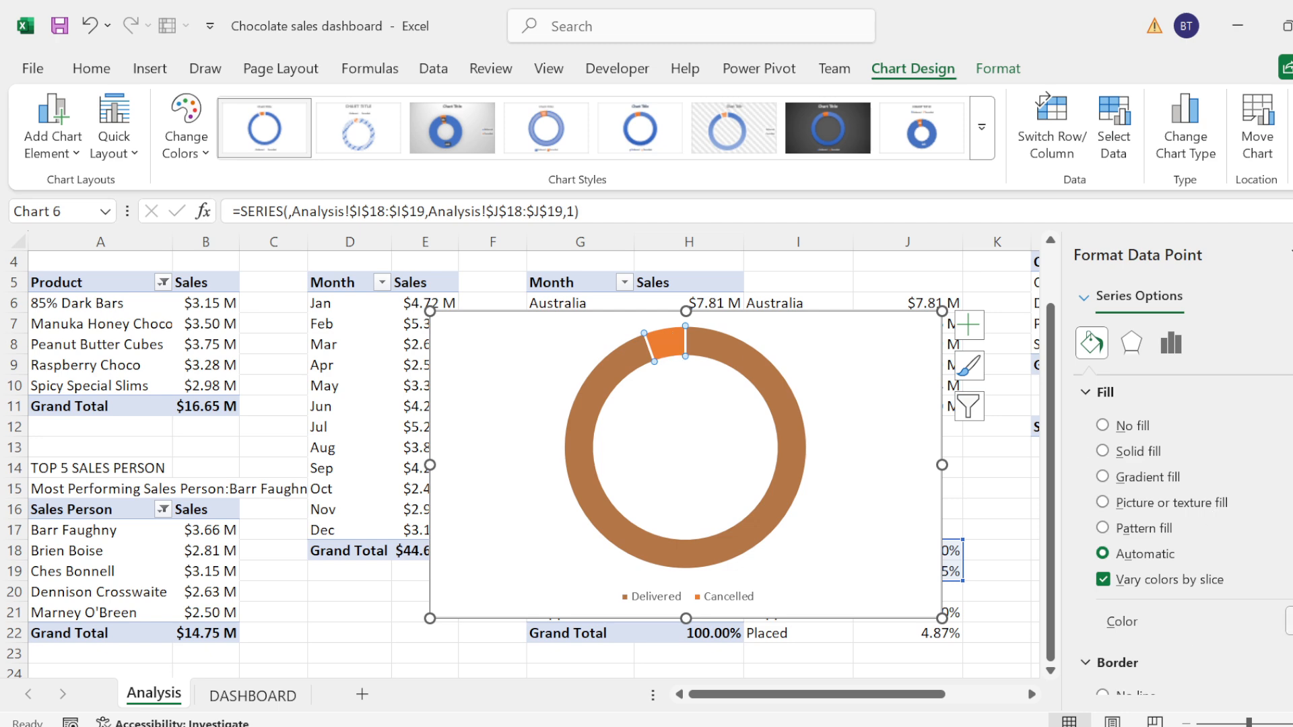
left_click(1288, 620)
left_click(1107, 553)
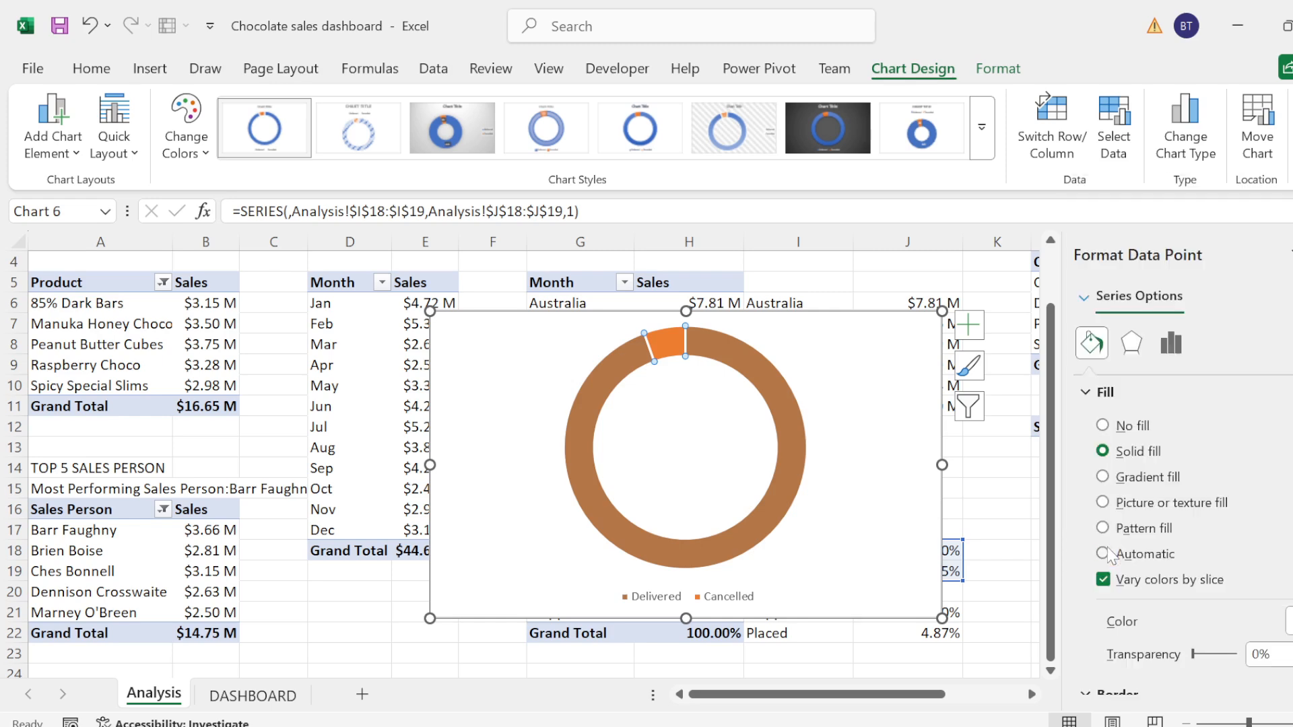
Step: Set the border of both the Cancelled and the Delivered slices to No line
left_click(1083, 396)
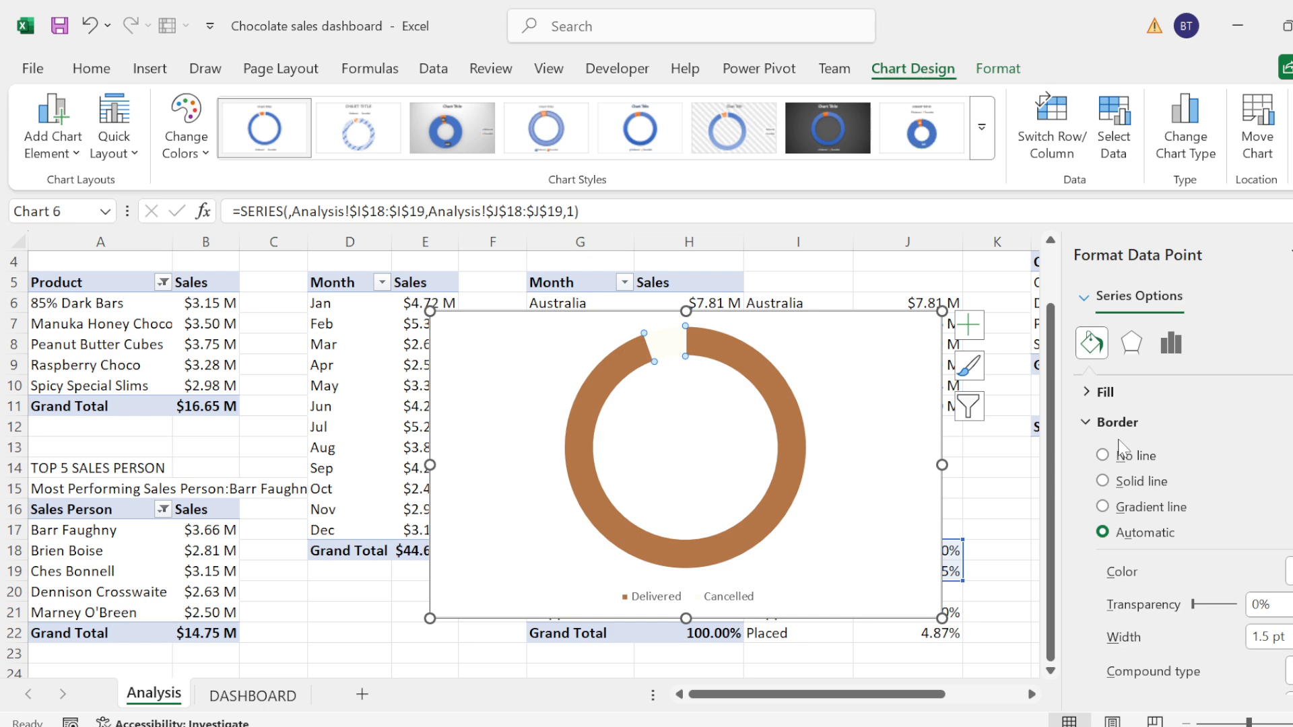
left_click(1121, 454)
left_click(1085, 423)
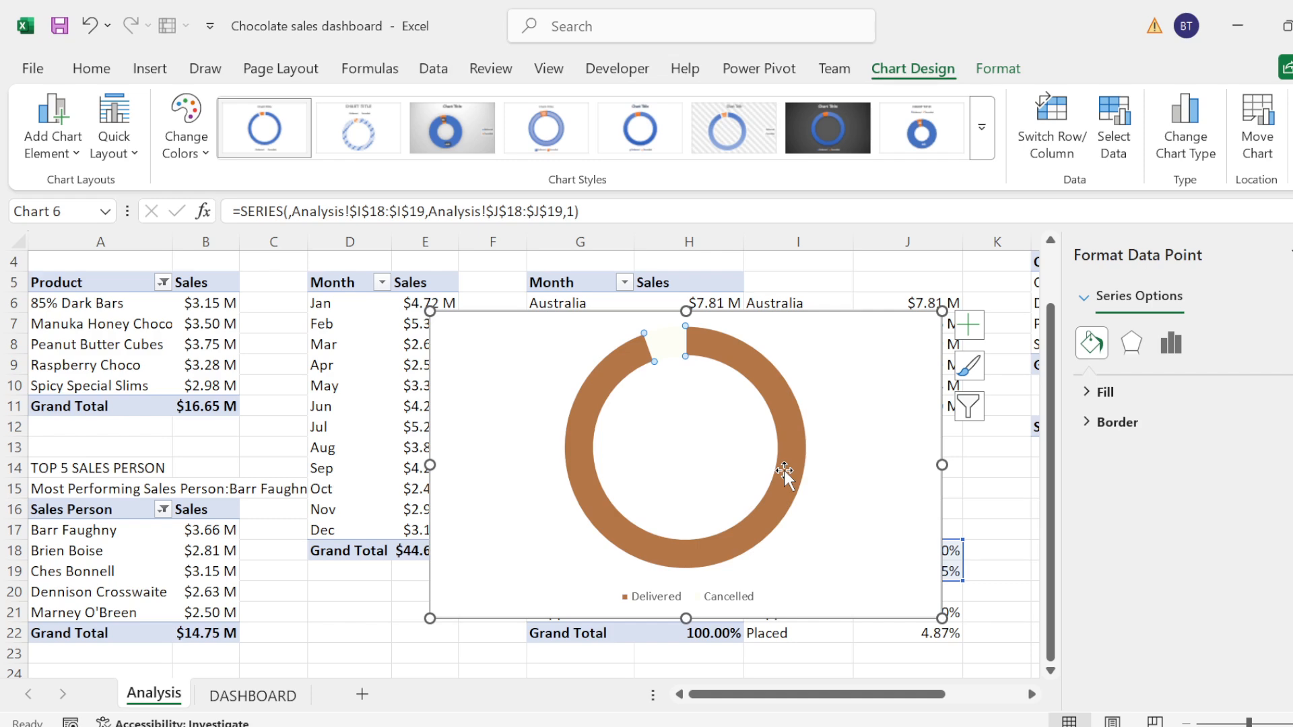
left_click(1087, 424)
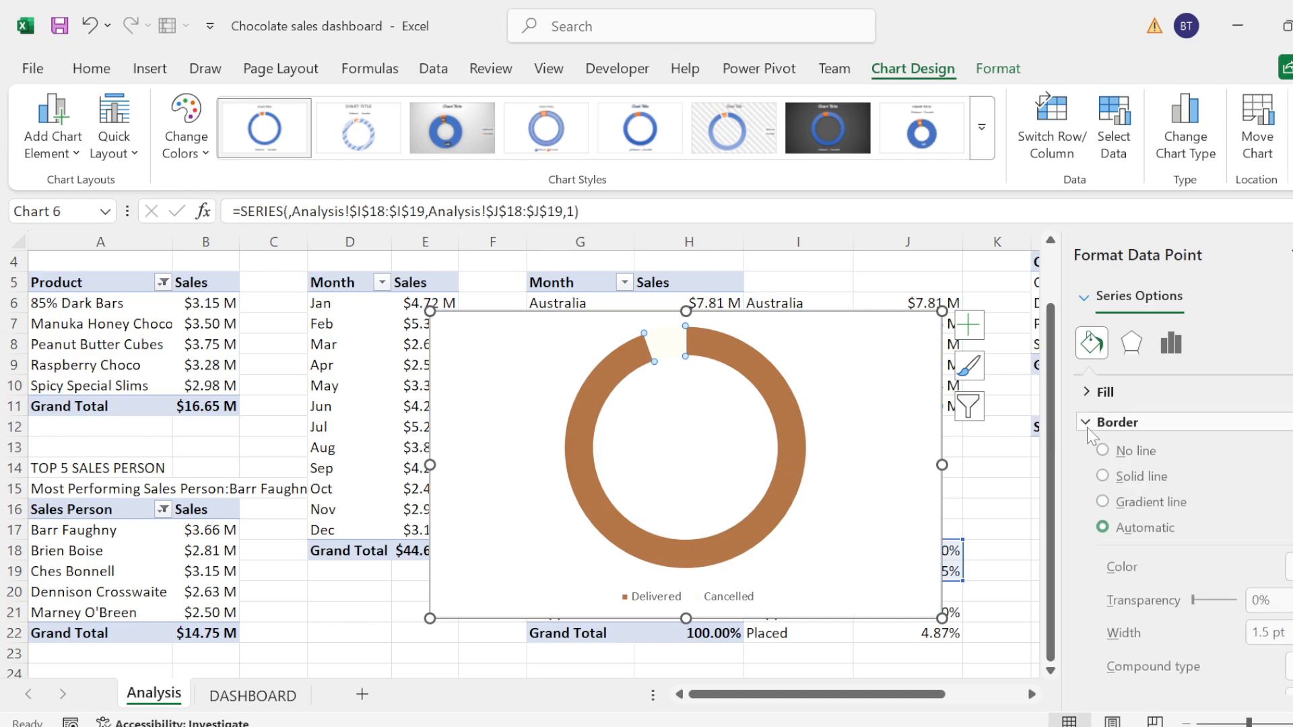
left_click(1111, 456)
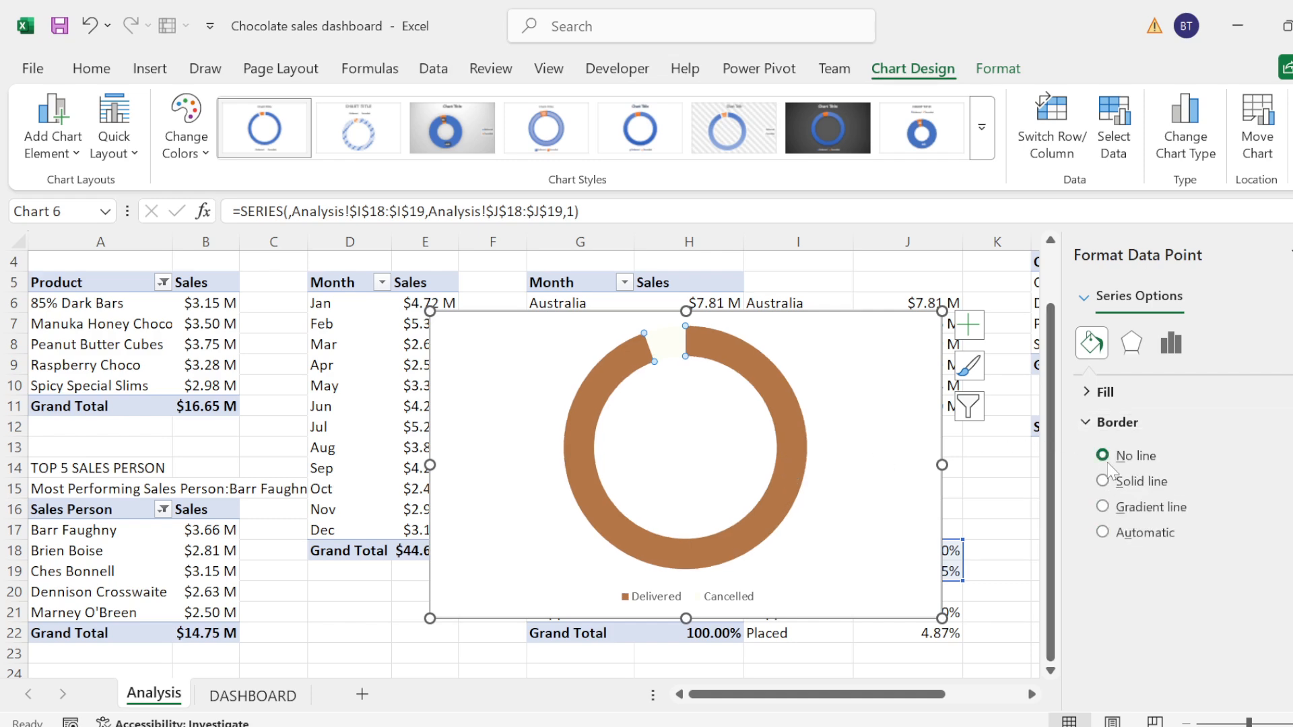
left_click(1088, 424)
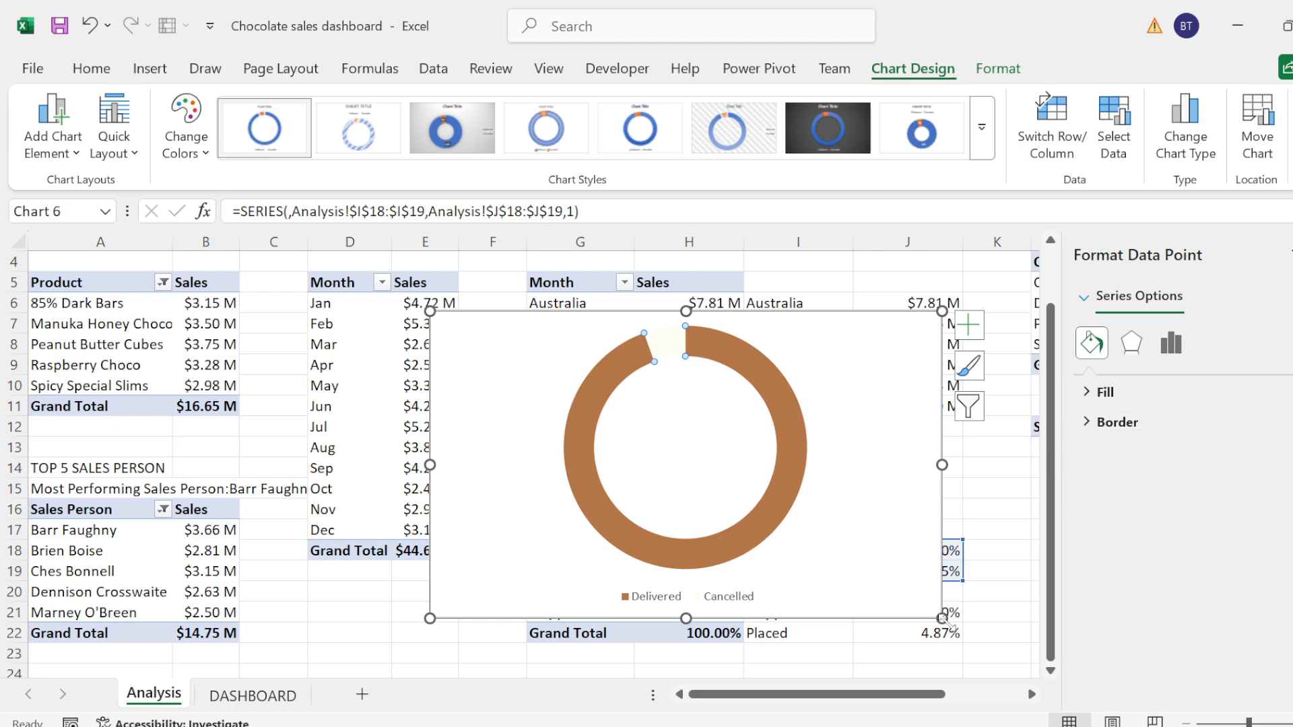
Step: Shrink the doughnut chart so it ends above the order status table, and set its chart area to No fill
left_click_drag(943, 618, 873, 486)
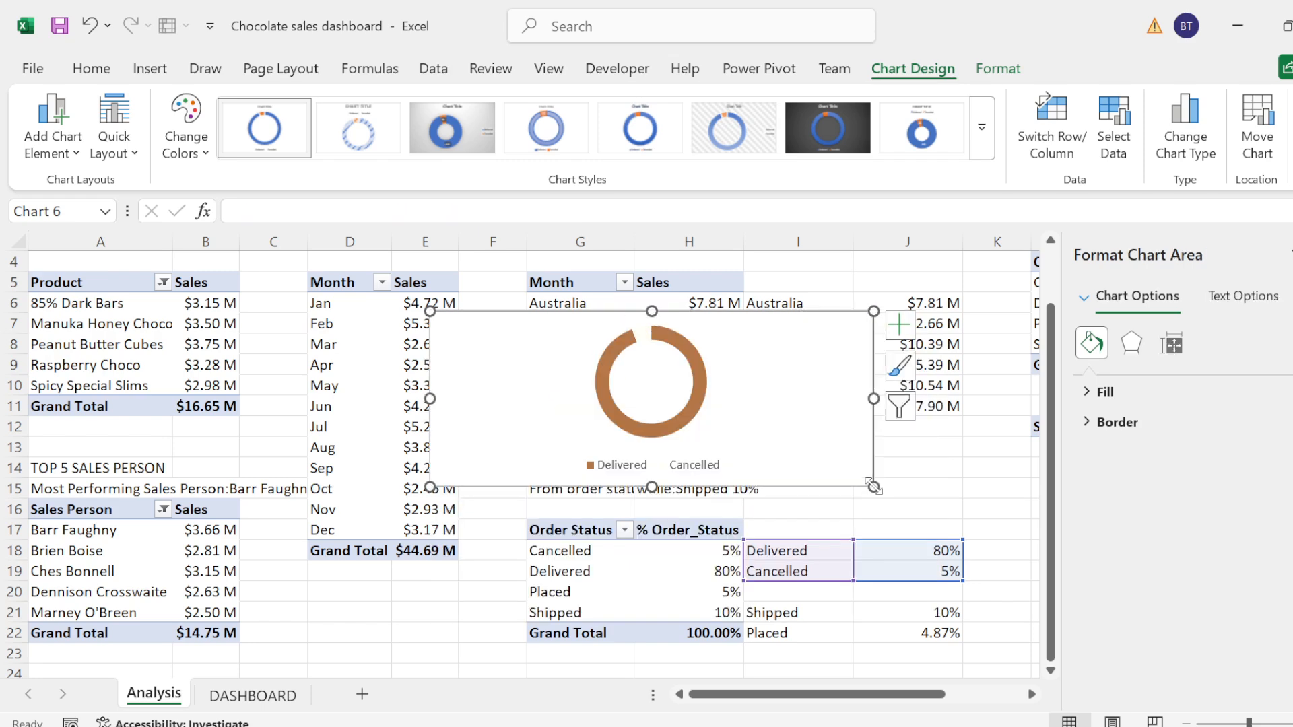
left_click(1099, 394)
left_click(1121, 429)
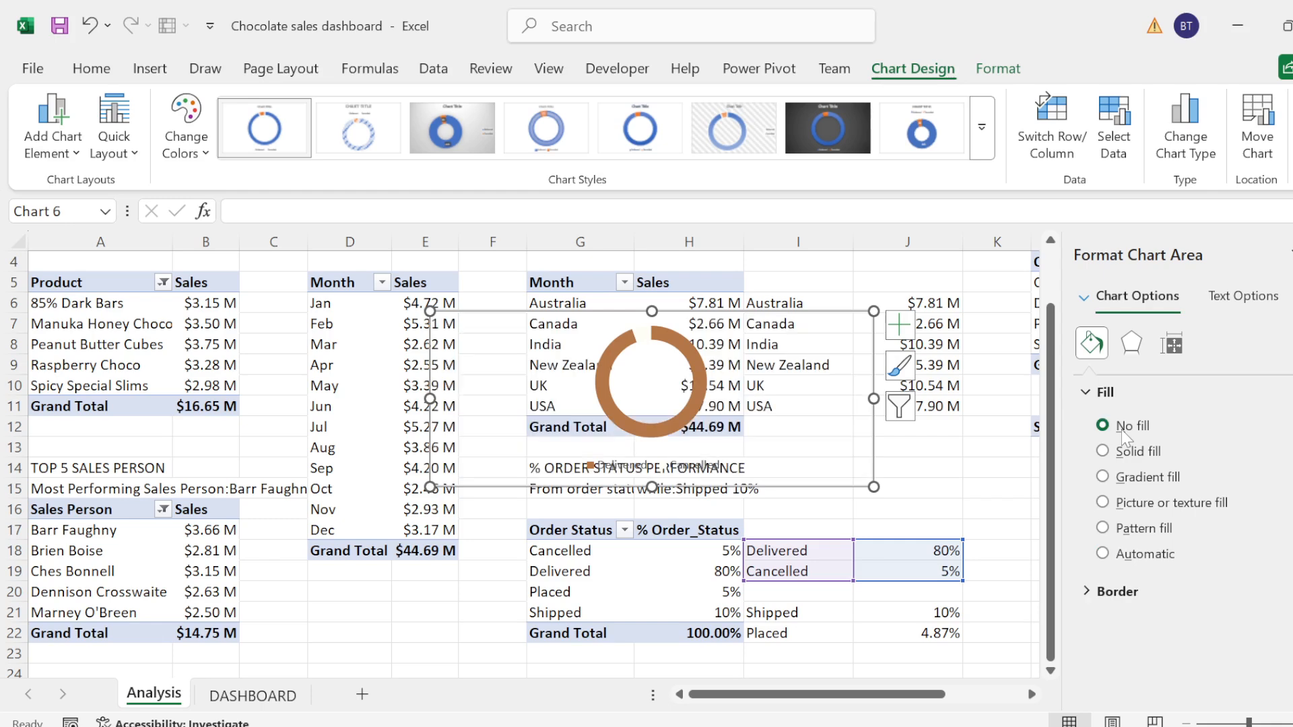
left_click(1104, 392)
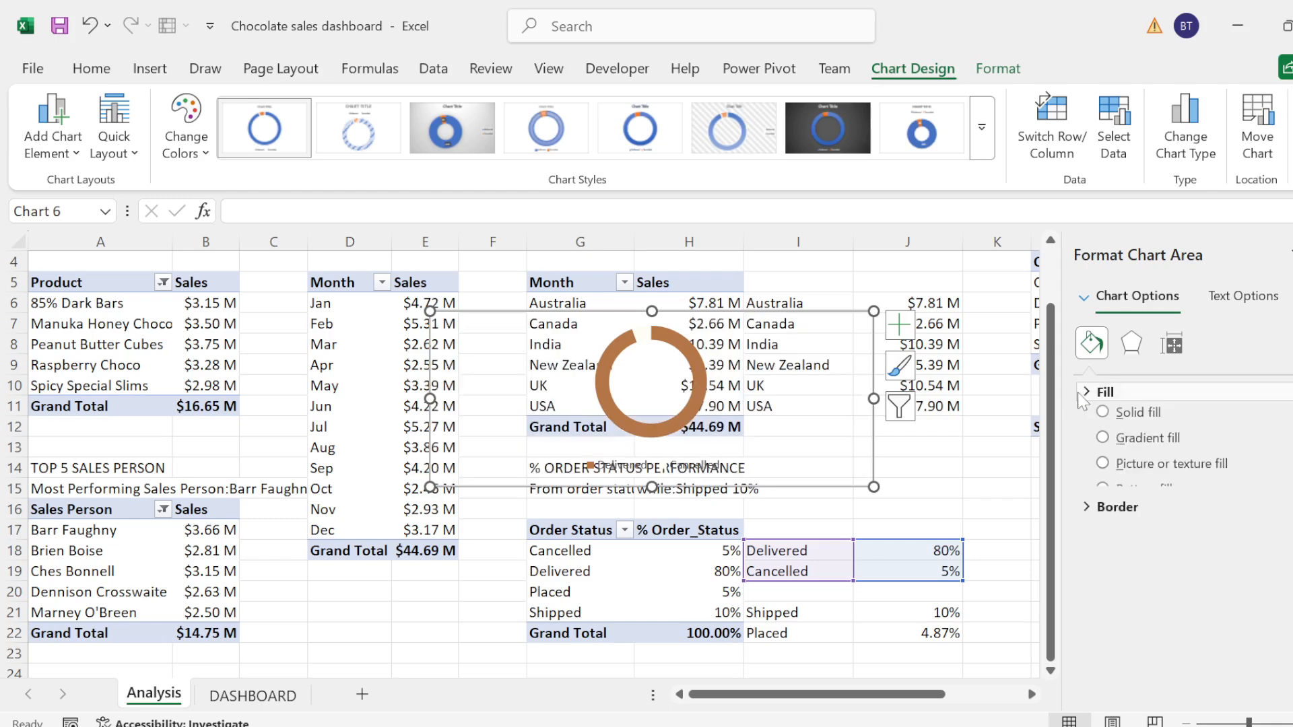
Step: Turn the doughnut chart's legend off and on again so that it sits to the right of the ring
left_click(899, 325)
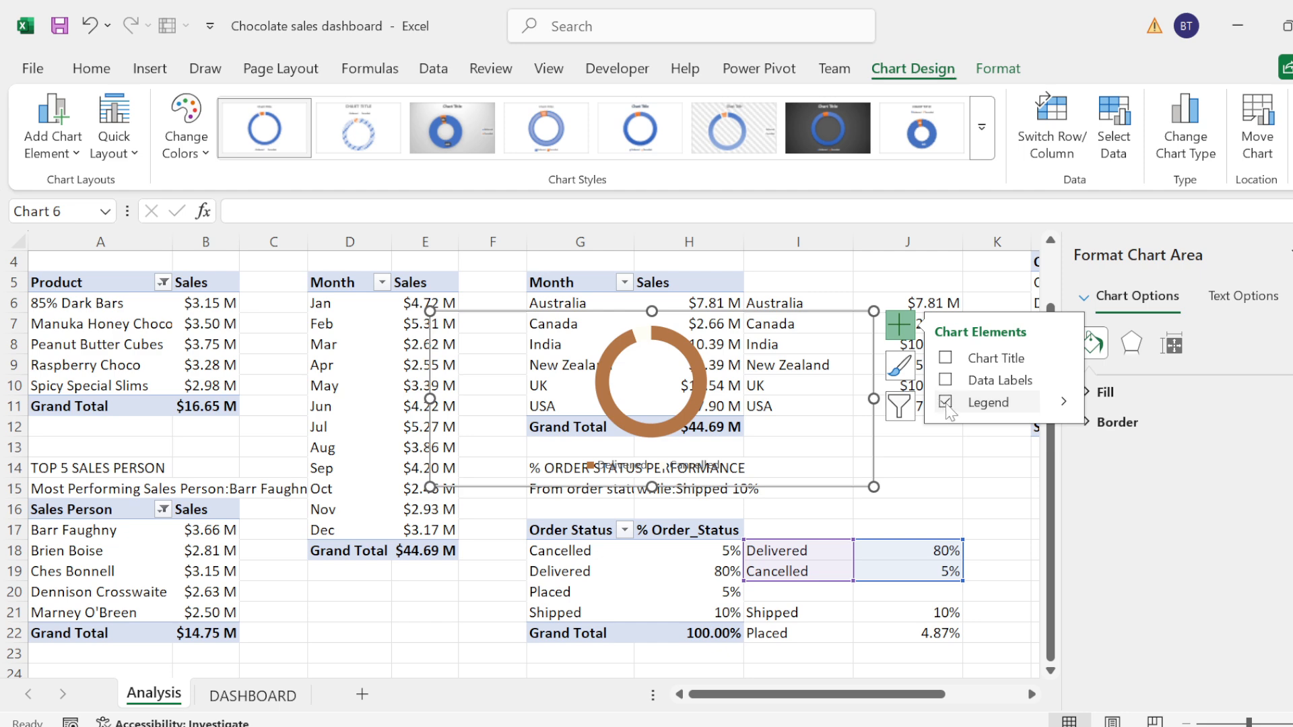
left_click(945, 403)
left_click(946, 402)
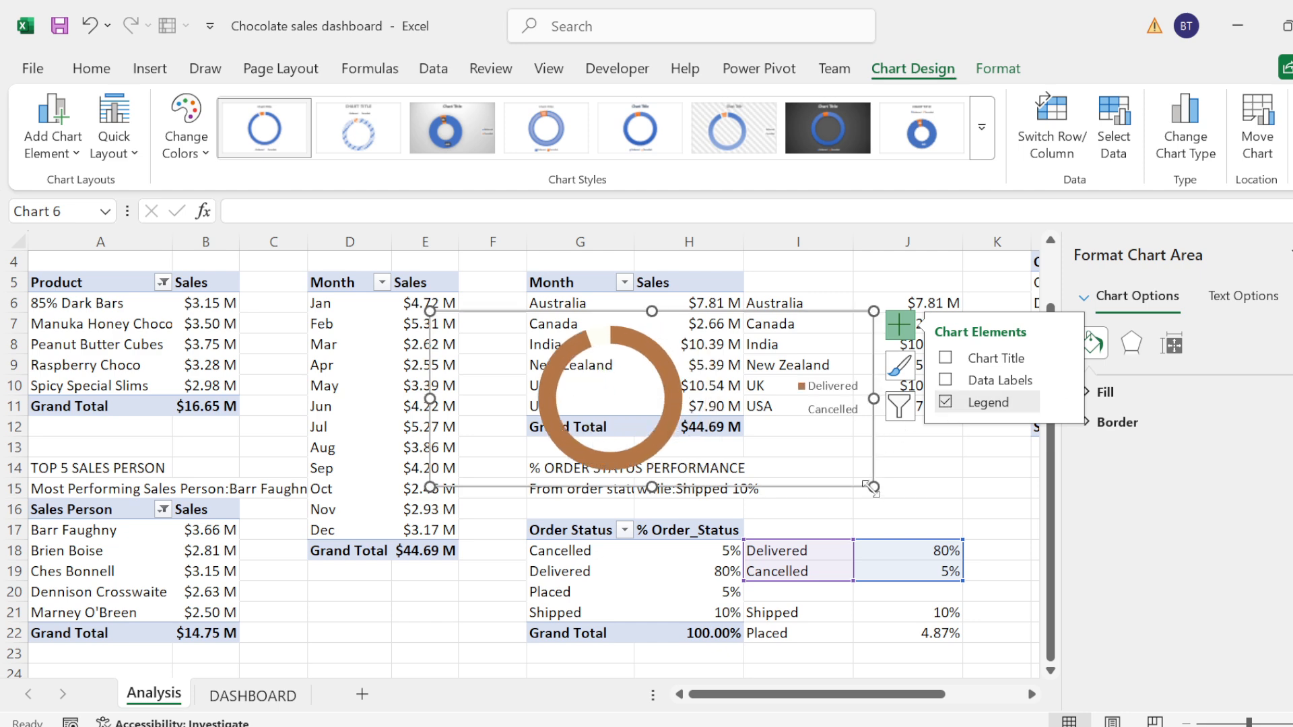
Step: Make the doughnut chart slightly smaller and go to the DASHBOARD sheet
left_click_drag(873, 486, 850, 473)
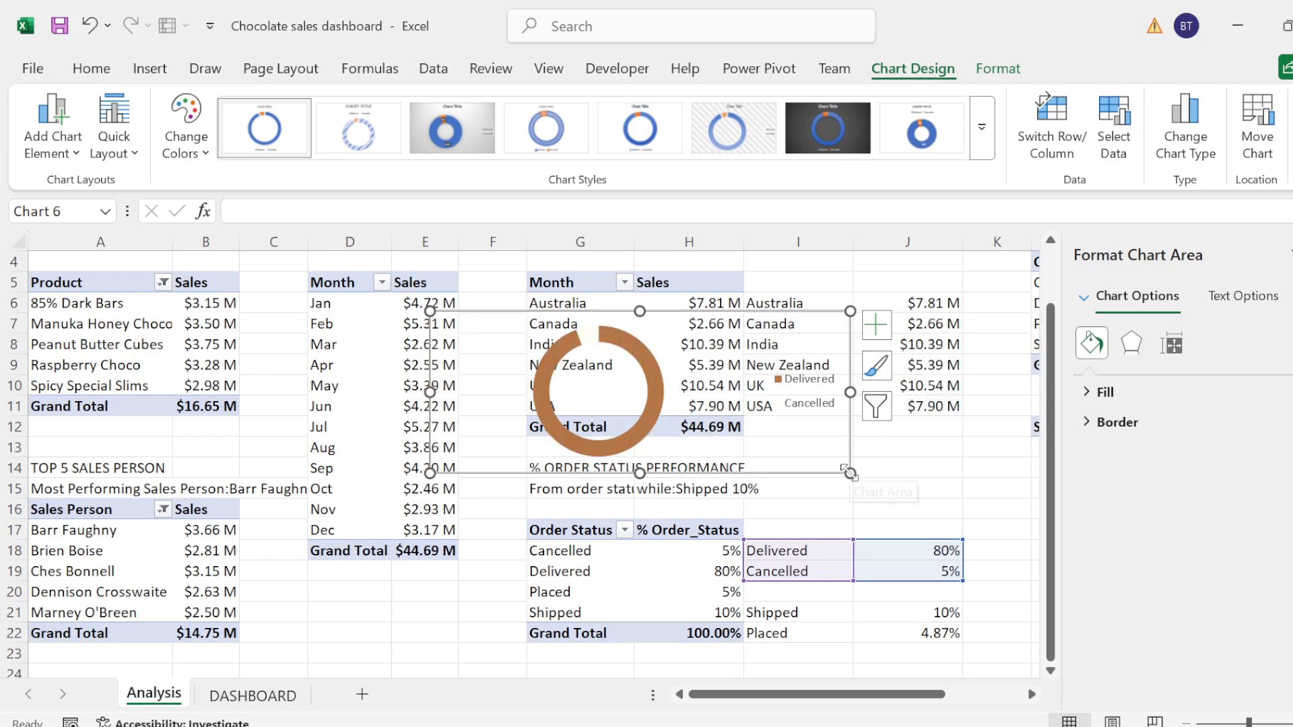
left_click(241, 700)
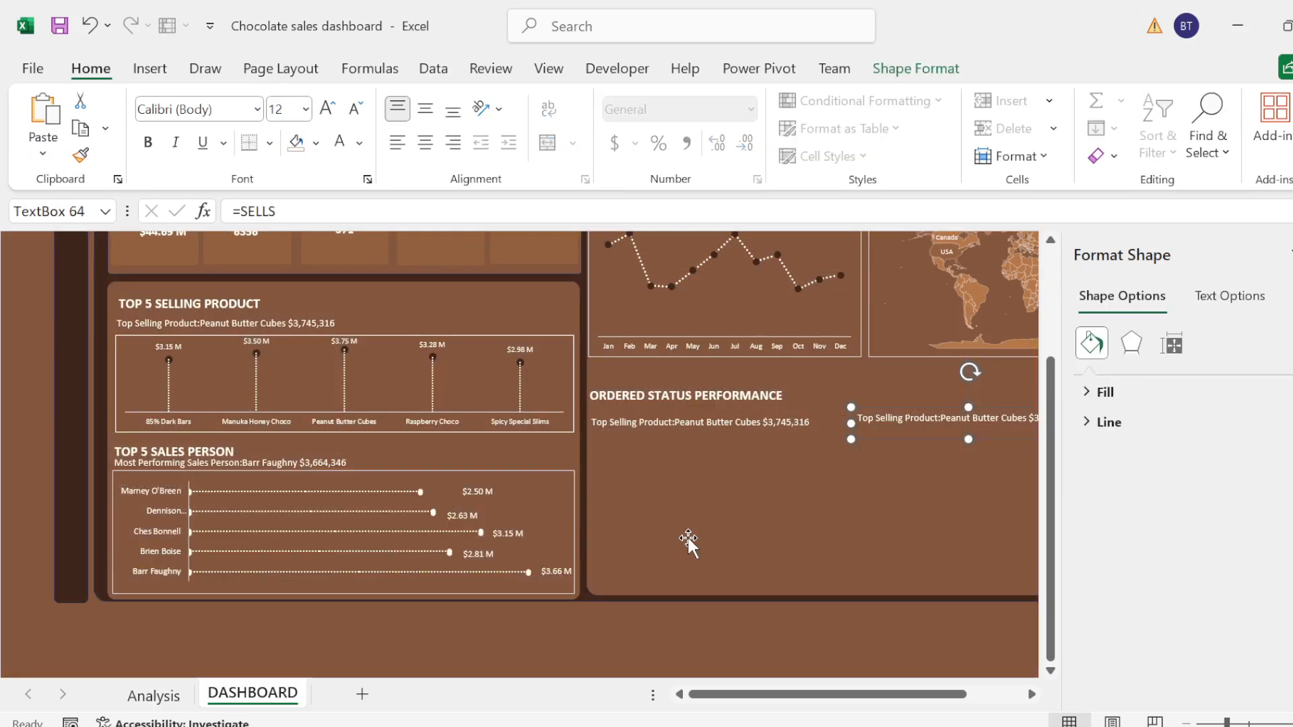
Step: Paste the Delivered/Cancelled doughnut chart onto the dashboard and place it beneath the first subtitle under ORDERED STATUS PERFORMANCE
left_click(684, 529)
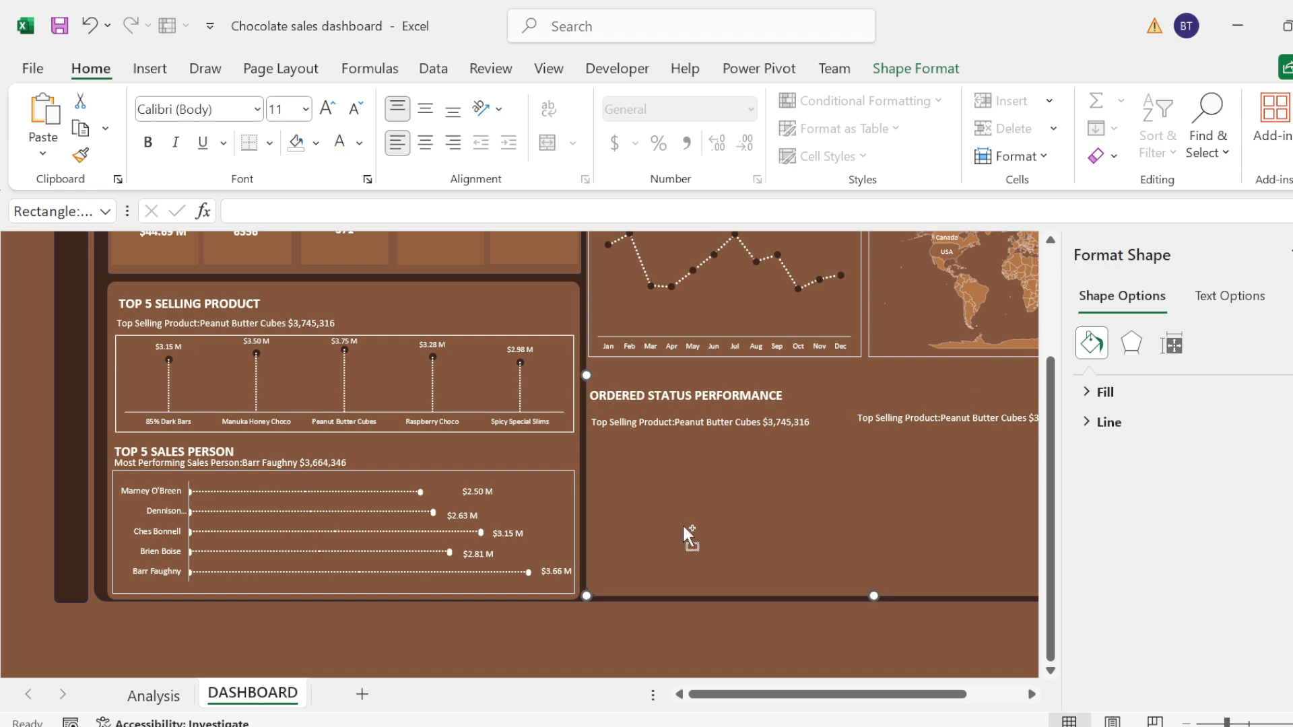
key("Tab")
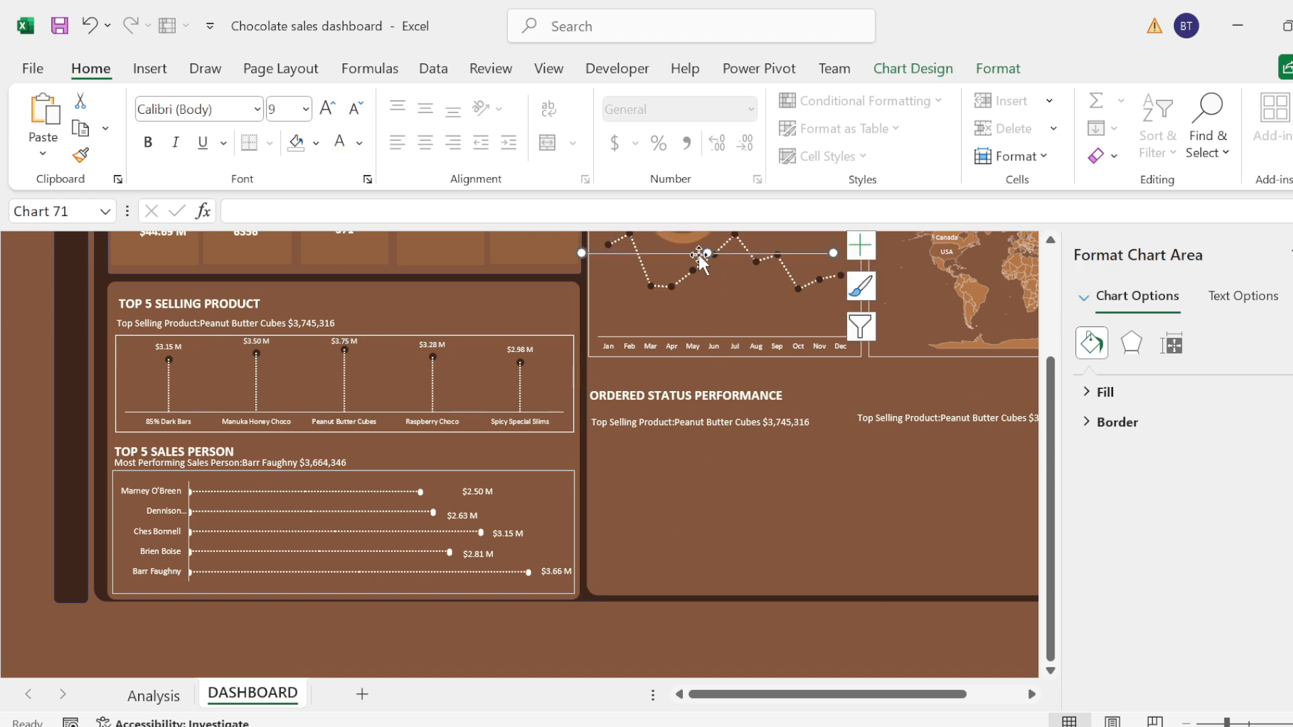
left_click_drag(699, 260, 725, 557)
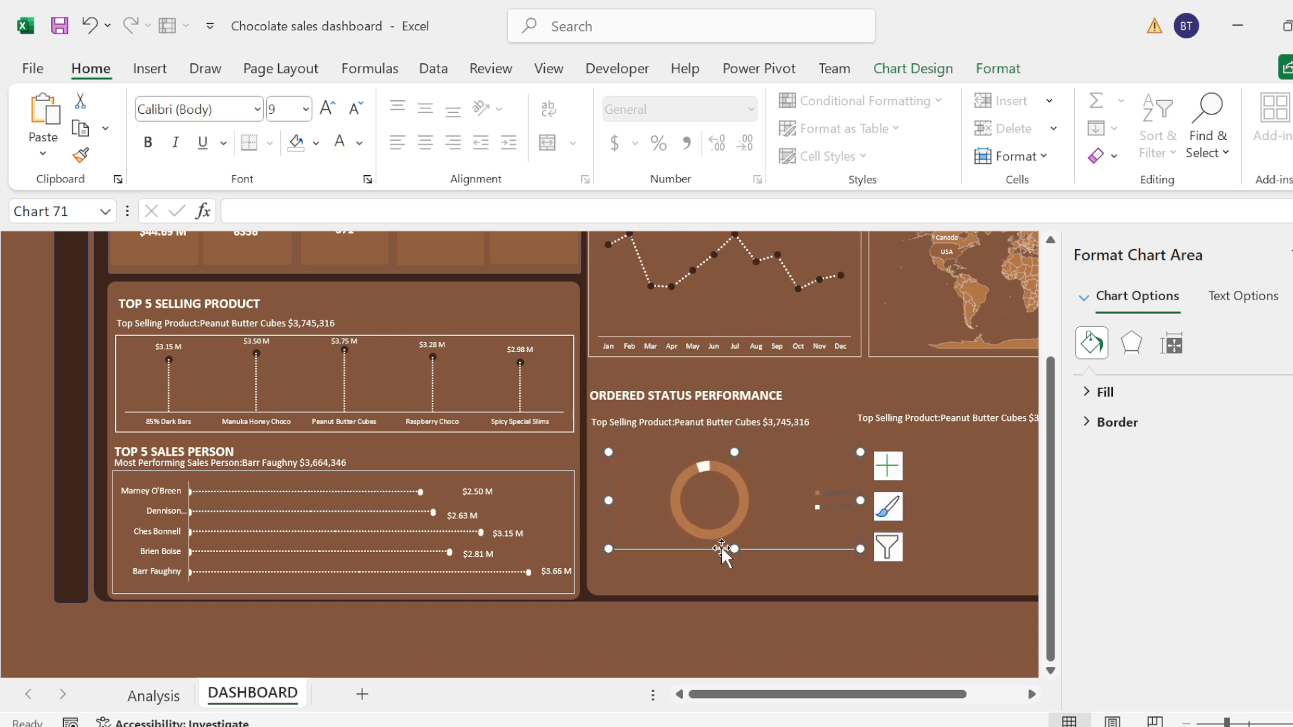
Step: Format the doughnut chart's legend text as white, bold, size 10.5
left_click(837, 502)
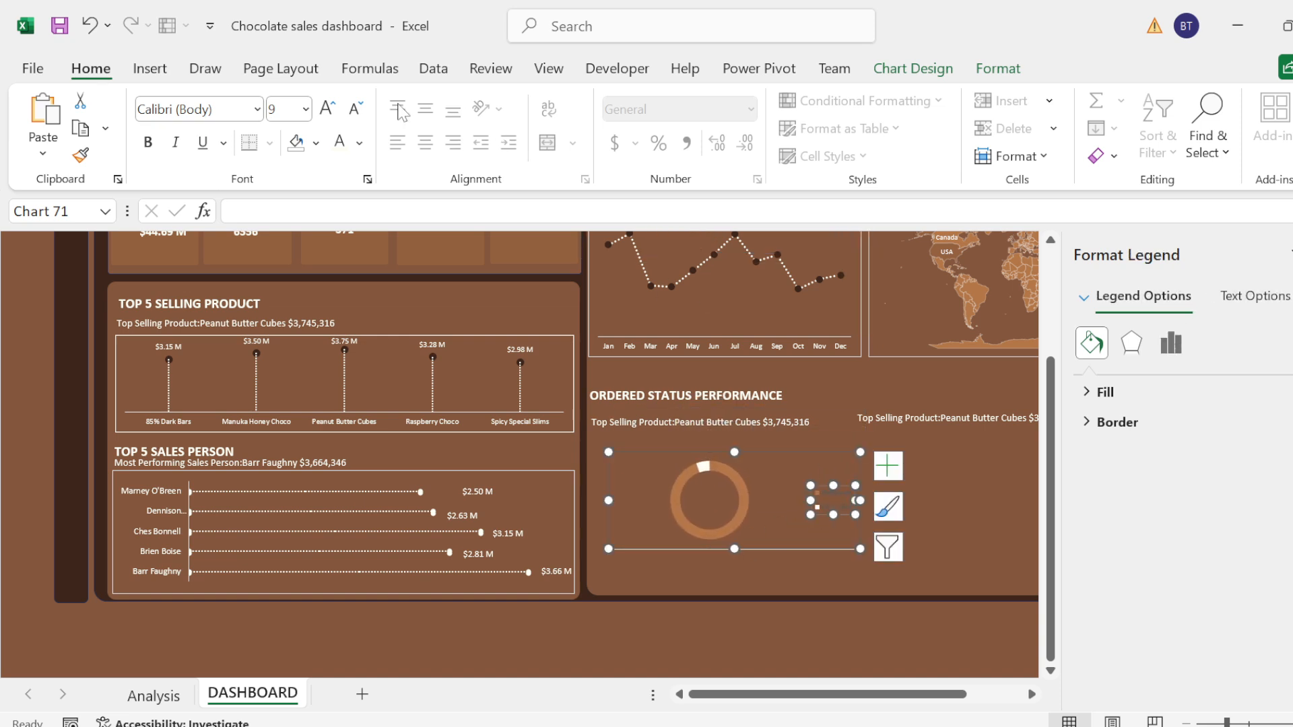
left_click(327, 108)
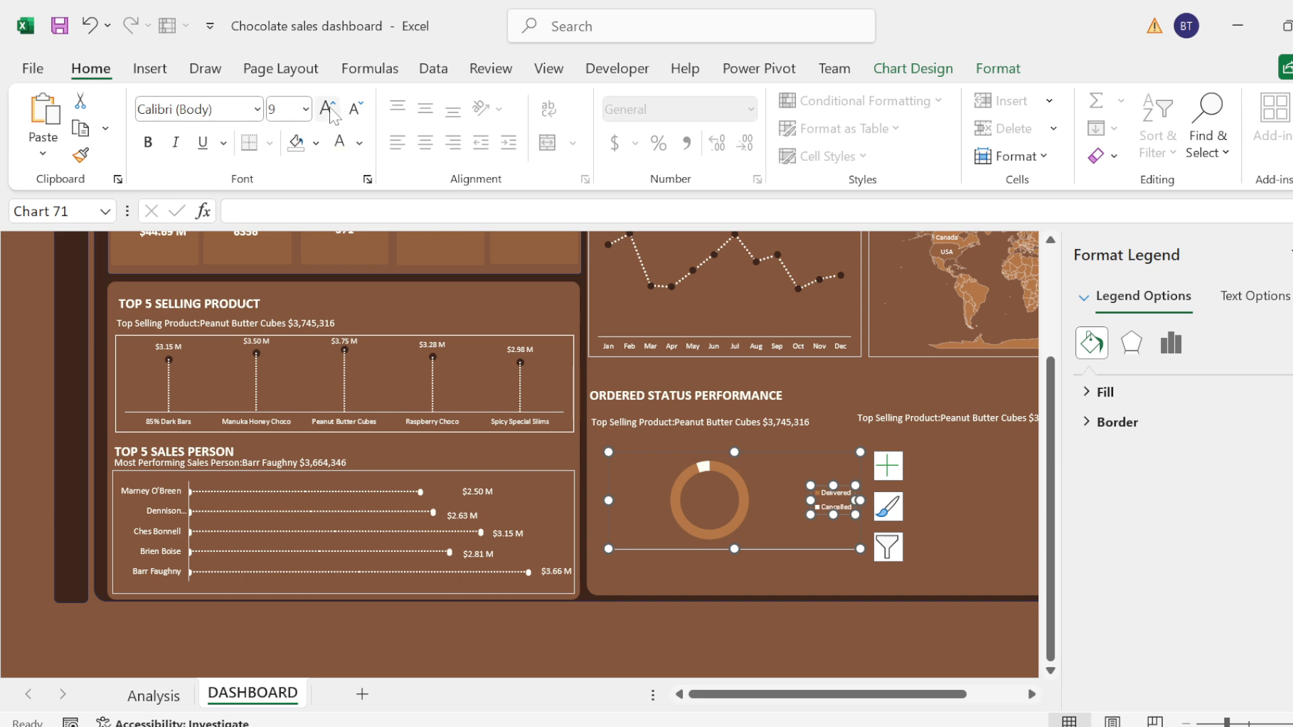
left_click(328, 109)
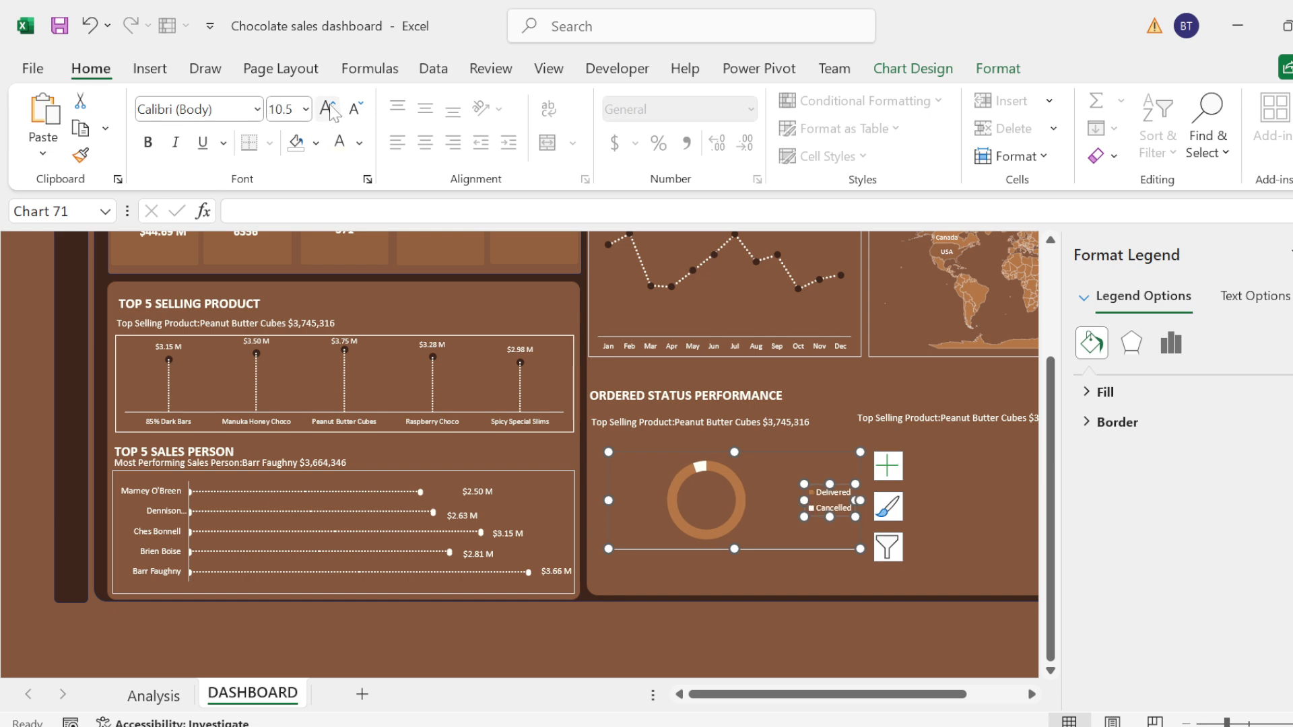
left_click(148, 142)
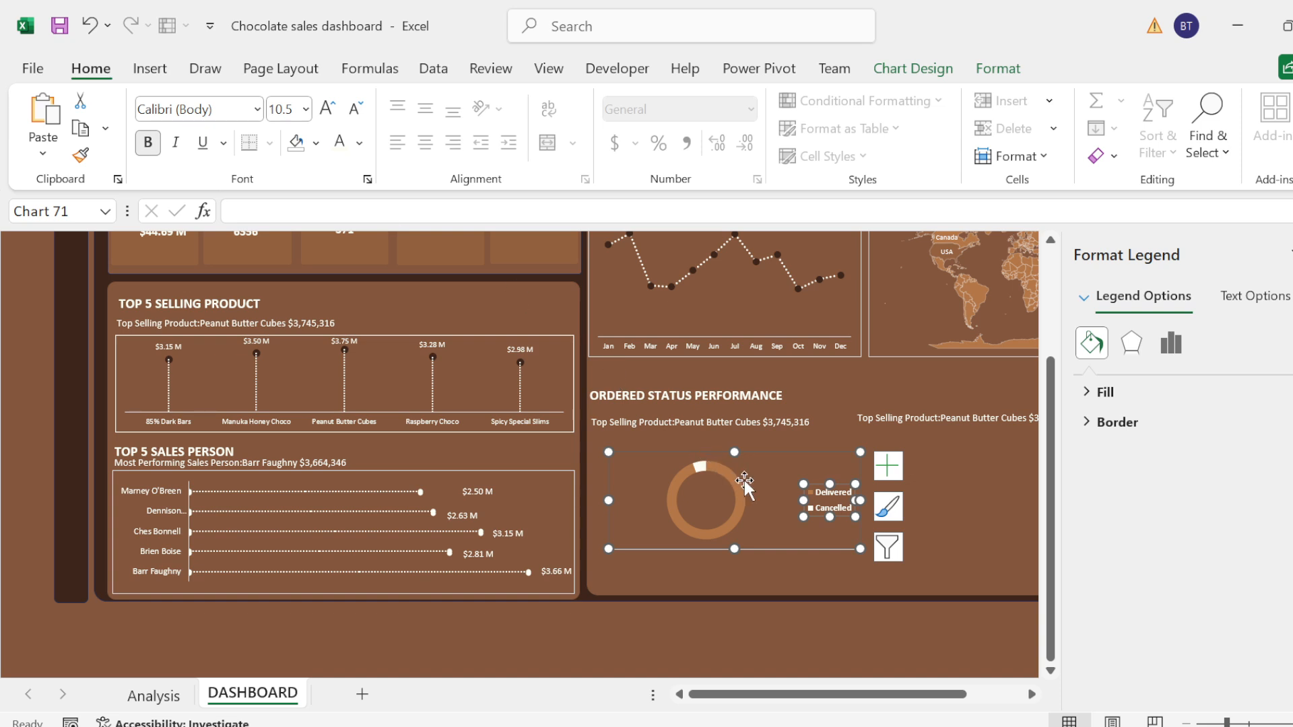
Step: Enlarge the doughnut chart to fill the space between its subtitle and the lower edge of the Ordered Status Performance panel
left_click_drag(859, 549, 872, 587)
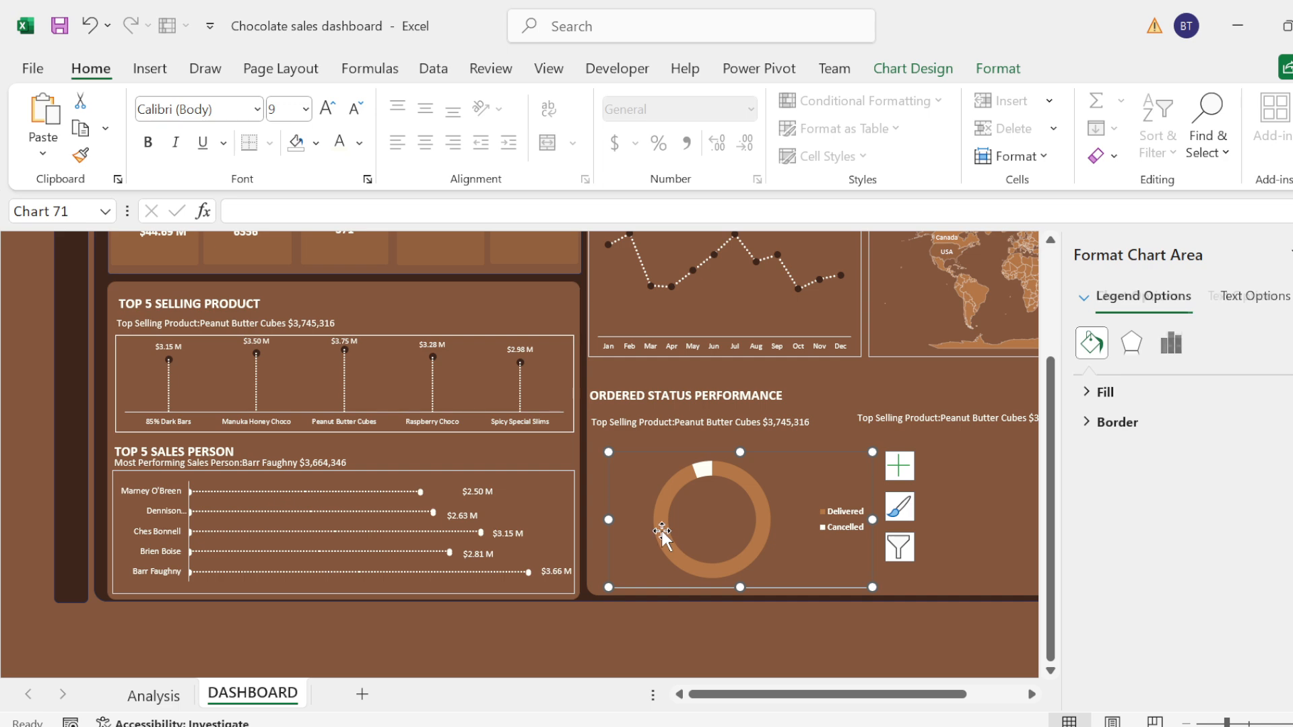
left_click_drag(609, 518, 591, 512)
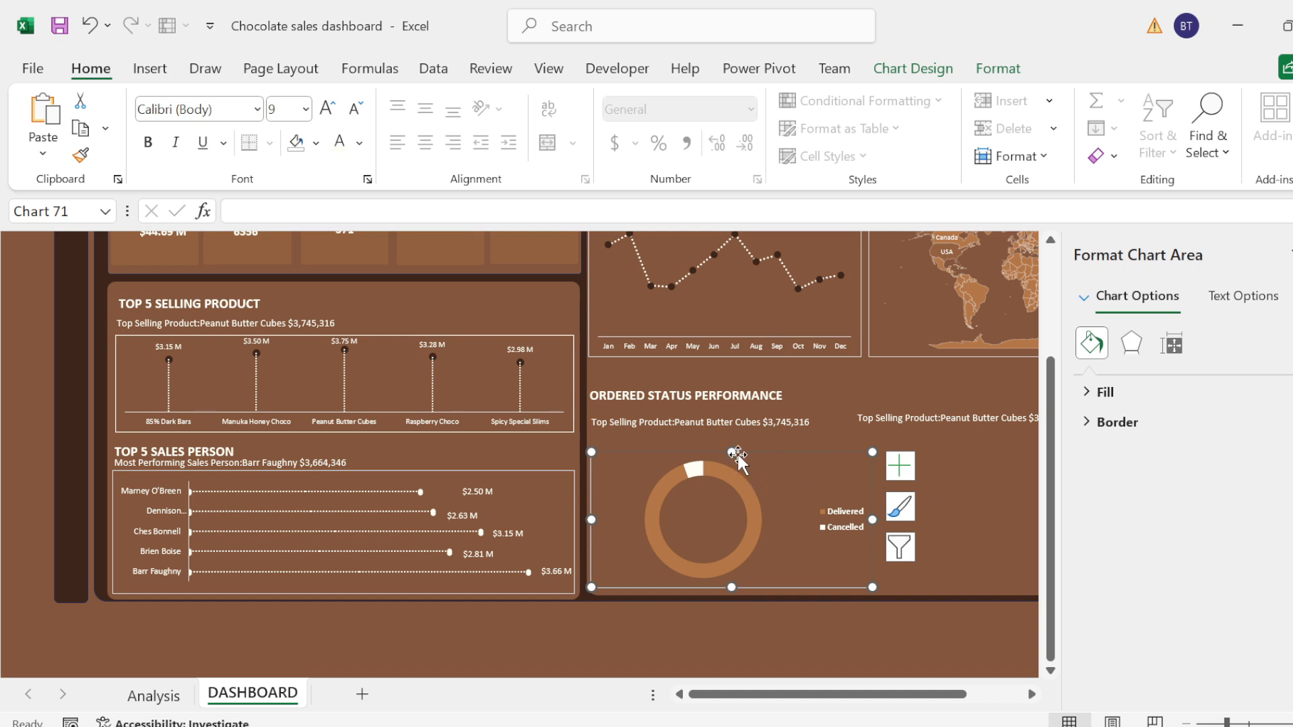
left_click_drag(733, 451, 733, 443)
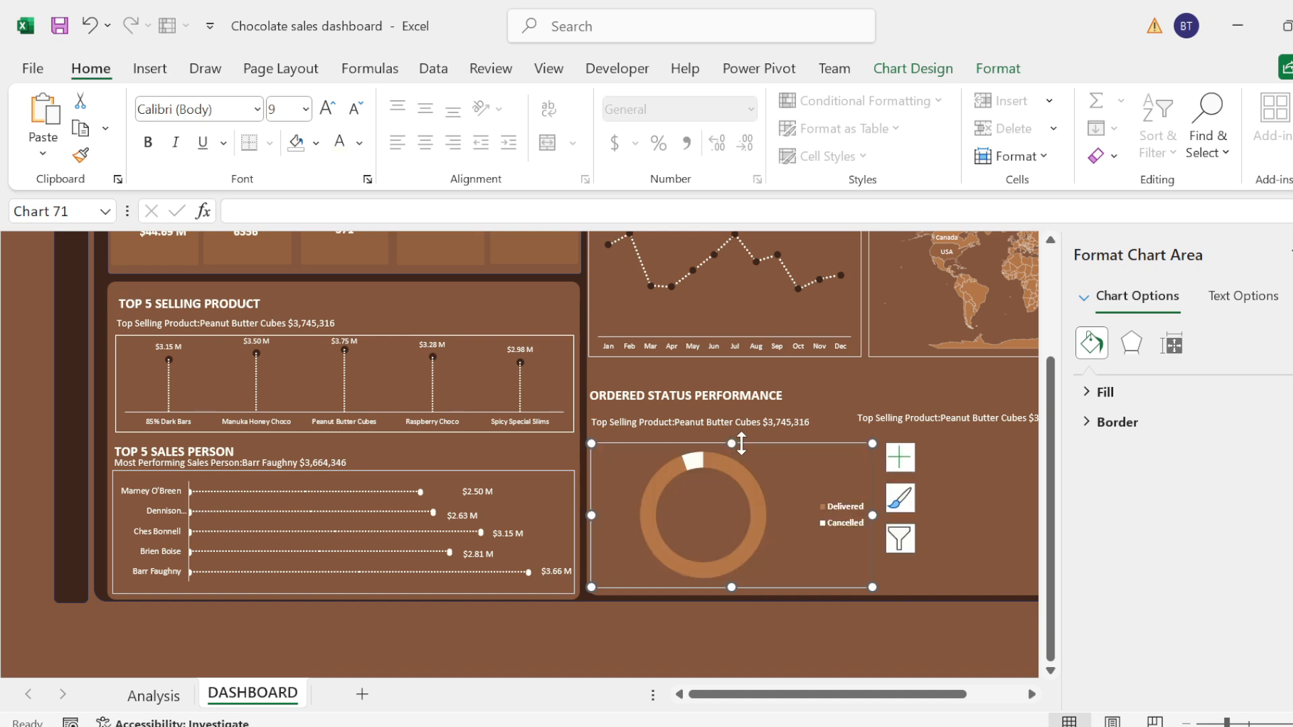
left_click(924, 485)
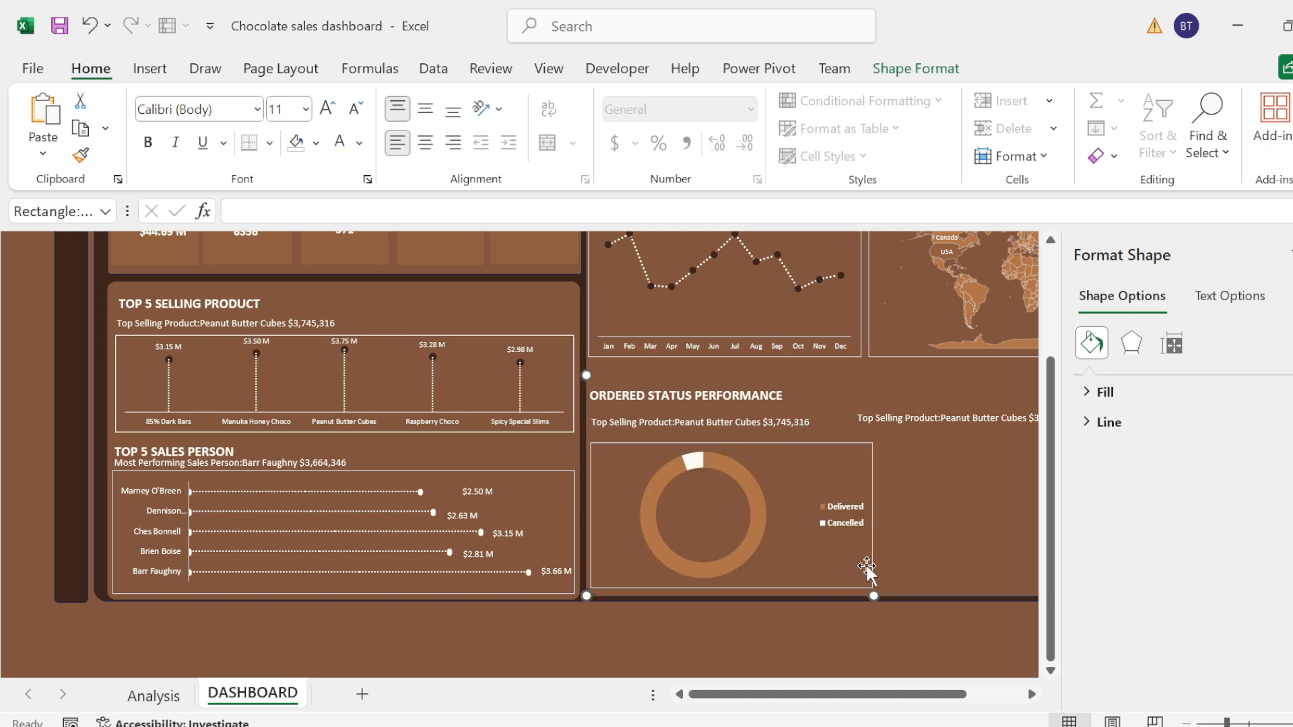
left_click(785, 585)
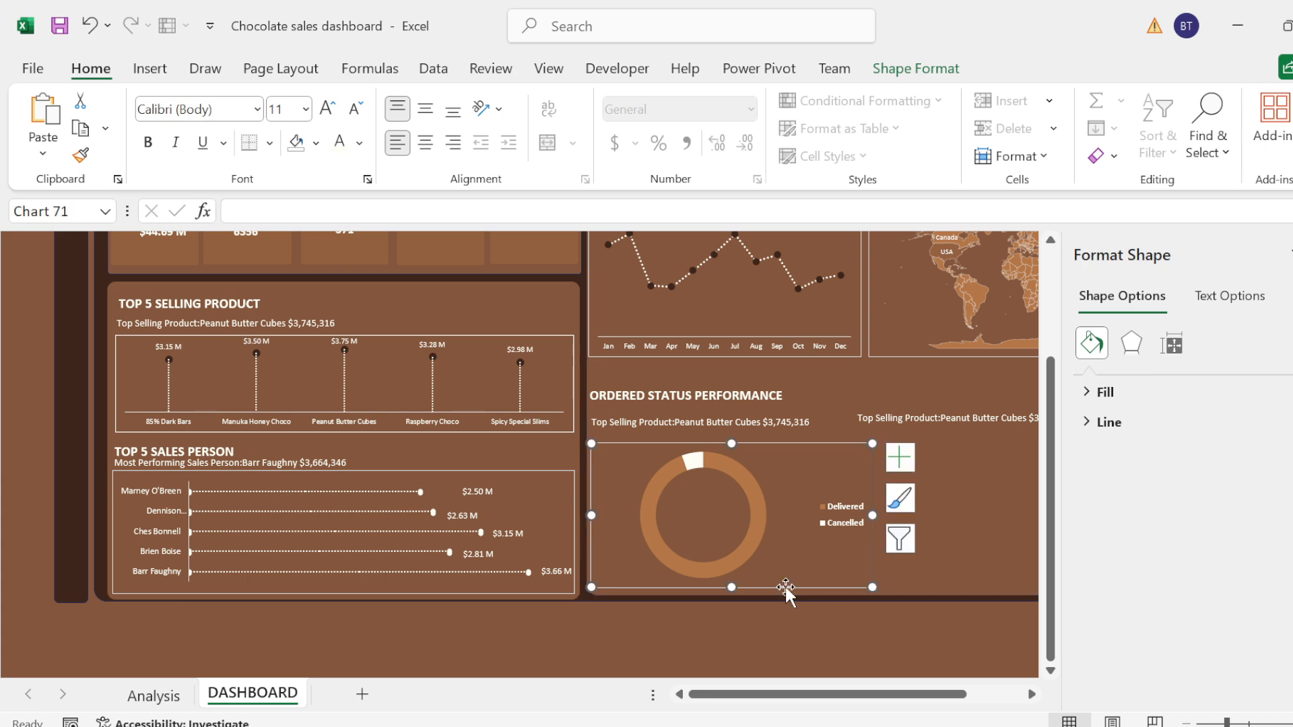
left_click_drag(731, 591, 730, 596)
Step: Set the doughnut explosion of the order status ring to 8%
left_click(698, 463)
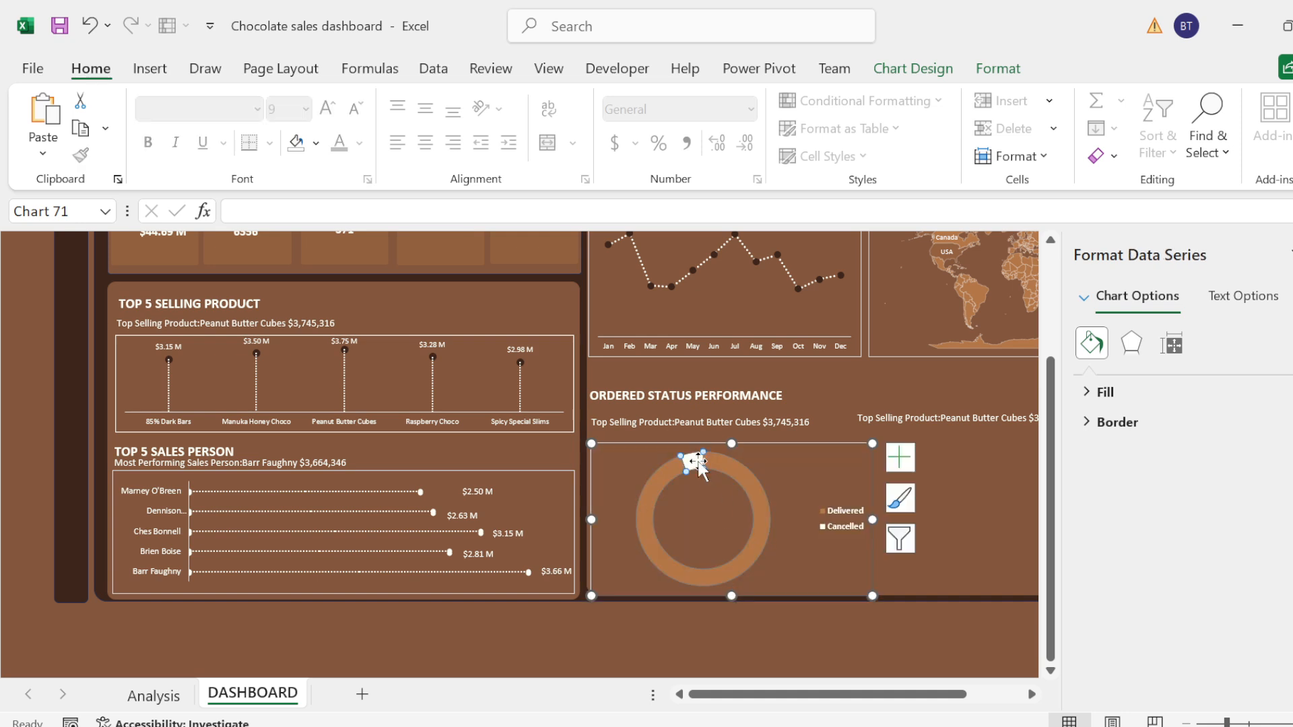
left_click(1170, 350)
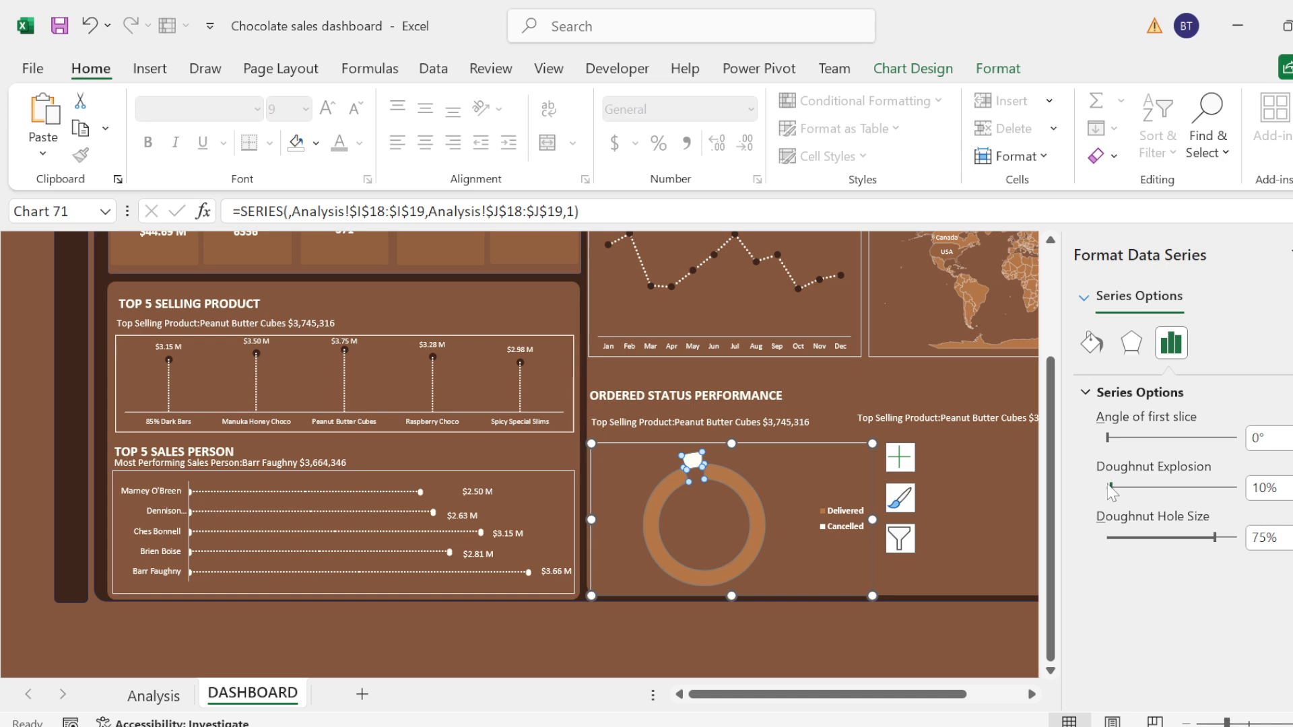
left_click_drag(1110, 487, 1109, 488)
left_click(975, 467)
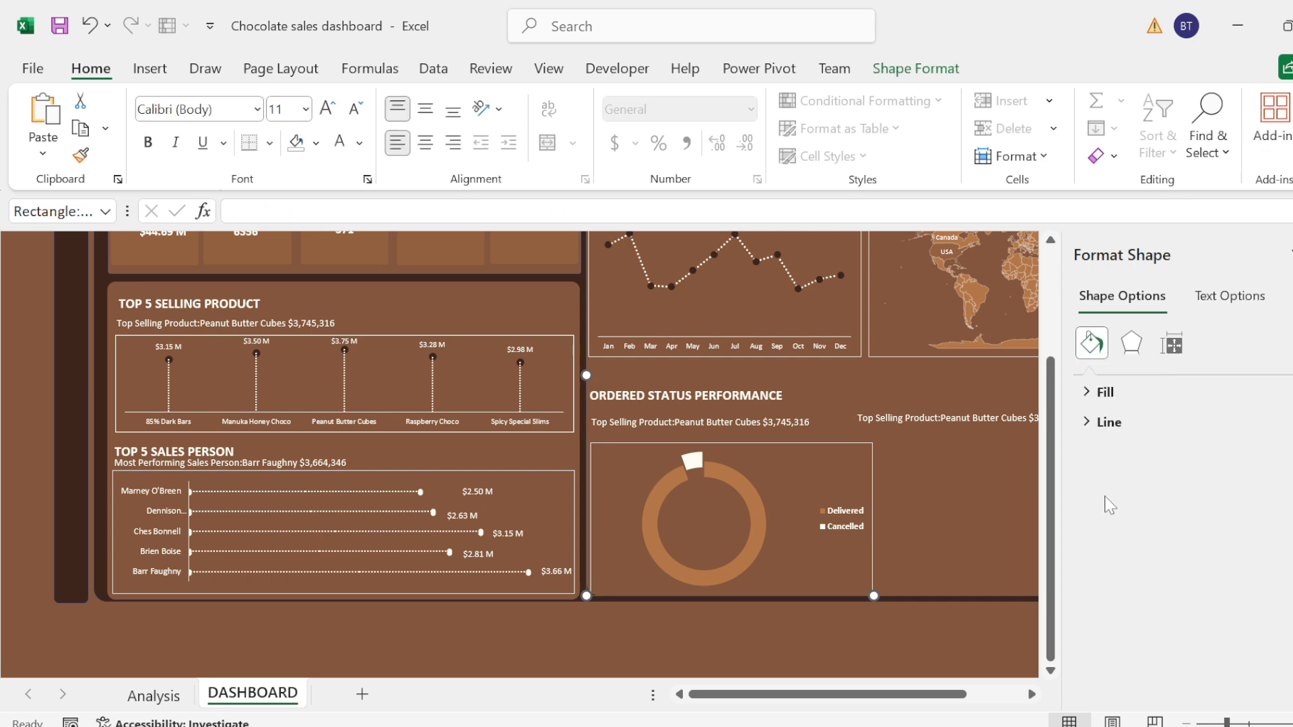
Step: Rotate the order status ring by setting its angle of first slice to 21°
left_click(703, 463)
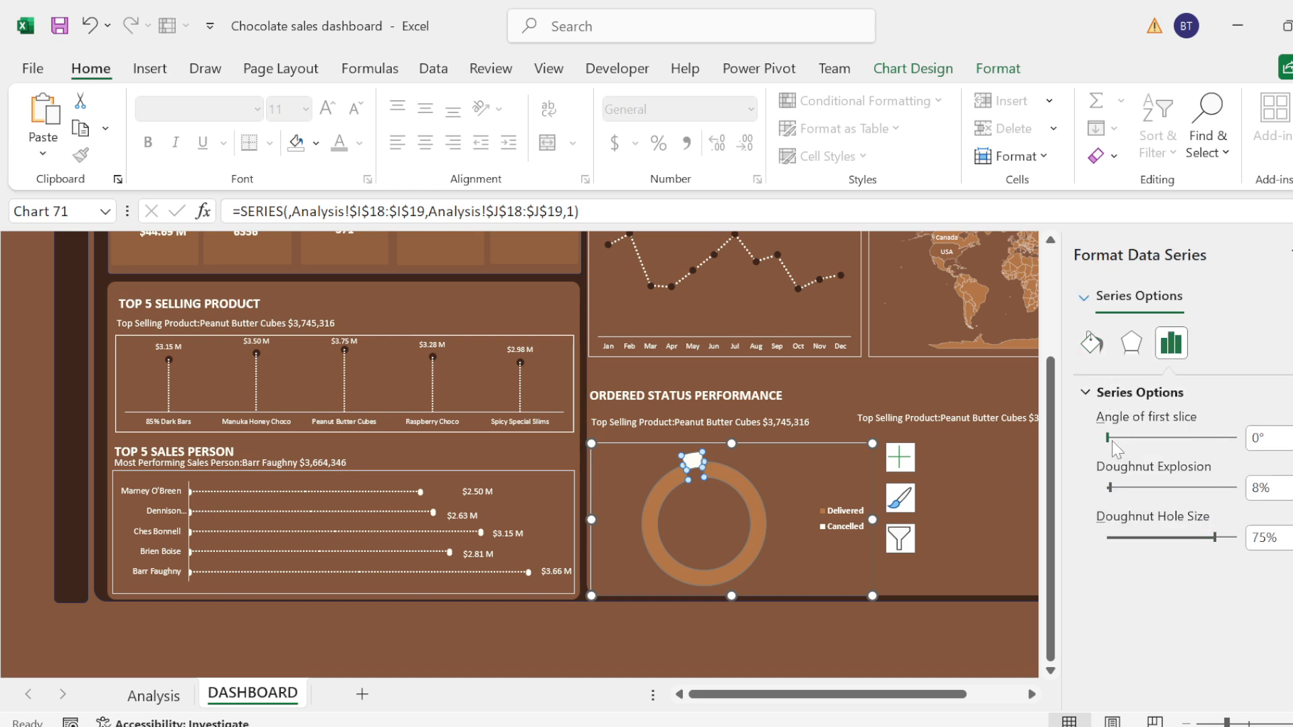
left_click_drag(1110, 439, 1138, 437)
left_click(1118, 439)
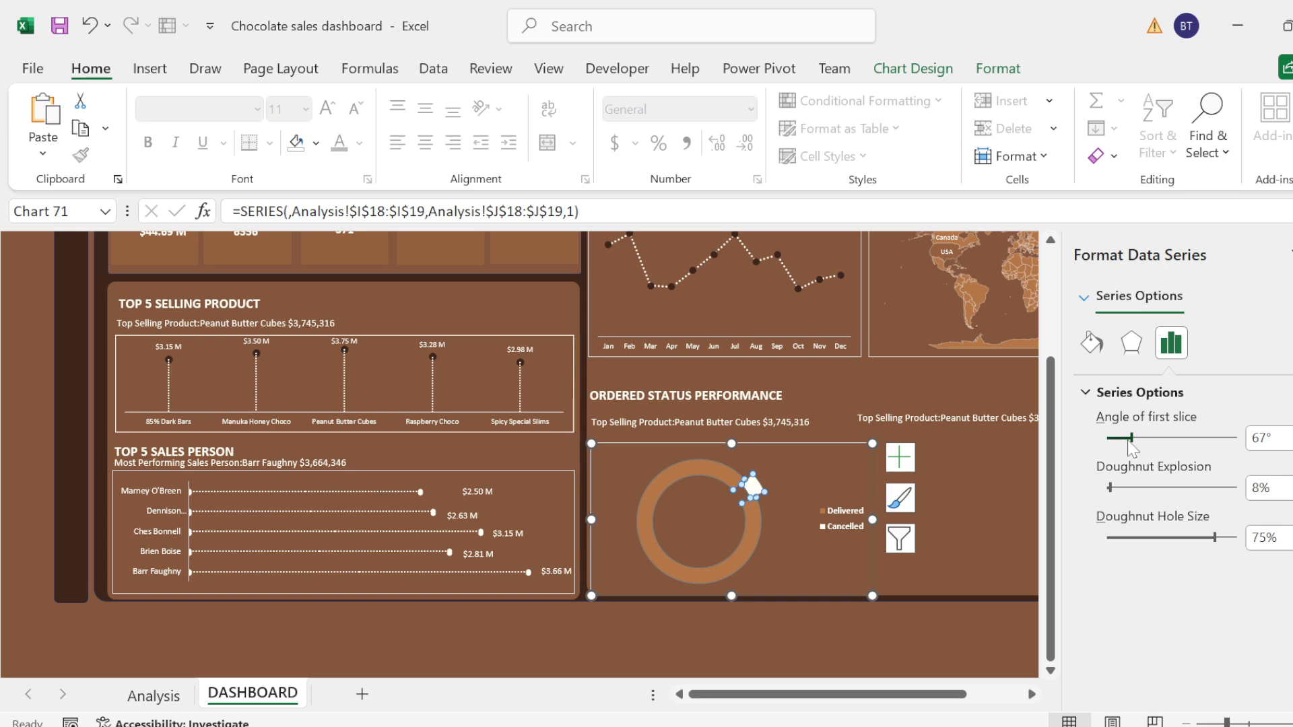
left_click(1129, 442)
left_click(1123, 441)
left_click(1123, 441)
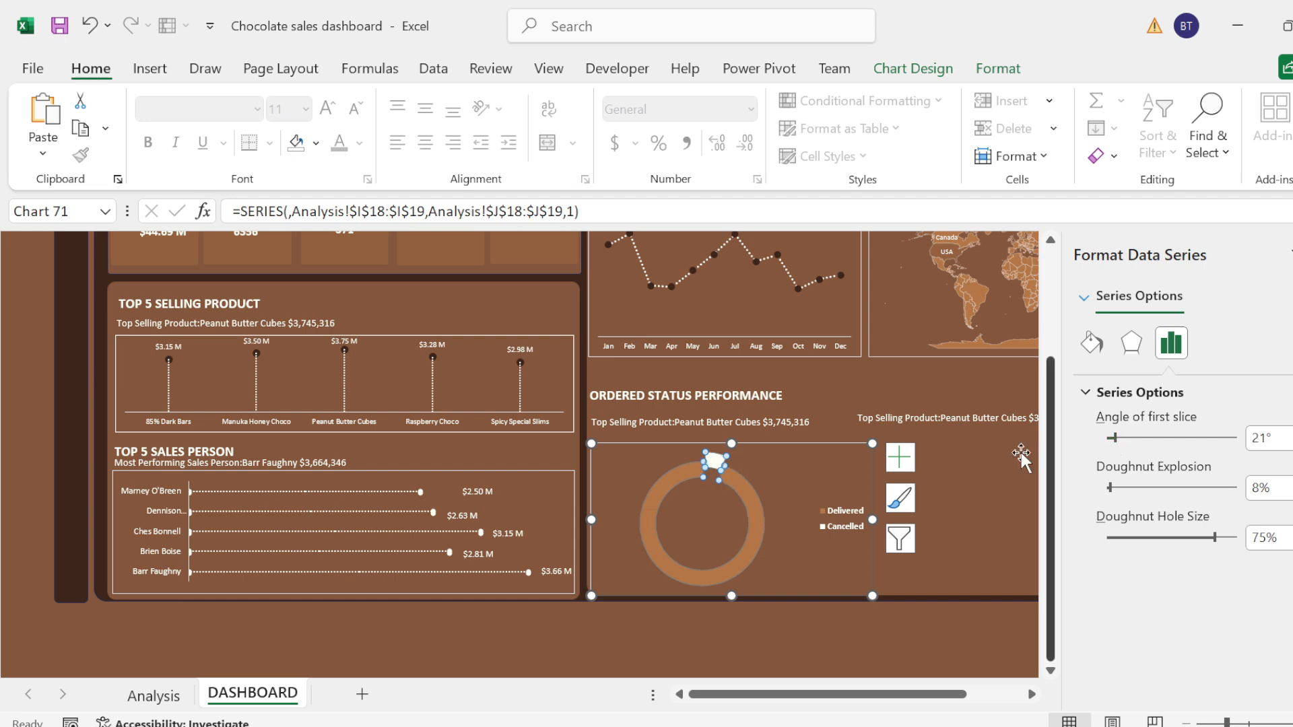
Step: Add data labels to both slices of the order status doughnut chart
left_click(907, 465)
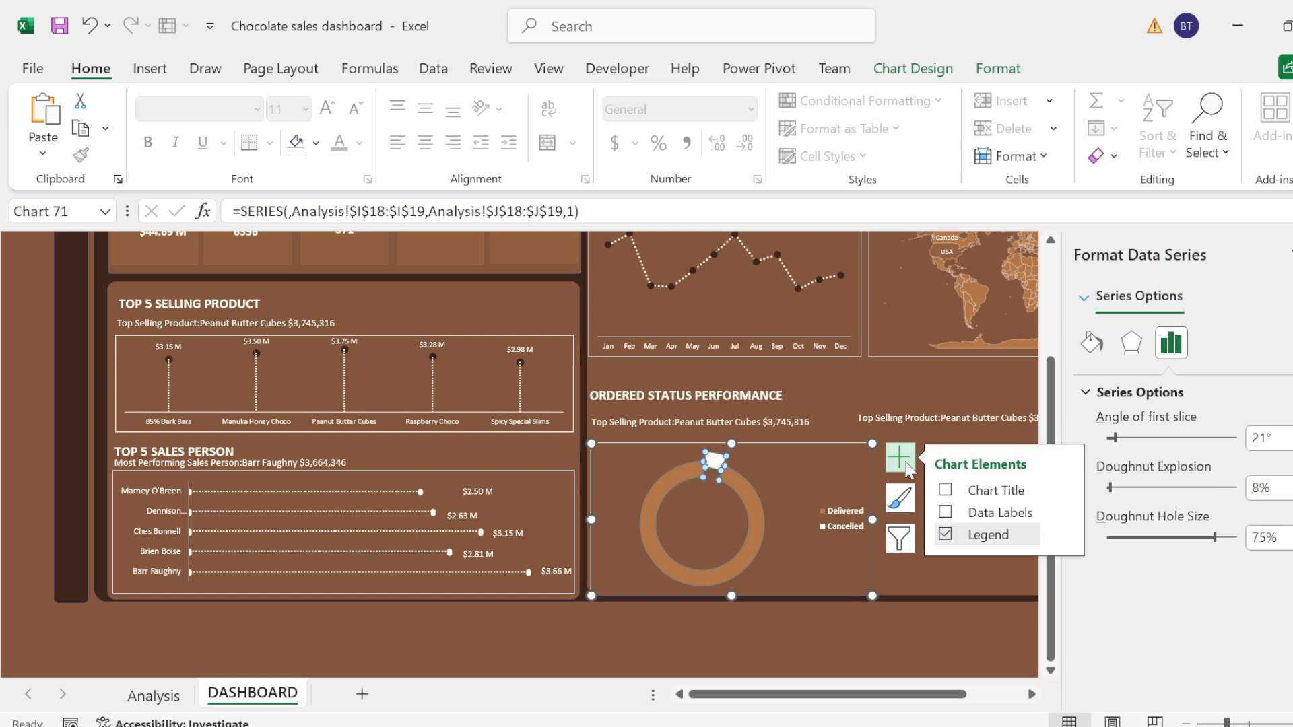
left_click(959, 517)
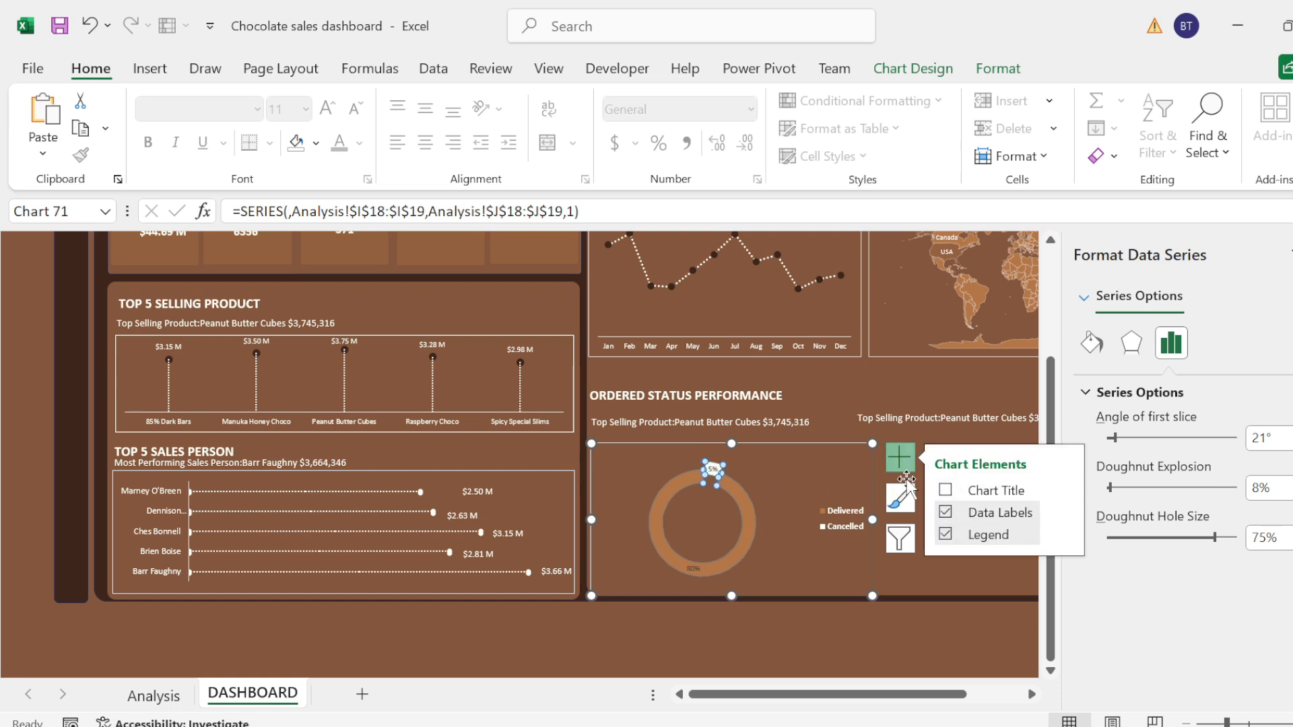
left_click(808, 465)
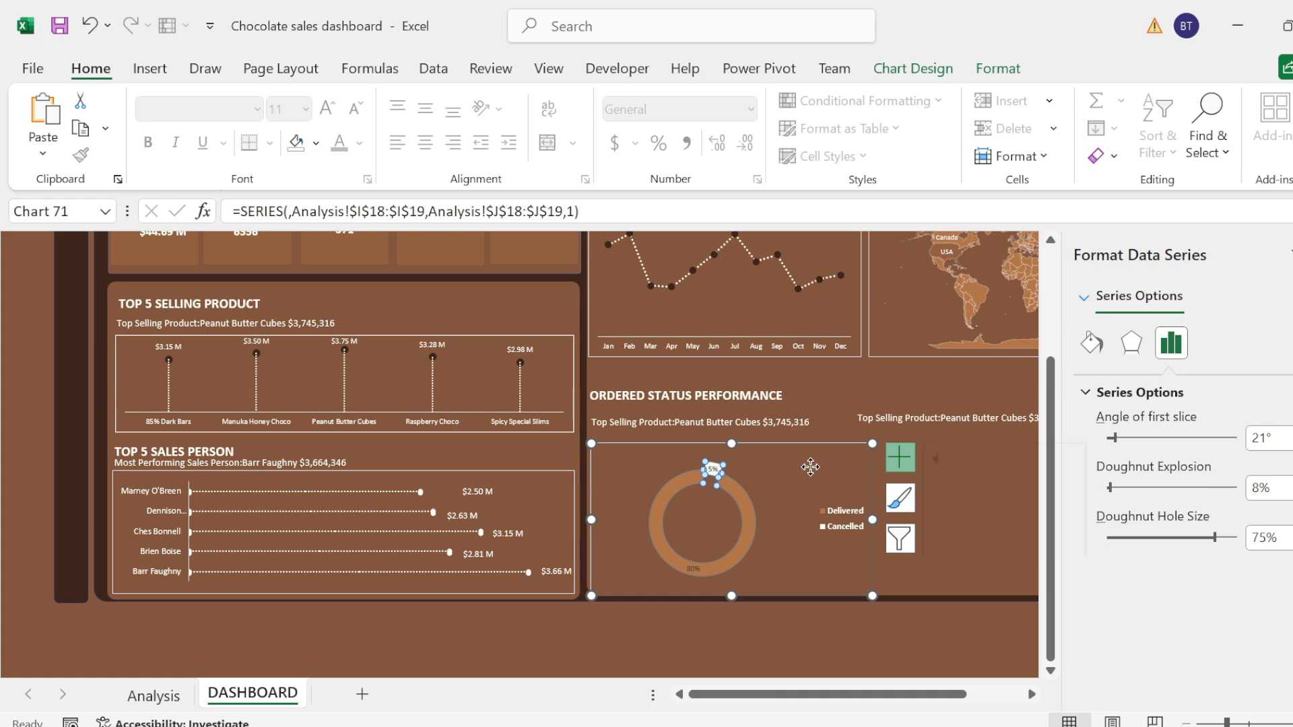
Step: Move the Cancelled label off the ring to its upper right and the Delivered label to its lower left
left_click(717, 469)
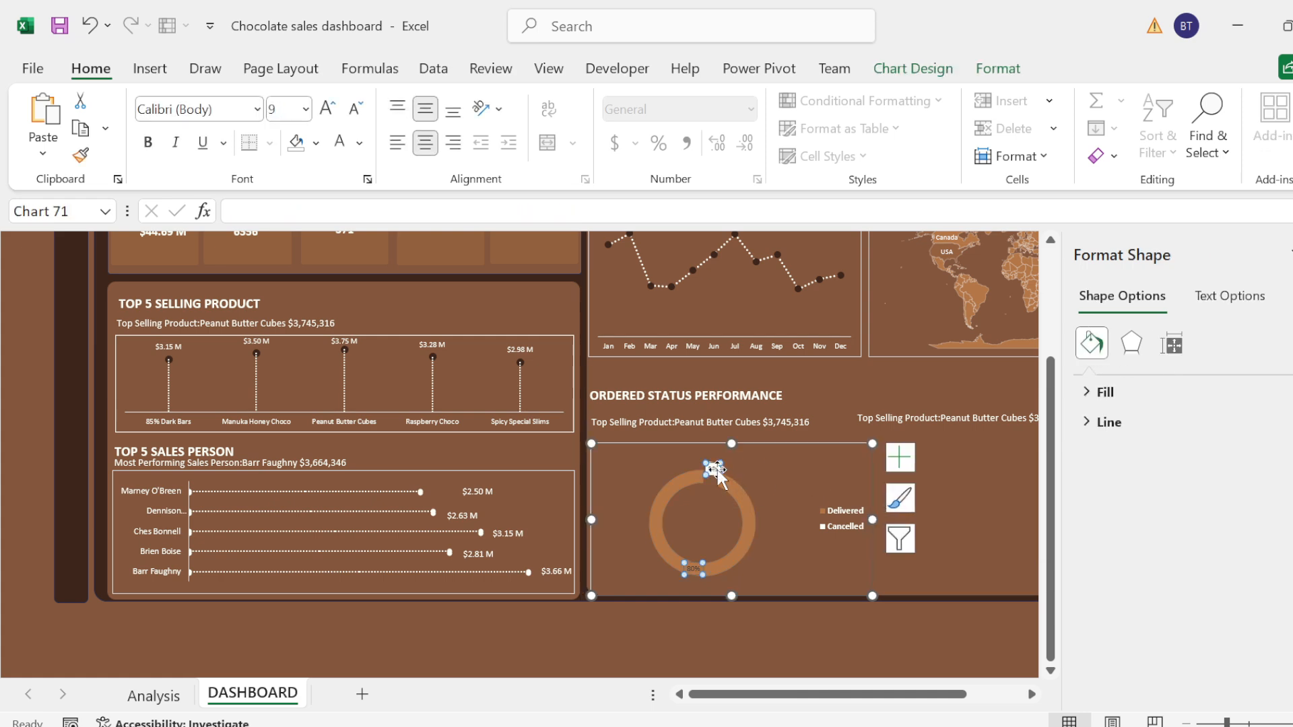
left_click_drag(717, 469, 773, 469)
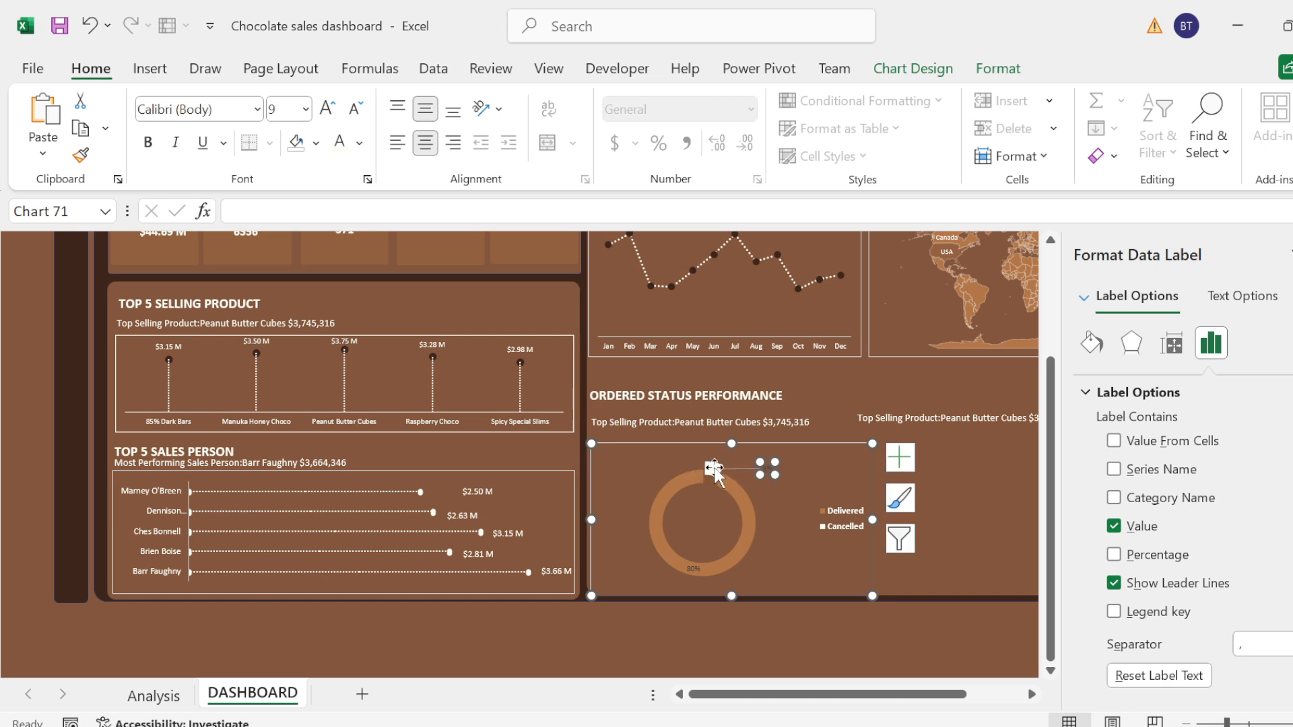
left_click(696, 569)
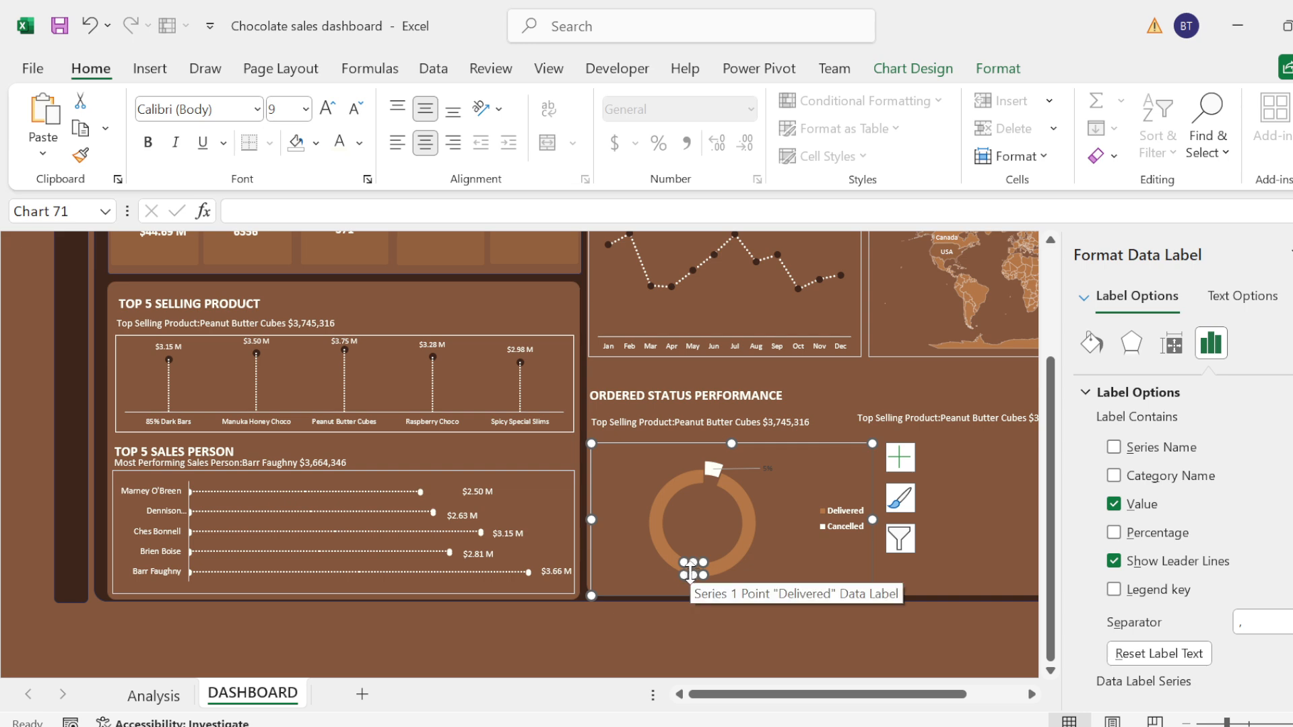
left_click(837, 599)
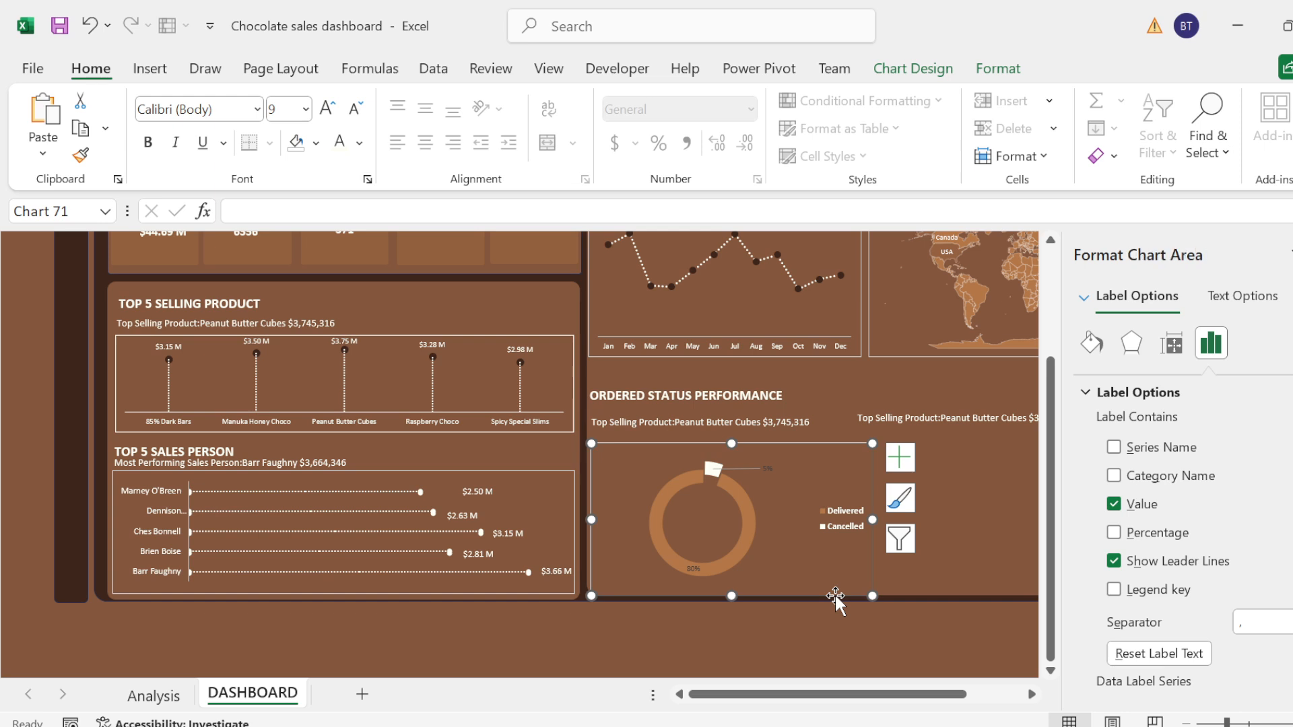
left_click(693, 567)
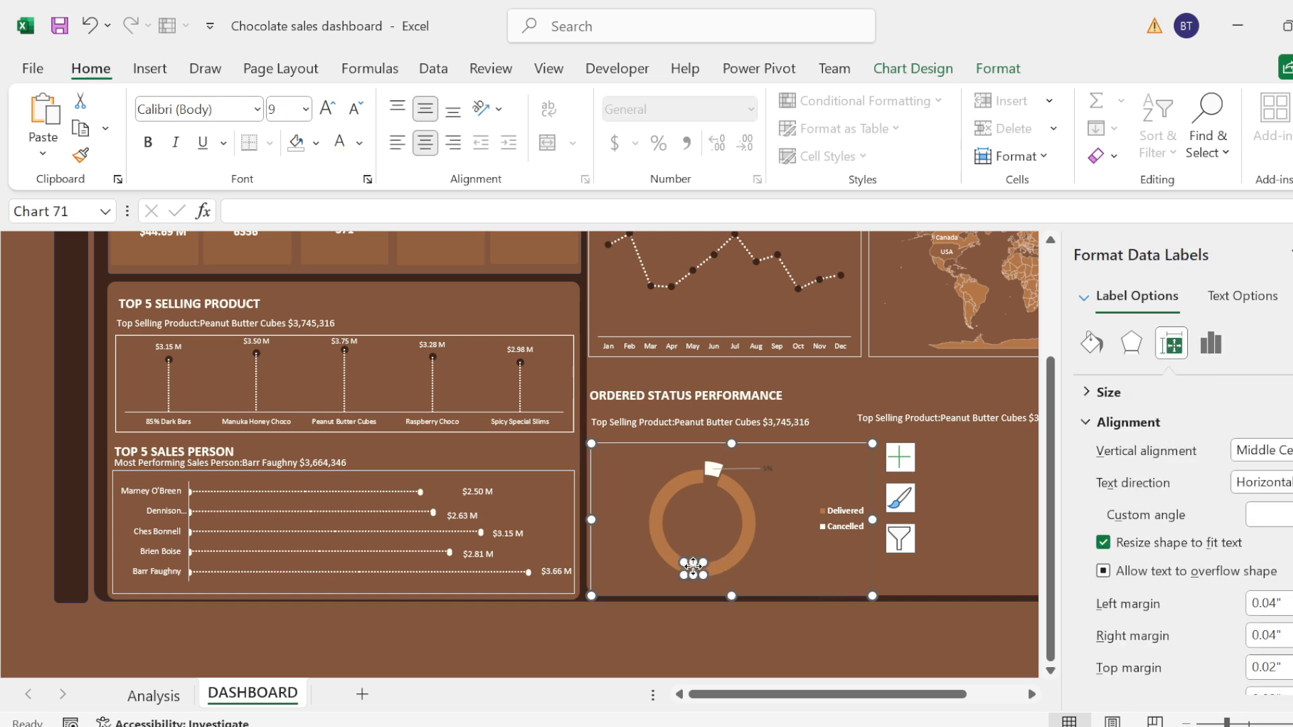
left_click_drag(693, 566, 625, 564)
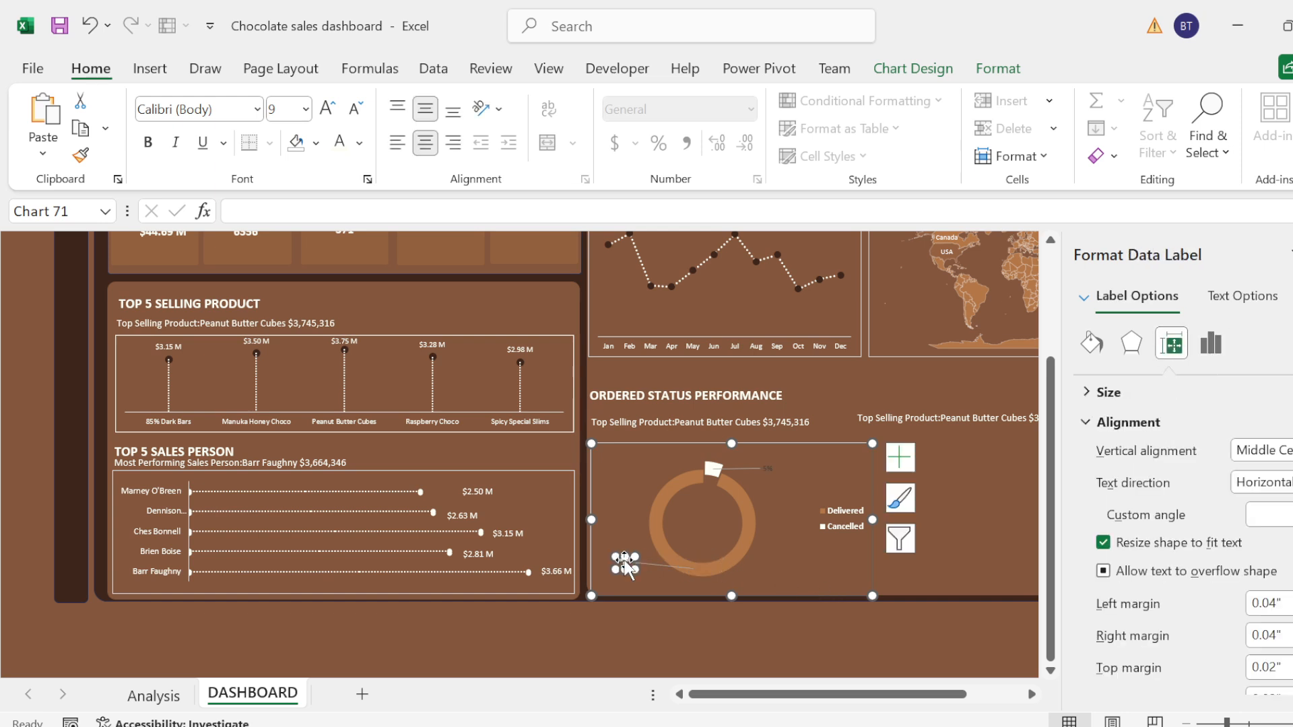
Step: Format both doughnut data labels as white, bold, size 10.5
double_click(769, 466)
left_click(767, 472)
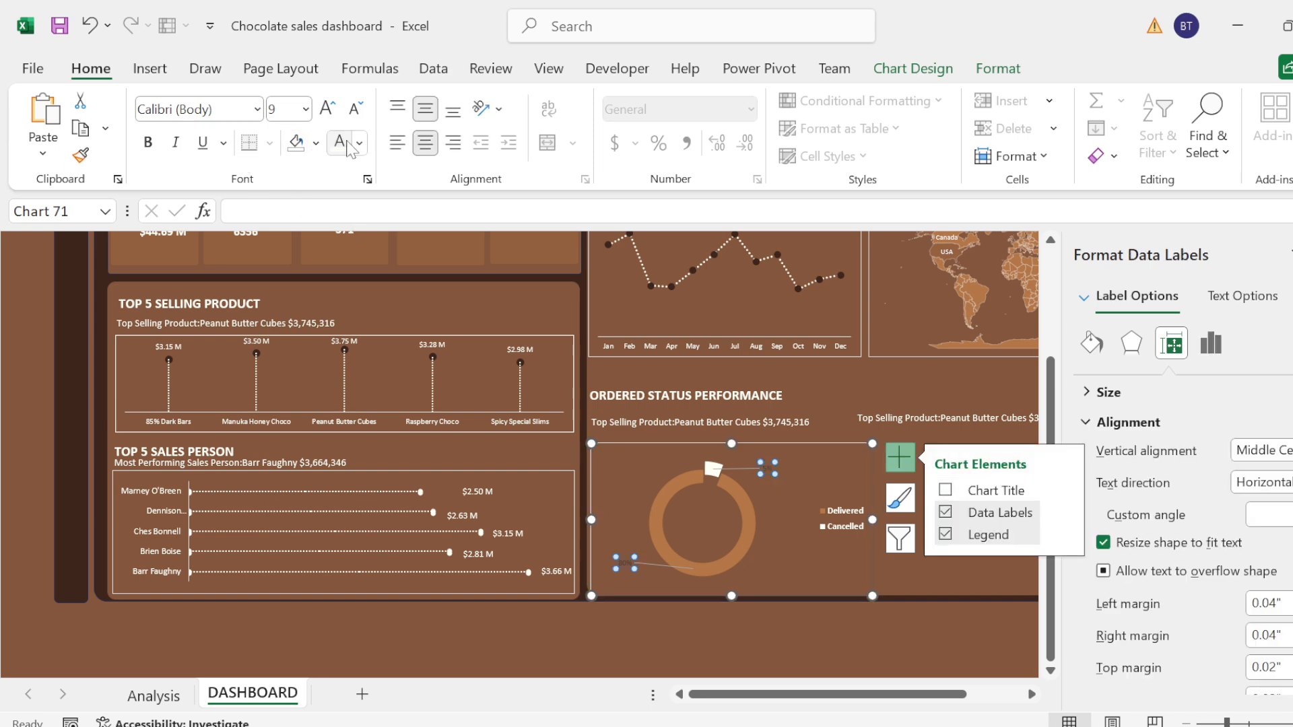
left_click(327, 107)
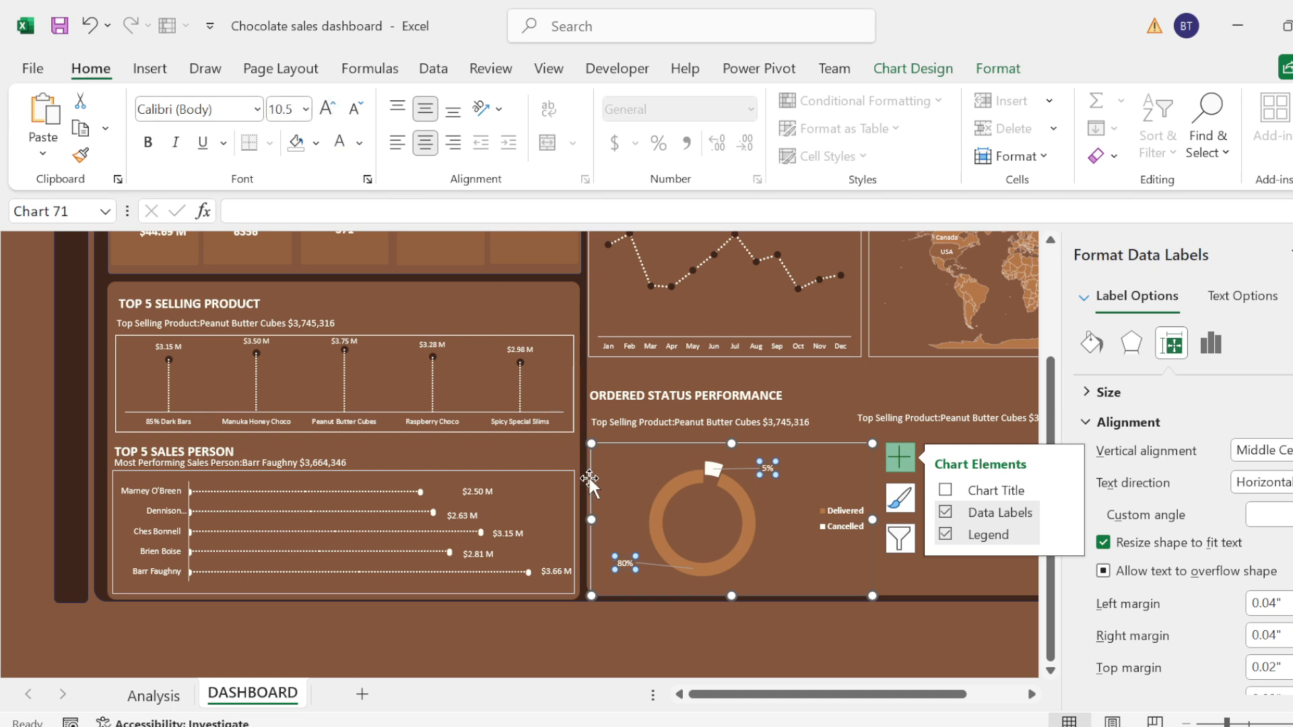
key("ctrl+b")
Step: Delete the leader lines connecting the doughnut's data labels to its slices
left_click(664, 566)
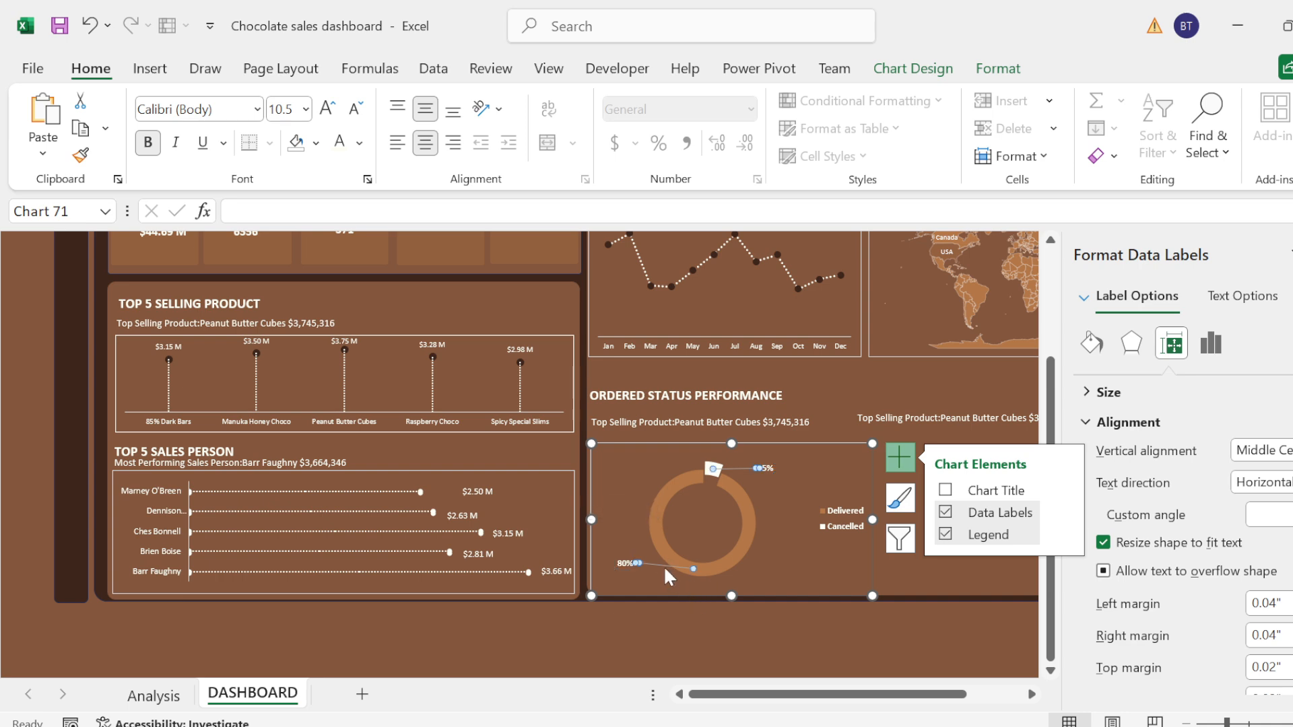
key("Escape")
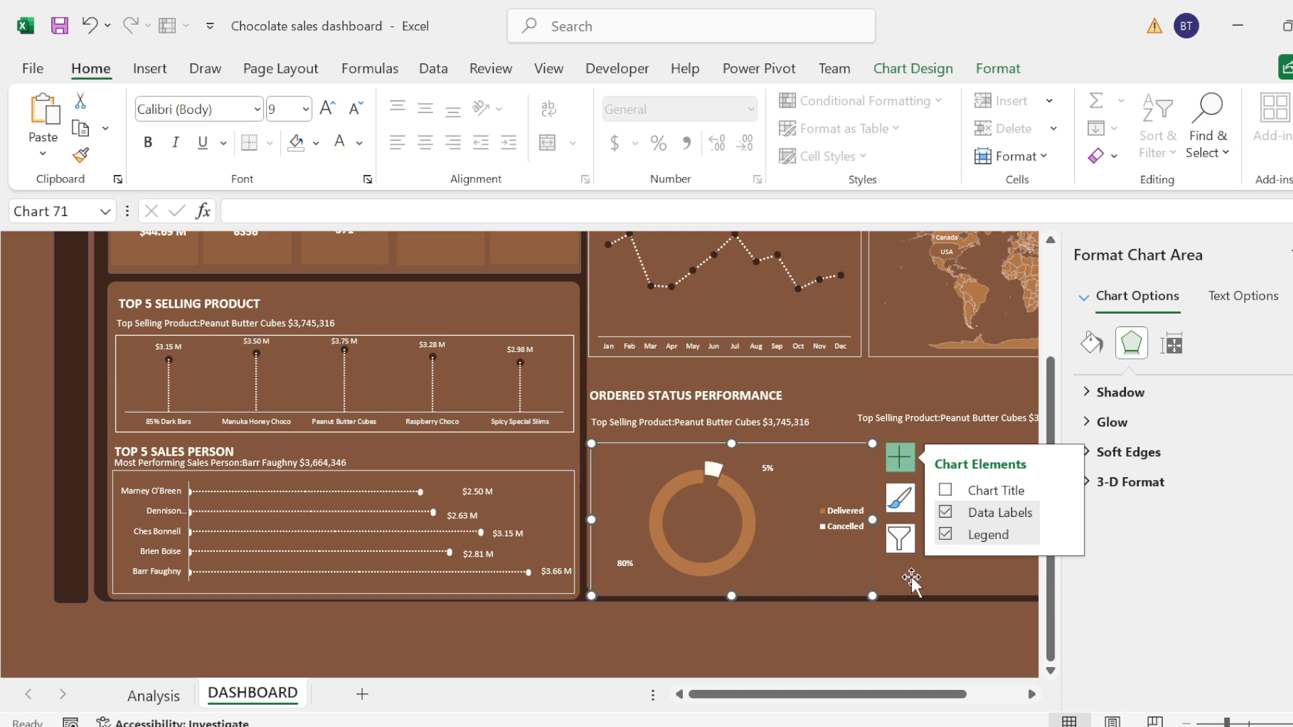
left_click(901, 466)
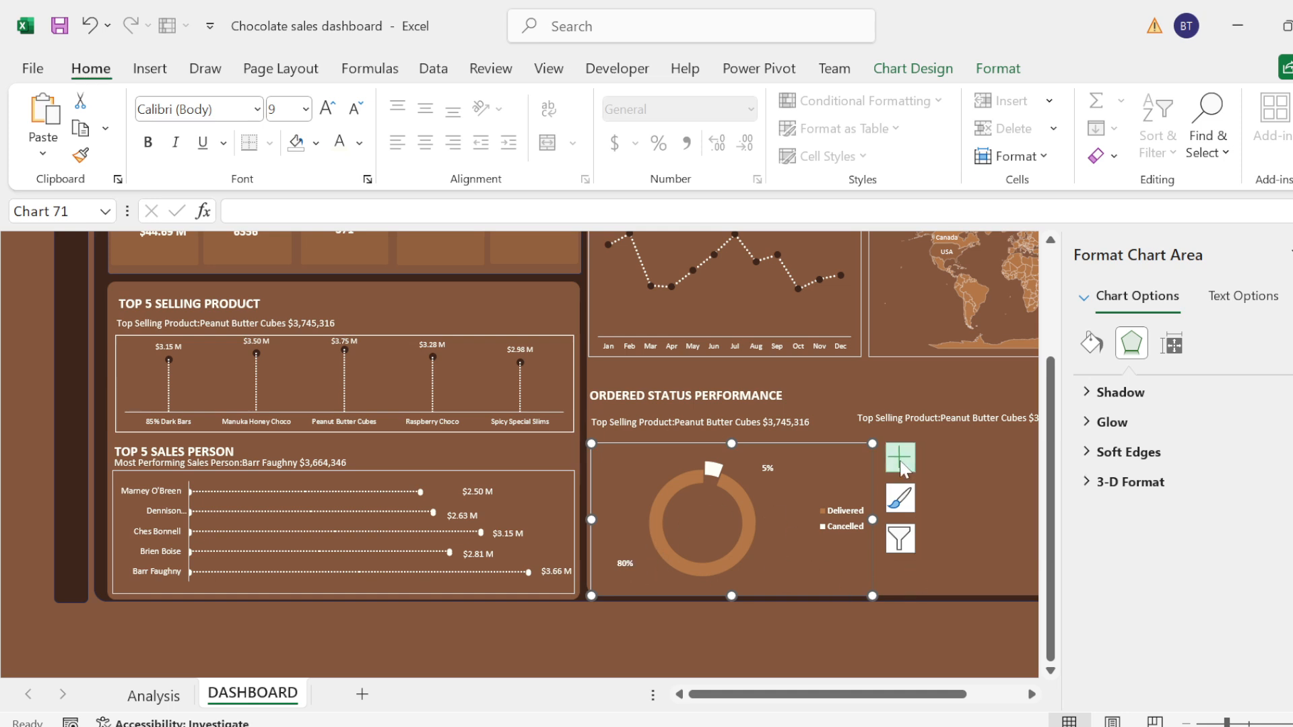
left_click(932, 478)
Step: Insert a doughnut chart of the Shipped and Placed percentages from cells I21:J22 on the Analysis sheet
left_click(799, 422)
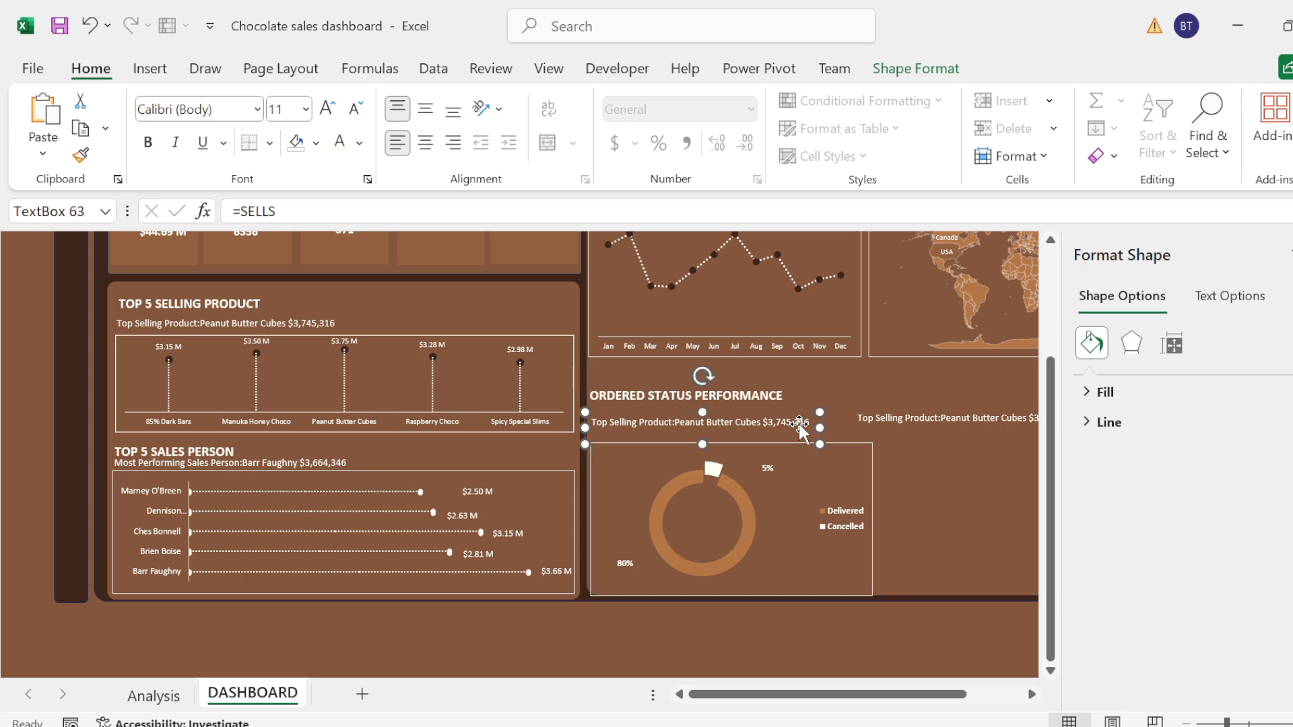
left_click_drag(748, 701, 829, 703)
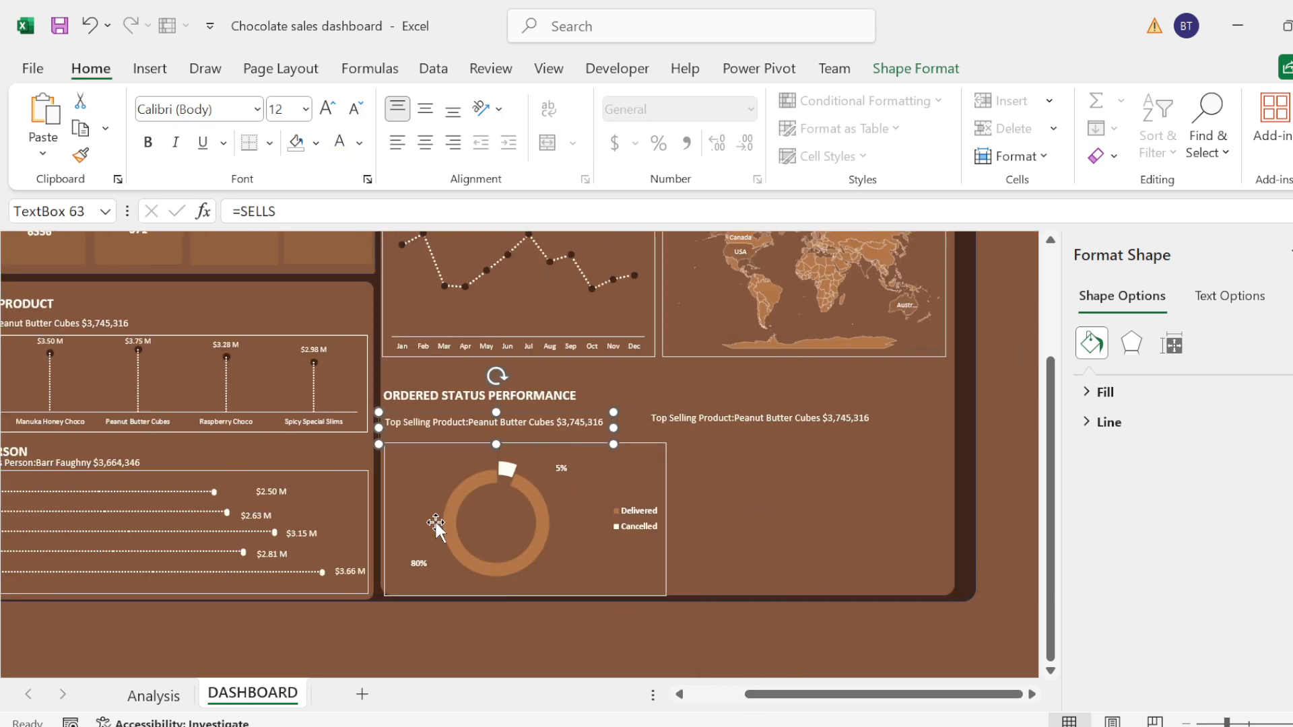
left_click(150, 695)
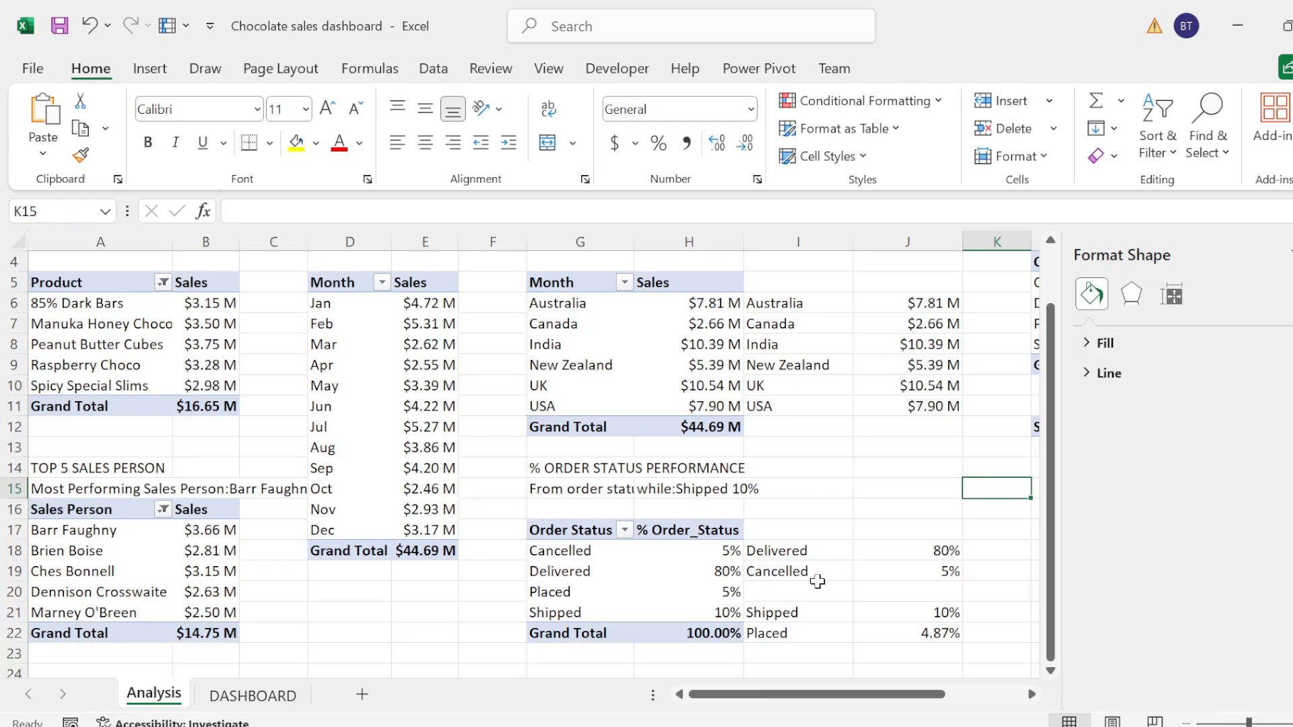
left_click(780, 615)
key("shift+Down")
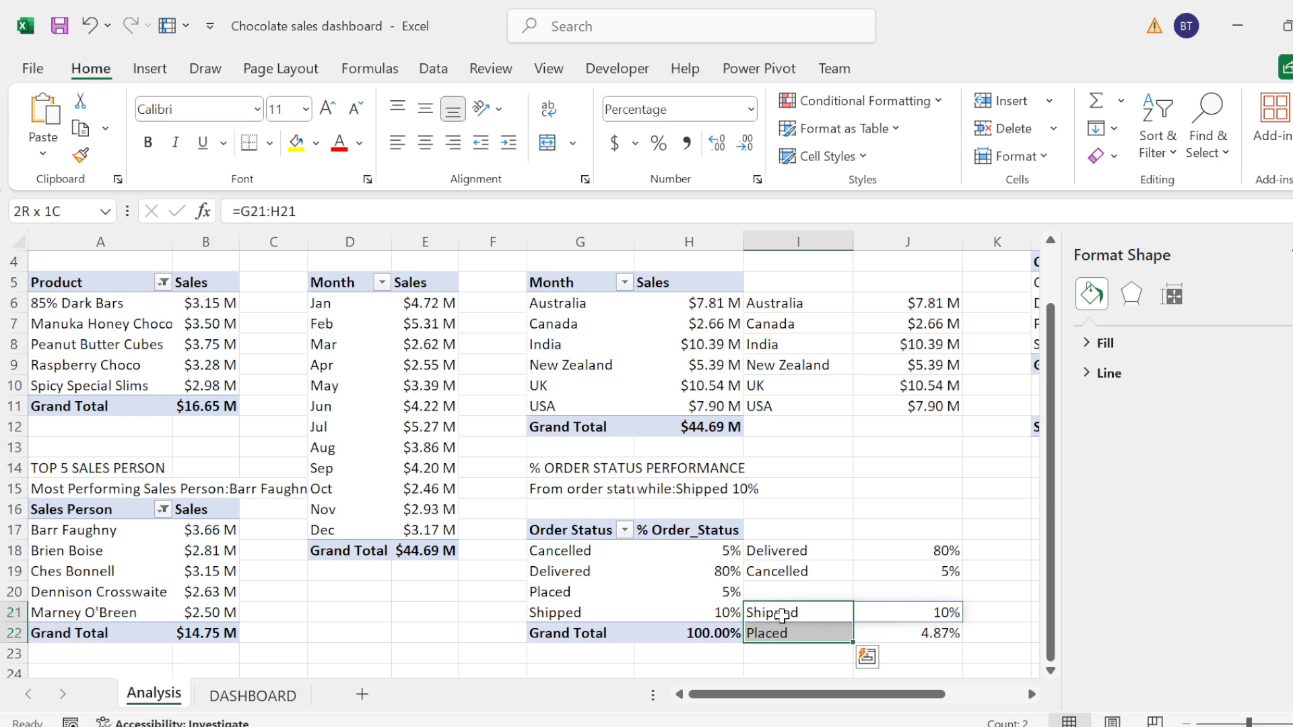
key("shift+Right")
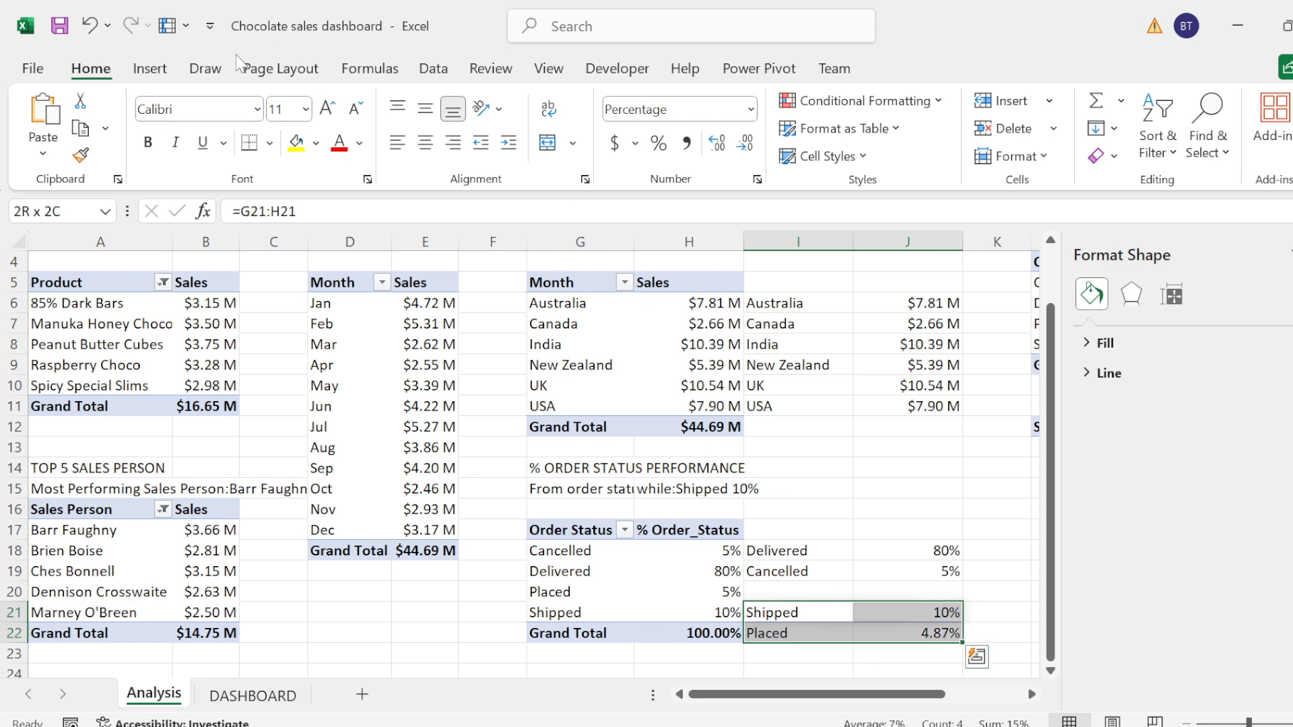
left_click(149, 68)
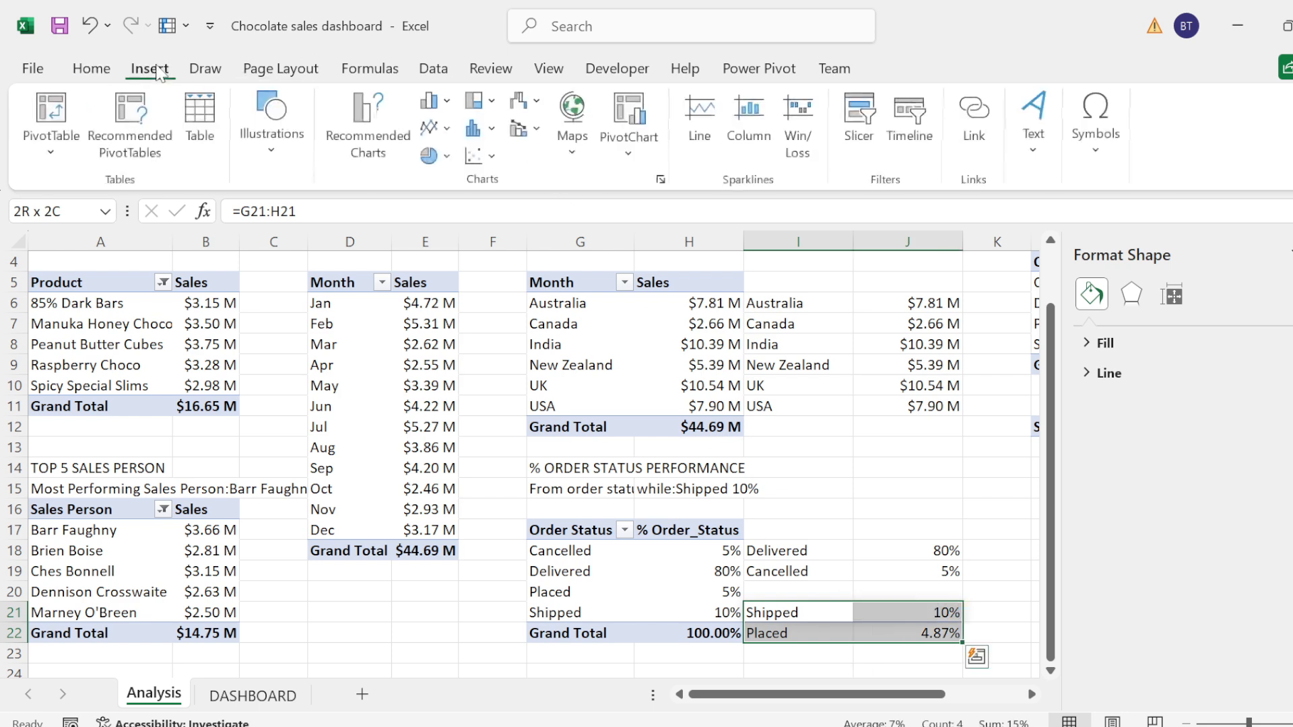
left_click(442, 157)
left_click(456, 427)
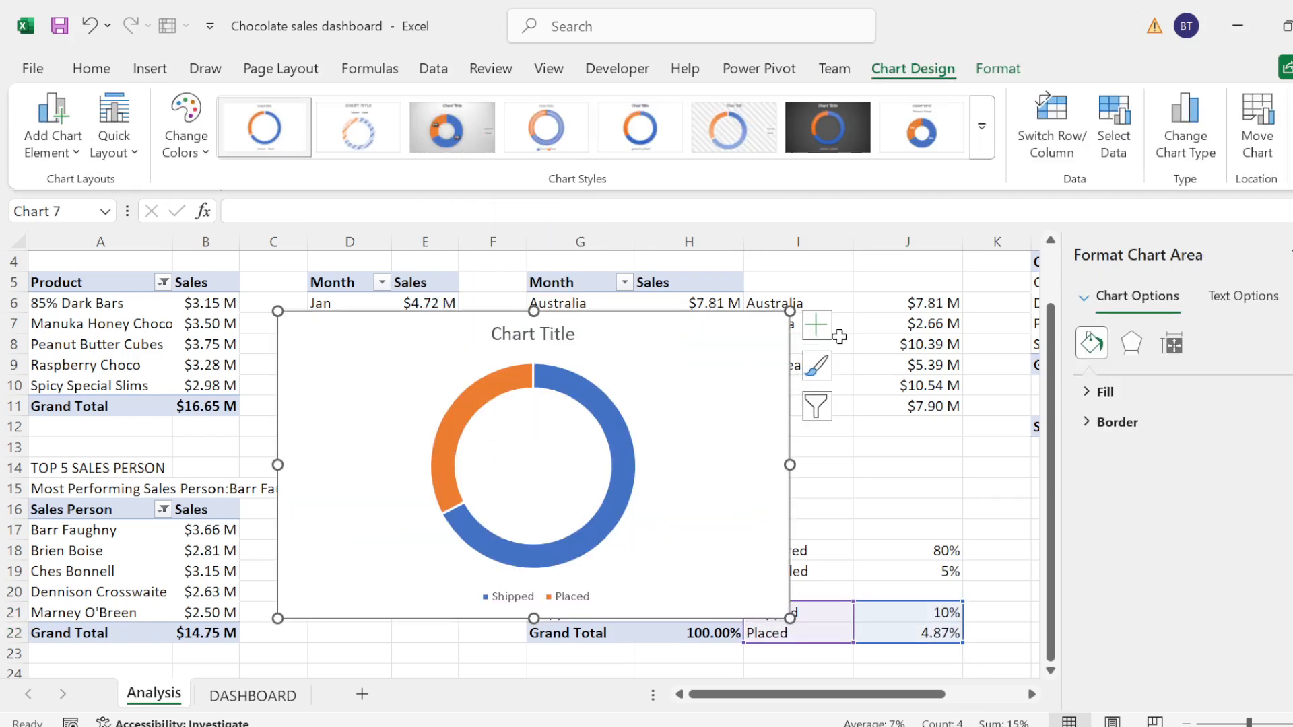
Step: Remove the new doughnut's chart title and place its legend to the right of the ring
left_click(838, 337)
left_click(775, 340)
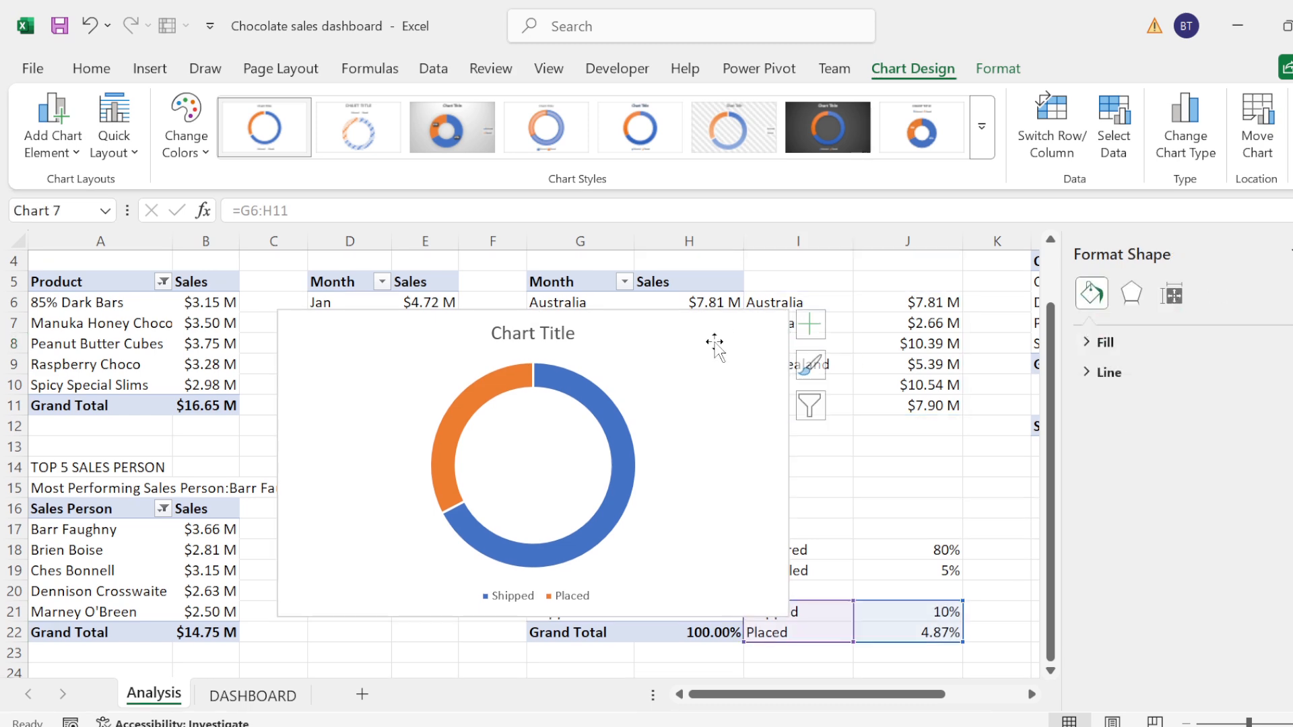
left_click(816, 326)
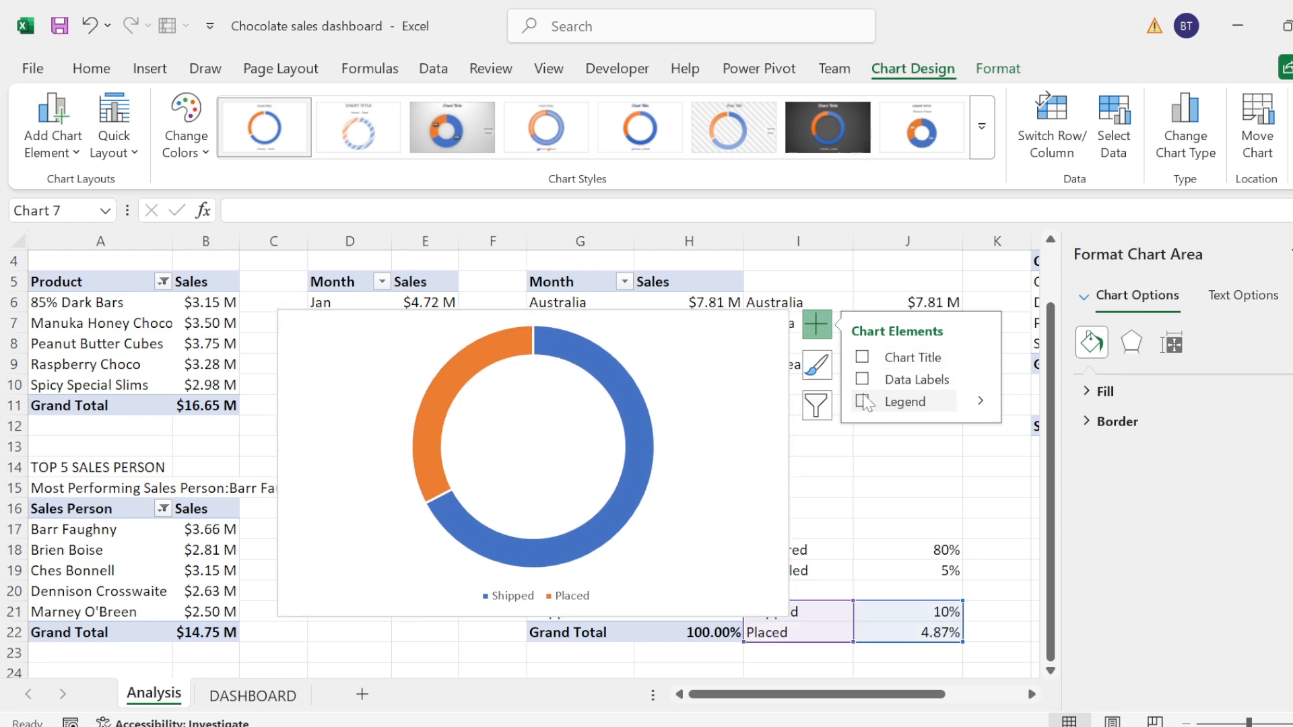
left_click(863, 401)
left_click(862, 401)
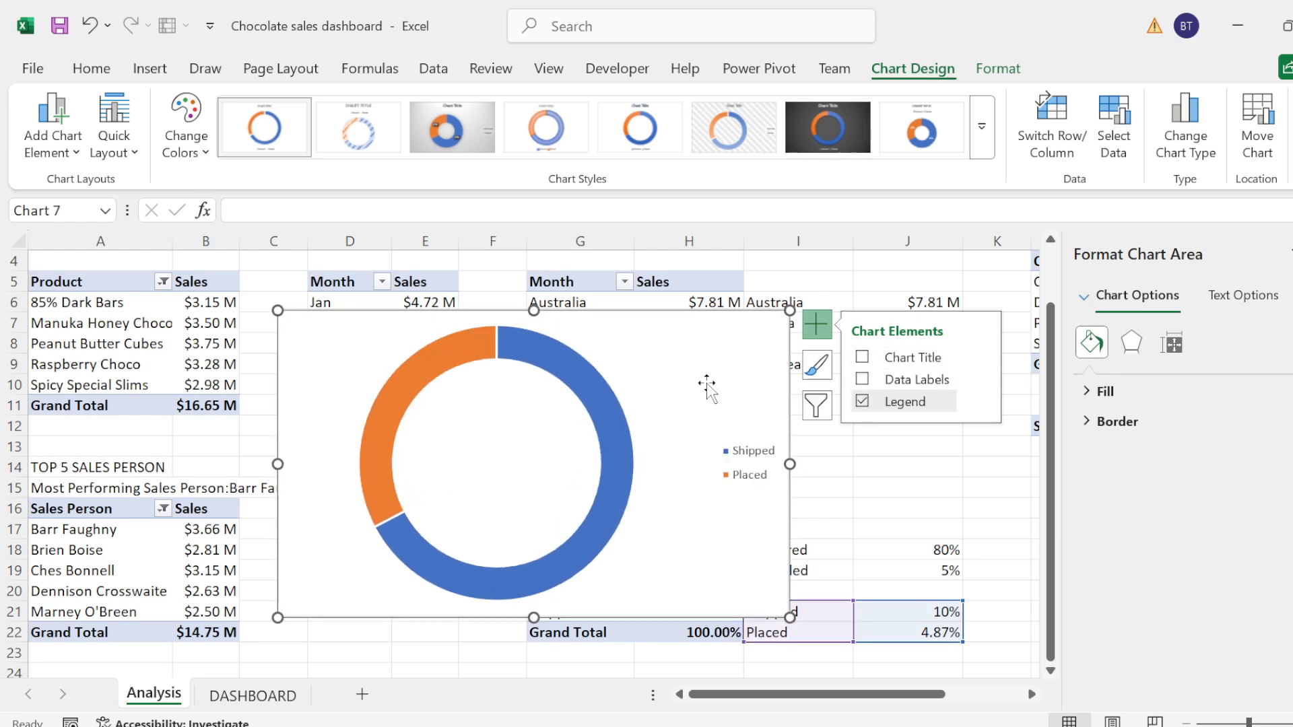
left_click(583, 382)
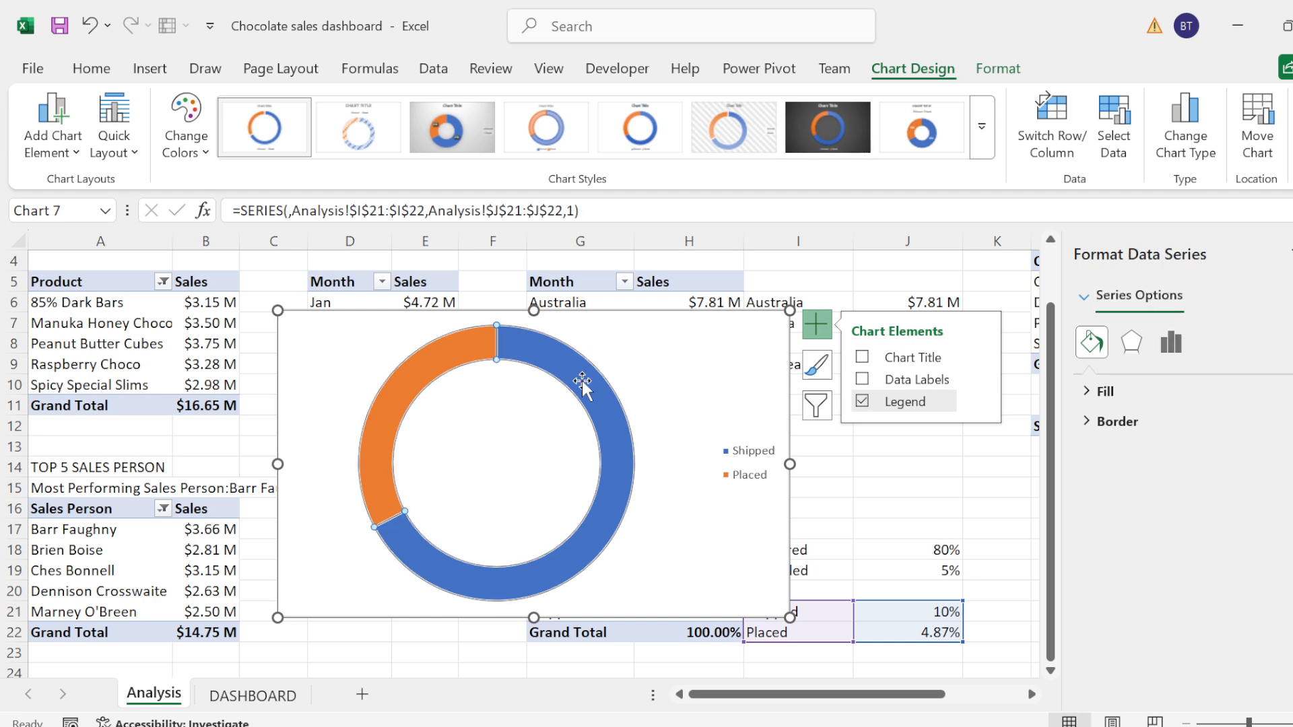
left_click(1105, 391)
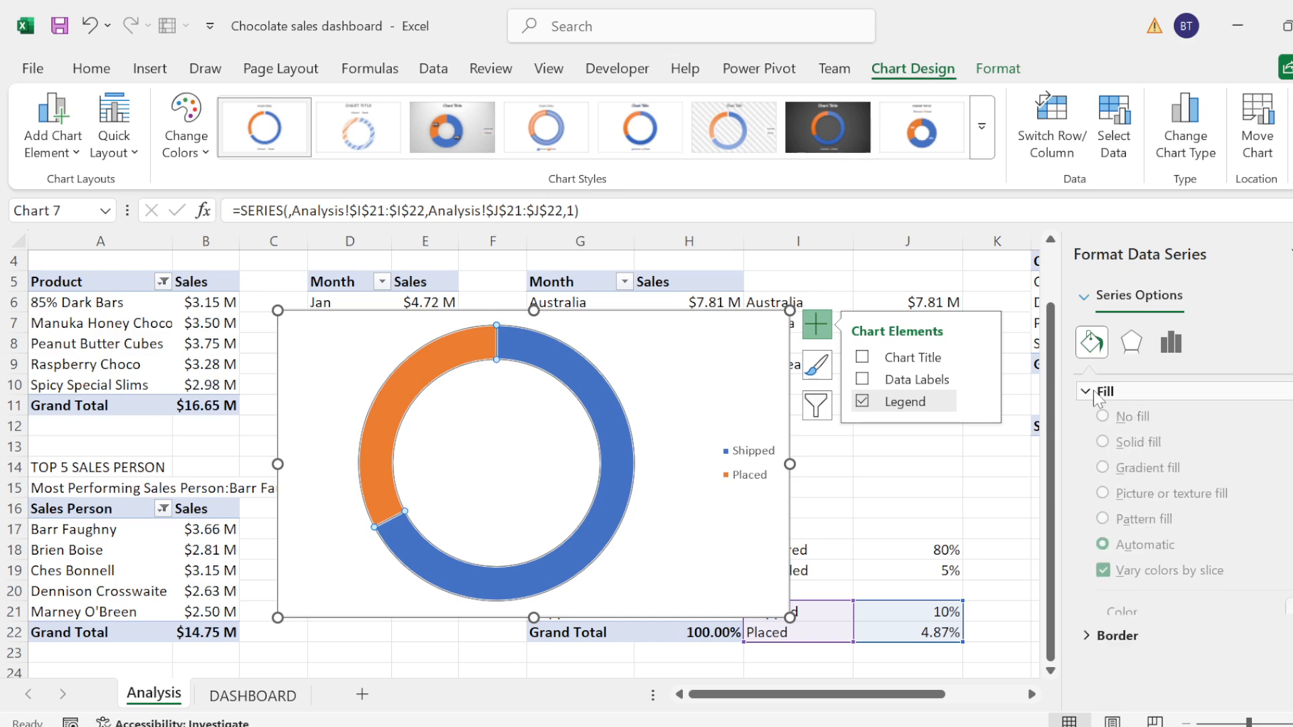
left_click(1289, 620)
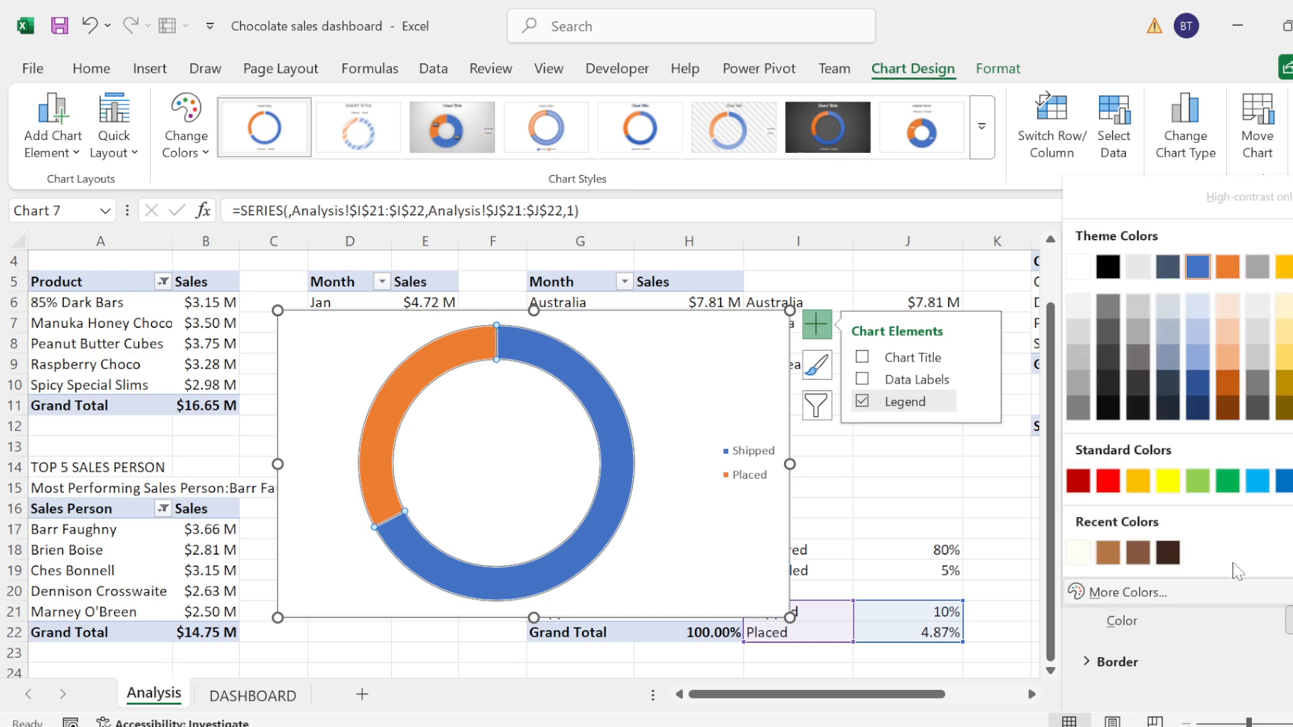
left_click(1107, 552)
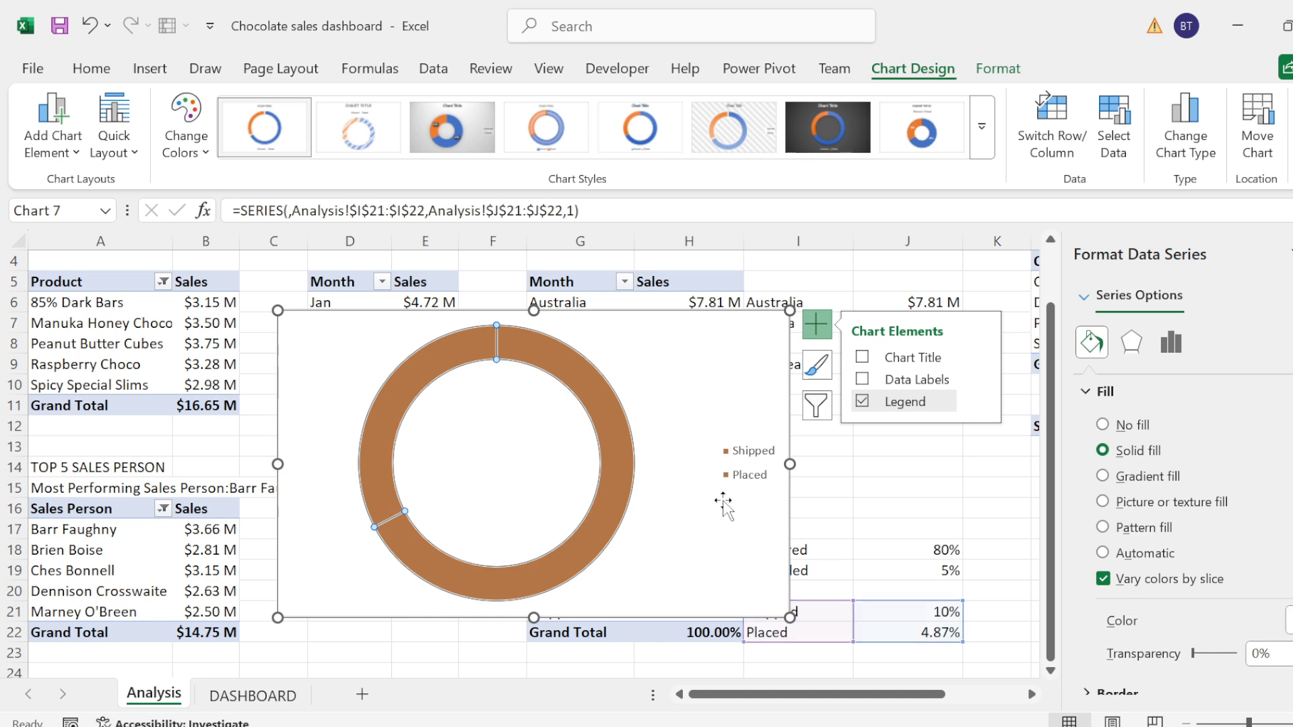
key("ctrl+z")
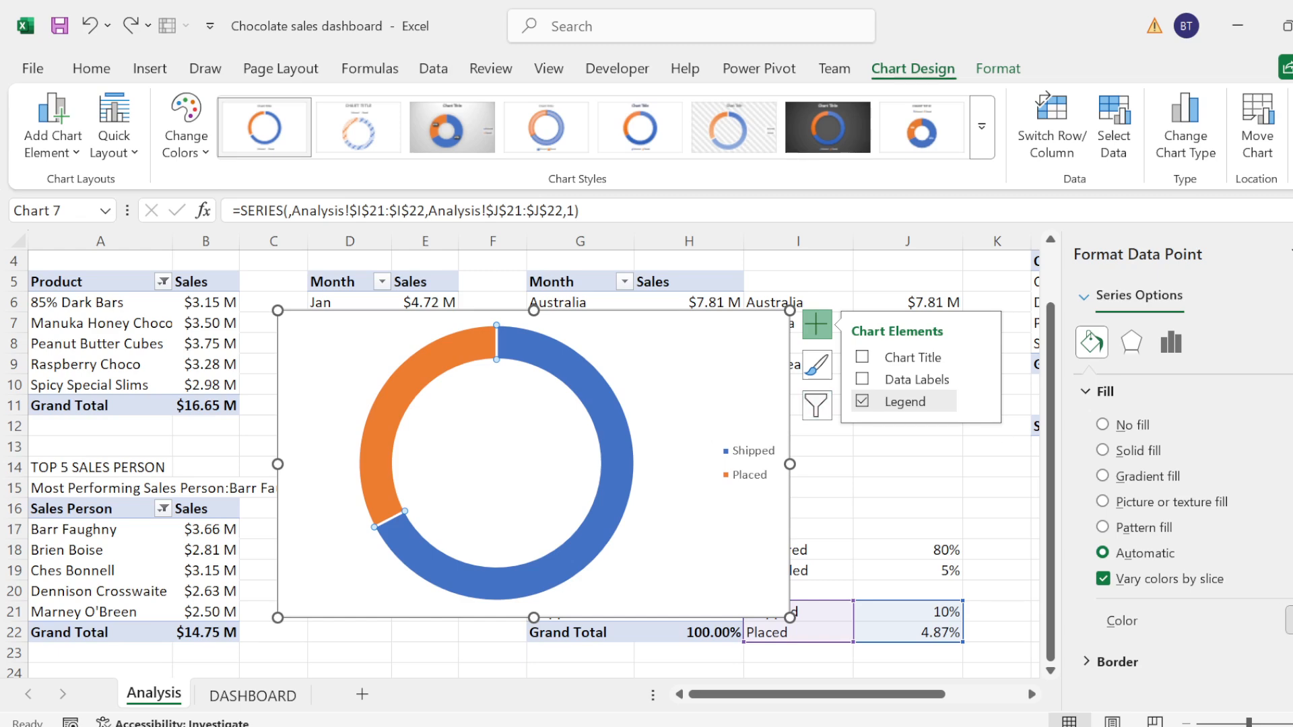
Step: Fill the Shipped slice with the recent light brown and the Placed slice with the recent ivory colour
left_click(1288, 620)
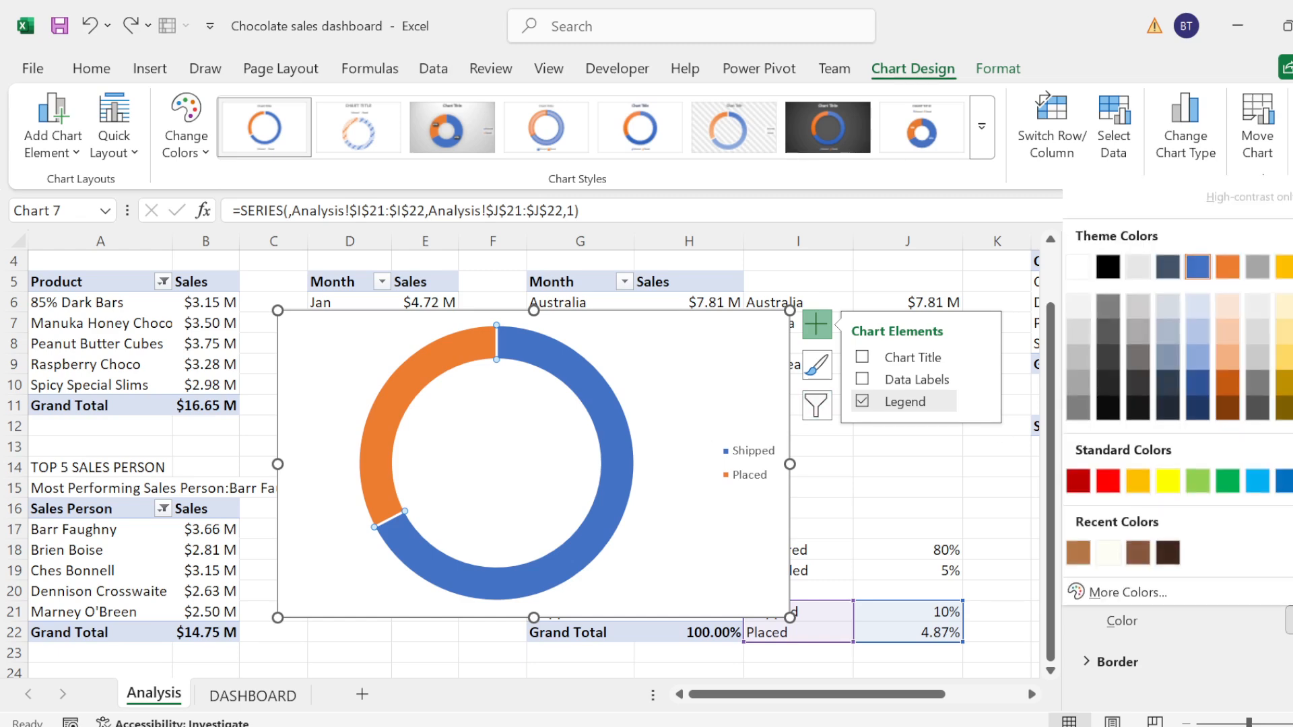
left_click(1084, 563)
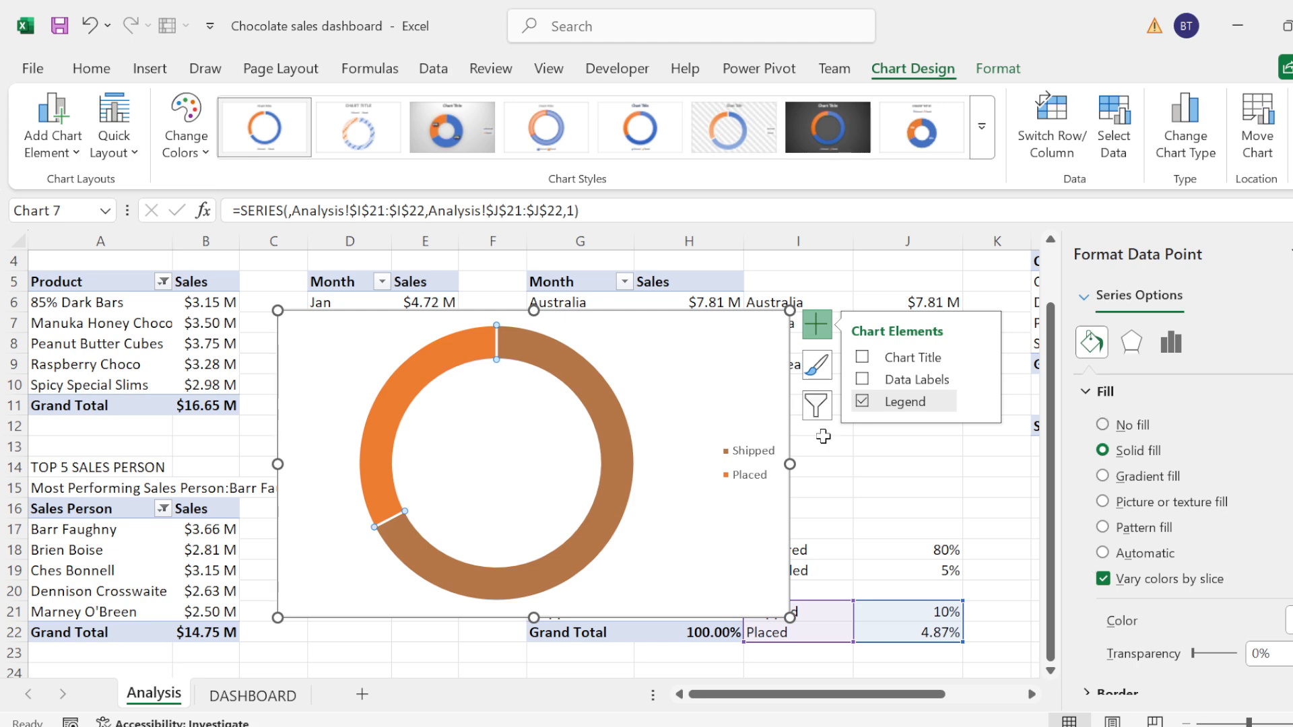
left_click(443, 347)
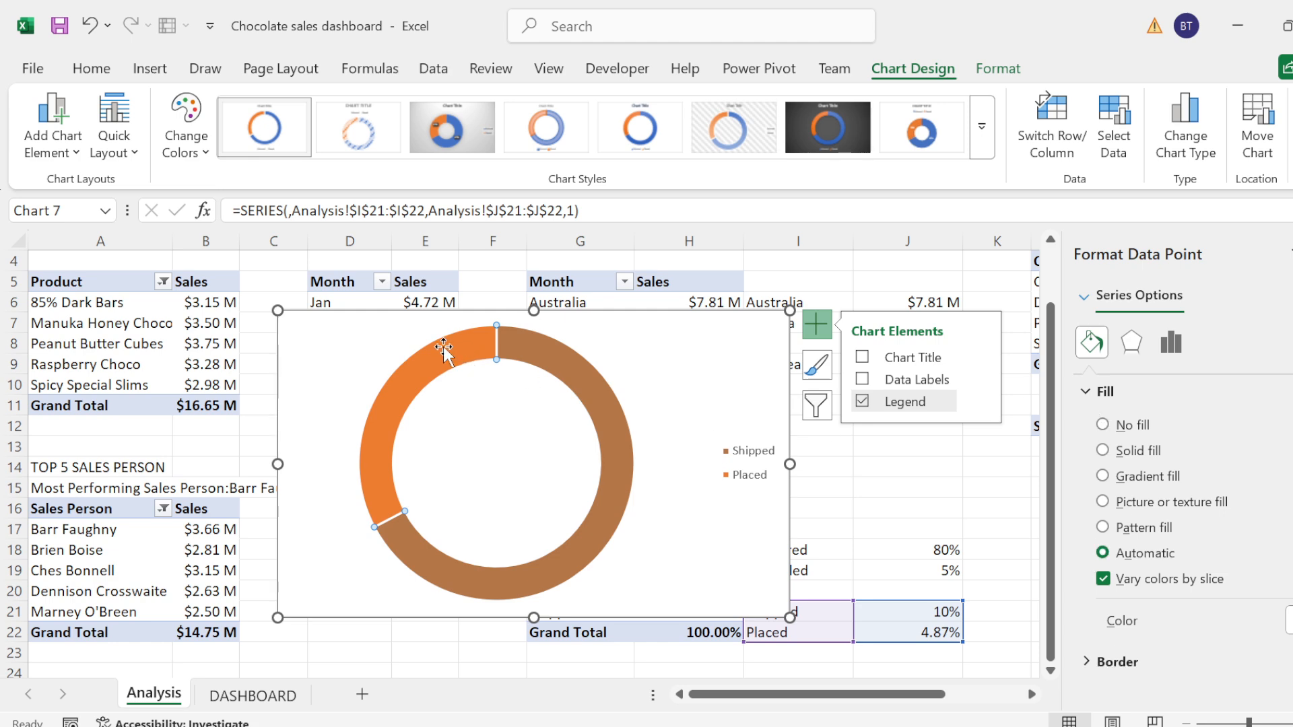
left_click(1287, 620)
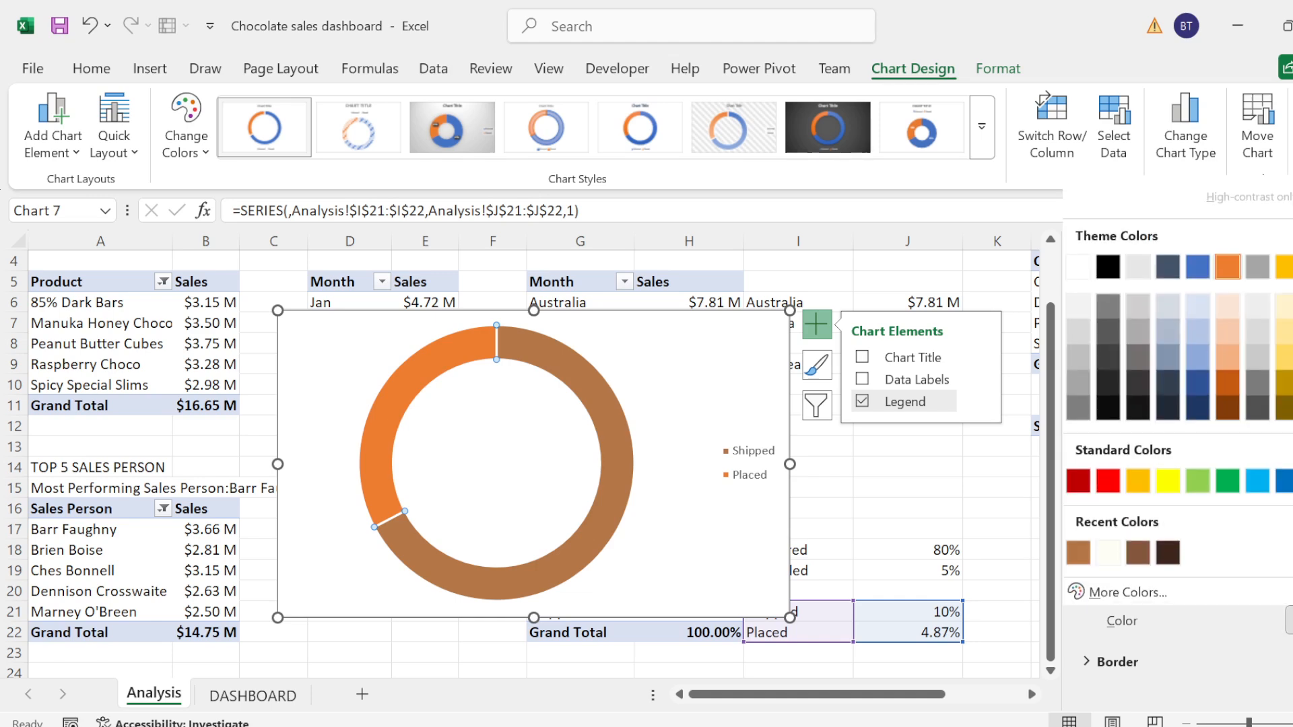
left_click(1108, 553)
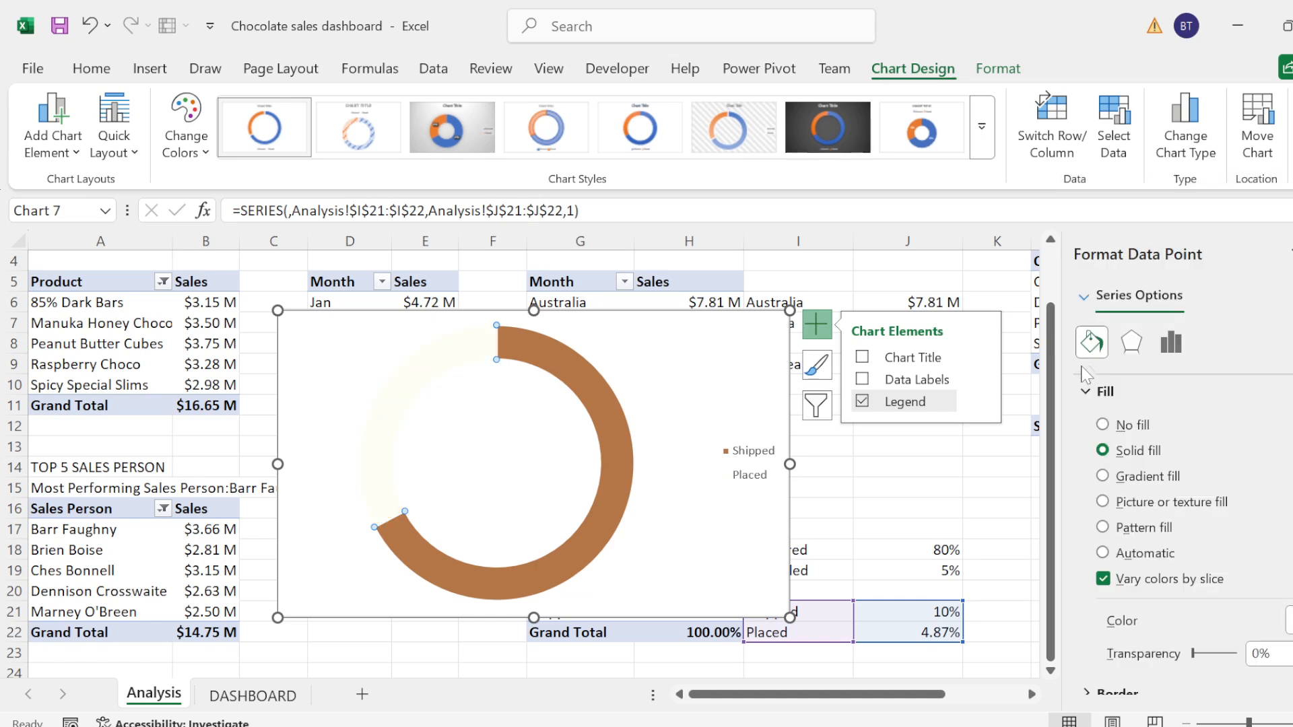
Step: Set the border of the Shipped and Placed doughnut slices to no line
left_click(1085, 390)
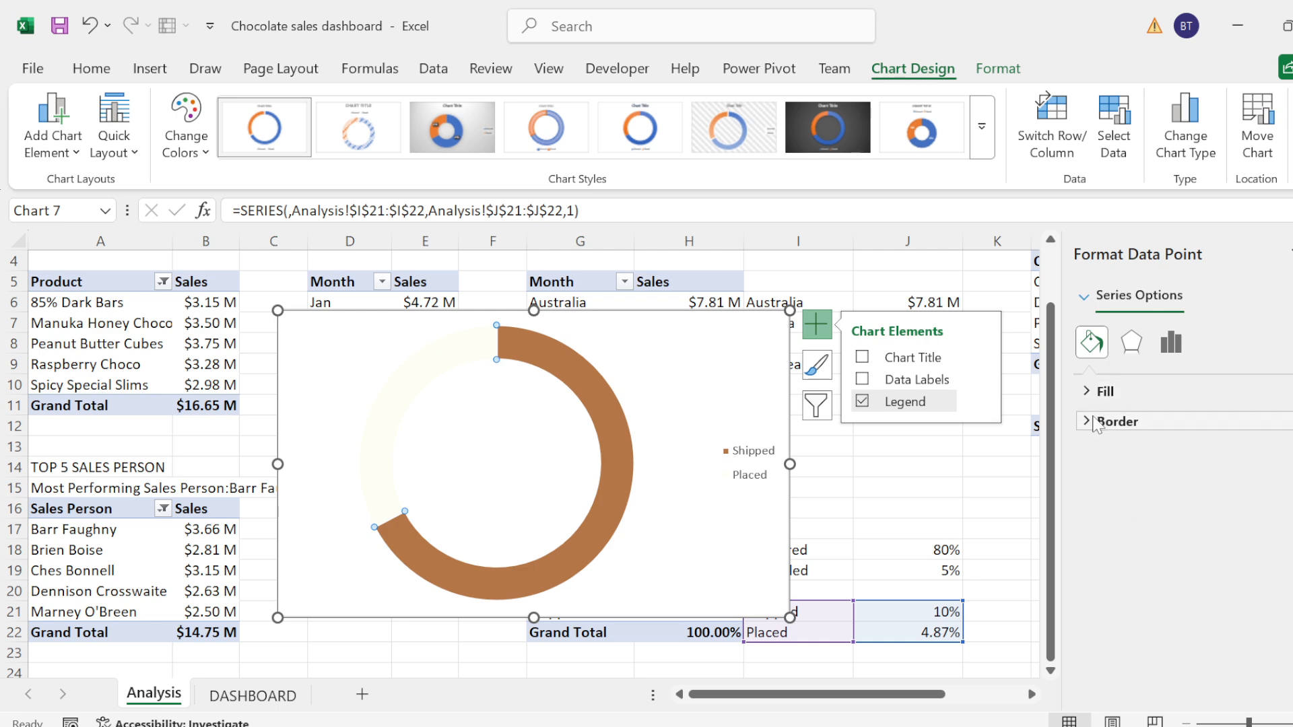
left_click(1094, 422)
left_click(1101, 423)
left_click(1096, 422)
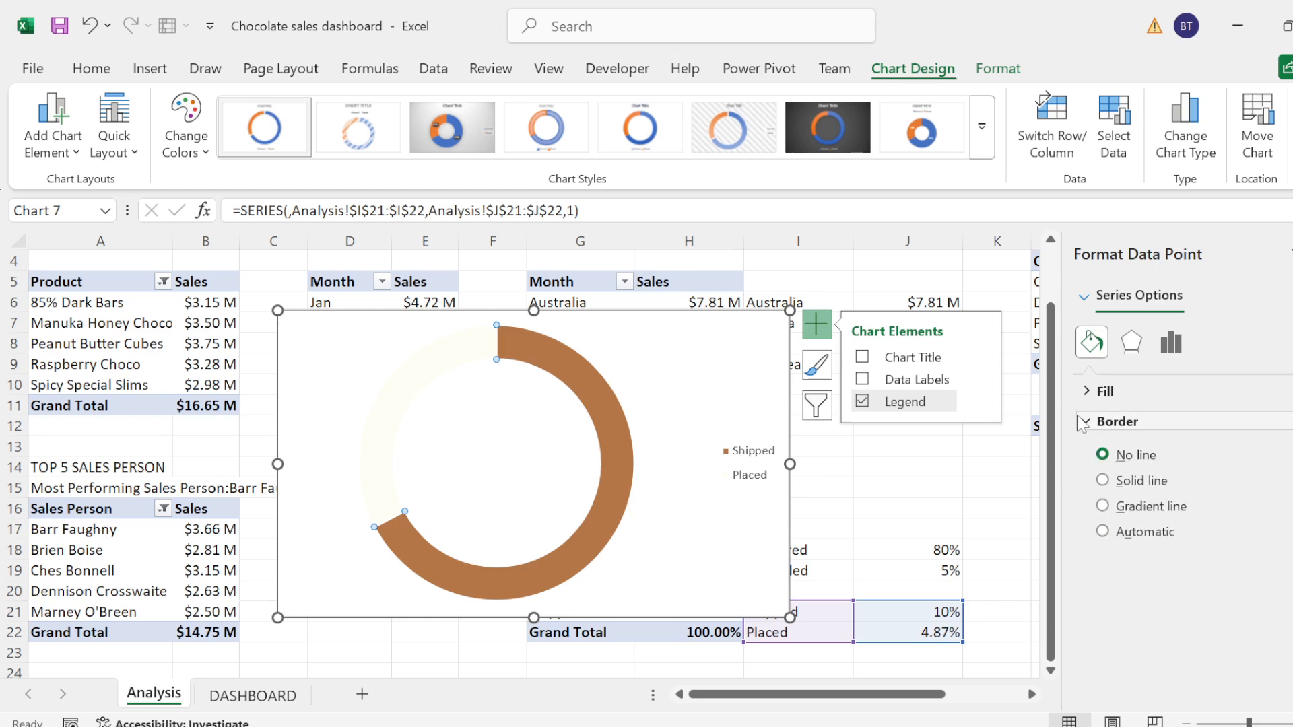
left_click(1110, 422)
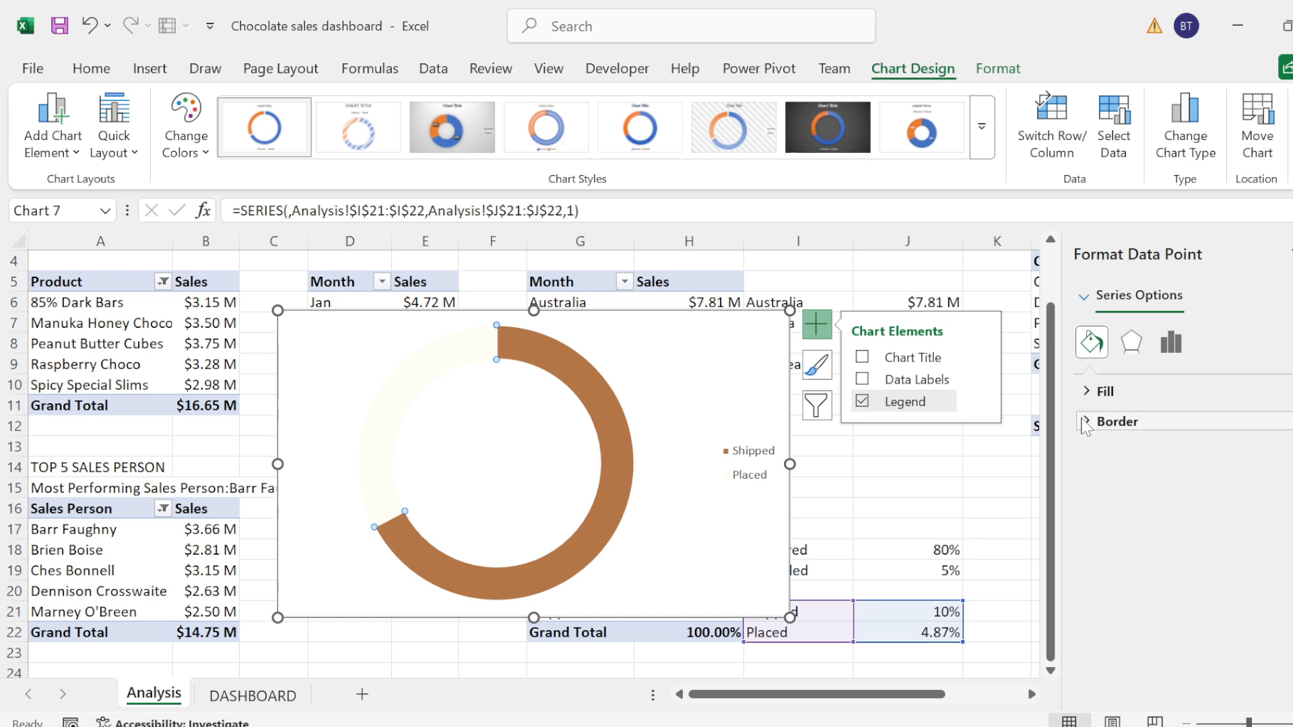
left_click(1107, 422)
left_click(1103, 456)
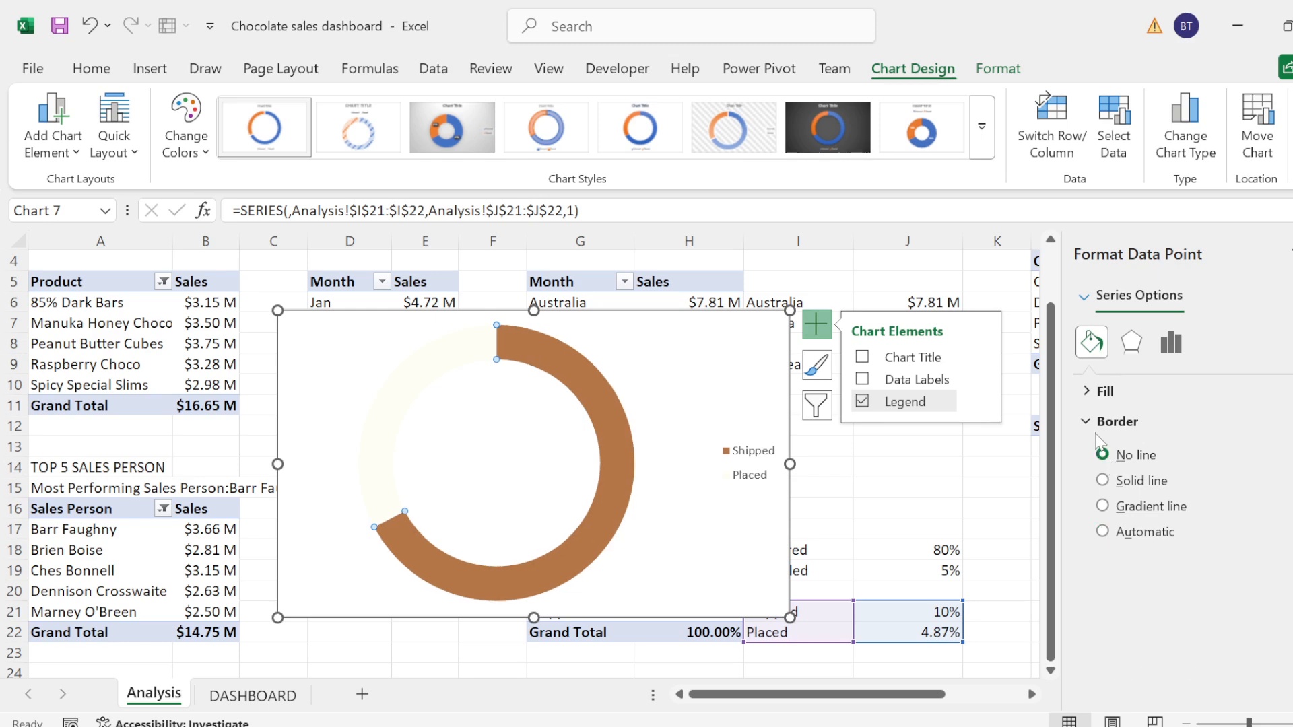
left_click(1085, 393)
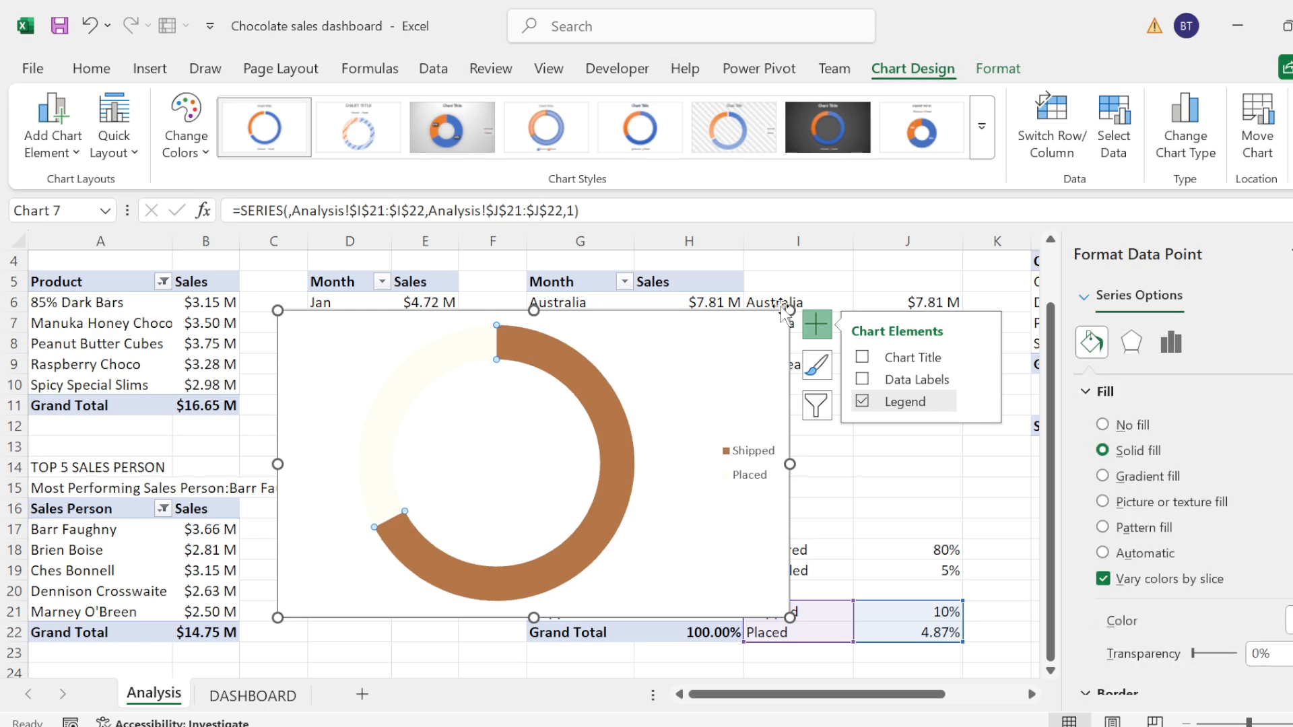
Step: Set the chart area of the Shipped and Placed doughnut to no fill
left_click(740, 338)
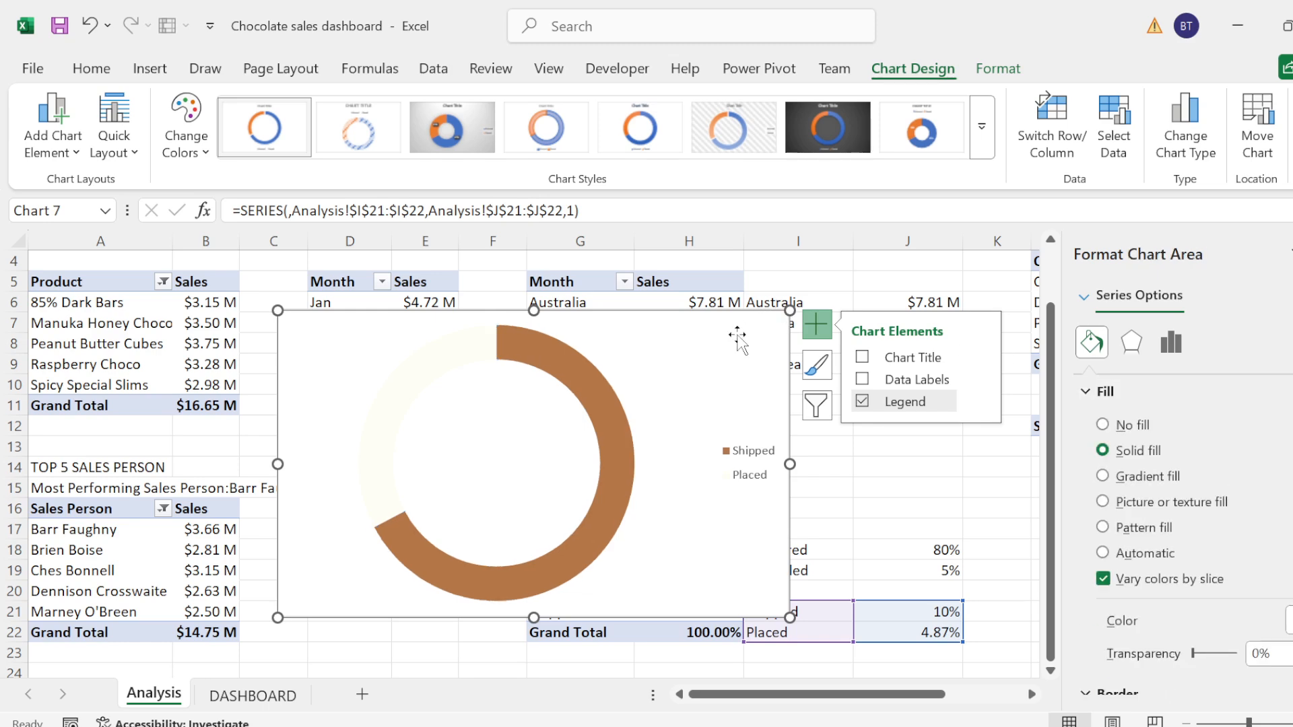
left_click(1077, 391)
left_click(1077, 391)
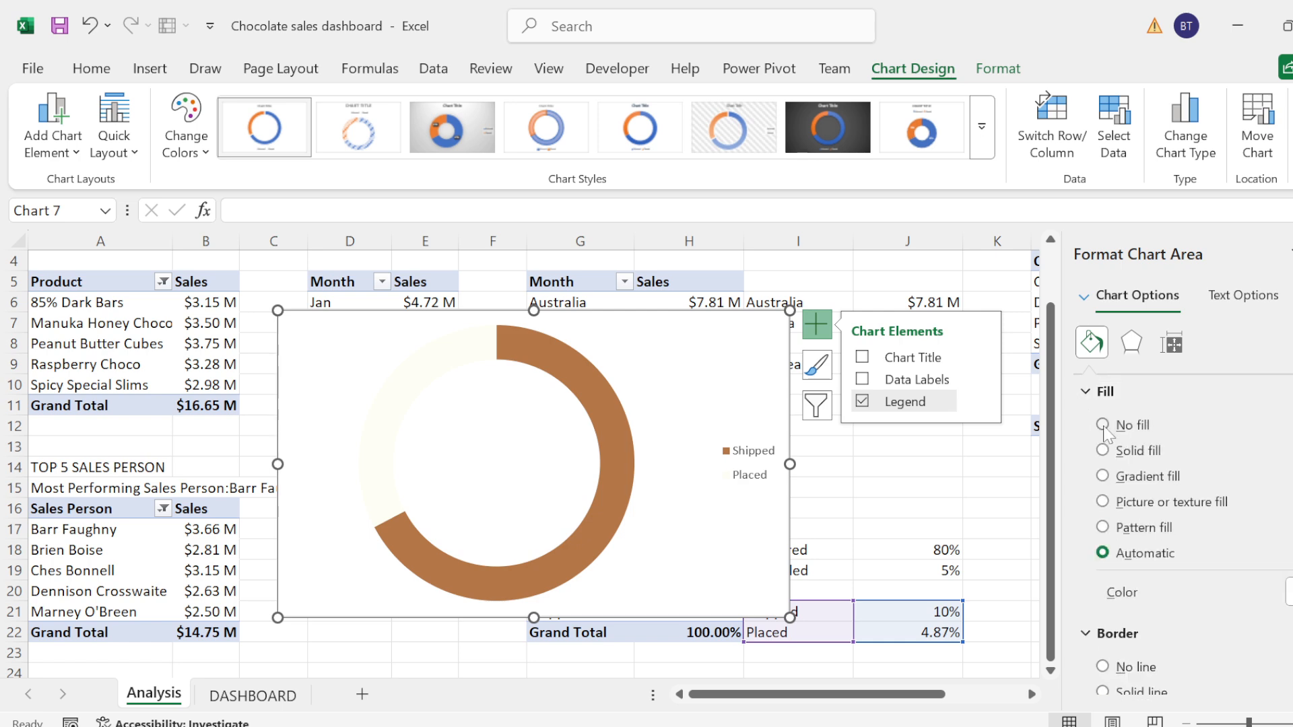
left_click(1102, 425)
left_click(1088, 393)
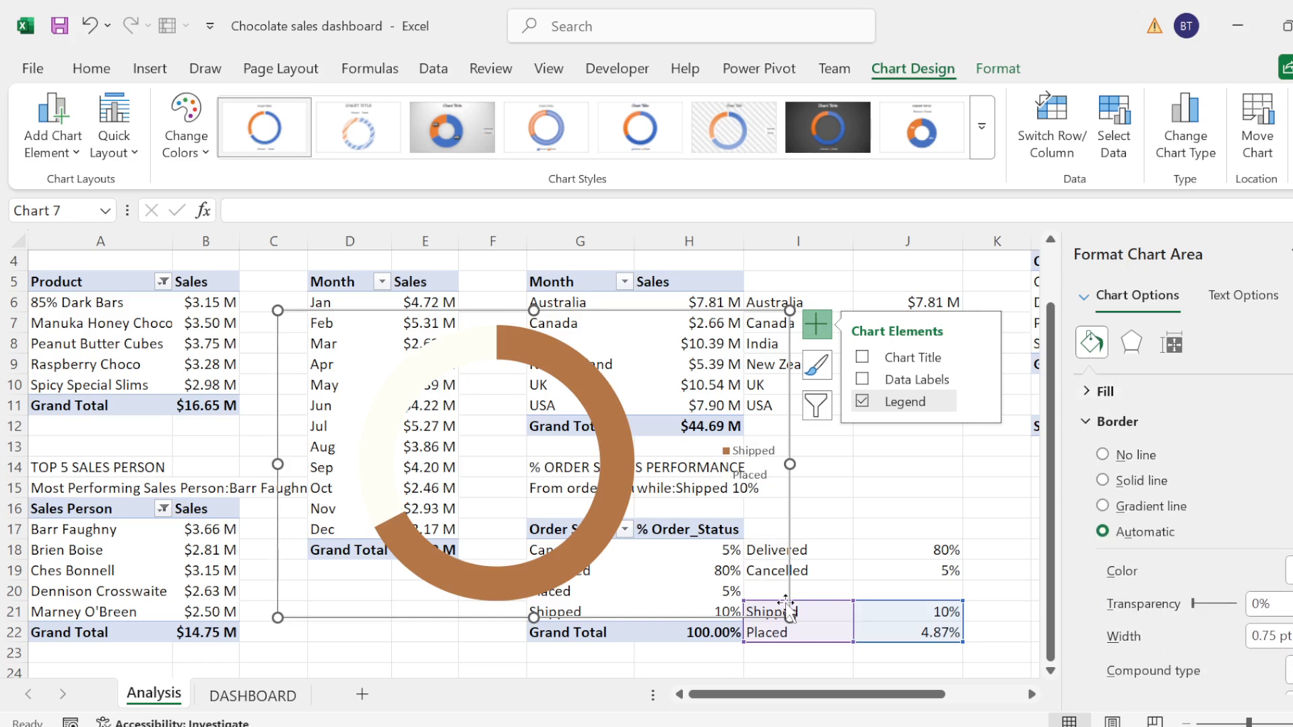
Step: Shrink the Shipped and Placed doughnut chart and transfer it from the Analysis sheet to the DASHBOARD sheet
left_click_drag(788, 615, 641, 492)
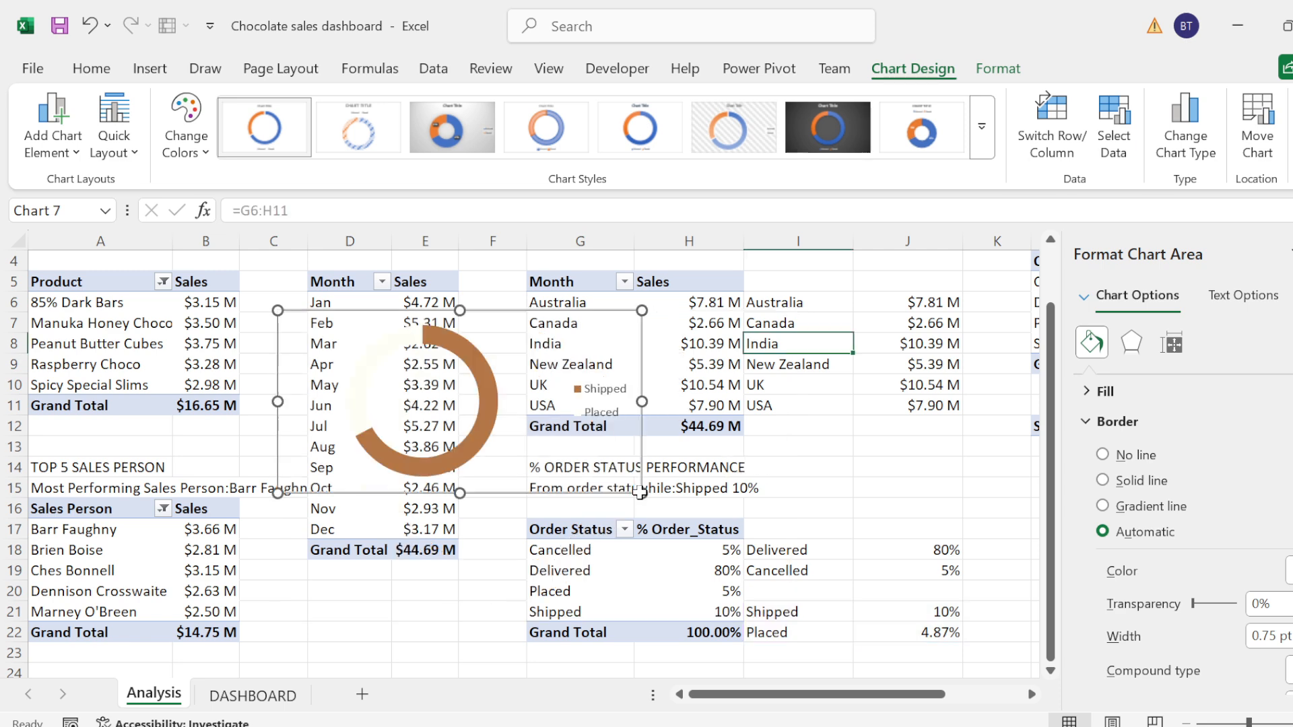
key("ctrl+x")
left_click(253, 695)
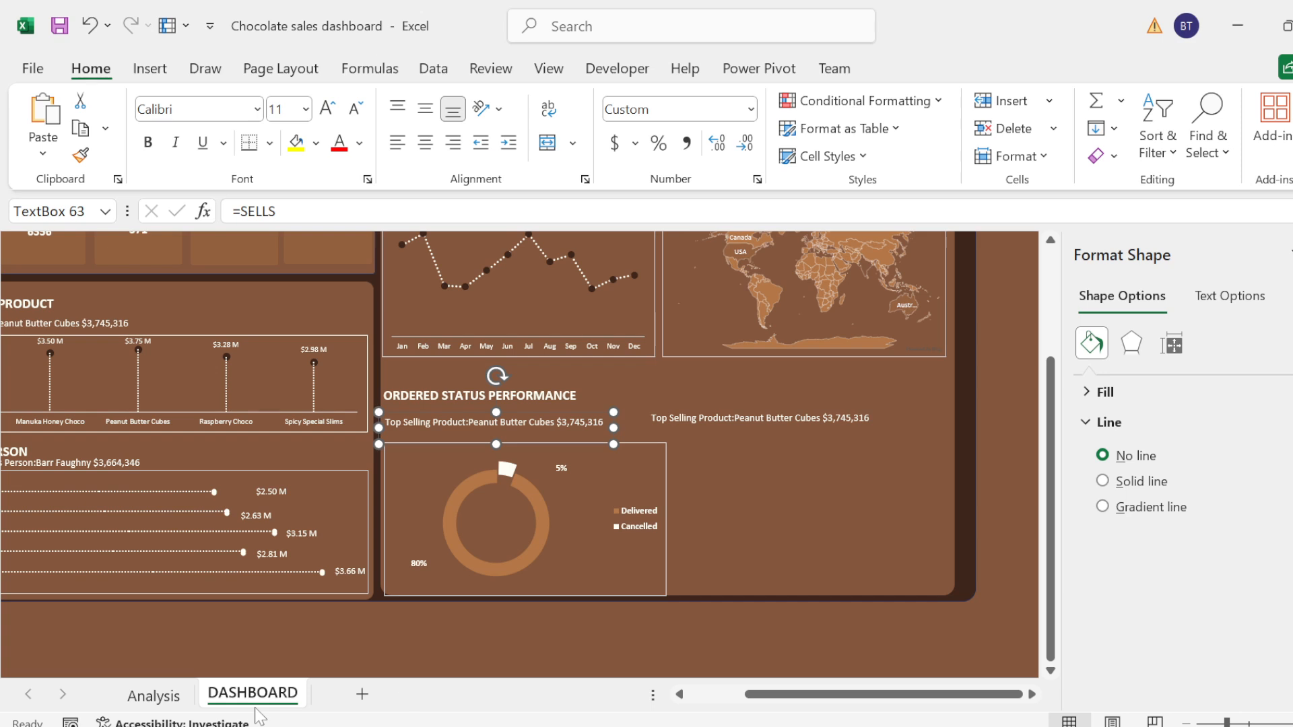
left_click(811, 696)
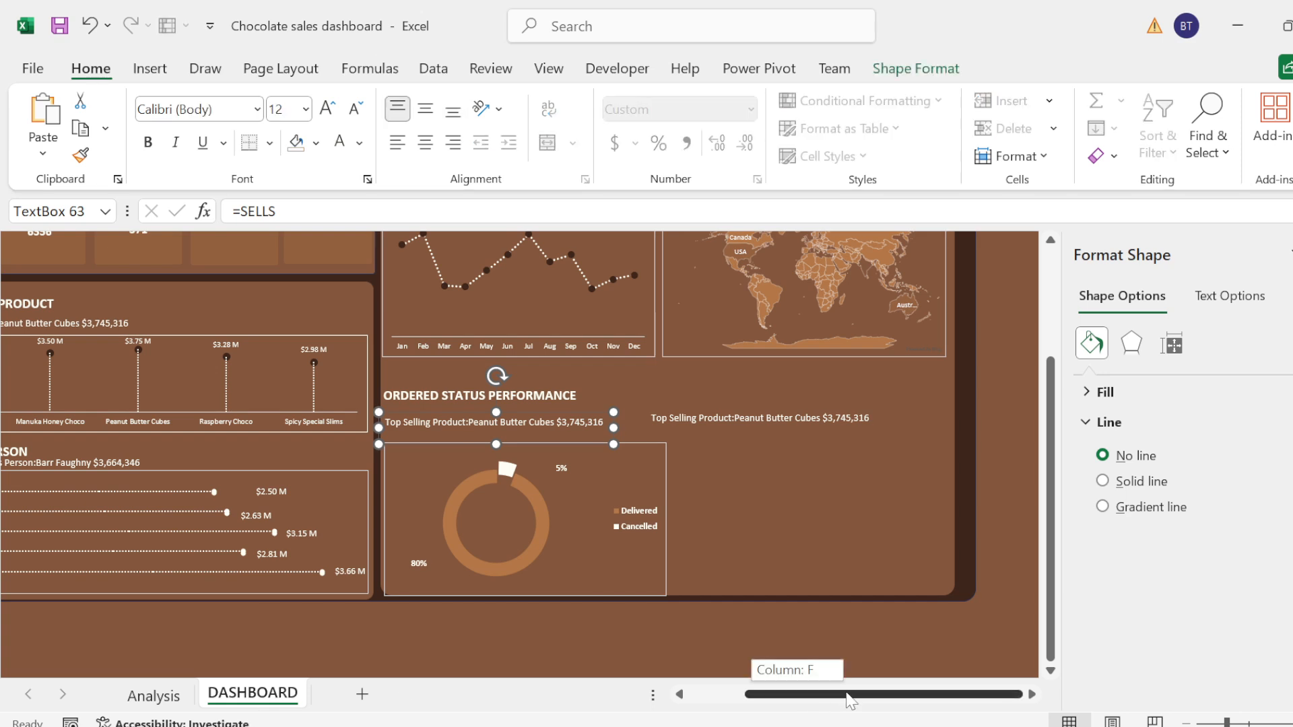
left_click(750, 529)
key("ctrl+v")
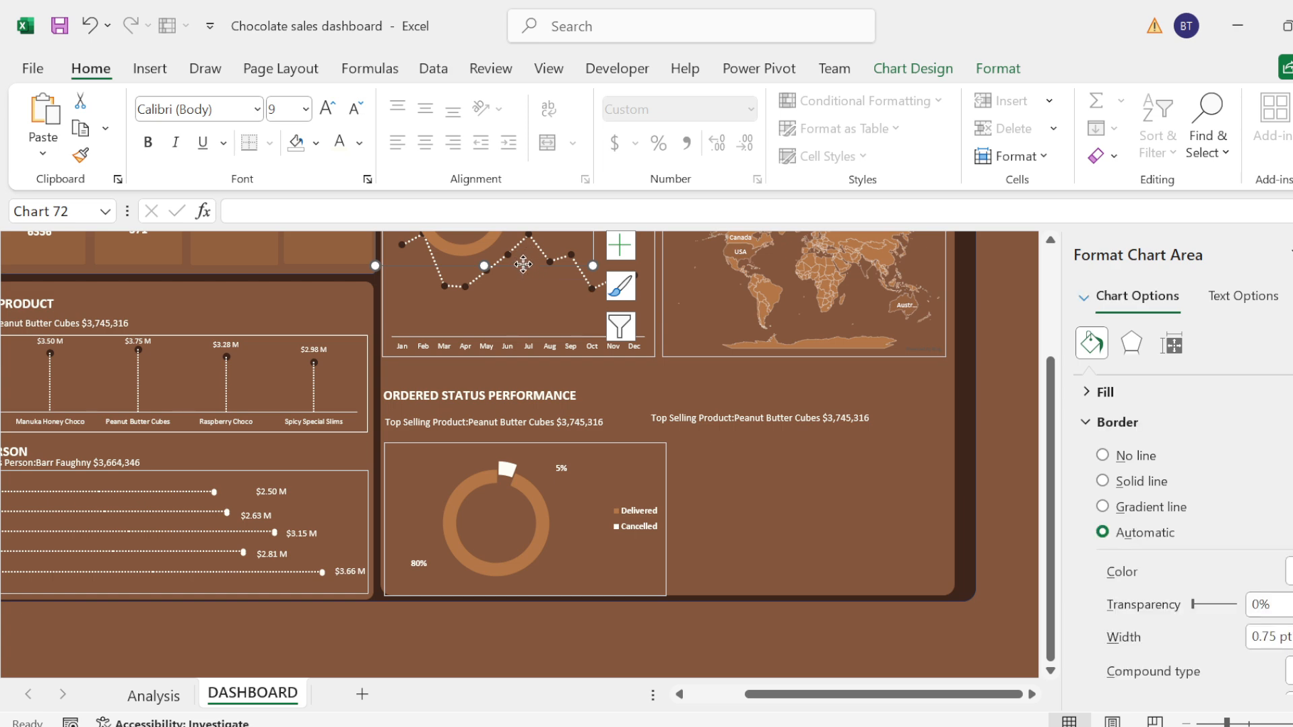
Step: Position the pasted doughnut beside the Delivered and Cancelled chart, below the second subtitle, and stretch it downward to fit the section
left_click_drag(526, 259, 948, 563)
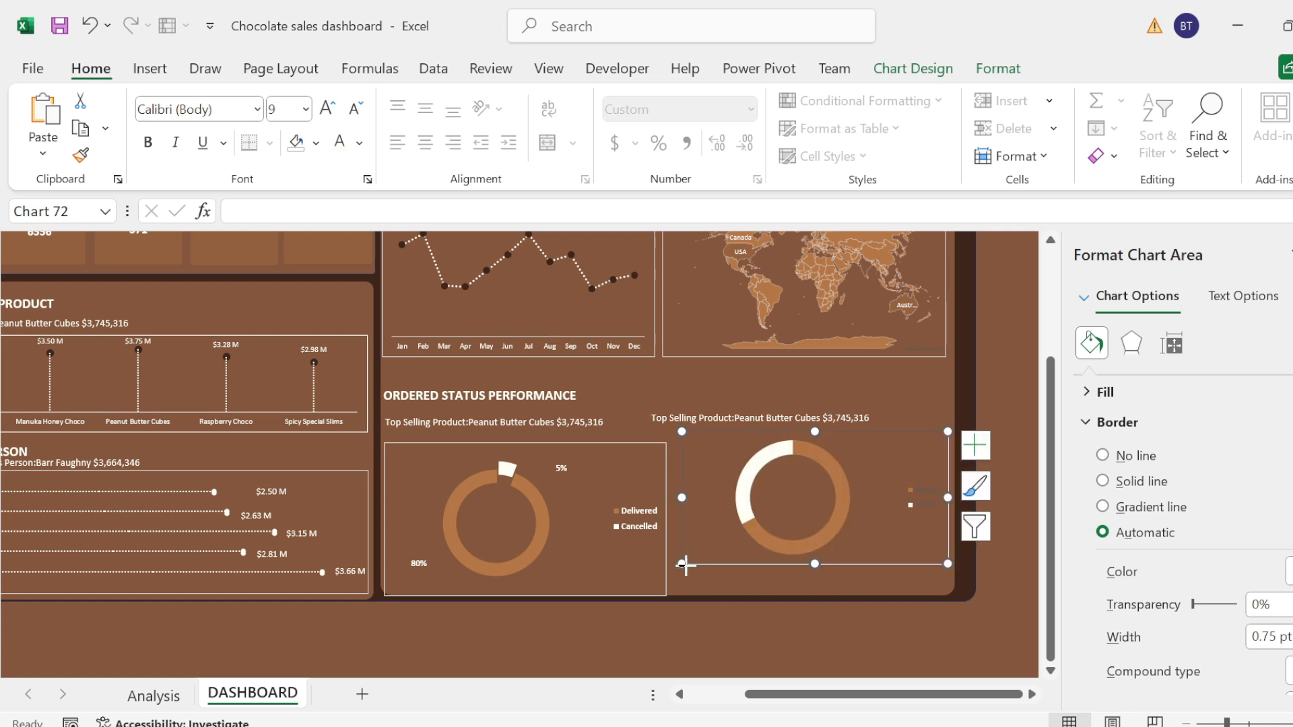
left_click_drag(682, 564, 686, 587)
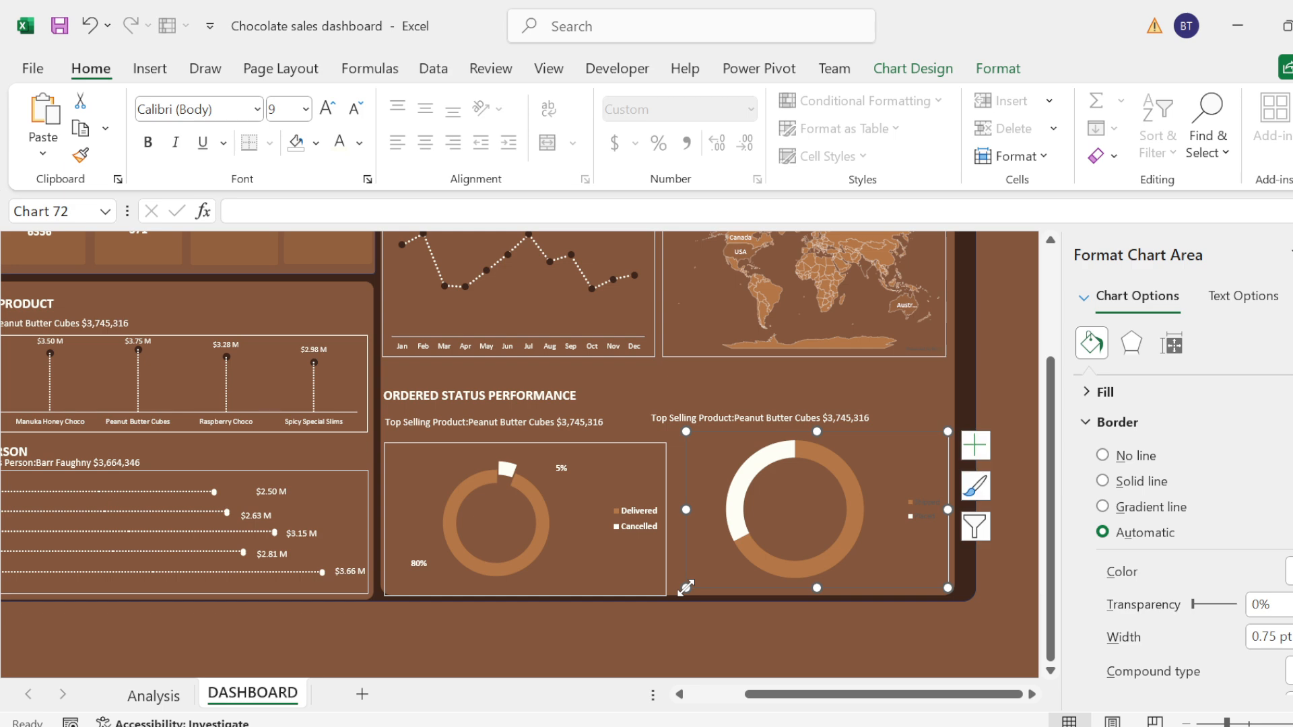
left_click(749, 643)
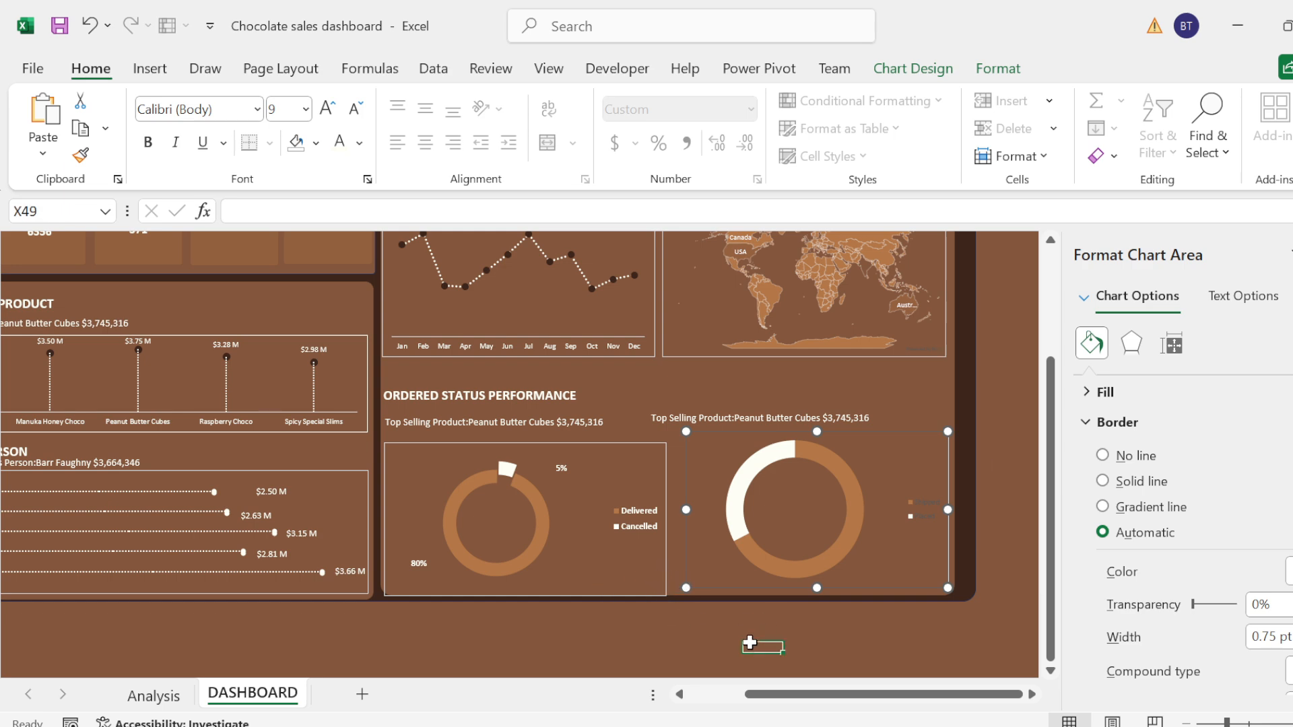
Step: Resize the Shipped and Placed doughnut to fit just below its subtitle and add data labels to it
left_click(688, 433)
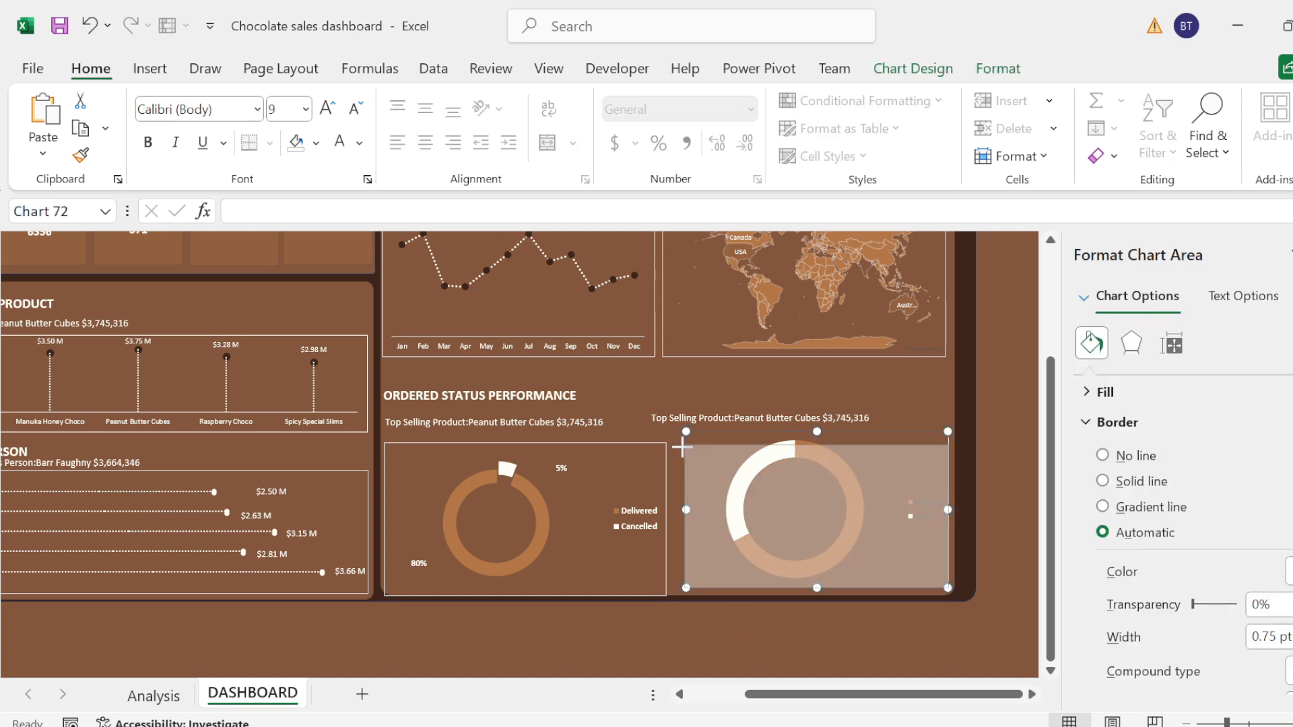
left_click_drag(682, 446, 673, 439)
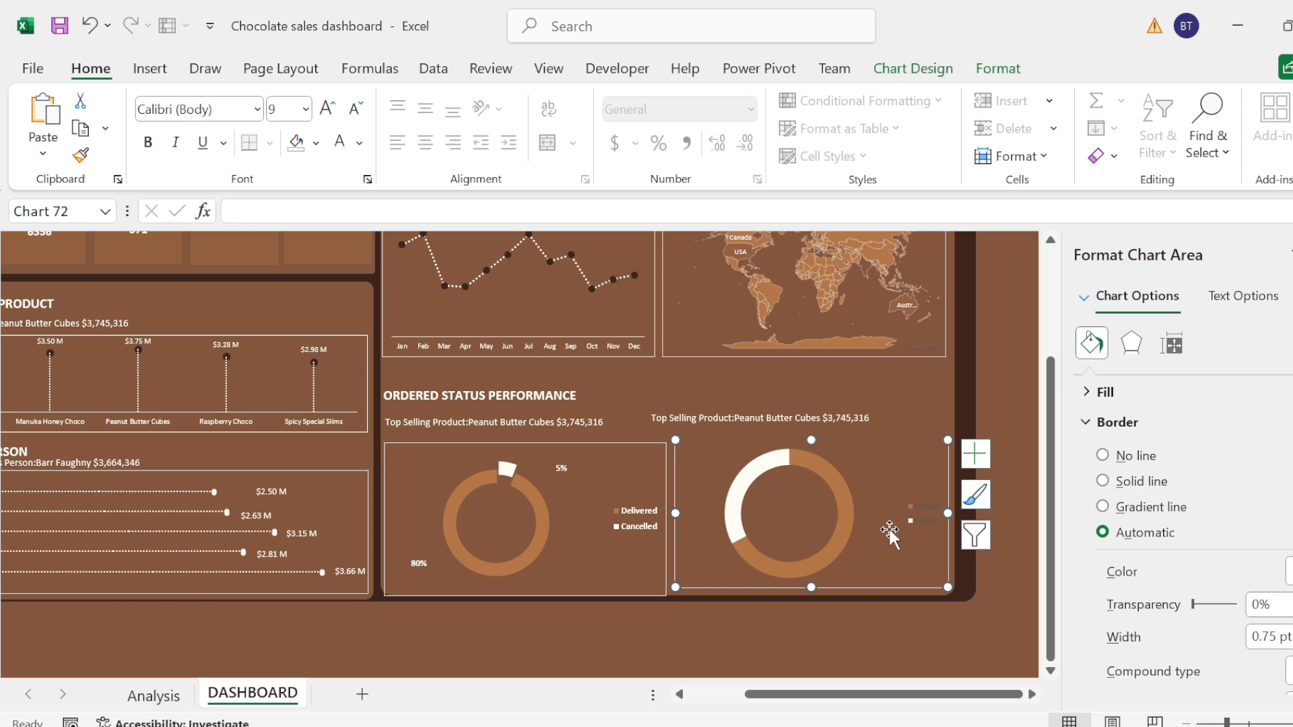
left_click(975, 455)
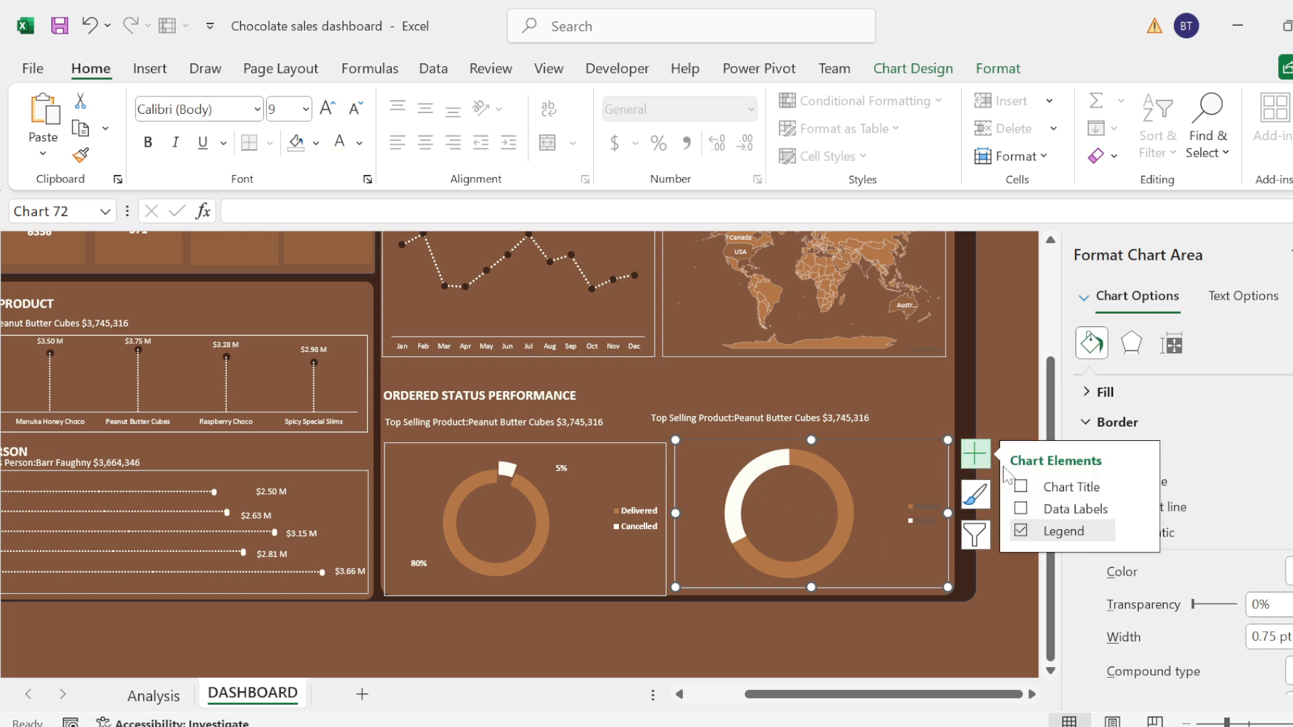
left_click(1018, 509)
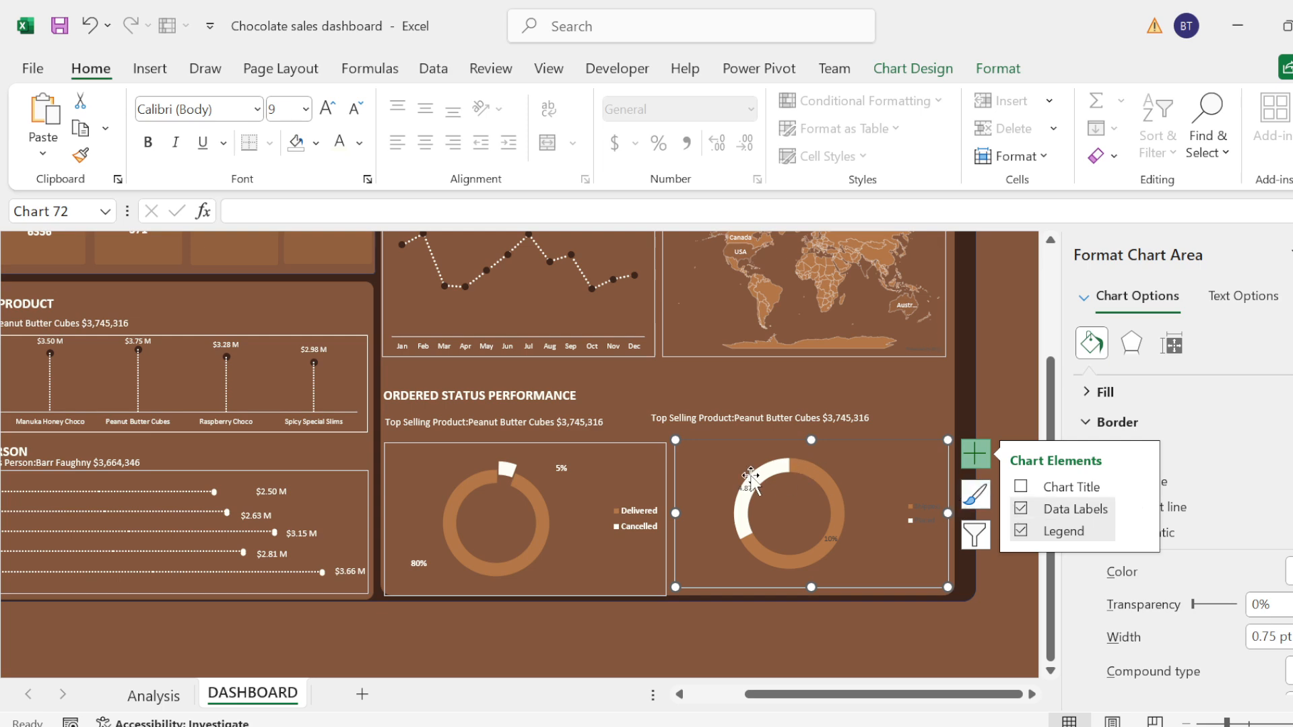
Step: Format the Placed percentage in cell J22 of the Analysis sheet to show no decimal places
left_click(154, 697)
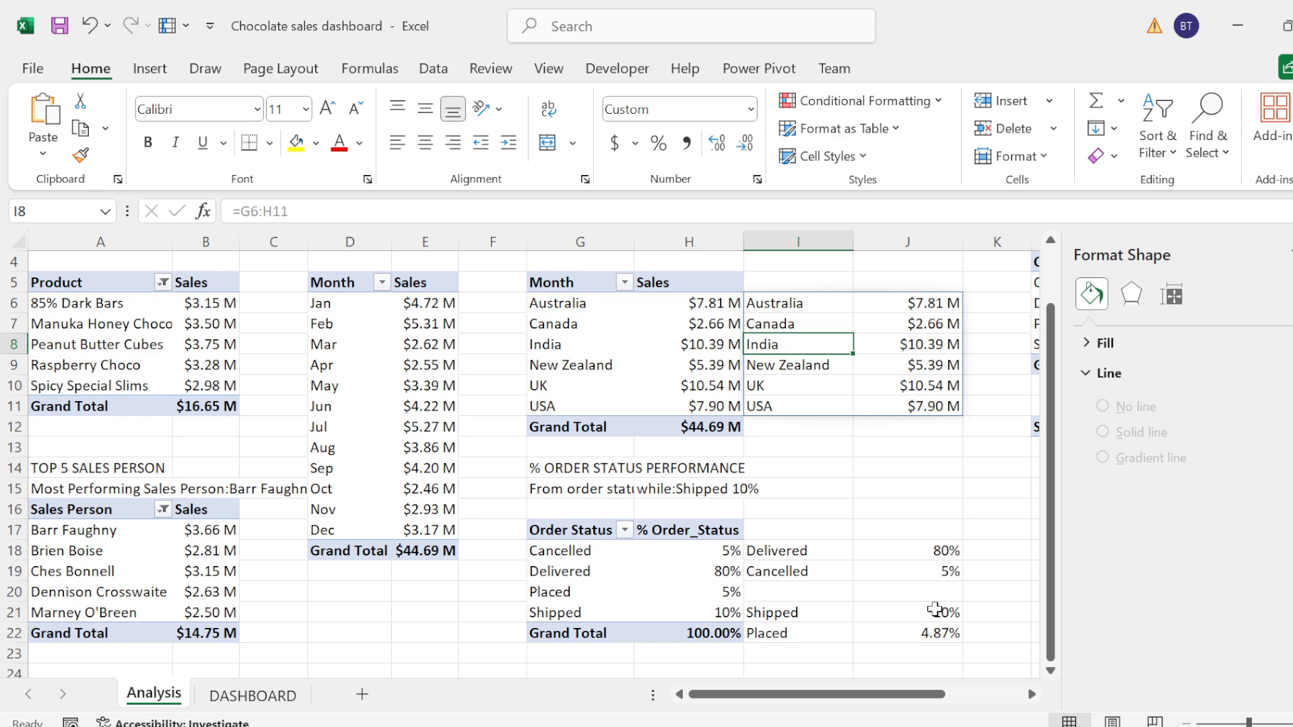
left_click(935, 609)
left_click_drag(935, 609, 936, 632)
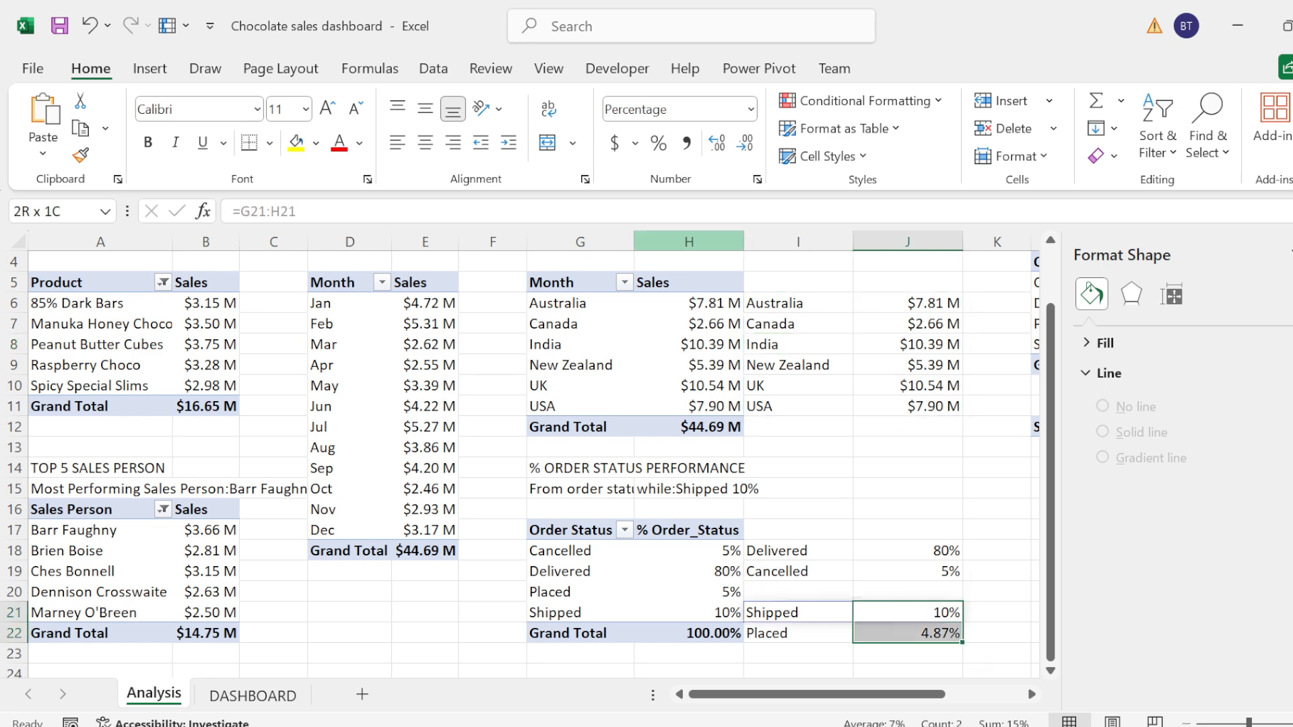
left_click(747, 146)
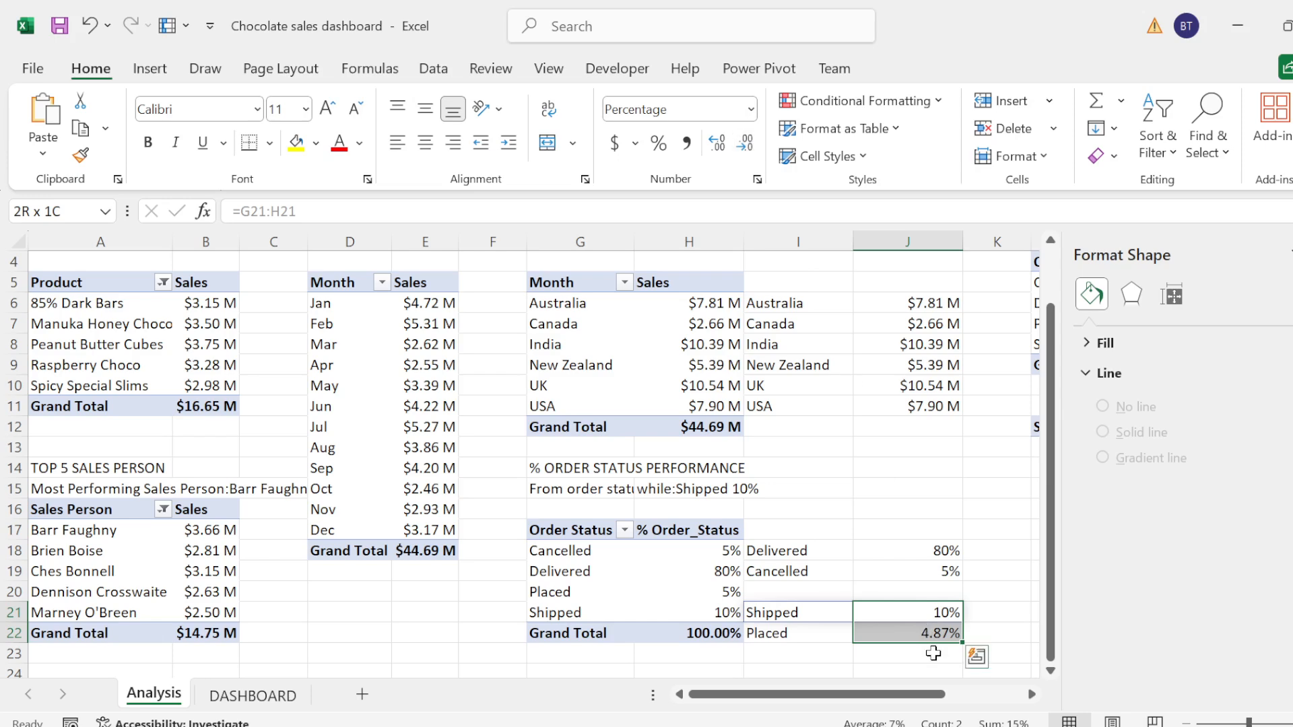
left_click(926, 632)
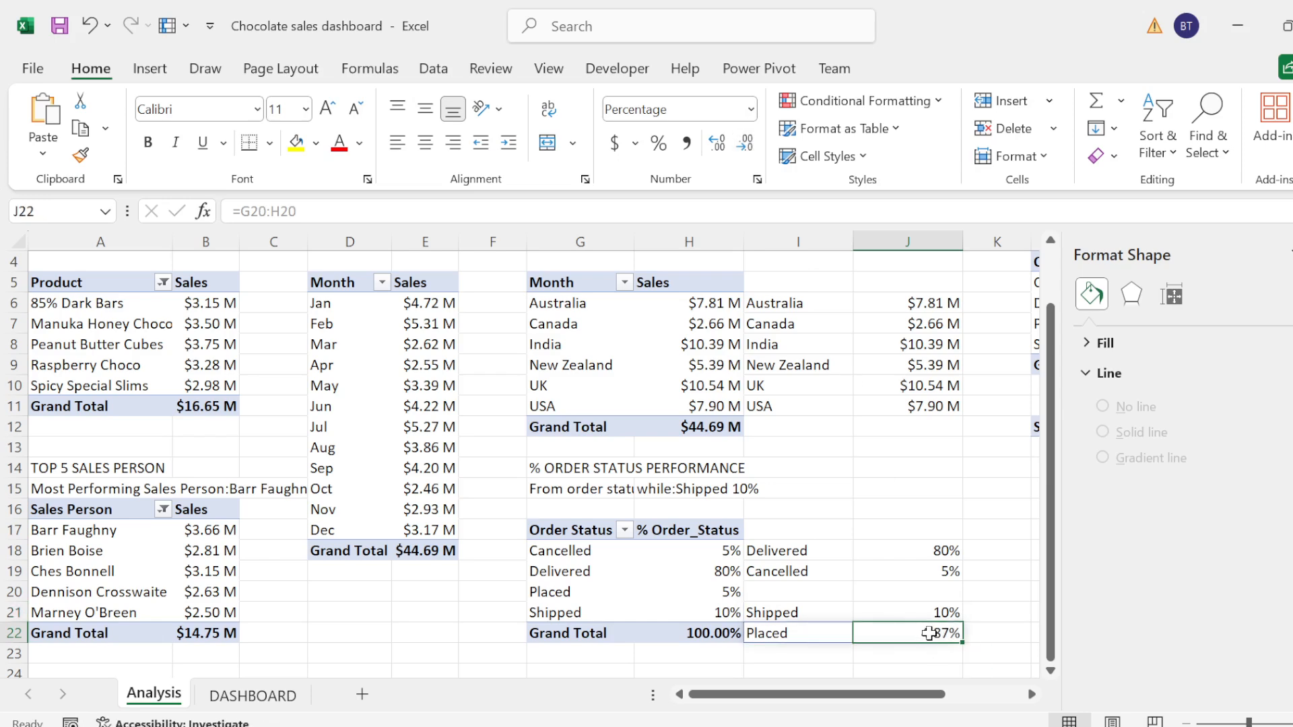
left_click(744, 144)
left_click(744, 144)
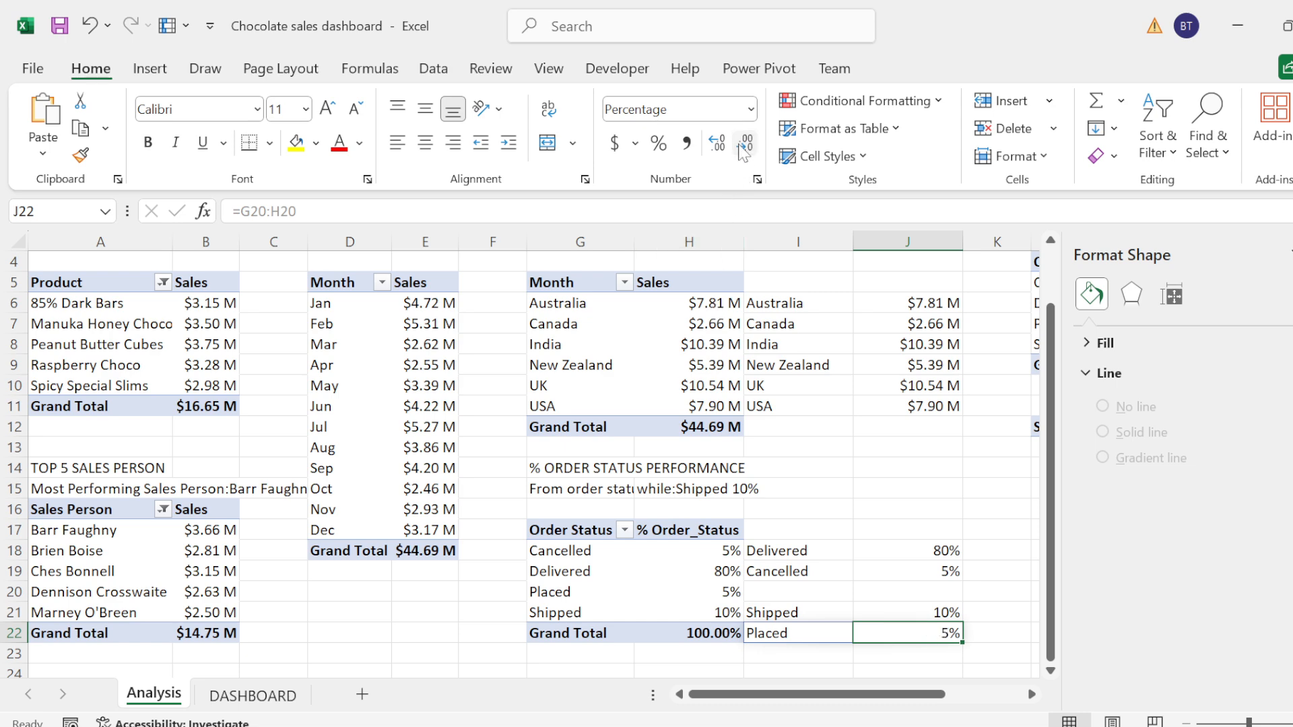
Step: On the DASHBOARD sheet, move the Placed 5% data label off the ring to the upper-left outside of the doughnut
left_click(271, 697)
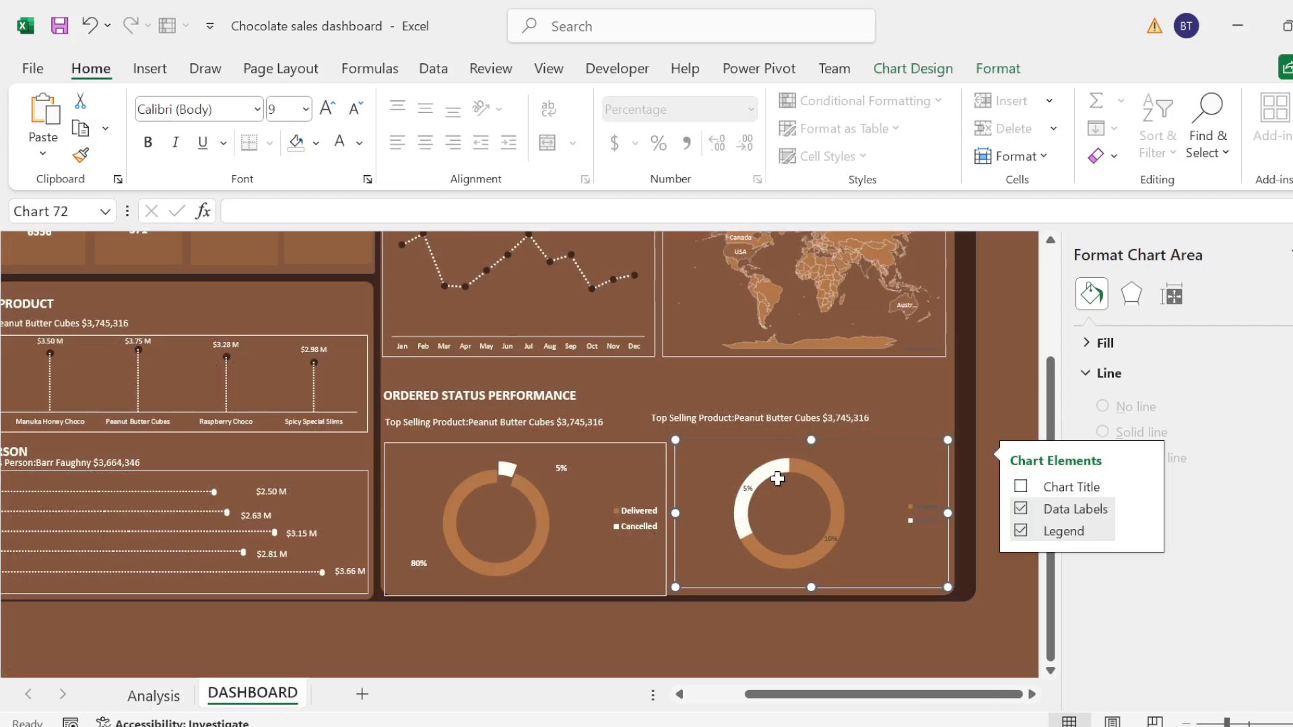
left_click(747, 490)
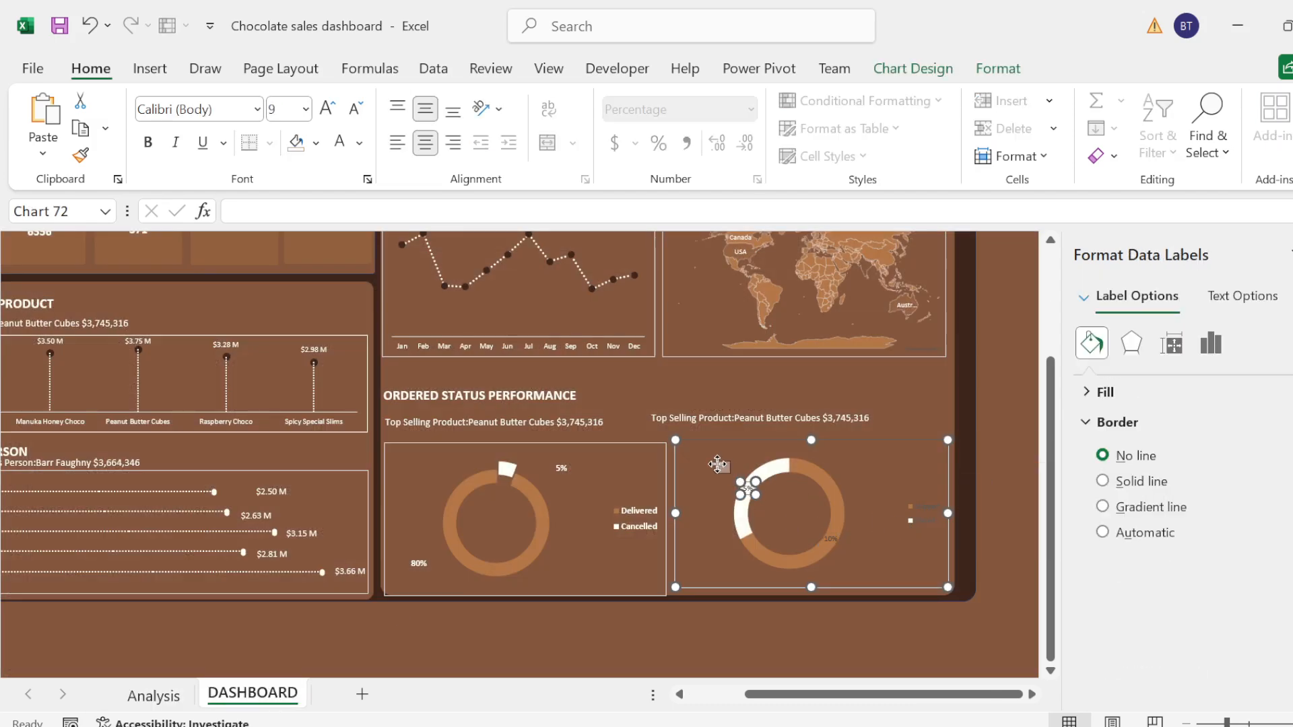
left_click(749, 490)
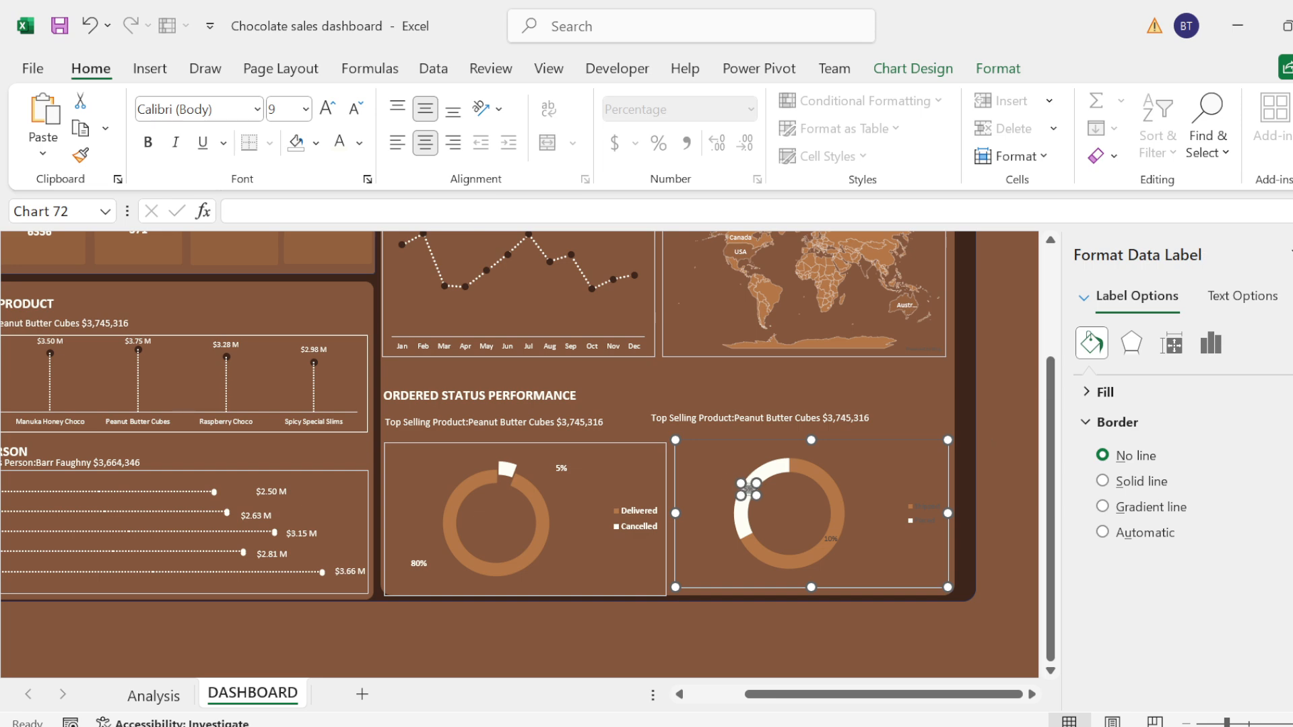
left_click(708, 495)
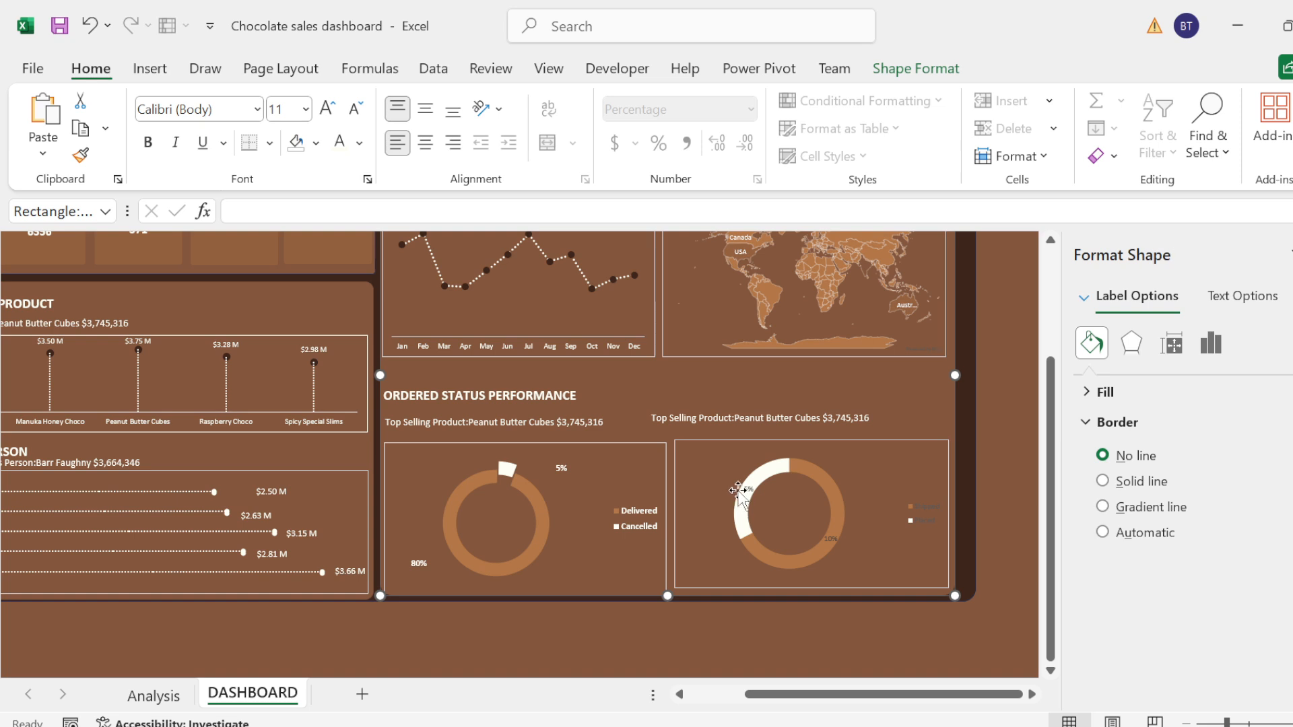
left_click(747, 490)
left_click(747, 489)
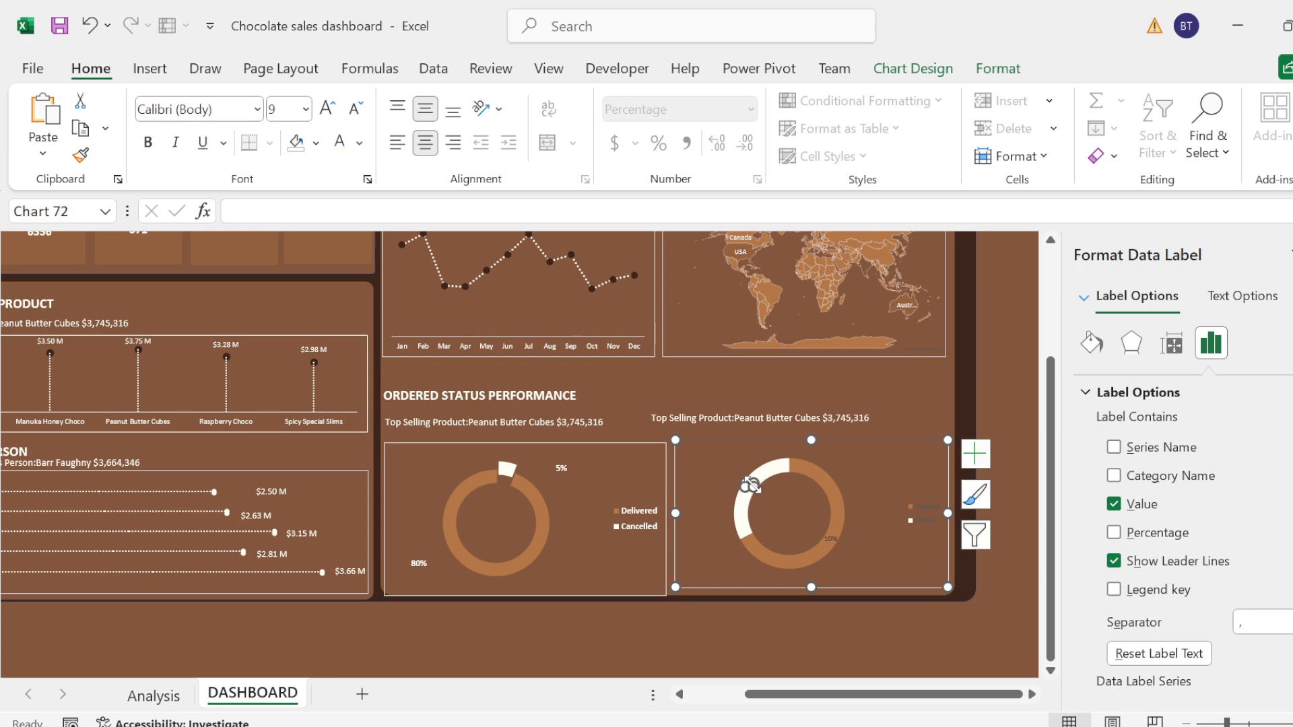
key("ctrl+z")
left_click_drag(753, 484, 718, 466)
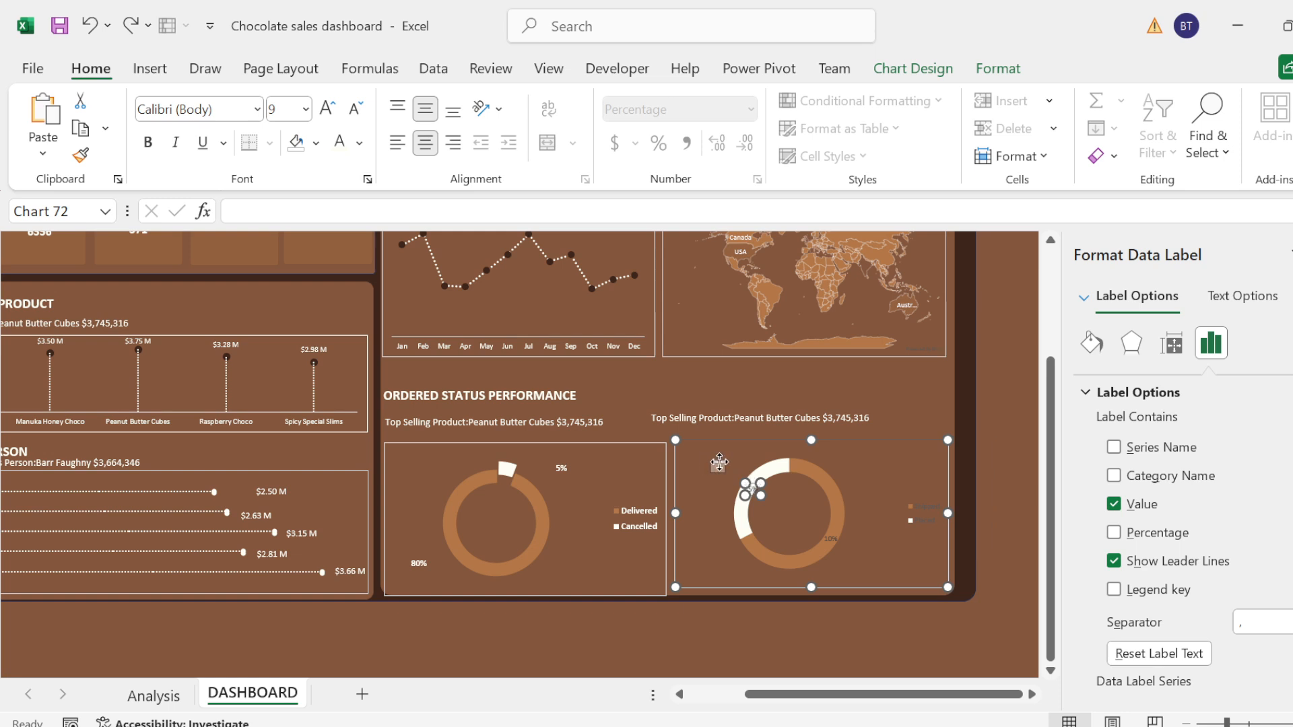
Step: Move the Shipped 10% data label off the ring to the lower-right outside of the doughnut
left_click(835, 536)
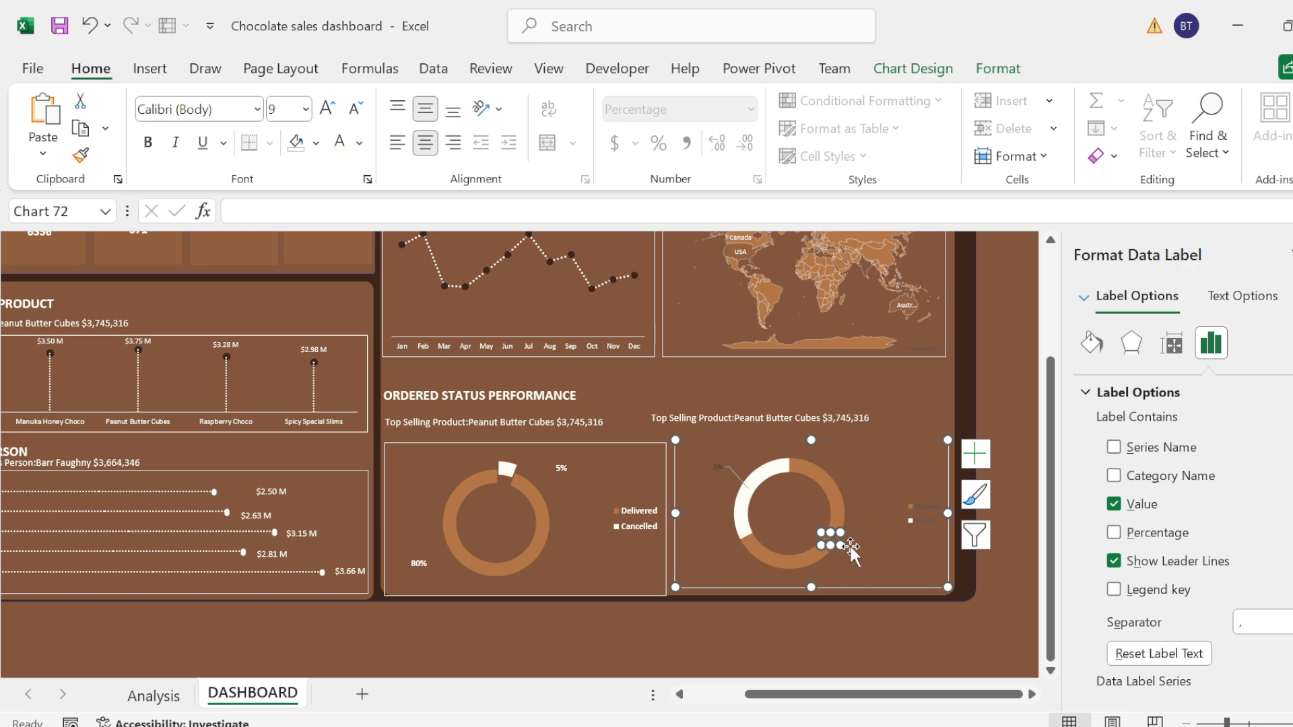
left_click(889, 566)
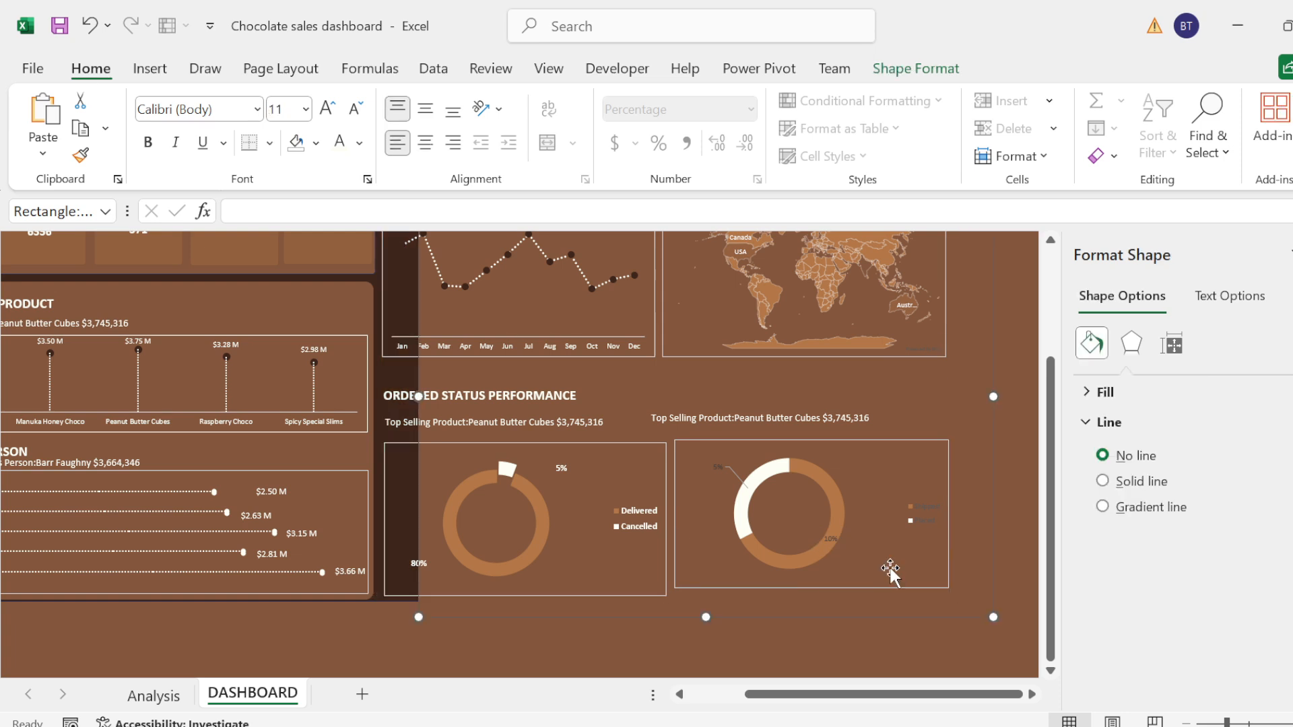
left_click(832, 539)
left_click(831, 538)
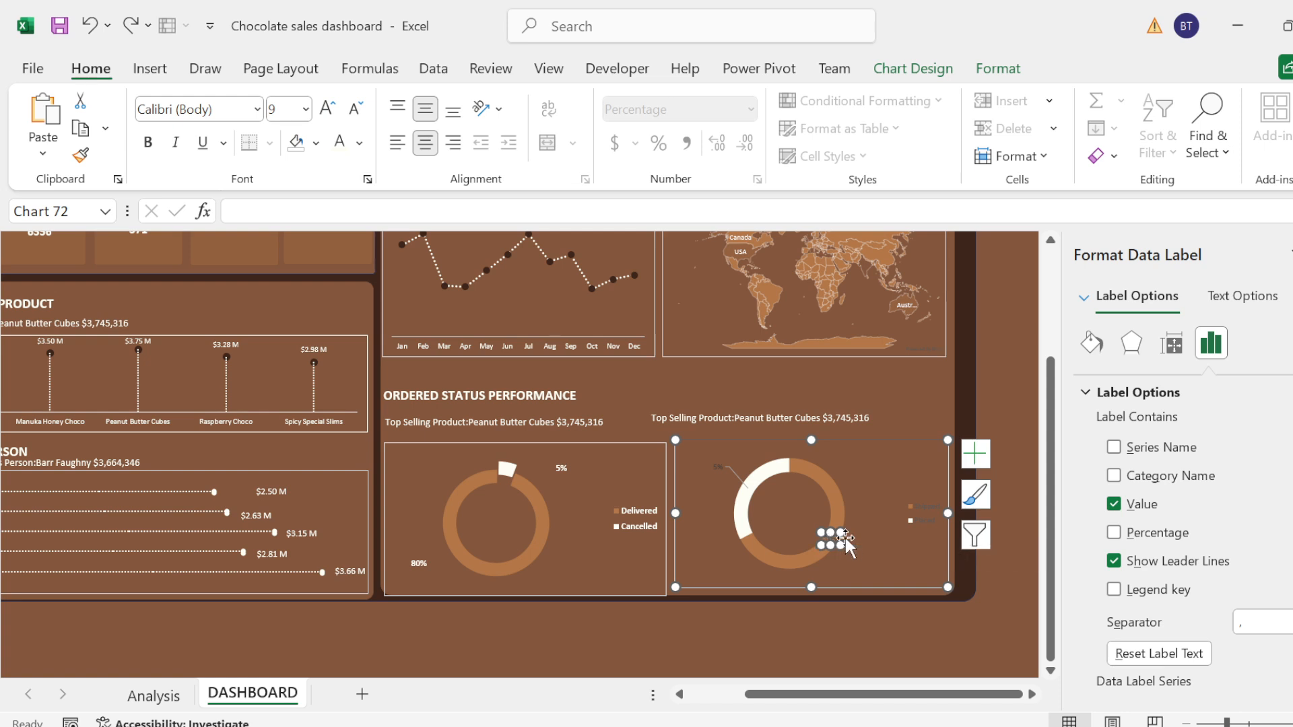
left_click_drag(845, 539, 871, 556)
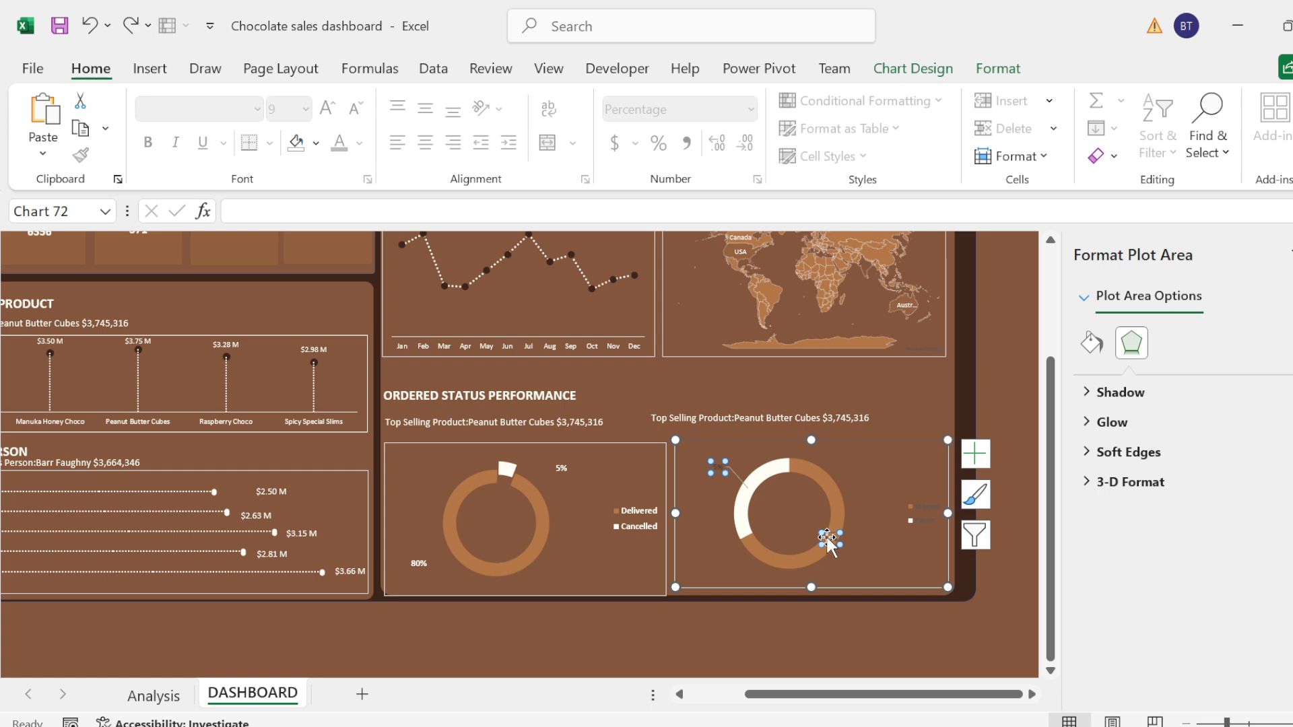
left_click(830, 538)
left_click_drag(854, 556, 854, 557)
Step: Make both data labels of the Shipped and Placed doughnut white, bold and 10.5 pt
left_click(734, 474)
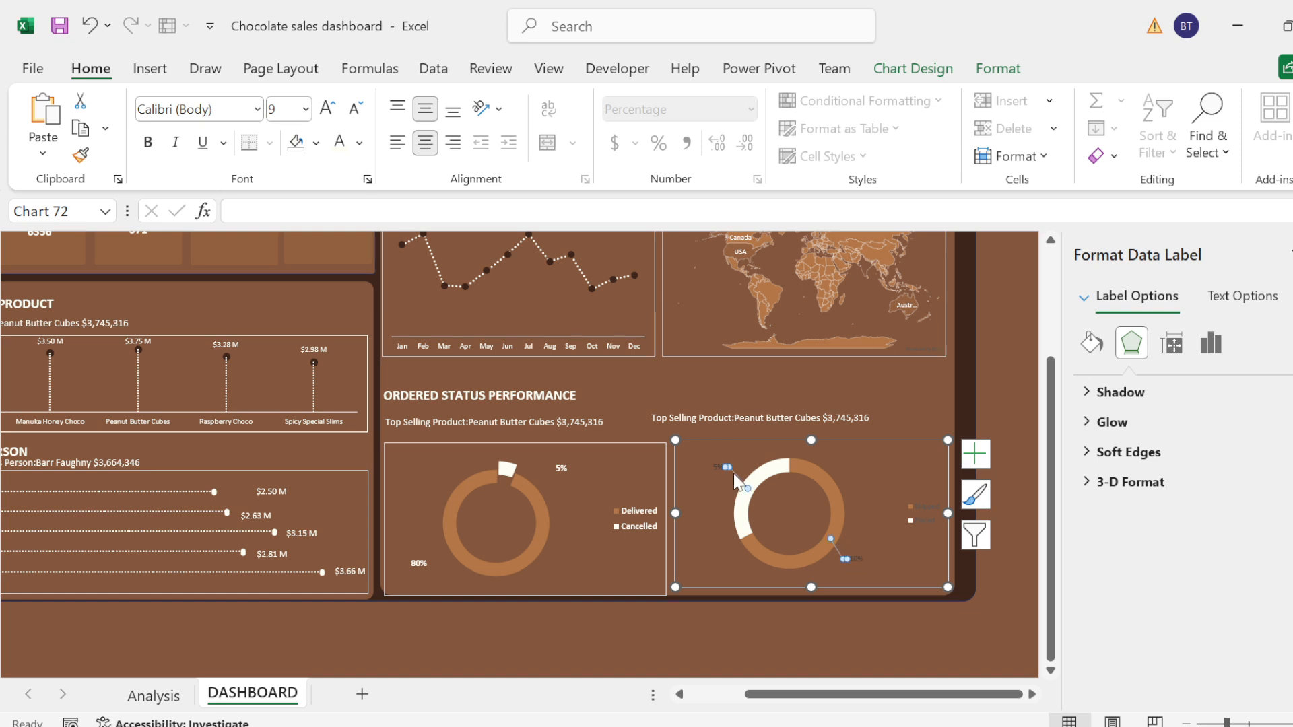
left_click(711, 468)
left_click(709, 466)
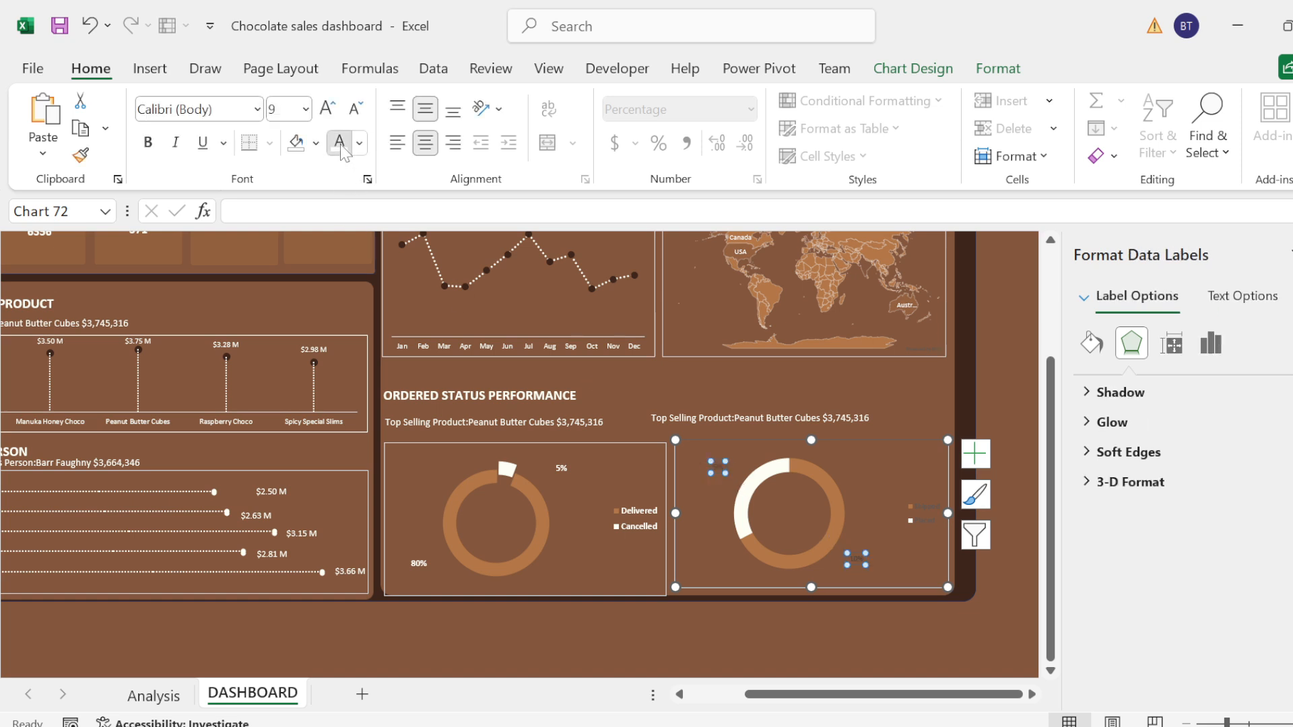
left_click(321, 111)
left_click(338, 105)
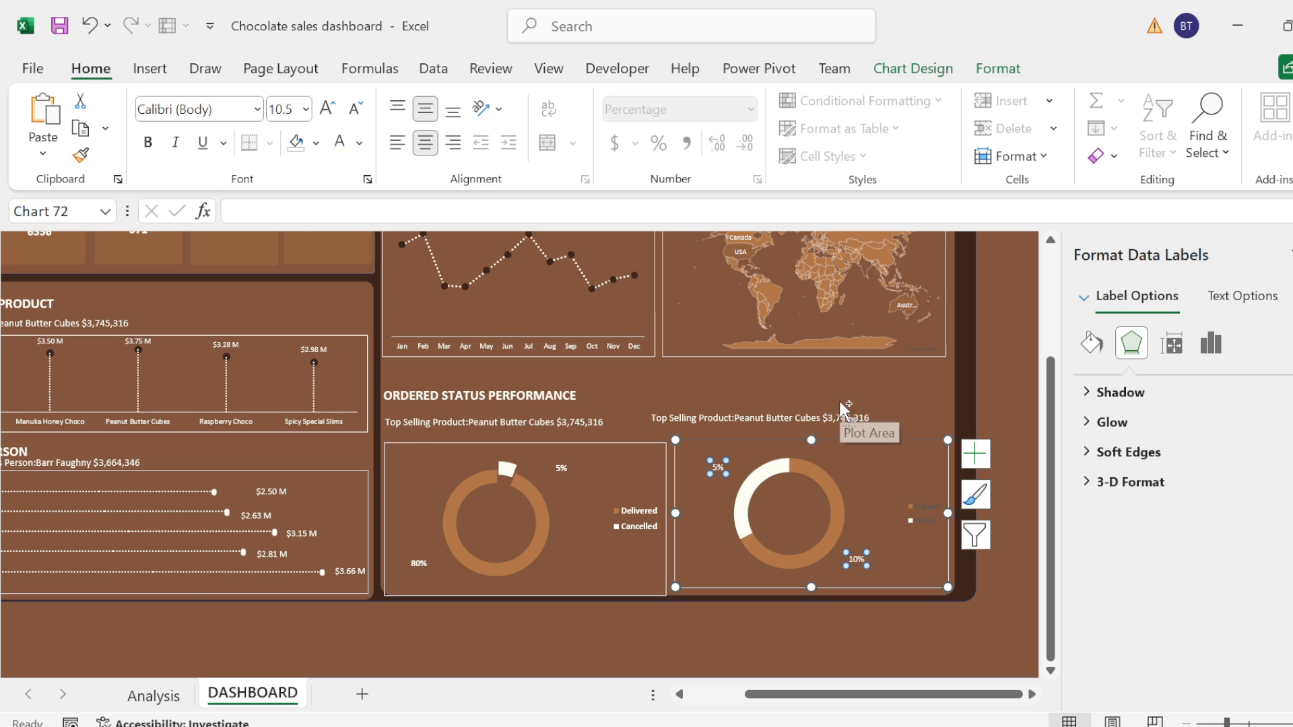
key("ctrl+b")
Step: Make the legend of the Shipped and Placed doughnut white, bold and 10.5 pt
left_click(927, 519)
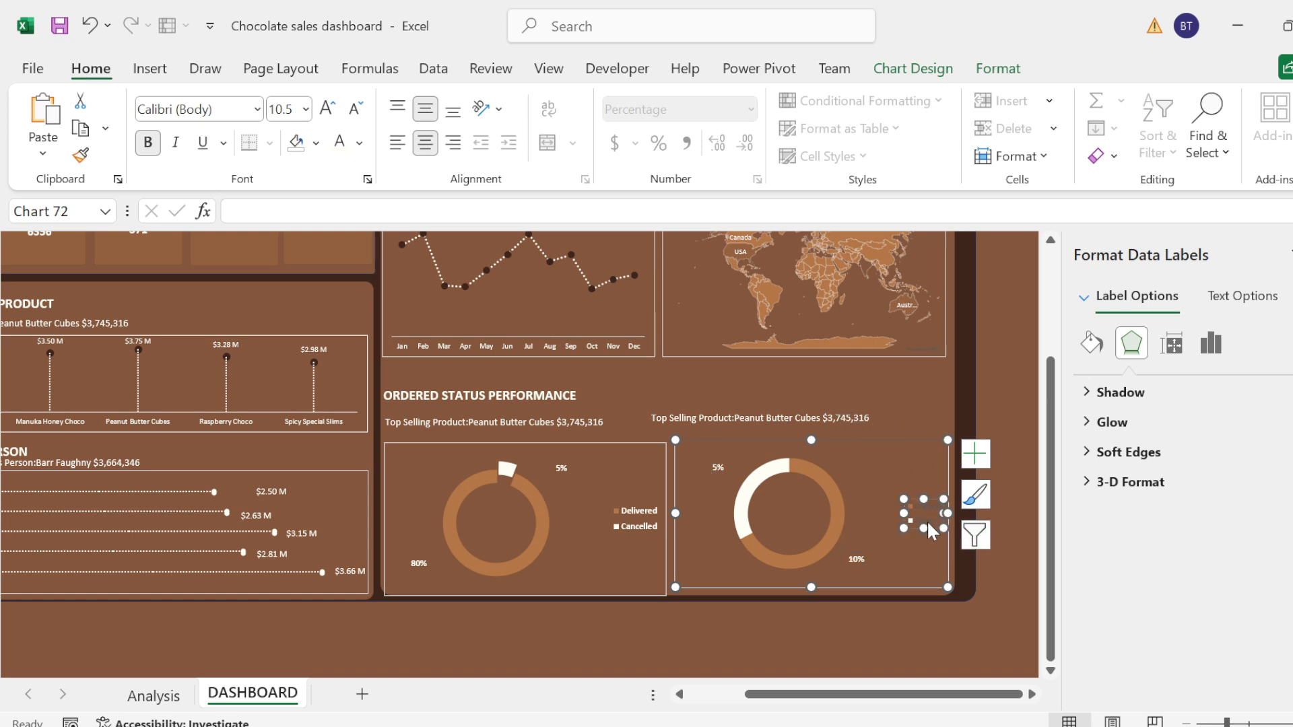
left_click(343, 141)
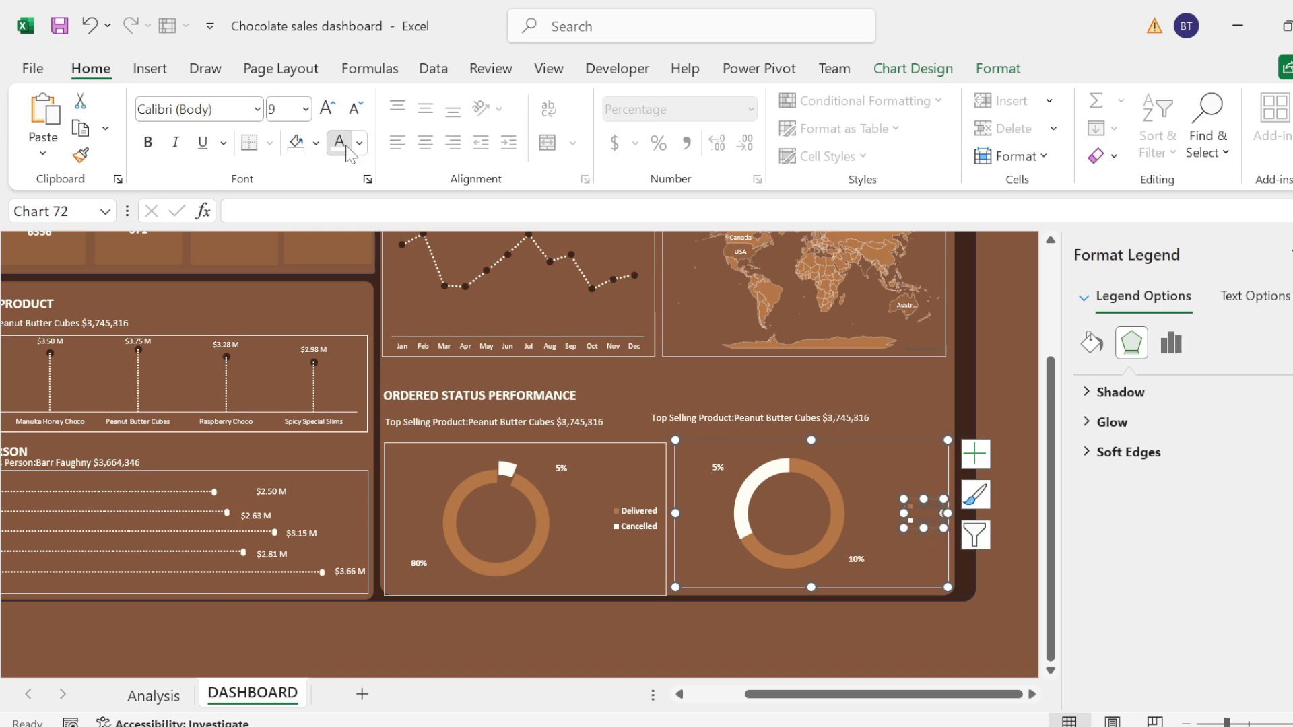
left_click(327, 110)
left_click(327, 109)
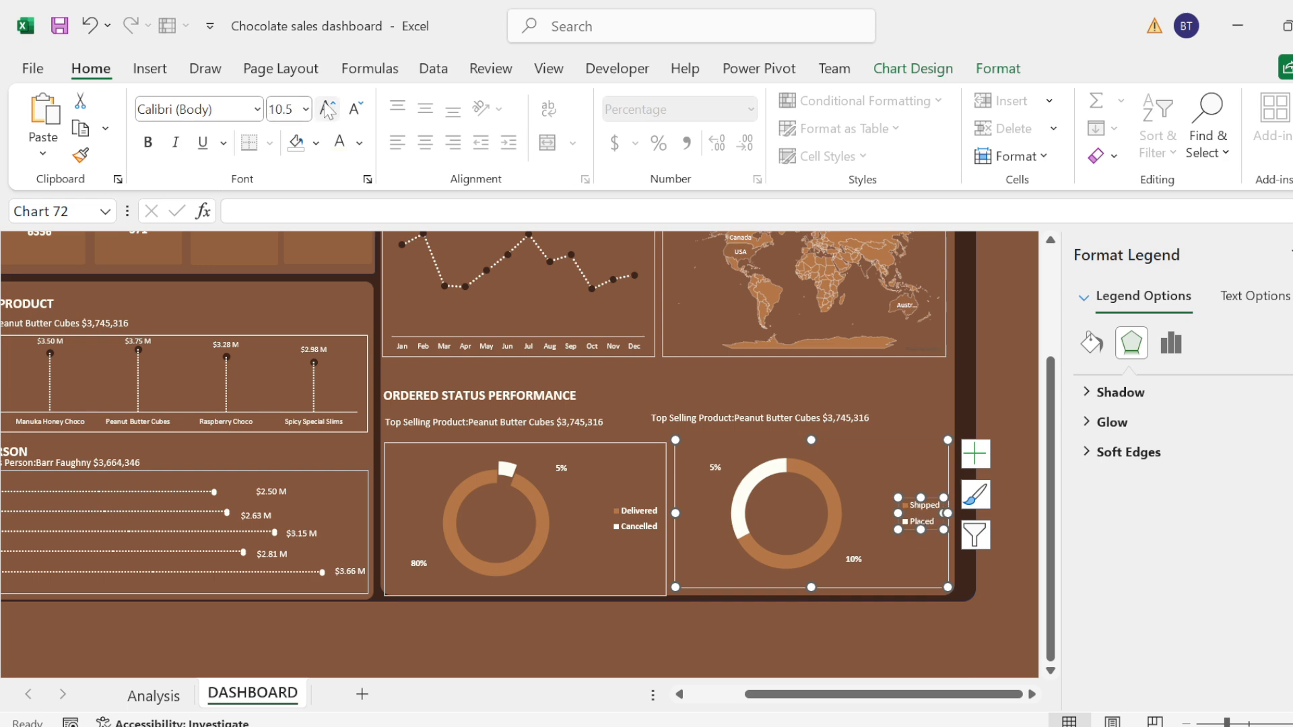
left_click(147, 142)
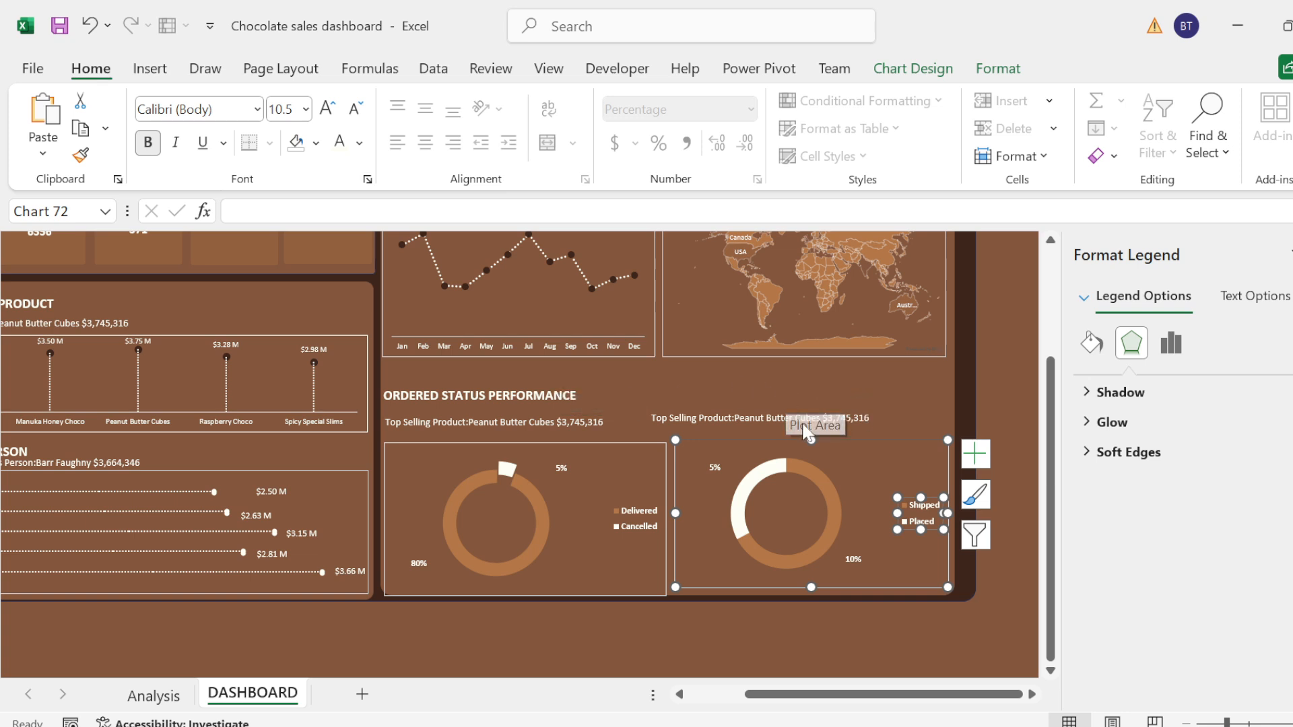
Step: Name cell H15 on the Analysis sheet, which holds the "while:" shipped and placed text, SHIPPED3
left_click(761, 418)
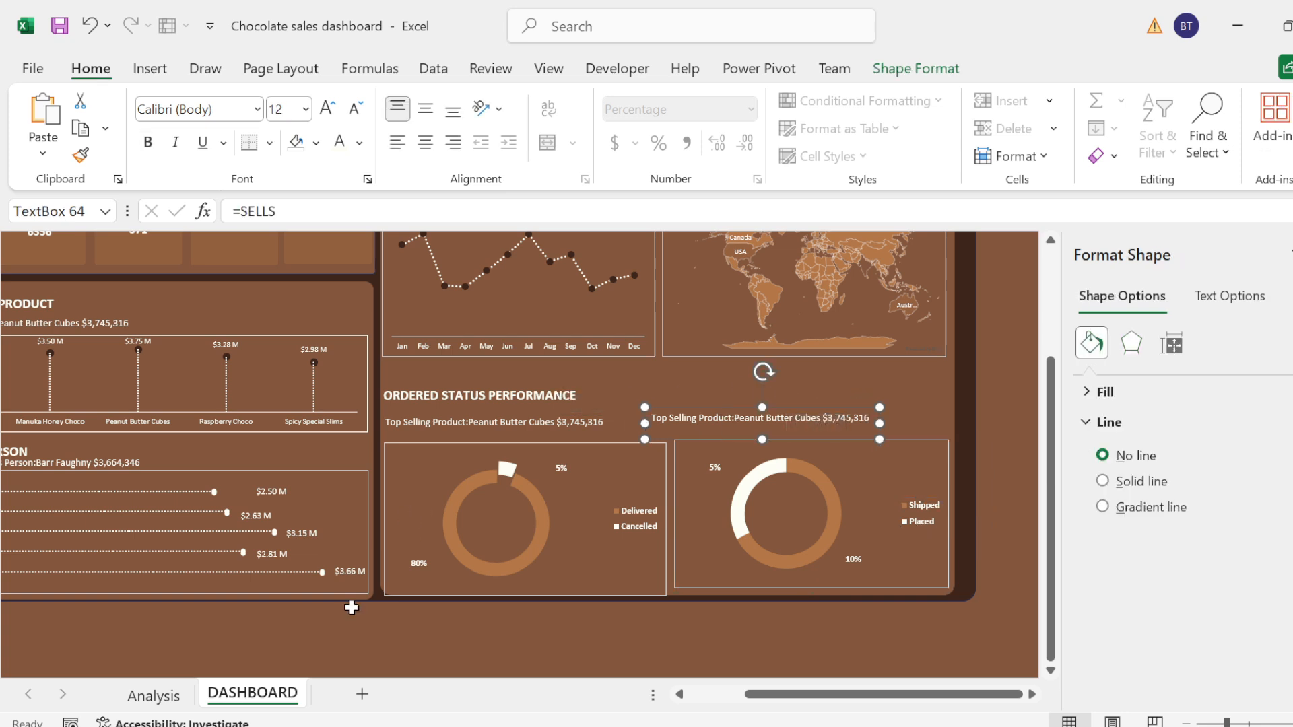
left_click(154, 696)
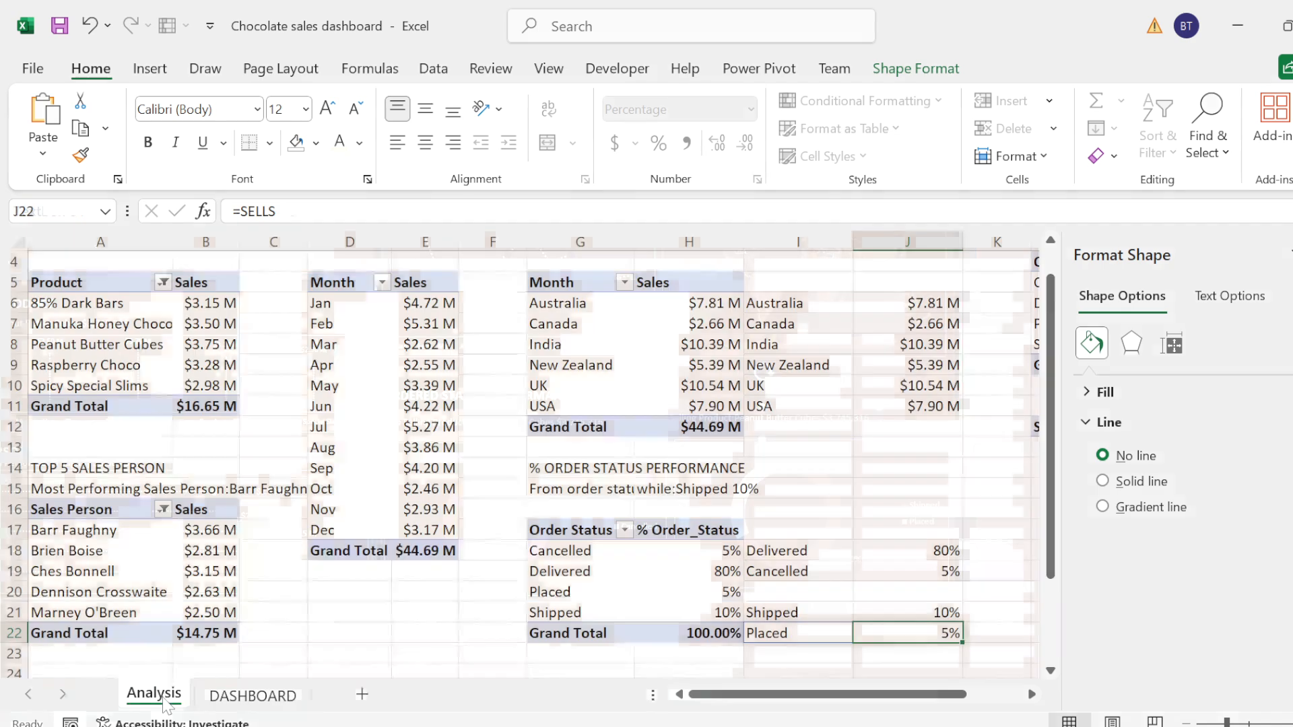
left_click(578, 486)
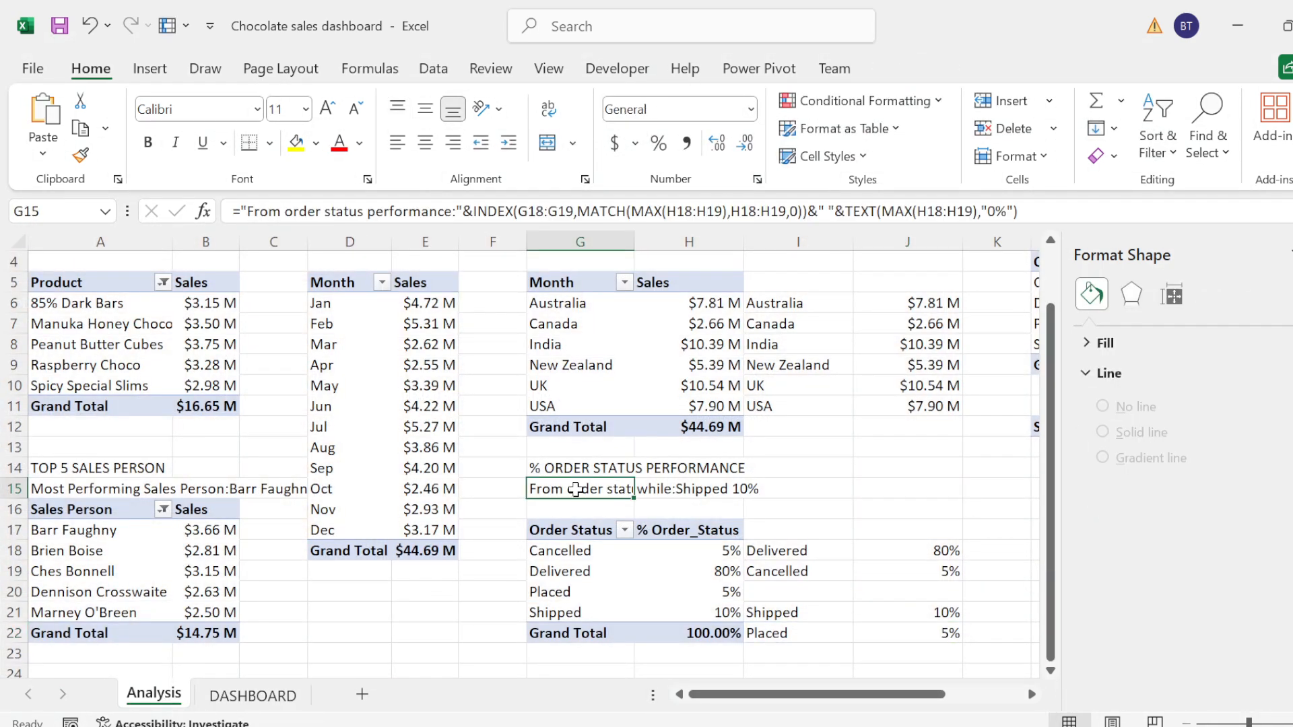
left_click(700, 487)
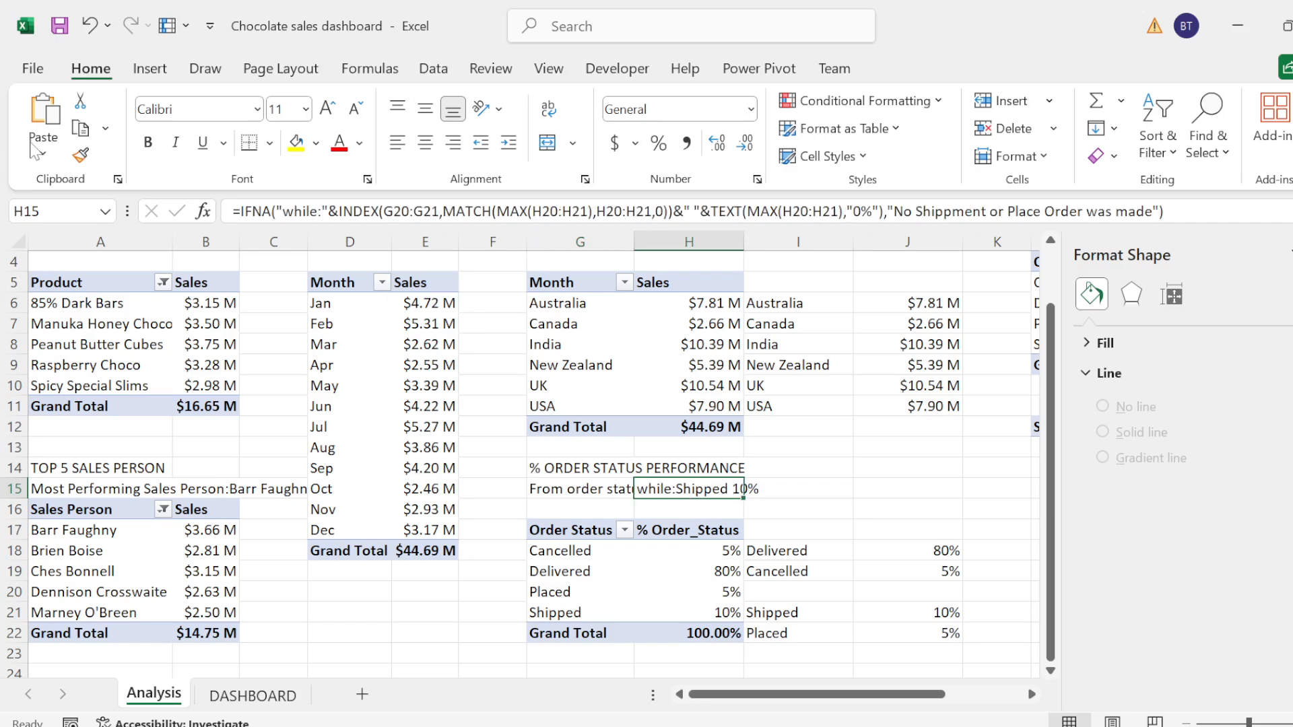
left_click(56, 211)
type("SHIPPED3")
key("Return")
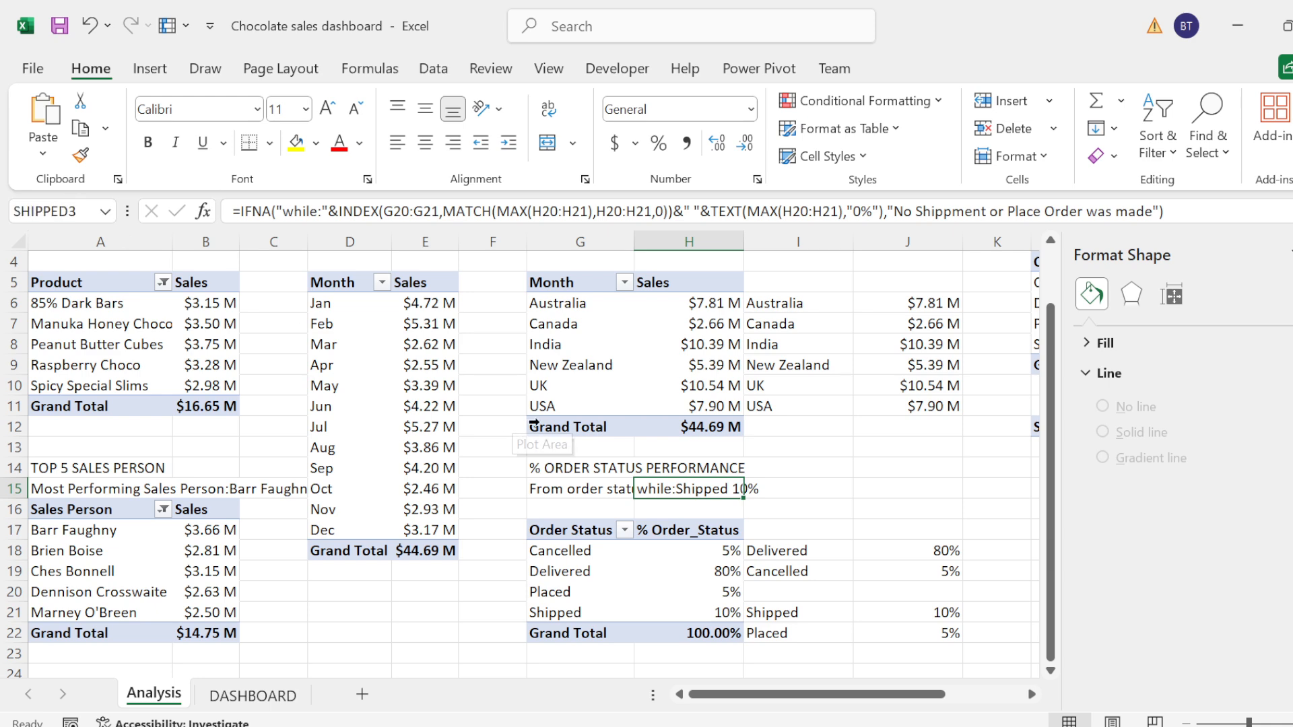
Step: Name cell G15, which holds the order status performance text, ORDERS and return to the DASHBOARD sheet
left_click(577, 485)
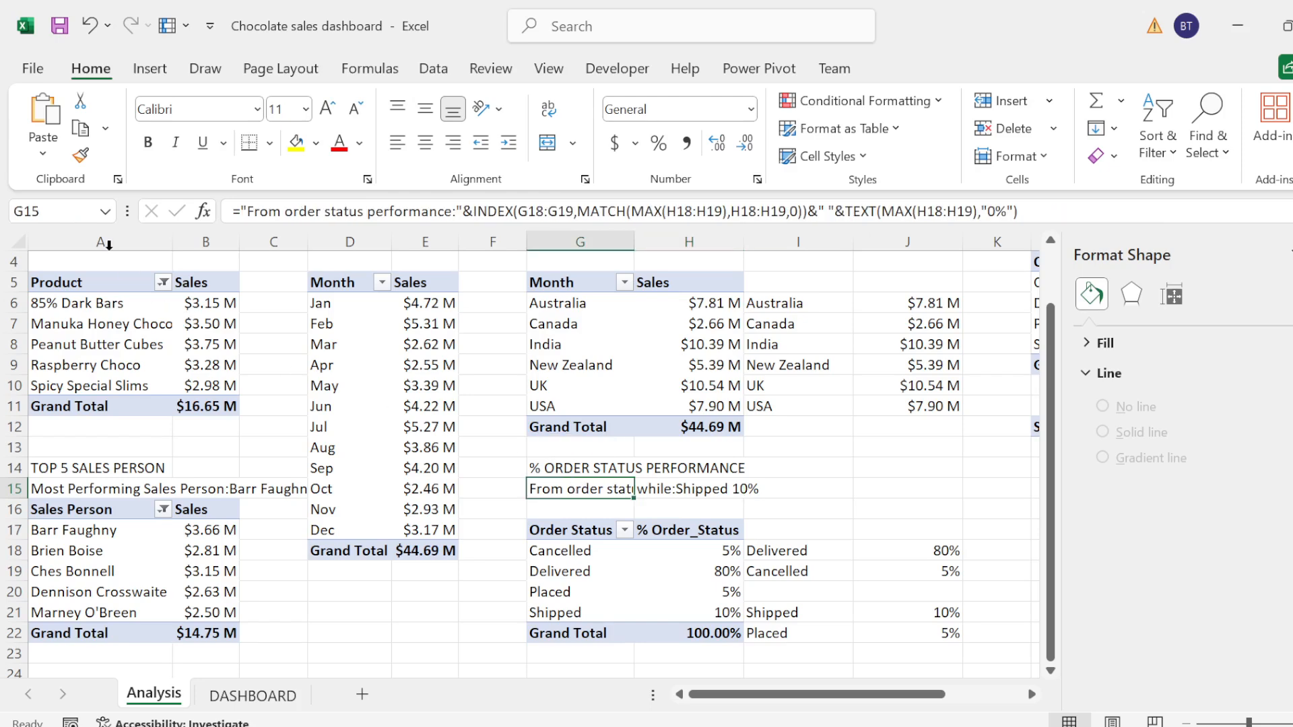
left_click(54, 212)
type("ORDERS")
key("Return")
left_click(704, 490)
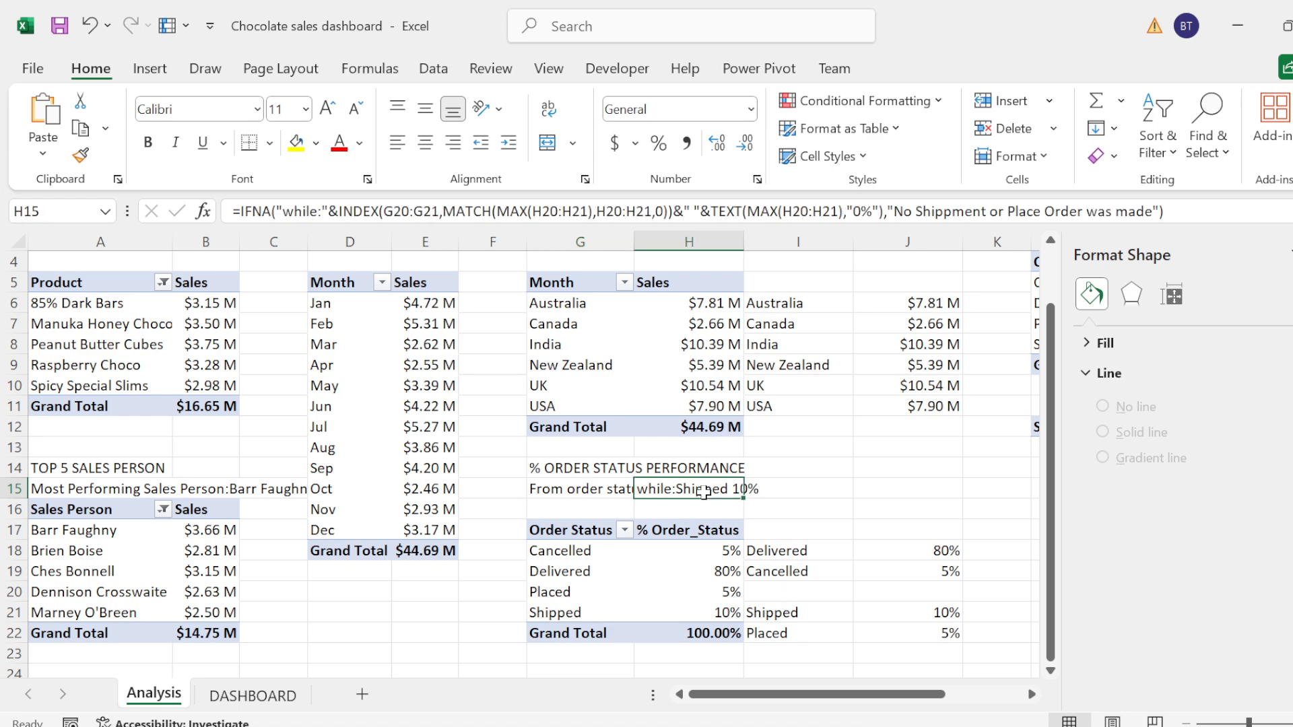
left_click(268, 696)
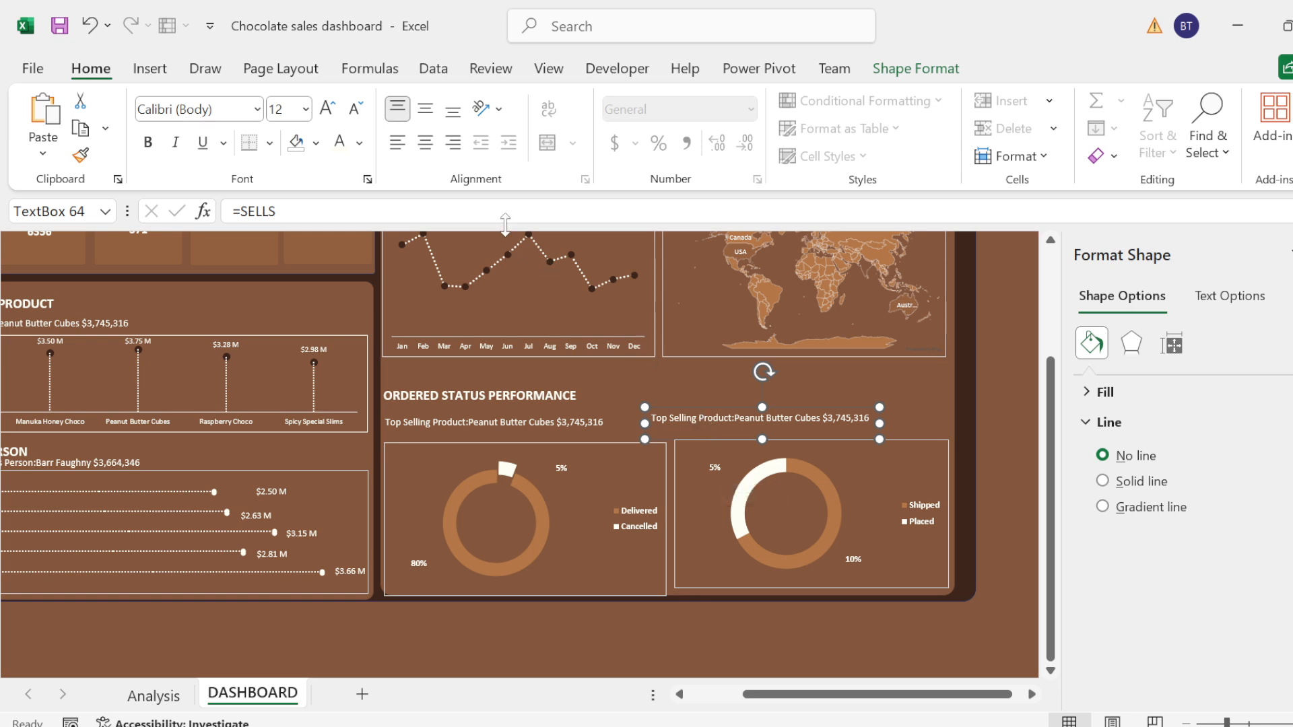
Step: Link the subtitle text box above the Shipped and Placed doughnut to the named cell with =SHIPPED3
left_click(293, 212)
key("BackSpace")
key("BackSpace")
key("BackSpace")
key("BackSpace")
key("BackSpace")
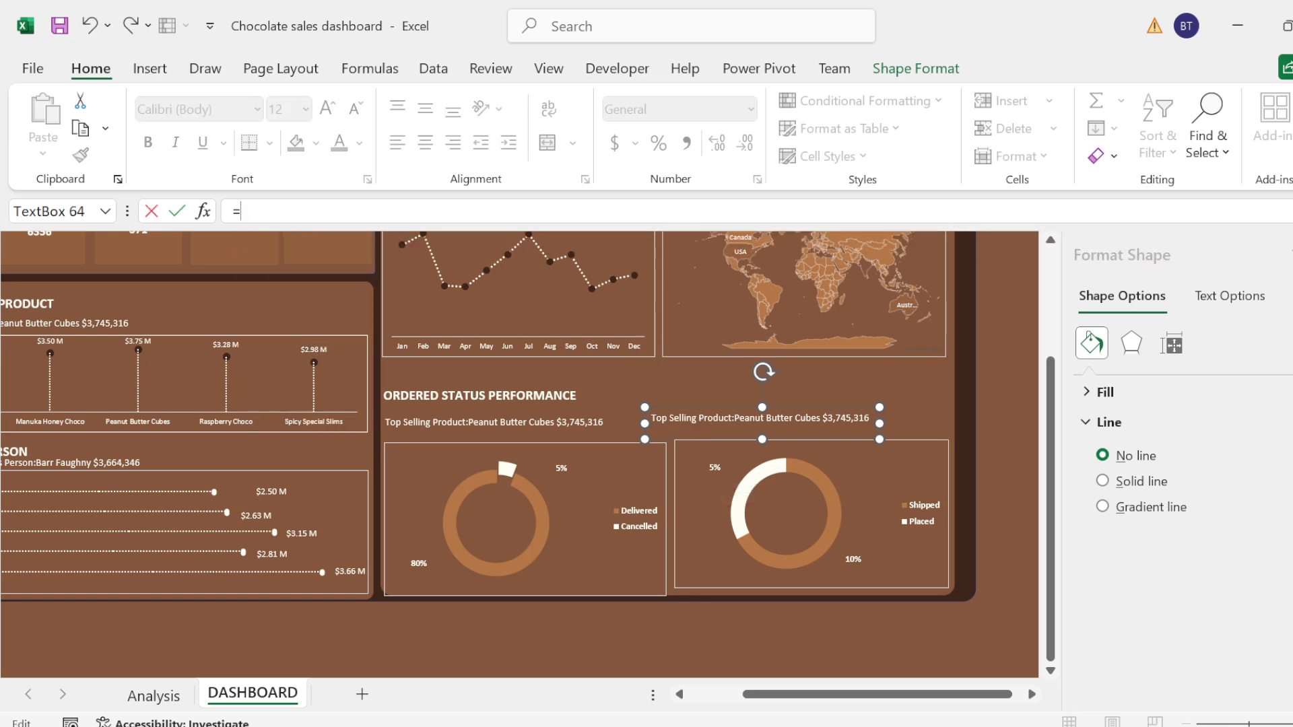
type("SHIPP")
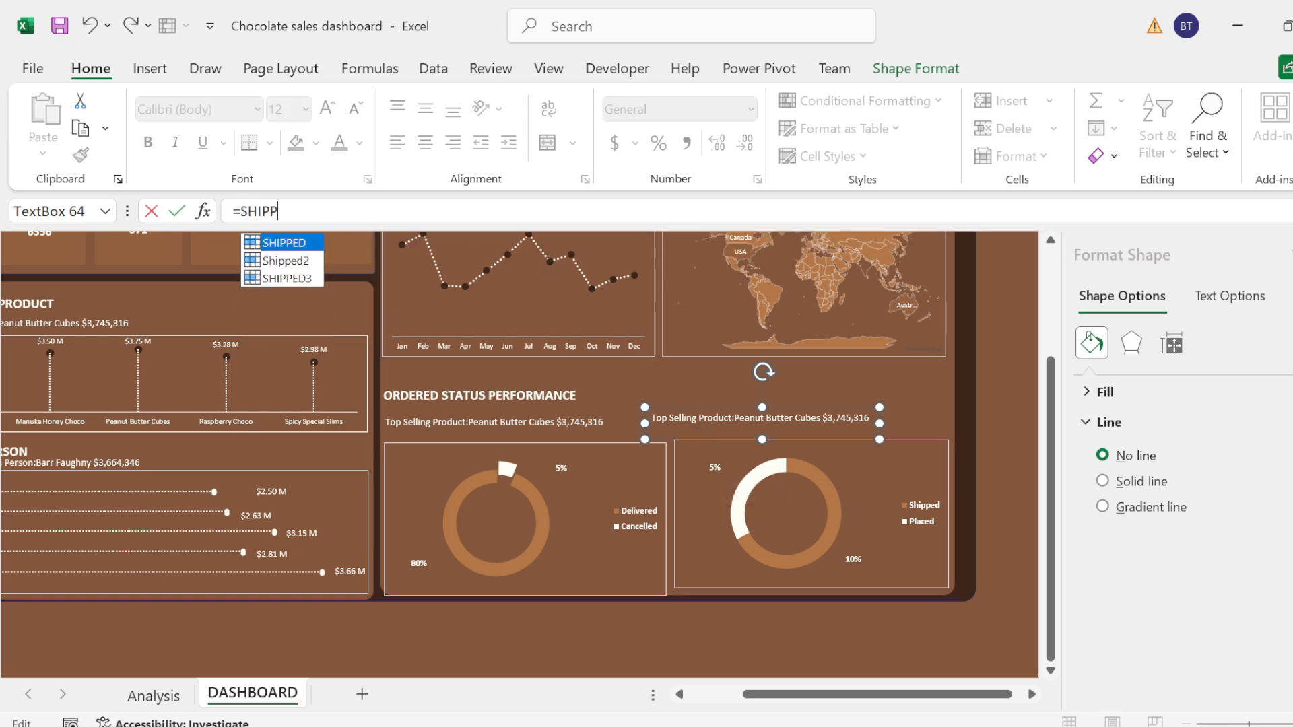
key("Down")
key("Down")
key("Tab")
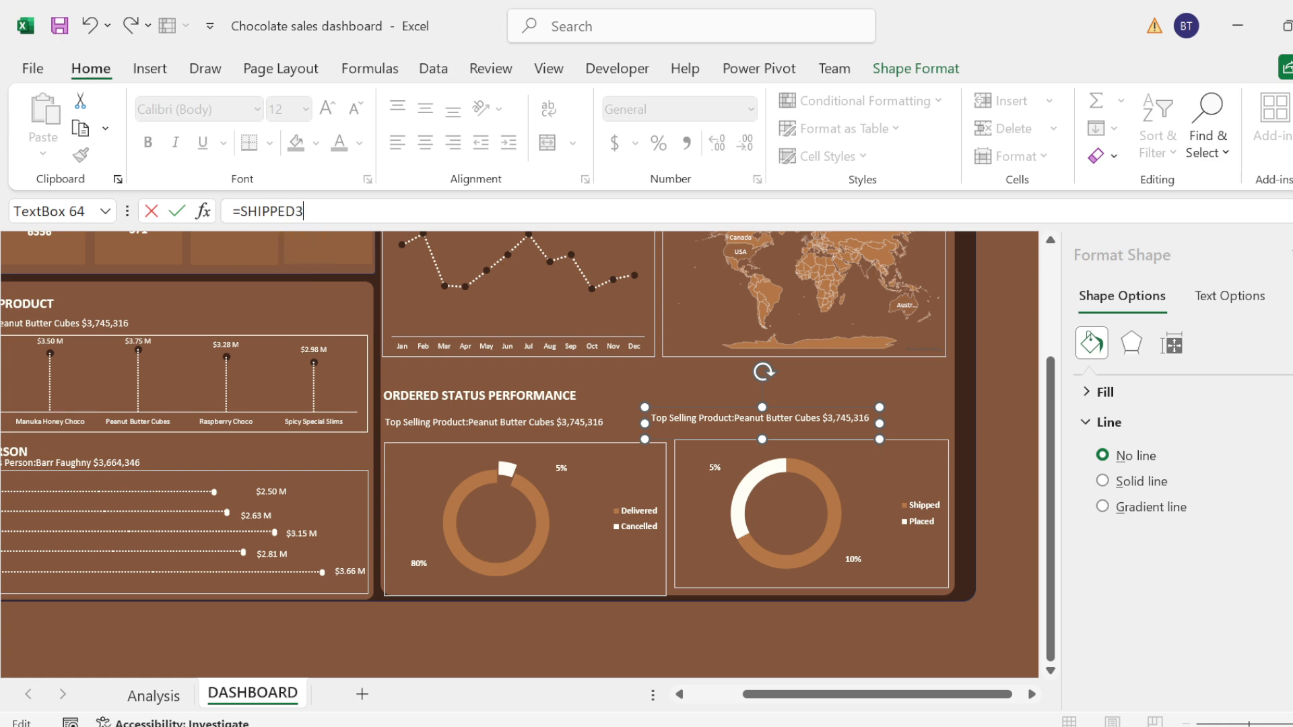
key("Return")
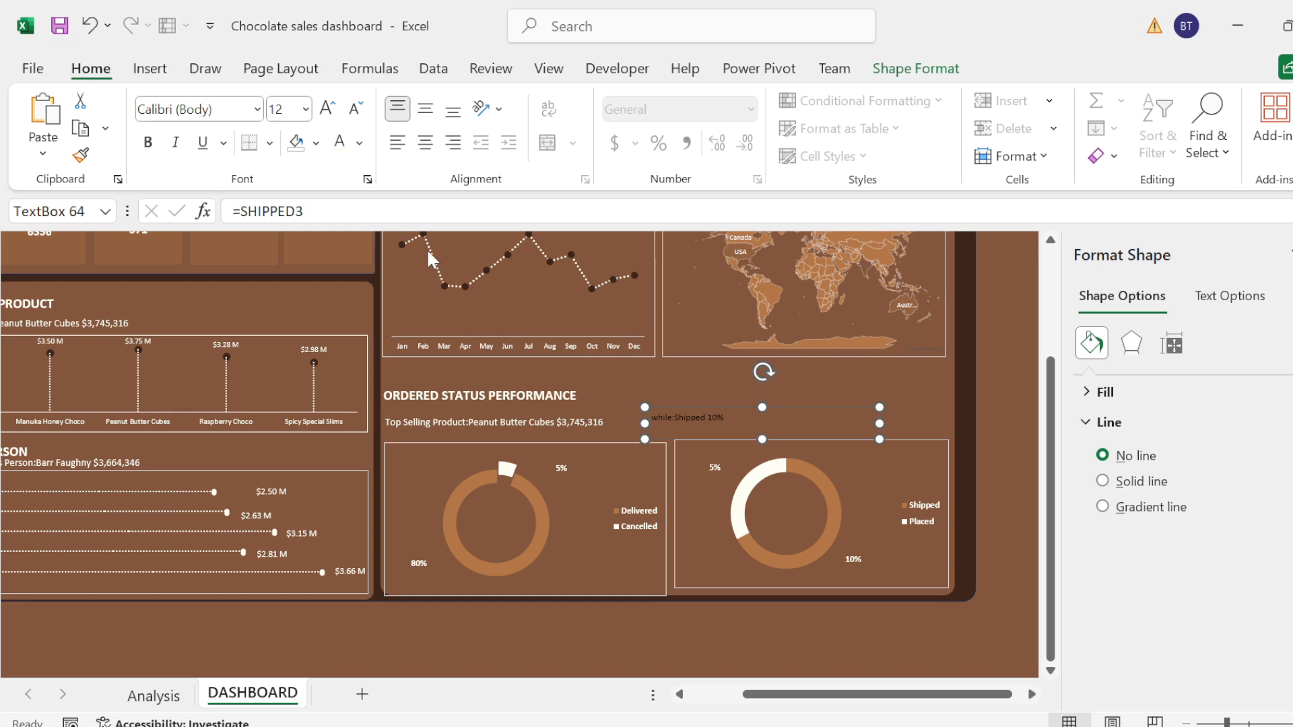
Step: Make the "while:Shipped" subtitle white at 11 pt and align it above the Shipped and Placed doughnut
left_click_drag(712, 423, 651, 418)
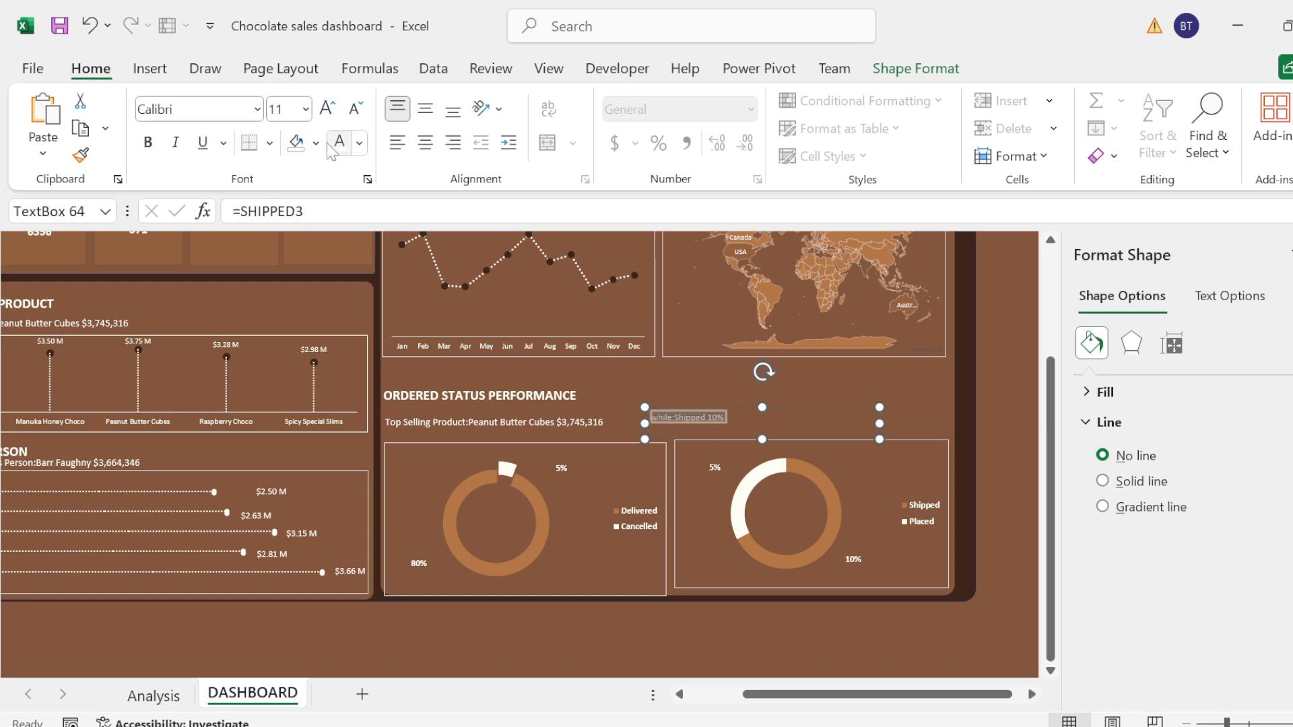
left_click(338, 112)
left_click(339, 112)
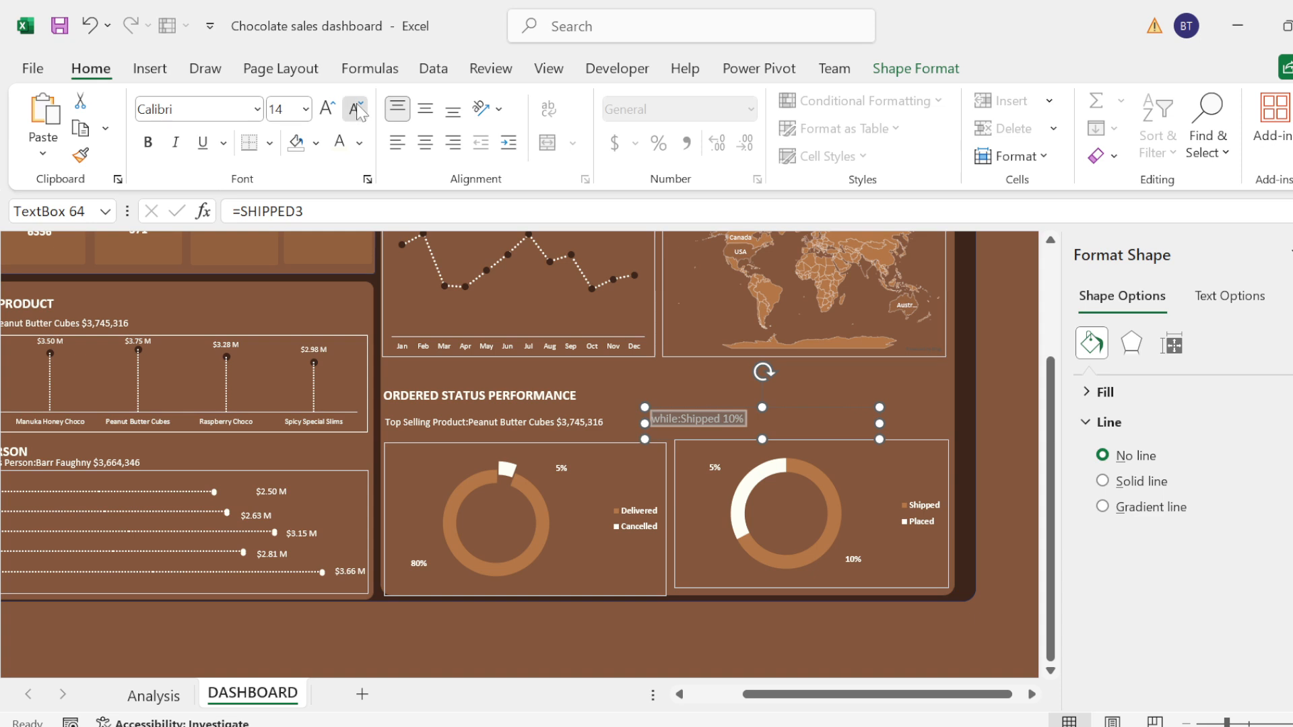
left_click(353, 109)
left_click(352, 109)
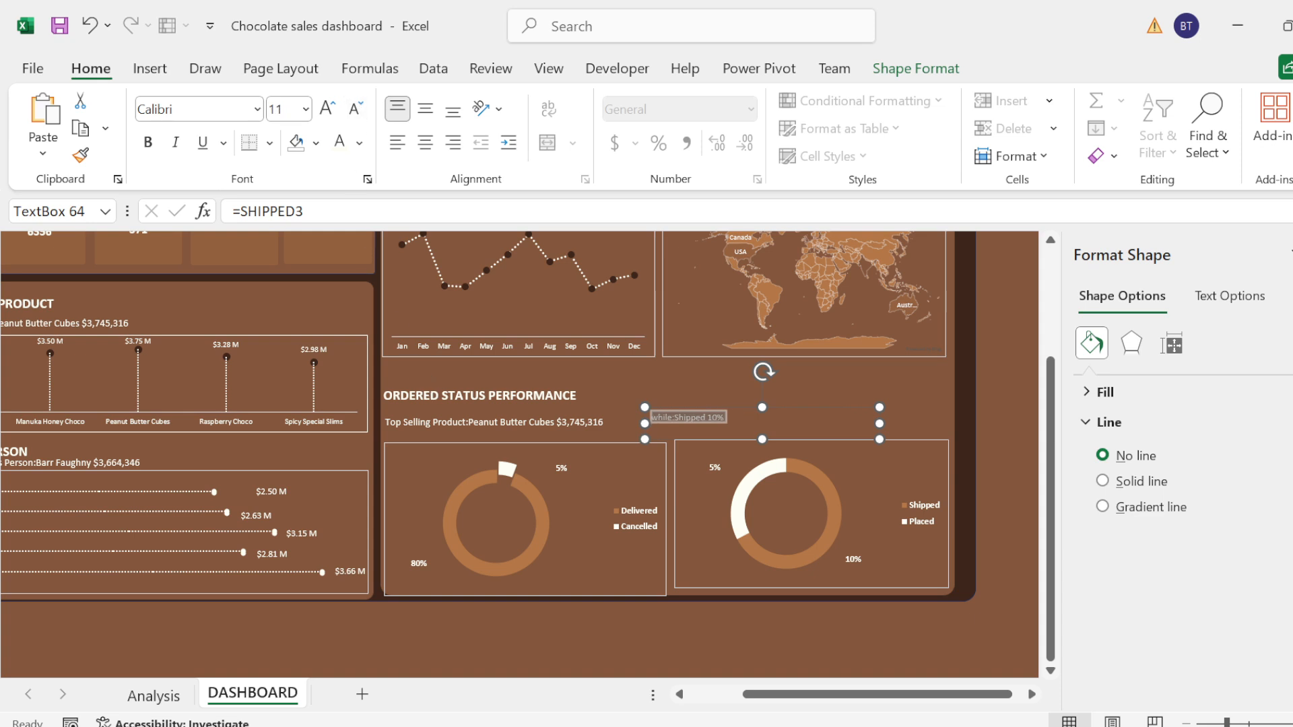
left_click(756, 395)
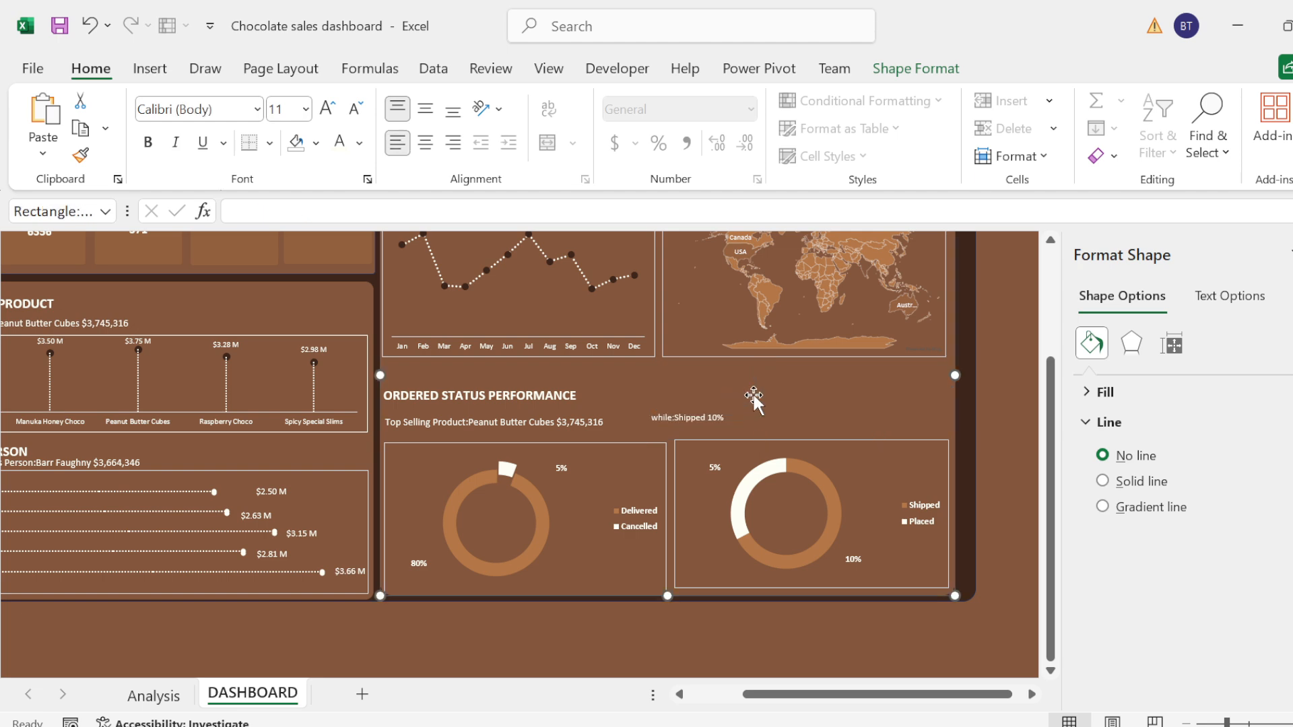
left_click(717, 416)
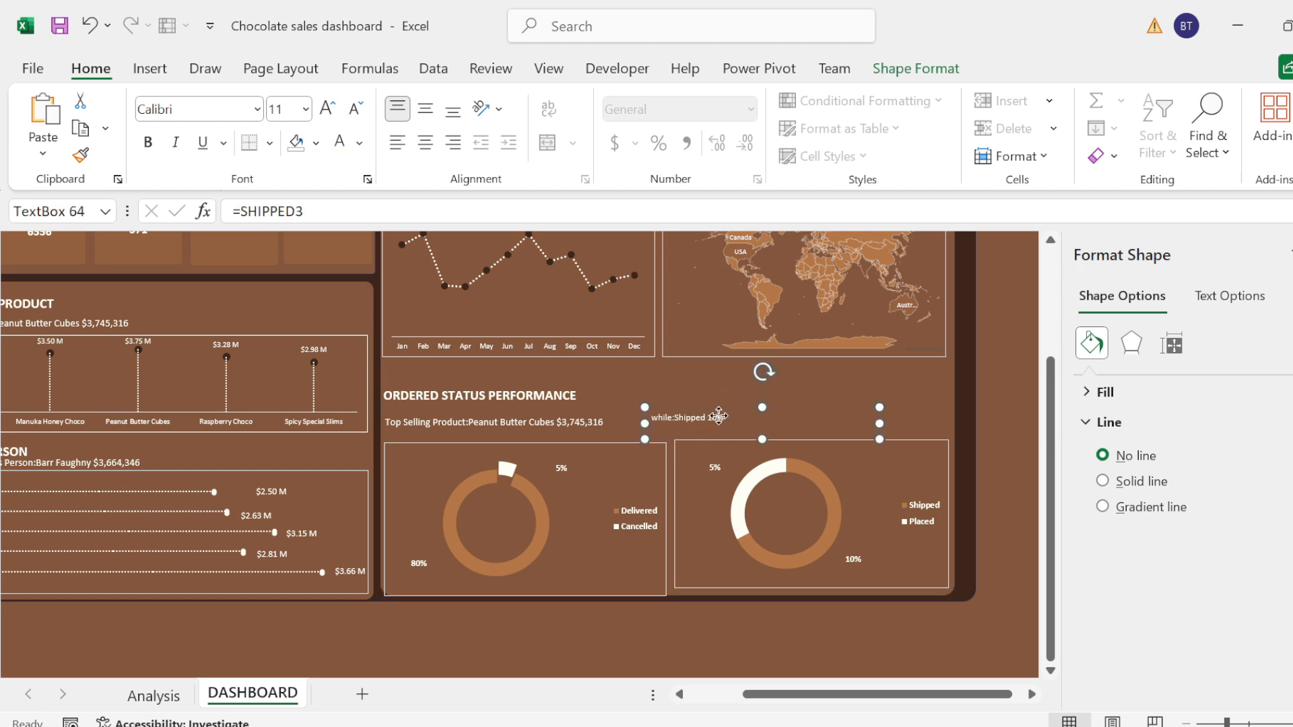
left_click_drag(703, 415, 727, 417)
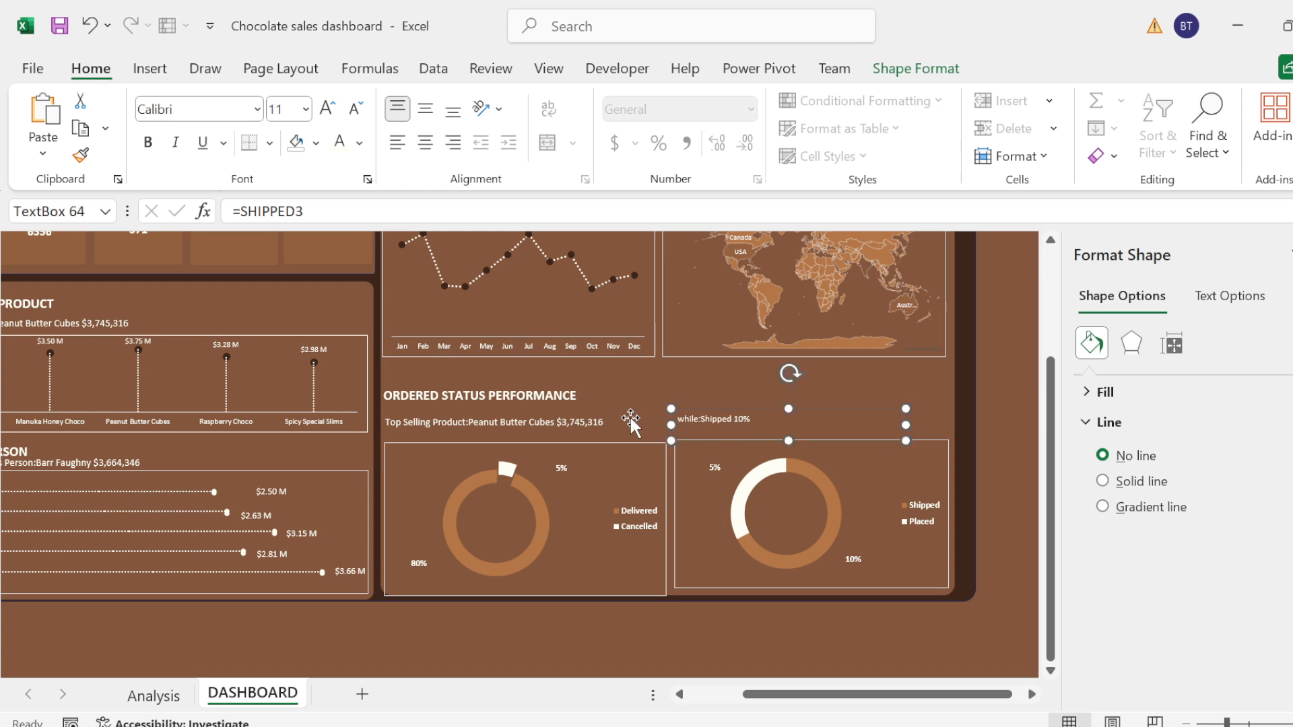
Step: Link the subtitle text box above the Delivered and Cancelled doughnut to the named cell with =ORDERS
left_click(532, 425)
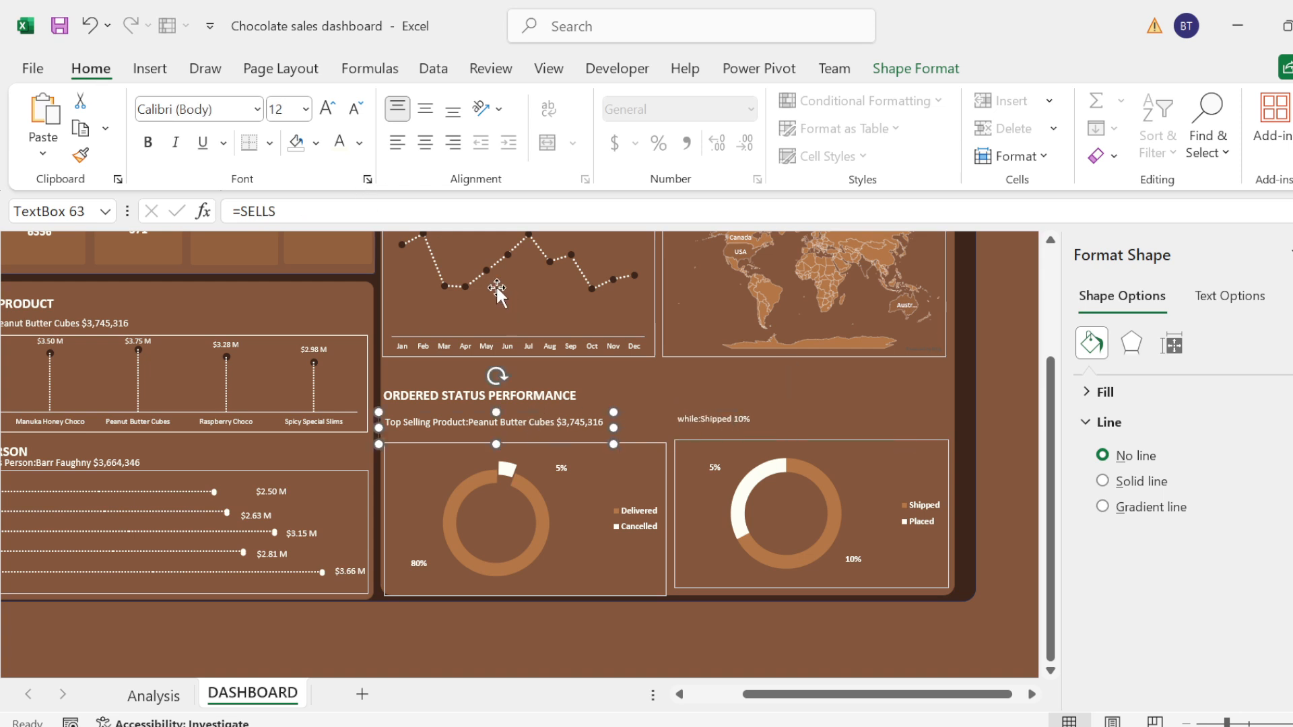
left_click(276, 211)
key("BackSpace")
key("BackSpace")
key("BackSpace")
key("BackSpace")
key("BackSpace")
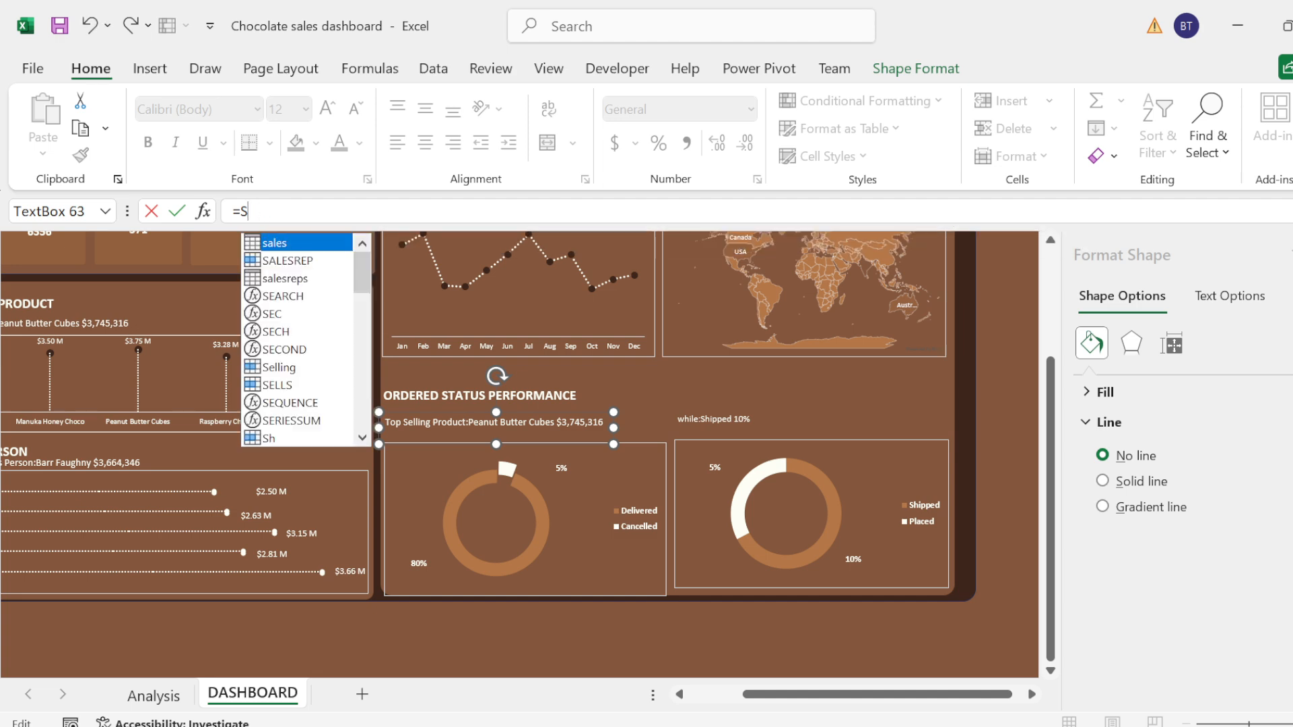
type("ORD")
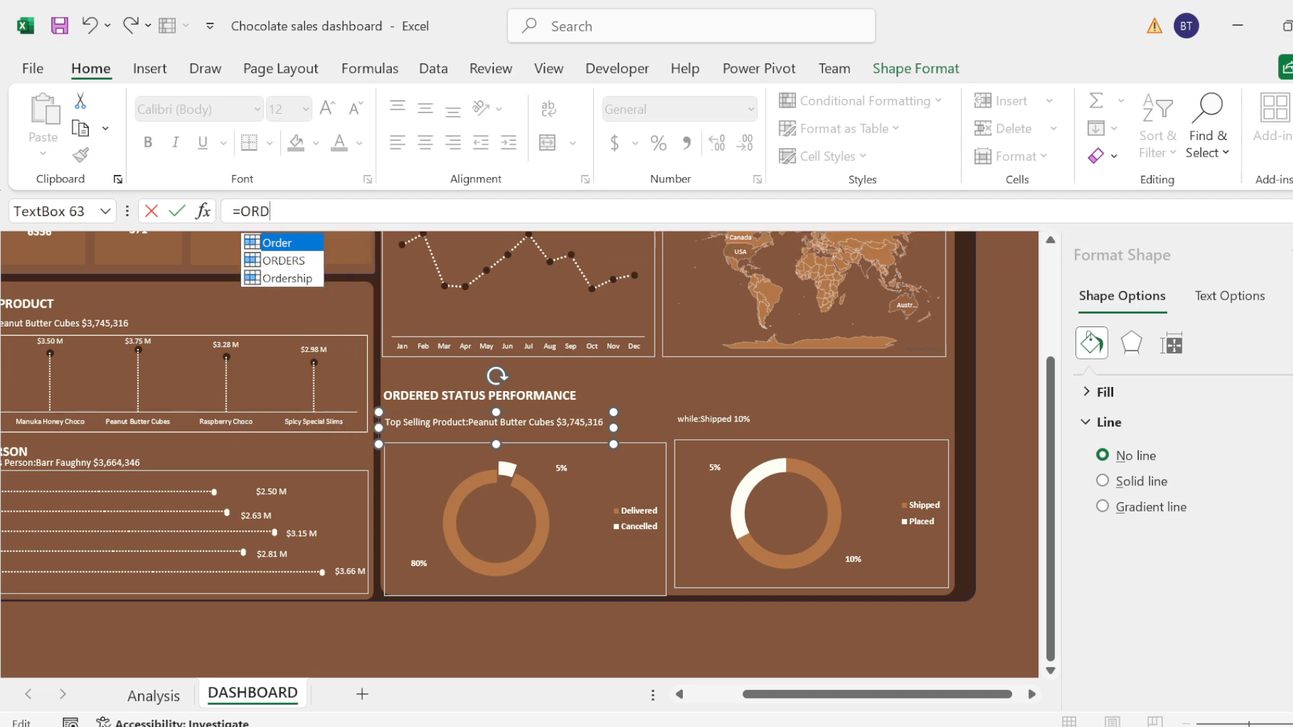
key("Down")
key("Return")
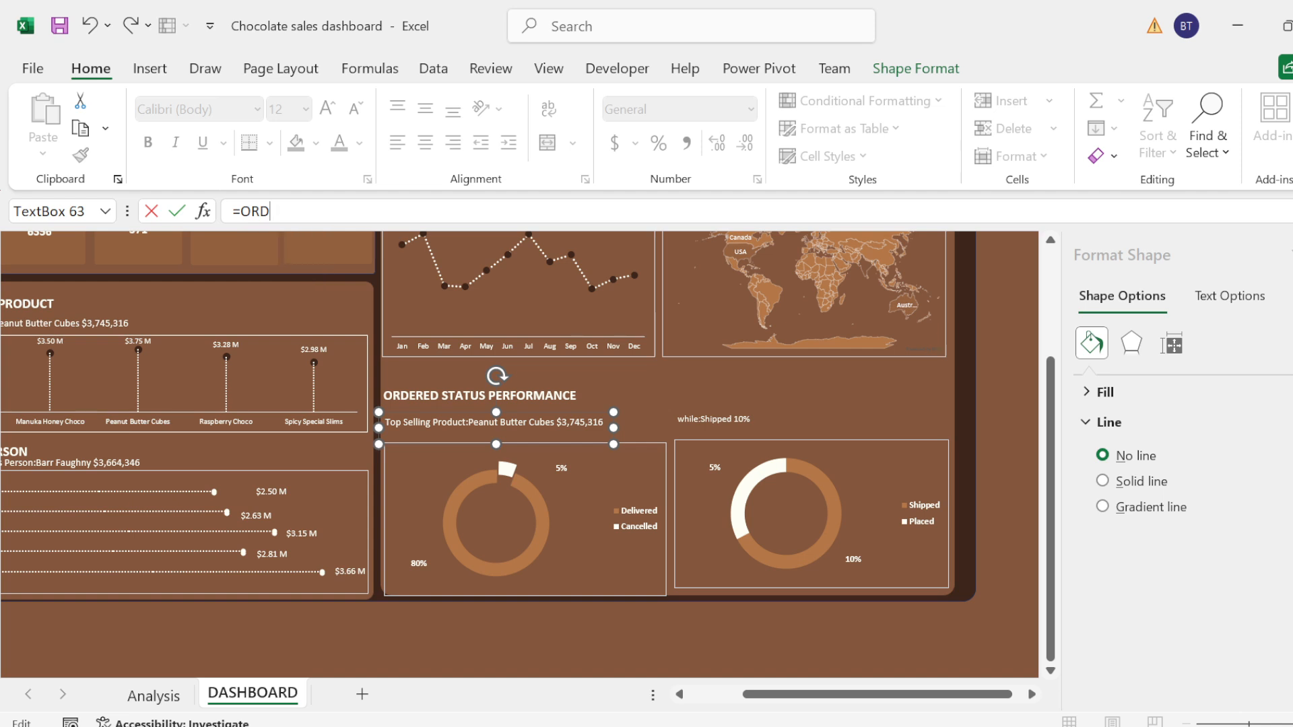
type("e")
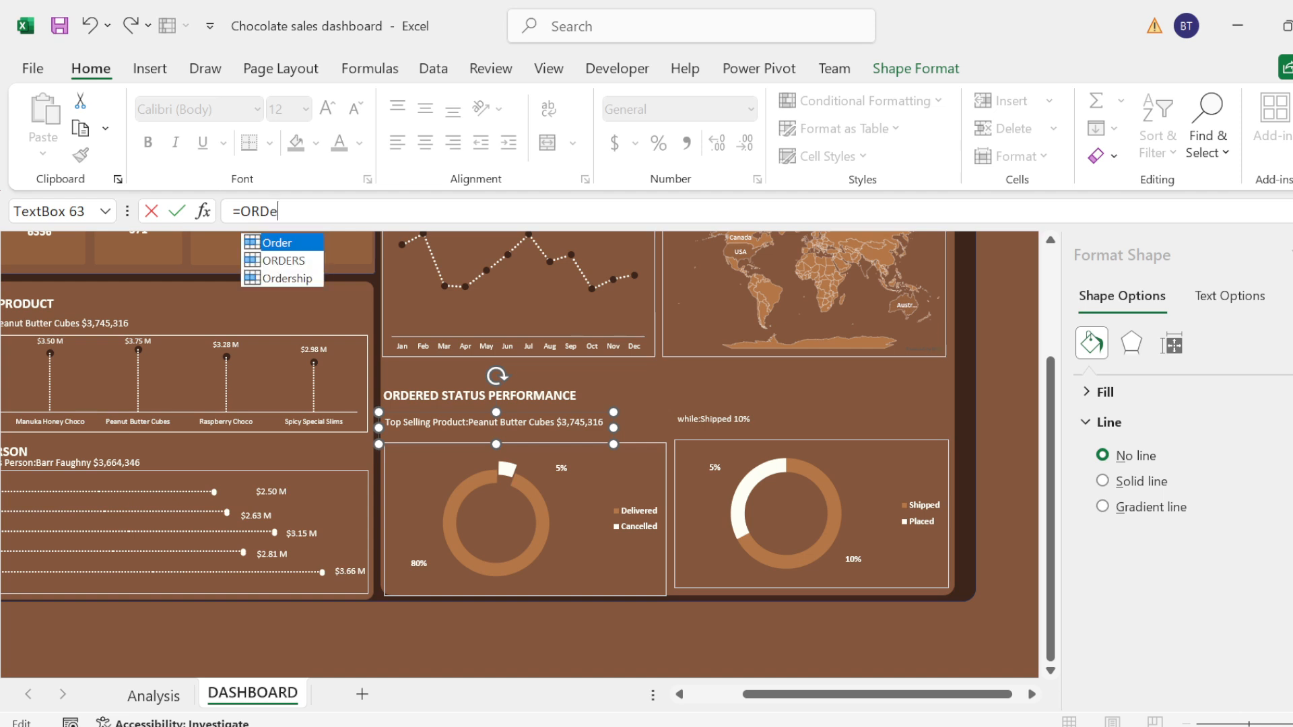
key("Down")
key("Tab")
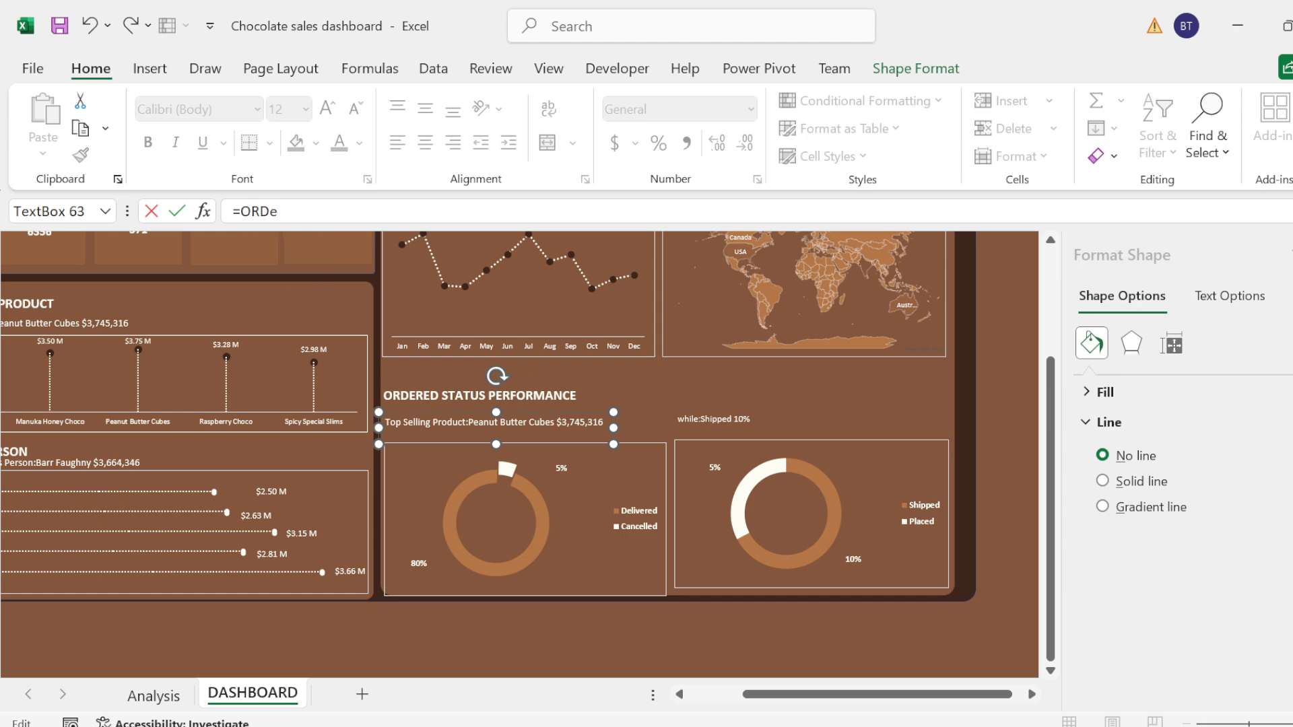
key("Return")
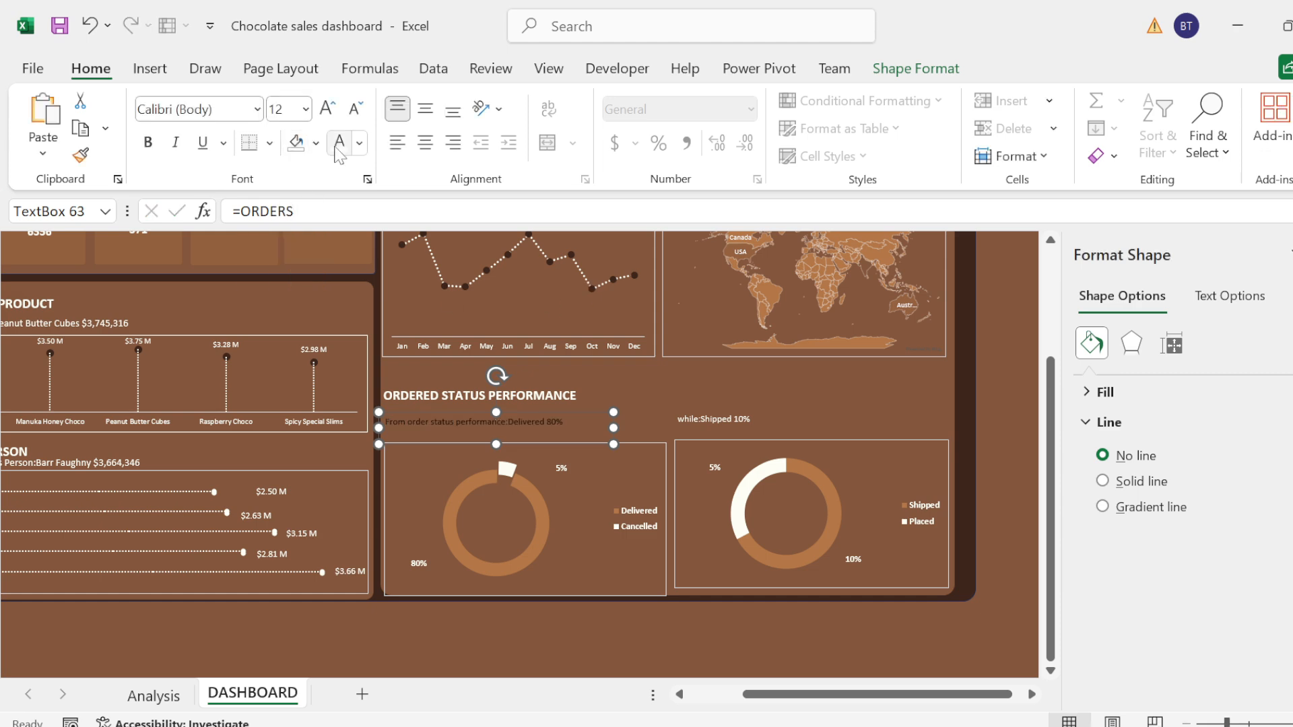
Step: Make the "From order status performance" subtitle white at 12 pt and shift it slightly right under the section heading
triple_click(431, 423)
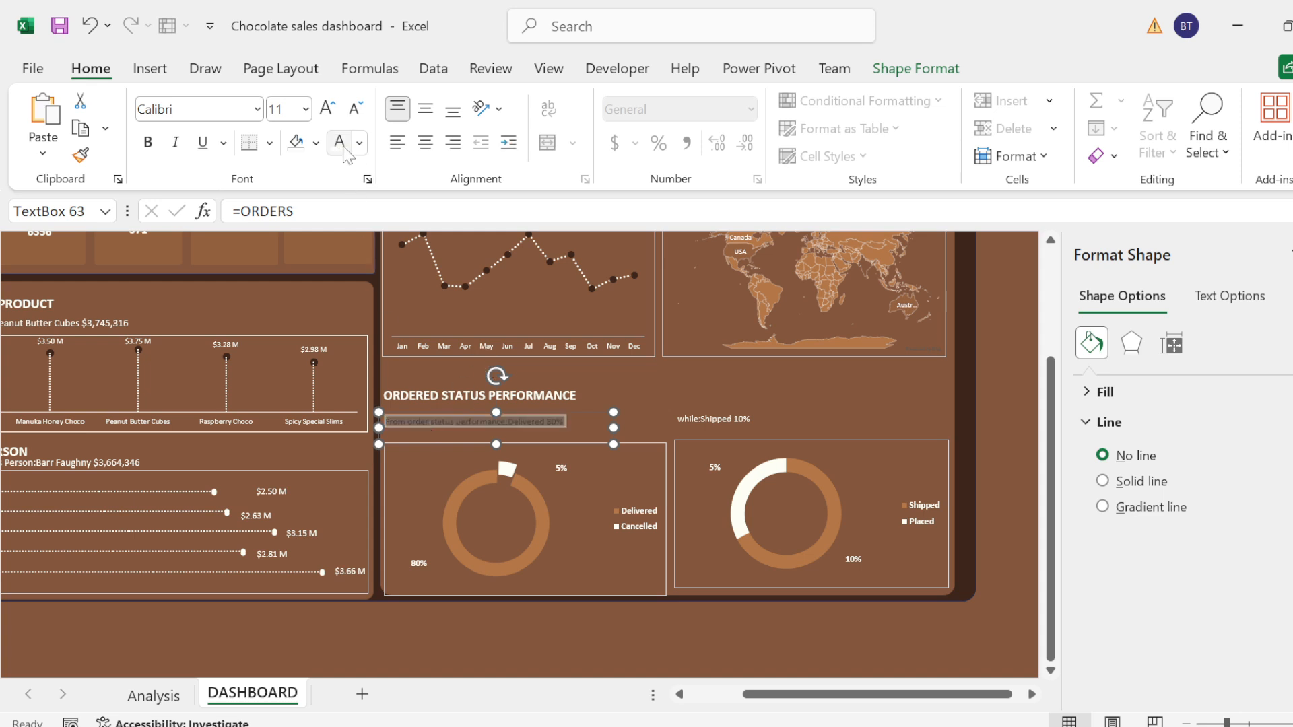
left_click(327, 108)
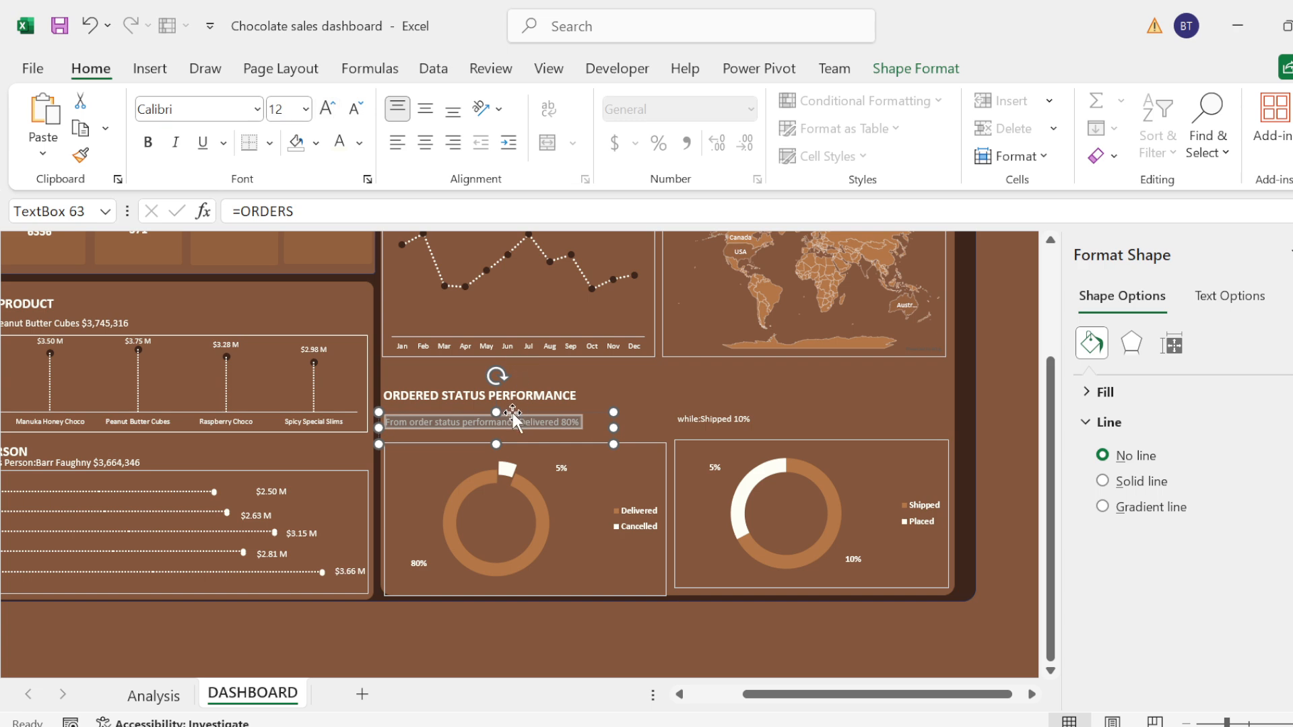
left_click_drag(511, 414, 519, 413)
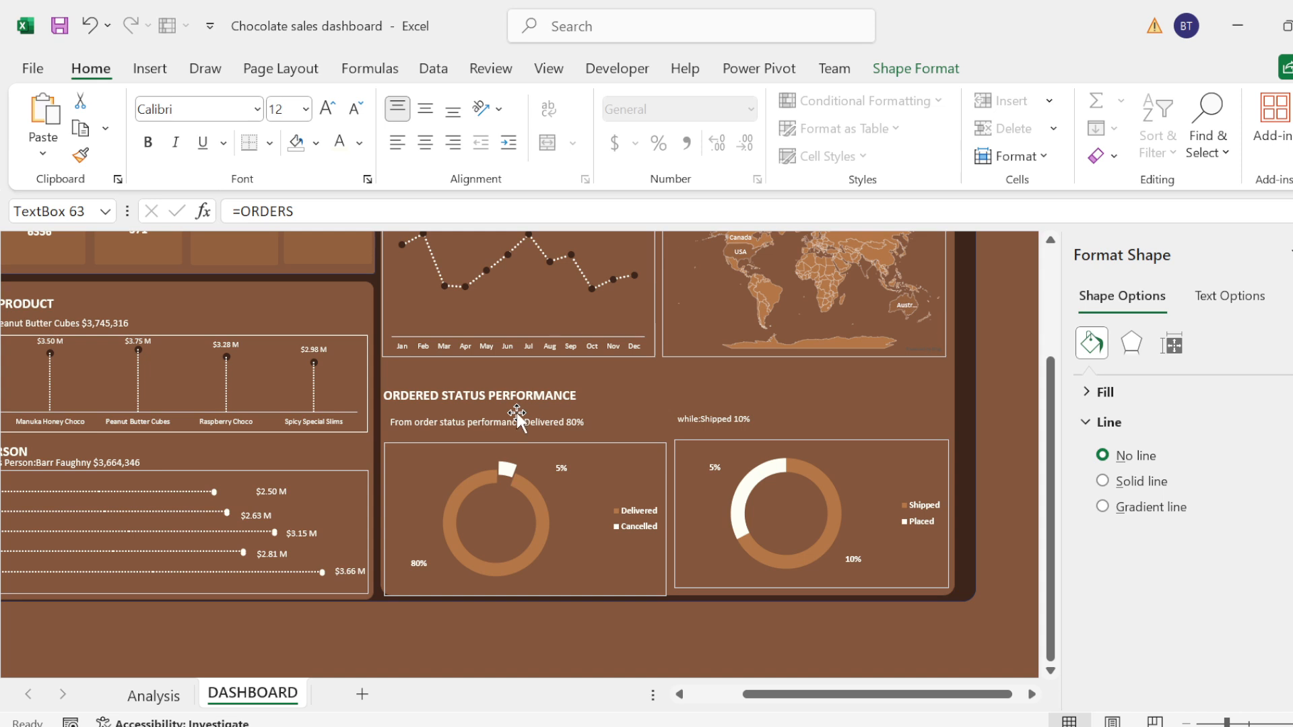
left_click(516, 413)
left_click(696, 415)
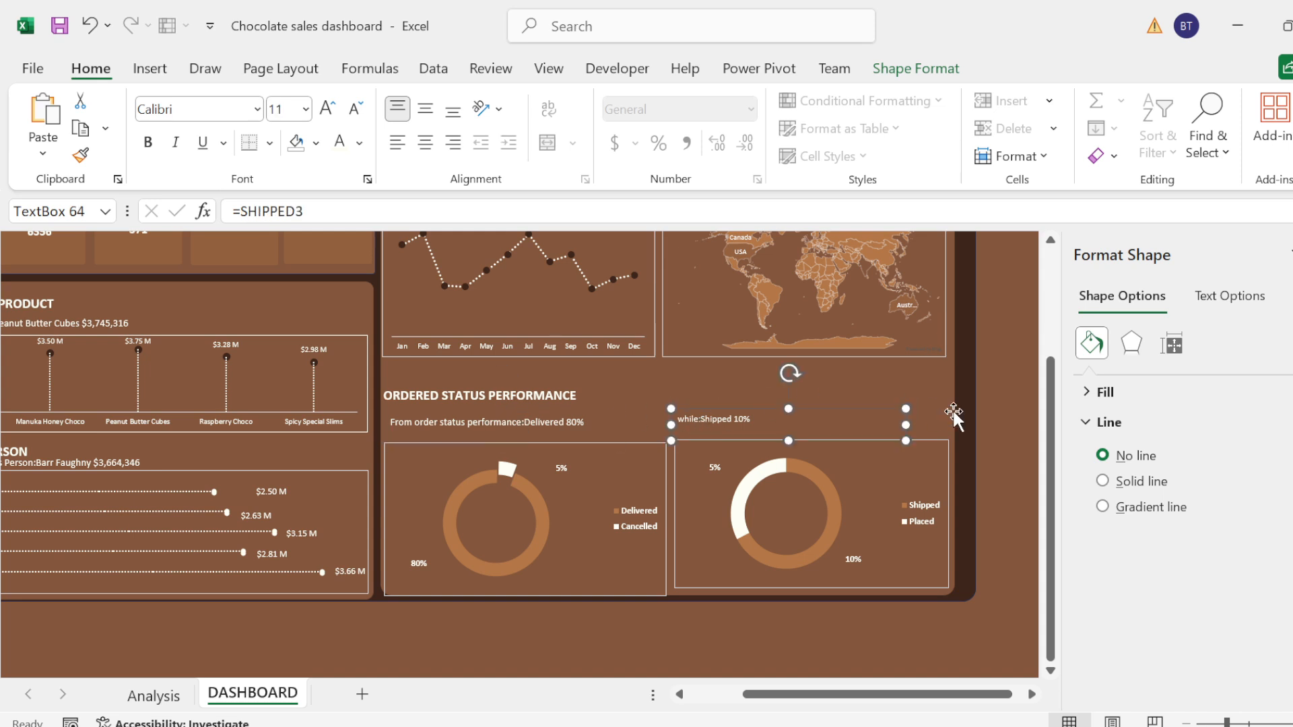
Step: Insert a slicer for the Region field of the locations table on the Analysis sheet, using the workbook Data Model
left_click_drag(1053, 486, 1023, 333)
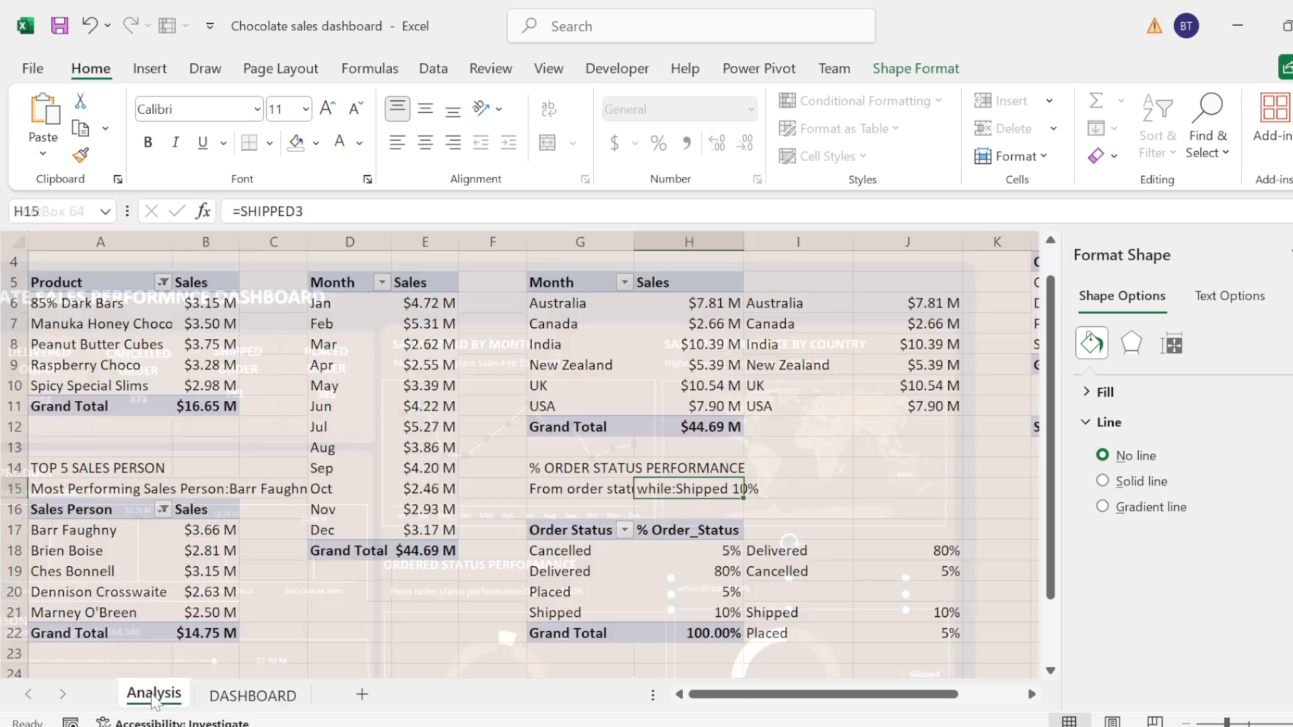
left_click(154, 695)
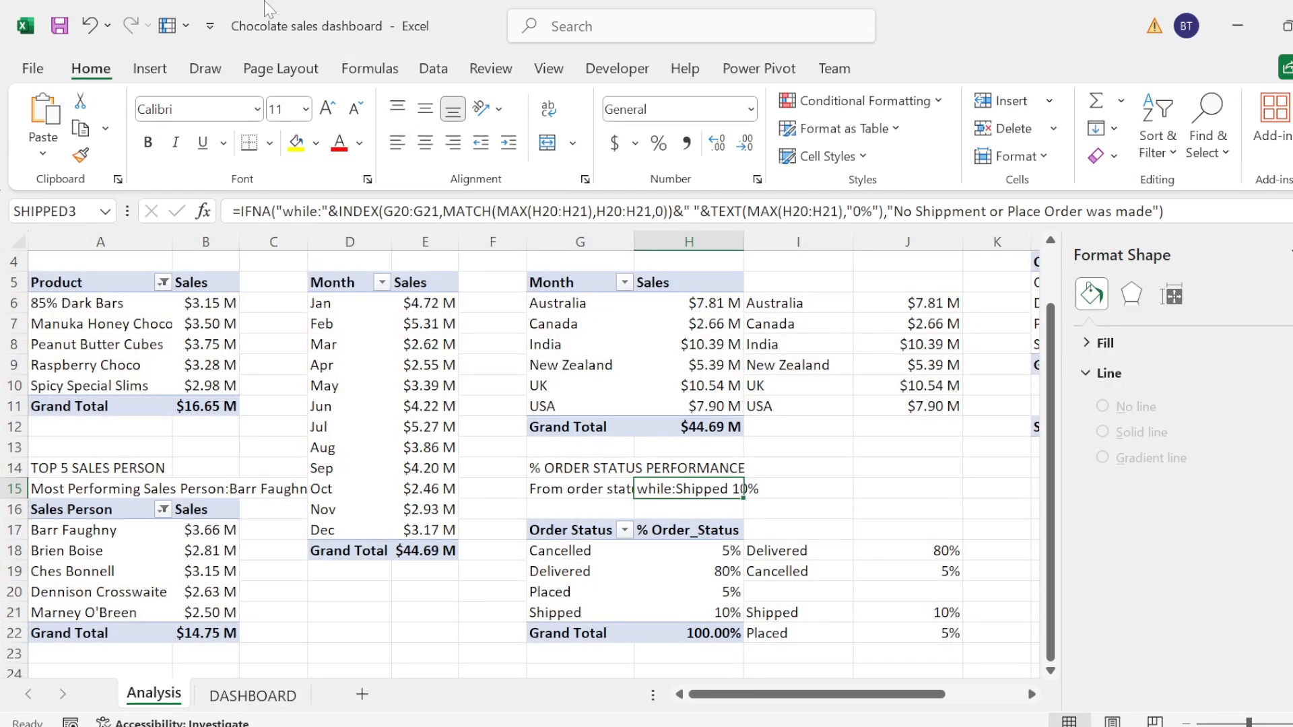
left_click(148, 69)
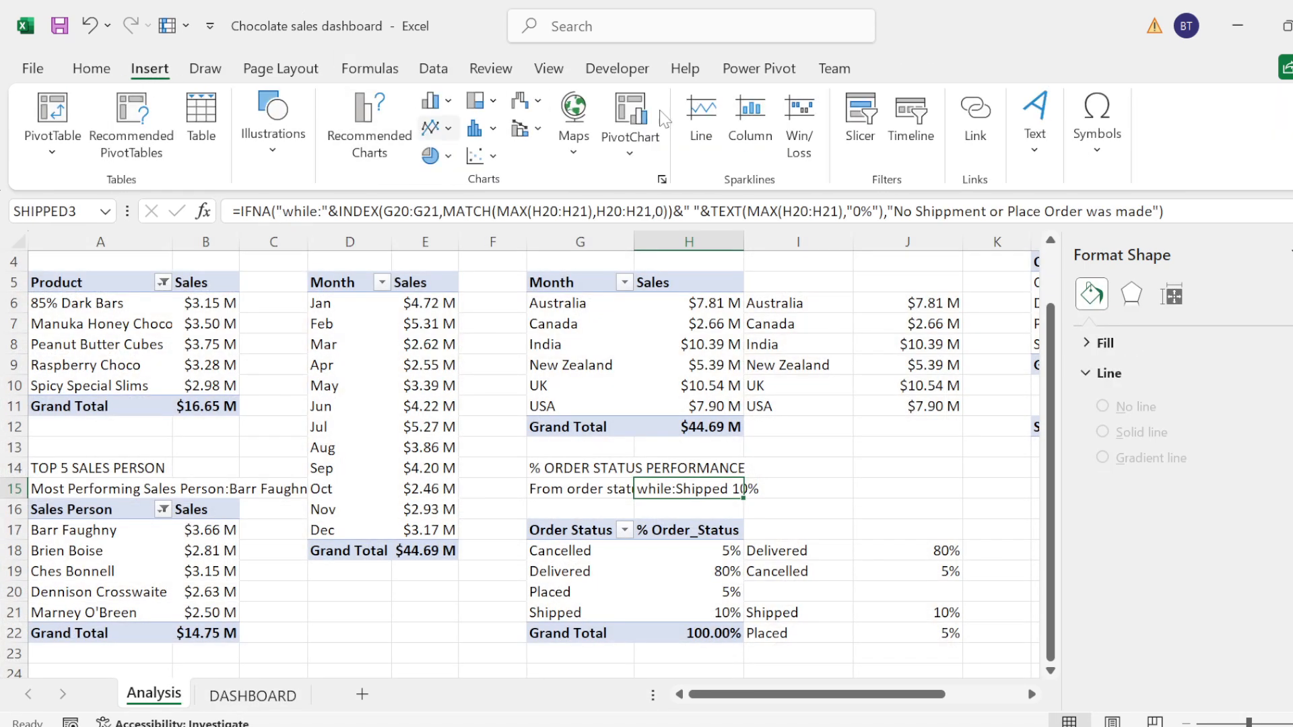
left_click(859, 135)
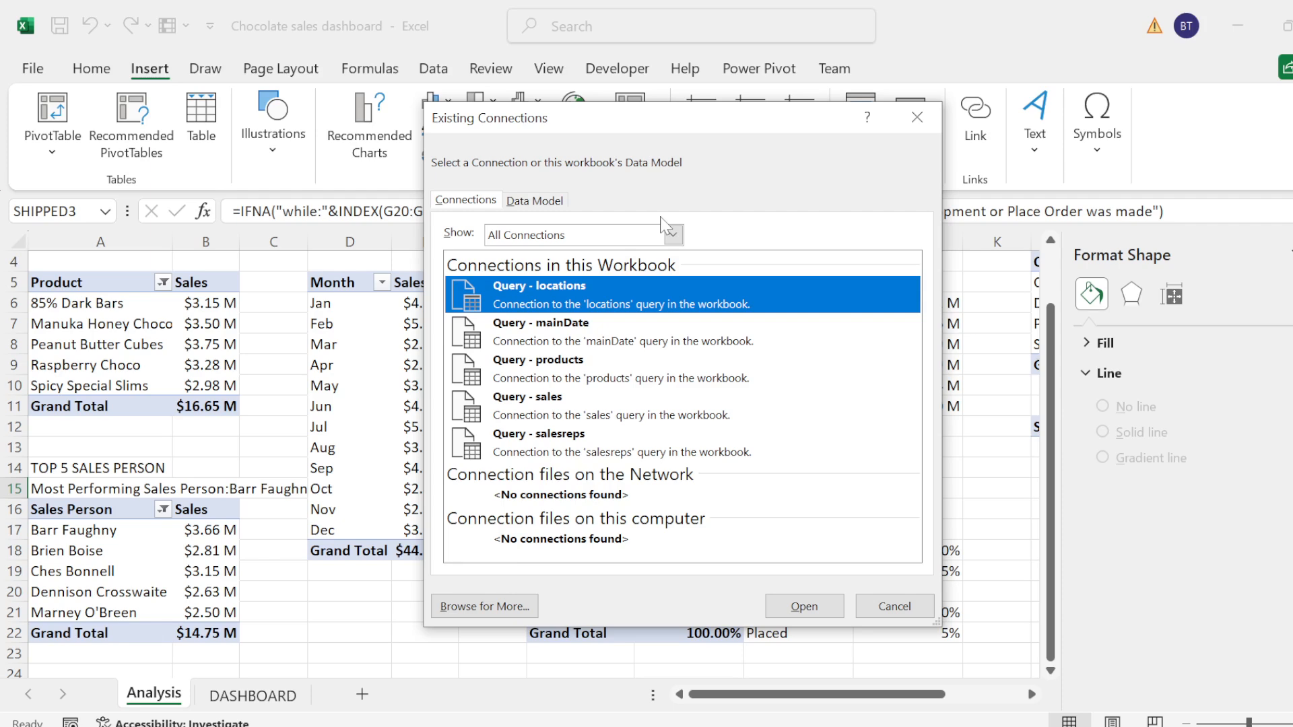
left_click(526, 202)
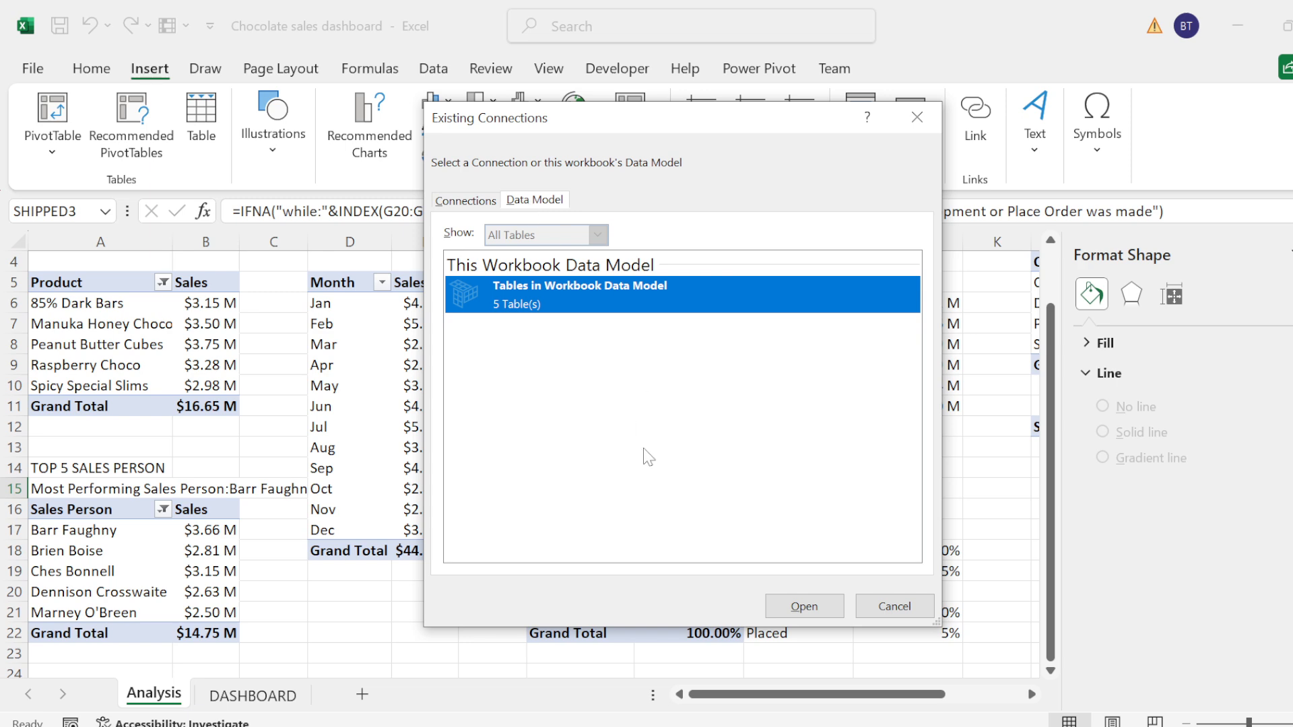
left_click(803, 607)
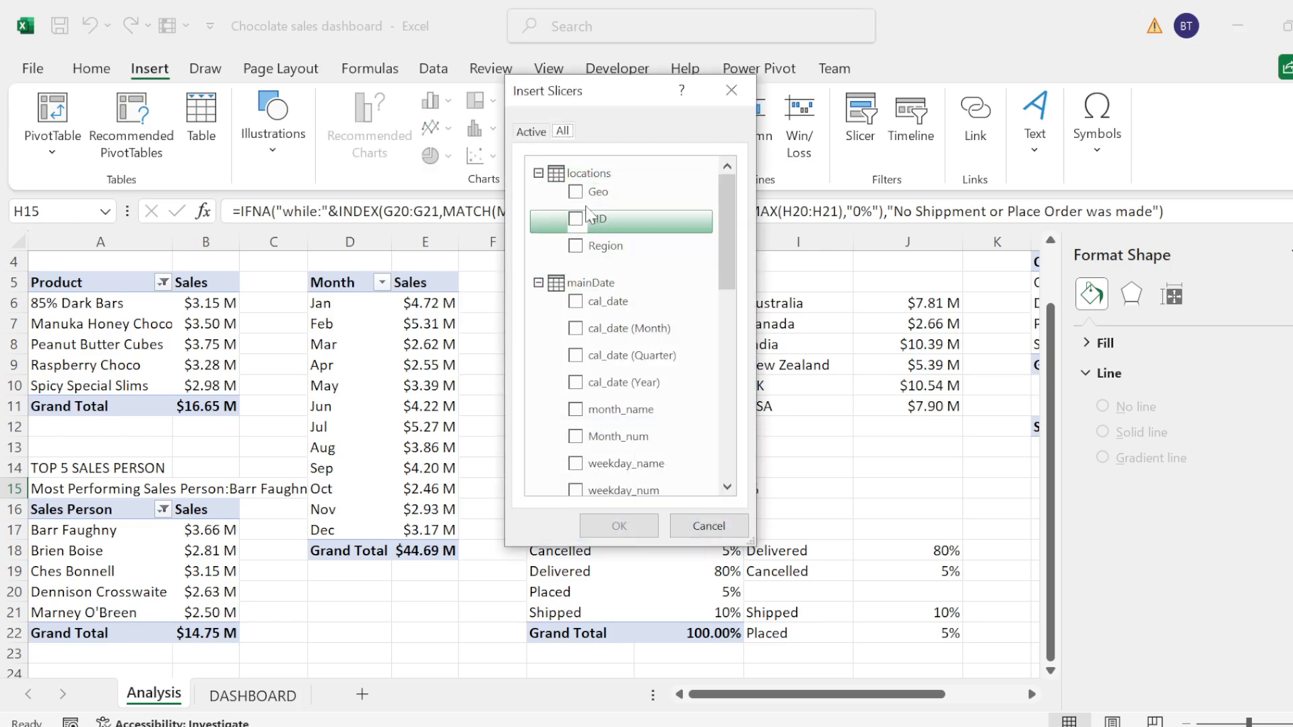
left_click(577, 246)
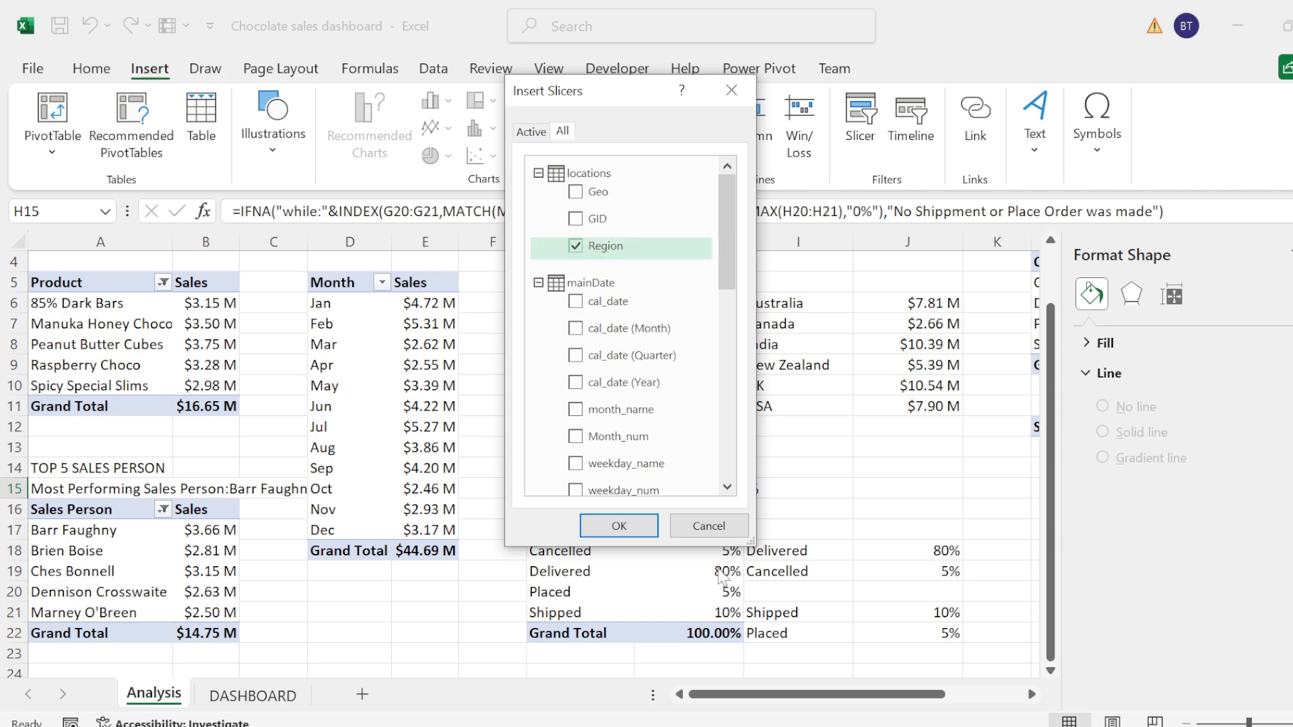
left_click(634, 522)
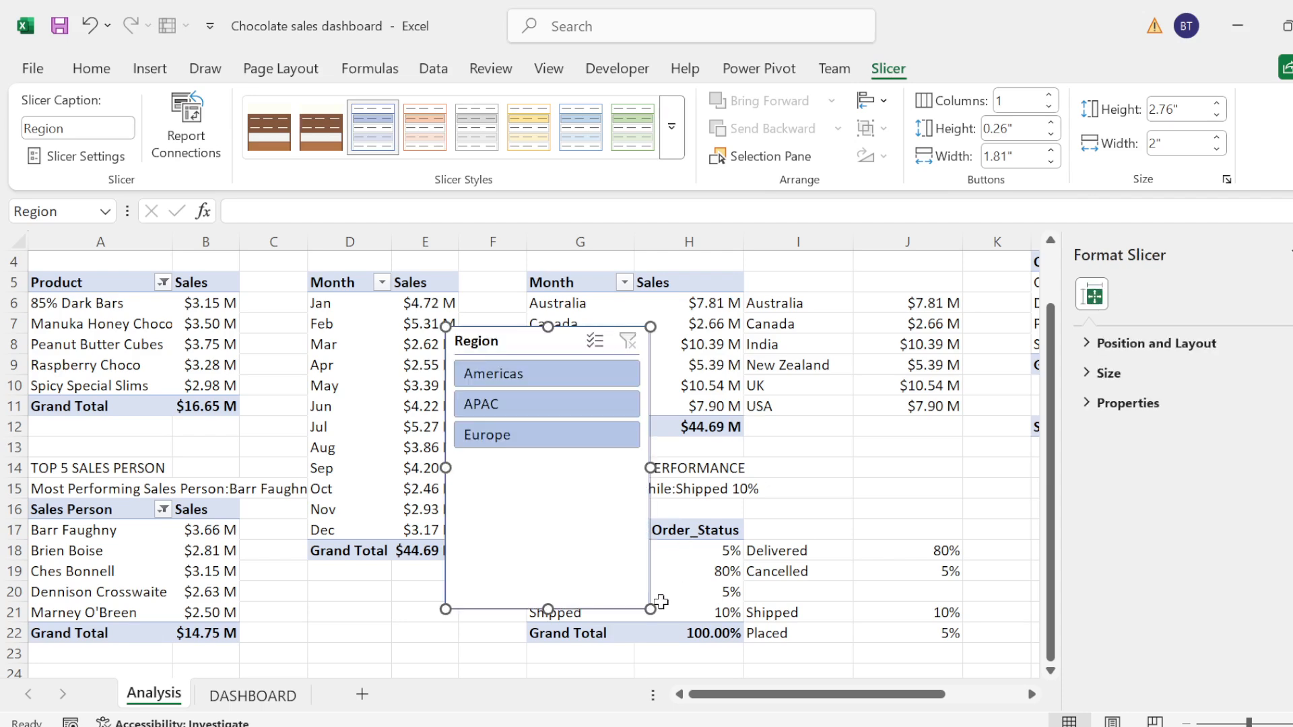
Step: Resize the Region slicer to about 1.41" high and 2.17" wide and arrange its buttons in 3 columns
left_click_drag(648, 610, 668, 470)
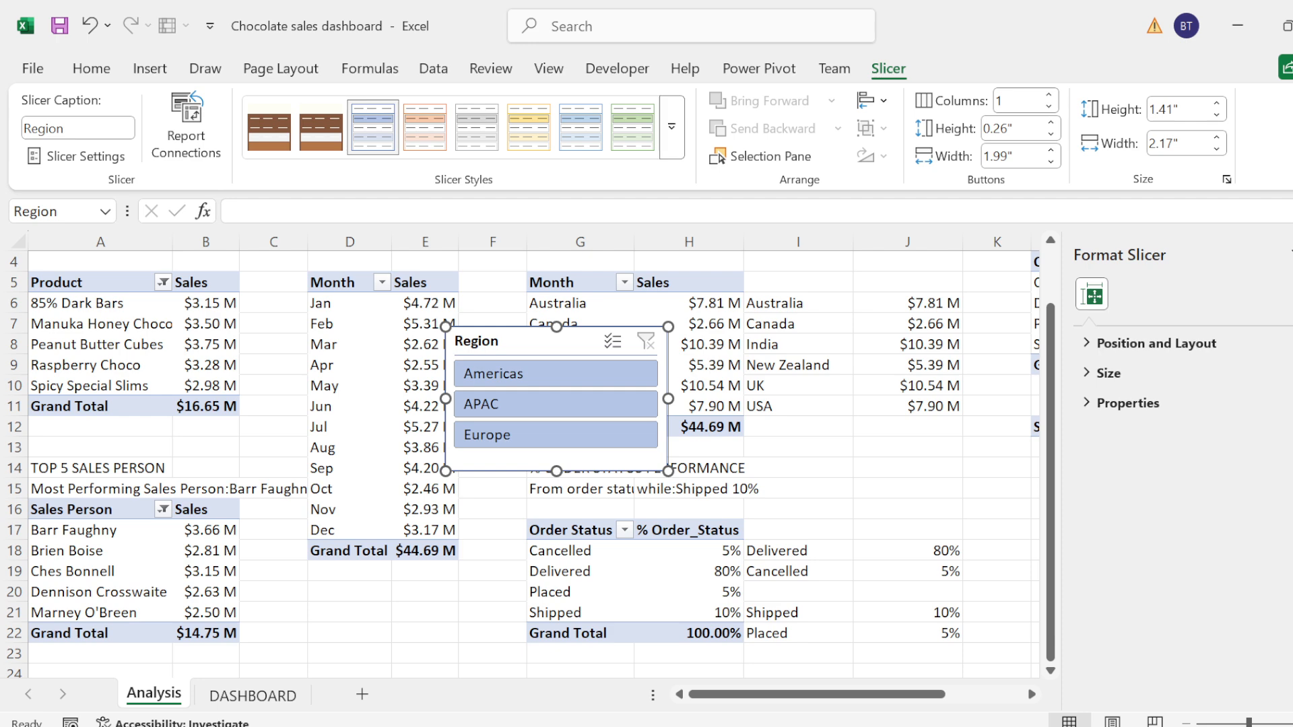
left_click(1025, 102)
key("Return")
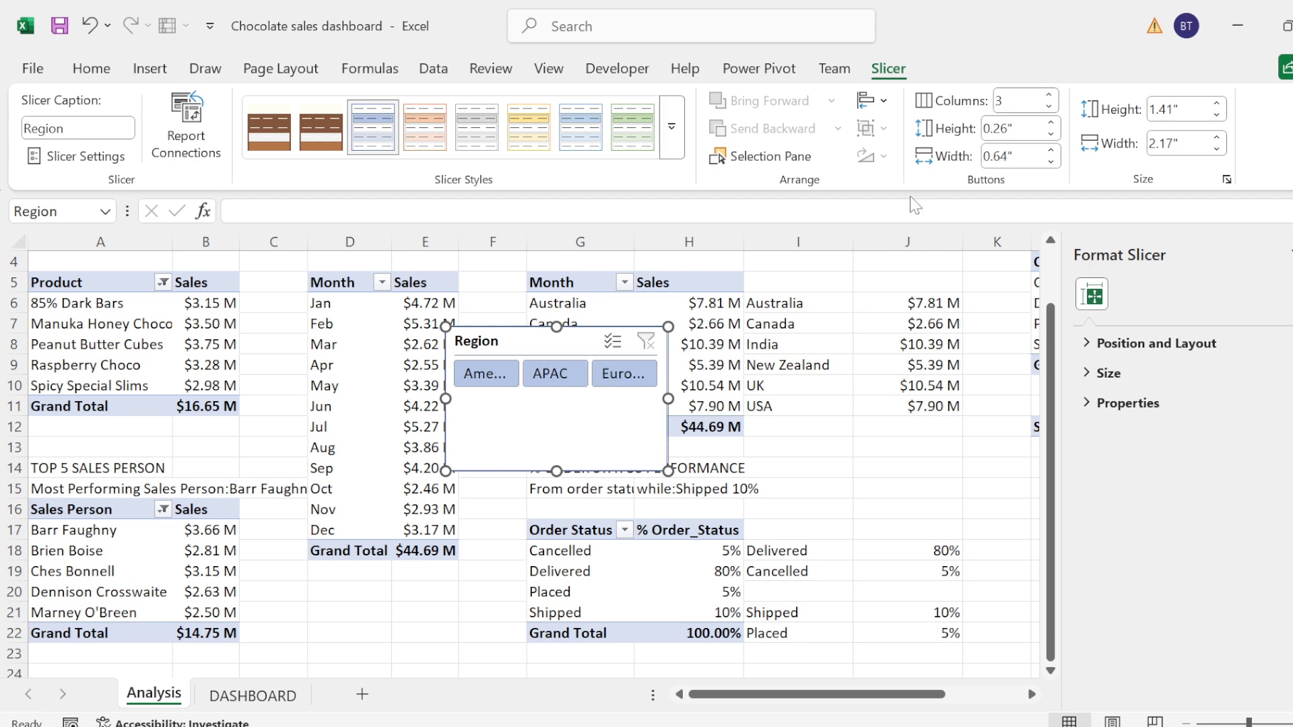
Step: Hide the Region slicer's header and shorten the slicer to fit its single row of buttons
right_click(576, 345)
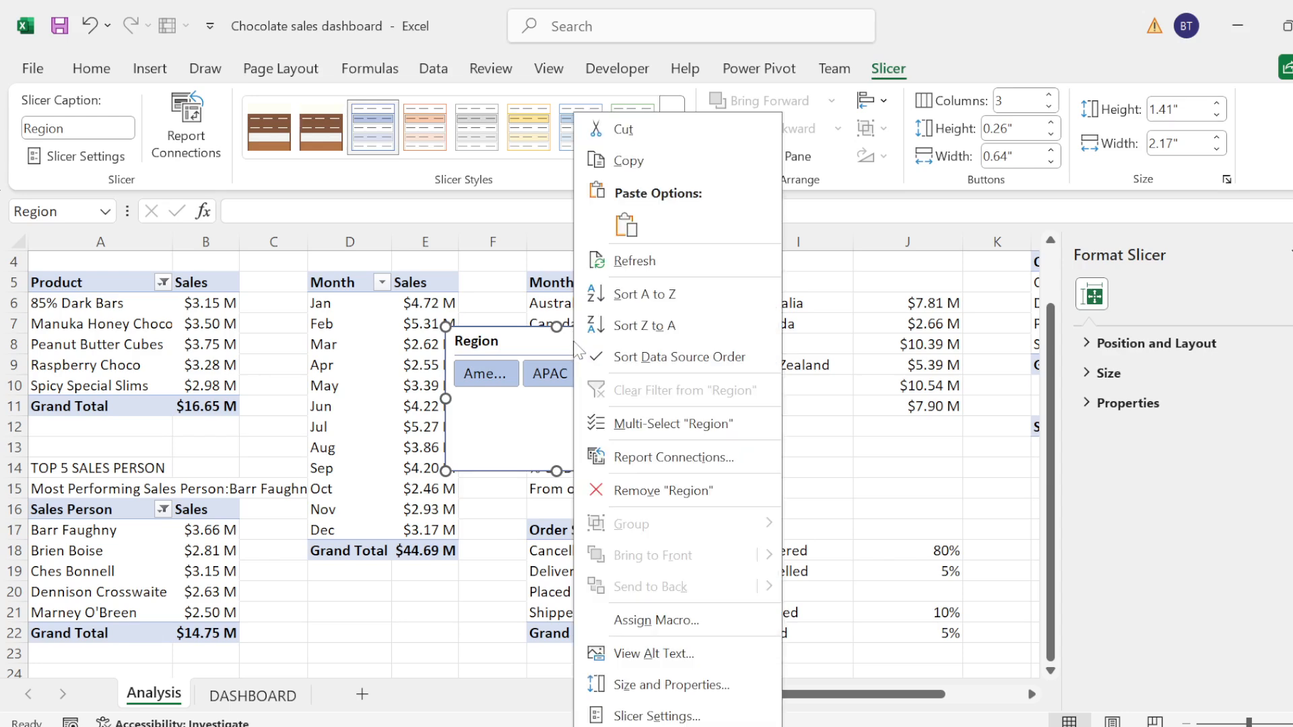
left_click(640, 716)
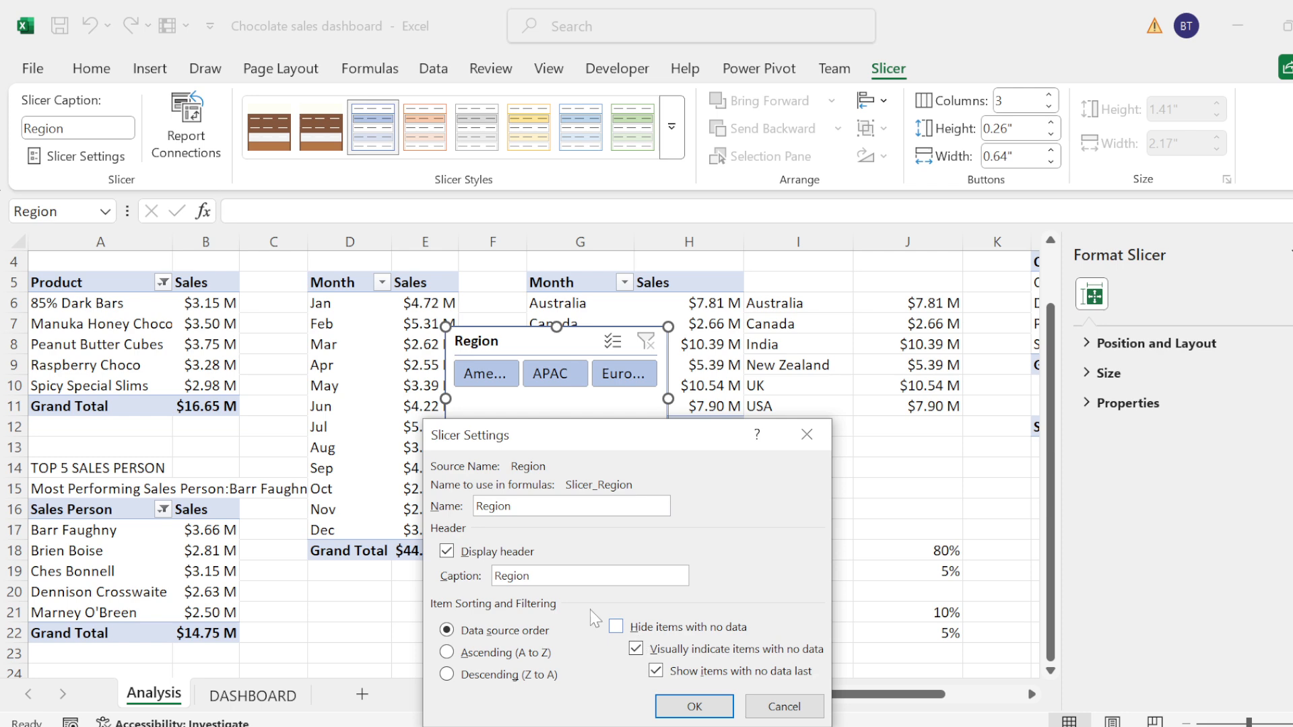
left_click(472, 552)
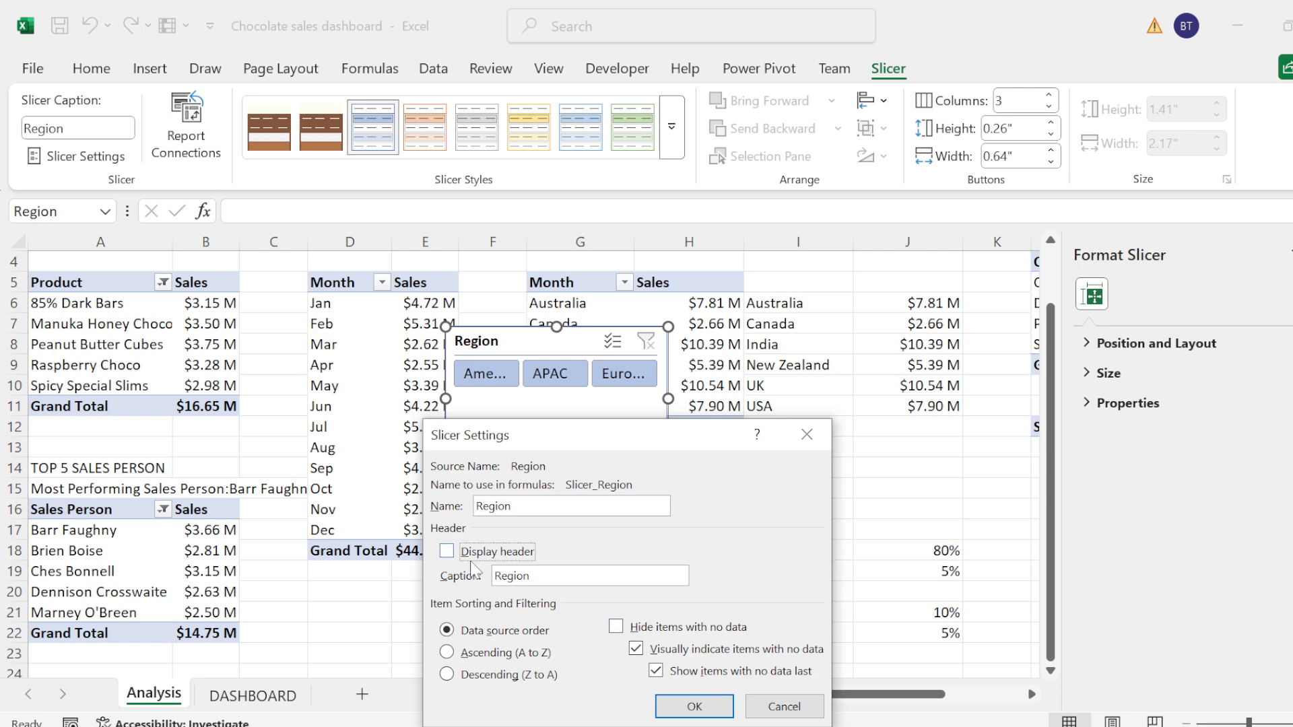
left_click(694, 706)
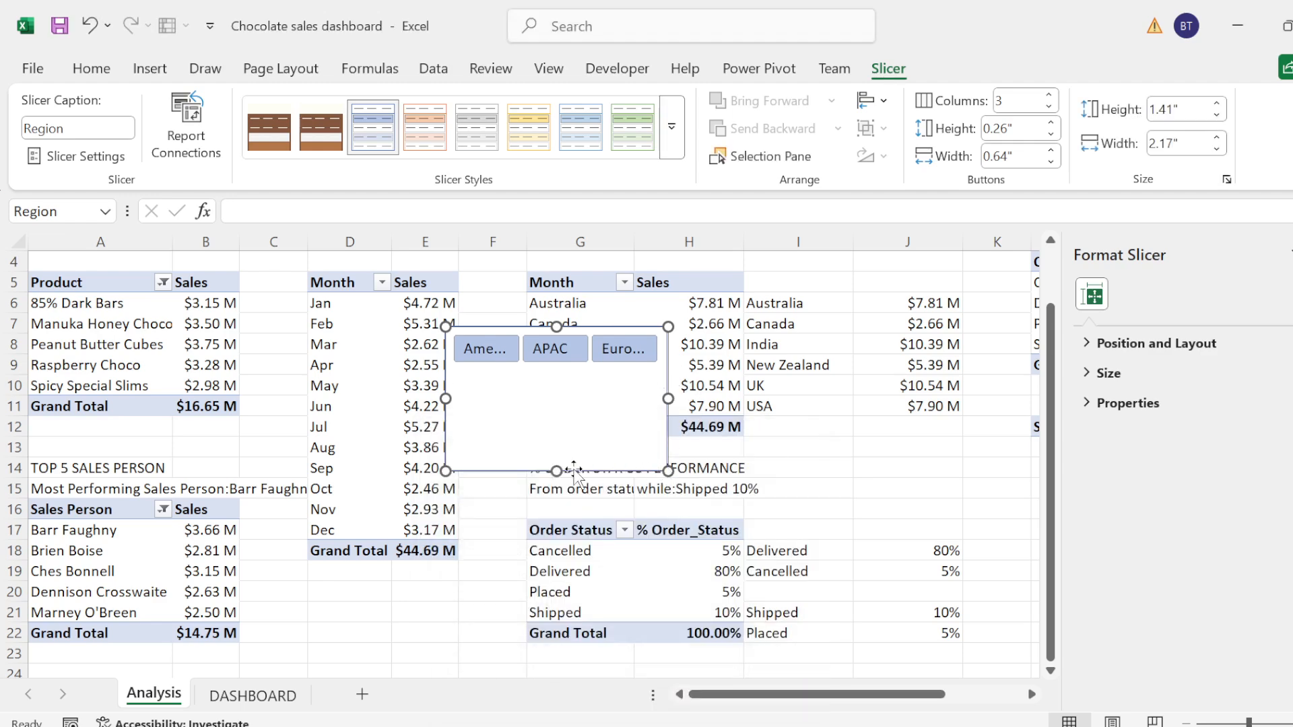
left_click_drag(562, 405, 561, 379)
left_click(745, 385)
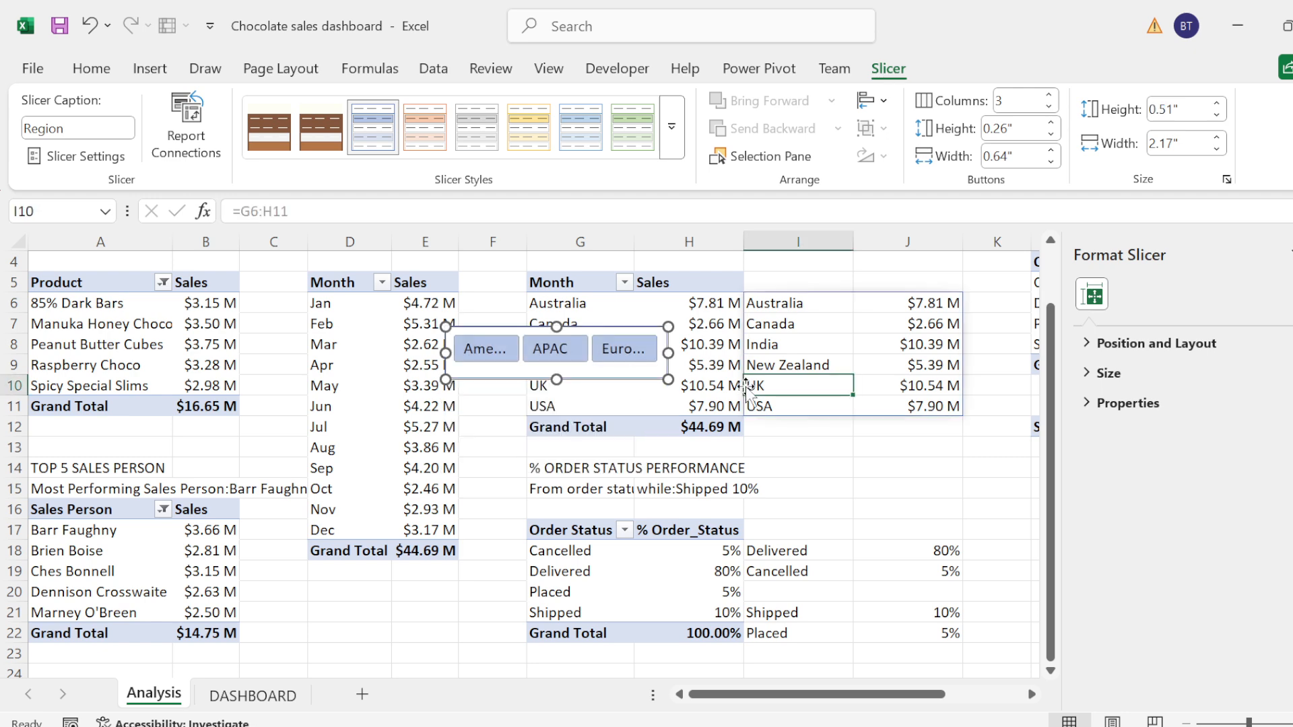
Step: Insert a slicer for the year field of the mainDate table on the Analysis sheet, using the workbook Data Model
left_click(150, 68)
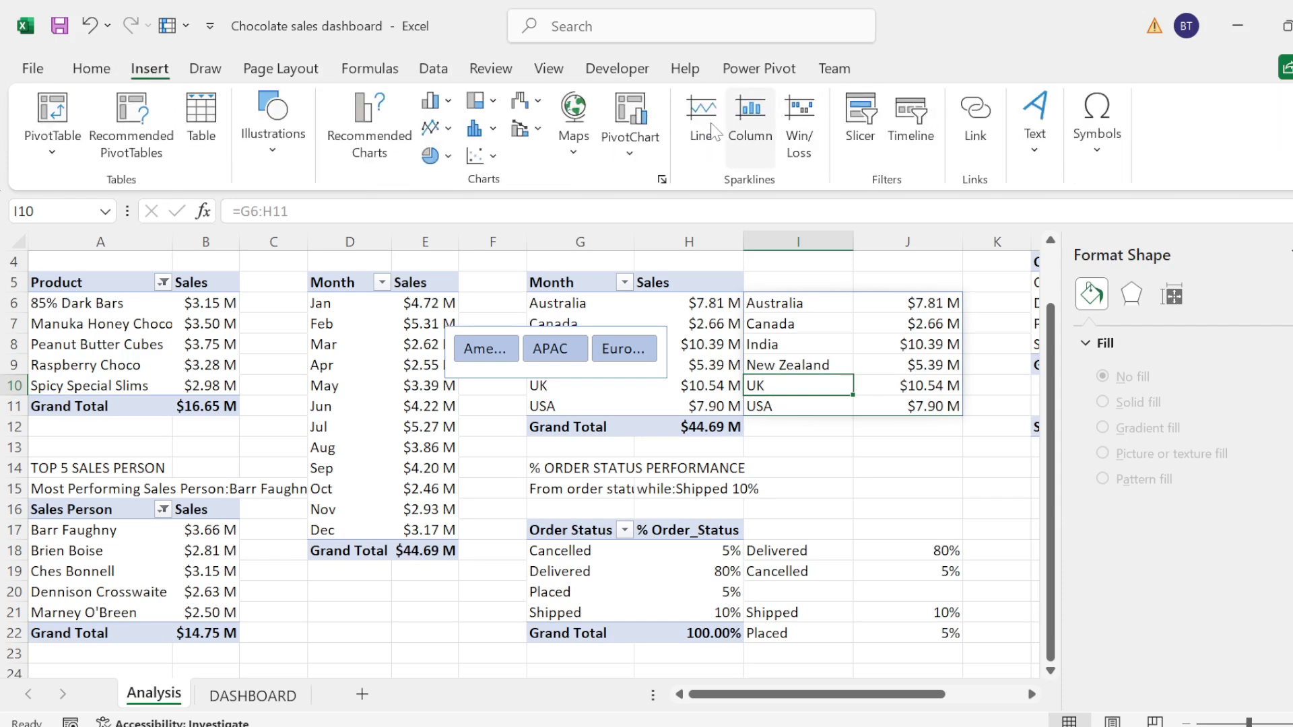
left_click(856, 150)
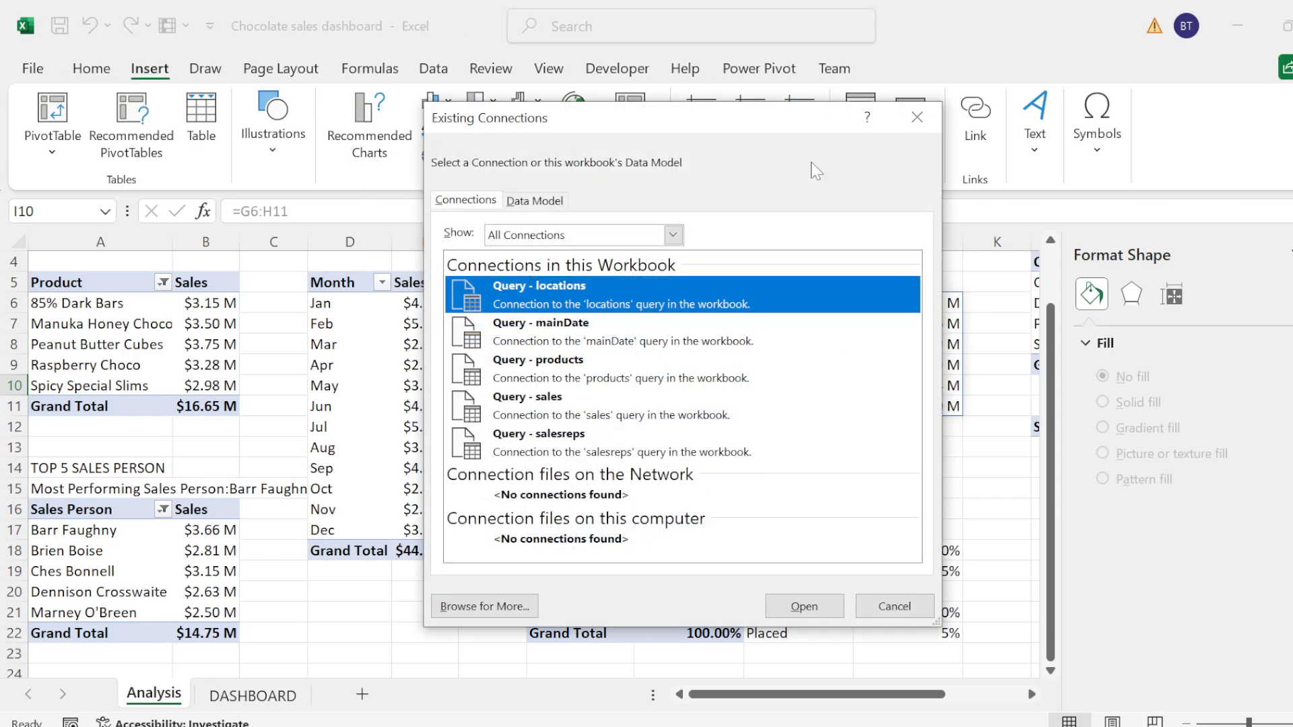
left_click(535, 204)
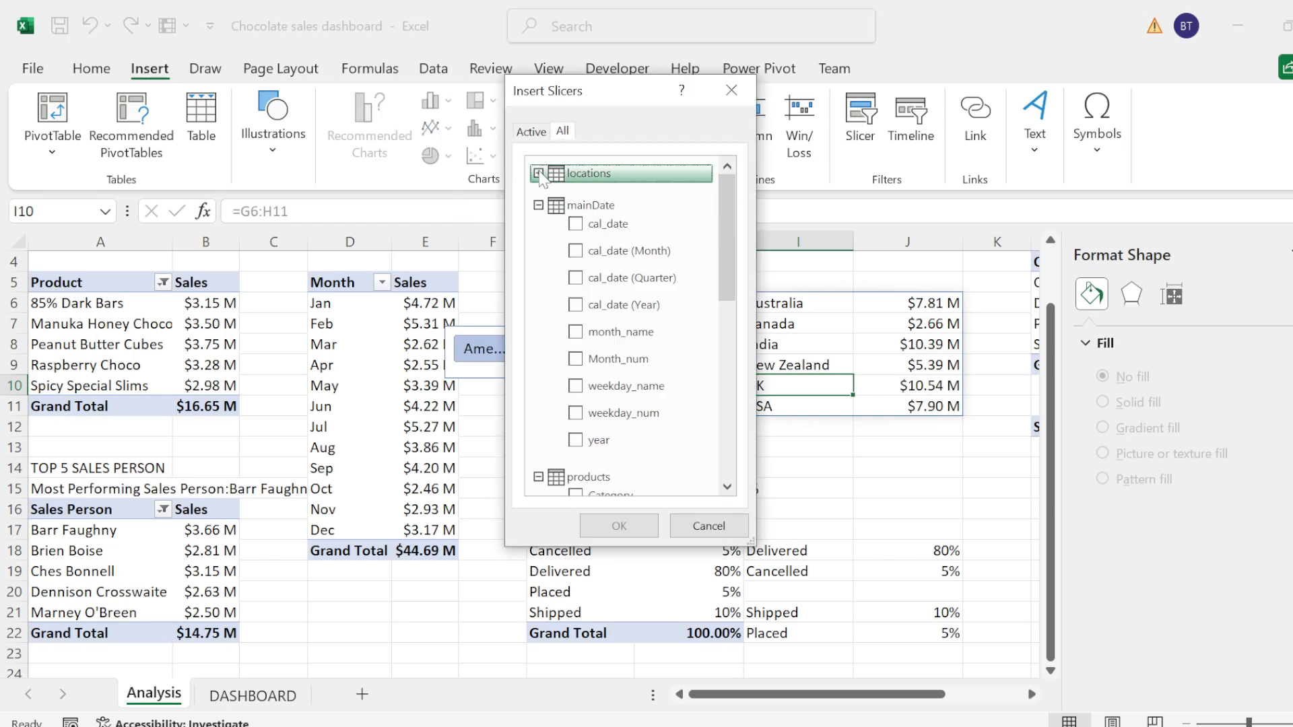
left_click(538, 173)
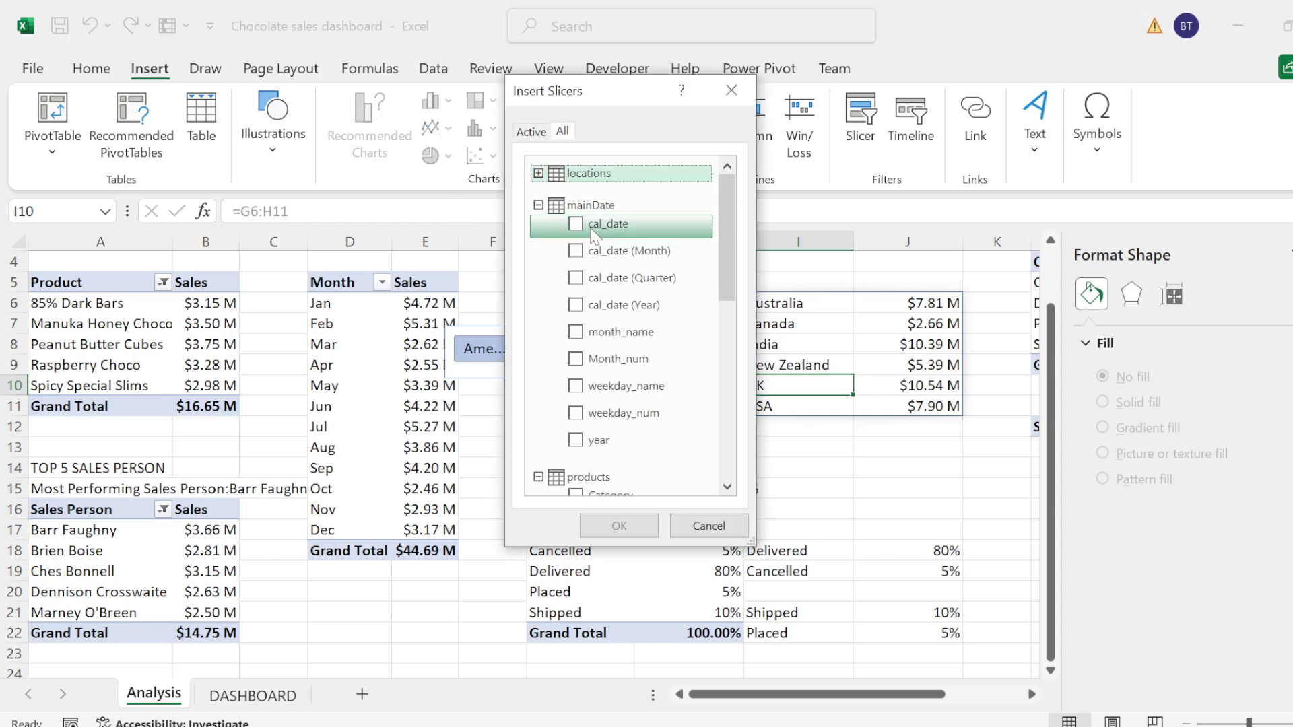
left_click(576, 439)
left_click(606, 528)
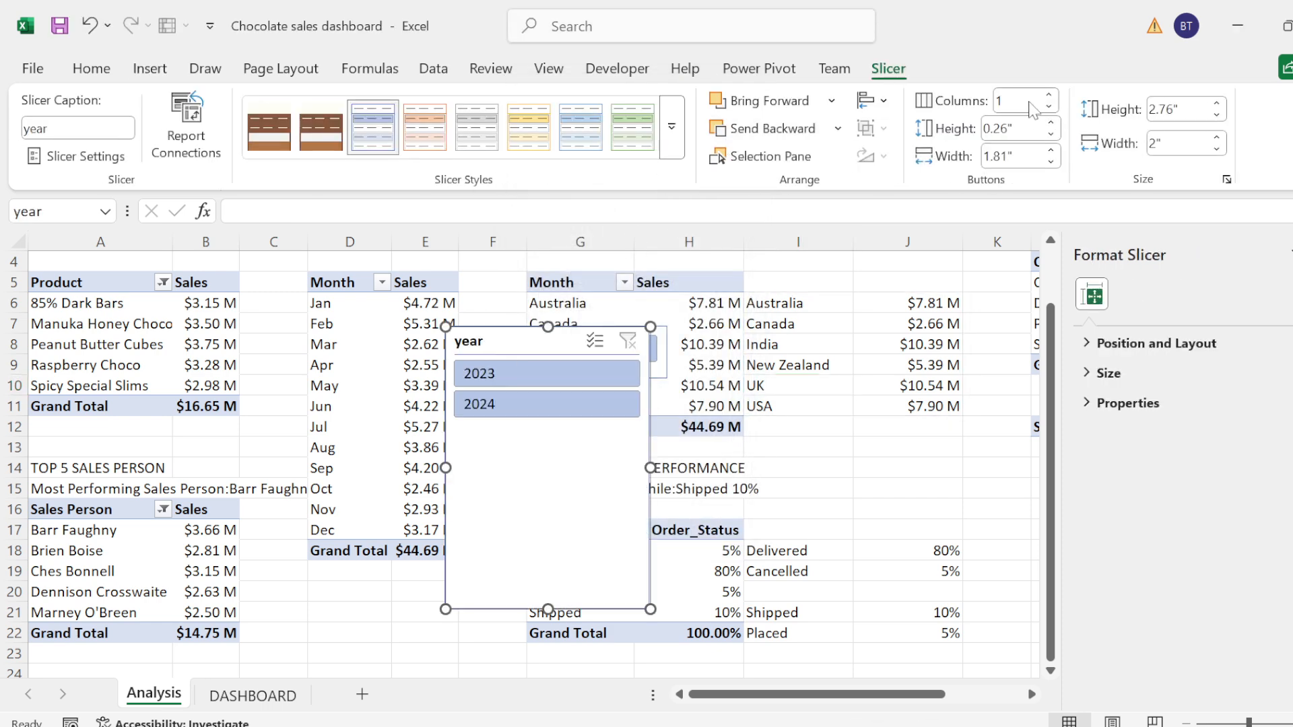
Step: Arrange the year slicer's buttons in 2 columns and shorten the slicer to about 0.79" high
left_click(1020, 101)
type("2")
key("Return")
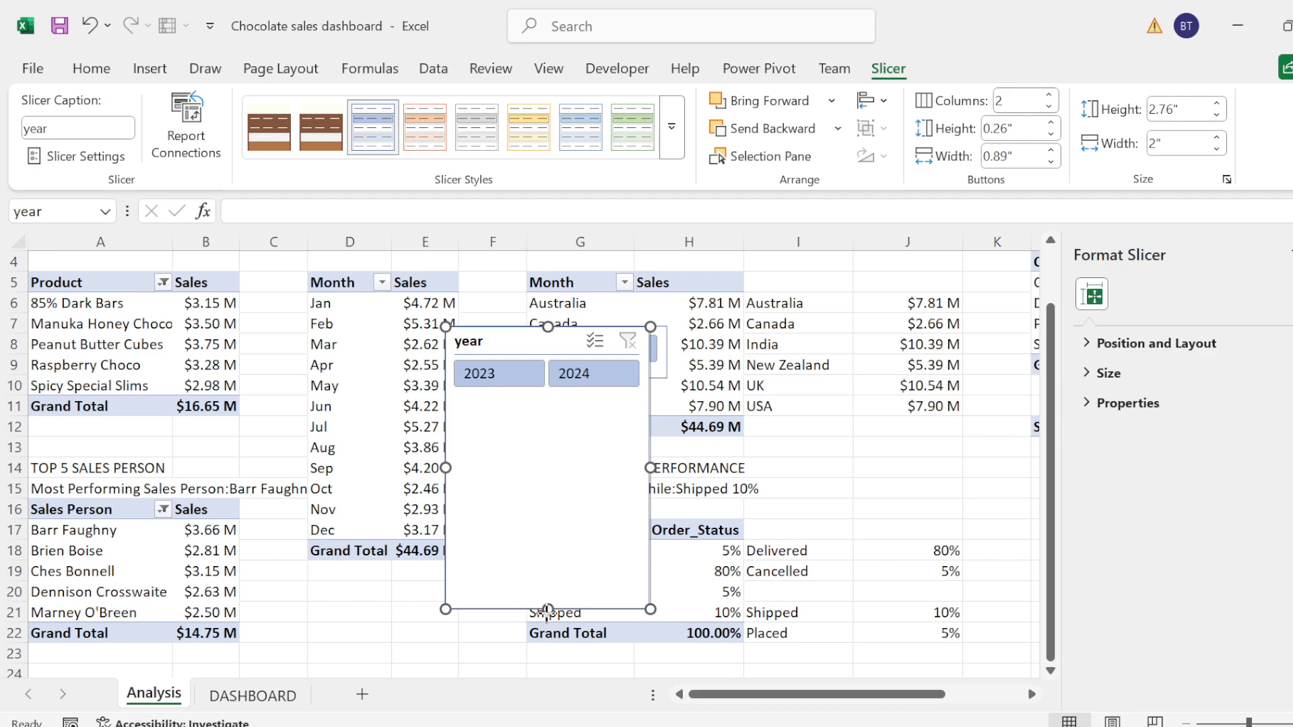
left_click_drag(547, 610, 547, 363)
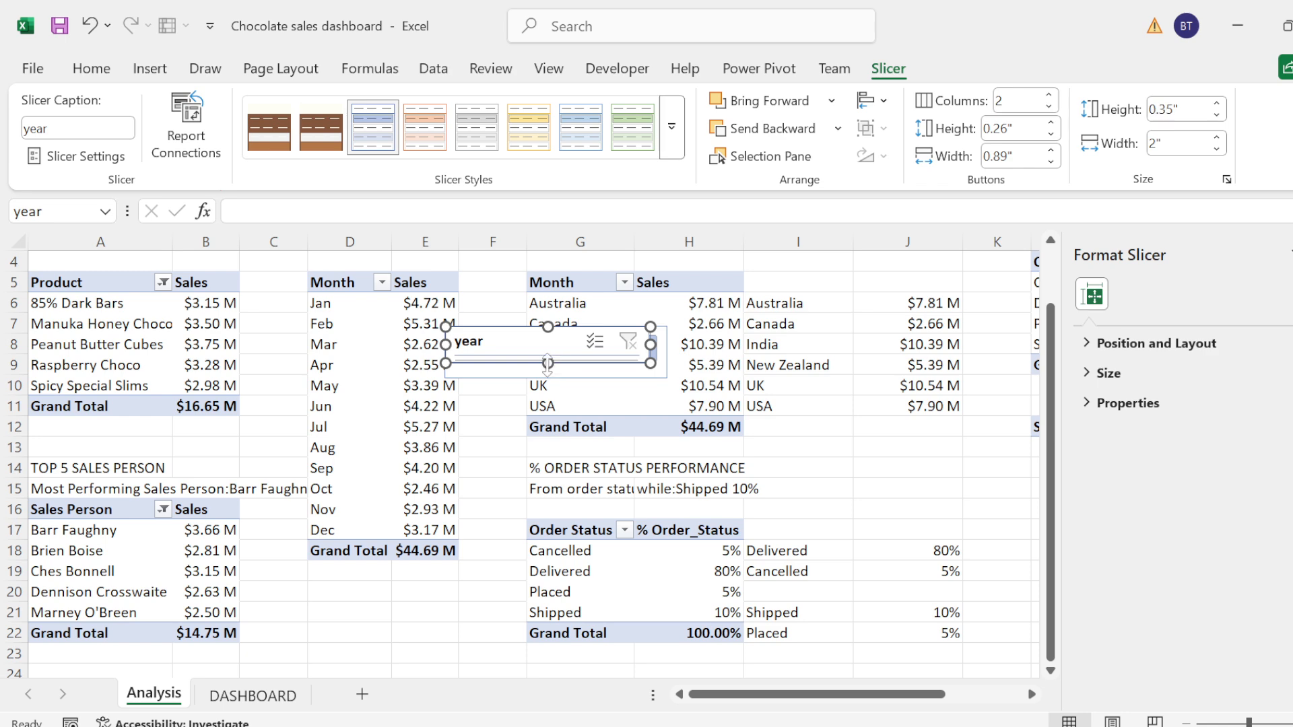
mouse_move(560, 426)
left_mouse_down()
mouse_move(542, 448)
mouse_move(546, 408)
left_mouse_up()
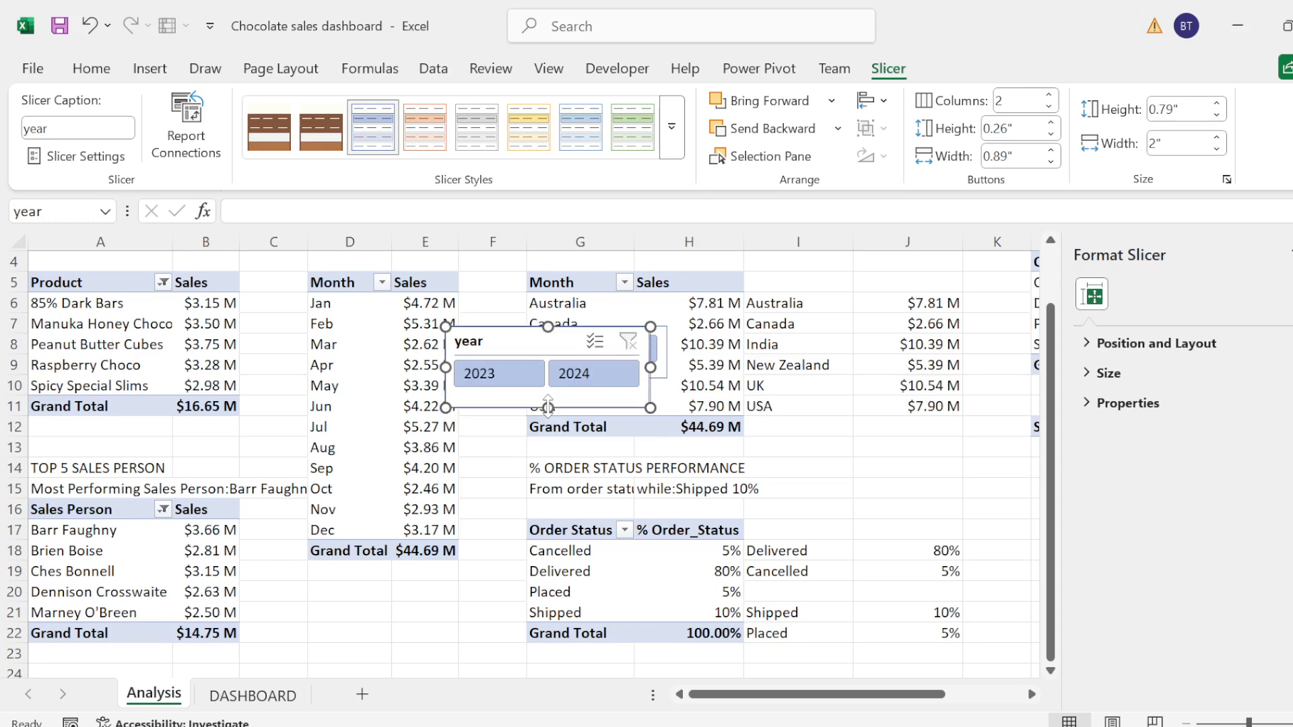
Step: Hide the year slicer's header, then shorten it to about 0.57" and place it beside the Region slicer
right_click(547, 385)
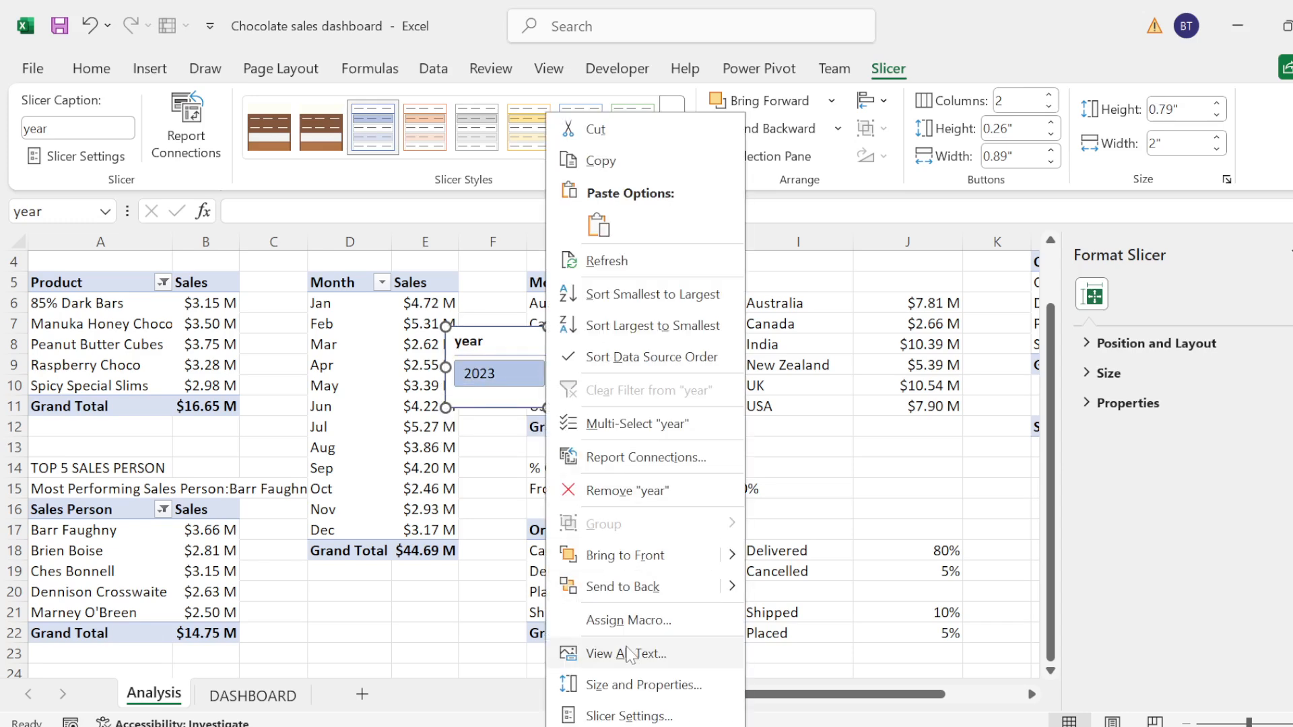
left_click(627, 716)
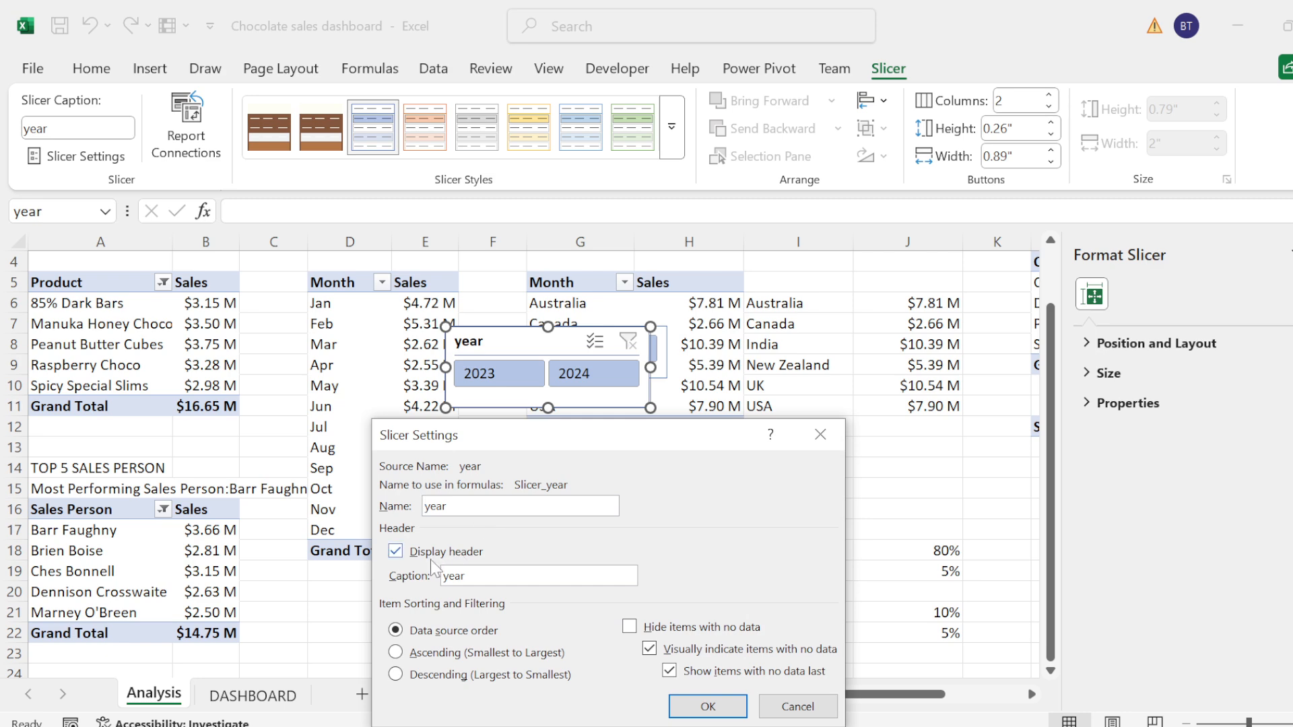
left_click(428, 559)
left_click(707, 706)
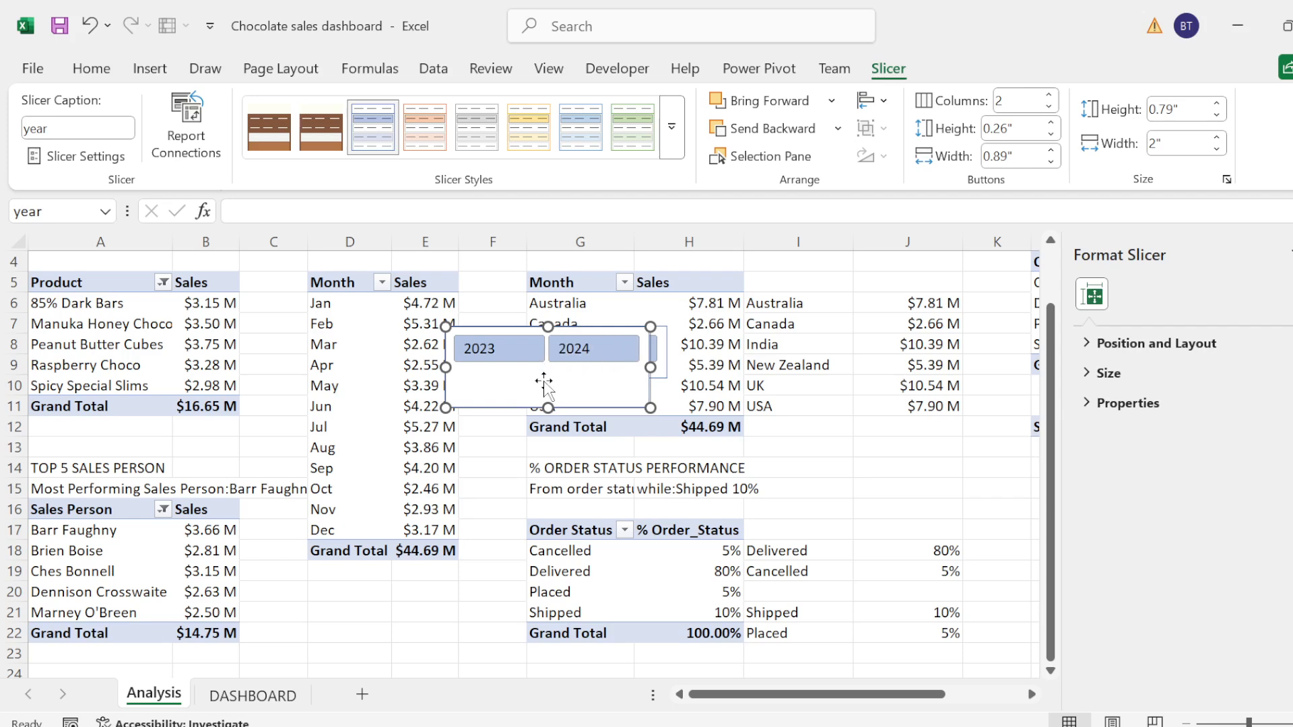
left_click_drag(543, 378, 765, 373)
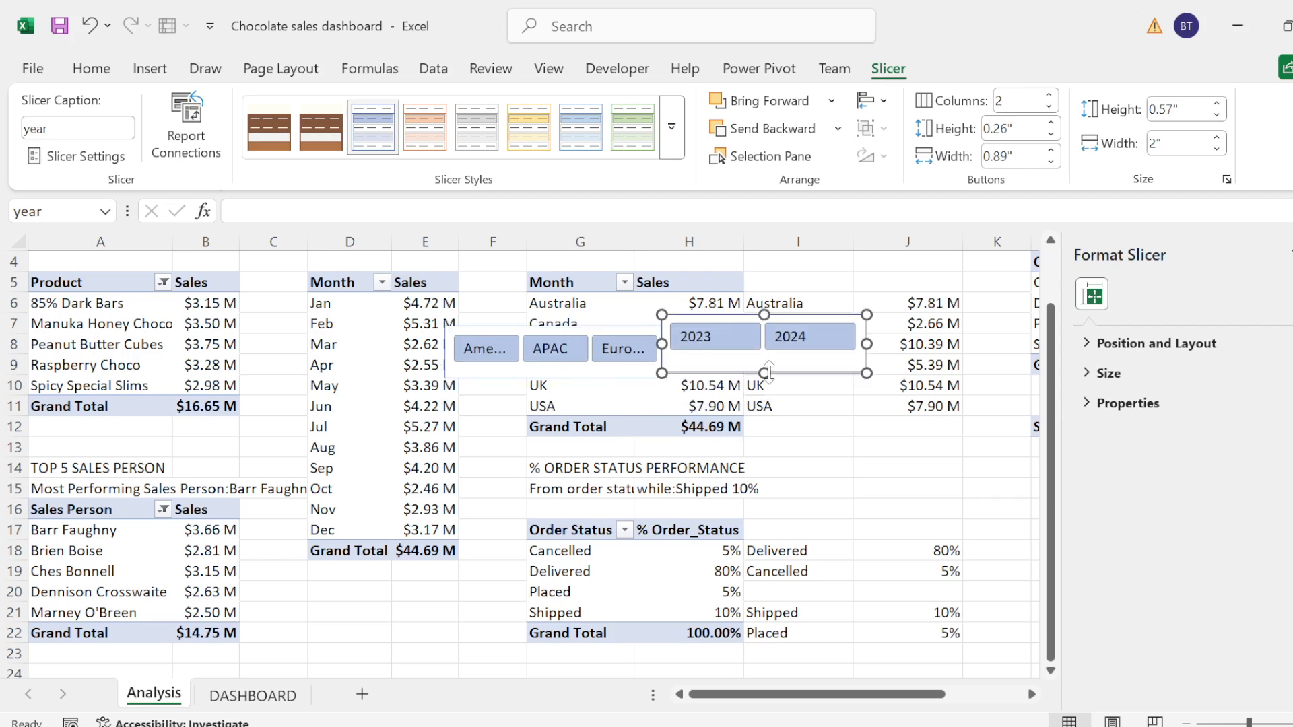
Step: Apply the custom brown slicer style with the white band to the year and Region slicers, and move Region away from the year slicer
left_click(322, 130)
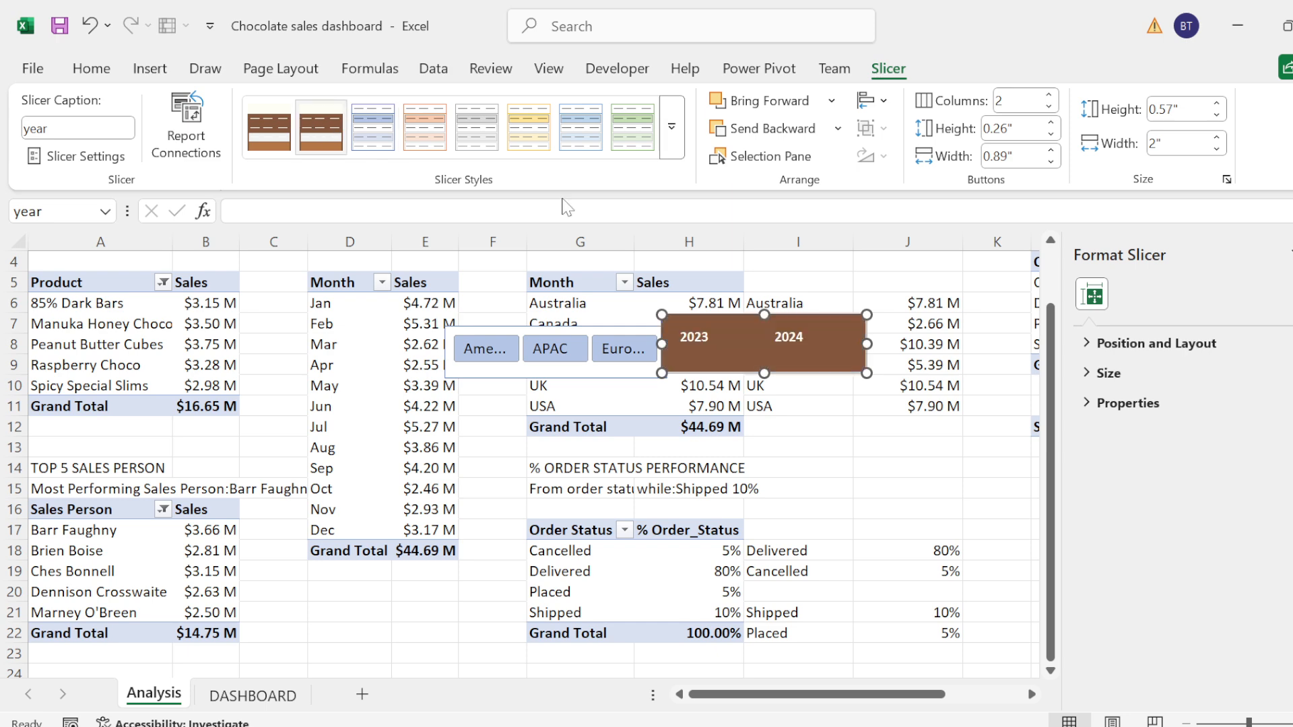
left_click(565, 327)
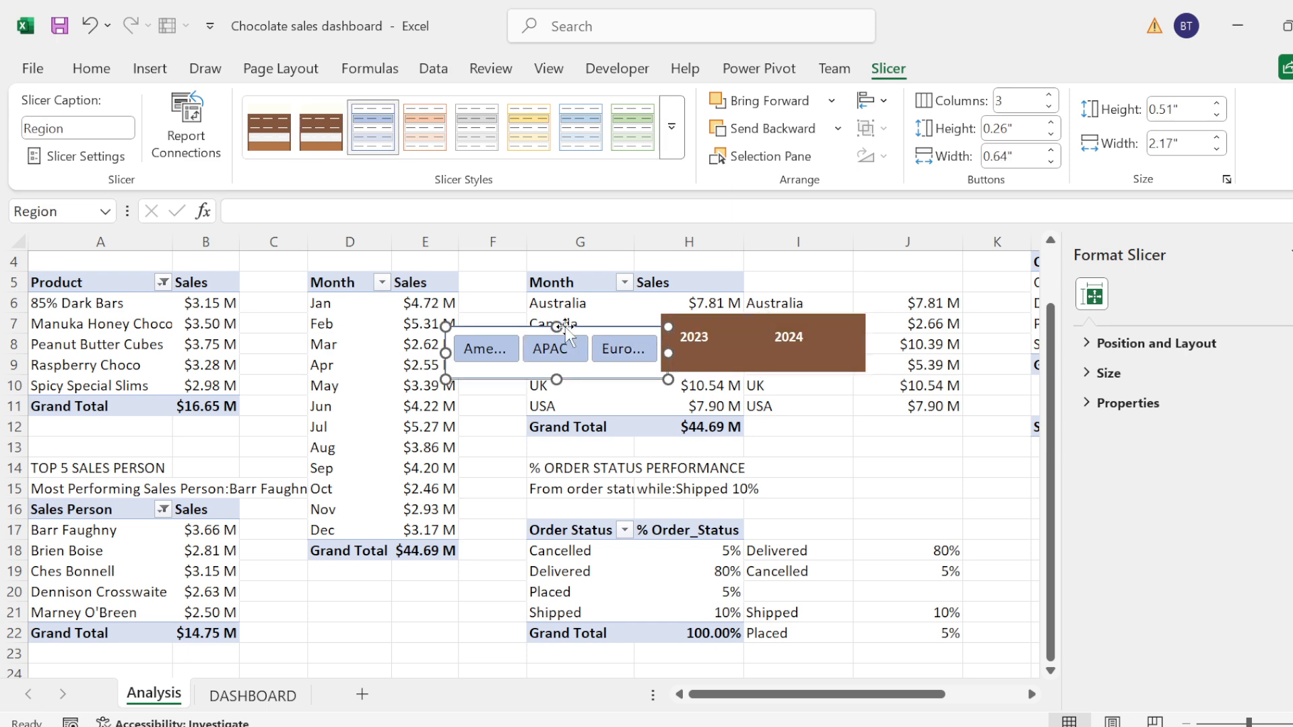
left_click(321, 129)
left_click_drag(585, 335, 497, 326)
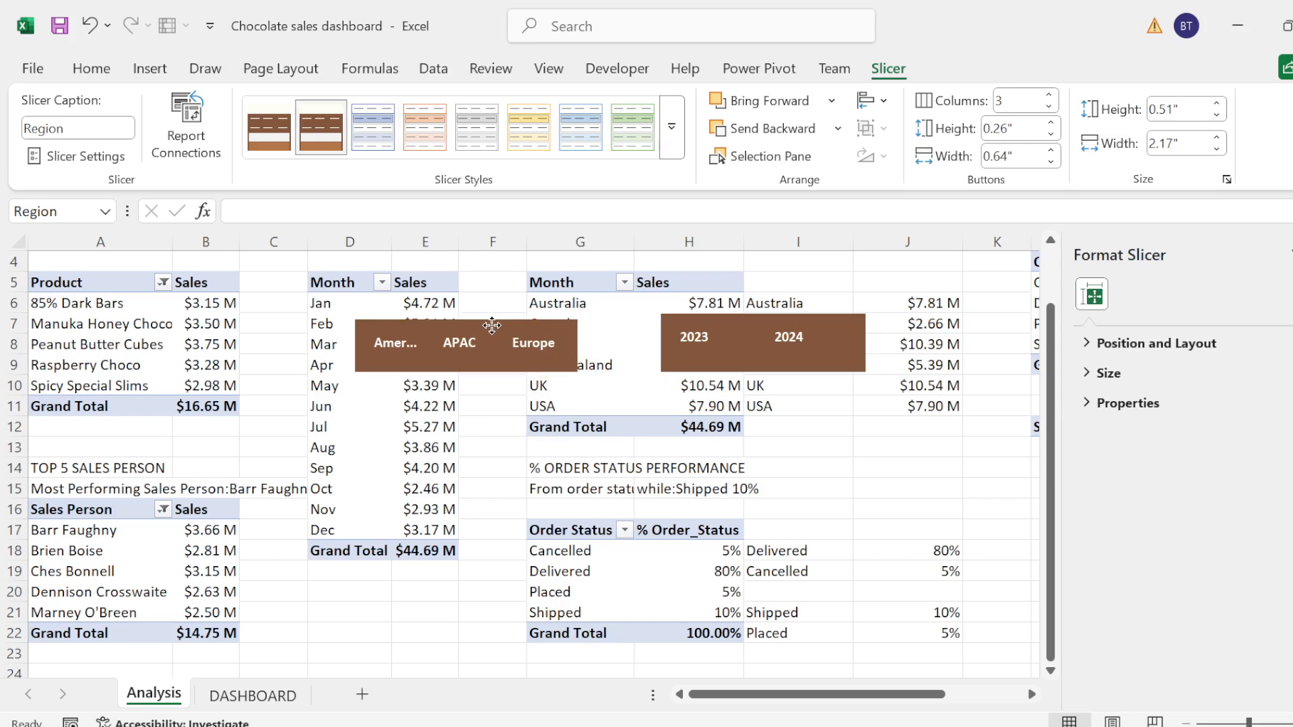
Step: Move both slicers from the Analysis sheet to the DASHBOARD sheet, placing them in the title banner above the sales trend and country charts
left_click(761, 326, "shift")
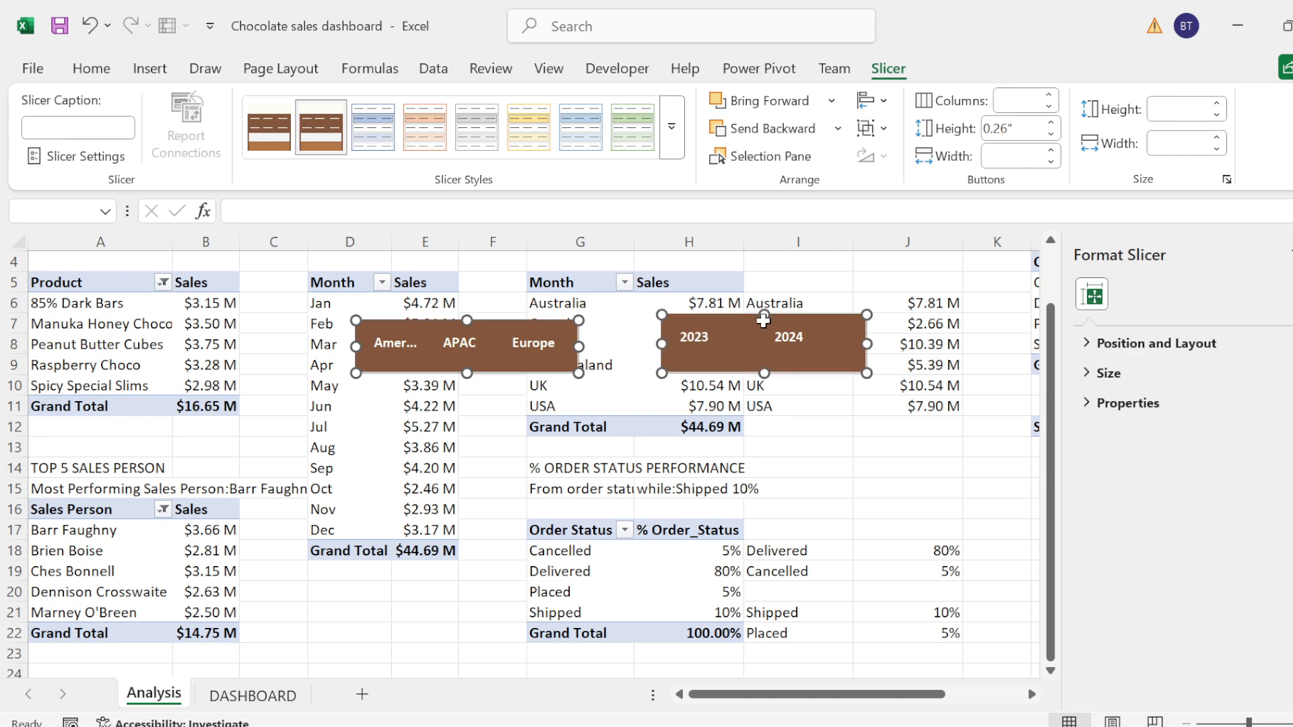
key("ctrl+x")
left_click(250, 696)
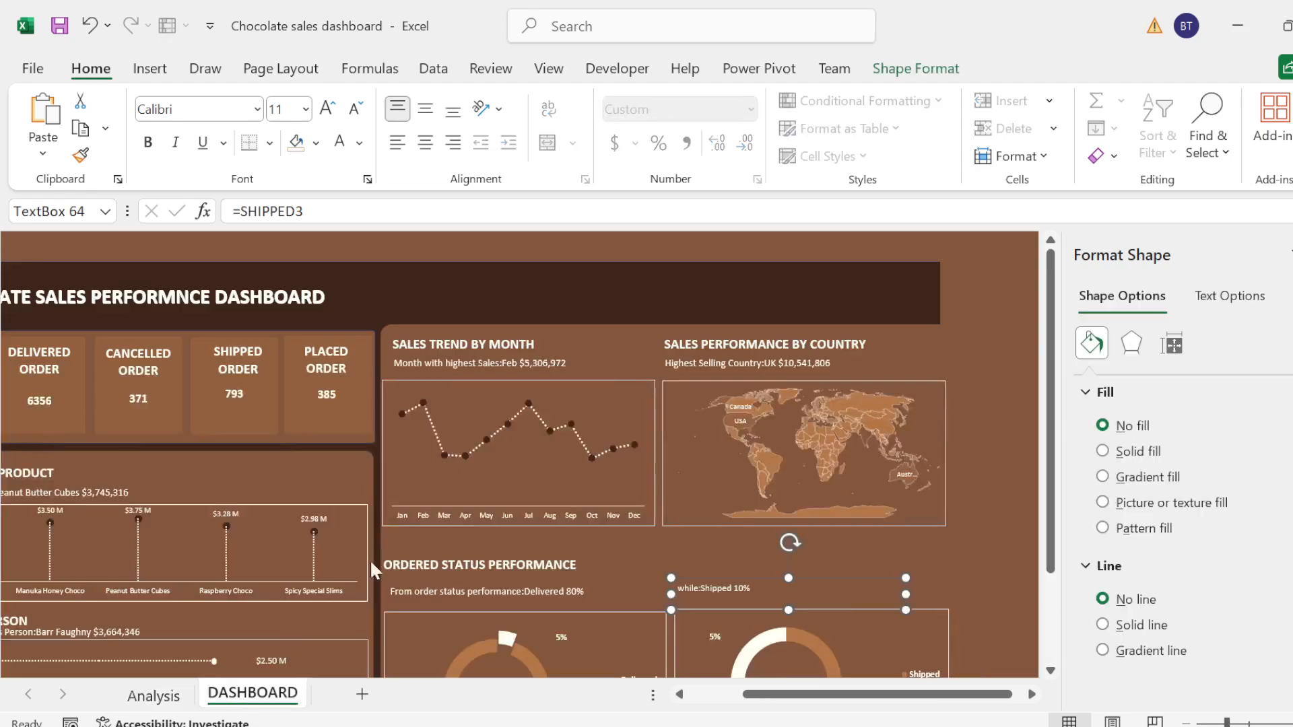
key("ctrl+v")
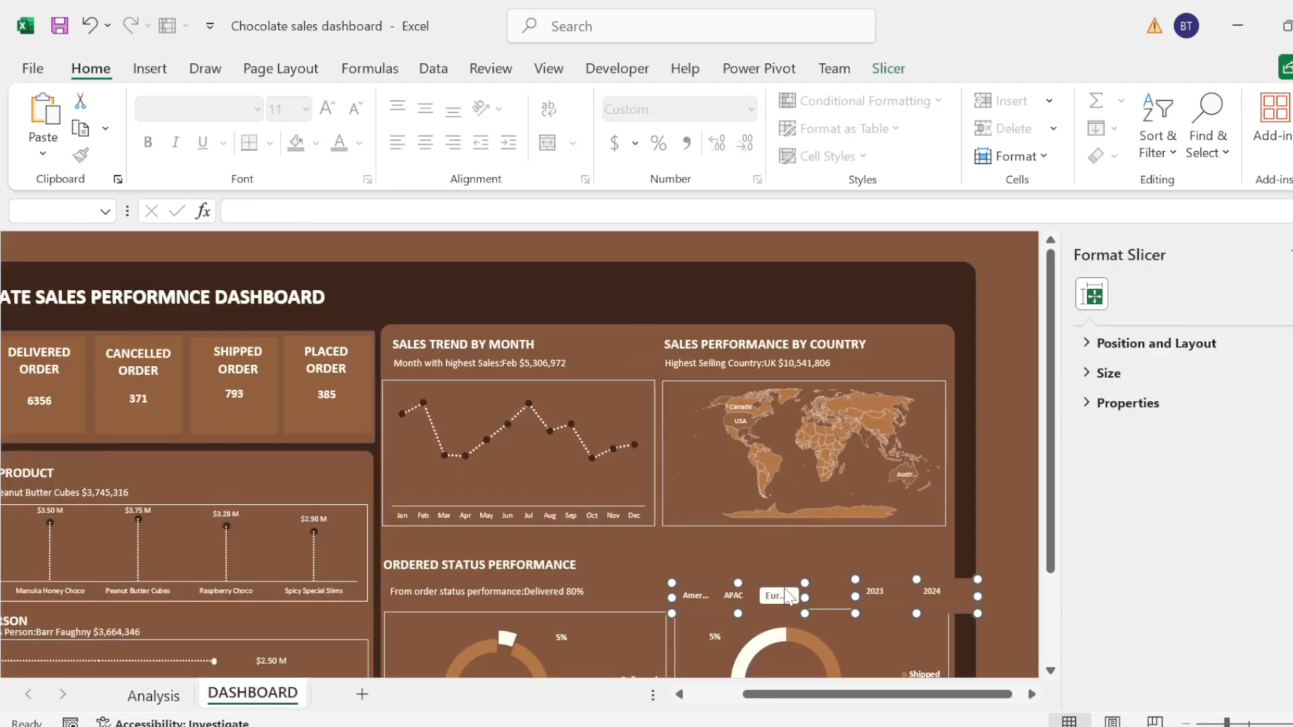
left_click_drag(782, 580, 687, 284)
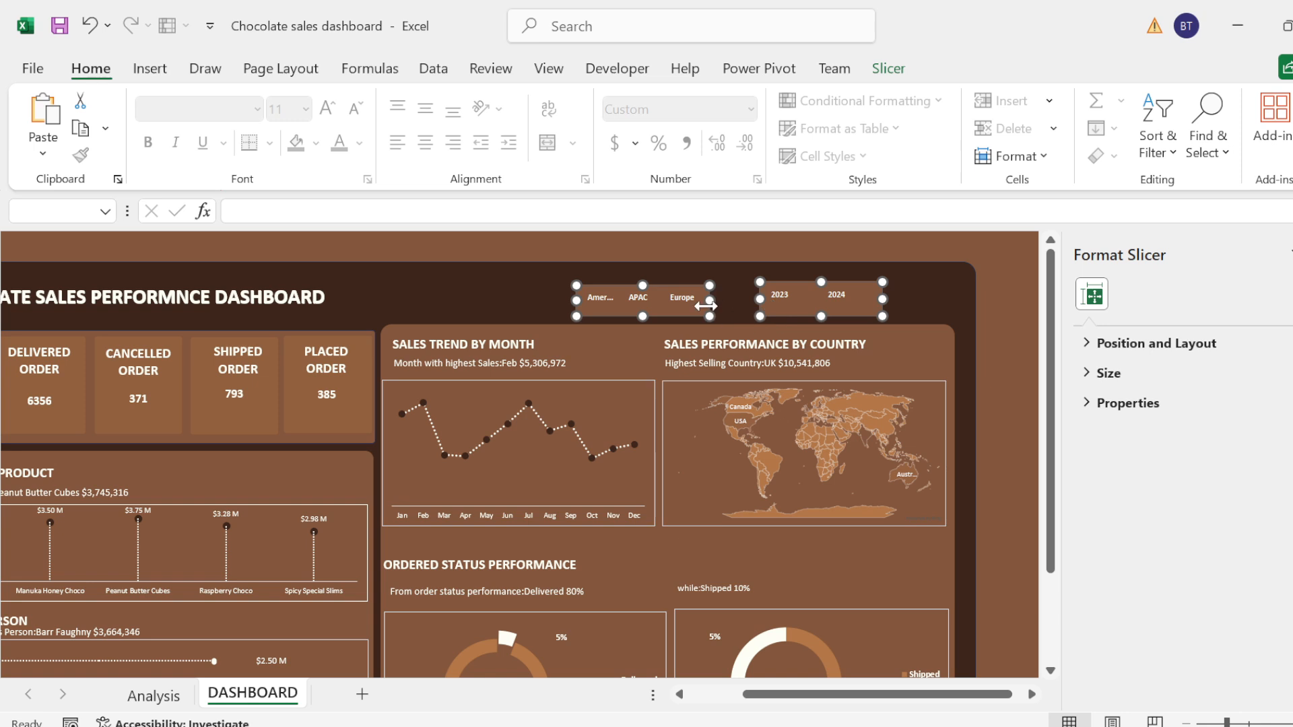
Step: Widen both slicers, the year slicer to about 3.13", and line them up side by side in the title banner without overlap
left_click_drag(883, 301, 951, 309)
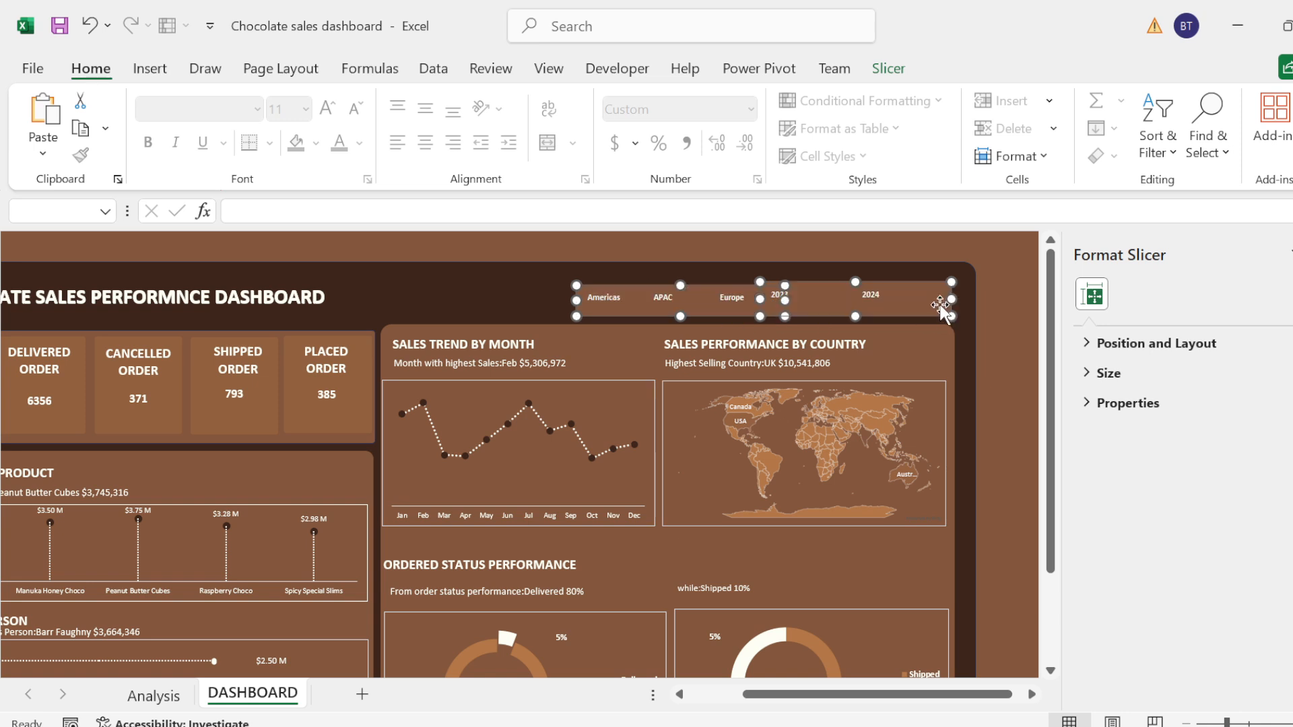
left_click(993, 332)
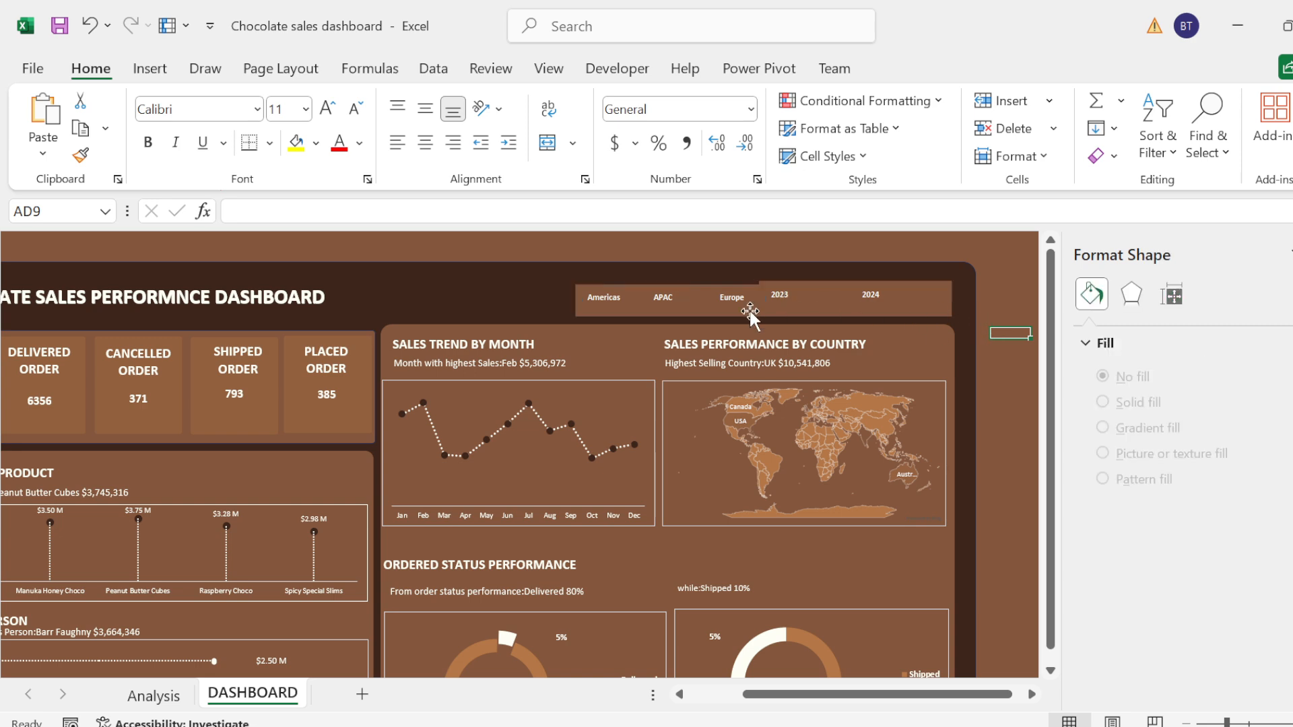
left_click(641, 313)
left_click_drag(641, 312, 602, 310)
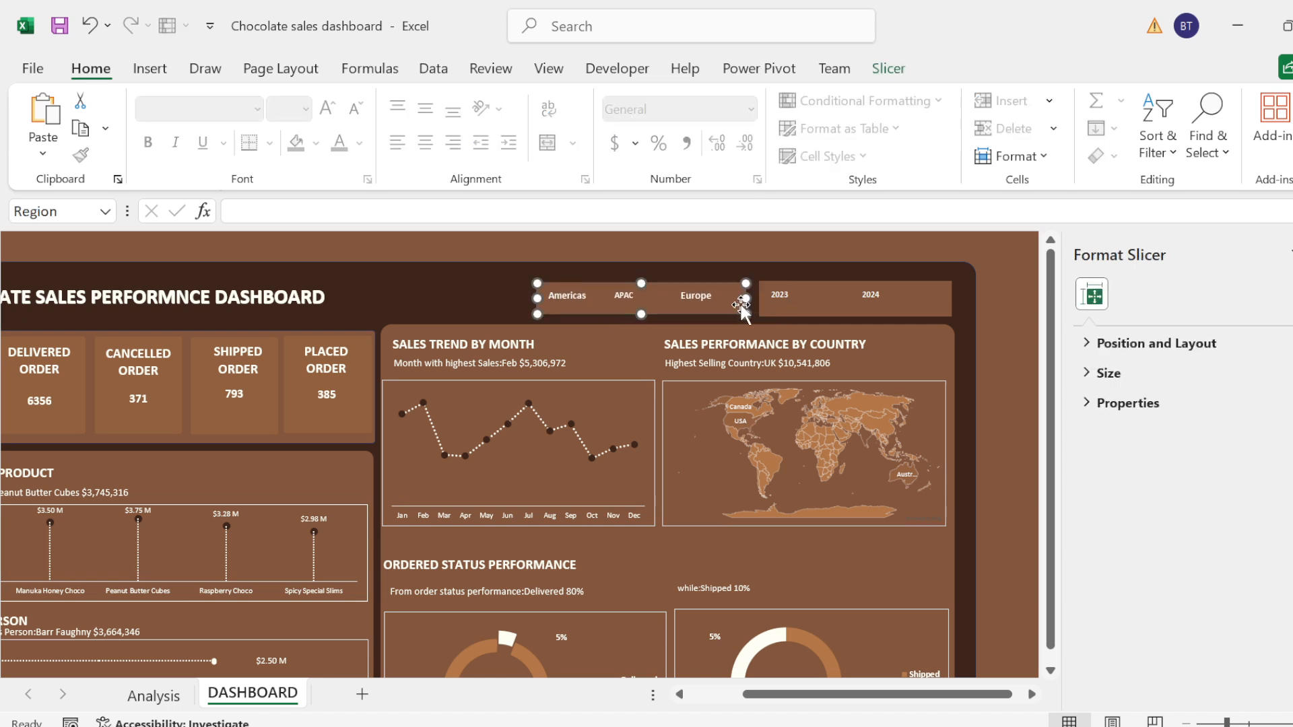
left_click_drag(825, 313, 820, 309)
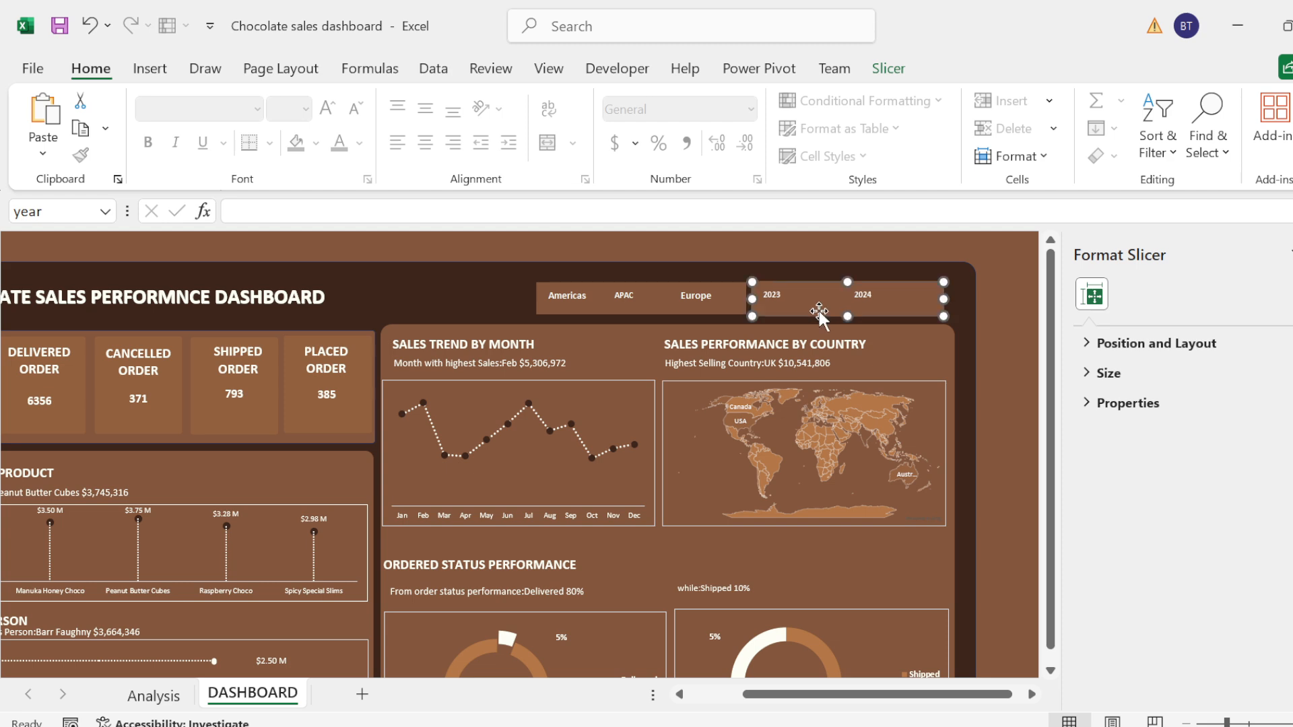
Step: Compare the two custom brown styles on the year slicer, keeping the white-band one, and shorten the slicer to about 0.53" high
left_click(875, 64)
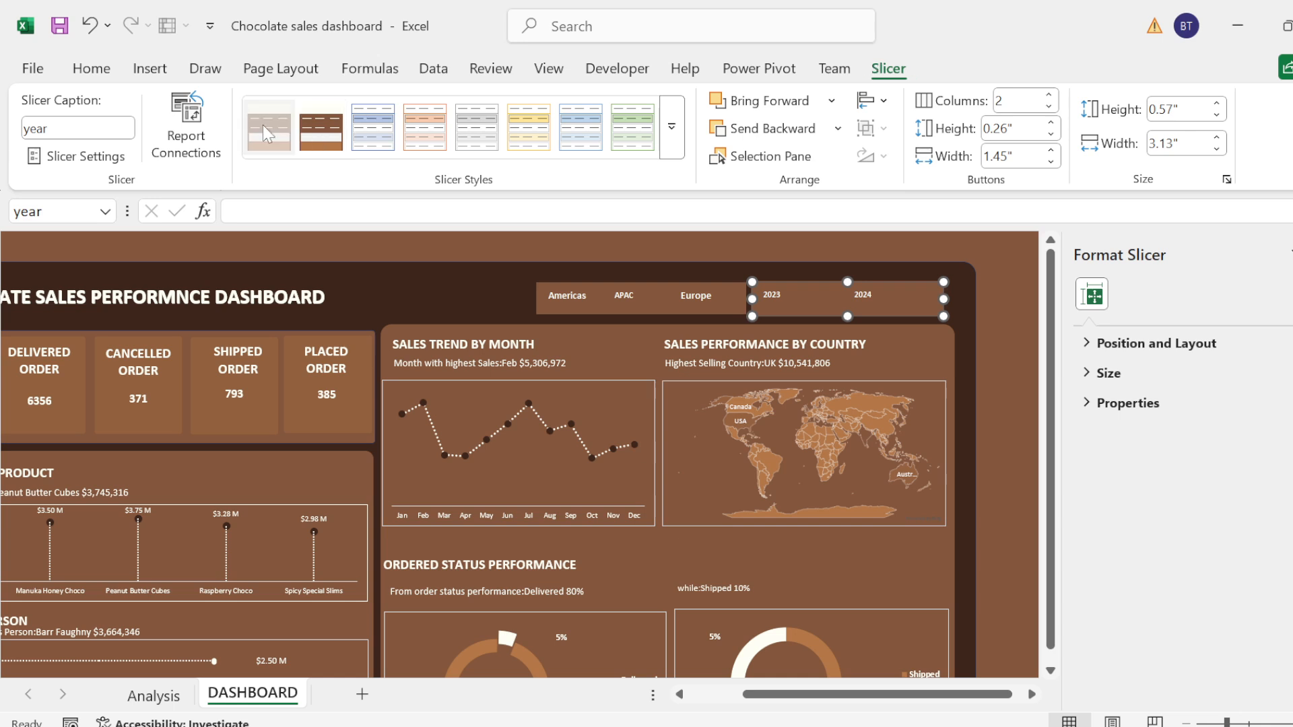
left_click(268, 131)
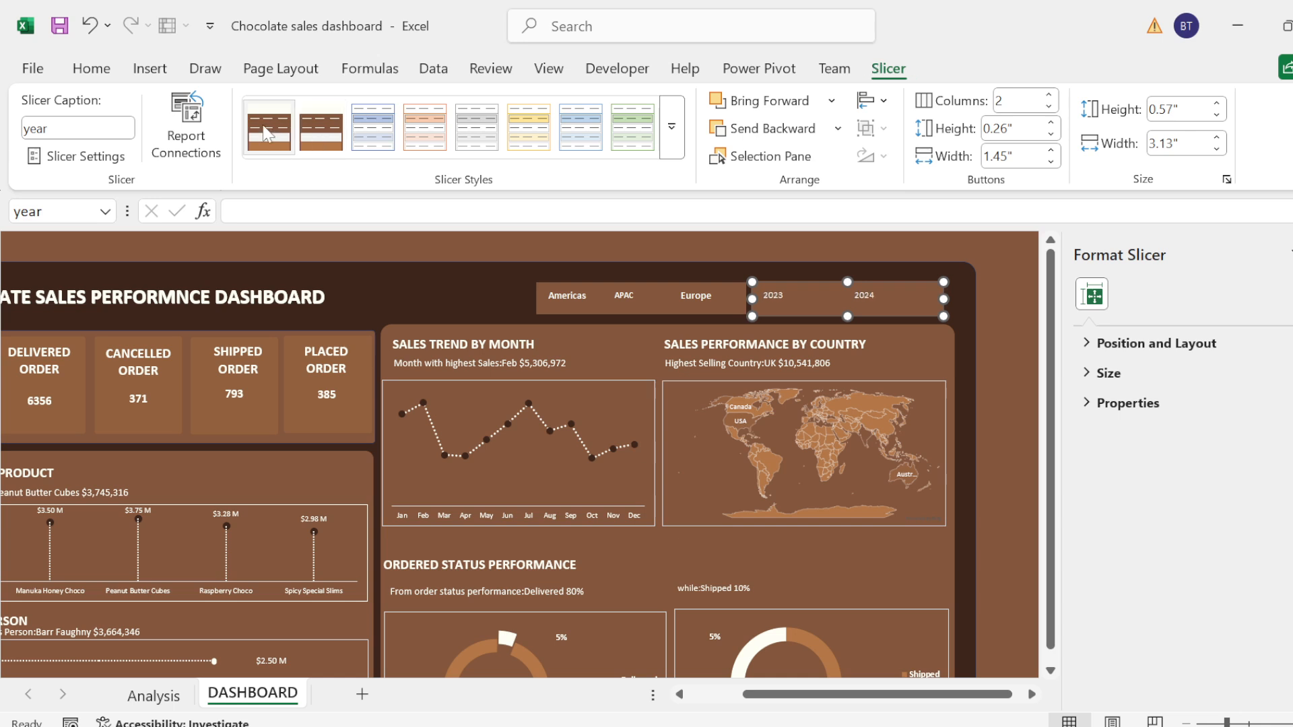
left_click(321, 131)
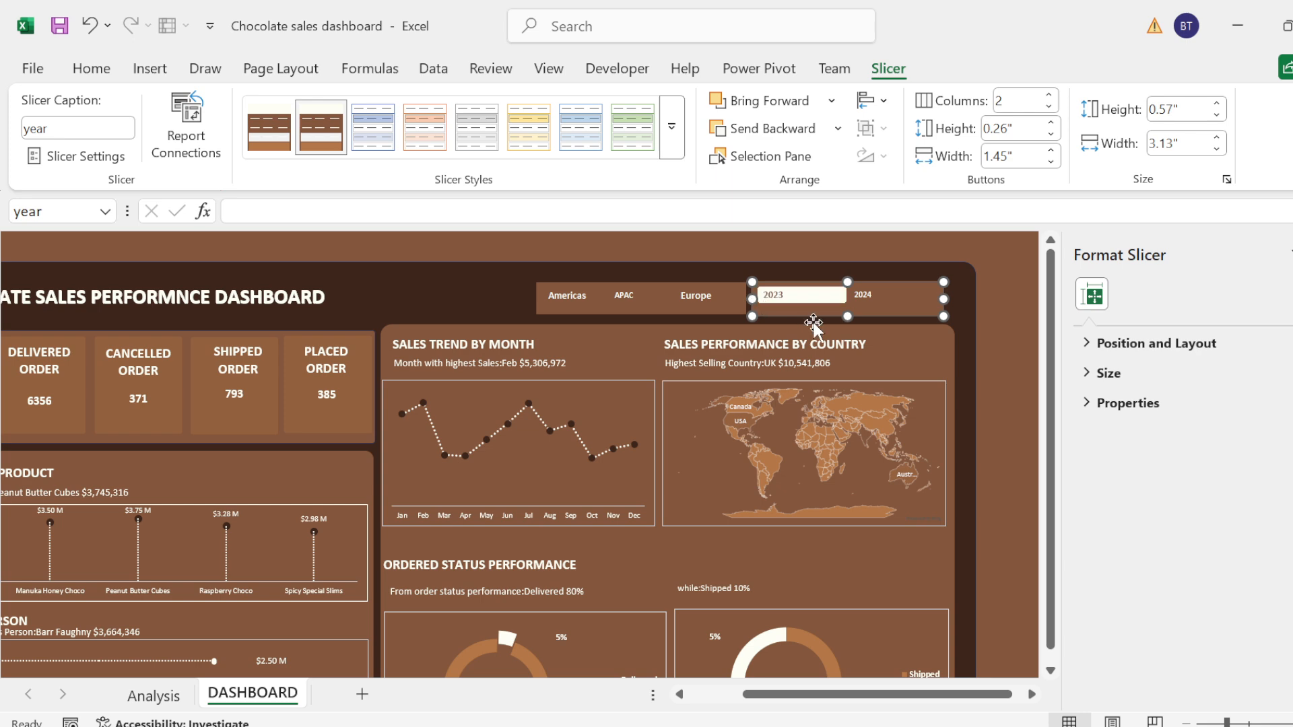
left_click_drag(847, 316, 847, 314)
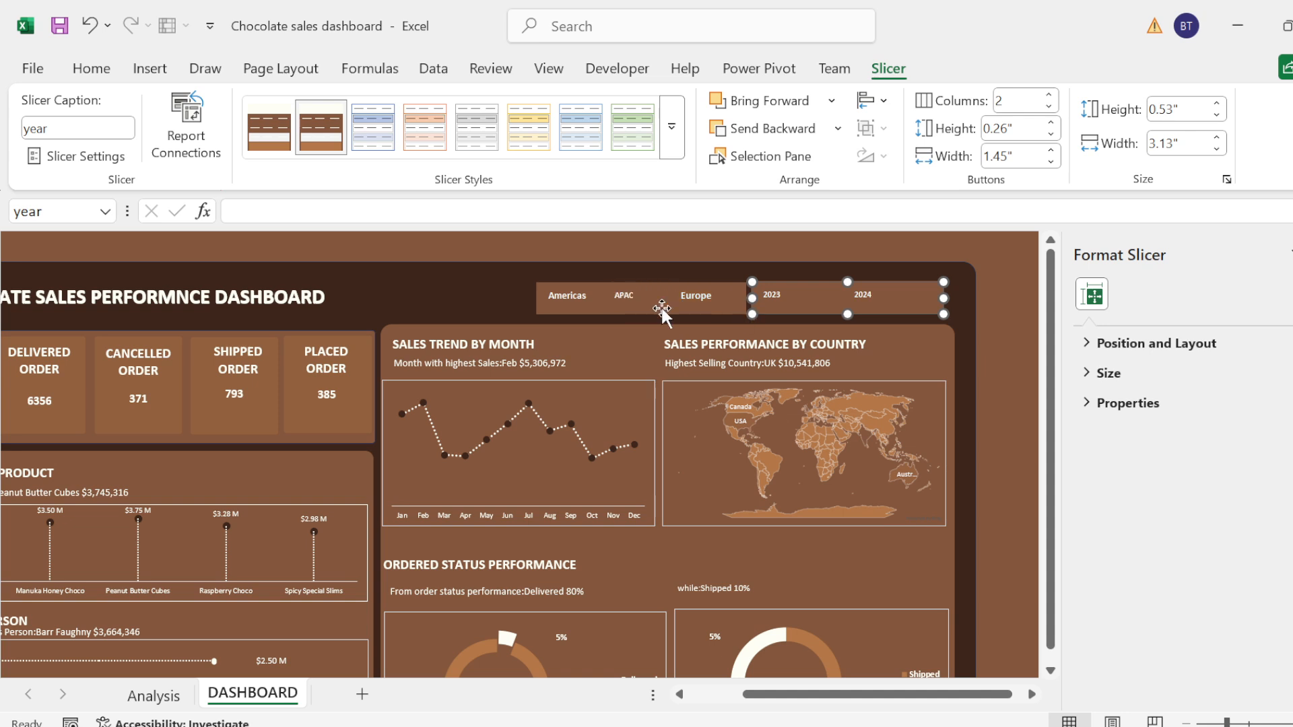
Step: Connect the year slicer to the Sales by Country, Sales by Month, Top 5 Product, Top 5 Sale Person and Order Status pivot tables
right_click(833, 301)
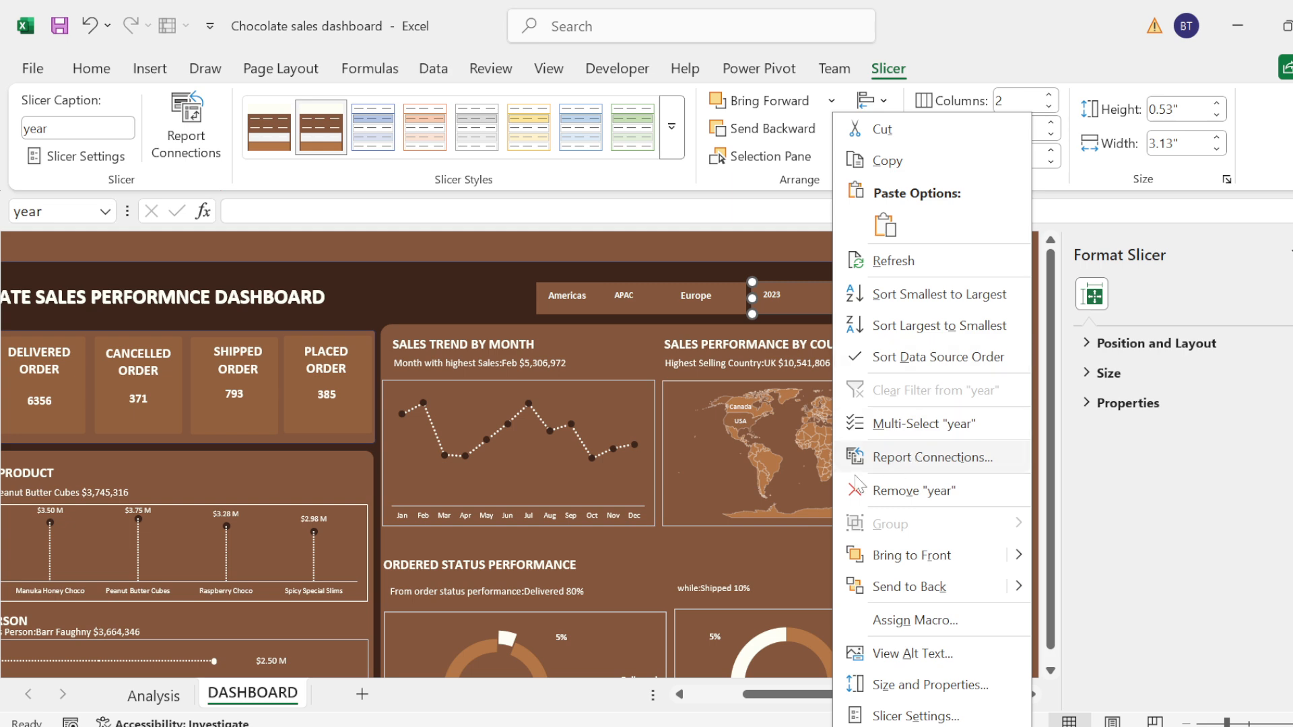
left_click(902, 460)
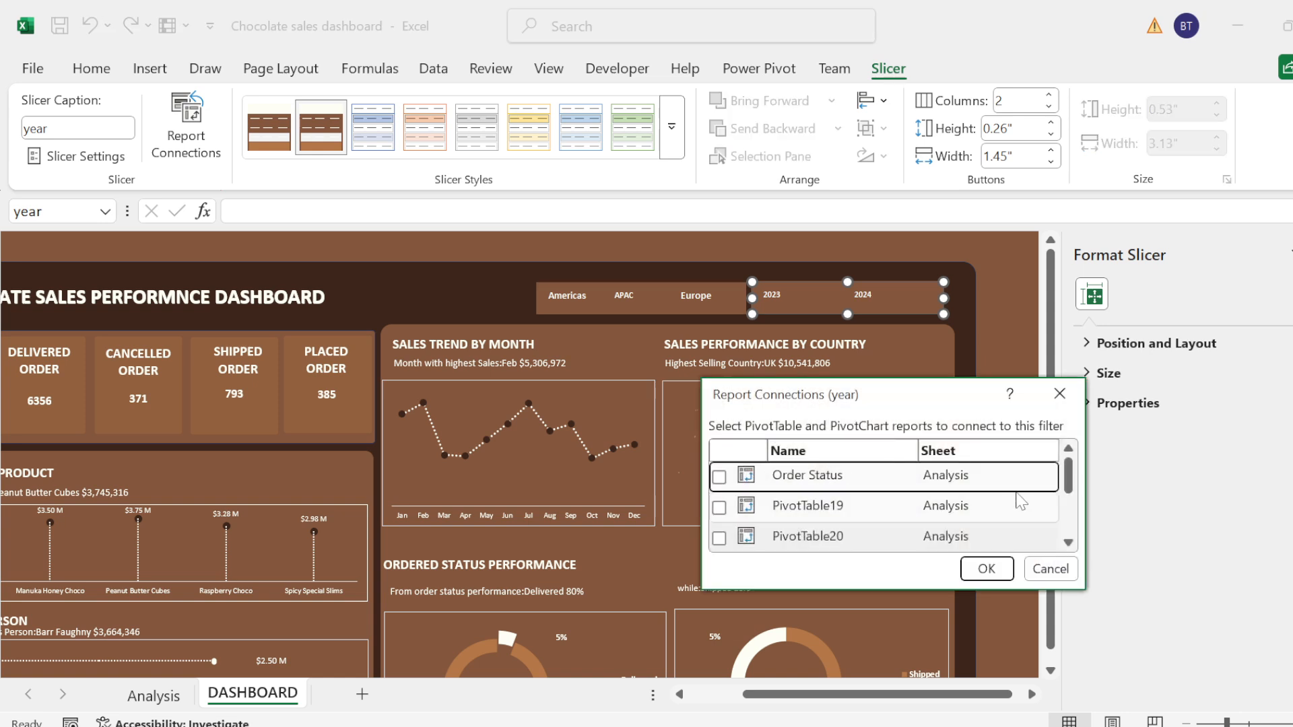
mouse_move(1068, 476)
left_mouse_down()
mouse_move(1072, 523)
mouse_move(1068, 502)
left_mouse_up()
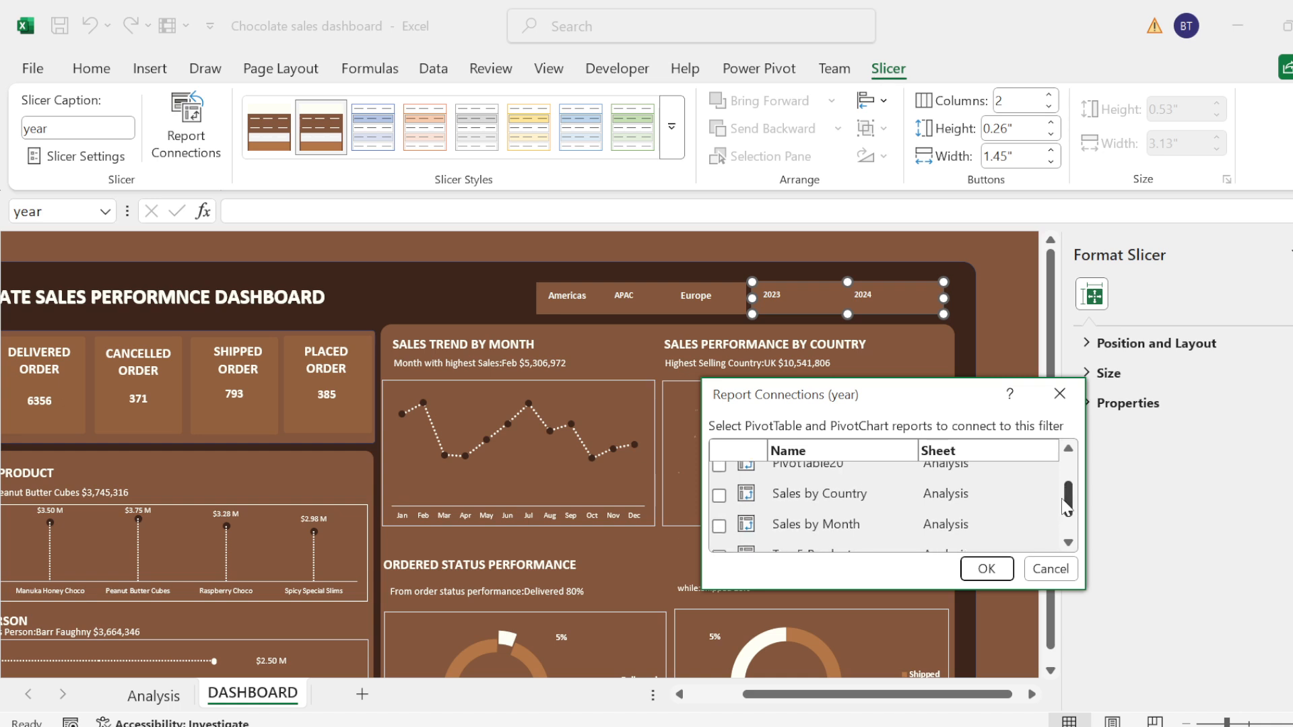
left_click(719, 495)
left_click(718, 525)
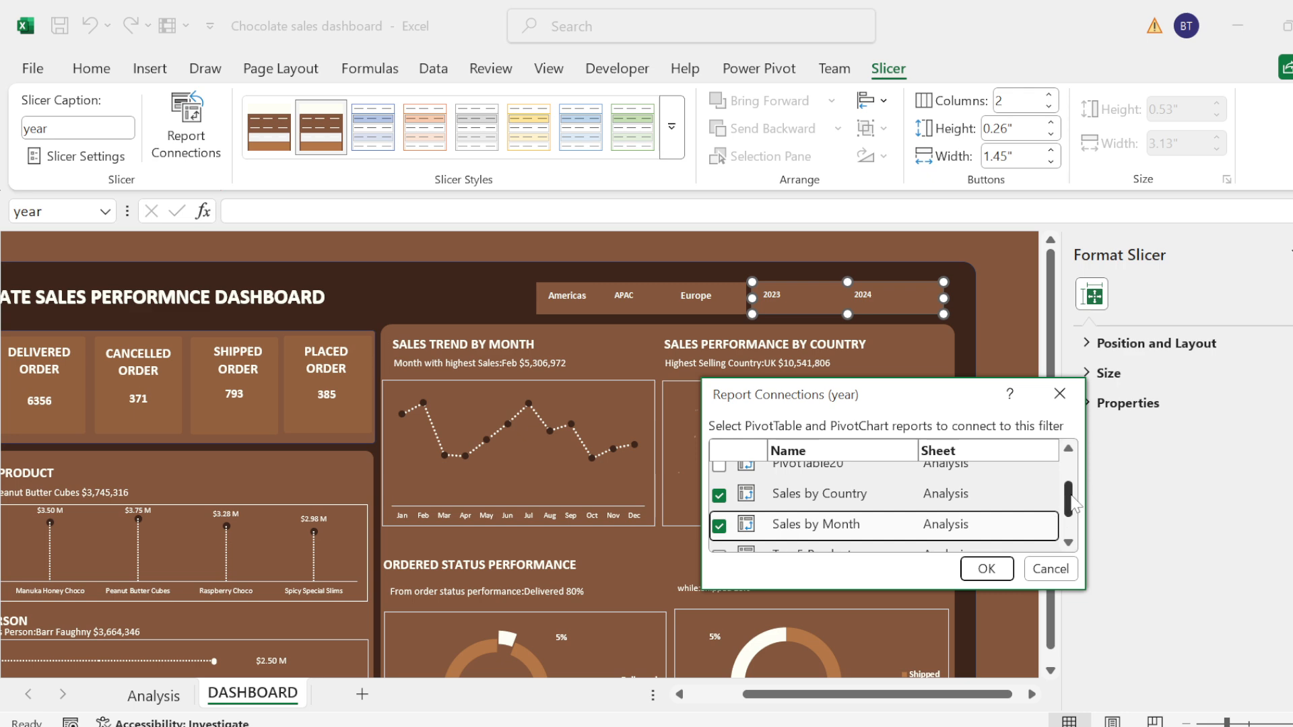
scroll(1074, 505, "down", 2)
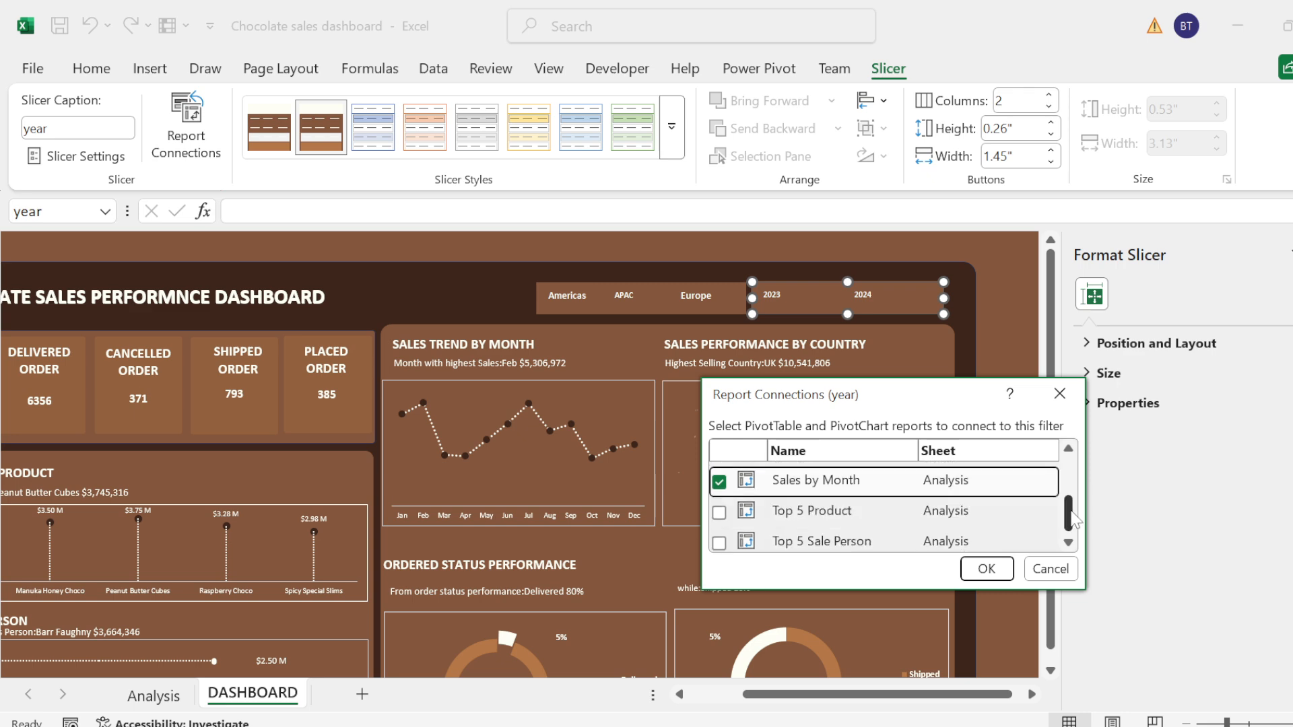
left_click(719, 506)
left_click(719, 536)
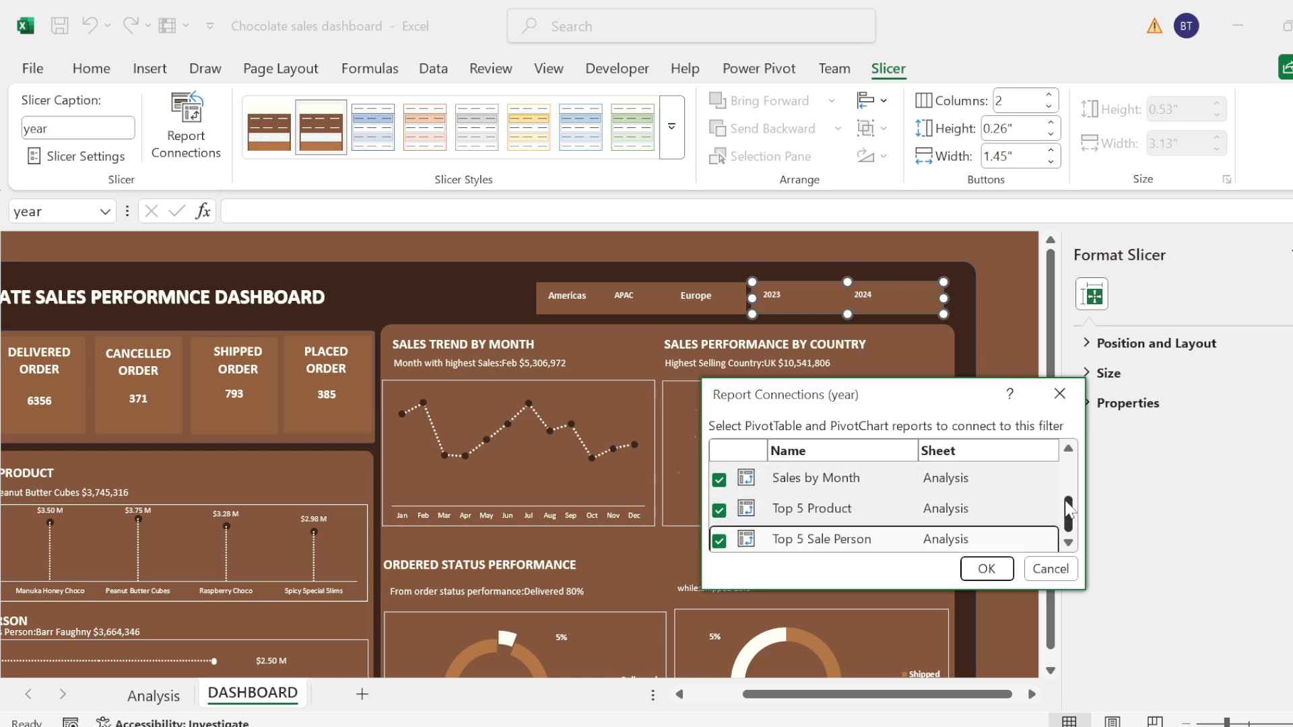
scroll(1061, 485, "up", 2)
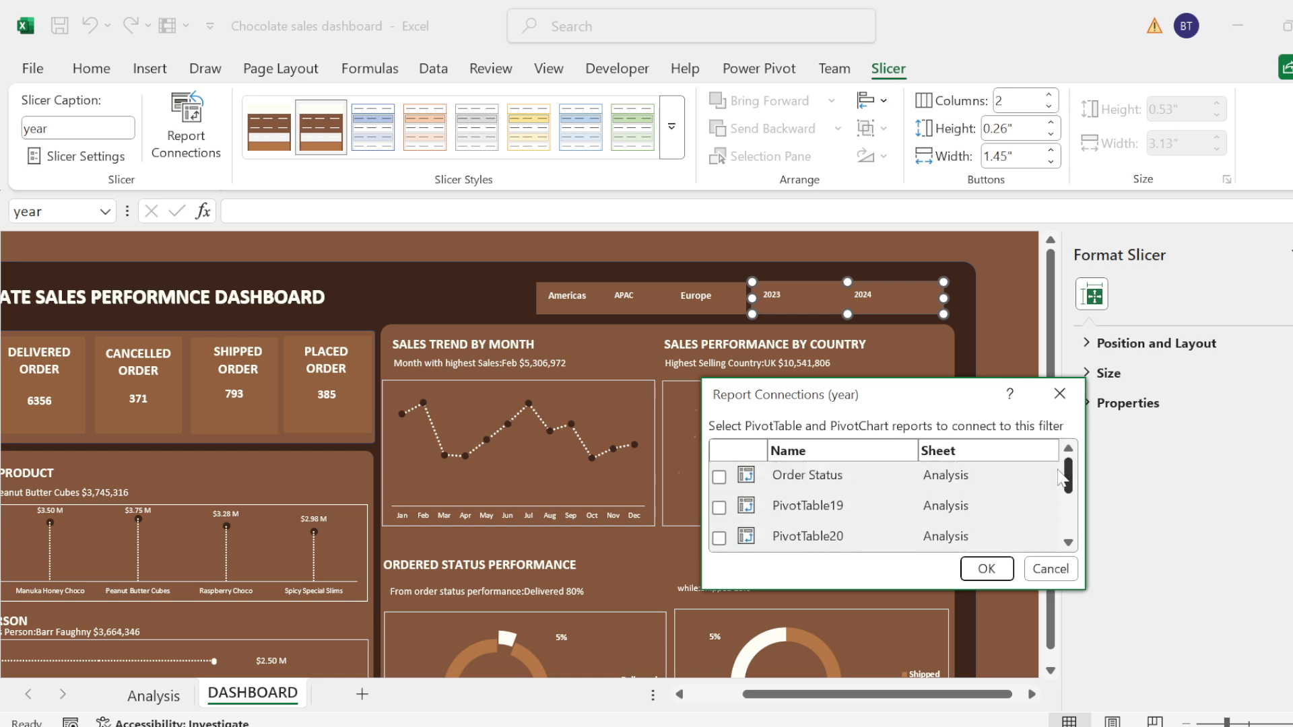
left_click(719, 476)
left_click(985, 568)
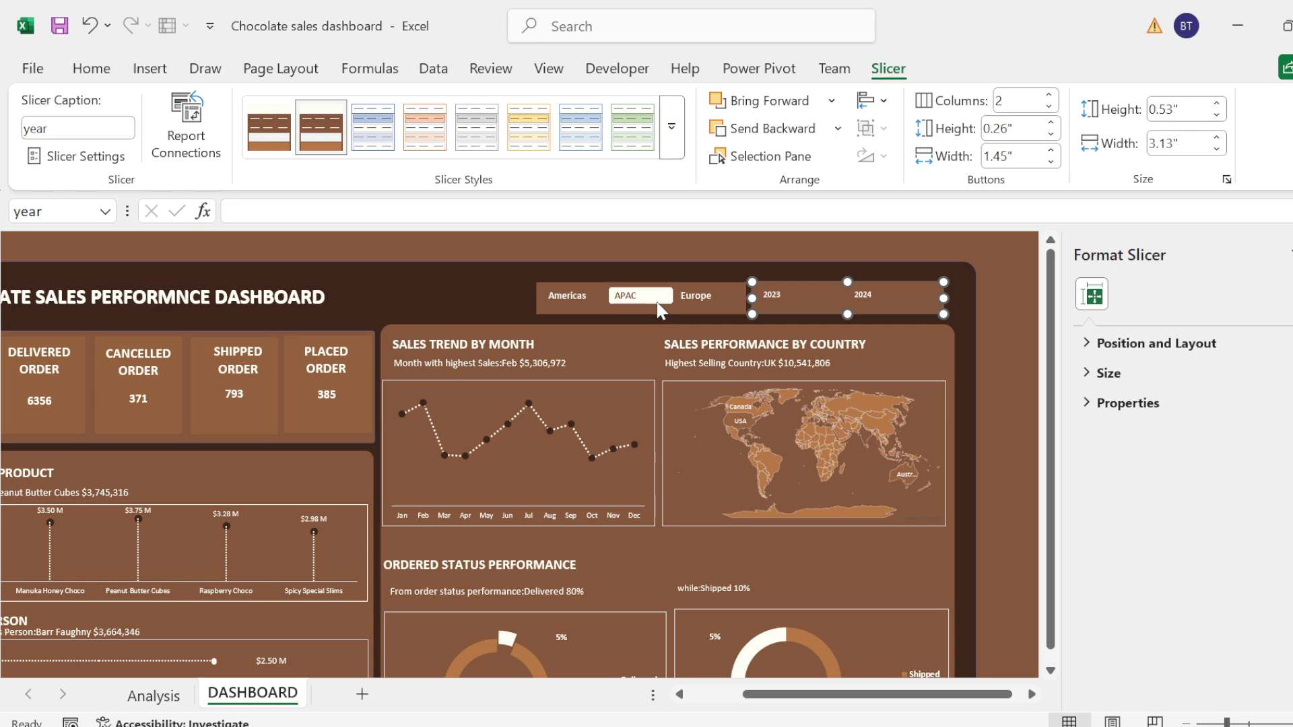
Step: Connect the Region slicer to the Order Status, Sales by Country, Sales by Month, Top 5 Product and Top 5 Sale Person pivot tables
right_click(591, 300)
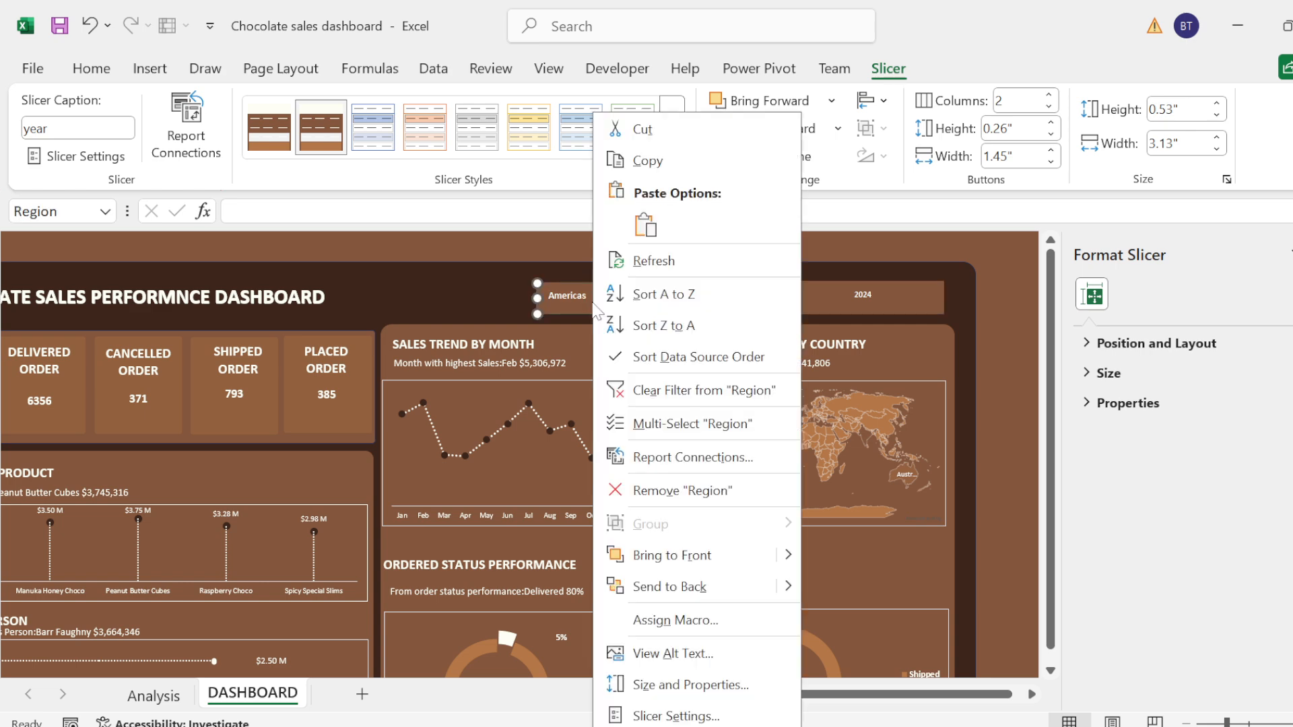
left_click(690, 457)
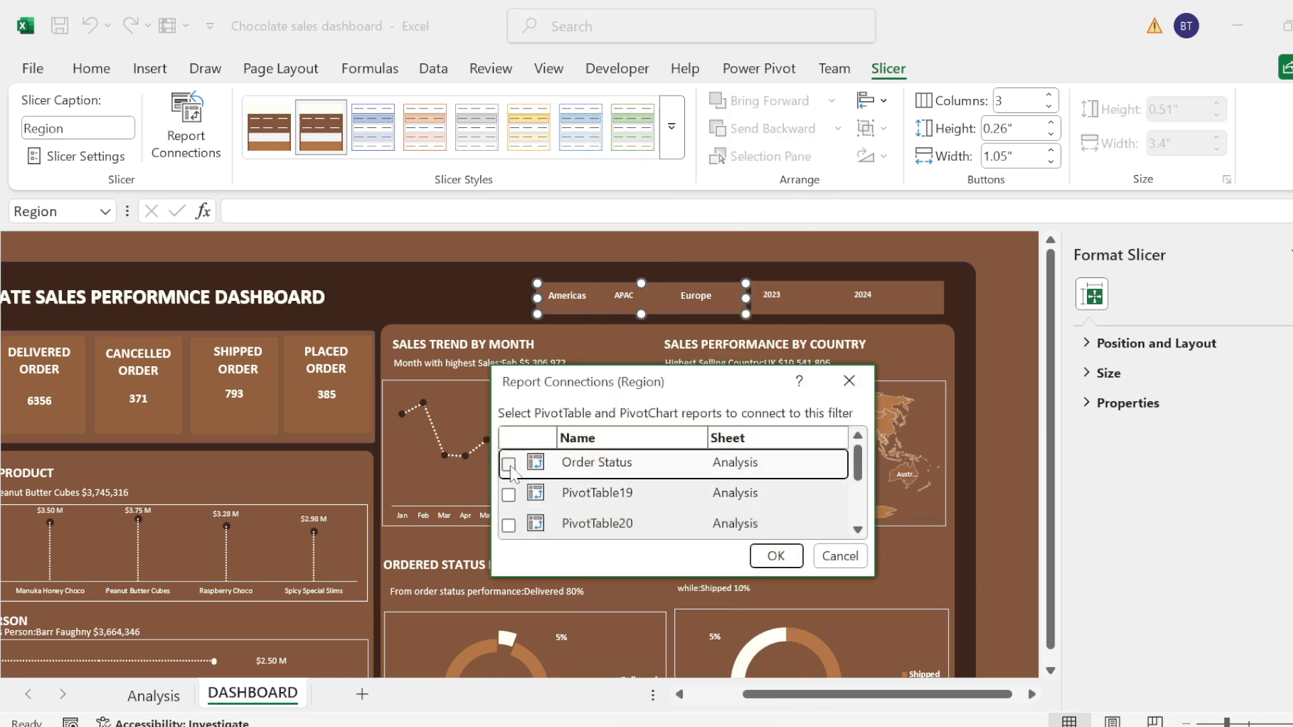
left_click(508, 464)
scroll(857, 473, "down", 3)
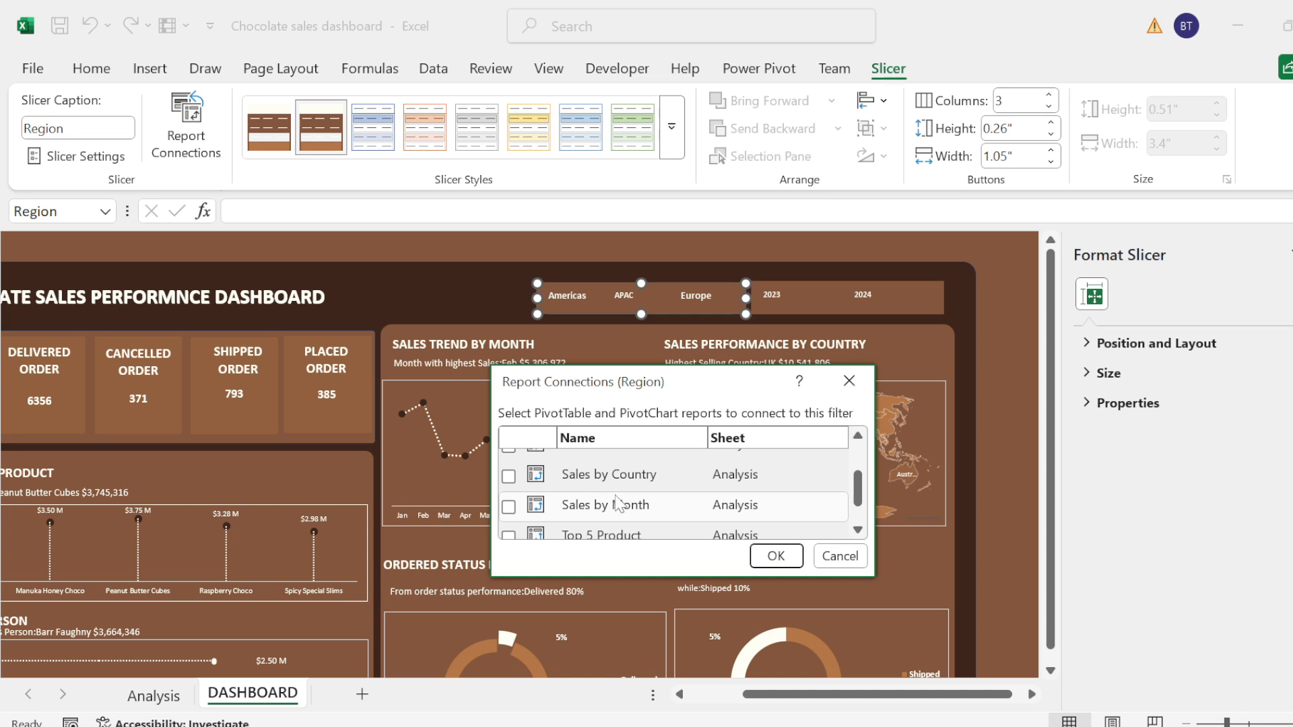
left_click(508, 476)
left_click(508, 506)
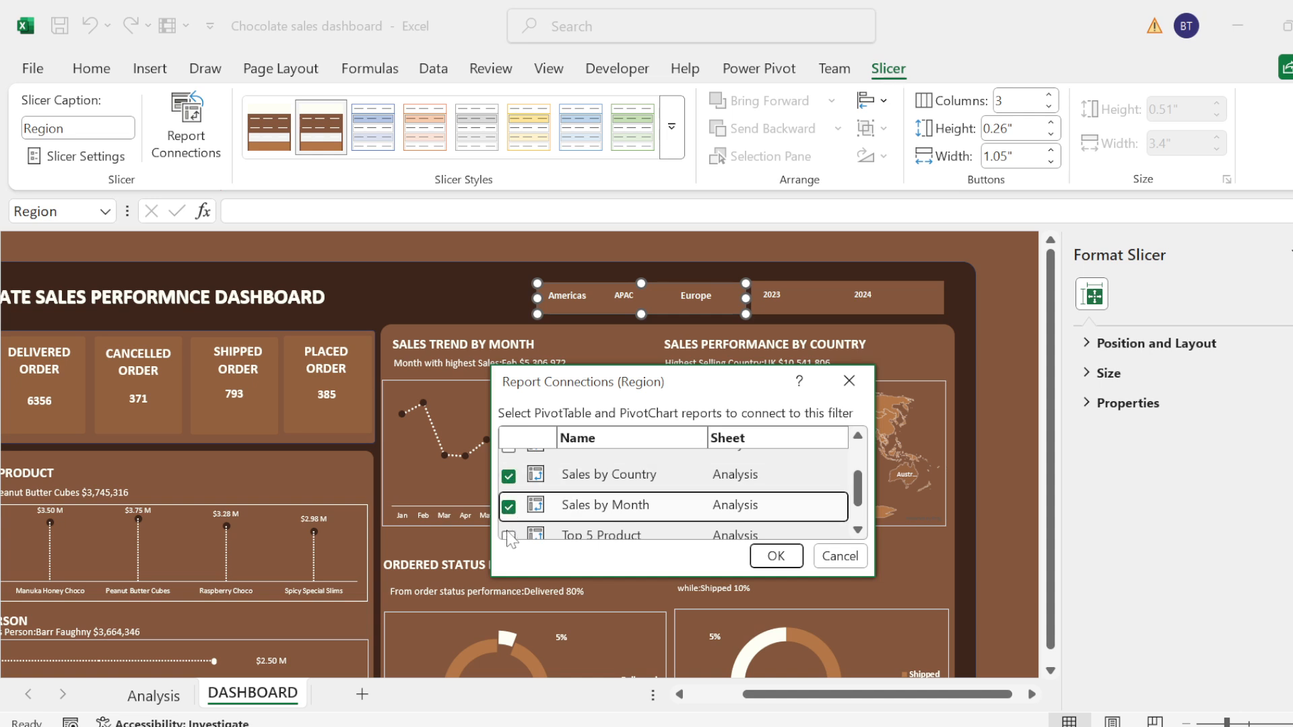
left_click(509, 536)
scroll(847, 486, "down", 2)
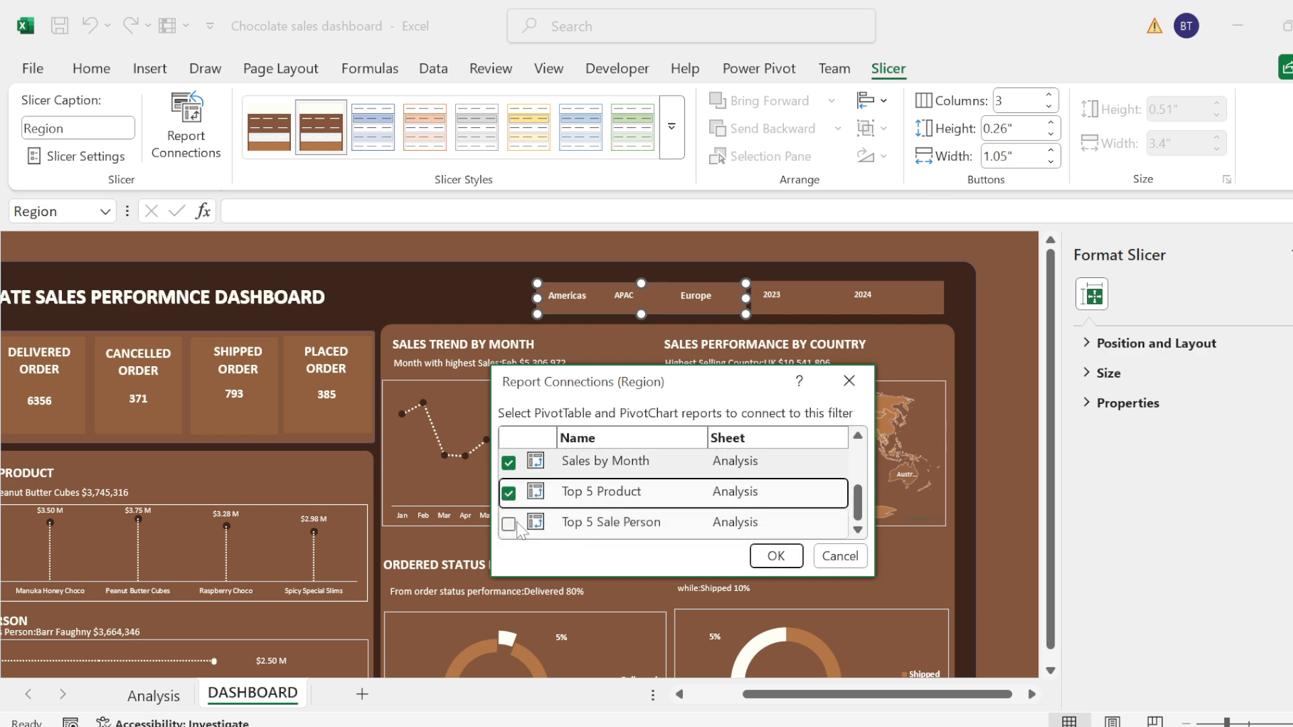
left_click(520, 531)
left_click(772, 559)
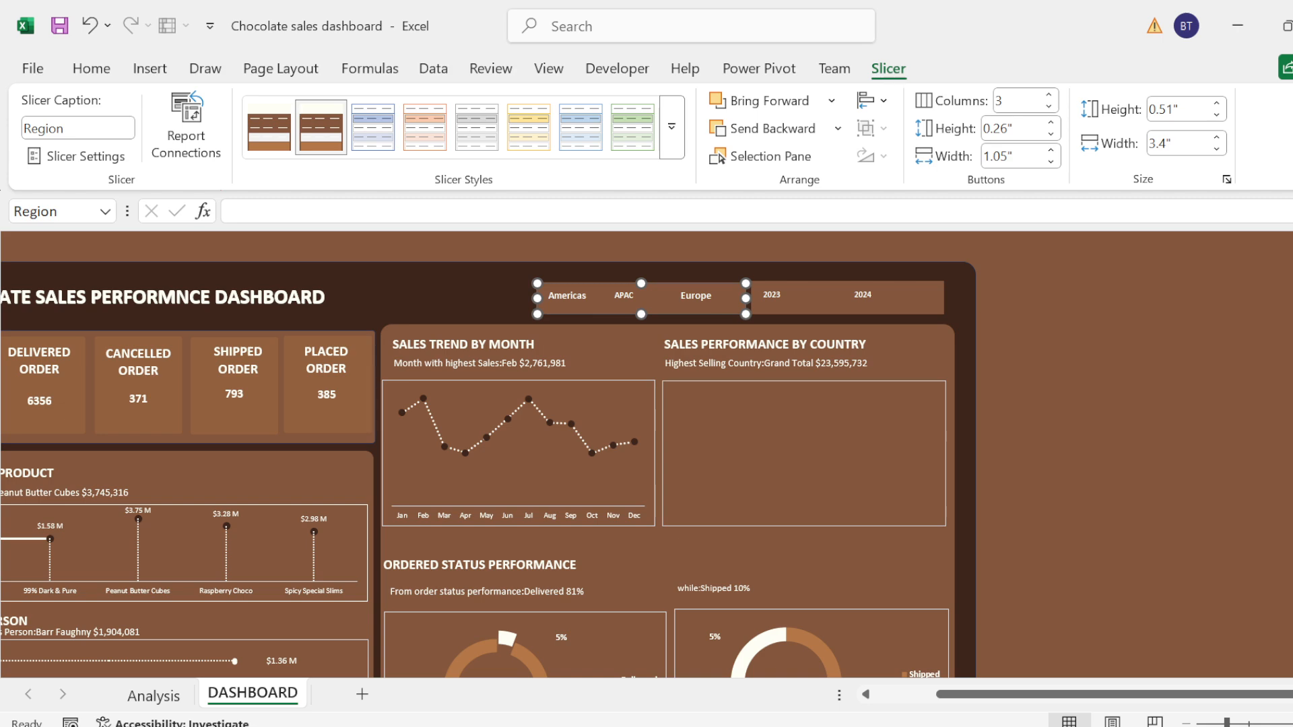
Step: Close the Format Slicer pane and collapse the ribbon to show more of the dashboard
left_click(1292, 179)
left_click(1226, 267)
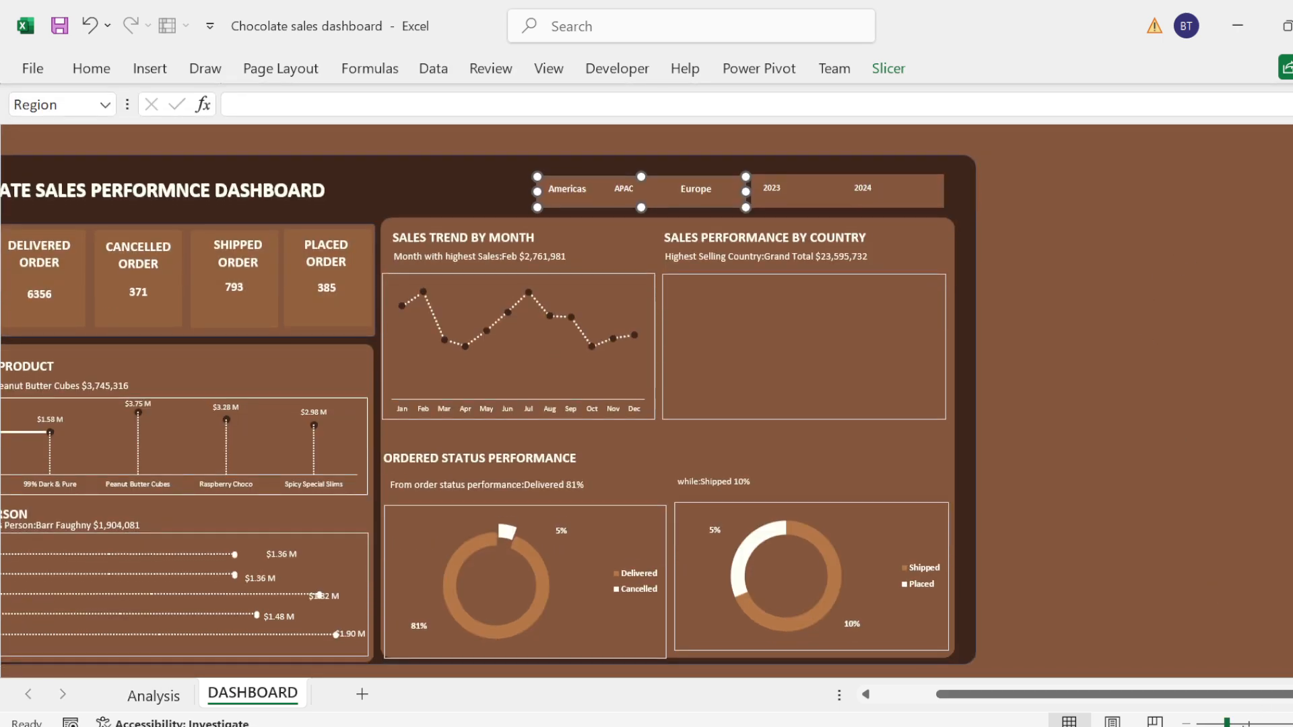
left_click_drag(1226, 724, 1116, 704)
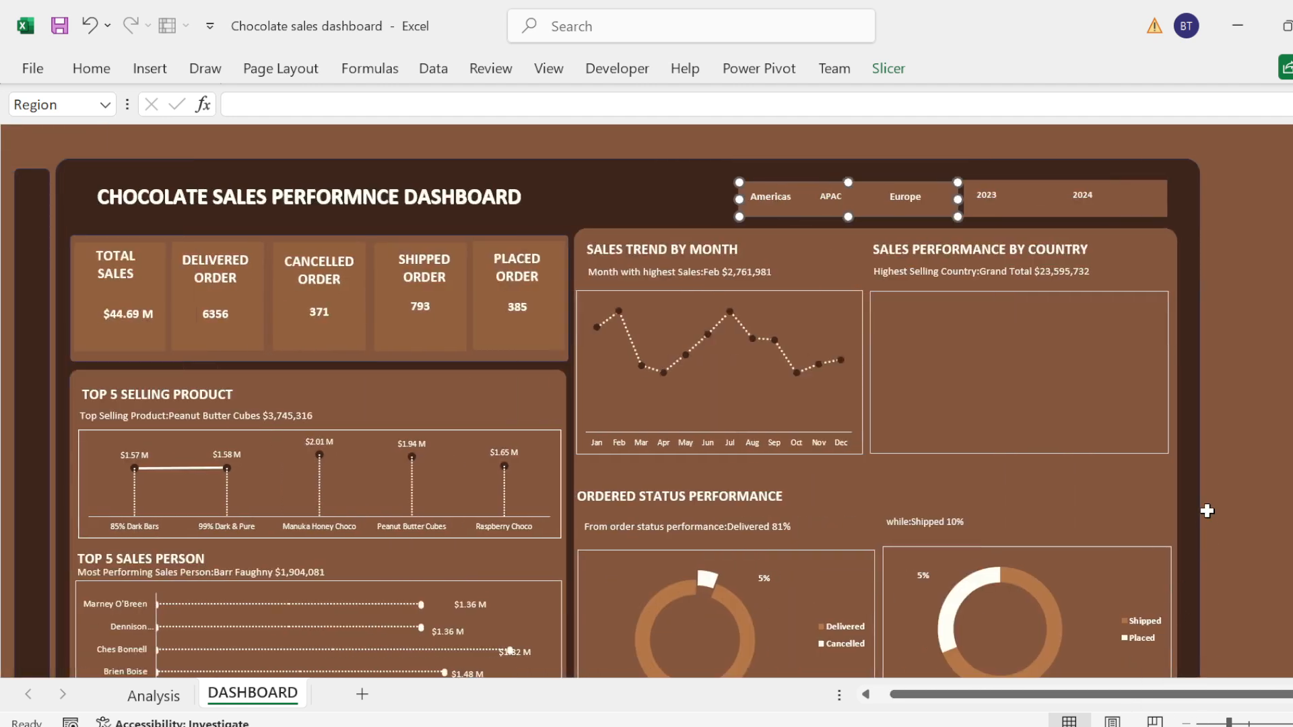
Step: Clear the filter from the Region slicer so the dashboard covers all regions
left_click(1238, 428)
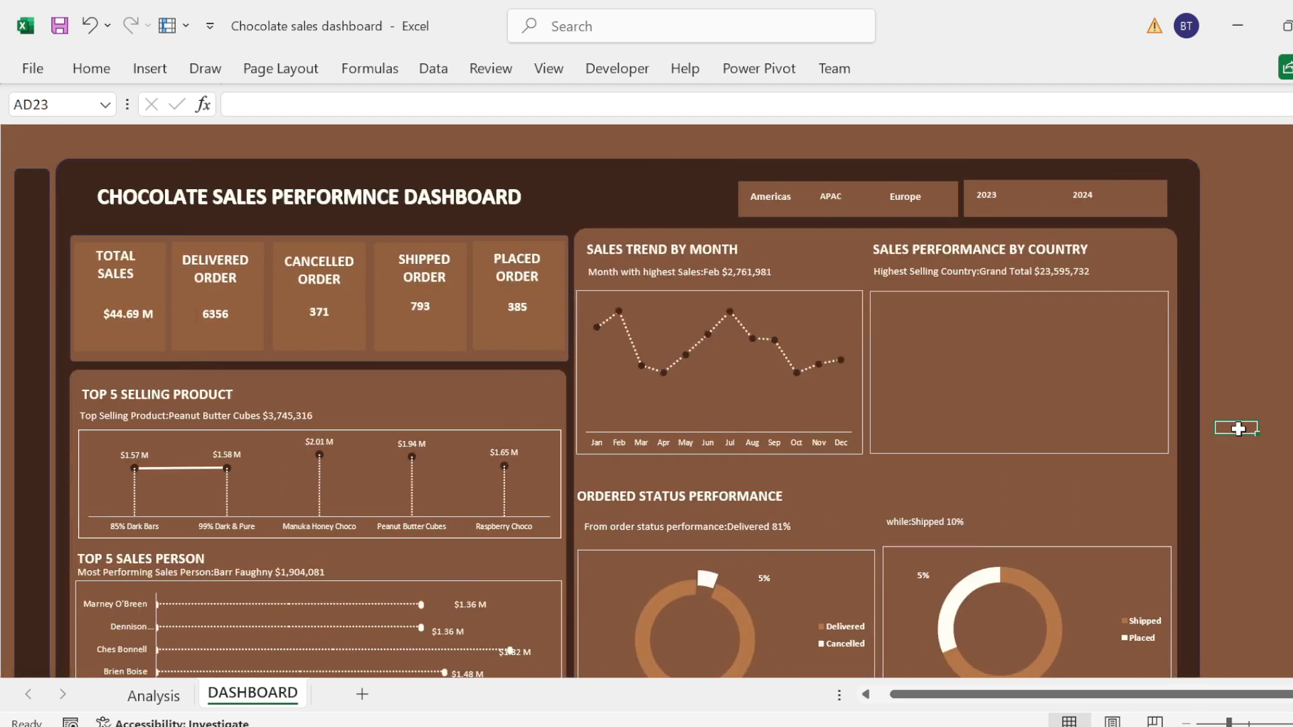
right_click(886, 198)
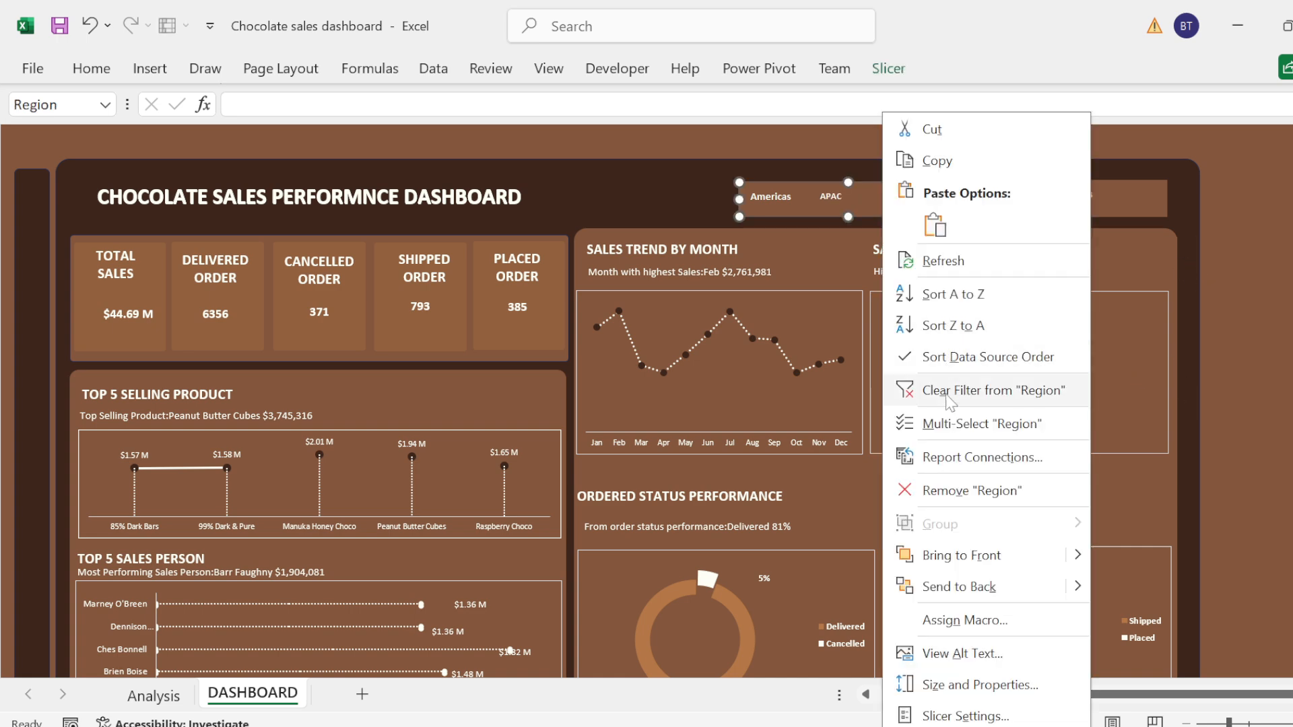
left_click(950, 397)
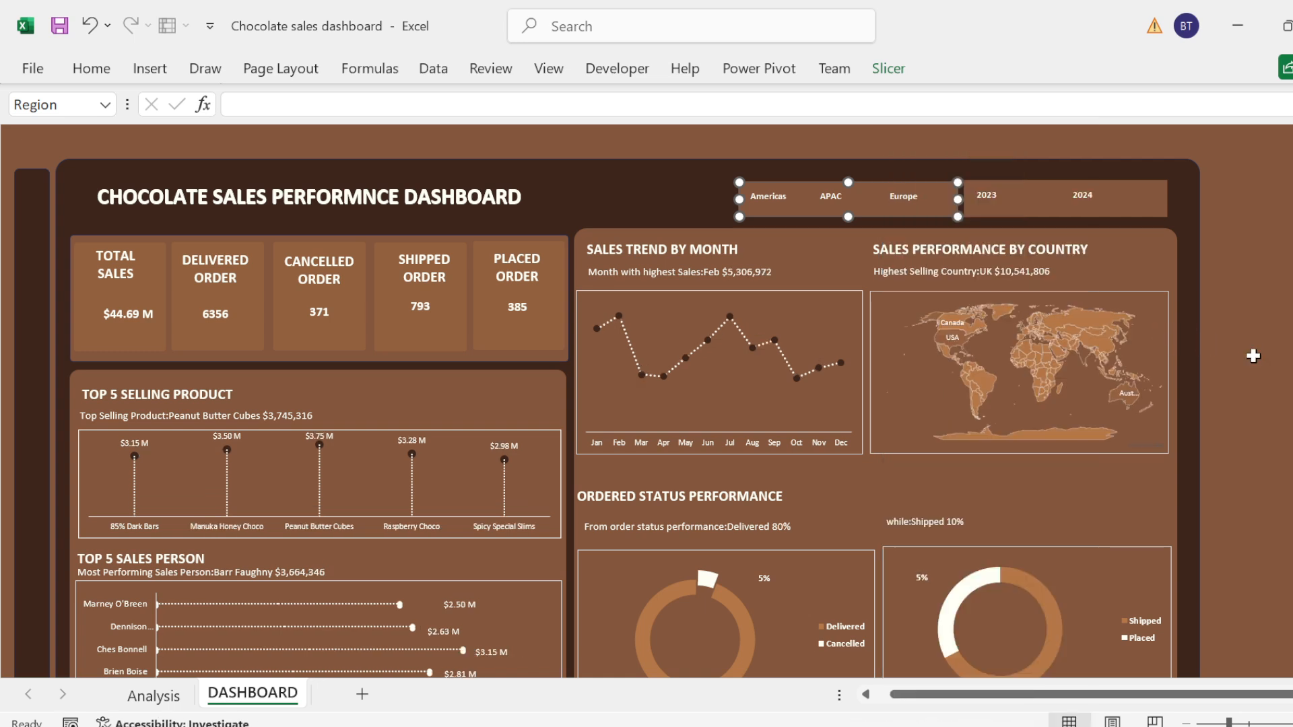
Step: Test the year slicer by filtering the dashboard to 2024, and clear the year filter
left_click_drag(1153, 700, 1070, 704)
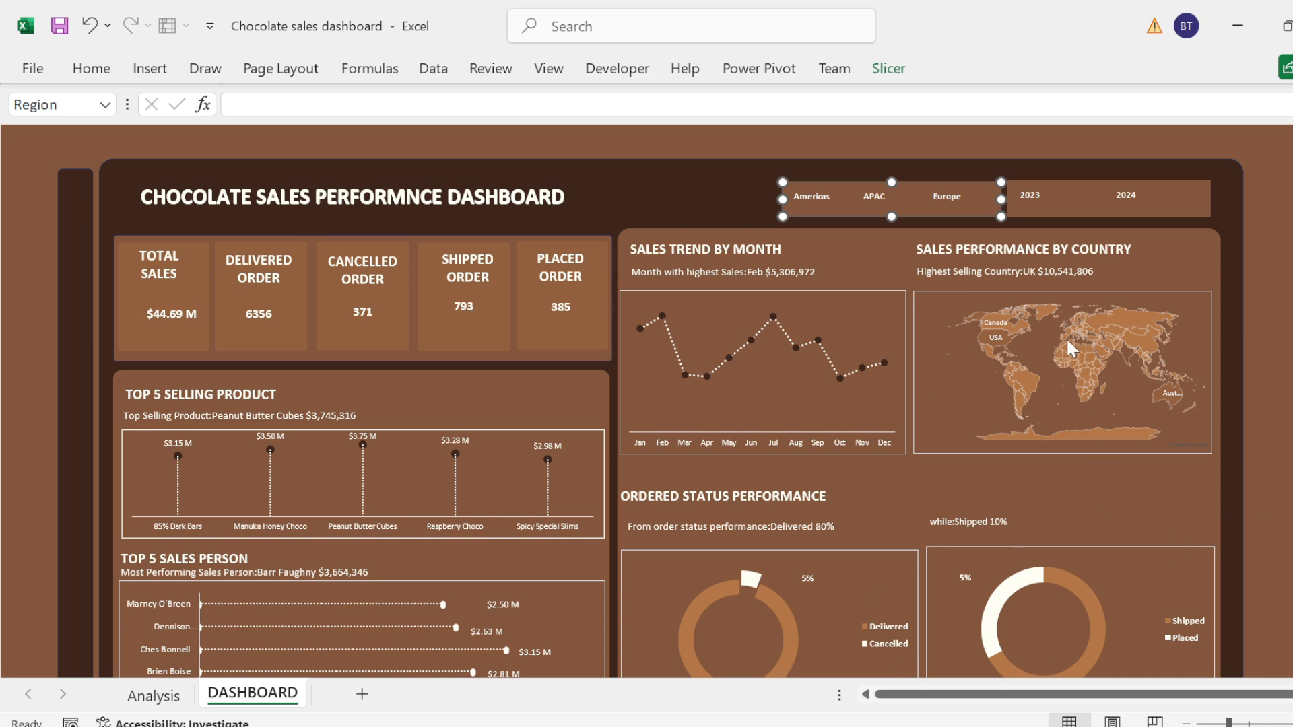
left_click(1126, 202)
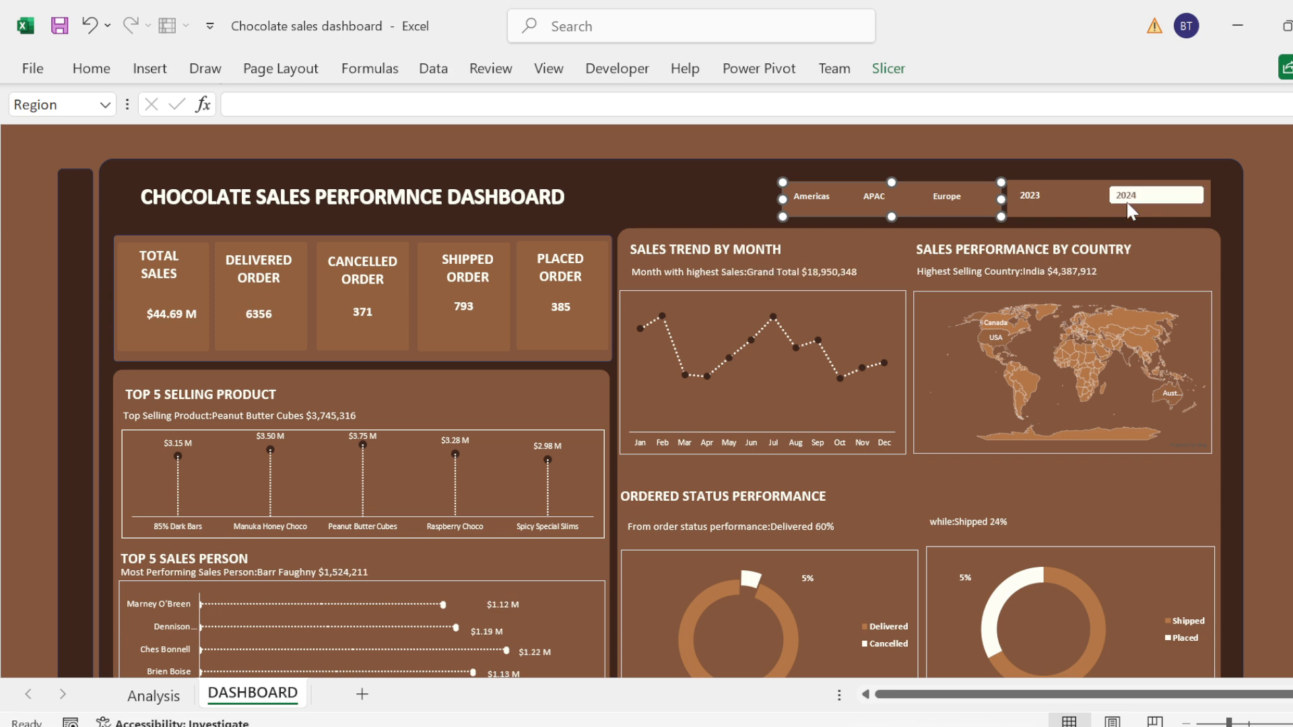
right_click(1131, 209)
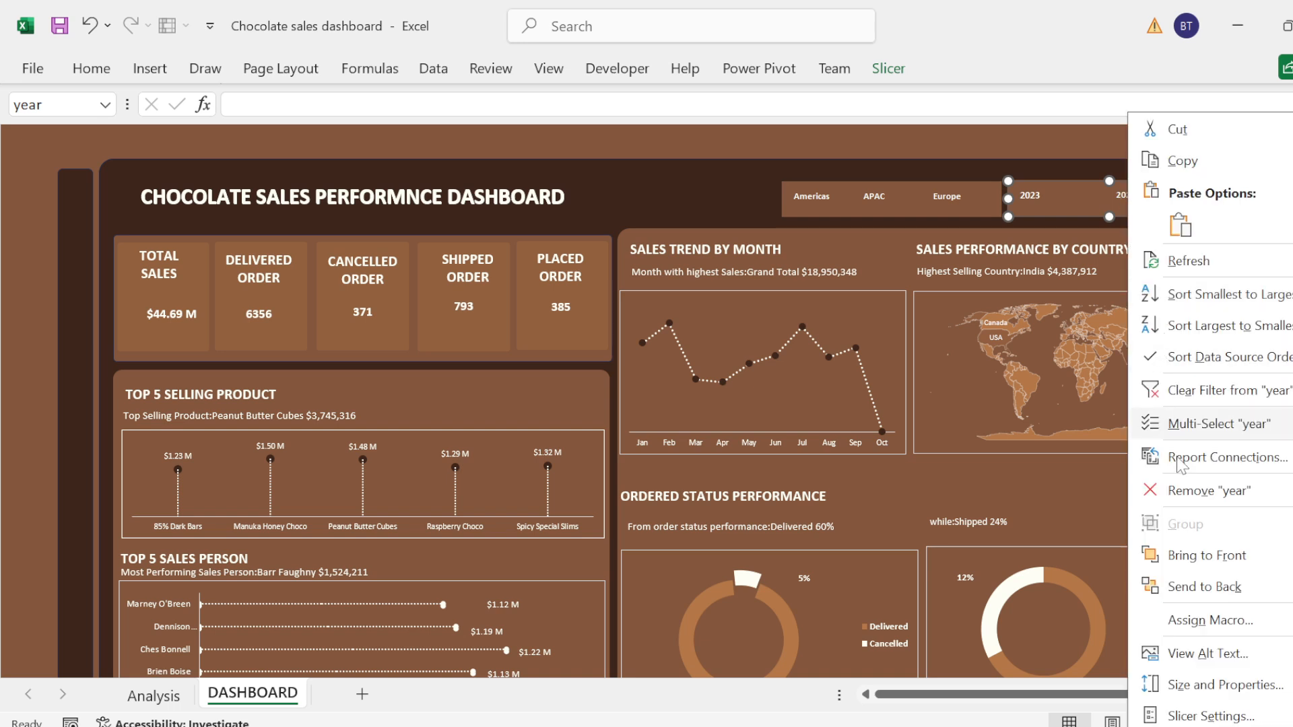
left_click(1187, 398)
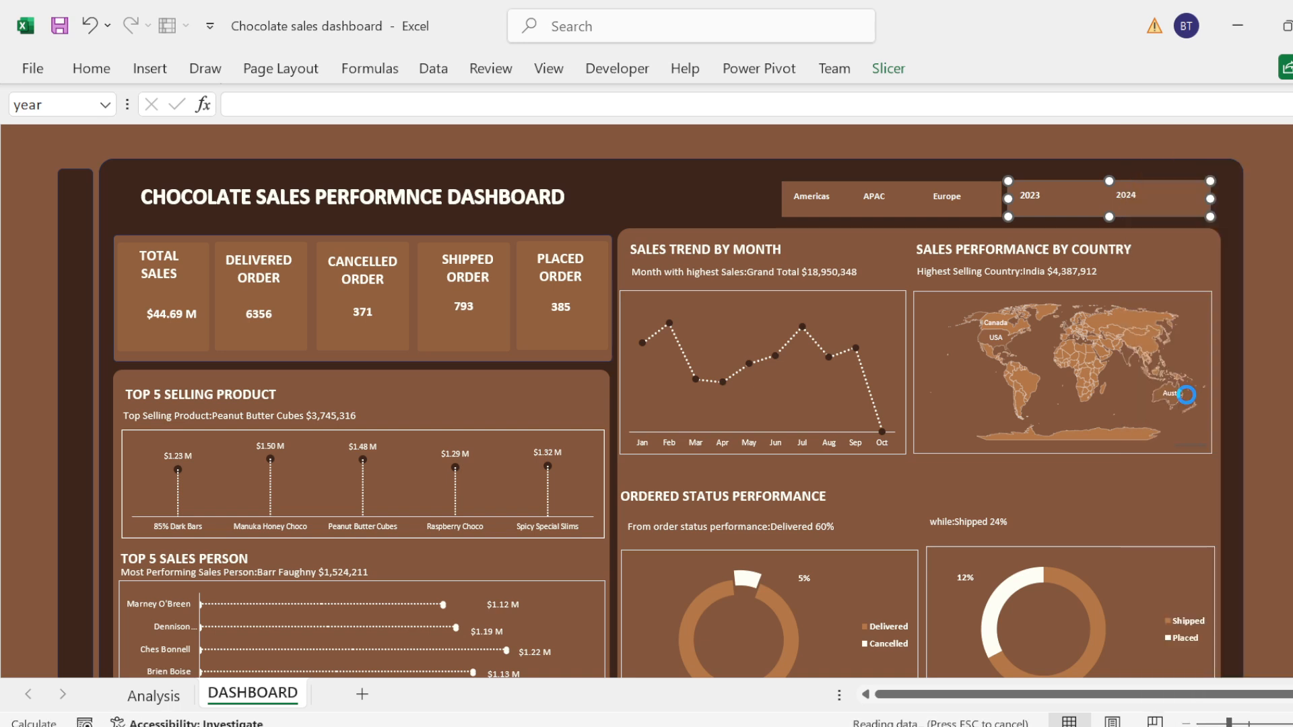
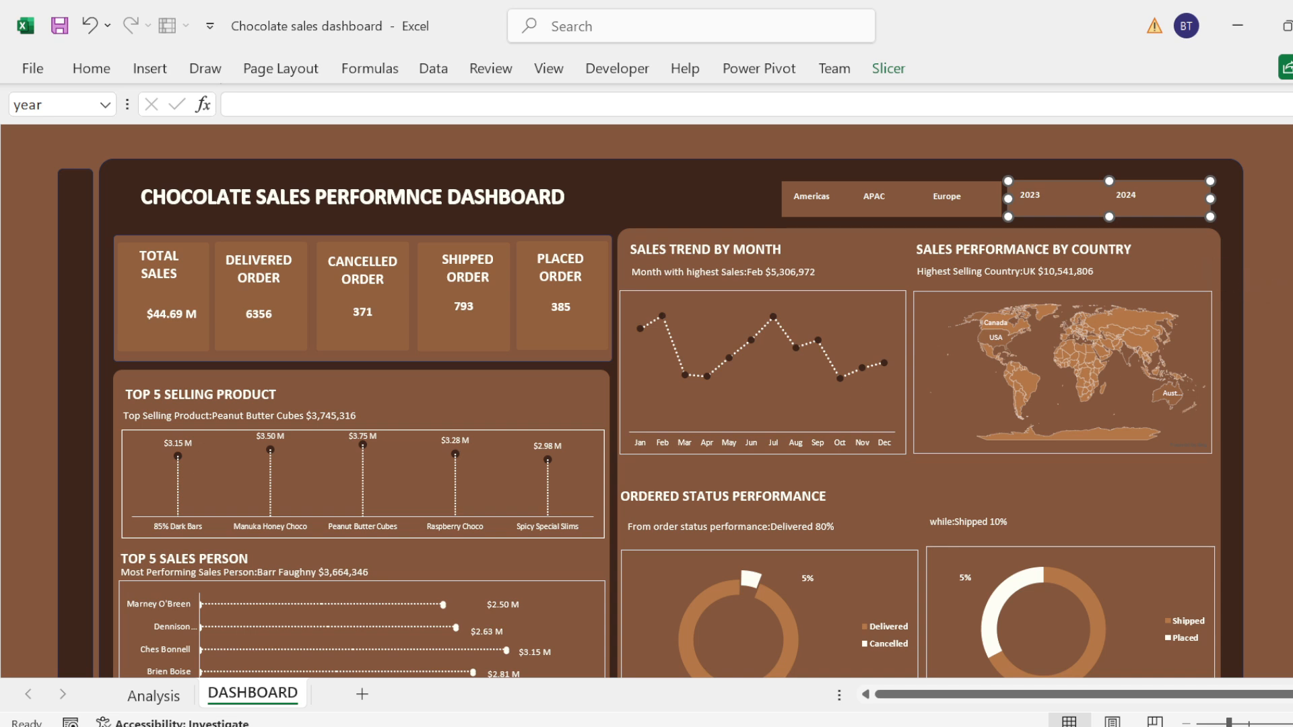
Step: Filter the dashboard to 2024 with the year slicer and examine the product and month pivot tables on the Analysis sheet
scroll(1279, 311, "down", 1)
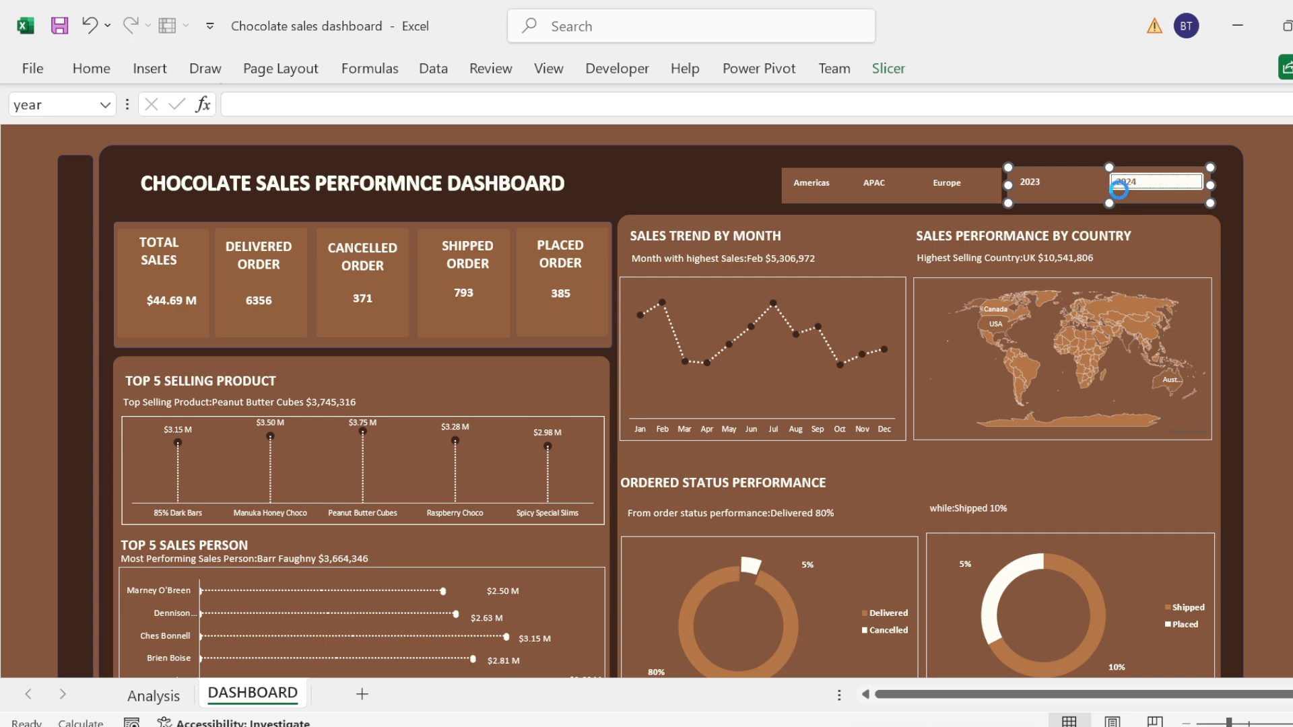
left_click(1121, 196)
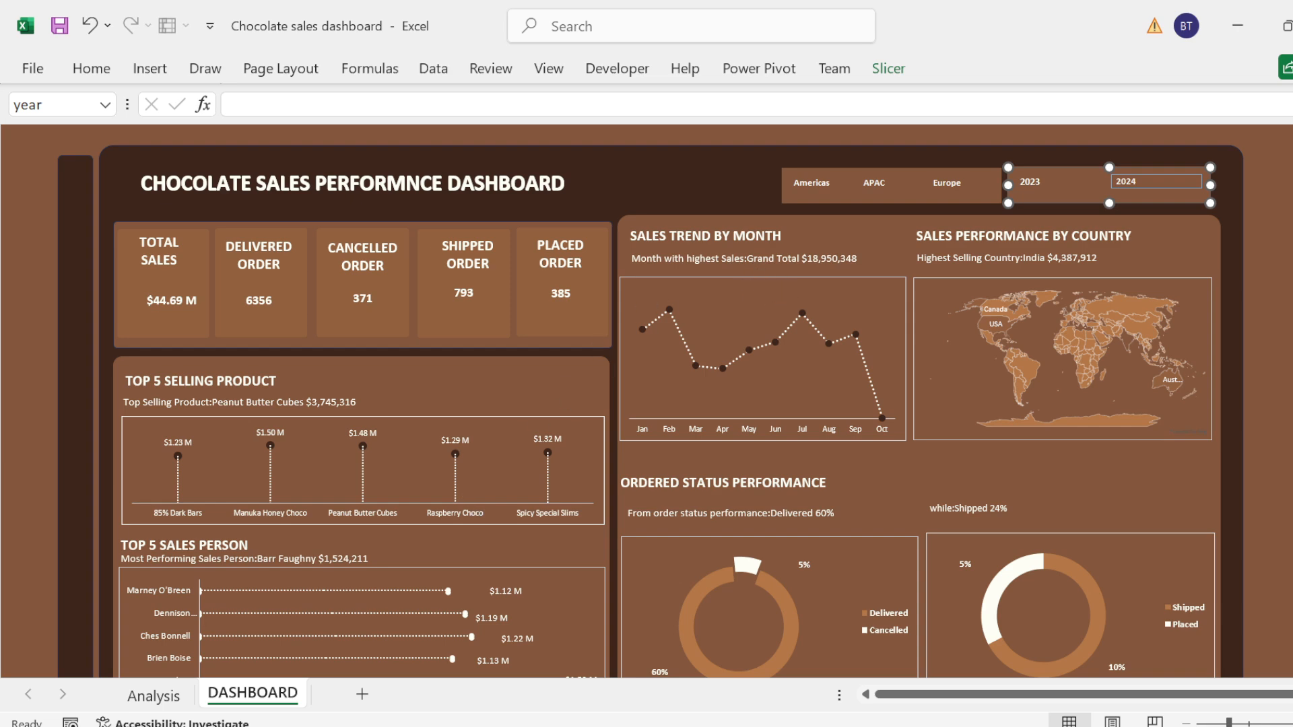
left_click(152, 696)
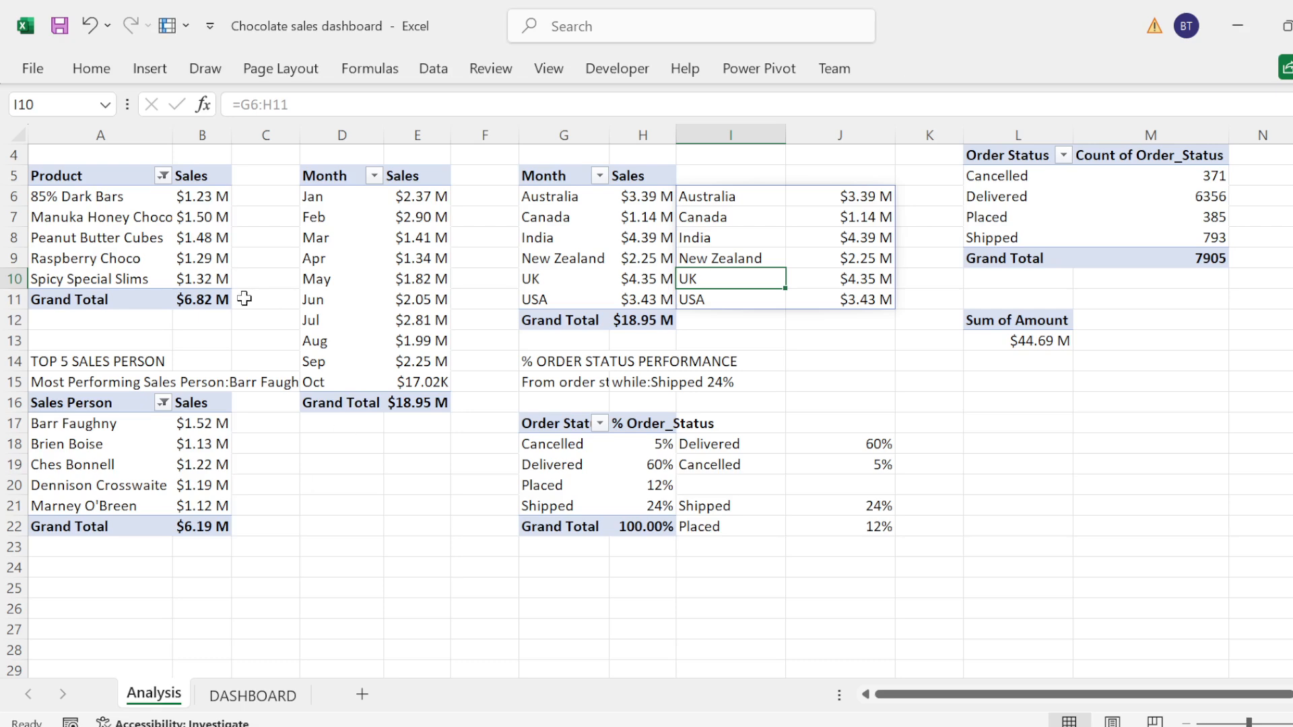
left_click(162, 262)
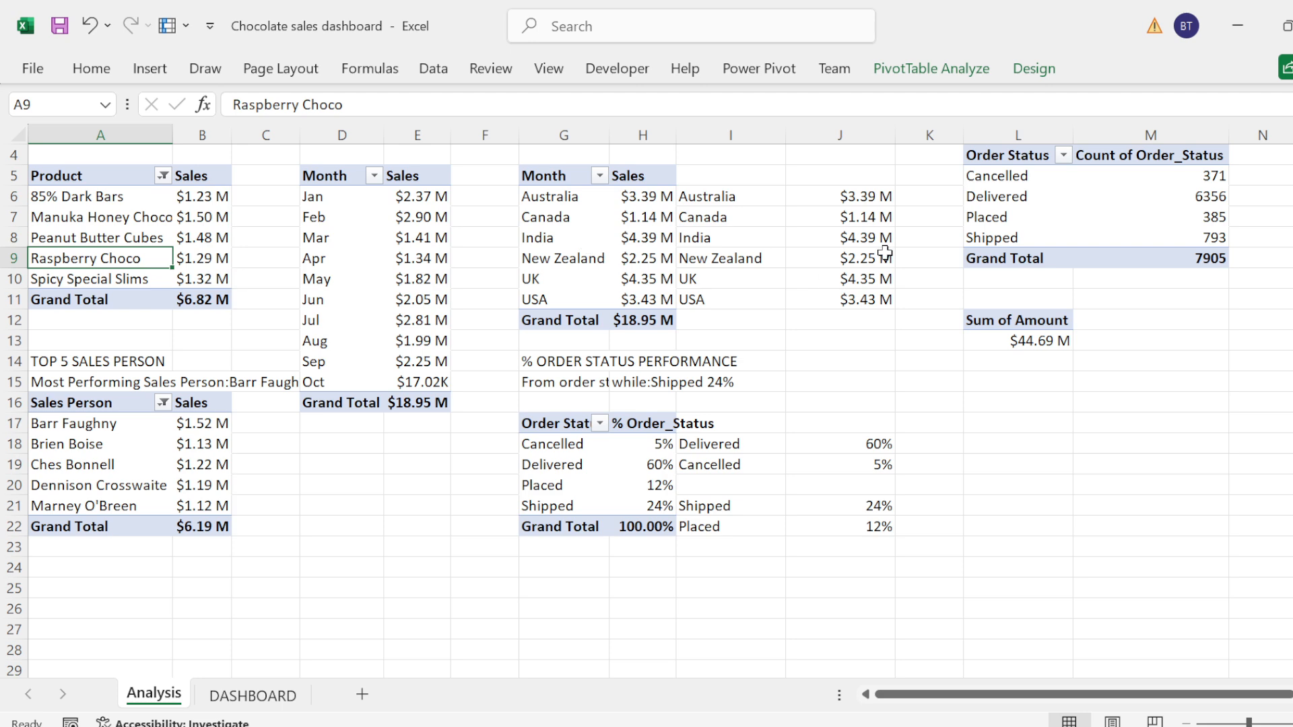
left_click(403, 346)
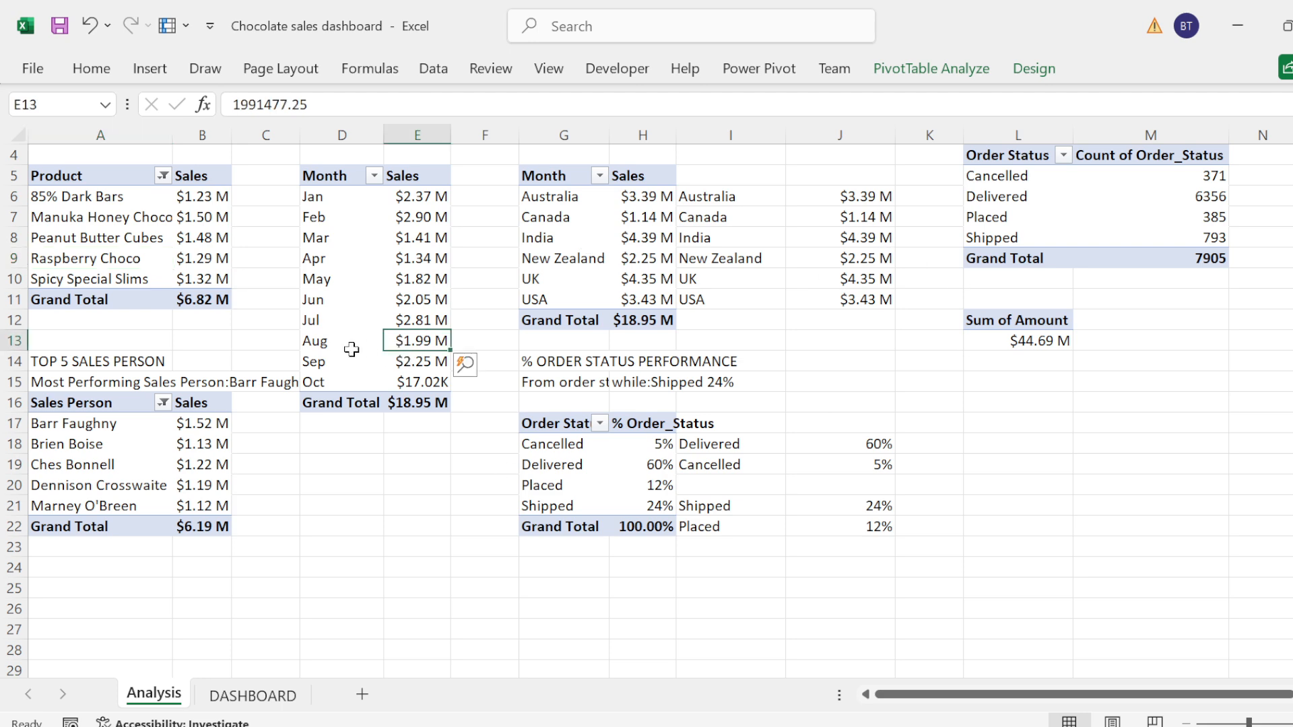
left_click_drag(350, 356, 408, 361)
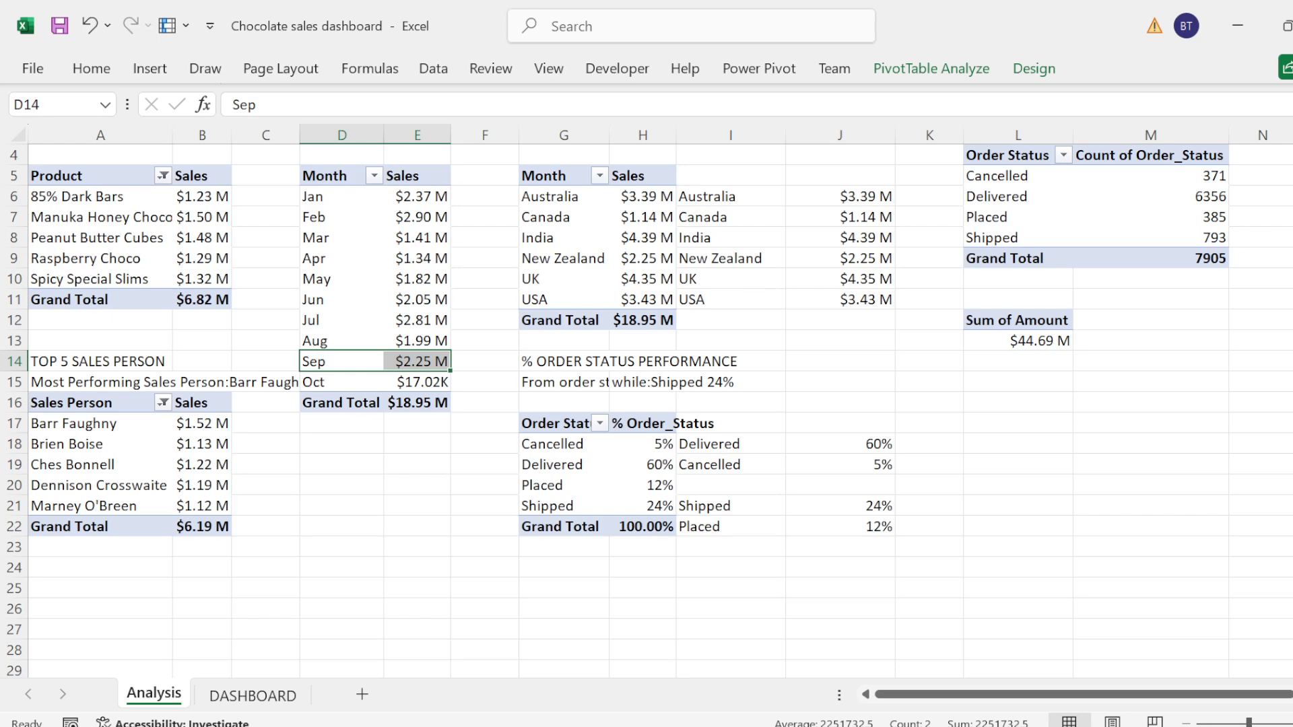
Step: Remove the grand totals from the monthly sales and country sales pivot tables on the Analysis sheet
scroll(342, 424, "up", 1)
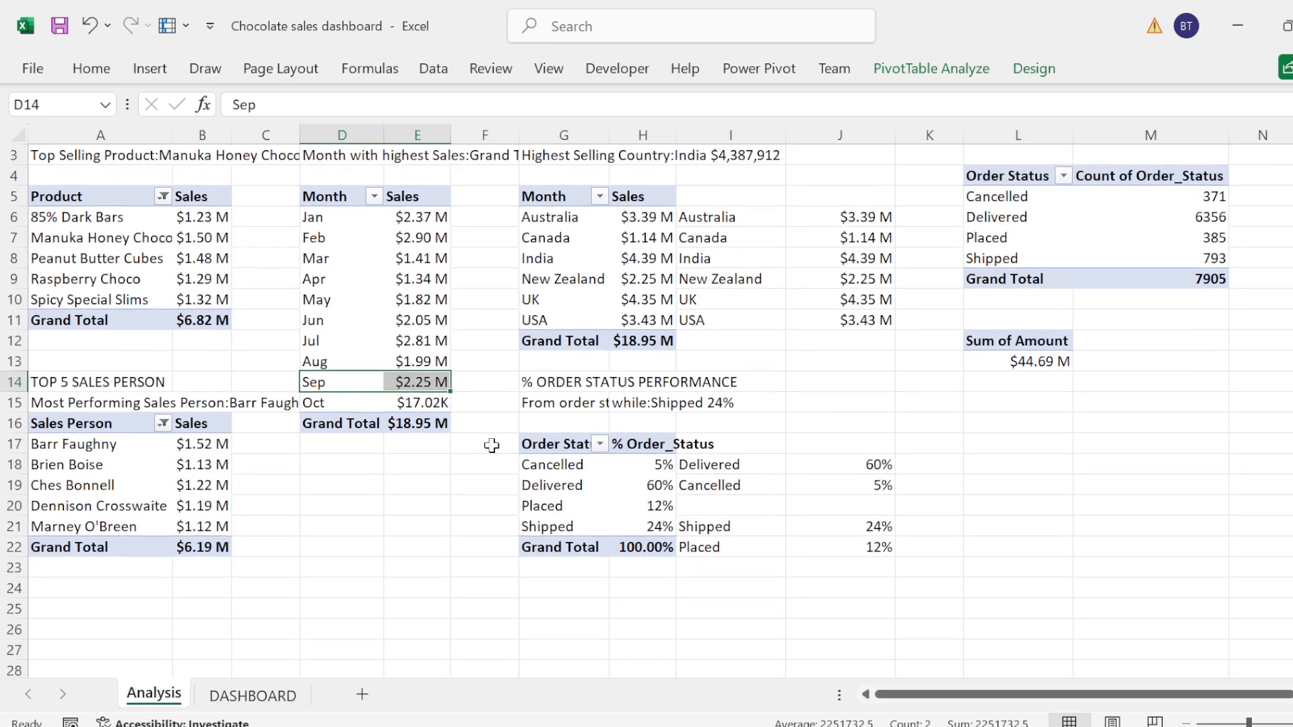
left_click_drag(323, 423, 414, 423)
right_click(330, 429)
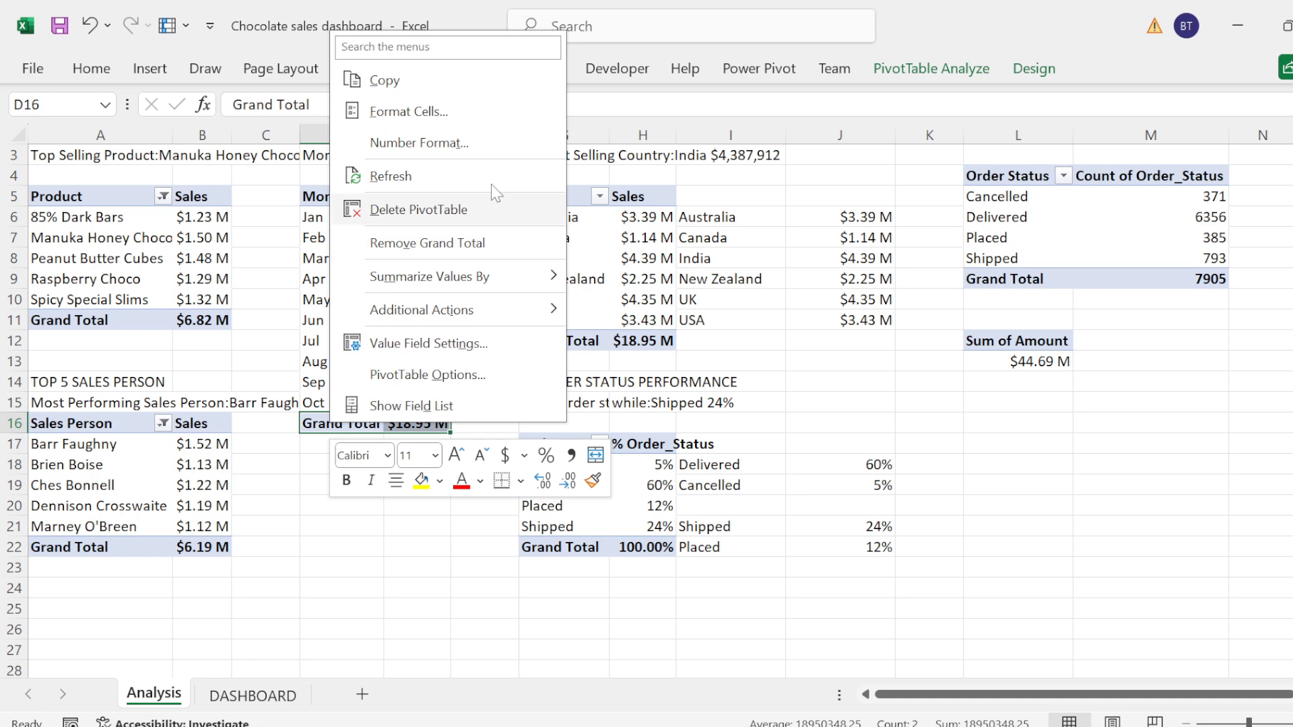
left_click(444, 243)
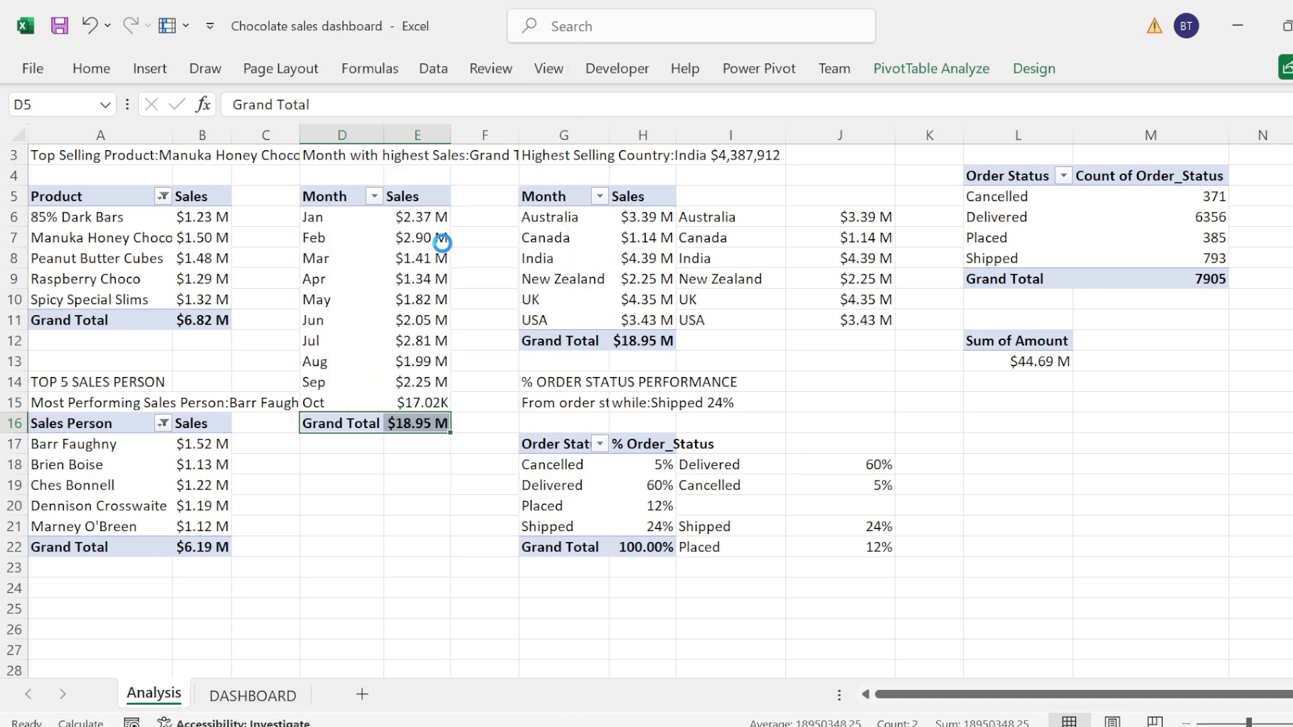
left_click_drag(518, 338, 606, 341)
right_click(528, 340)
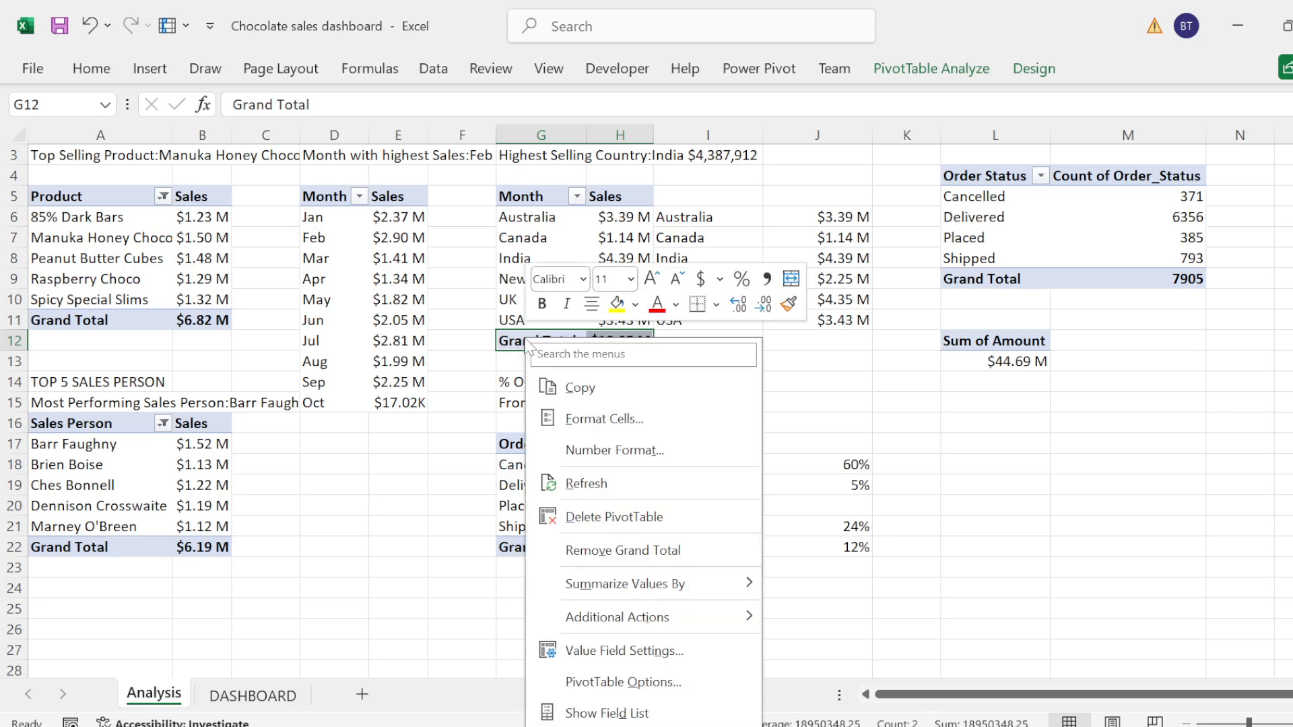
left_click(610, 559)
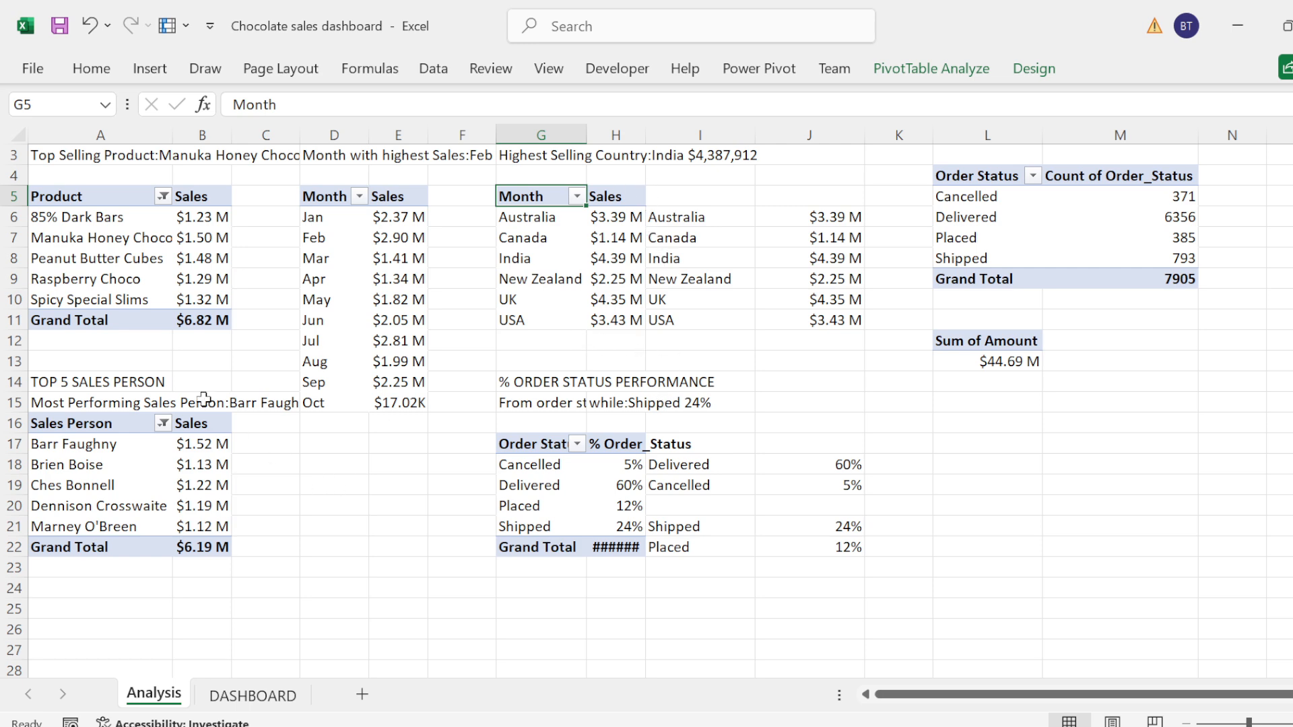
Step: Remove the grand totals from the top 5 product and top 5 sales person pivot tables
left_click(31, 325)
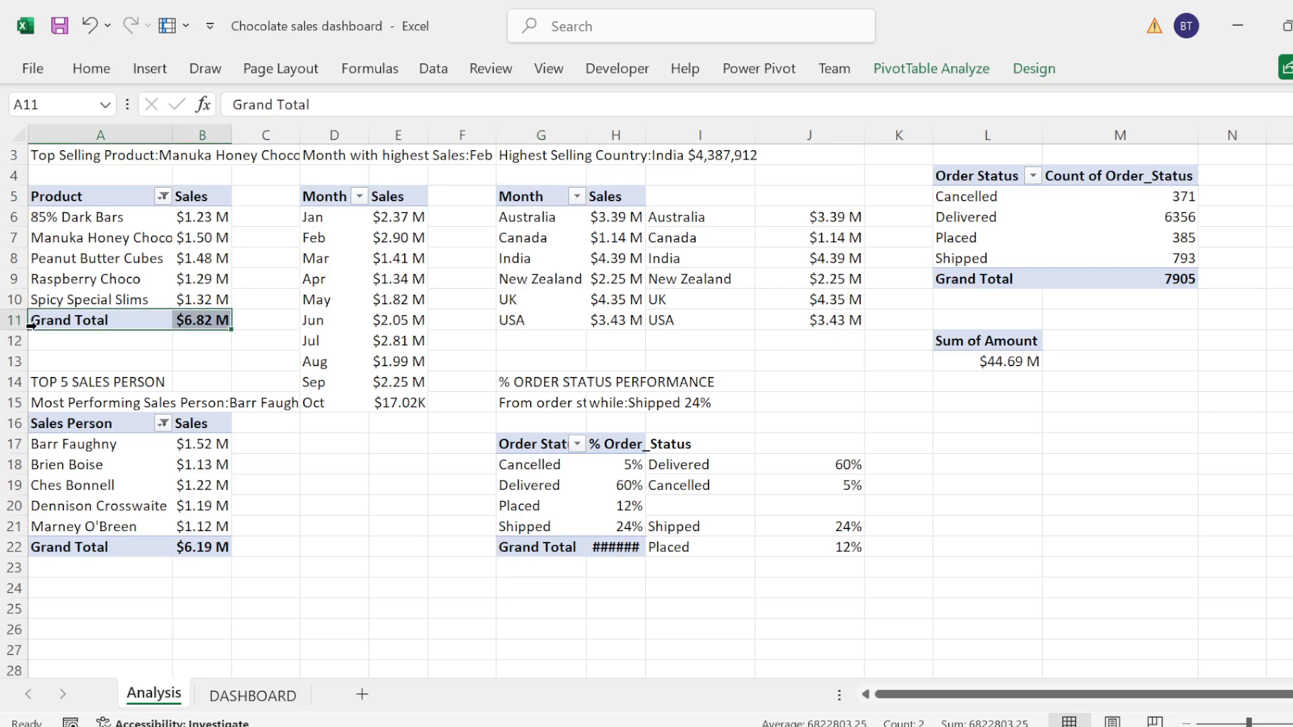
right_click(34, 325)
left_click(118, 541)
left_click(28, 548)
right_click(29, 547)
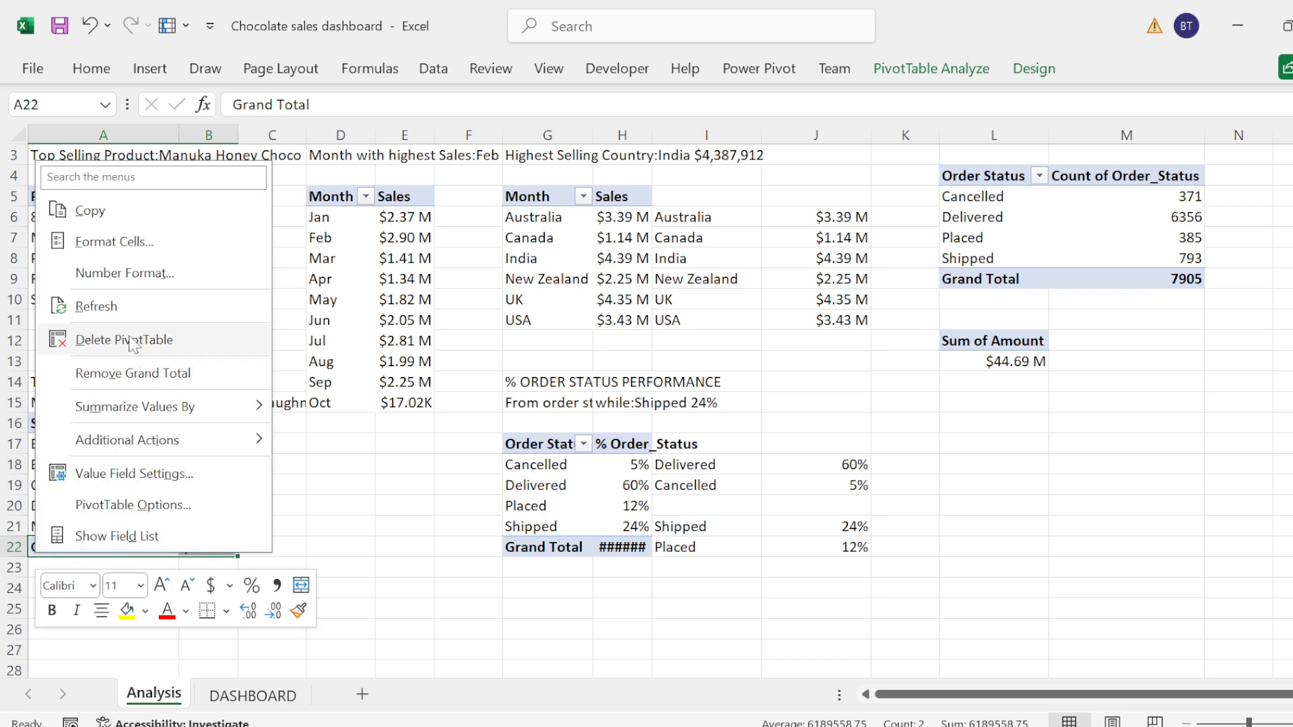
left_click(123, 381)
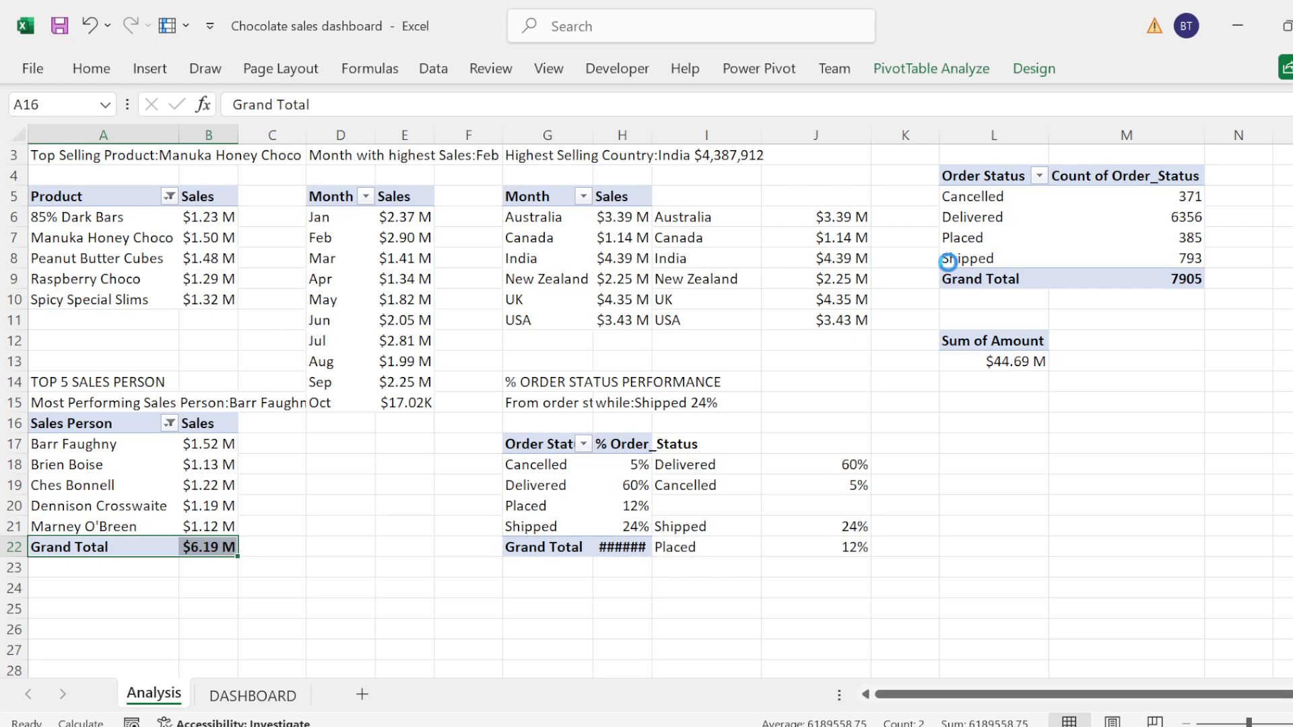
Step: Remove the grand total from the pivot table that counts orders by Order Status
left_click(988, 279)
right_click(982, 279)
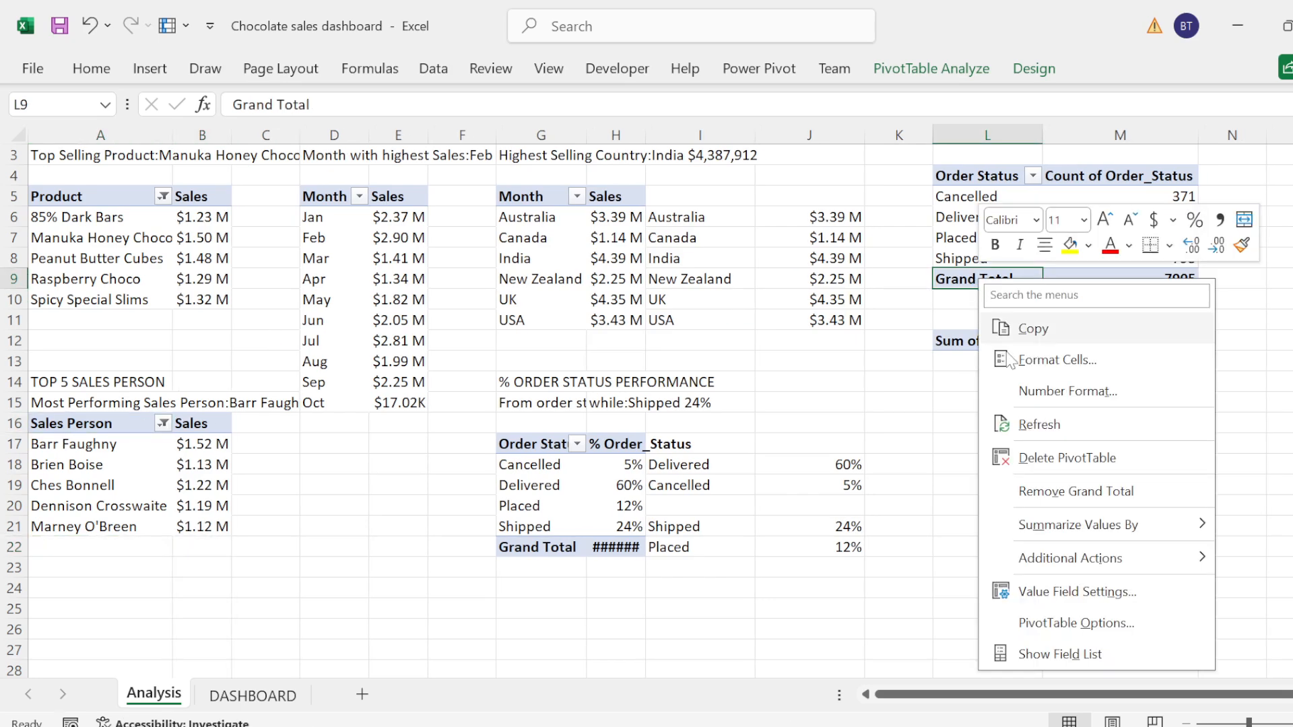
left_click(1044, 496)
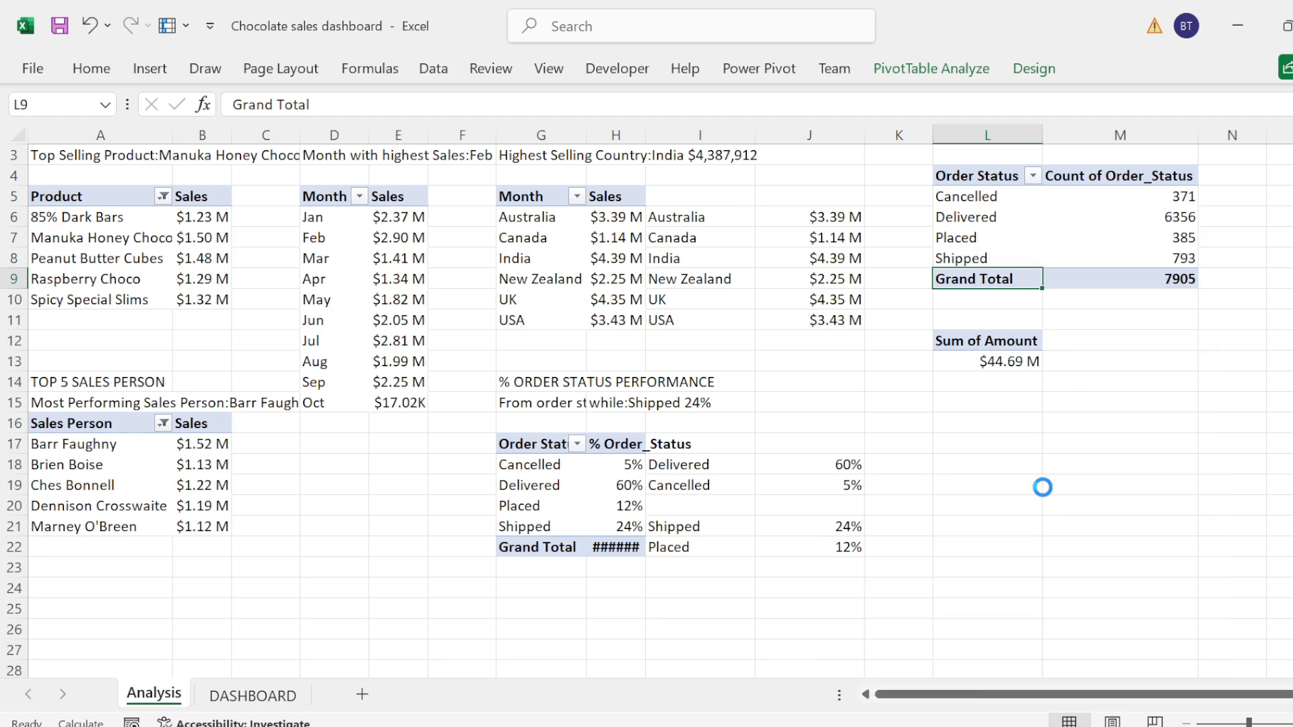
Step: Return to the DASHBOARD sheet and filter it to 2023 with the year slicer
left_click(265, 700)
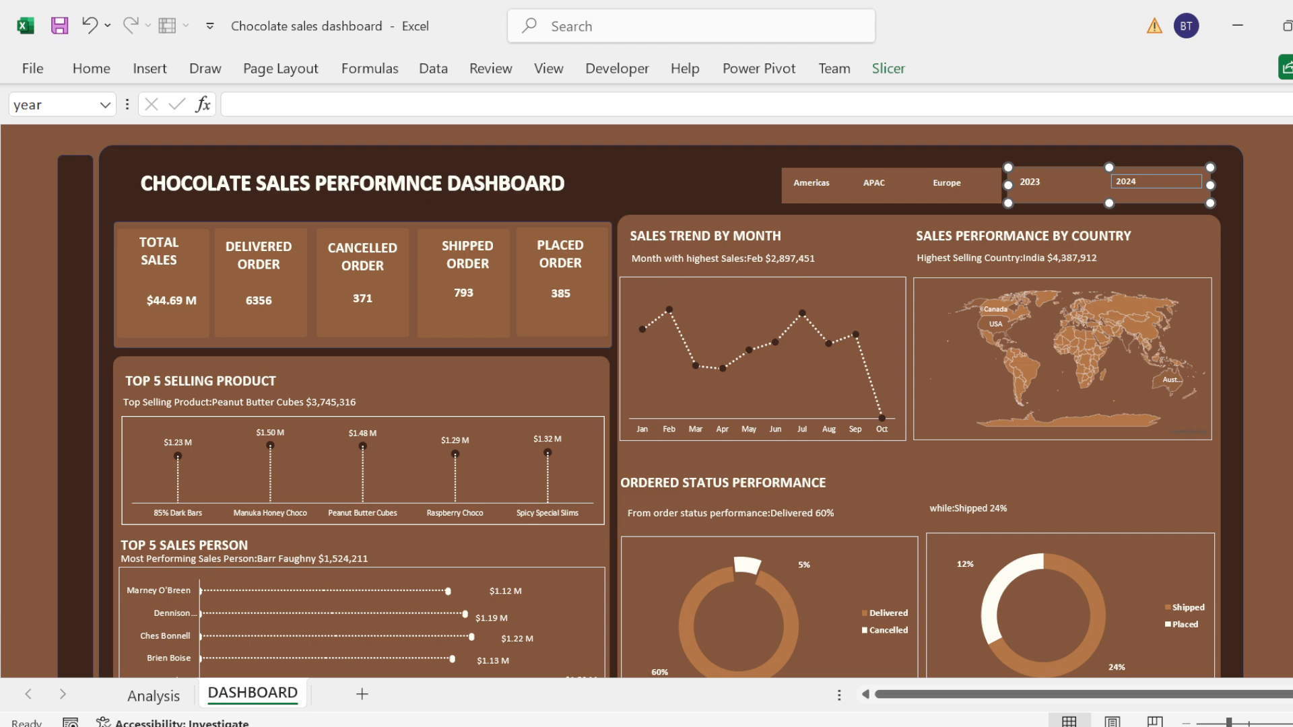
left_click(1024, 180)
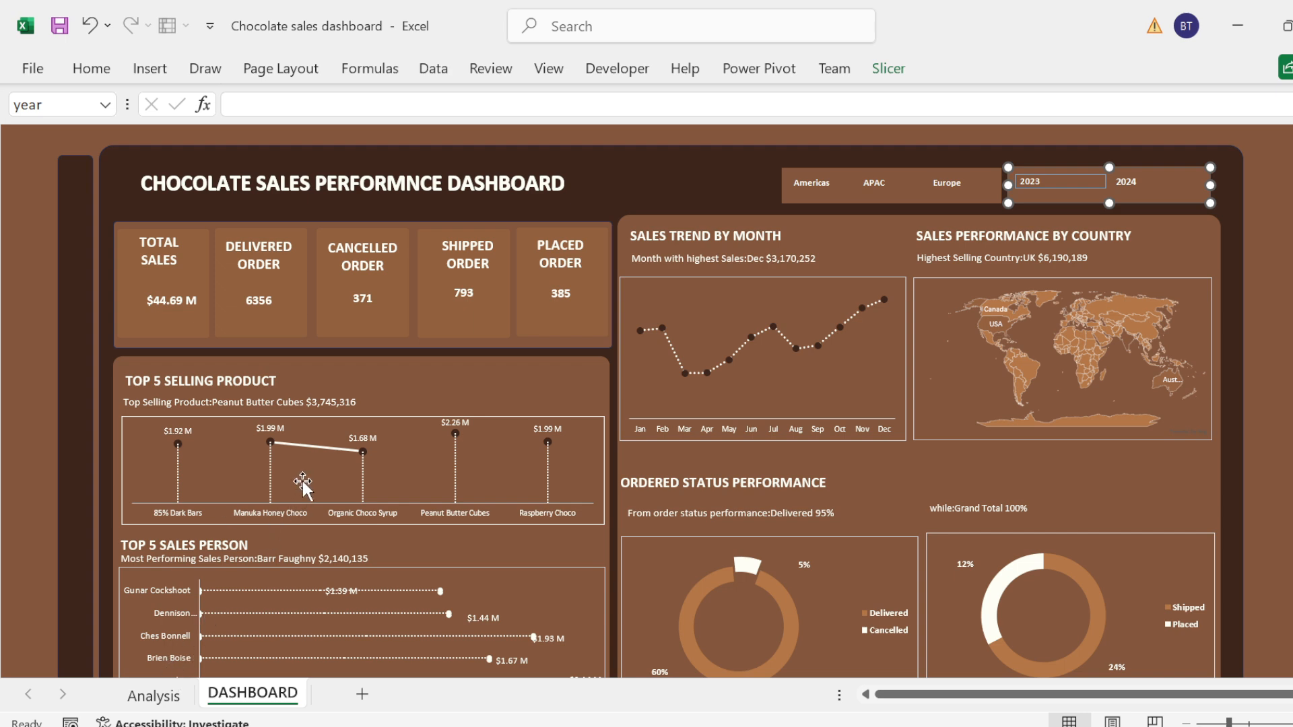
Step: Set the Top 5 Selling Product chart's series to No line so no segment connects the markers, and close the formatting pane
left_click(309, 457)
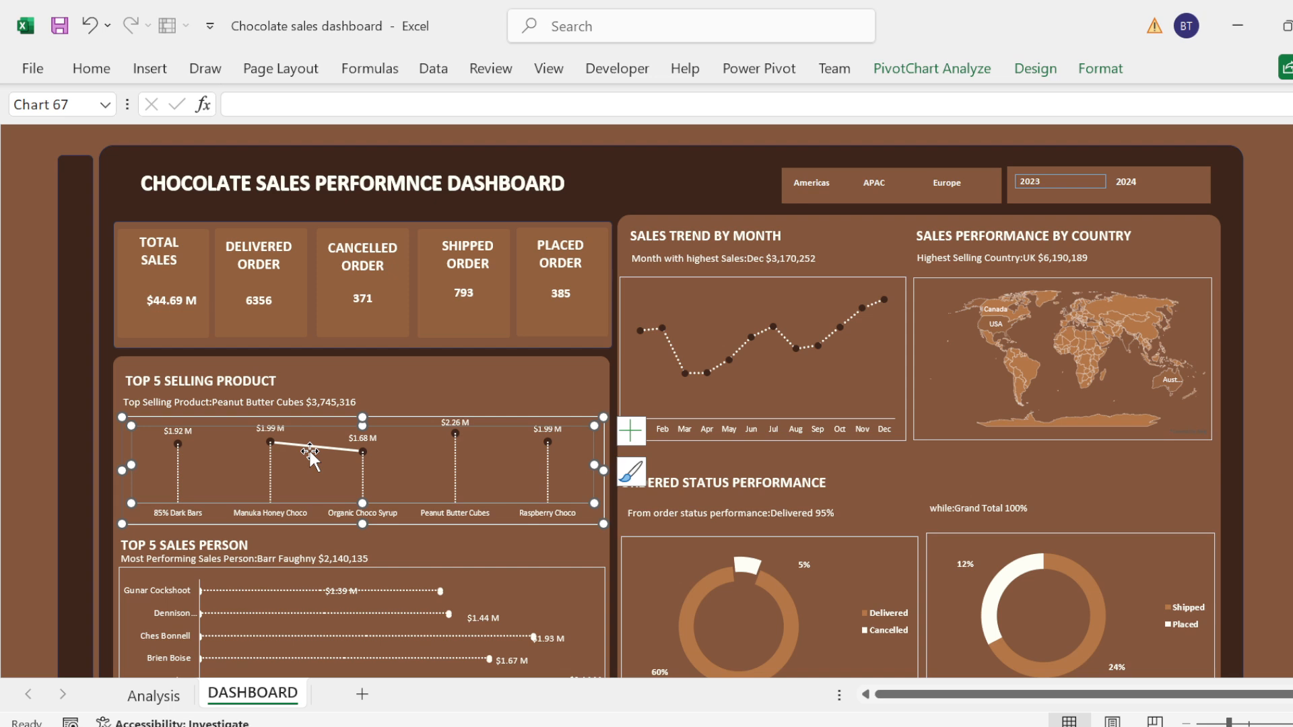
left_click(310, 449)
right_click(311, 457)
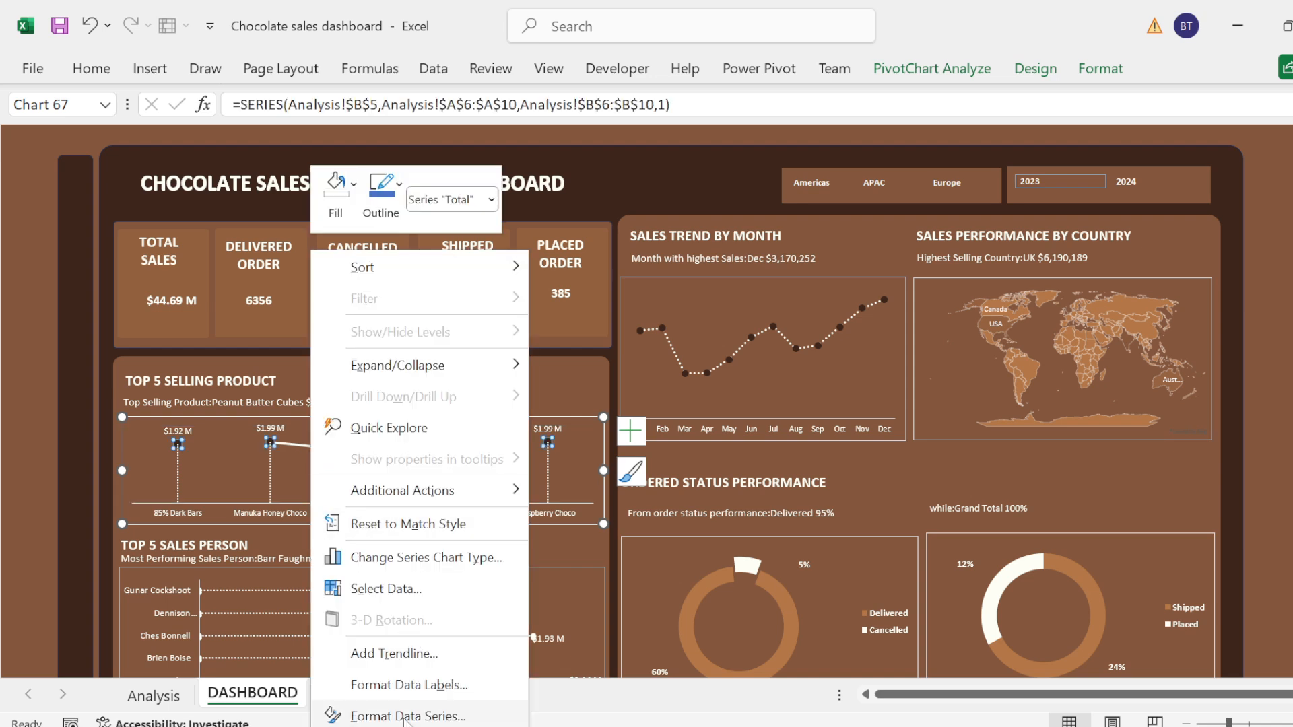
left_click(406, 716)
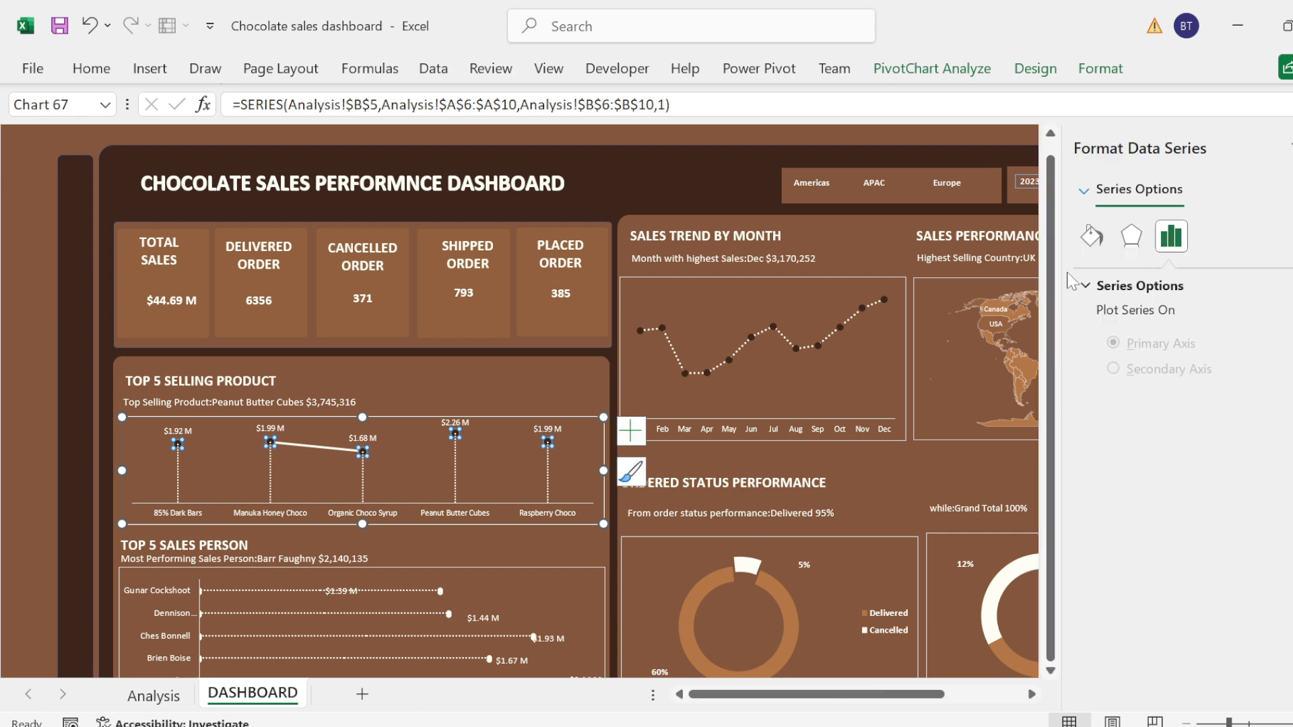
left_click(1096, 243)
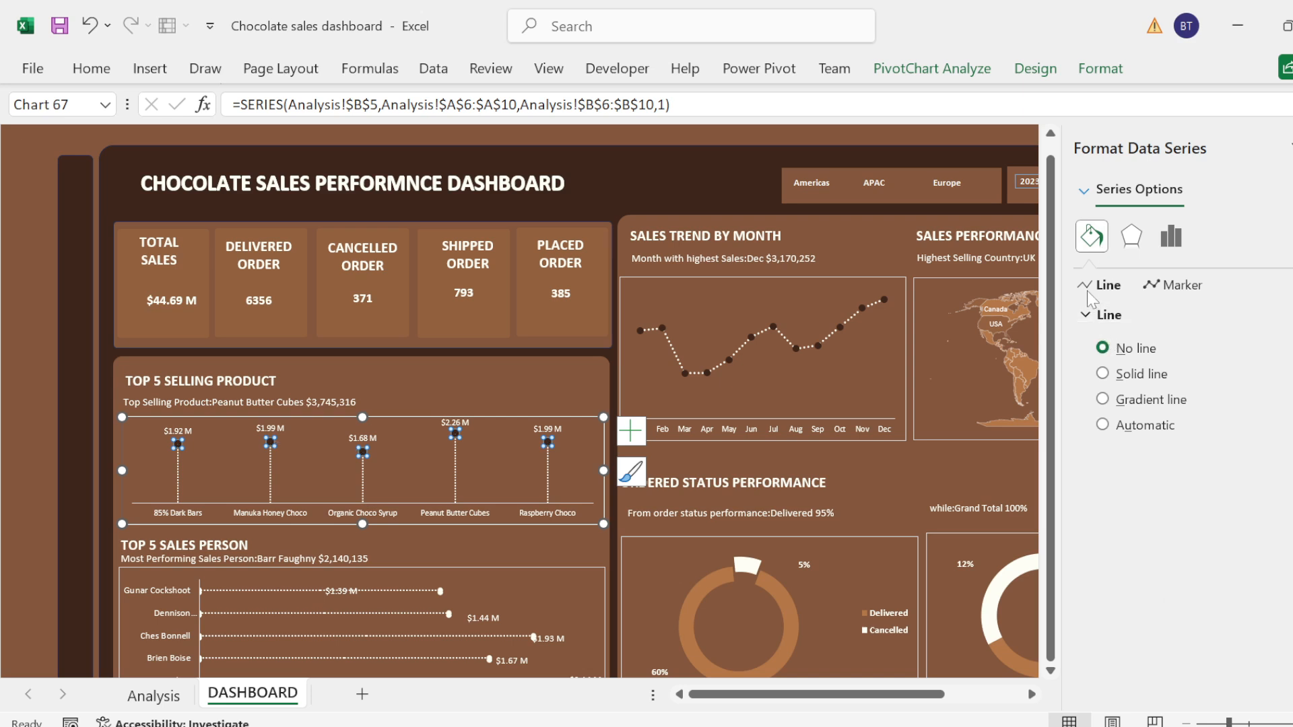
left_click(611, 133)
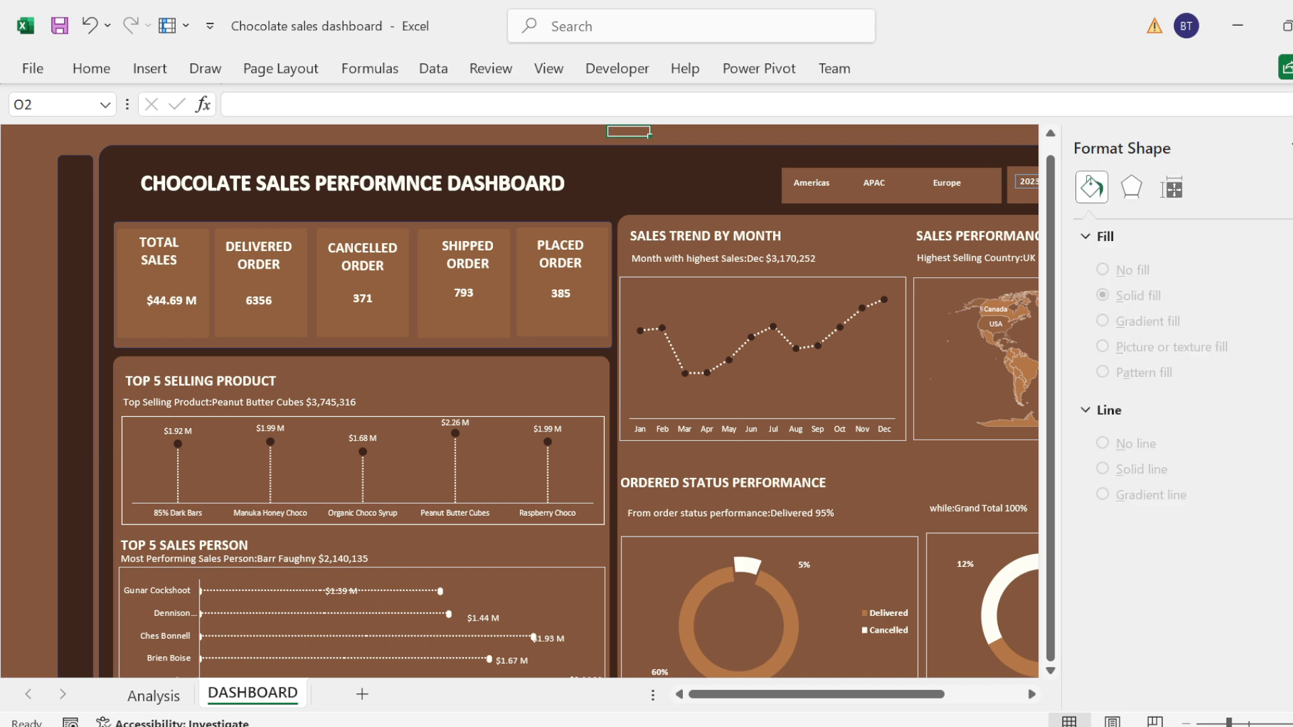
left_click(1292, 147)
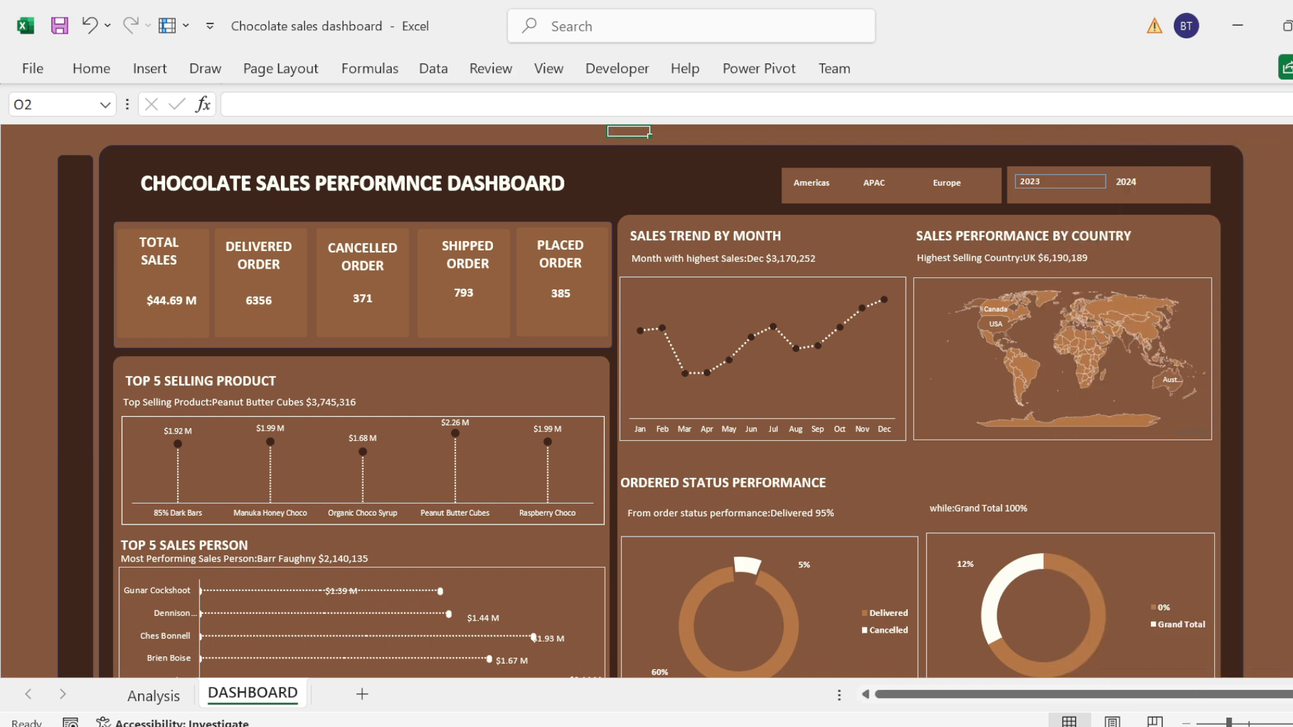
Step: Test the Region slicer by filtering the dashboard to Europe, and clear the Region filter
left_click(946, 182)
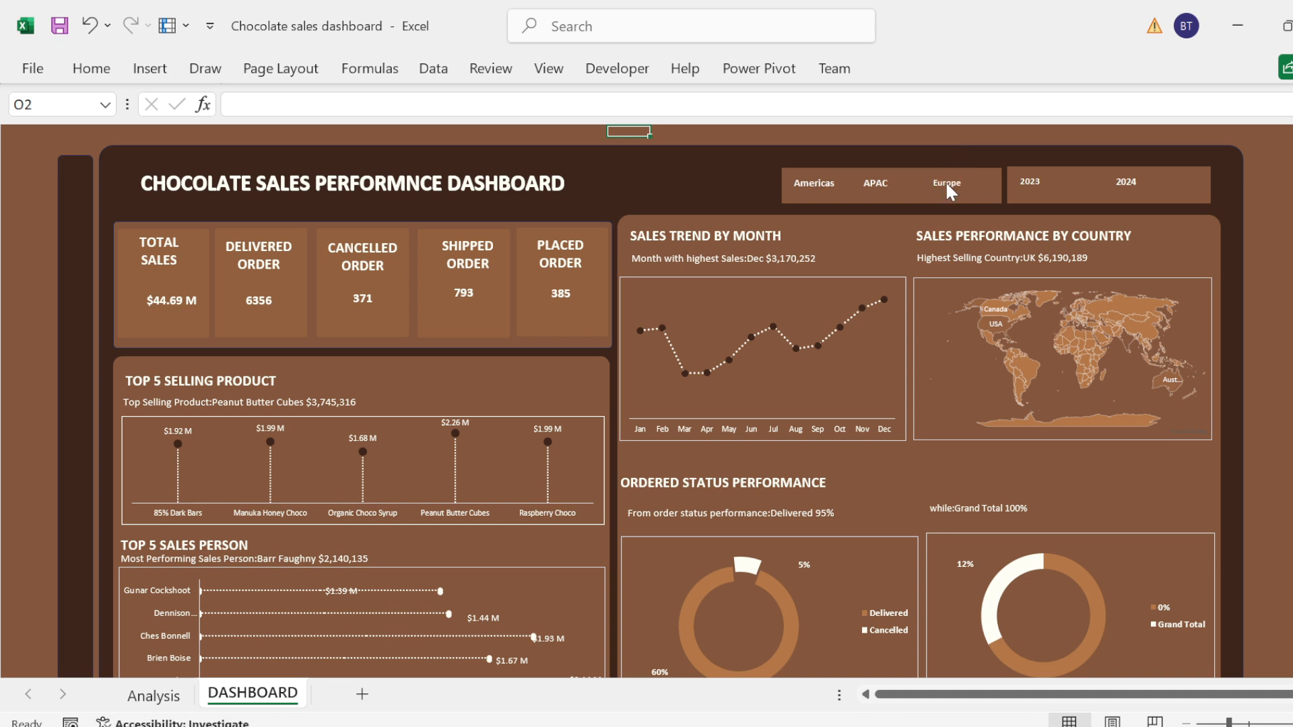
left_click(948, 188)
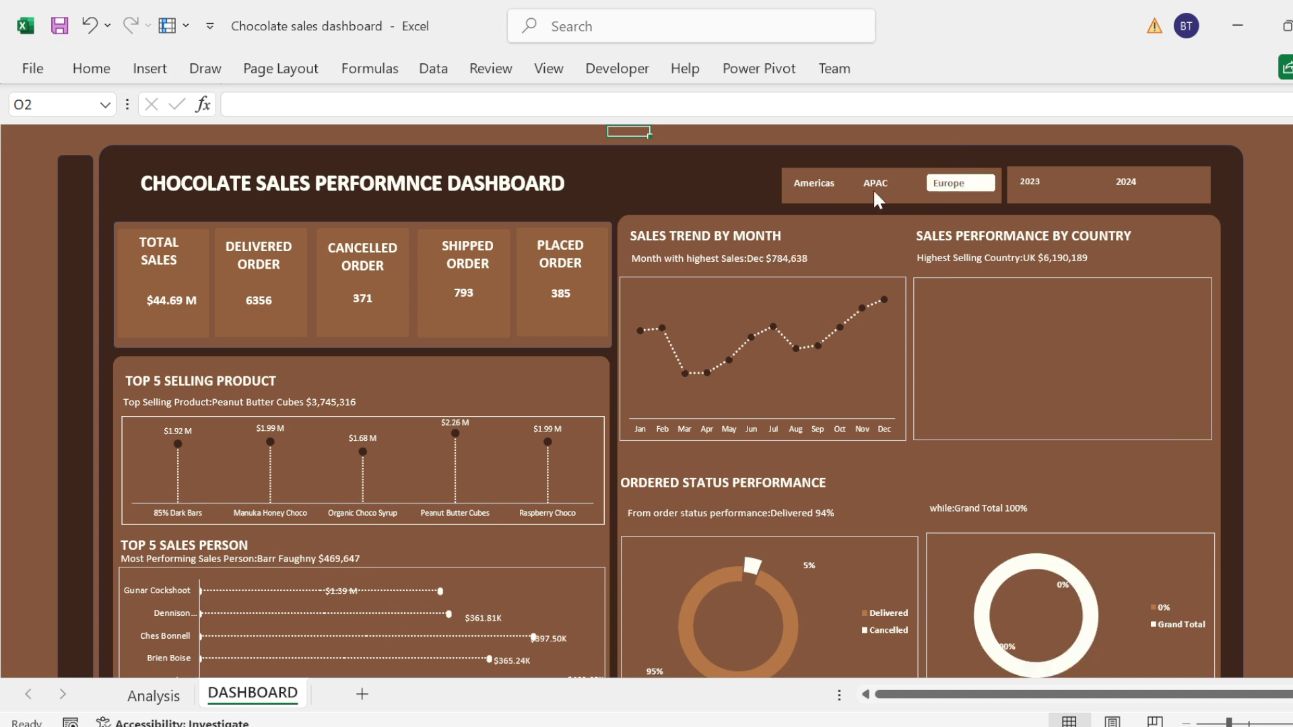
right_click(965, 192)
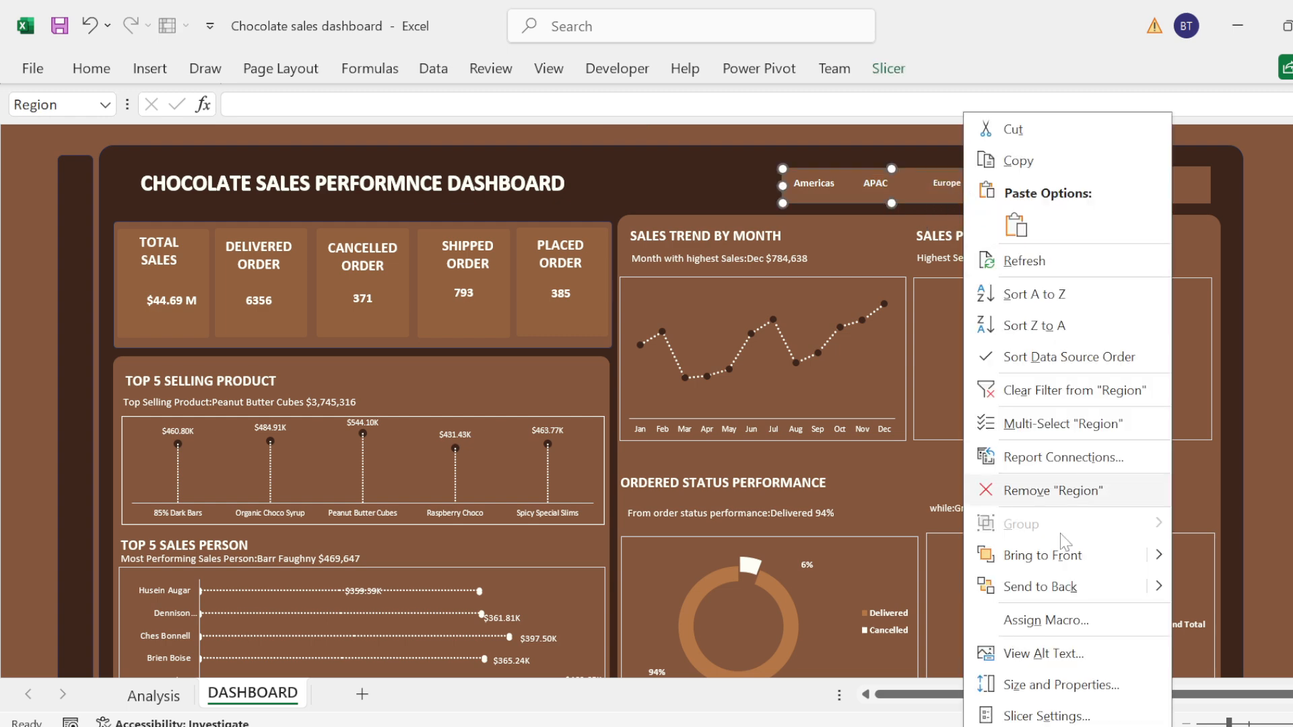
left_click(1033, 400)
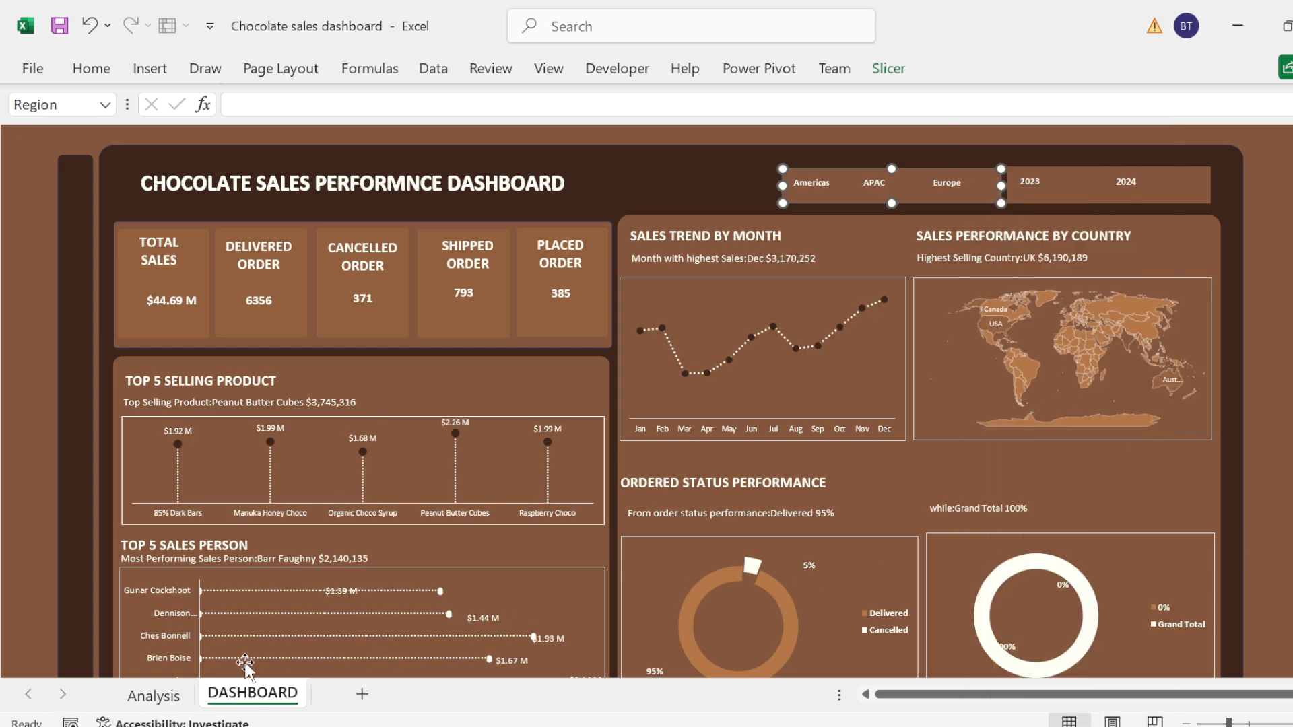
Step: Remove the grand total from the % Order Status pivot table on the Analysis sheet and return to the DASHBOARD sheet
left_click(172, 700)
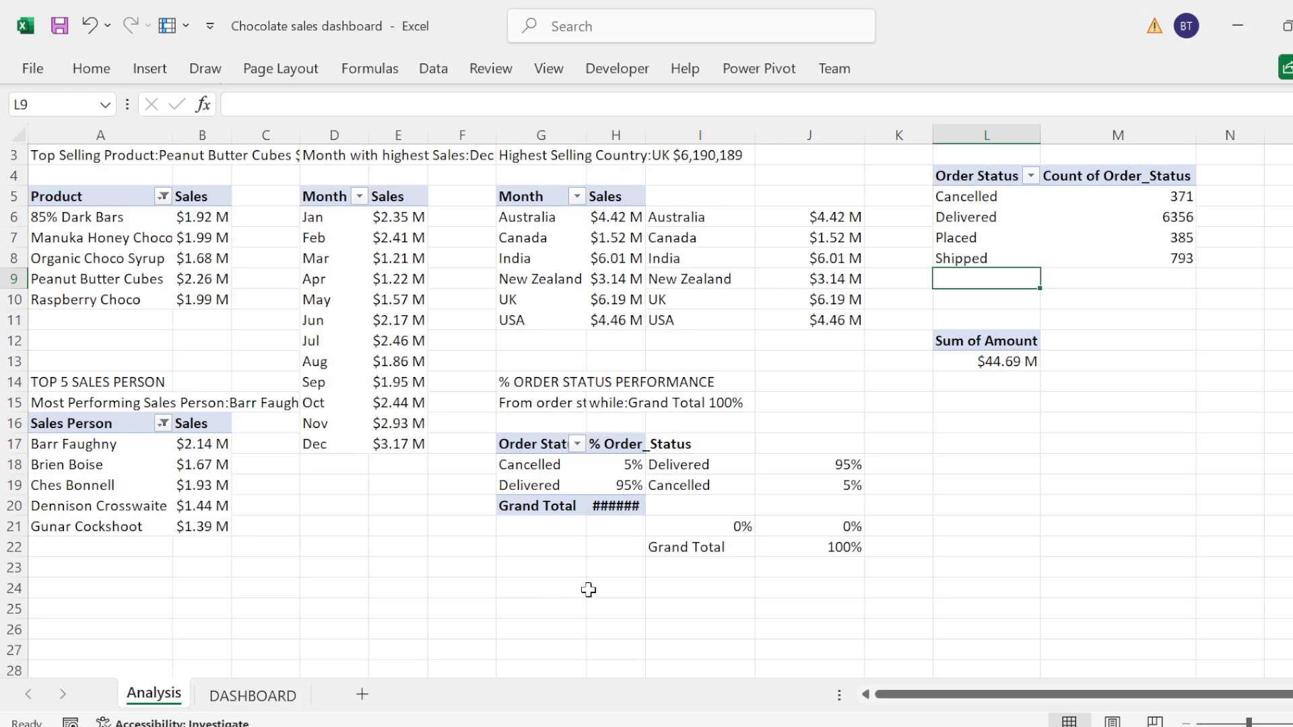
left_click(498, 510)
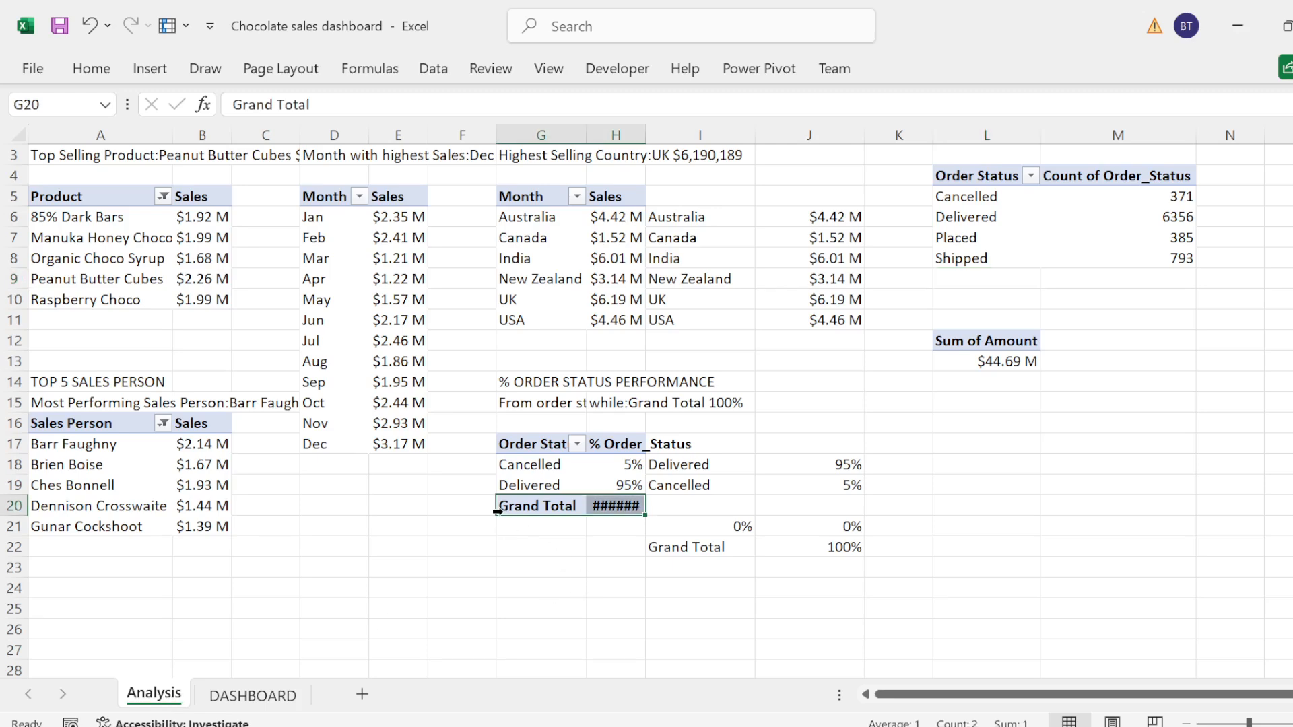
right_click(502, 509)
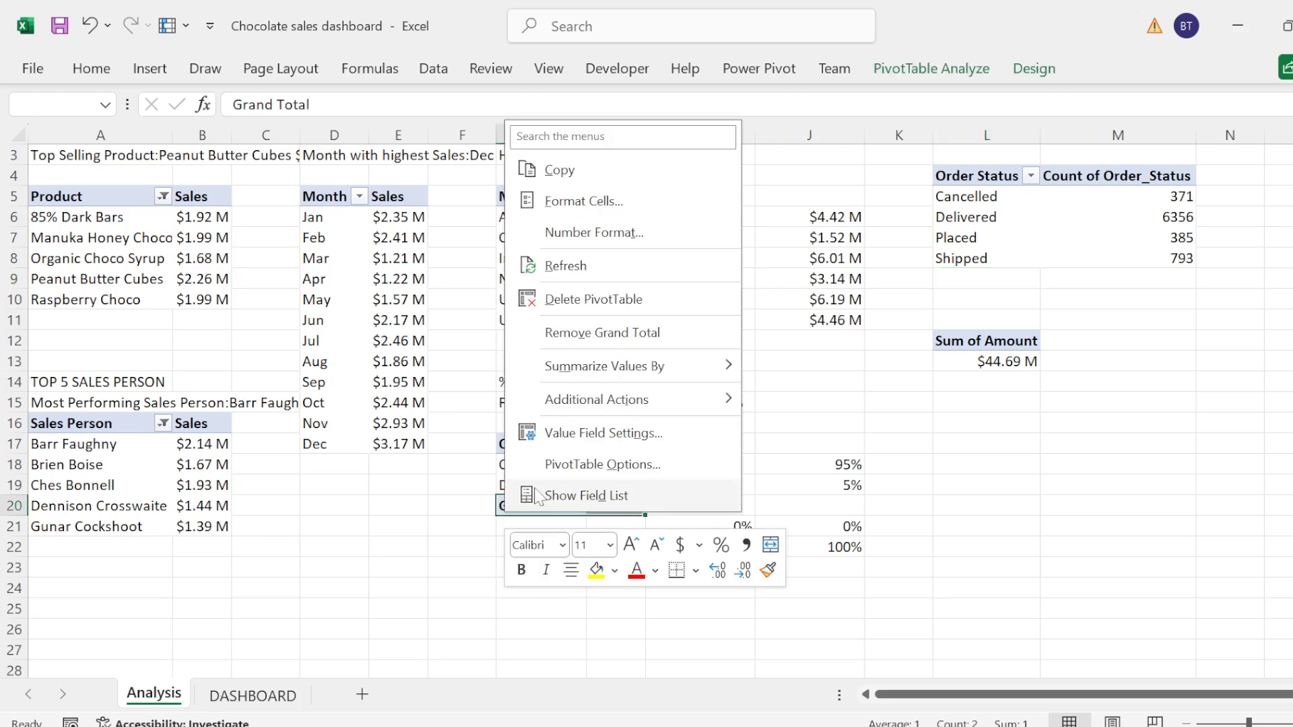
left_click(596, 333)
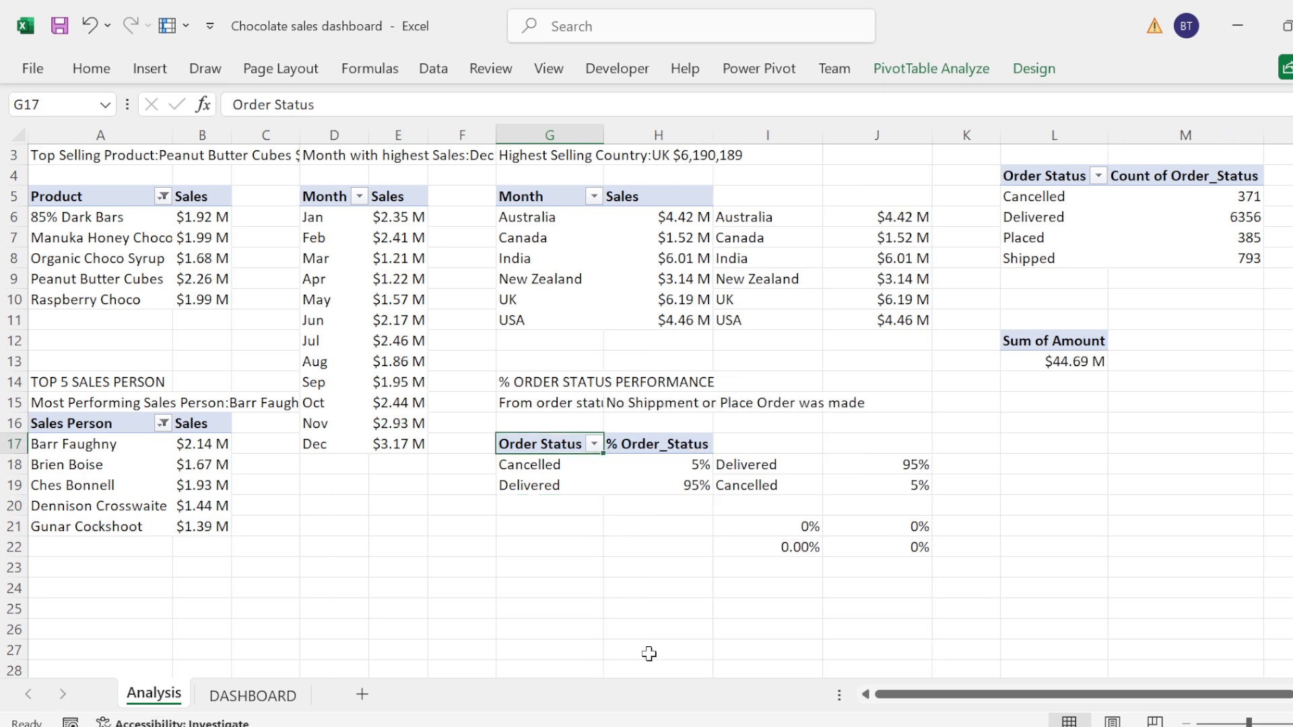
left_click(252, 696)
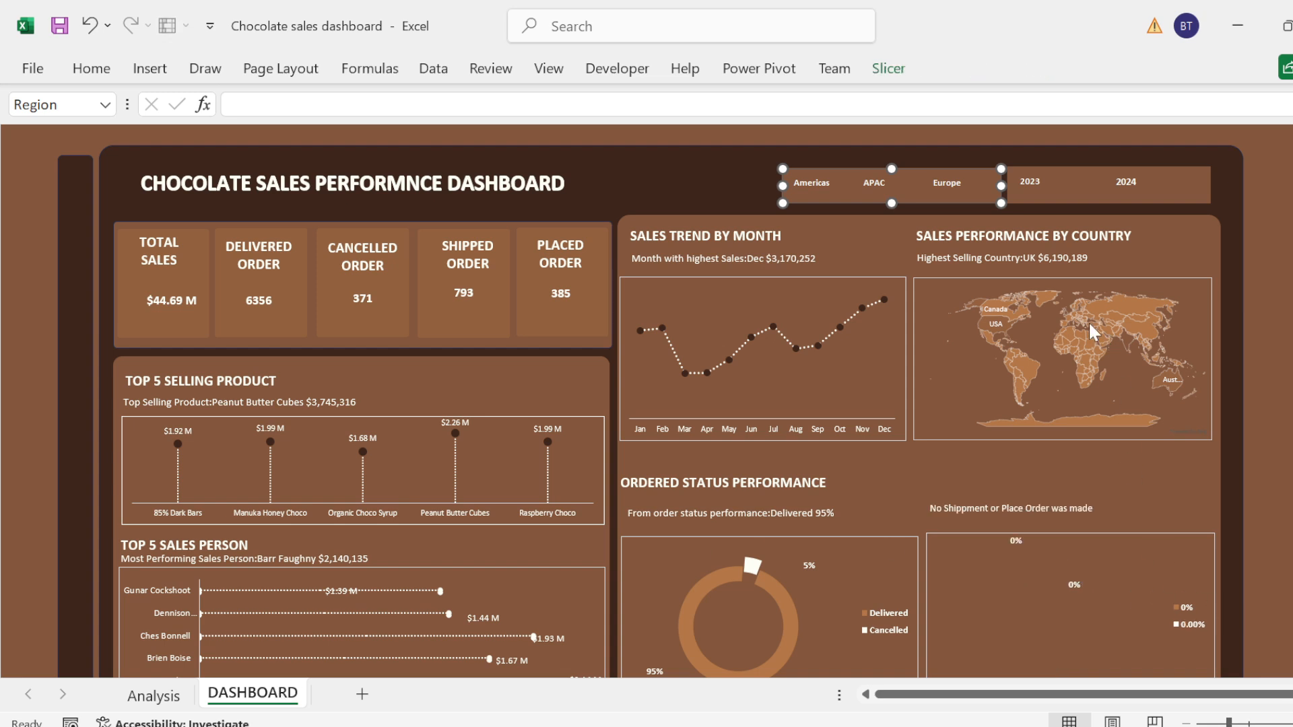
left_click_drag(1292, 568, 1292, 569)
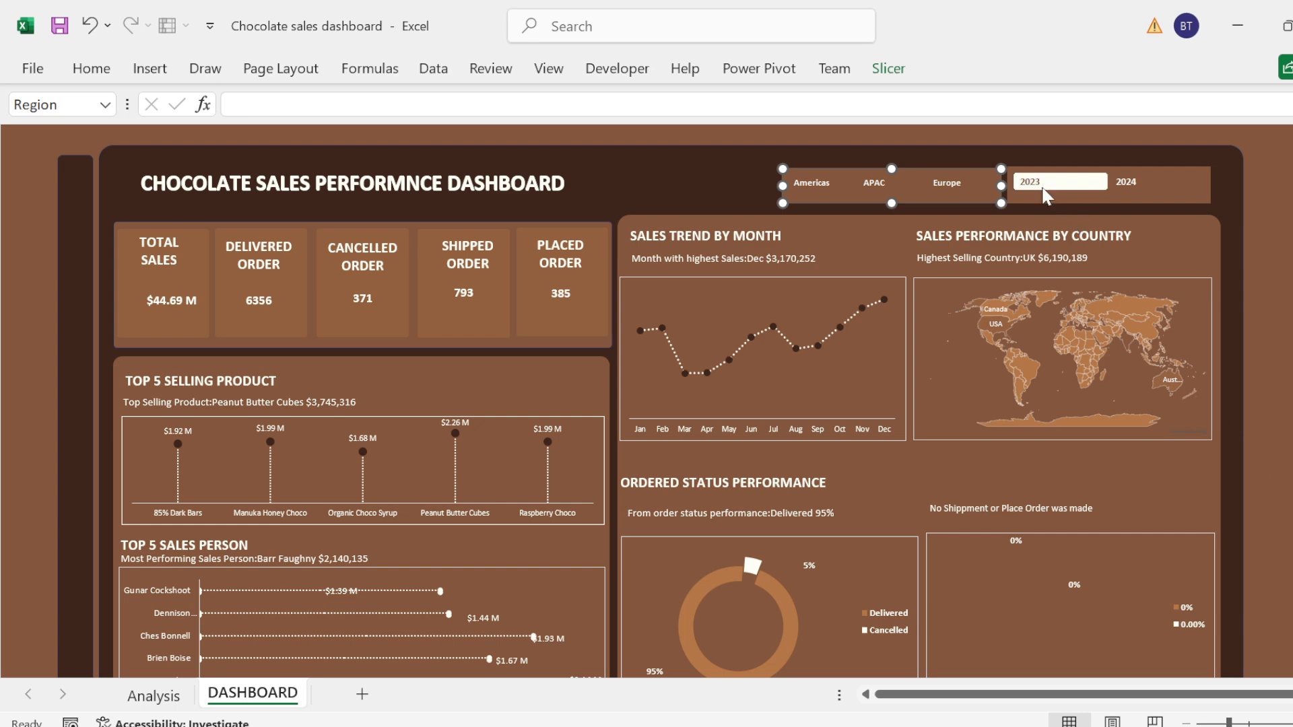
Step: Clear the 2023 filter from the year slicer so the dashboard covers all years
right_click(970, 186)
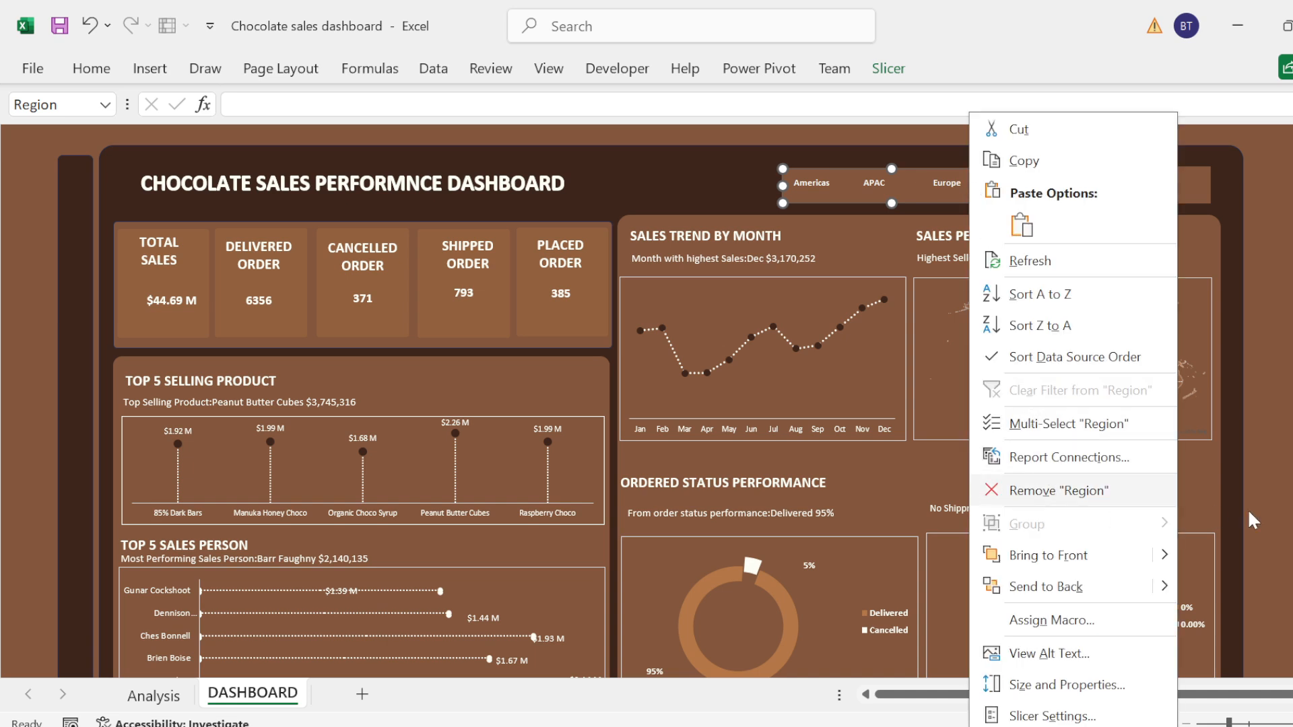
key("Escape")
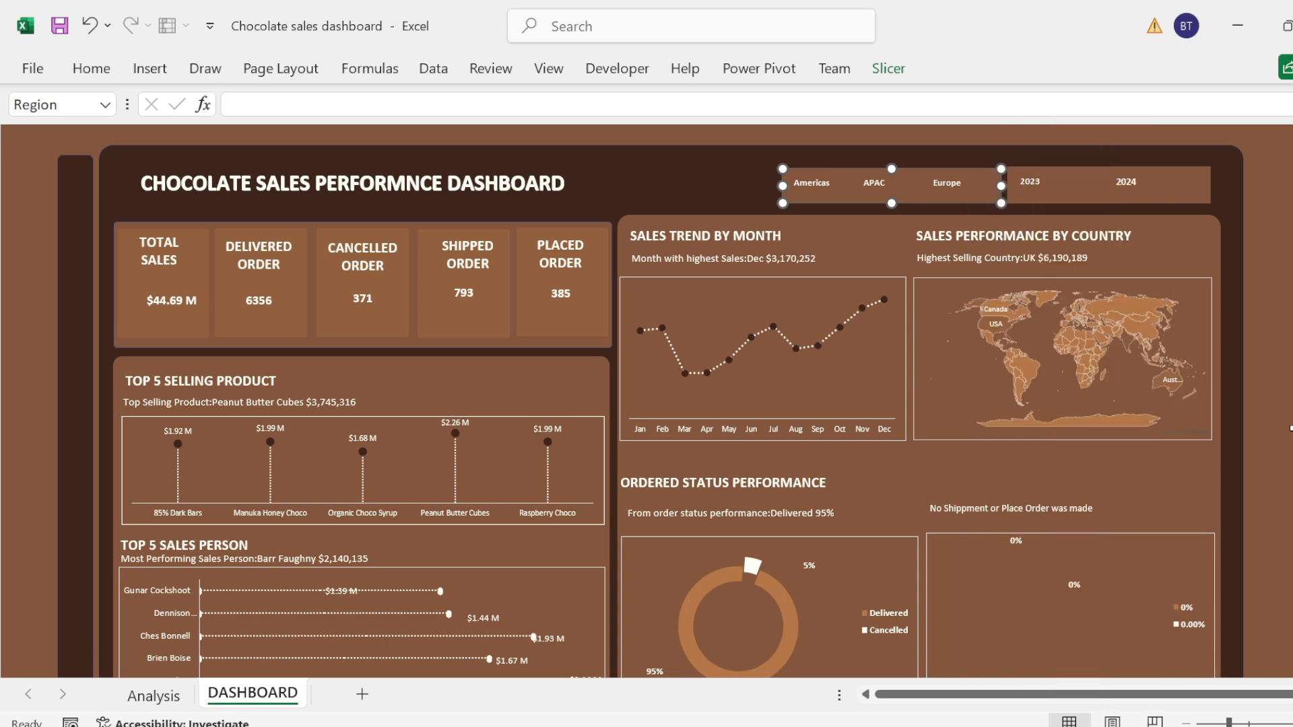
right_click(1078, 185)
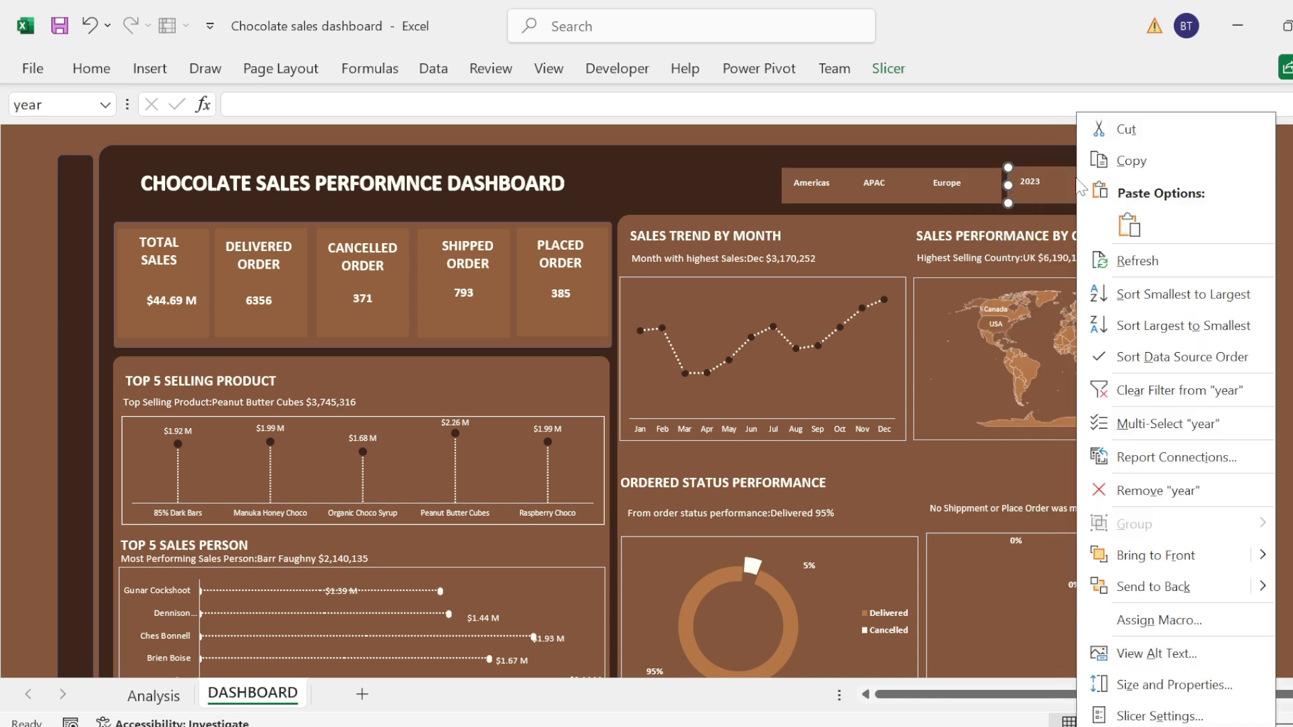
left_click(1162, 400)
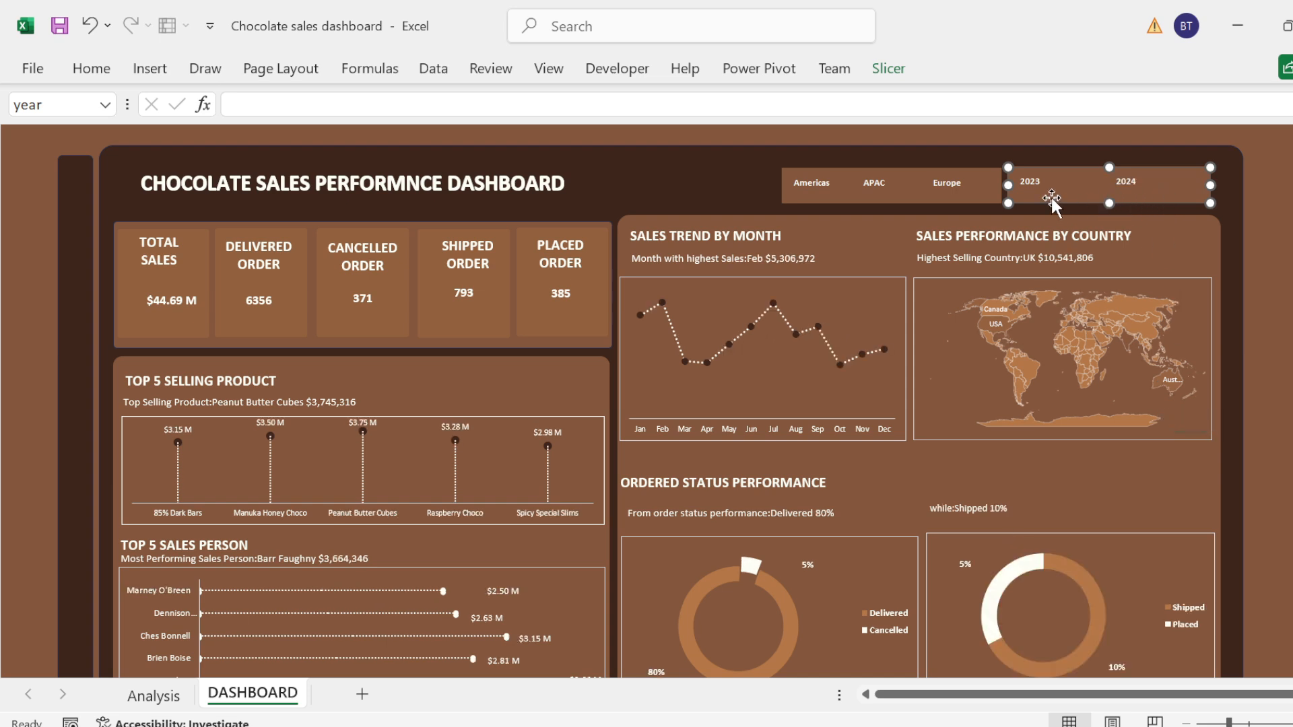
Step: Test the year slicer by filtering the dashboard to 2023, clear the year filter again, and deselect the slicer
left_click(1034, 183)
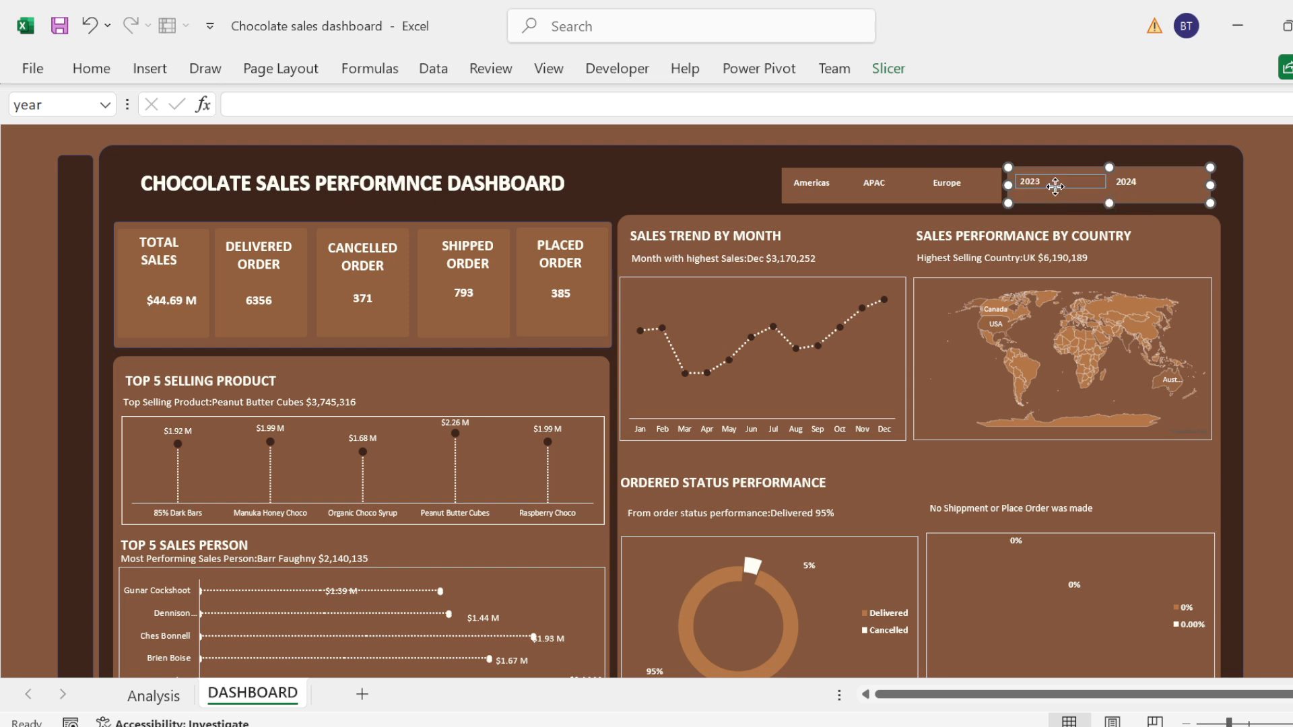
right_click(1055, 186)
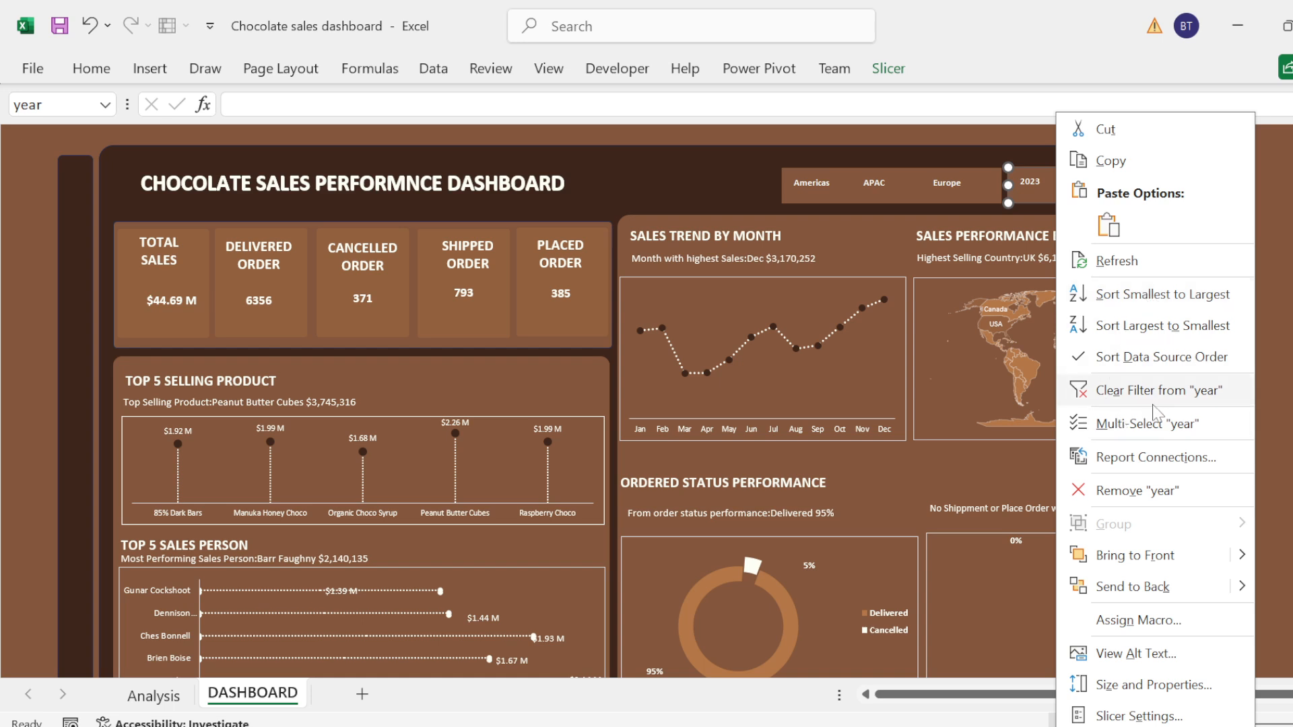
left_click(1116, 391)
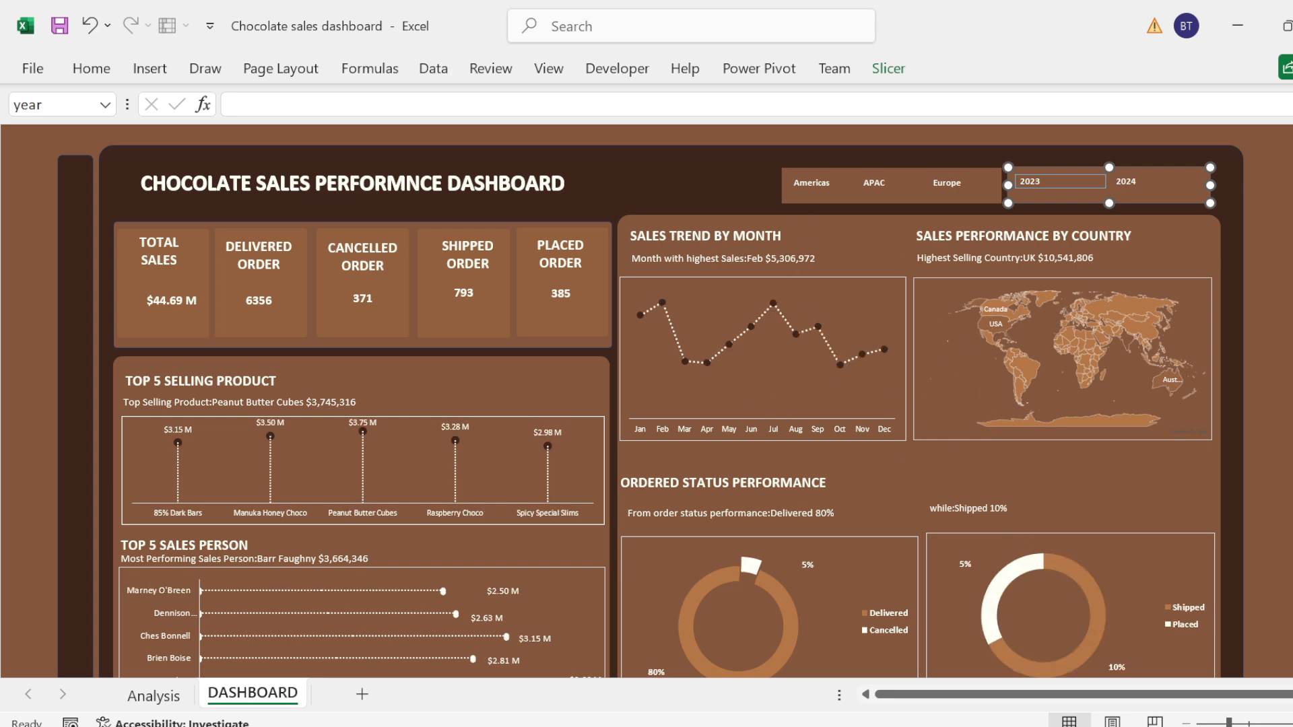
left_click(603, 130)
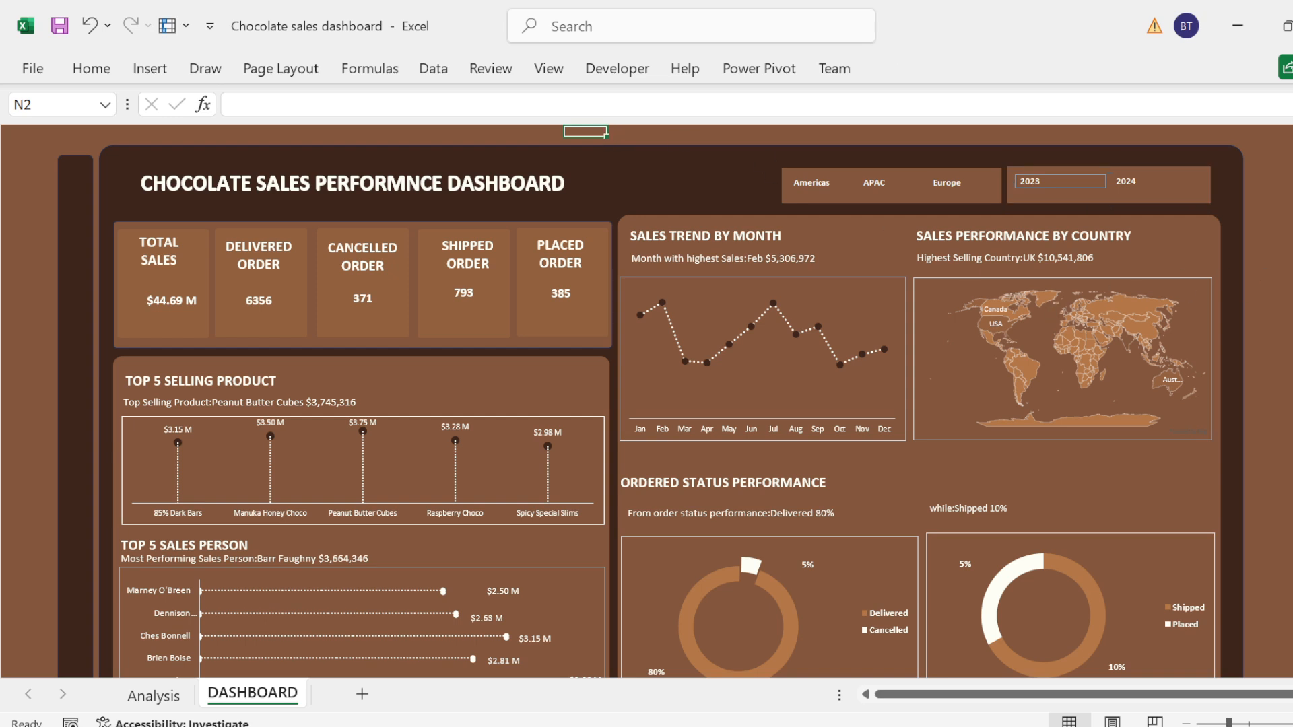
left_click(1291, 259)
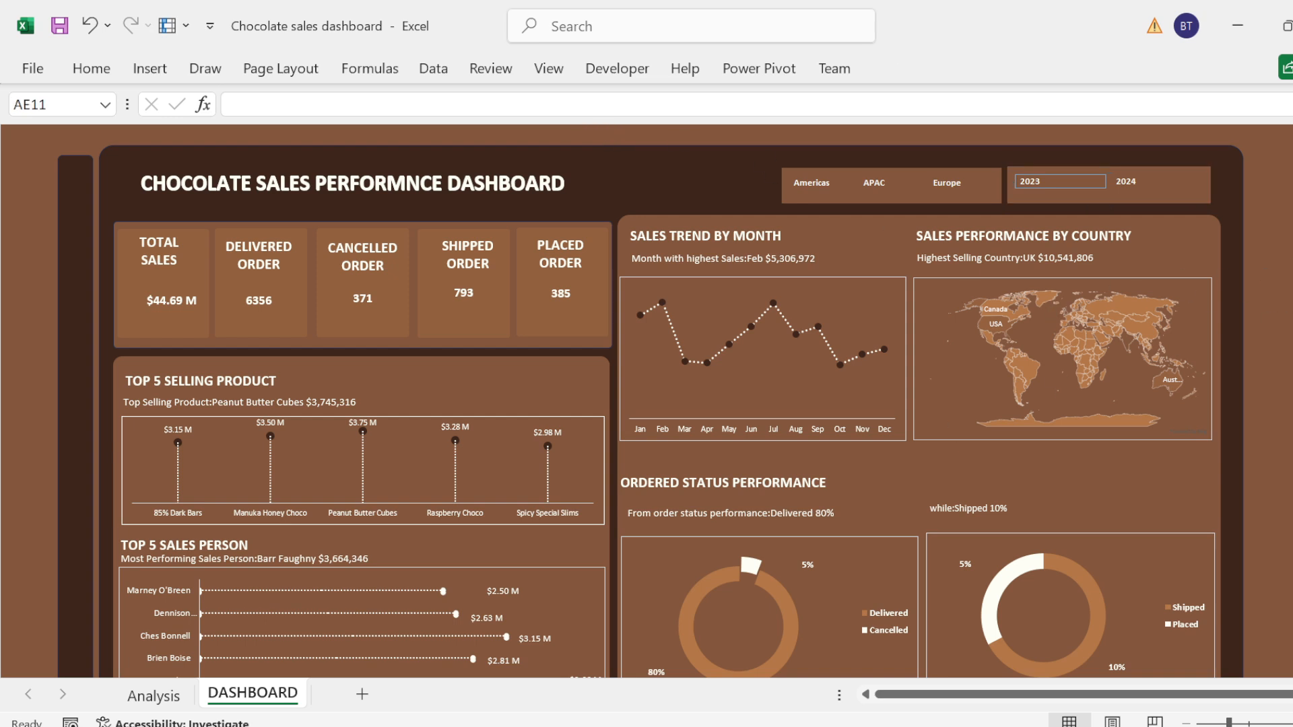